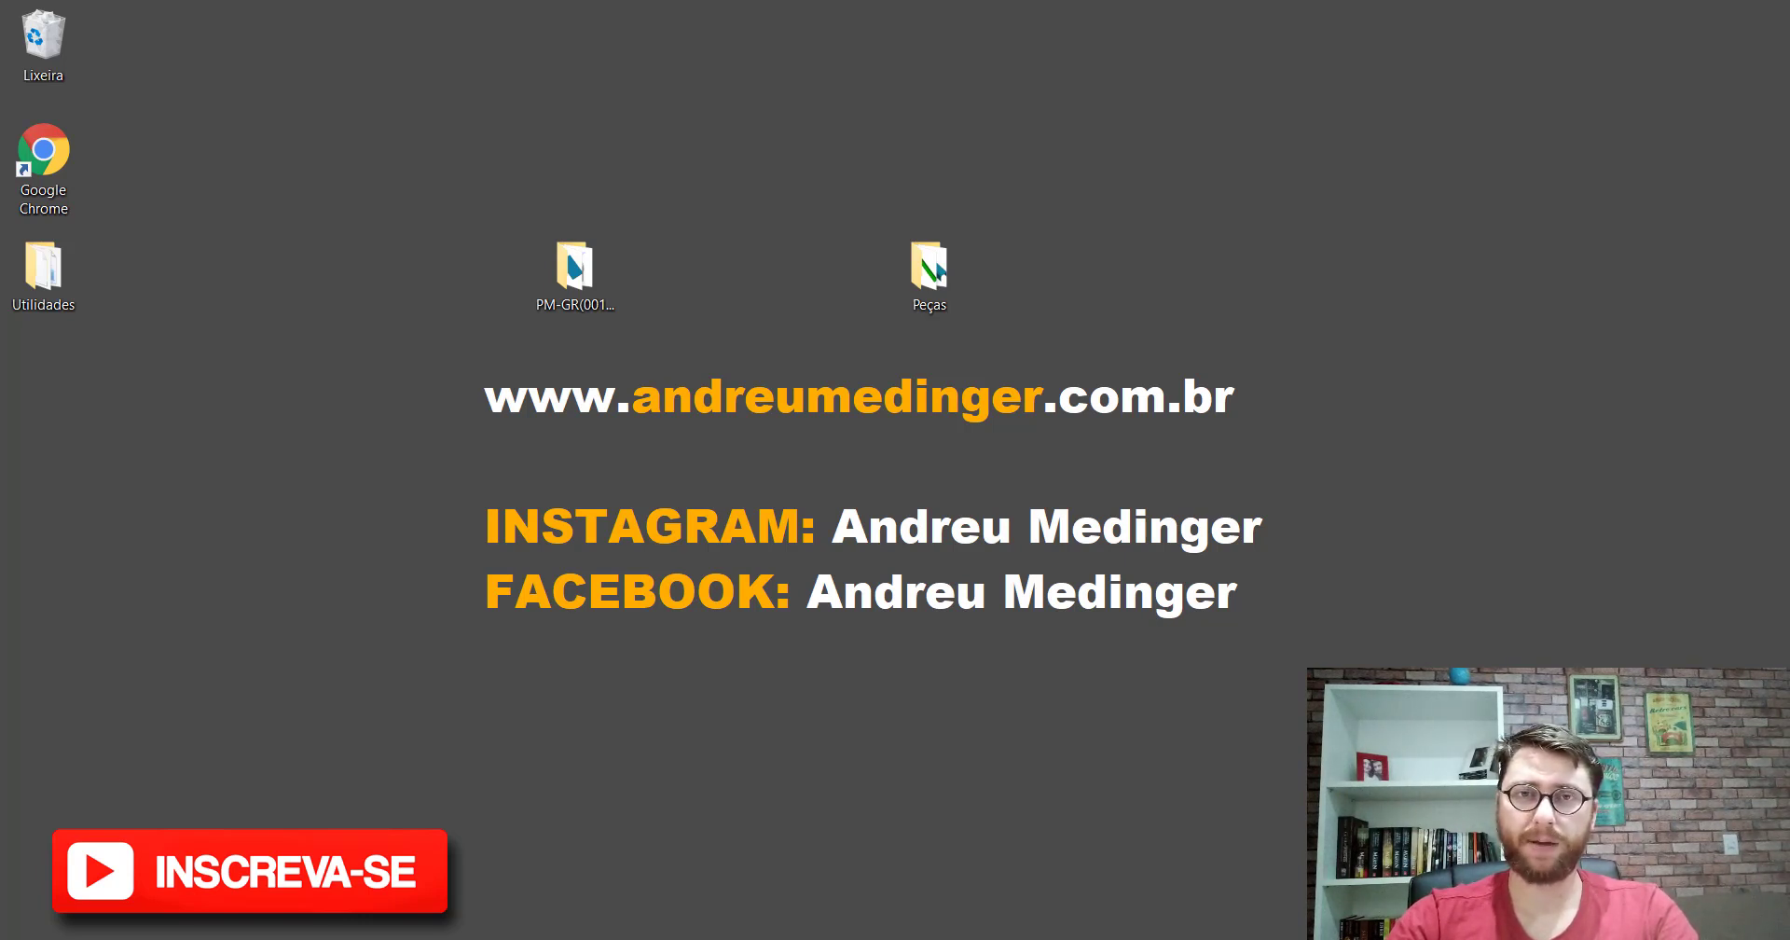
# Step: Open the Peças folder on the desktop to reach the PP-GR(007)2100 part
pyautogui.click(944, 275)
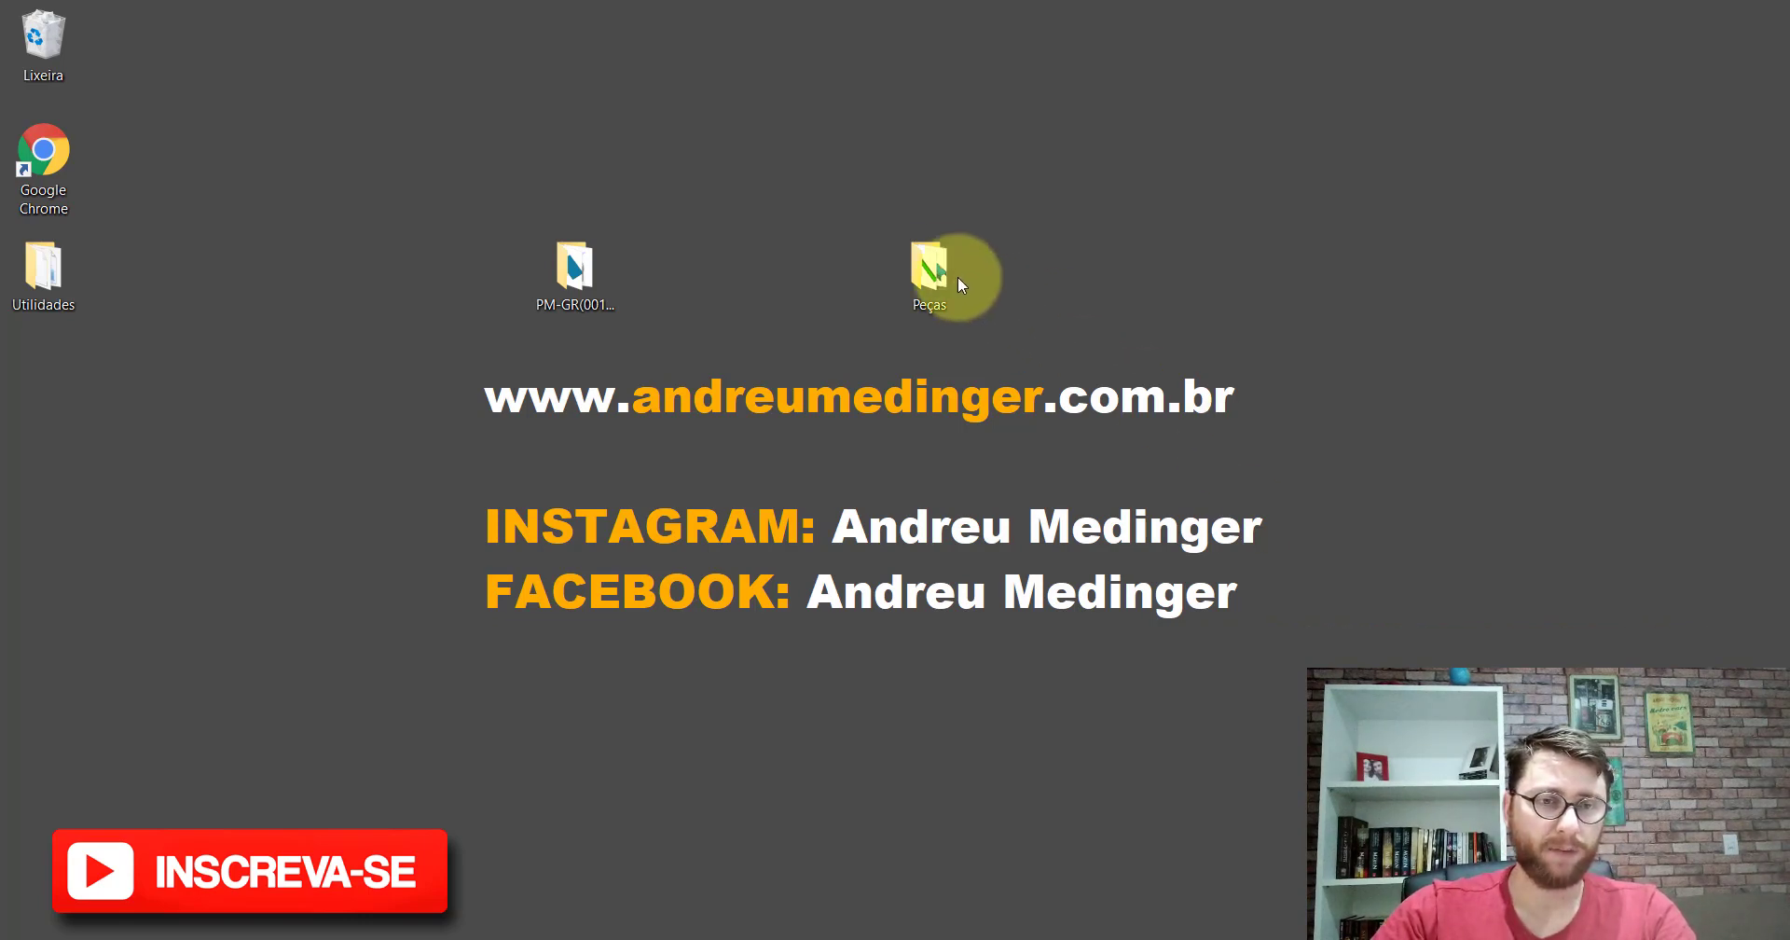
pyautogui.doubleClick(943, 275)
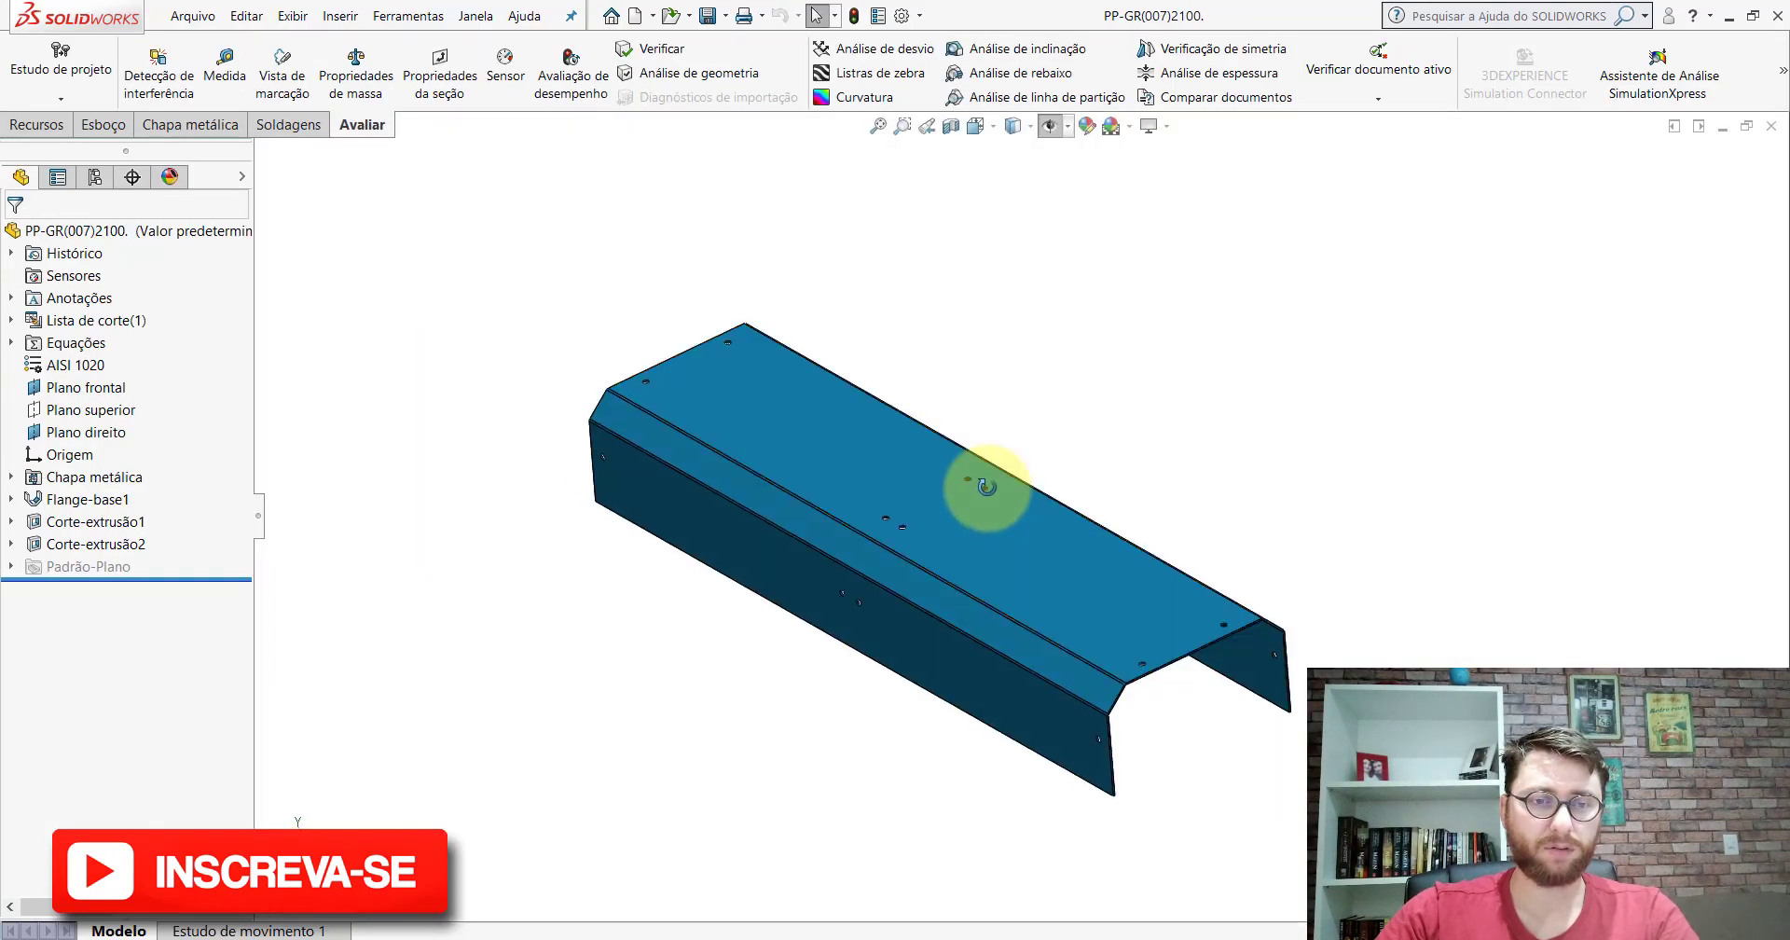
pyautogui.press('space')
pyautogui.click(816, 547)
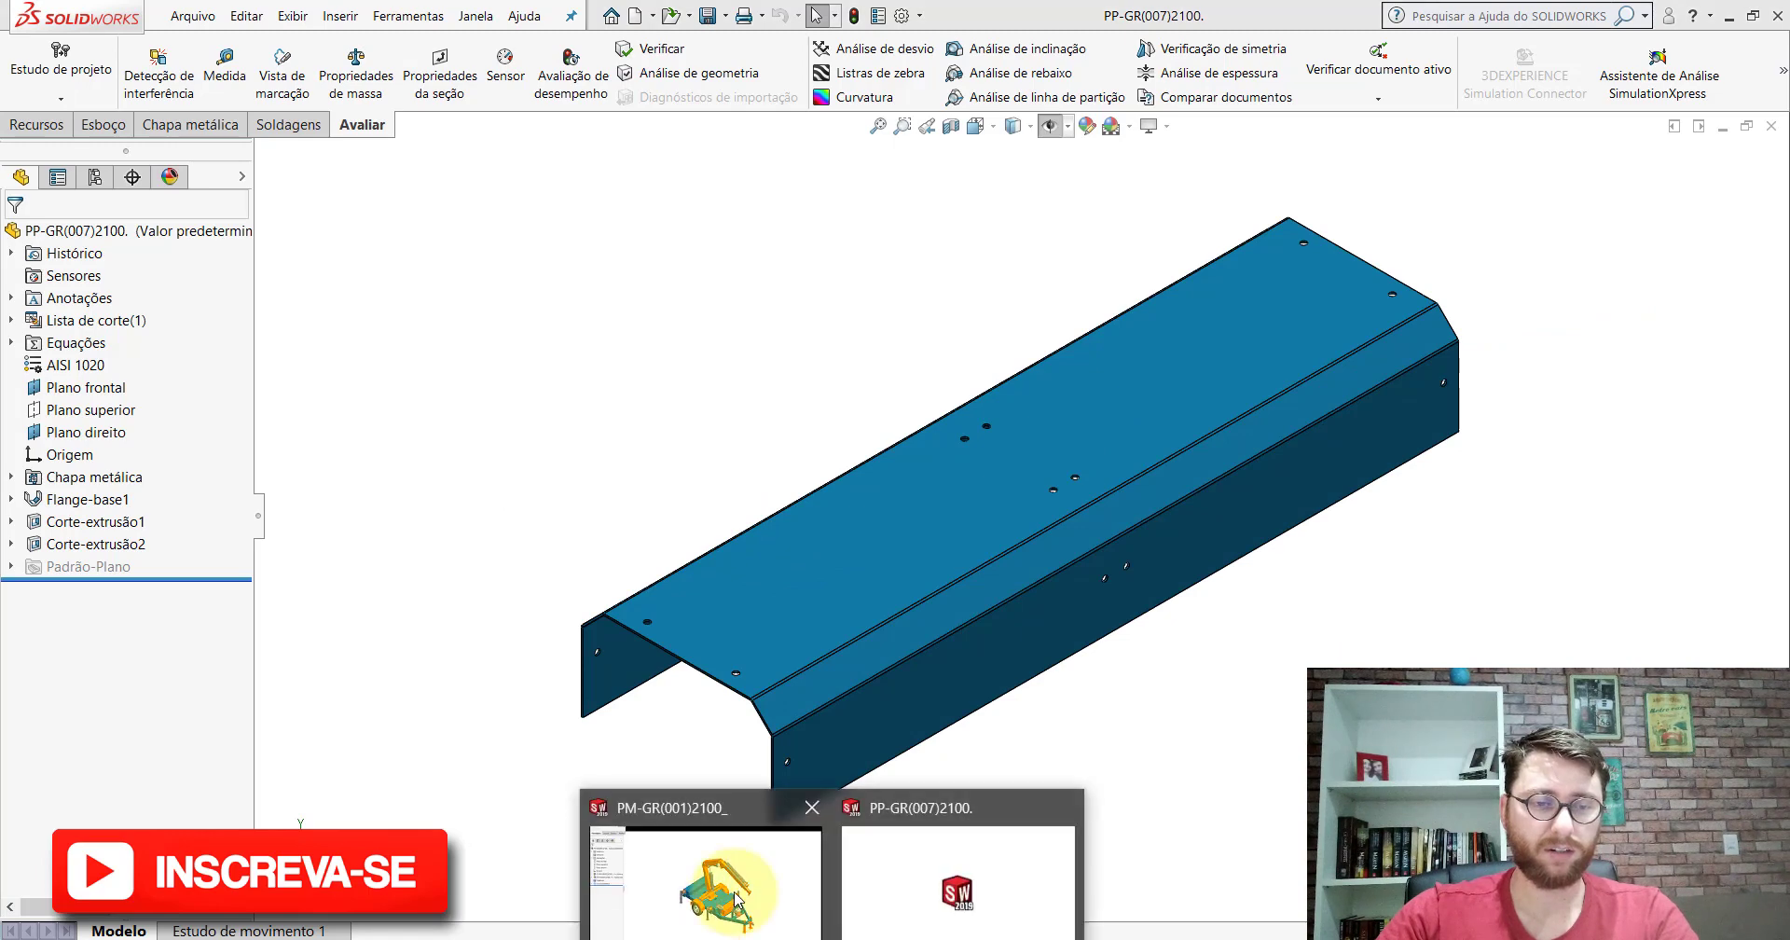
pyautogui.click(718, 872)
pyautogui.scroll(-5, 595, 505)
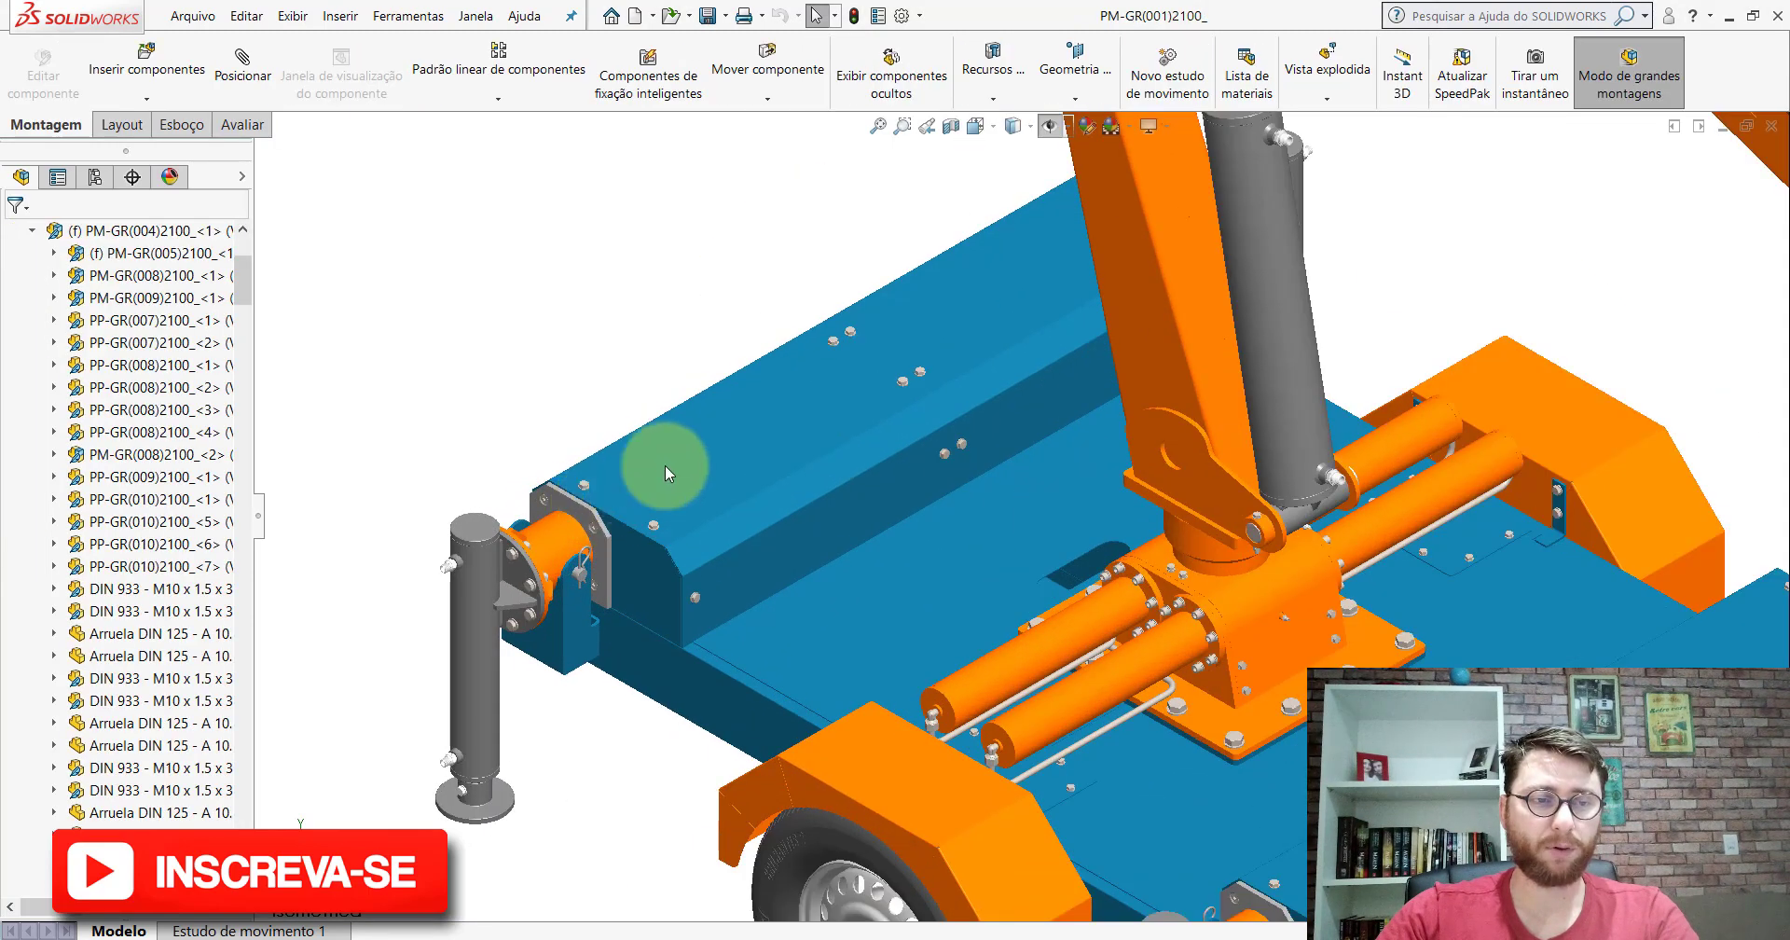
pyautogui.click(722, 429)
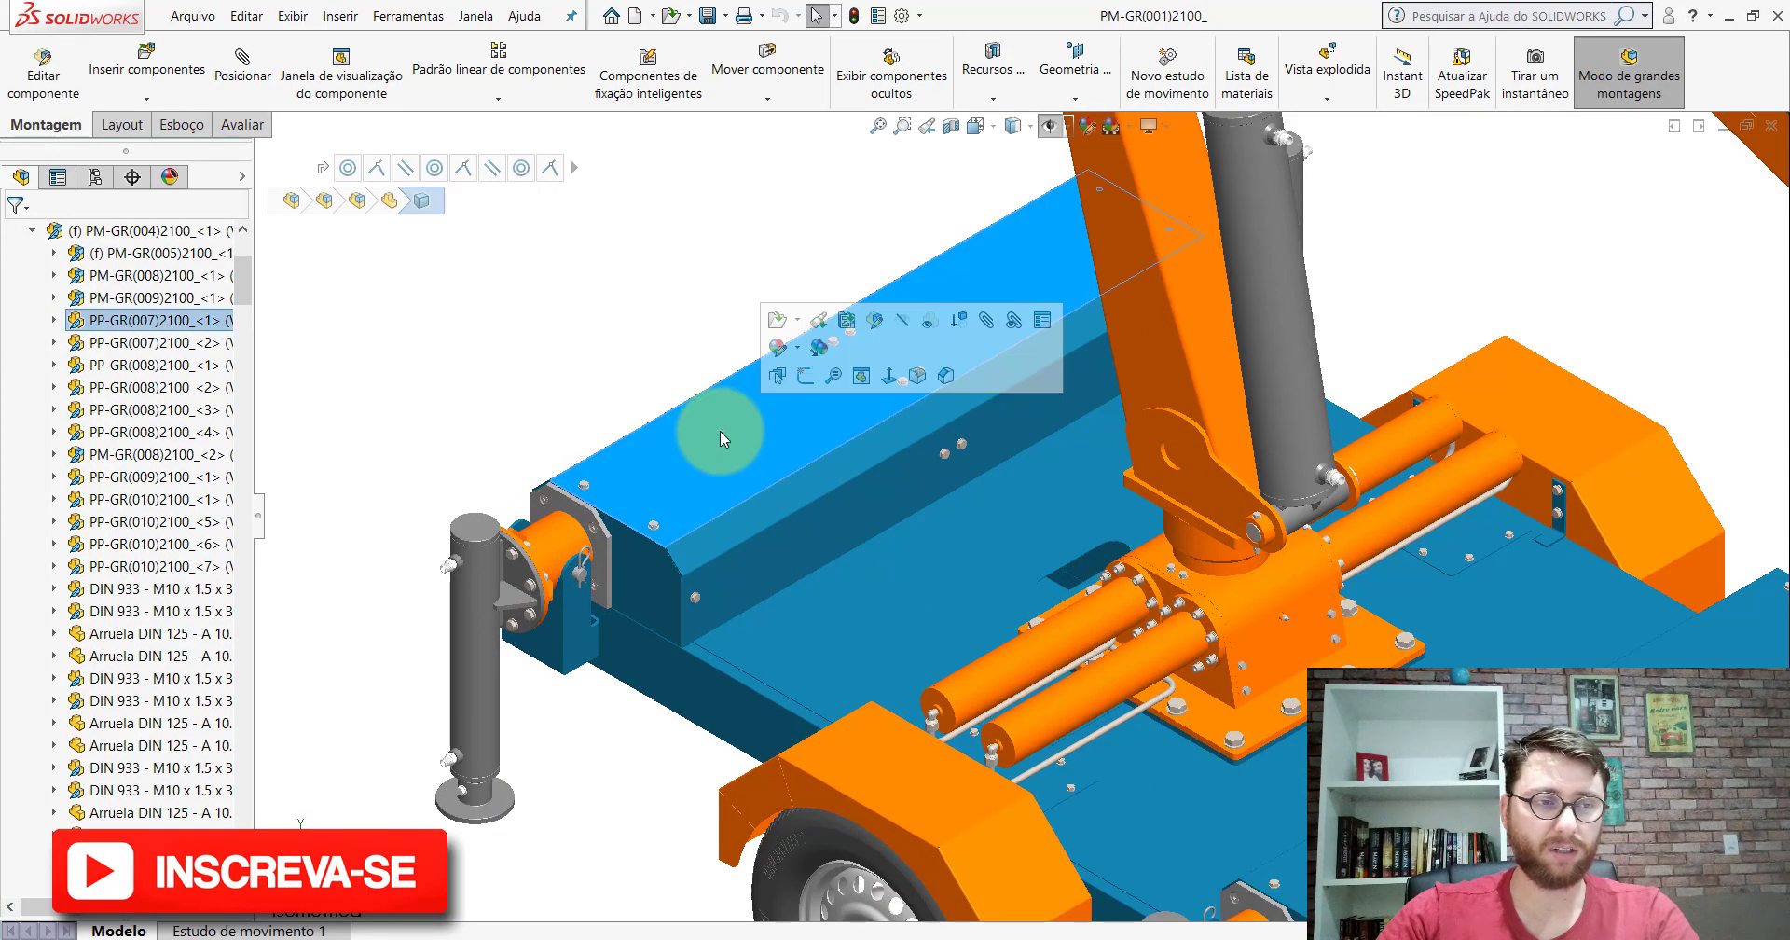
pyautogui.click(220, 320)
pyautogui.scroll(5, 987, 430)
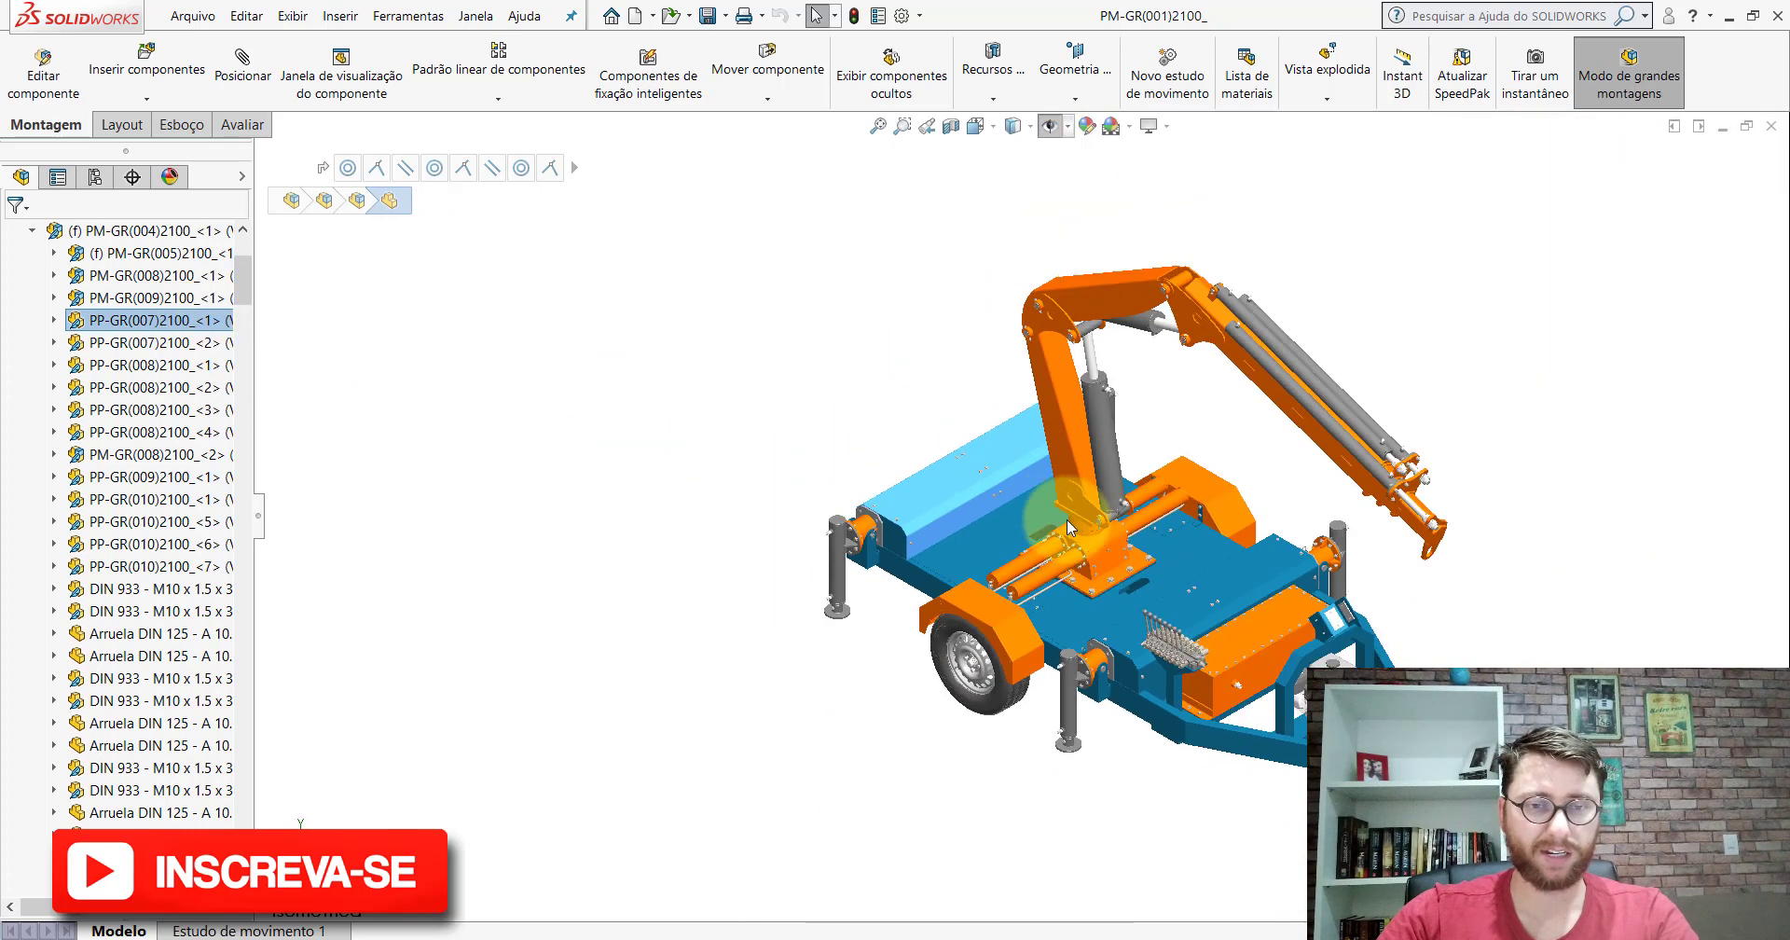
pyautogui.scroll(-3, 1155, 590)
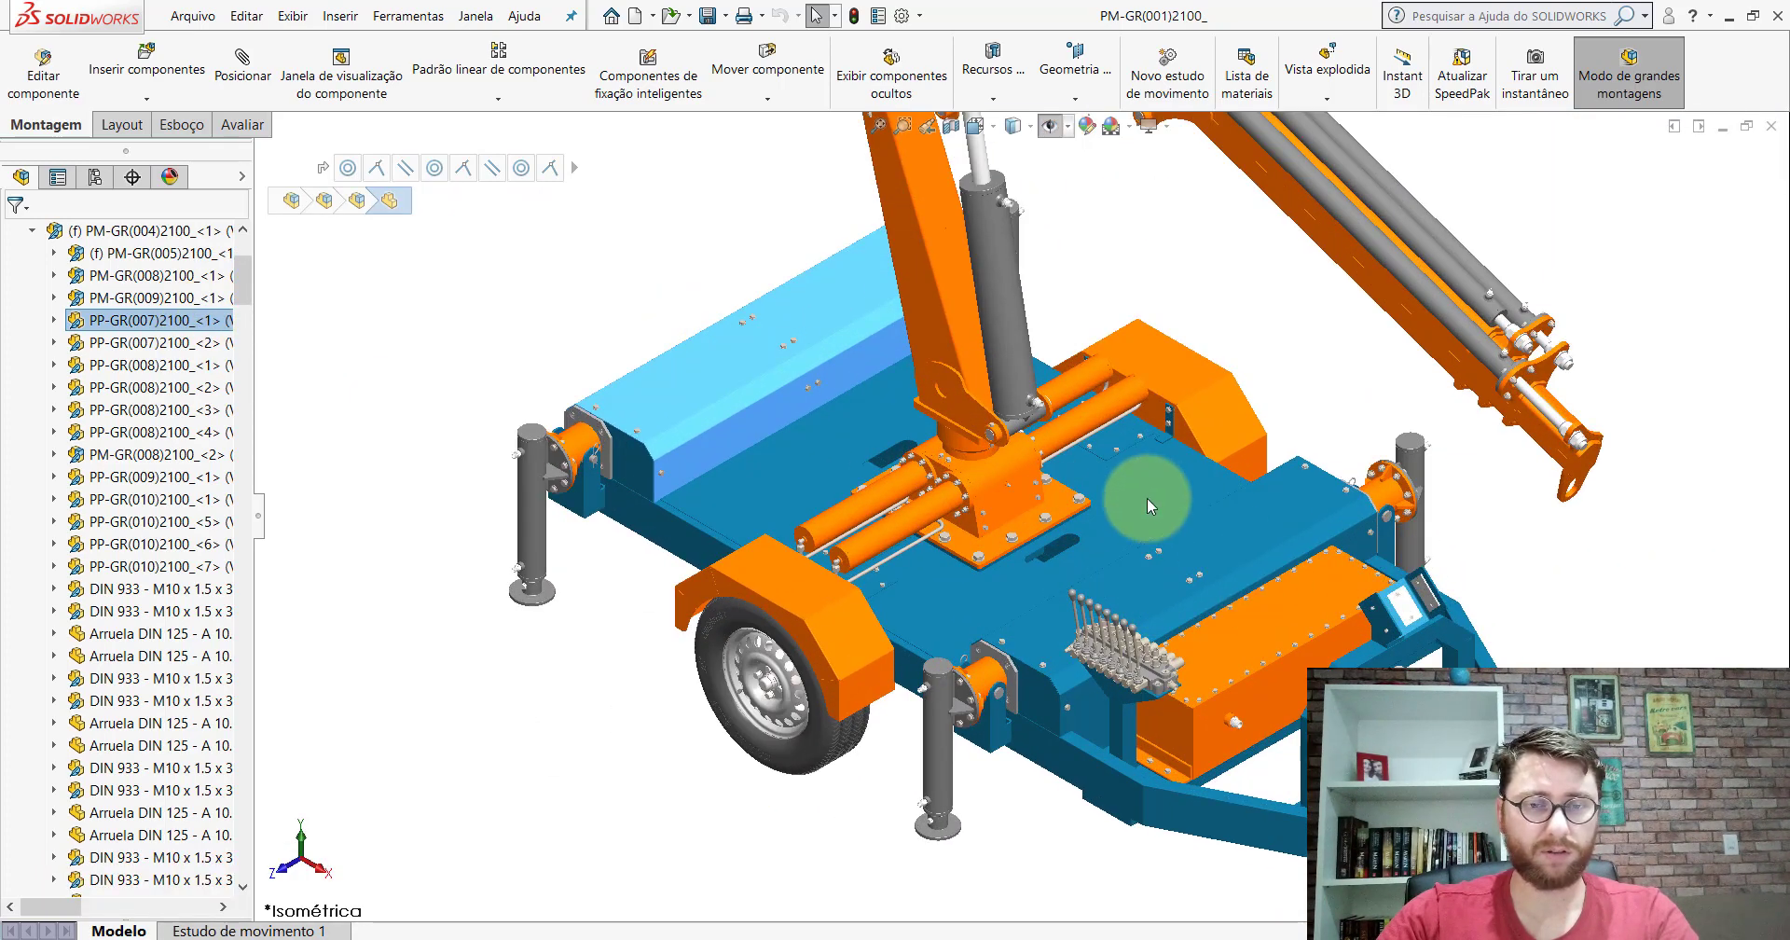
pyautogui.scroll(-3, 686, 378)
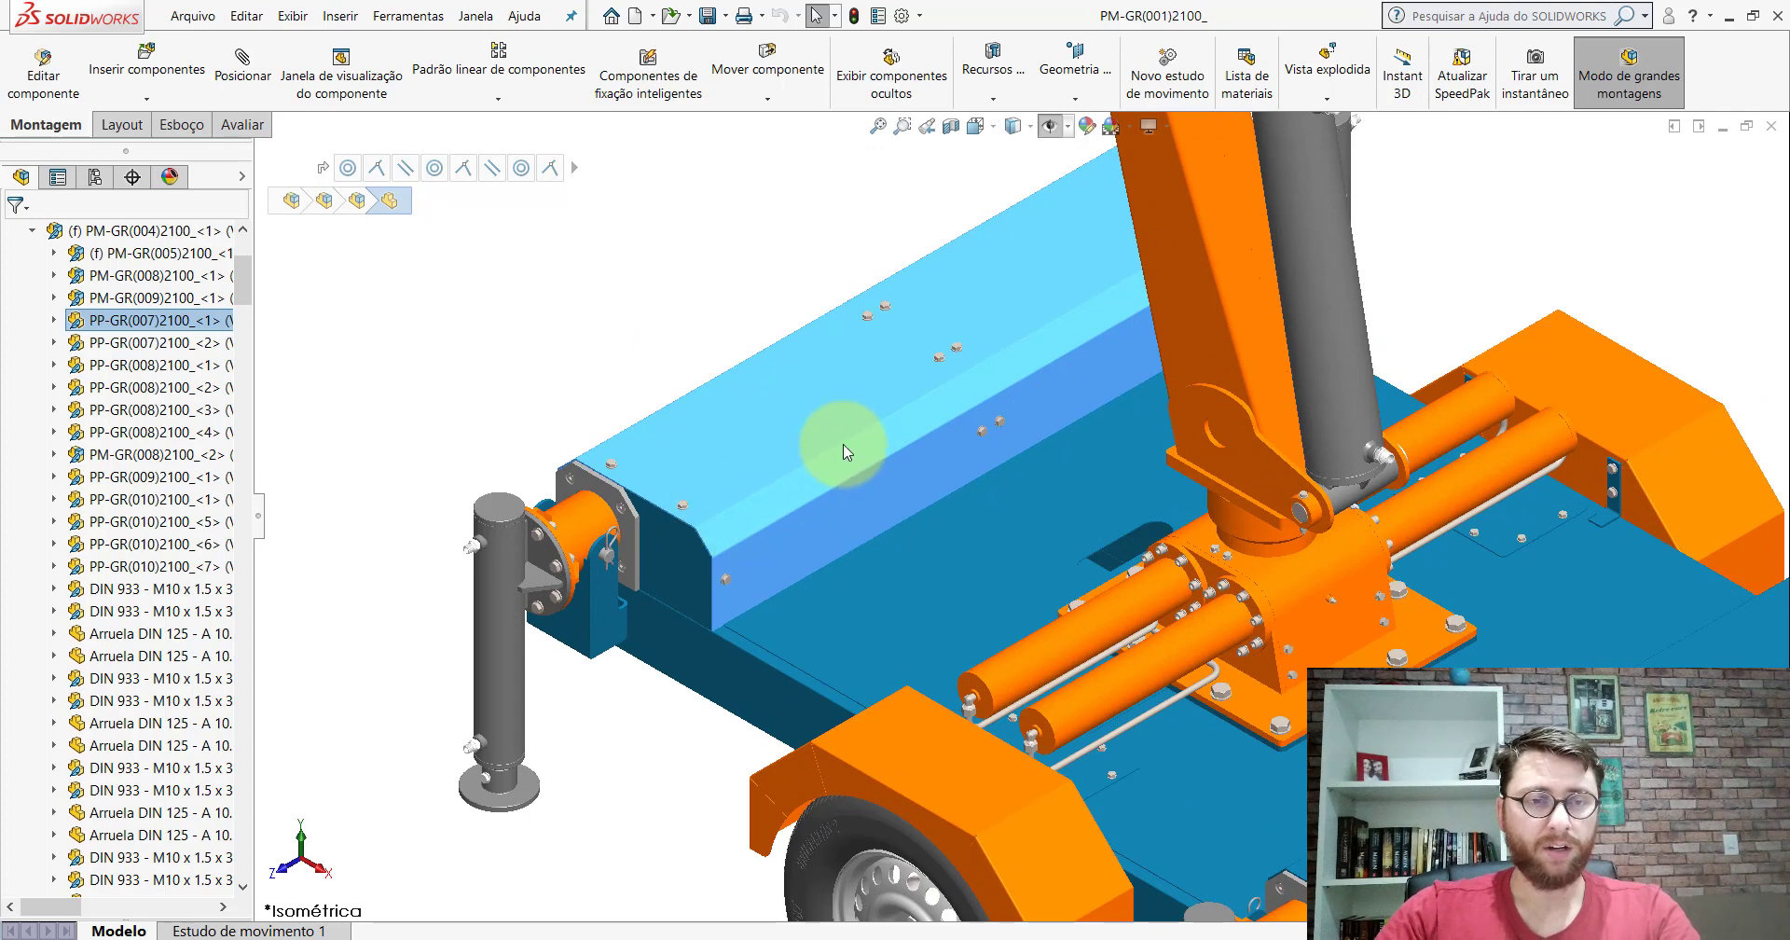
pyautogui.click(762, 410)
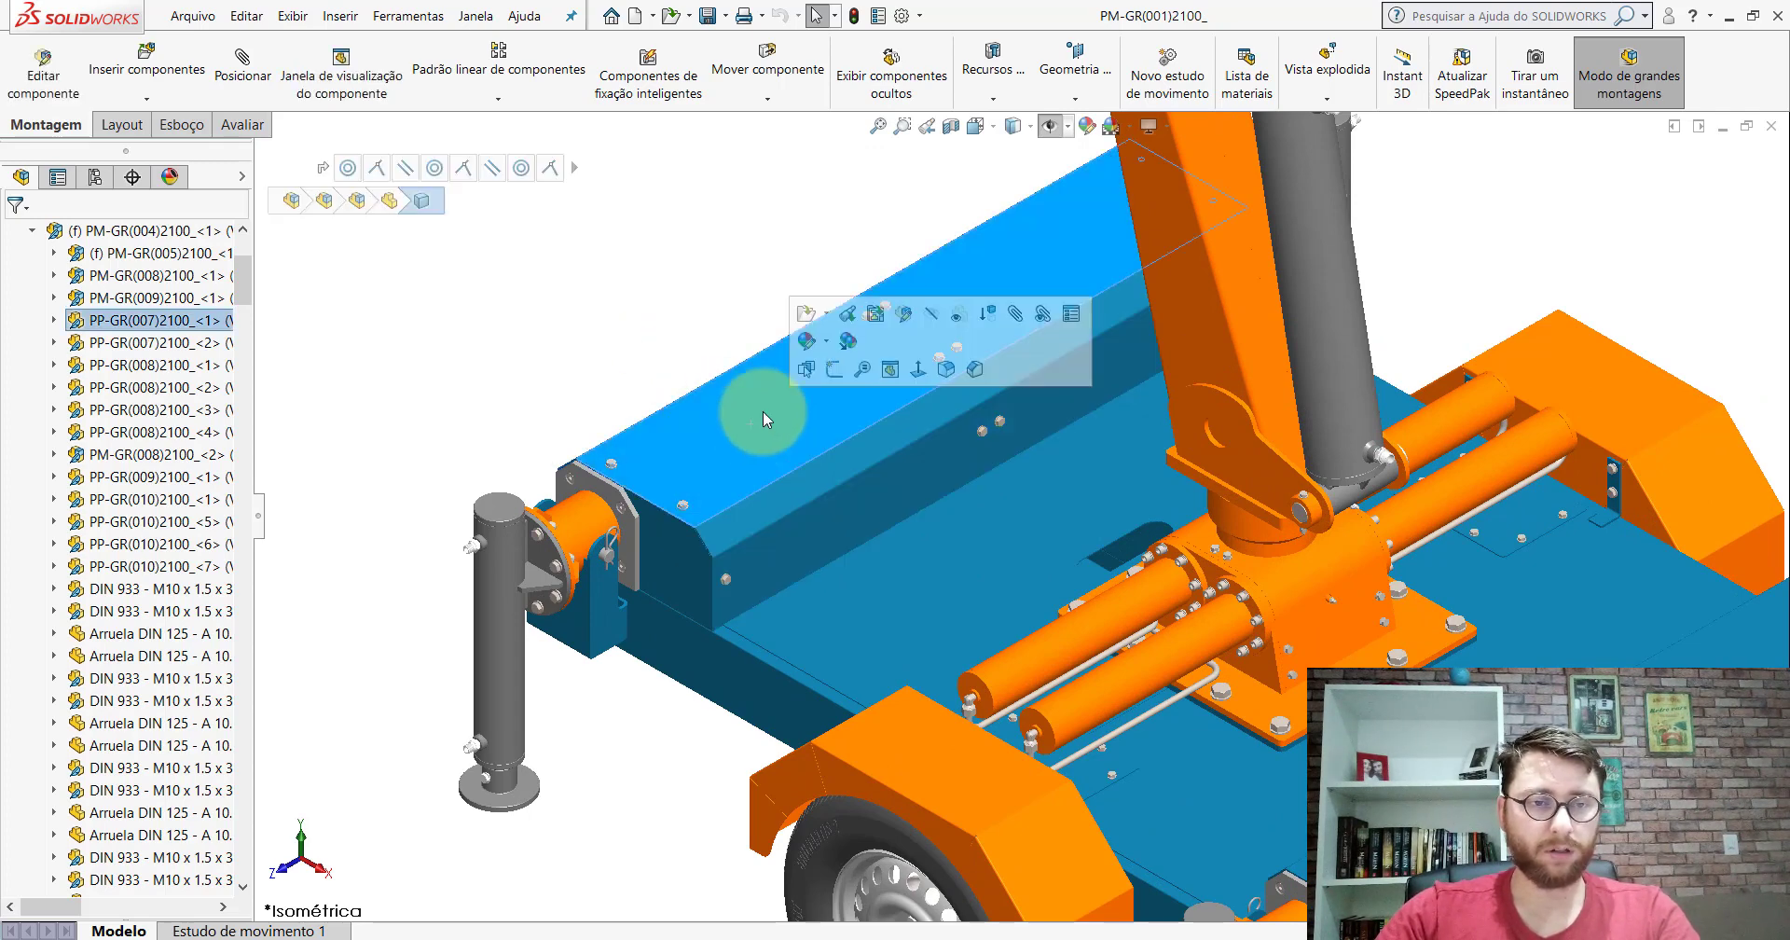
pyautogui.click(933, 318)
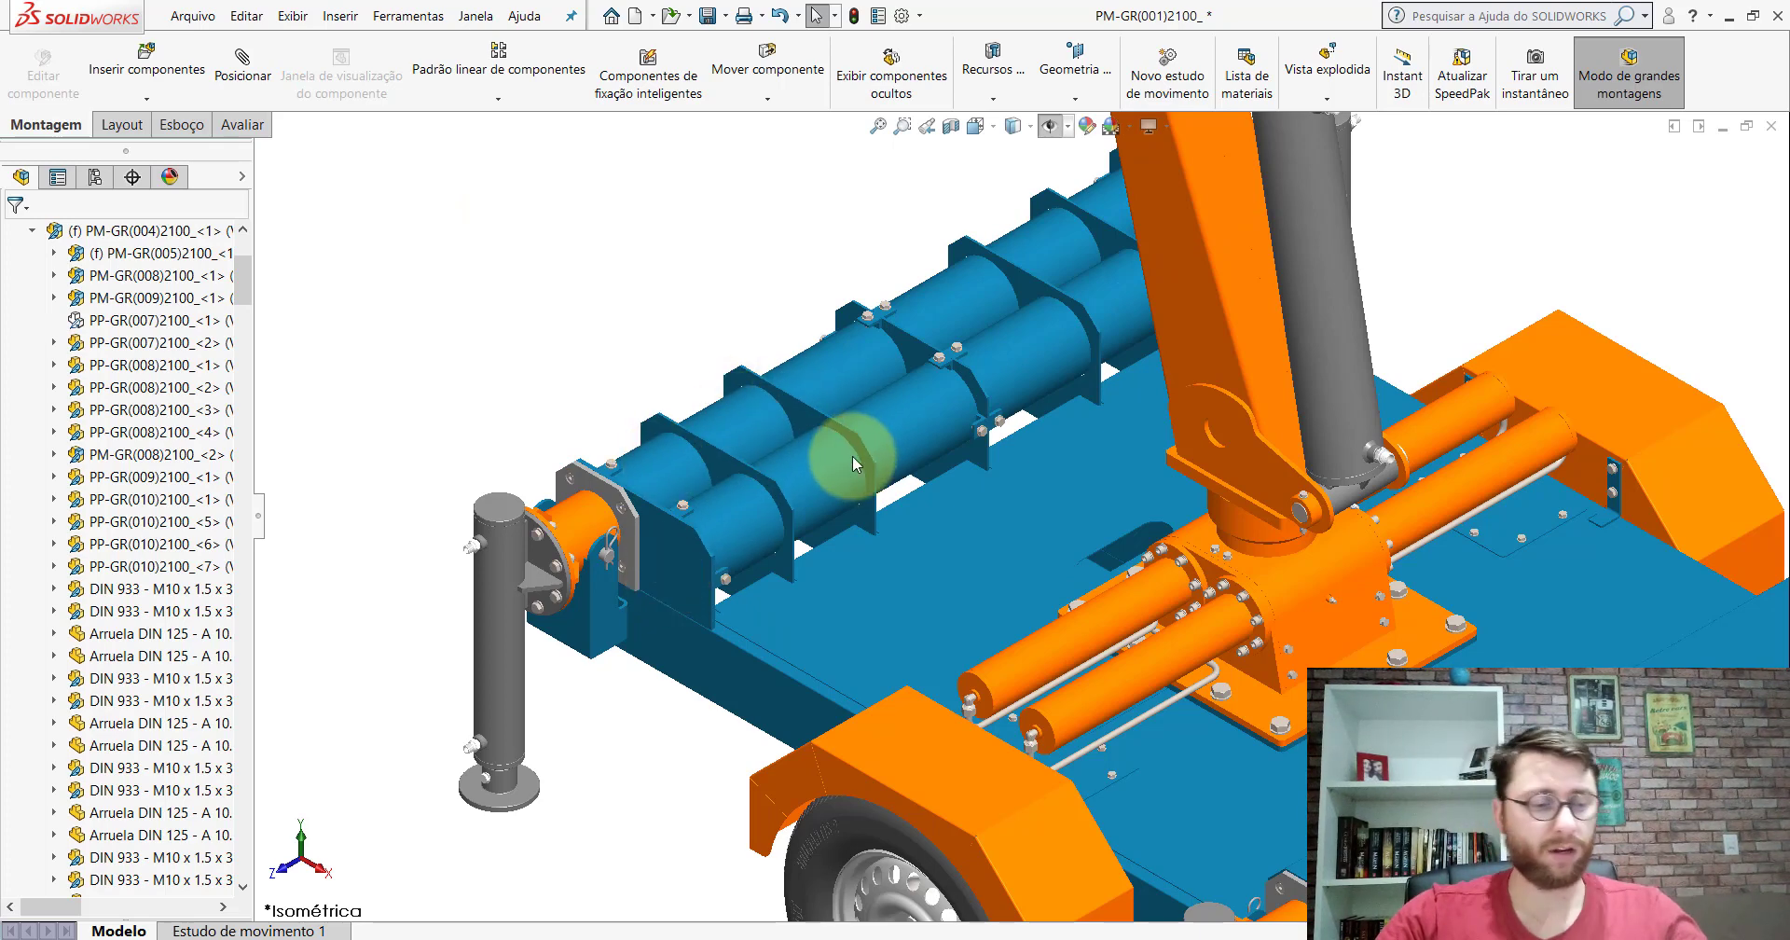
pyautogui.hotkey('ctrl', 'z')
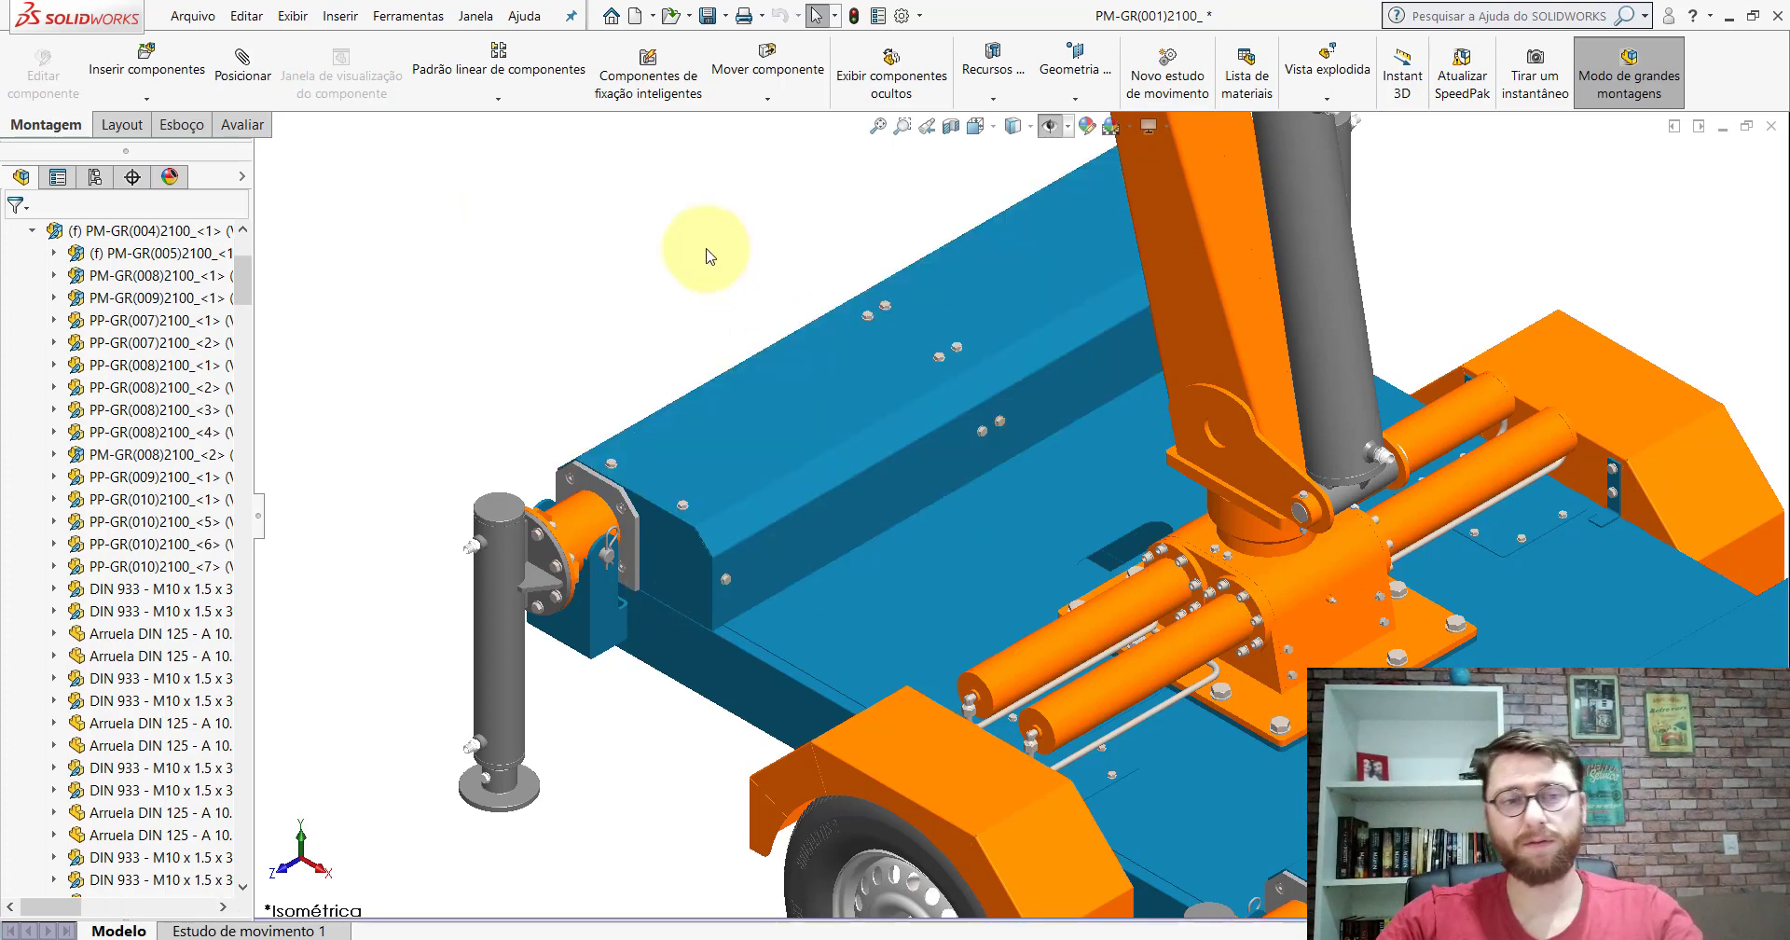
pyautogui.scroll(5, 1098, 512)
pyautogui.scroll(-2, 1172, 508)
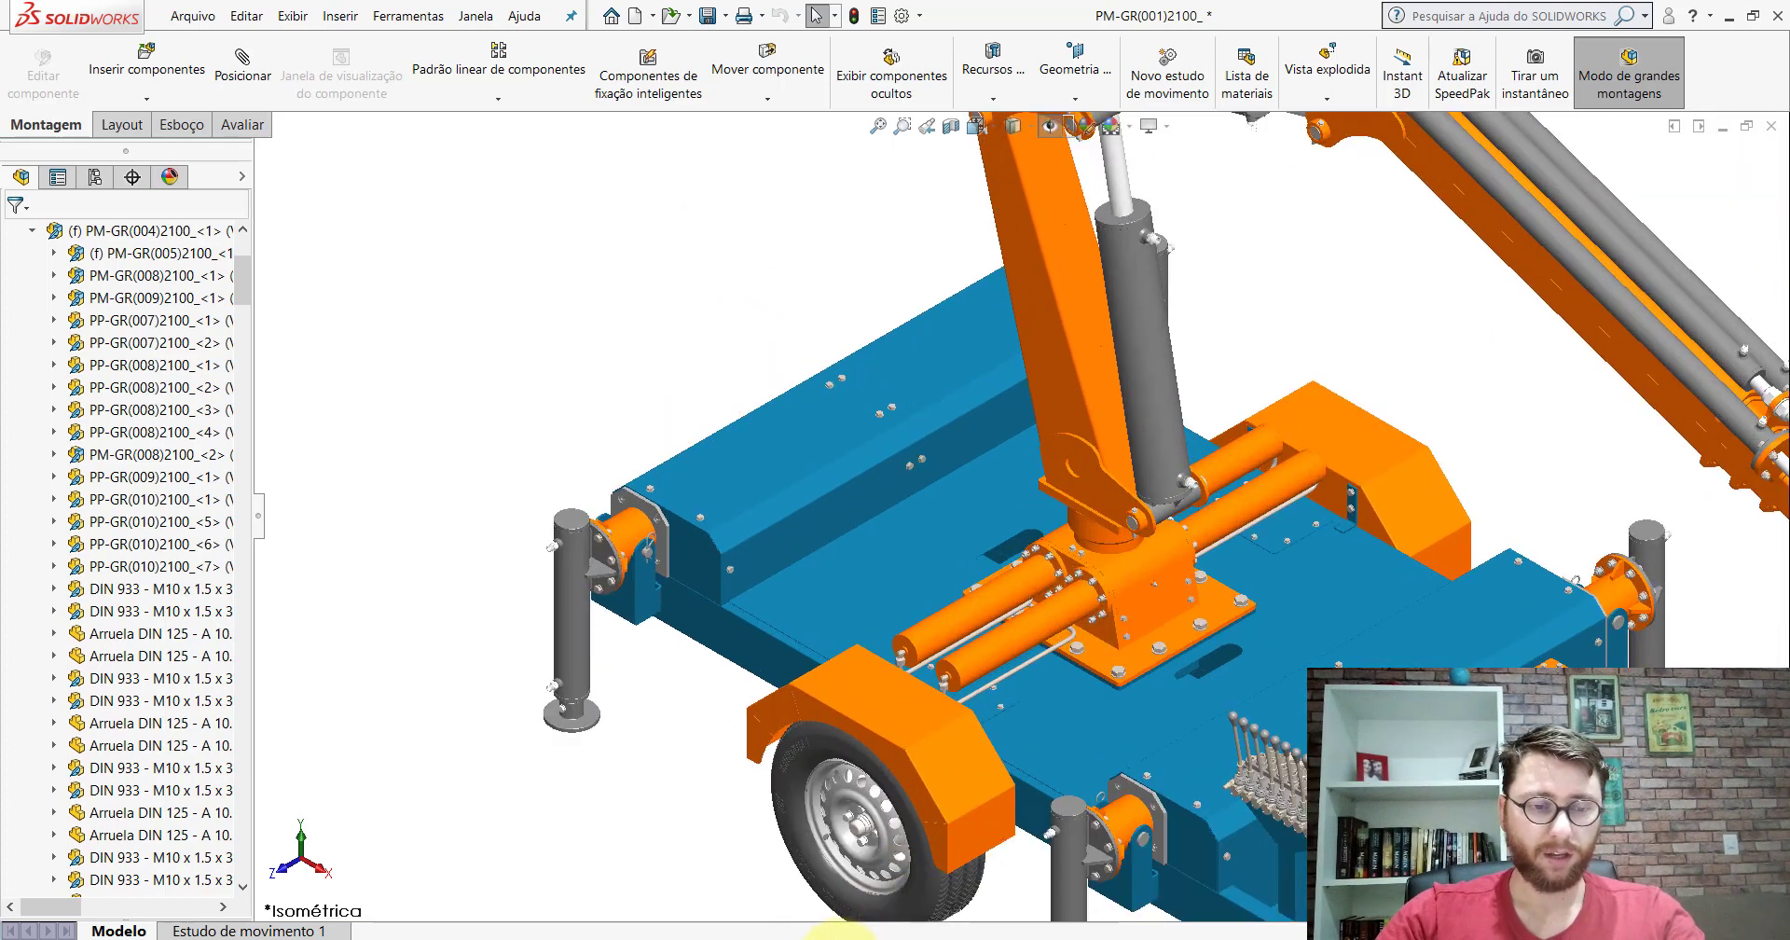
pyautogui.click(964, 871)
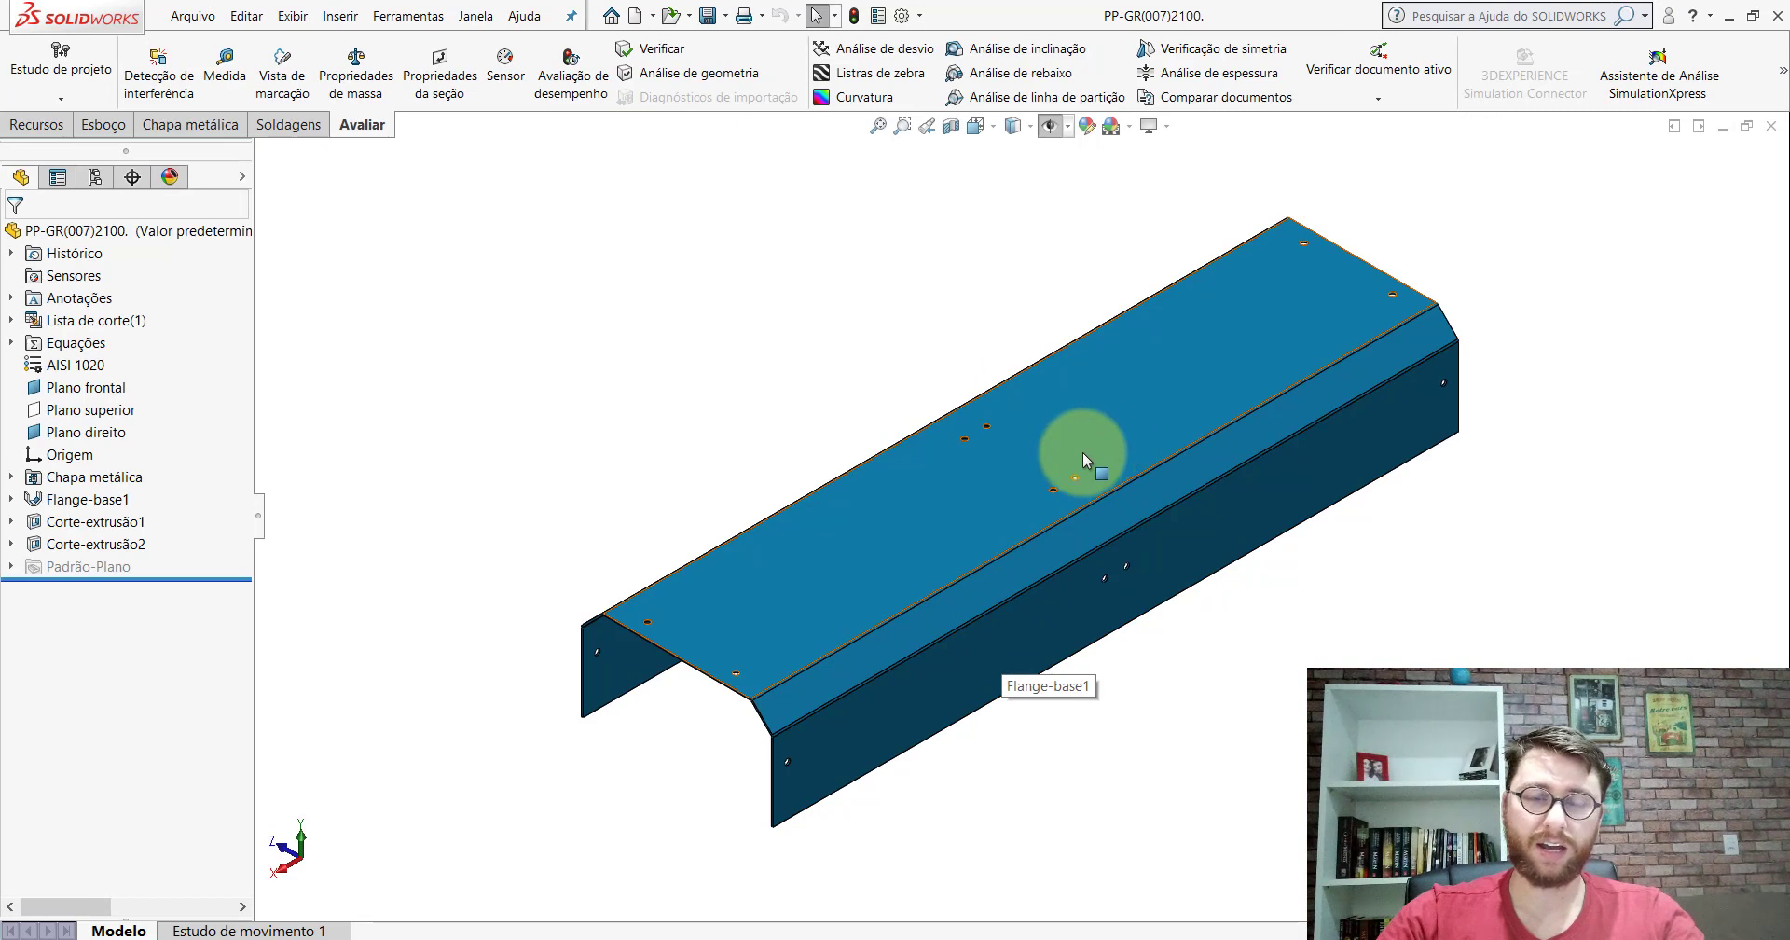
# Step: Create a new blank part and switch it to isometric view
pyautogui.click(632, 26)
pyautogui.doubleClick(579, 459)
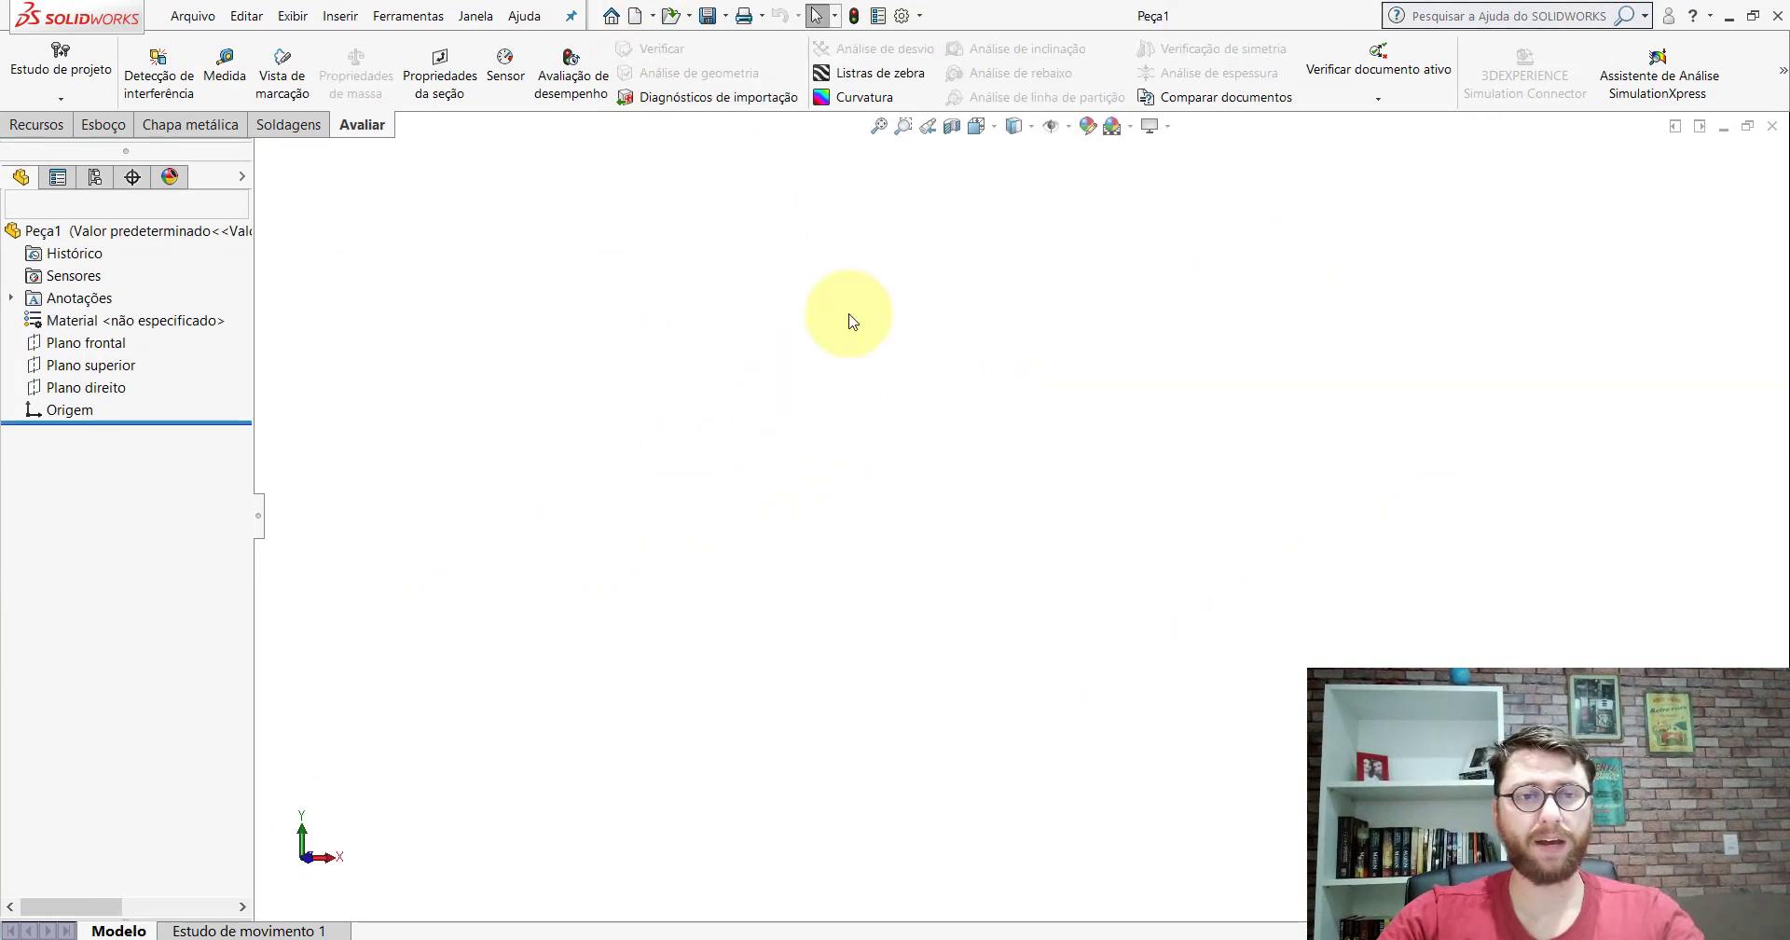
pyautogui.click(976, 125)
pyautogui.click(1089, 187)
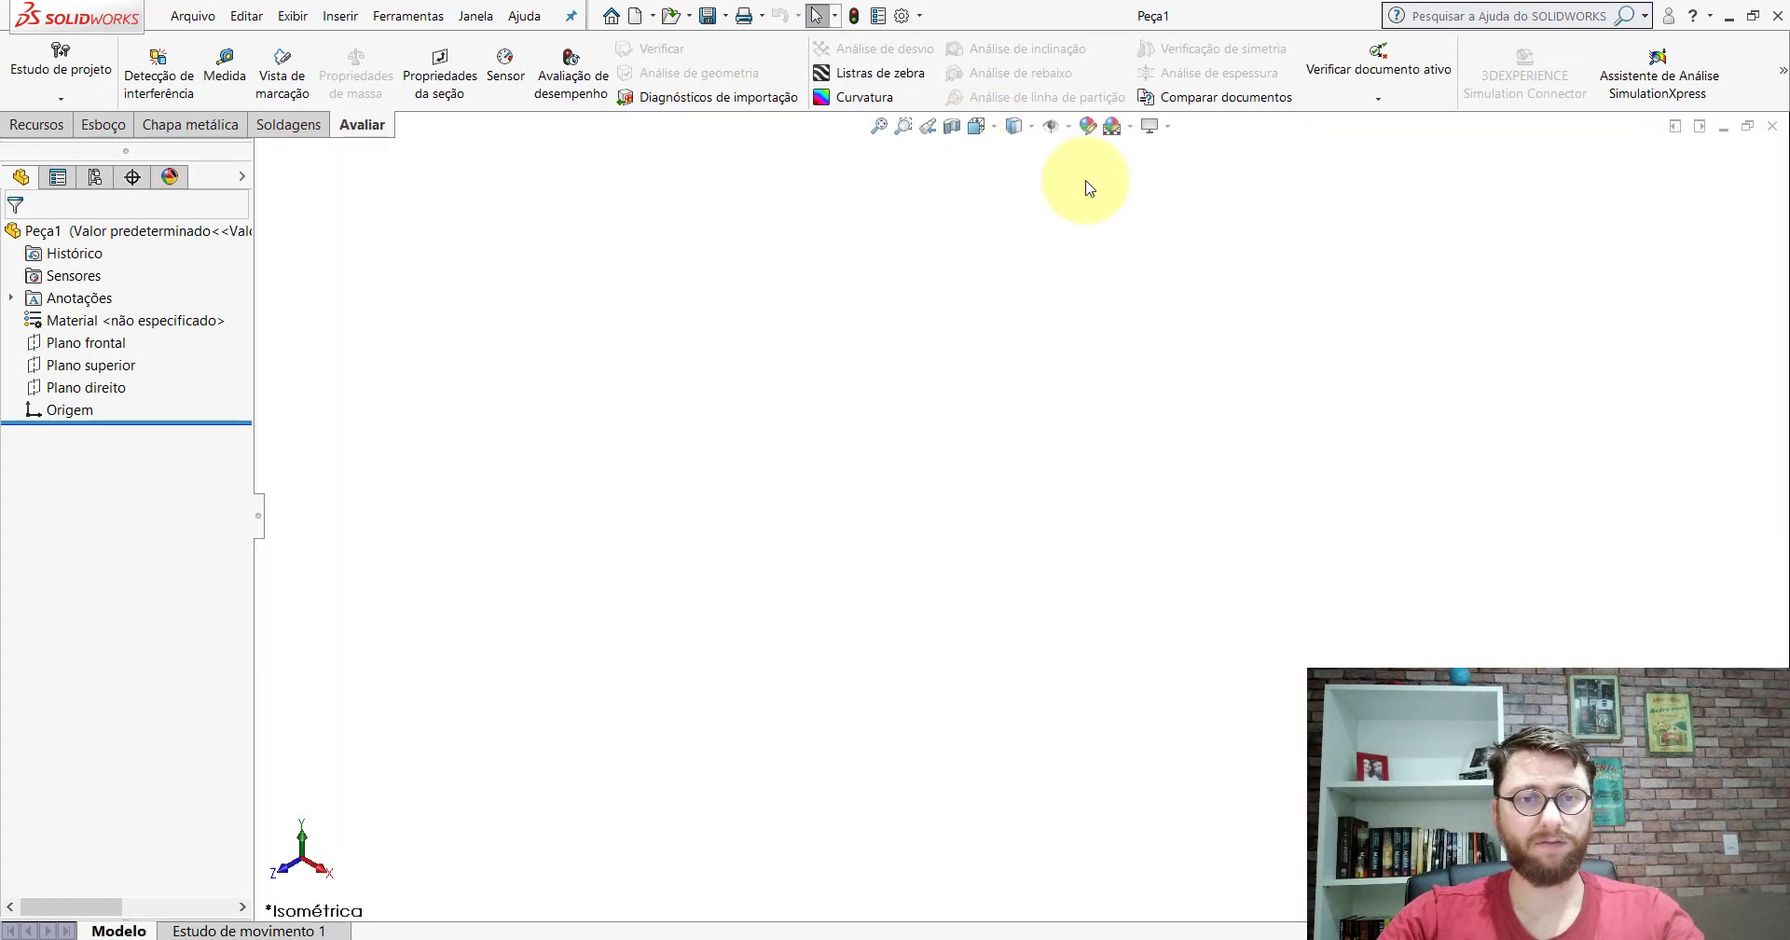
# Step: Sketch on the front plane, drawing the top line and right leg of the U
pyautogui.click(75, 347)
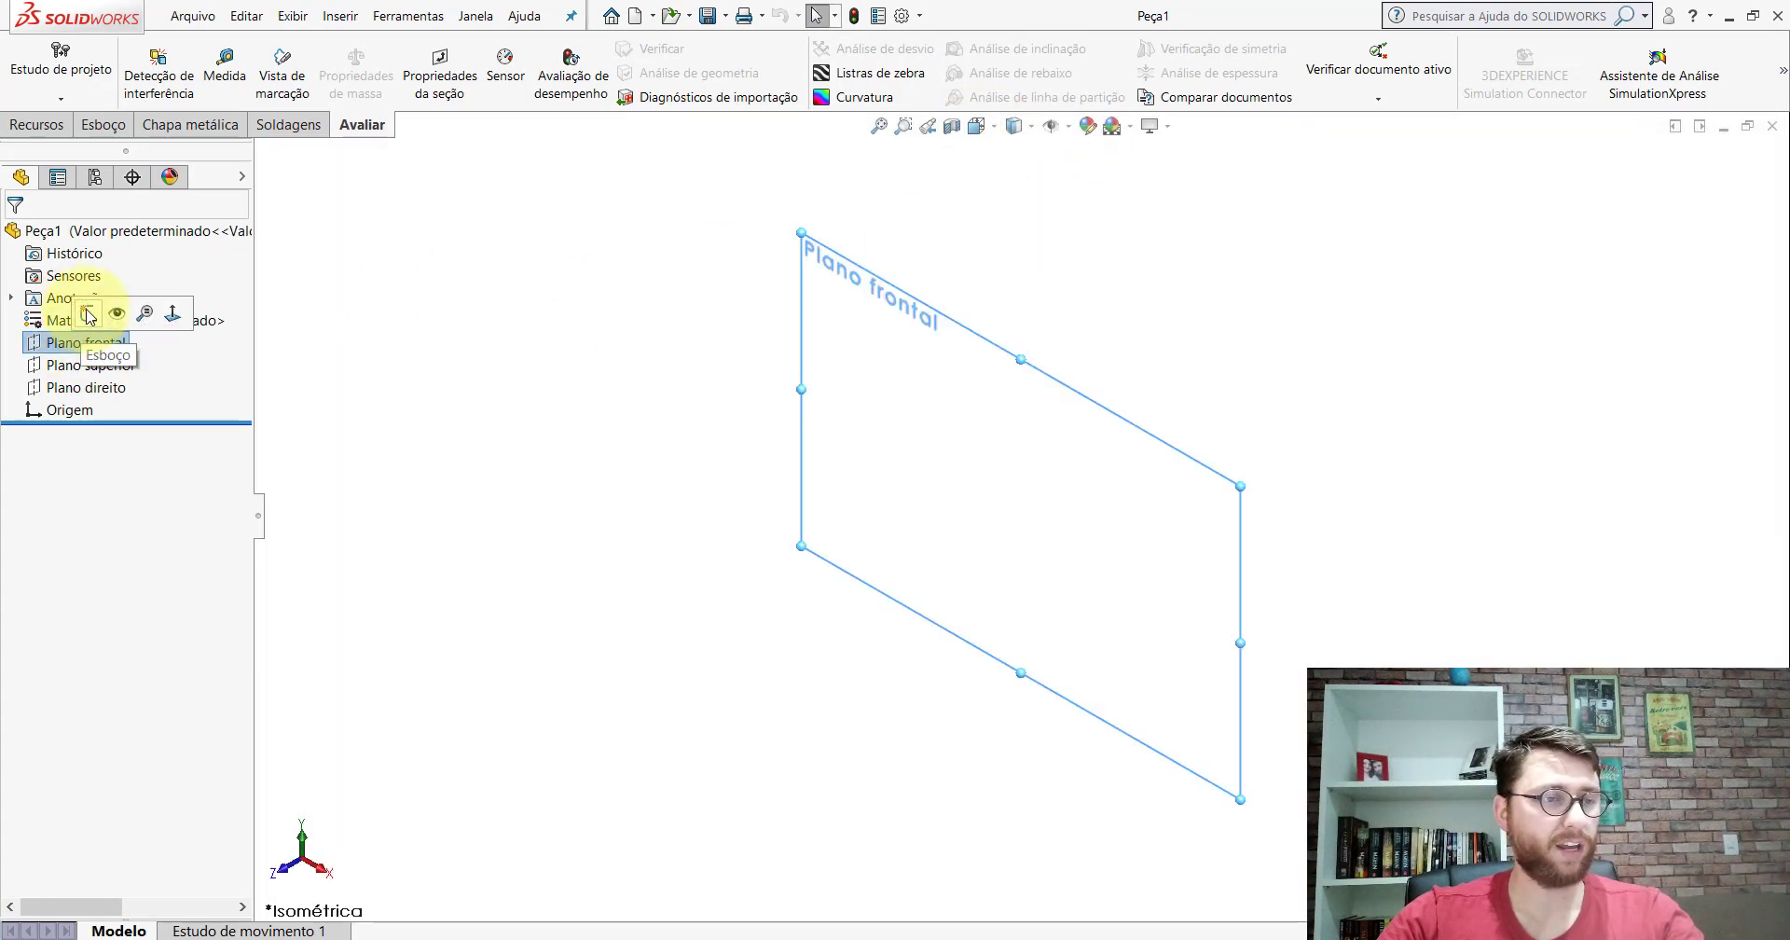
pyautogui.click(140, 317)
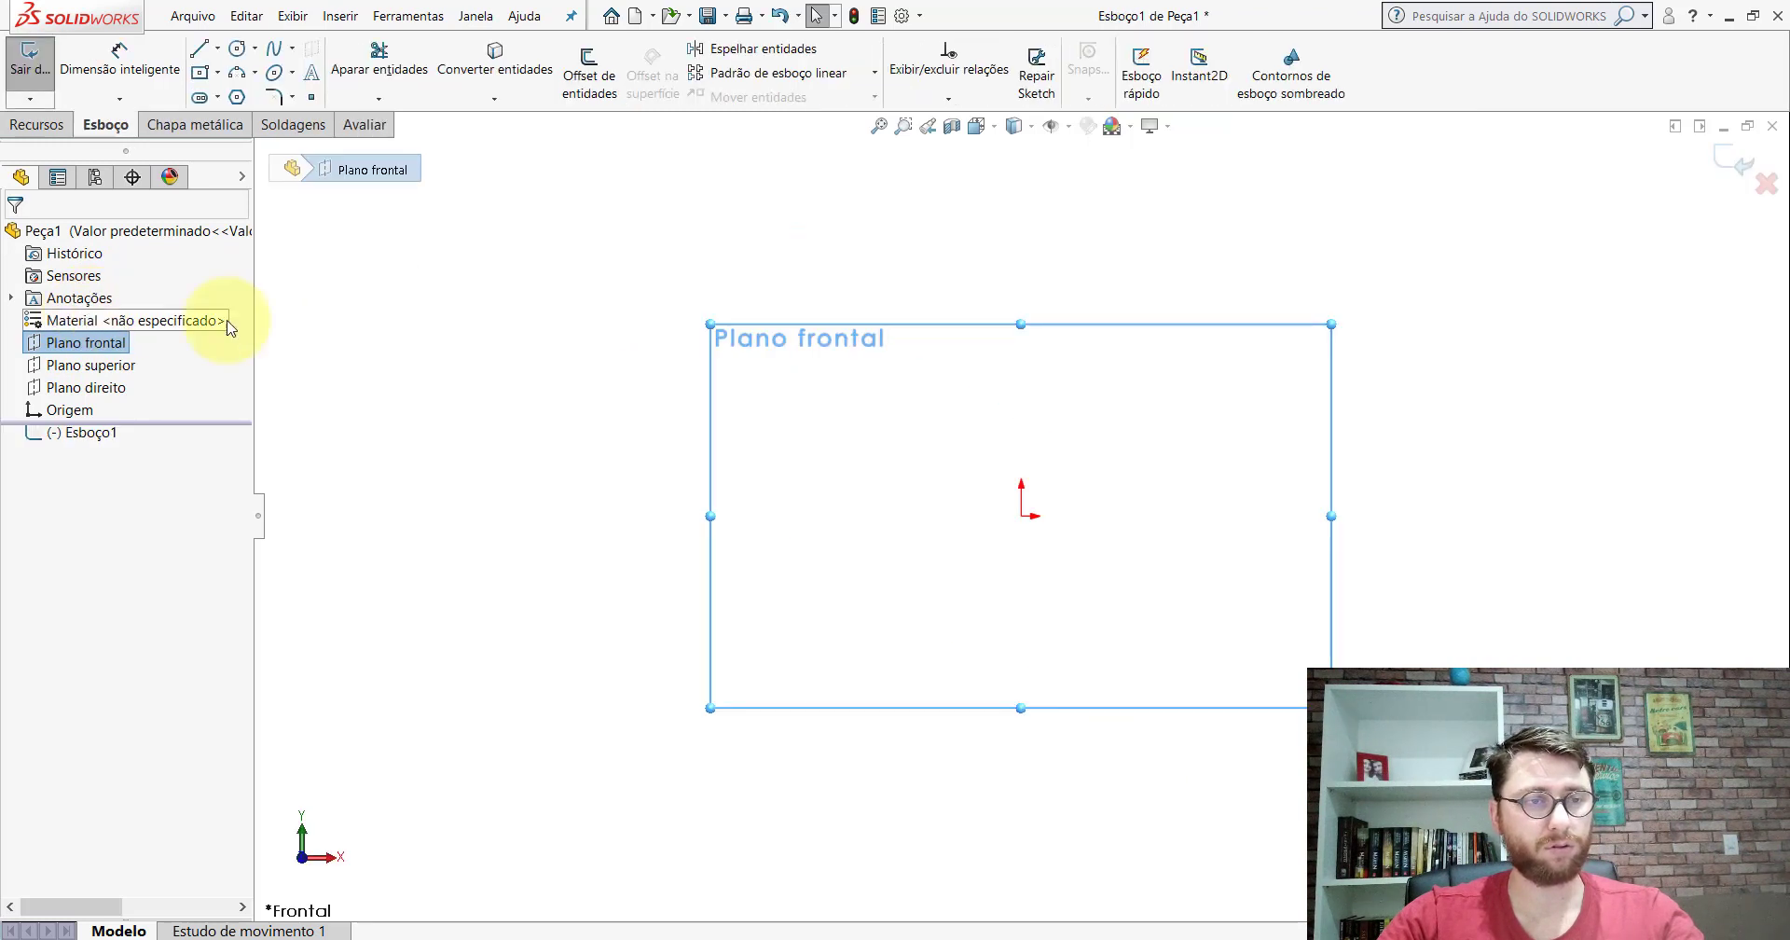
pyautogui.click(201, 52)
pyautogui.scroll(-2, 1271, 528)
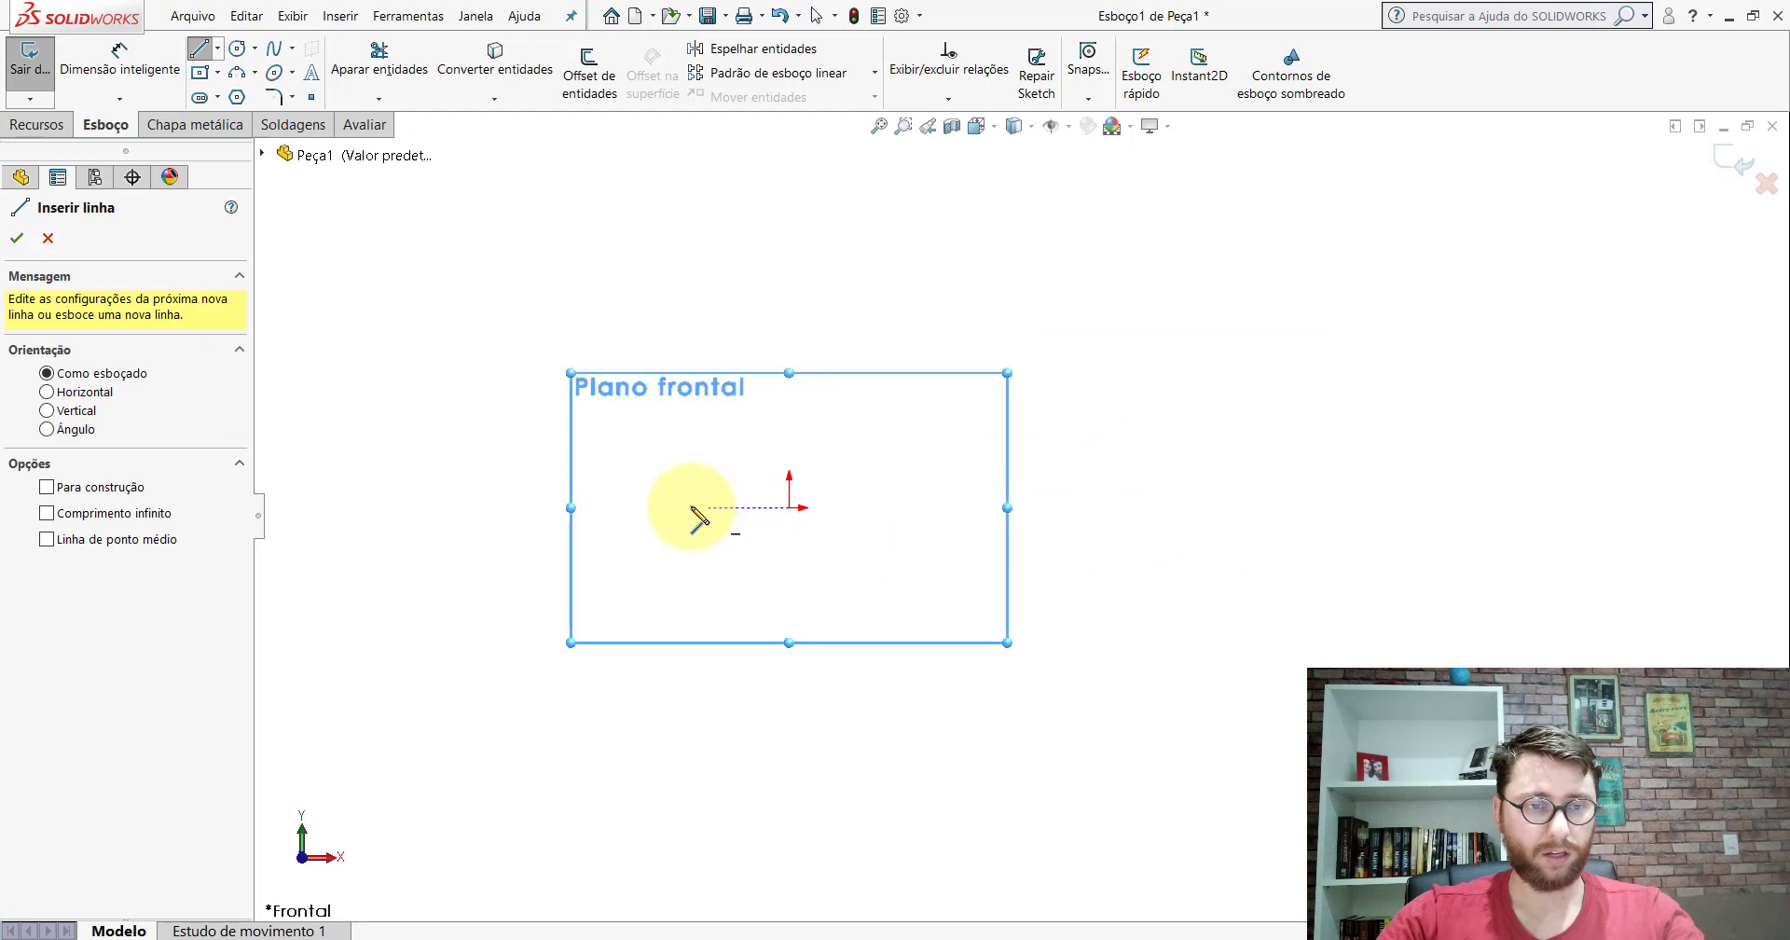
pyautogui.scroll(-1, 673, 515)
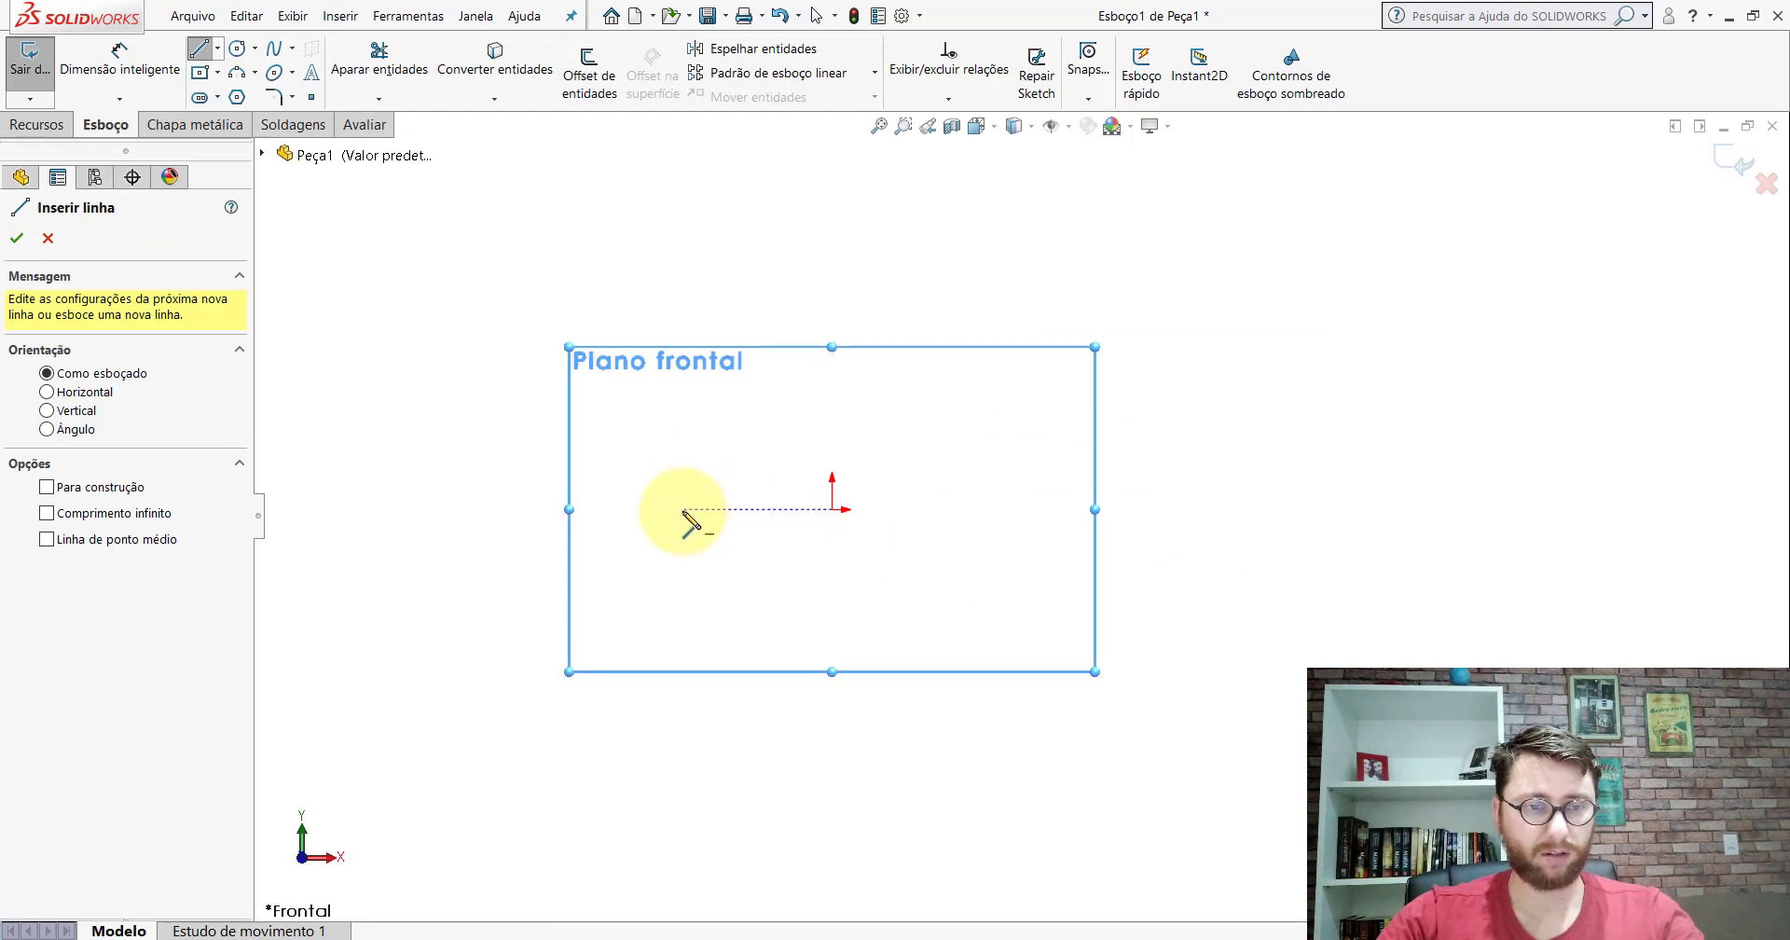
pyautogui.click(684, 509)
pyautogui.click(998, 509)
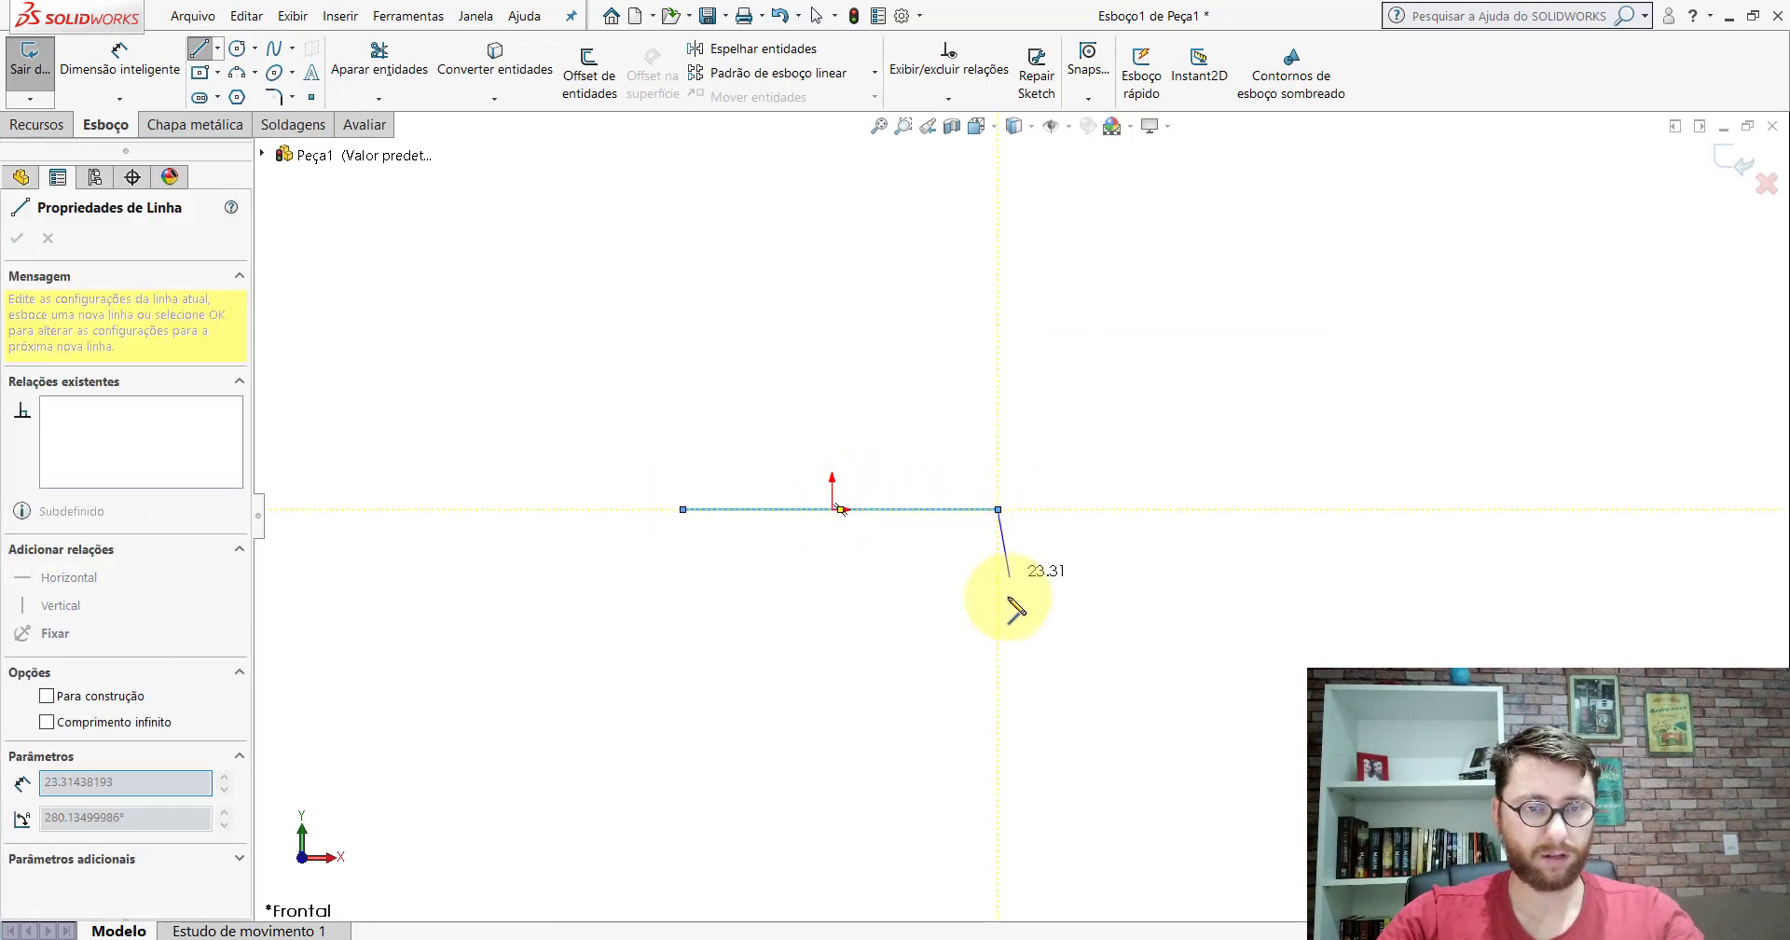
pyautogui.click(998, 640)
pyautogui.press('Escape')
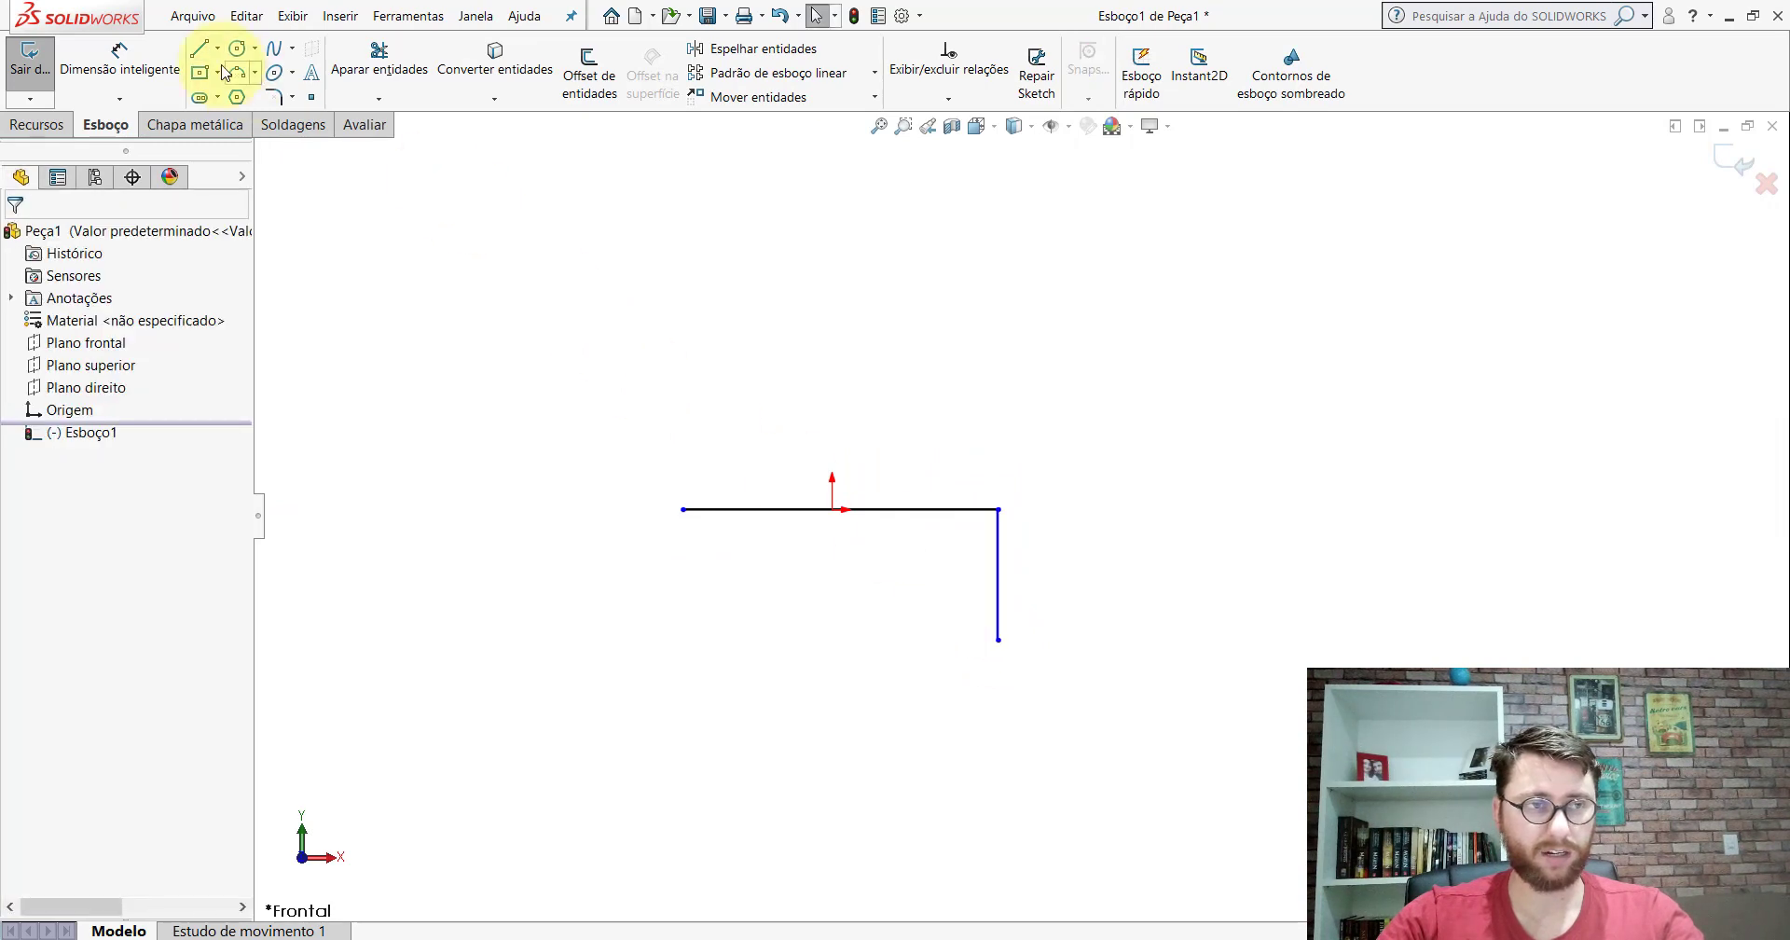
# Step: Draw the left vertical leg down from the top line's left end
pyautogui.click(200, 49)
pyautogui.click(683, 509)
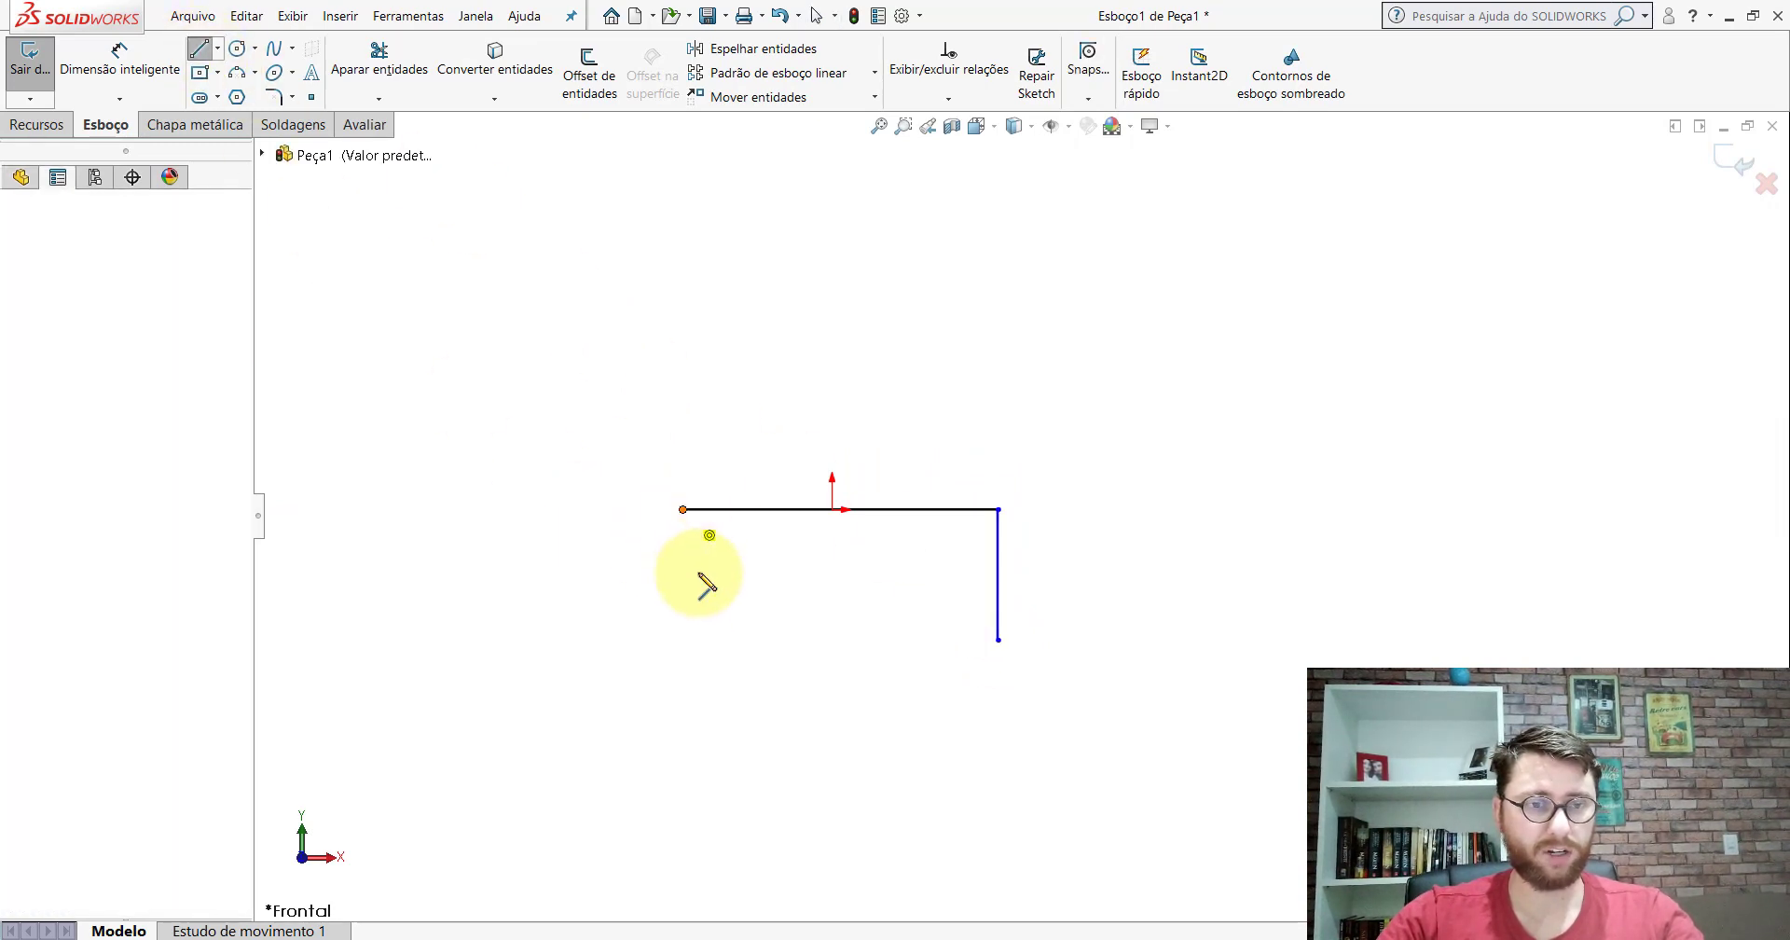
pyautogui.click(683, 639)
pyautogui.press('Escape')
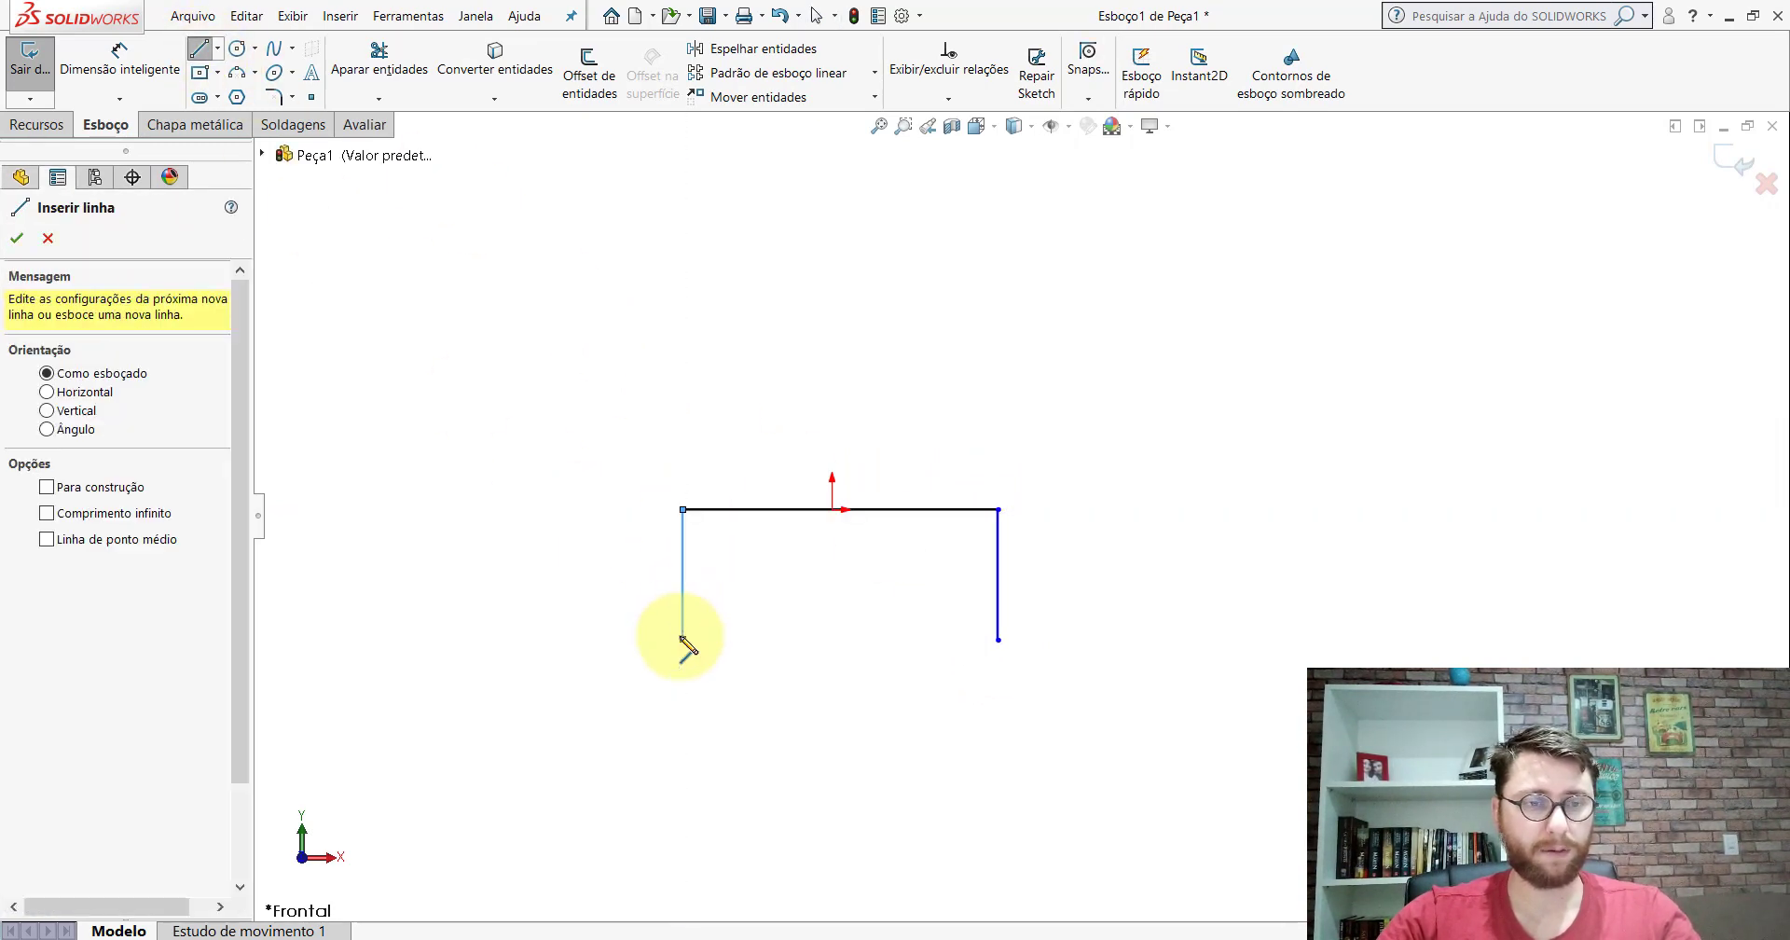
pyautogui.press('Escape')
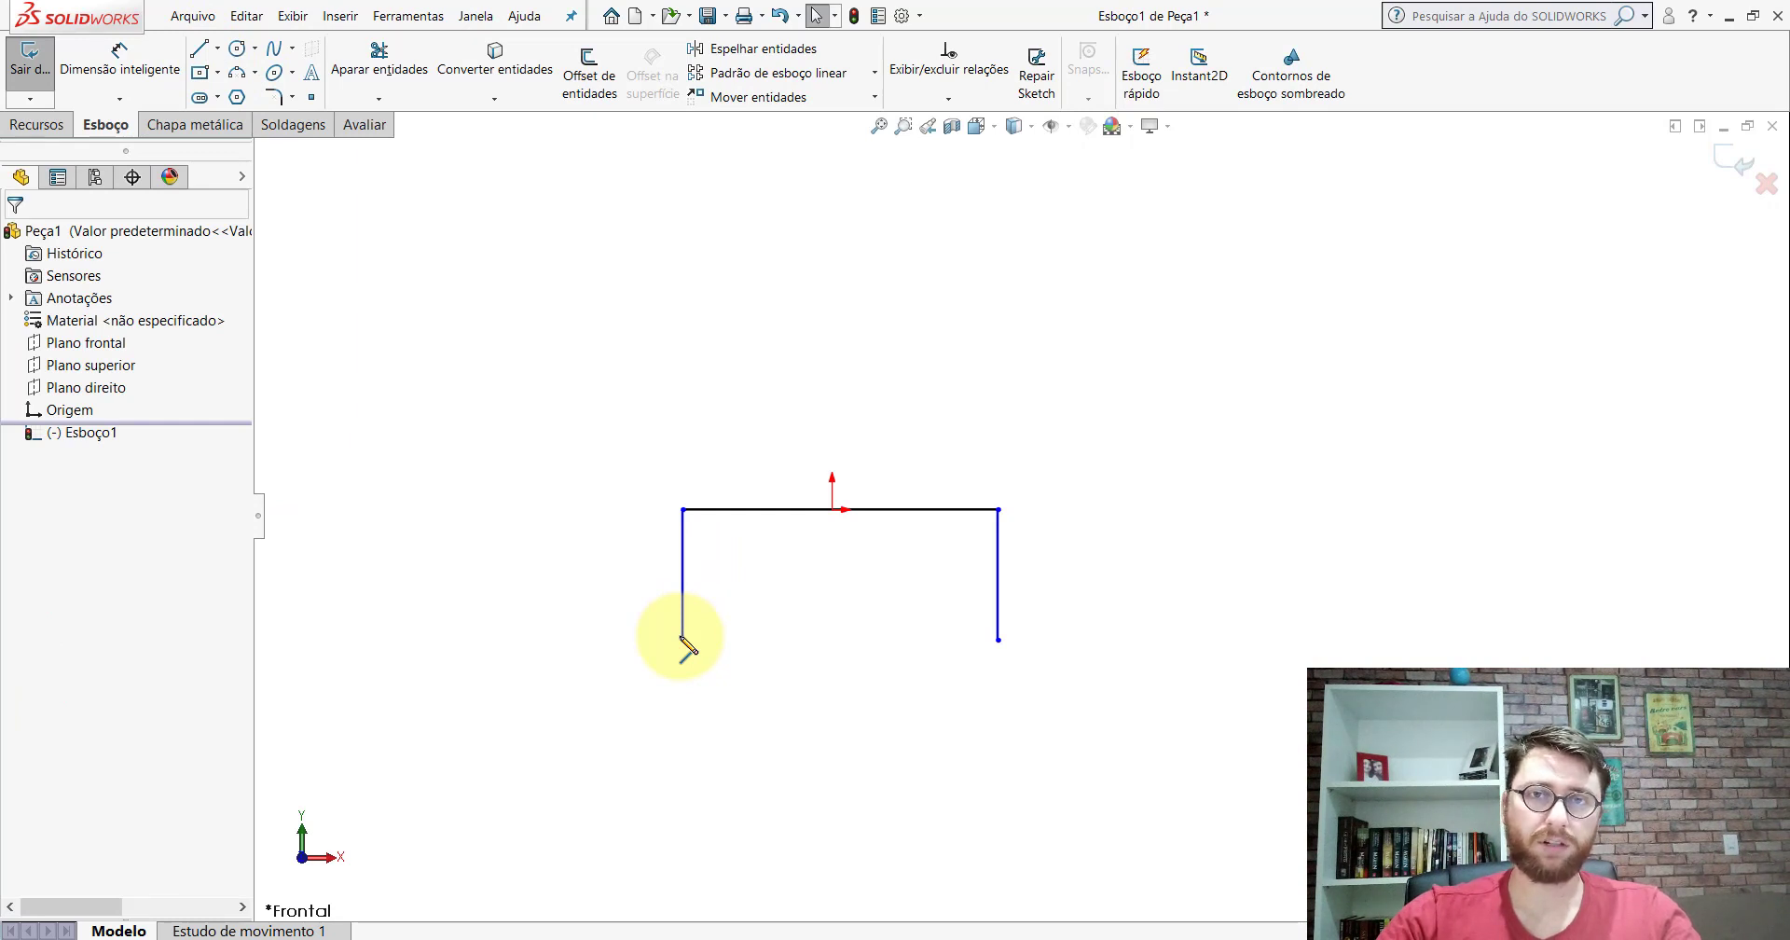
# Step: Add a Midpoint relation centring the top line on the origin
pyautogui.click(928, 511)
pyautogui.keyDown('ctrl'); pyautogui.click(831, 507); pyautogui.keyUp('ctrl')
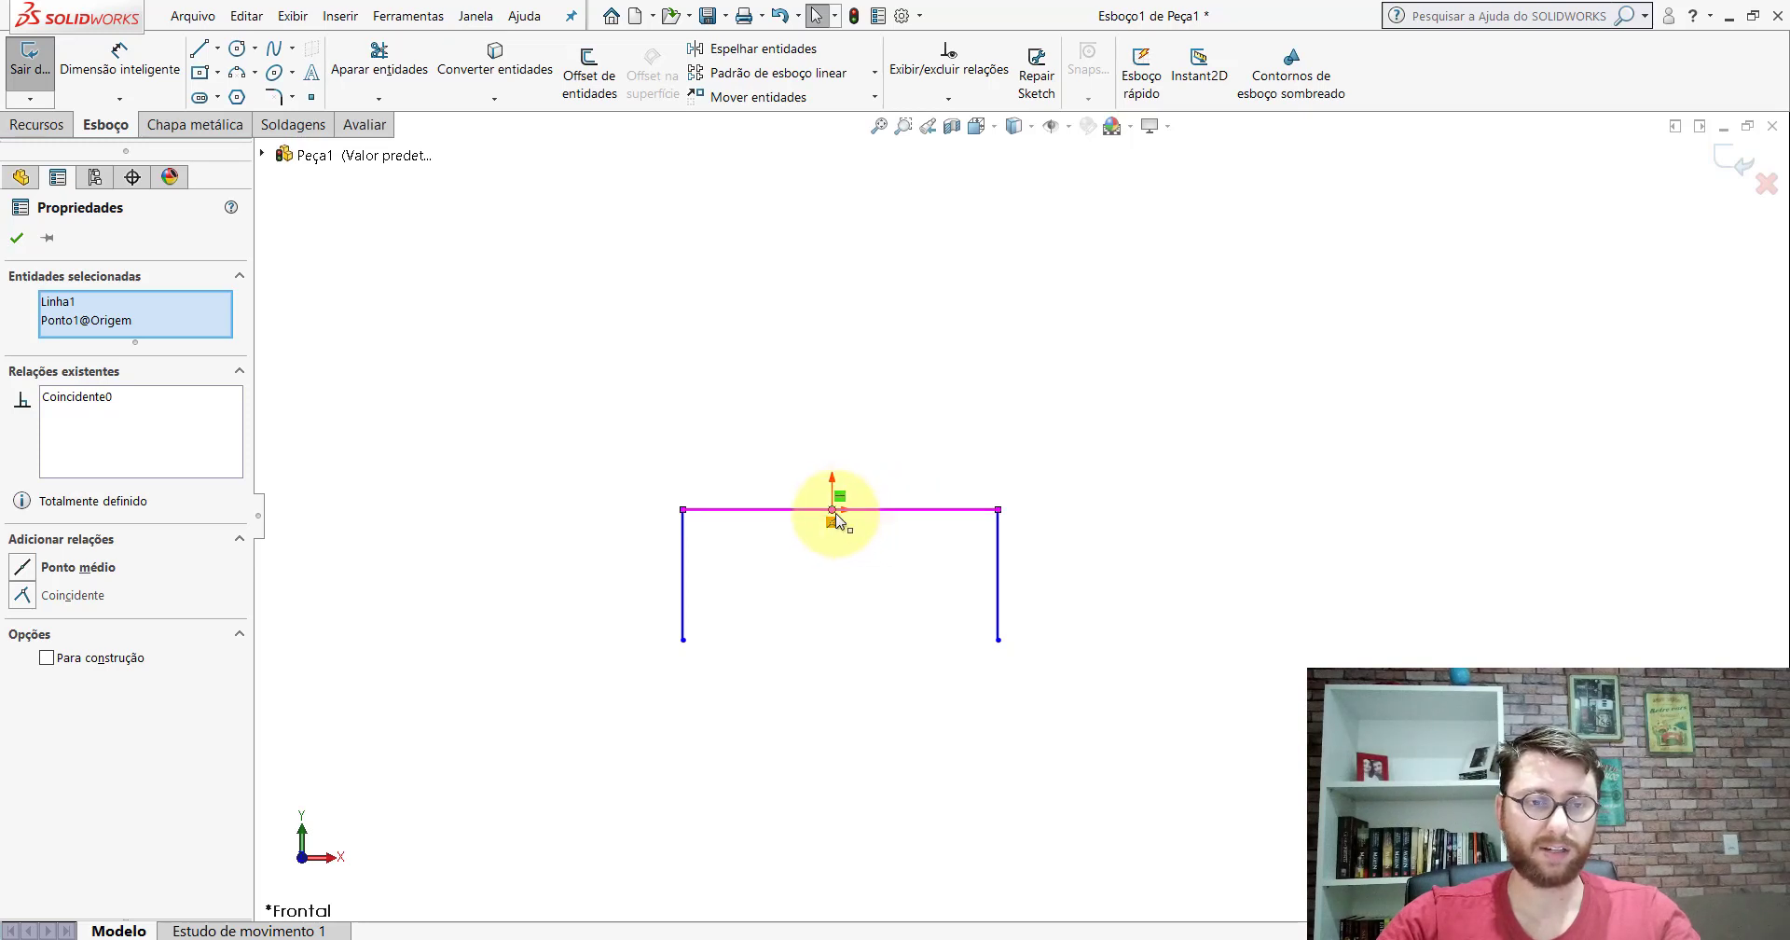
pyautogui.click(22, 567)
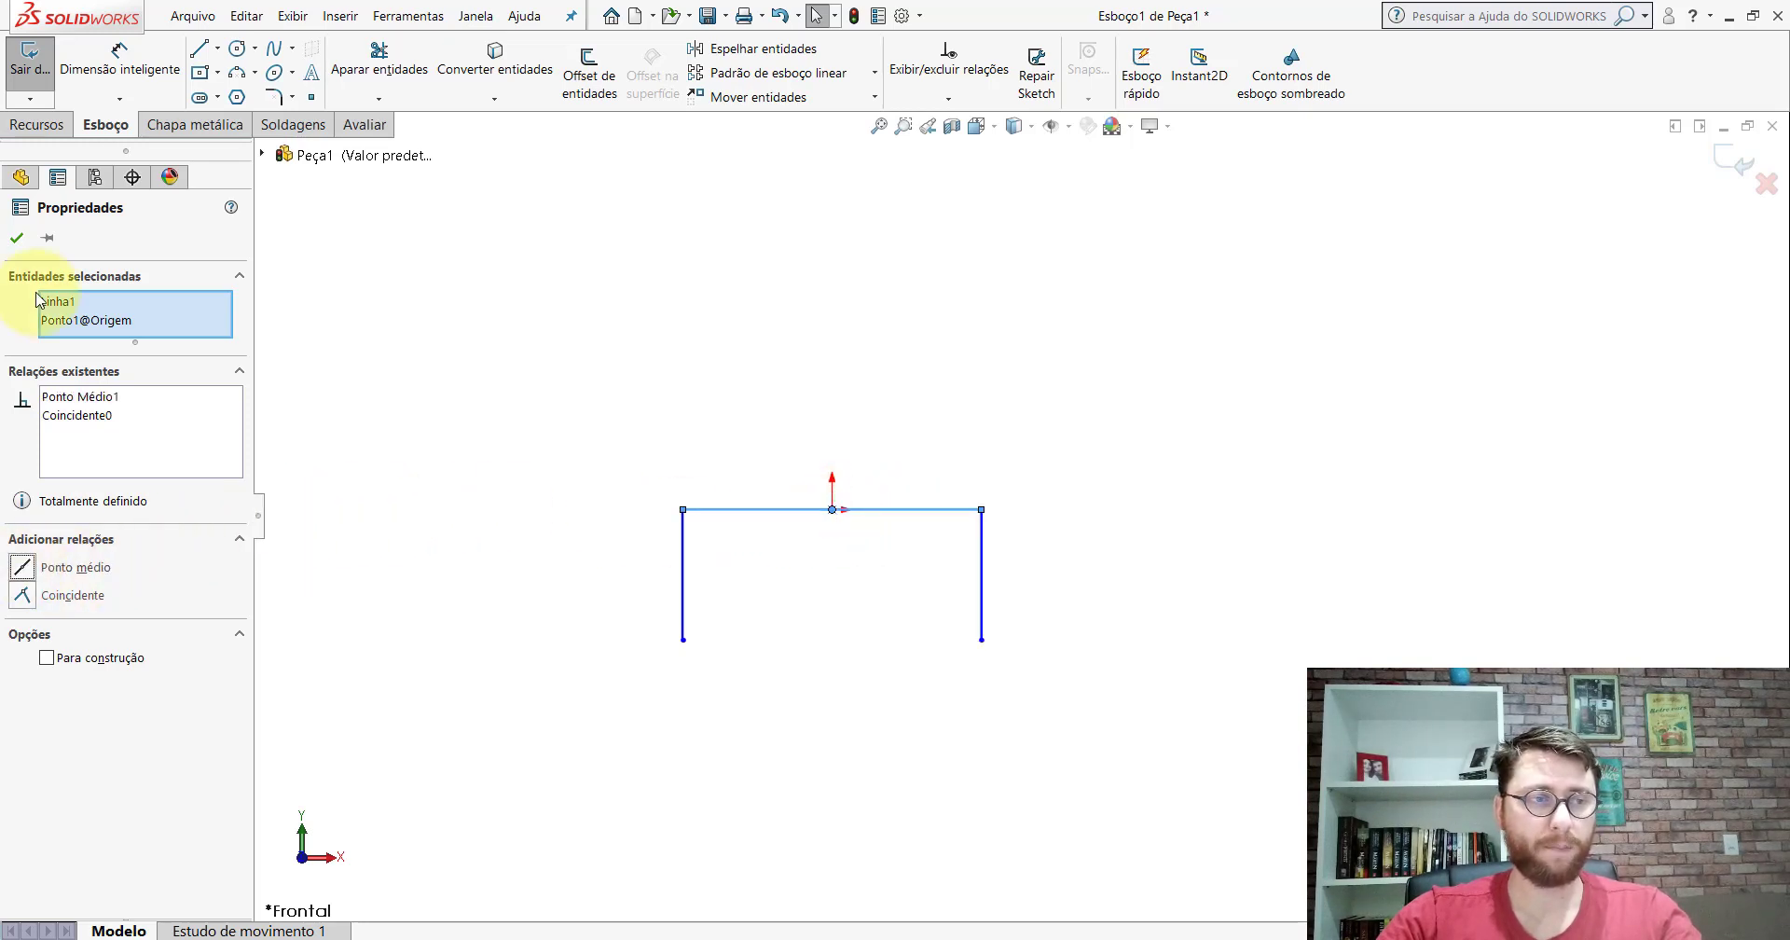
pyautogui.click(17, 239)
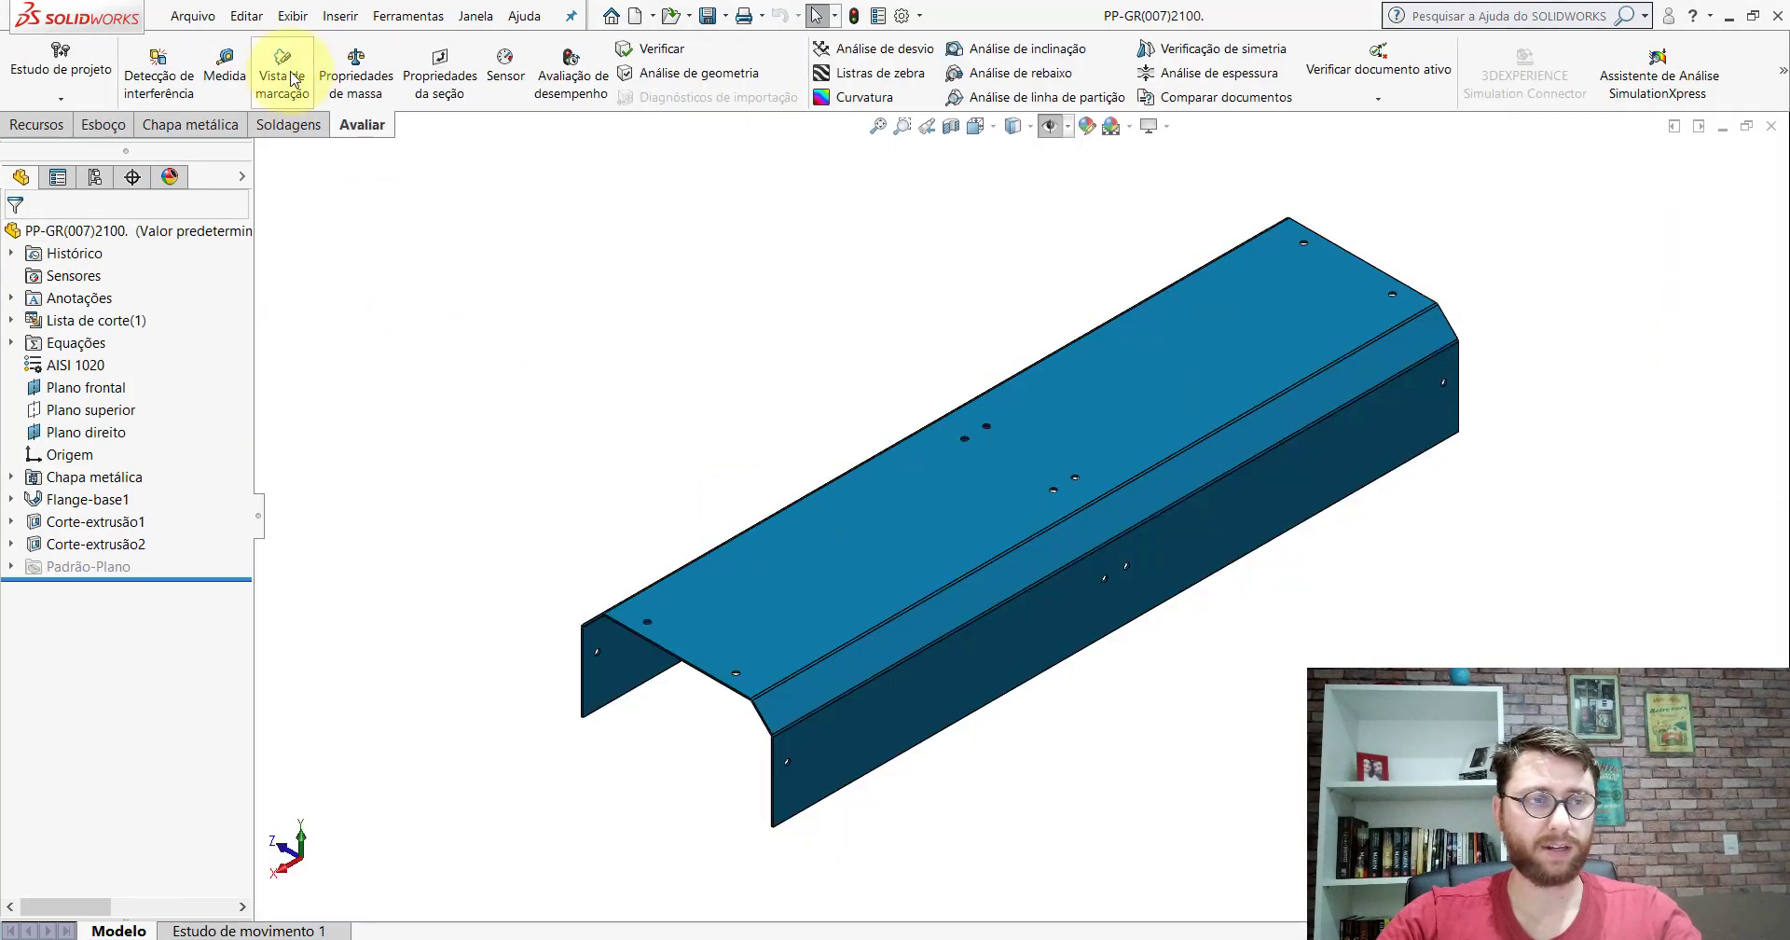
# Step: Measure the distance between the two side flange faces of PP-GR(007)2100
pyautogui.click(225, 63)
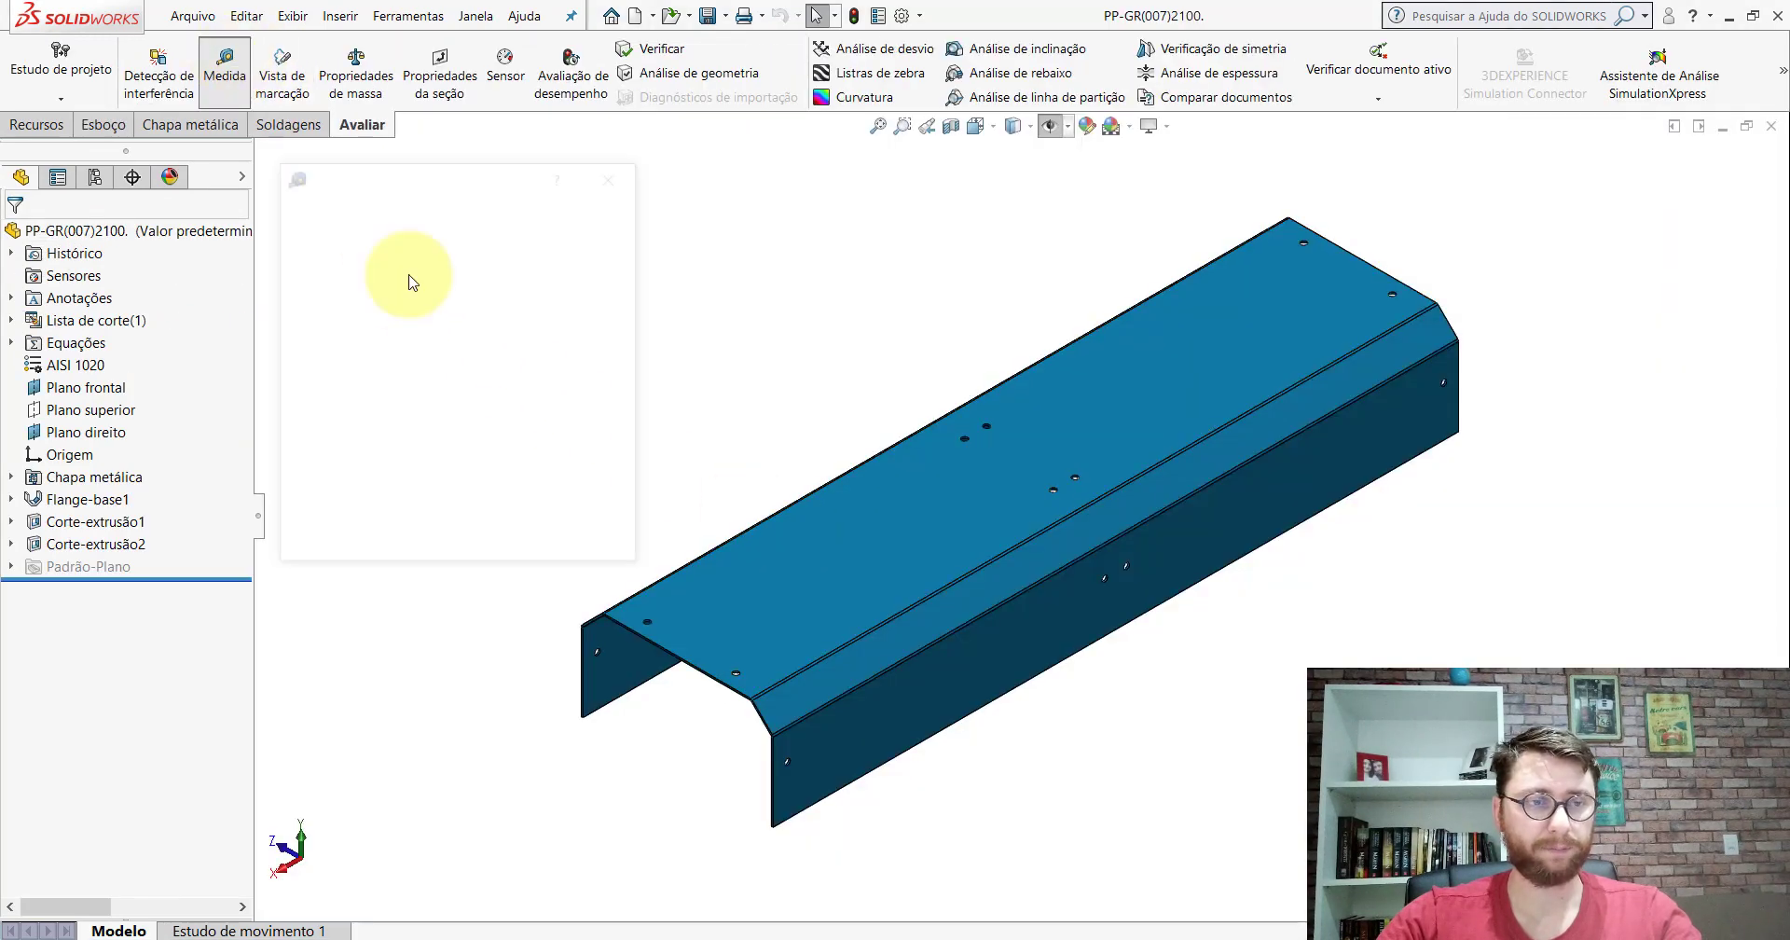
pyautogui.click(859, 733)
pyautogui.moveTo(799, 600); pyautogui.dragTo(938, 660, button='middle')
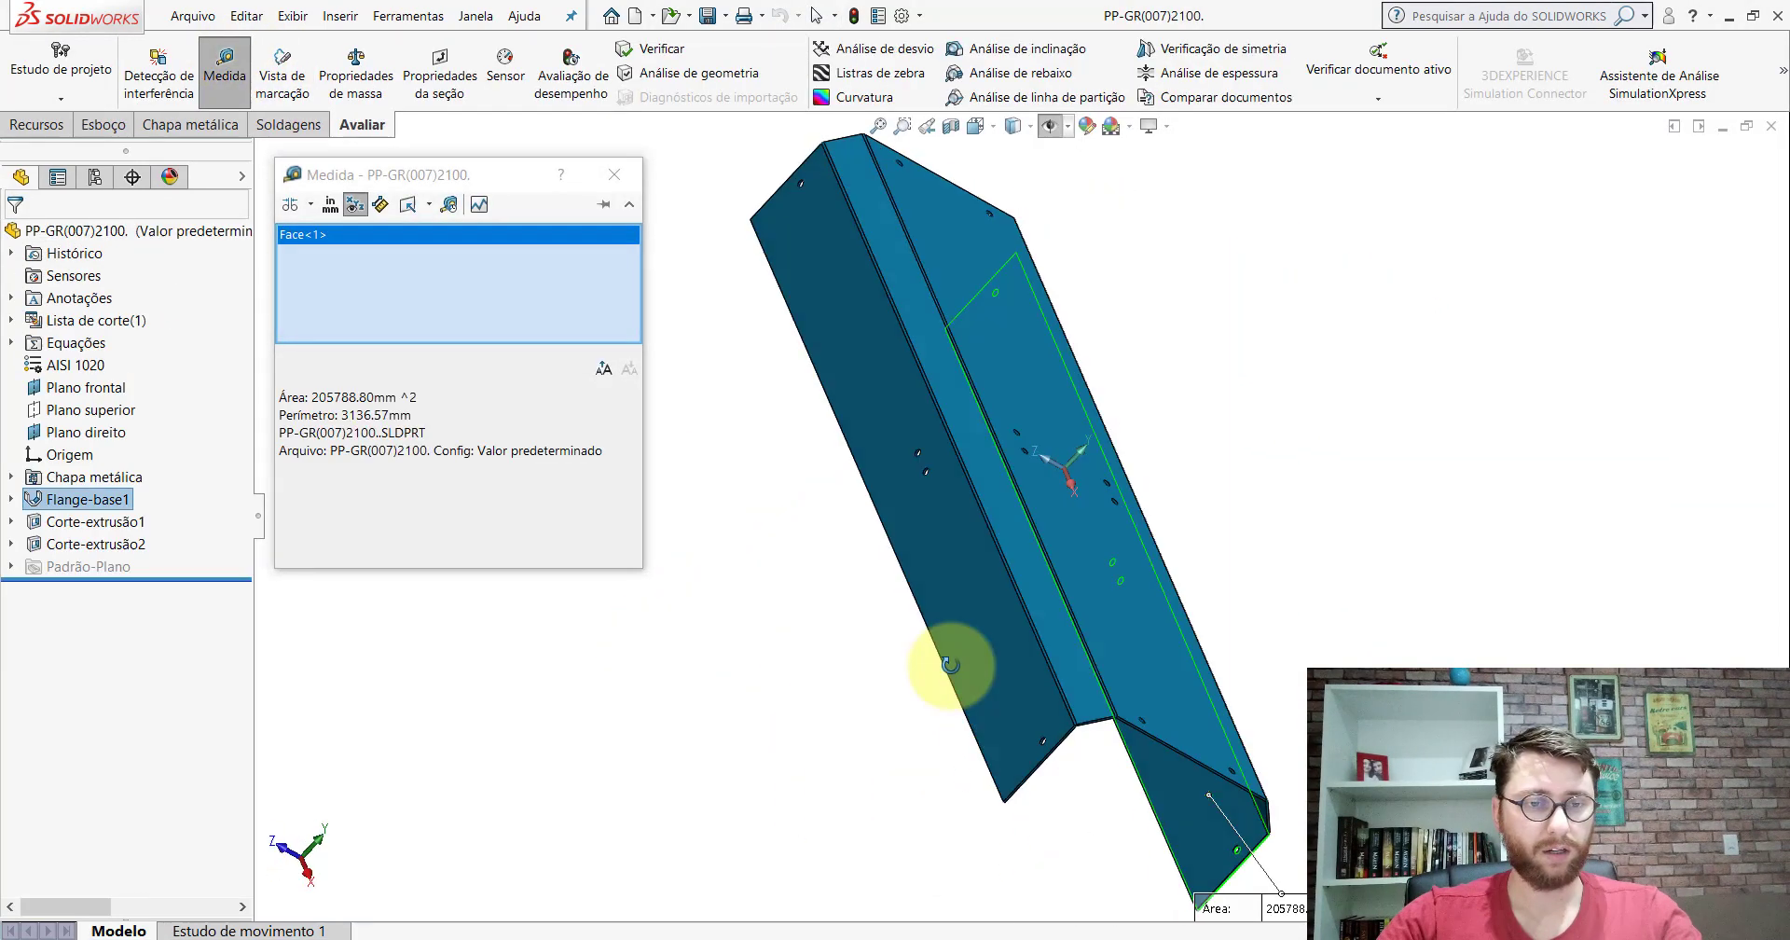
pyautogui.click(925, 601)
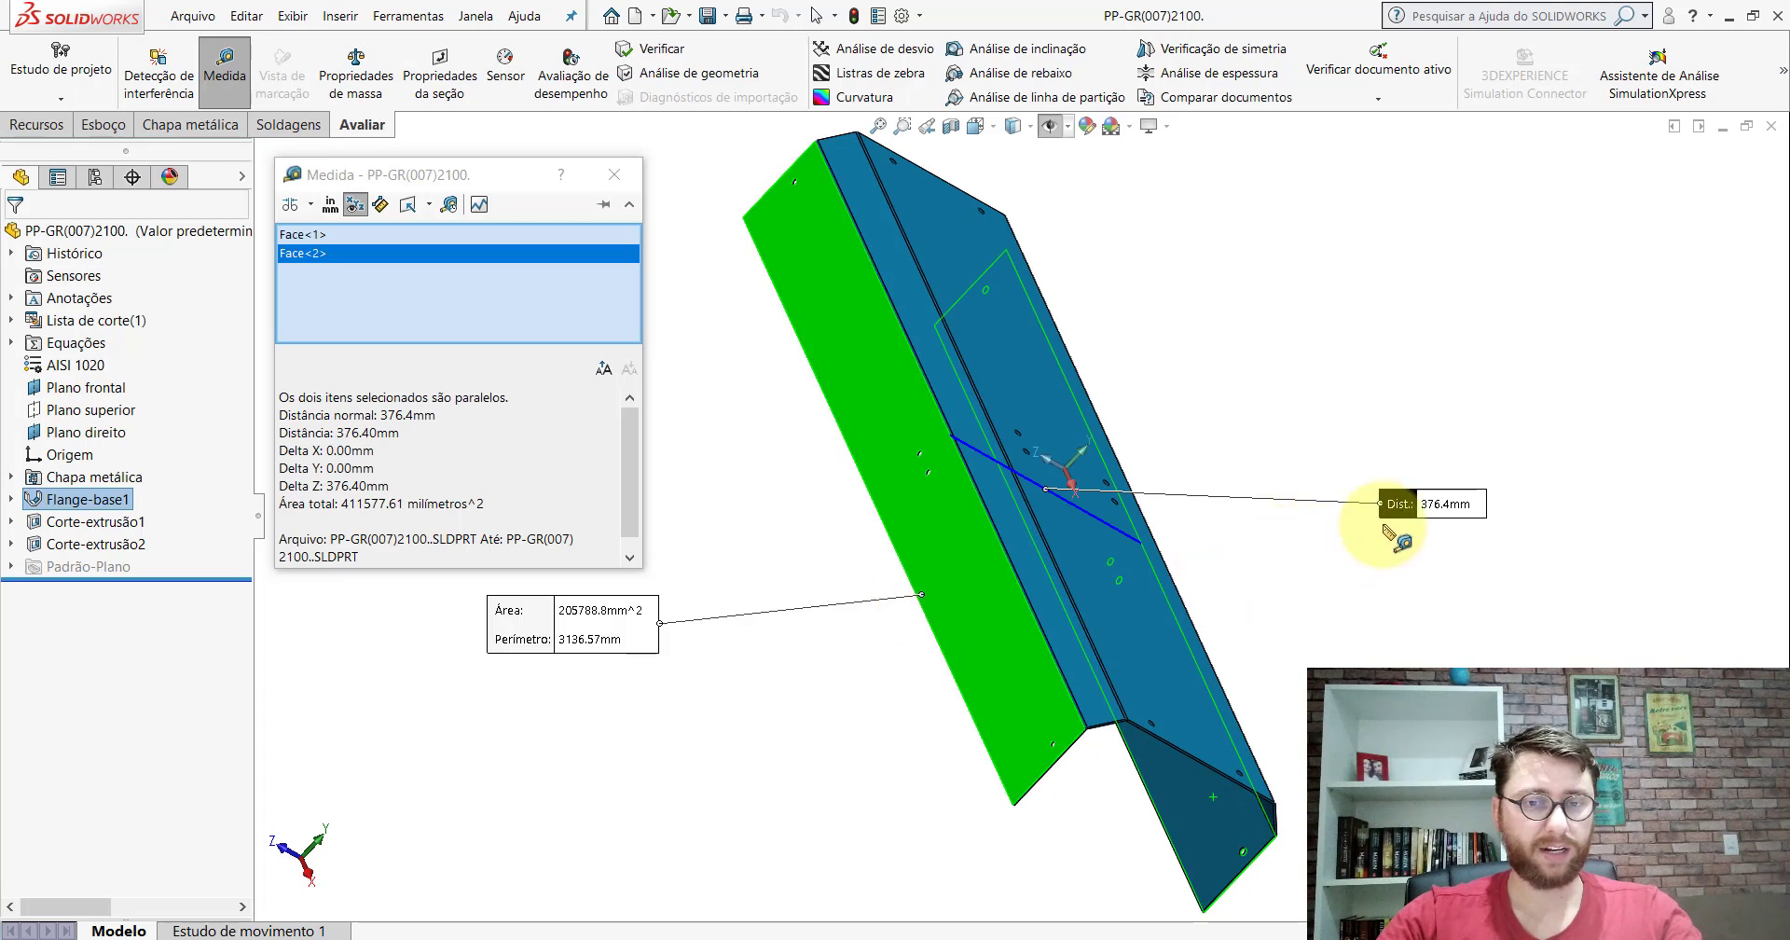
pyautogui.scroll(-2, 1123, 550)
pyautogui.moveTo(1126, 557); pyautogui.dragTo(959, 500, button='middle')
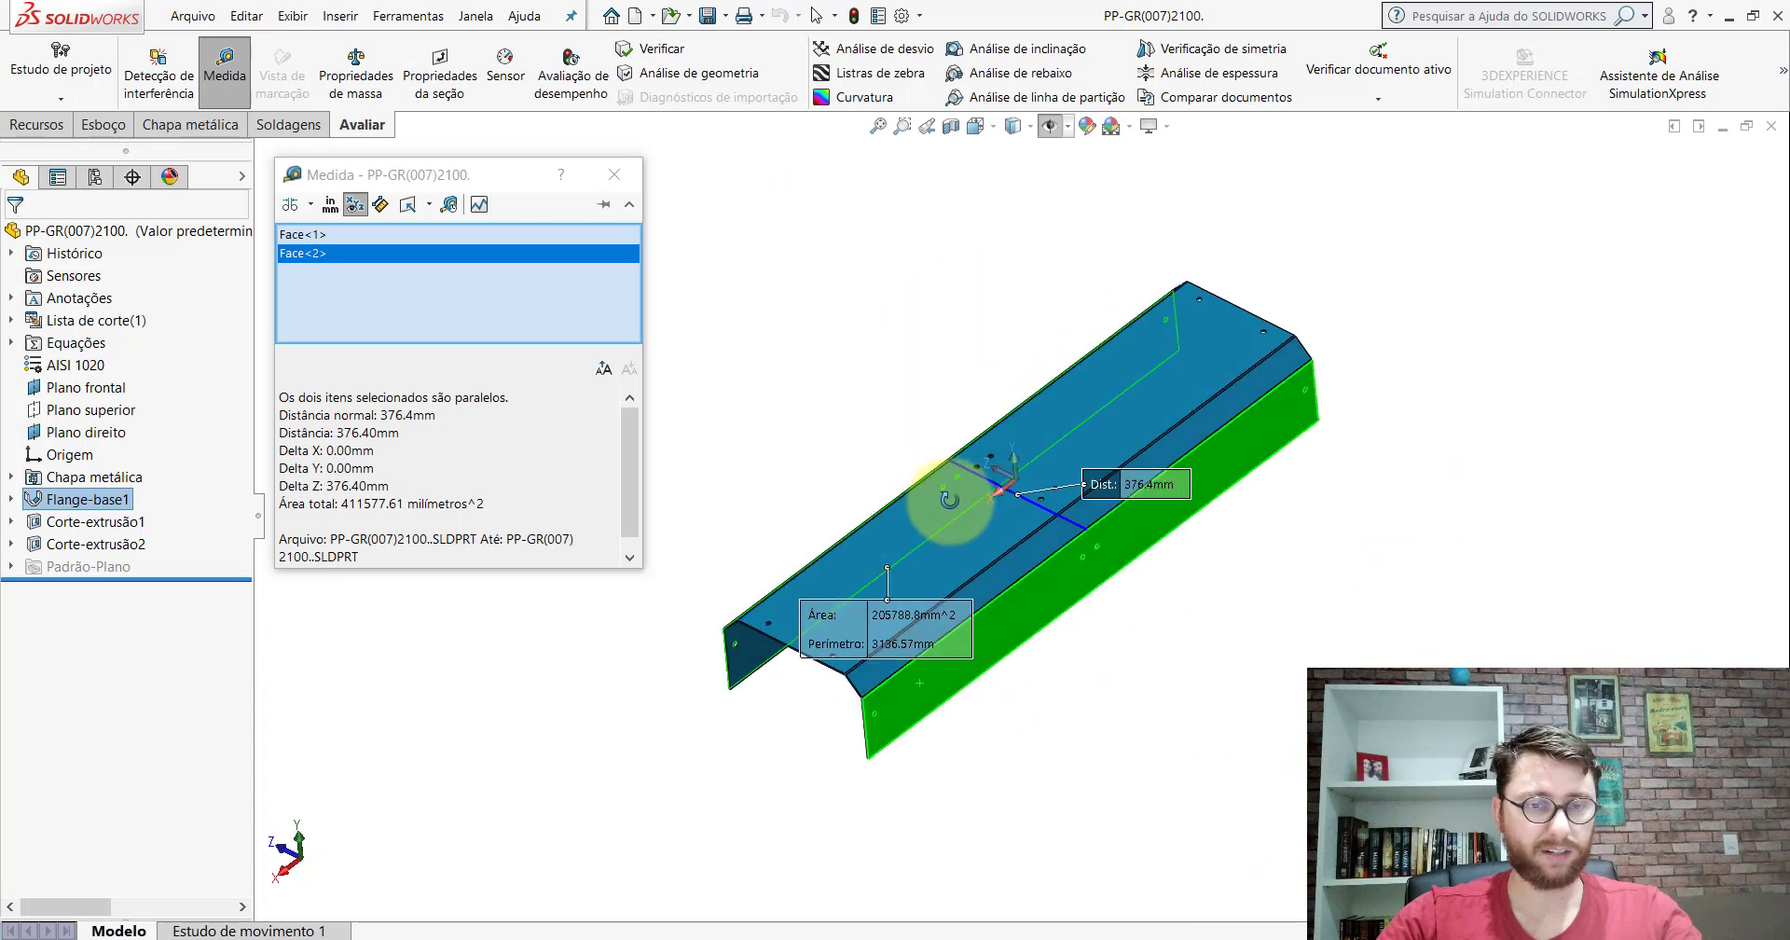
pyautogui.scroll(2, 1025, 494)
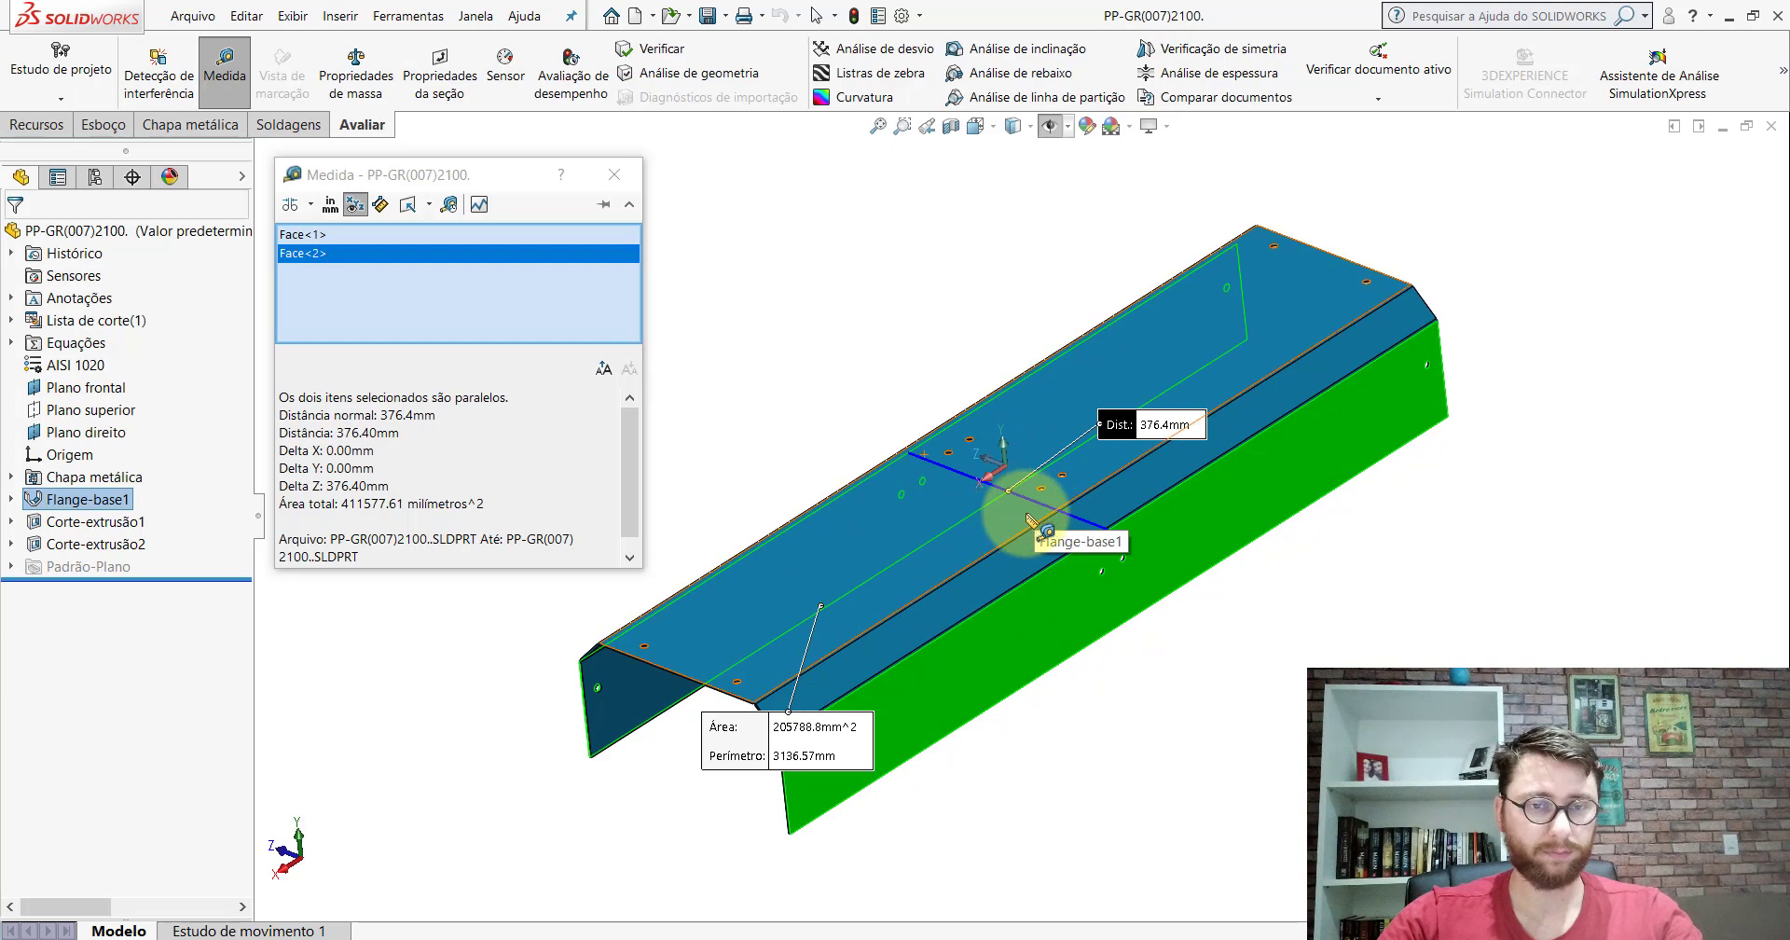
pyautogui.press('Escape')
# Step: In Peça1, dimension the span between the vertical lines to 376.4 mm
pyautogui.click(1084, 876)
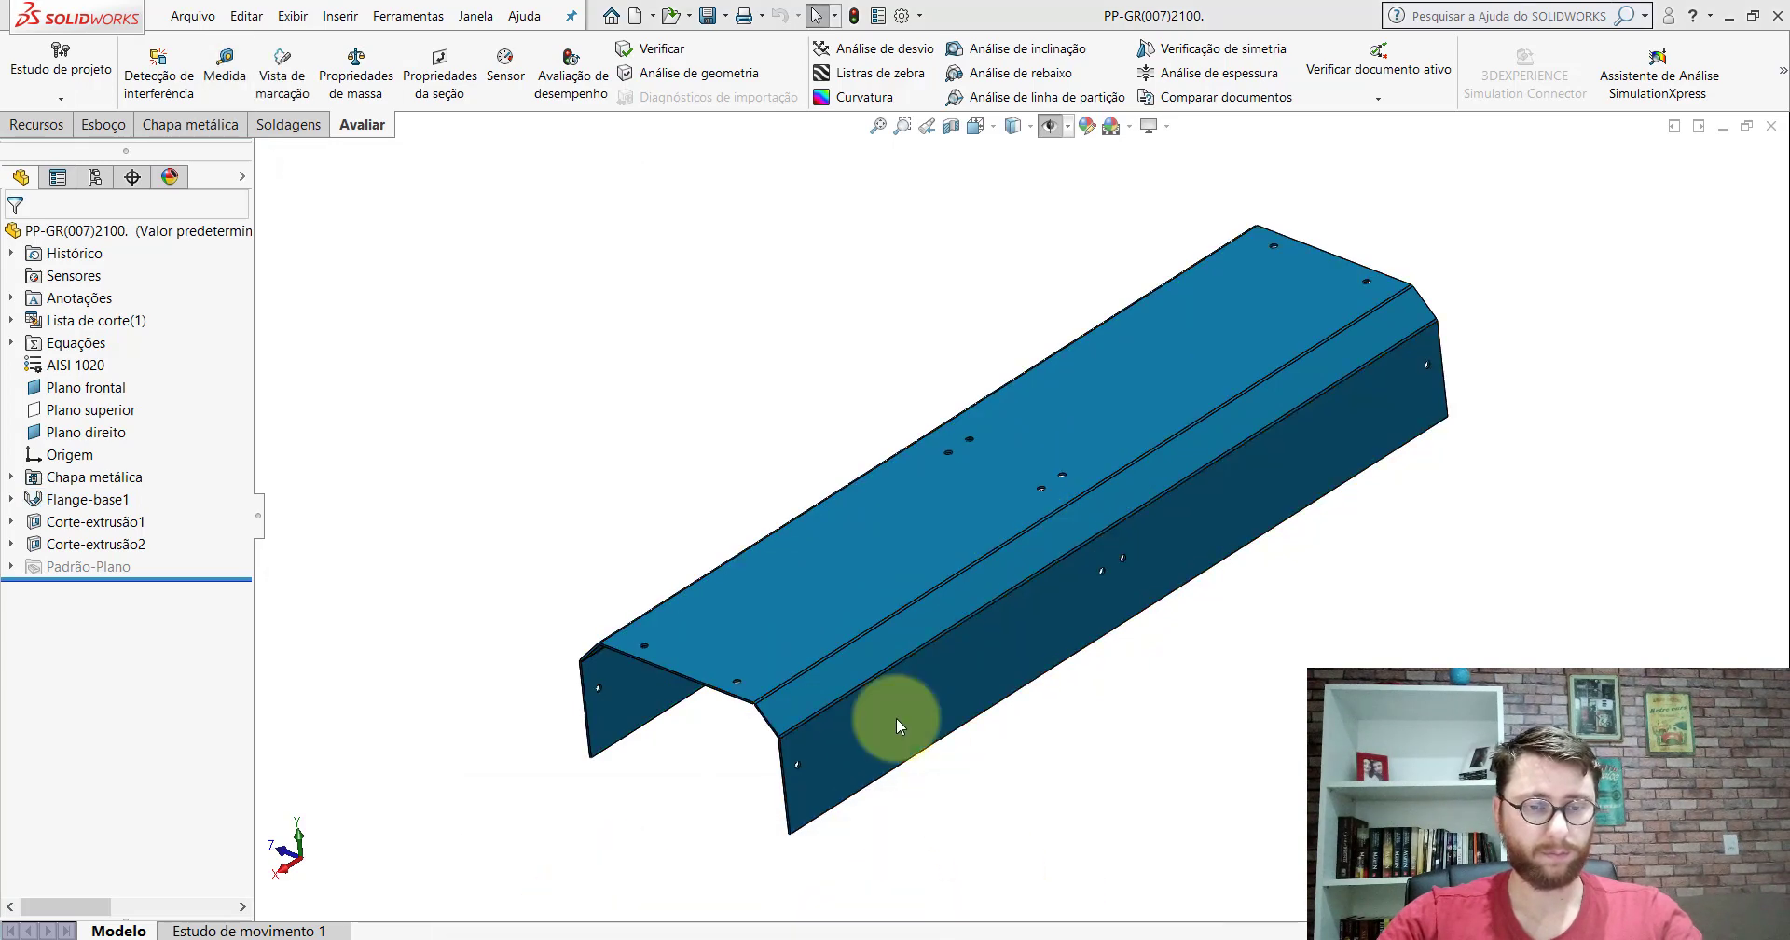
pyautogui.click(98, 131)
pyautogui.click(90, 93)
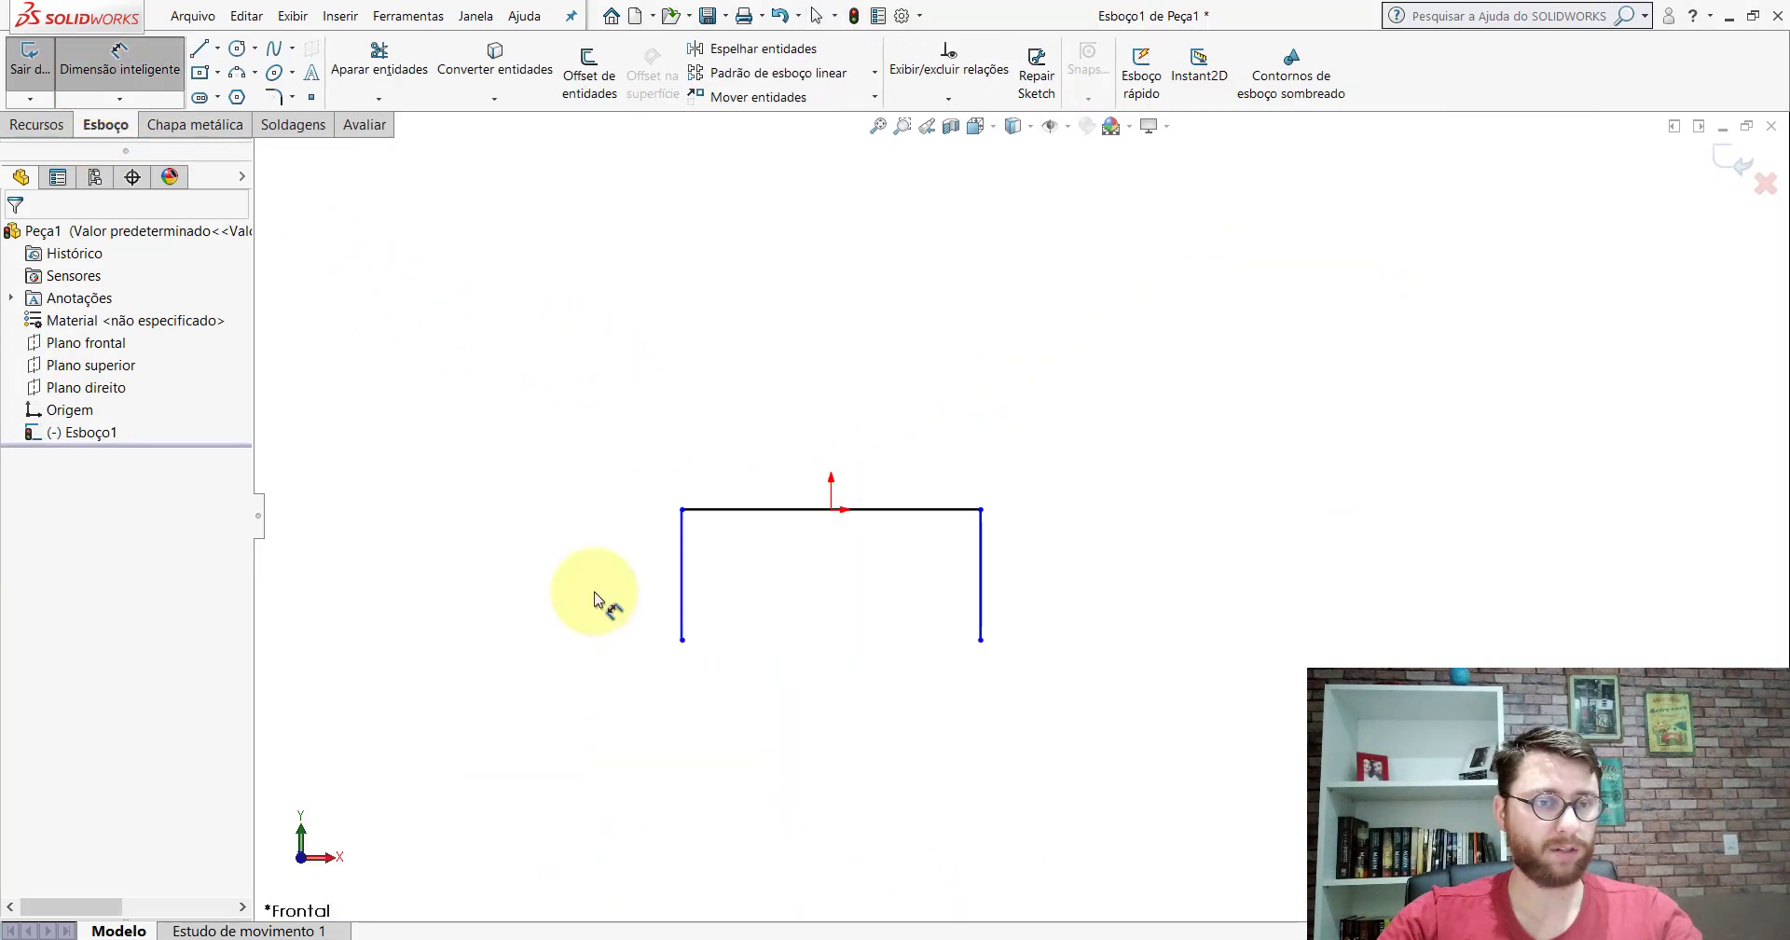
pyautogui.click(979, 568)
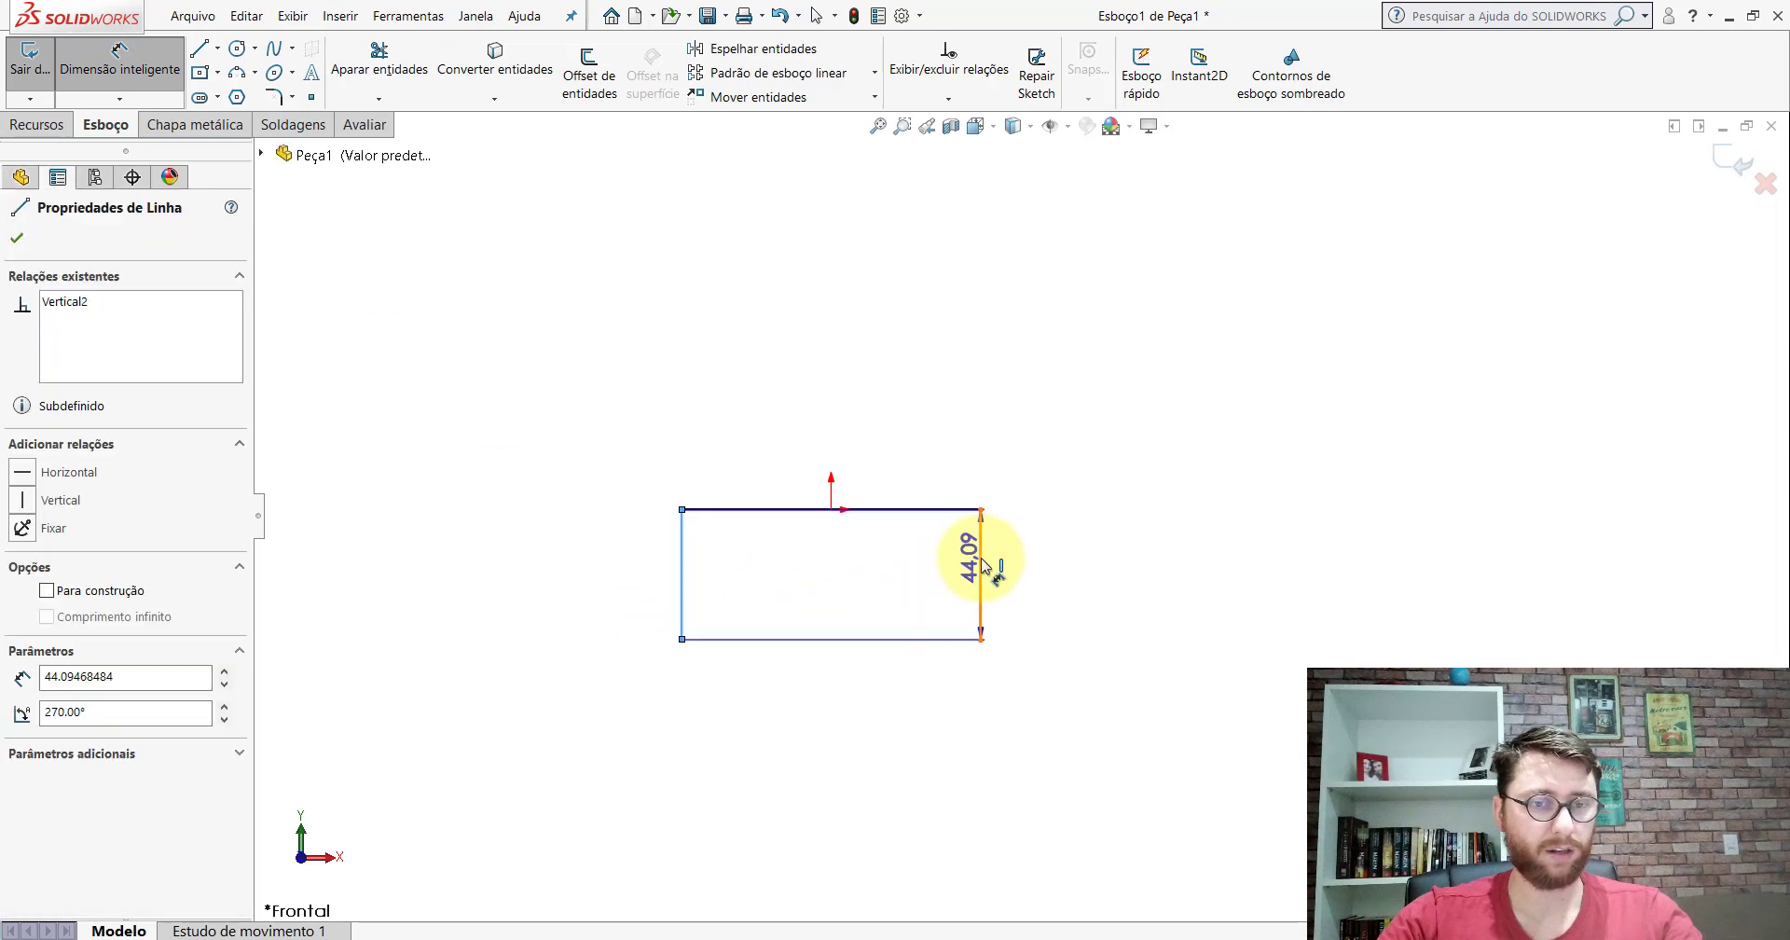
pyautogui.click(839, 640)
pyautogui.click(842, 742)
pyautogui.write('3')
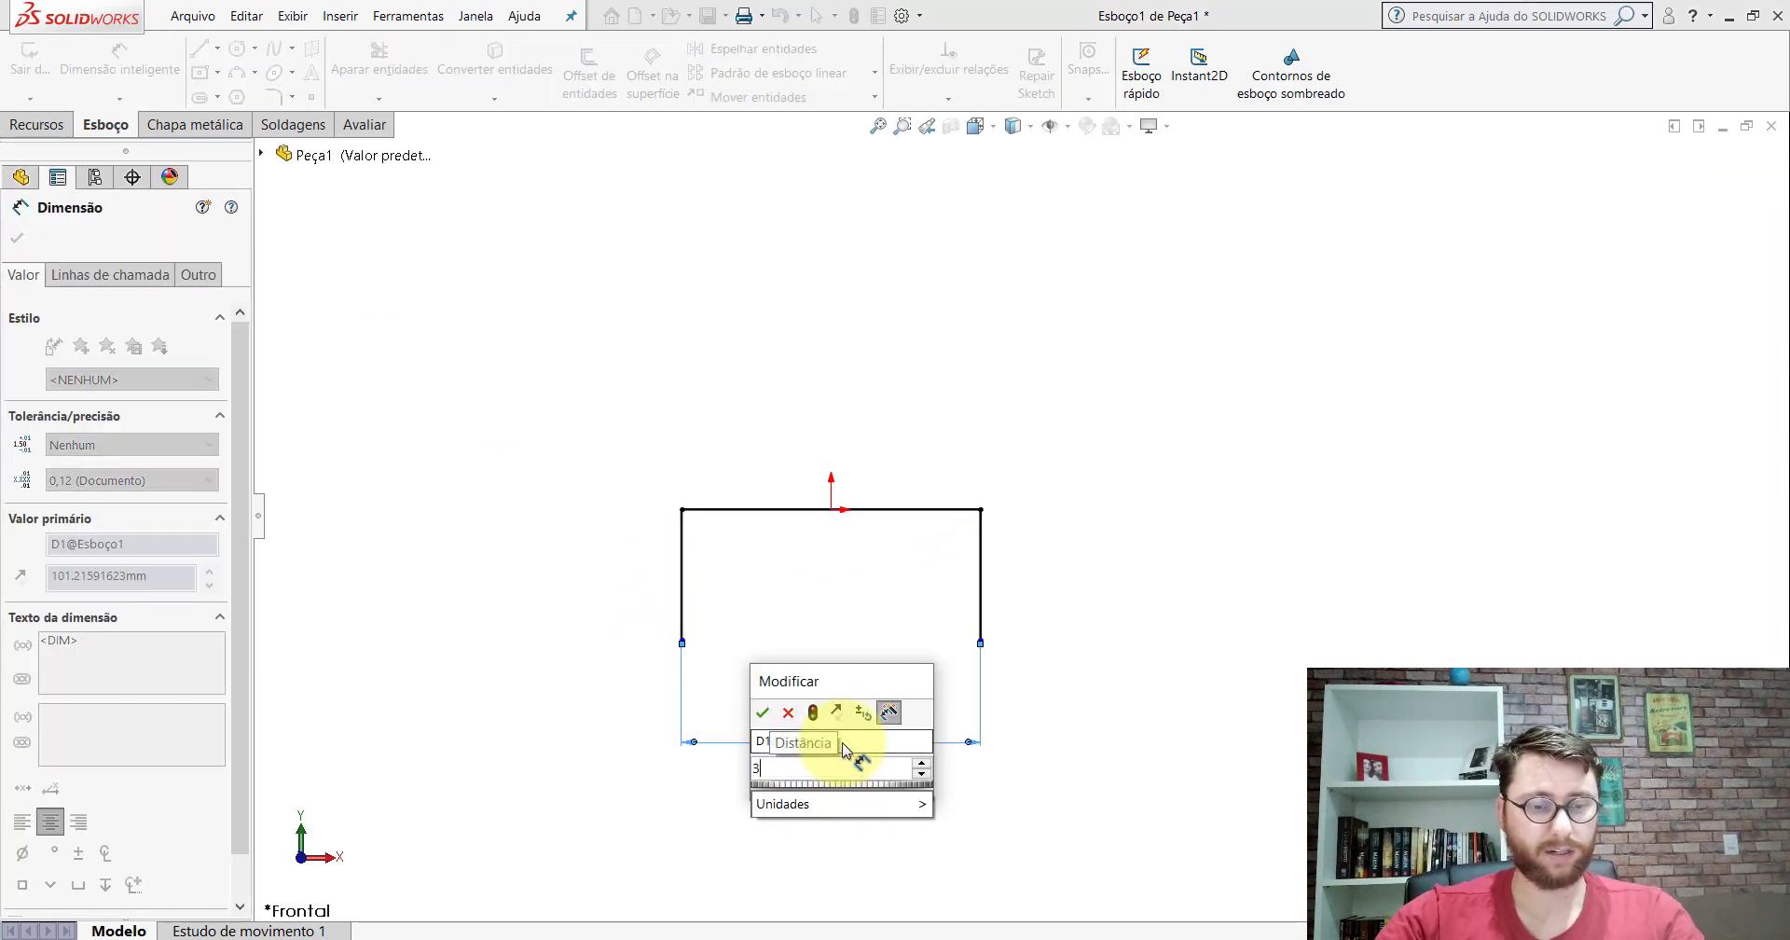
pyautogui.write('76.4')
pyautogui.press('Return')
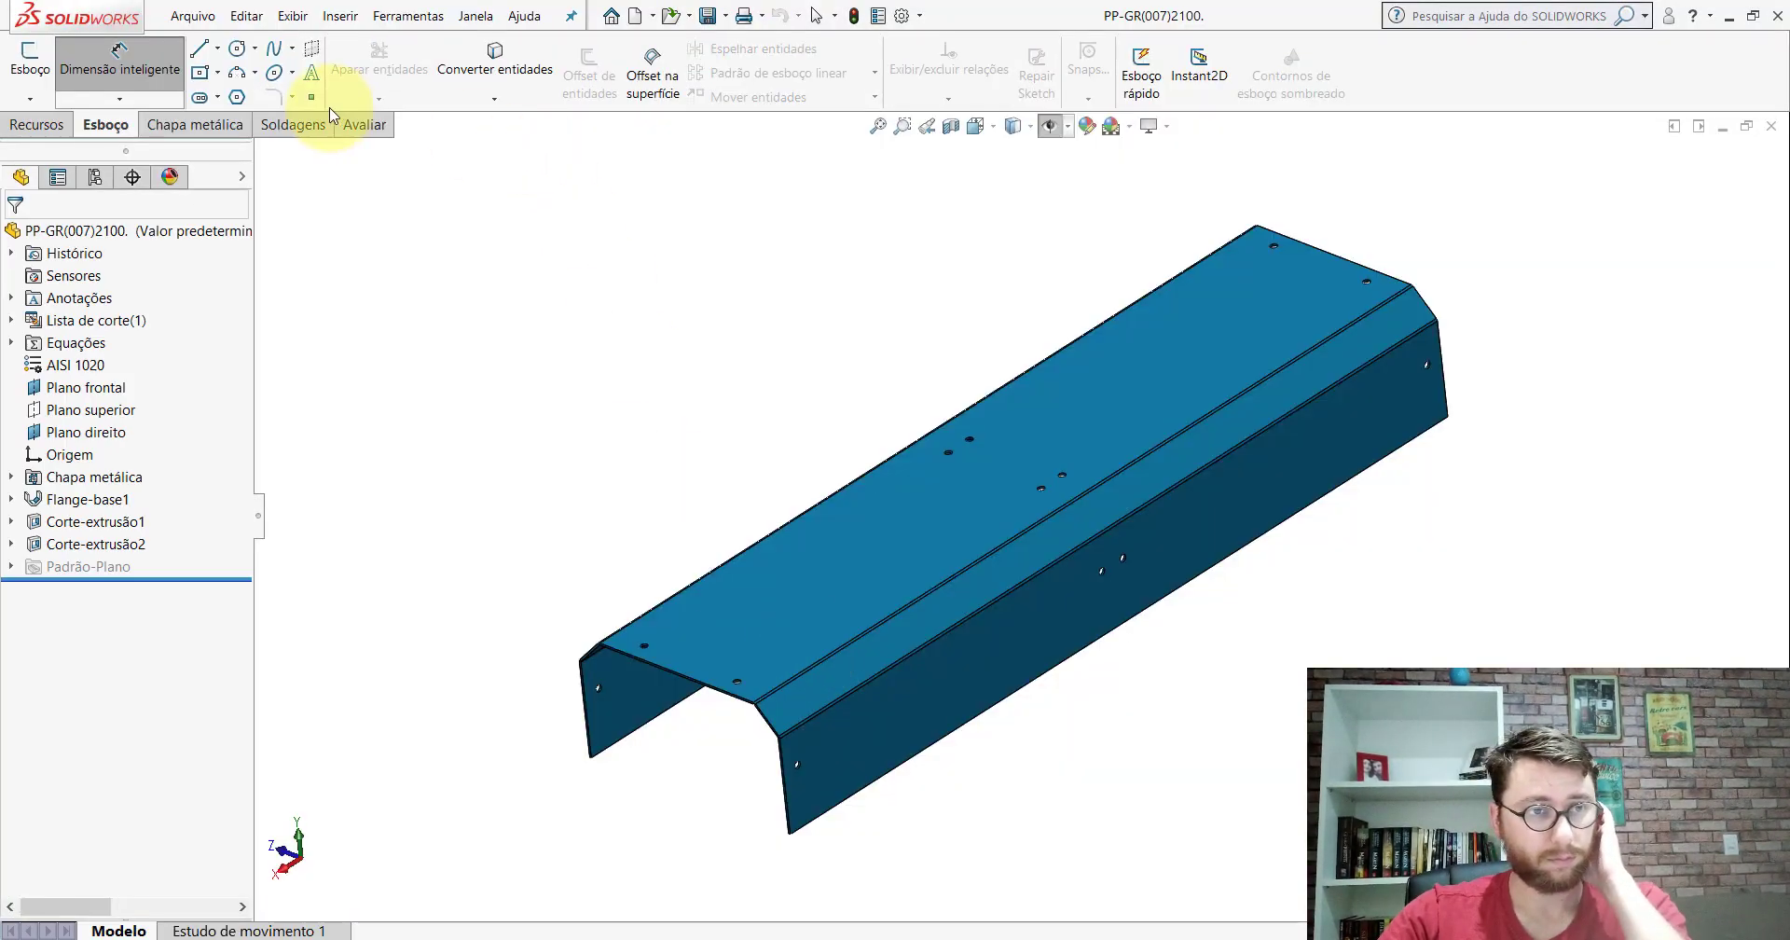
pyautogui.click(364, 124)
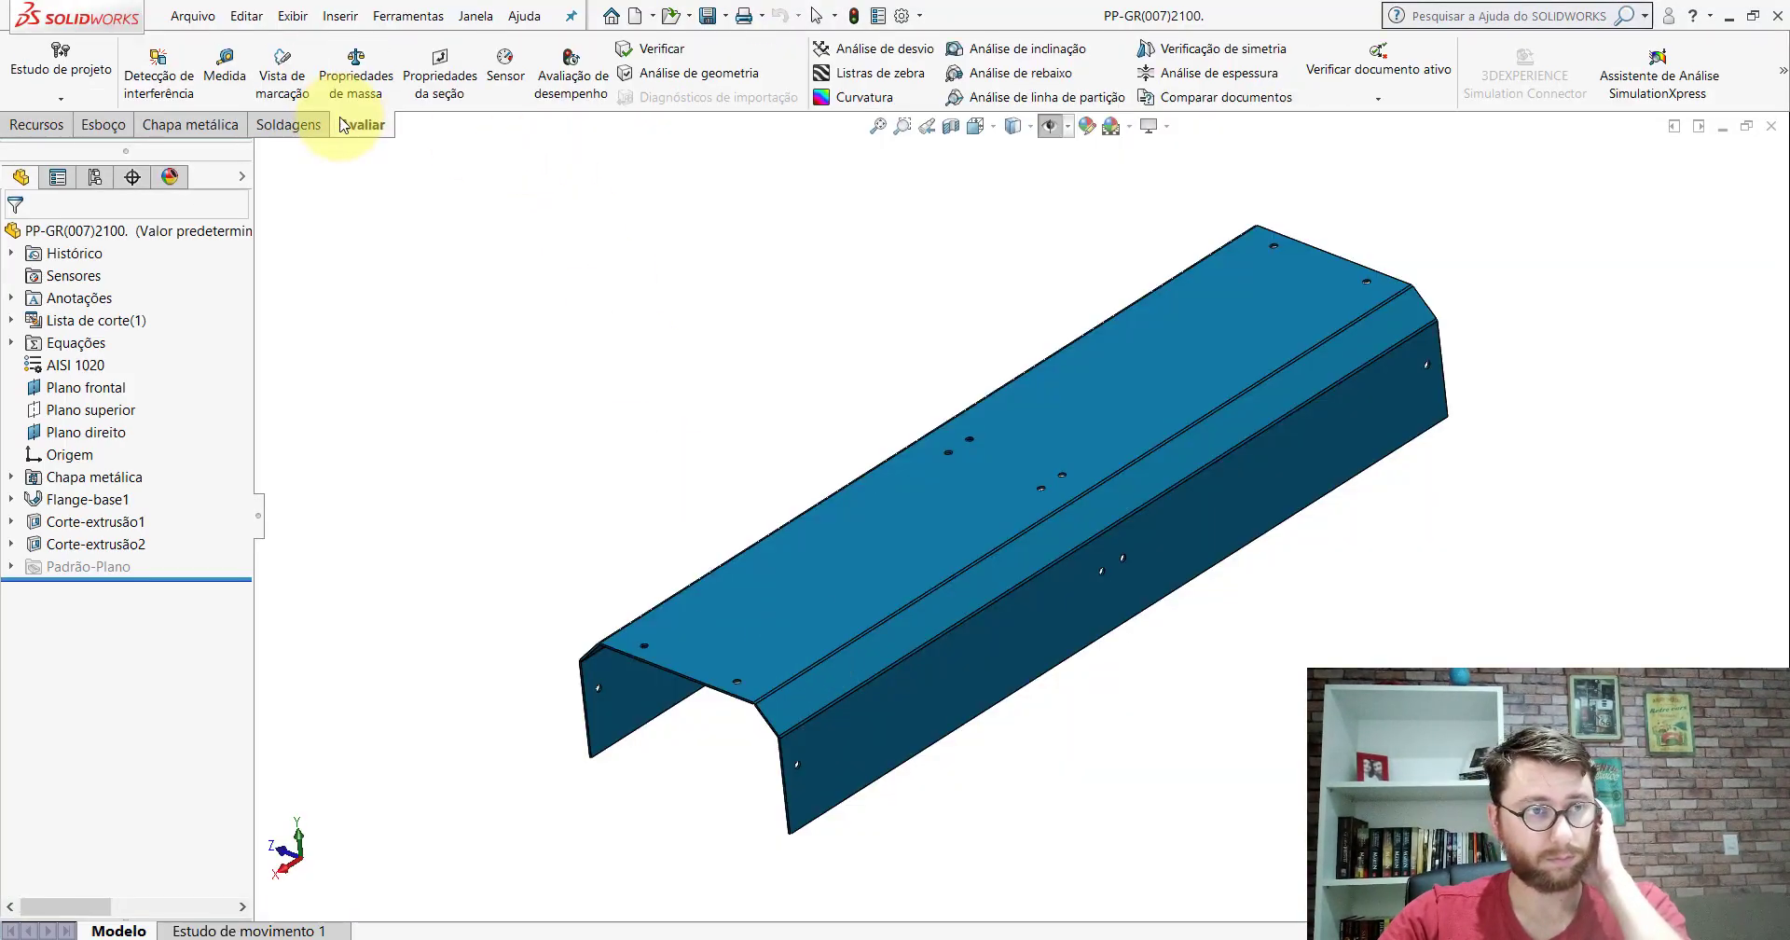
# Step: Measure from the reference part's top face to the side flange's bottom corner
pyautogui.click(233, 89)
pyautogui.click(820, 559)
pyautogui.scroll(-5, 839, 774)
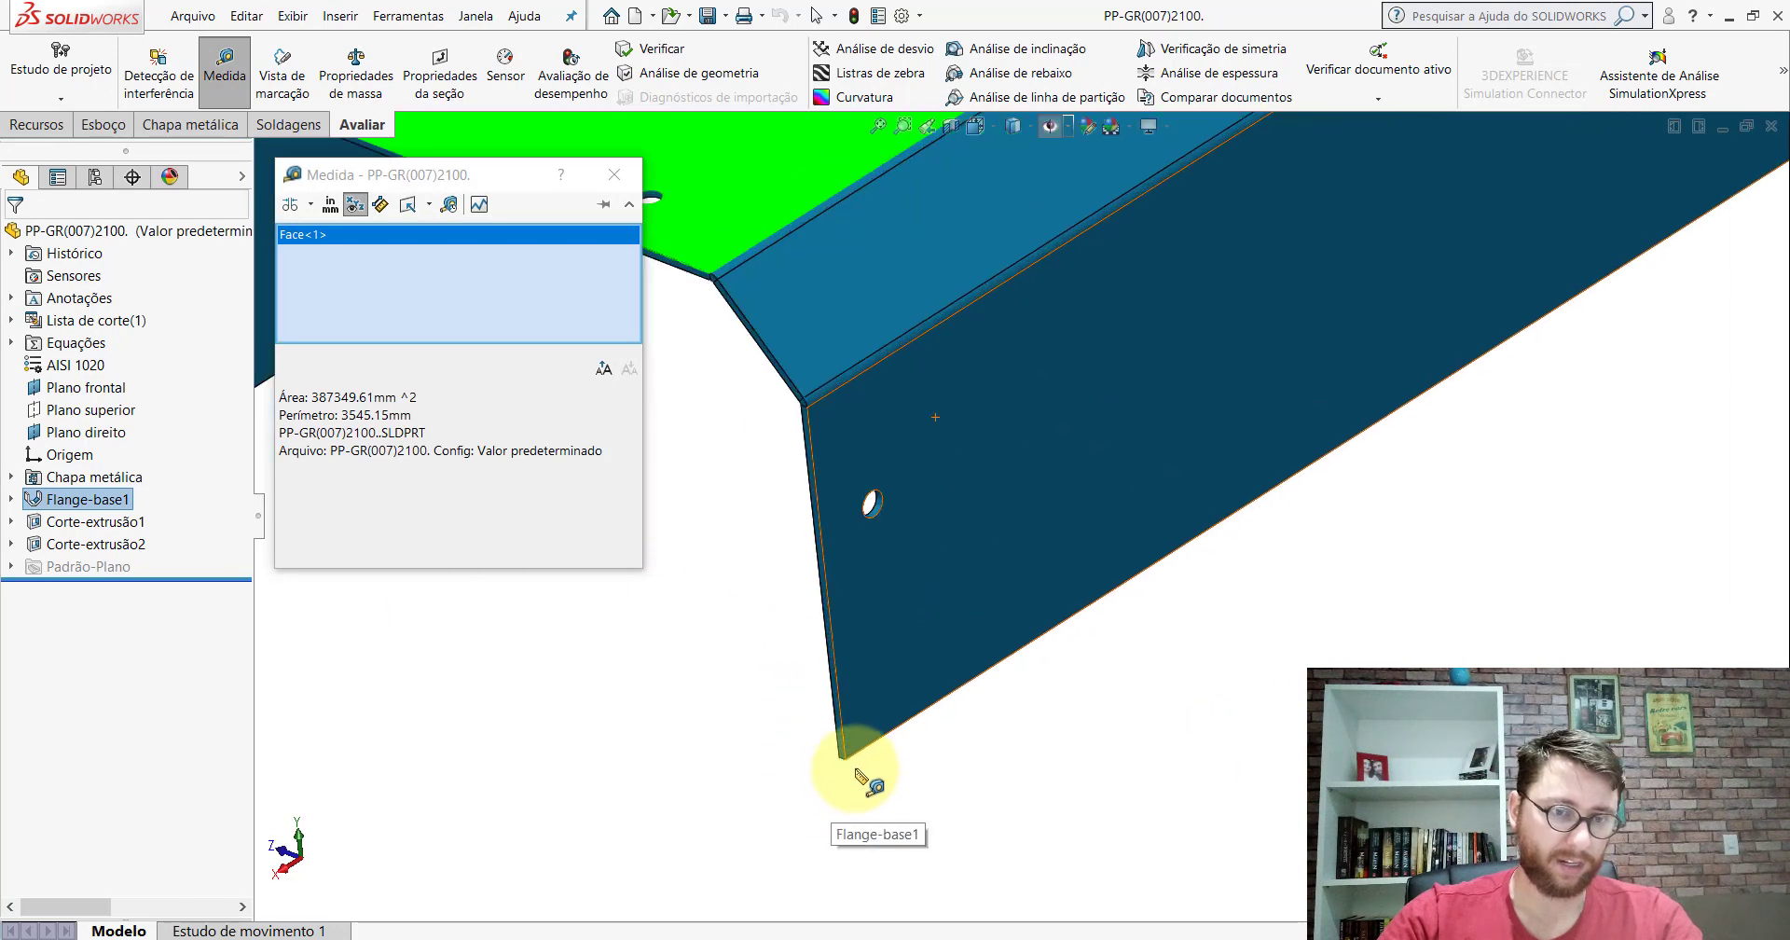
pyautogui.click(843, 758)
pyautogui.scroll(3, 886, 723)
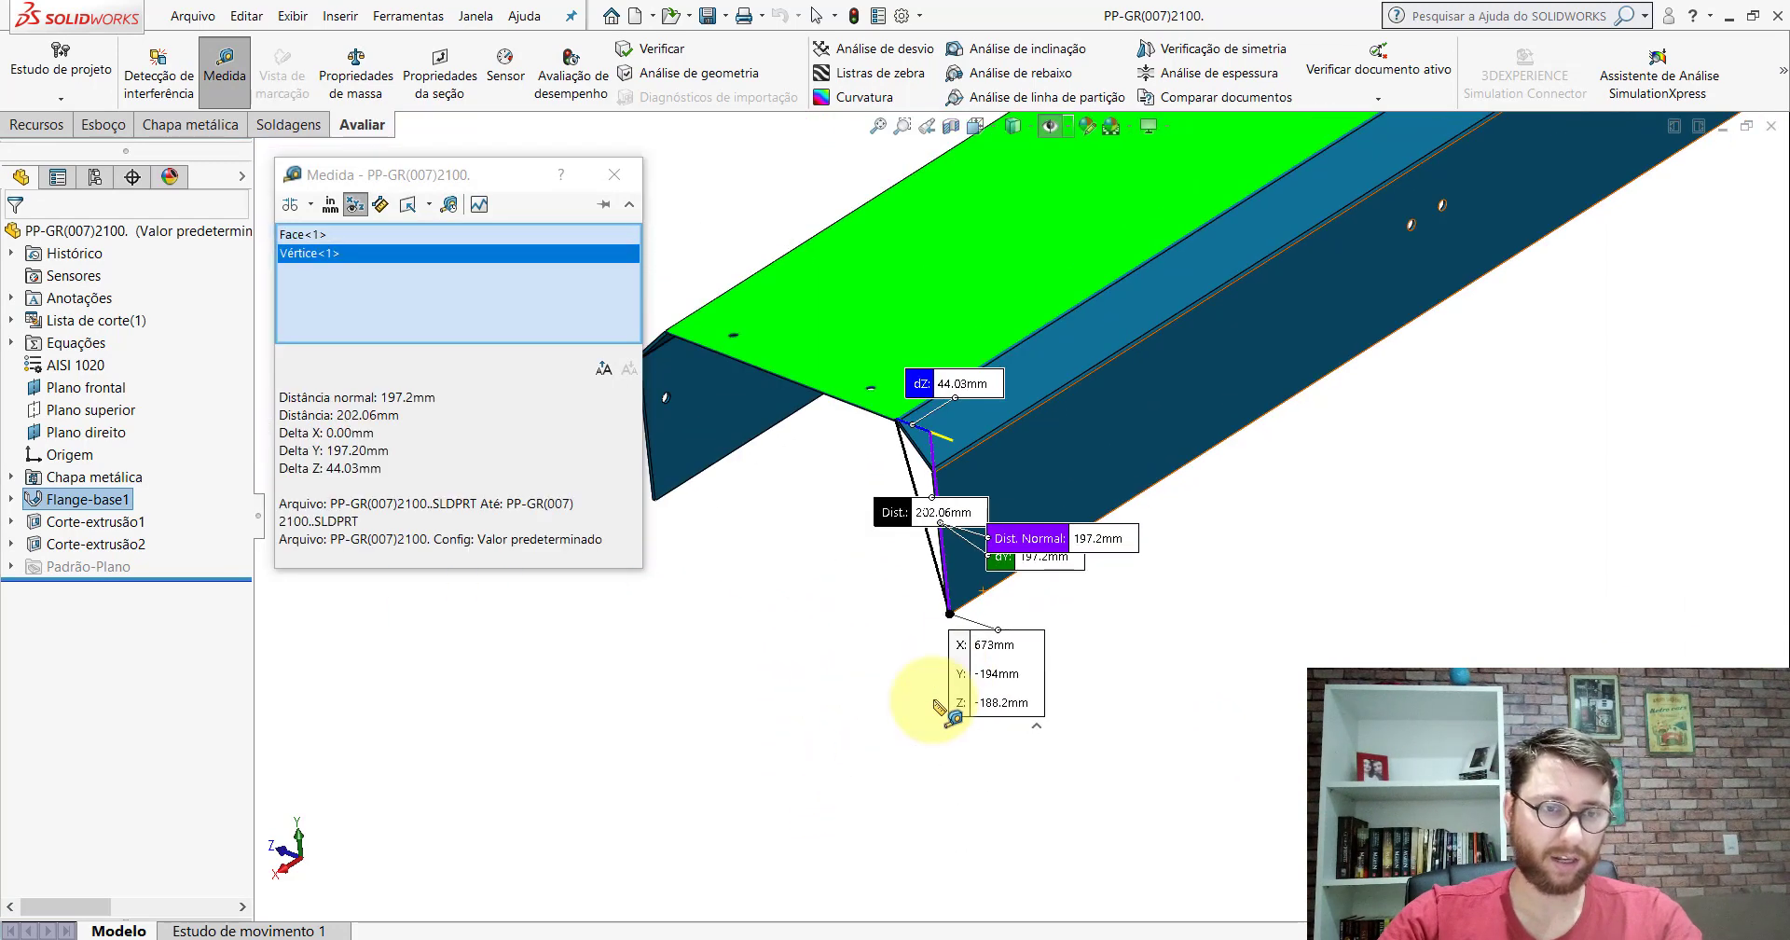
pyautogui.scroll(2, 918, 694)
pyautogui.moveTo(1079, 573); pyautogui.dragTo(895, 565)
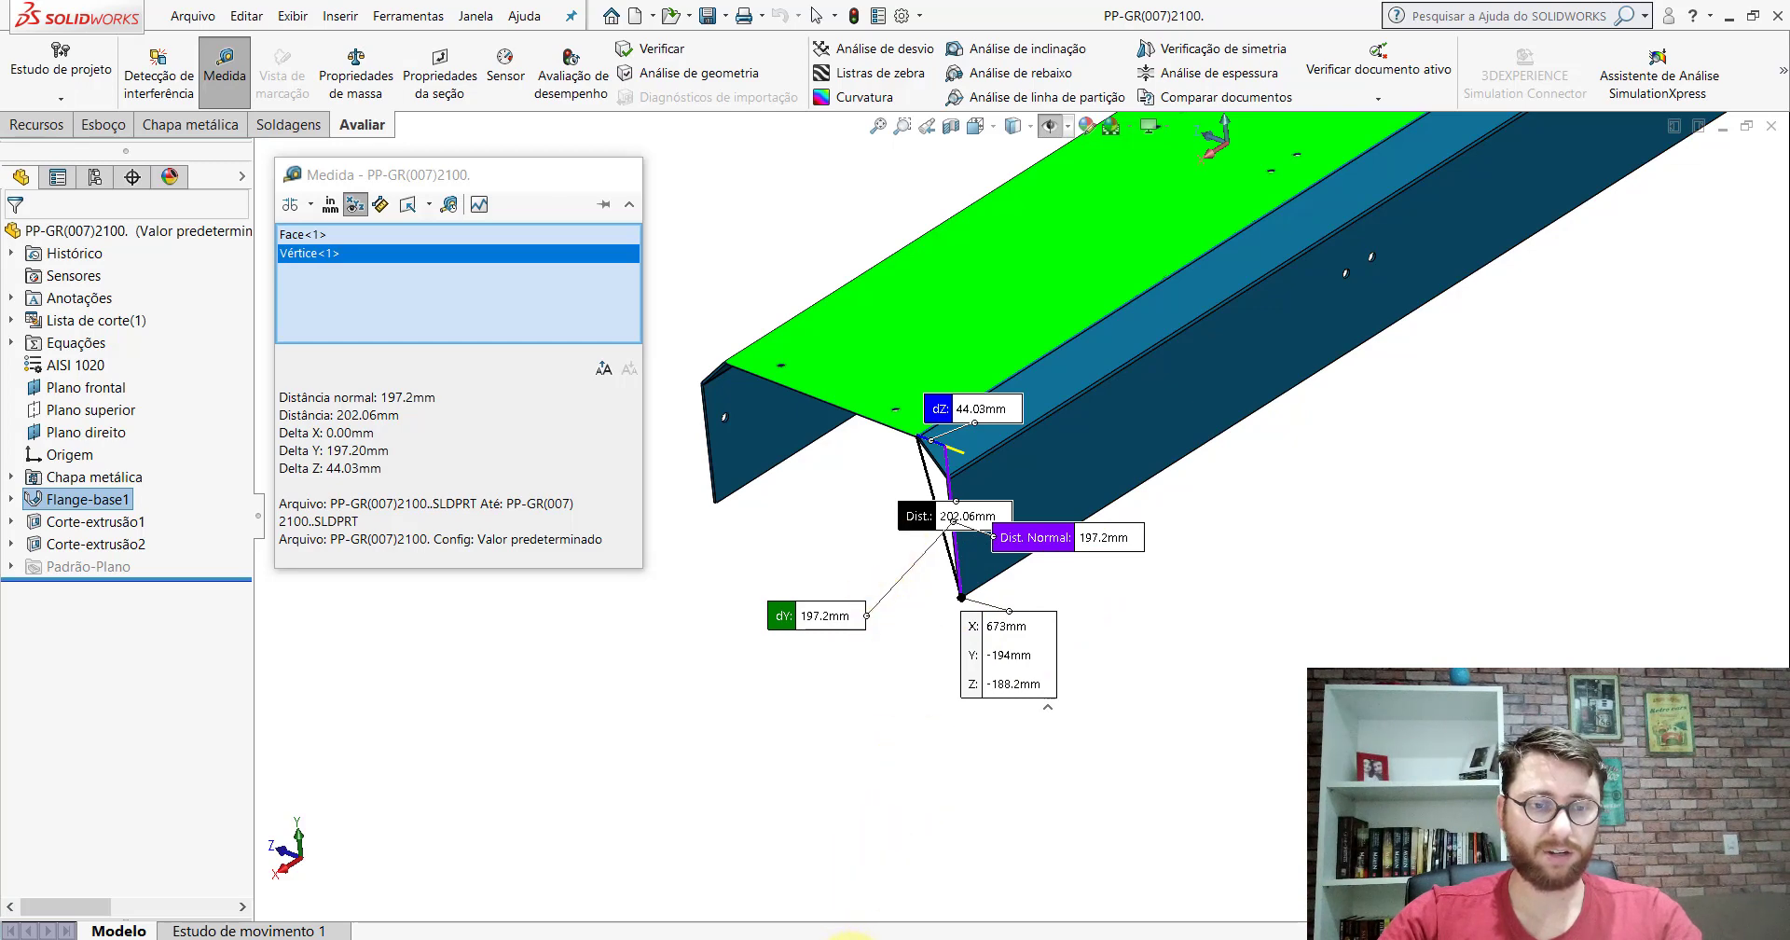
pyautogui.press('Escape')
# Step: Dimension the sketch's right vertical line to 197.2 mm
pyautogui.click(1074, 890)
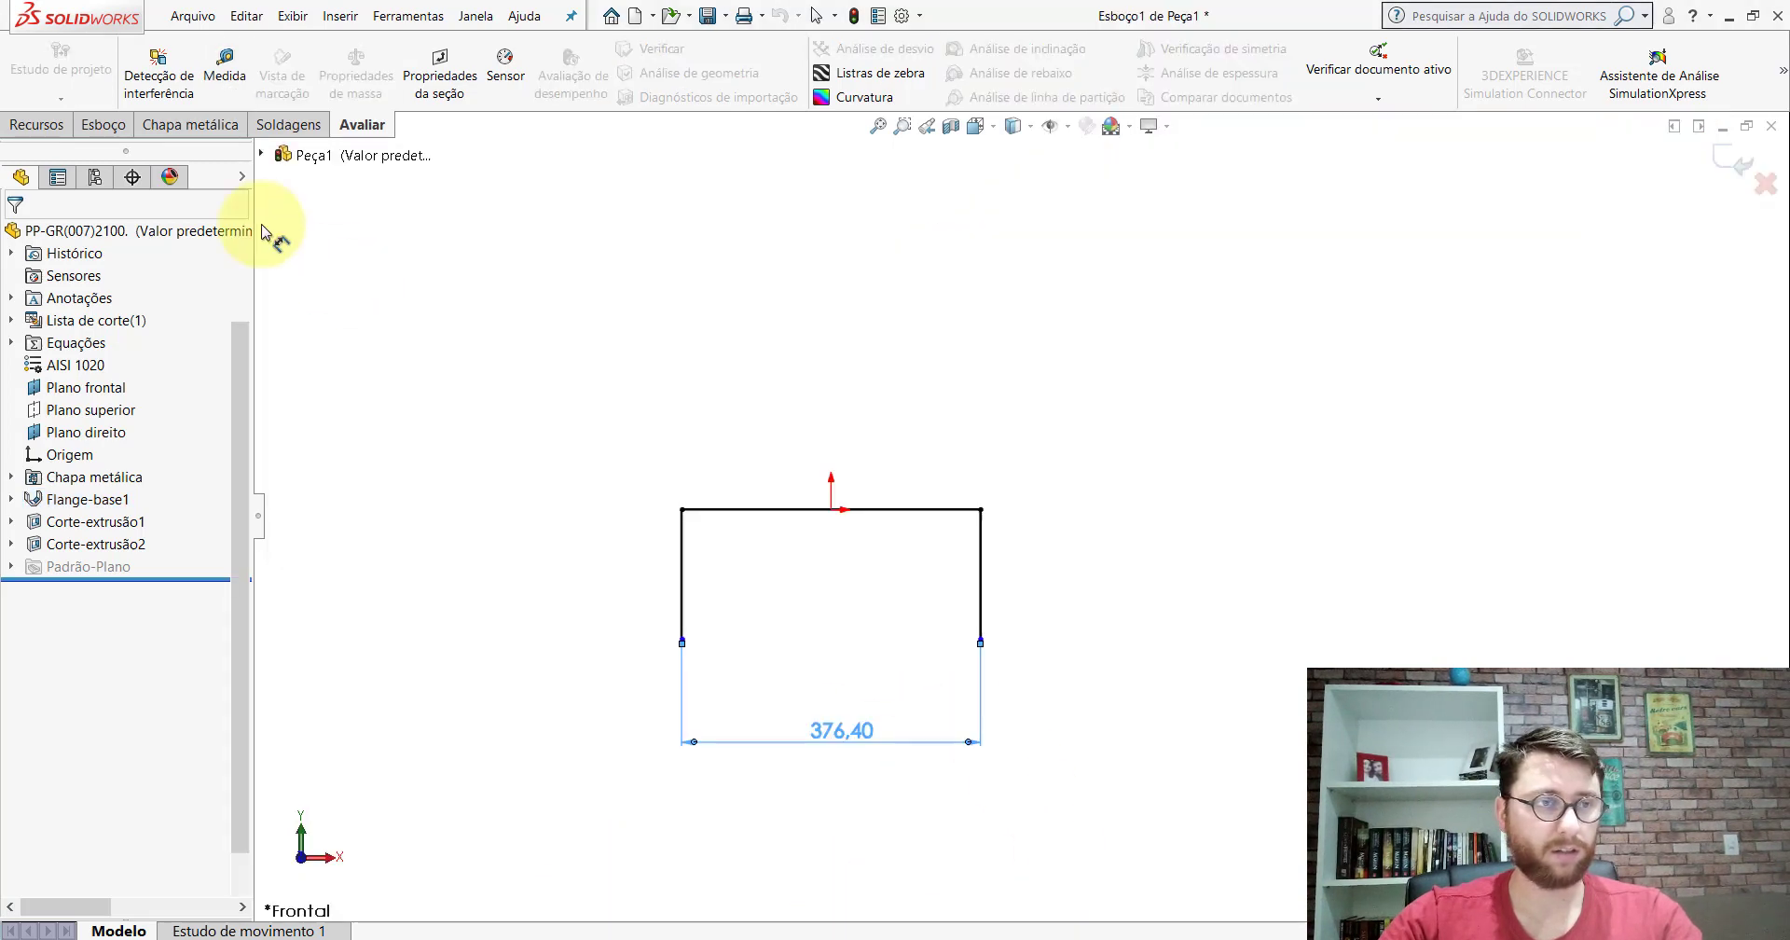
pyautogui.click(106, 124)
pyautogui.click(120, 65)
pyautogui.click(981, 569)
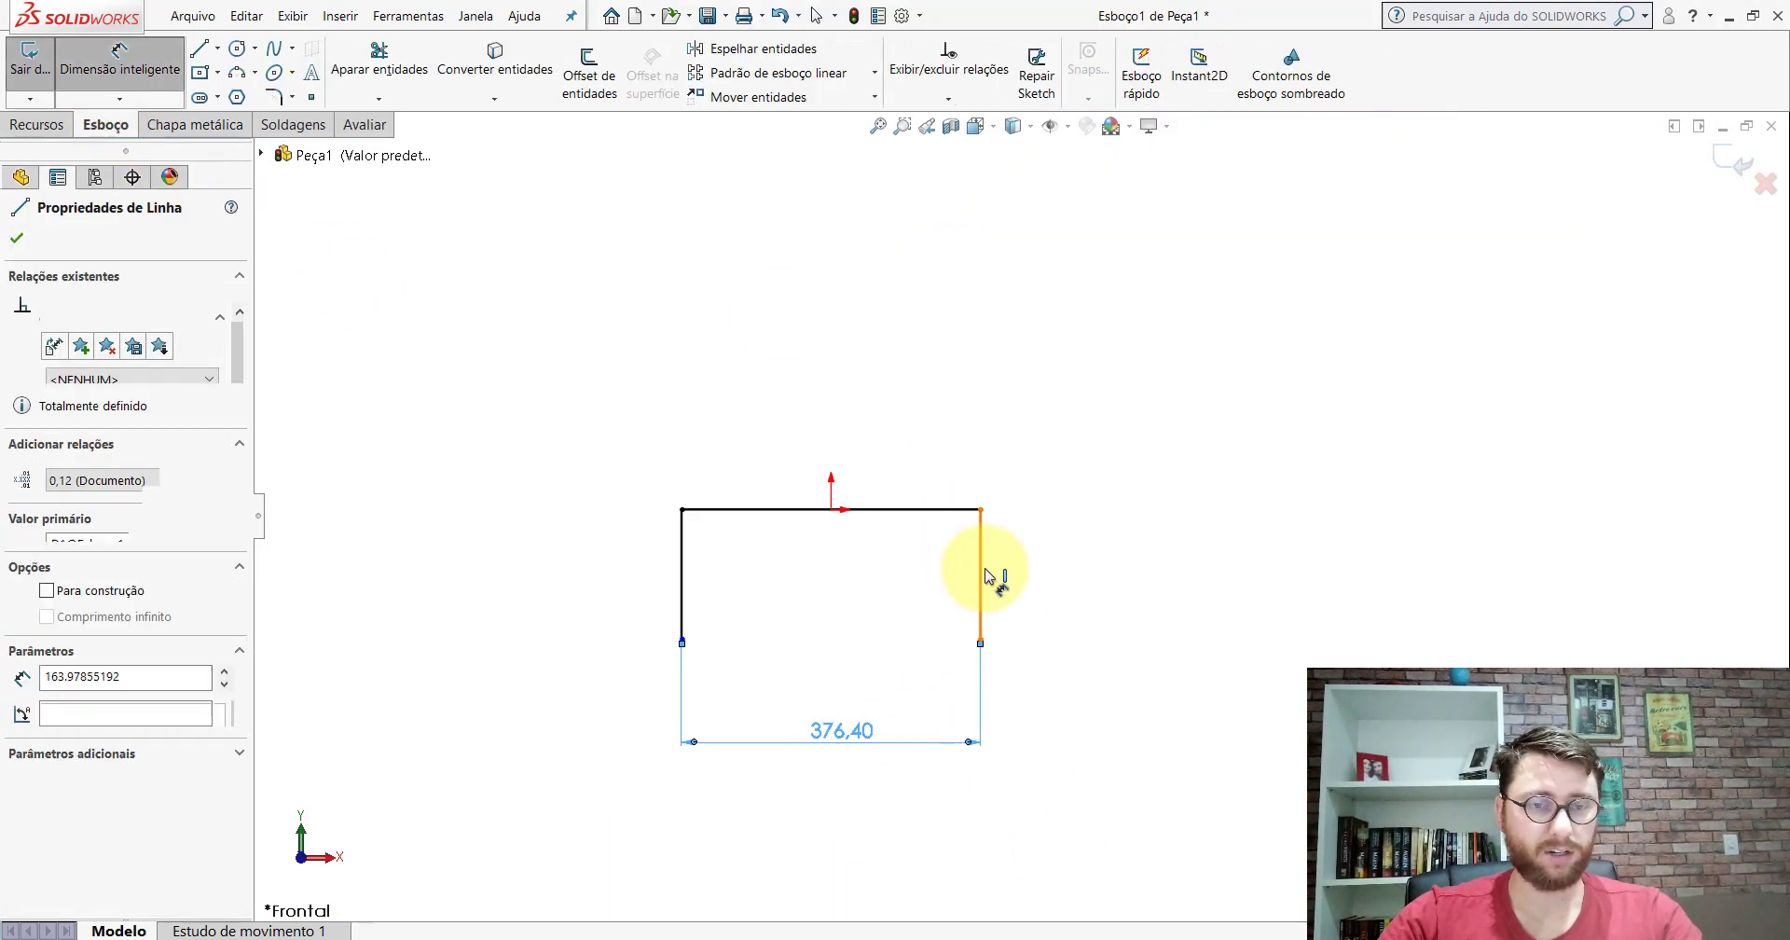
pyautogui.click(1042, 587)
pyautogui.write('1')
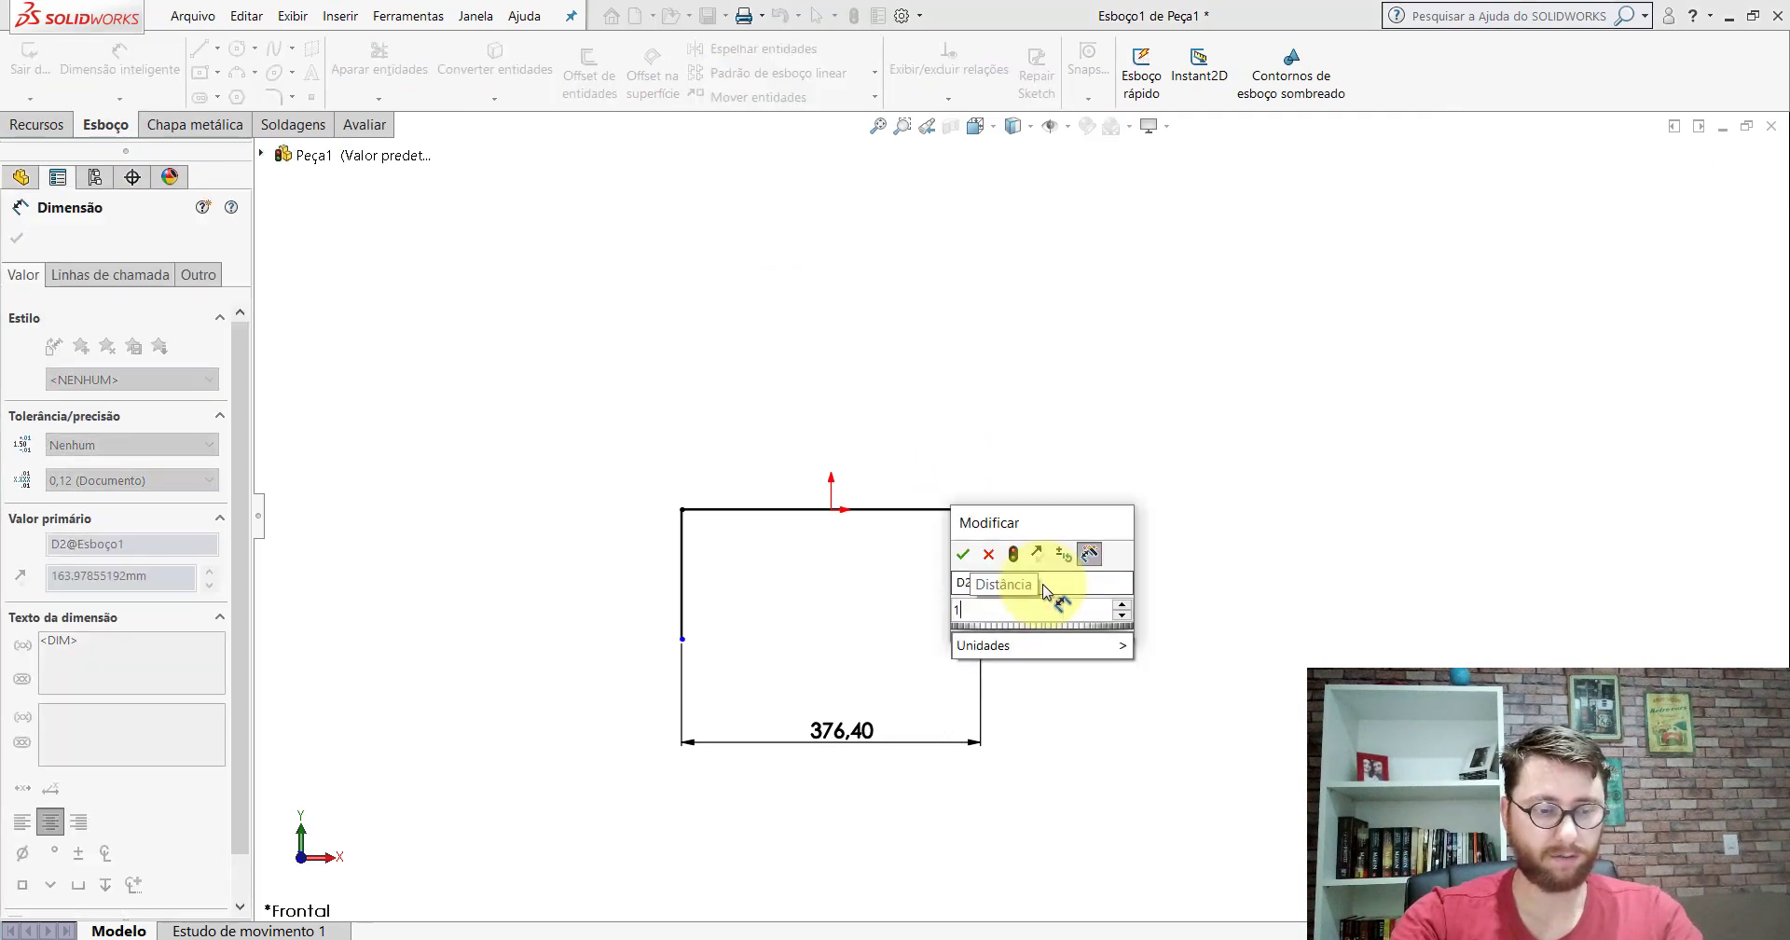
pyautogui.write('97,2')
pyautogui.press('Return')
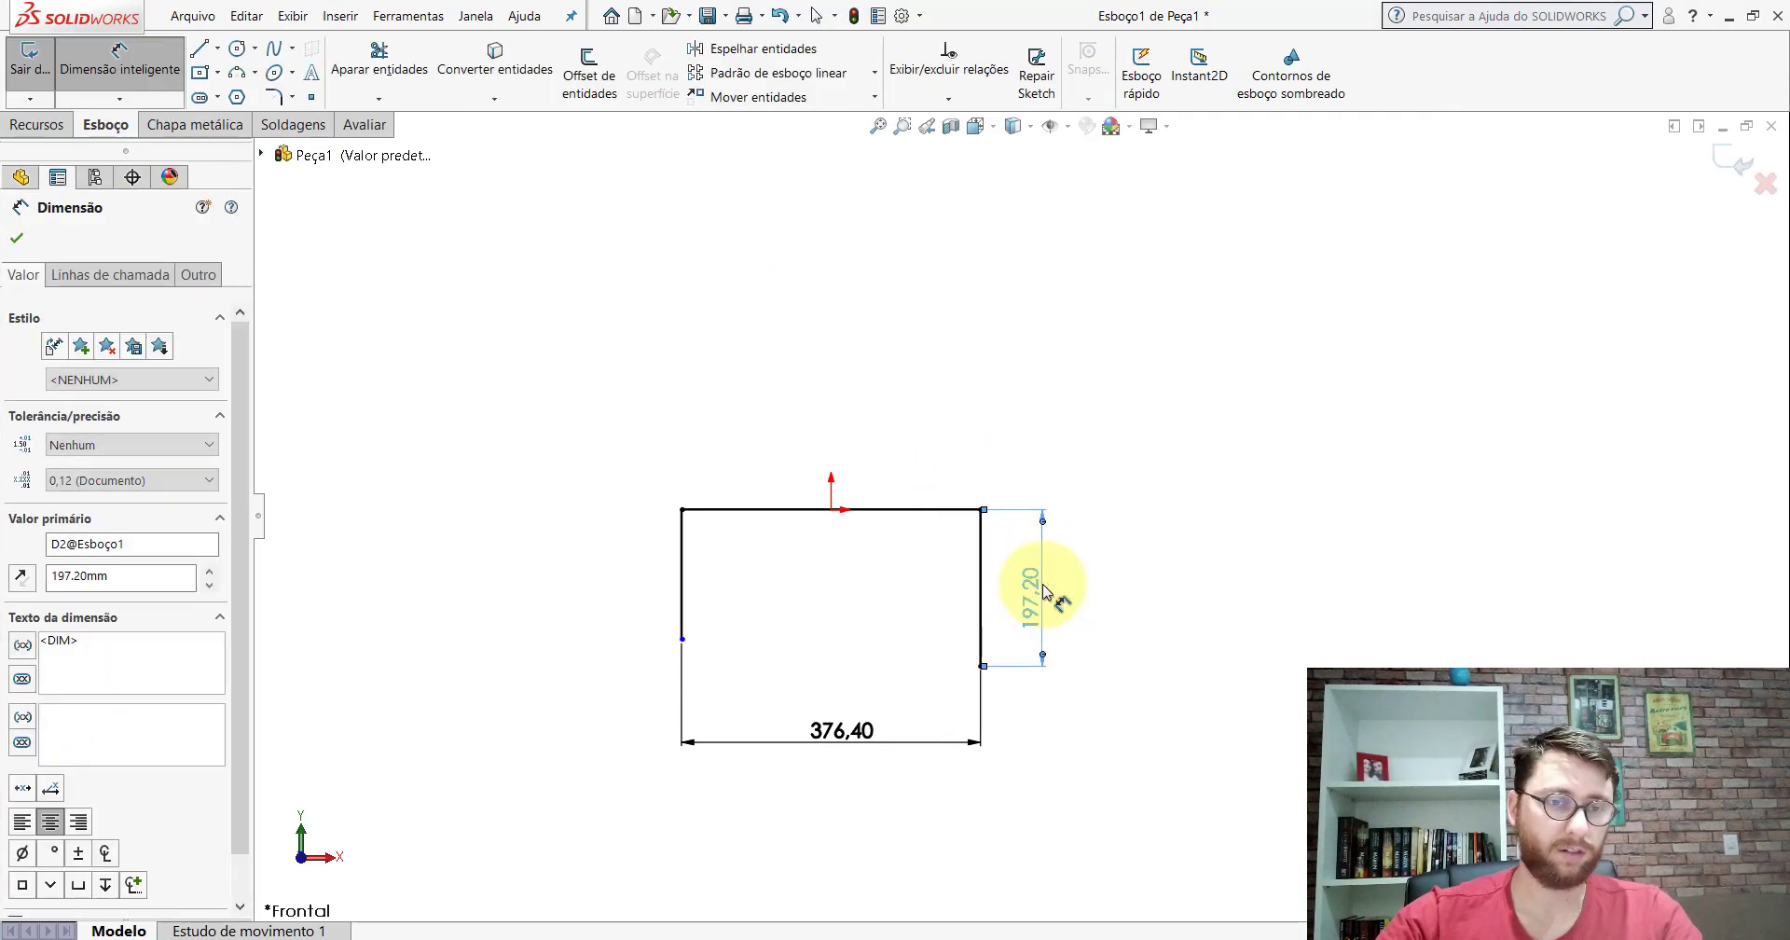
pyautogui.press('Escape')
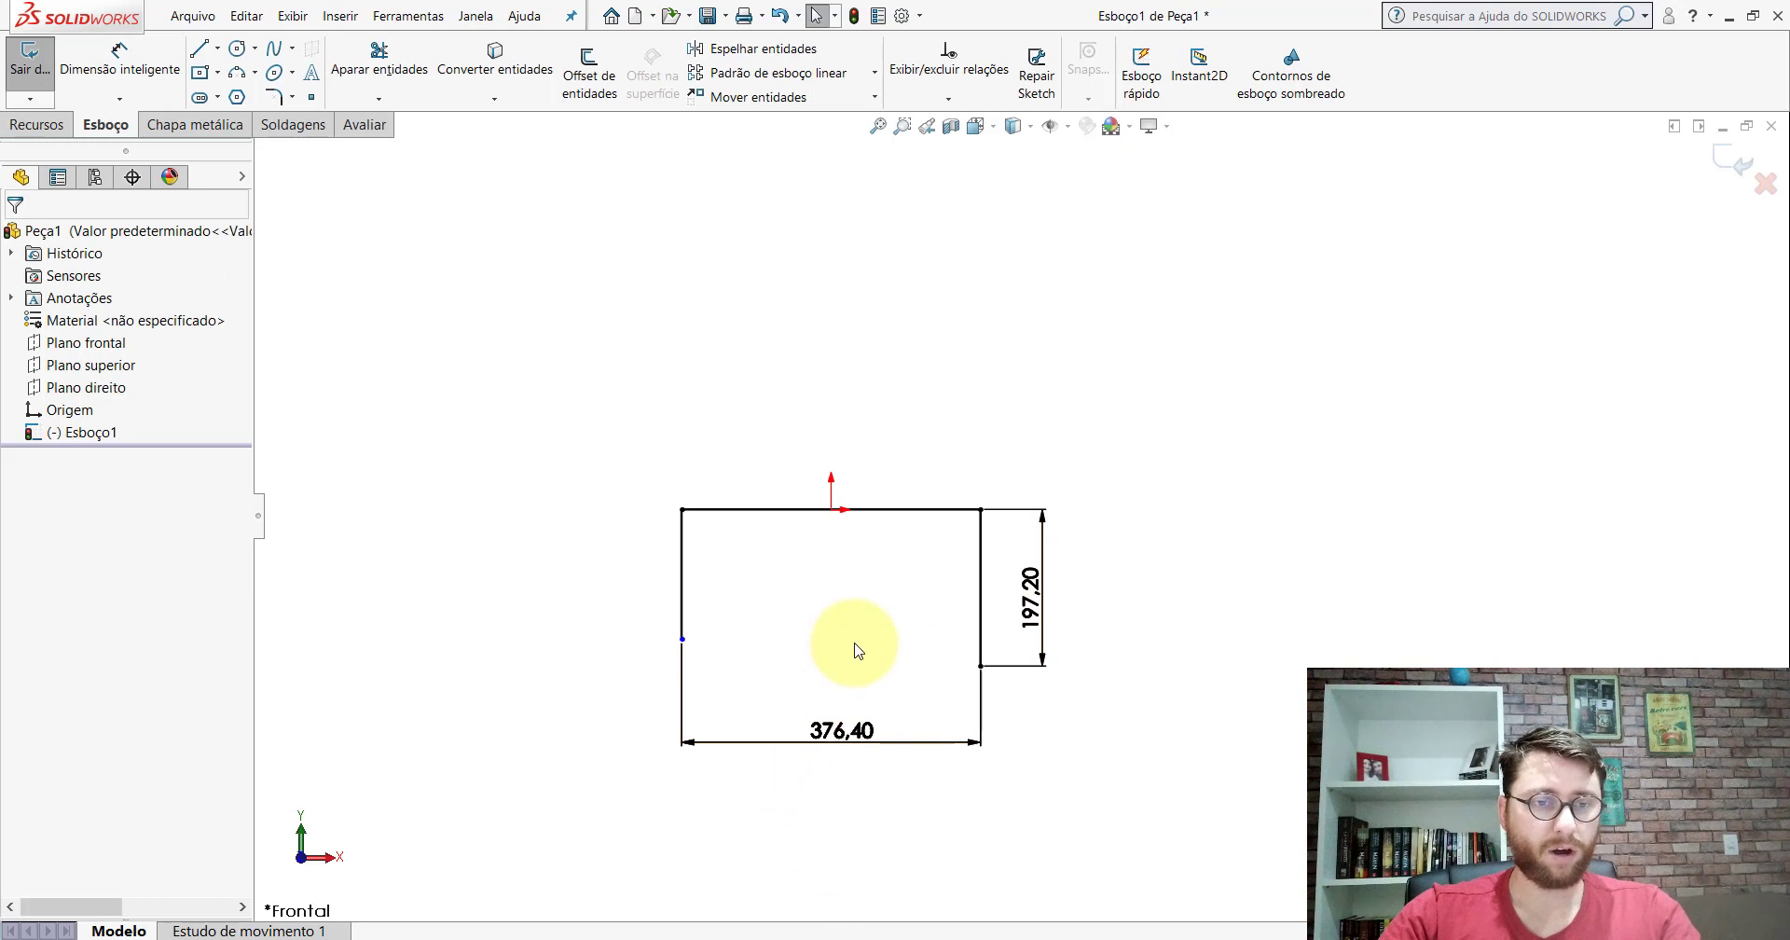
# Step: Add an Equal relation between the left and right vertical lines
pyautogui.scroll(-1, 851, 644)
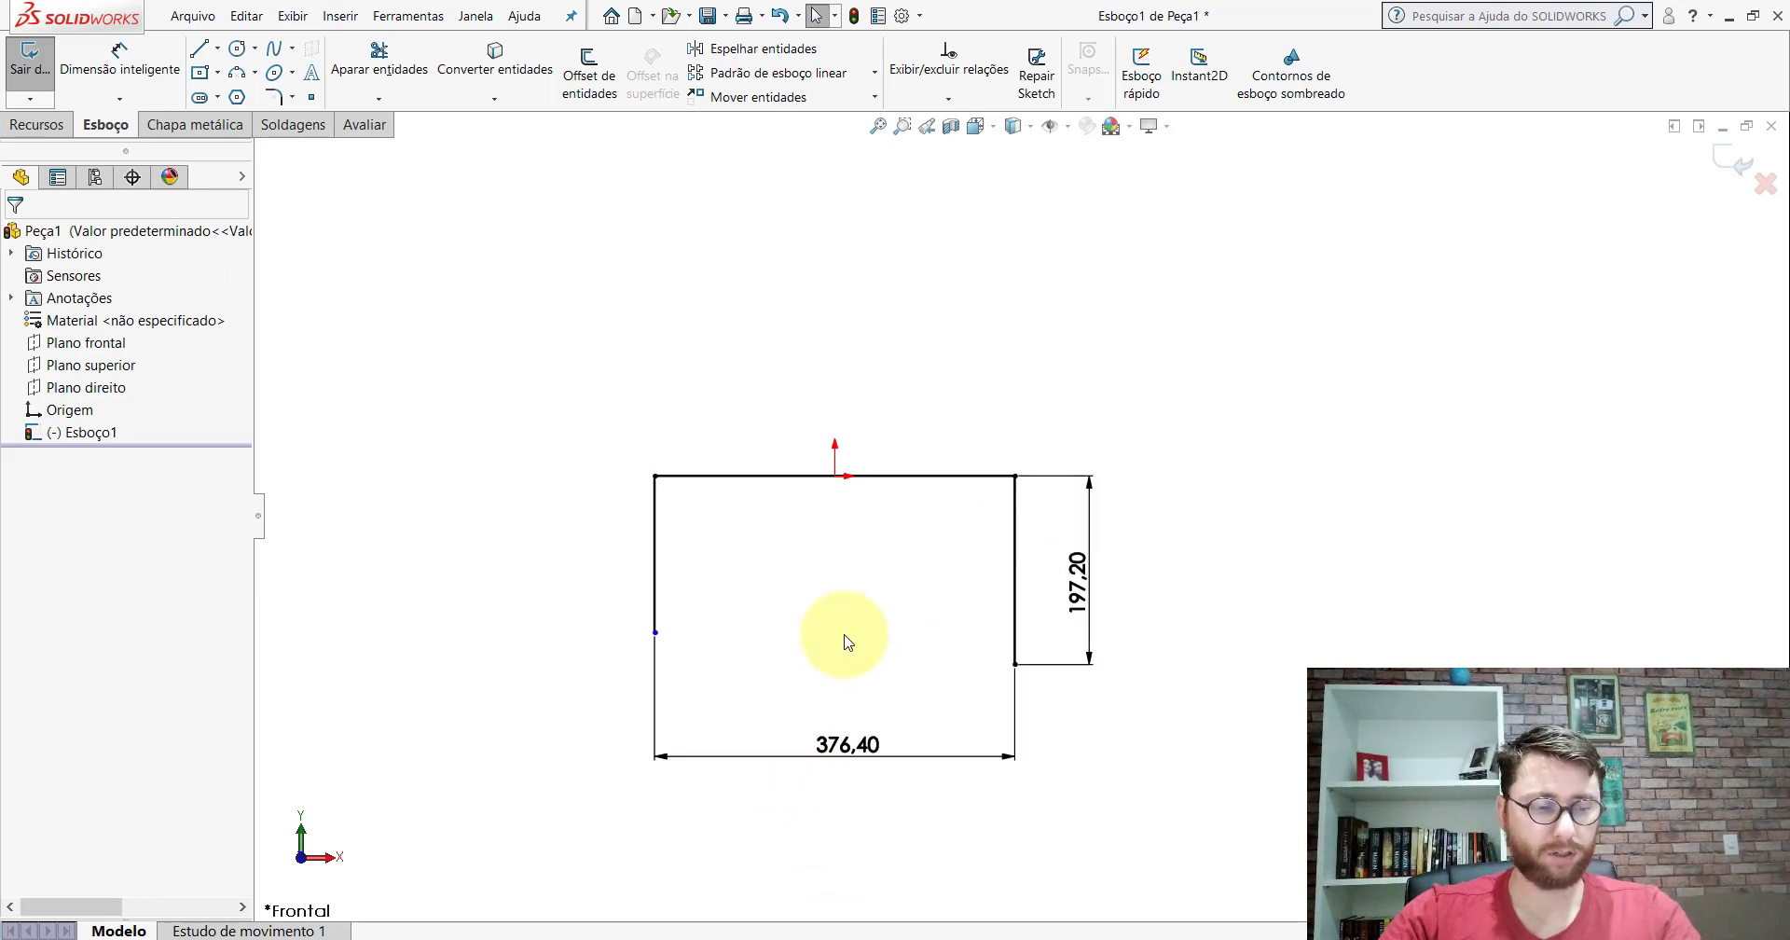
pyautogui.click(654, 525)
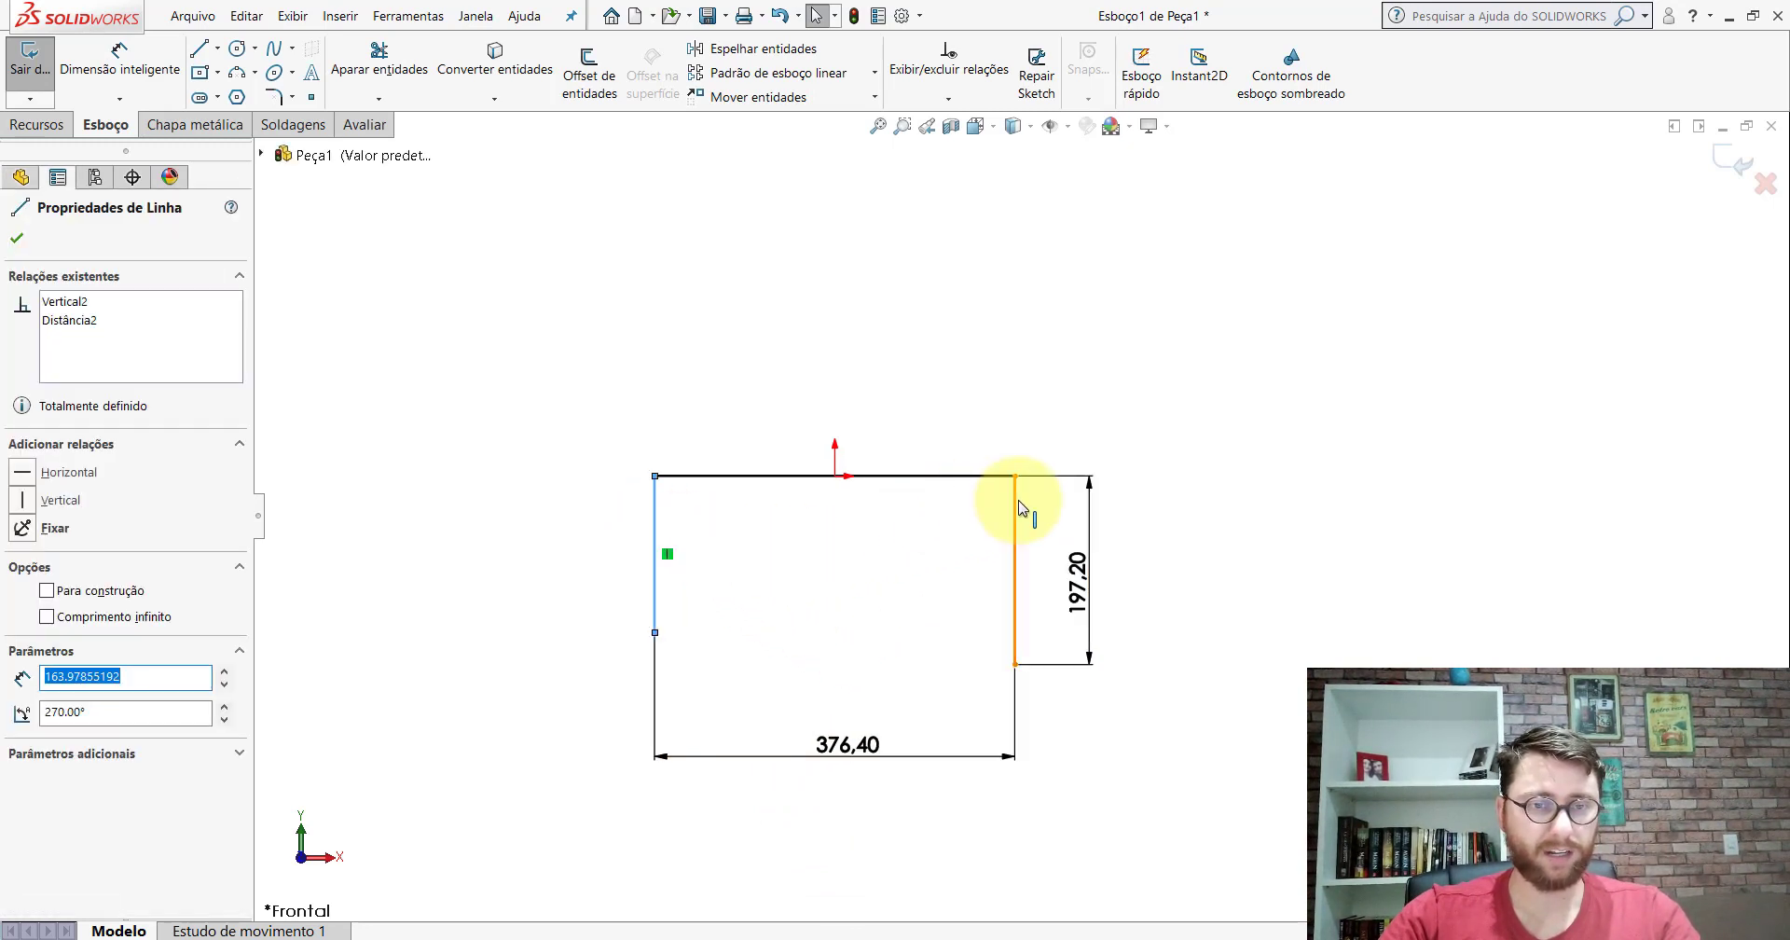
pyautogui.keyDown('ctrl'); pyautogui.click(1016, 508); pyautogui.keyUp('ctrl')
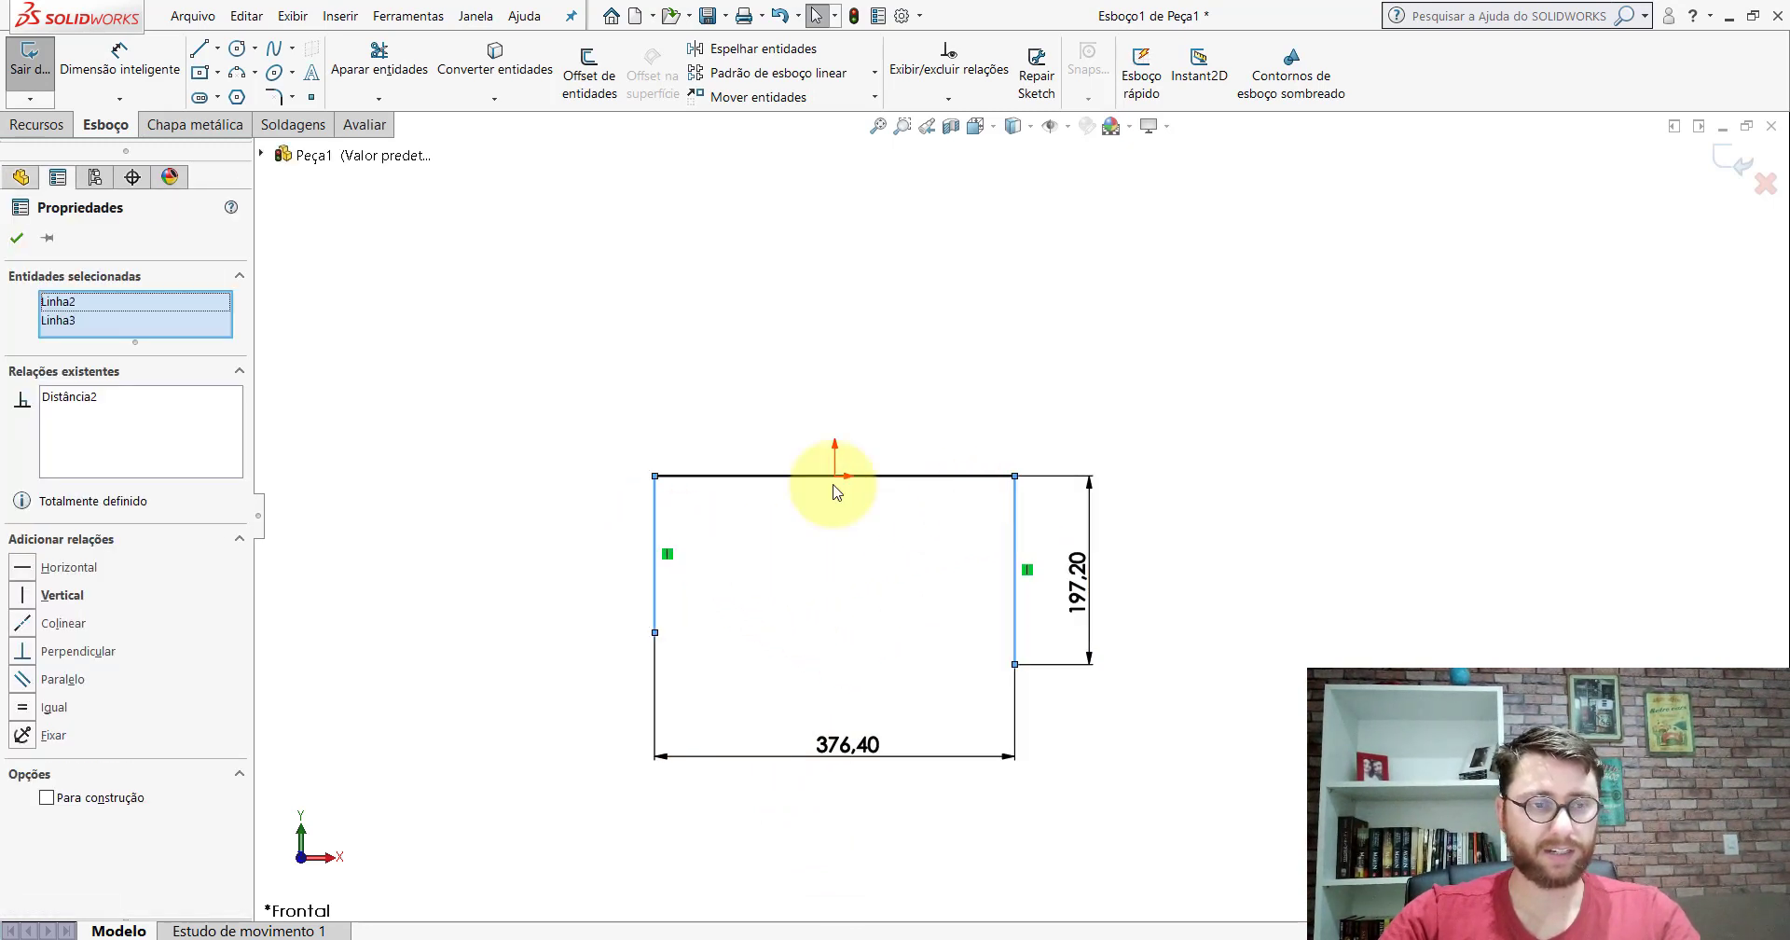
pyautogui.click(25, 709)
pyautogui.press('Escape')
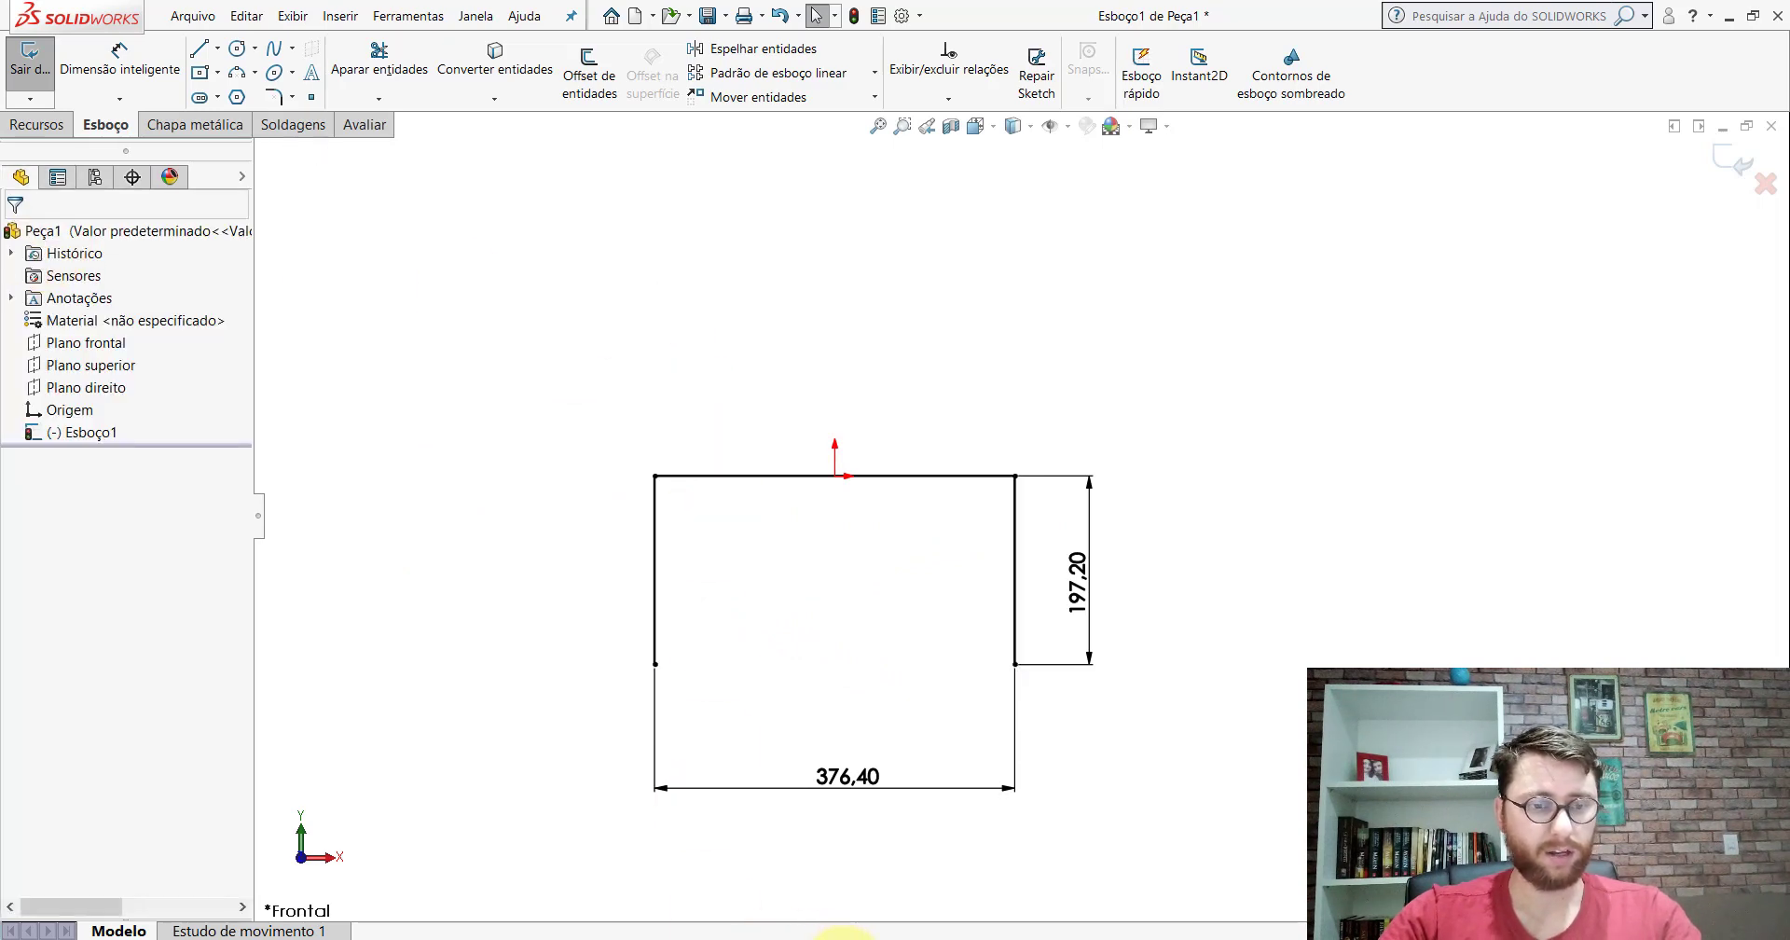
pyautogui.click(829, 866)
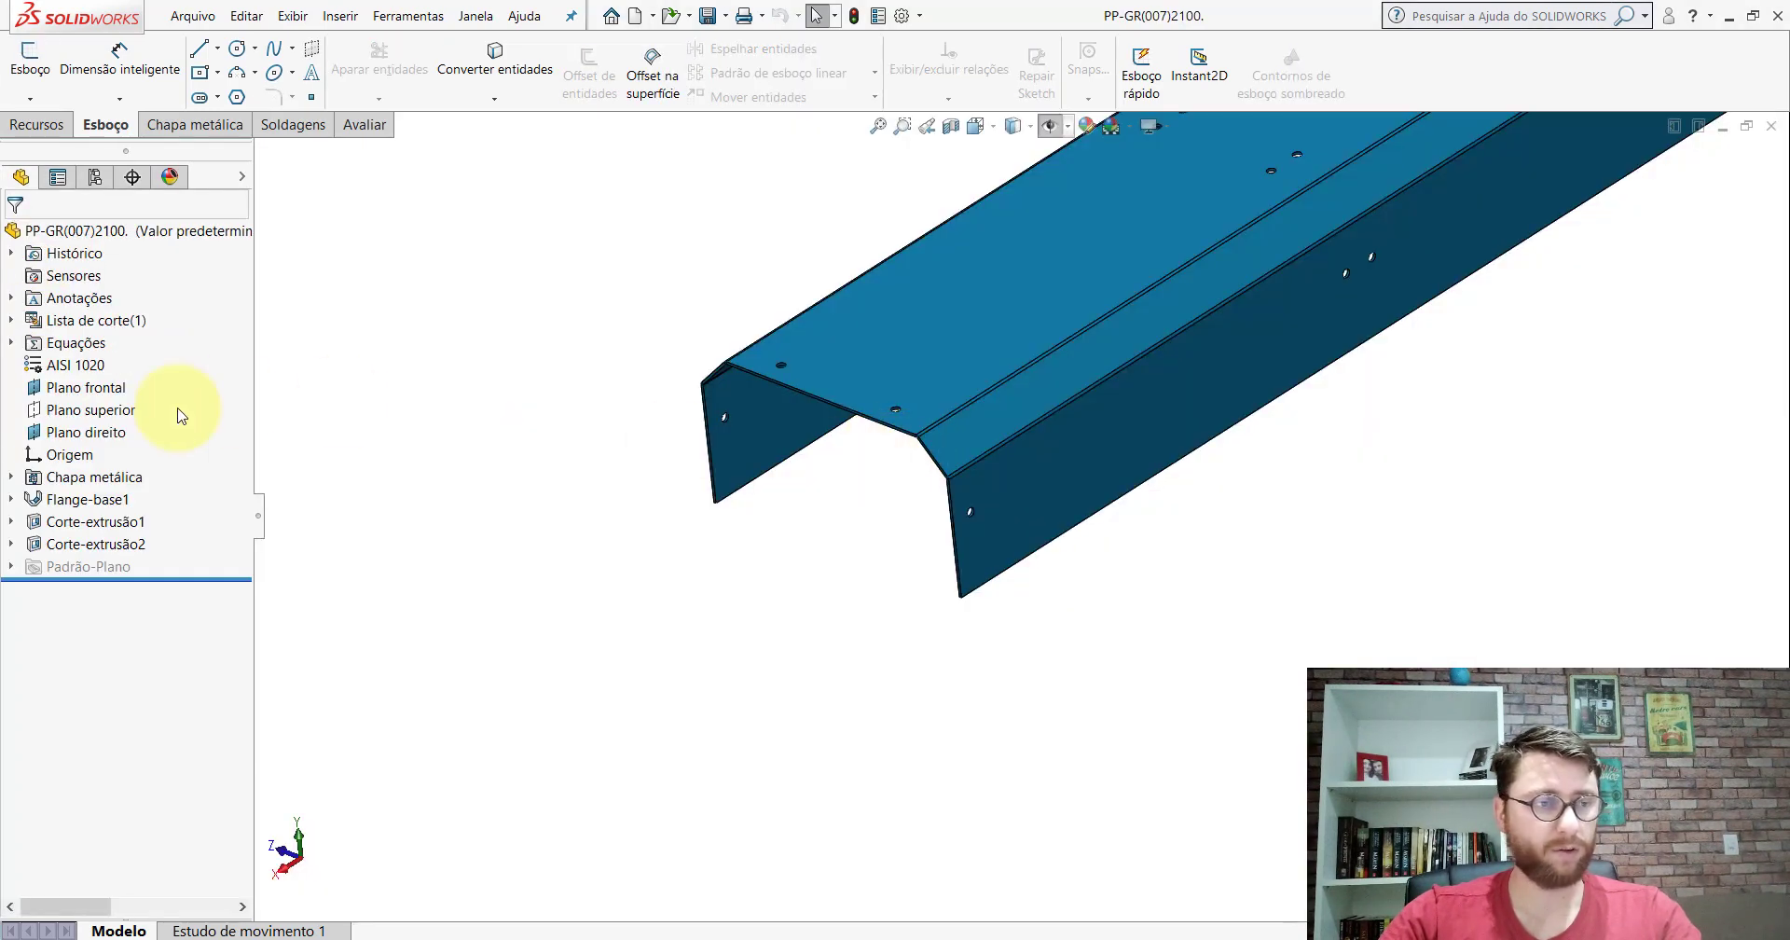
pyautogui.click(88, 499)
pyautogui.click(159, 449)
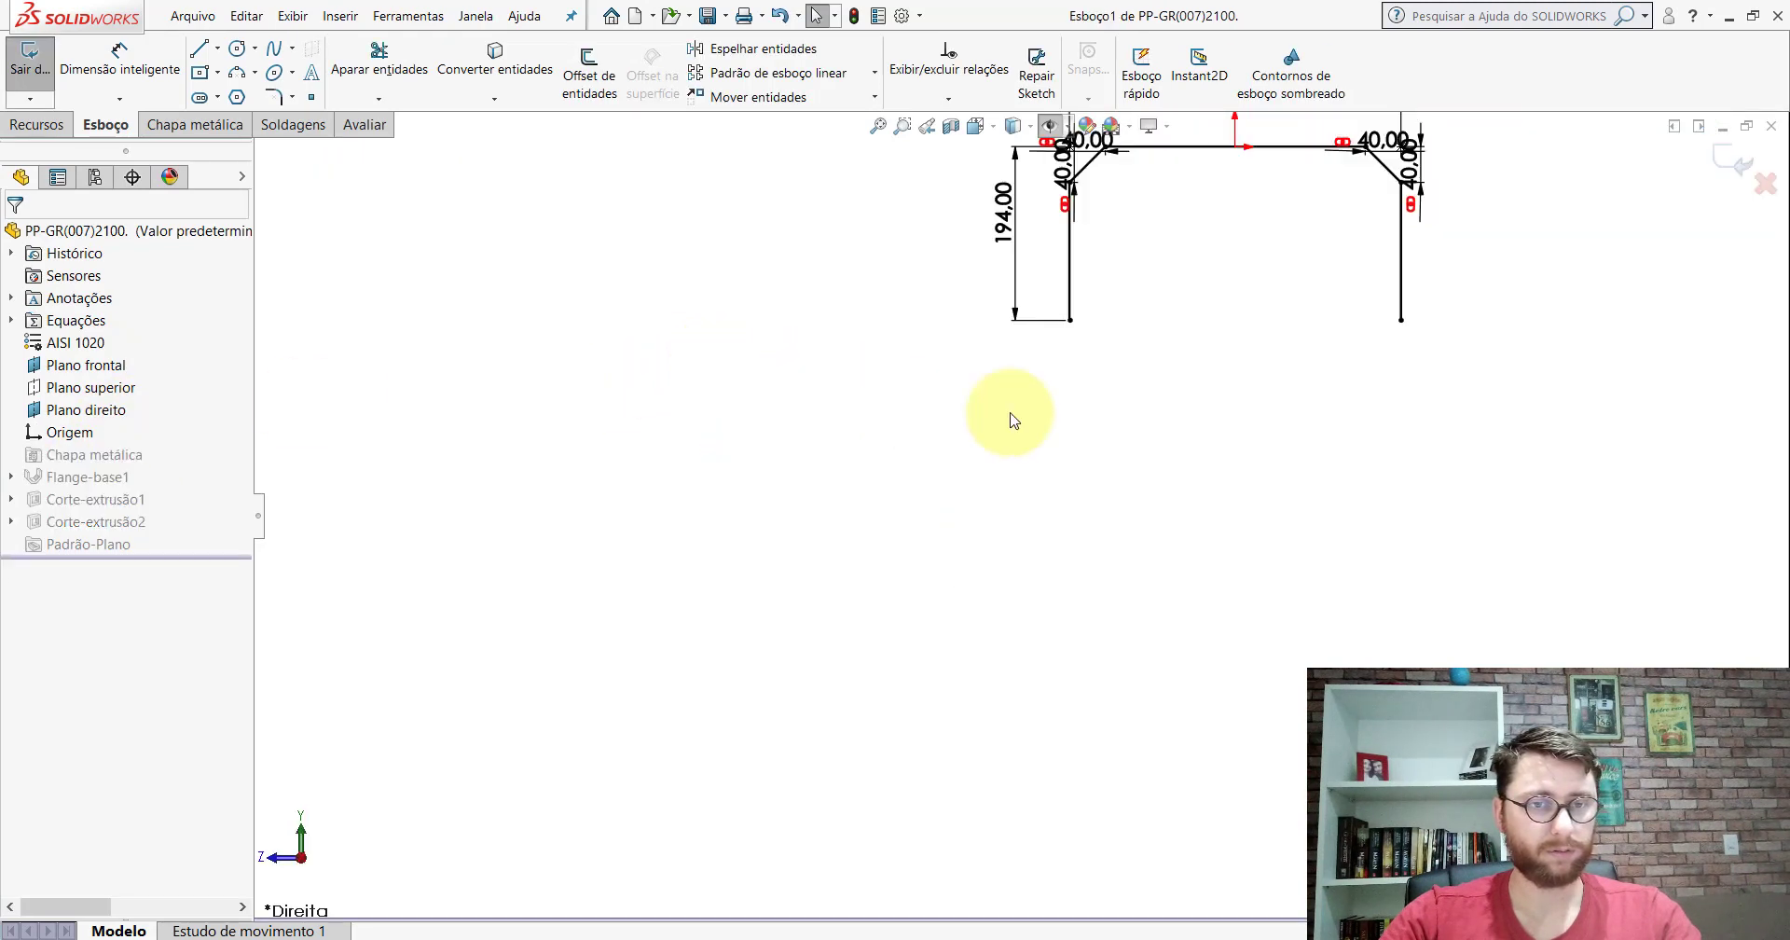
pyautogui.scroll(2, 1072, 391)
pyautogui.scroll(-3, 1128, 314)
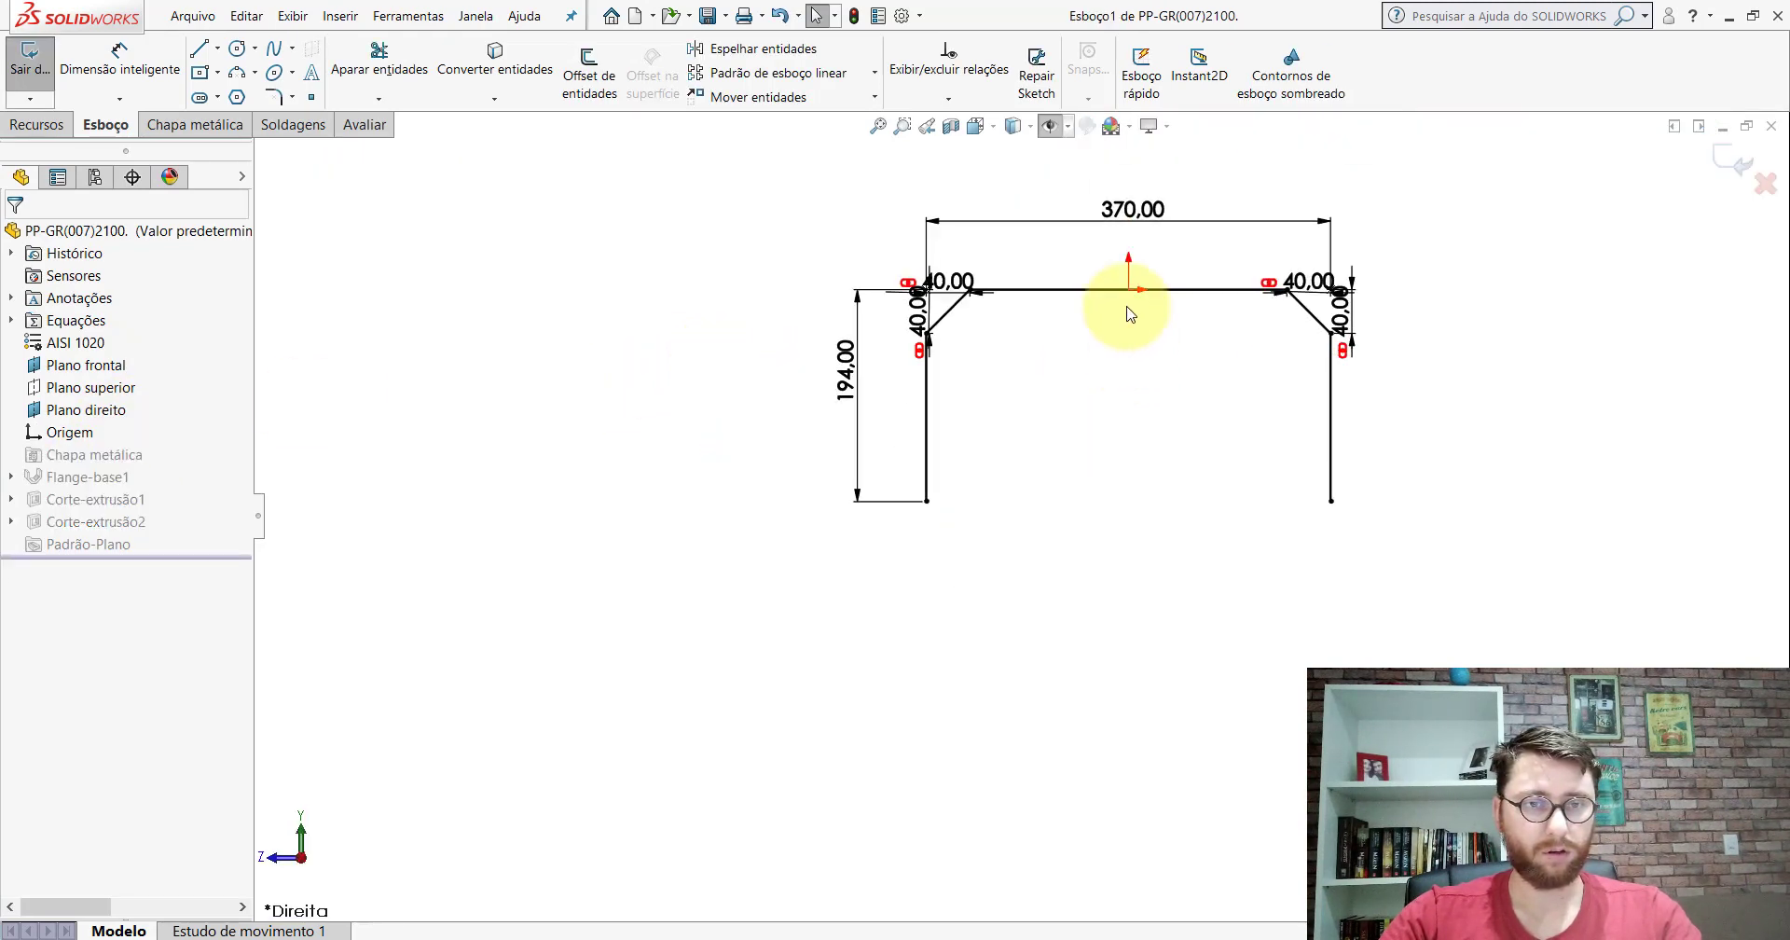
pyautogui.scroll(-2, 1128, 314)
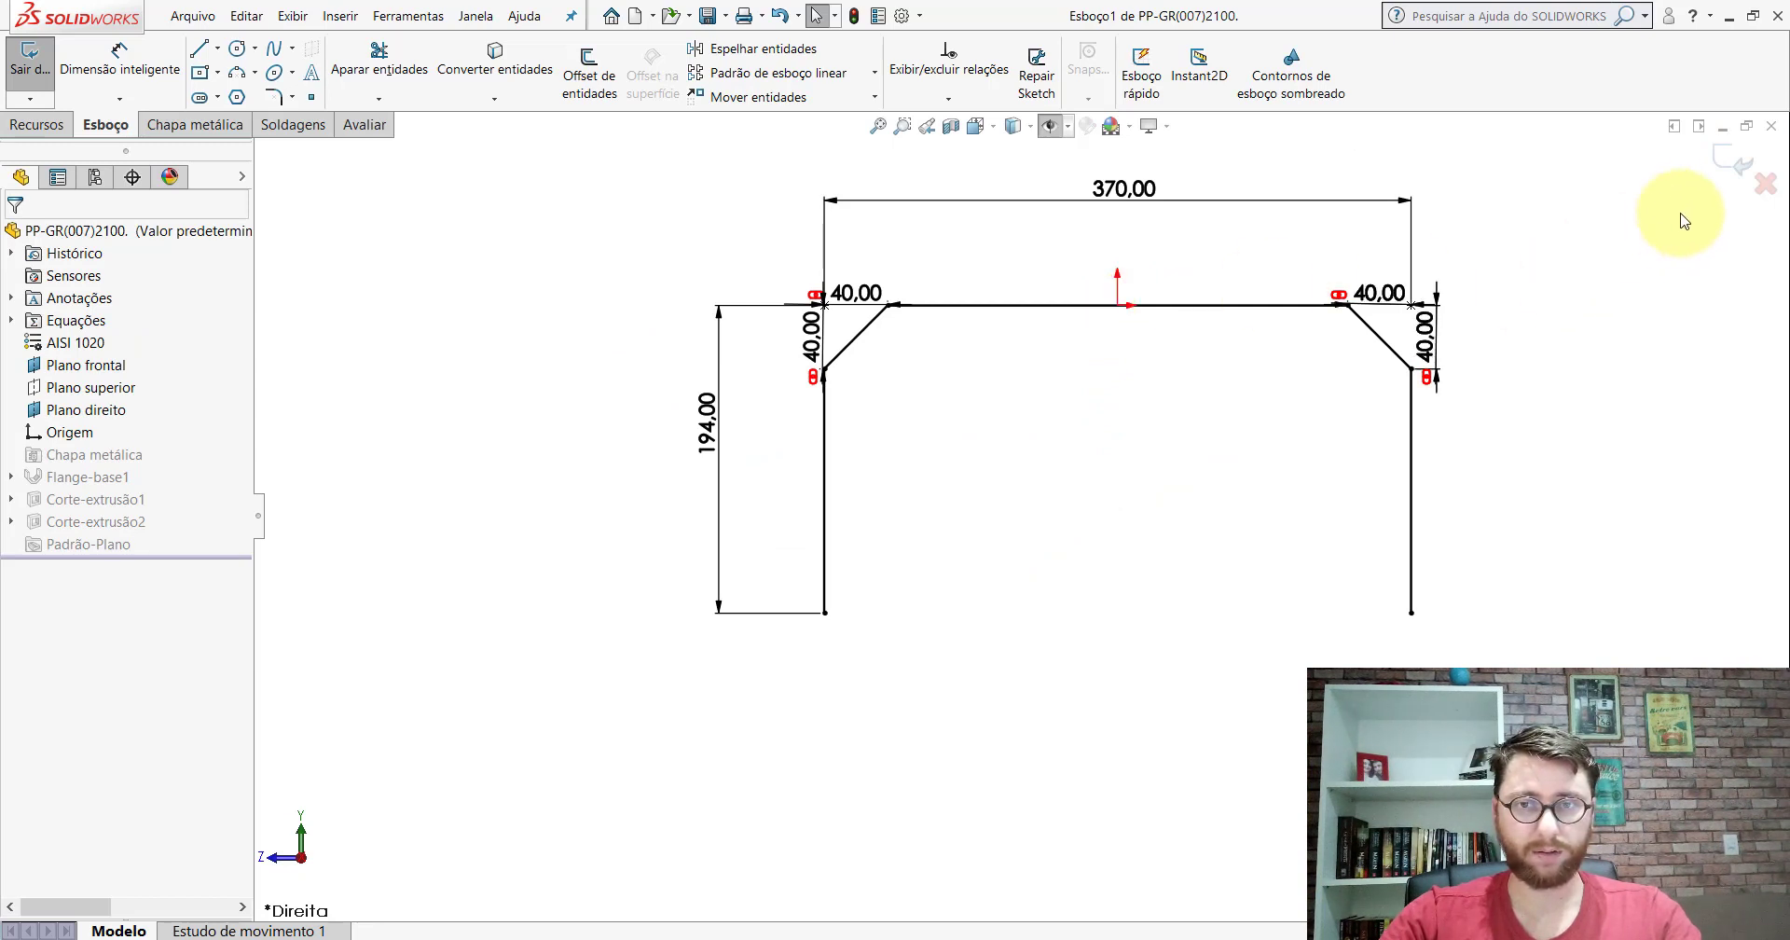
pyautogui.click(1732, 163)
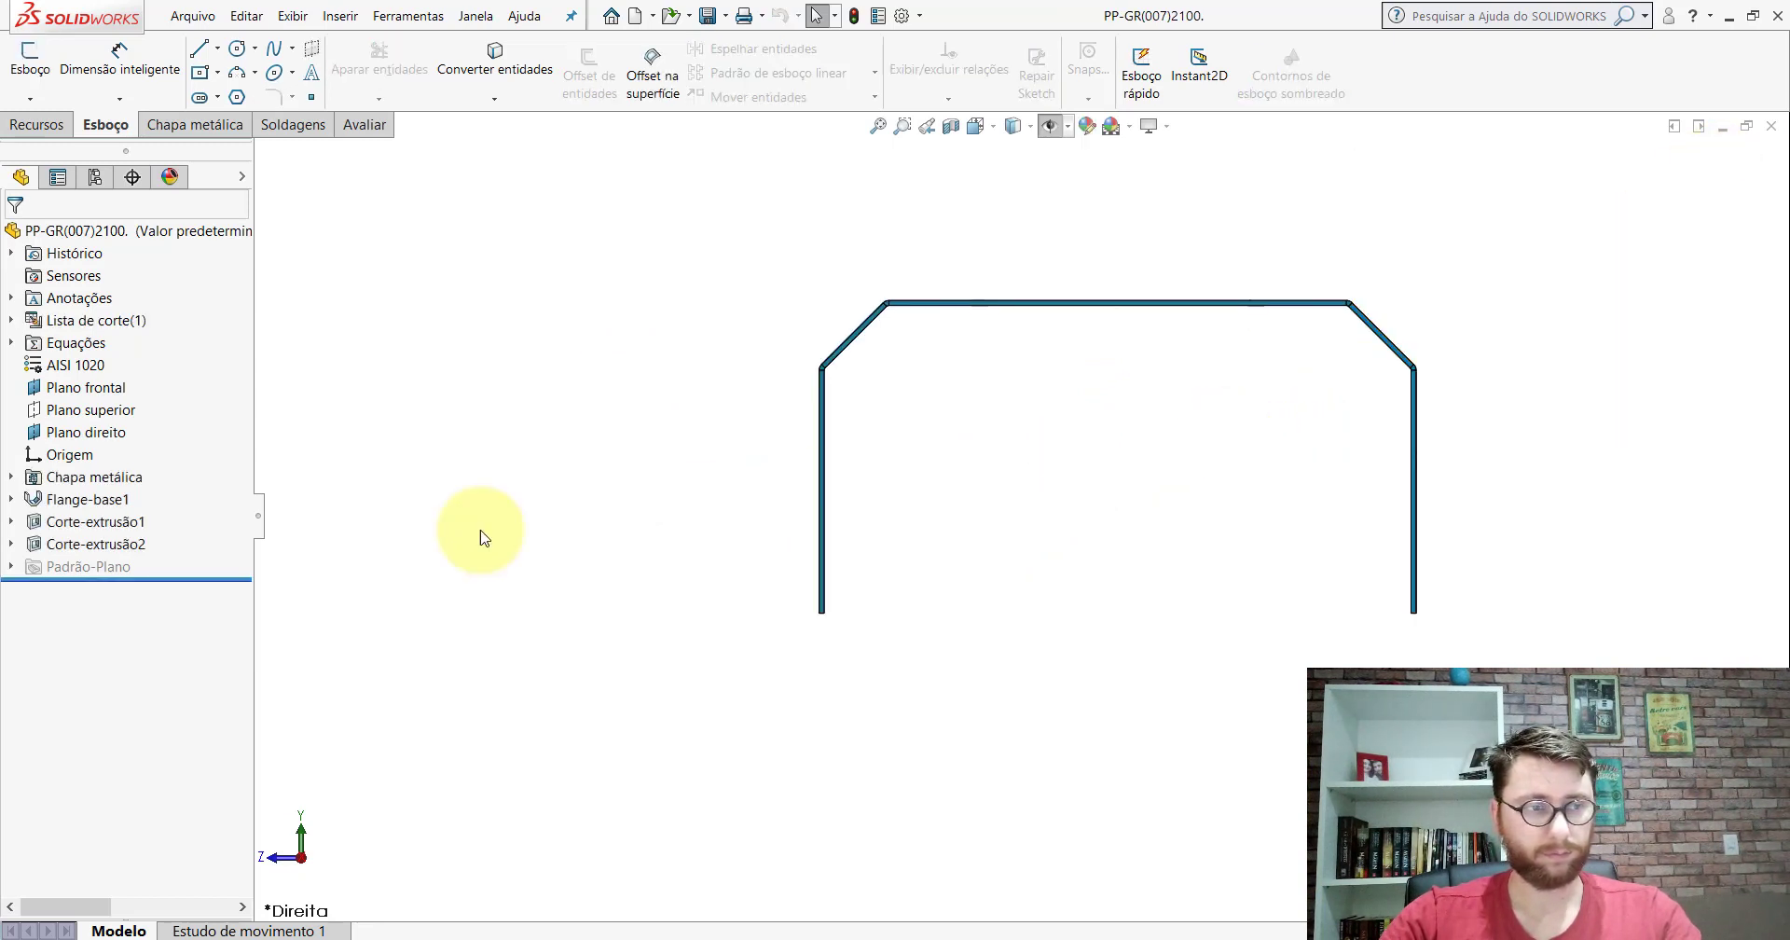
pyautogui.click(11, 501)
pyautogui.click(65, 522)
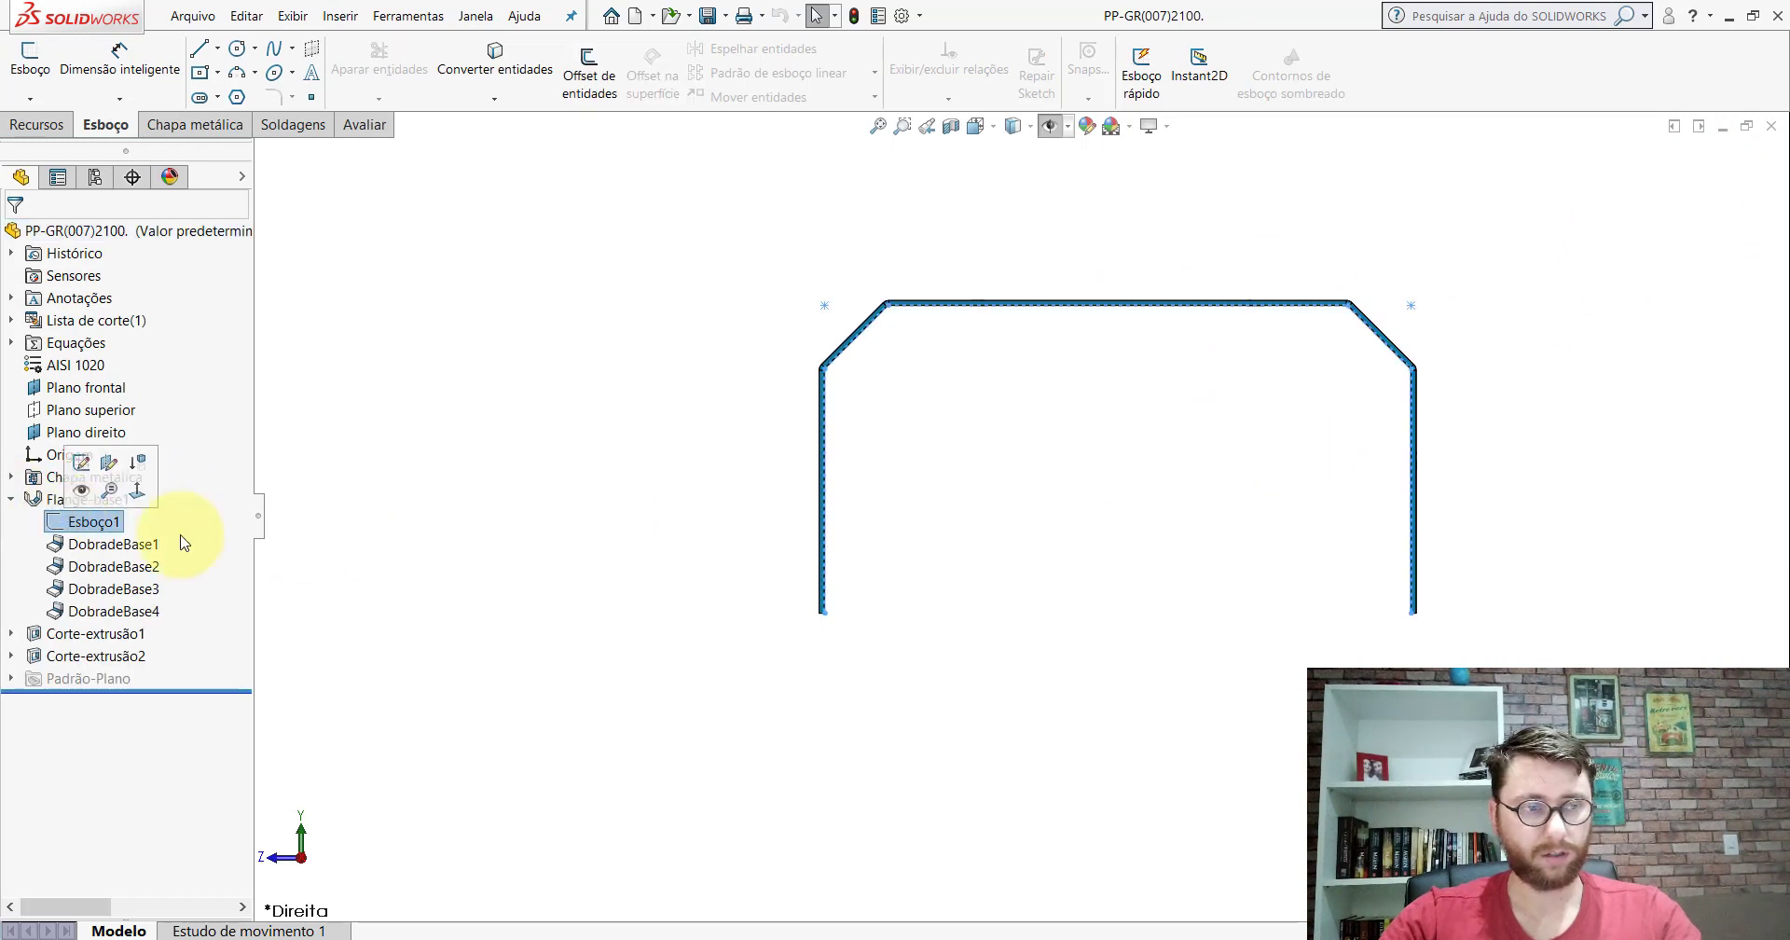
pyautogui.click(428, 525)
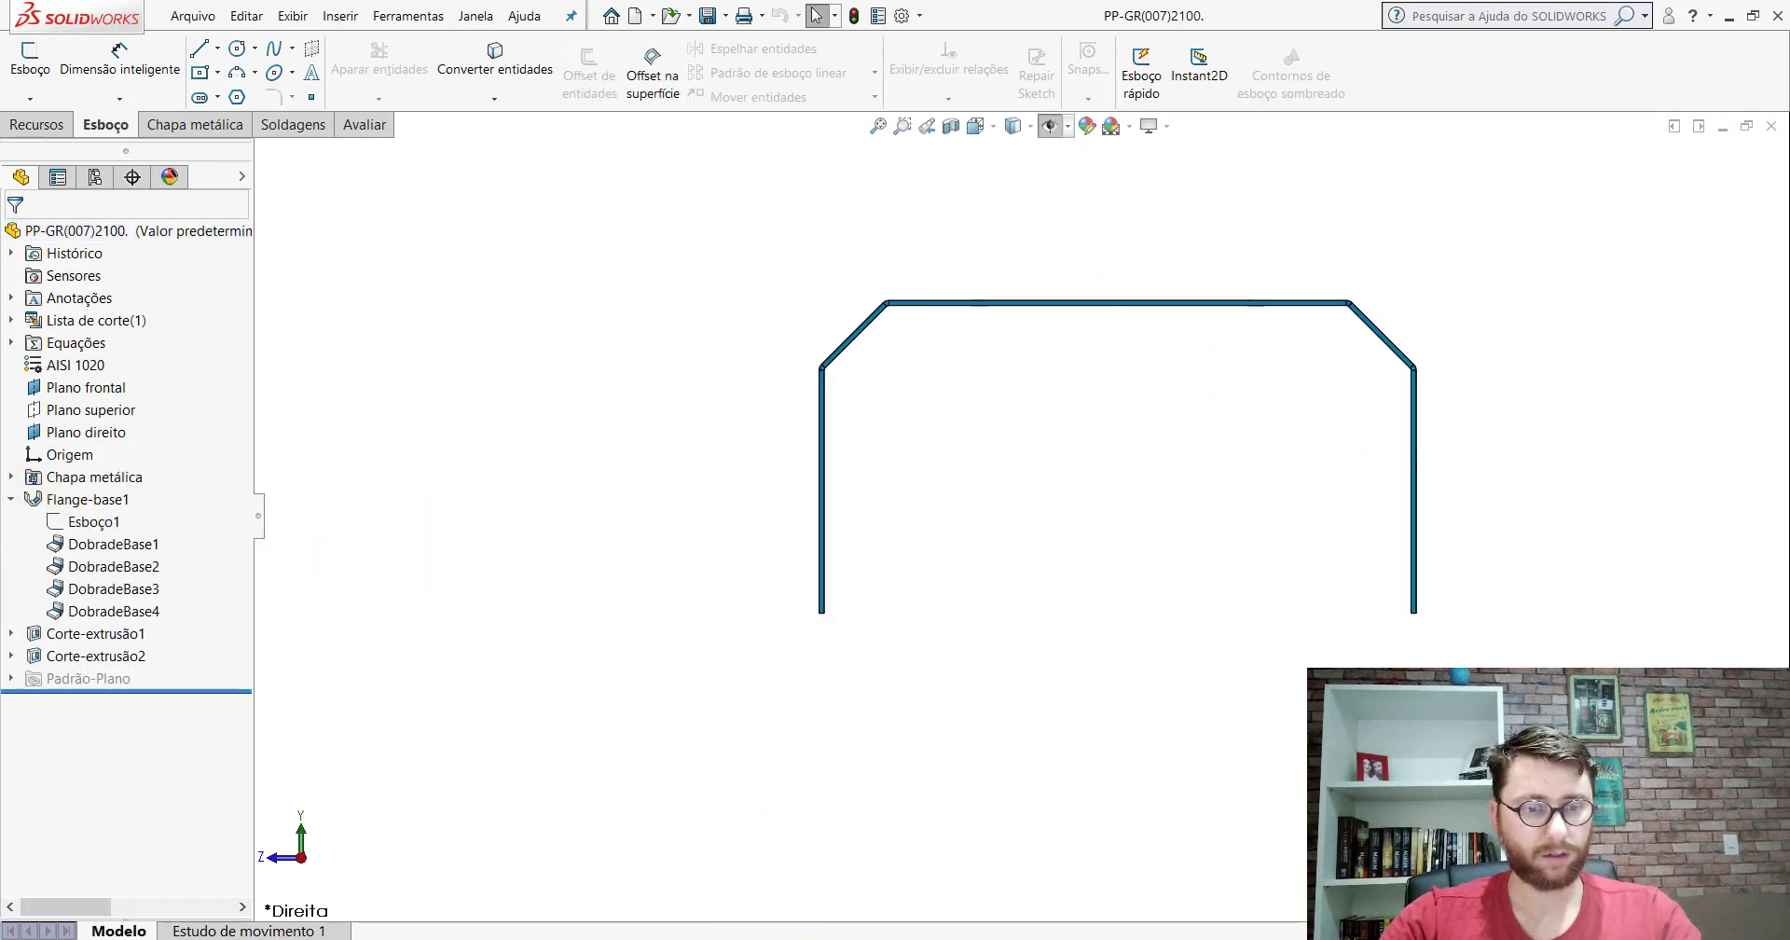
pyautogui.click(1063, 867)
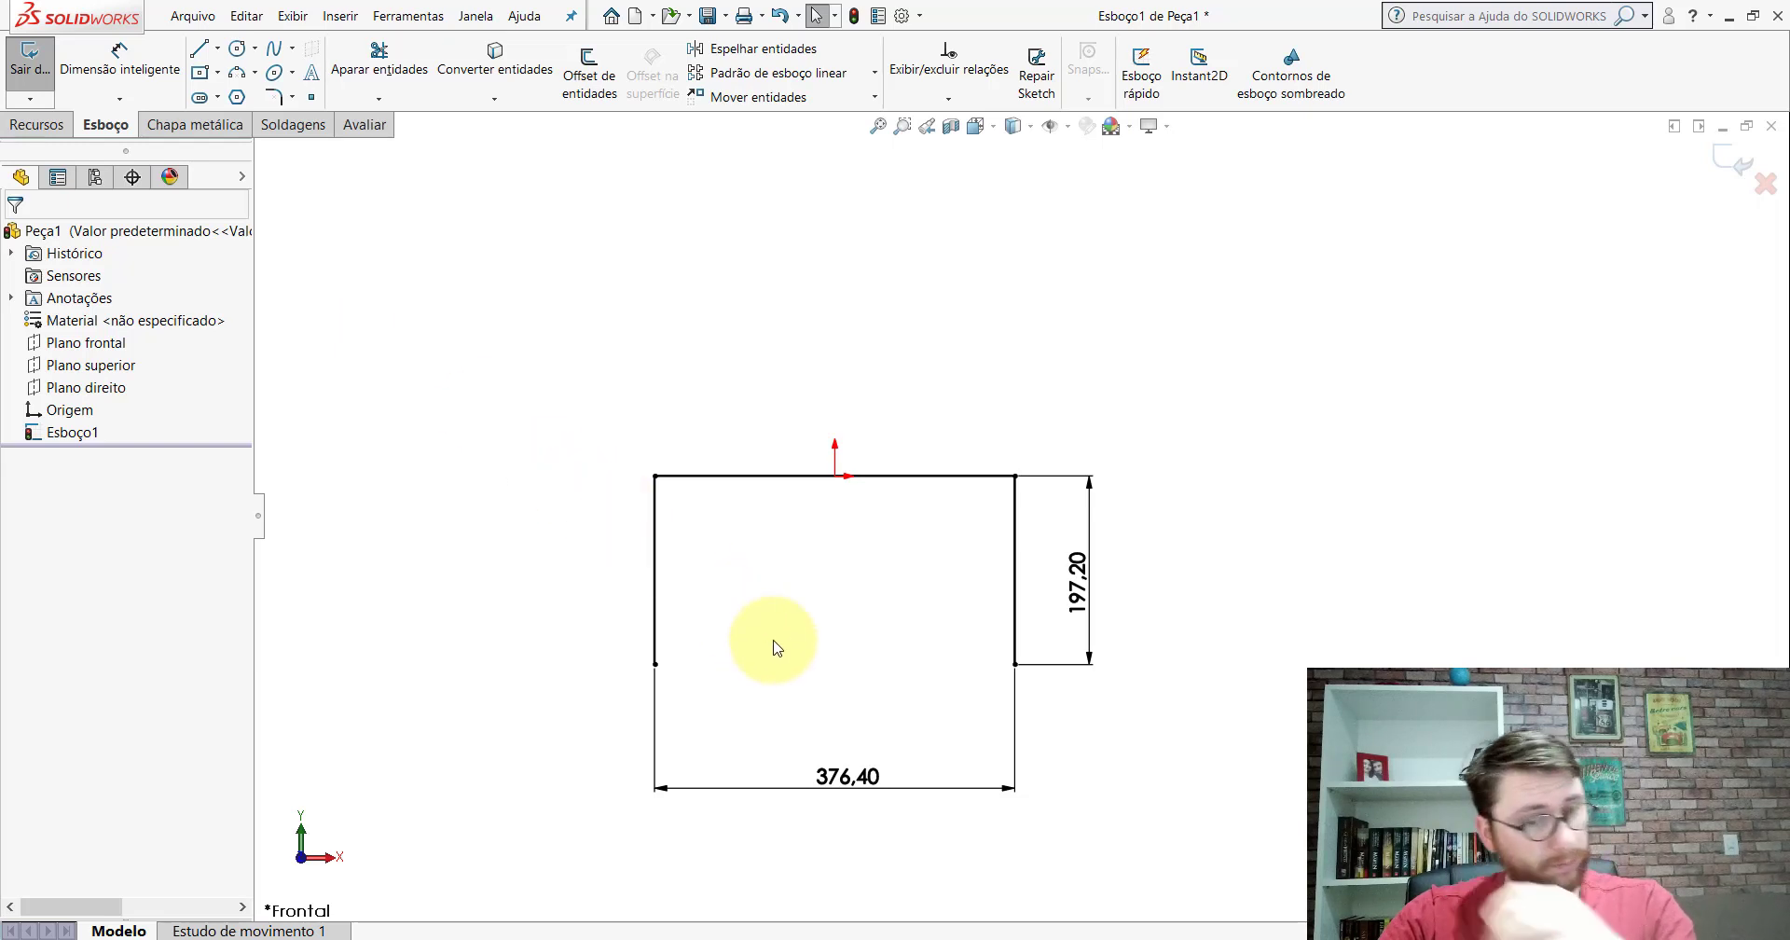
# Step: Apply 40 mm equal-distance sketch chamfers to the top-left and top-right corners, accepting the warning
pyautogui.click(293, 97)
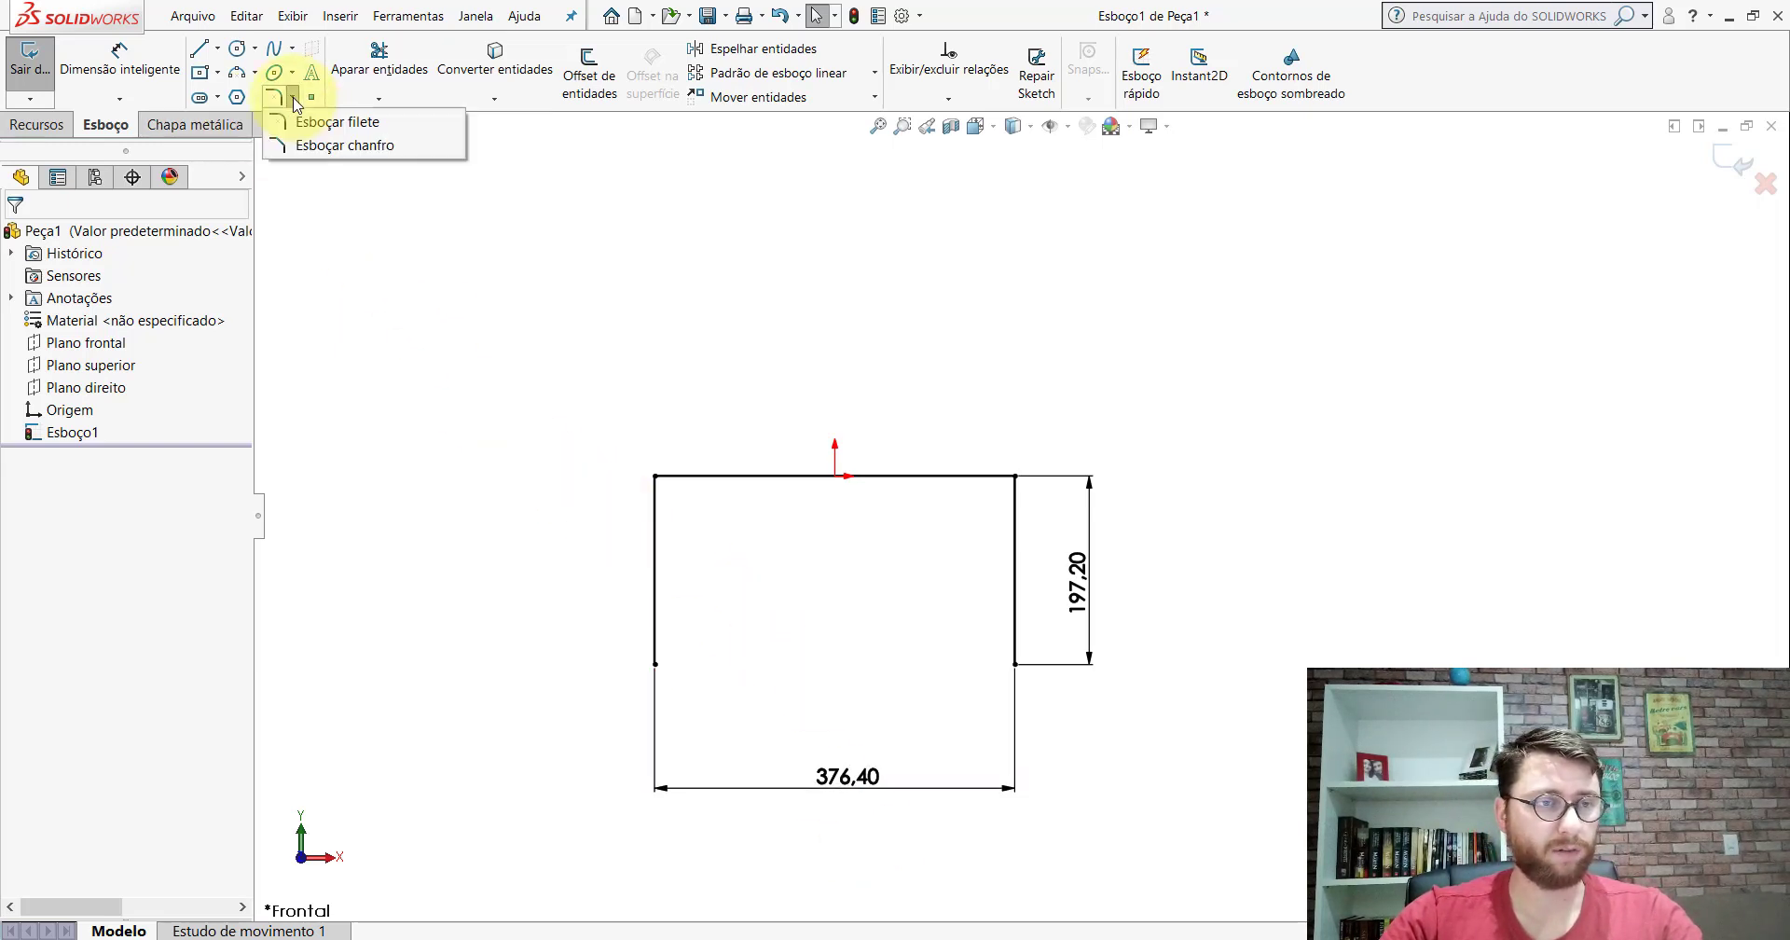
pyautogui.click(322, 146)
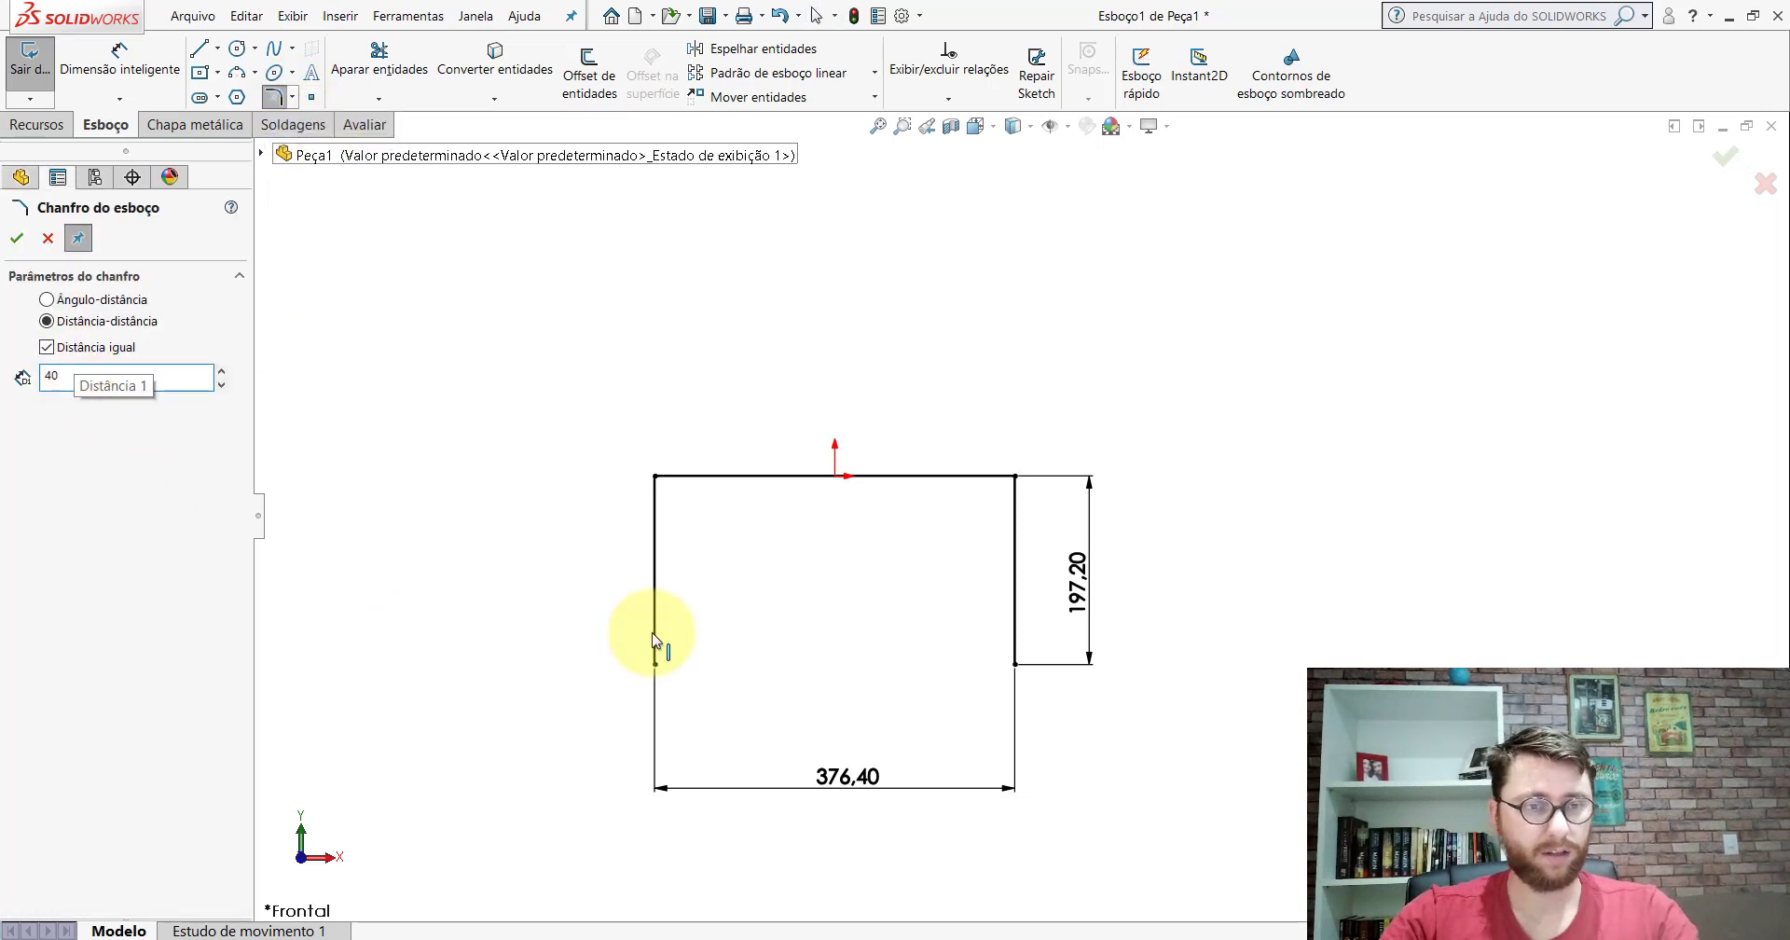
pyautogui.click(656, 476)
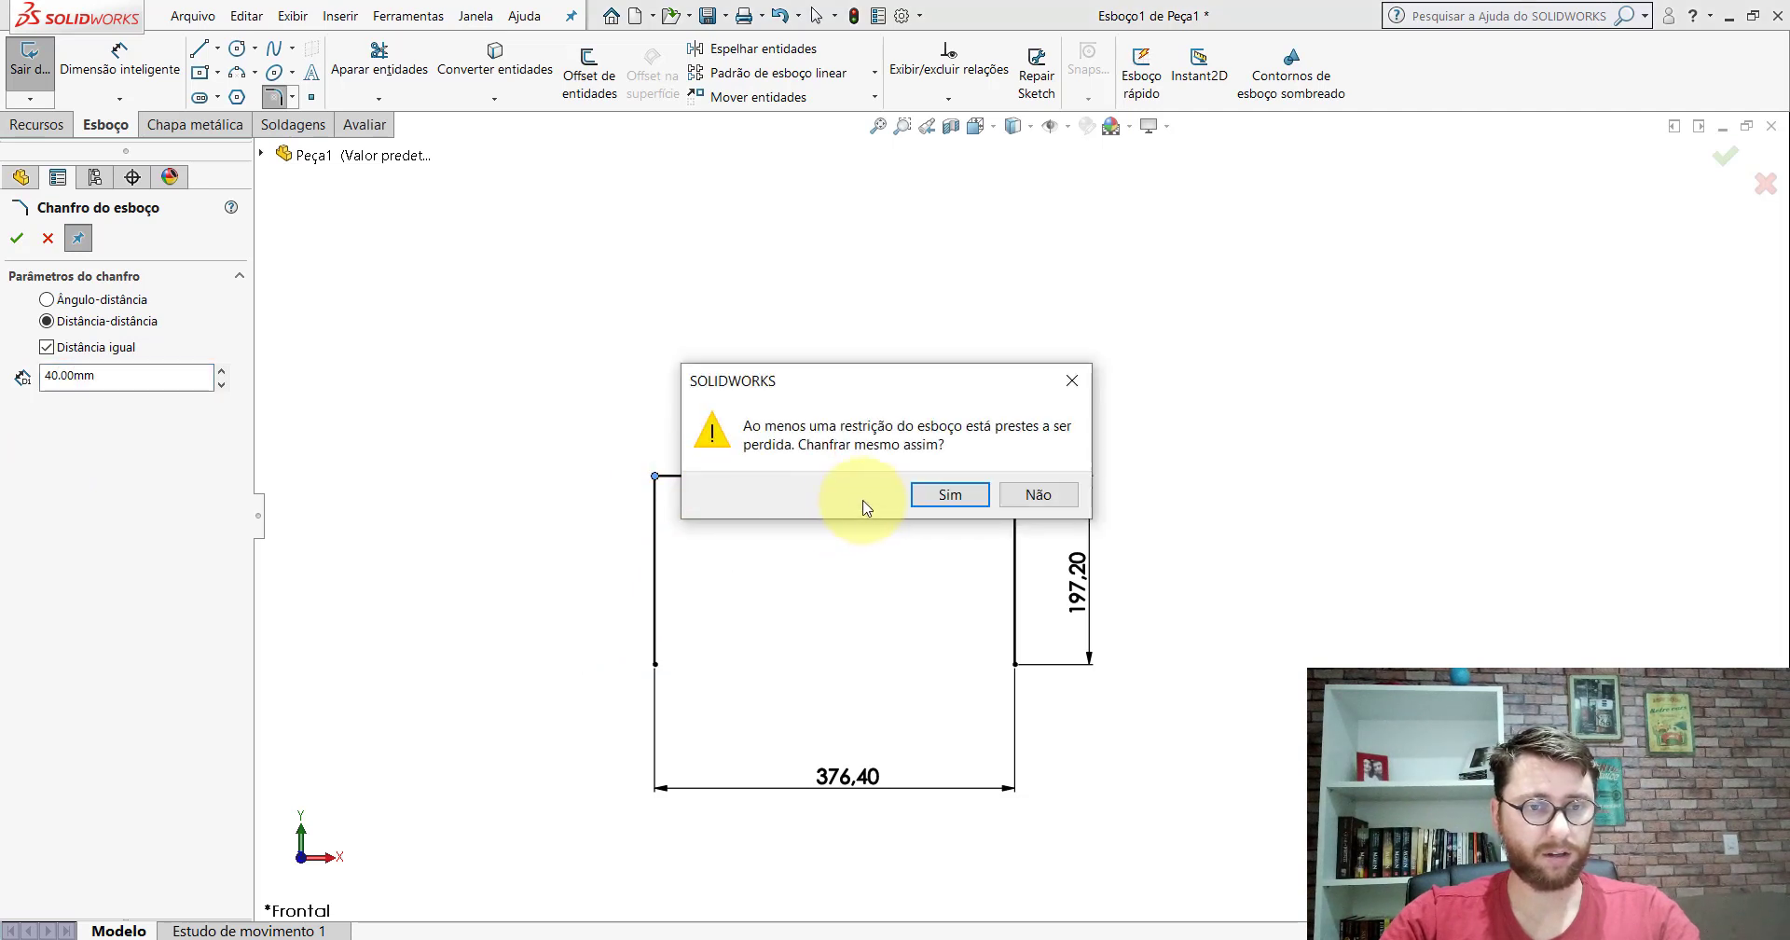
pyautogui.click(949, 494)
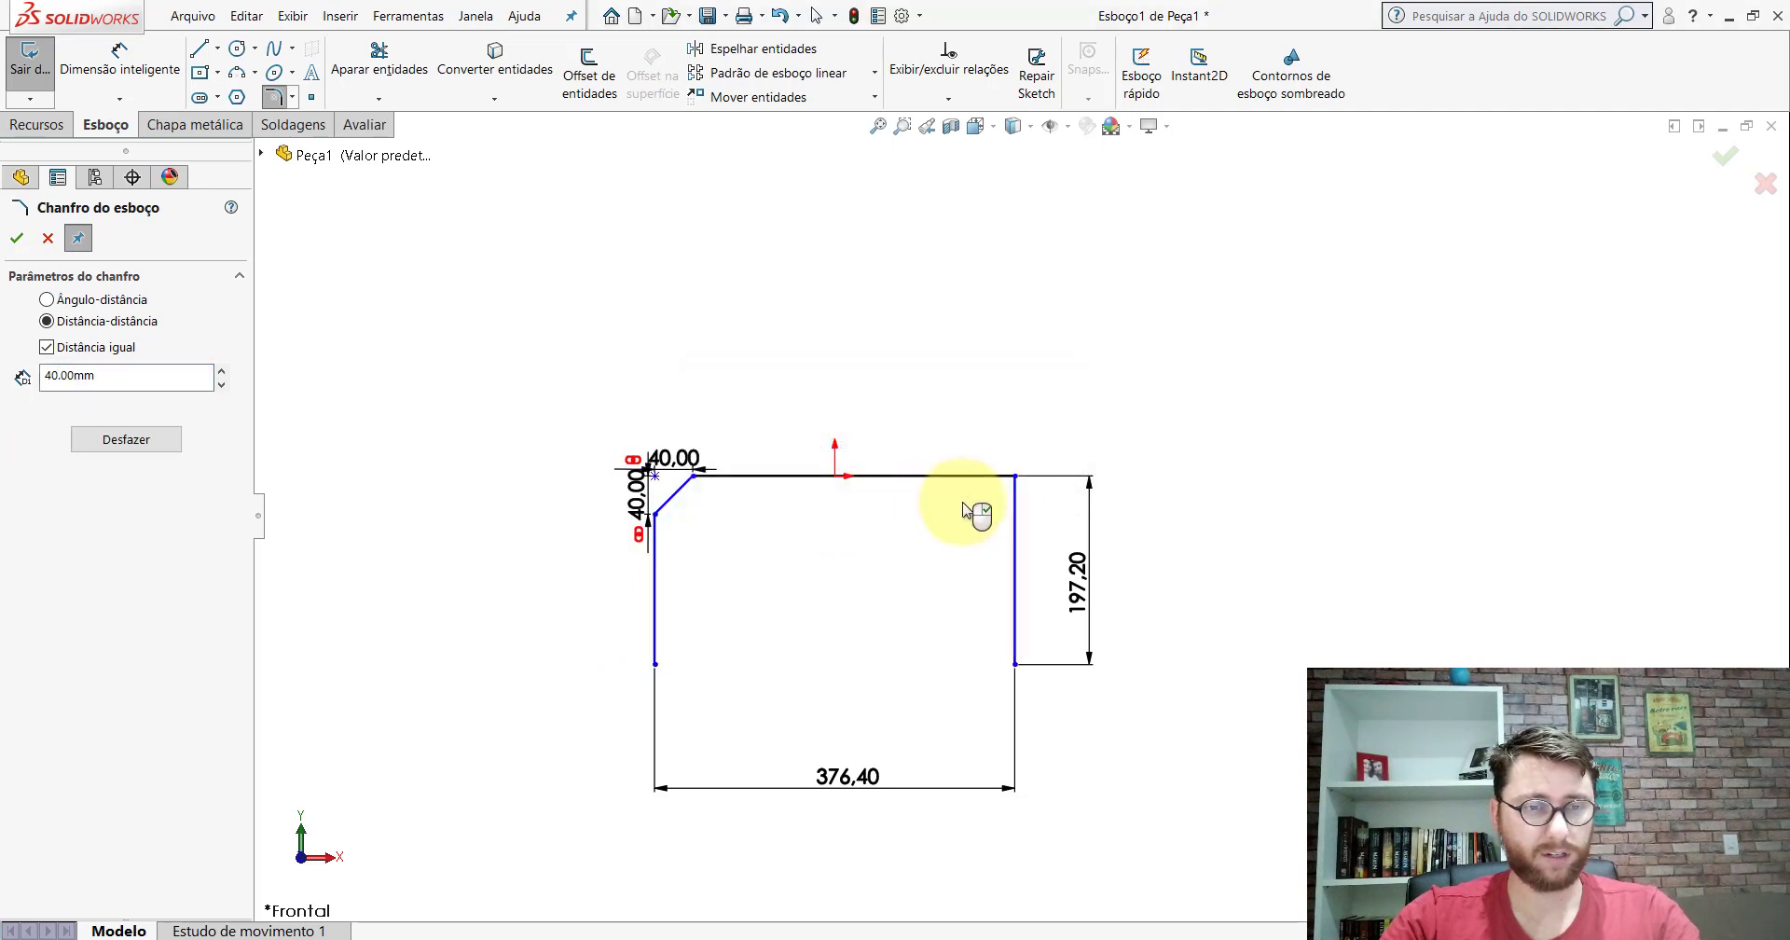
pyautogui.click(1014, 476)
# Step: Confirm the chamfers and add a Midpoint relation between the top line and the origin
pyautogui.click(18, 237)
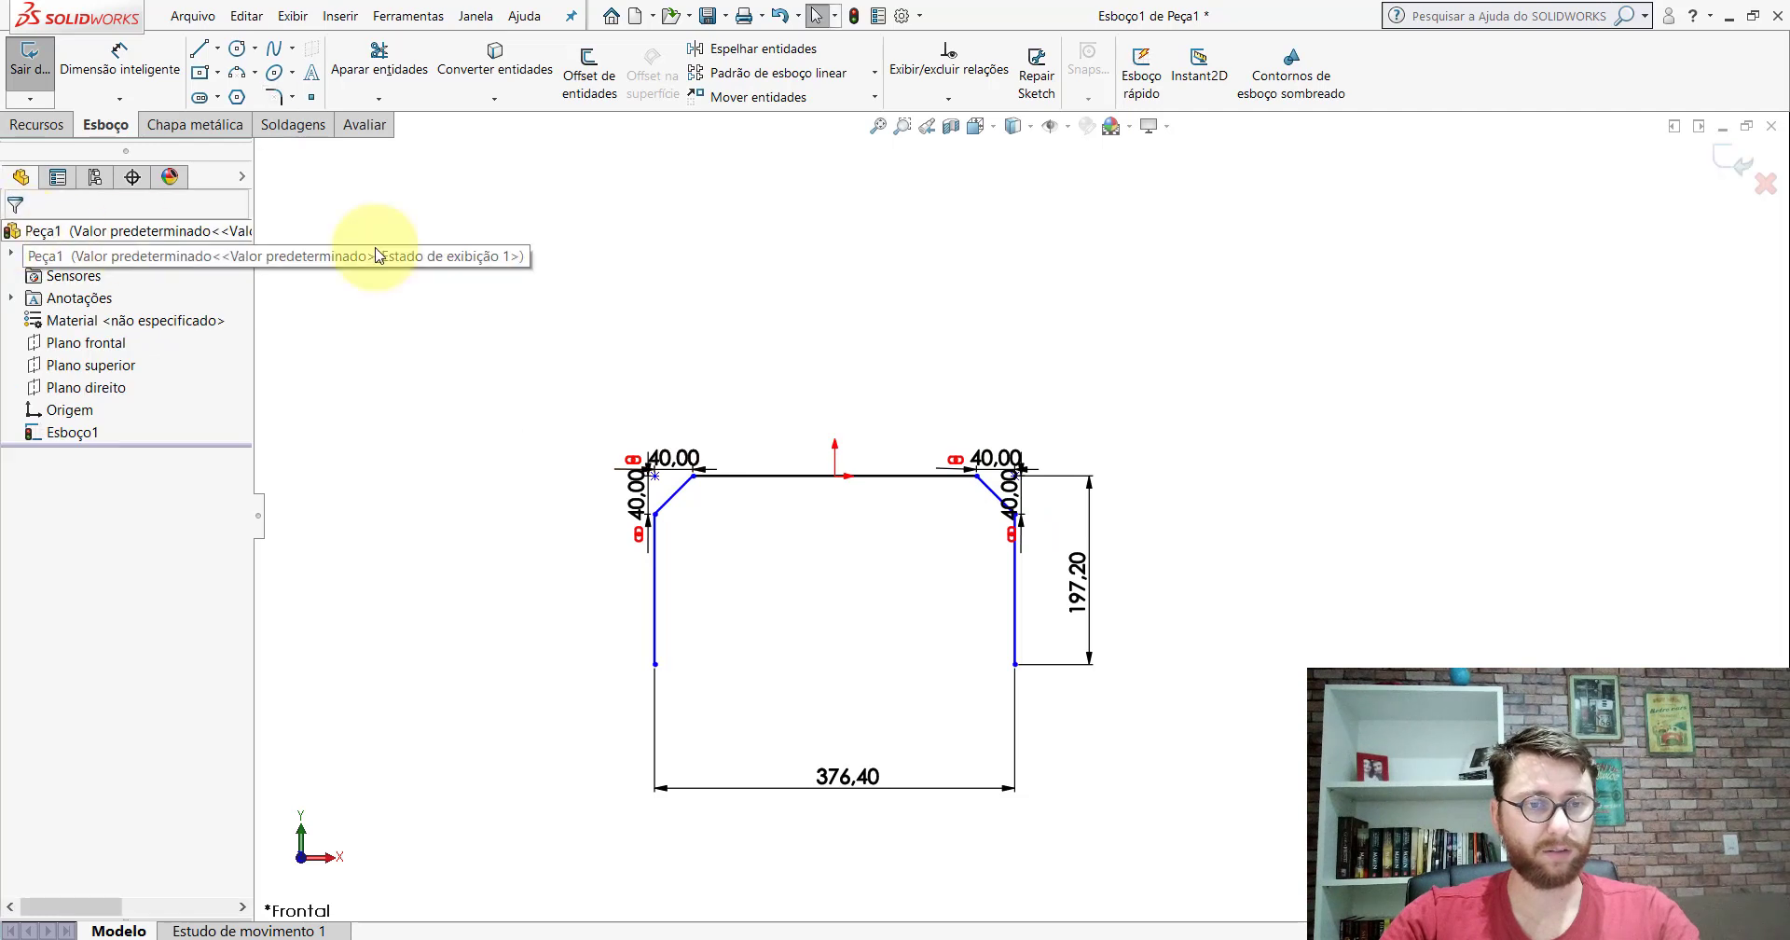
pyautogui.scroll(-2, 832, 452)
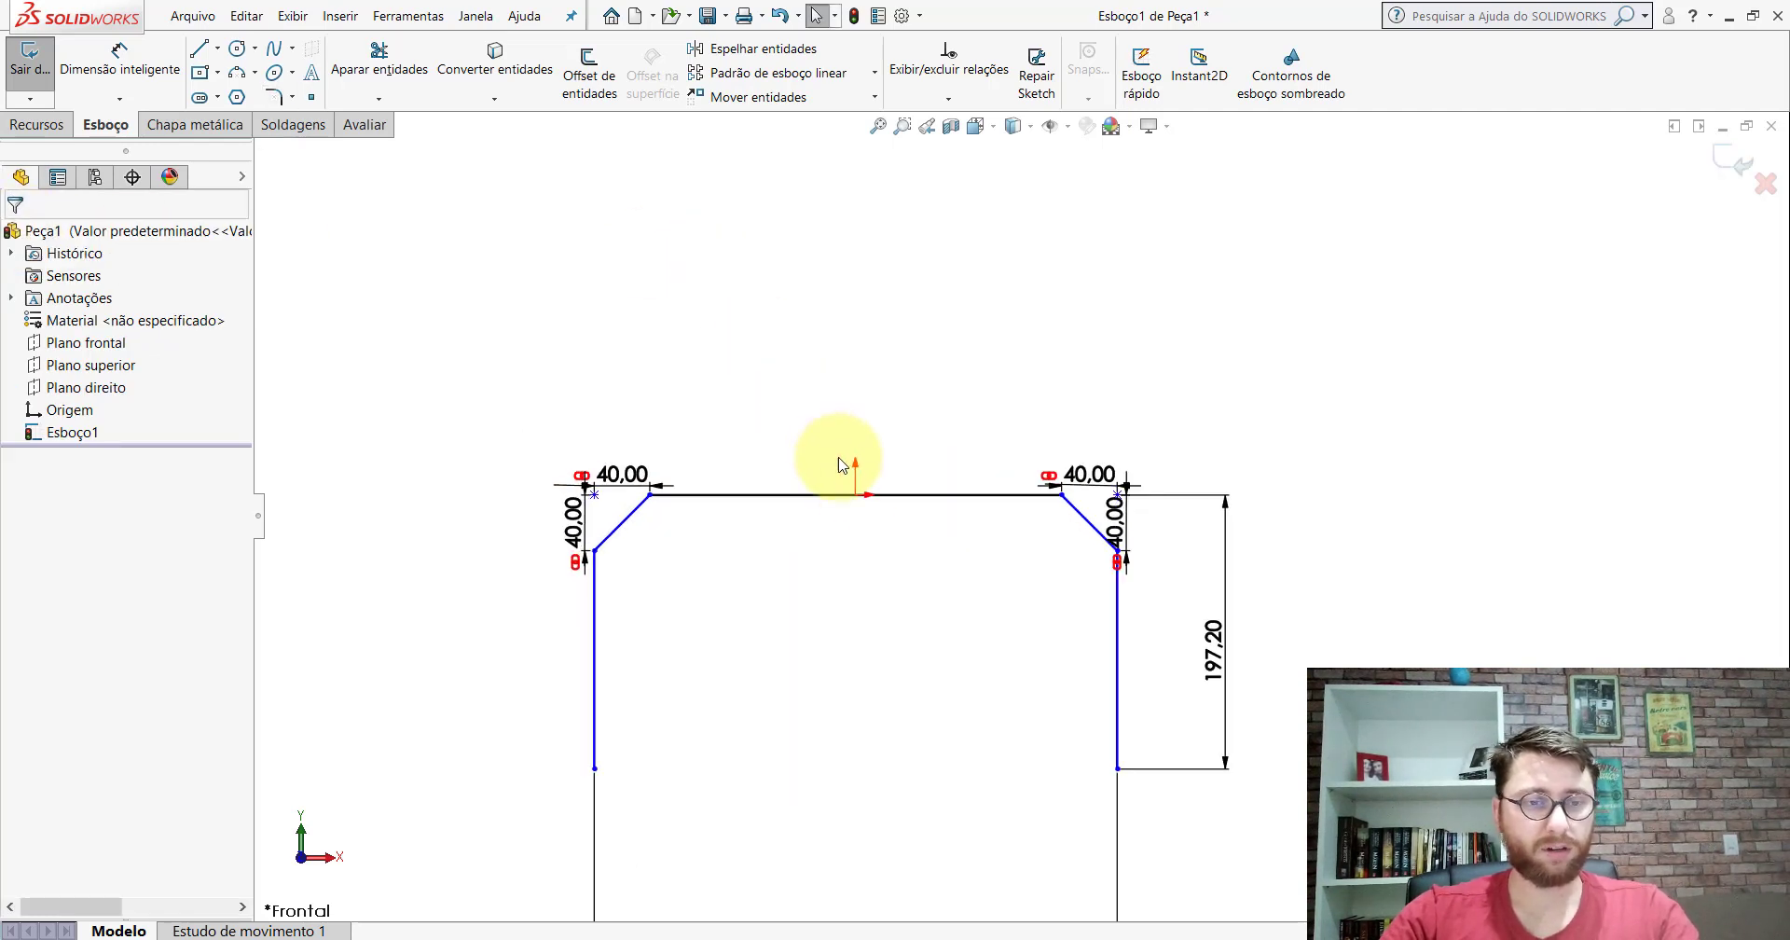
pyautogui.scroll(-1, 885, 494)
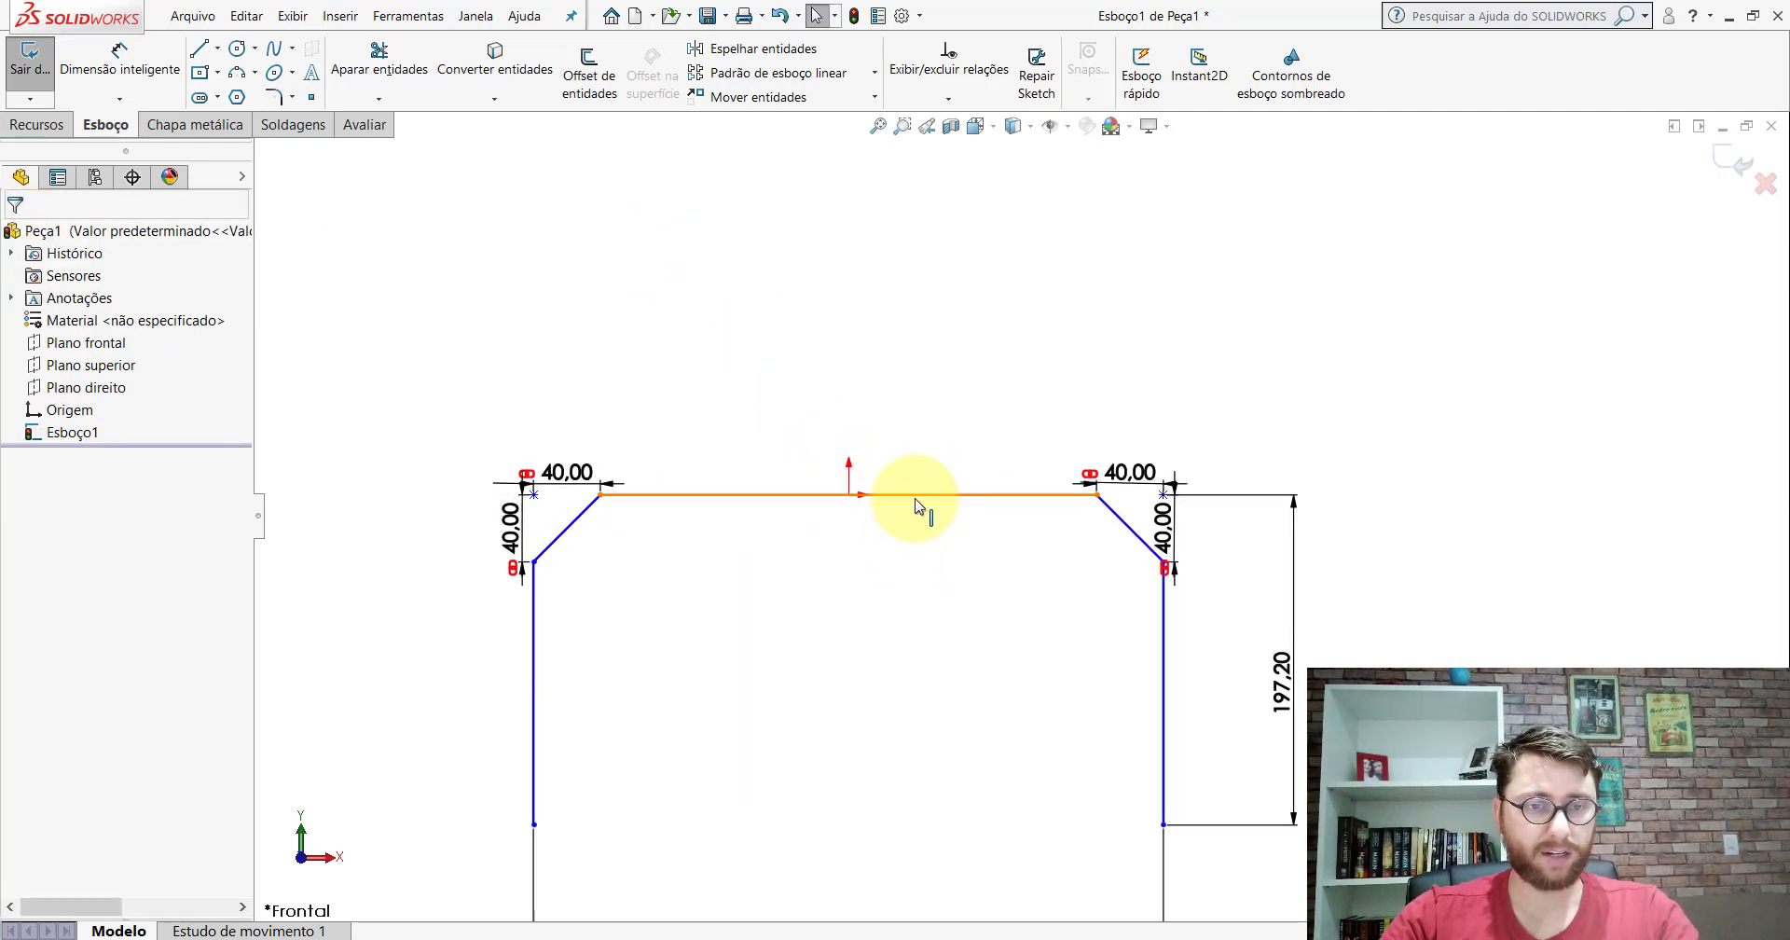
pyautogui.click(916, 501)
pyautogui.keyDown('ctrl'); pyautogui.click(850, 495); pyautogui.keyUp('ctrl')
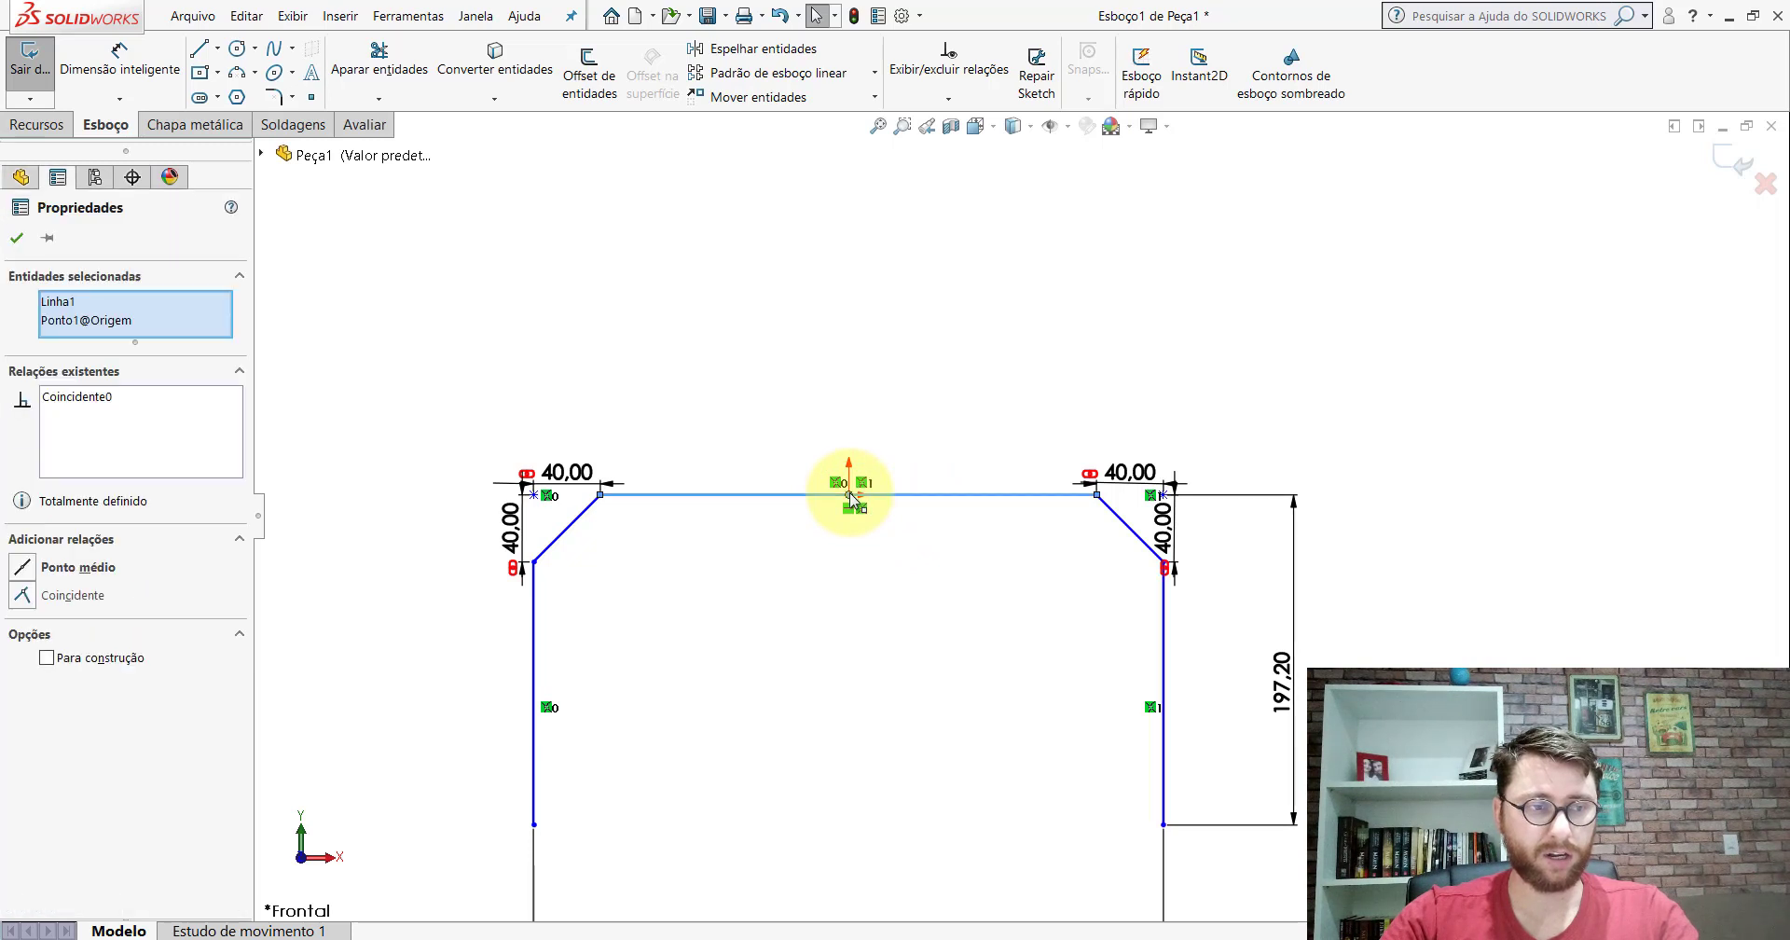
pyautogui.click(24, 567)
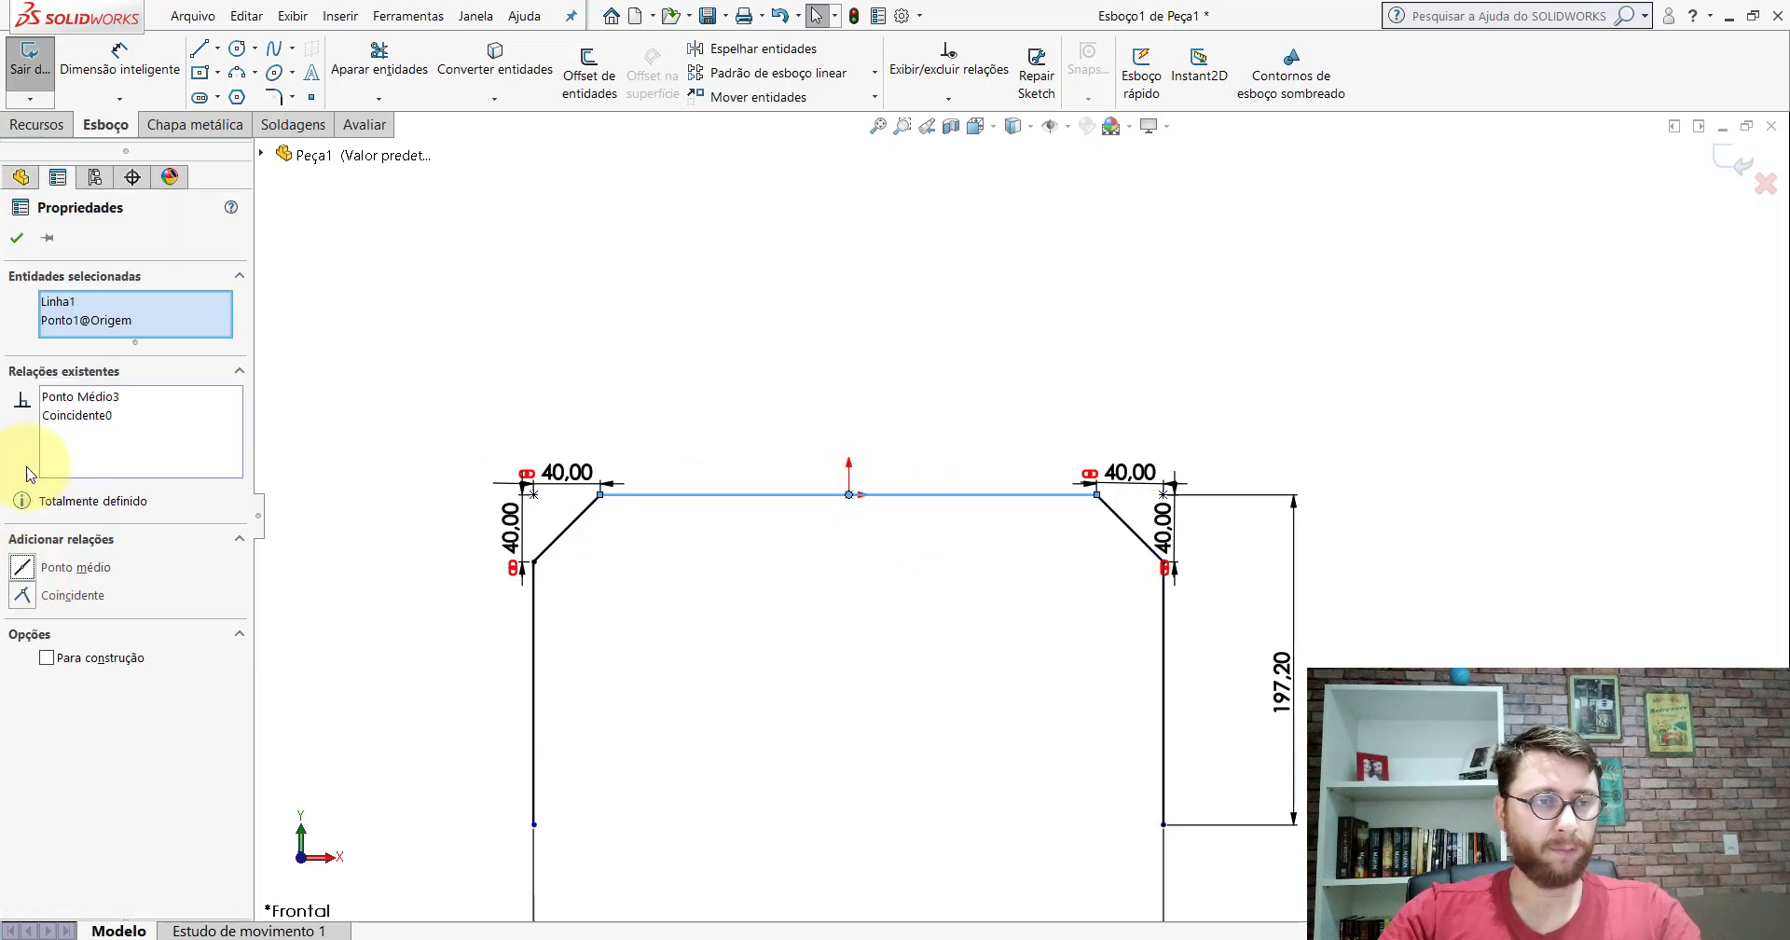
pyautogui.click(16, 234)
pyautogui.scroll(-3, 972, 440)
pyautogui.scroll(2, 1044, 584)
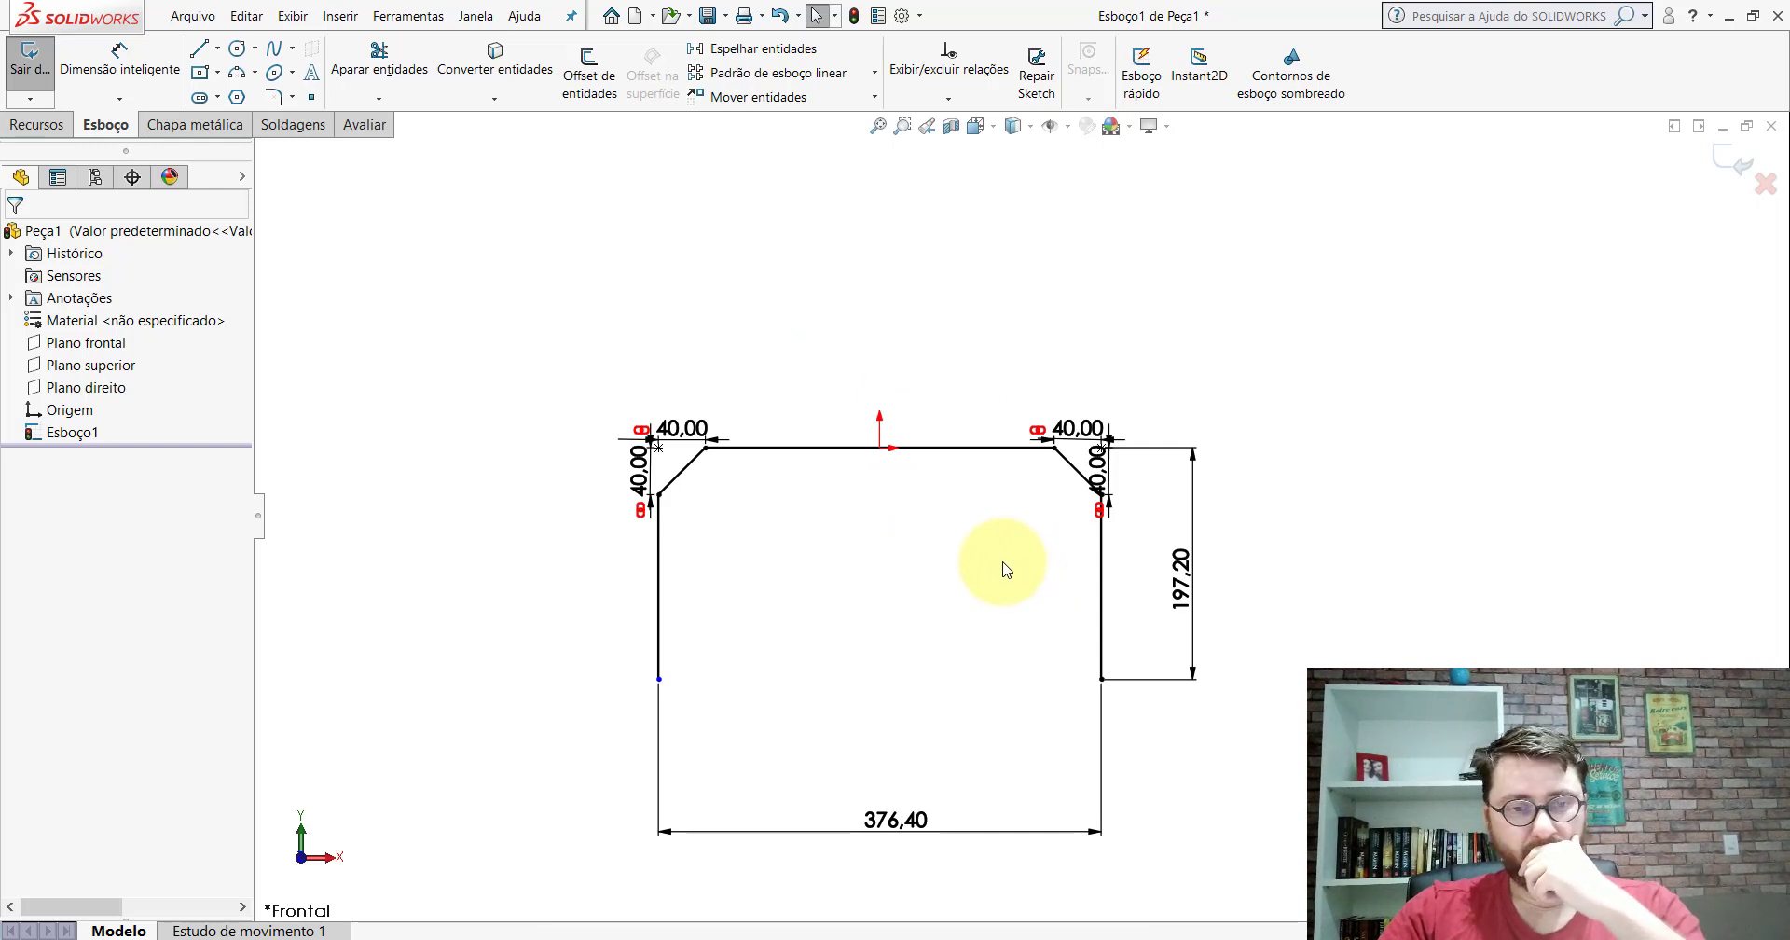
pyautogui.scroll(-2, 1026, 560)
pyautogui.scroll(1, 929, 411)
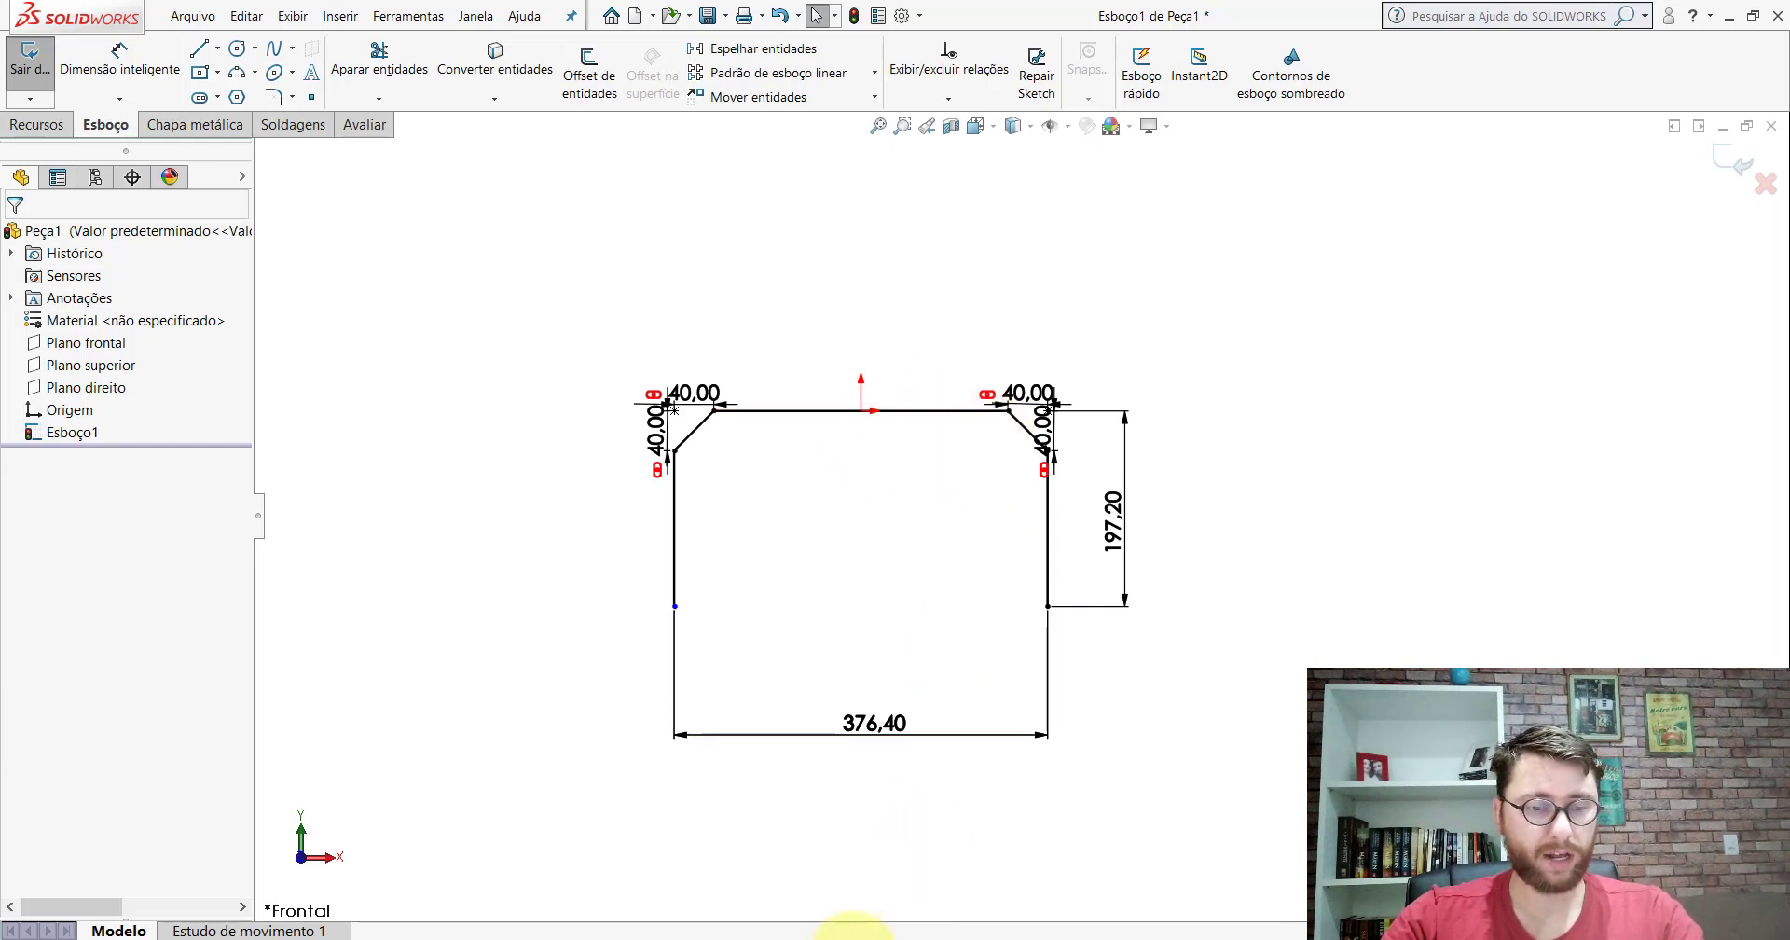
pyautogui.click(799, 852)
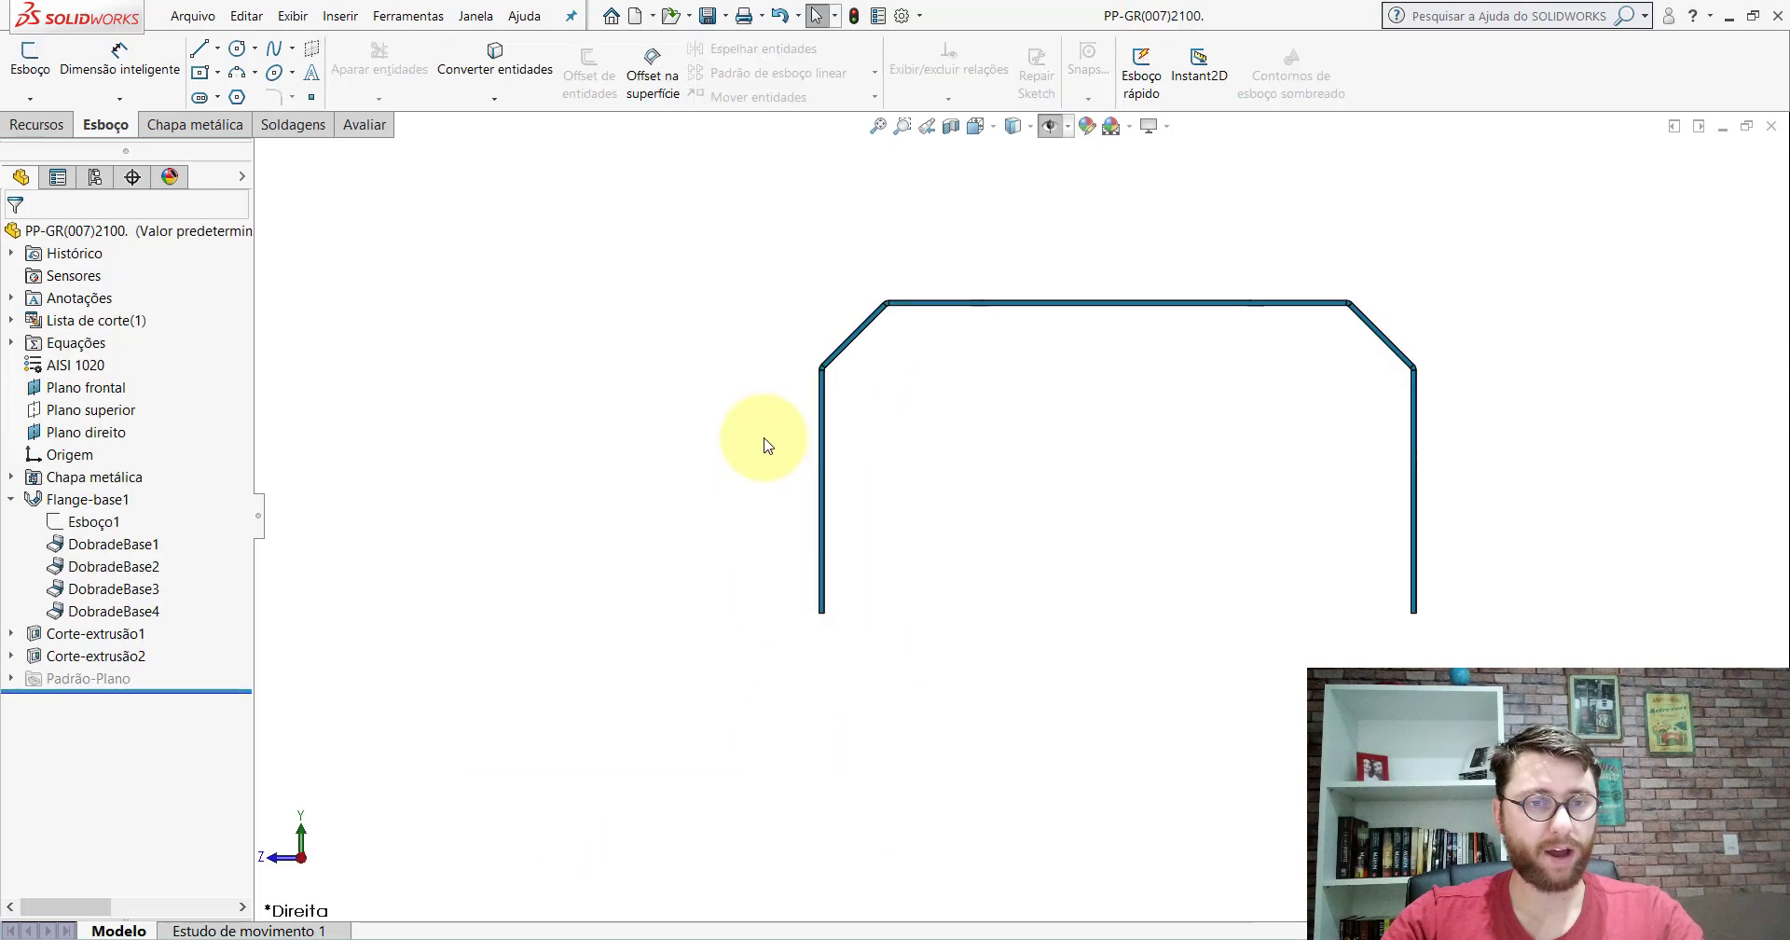
pyautogui.click(362, 124)
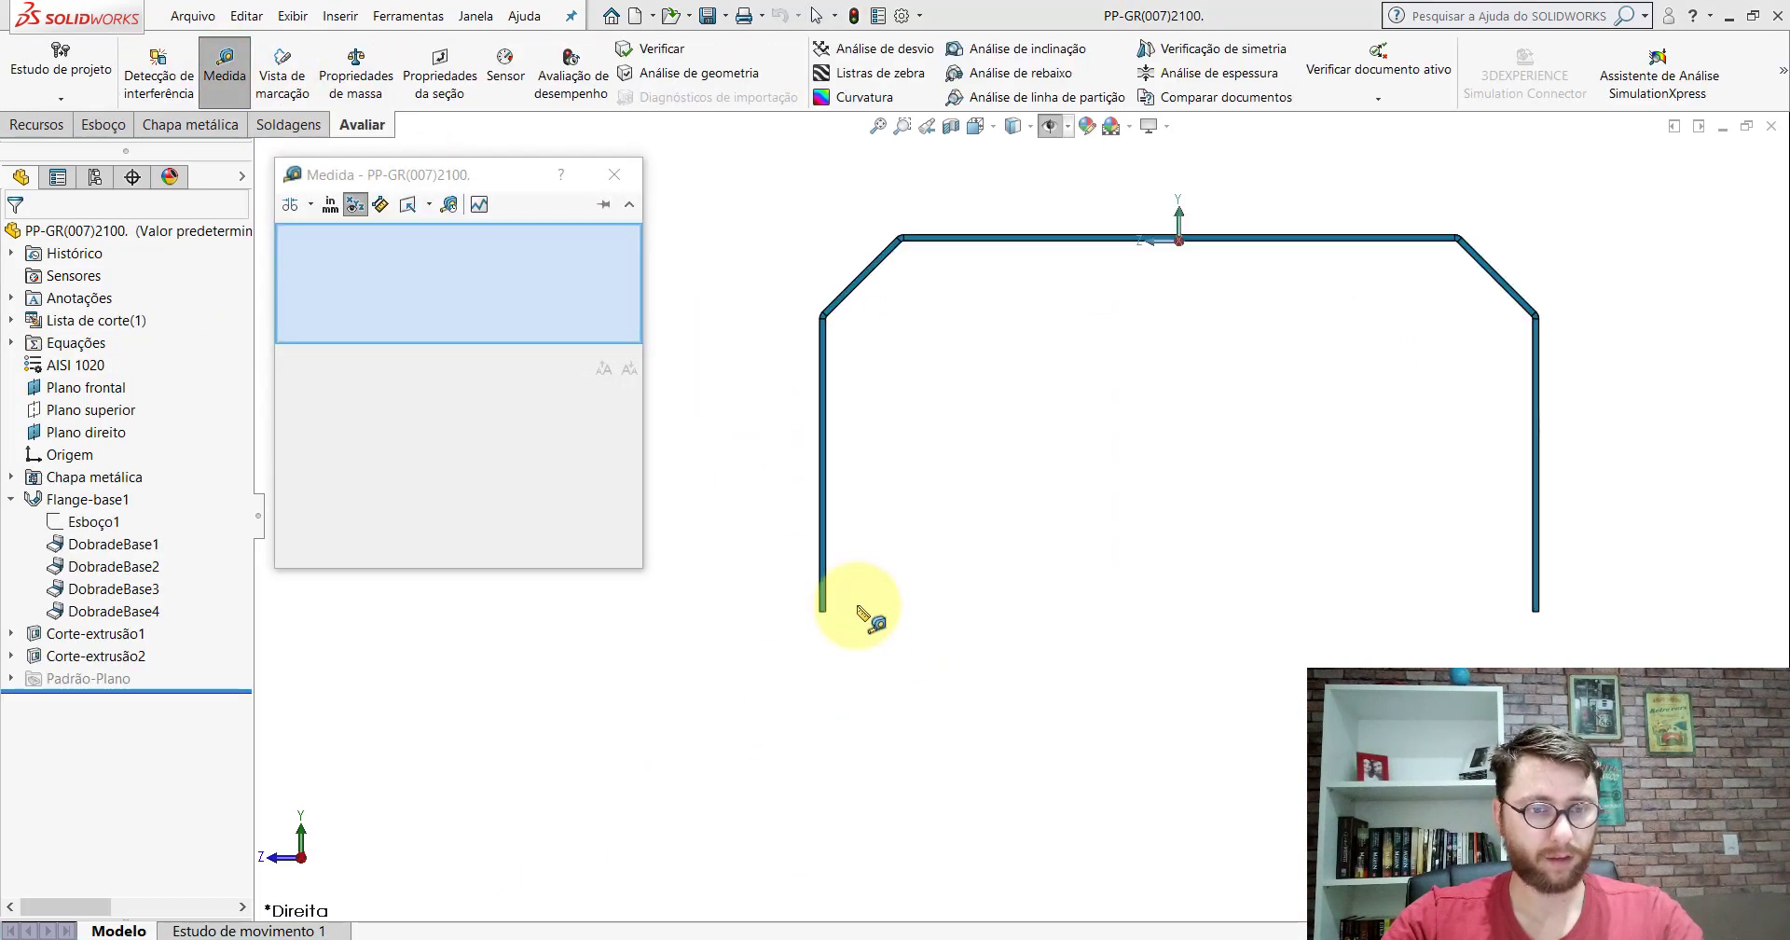
pyautogui.scroll(-5, 835, 601)
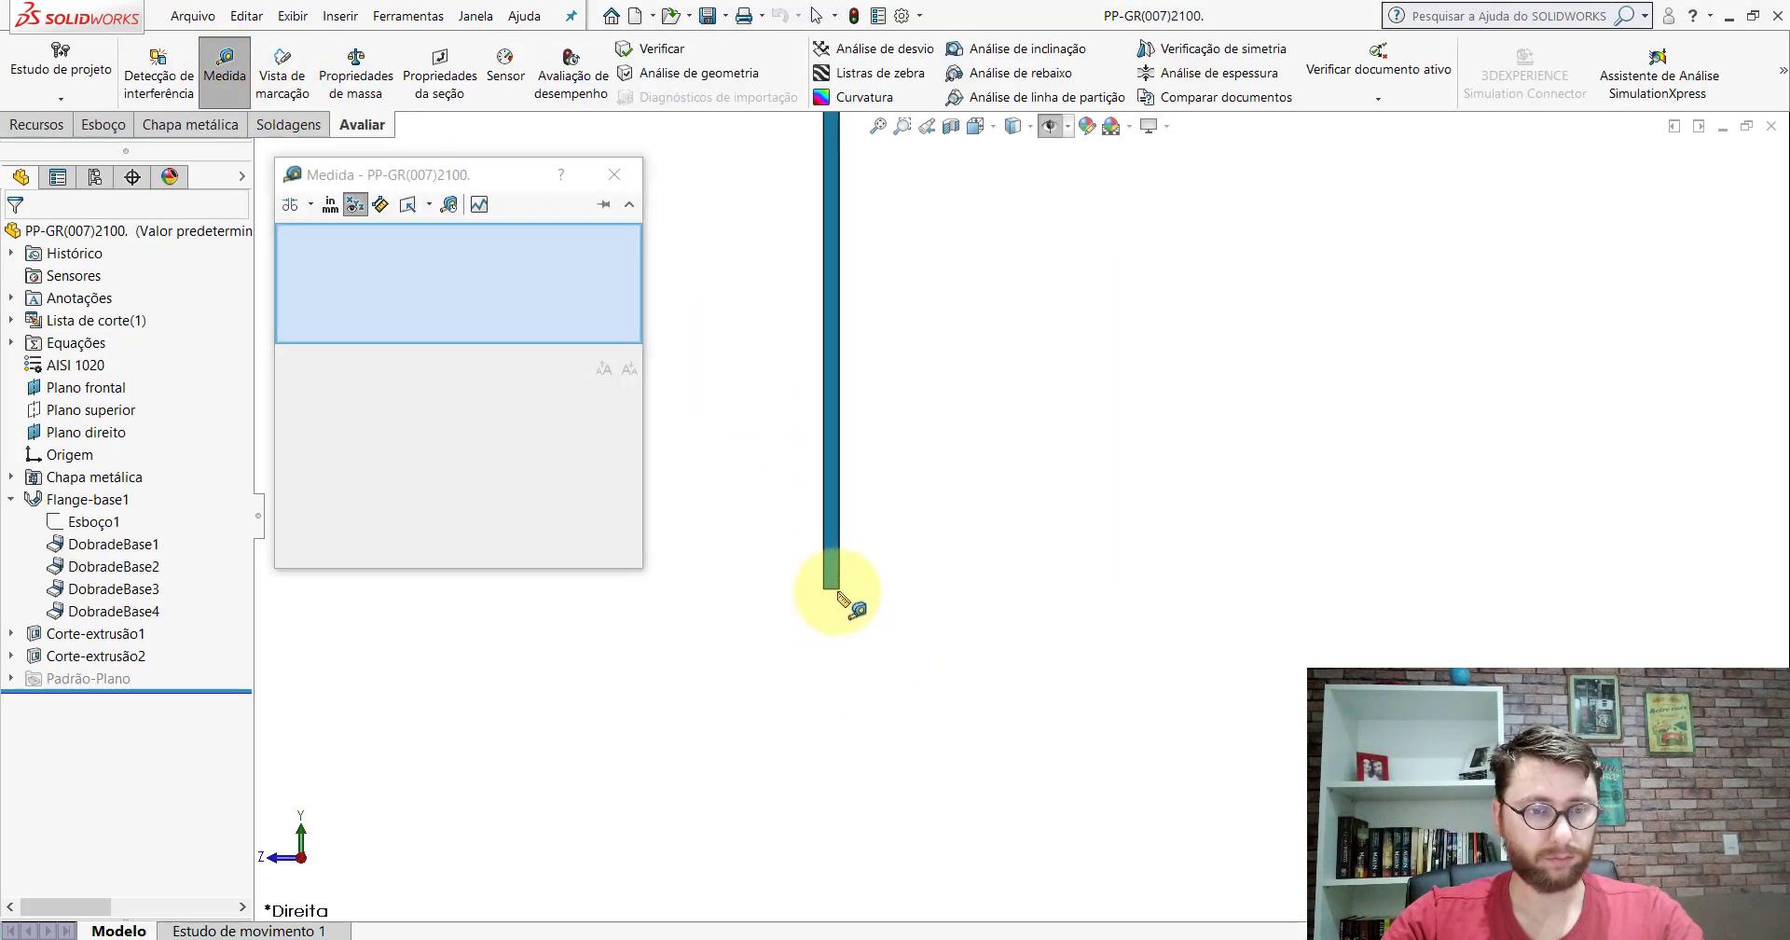
pyautogui.moveTo(835, 601); pyautogui.dragTo(979, 383, button='middle')
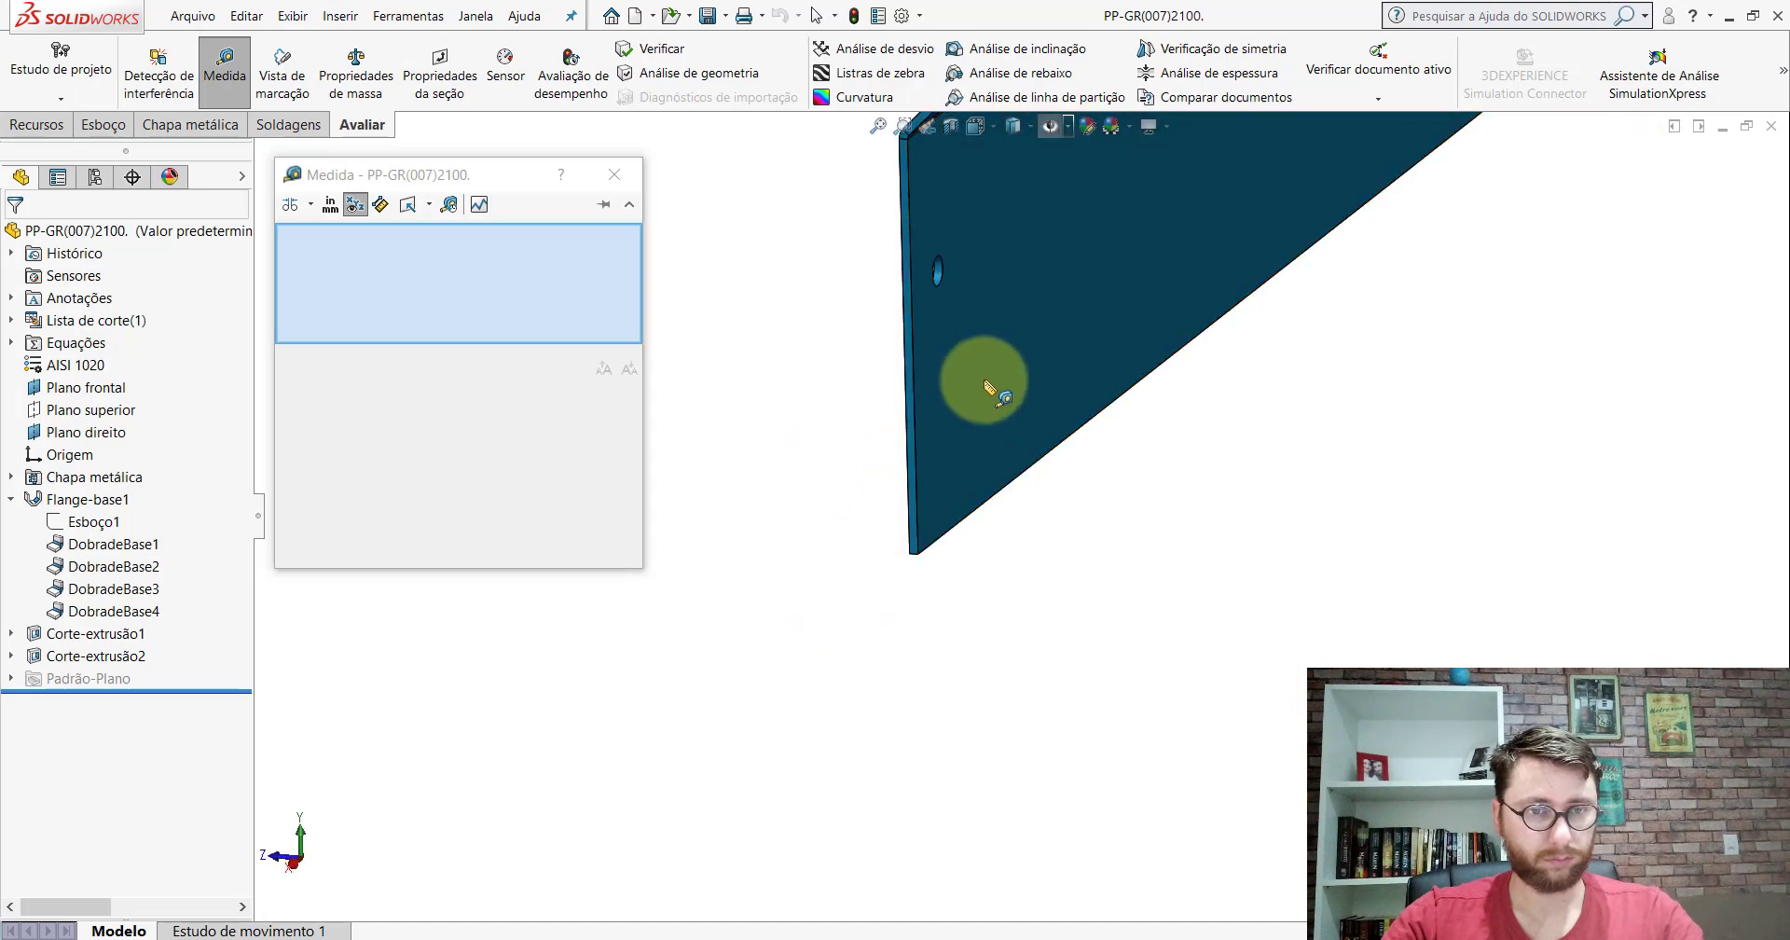
pyautogui.click(1100, 401)
pyautogui.moveTo(1091, 392); pyautogui.dragTo(1103, 432, button='middle')
pyautogui.click(1102, 439)
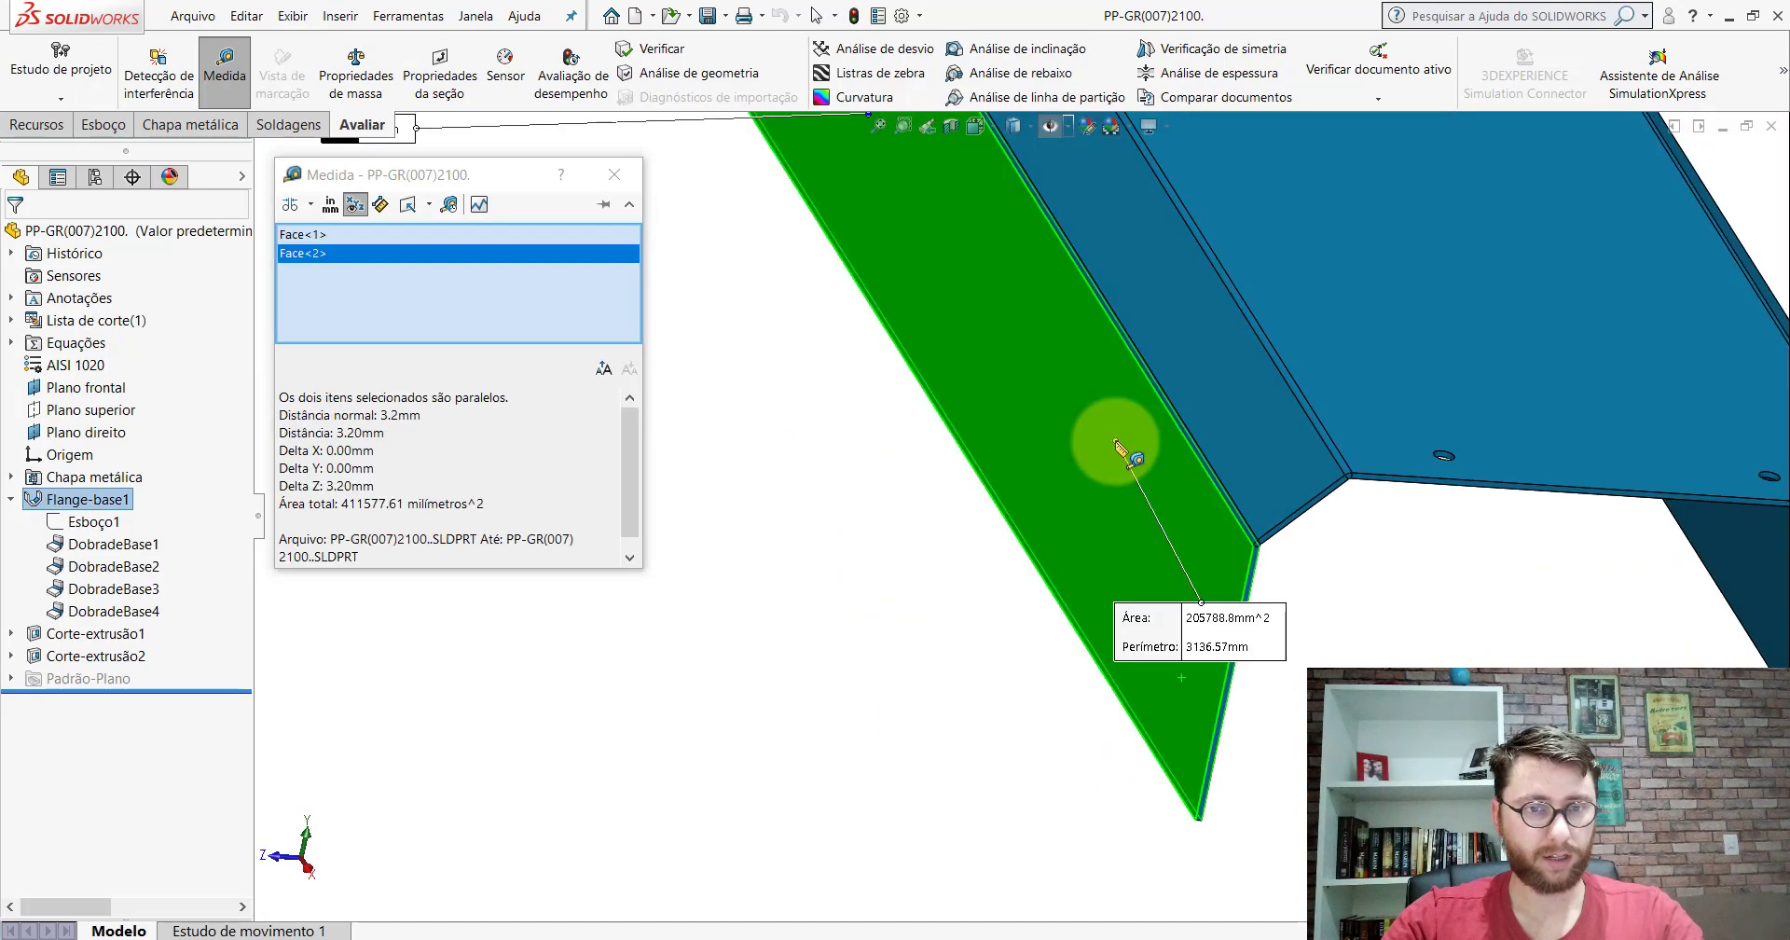
pyautogui.click(853, 490)
pyautogui.moveTo(1044, 536); pyautogui.dragTo(1079, 499, button='middle')
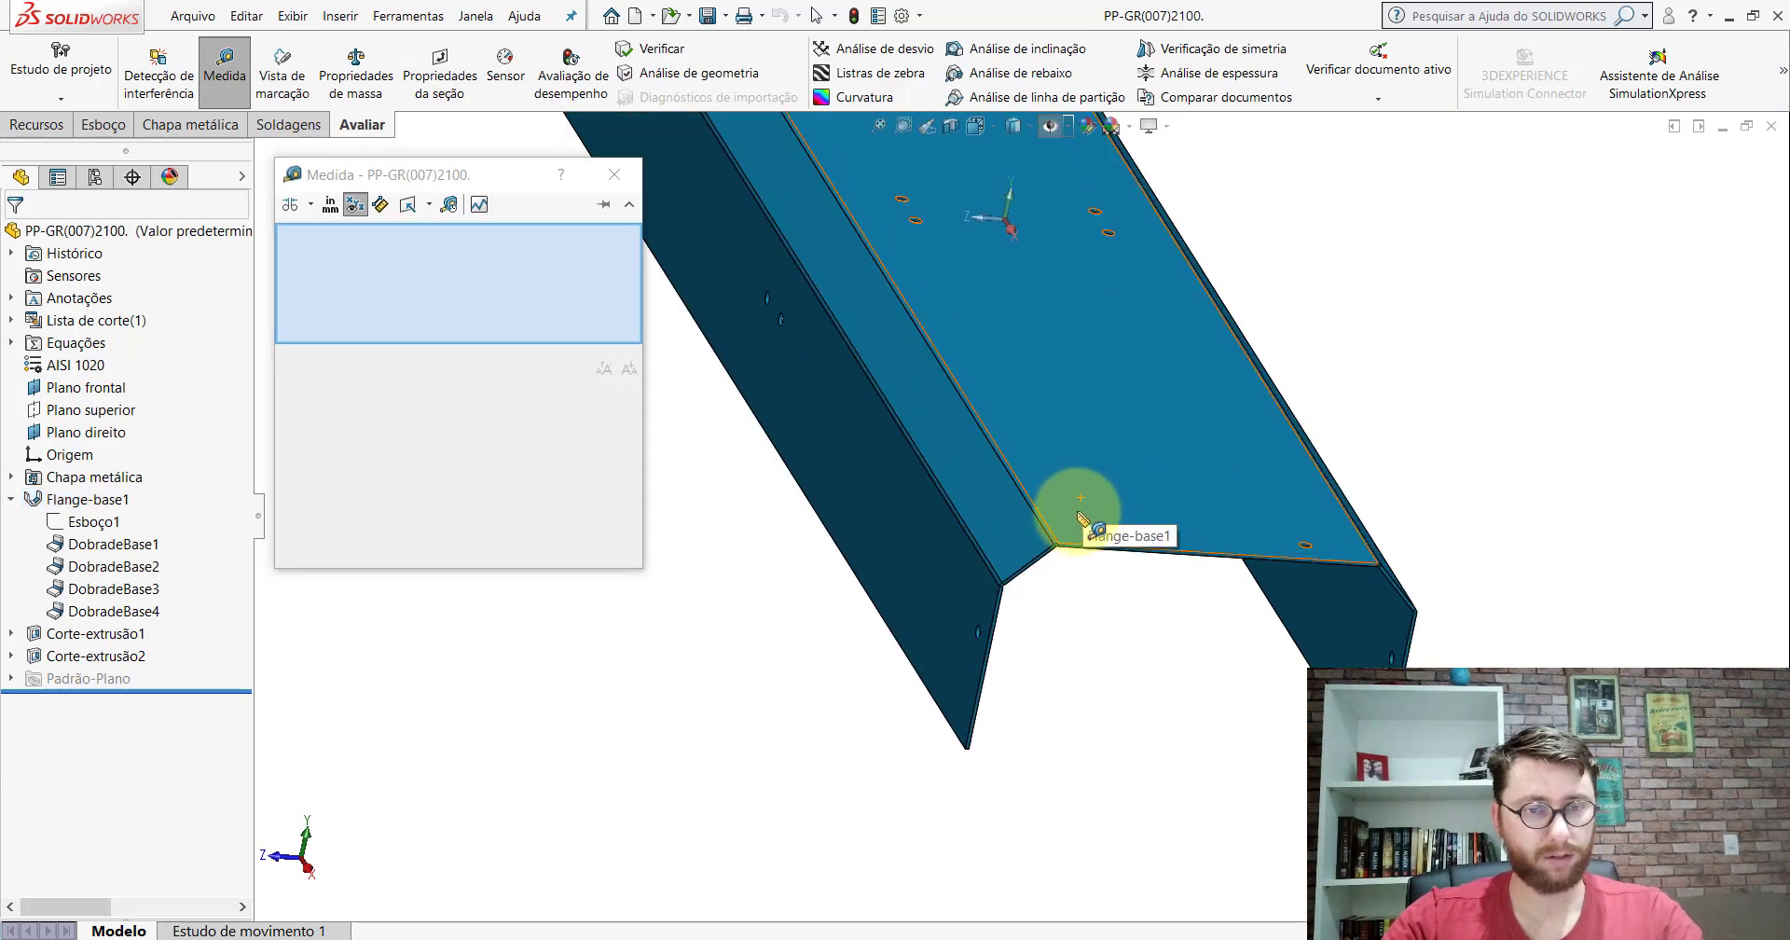
pyautogui.click(911, 303)
pyautogui.press('Escape')
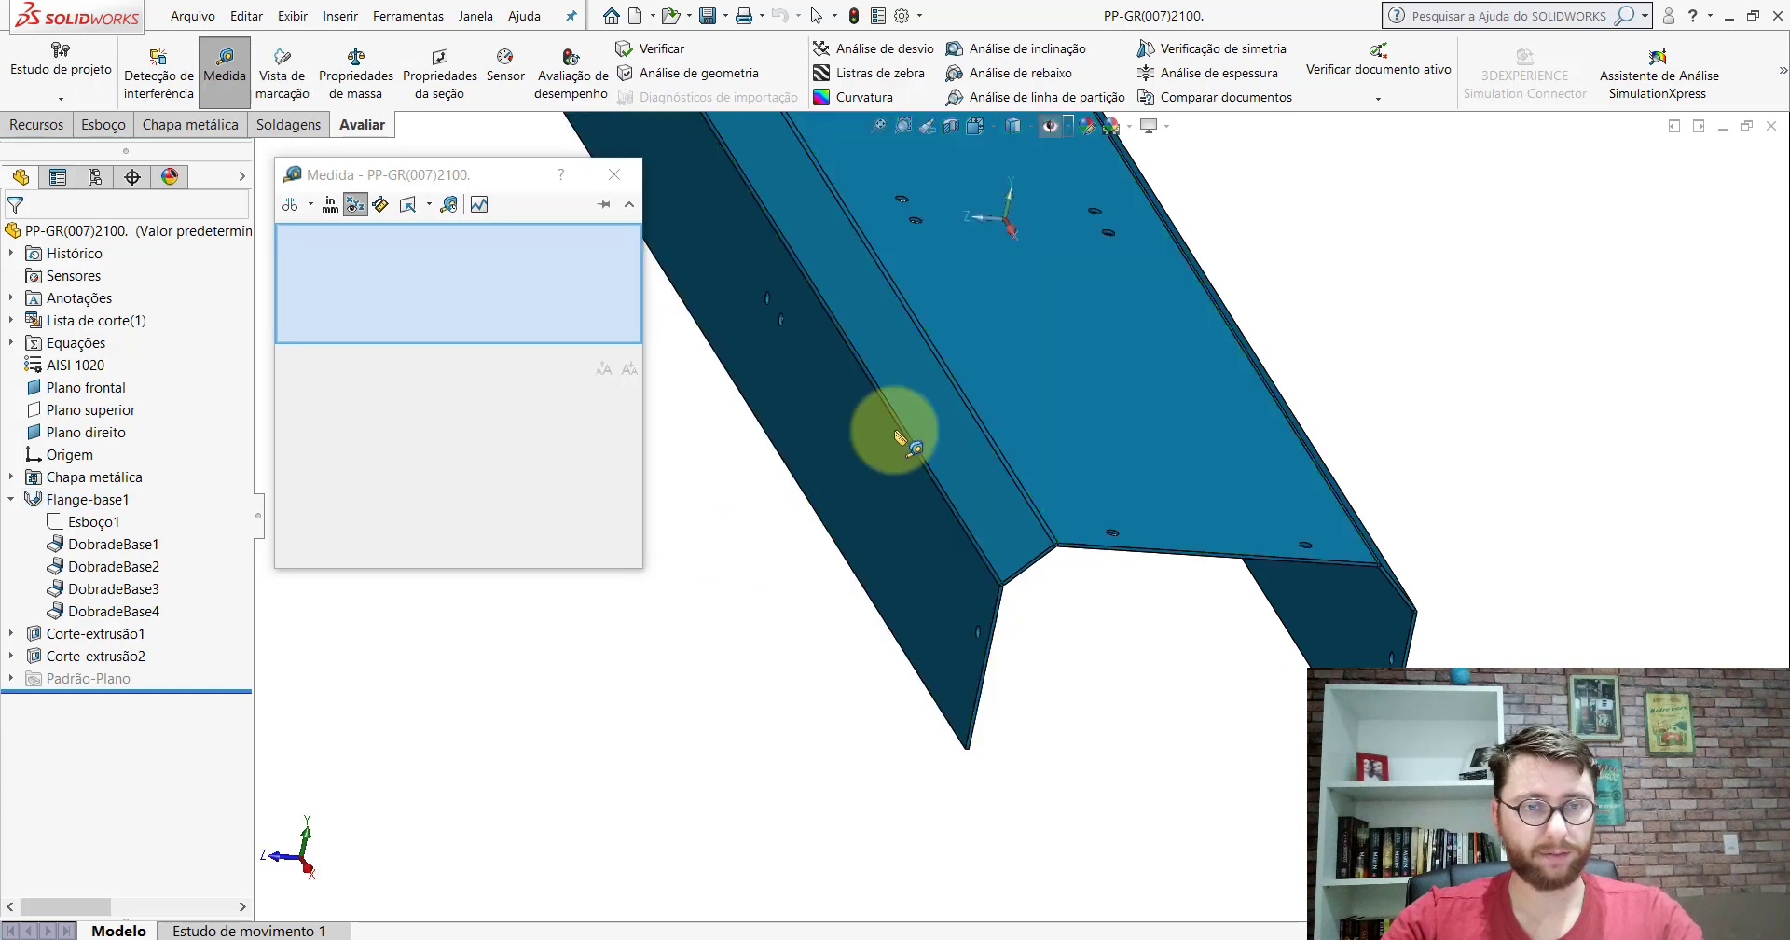
pyautogui.click(941, 371)
pyautogui.scroll(3, 936, 378)
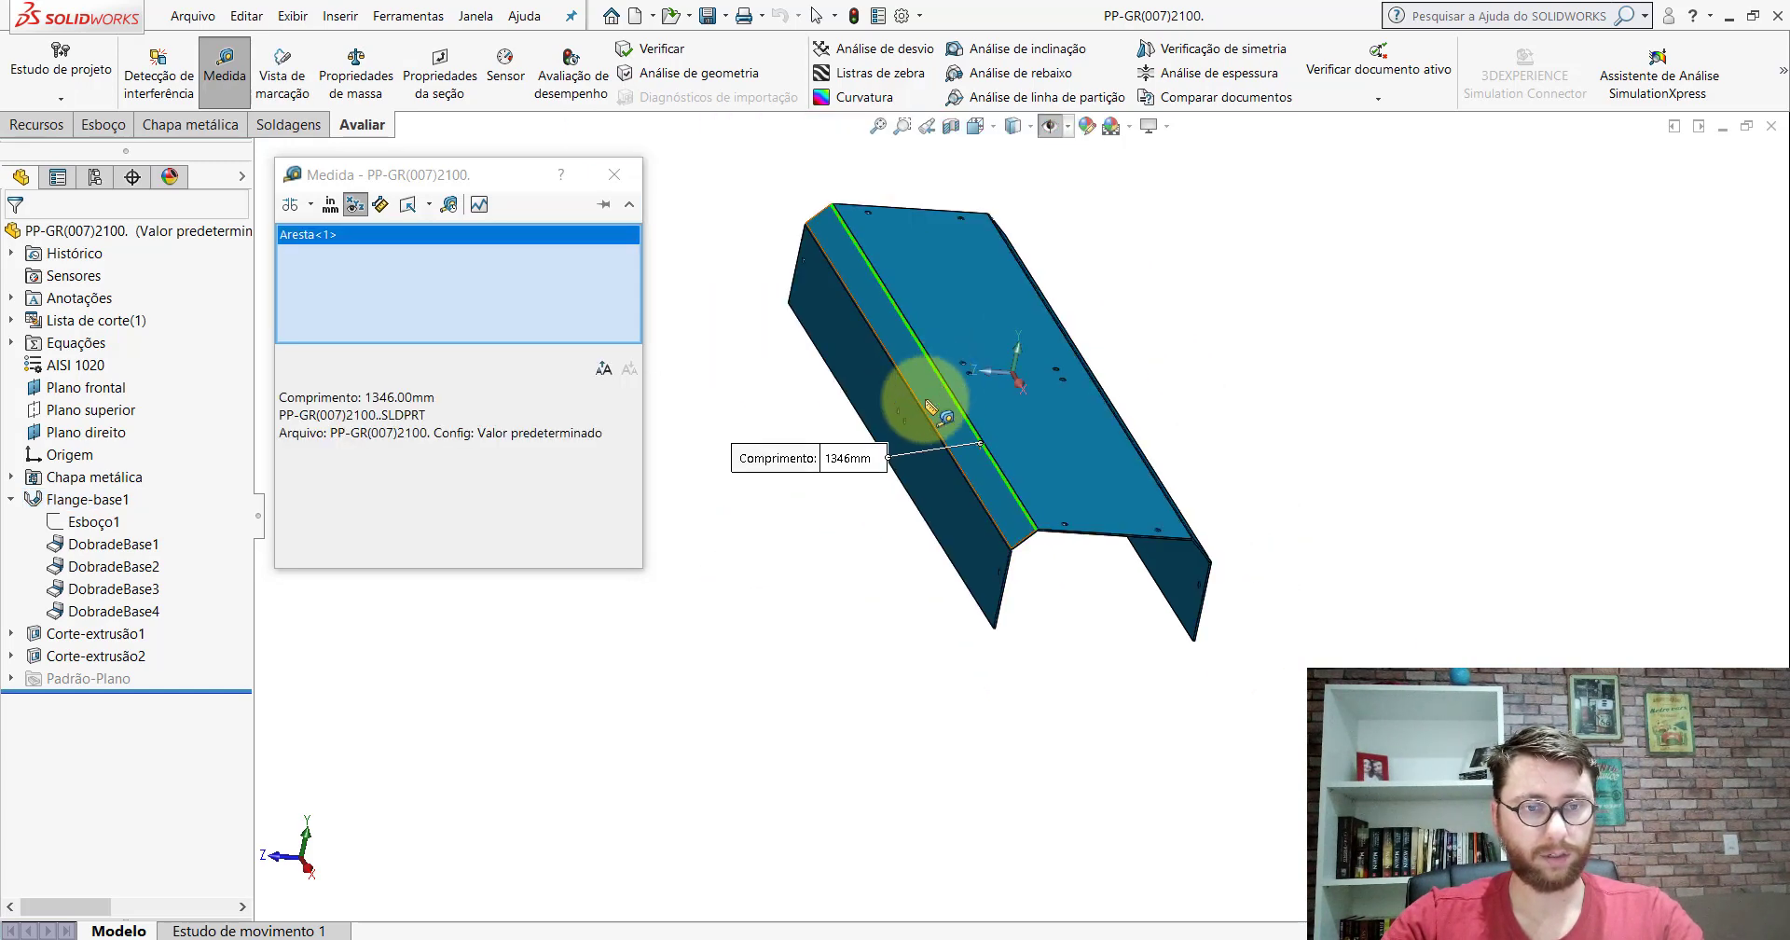
pyautogui.press('Escape')
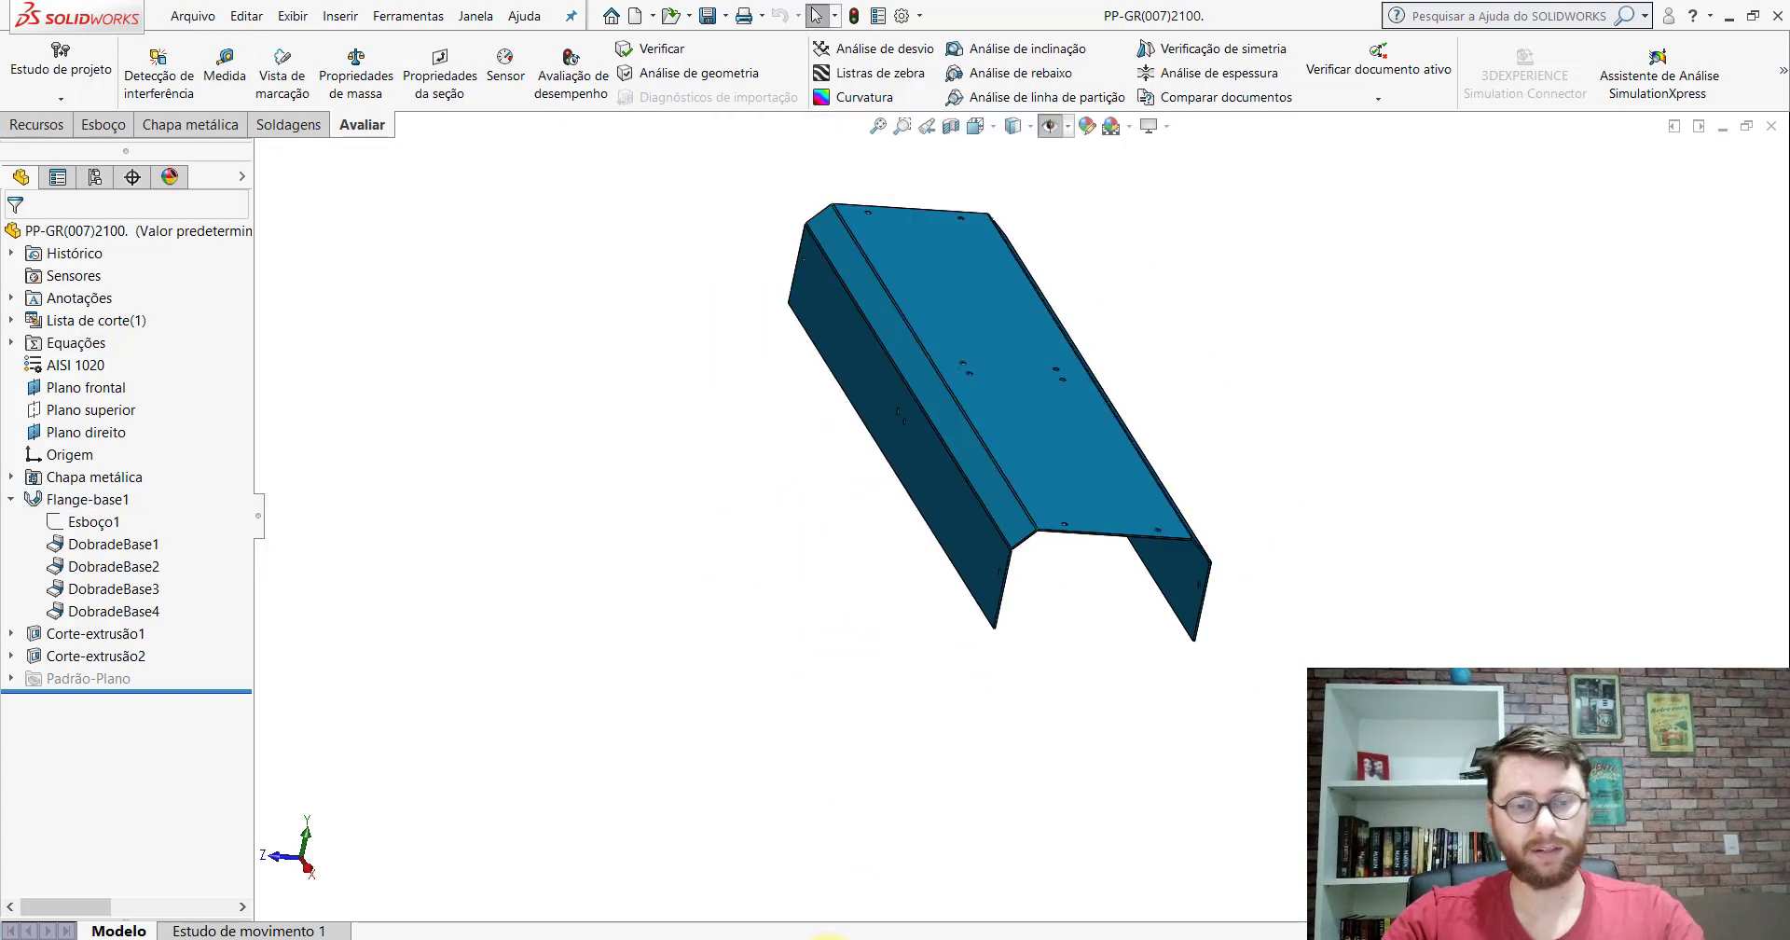
pyautogui.click(1002, 928)
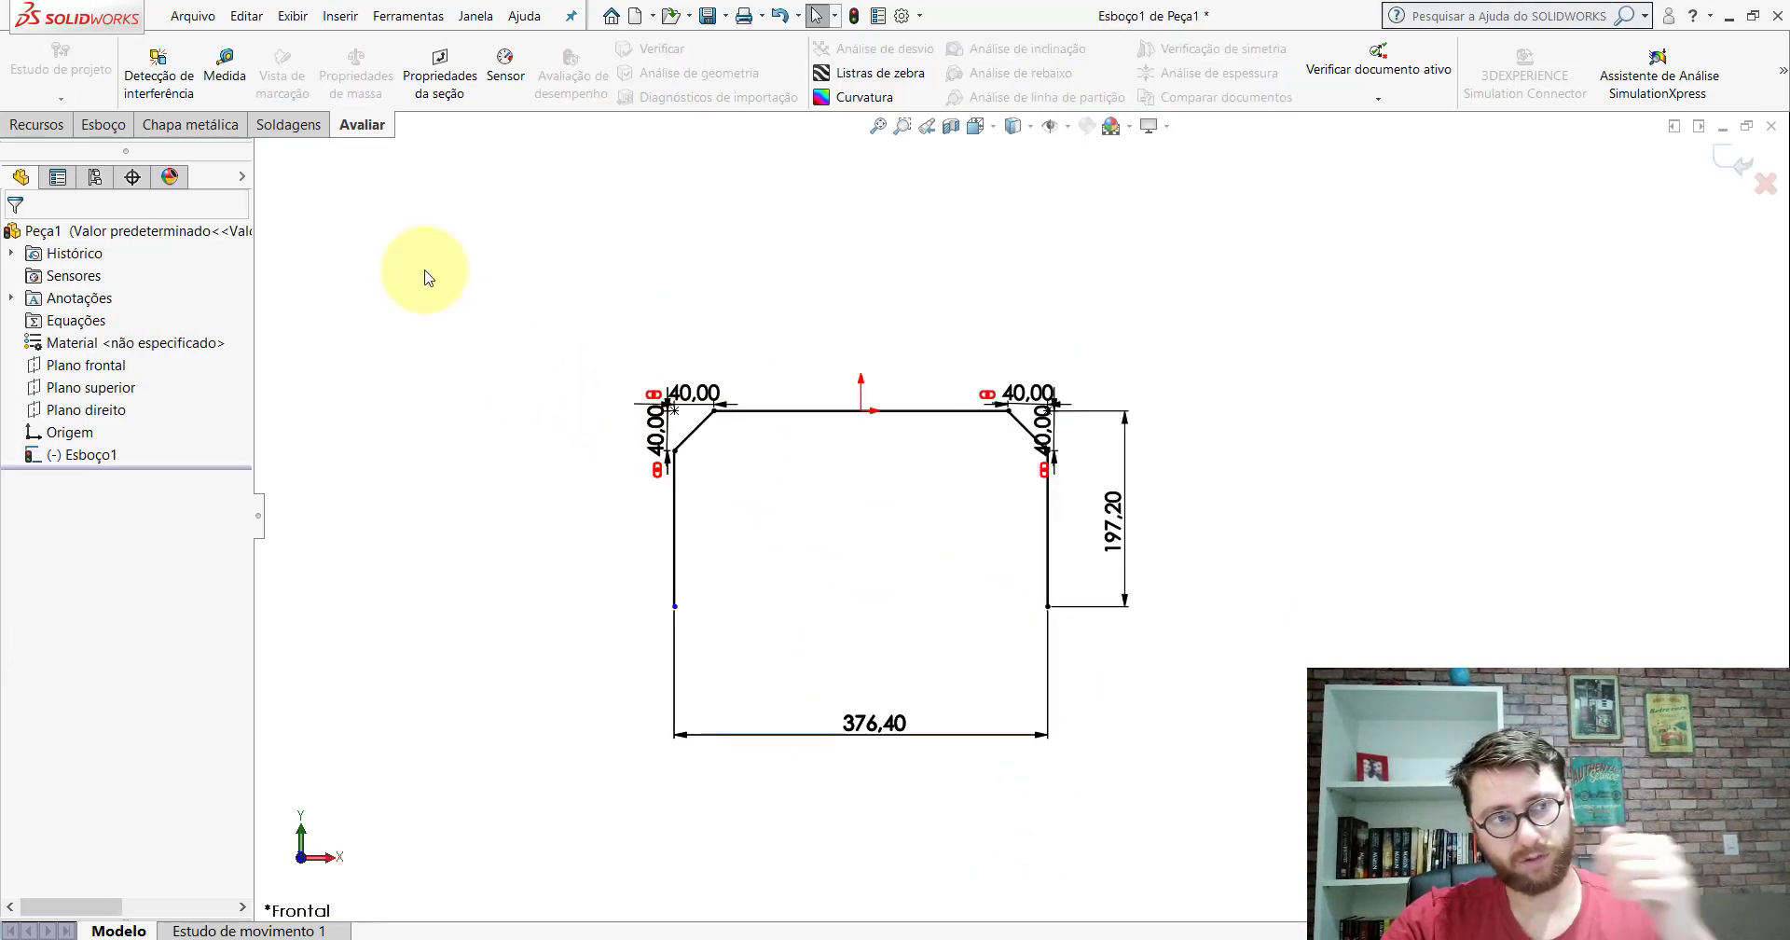
# Step: Start a base flange from the sketch with 3.18 mm thickness, direction reversed
pyautogui.click(191, 131)
pyautogui.click(51, 70)
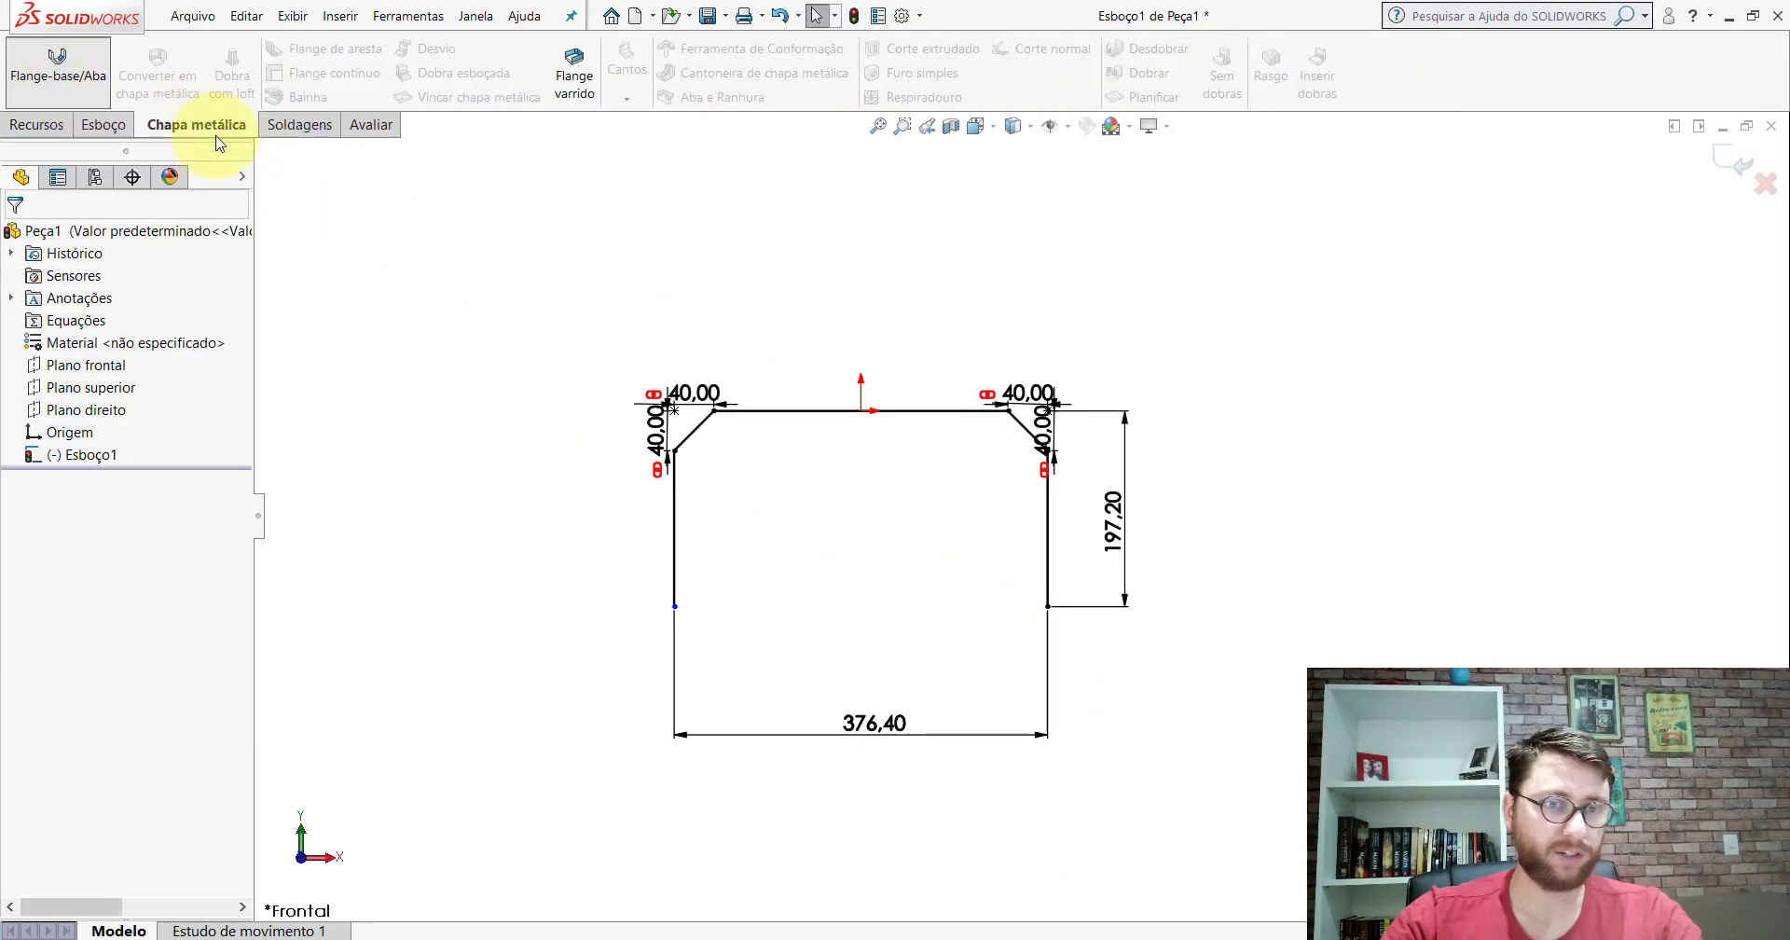
pyautogui.scroll(-5, 811, 335)
pyautogui.moveTo(811, 336)
pyautogui.mouseDown(button='middle')
pyautogui.moveTo(877, 212)
pyautogui.moveTo(725, 331)
pyautogui.mouseUp(button='middle')
pyautogui.write('3.18')
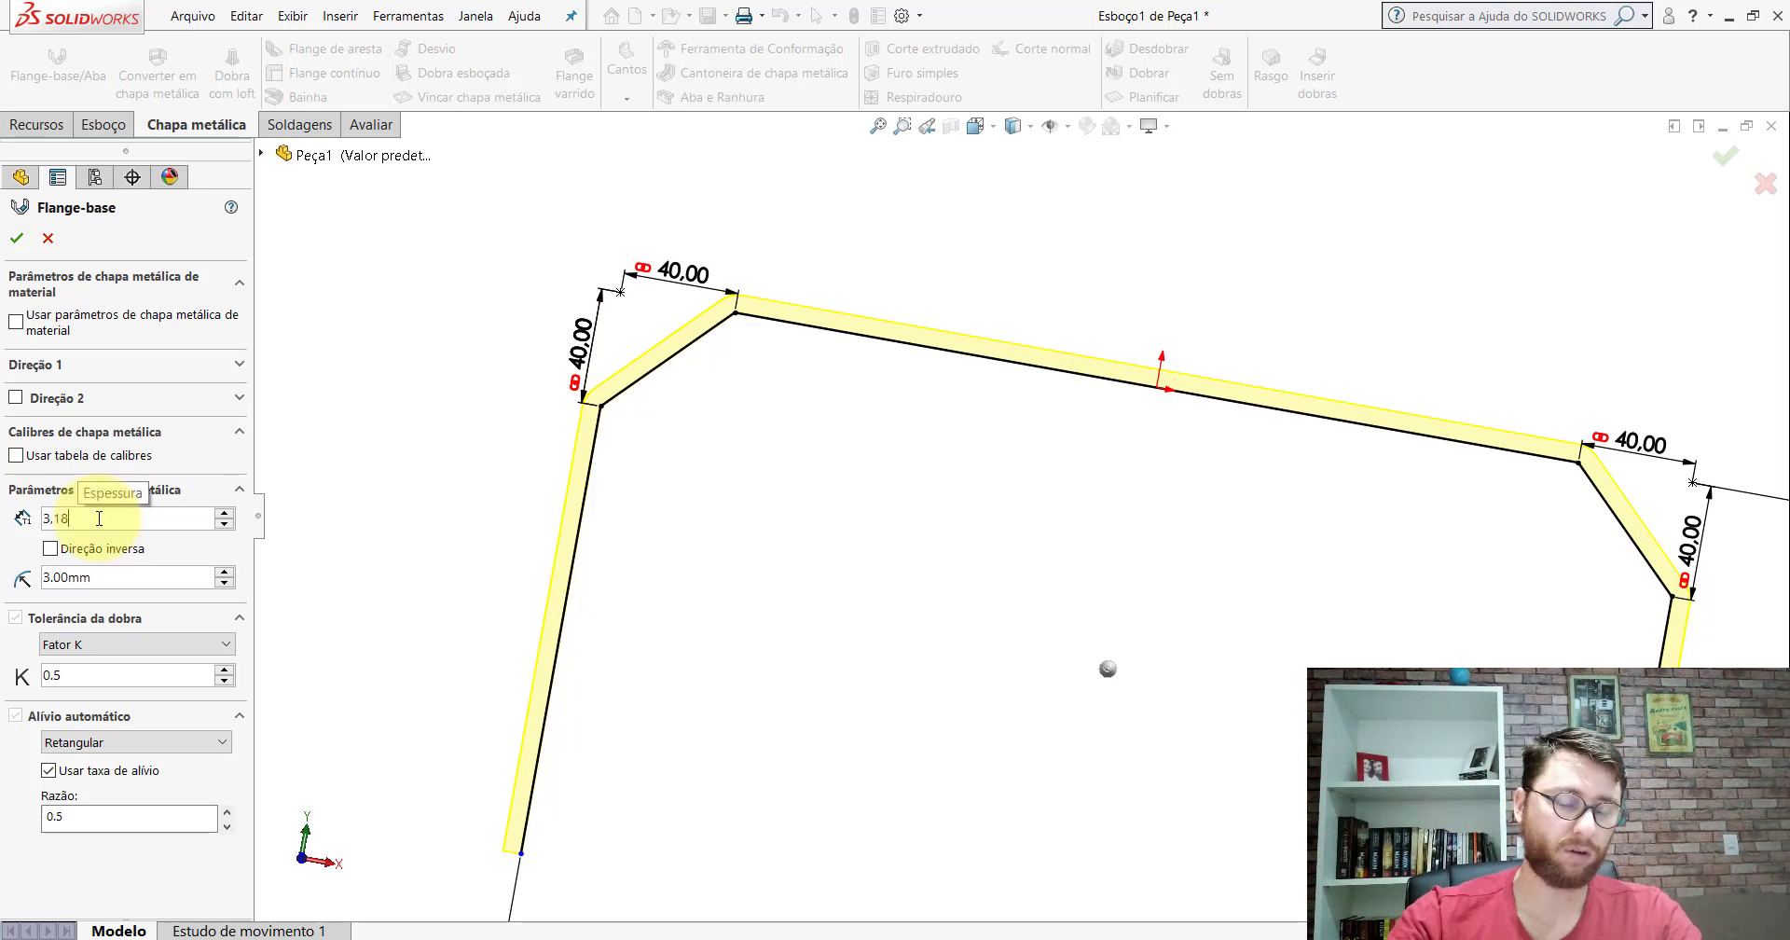
pyautogui.press('Return')
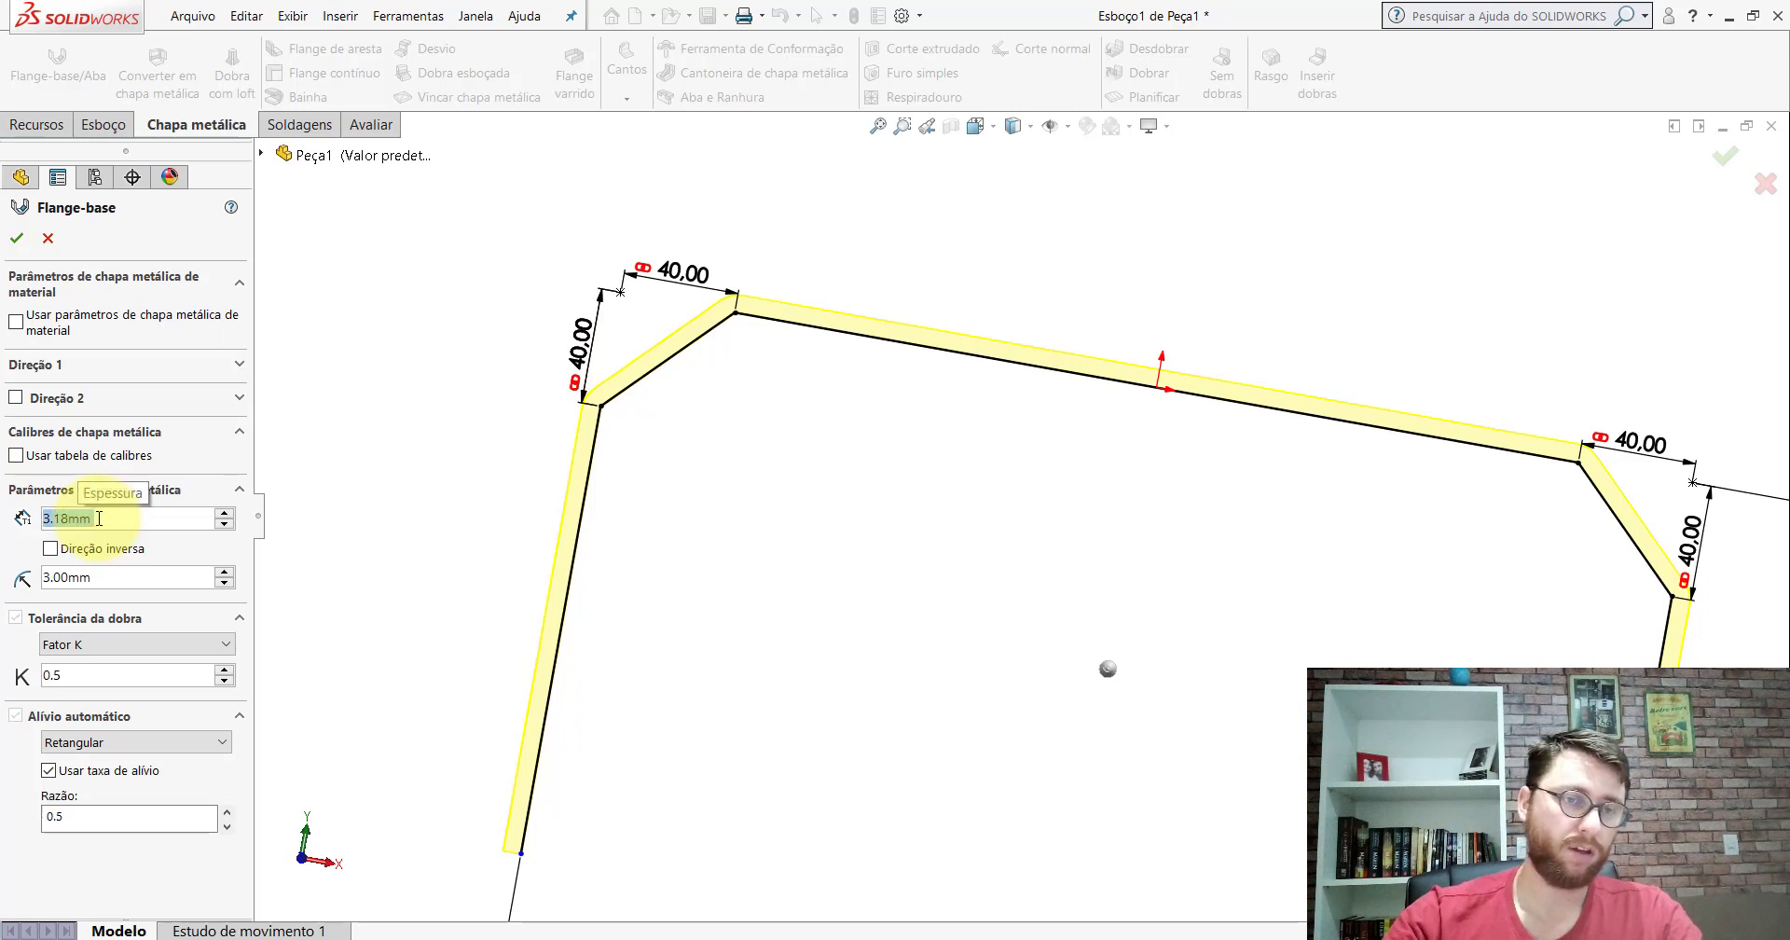
pyautogui.click(50, 549)
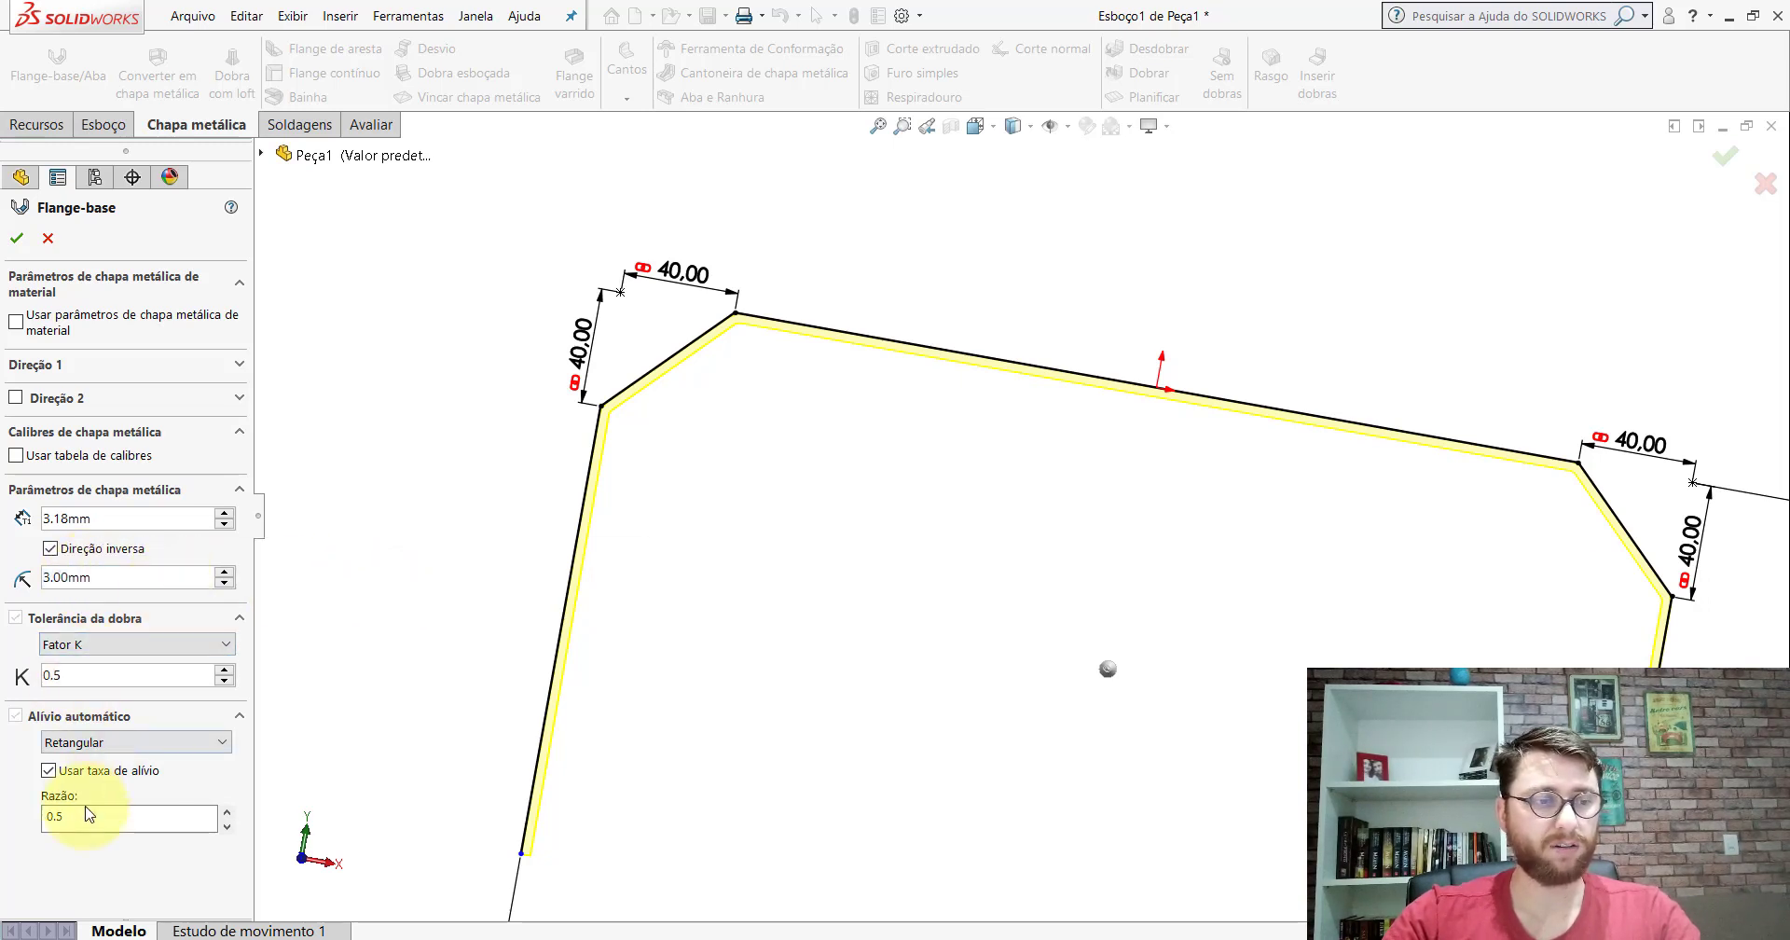
# Step: Set the flange depth to Mid Plane at 1346 mm
pyautogui.scroll(3, 959, 386)
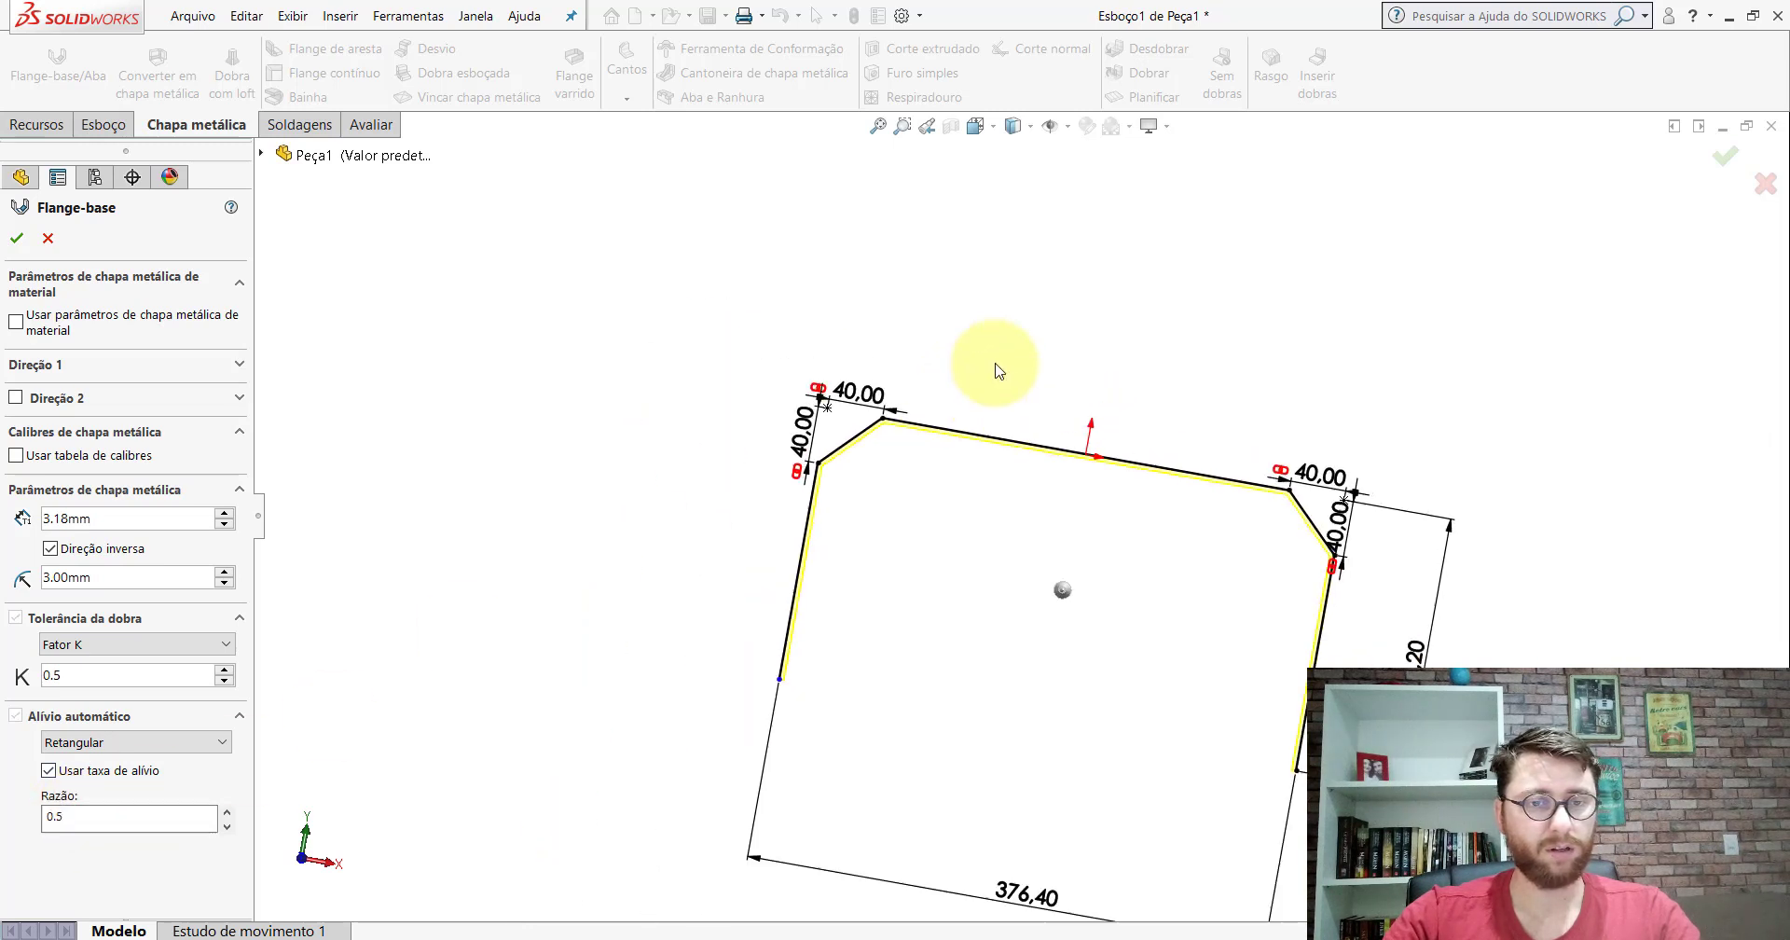
pyautogui.moveTo(991, 367)
pyautogui.mouseDown(button='middle')
pyautogui.moveTo(947, 426)
pyautogui.moveTo(572, 453)
pyautogui.mouseUp(button='middle')
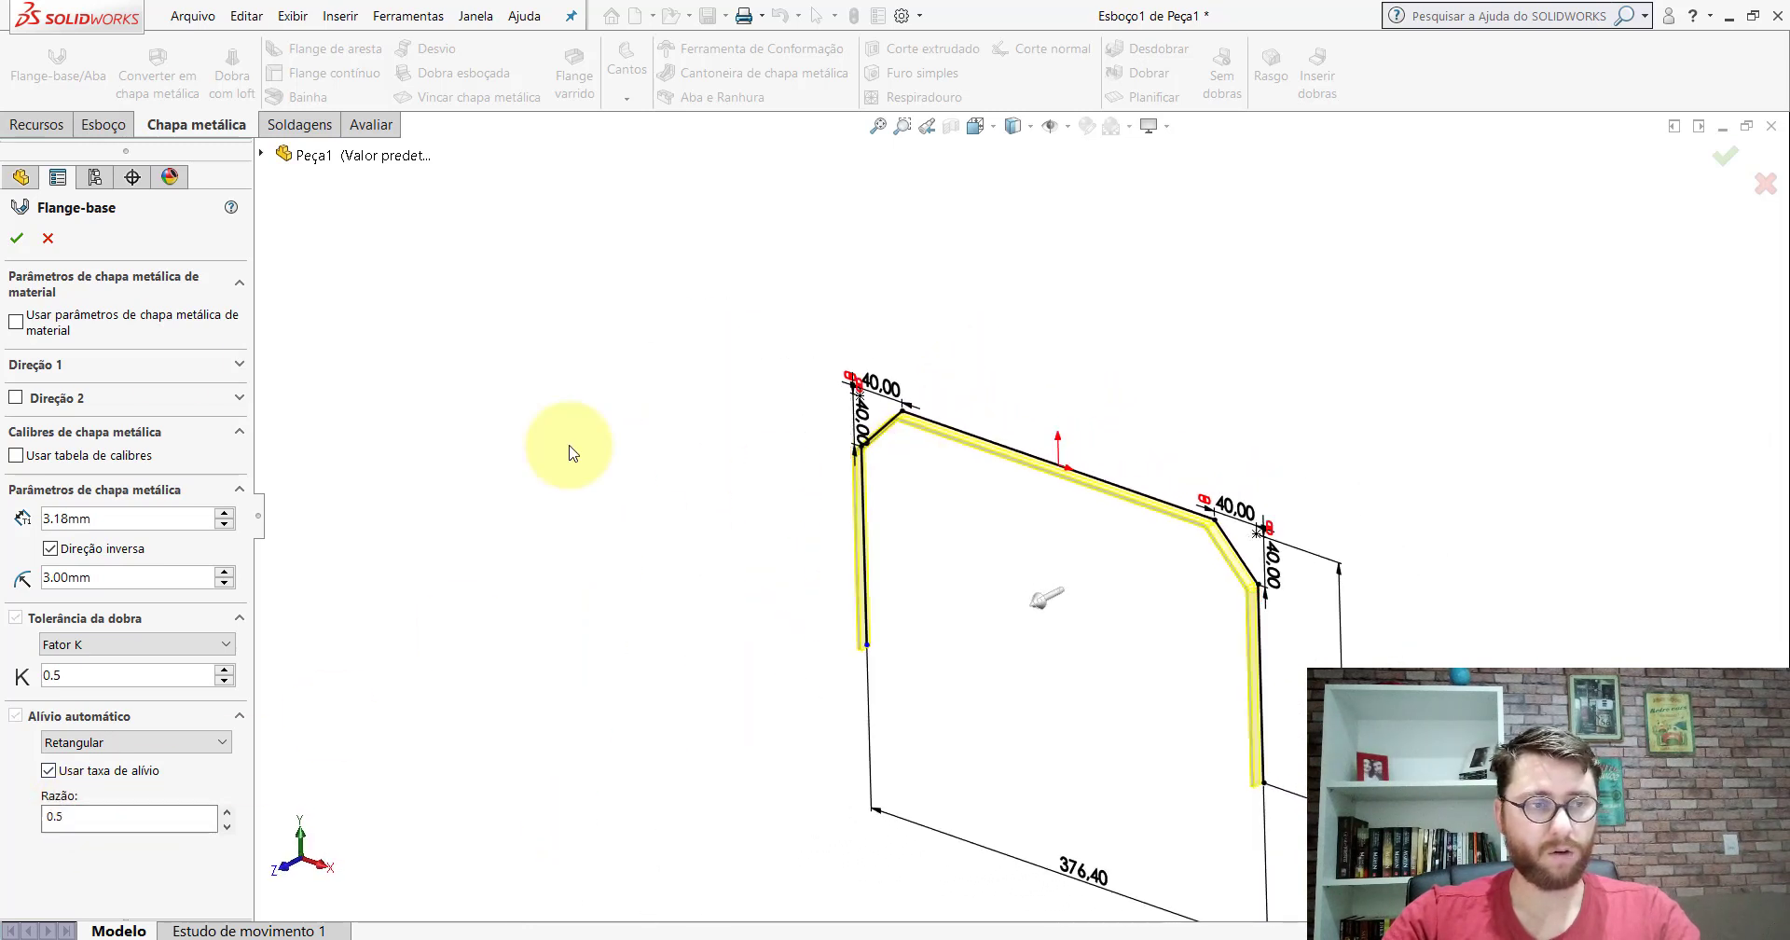
pyautogui.click(41, 371)
pyautogui.click(72, 399)
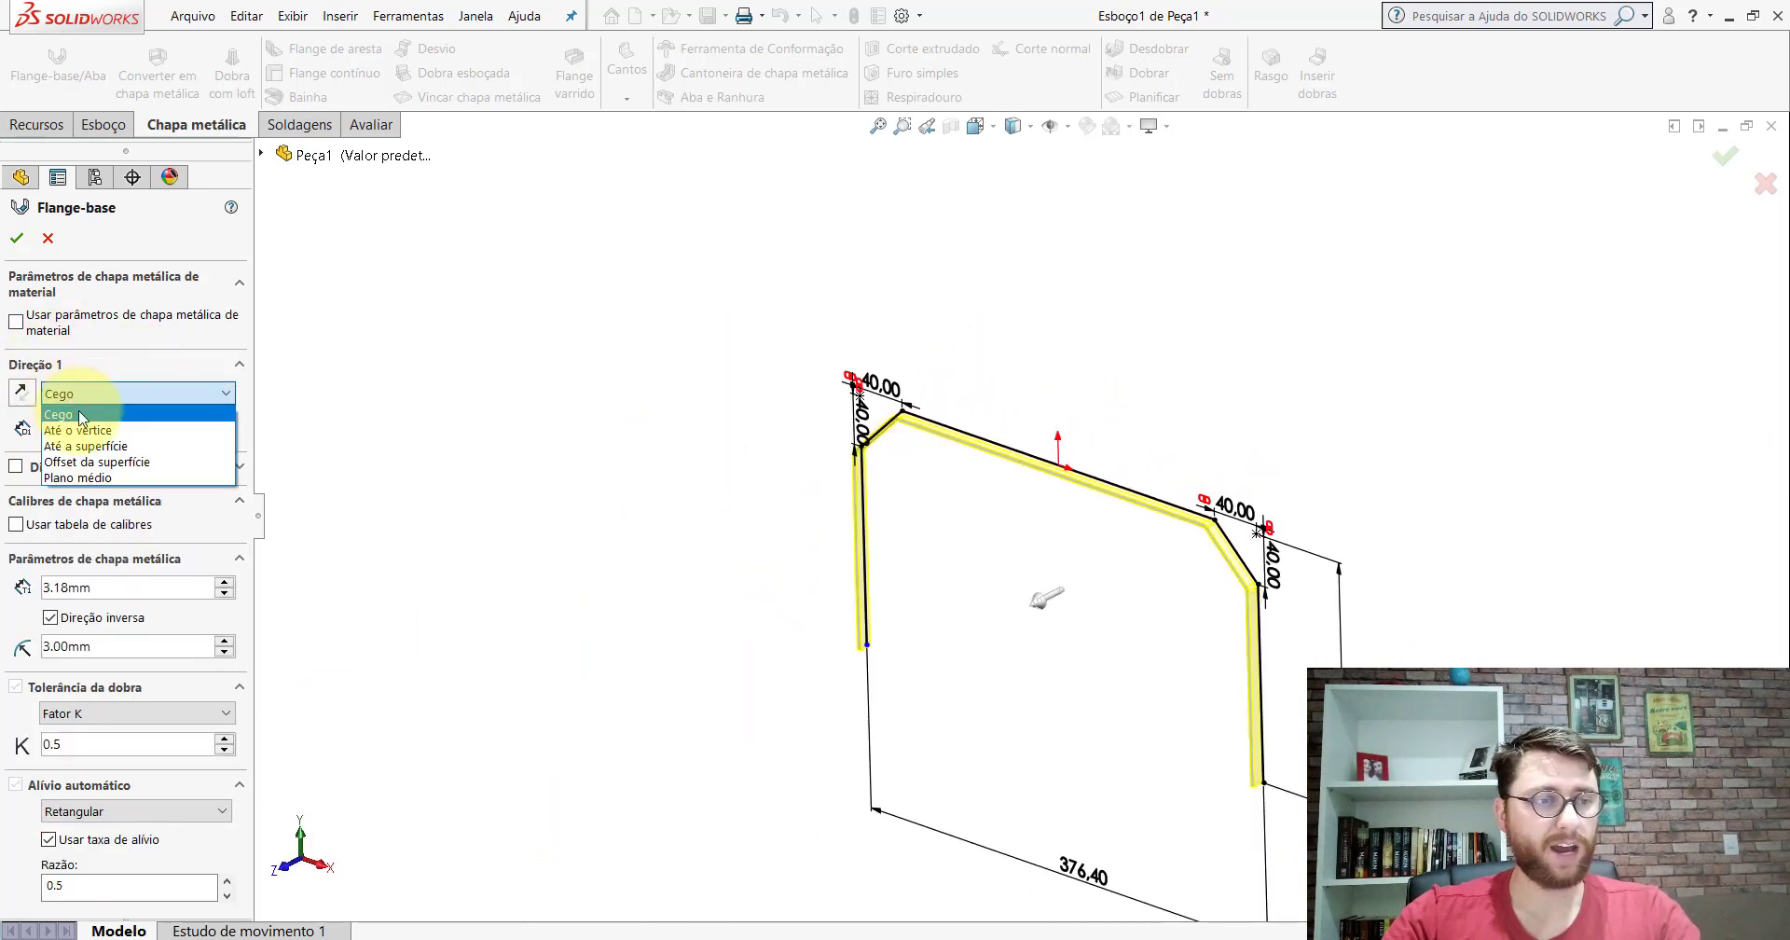
pyautogui.click(78, 477)
pyautogui.scroll(-5, 982, 433)
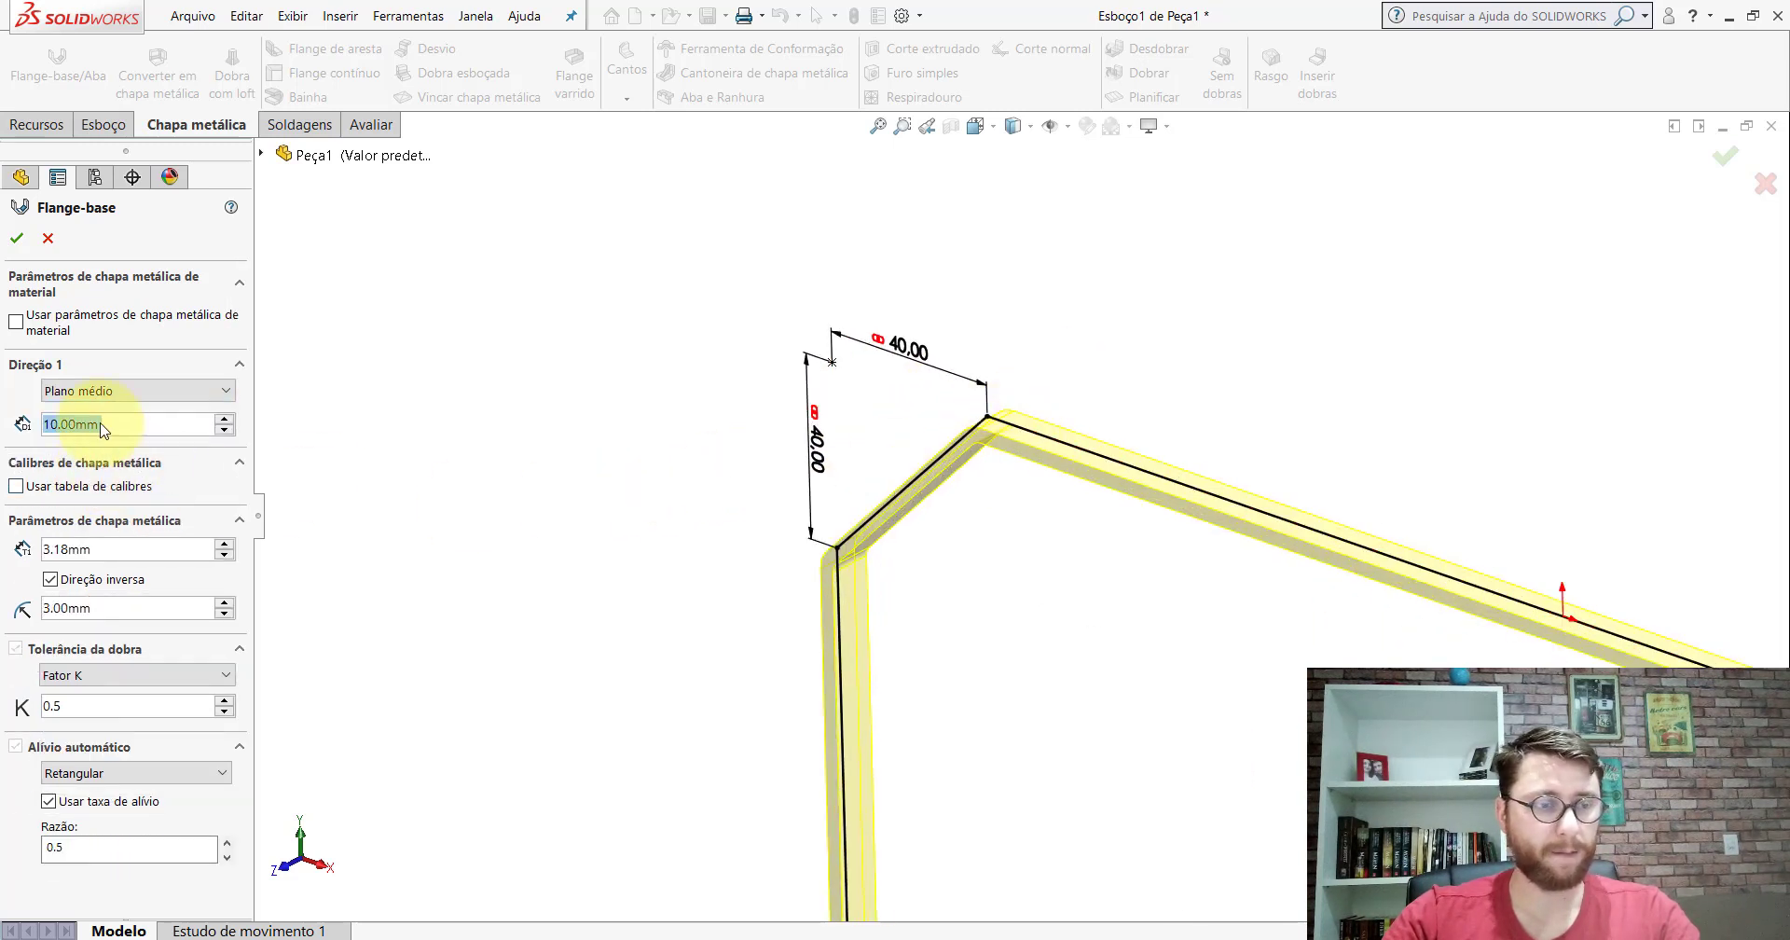
pyautogui.write('1346')
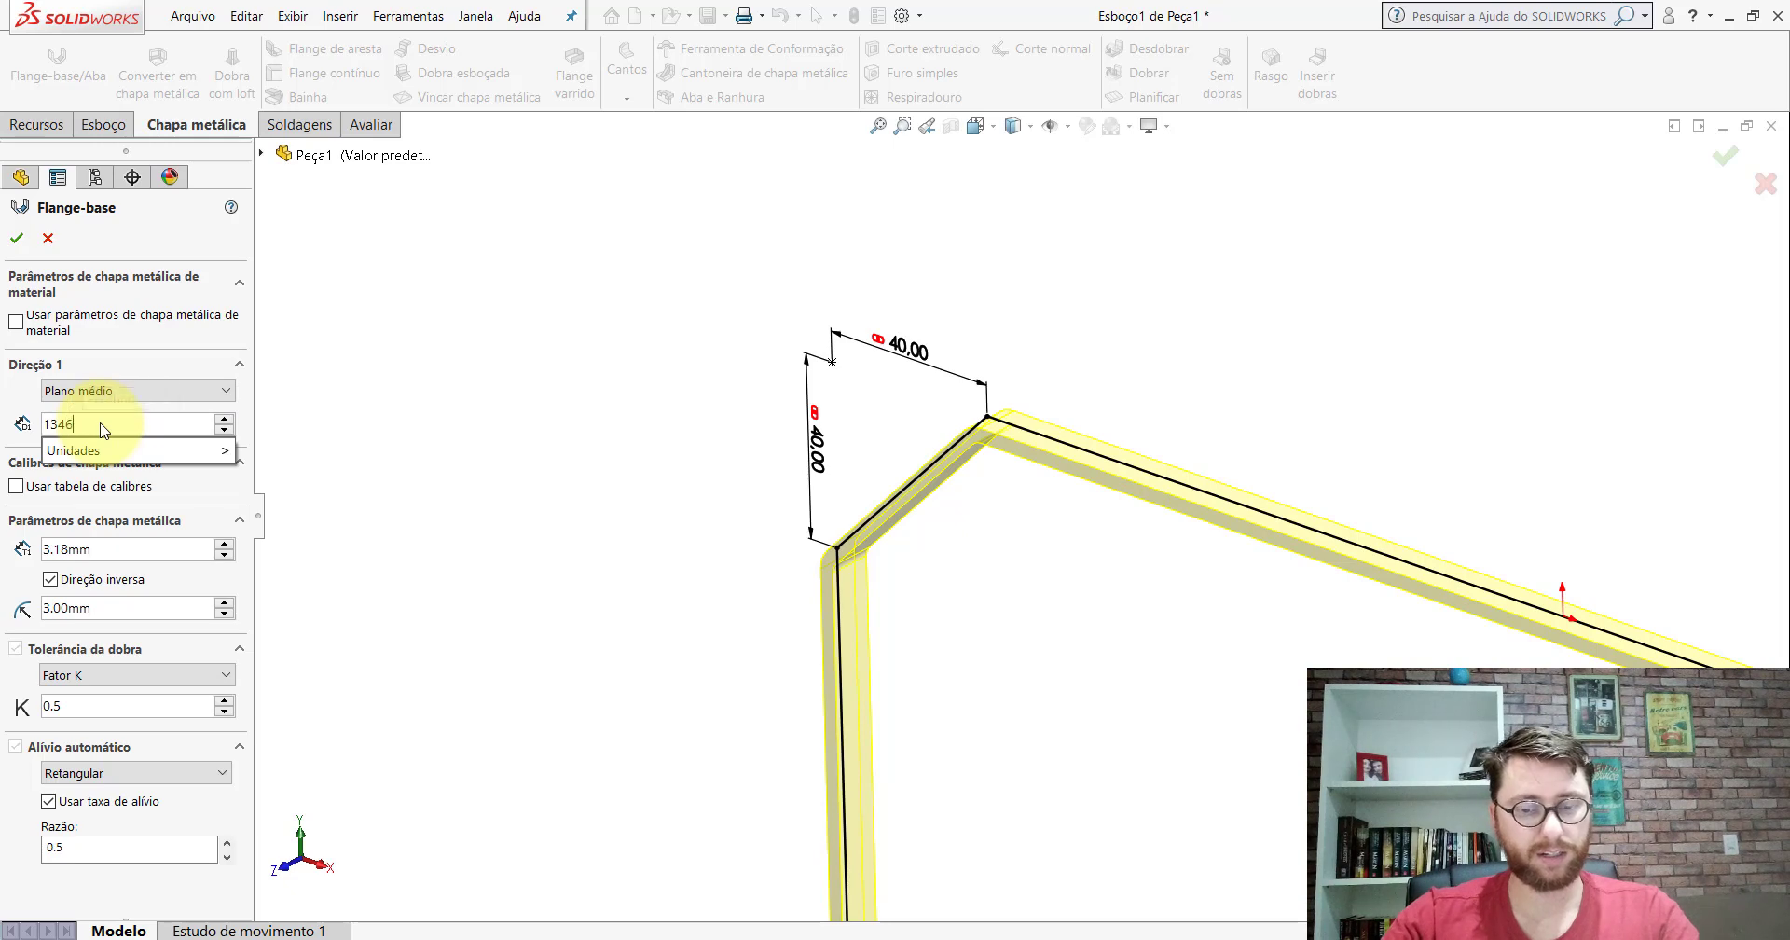
pyautogui.press('Return')
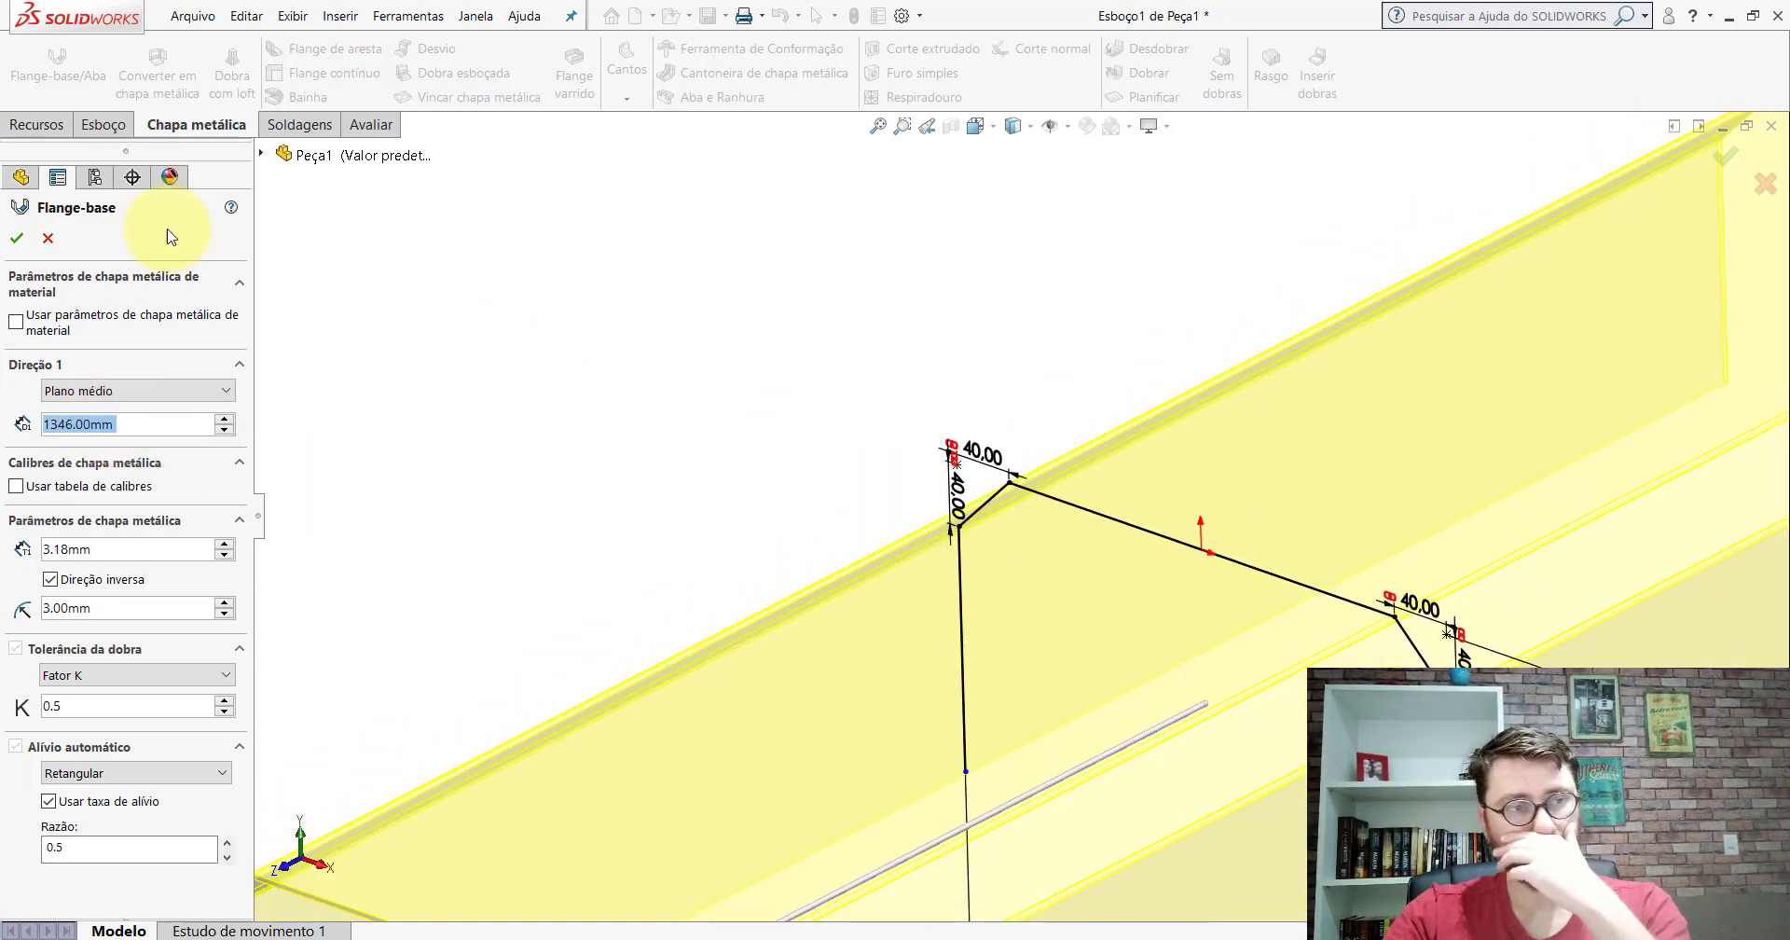
pyautogui.click(17, 237)
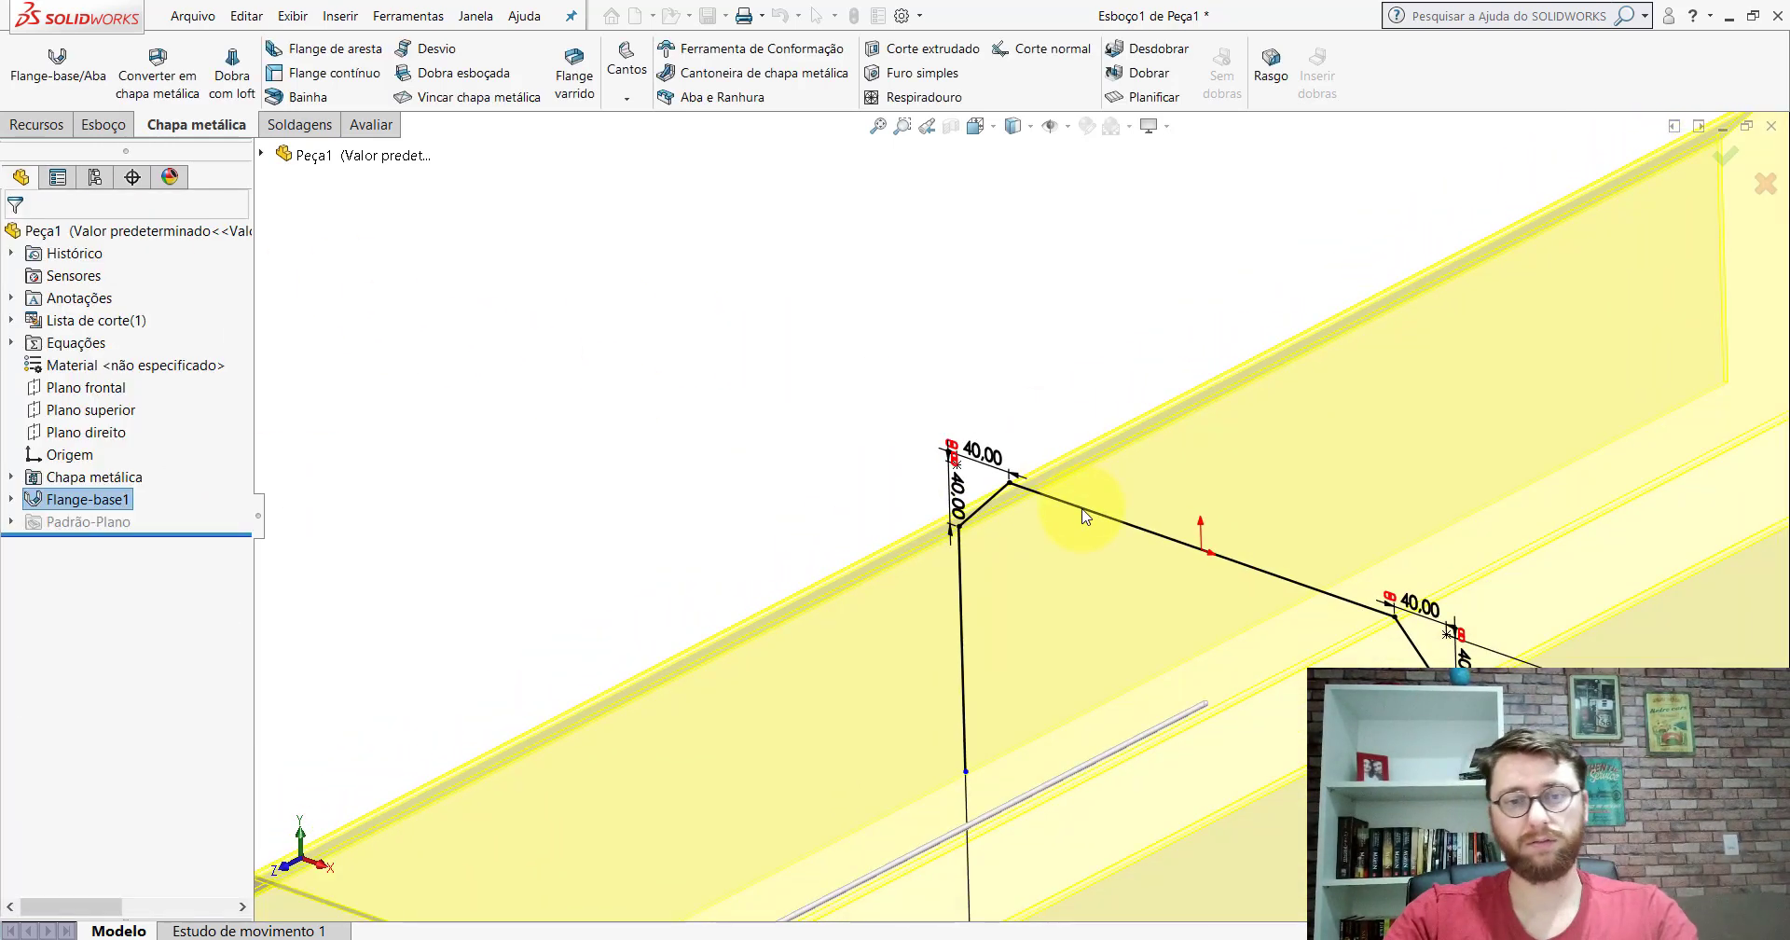
# Step: Measure Peça1's bend edge (1346 mm) and its 42.56 mm distance to the side flange face
pyautogui.scroll(5, 1081, 512)
pyautogui.scroll(-3, 914, 688)
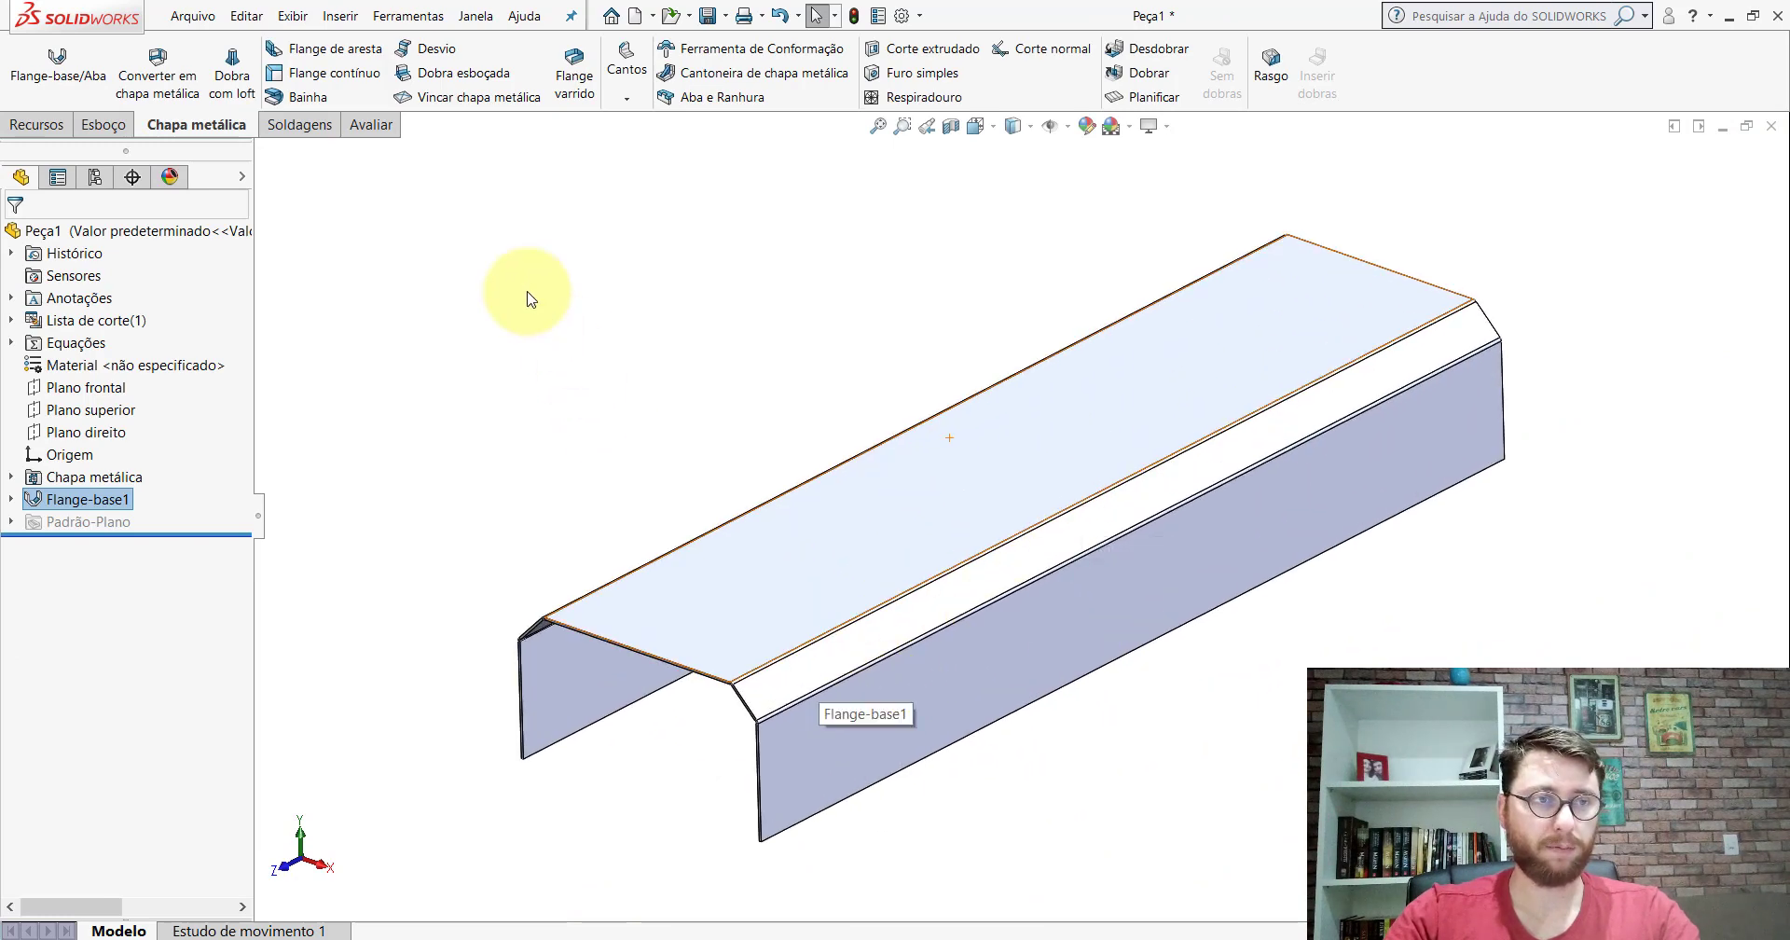
pyautogui.click(371, 125)
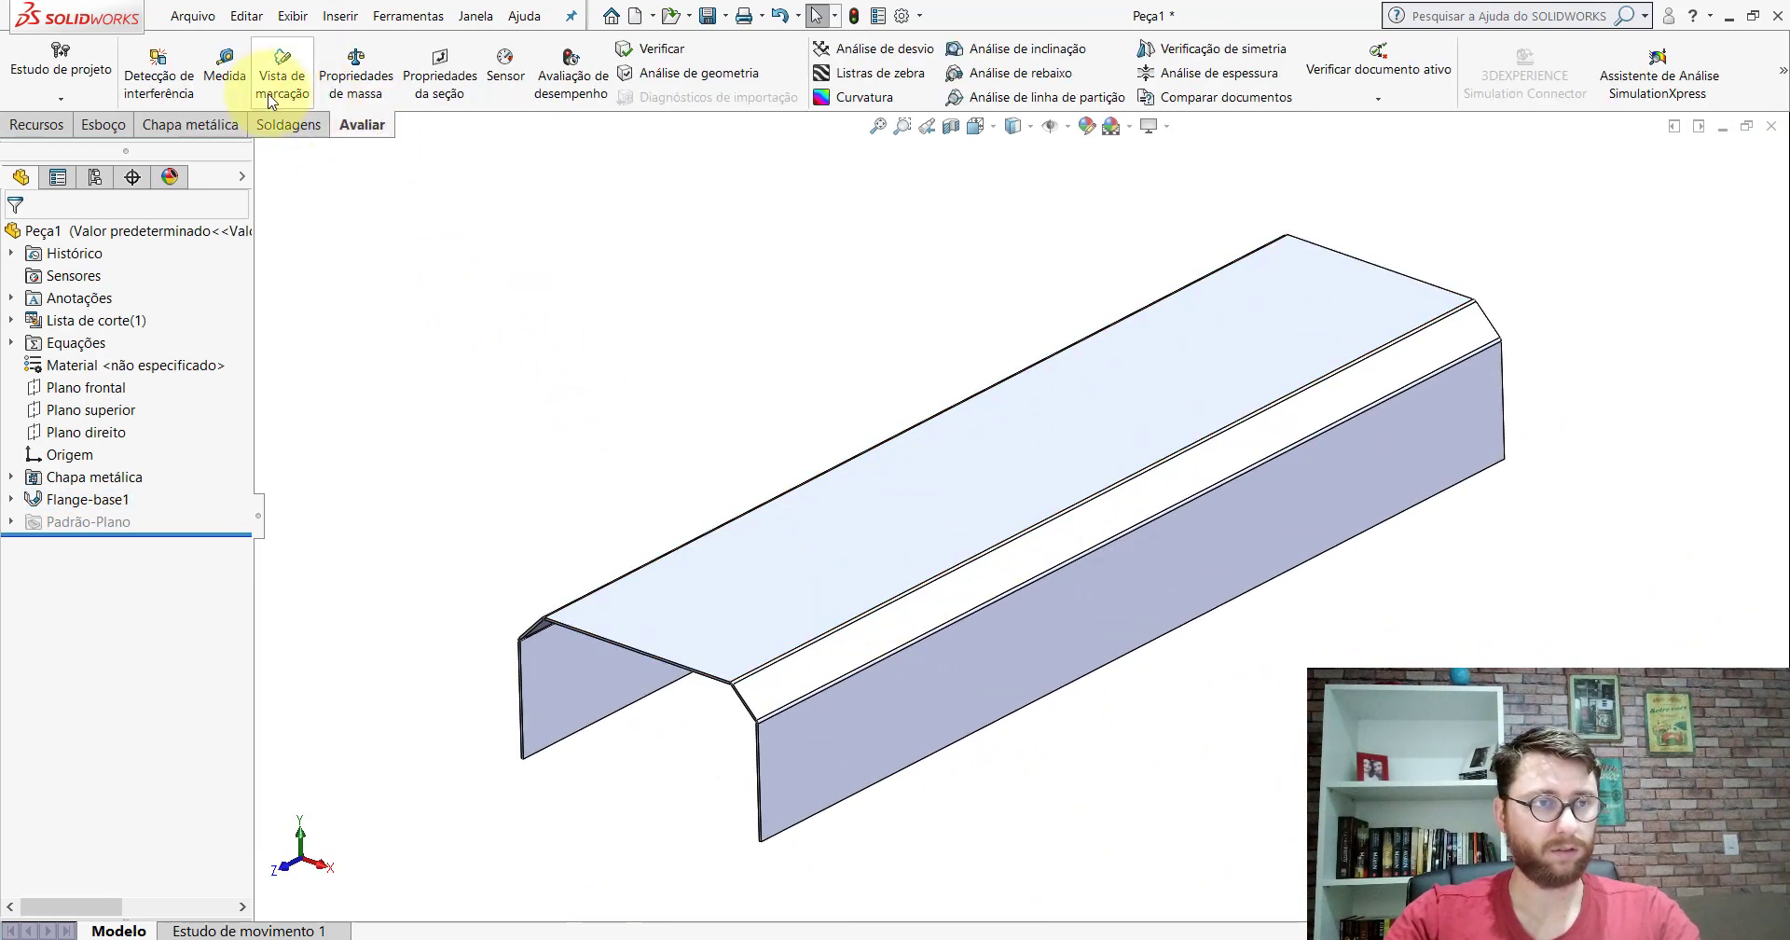
pyautogui.click(225, 65)
pyautogui.scroll(-5, 799, 672)
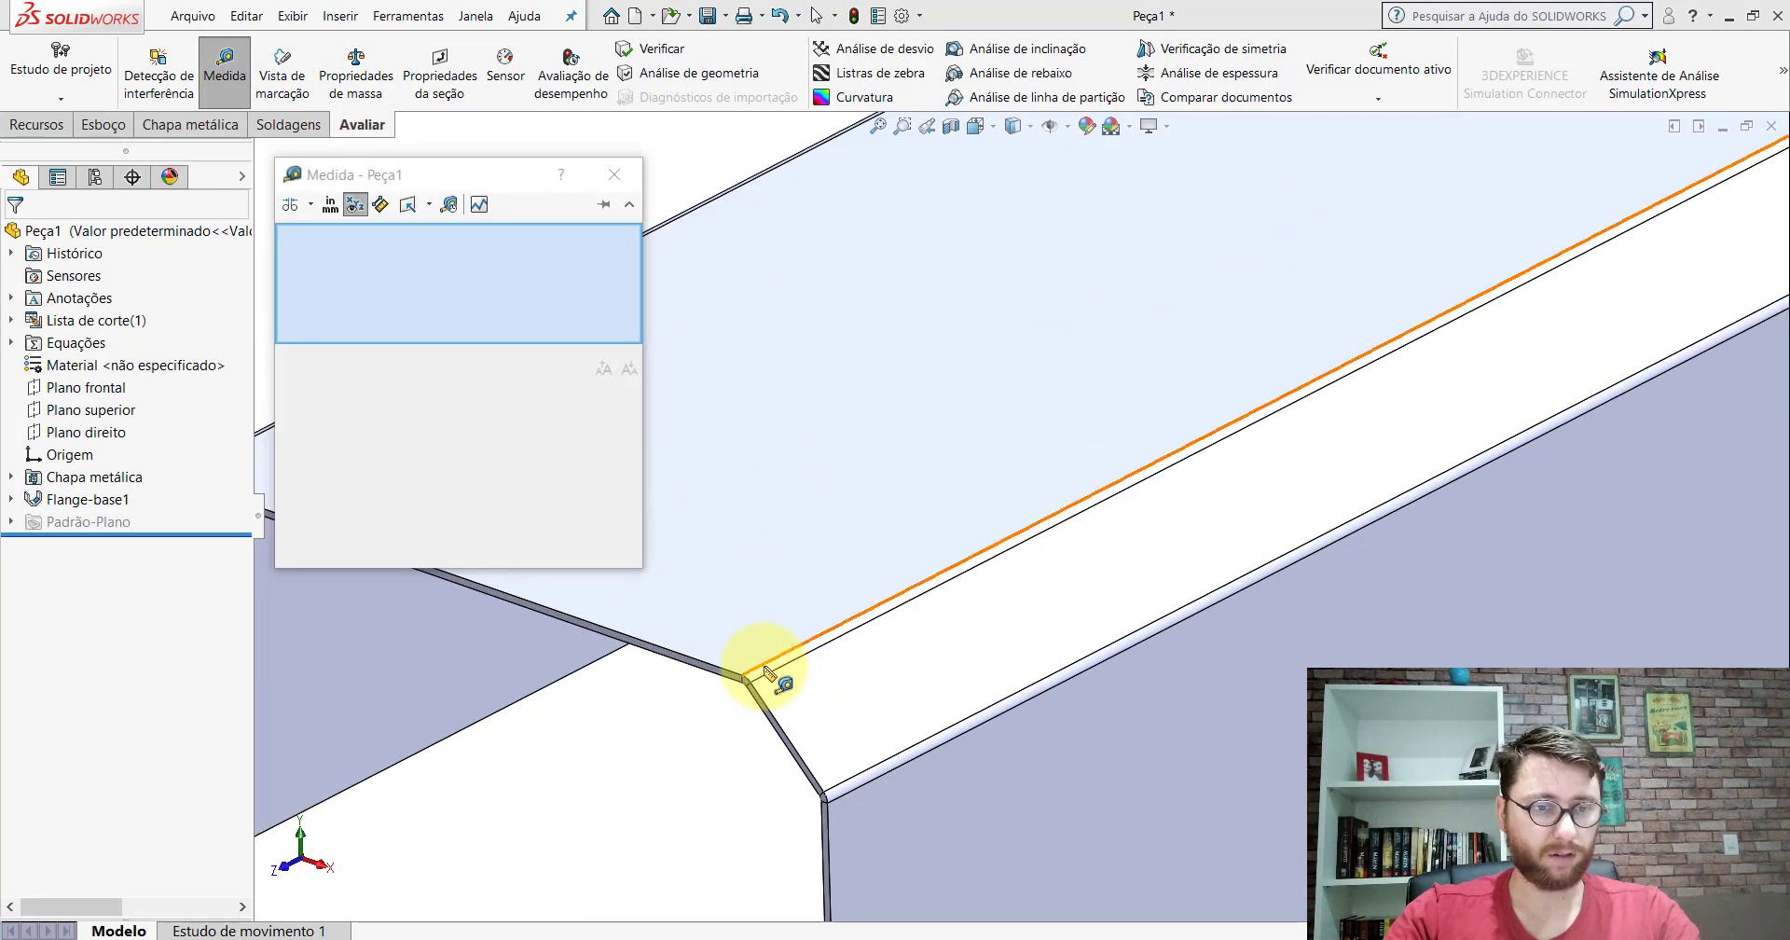
pyautogui.click(764, 666)
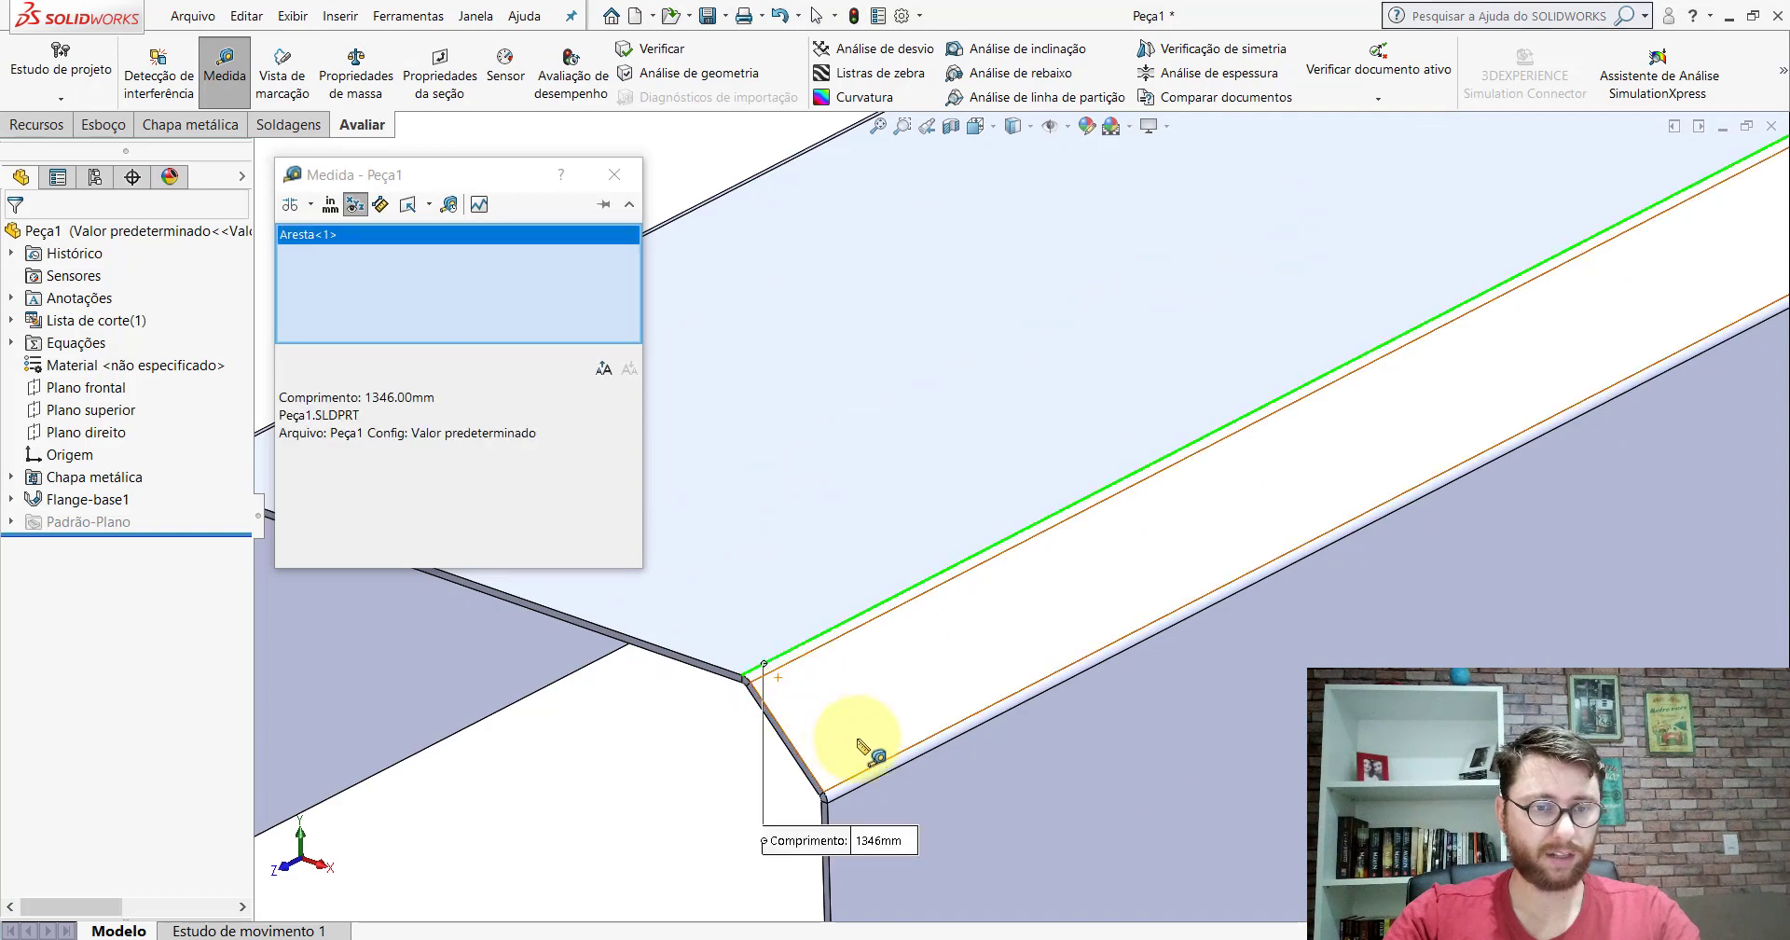
pyautogui.click(891, 789)
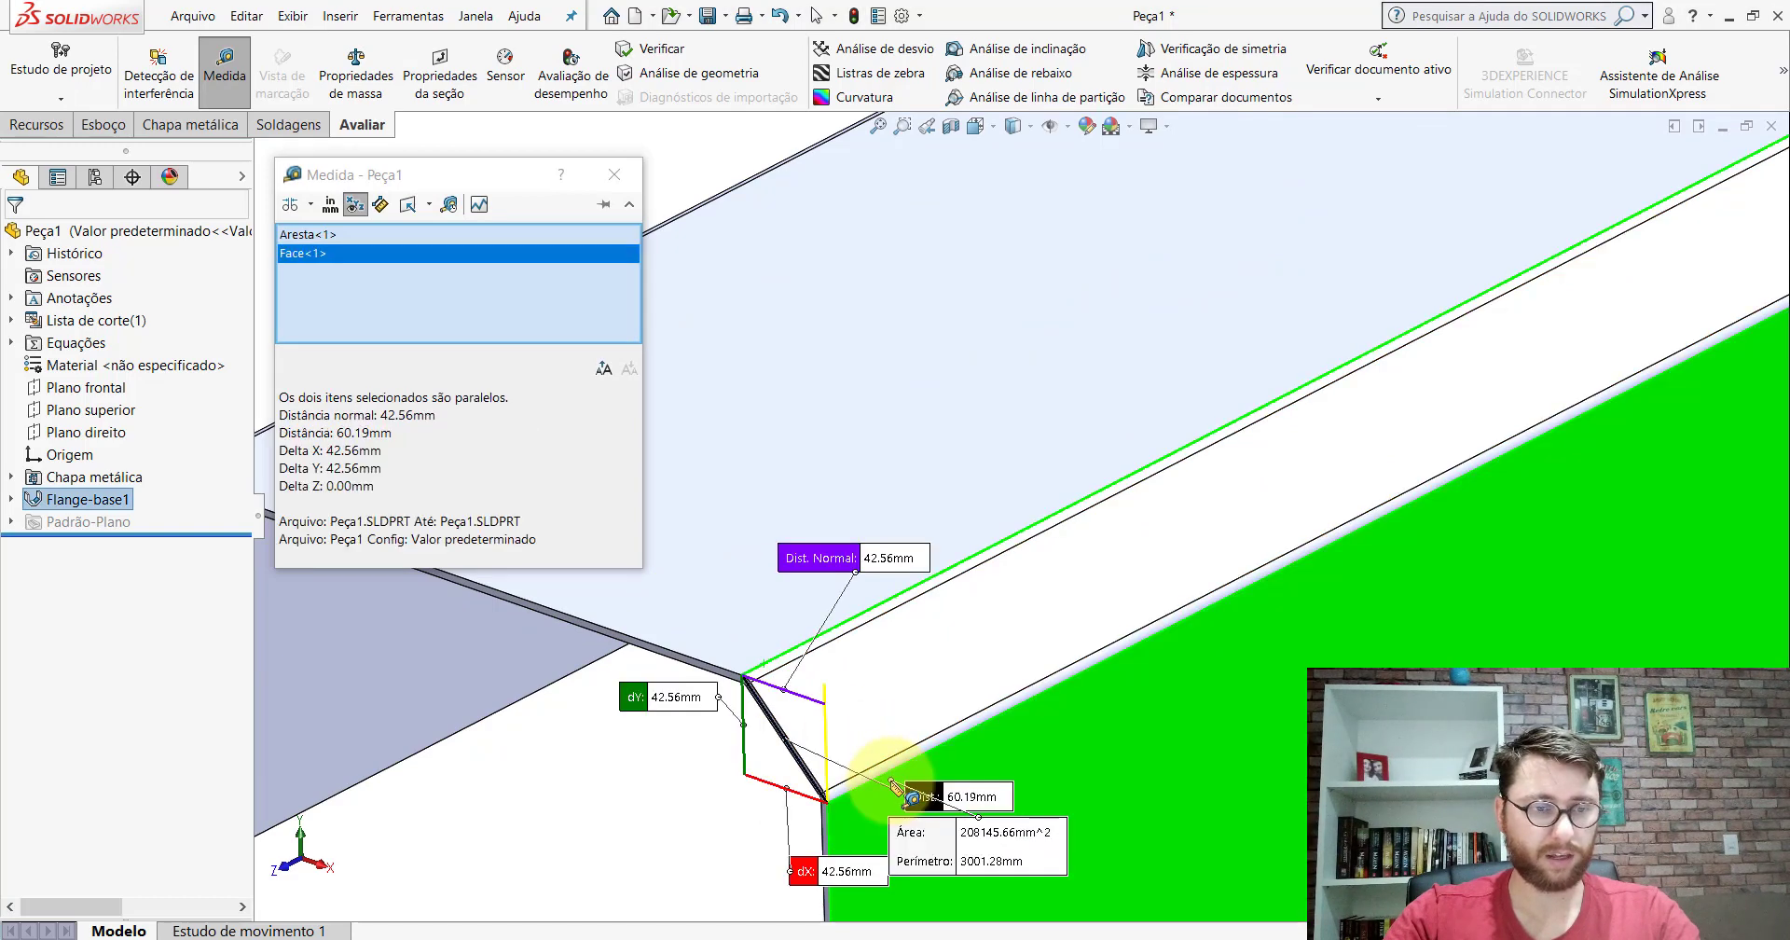
pyautogui.press('Escape')
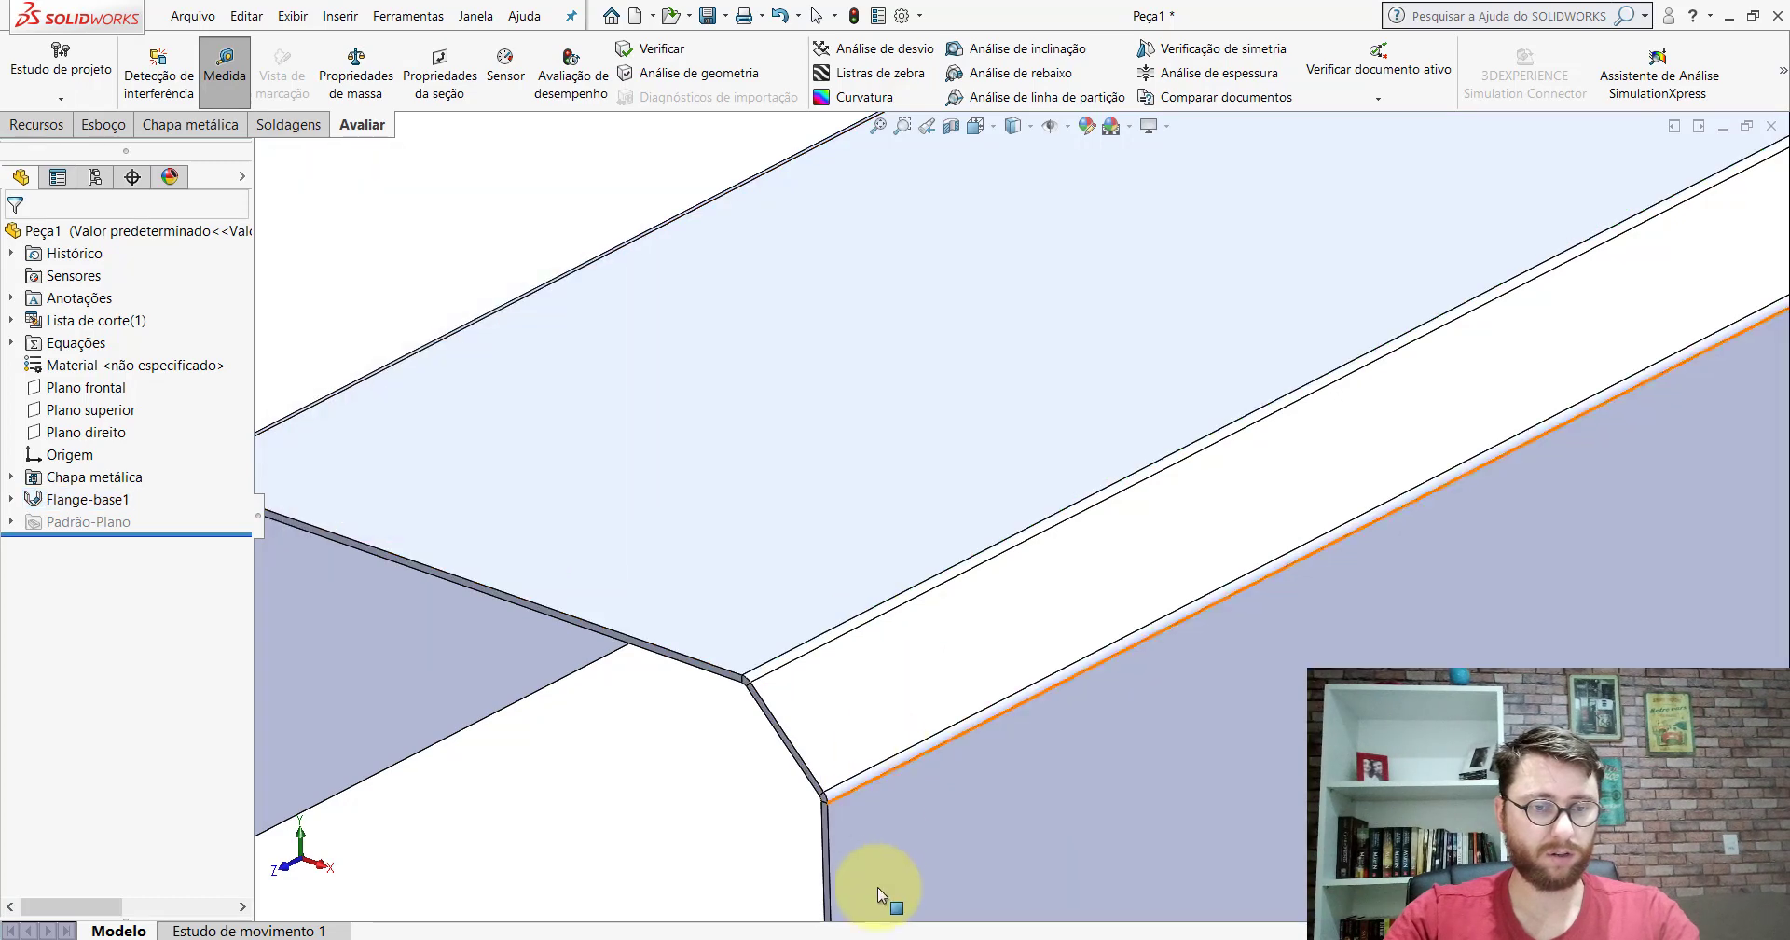
# Step: On PP-GR(007)2100, measure the matching bend edge to side face distance: 44.03 mm
pyautogui.click(848, 905)
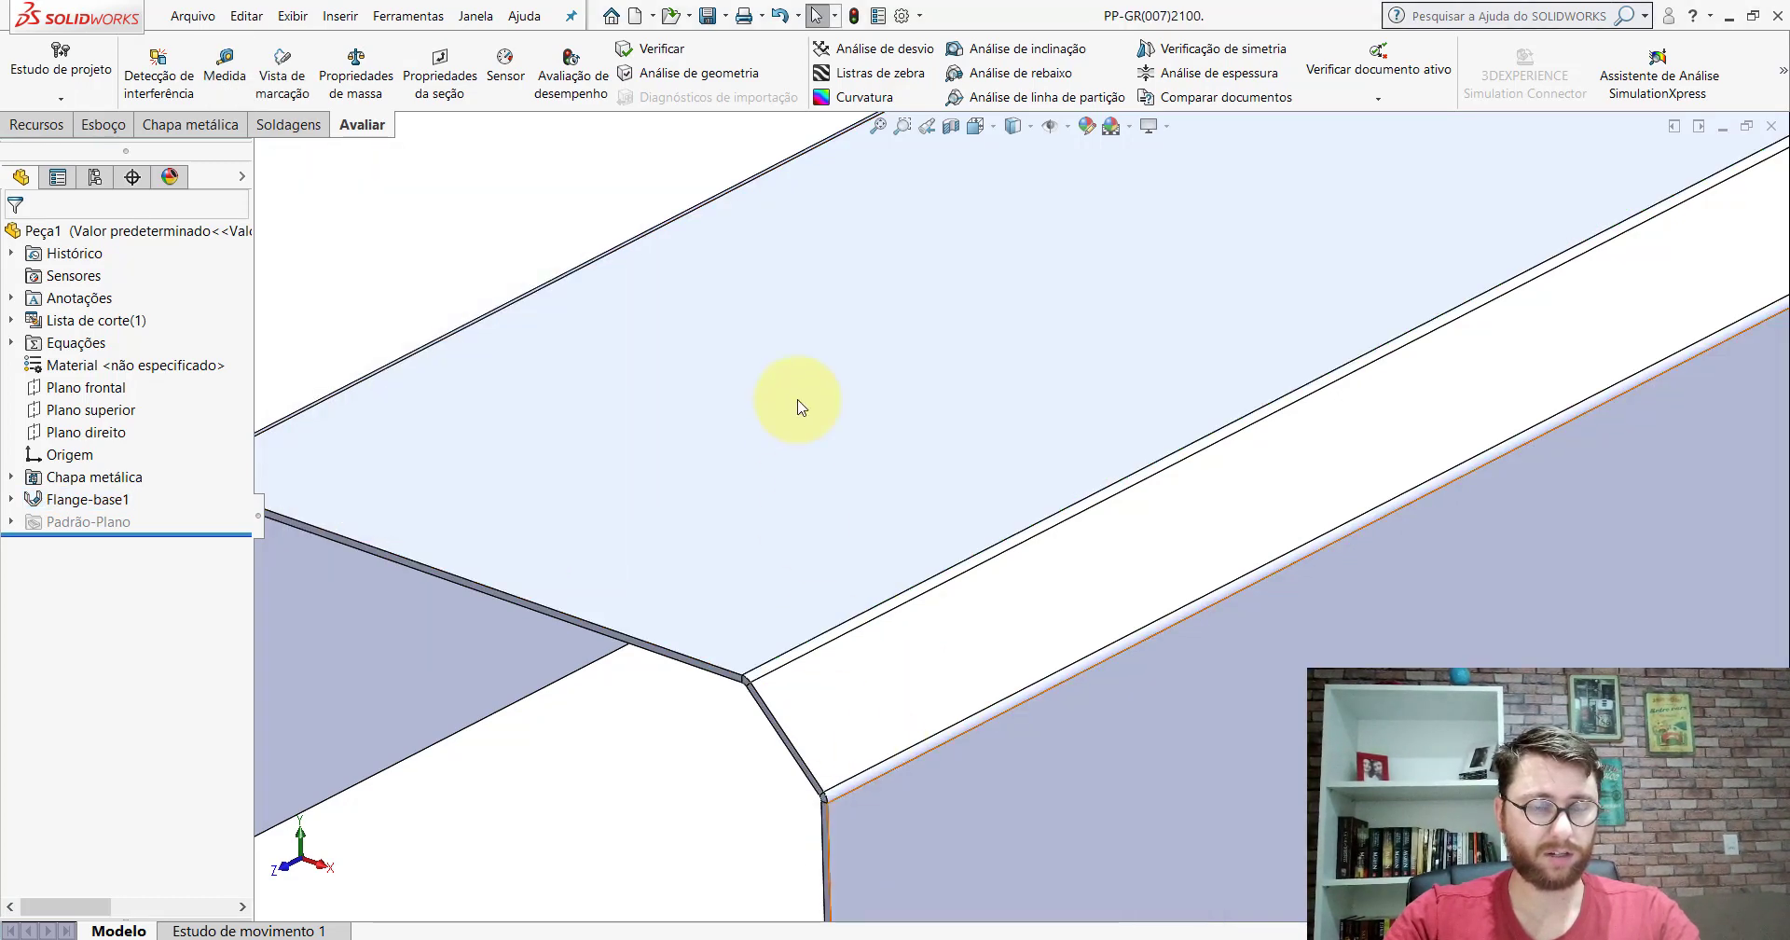
pyautogui.click(224, 70)
pyautogui.scroll(-3, 1156, 522)
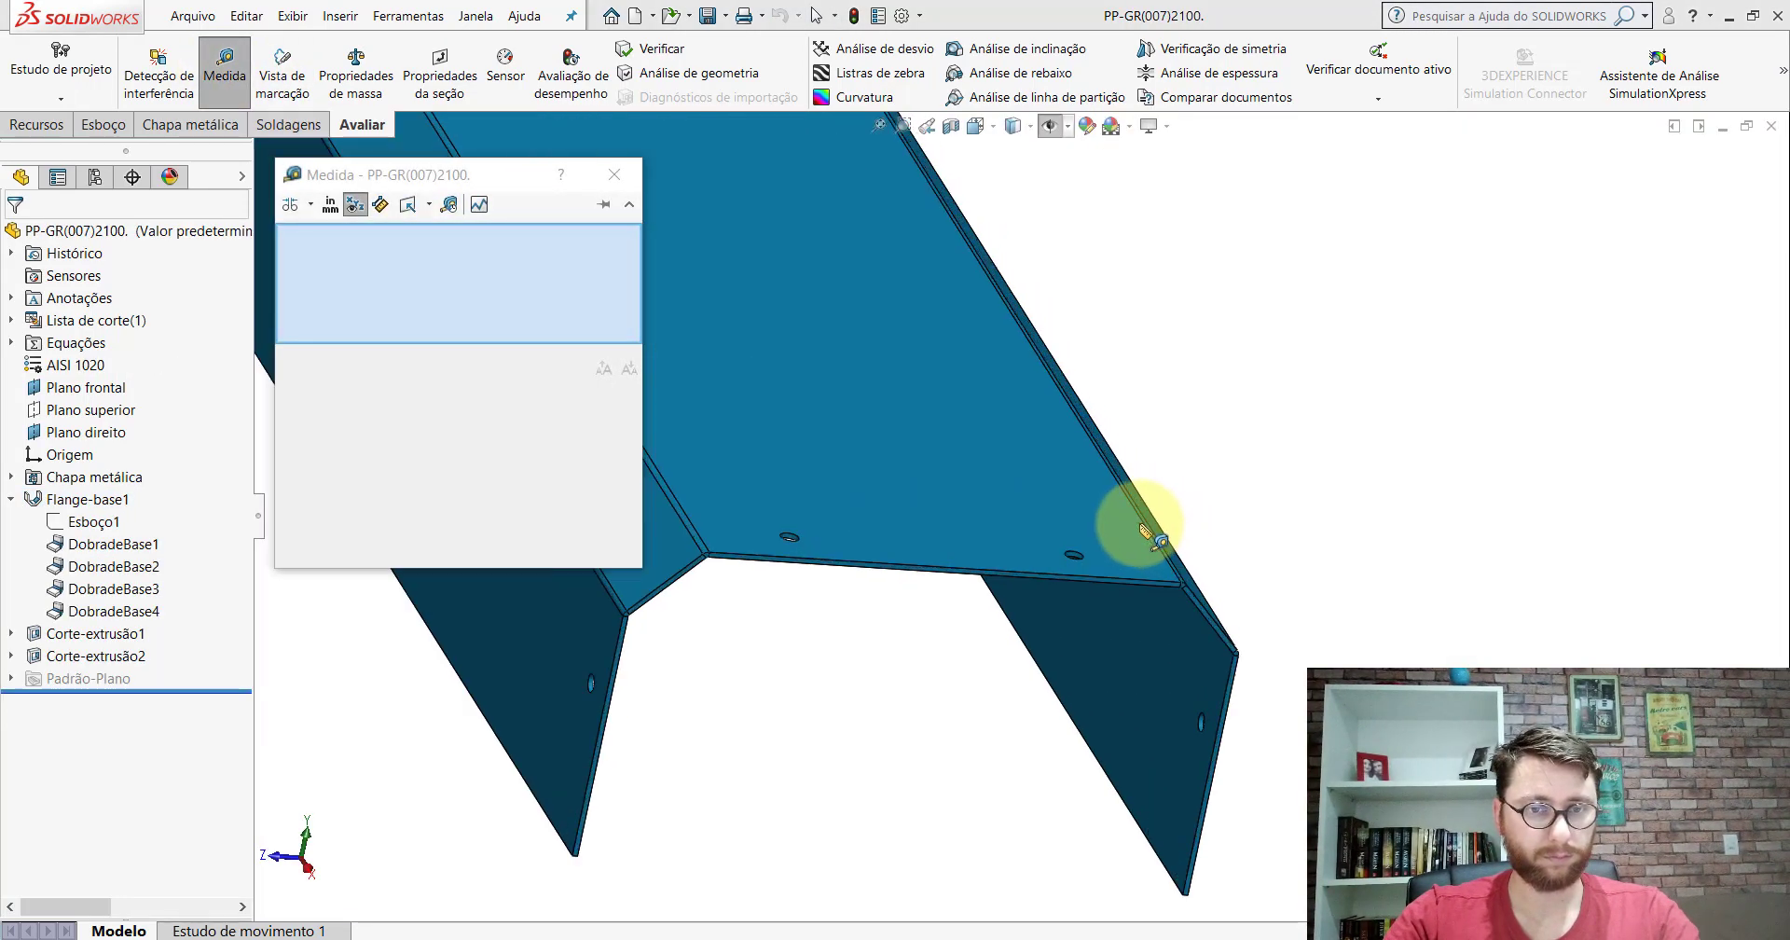
pyautogui.scroll(-3, 1109, 519)
pyautogui.scroll(-3, 1072, 541)
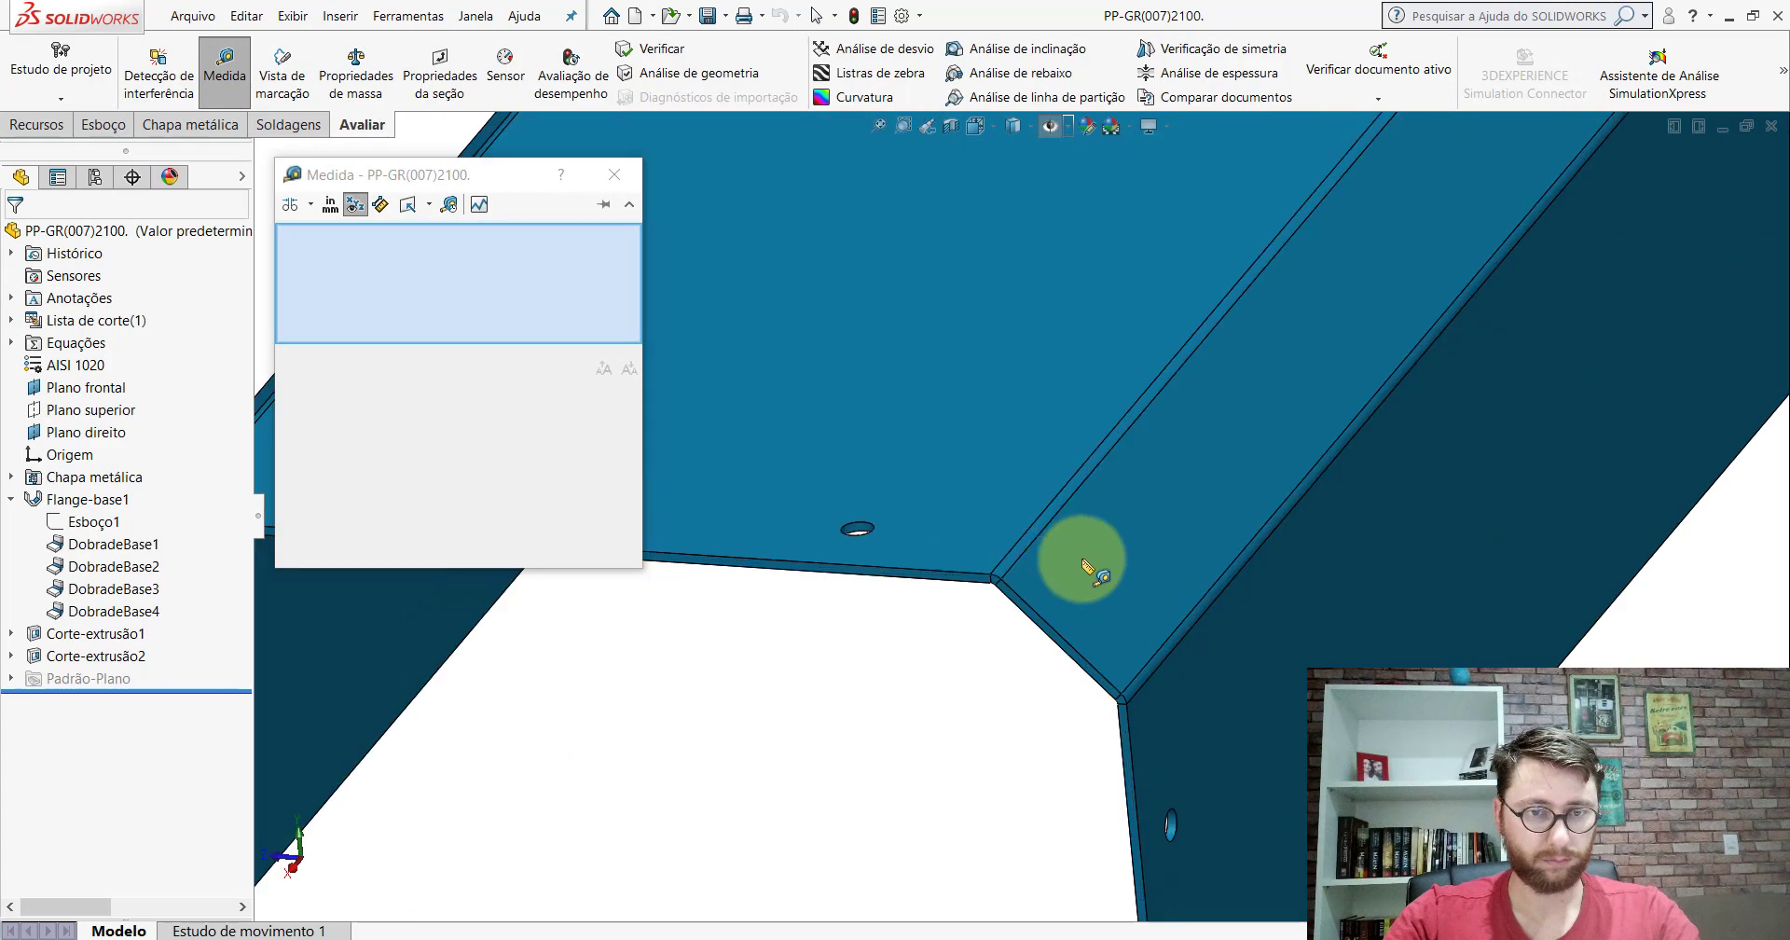
pyautogui.click(1026, 547)
pyautogui.scroll(3, 1026, 550)
pyautogui.click(1197, 536)
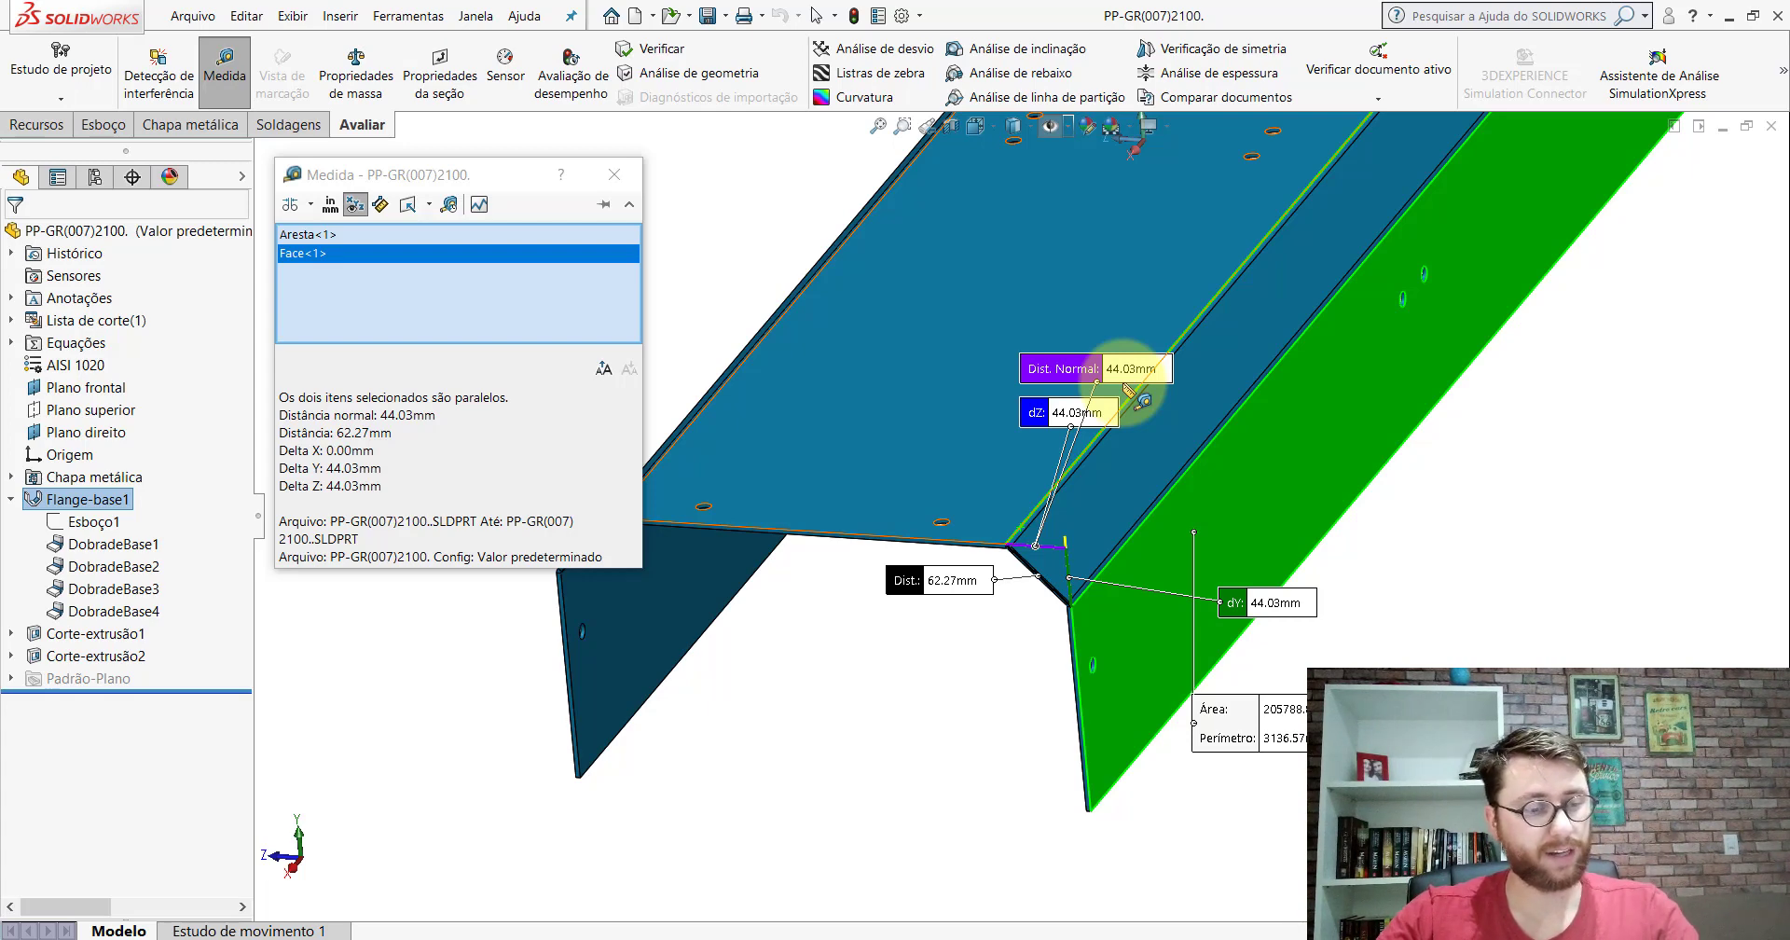
pyautogui.press('Escape')
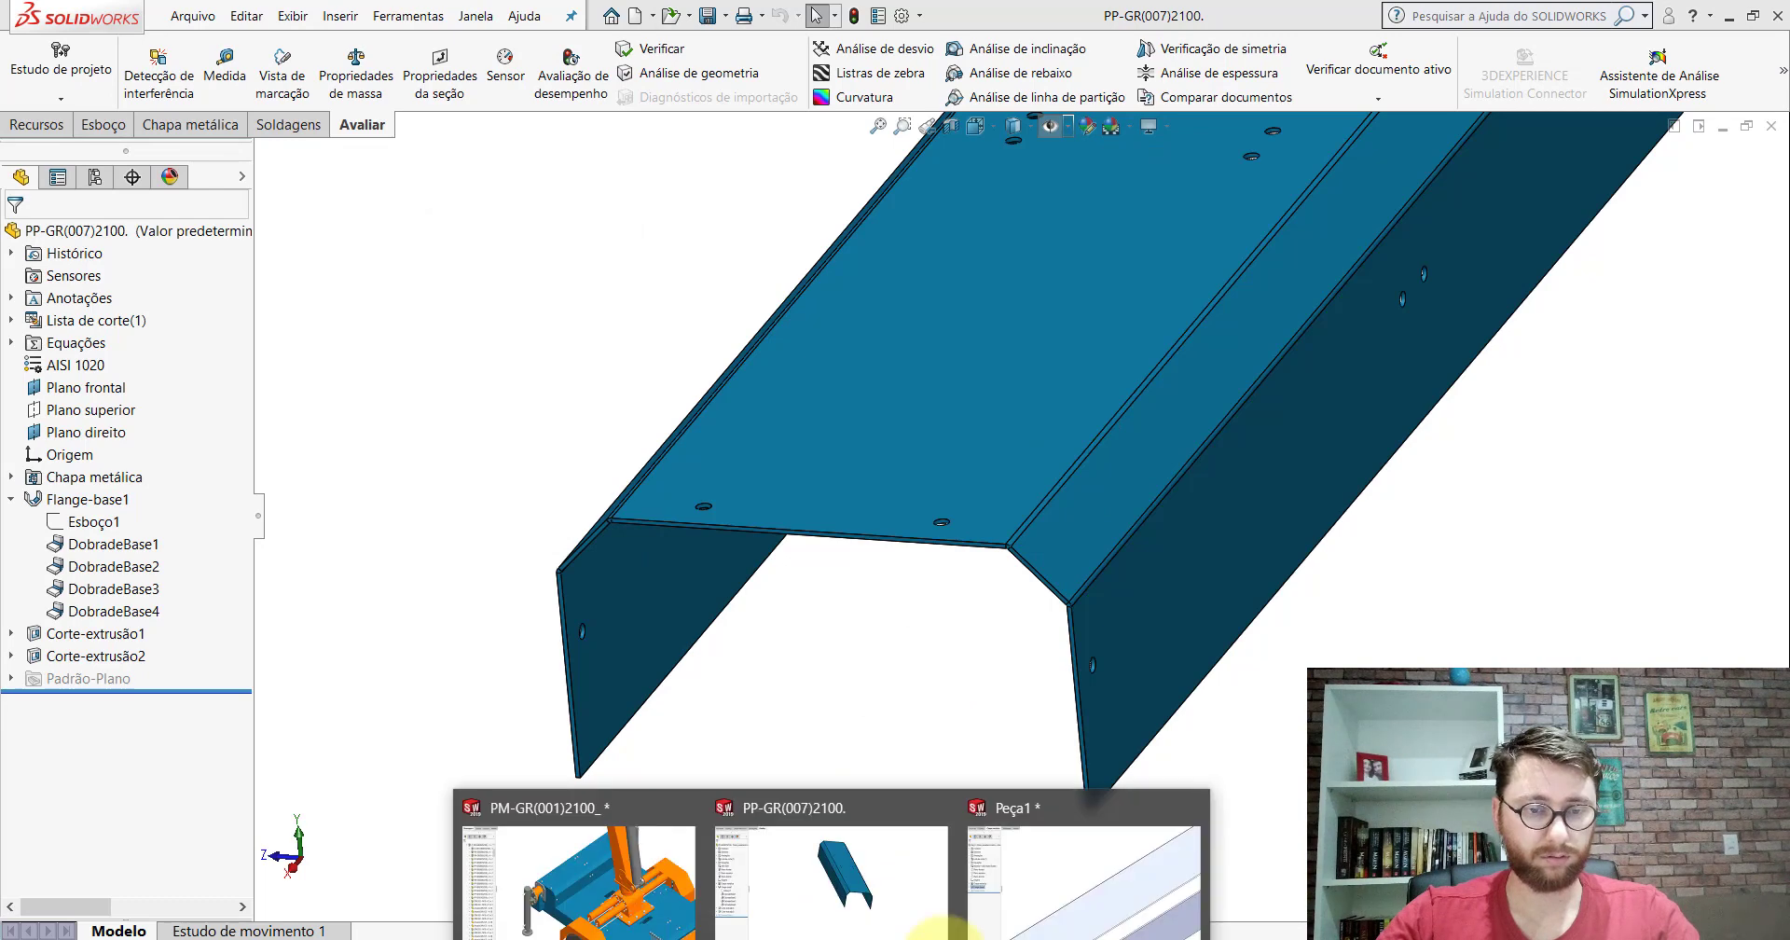
# Step: In Peça1, open the Flange-base1 sketch for editing
pyautogui.click(988, 886)
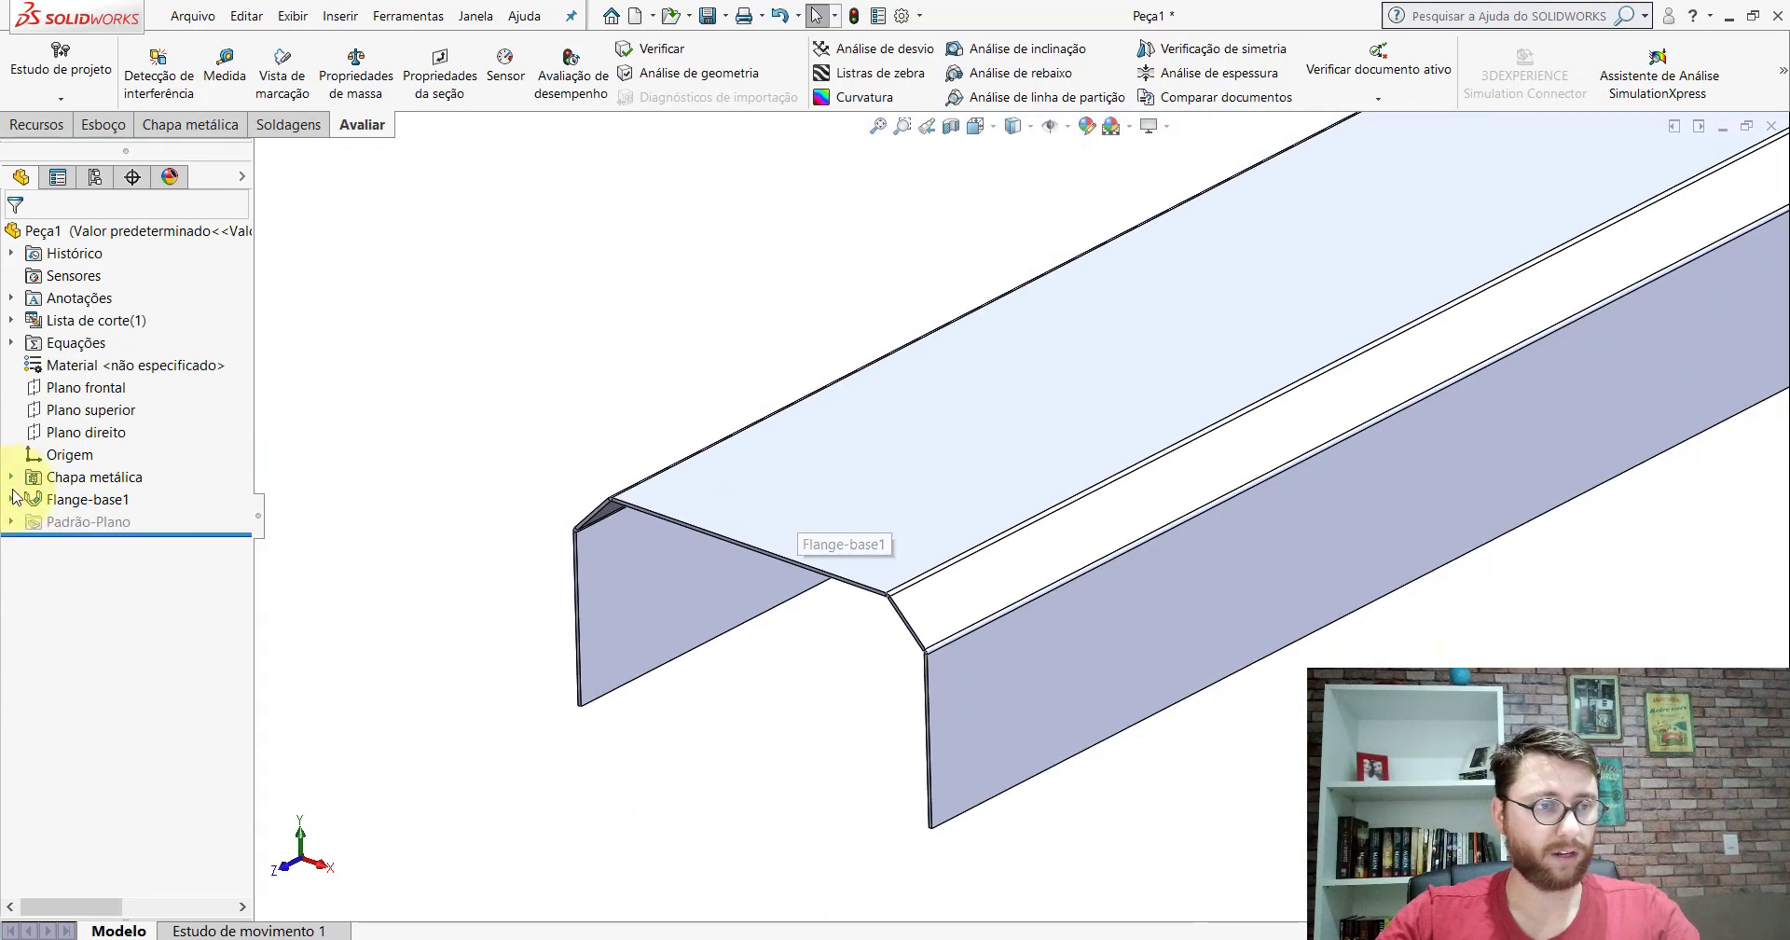
pyautogui.rightClick(52, 501)
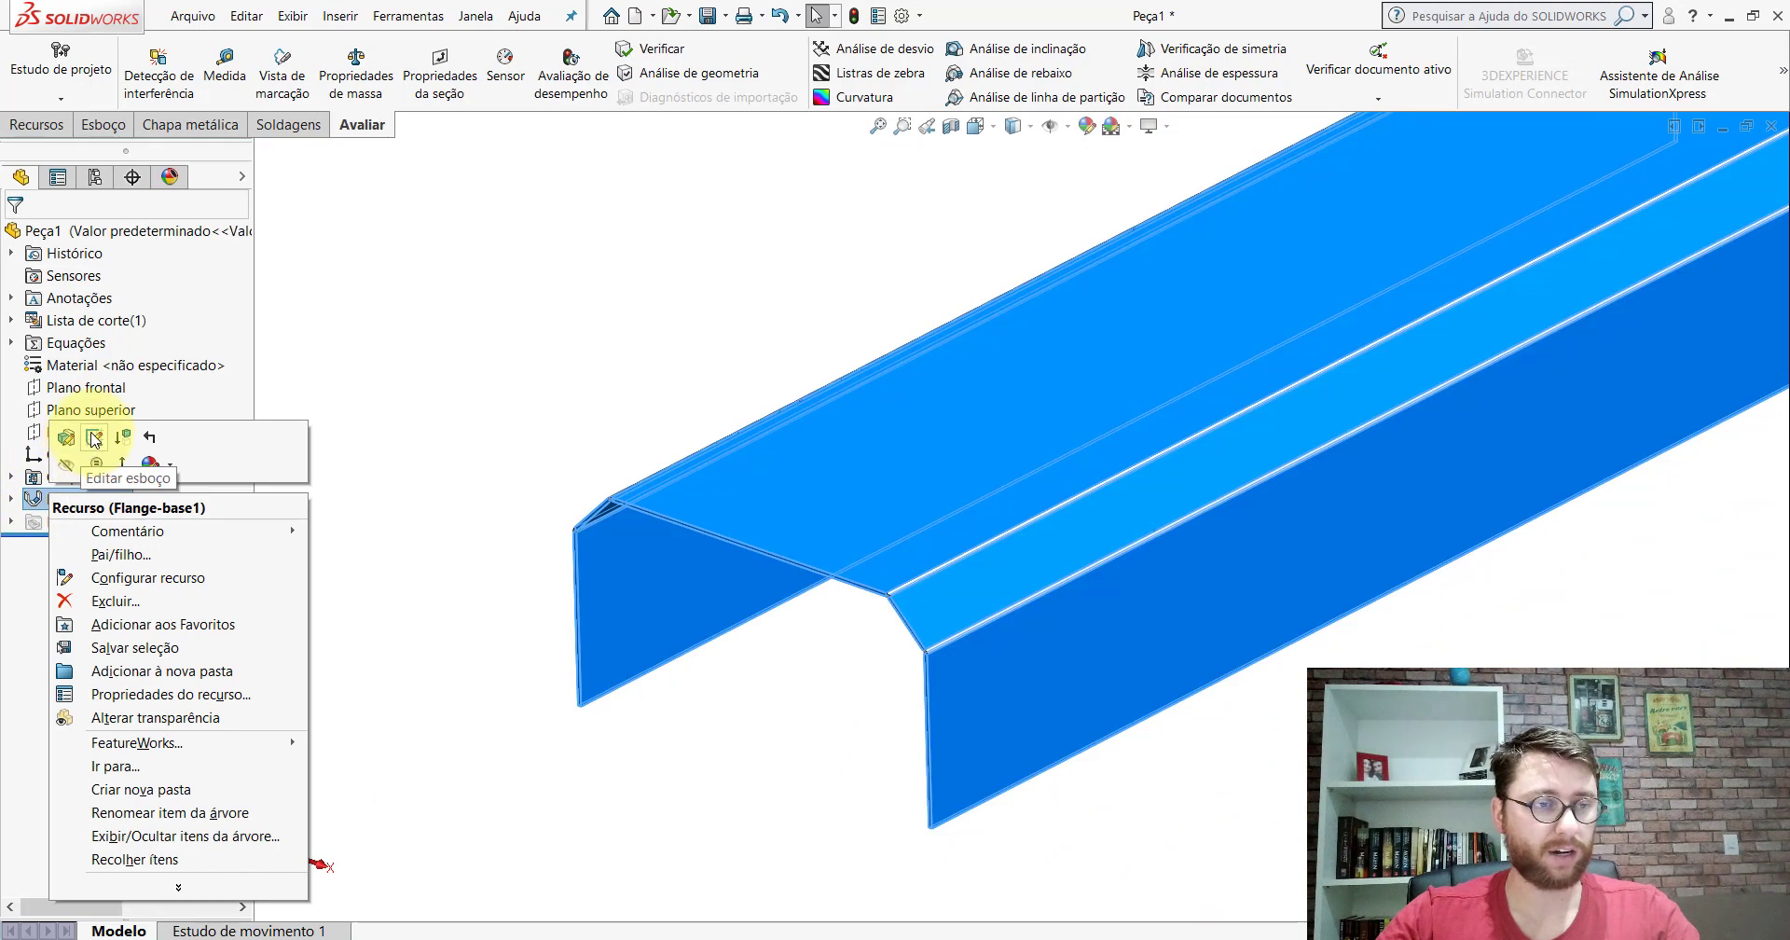
pyautogui.click(94, 438)
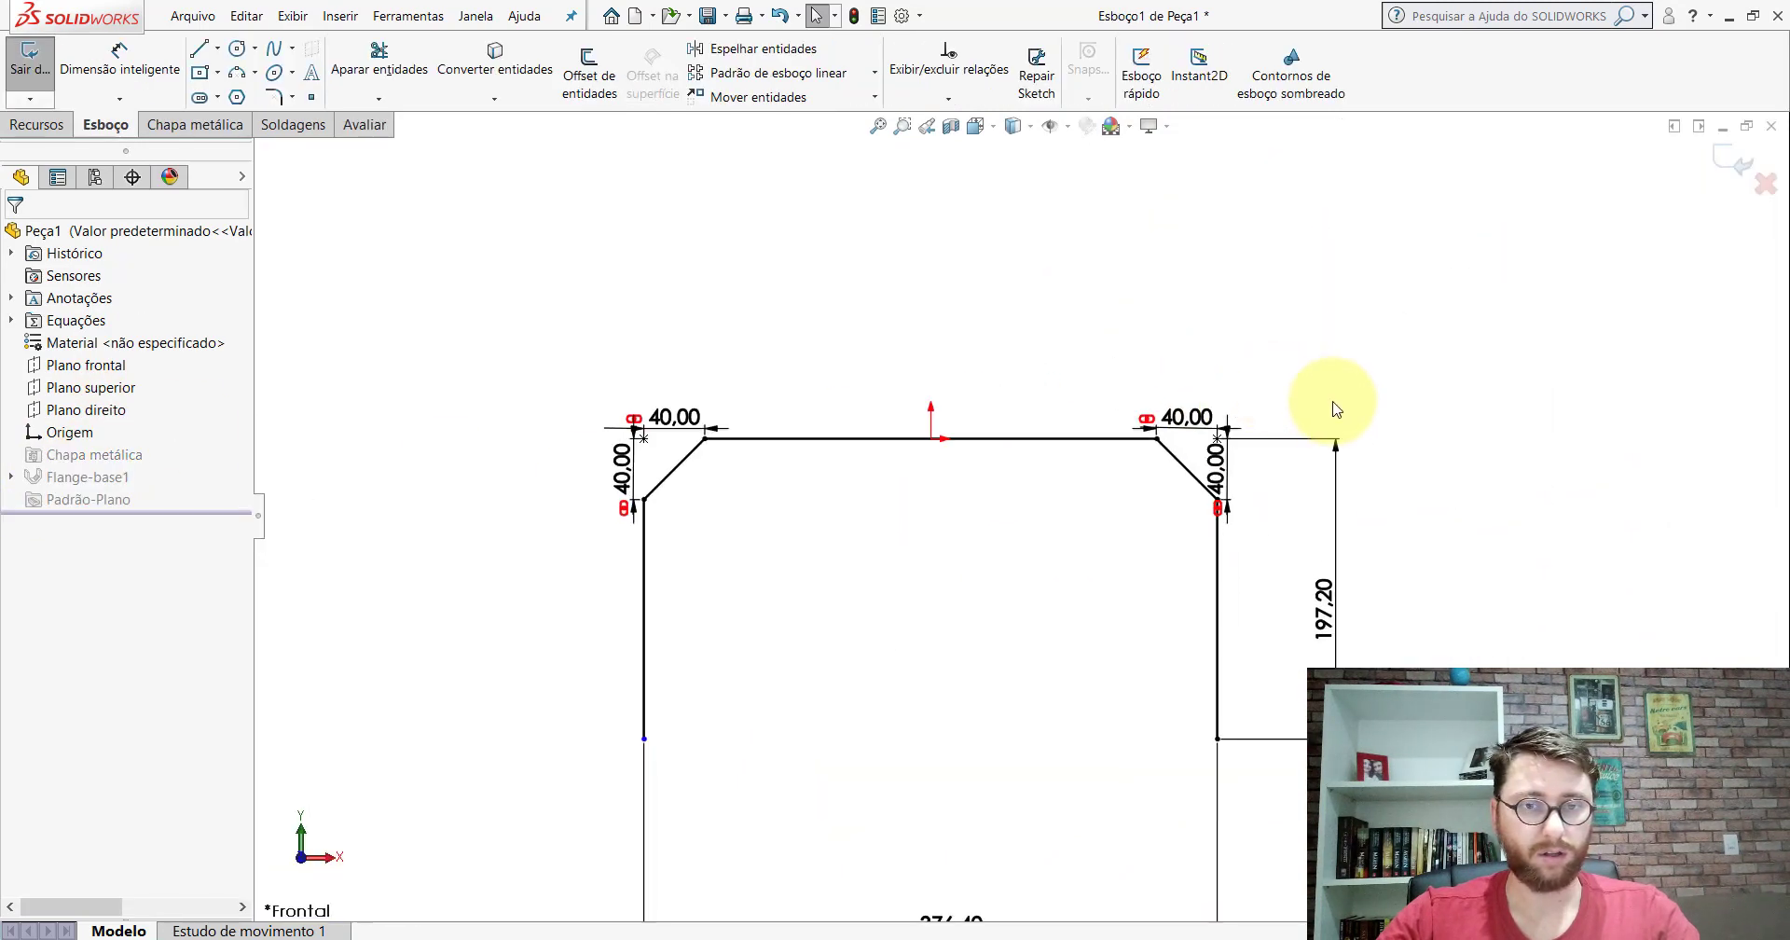
pyautogui.scroll(-5, 1335, 409)
# Step: Change both chamfer dimensions from 40 to 41.47 mm (40+1.47) and exit the sketch
pyautogui.doubleClick(843, 433)
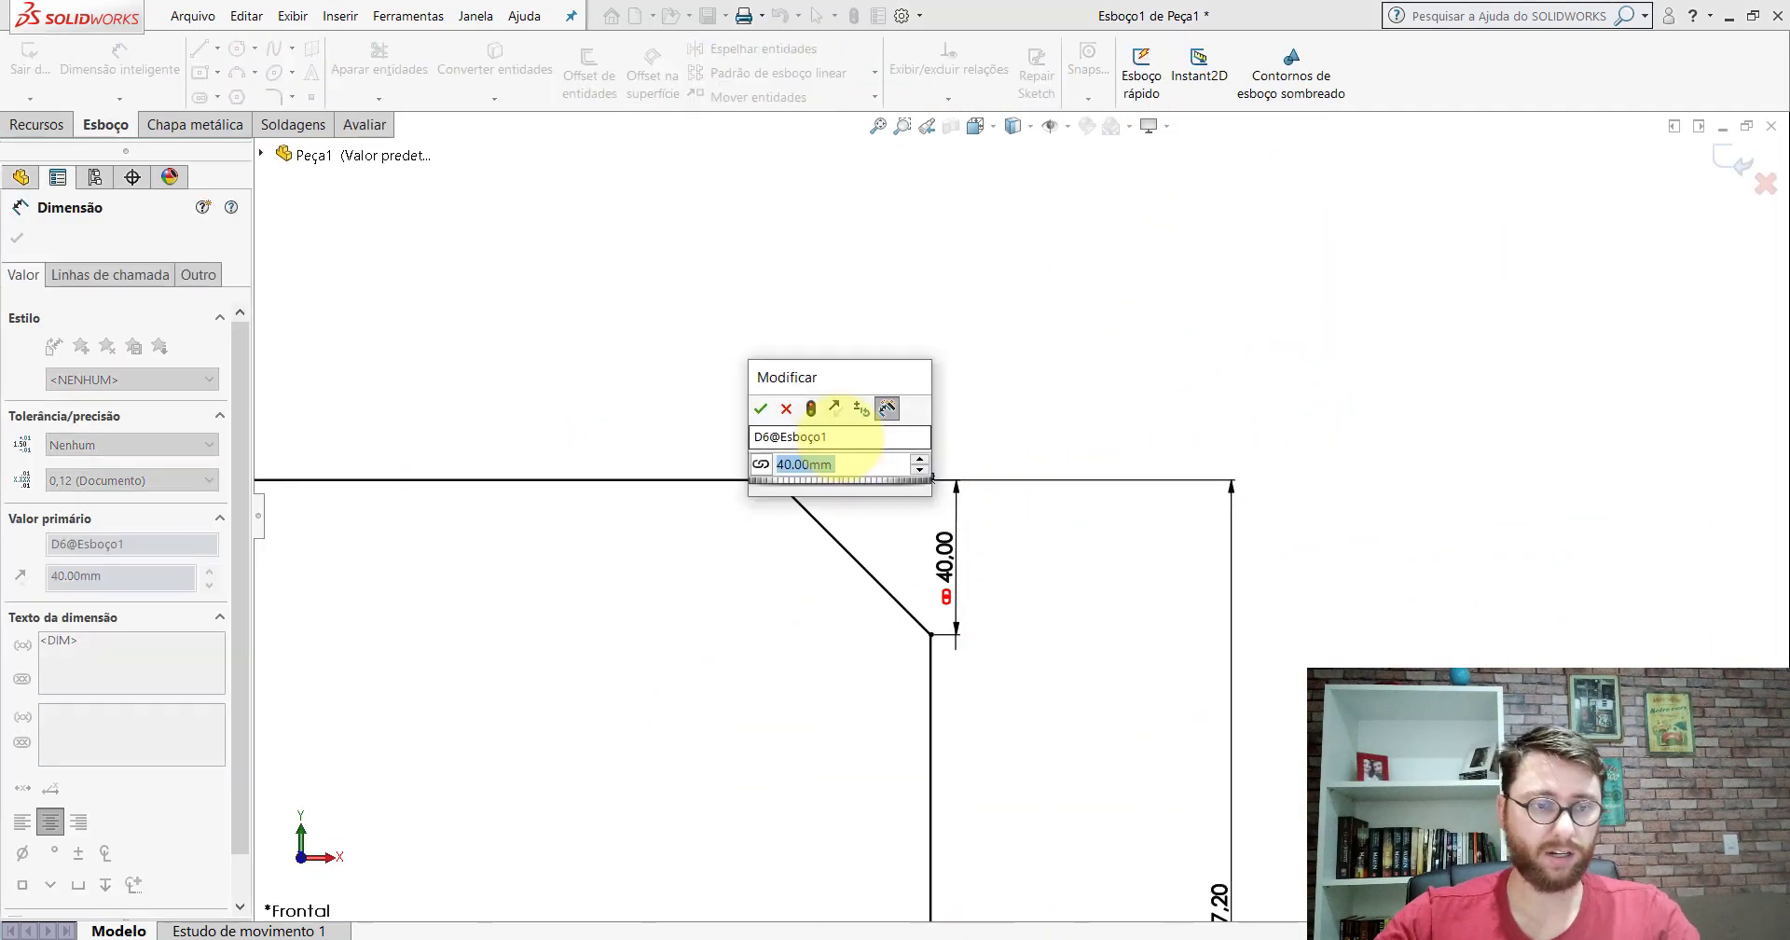
pyautogui.press('End')
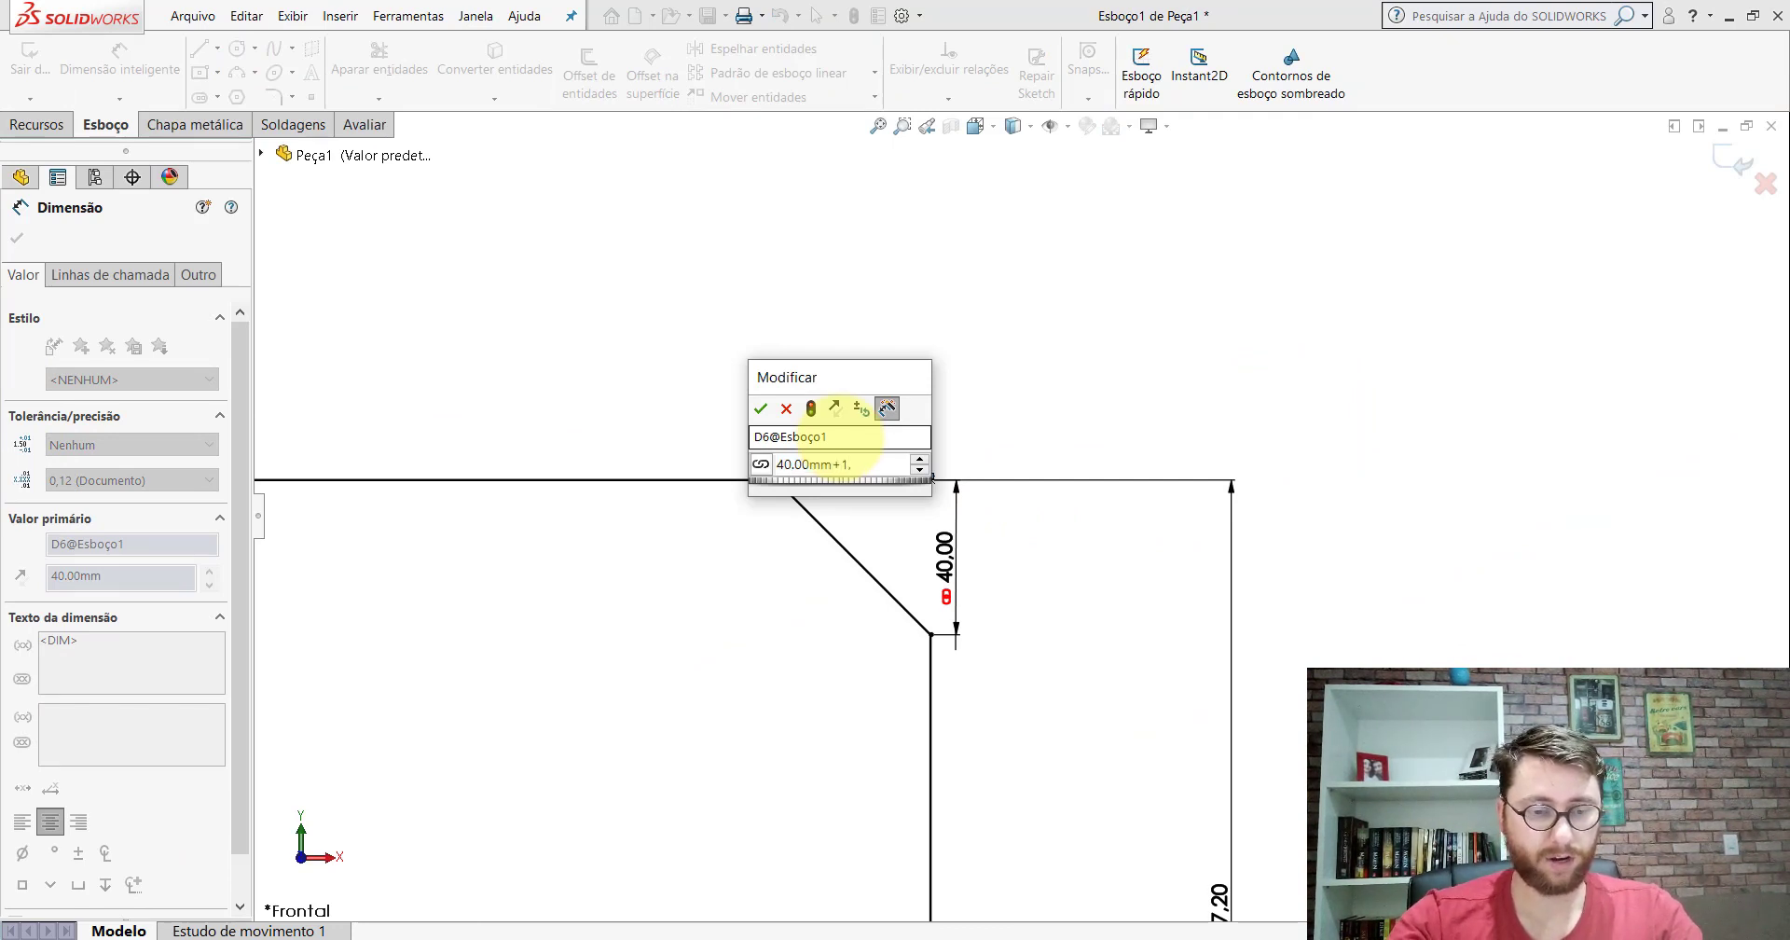
pyautogui.press('Return')
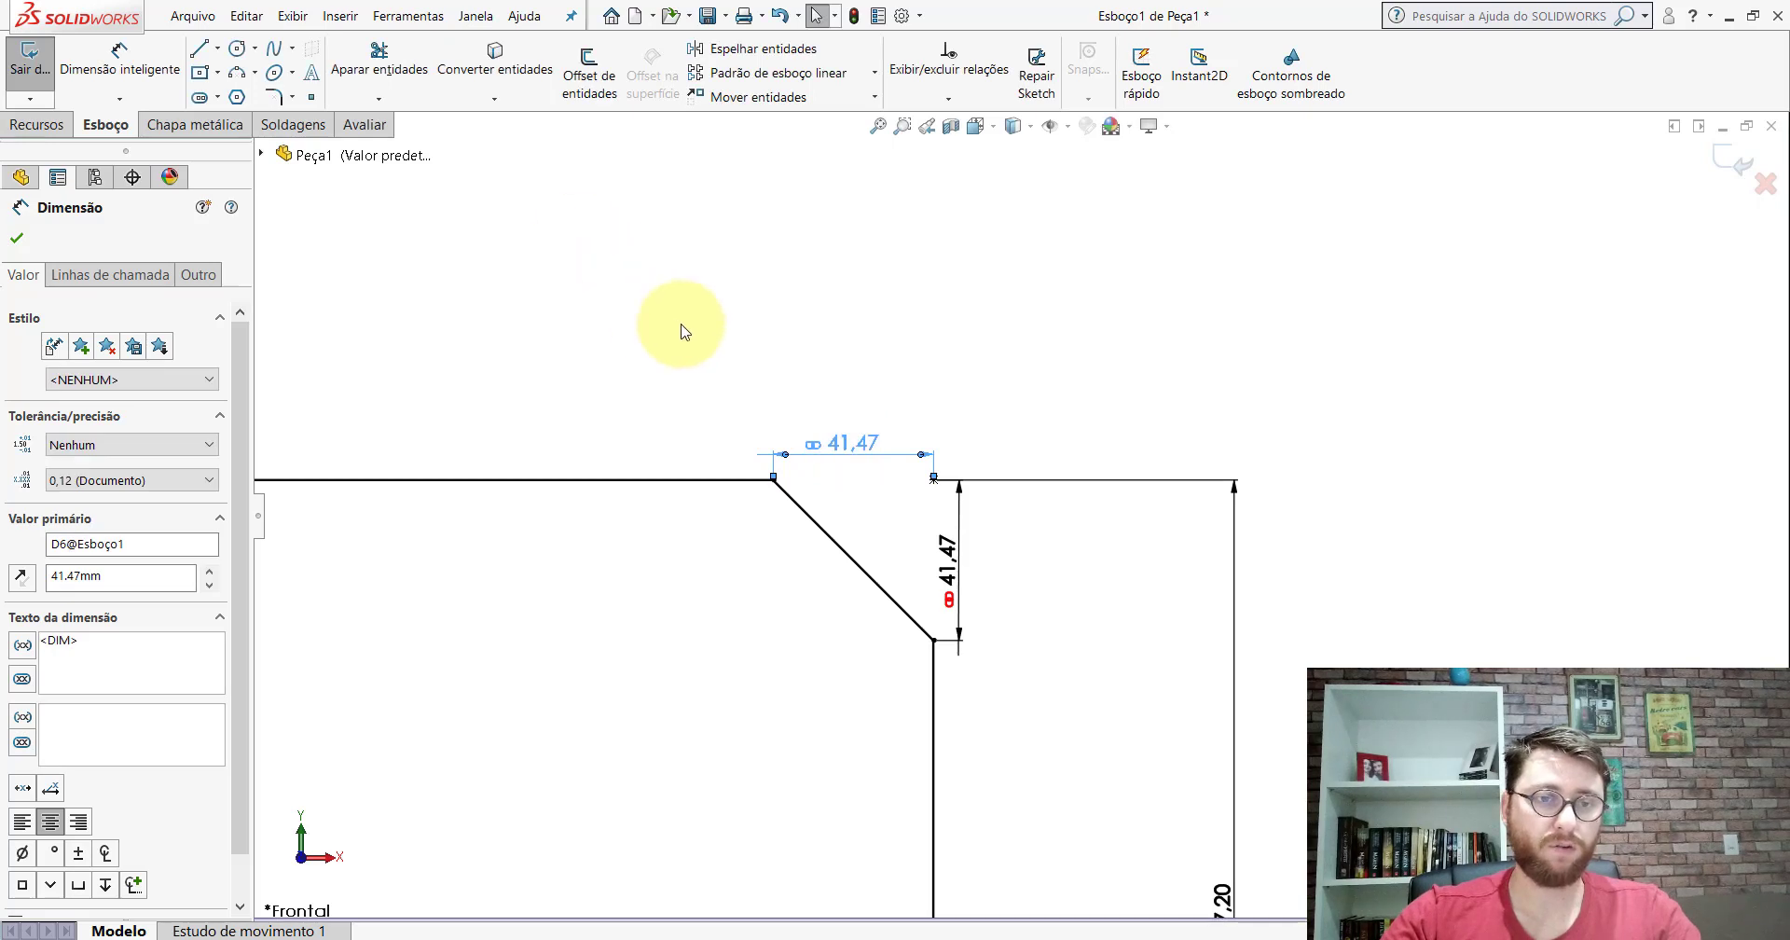
pyautogui.press('z')
pyautogui.press('z')
pyautogui.press('z')
pyautogui.scroll(-5, 685, 461)
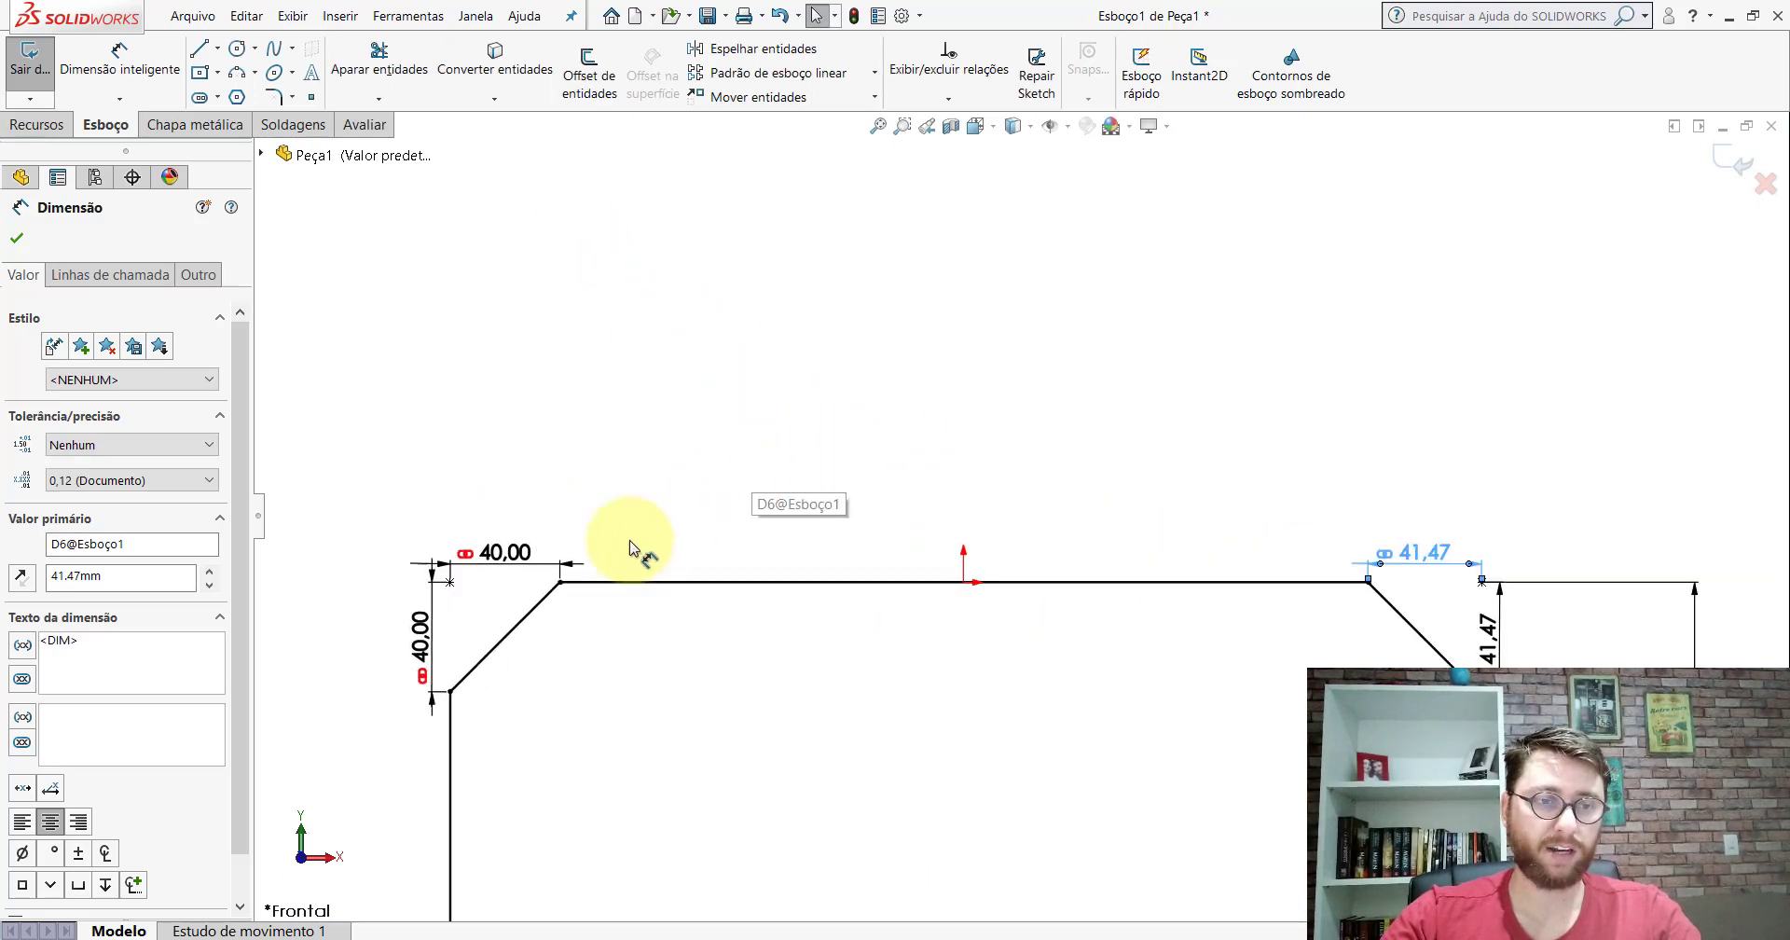
pyautogui.doubleClick(503, 556)
pyautogui.write('41,47')
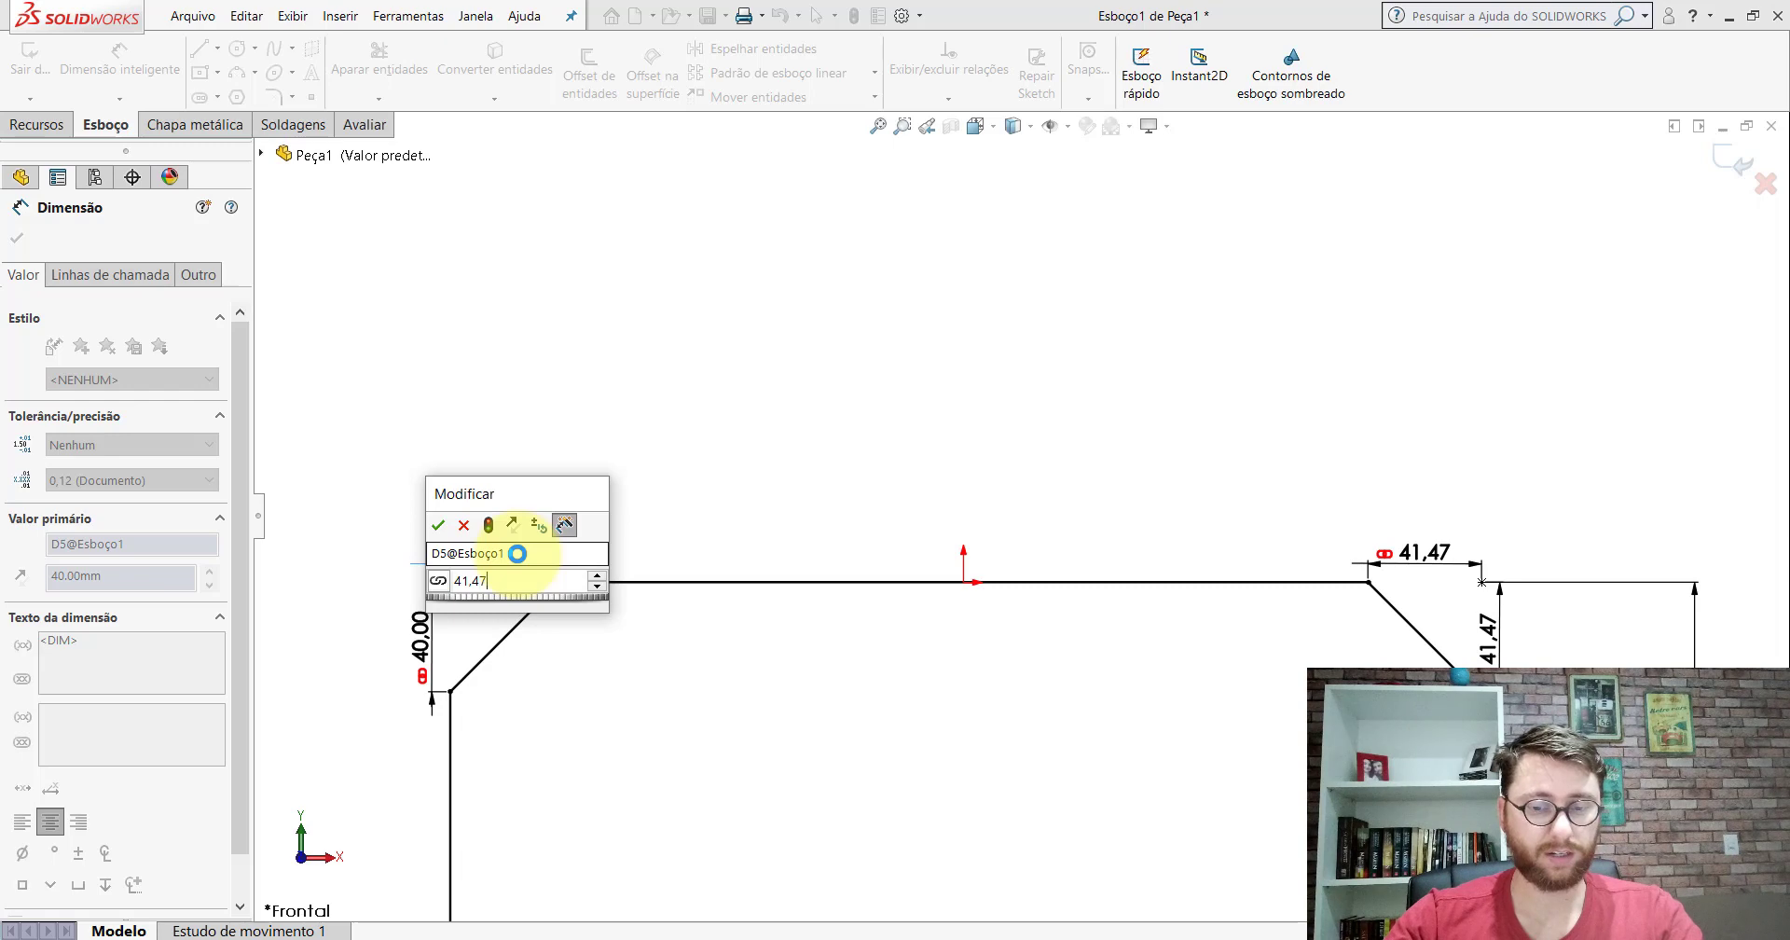
pyautogui.press('Return')
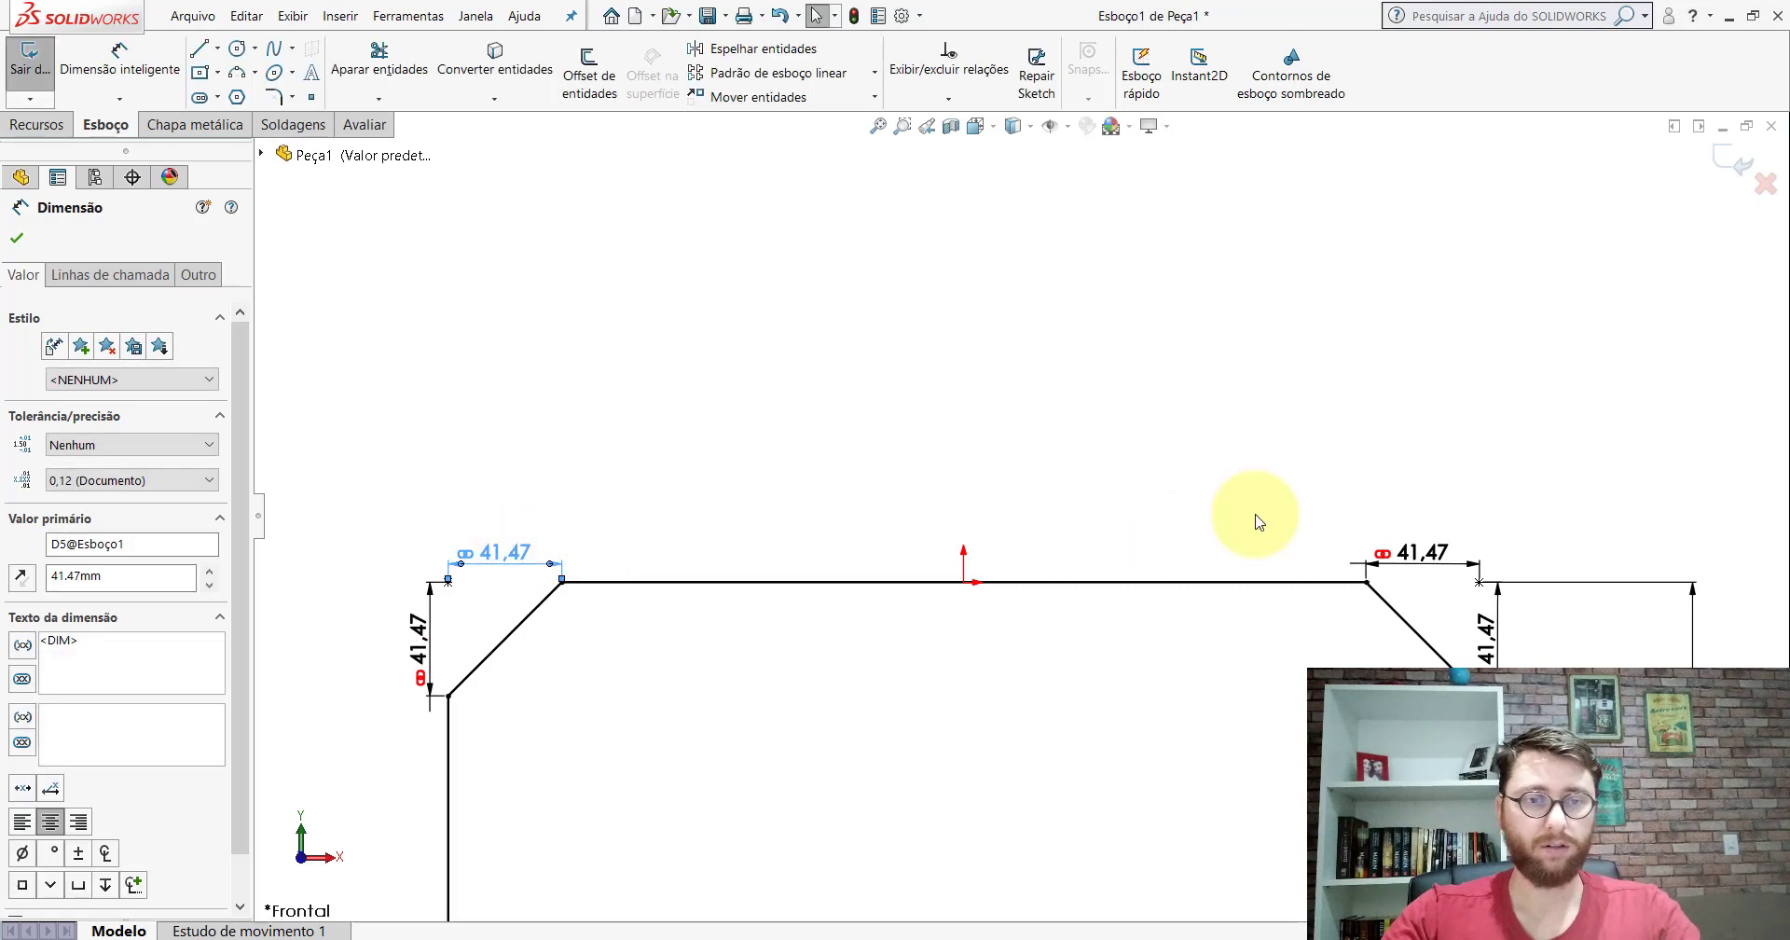
pyautogui.press('Escape')
pyautogui.press('z')
pyautogui.press('z')
pyautogui.press('z')
pyautogui.click(1736, 160)
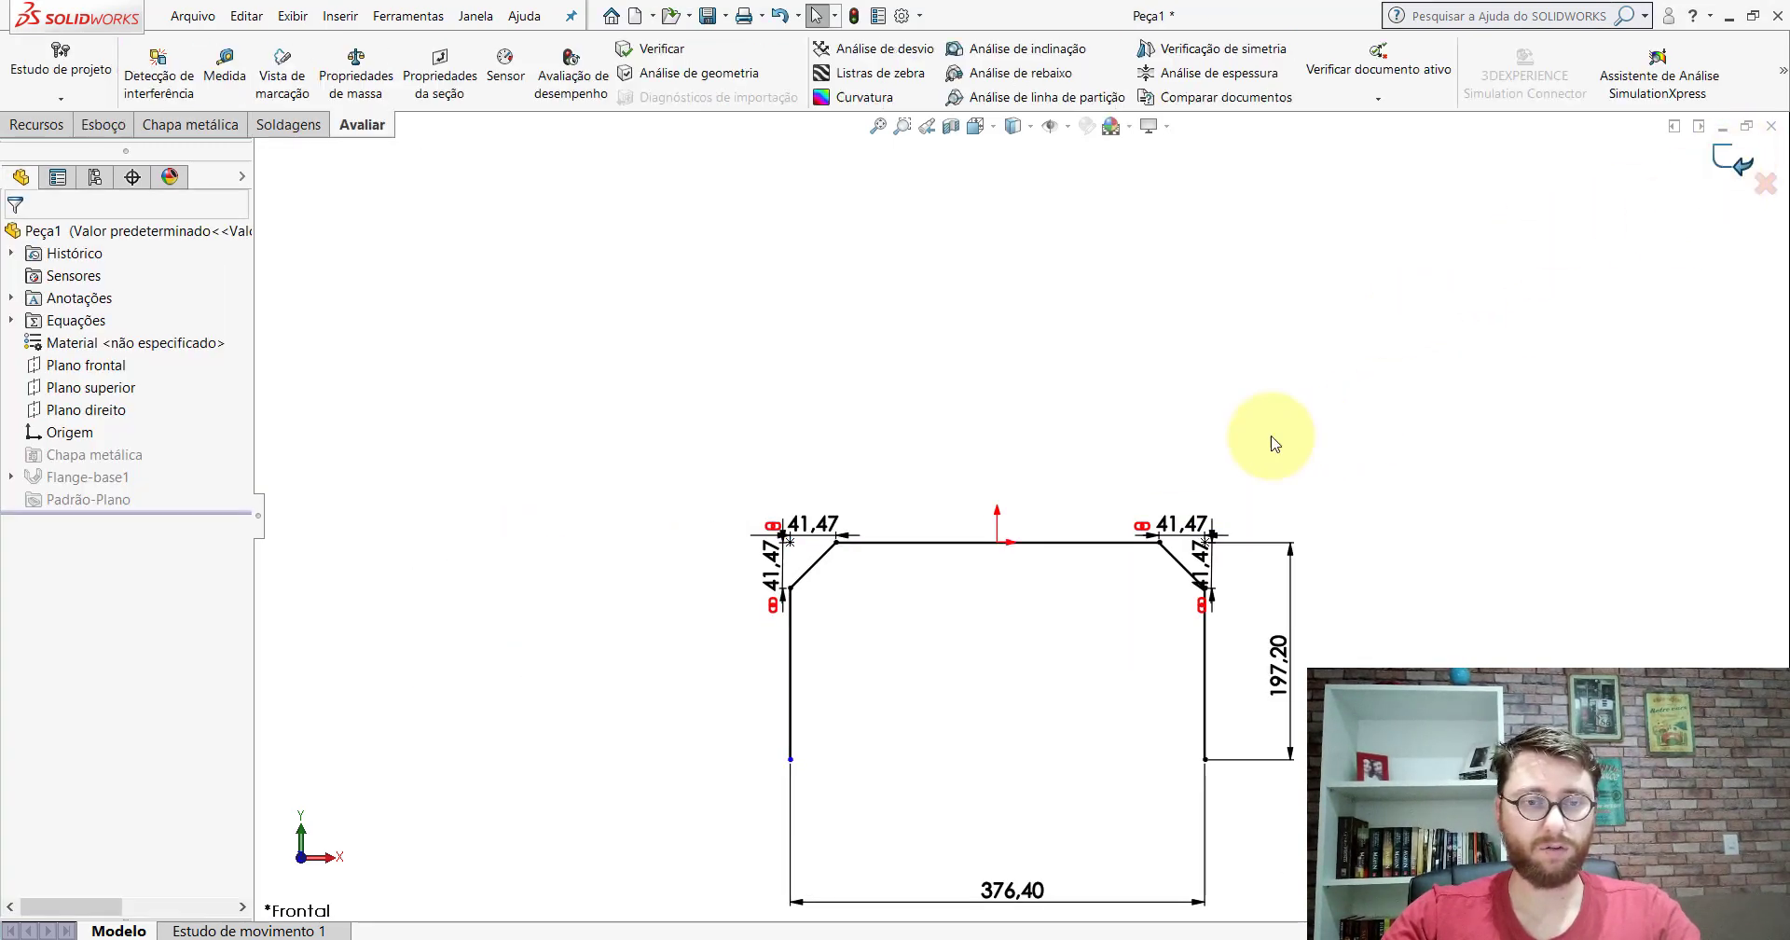
# Step: Measure from the rebuilt bend edge to the side flange face, confirming 44.03 mm
pyautogui.click(225, 65)
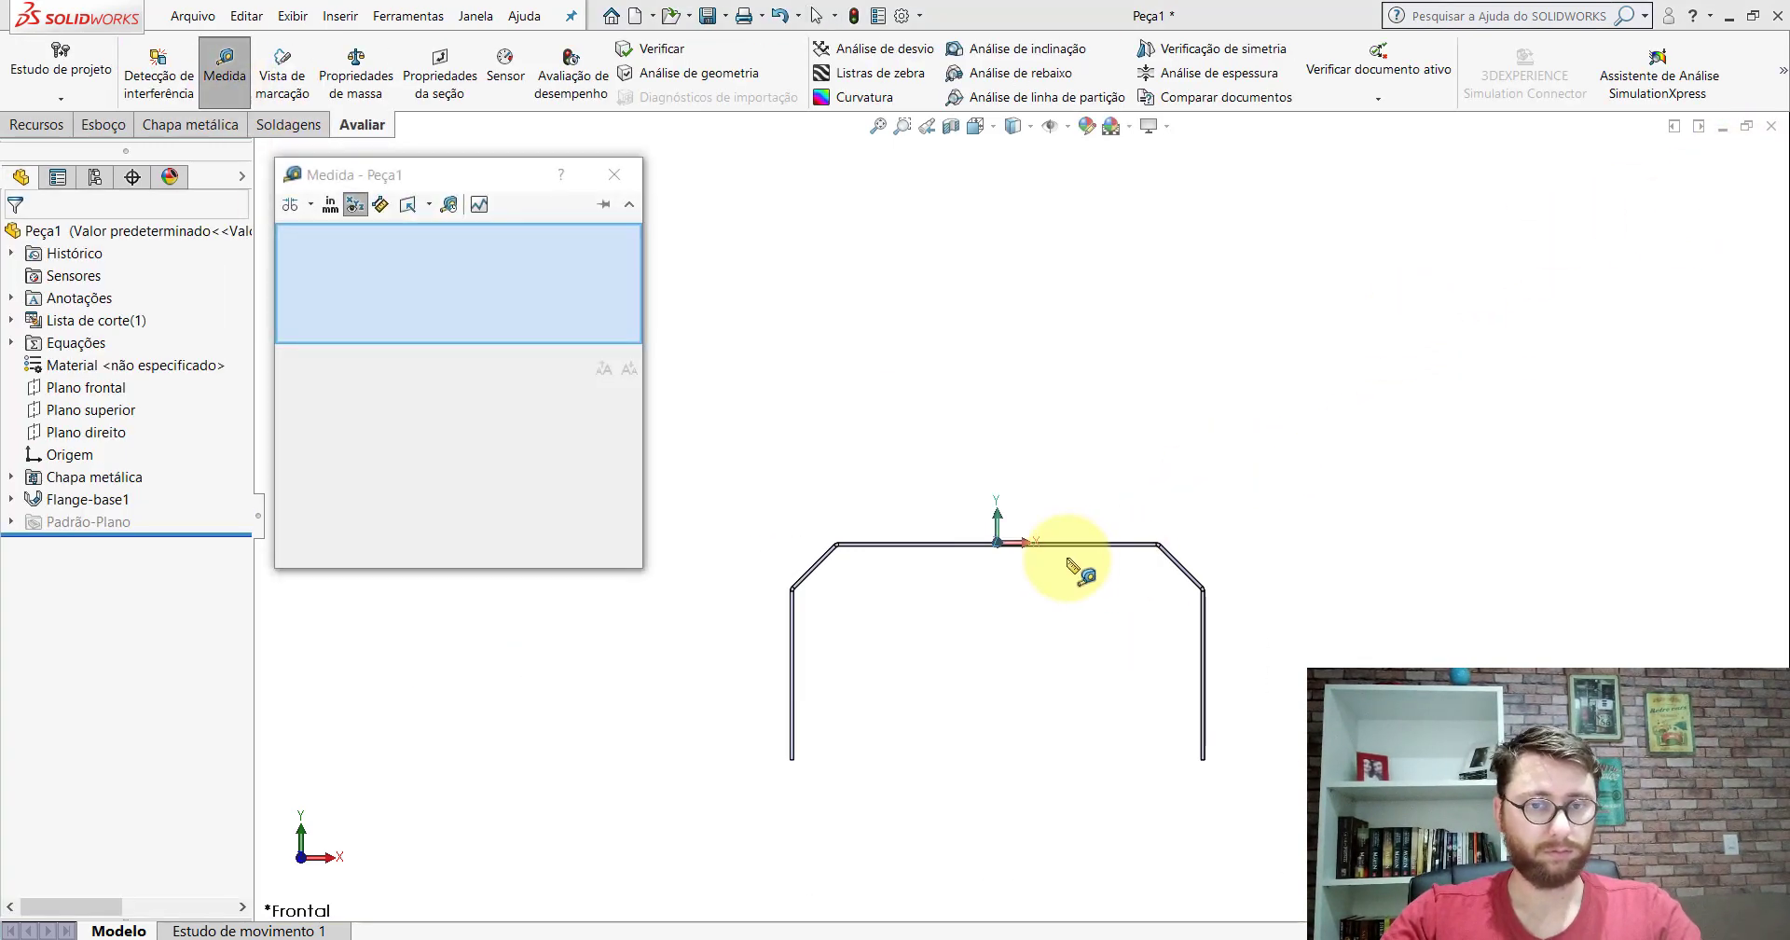
pyautogui.moveTo(1060, 552); pyautogui.dragTo(979, 681, button='middle')
pyautogui.scroll(-5, 909, 732)
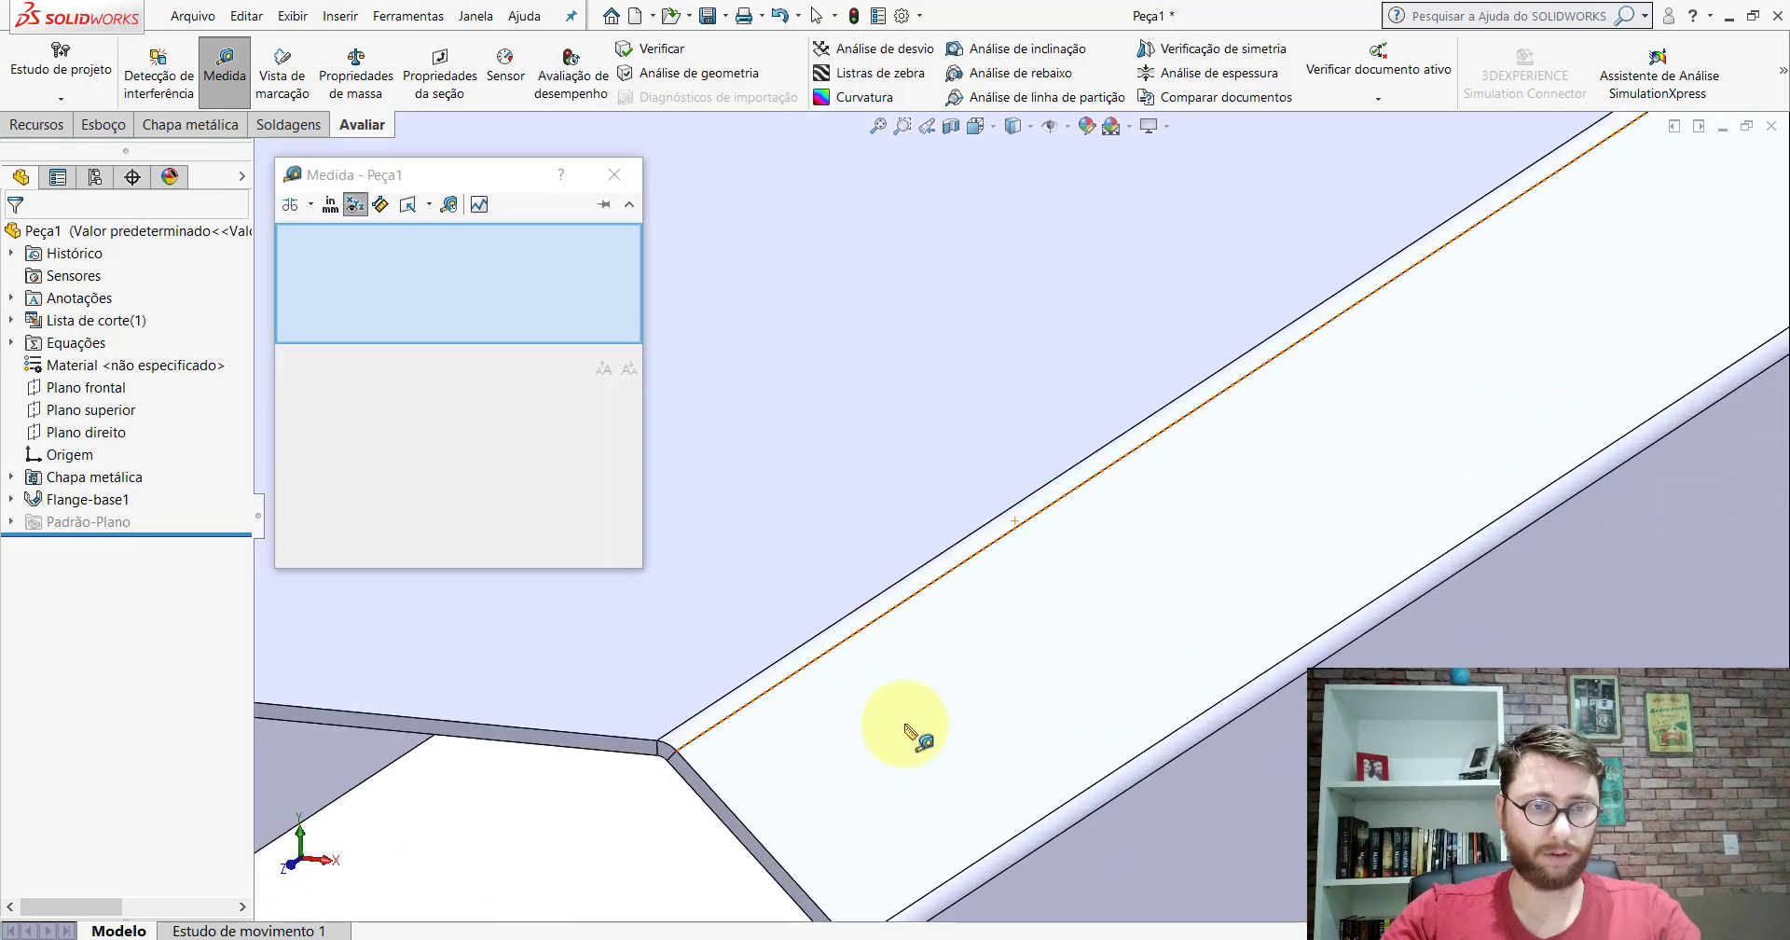
pyautogui.click(688, 736)
pyautogui.moveTo(819, 759); pyautogui.dragTo(1070, 731, button='middle')
pyautogui.click(1083, 721)
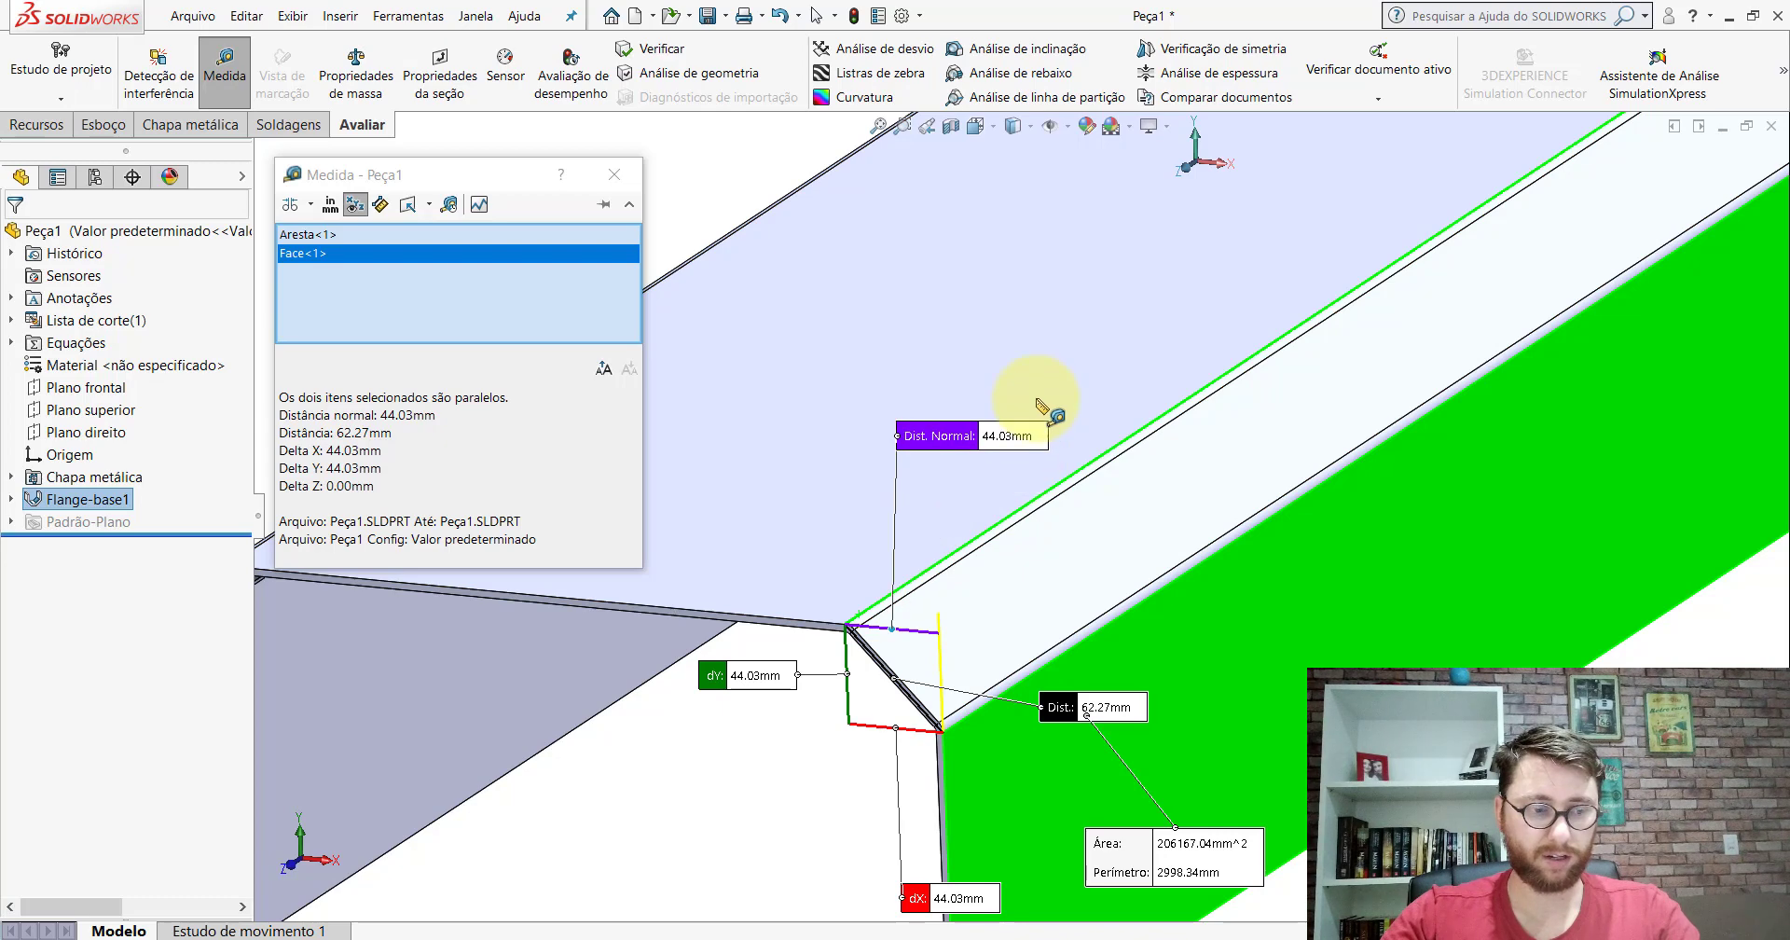
# Step: Clear the measurement and show Peça1 in isometric view
pyautogui.press('Escape')
pyautogui.click(990, 133)
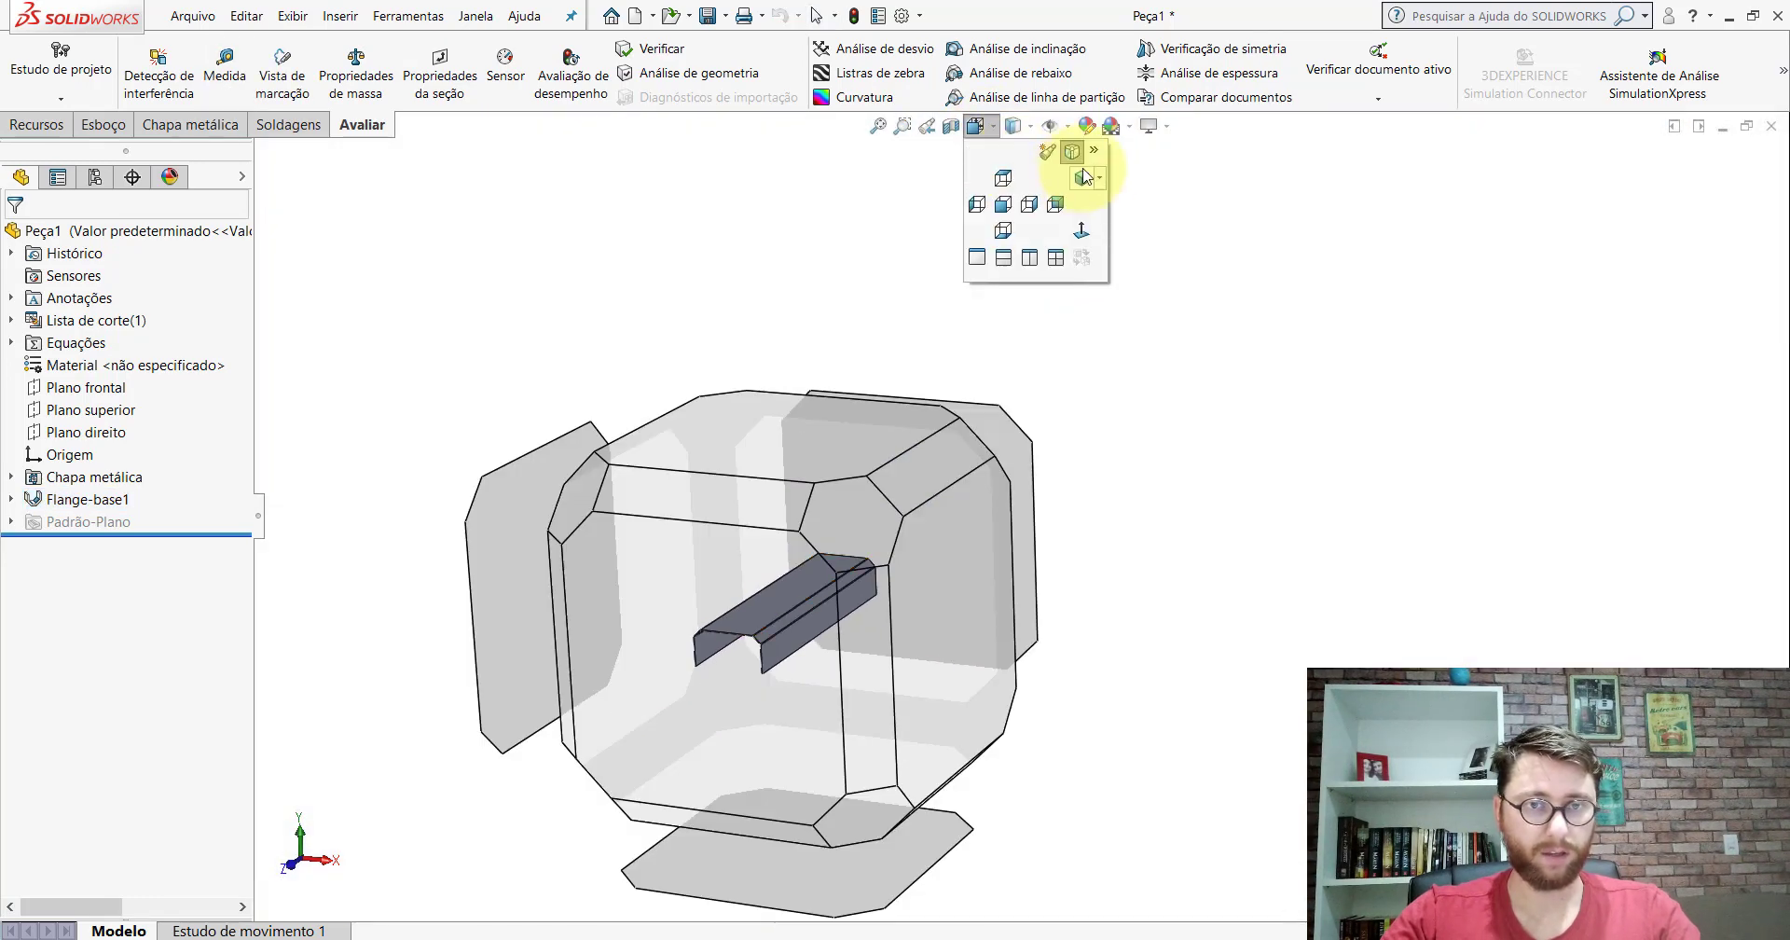
pyautogui.click(1084, 179)
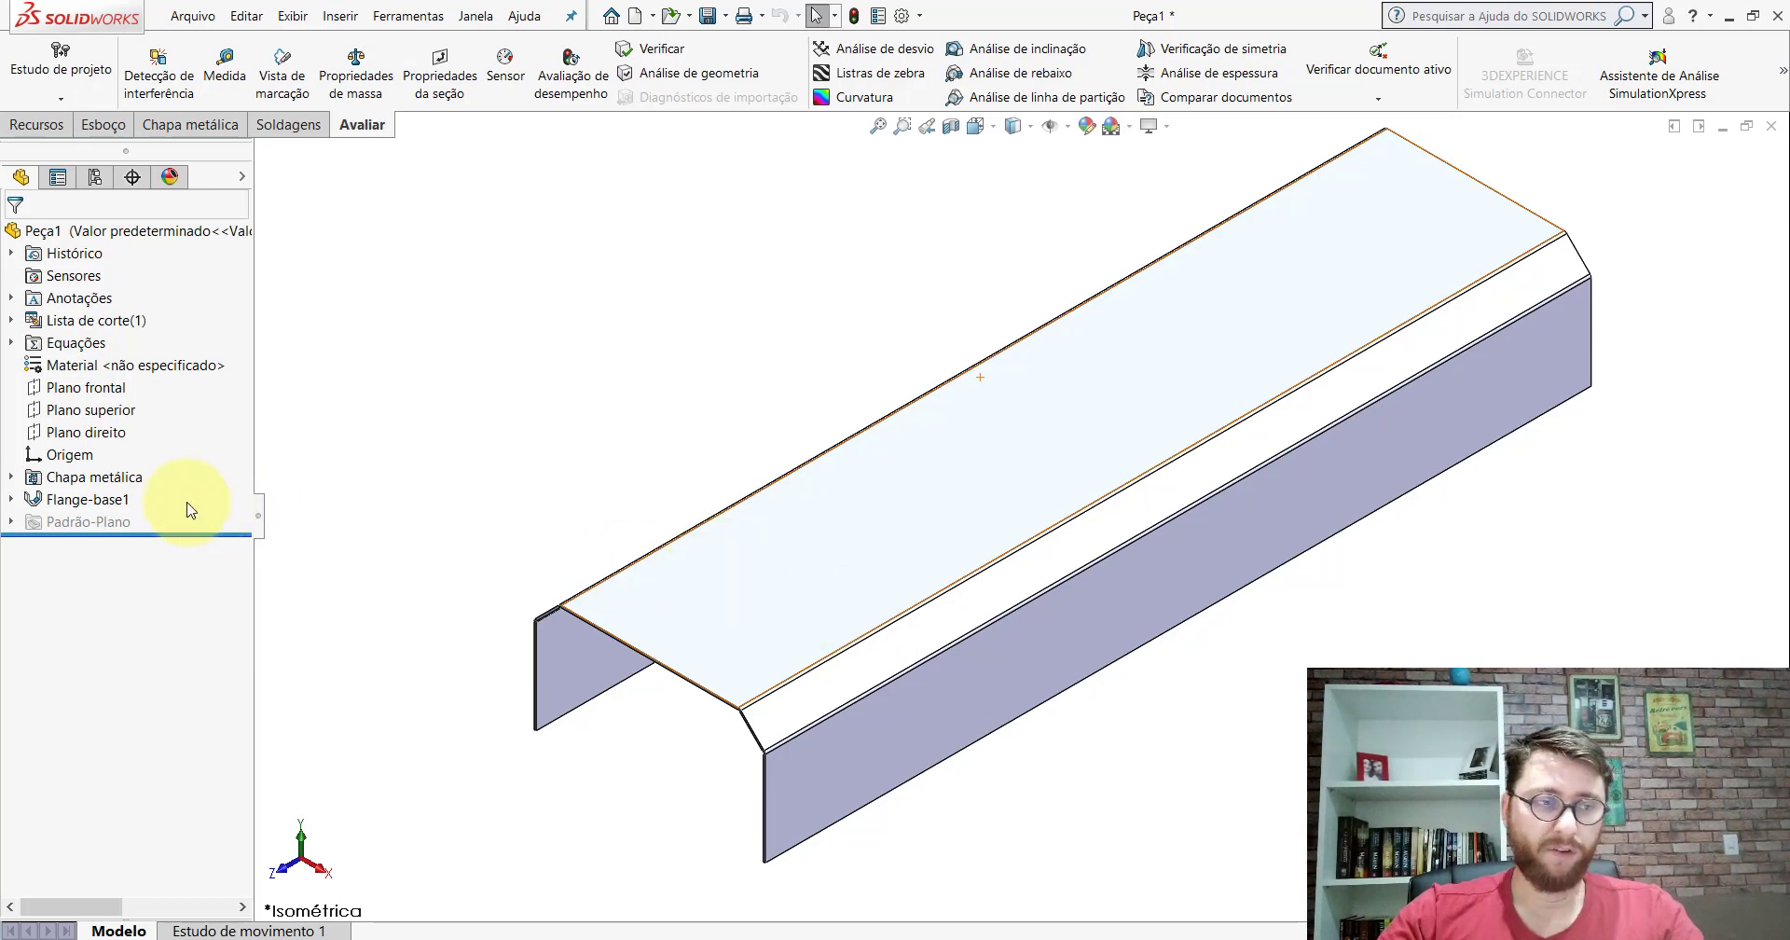
# Step: Open the Flange-base1 sketch and exit it to rebuild the part
pyautogui.click(120, 501)
pyautogui.click(141, 452)
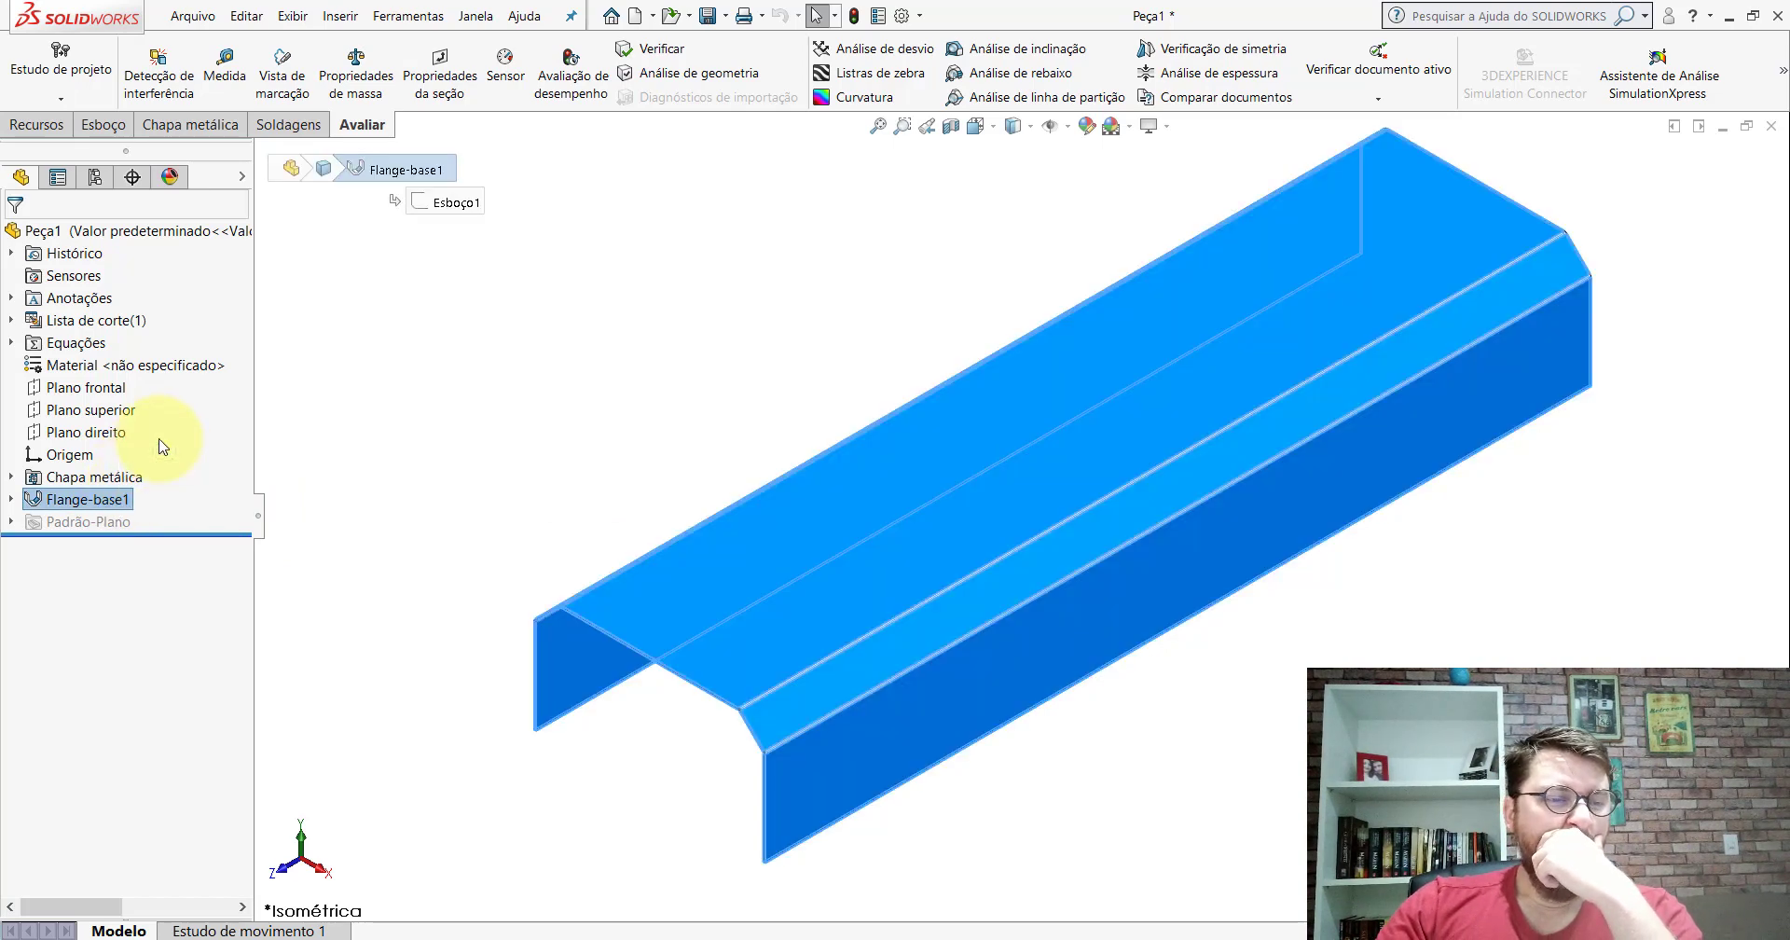
pyautogui.click(1726, 159)
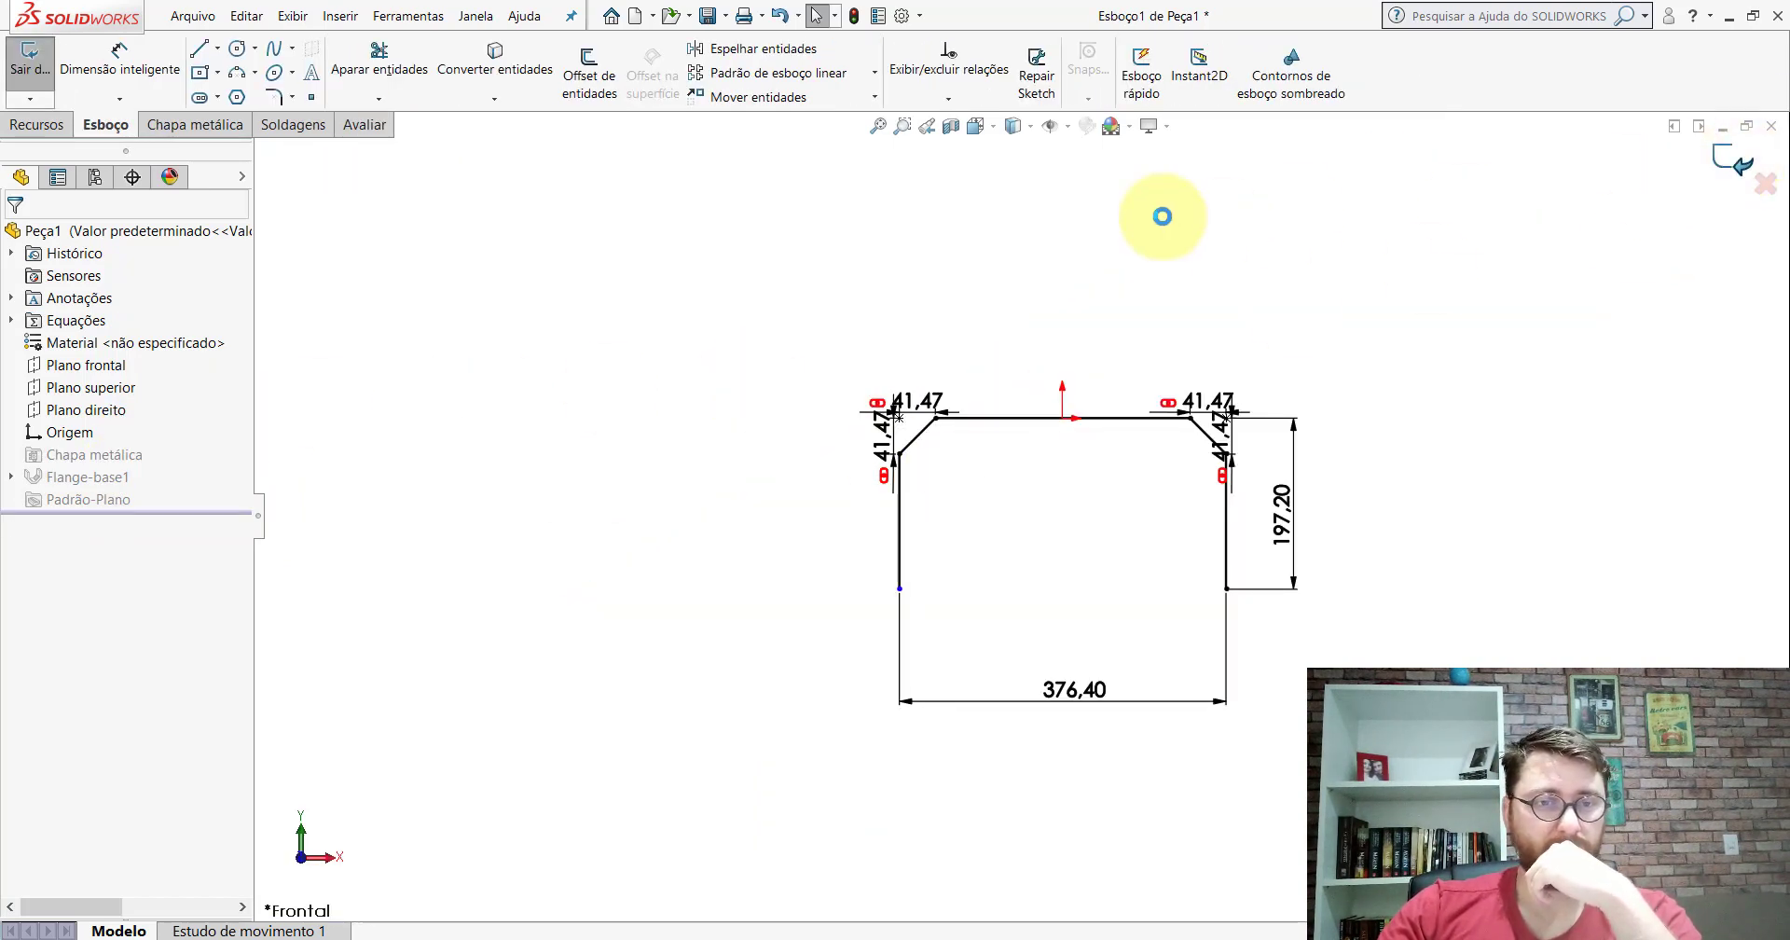
# Step: Edit Flange-base1 with Reverse direction kept checked and apply it
pyautogui.rightClick(94, 499)
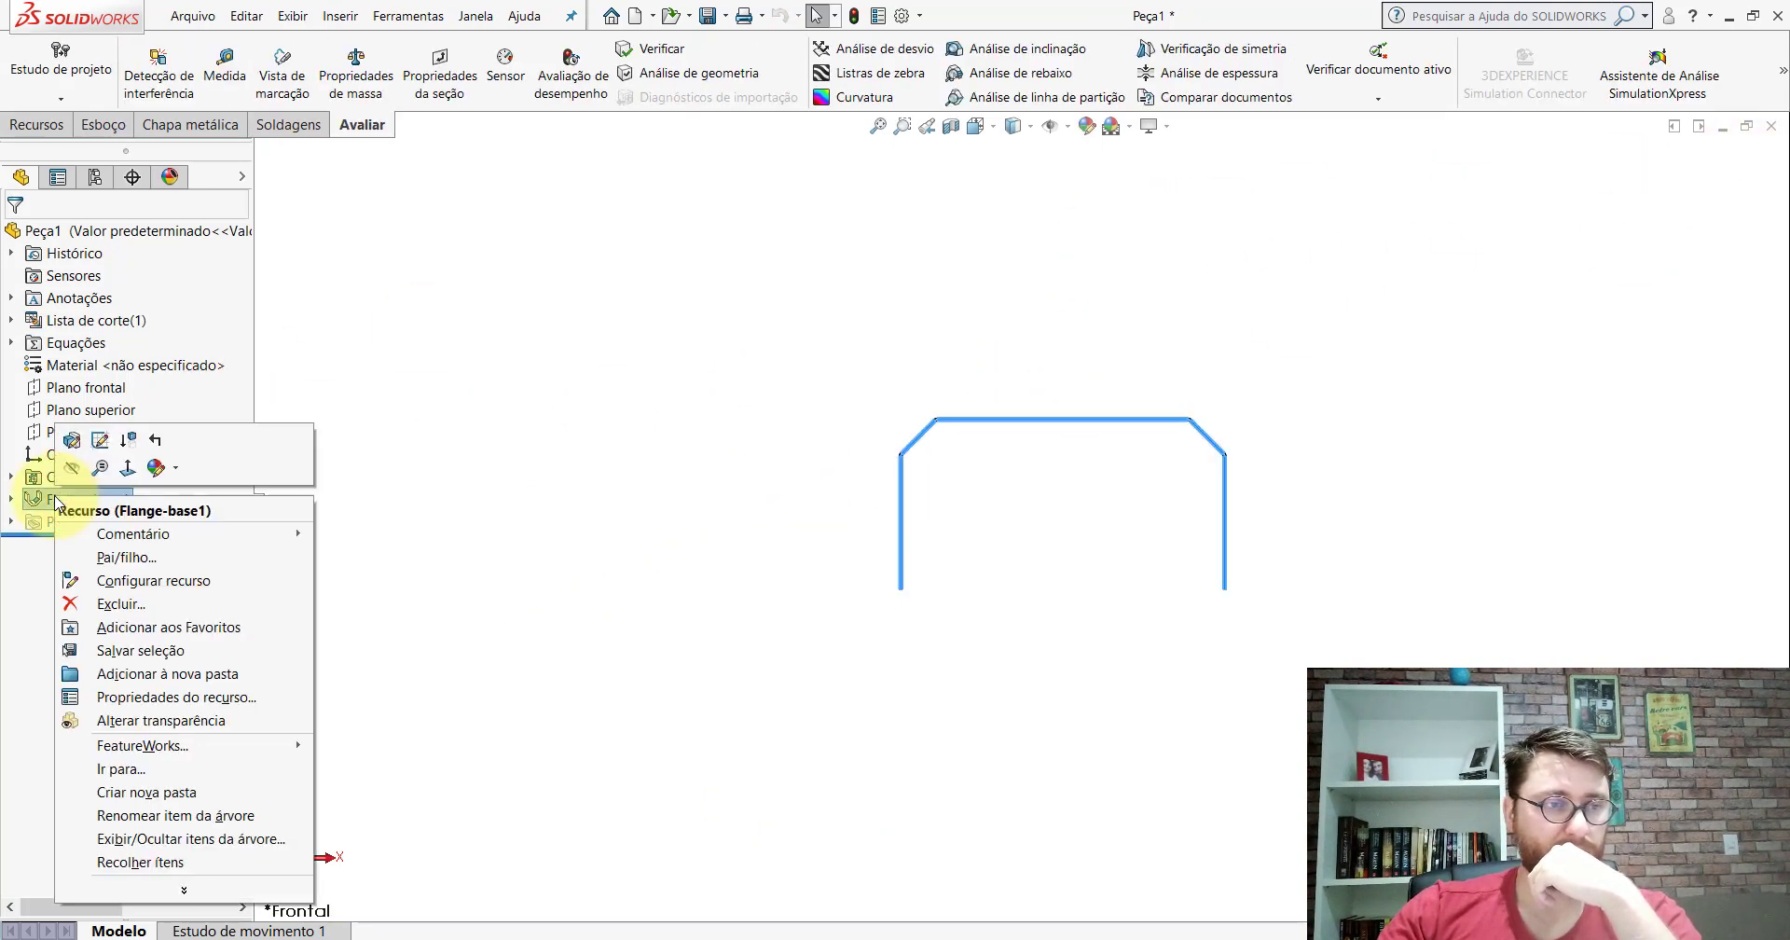
pyautogui.click(110, 438)
pyautogui.scroll(-3, 1058, 471)
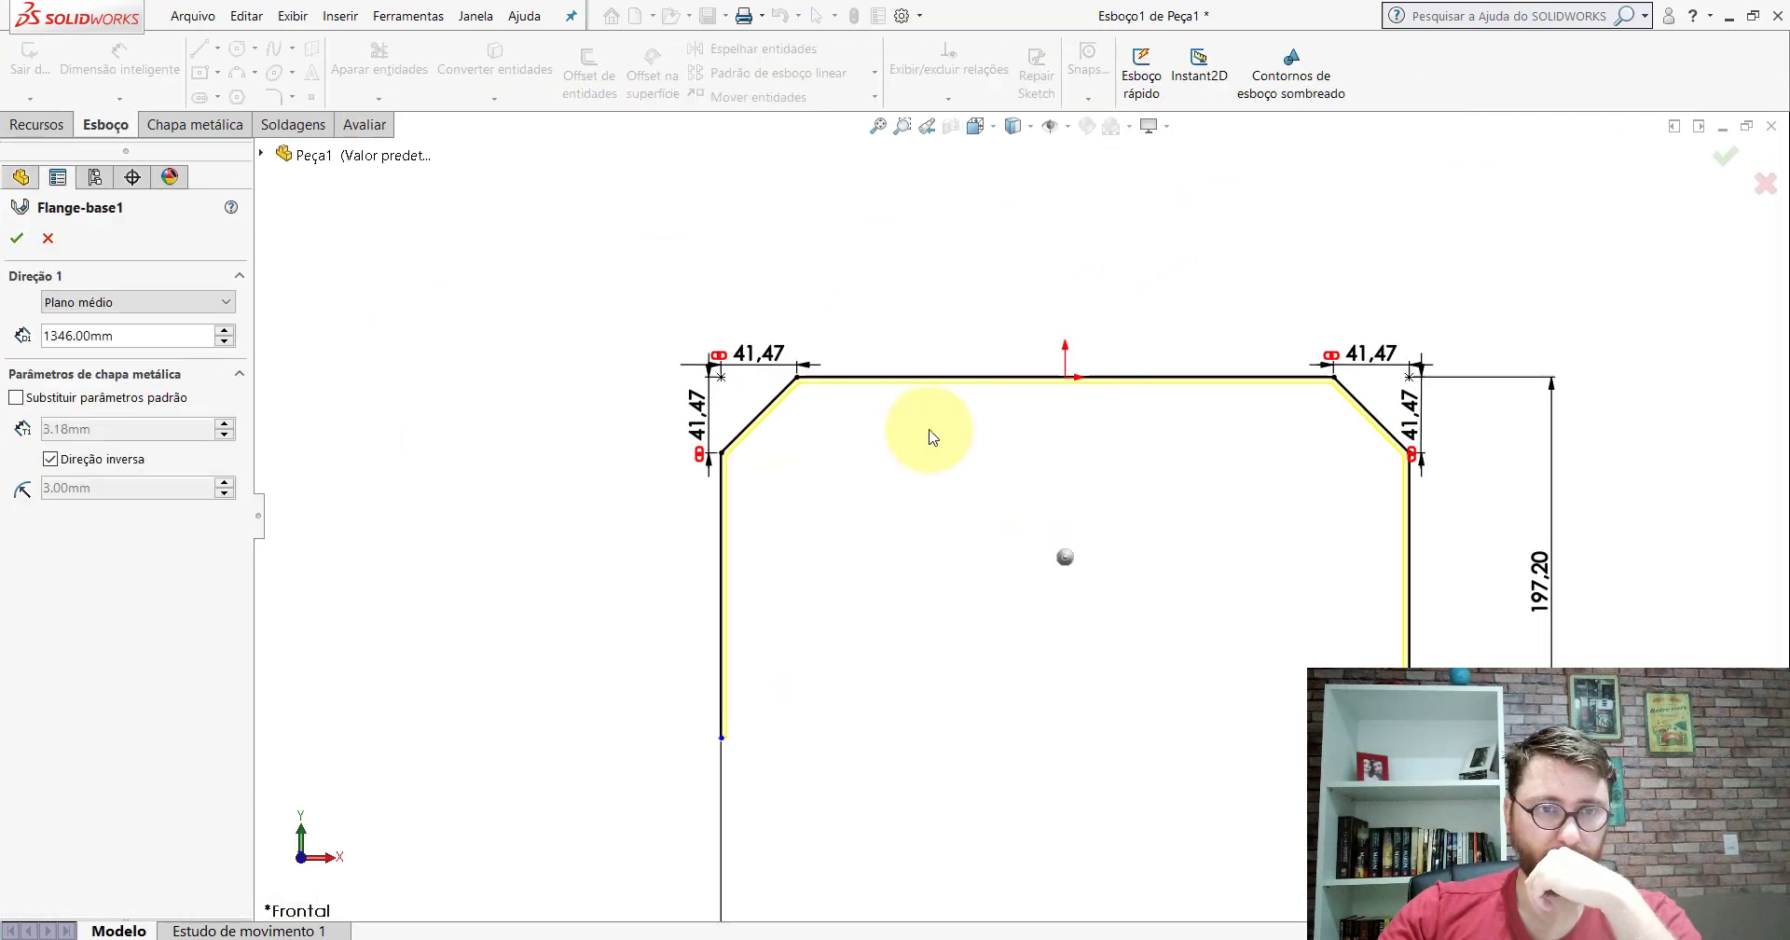
pyautogui.scroll(-4, 930, 432)
pyautogui.scroll(-3, 839, 420)
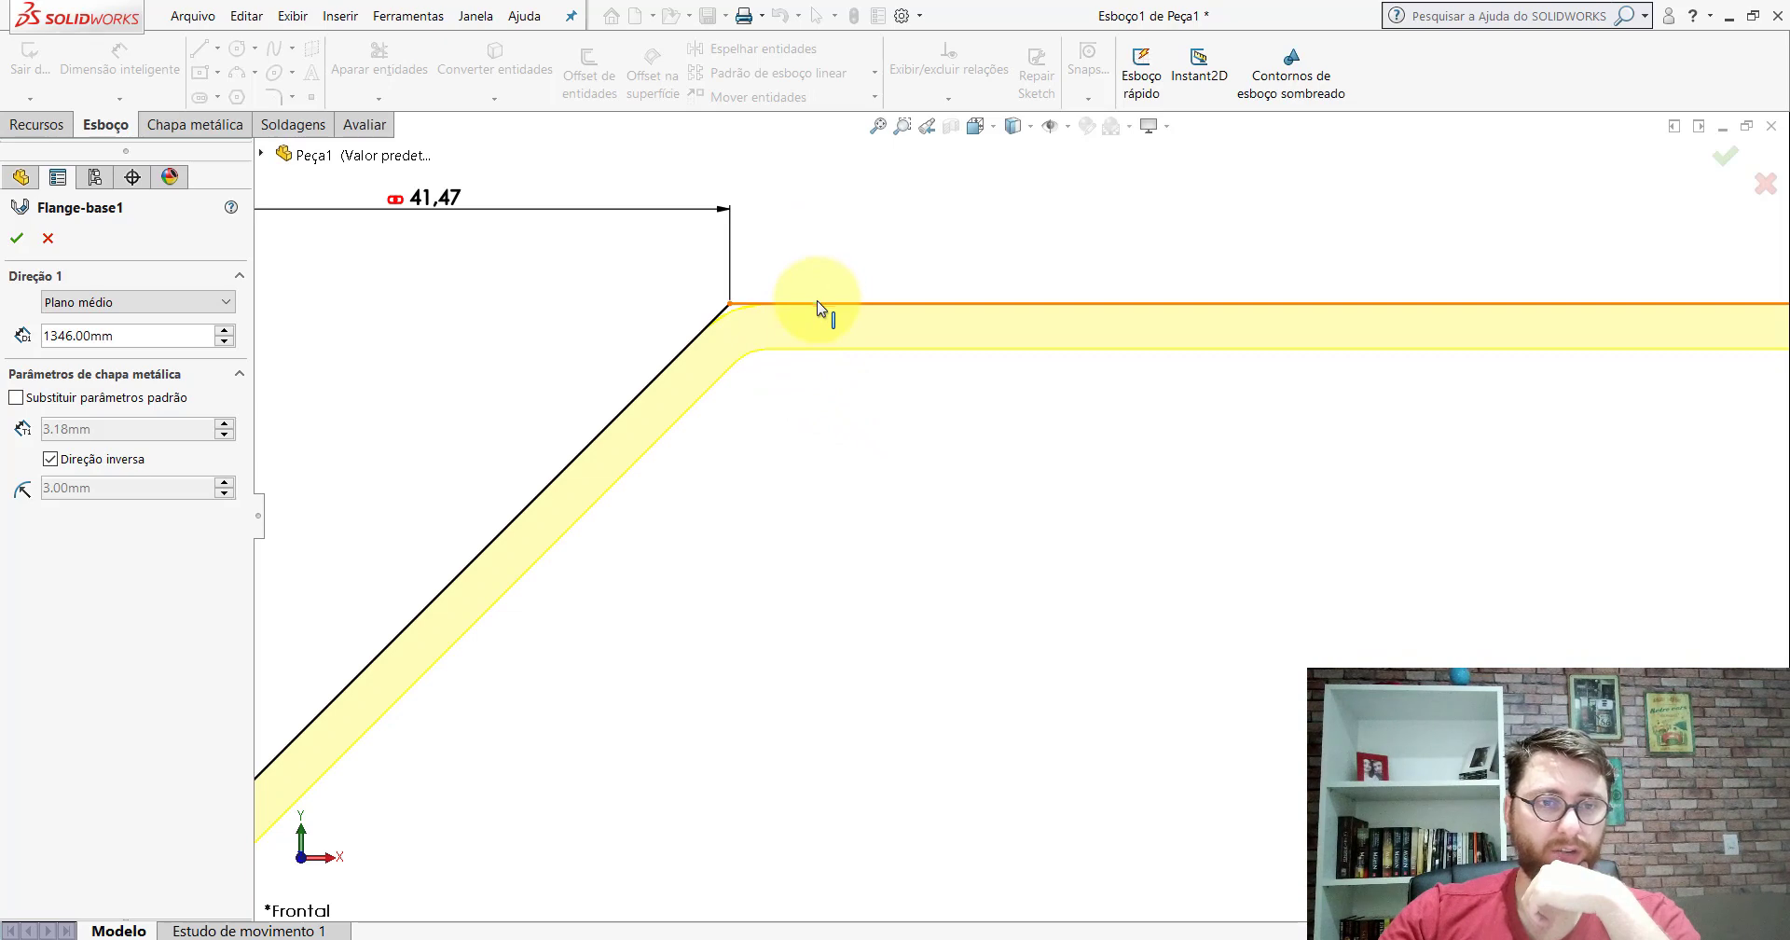
pyautogui.press('Return')
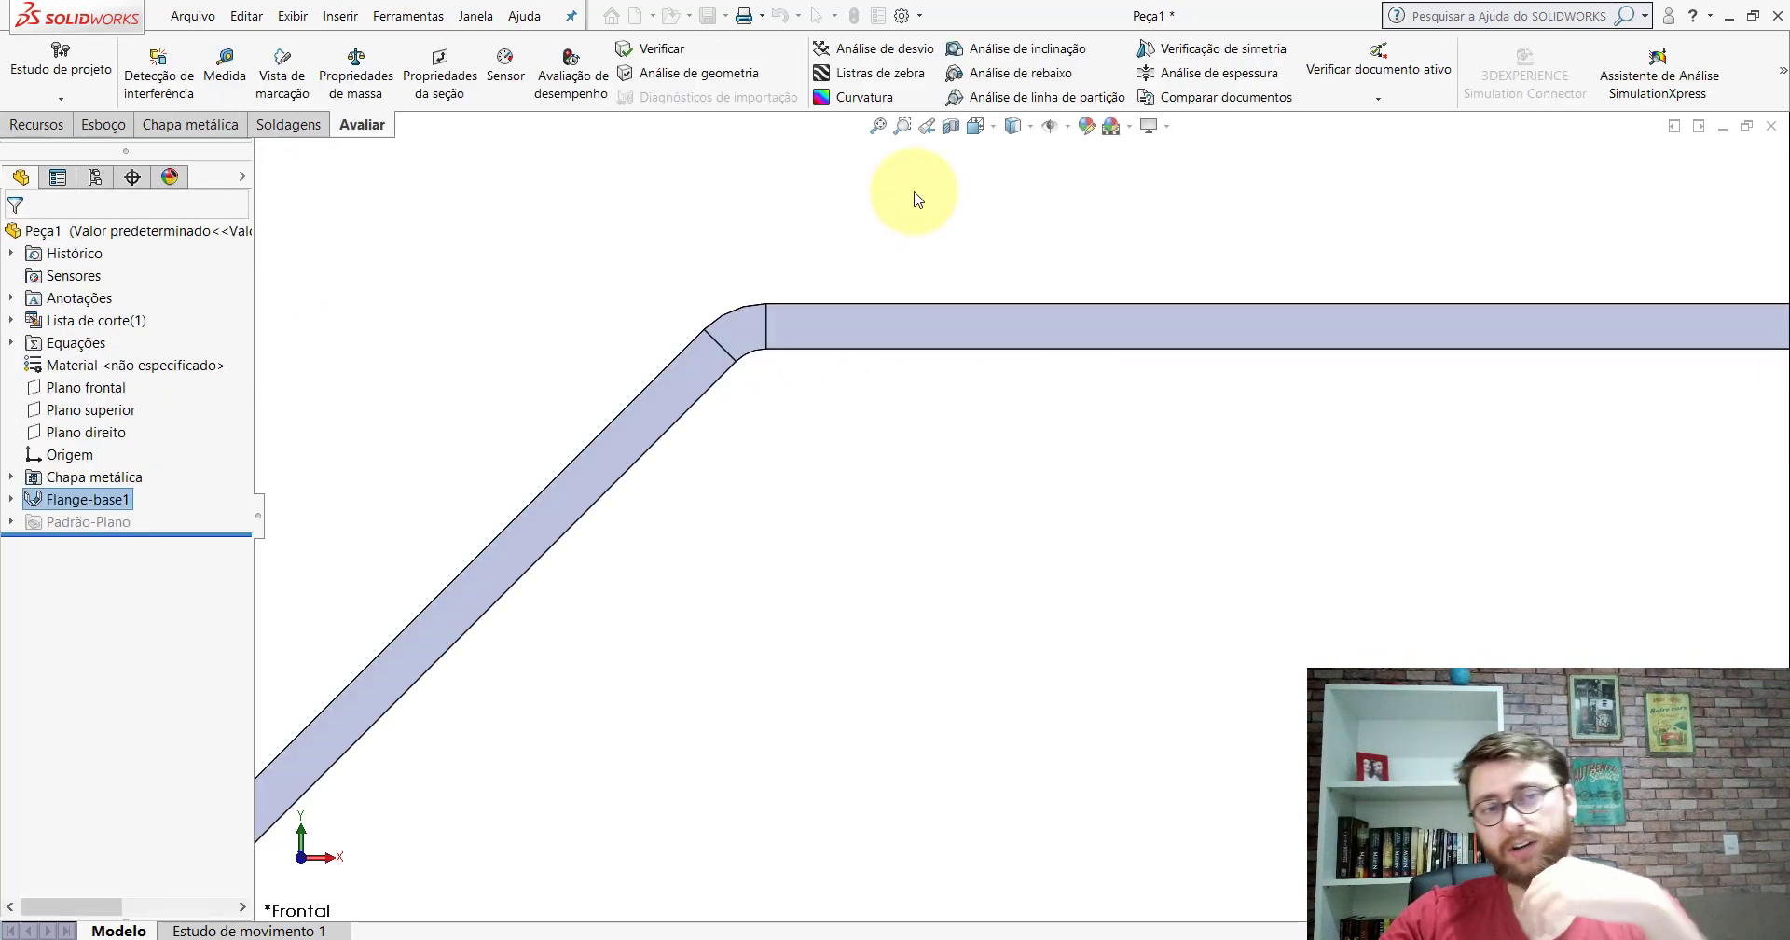
# Step: Show Peça1 in isometric view, then bring up reference part PP-GR(007)2100
pyautogui.click(974, 126)
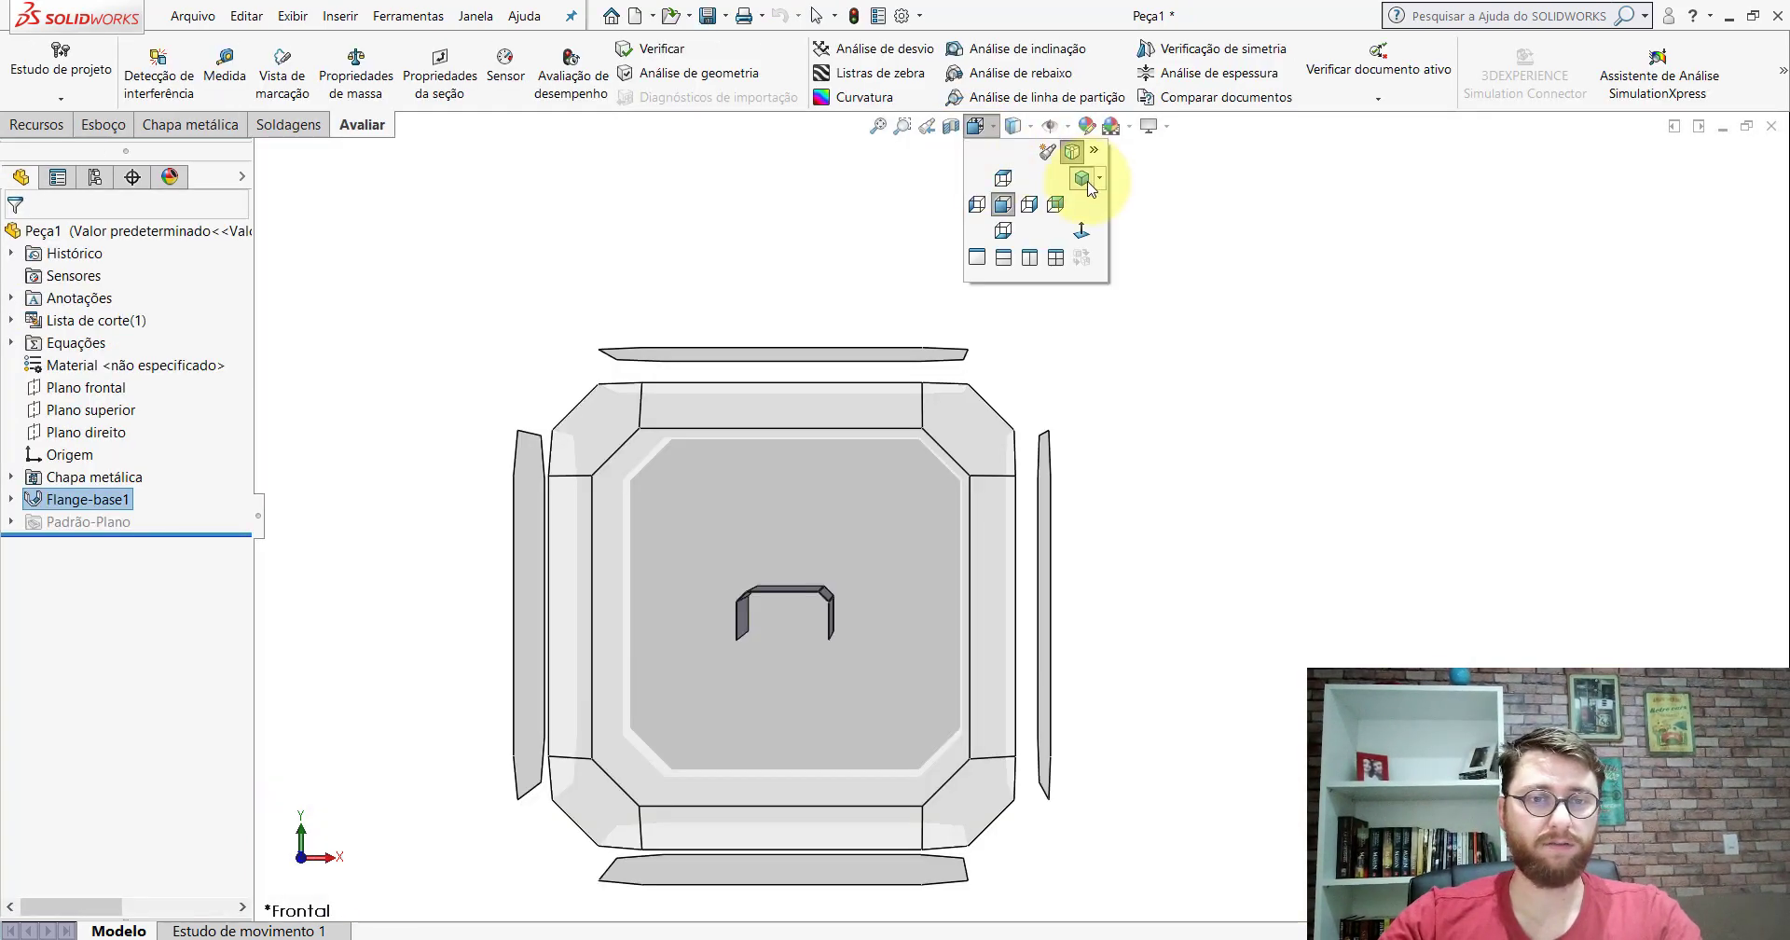
pyautogui.click(1071, 152)
pyautogui.click(830, 871)
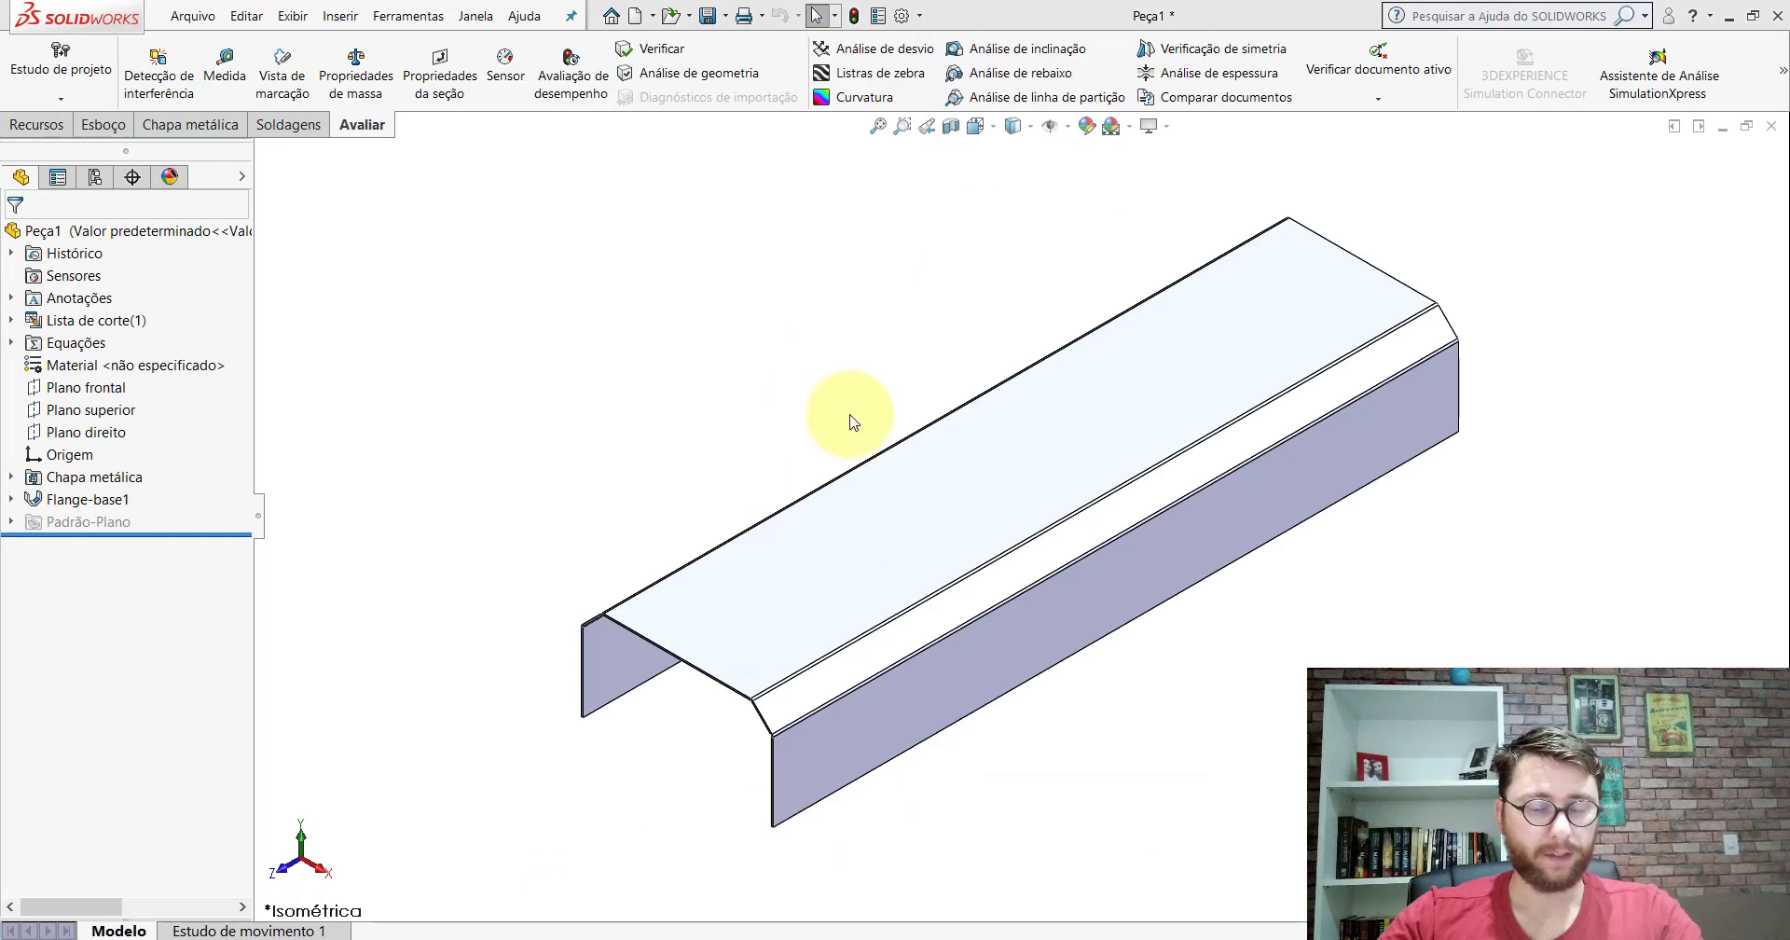
pyautogui.scroll(3, 1029, 481)
pyautogui.scroll(2, 1029, 481)
# Step: Measure the reference side hole's centre distance from the flange end (28.58 mm)
pyautogui.moveTo(1150, 412)
pyautogui.mouseDown(button='middle')
pyautogui.moveTo(1107, 369)
pyautogui.moveTo(1024, 412)
pyautogui.moveTo(1067, 468)
pyautogui.moveTo(887, 619)
pyautogui.mouseUp(button='middle')
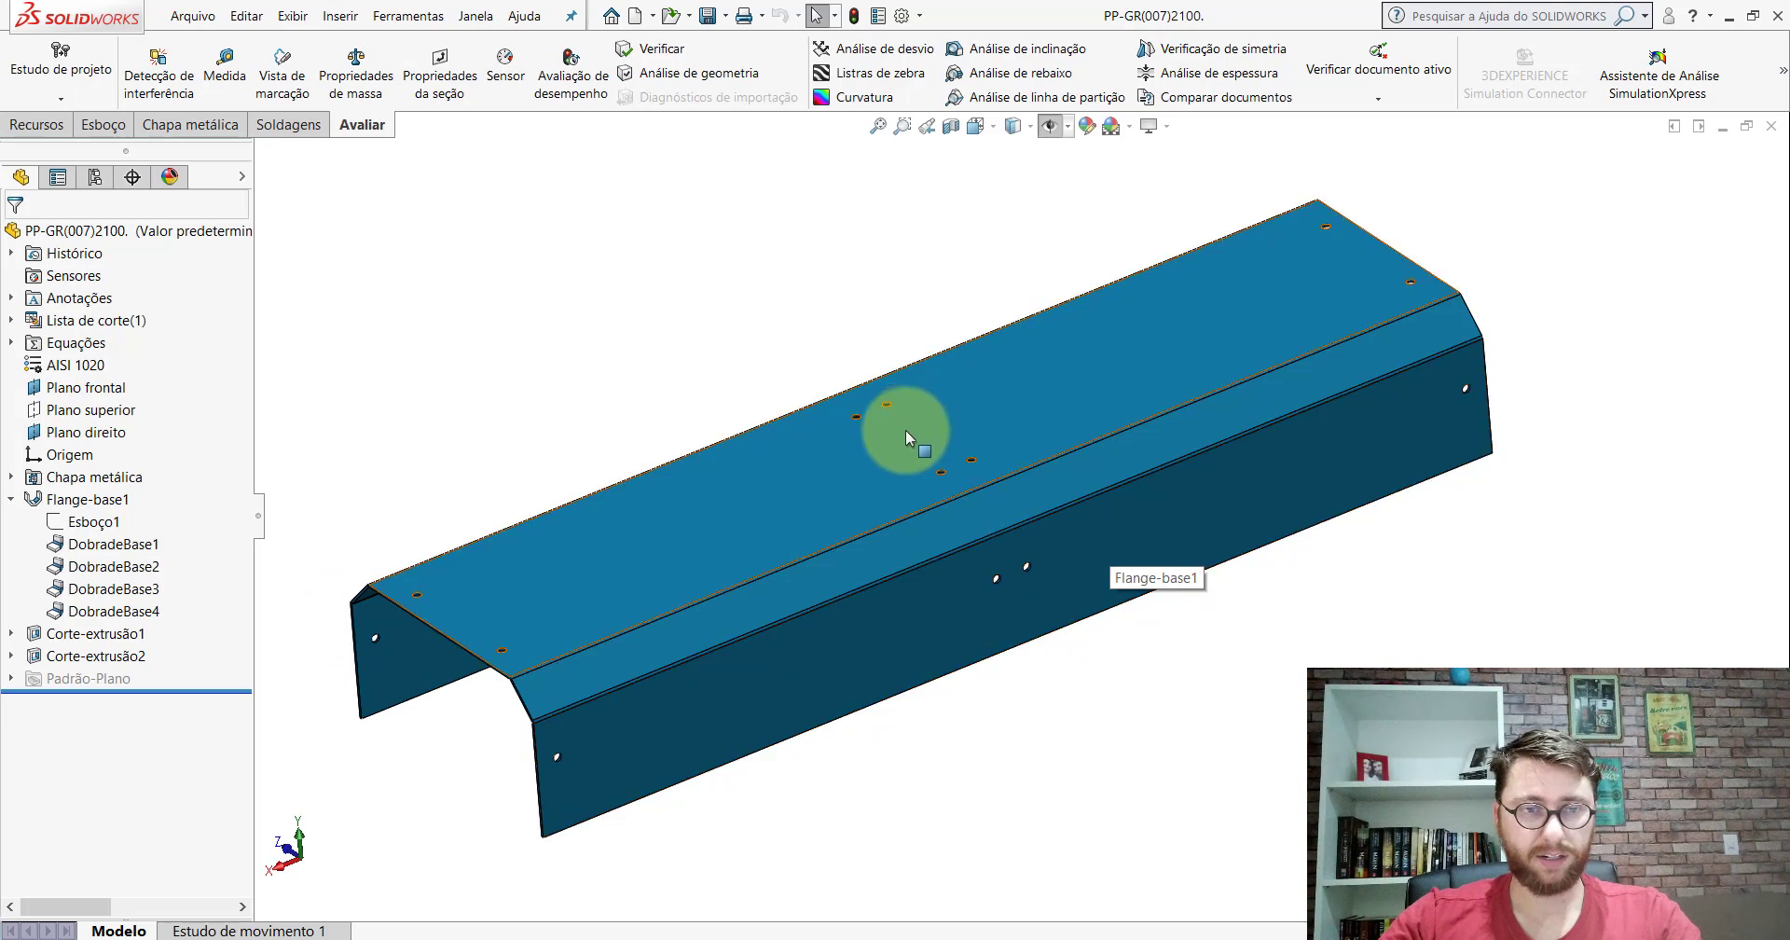
pyautogui.press('m')
pyautogui.scroll(-3, 652, 653)
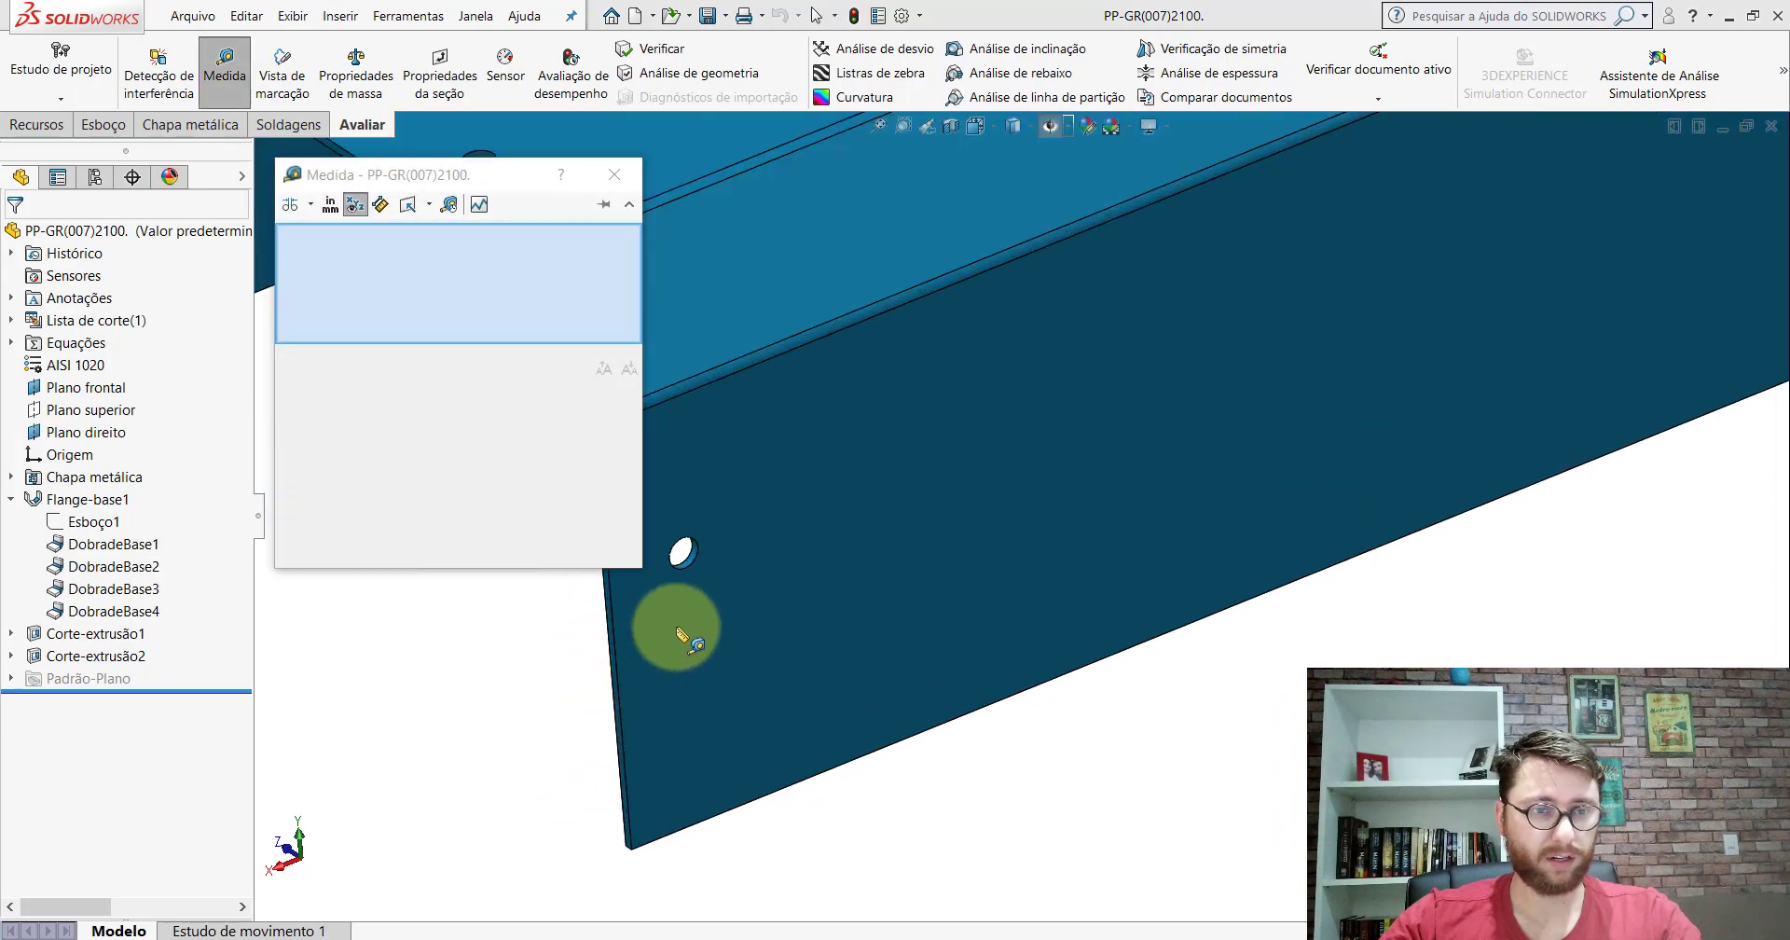
pyautogui.scroll(-3, 737, 540)
pyautogui.click(756, 505)
pyautogui.scroll(3, 755, 505)
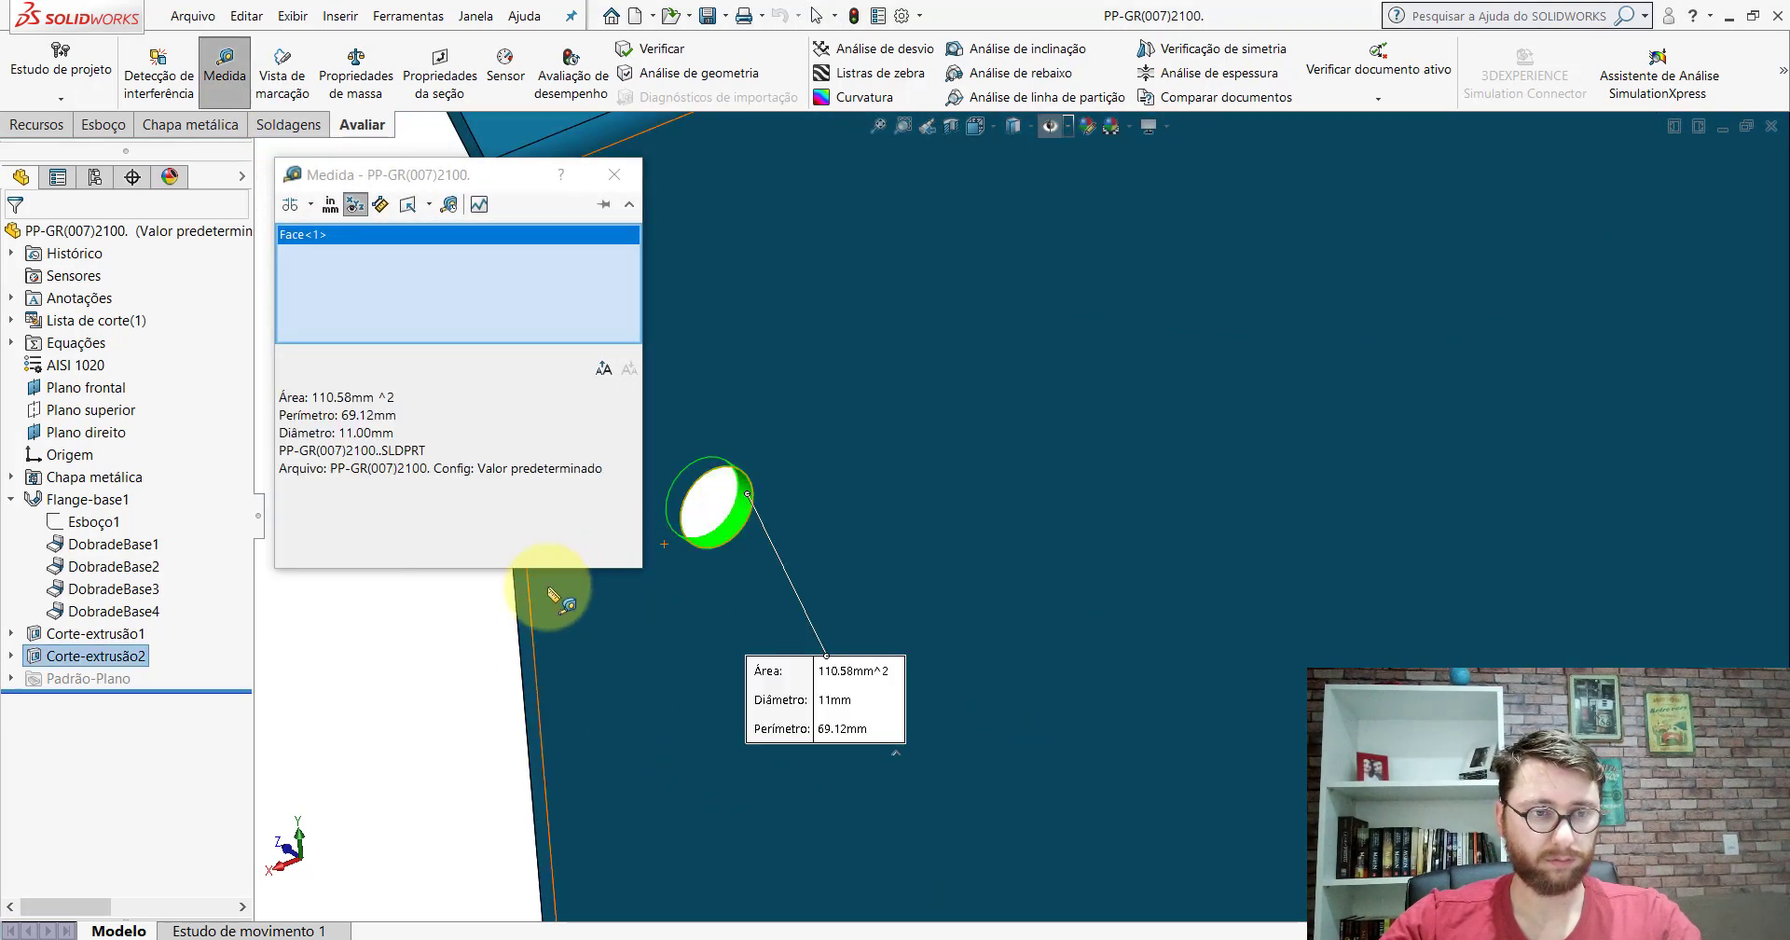
pyautogui.click(533, 601)
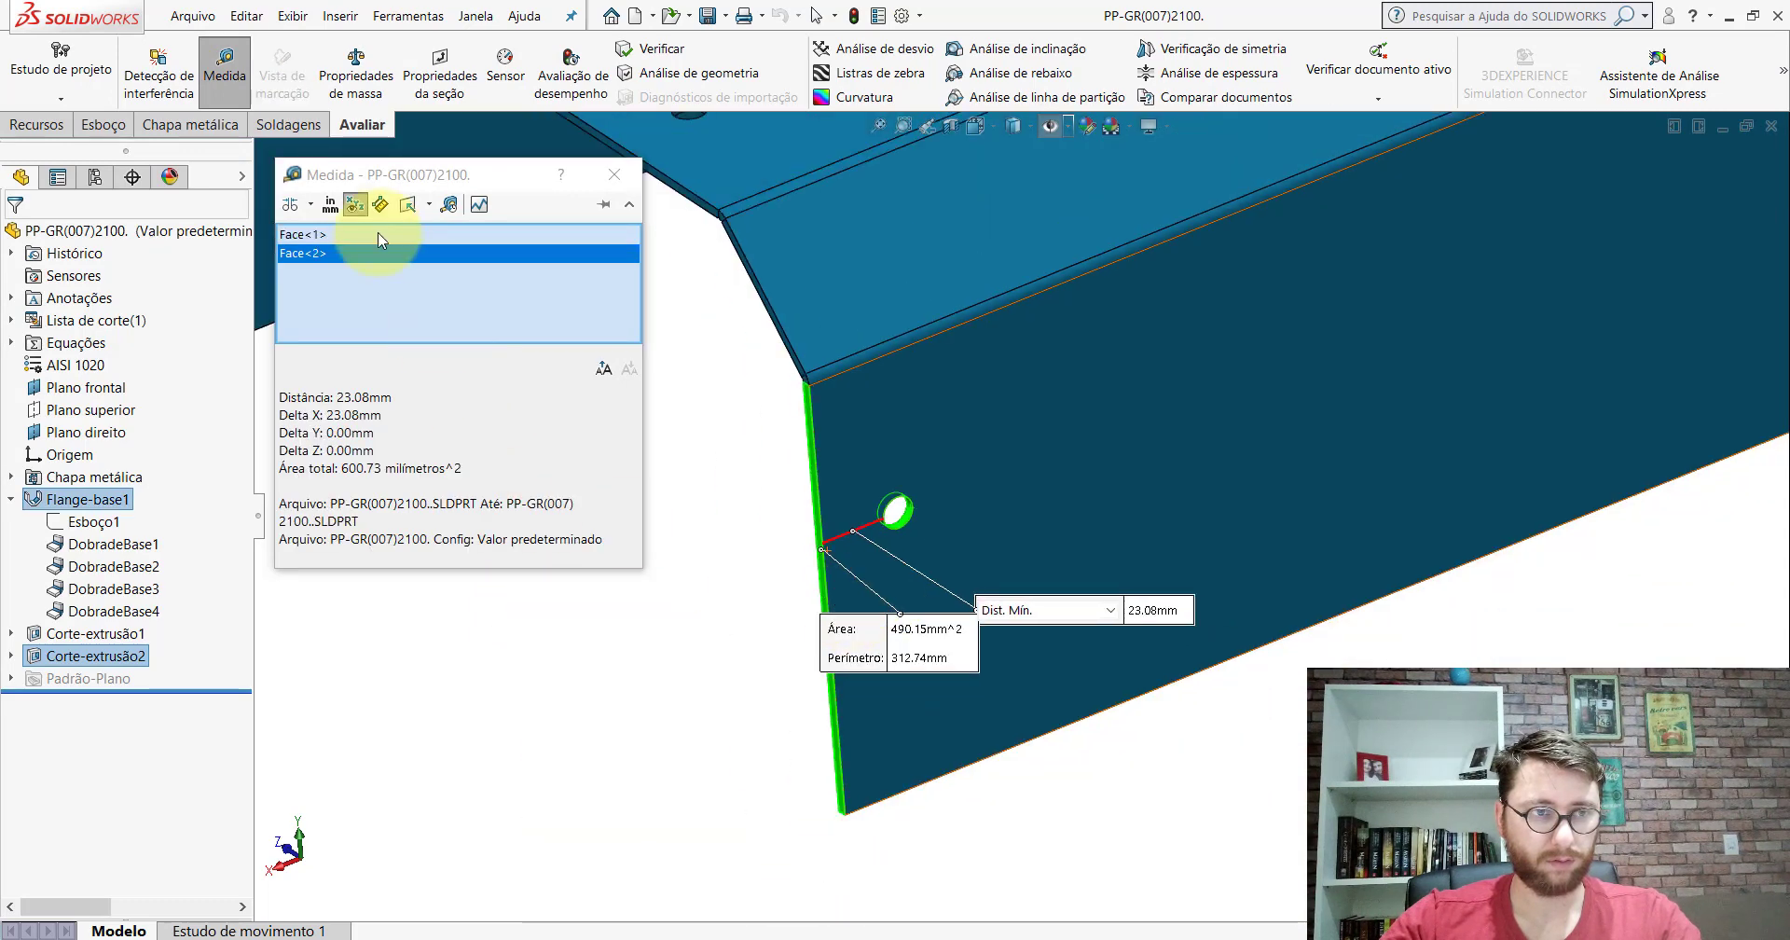
pyautogui.click(310, 205)
pyautogui.click(310, 239)
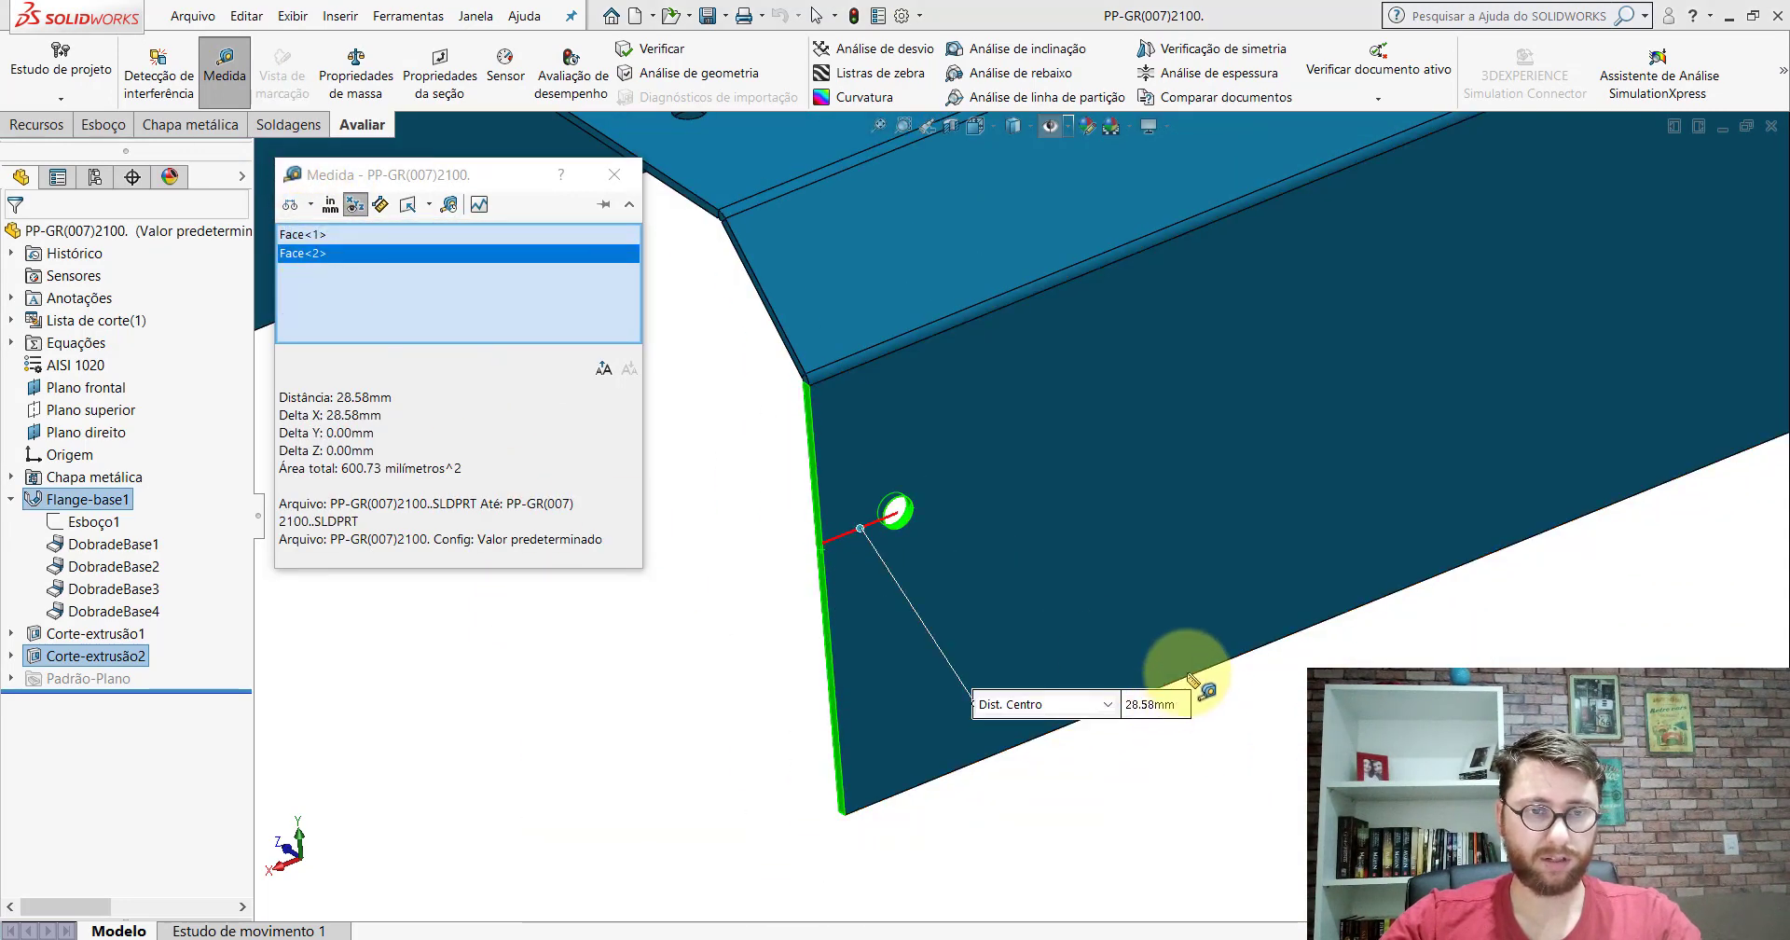
# Step: Measure the hole centre to the bottom edge (97.05 mm) and its 11 mm diameter
pyautogui.click(653, 508)
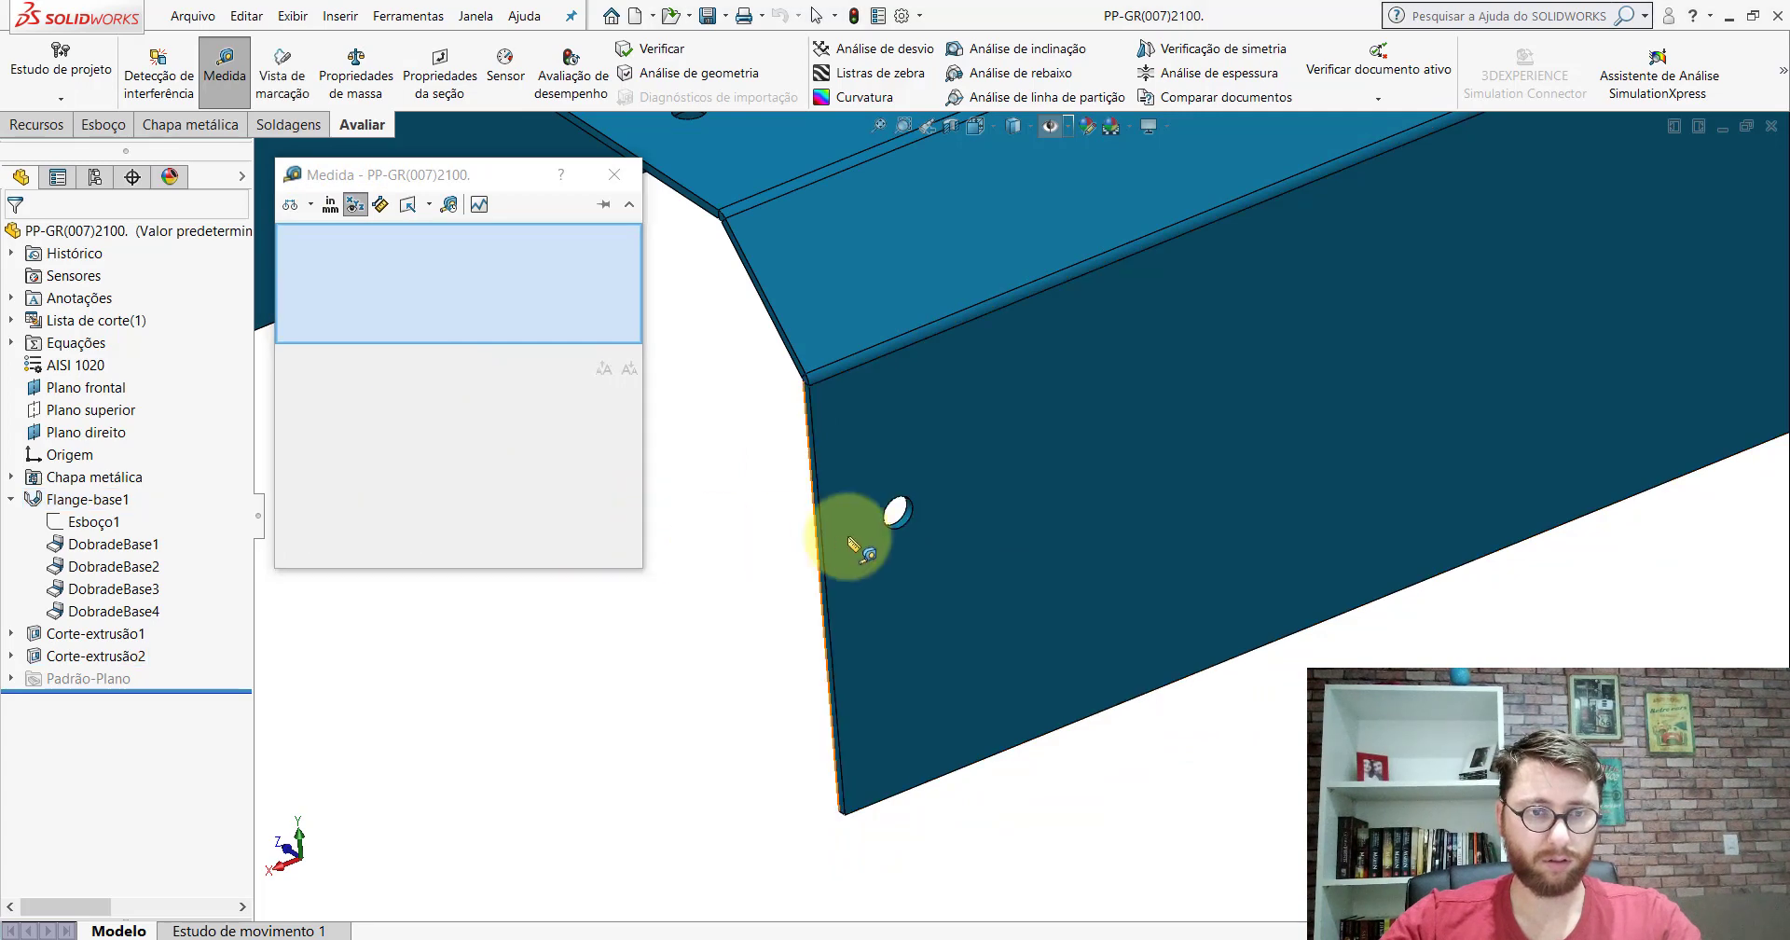
pyautogui.click(893, 511)
pyautogui.click(979, 764)
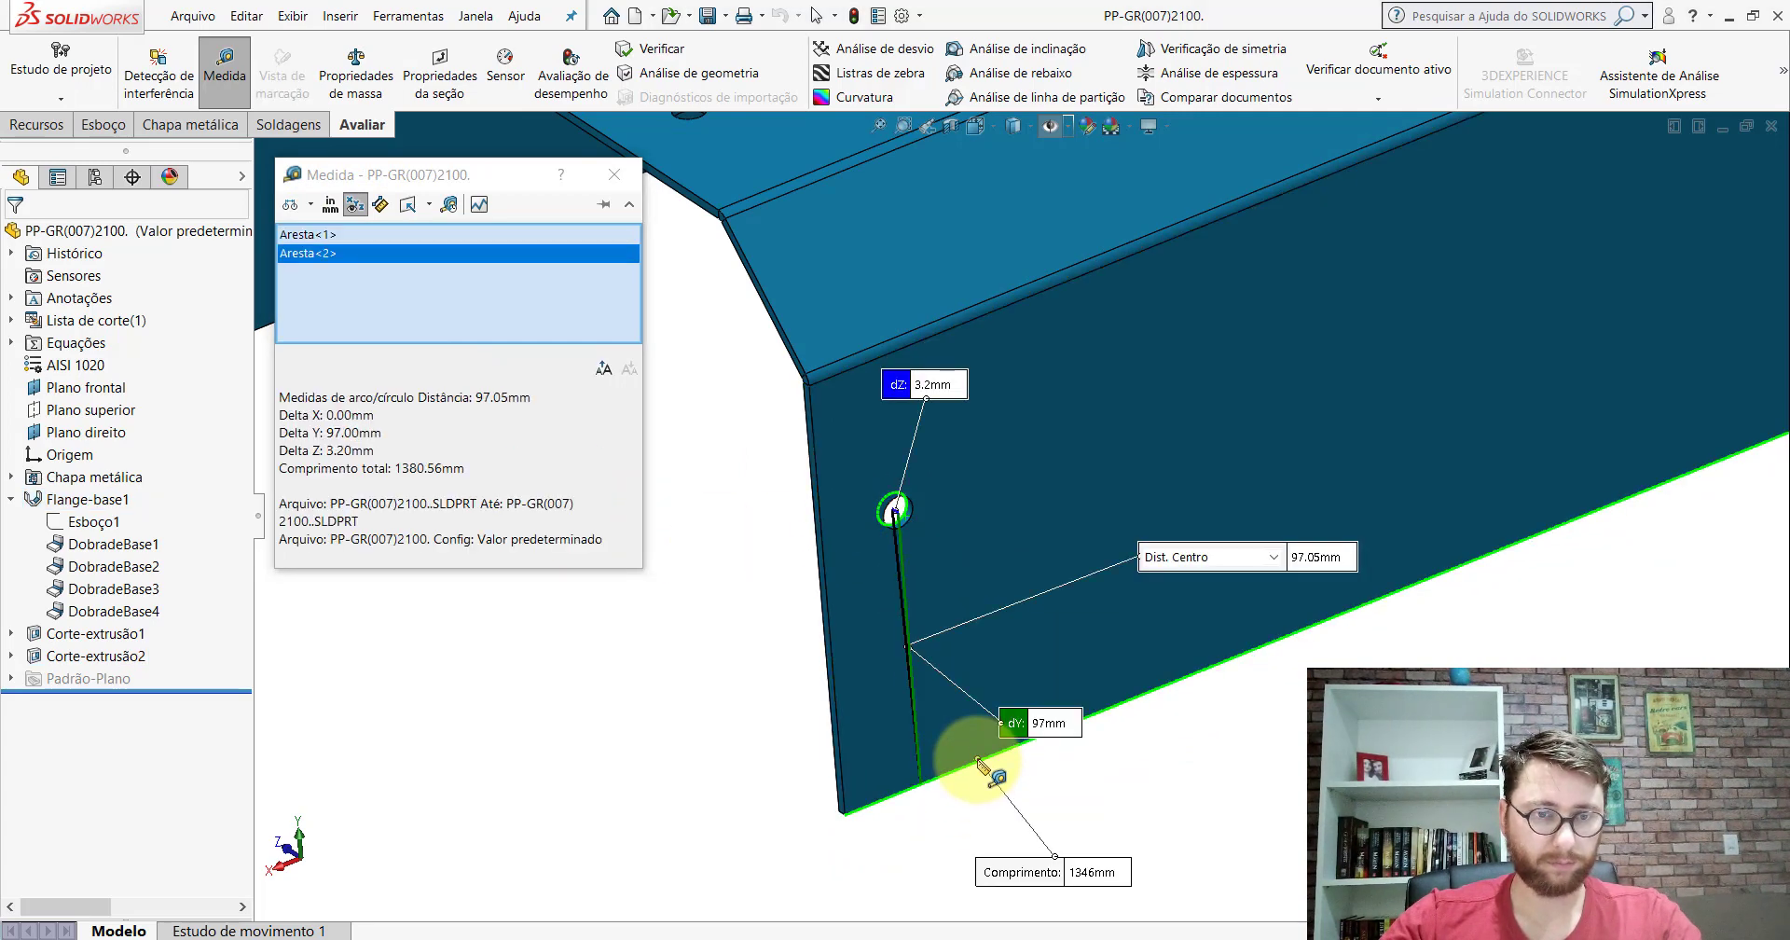
pyautogui.click(699, 619)
pyautogui.scroll(-1, 899, 512)
pyautogui.scroll(-2, 932, 518)
pyautogui.scroll(-3, 918, 515)
pyautogui.click(895, 503)
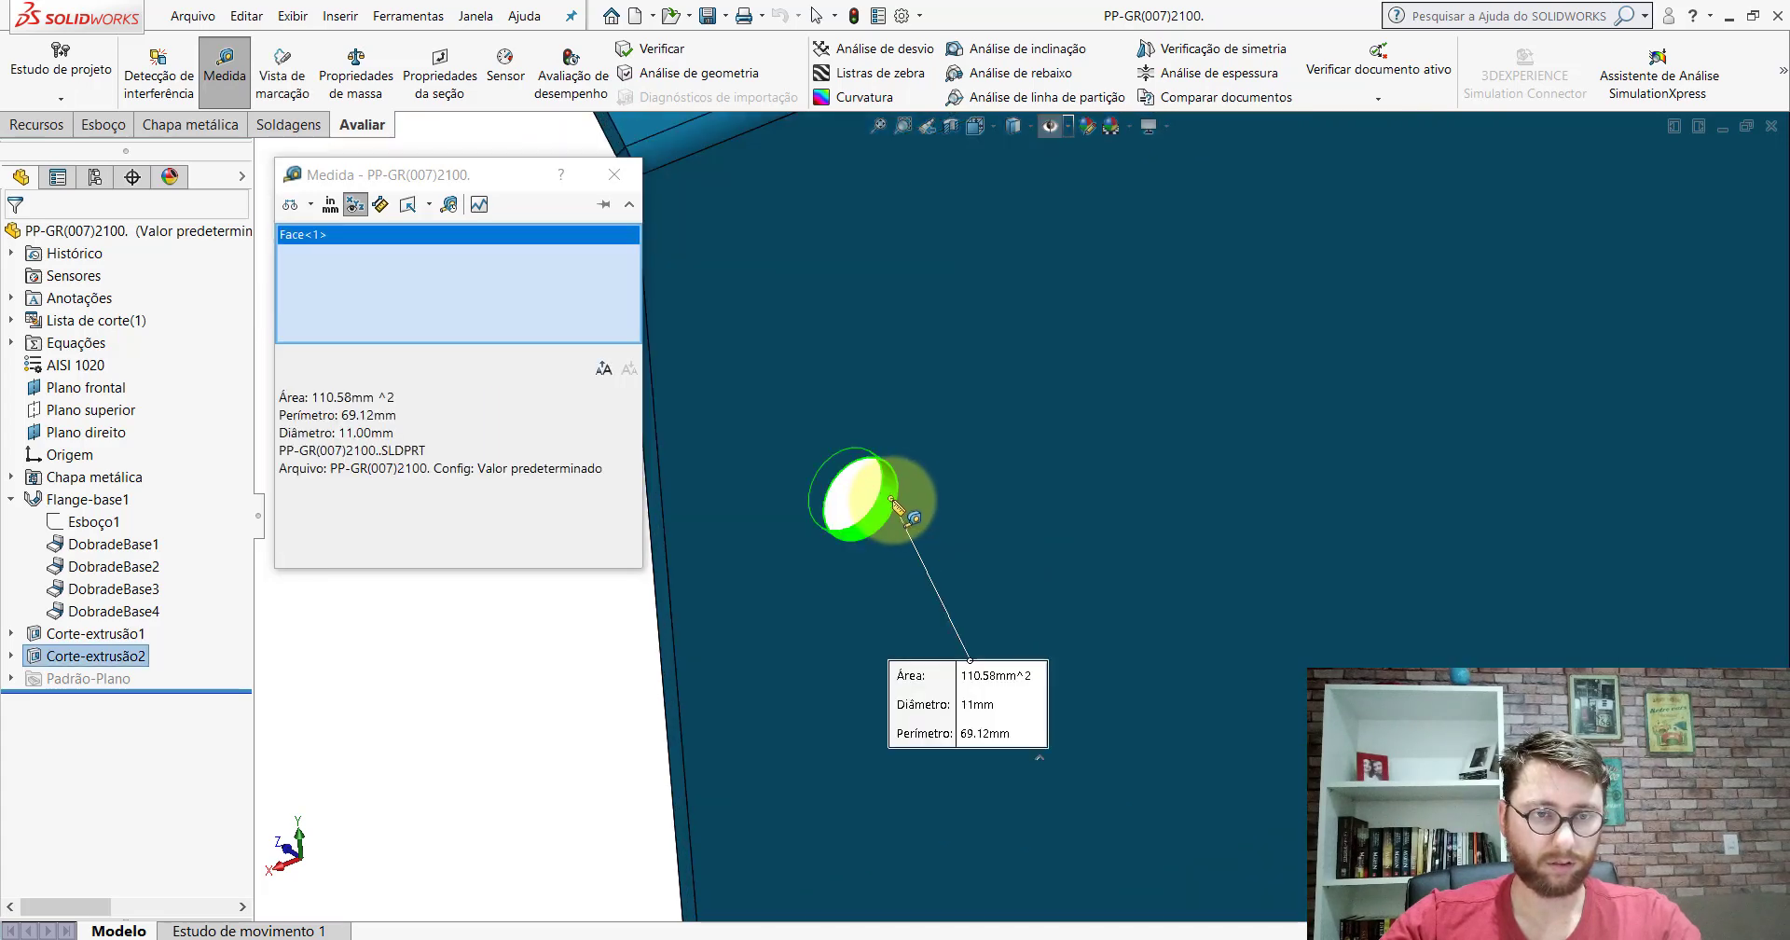
pyautogui.scroll(2, 903, 534)
pyautogui.click(839, 548)
# Step: Recheck the hole against the flange end edge, close Measure, and return to Peça1
pyautogui.scroll(-2, 969, 527)
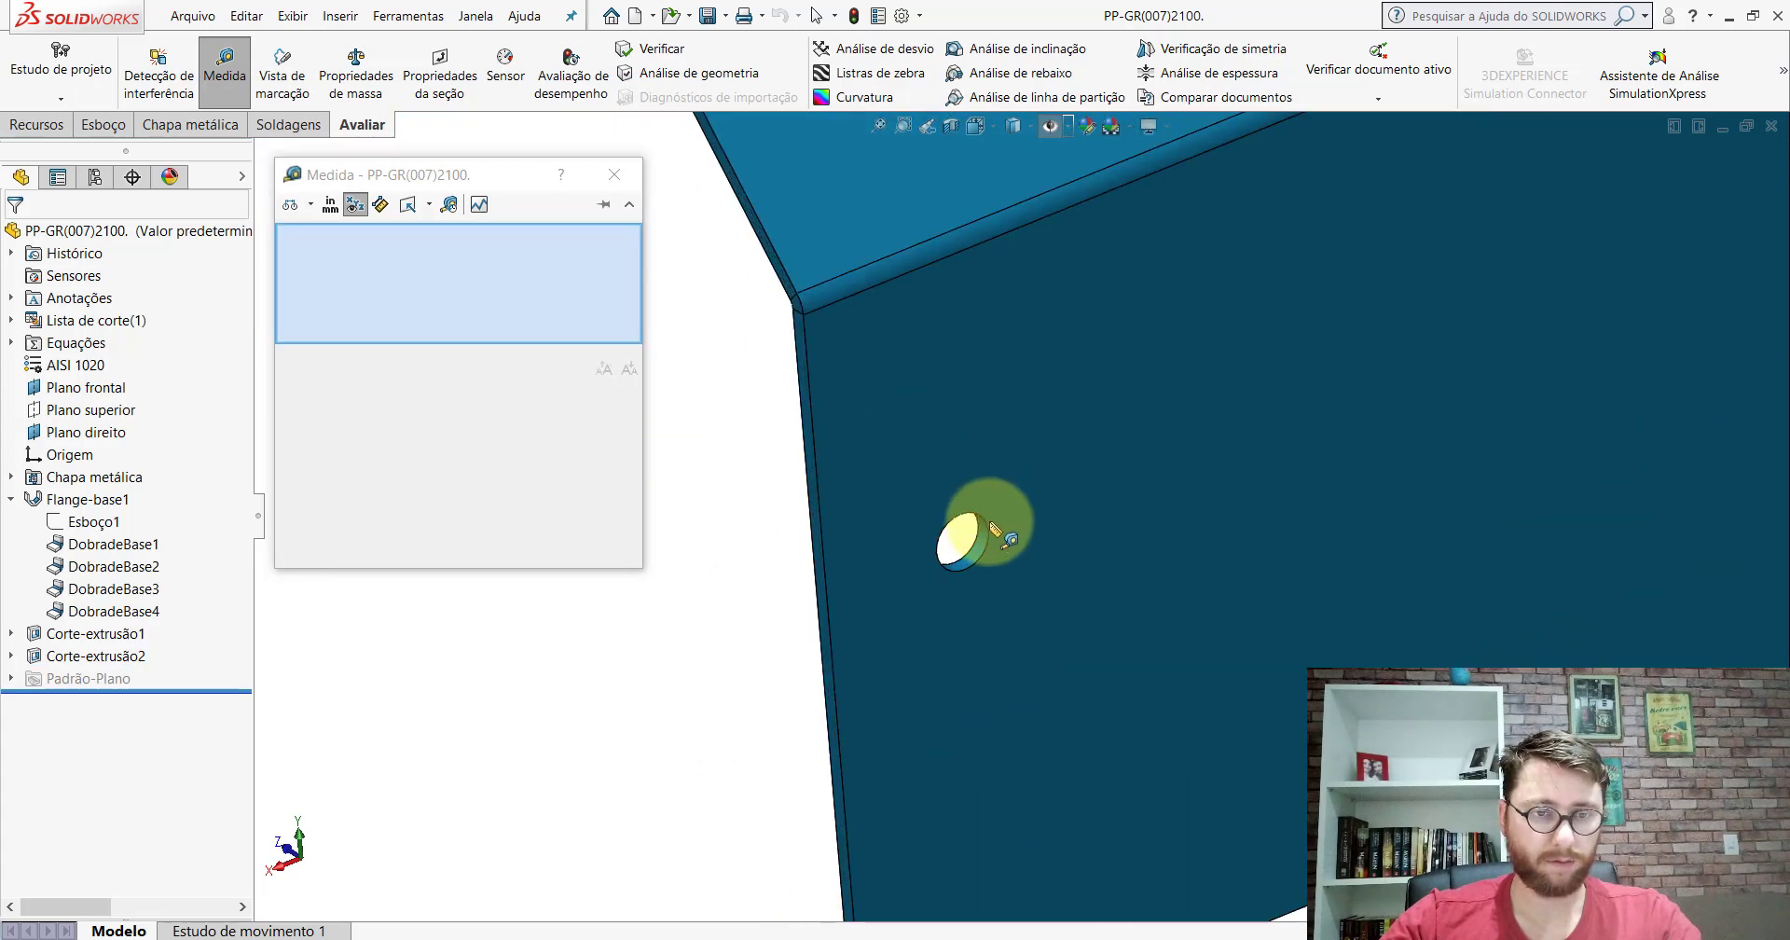
pyautogui.click(974, 536)
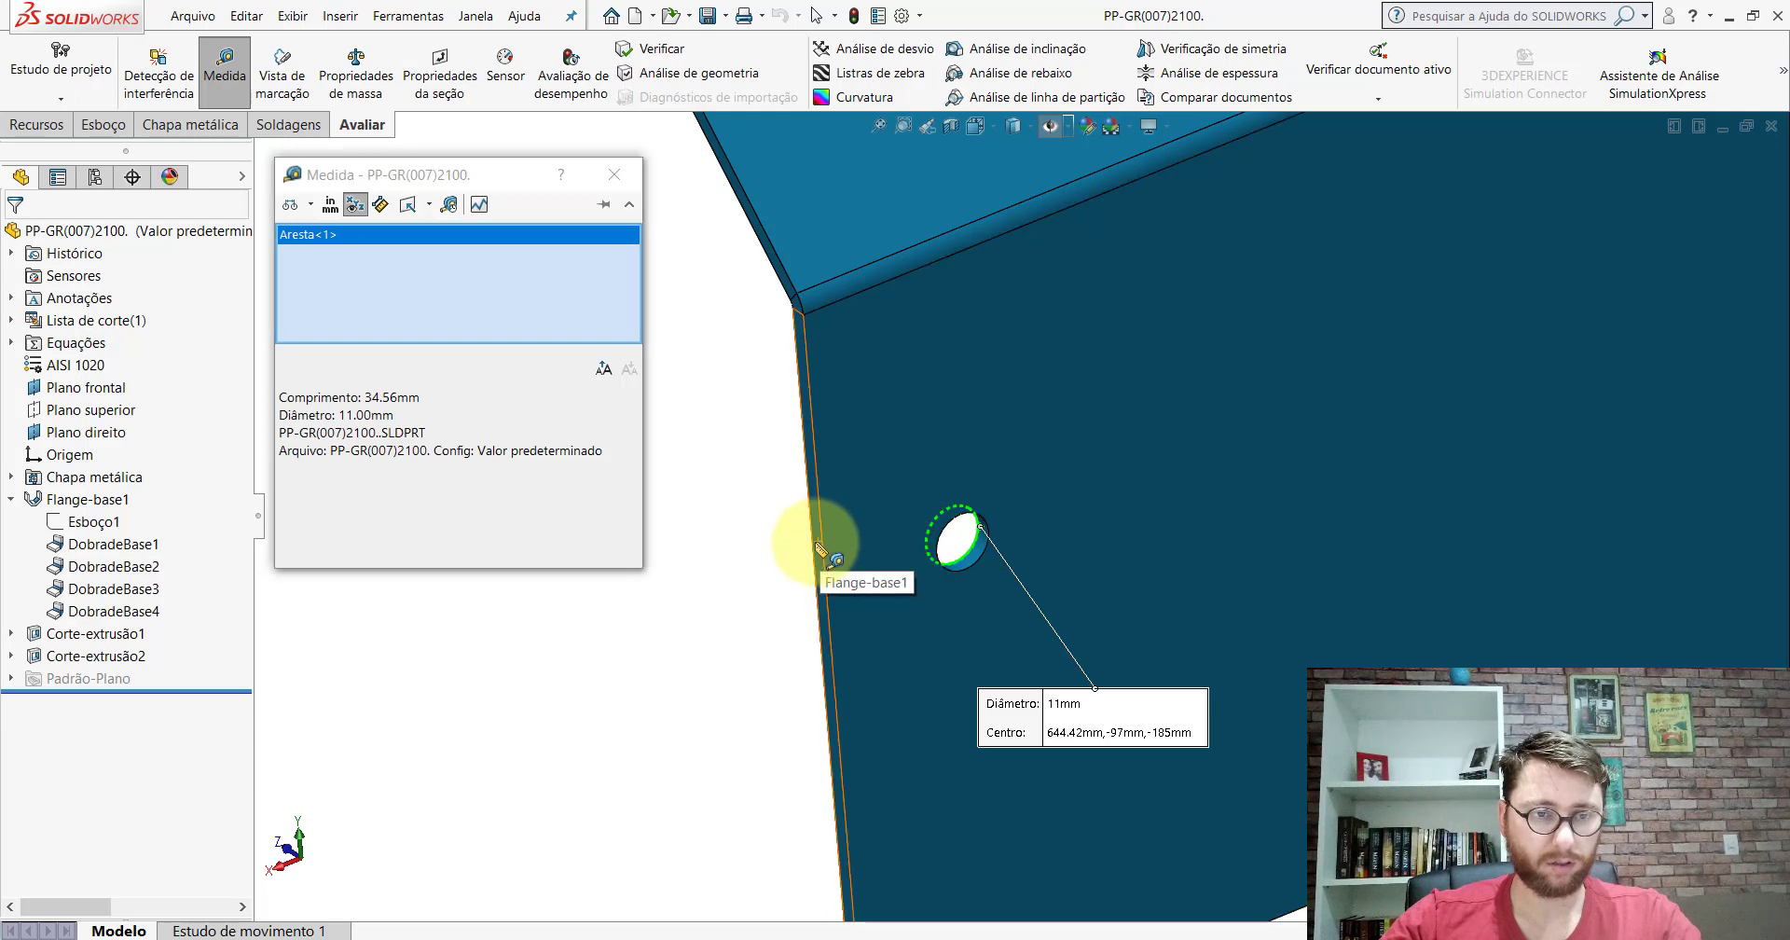
pyautogui.click(818, 550)
pyautogui.press('Escape')
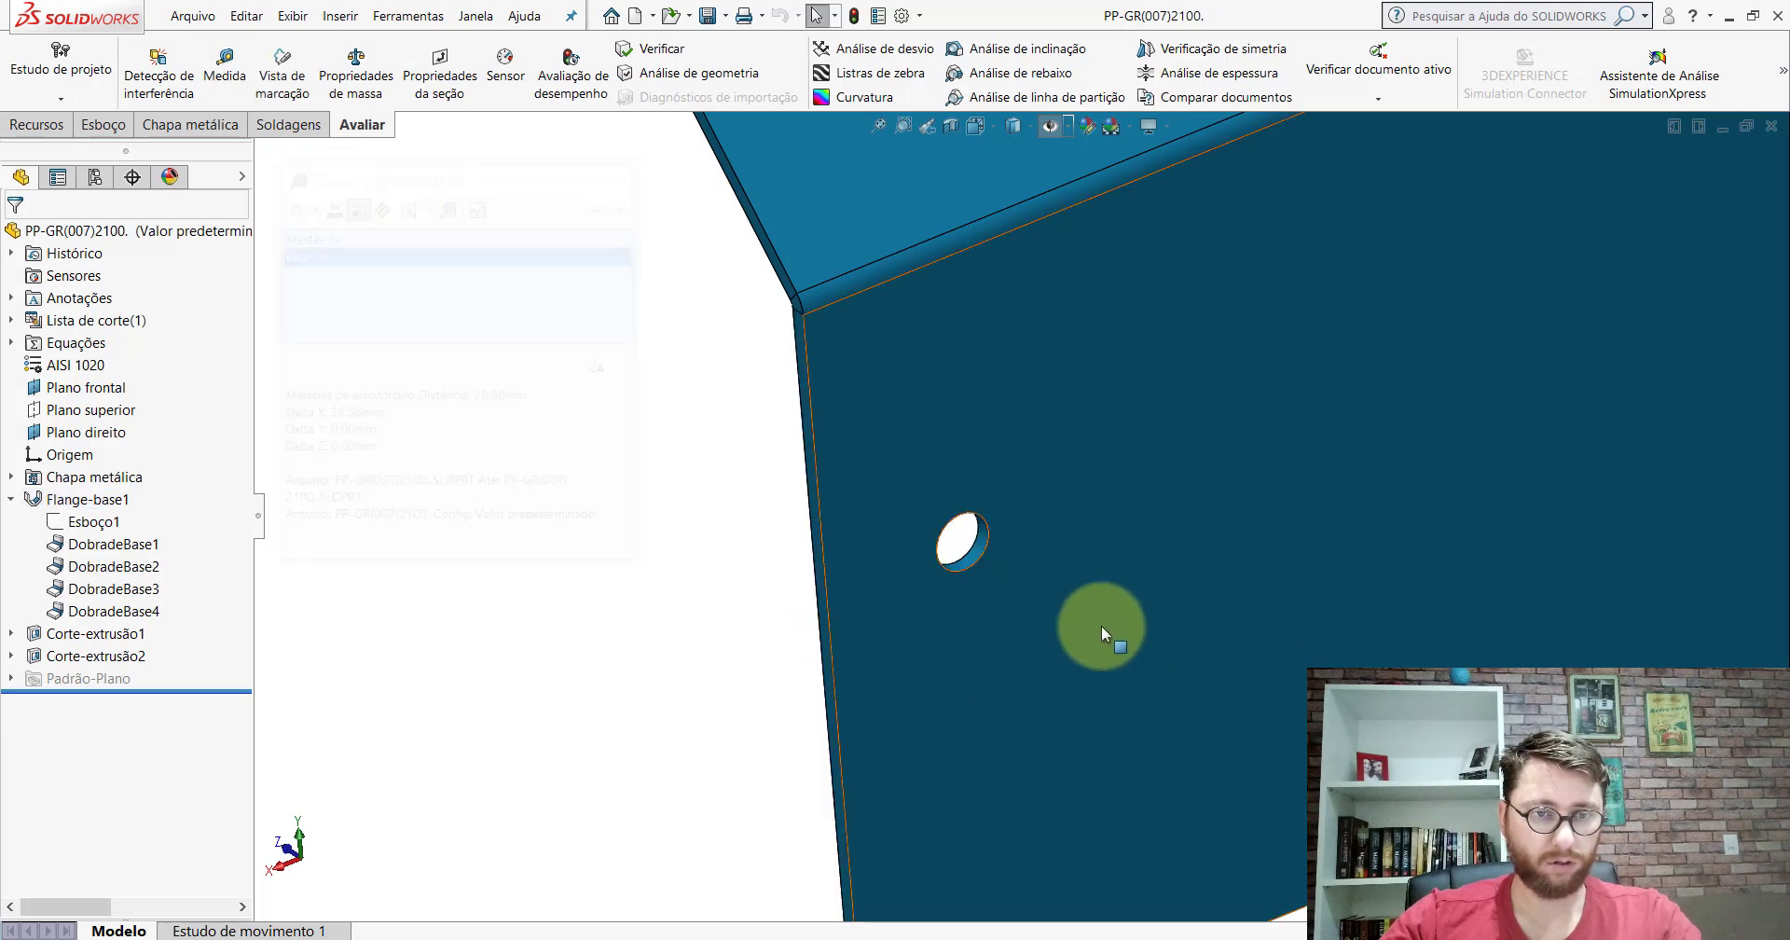
pyautogui.click(1054, 867)
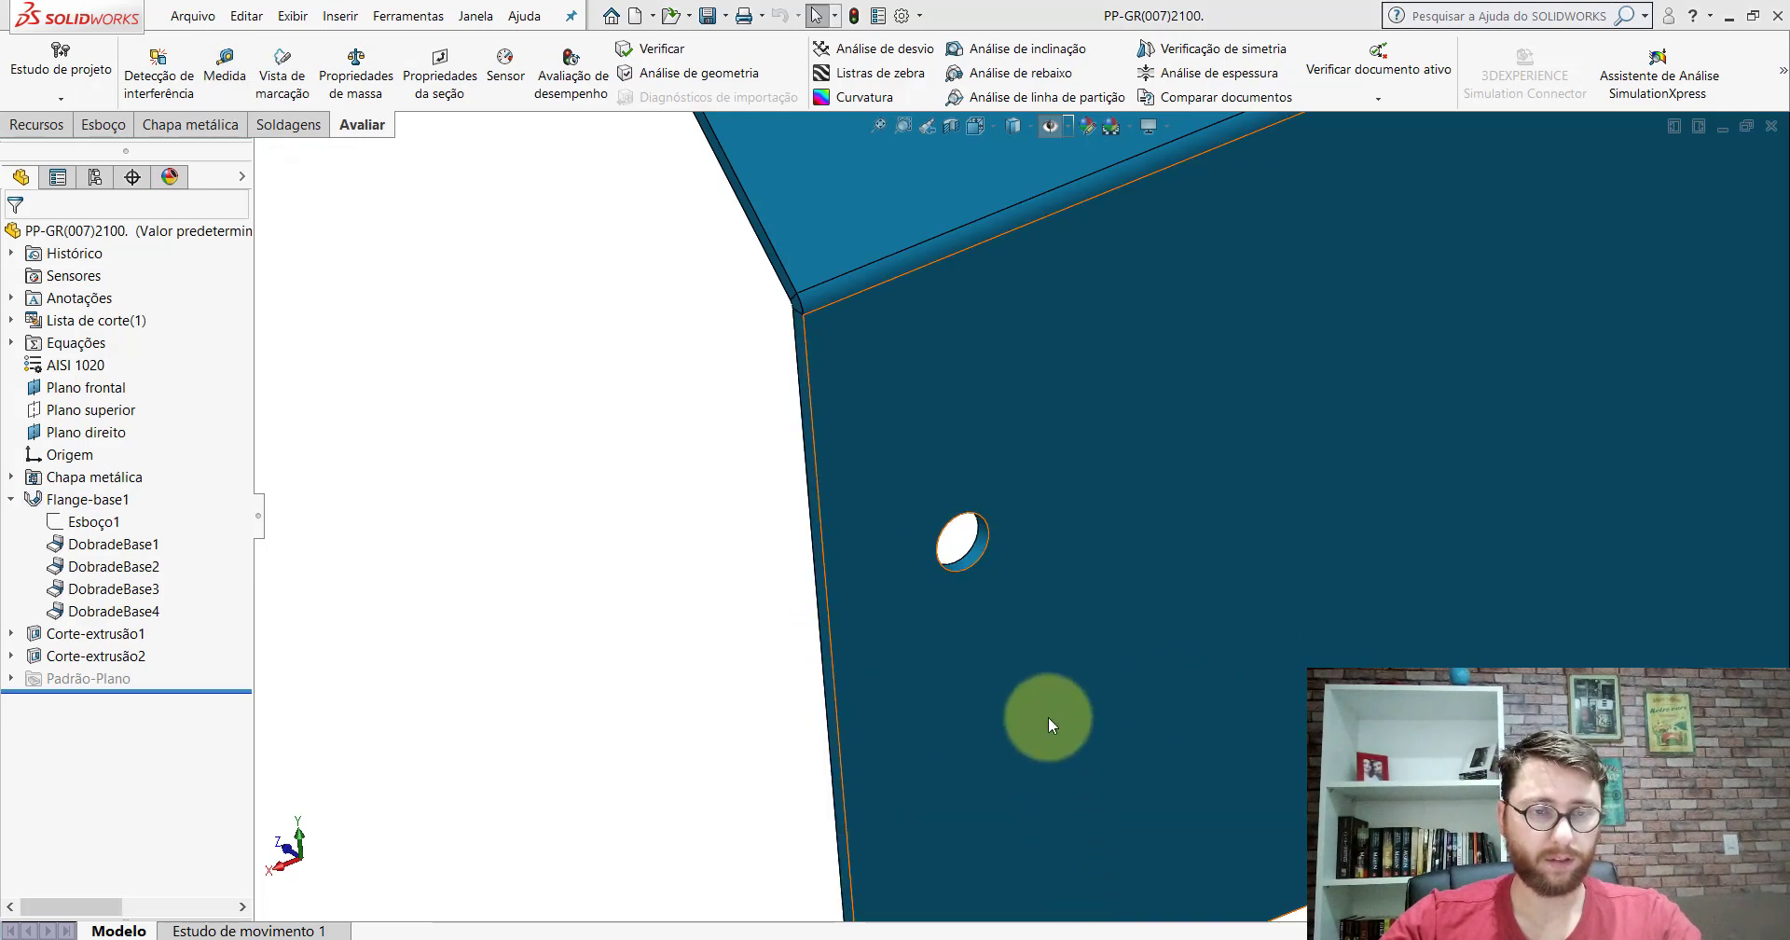
# Step: Start a new sketch on the Peça1 flange face
pyautogui.click(1054, 533)
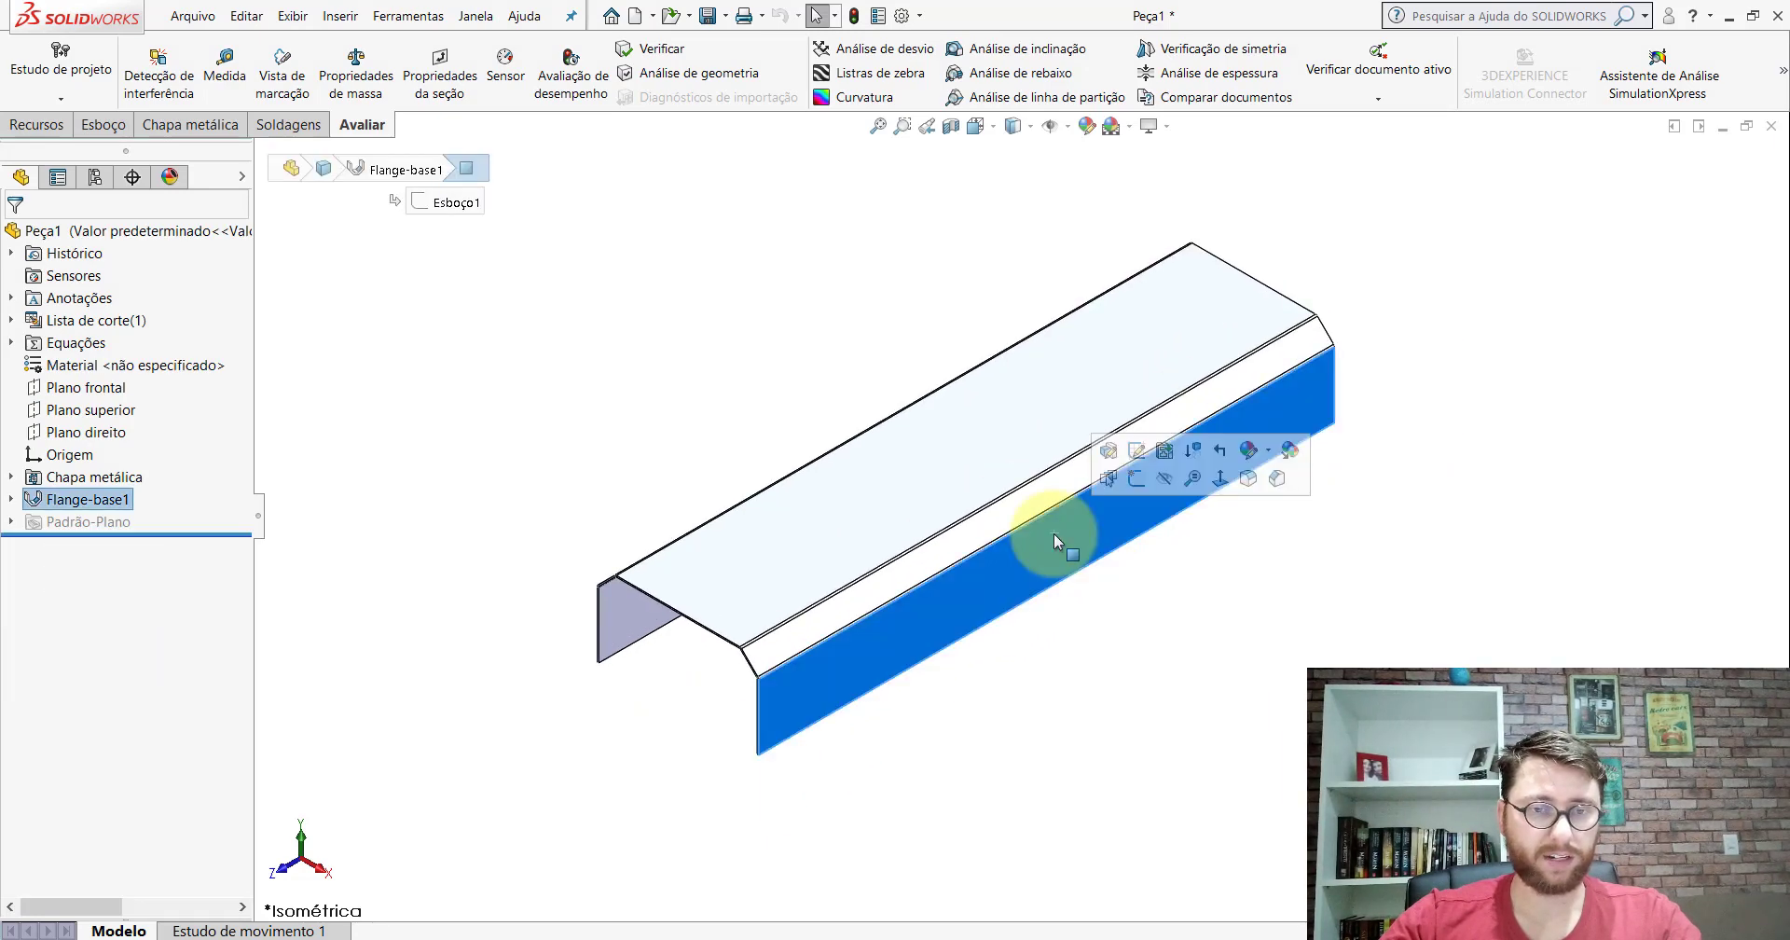
pyautogui.click(1137, 479)
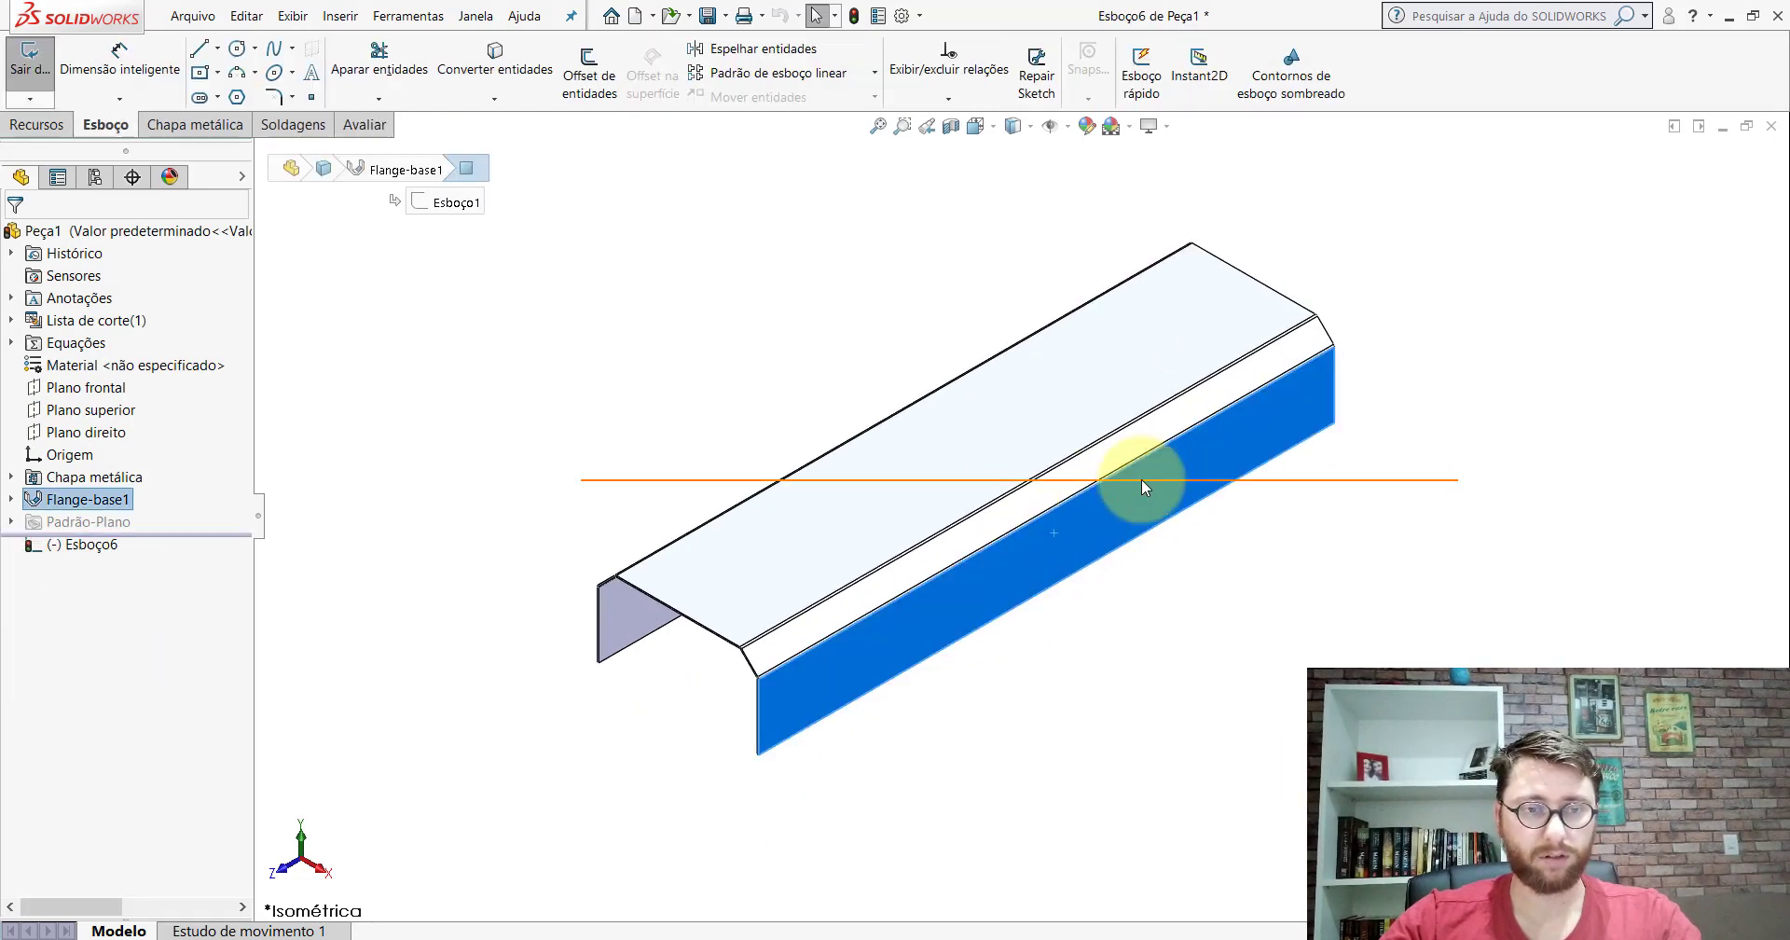
pyautogui.click(739, 407)
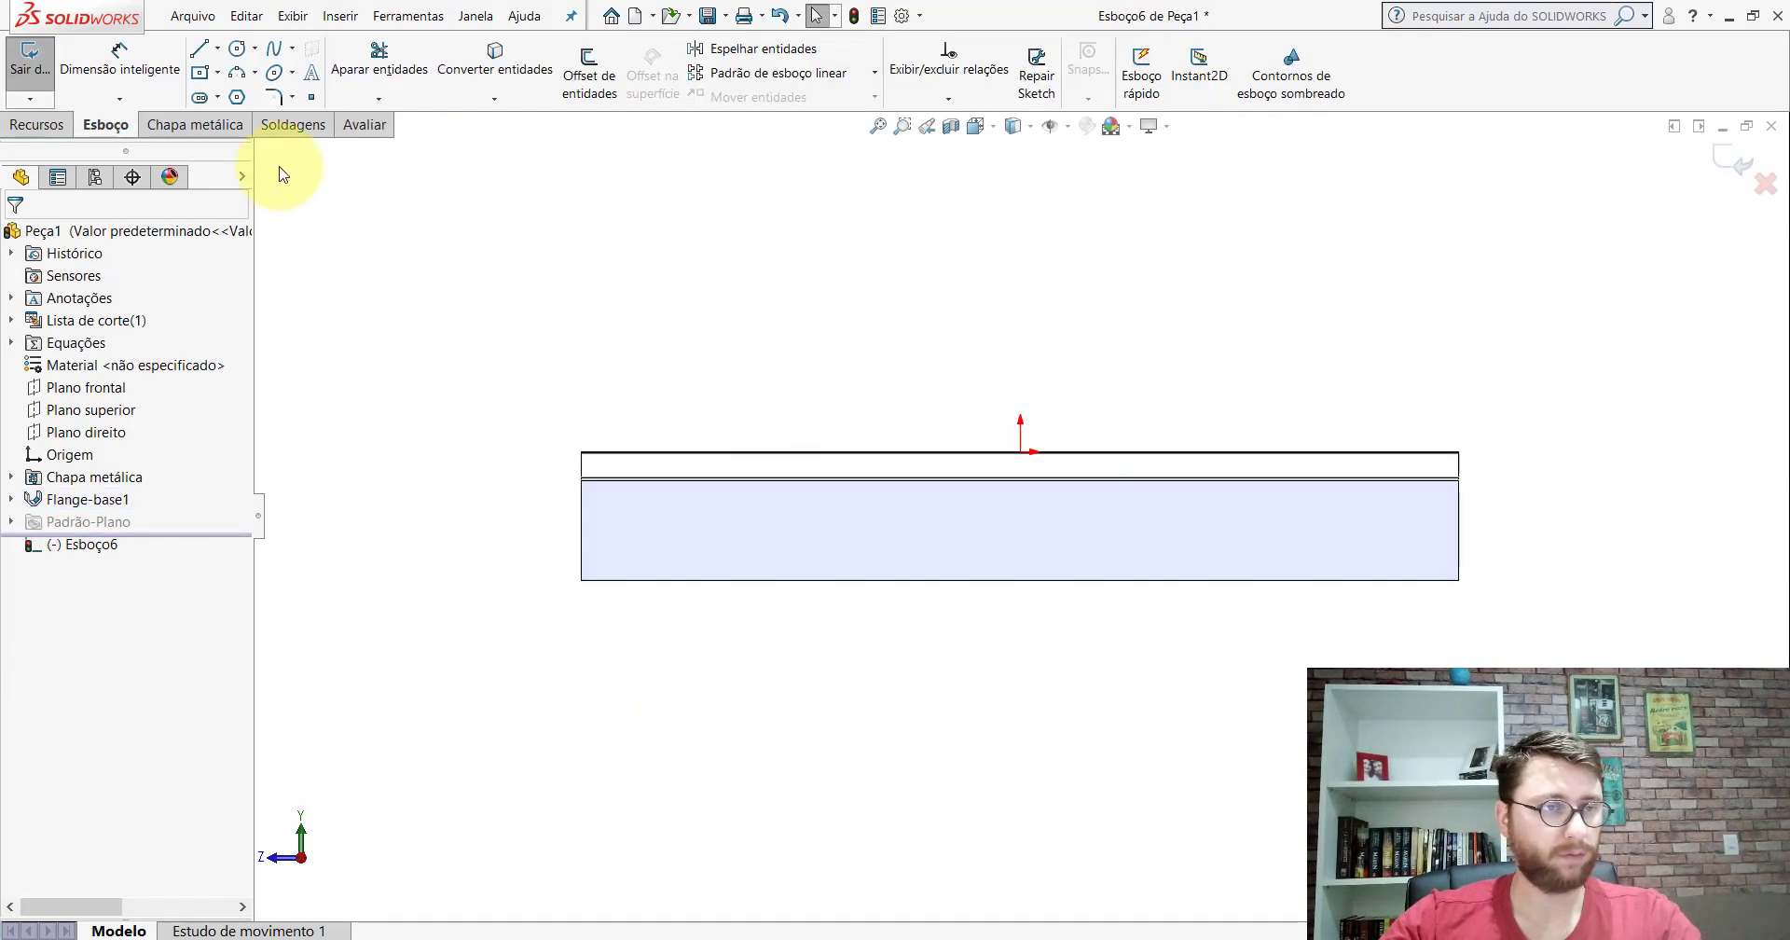
# Step: Draw a collinear horizontal construction centreline in segments across the face's full length
pyautogui.click(218, 49)
pyautogui.click(231, 97)
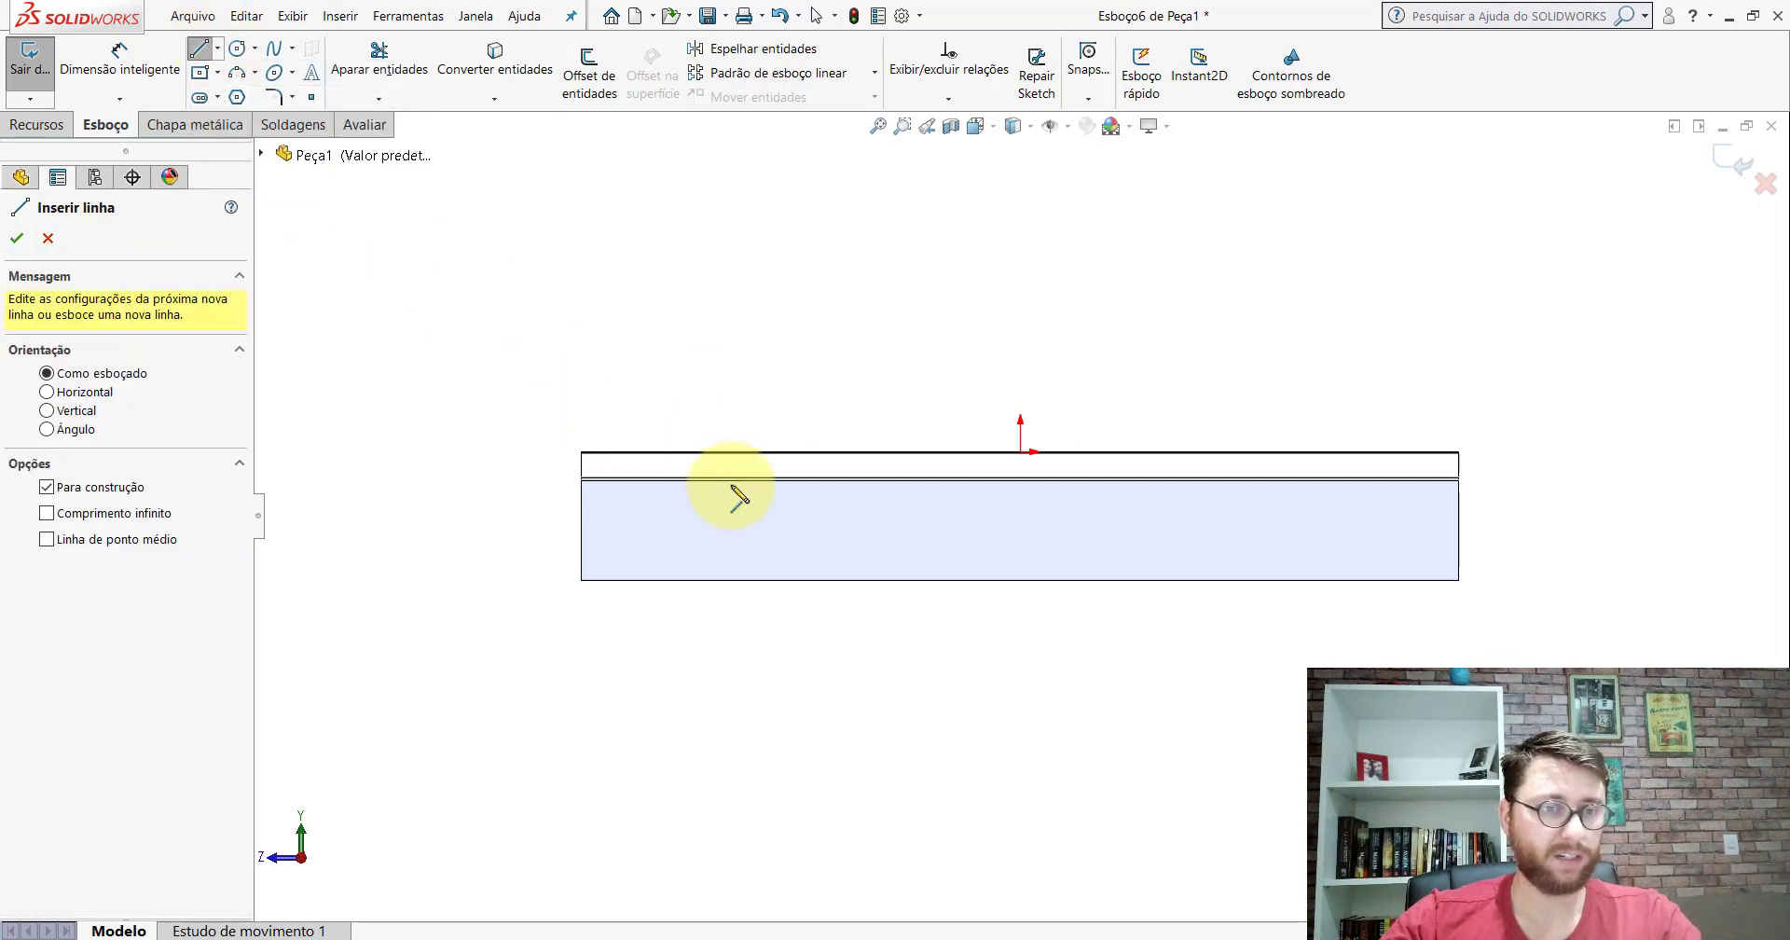
pyautogui.scroll(-3, 708, 494)
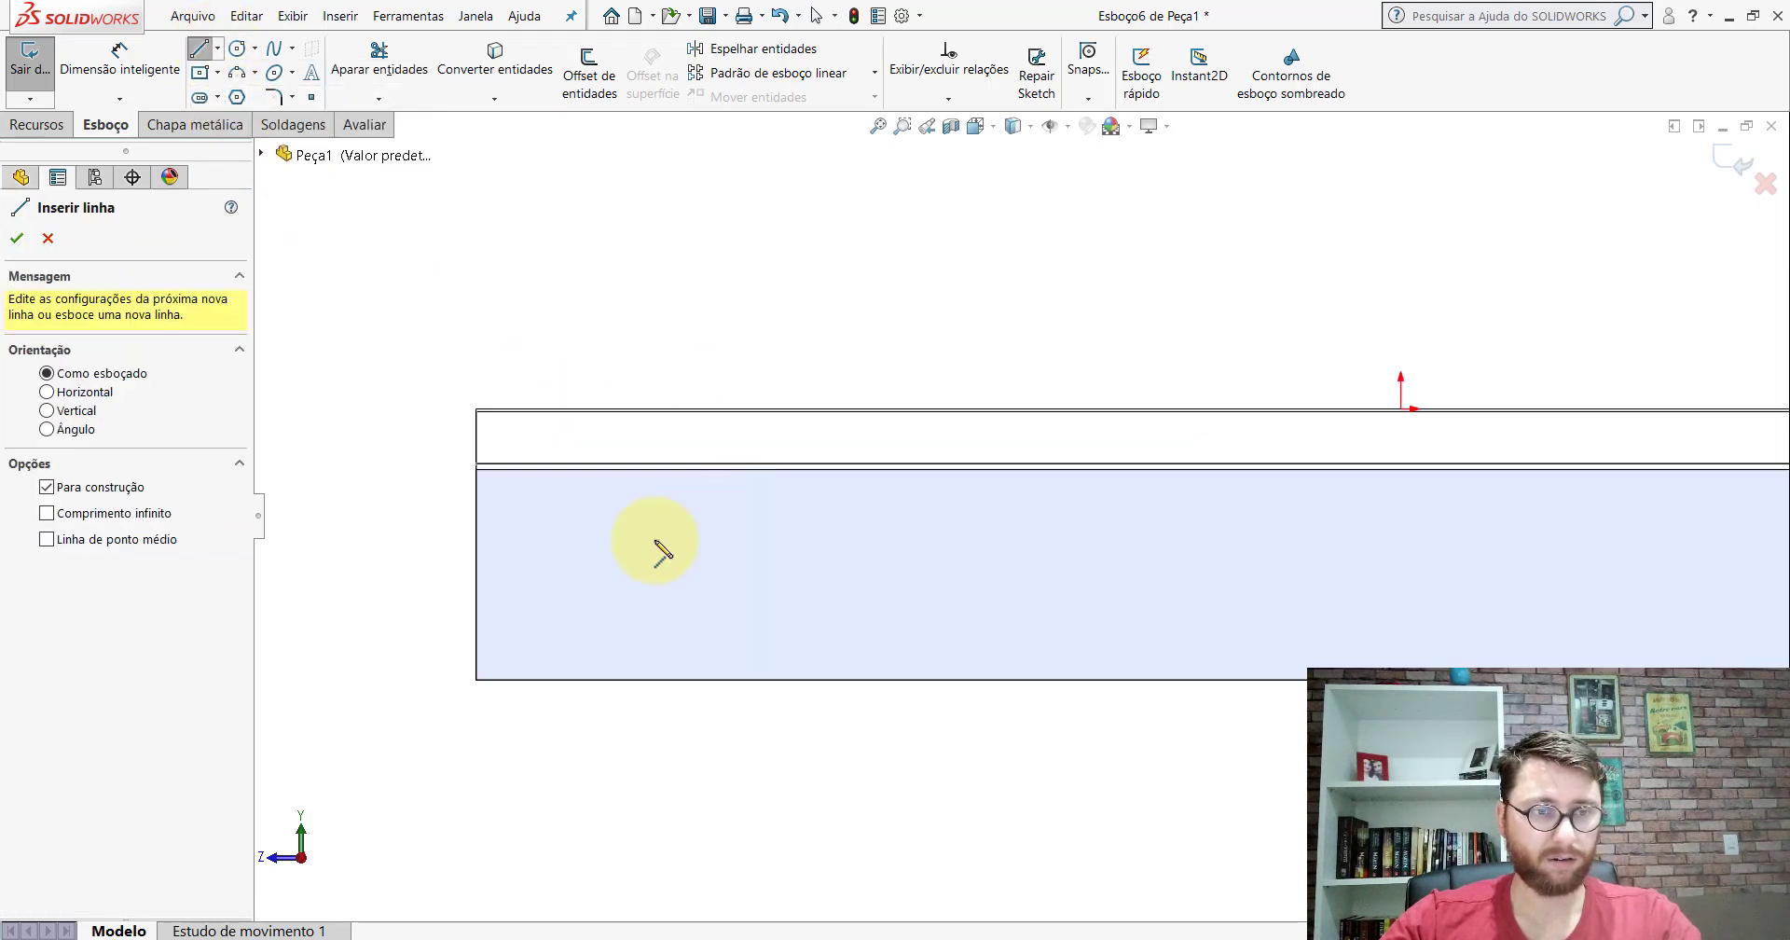
pyautogui.click(478, 532)
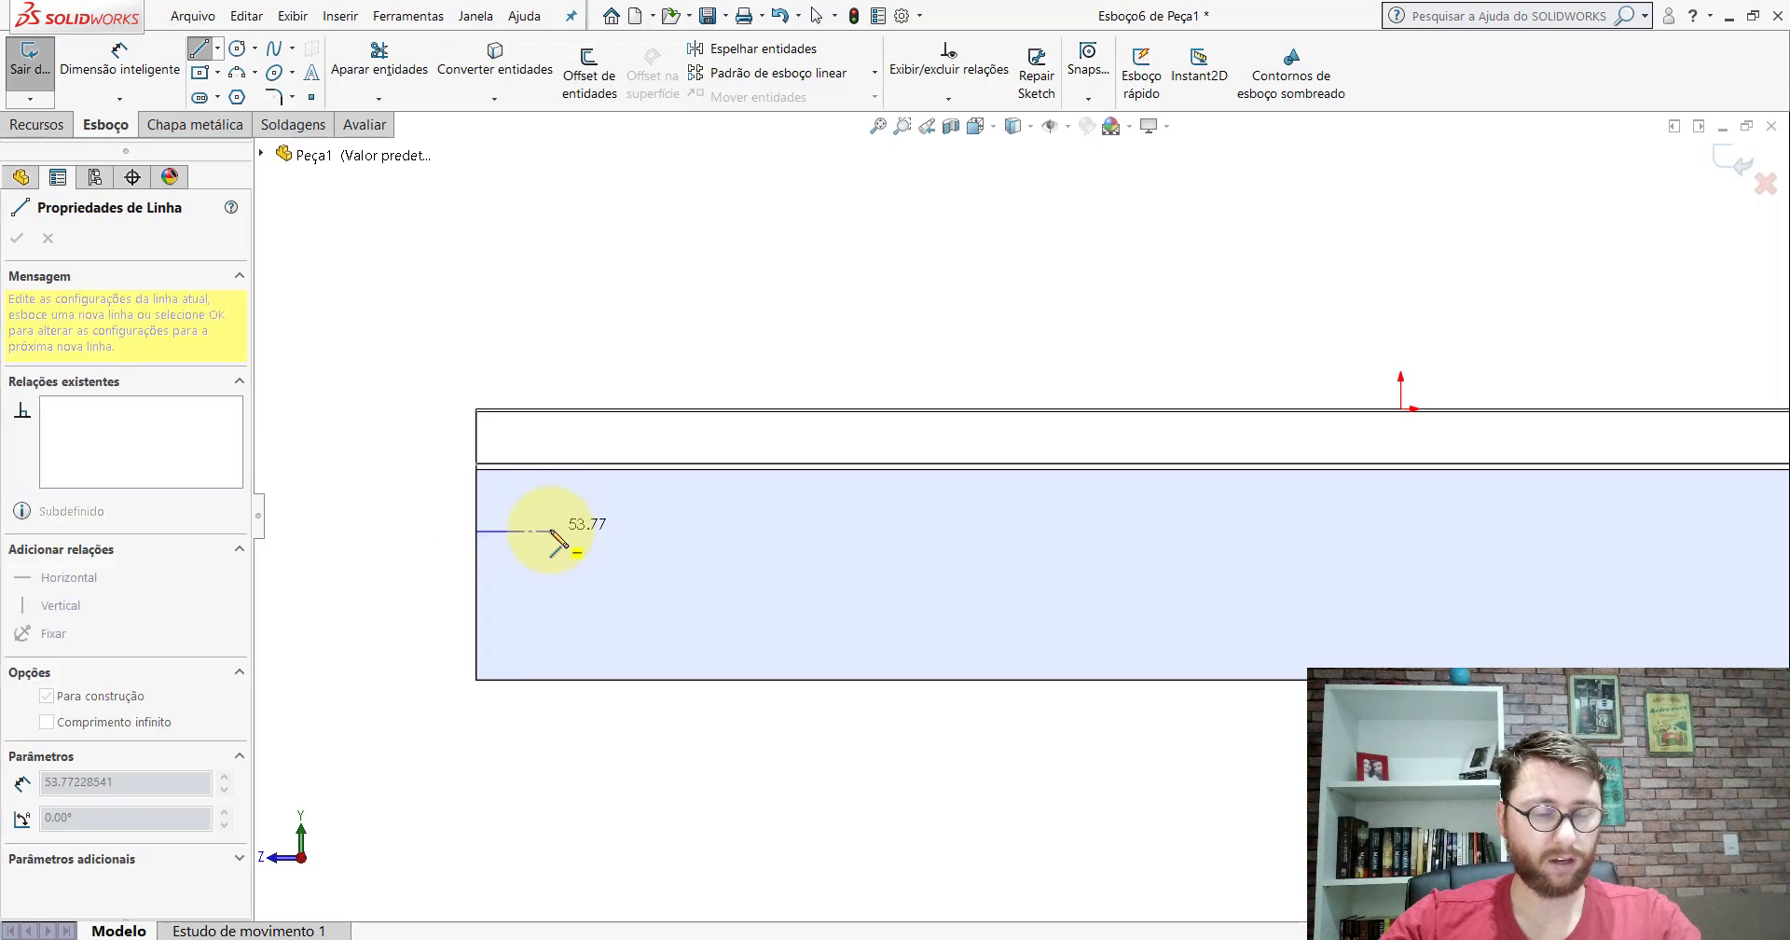
pyautogui.keyDown('ctrl'); pyautogui.moveTo(1168, 549); pyautogui.dragTo(1128, 508, button='middle'); pyautogui.keyUp('ctrl')
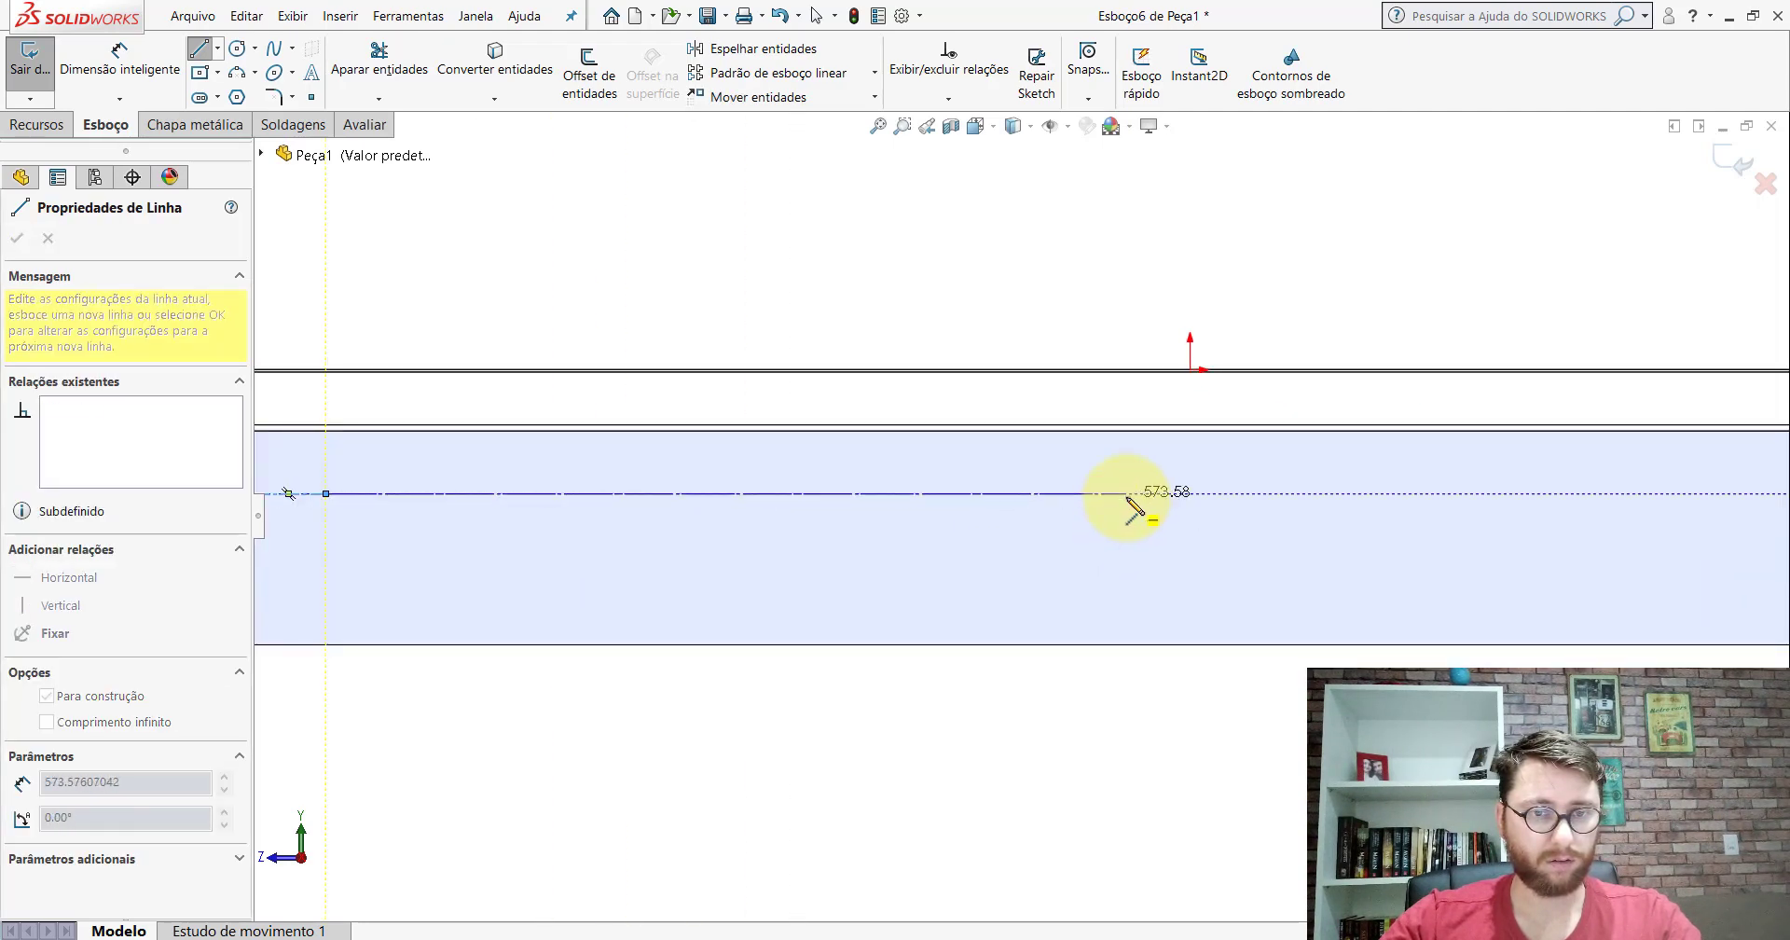
pyautogui.click(1130, 493)
pyautogui.scroll(3, 1312, 522)
pyautogui.scroll(-3, 1217, 503)
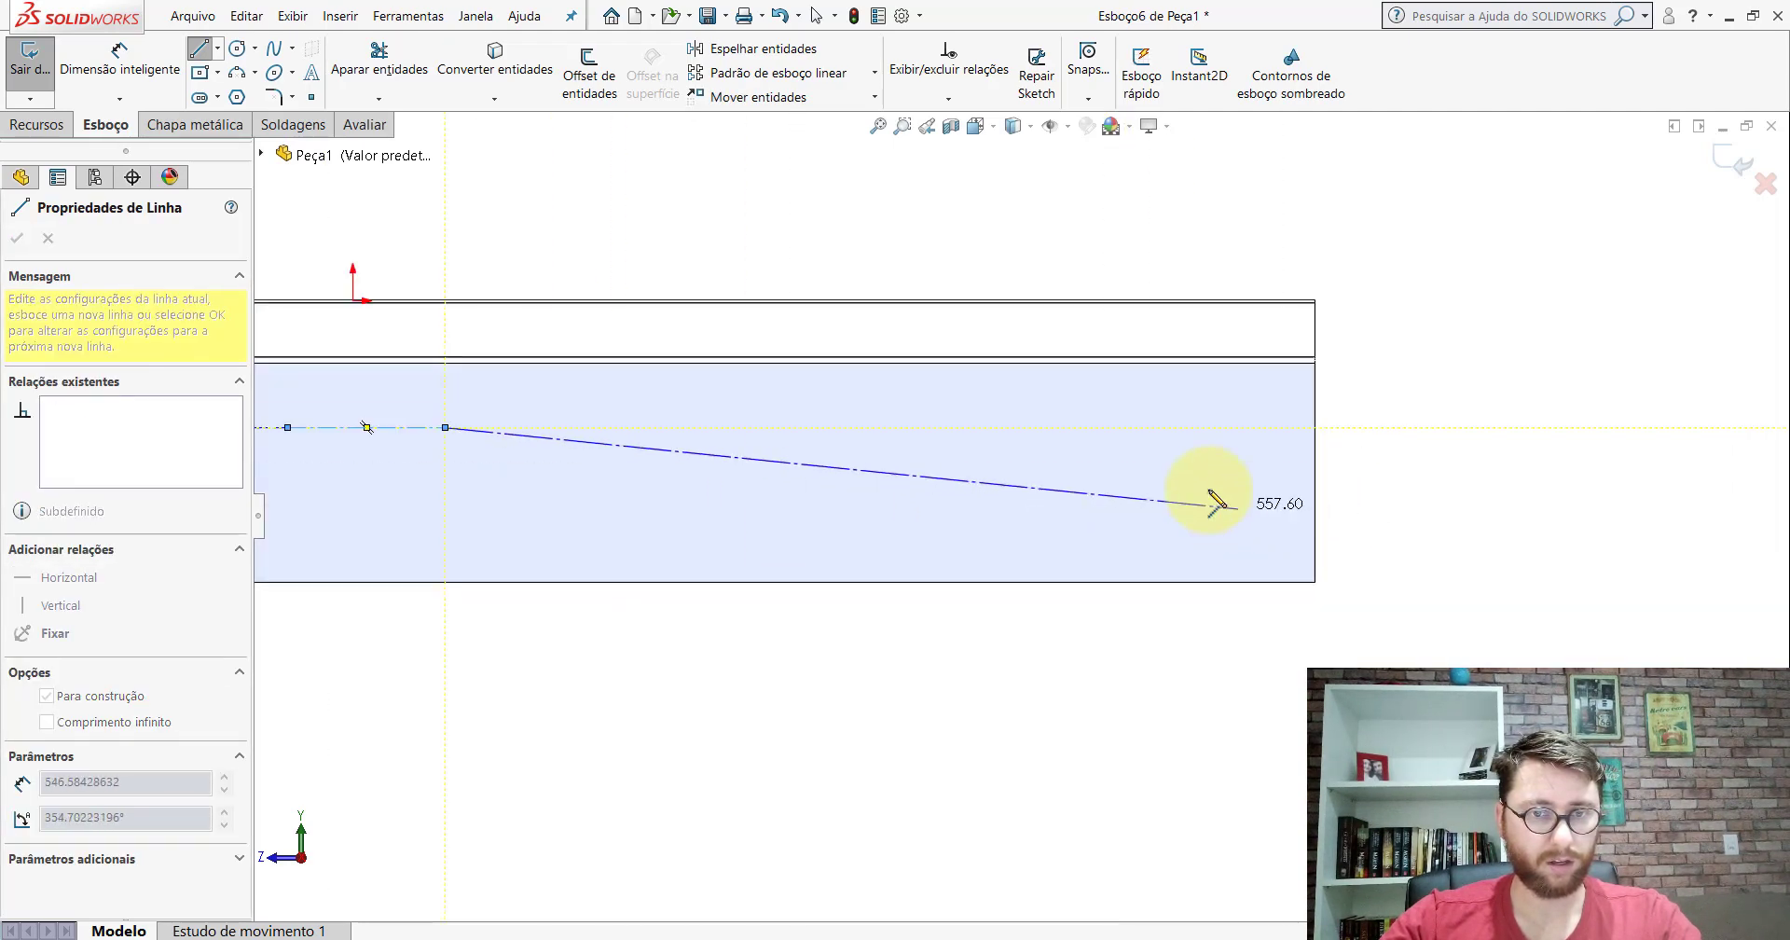
pyautogui.click(1210, 427)
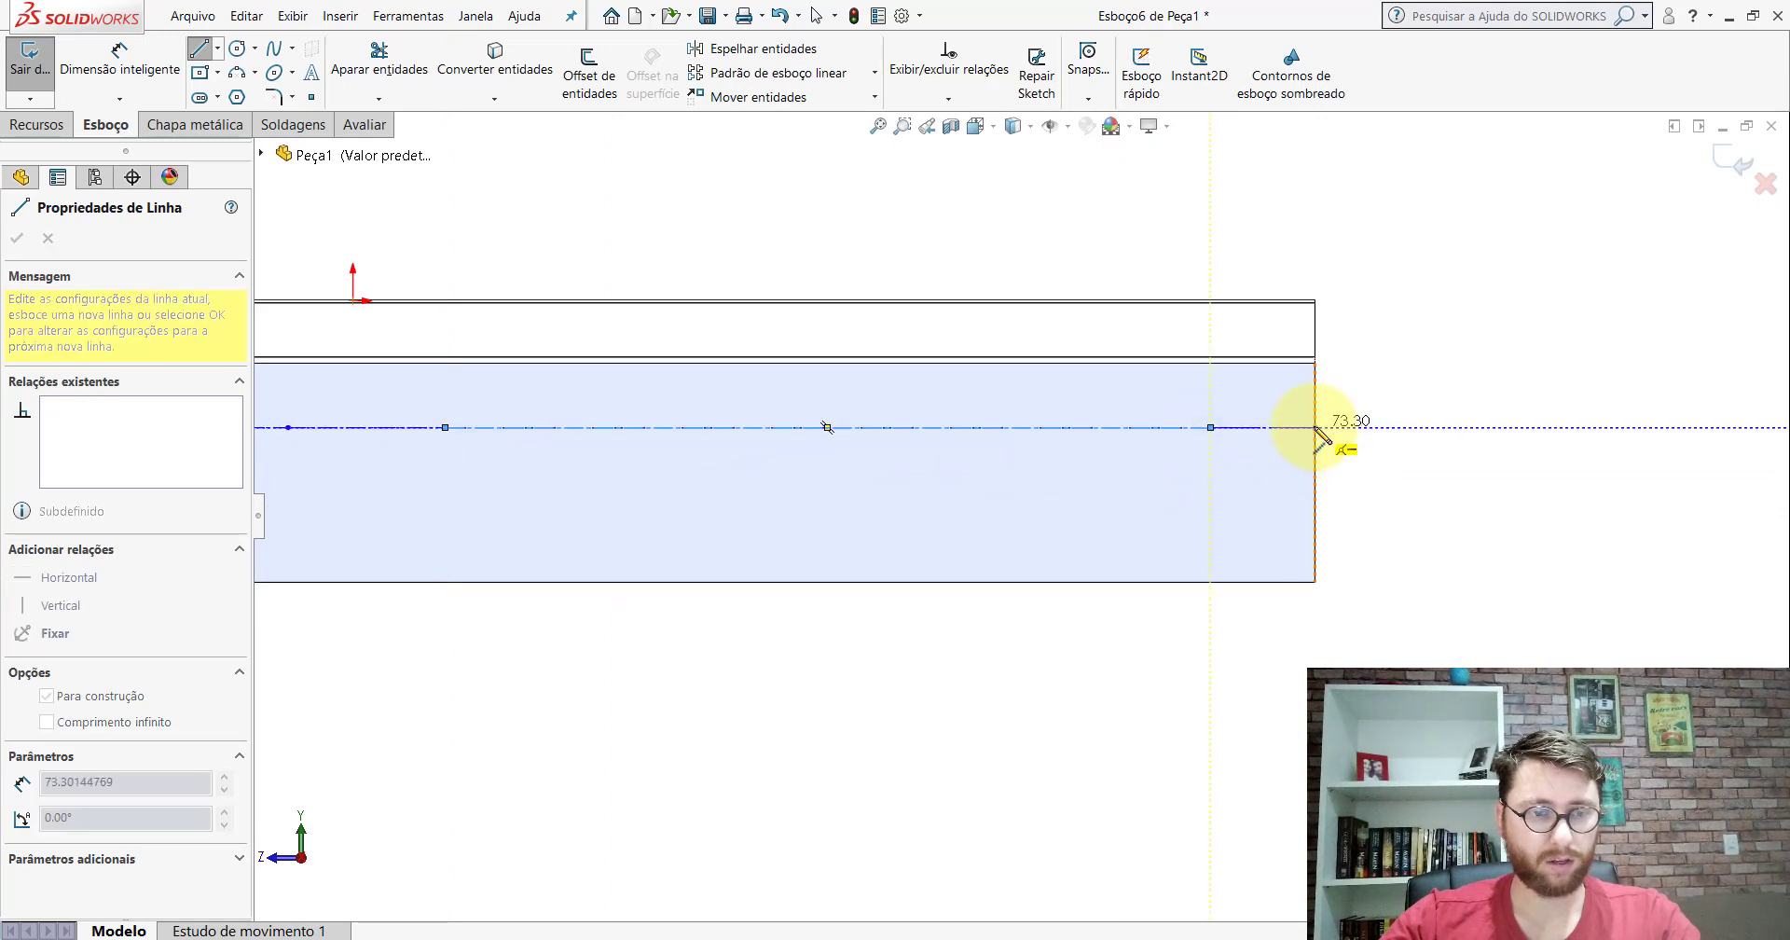
pyautogui.click(1316, 428)
pyautogui.press('Escape')
# Step: Make the two outer centreline segments, Linha1 and Linha6, equal in length
pyautogui.scroll(3, 1165, 509)
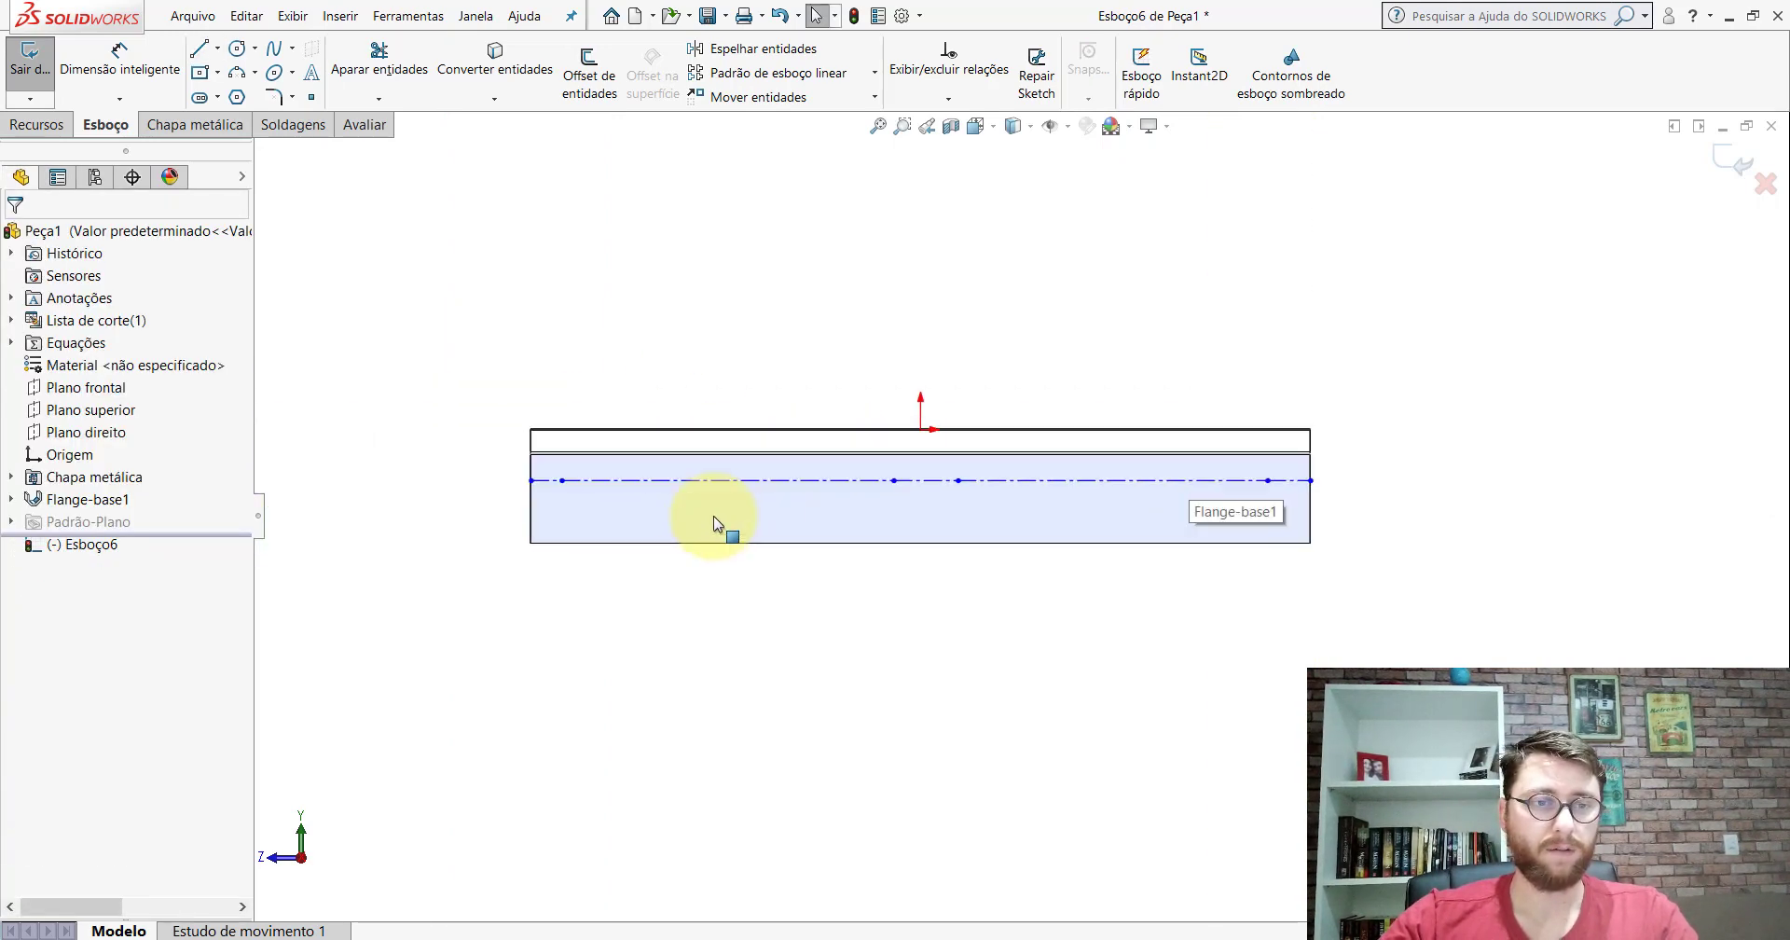
pyautogui.scroll(-2, 713, 516)
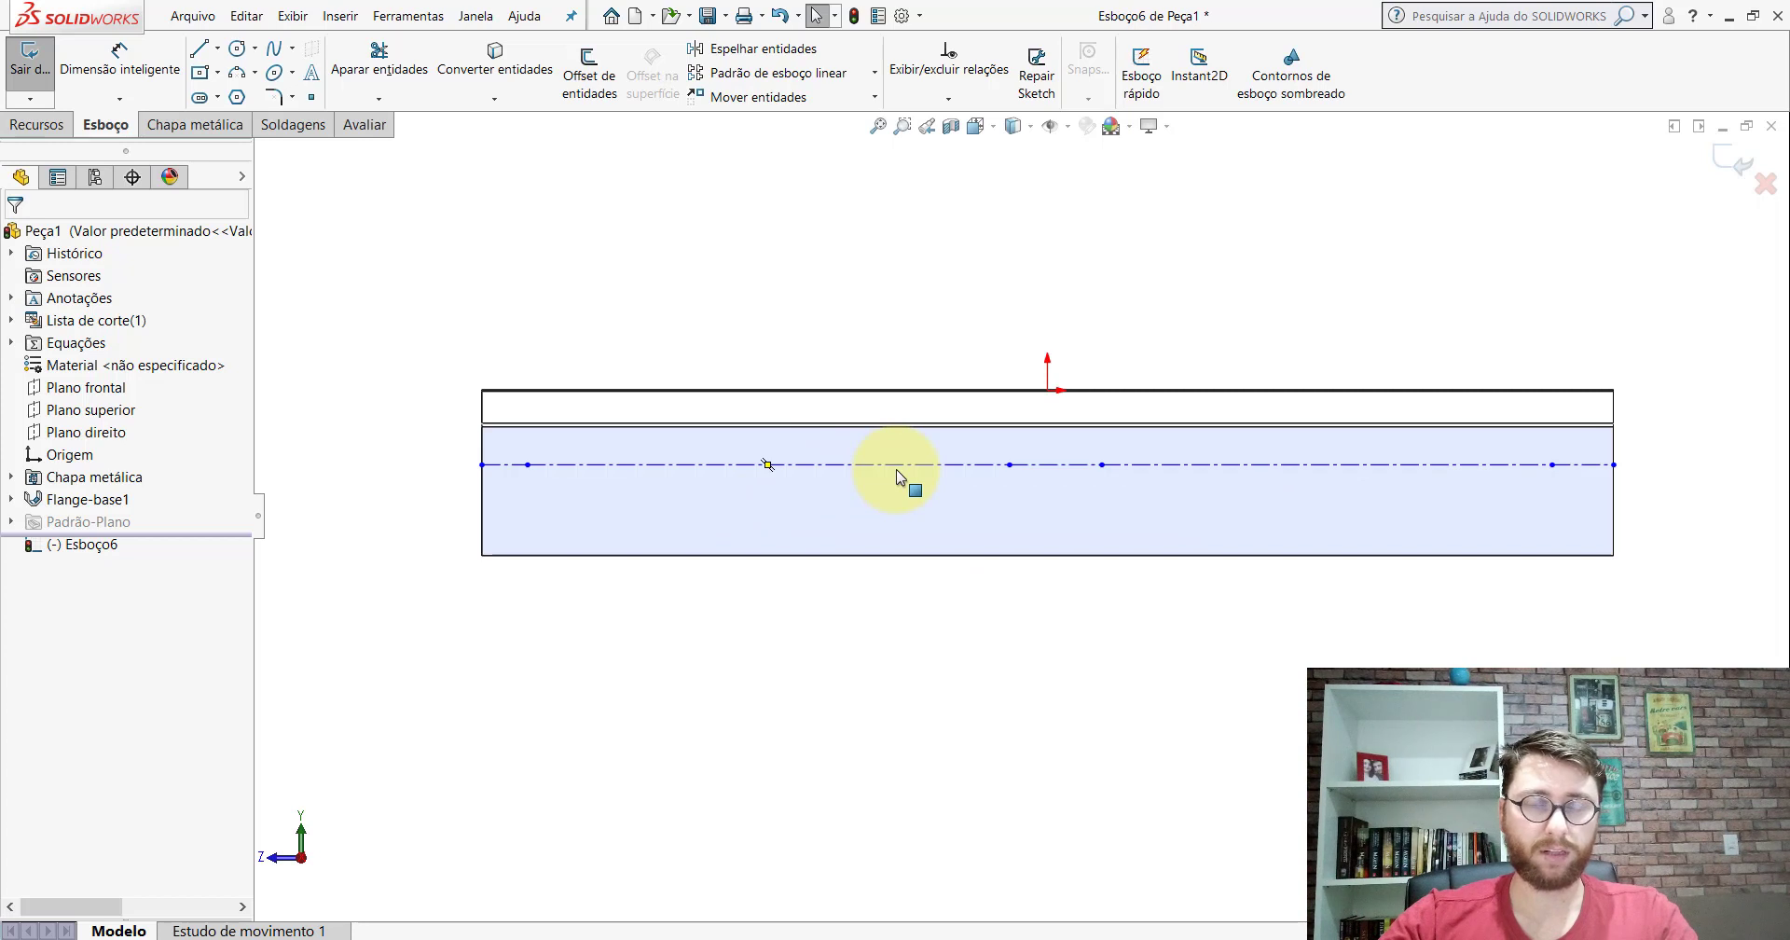
pyautogui.click(897, 476)
pyautogui.click(510, 468)
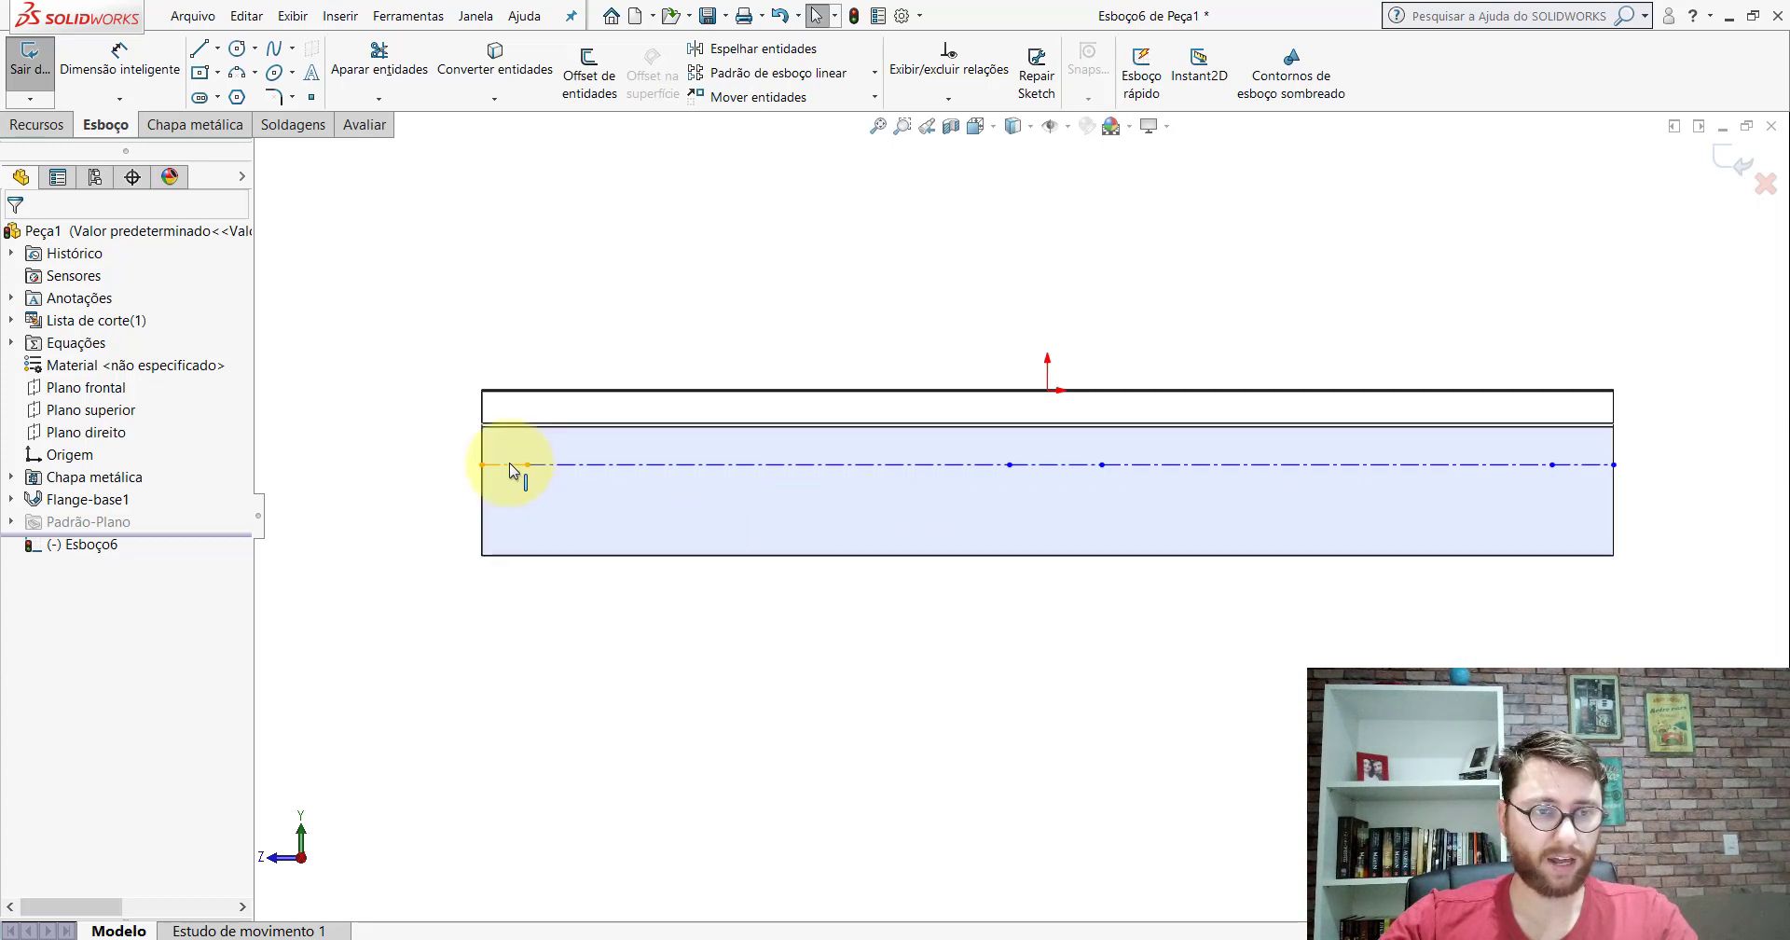
pyautogui.click(511, 468)
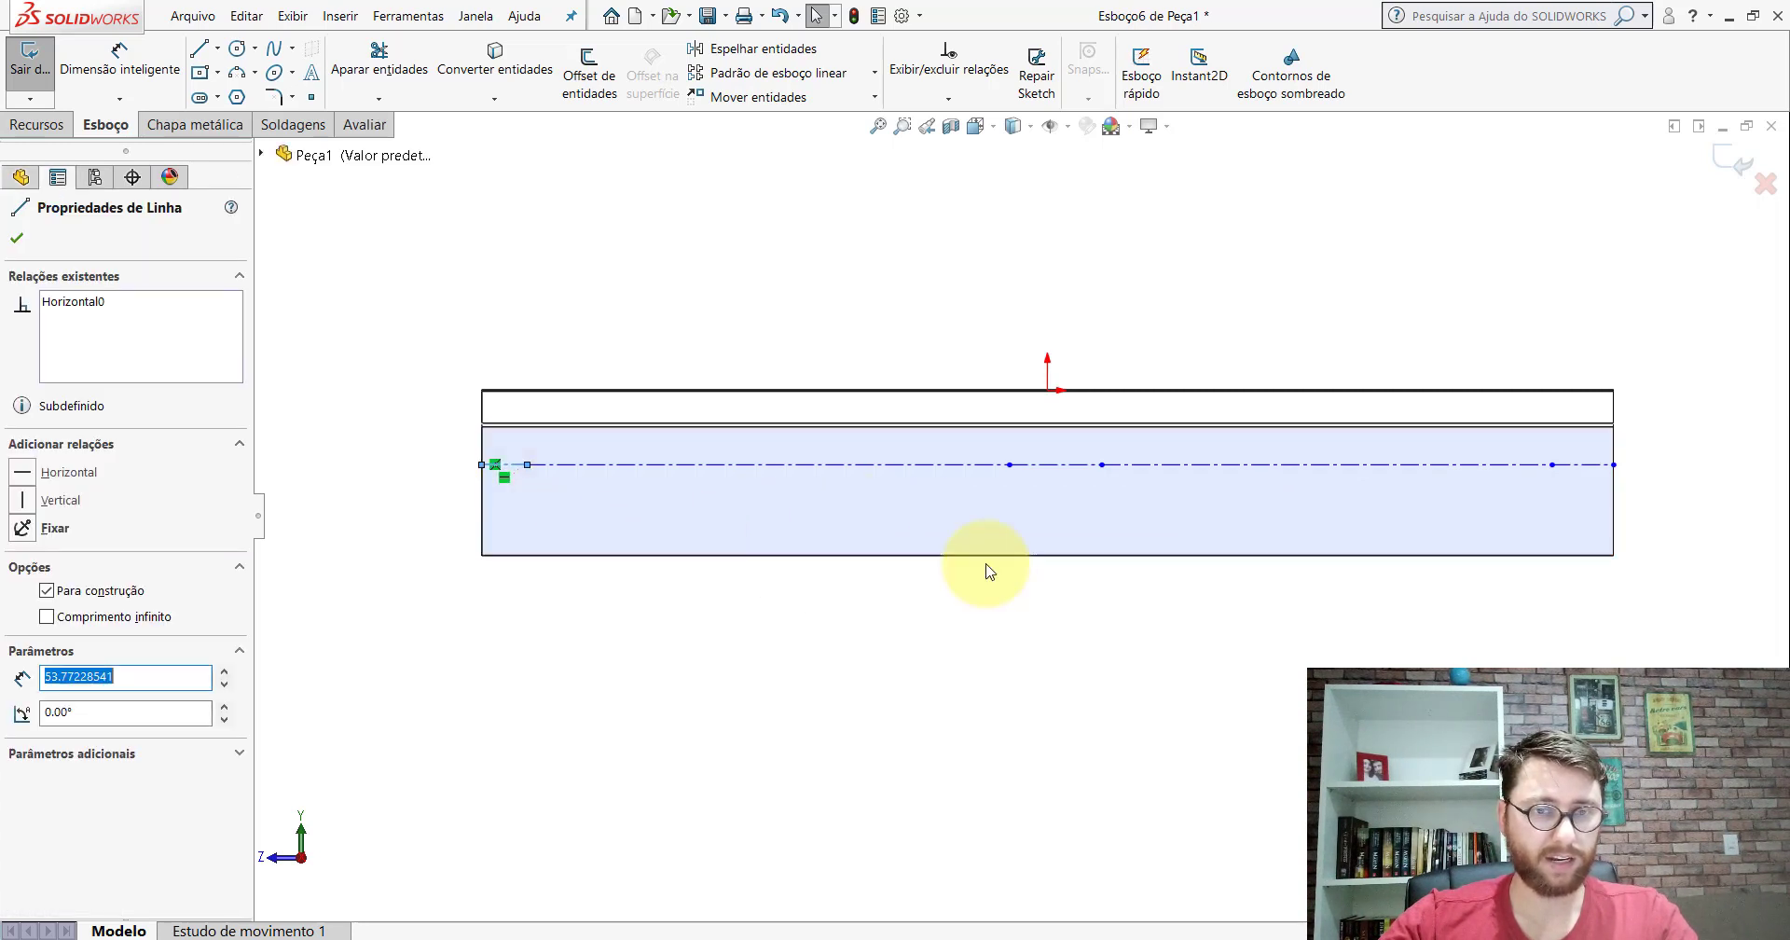
pyautogui.keyDown('ctrl'); pyautogui.click(1566, 466); pyautogui.keyUp('ctrl')
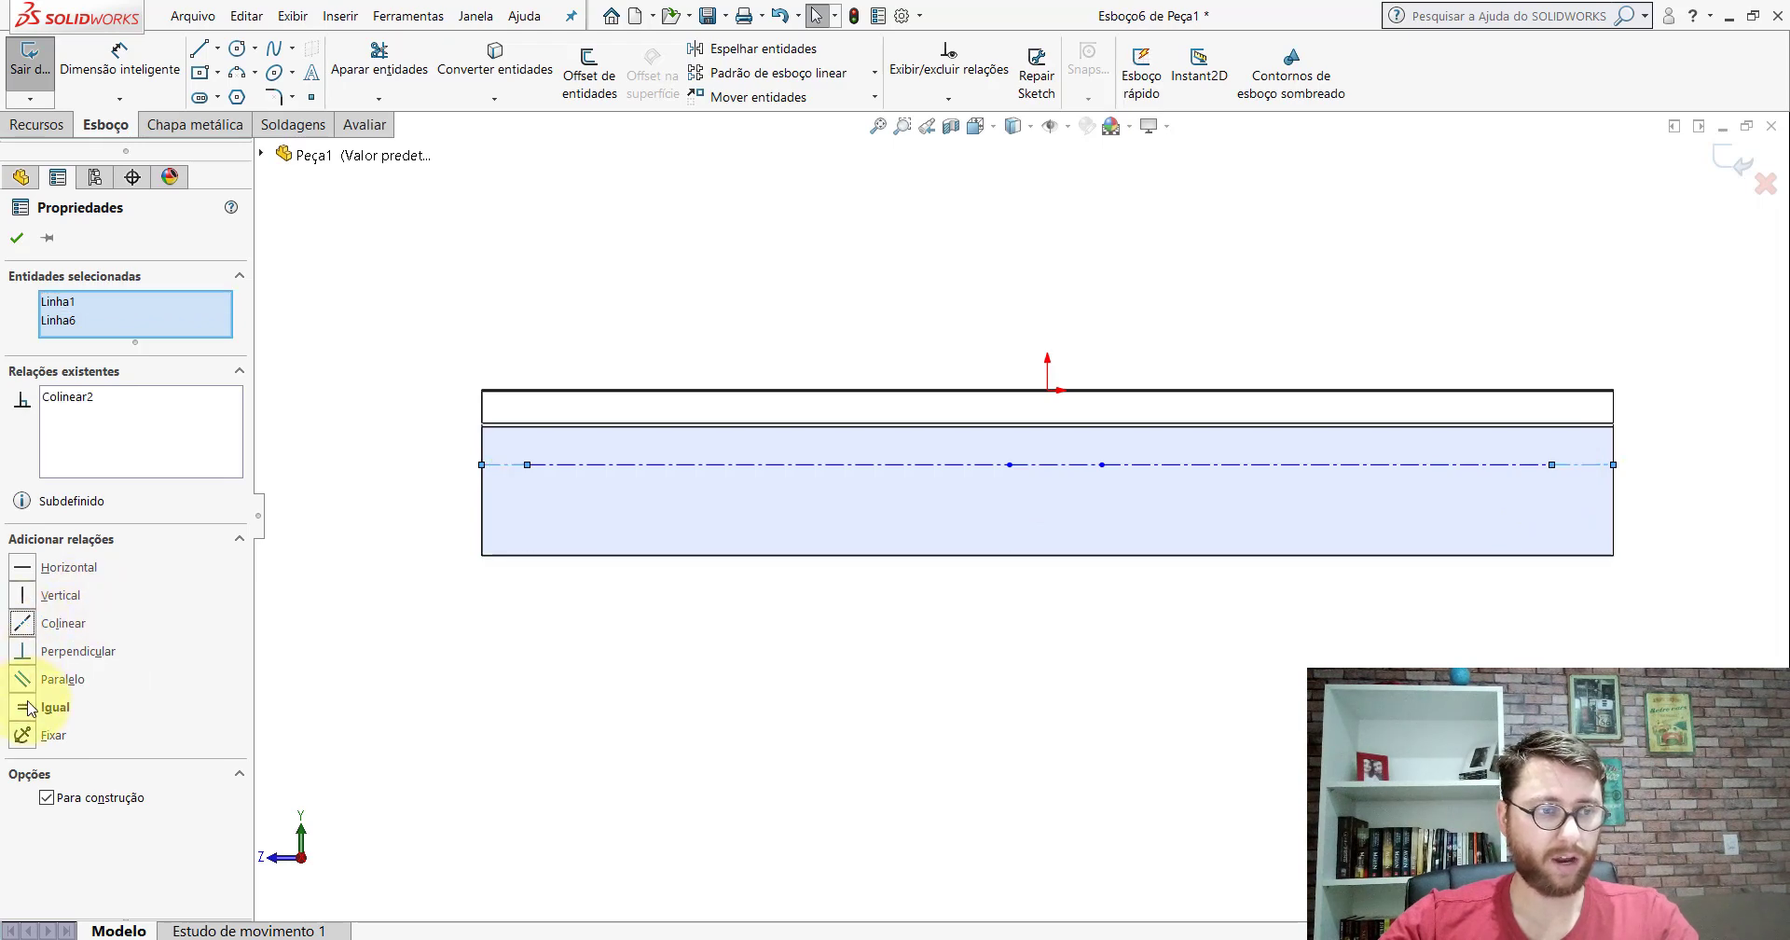
pyautogui.click(17, 241)
# Step: Dimension the centreline 97 mm above the bottom edge and its start 28.58 mm from the left edge
pyautogui.click(119, 54)
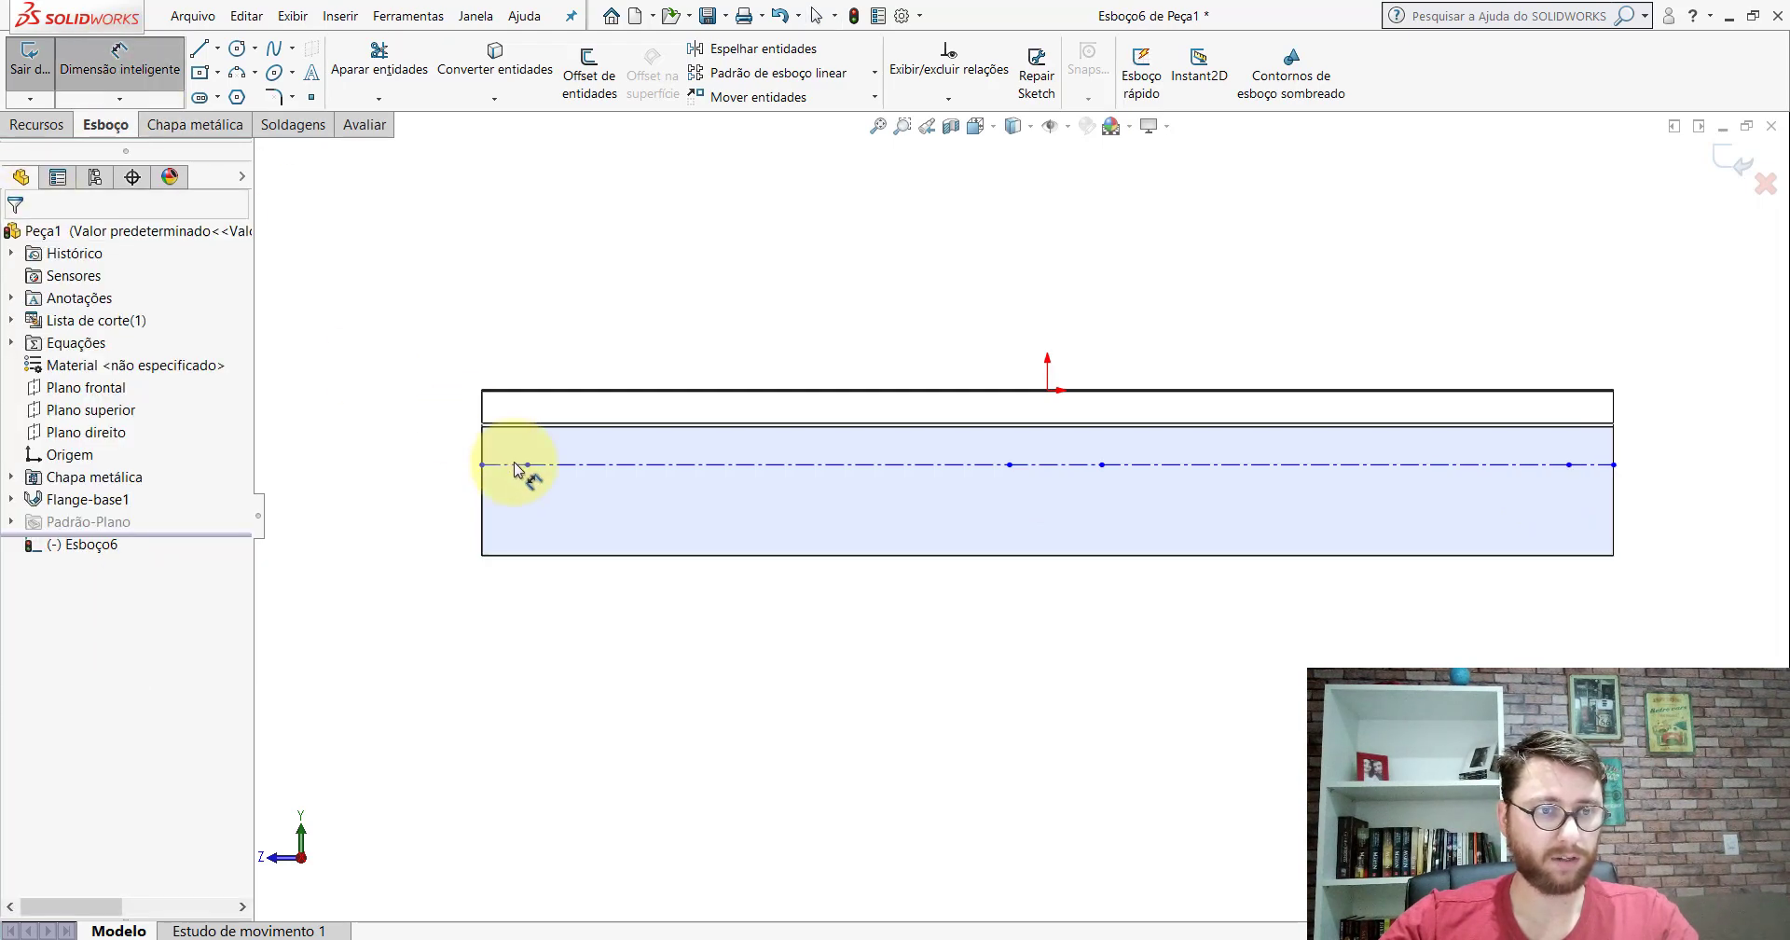
pyautogui.click(516, 466)
pyautogui.click(526, 558)
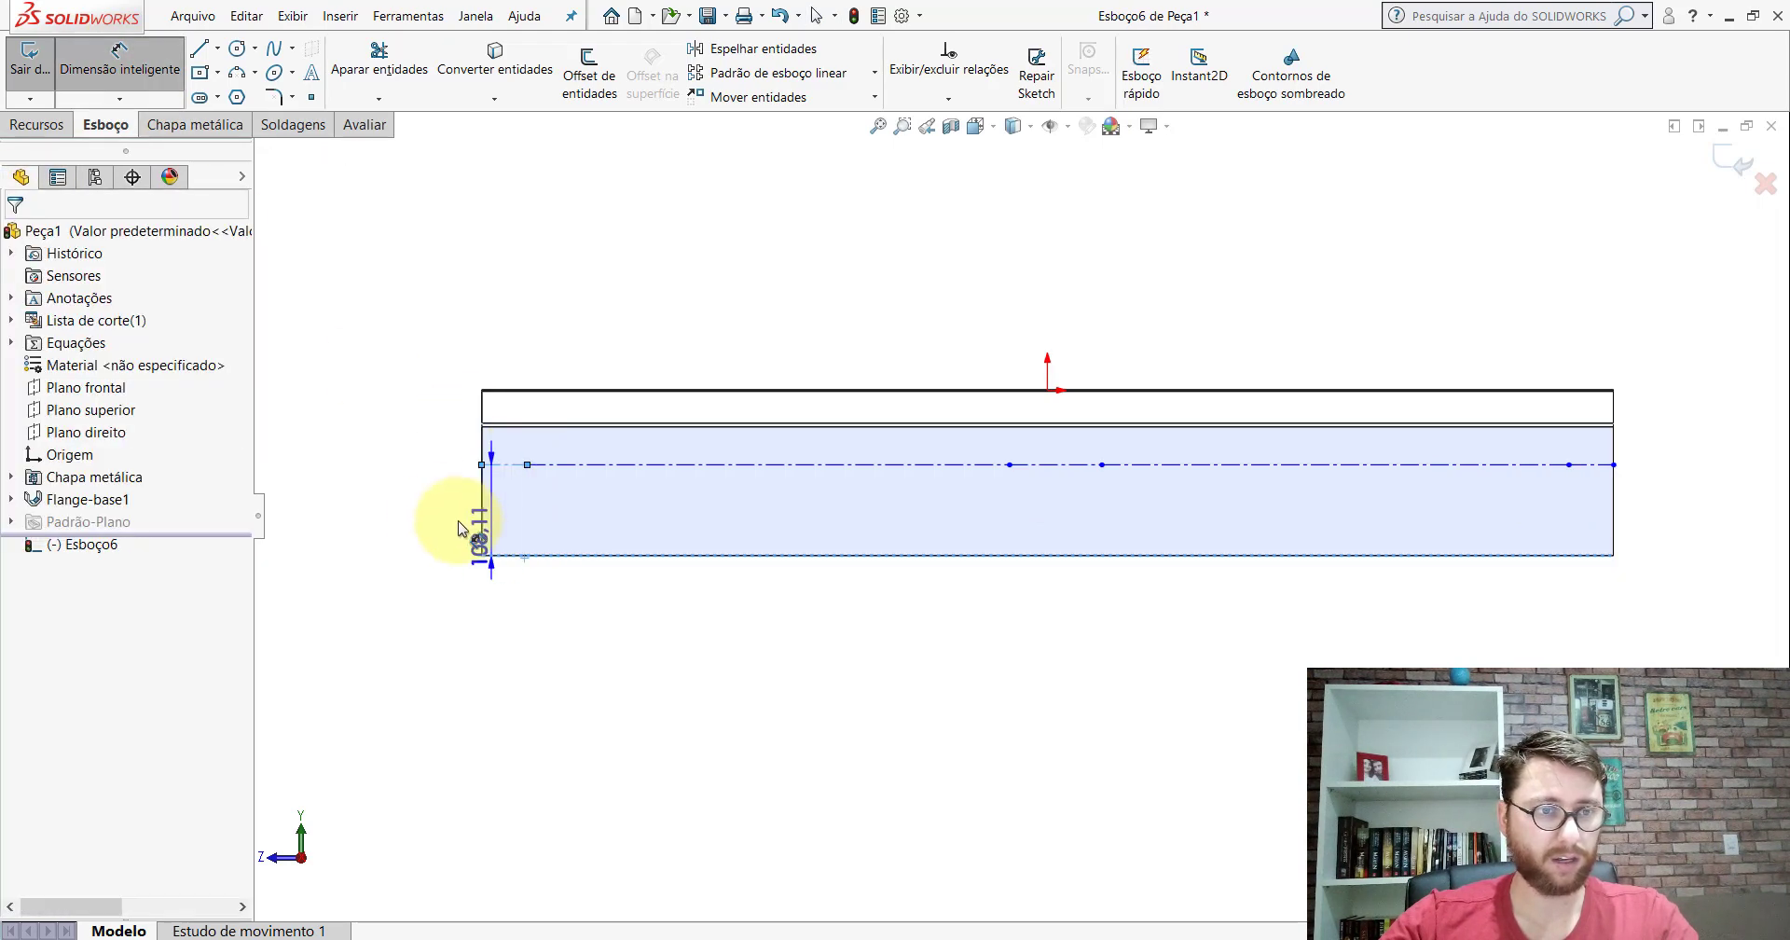
pyautogui.click(417, 518)
pyautogui.write('9')
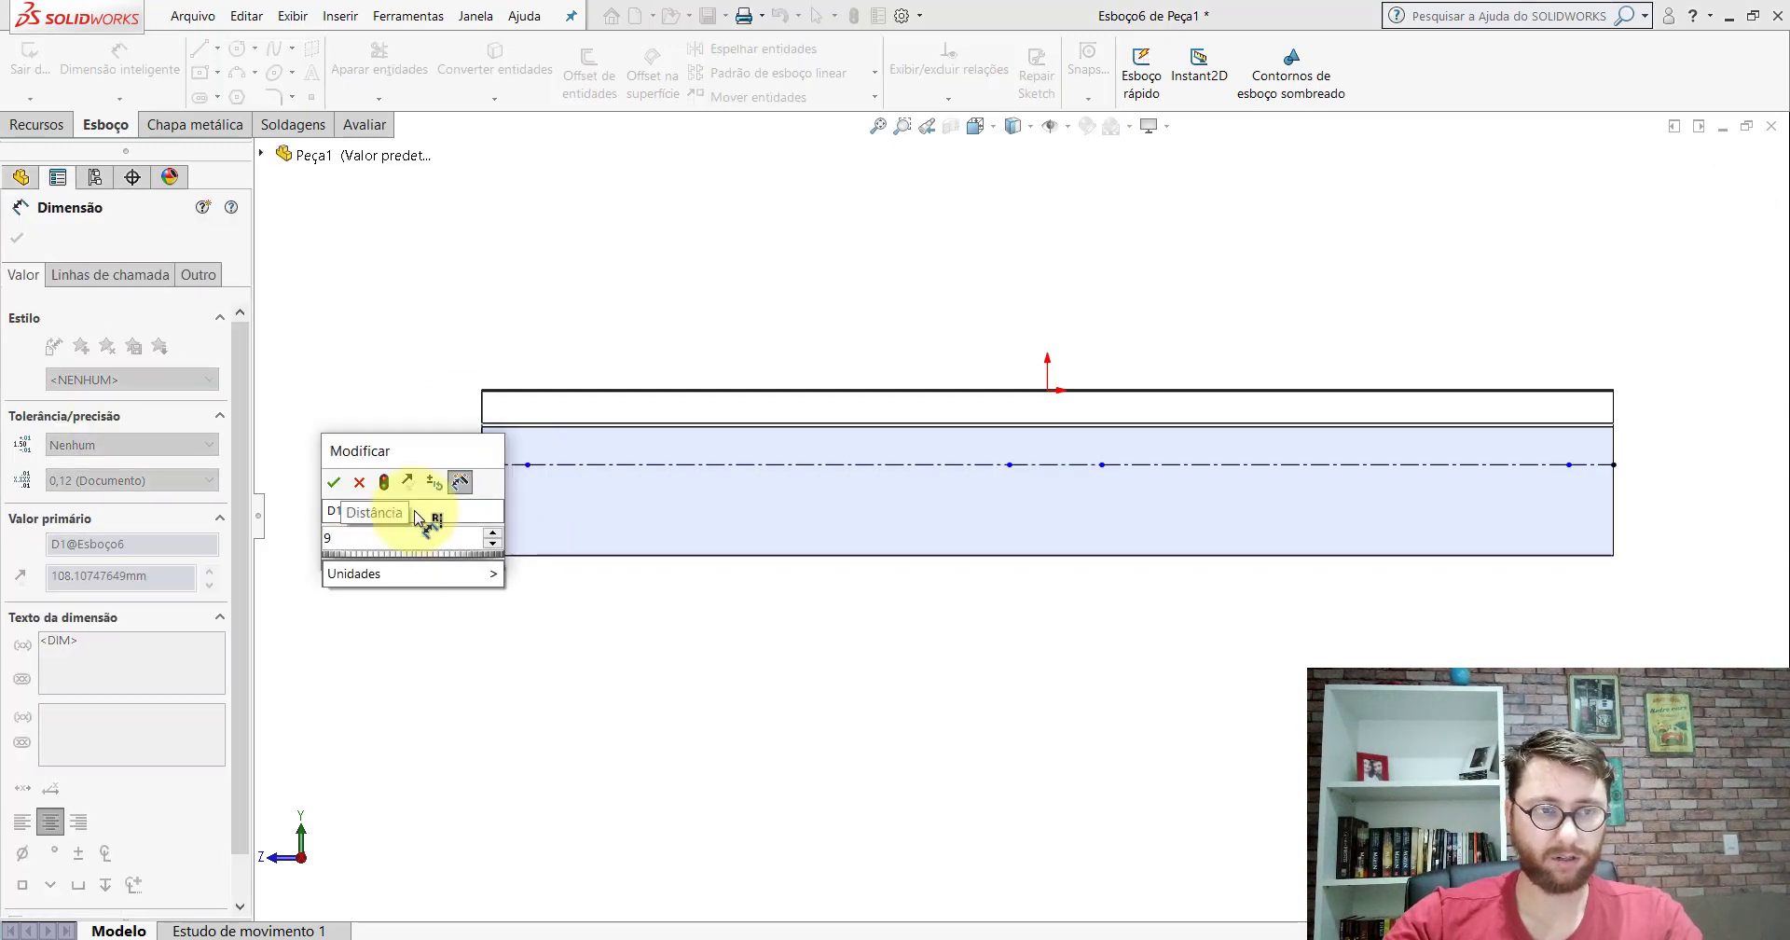
pyautogui.write('7')
pyautogui.press('Return')
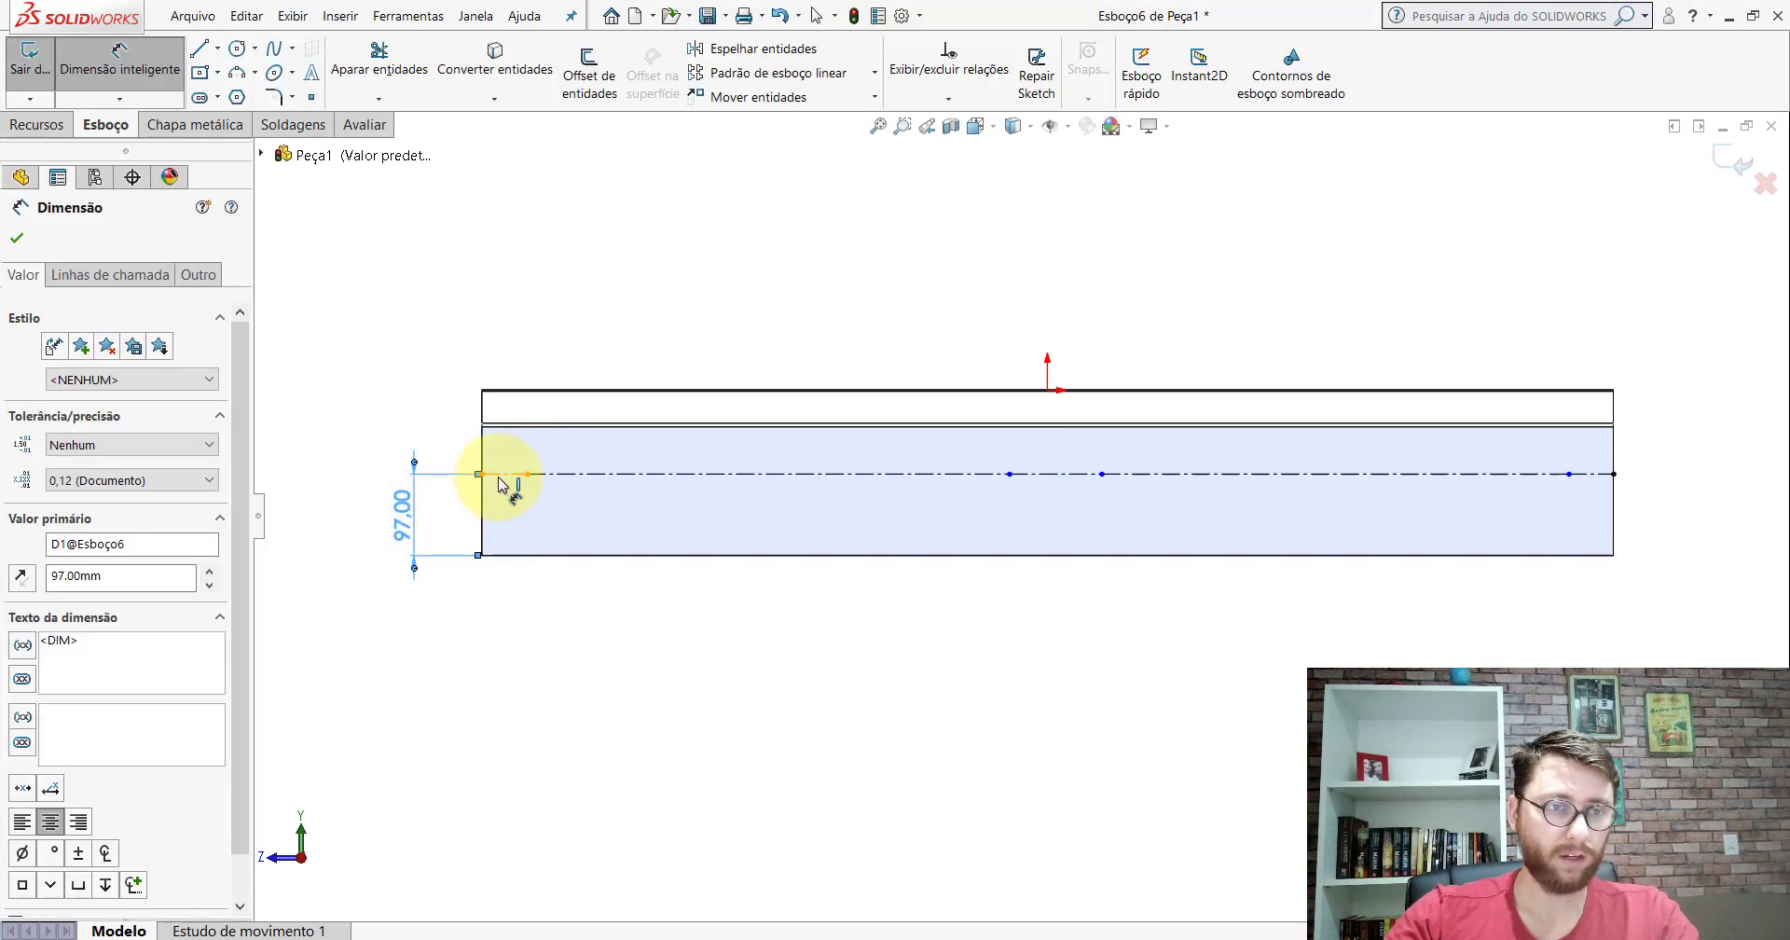
pyautogui.click(499, 476)
pyautogui.click(512, 290)
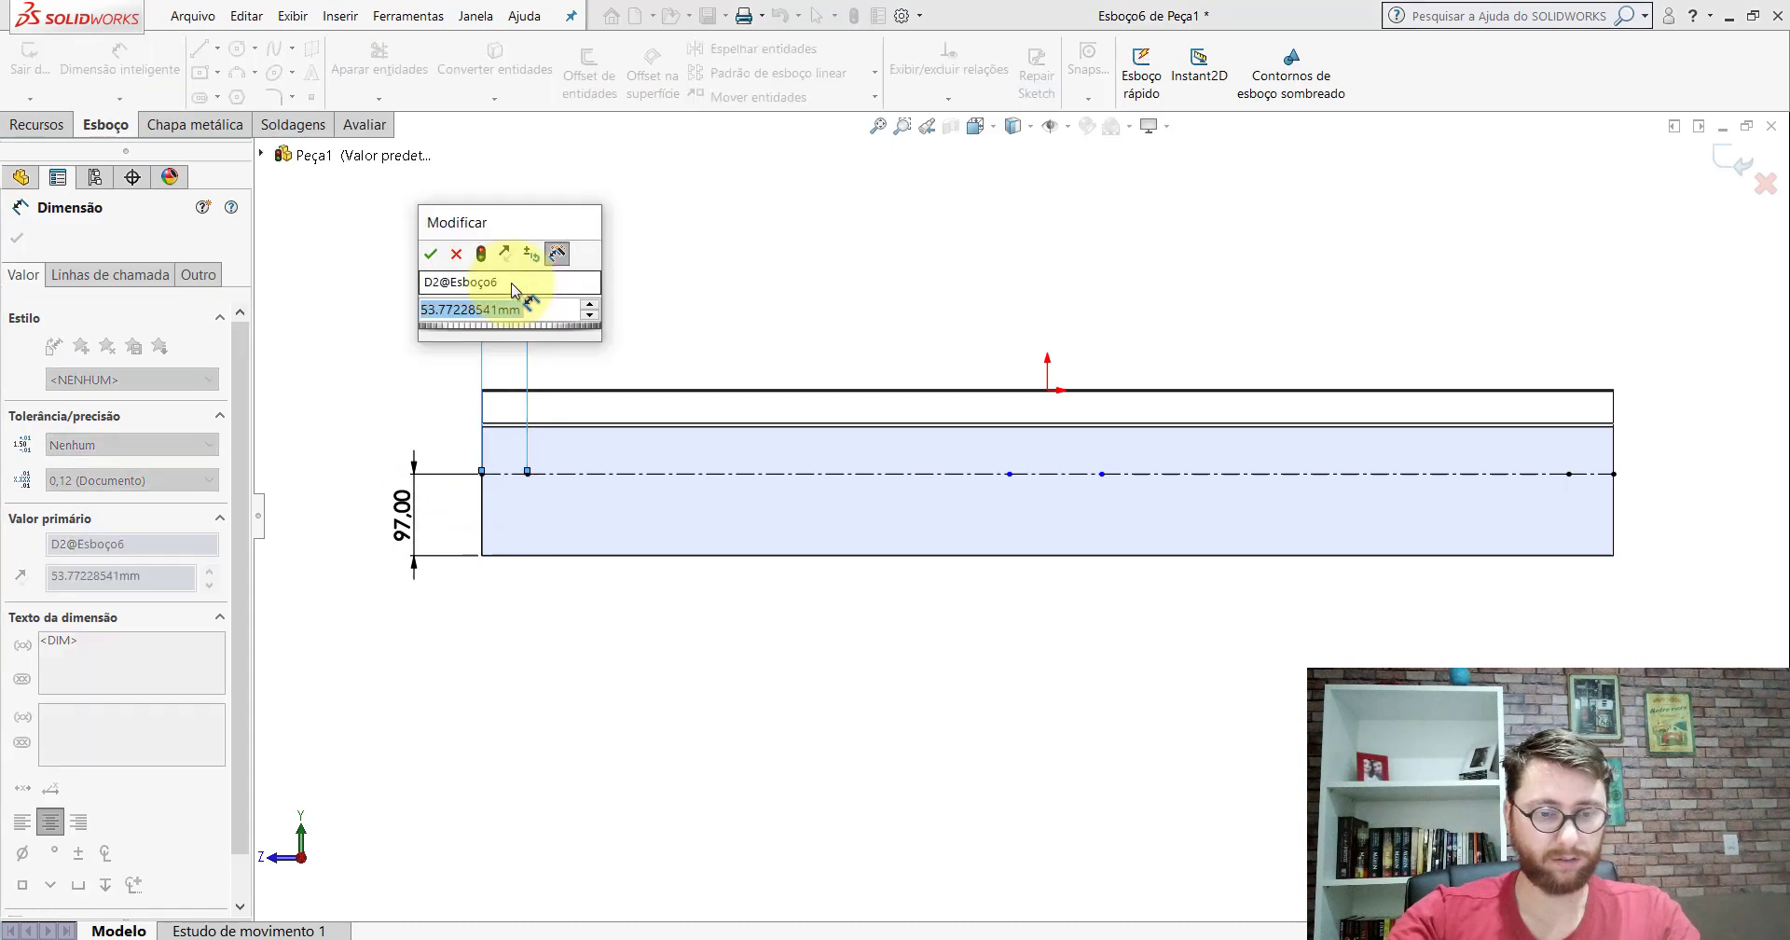
pyautogui.write('28.58')
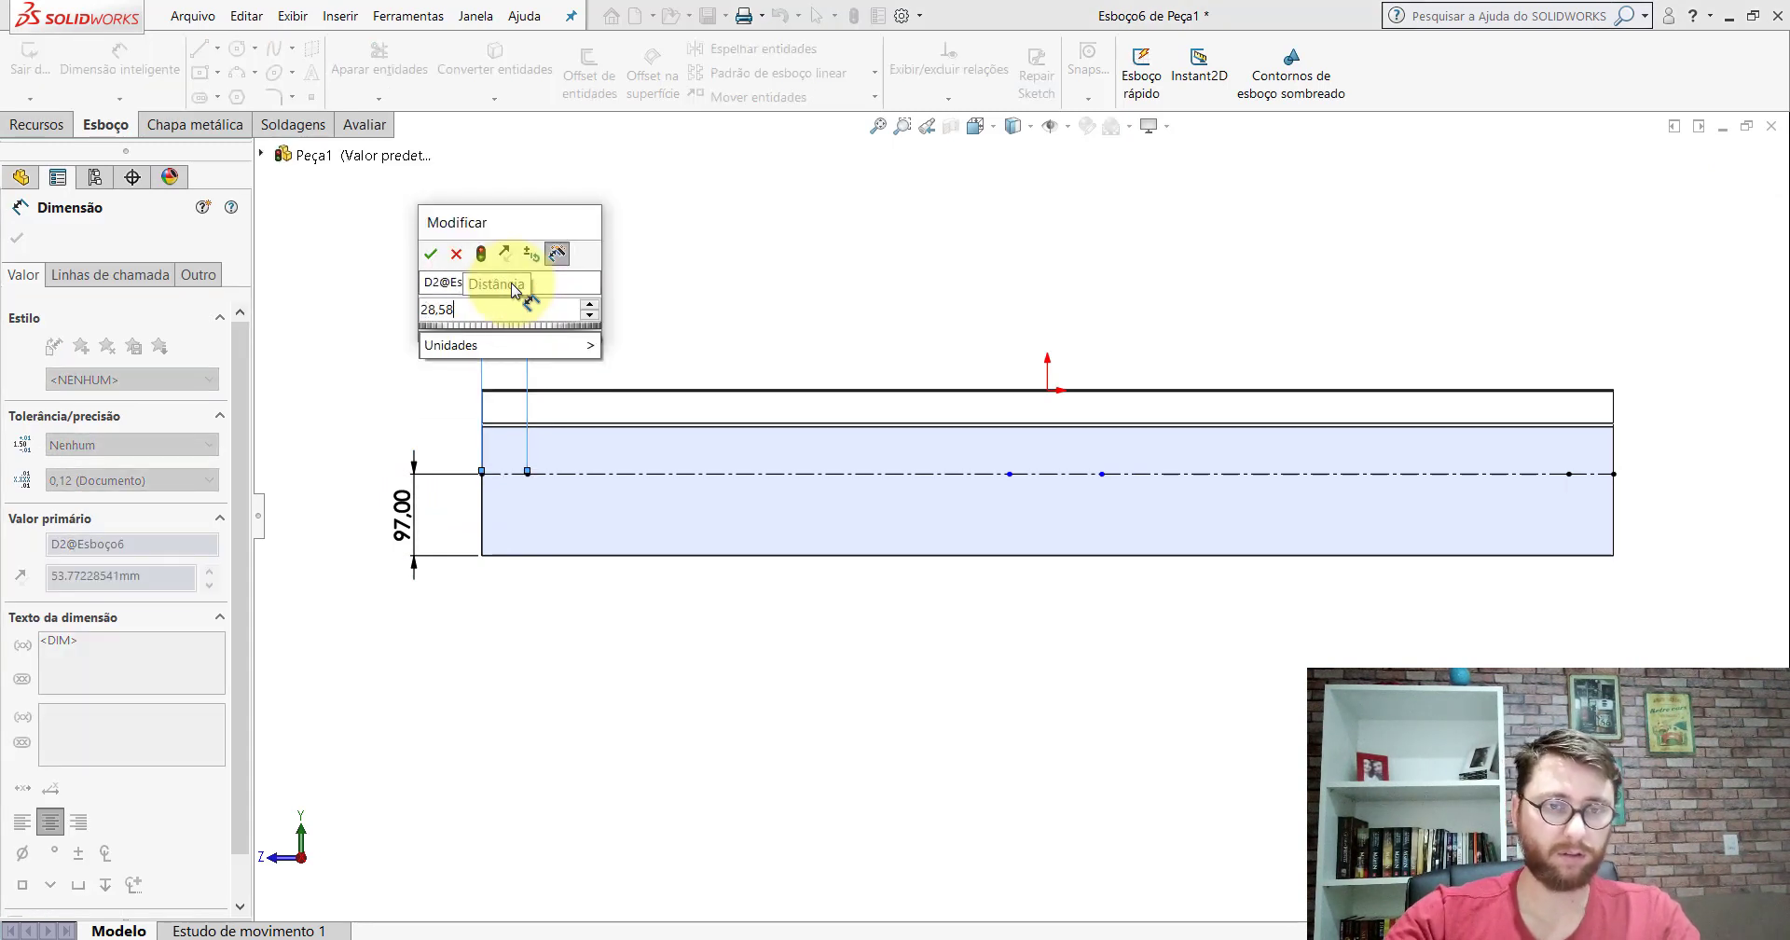
pyautogui.press('Return')
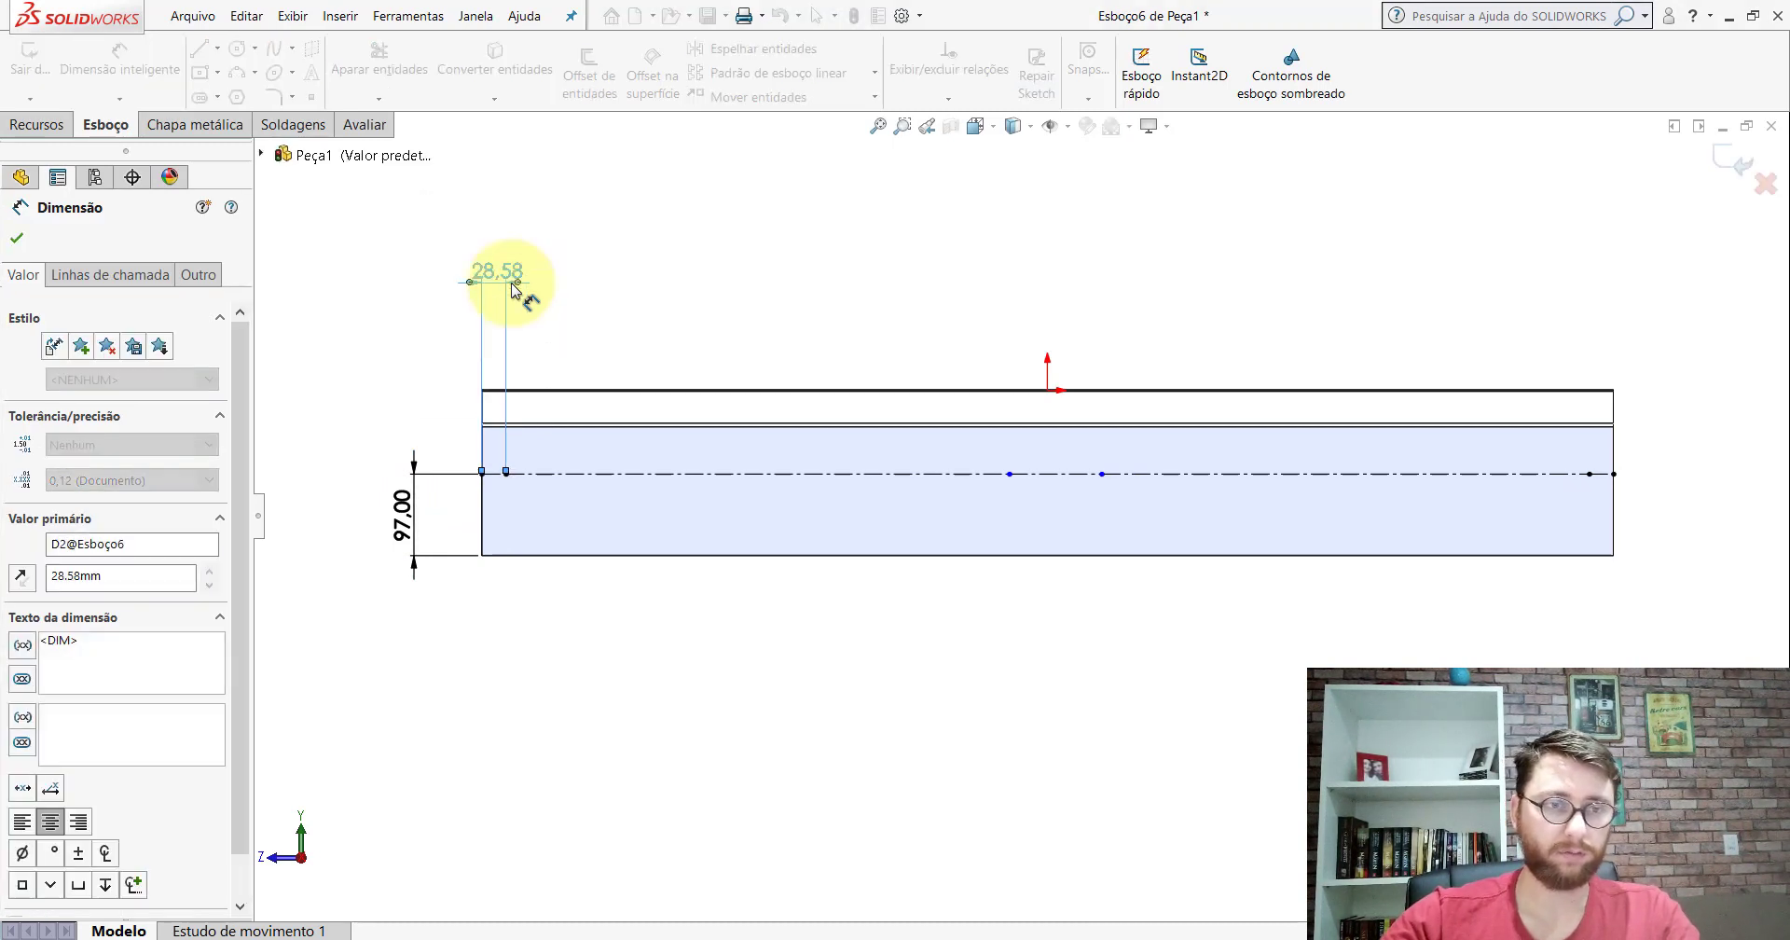
pyautogui.press('Escape')
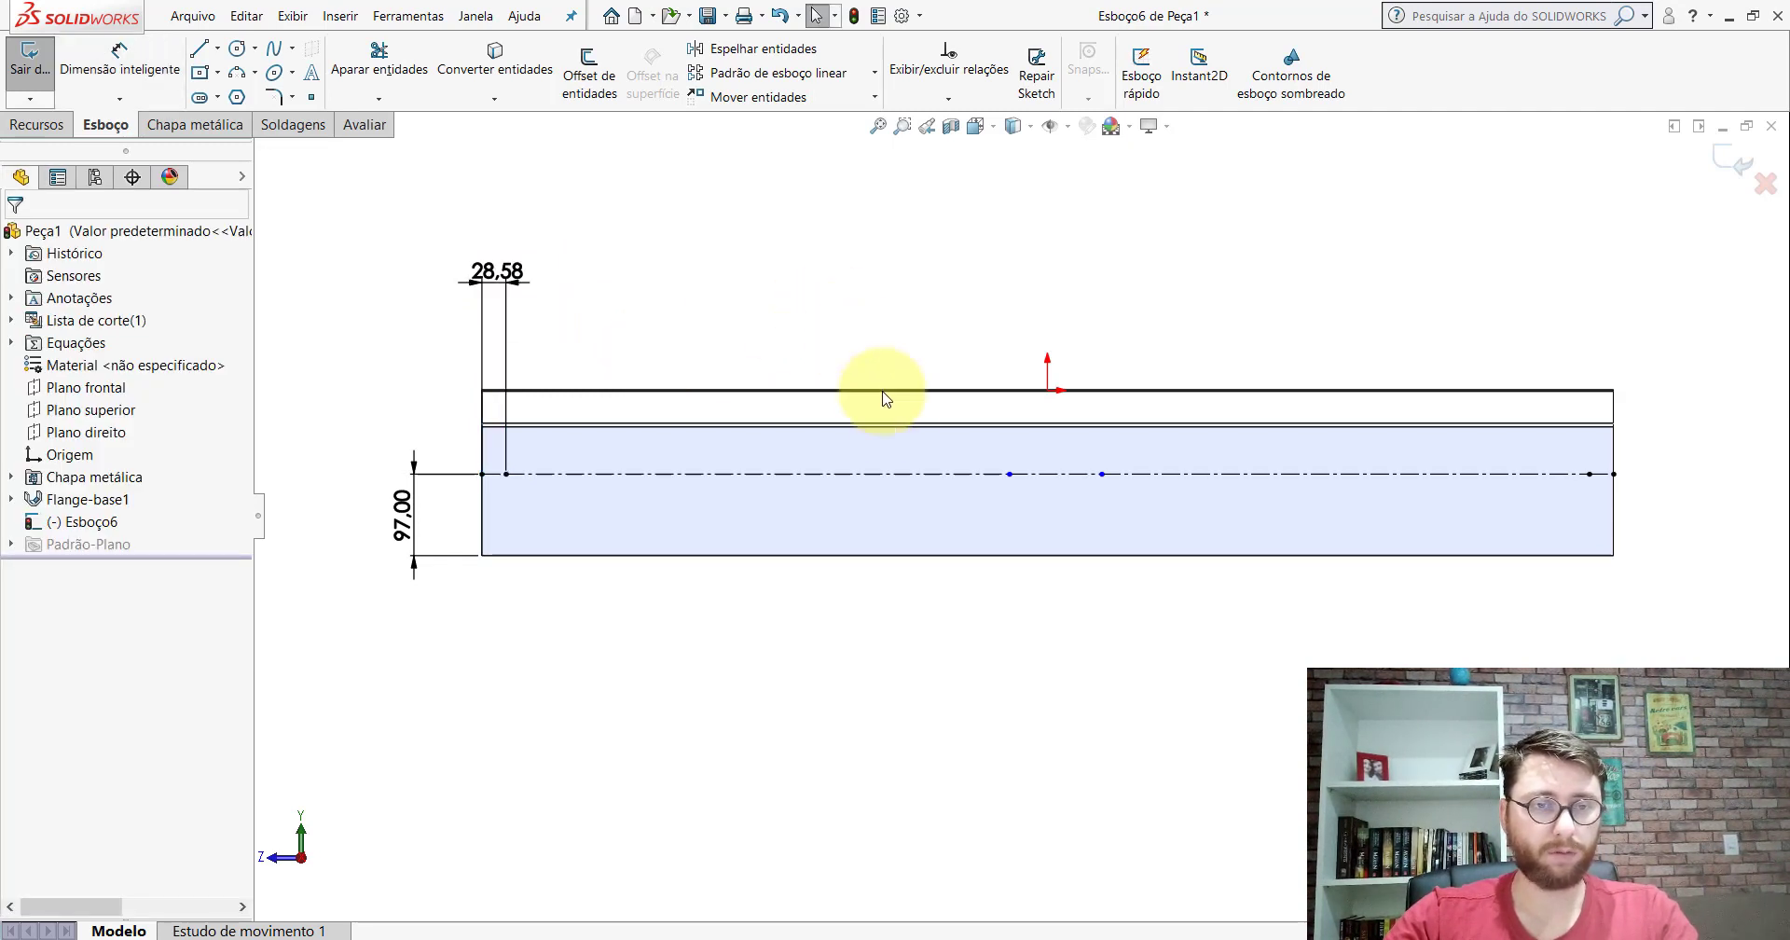
# Step: Make the long segments Linha3 and Linha5 equal, then switch to PP-GR(007)2100
pyautogui.click(888, 473)
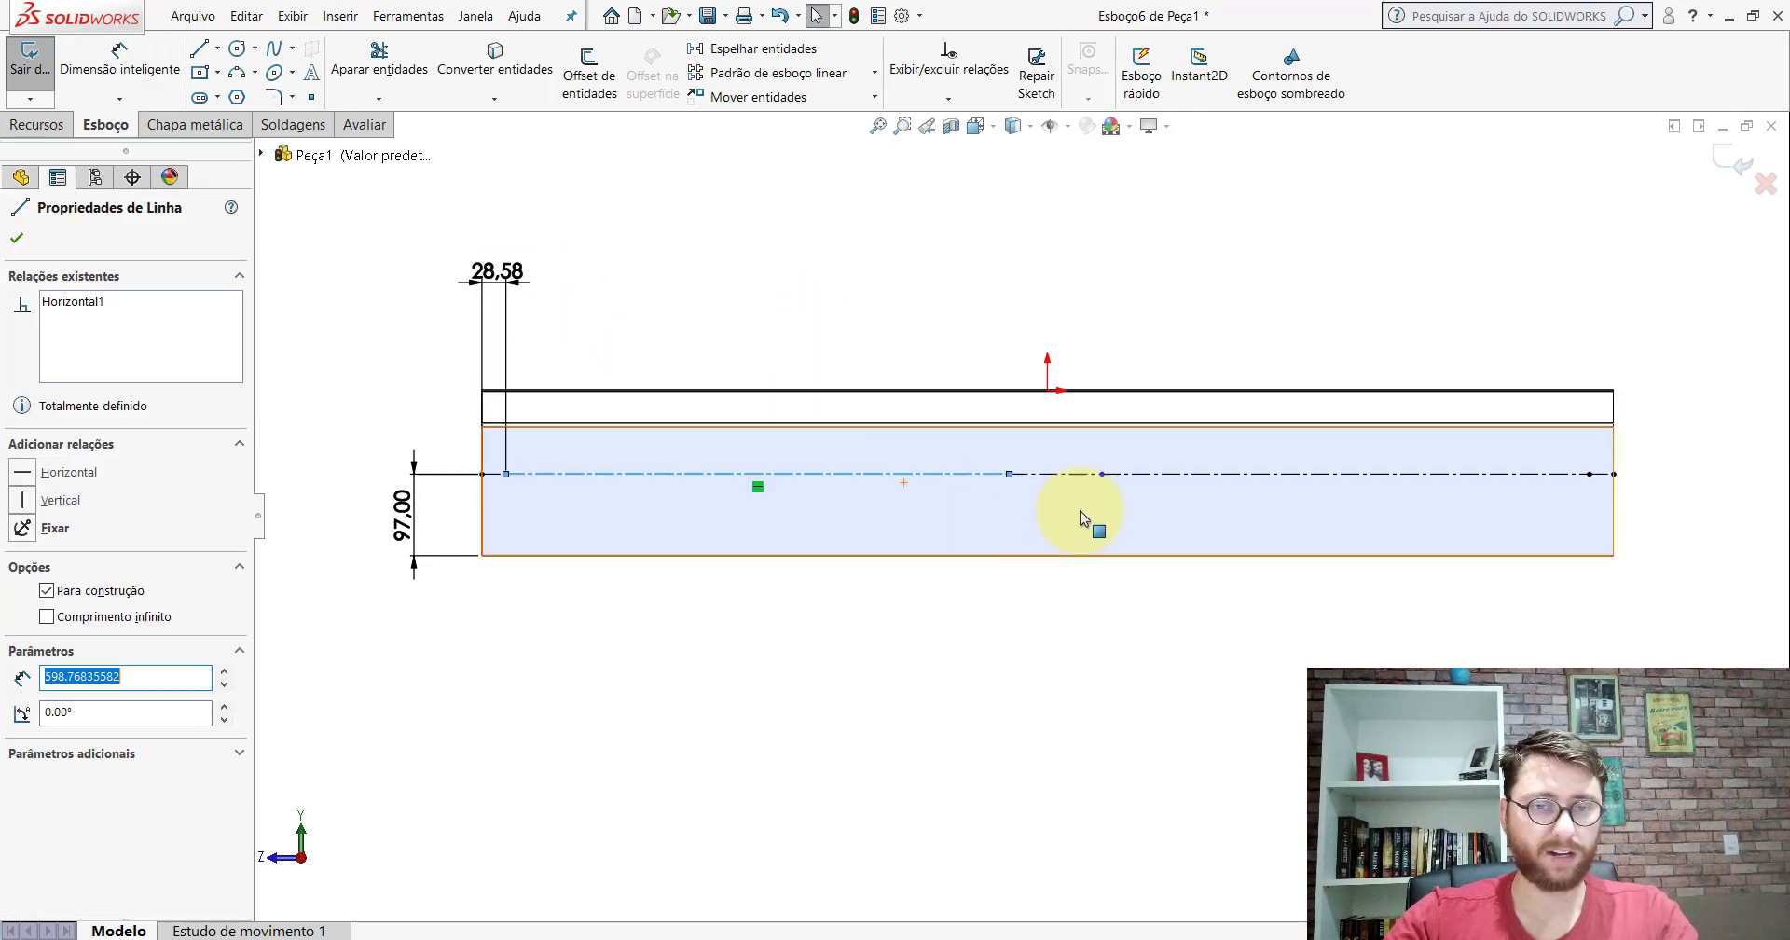
pyautogui.keyDown('ctrl'); pyautogui.click(1126, 474); pyautogui.keyUp('ctrl')
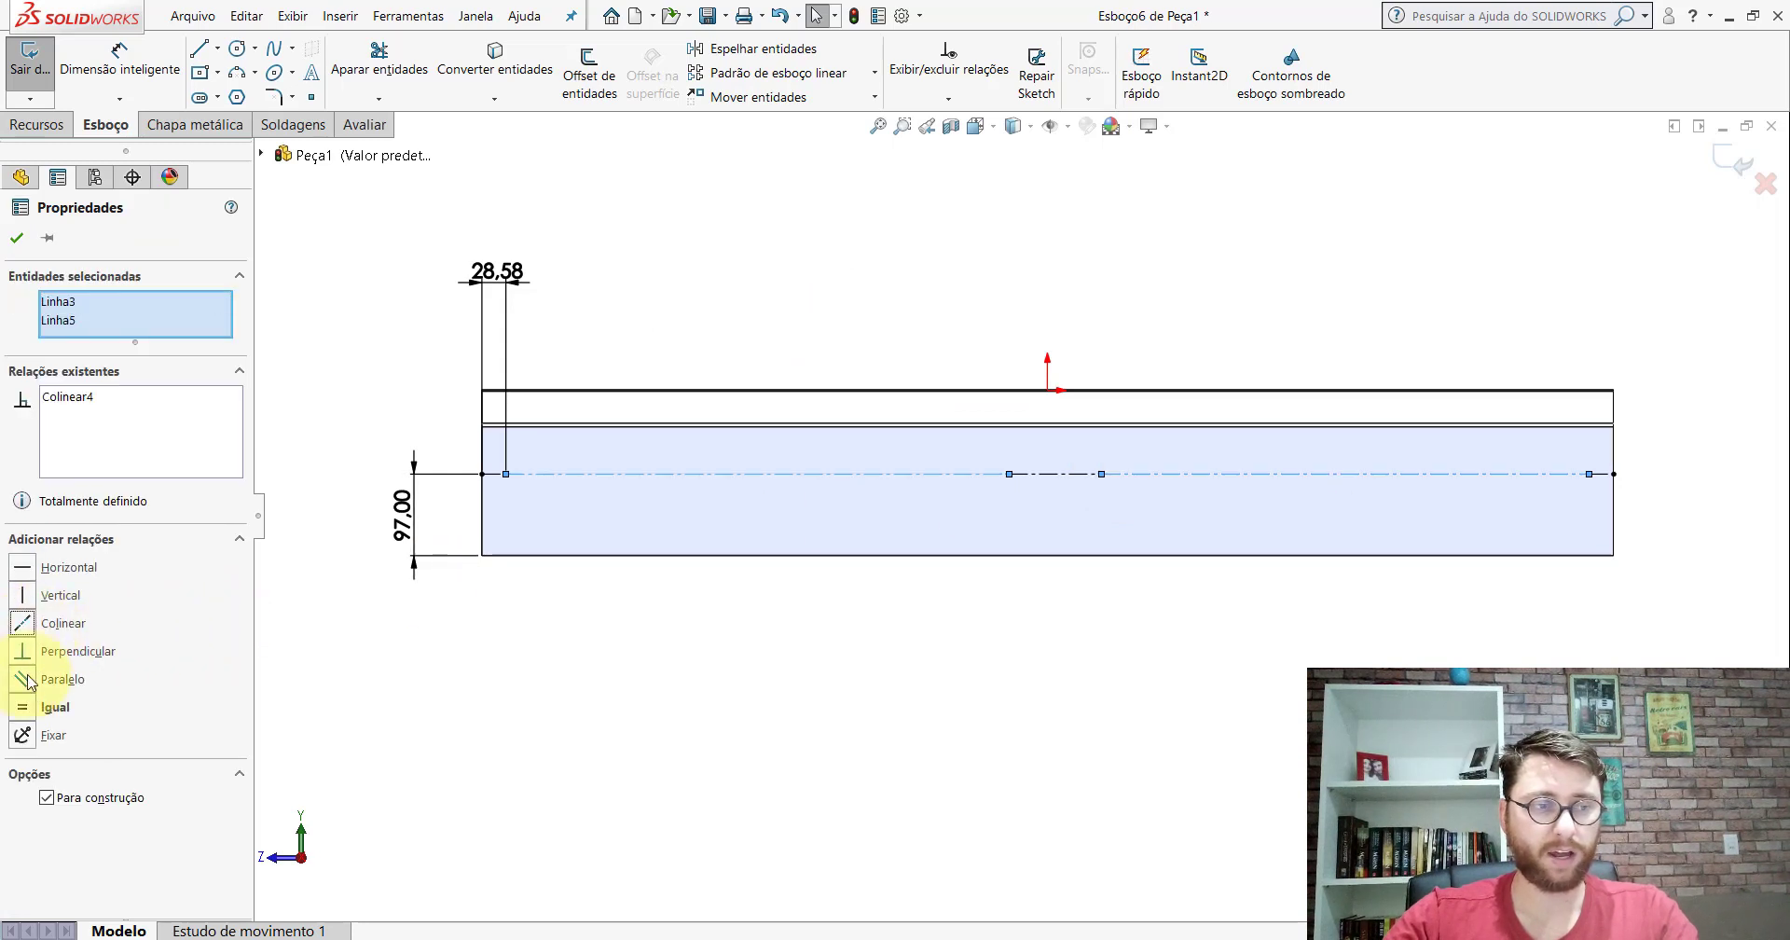
pyautogui.click(17, 239)
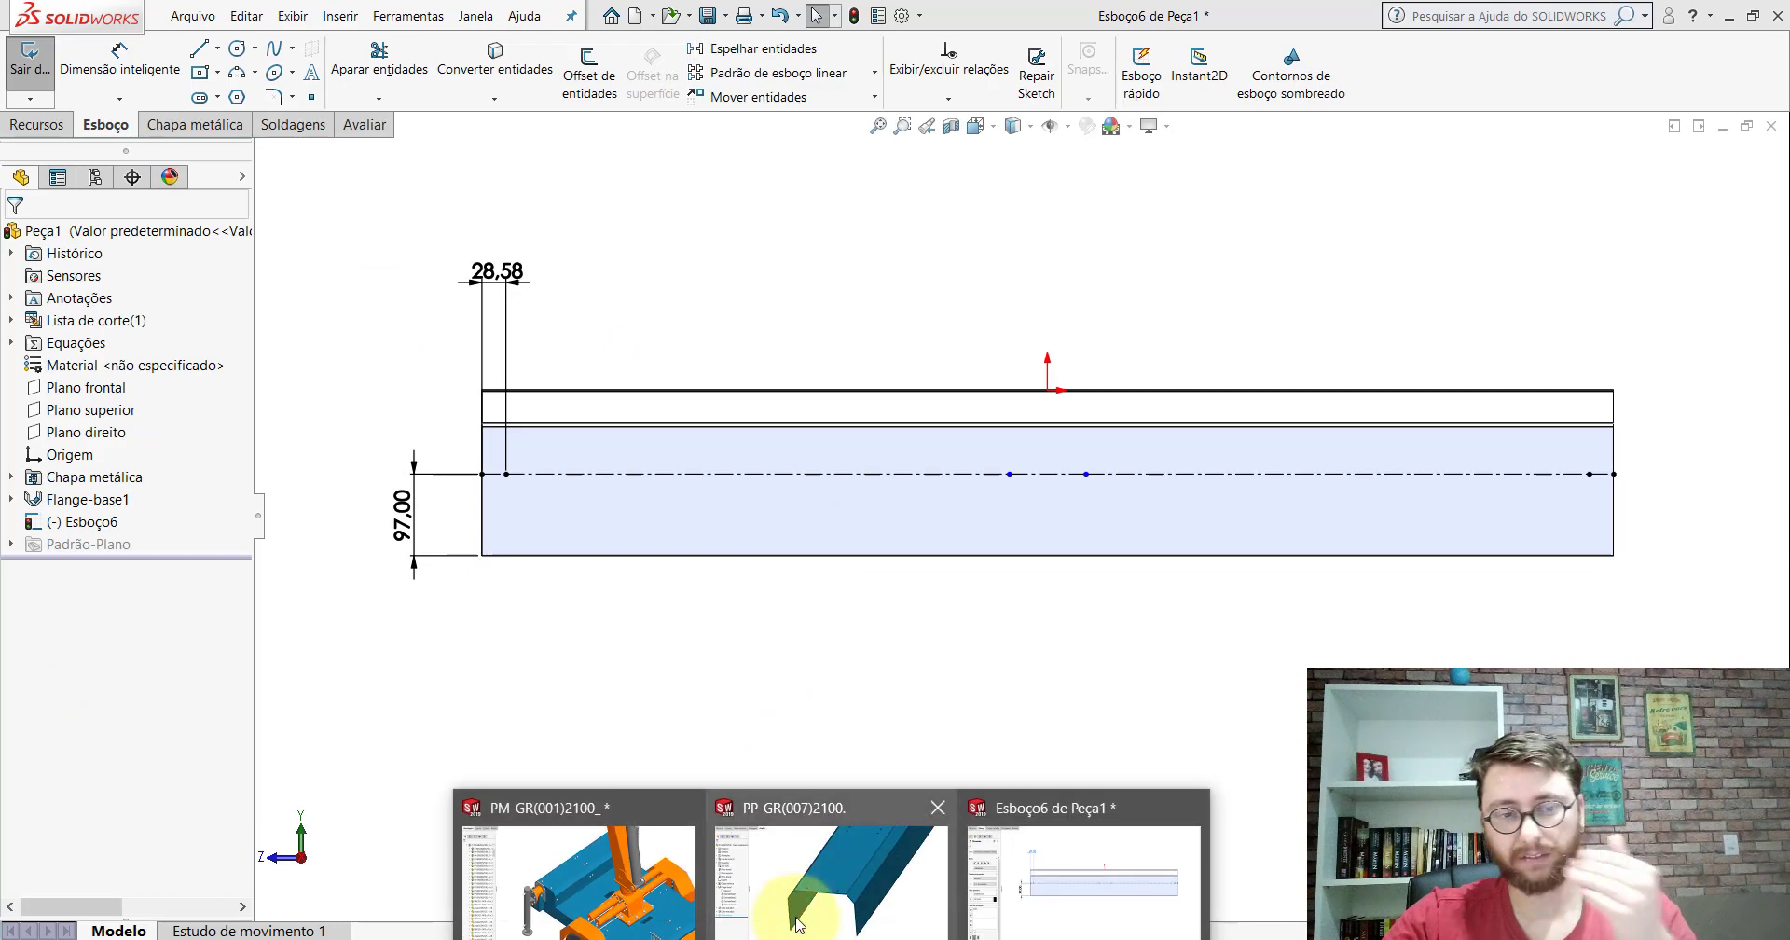
pyautogui.click(564, 843)
# Step: Measure a reference hole's 11 mm diameter and its distance to a second hole
pyautogui.click(203, 82)
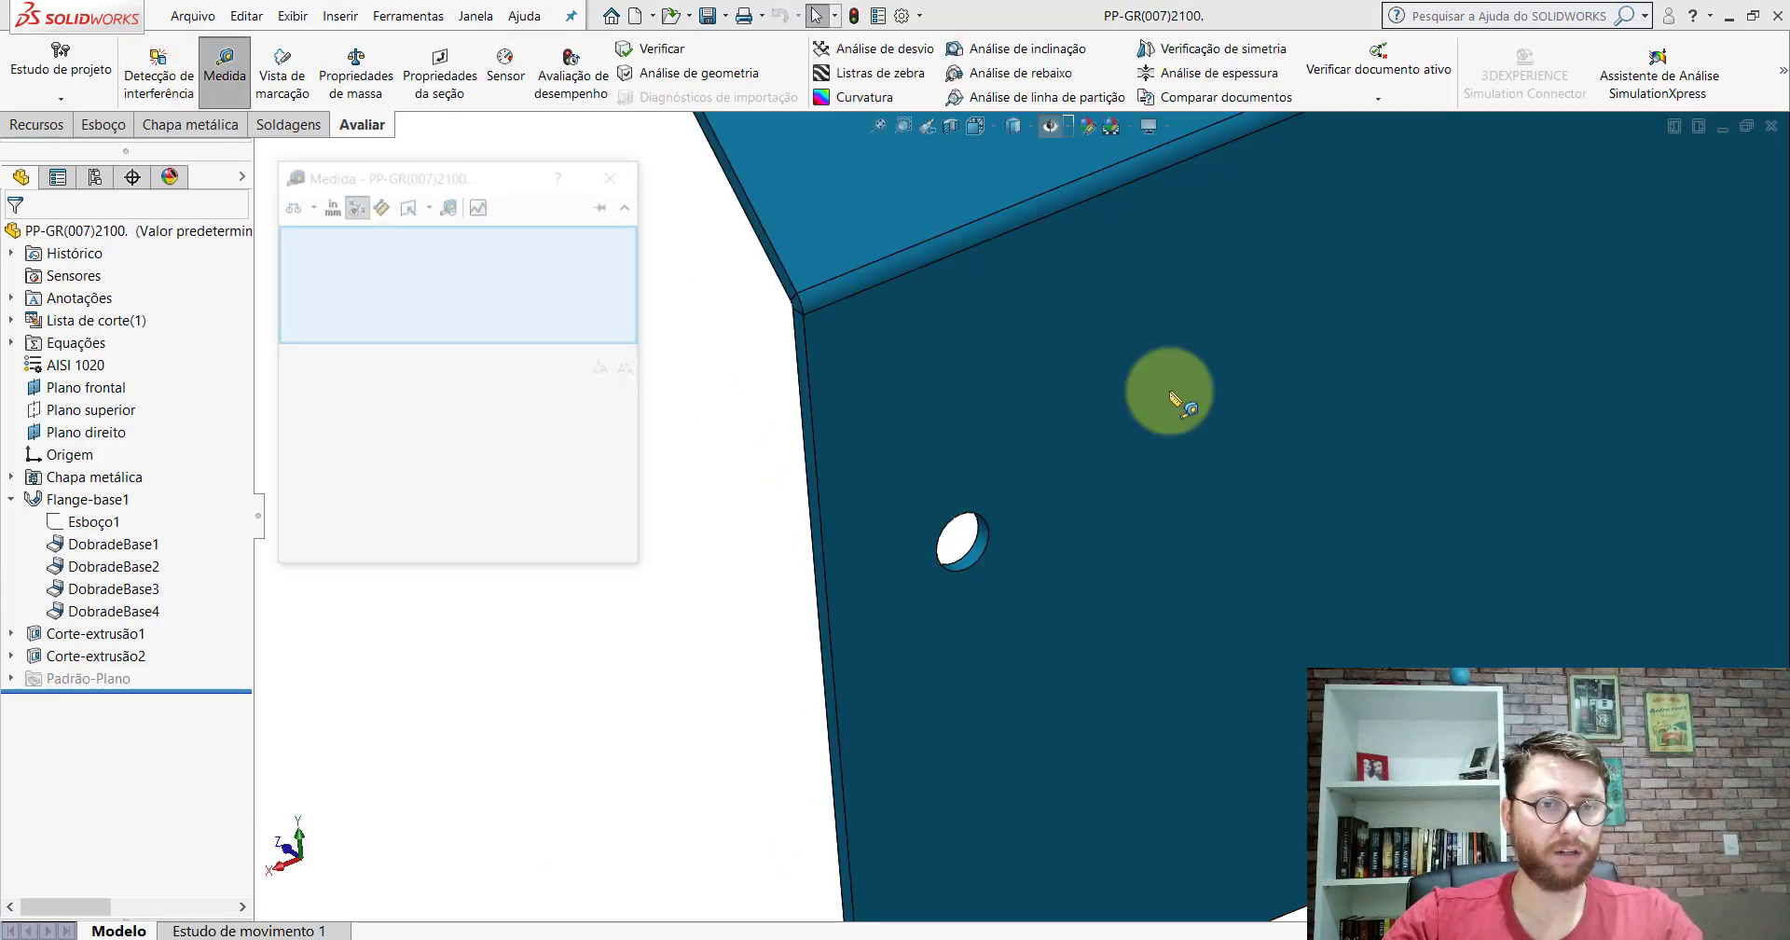
pyautogui.scroll(5, 1212, 401)
pyautogui.scroll(3, 1342, 415)
pyautogui.scroll(-3, 1389, 336)
pyautogui.scroll(-3, 1380, 280)
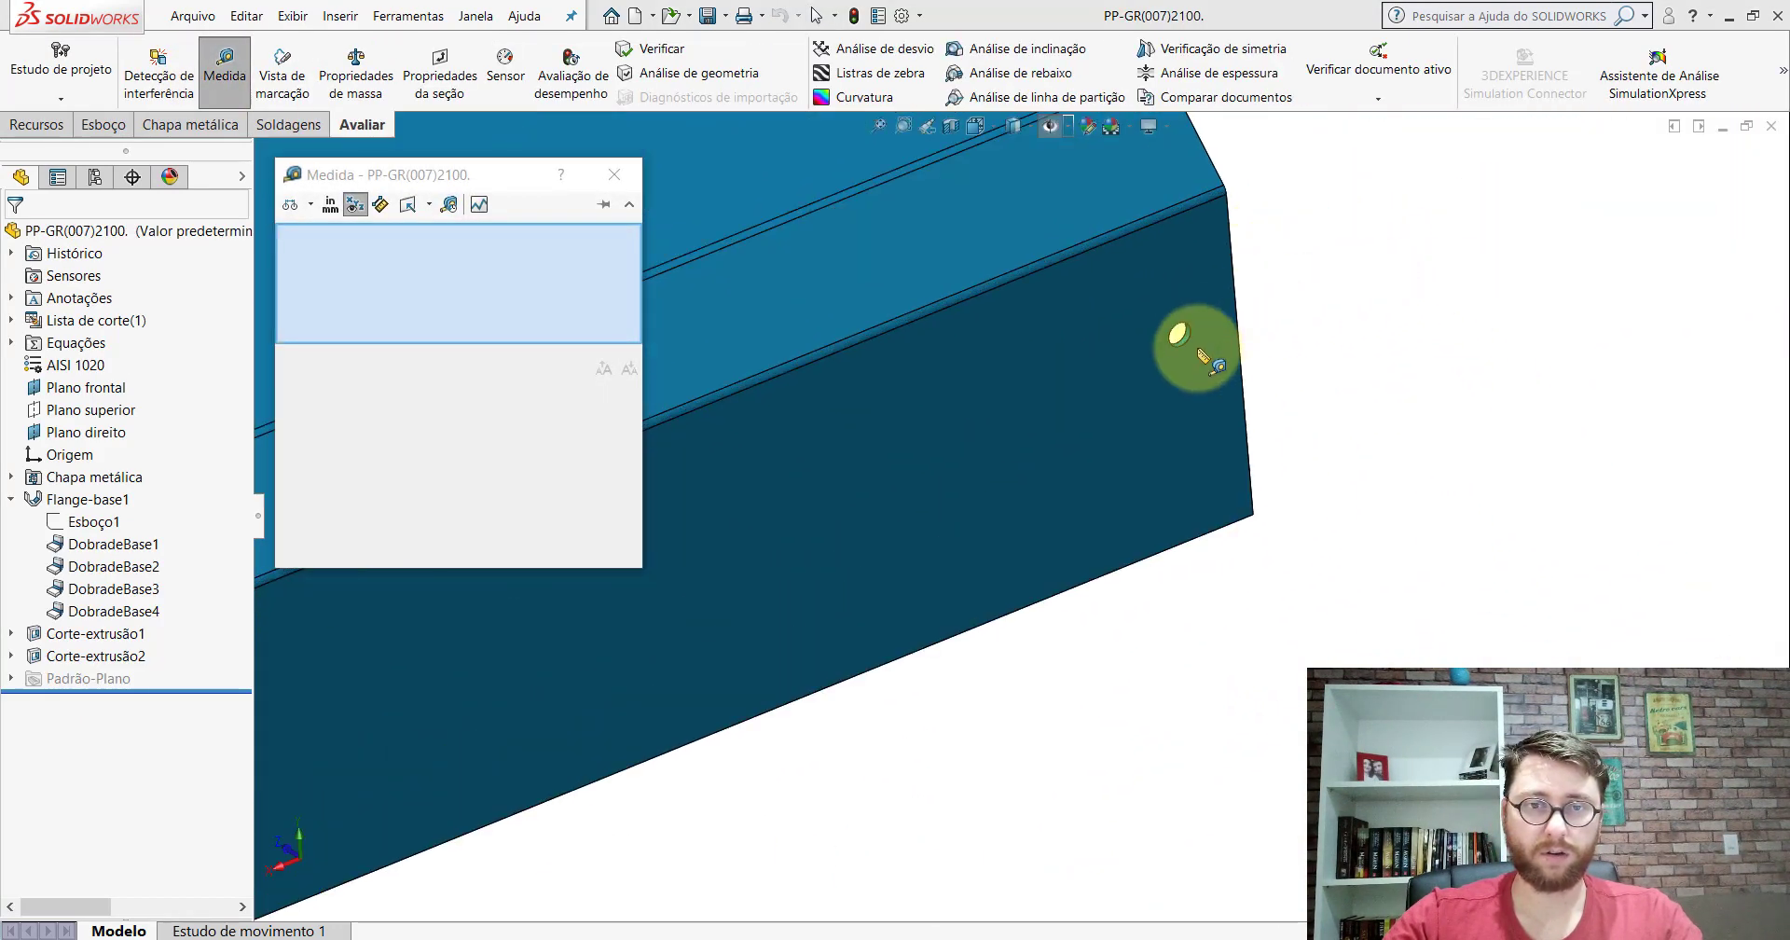
pyautogui.scroll(-3, 1175, 347)
pyautogui.click(1152, 350)
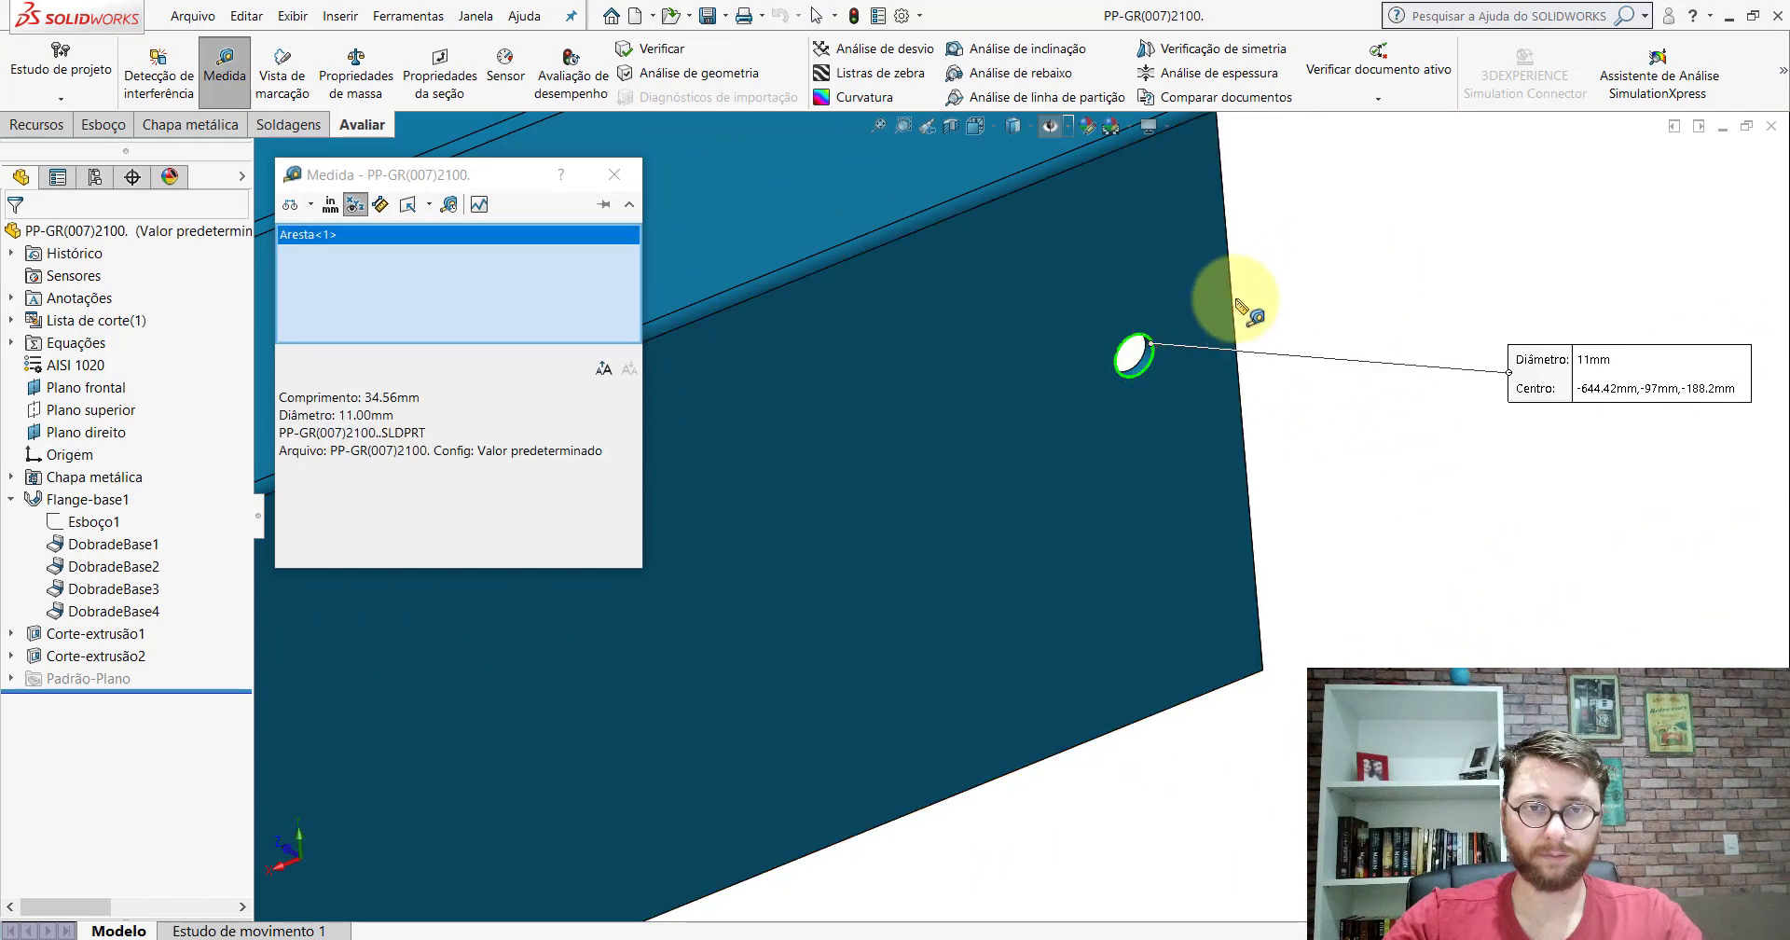
pyautogui.click(1235, 308)
pyautogui.click(1287, 391)
# Step: Measure the 622.98 mm centre distance from a hole to the far hole
pyautogui.scroll(5, 1167, 460)
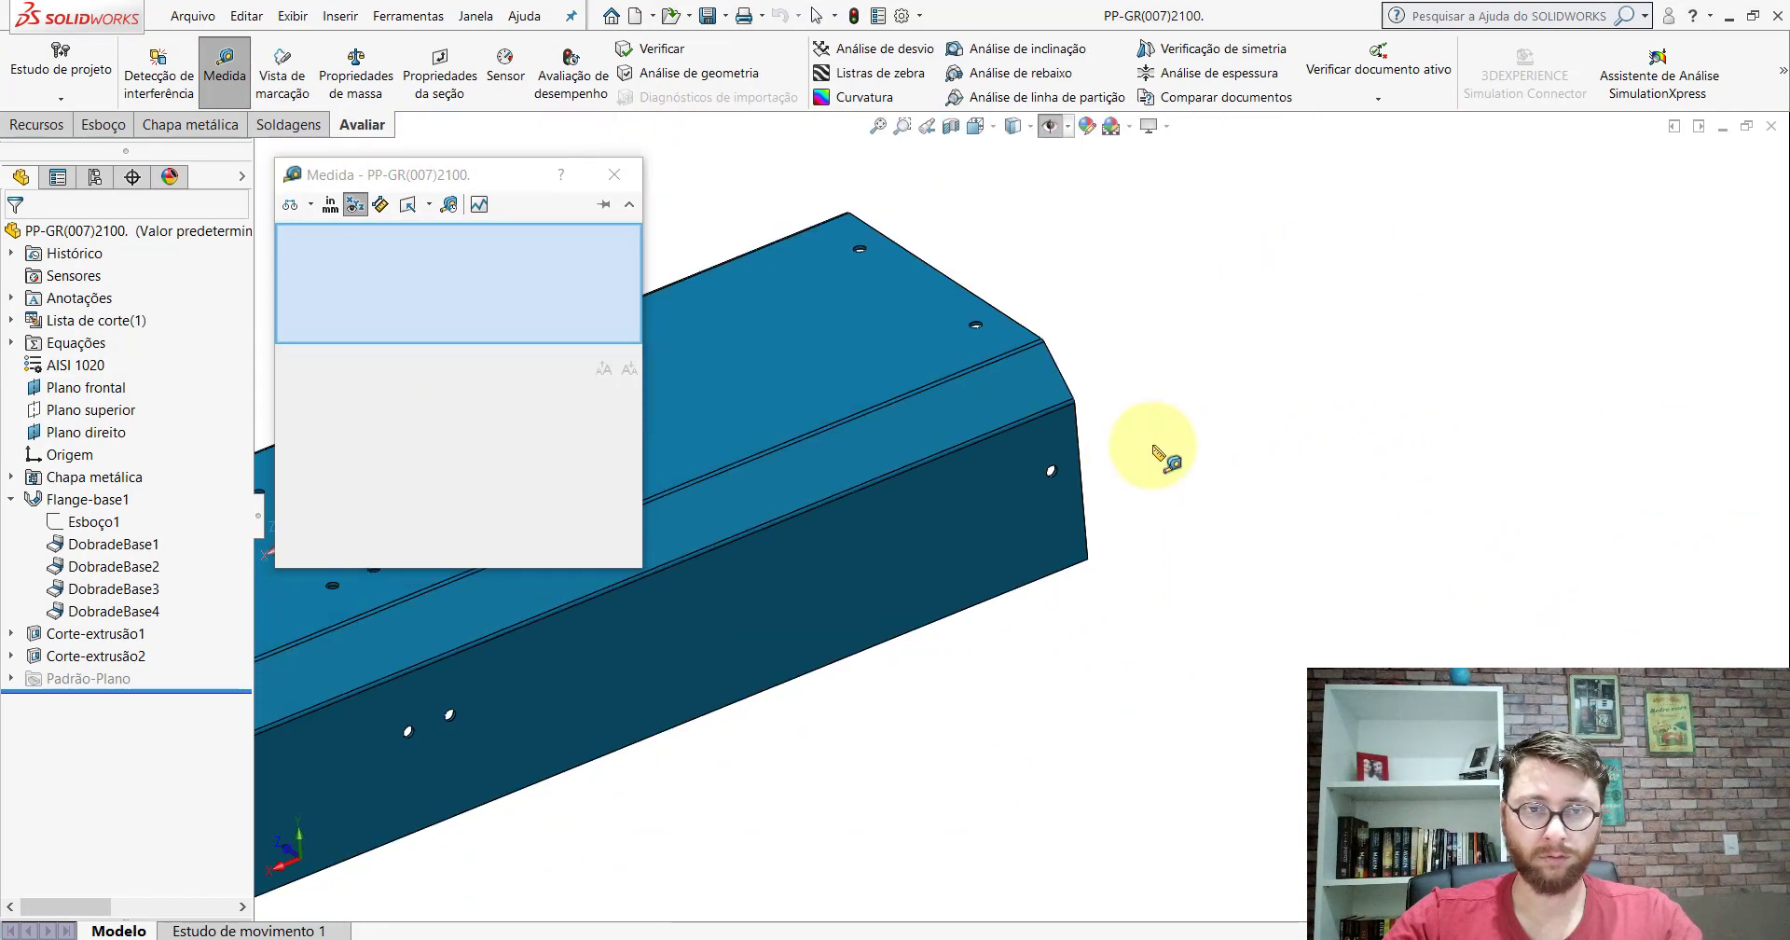
pyautogui.scroll(3, 833, 582)
pyautogui.scroll(-3, 833, 583)
pyautogui.scroll(-3, 970, 559)
pyautogui.scroll(-3, 979, 540)
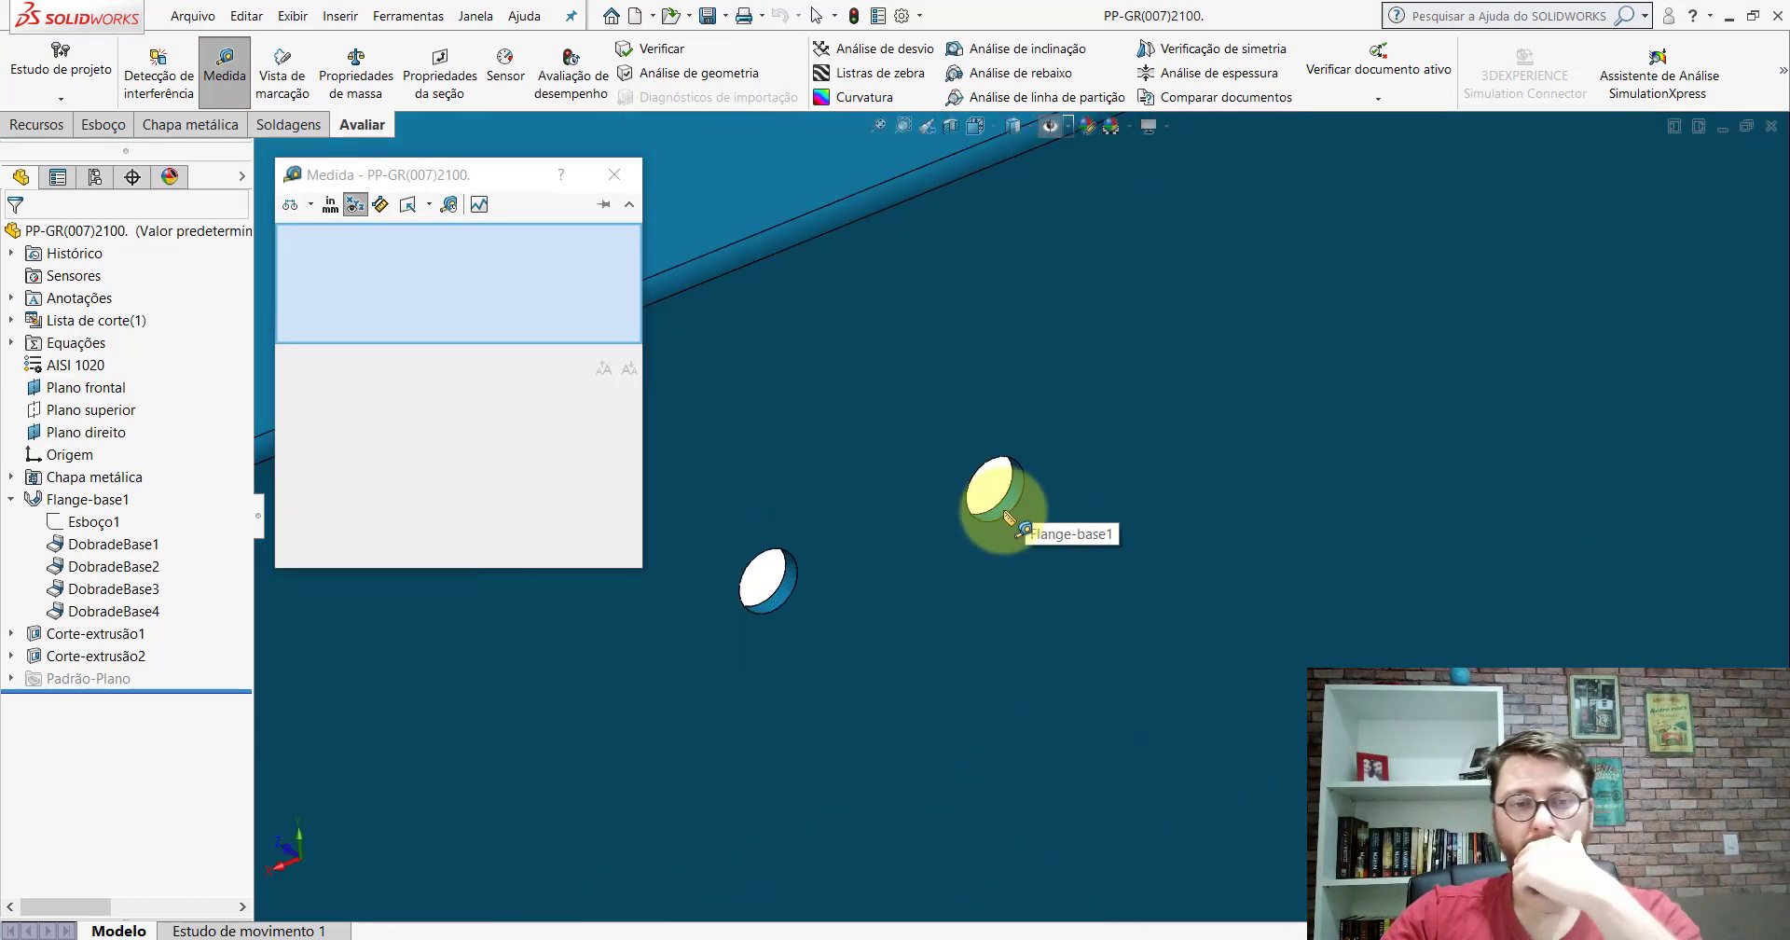
pyautogui.click(1023, 491)
pyautogui.scroll(3, 1002, 513)
pyautogui.scroll(-3, 1338, 377)
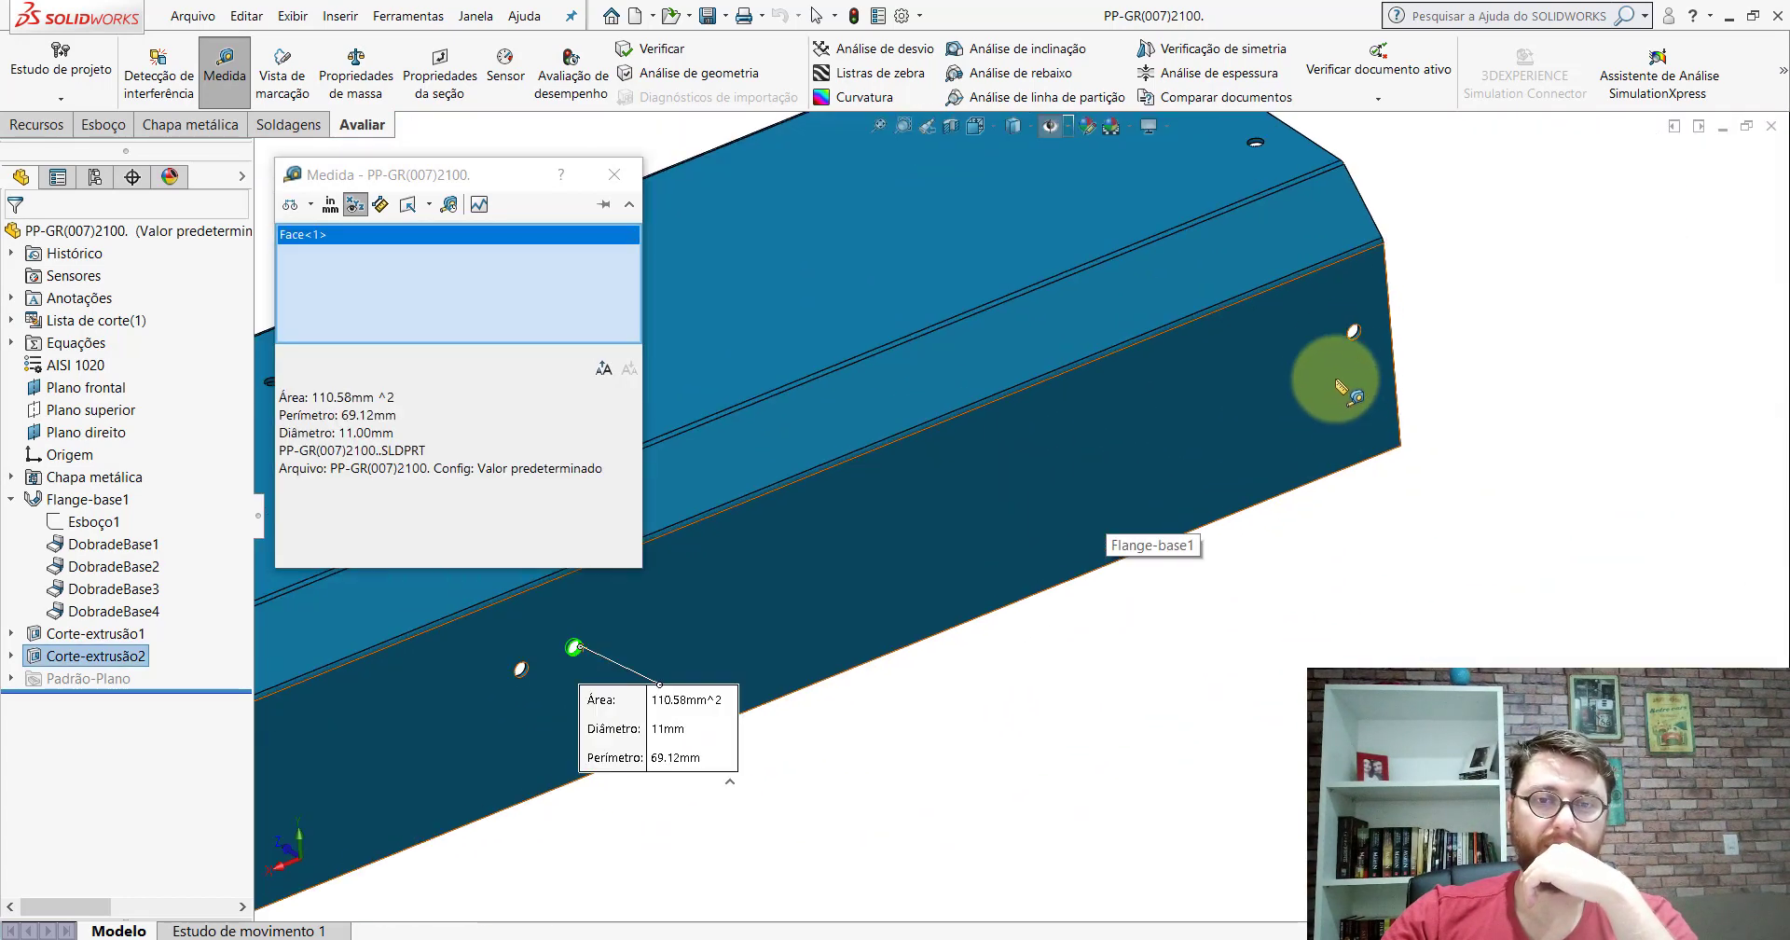
pyautogui.scroll(-2, 1324, 350)
pyautogui.click(1318, 432)
pyautogui.scroll(2, 1323, 453)
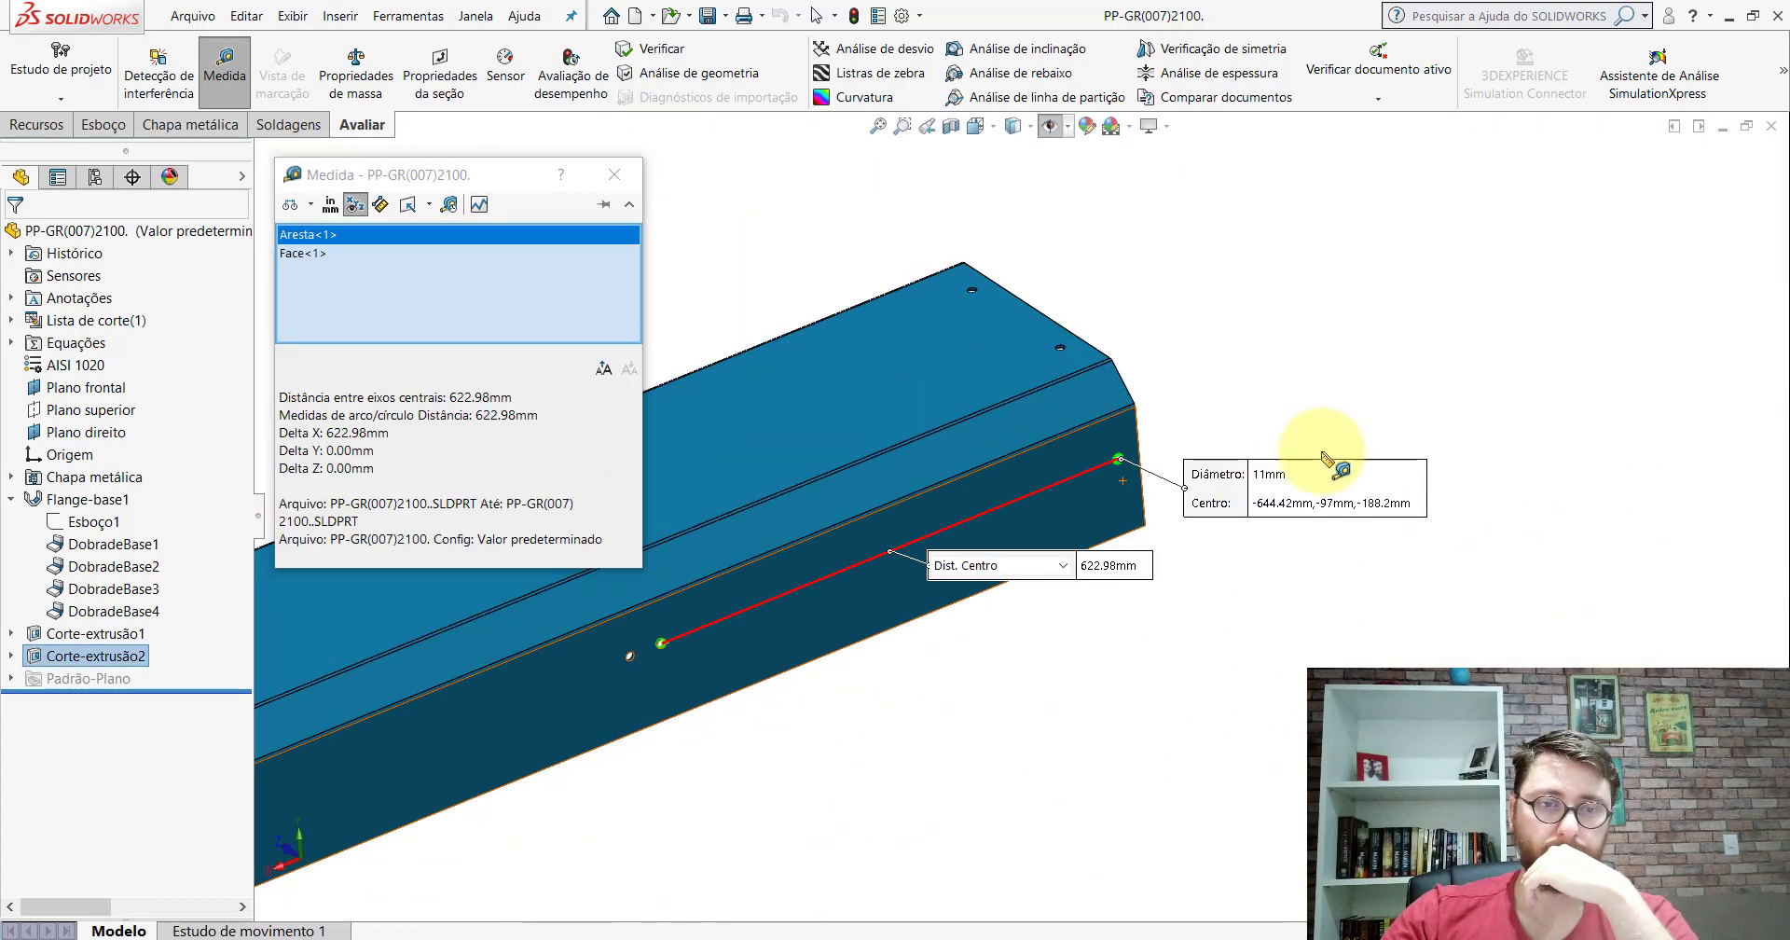
# Step: Measure the 42.89 mm spacing between the two close holes, then return to Esboço6
pyautogui.click(1137, 694)
pyautogui.scroll(-3, 667, 632)
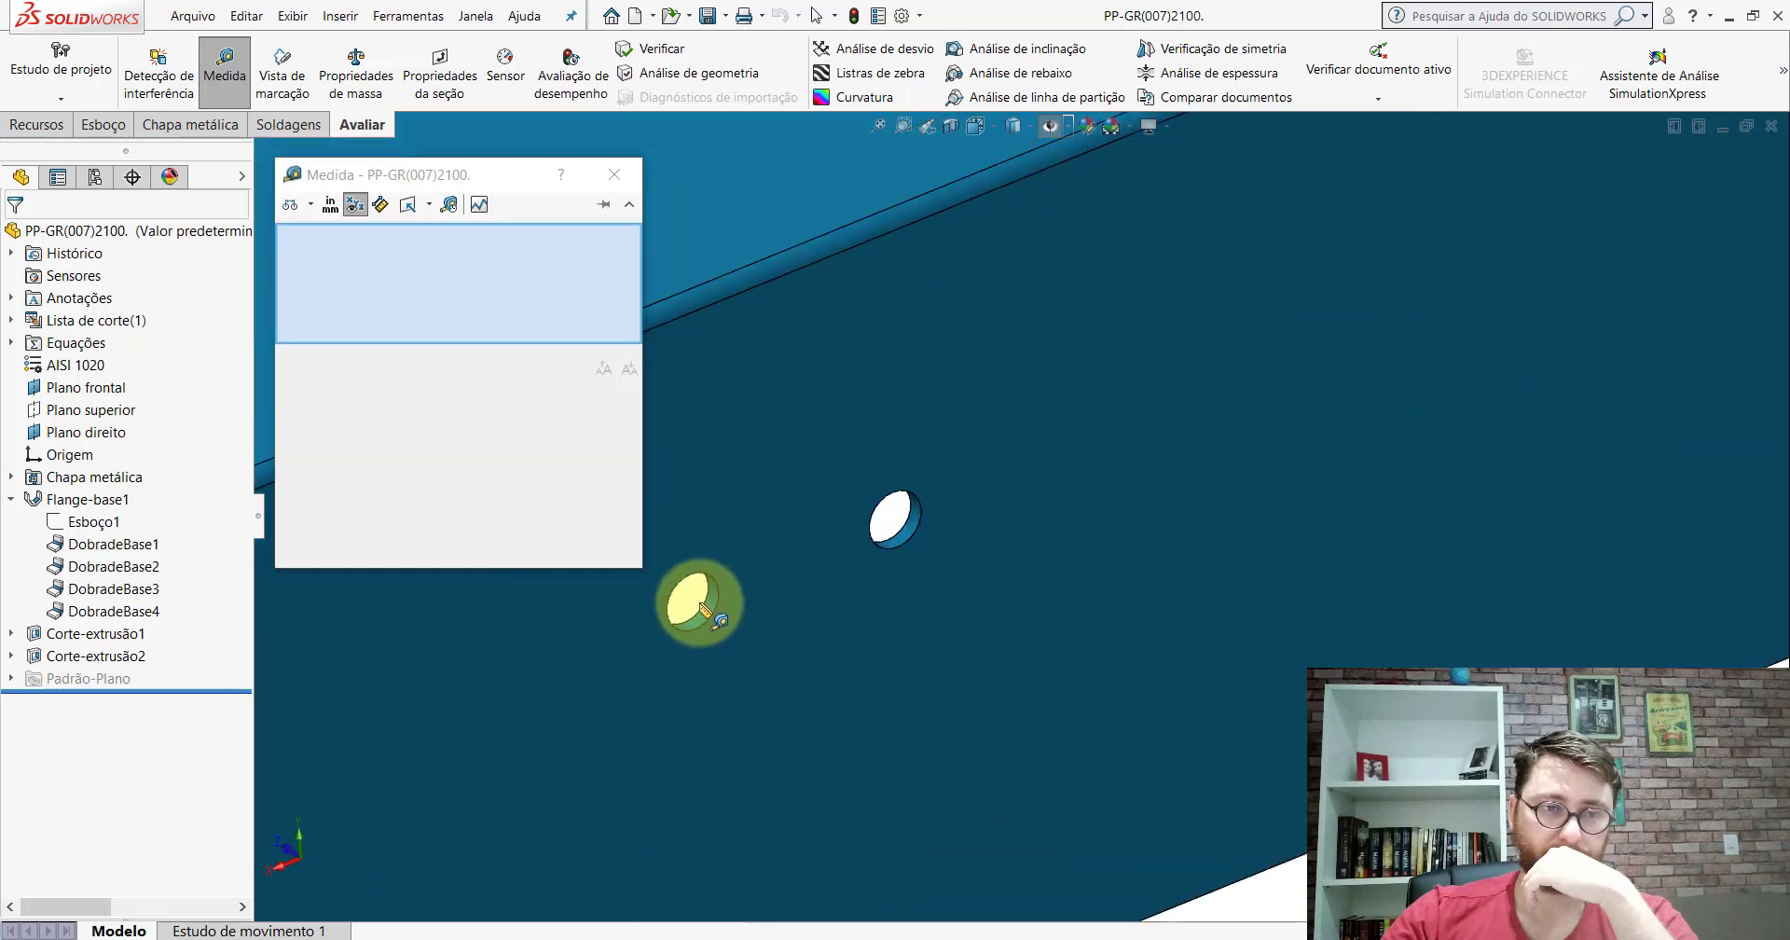
pyautogui.scroll(-2, 728, 605)
pyautogui.click(745, 587)
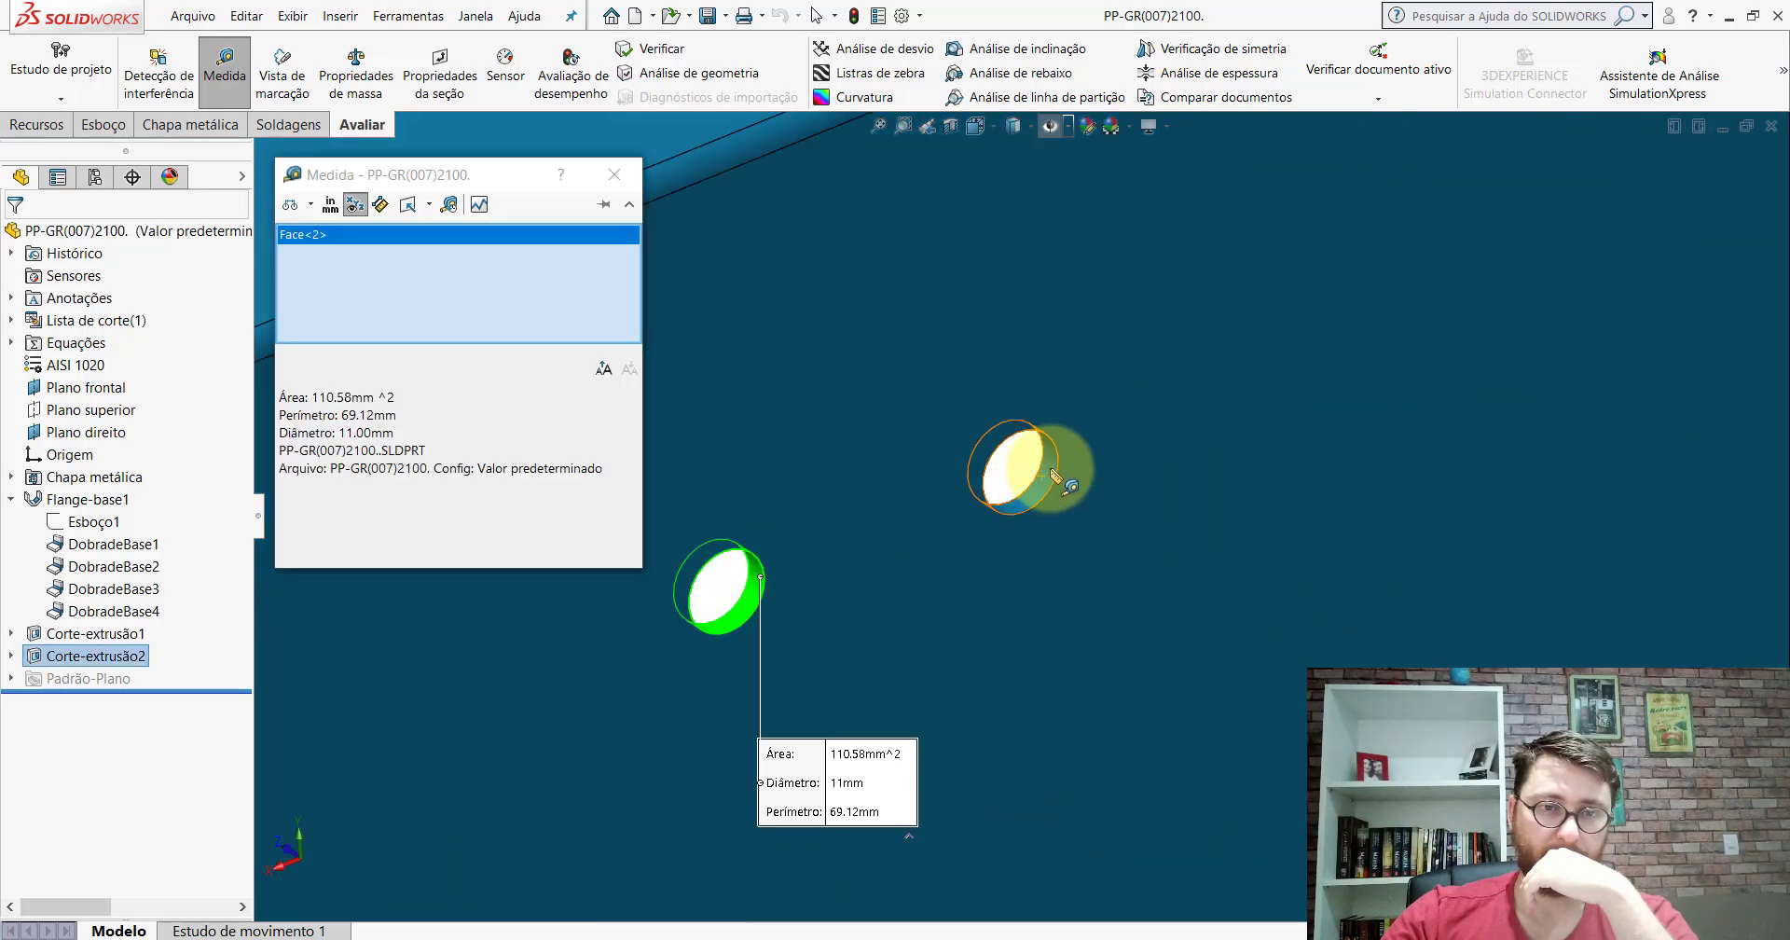
pyautogui.click(1019, 475)
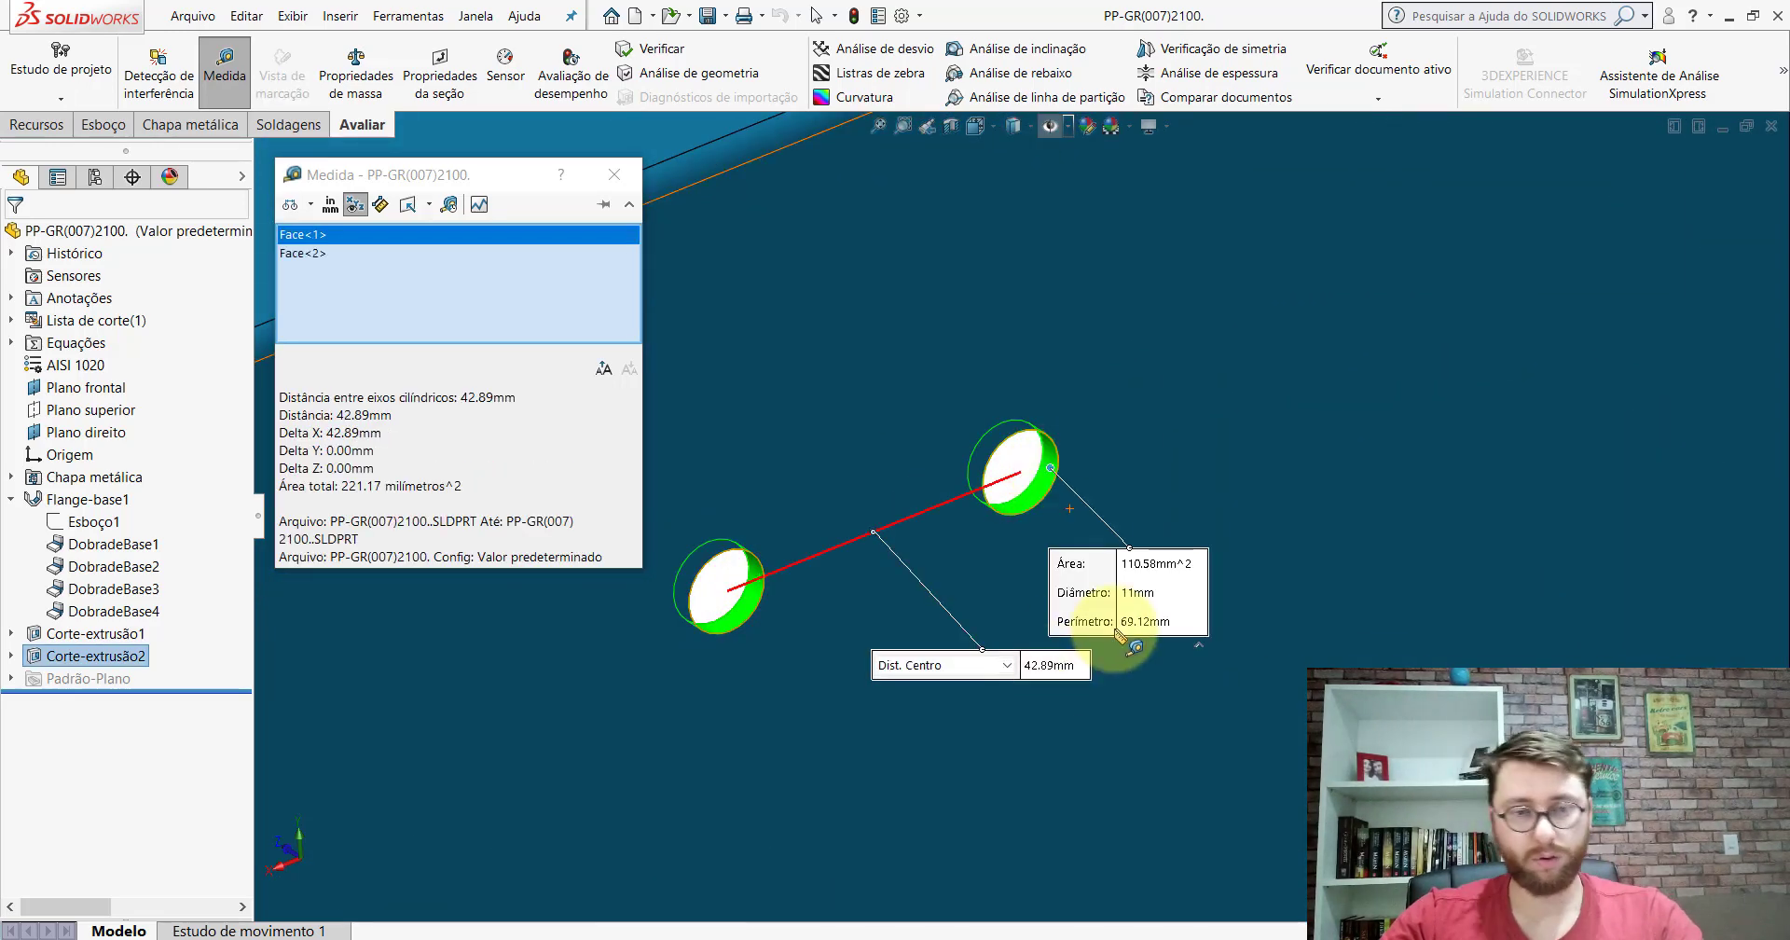
pyautogui.scroll(1, 1091, 657)
pyautogui.scroll(2, 1124, 641)
pyautogui.scroll(5, 1123, 641)
pyautogui.press('Escape')
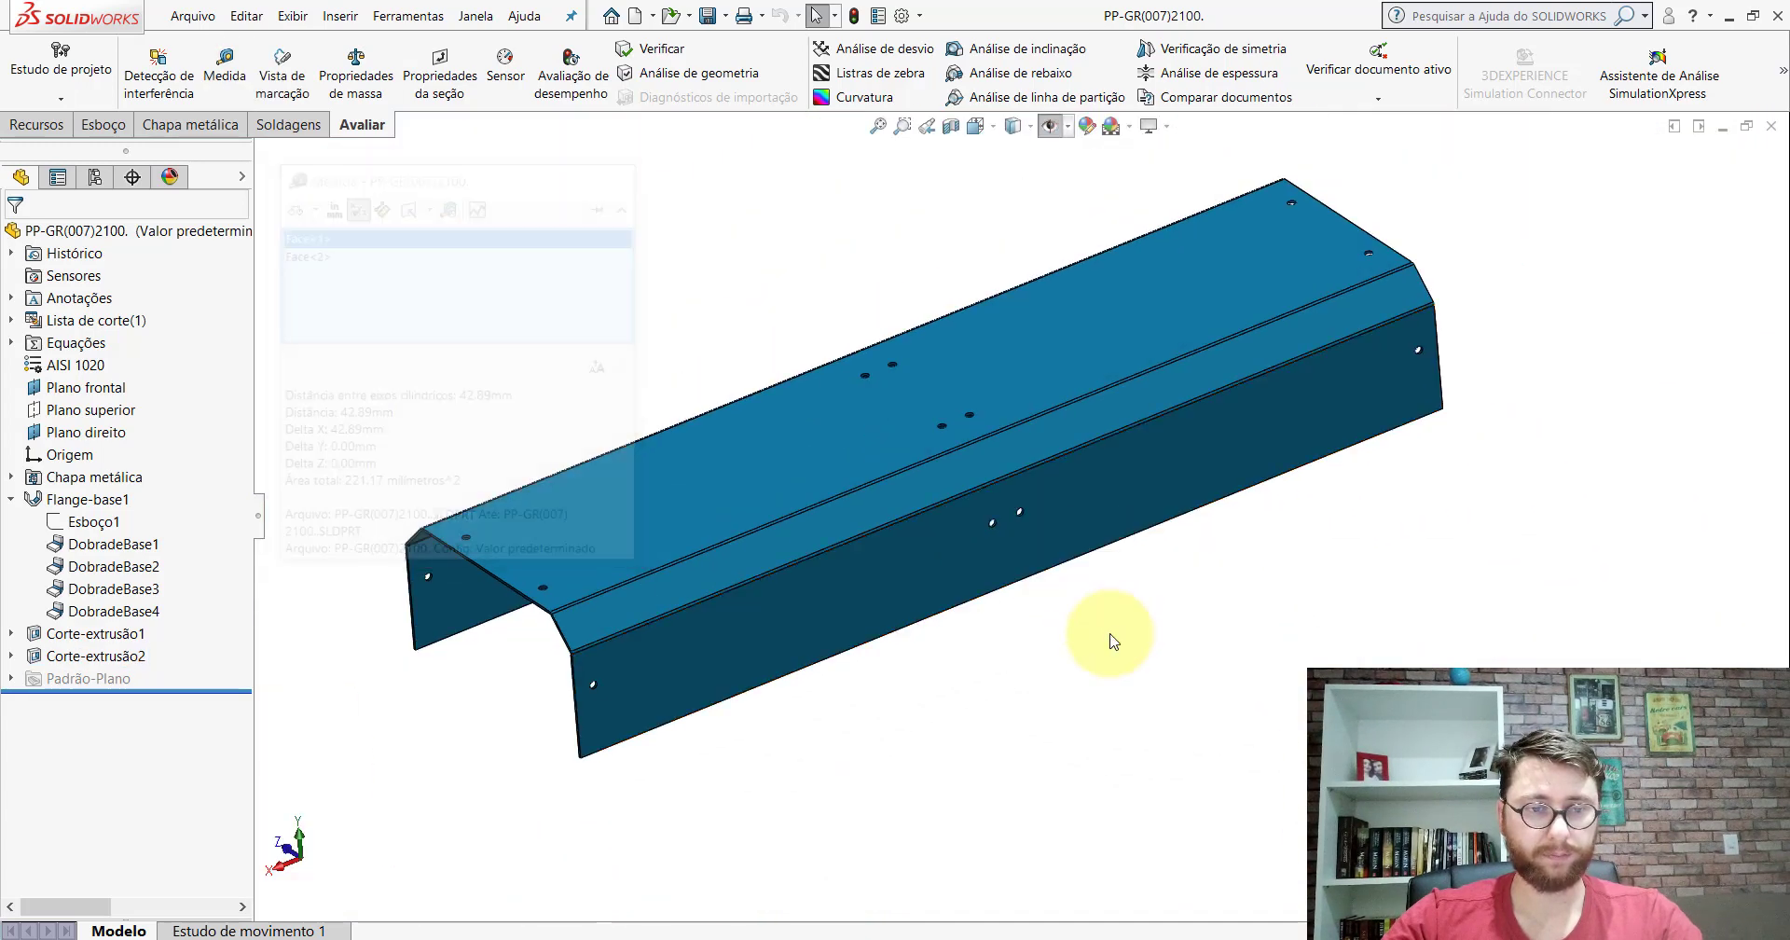
pyautogui.click(998, 858)
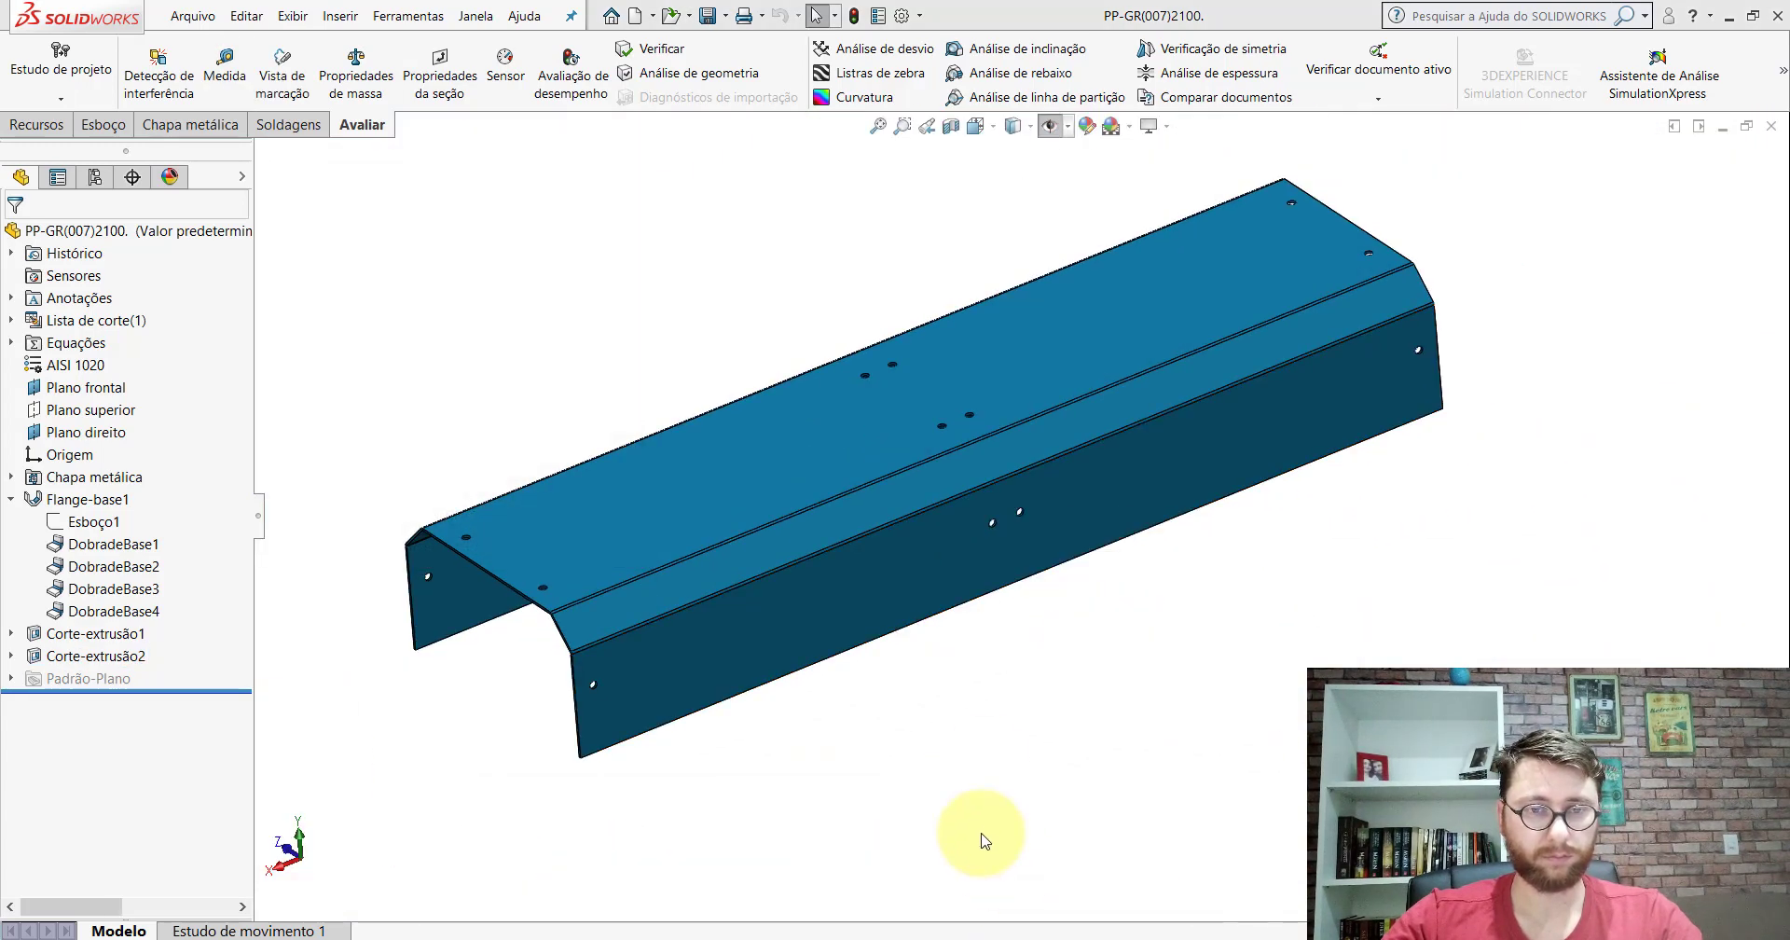
# Step: Dimension the middle centreline segment to 42.89 mm
pyautogui.click(103, 124)
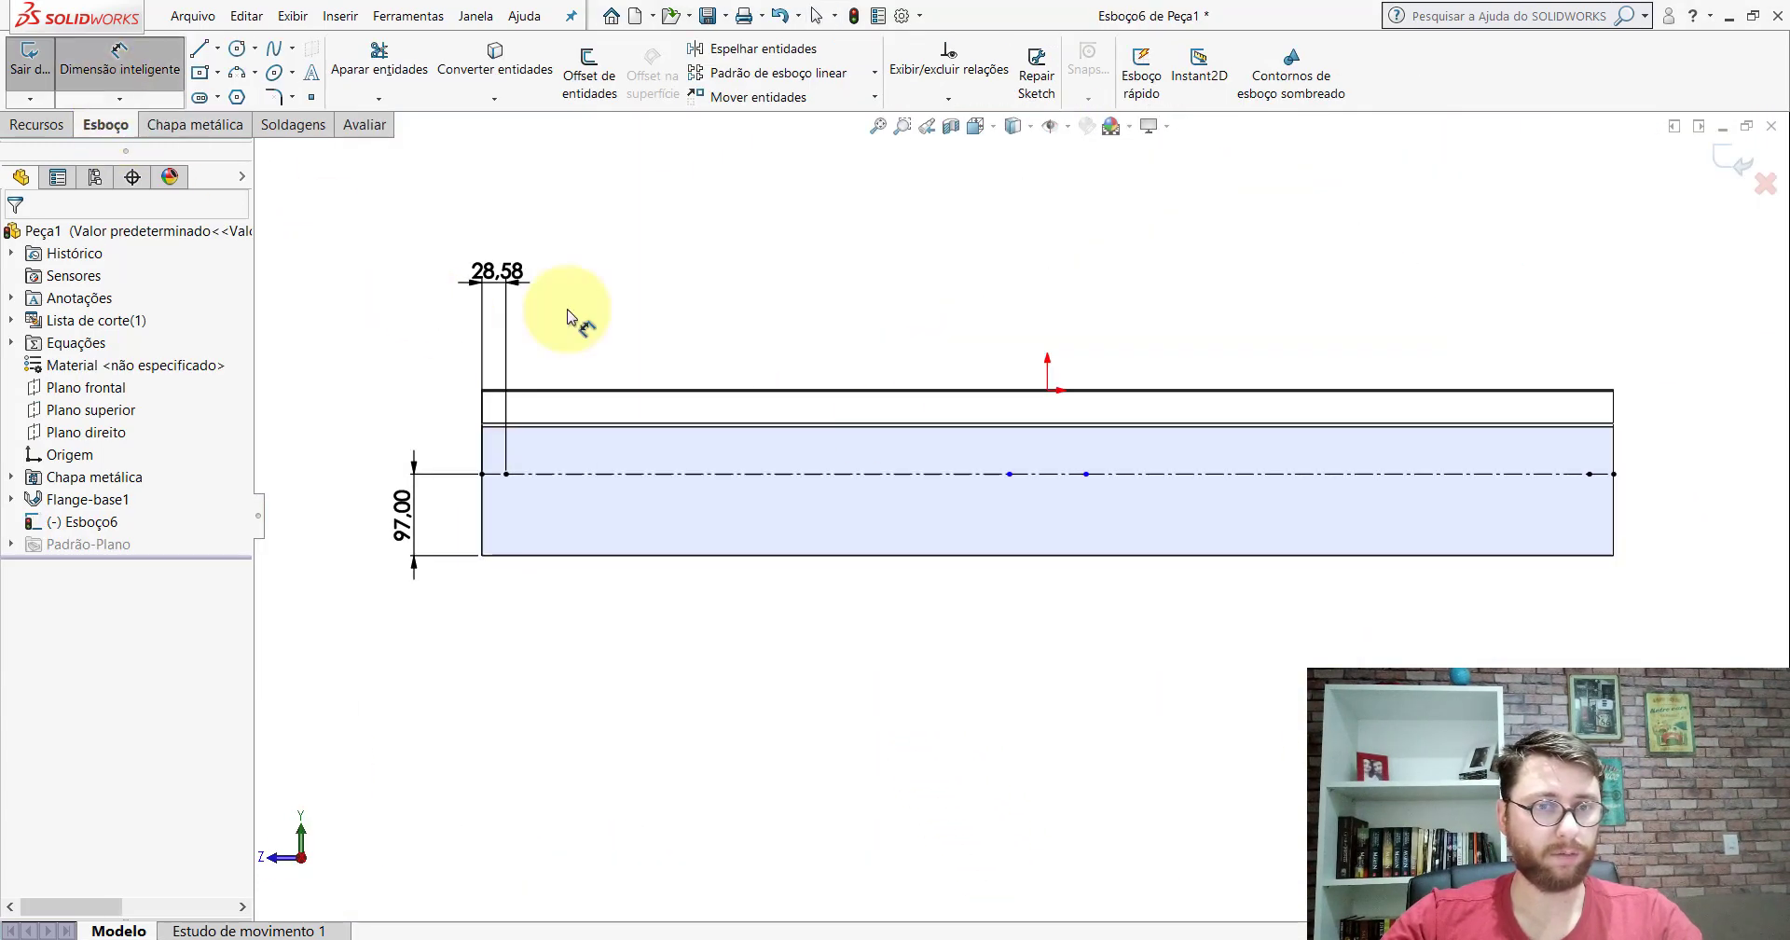
pyautogui.scroll(-1, 1059, 468)
pyautogui.scroll(-1, 1056, 483)
pyautogui.click(1056, 486)
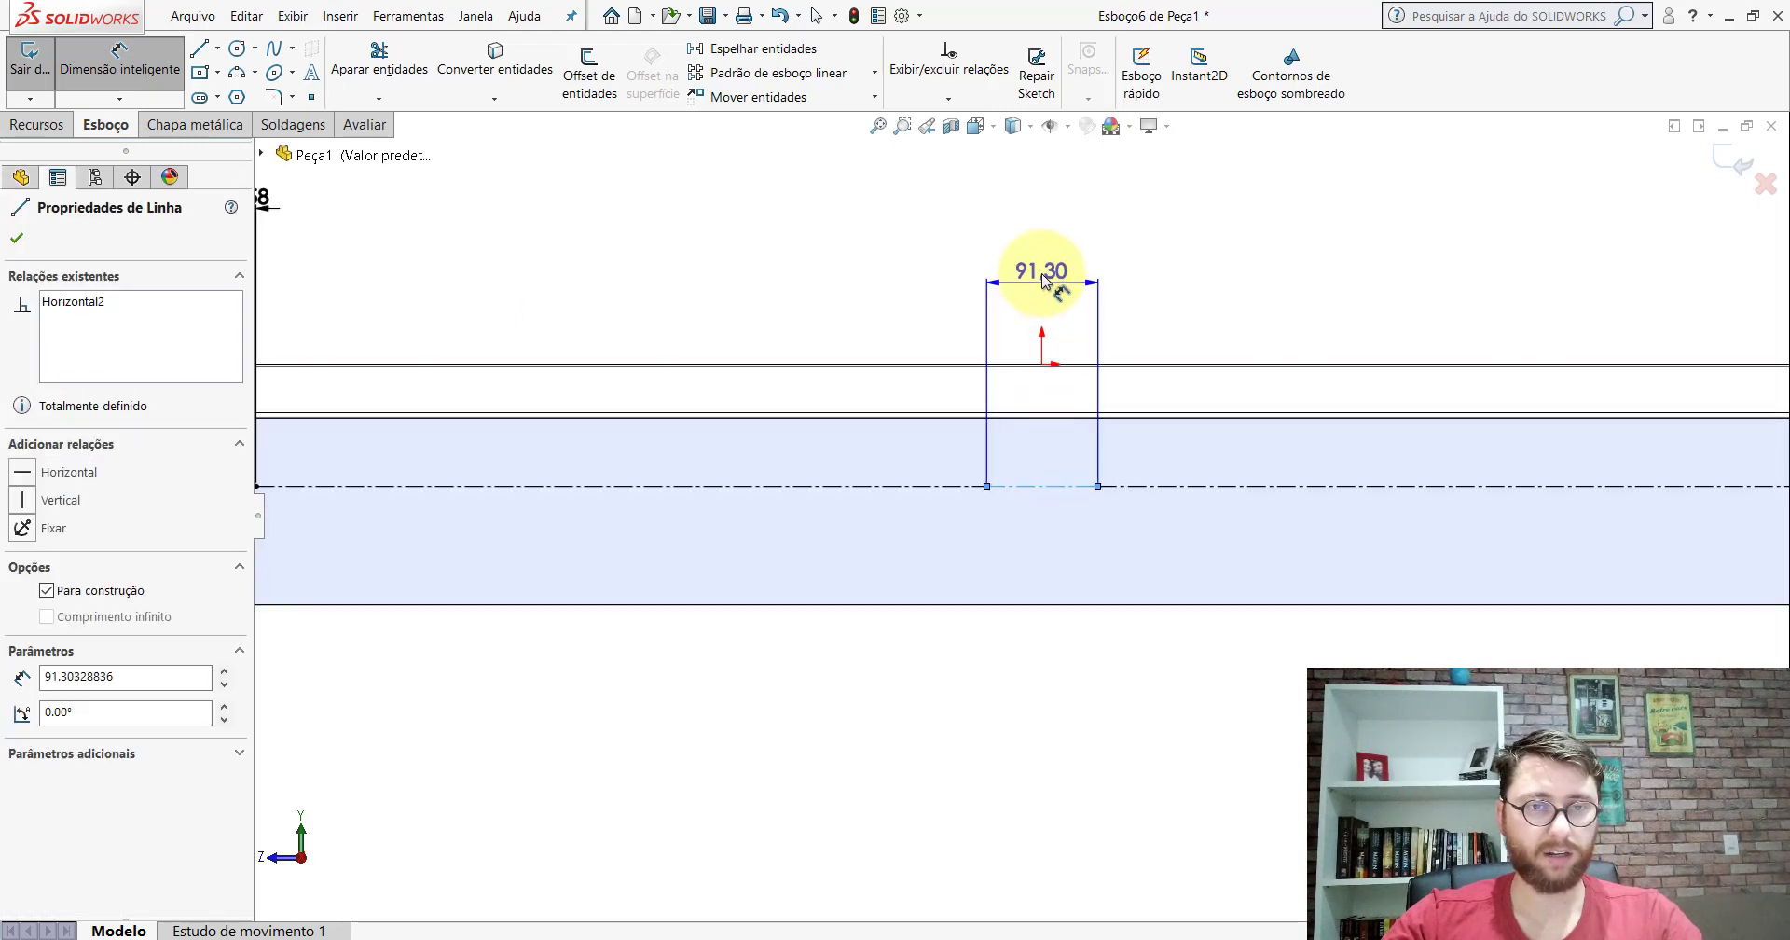
pyautogui.click(1044, 276)
pyautogui.write('42,89')
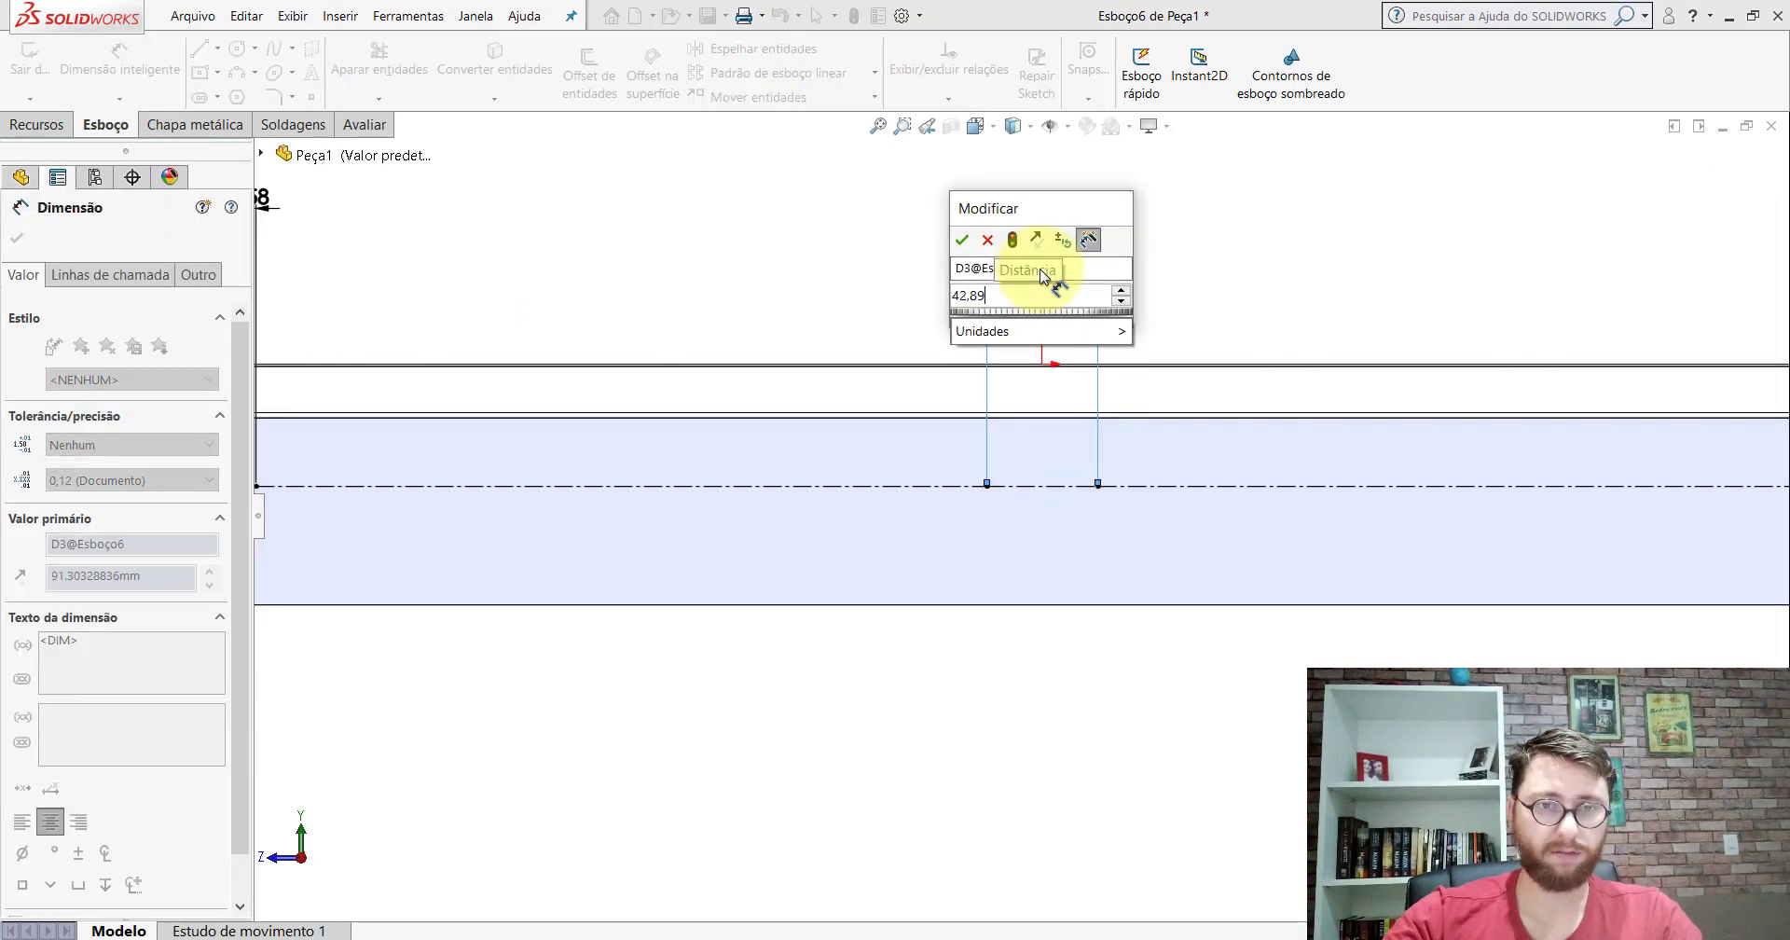
pyautogui.press('Return')
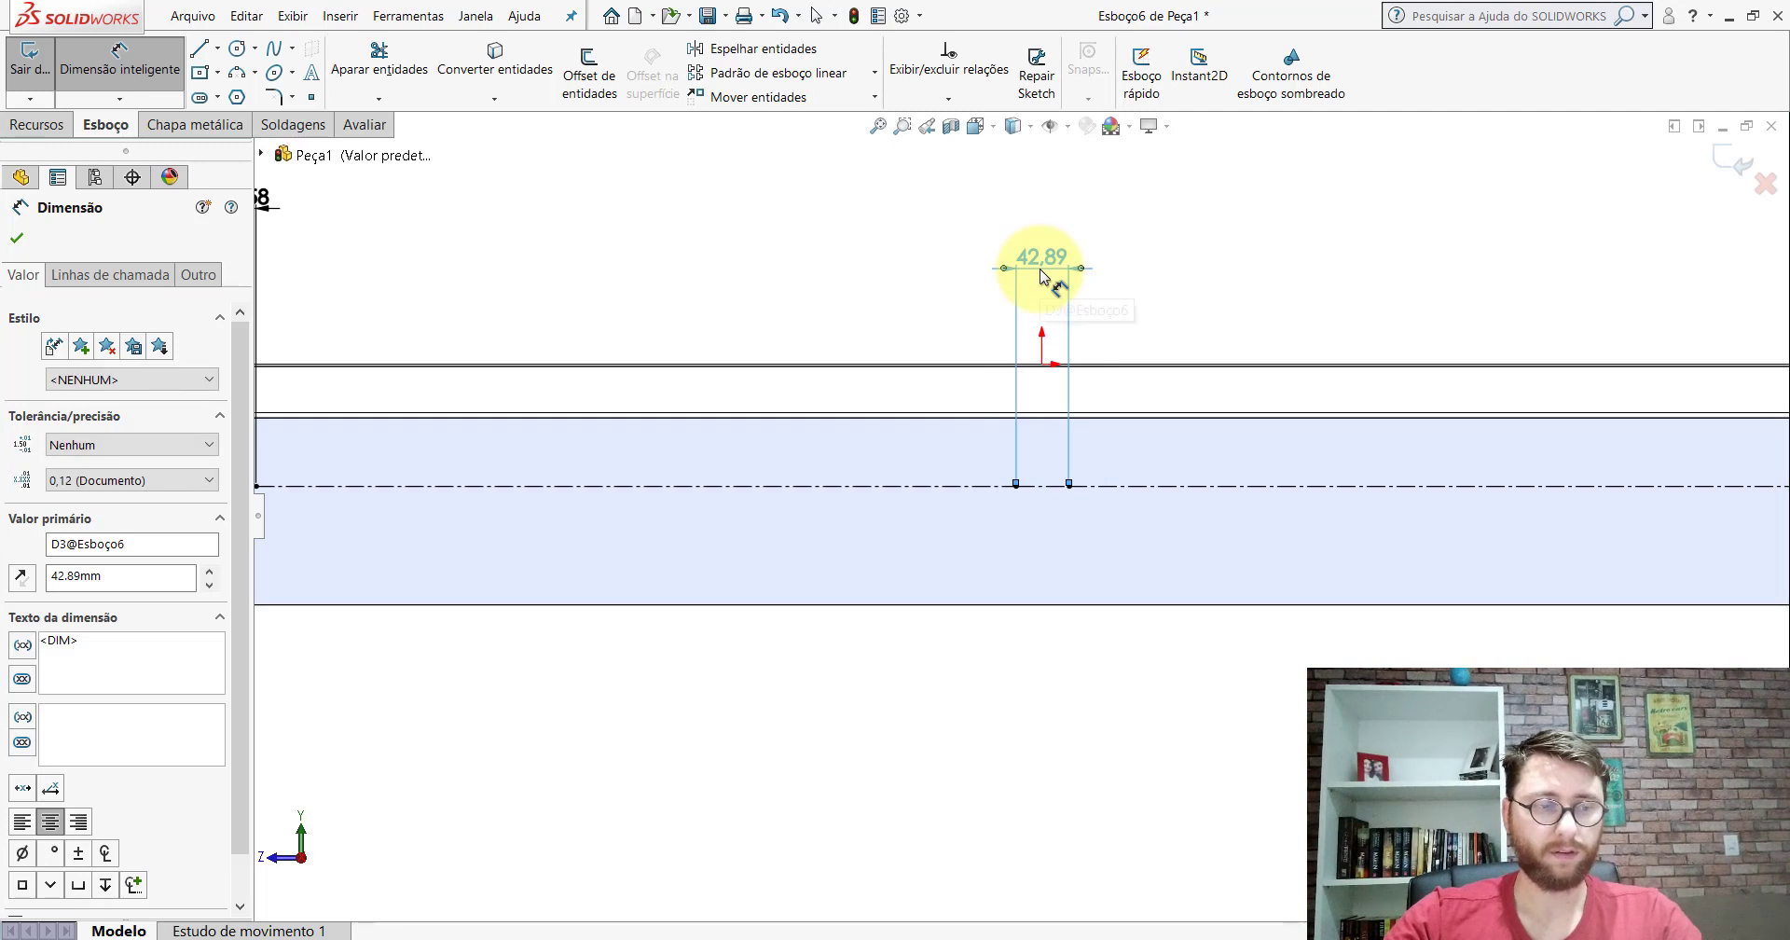
pyautogui.press('Escape')
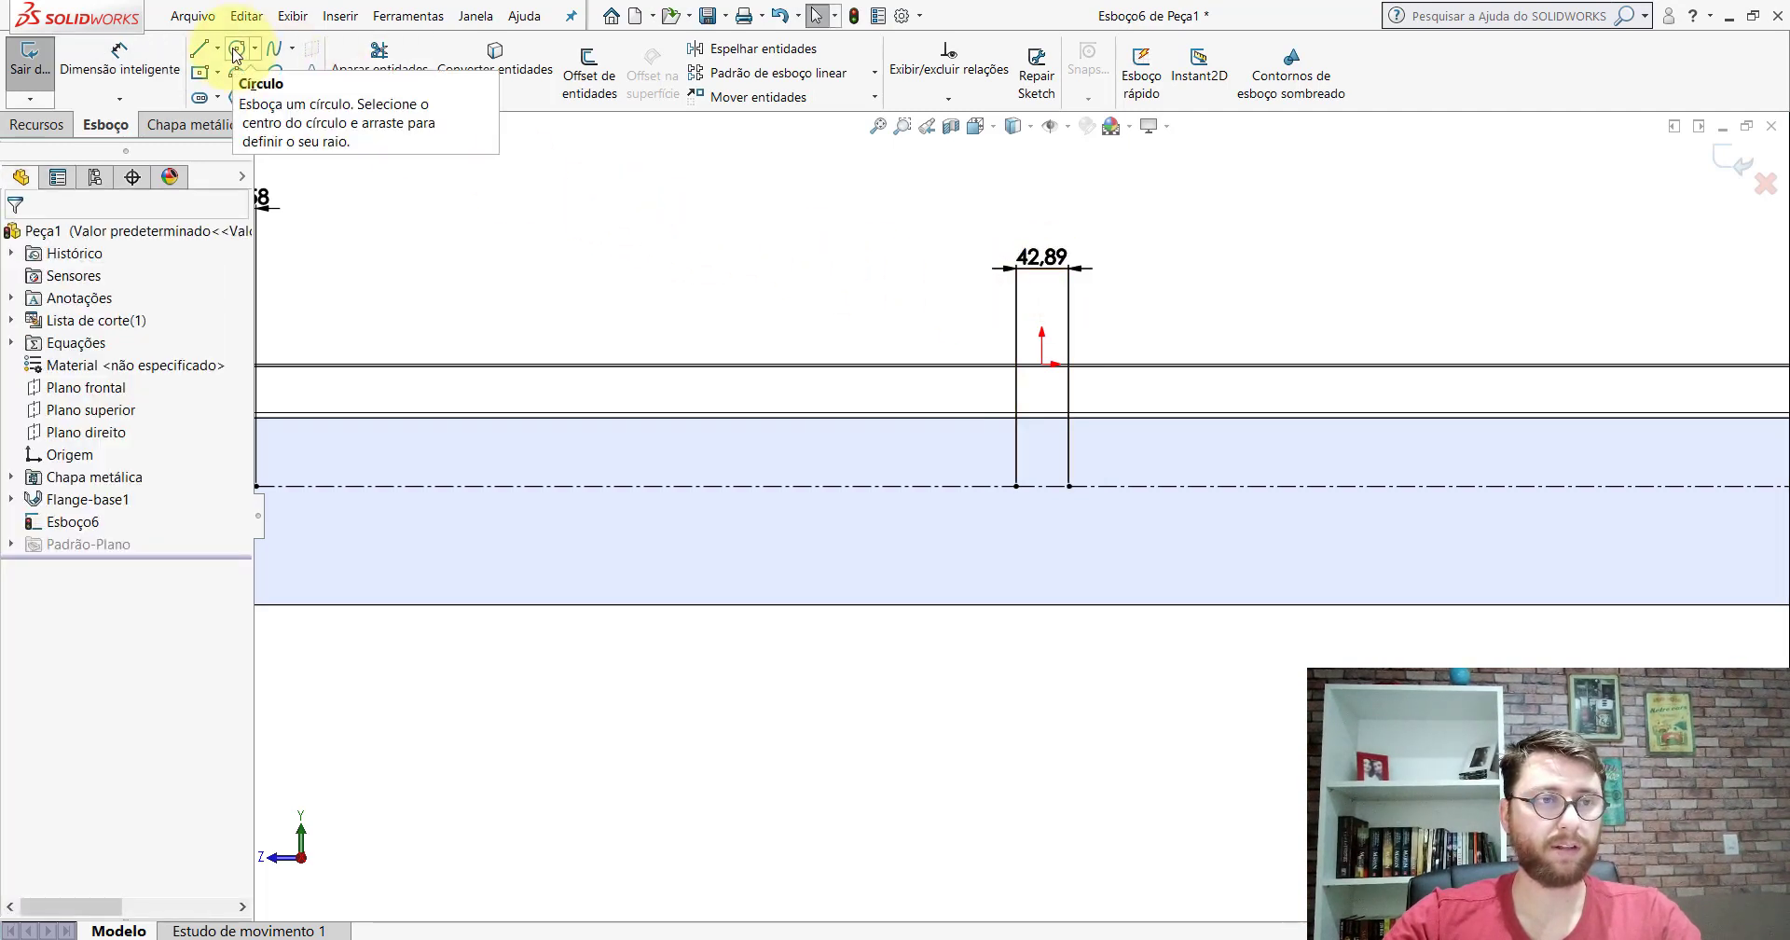
# Step: Draw the first two circles centred on the line ends
pyautogui.click(235, 54)
pyautogui.scroll(3, 839, 451)
pyautogui.scroll(-2, 914, 523)
pyautogui.scroll(-2, 781, 511)
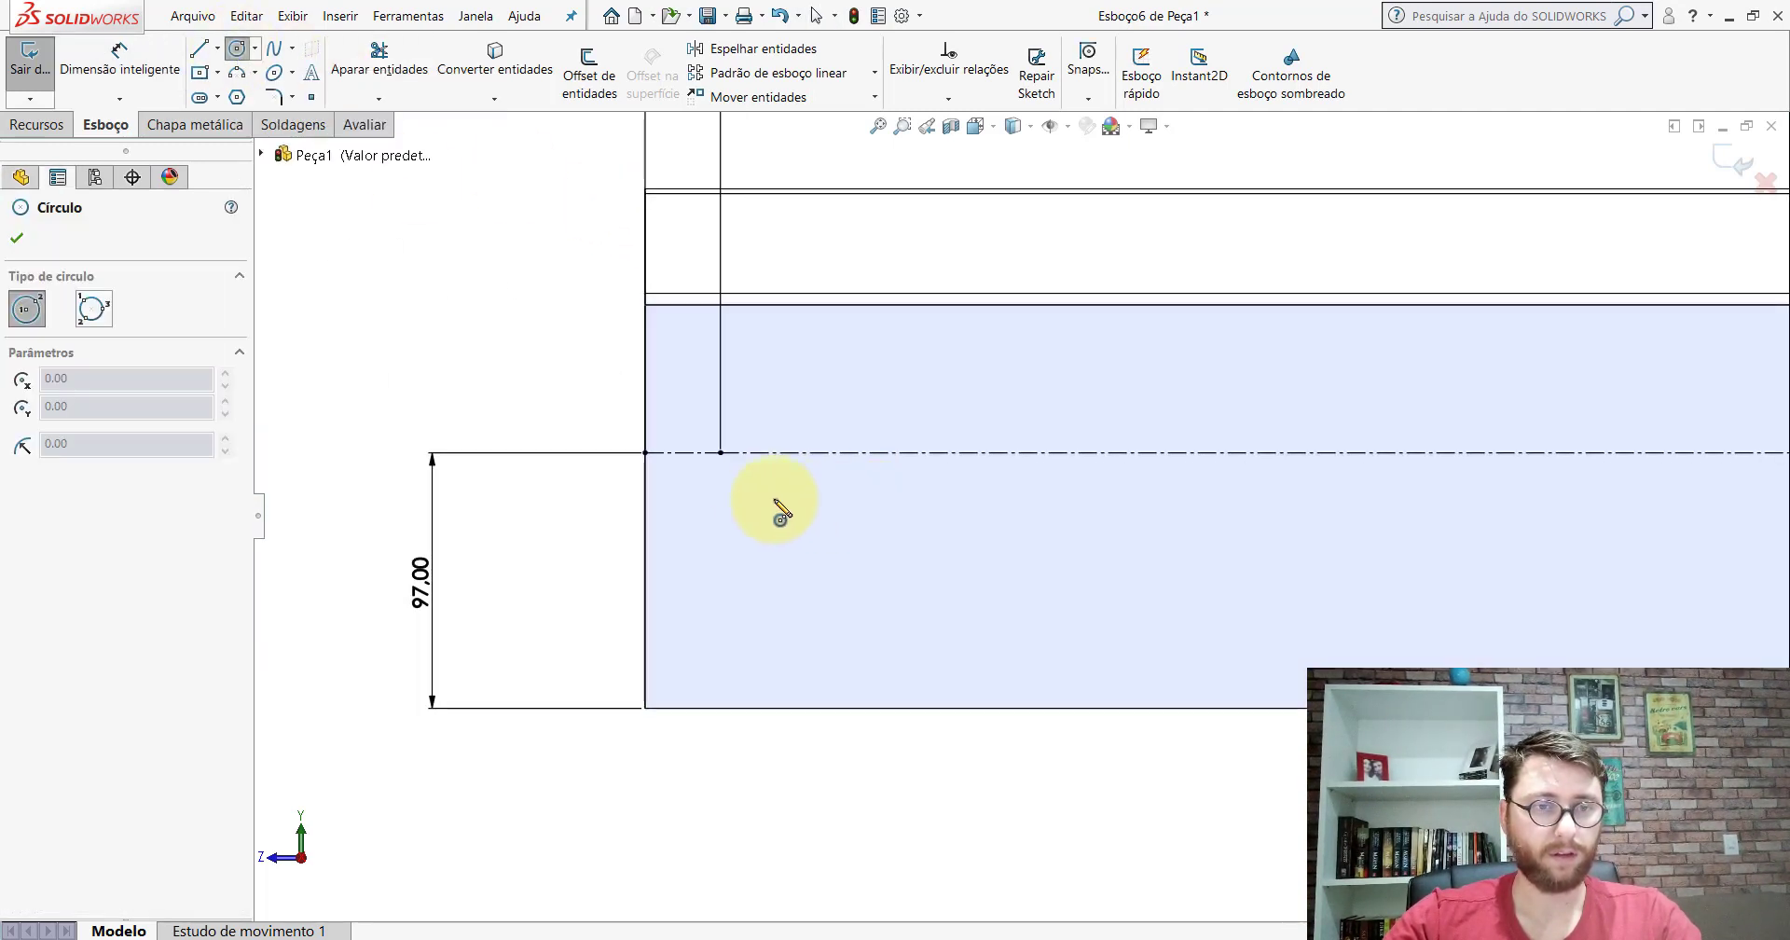
pyautogui.click(721, 453)
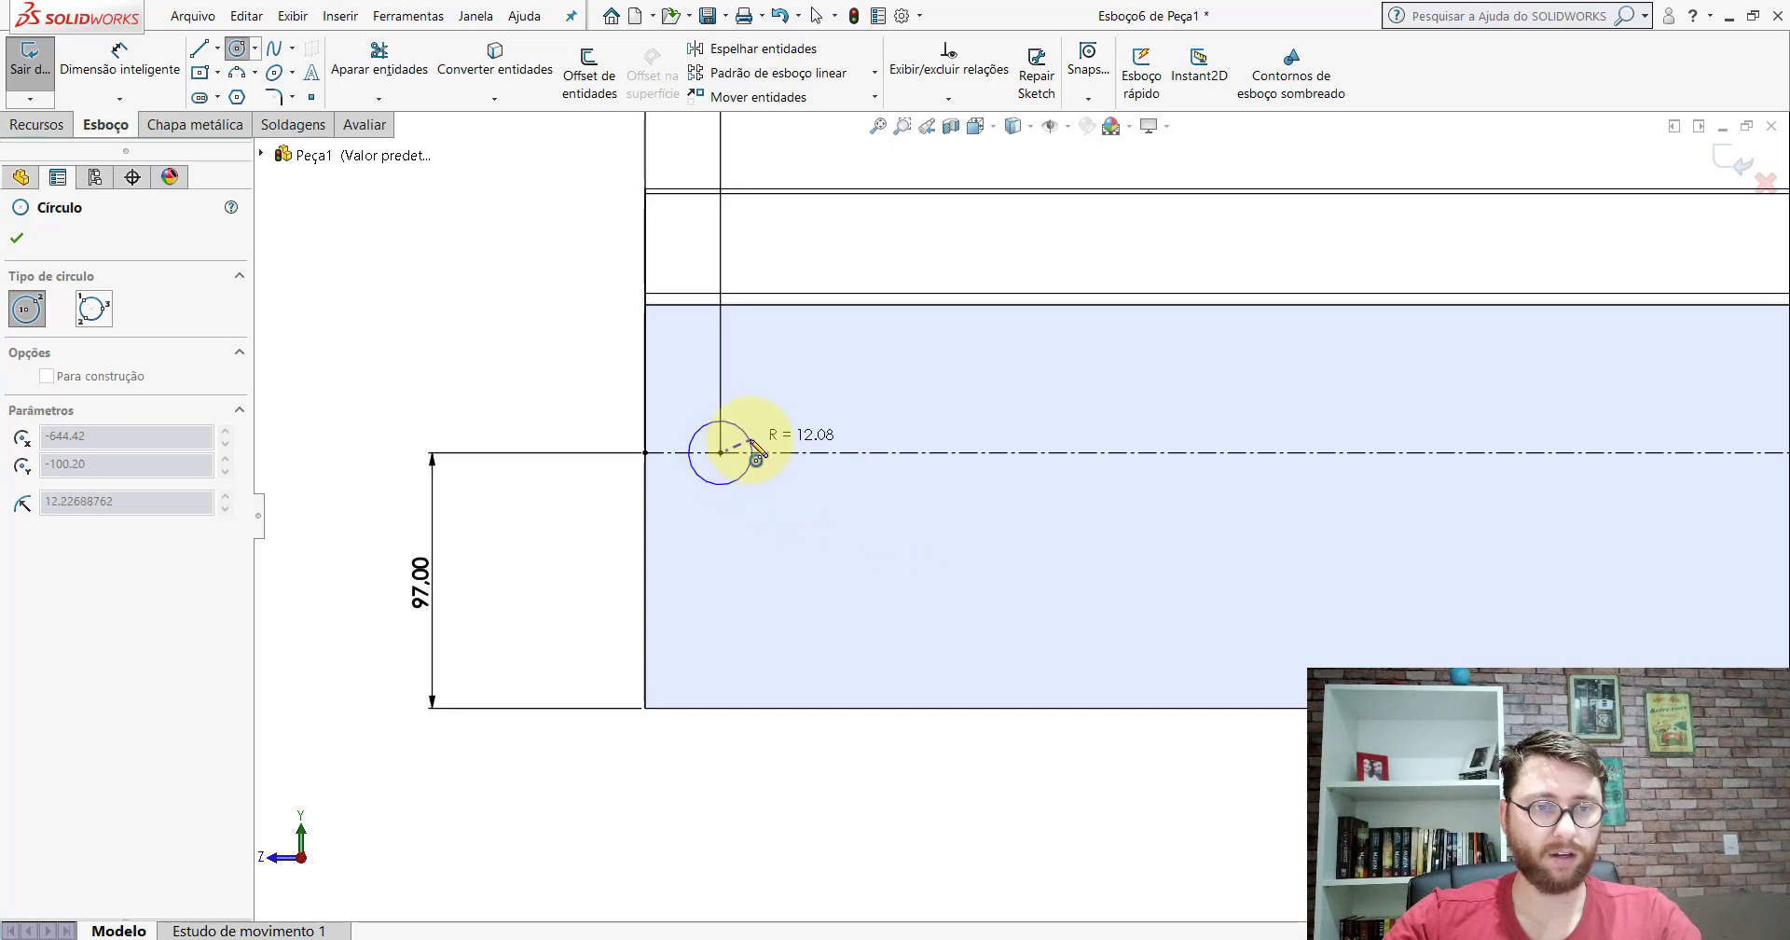
pyautogui.click(755, 454)
pyautogui.scroll(3, 939, 499)
pyautogui.scroll(-2, 1131, 519)
pyautogui.scroll(-3, 953, 587)
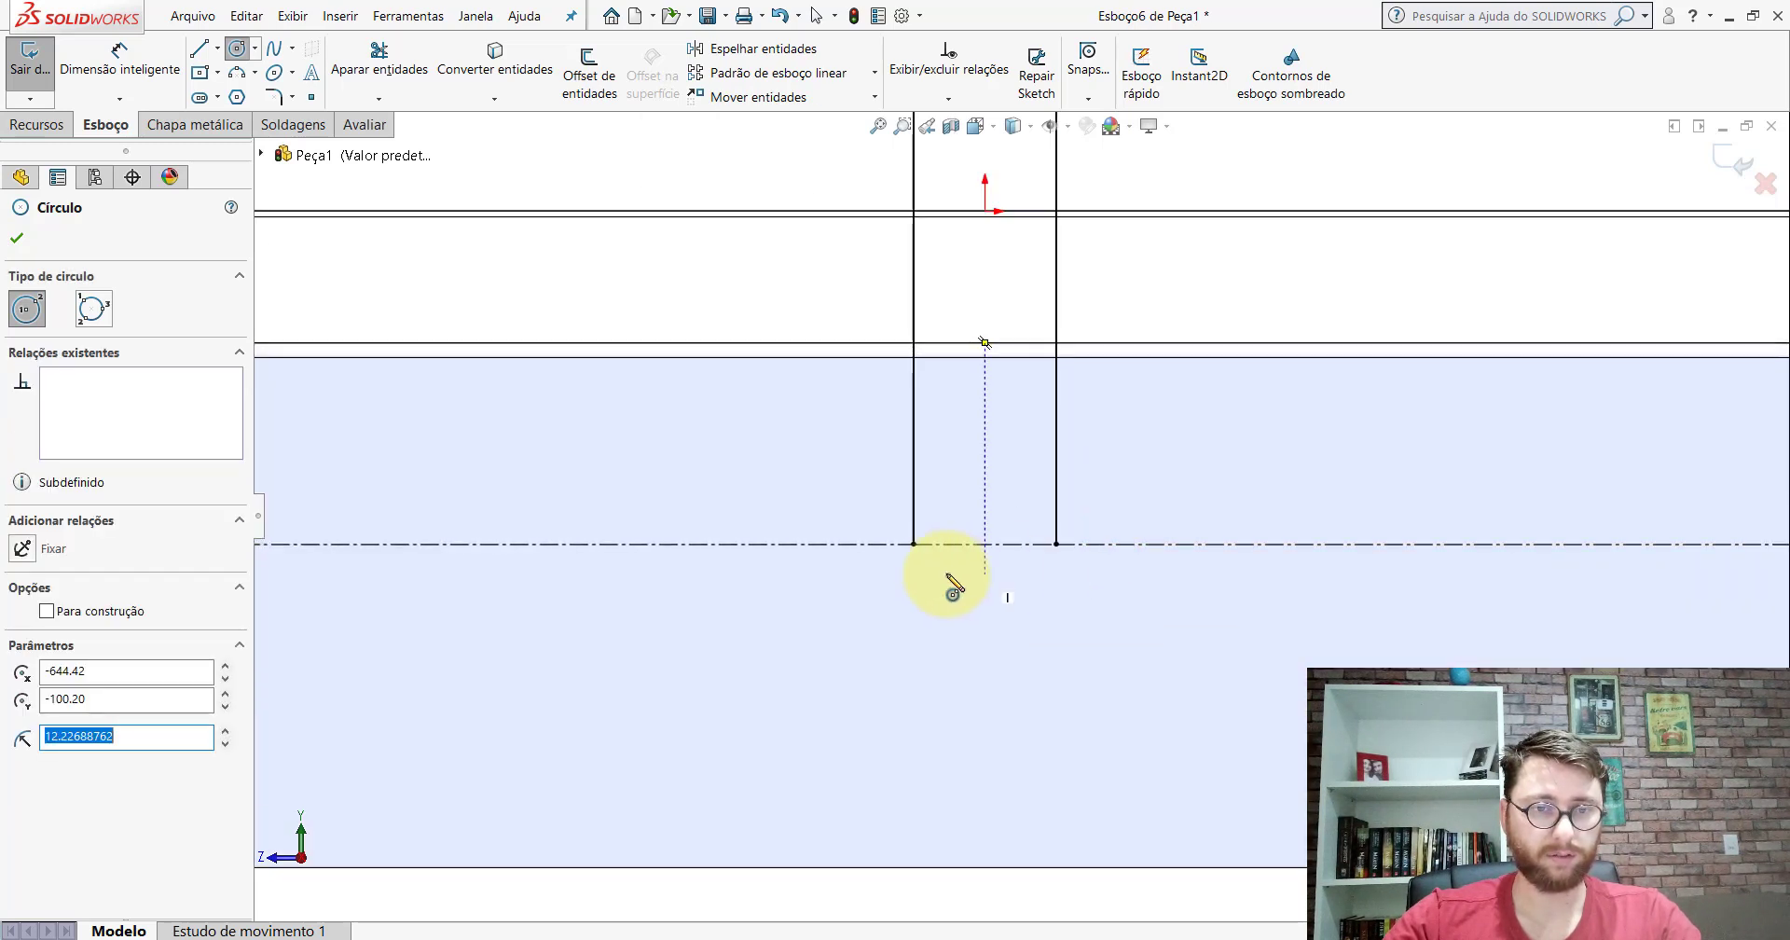
pyautogui.click(914, 545)
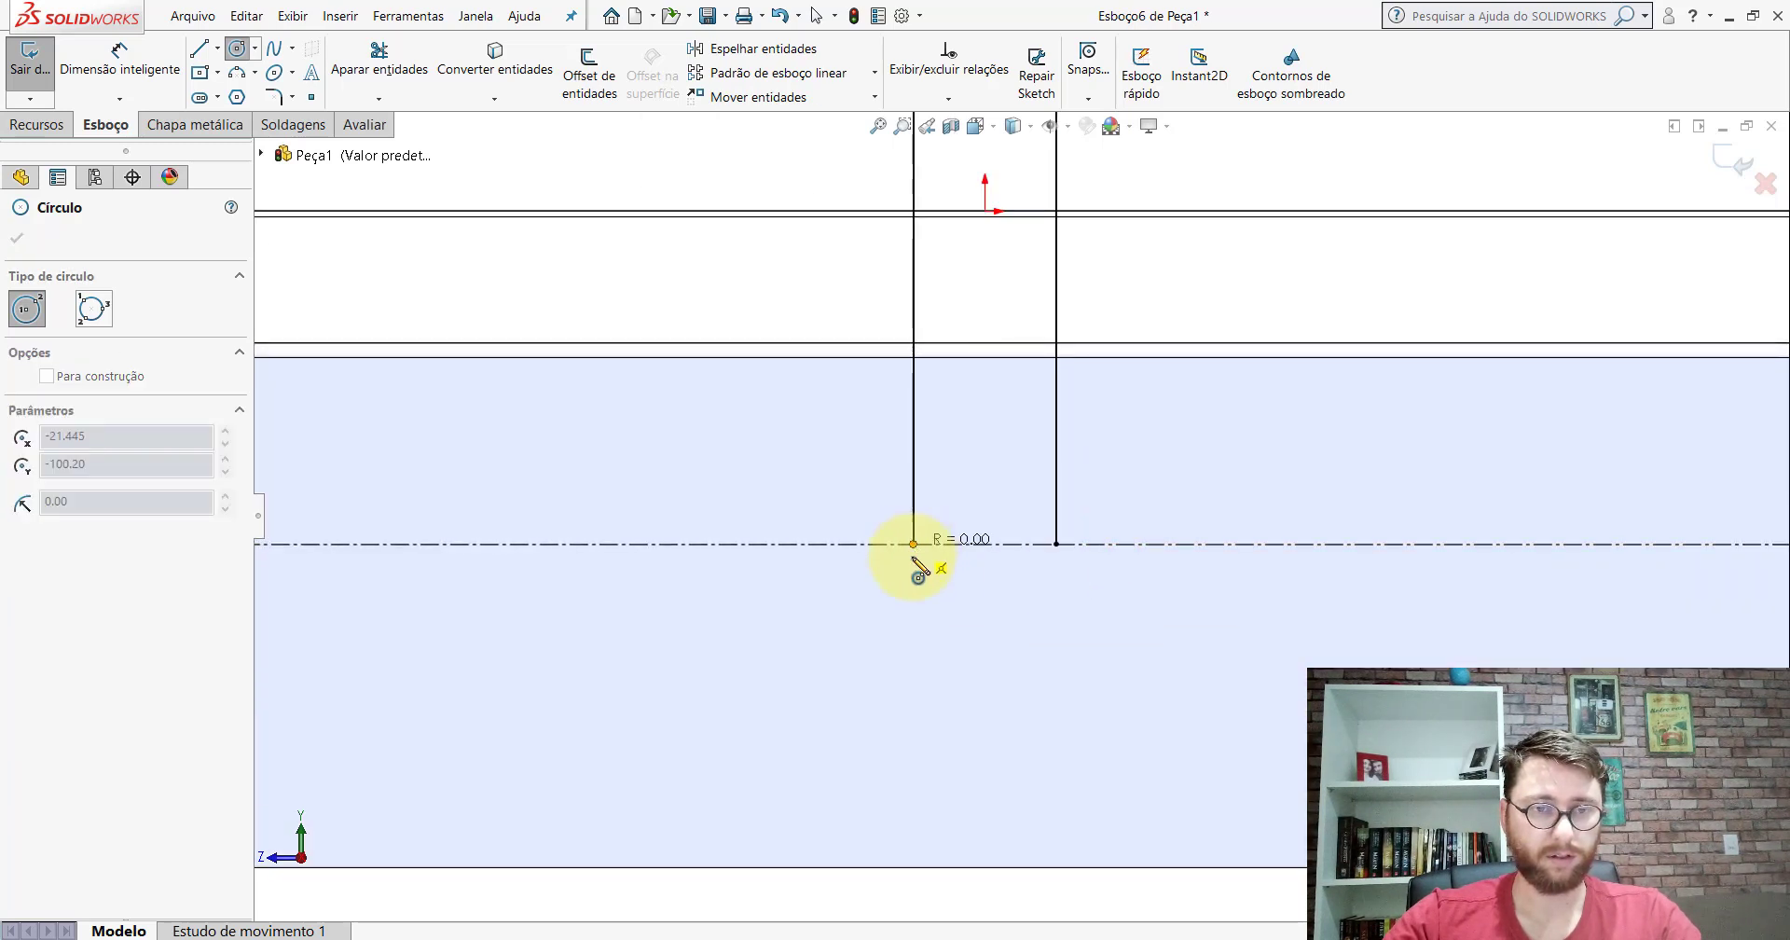
pyautogui.click(1057, 545)
# Step: Draw circles at the right line's end and the centreline's right end
pyautogui.click(1036, 569)
pyautogui.scroll(2, 1158, 578)
pyautogui.scroll(2, 1352, 564)
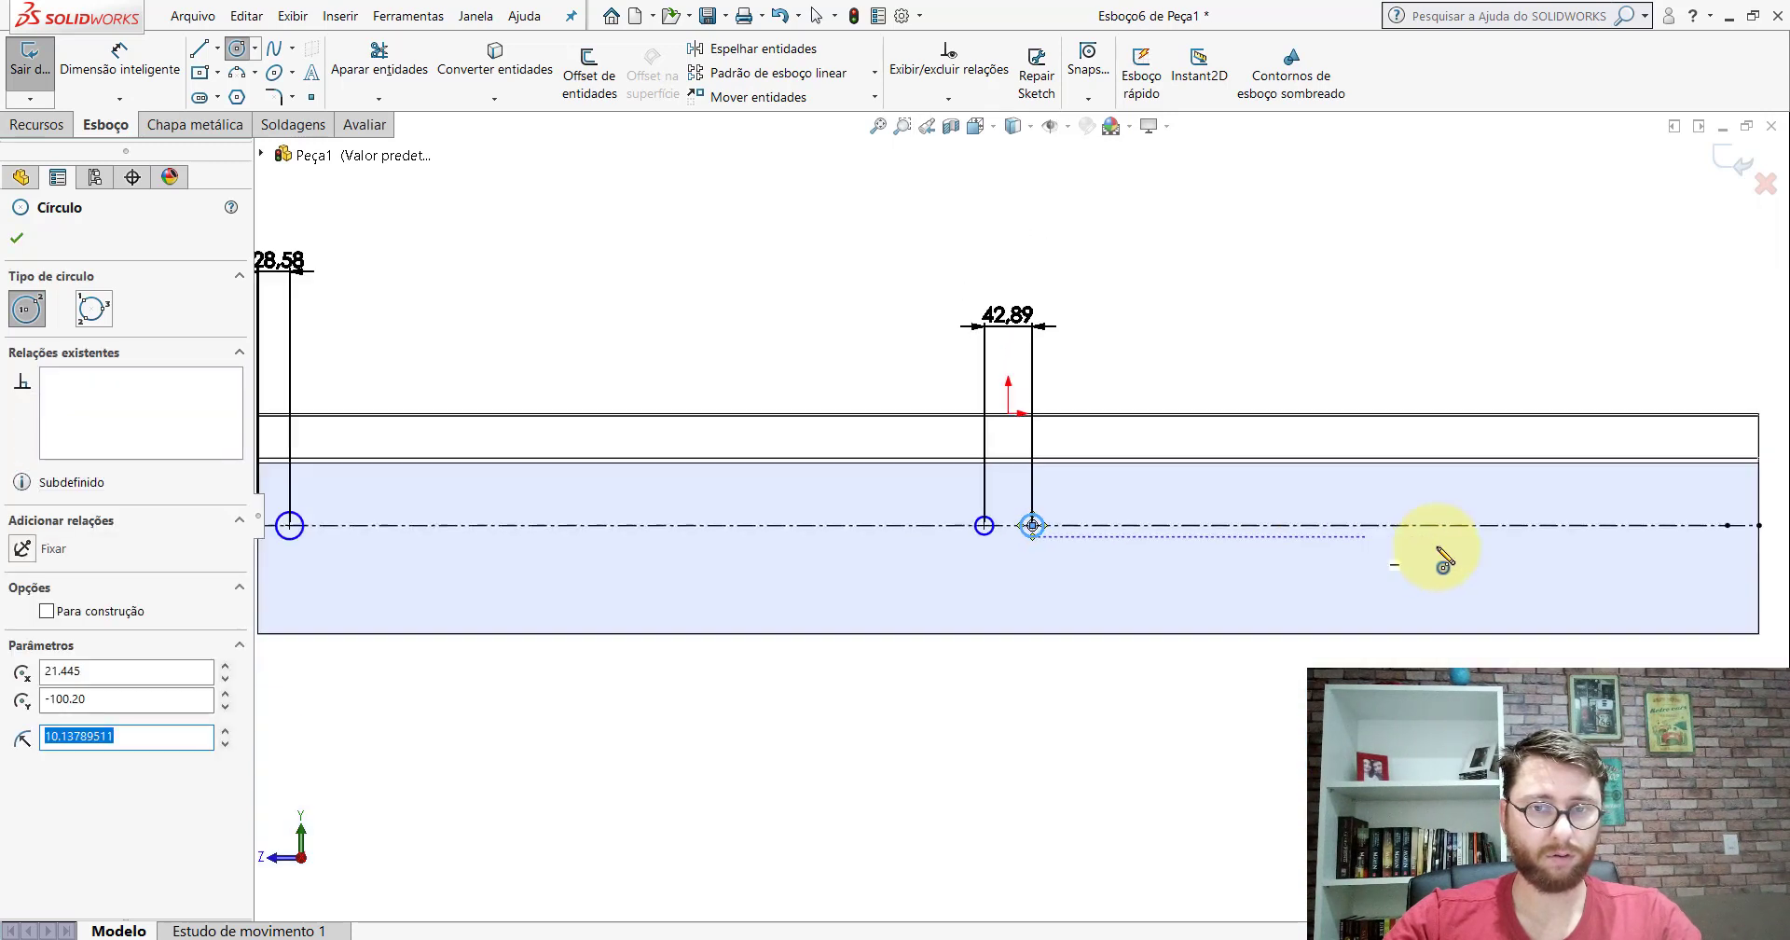
pyautogui.scroll(-1, 1443, 560)
pyautogui.scroll(-3, 1427, 557)
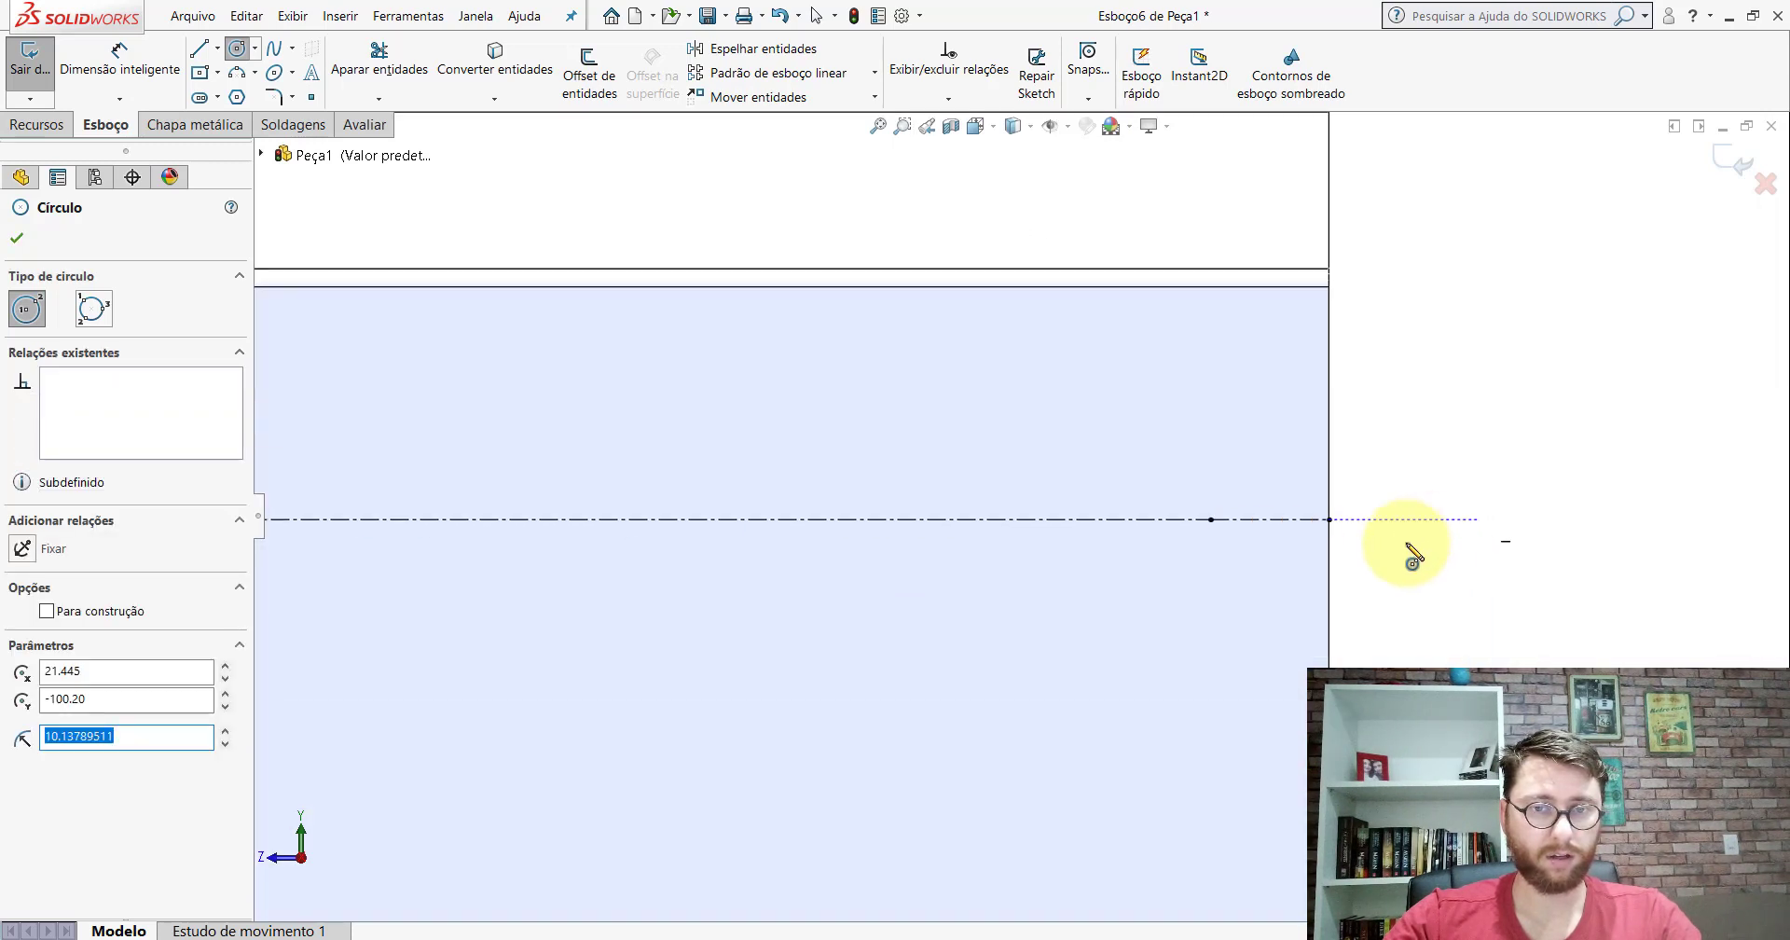
pyautogui.click(1212, 521)
pyautogui.click(1195, 554)
pyautogui.scroll(1, 1186, 564)
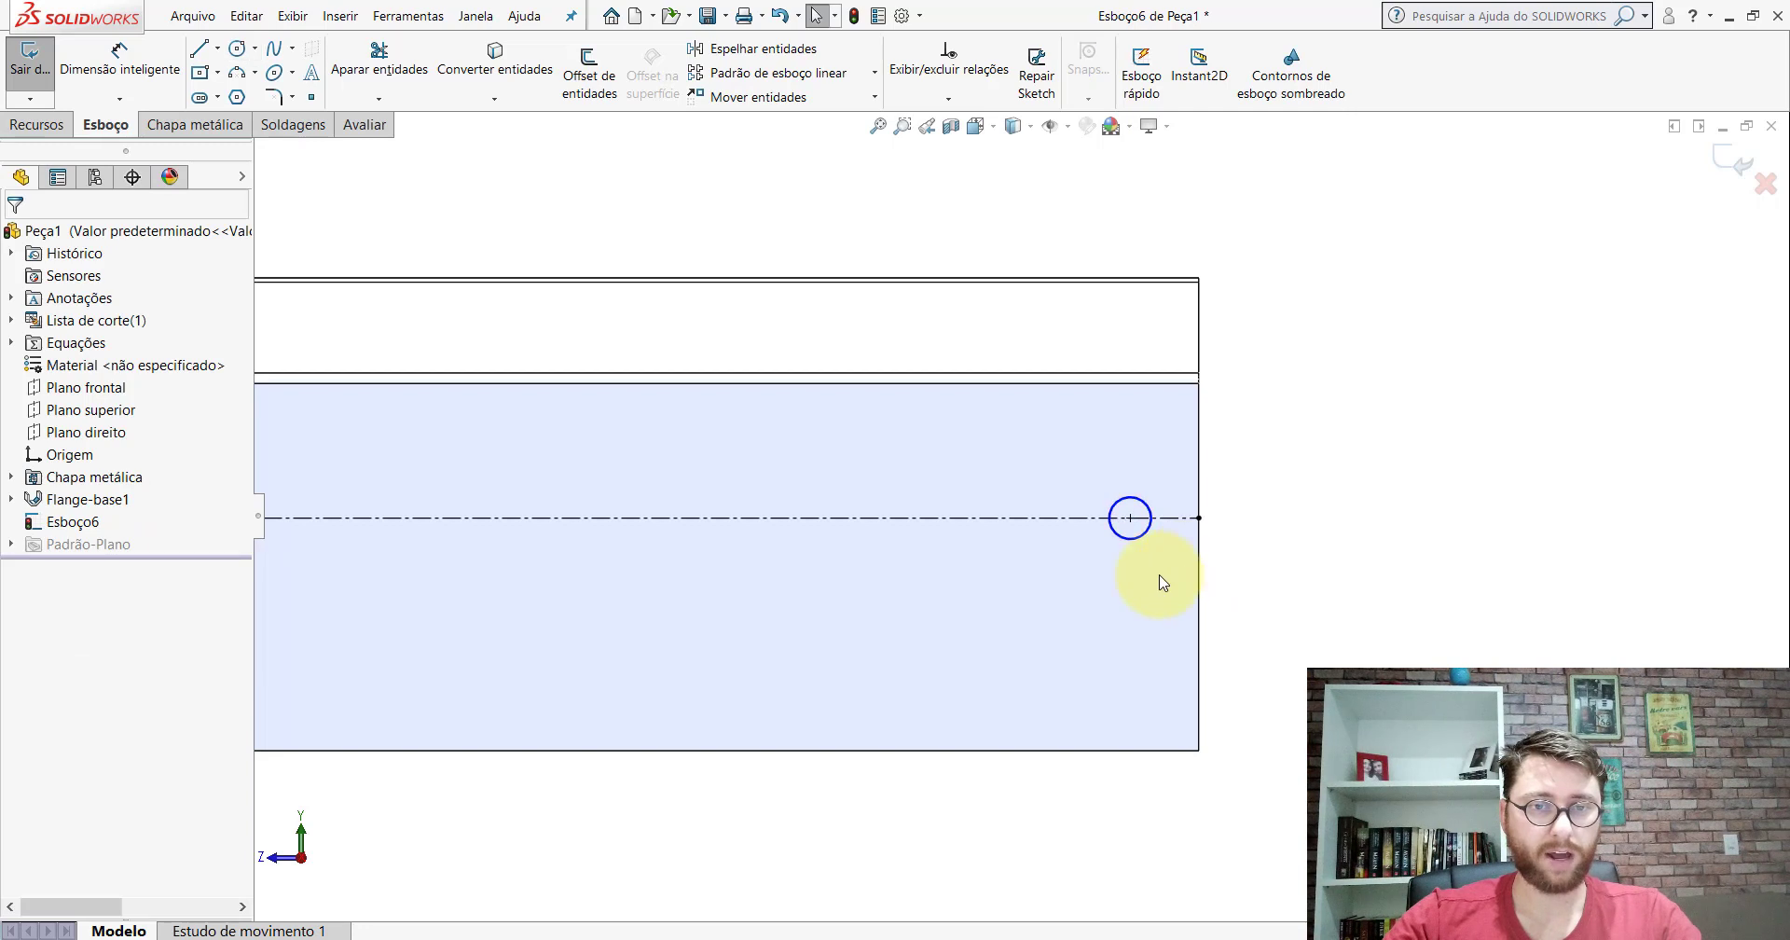
pyautogui.scroll(2, 1003, 536)
pyautogui.scroll(-2, 1003, 545)
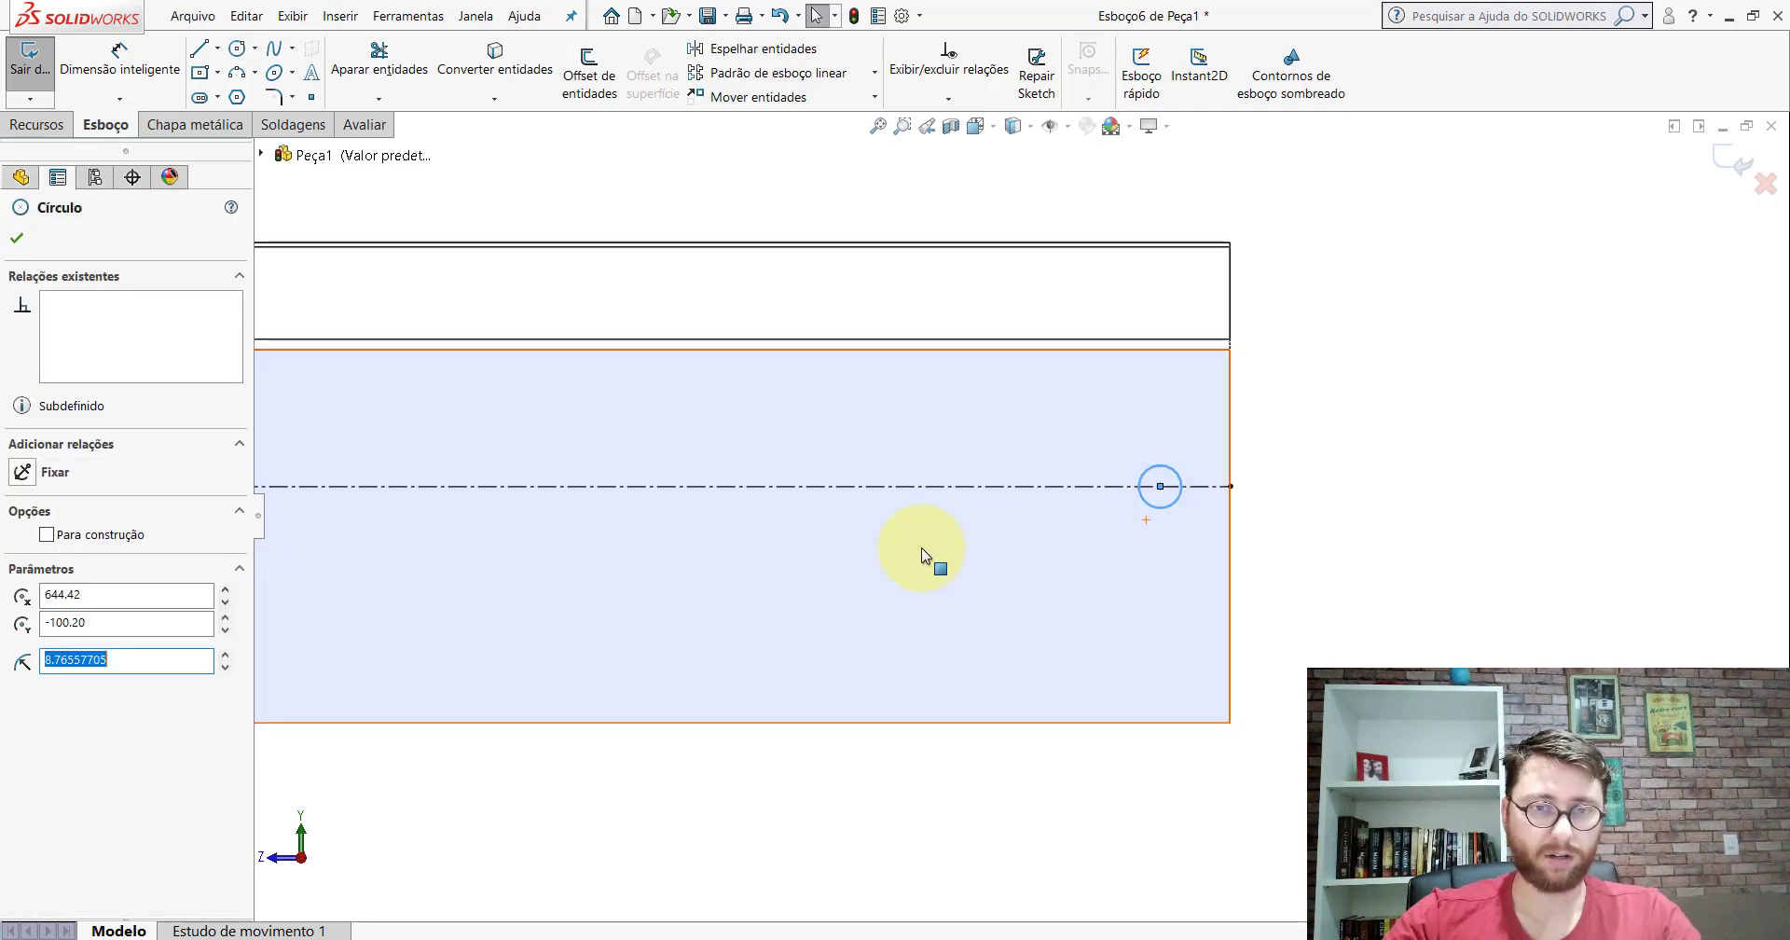
pyautogui.scroll(3, 931, 555)
pyautogui.scroll(-3, 680, 503)
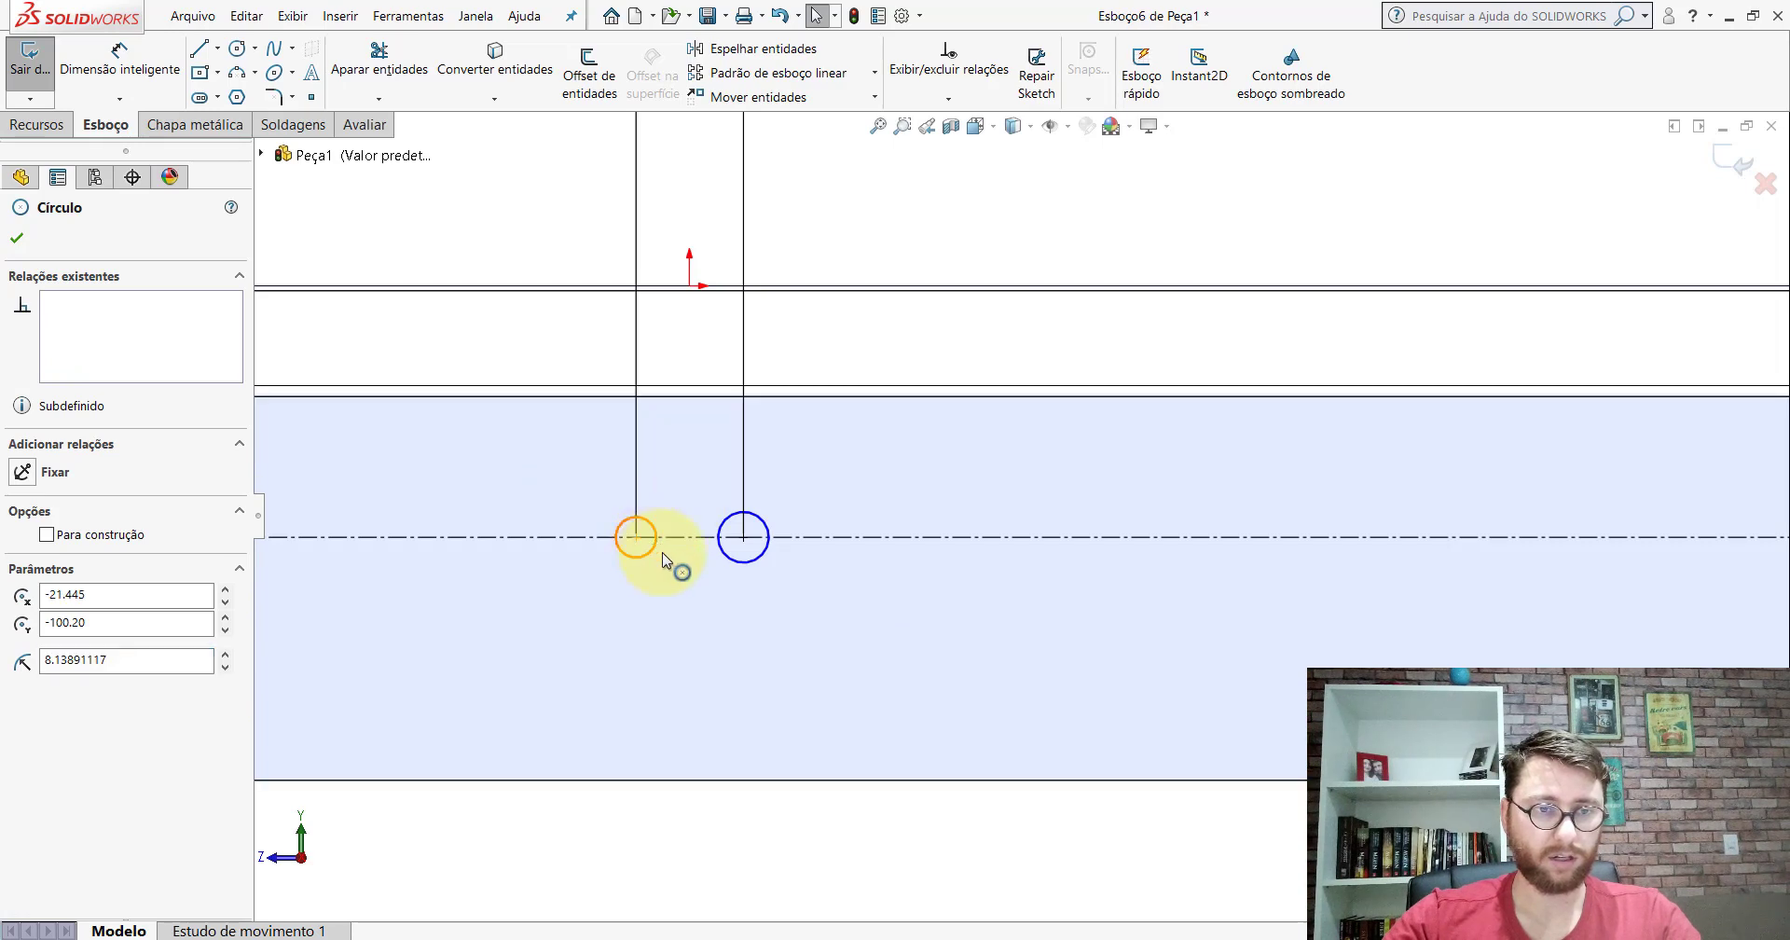
# Step: Select the circles and add an Igual relation so all four match
pyautogui.keyDown('ctrl'); pyautogui.click(729, 556); pyautogui.keyUp('ctrl')
pyautogui.scroll(2, 719, 568)
pyautogui.scroll(-2, 576, 528)
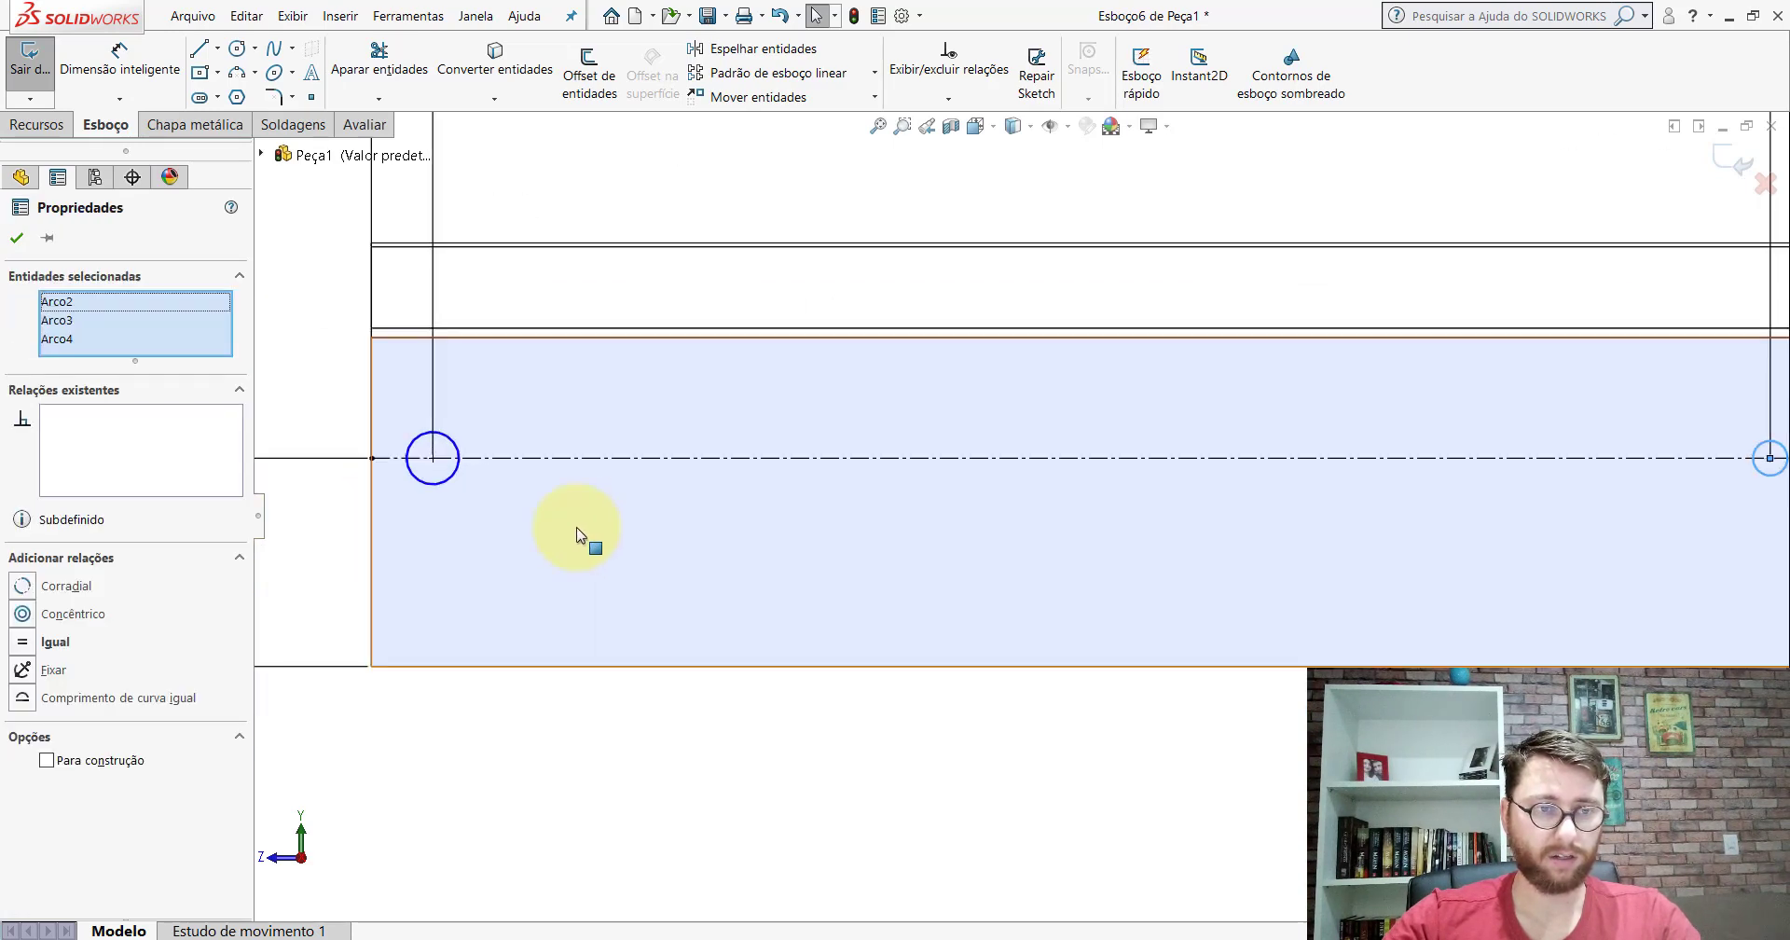
pyautogui.keyDown('ctrl'); pyautogui.click(450, 478); pyautogui.keyUp('ctrl')
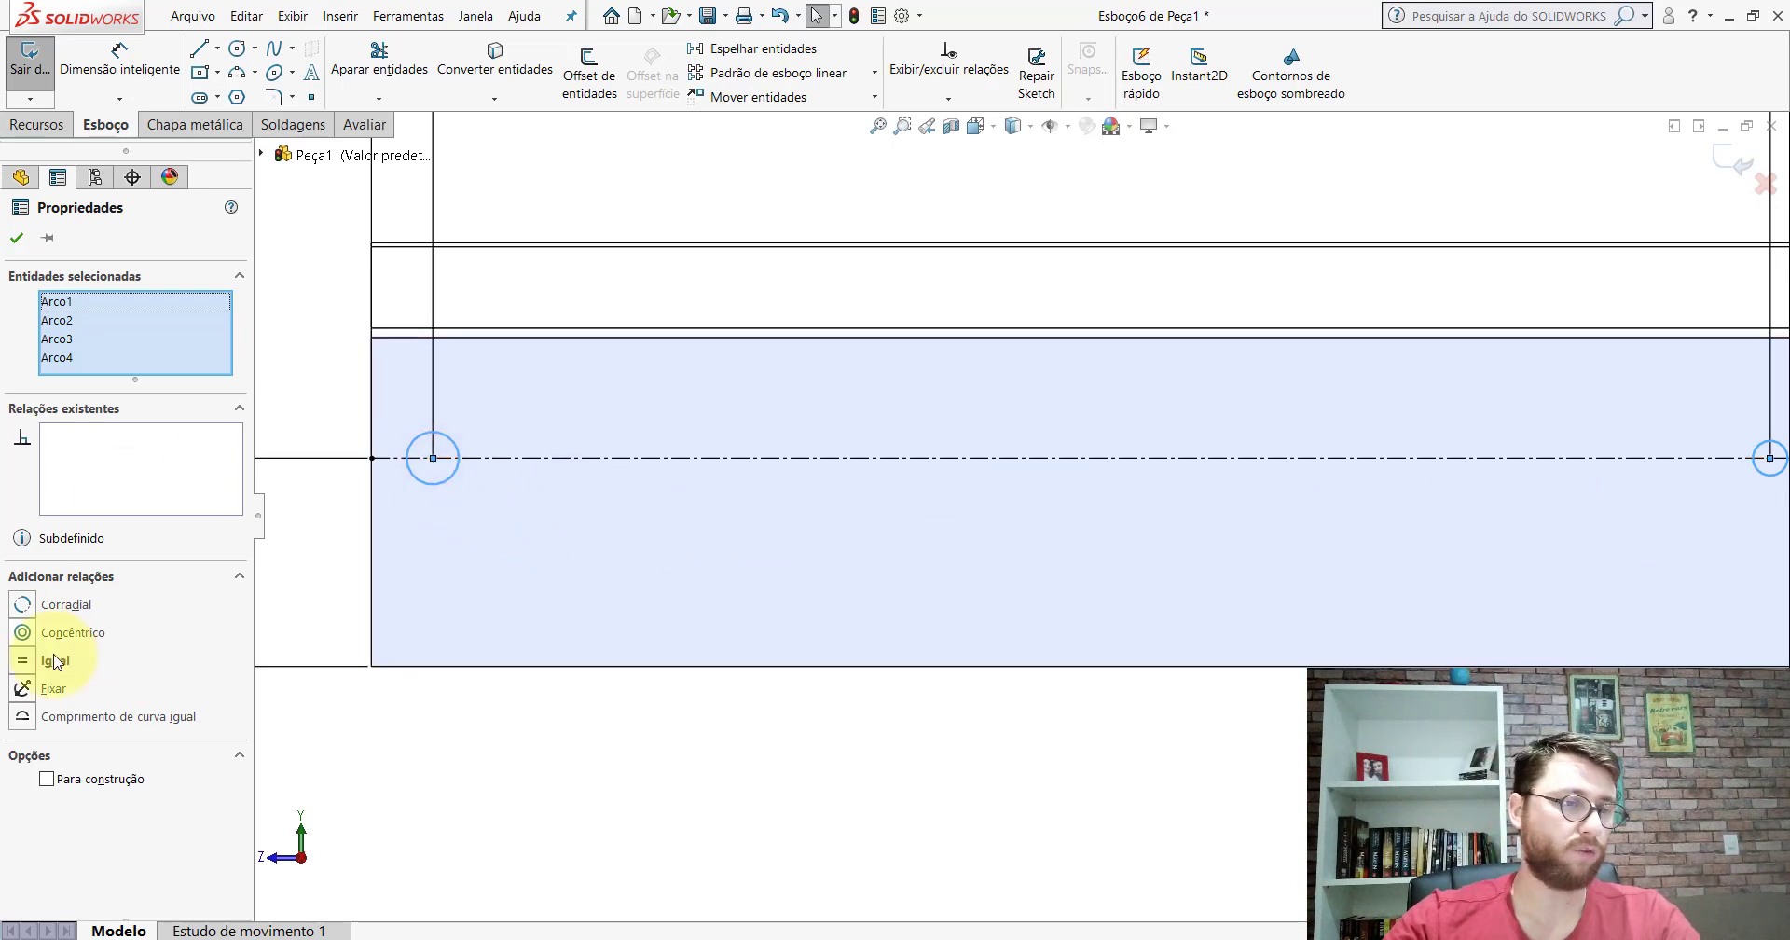
pyautogui.click(16, 235)
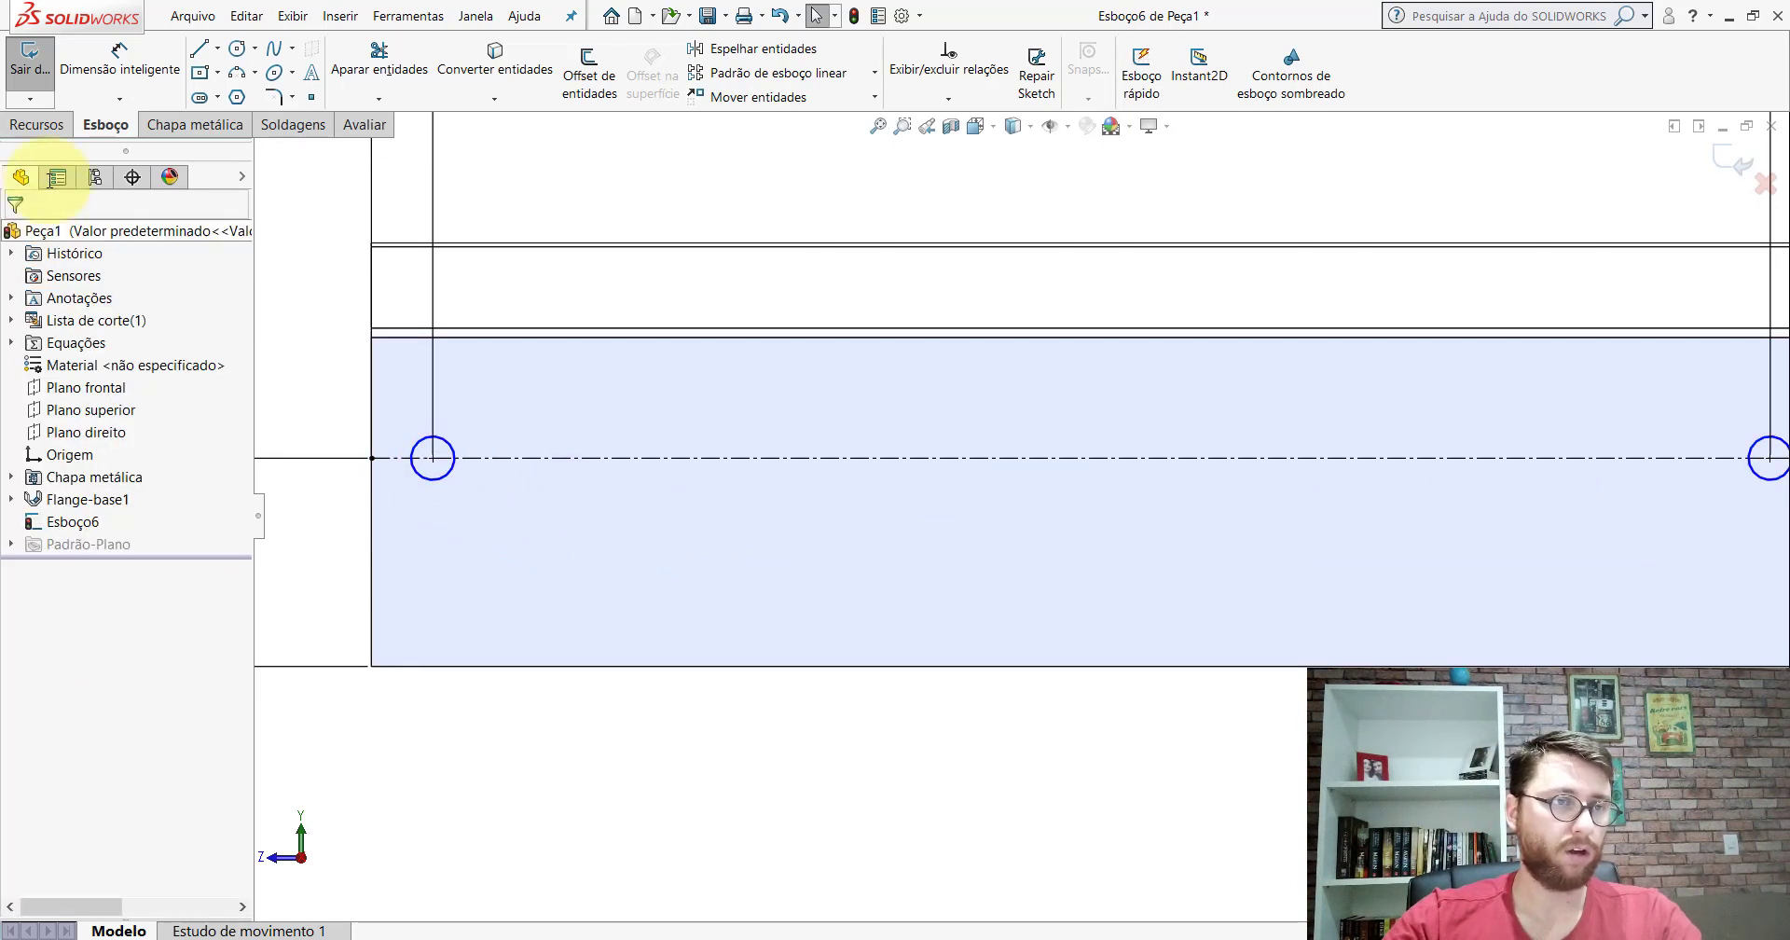
# Step: Dimension one circle's diameter to 11 mm
pyautogui.click(119, 75)
pyautogui.click(448, 441)
pyautogui.scroll(2, 611, 540)
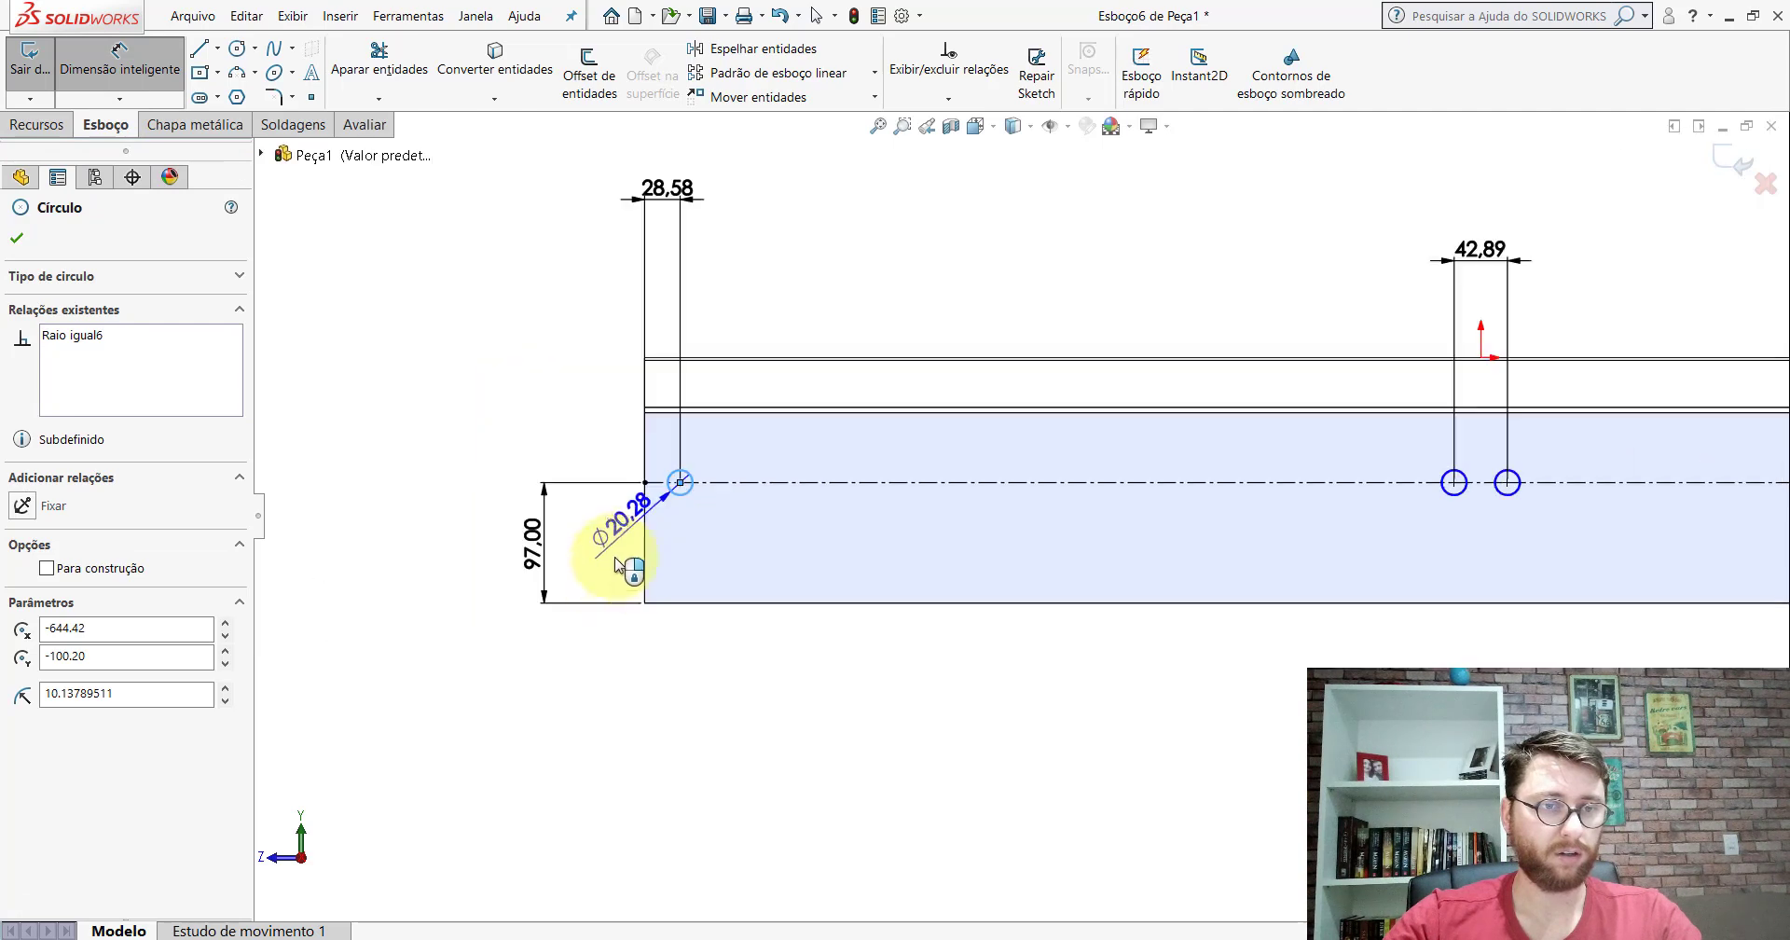
pyautogui.click(557, 399)
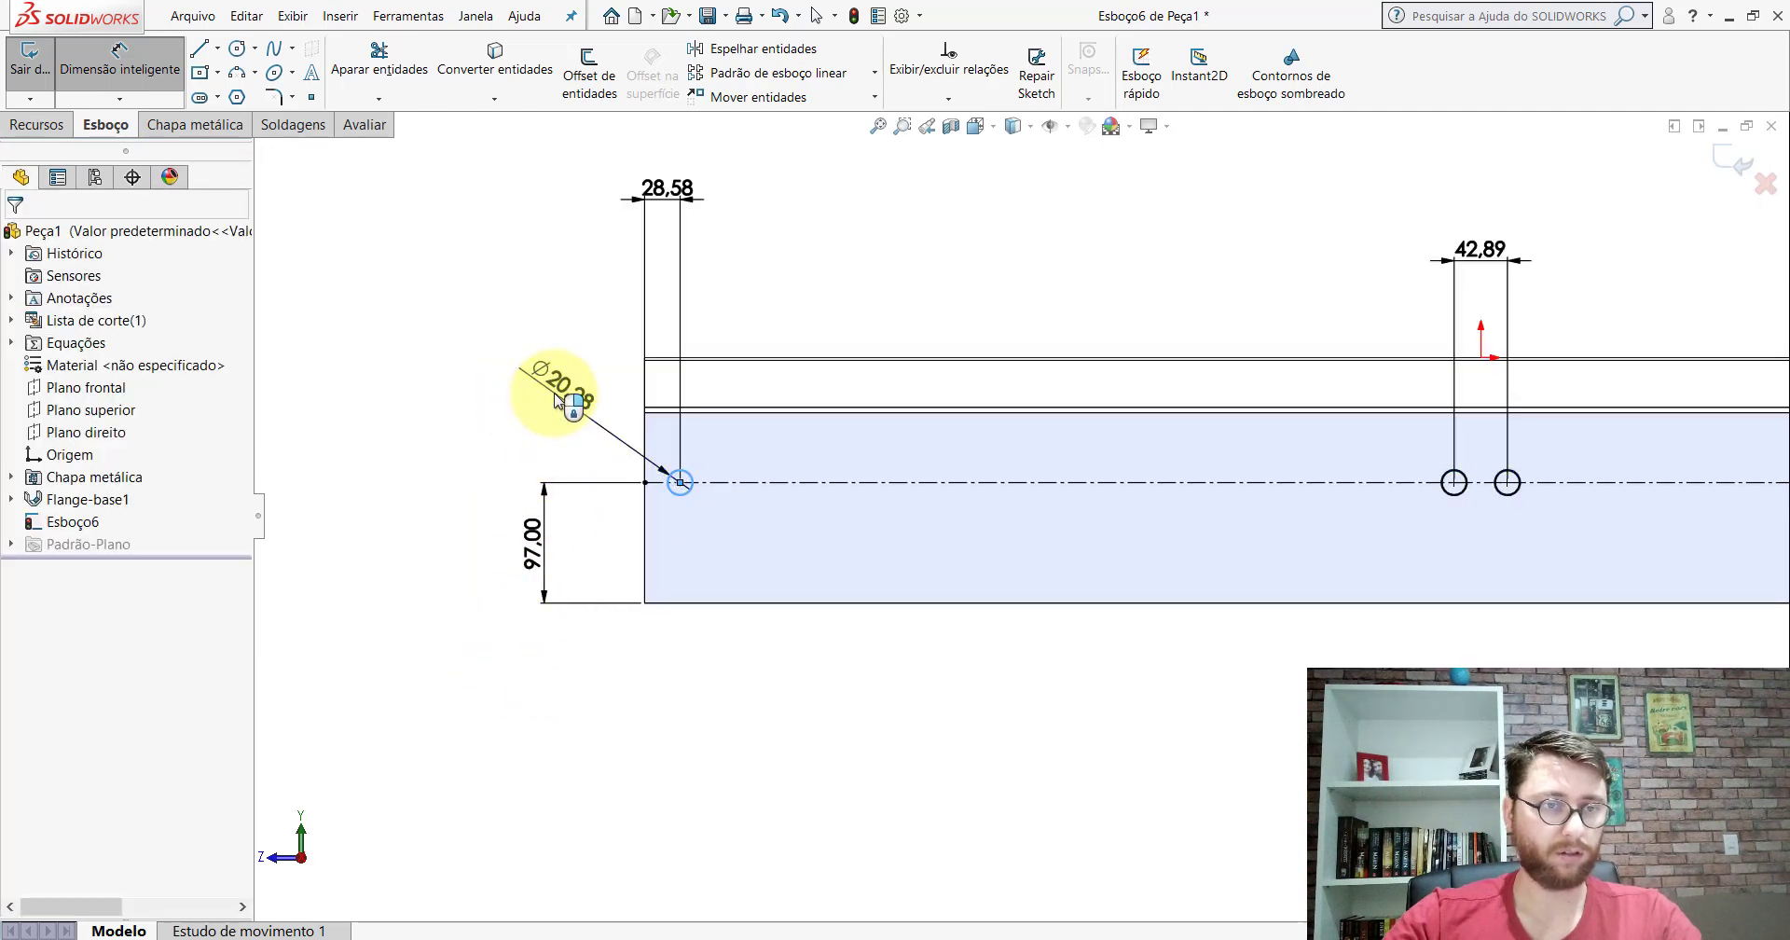
pyautogui.write('11')
pyautogui.press('Return')
pyautogui.press('Escape')
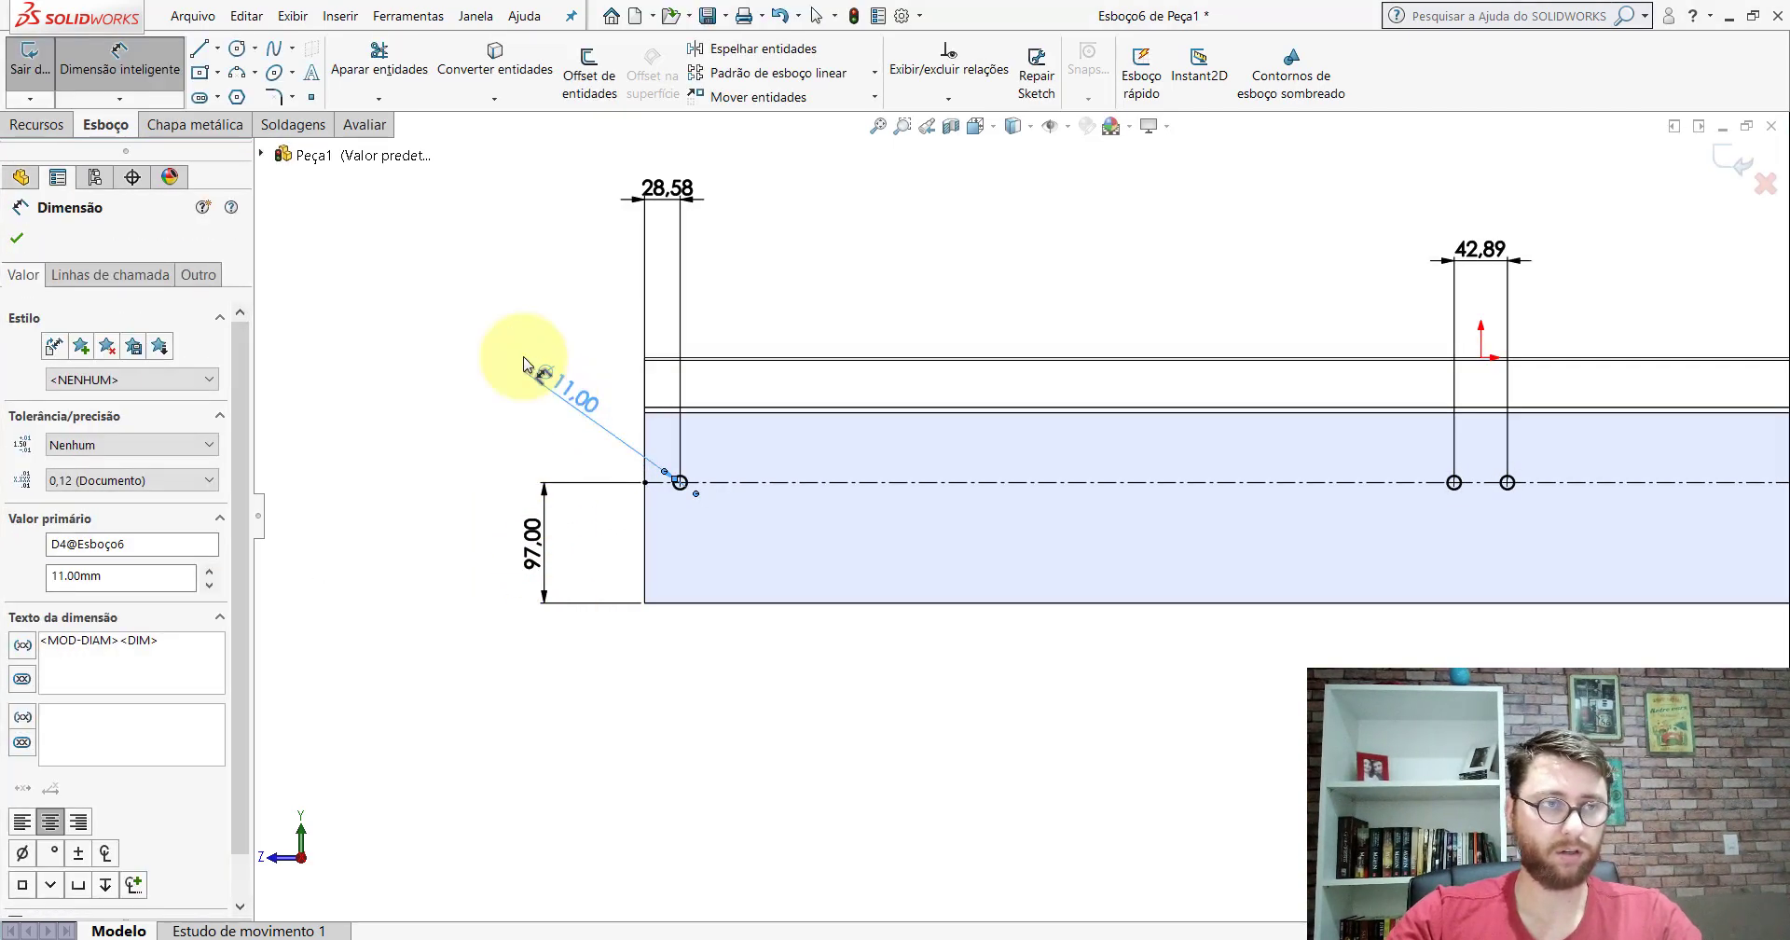
pyautogui.click(43, 125)
# Step: Cut the circles Passante through the flanges as Corte-extrusão1, then rotate to inspect the holes
pyautogui.click(403, 100)
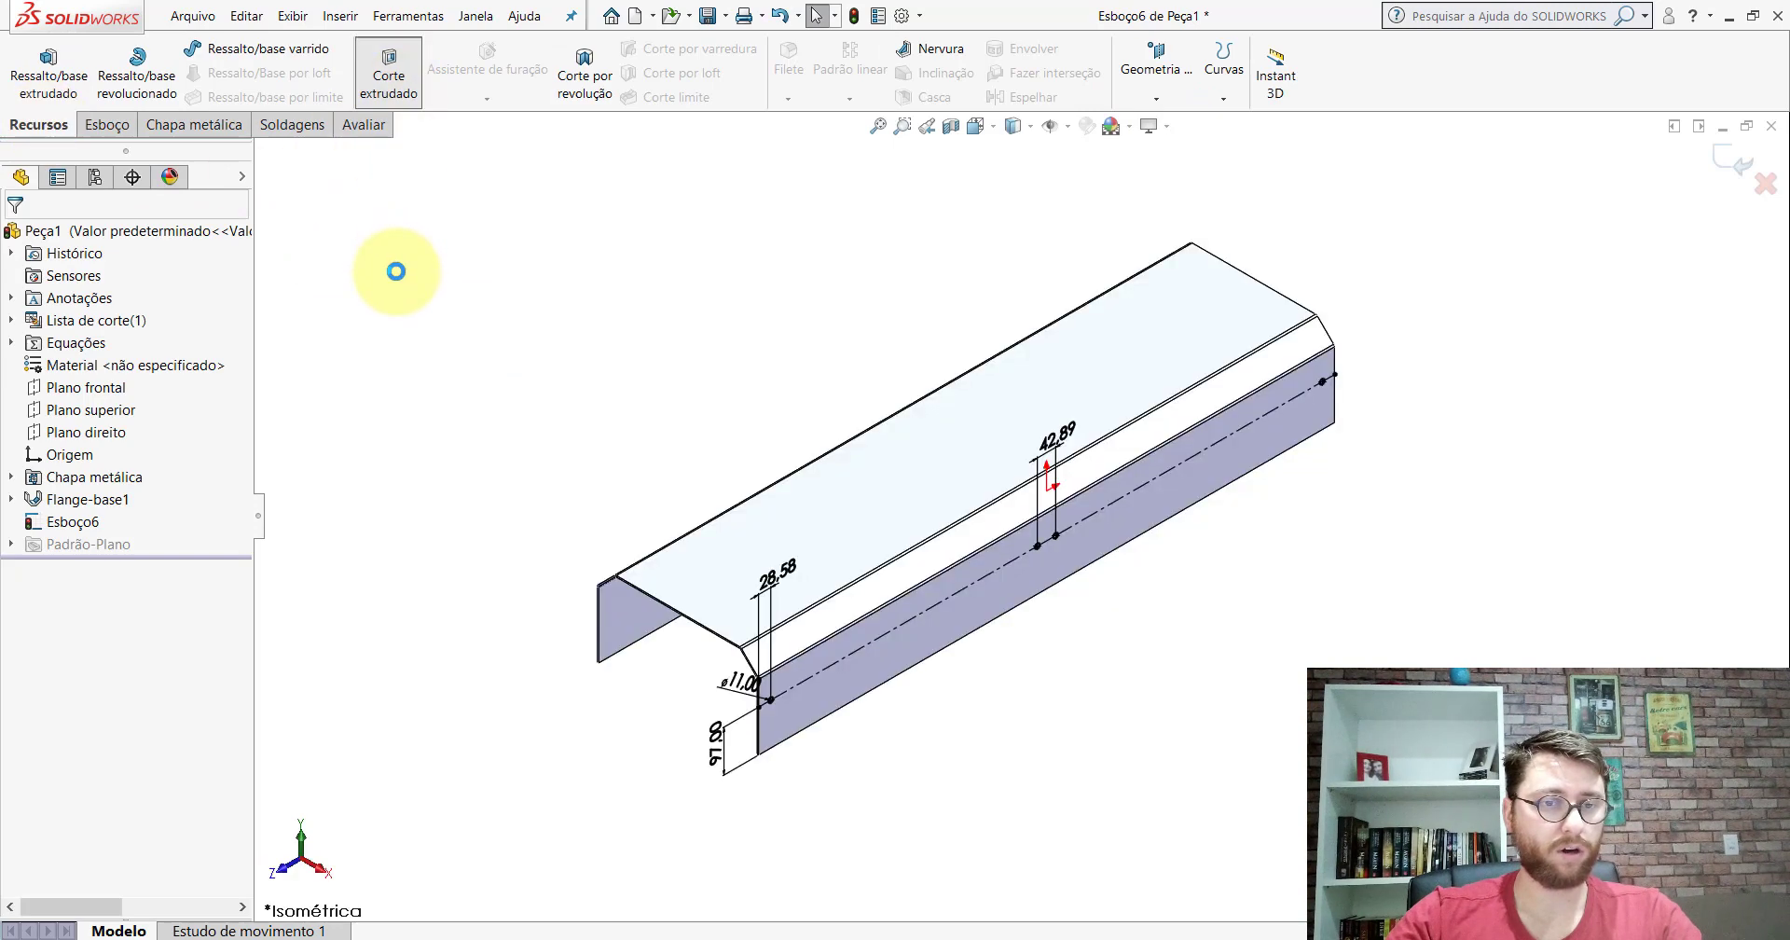
pyautogui.click(62, 371)
pyautogui.click(65, 396)
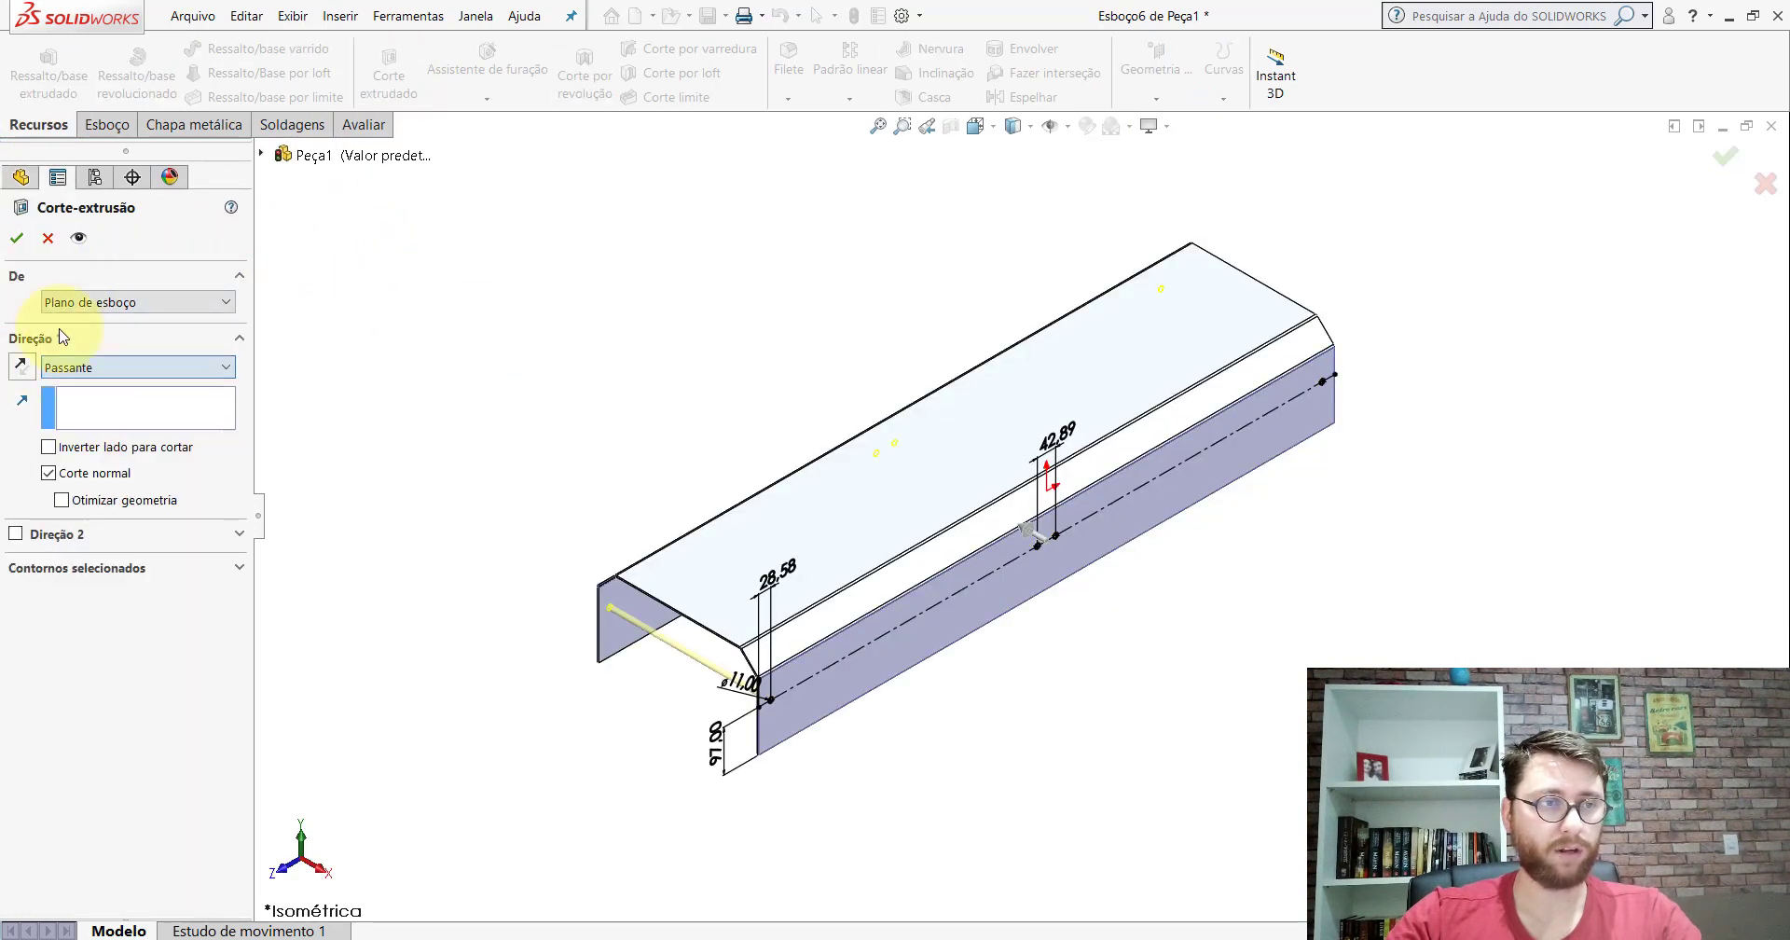
pyautogui.click(16, 241)
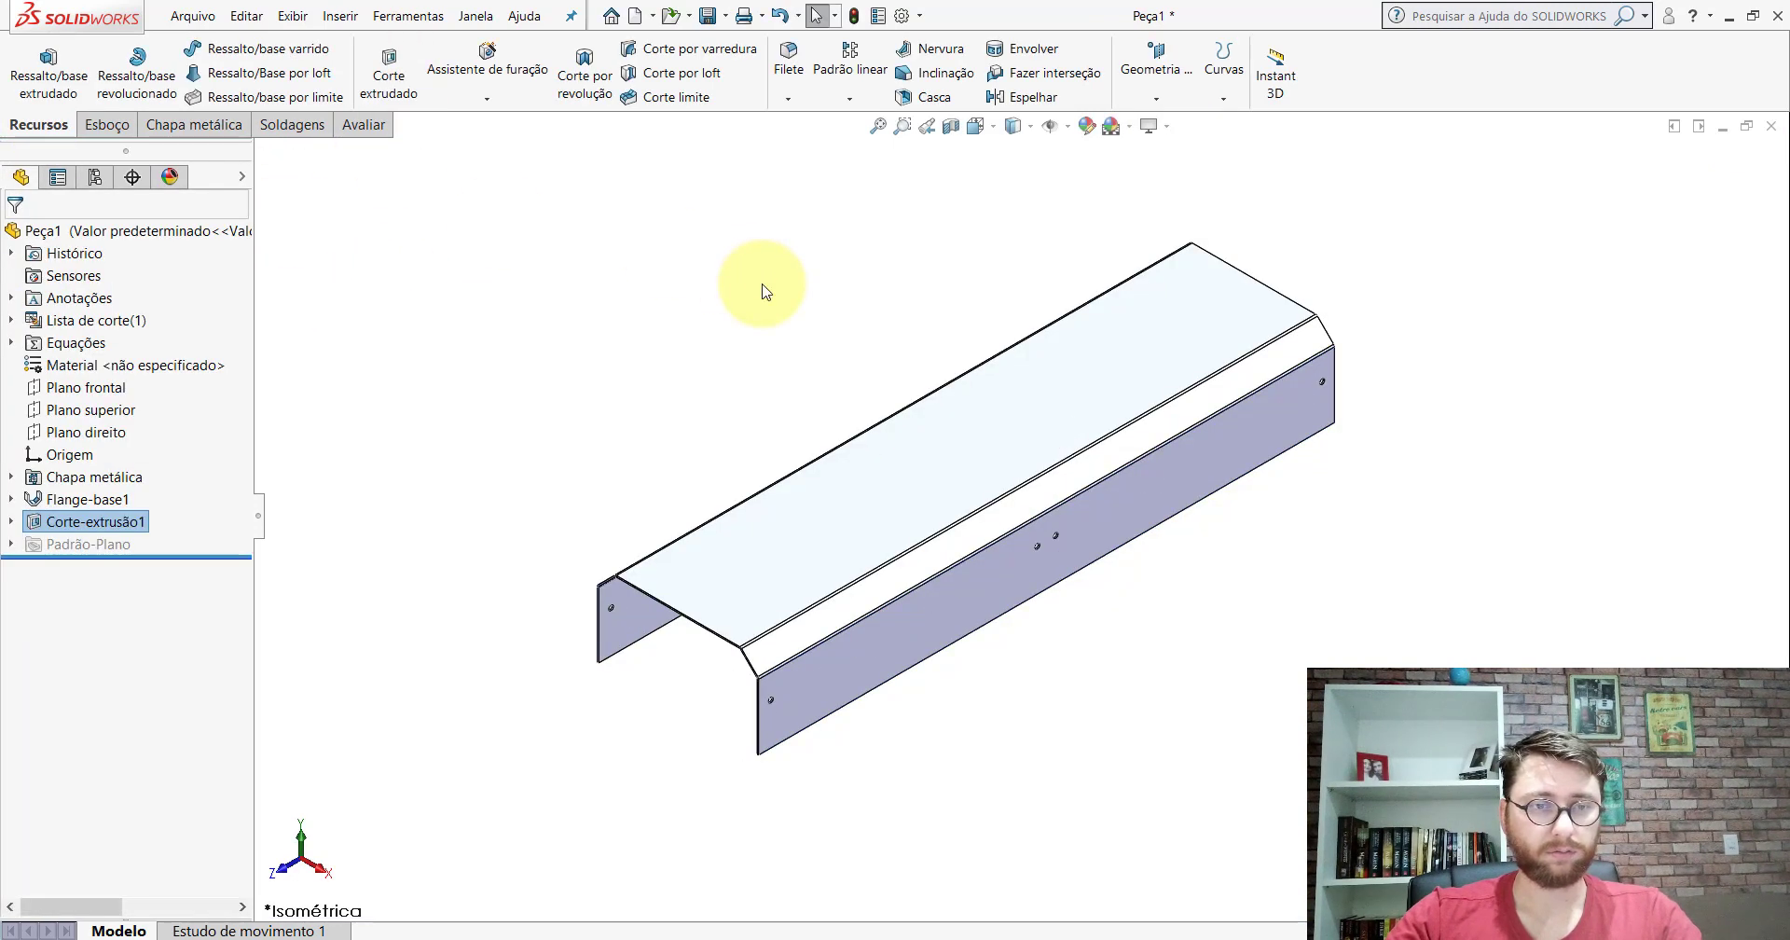
pyautogui.click(762, 292)
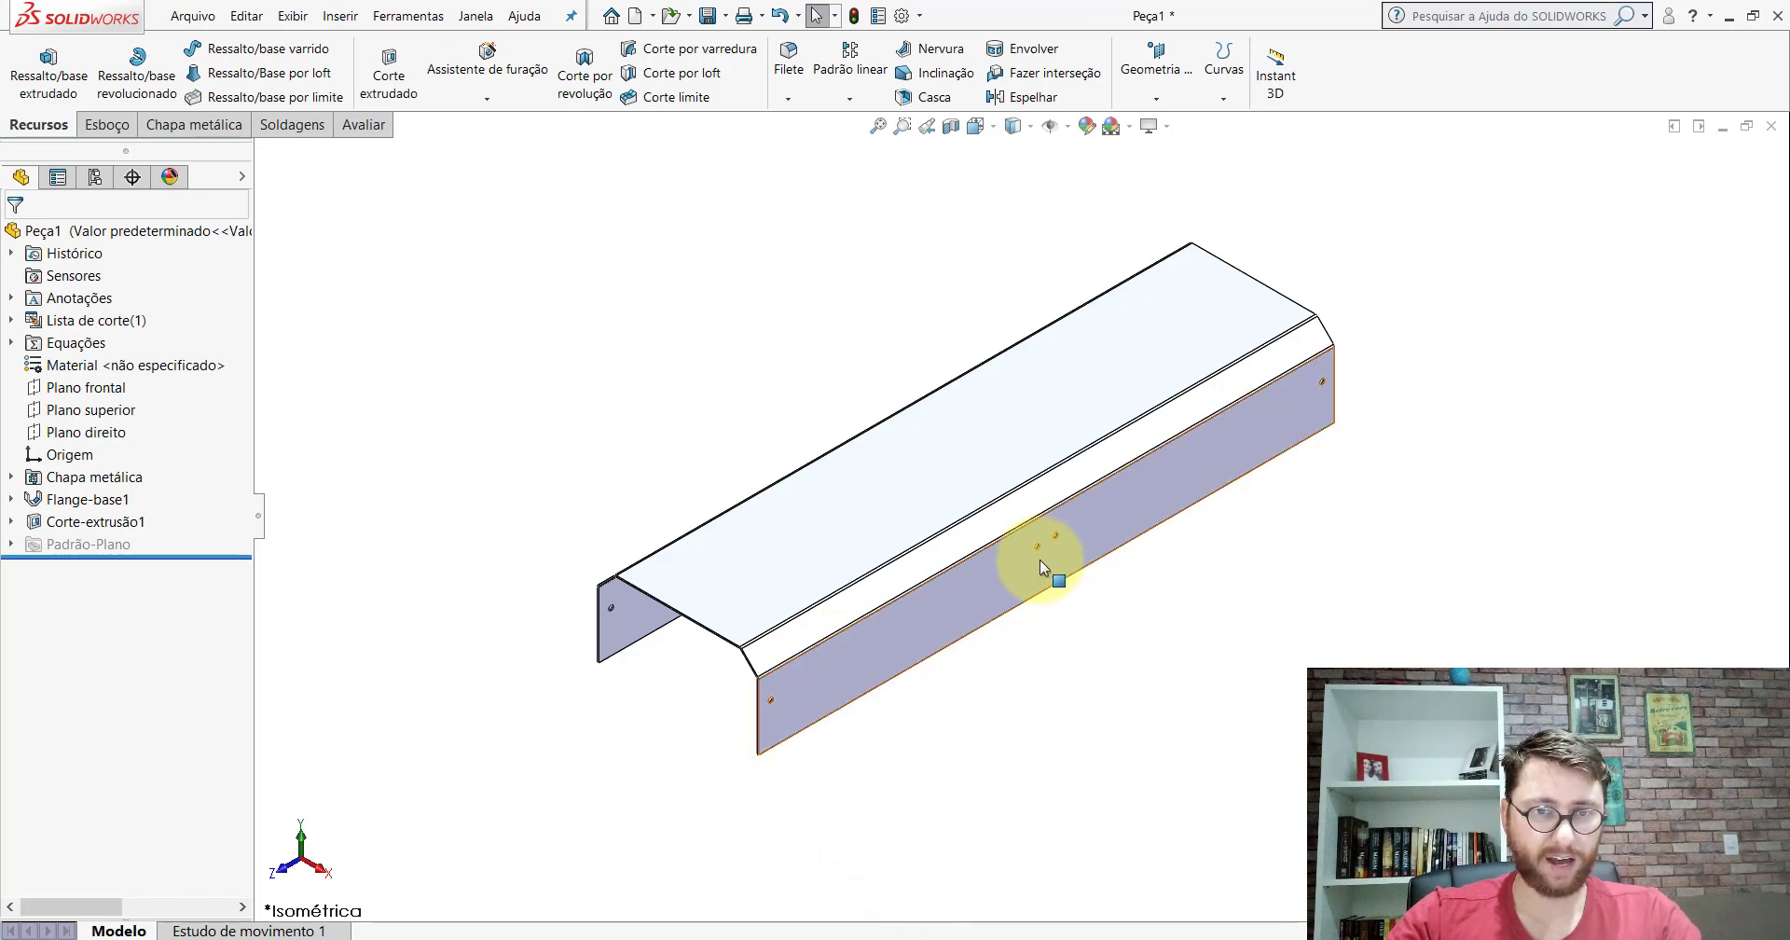
pyautogui.moveTo(832, 694)
pyautogui.mouseDown(button='middle')
pyautogui.moveTo(859, 425)
pyautogui.moveTo(767, 660)
pyautogui.mouseUp(button='middle')
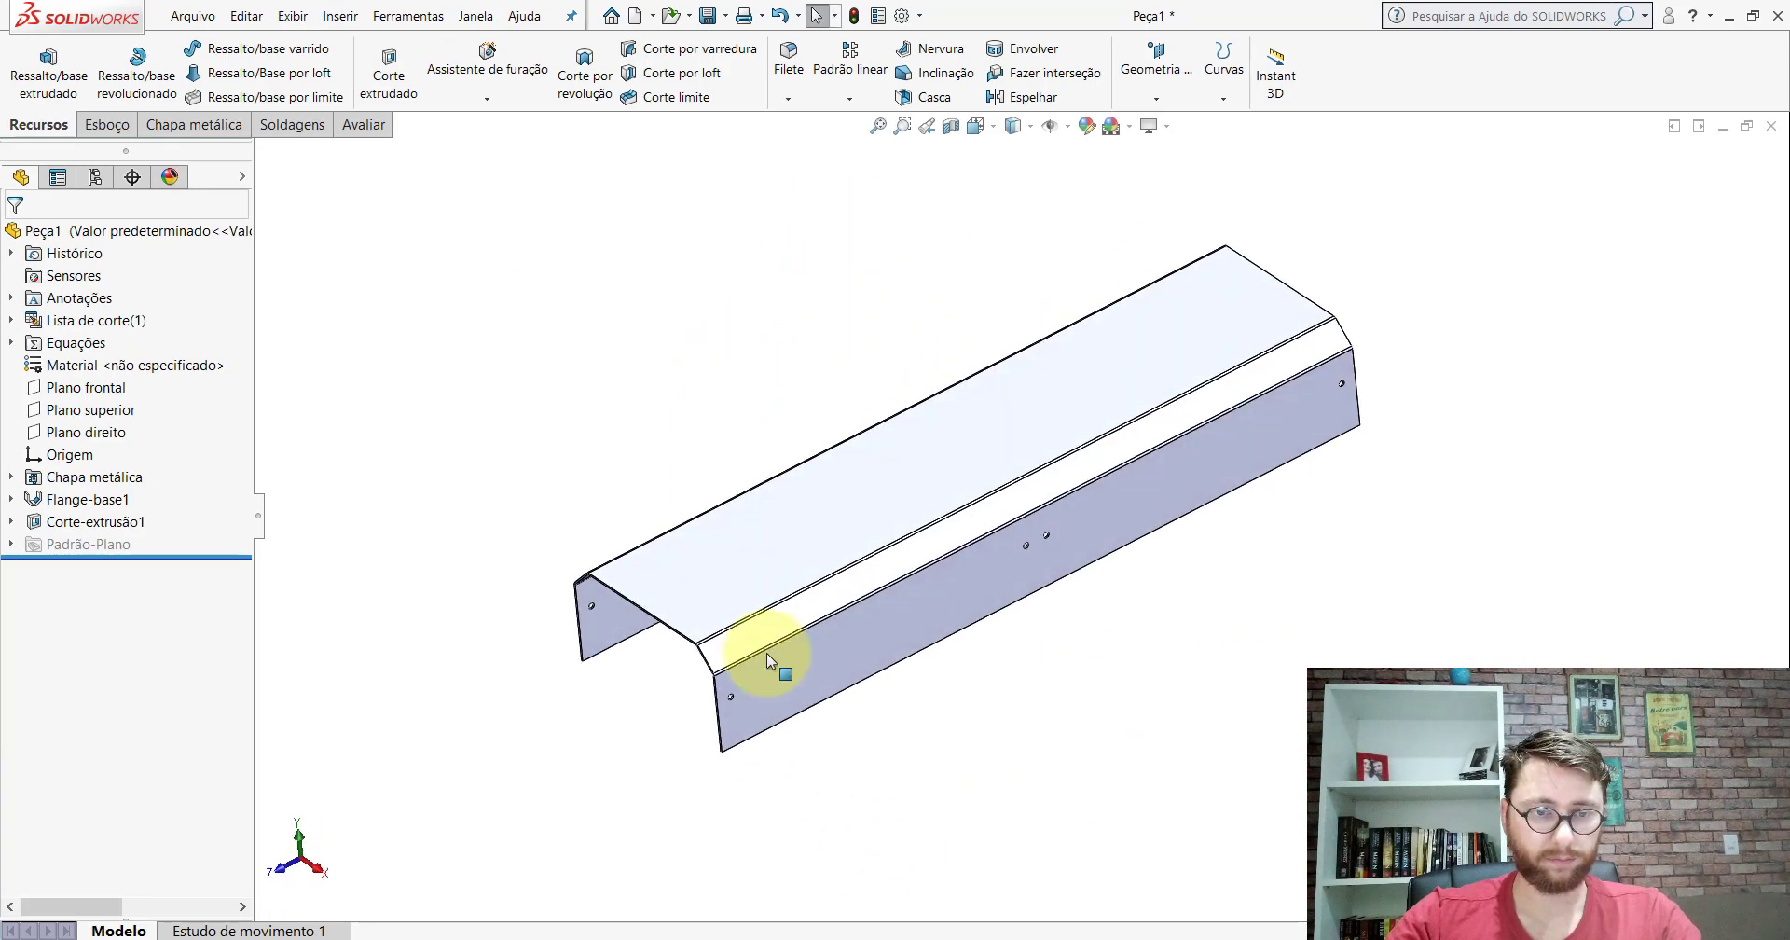
# Step: Switch to PP-GR(007)2100, orbit to its top face and start the Measure tool
pyautogui.click(841, 892)
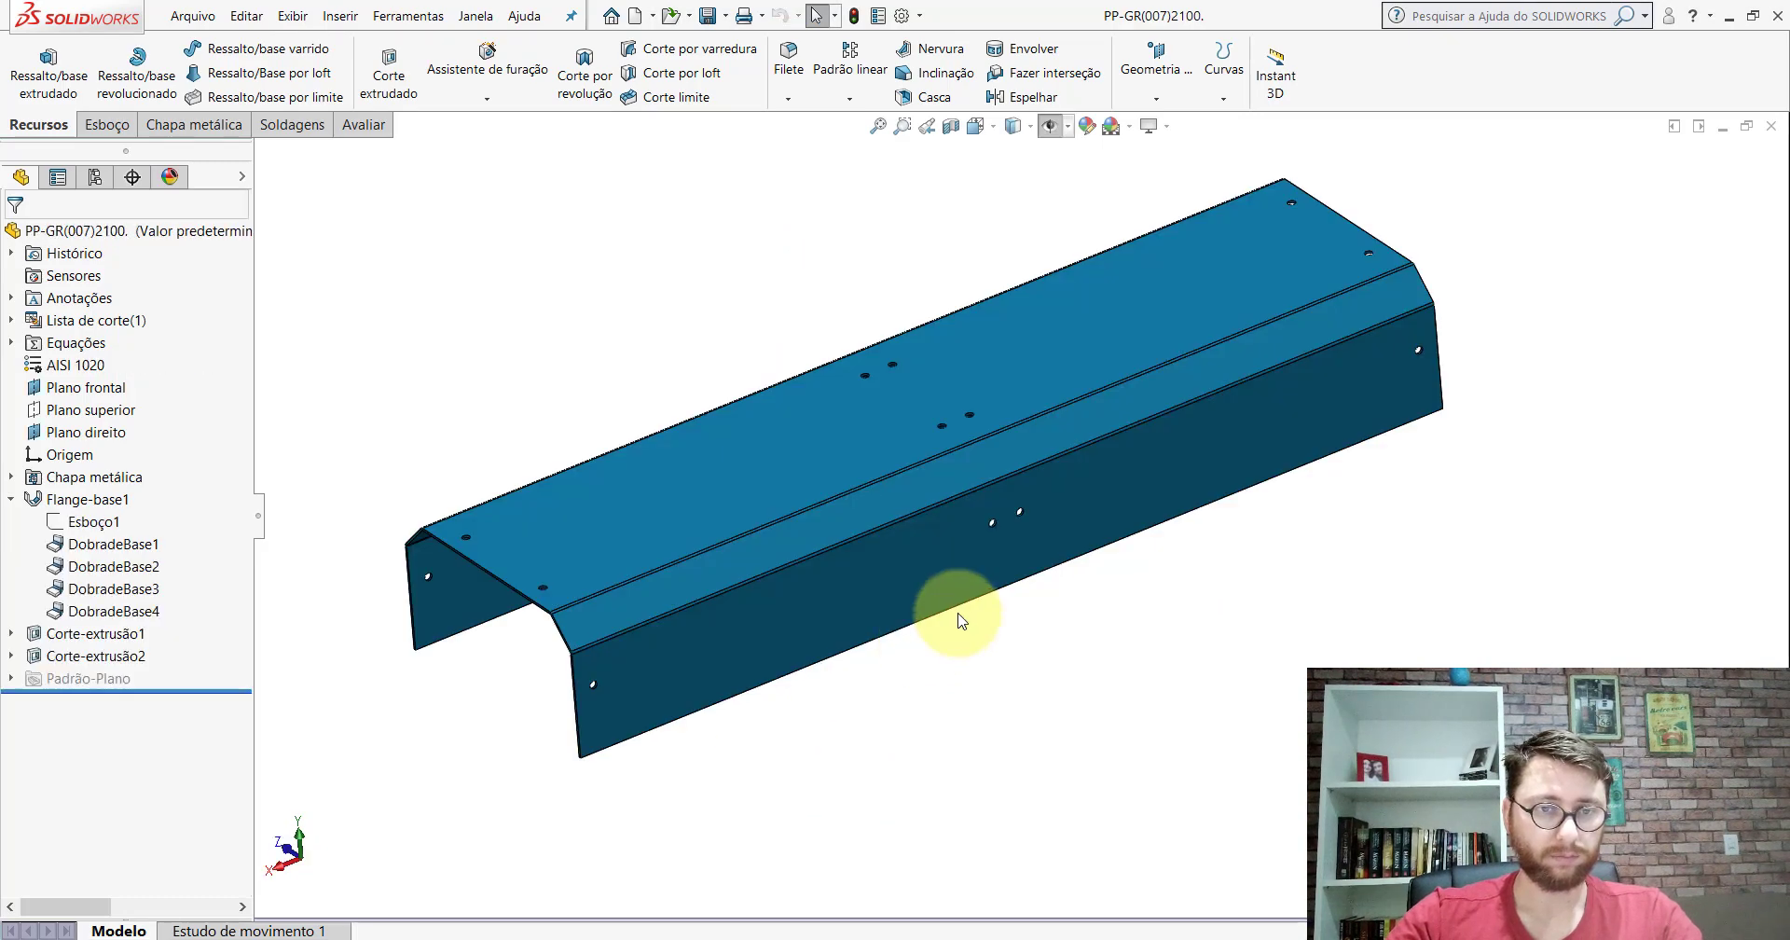
pyautogui.moveTo(913, 522); pyautogui.dragTo(886, 535, button='middle')
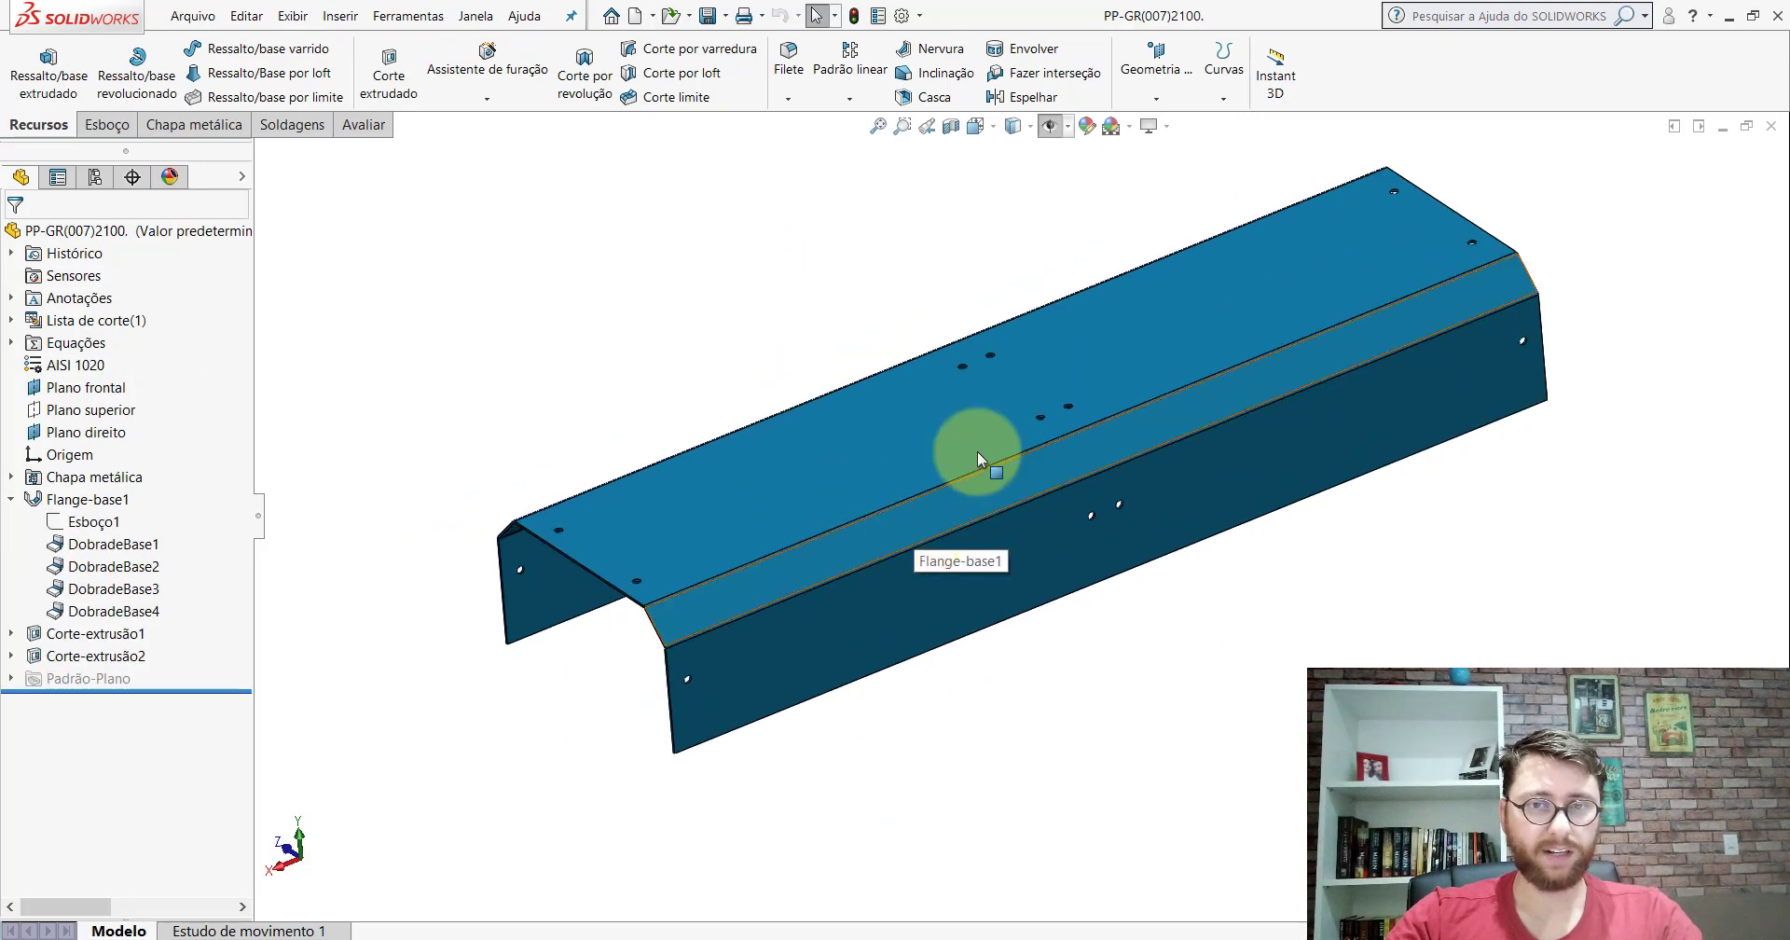
pyautogui.moveTo(977, 451)
pyautogui.mouseDown(button='middle')
pyautogui.moveTo(1063, 374)
pyautogui.moveTo(1159, 220)
pyautogui.moveTo(991, 379)
pyautogui.moveTo(1284, 473)
pyautogui.moveTo(987, 484)
pyautogui.mouseUp(button='middle')
pyautogui.click(357, 122)
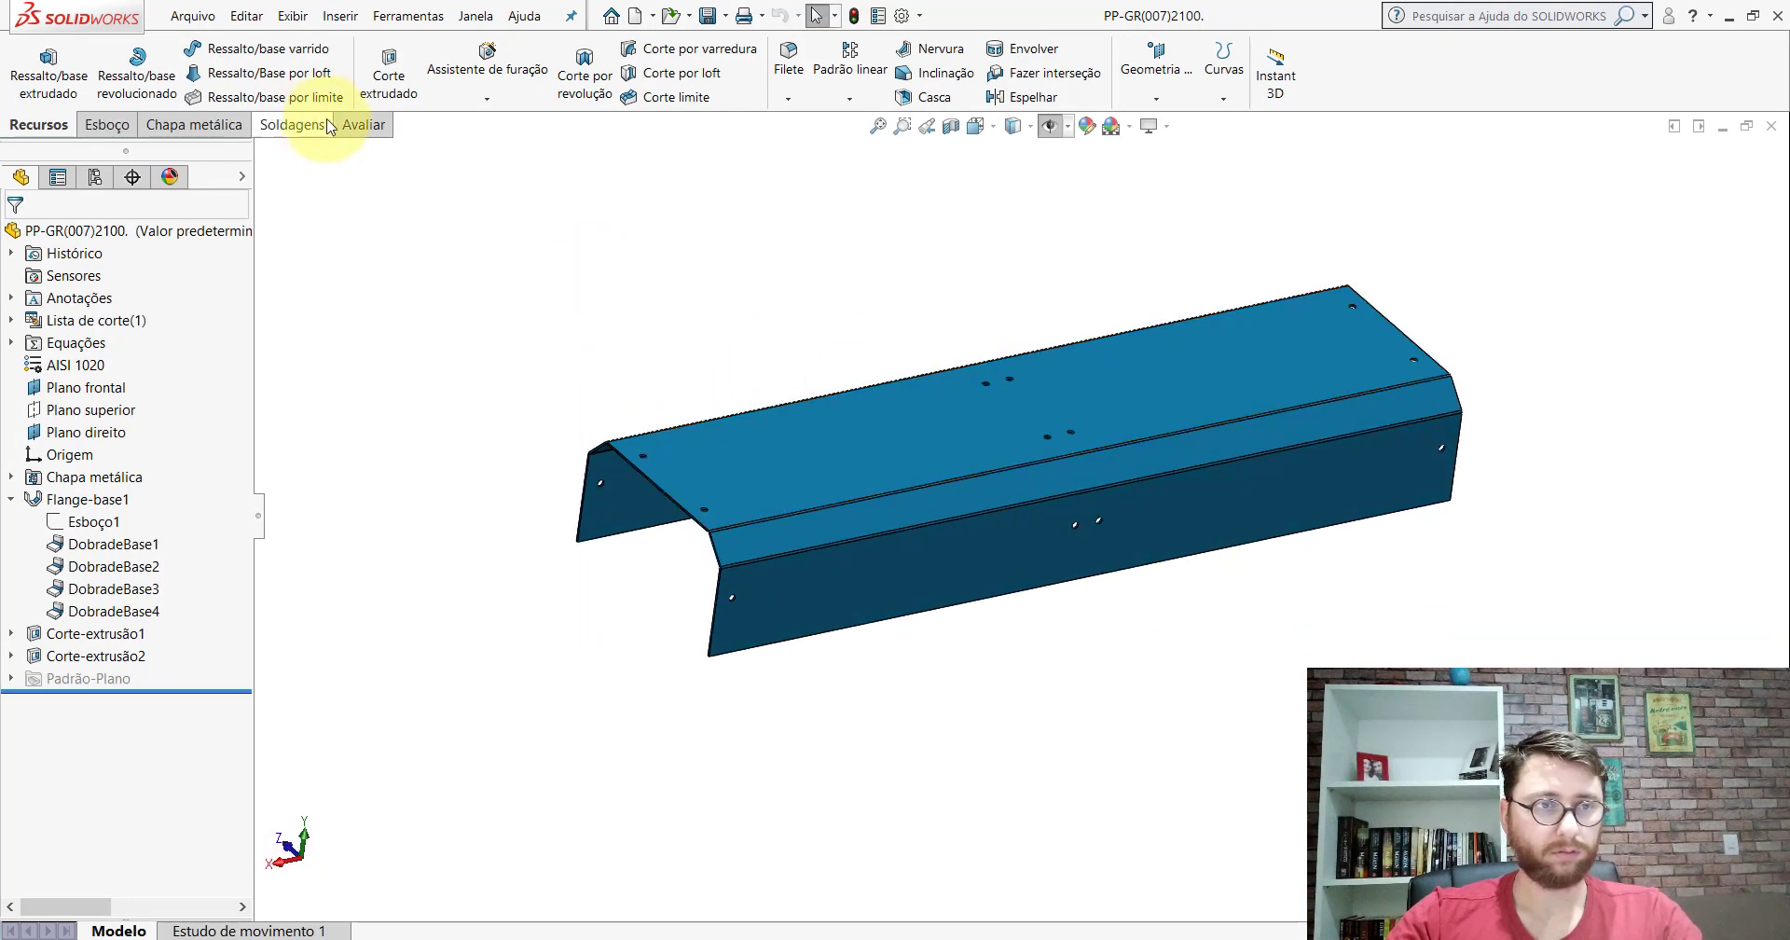
pyautogui.click(213, 79)
pyautogui.scroll(-3, 737, 480)
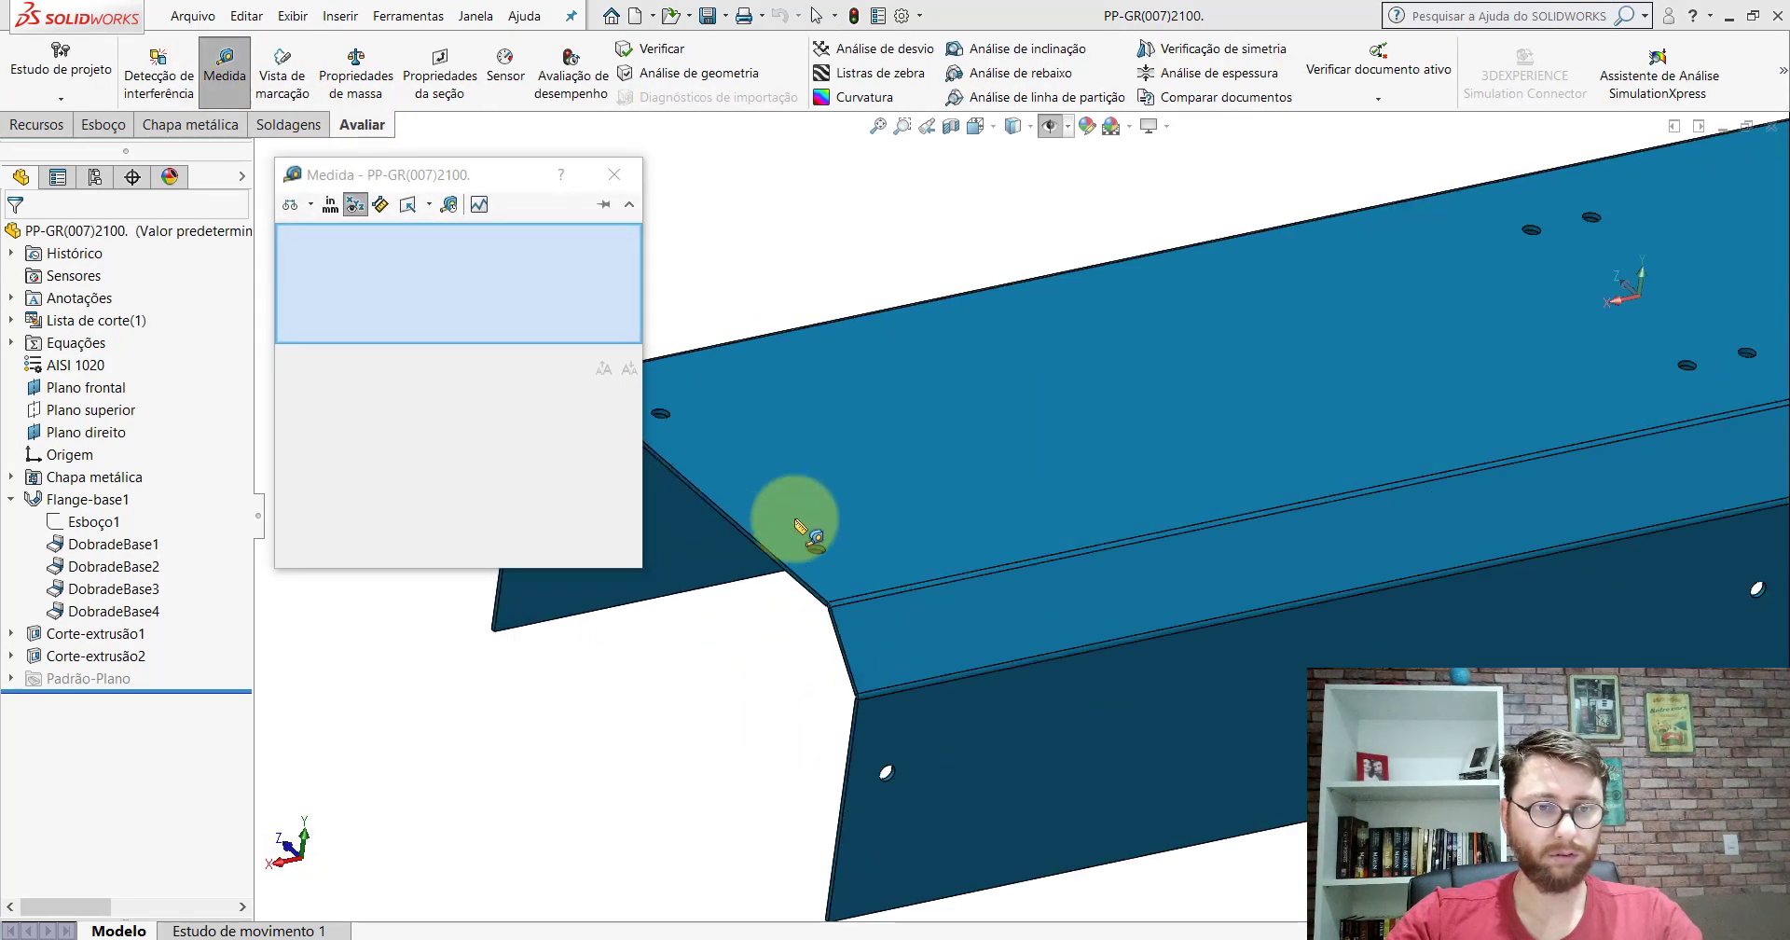
pyautogui.scroll(-3, 821, 531)
pyautogui.scroll(-1, 844, 539)
pyautogui.scroll(-1, 846, 542)
# Step: Measure a top-face hole's 11 mm diameter and its distance to the flange edge
pyautogui.click(825, 517)
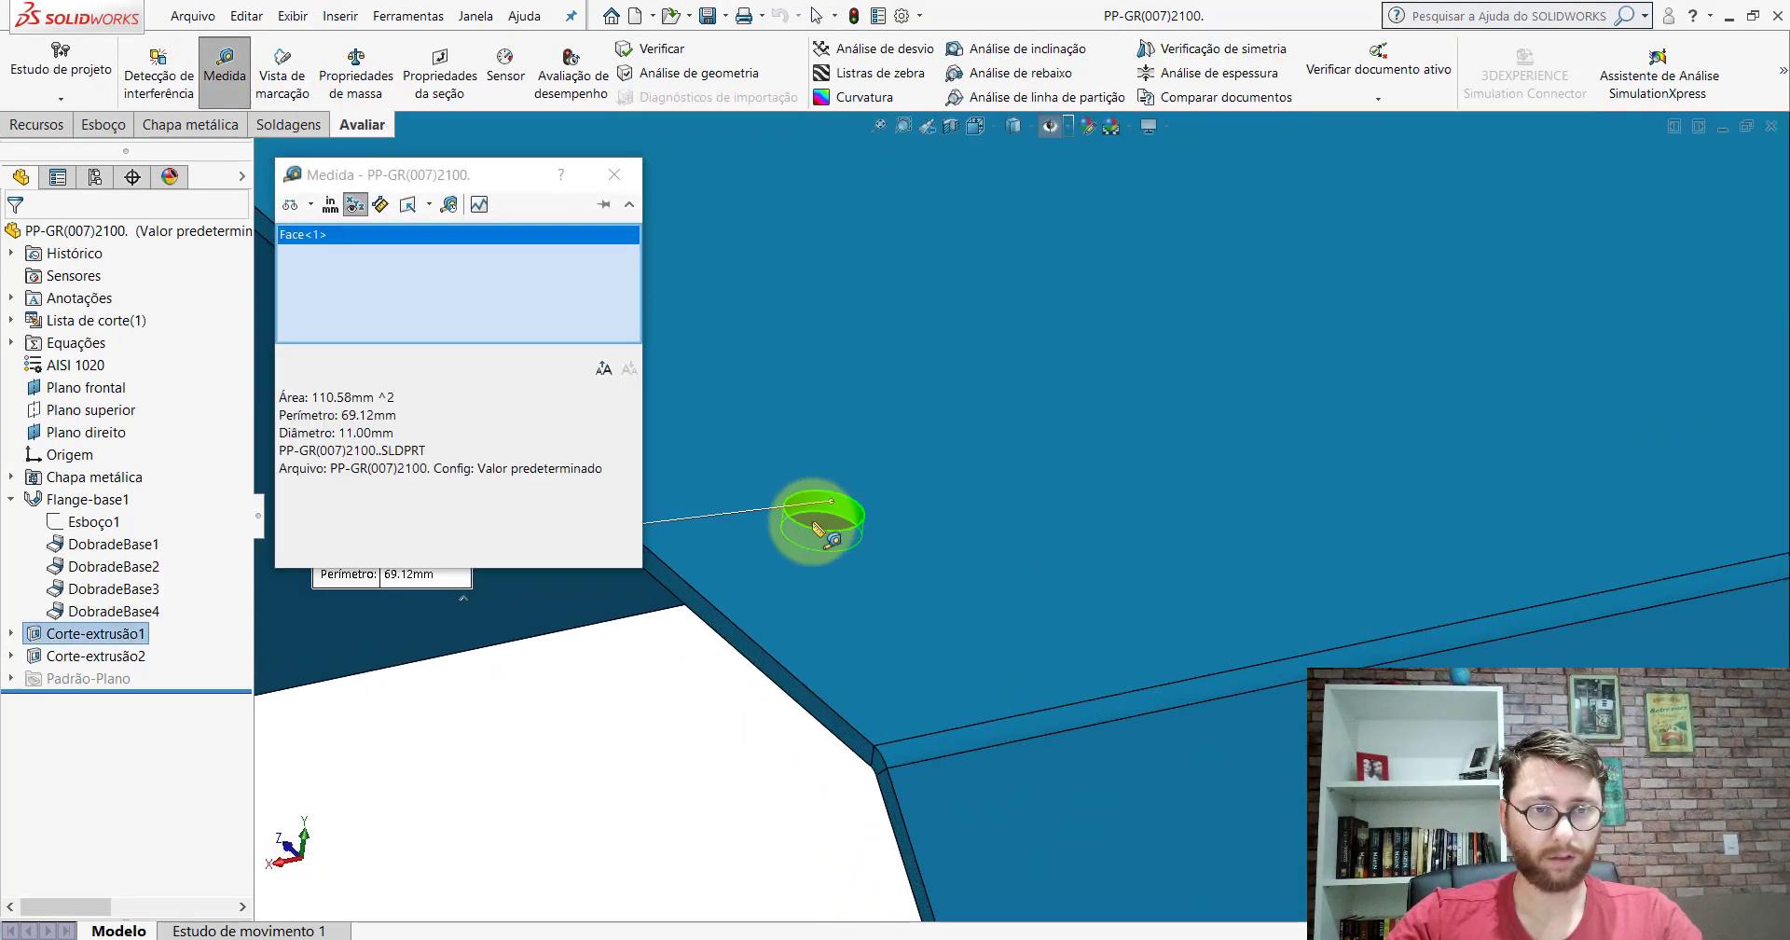
pyautogui.click(690, 594)
pyautogui.scroll(-2, 799, 597)
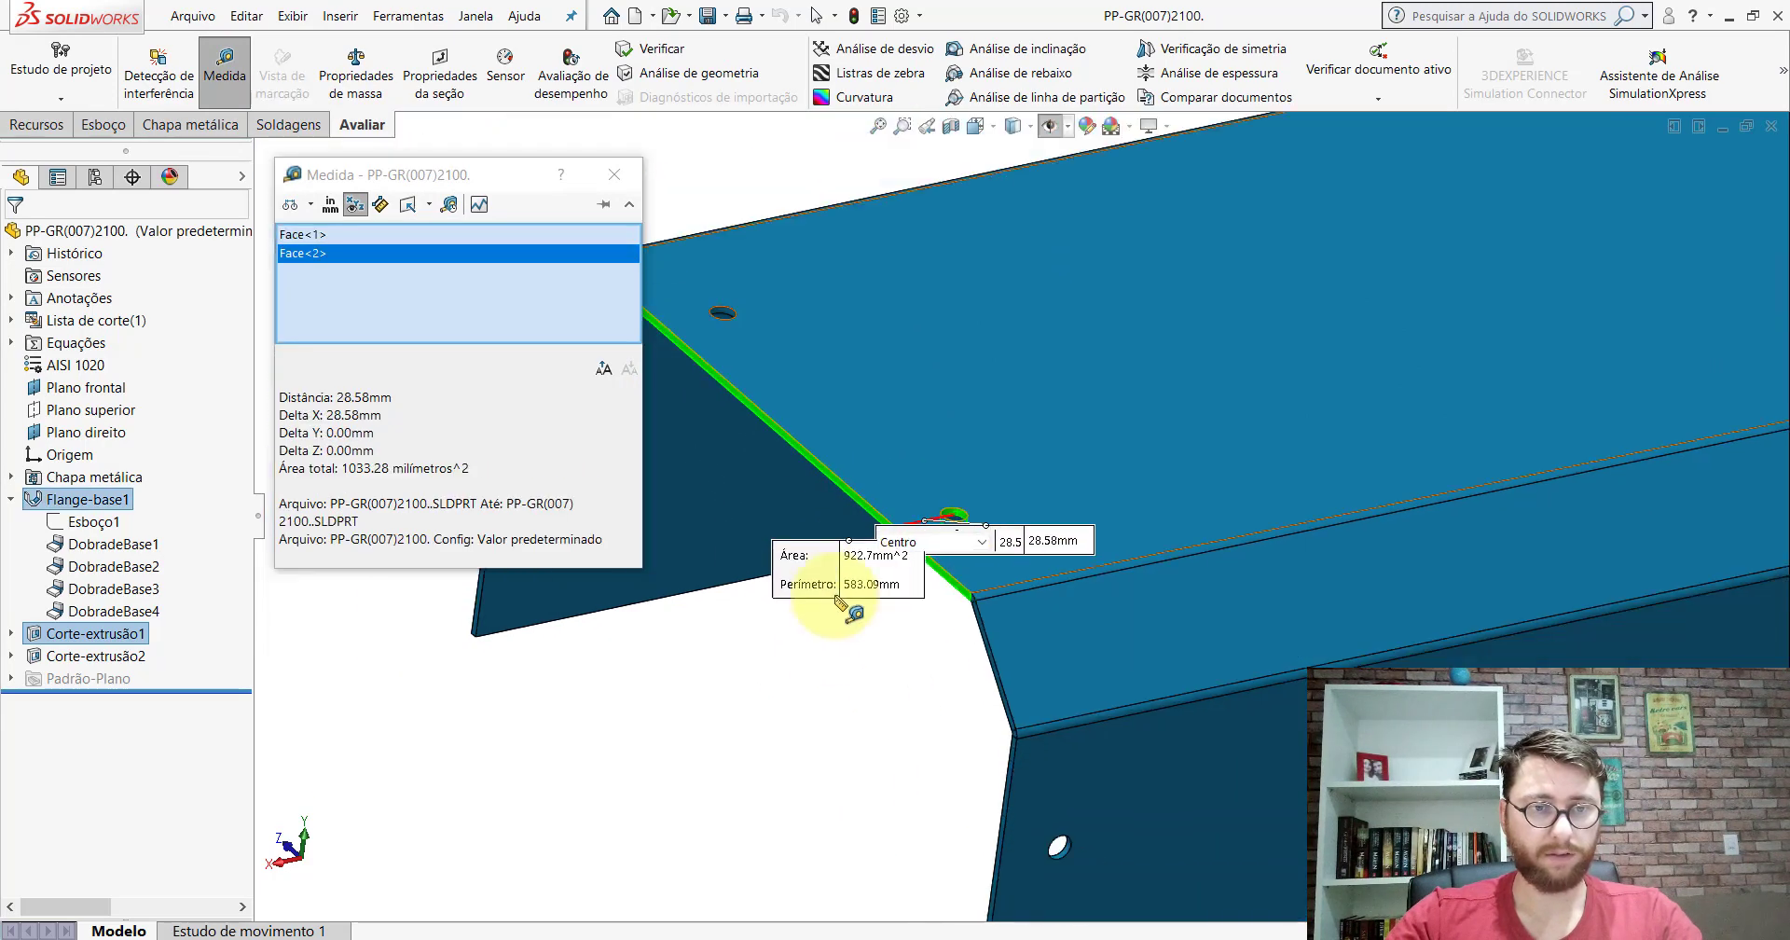
pyautogui.click(780, 519)
pyautogui.scroll(-3, 821, 341)
pyautogui.scroll(3, 773, 373)
pyautogui.scroll(2, 736, 415)
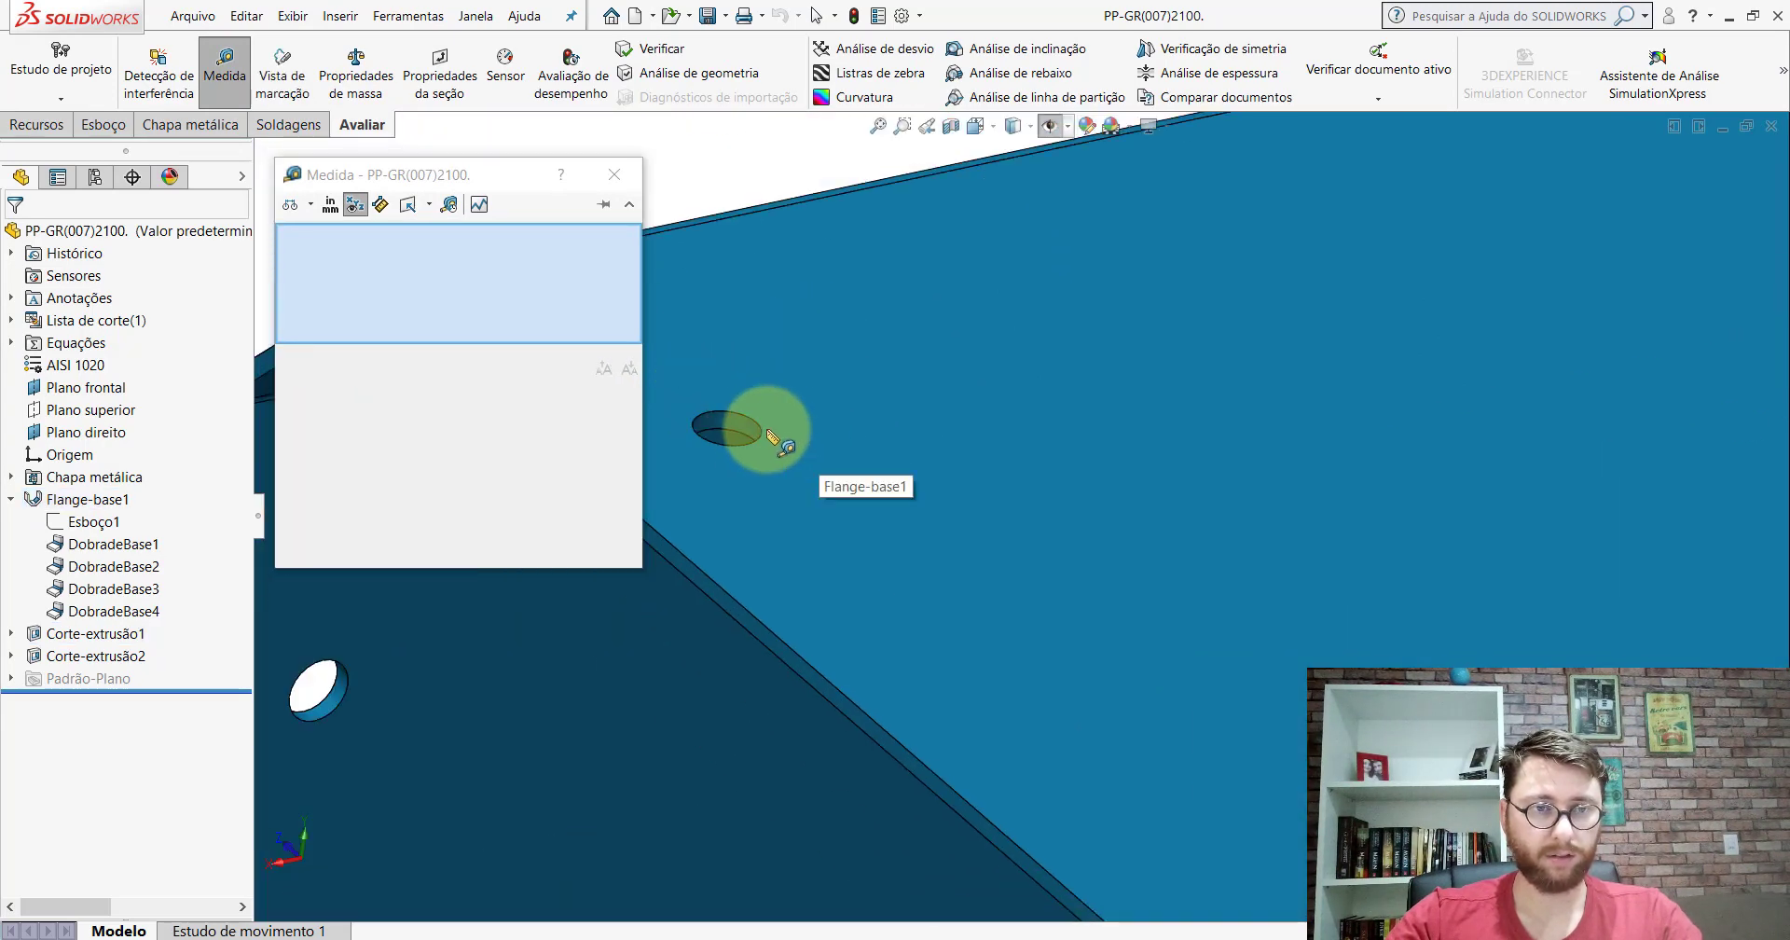
# Step: Measure the 174 mm spacing between hole centres, then return to Peça1
pyautogui.click(739, 415)
pyautogui.scroll(2, 1119, 648)
pyautogui.scroll(-2, 1125, 655)
pyautogui.click(903, 528)
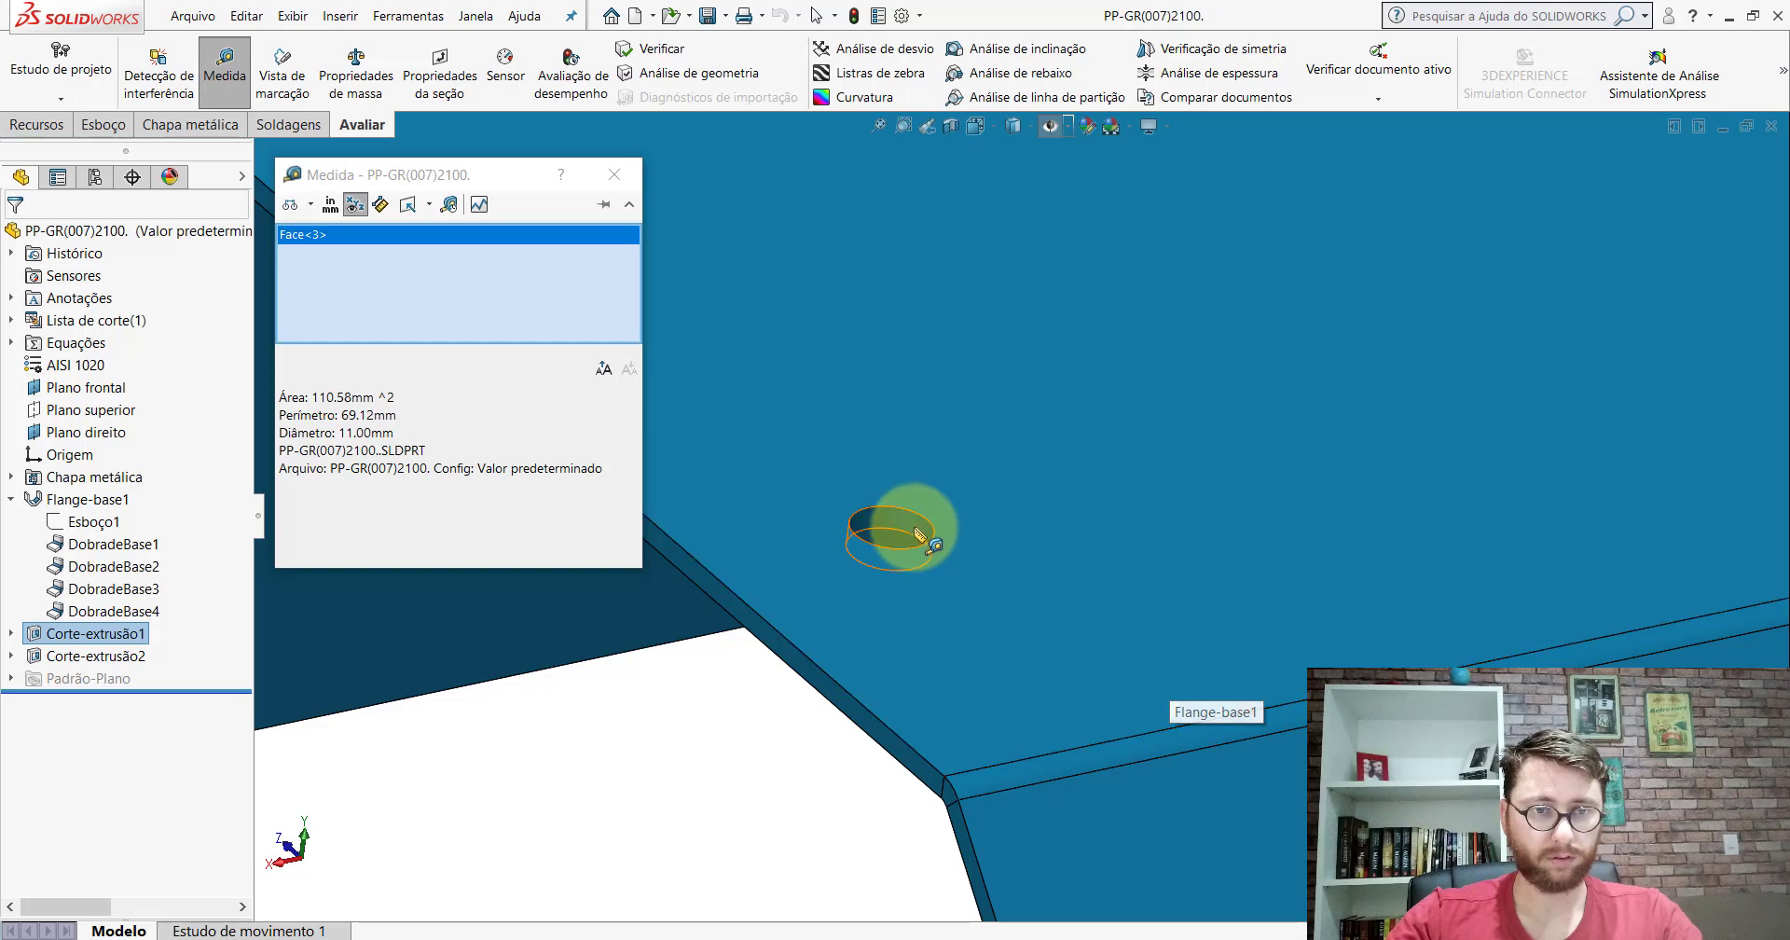
pyautogui.scroll(2, 933, 541)
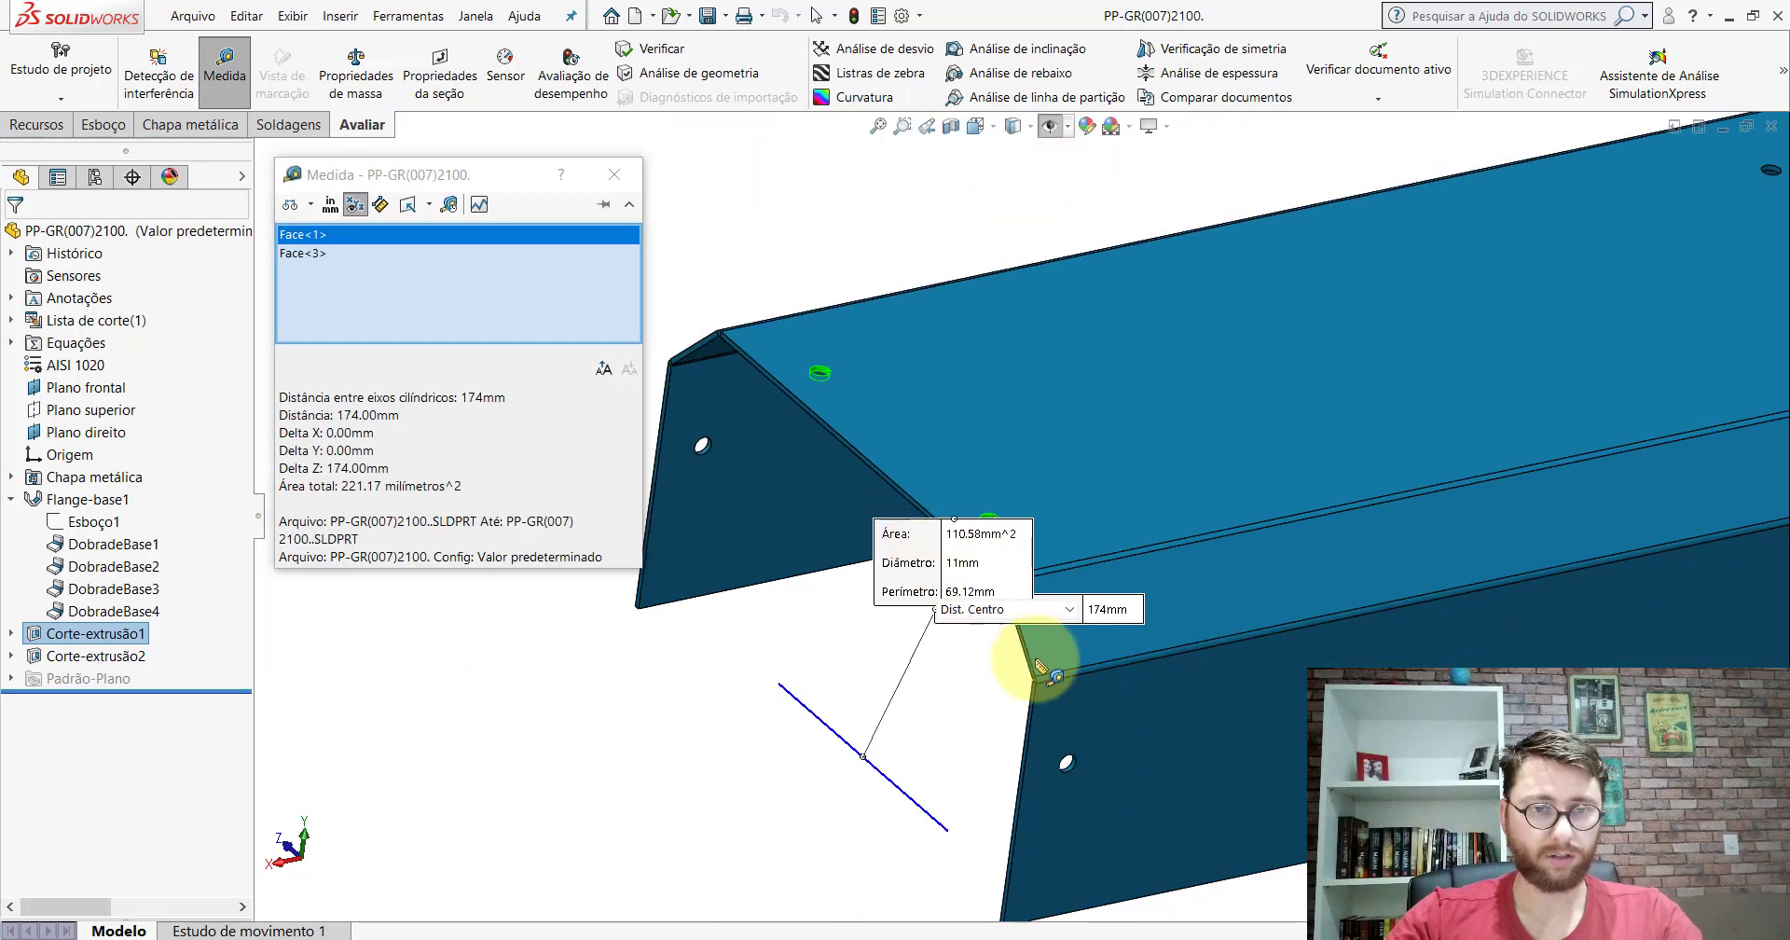
pyautogui.scroll(3, 1118, 614)
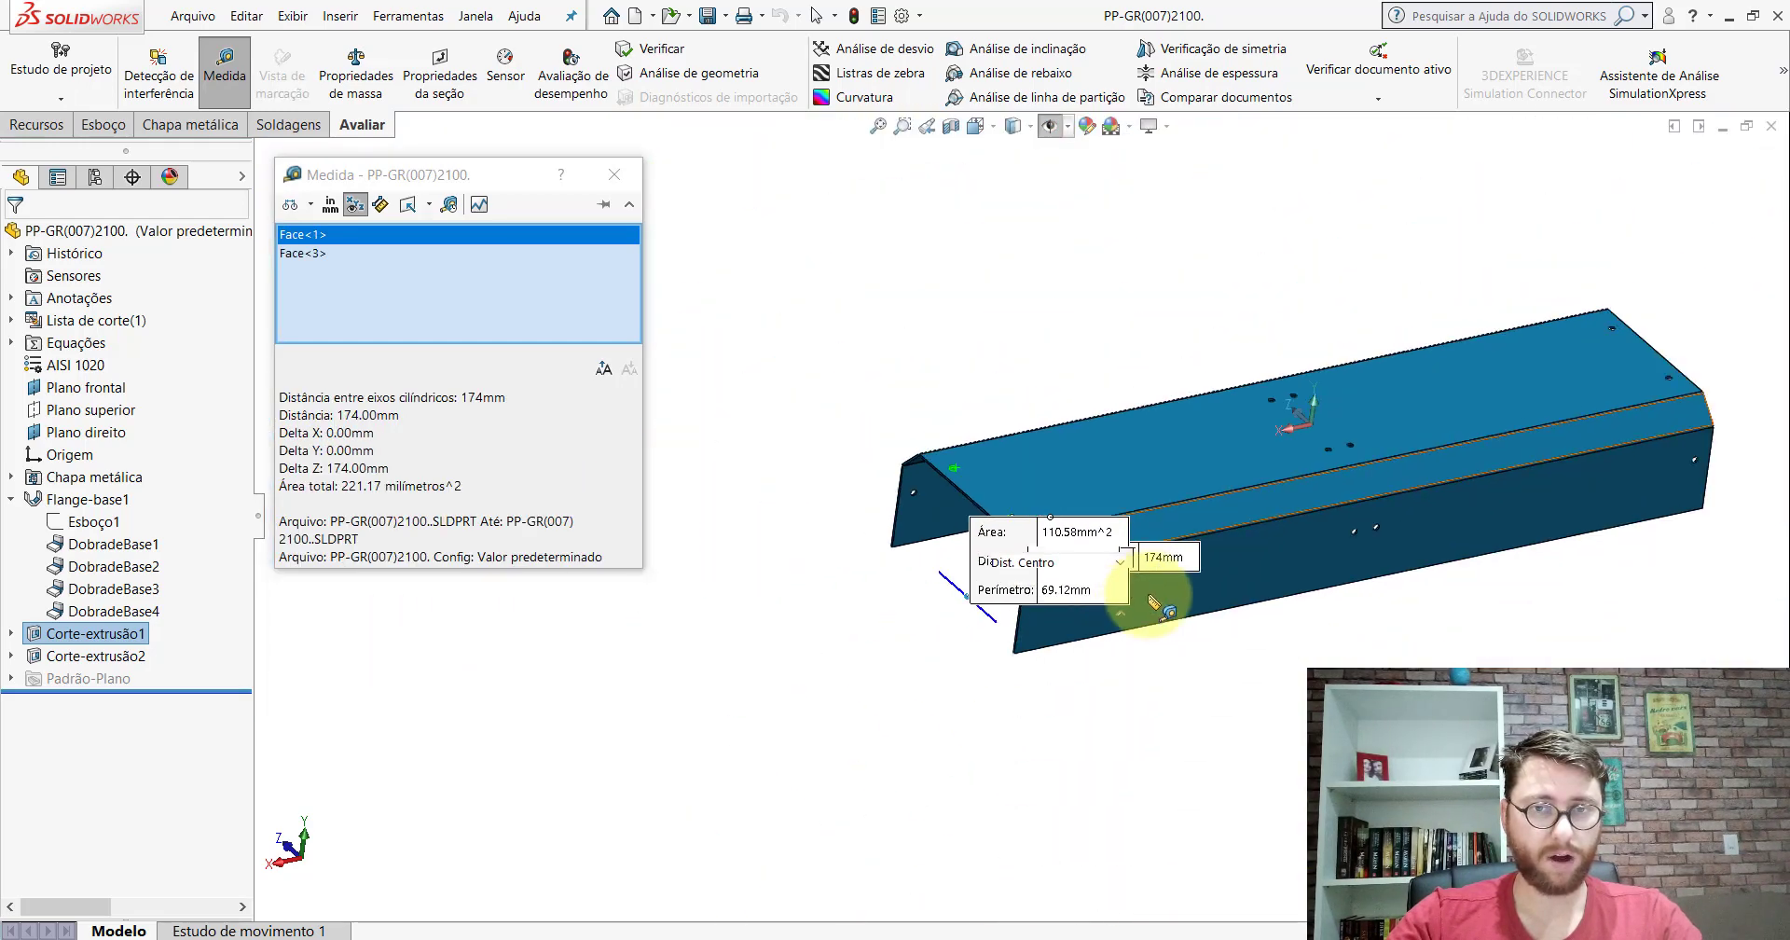
pyautogui.scroll(-1, 1378, 467)
pyautogui.scroll(1, 1367, 446)
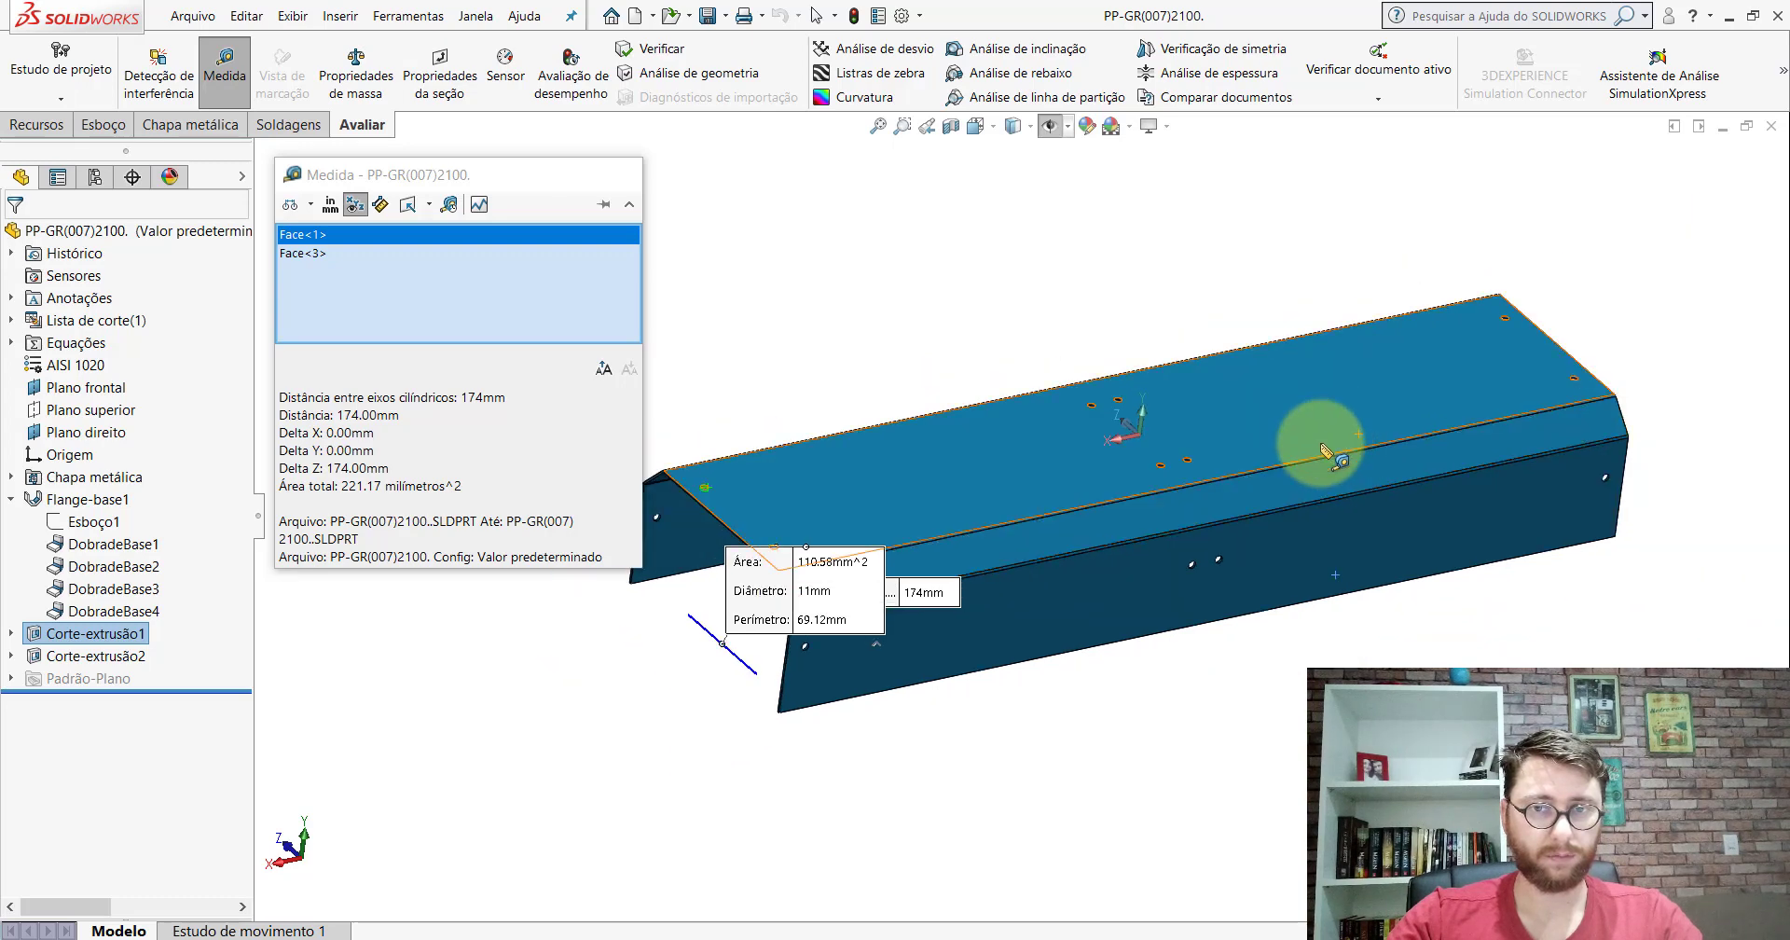
pyautogui.press('Escape')
pyautogui.click(1082, 867)
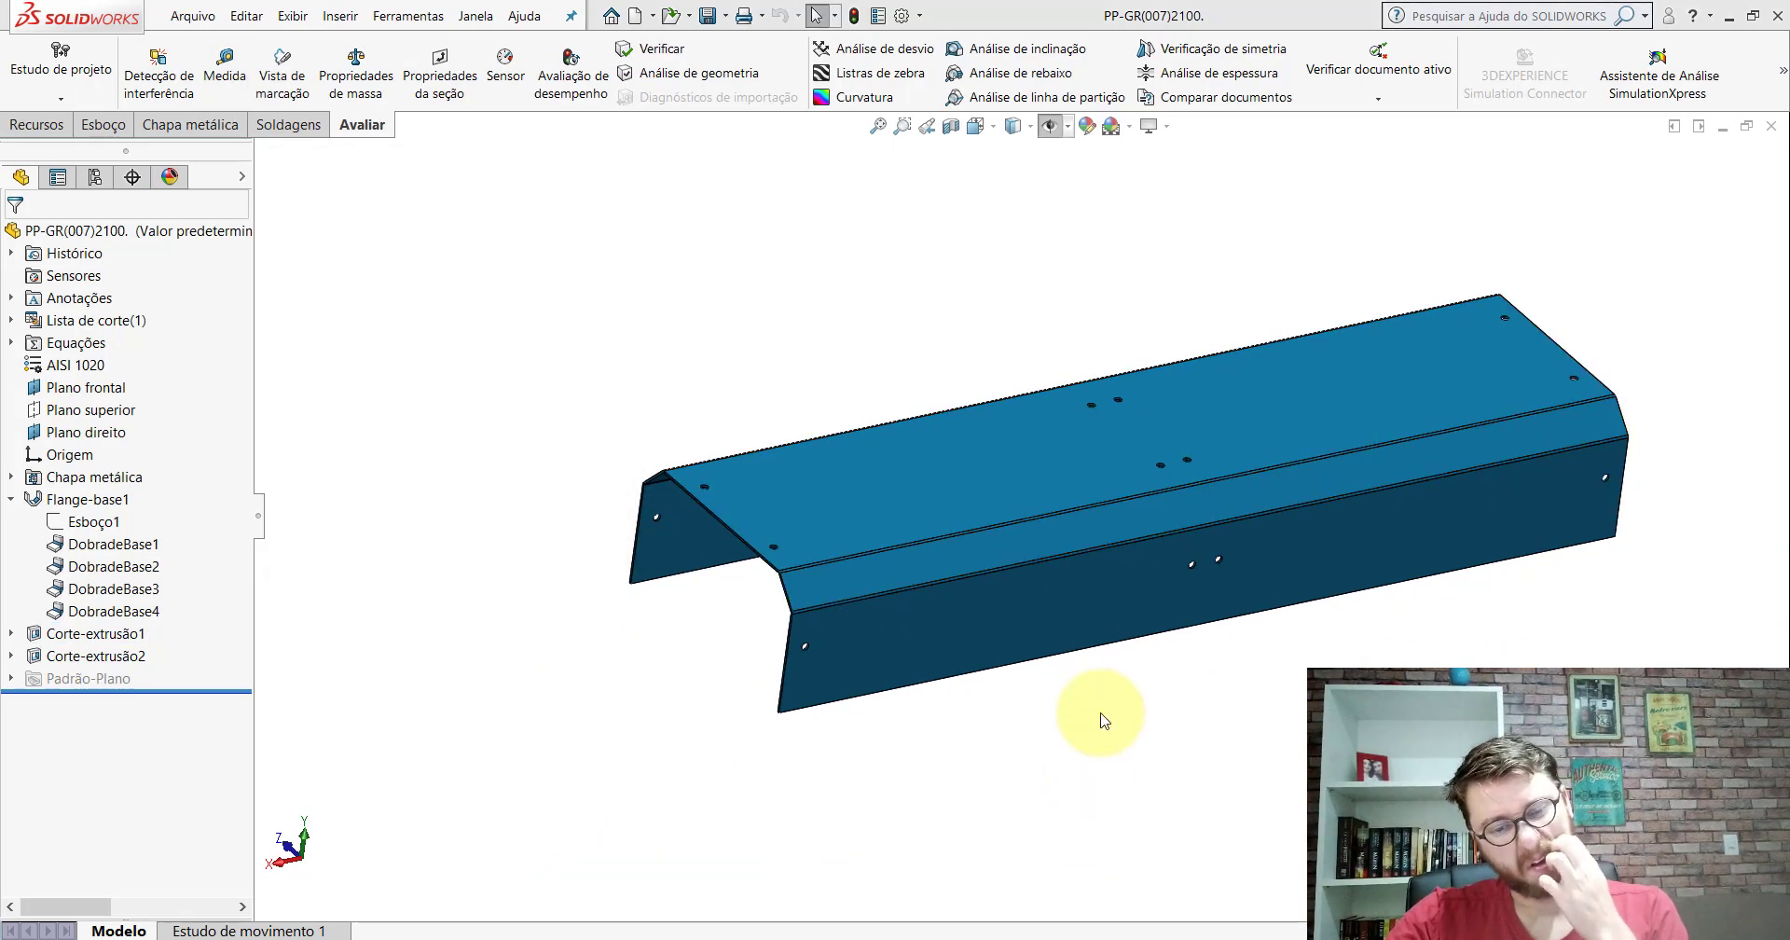
# Step: Start a sketch on the cover's top face with the Linha de centro tool
pyautogui.click(953, 461)
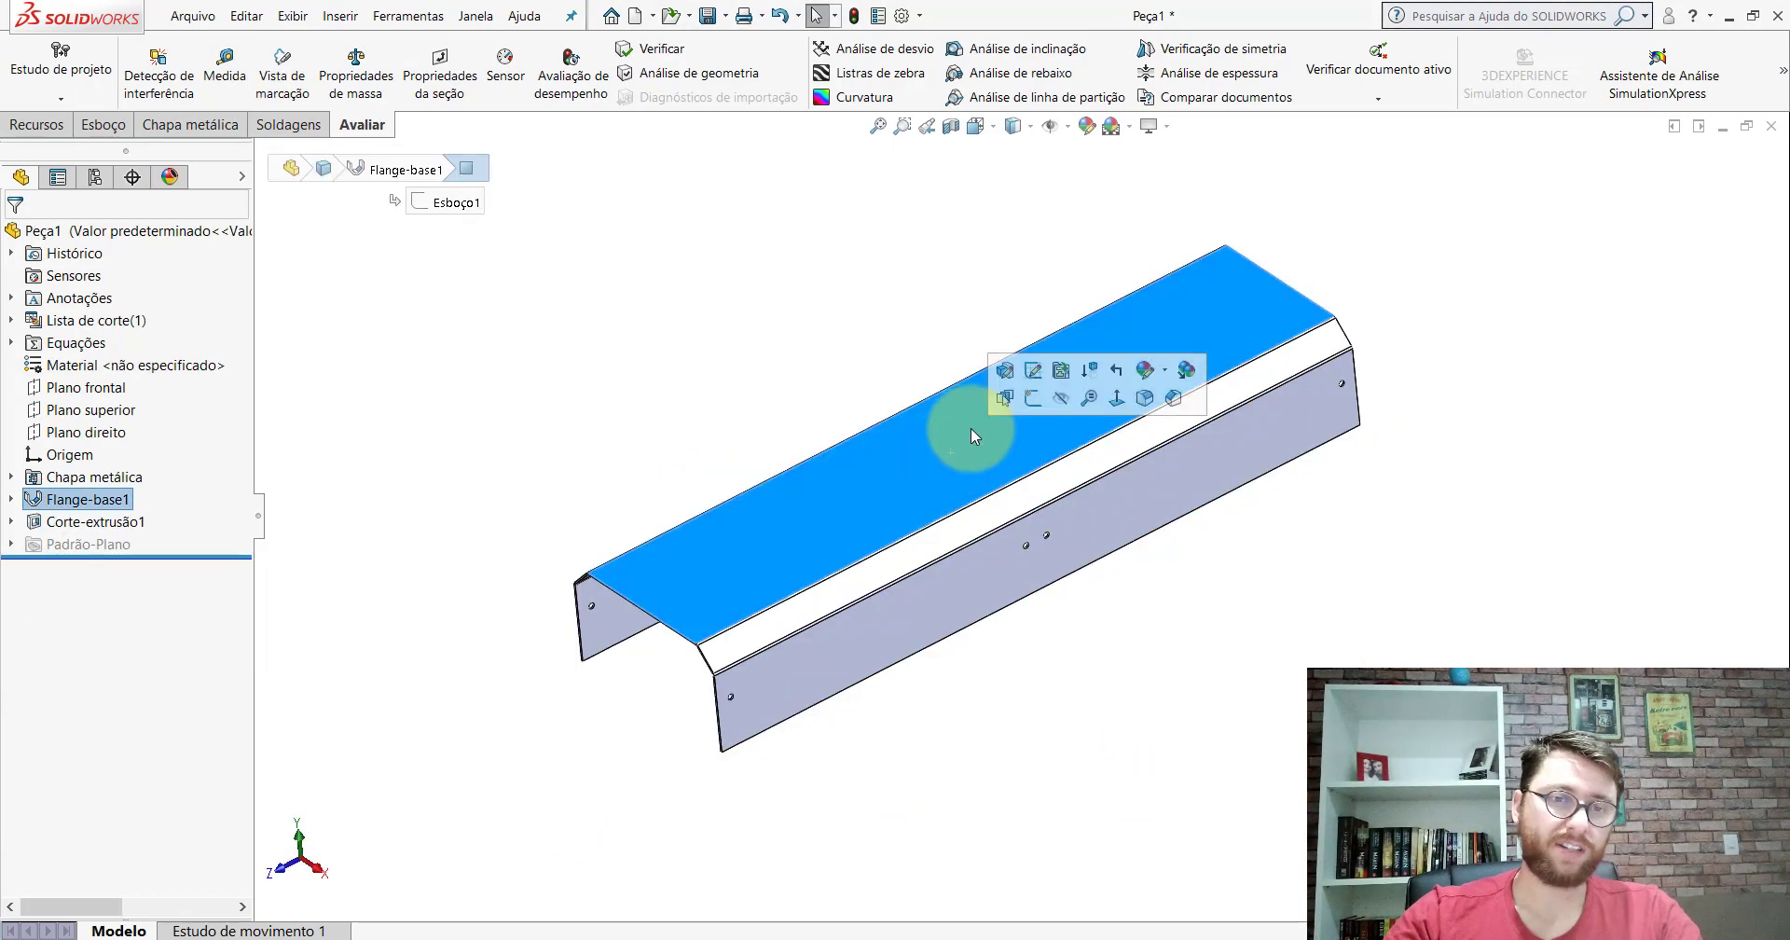
pyautogui.click(1029, 393)
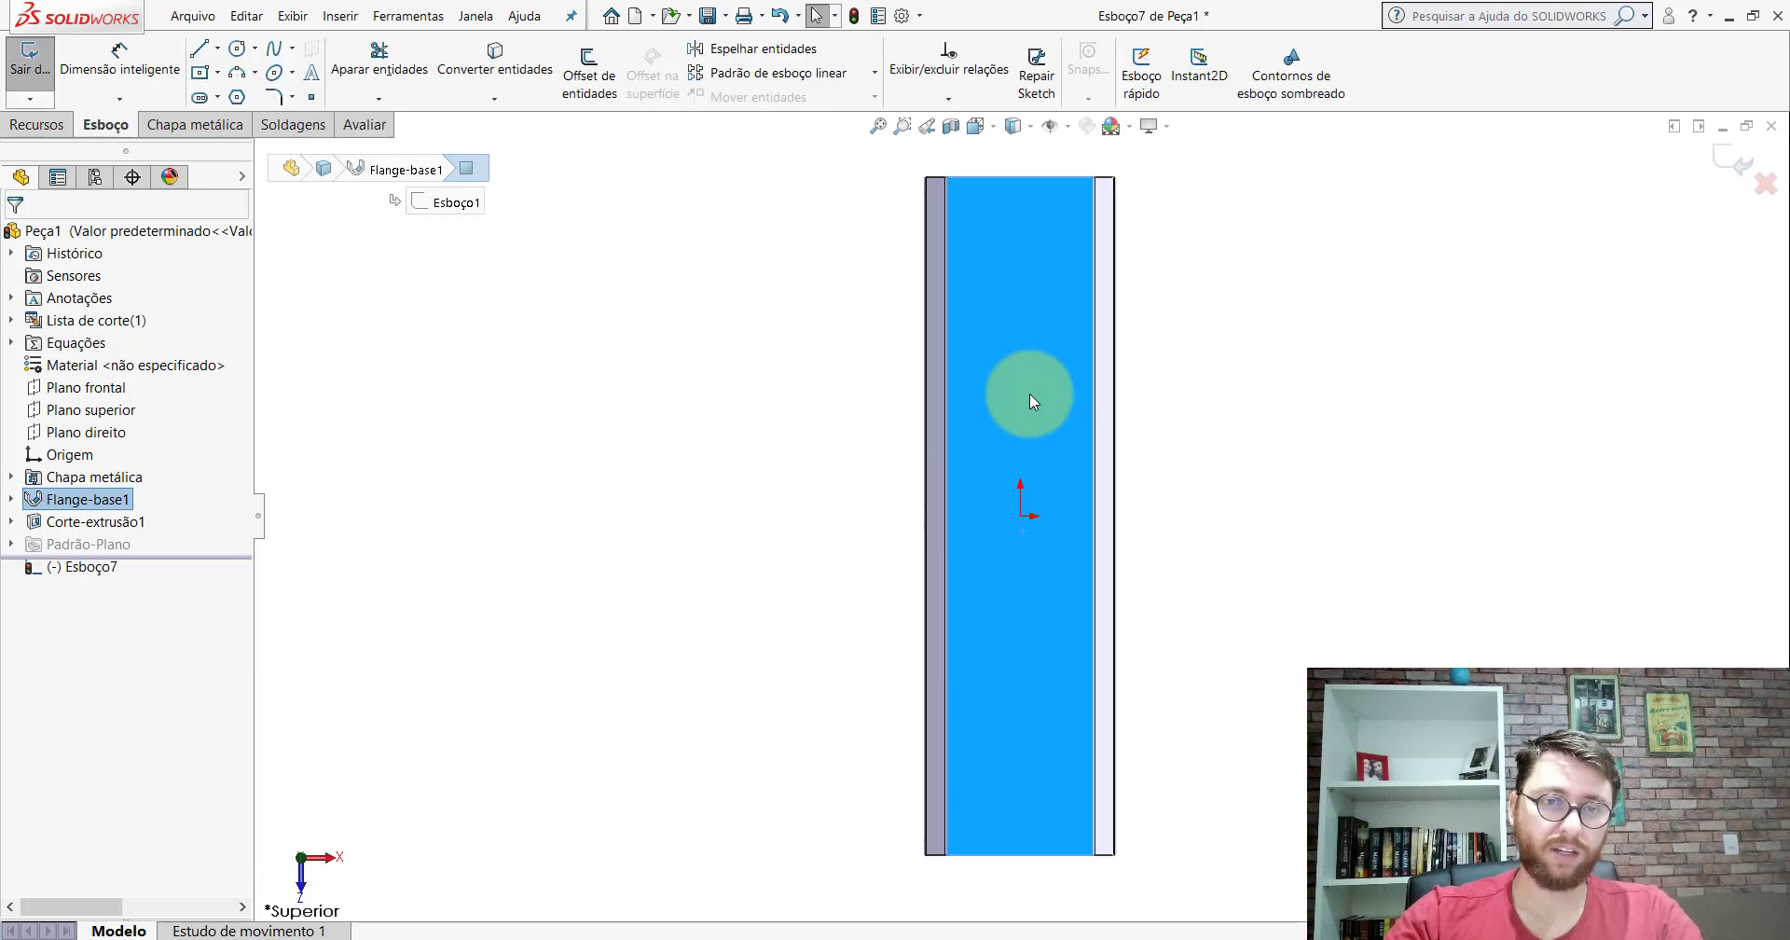
pyautogui.click(1263, 425)
pyautogui.click(220, 49)
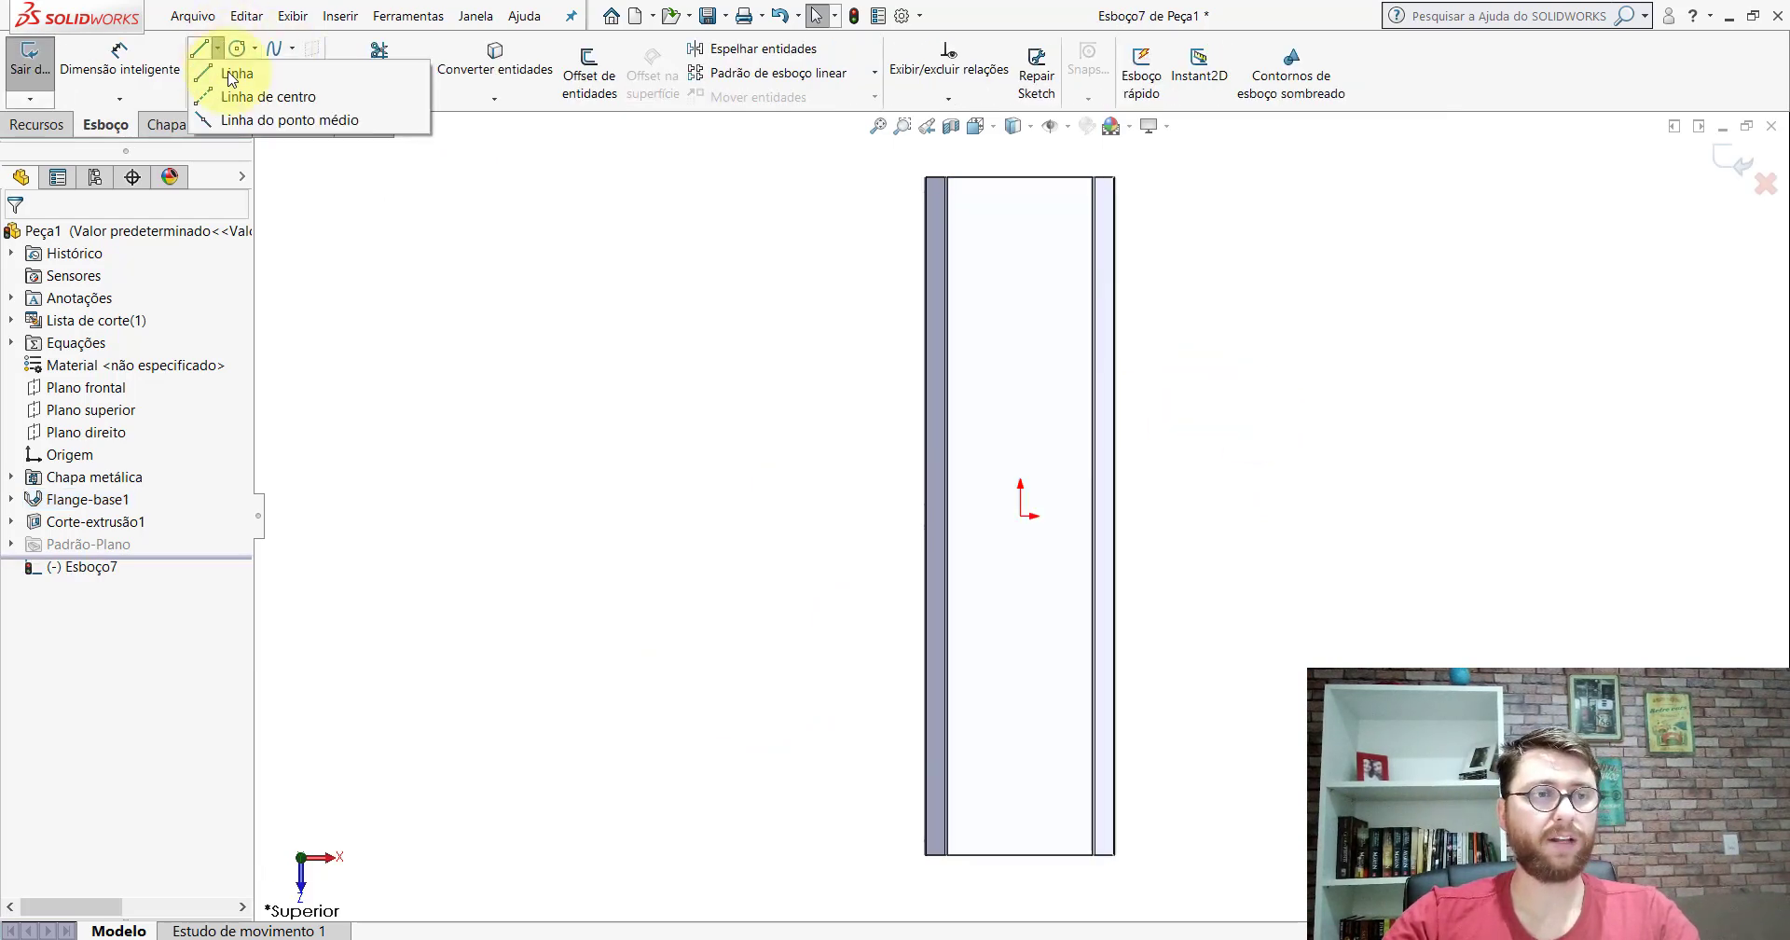
pyautogui.click(240, 97)
# Step: Draw a segmented vertical centreline from the bottom edge to the top edge
pyautogui.scroll(-3, 1072, 820)
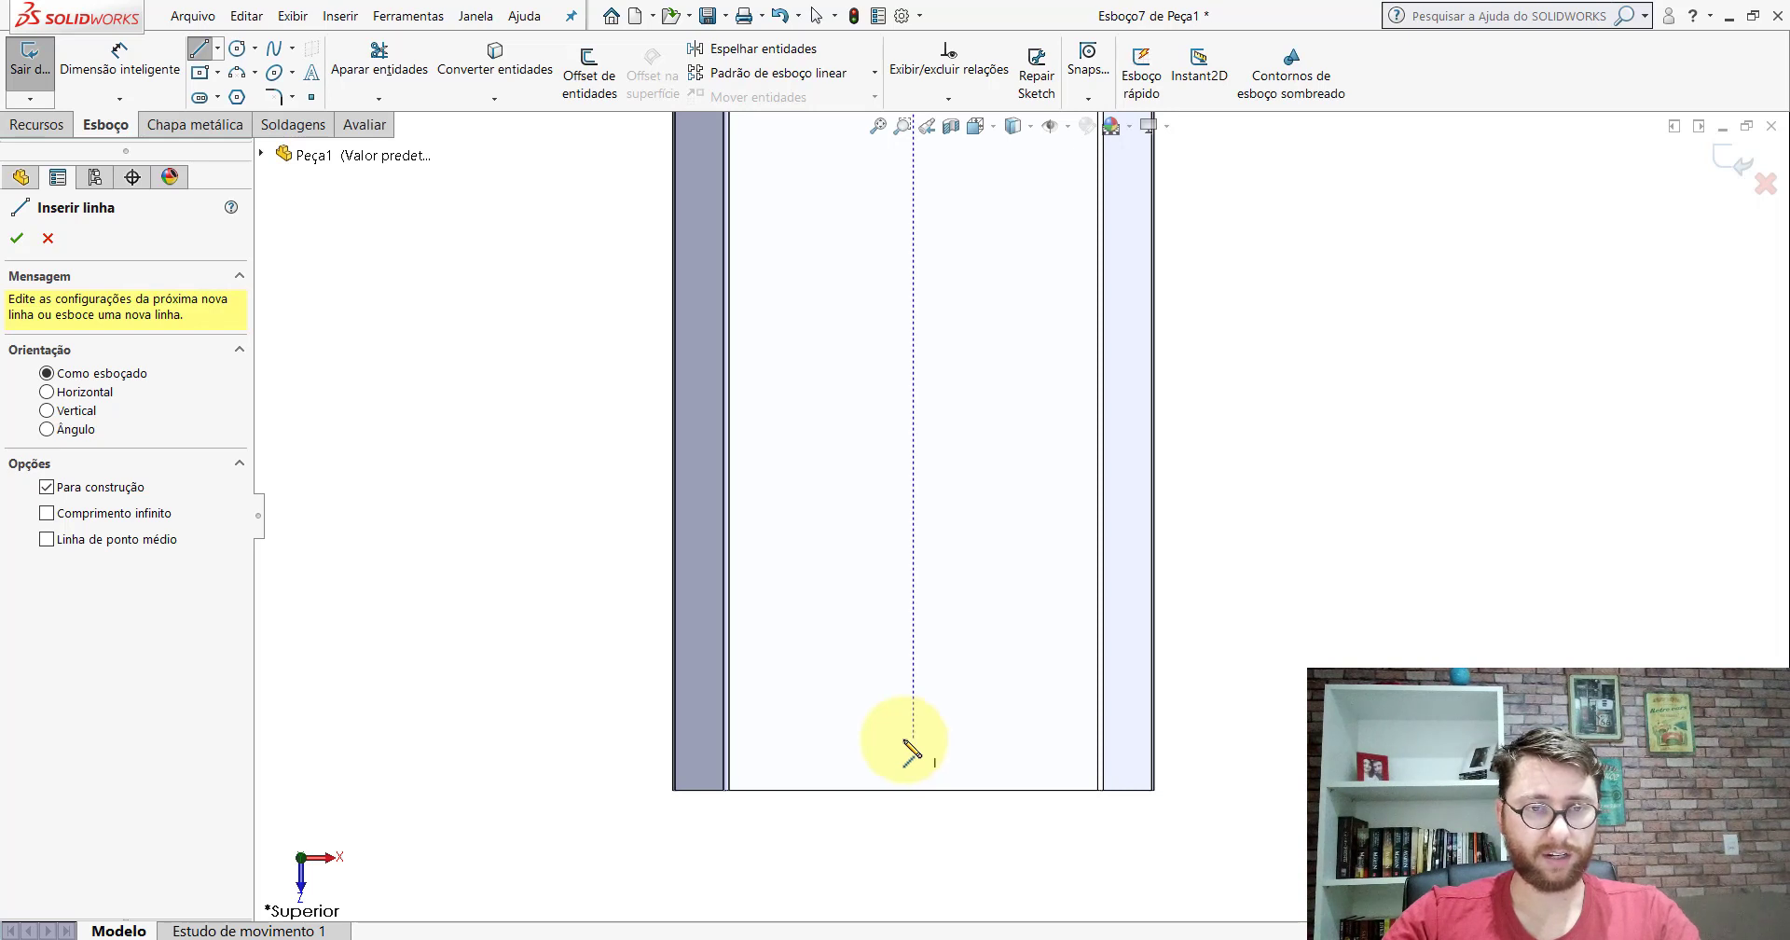
pyautogui.click(795, 790)
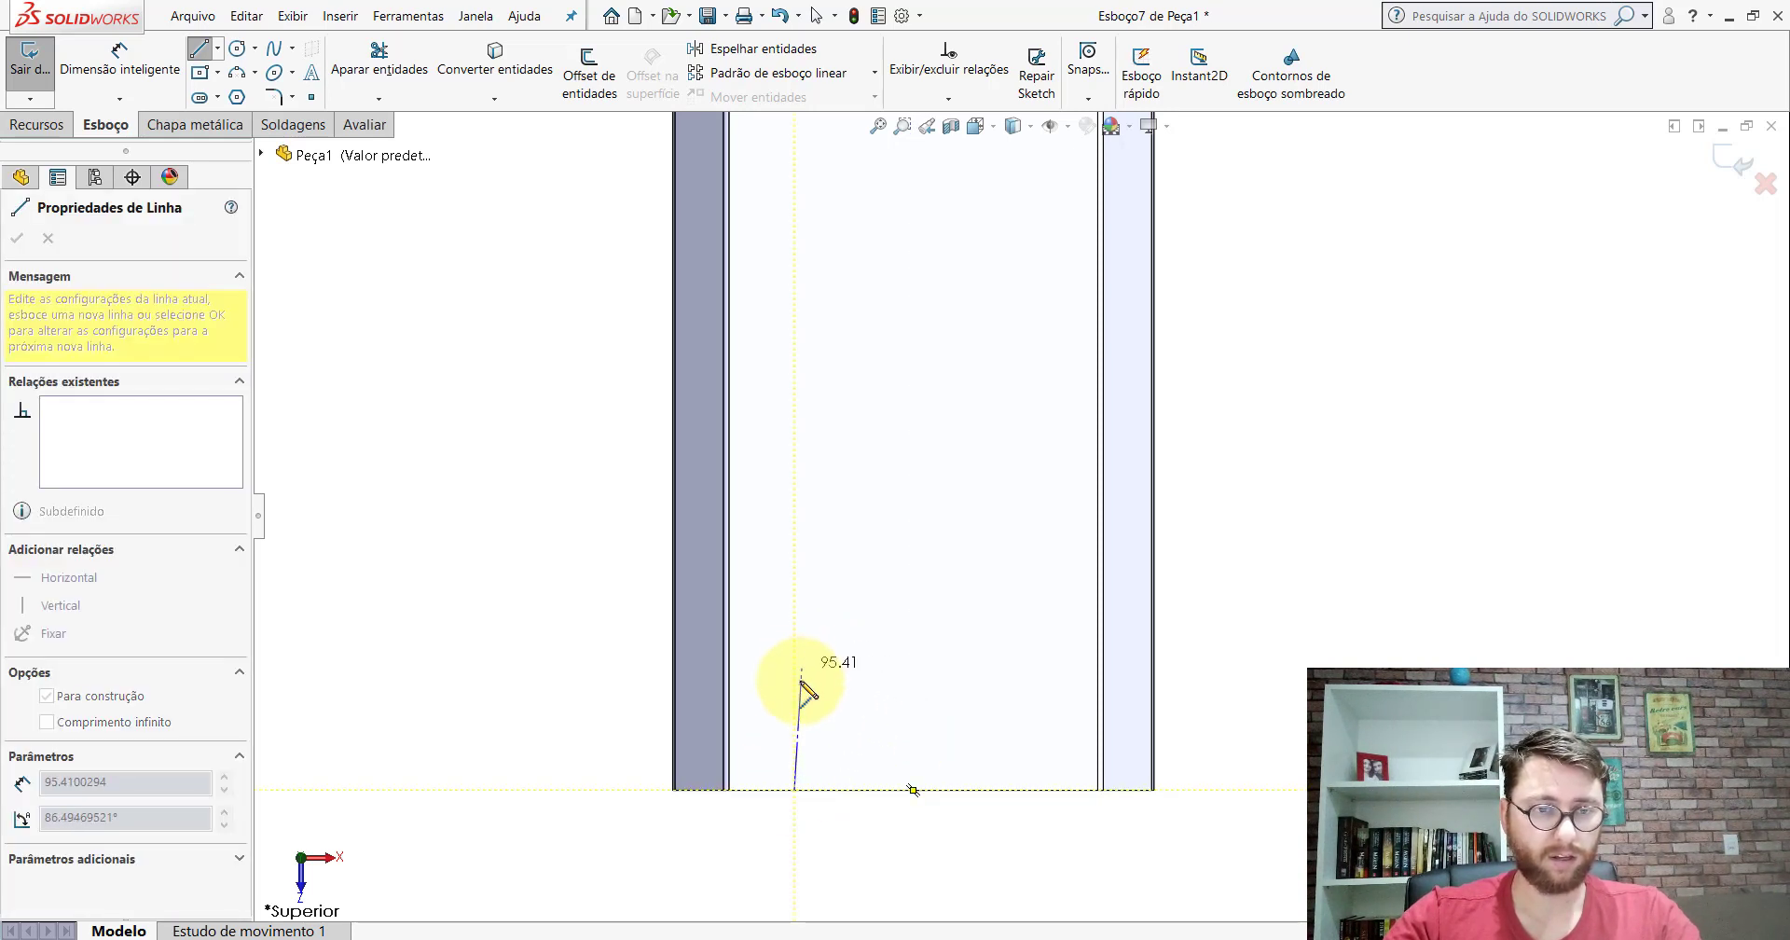
pyautogui.scroll(3, 942, 691)
pyautogui.scroll(4, 1006, 379)
pyautogui.scroll(-5, 921, 494)
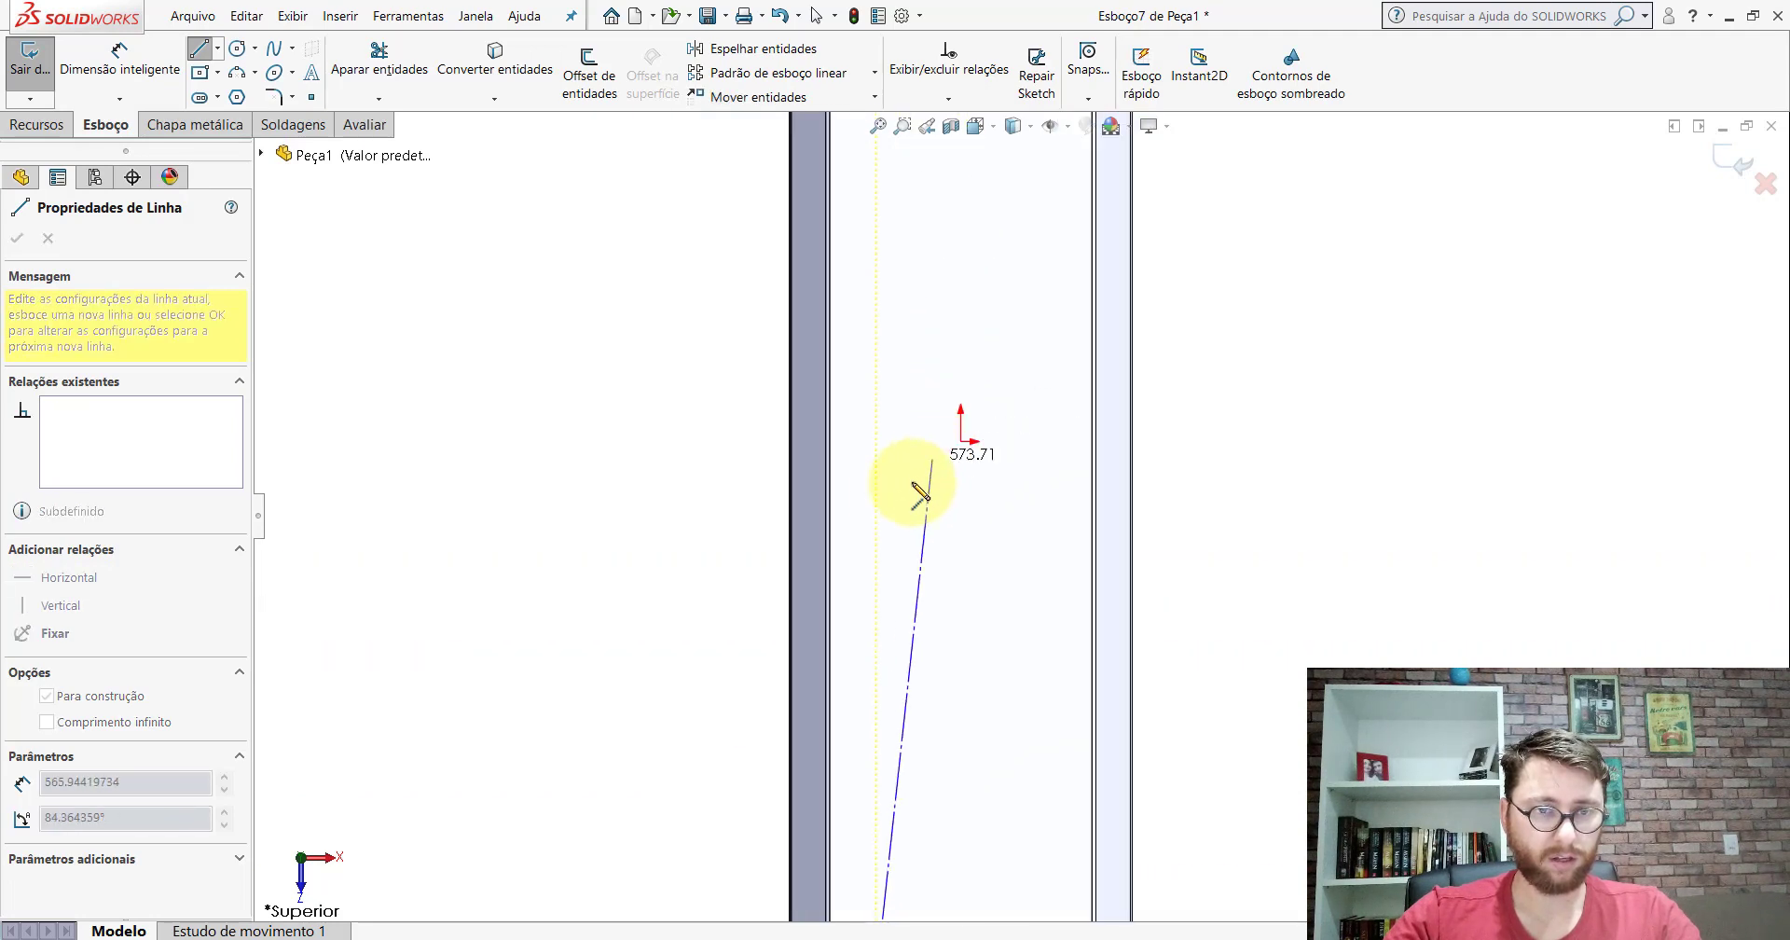
pyautogui.click(876, 515)
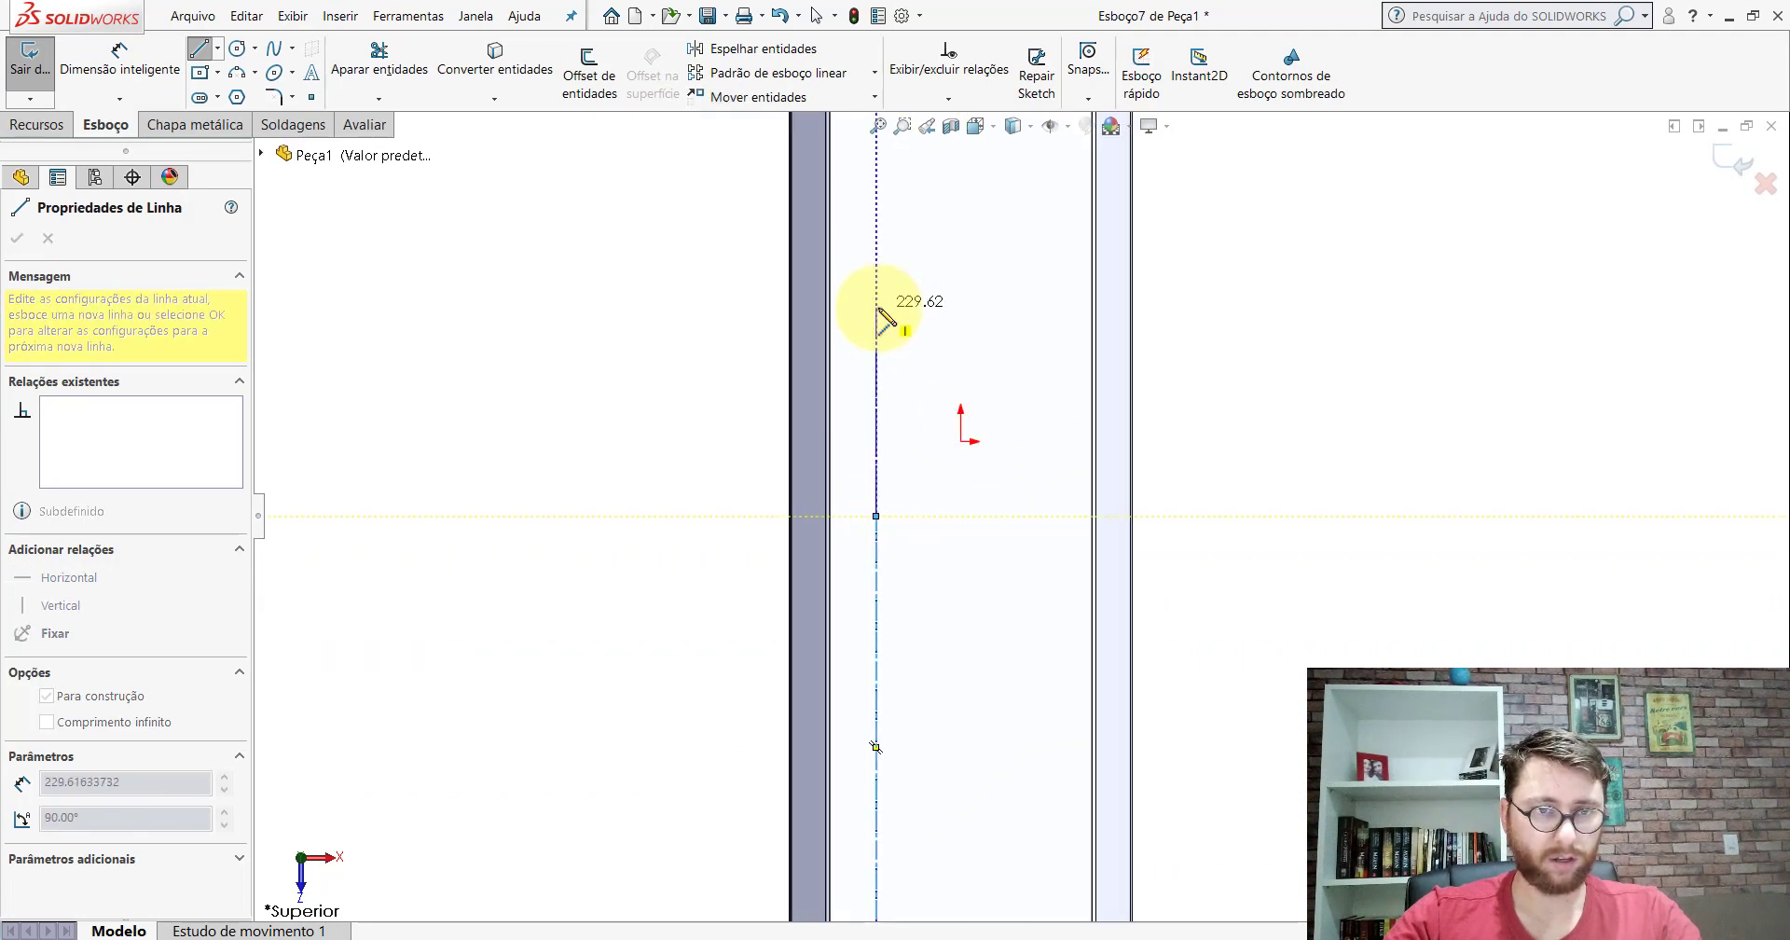
pyautogui.scroll(3, 1025, 401)
pyautogui.scroll(2, 979, 387)
pyautogui.scroll(-6, 950, 352)
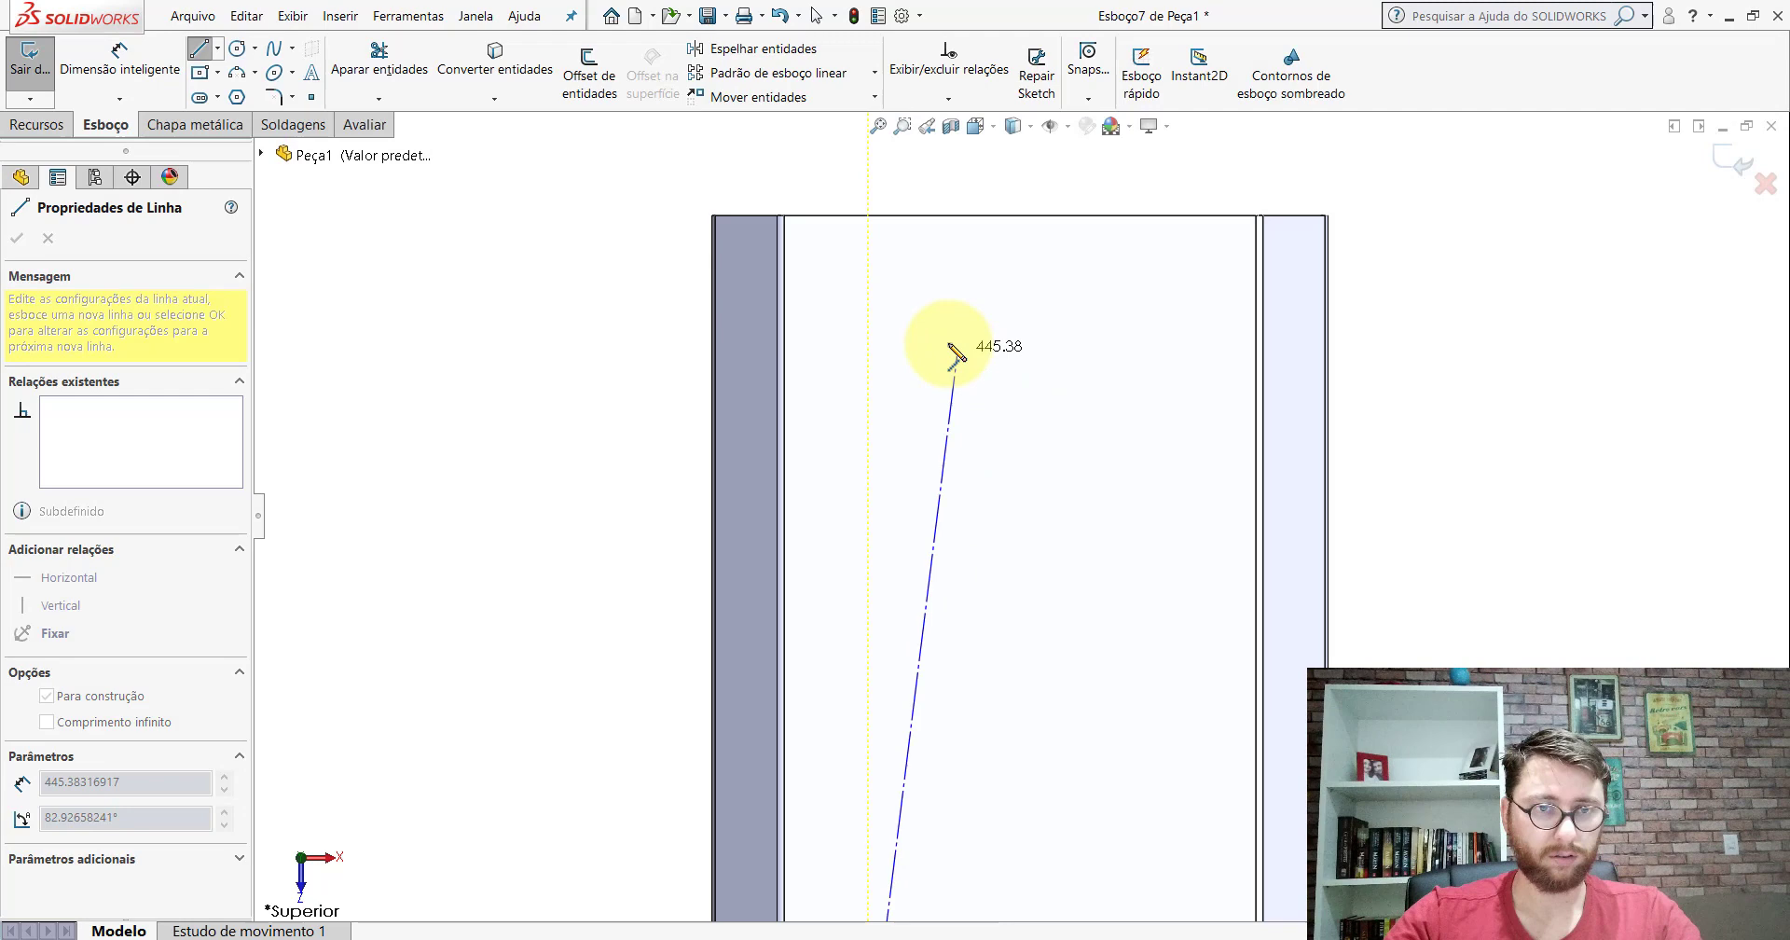
pyautogui.click(868, 313)
pyautogui.click(867, 216)
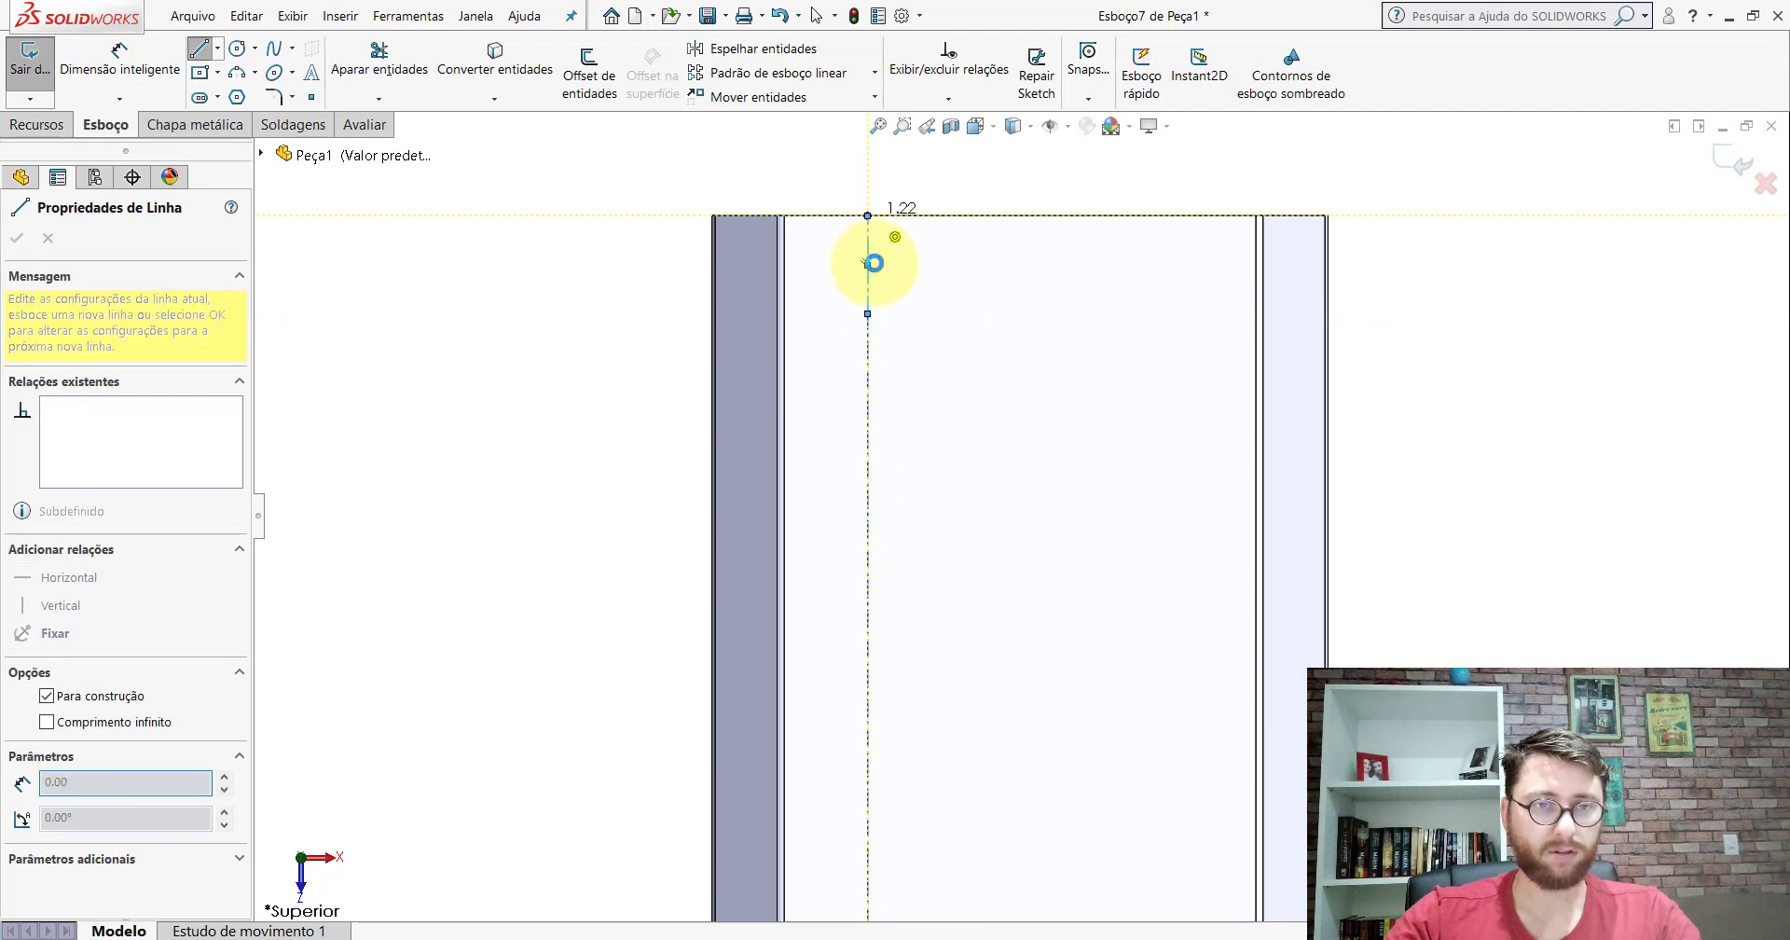
pyautogui.press('Escape')
# Step: Make two of the centreline segments Colinear
pyautogui.scroll(3, 998, 461)
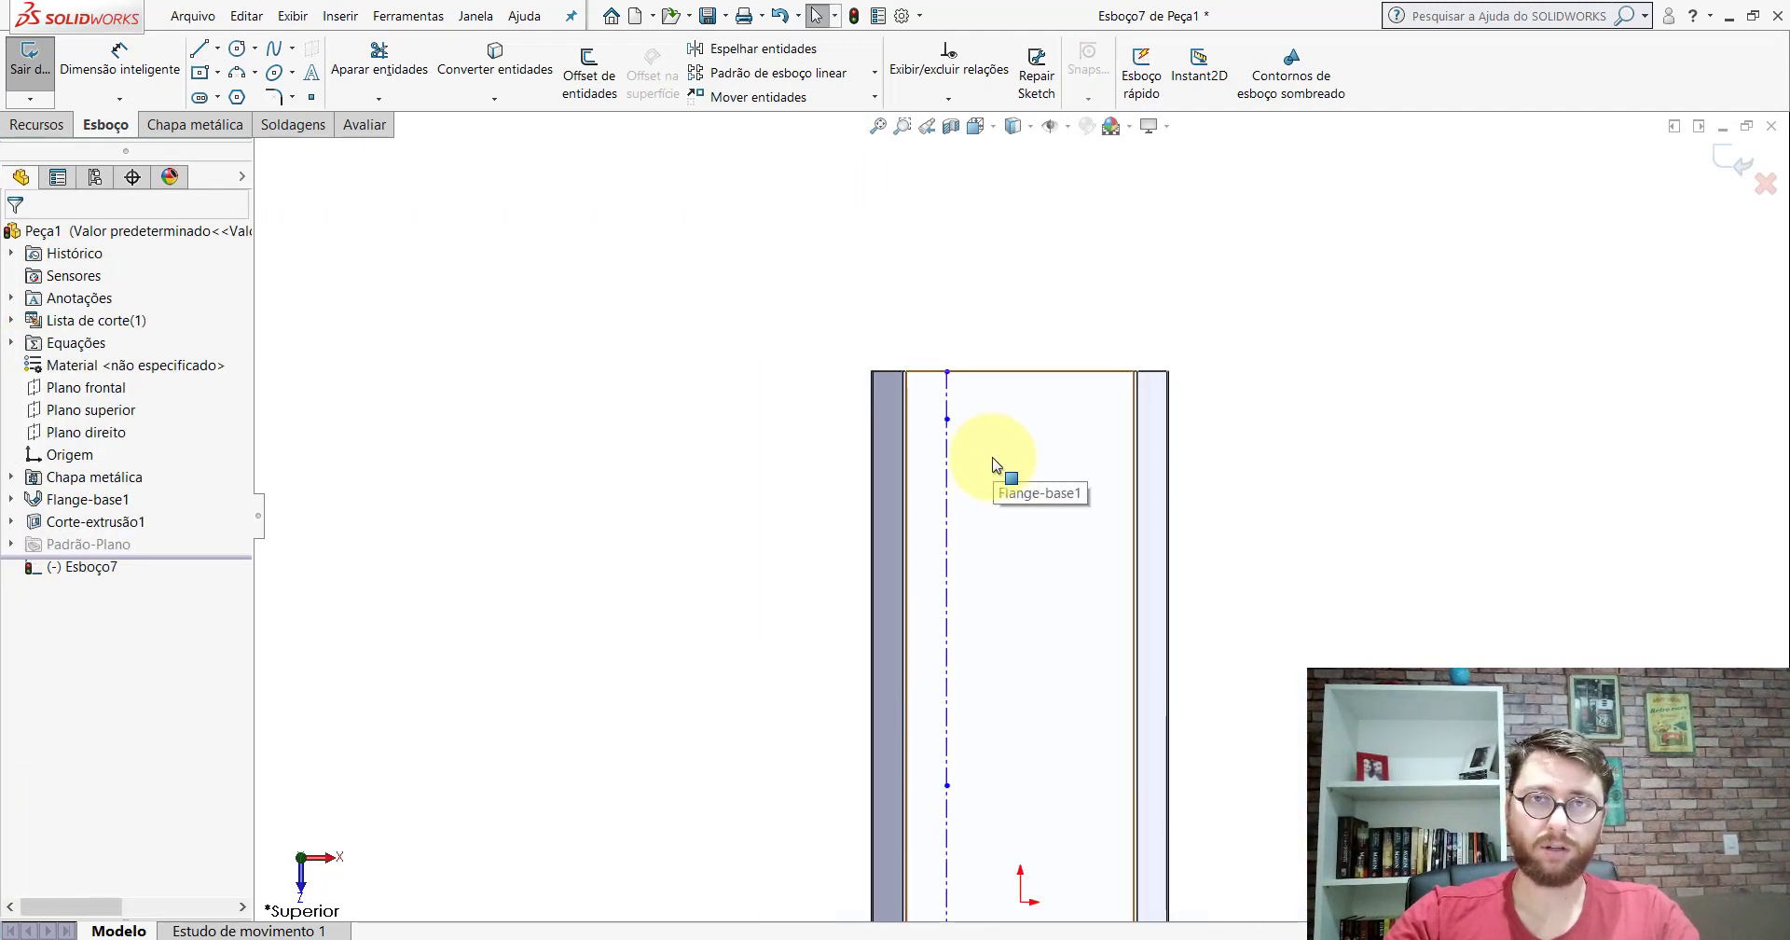
pyautogui.scroll(-4, 990, 462)
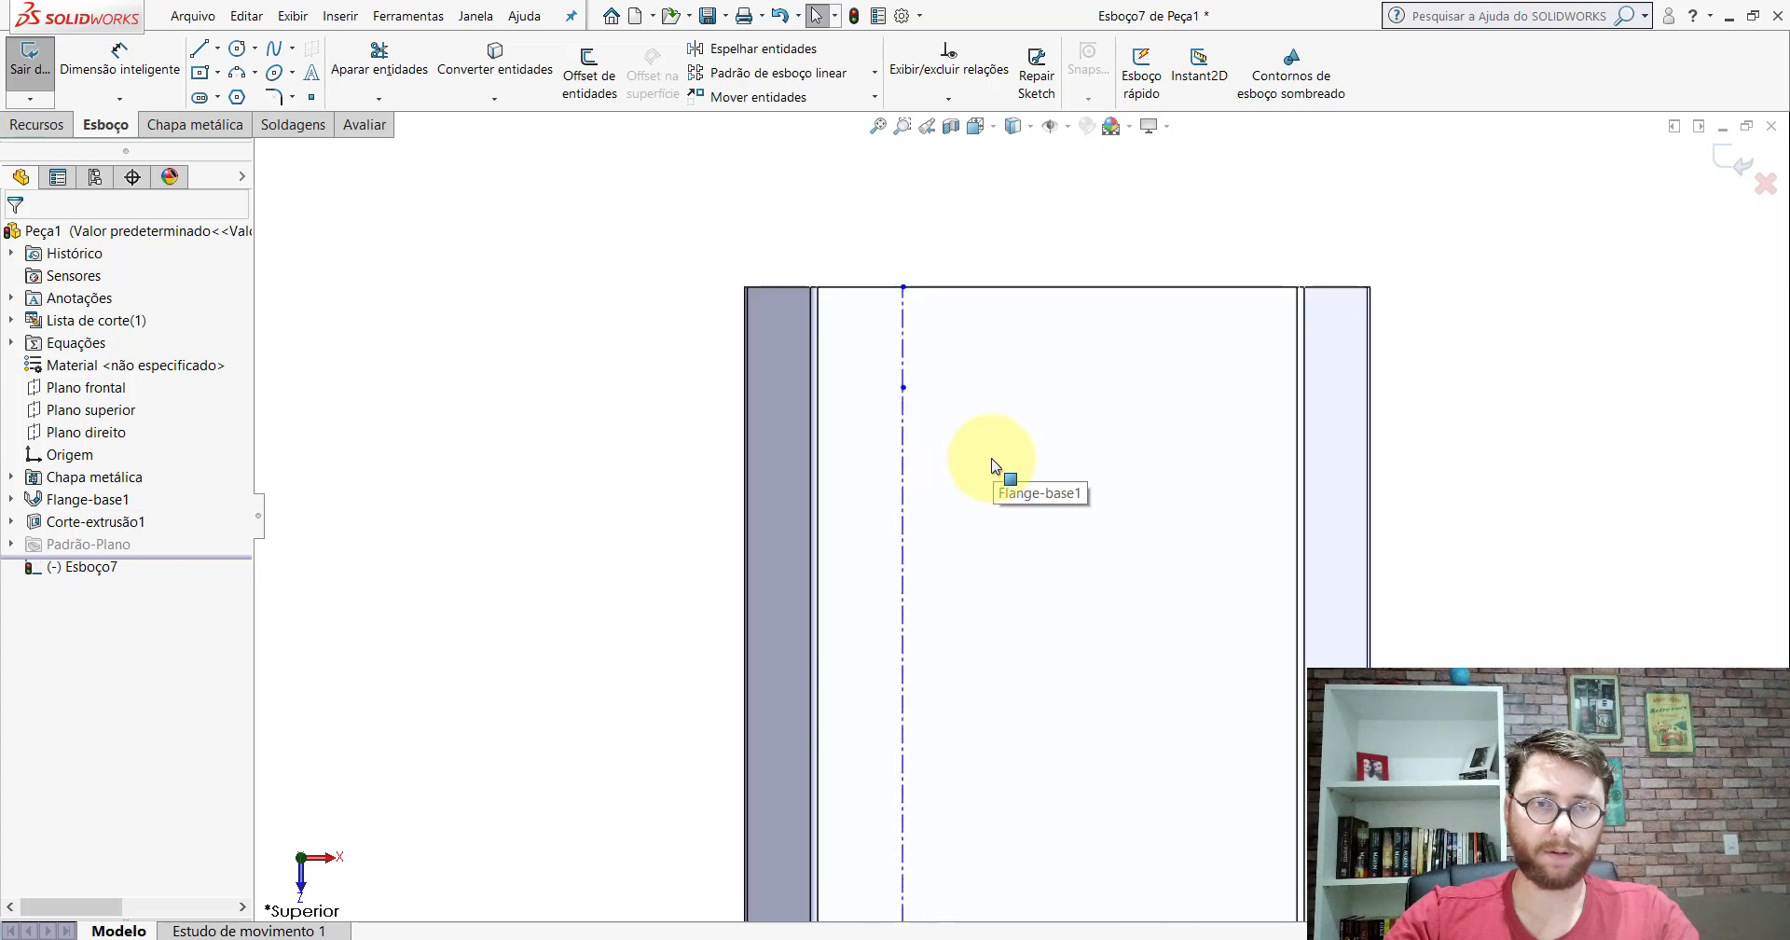
pyautogui.click(902, 340)
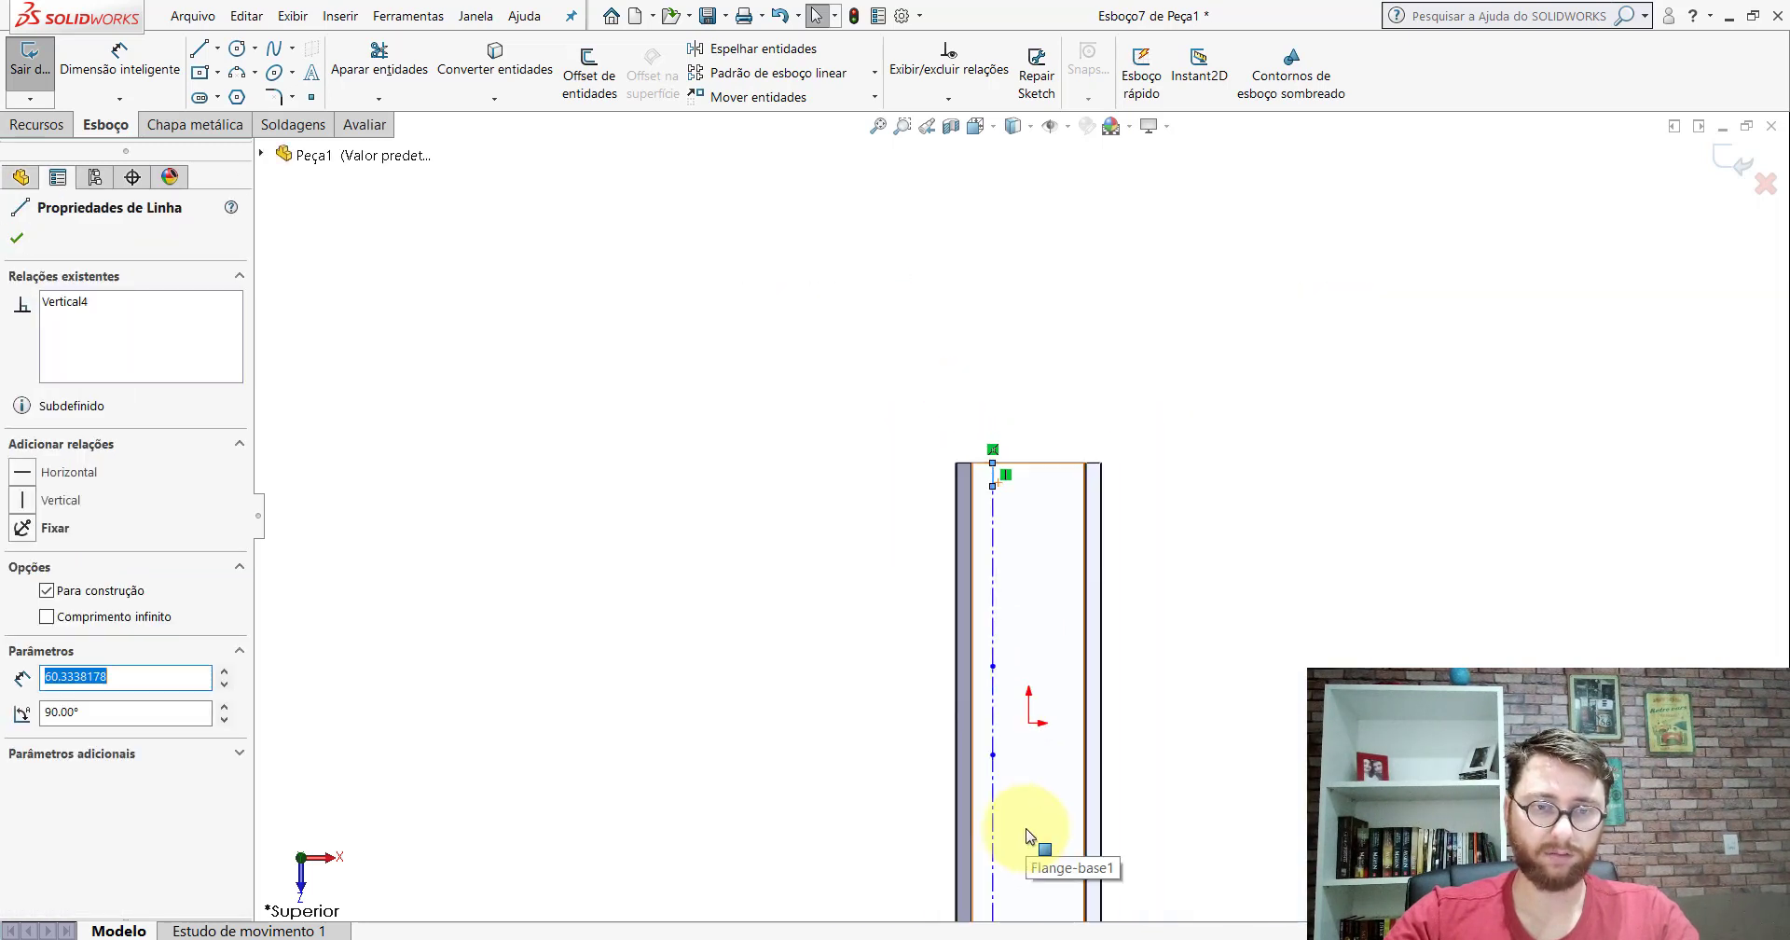
pyautogui.scroll(-1, 1030, 832)
pyautogui.scroll(-3, 1011, 810)
pyautogui.scroll(-2, 1009, 808)
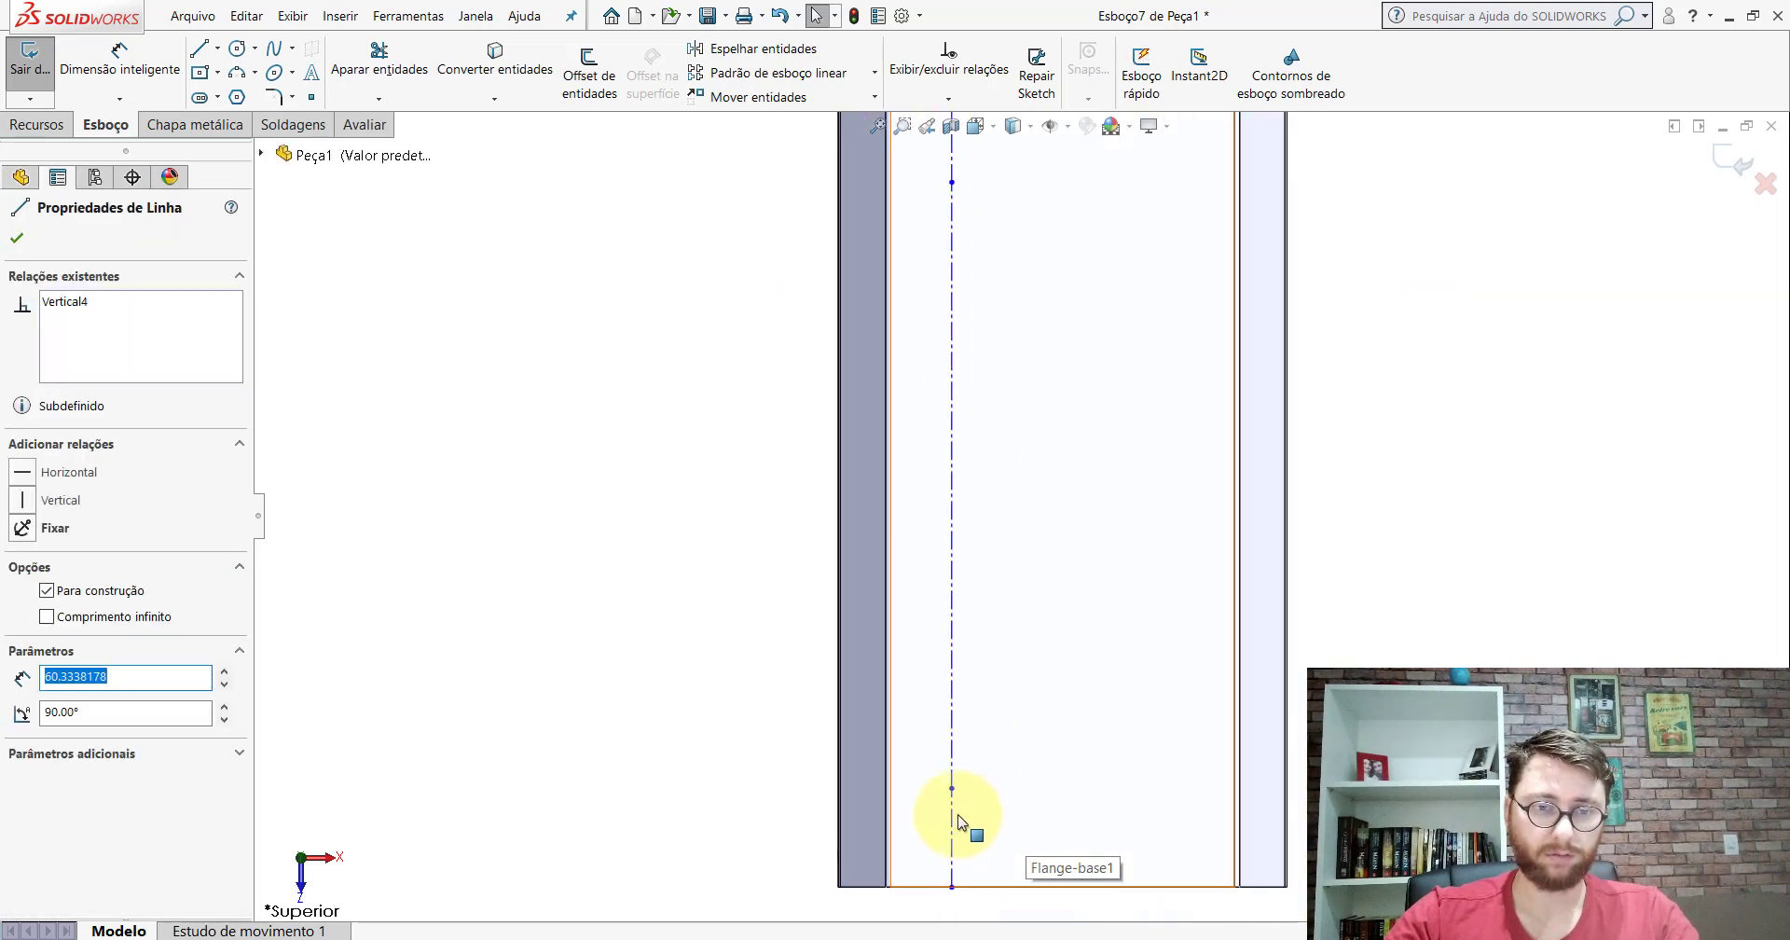
pyautogui.keyDown('ctrl'); pyautogui.click(952, 816); pyautogui.keyUp('ctrl')
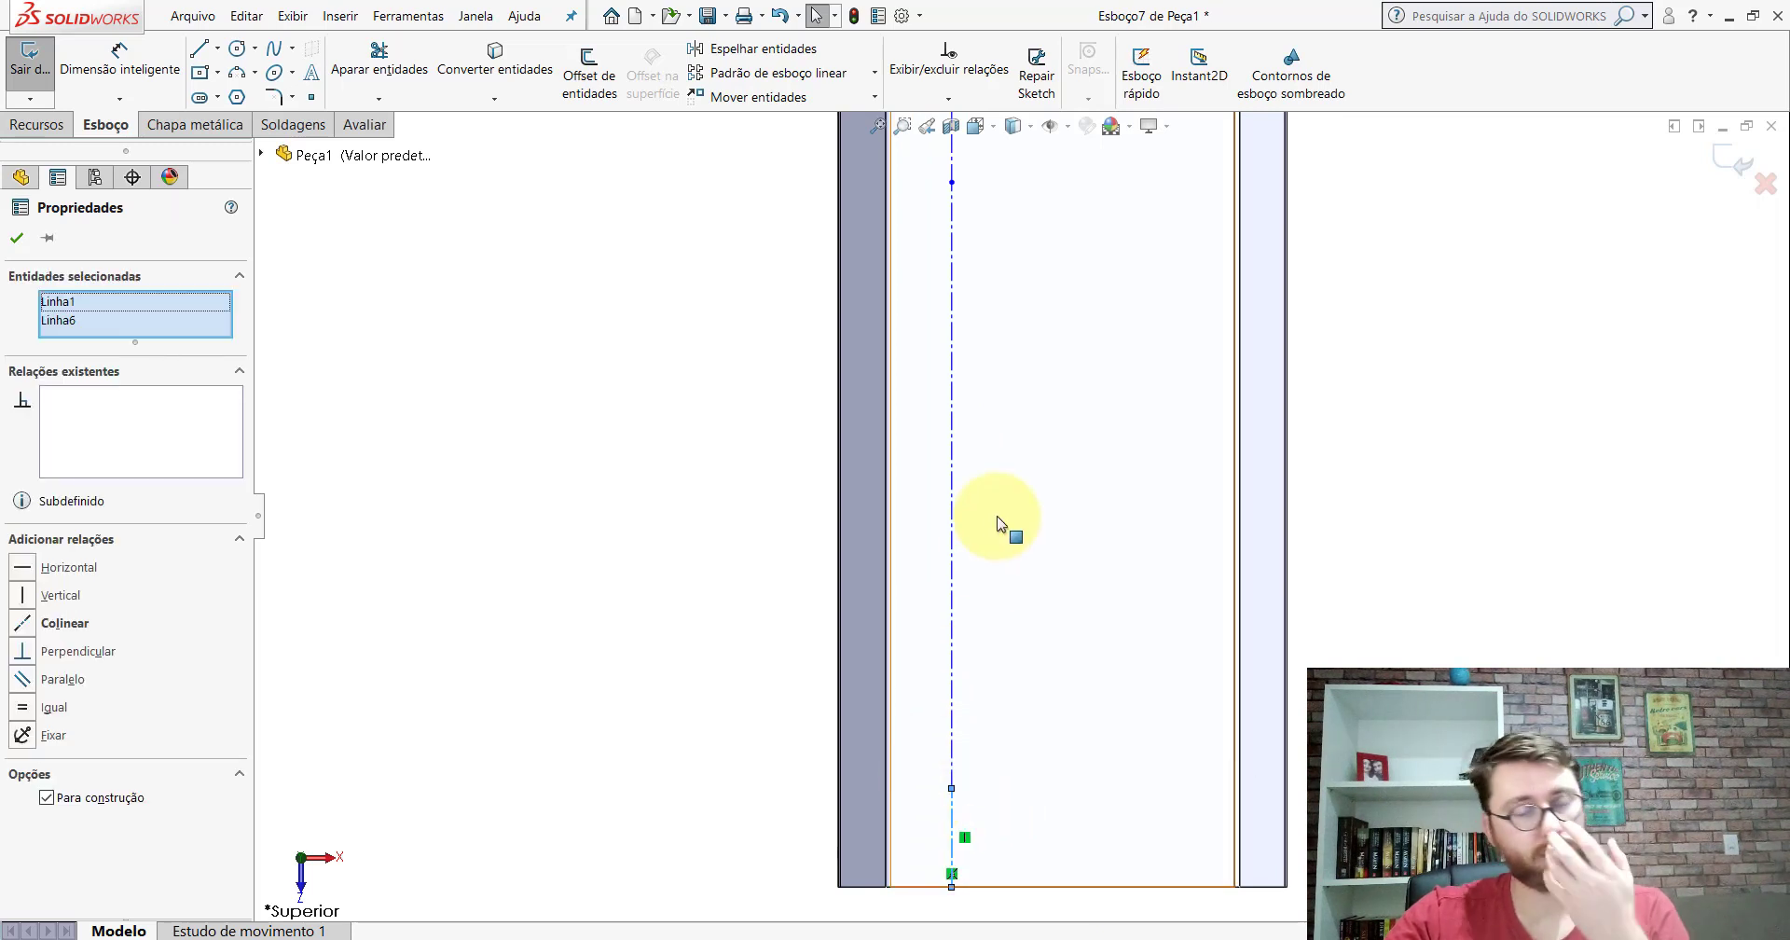
pyautogui.click(62, 623)
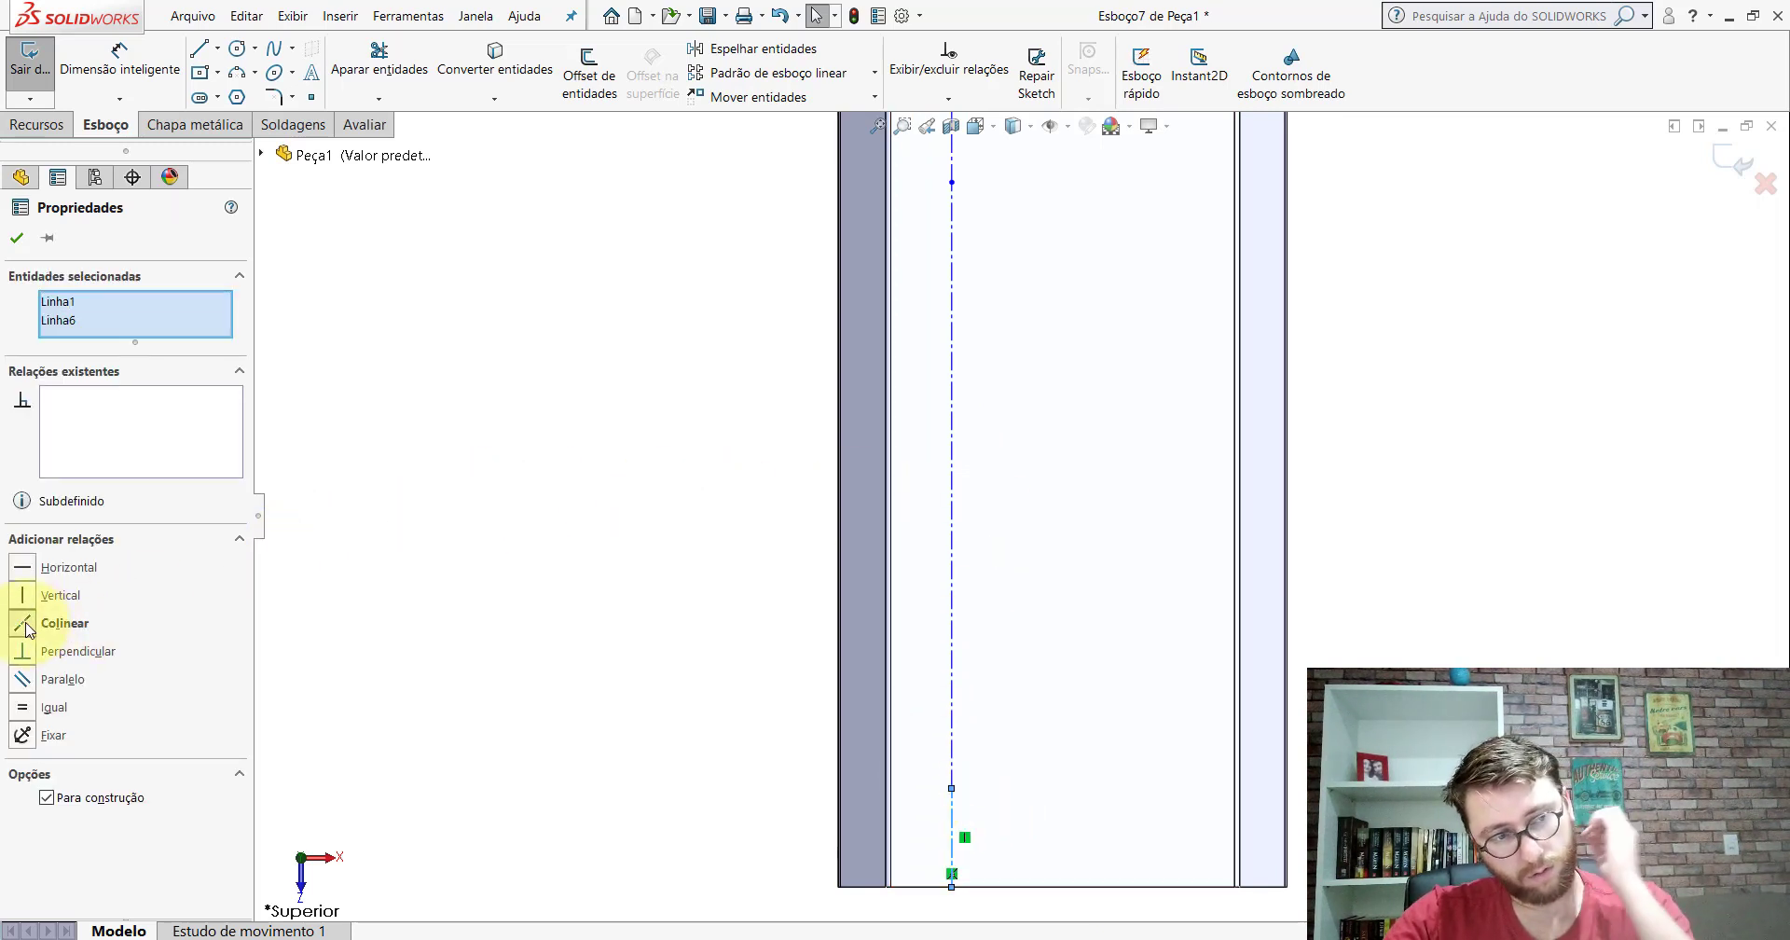
pyautogui.click(18, 241)
# Step: Select an upper and the lower centreline segment for another relation
pyautogui.scroll(5, 932, 466)
pyautogui.scroll(-2, 1033, 428)
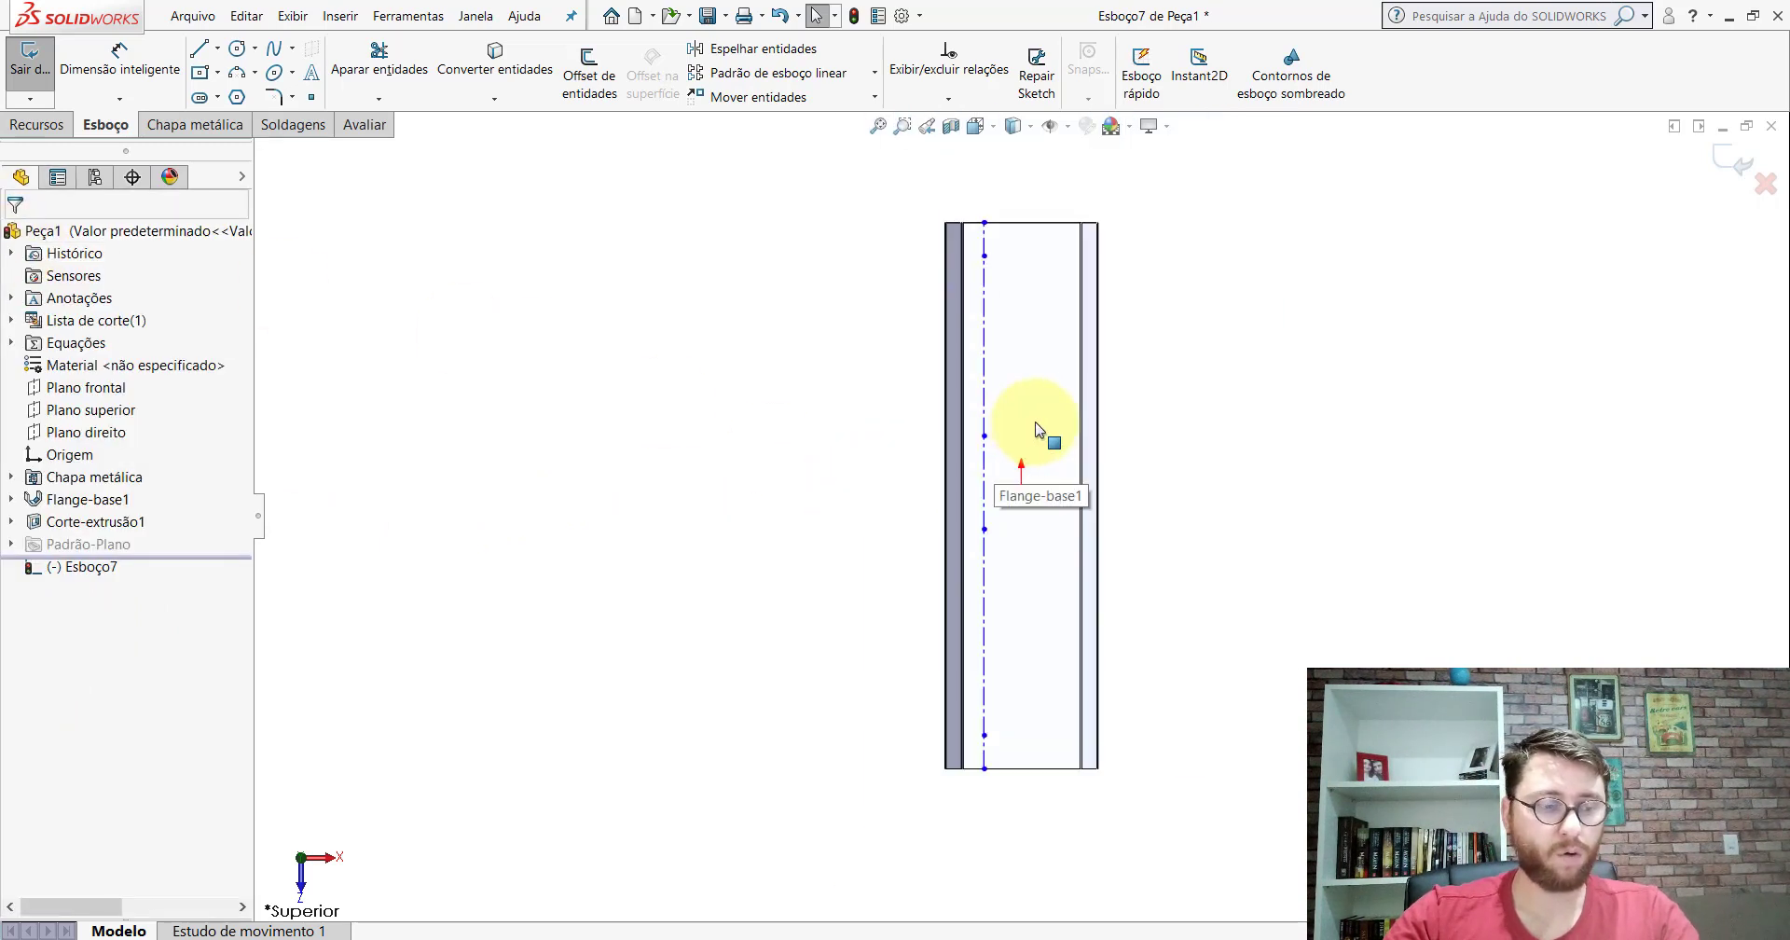
pyautogui.scroll(-1, 1062, 433)
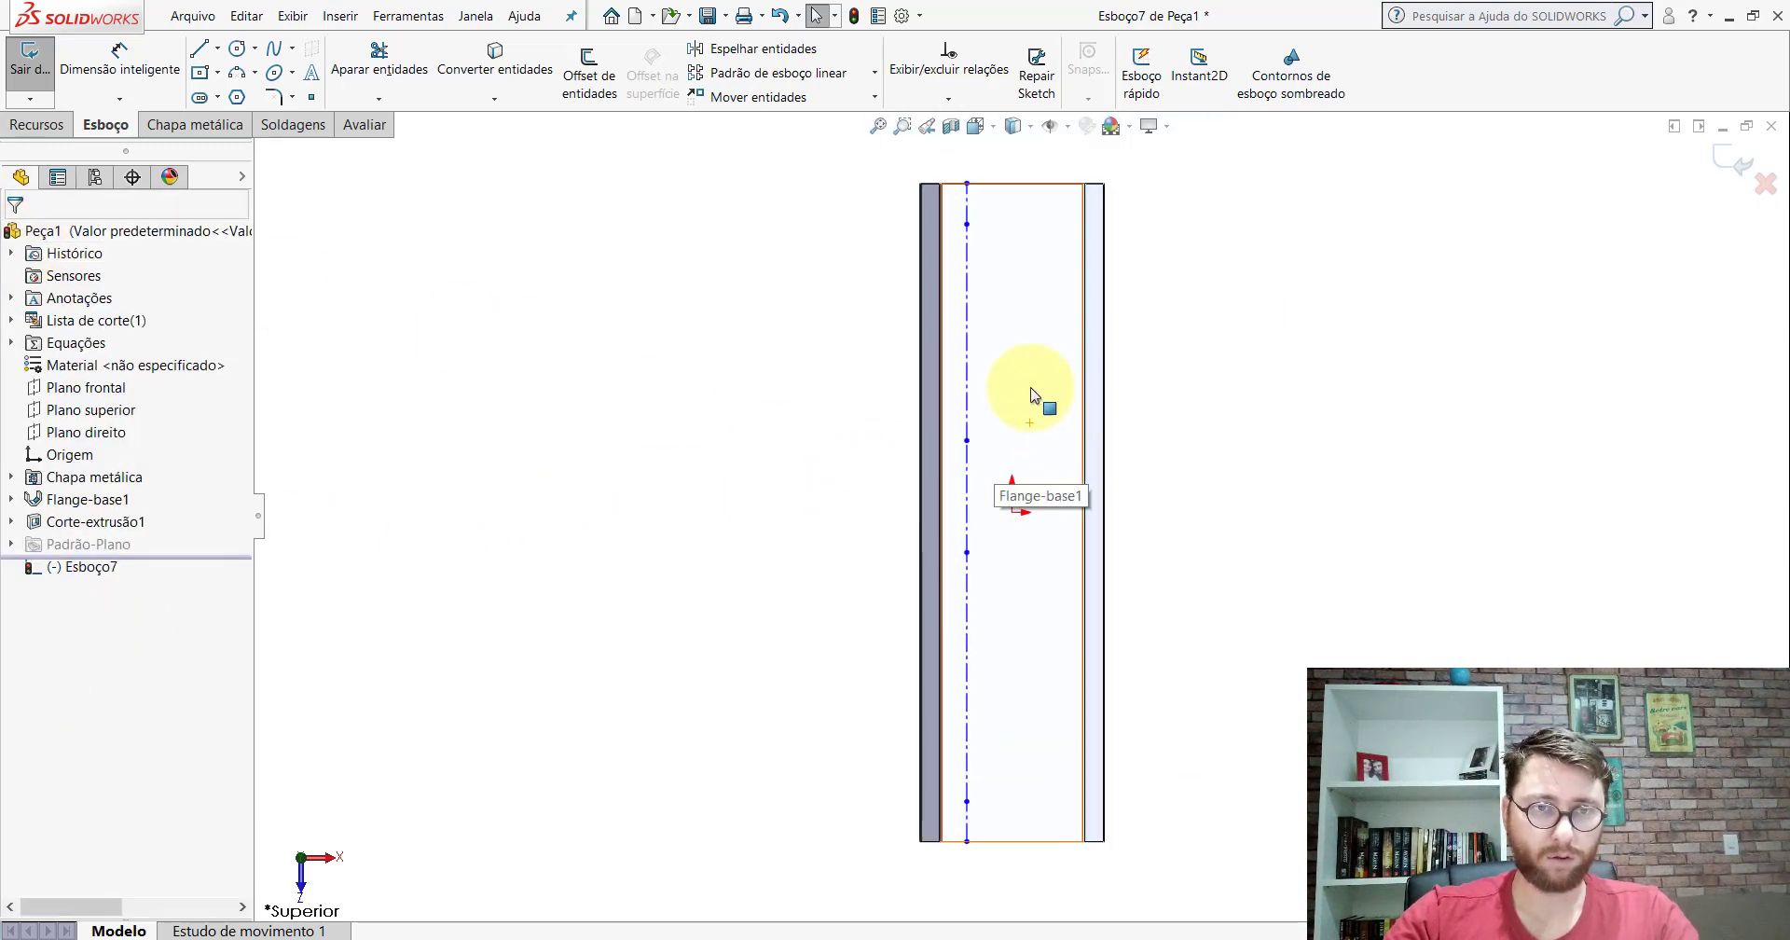
pyautogui.click(967, 299)
pyautogui.keyDown('ctrl'); pyautogui.click(972, 673); pyautogui.keyUp('ctrl')
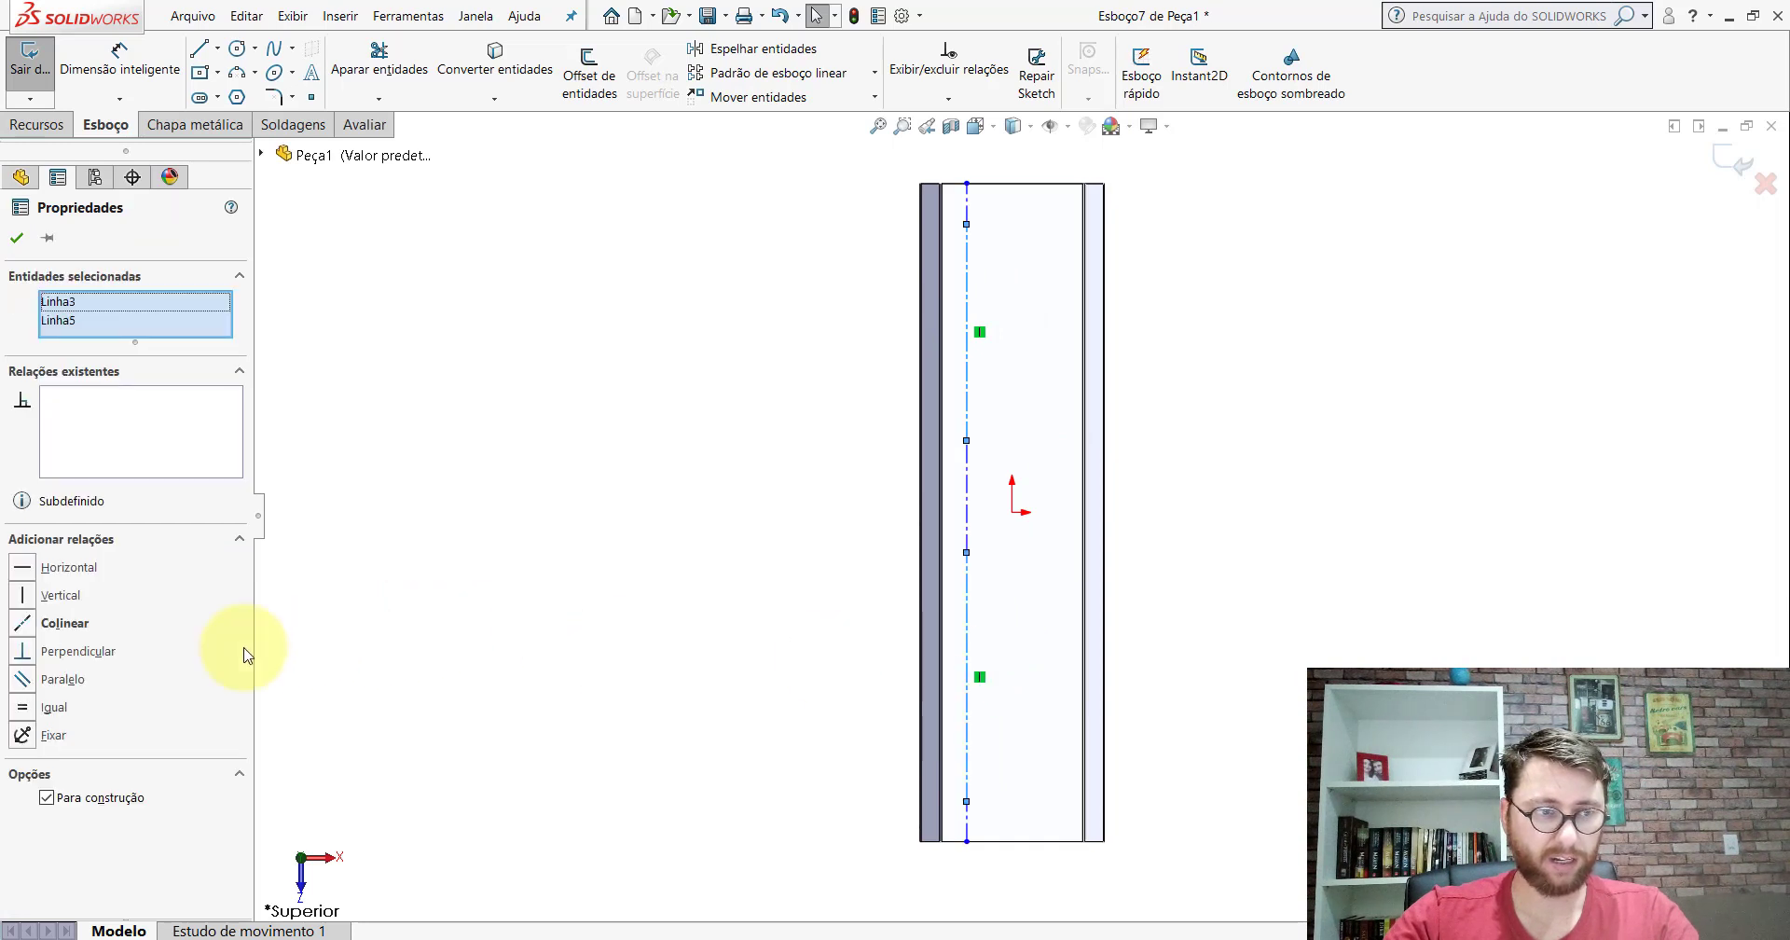
# Step: Dimension the short bottom centreline segment to 28.58 mm
pyautogui.click(20, 238)
pyautogui.click(117, 58)
pyautogui.scroll(-4, 1025, 843)
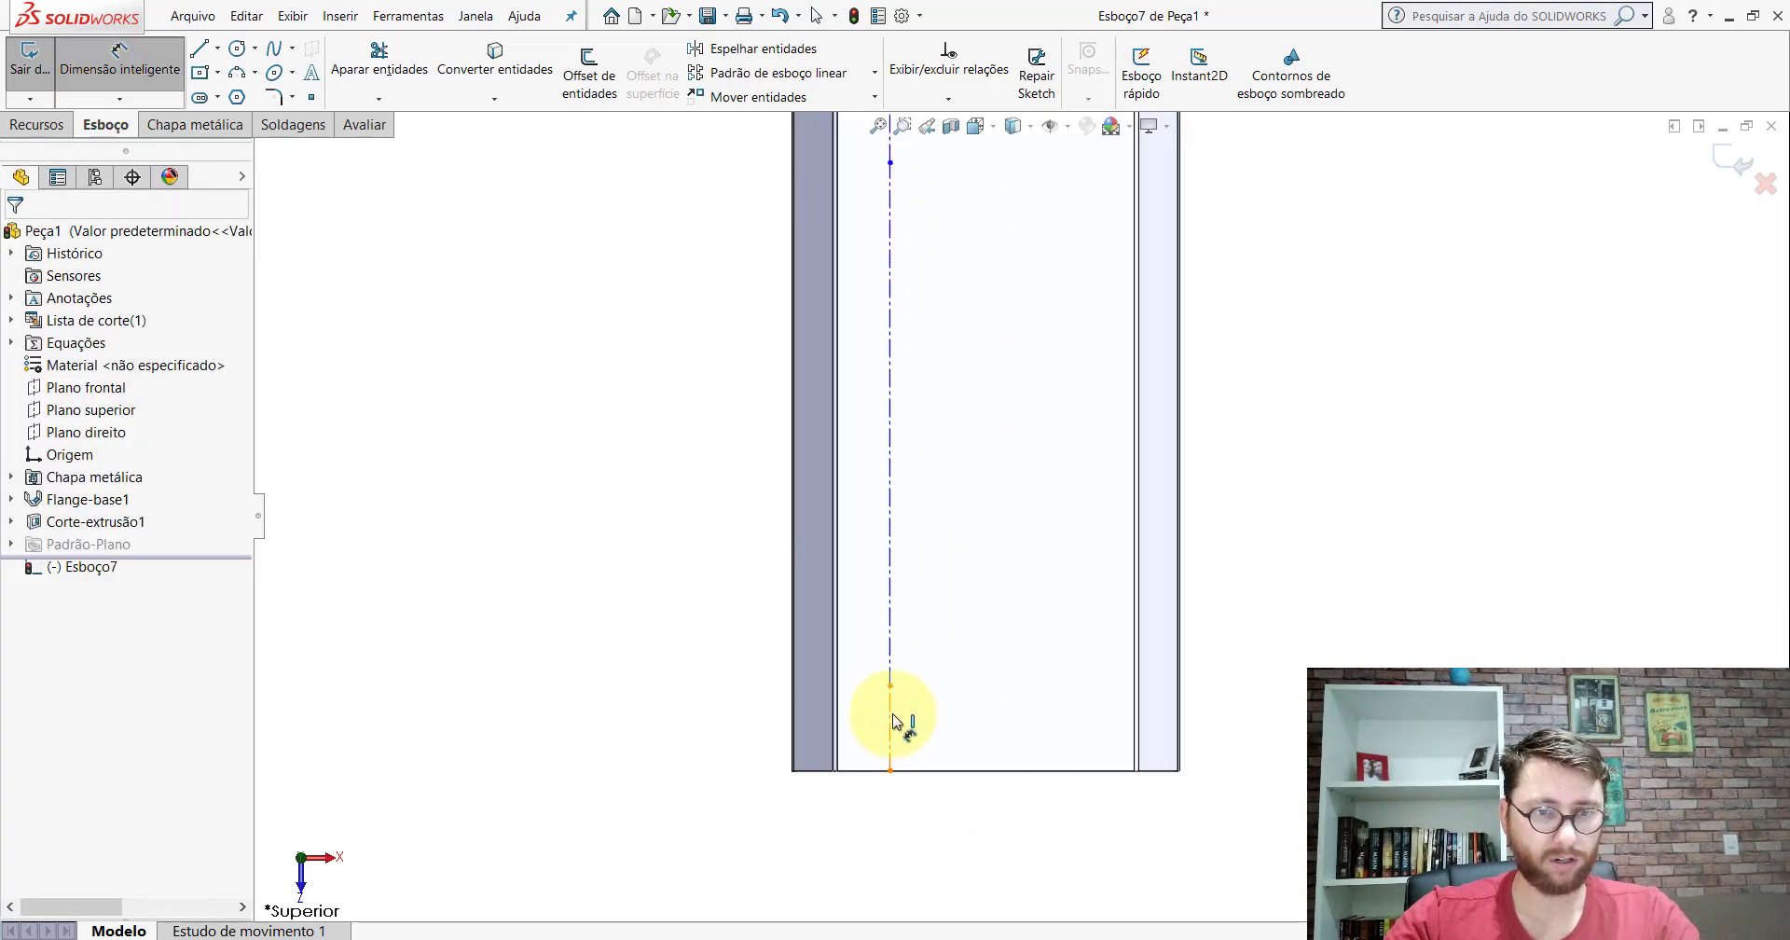
pyautogui.click(893, 720)
pyautogui.click(591, 745)
pyautogui.write('2')
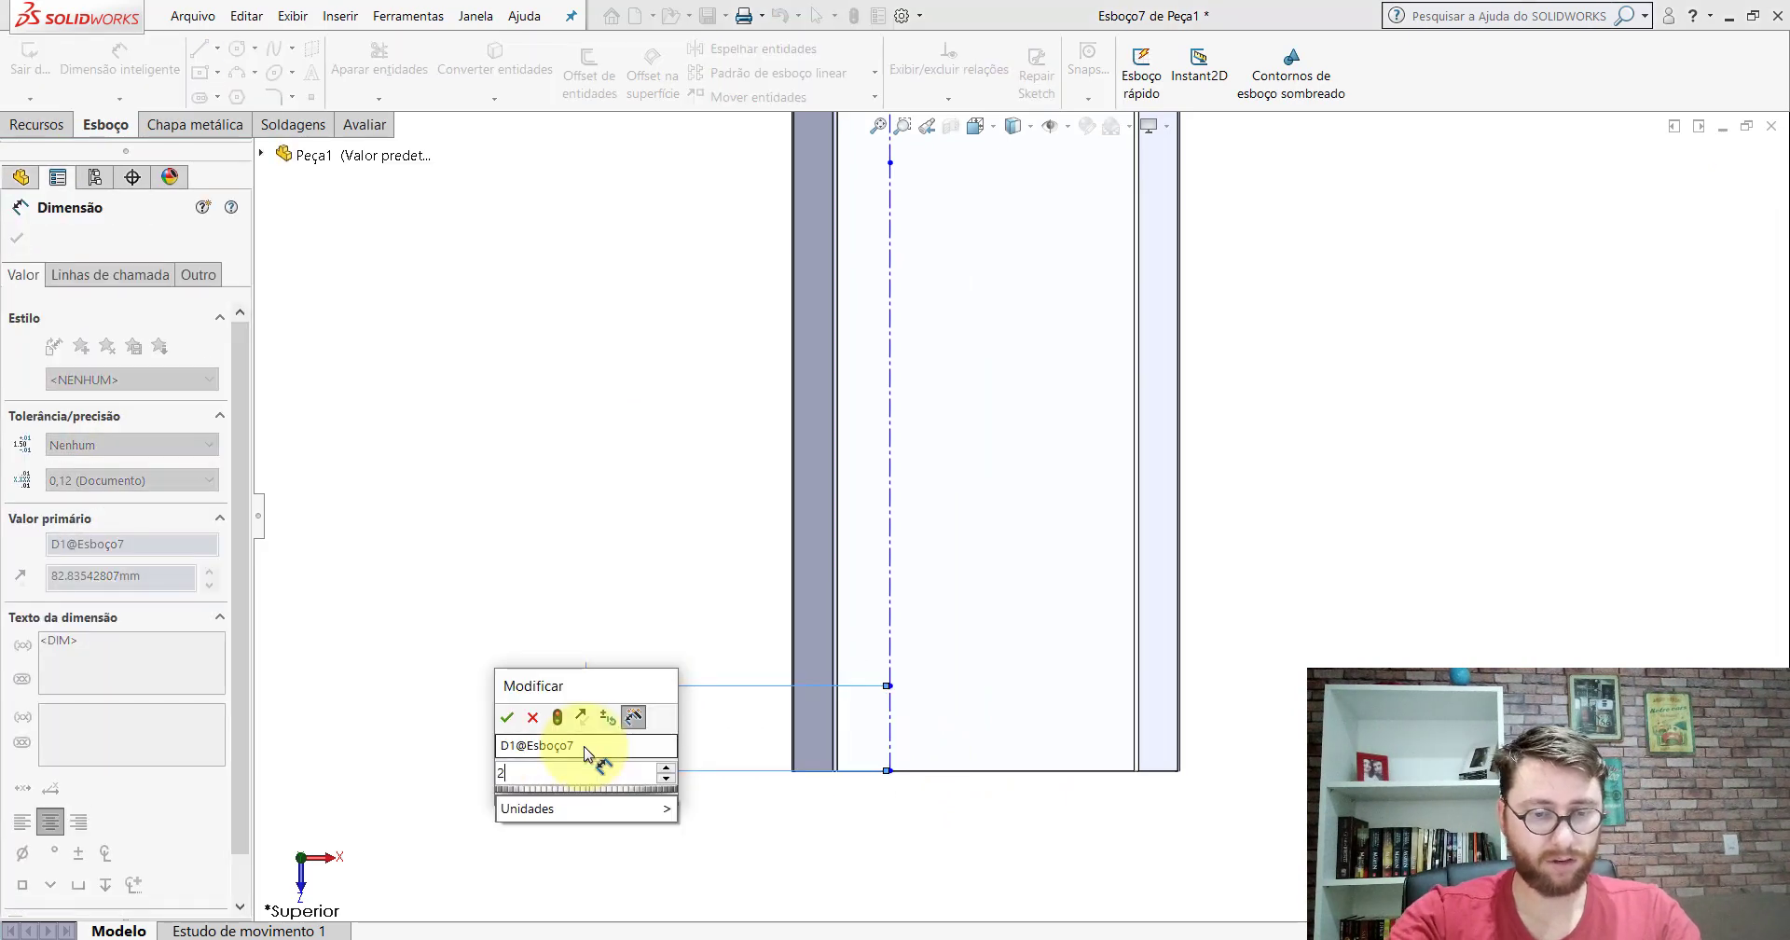
pyautogui.write('8,58')
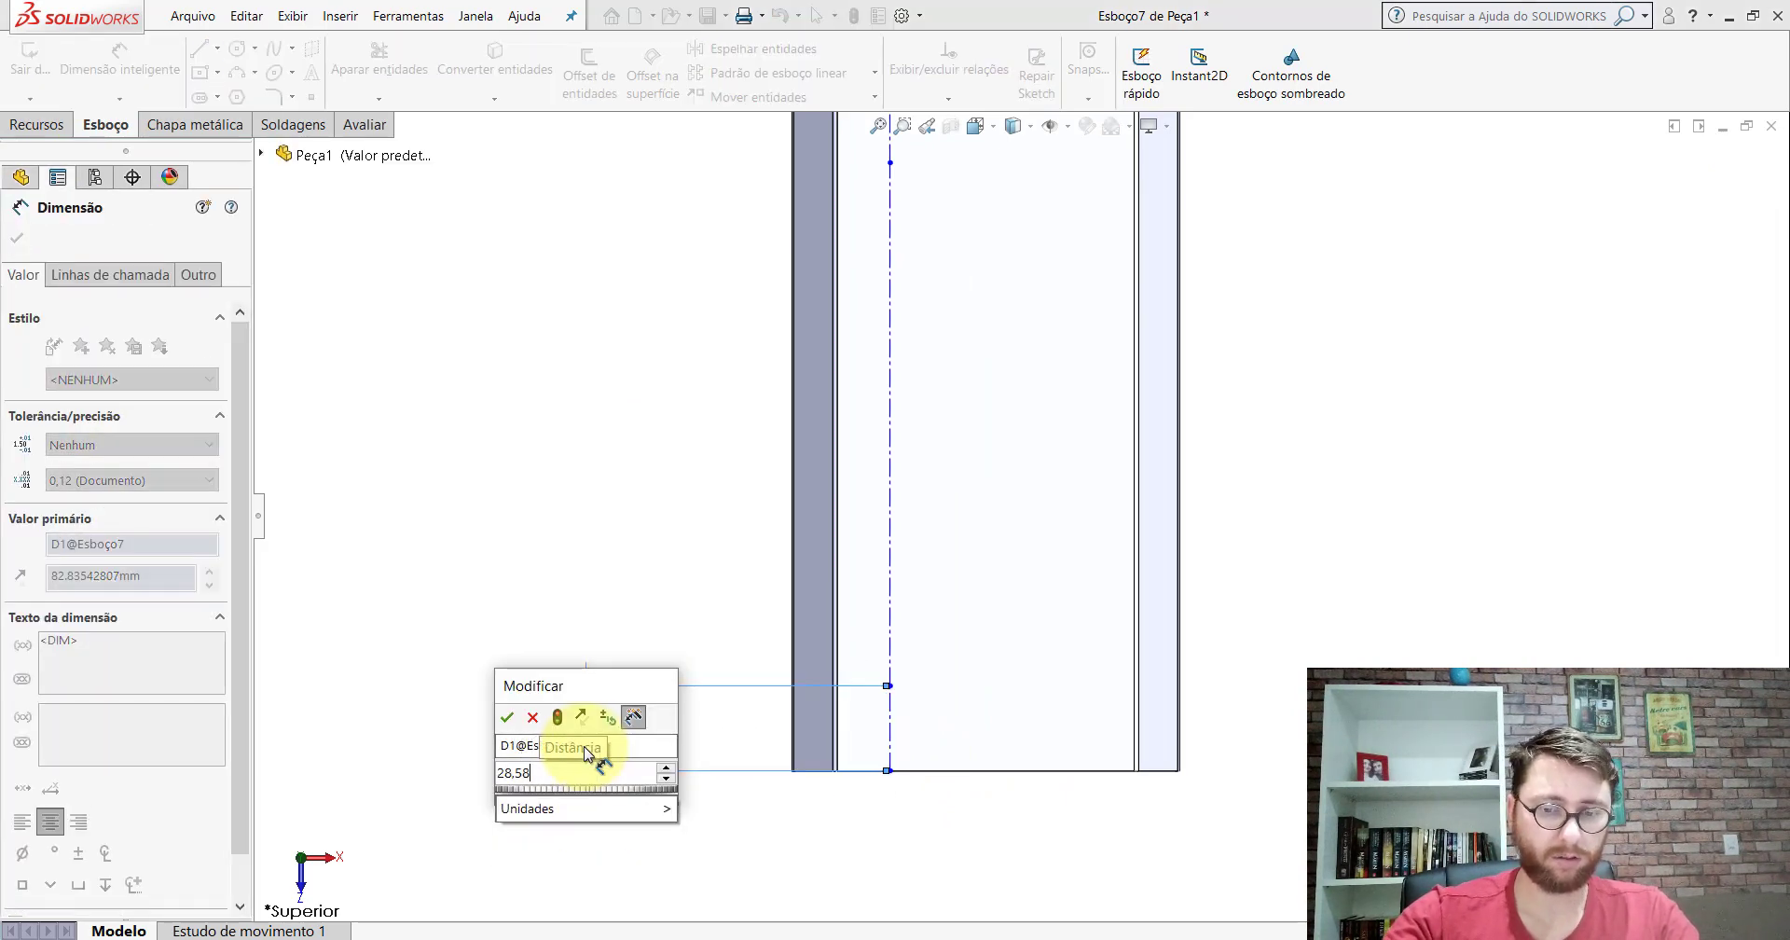
pyautogui.press('Return')
pyautogui.press('Escape')
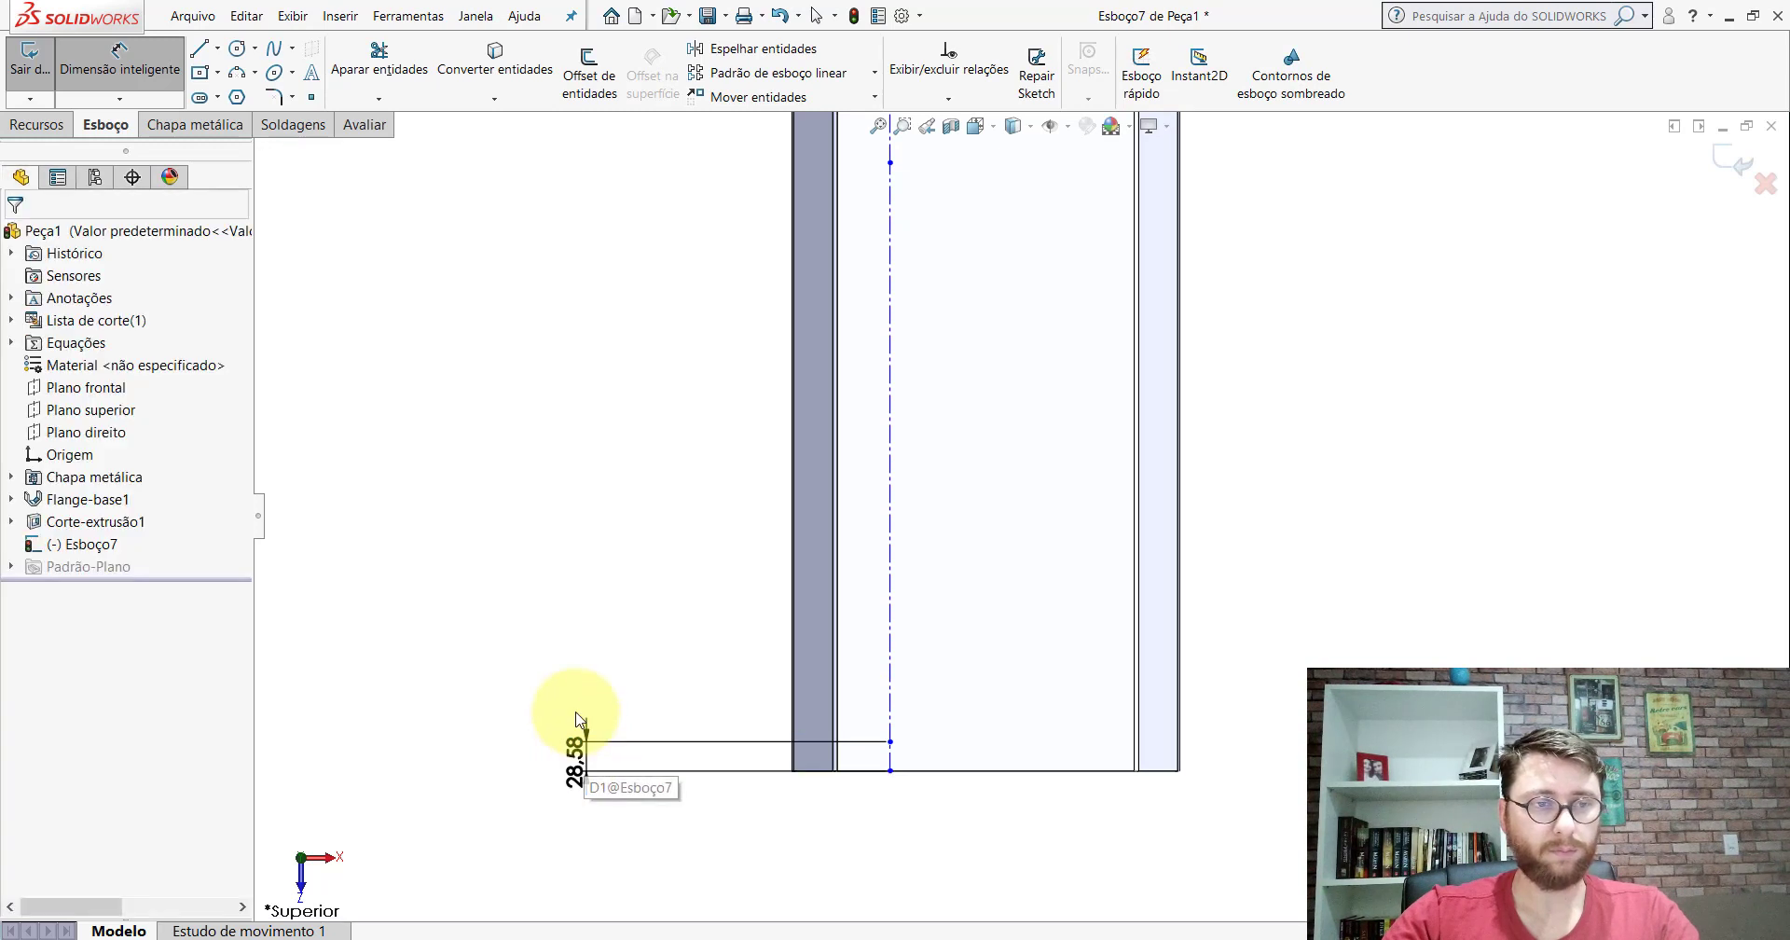
# Step: Choose Linha de centro from the line flyout for another construction line
pyautogui.click(222, 43)
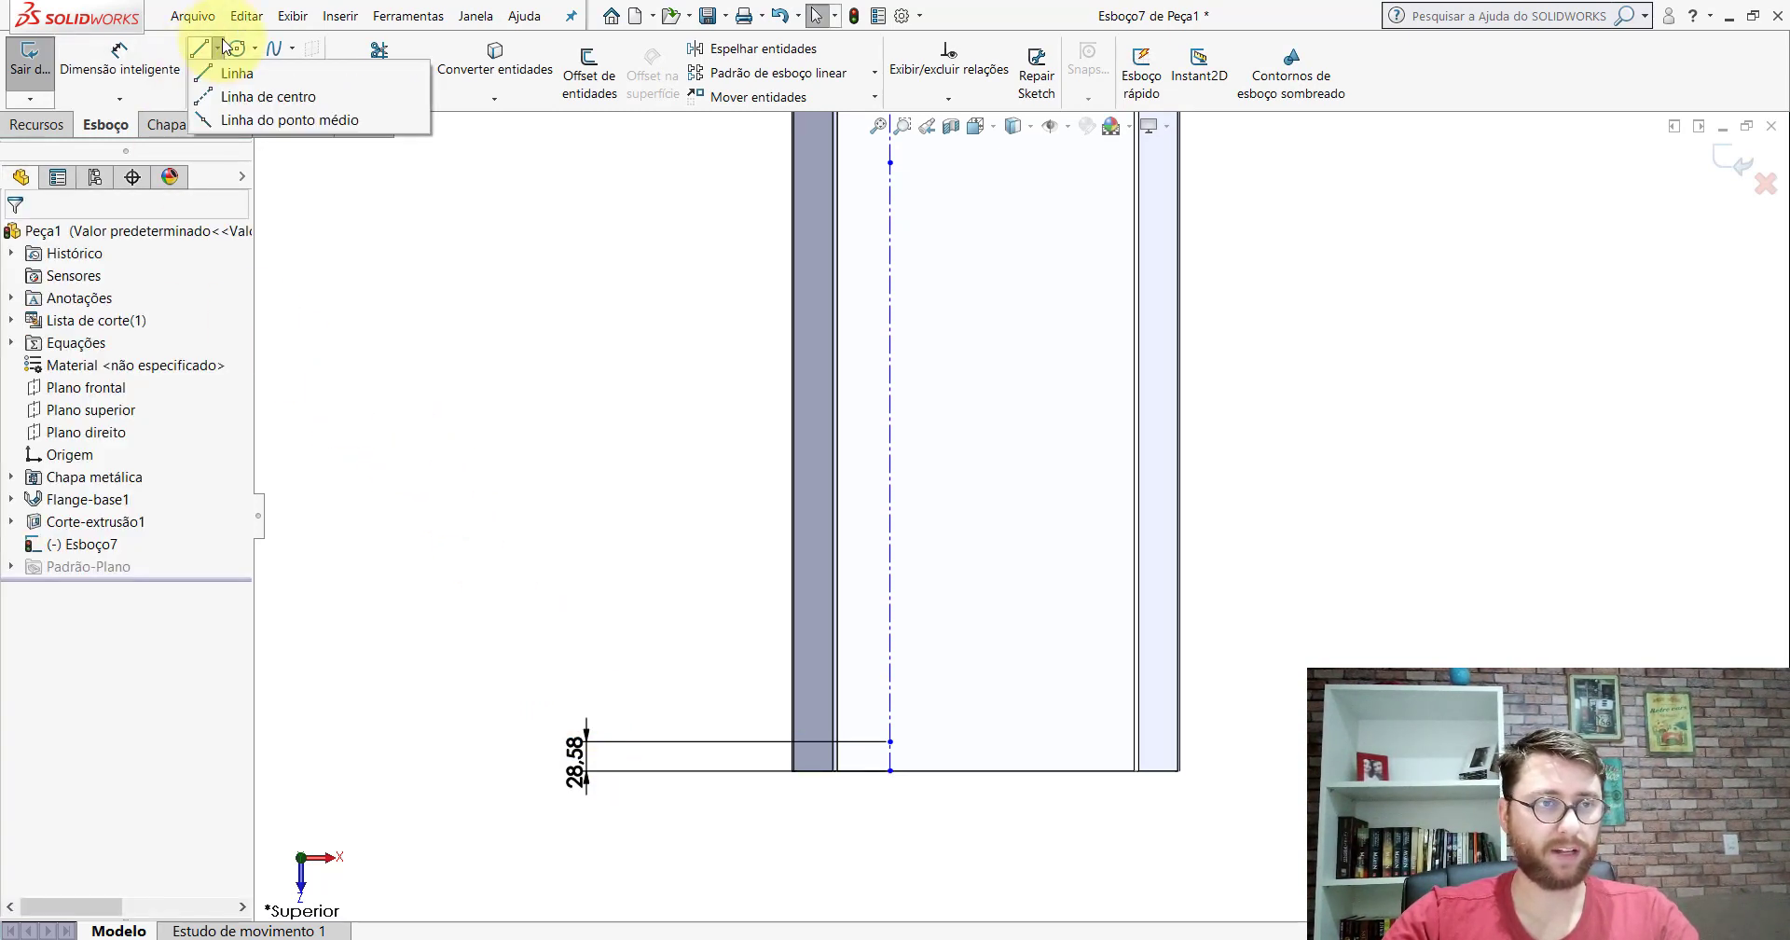
pyautogui.click(228, 95)
pyautogui.scroll(-1, 1041, 788)
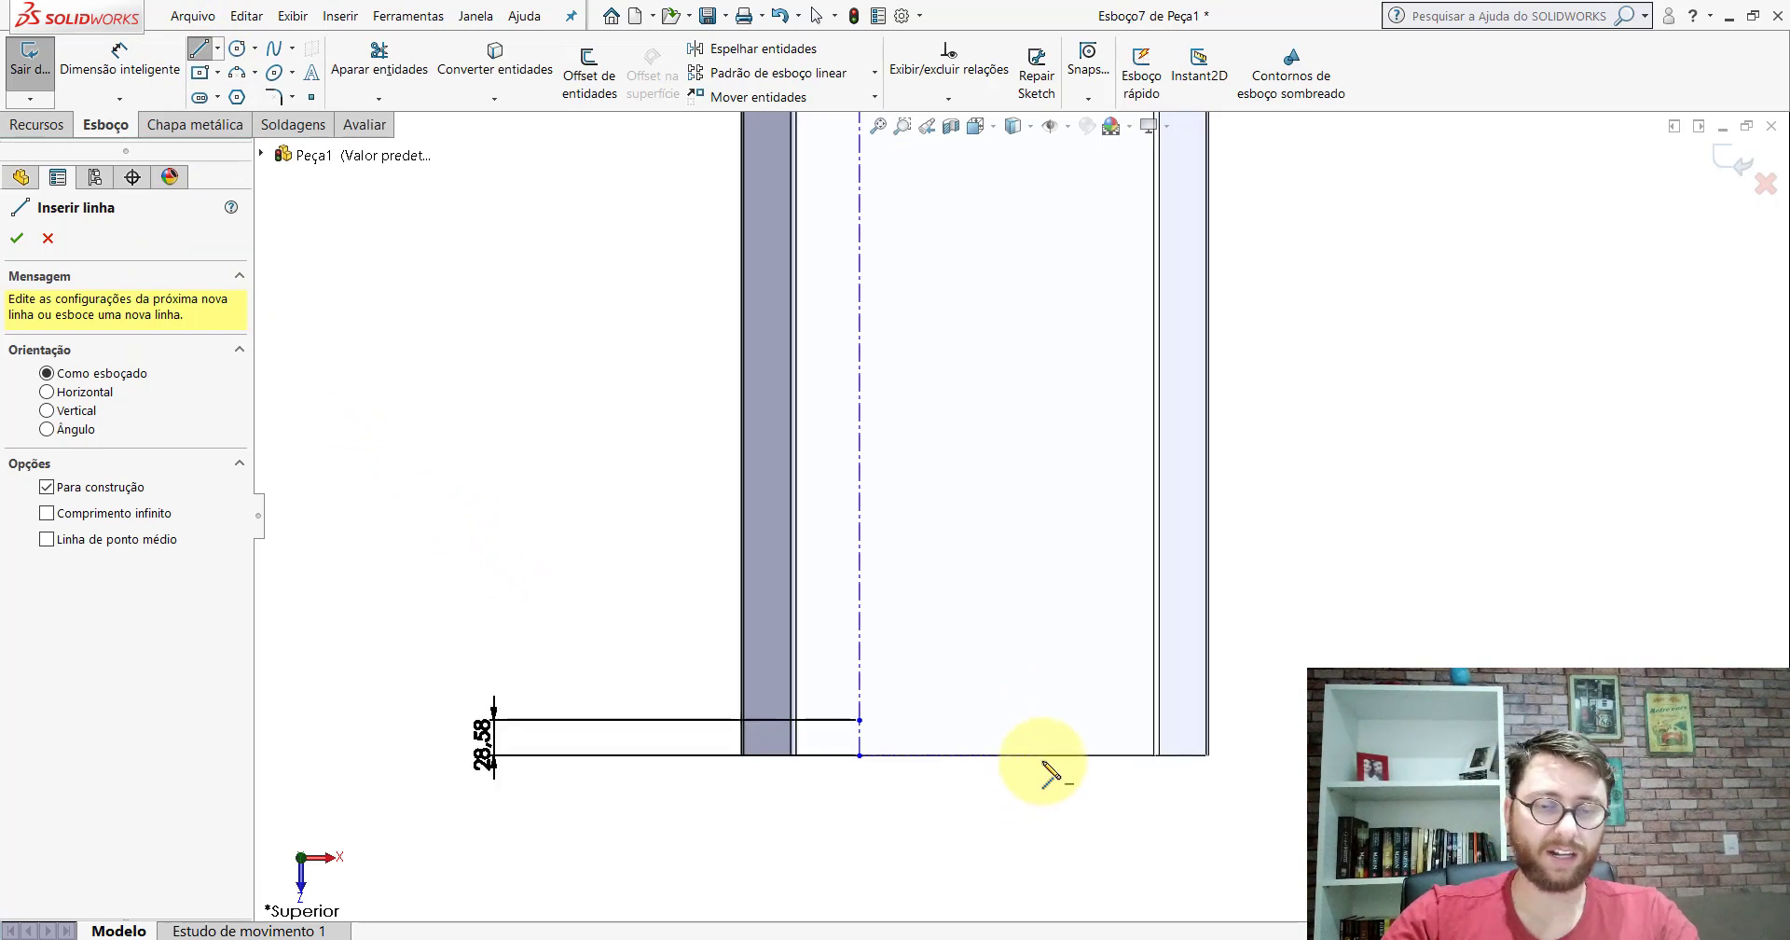
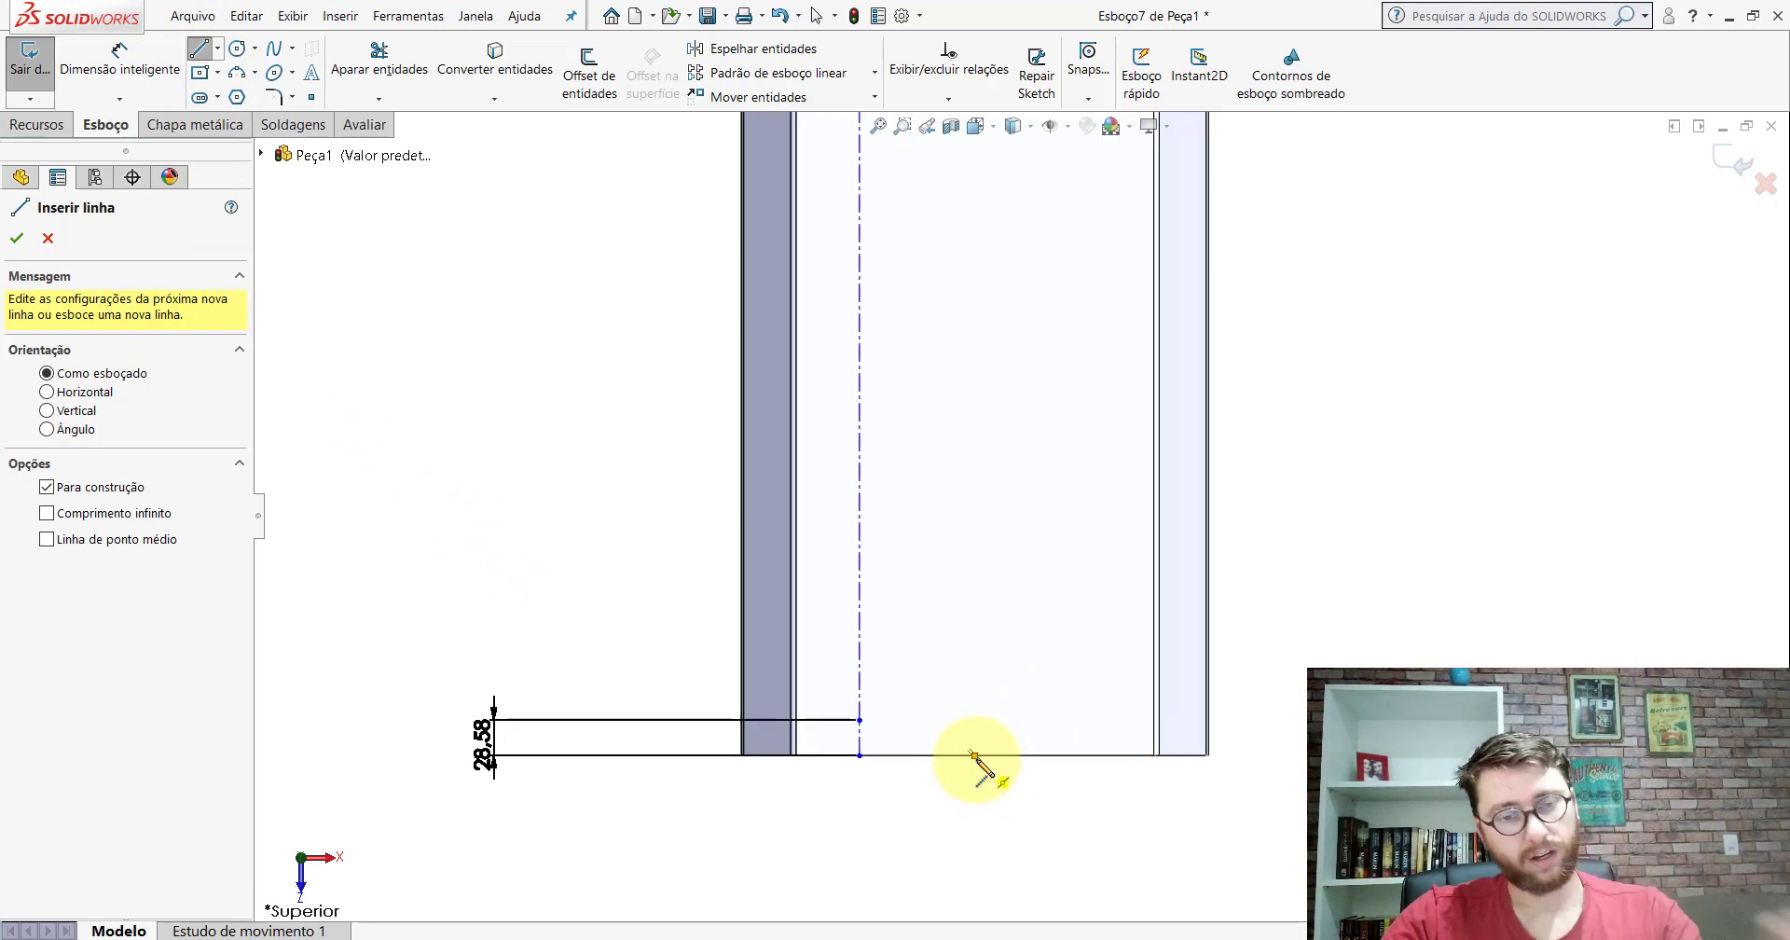
# Step: Draw a vertical construction line from the plate's bottom edge to its top edge
pyautogui.click(971, 754)
pyautogui.scroll(5, 1030, 736)
pyautogui.scroll(-6, 1019, 299)
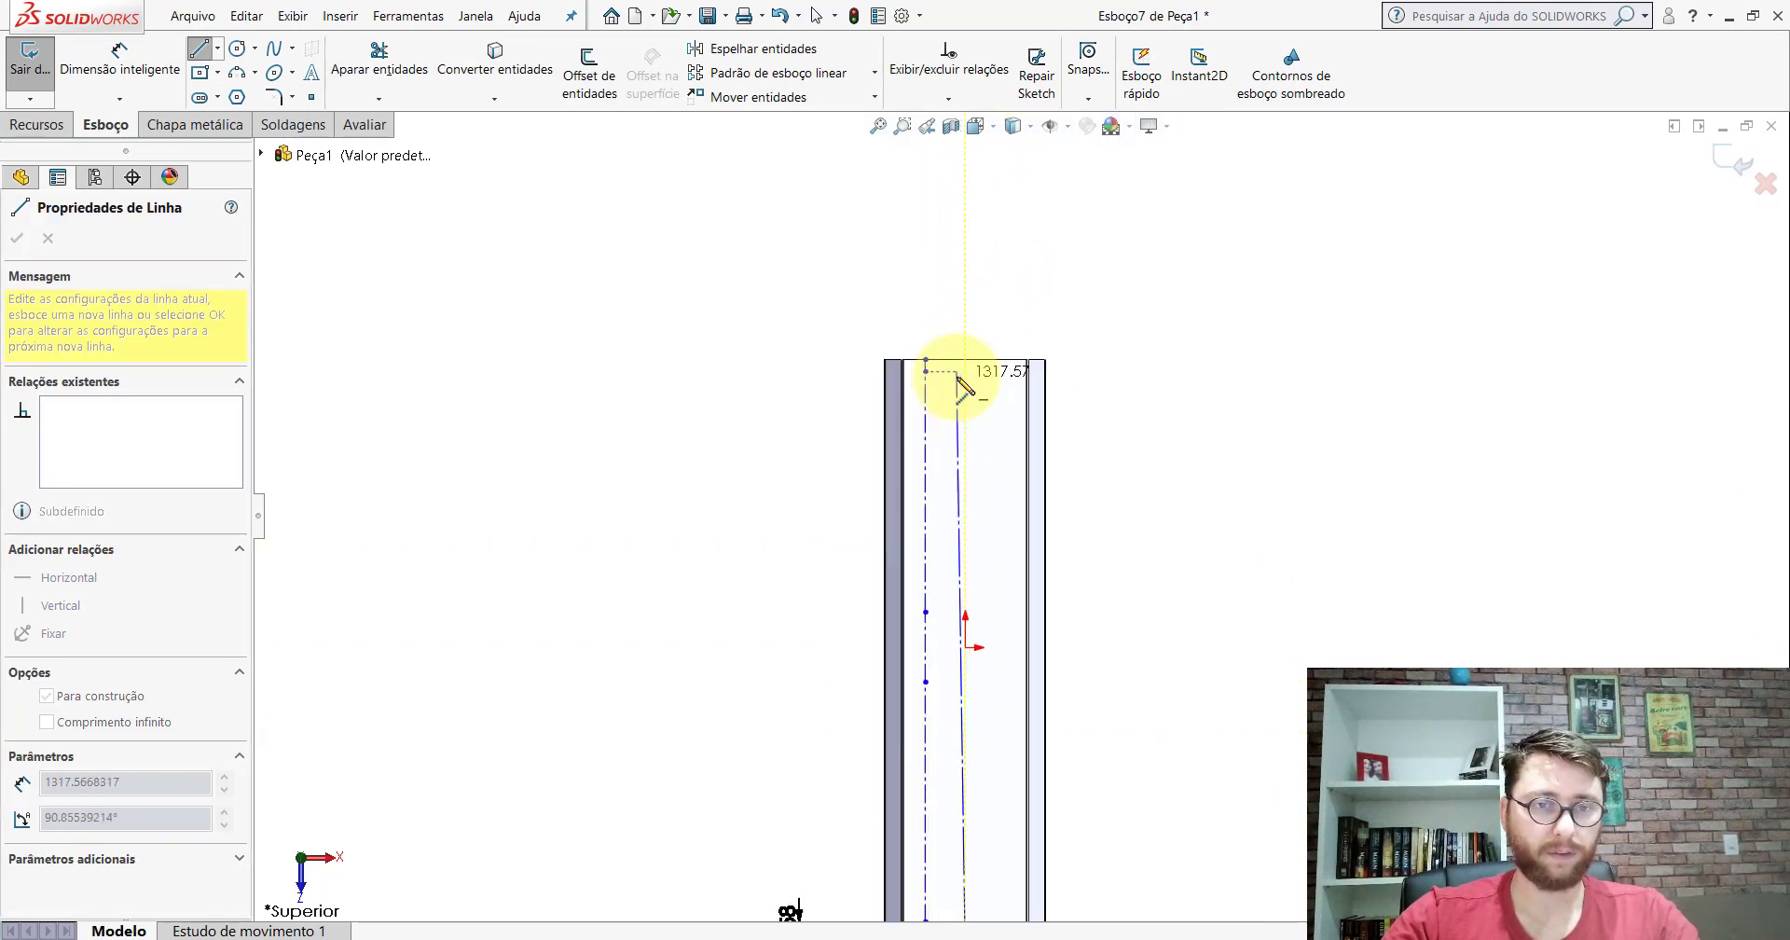
pyautogui.click(996, 378)
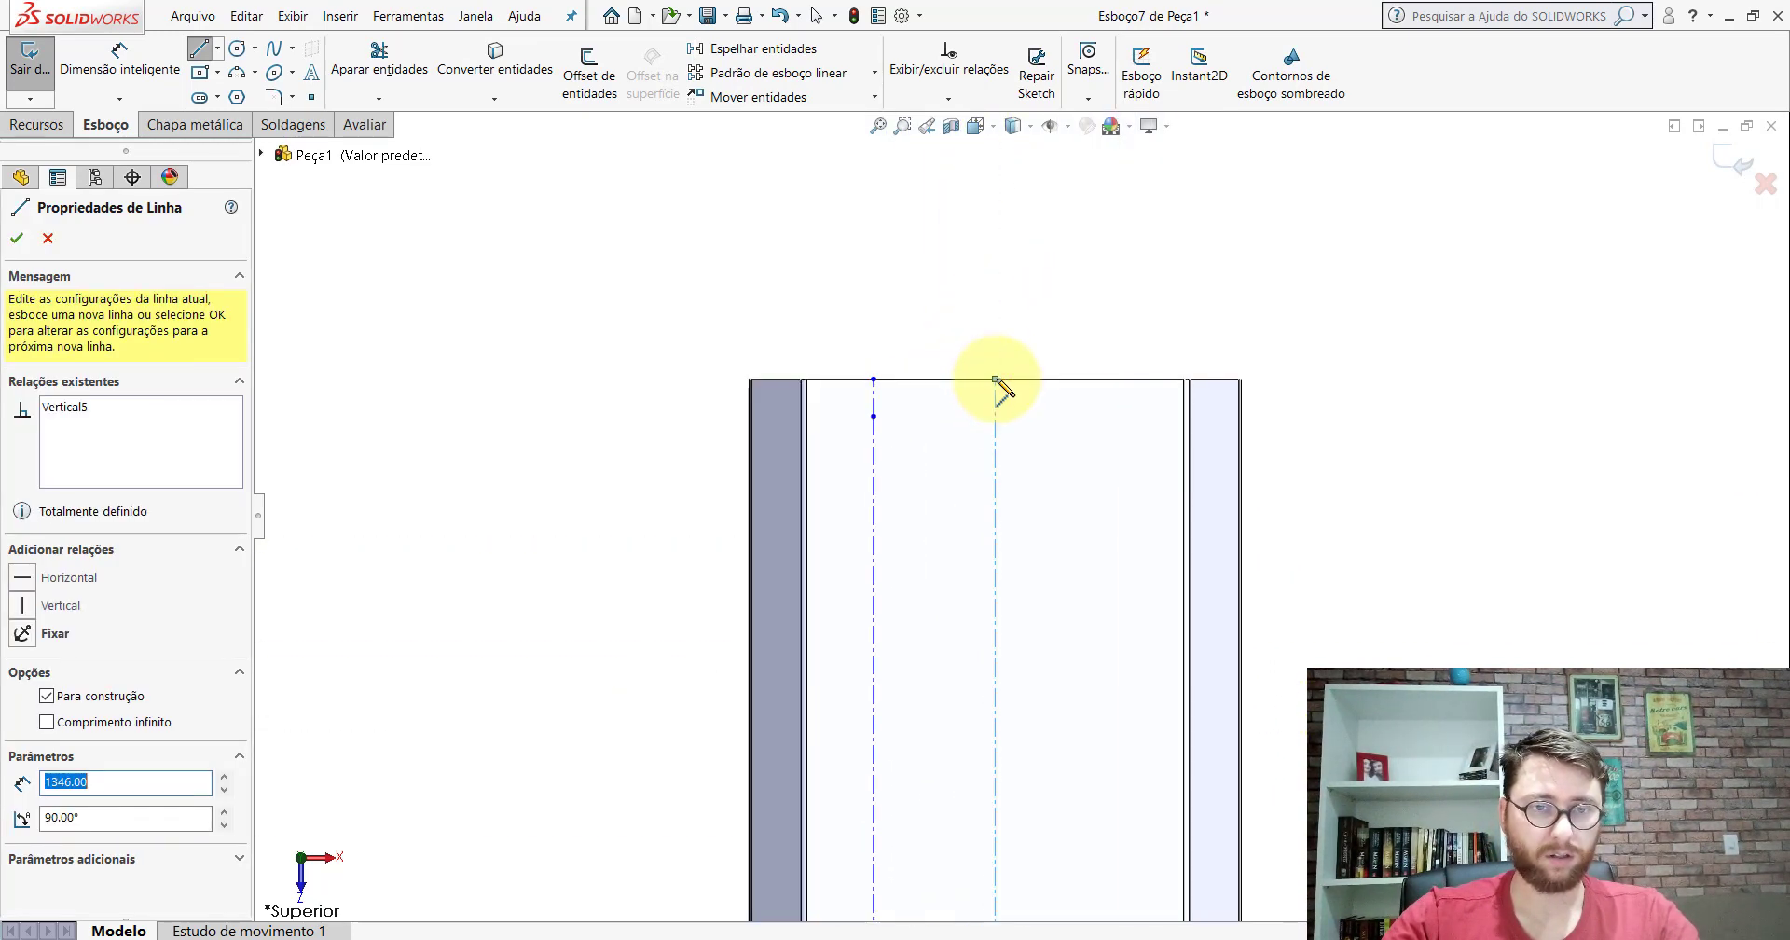
pyautogui.press('Escape')
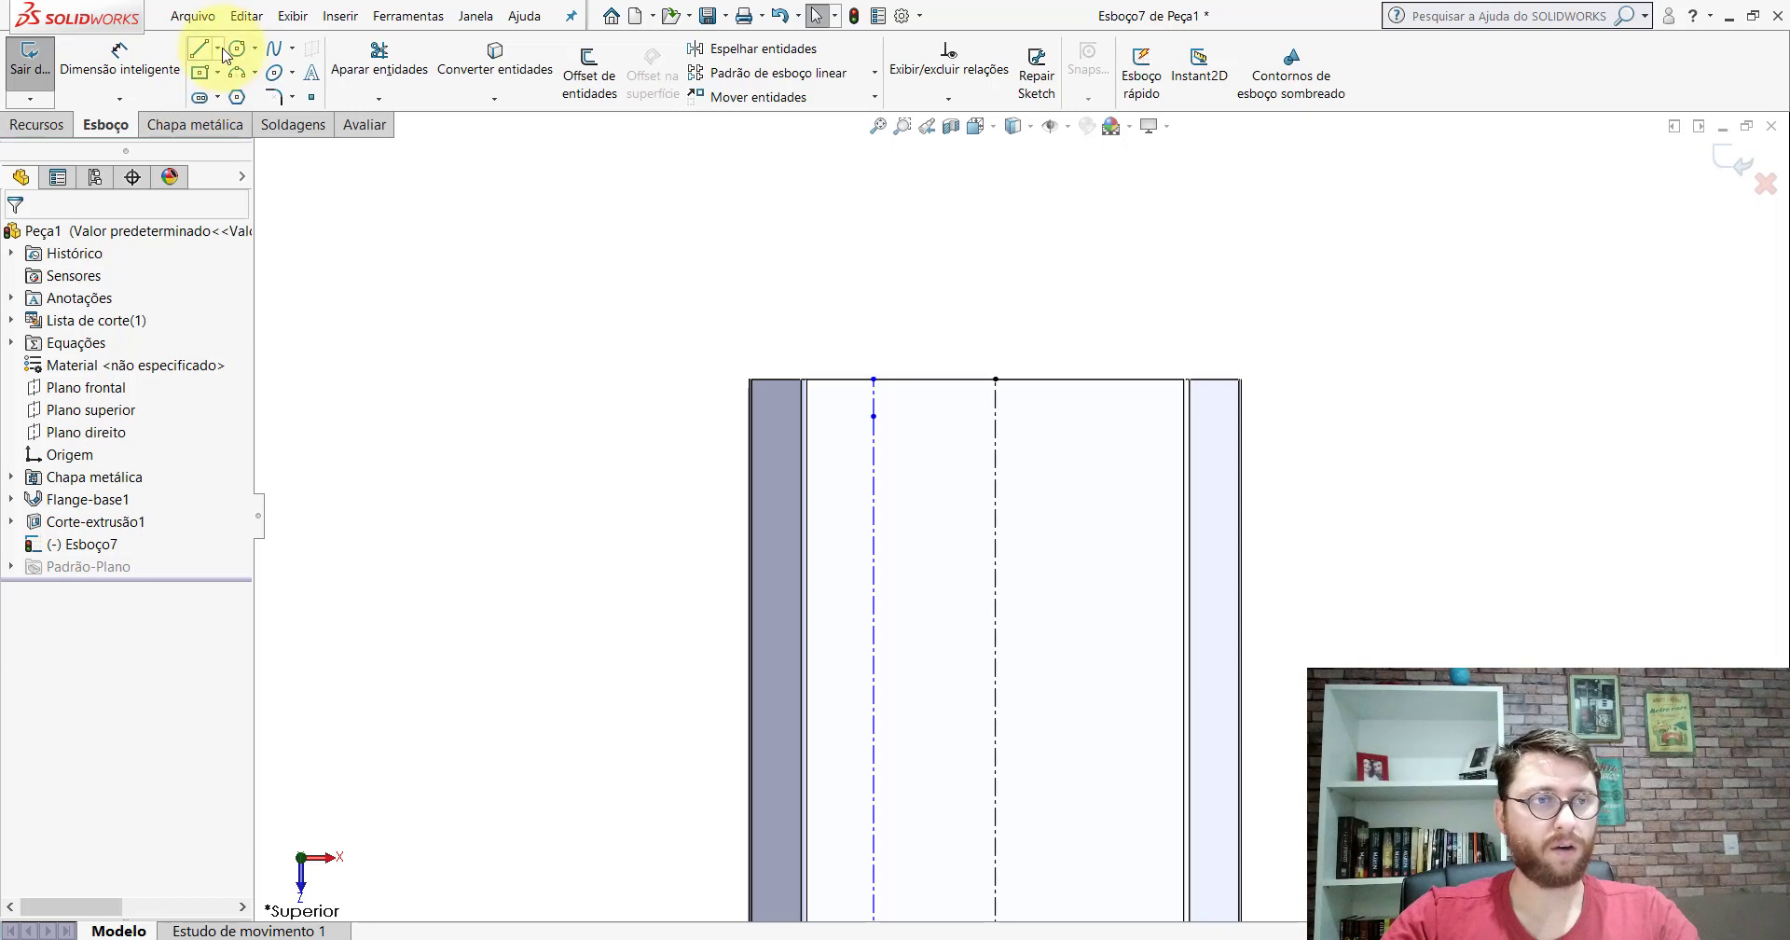
# Step: Draw a right-side centerline from the top edge down to the bottom edge
pyautogui.click(220, 49)
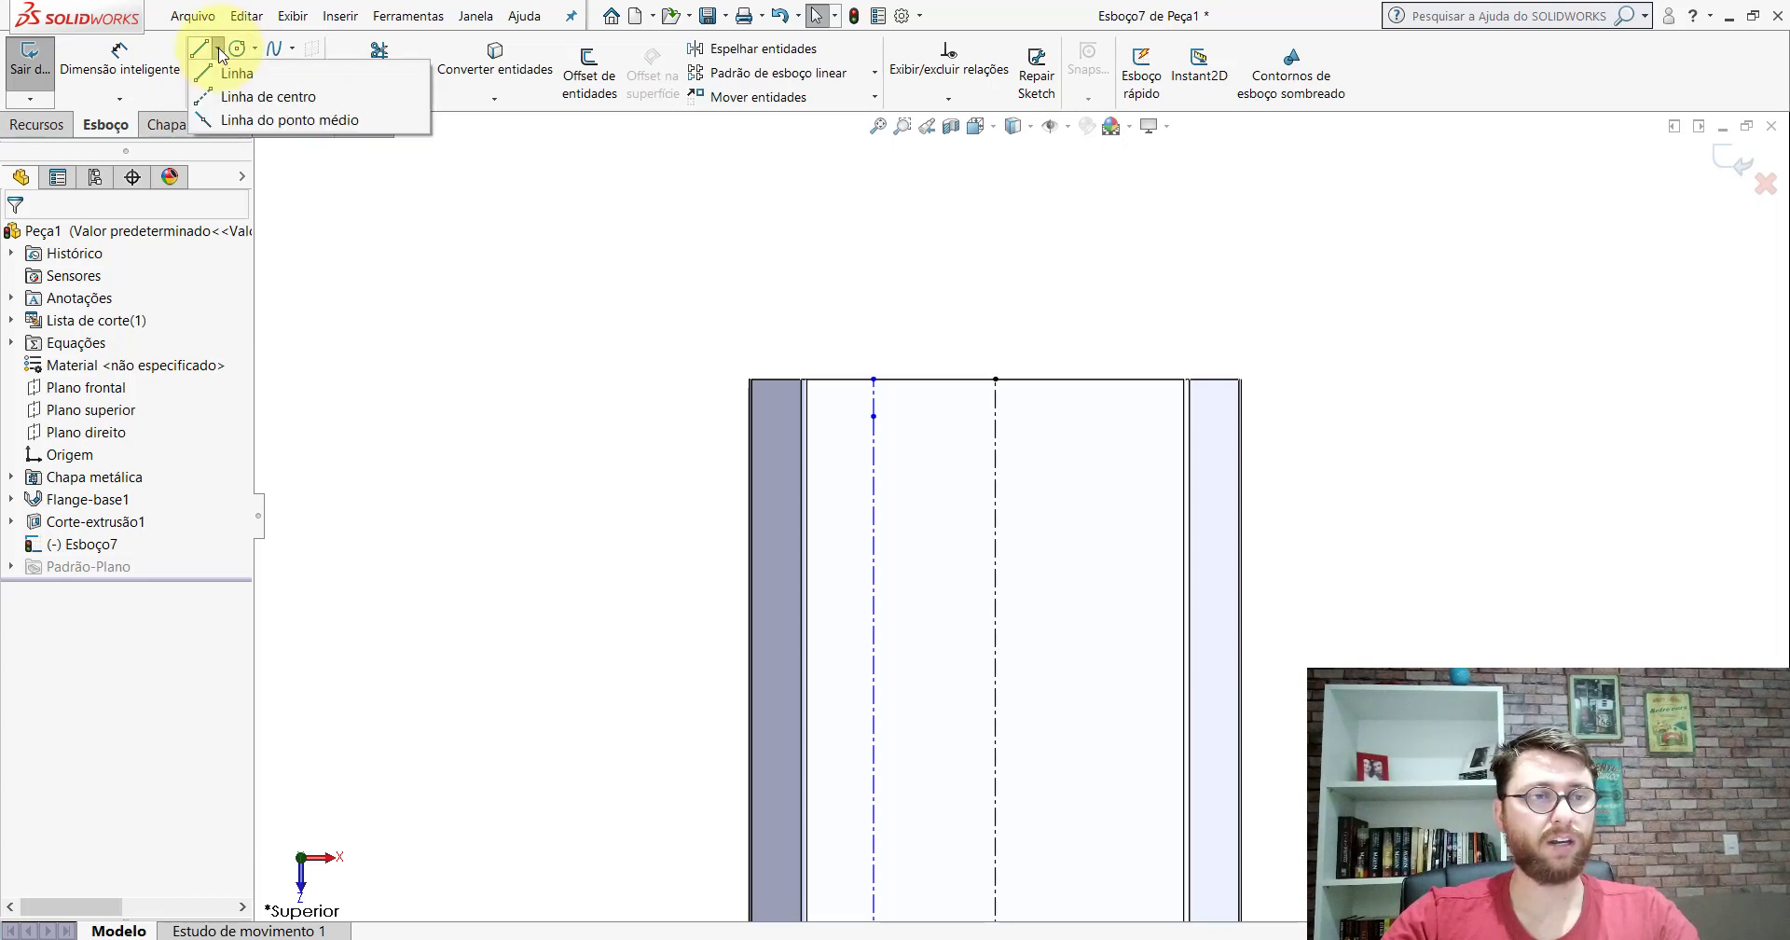
pyautogui.click(238, 97)
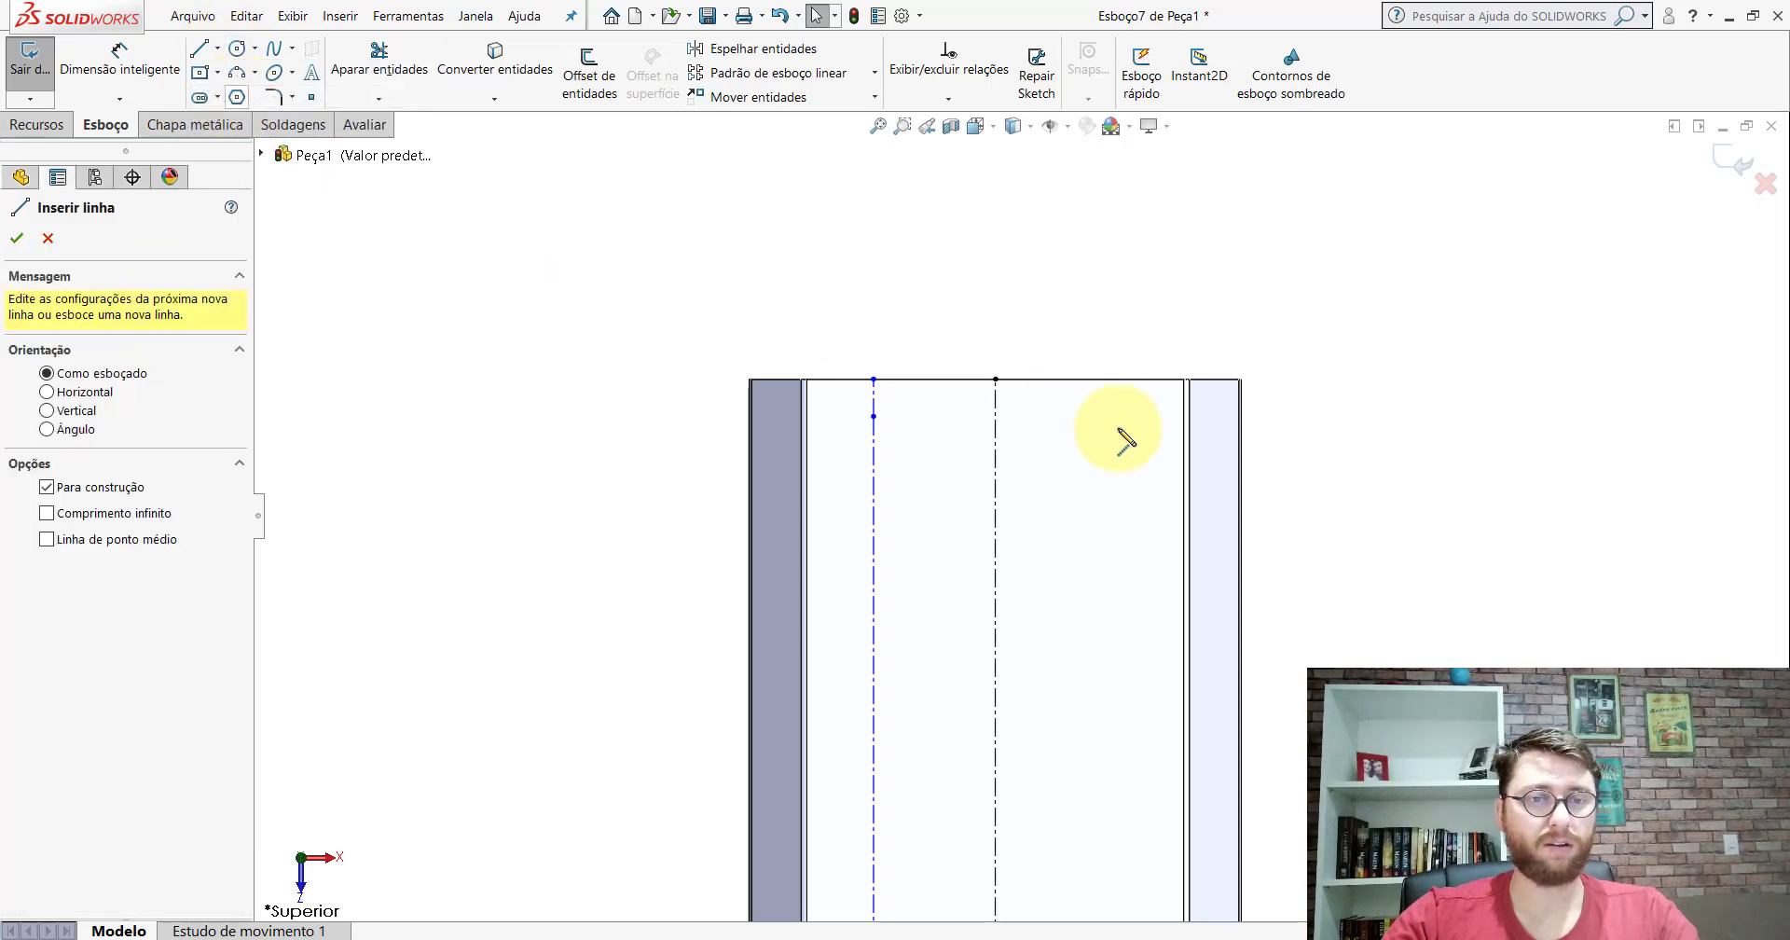
pyautogui.click(1109, 380)
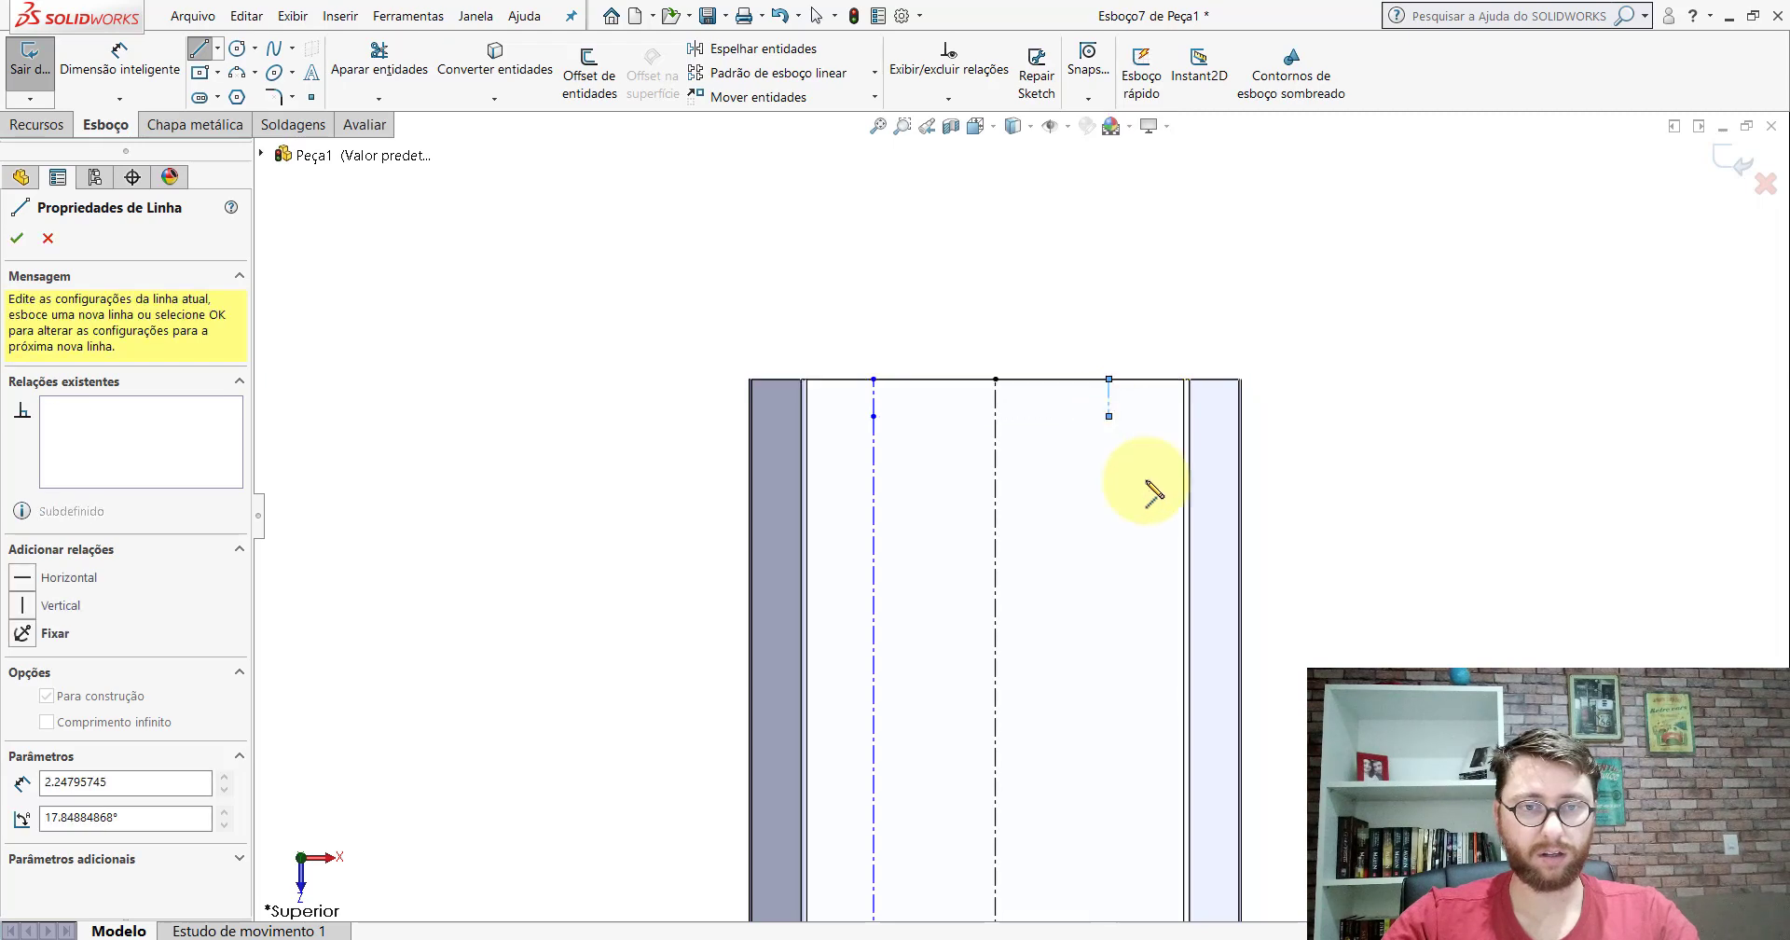
pyautogui.scroll(3, 1100, 608)
pyautogui.scroll(2, 1080, 648)
pyautogui.scroll(-5, 1026, 606)
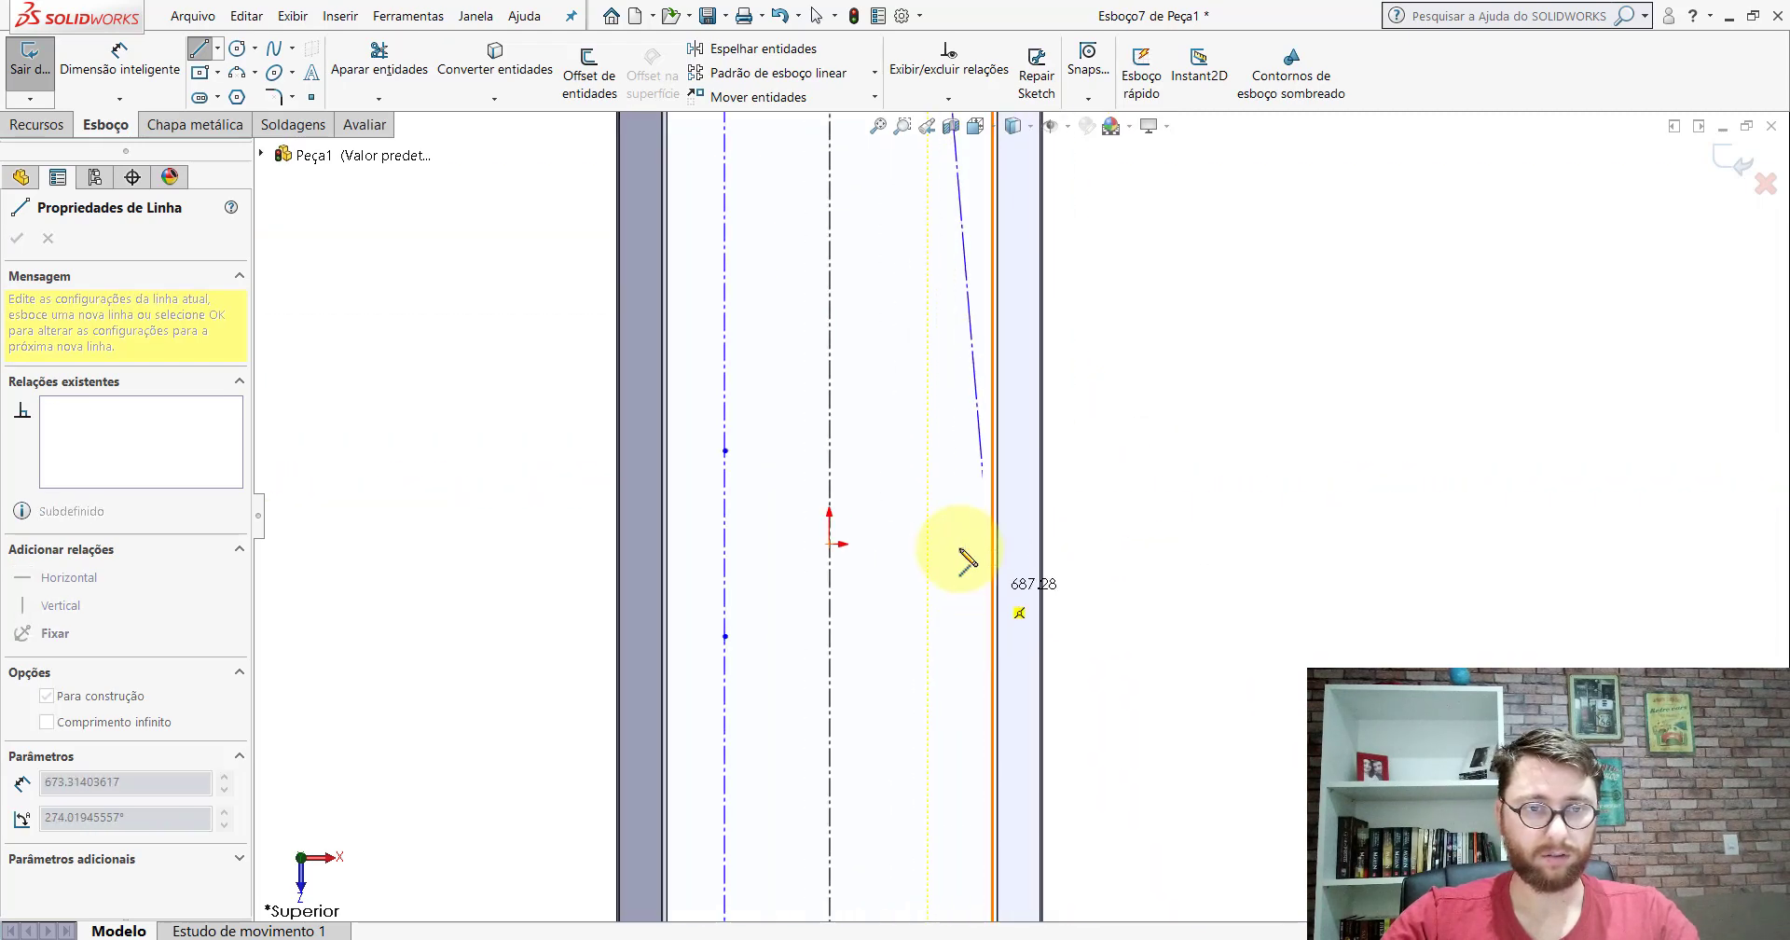
pyautogui.click(928, 451)
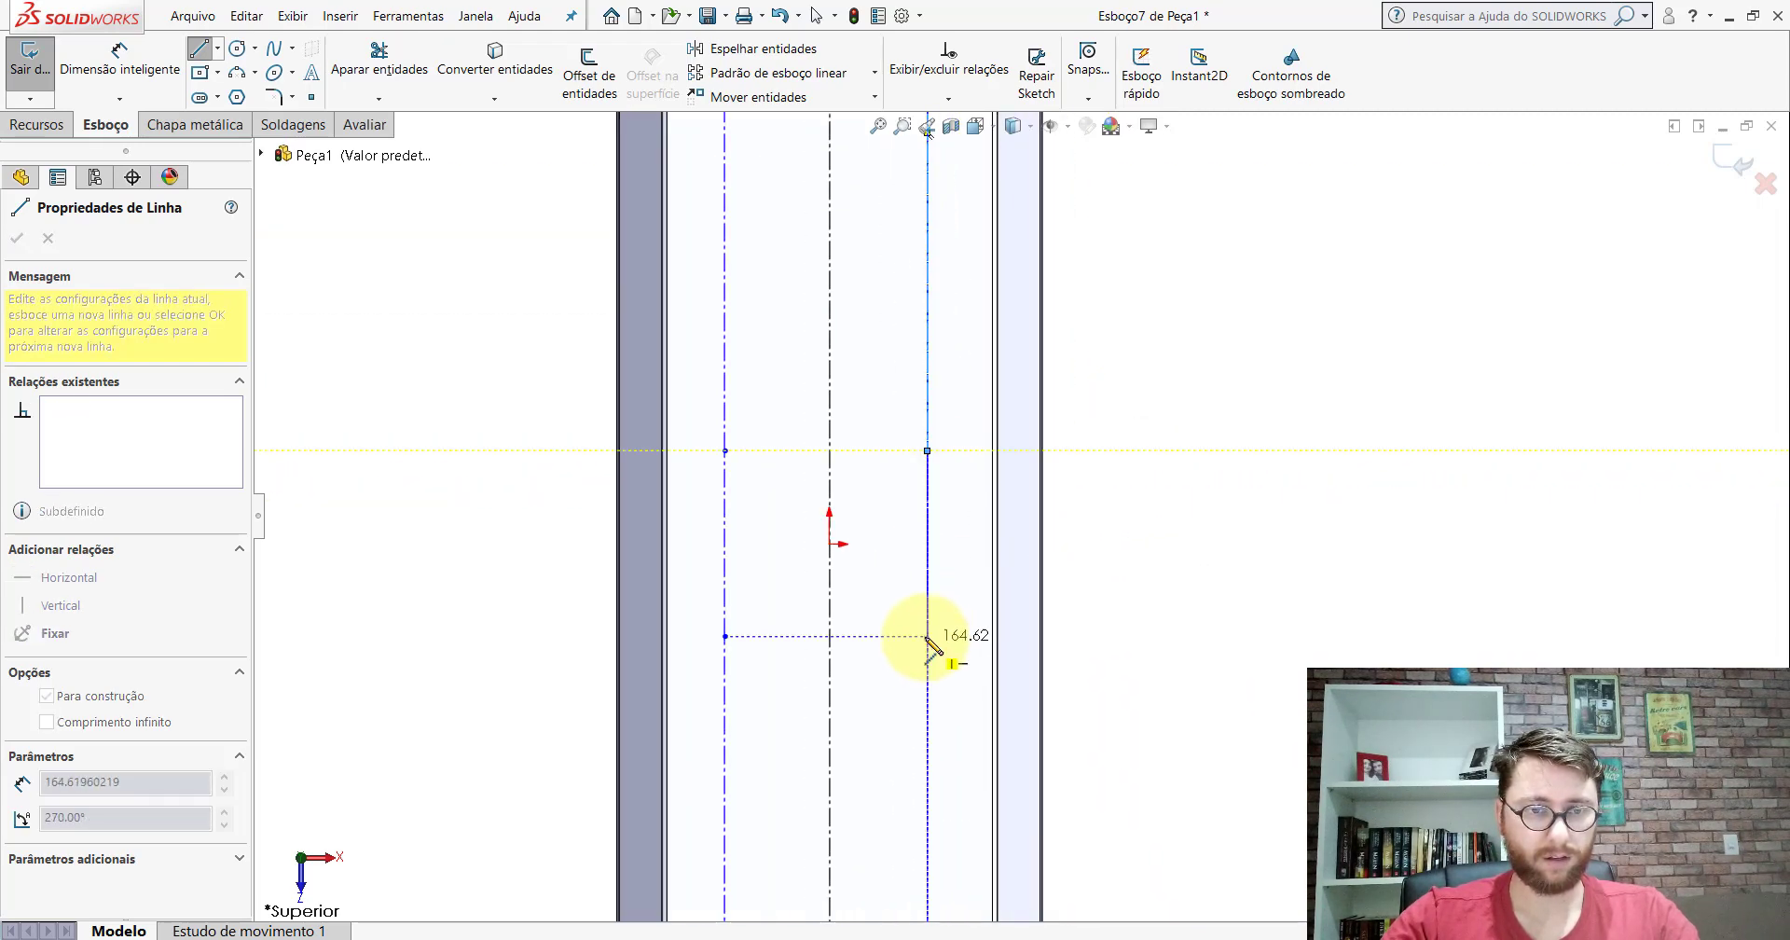
pyautogui.scroll(3, 941, 662)
pyautogui.scroll(2, 1007, 643)
pyautogui.scroll(-3, 1016, 588)
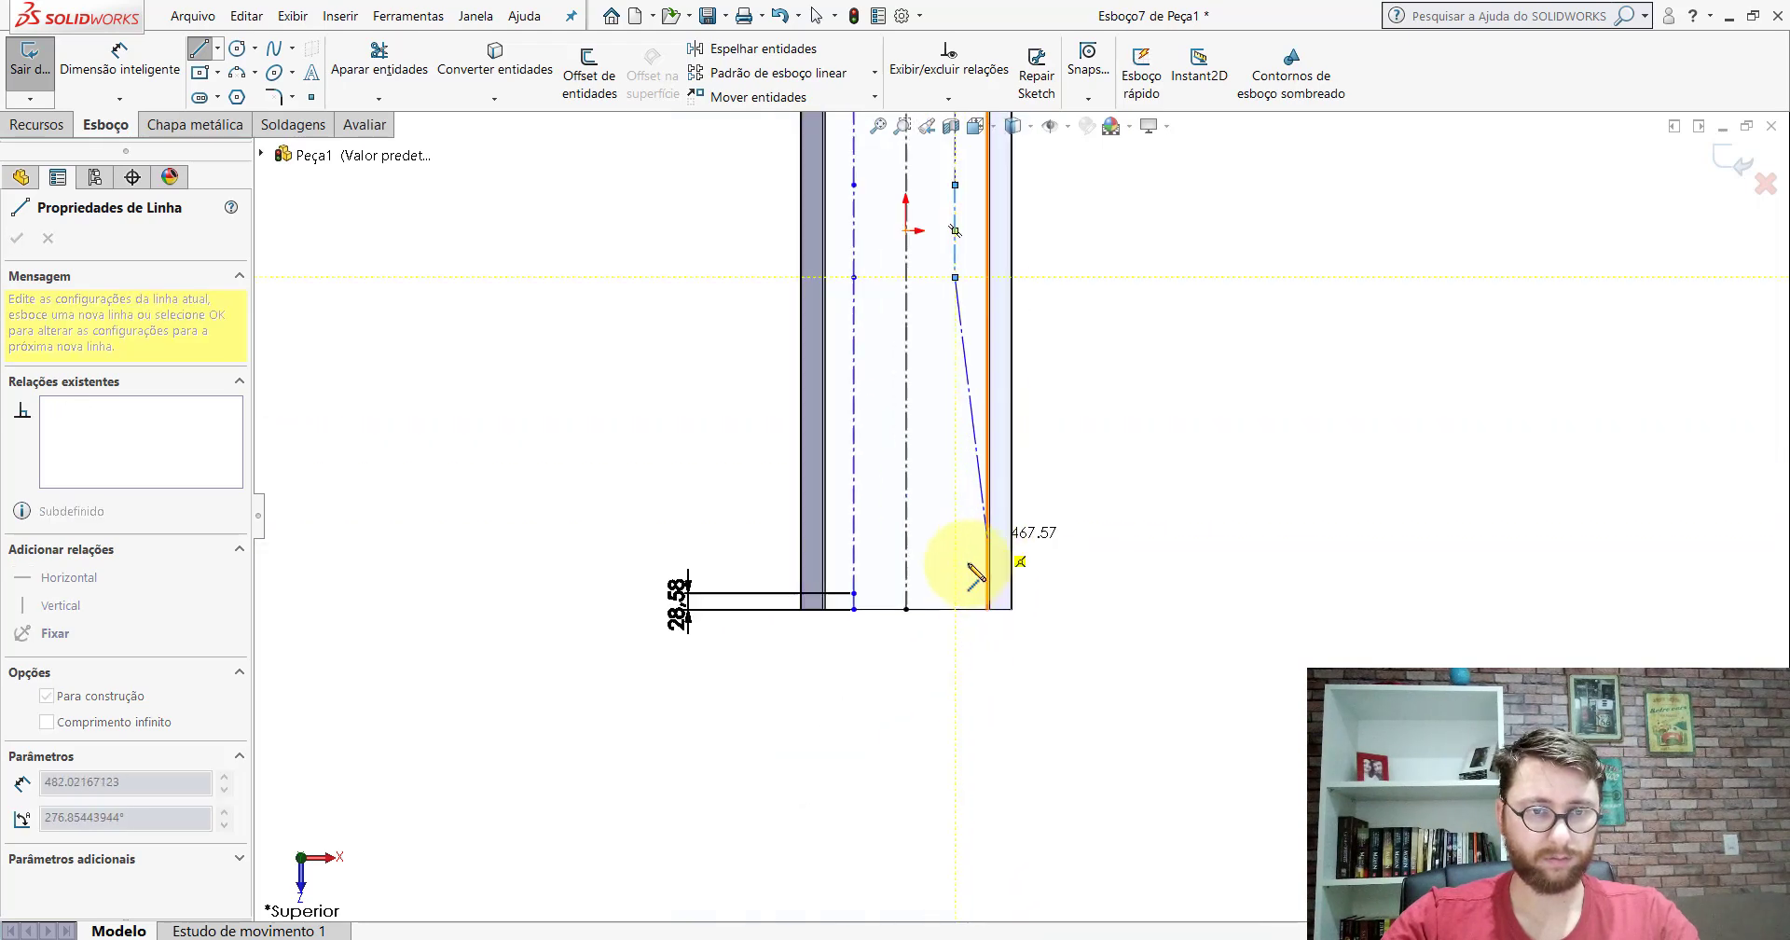
pyautogui.click(955, 593)
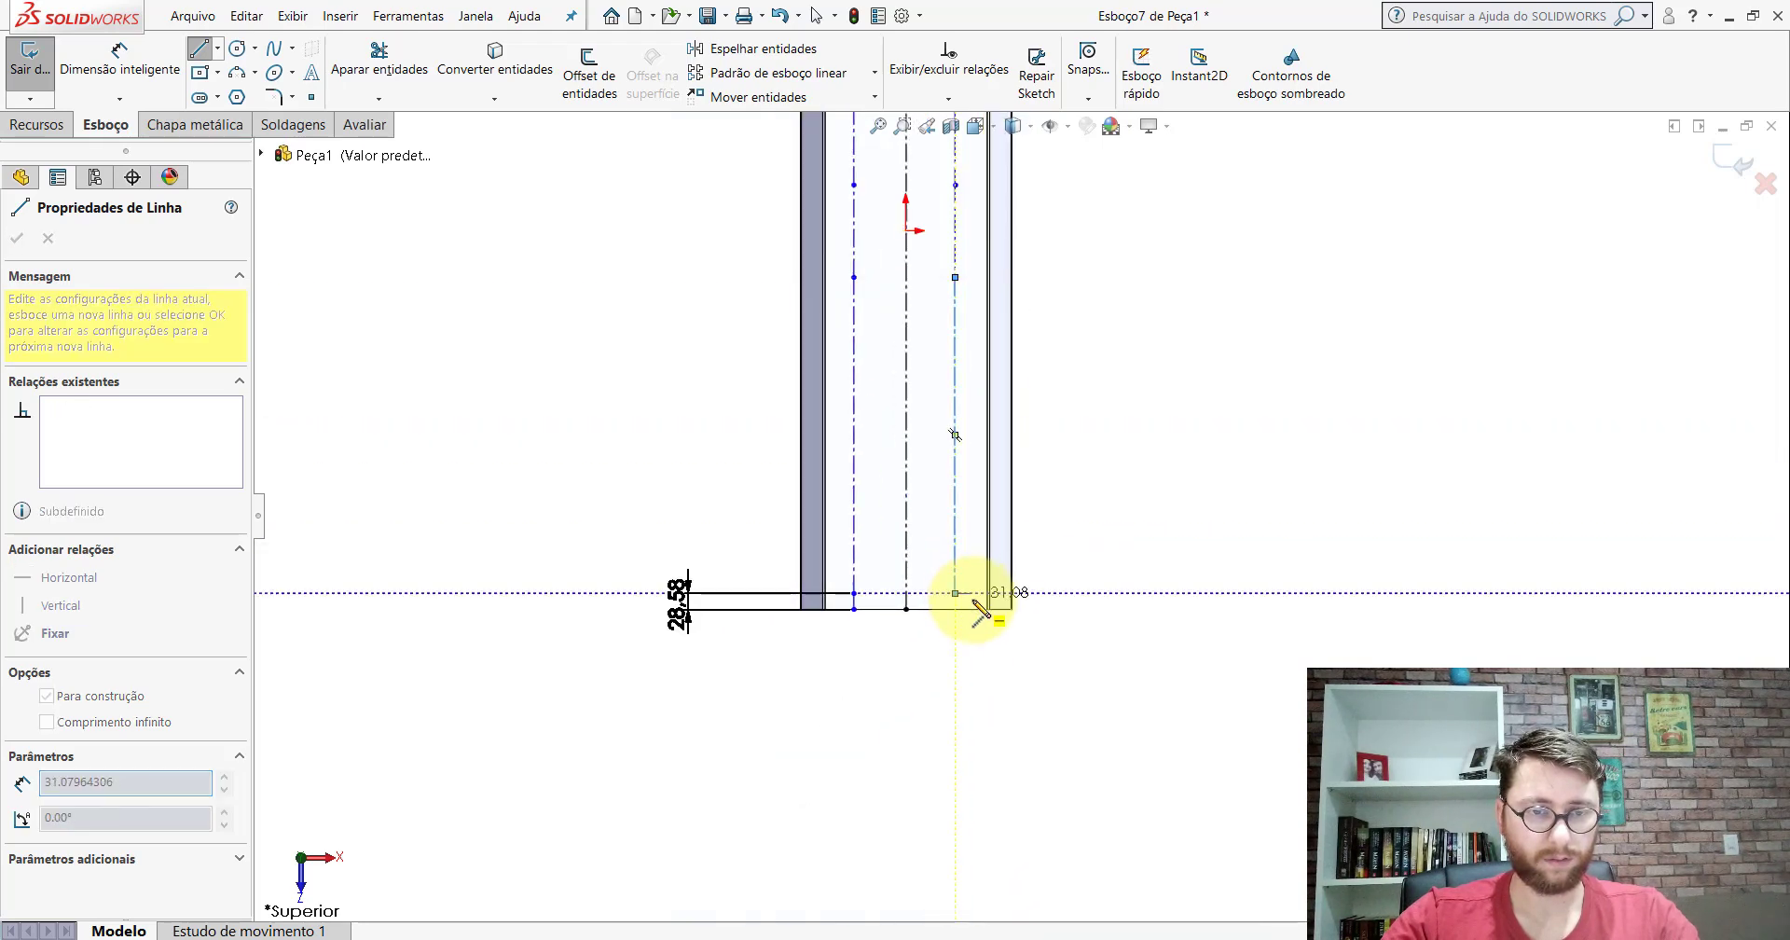
pyautogui.scroll(-3, 965, 601)
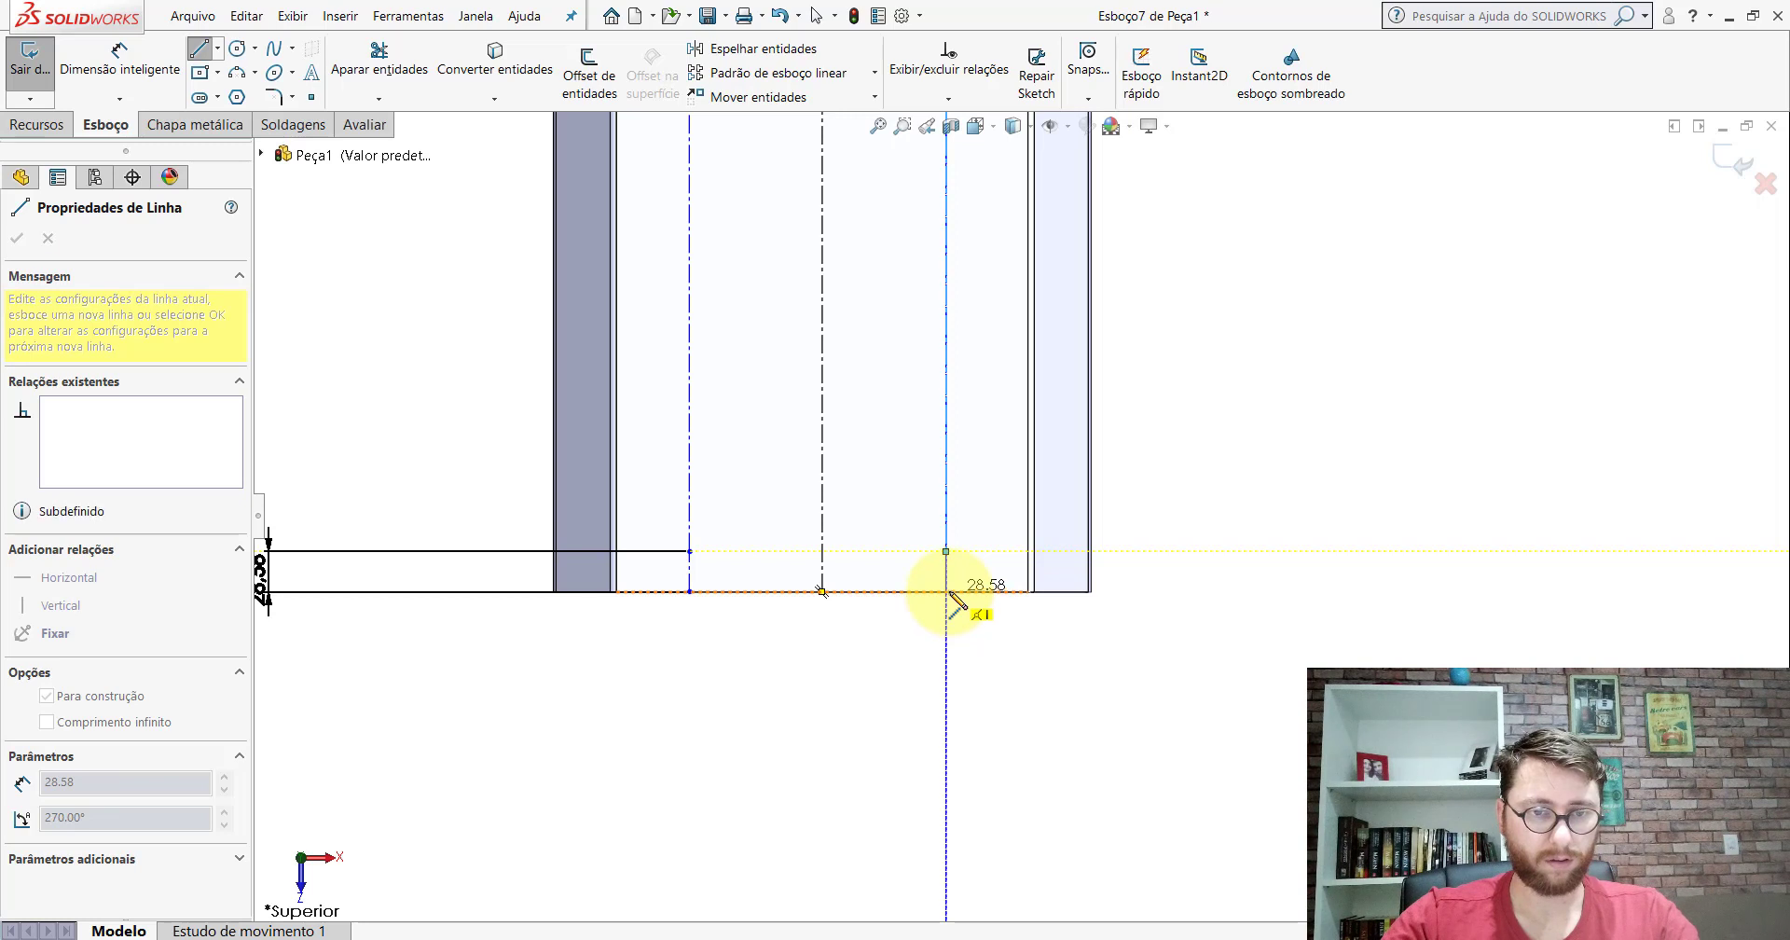
pyautogui.click(949, 593)
pyautogui.press('Escape')
pyautogui.scroll(-1, 873, 548)
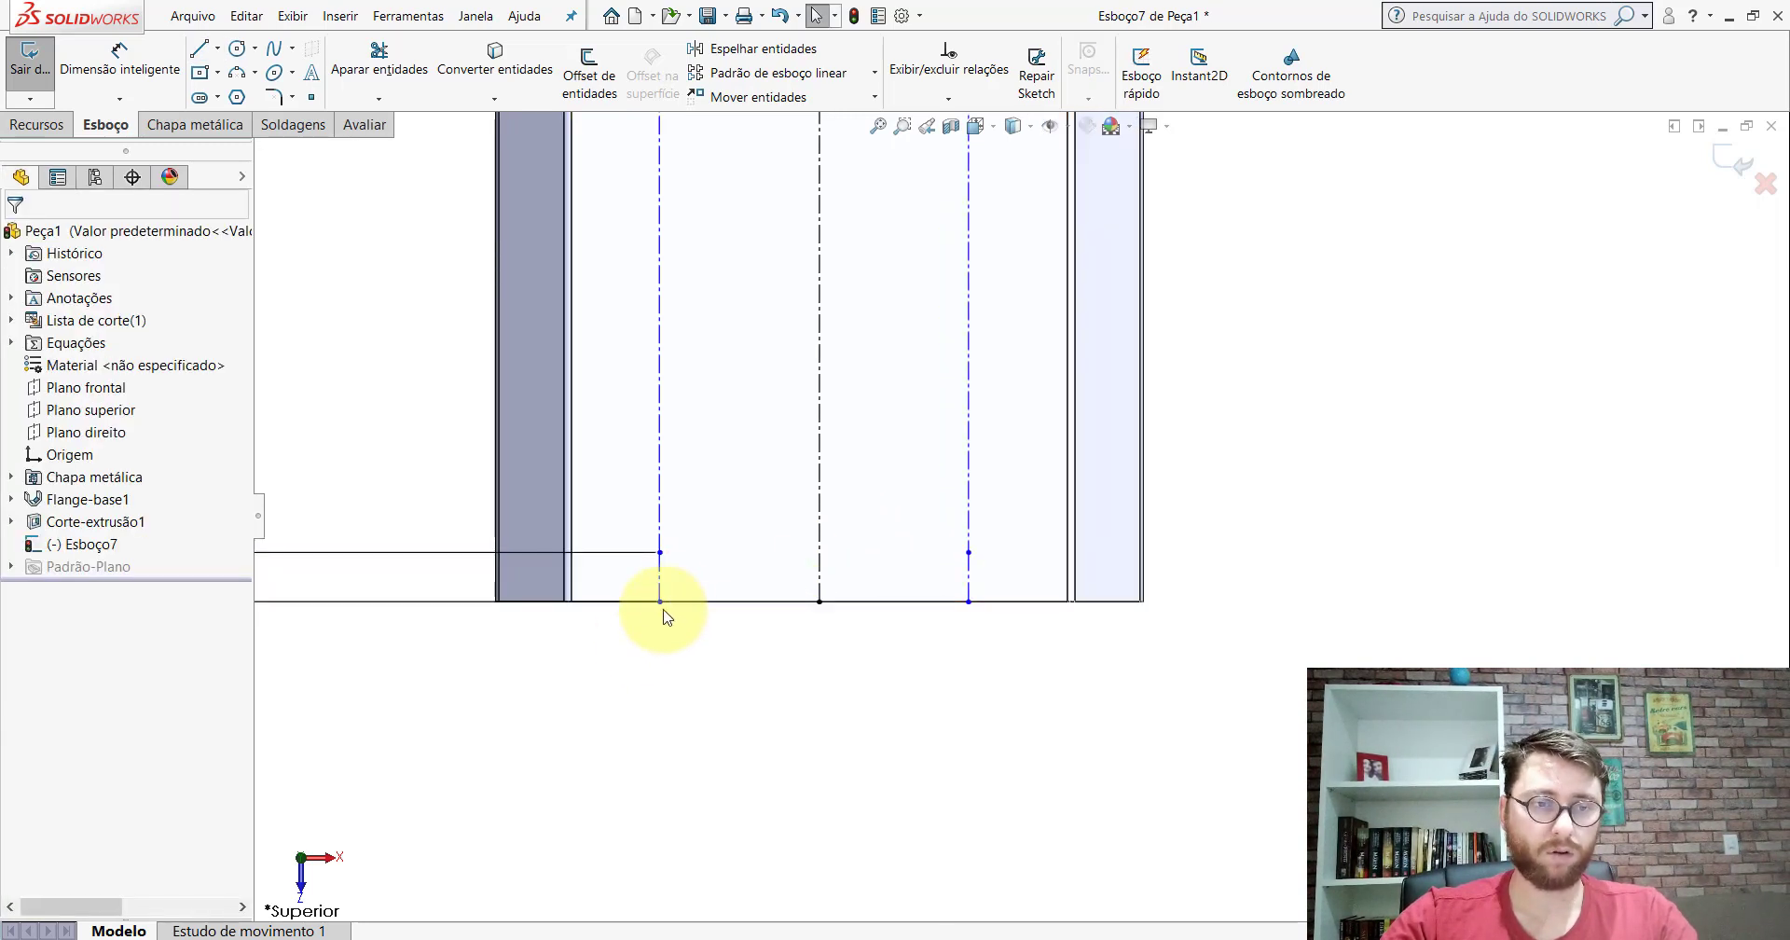
# Step: Make the short left, right and upper-right construction lines equal length
pyautogui.click(661, 570)
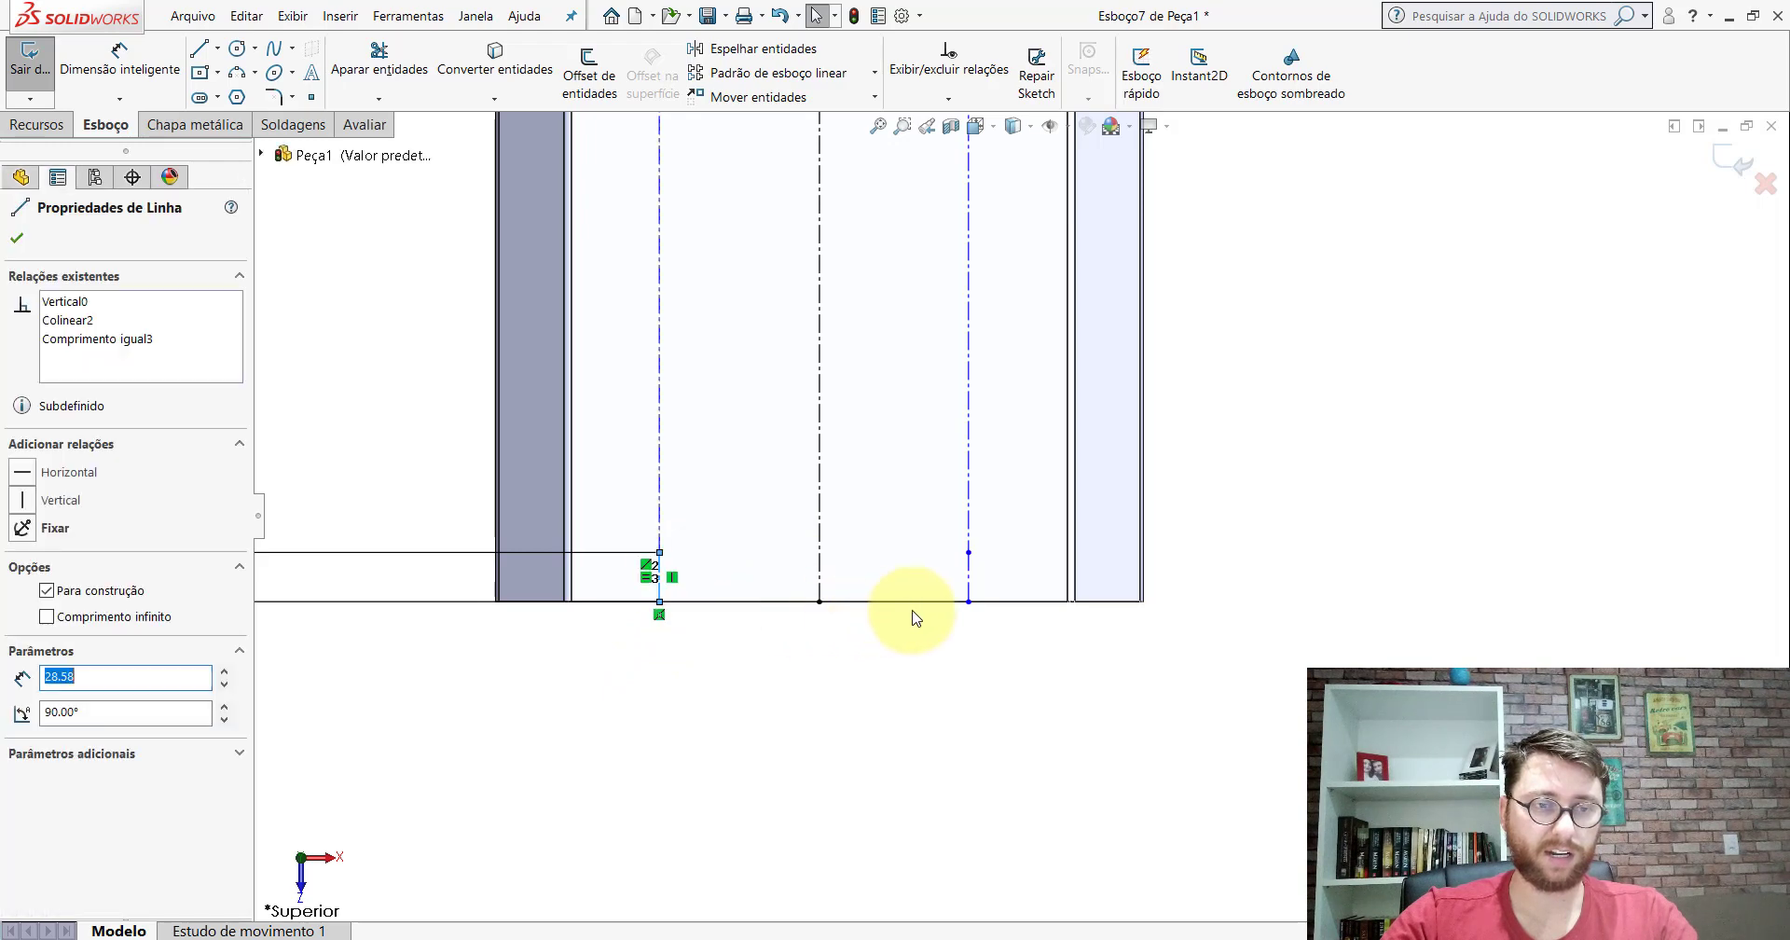
pyautogui.keyDown('ctrl'); pyautogui.click(969, 572); pyautogui.keyUp('ctrl')
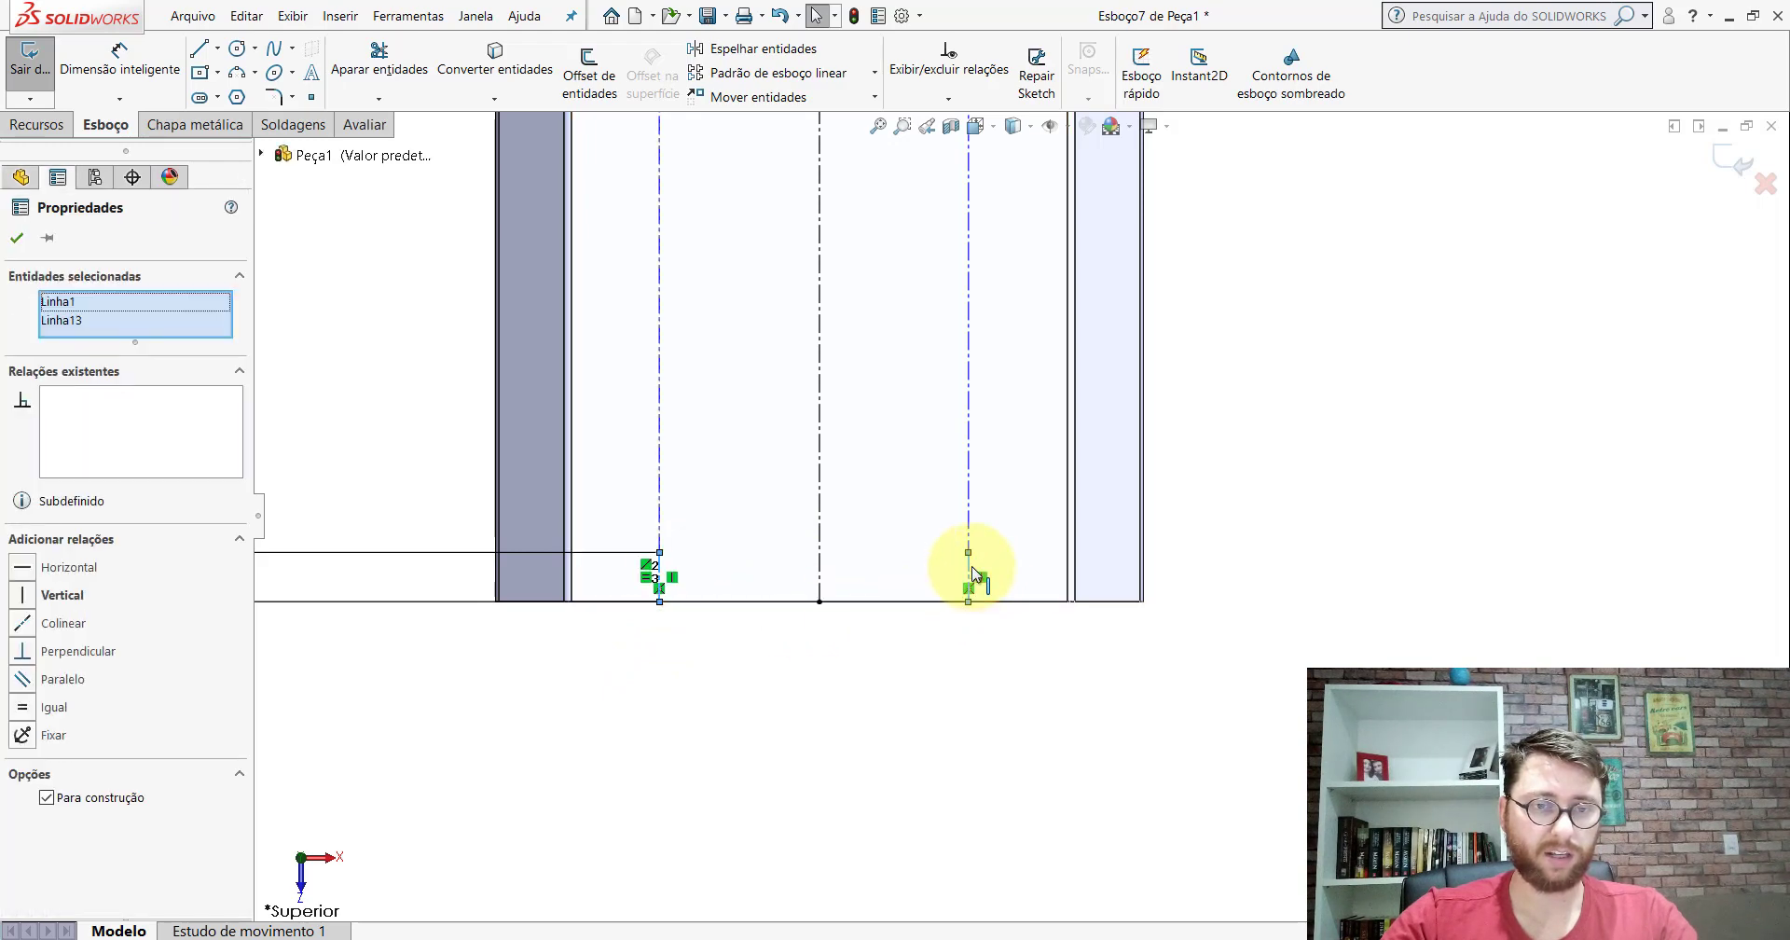
pyautogui.click(960, 615)
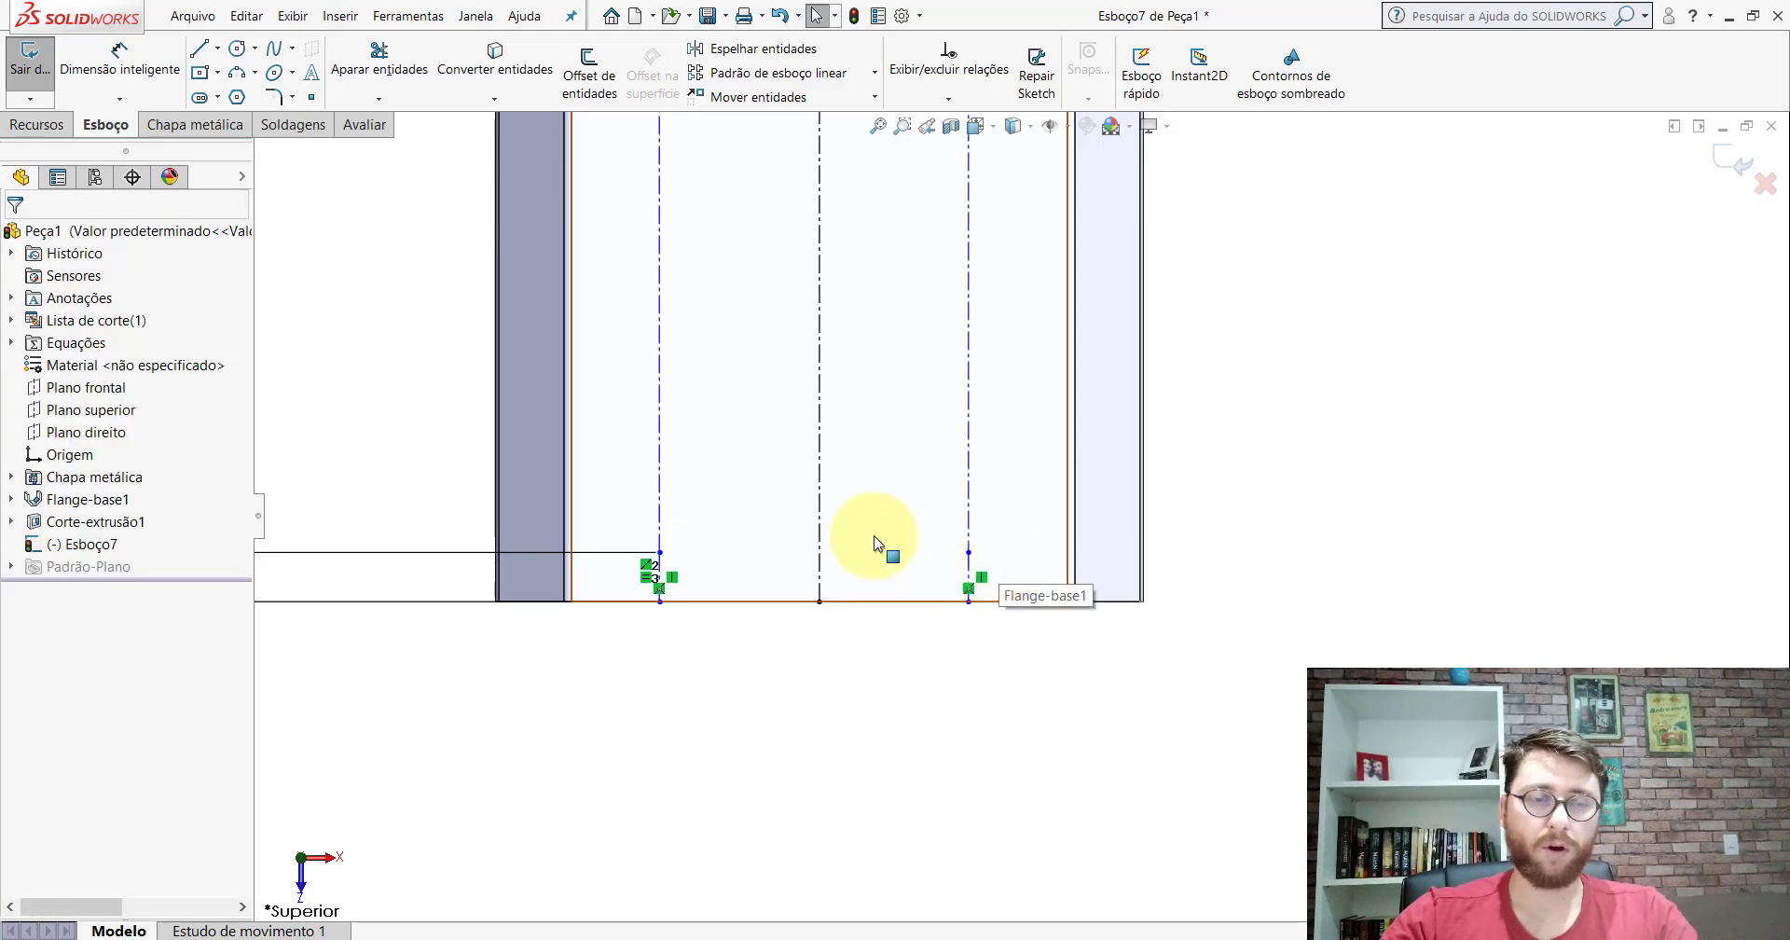
pyautogui.scroll(-3, 839, 550)
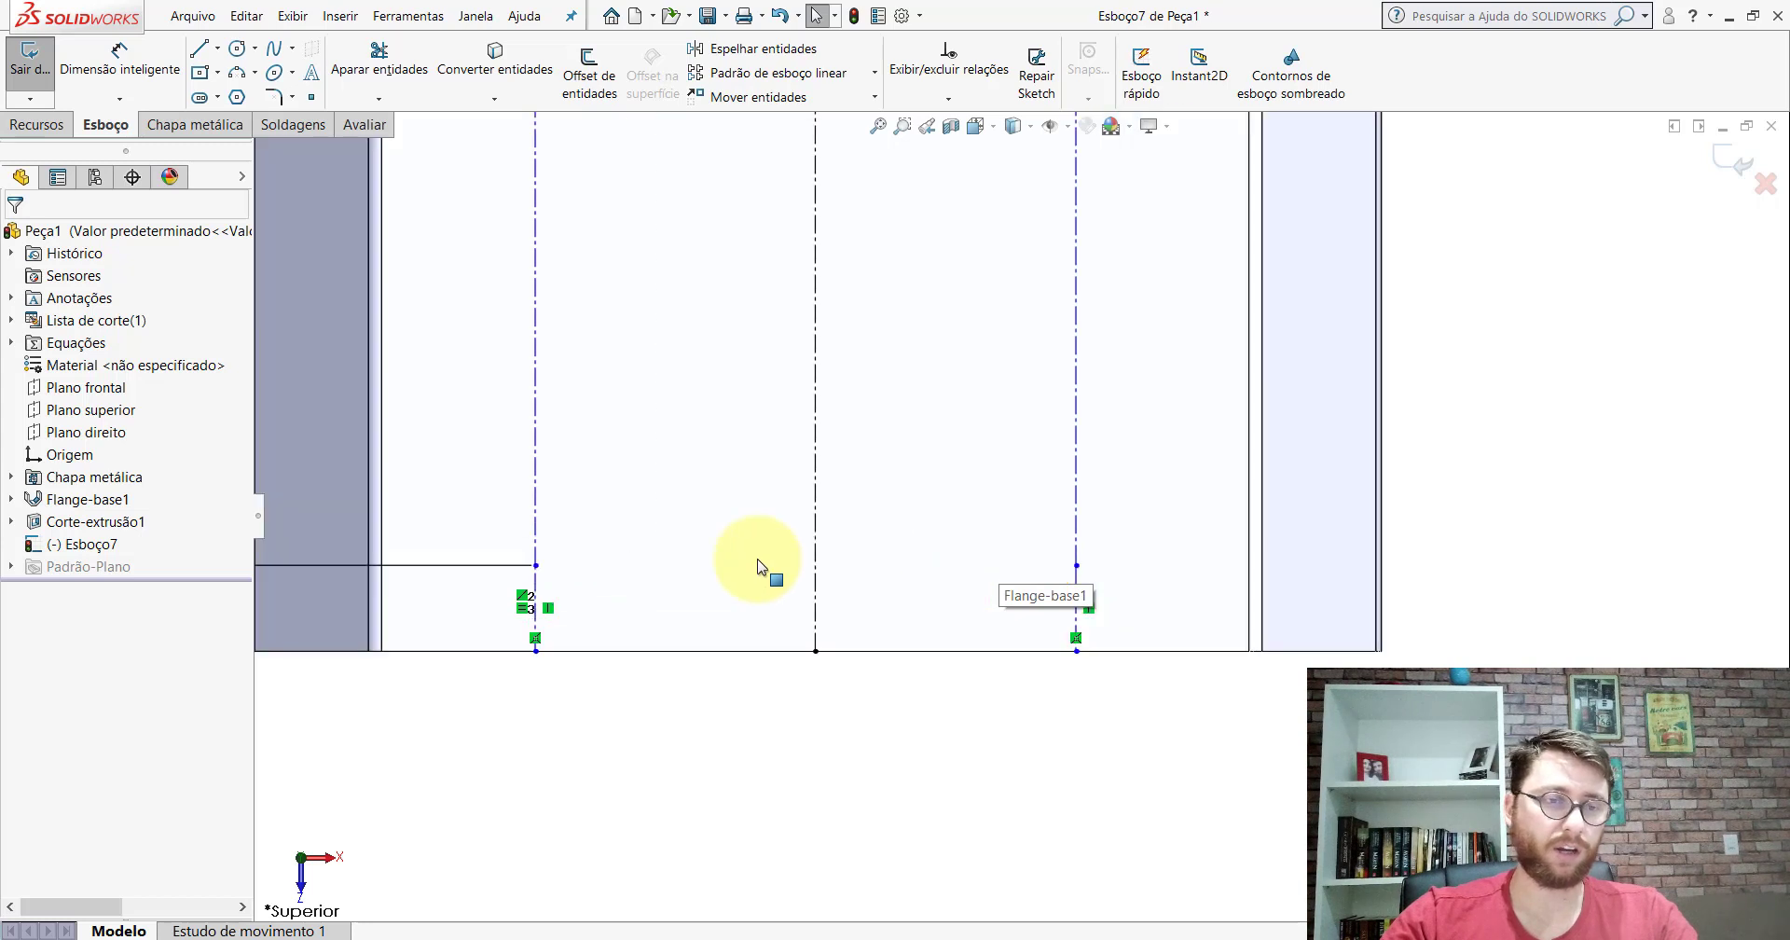
pyautogui.click(575, 597)
pyautogui.keyDown('ctrl'); pyautogui.click(1076, 585); pyautogui.keyUp('ctrl')
pyautogui.scroll(3, 887, 564)
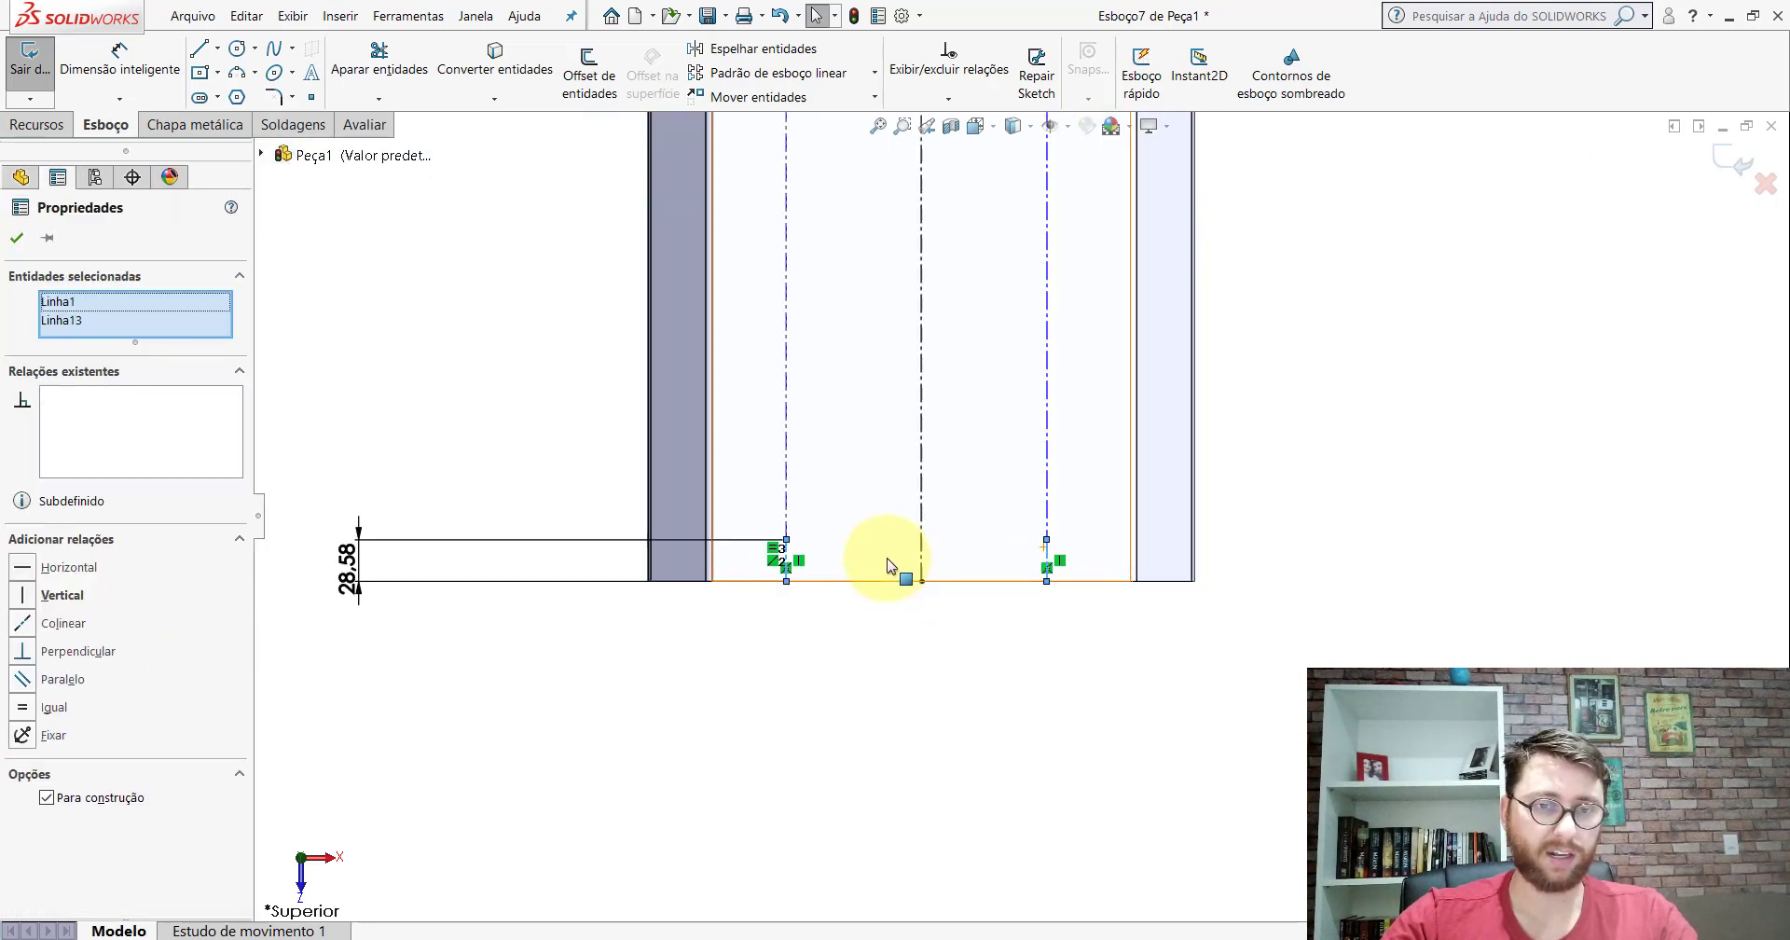
pyautogui.scroll(3, 900, 559)
pyautogui.scroll(2, 913, 560)
pyautogui.scroll(-3, 1029, 310)
pyautogui.scroll(-3, 1069, 367)
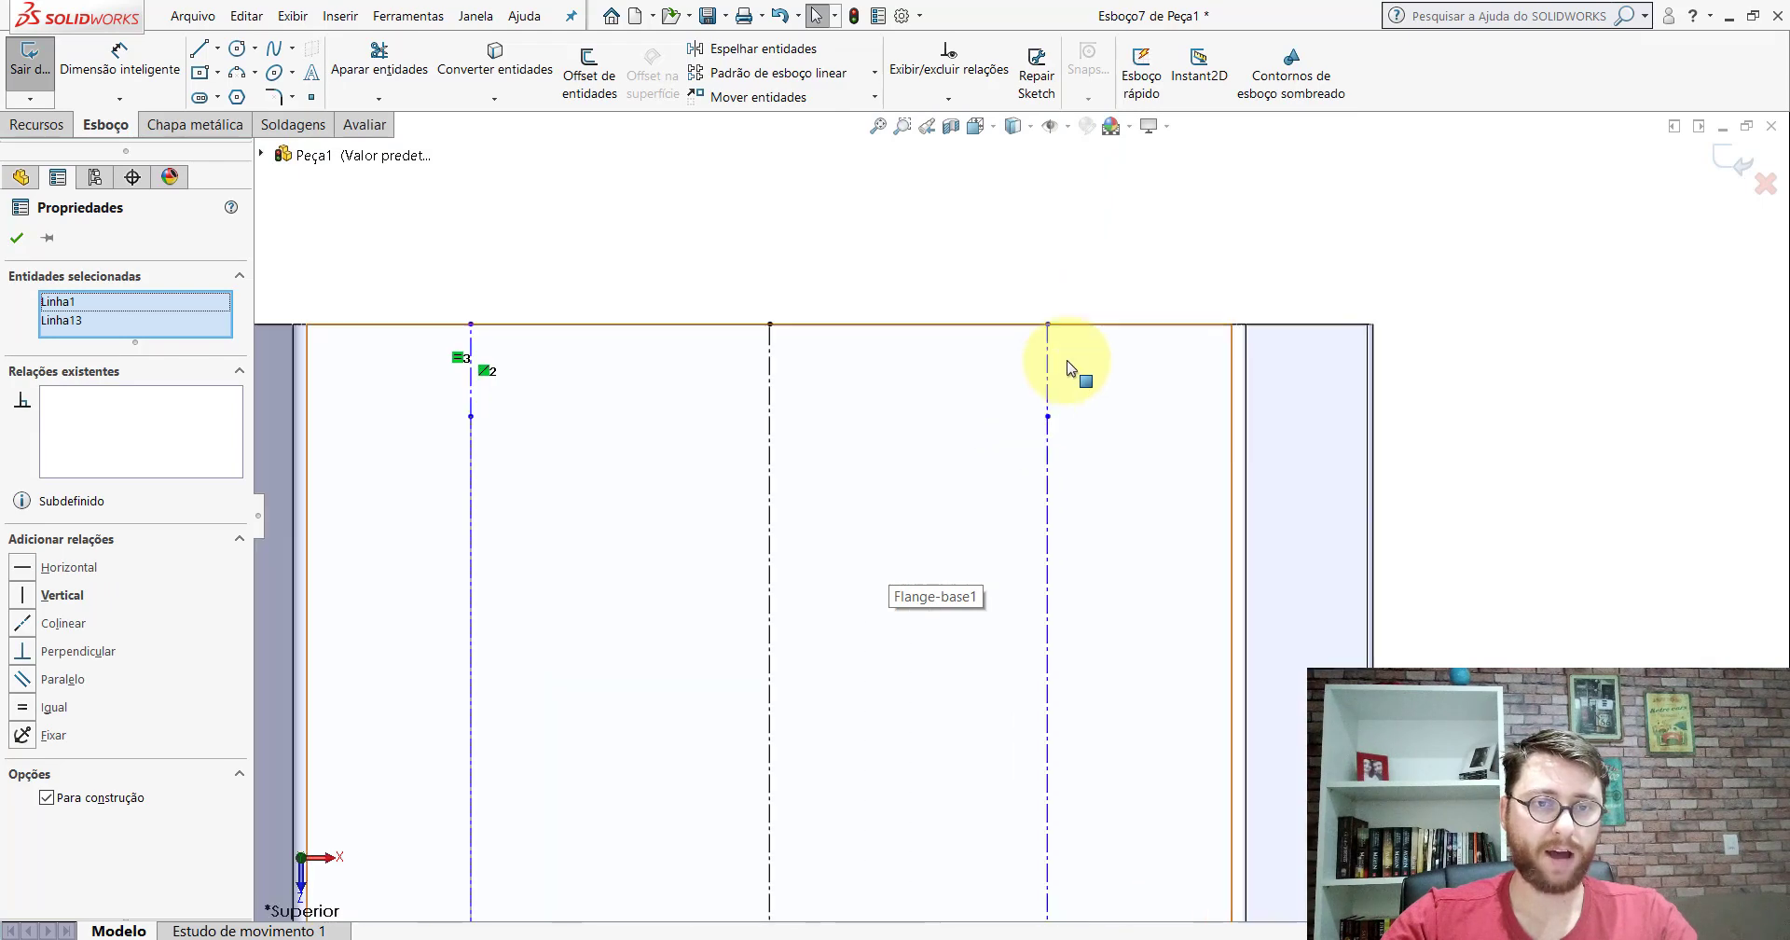
pyautogui.keyDown('ctrl'); pyautogui.click(1050, 355); pyautogui.keyUp('ctrl')
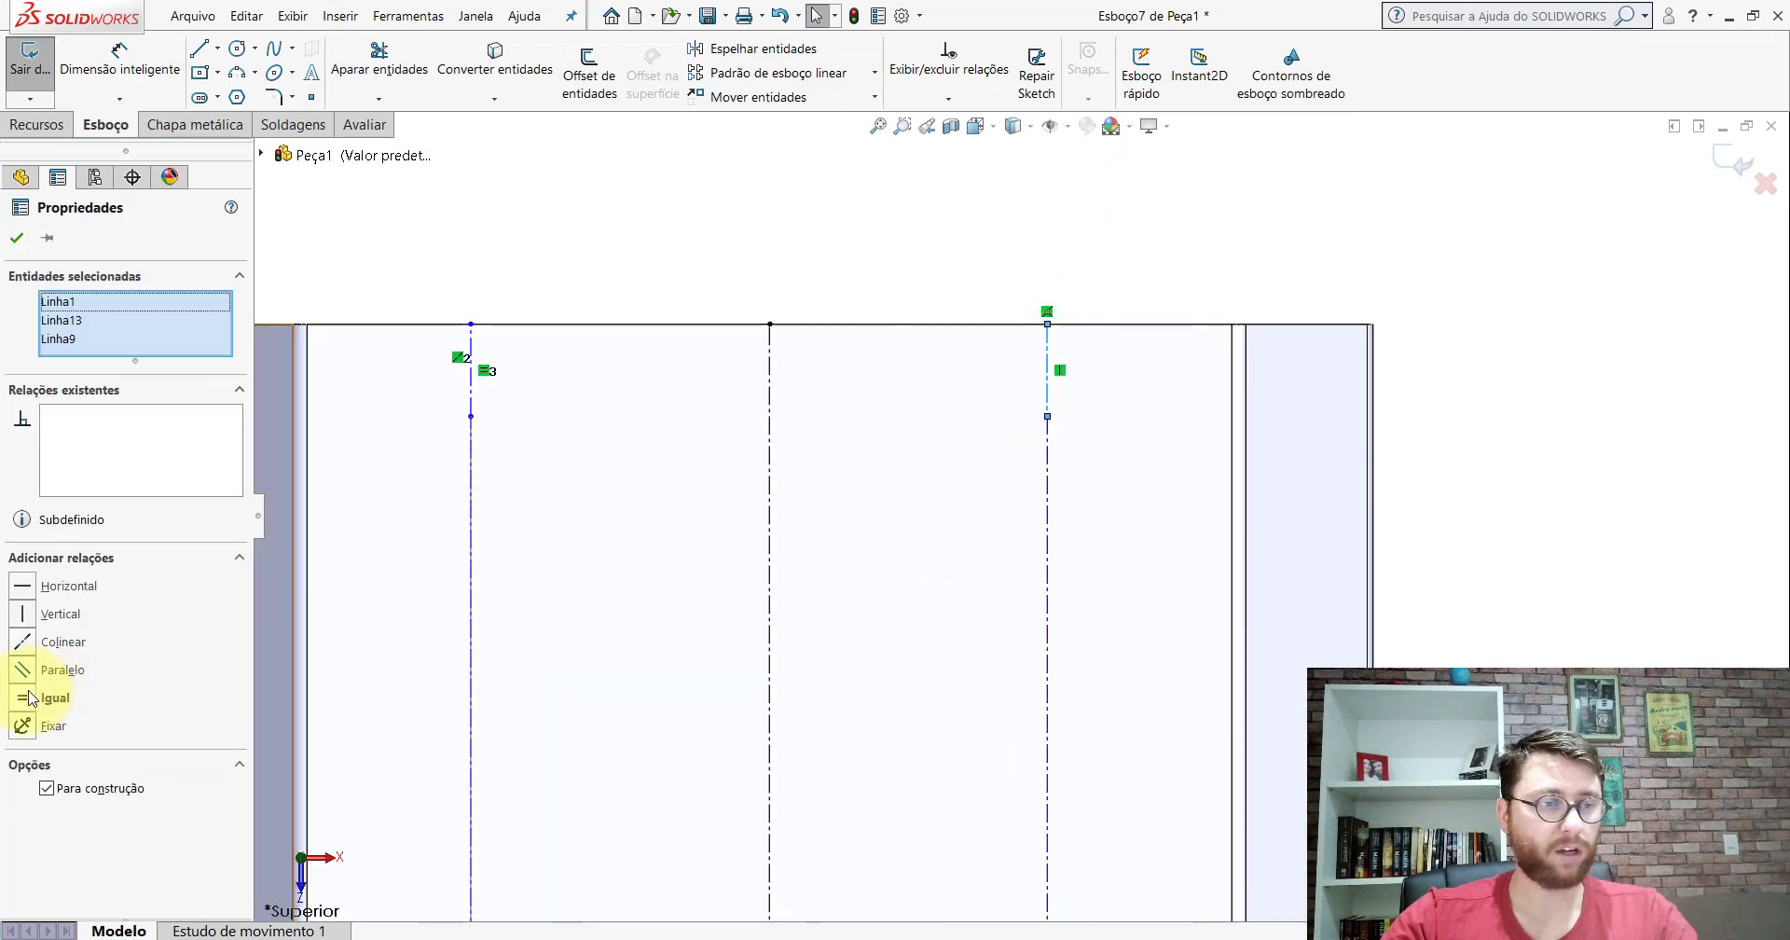
pyautogui.click(17, 238)
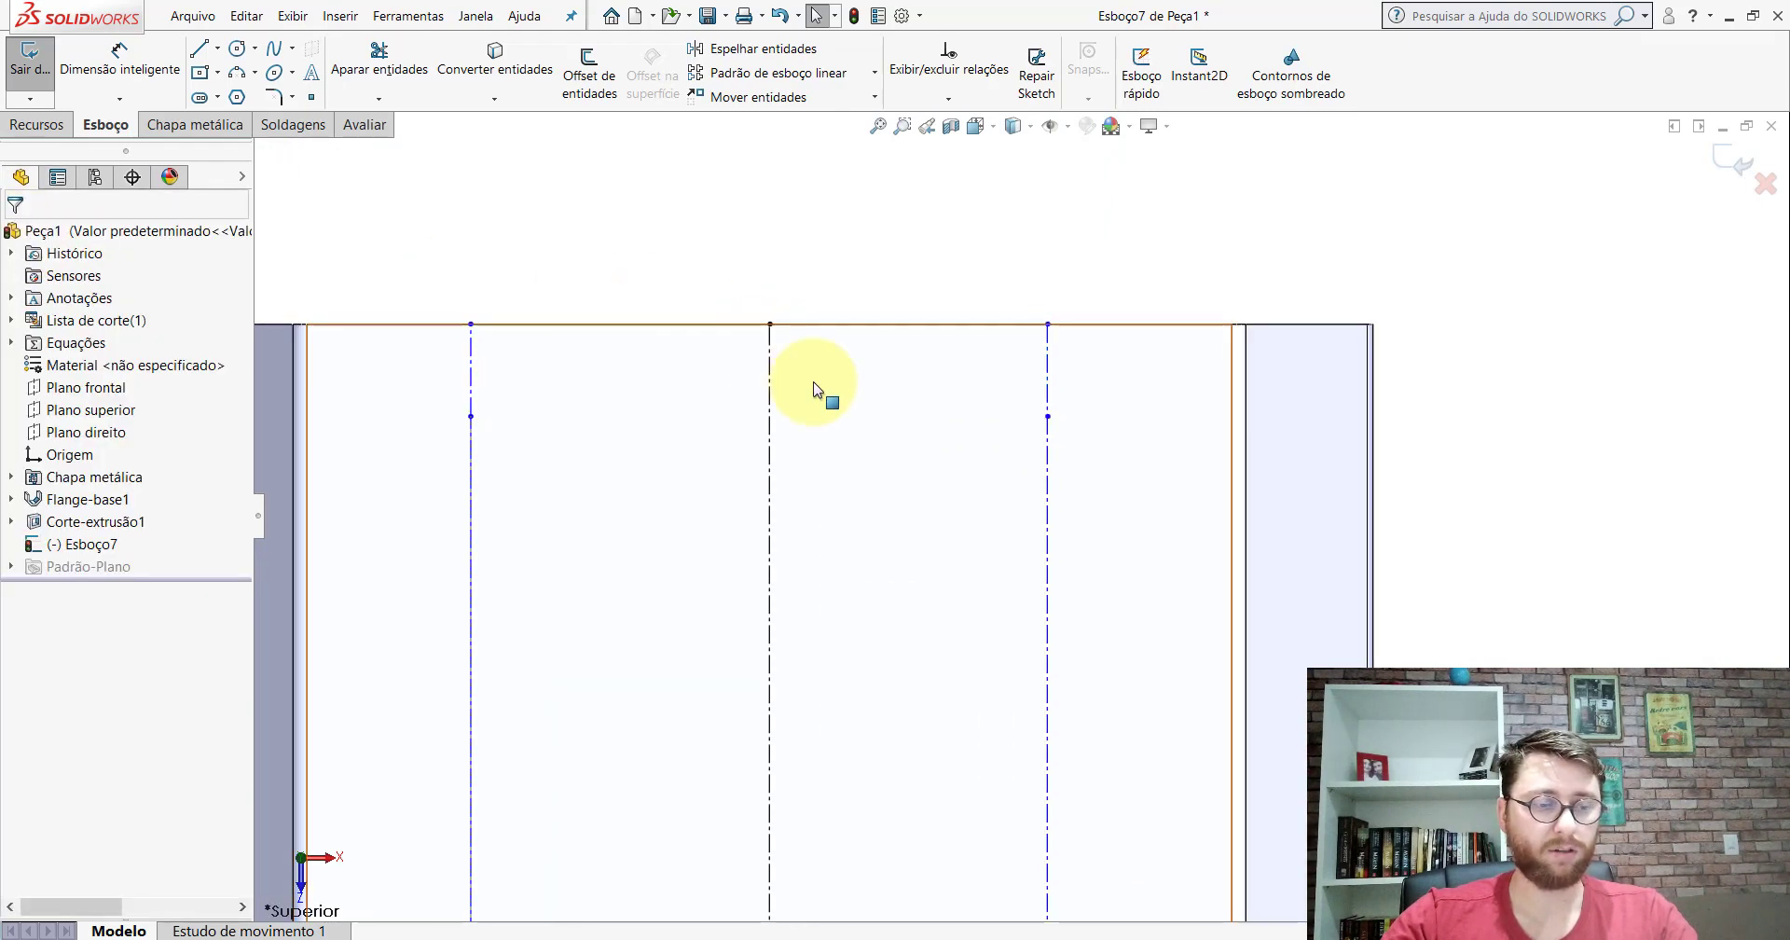
# Step: Make the right, left and third vertical construction lines equal length
pyautogui.scroll(2, 922, 484)
pyautogui.scroll(1, 1025, 564)
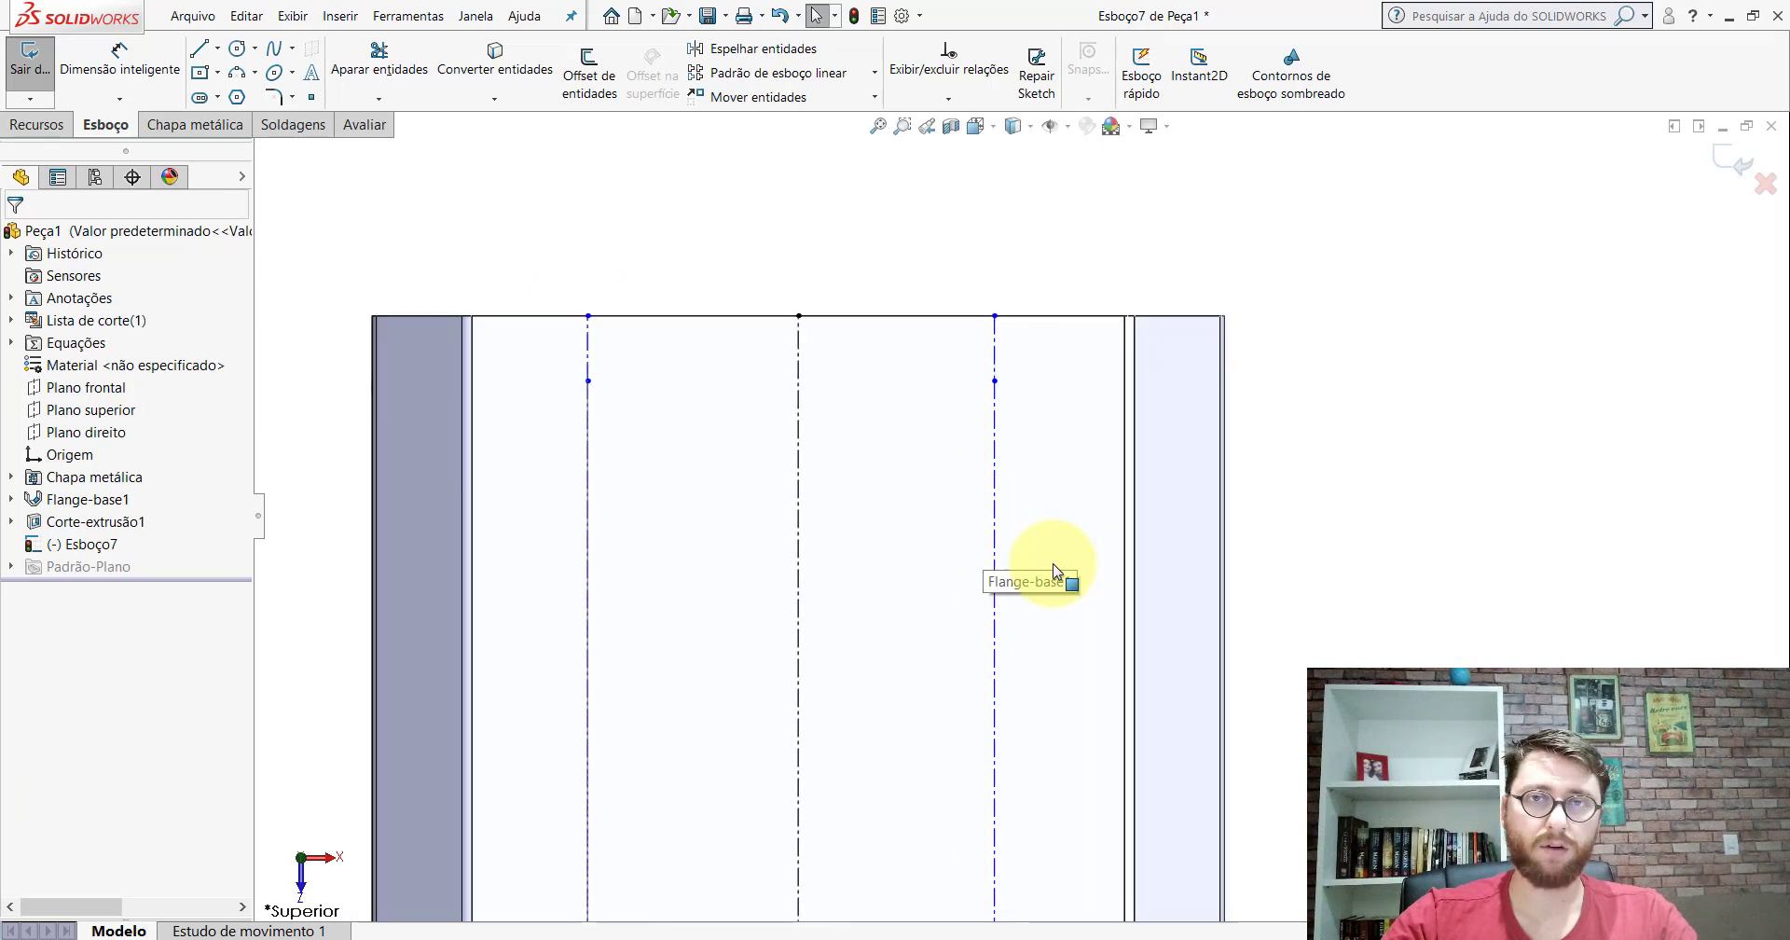
pyautogui.click(1004, 500)
pyautogui.scroll(3, 1054, 620)
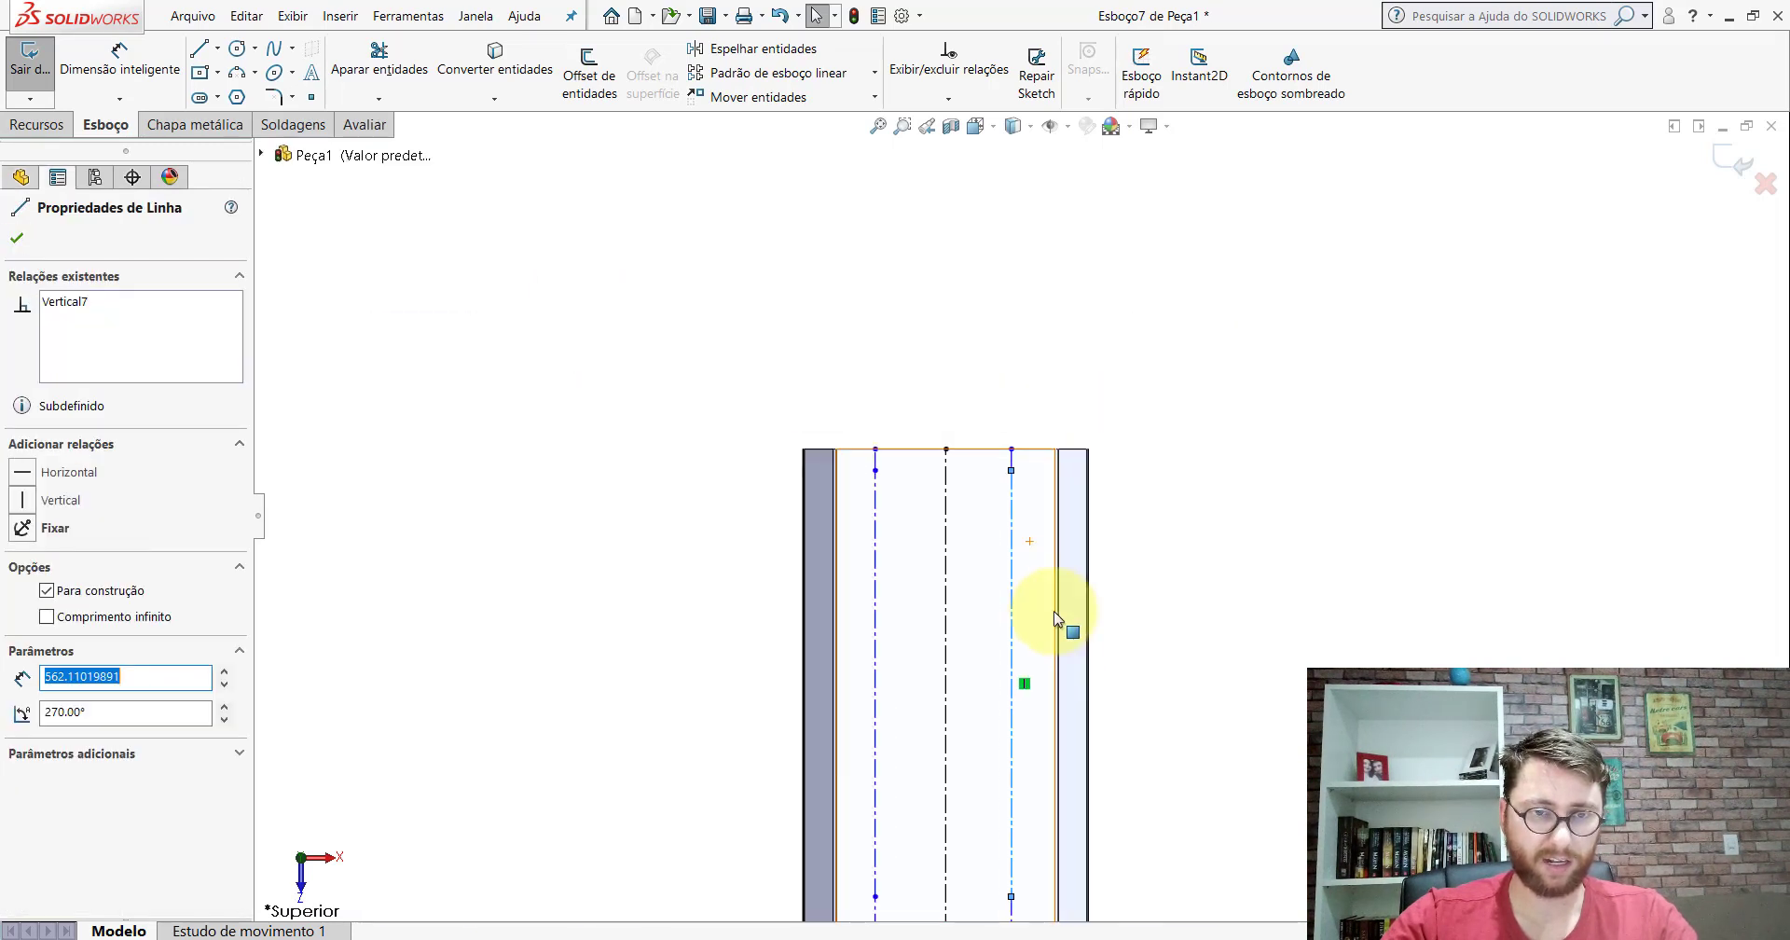
pyautogui.scroll(2, 988, 672)
pyautogui.scroll(-2, 1030, 671)
pyautogui.keyDown('ctrl'); pyautogui.click(1029, 622); pyautogui.keyUp('ctrl')
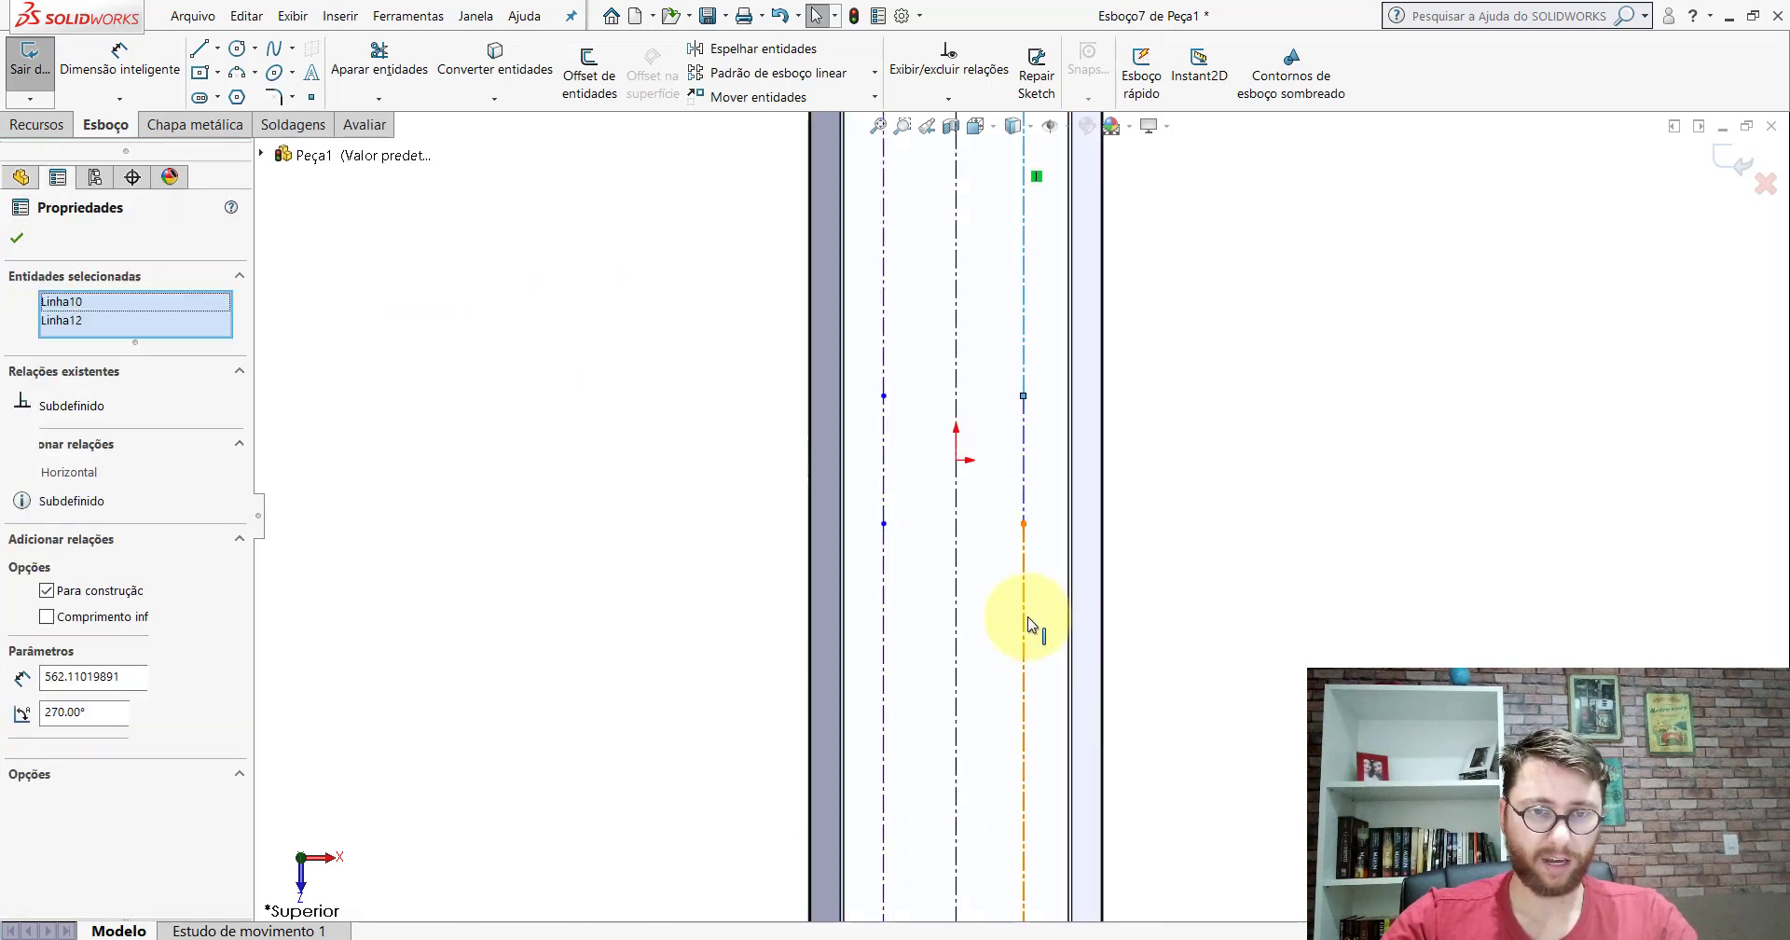
pyautogui.click(885, 587)
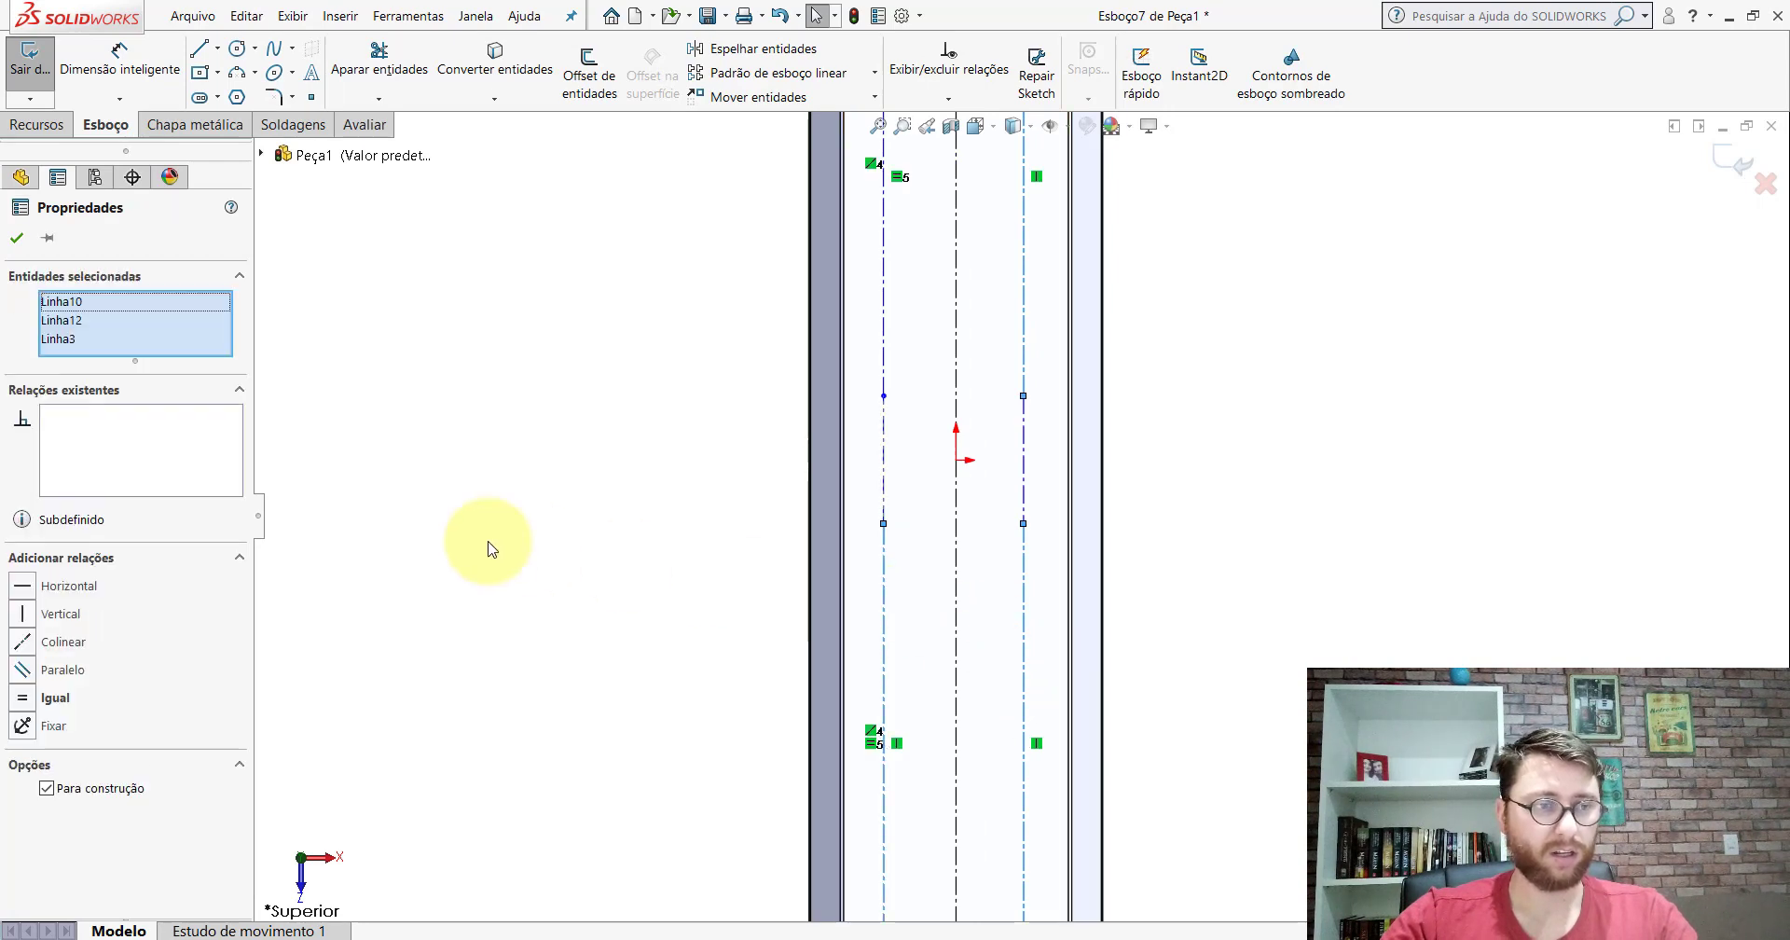
pyautogui.click(26, 695)
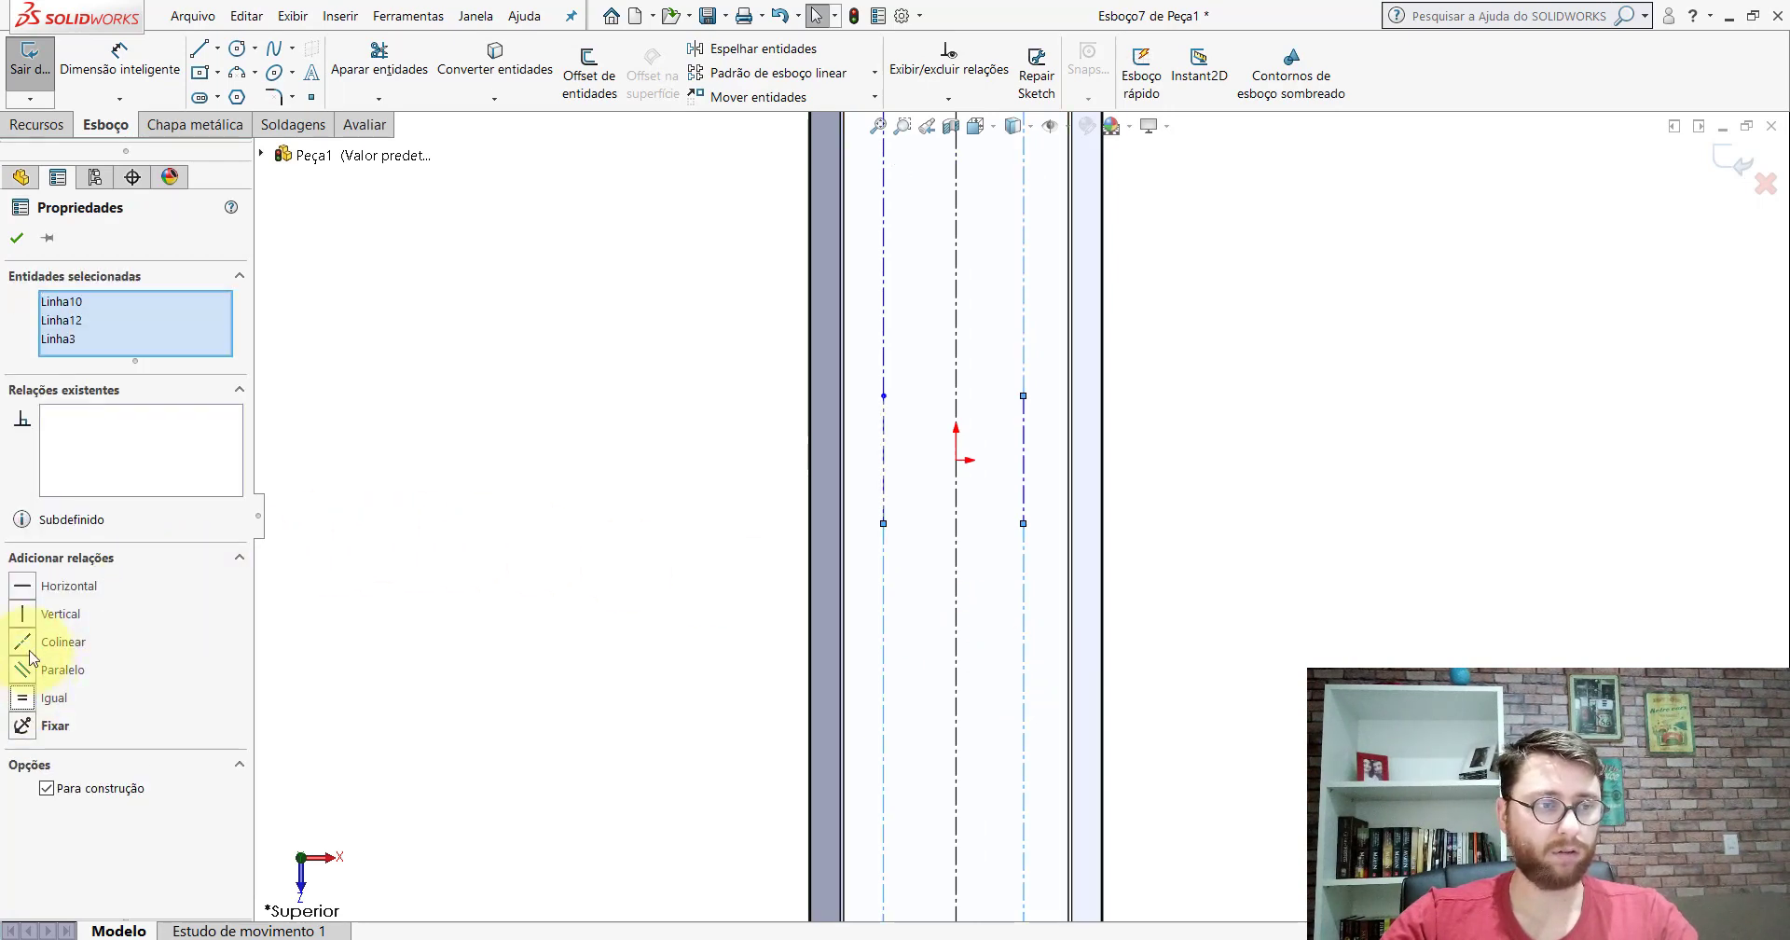
pyautogui.click(18, 239)
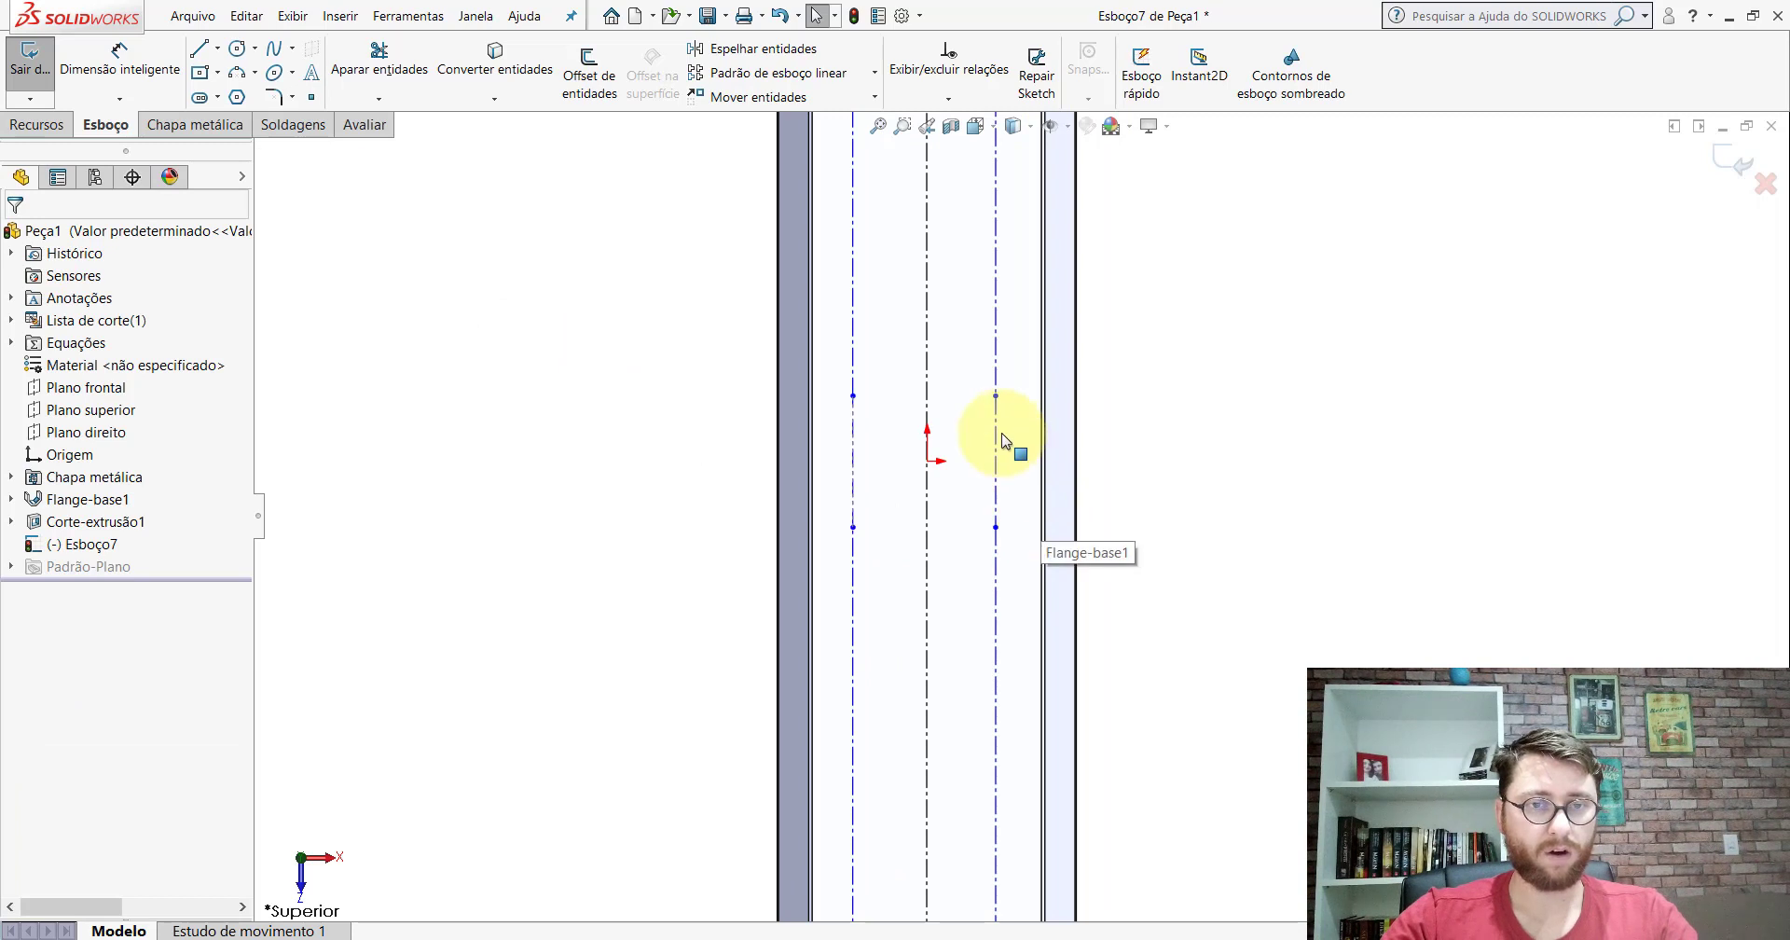
# Step: Relate the paired upper points and the paired lower points horizontally
pyautogui.scroll(-3, 1002, 439)
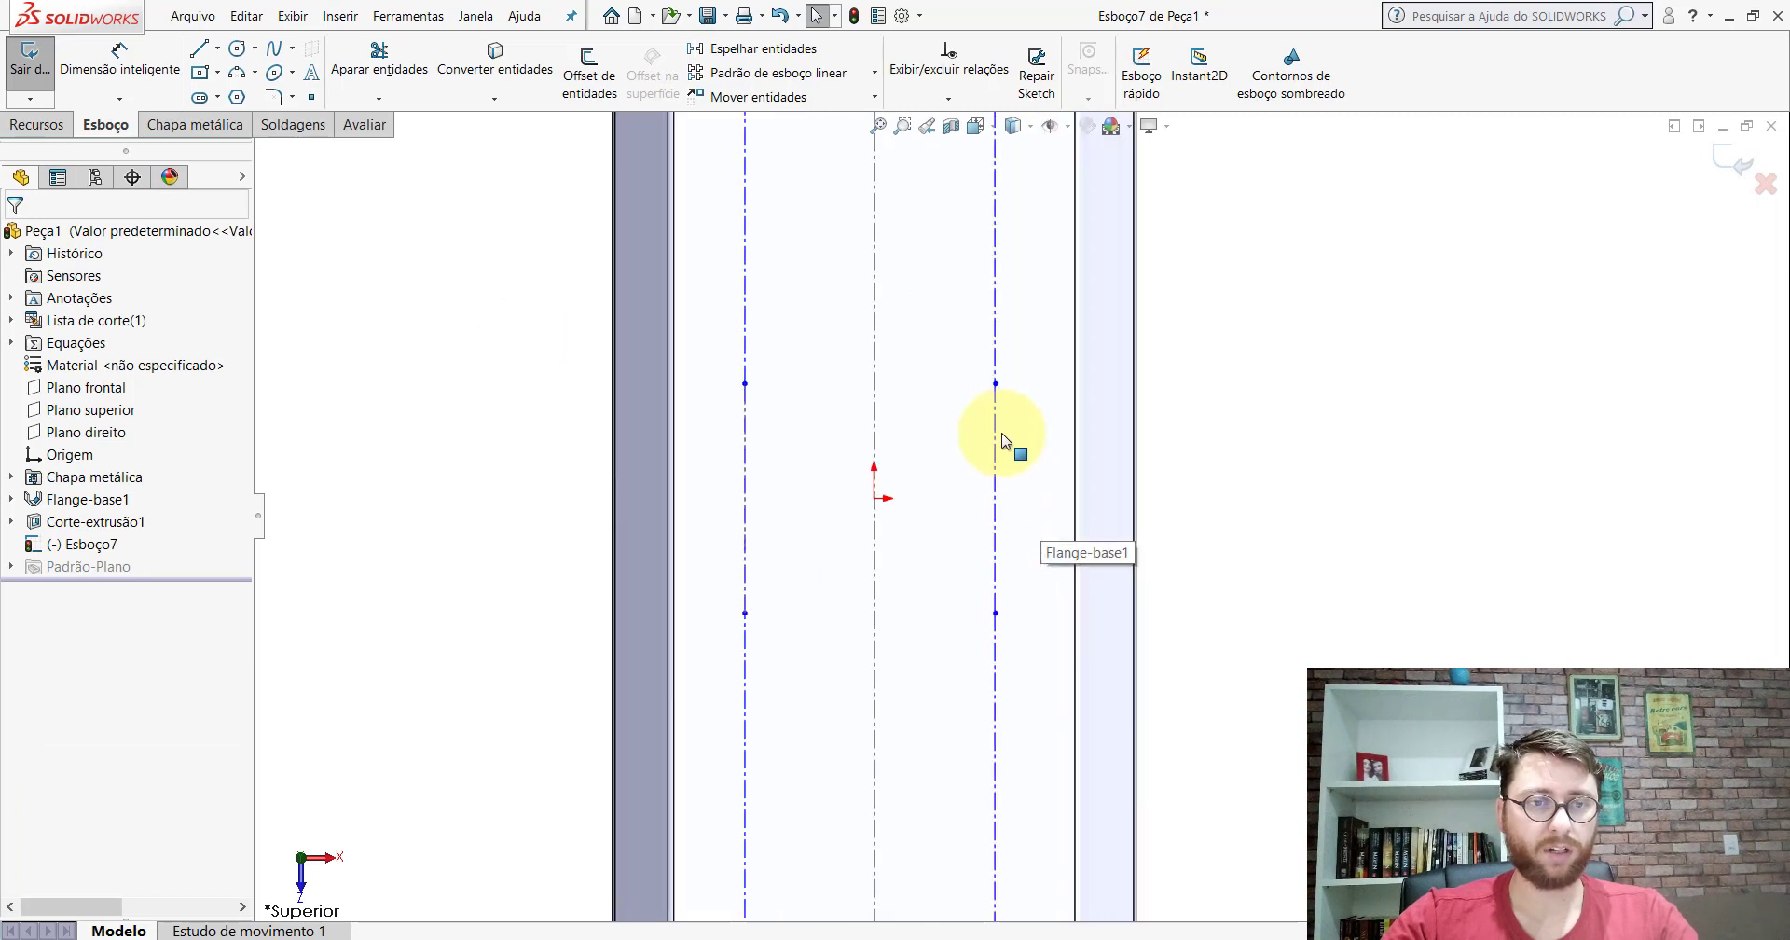
pyautogui.click(747, 383)
pyautogui.keyDown('ctrl'); pyautogui.click(995, 384); pyautogui.keyUp('ctrl')
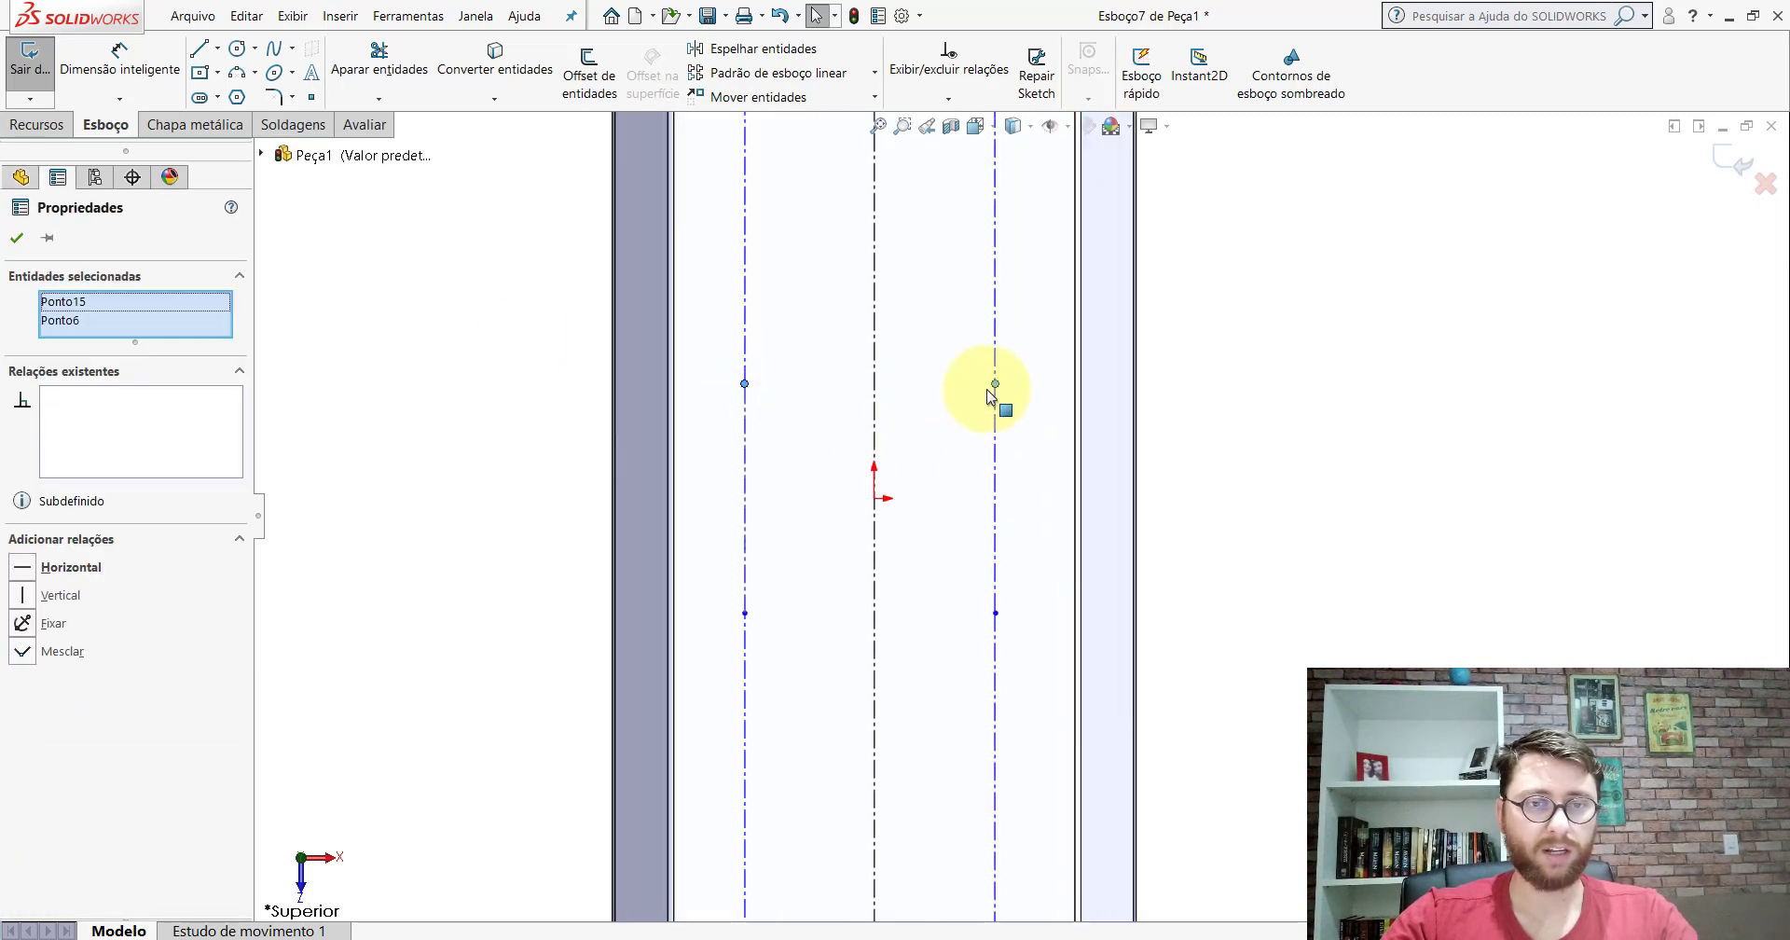
pyautogui.click(18, 239)
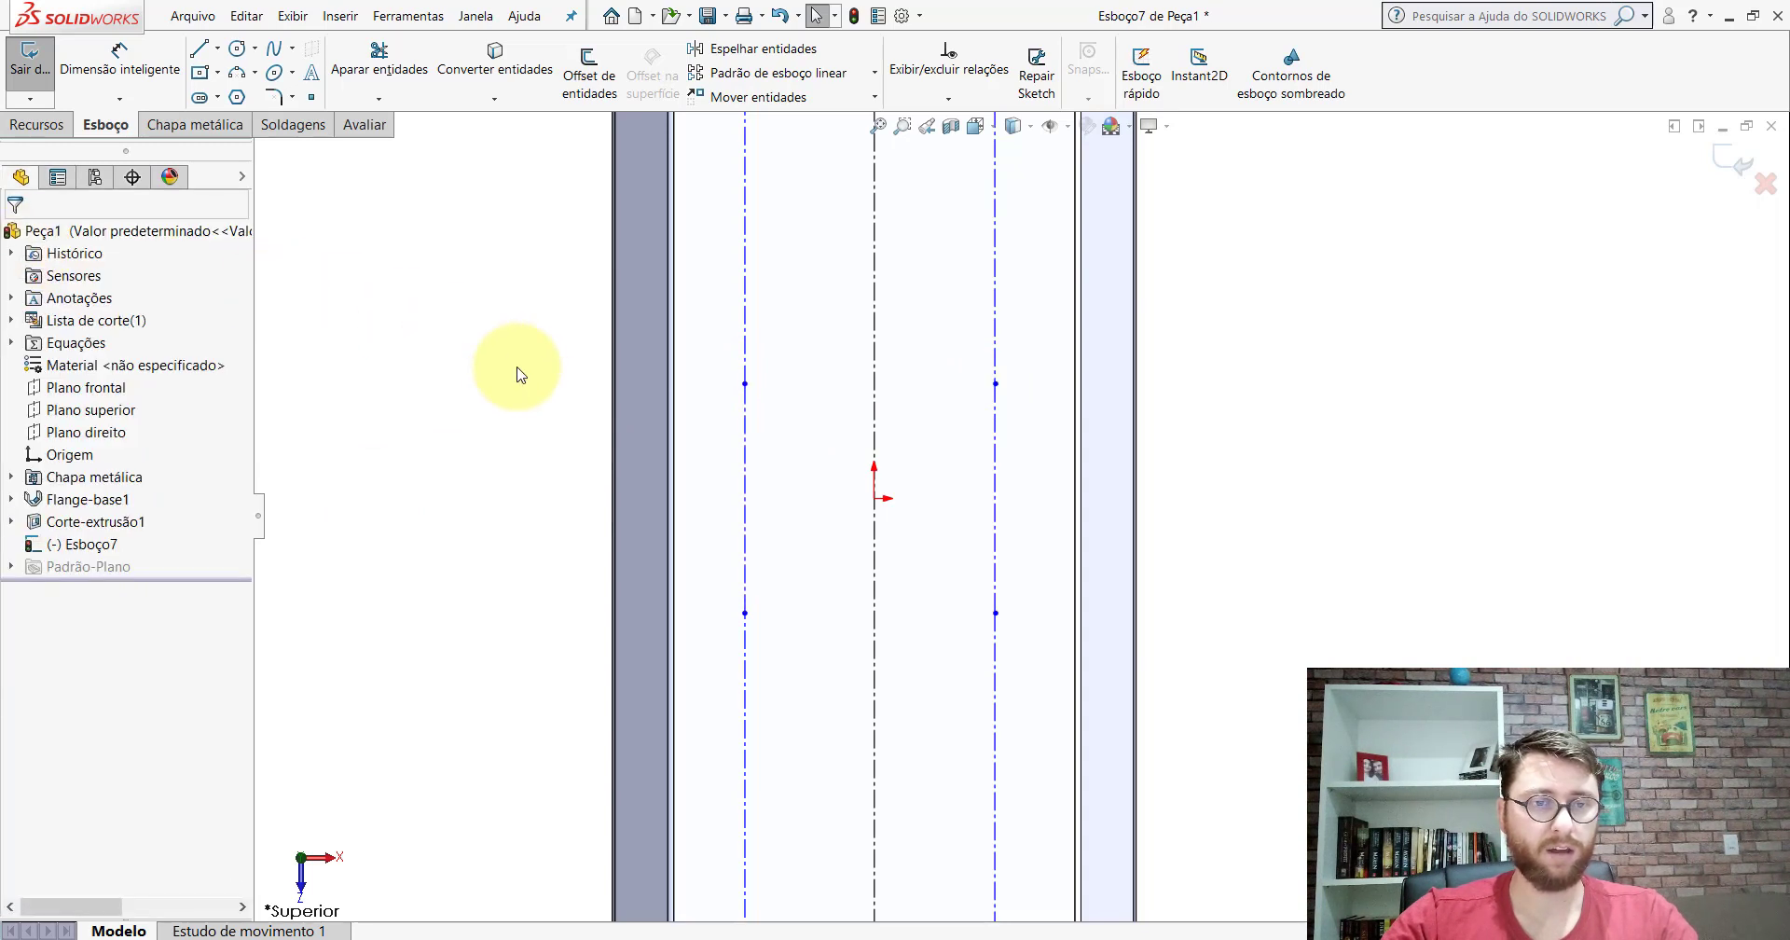
pyautogui.click(746, 613)
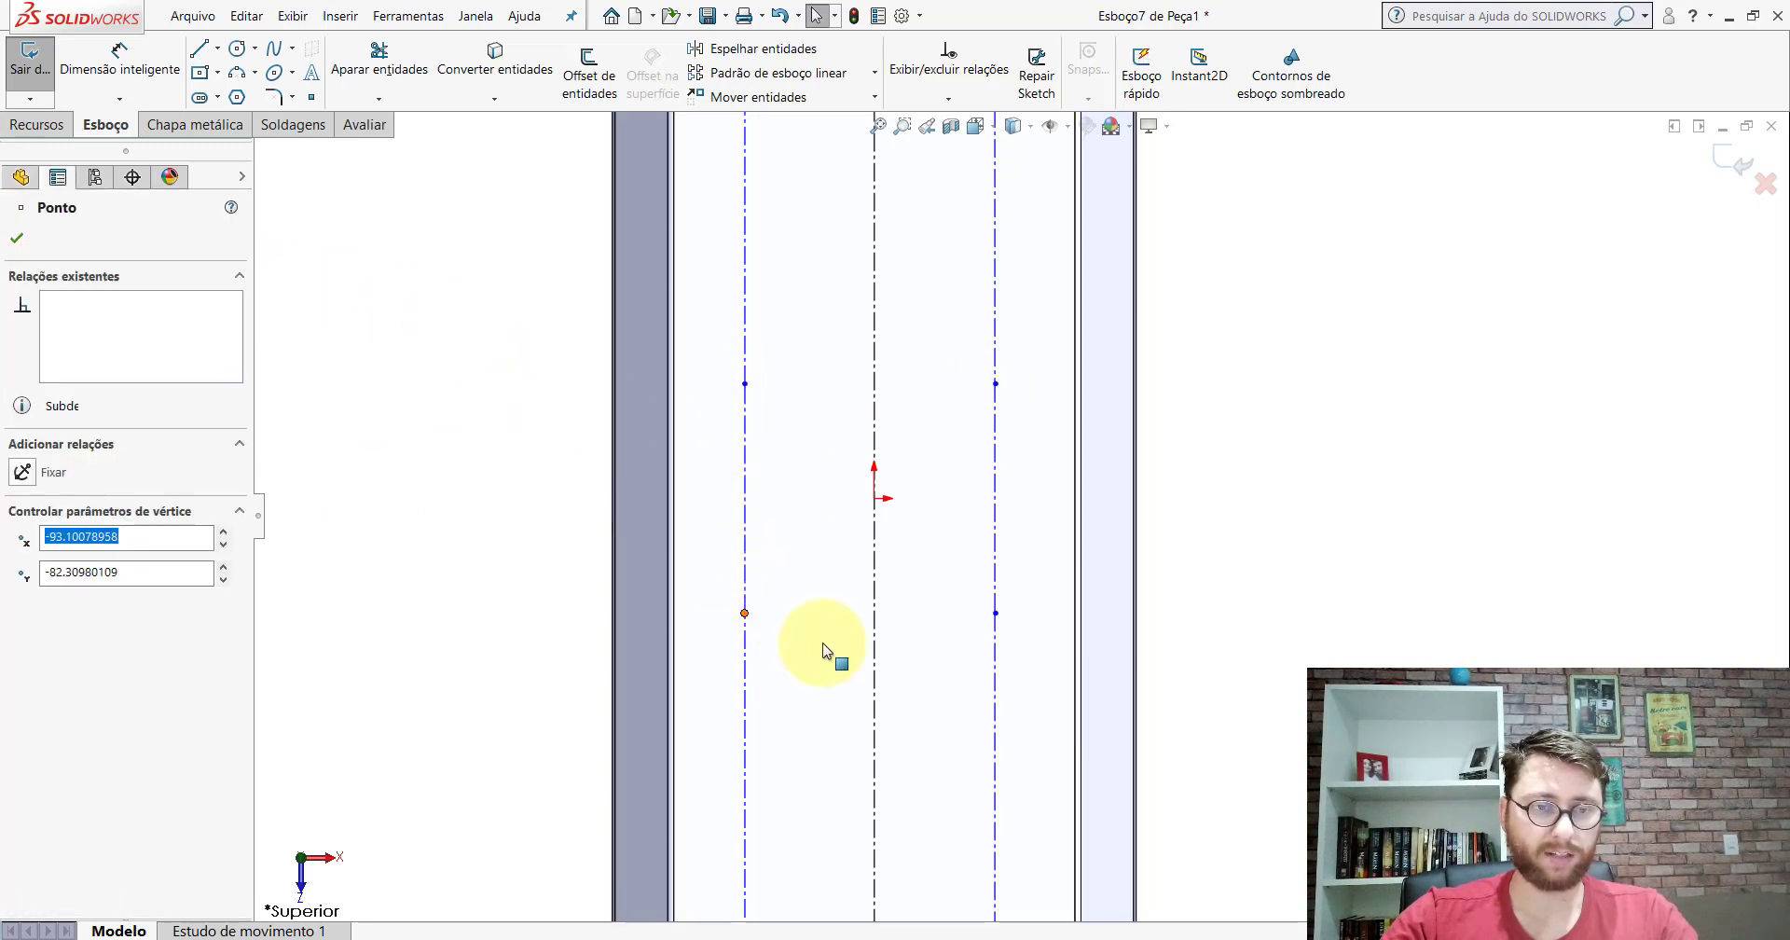
pyautogui.keyDown('ctrl'); pyautogui.click(994, 613); pyautogui.keyUp('ctrl')
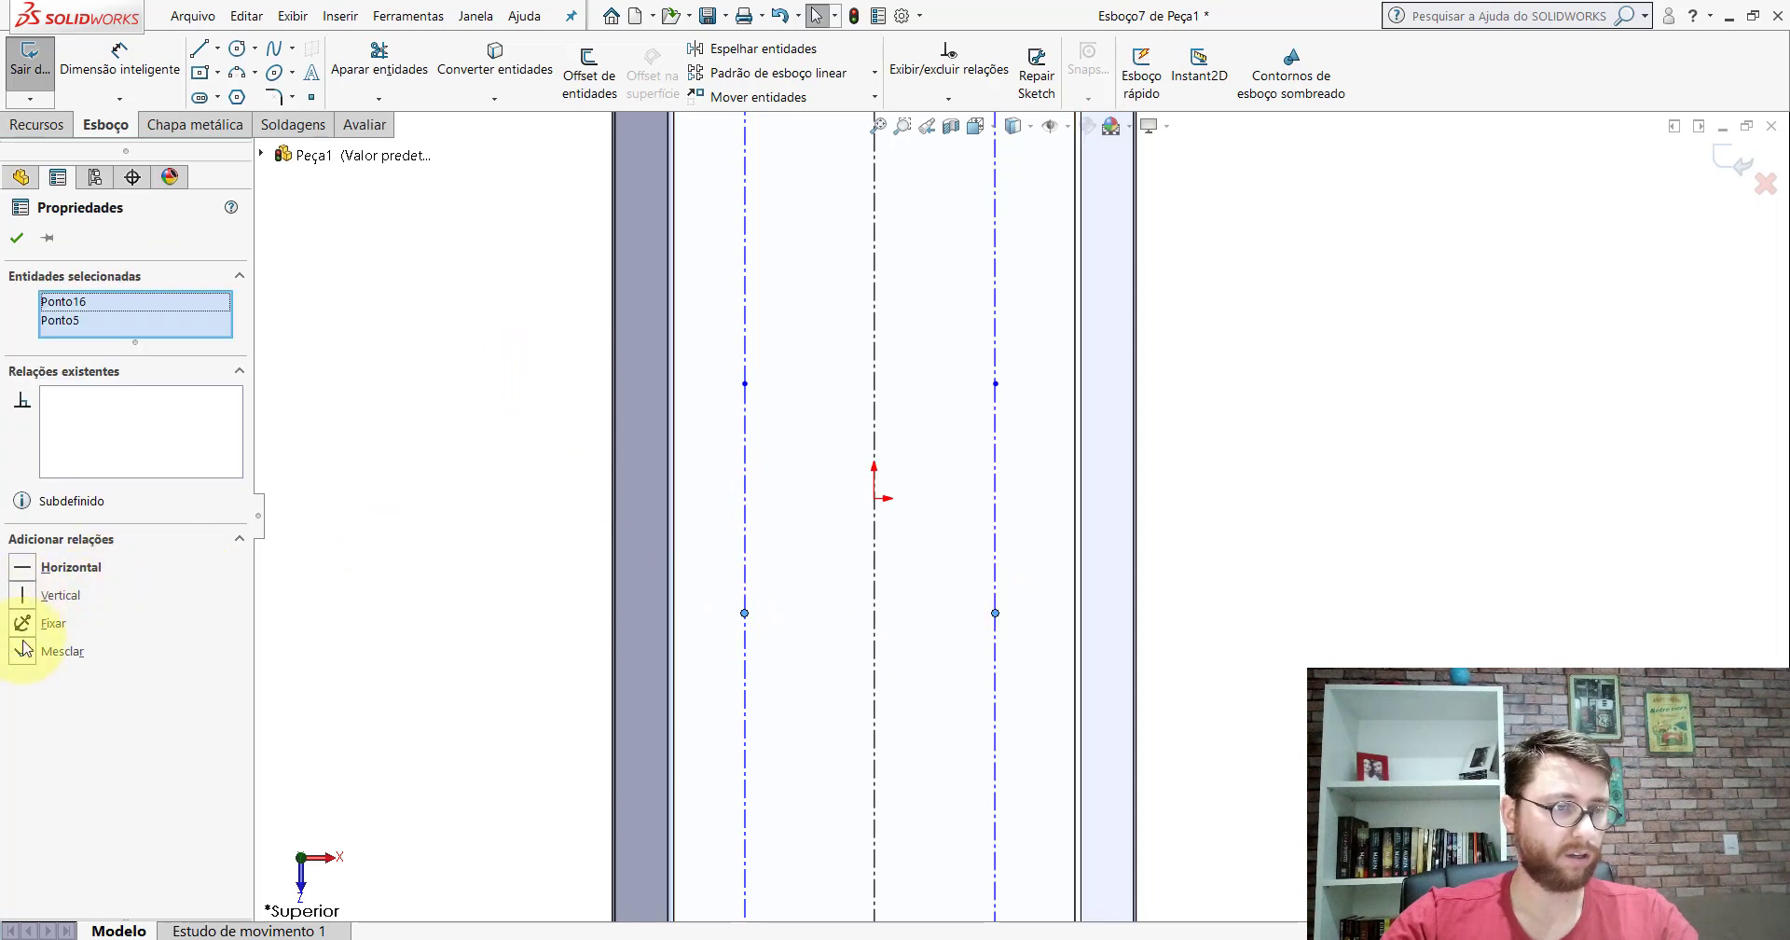
pyautogui.click(18, 239)
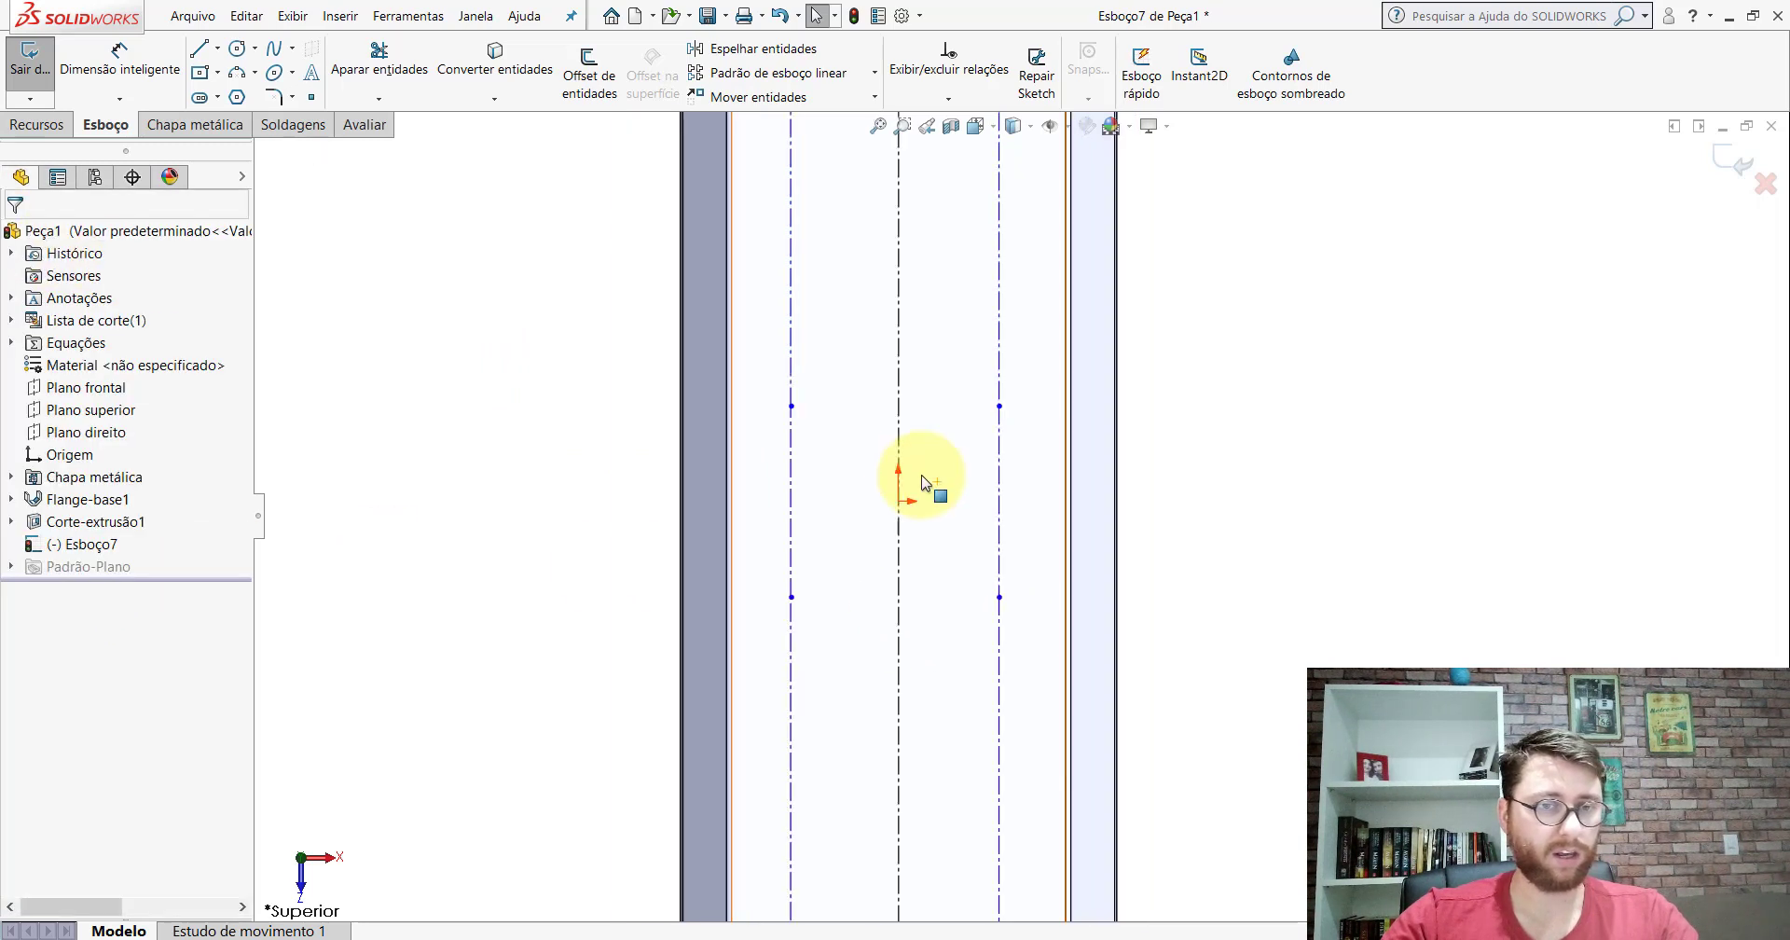
# Step: Dimension the two vertical construction lines 174 mm apart
pyautogui.press('f')
pyautogui.click(119, 56)
pyautogui.scroll(-4, 962, 580)
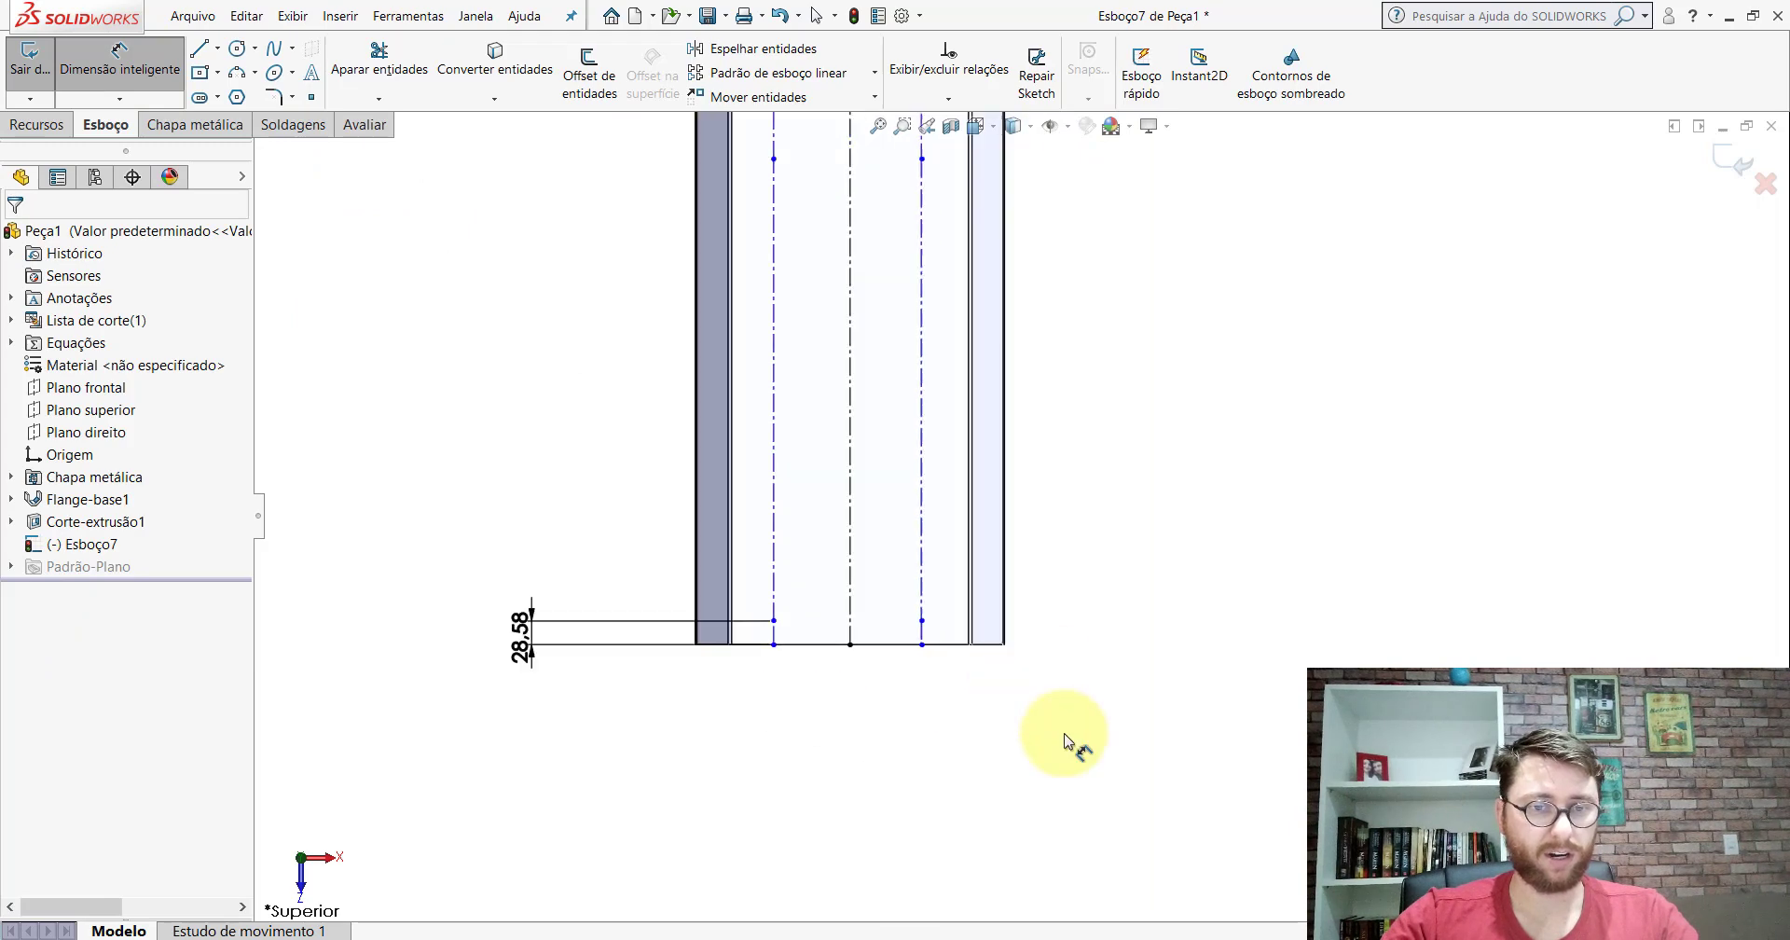
pyautogui.scroll(-4, 1070, 731)
pyautogui.click(955, 504)
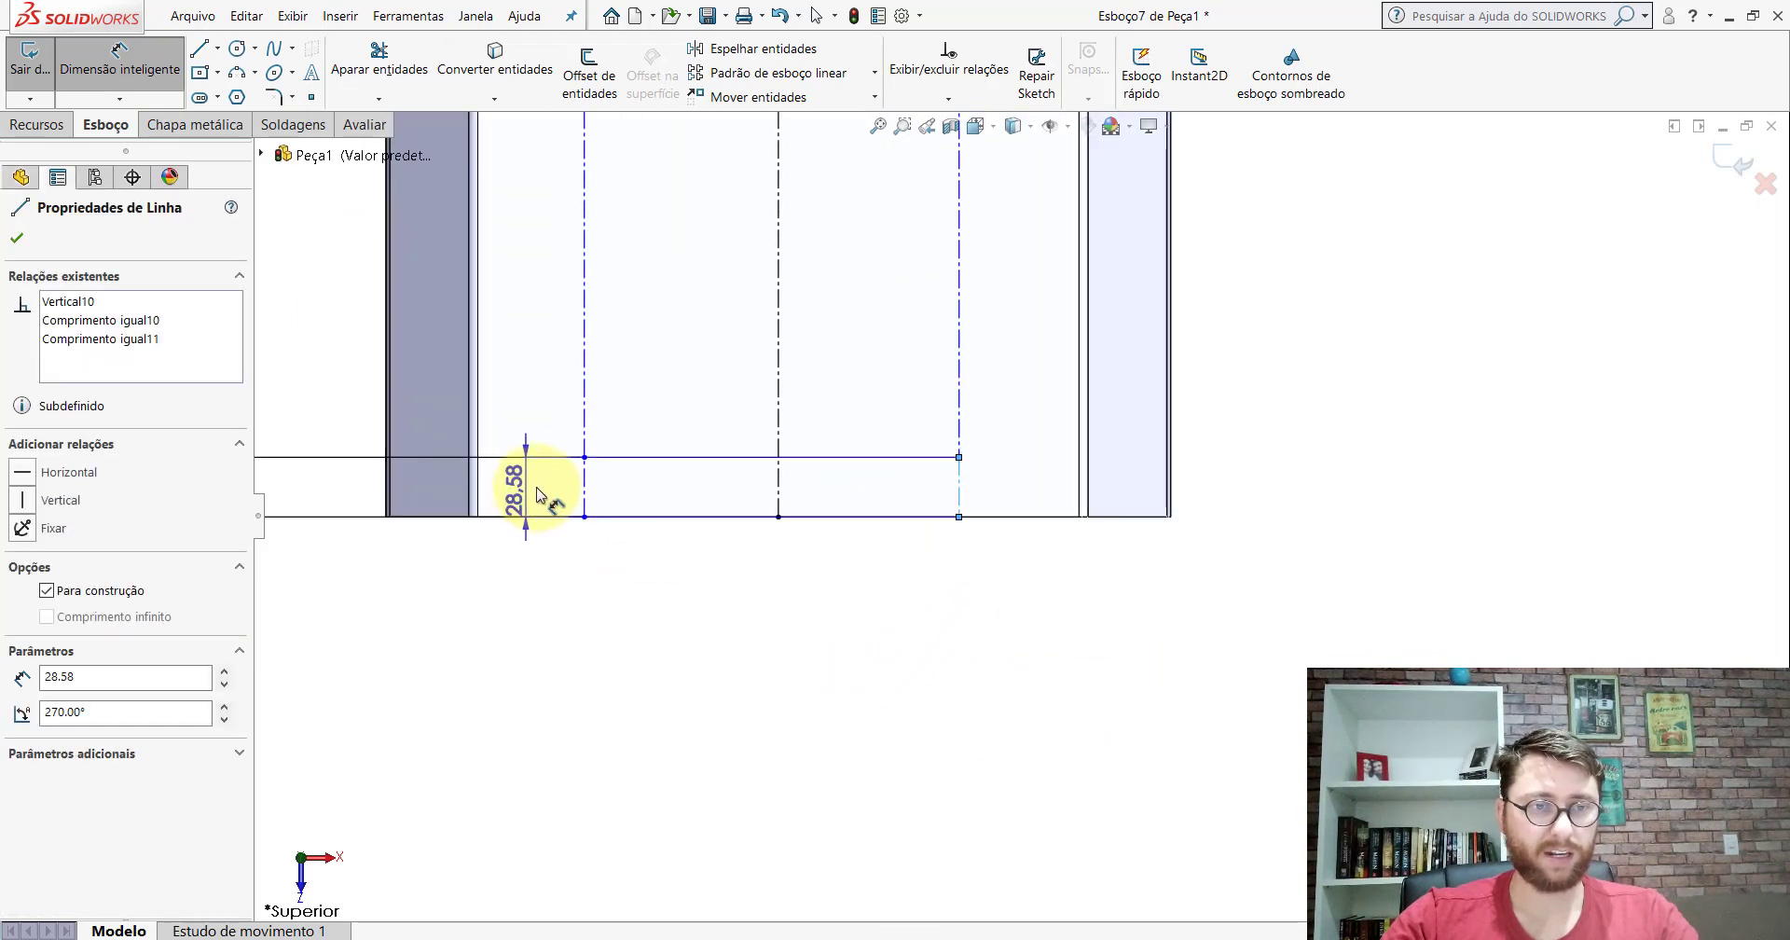
pyautogui.click(583, 485)
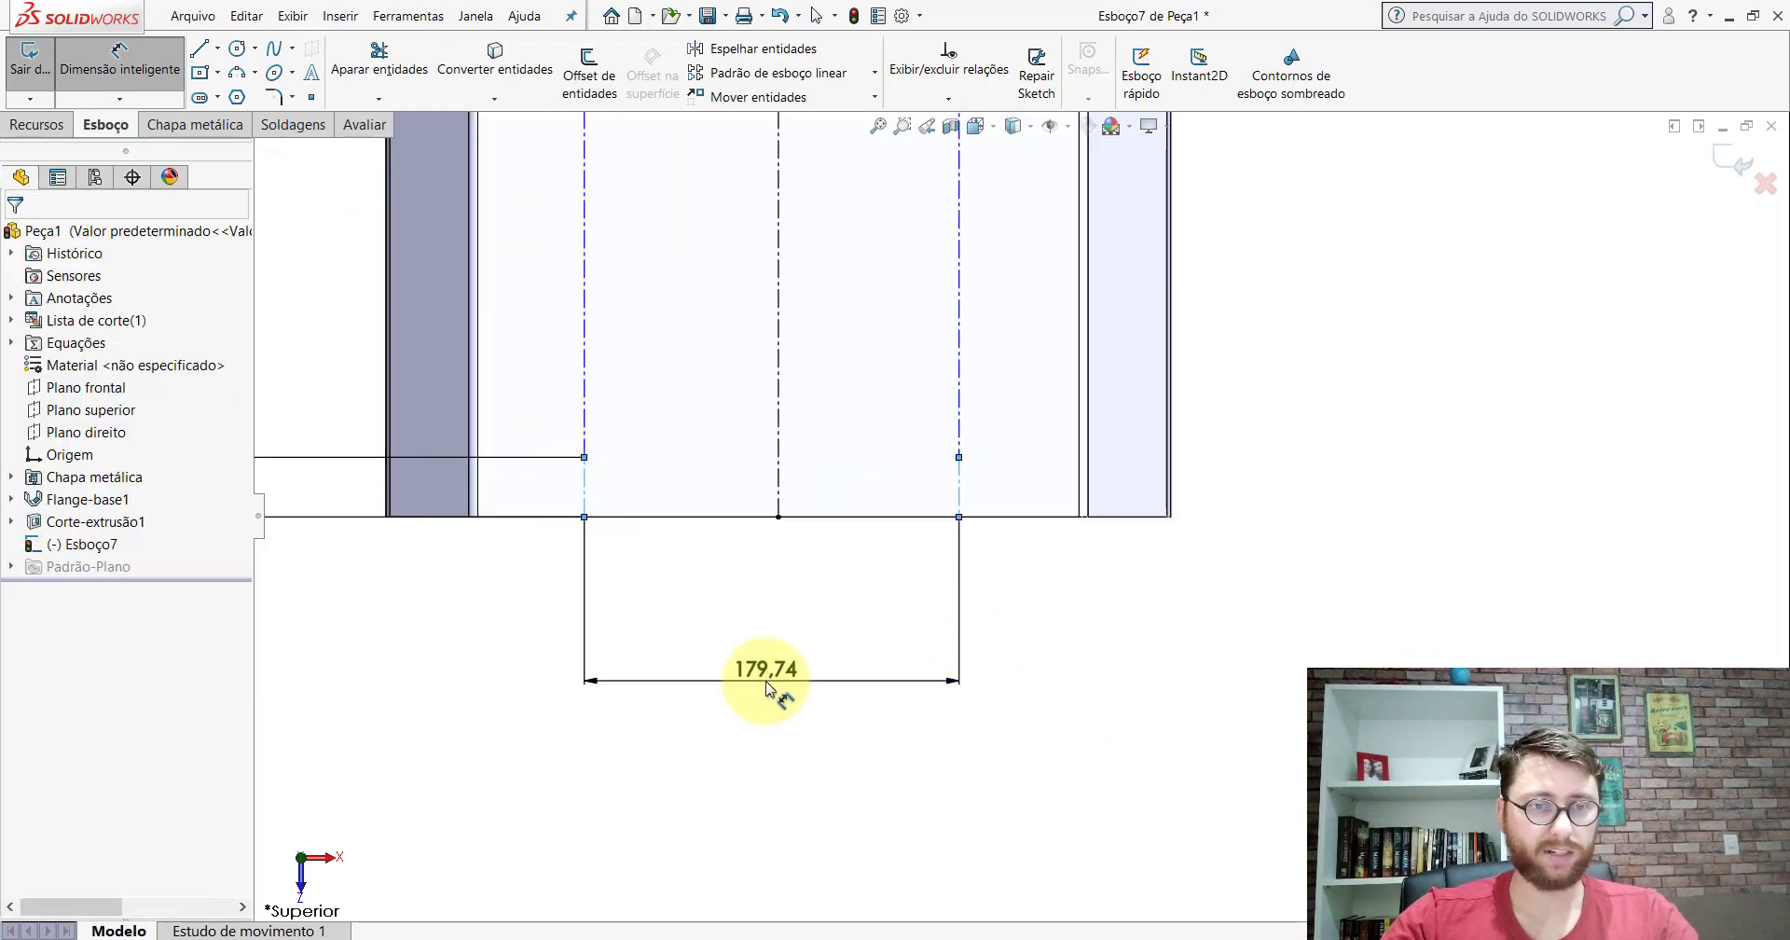
pyautogui.click(774, 690)
pyautogui.write('174')
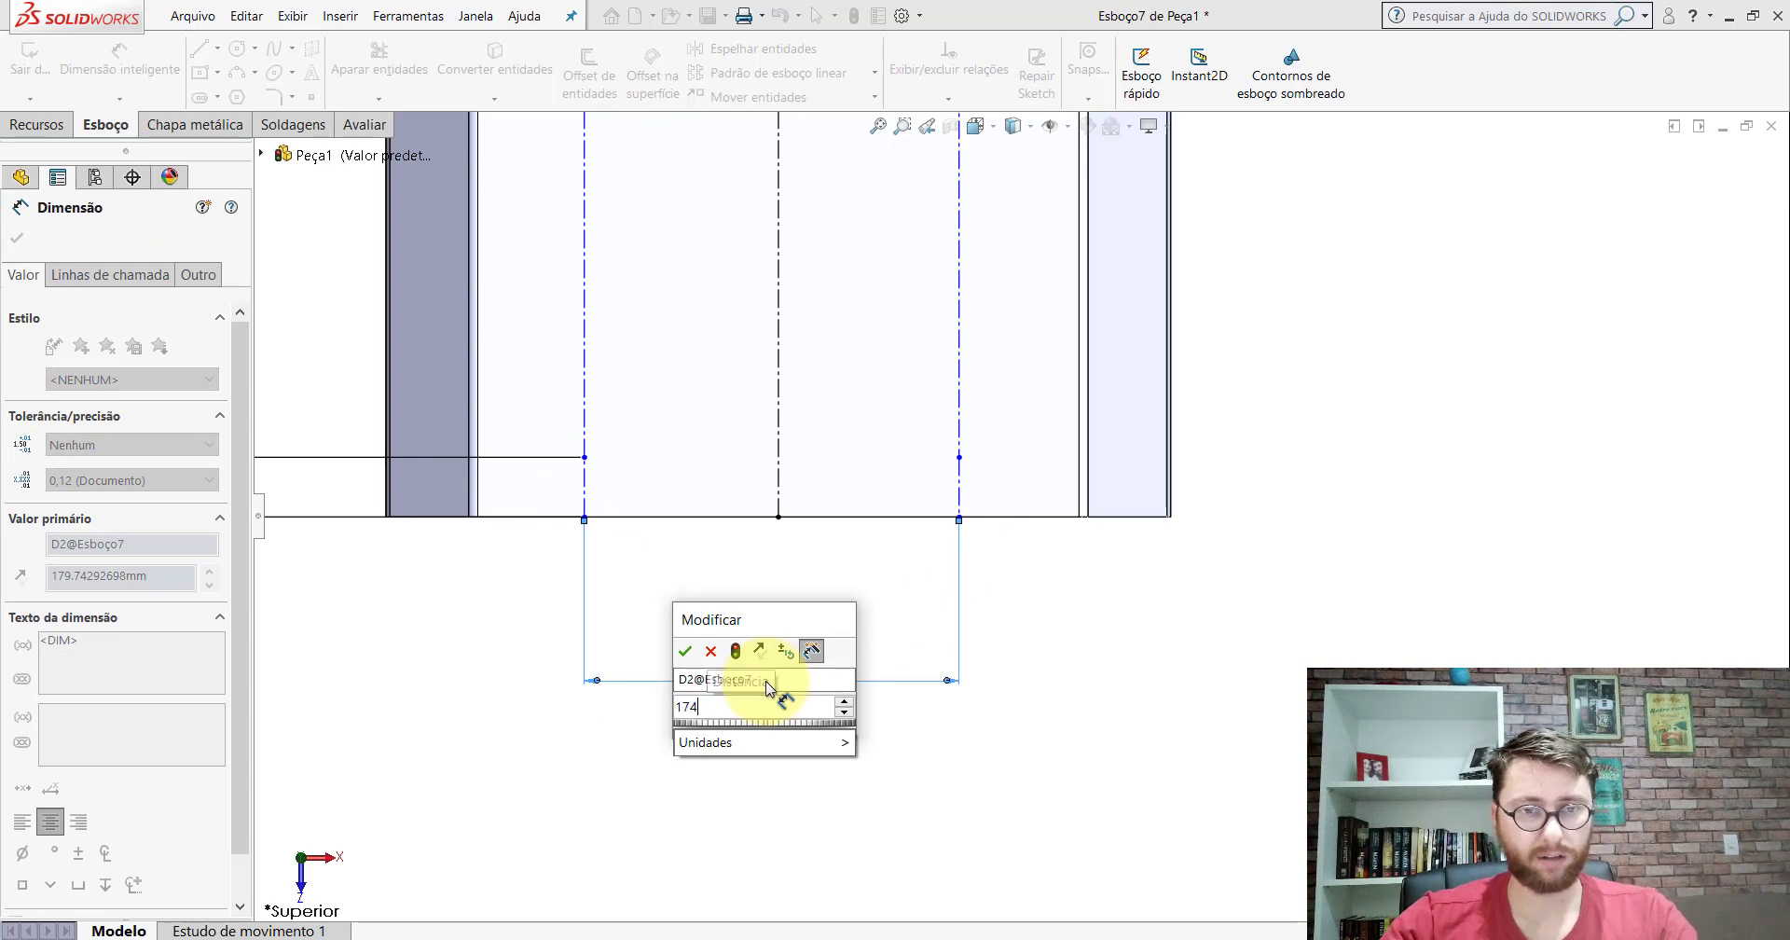
pyautogui.press('Return')
pyautogui.scroll(-1, 671, 494)
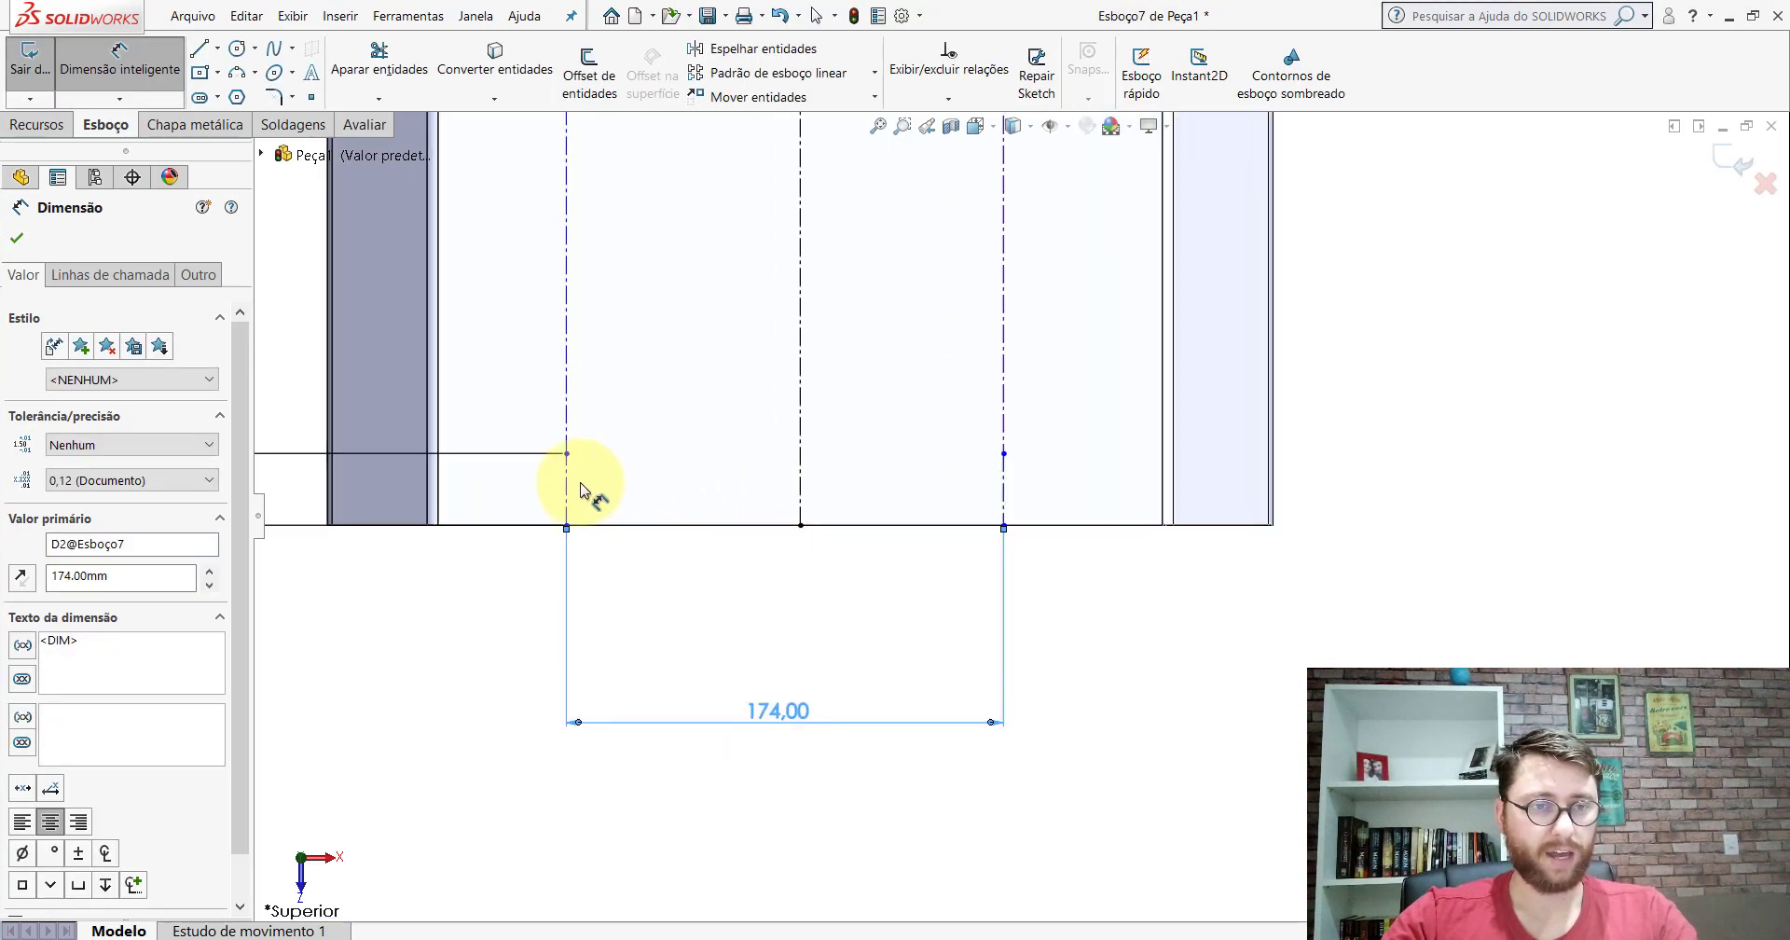
pyautogui.scroll(3, 570, 484)
pyautogui.press('Escape')
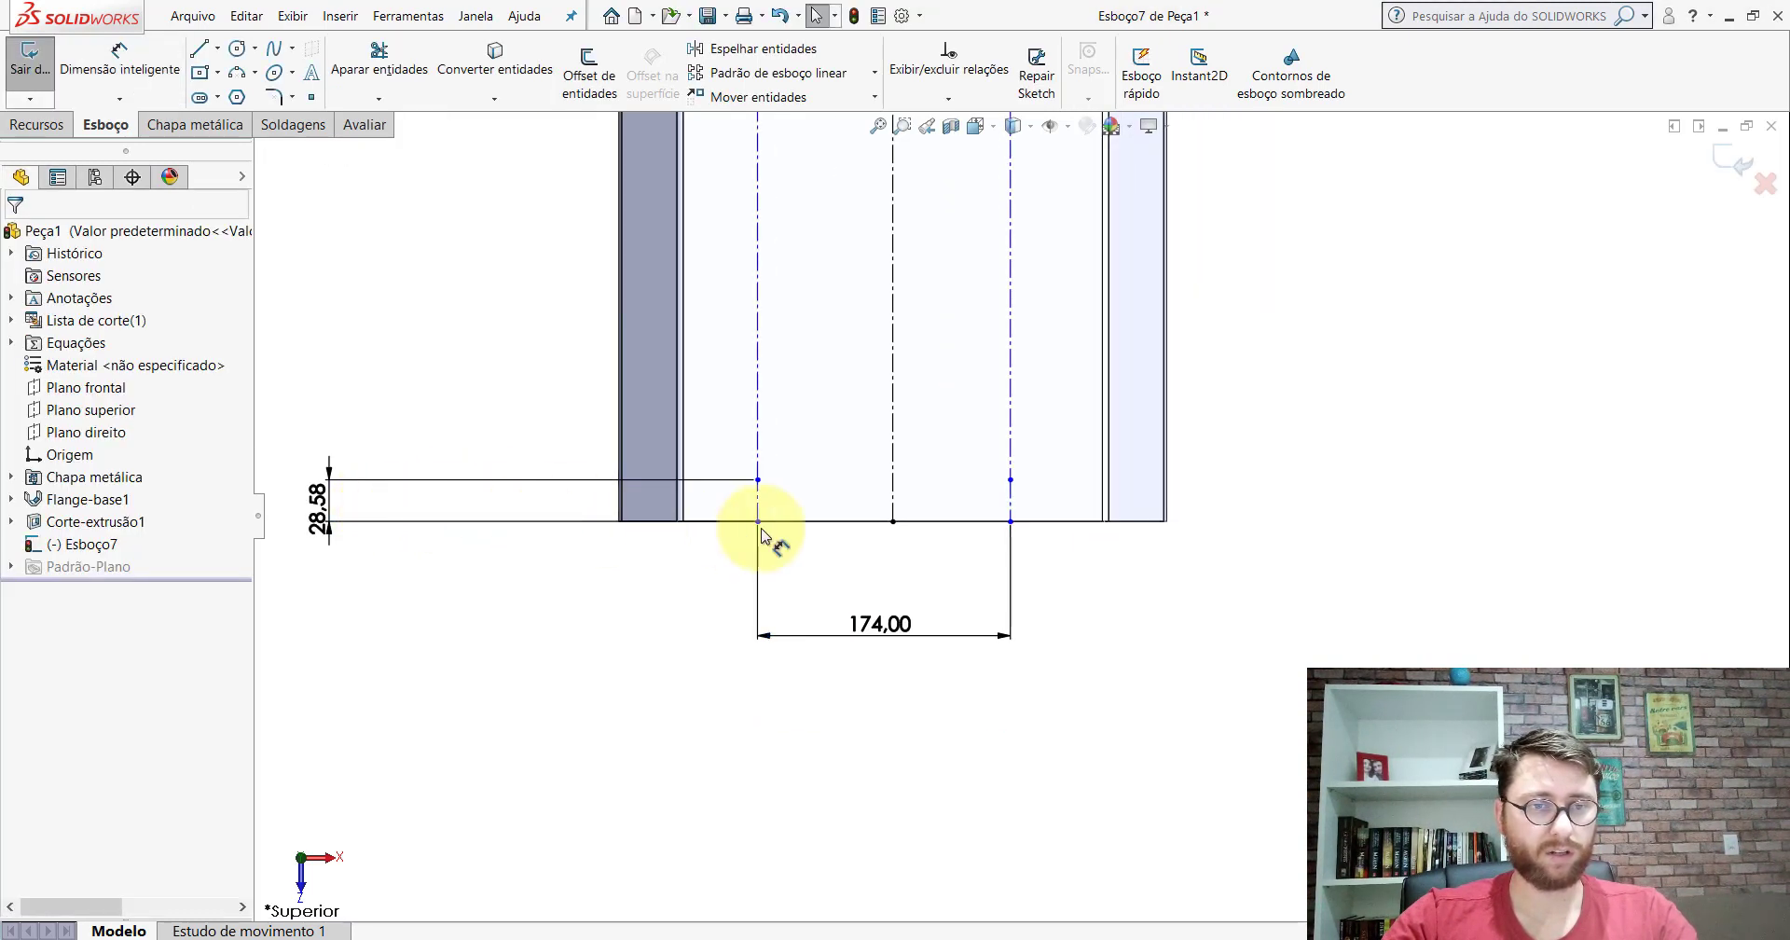
# Step: Make the two bottom endpoints symmetric about the centreline
pyautogui.scroll(-2, 839, 522)
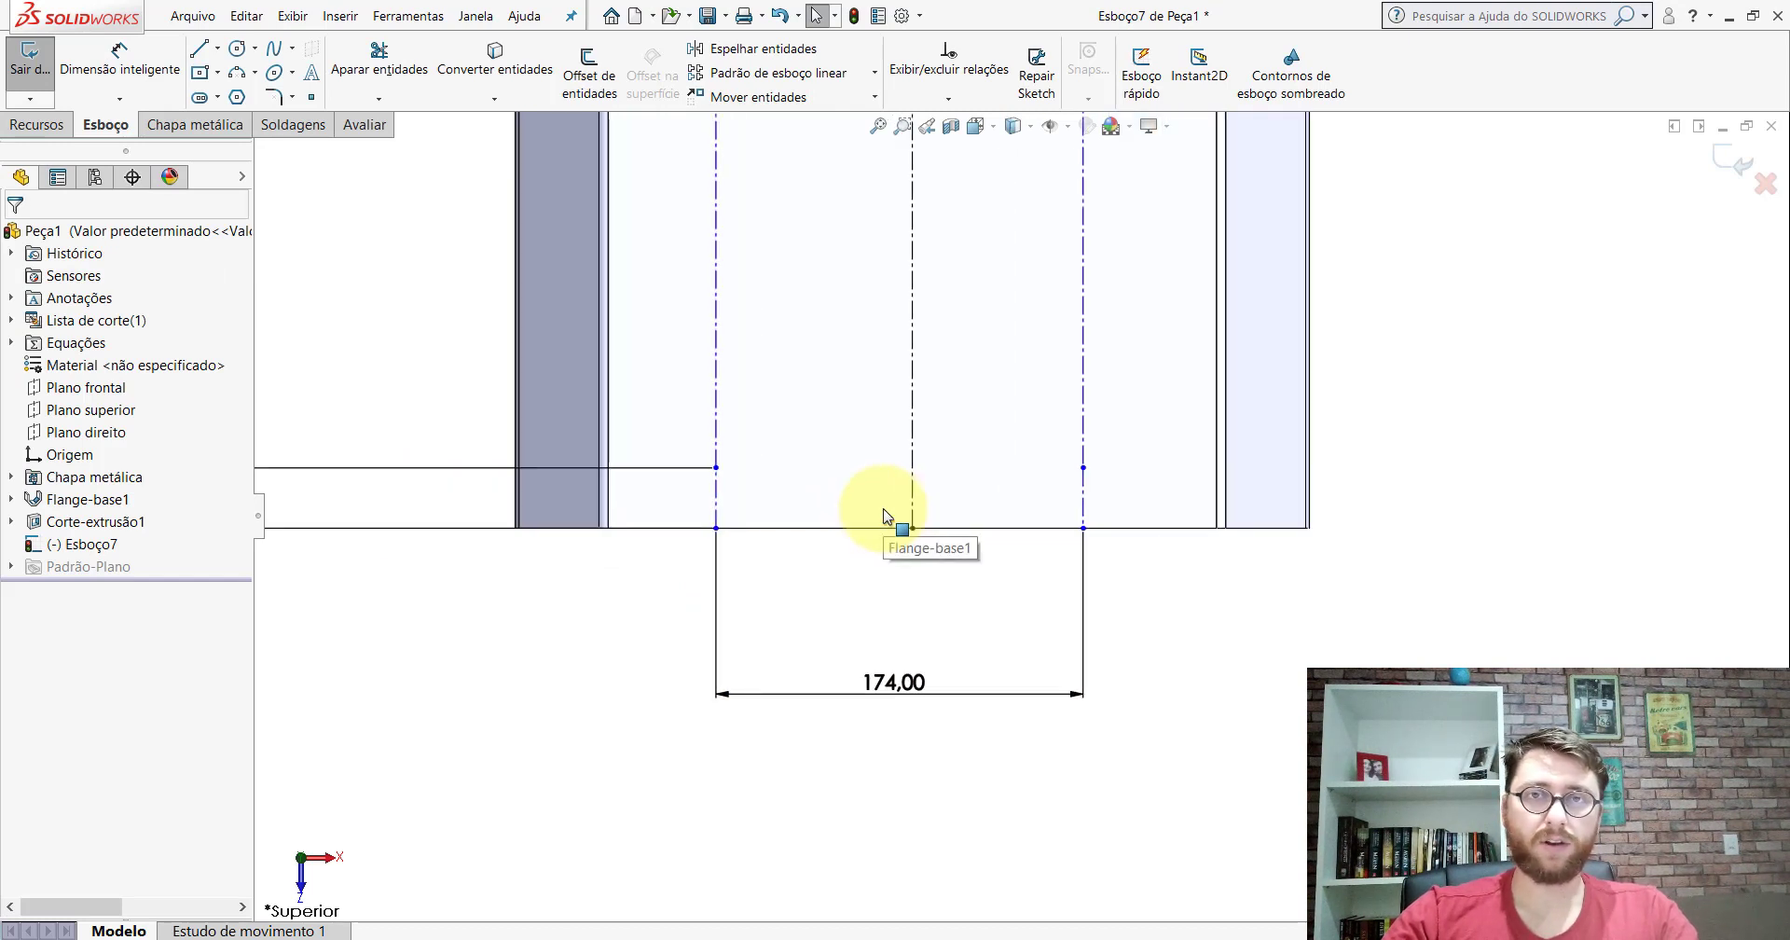
pyautogui.click(716, 529)
pyautogui.keyDown('ctrl'); pyautogui.click(1083, 529); pyautogui.keyUp('ctrl')
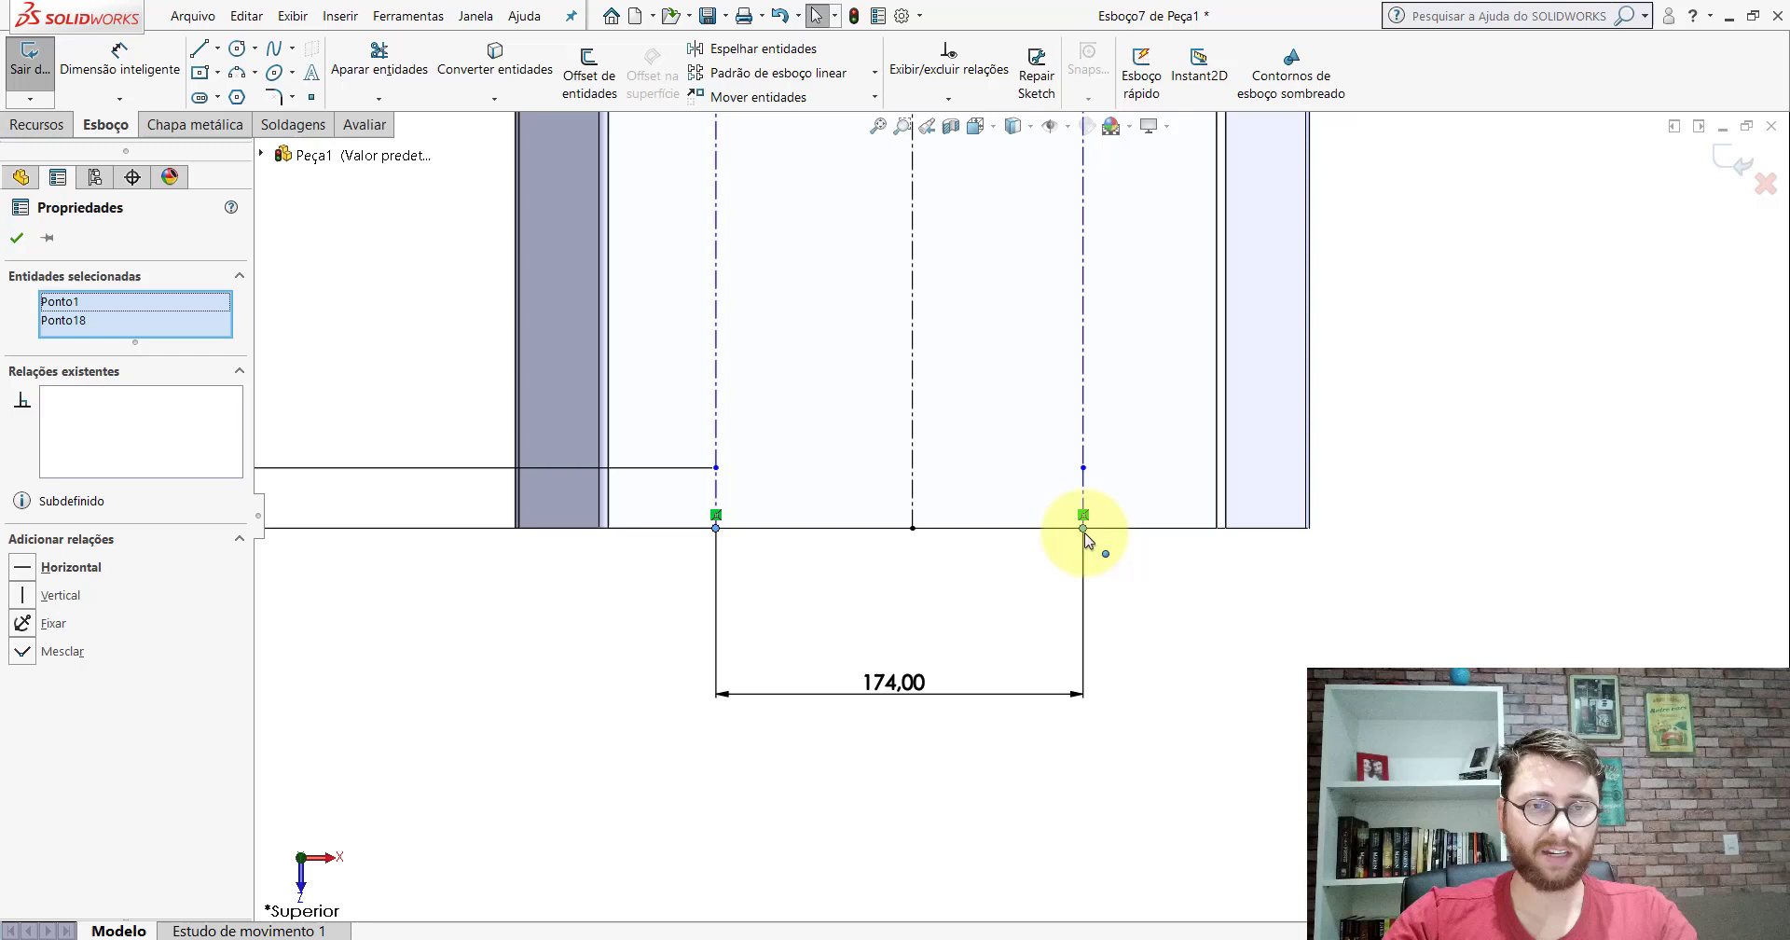
pyautogui.keyDown('ctrl'); pyautogui.click(913, 310); pyautogui.keyUp('ctrl')
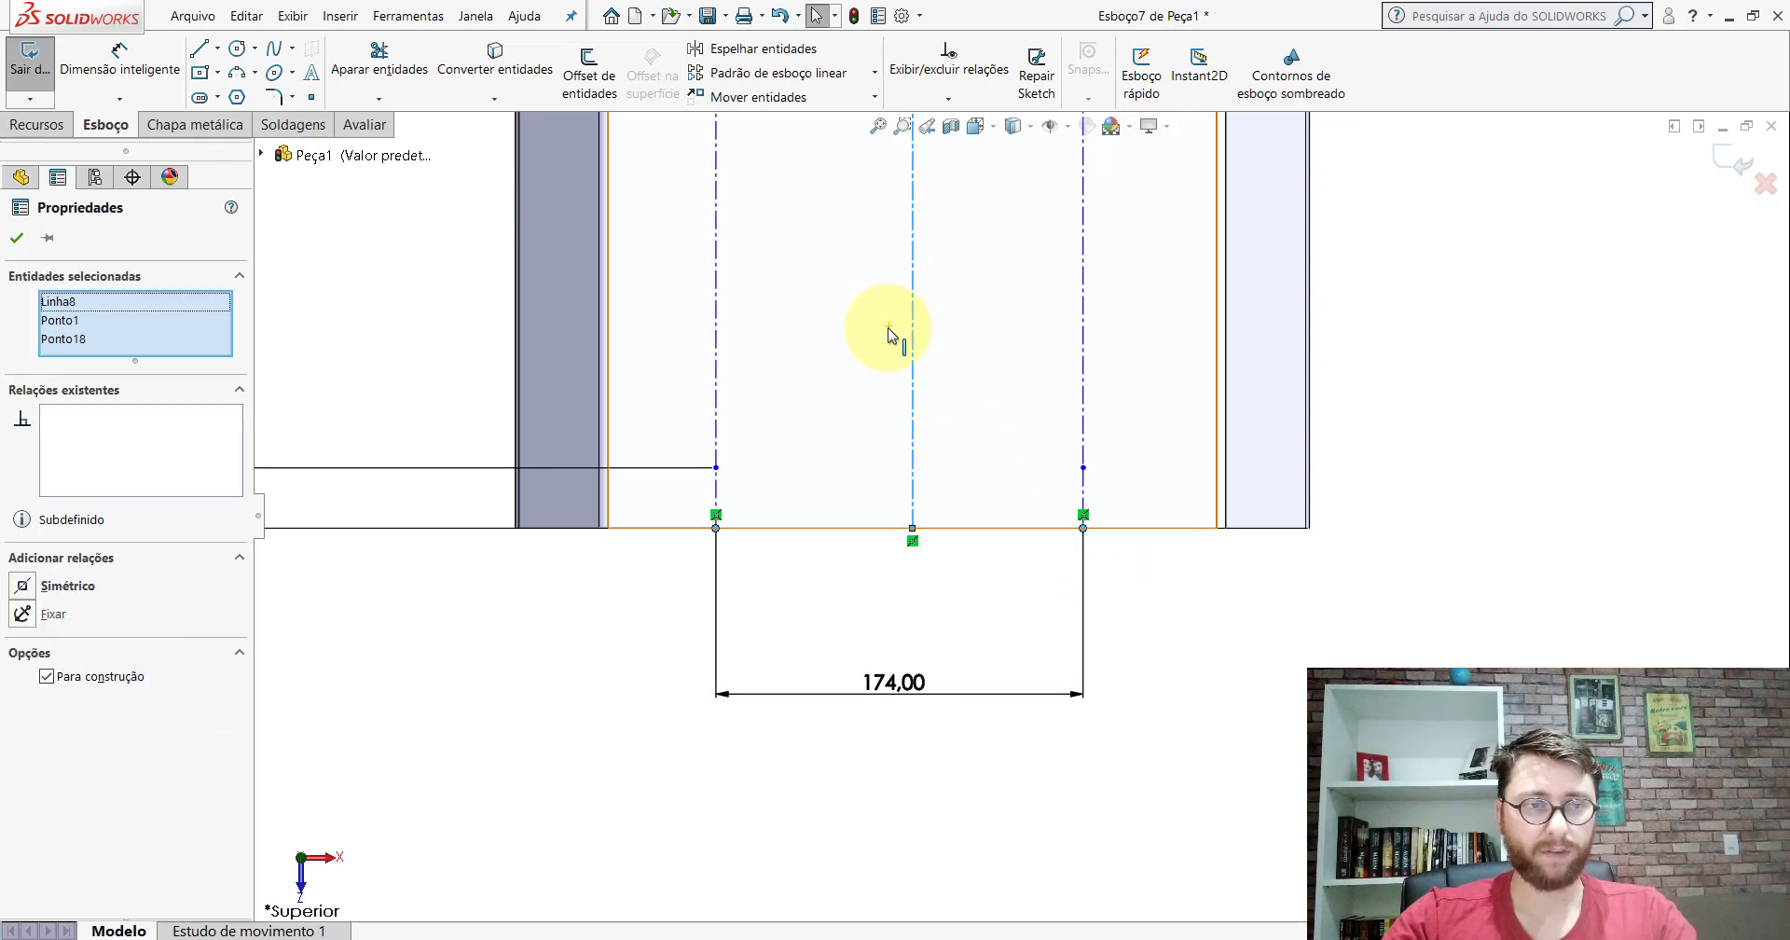
pyautogui.click(26, 586)
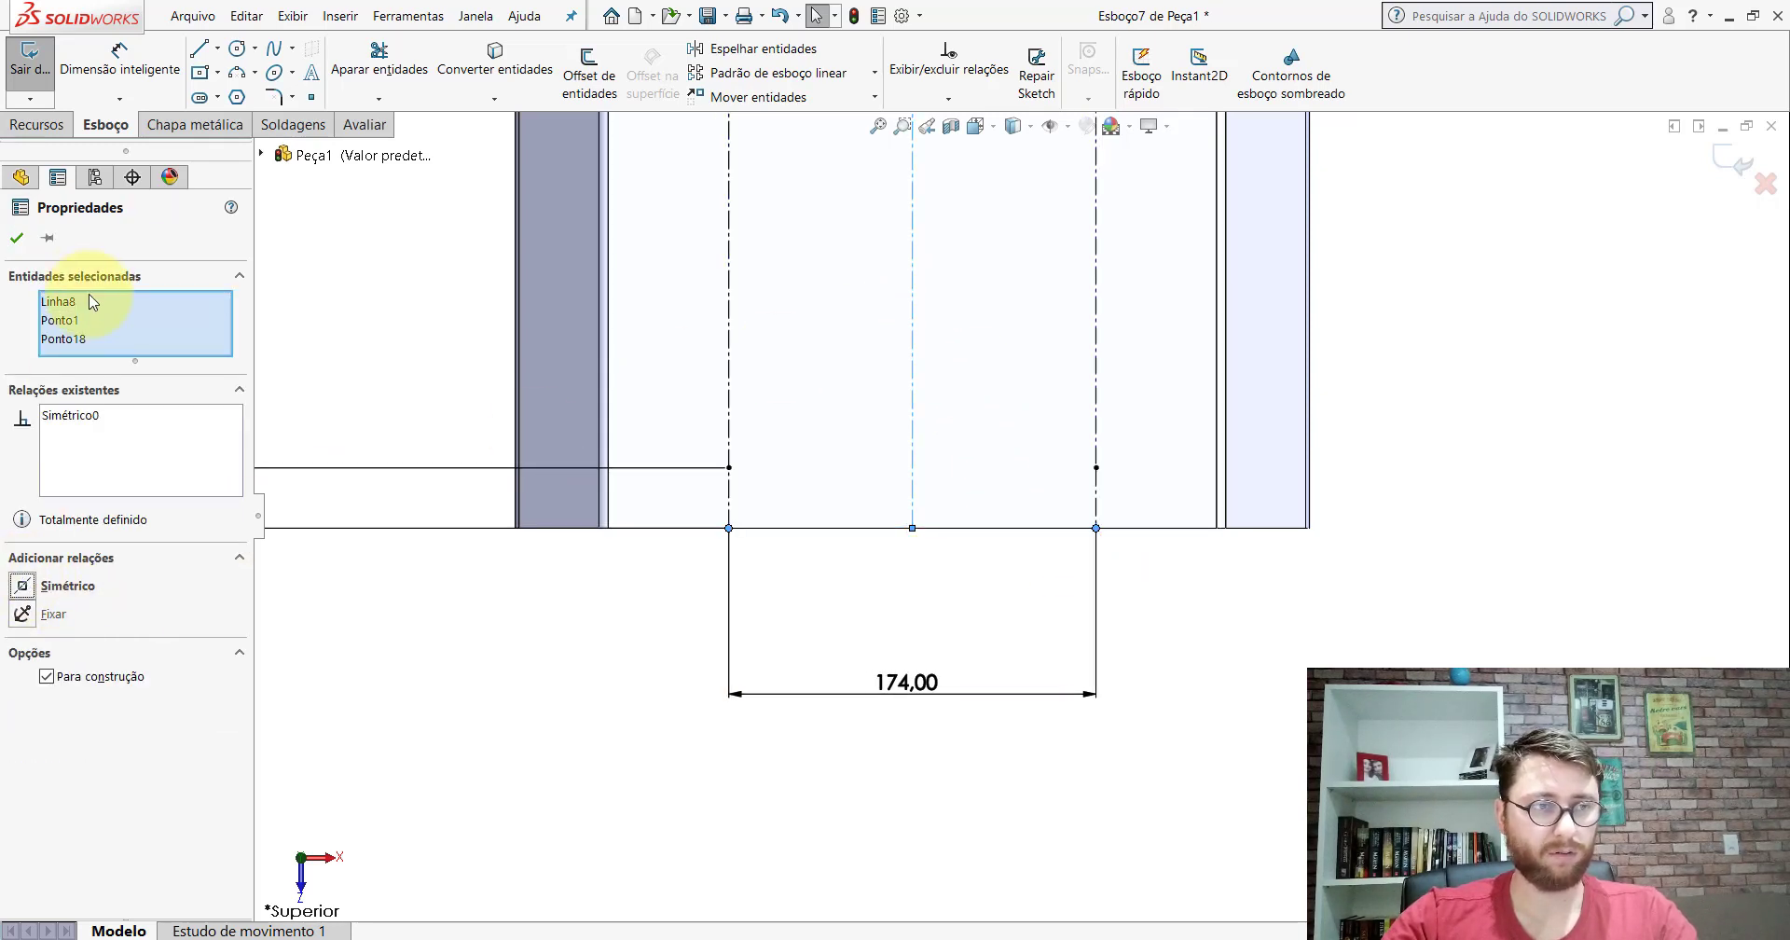
pyautogui.click(17, 238)
pyautogui.scroll(5, 1007, 555)
pyautogui.scroll(-2, 1063, 411)
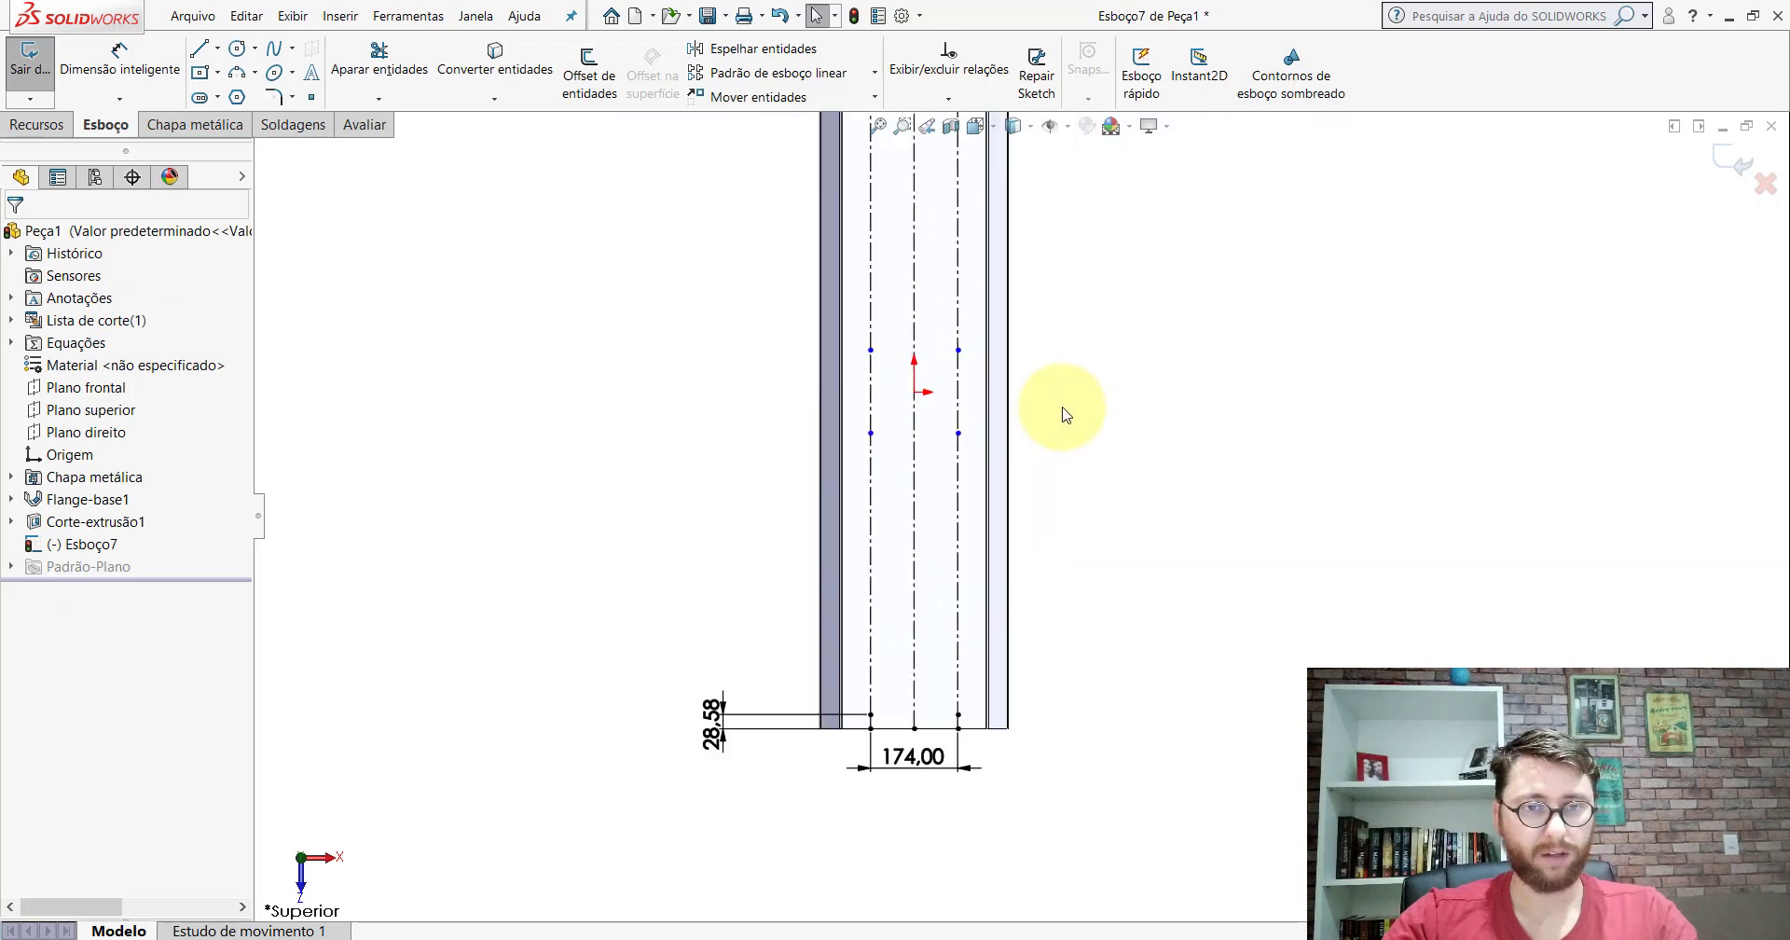
pyautogui.scroll(-1, 1063, 411)
pyautogui.click(639, 811)
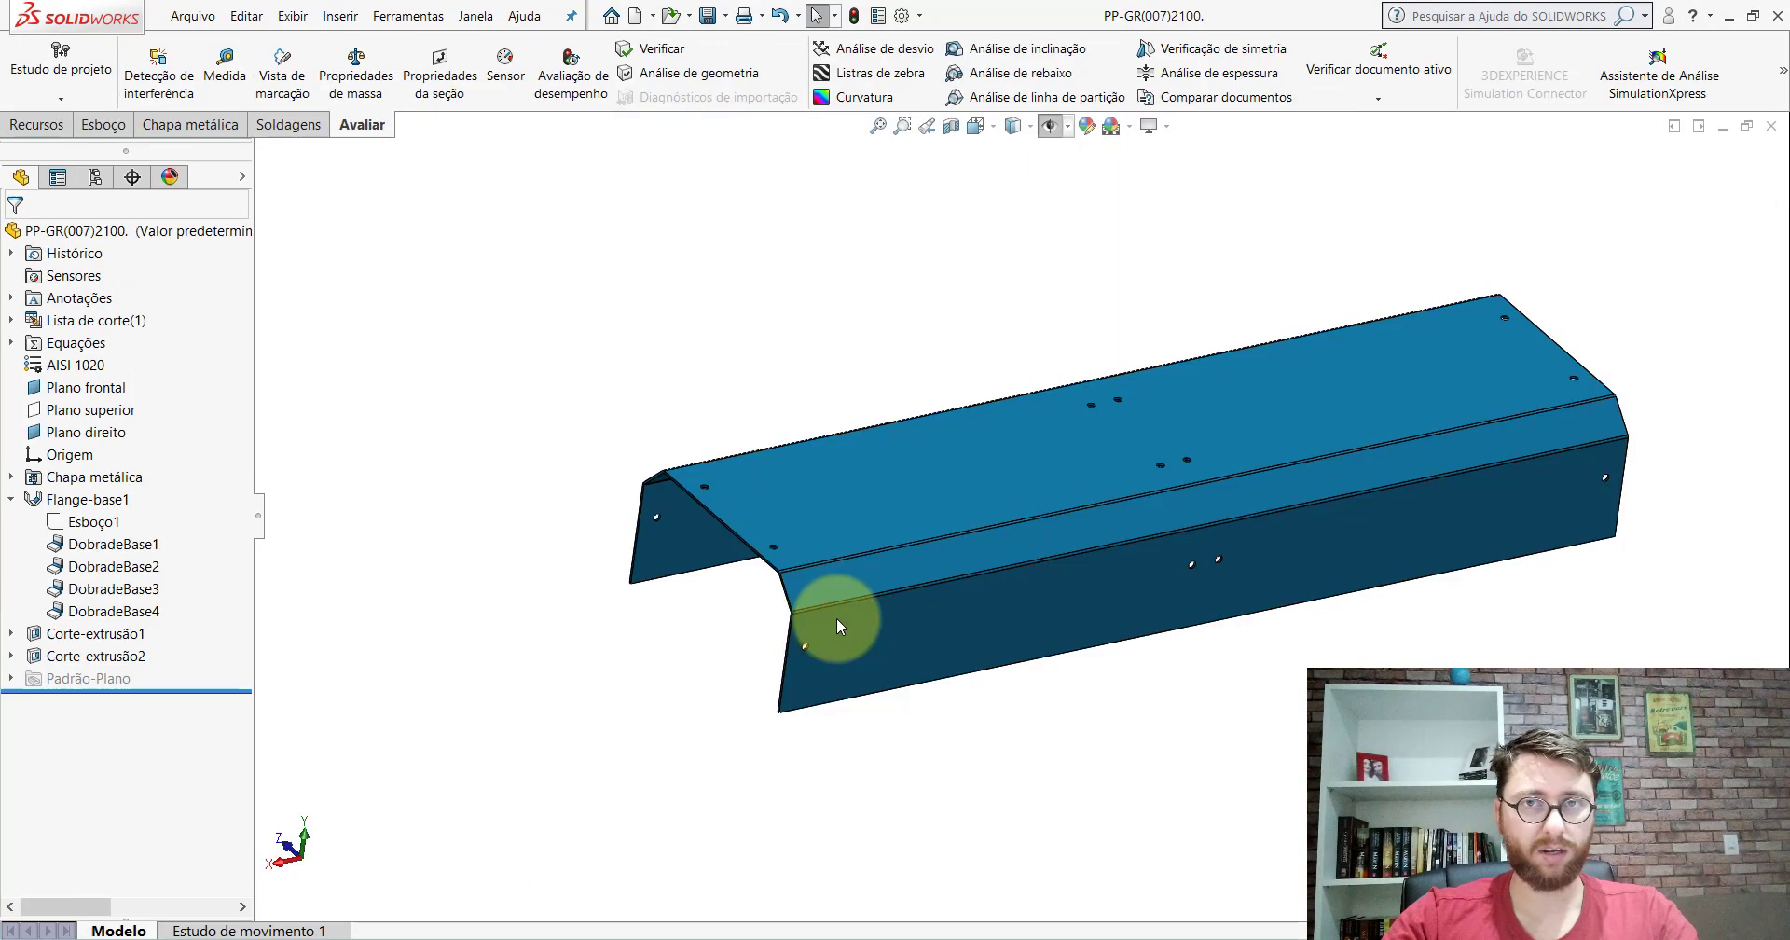
pyautogui.click(225, 65)
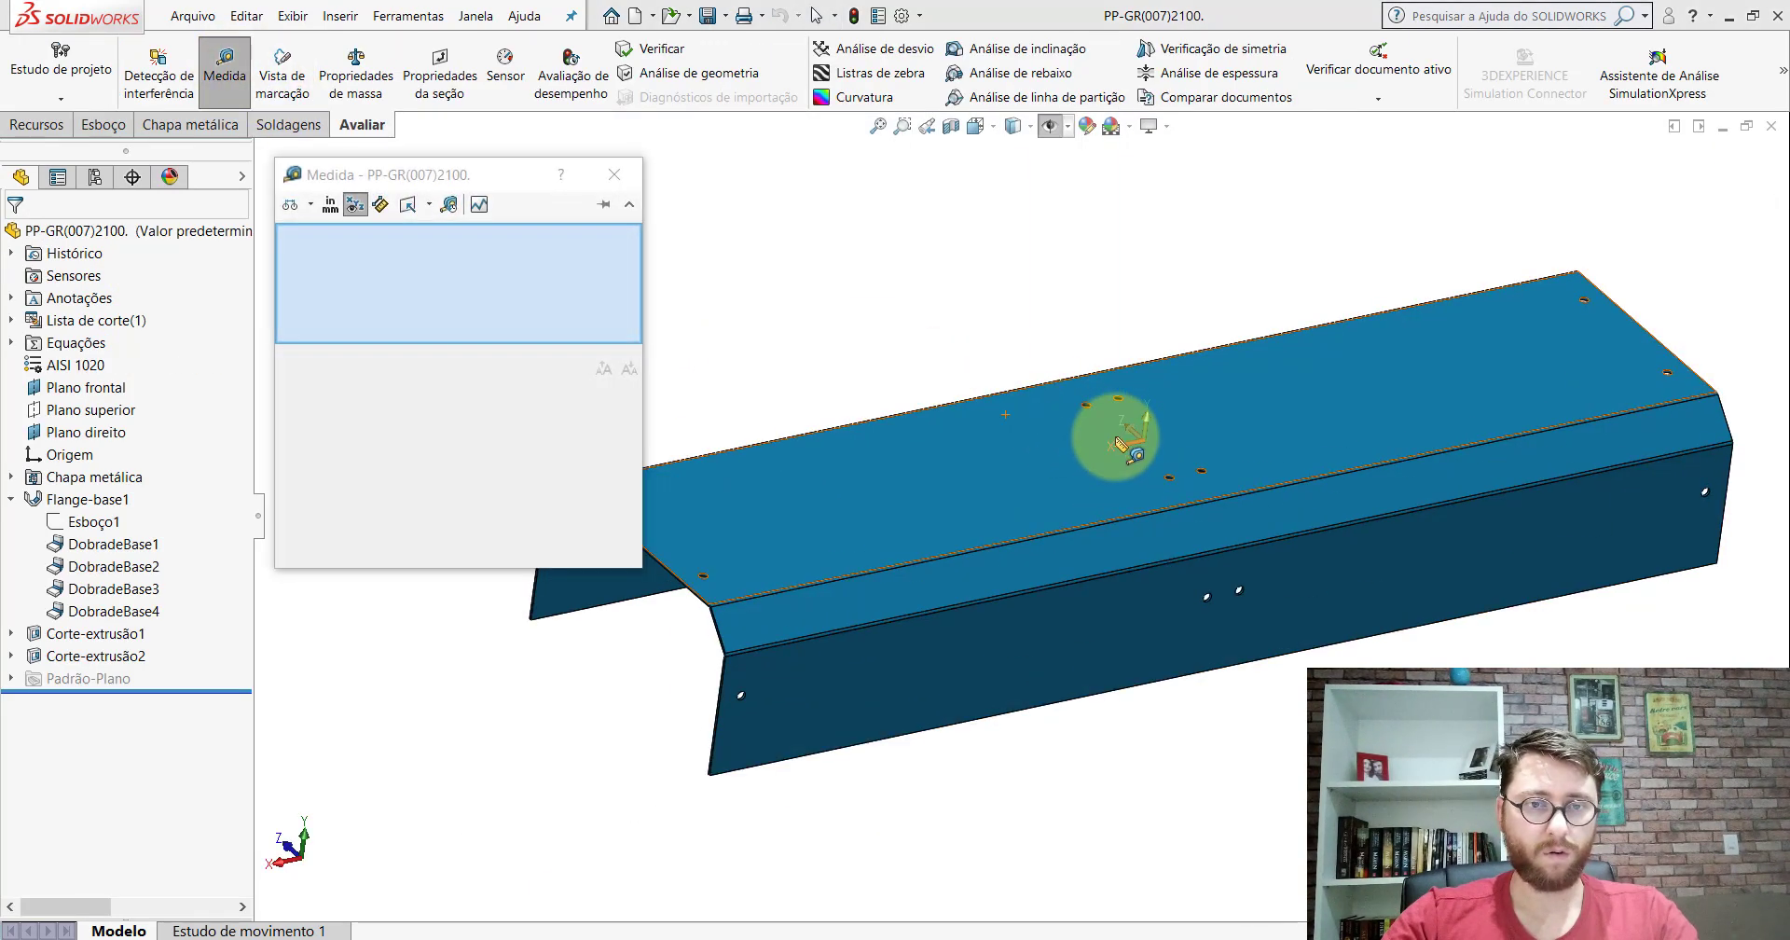
pyautogui.scroll(-8, 1100, 420)
pyautogui.click(960, 426)
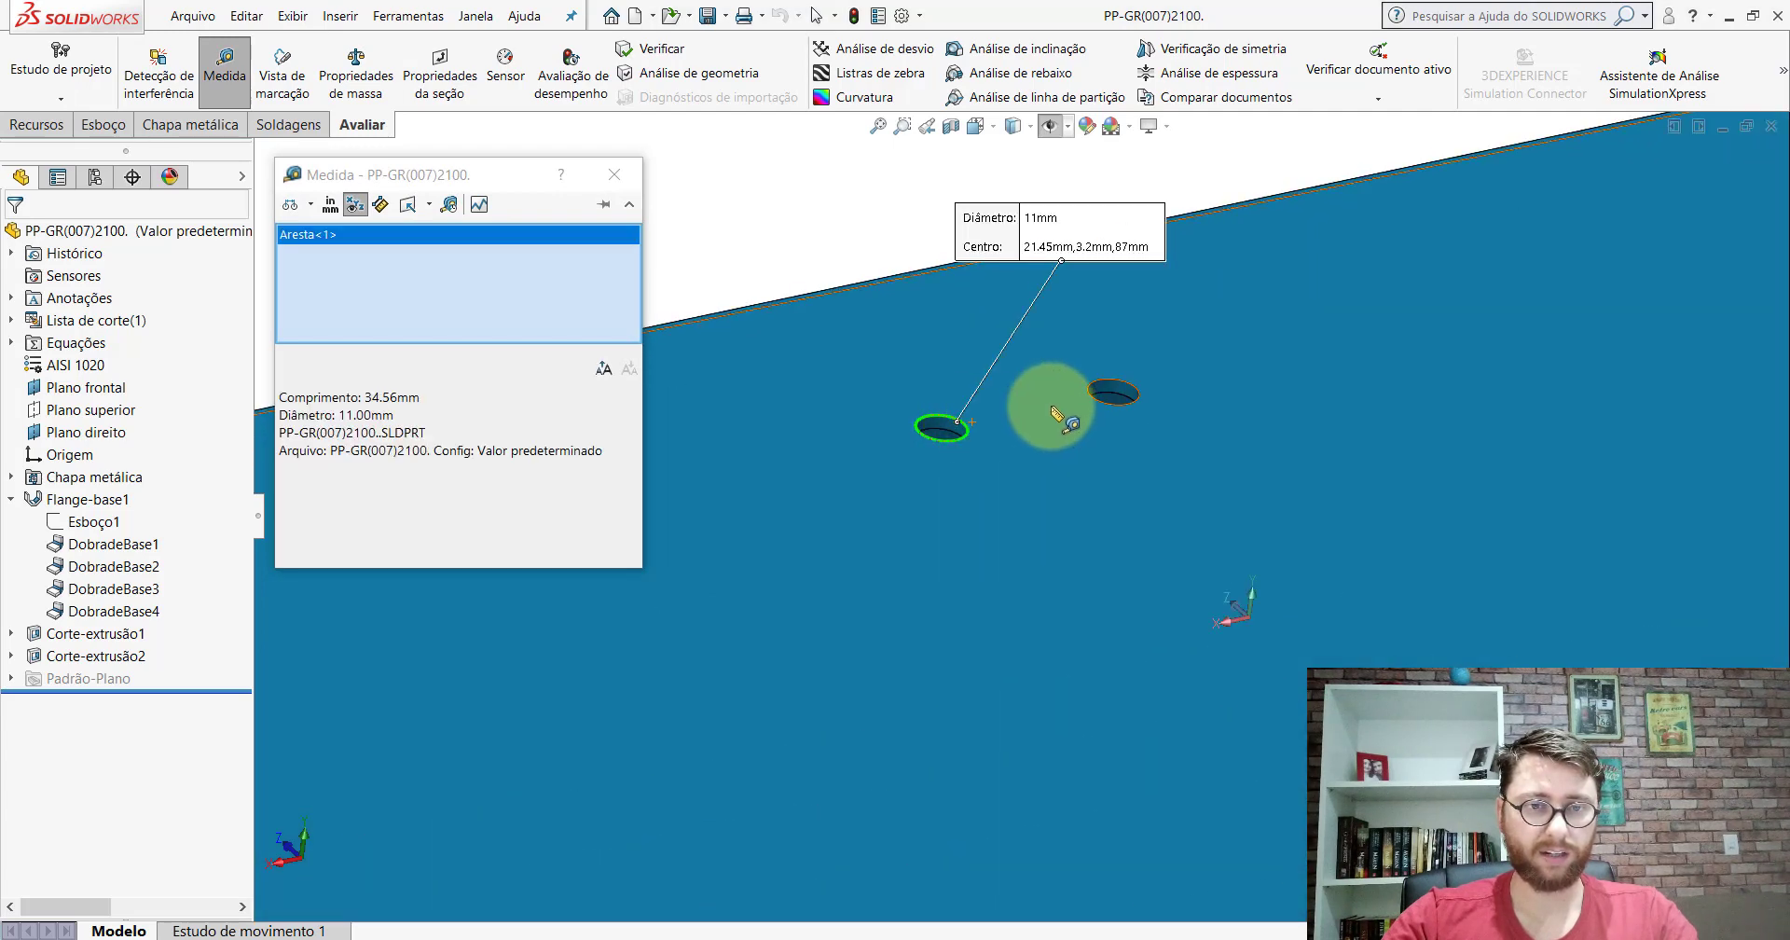
pyautogui.click(1123, 386)
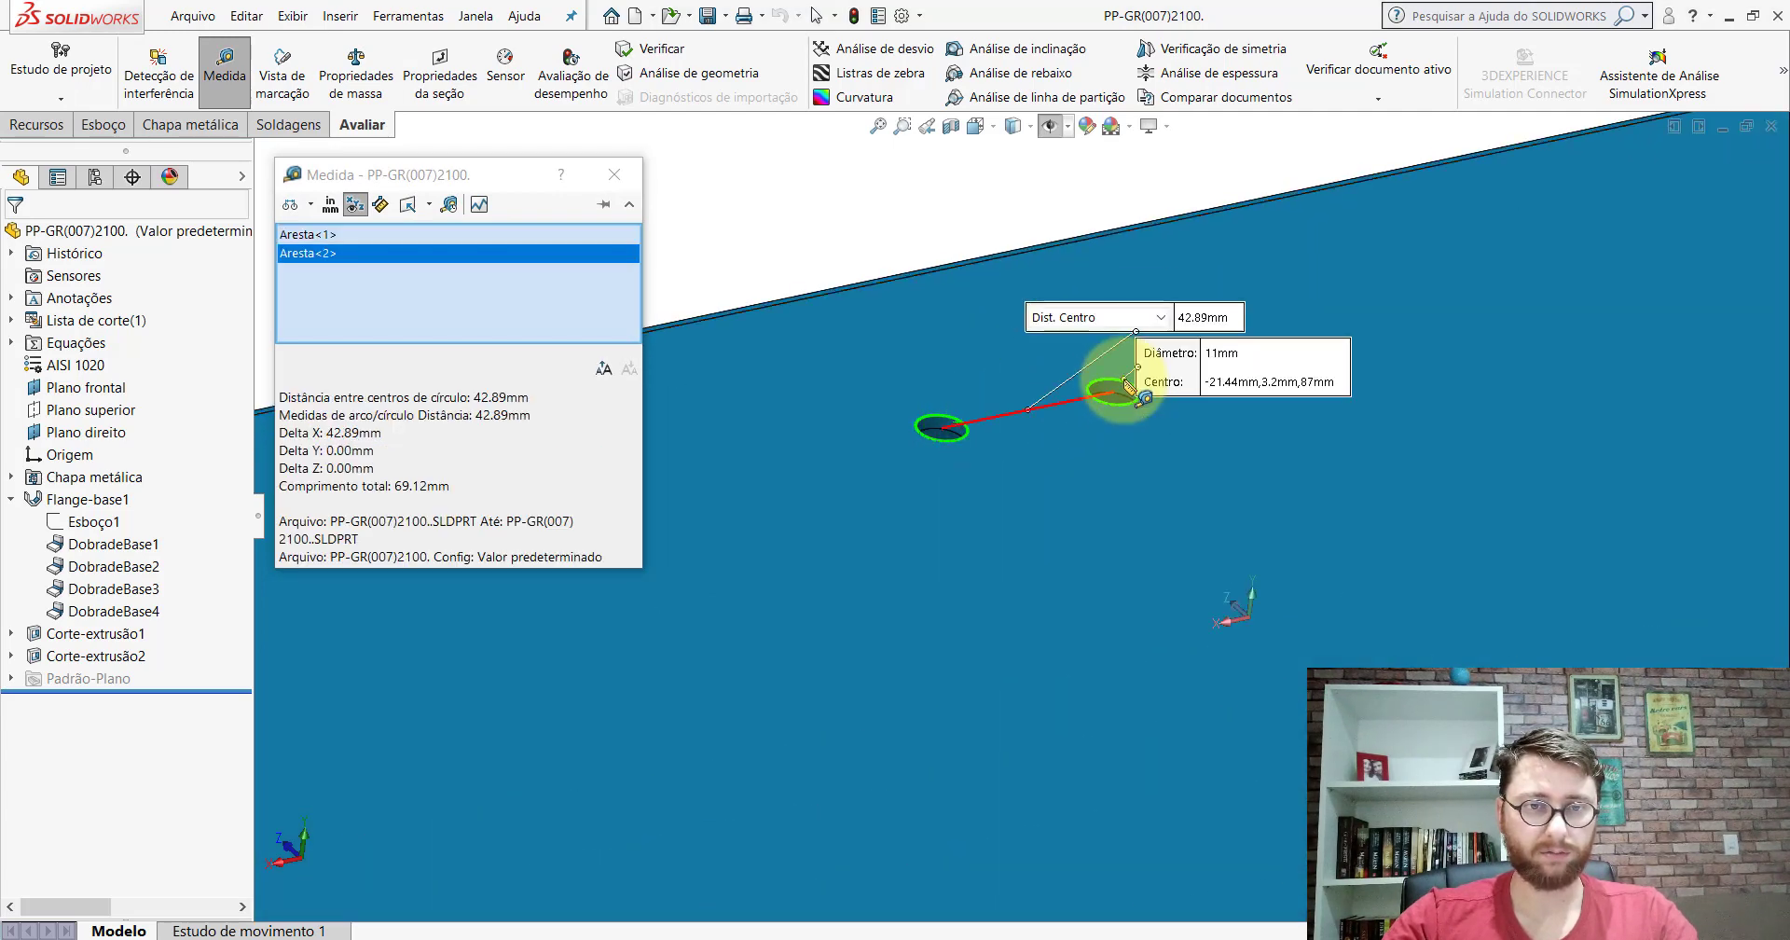
pyautogui.press('Escape')
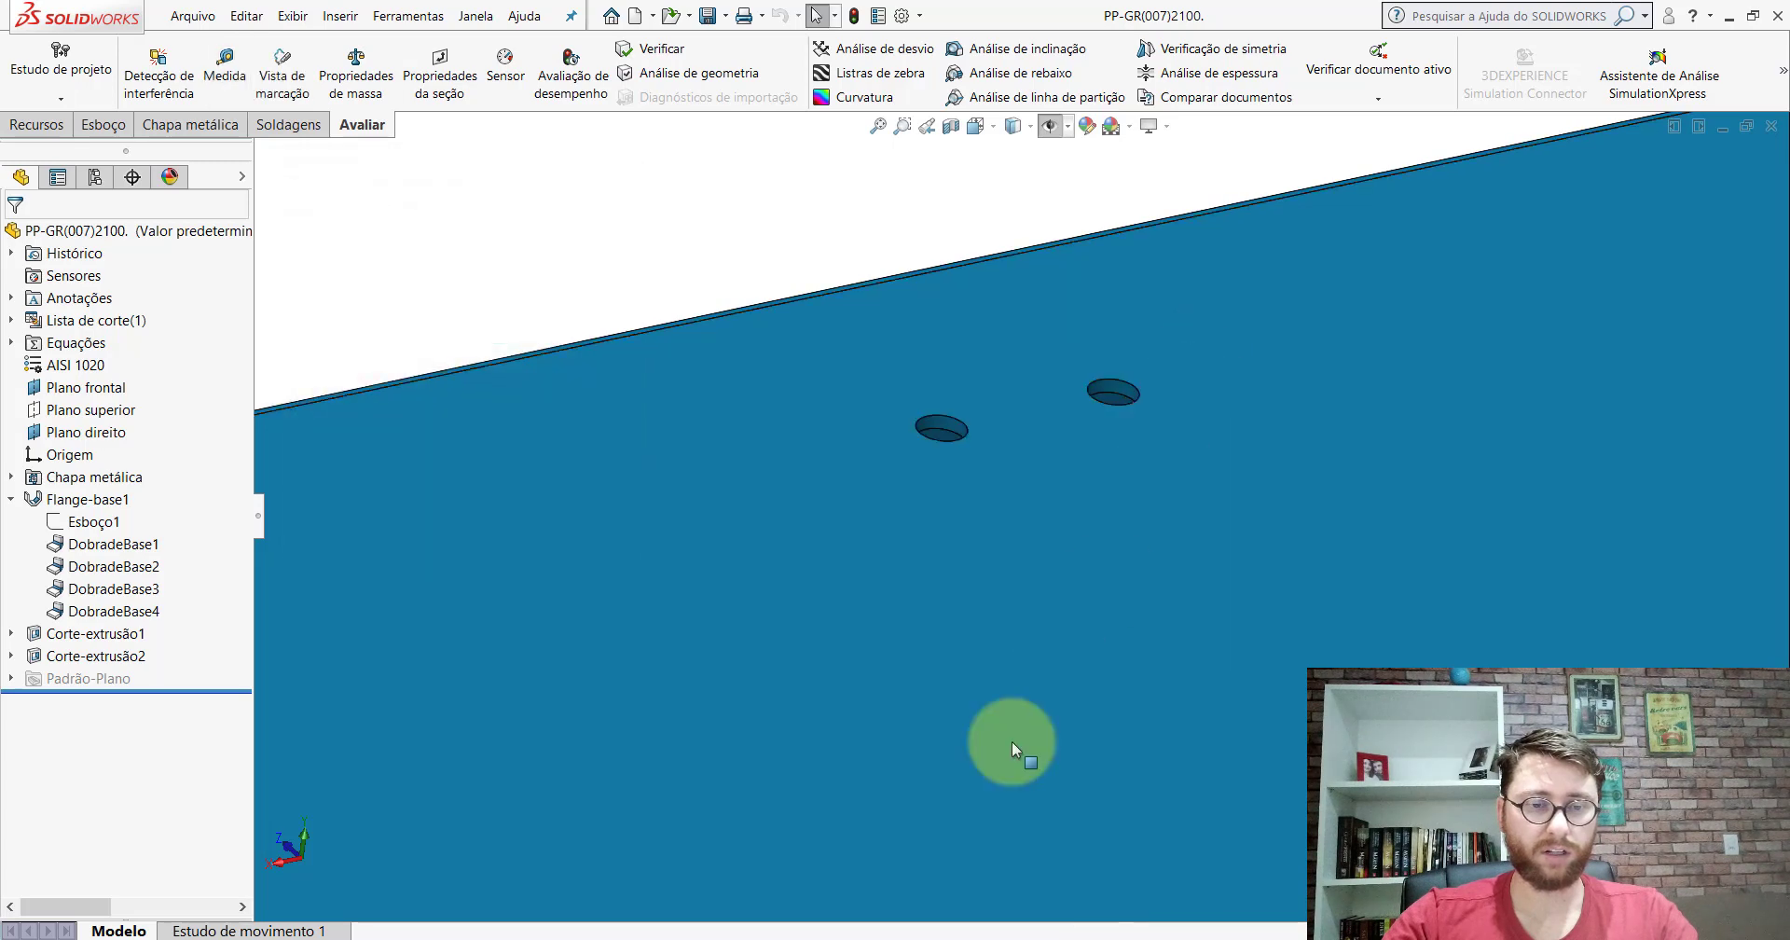
pyautogui.click(1081, 876)
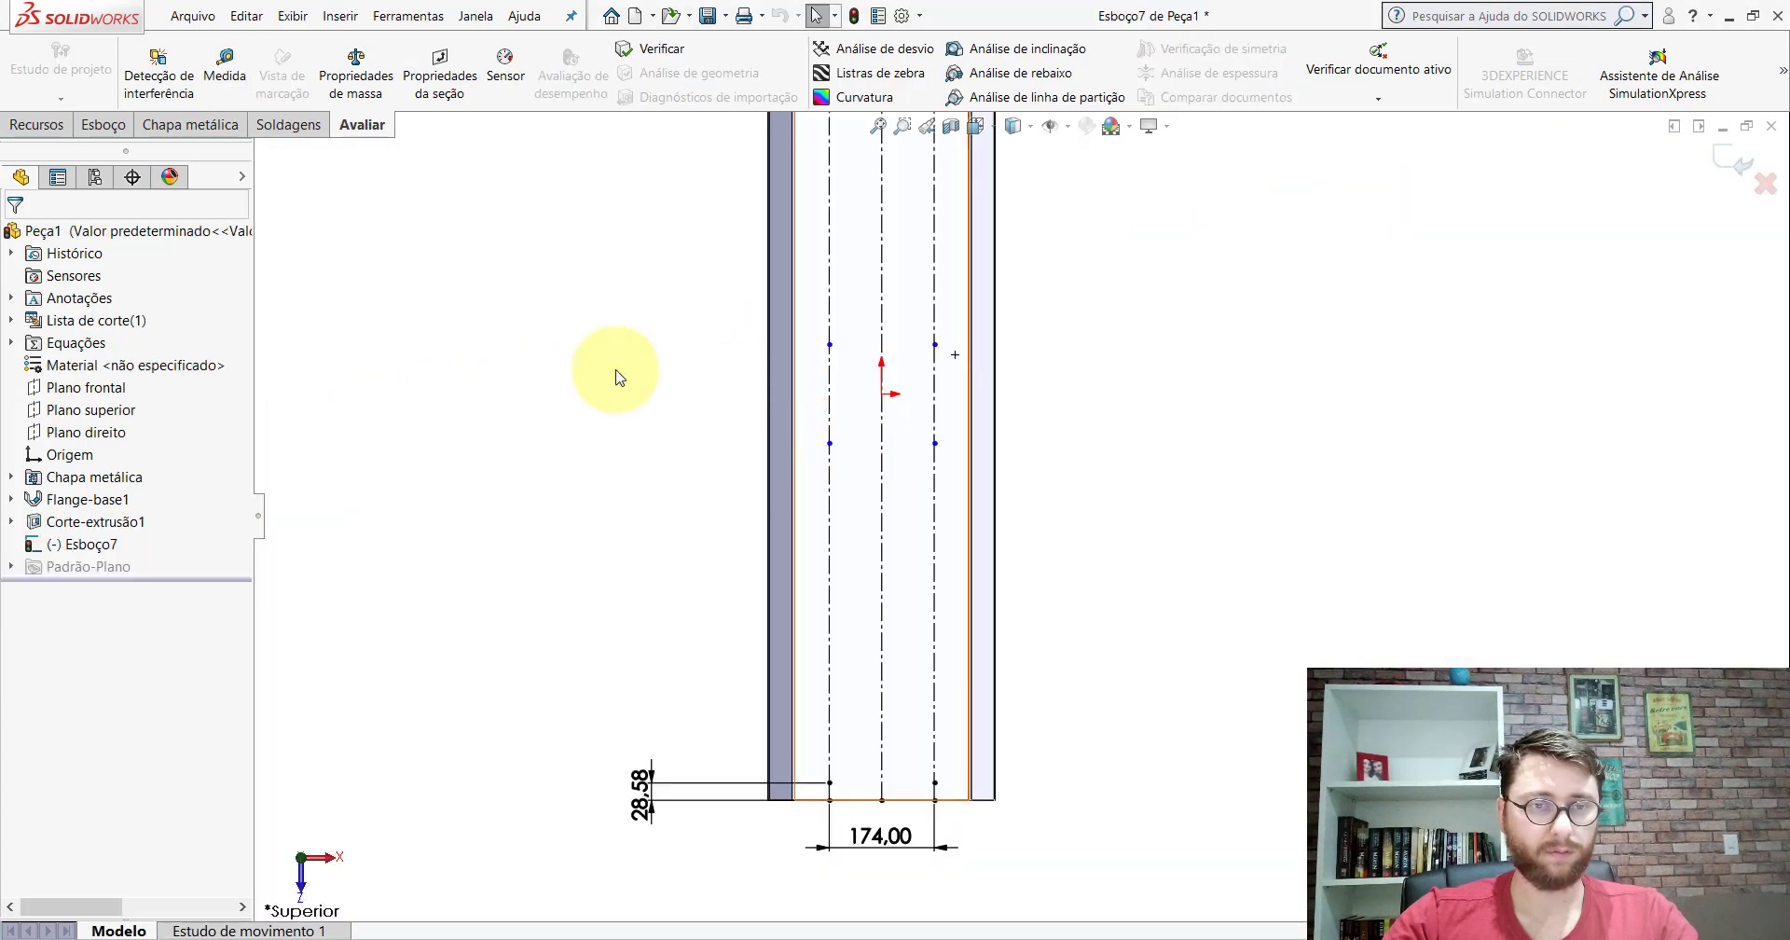
# Step: Dimension the hole row spacing to 42,89
pyautogui.click(104, 124)
pyautogui.click(119, 58)
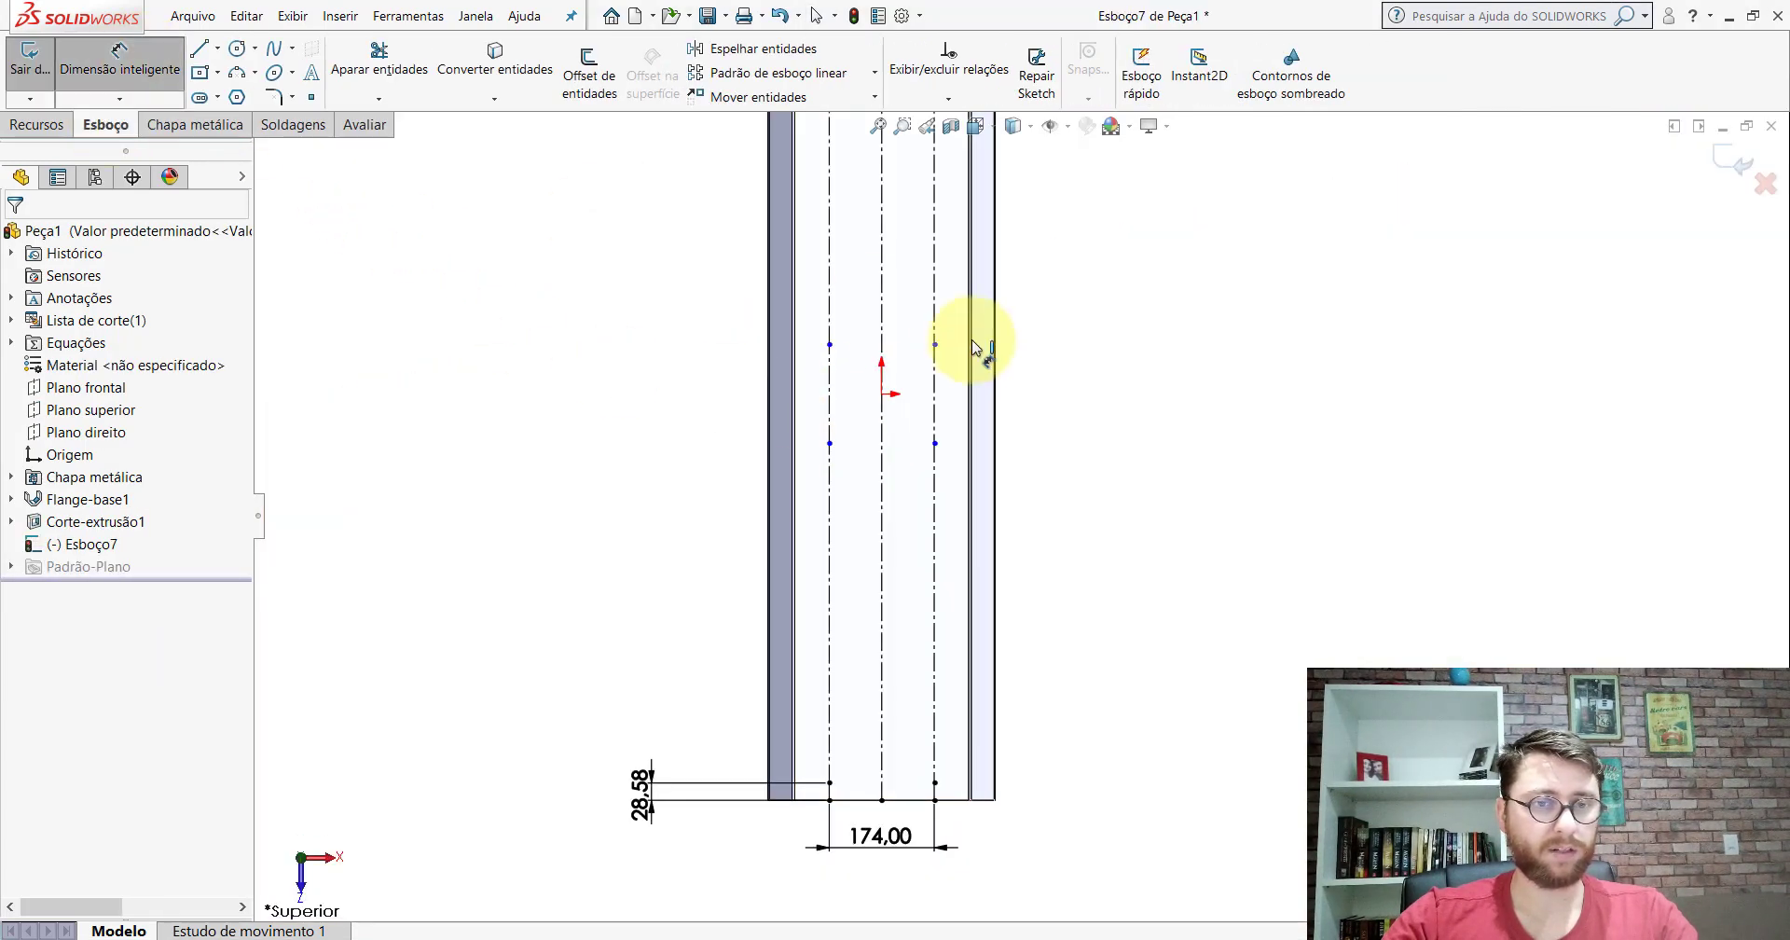
pyautogui.click(937, 376)
pyautogui.click(1098, 400)
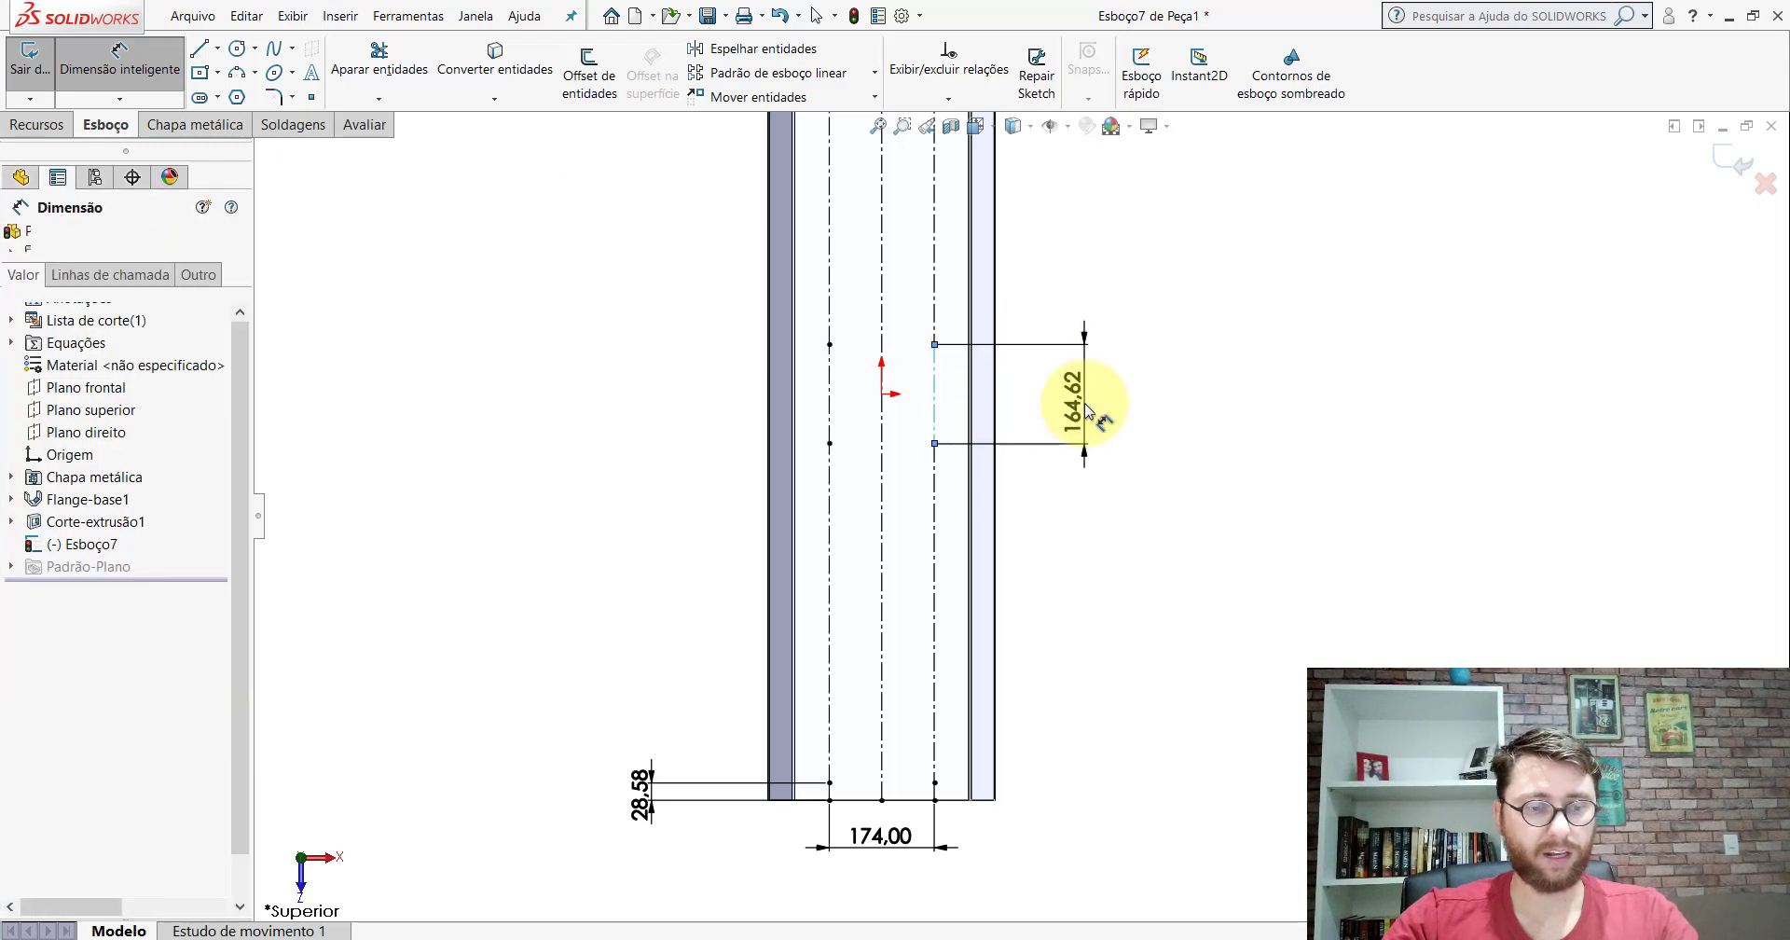
pyautogui.write('42,89')
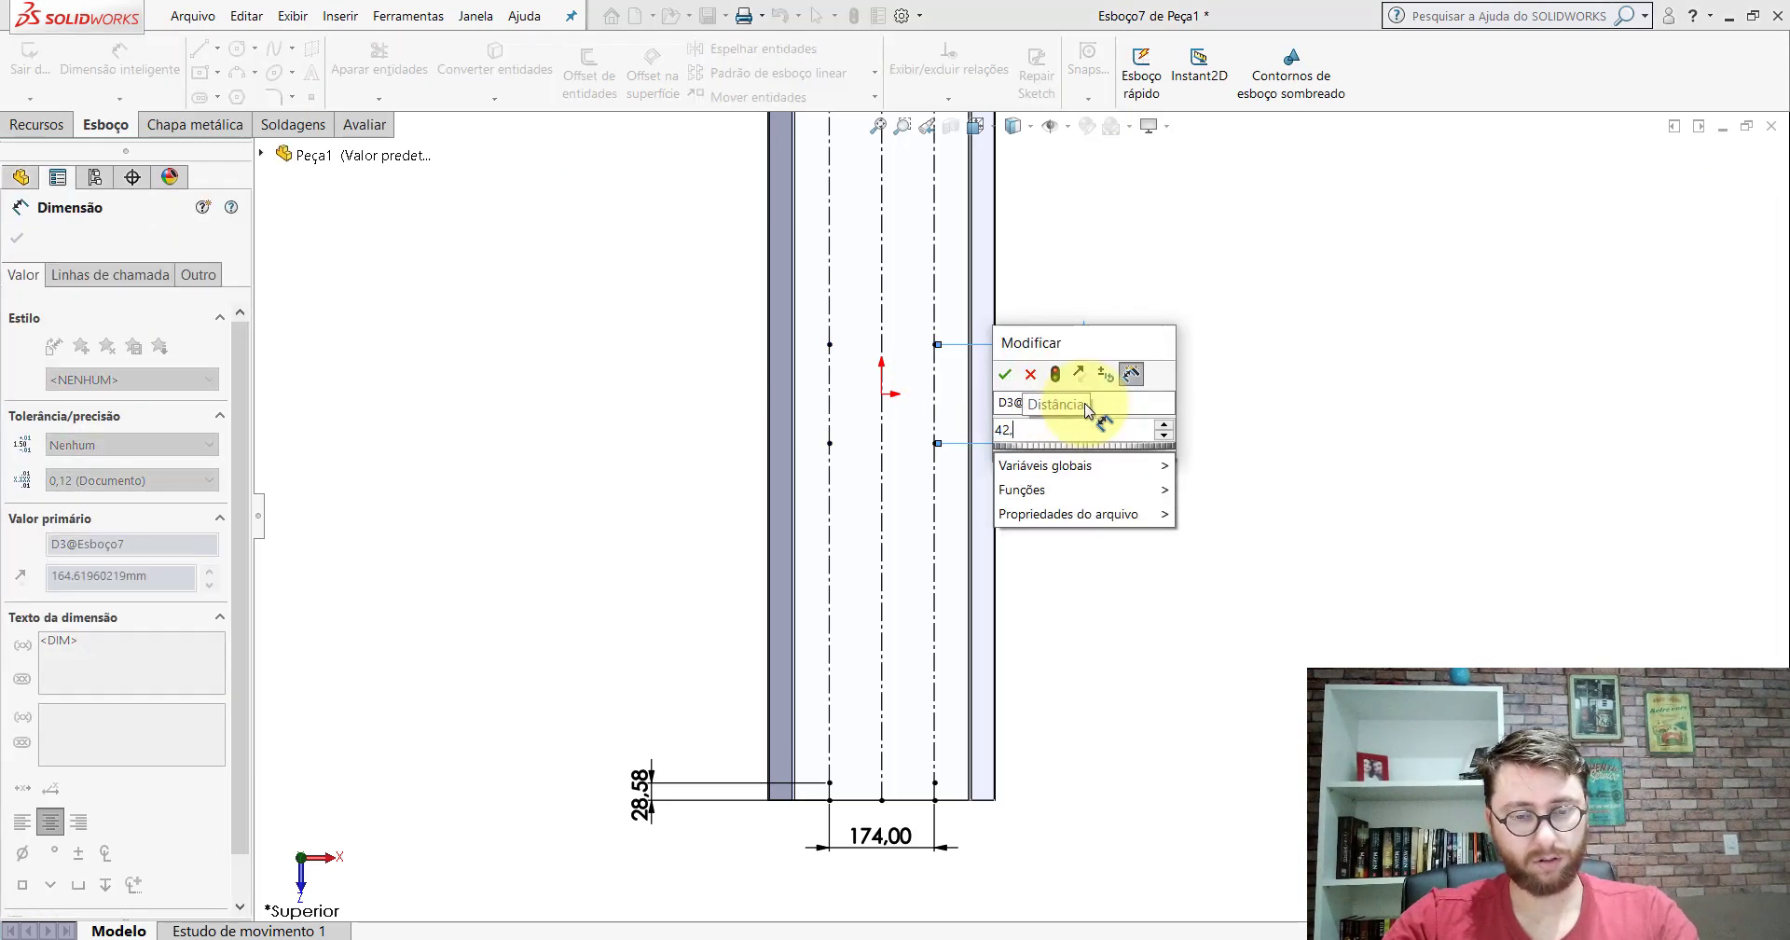
pyautogui.press('Return')
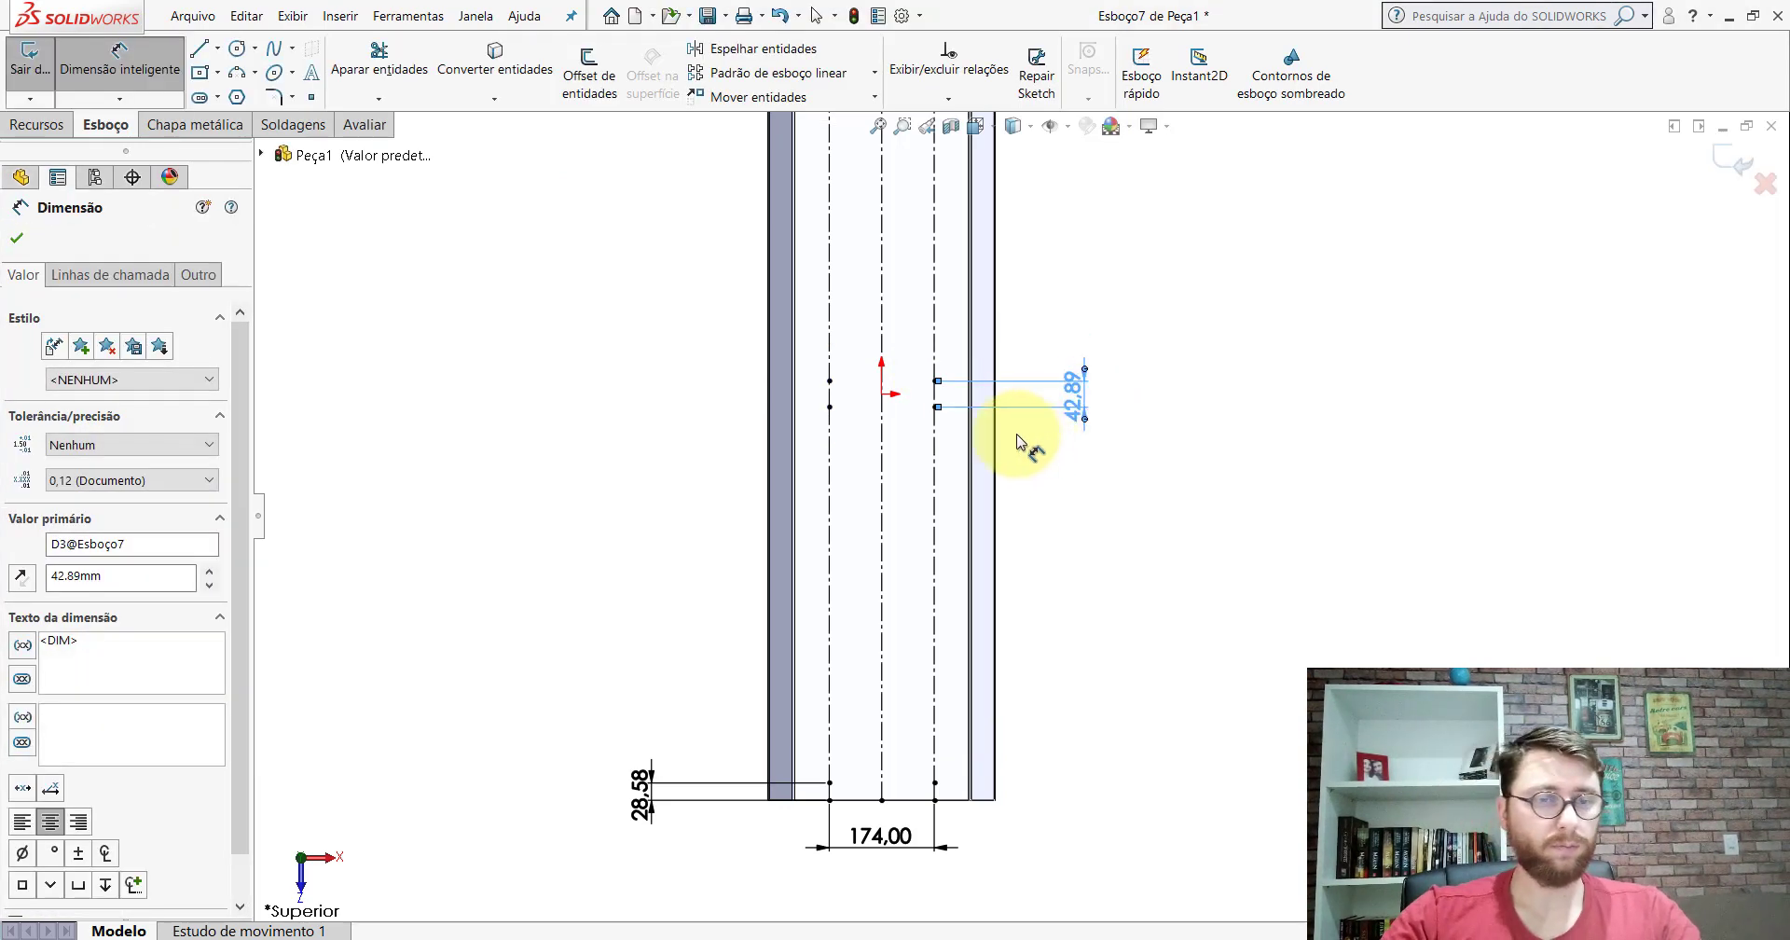
pyautogui.press('Escape')
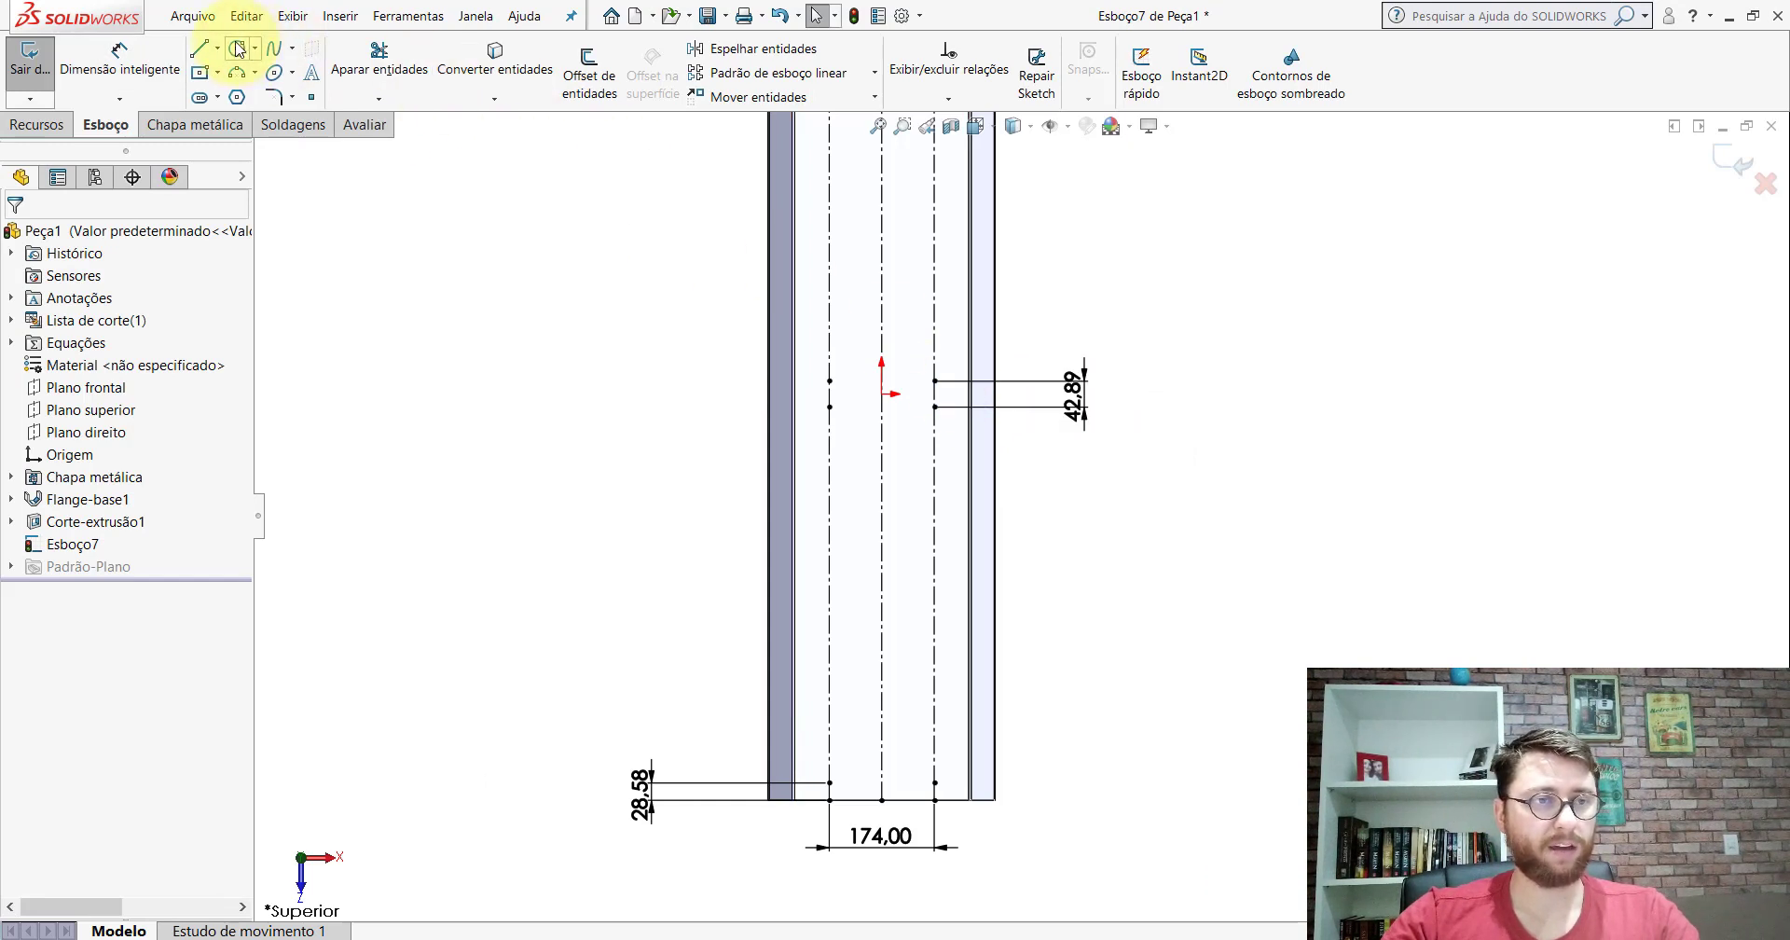
# Step: Sketch circles on the lower-left, lower-right and left hole points
pyautogui.click(240, 50)
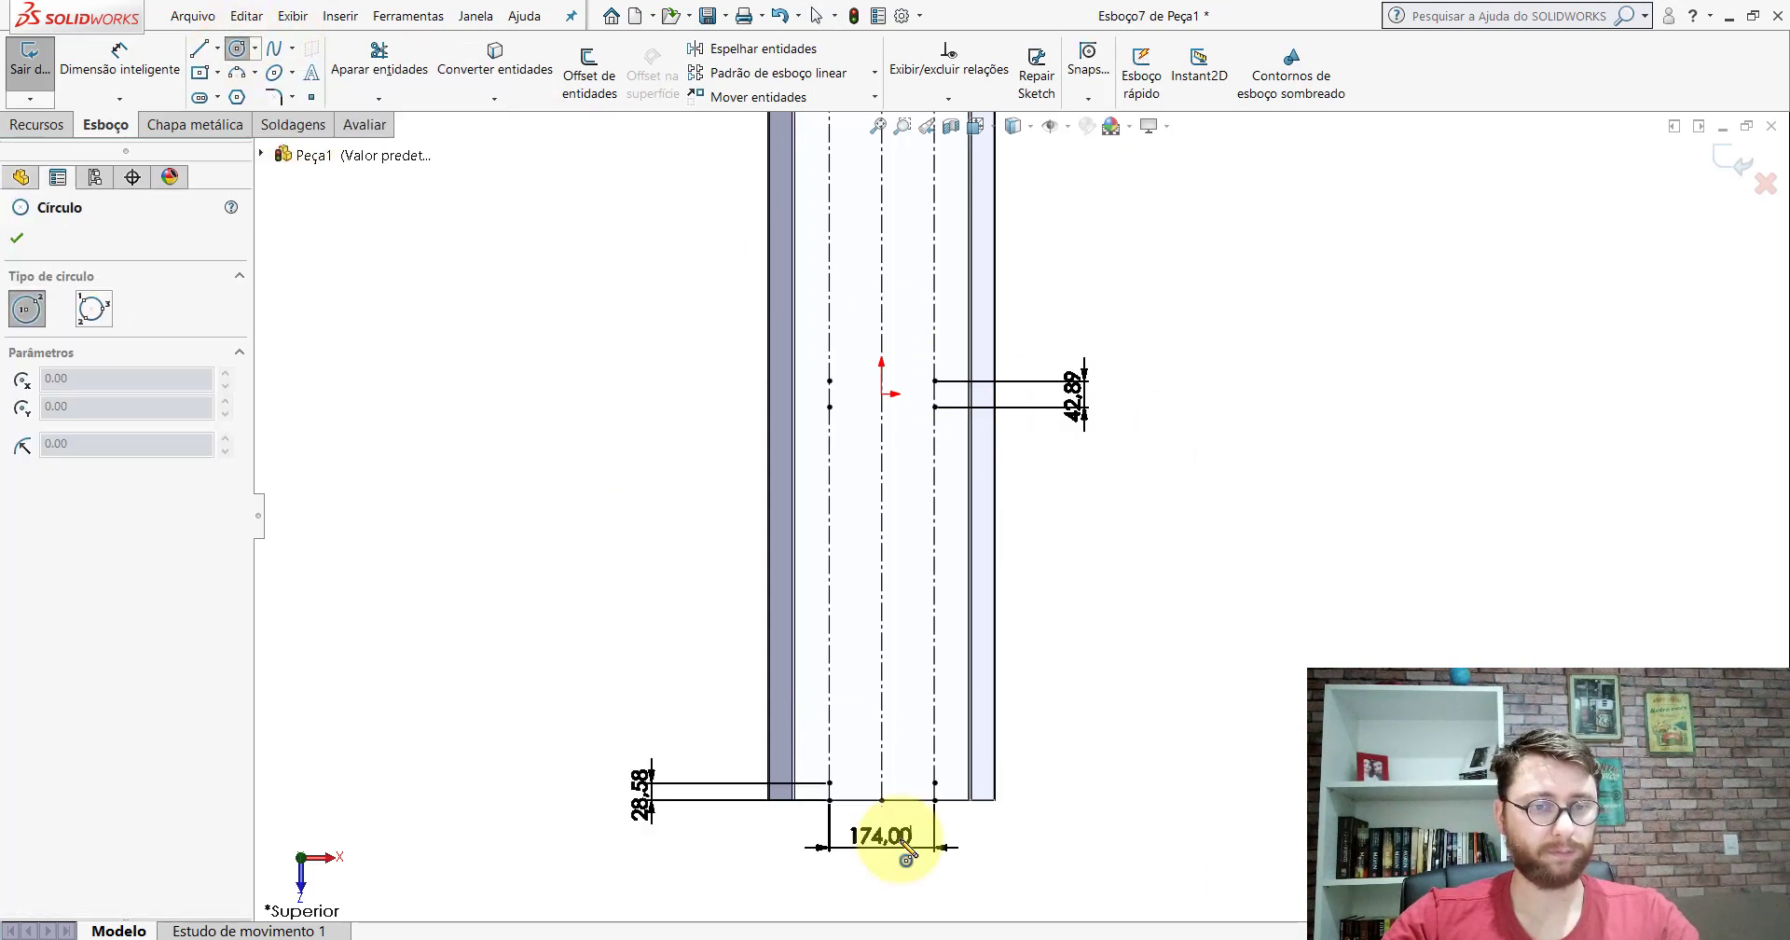
pyautogui.scroll(-2, 888, 787)
pyautogui.scroll(-3, 849, 658)
pyautogui.scroll(-1, 842, 640)
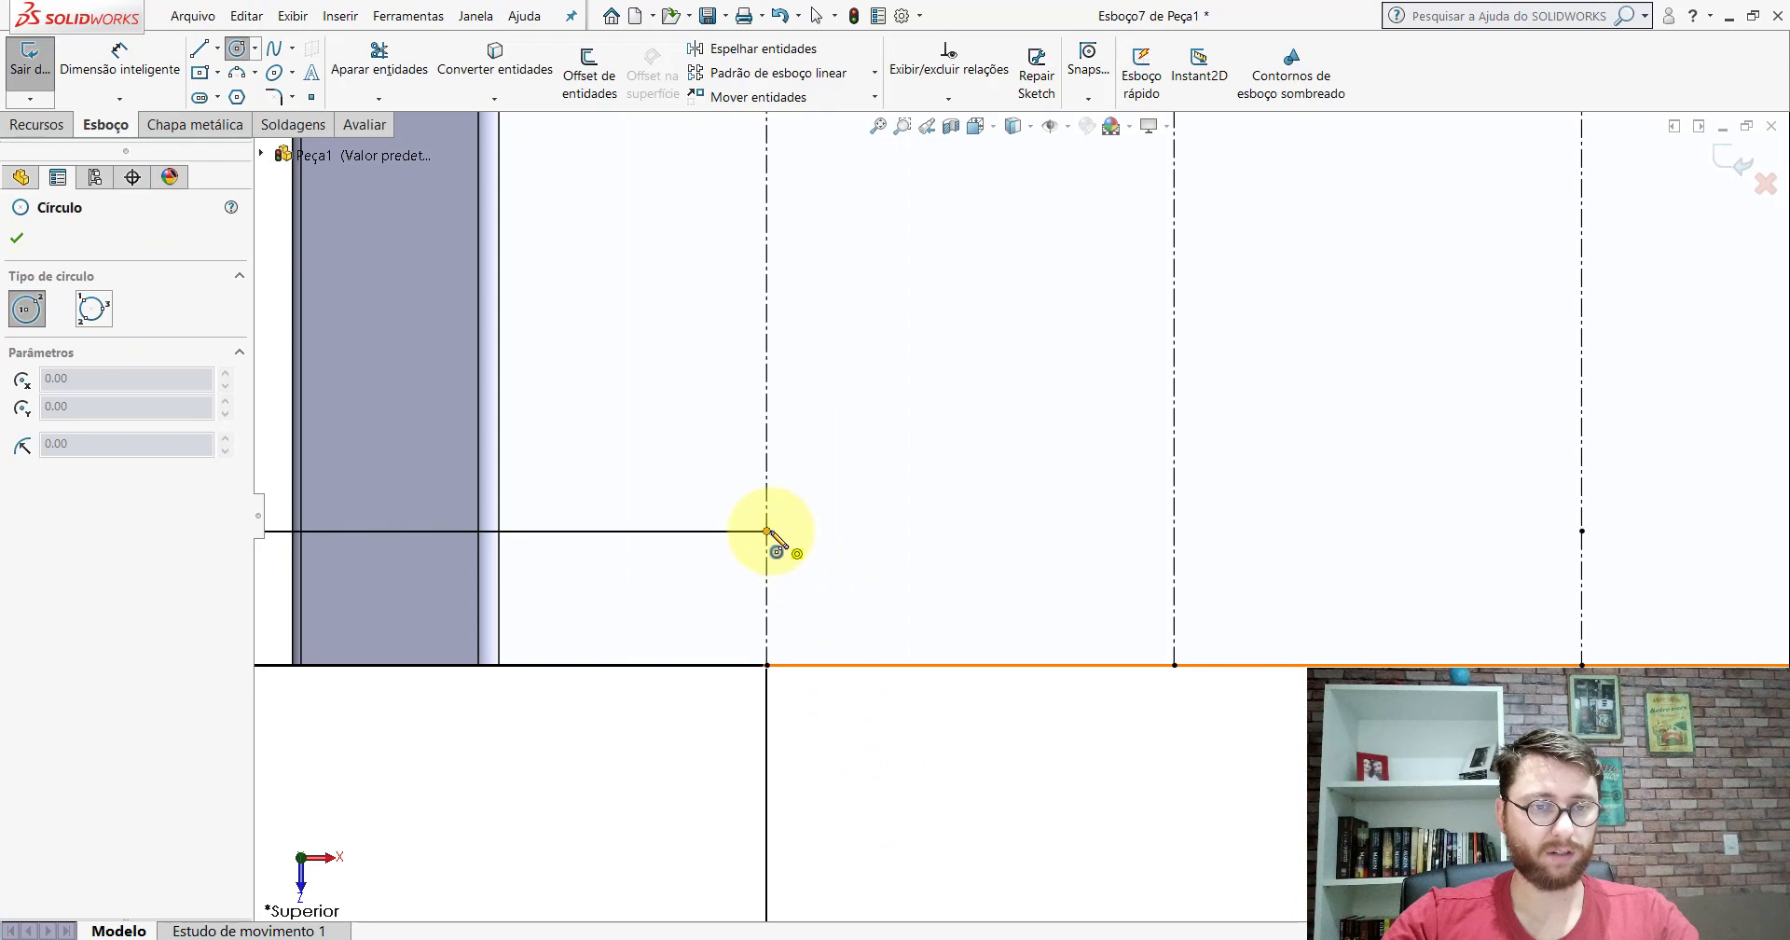
pyautogui.click(766, 531)
pyautogui.click(792, 533)
pyautogui.scroll(2, 1068, 599)
pyautogui.scroll(-3, 1278, 507)
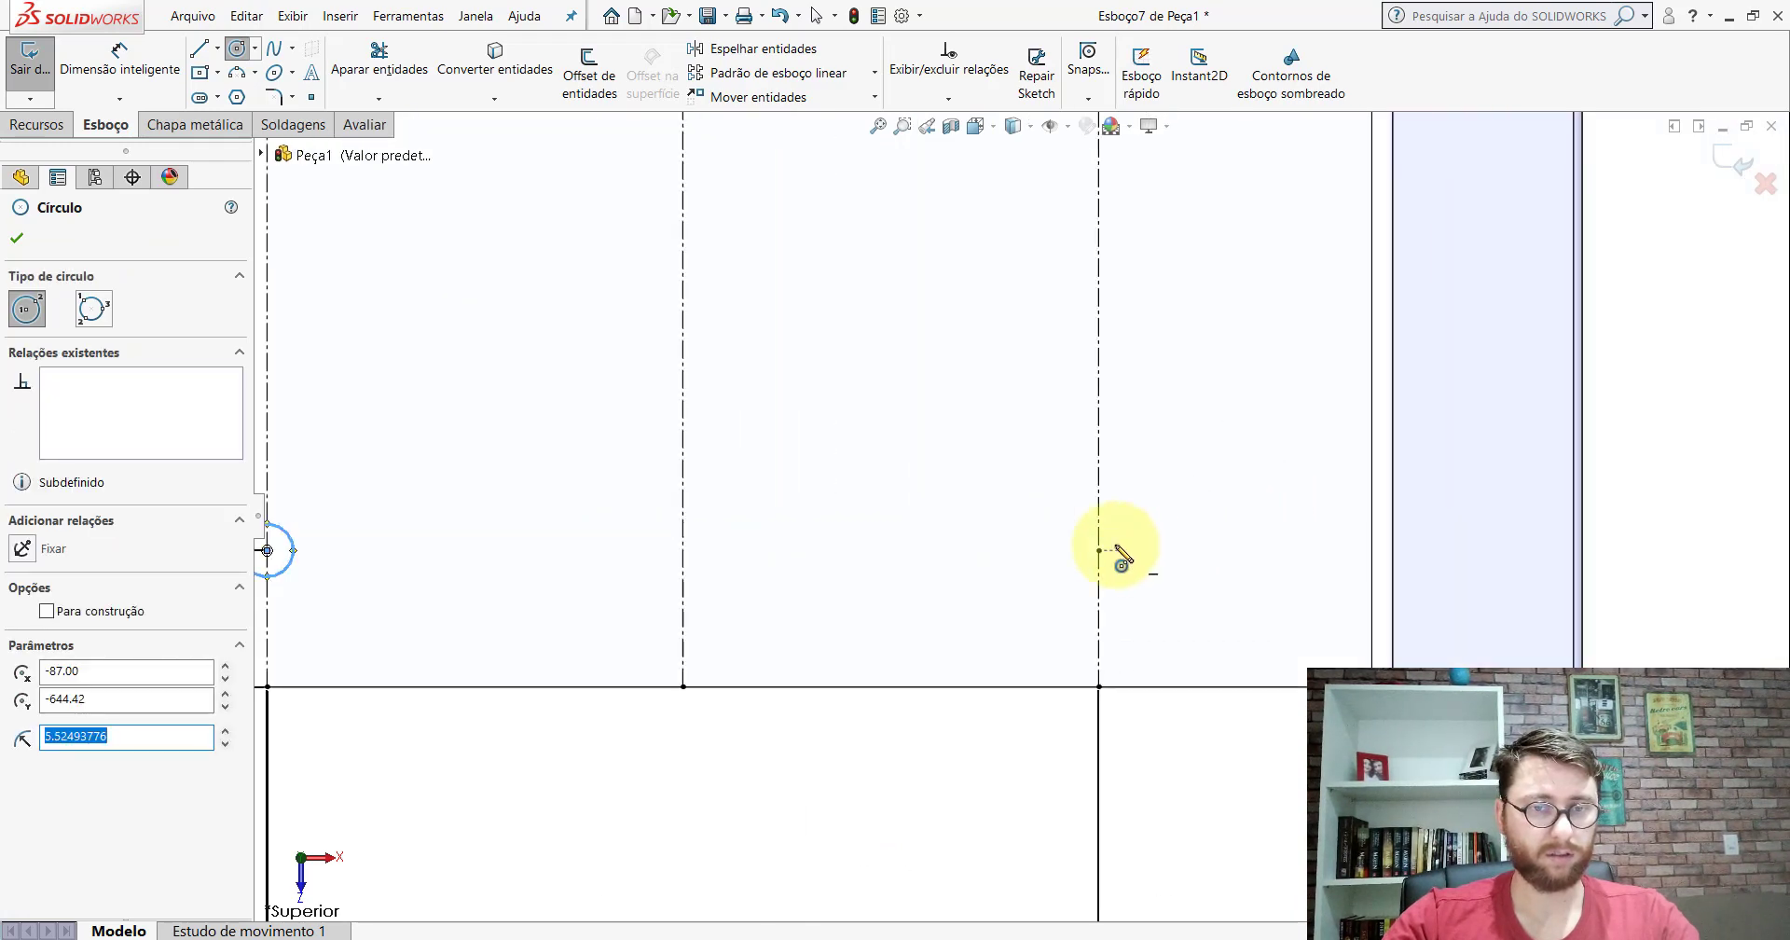
pyautogui.click(1100, 550)
pyautogui.click(1118, 550)
pyautogui.scroll(3, 1131, 583)
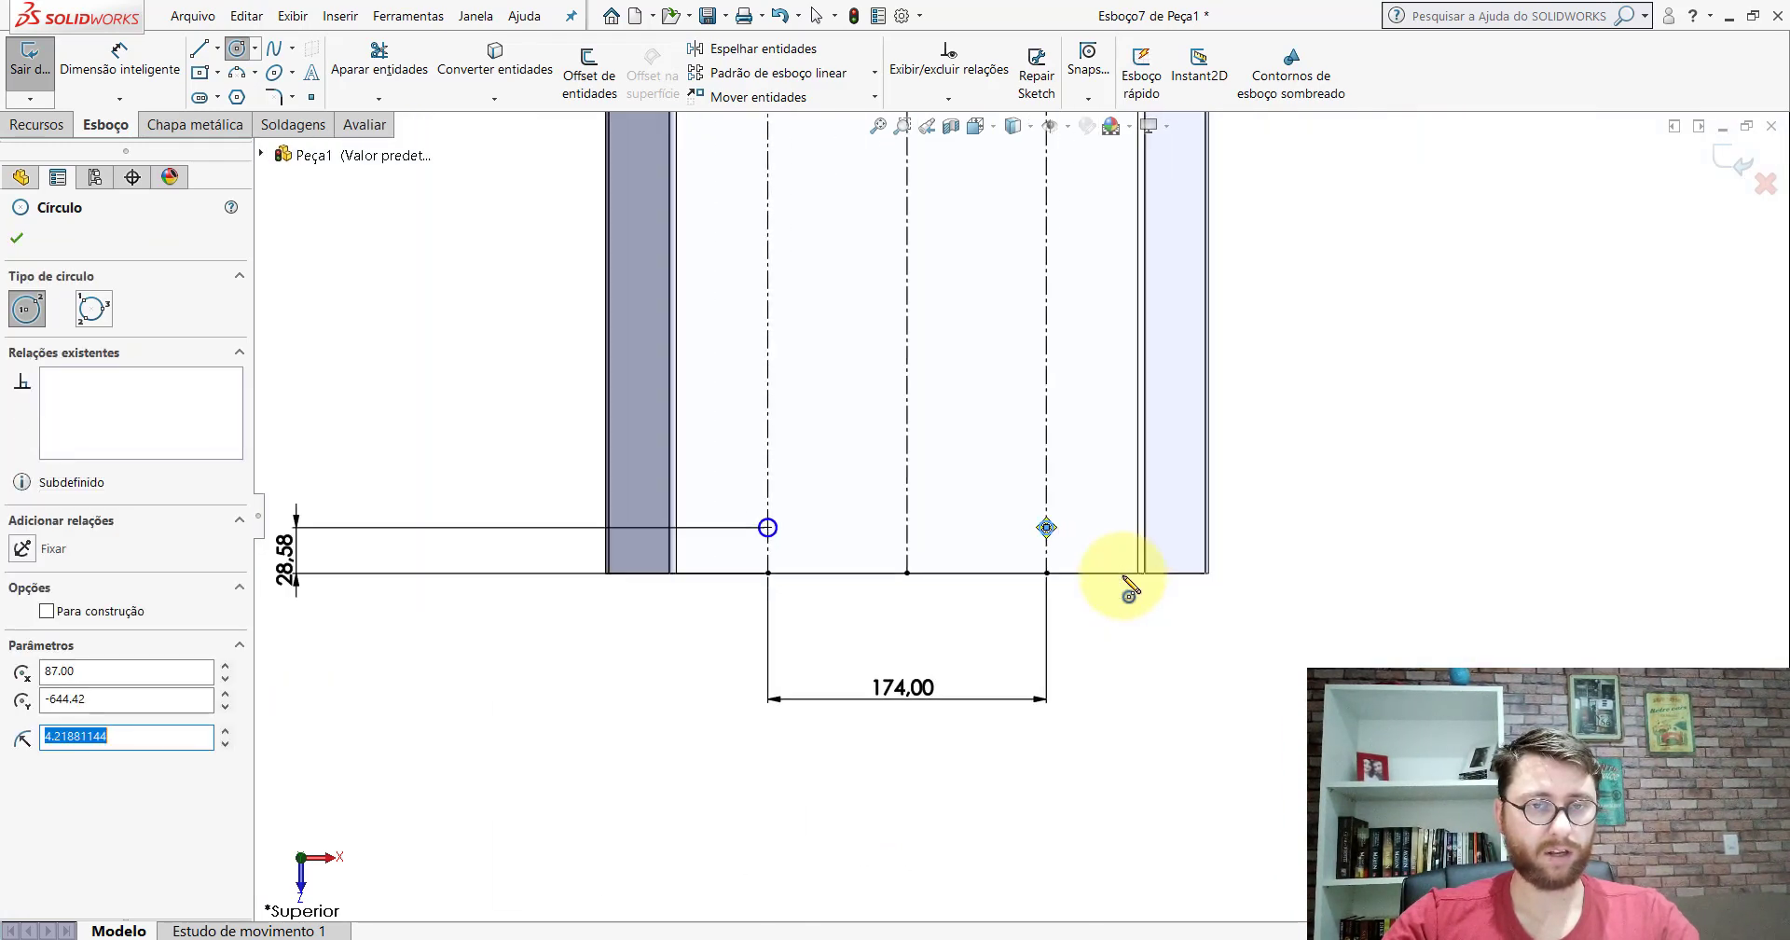
pyautogui.scroll(2, 1128, 587)
pyautogui.scroll(-1, 1019, 380)
pyautogui.scroll(-2, 1019, 467)
pyautogui.scroll(-3, 899, 512)
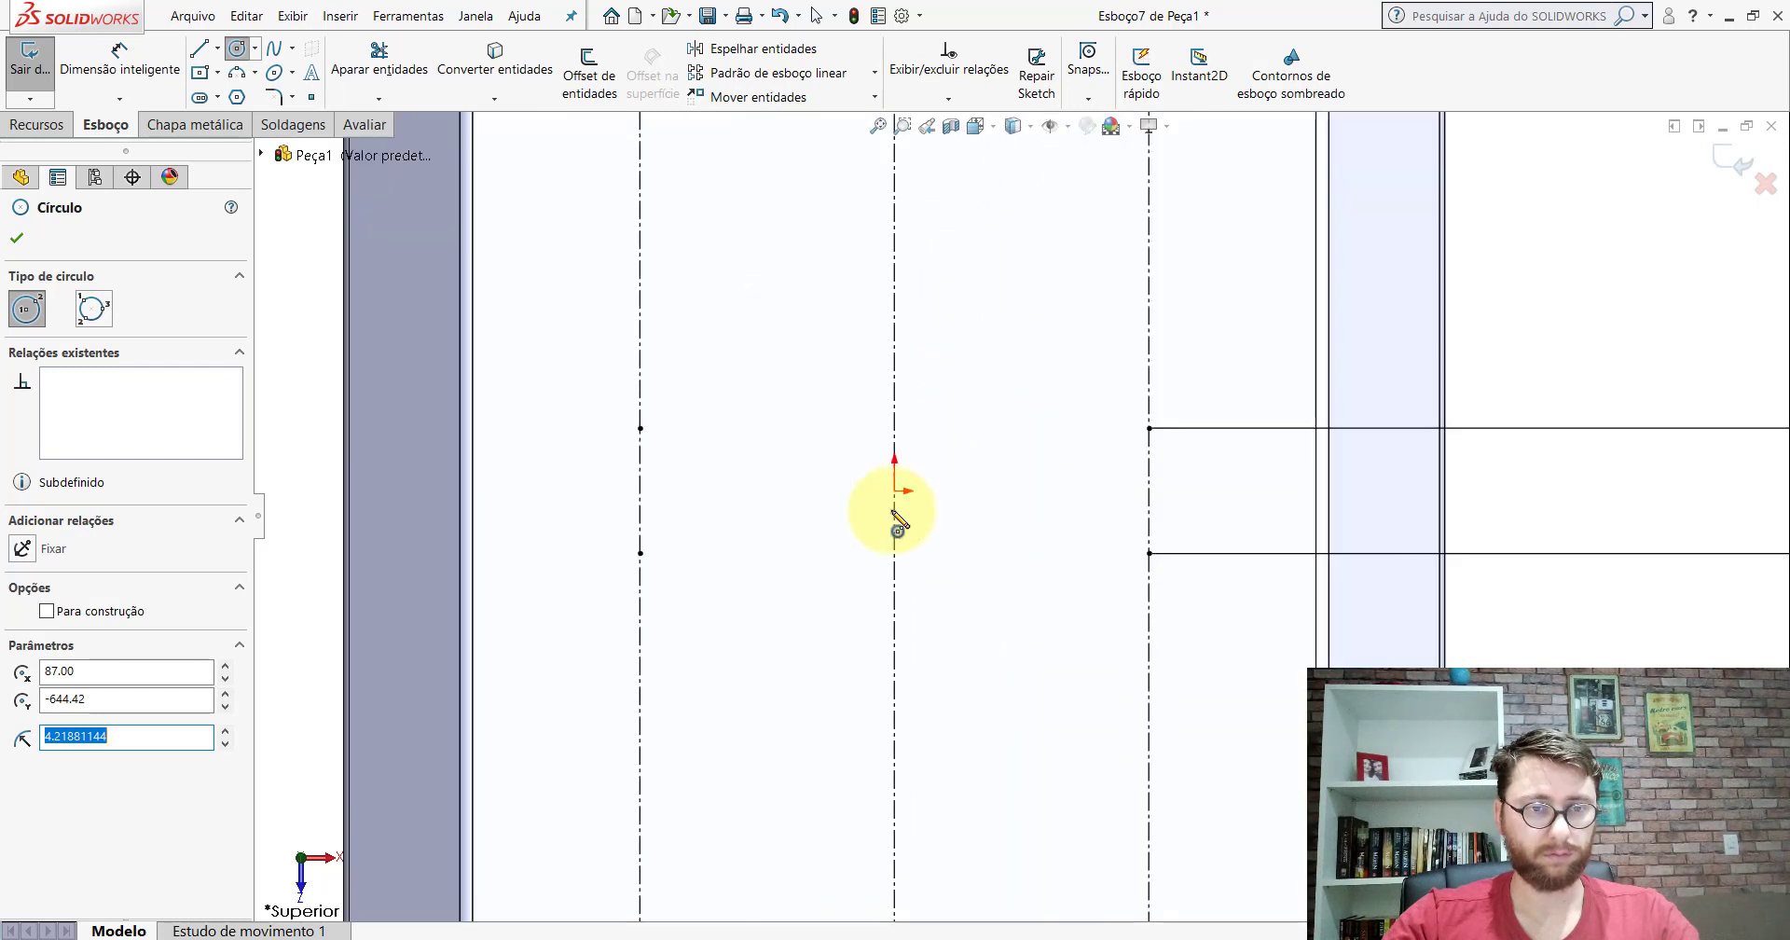
pyautogui.click(639, 553)
pyautogui.click(660, 553)
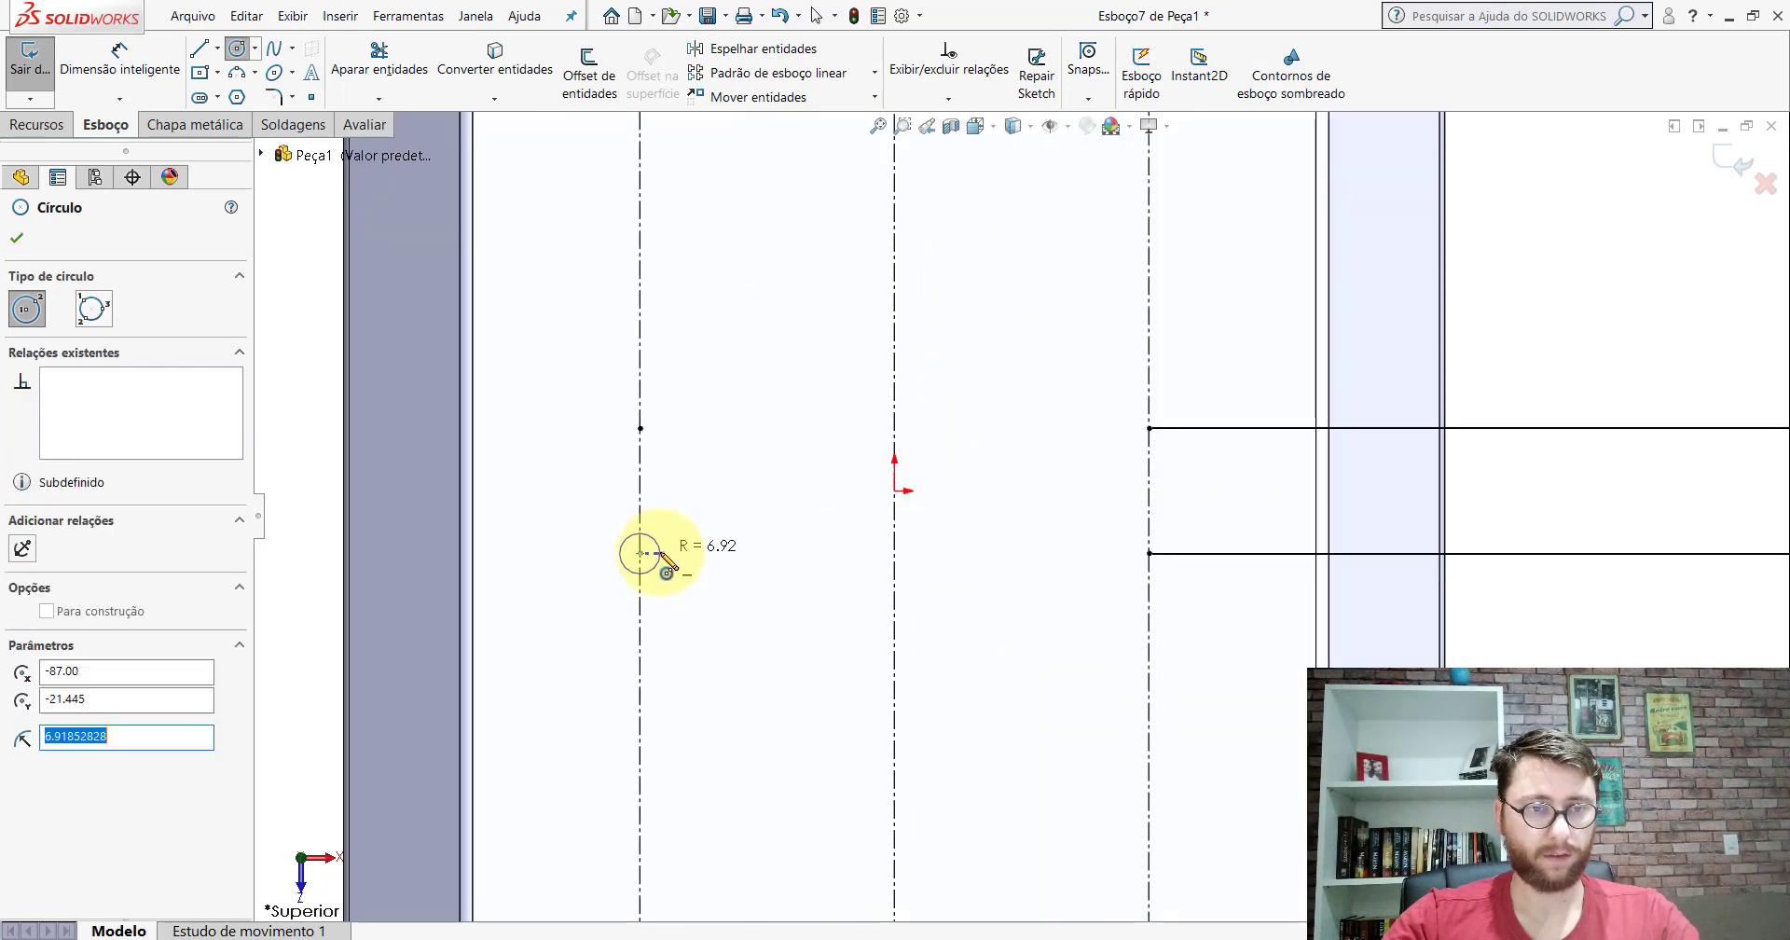
# Step: Sketch circles on the upper-left, upper-right and lower-right points and both upper intersections
pyautogui.click(639, 429)
pyautogui.click(662, 431)
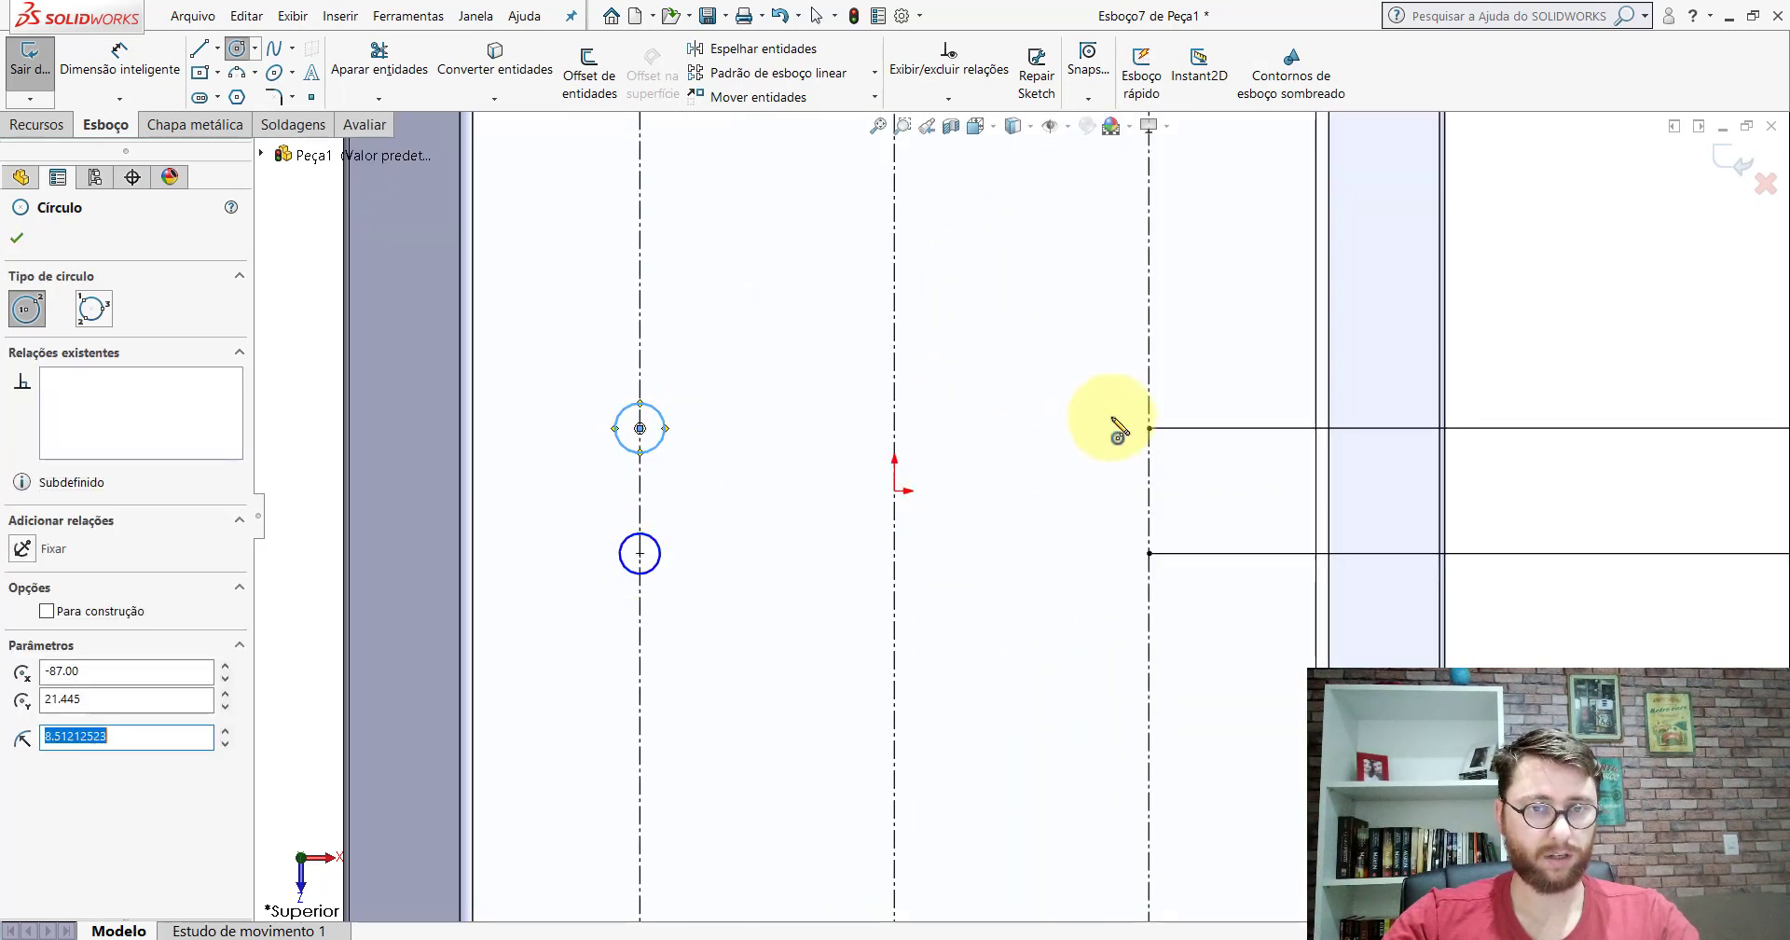
pyautogui.click(1148, 428)
pyautogui.click(1156, 454)
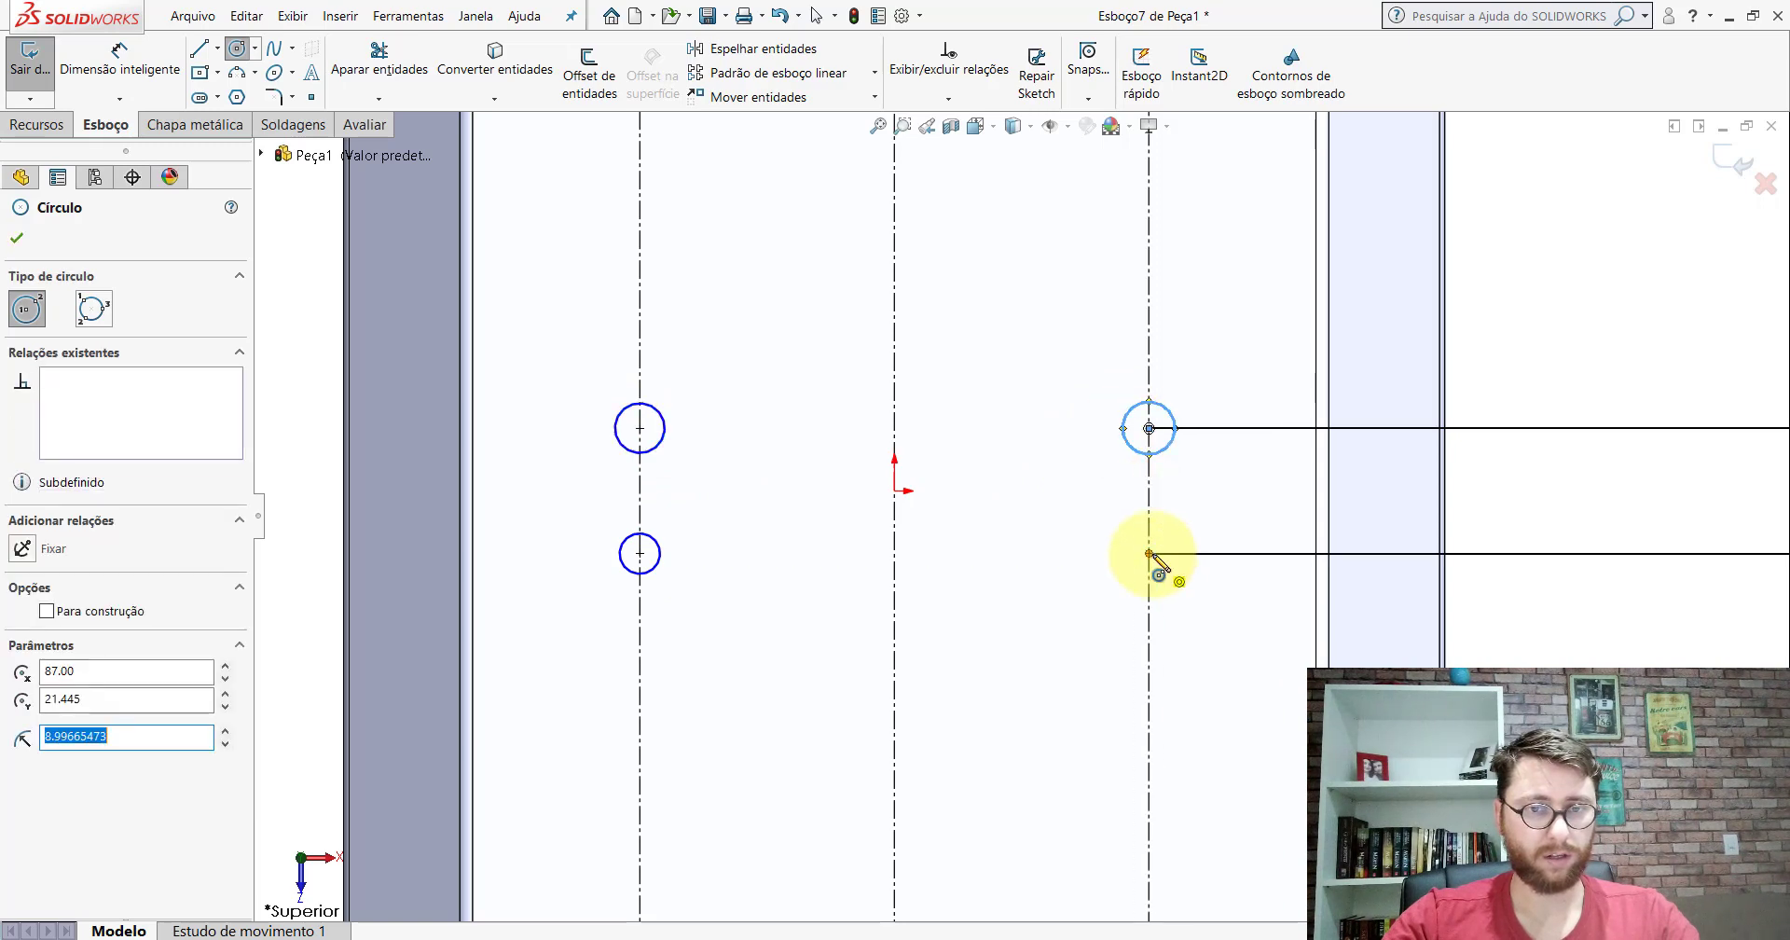
pyautogui.click(1149, 552)
pyautogui.click(1111, 564)
pyautogui.scroll(5, 1086, 573)
pyautogui.scroll(8, 1067, 489)
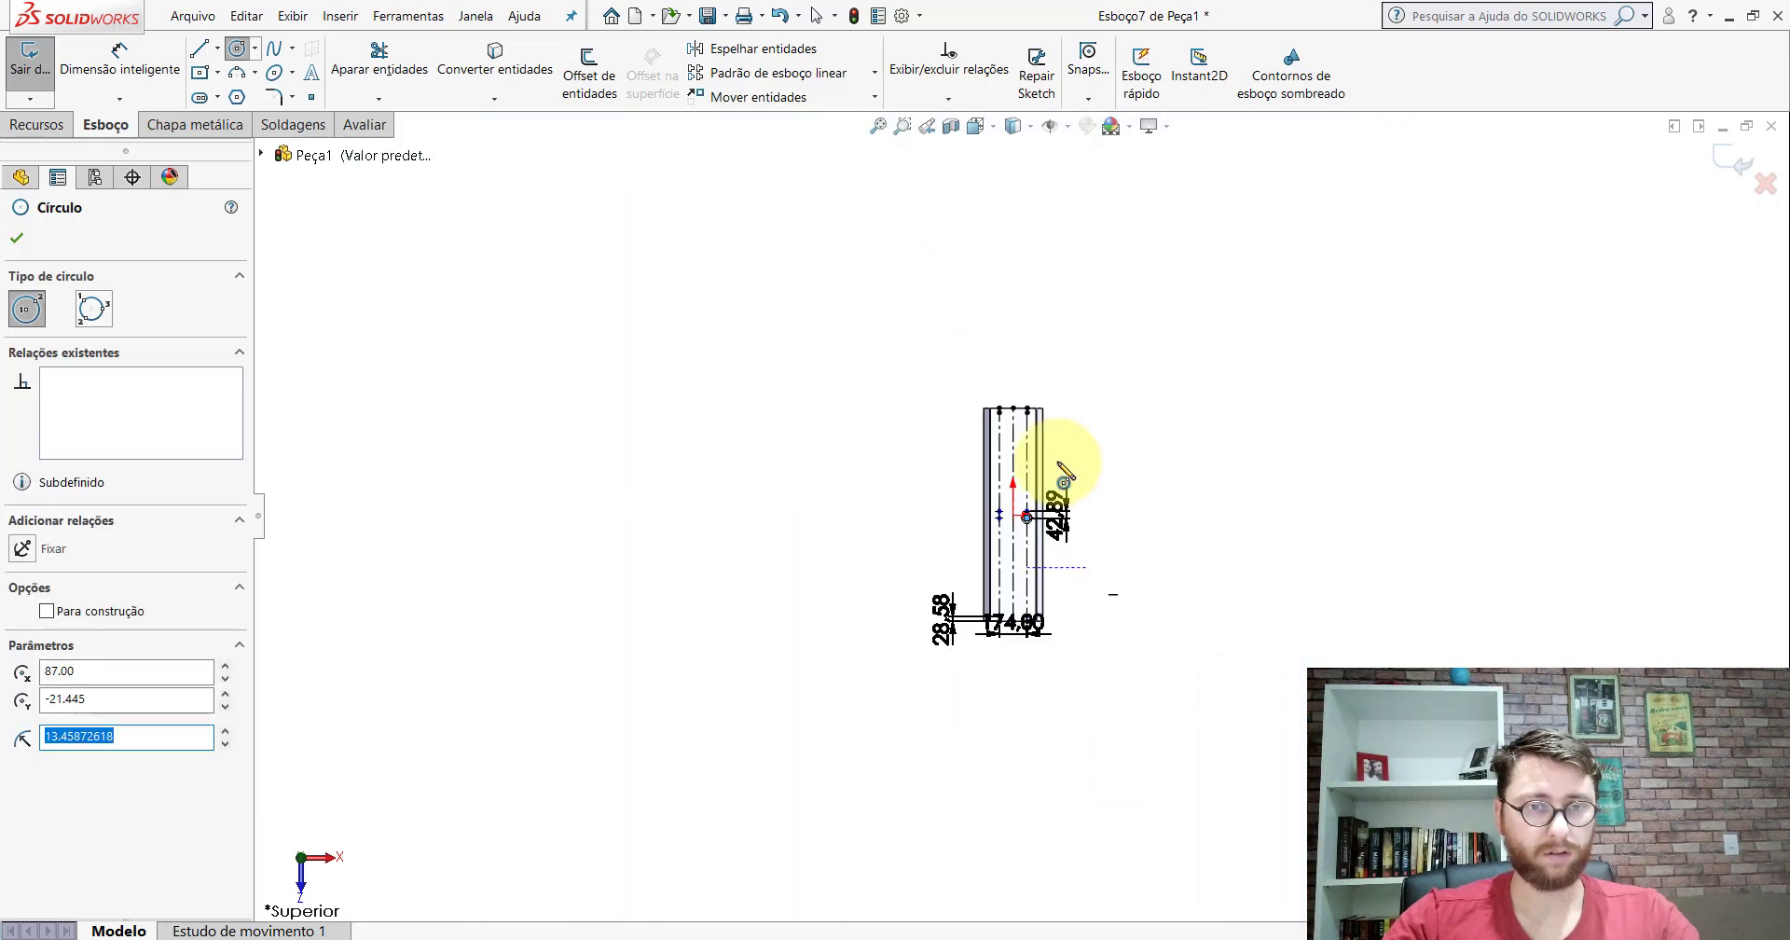
pyautogui.scroll(-3, 947, 431)
pyautogui.scroll(-4, 971, 448)
pyautogui.scroll(-4, 978, 441)
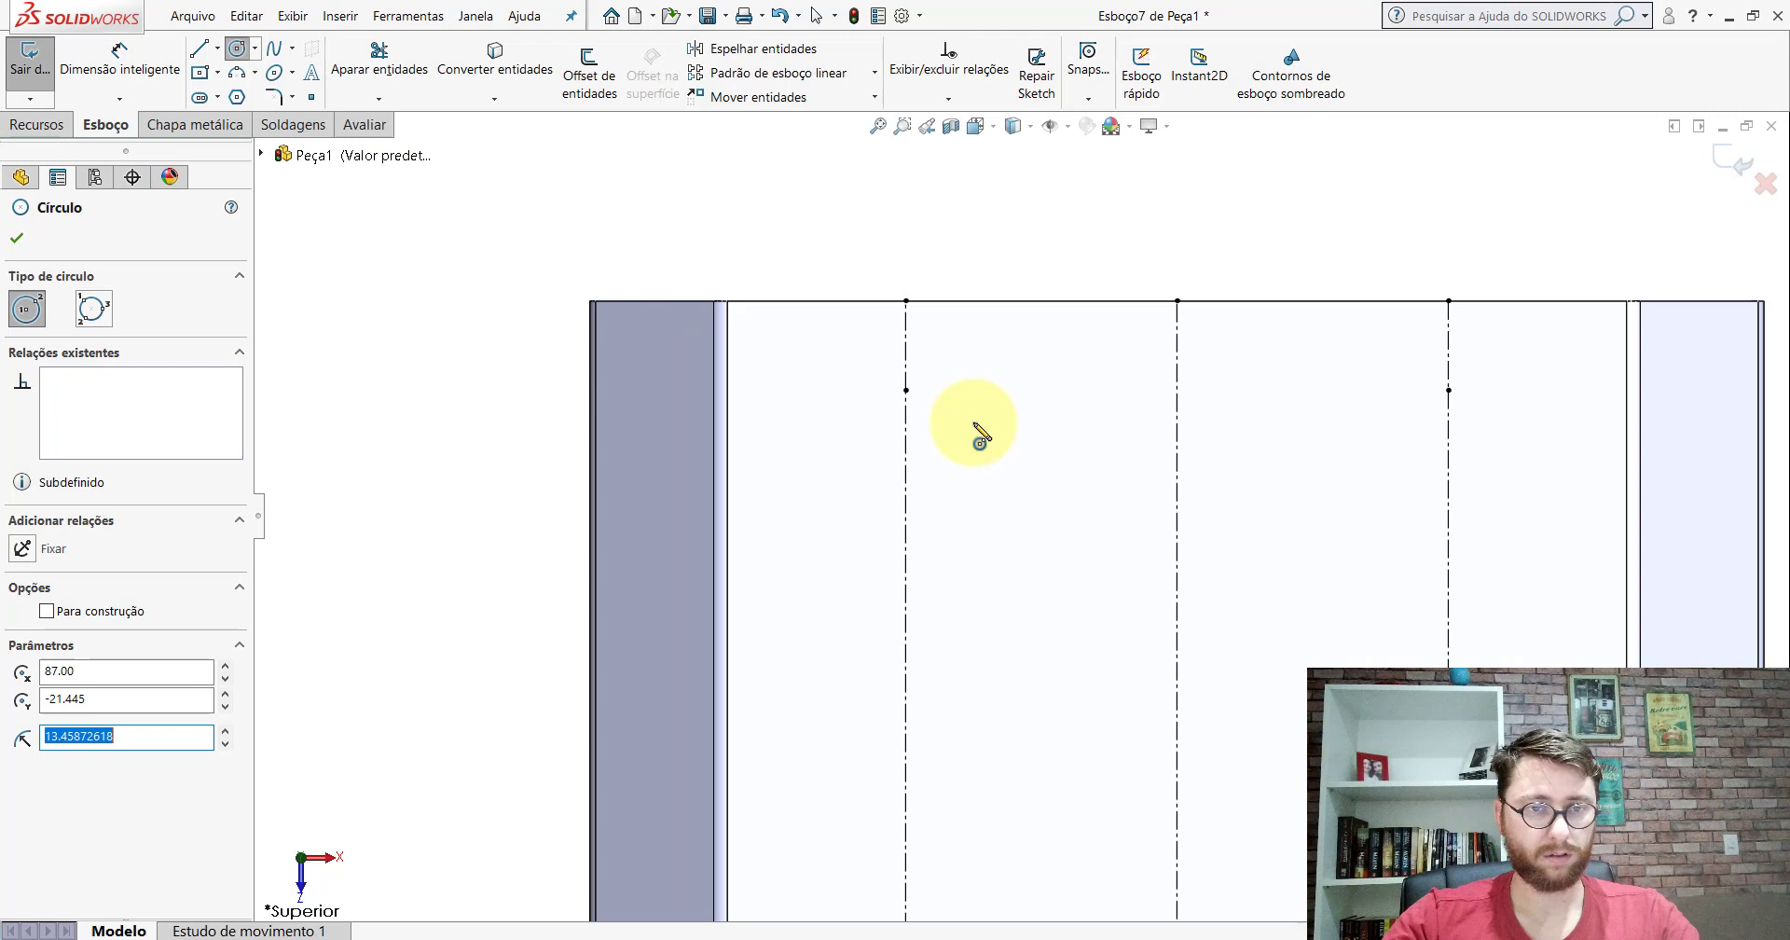
pyautogui.click(906, 390)
pyautogui.click(928, 390)
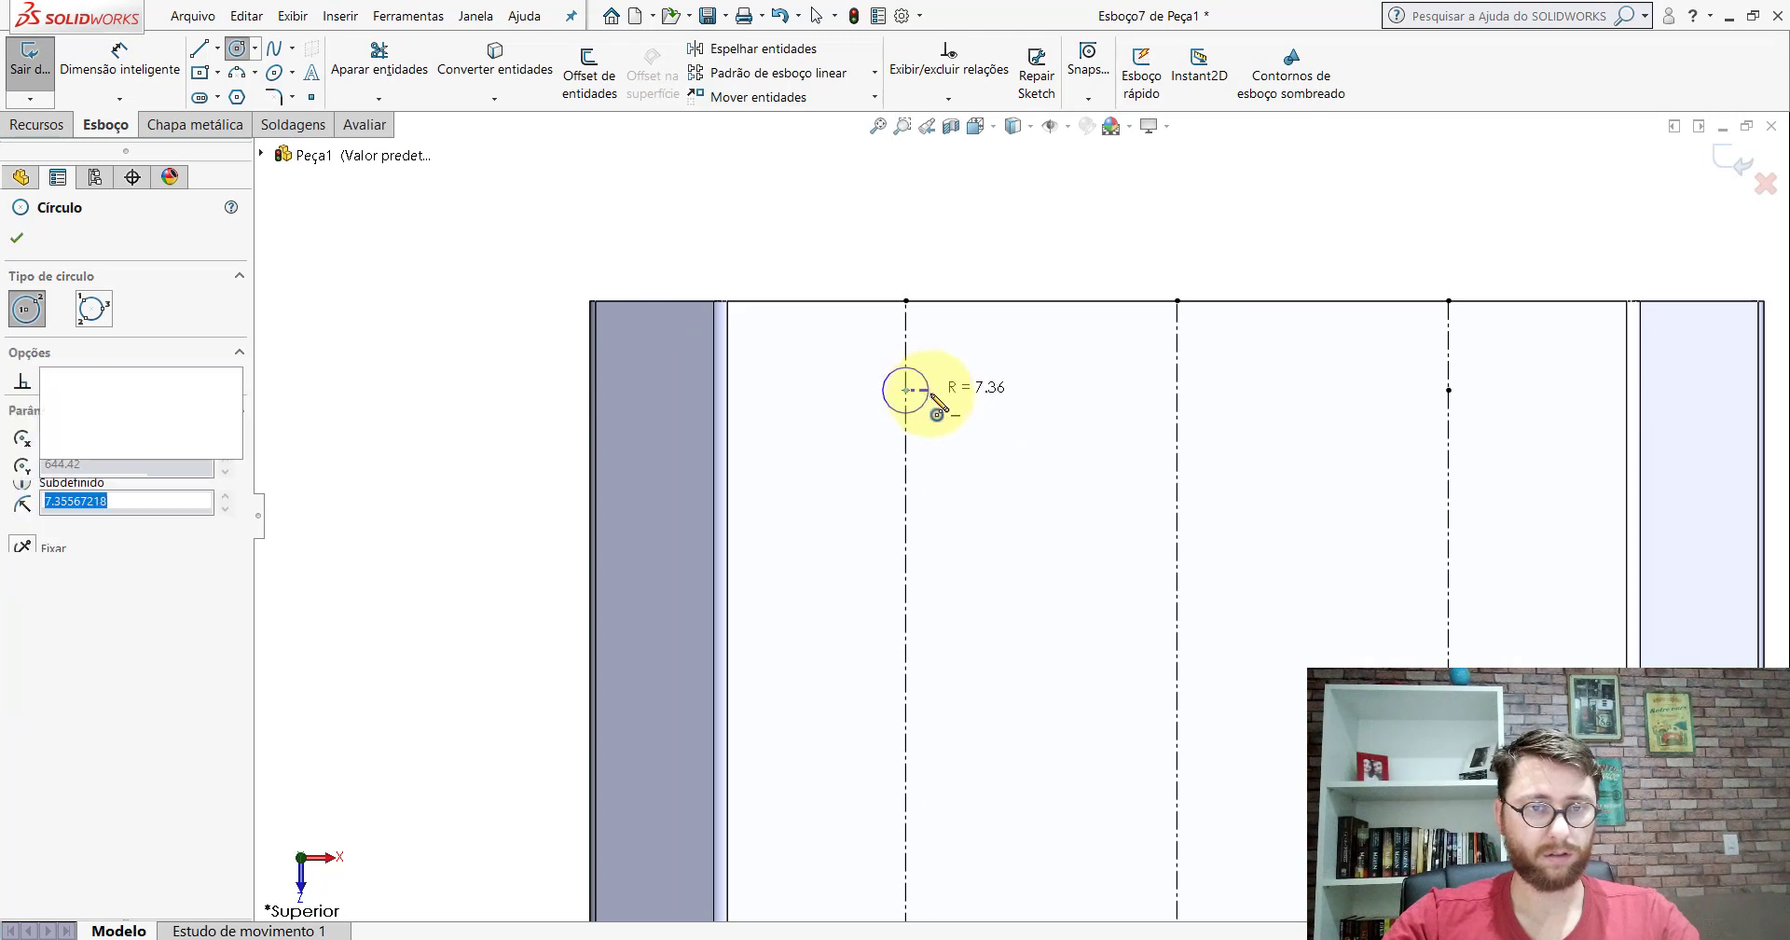
pyautogui.click(1448, 392)
pyautogui.click(1471, 410)
# Step: Select all eight hole circles and make them equal
pyautogui.press('Escape')
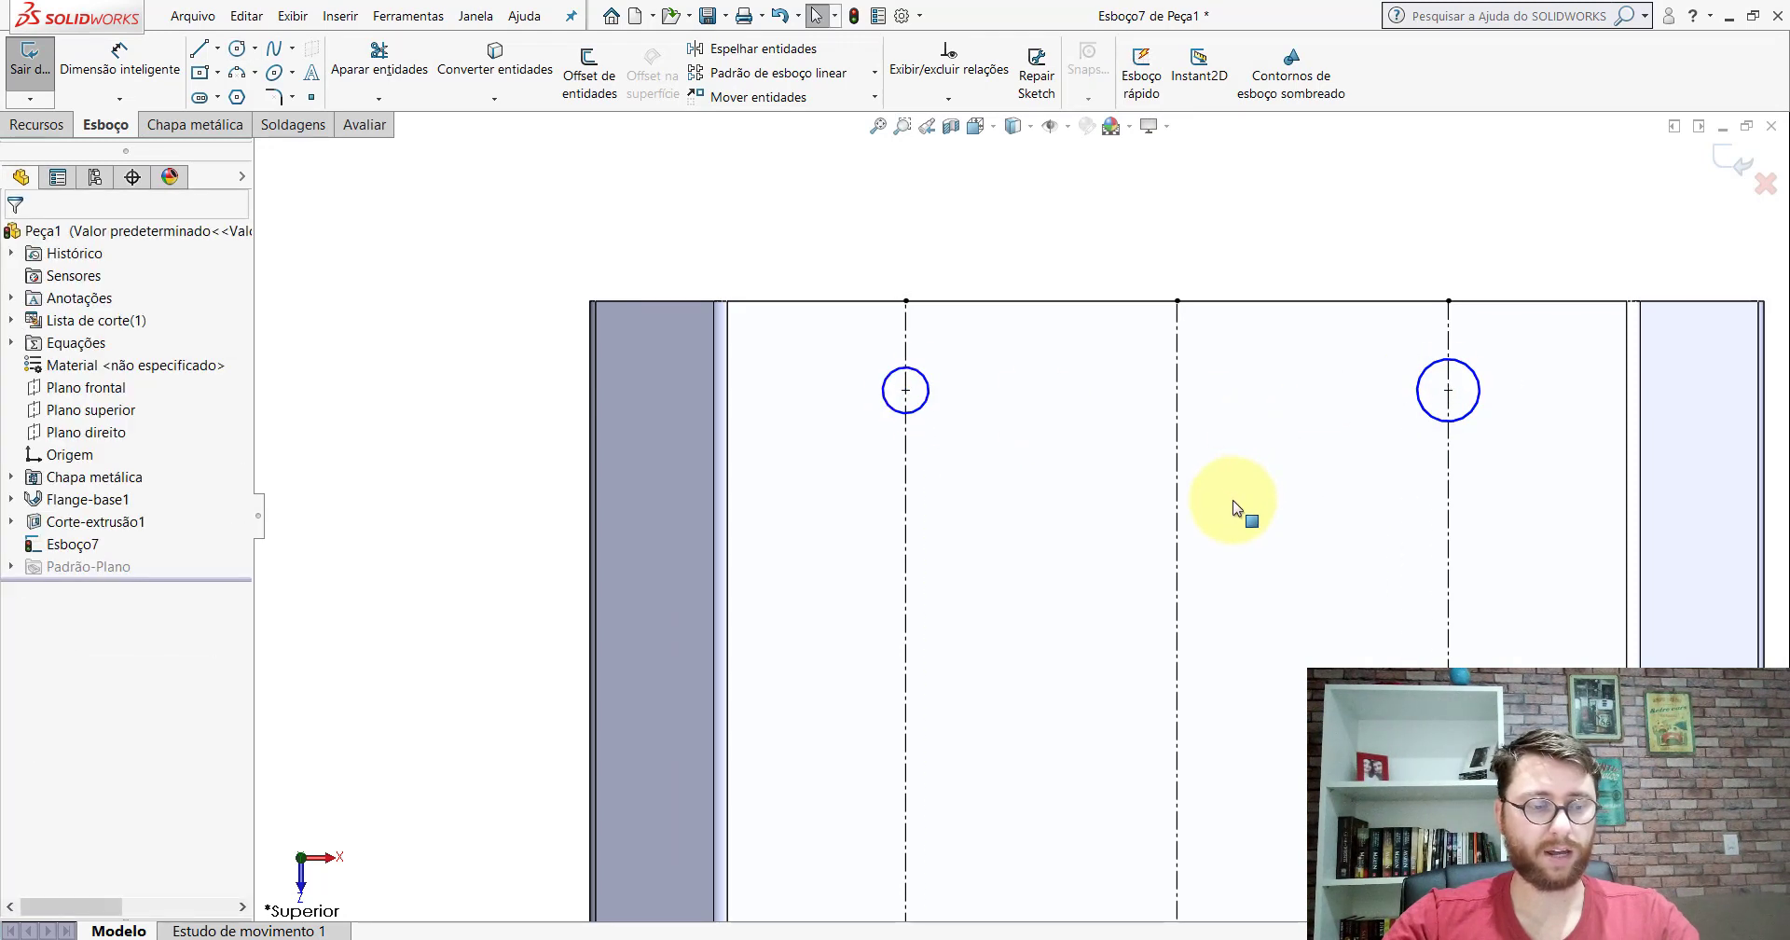
pyautogui.scroll(3, 1249, 526)
pyautogui.scroll(-2, 1224, 508)
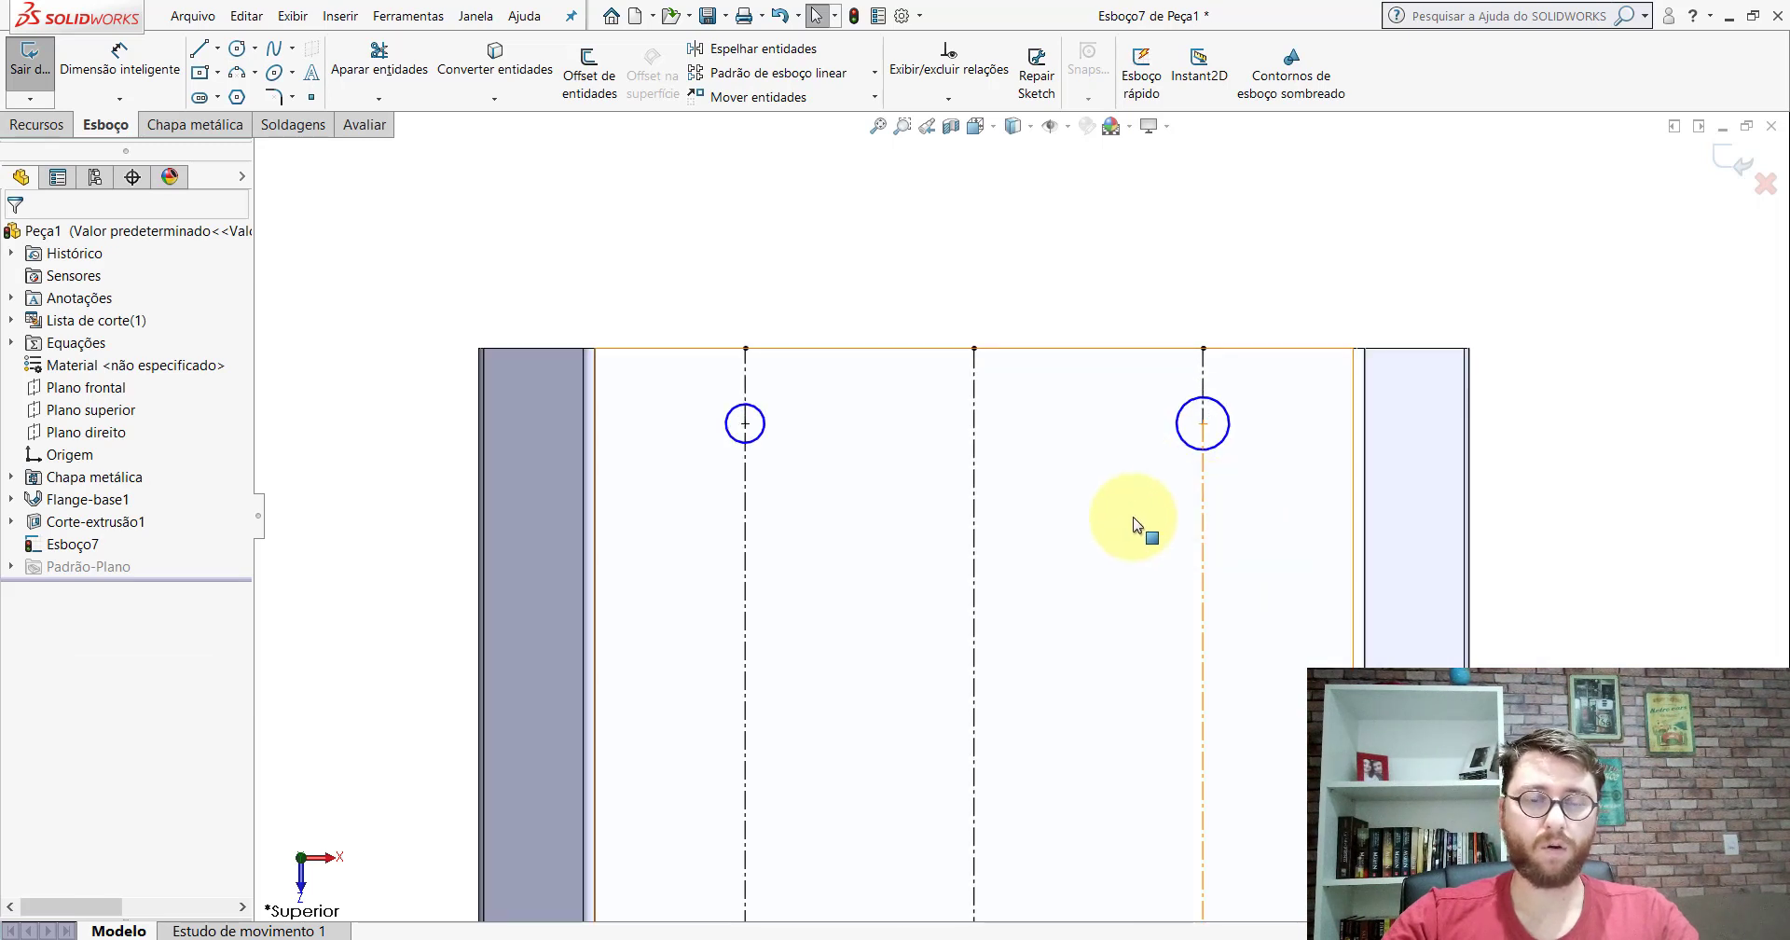
pyautogui.scroll(-1, 1133, 524)
pyautogui.click(687, 422)
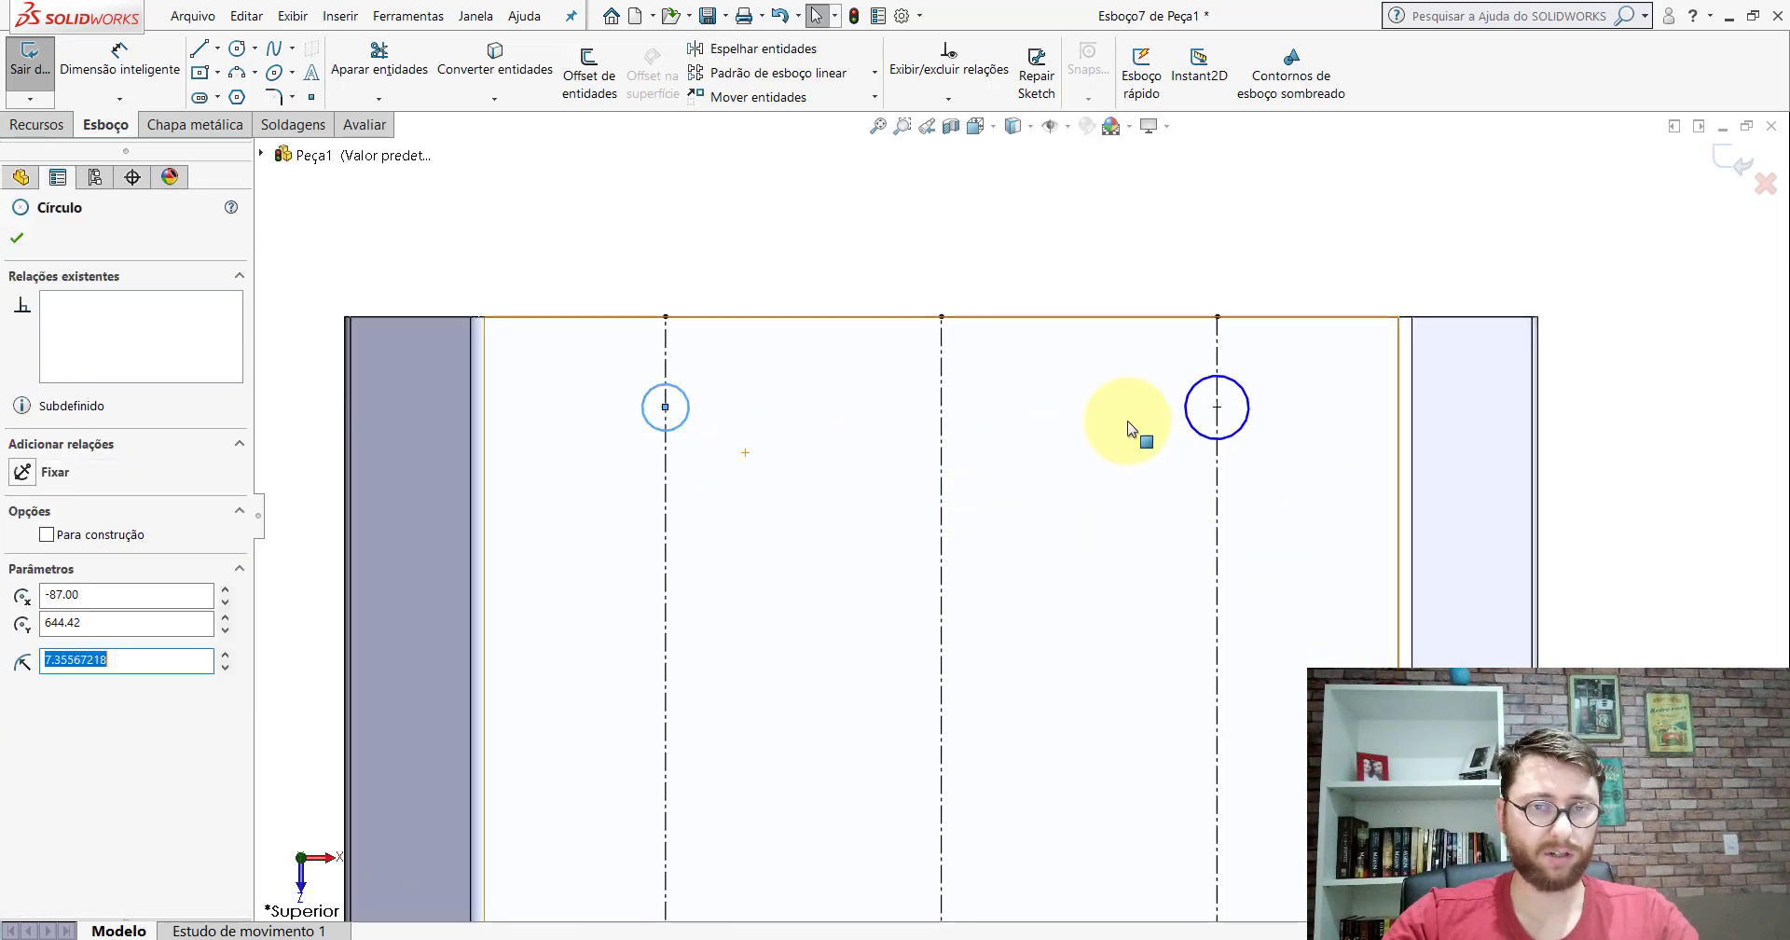
pyautogui.keyDown('ctrl'); pyautogui.click(1190, 428); pyautogui.keyUp('ctrl')
pyautogui.scroll(4, 1079, 599)
pyautogui.scroll(2, 1071, 620)
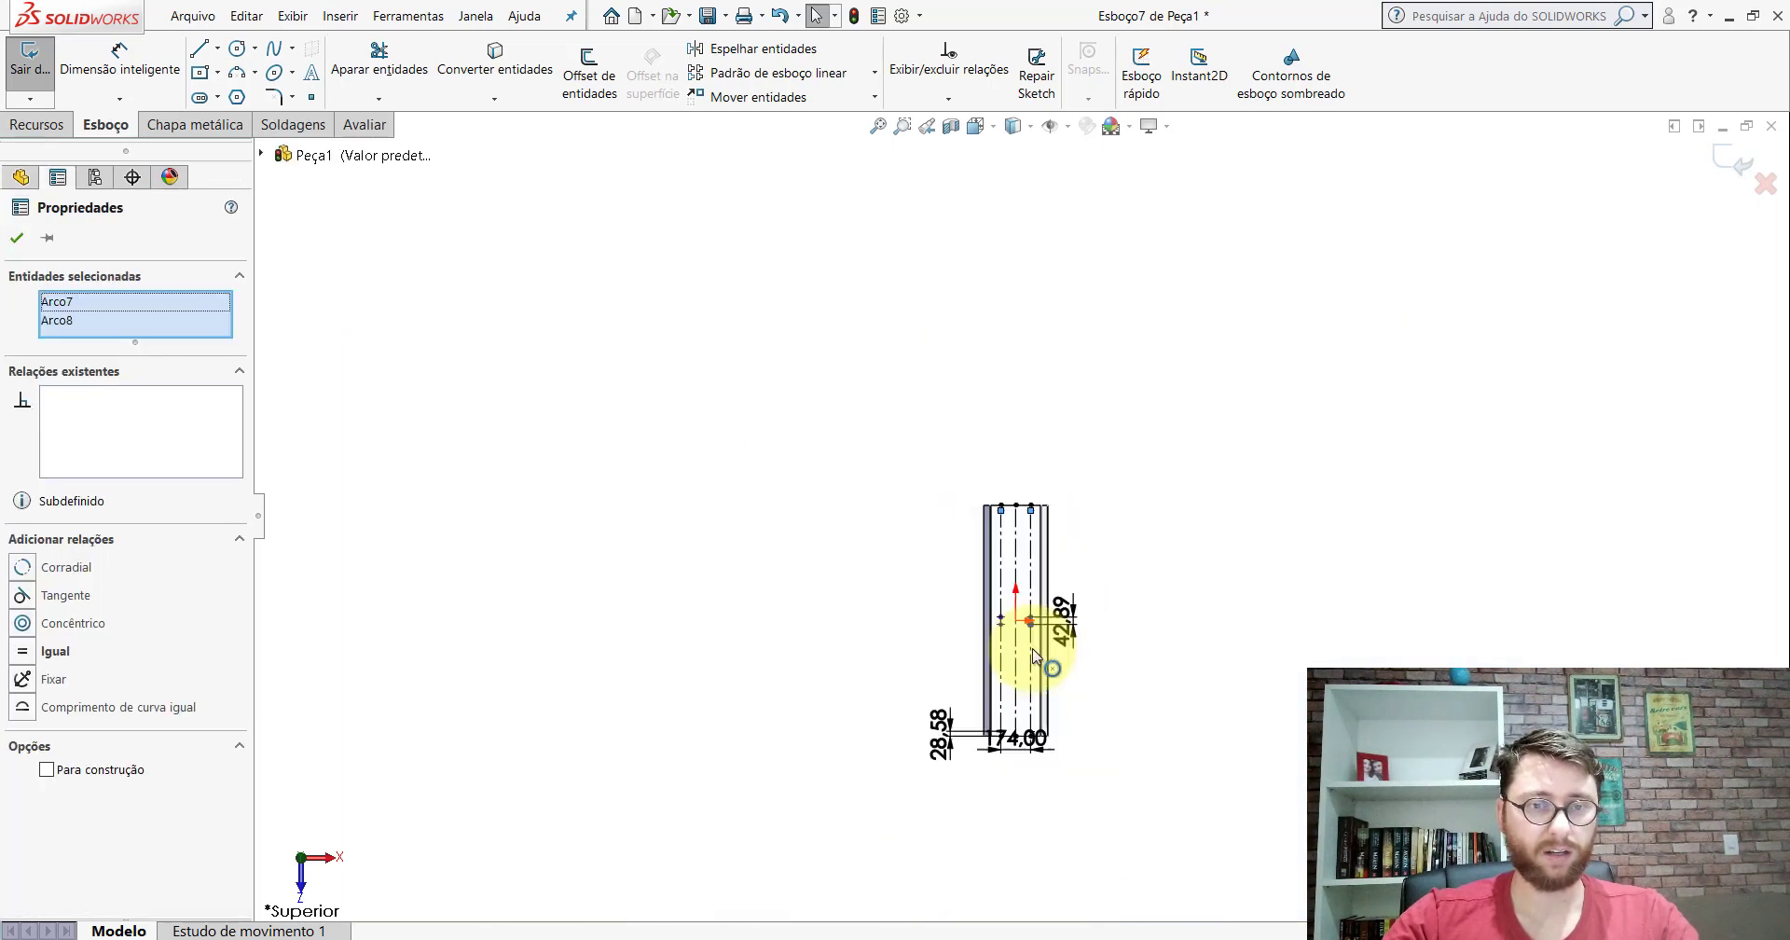
pyautogui.scroll(-2, 1025, 597)
pyautogui.scroll(-3, 980, 536)
pyautogui.scroll(-1, 951, 463)
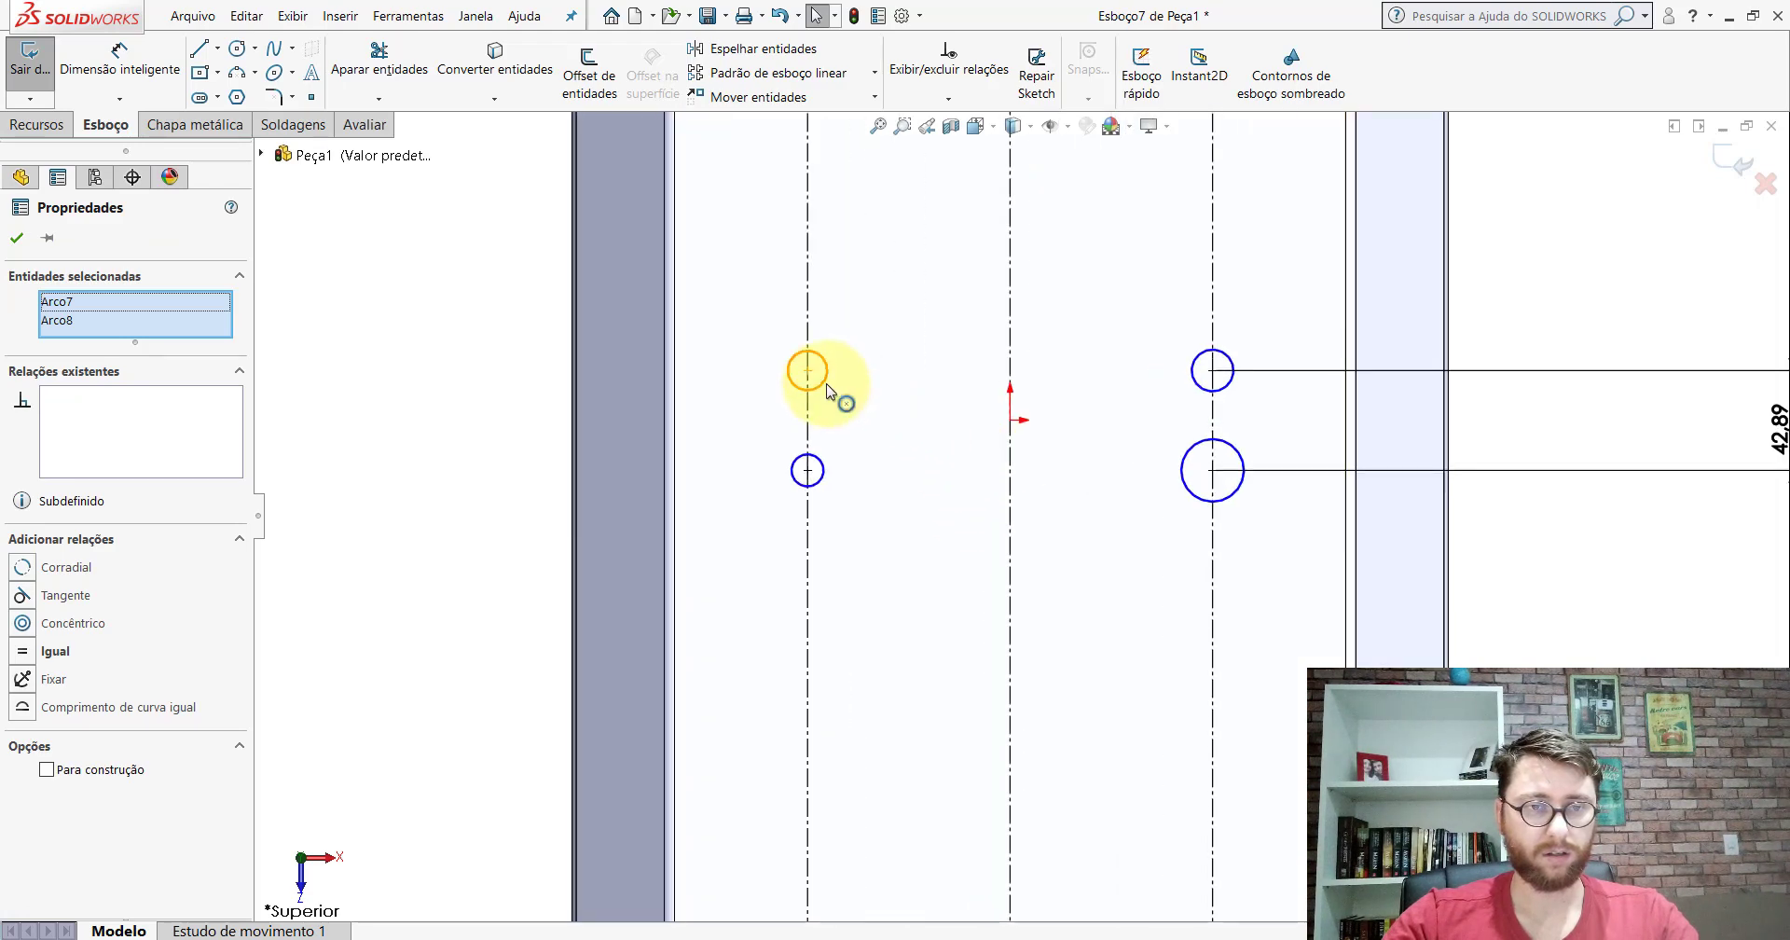
pyautogui.keyDown('ctrl'); pyautogui.click(824, 470); pyautogui.keyUp('ctrl')
pyautogui.keyDown('ctrl'); pyautogui.click(1212, 377); pyautogui.keyUp('ctrl')
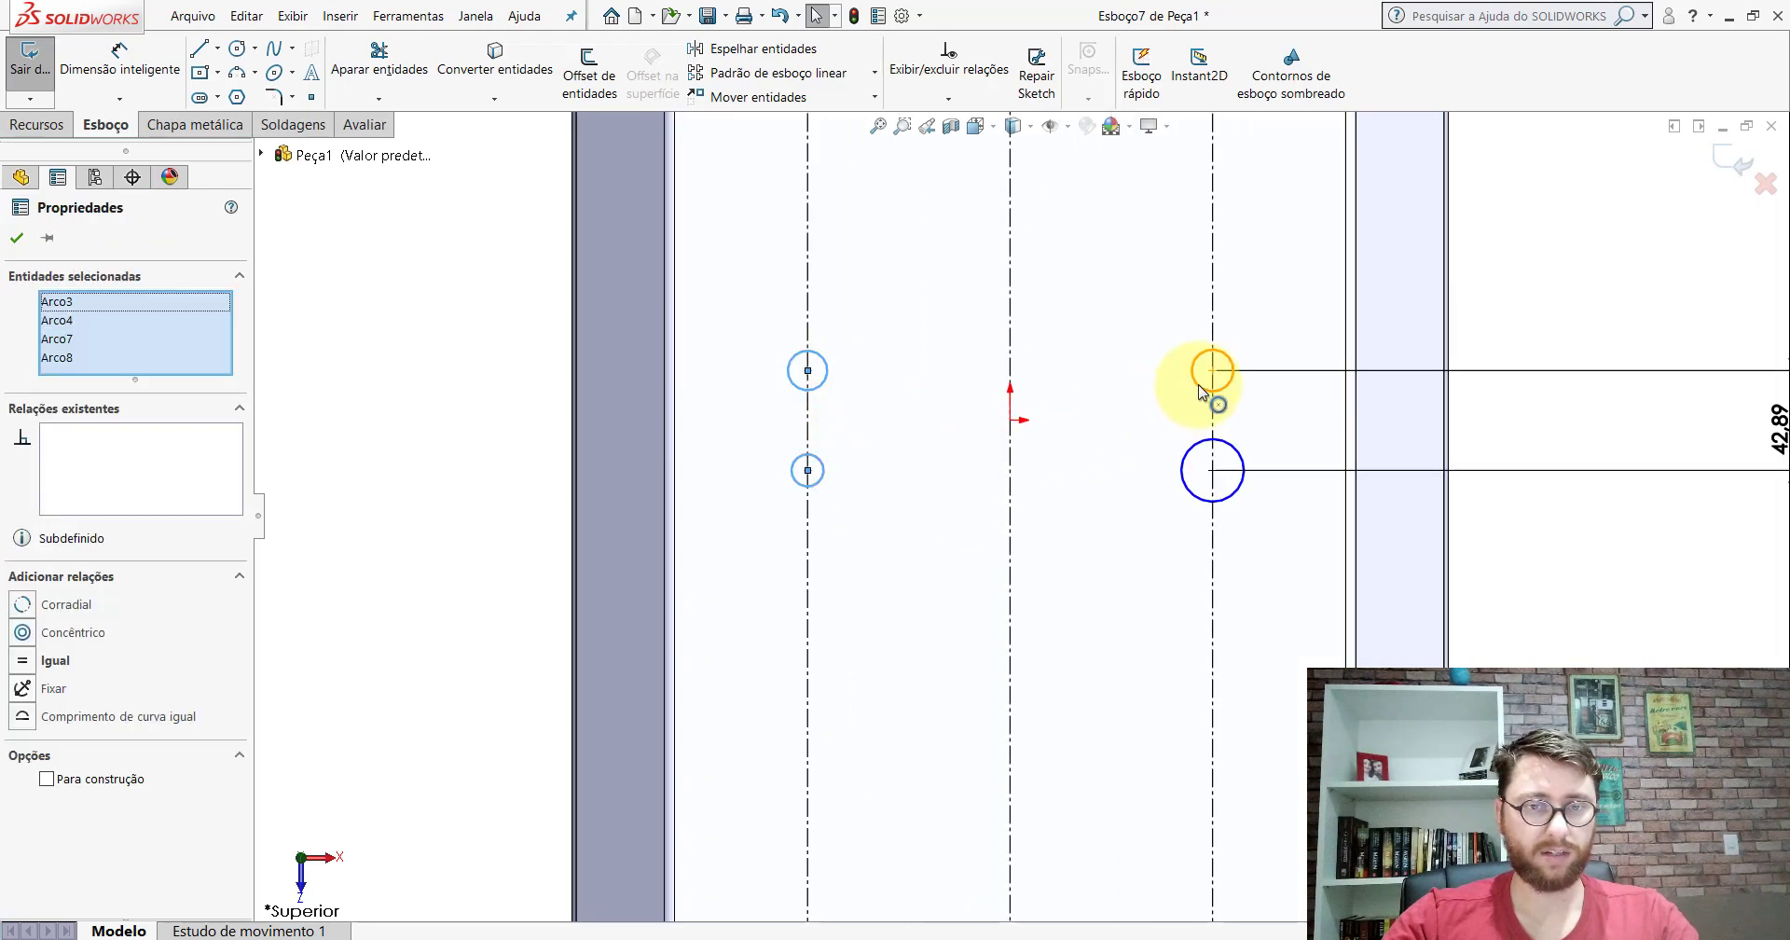
pyautogui.keyDown('ctrl'); pyautogui.click(1212, 450); pyautogui.keyUp('ctrl')
pyautogui.scroll(3, 1099, 571)
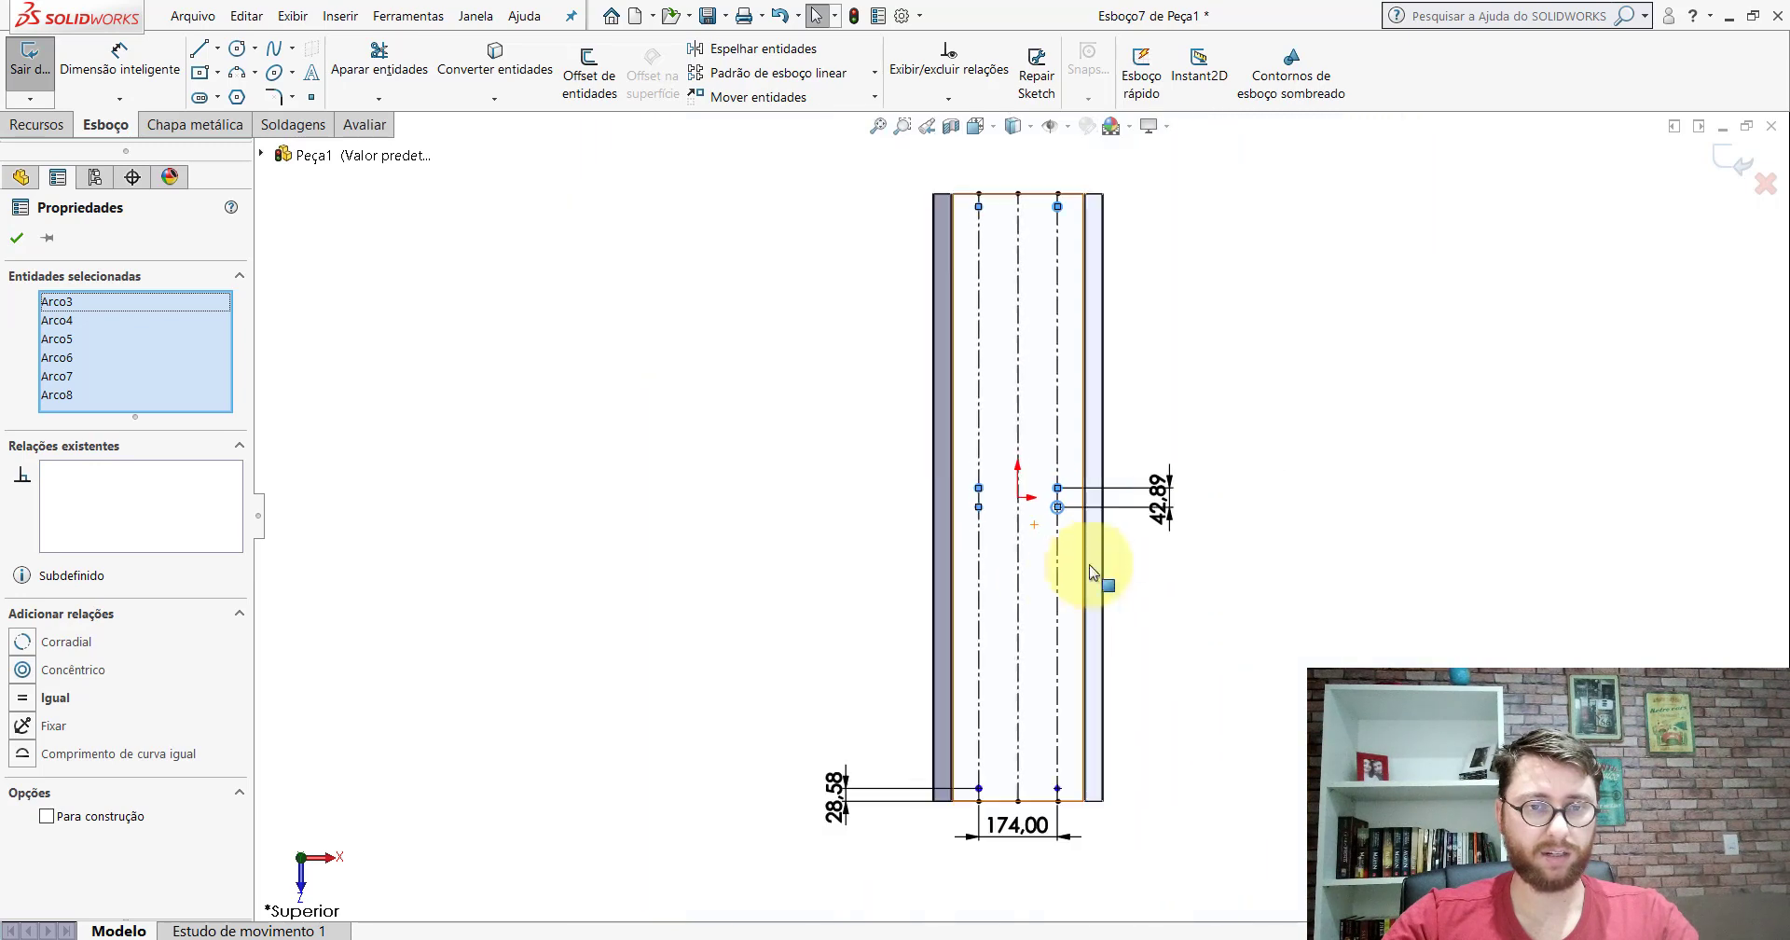
pyautogui.scroll(-1, 1025, 597)
pyautogui.scroll(-2, 1014, 624)
pyautogui.scroll(-2, 1020, 639)
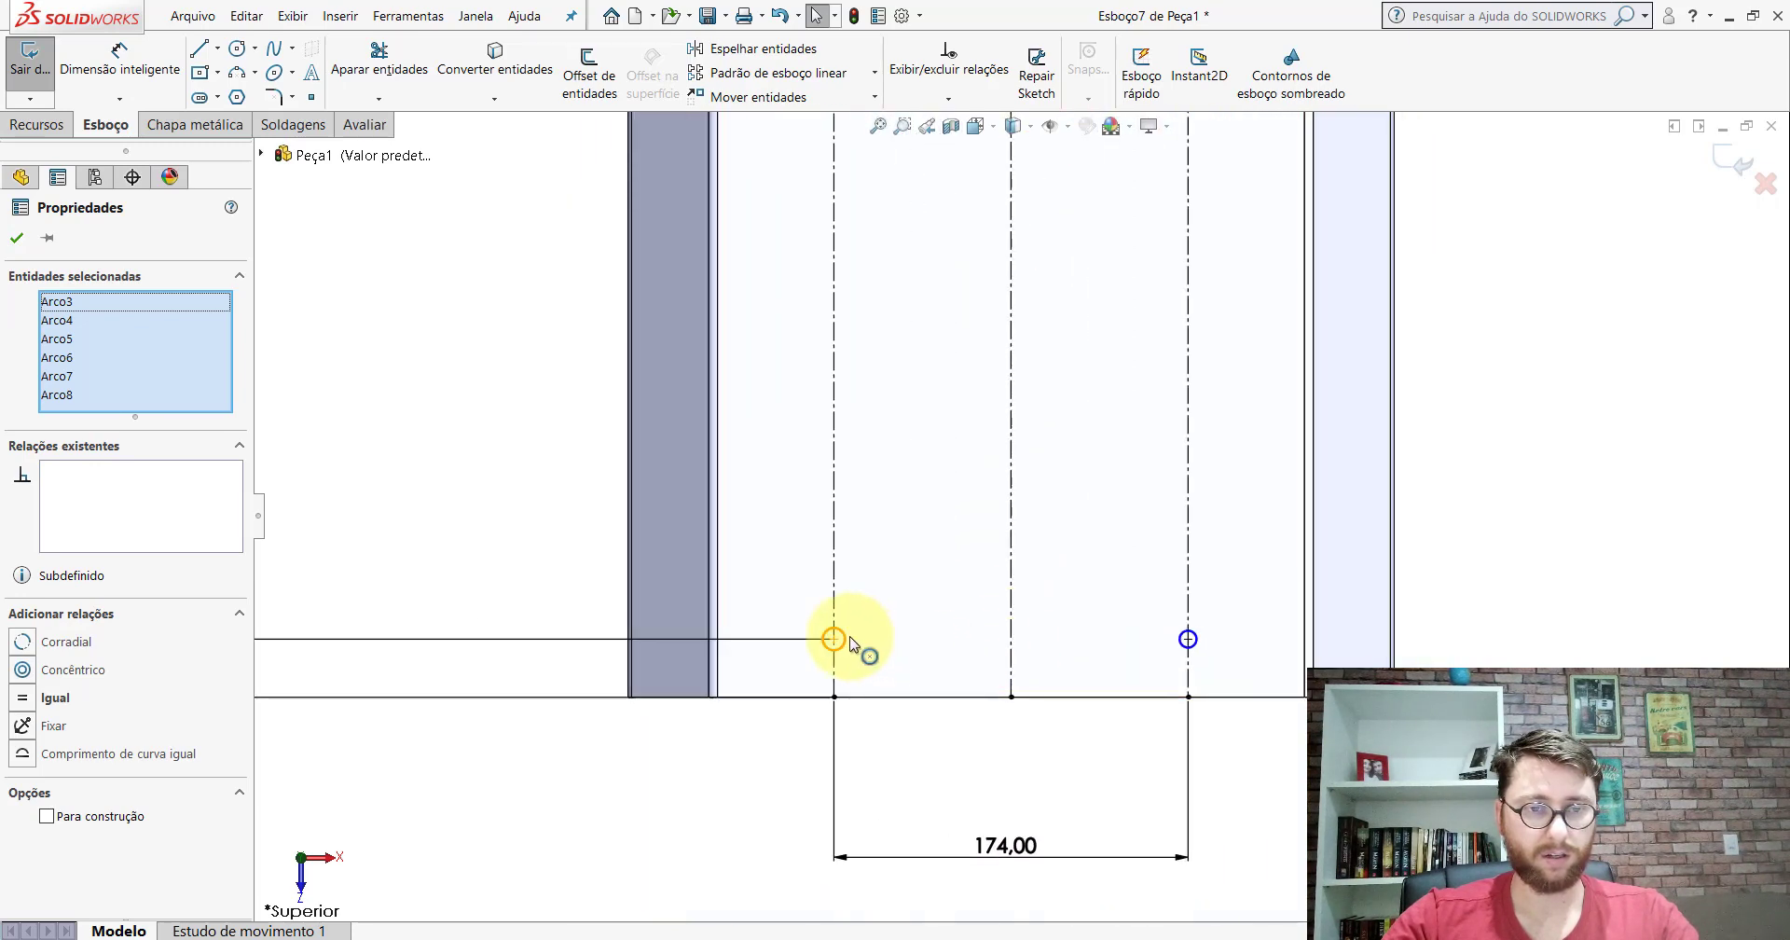
pyautogui.click(839, 640)
pyautogui.keyDown('ctrl'); pyautogui.click(1186, 642); pyautogui.keyUp('ctrl')
pyautogui.keyDown('ctrl'); pyautogui.click(1186, 639); pyautogui.keyUp('ctrl')
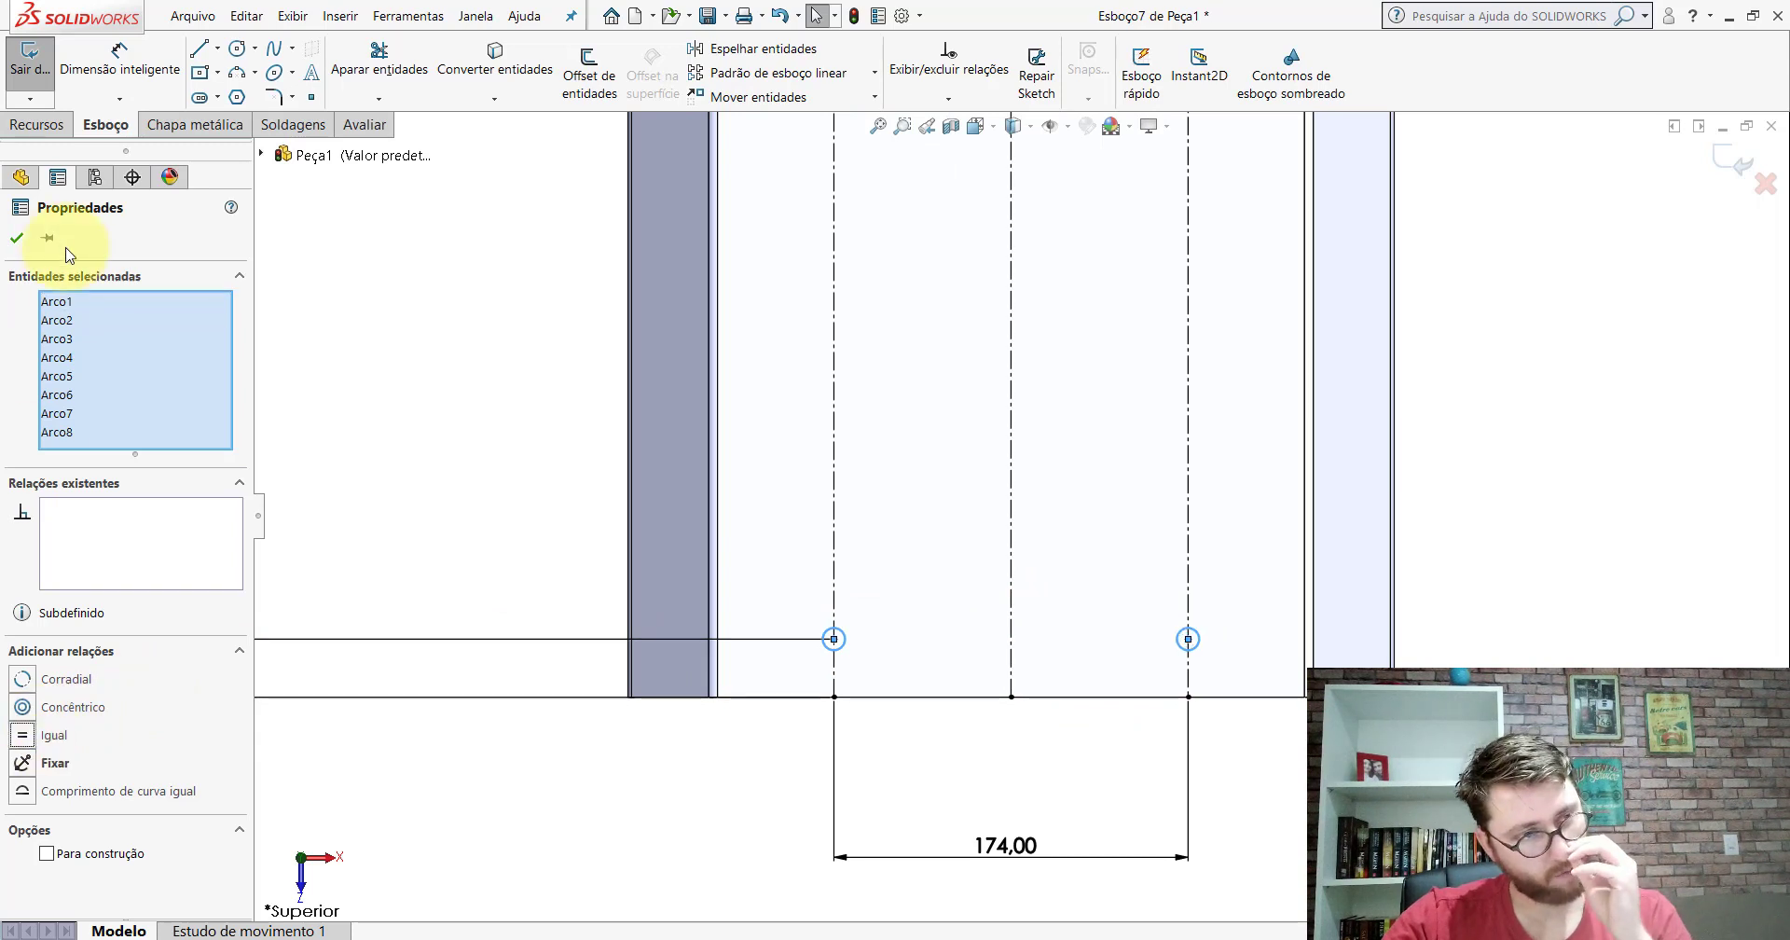
pyautogui.click(18, 237)
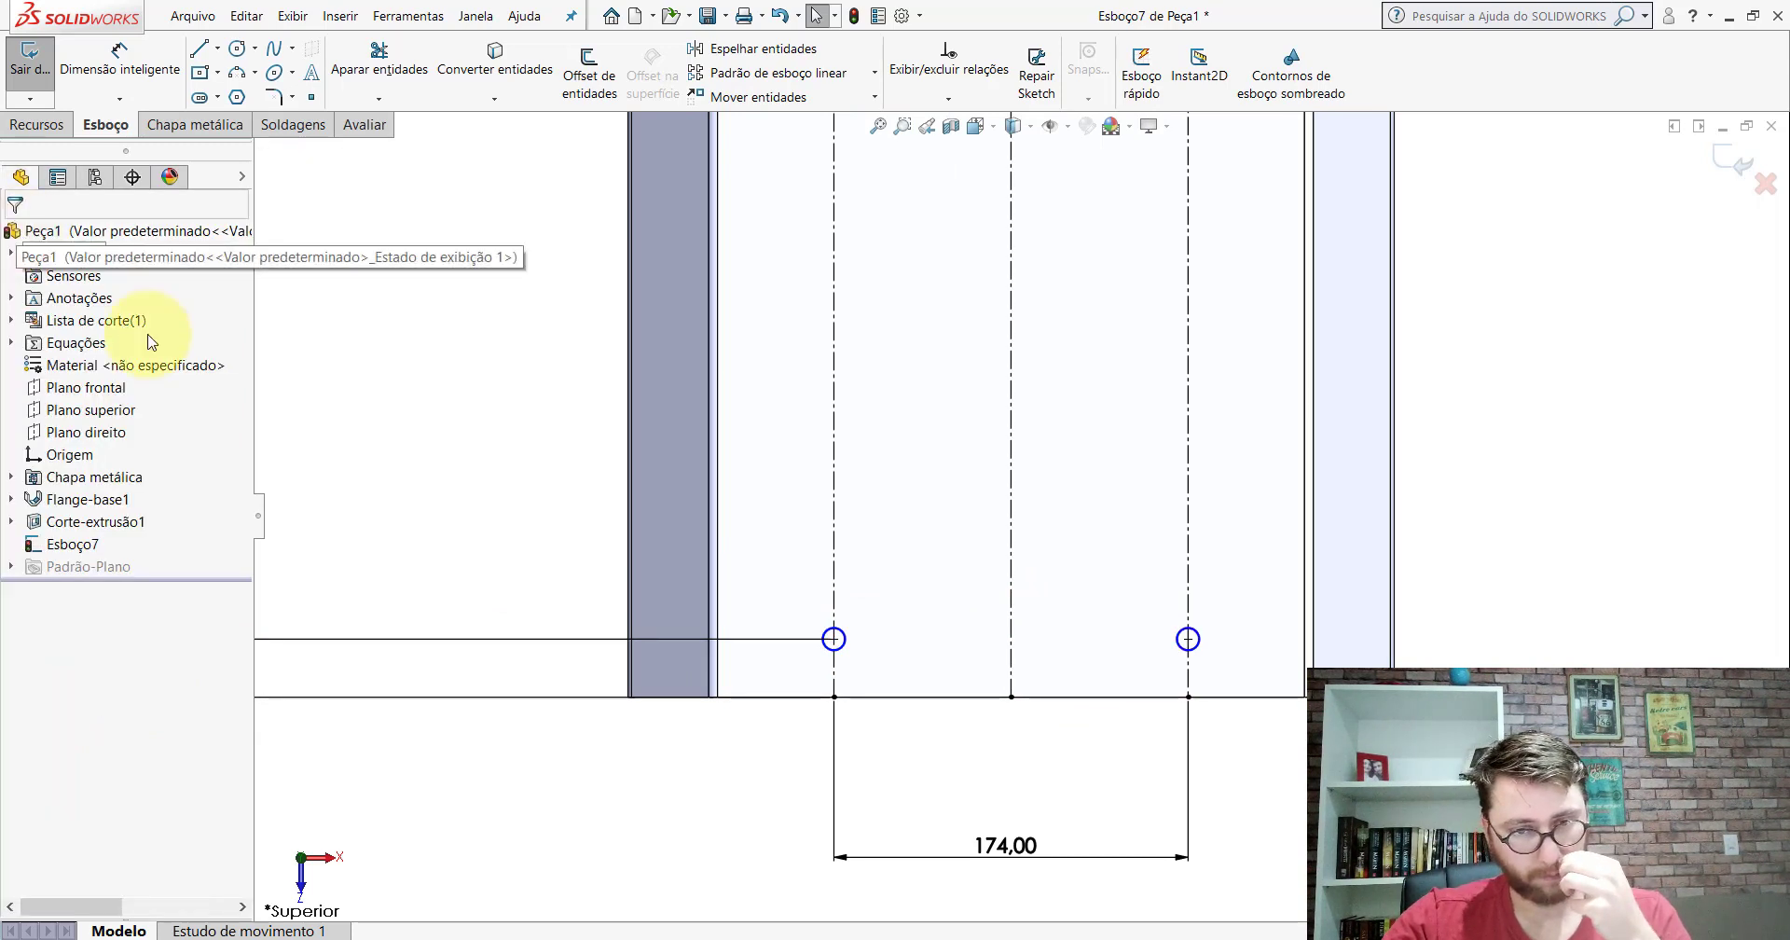
# Step: Dimension one circle's diameter to 11 mm
pyautogui.scroll(3, 579, 539)
pyautogui.click(119, 58)
pyautogui.scroll(-3, 851, 571)
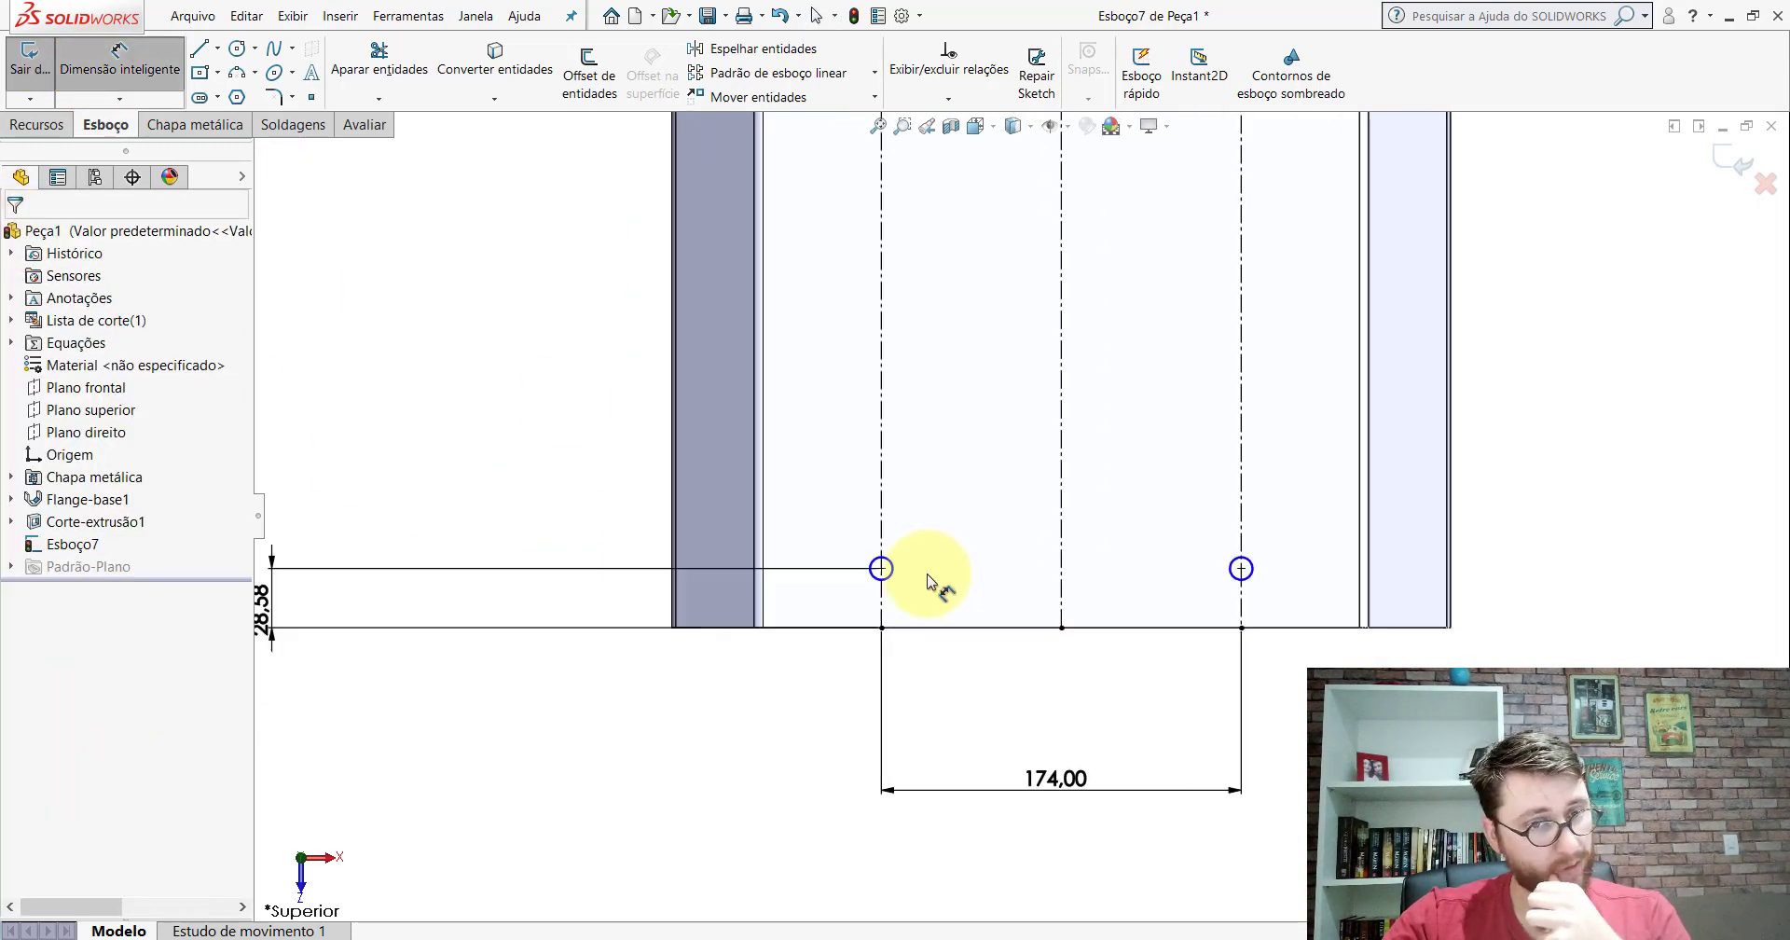
pyautogui.click(901, 578)
pyautogui.click(804, 713)
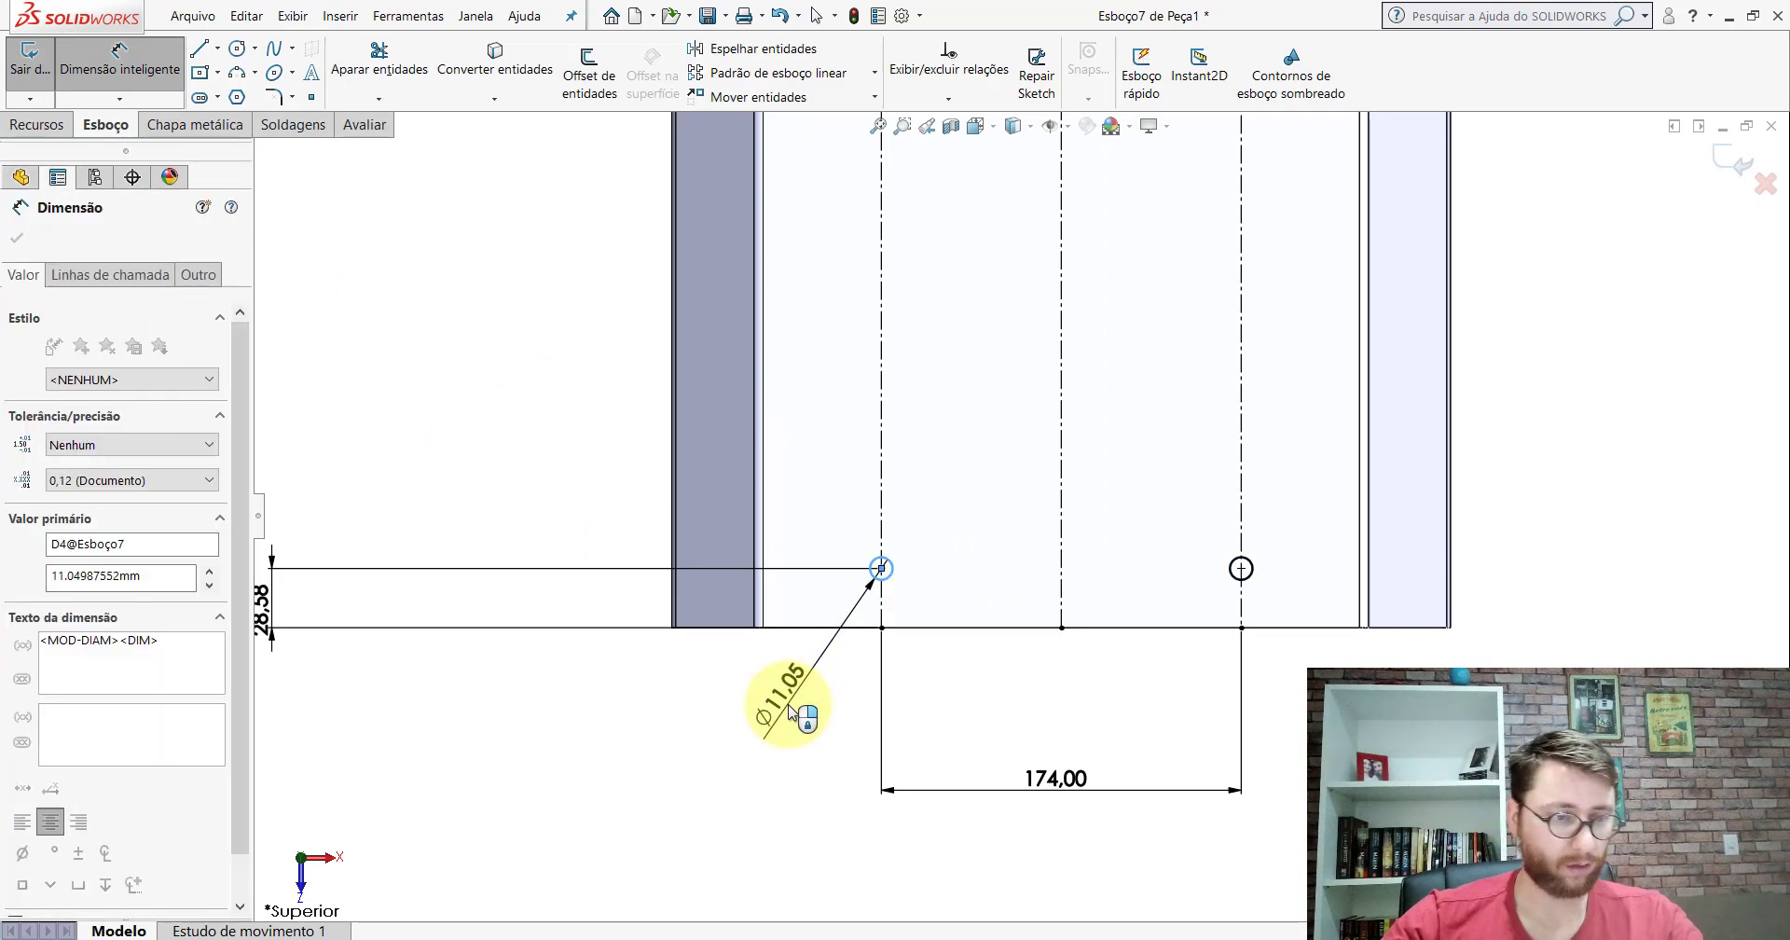
pyautogui.write('11')
pyautogui.press('Return')
pyautogui.press('Escape')
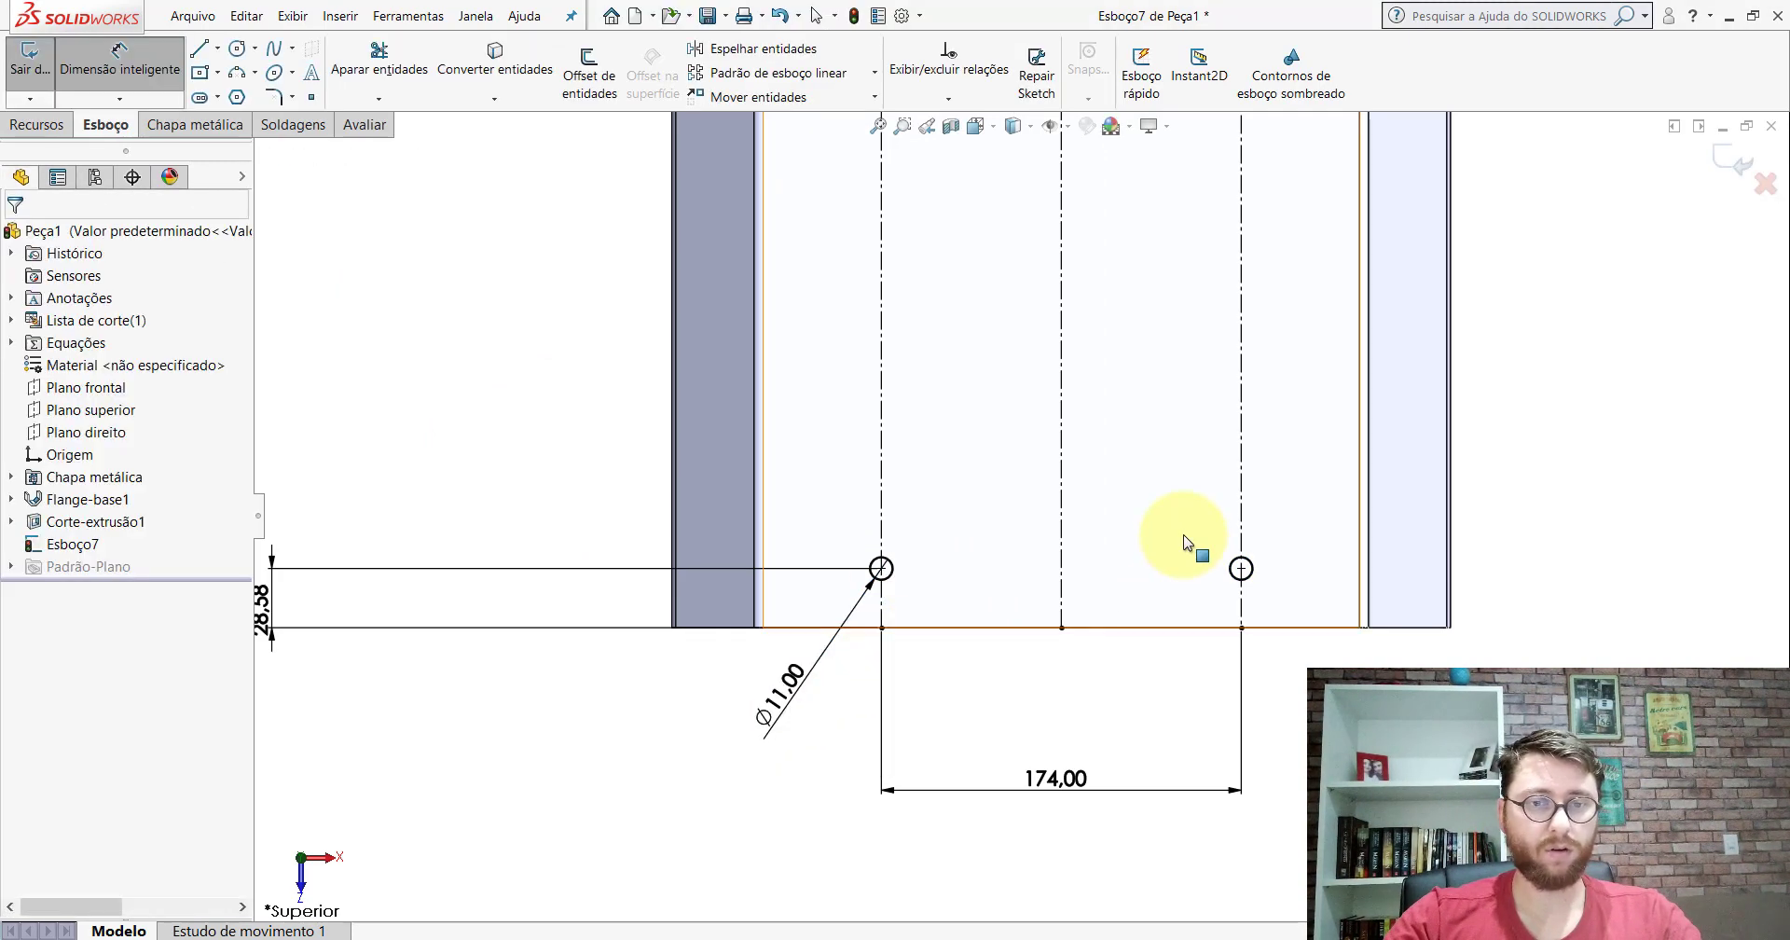
# Step: Cut the circles Through All as an extruded cut and inspect the holes
pyautogui.scroll(5, 1187, 541)
pyautogui.scroll(3, 1099, 371)
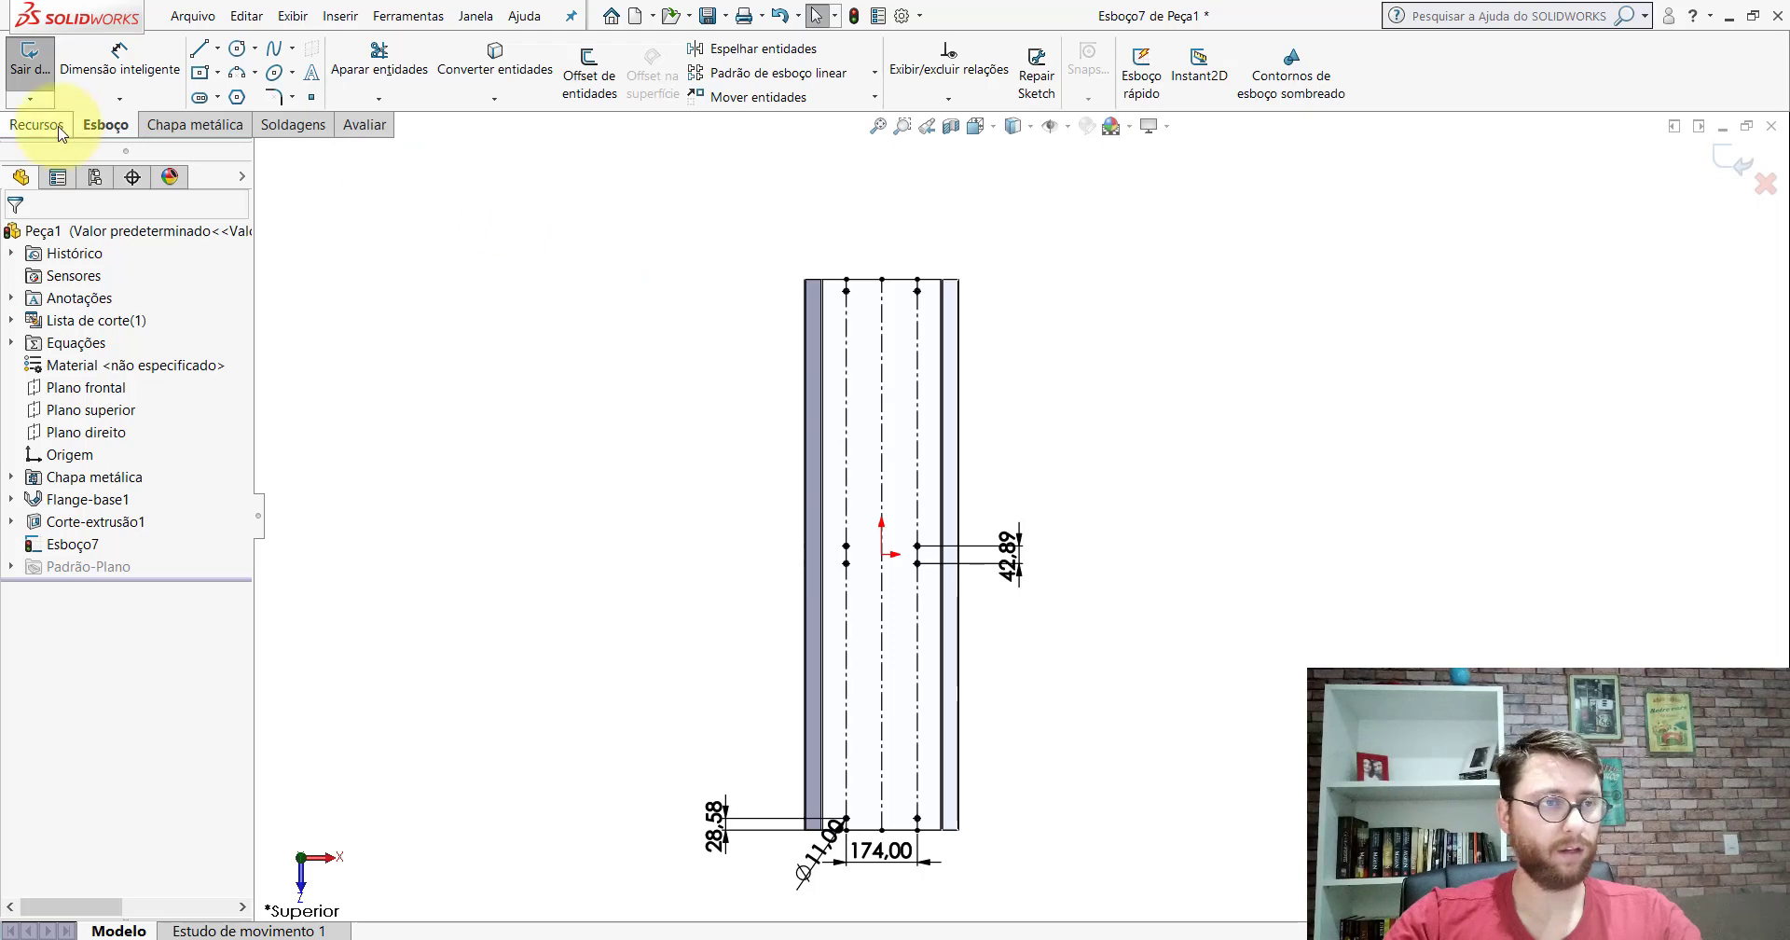
pyautogui.click(56, 127)
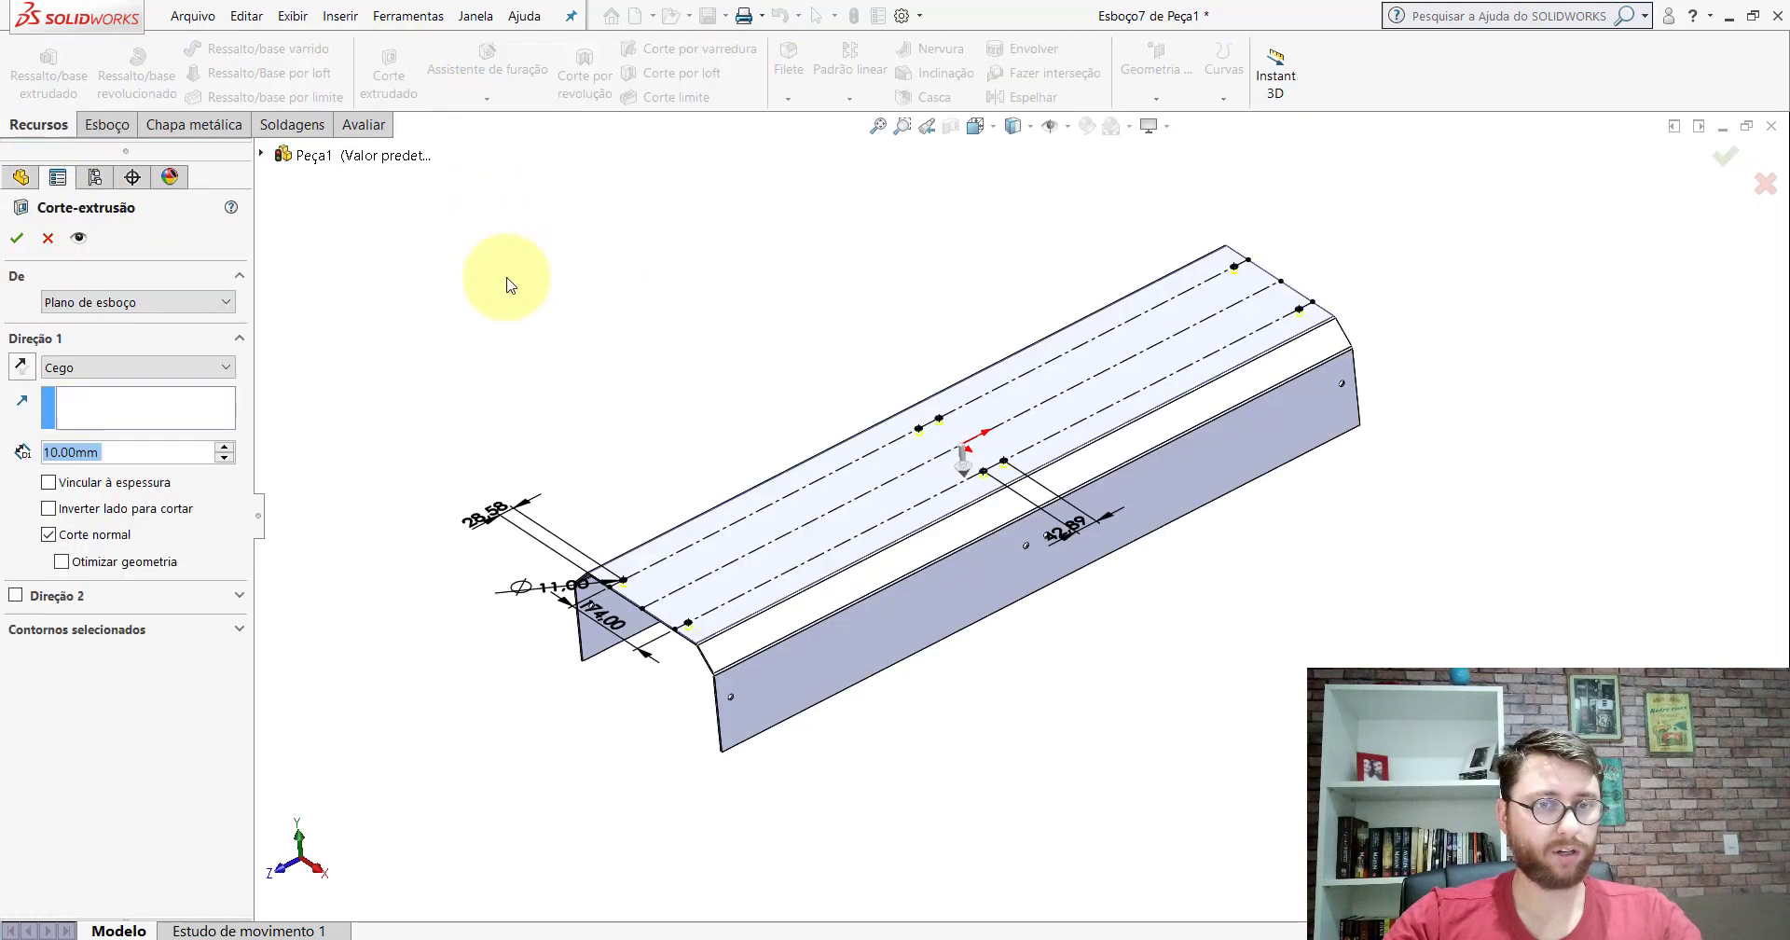
pyautogui.click(93, 366)
pyautogui.click(75, 384)
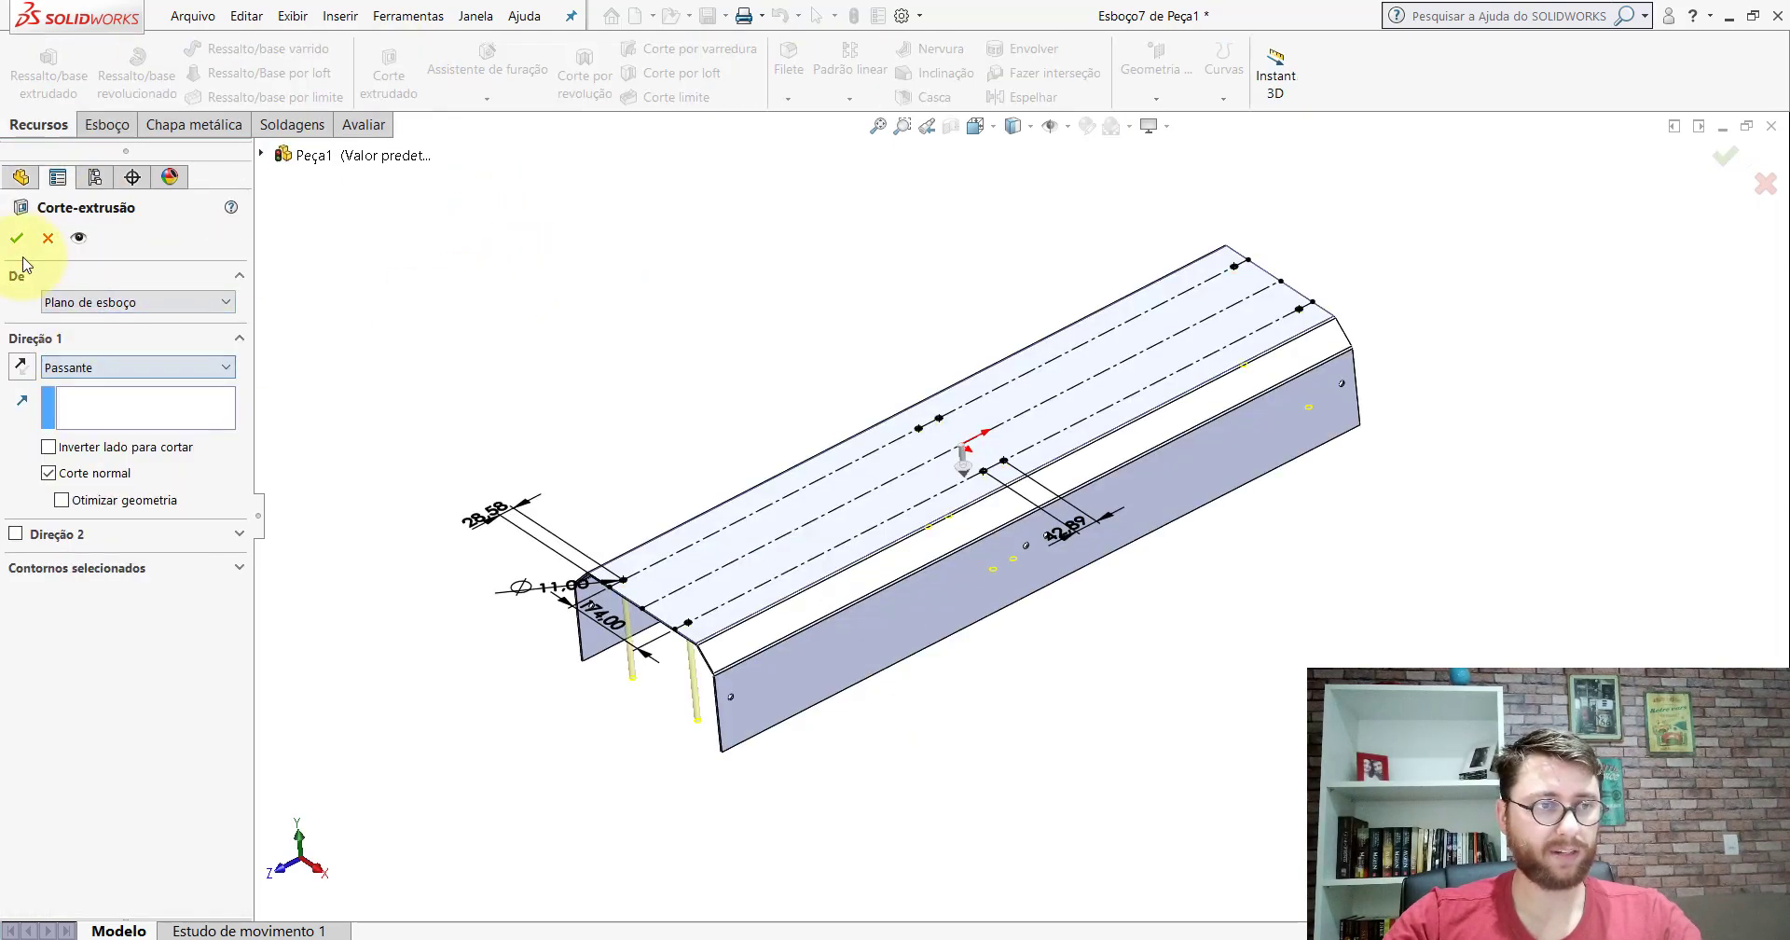
pyautogui.press('Return')
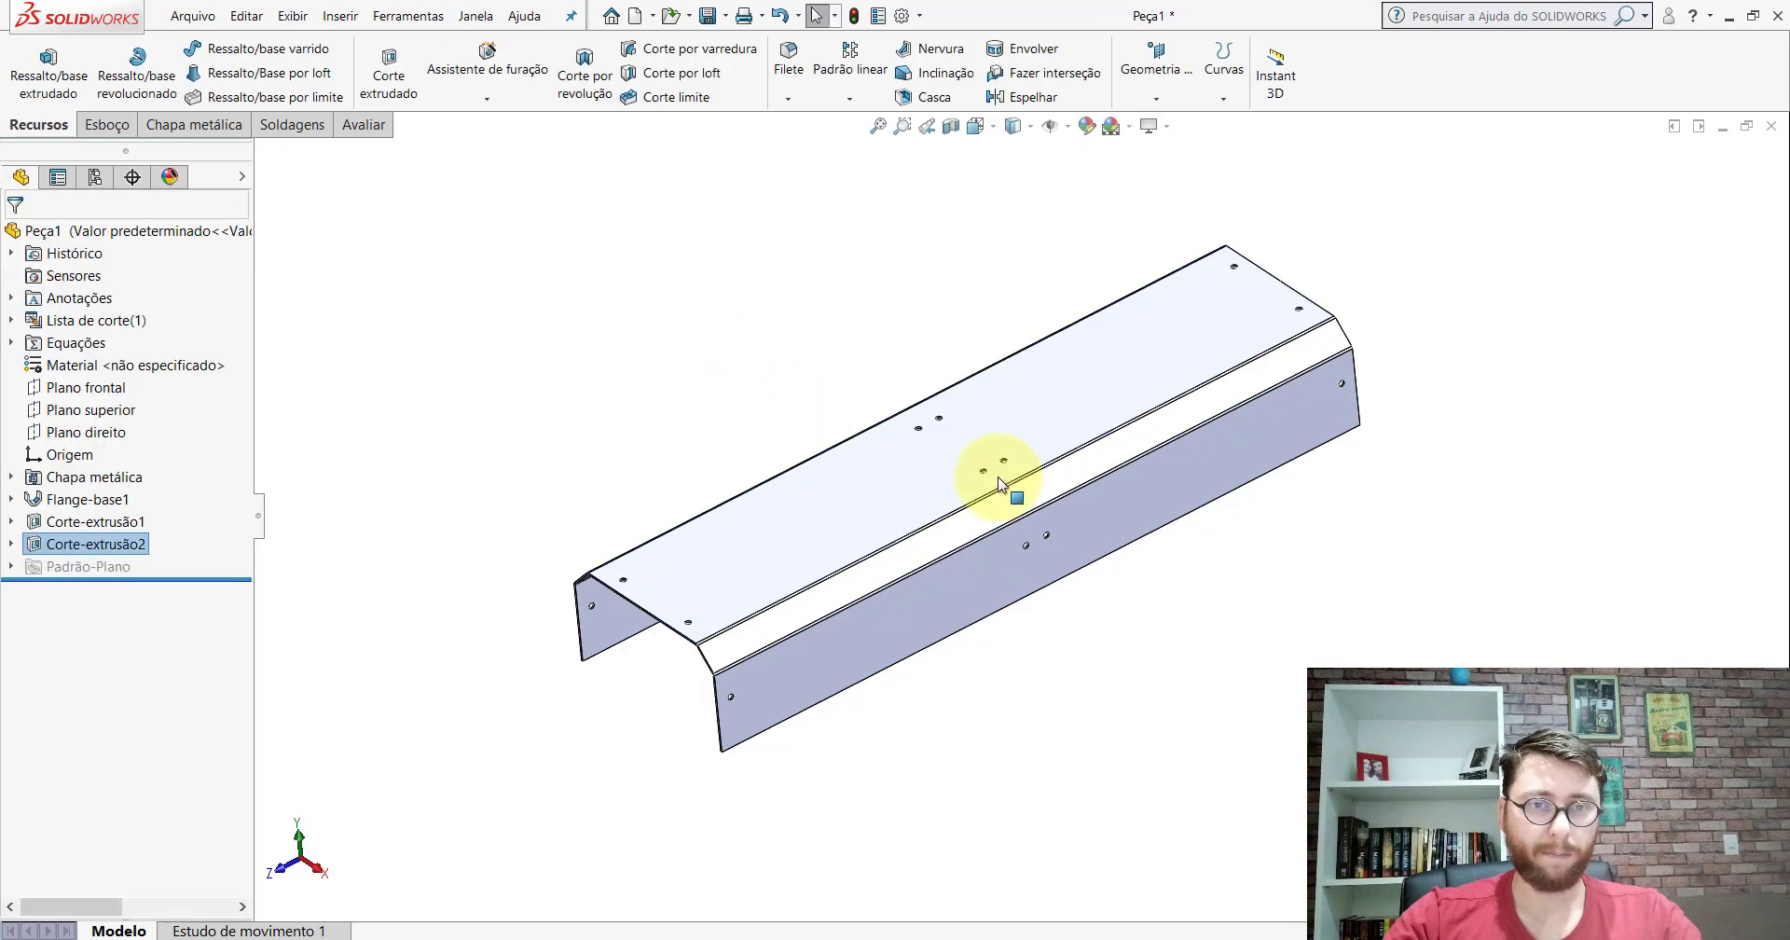
pyautogui.moveTo(986, 467)
pyautogui.mouseDown(button='middle')
pyautogui.moveTo(1107, 447)
pyautogui.moveTo(1236, 466)
pyautogui.moveTo(930, 419)
pyautogui.moveTo(786, 261)
pyautogui.moveTo(959, 348)
pyautogui.moveTo(979, 830)
pyautogui.mouseUp(button='middle')
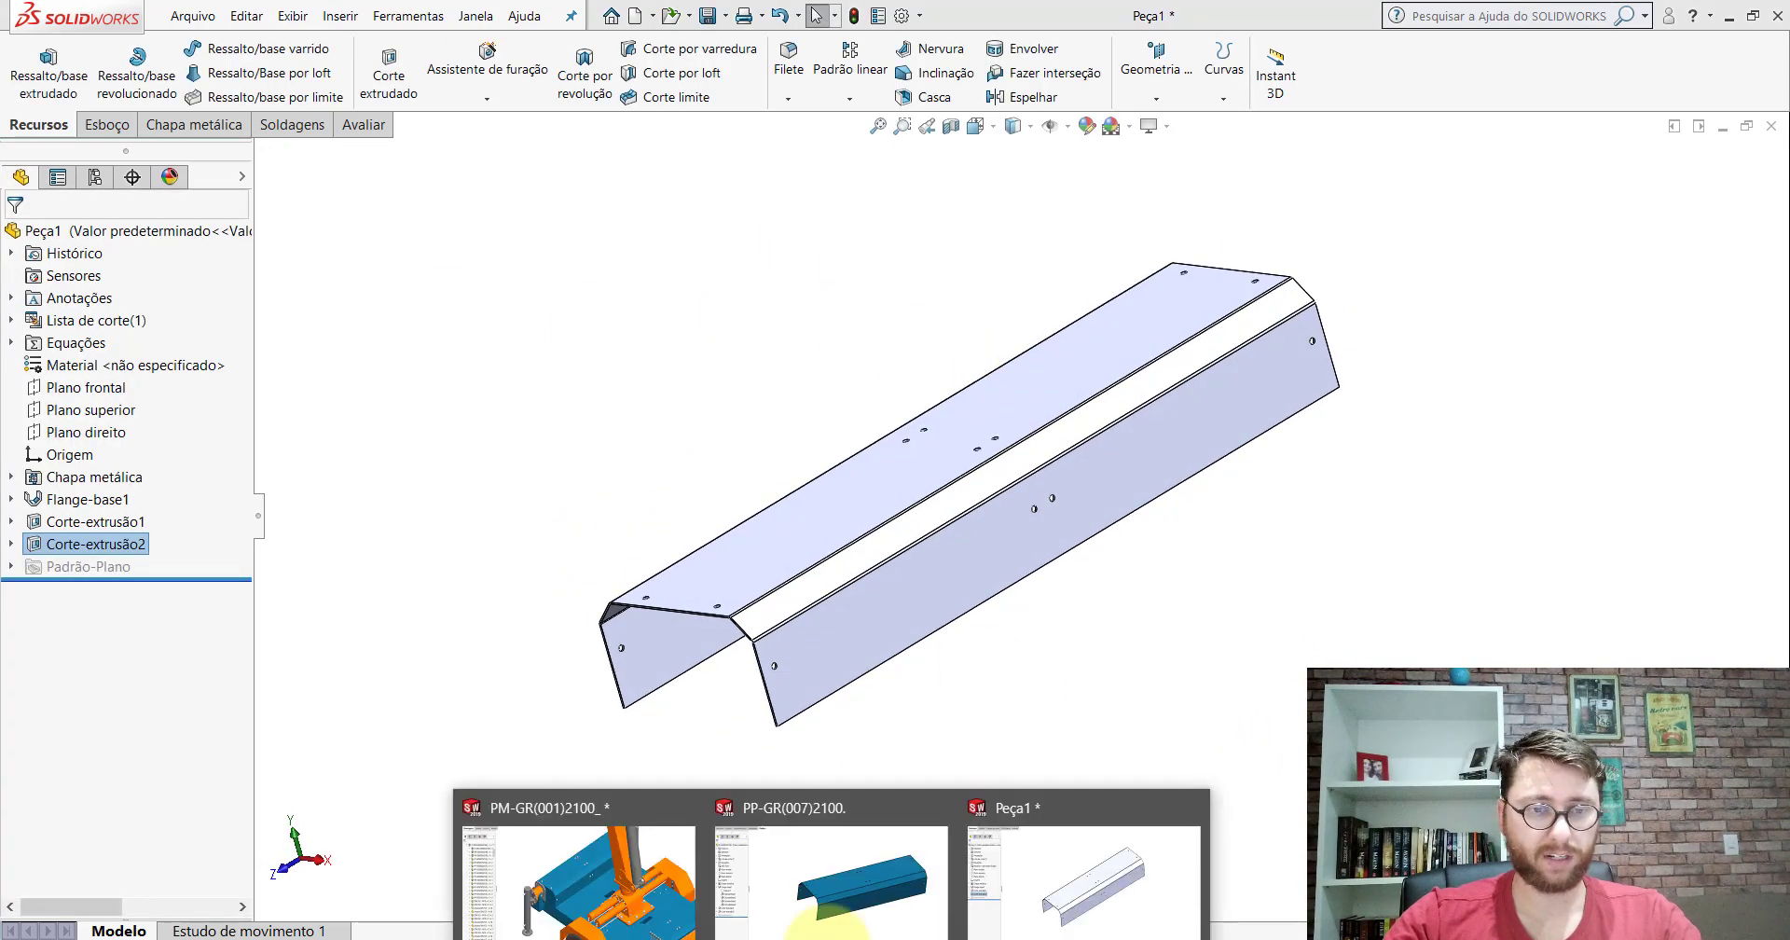
pyautogui.click(830, 867)
pyautogui.press('f')
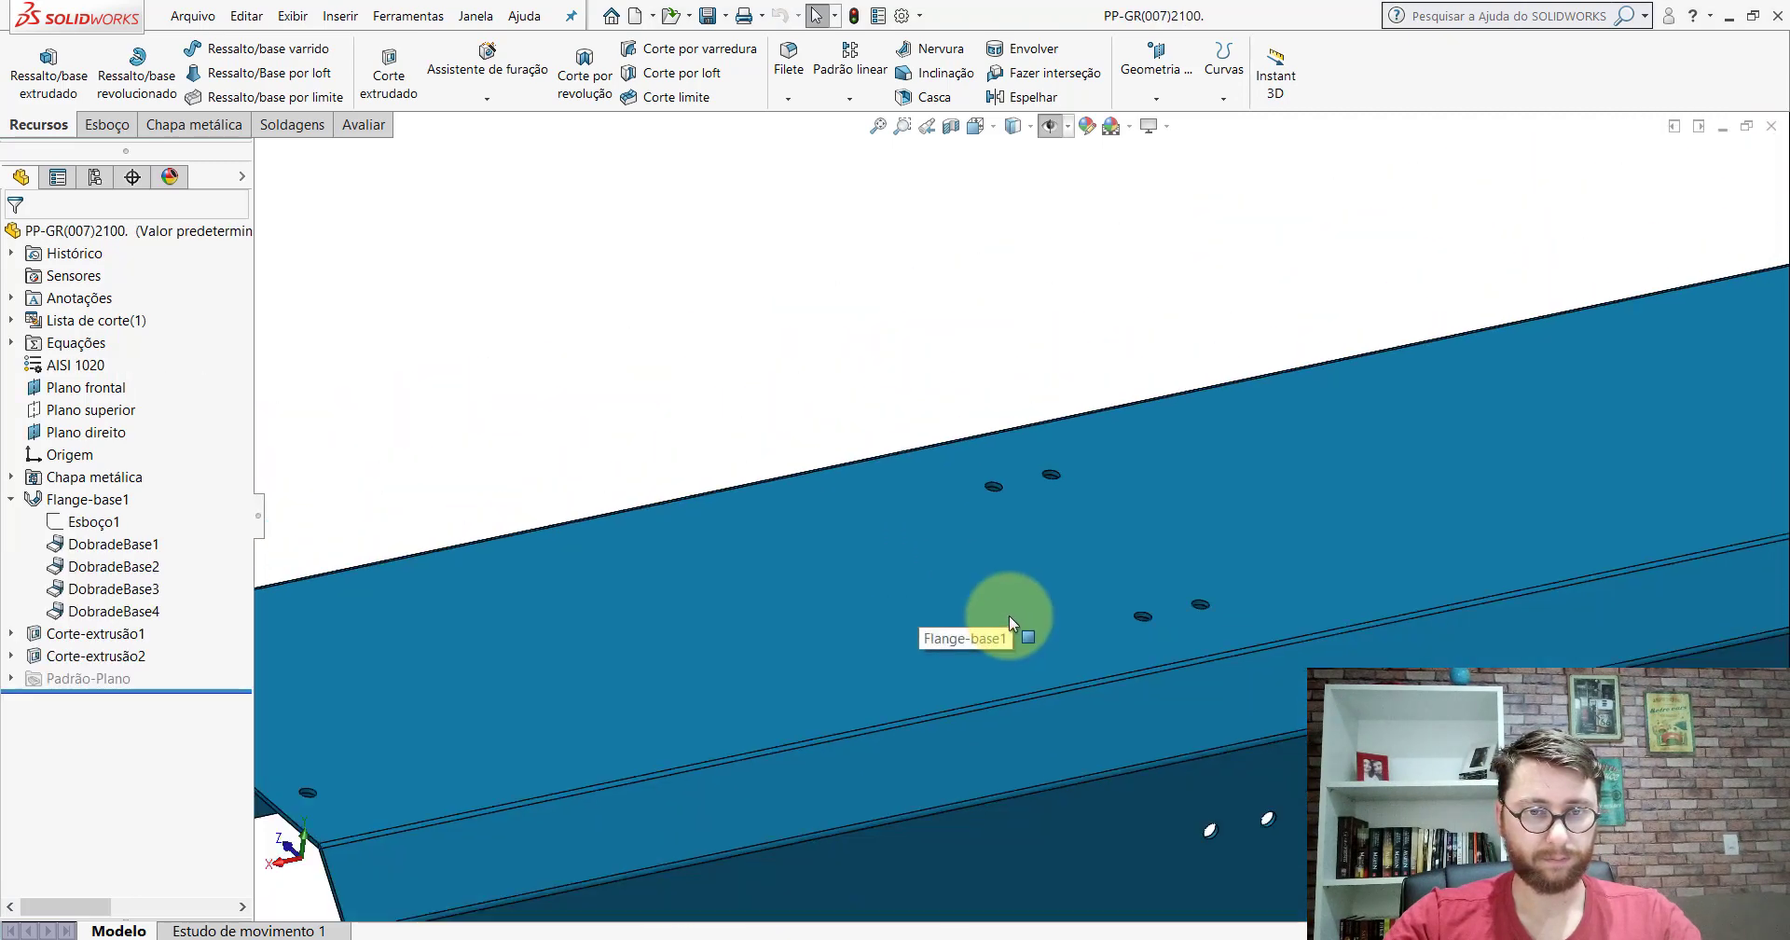
pyautogui.moveTo(1005, 617)
pyautogui.mouseDown(button='middle')
pyautogui.moveTo(1172, 589)
pyautogui.moveTo(1222, 515)
pyautogui.moveTo(1406, 551)
pyautogui.moveTo(1164, 605)
pyautogui.mouseUp(button='middle')
pyautogui.press('space')
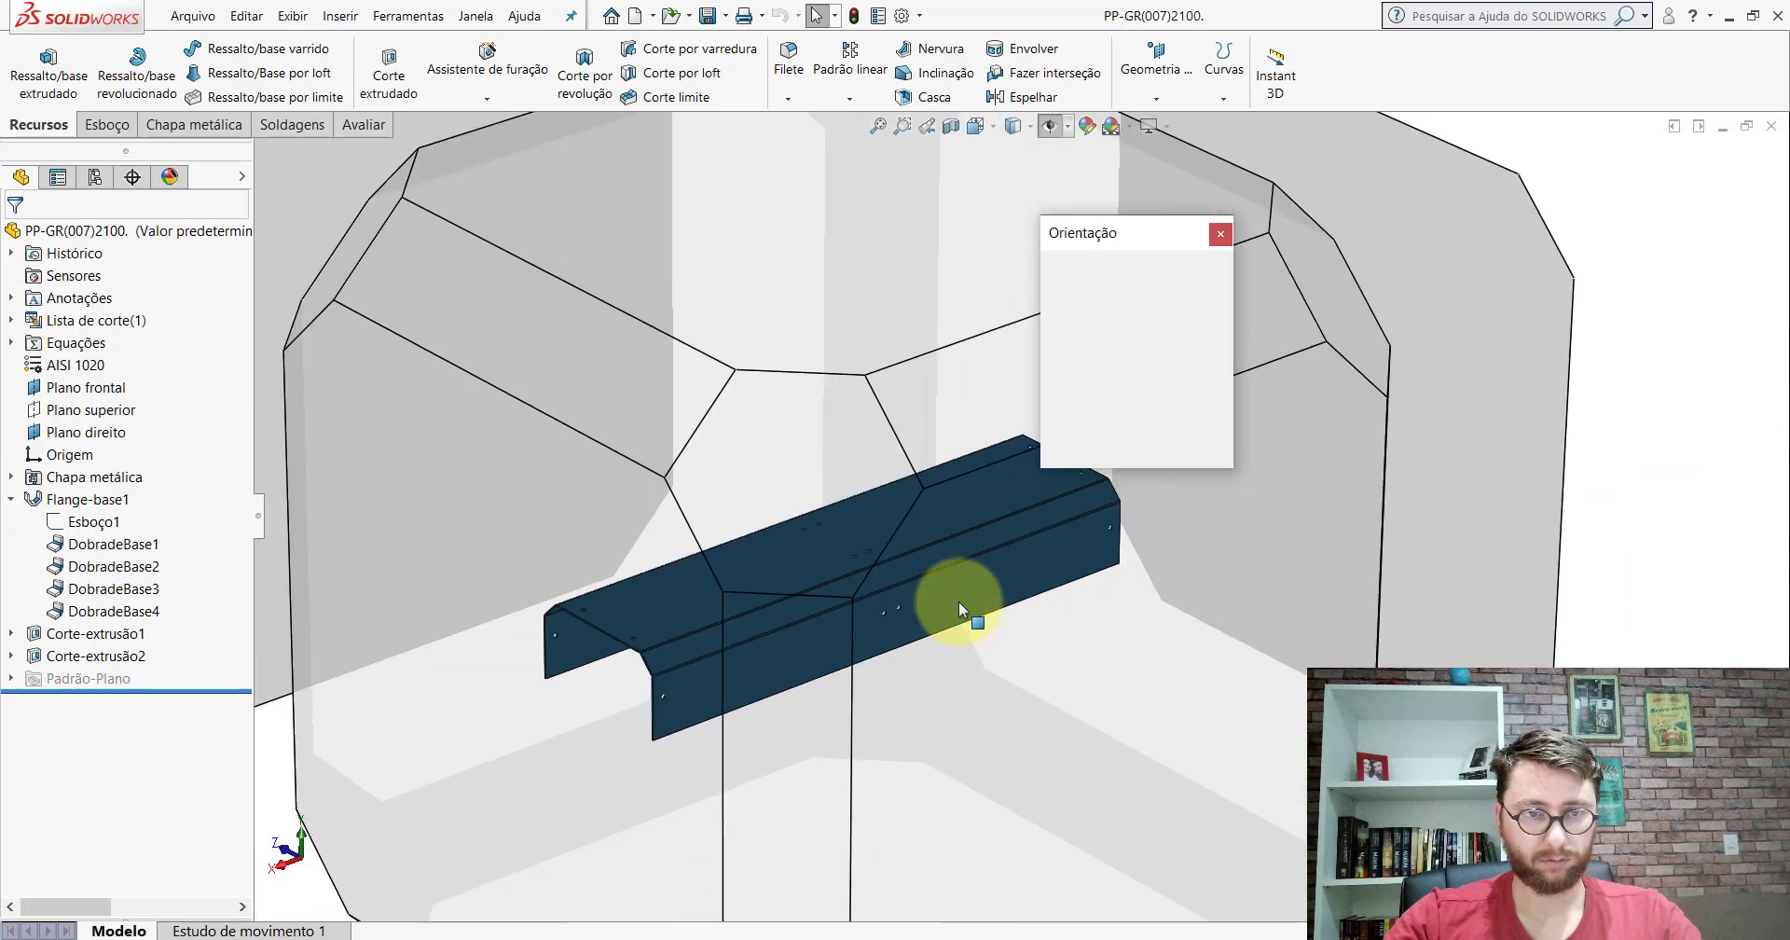
pyautogui.click(761, 590)
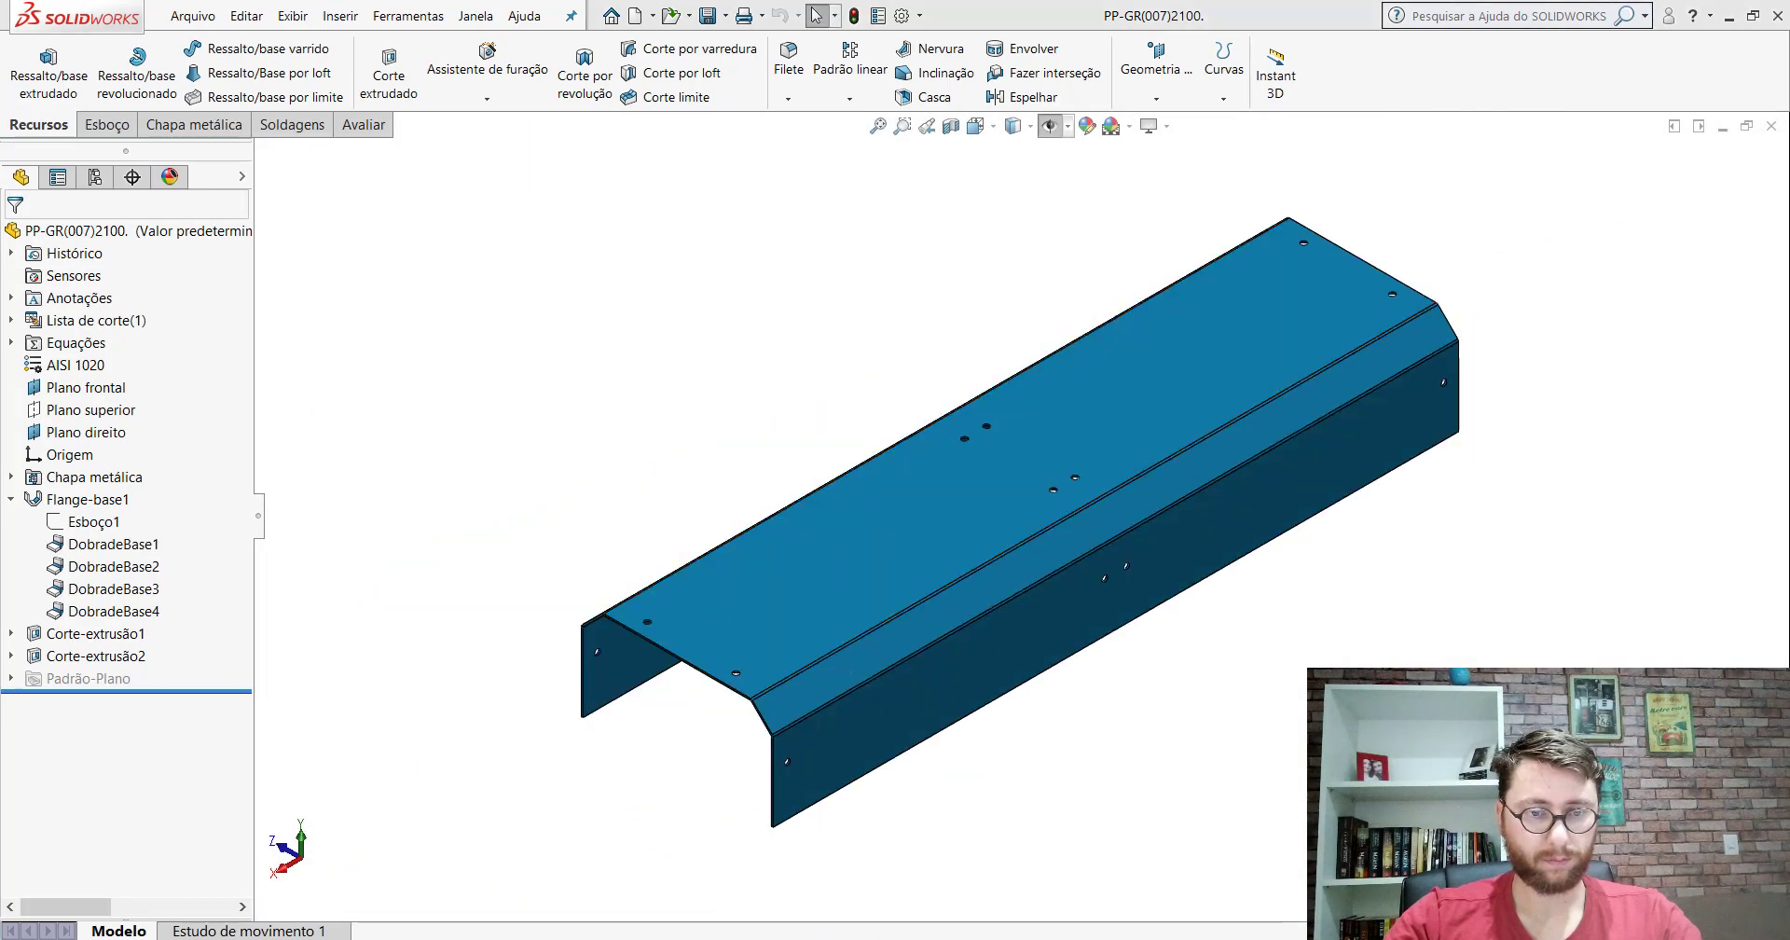
pyautogui.click(1027, 847)
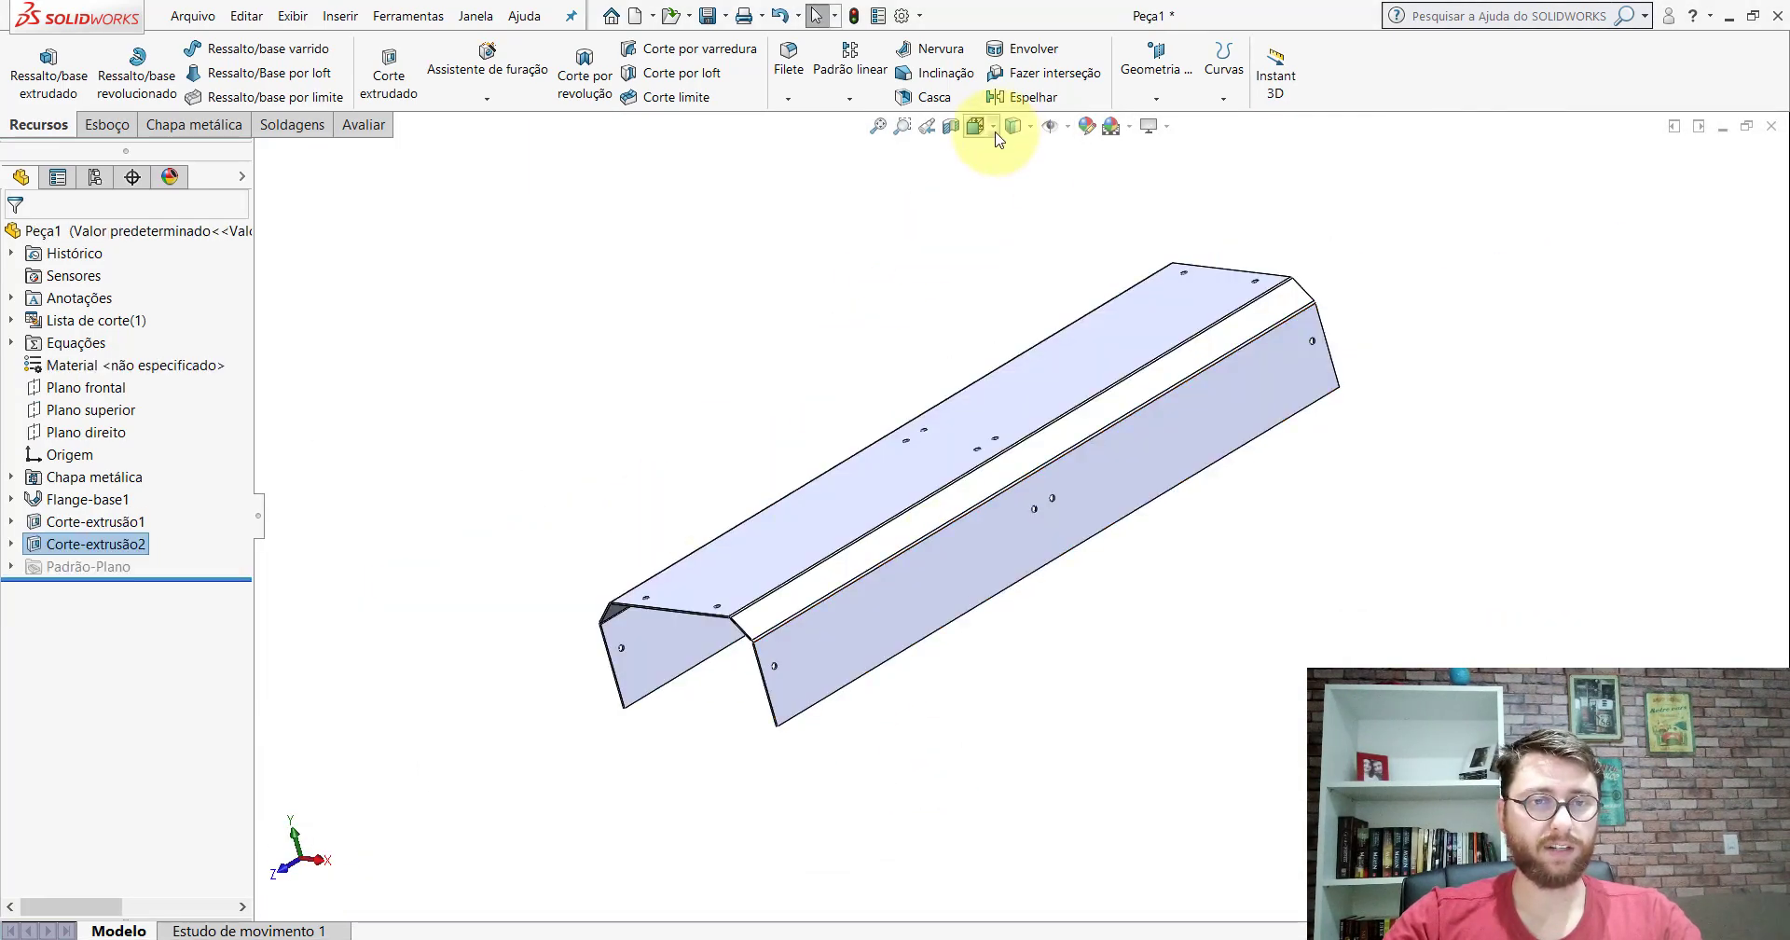
# Step: Set Peça1 to isometric view and assign AISI 1020 as its material
pyautogui.click(990, 128)
pyautogui.click(1079, 179)
pyautogui.click(795, 268)
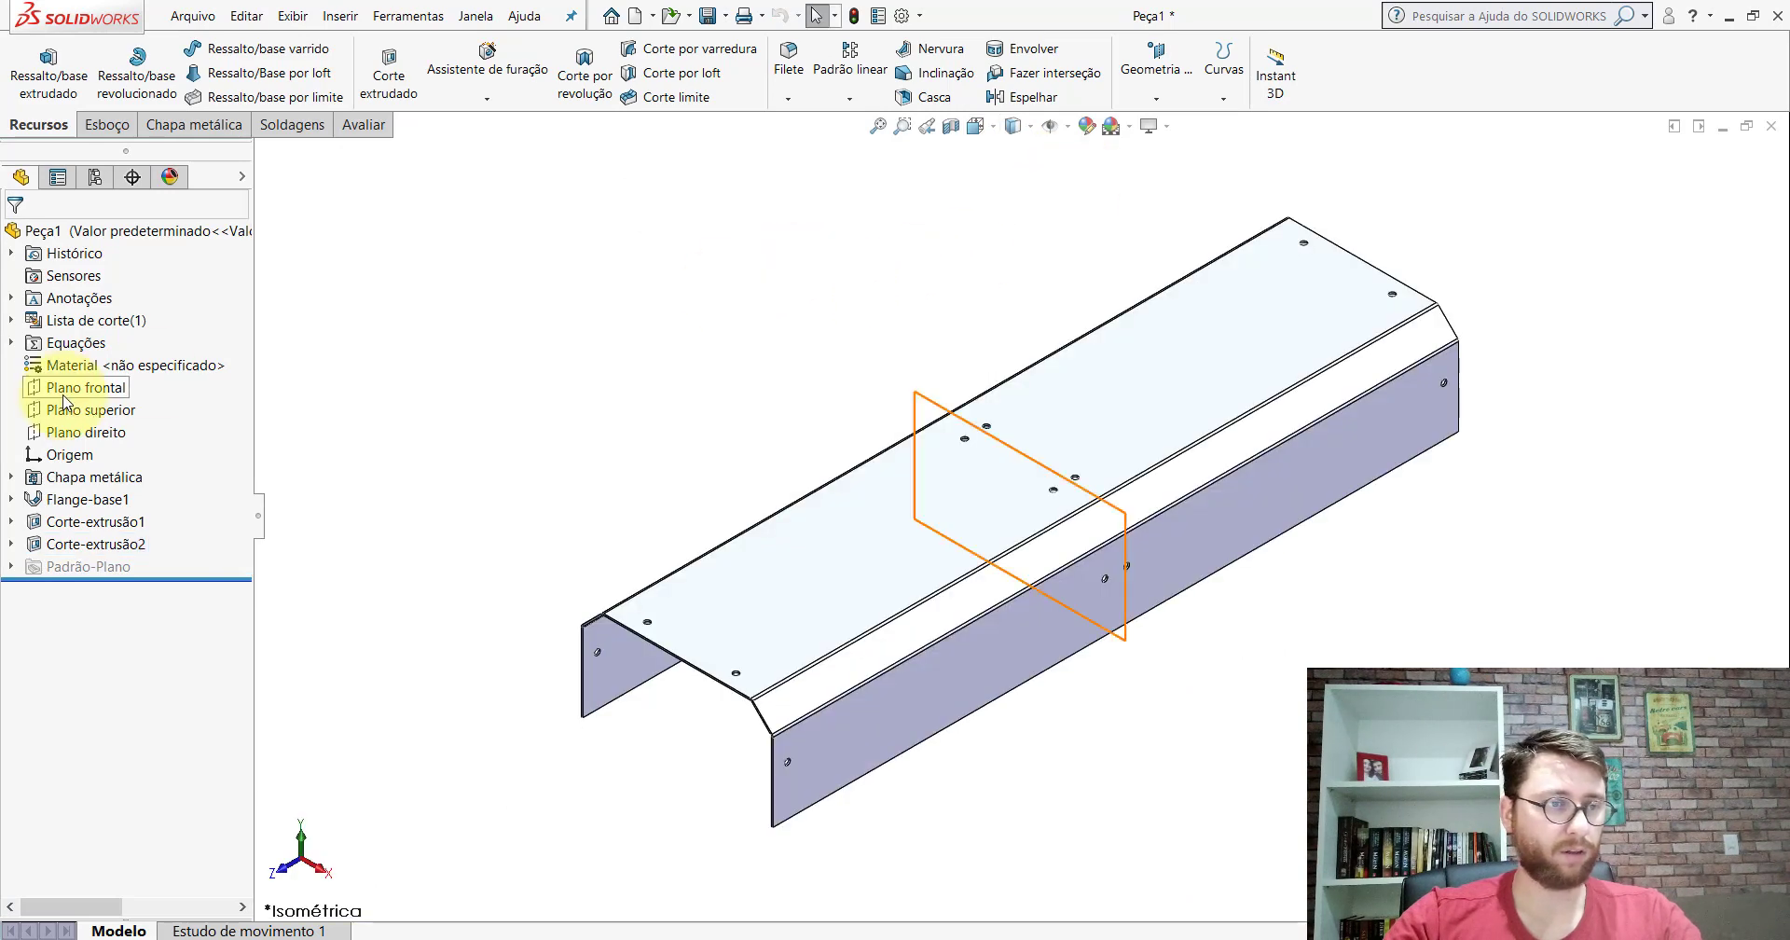
pyautogui.rightClick(83, 372)
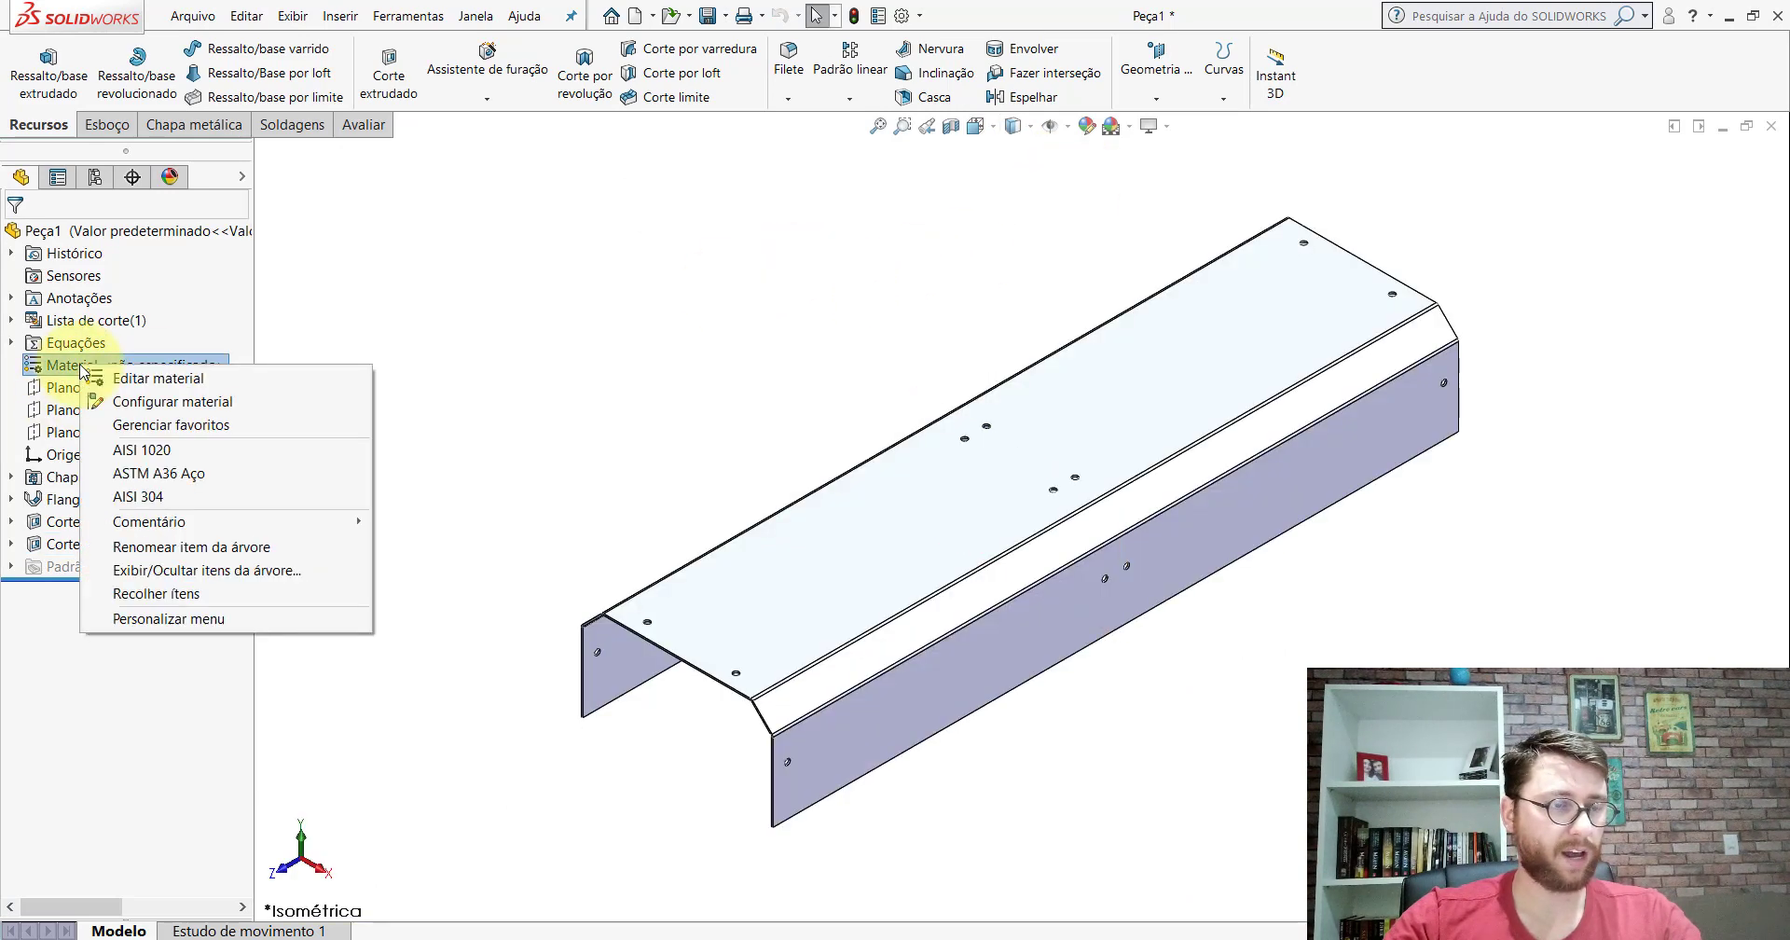
pyautogui.click(145, 451)
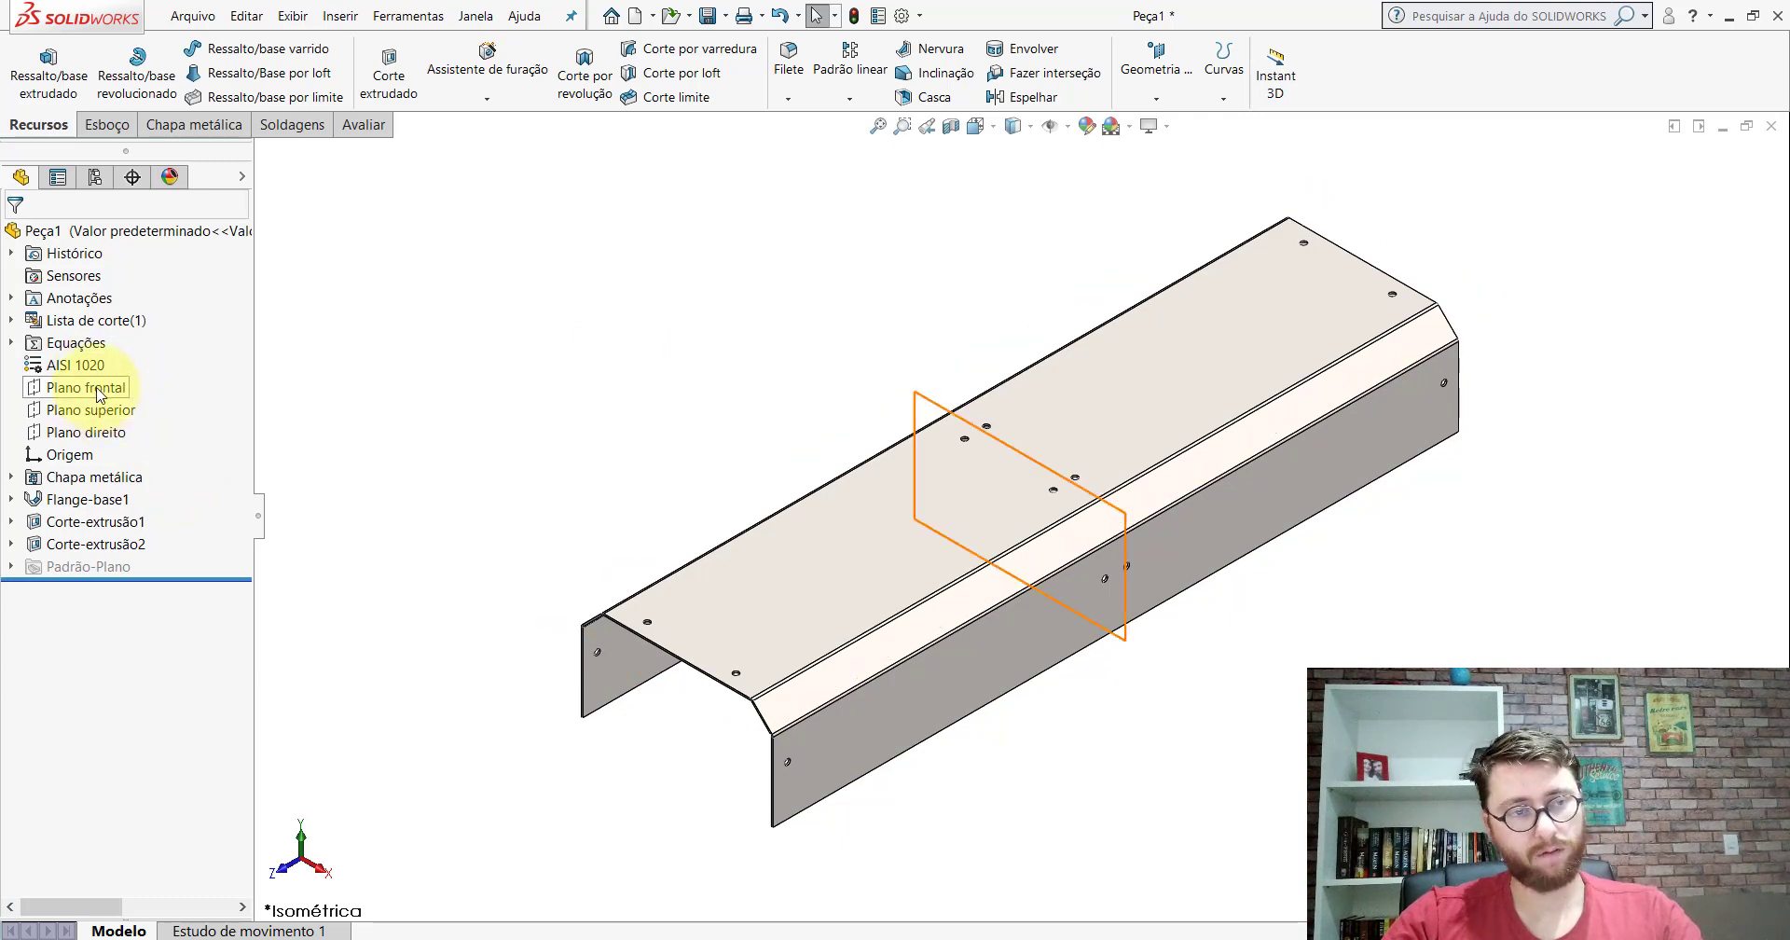
# Step: Show the Front and Right planes, then bring up the PP-GR(007)2100 part
pyautogui.click(101, 395)
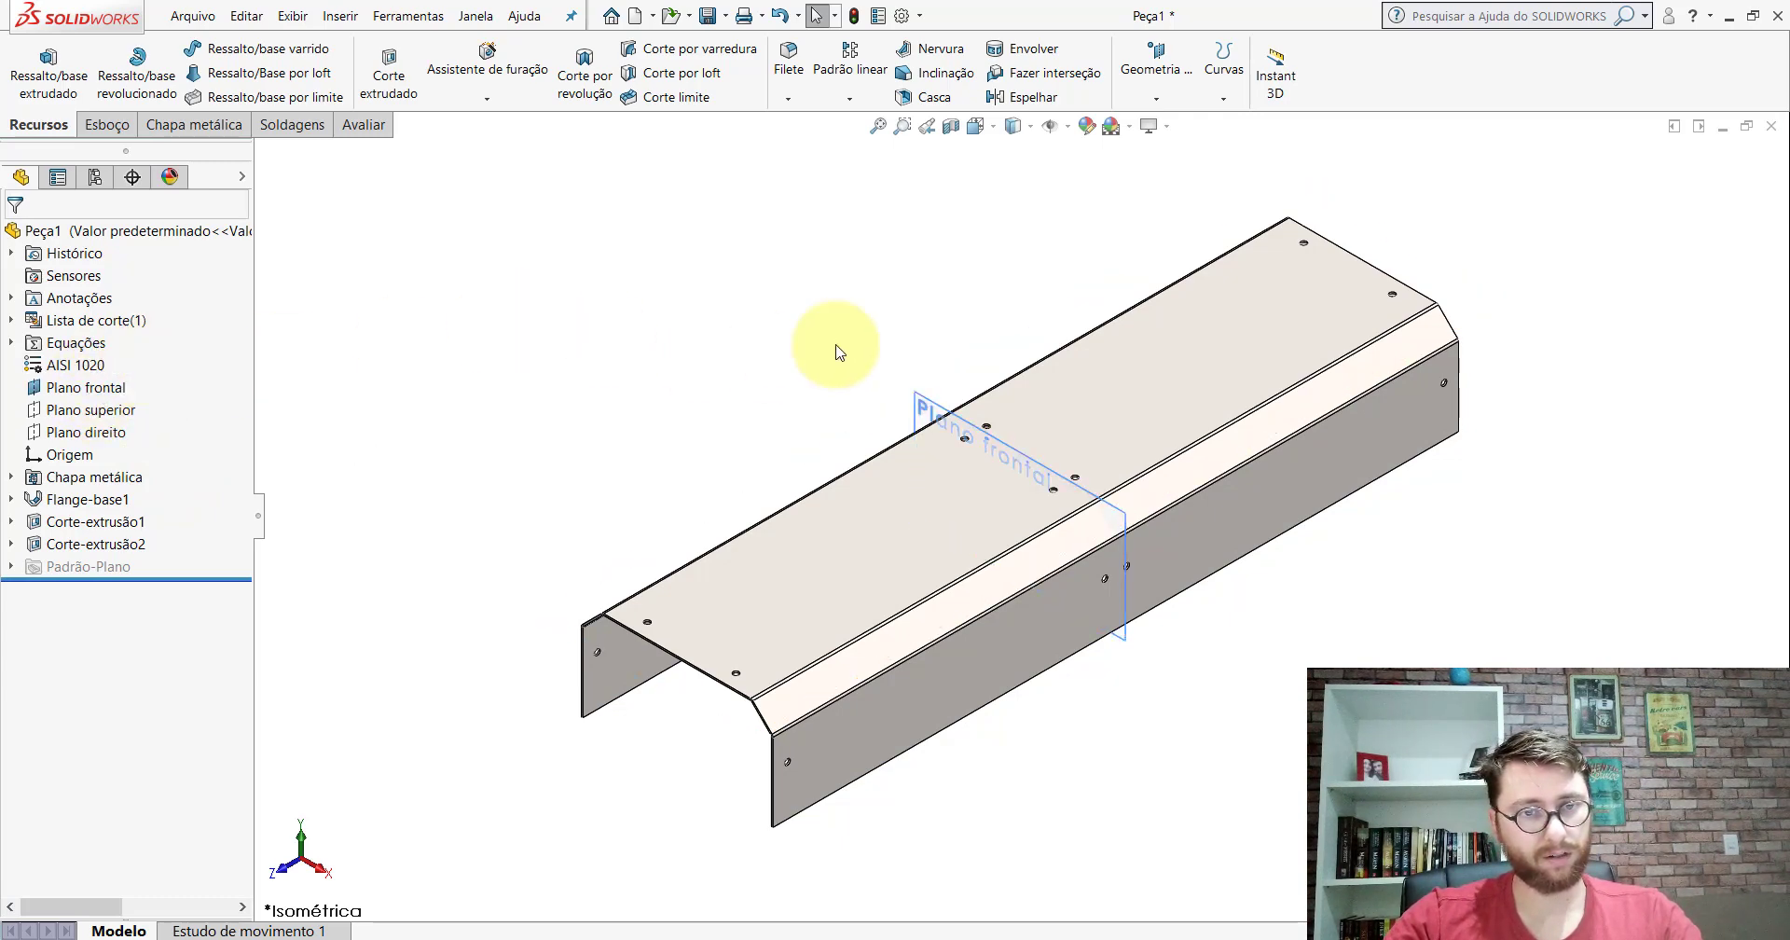
pyautogui.click(836, 344)
pyautogui.click(119, 432)
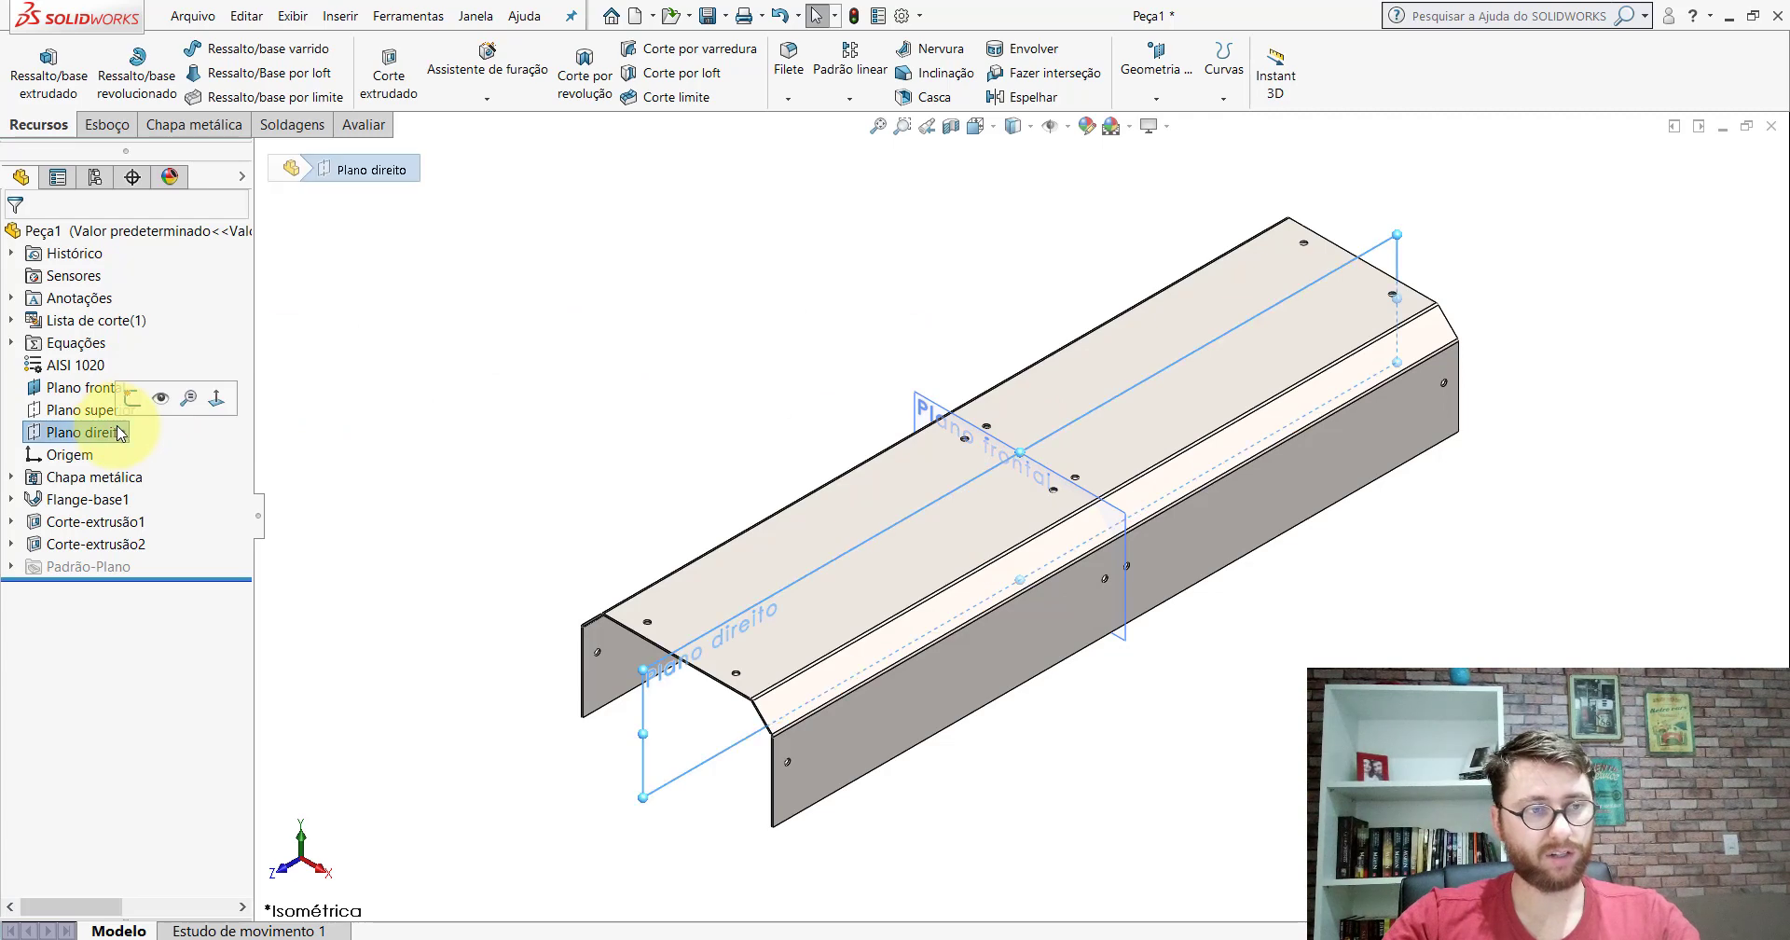
pyautogui.click(160, 399)
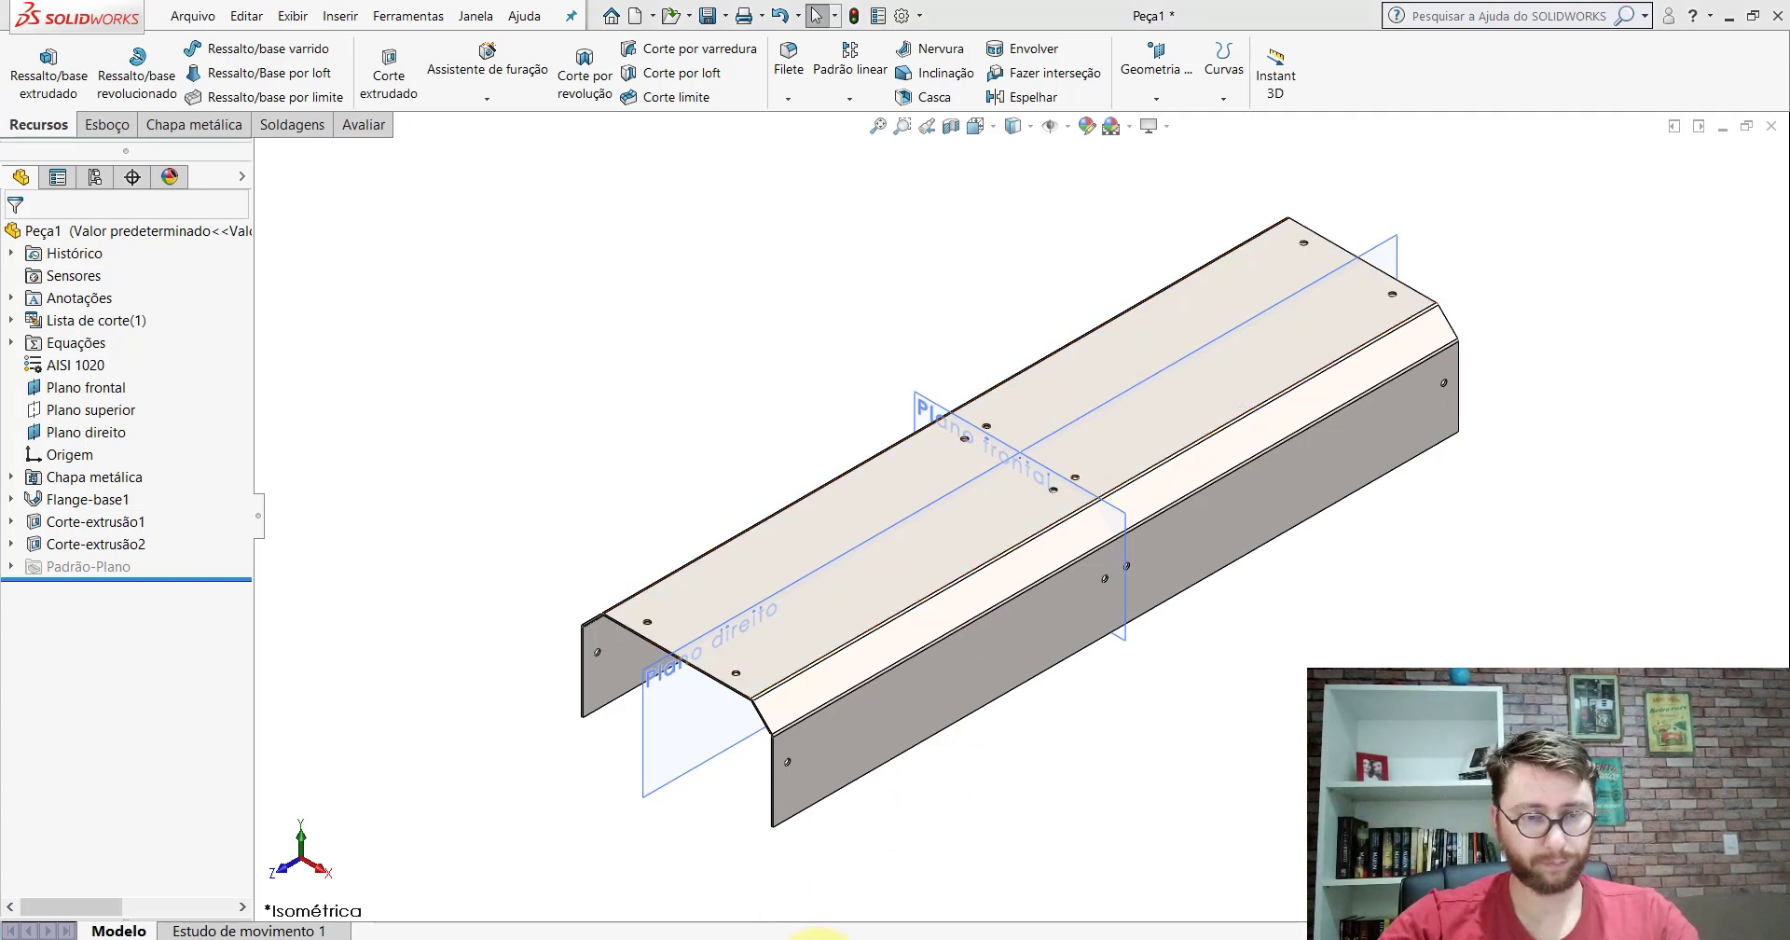
pyautogui.click(839, 876)
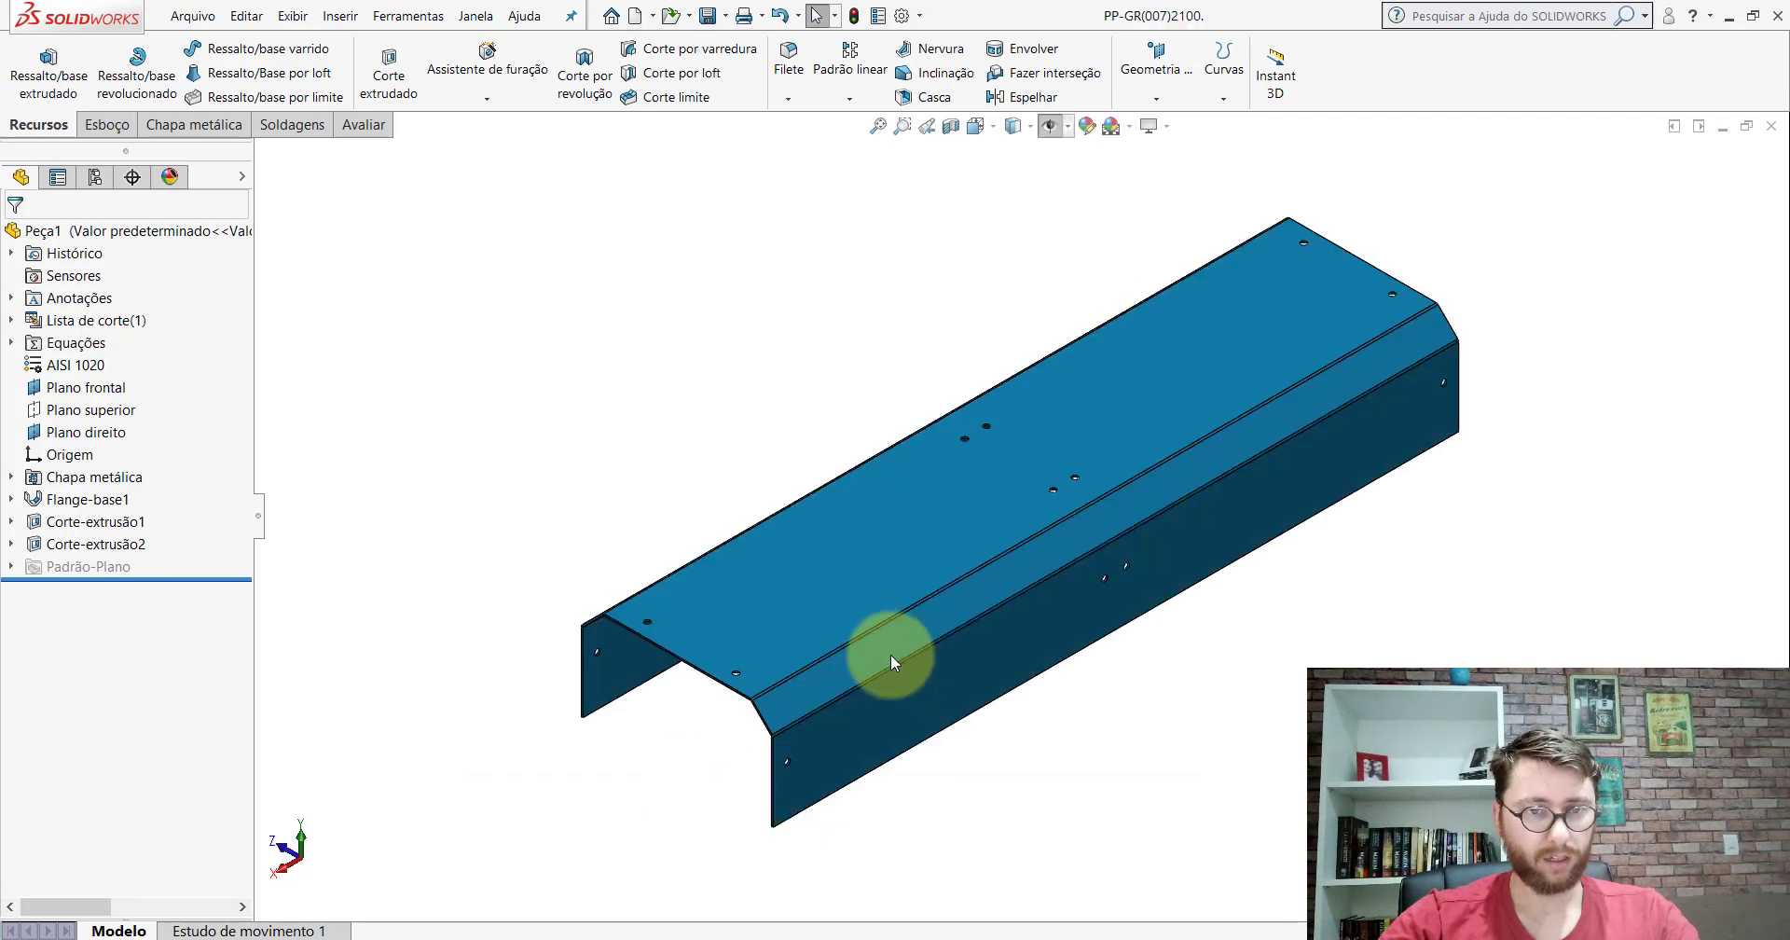
# Step: Look at the original part's appearance colour settings, then close them
pyautogui.rightClick(94, 231)
pyautogui.click(158, 248)
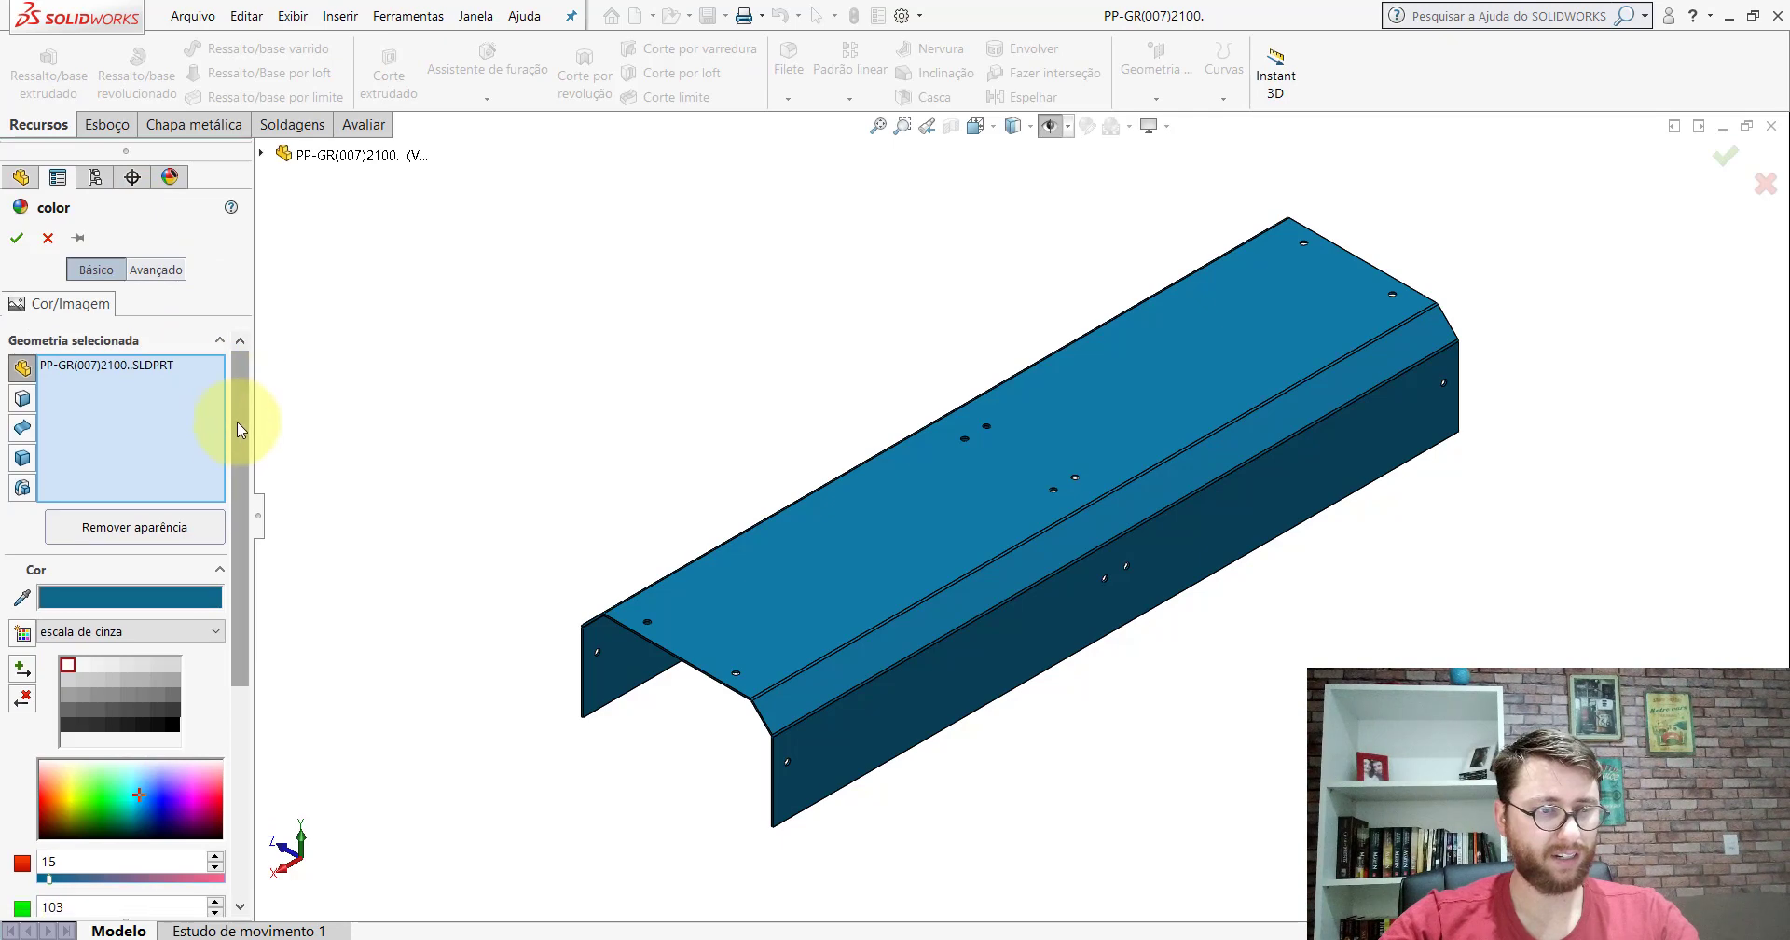
pyautogui.moveTo(236, 421)
pyautogui.mouseDown()
pyautogui.moveTo(243, 480)
pyautogui.moveTo(240, 354)
pyautogui.mouseUp()
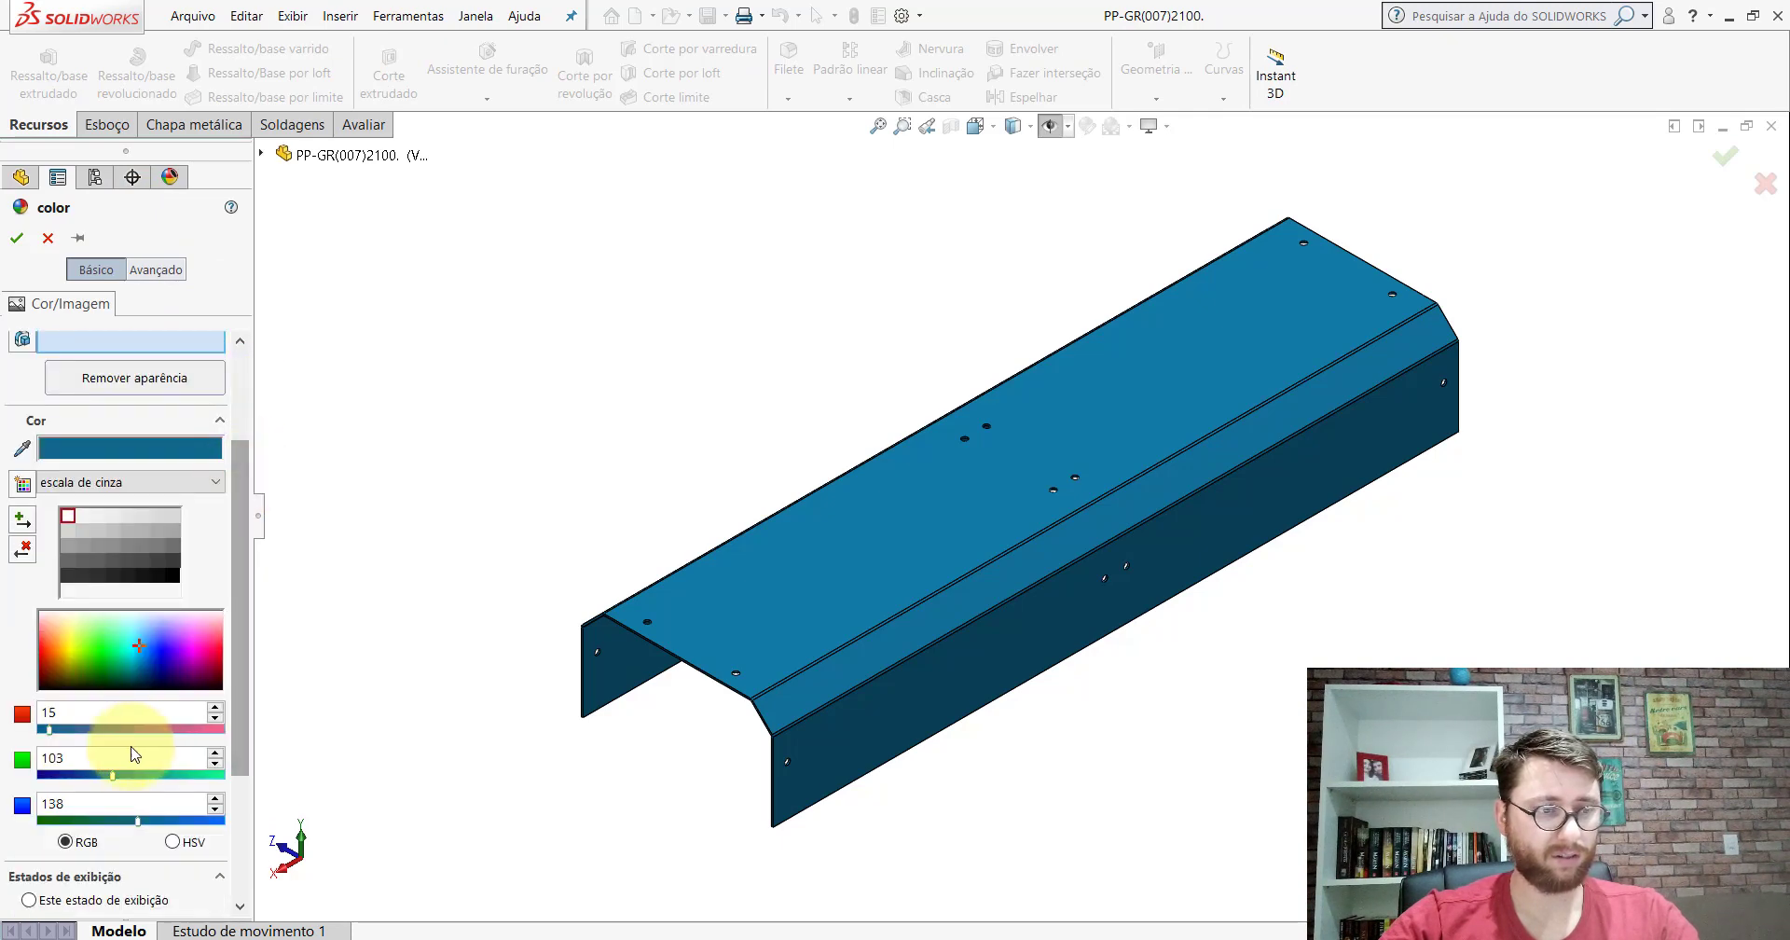
pyautogui.click(48, 237)
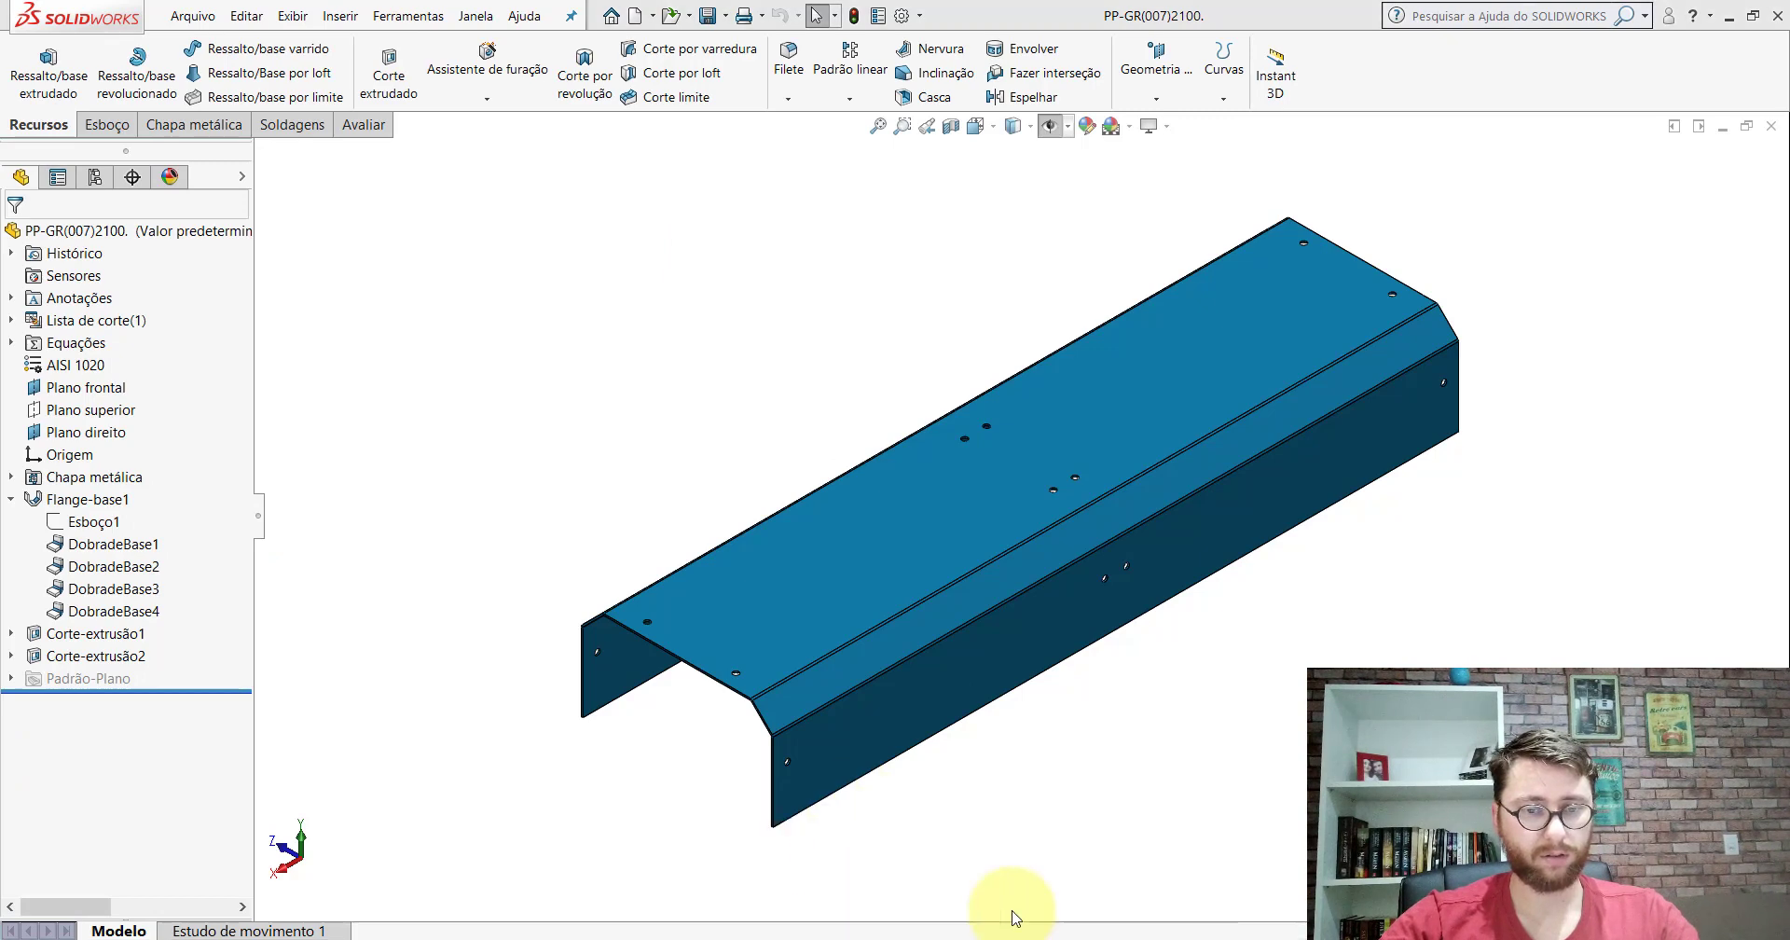
# Step: Give the whole Peça1 part an appearance colour of RGB 15, 103, 138
pyautogui.rightClick(58, 233)
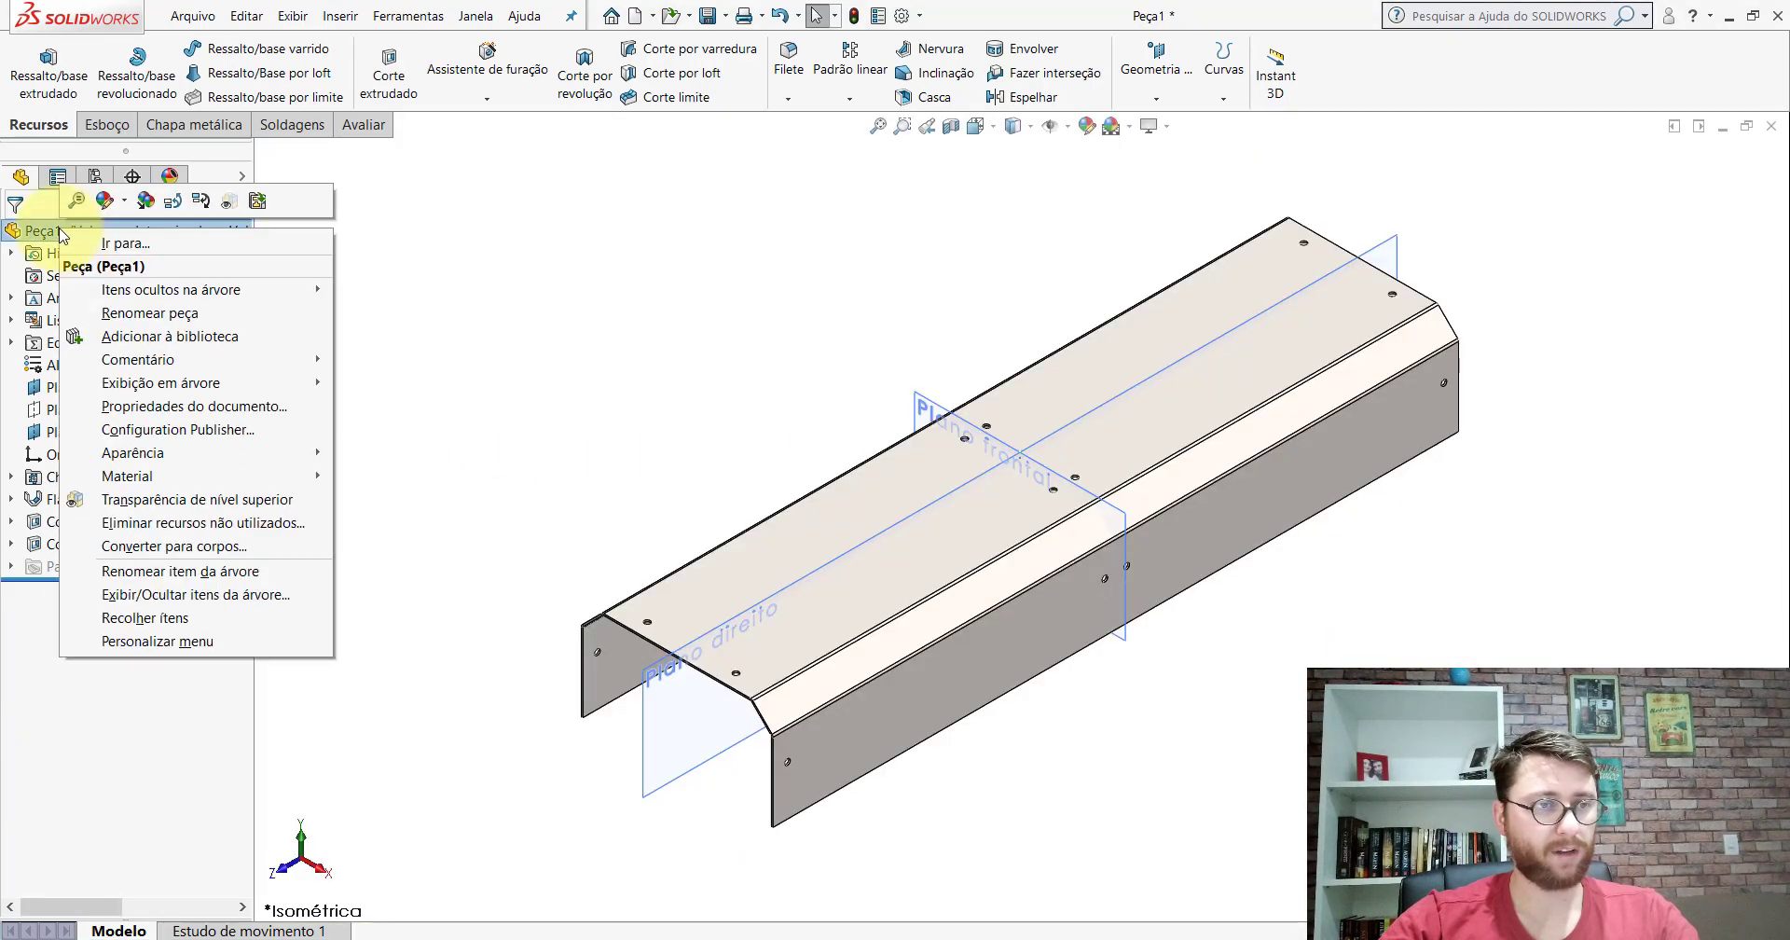
pyautogui.click(127, 202)
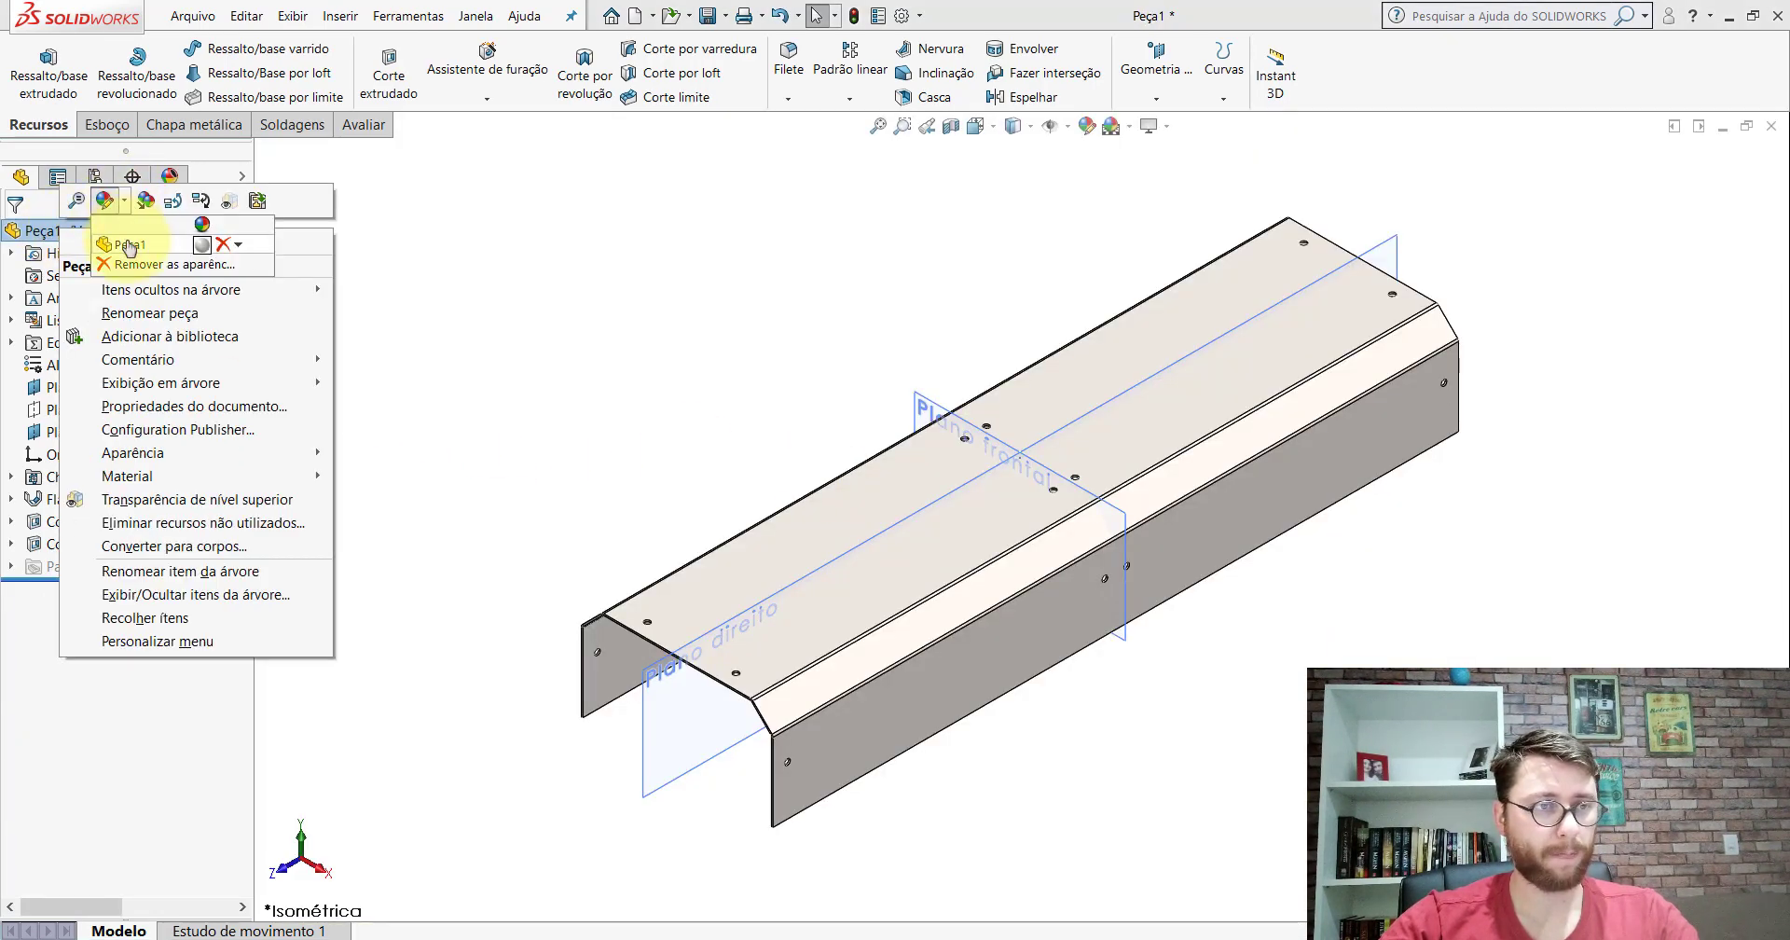
pyautogui.click(129, 245)
pyautogui.write('15')
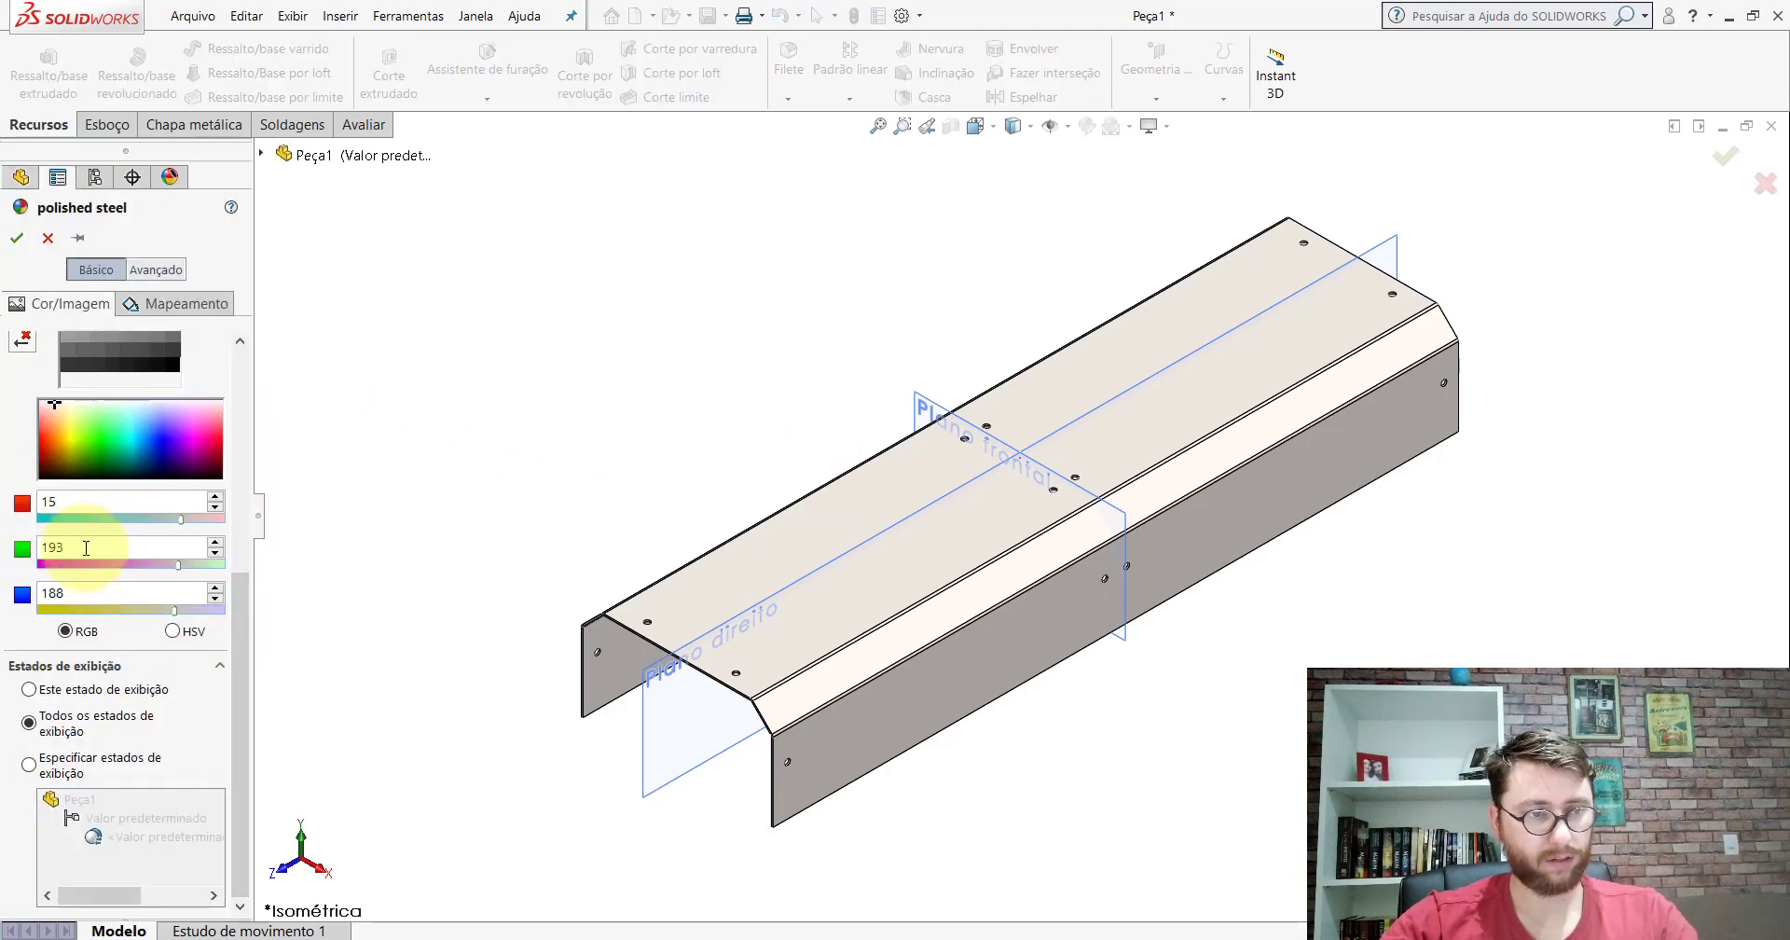
pyautogui.press('Return')
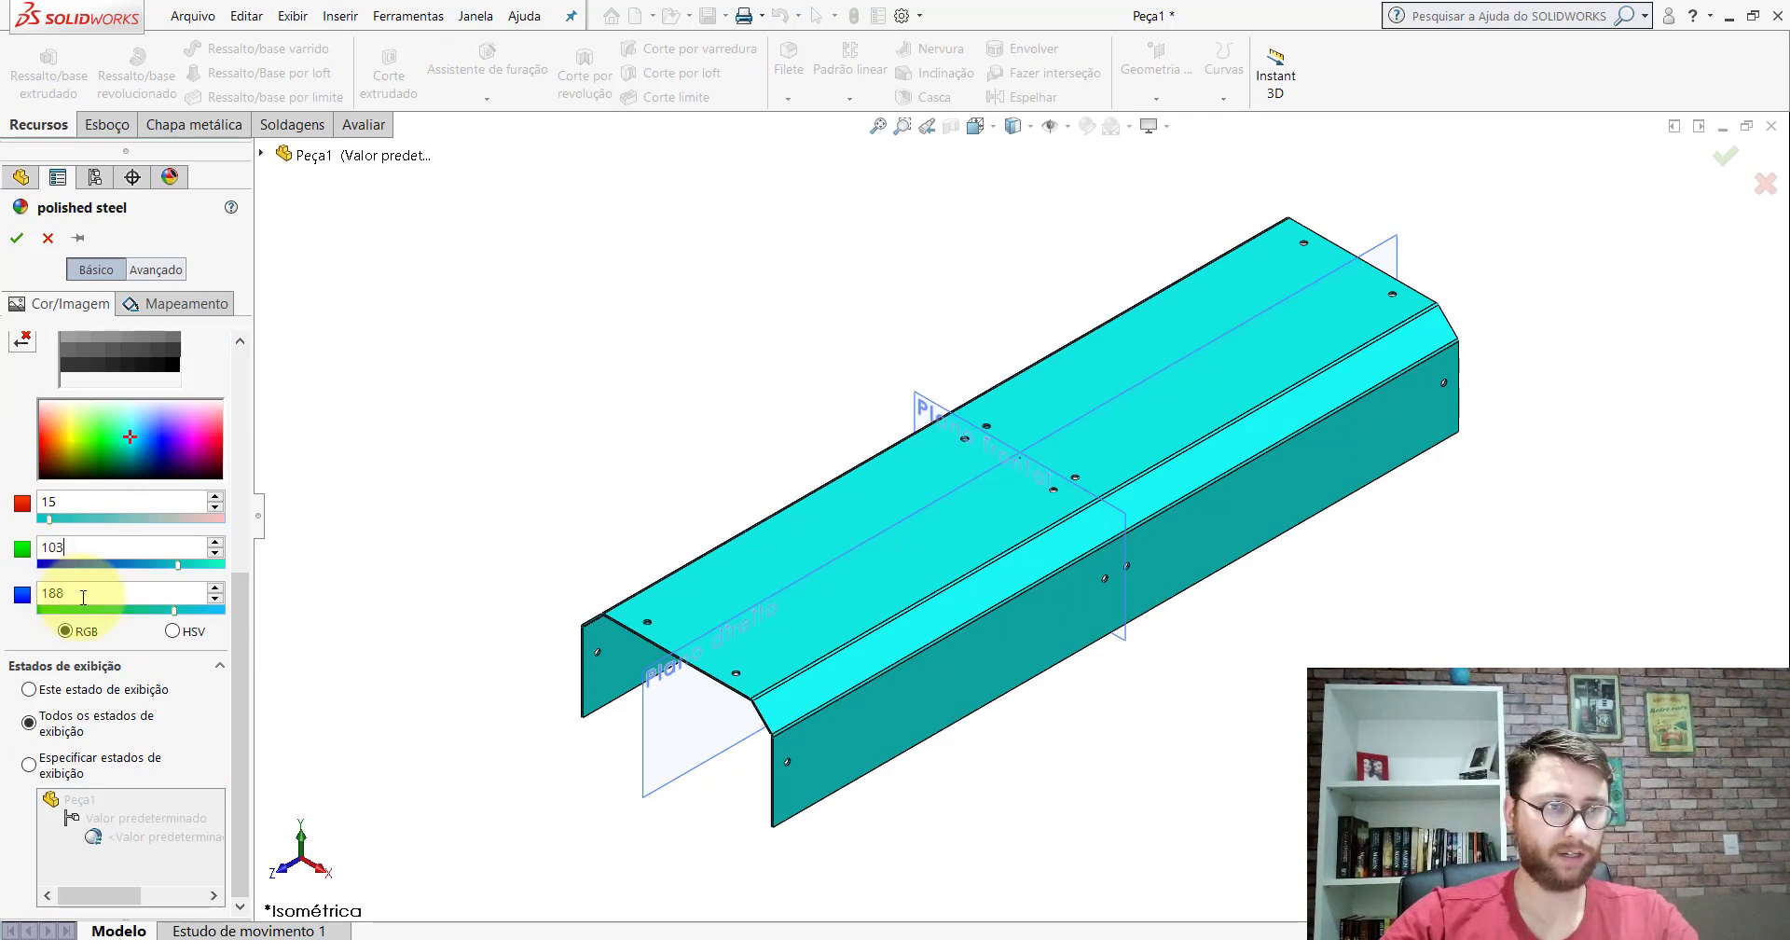
pyautogui.press('Tab')
pyautogui.write('138')
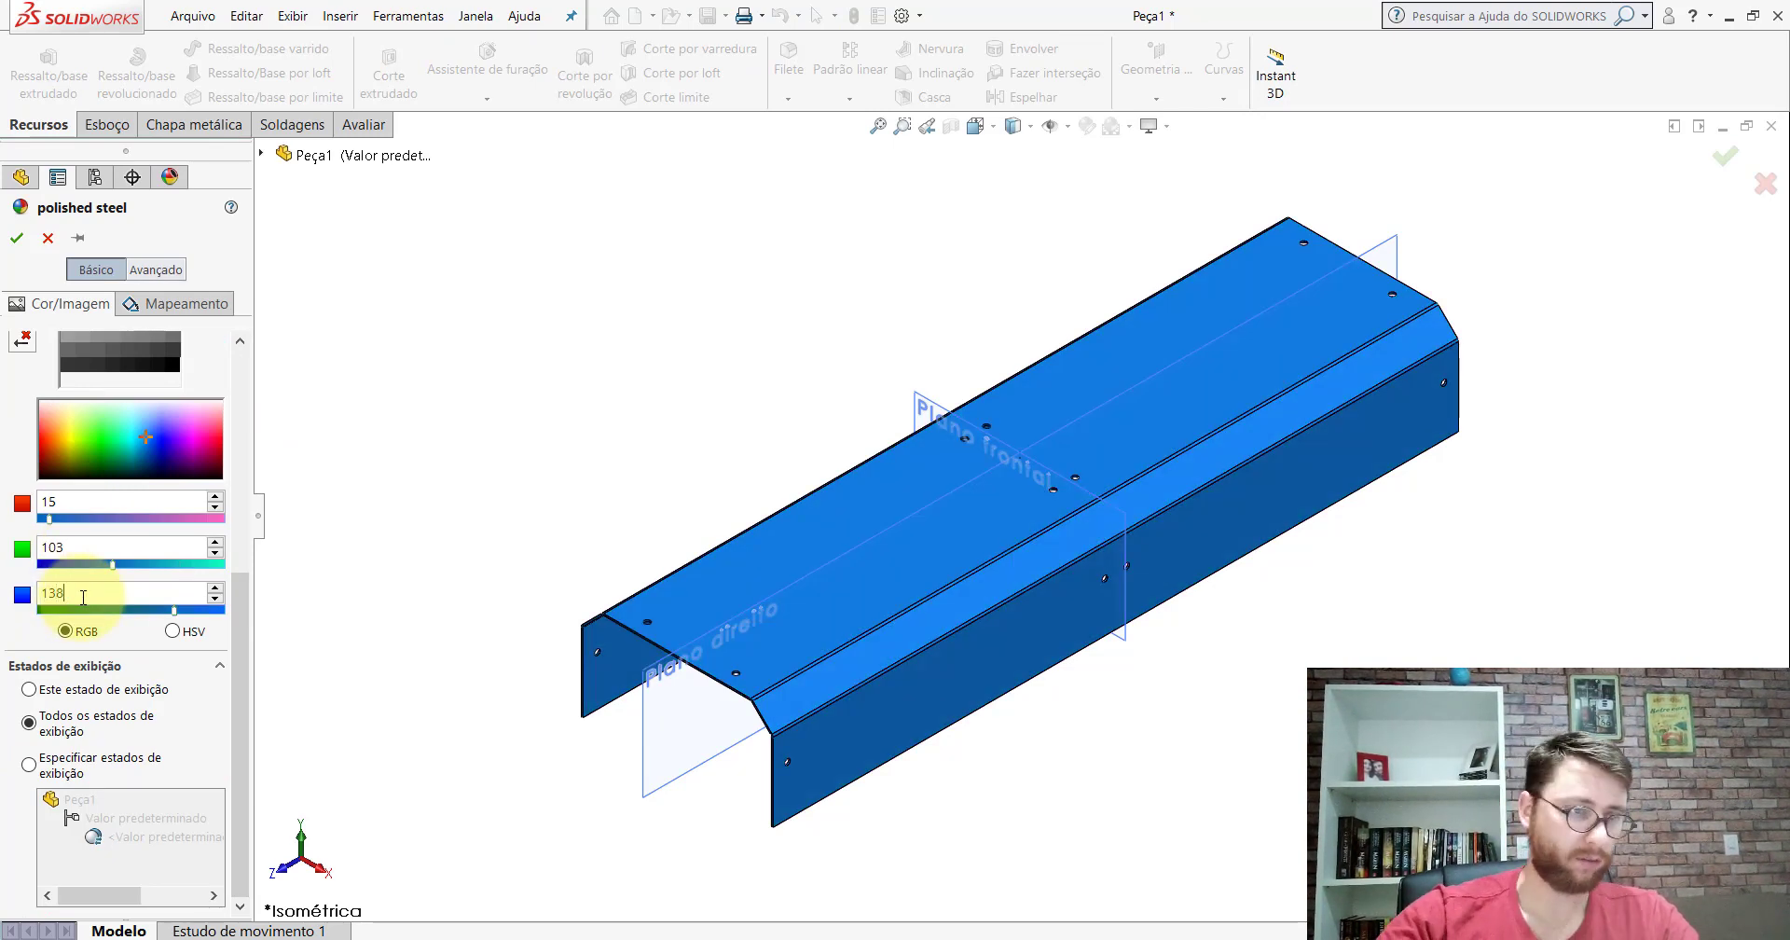
pyautogui.click(17, 237)
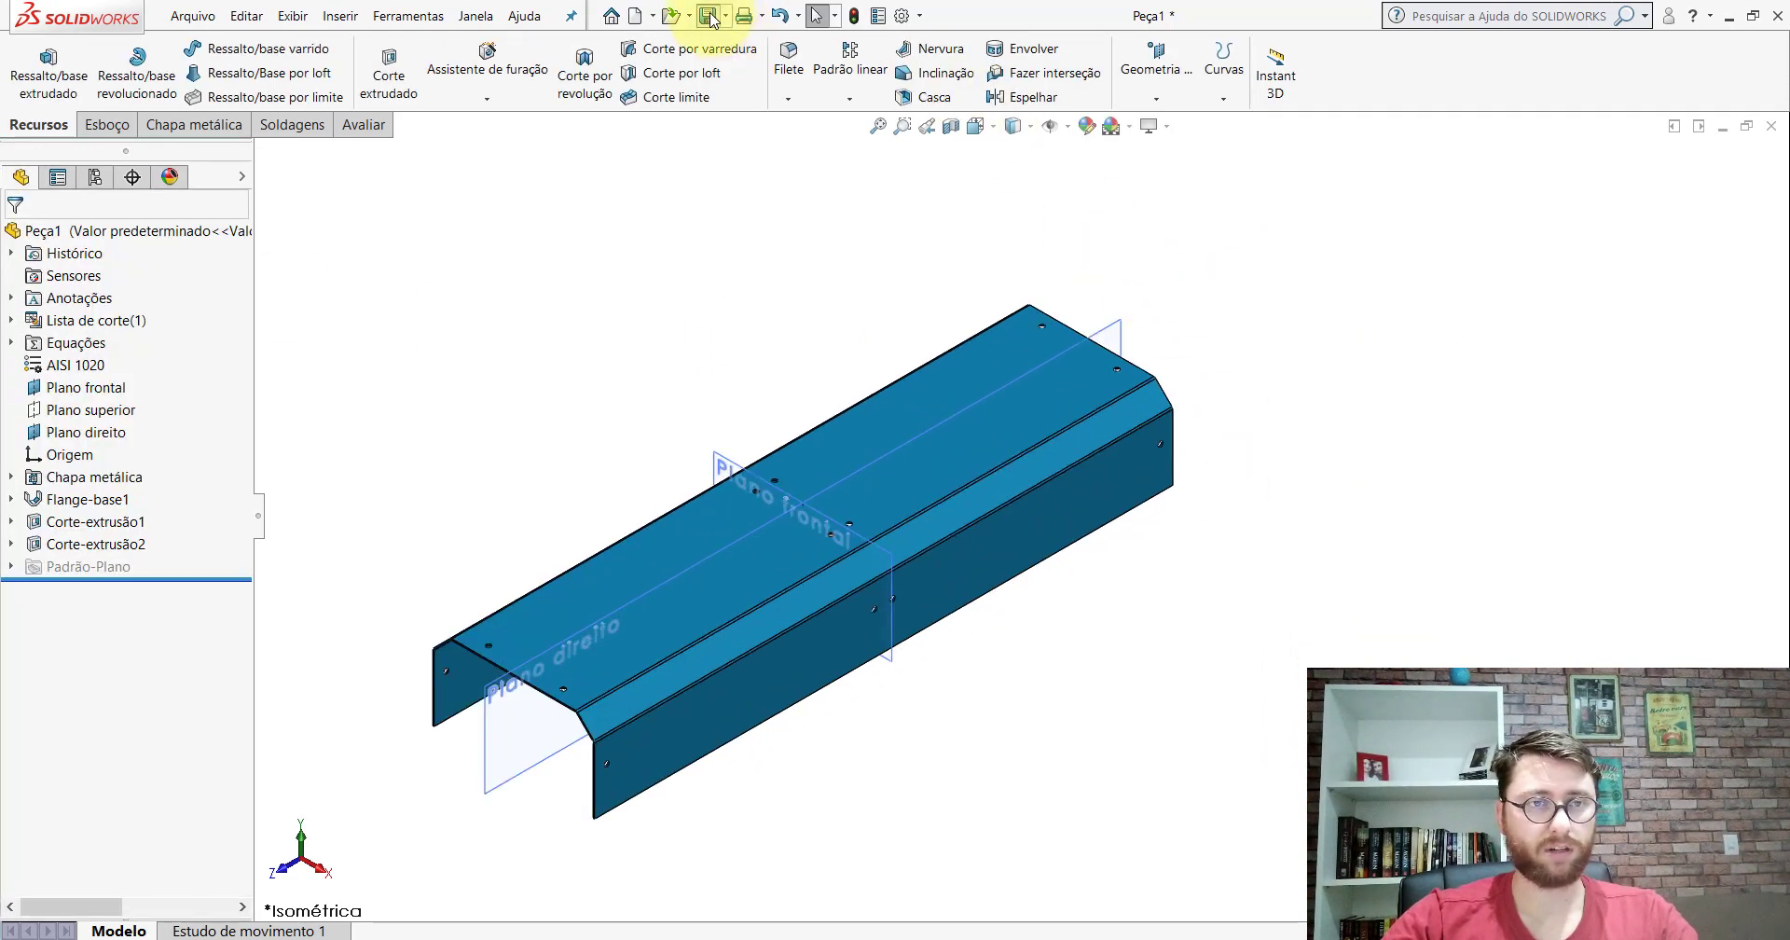
# Step: Save the part as PP-GR(007)2100 in the Desktop PM-GR(001)2100 folder
pyautogui.hotkey('ctrl', 's')
pyautogui.click(365, 308)
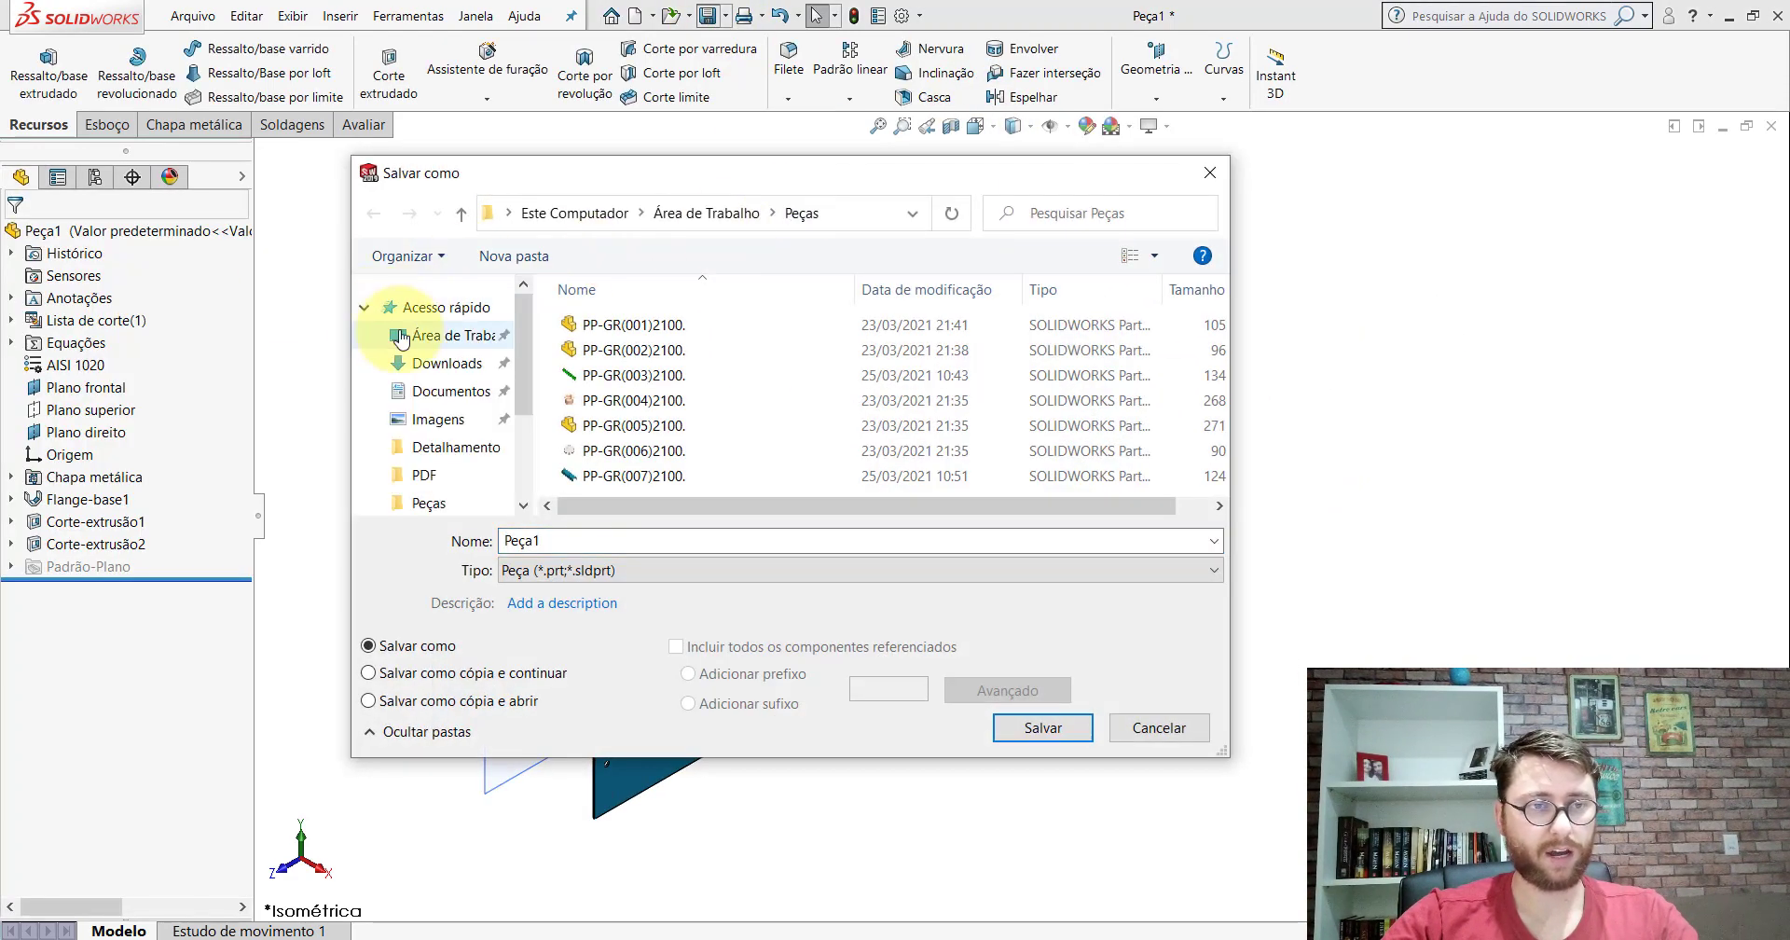
pyautogui.click(365, 307)
pyautogui.doubleClick(618, 319)
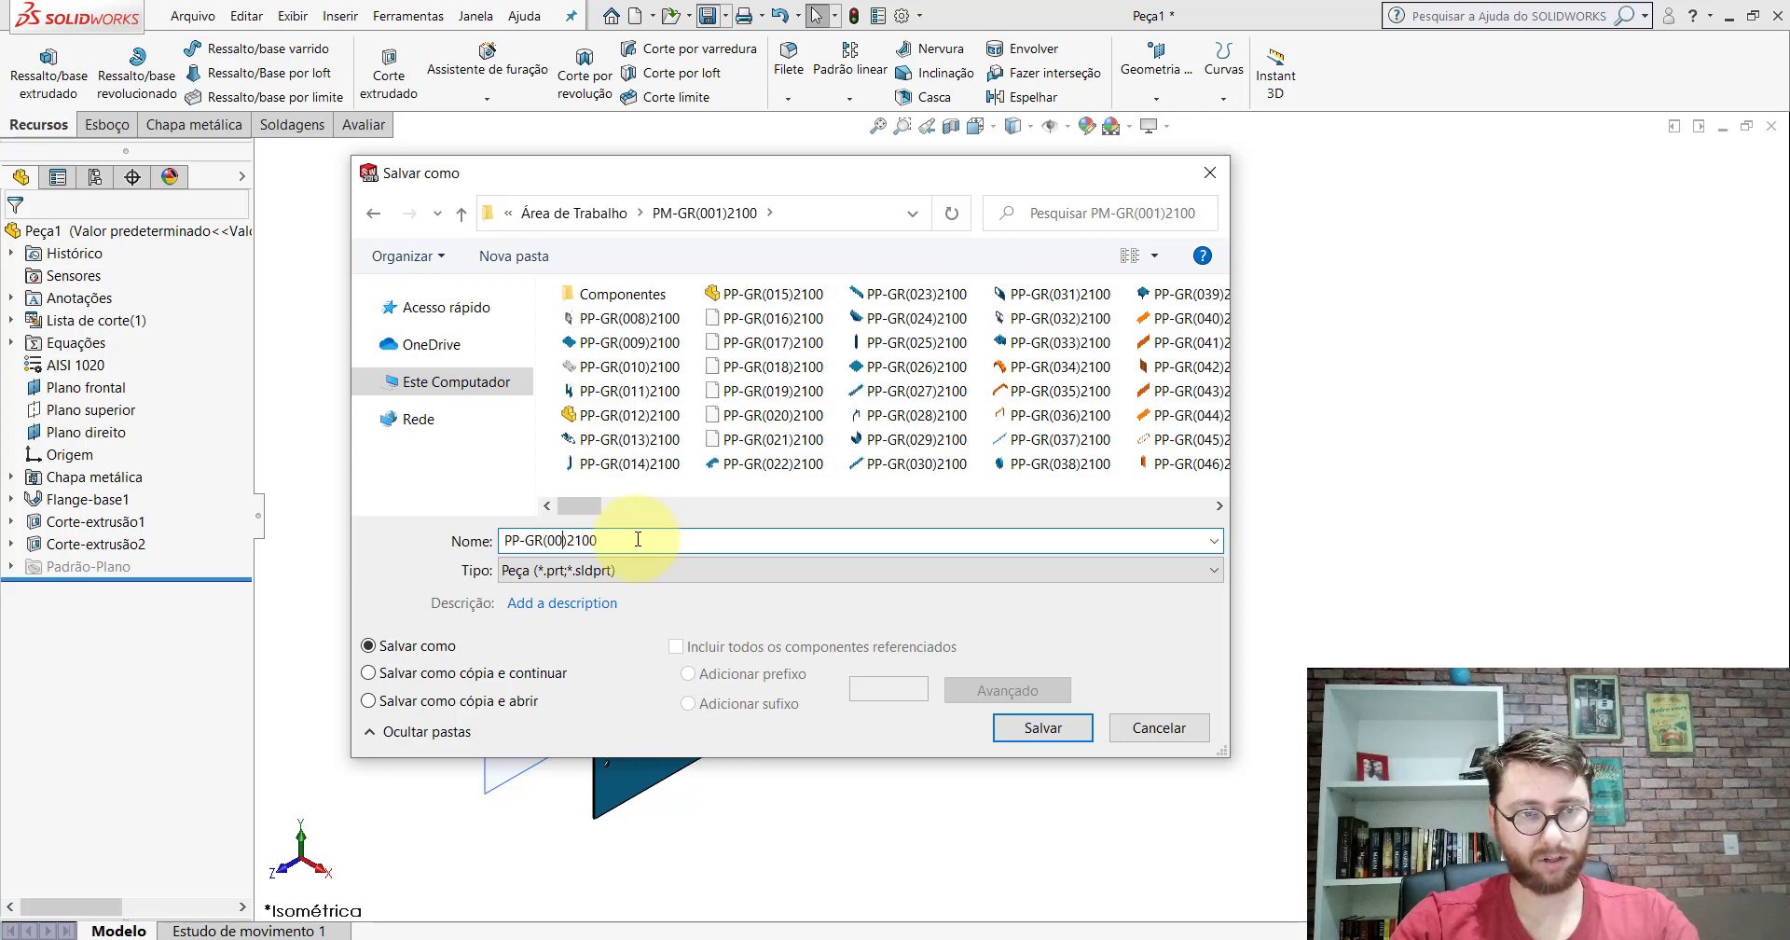
pyautogui.press('Return')
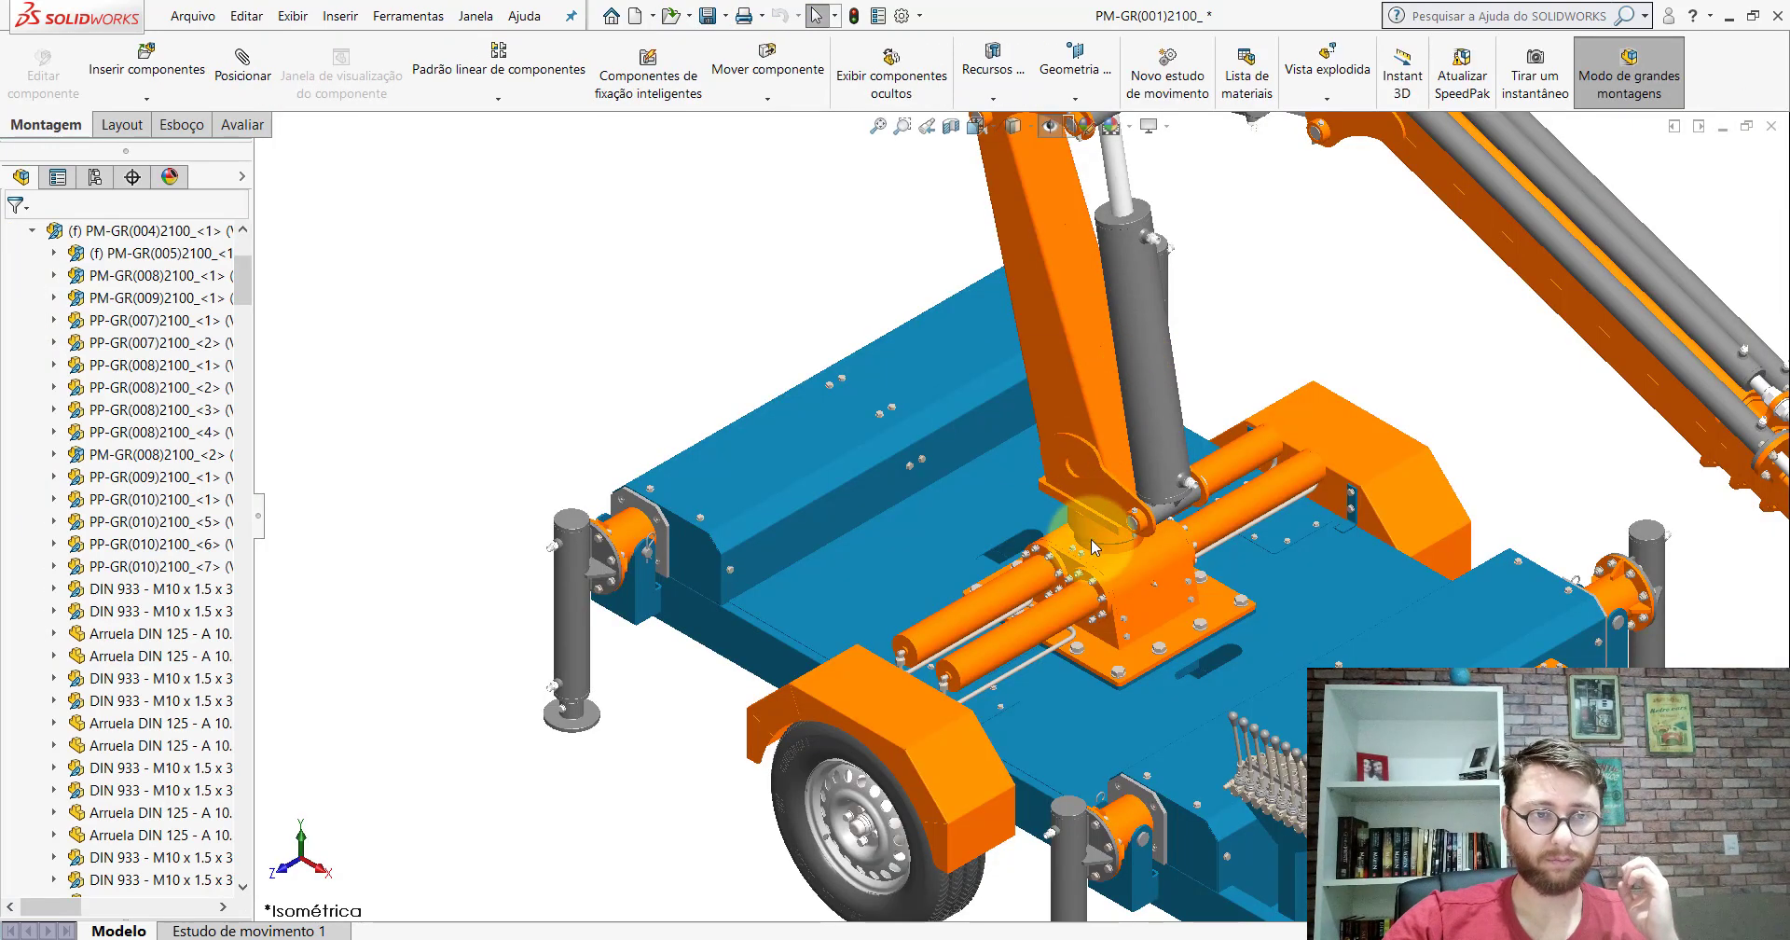
pyautogui.click(832, 455)
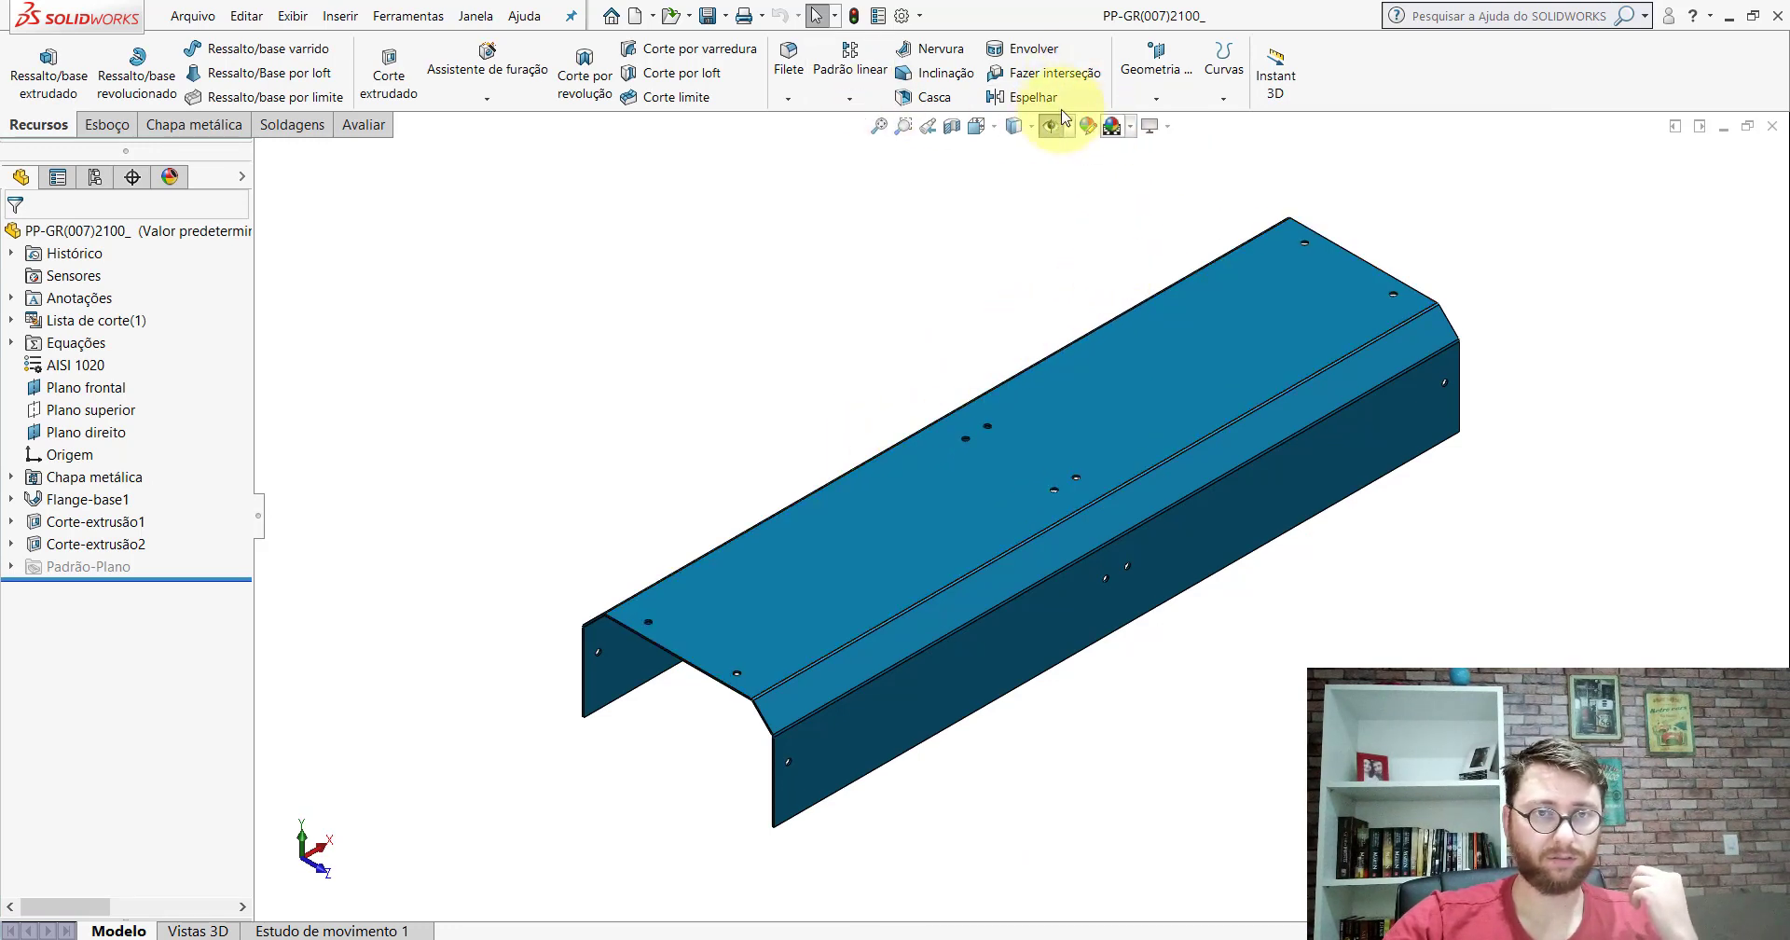
pyautogui.click(197, 124)
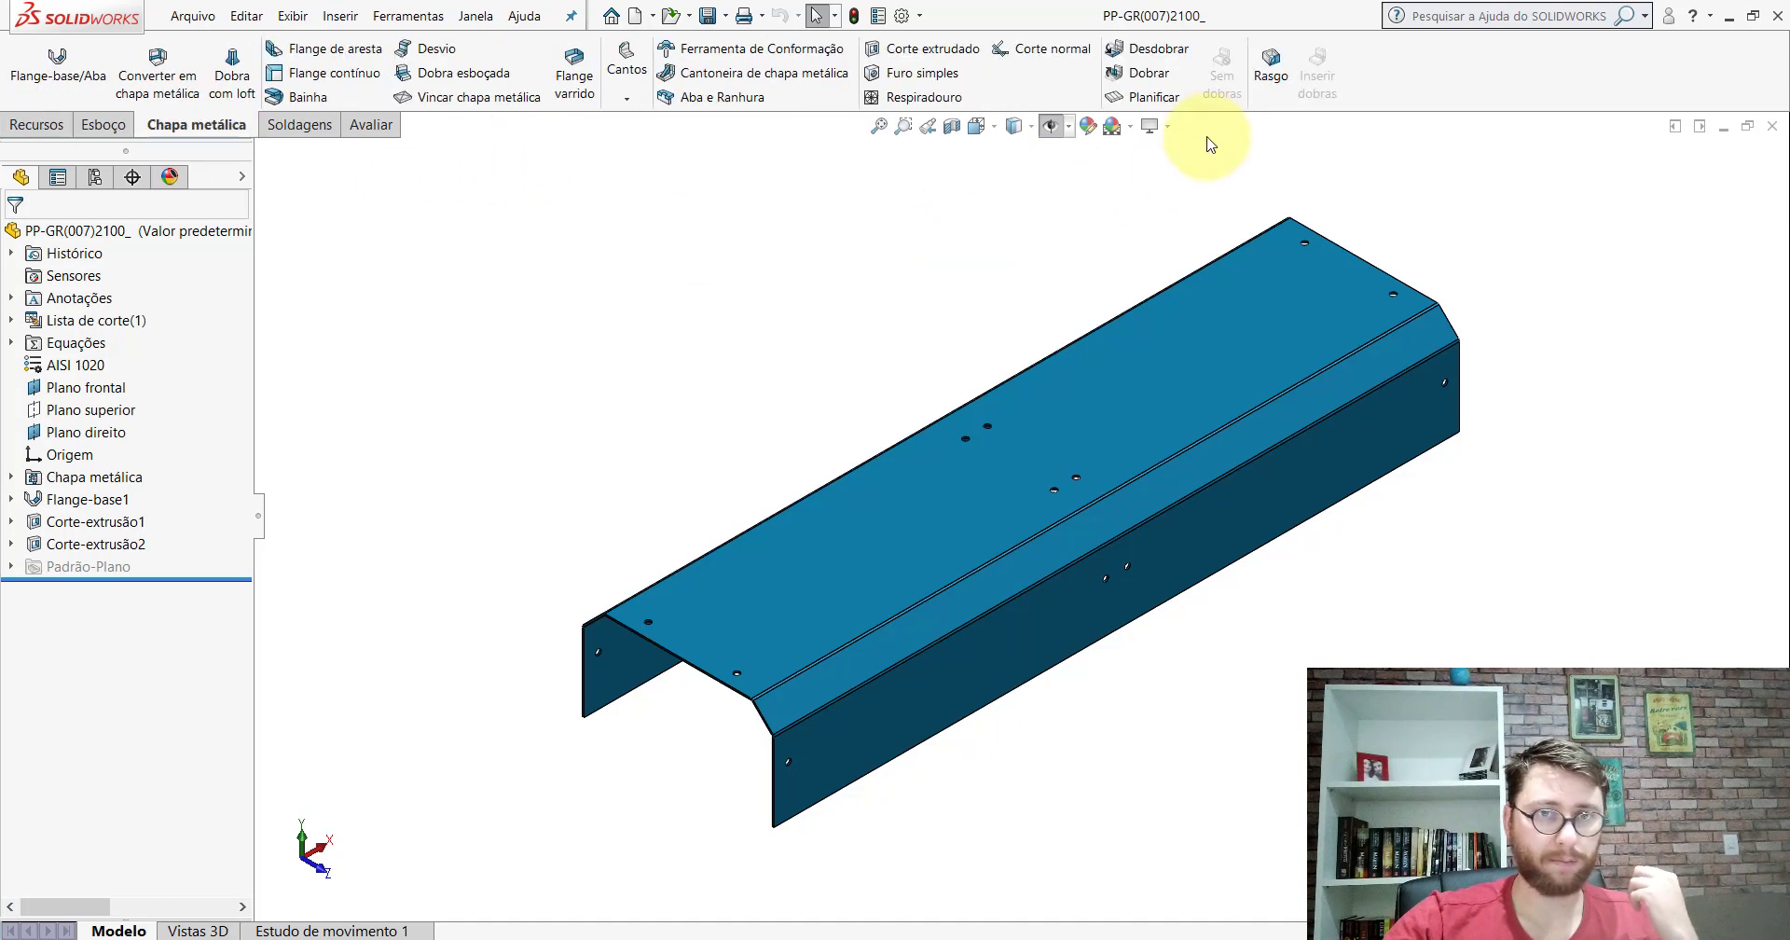
pyautogui.click(1164, 98)
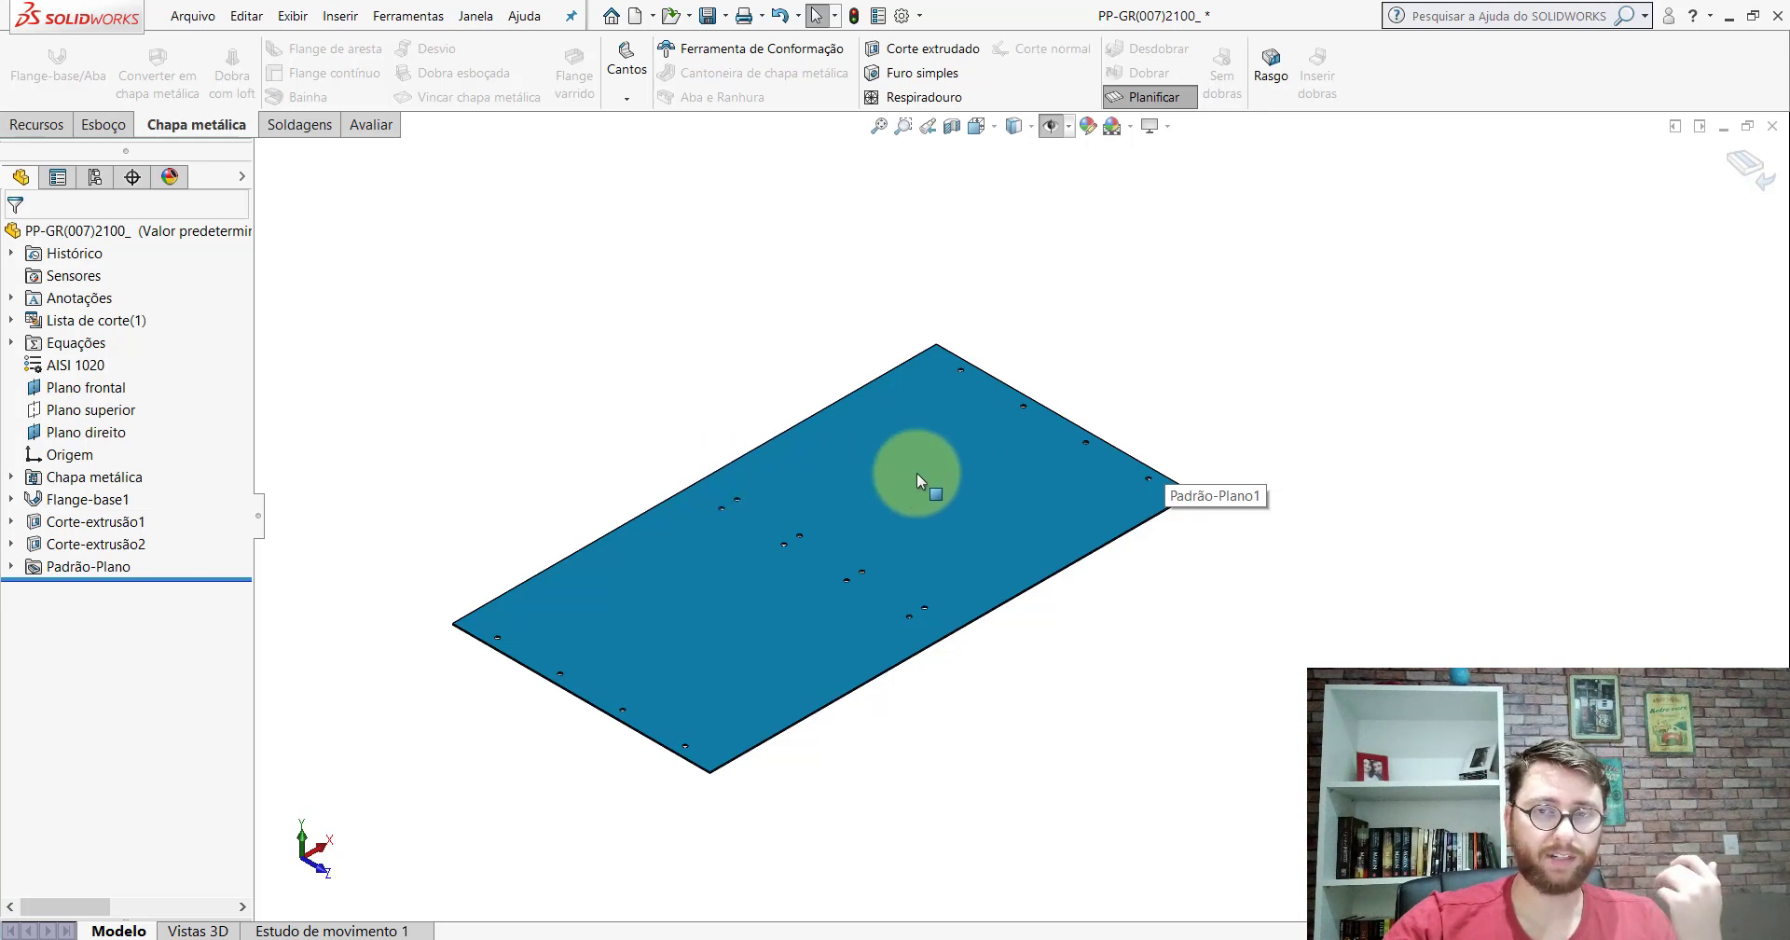
pyautogui.click(1743, 170)
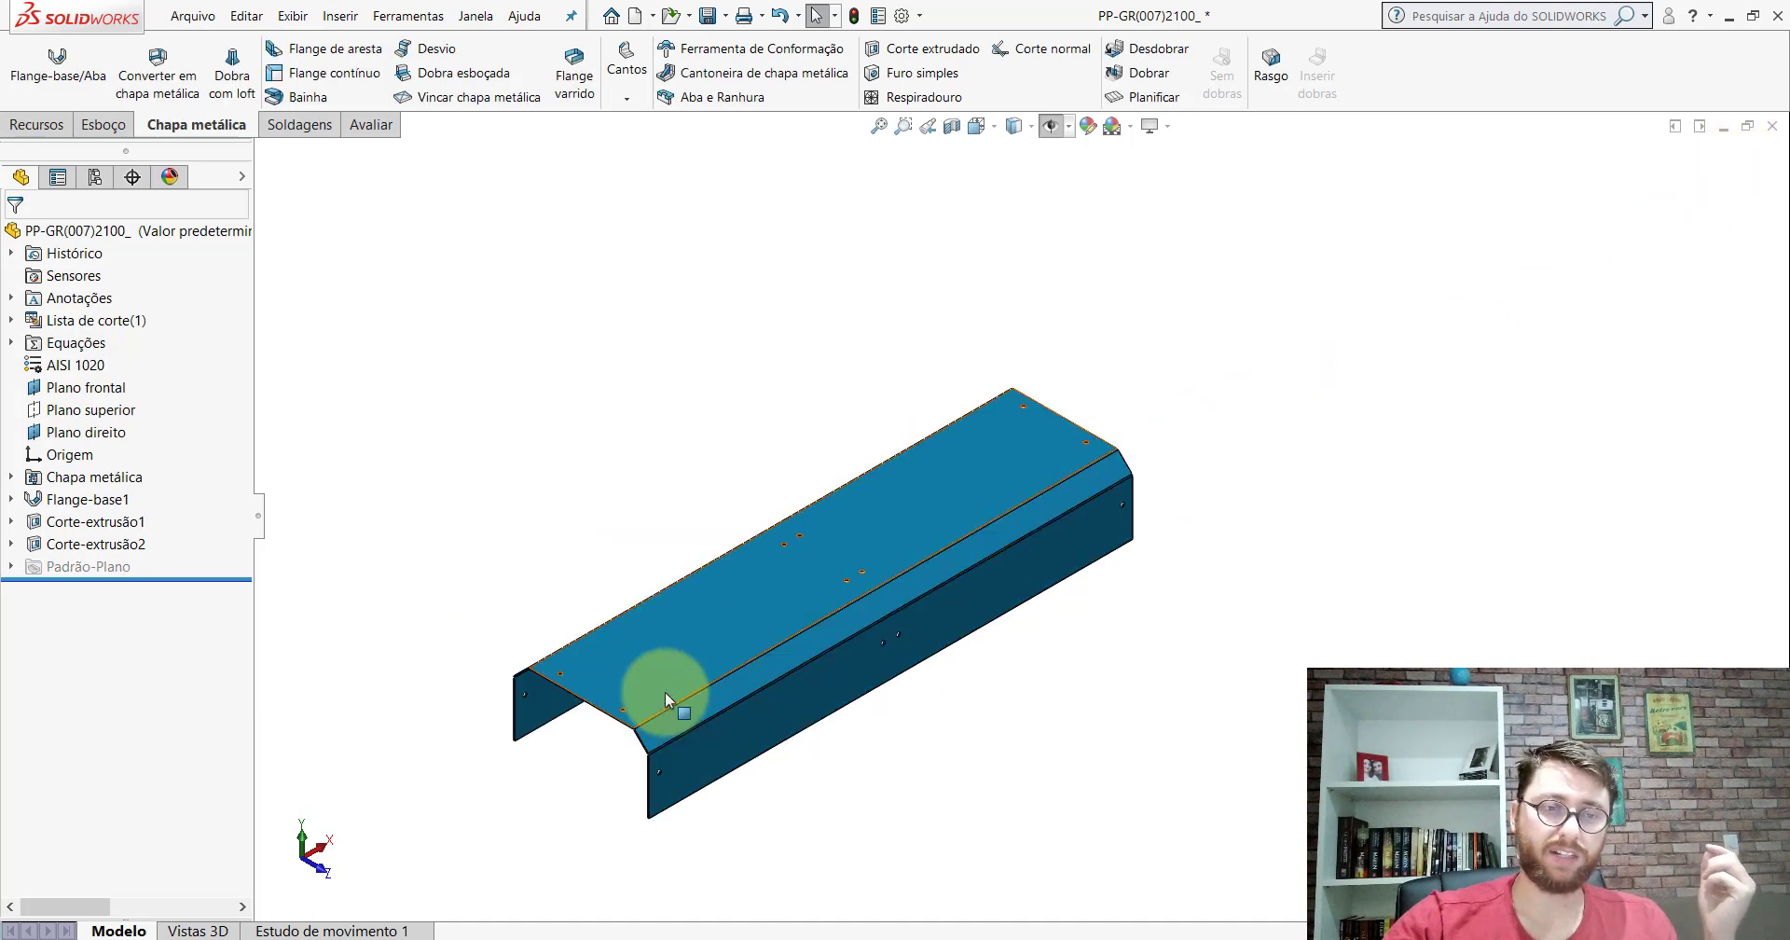
pyautogui.scroll(-5, 960, 559)
pyautogui.scroll(3, 1050, 487)
pyautogui.scroll(-1, 1339, 312)
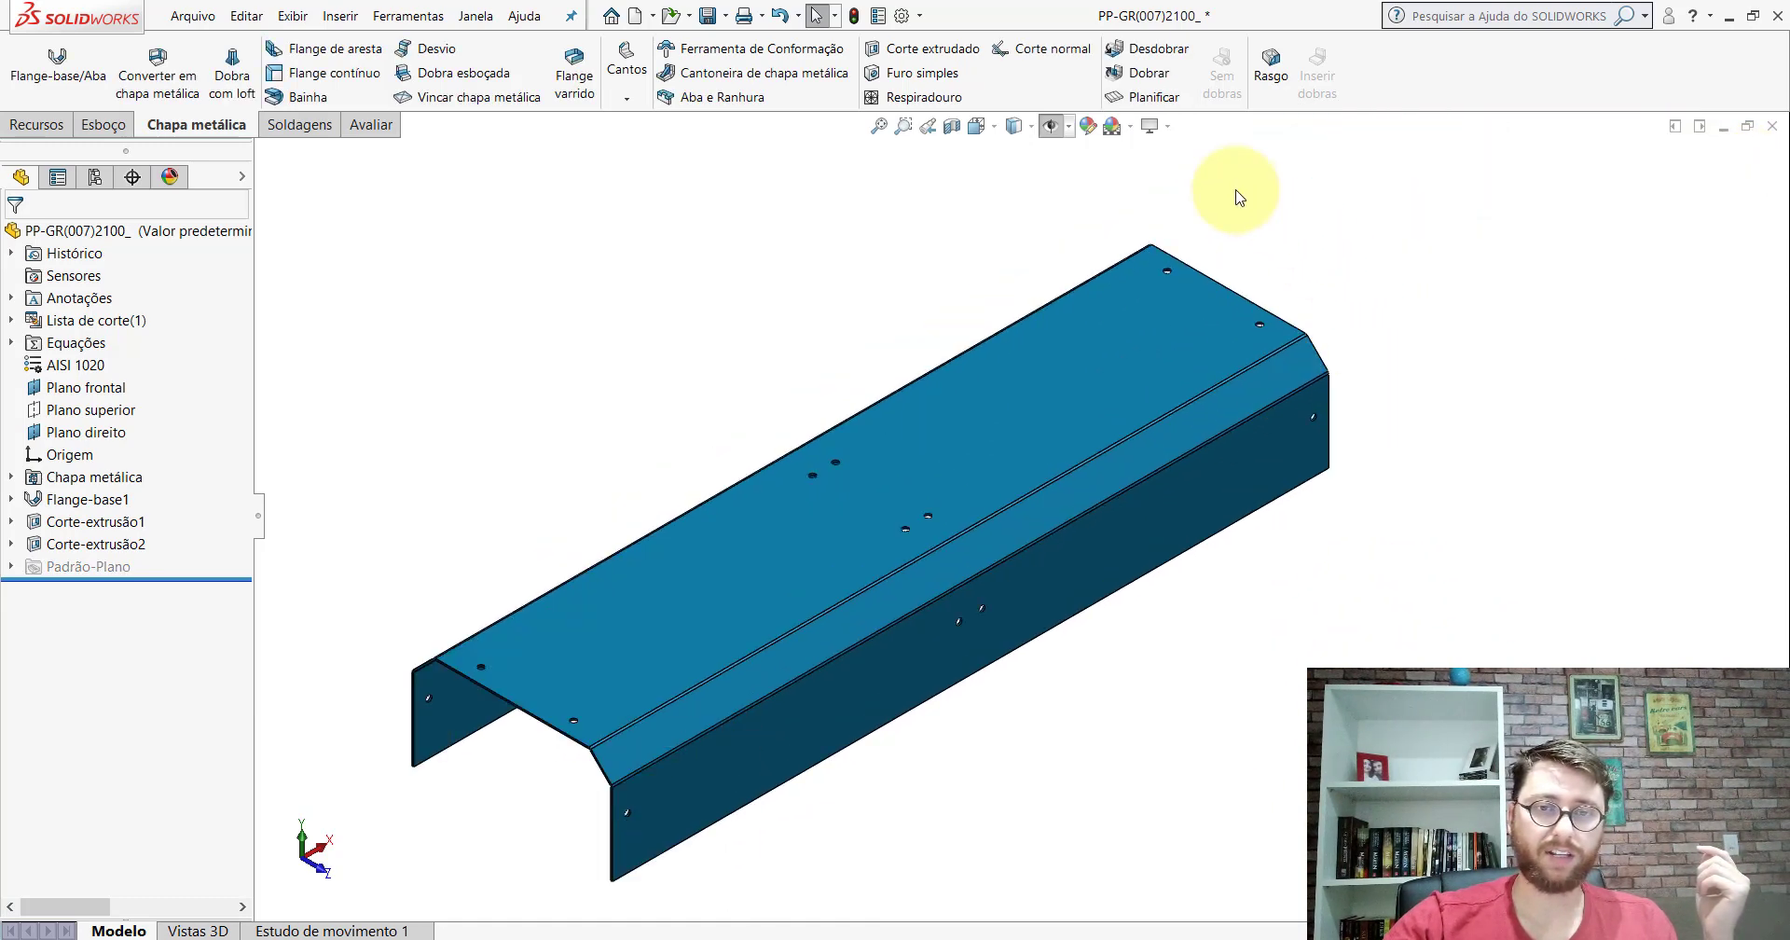
pyautogui.click(1772, 125)
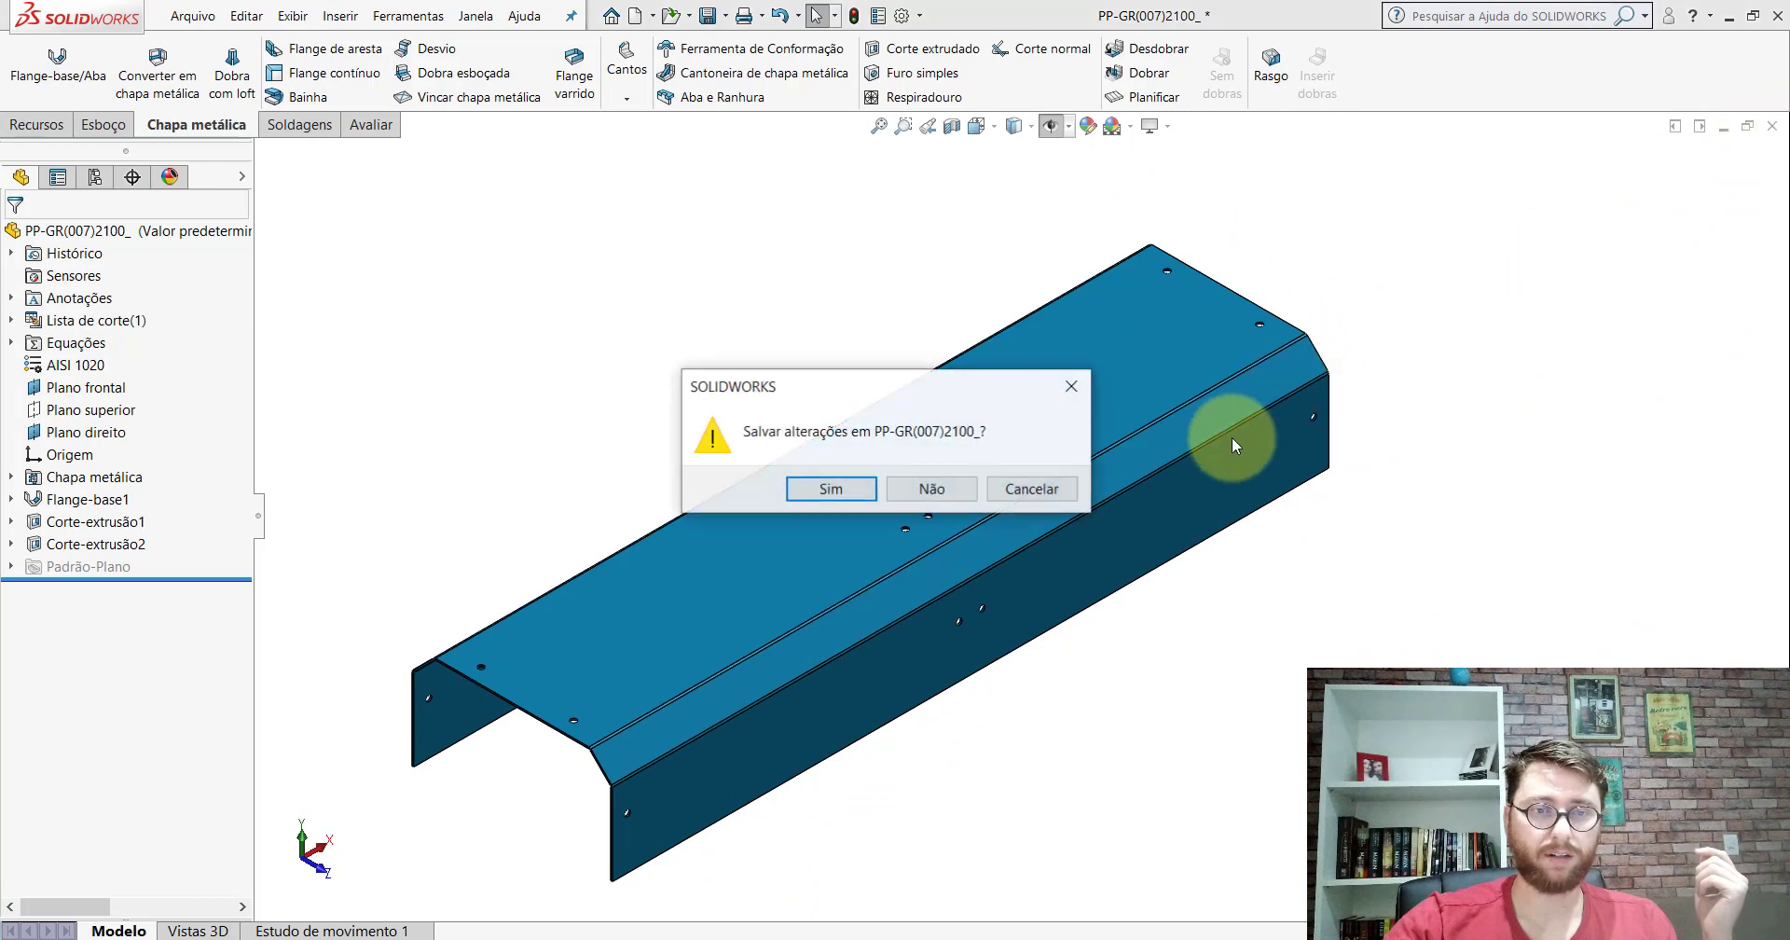
pyautogui.click(903, 494)
pyautogui.click(958, 530)
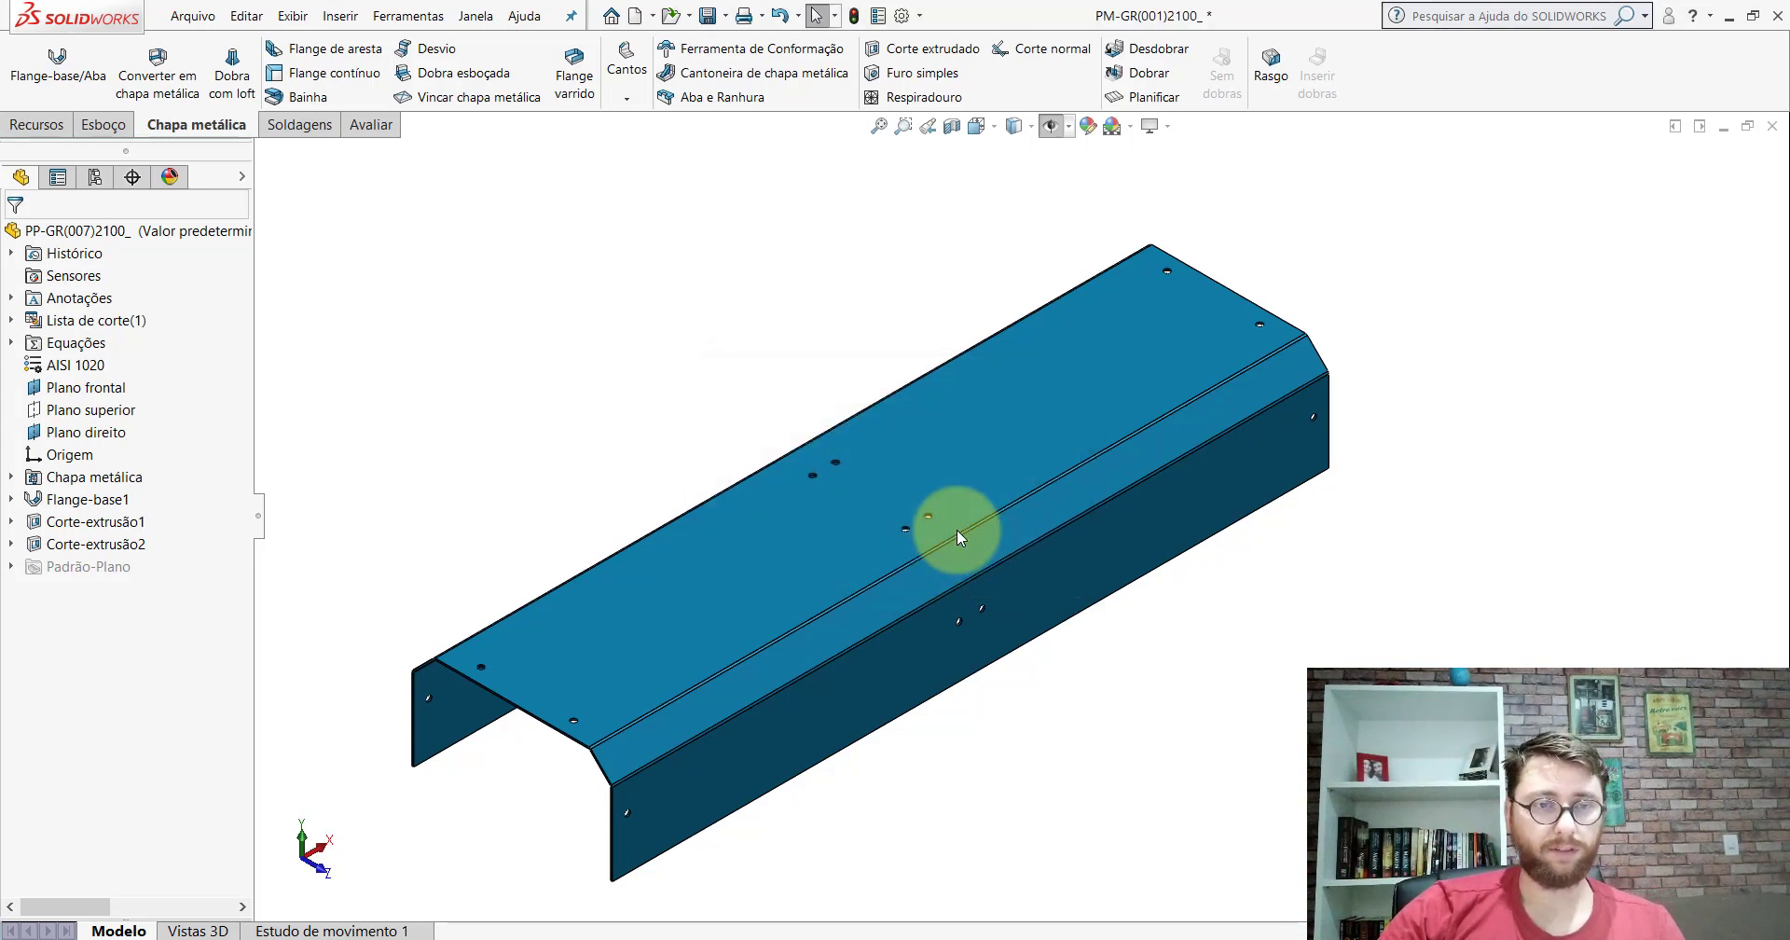
pyautogui.hotkey('ctrl', 'Tab')
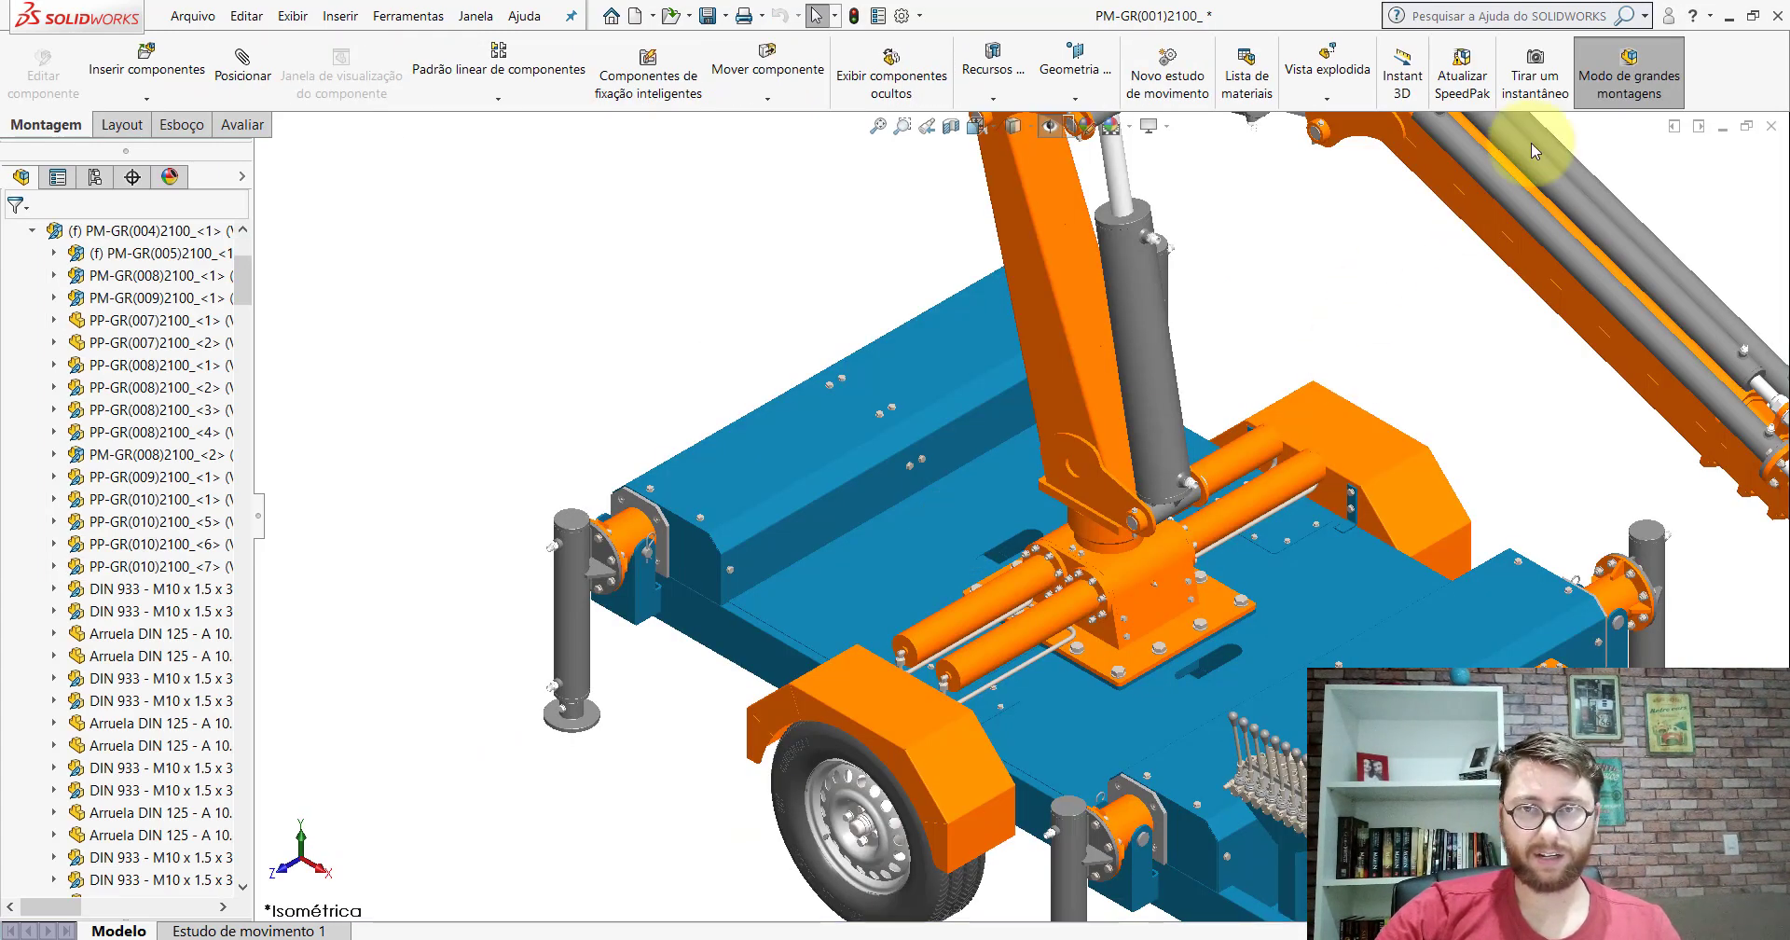
# Step: Delete the old PP-GR(007)2100 file from Peças and open PP-GR(006)2100
pyautogui.click(1733, 17)
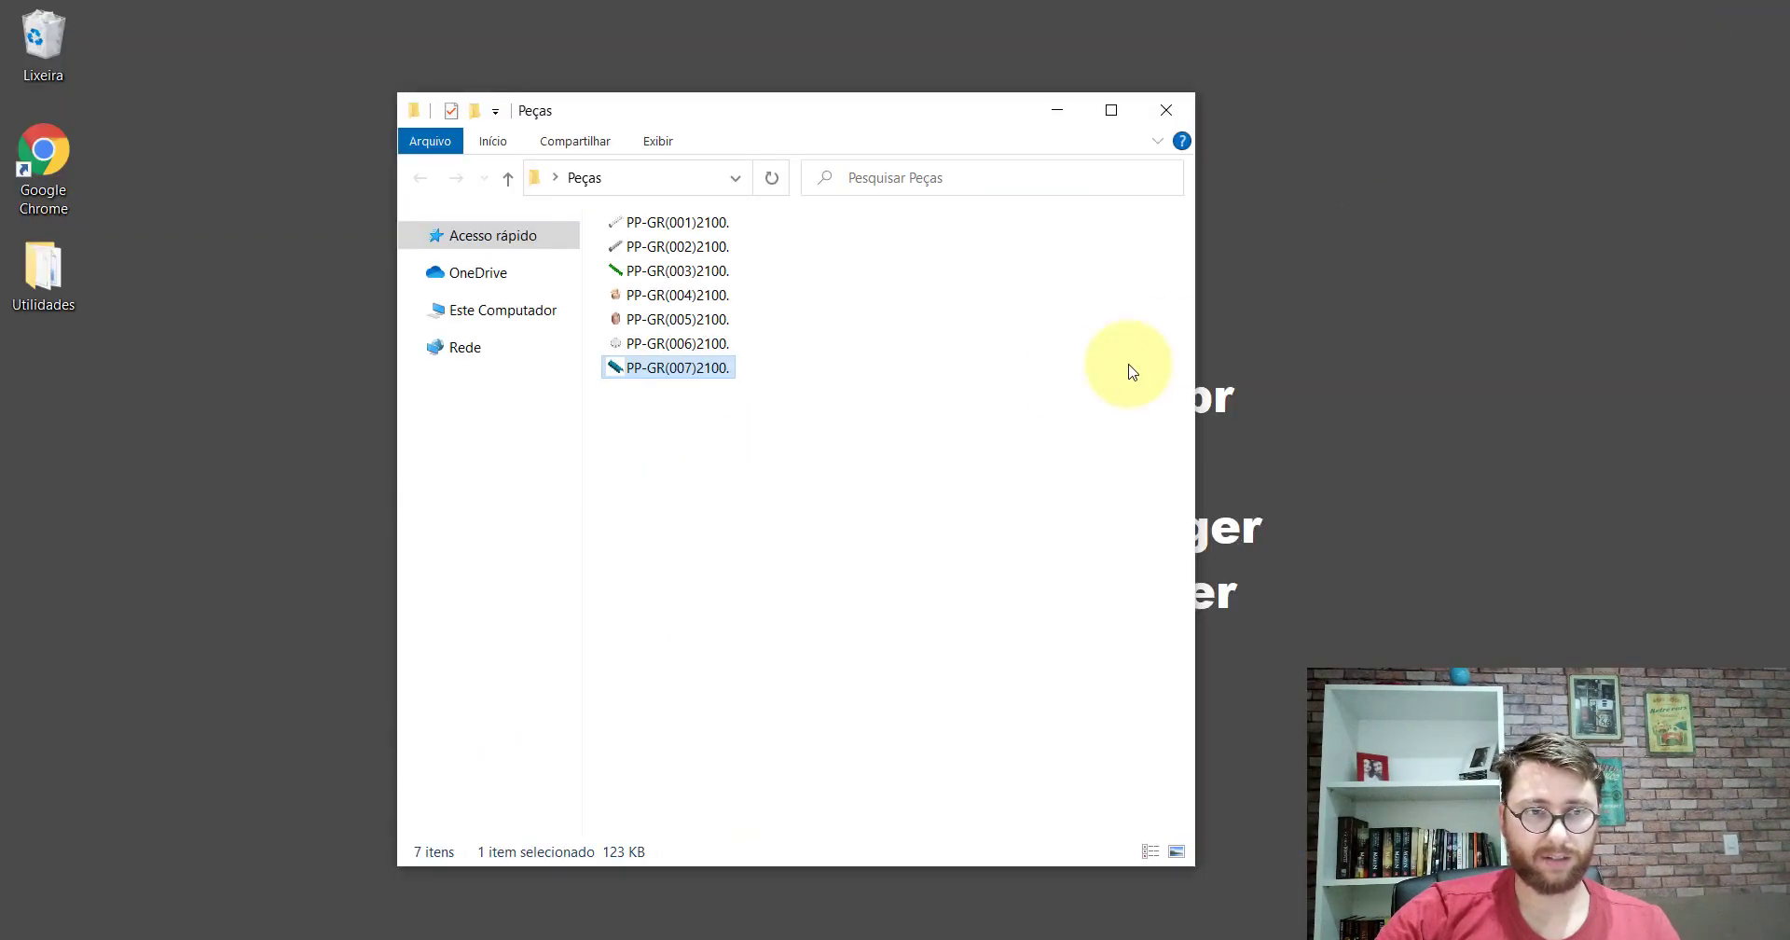
pyautogui.rightClick(645, 365)
pyautogui.click(736, 824)
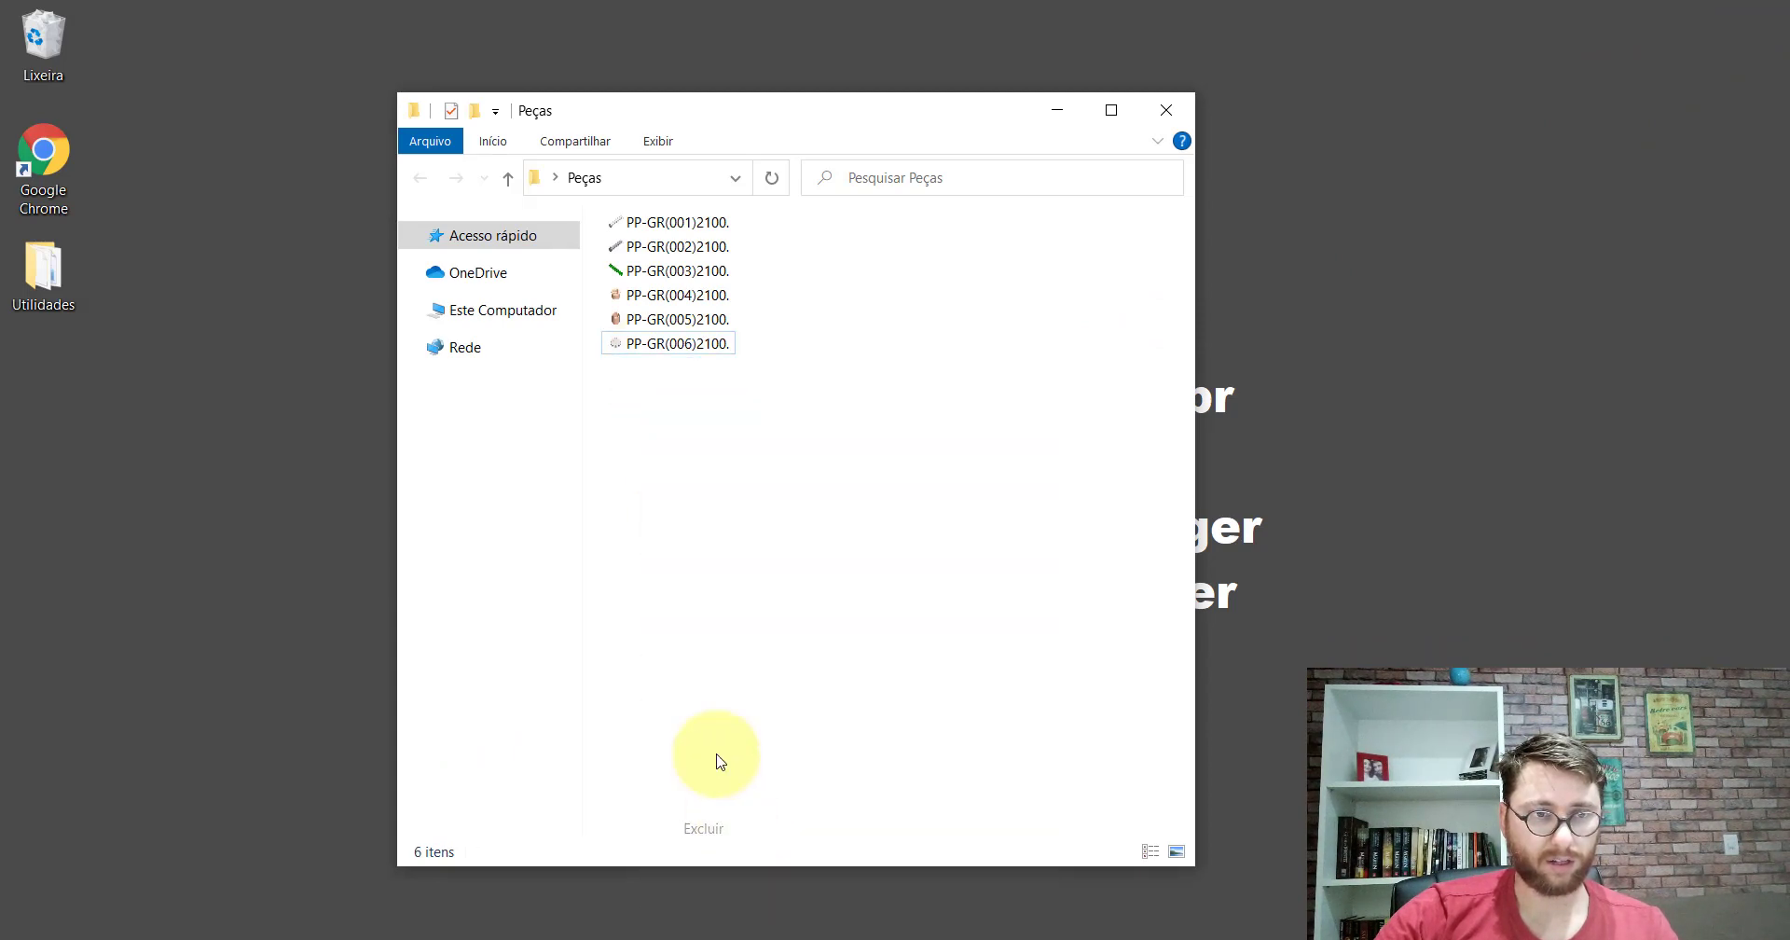
pyautogui.doubleClick(709, 345)
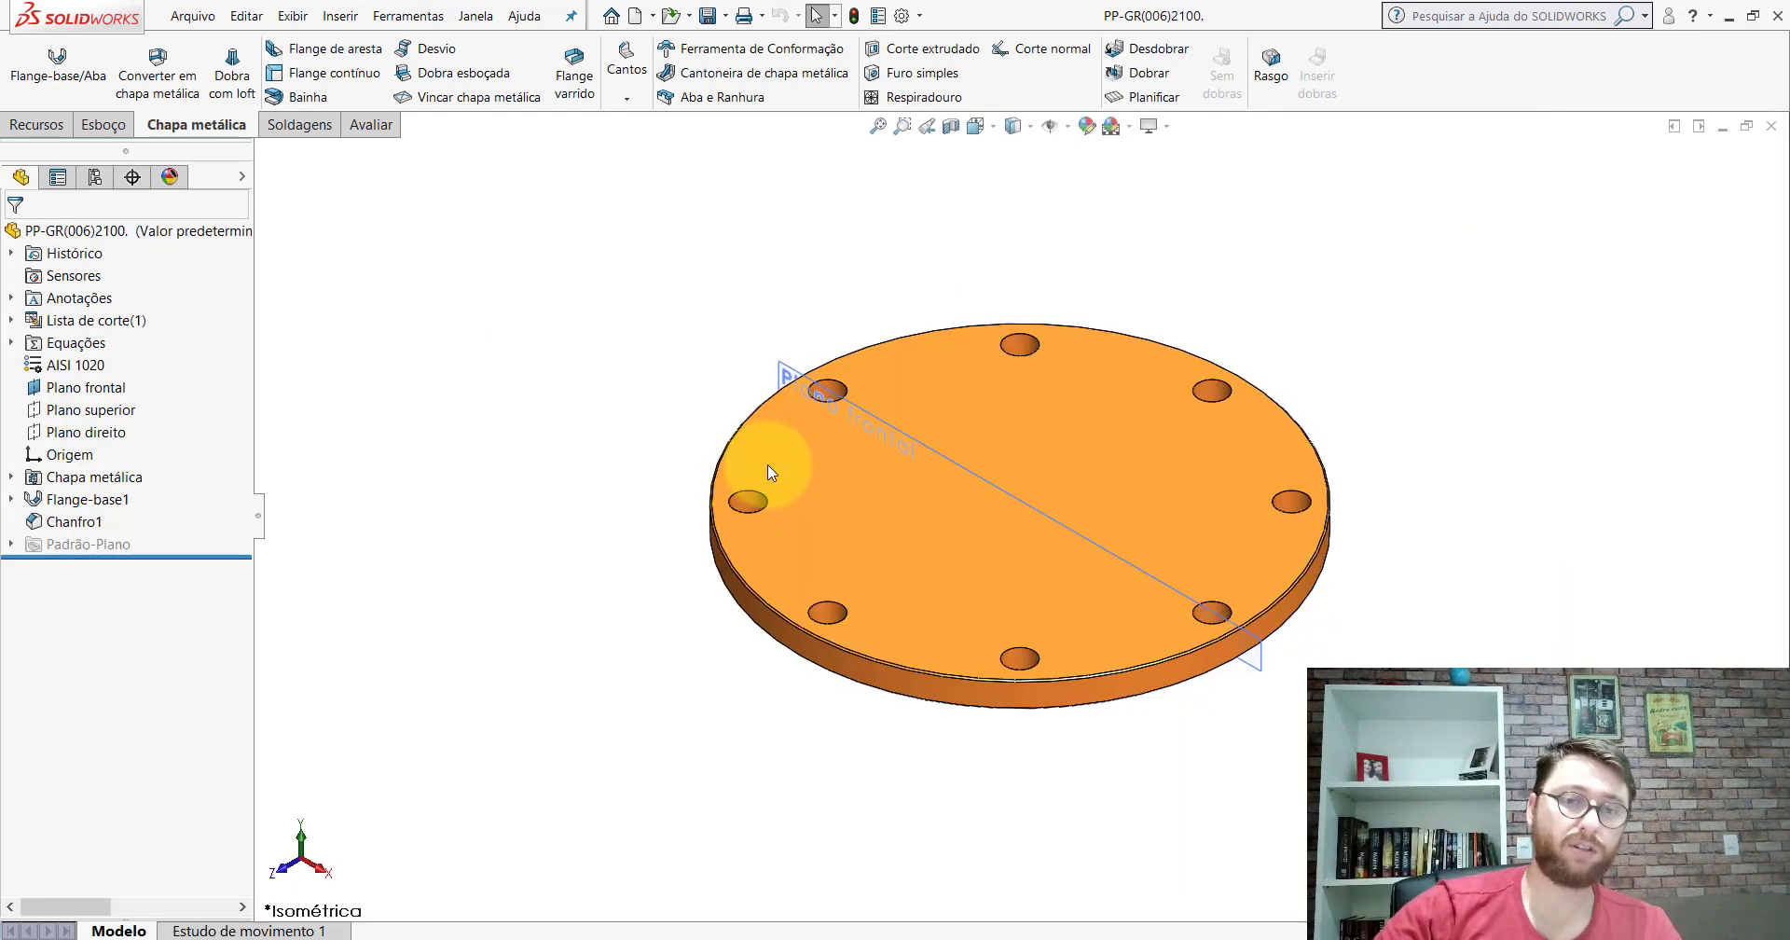
# Step: Orbit the PP-GR(006)2100 flange, then snap it to a standard view
pyautogui.scroll(3, 1240, 557)
pyautogui.scroll(-2, 1142, 536)
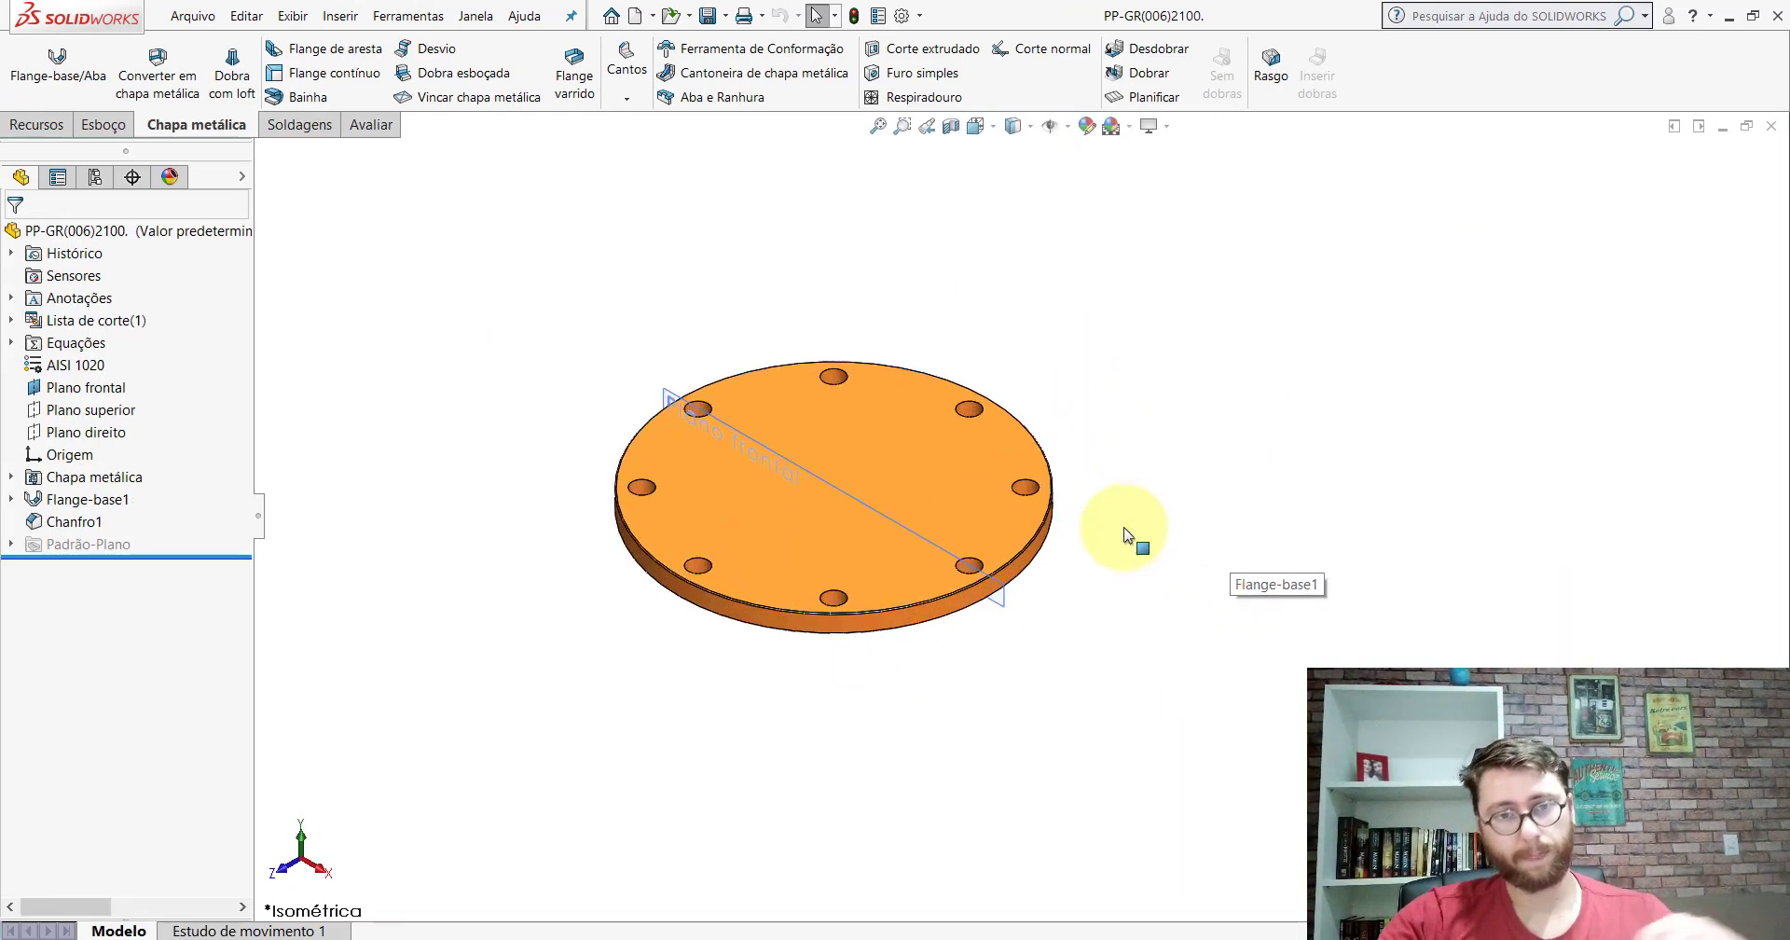
pyautogui.moveTo(1137, 536)
pyautogui.mouseDown(button='middle')
pyautogui.moveTo(984, 643)
pyautogui.moveTo(827, 688)
pyautogui.moveTo(988, 309)
pyautogui.moveTo(1107, 591)
pyautogui.moveTo(984, 422)
pyautogui.mouseUp(button='middle')
pyautogui.press('space')
pyautogui.click(893, 650)
# Step: In the trailer-crane assembly, locate the flange on the outrigger leg, then clear the selection
pyautogui.scroll(-4, 1212, 467)
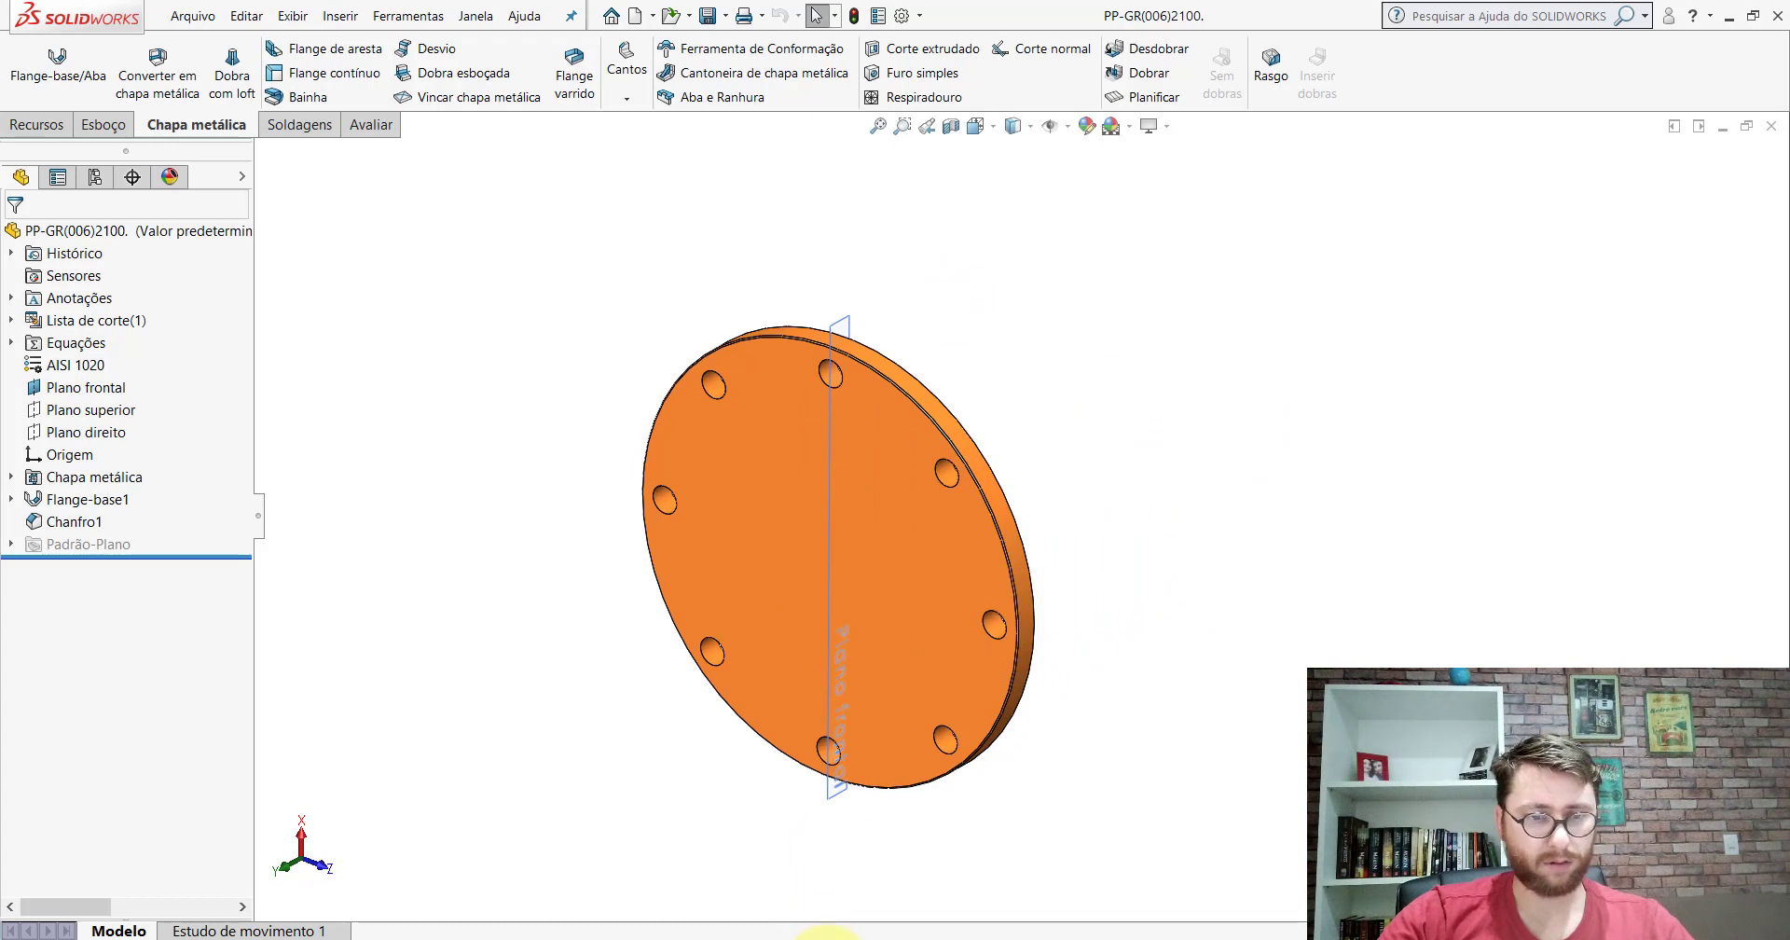
pyautogui.click(820, 932)
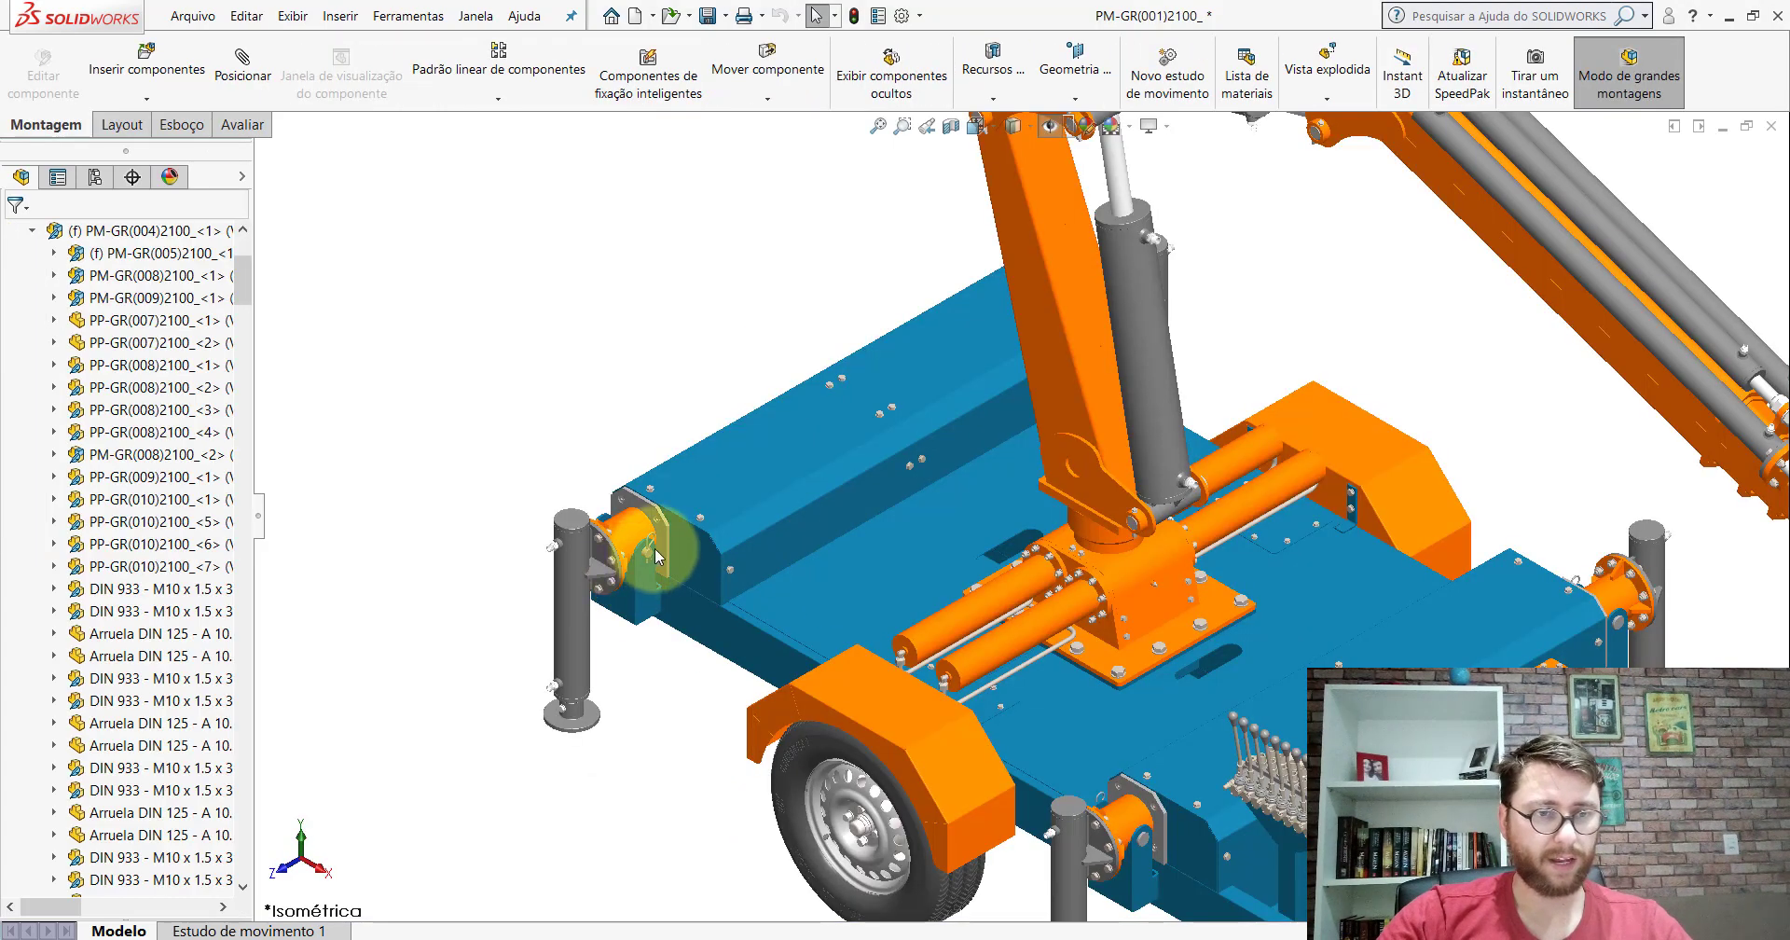
pyautogui.scroll(-5, 688, 524)
pyautogui.scroll(-4, 688, 527)
pyautogui.click(897, 339)
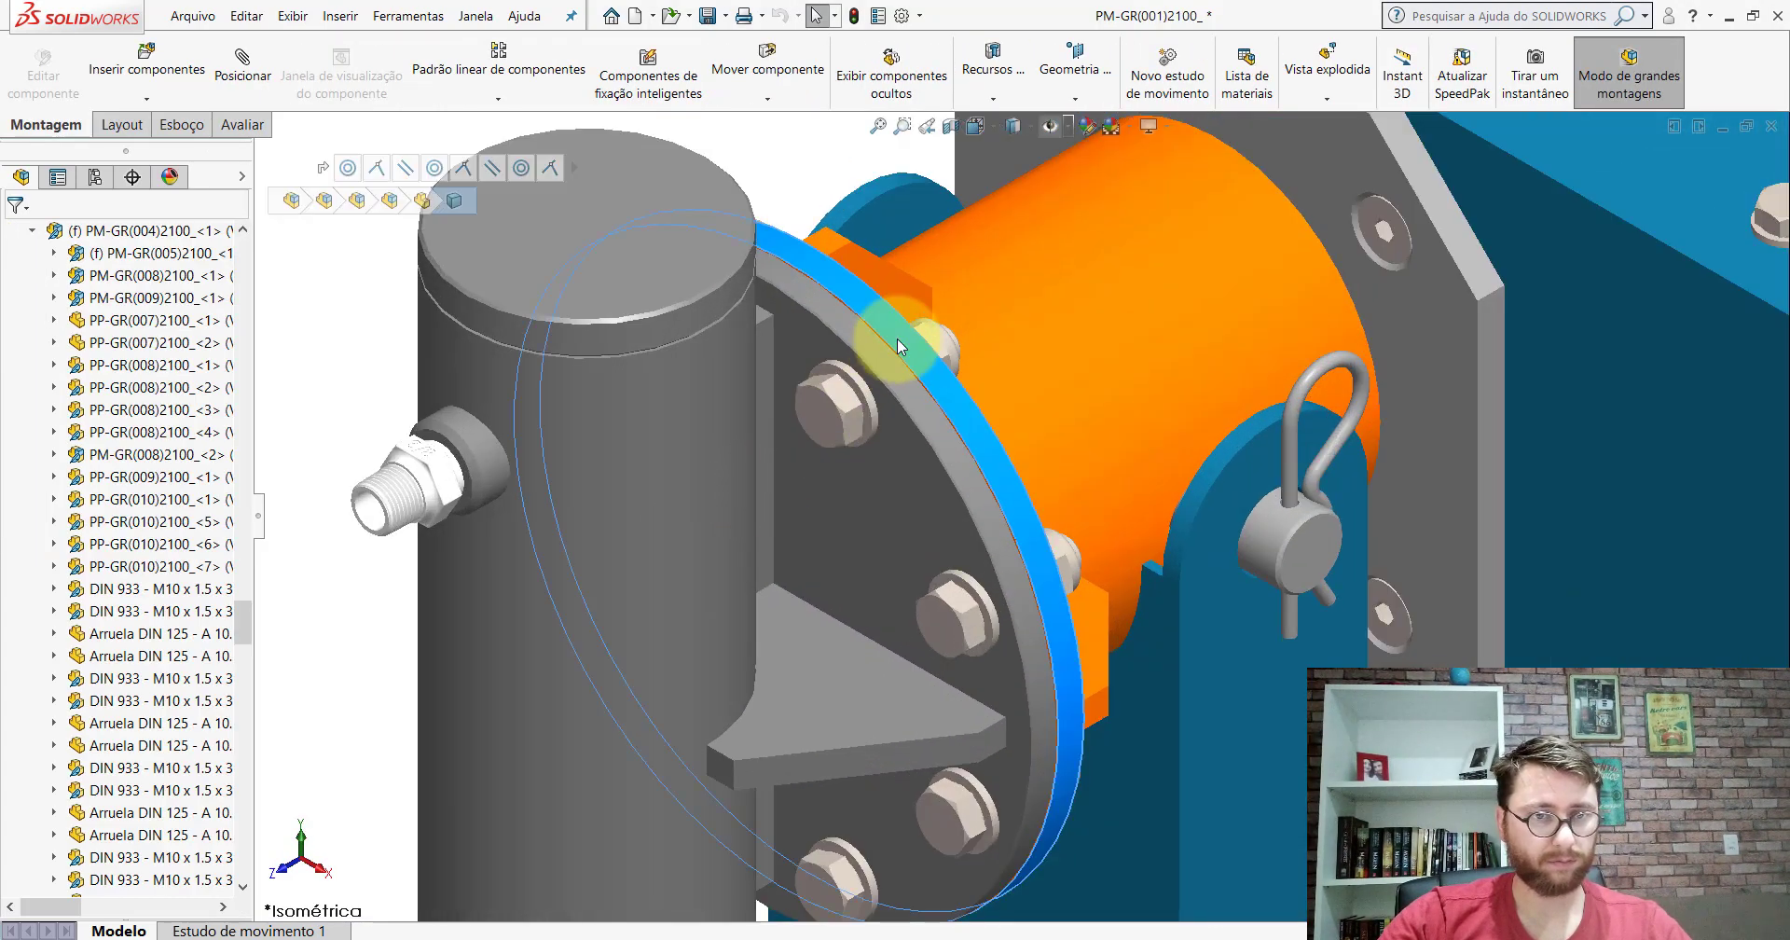
pyautogui.scroll(3, 1147, 474)
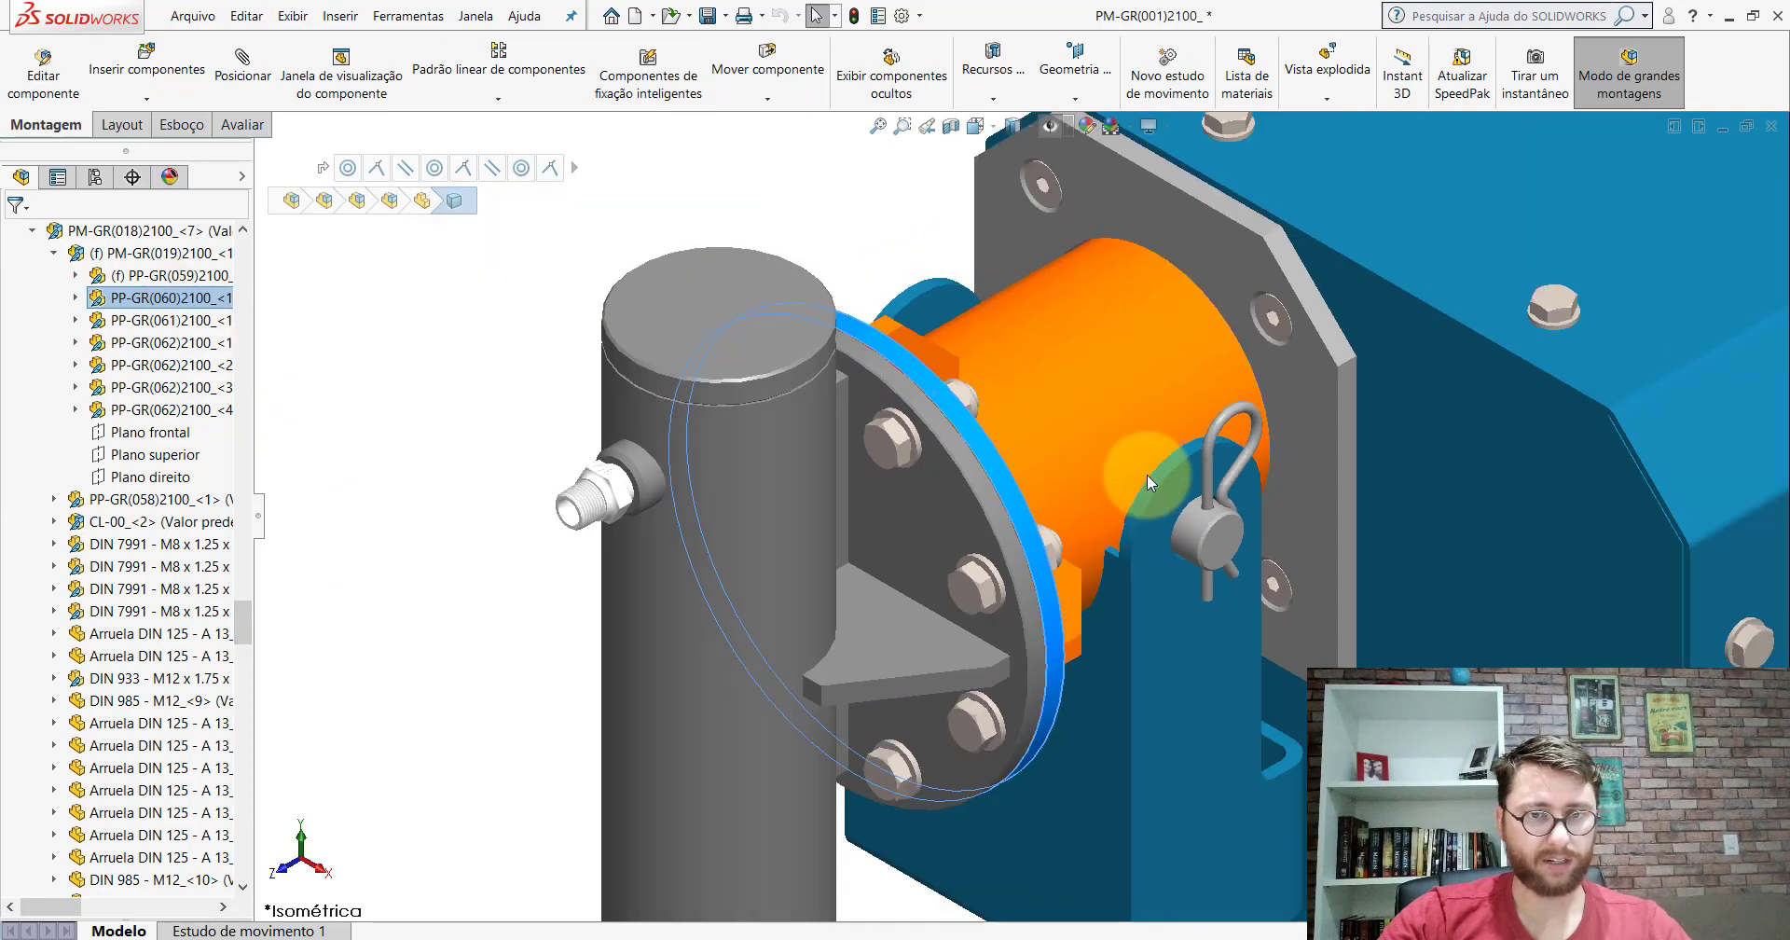
pyautogui.scroll(3, 1147, 474)
pyautogui.scroll(3, 1147, 476)
pyautogui.scroll(2, 1214, 558)
pyautogui.scroll(-3, 1214, 557)
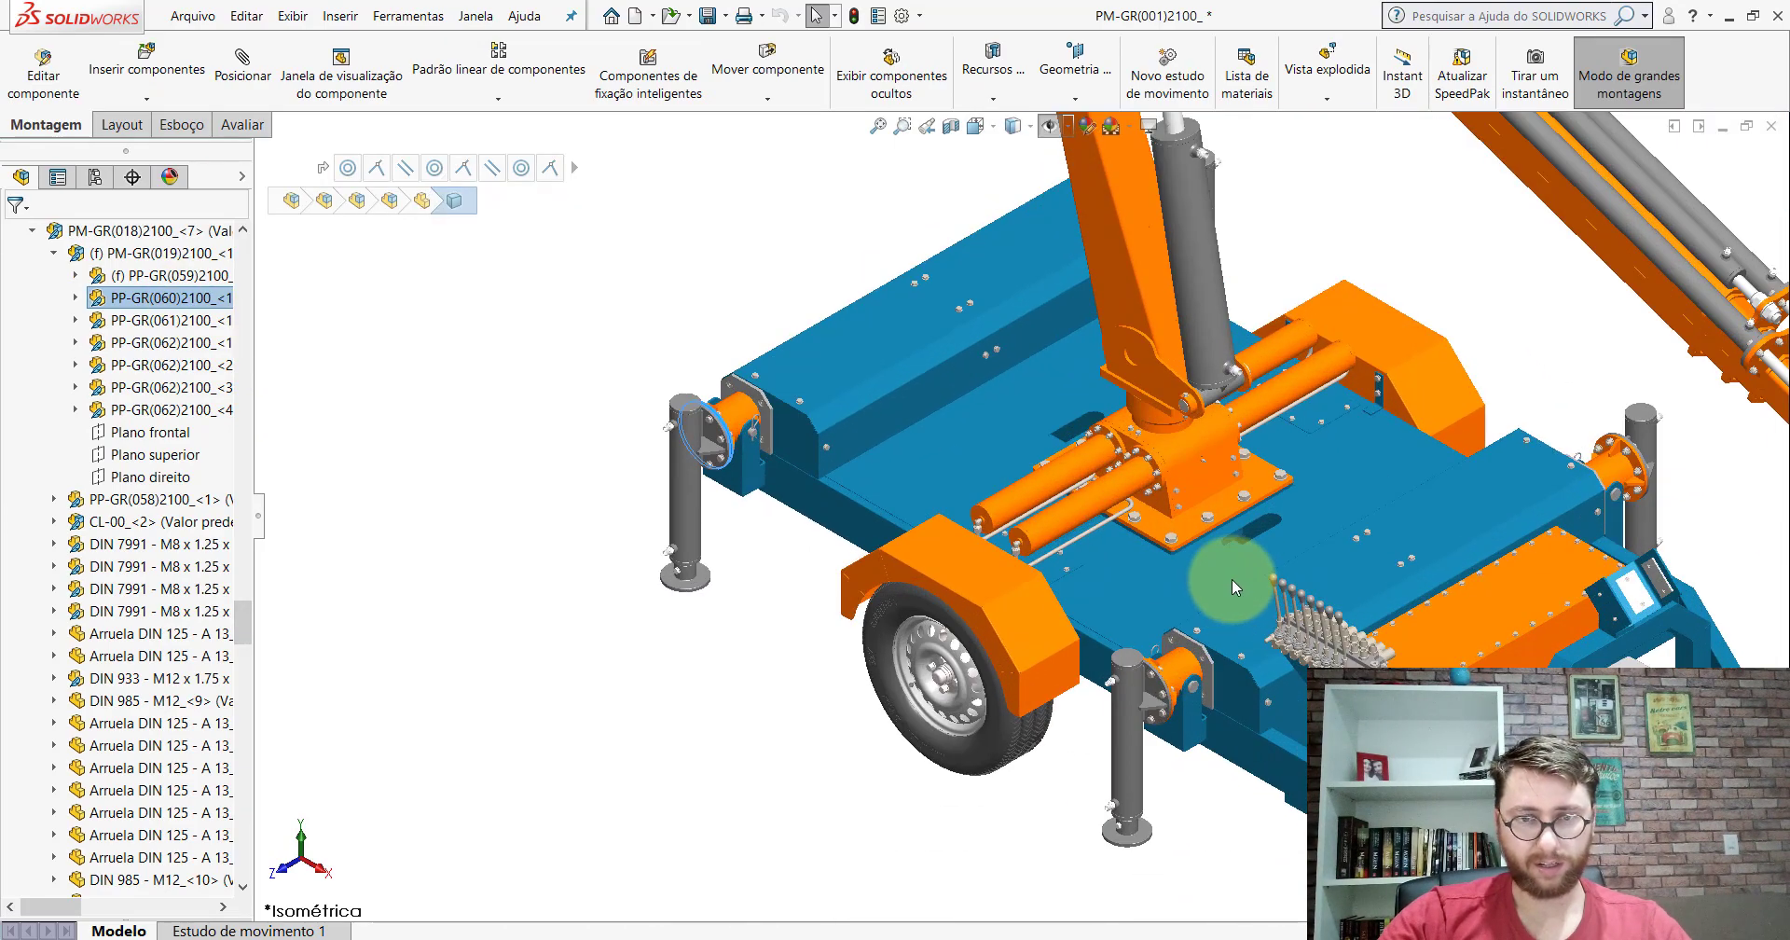
pyautogui.scroll(2, 1229, 577)
pyautogui.scroll(-1, 1149, 530)
pyautogui.scroll(-2, 1148, 529)
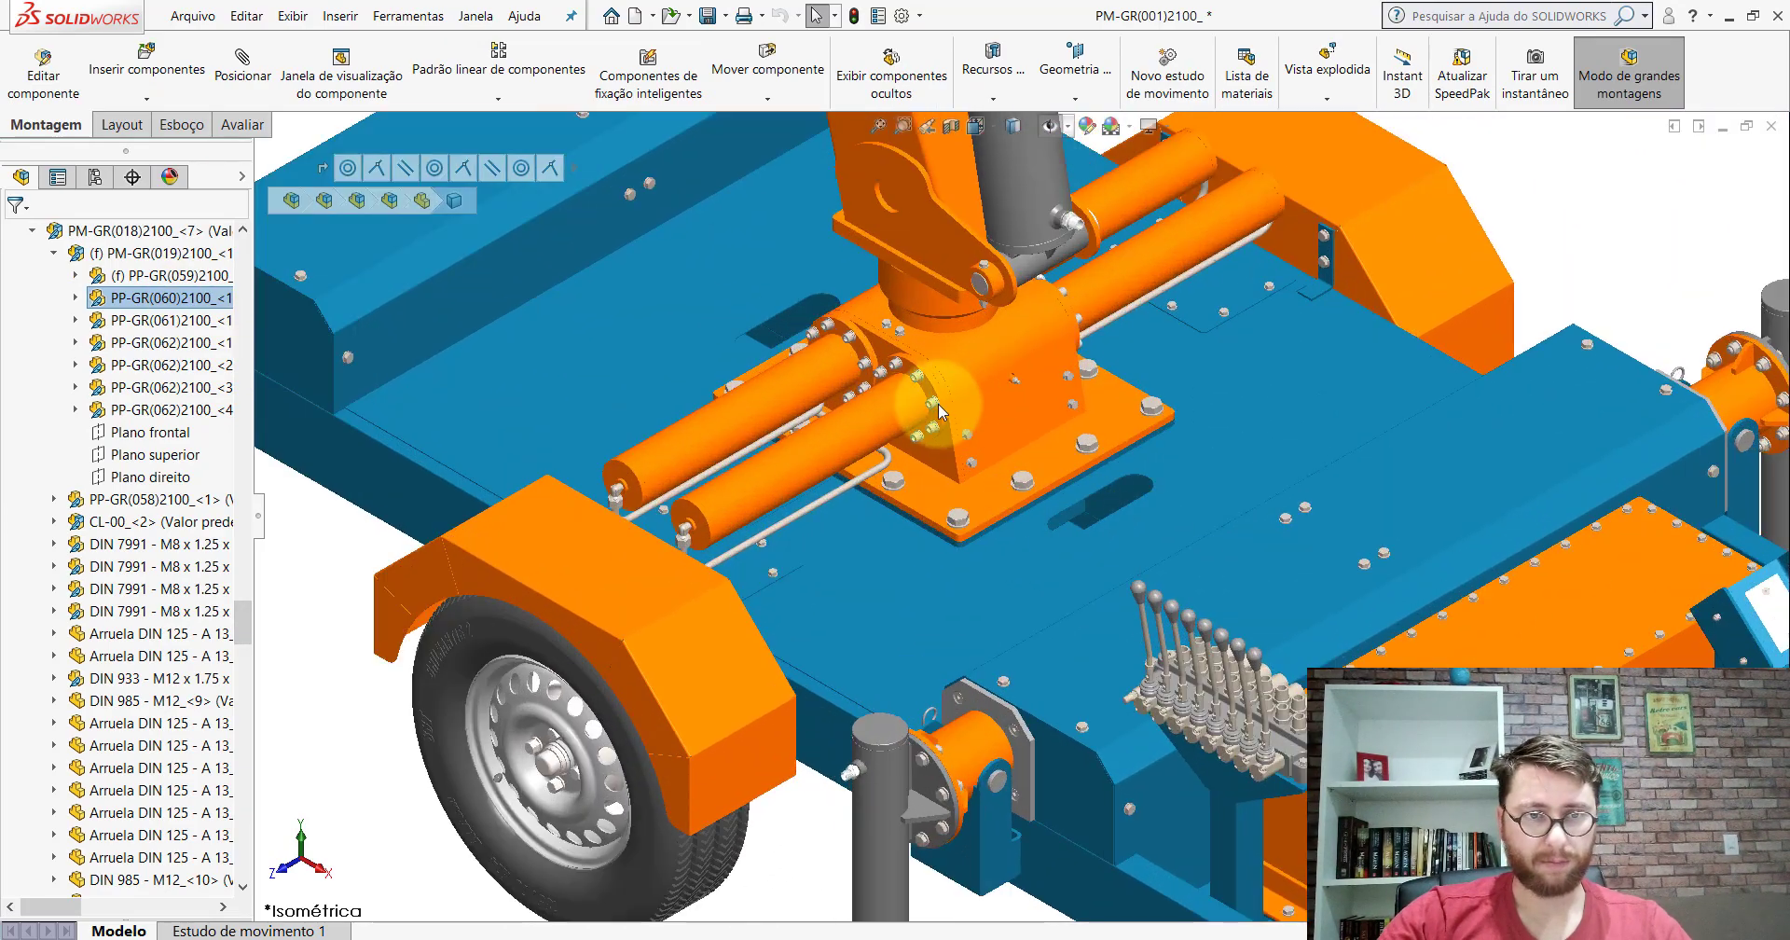
pyautogui.scroll(-2, 938, 403)
pyautogui.scroll(2, 964, 547)
pyautogui.scroll(1, 964, 547)
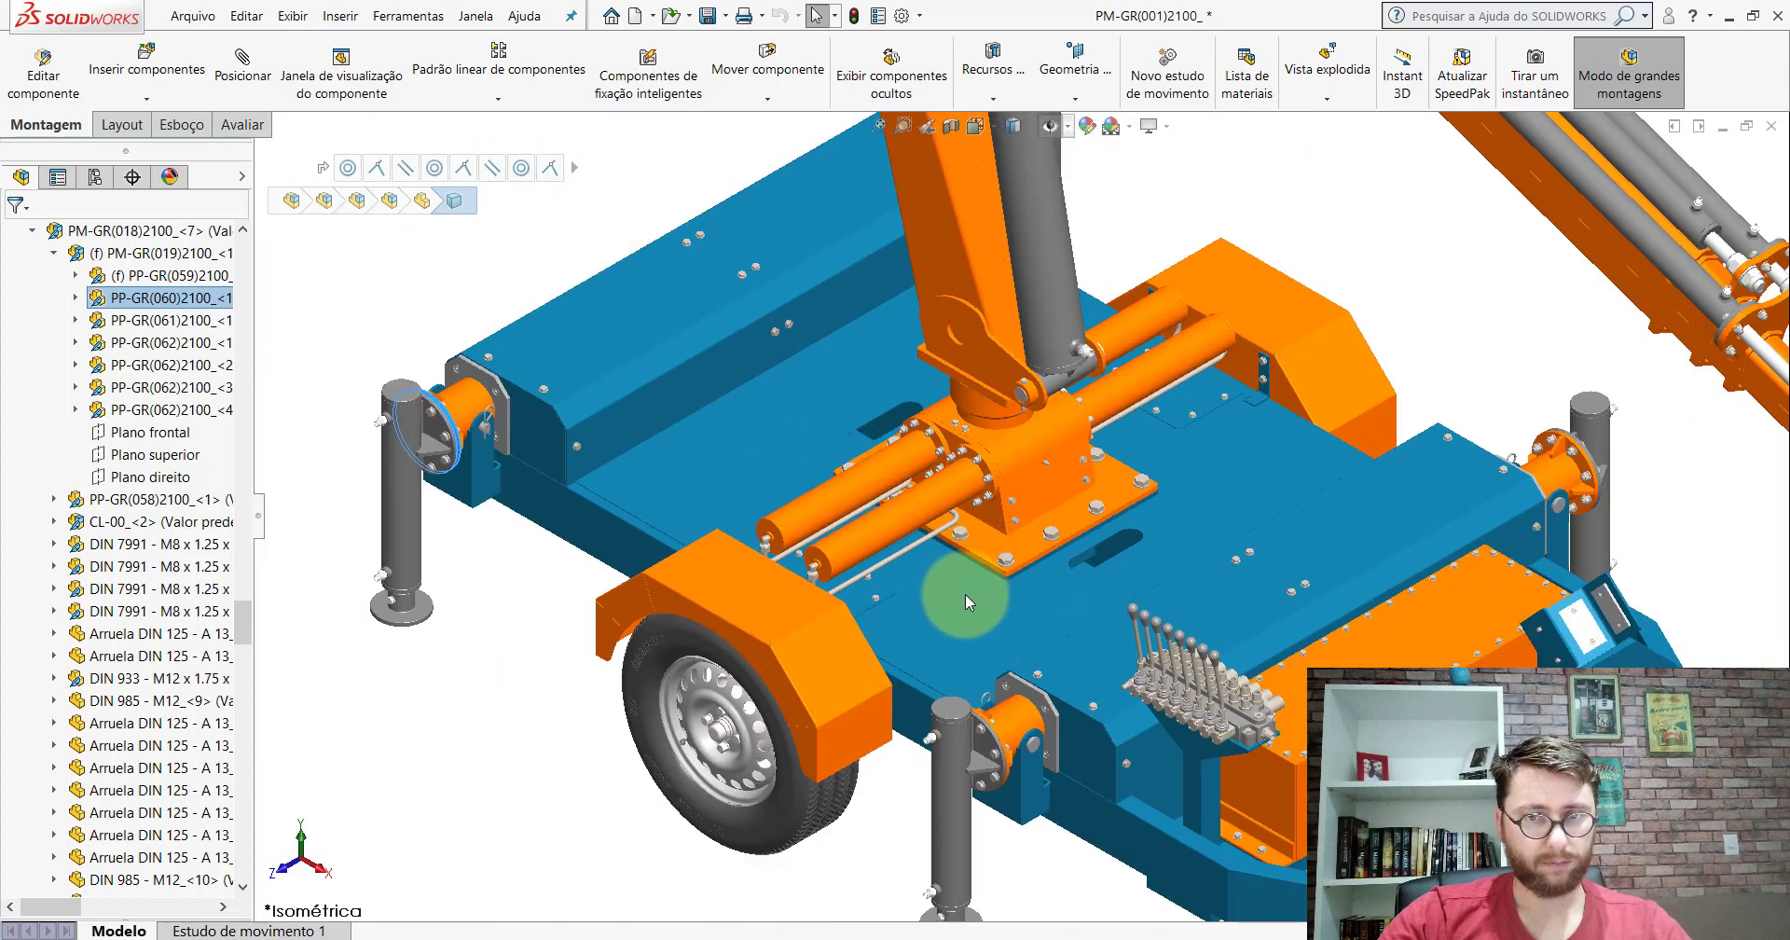
pyautogui.scroll(1, 965, 601)
pyautogui.click(363, 313)
pyautogui.write('(00')
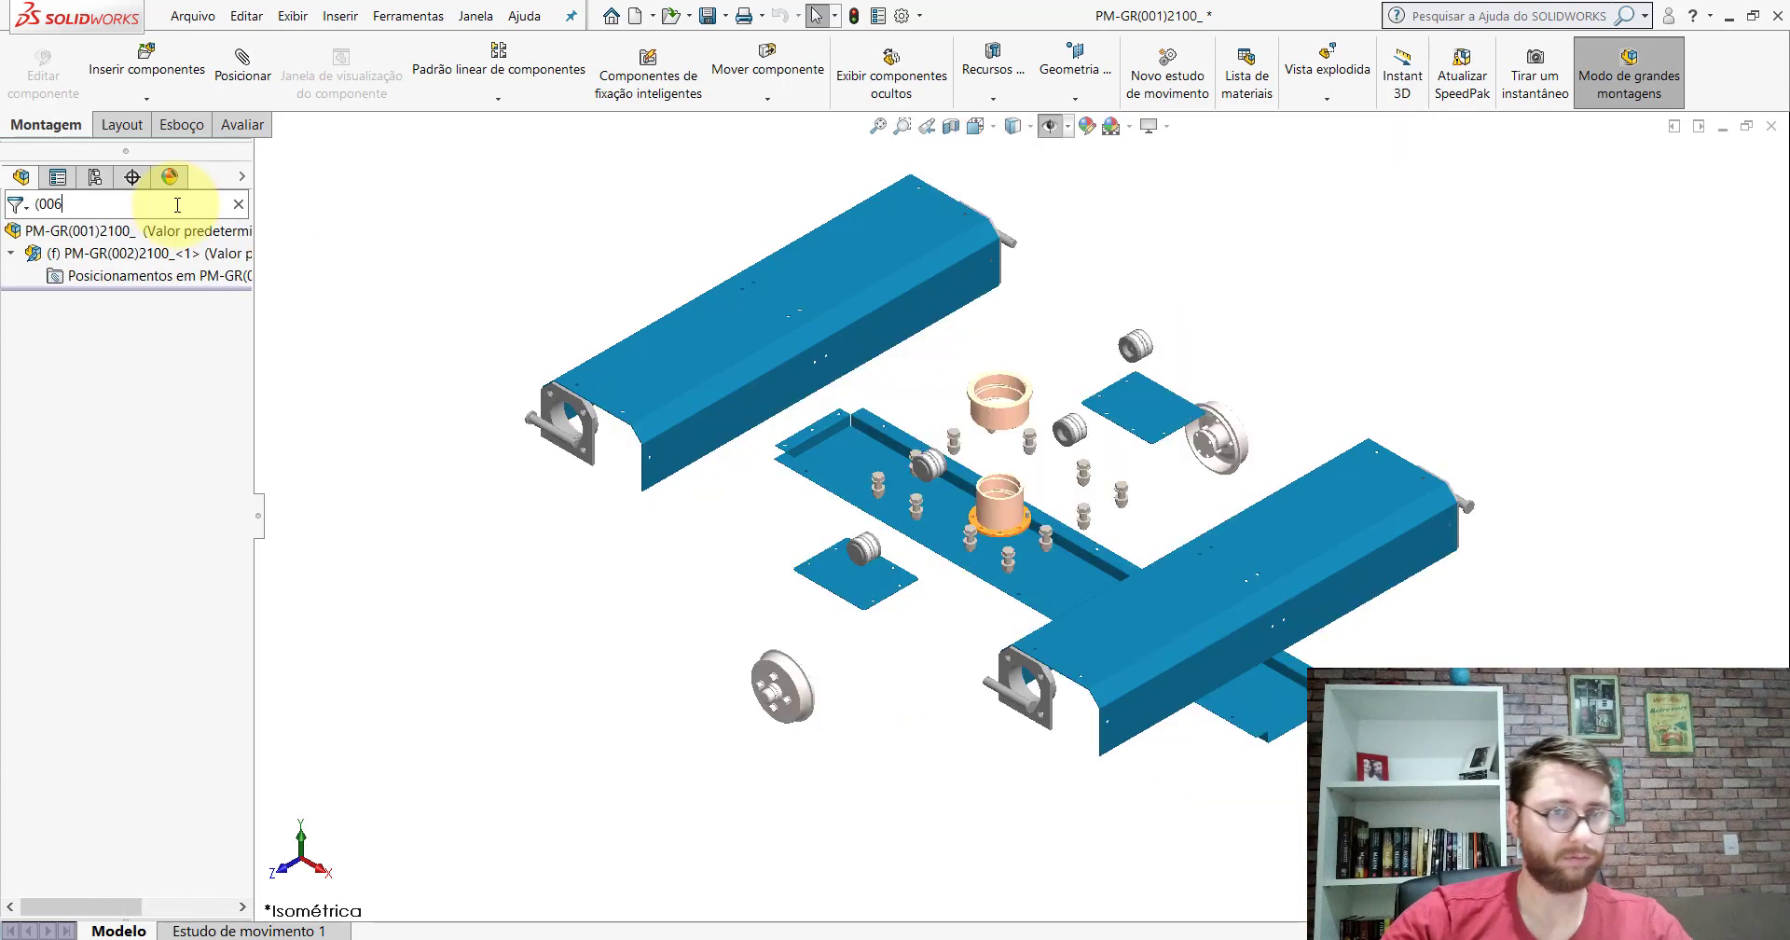
# Step: Clear the component name filter to show the whole assembly
pyautogui.write('6')
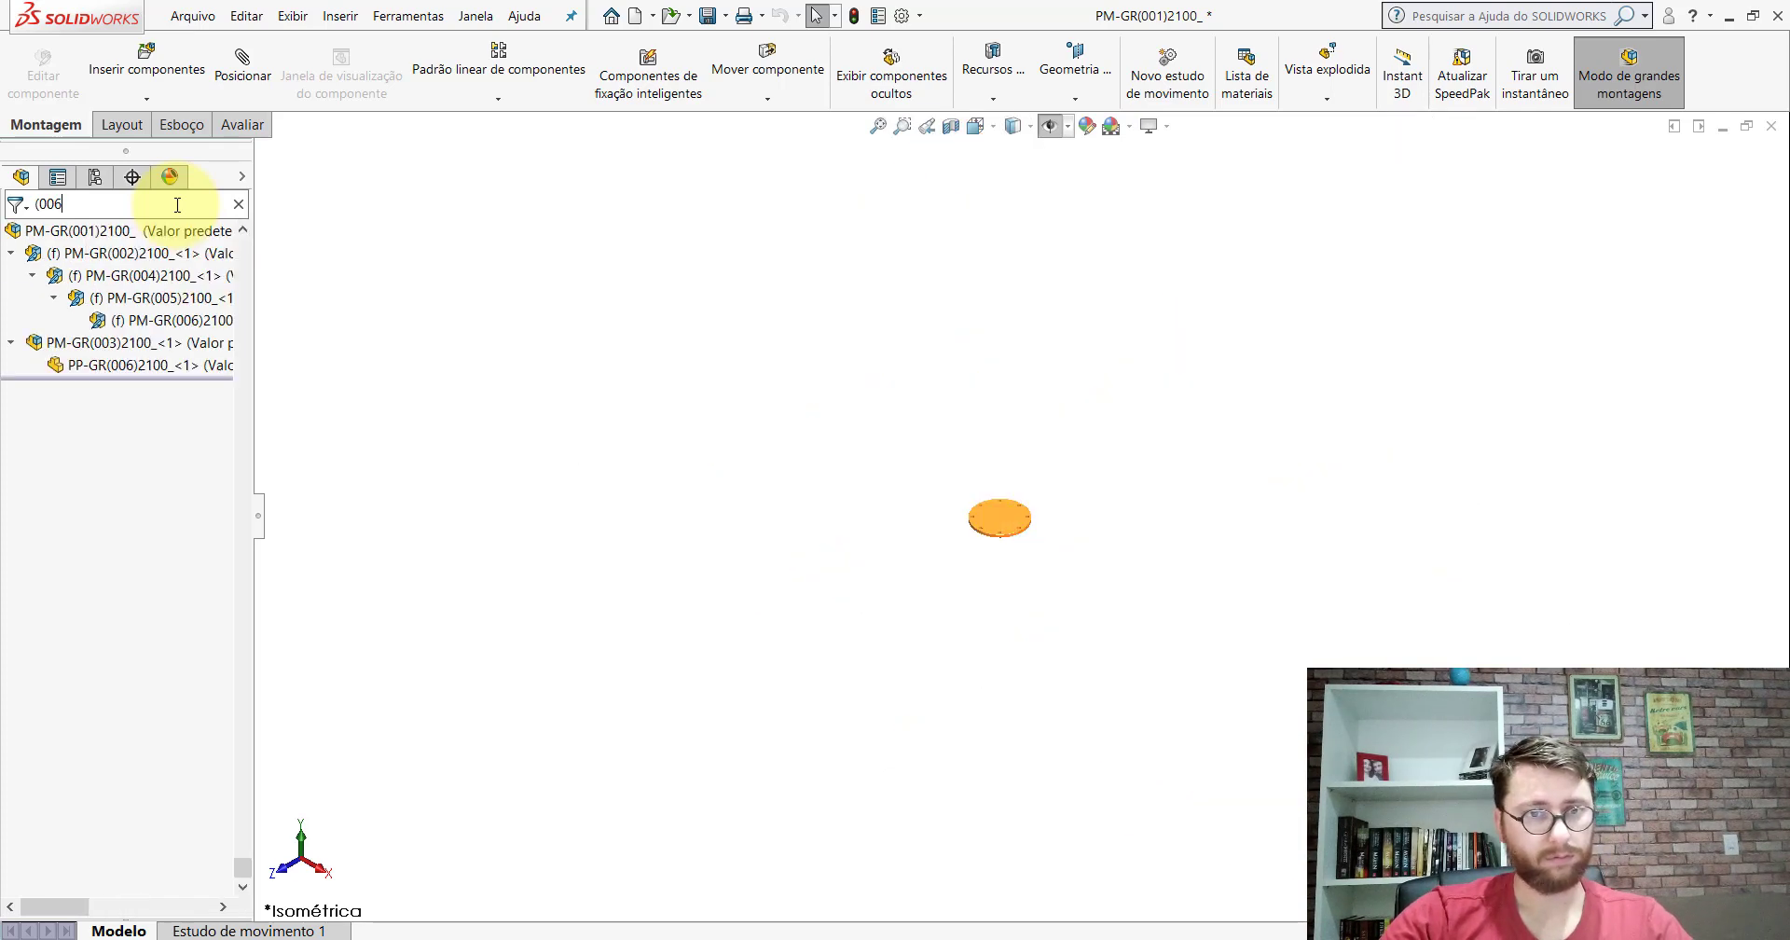
pyautogui.scroll(-3, 1031, 512)
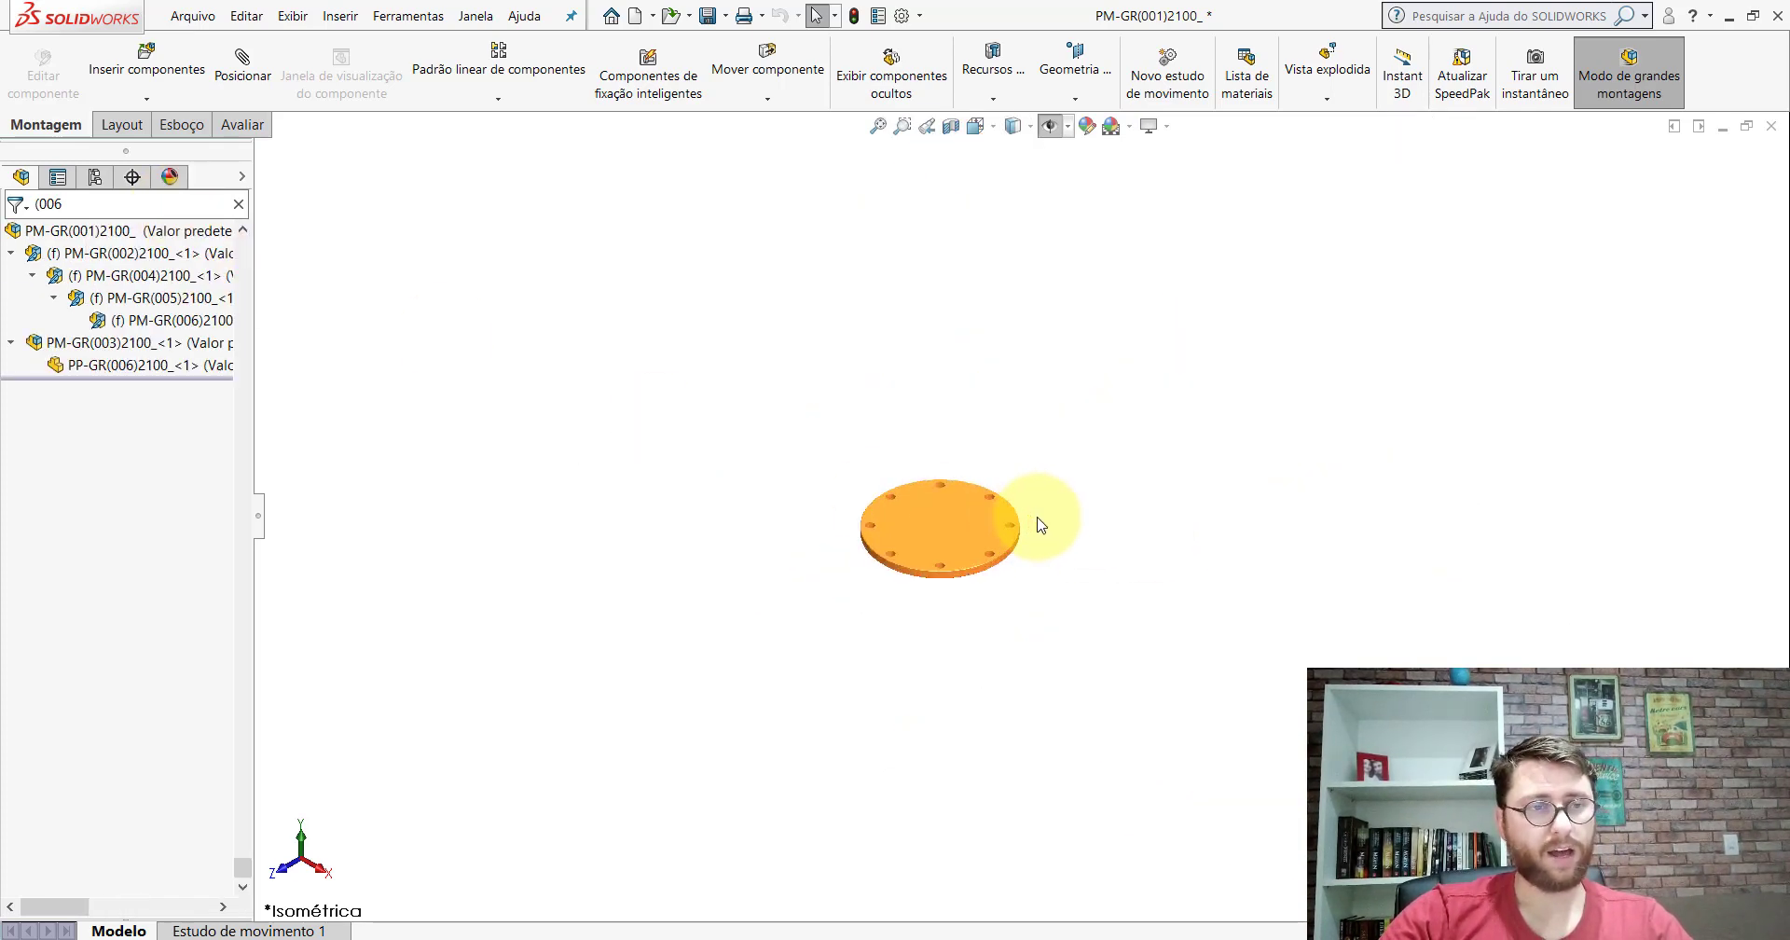
pyautogui.scroll(-2, 1046, 519)
pyautogui.click(239, 204)
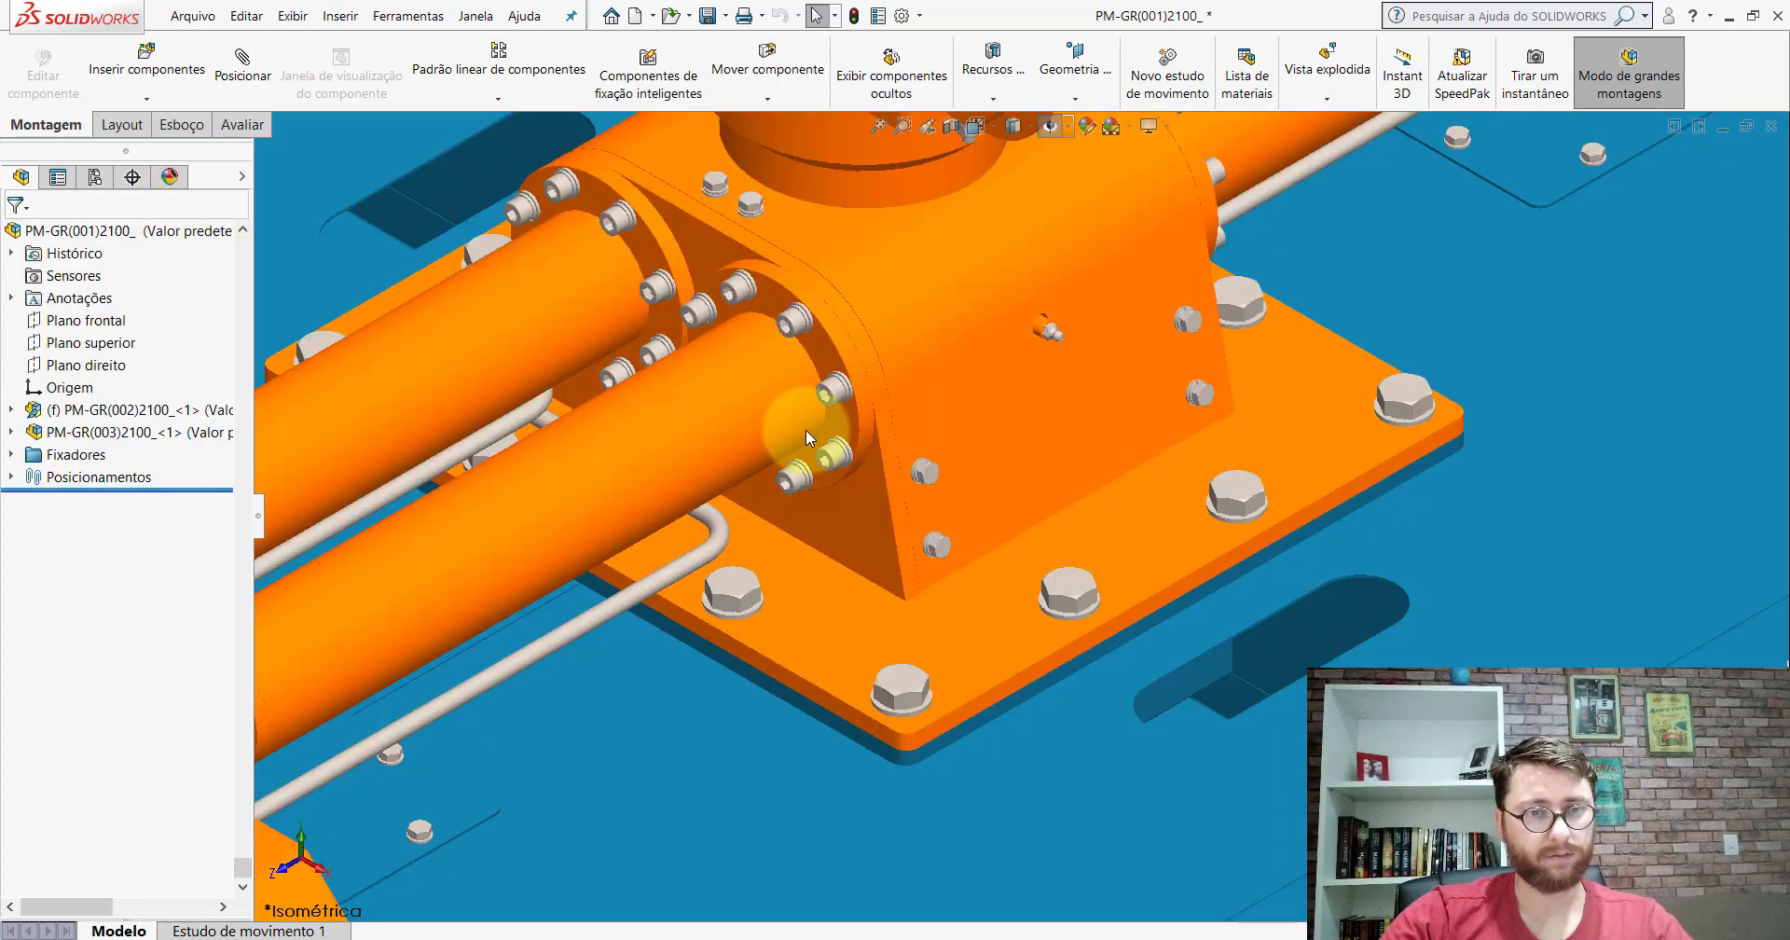
# Step: Orbit to the trailer's underside and hide the plate covering the frame
pyautogui.scroll(4, 995, 572)
pyautogui.moveTo(996, 570); pyautogui.dragTo(1003, 133, button='middle')
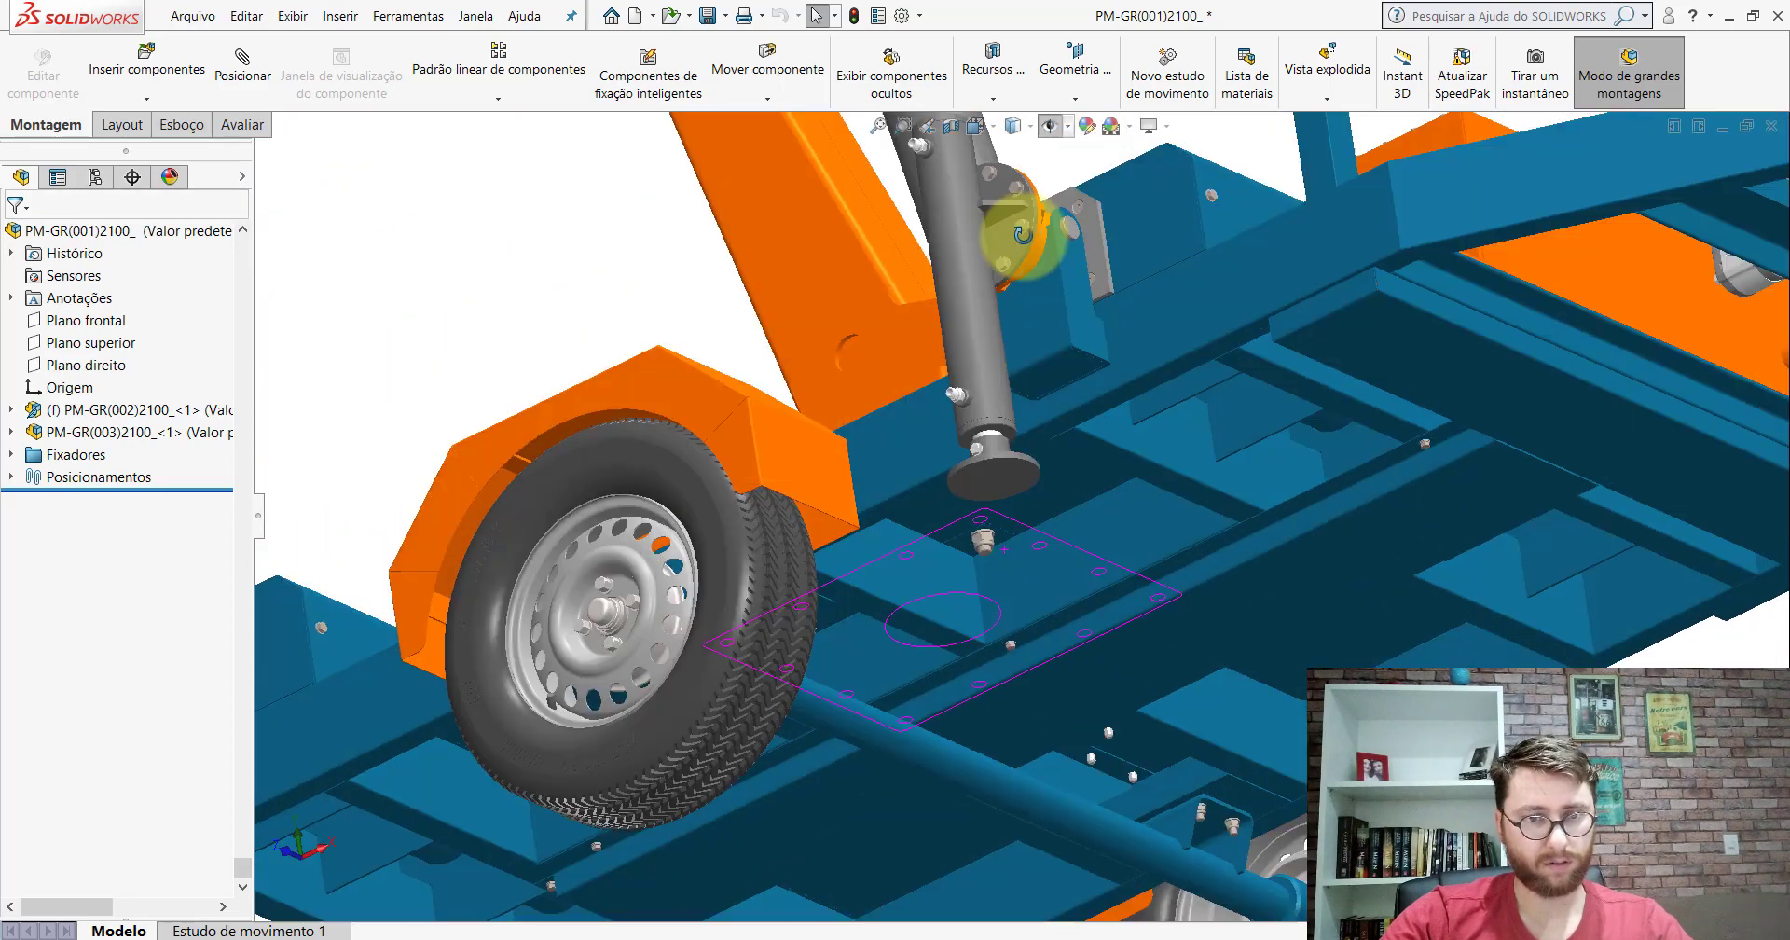
pyautogui.scroll(5, 1063, 519)
pyautogui.scroll(-8, 1044, 591)
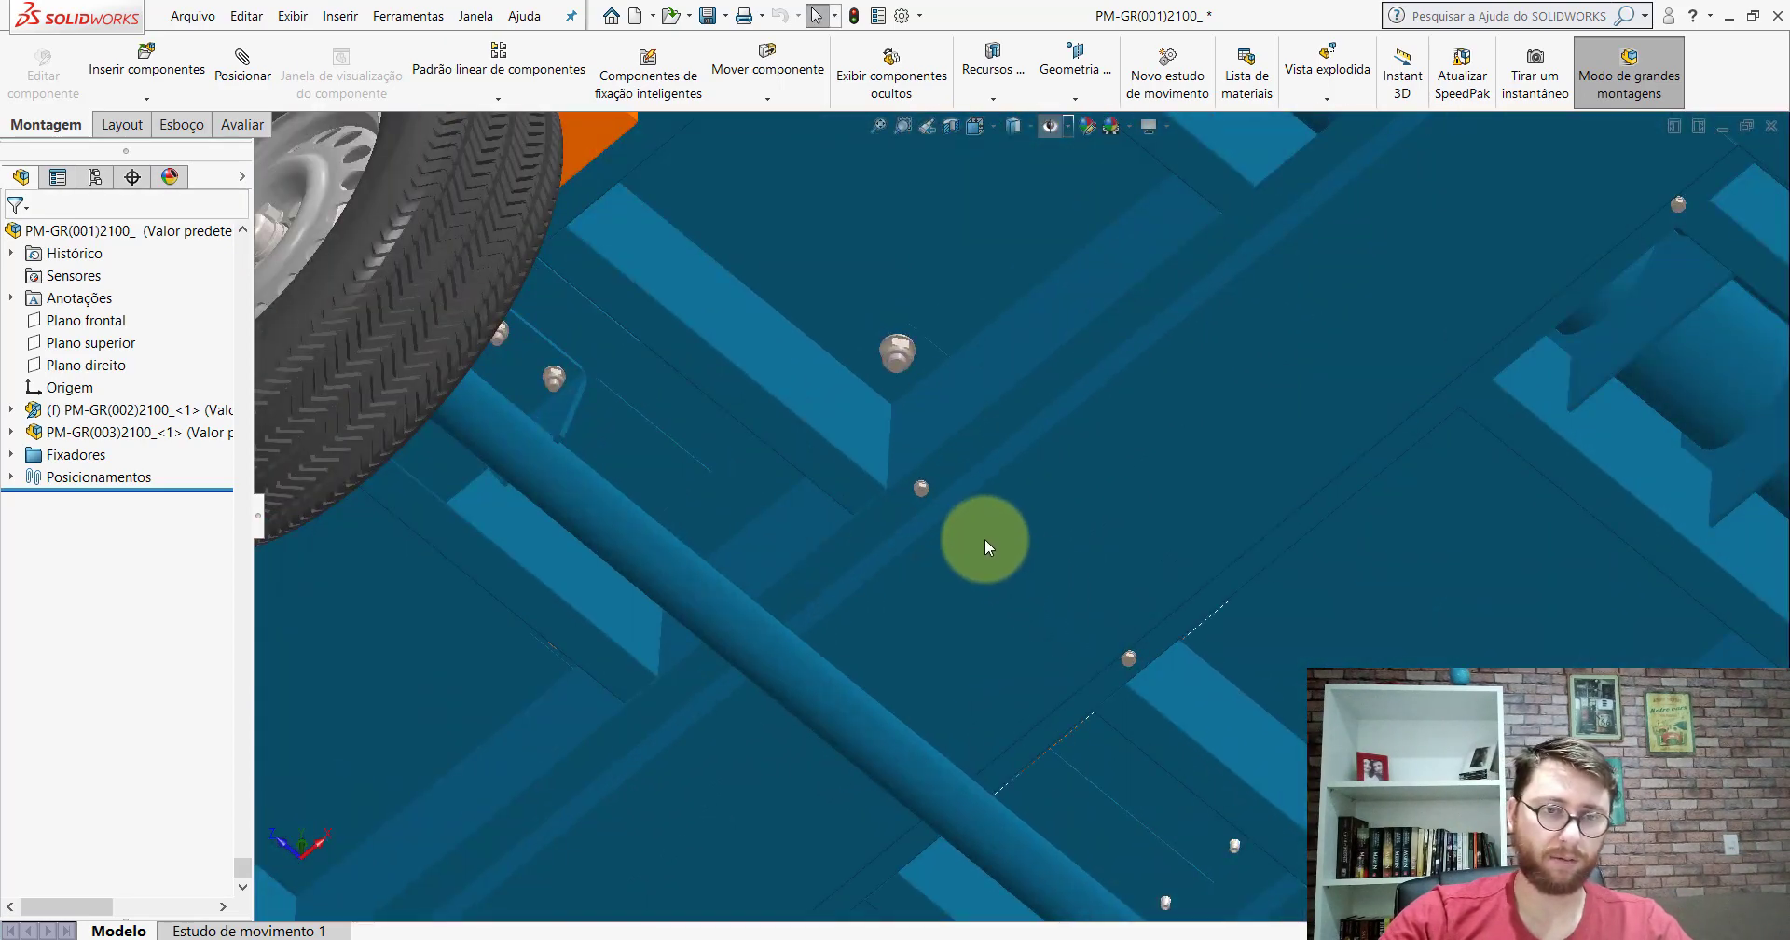
pyautogui.scroll(-3, 985, 539)
pyautogui.click(987, 545)
pyautogui.click(1162, 429)
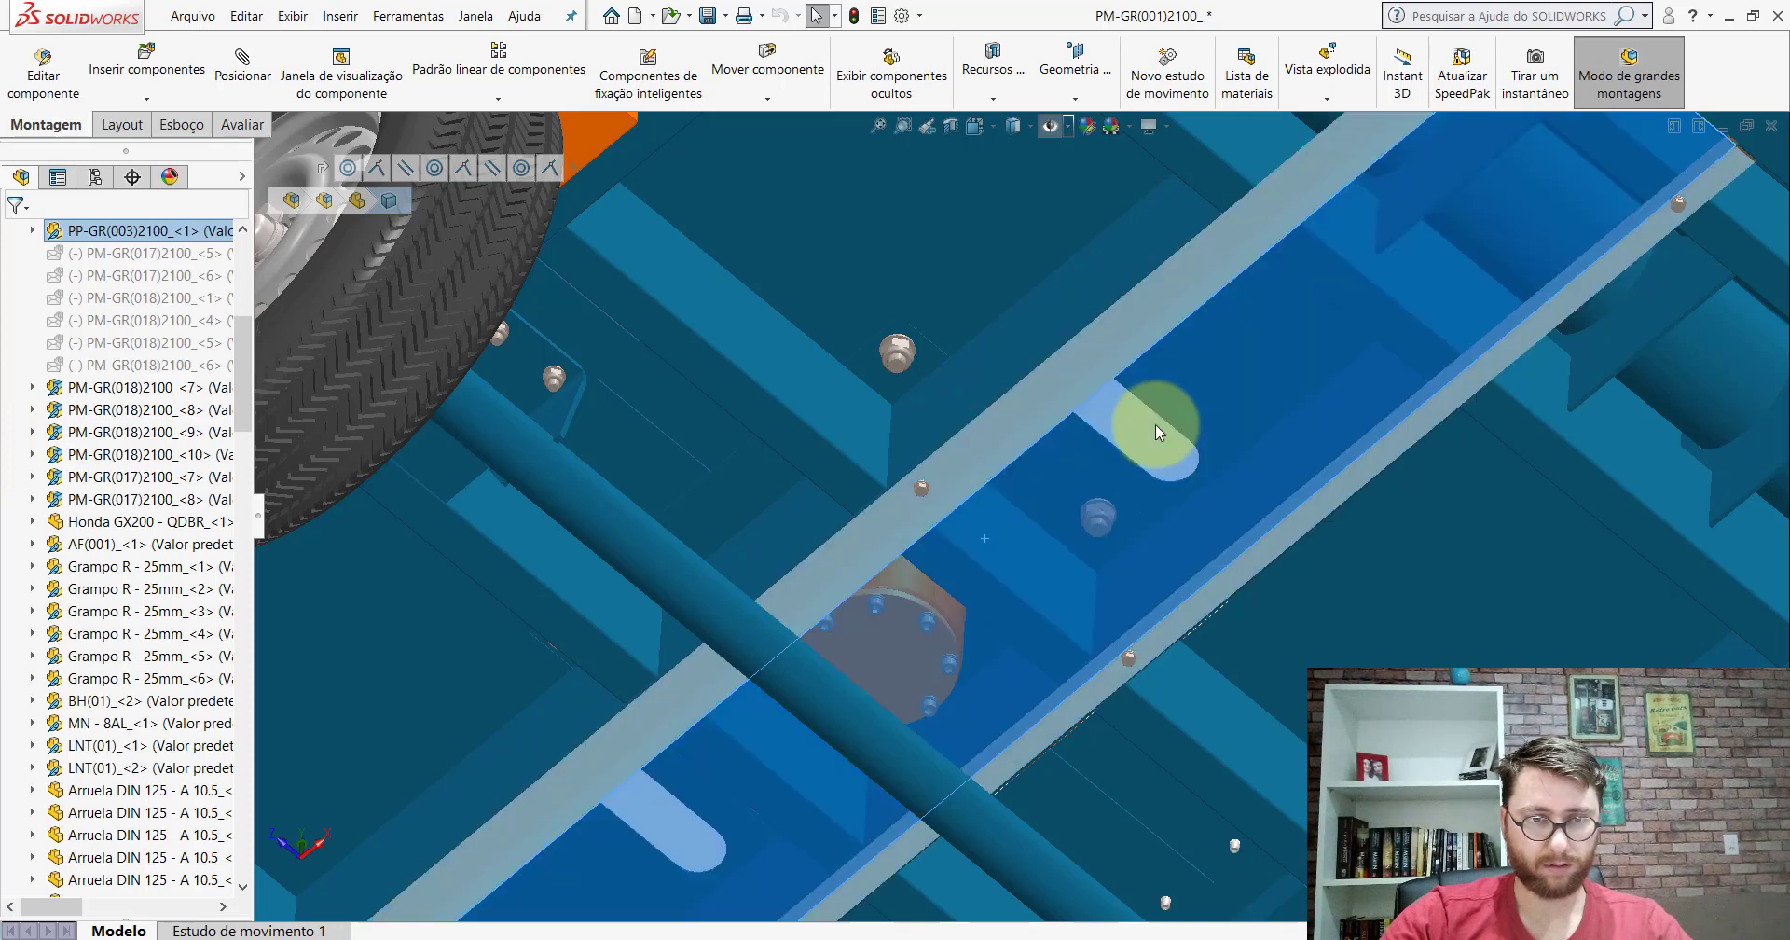
# Step: Hide the orange flange plate PP-GR(006) to expose the grey inner part
pyautogui.moveTo(904, 634); pyautogui.dragTo(921, 602, button='middle')
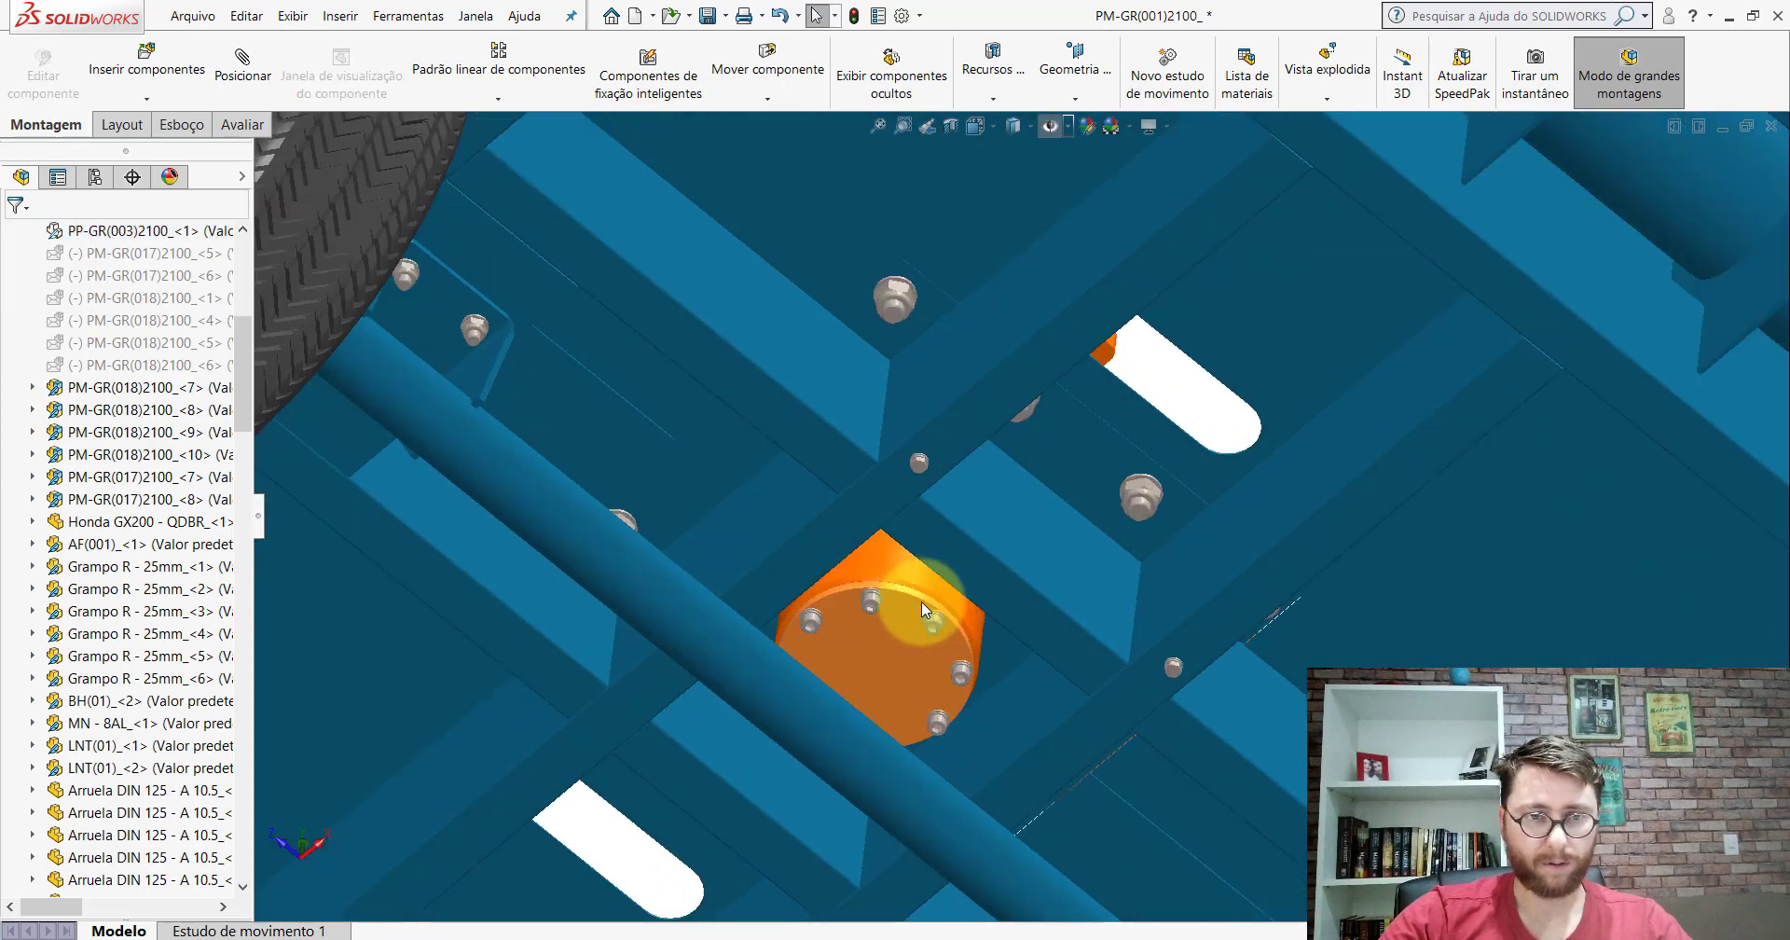
pyautogui.scroll(-5, 897, 470)
pyautogui.click(898, 472)
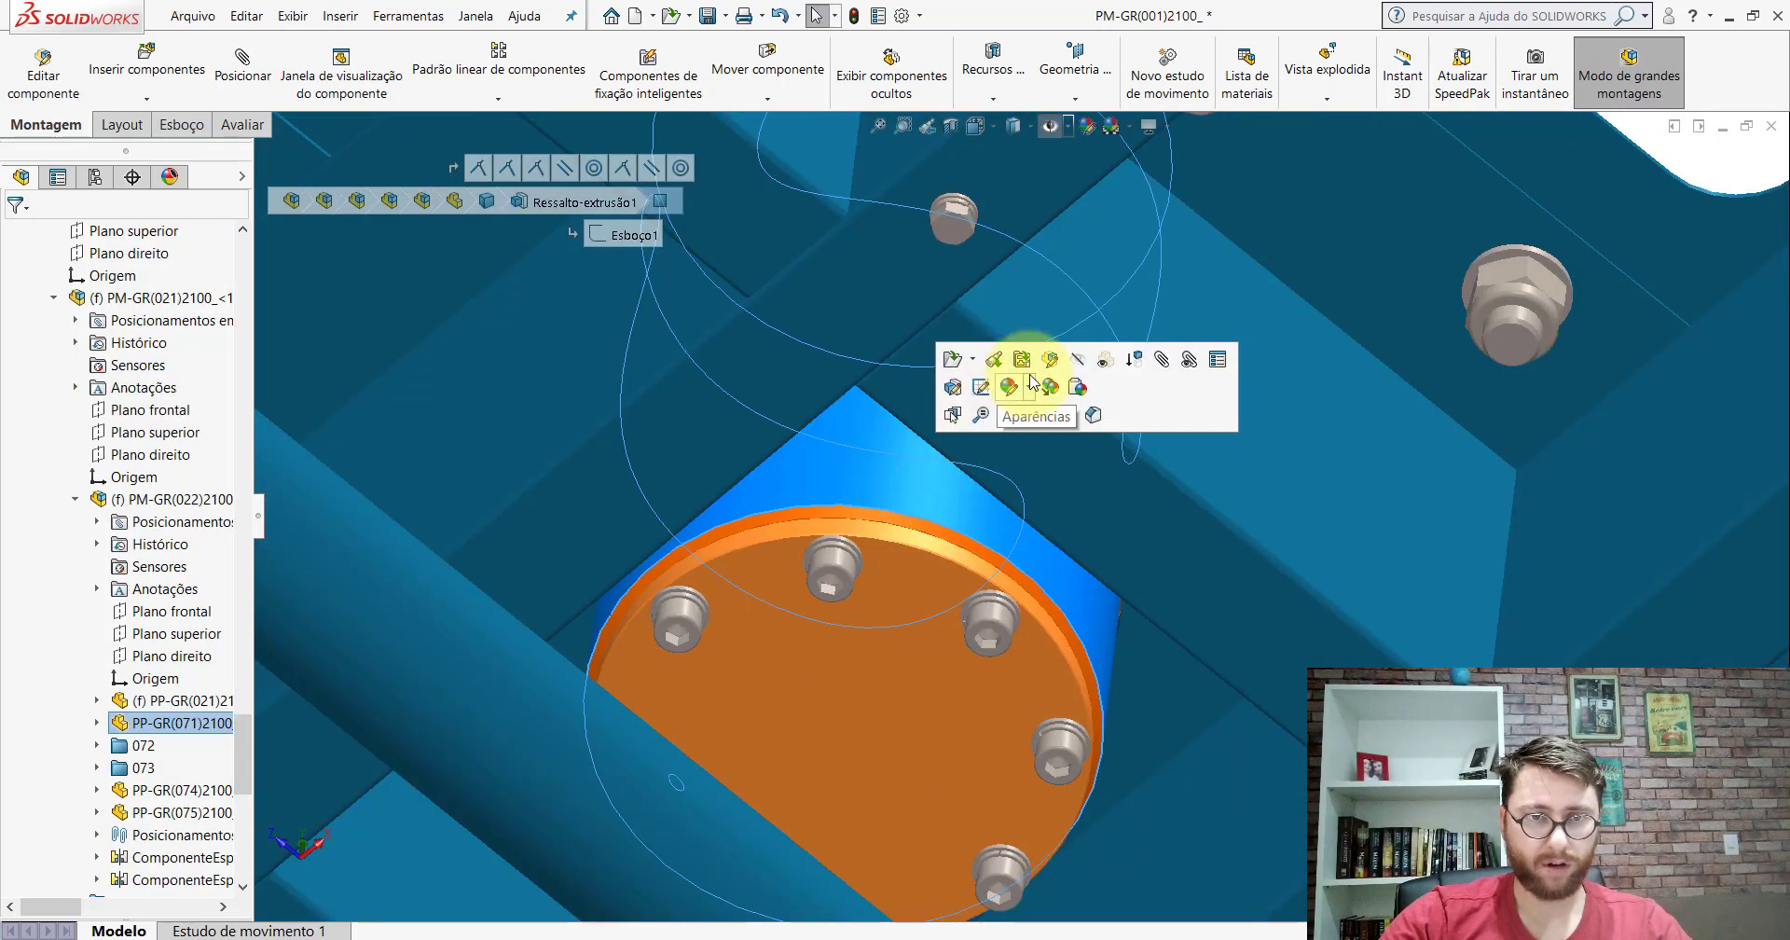
pyautogui.click(898, 602)
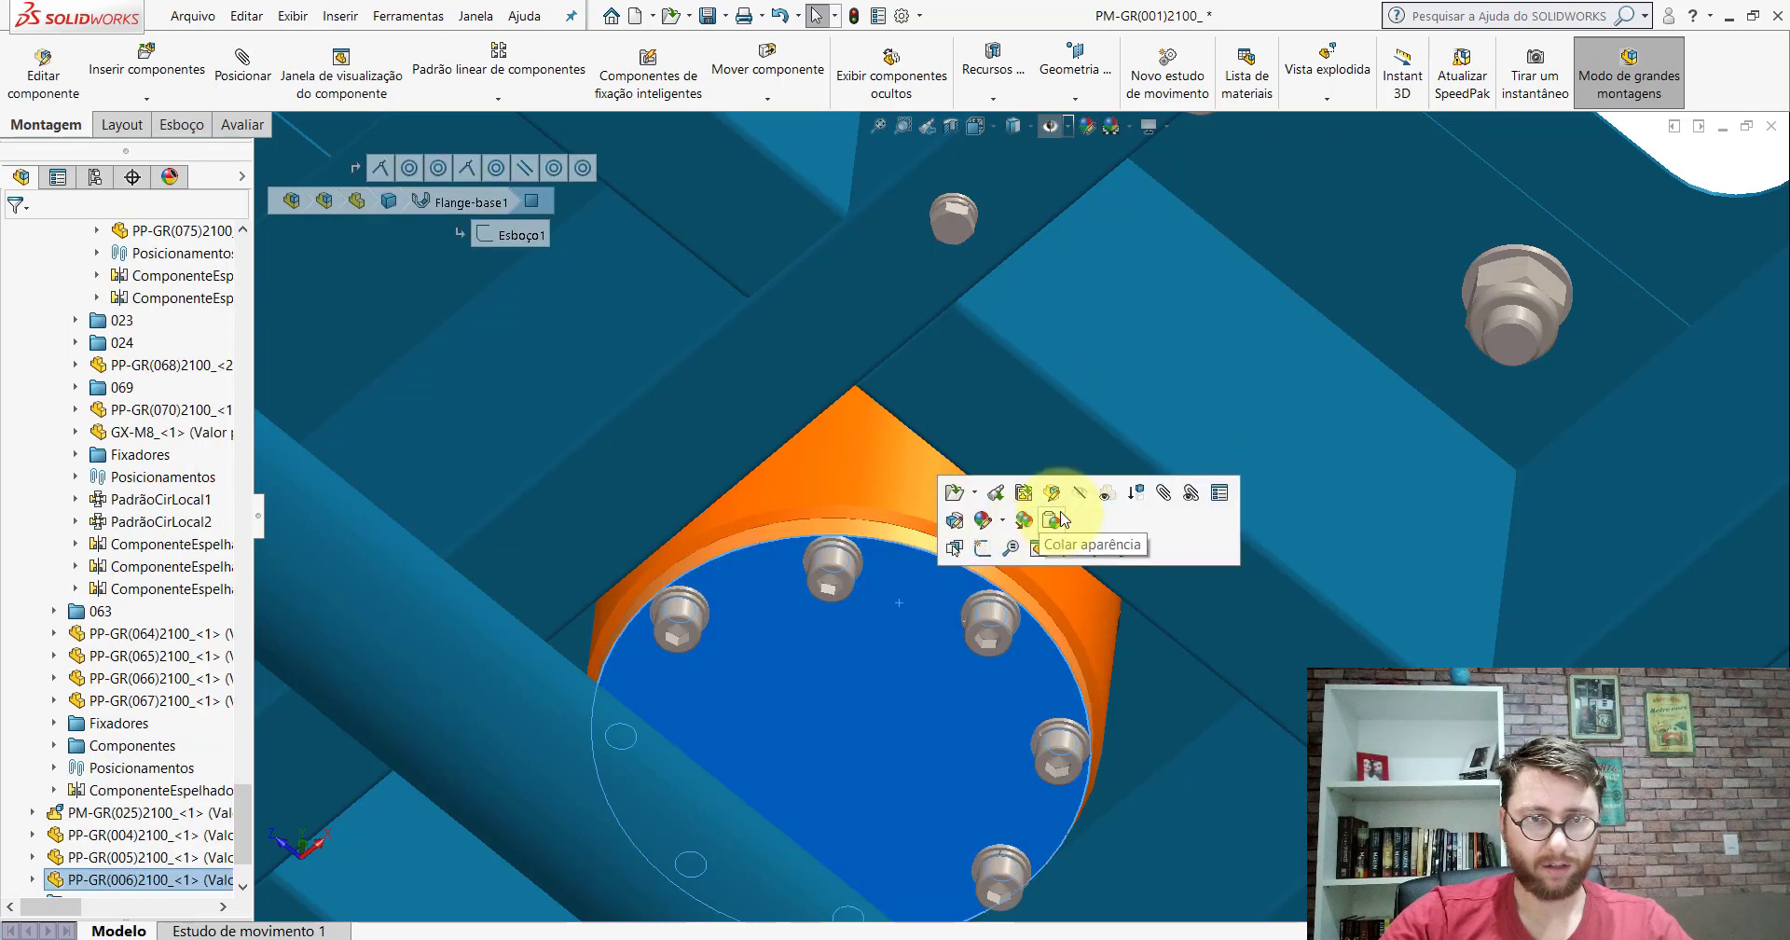
pyautogui.click(1025, 516)
pyautogui.scroll(5, 1076, 515)
pyautogui.scroll(3, 1038, 550)
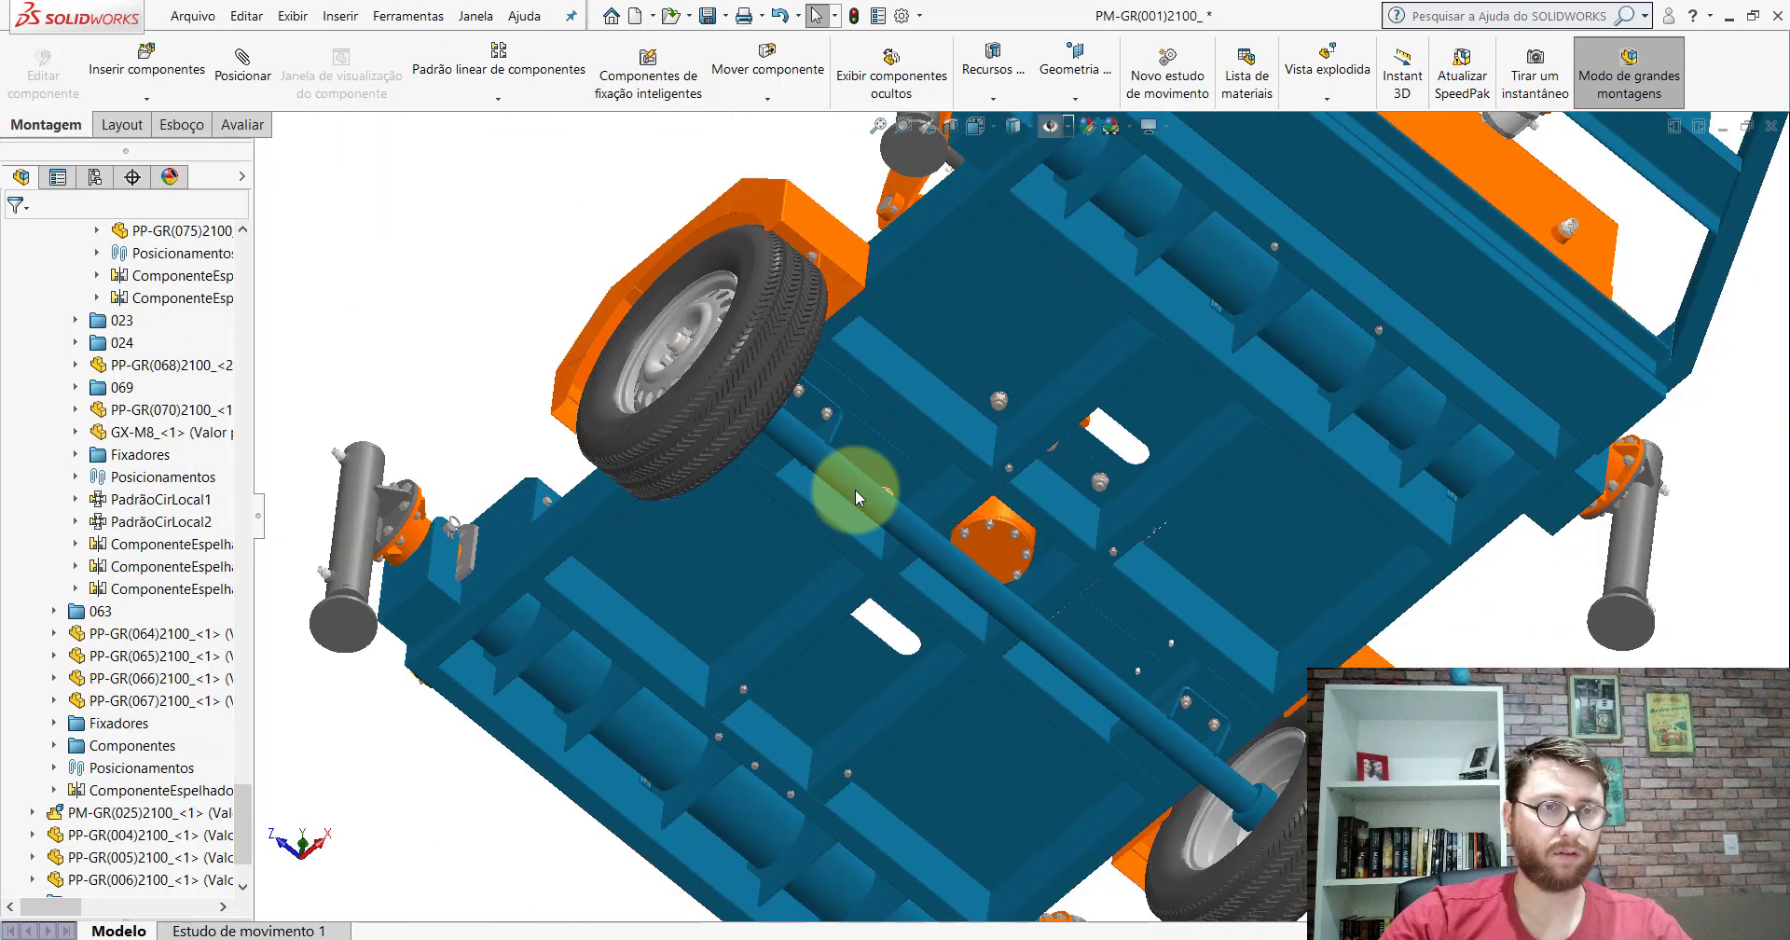
pyautogui.scroll(-2, 1063, 555)
pyautogui.scroll(-3, 1063, 556)
pyautogui.scroll(-3, 943, 520)
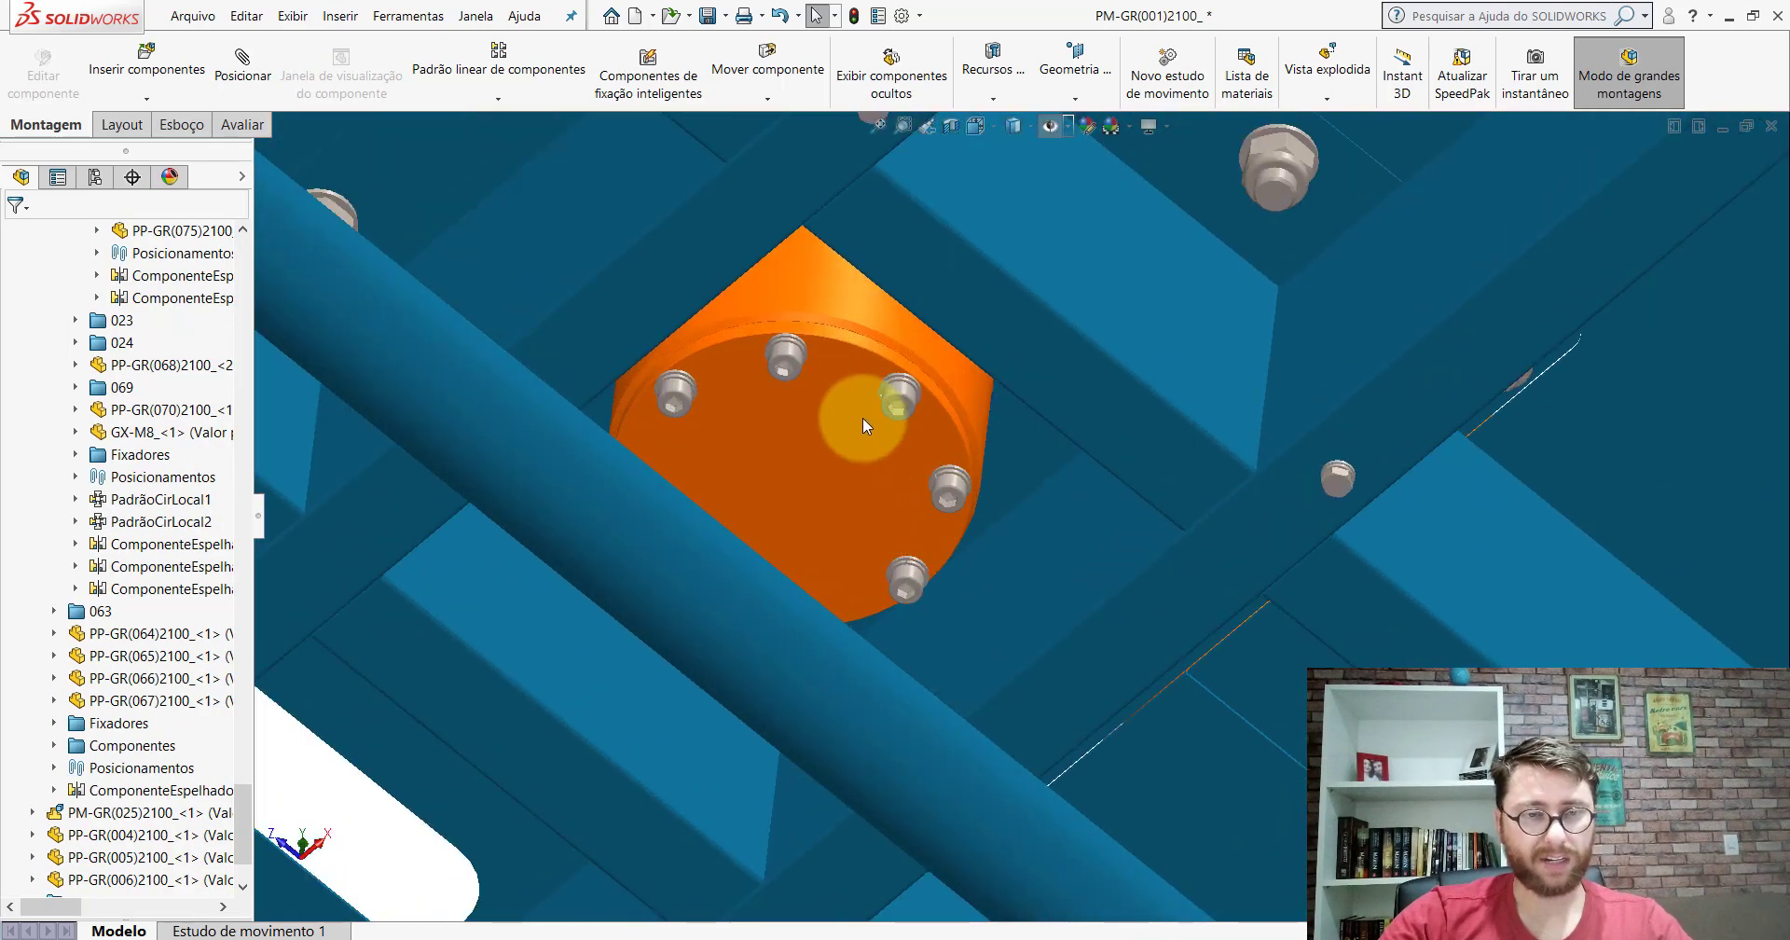
pyautogui.click(843, 399)
pyautogui.moveTo(845, 410); pyautogui.dragTo(842, 427, button='middle')
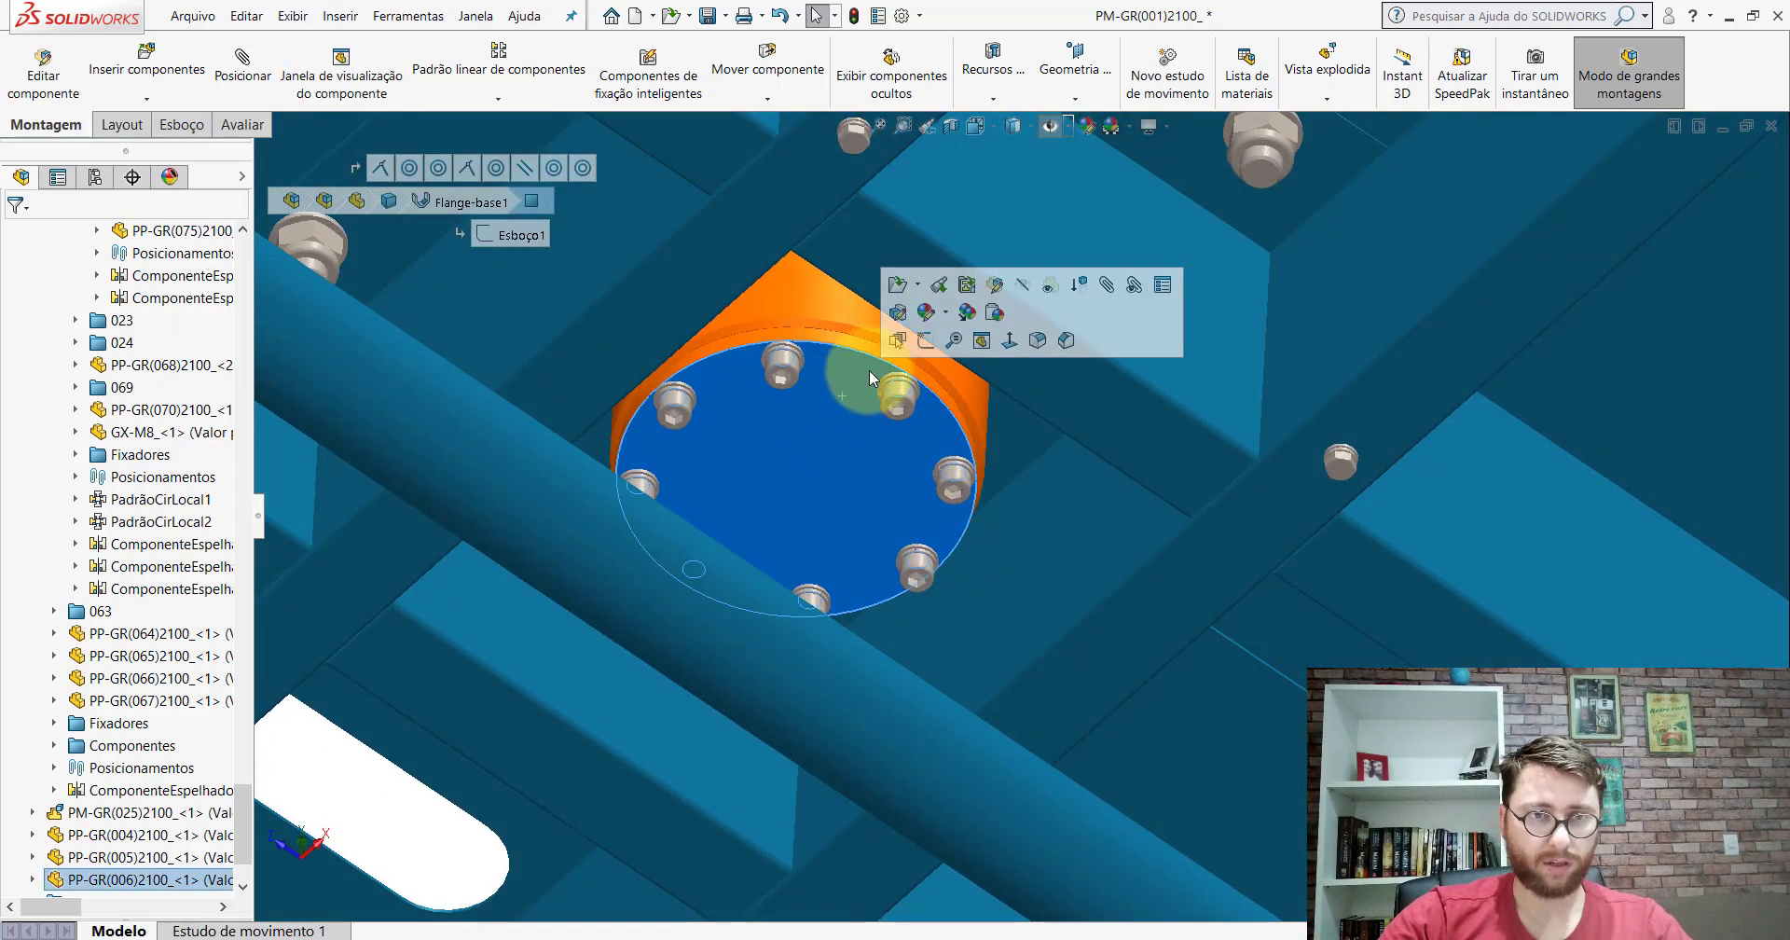
pyautogui.click(1025, 288)
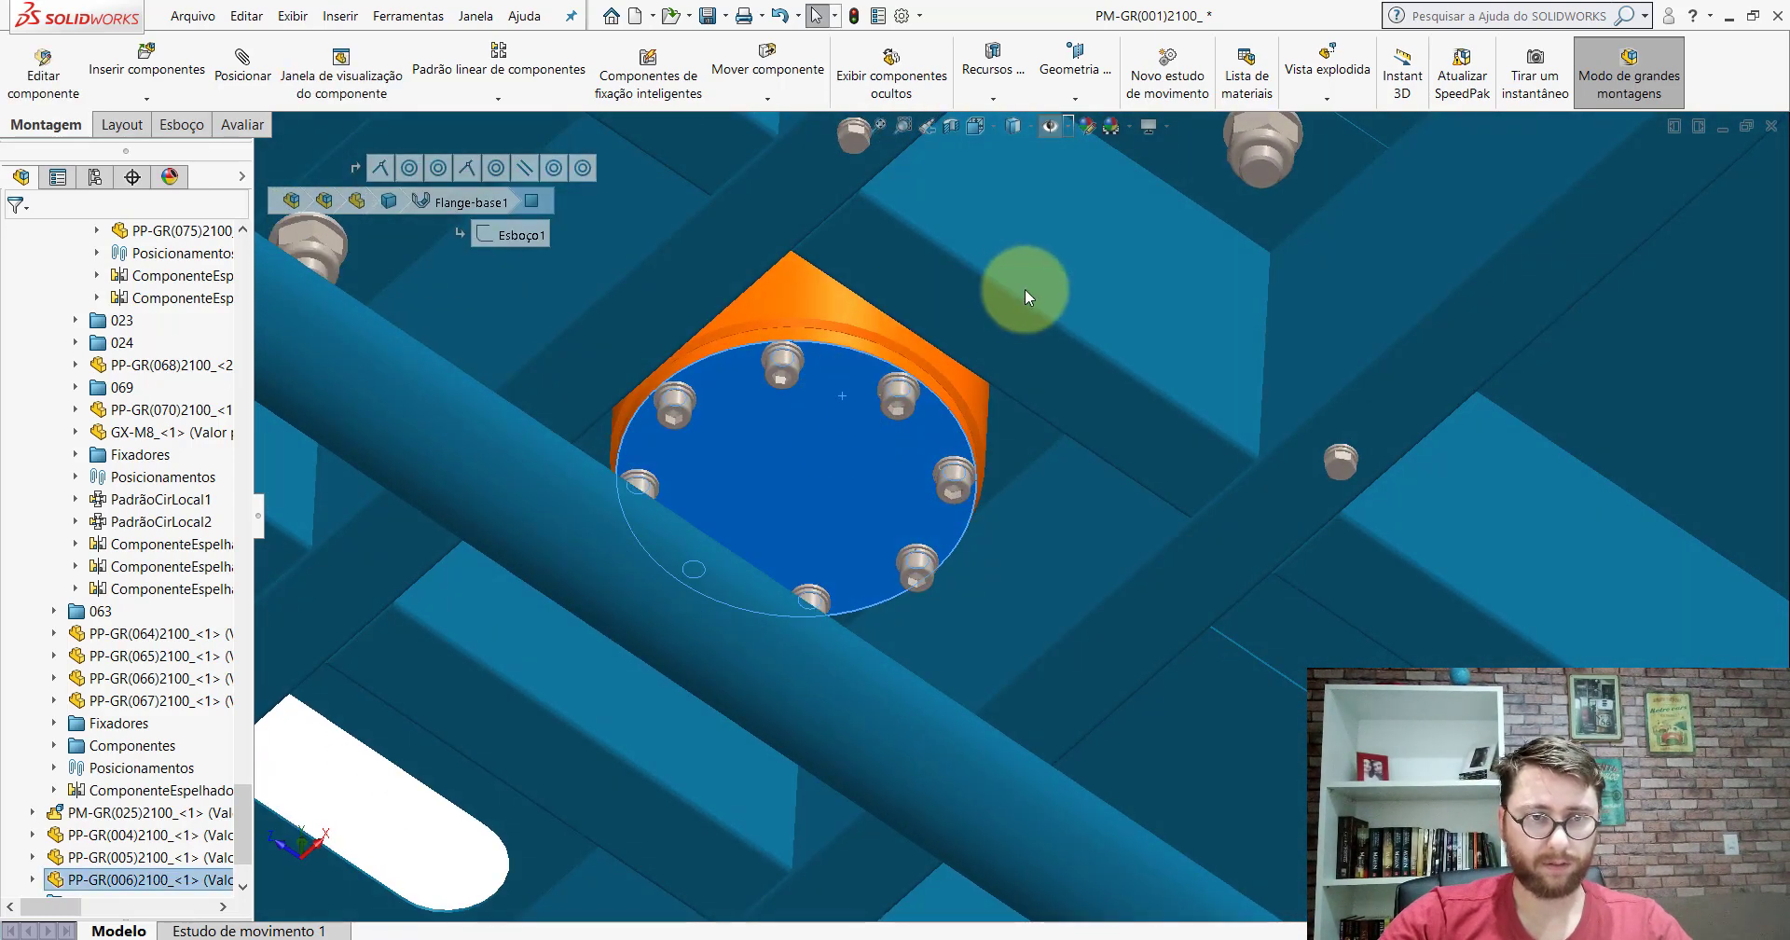
pyautogui.click(796, 433)
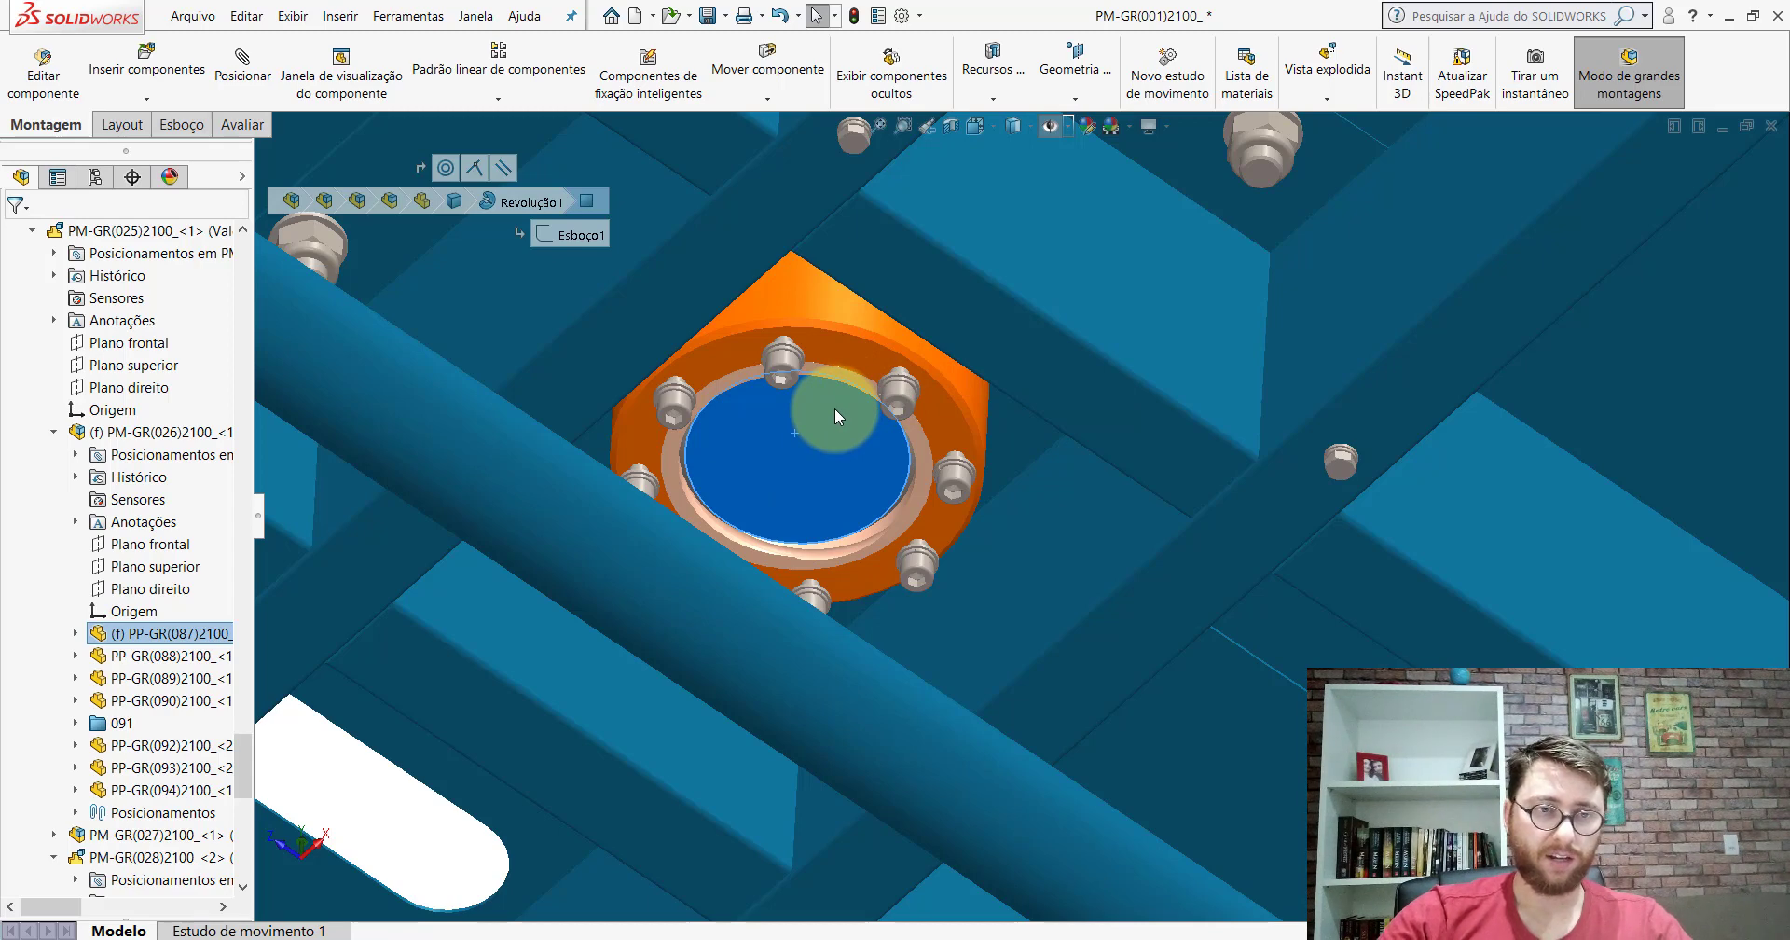
pyautogui.scroll(-2, 798, 351)
pyautogui.click(784, 468)
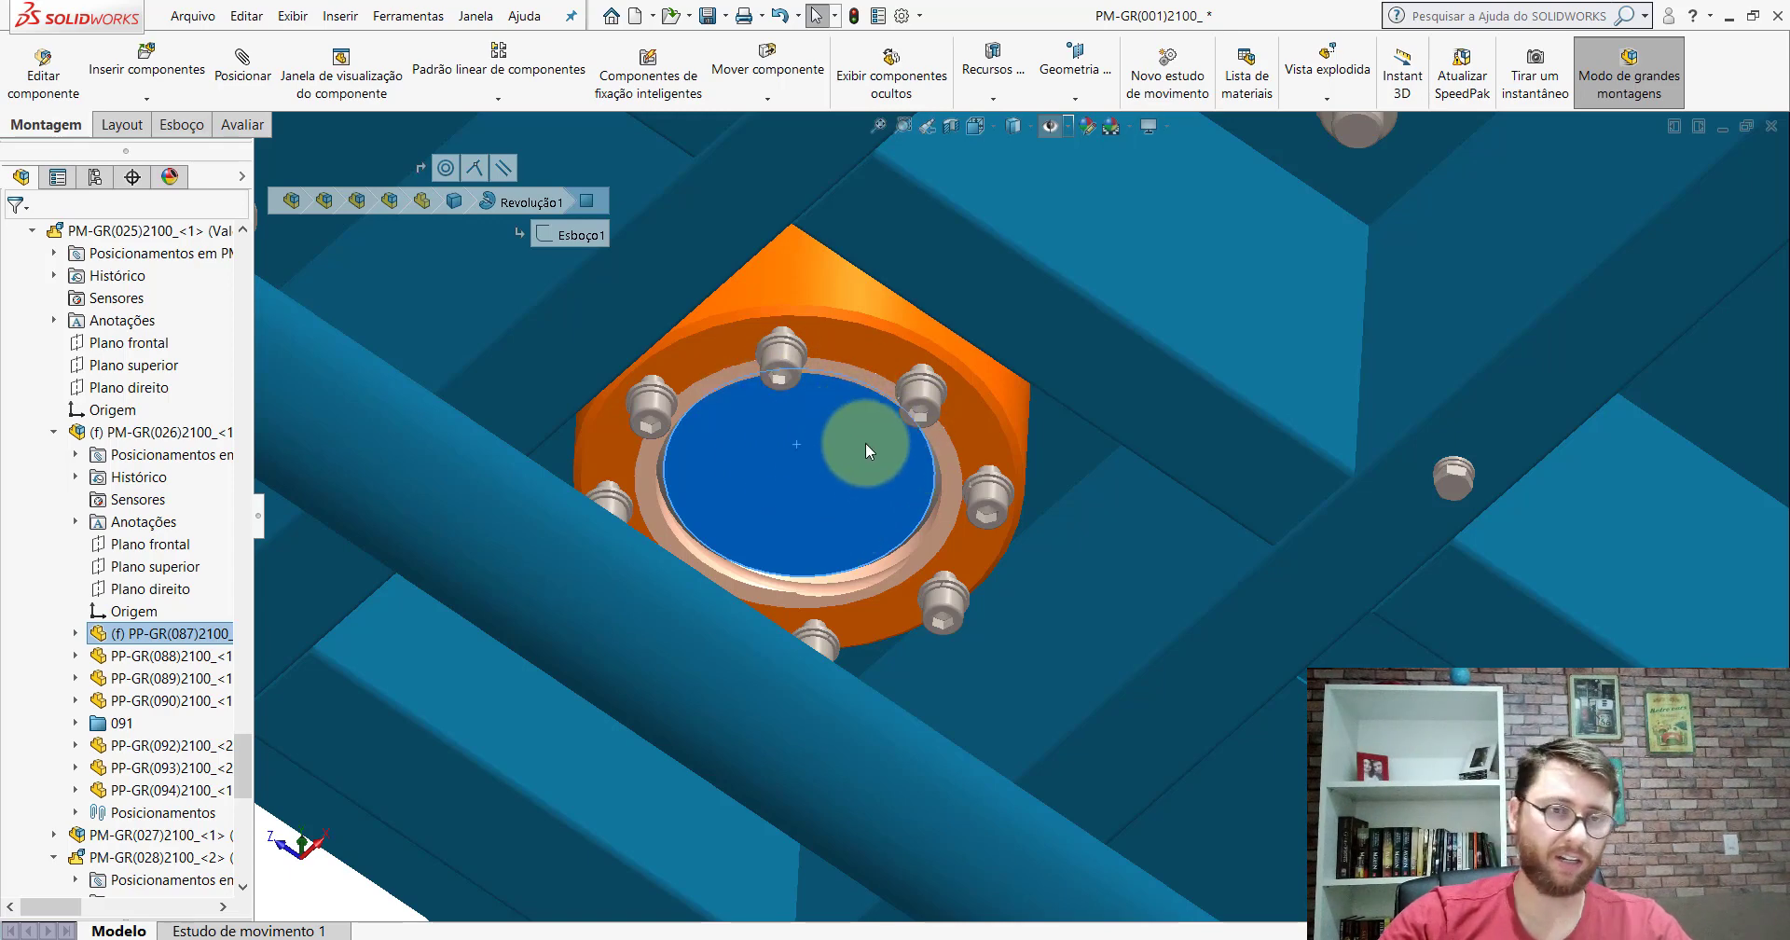
# Step: Select the flange plate's face in the assembly
pyautogui.click(853, 373)
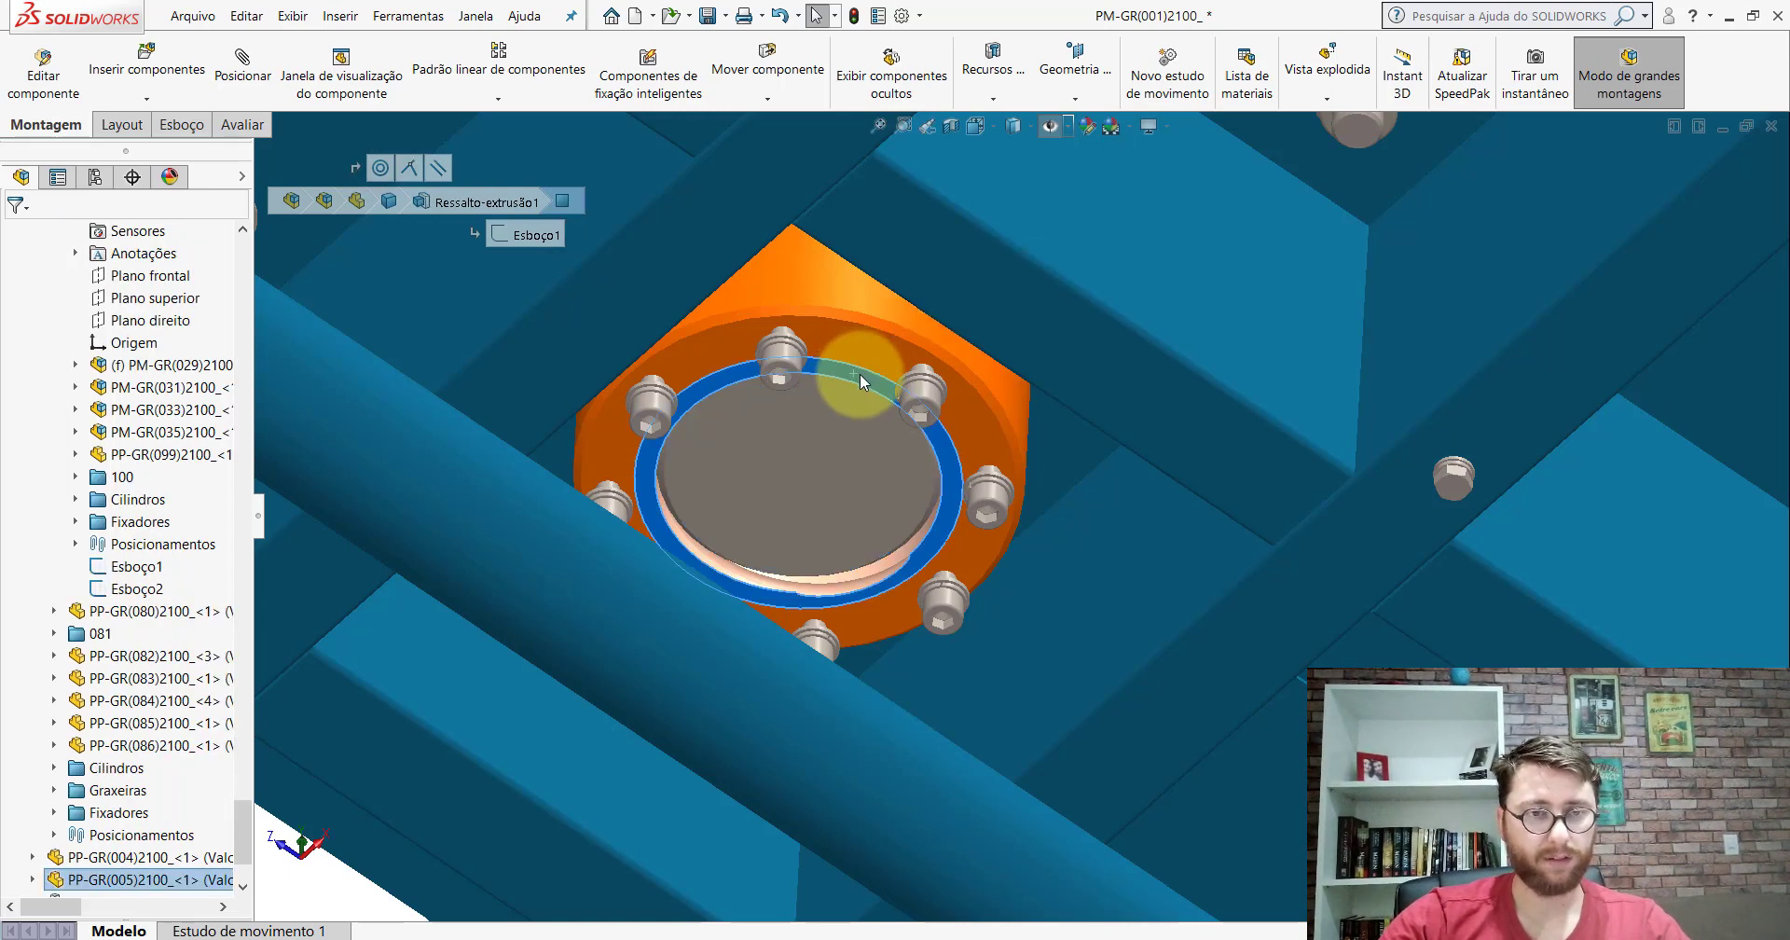
pyautogui.scroll(5, 858, 468)
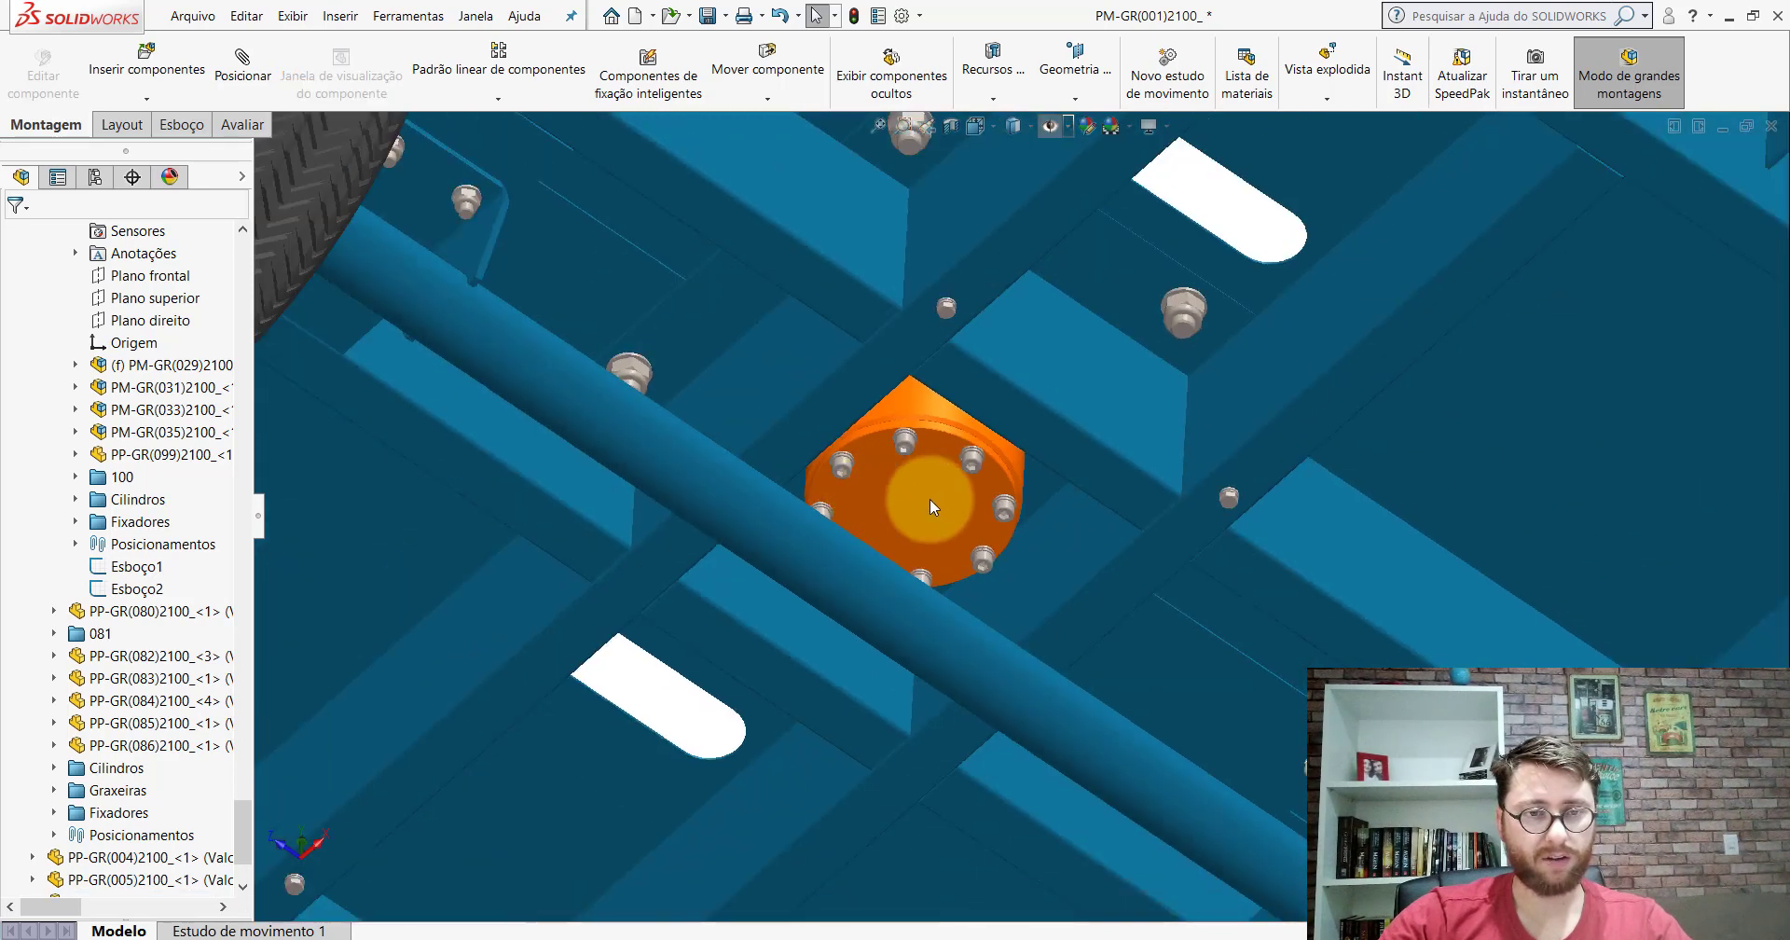
pyautogui.click(933, 500)
pyautogui.scroll(3, 932, 503)
pyautogui.scroll(3, 941, 588)
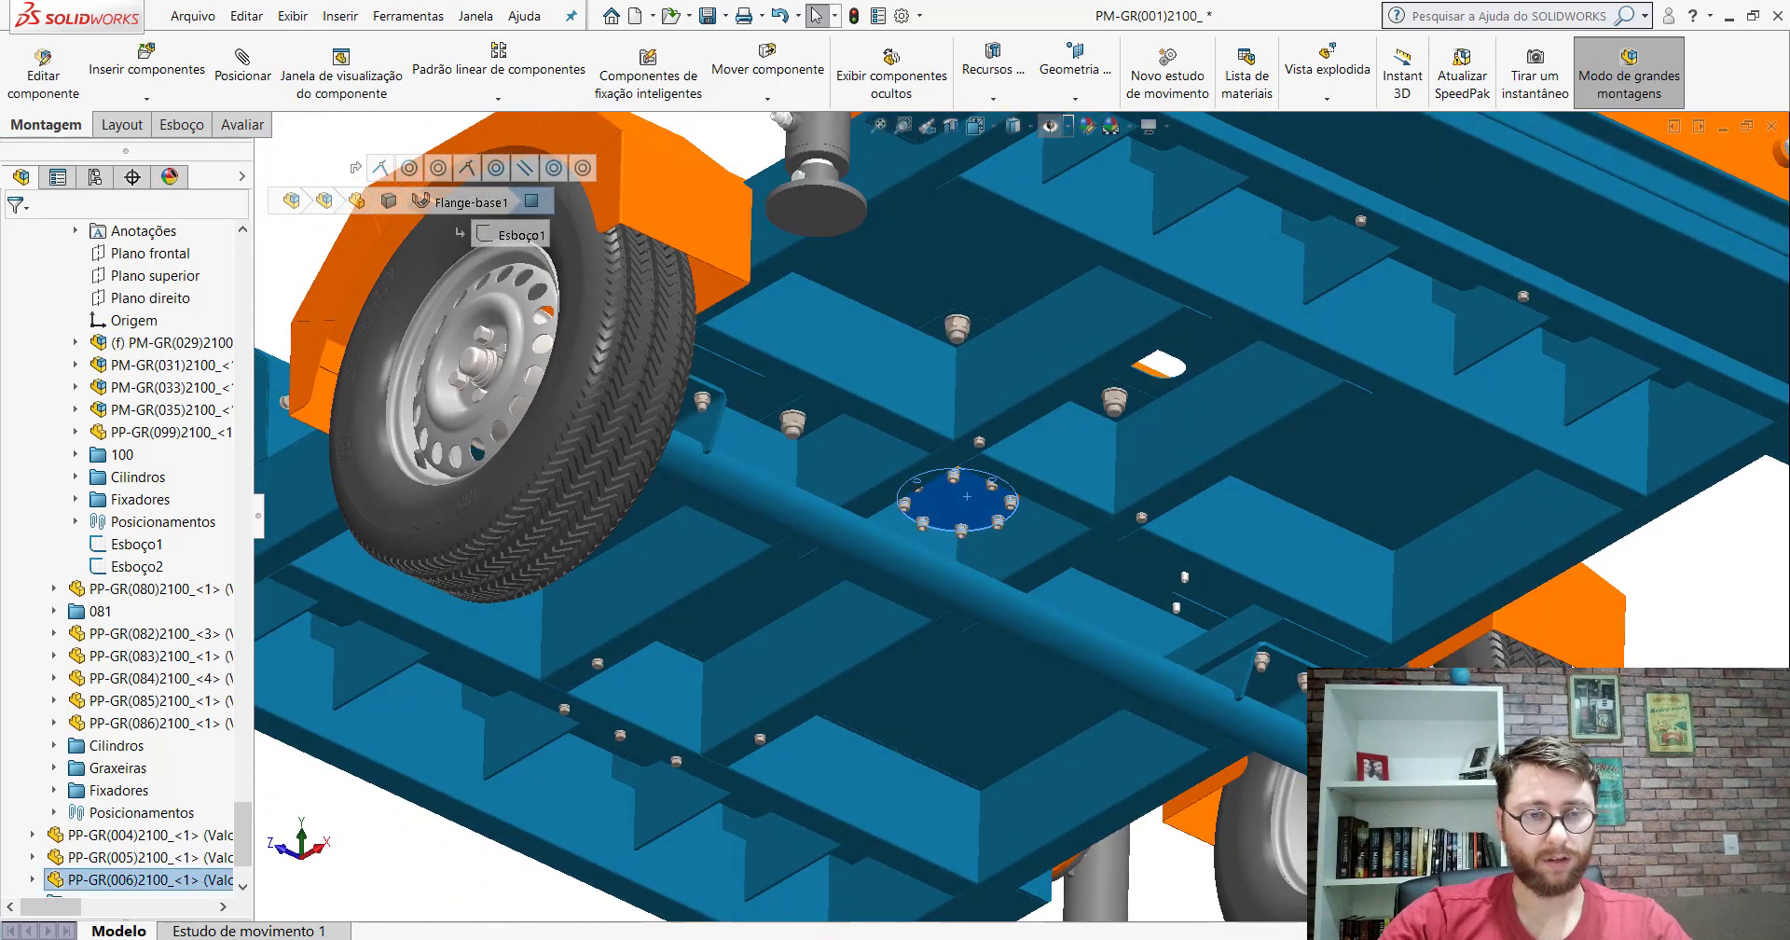
# Step: Show the PP-GR(006)2100 part window in isometric view, then start a new document
pyautogui.click(970, 913)
pyautogui.press('space')
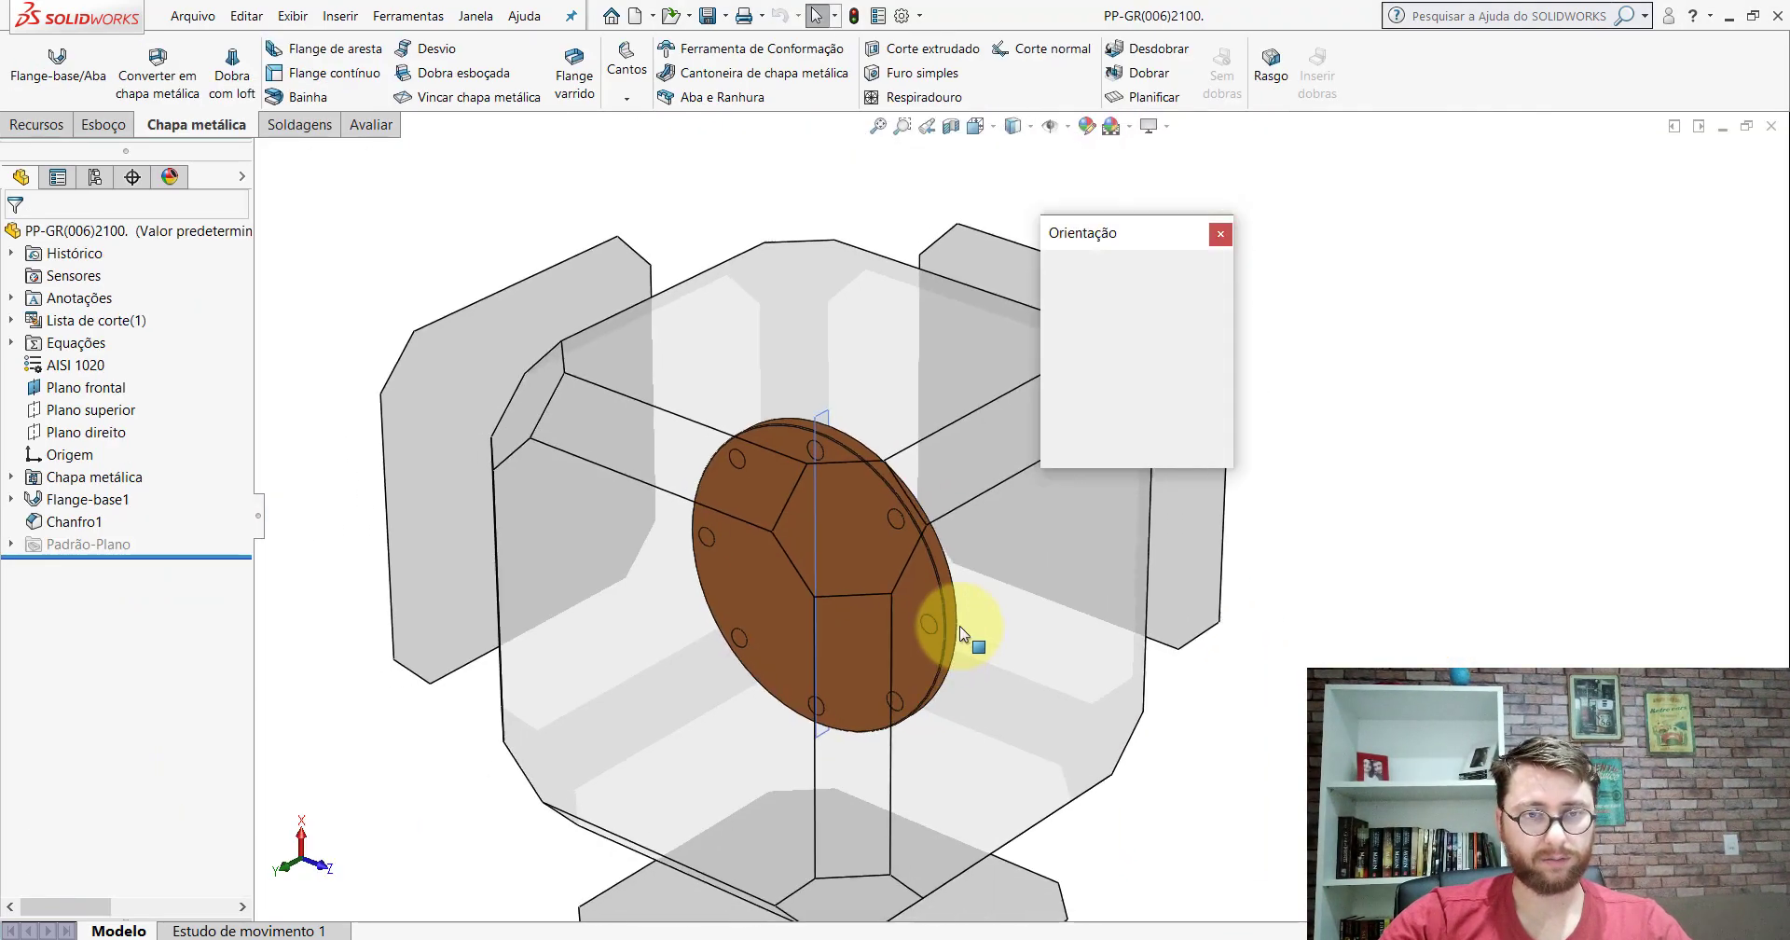
pyautogui.click(1206, 293)
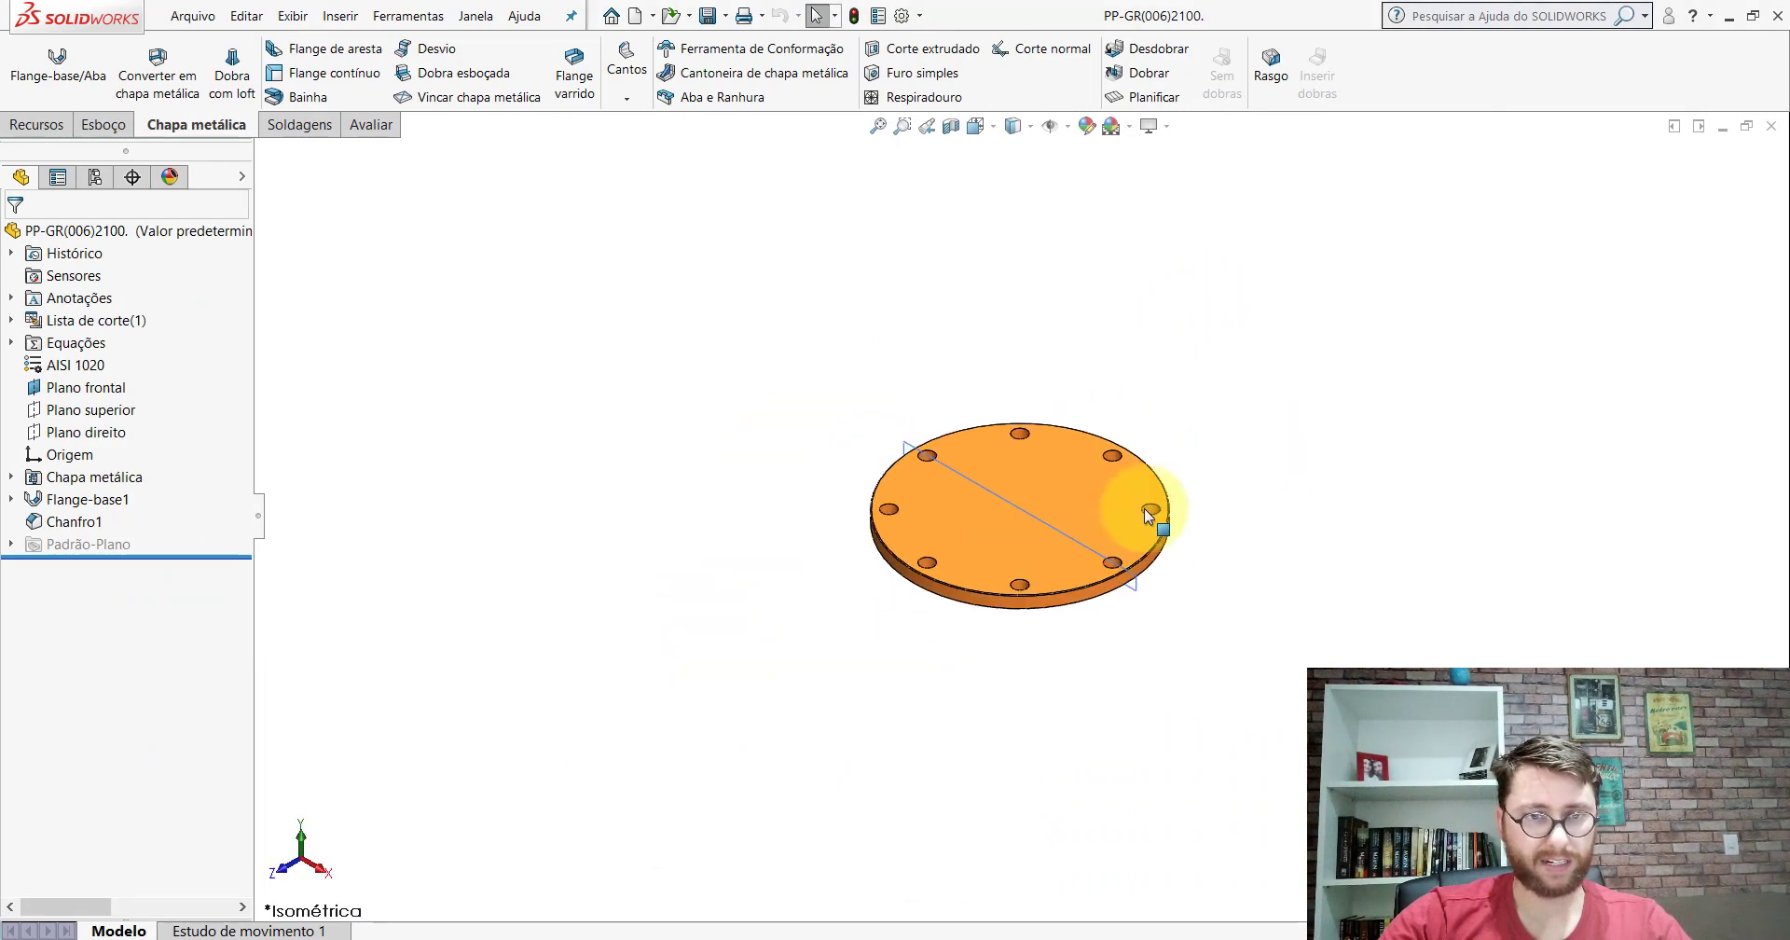
pyautogui.scroll(-4, 919, 508)
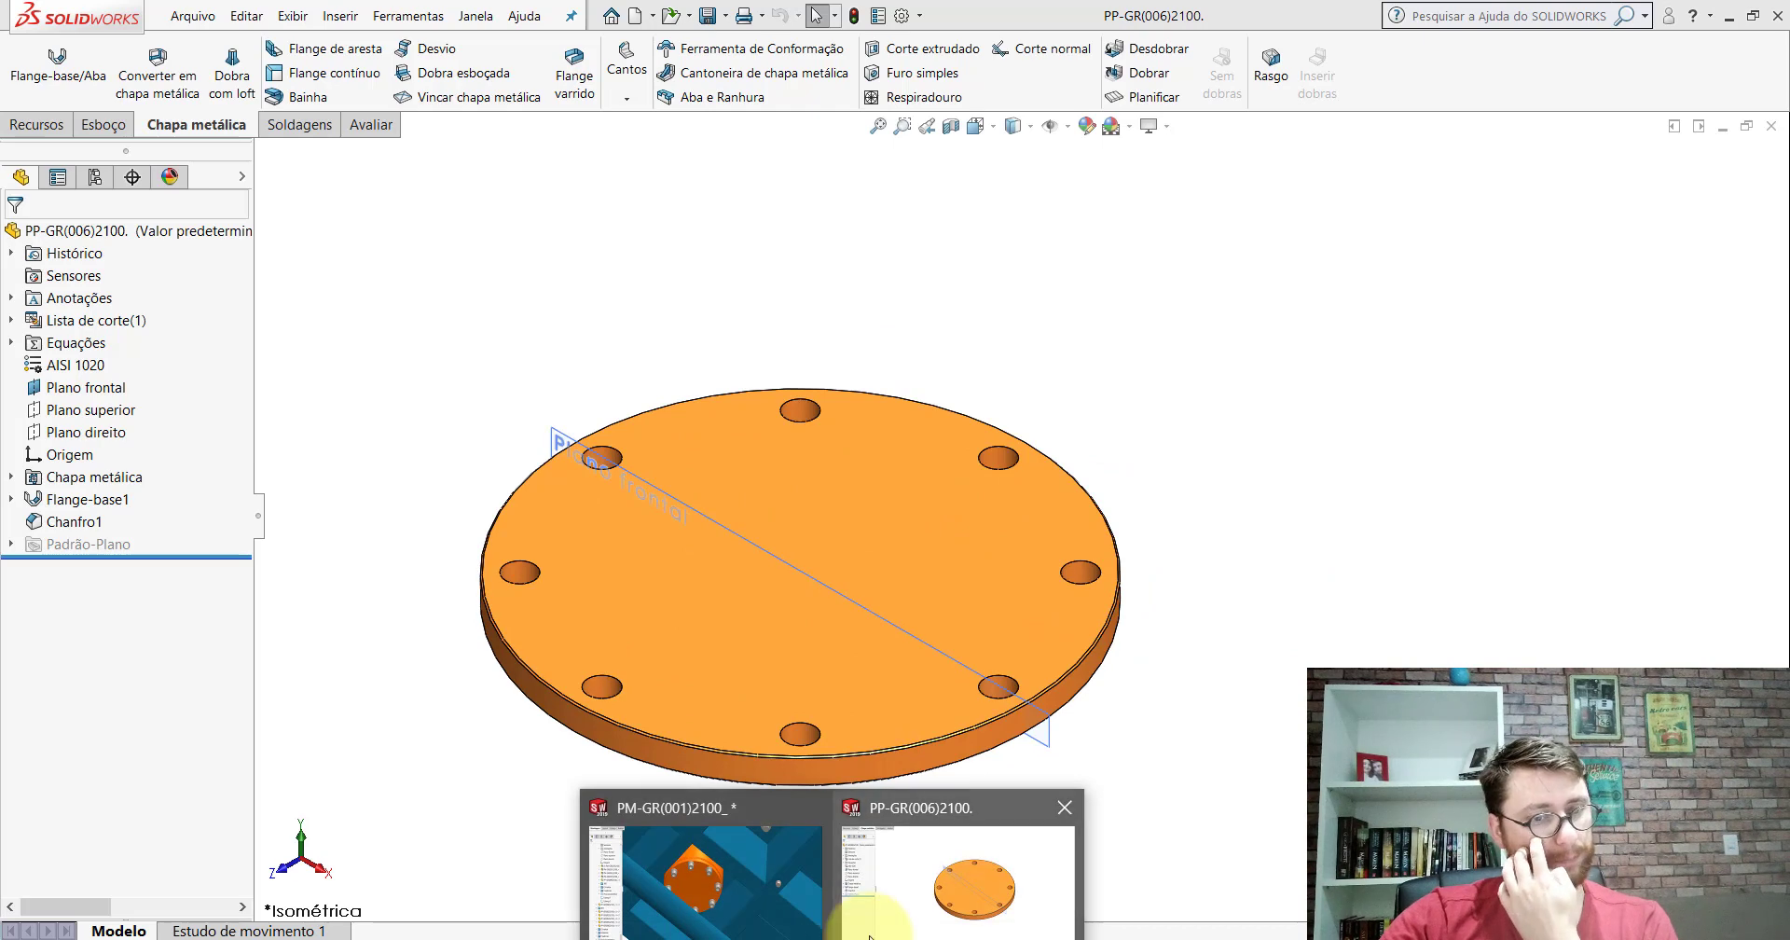
pyautogui.click(637, 15)
# Step: Create a new part in isometric view and start a sketch on Plano superior
pyautogui.doubleClick(439, 459)
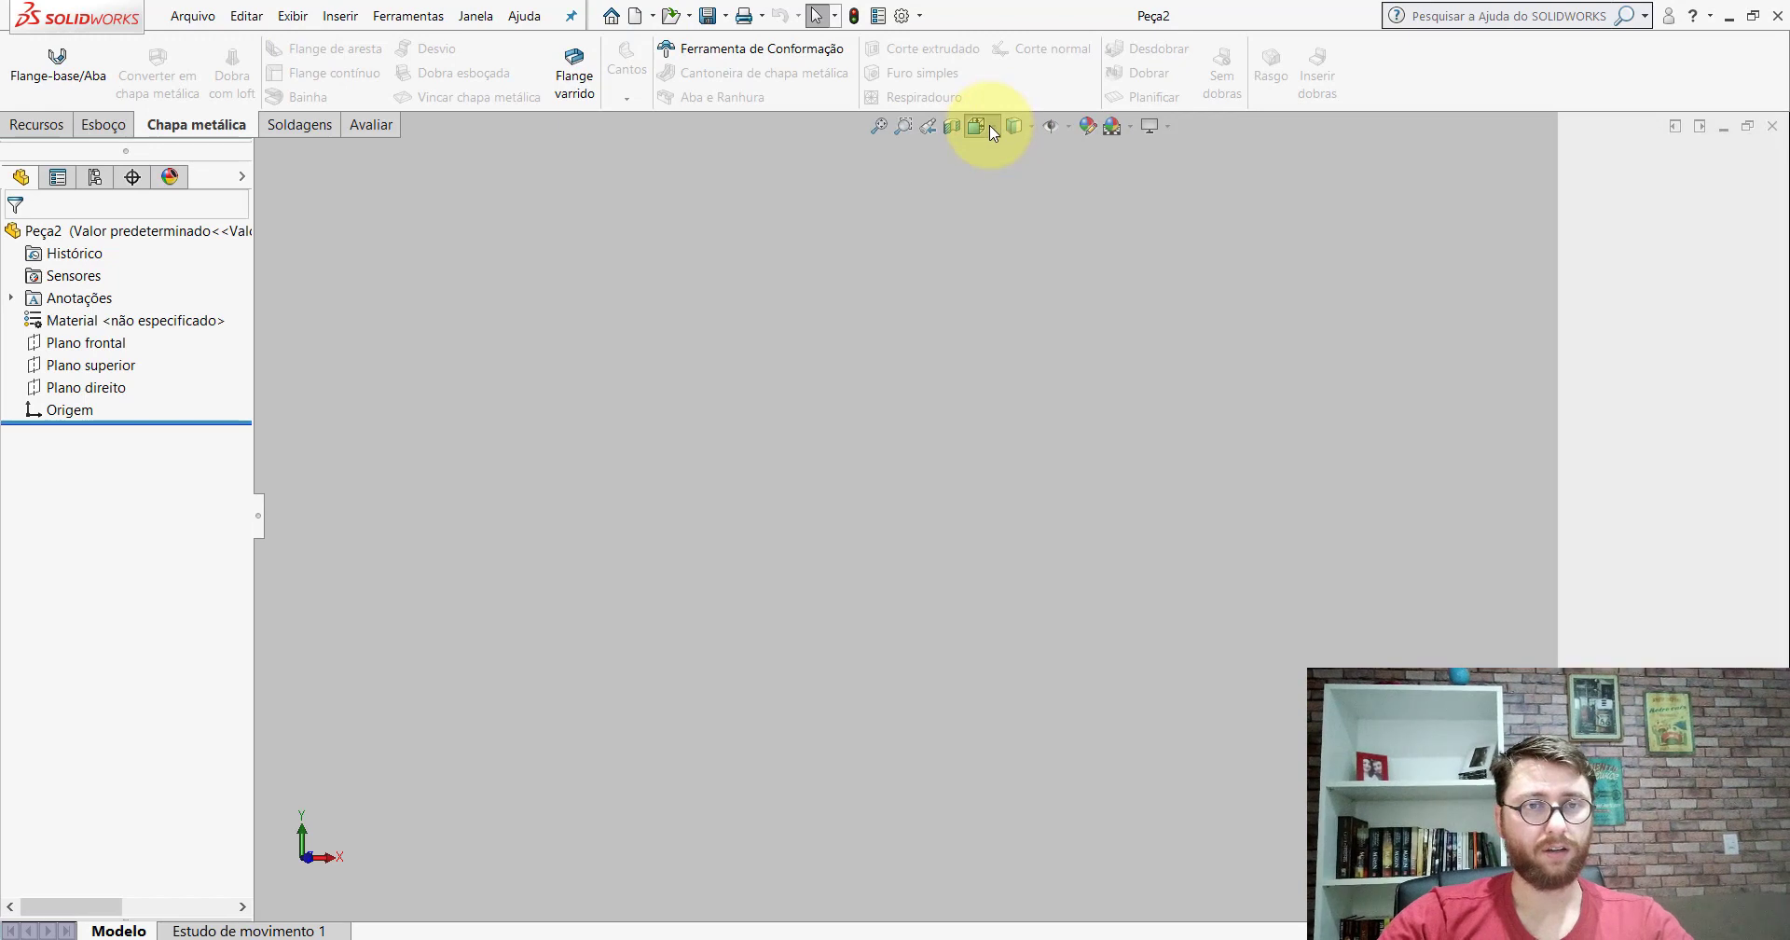
pyautogui.click(977, 127)
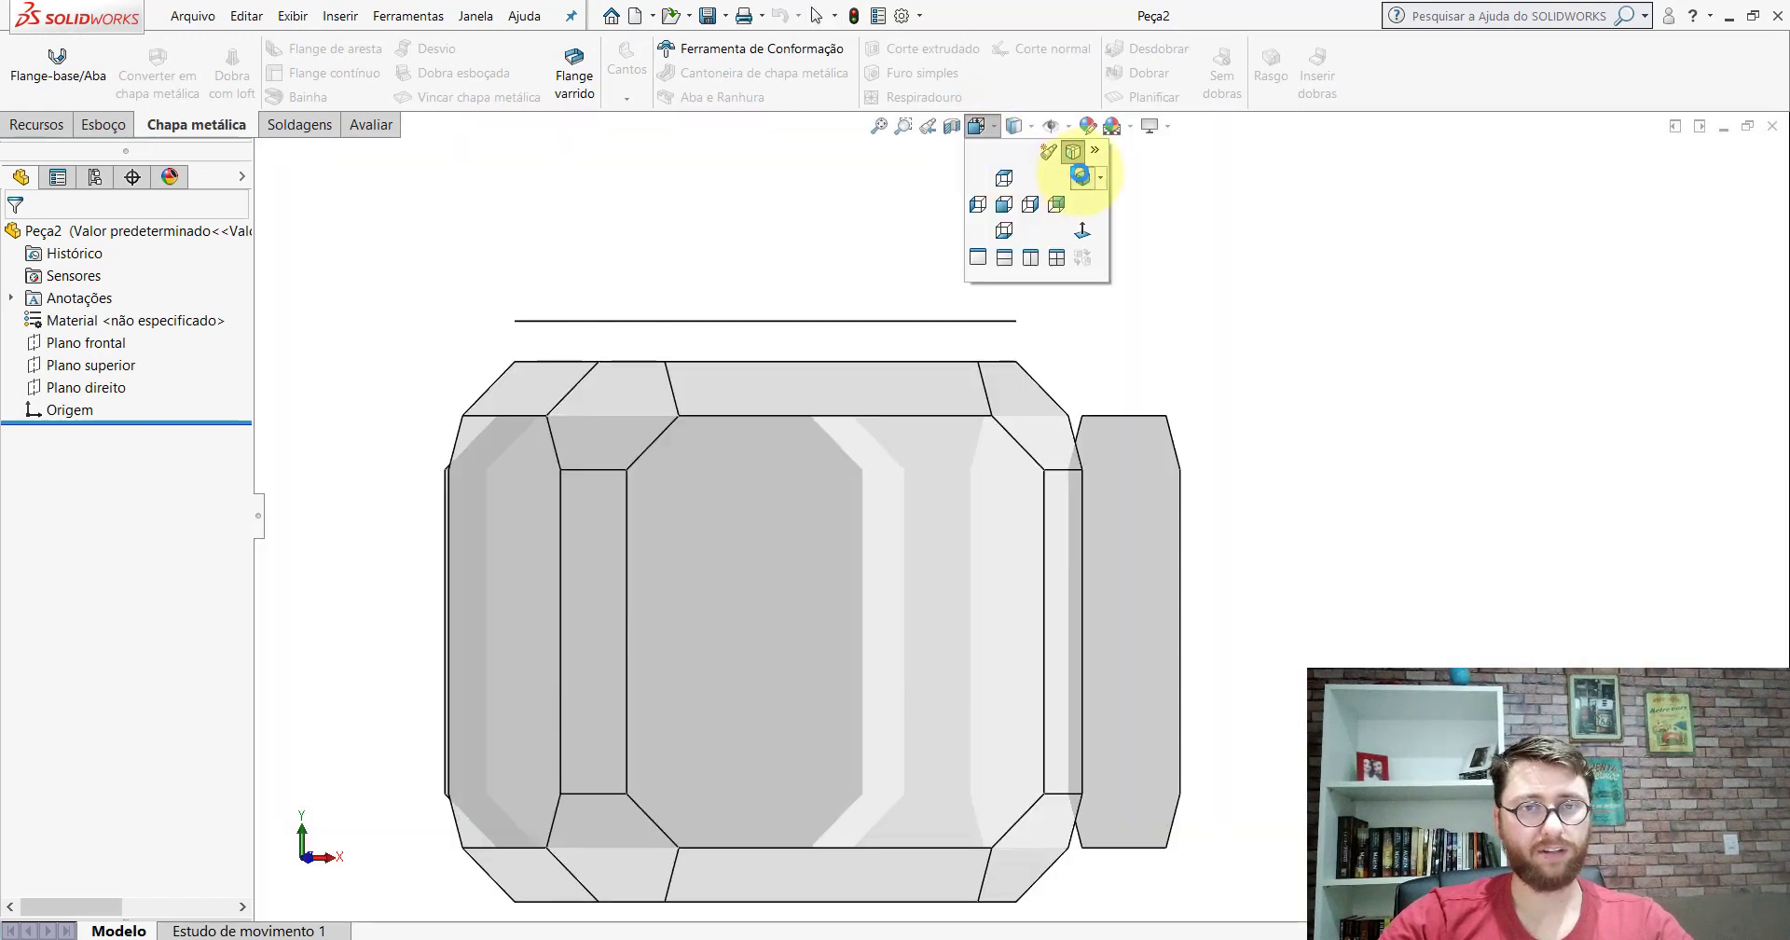
pyautogui.click(1080, 174)
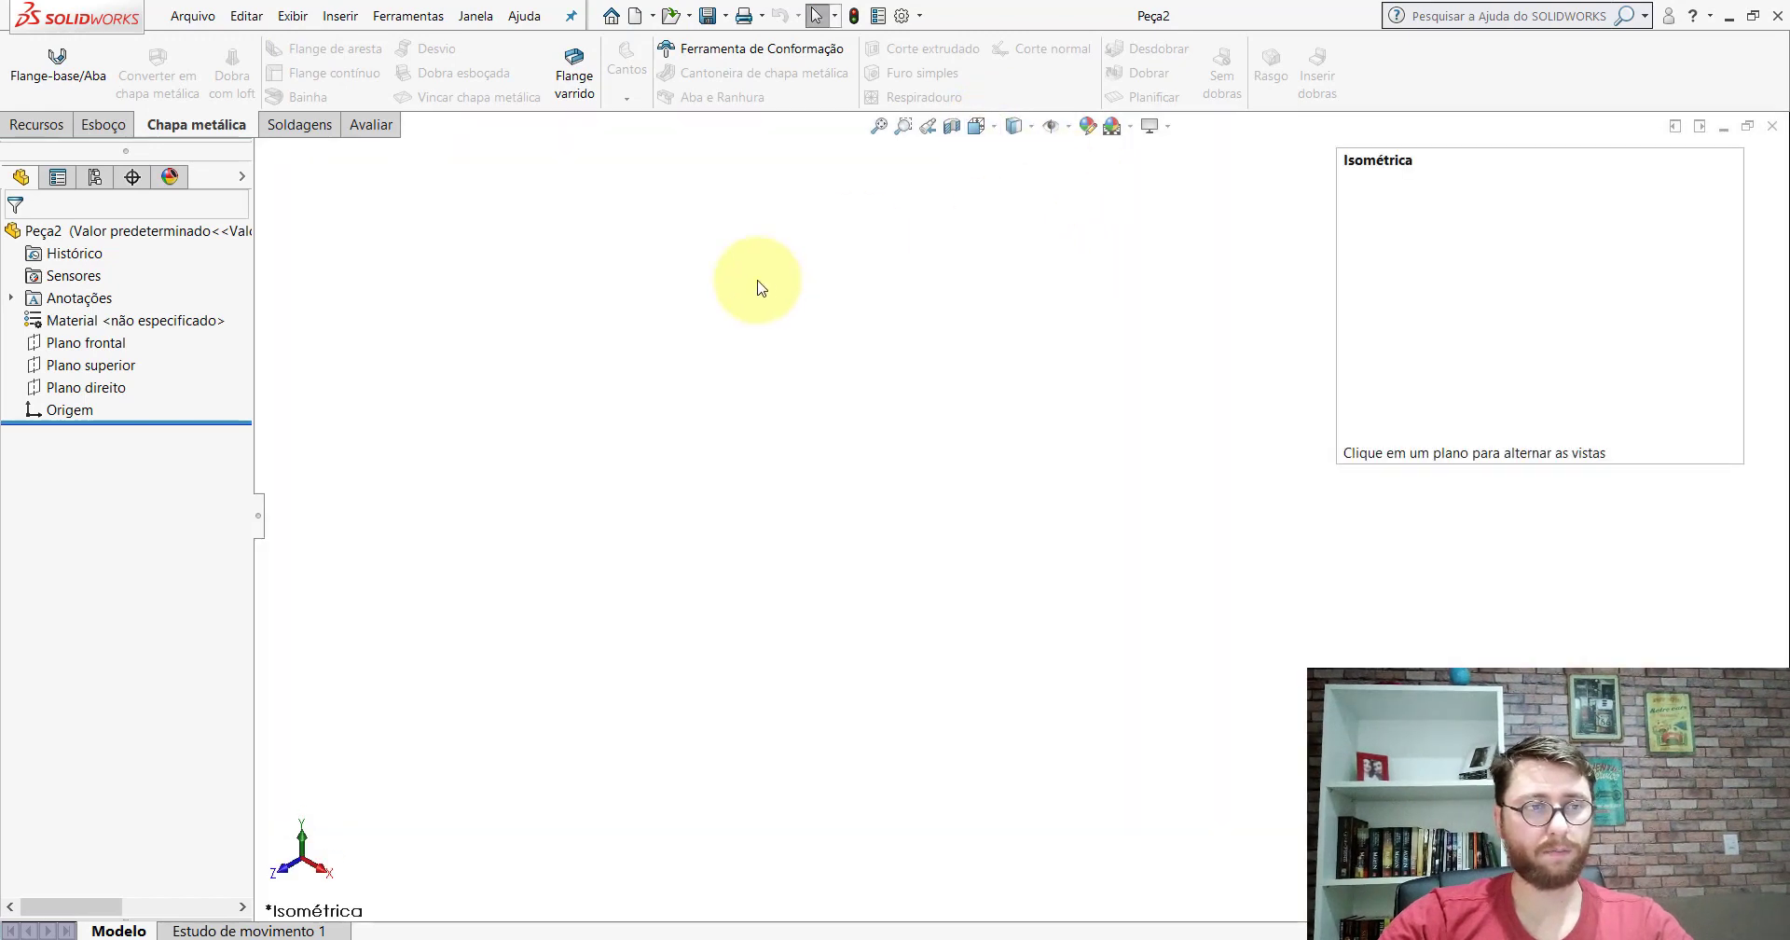
pyautogui.click(94, 371)
pyautogui.click(107, 338)
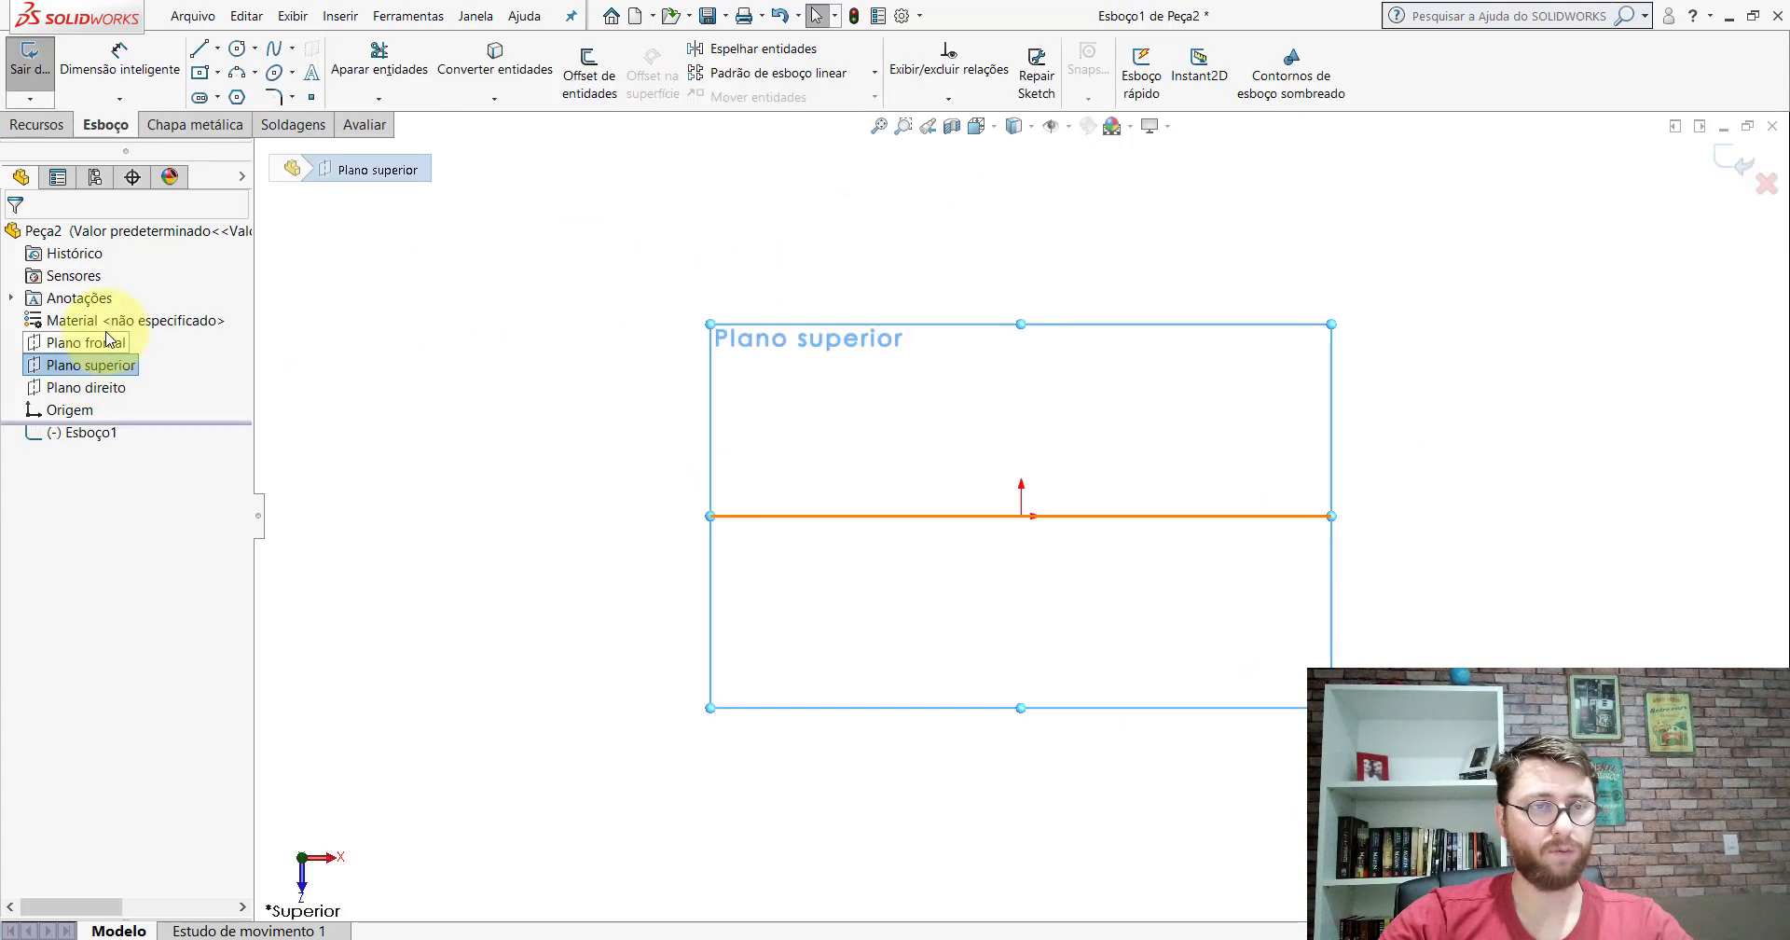
# Step: Draw an R82.78 circle and an R49.18 construction circle, both centred on the origin
pyautogui.click(239, 50)
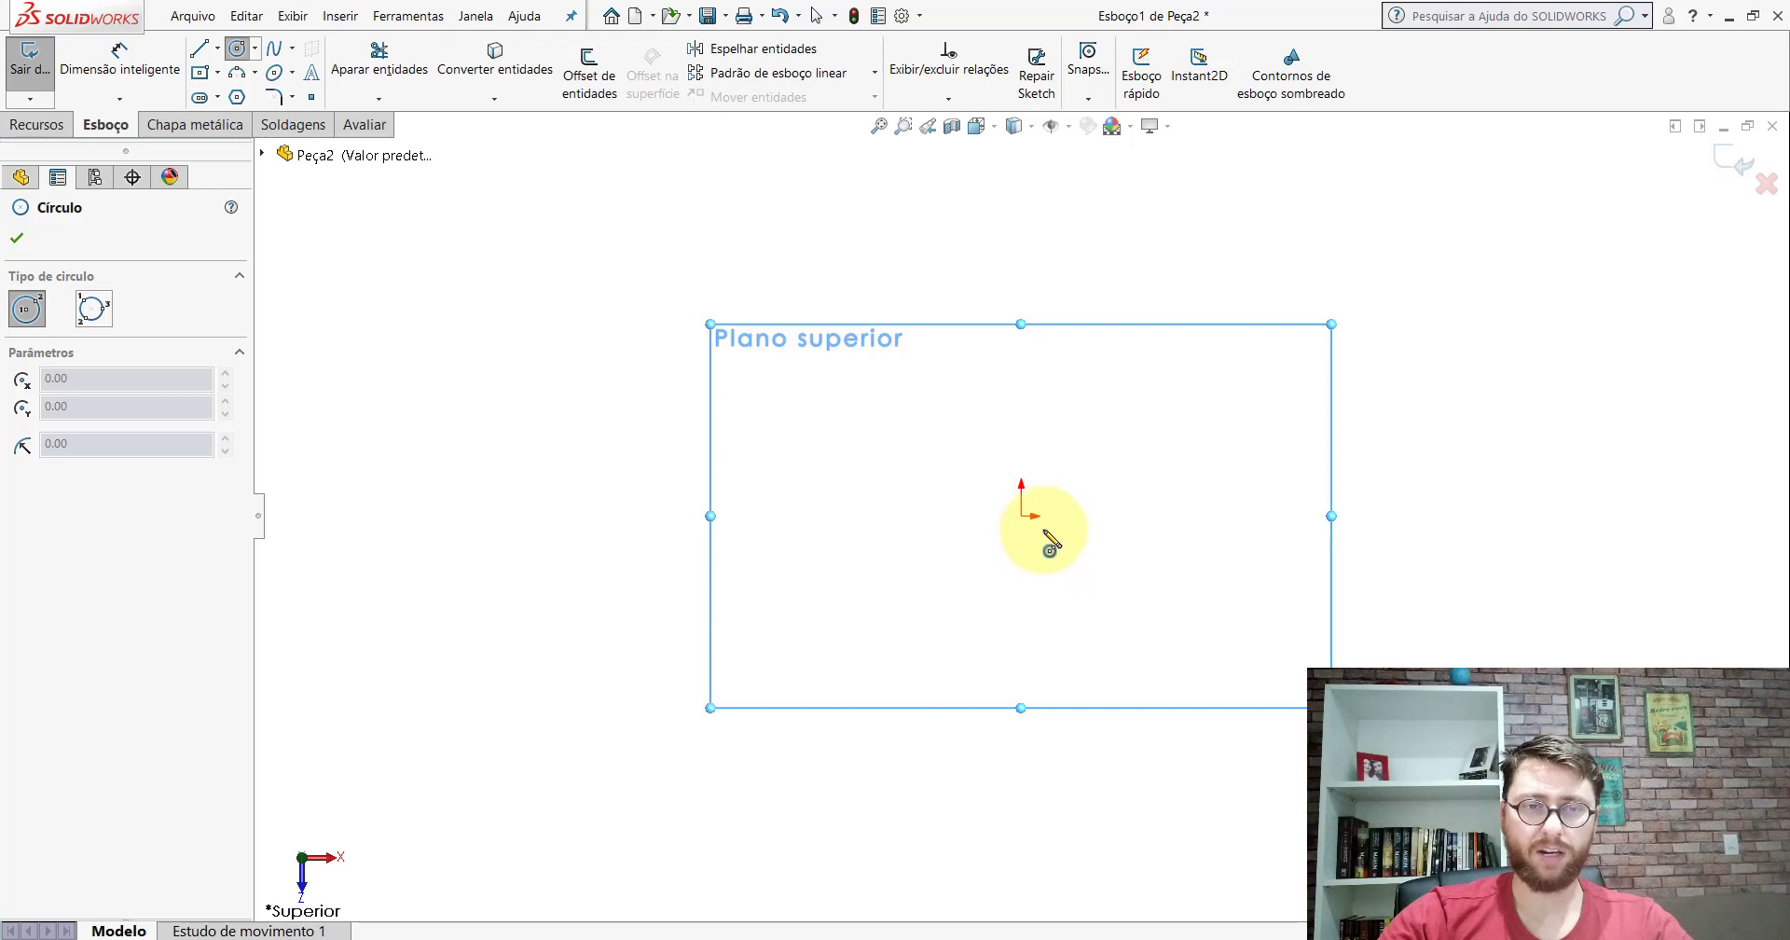
pyautogui.click(1022, 515)
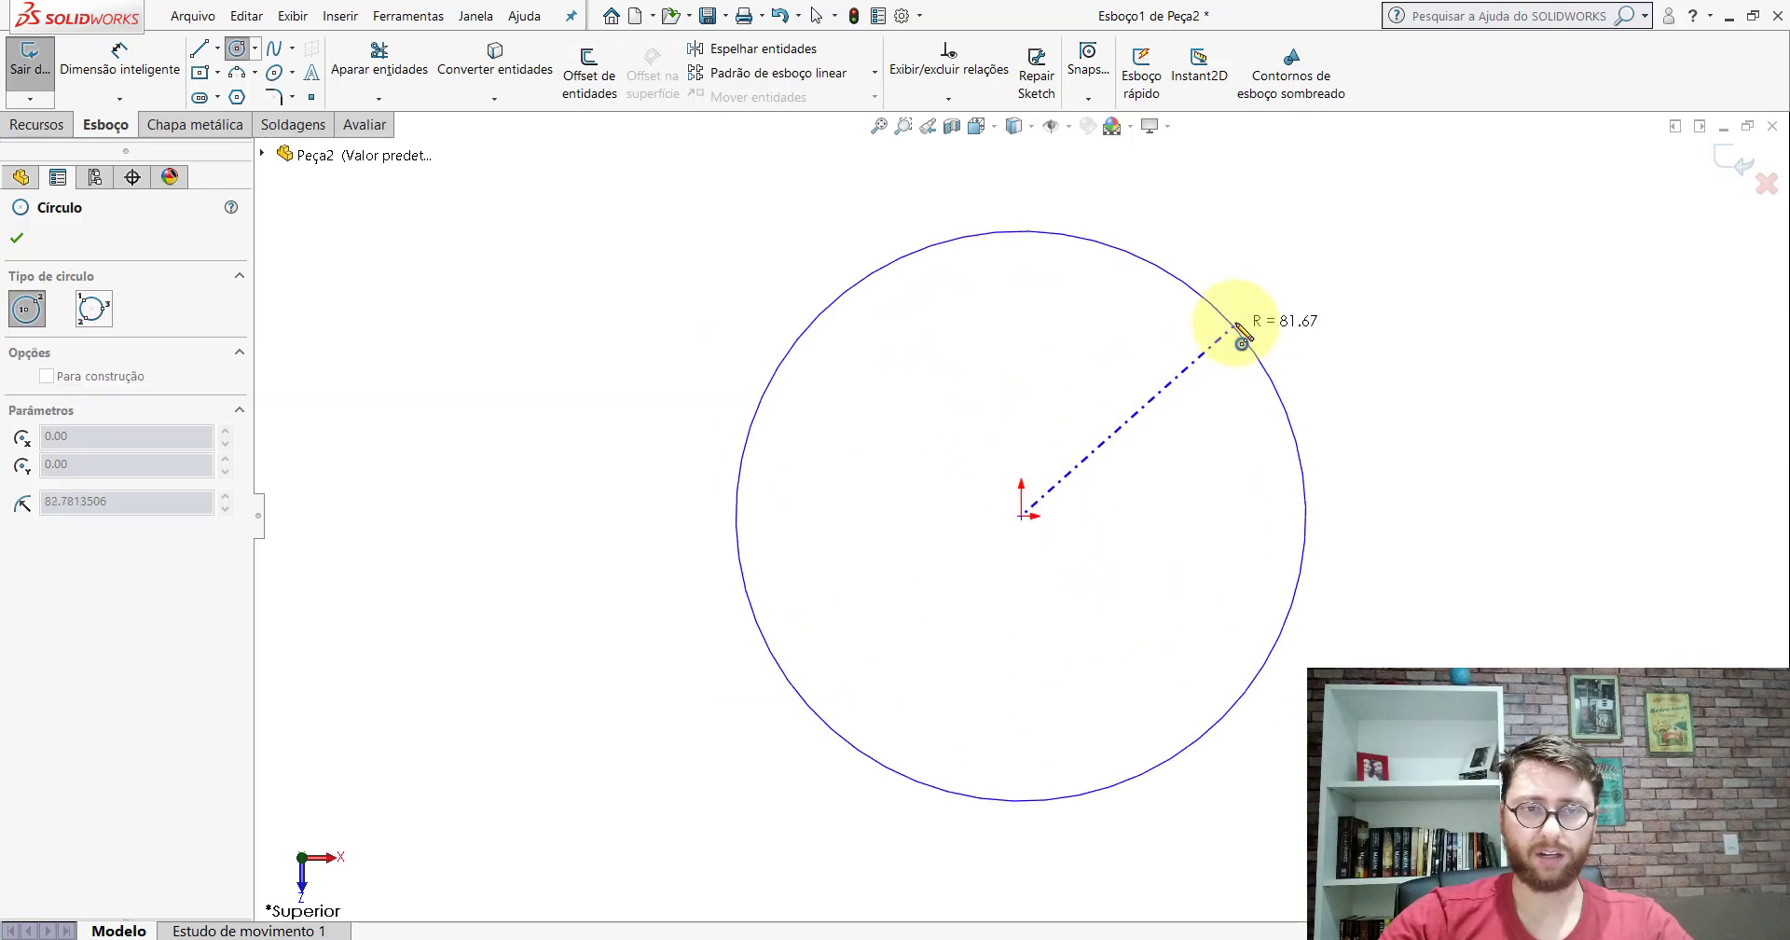
pyautogui.click(1242, 332)
pyautogui.click(1022, 515)
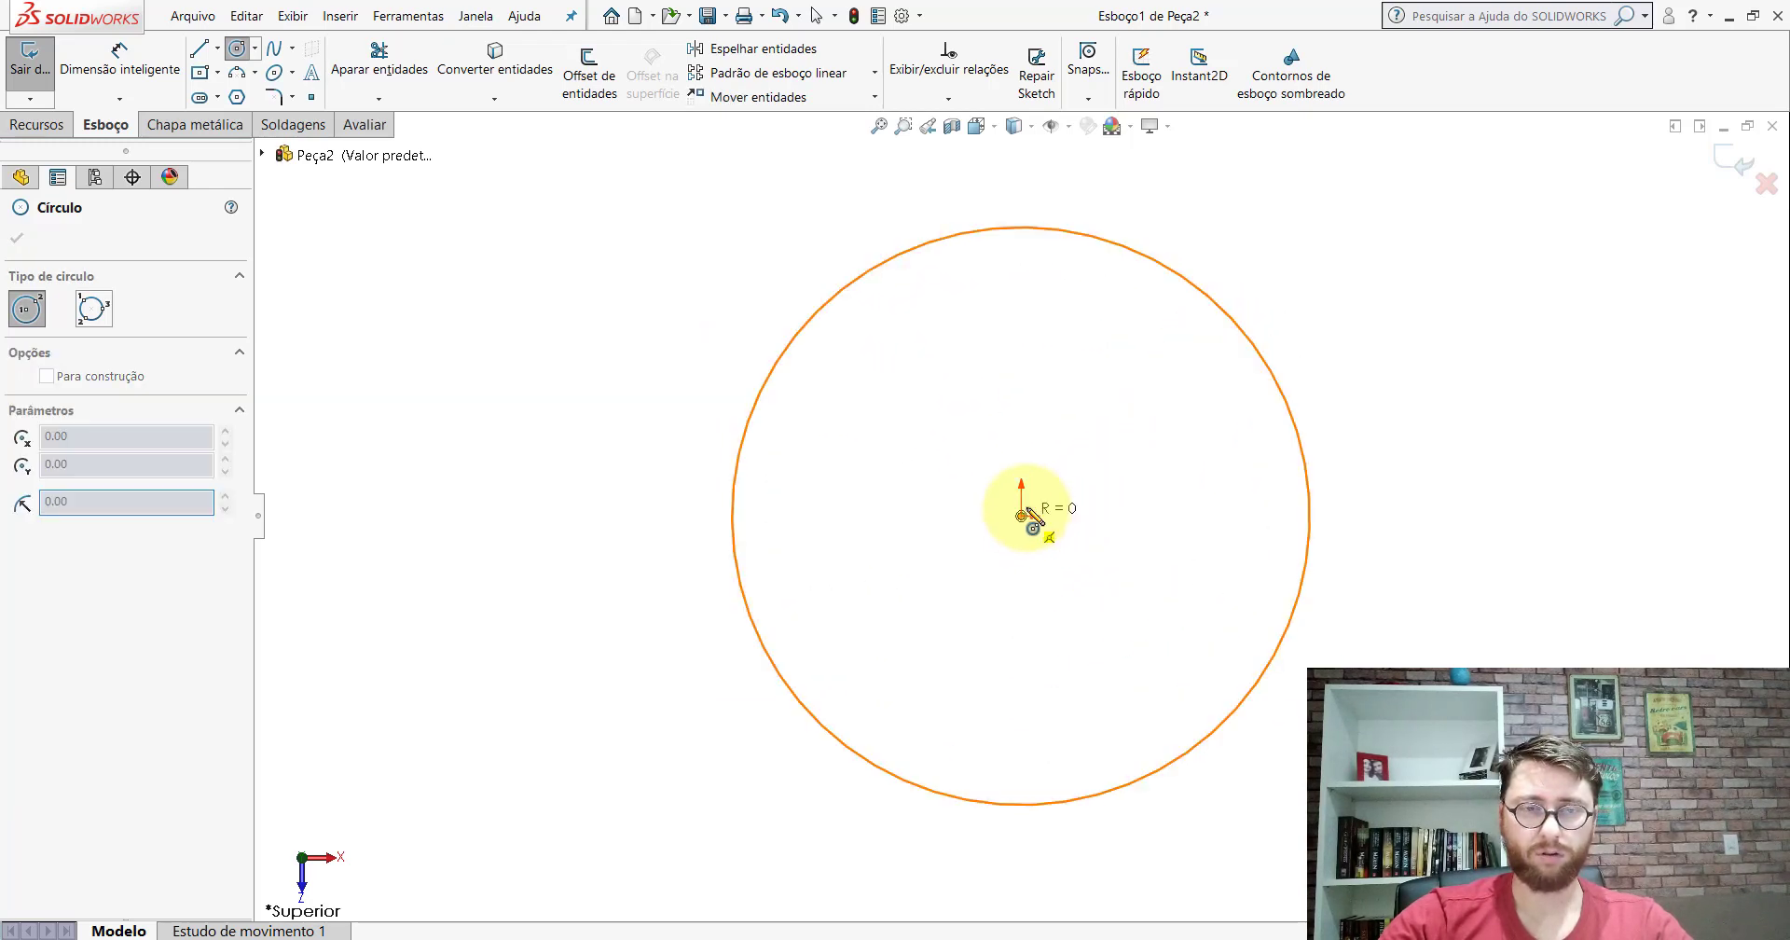
pyautogui.click(1128, 382)
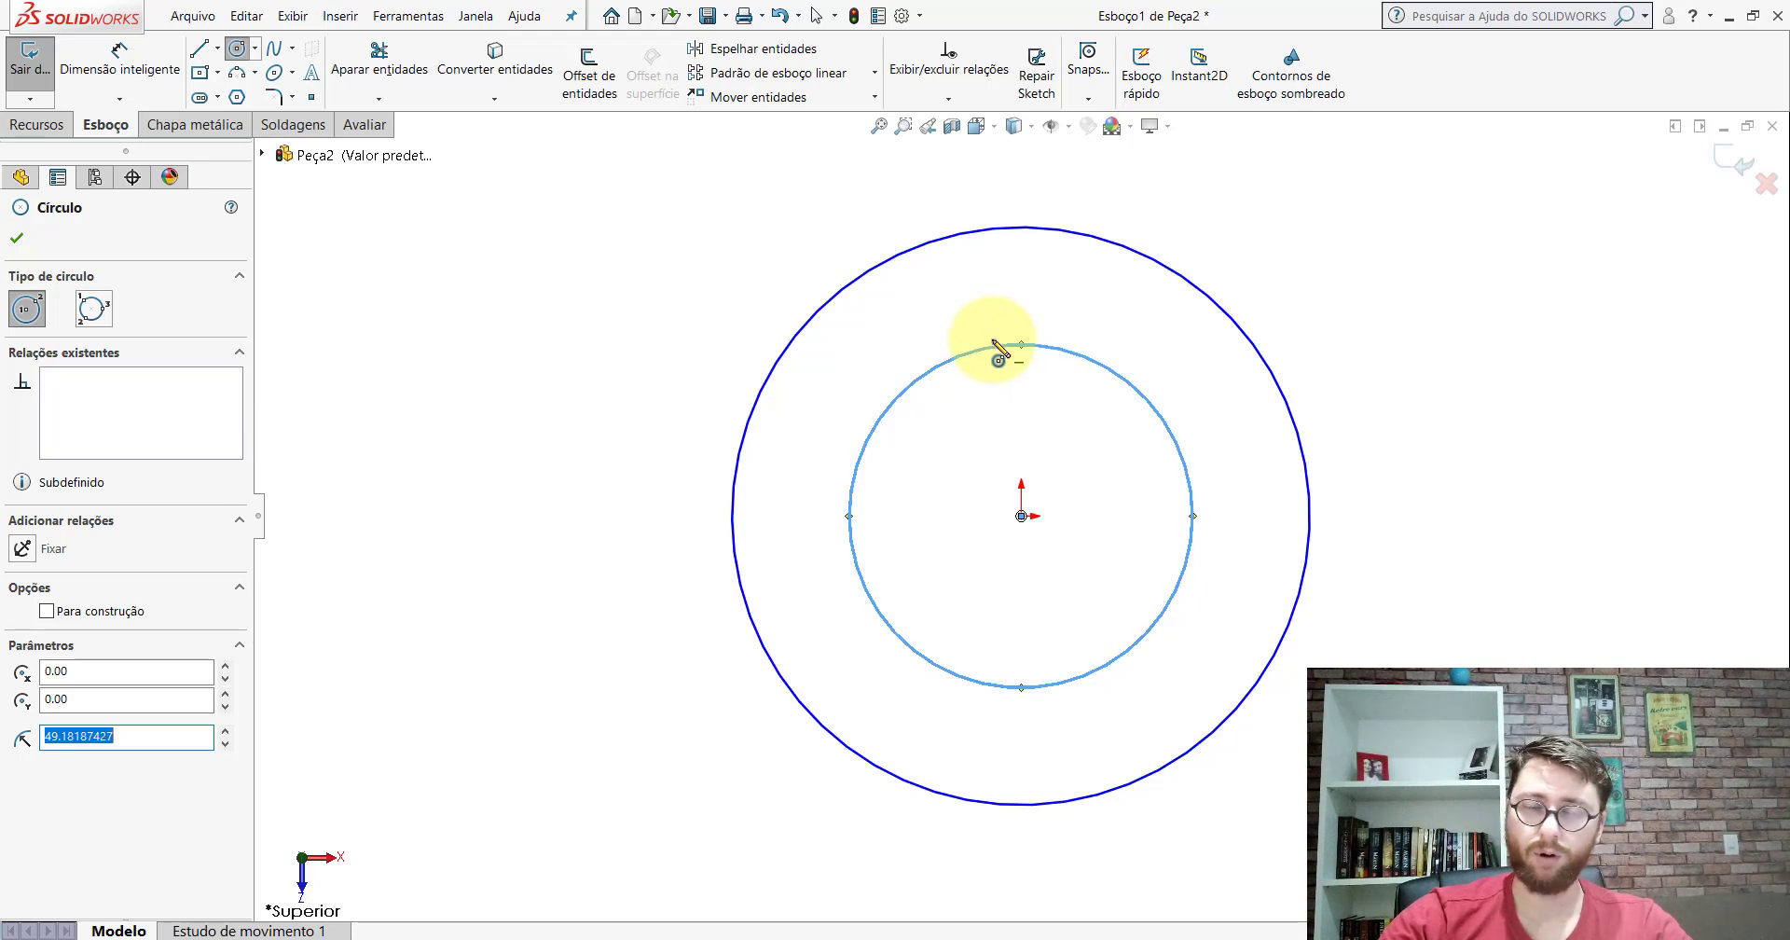
pyautogui.click(47, 611)
pyautogui.click(17, 237)
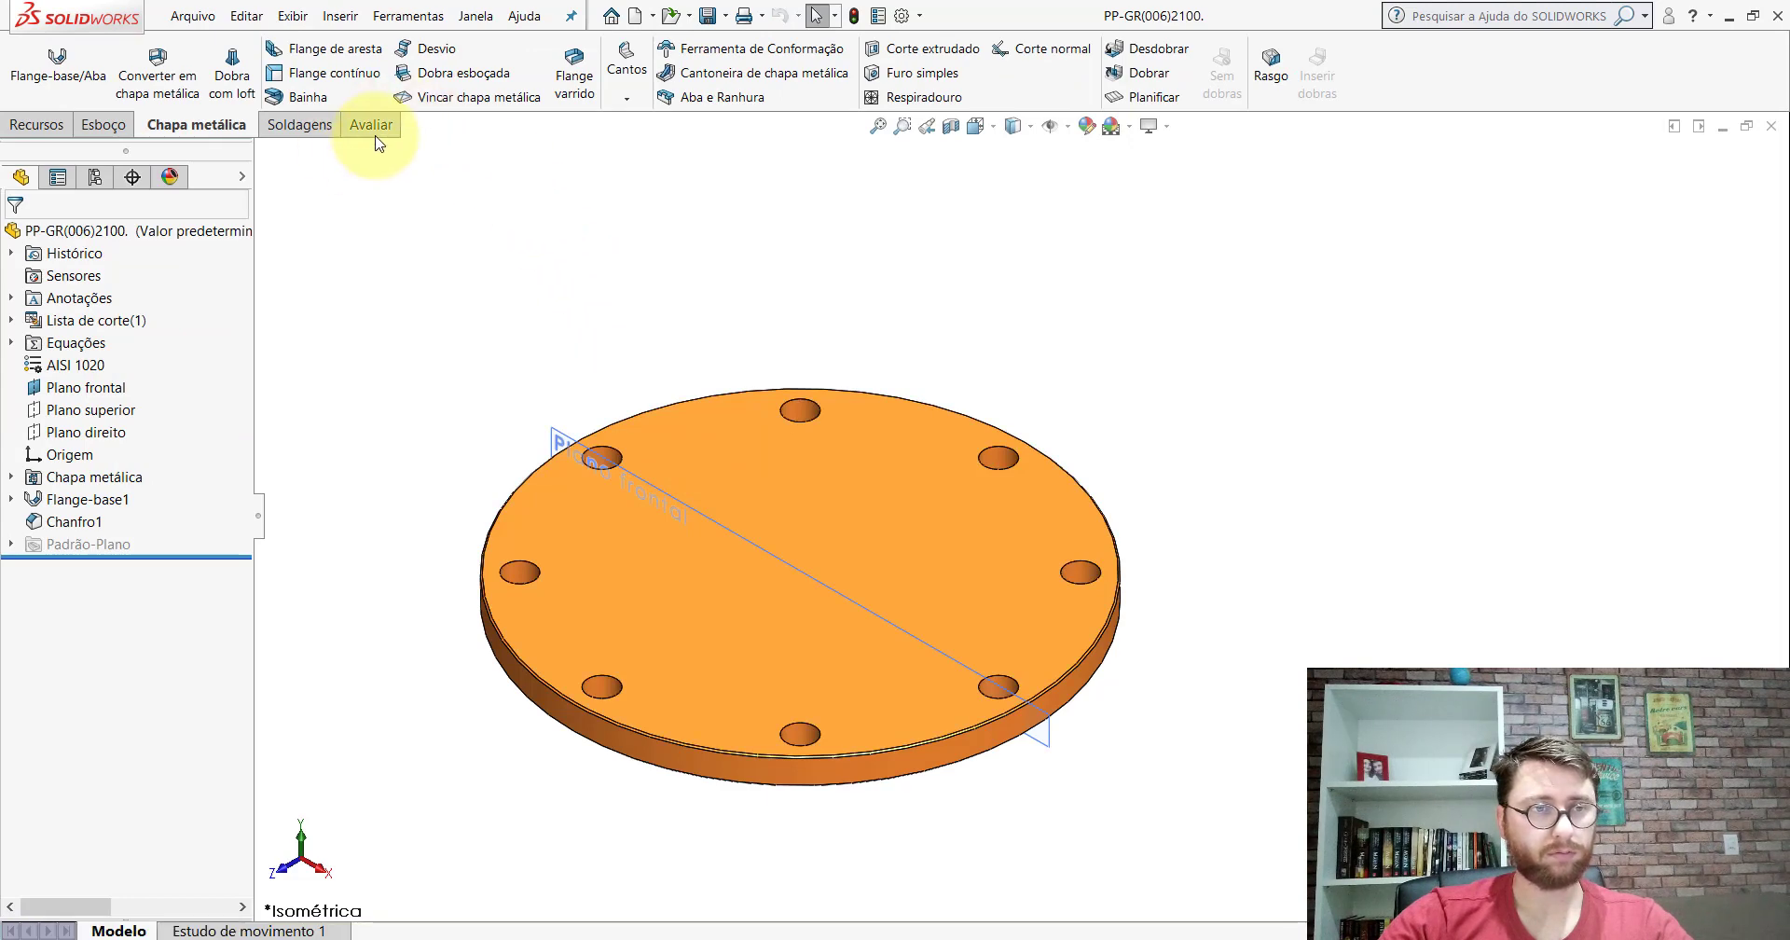
# Step: Measure the side face of the reference PP-GR(006)2100 flange disc
pyautogui.click(366, 124)
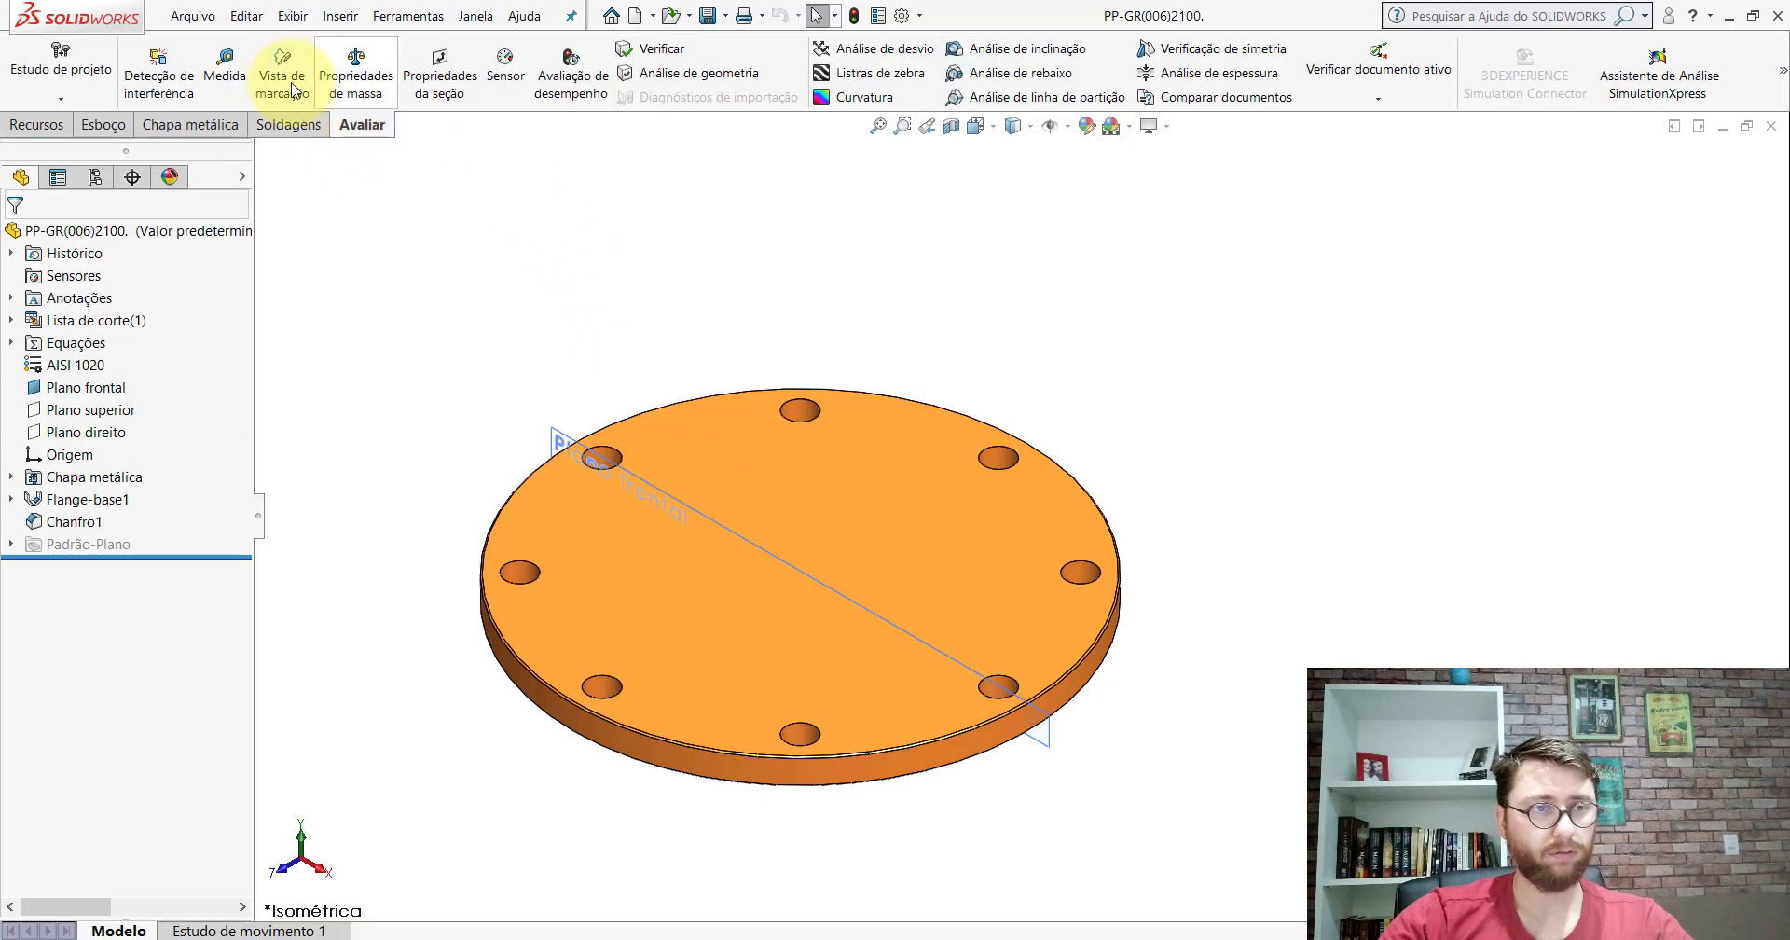
pyautogui.click(240, 81)
pyautogui.click(1103, 650)
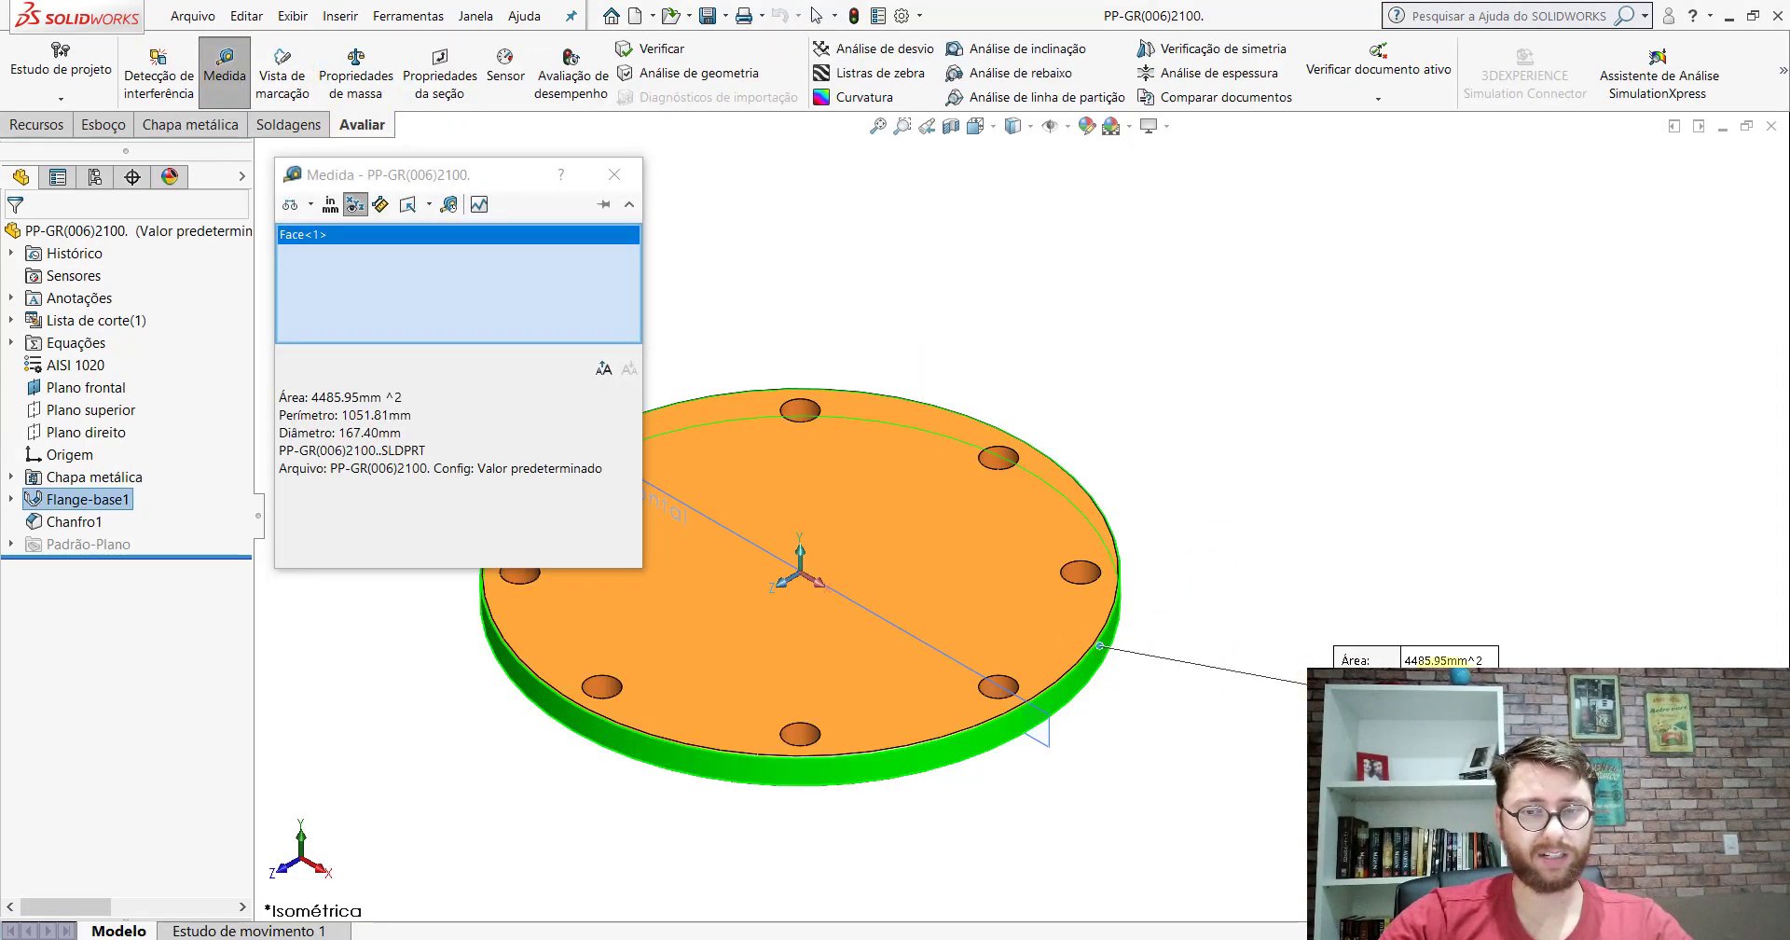
pyautogui.press('Escape')
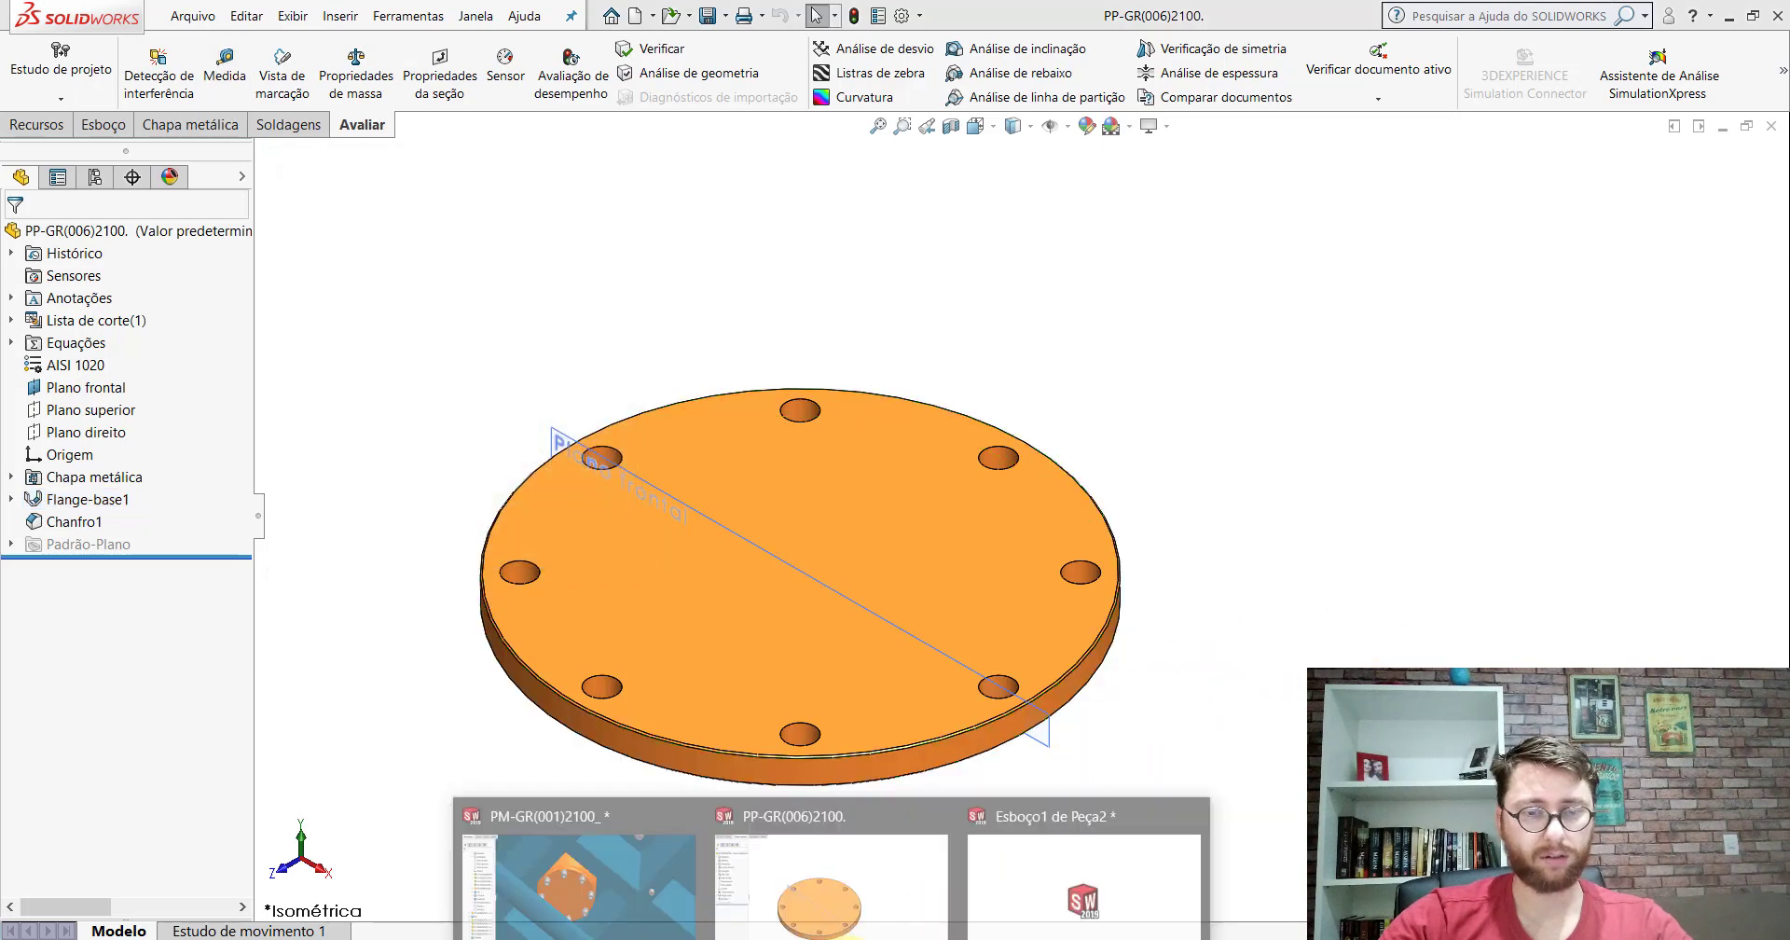
# Step: In the Peça2 sketch, dimension the outer circle to Ø167.4 mm
pyautogui.click(1025, 881)
pyautogui.click(105, 124)
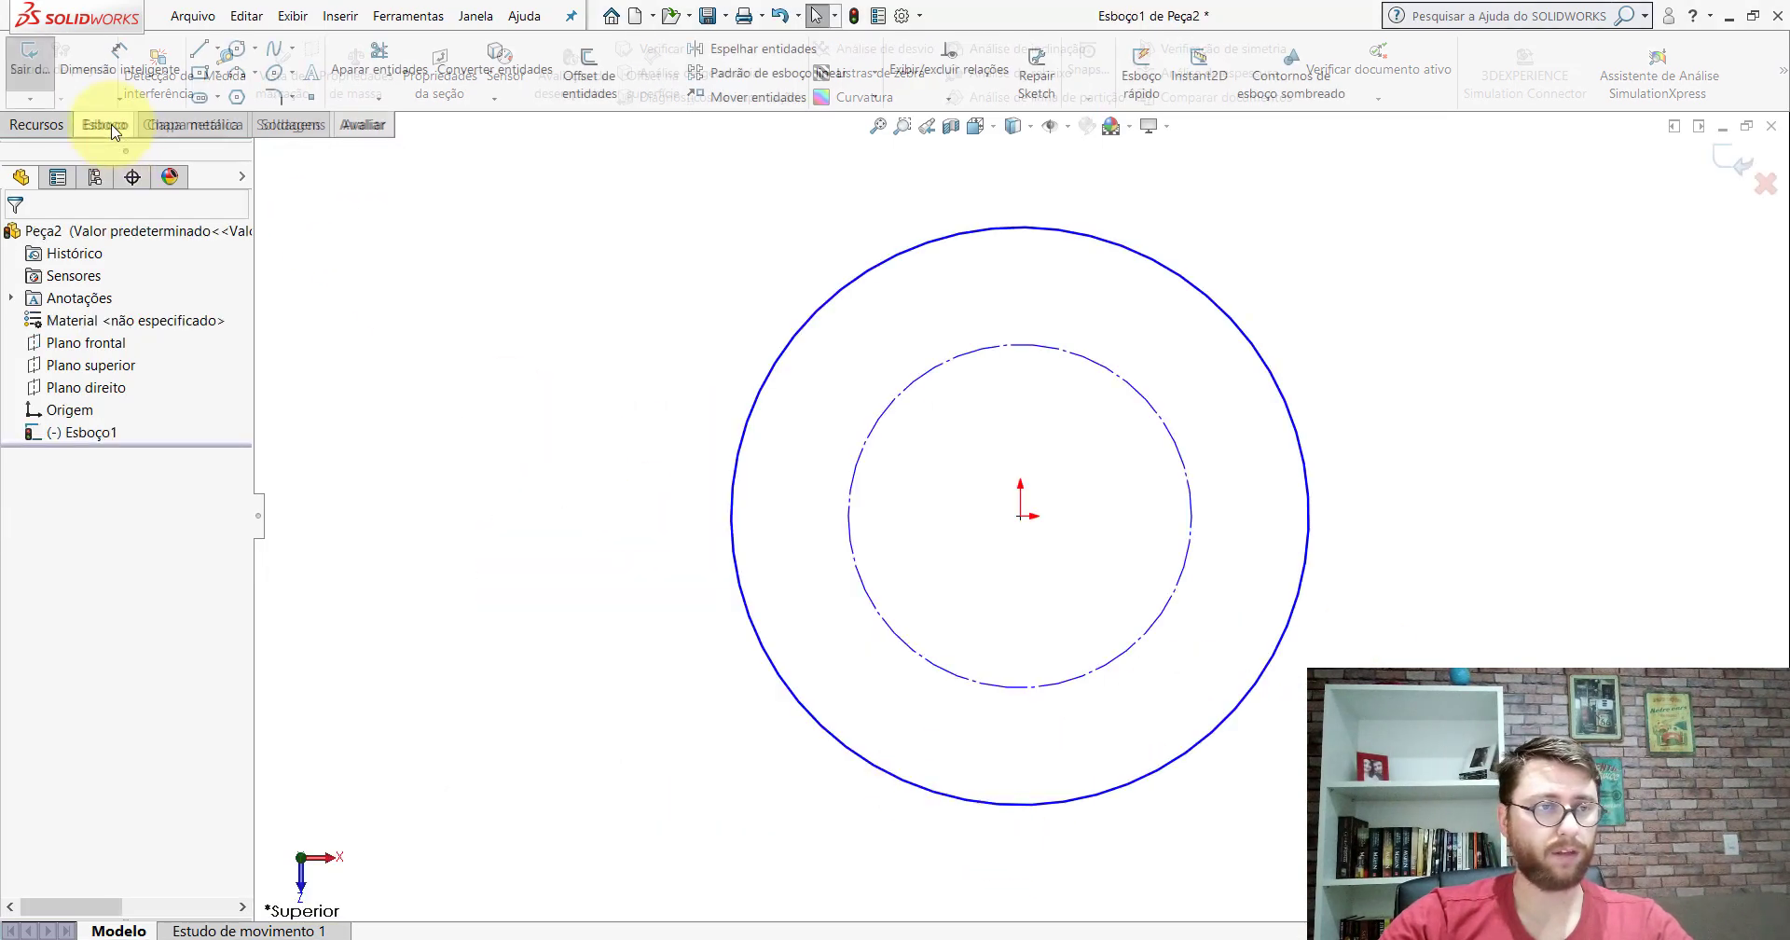
pyautogui.click(107, 94)
pyautogui.click(1281, 442)
pyautogui.scroll(3, 1282, 466)
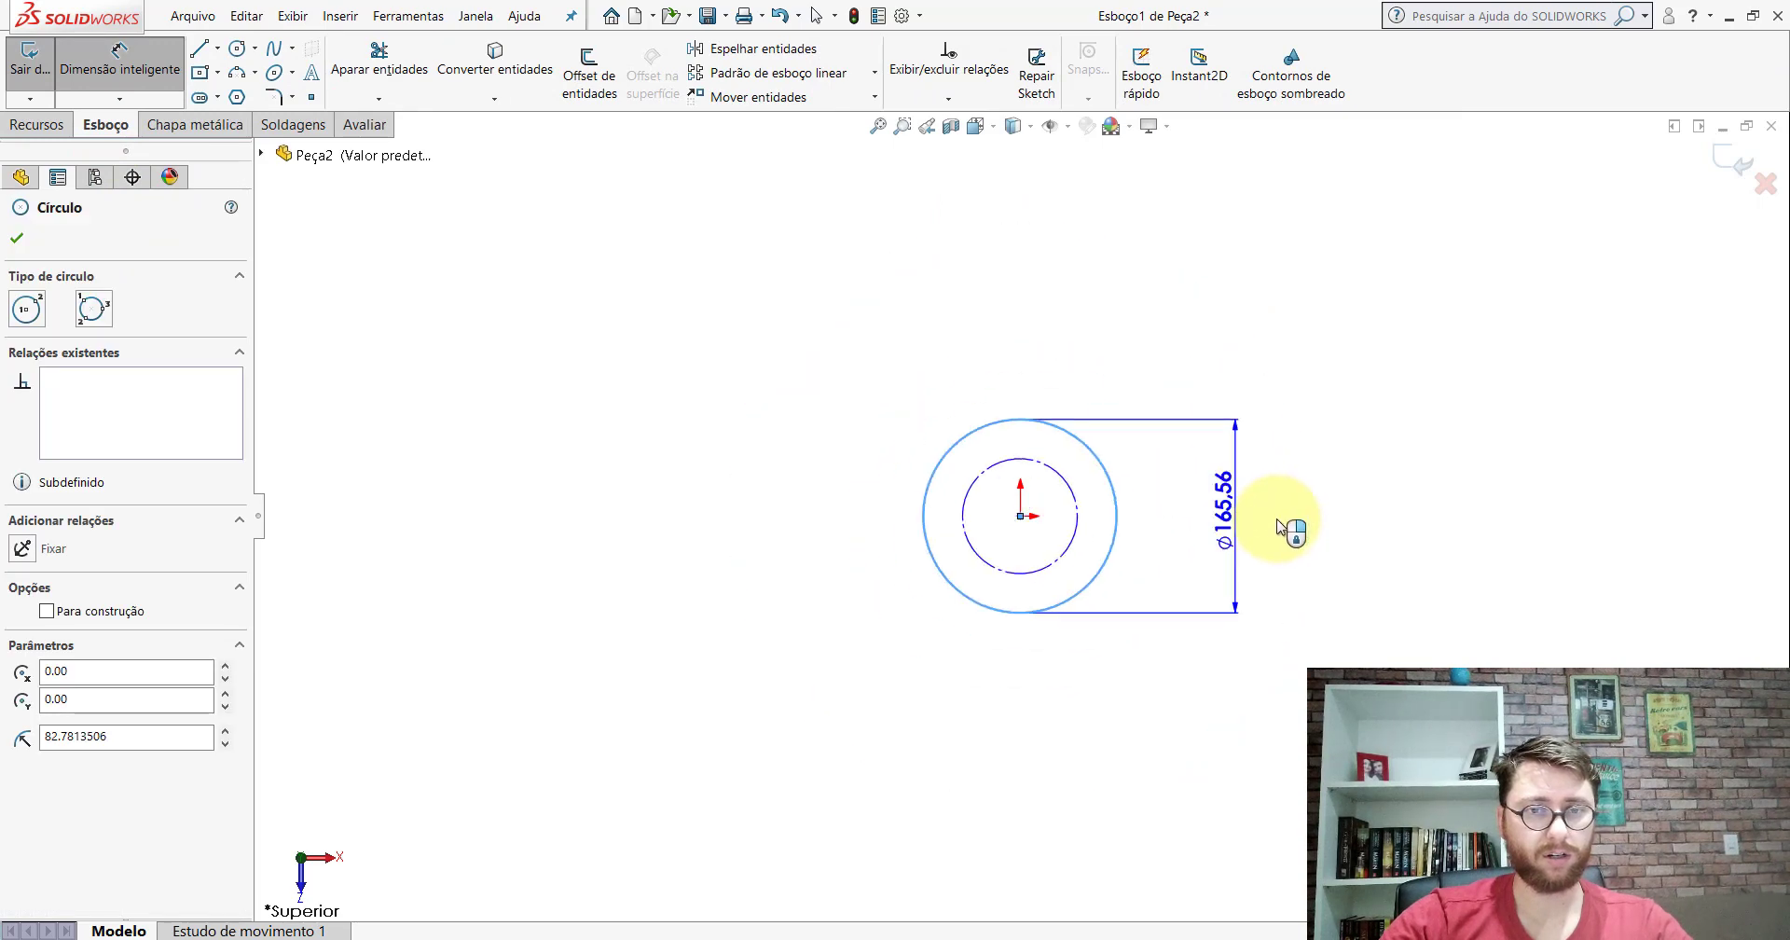
pyautogui.scroll(-2, 1286, 522)
pyautogui.click(986, 518)
pyautogui.write('1')
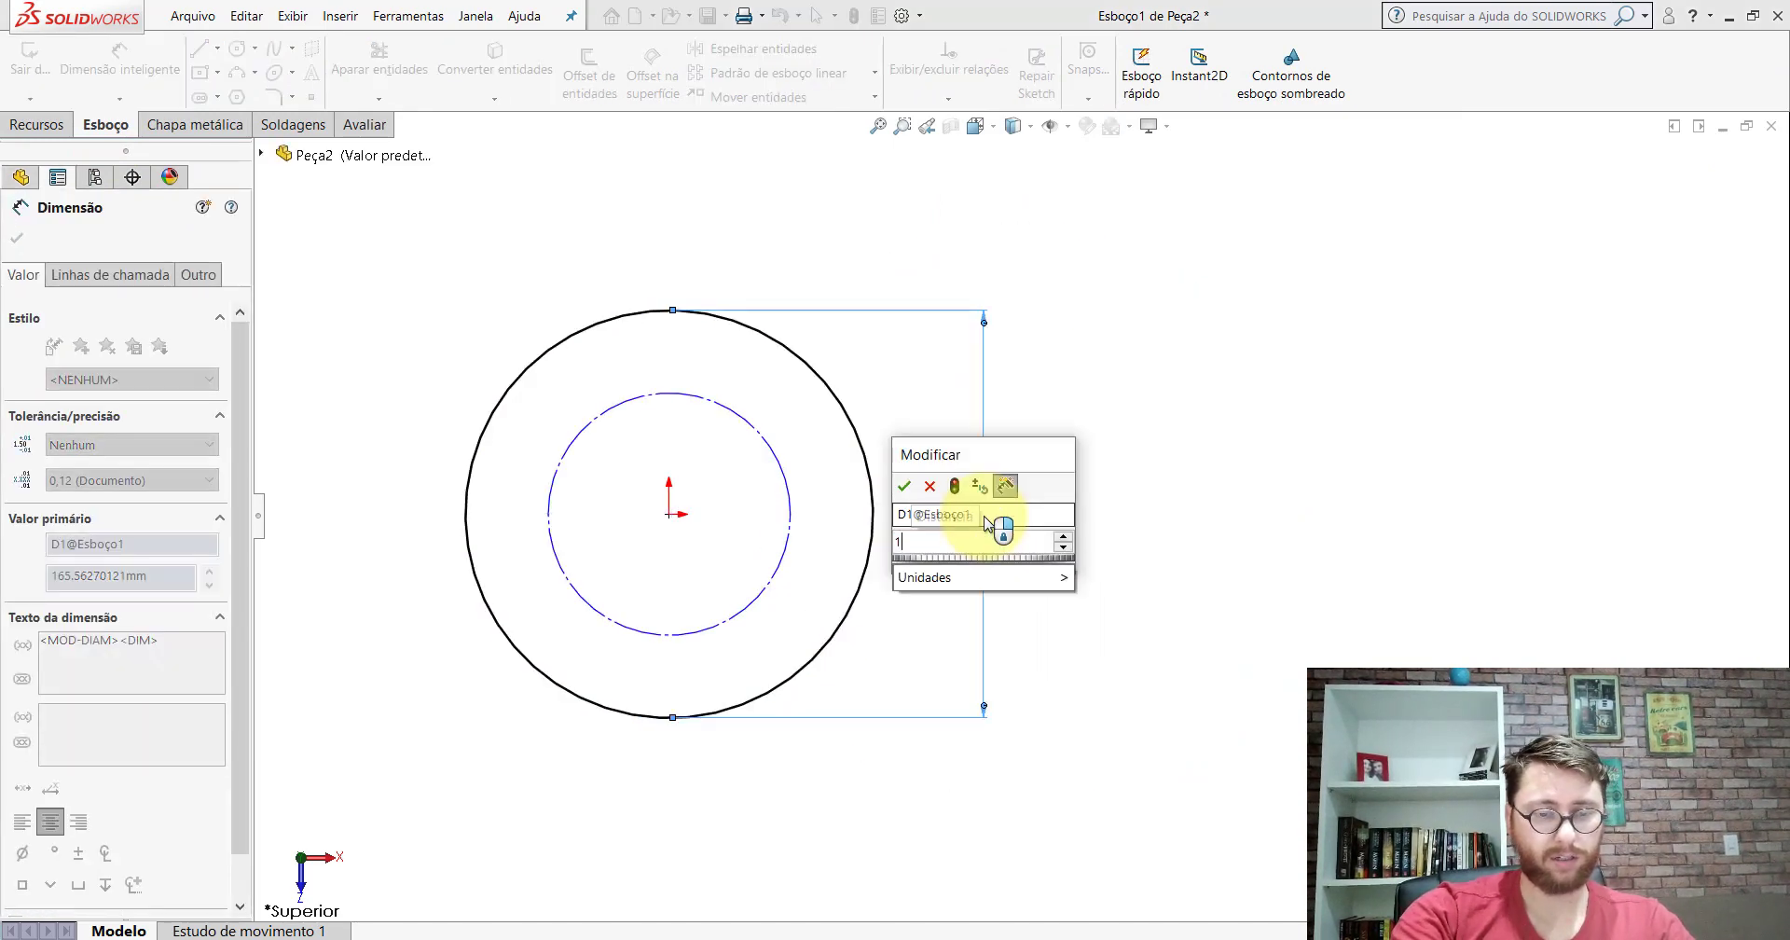
pyautogui.write('67')
pyautogui.write('.4')
pyautogui.press('Return')
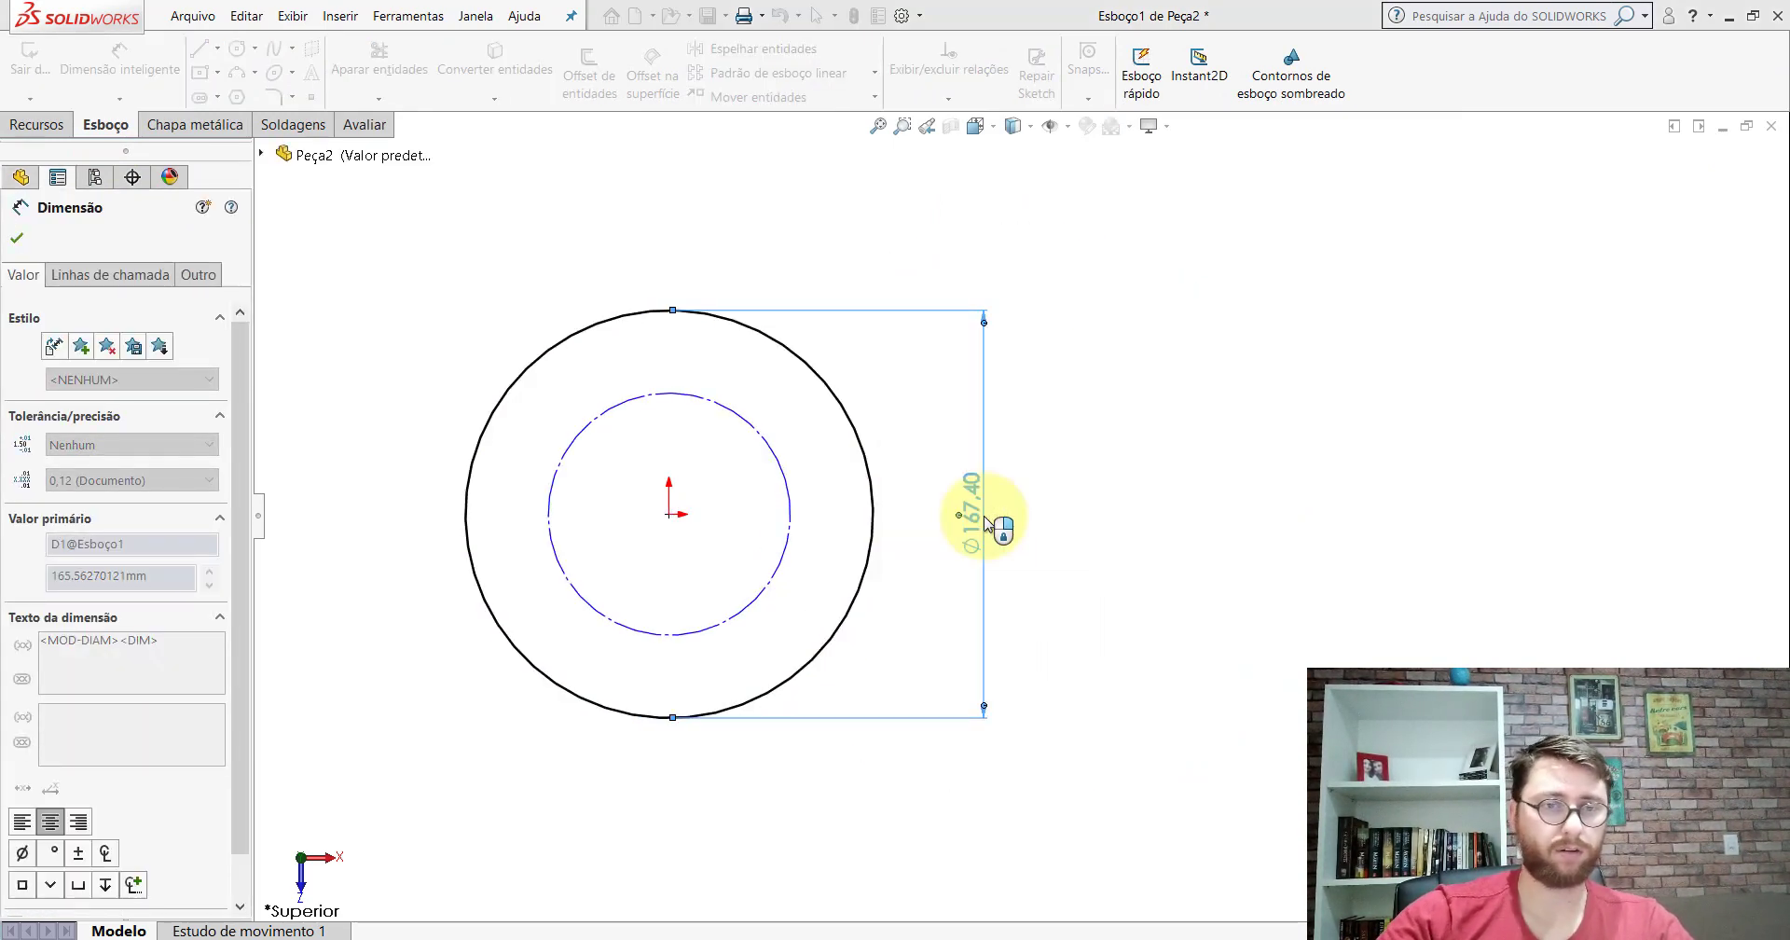
pyautogui.press('Escape')
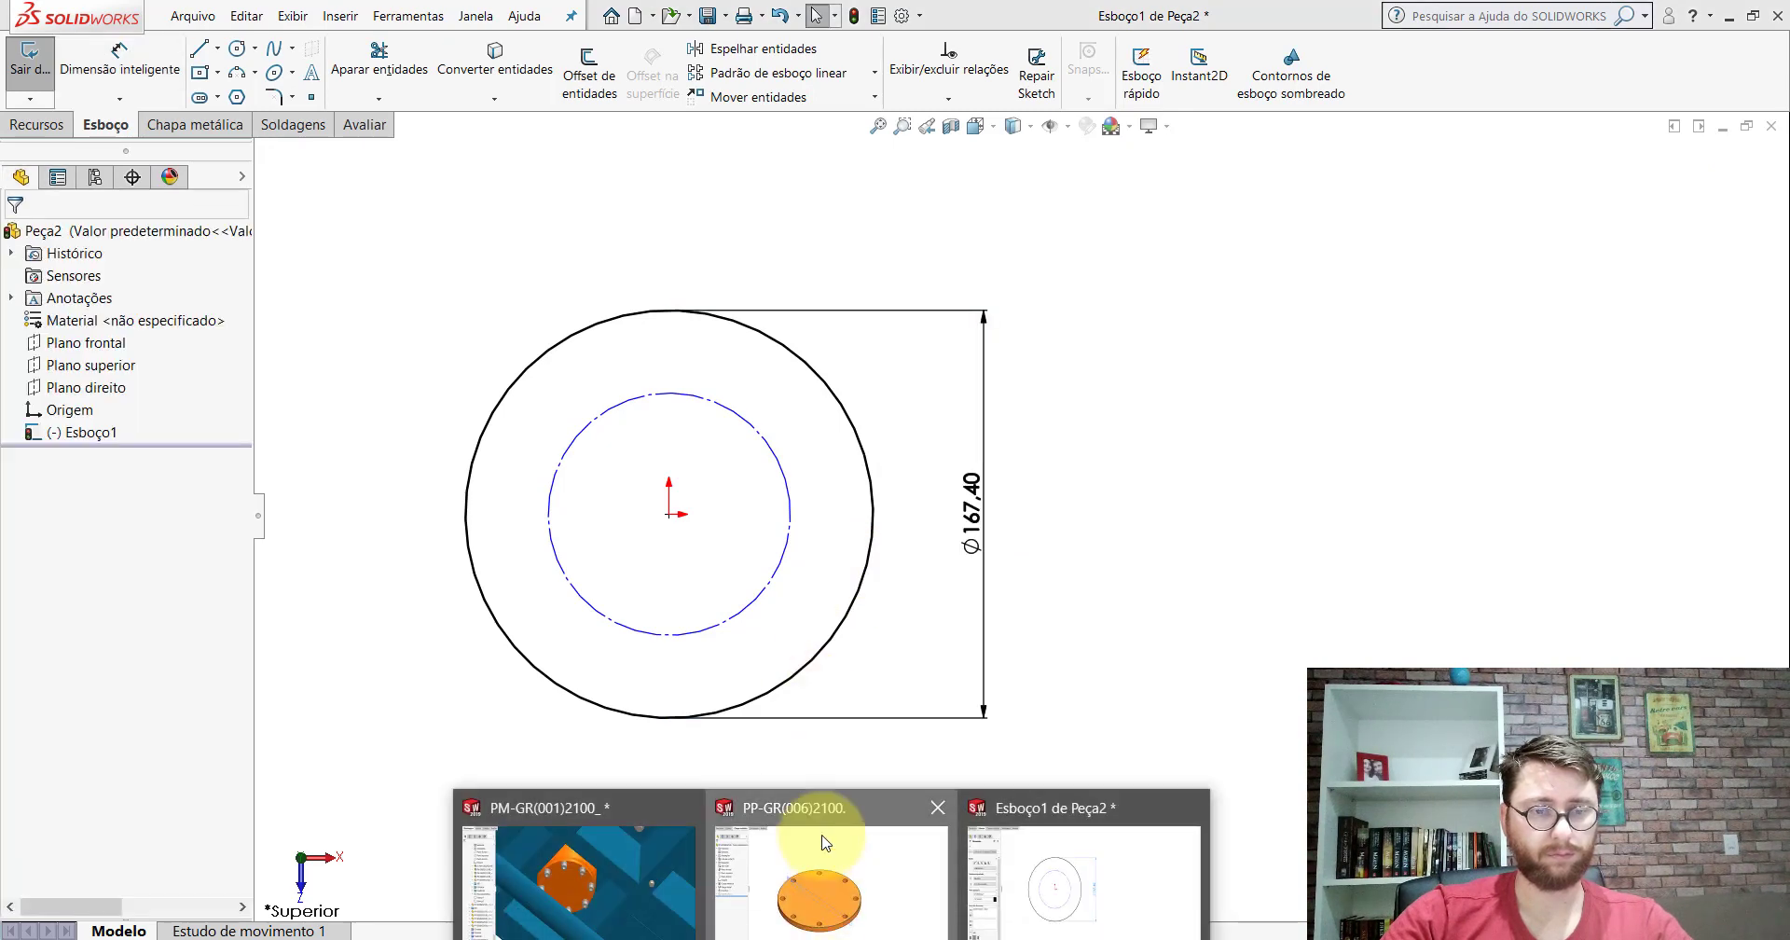
# Step: On the reference flange, measure a bolt hole and the centre distance between opposite holes
pyautogui.click(819, 826)
pyautogui.click(362, 126)
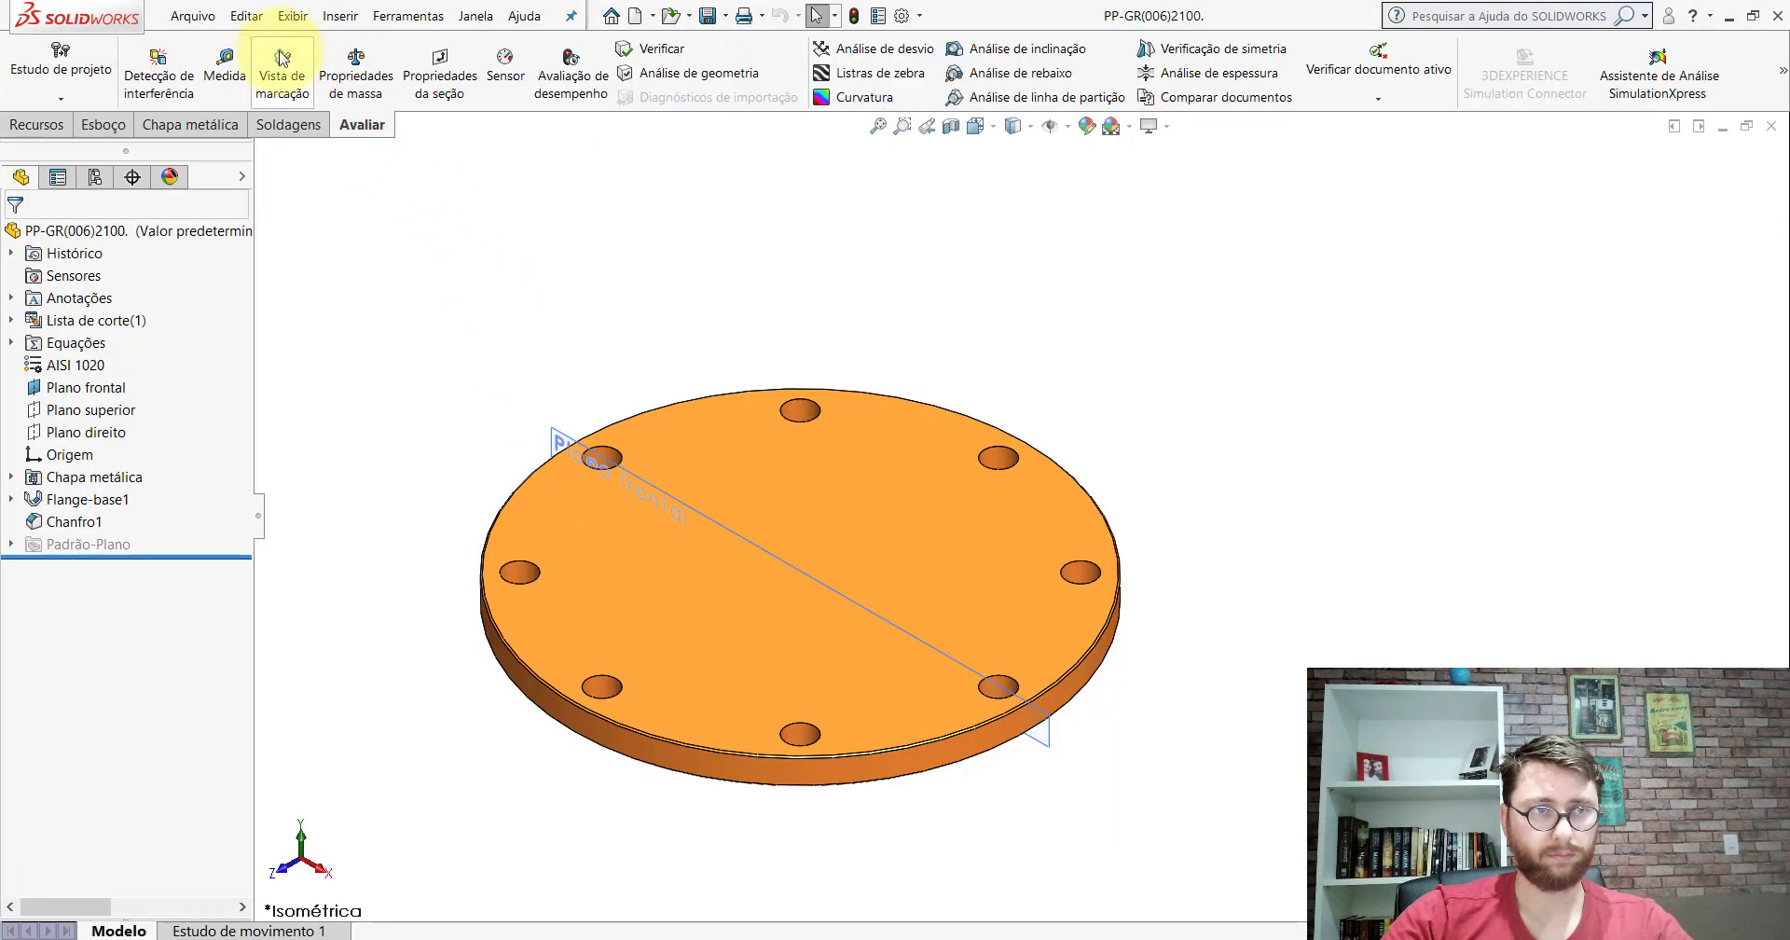
pyautogui.click(236, 54)
pyautogui.click(998, 456)
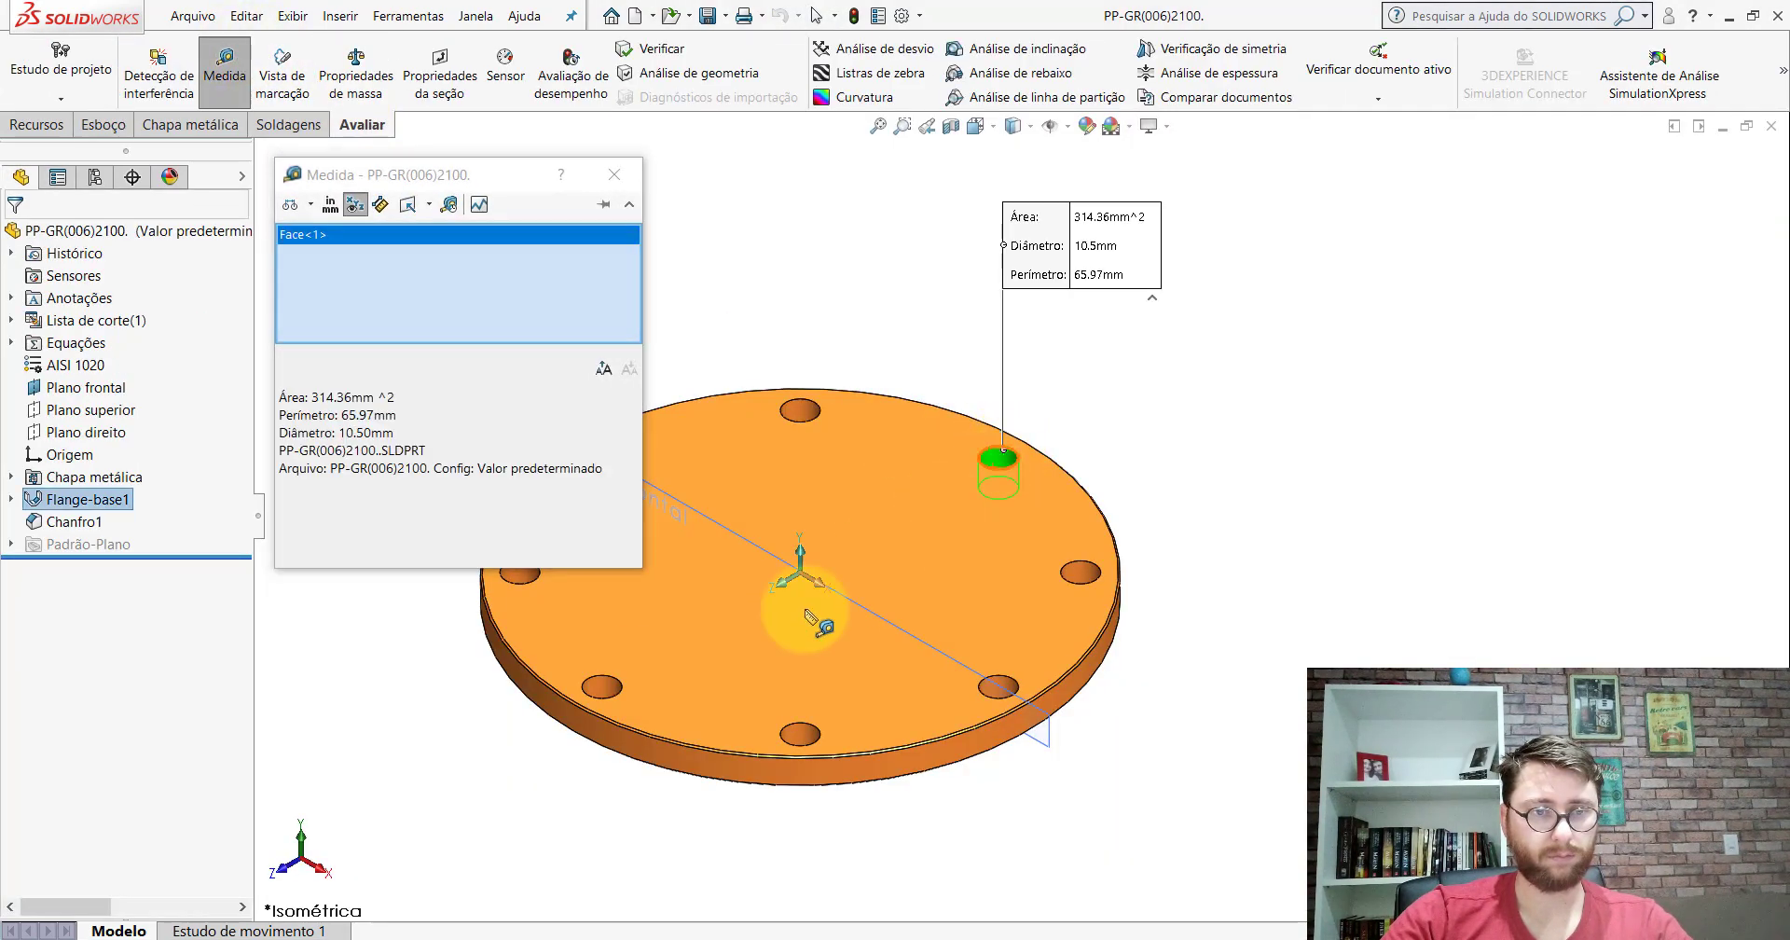
pyautogui.click(604, 688)
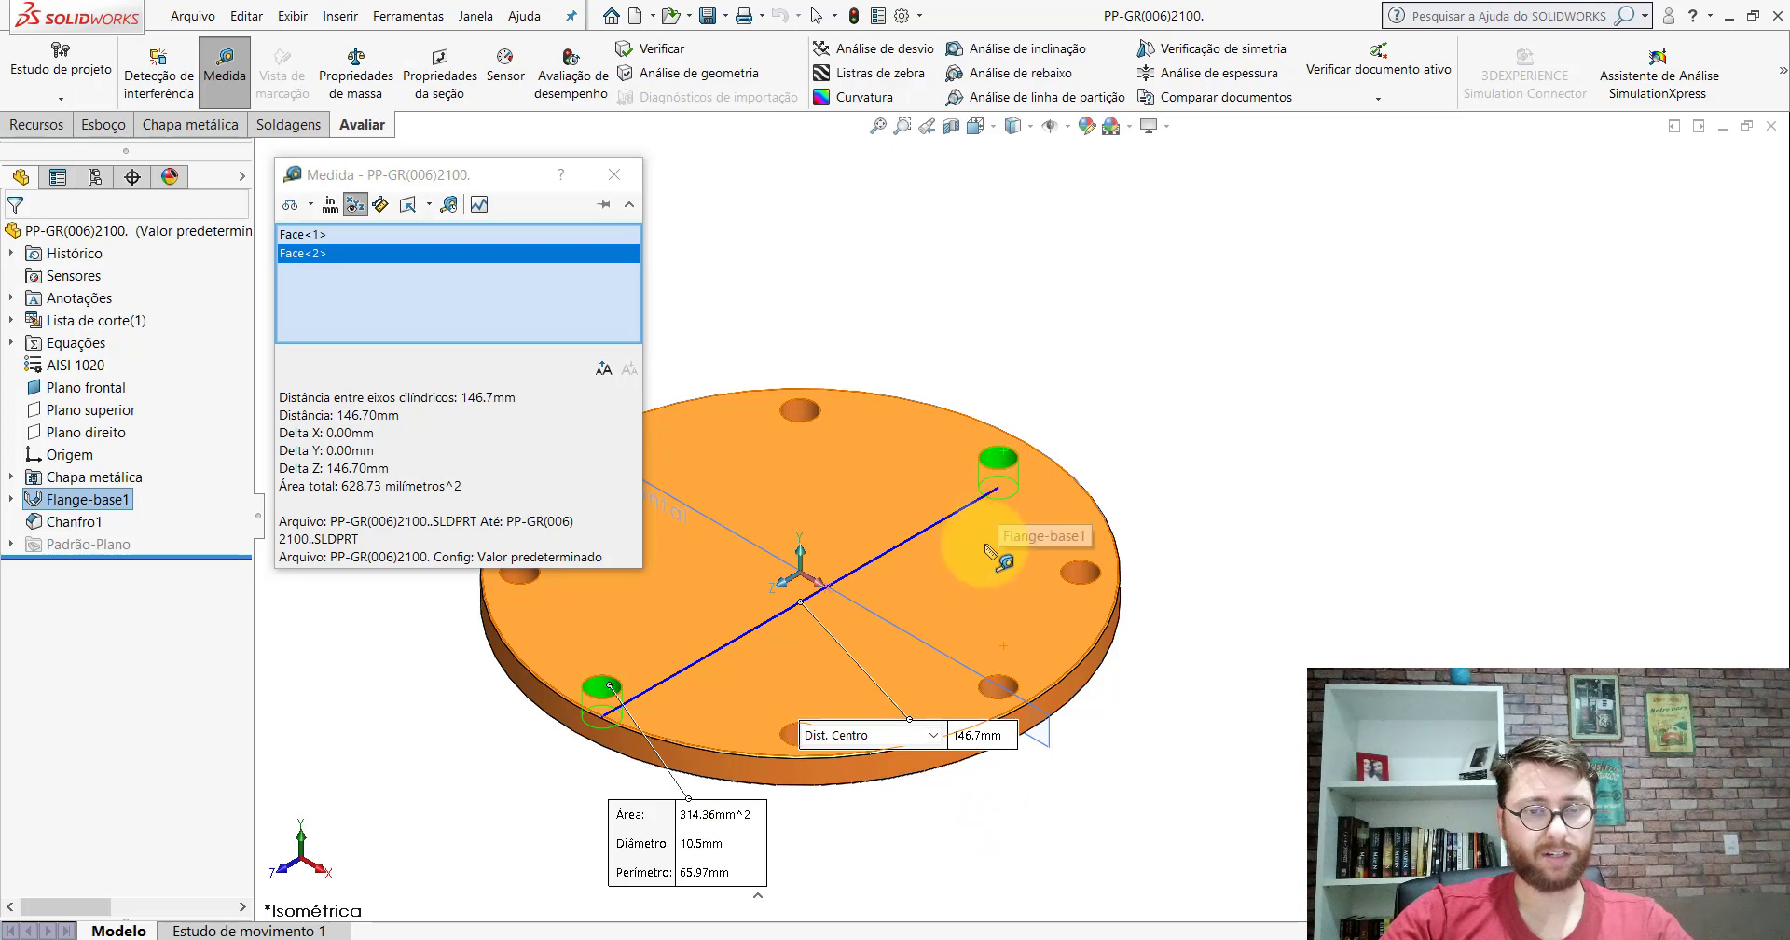
pyautogui.press('Escape')
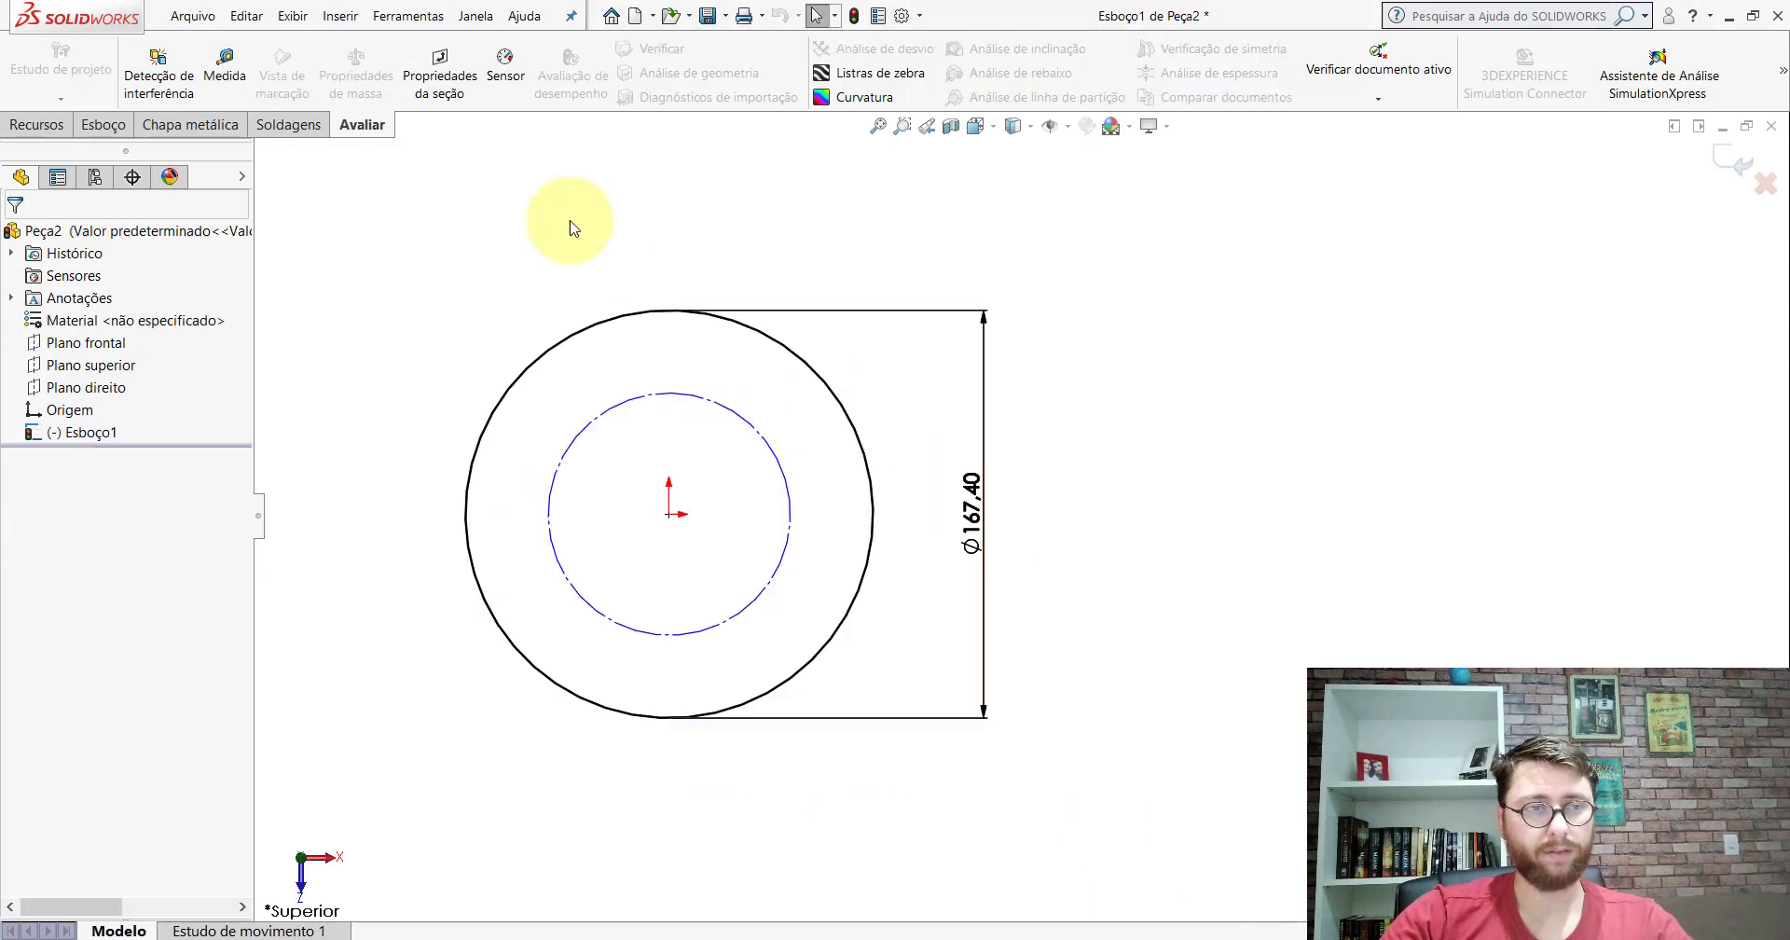
# Step: Dimension the inner construction circle to Ø146.7 mm
pyautogui.click(104, 124)
pyautogui.click(120, 60)
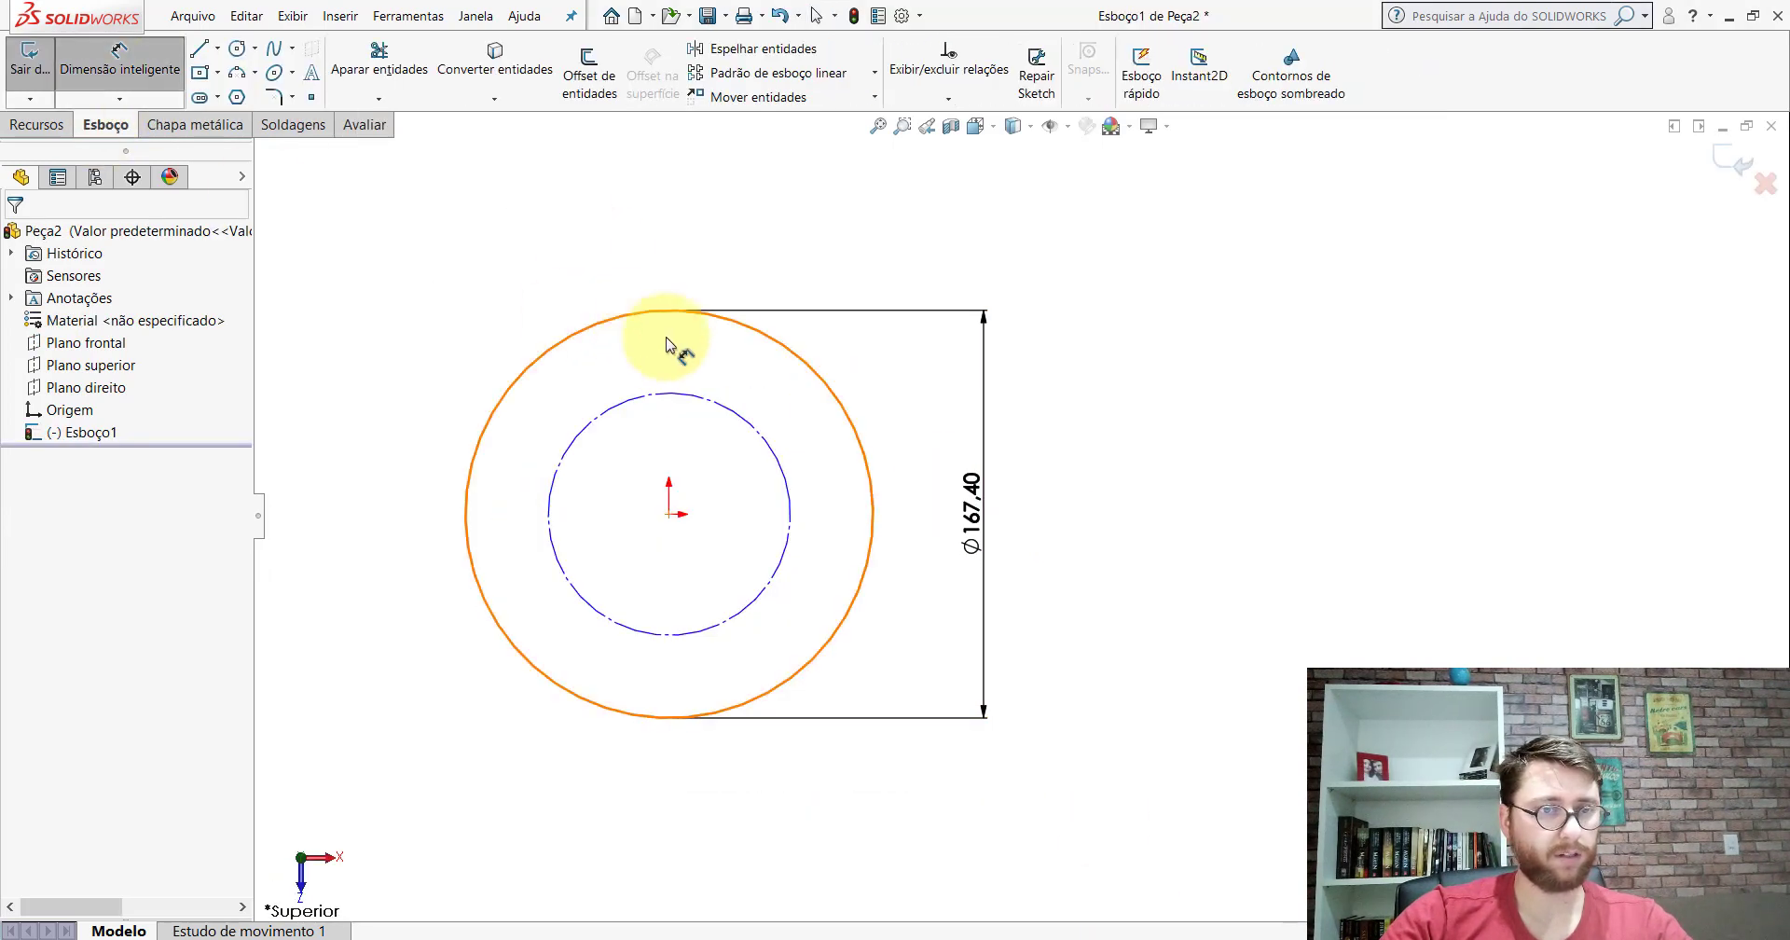
pyautogui.click(687, 397)
pyautogui.click(392, 504)
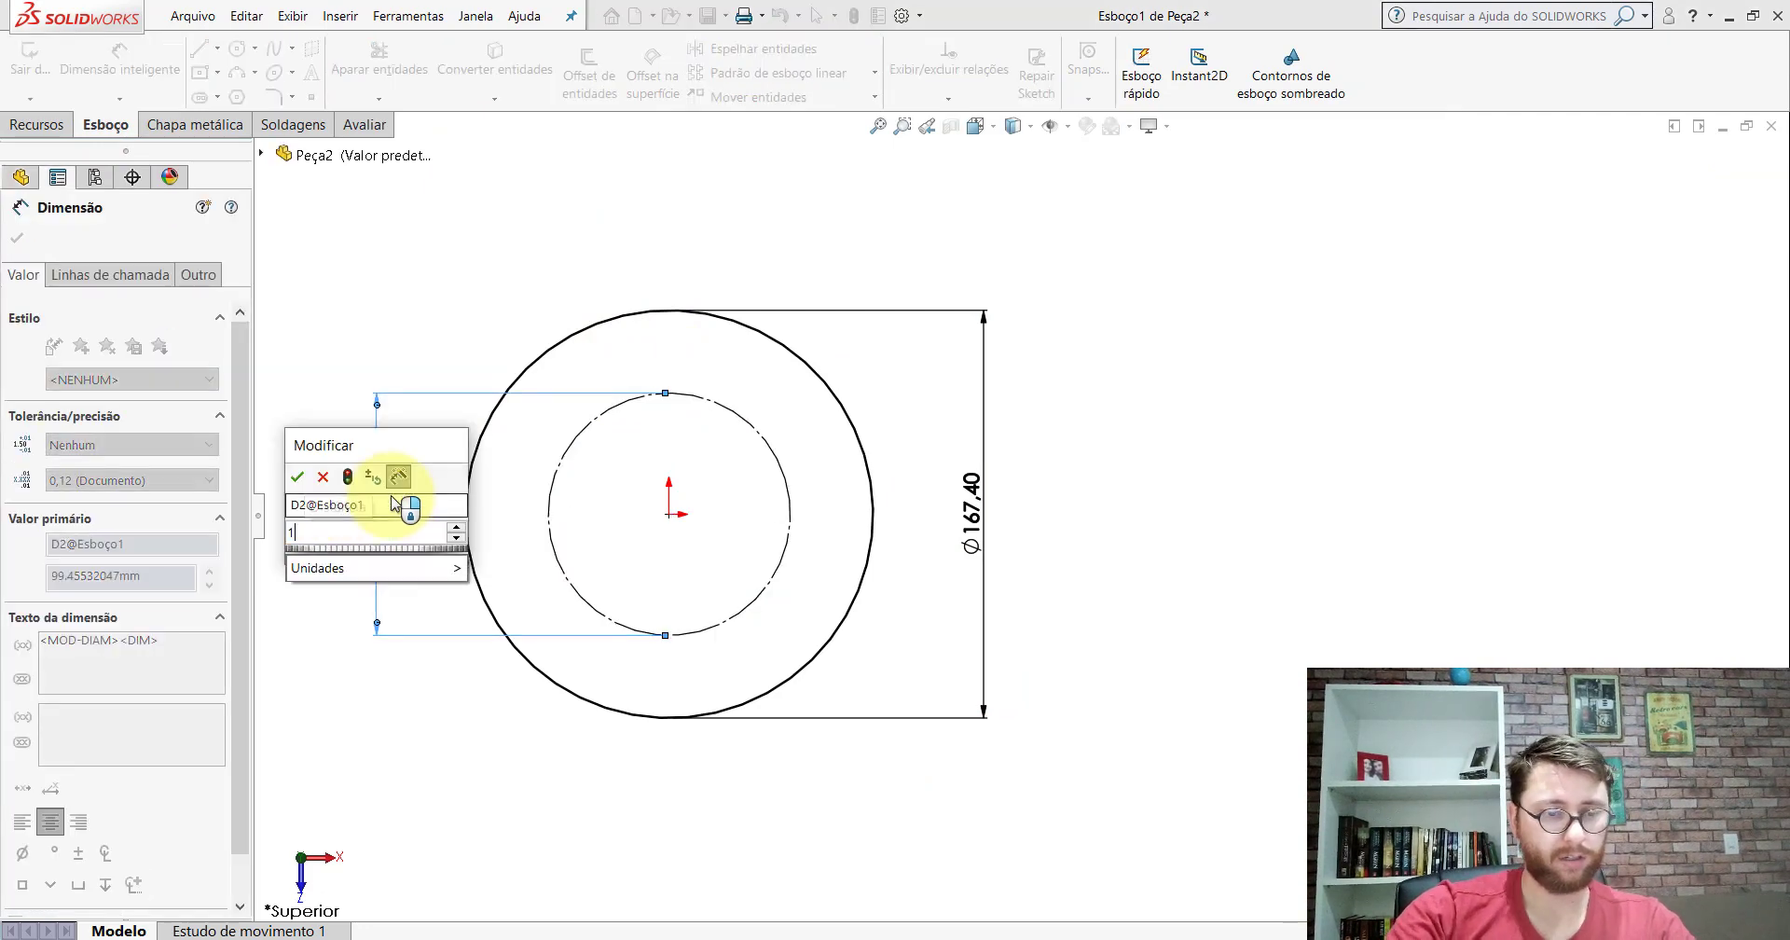
pyautogui.write('146,')
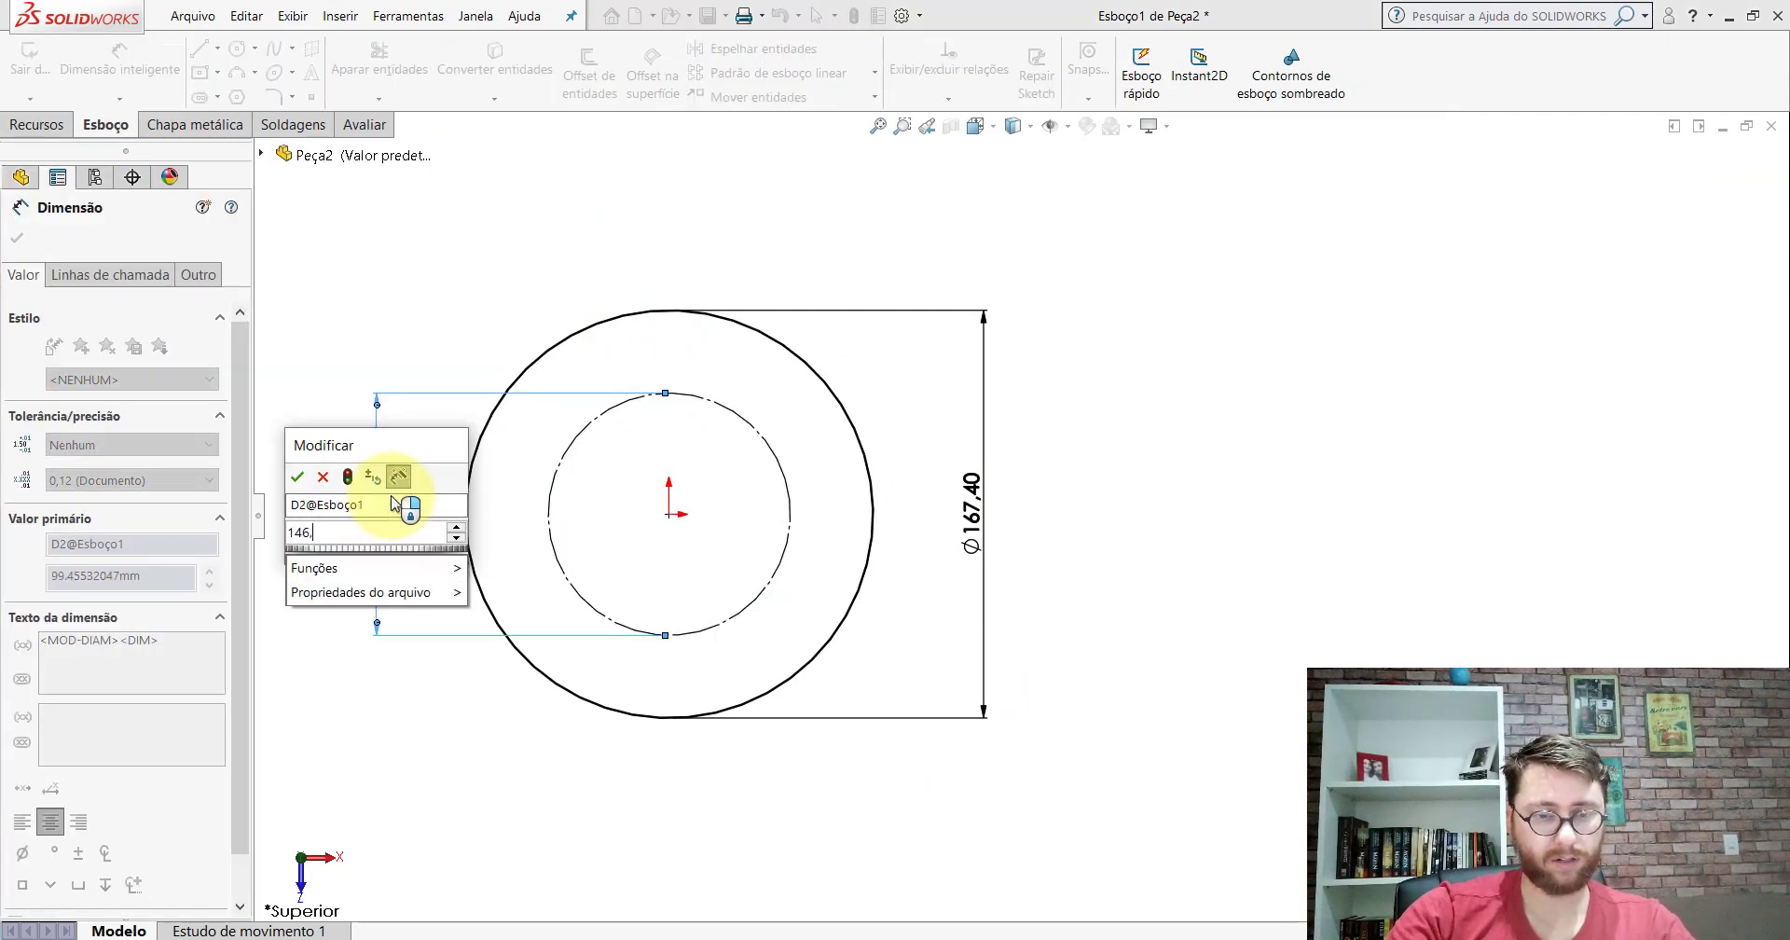
pyautogui.write('7')
pyautogui.press('Return')
pyautogui.press('Escape')
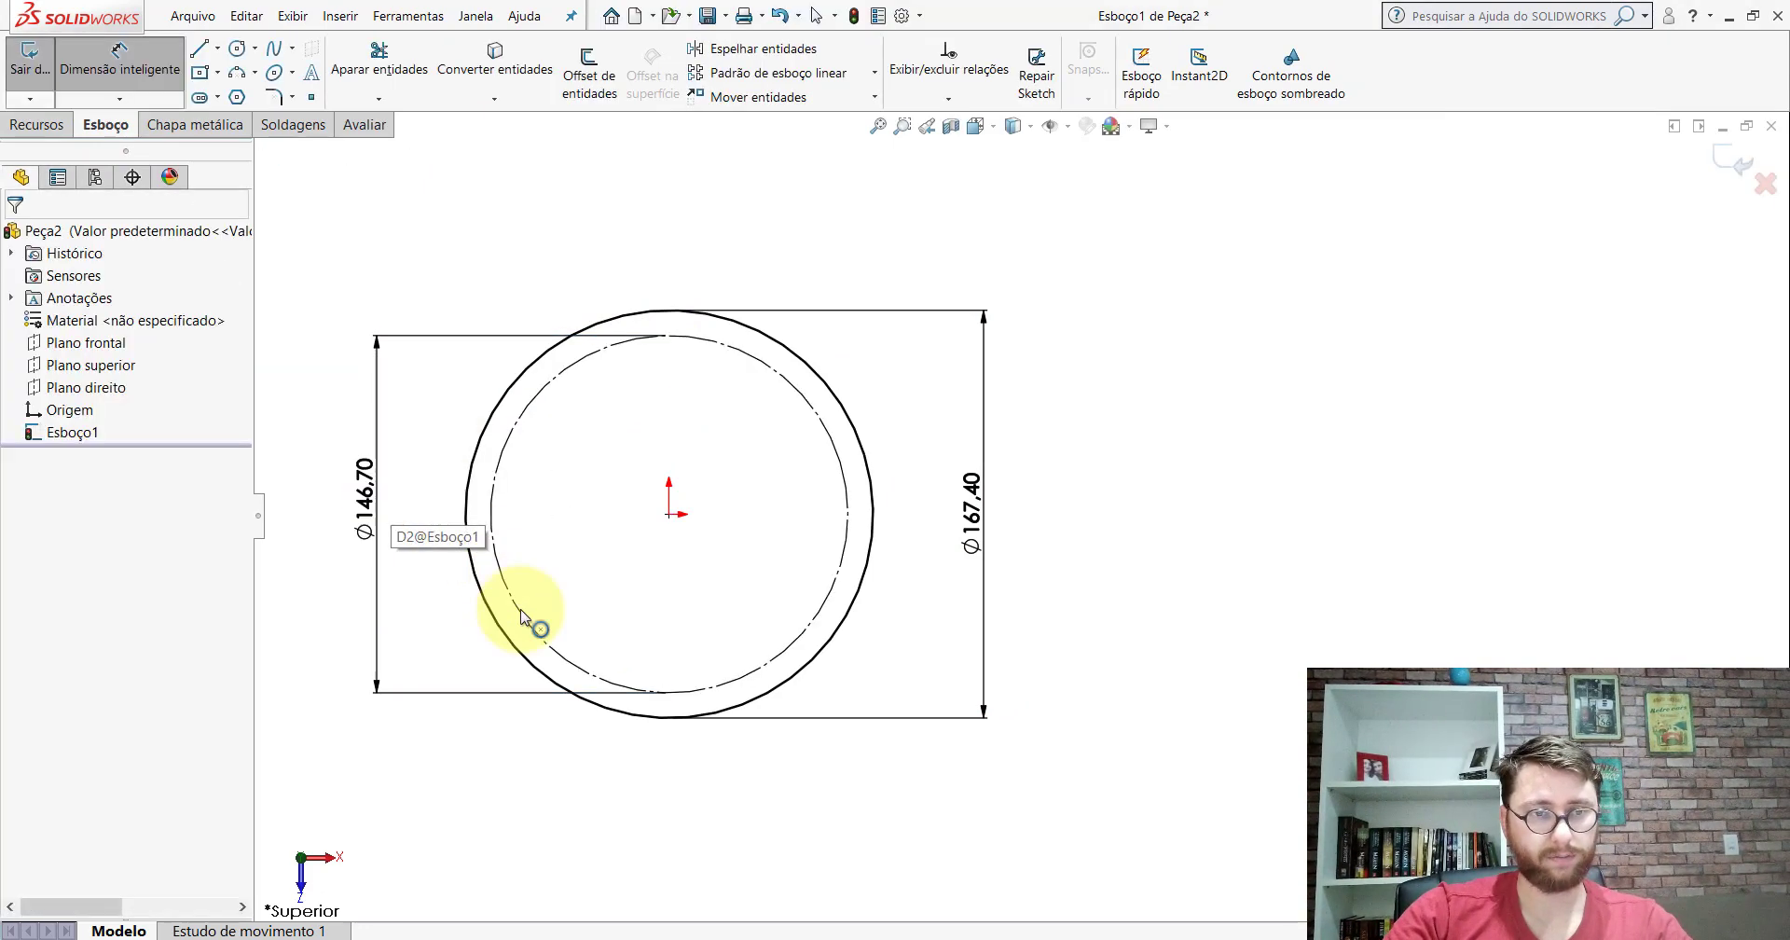
pyautogui.click(820, 862)
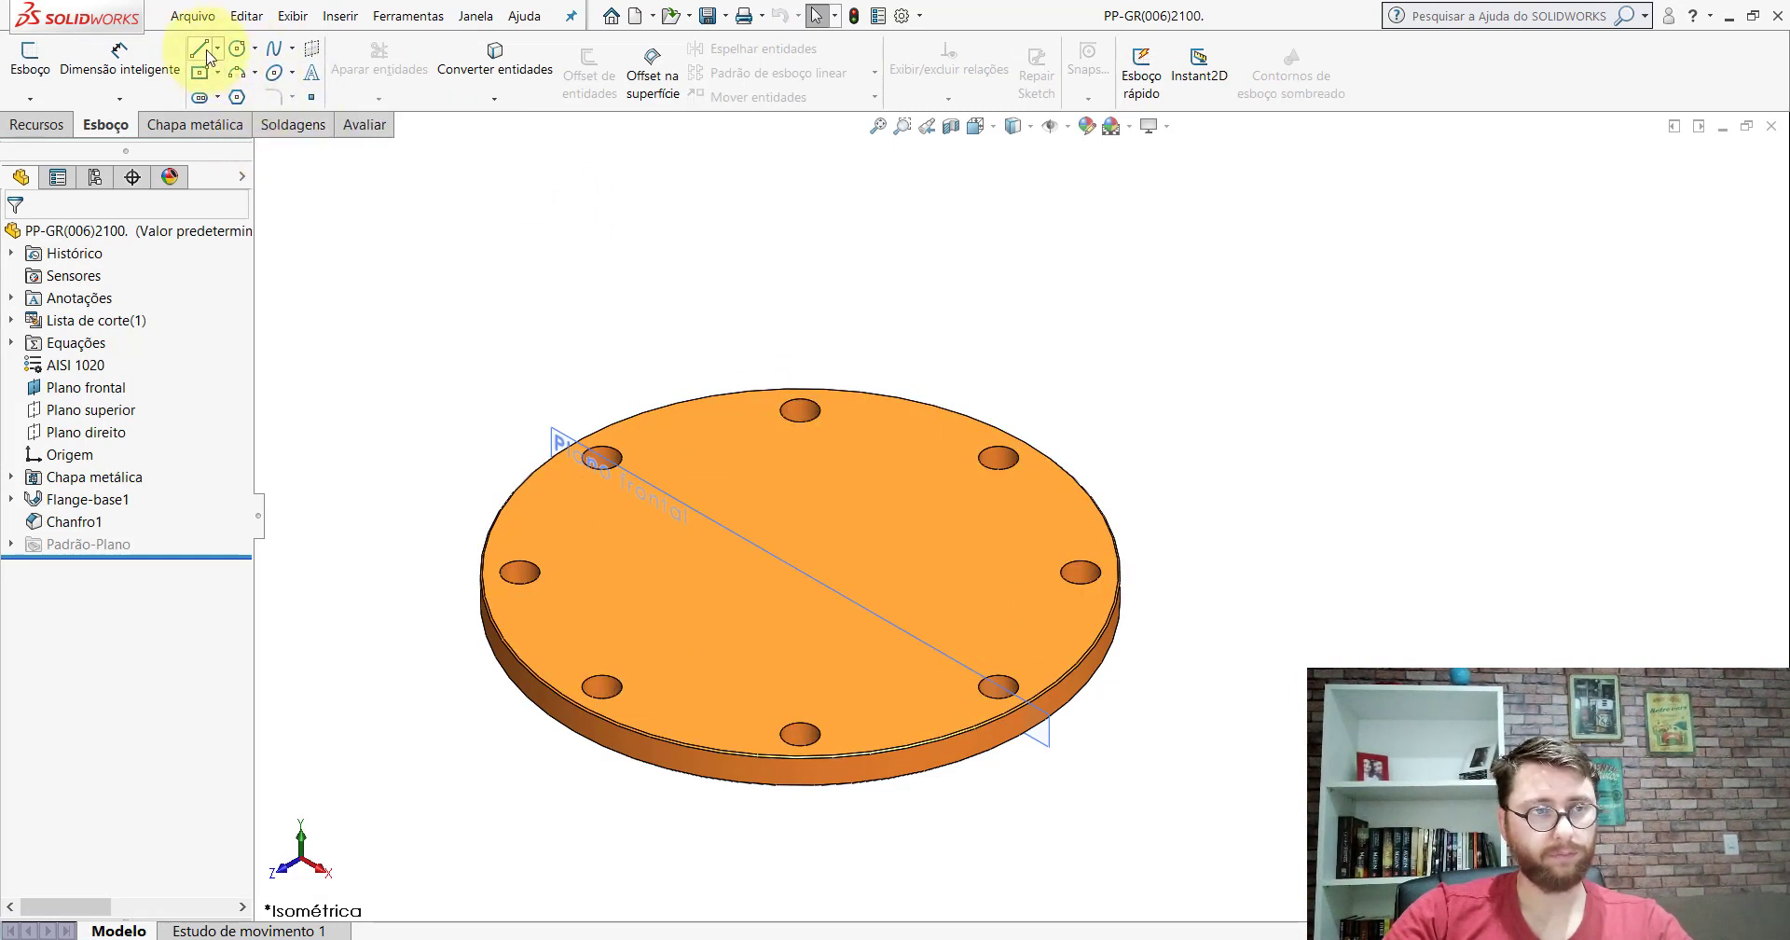
# Step: Measure a bolt hole's diameter on the reference flange
pyautogui.click(362, 124)
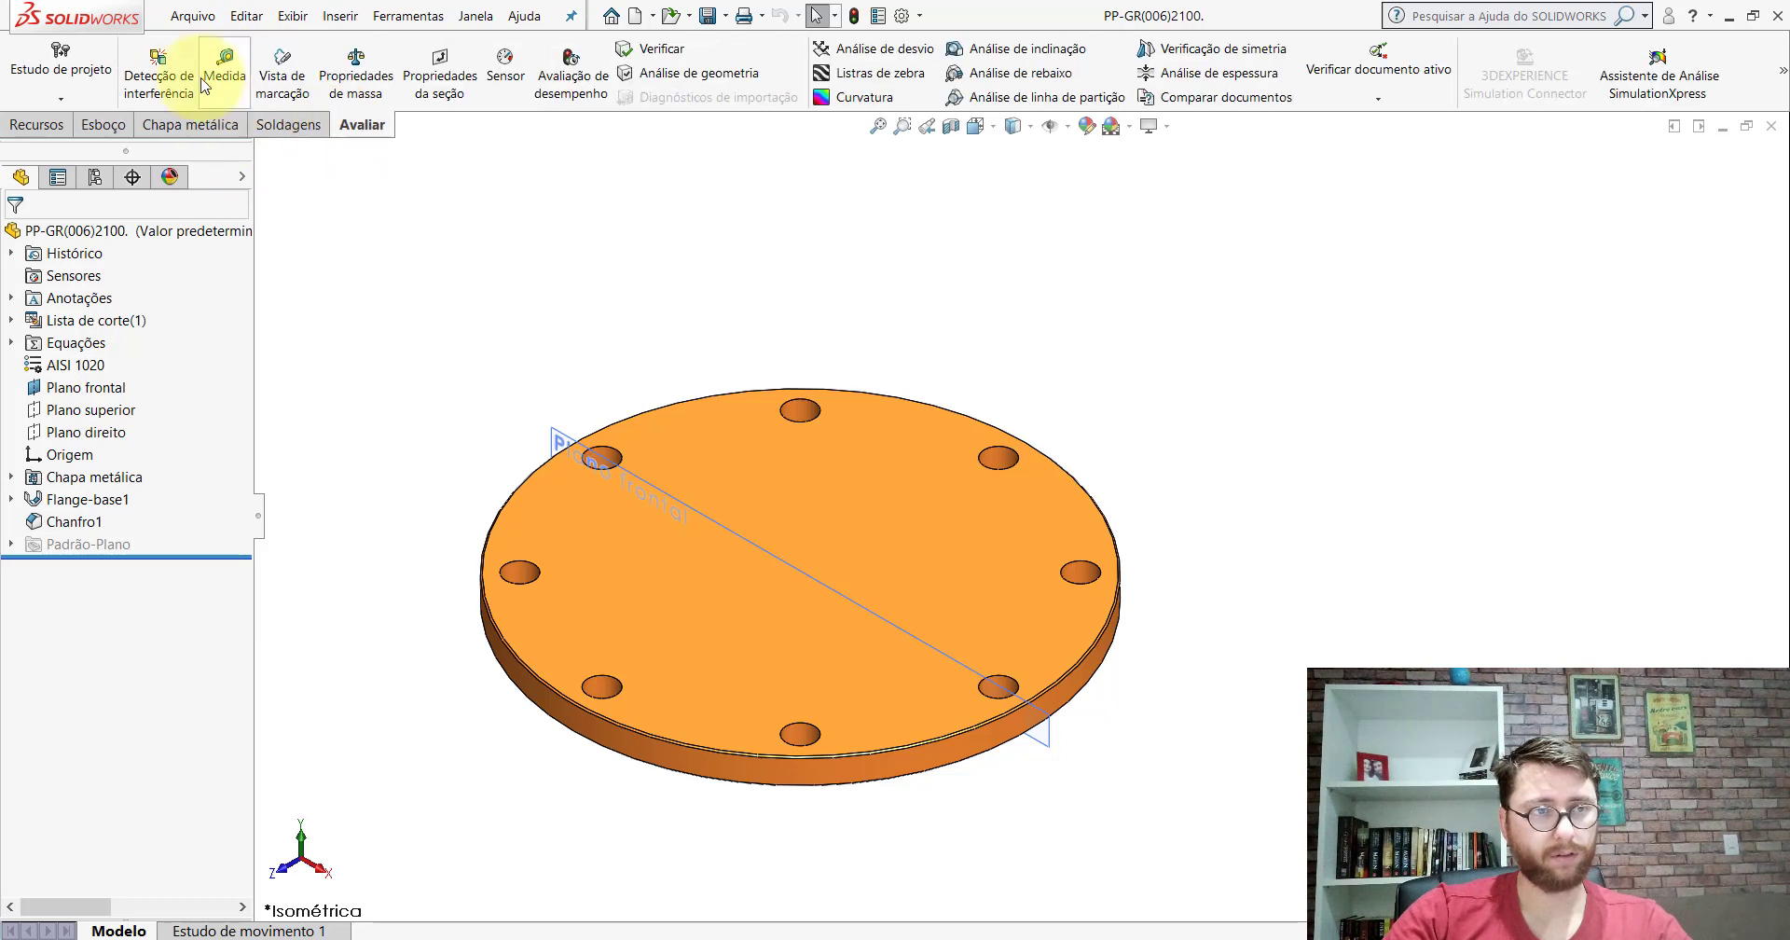
pyautogui.click(225, 74)
pyautogui.scroll(-2, 1016, 624)
pyautogui.click(1098, 535)
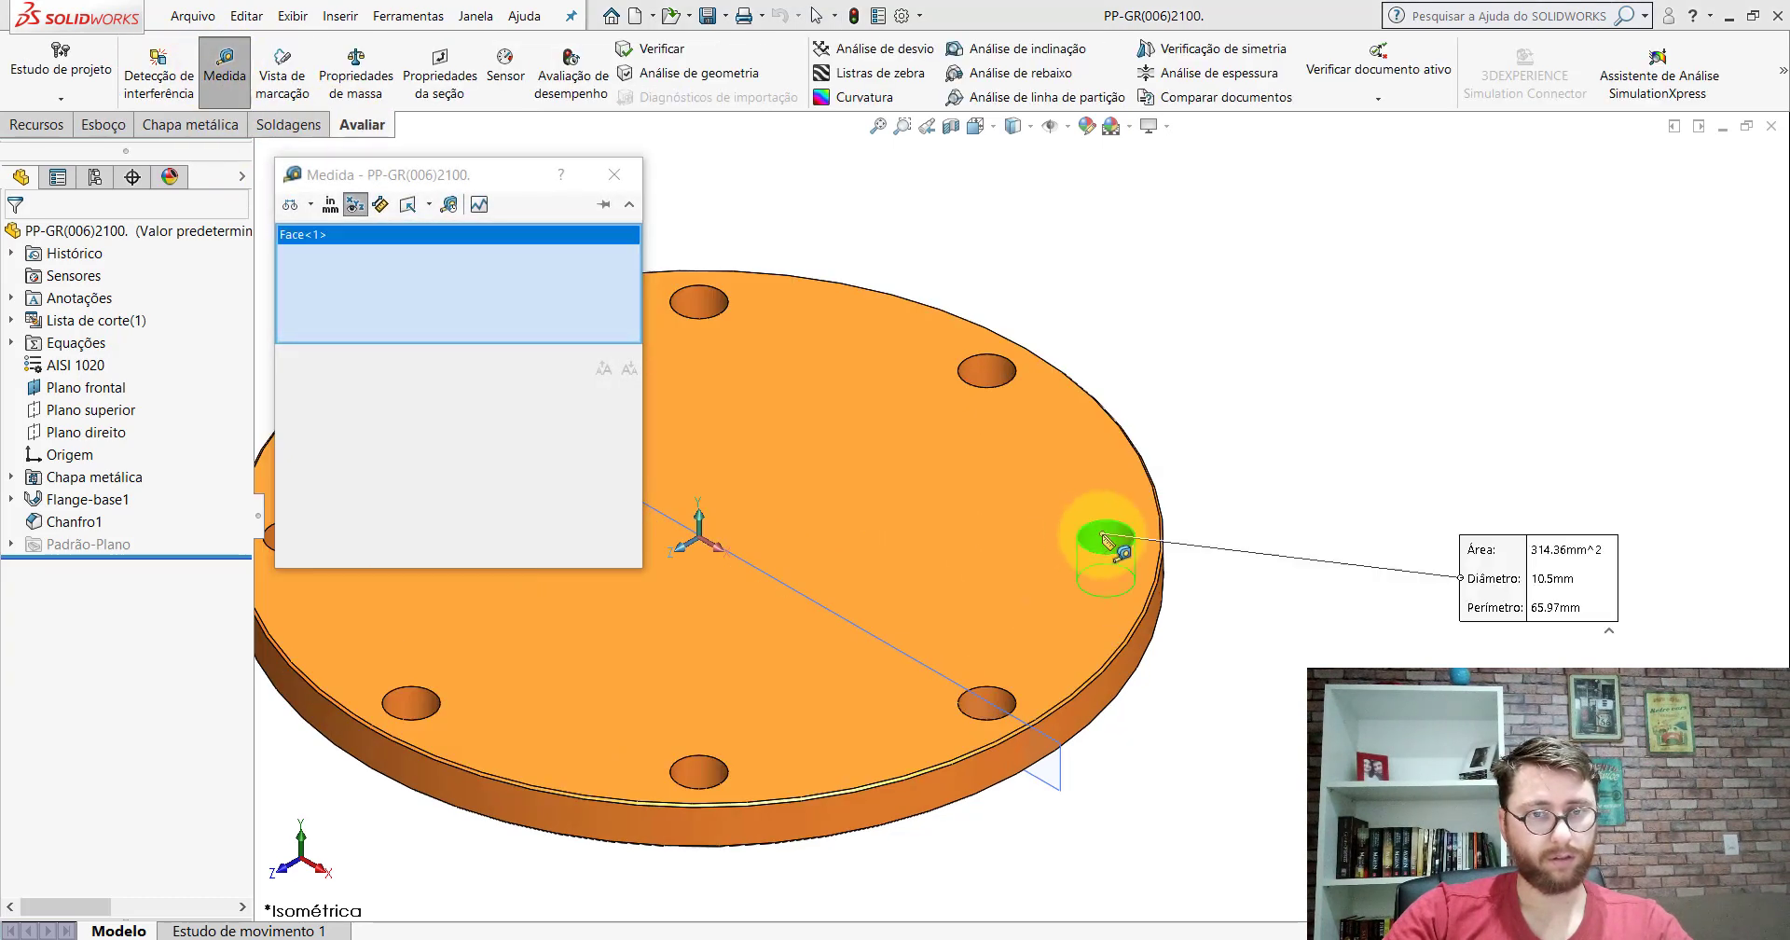
pyautogui.scroll(3, 1038, 612)
pyautogui.press('Escape')
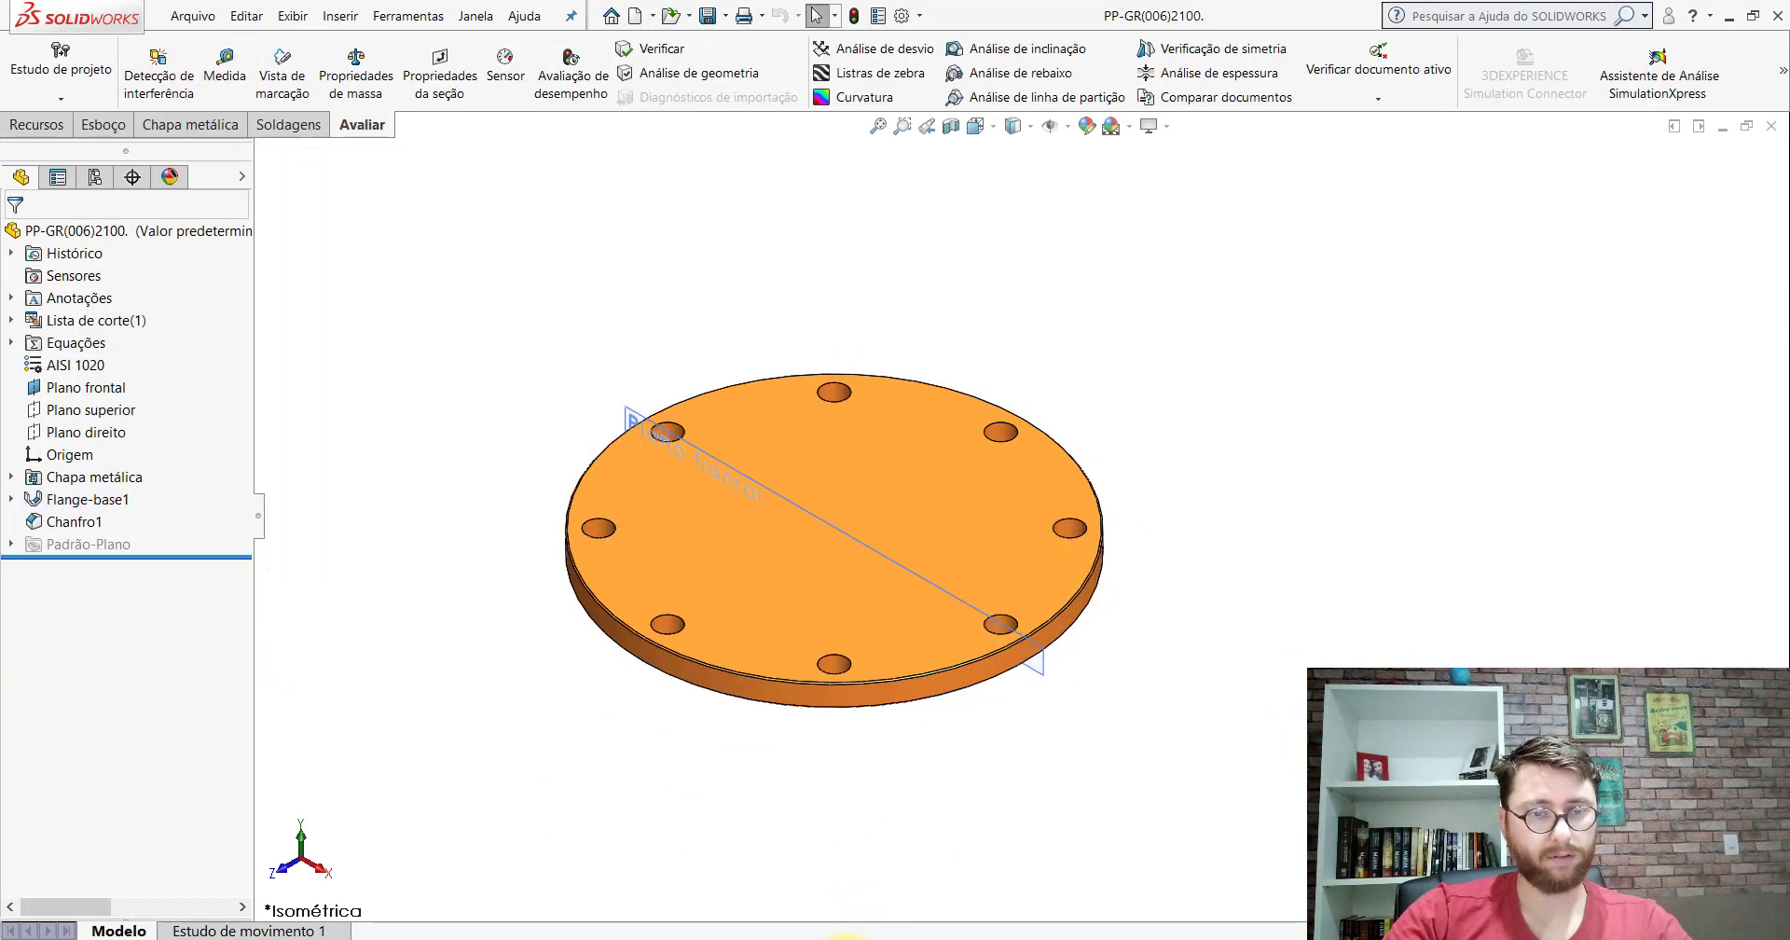
# Step: Draw a small circle centred on the right side of the construction circle
pyautogui.moveTo(842, 937)
pyautogui.click(1047, 886)
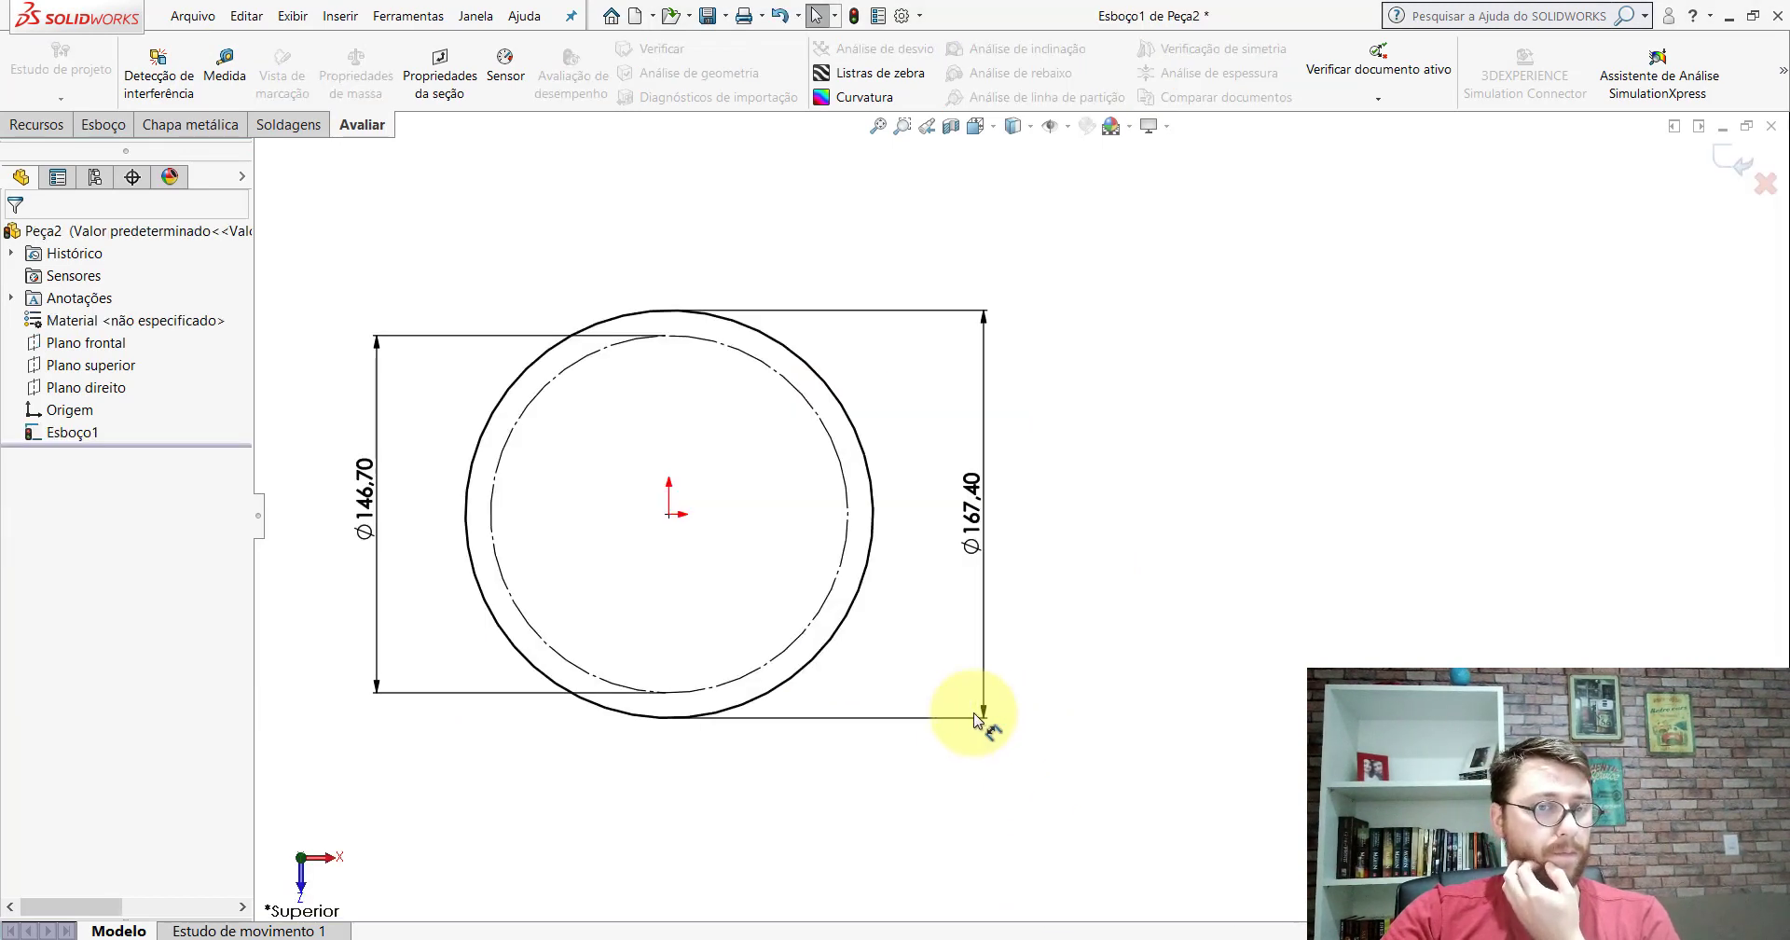
pyautogui.click(103, 124)
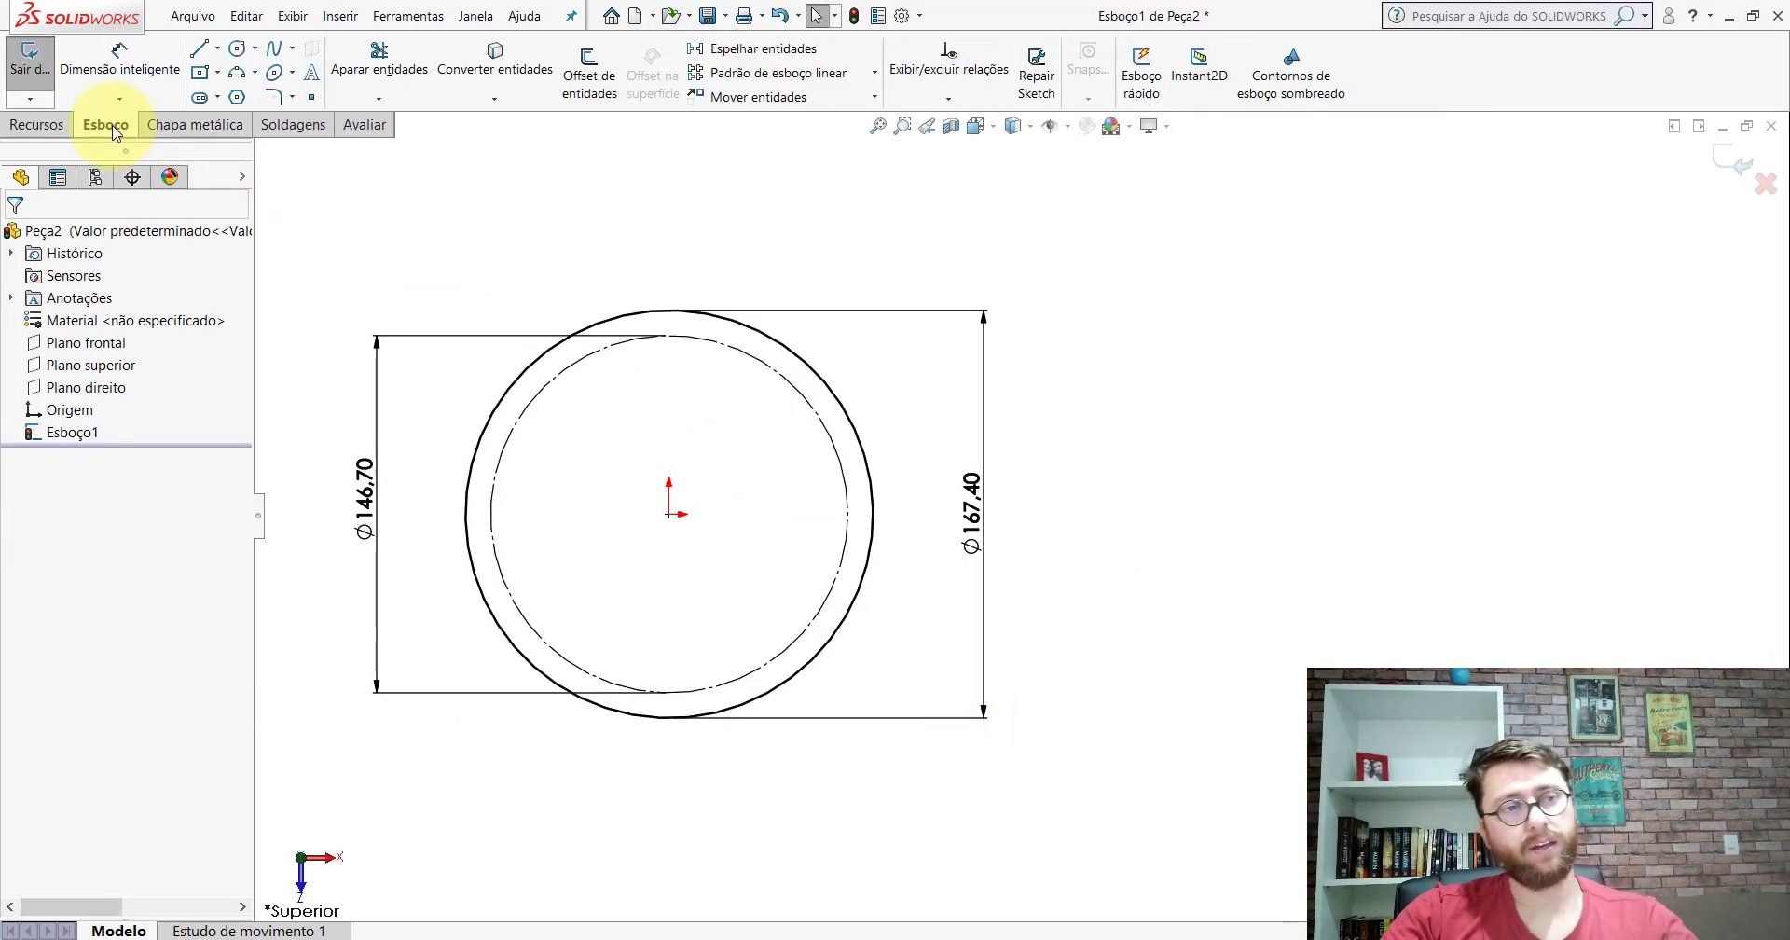
pyautogui.click(237, 47)
pyautogui.scroll(-3, 821, 522)
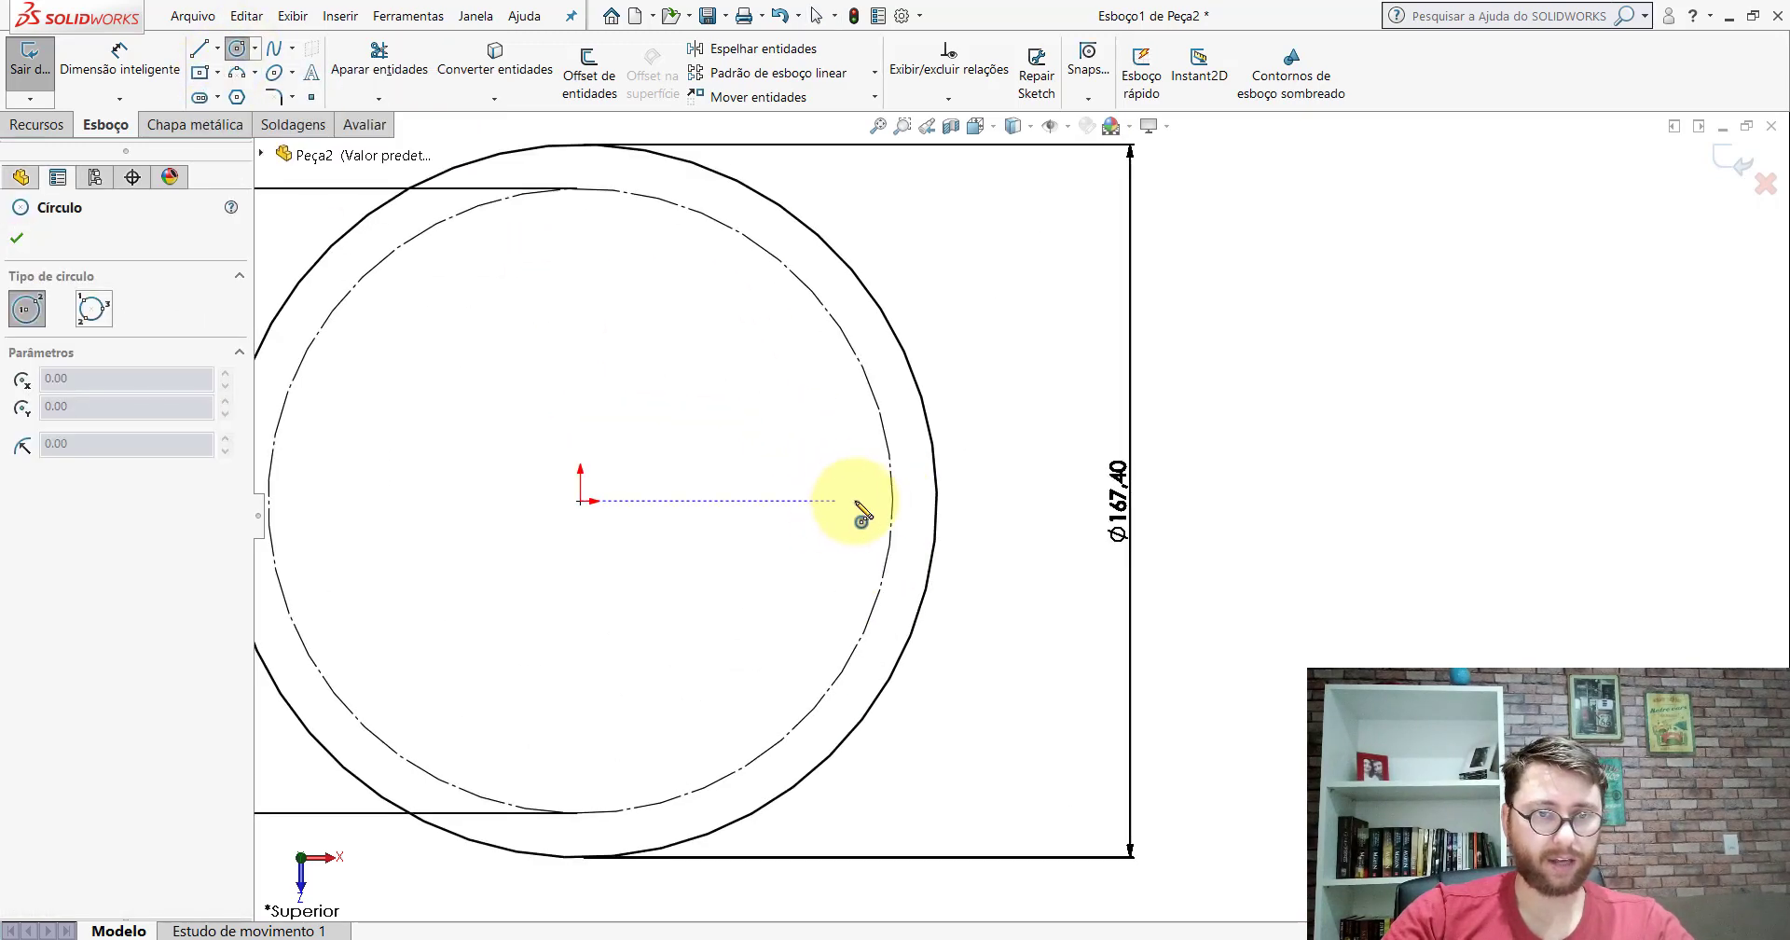
pyautogui.scroll(-2, 890, 502)
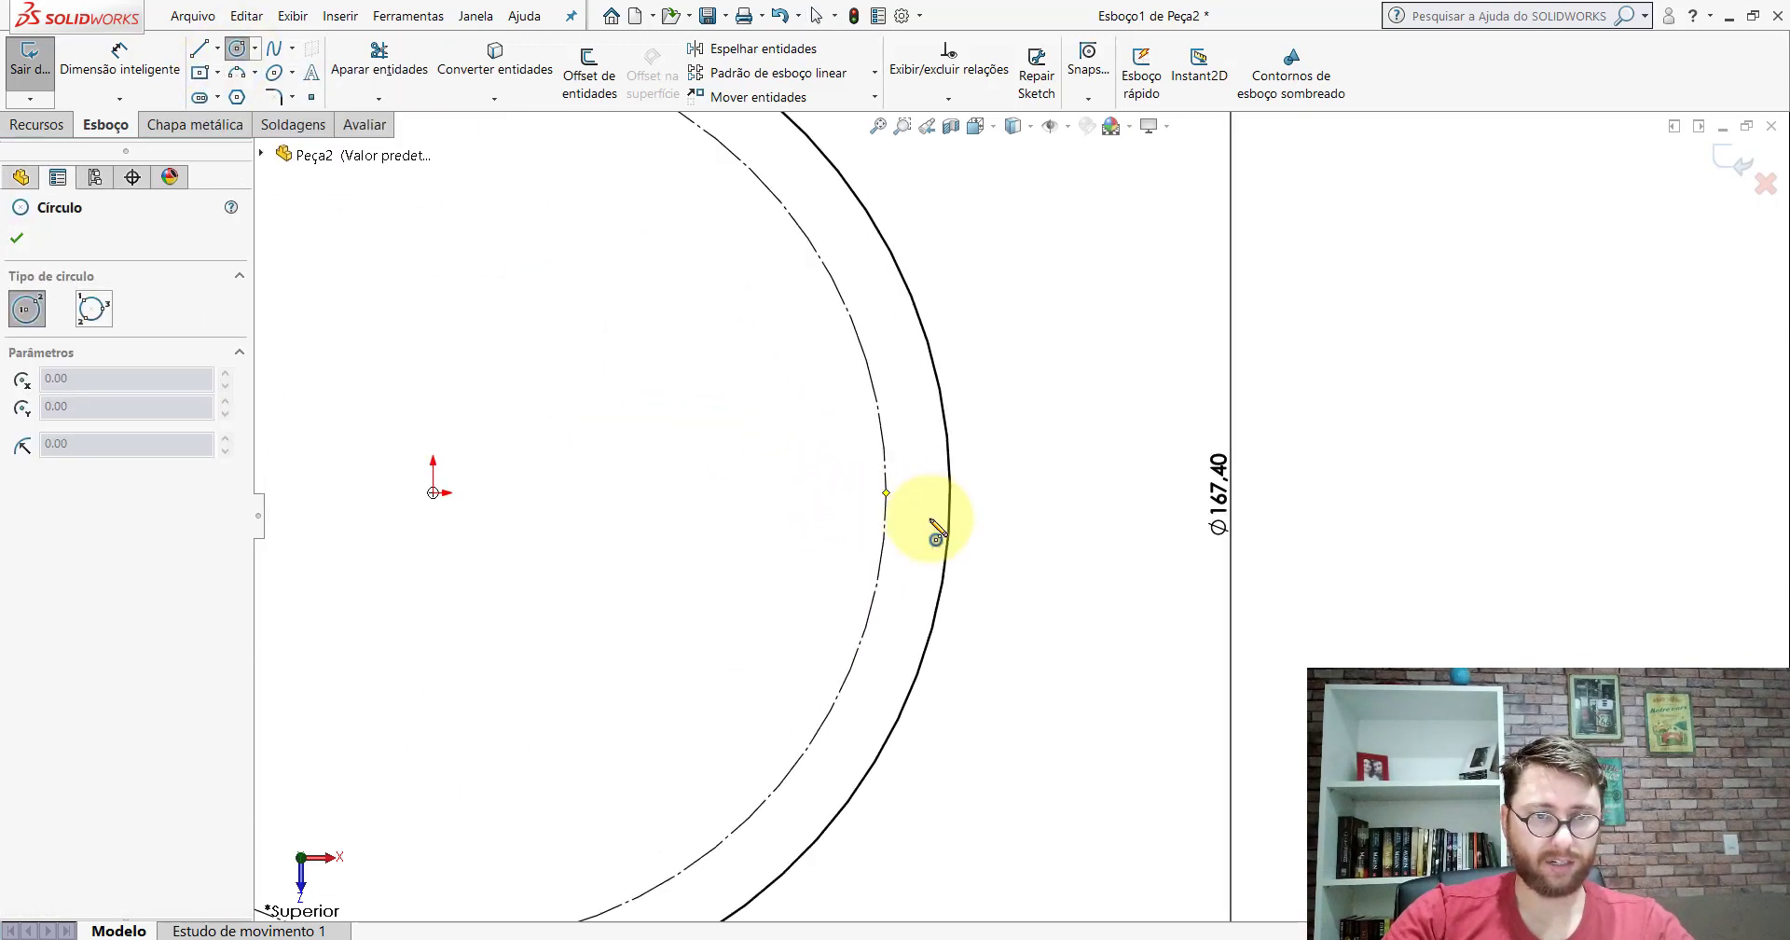
pyautogui.scroll(-1, 883, 490)
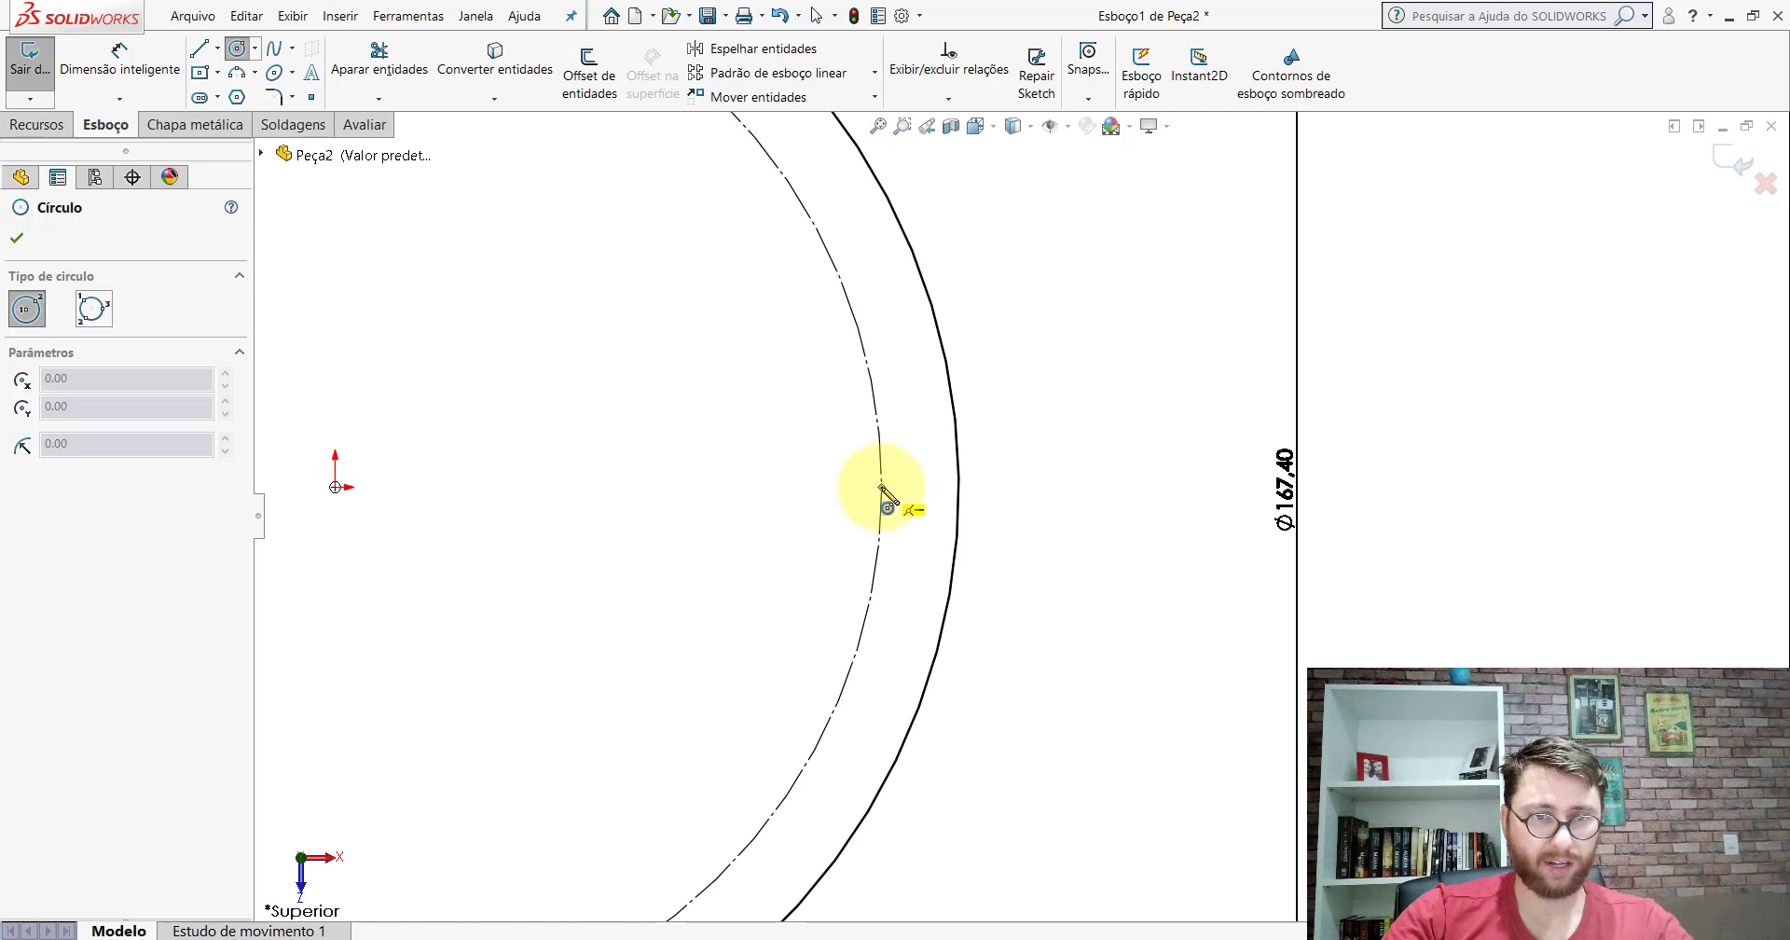
pyautogui.click(880, 486)
pyautogui.click(846, 488)
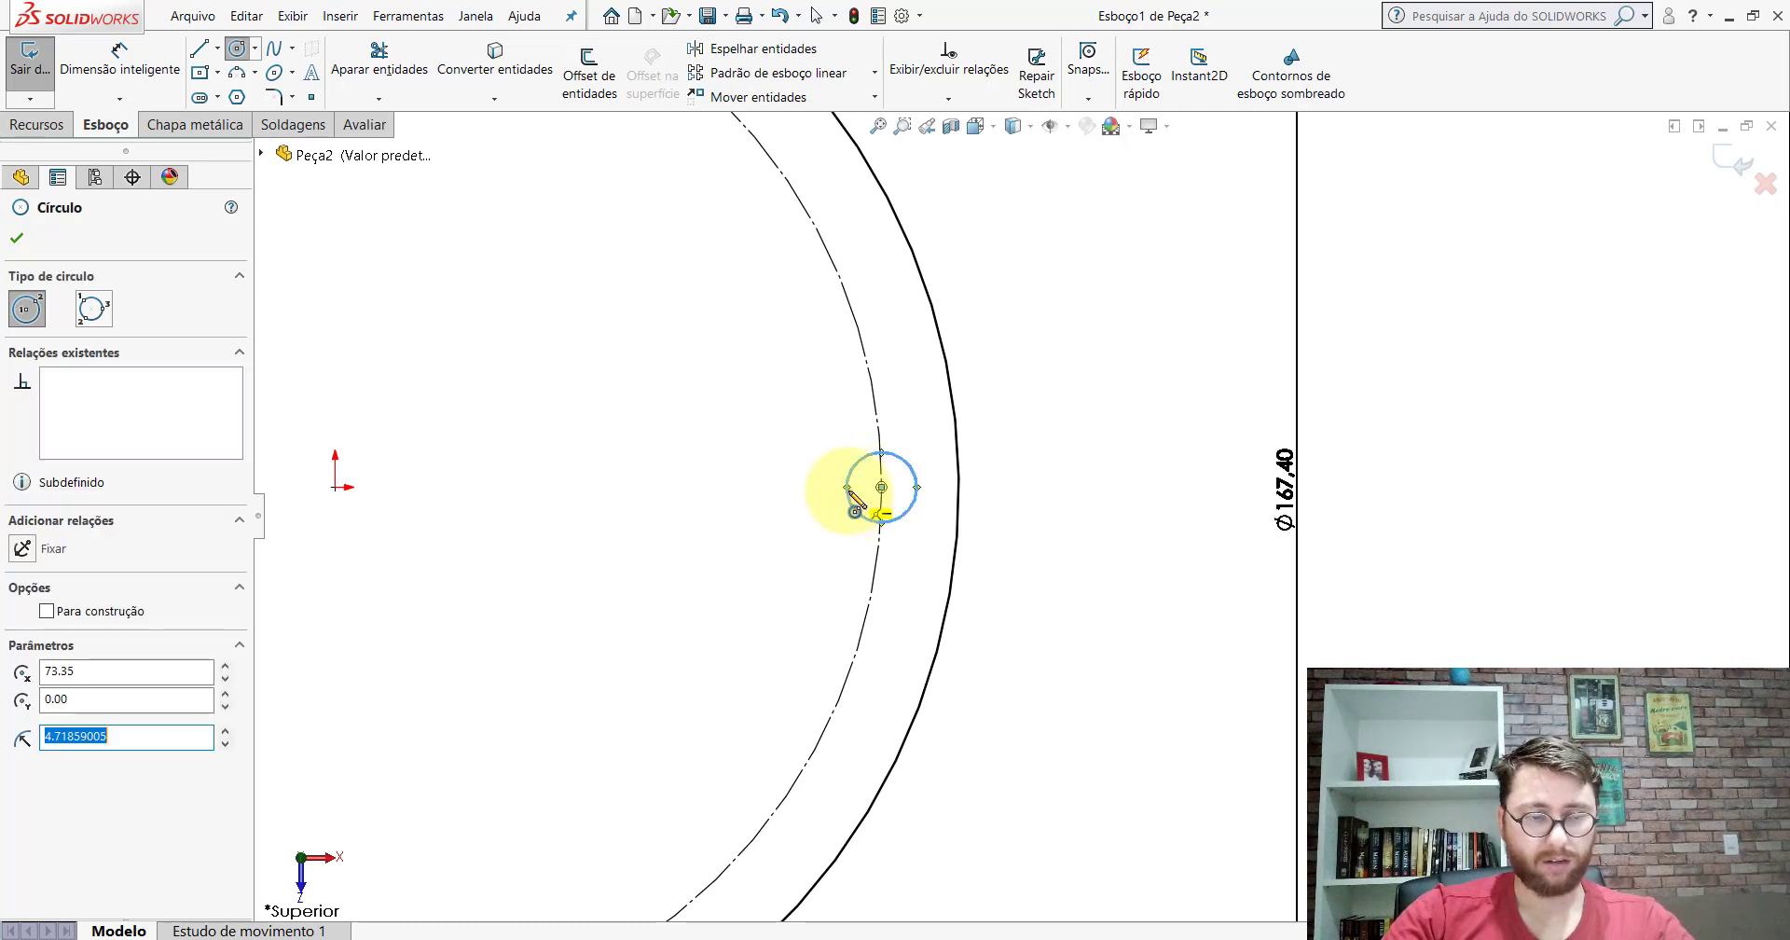
pyautogui.press('Escape')
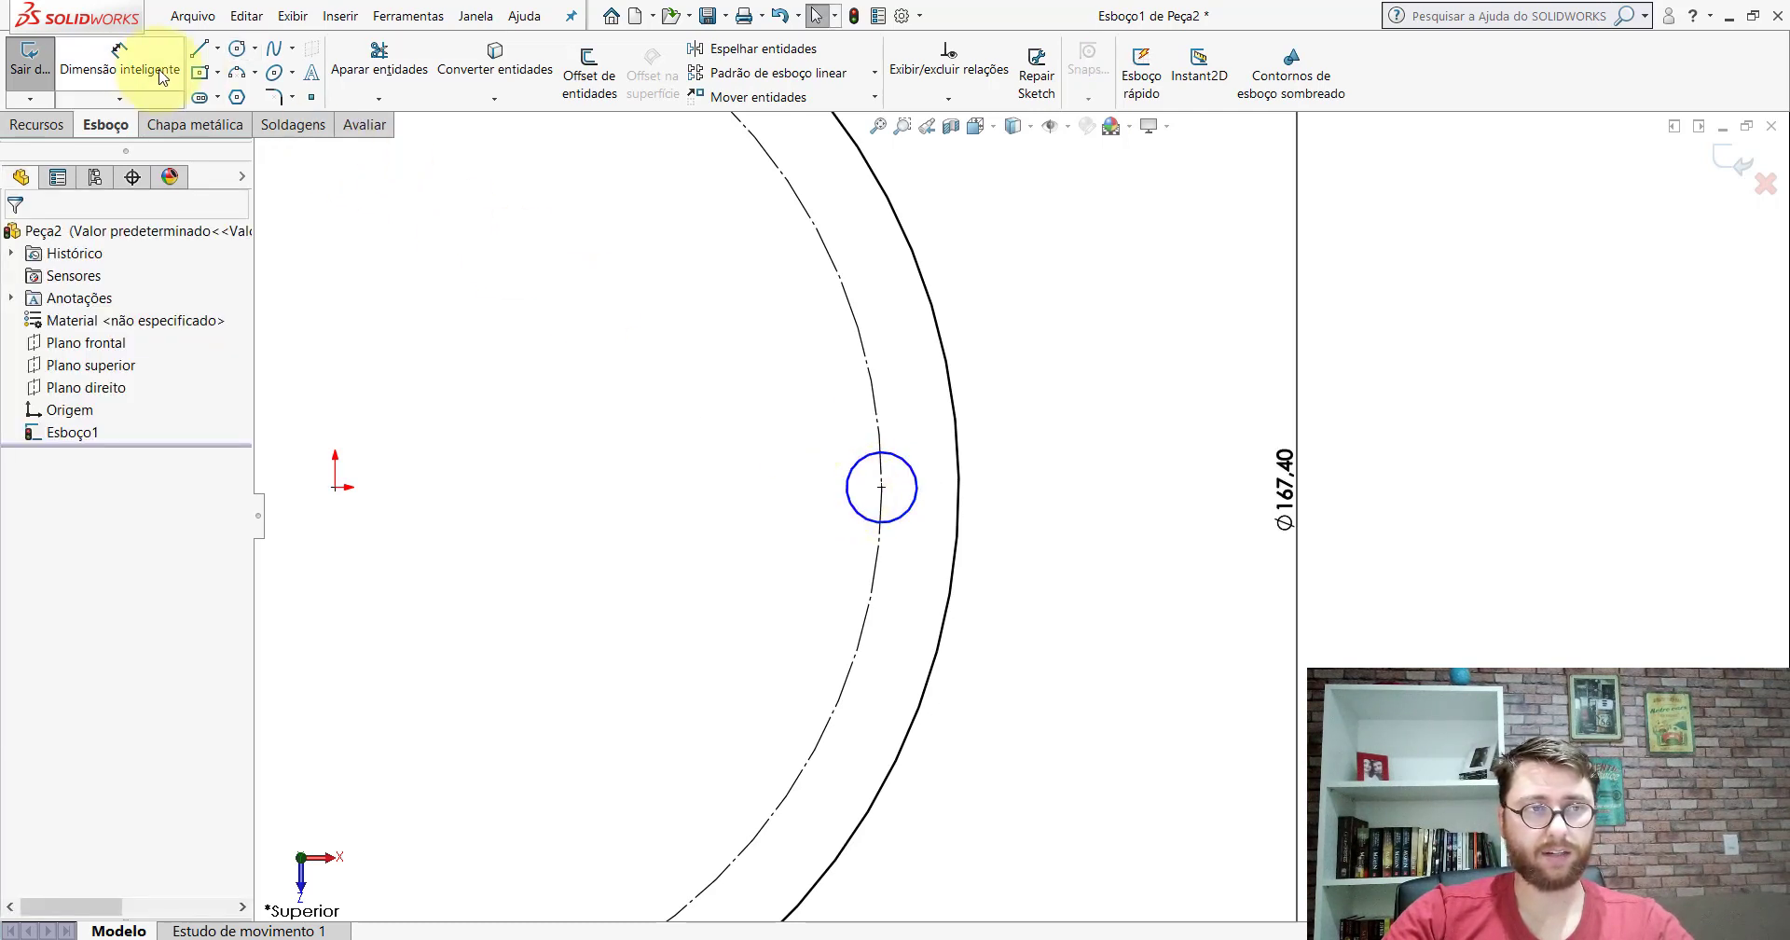
# Step: Dimension the small hole circle to Ø10.5 mm
pyautogui.click(120, 58)
pyautogui.click(917, 478)
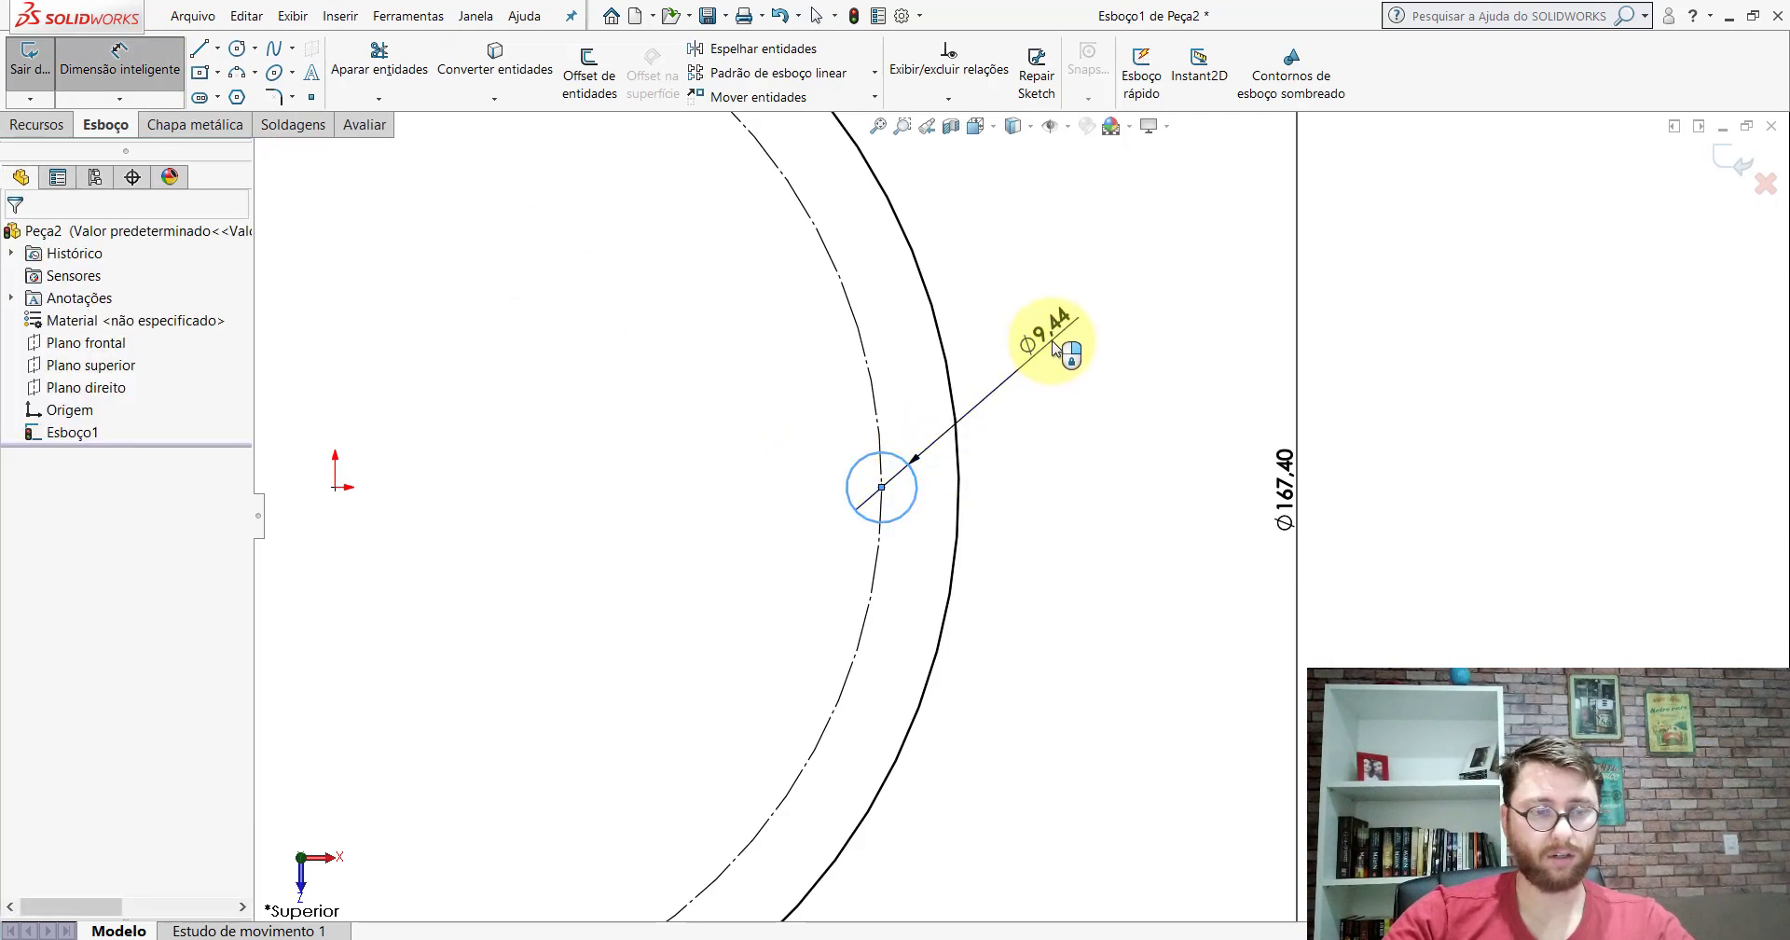
pyautogui.click(1058, 340)
pyautogui.write('10.5')
pyautogui.press('Return')
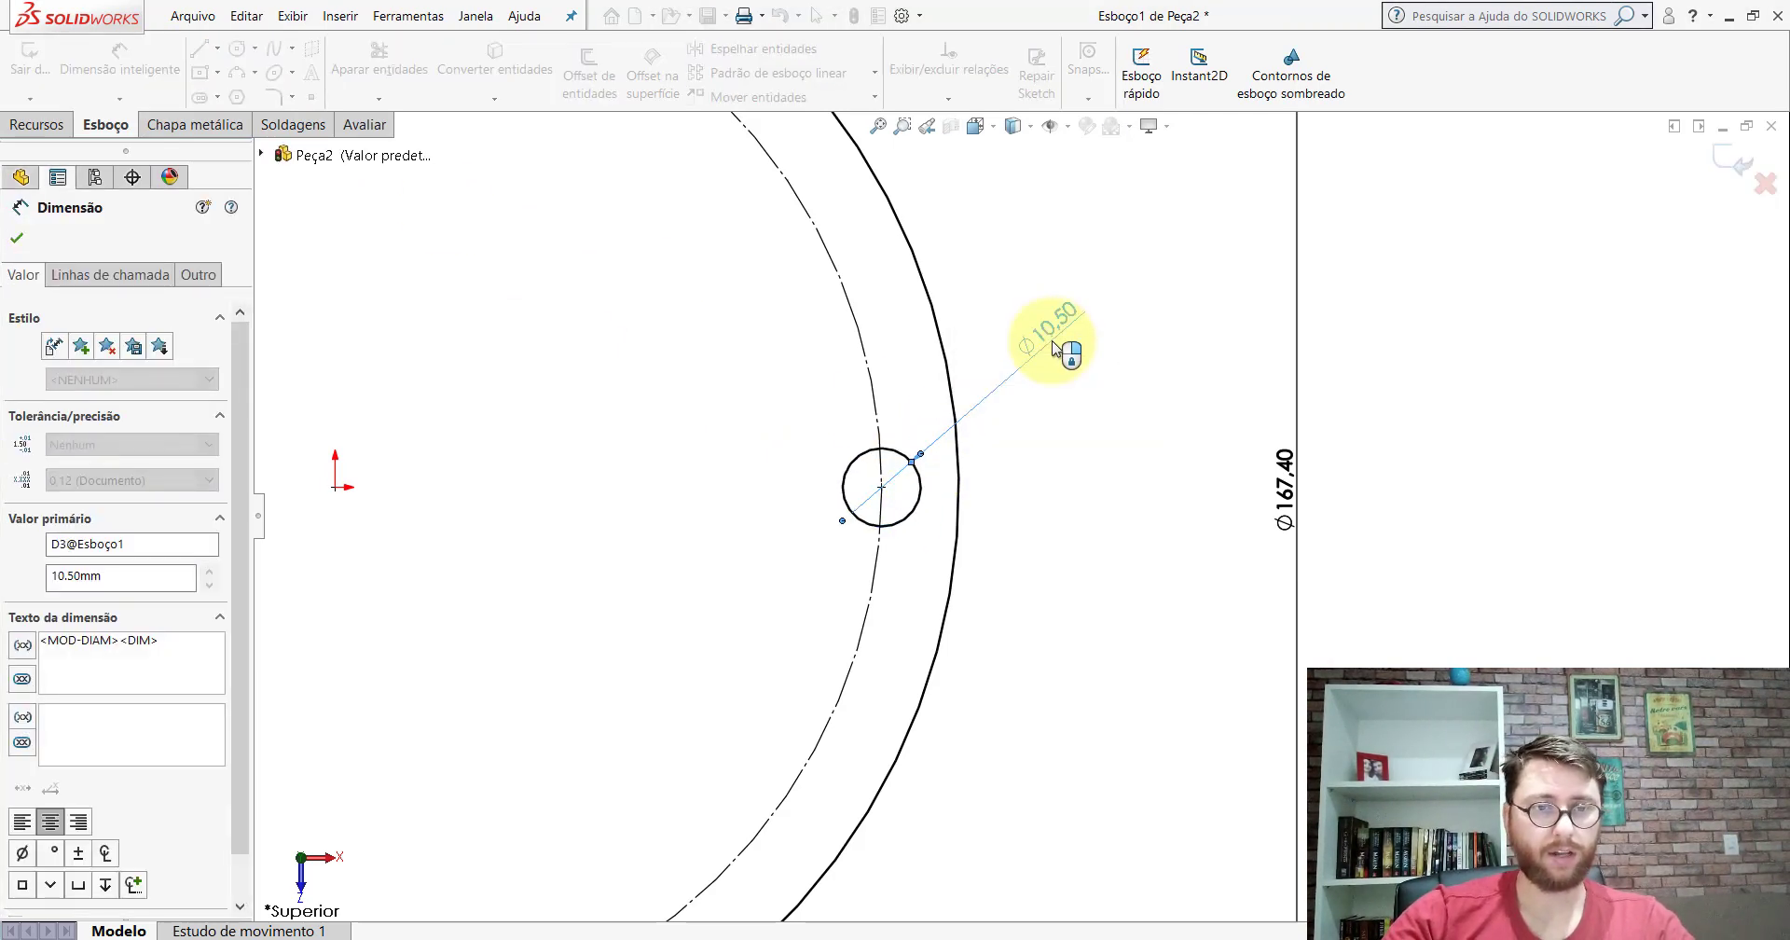
pyautogui.click(987, 489)
pyautogui.press('Escape')
pyautogui.scroll(2, 932, 495)
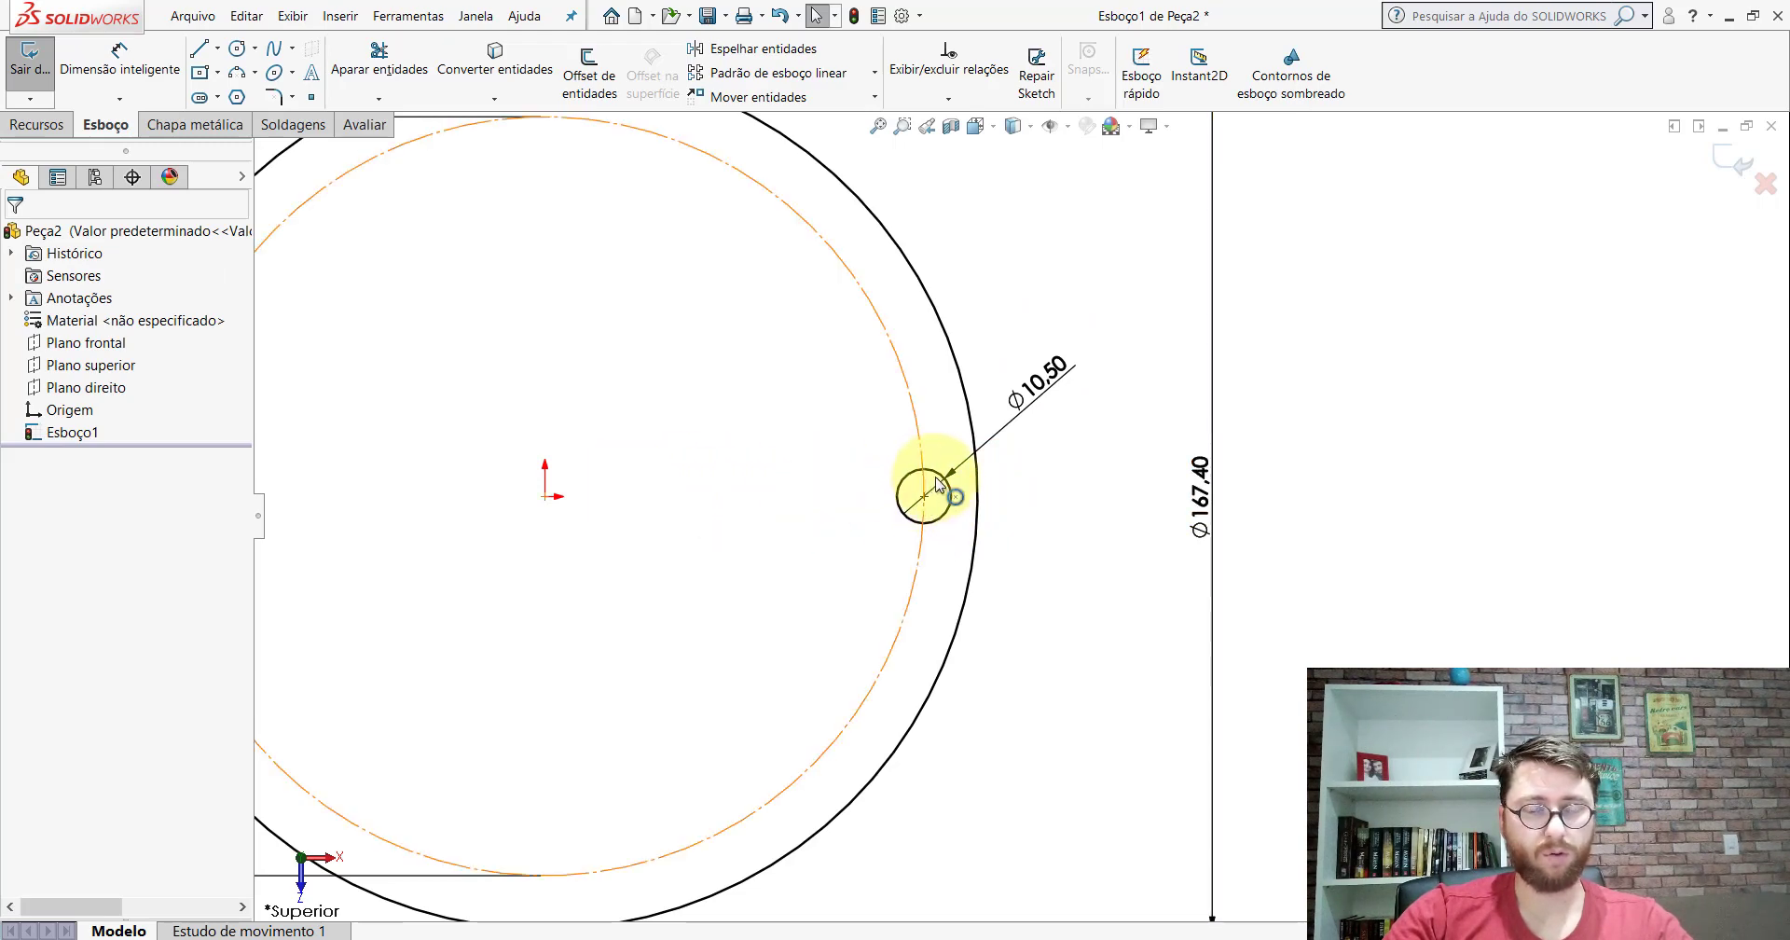
pyautogui.scroll(3, 923, 504)
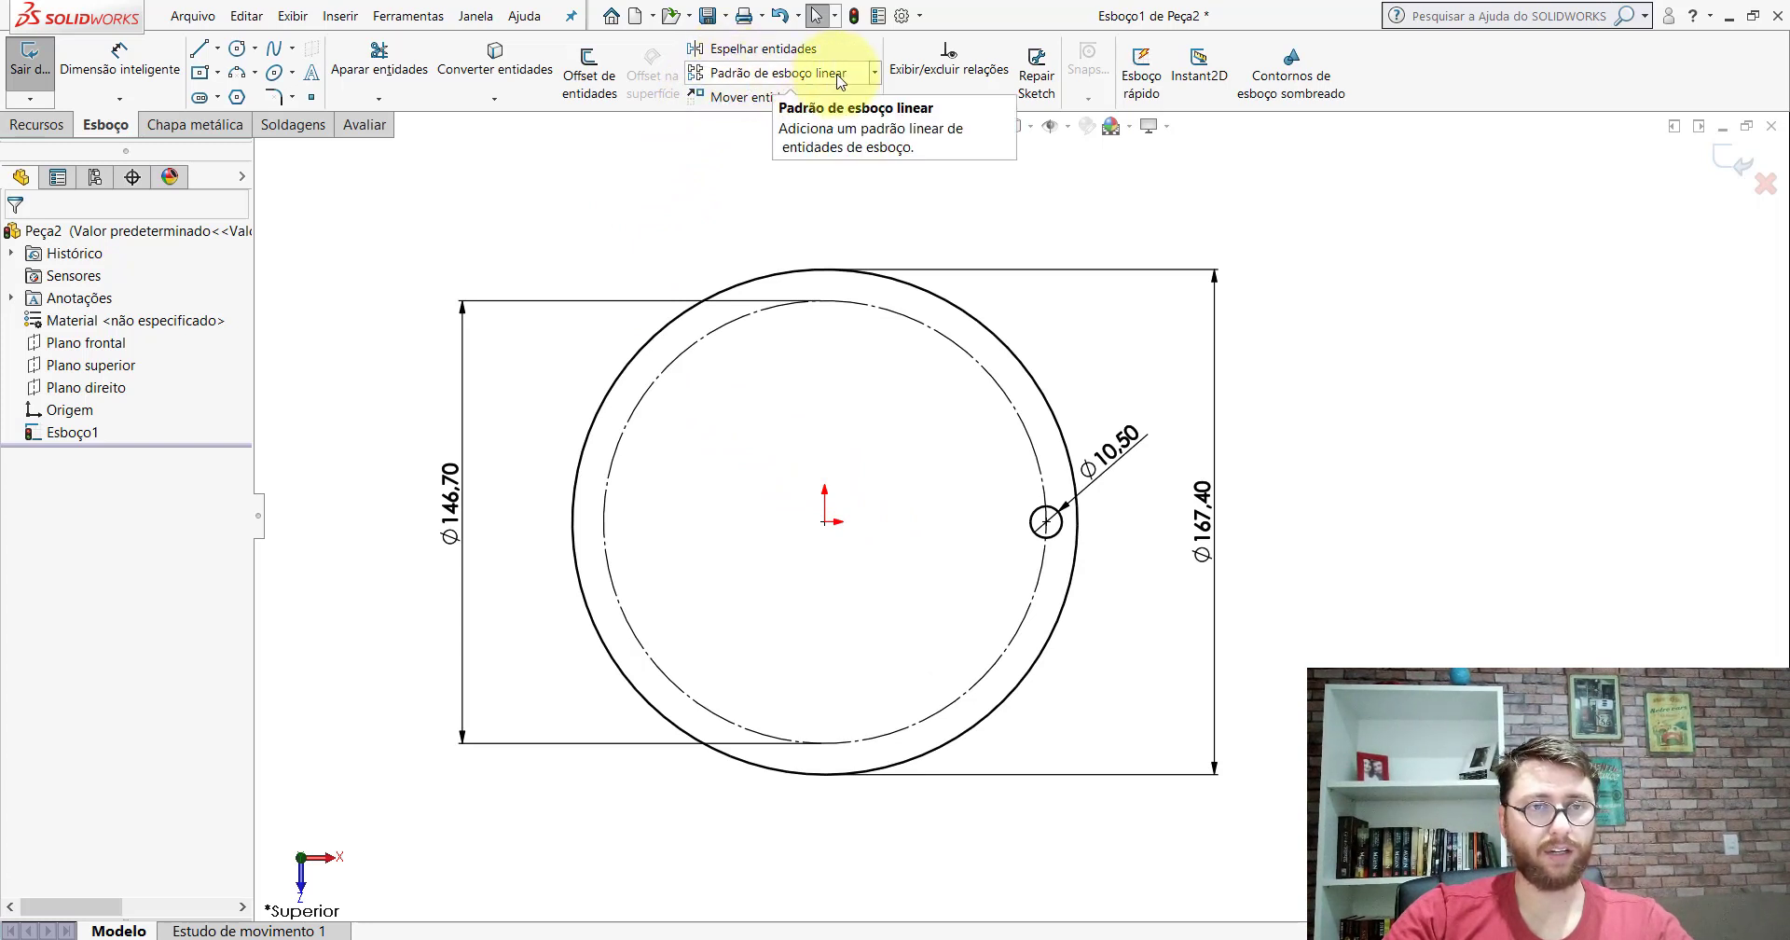
pyautogui.click(878, 74)
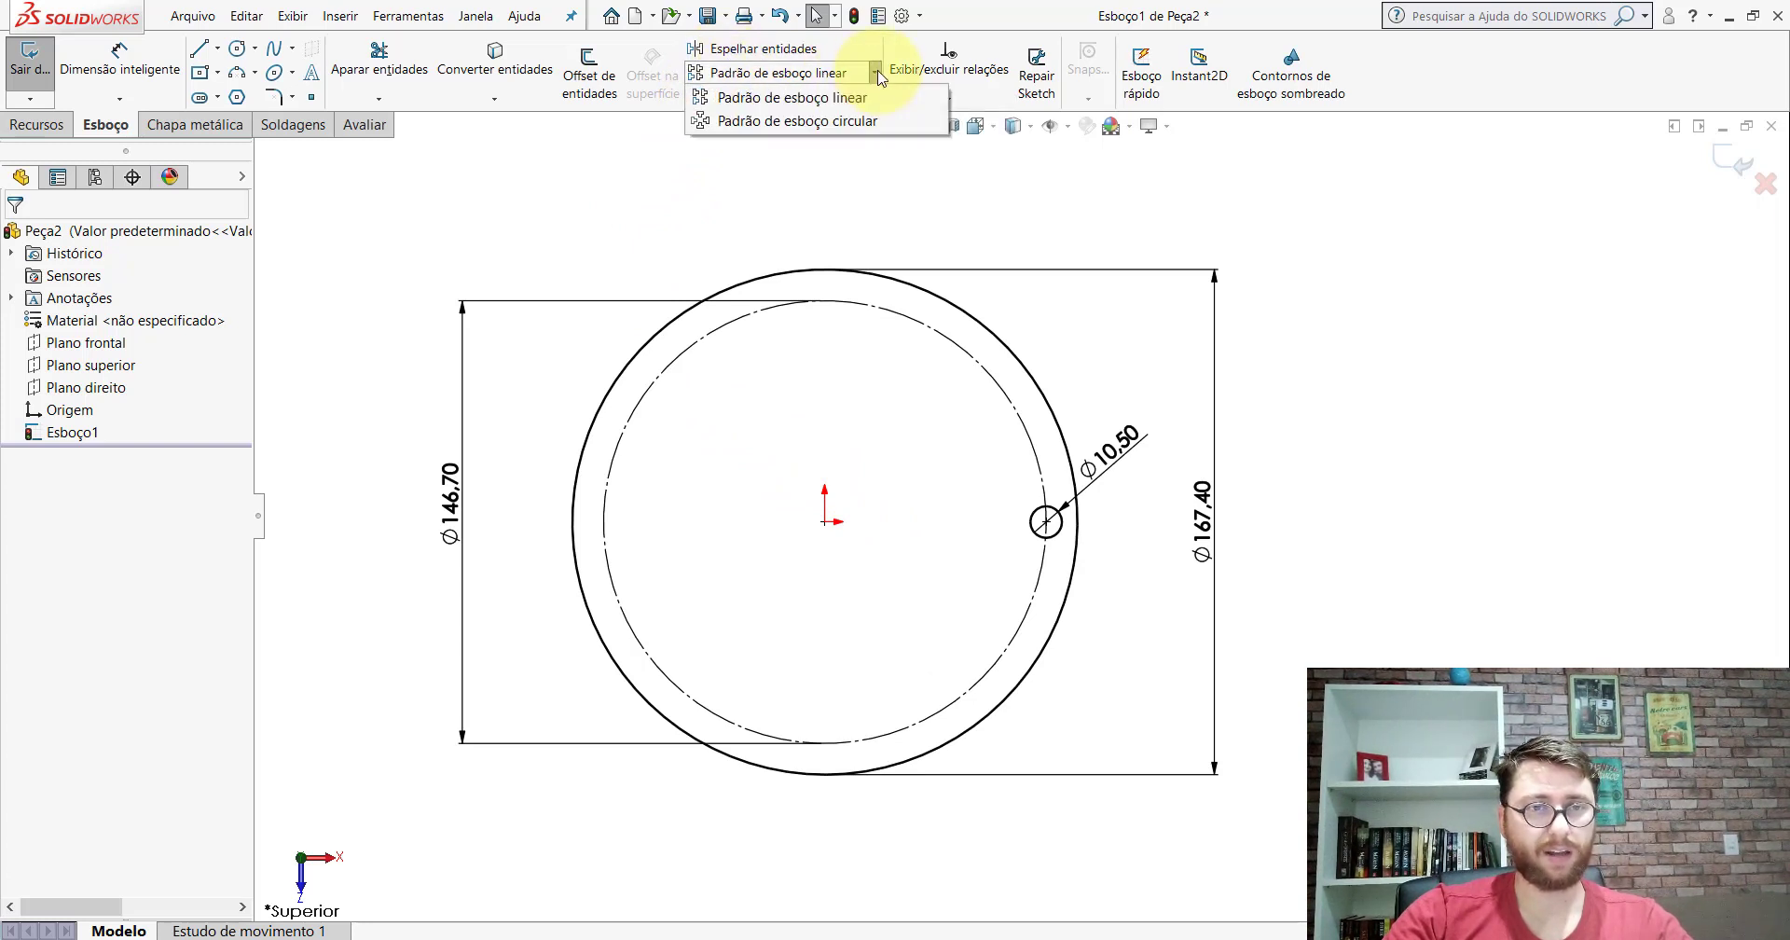
# Step: Circular-pattern the Ø10.5 hole circle into 8 equally spaced instances over 360°
pyautogui.click(826, 131)
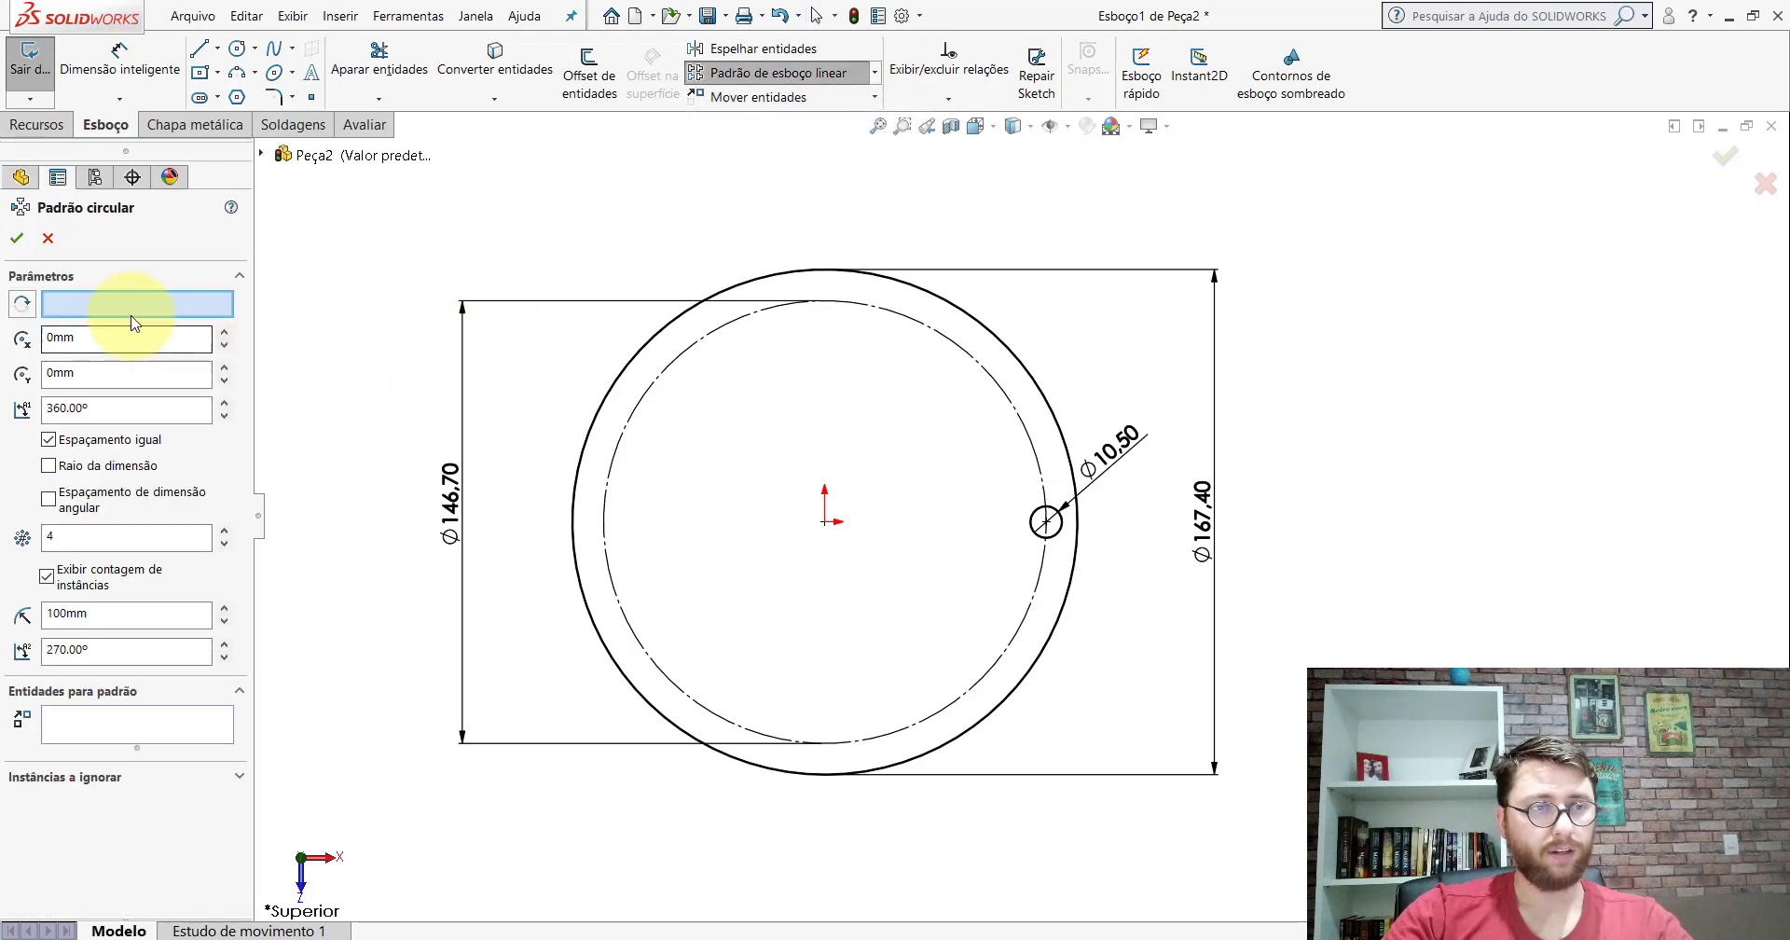
pyautogui.scroll(3, 1033, 566)
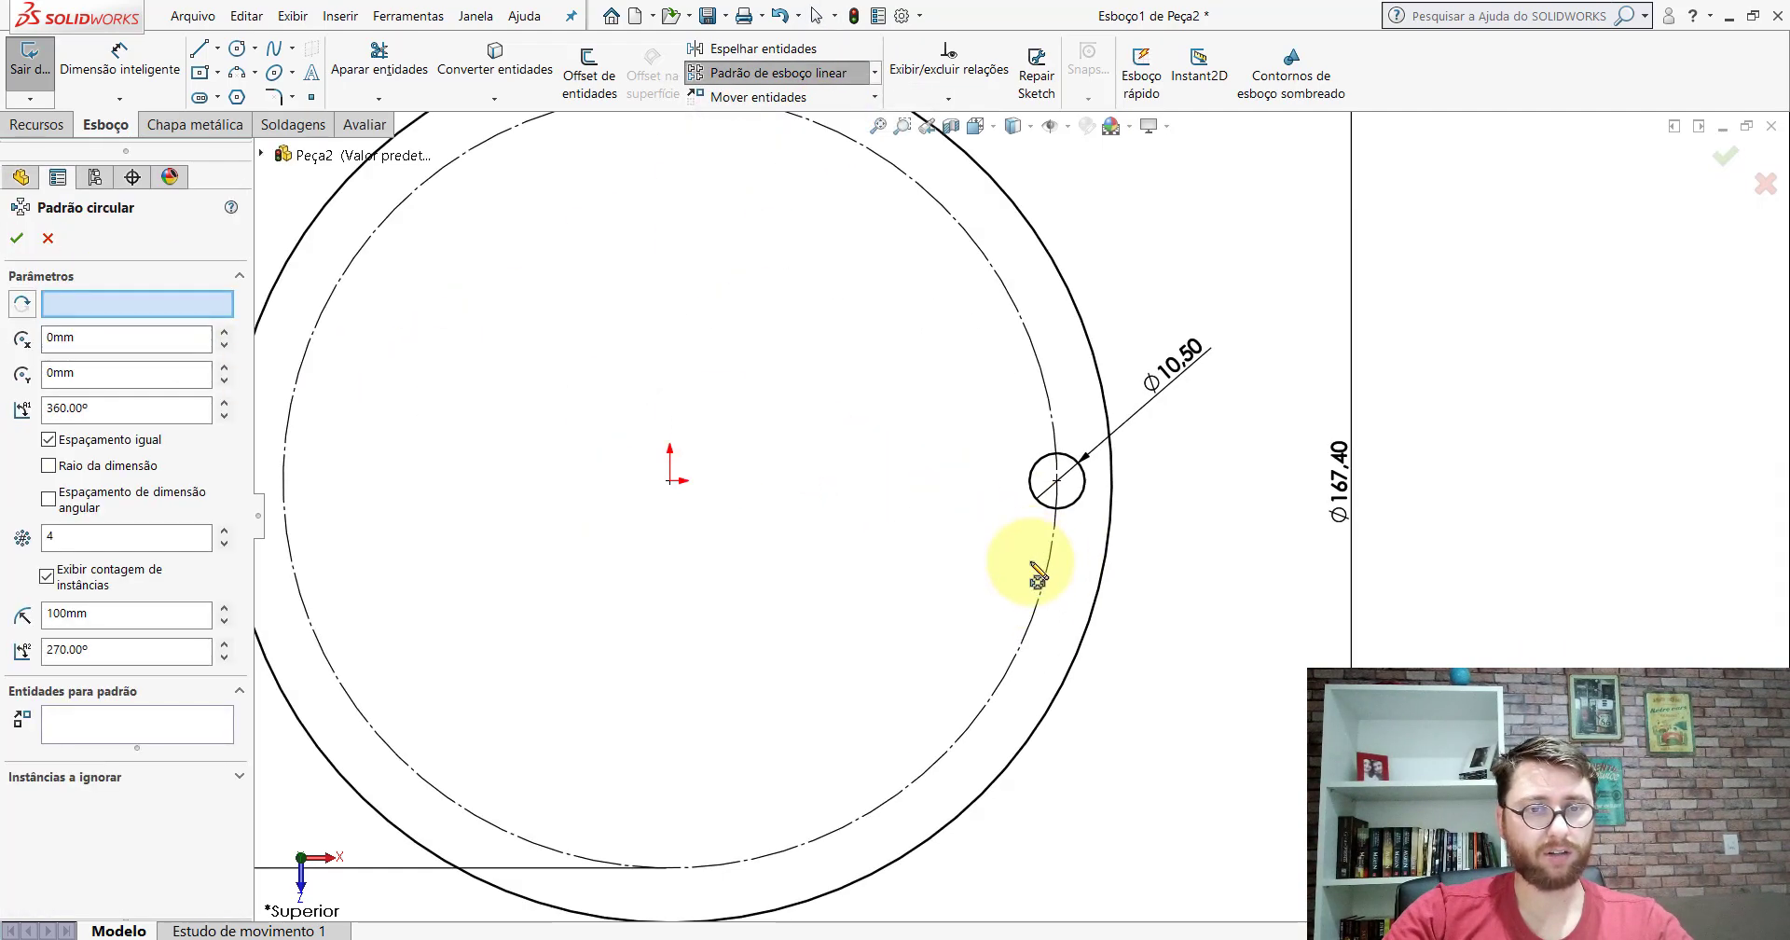
pyautogui.click(1080, 510)
pyautogui.press('f')
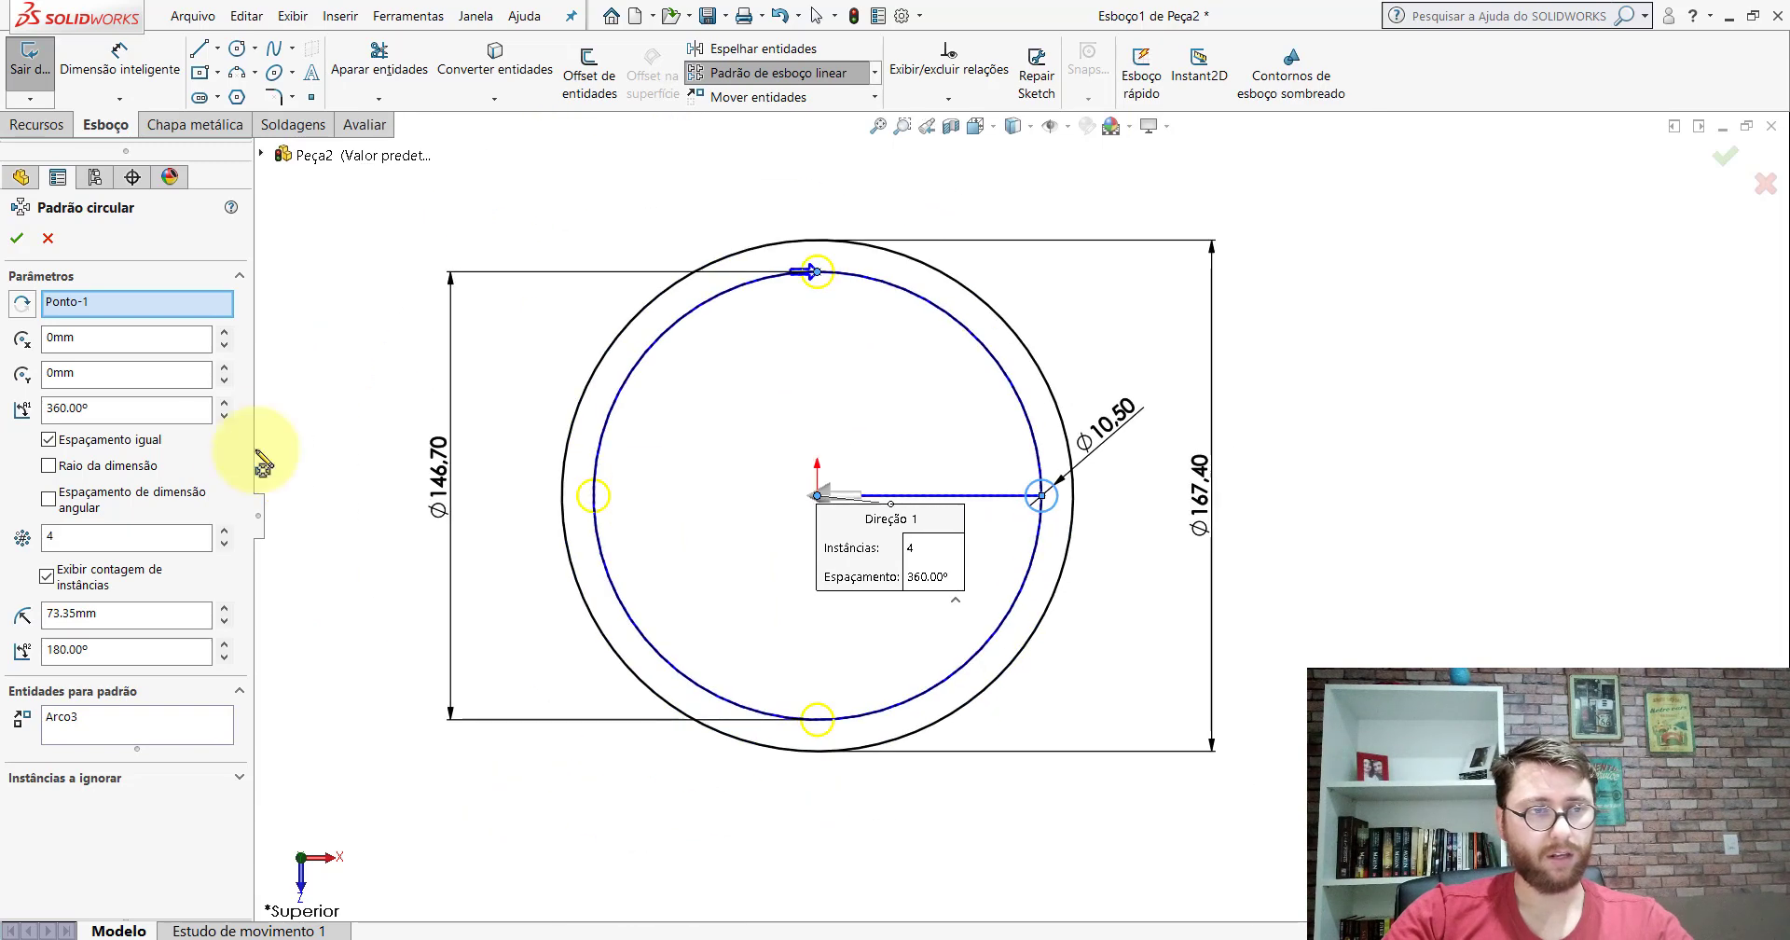
pyautogui.doubleClick(98, 542)
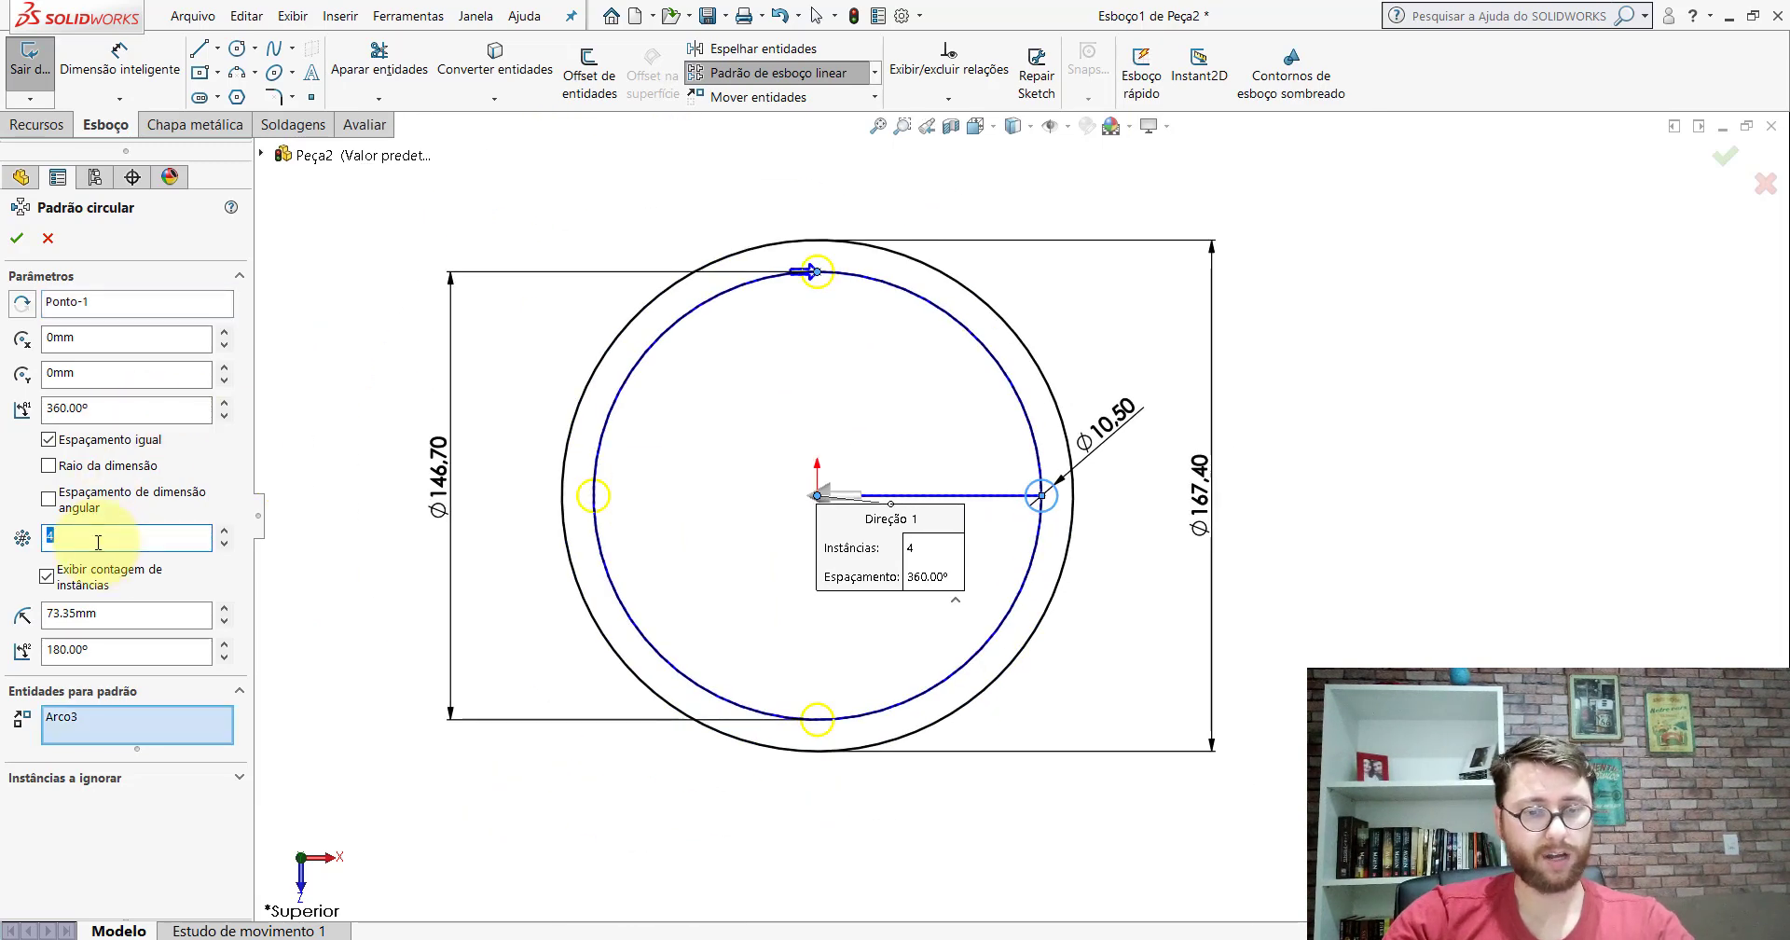
pyautogui.write('8')
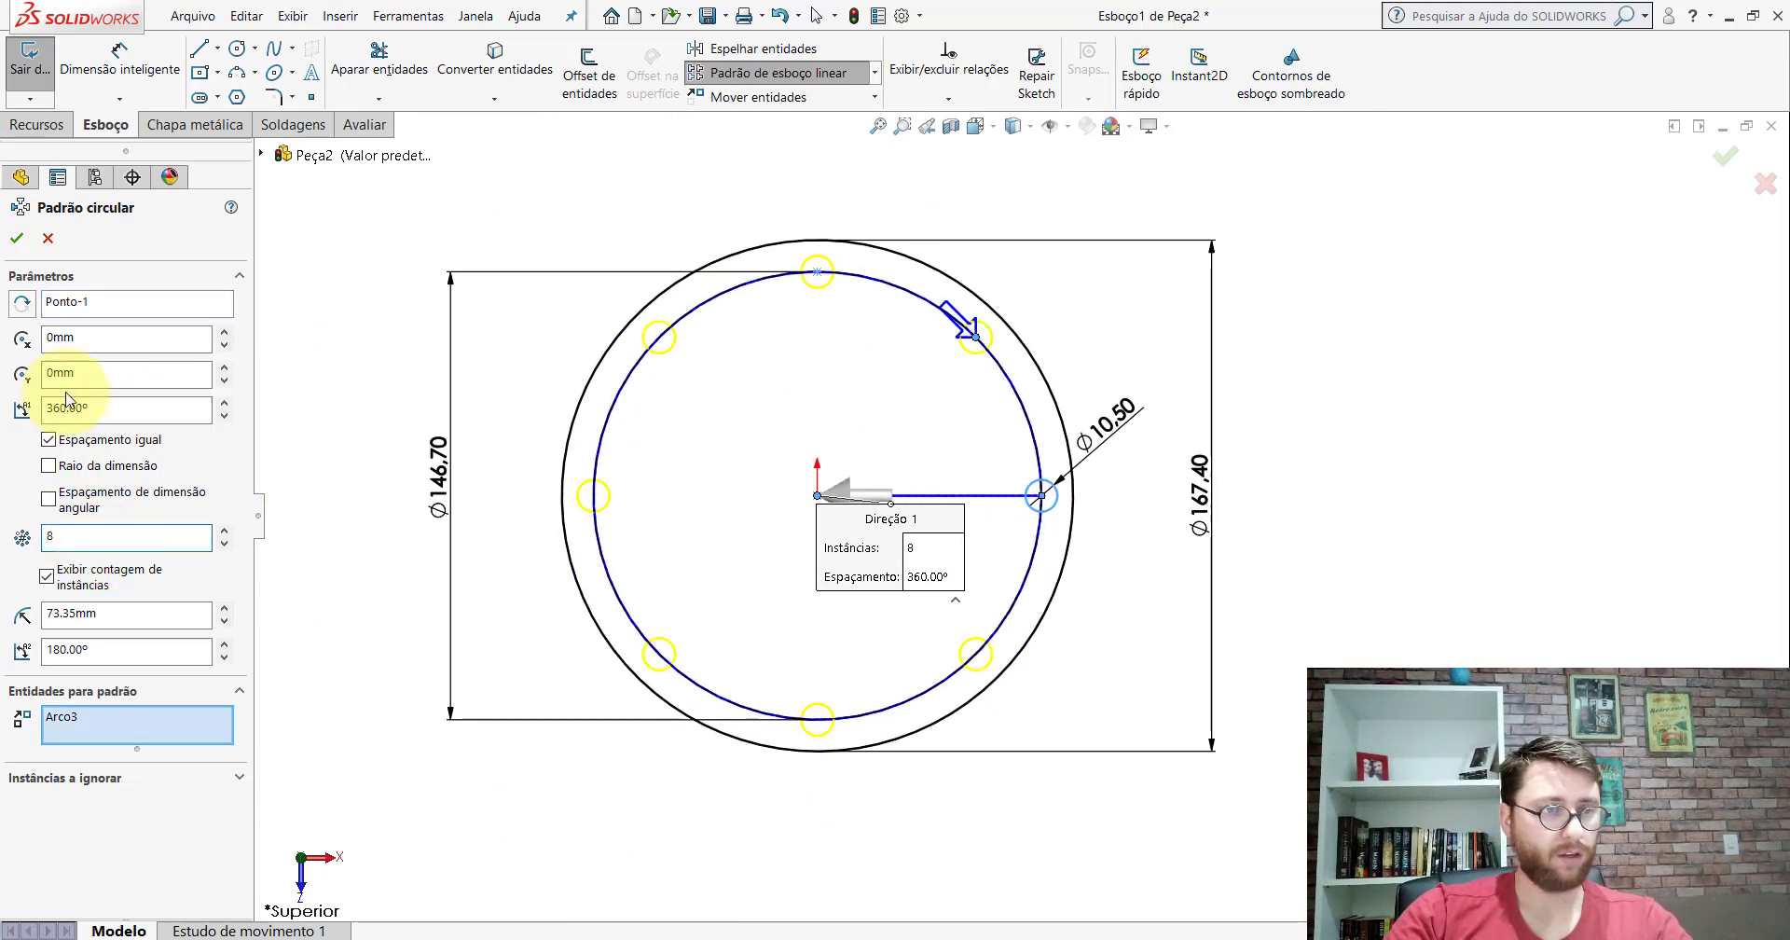
pyautogui.click(18, 239)
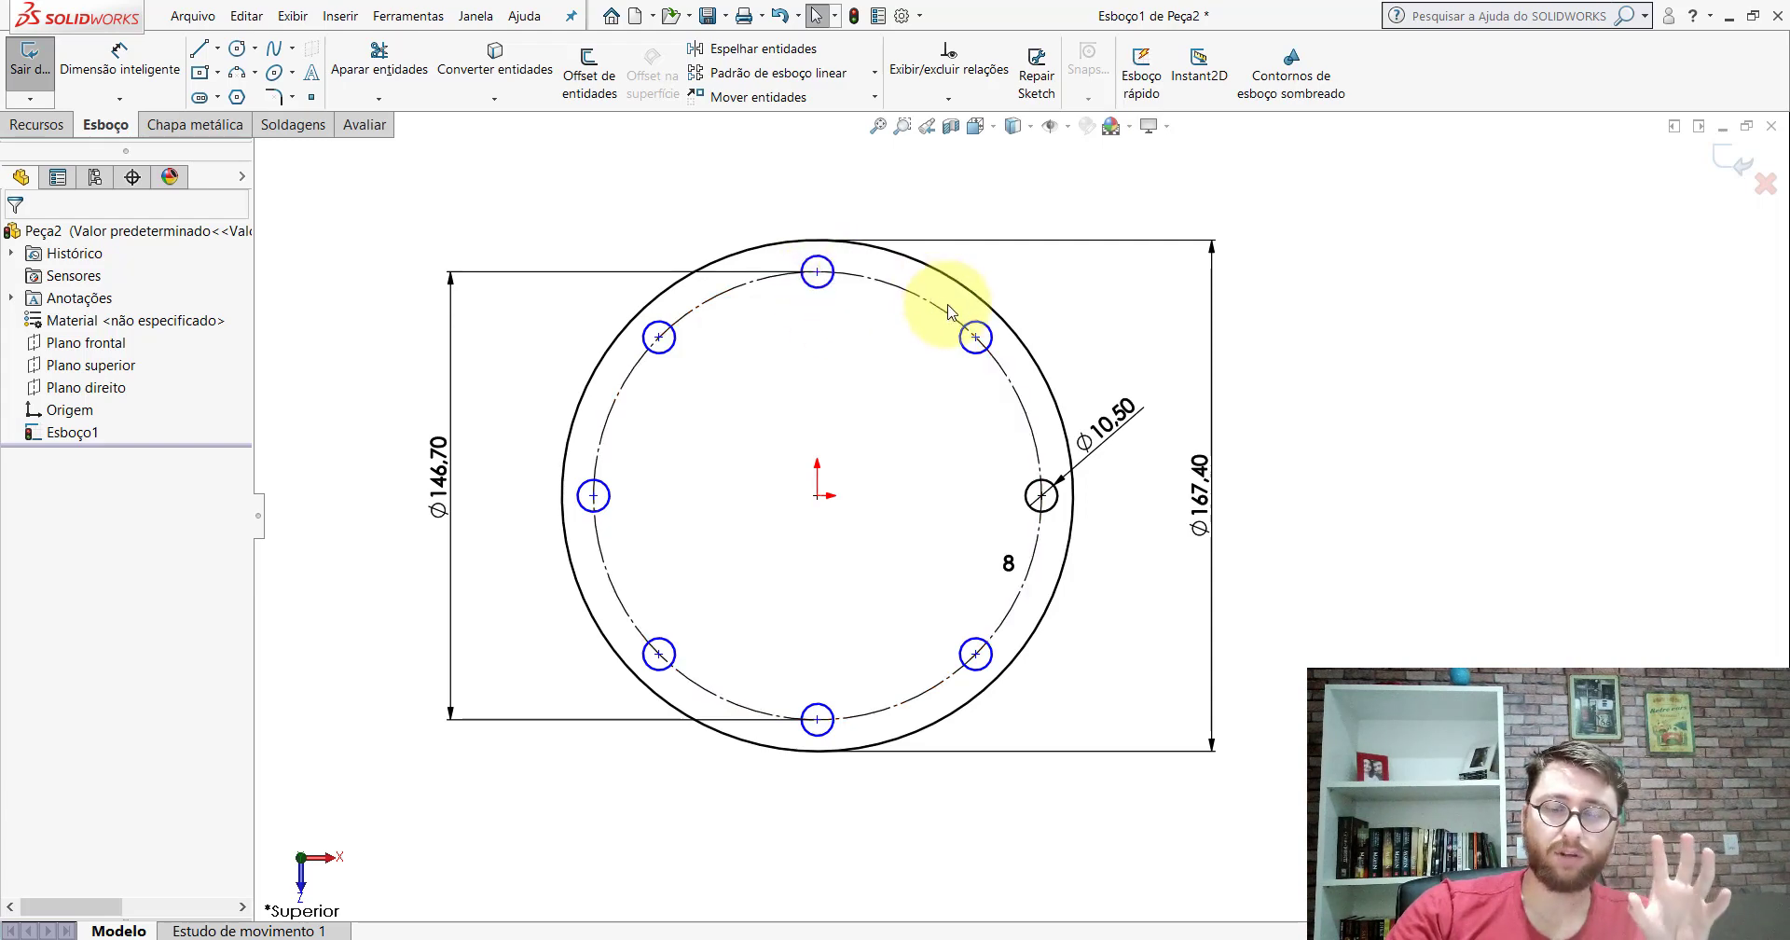
# Step: Drag the top hole's centre point to rotate the pattern, revealing it is under-defined
pyautogui.scroll(-1, 910, 392)
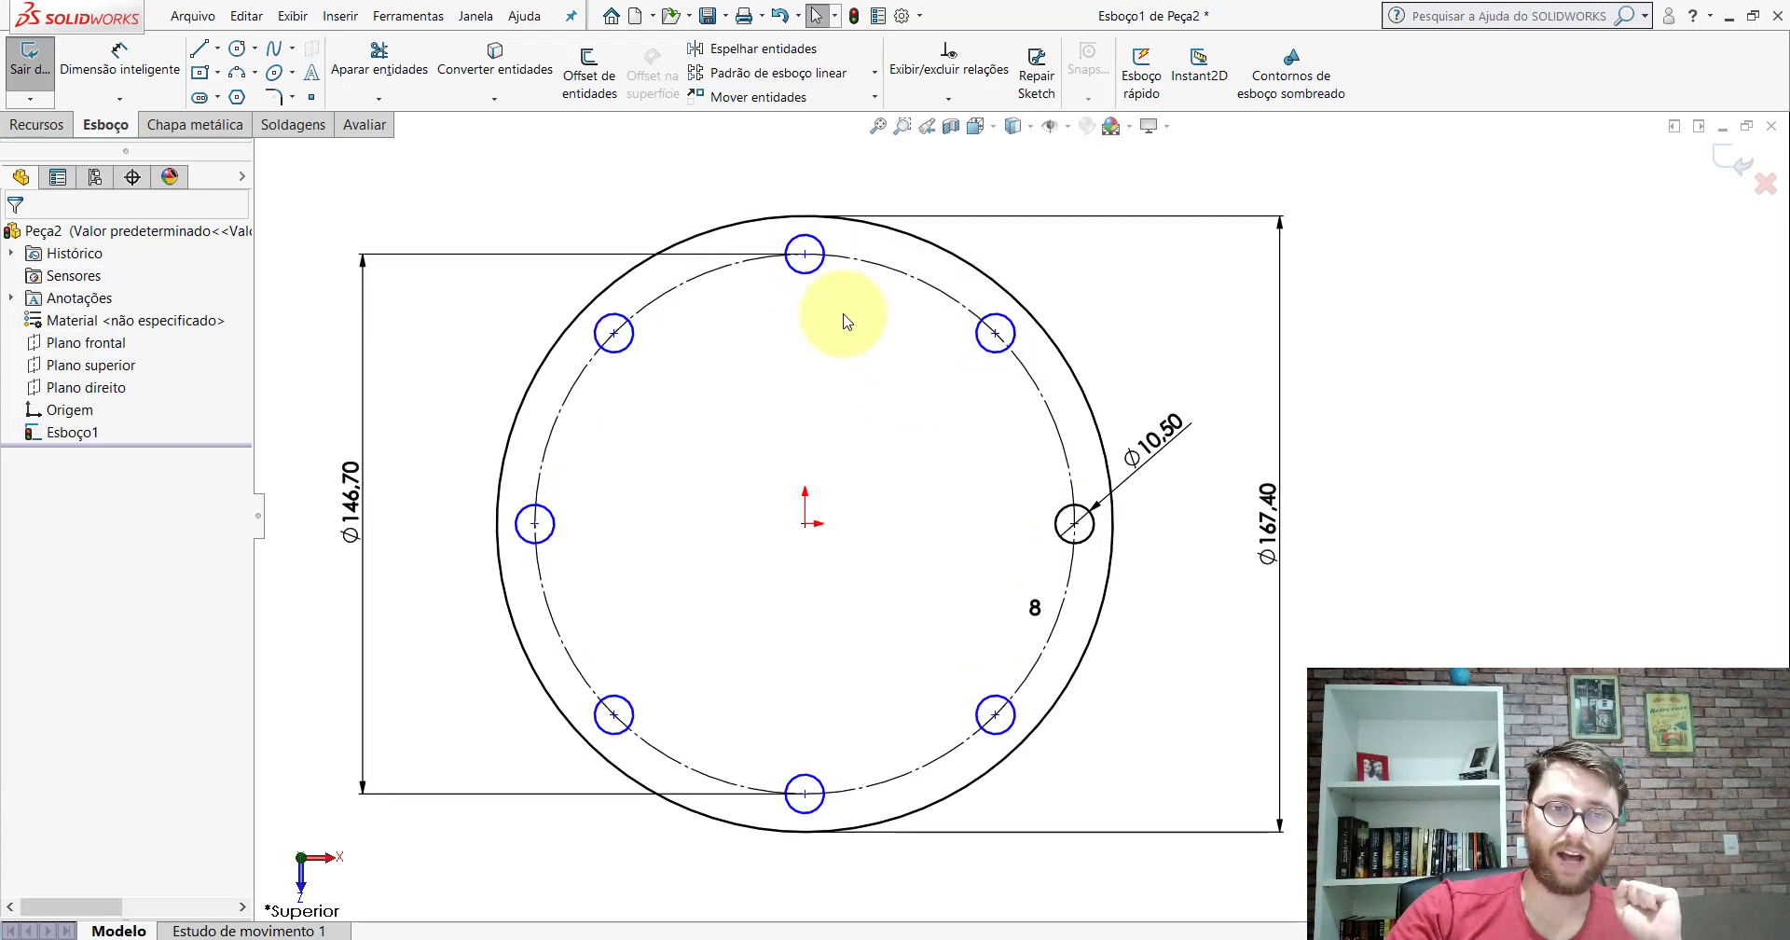
pyautogui.click(805, 258)
pyautogui.moveTo(809, 269); pyautogui.dragTo(844, 300)
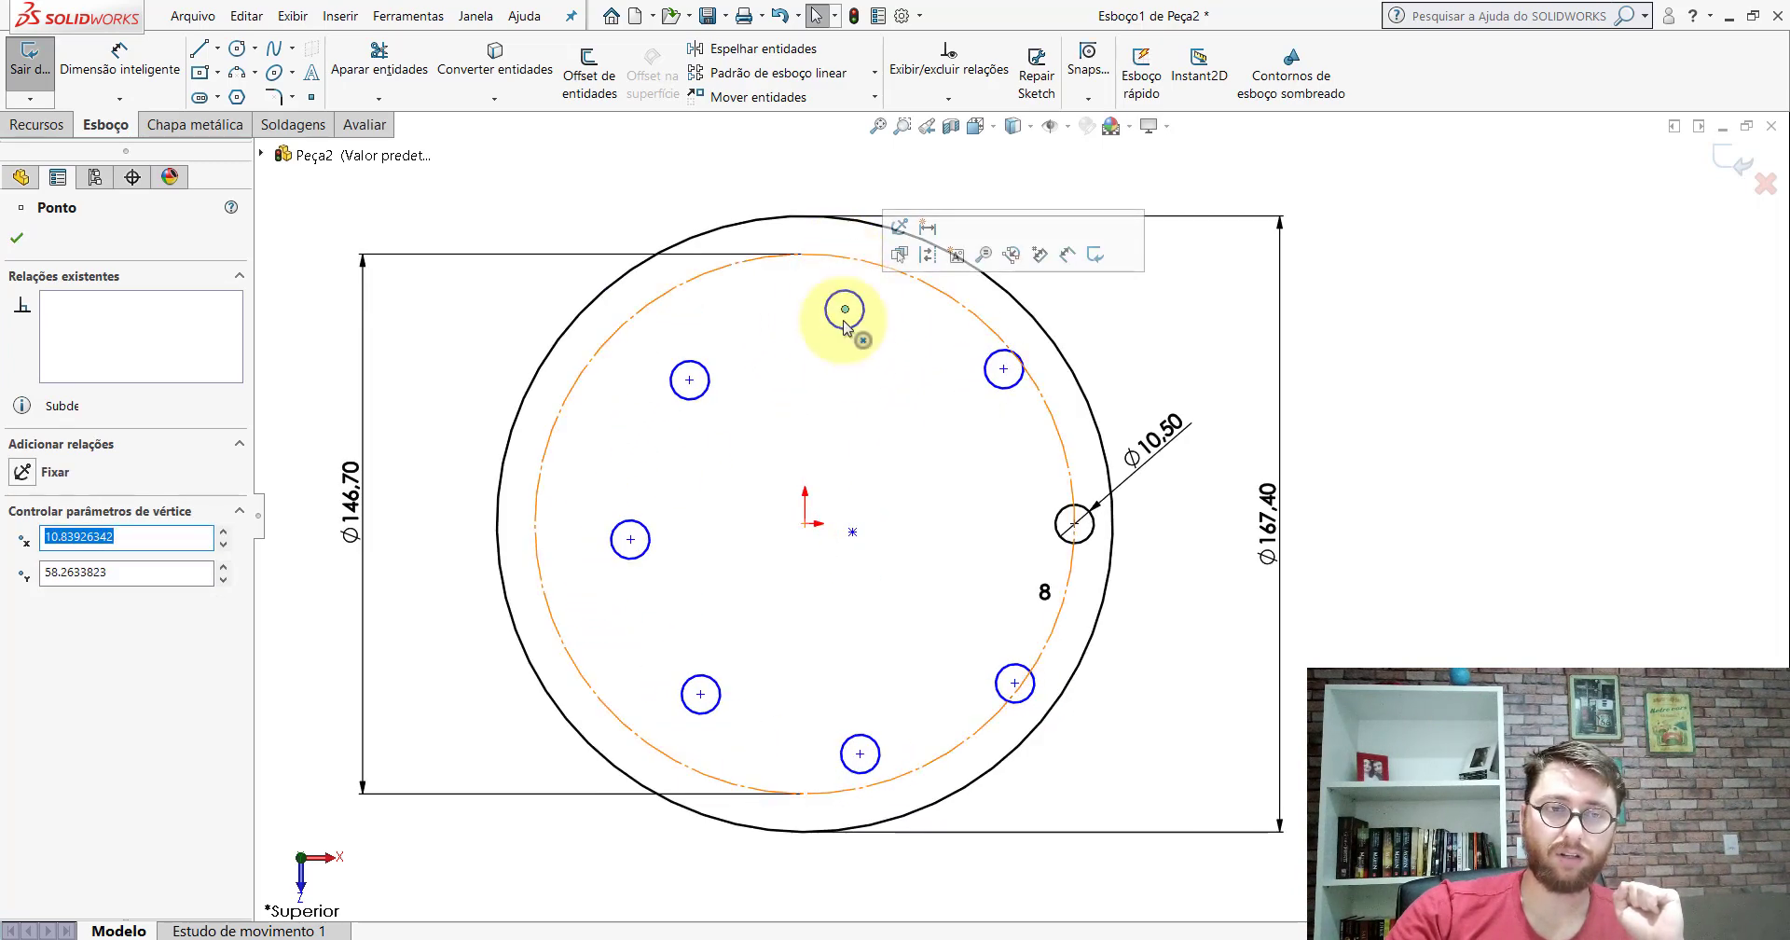
pyautogui.click(857, 363)
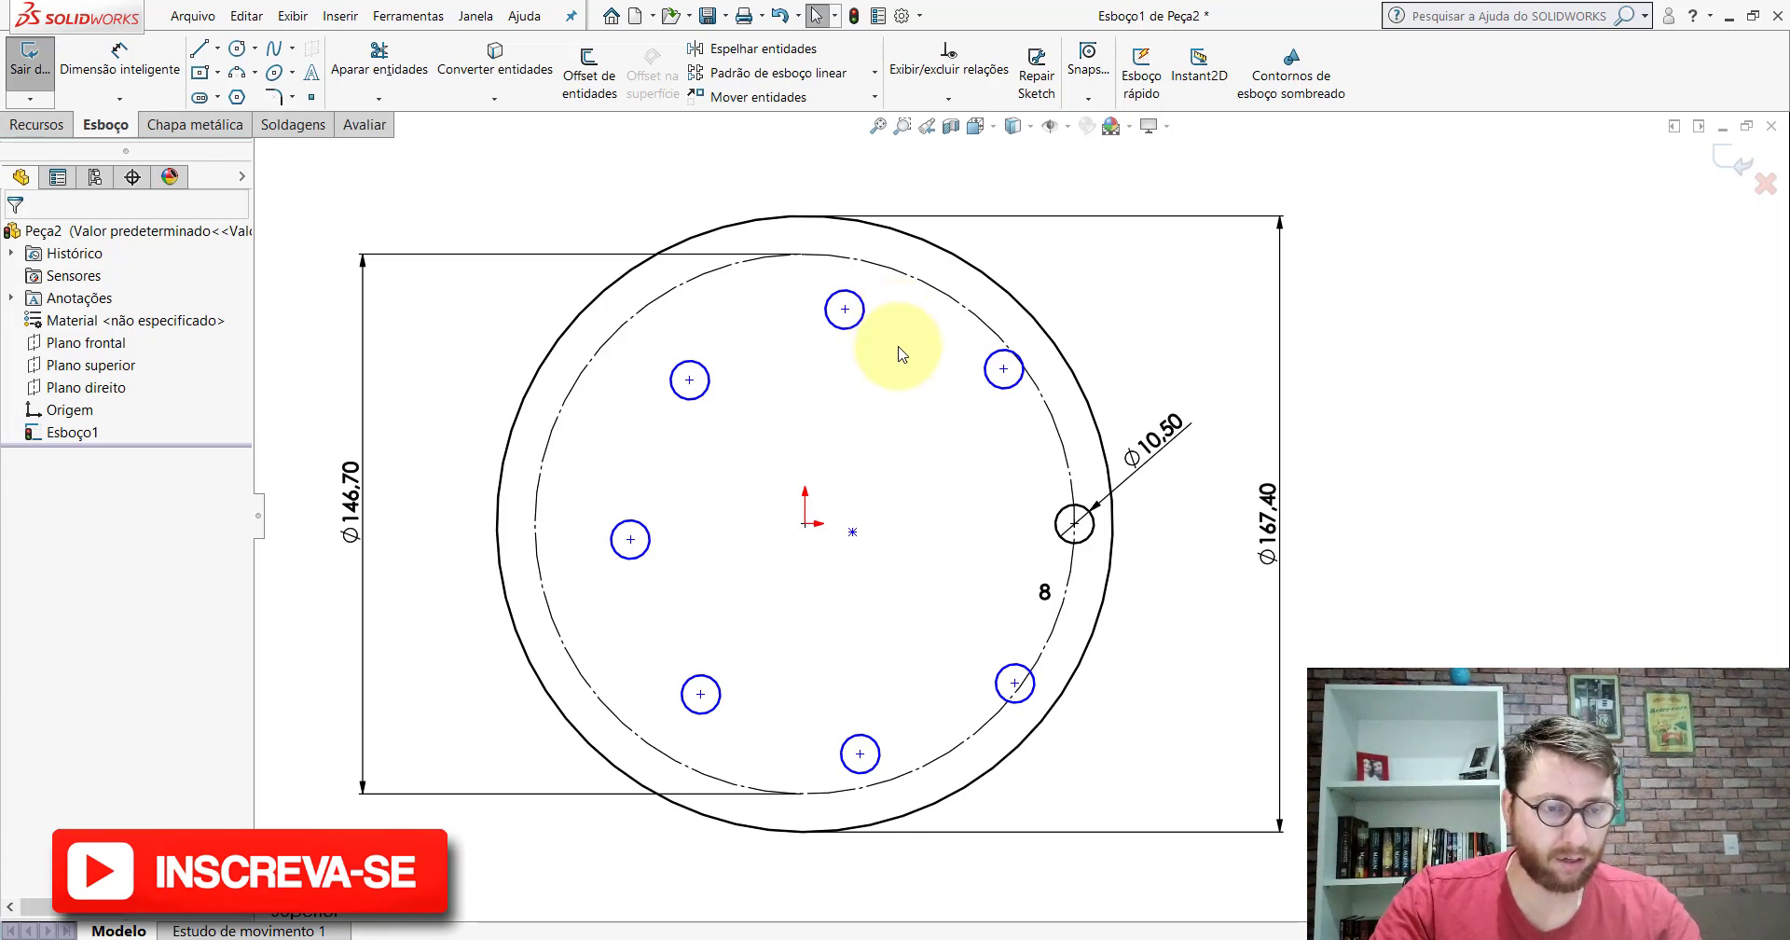
# Step: Make two hole centre points coincident with the Ø146.7 construction circle
pyautogui.click(845, 310)
pyautogui.keyDown('ctrl'); pyautogui.click(872, 270); pyautogui.keyUp('ctrl')
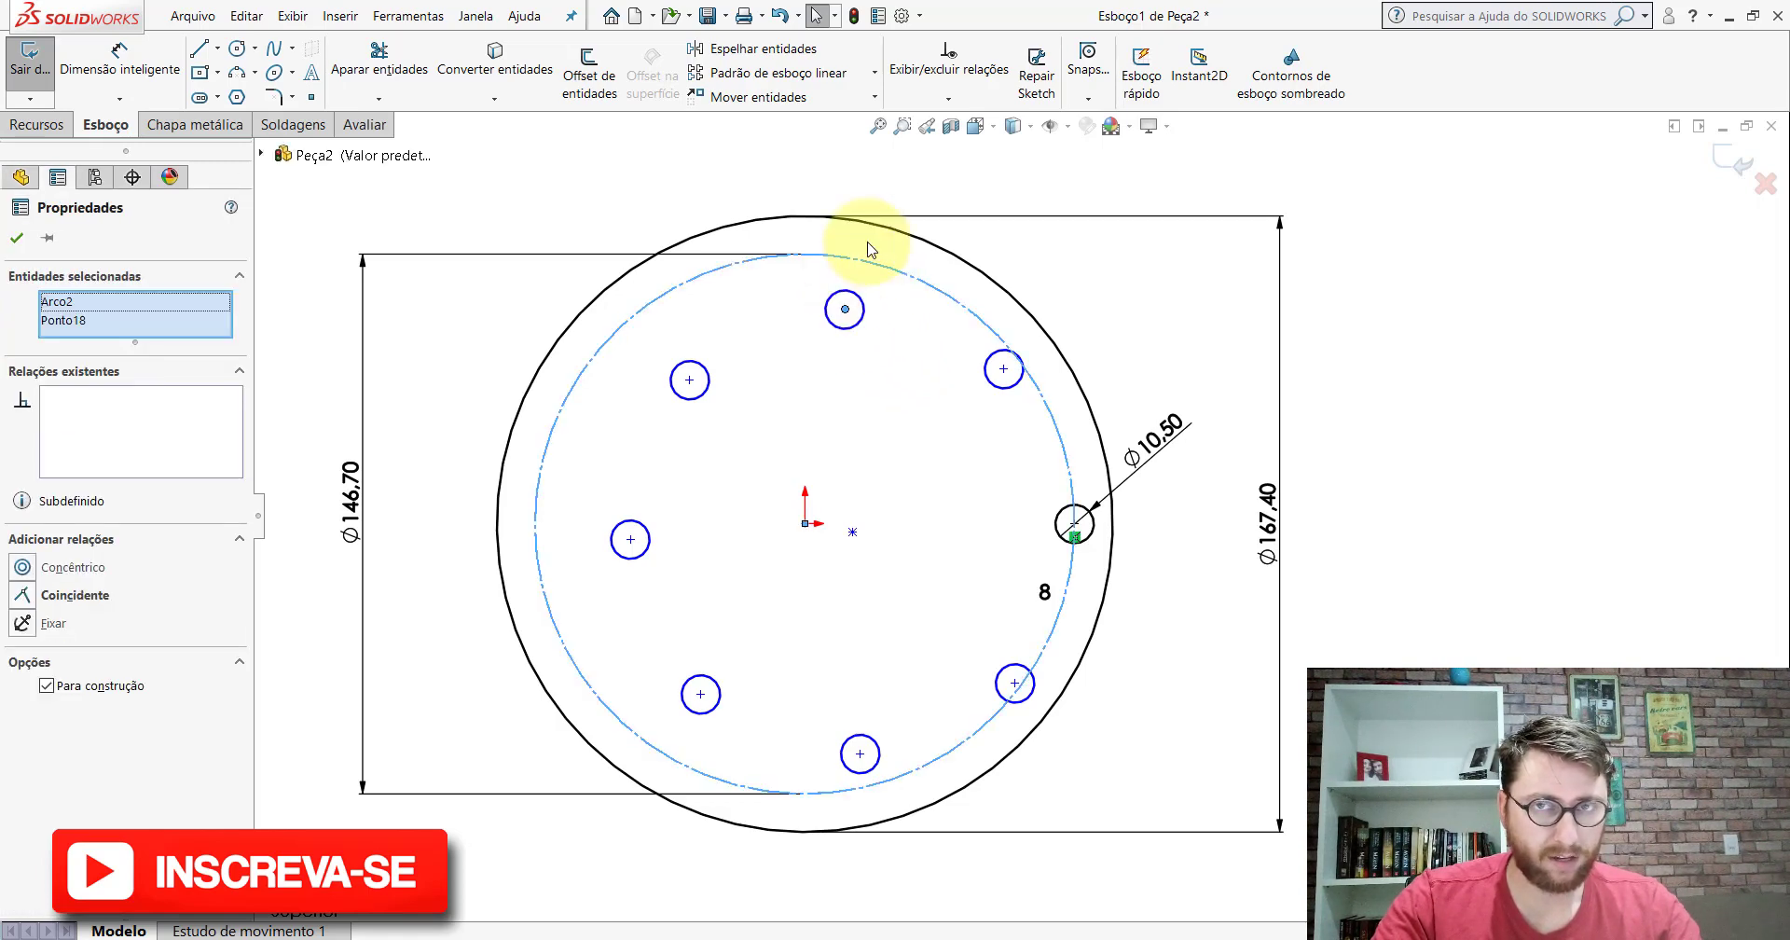
pyautogui.click(23, 597)
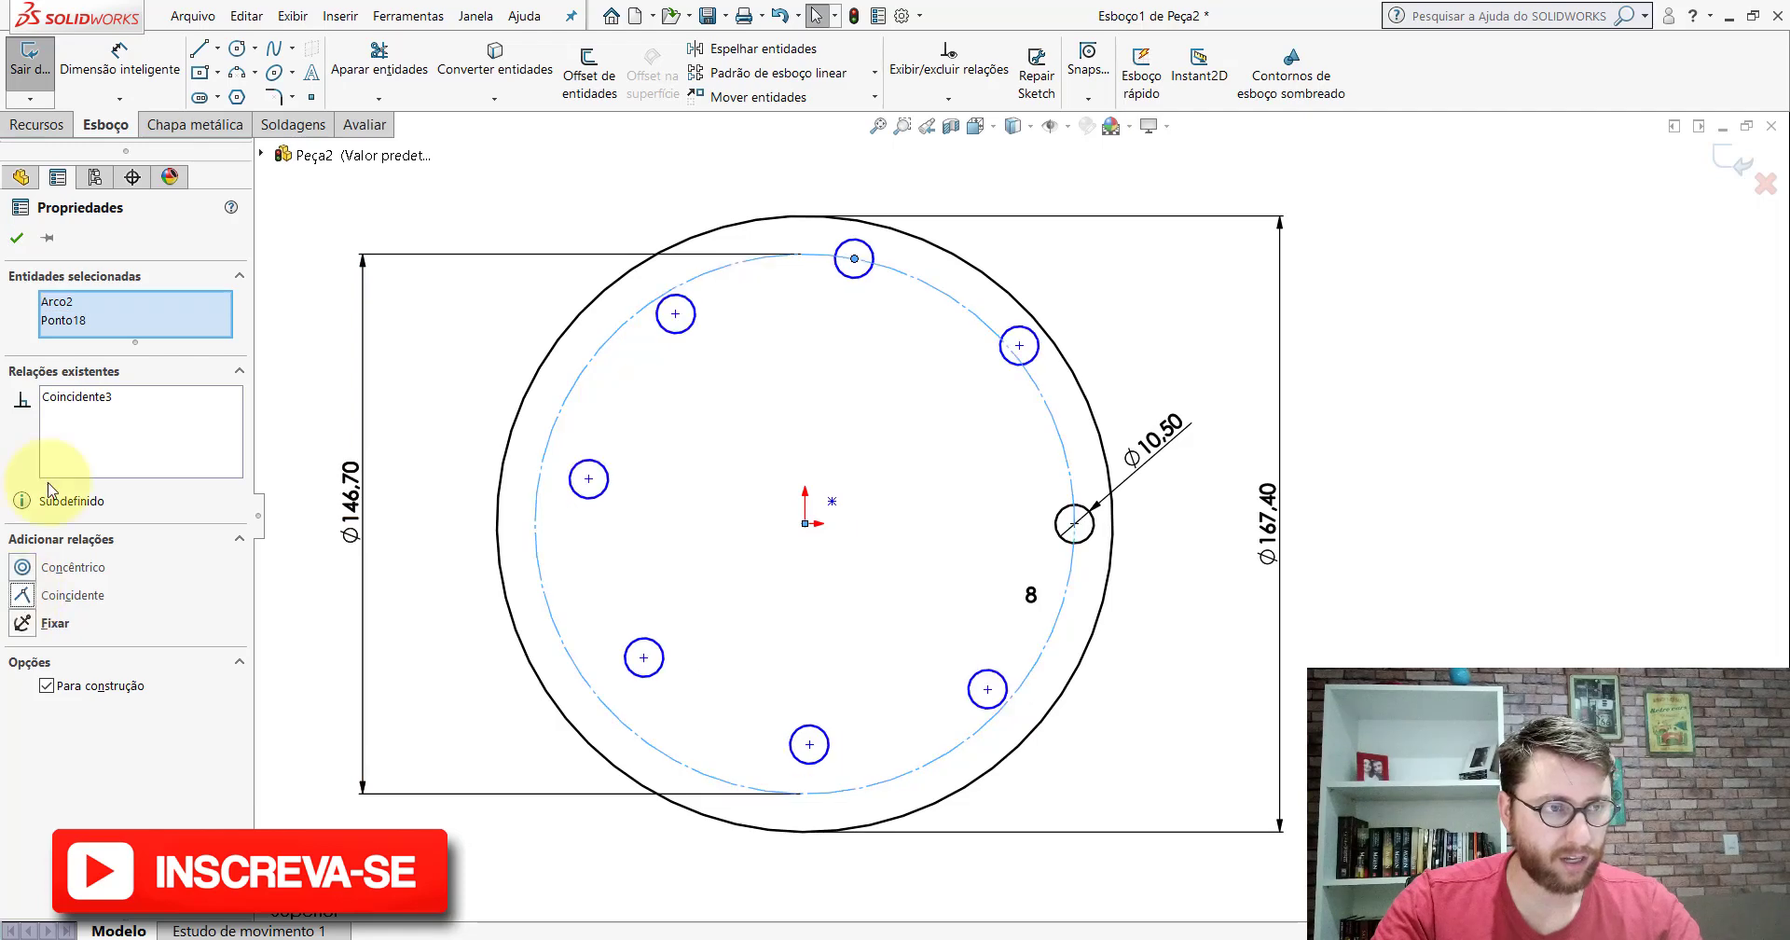
pyautogui.click(21, 240)
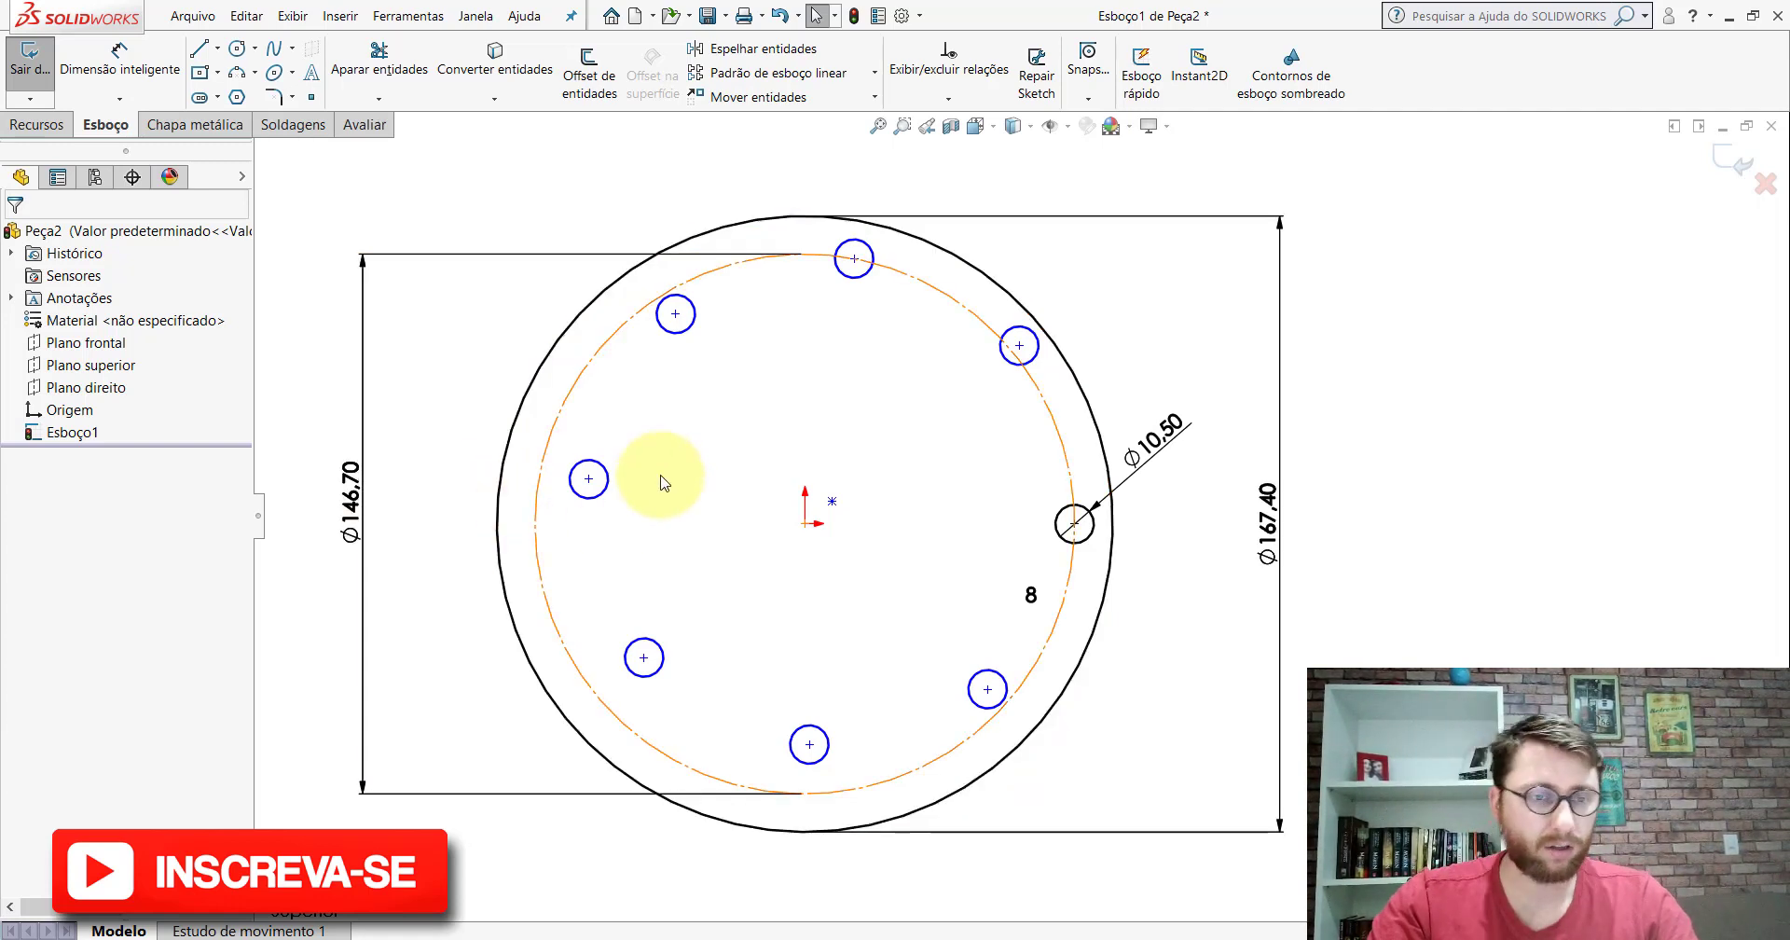
pyautogui.click(589, 481)
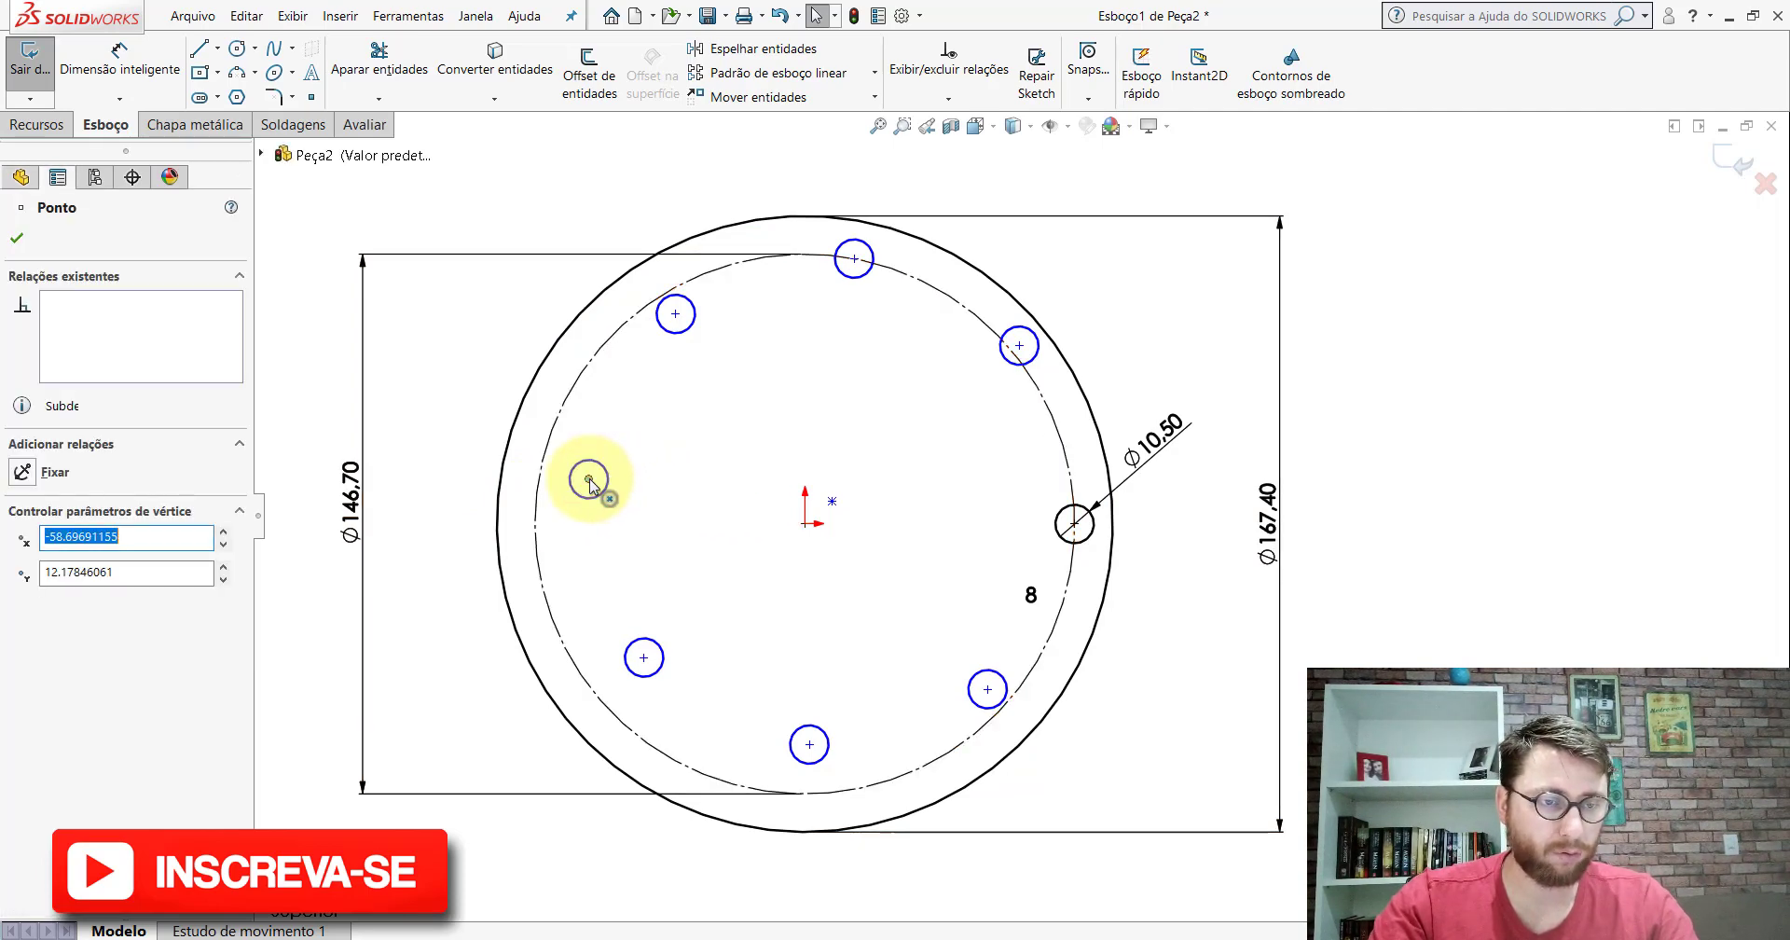
pyautogui.keyDown('ctrl'); pyautogui.click(554, 439); pyautogui.keyUp('ctrl')
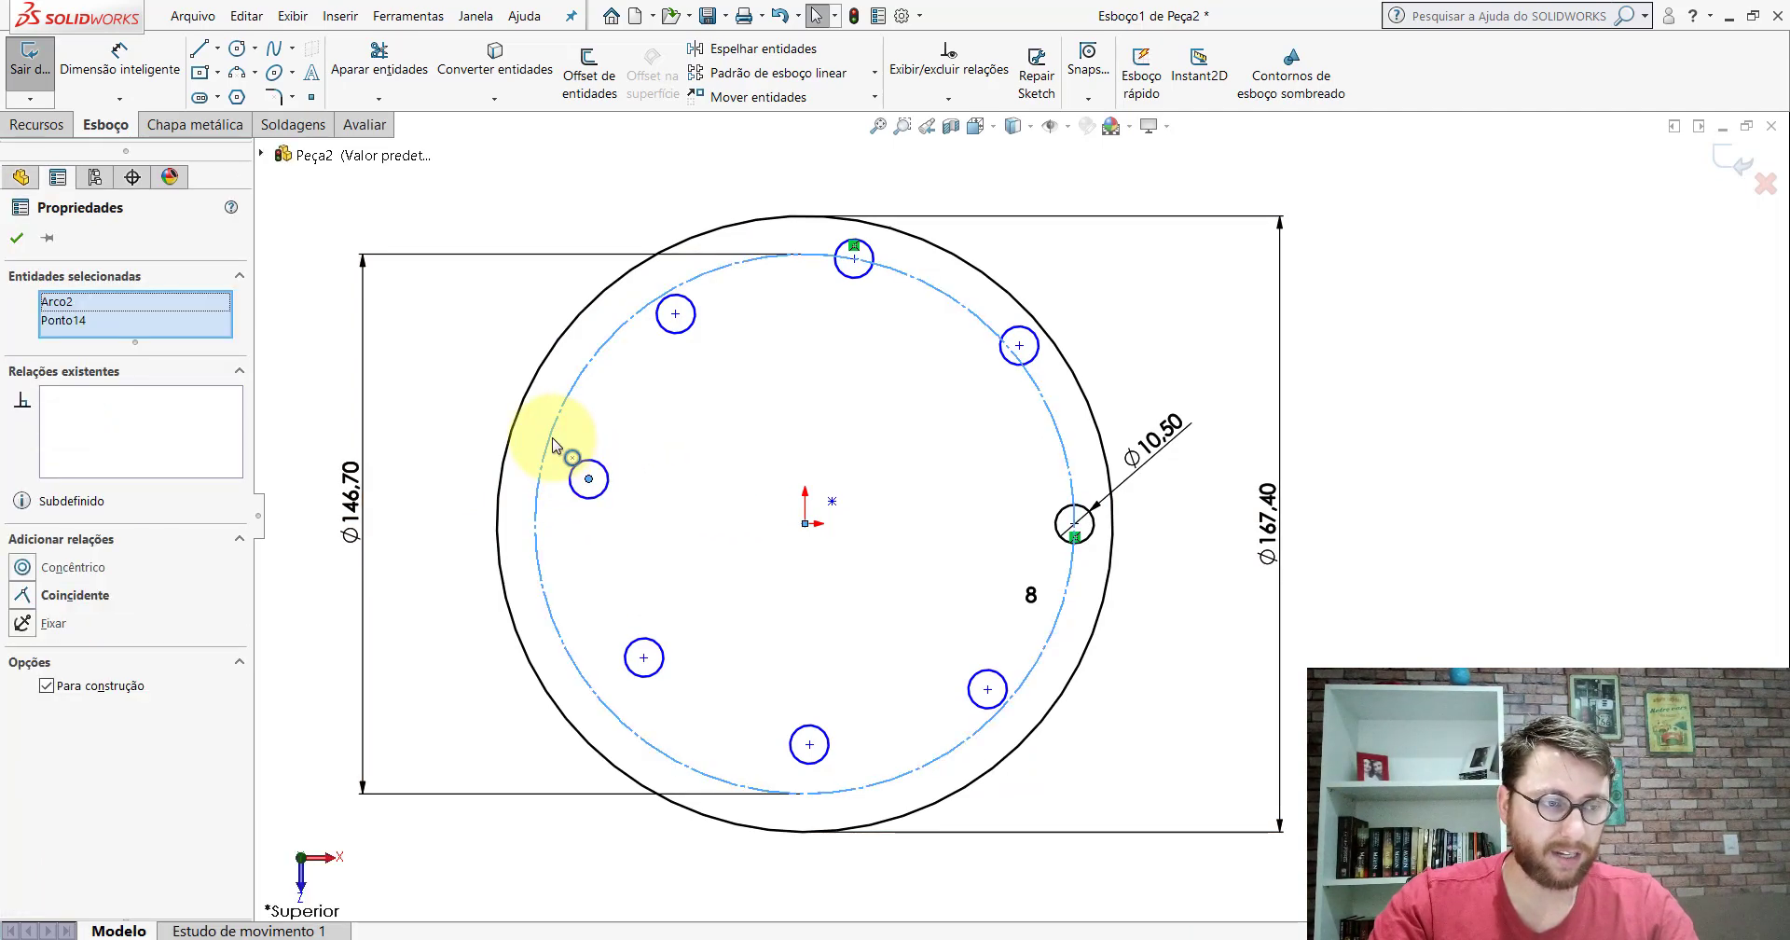
pyautogui.click(23, 597)
pyautogui.click(16, 238)
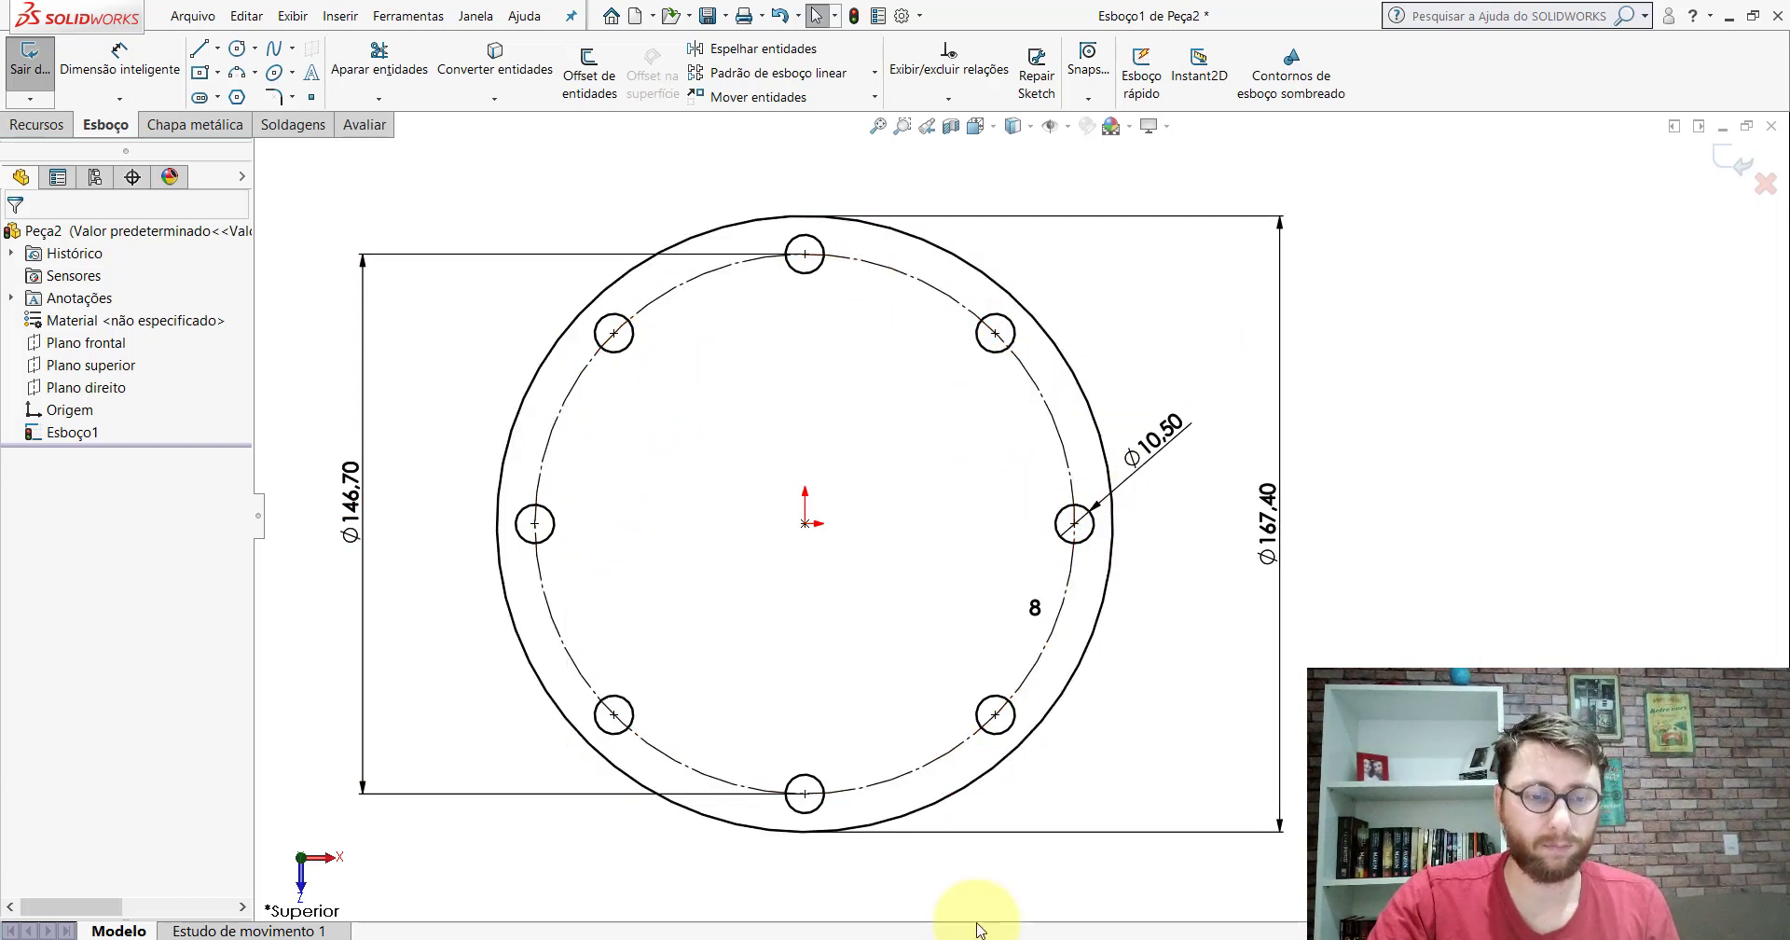
# Step: Measure the PP-GR(006)2100 plate thickness between top and bottom faces: 9.53 mm
pyautogui.click(816, 876)
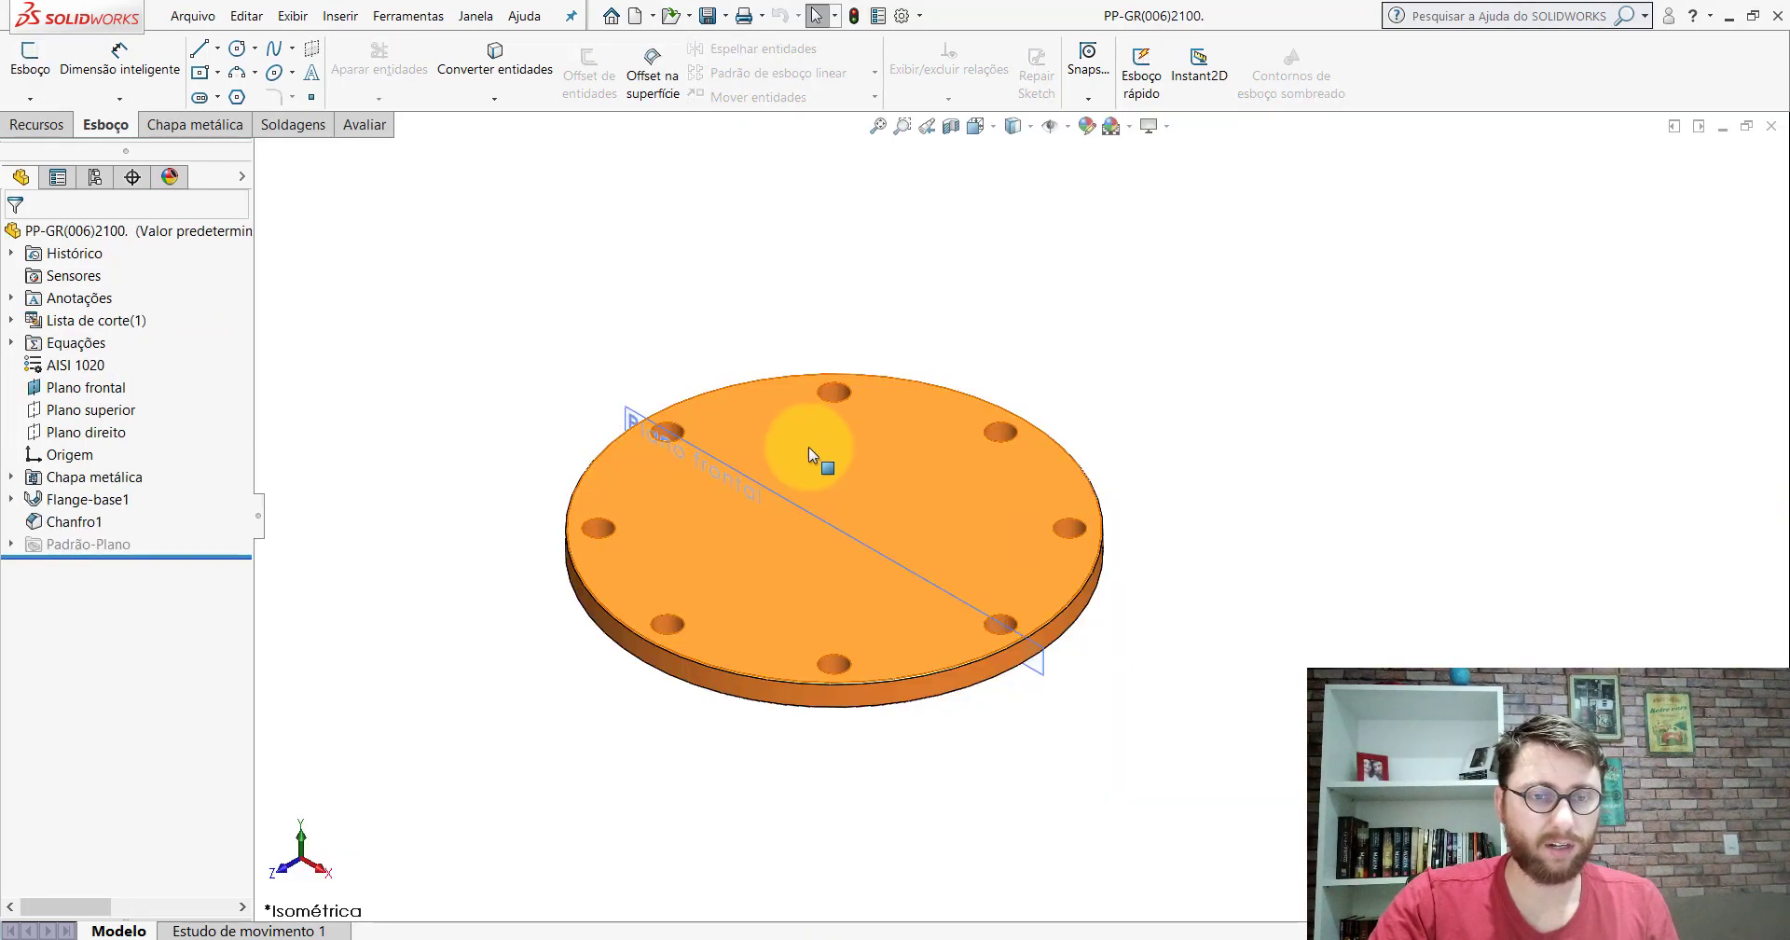
pyautogui.click(363, 125)
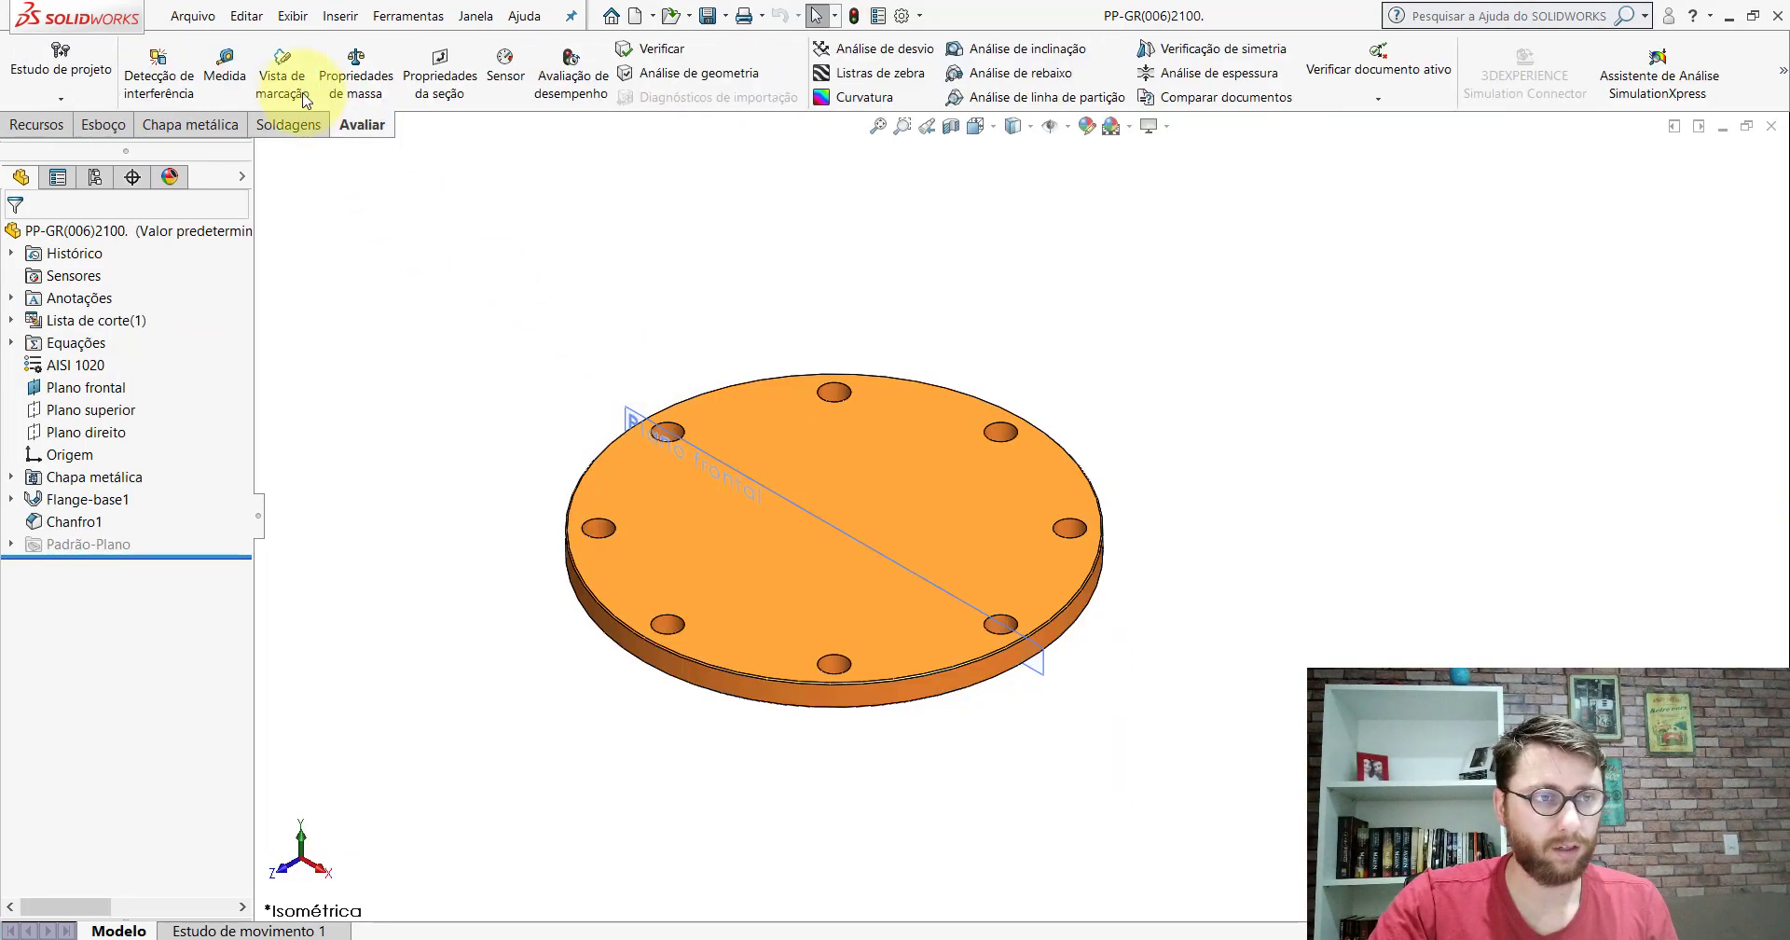
pyautogui.click(225, 70)
pyautogui.click(1072, 513)
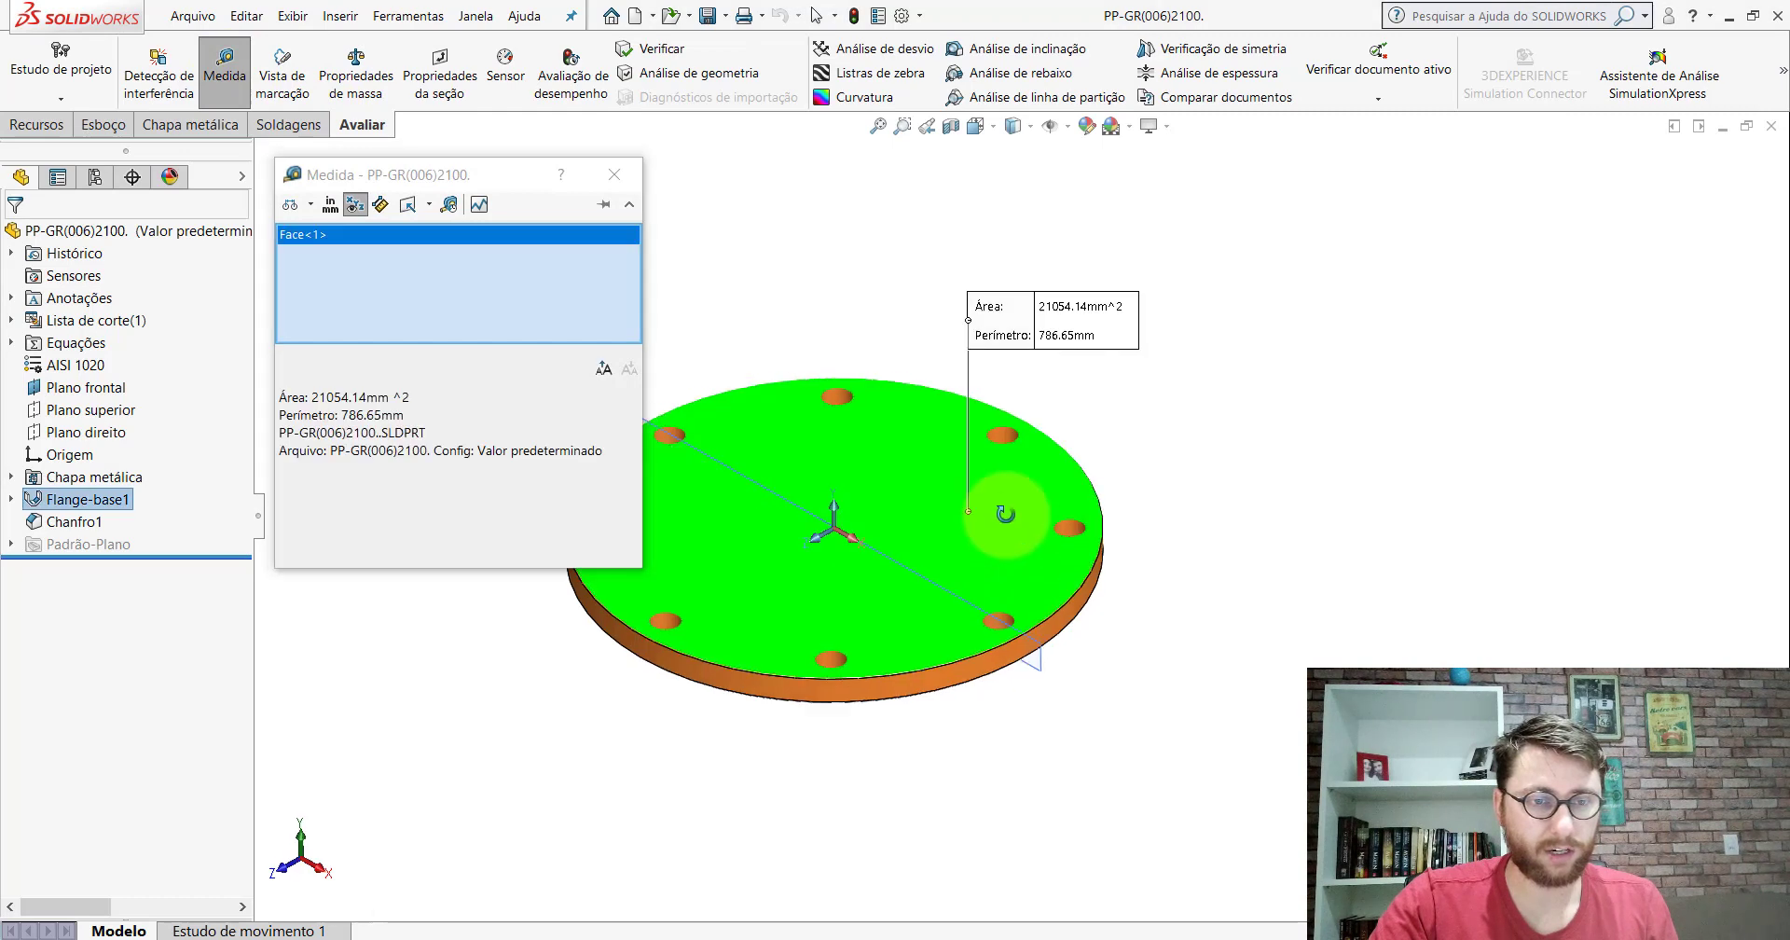
pyautogui.moveTo(1072, 513); pyautogui.dragTo(1062, 511, button='middle')
pyautogui.click(1026, 536)
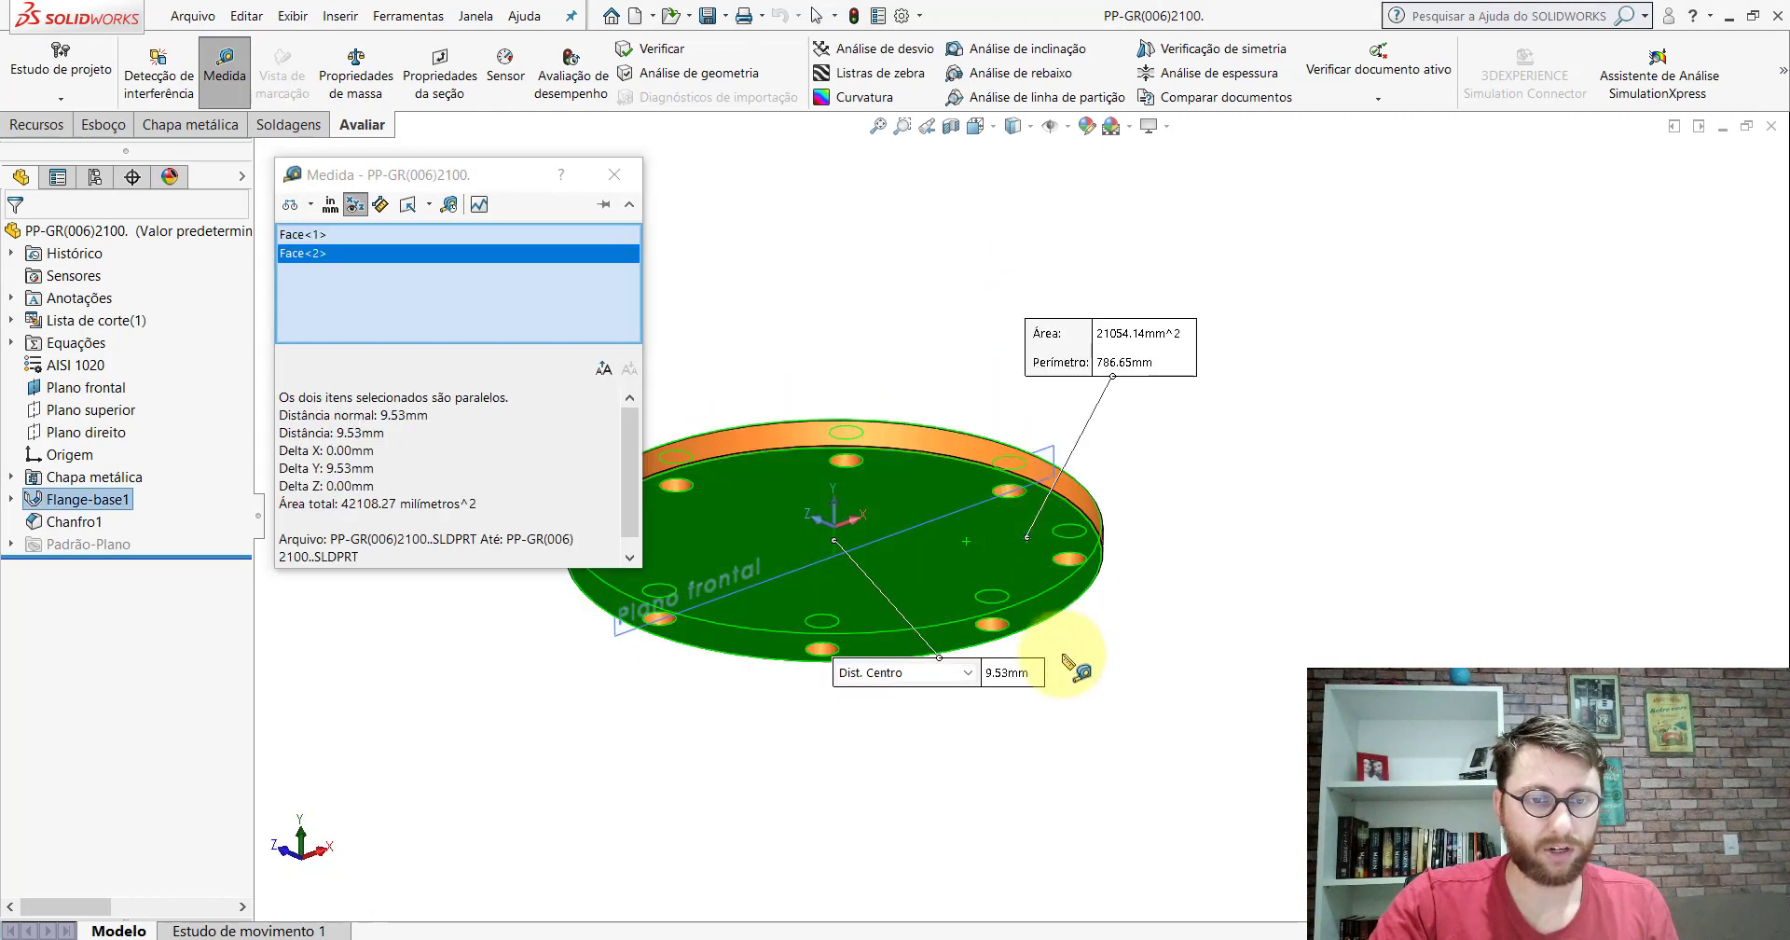
pyautogui.moveTo(1023, 673); pyautogui.dragTo(1040, 645)
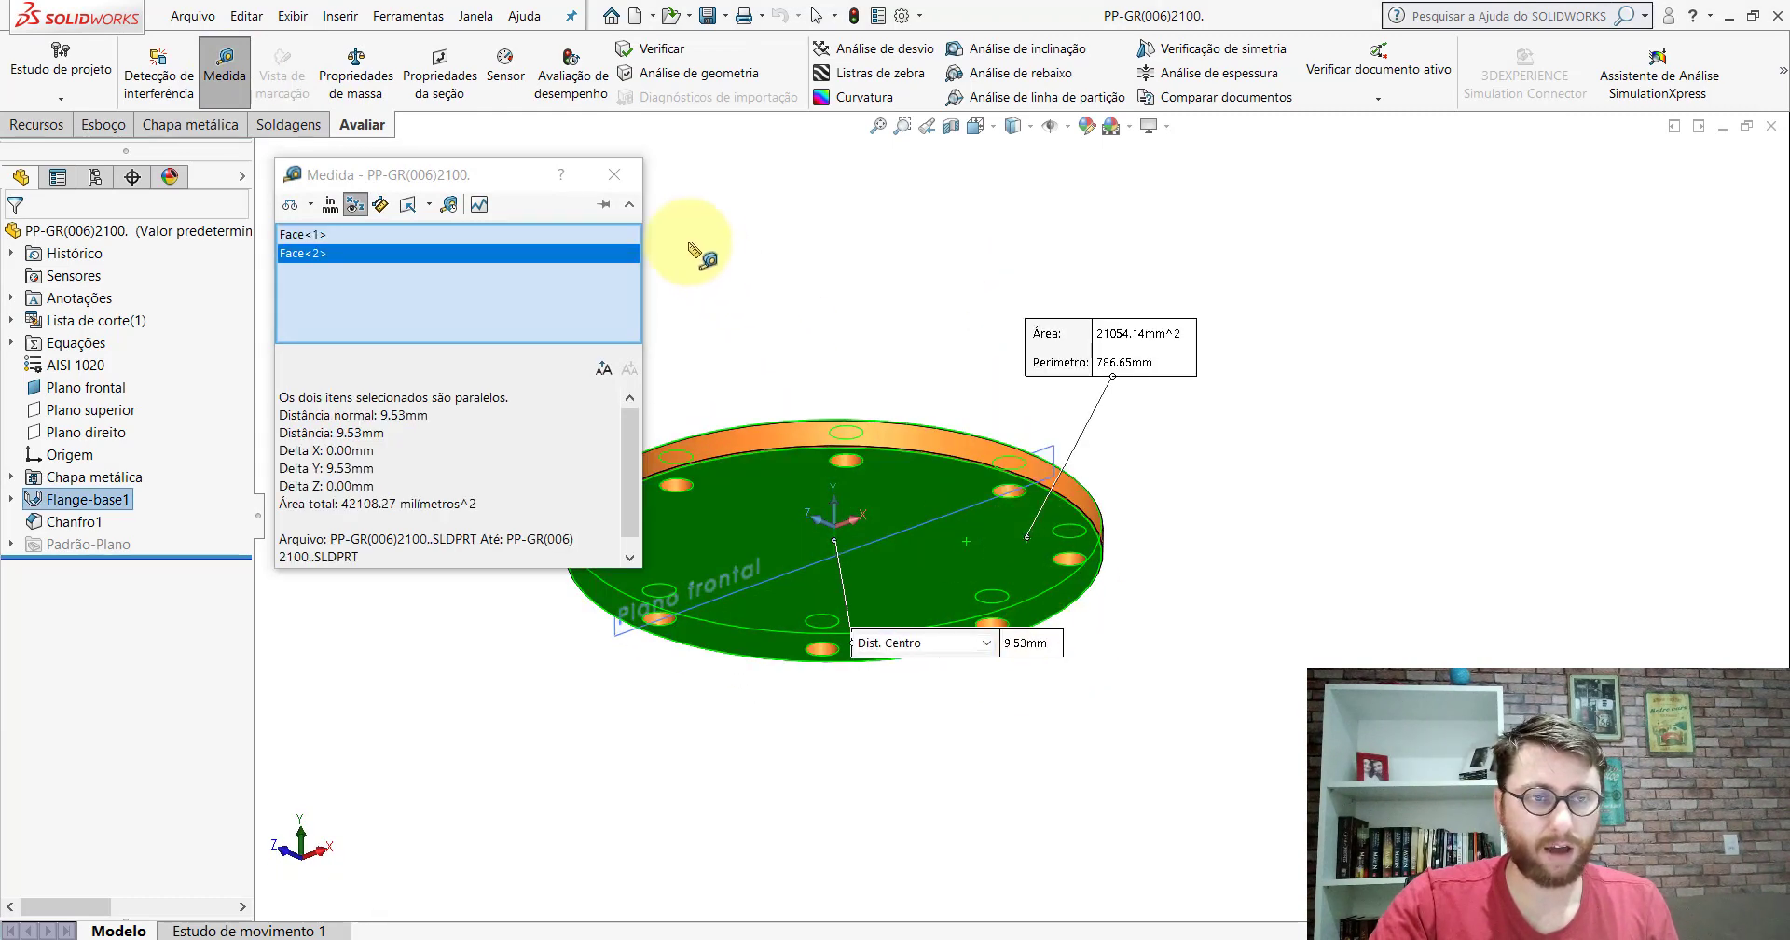
pyautogui.click(613, 174)
pyautogui.click(994, 133)
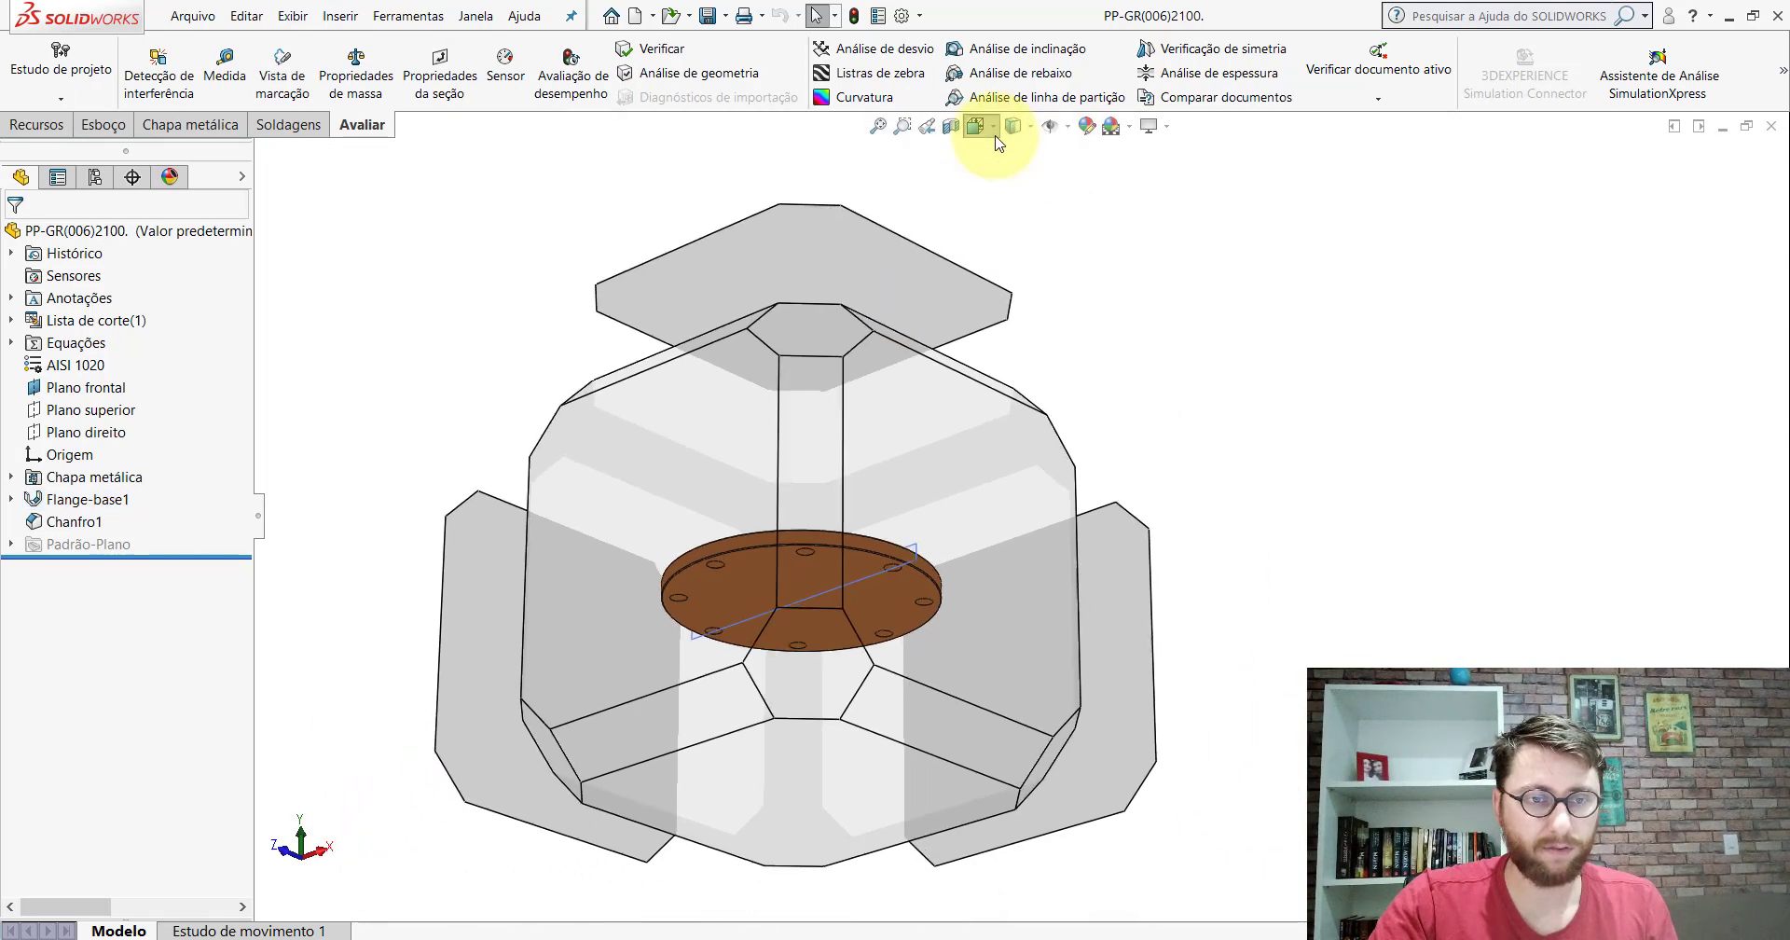
pyautogui.click(803, 397)
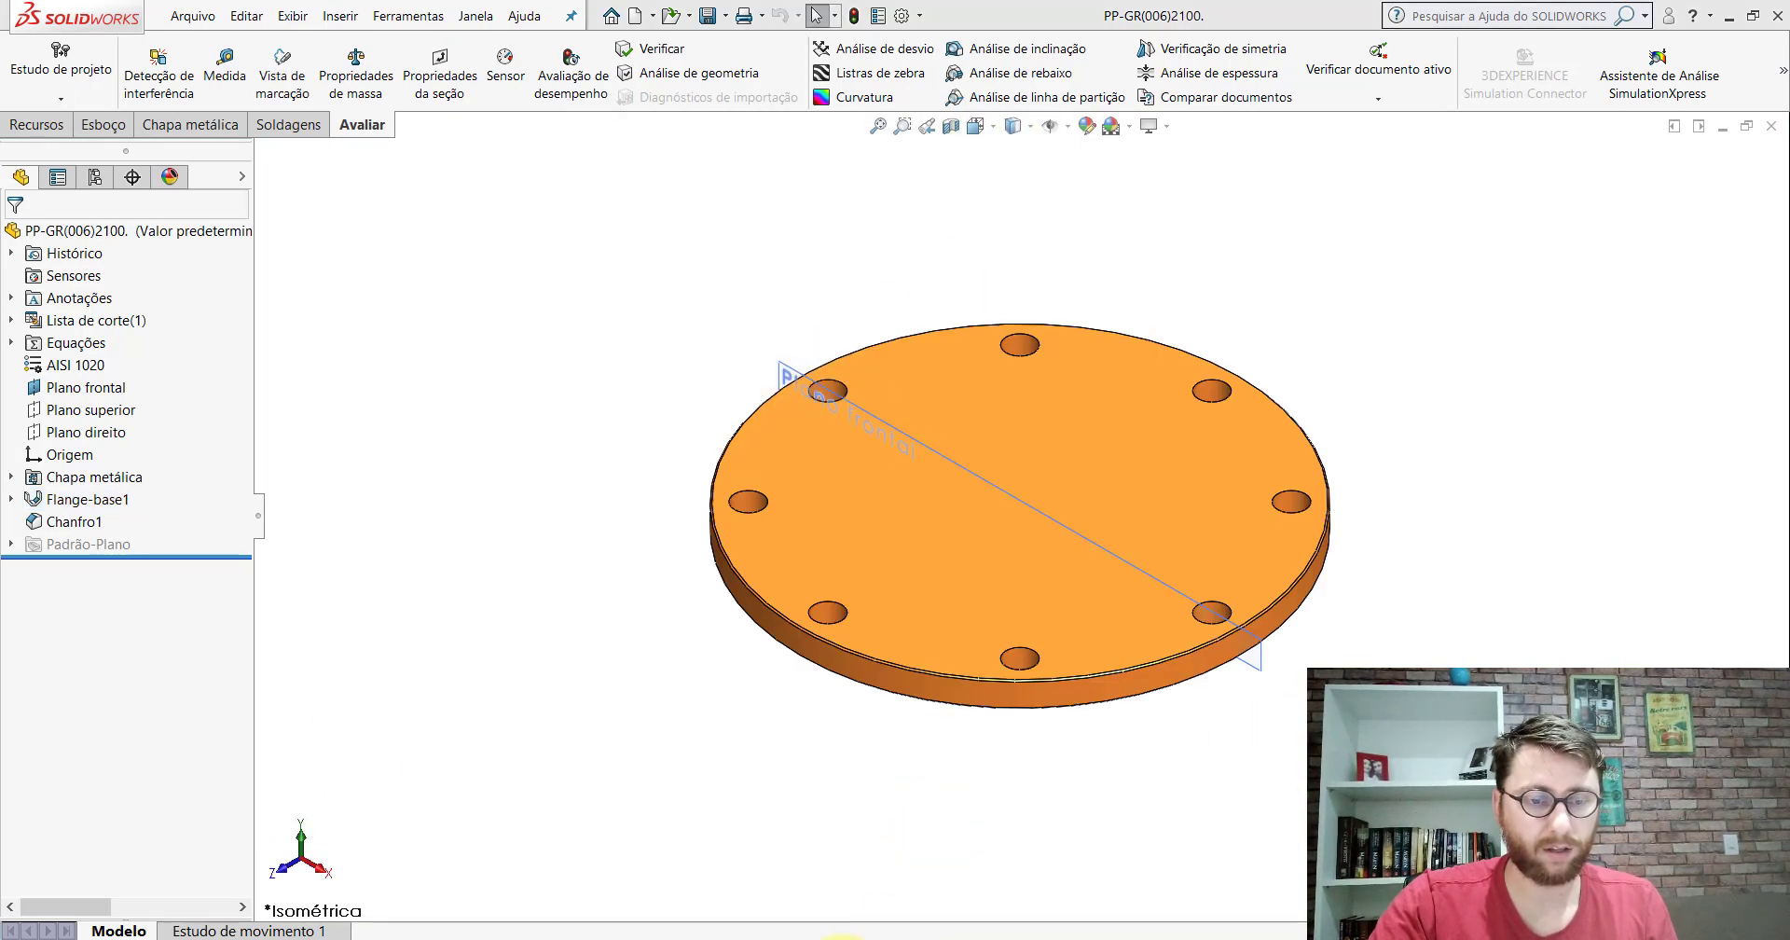
pyautogui.click(1022, 911)
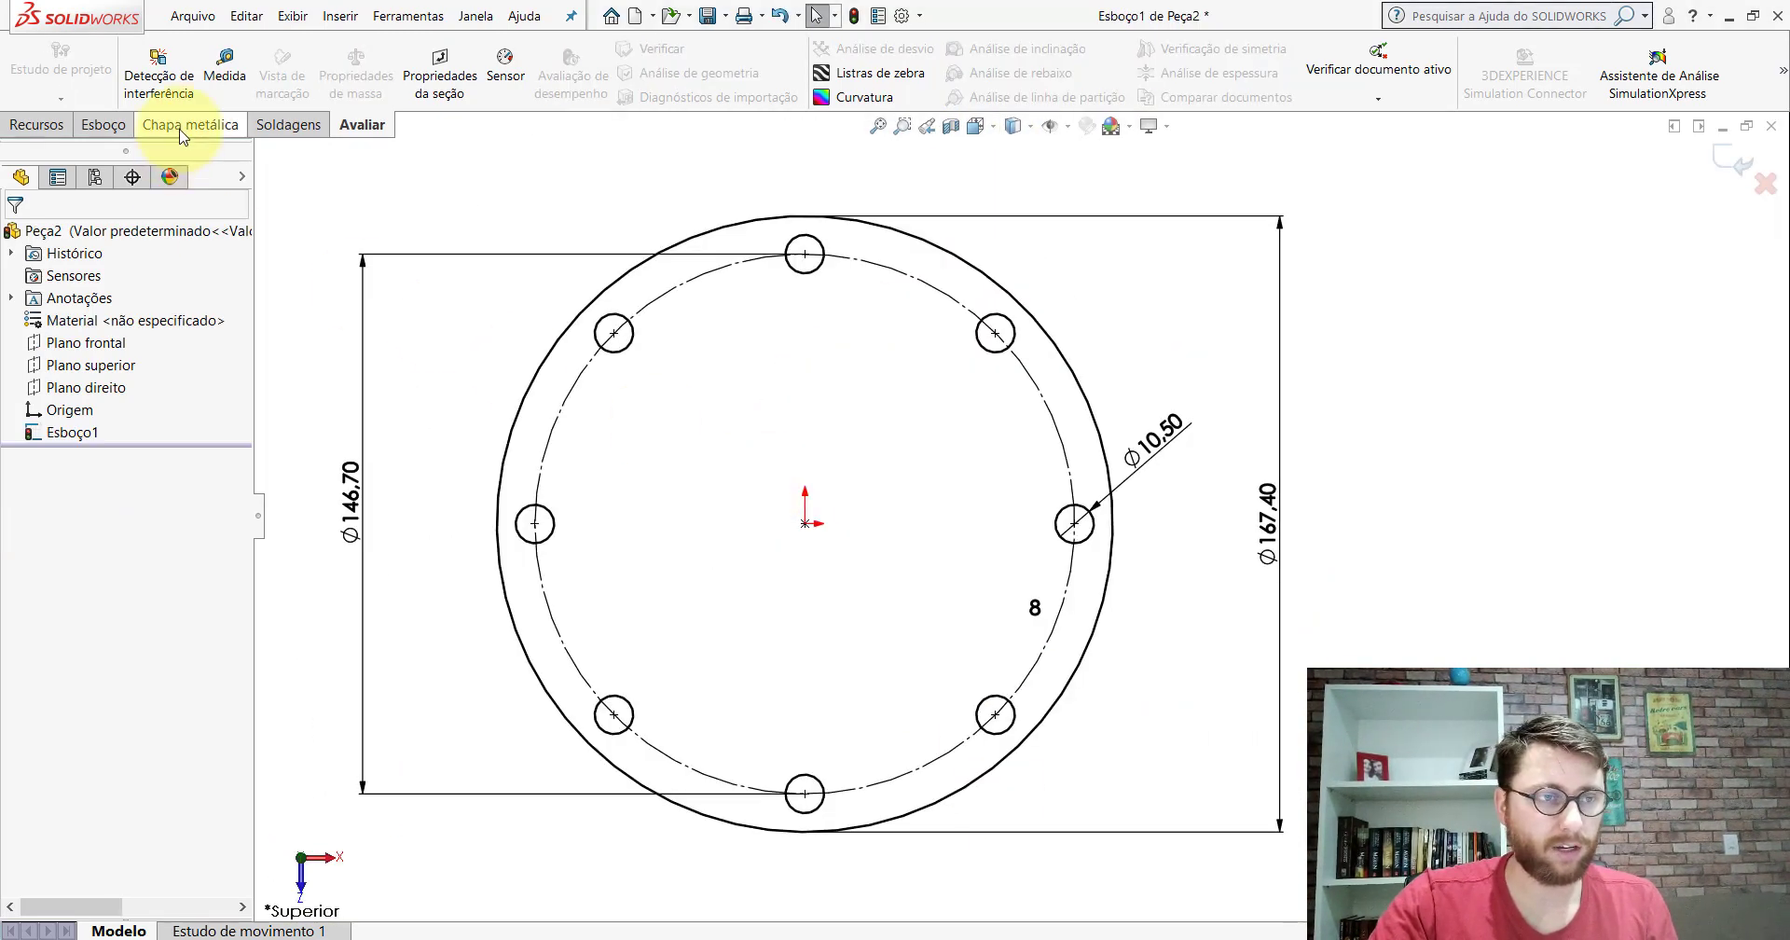
# Step: Turn the sketch into a 9.53 mm thick sheet-metal Base Flange plate
pyautogui.click(183, 131)
pyautogui.click(58, 67)
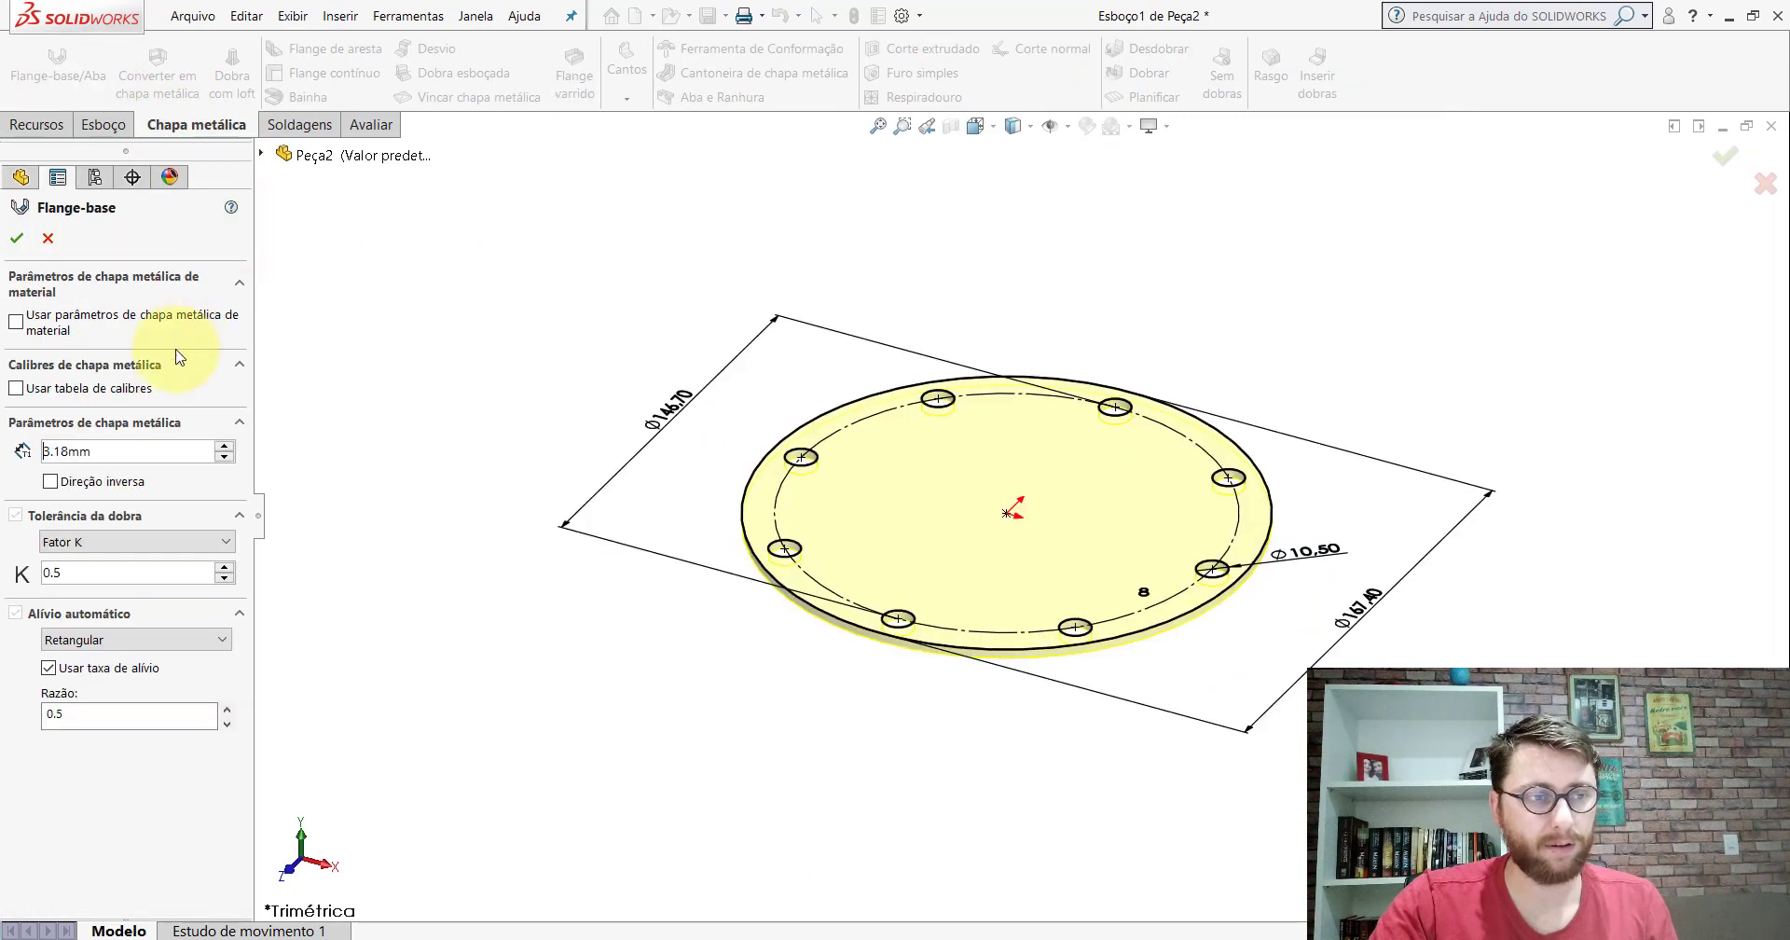
pyautogui.write('9')
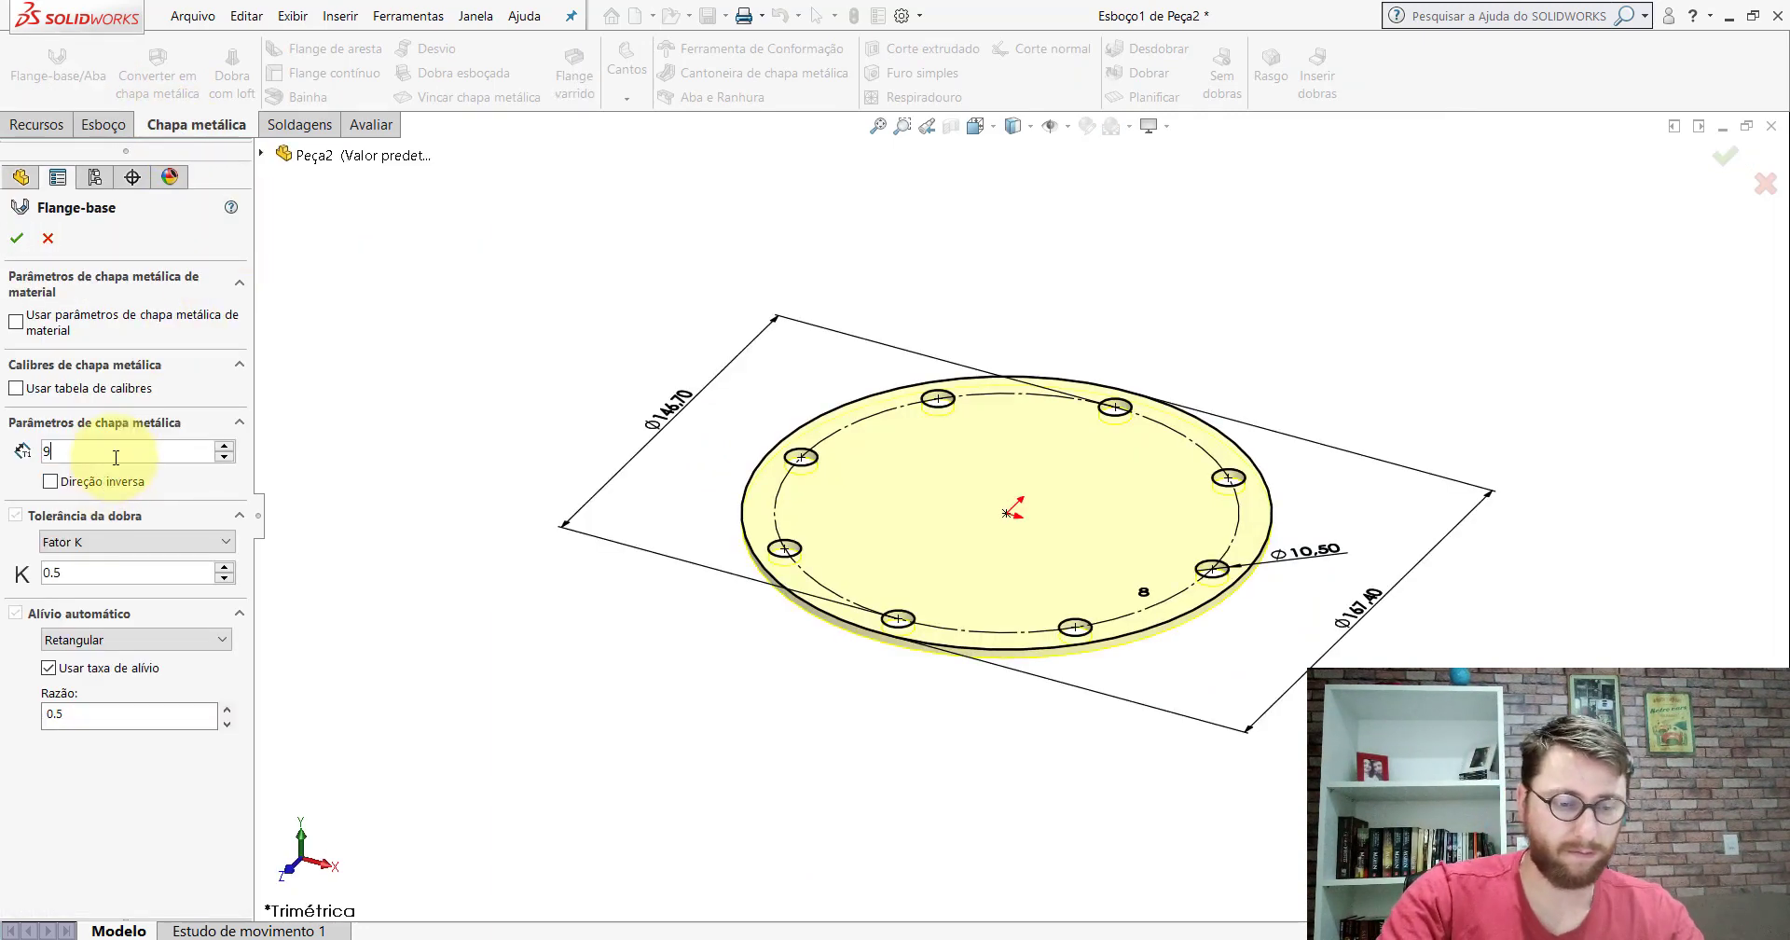
pyautogui.write('.53')
pyautogui.press('Return')
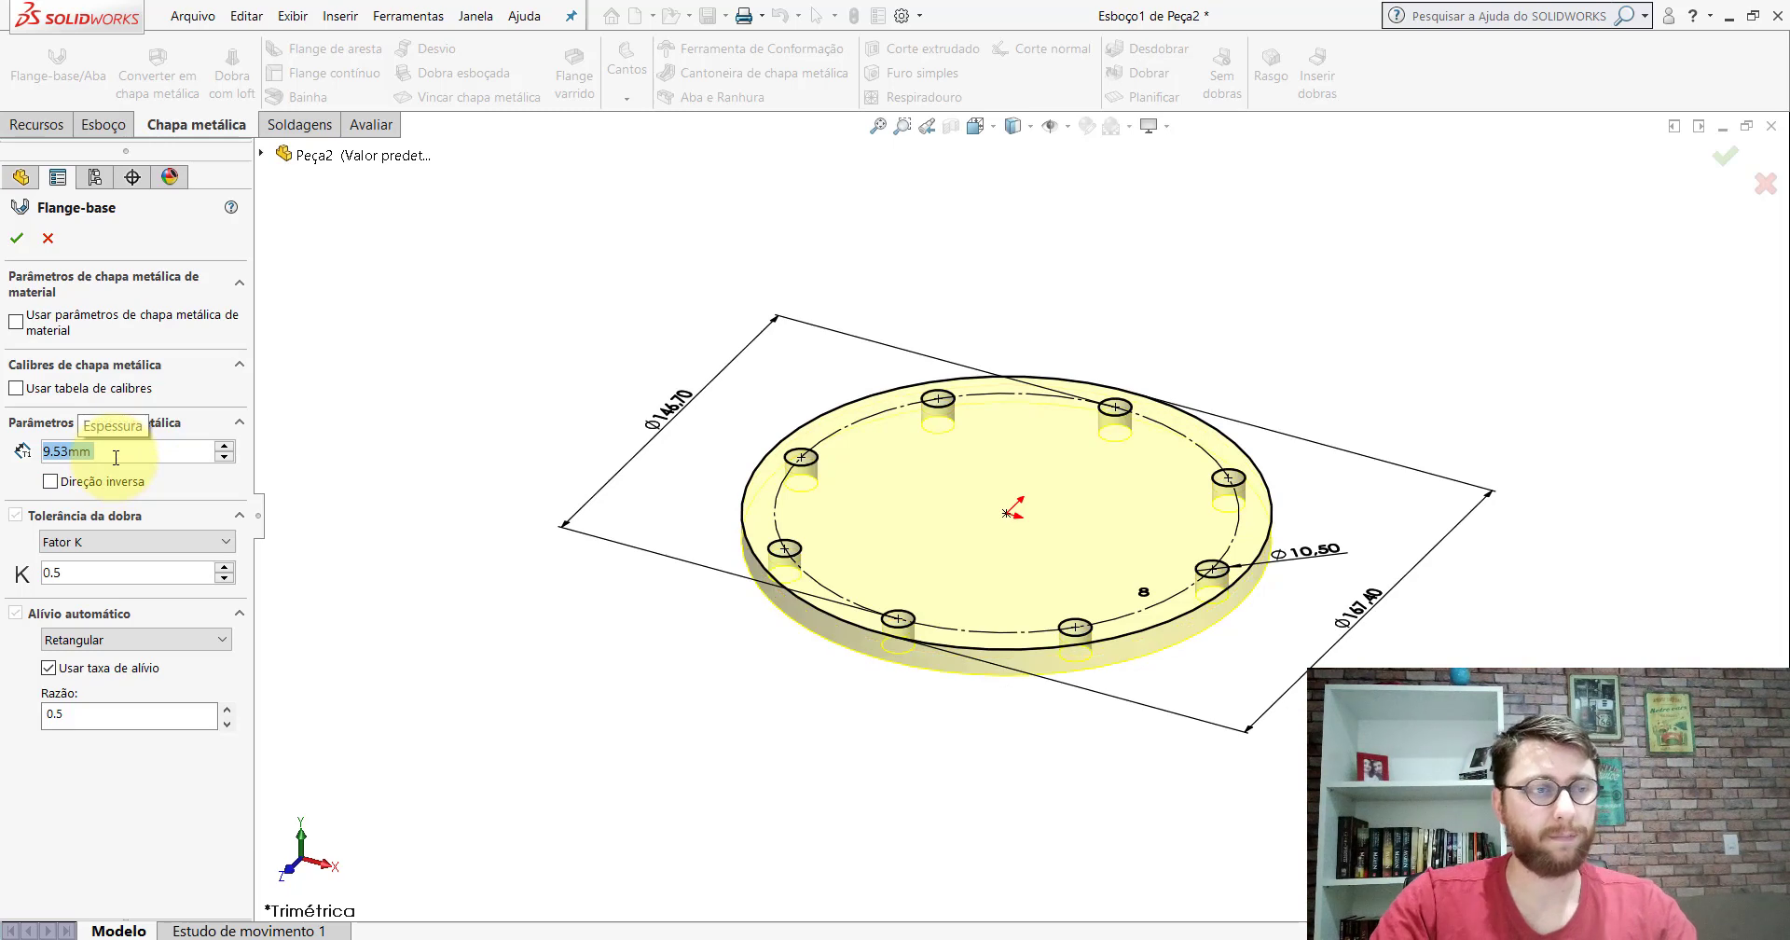
pyautogui.press('Return')
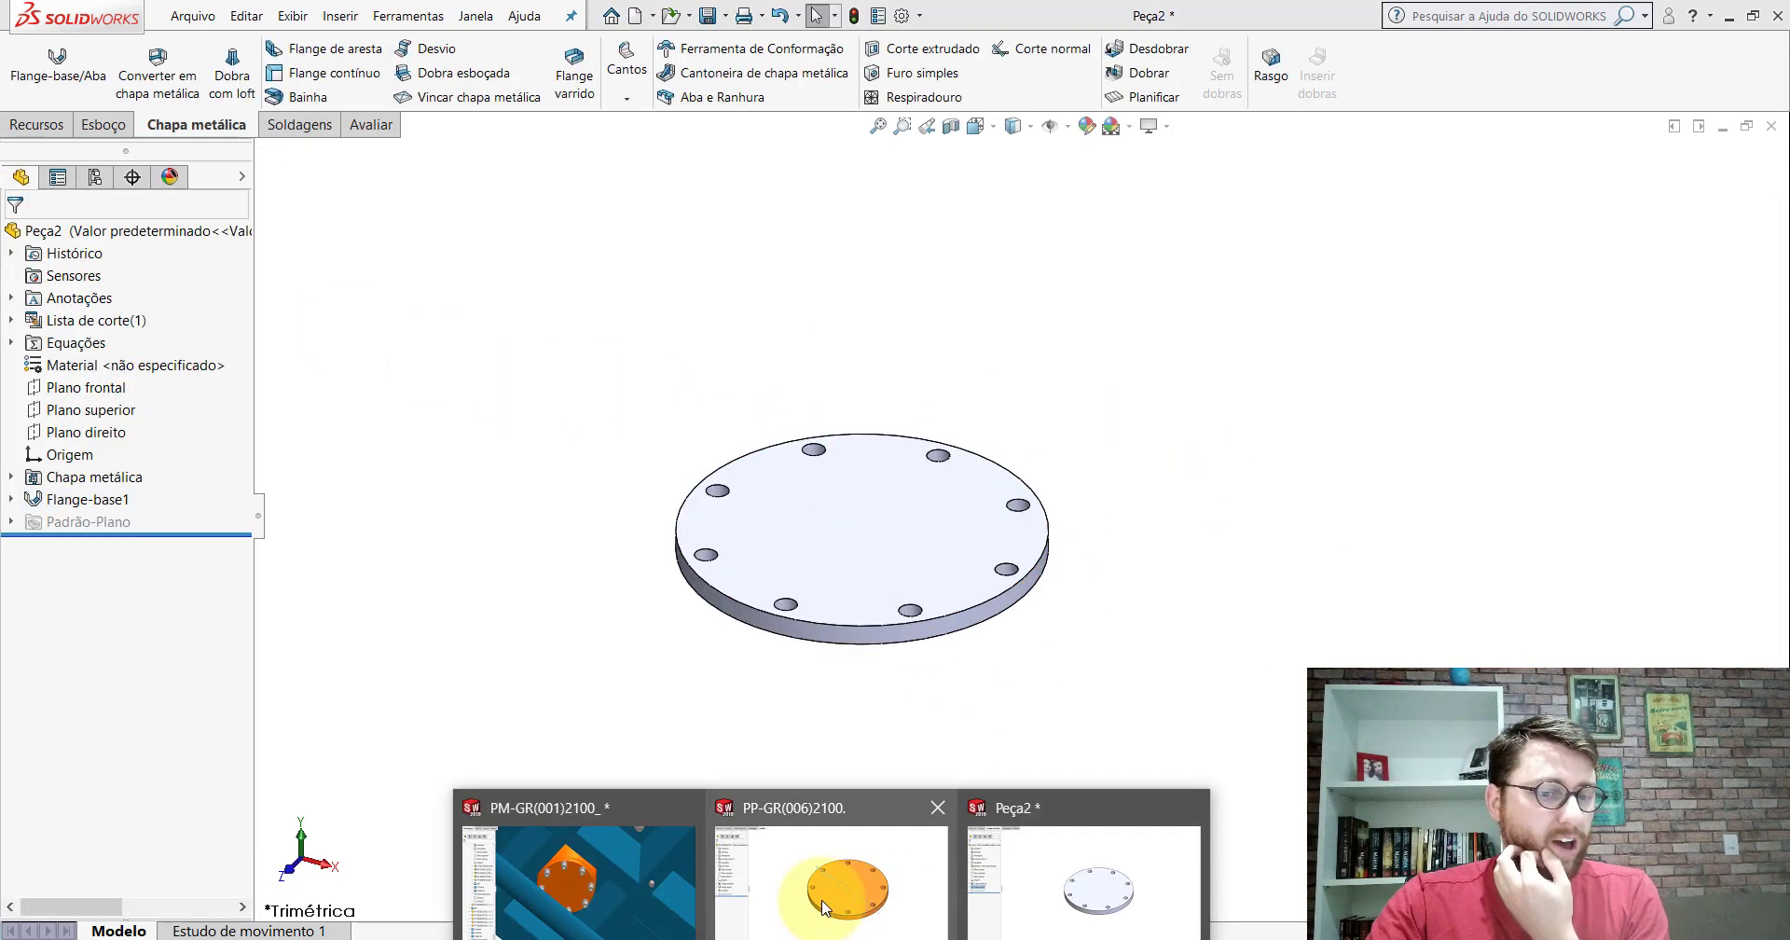
pyautogui.click(820, 876)
# Step: Check the reference flange's Chanfro1 settings (0.50 mm at 45°) without changing them
pyautogui.scroll(-2, 1002, 634)
pyautogui.scroll(-2, 1005, 629)
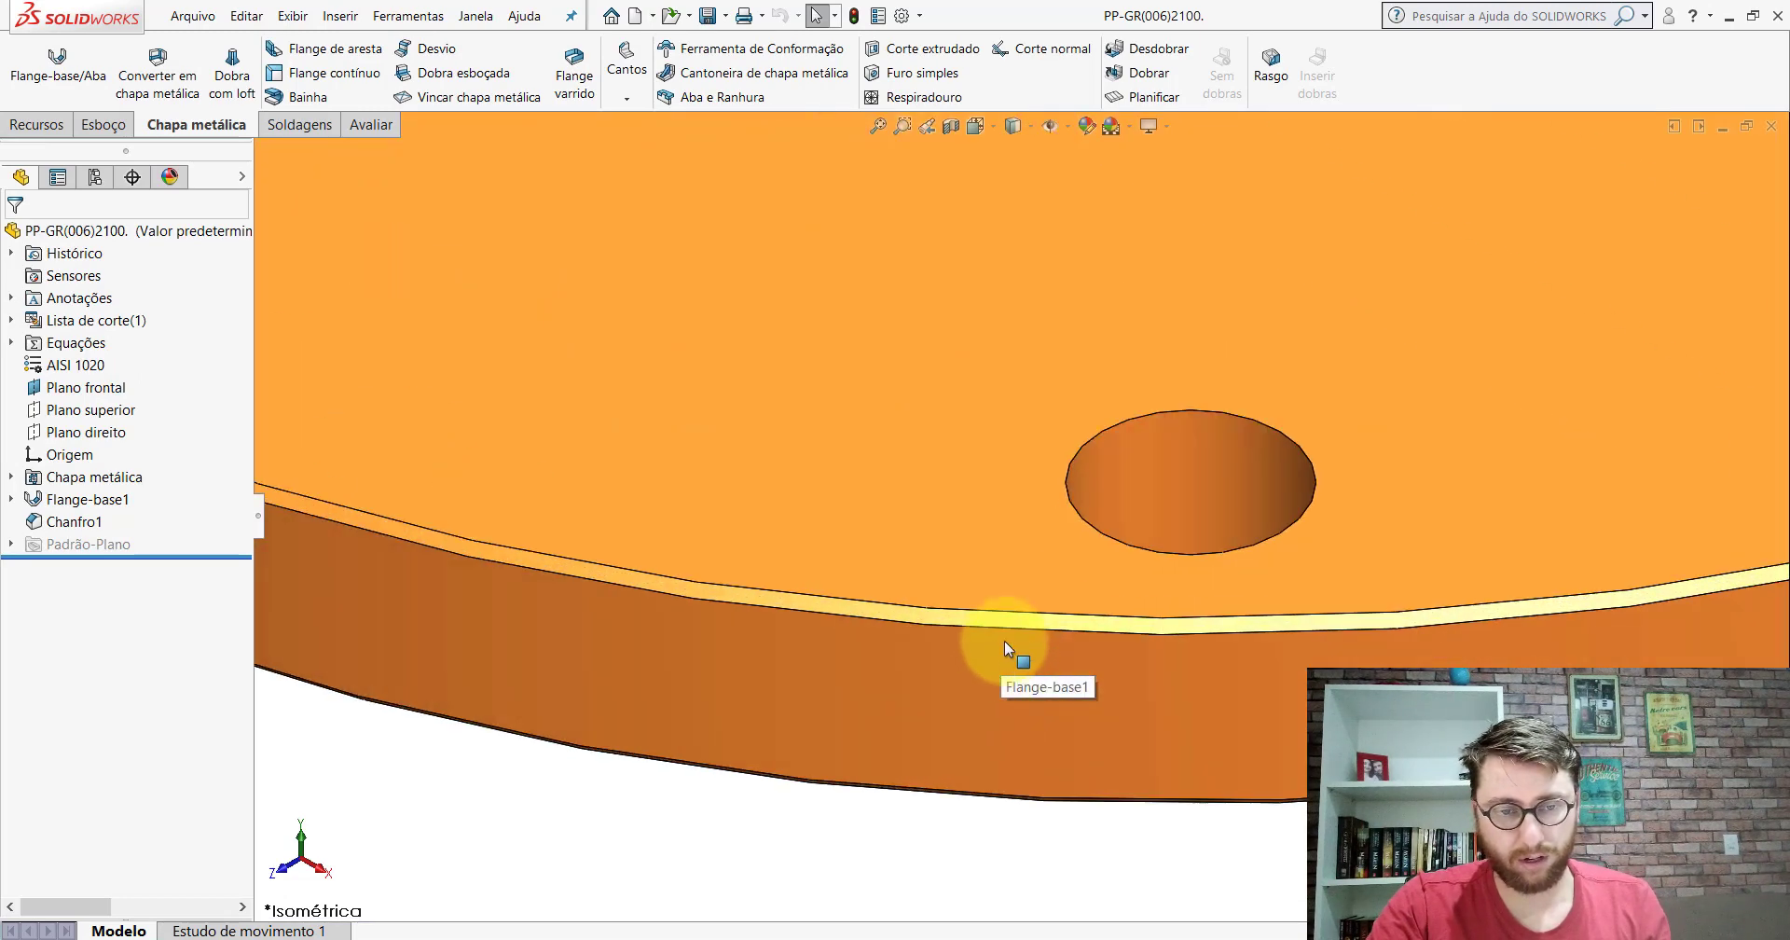
pyautogui.click(93, 517)
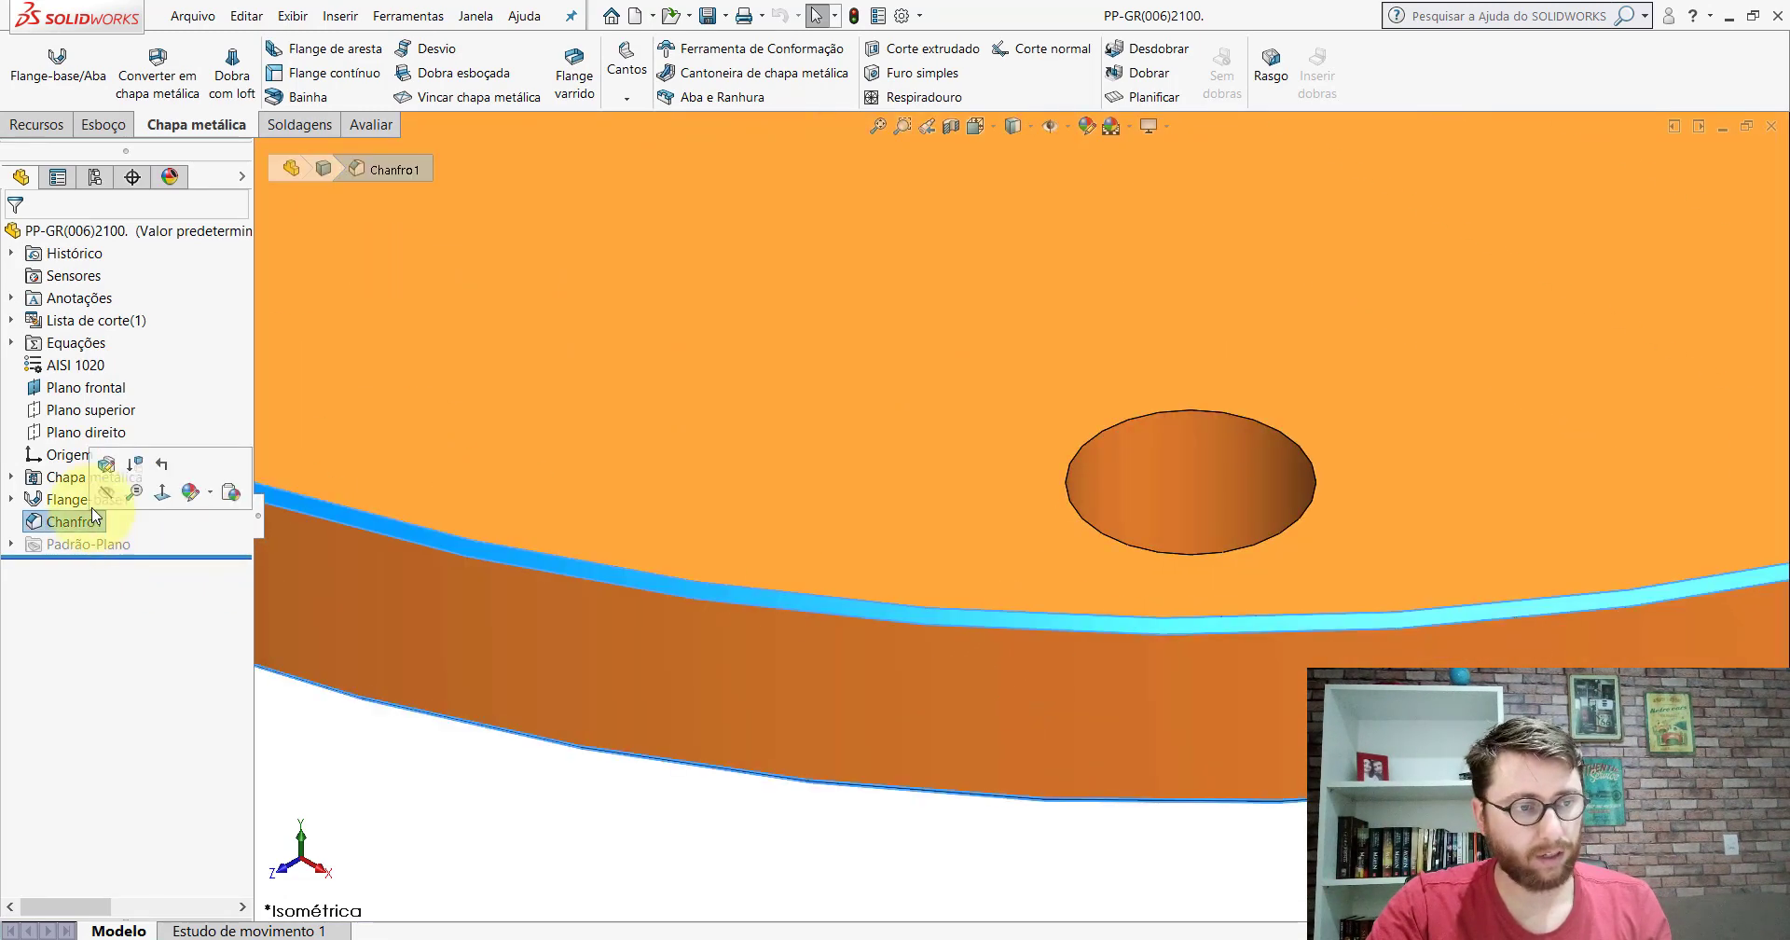
pyautogui.click(116, 466)
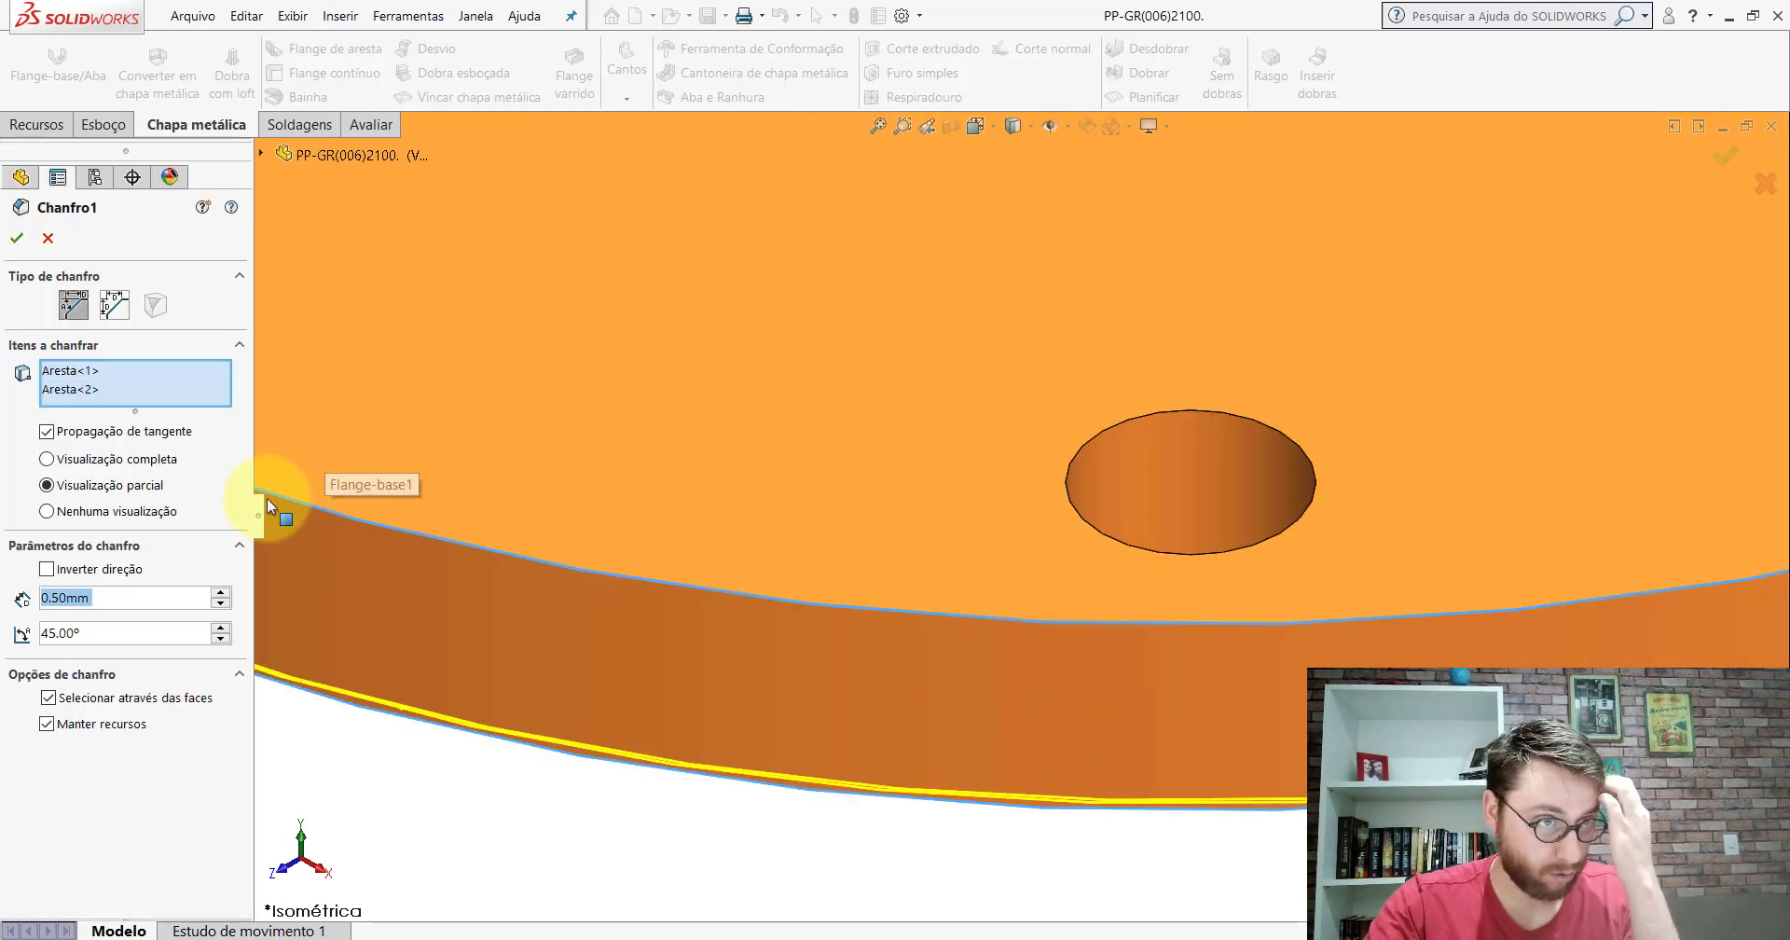
pyautogui.click(47, 238)
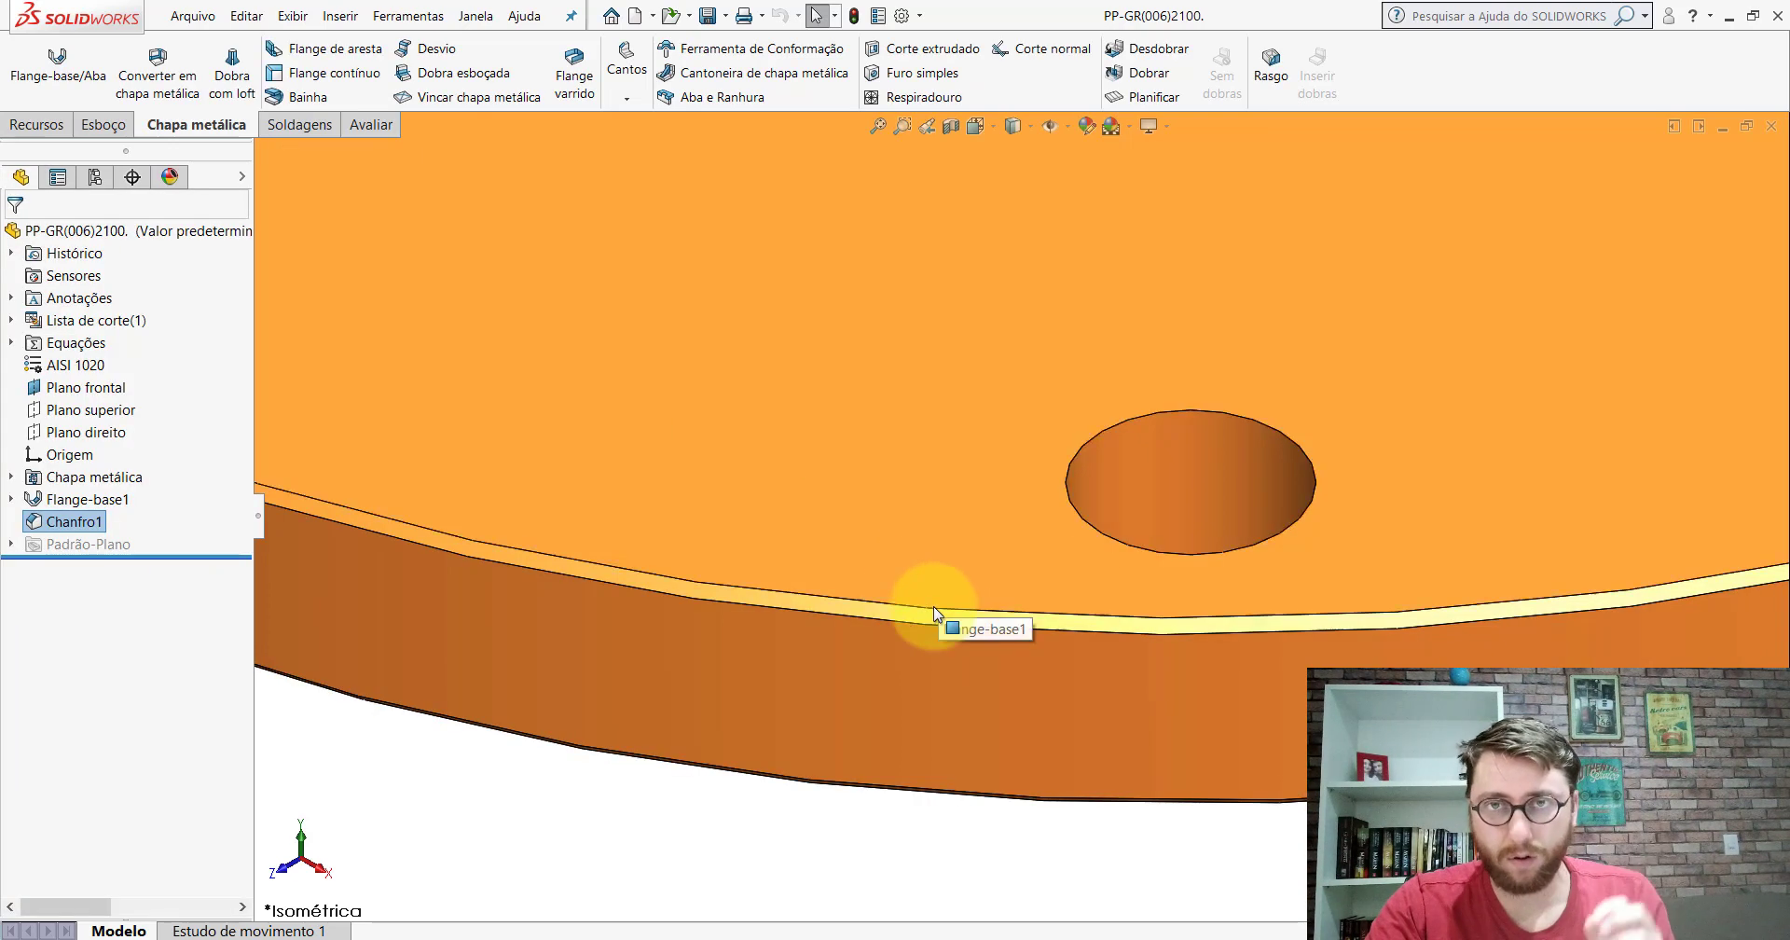
pyautogui.scroll(2, 931, 612)
pyautogui.scroll(5, 931, 611)
pyautogui.scroll(-3, 1117, 422)
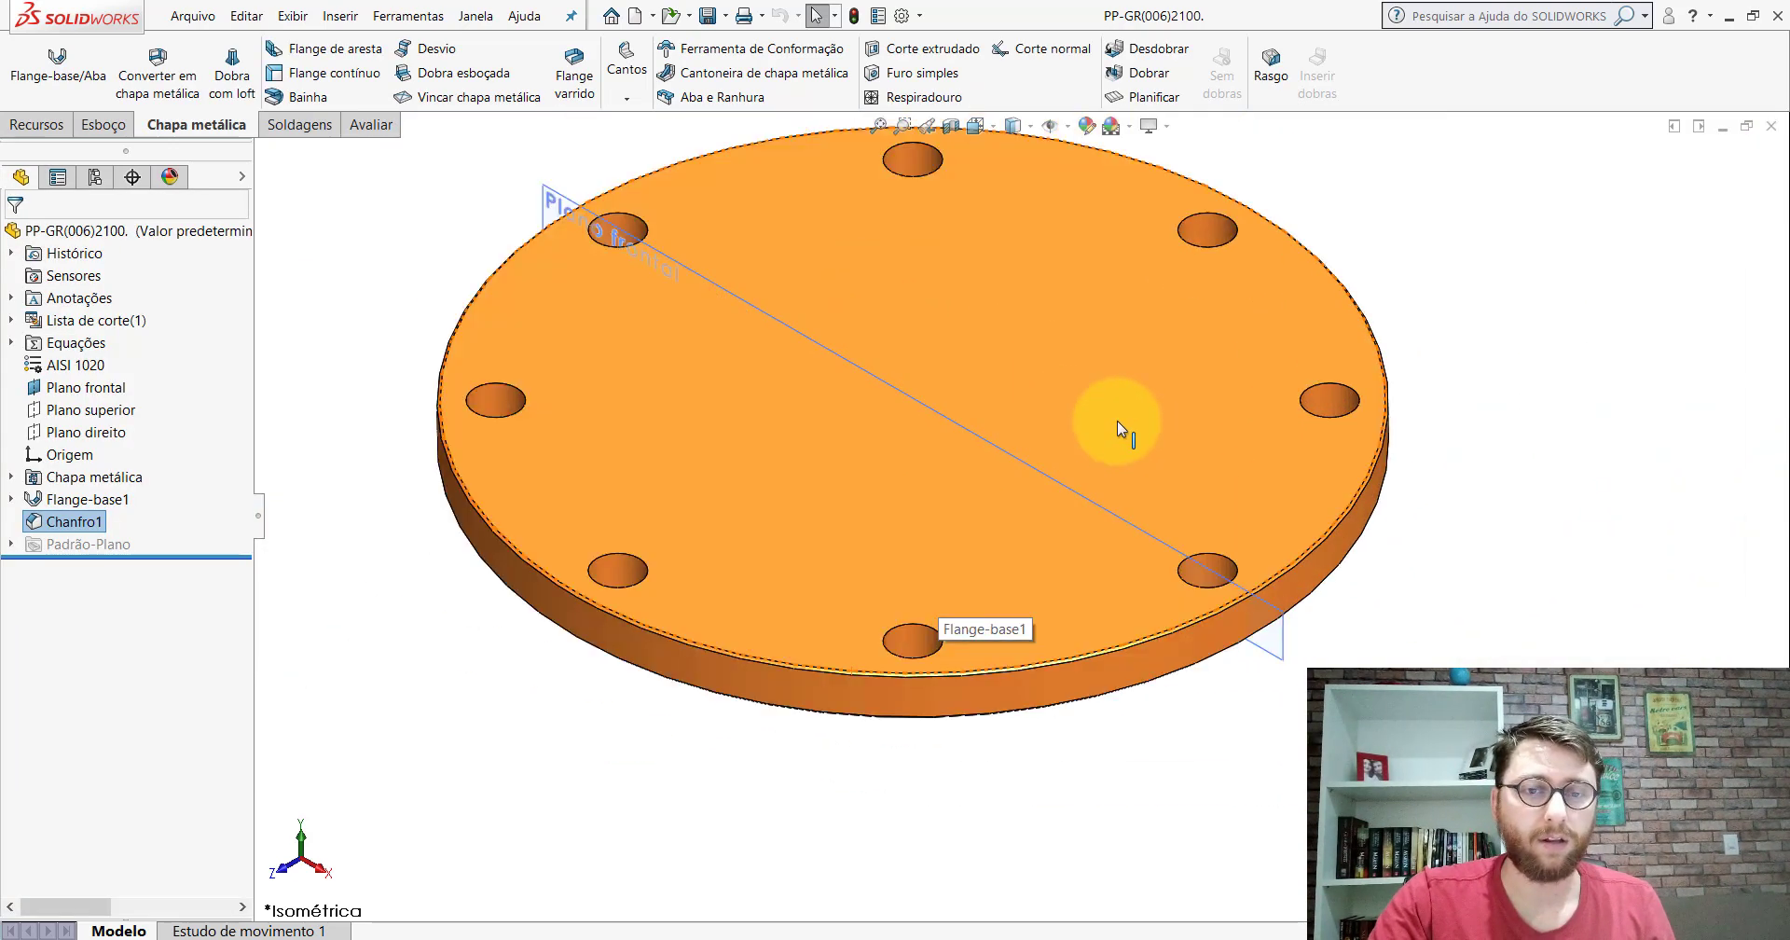
pyautogui.scroll(2, 1117, 421)
pyautogui.click(1020, 876)
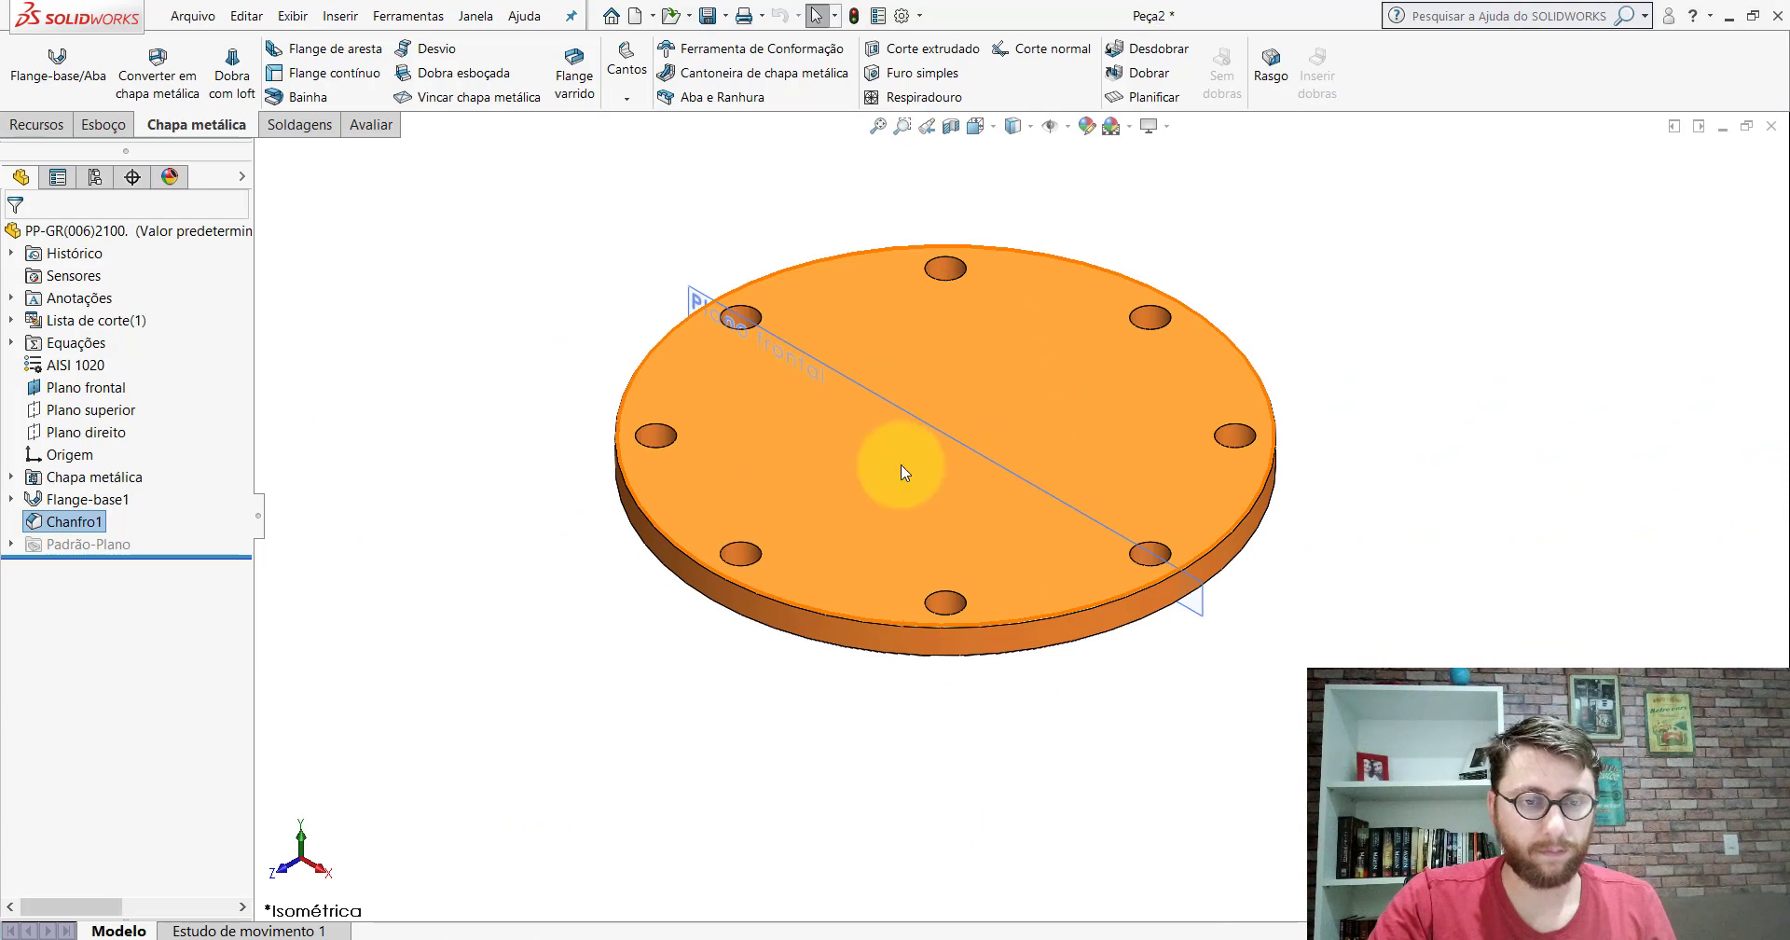
pyautogui.scroll(-2, 927, 562)
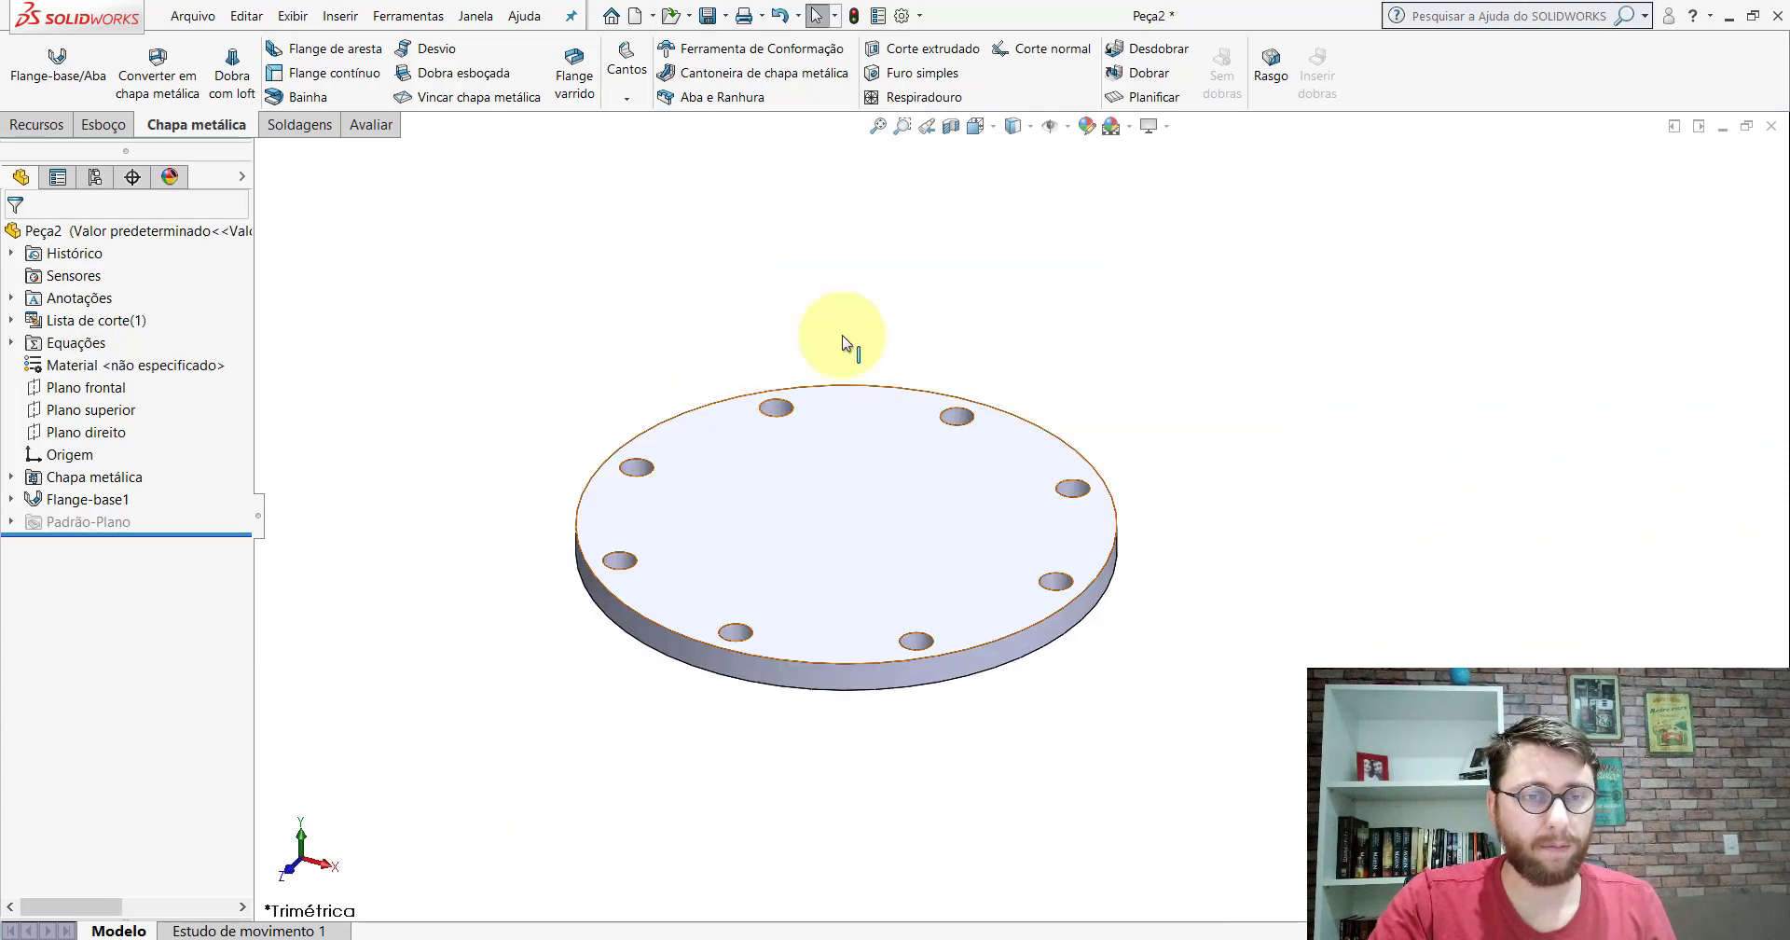
pyautogui.click(46, 119)
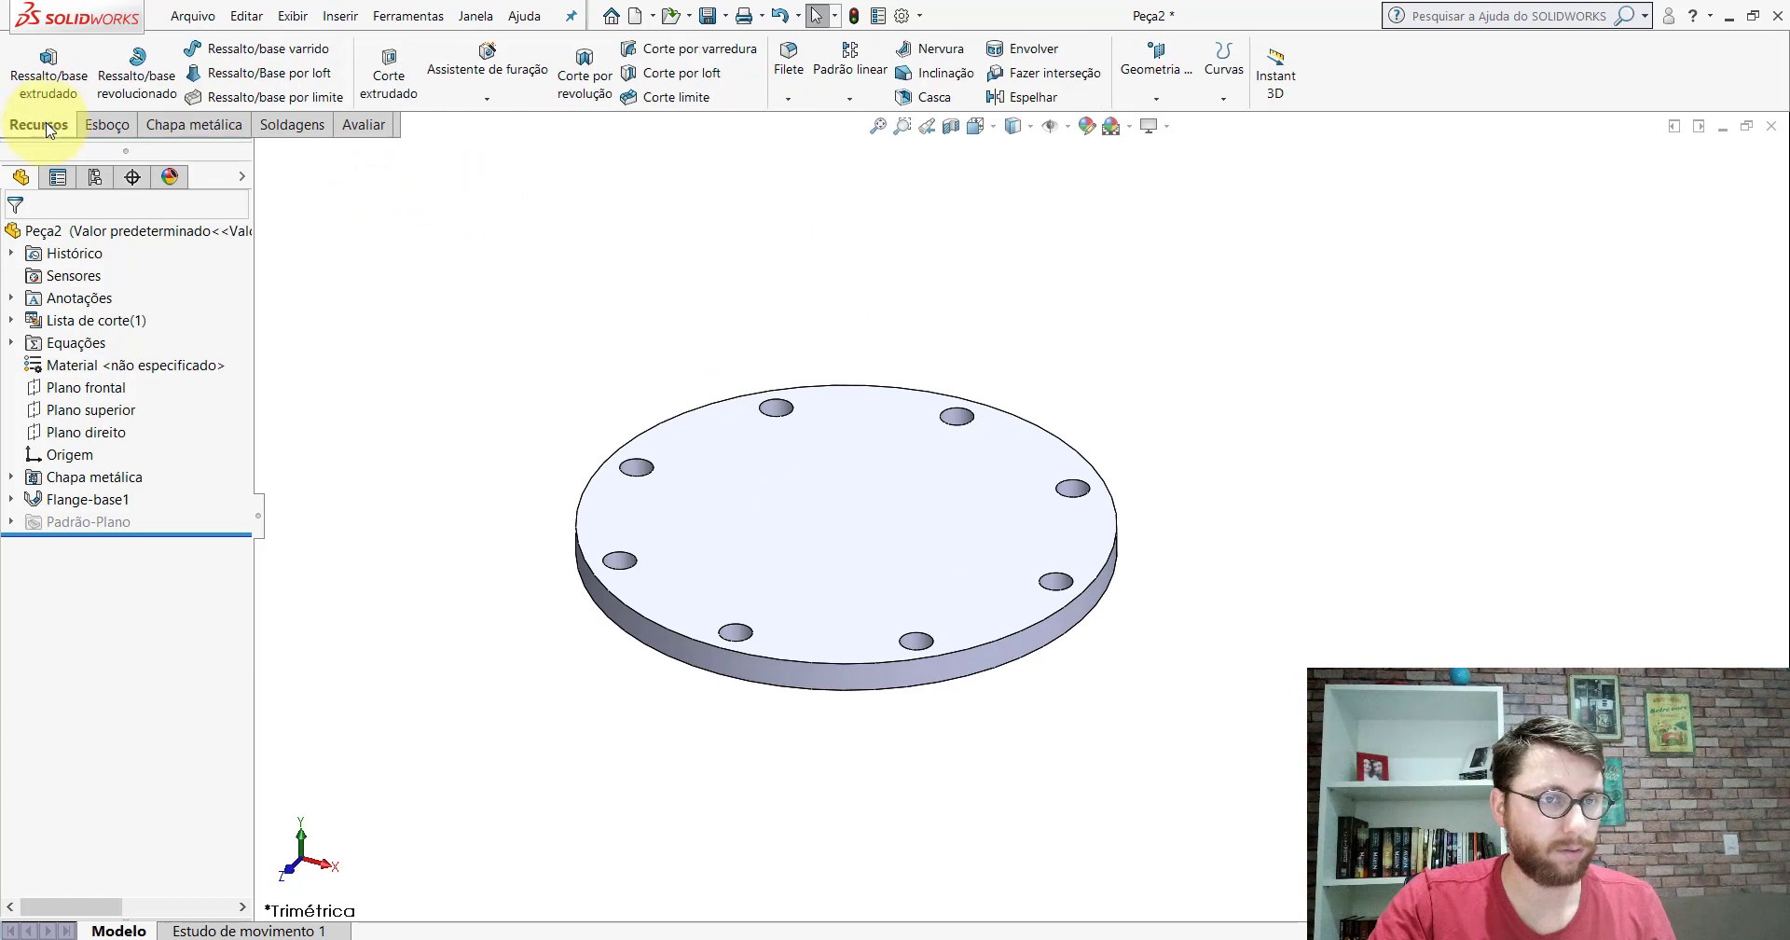
# Step: Chamfer the plate's top and bottom circular edges at 0.5 mm × 45°
pyautogui.click(788, 99)
pyautogui.click(819, 147)
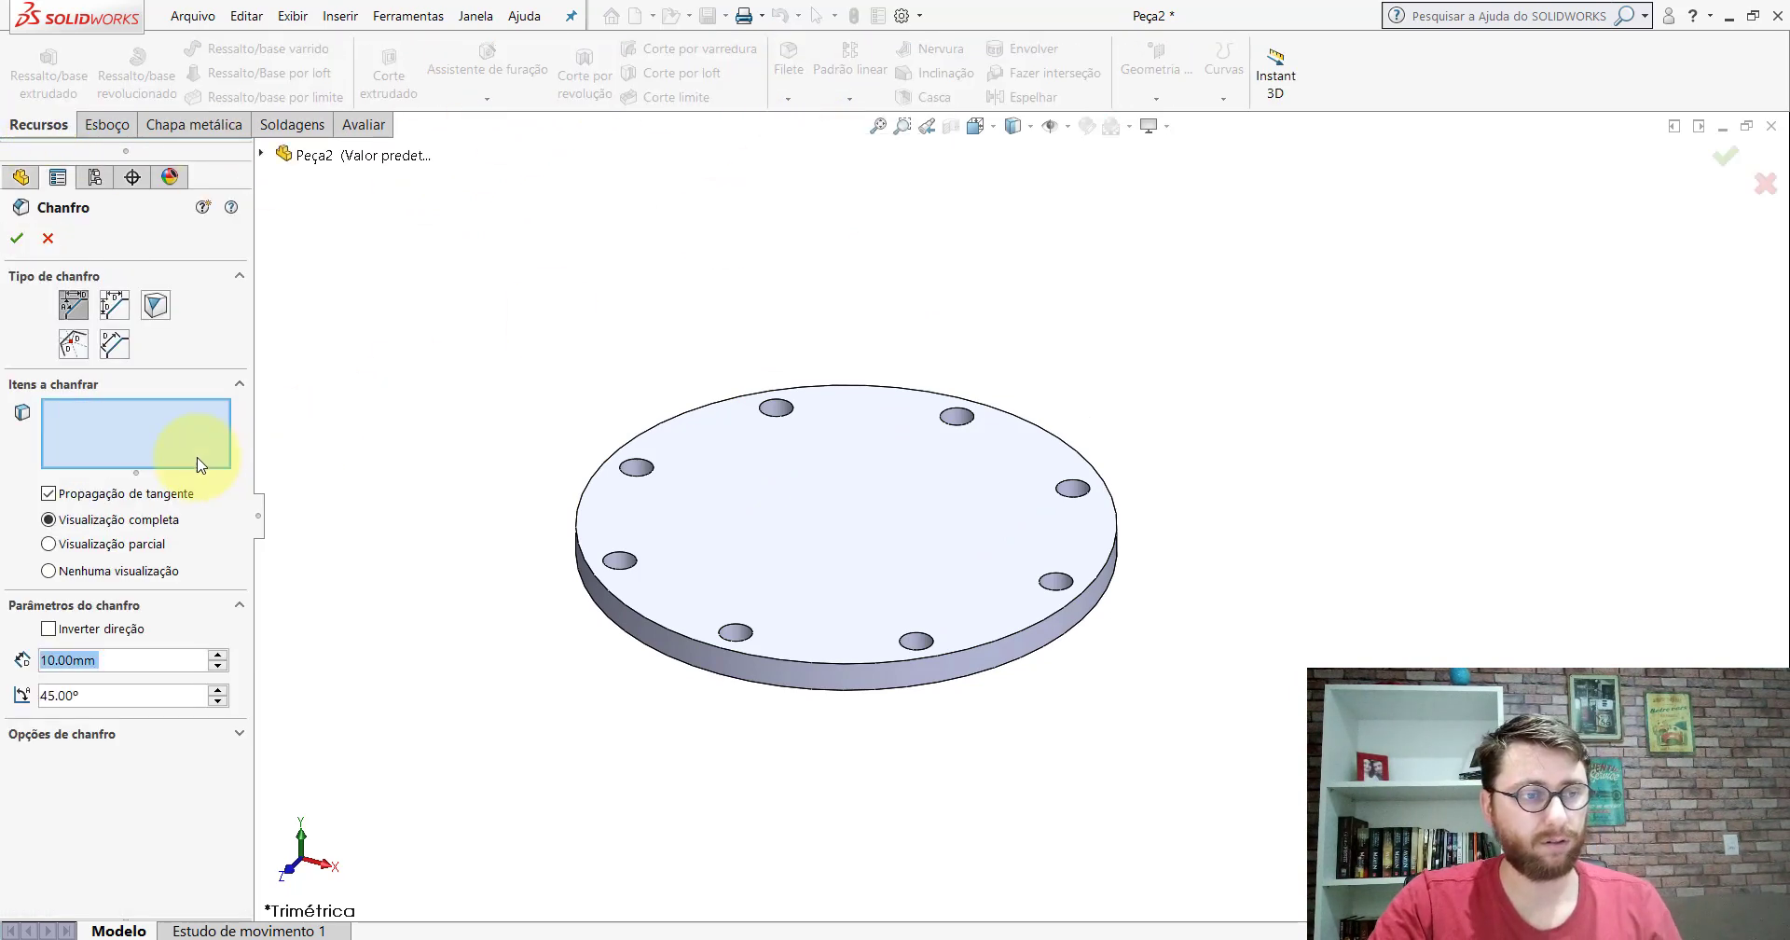
pyautogui.write('0.5')
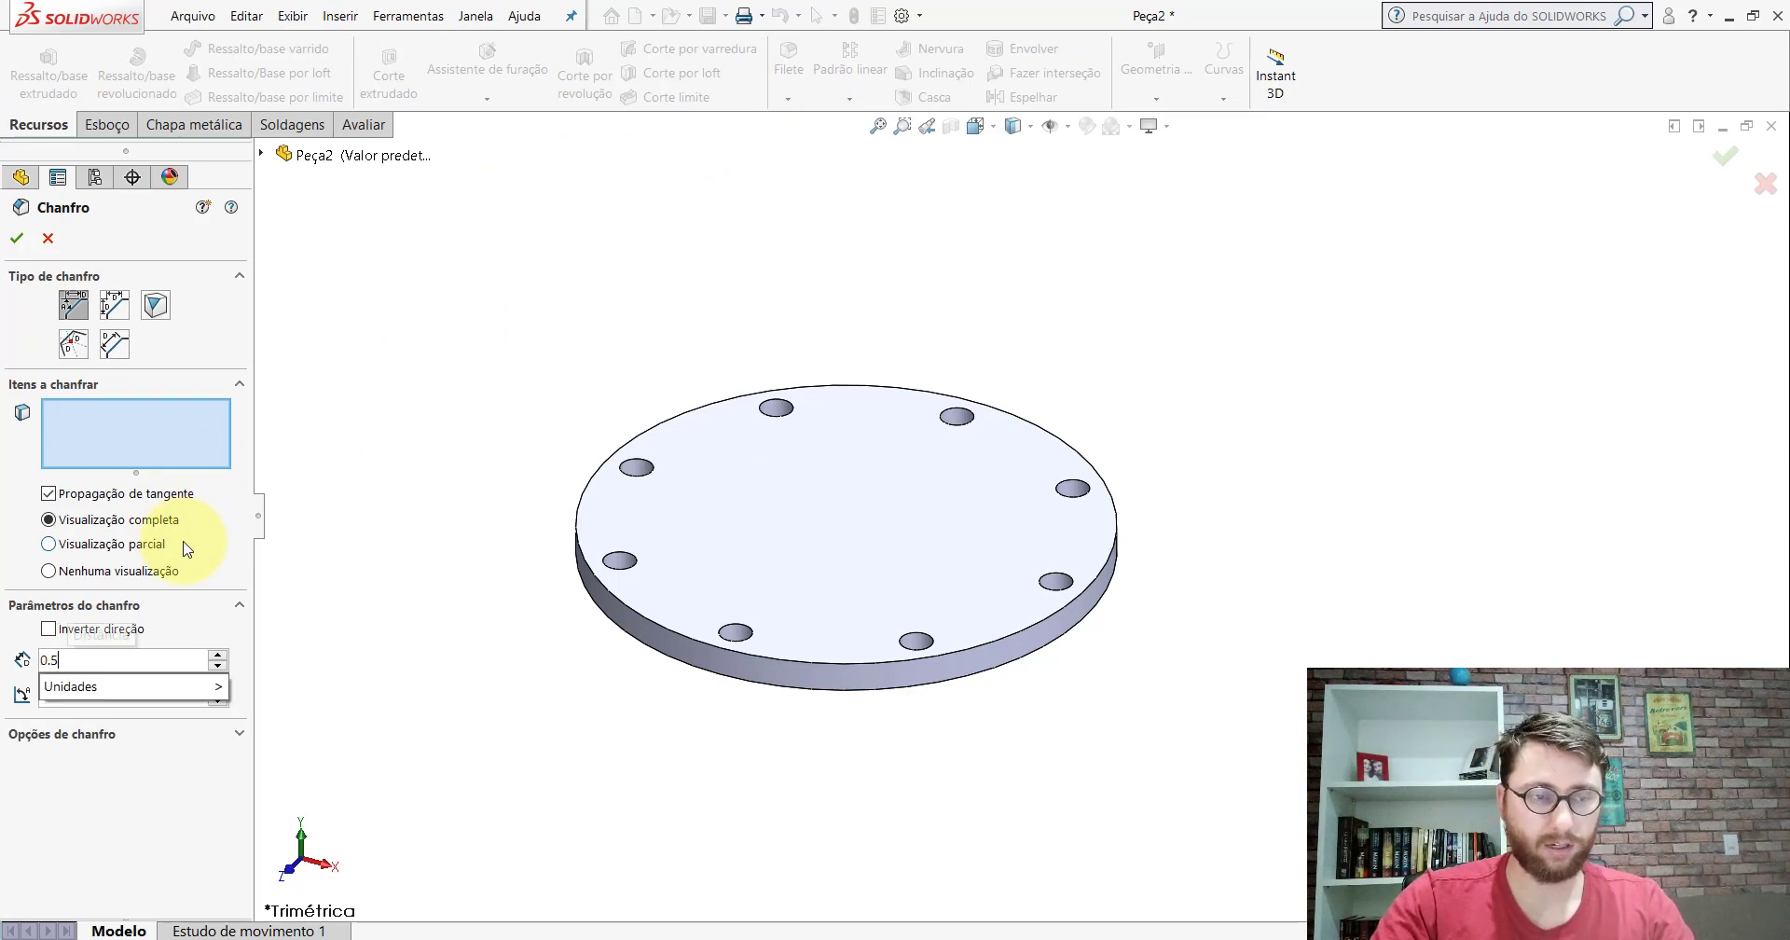
pyautogui.press('Return')
pyautogui.scroll(-3, 766, 616)
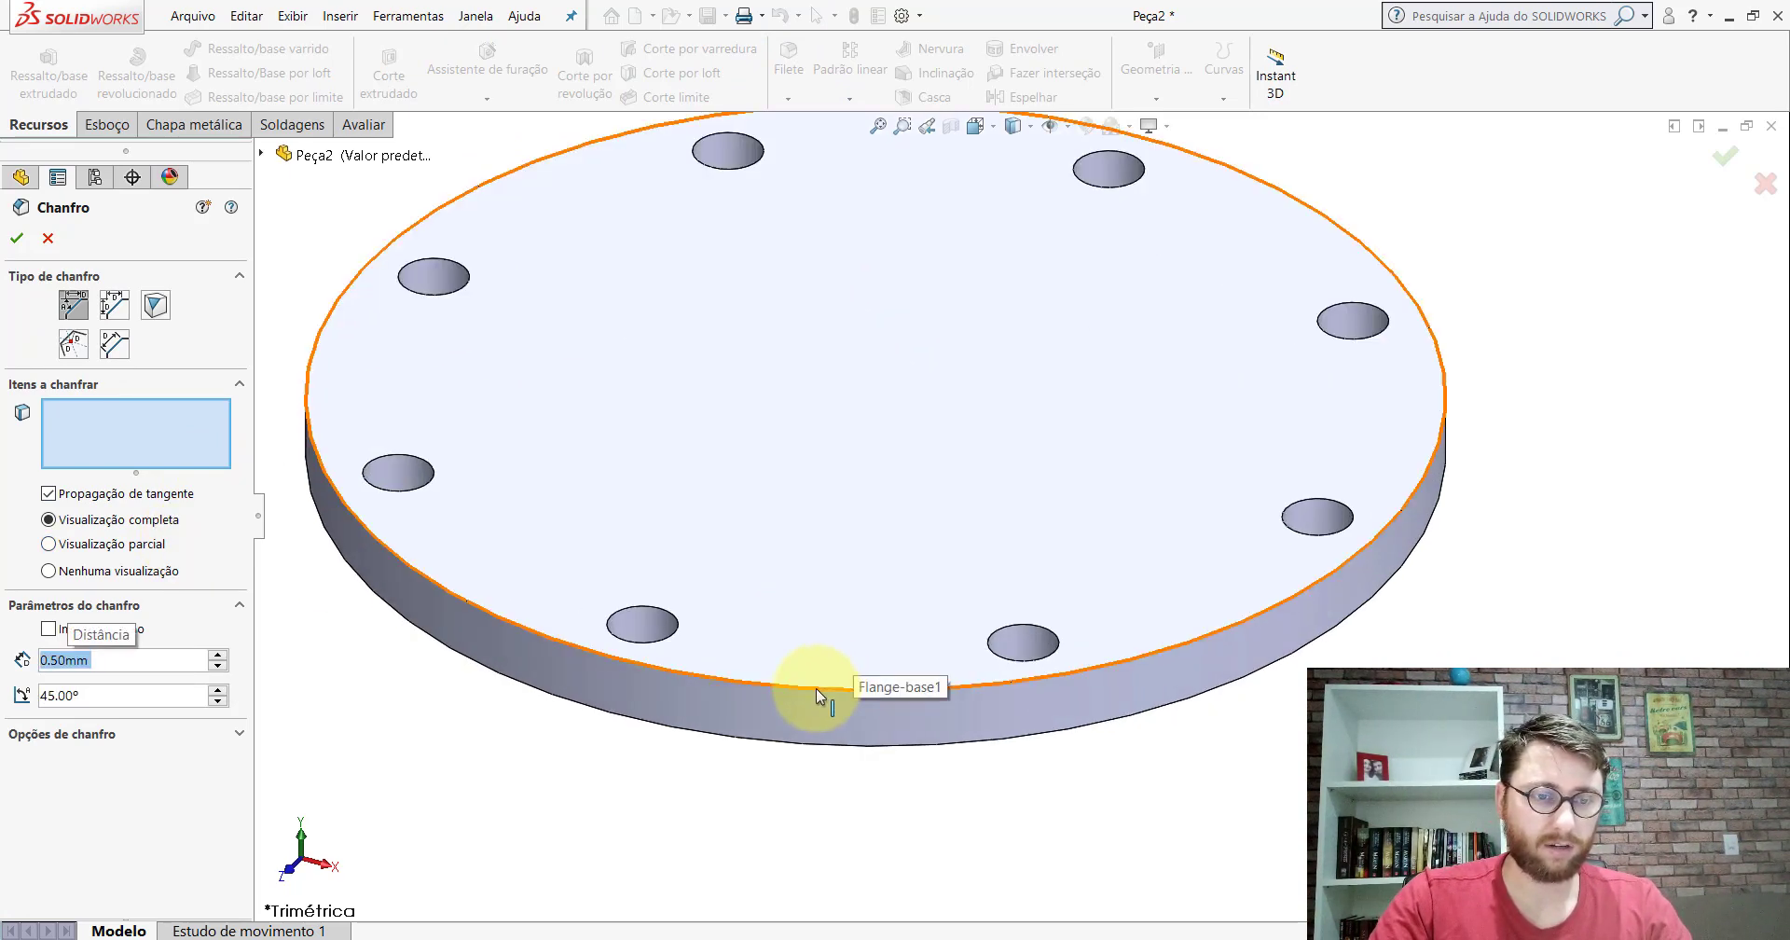
pyautogui.click(815, 688)
pyautogui.click(819, 736)
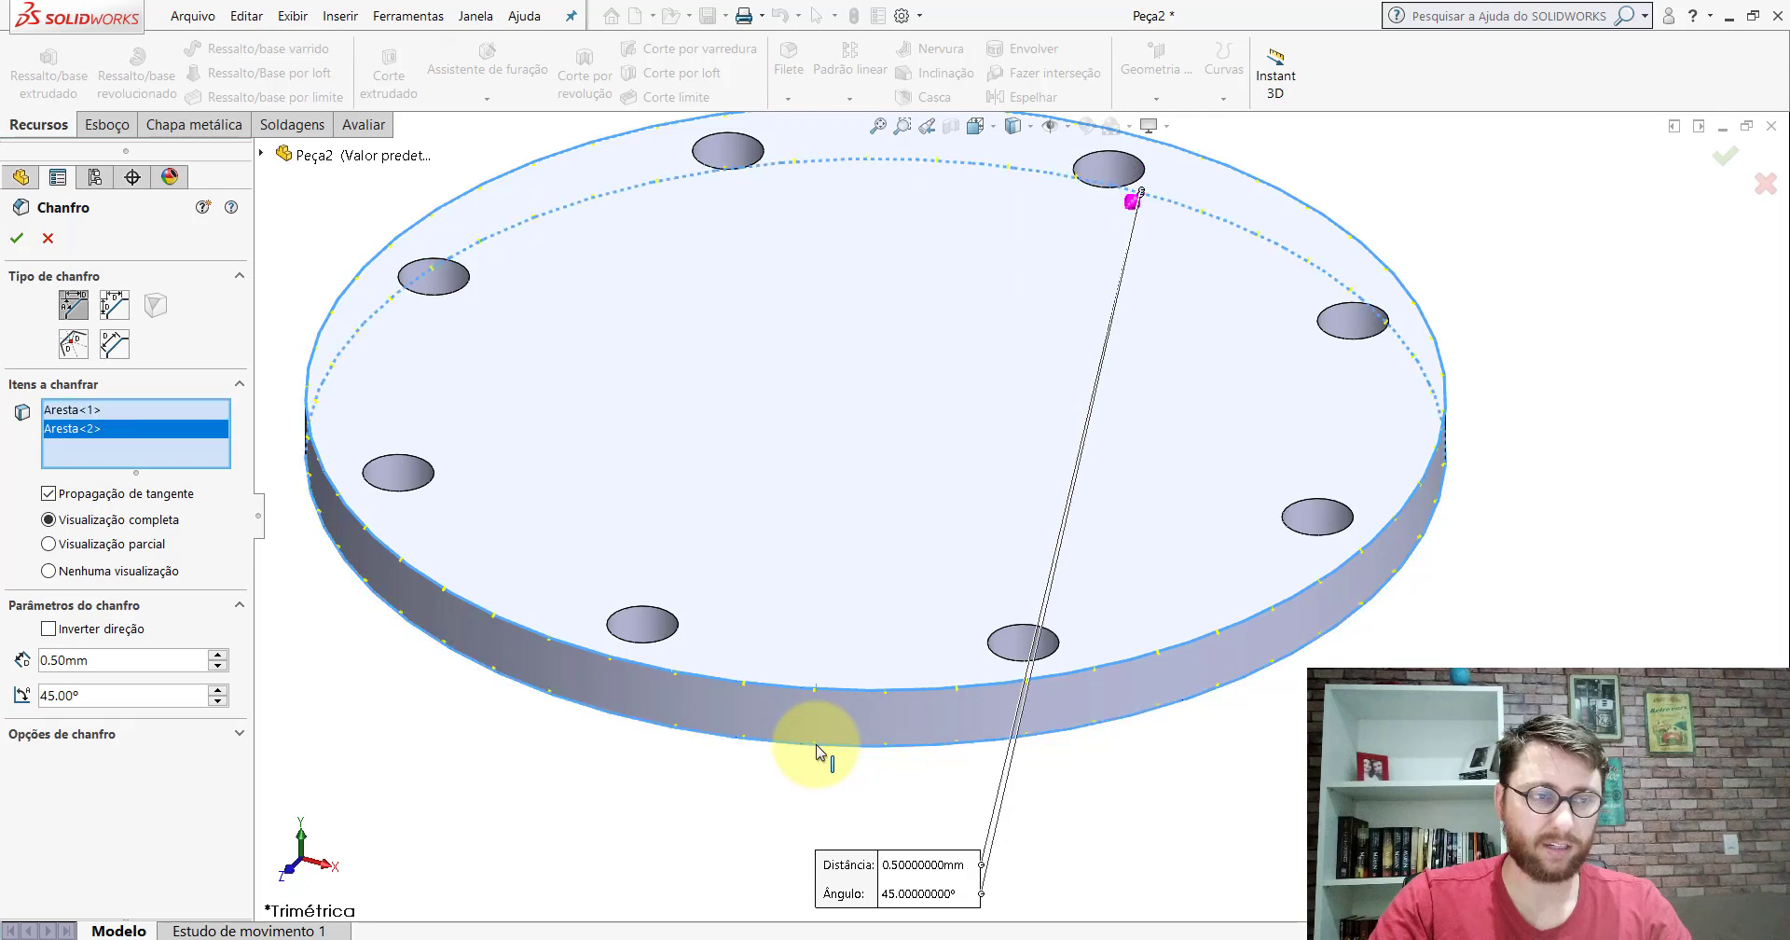
pyautogui.click(19, 239)
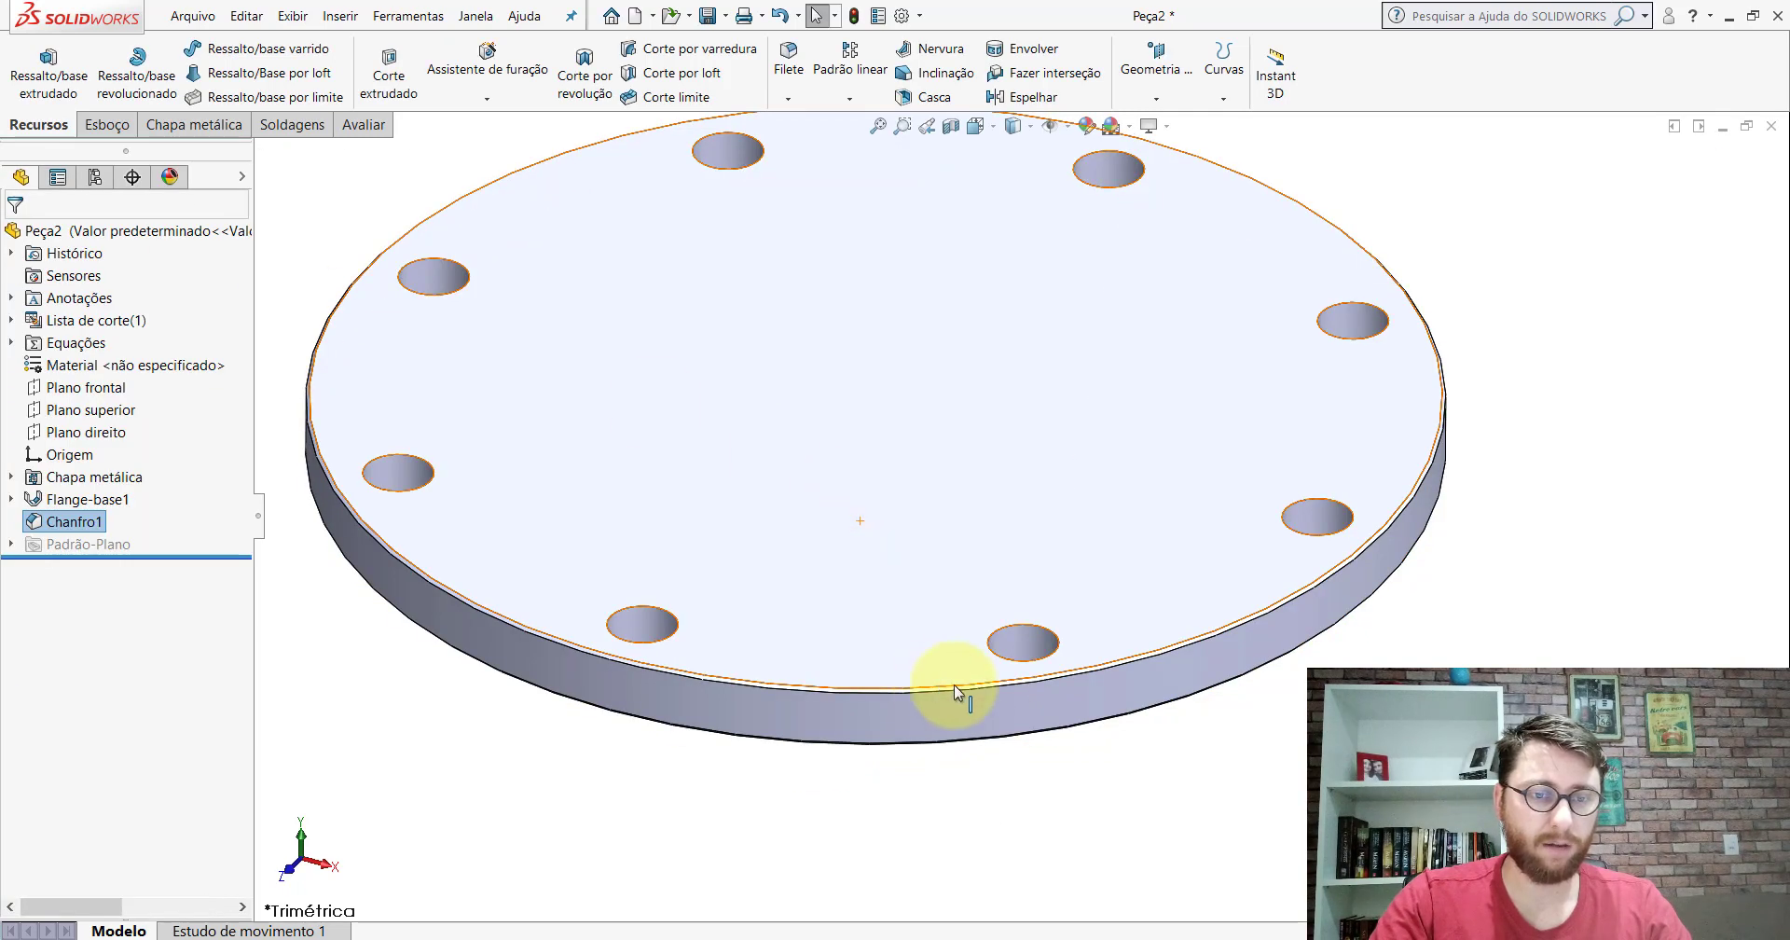
pyautogui.scroll(3, 970, 680)
pyautogui.click(1177, 340)
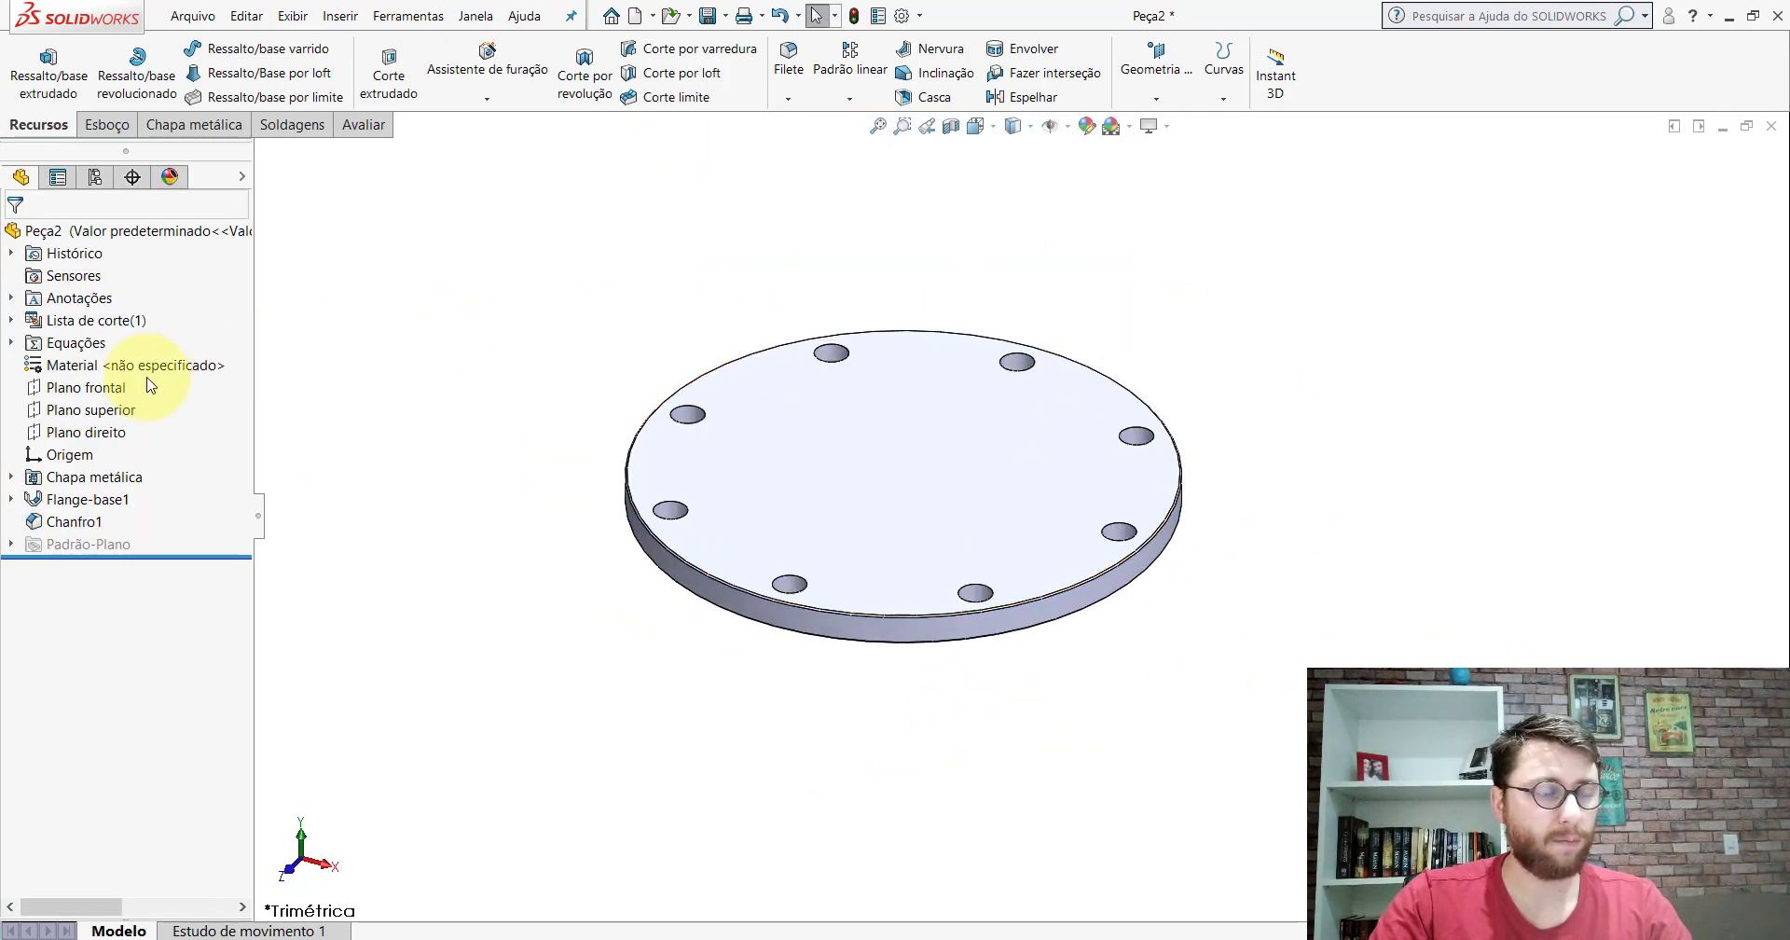
# Step: Assign AISI 1020 material to Peça2 and show its Front and Right planes
pyautogui.rightClick(119, 373)
pyautogui.click(197, 464)
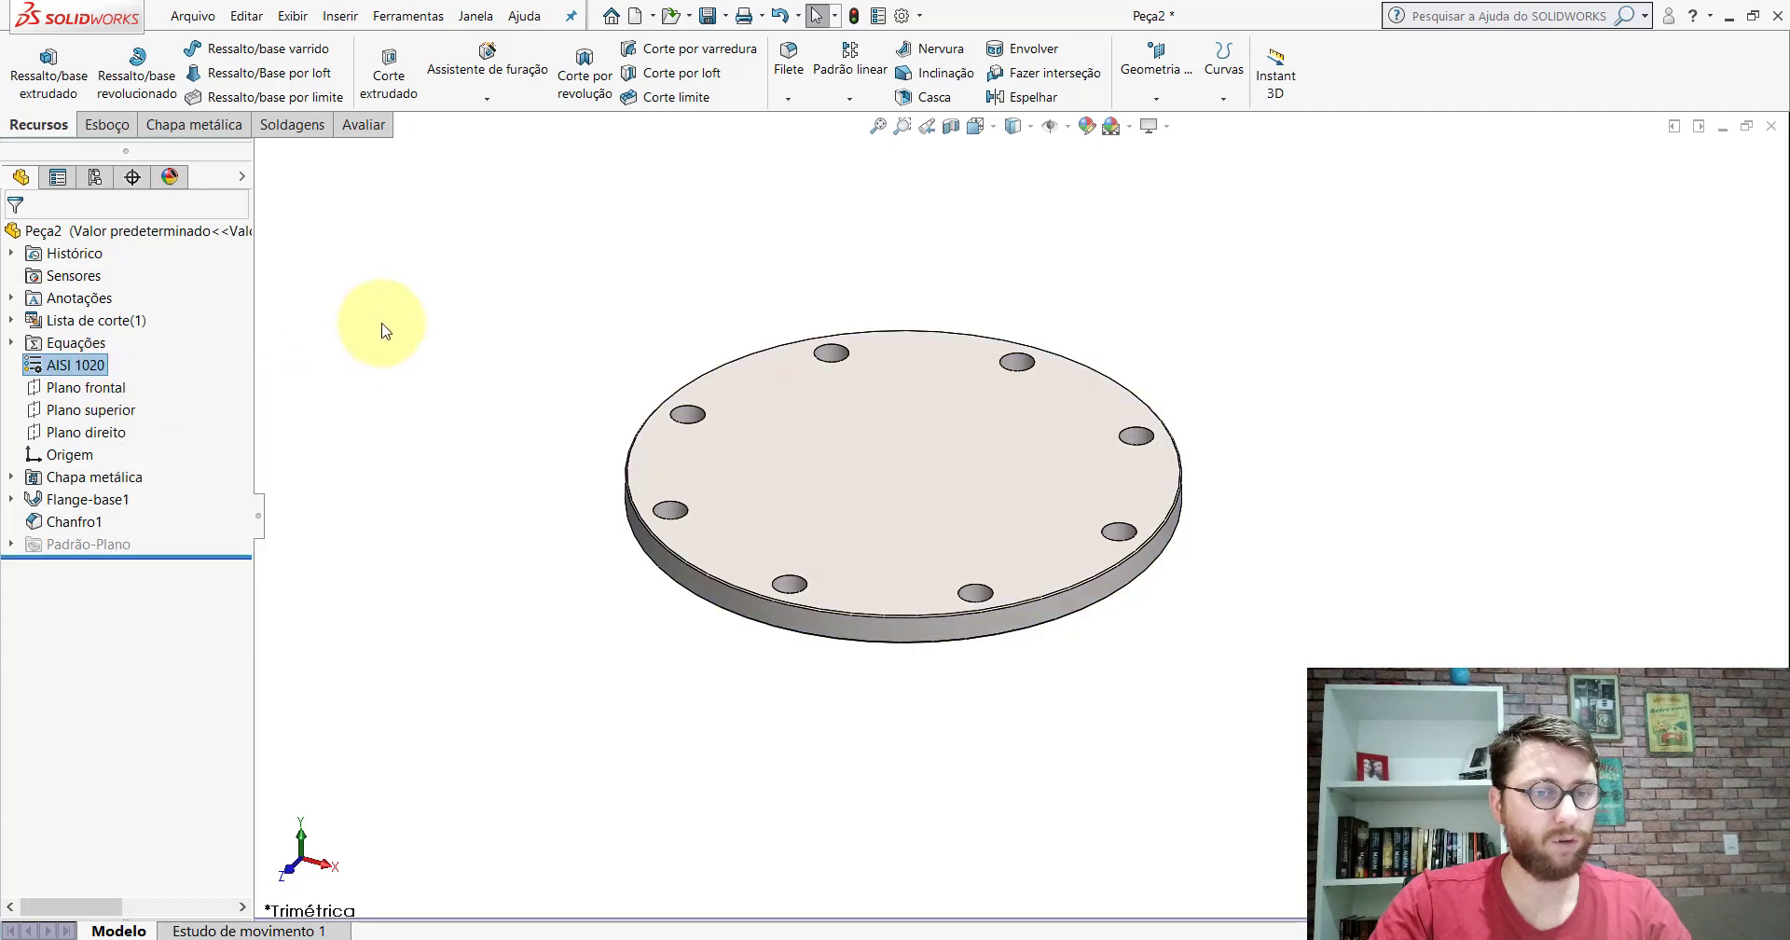
pyautogui.click(97, 391)
pyautogui.click(140, 366)
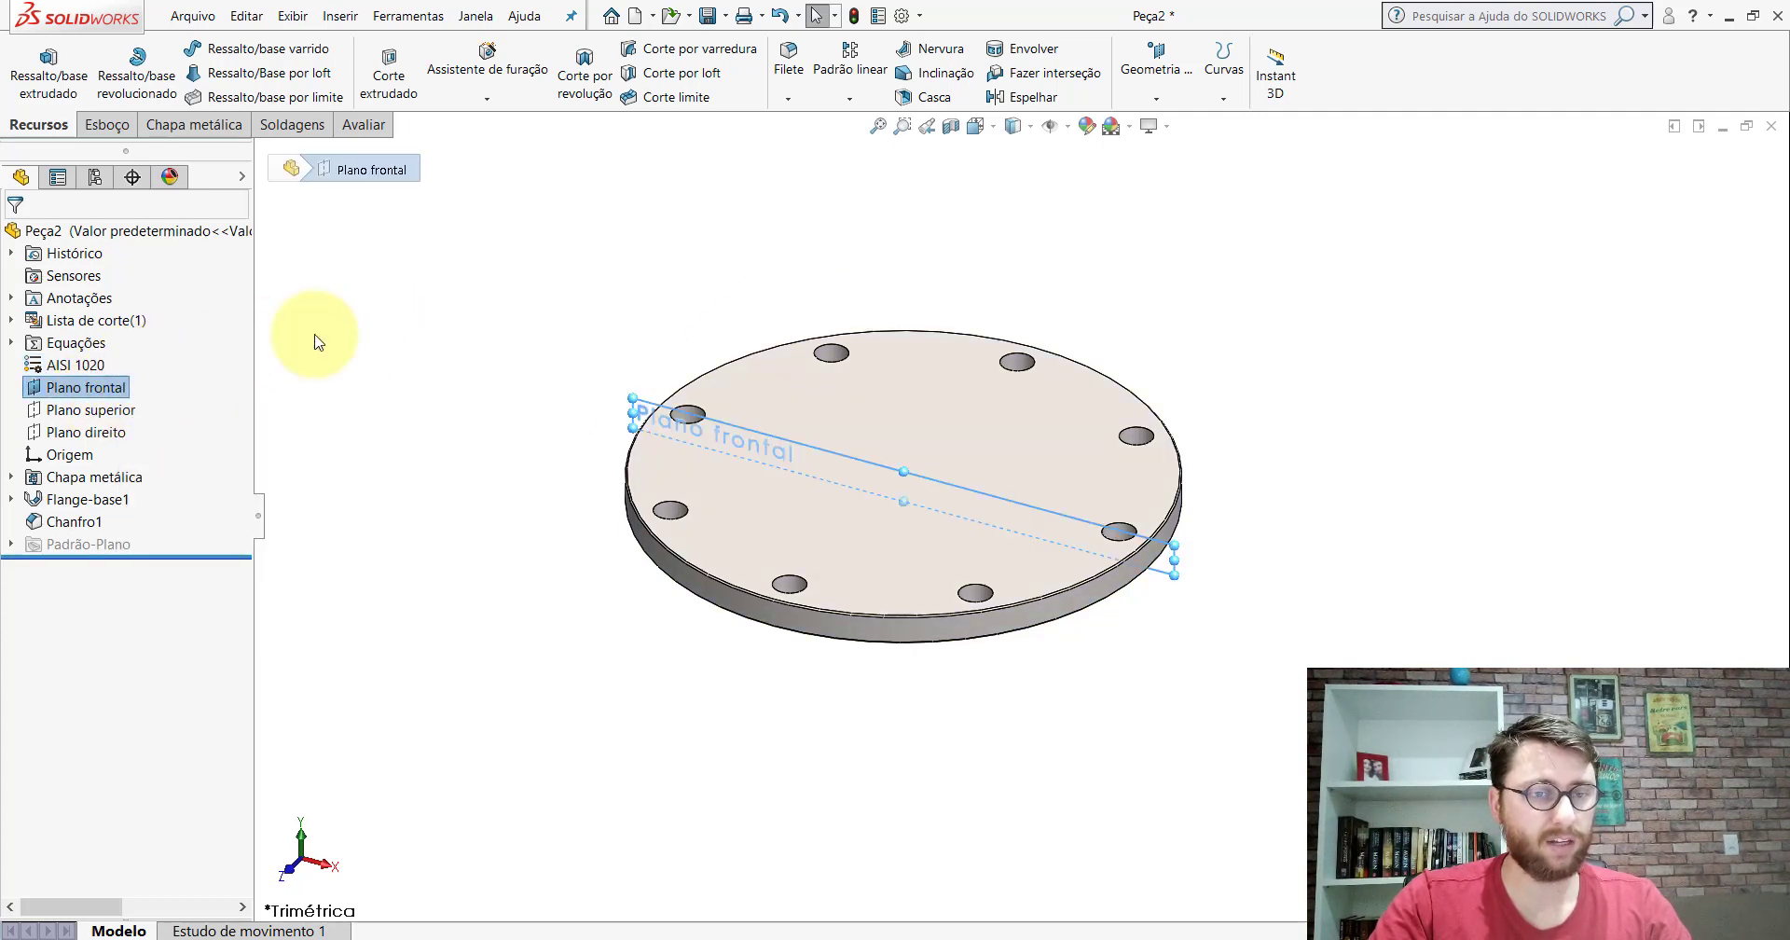
pyautogui.click(89, 435)
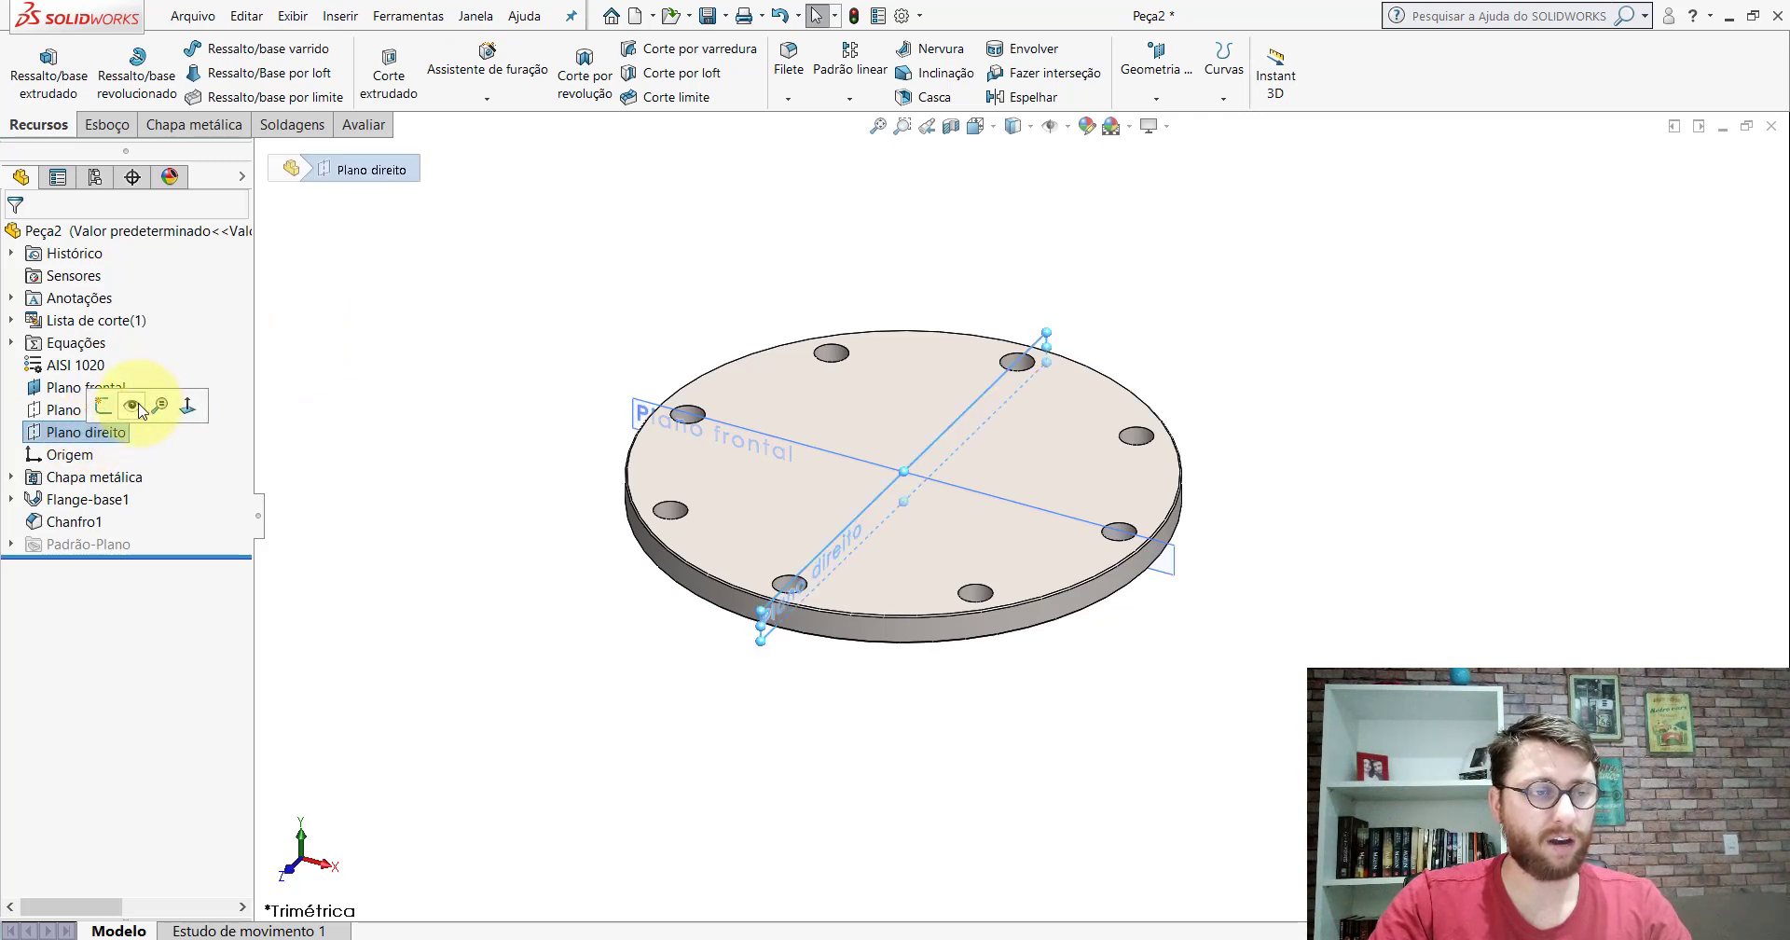
pyautogui.click(140, 410)
pyautogui.click(378, 351)
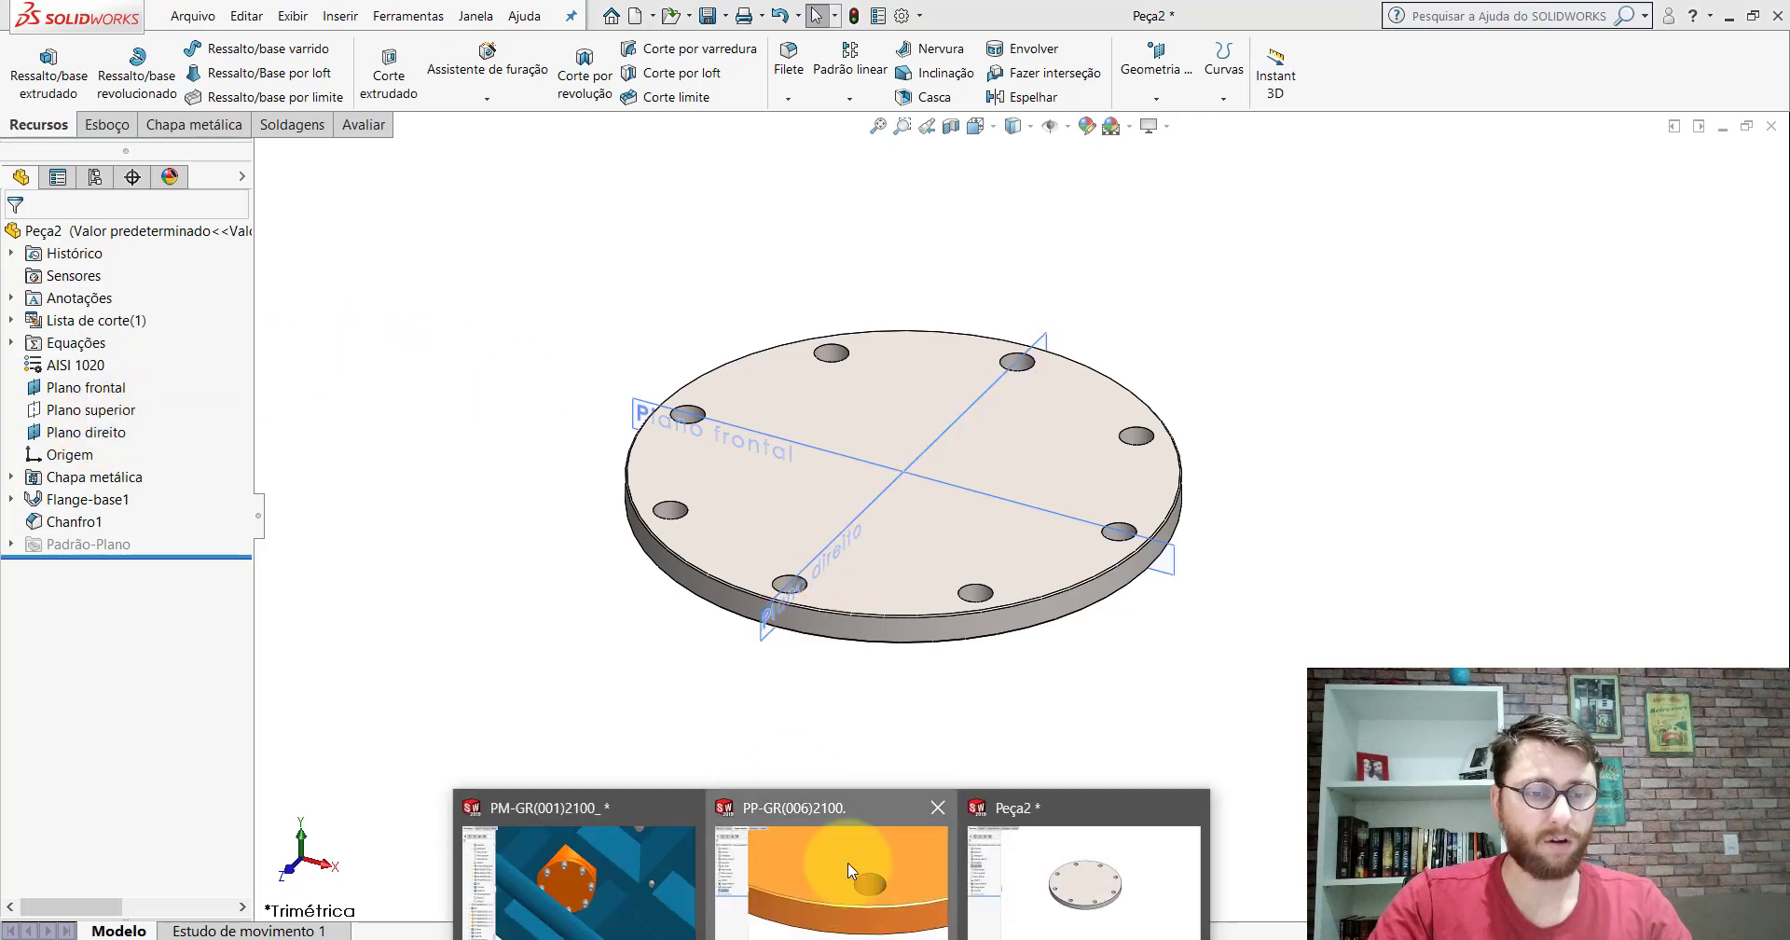
# Step: On the orange PP-GR(006)2100 part, open its appearance settings to read the colour
pyautogui.click(619, 867)
pyautogui.rightClick(124, 232)
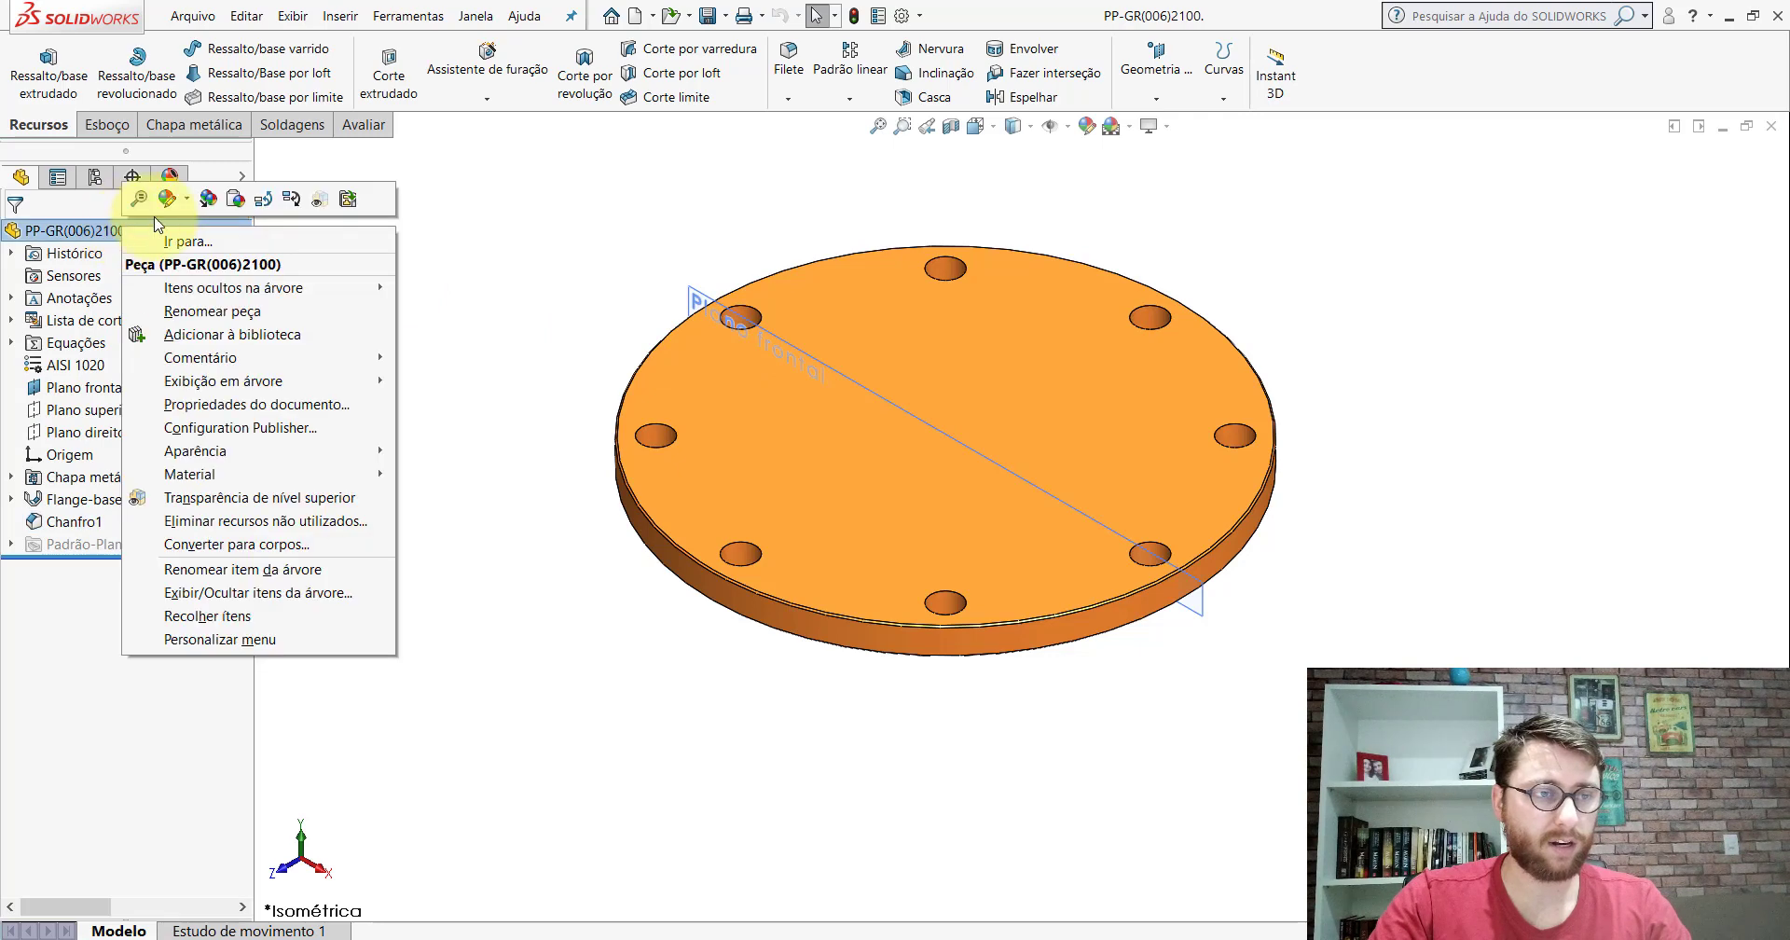
pyautogui.click(187, 198)
pyautogui.click(205, 244)
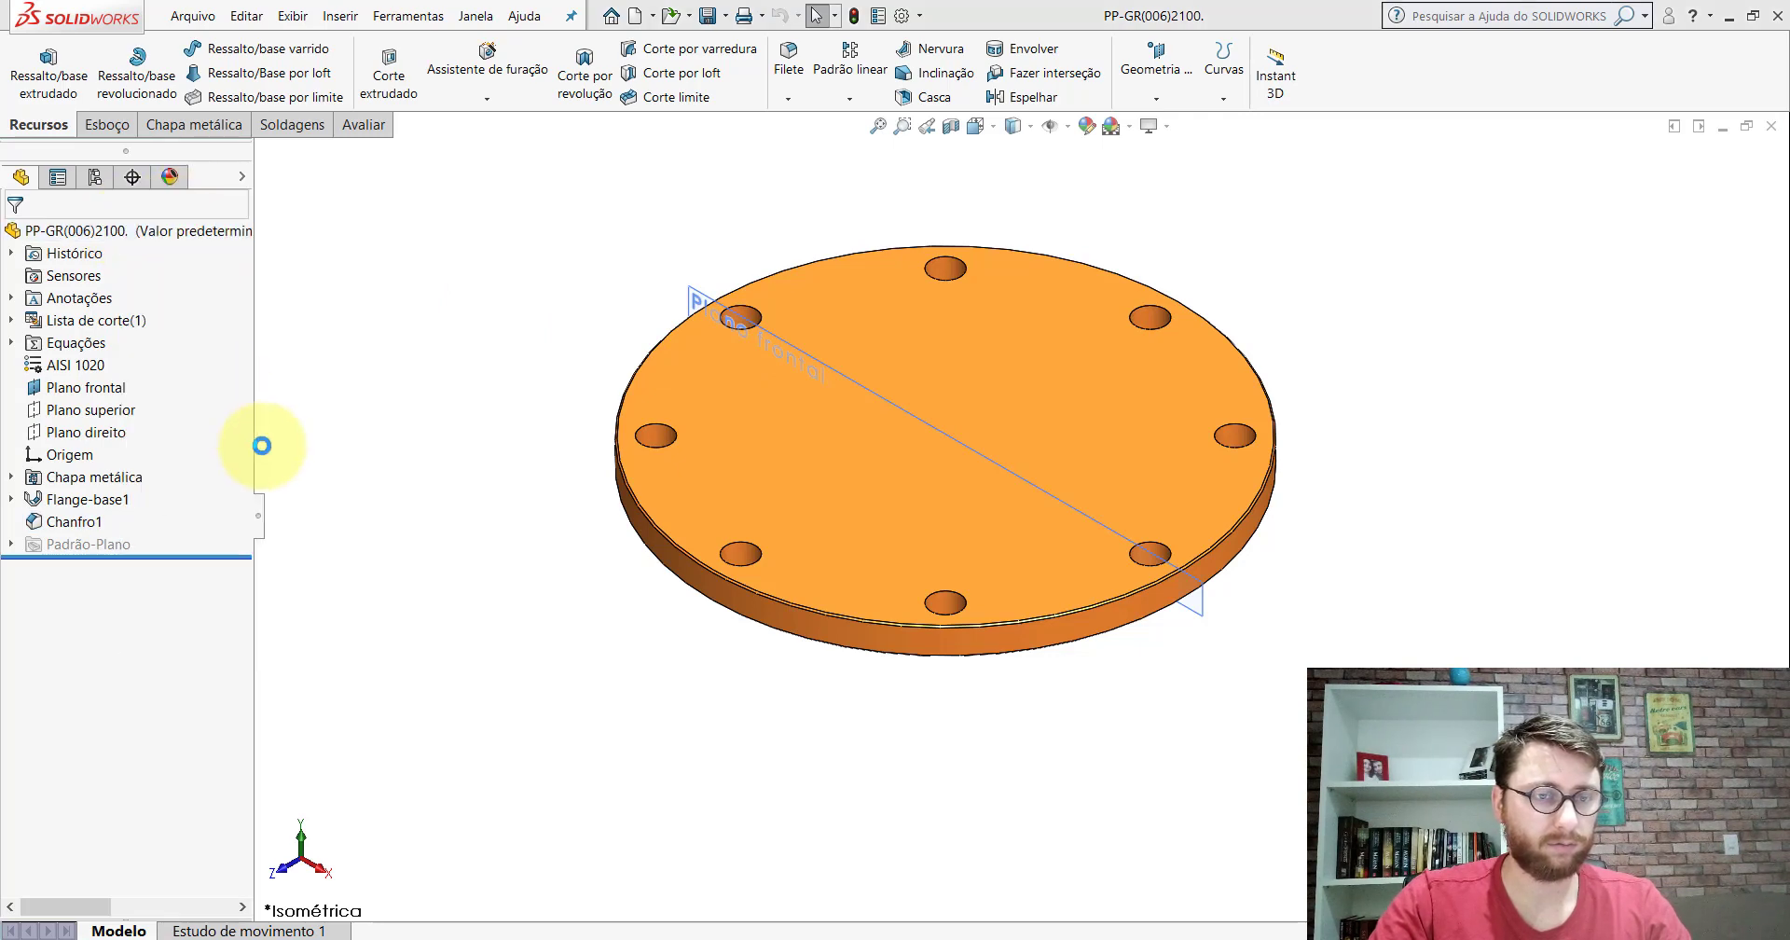
pyautogui.moveTo(247, 509); pyautogui.dragTo(239, 592)
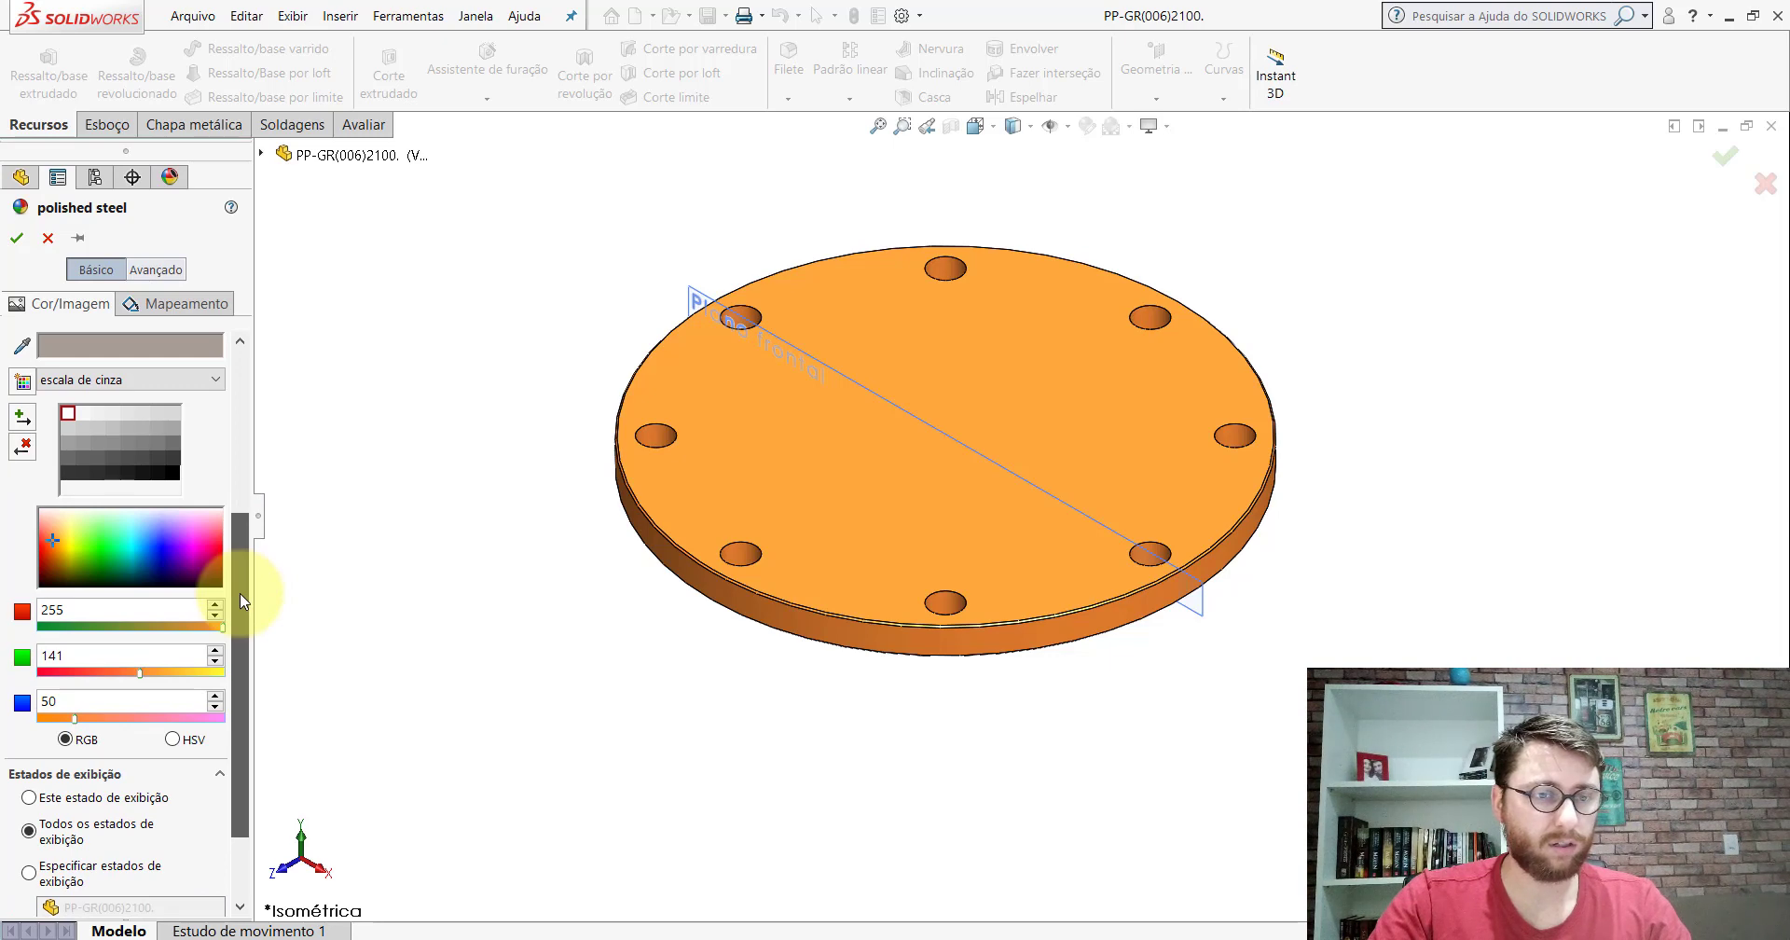
pyautogui.click(48, 238)
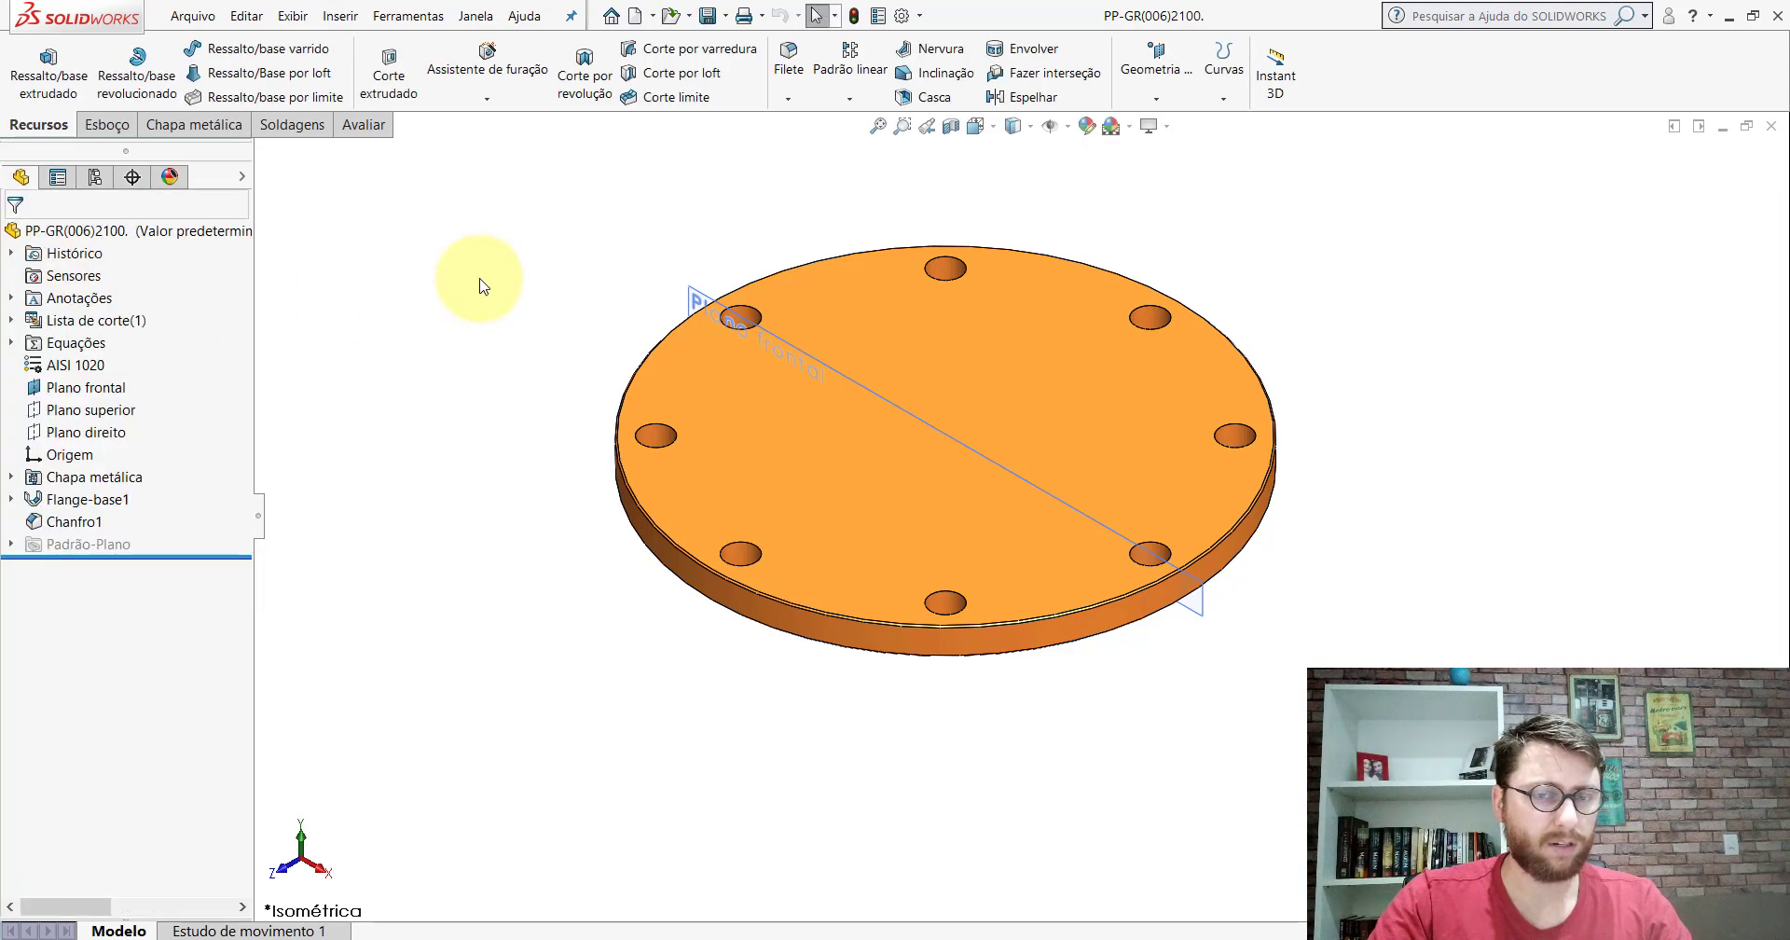
# Step: Open the PP-GR(034)2100 part from the PM-GR(001)2100 folder on the Desktop
pyautogui.click(669, 17)
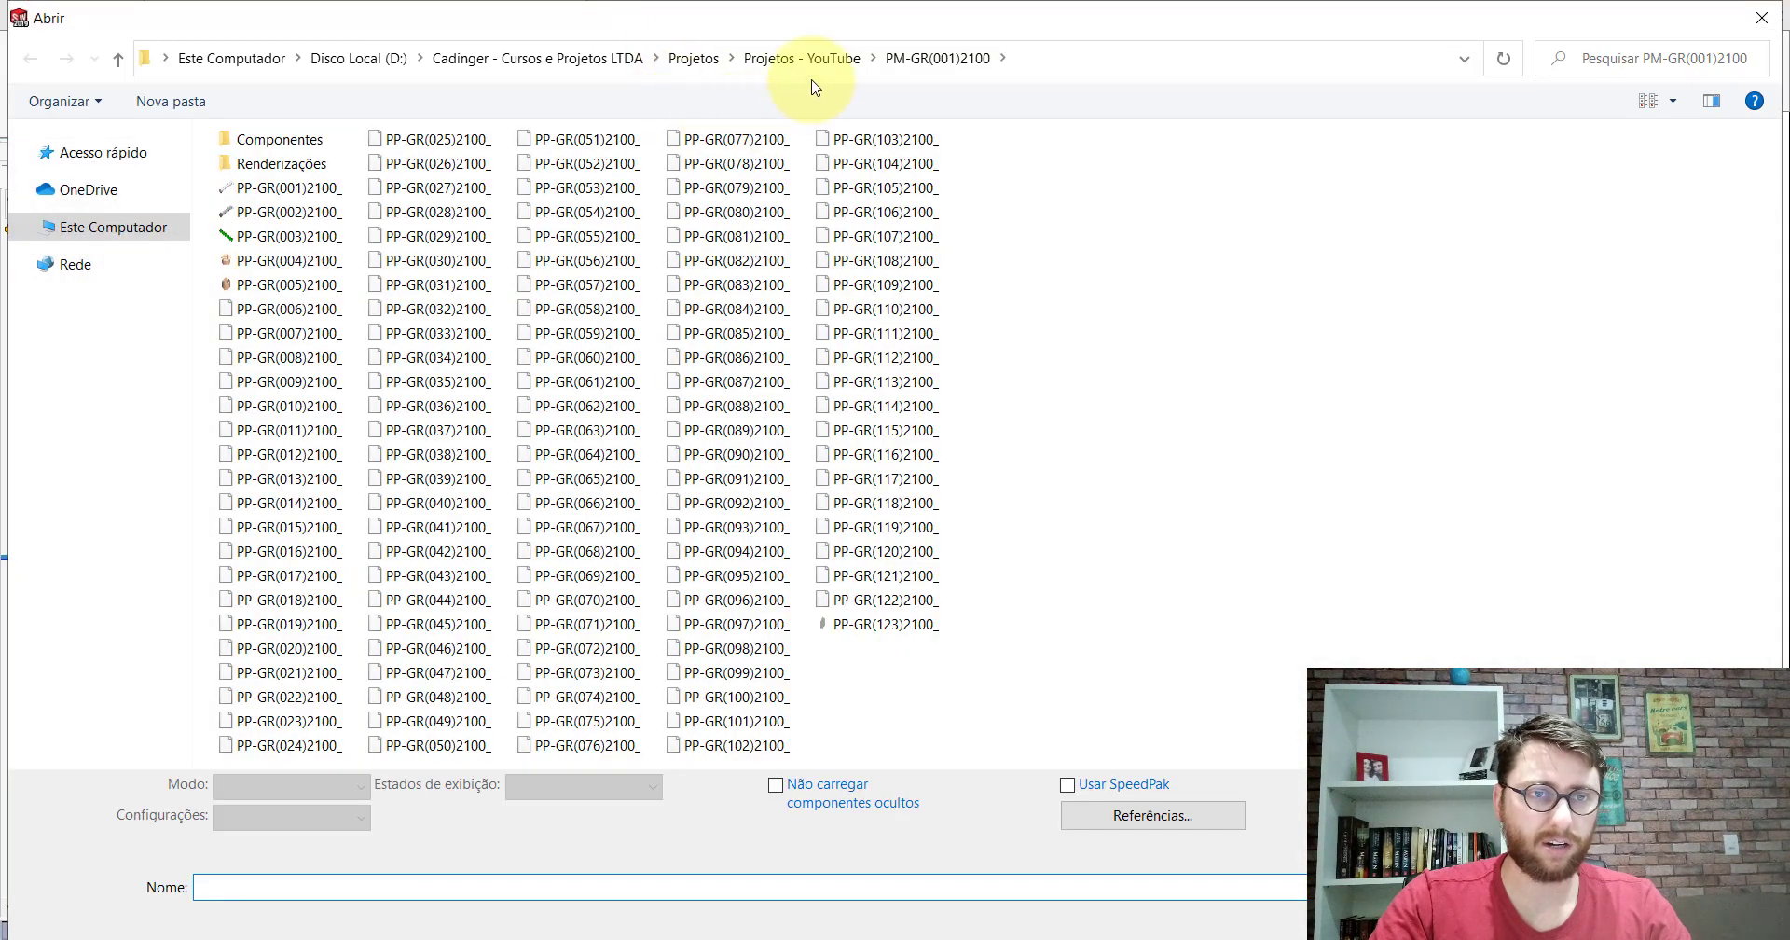
pyautogui.click(22, 153)
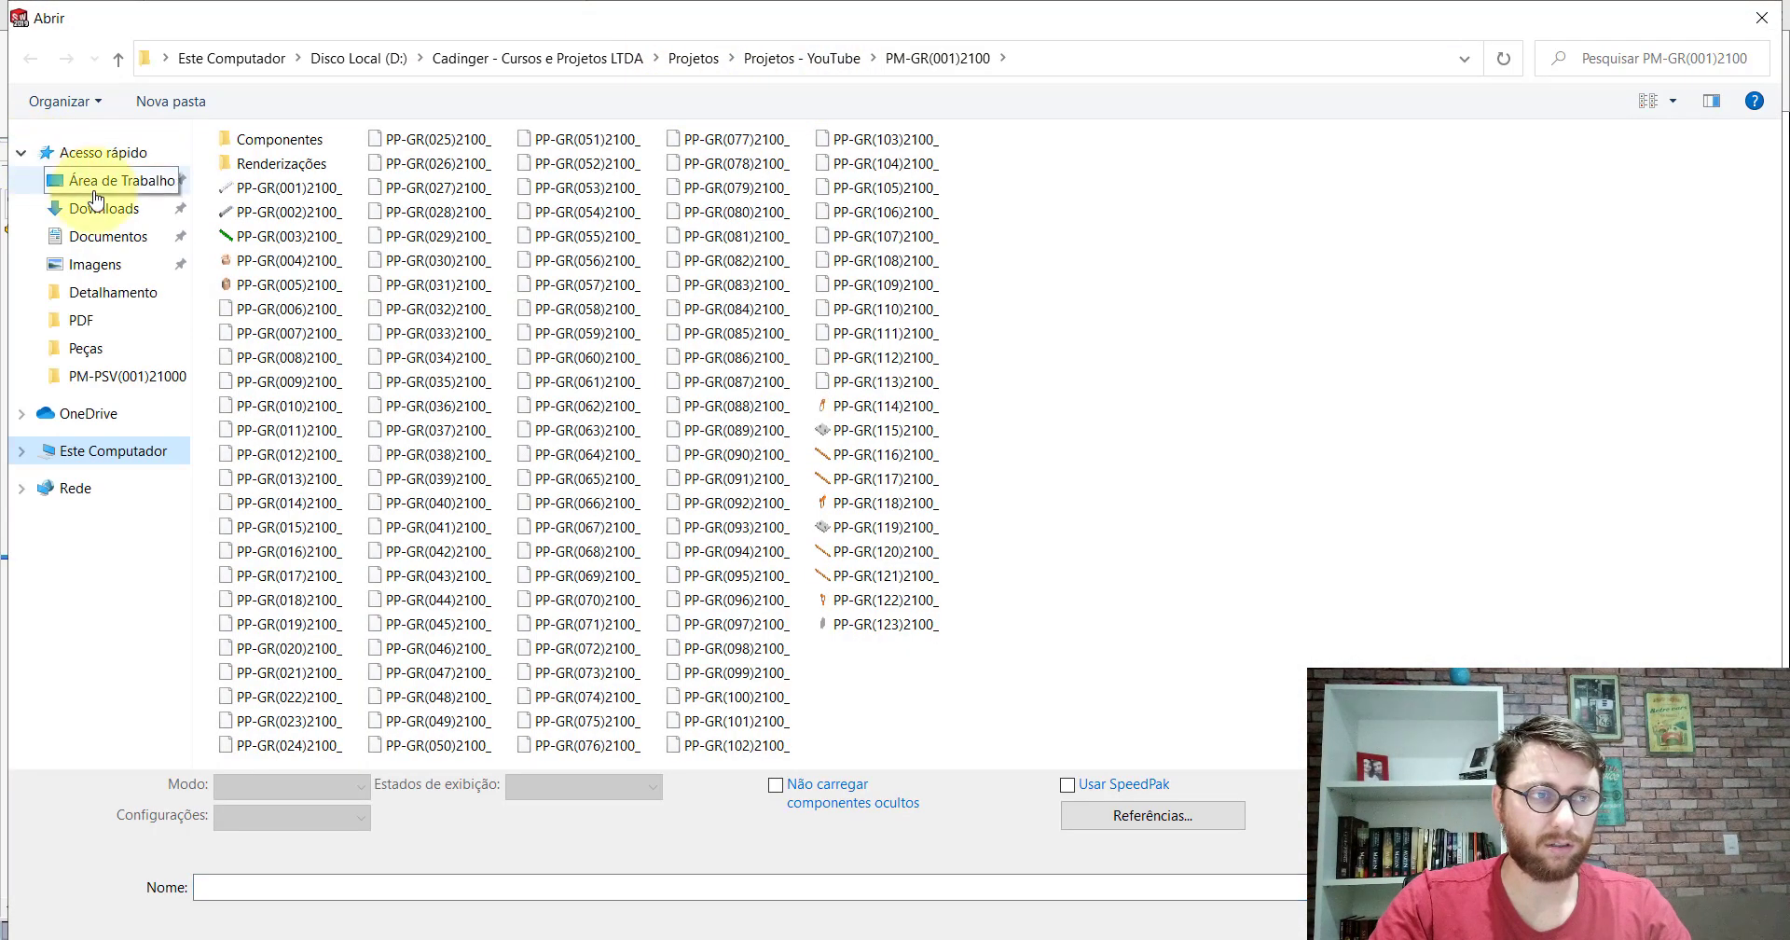
pyautogui.click(84, 176)
pyautogui.click(22, 153)
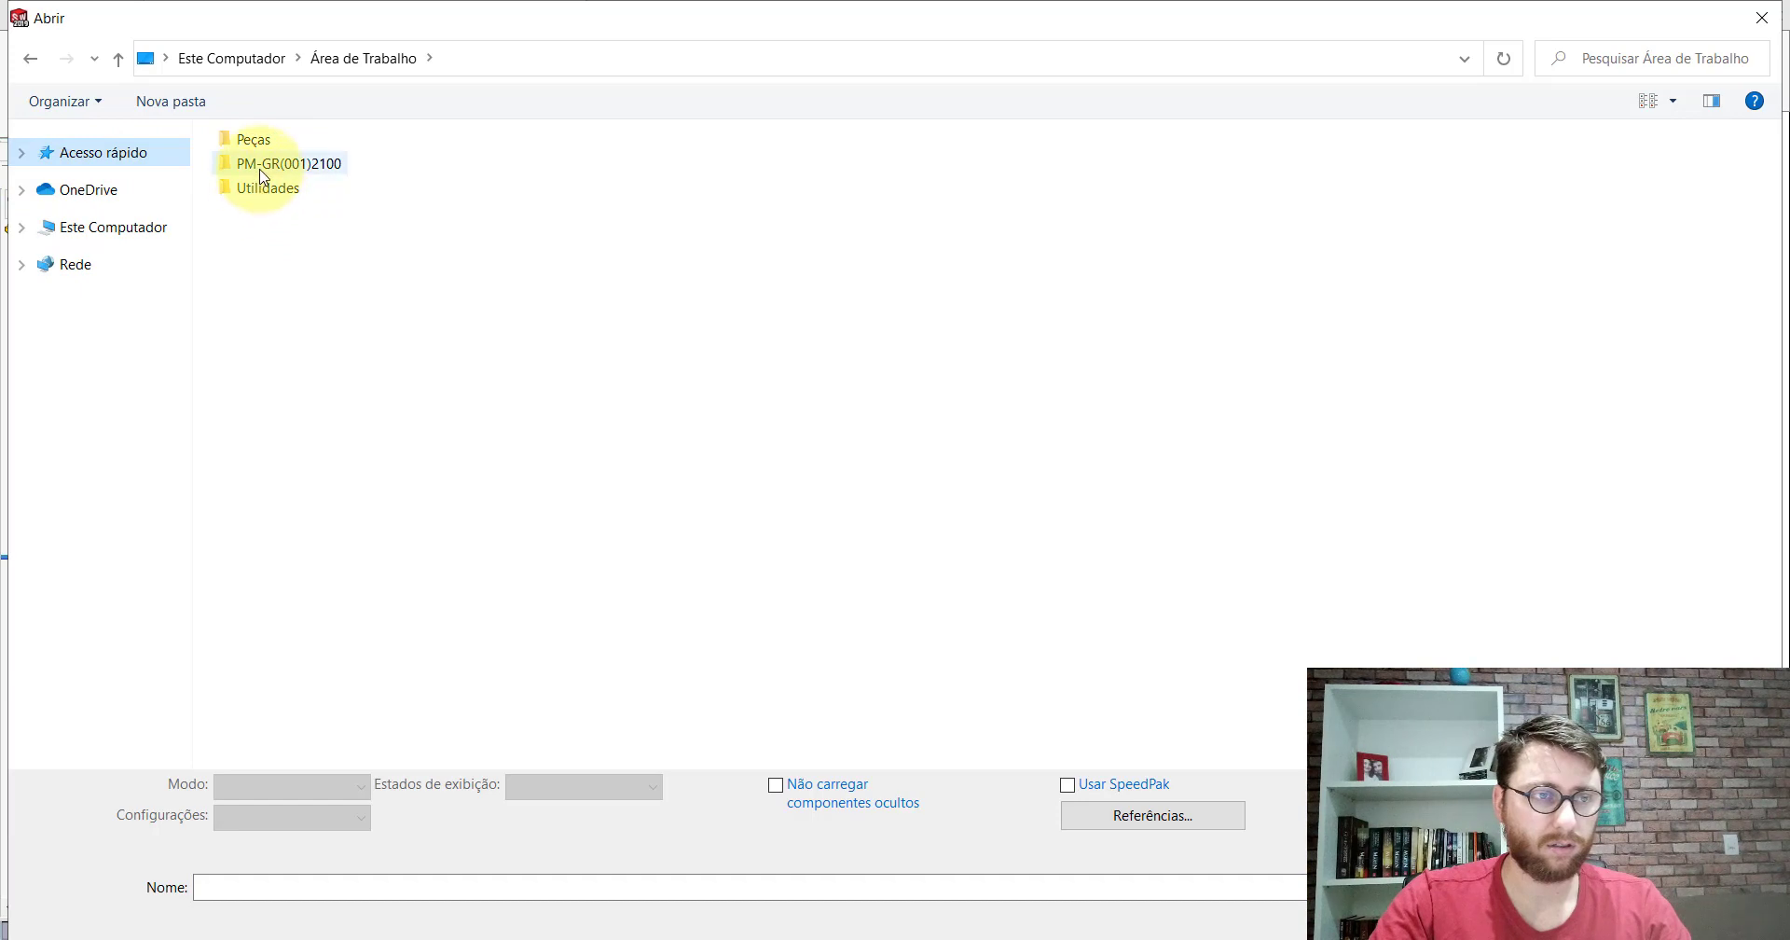
pyautogui.doubleClick(263, 176)
pyautogui.click(386, 168)
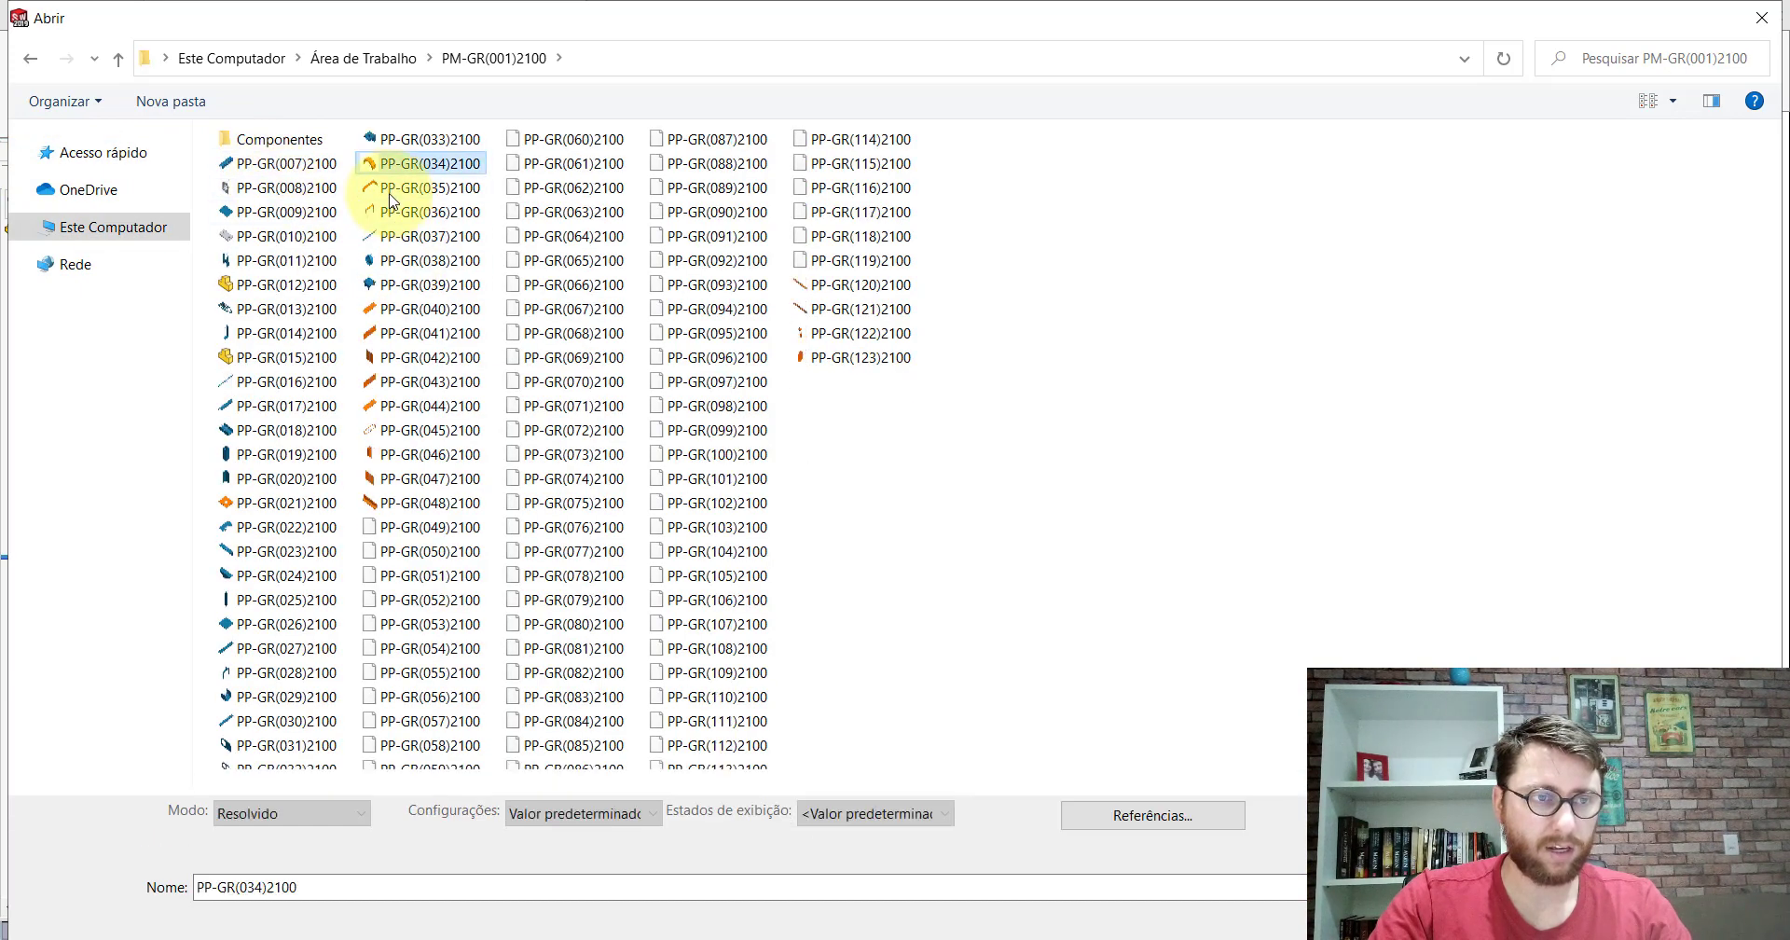
pyautogui.doubleClick(410, 164)
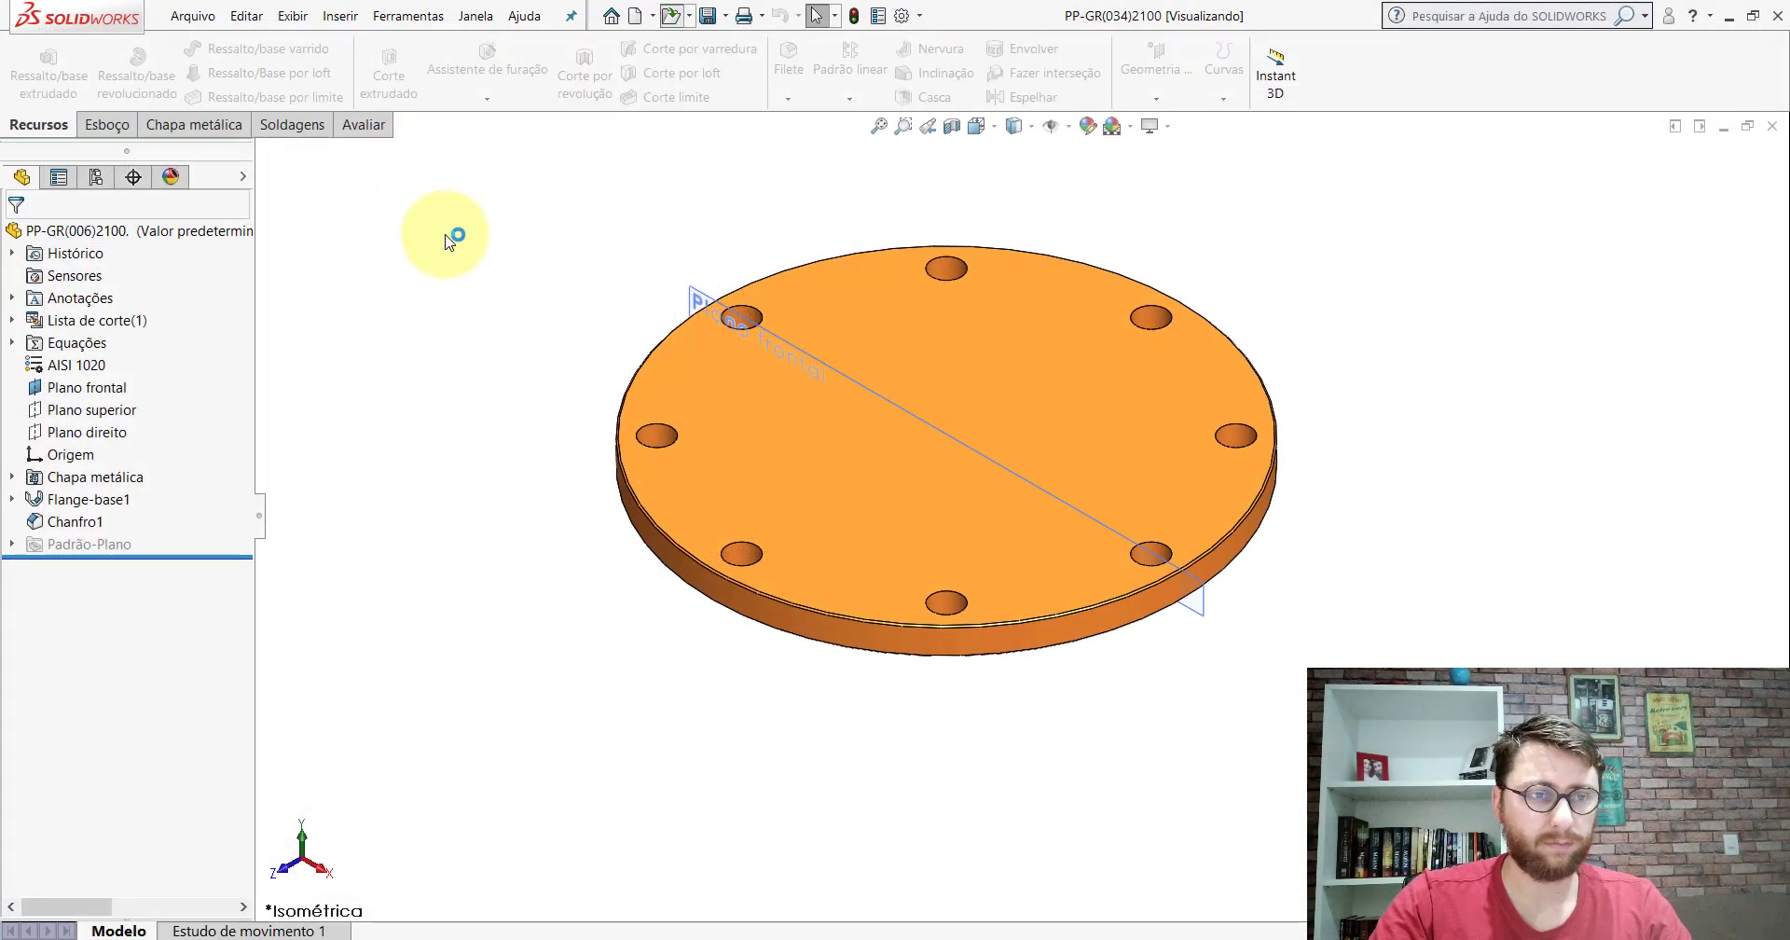
# Step: Check the part's appearance colour (RGB 255, 108, 0), close it, and return to Peça2
pyautogui.rightClick(119, 233)
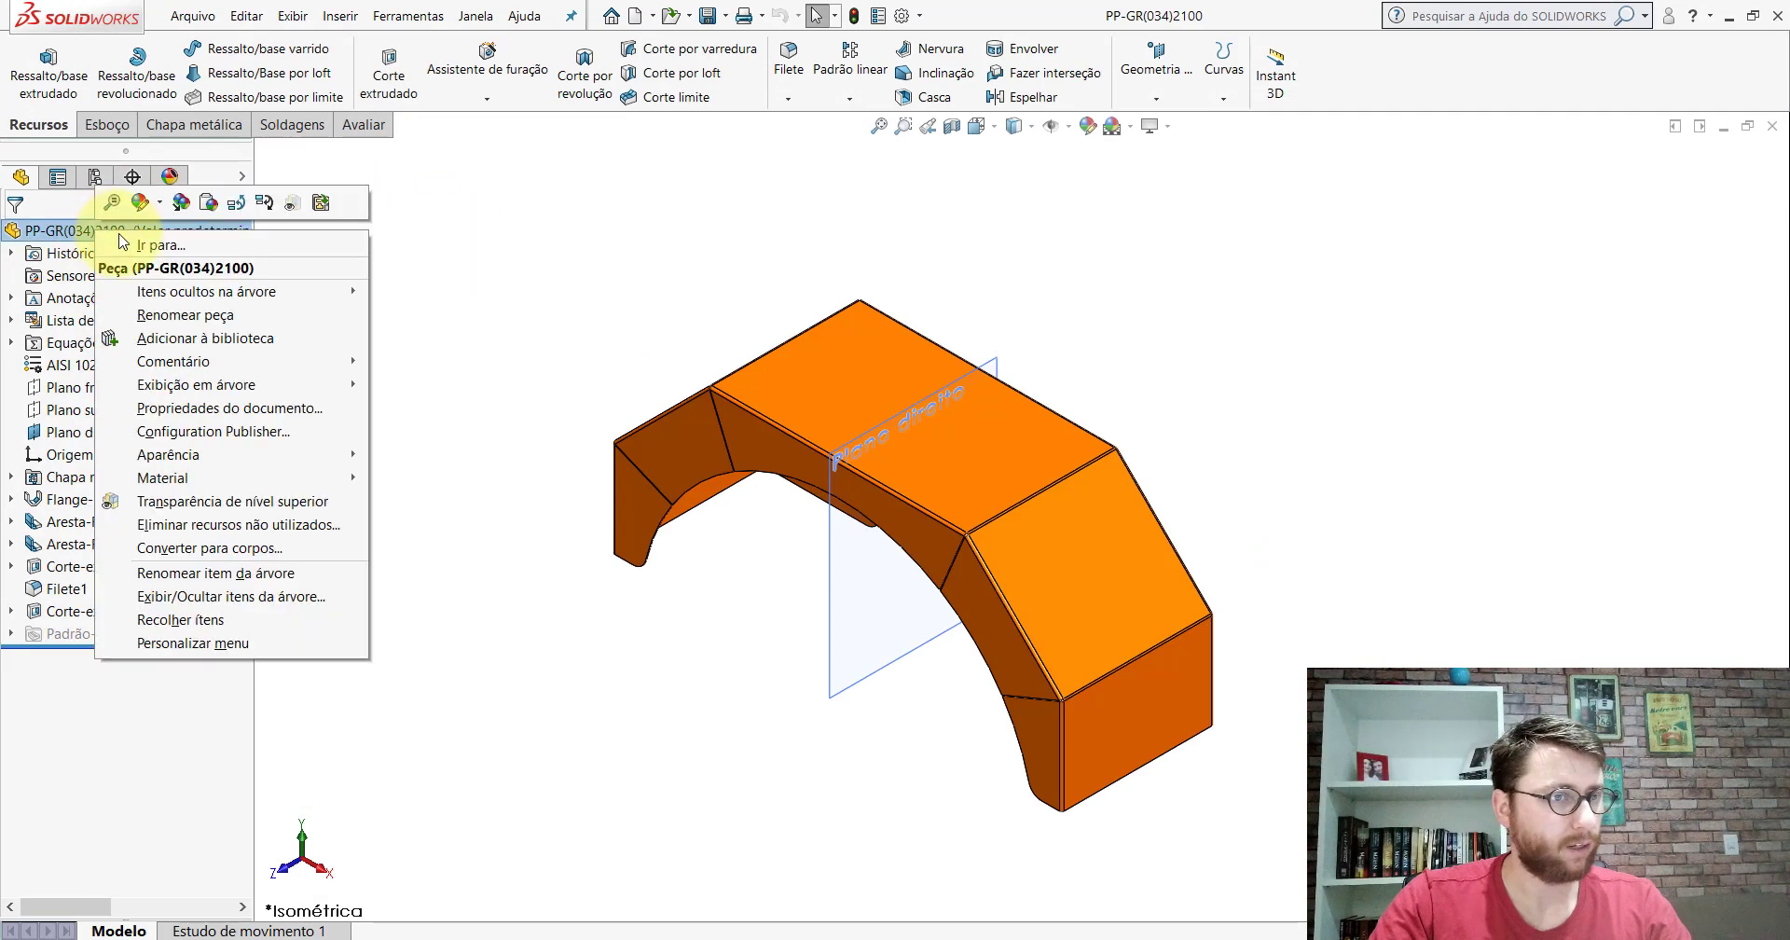
pyautogui.click(163, 211)
pyautogui.click(171, 250)
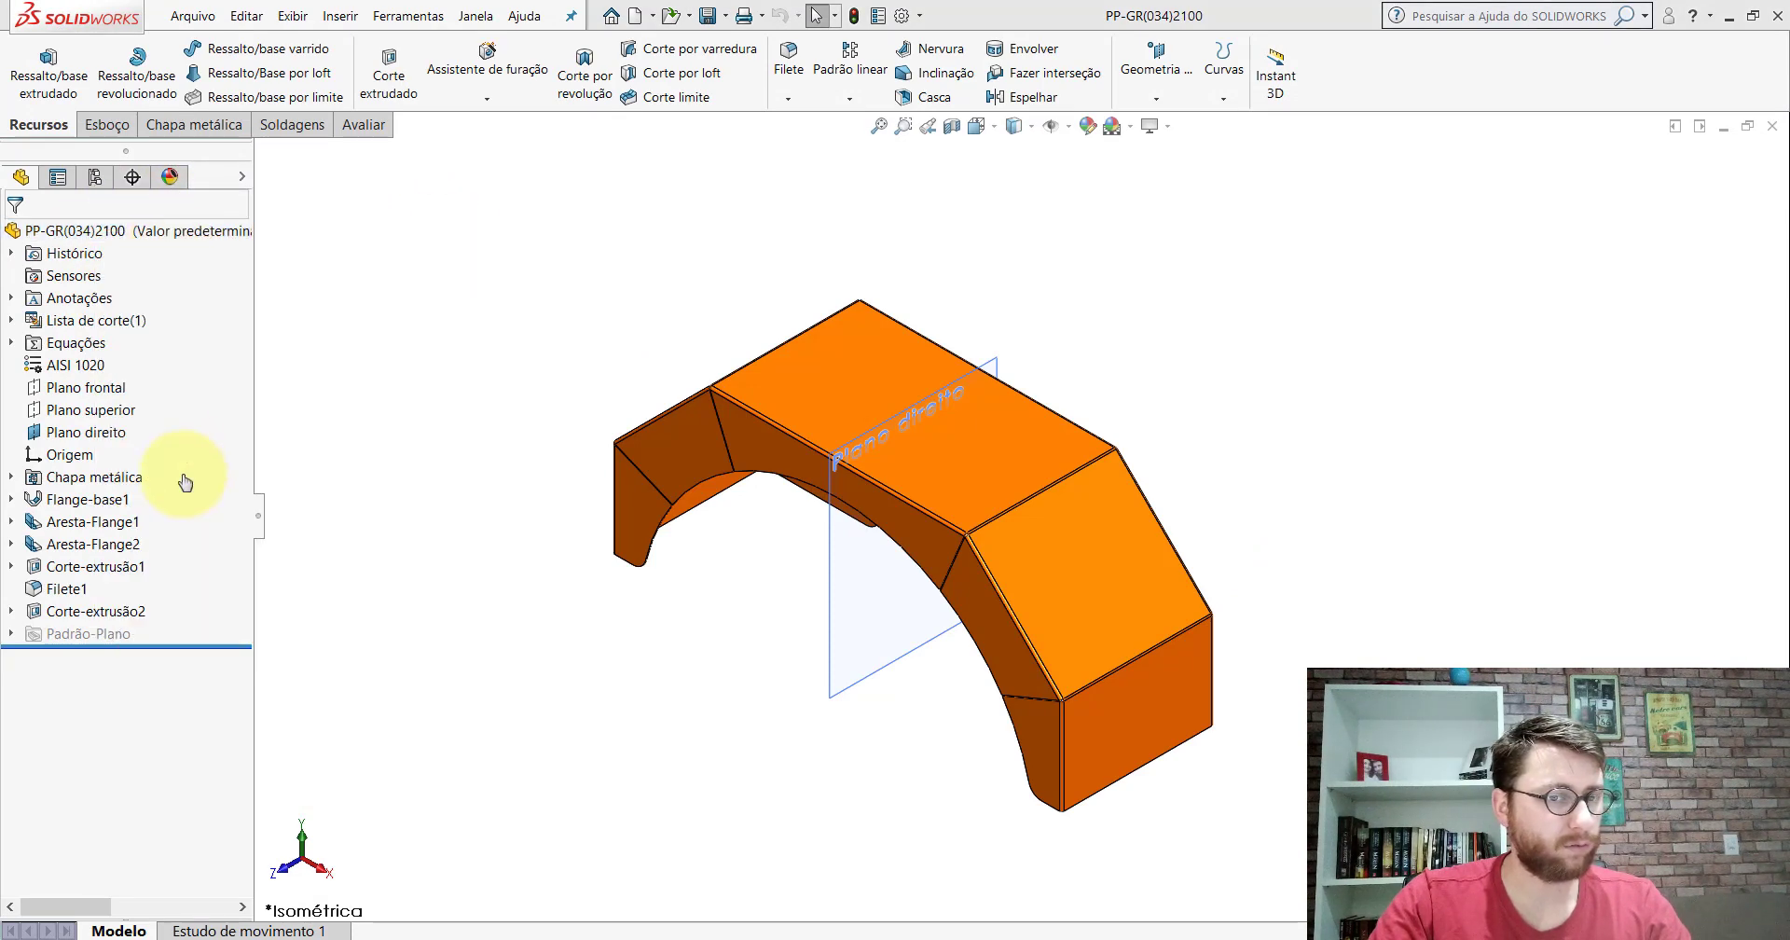
pyautogui.moveTo(240, 378); pyautogui.dragTo(254, 523)
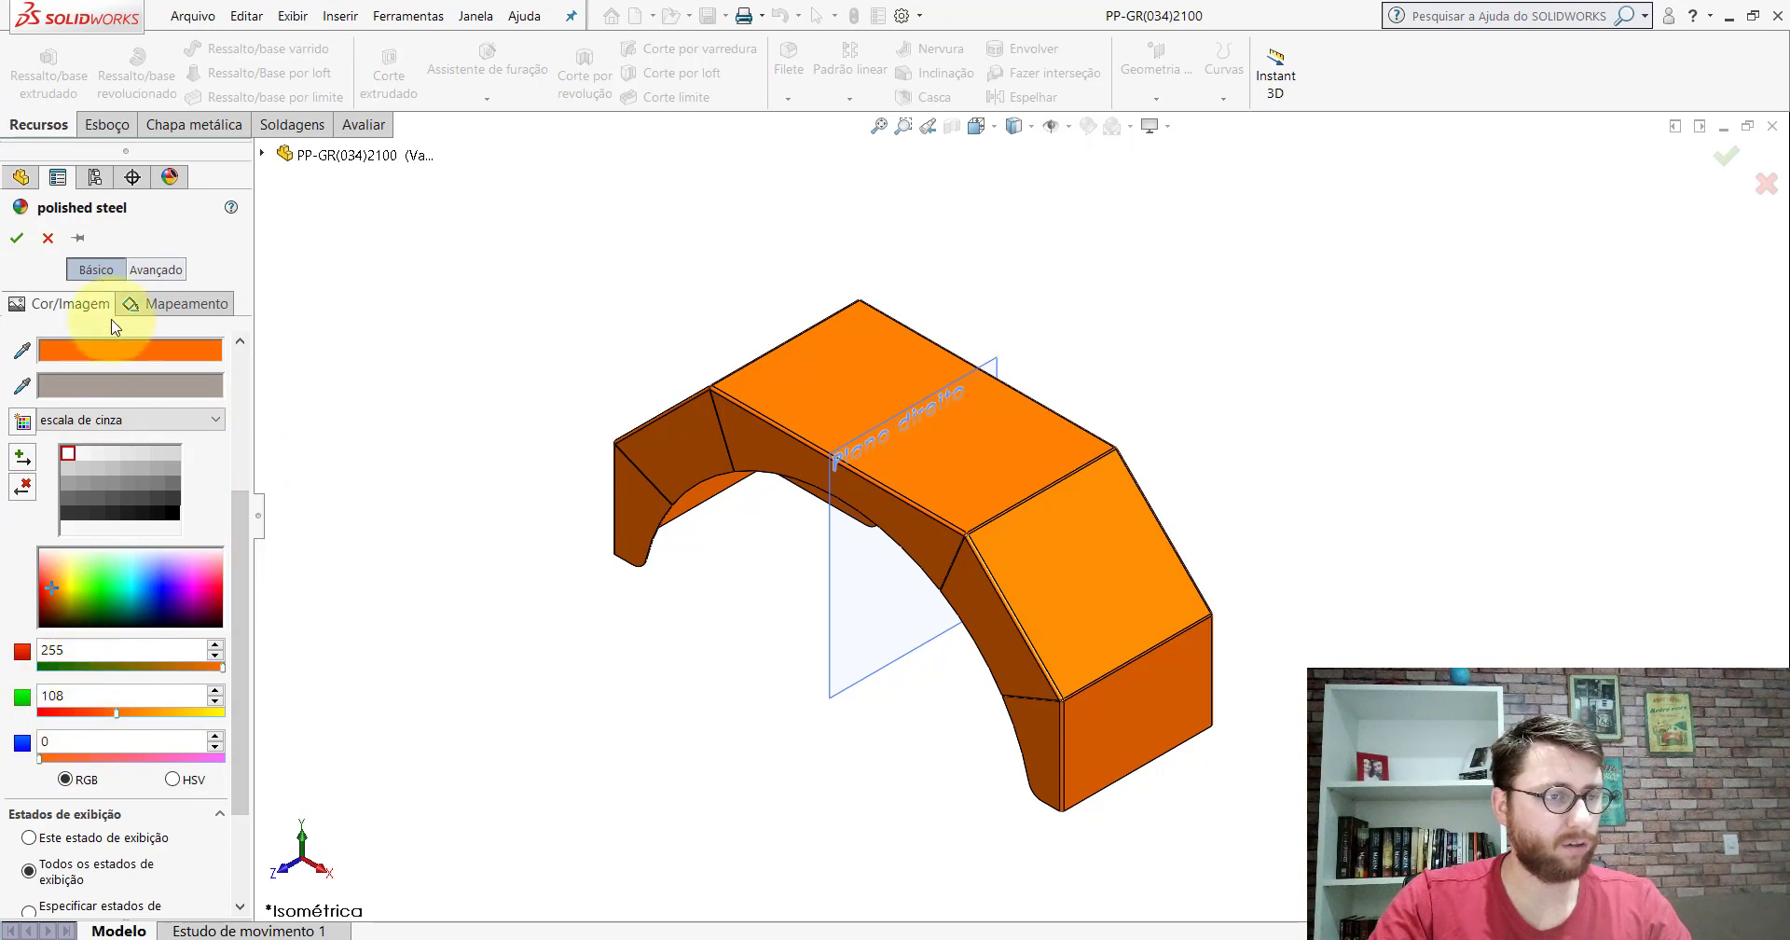
pyautogui.click(48, 239)
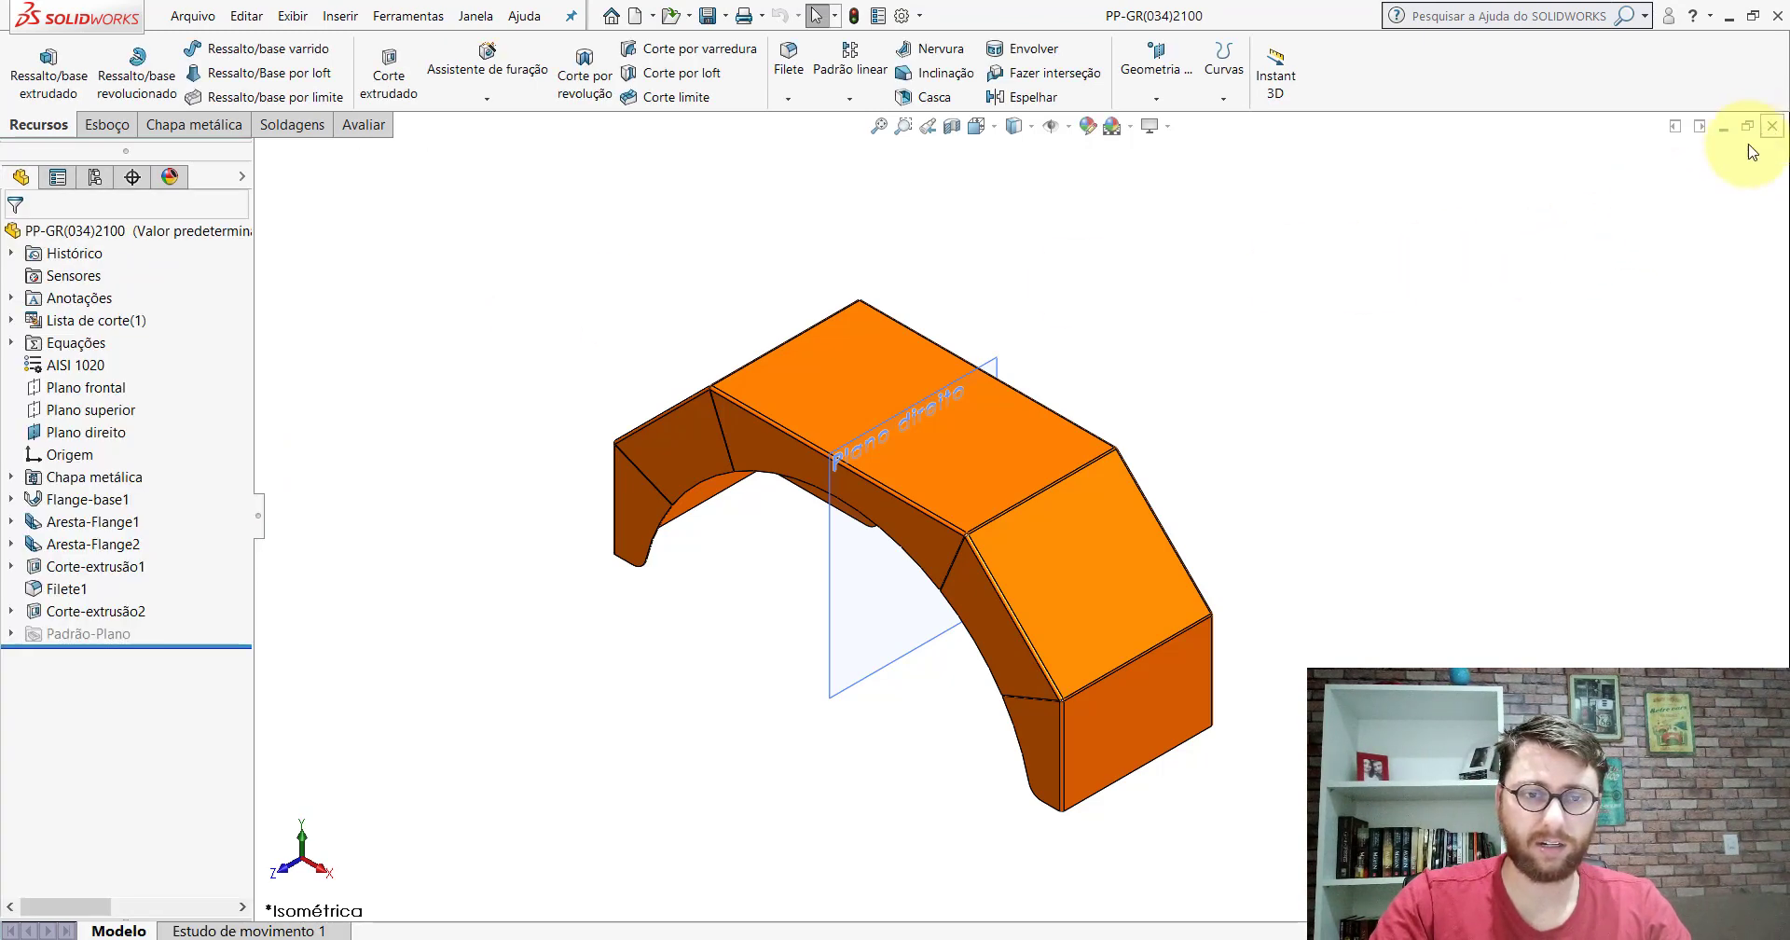
pyautogui.click(1771, 125)
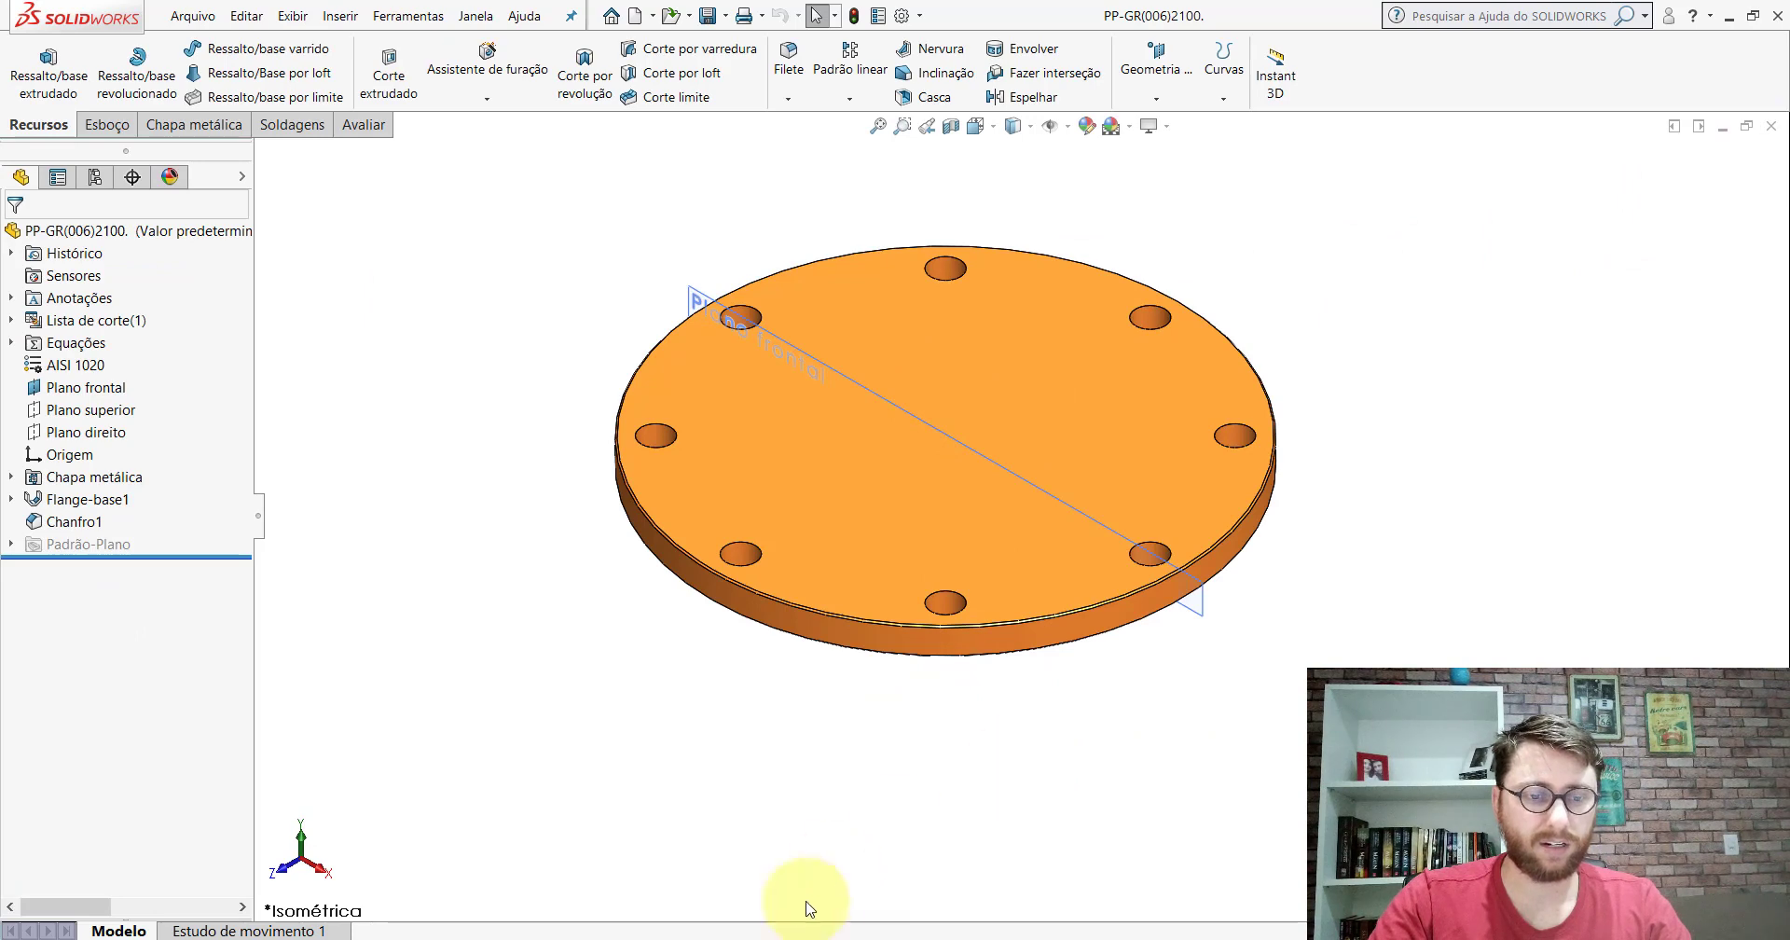
pyautogui.click(1018, 888)
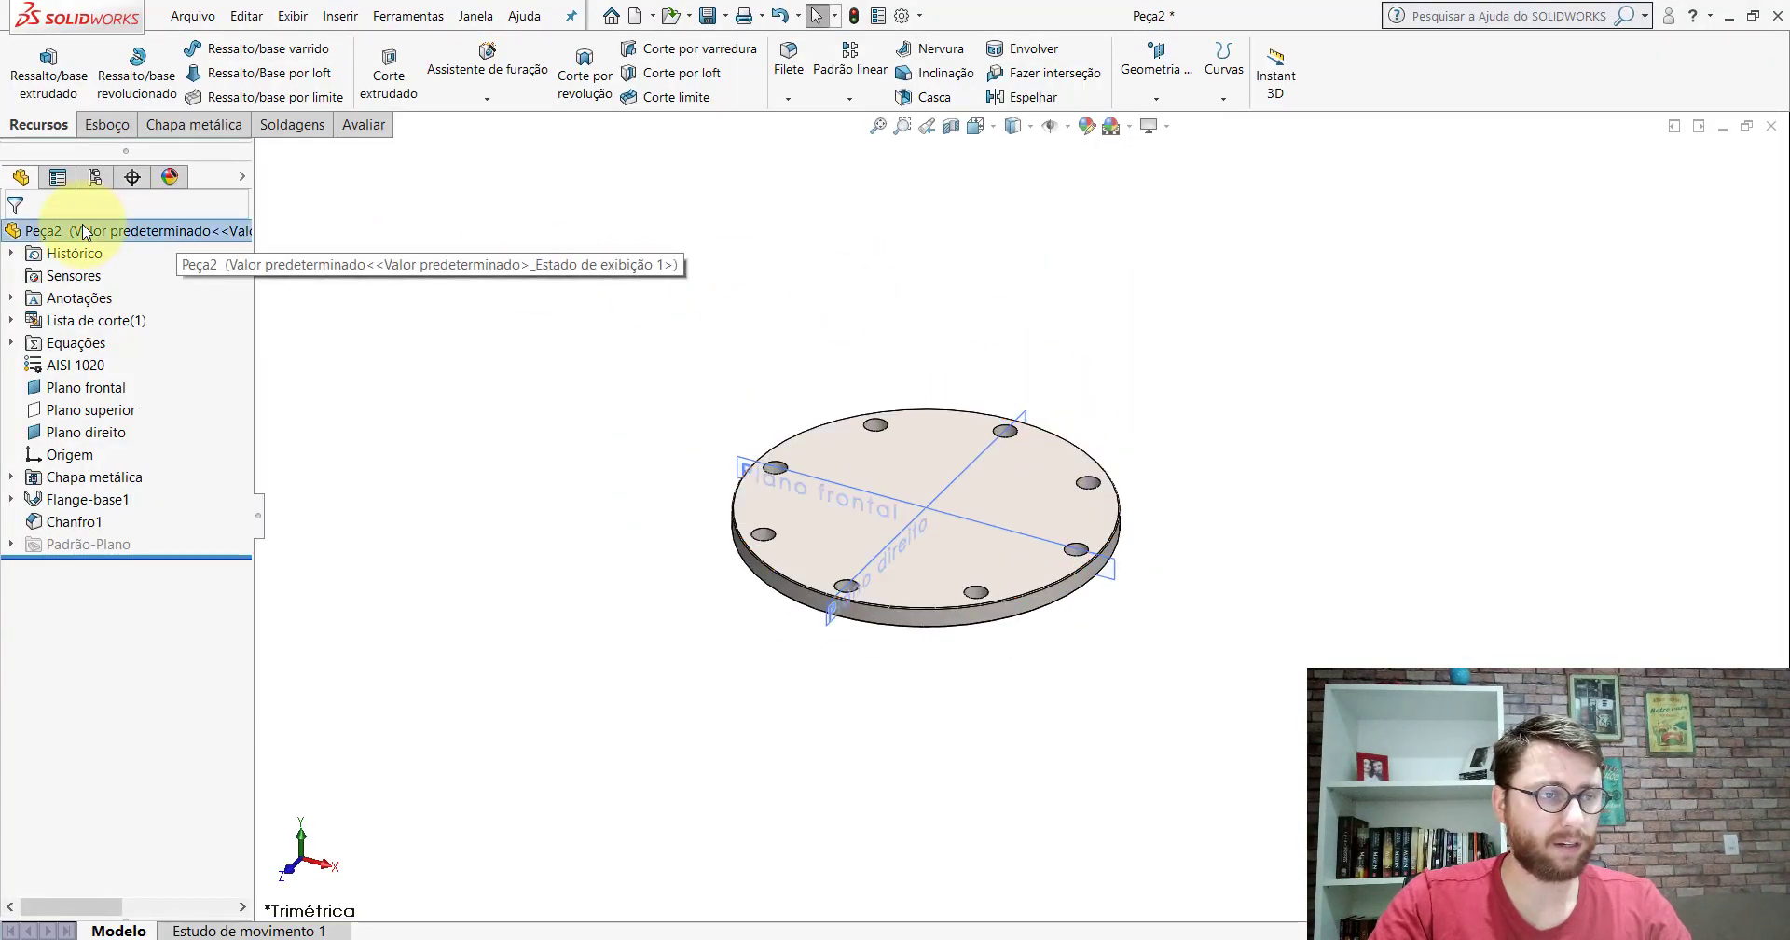
# Step: Change Peça2's appearance colour to orange, RGB 255, 108, 0
pyautogui.rightClick(127, 224)
pyautogui.click(147, 198)
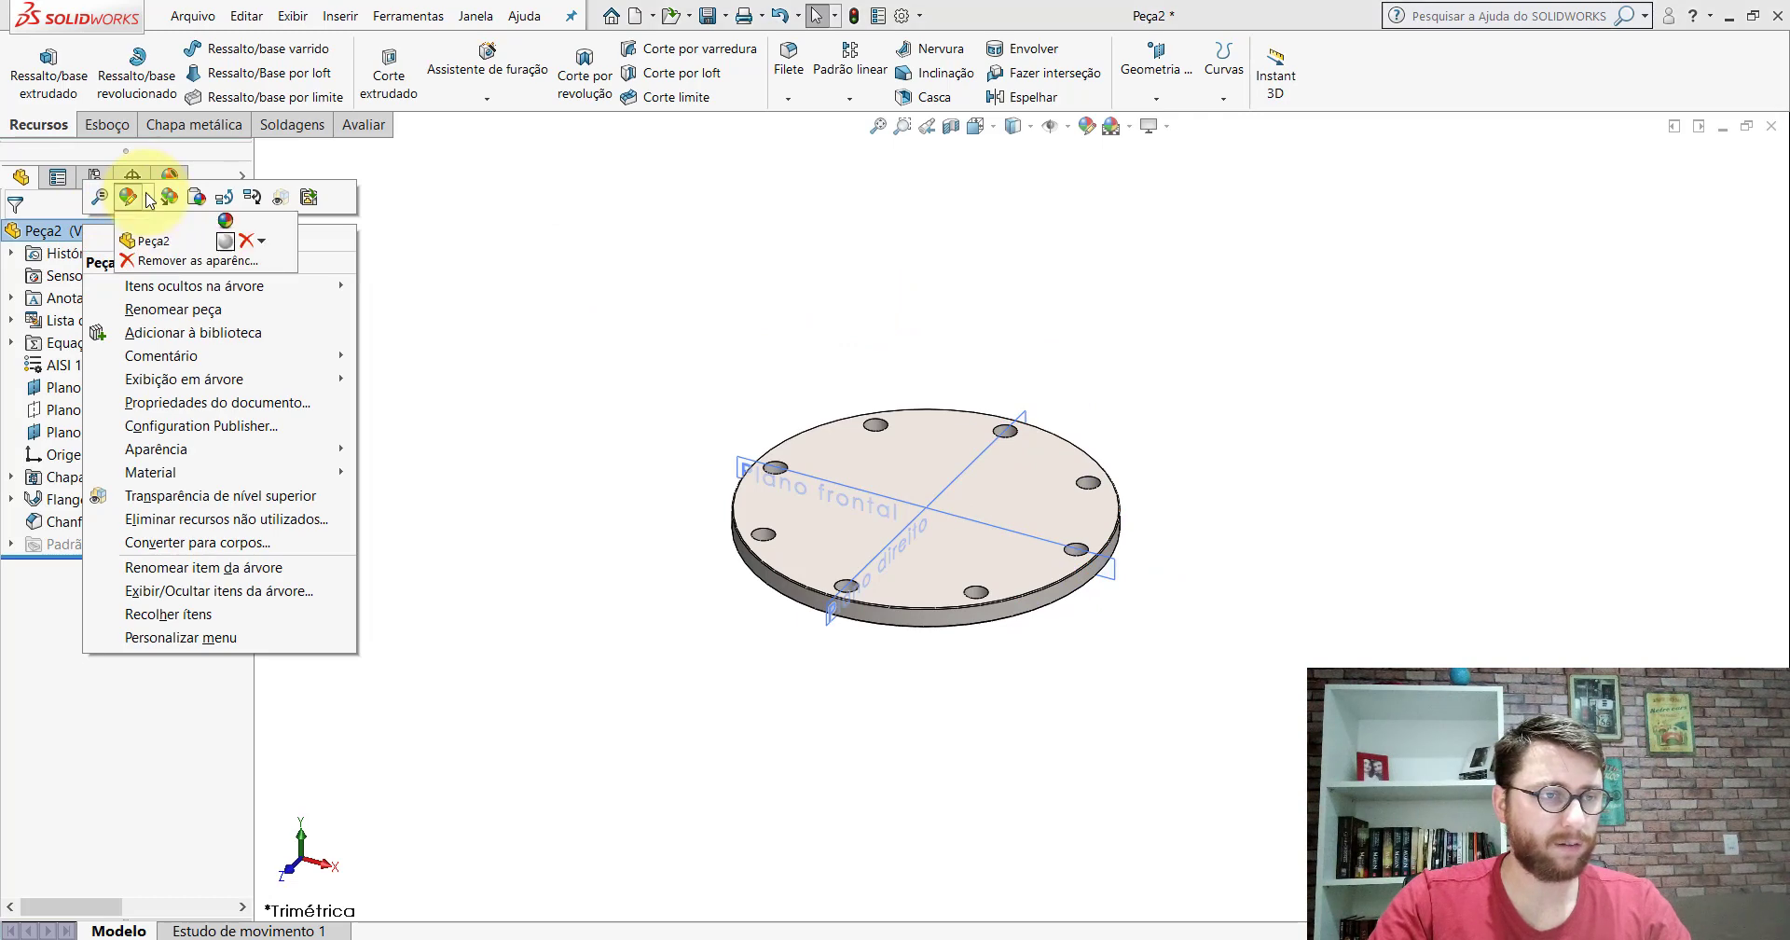
pyautogui.click(156, 242)
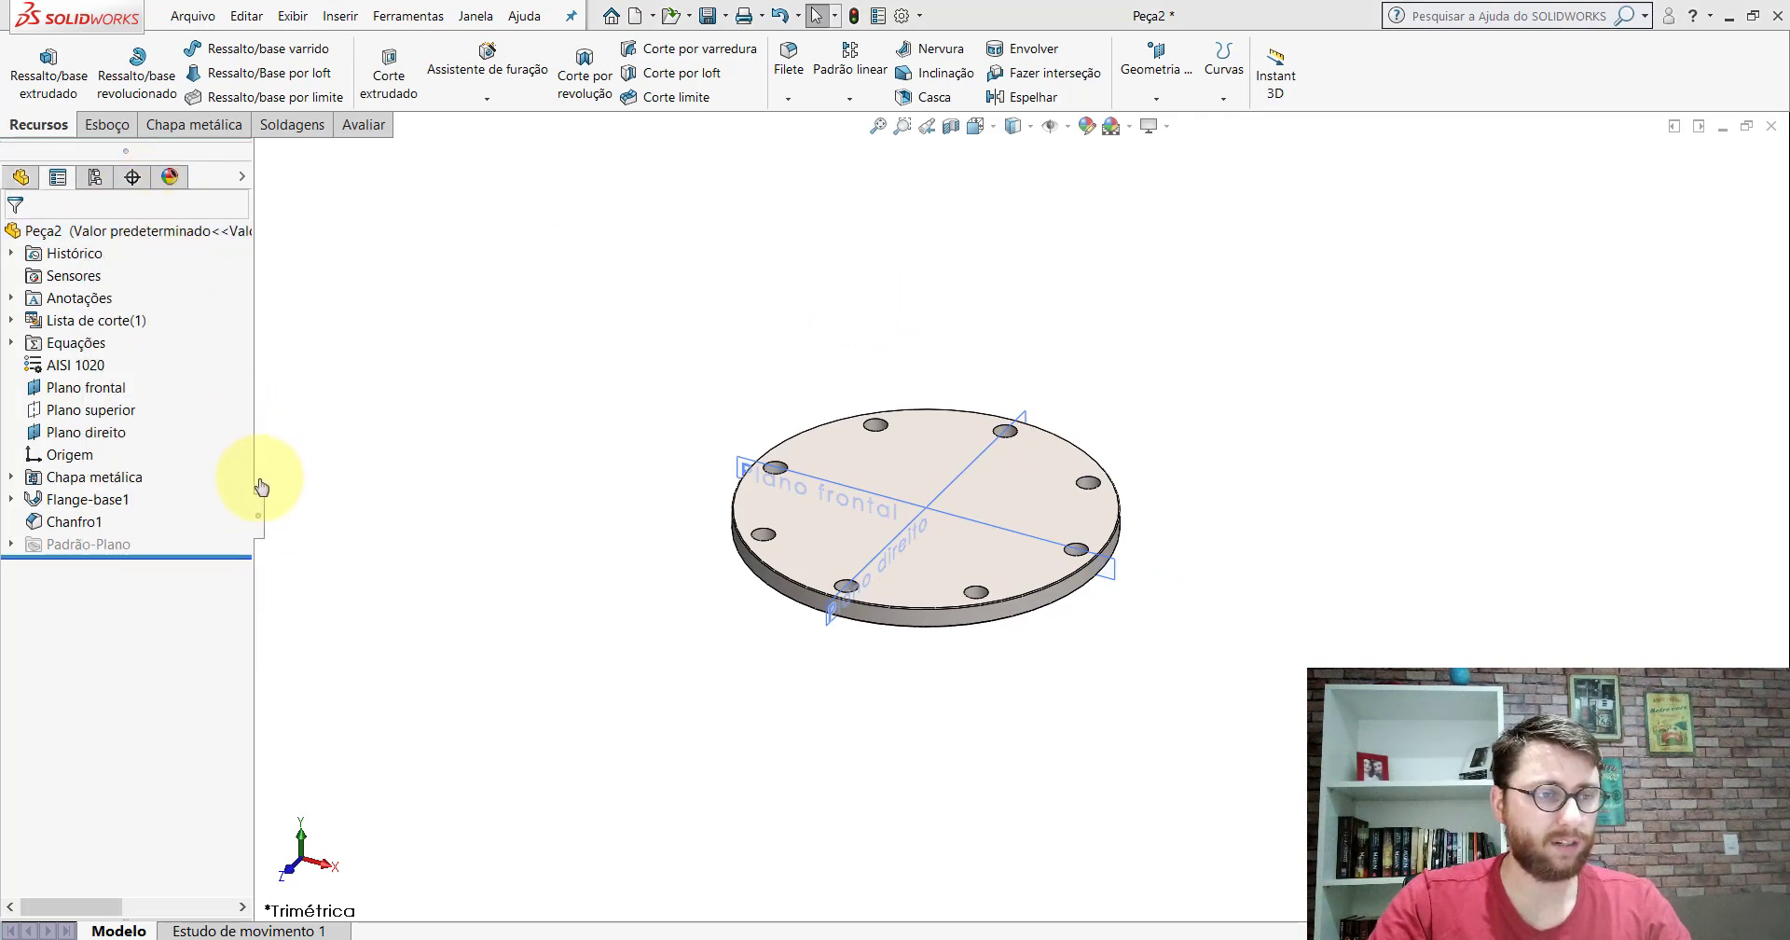
pyautogui.scroll(-3, 243, 559)
pyautogui.scroll(-3, 168, 625)
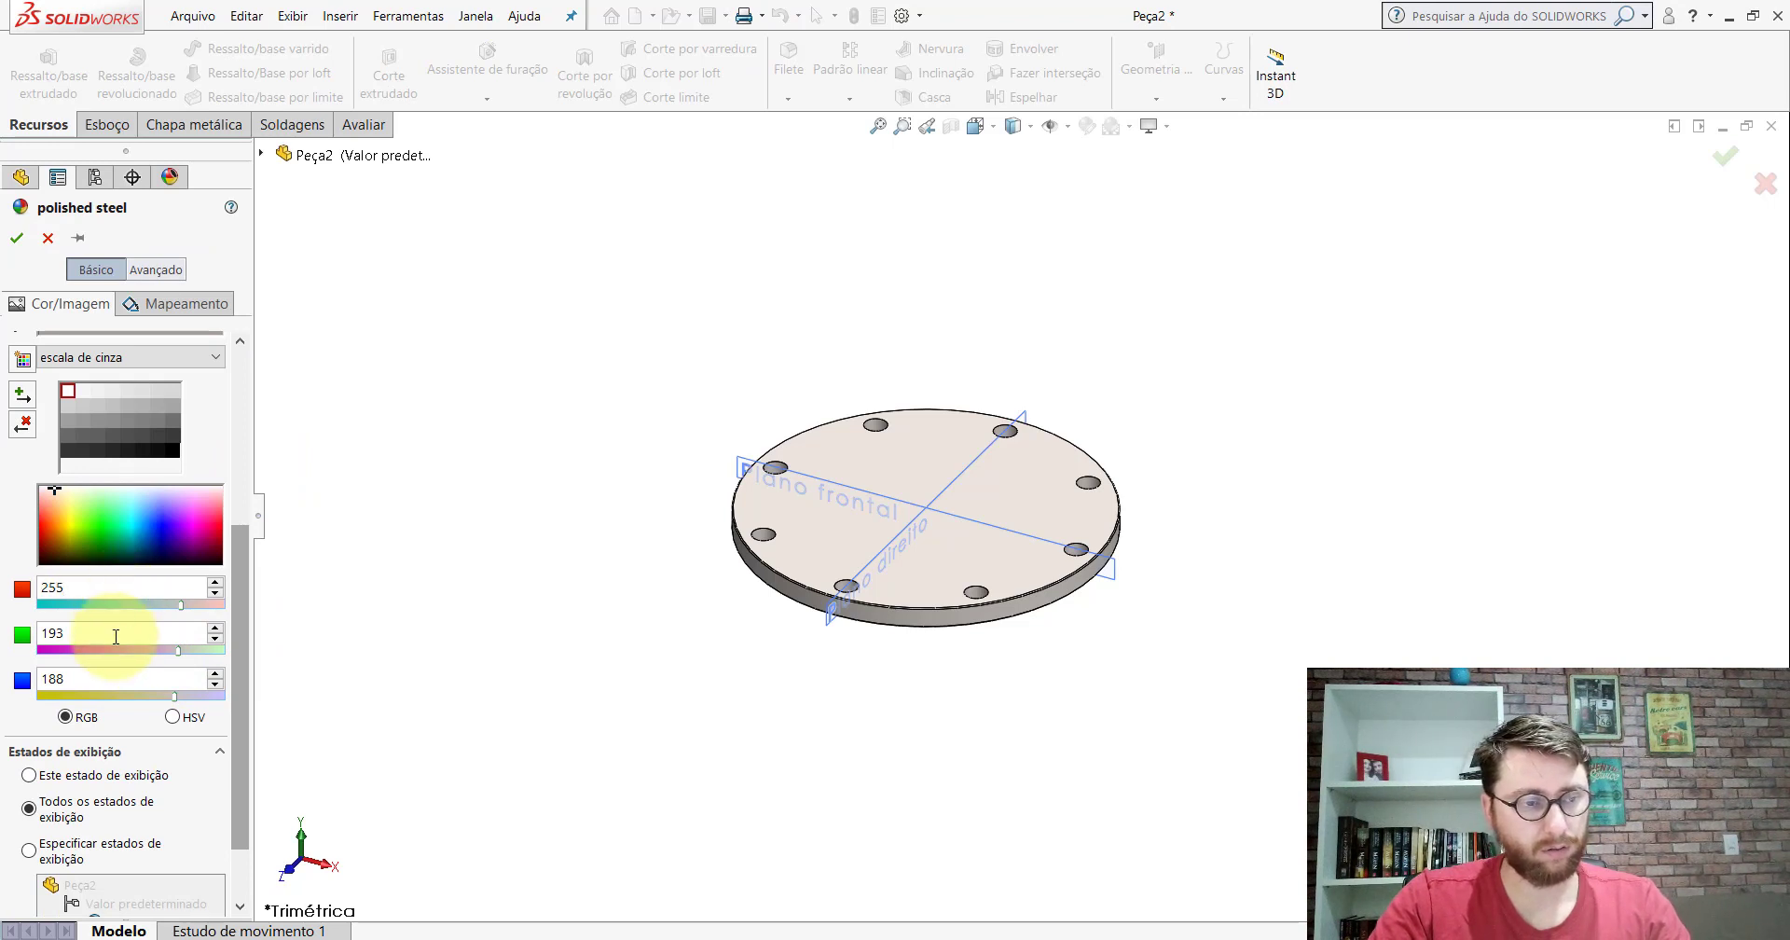
pyautogui.doubleClick(116, 635)
pyautogui.write('08')
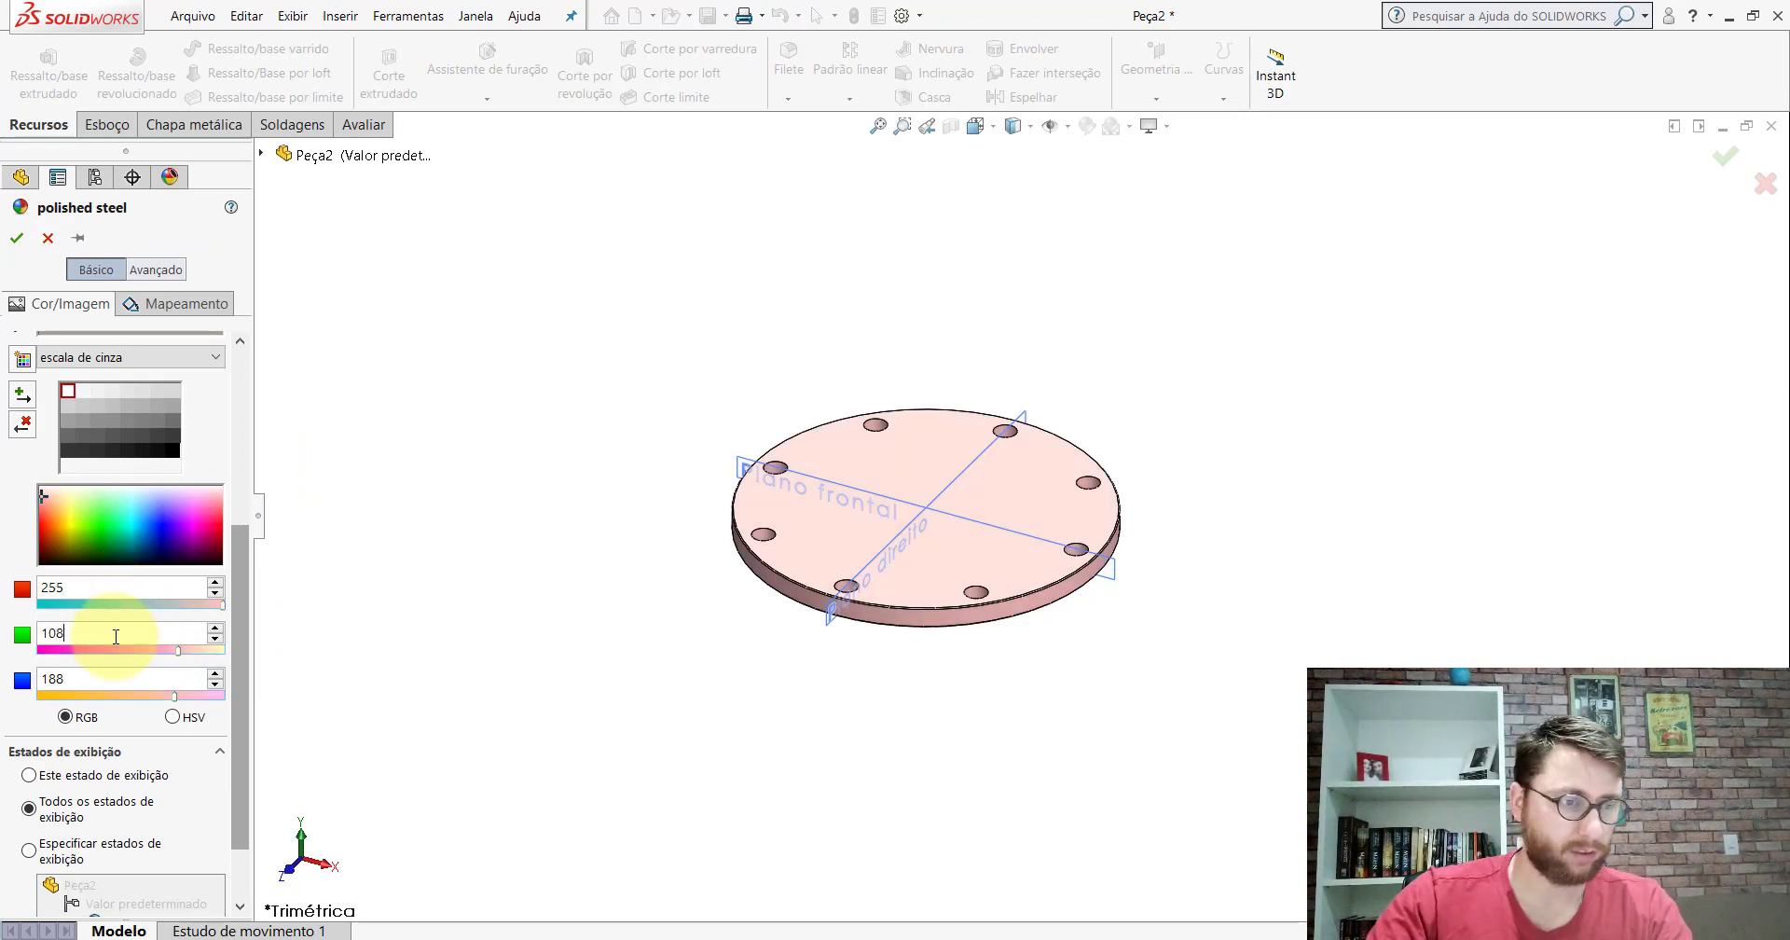
pyautogui.click(115, 679)
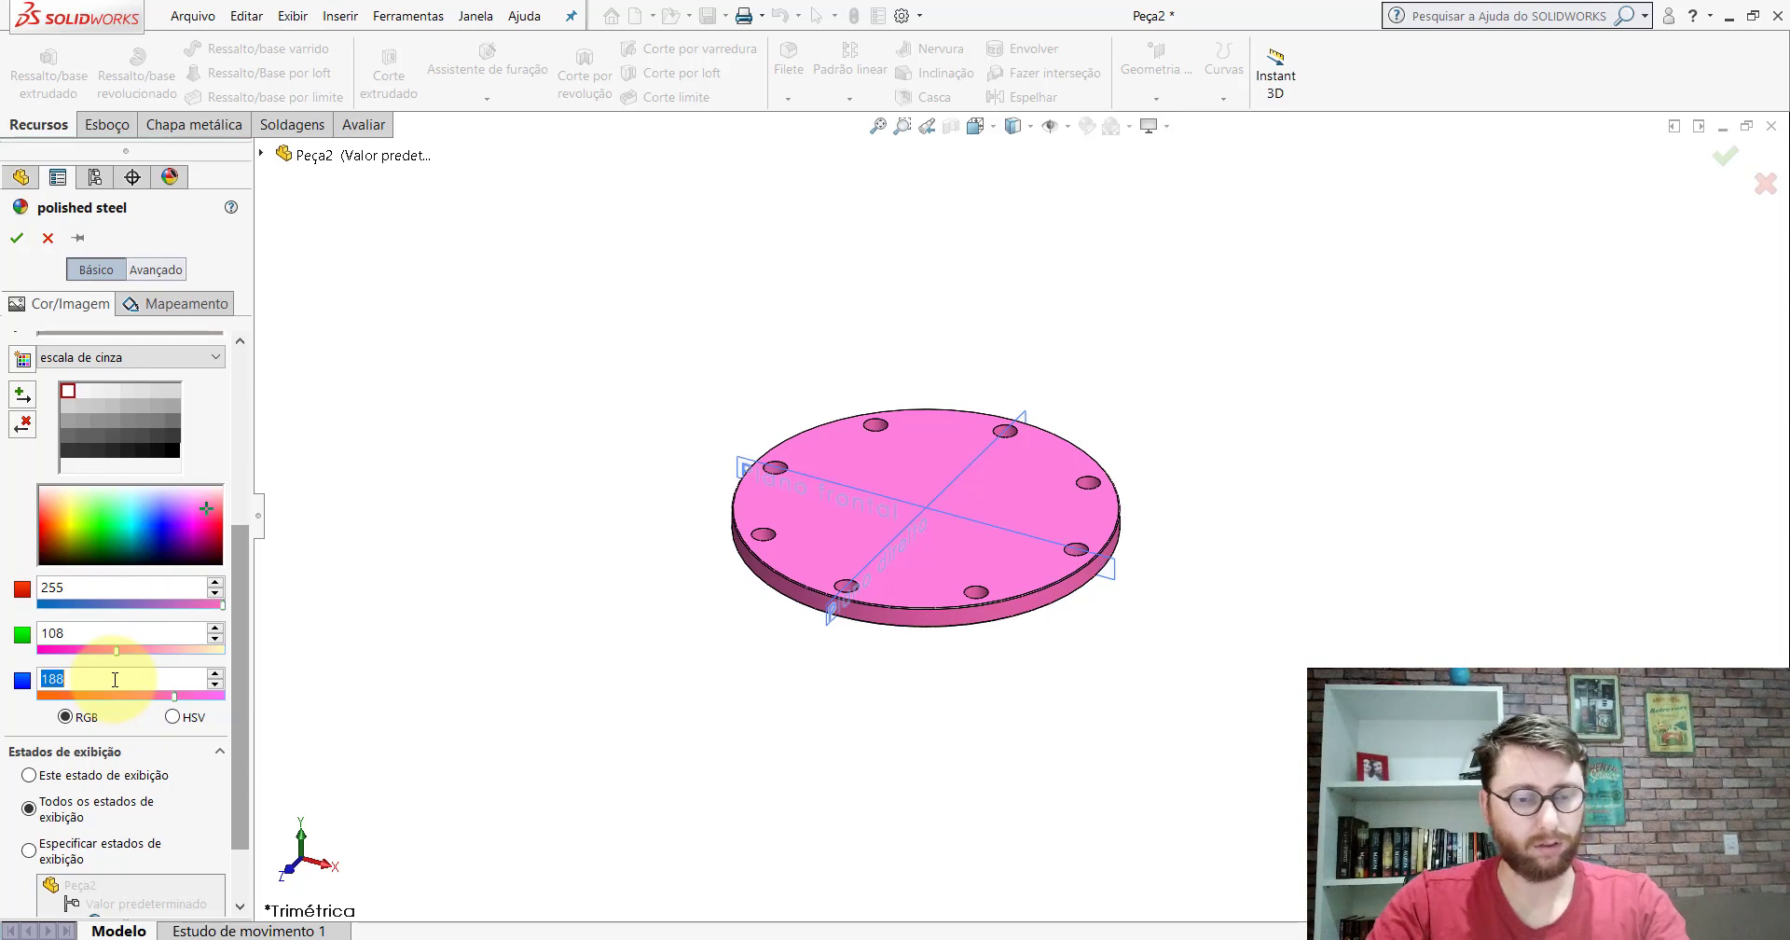
pyautogui.write('0')
pyautogui.click(13, 235)
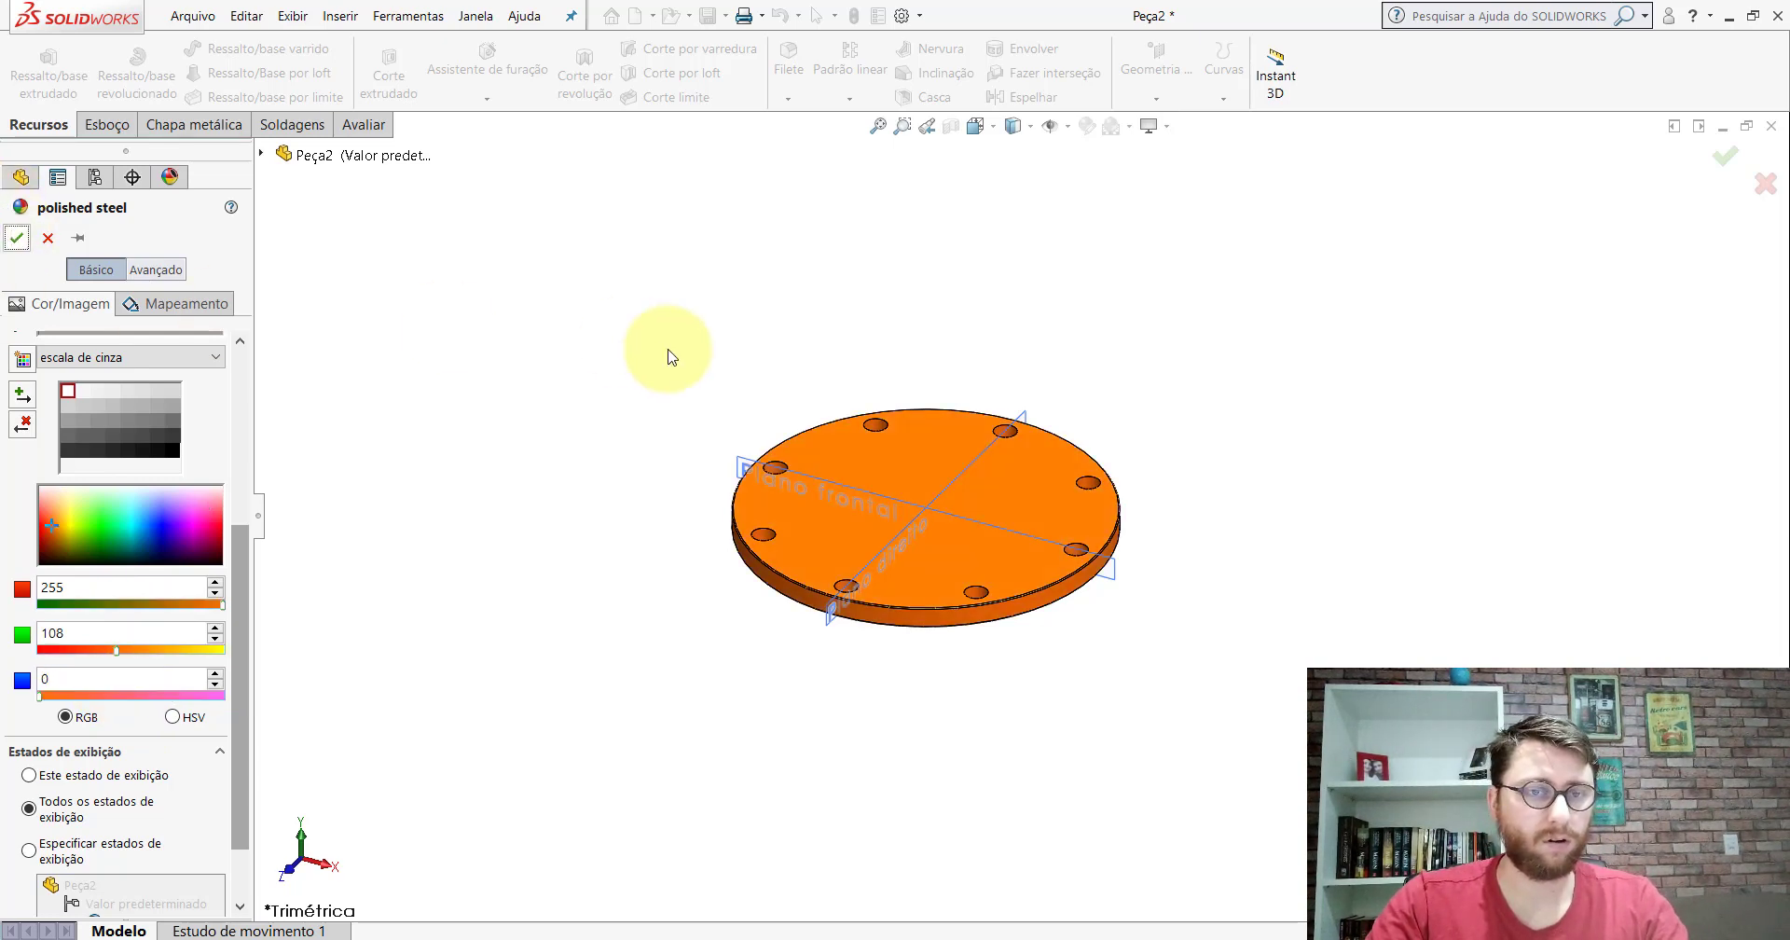
pyautogui.click(976, 126)
# Step: Show the flange in isometric view and save it as PP-GR(006)2100 in the desktop PM-GR(001)2100 folder
pyautogui.click(1044, 192)
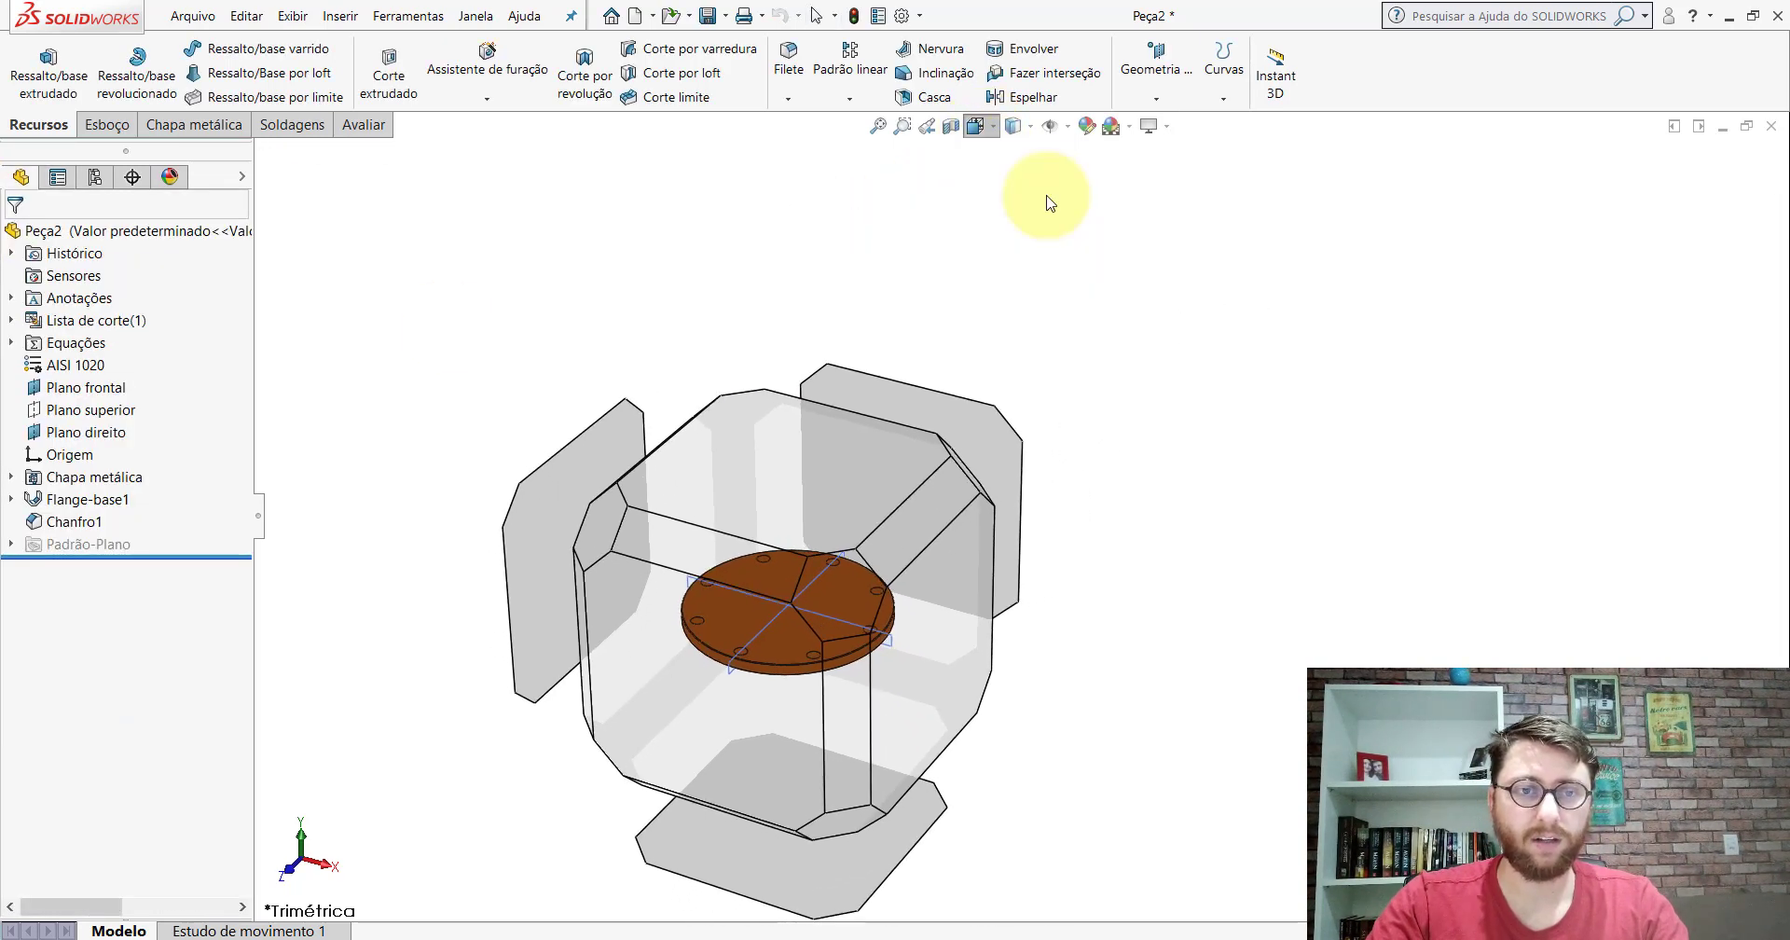
pyautogui.click(706, 19)
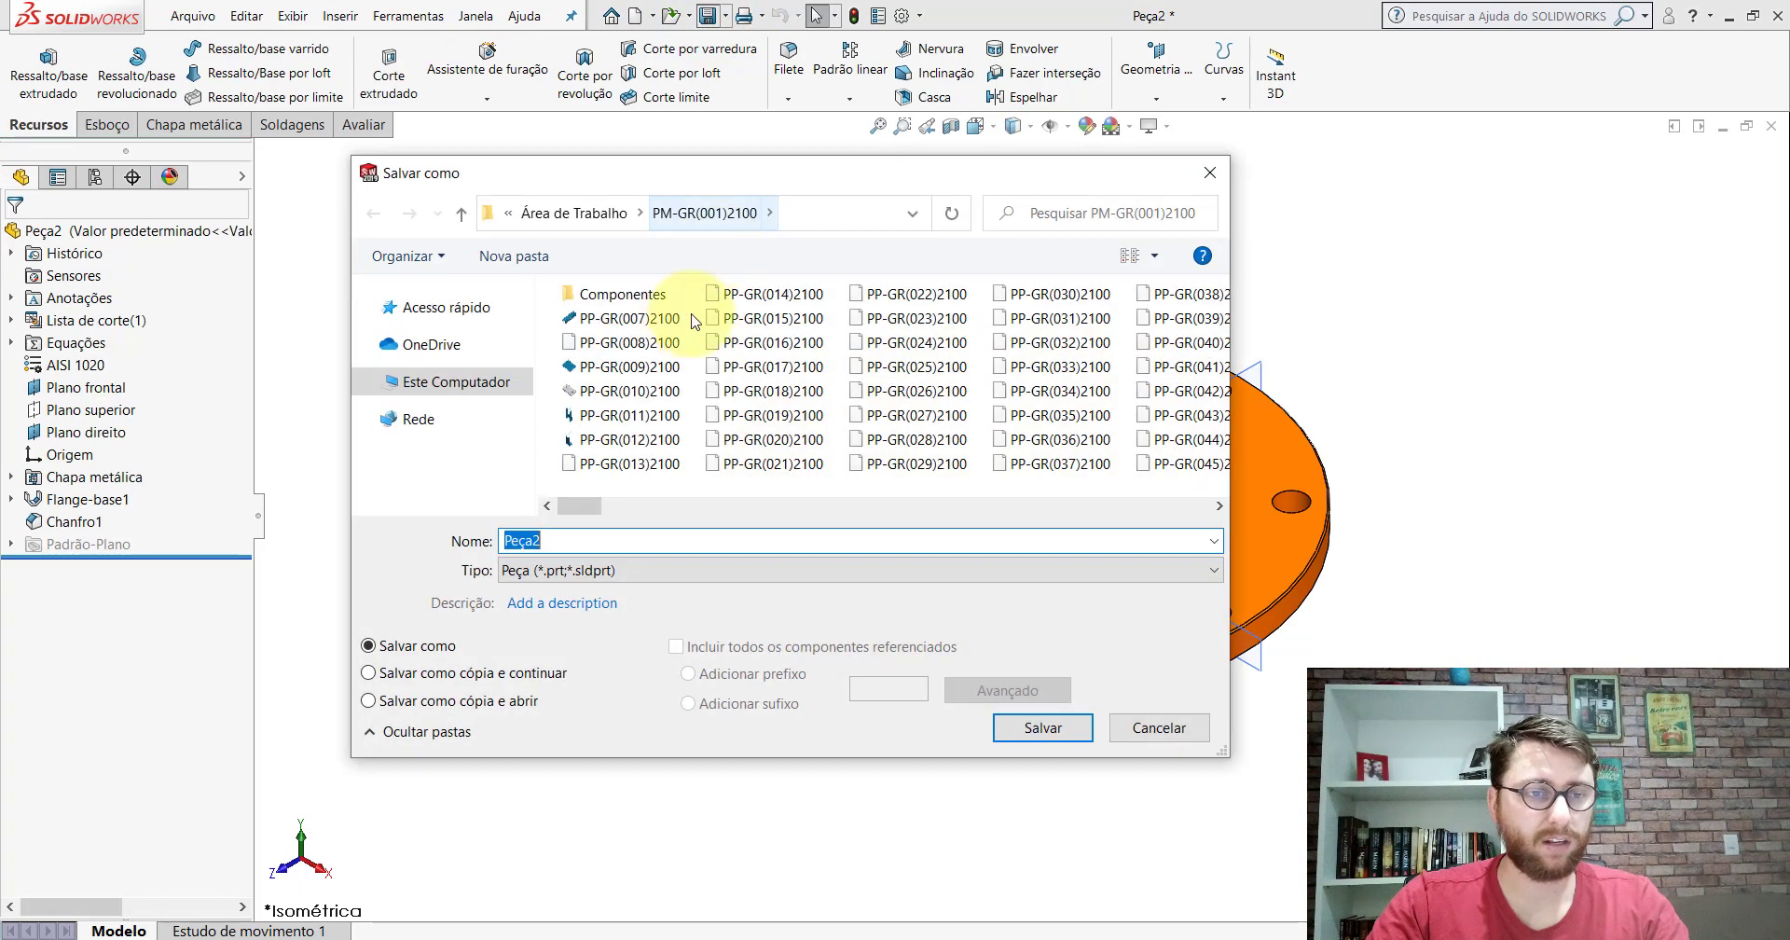
pyautogui.click(366, 311)
pyautogui.click(419, 341)
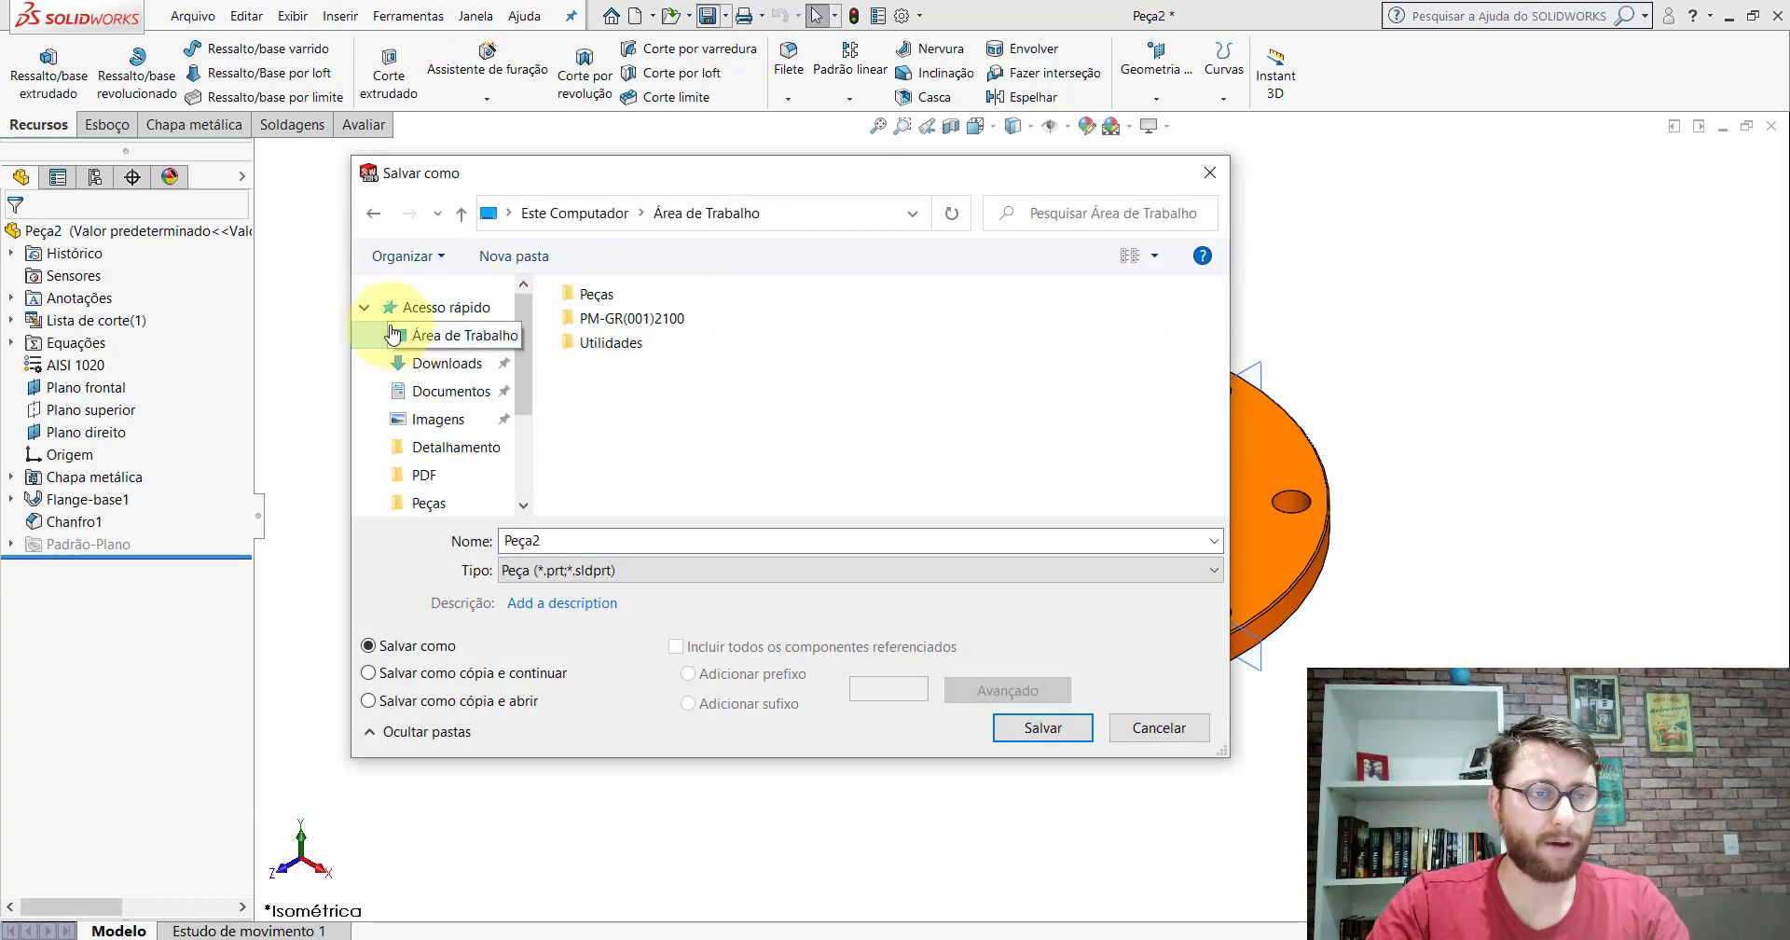
pyautogui.click(364, 307)
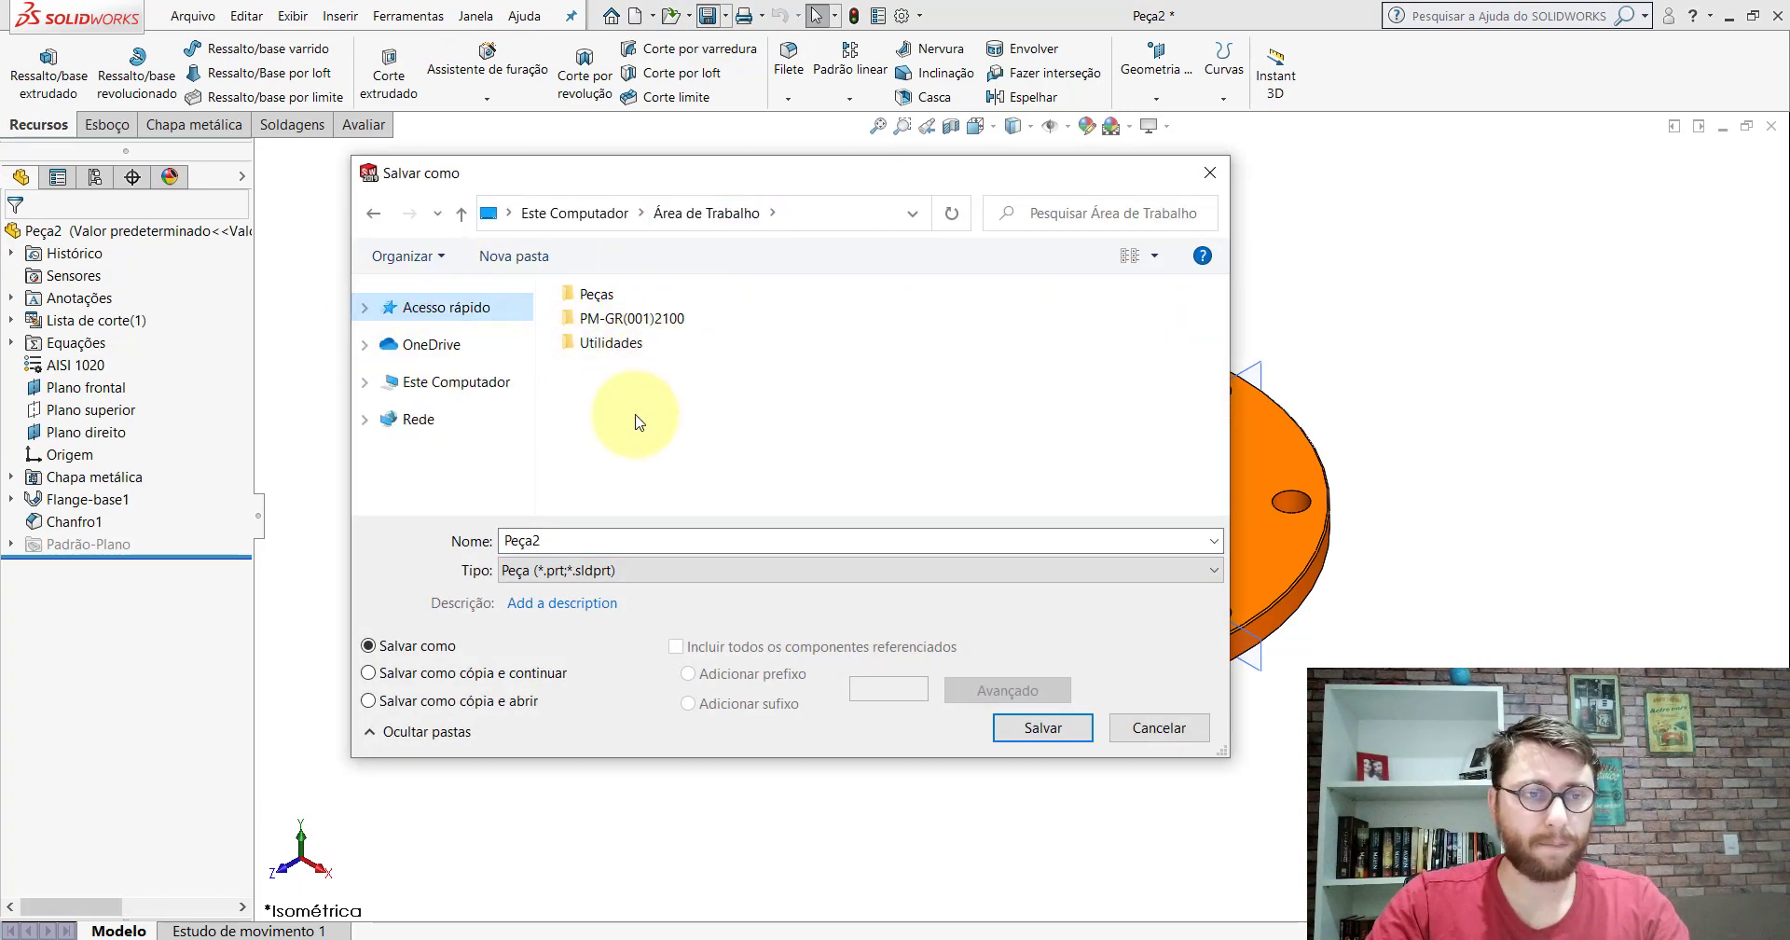
pyautogui.doubleClick(631, 318)
pyautogui.click(619, 318)
pyautogui.write('PP-GR(006)2100')
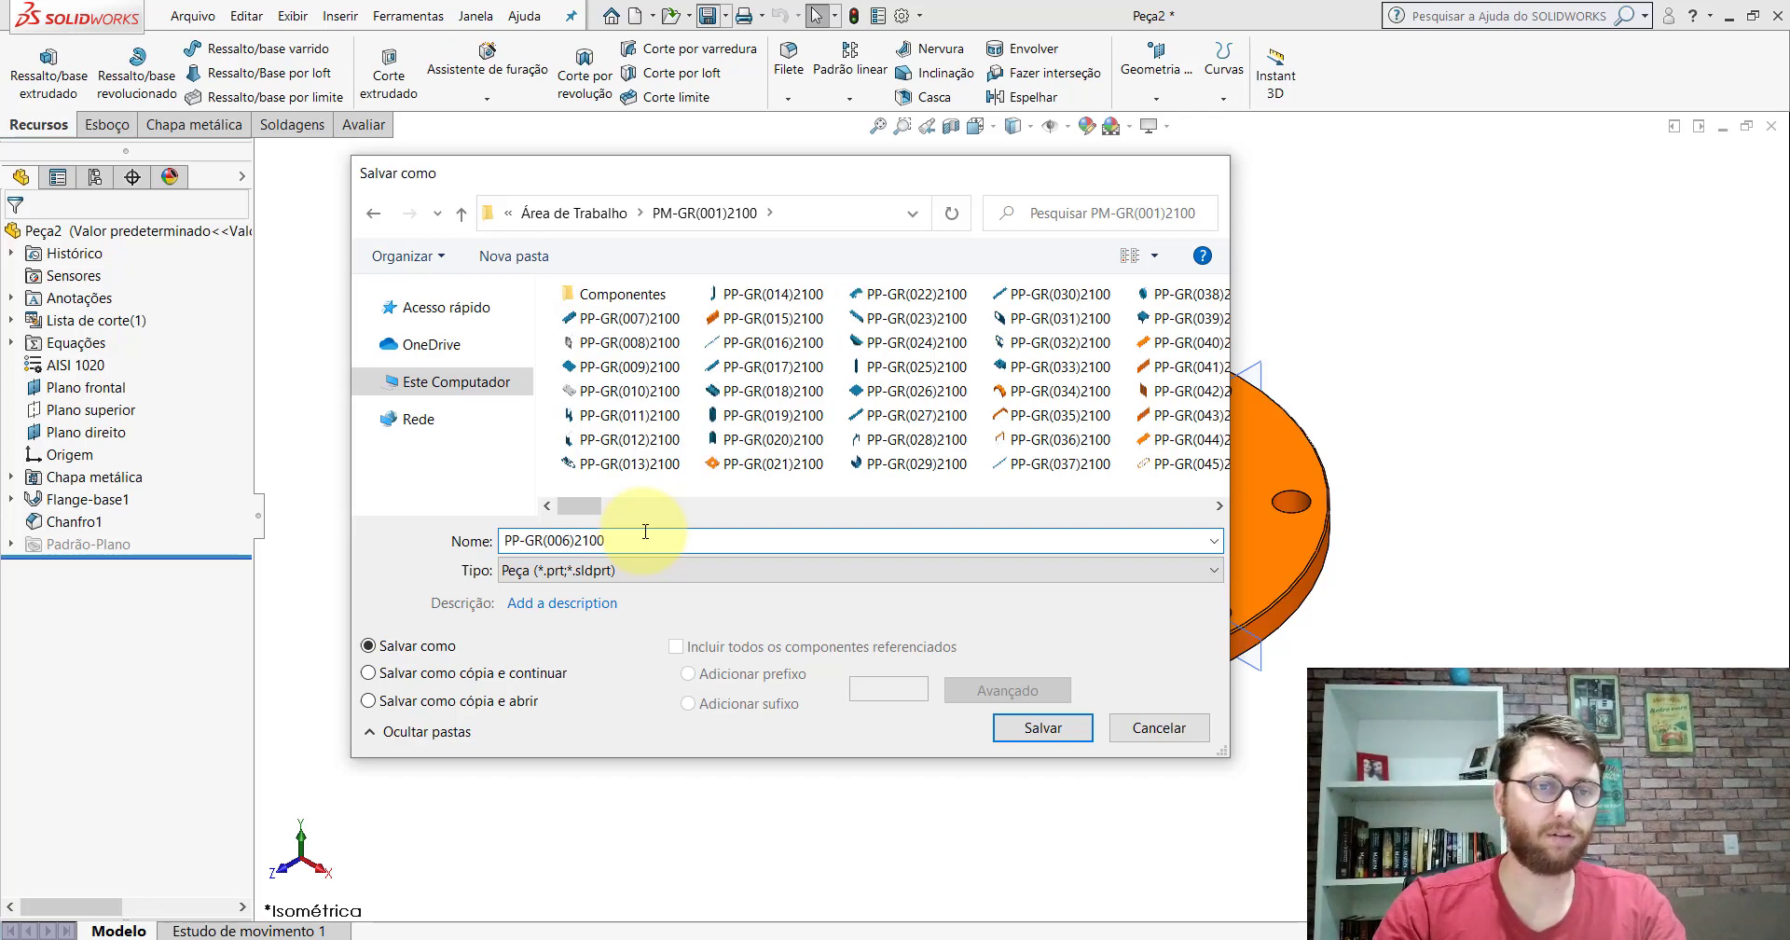
pyautogui.press('Return')
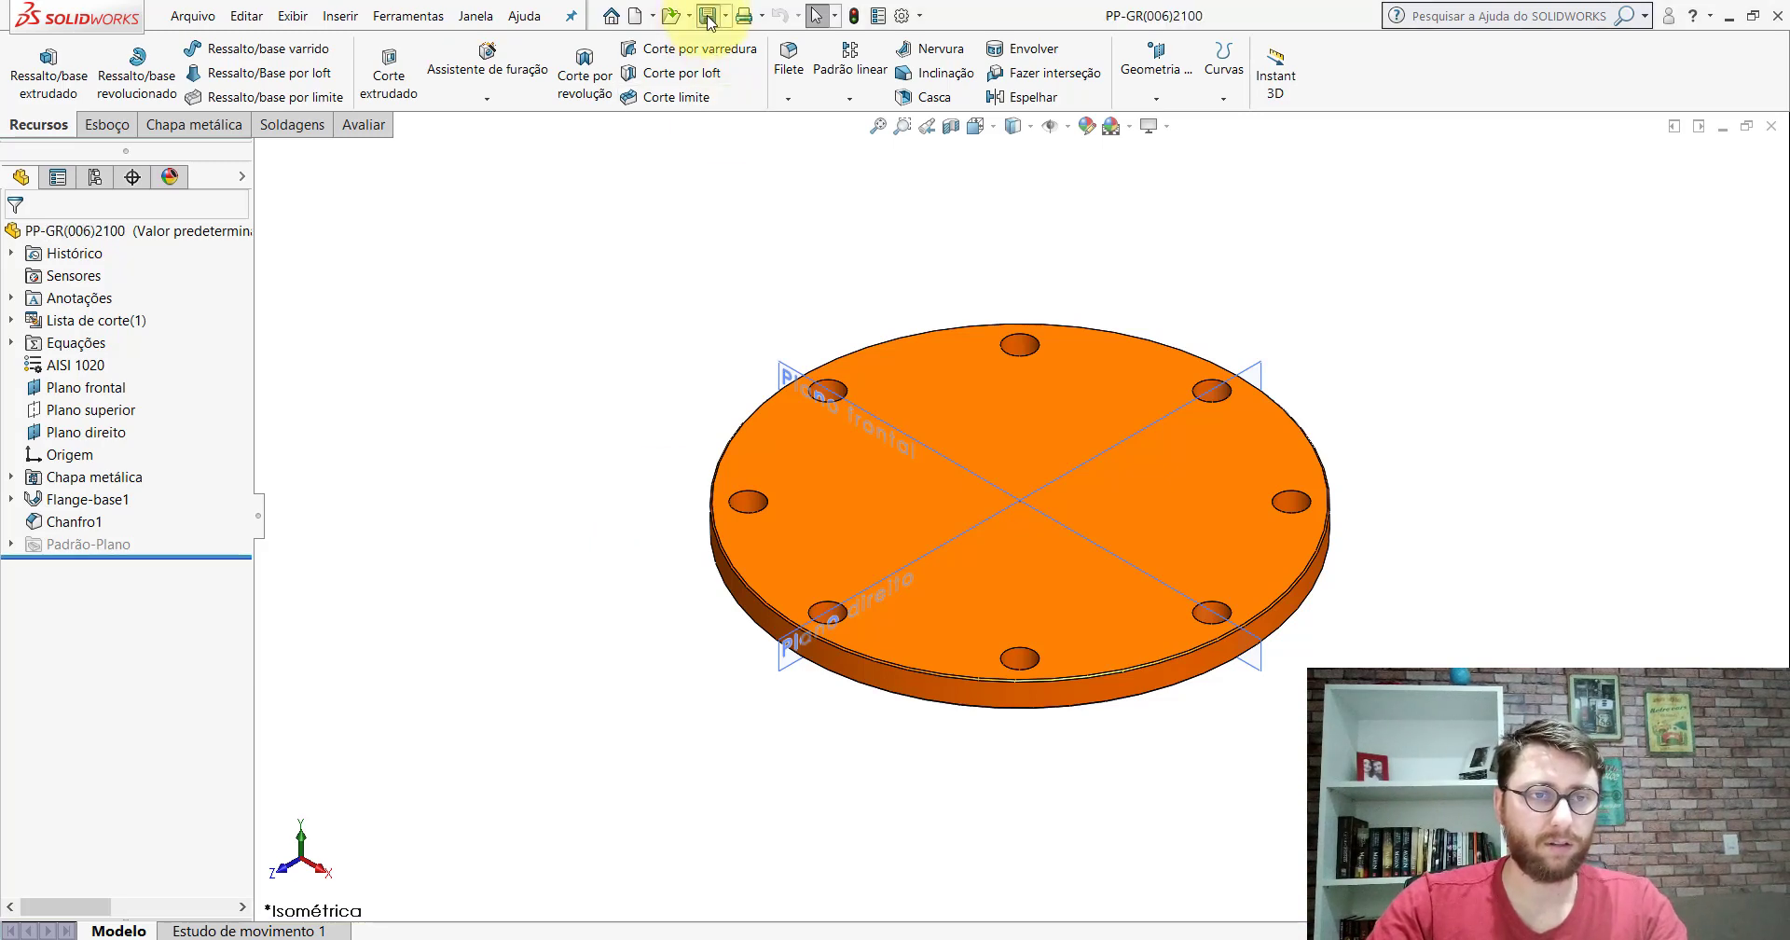
# Step: Close both flange part windows and zoom in on the new flange in the trailer assembly
pyautogui.click(1772, 127)
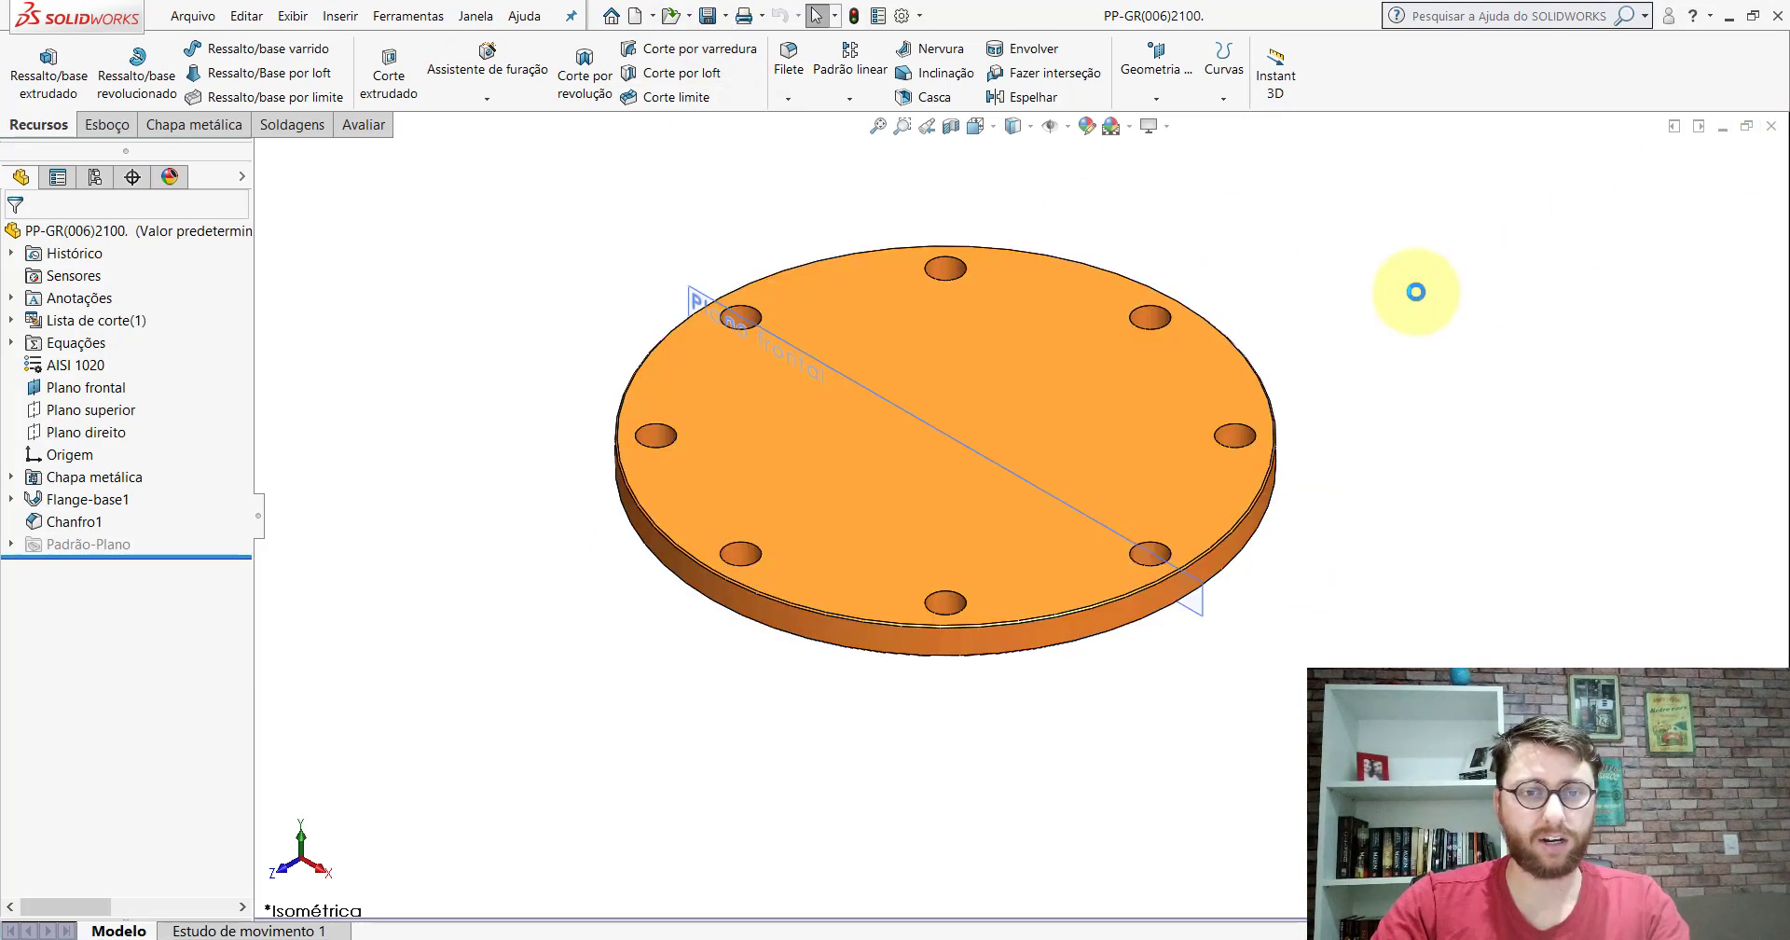
pyautogui.click(1766, 131)
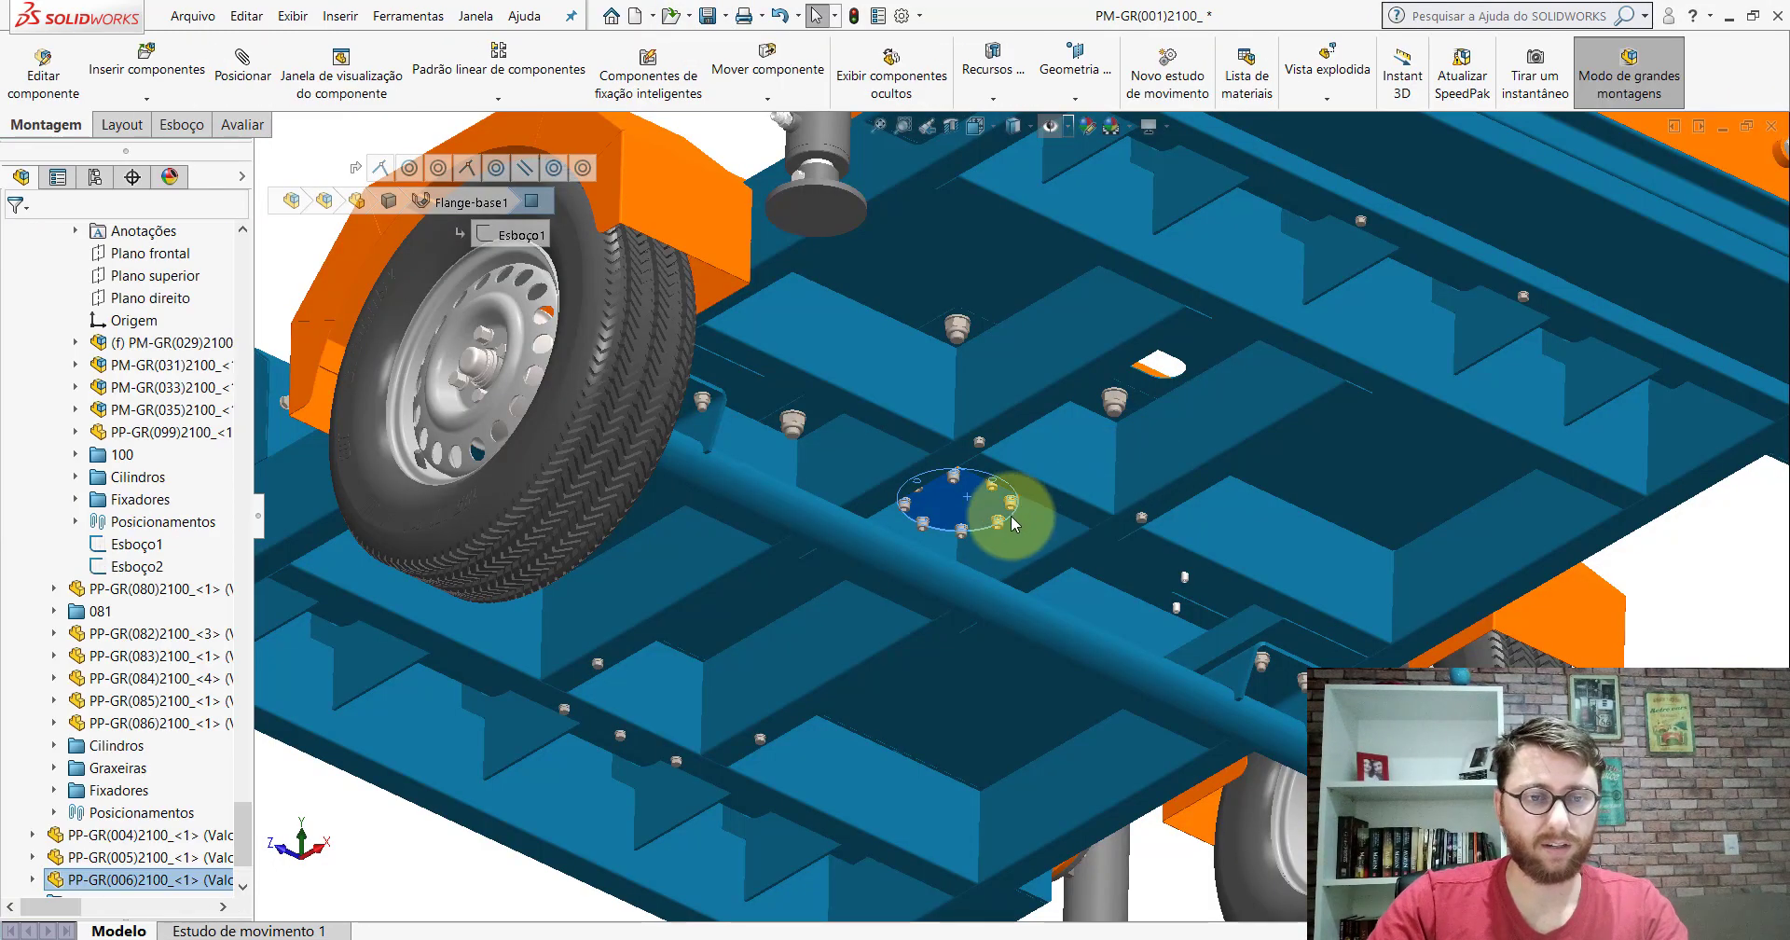
pyautogui.press('Escape')
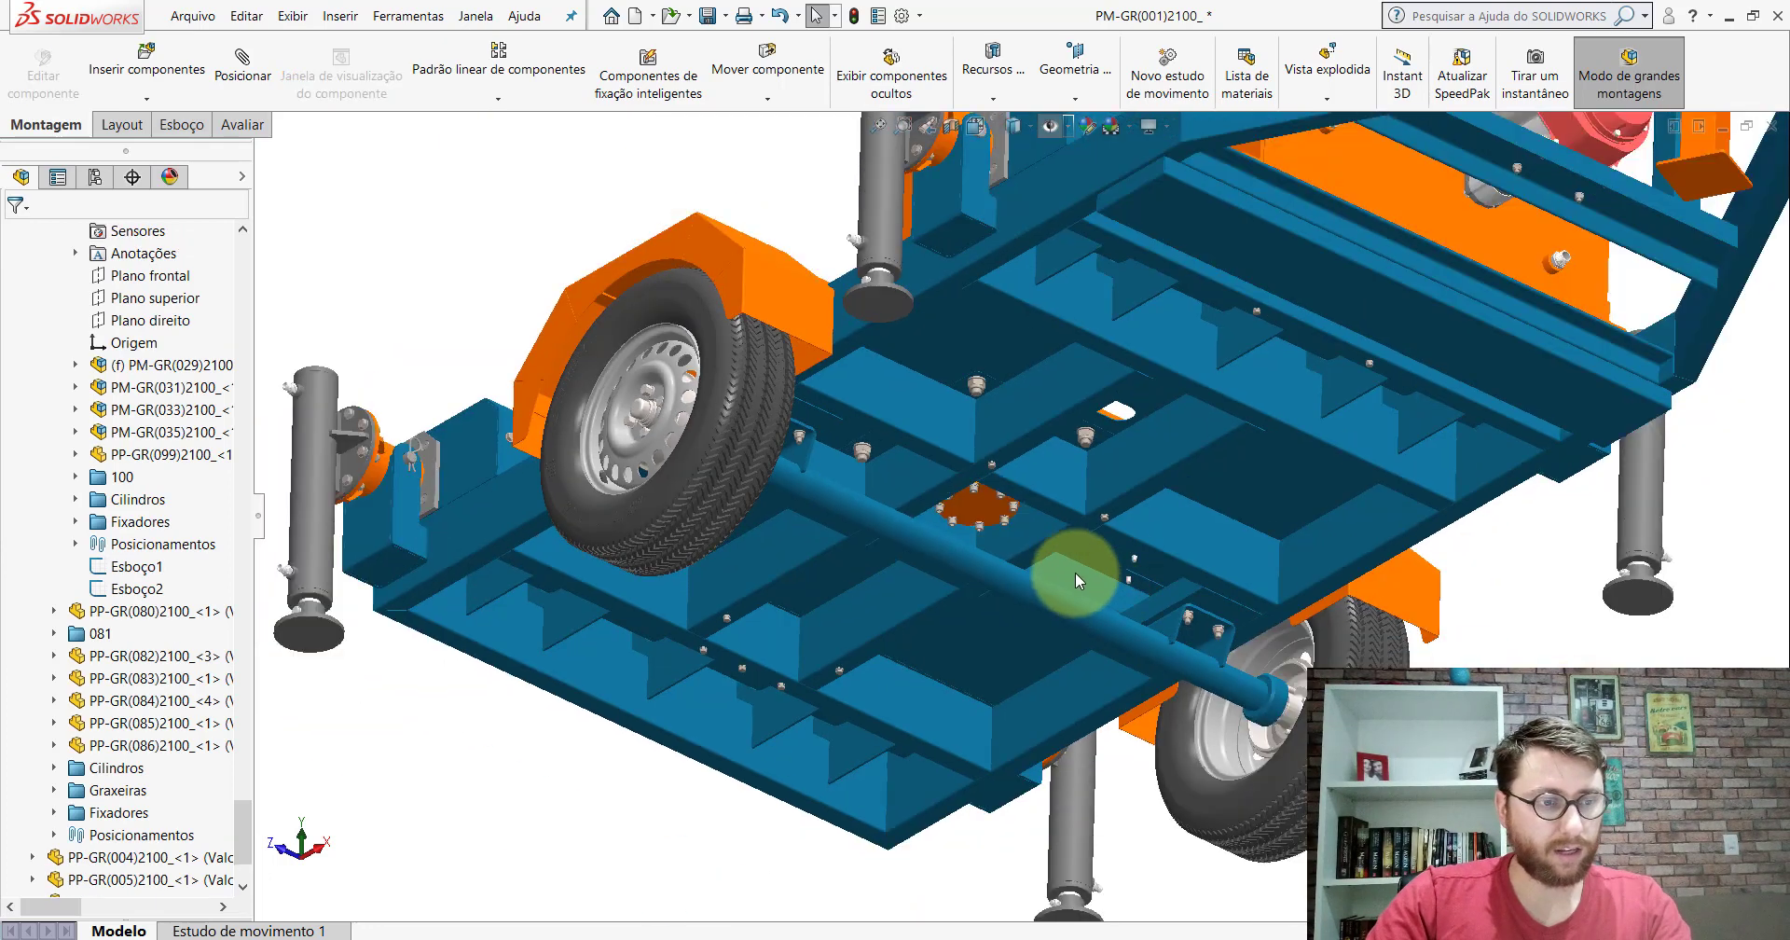
pyautogui.scroll(-2, 1075, 573)
pyautogui.scroll(-2, 973, 438)
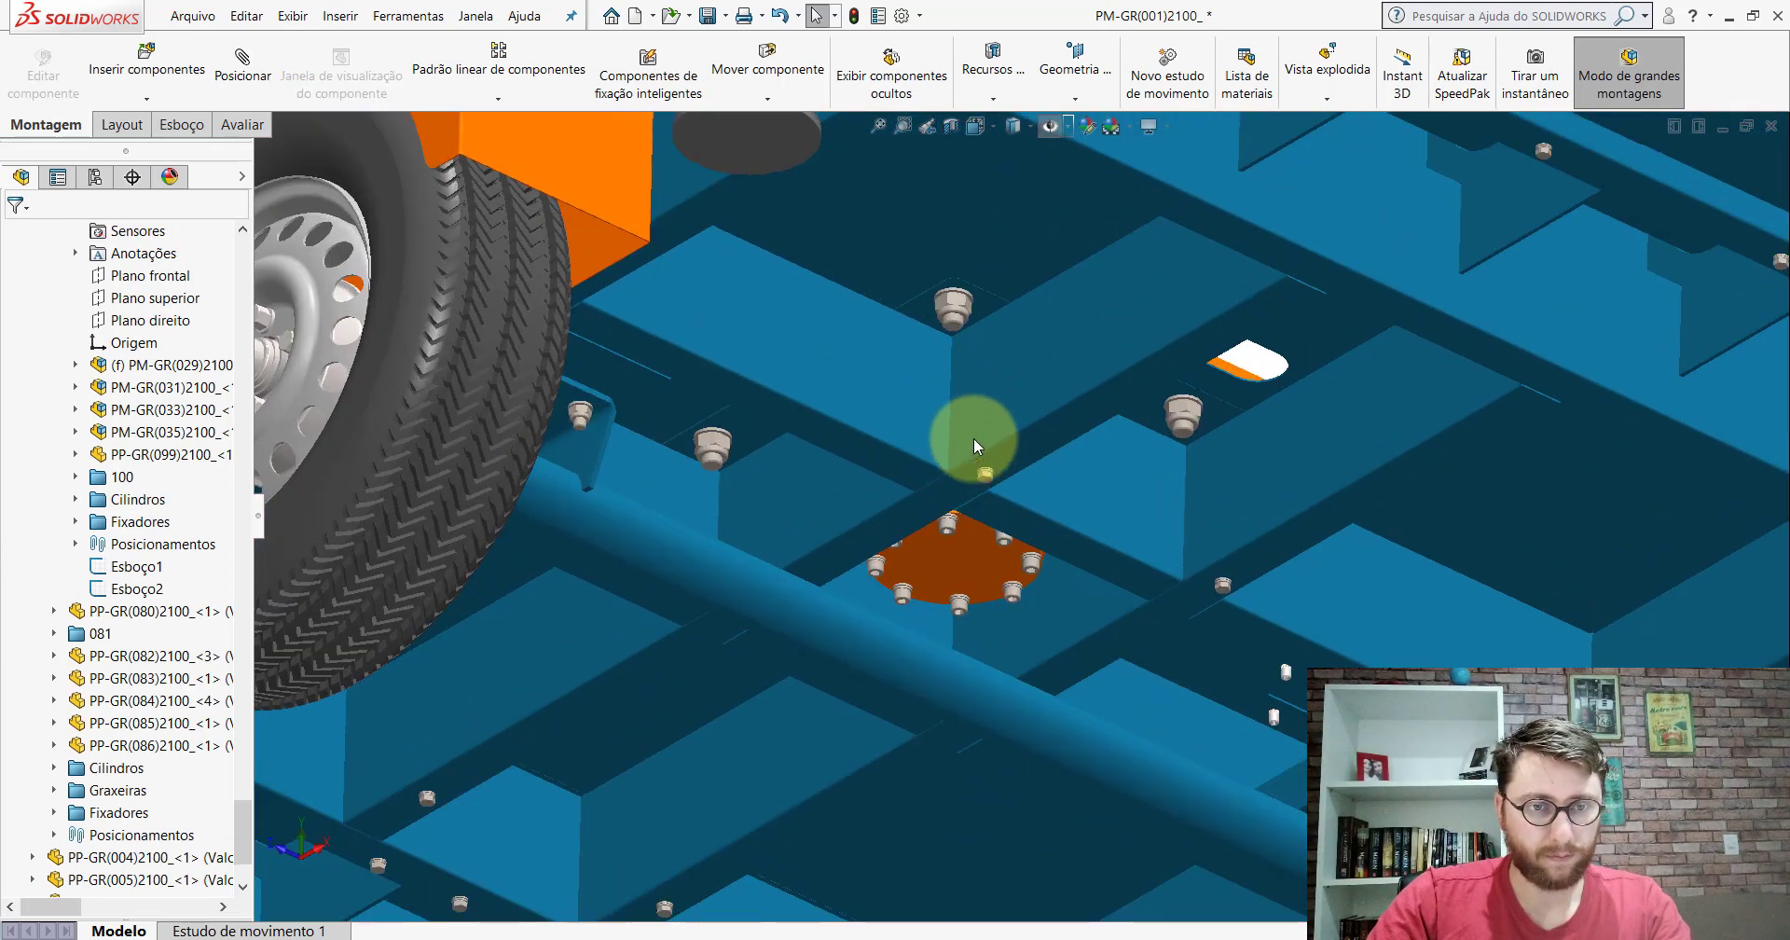
pyautogui.scroll(-2, 980, 480)
pyautogui.scroll(-2, 996, 505)
pyautogui.click(997, 506)
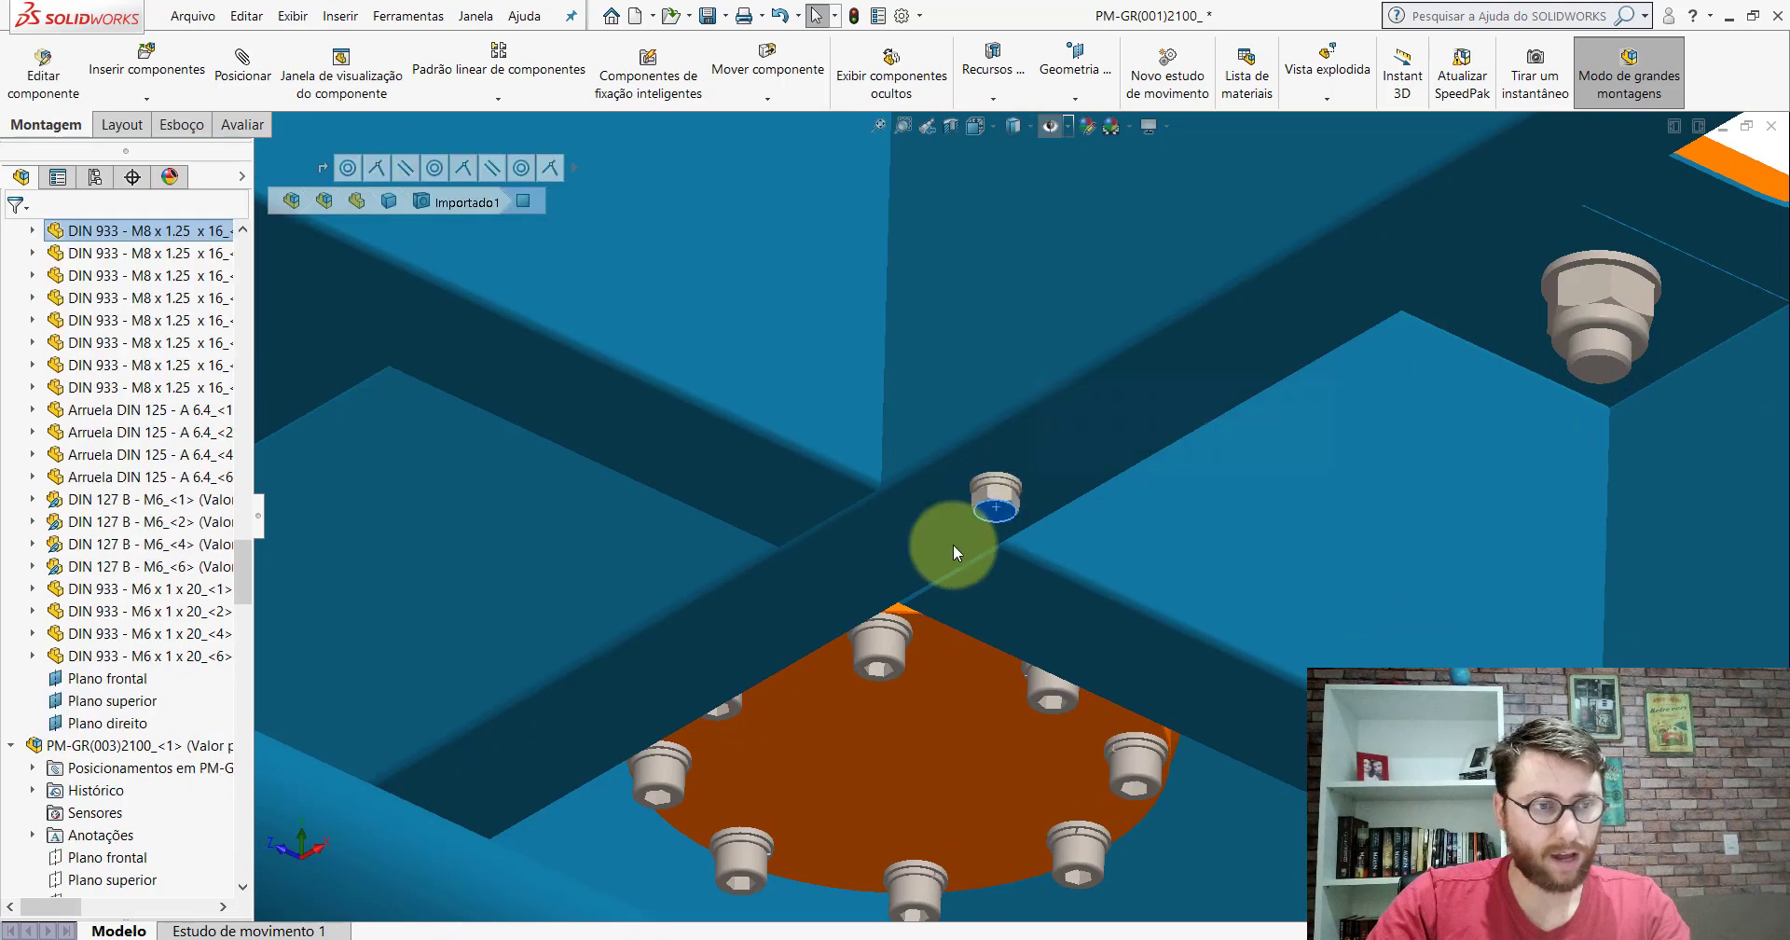
pyautogui.moveTo(244, 570); pyautogui.dragTo(350, 272)
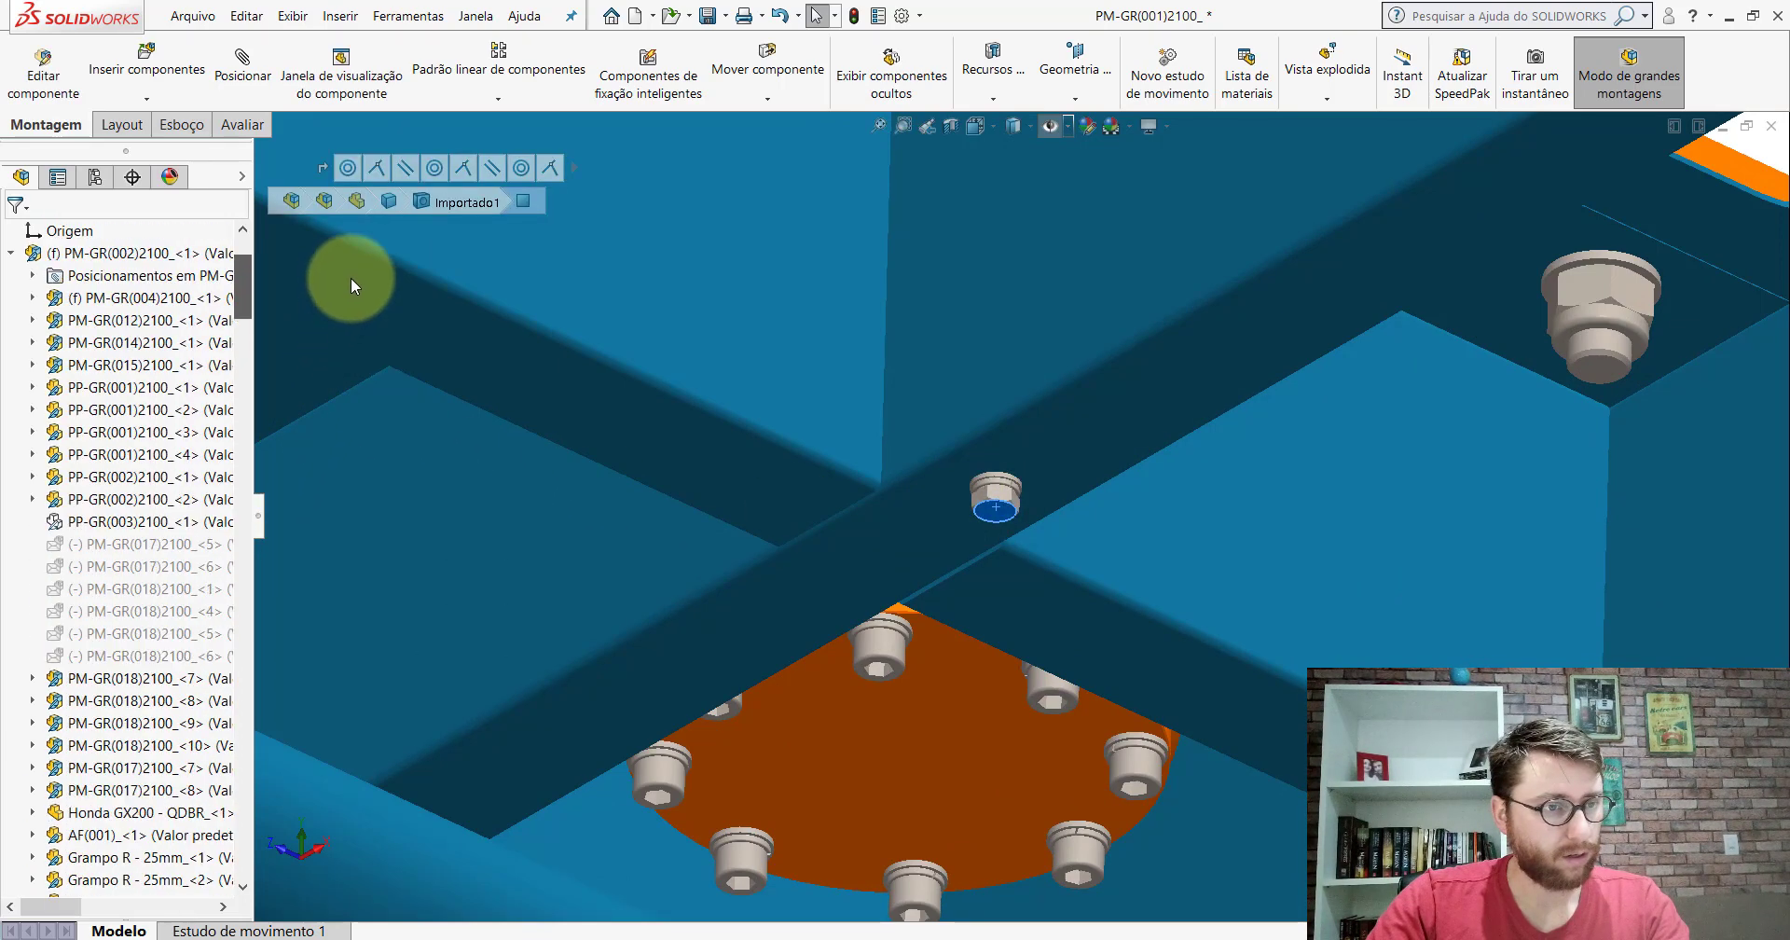
# Step: Hide the PP-GR(003)2100 component and show the trailer in isometric view
pyautogui.click(173, 572)
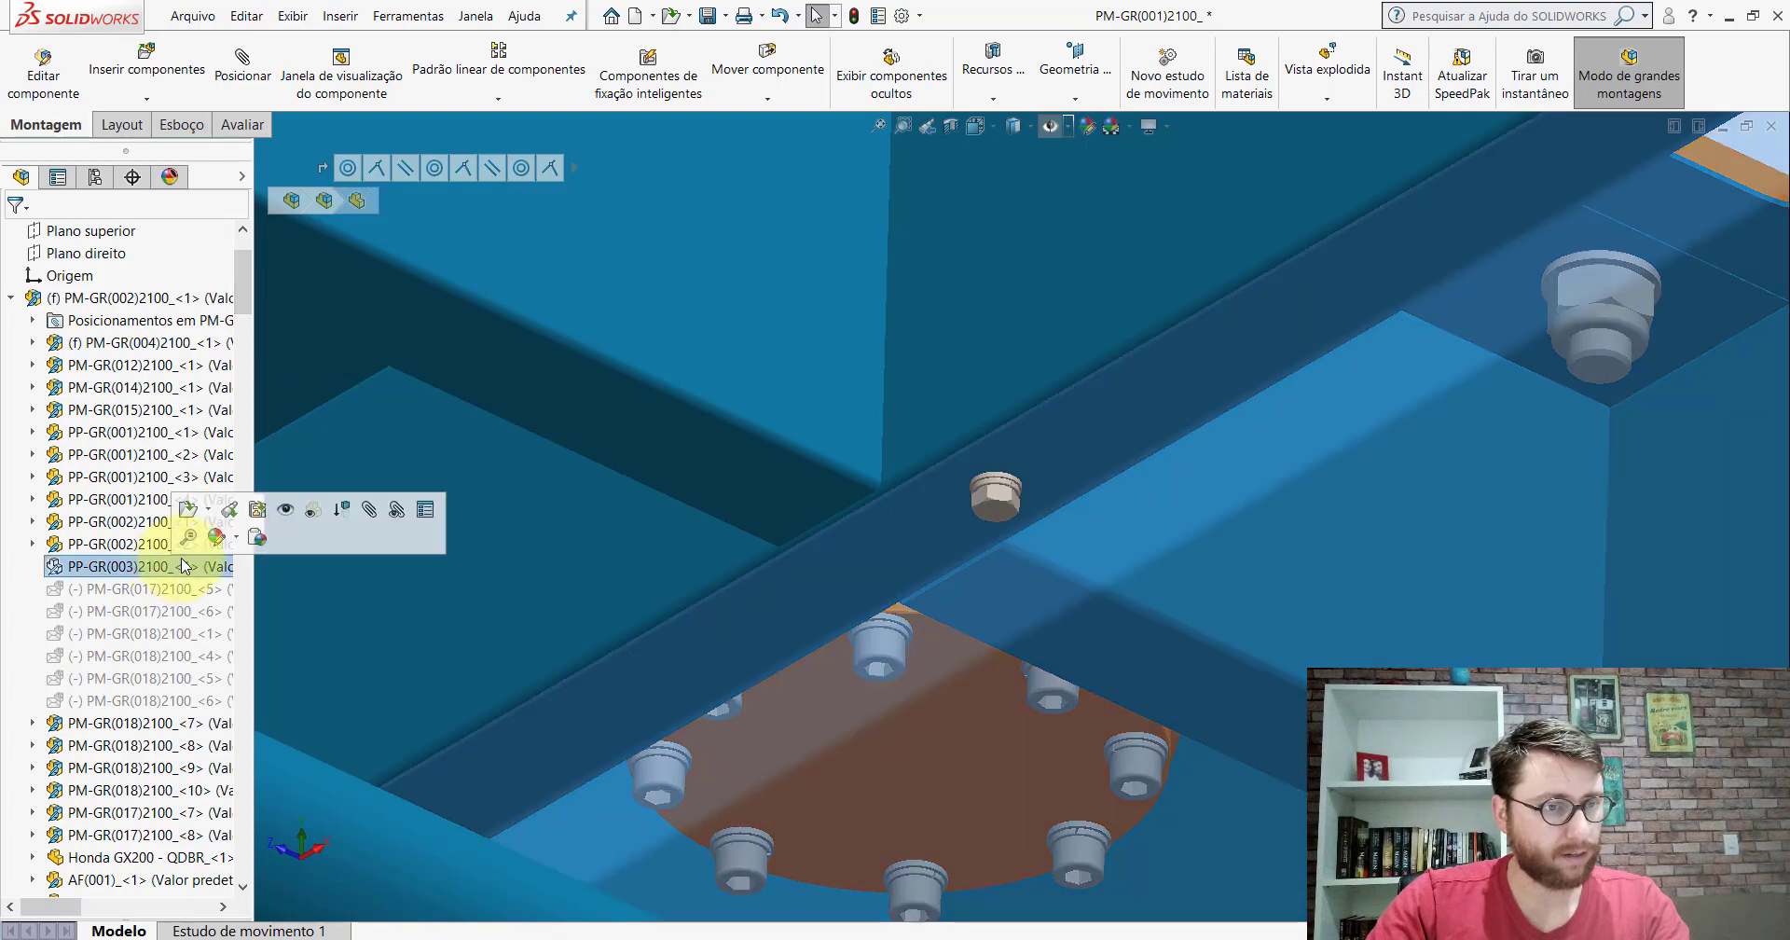
pyautogui.click(296, 511)
pyautogui.scroll(5, 1098, 459)
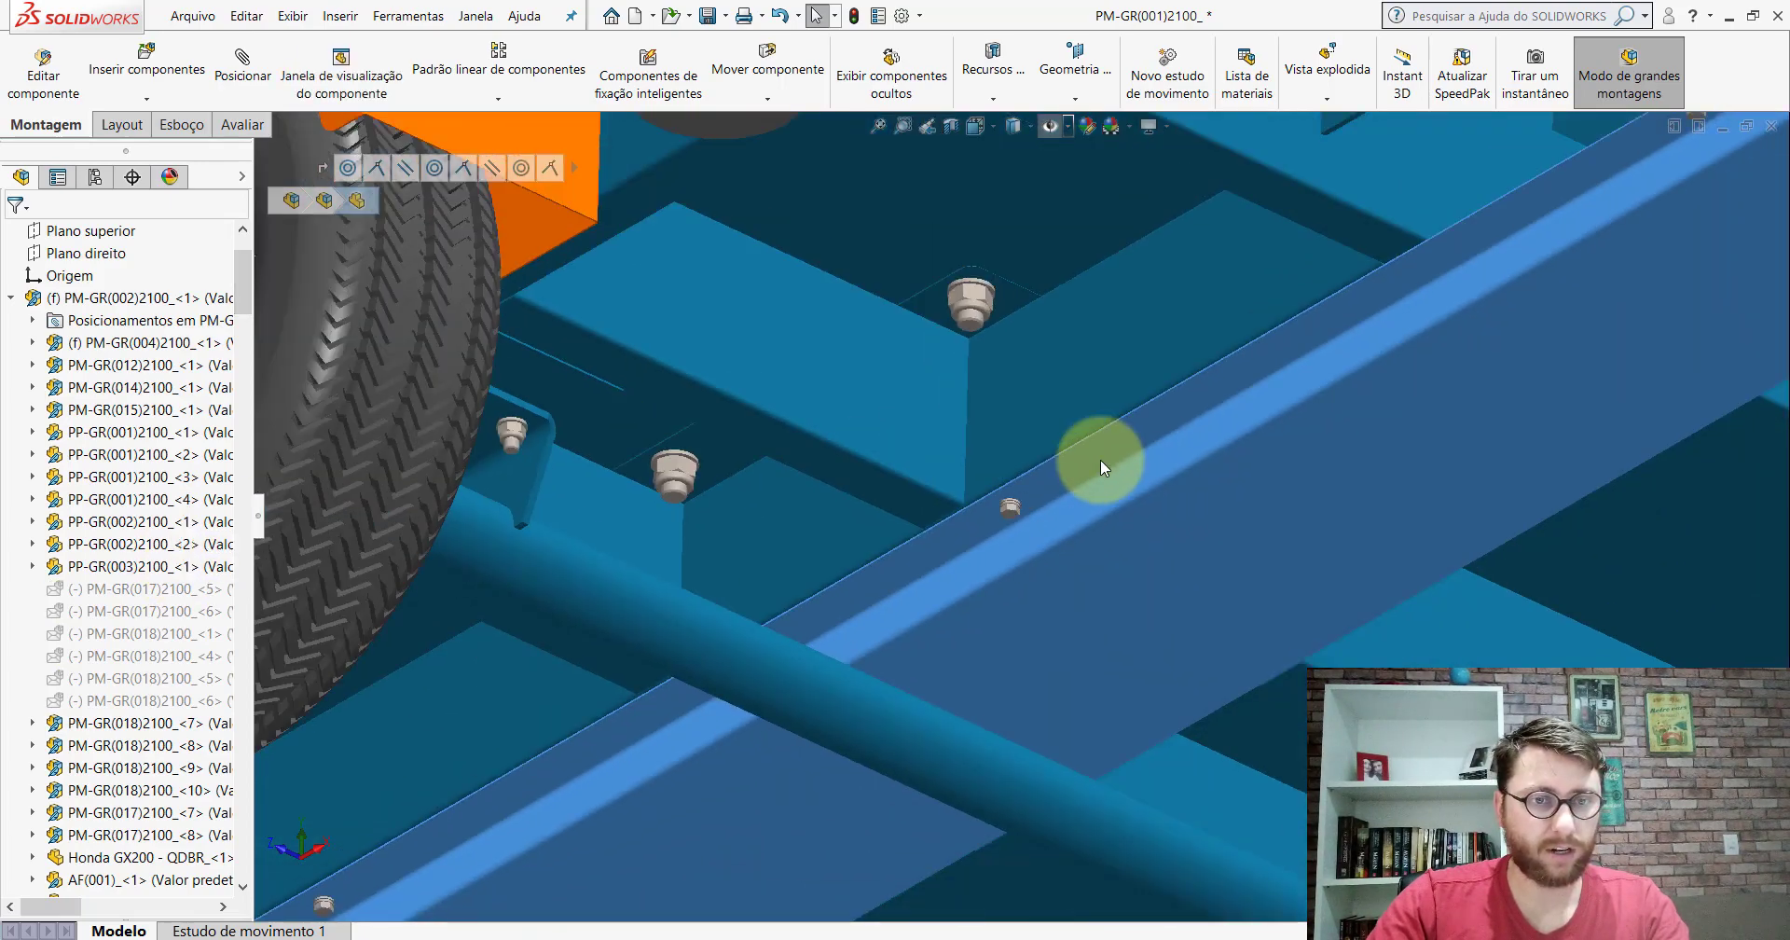
pyautogui.scroll(5, 1100, 459)
pyautogui.moveTo(1100, 459)
pyautogui.mouseDown(button='middle')
pyautogui.moveTo(911, 267)
pyautogui.moveTo(1040, 357)
pyautogui.moveTo(996, 602)
pyautogui.mouseUp(button='middle')
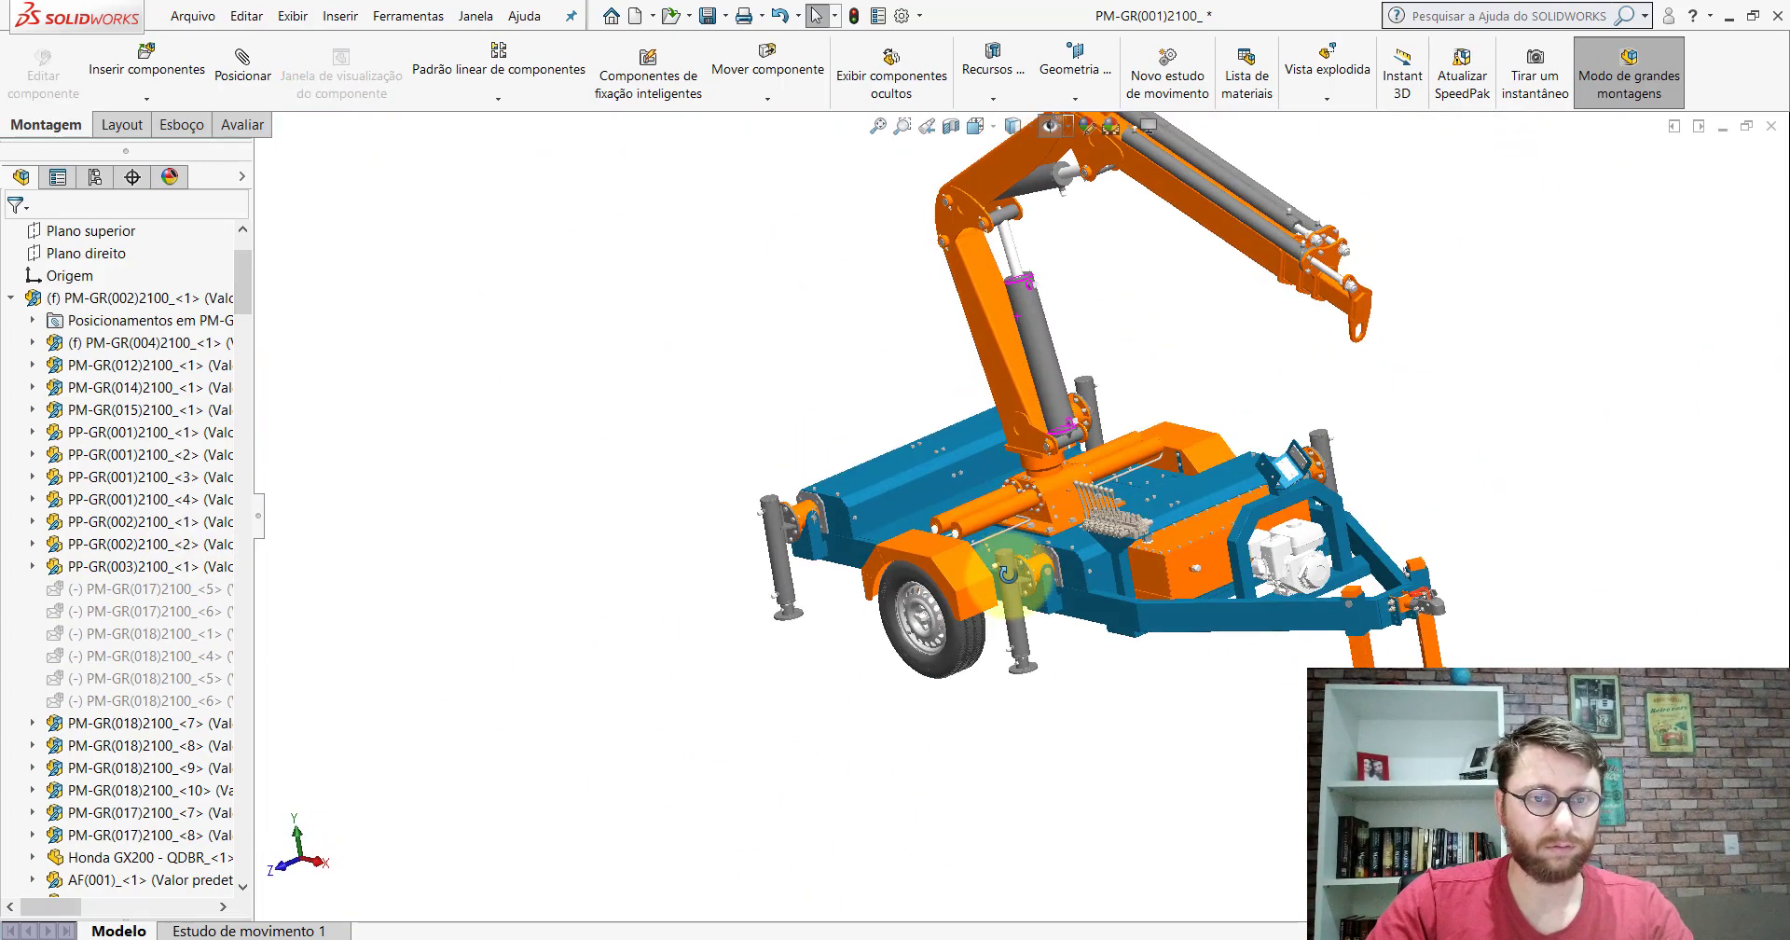
pyautogui.press('space')
pyautogui.click(716, 583)
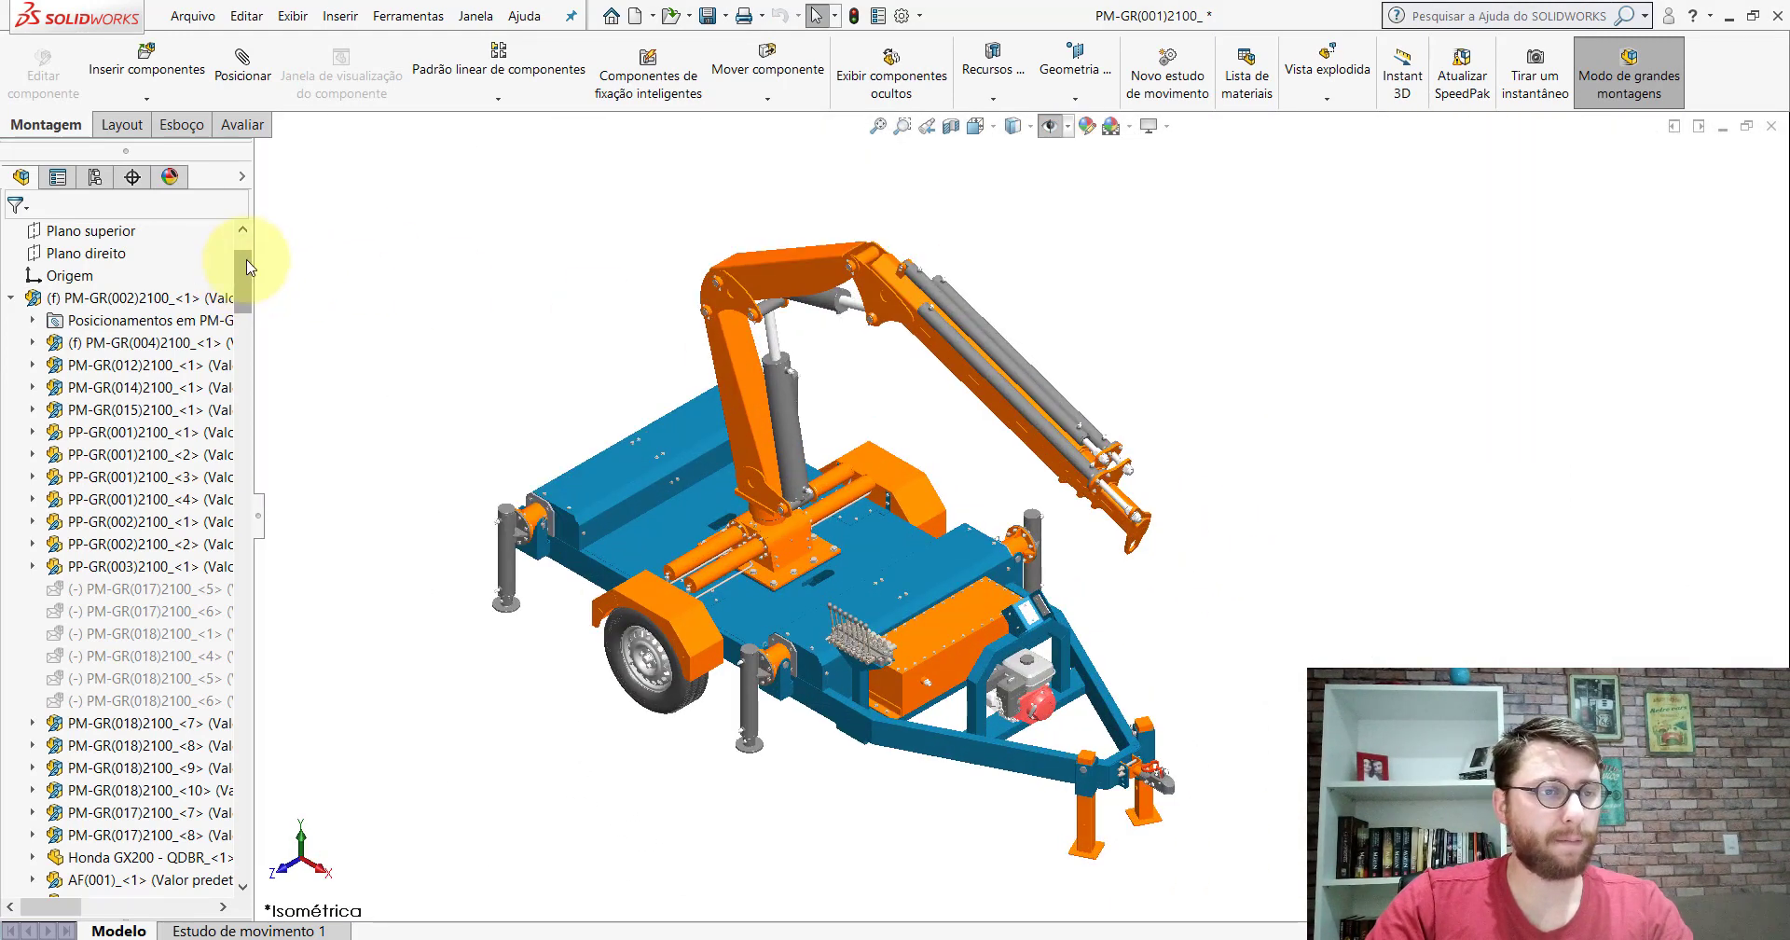
pyautogui.moveTo(248, 269); pyautogui.dragTo(244, 209)
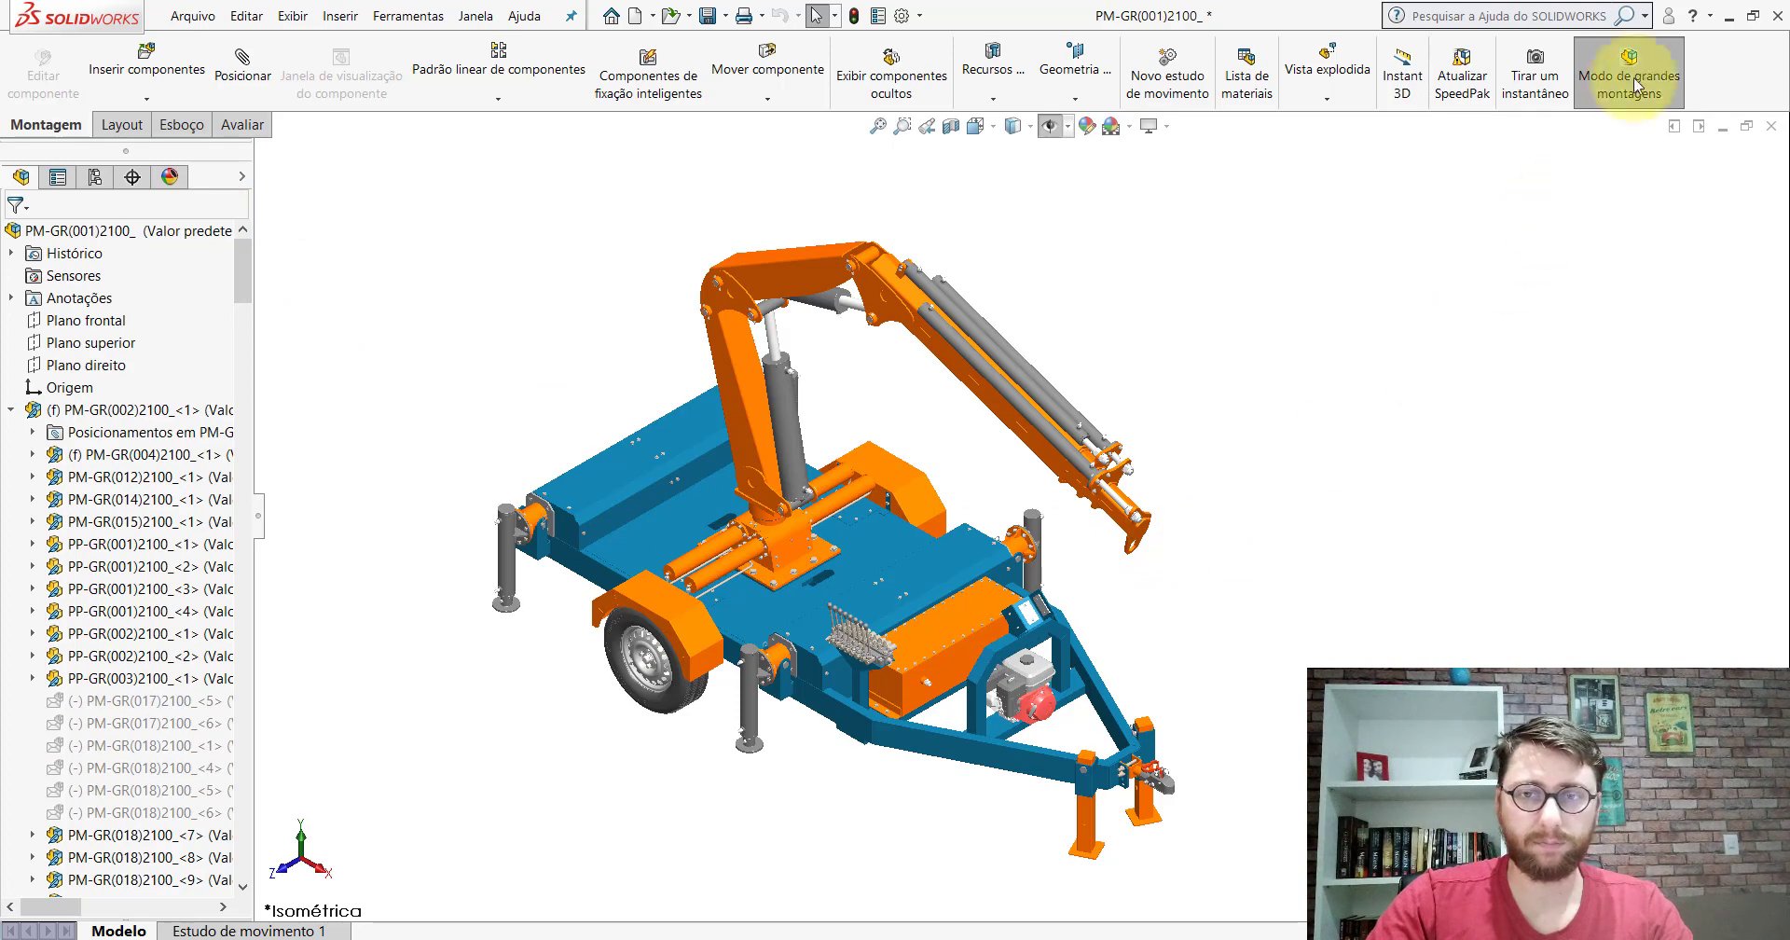
# Step: Delete the old PP-GR(006)2100. file from the Peças folder and open PP-GR(005)2100.
pyautogui.click(1729, 16)
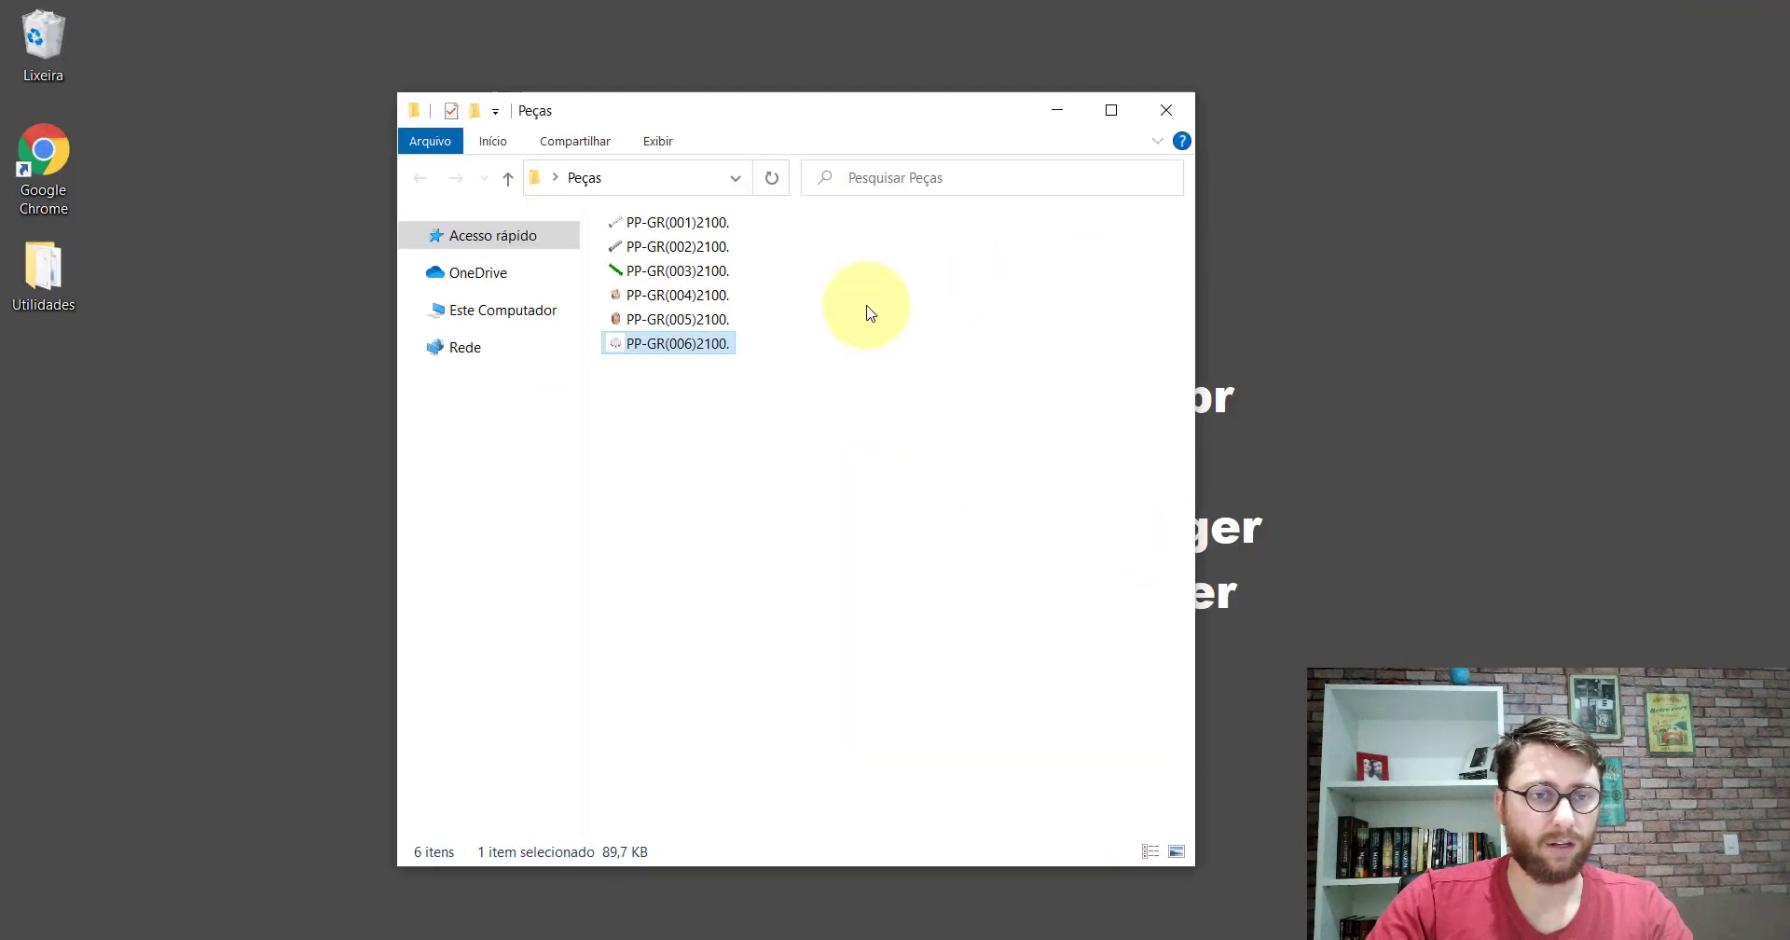
pyautogui.rightClick(668, 343)
pyautogui.click(755, 801)
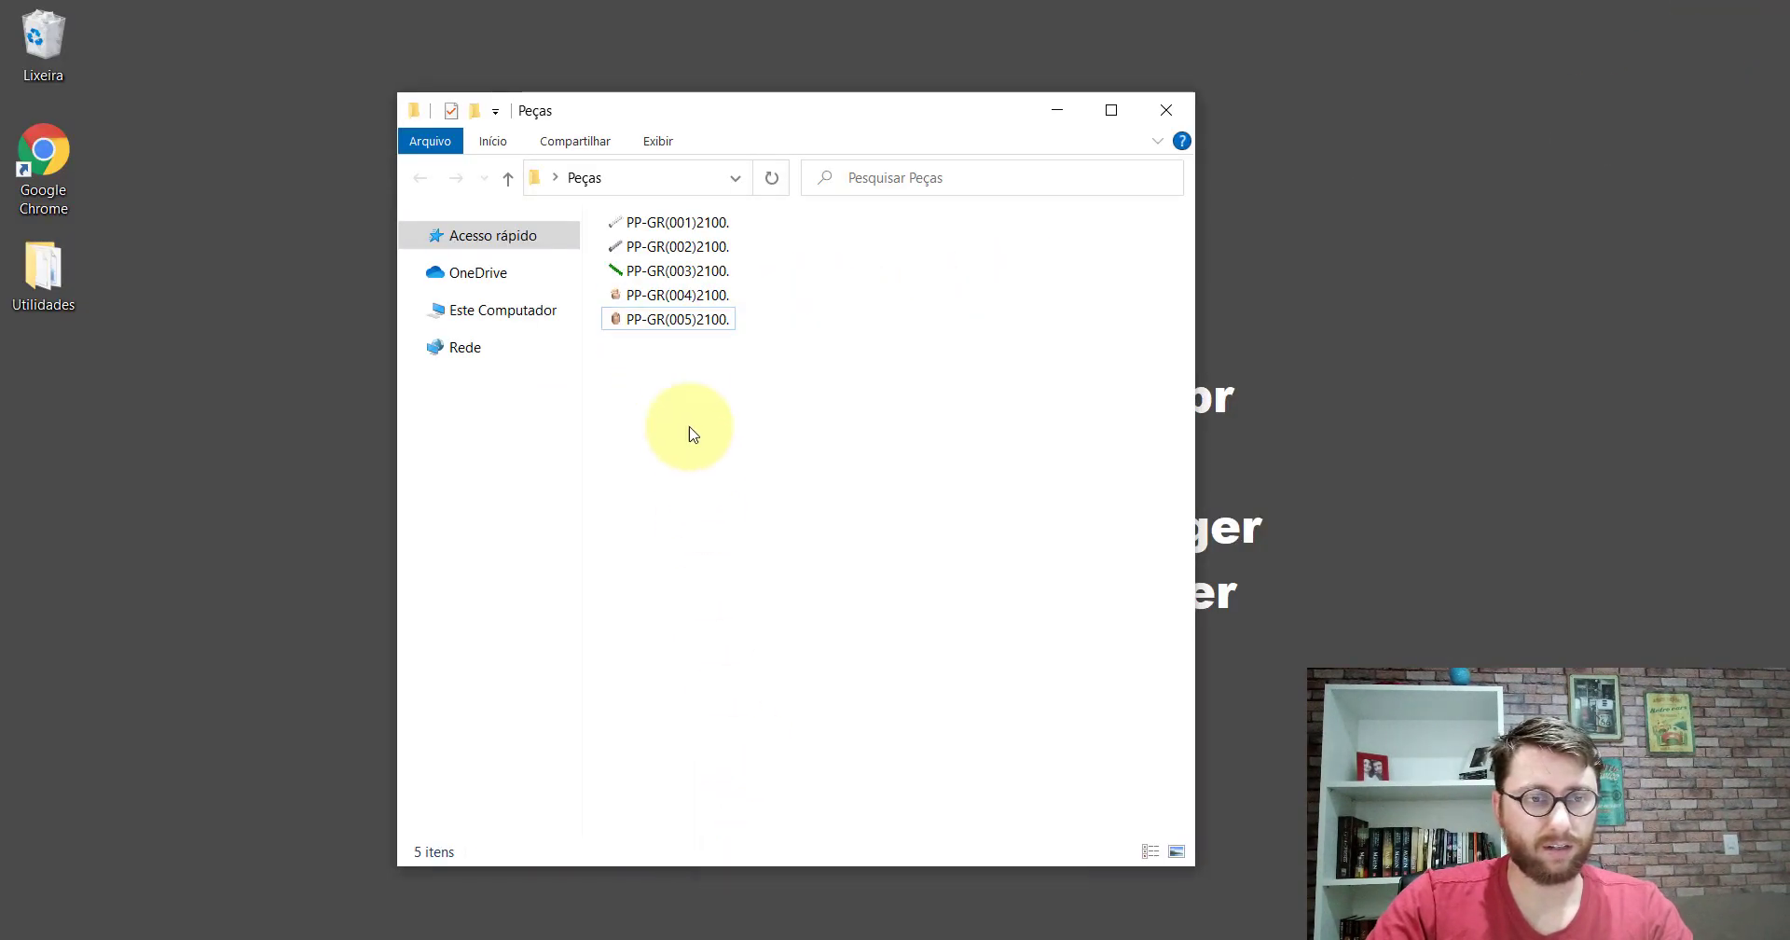
pyautogui.doubleClick(659, 319)
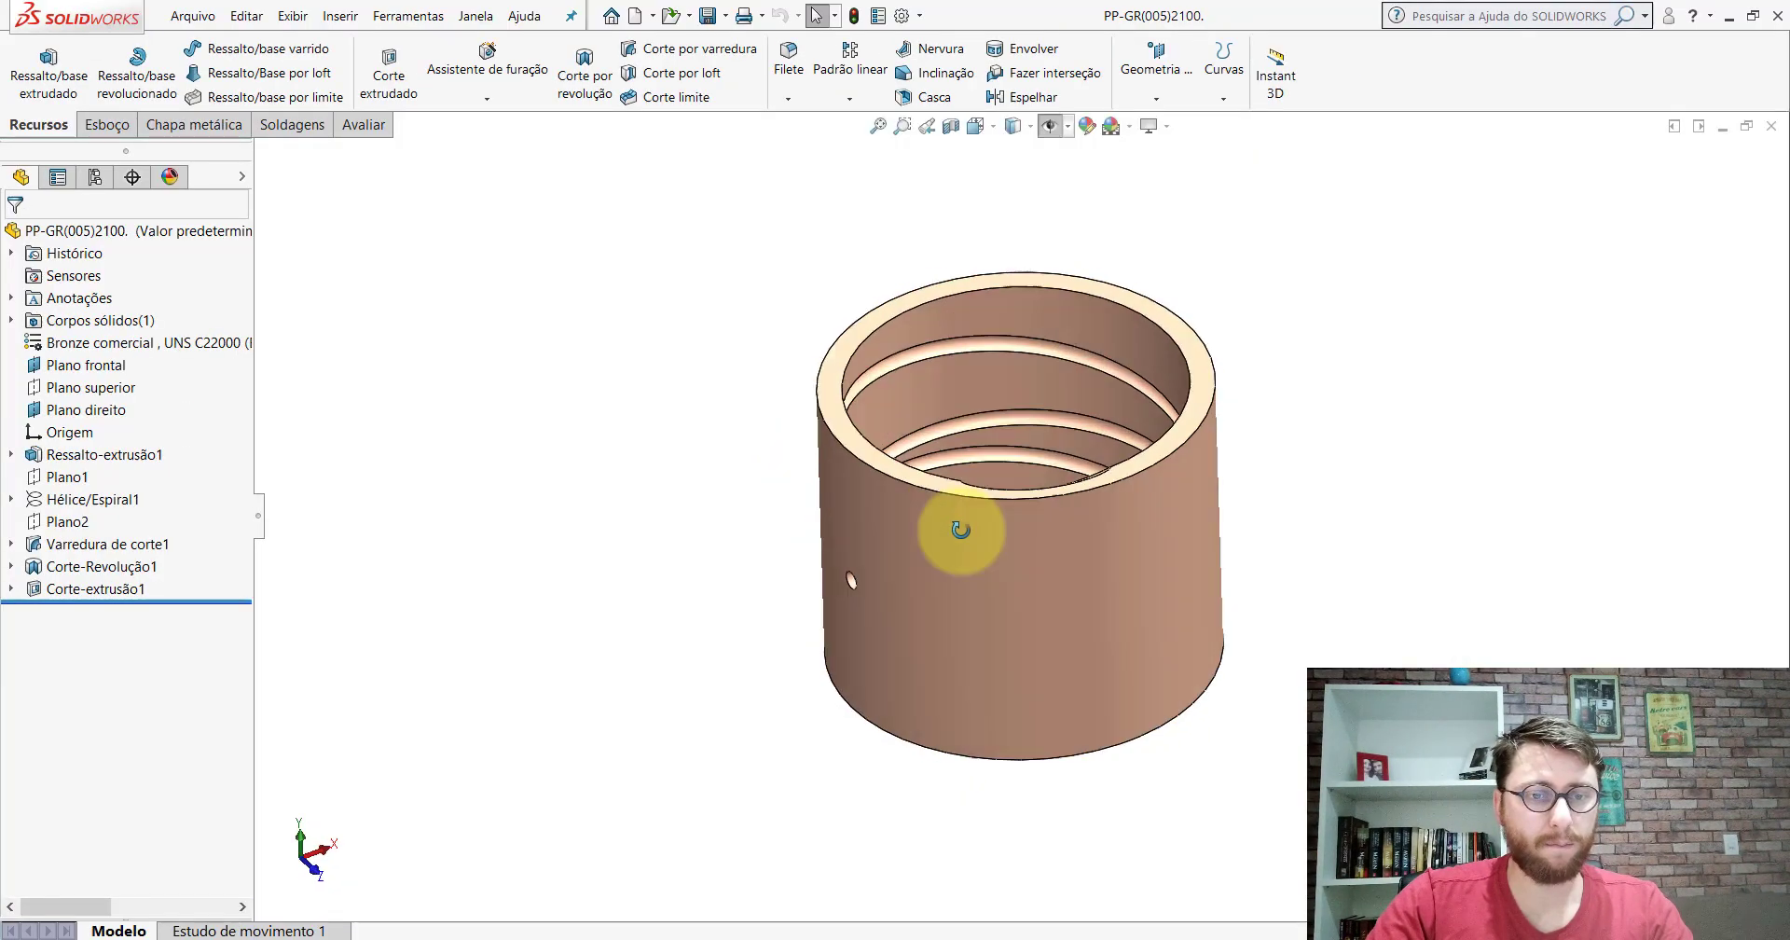
# Step: Inspect the PP-GR(005)2100. bushing and set it to isometric view
pyautogui.moveTo(960, 530); pyautogui.dragTo(979, 220, button='middle')
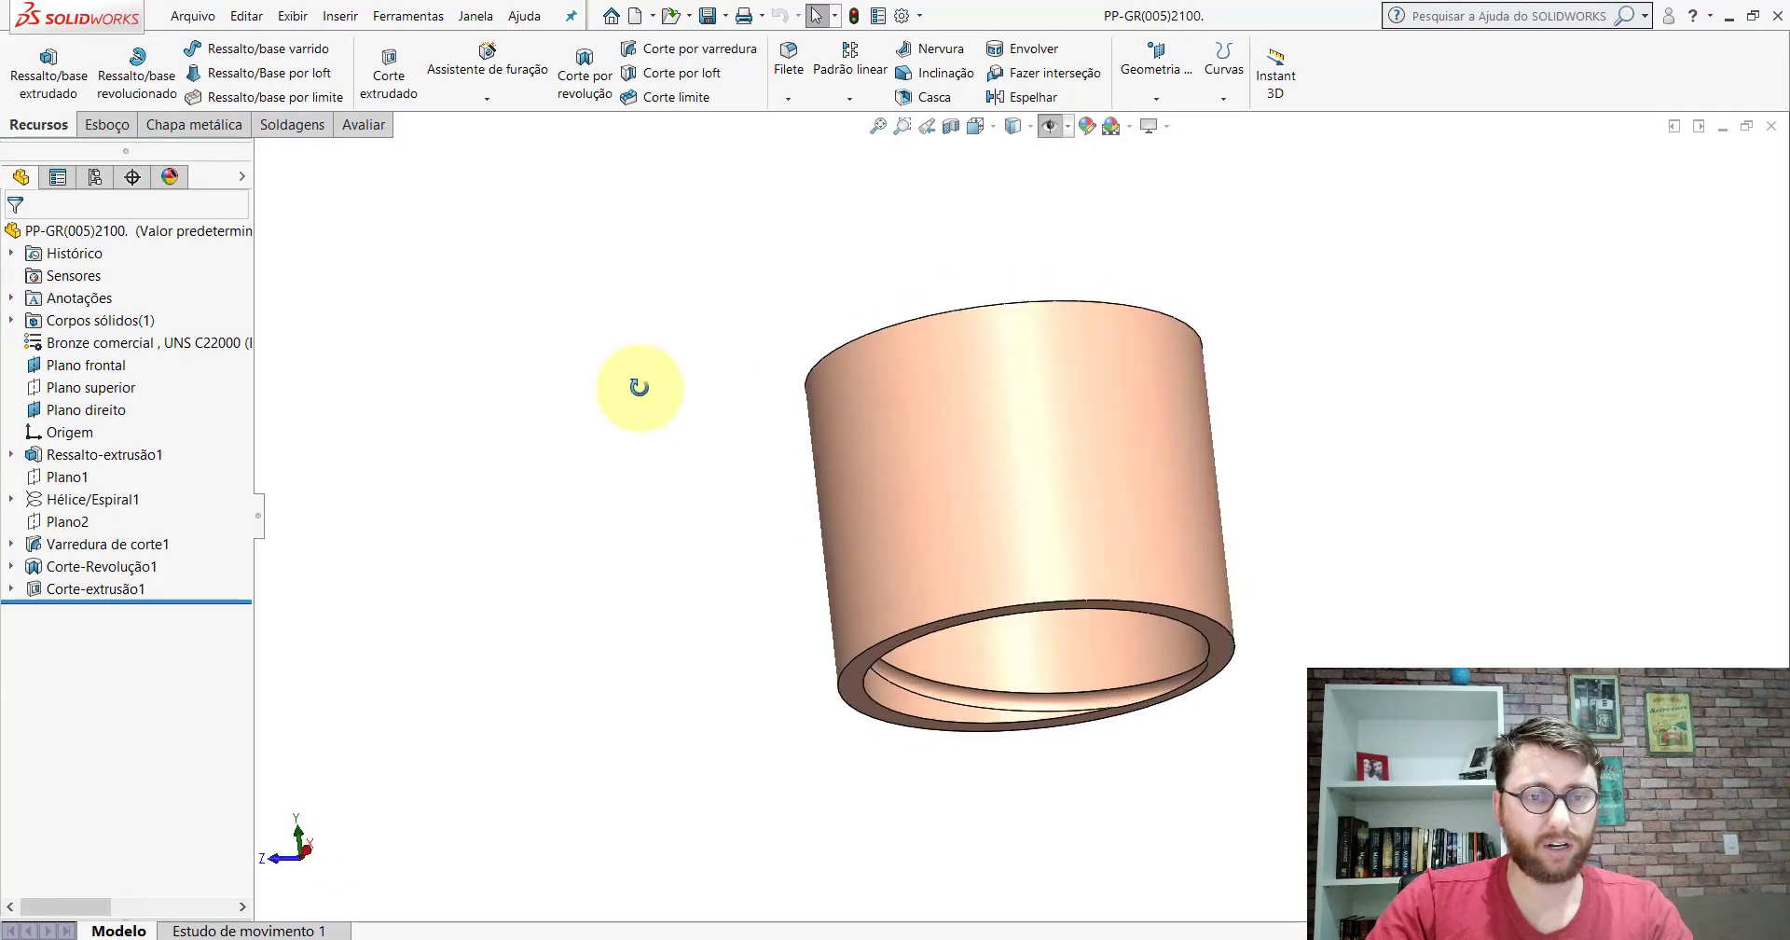
pyautogui.click(988, 130)
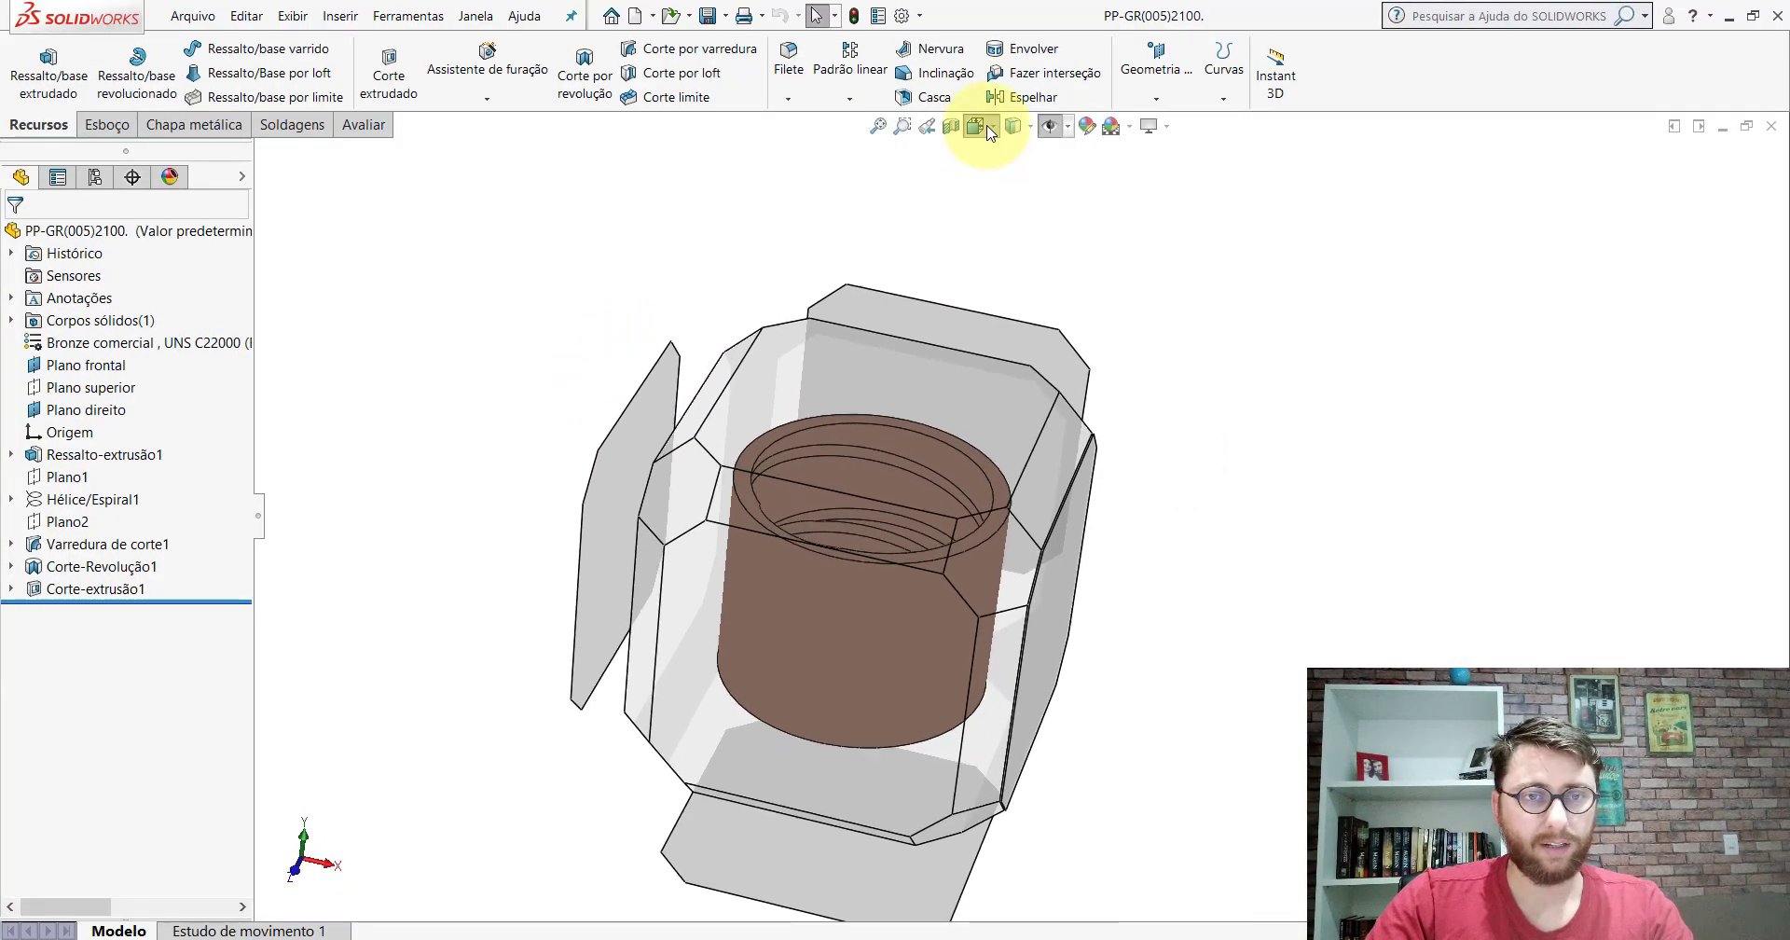
pyautogui.click(1082, 180)
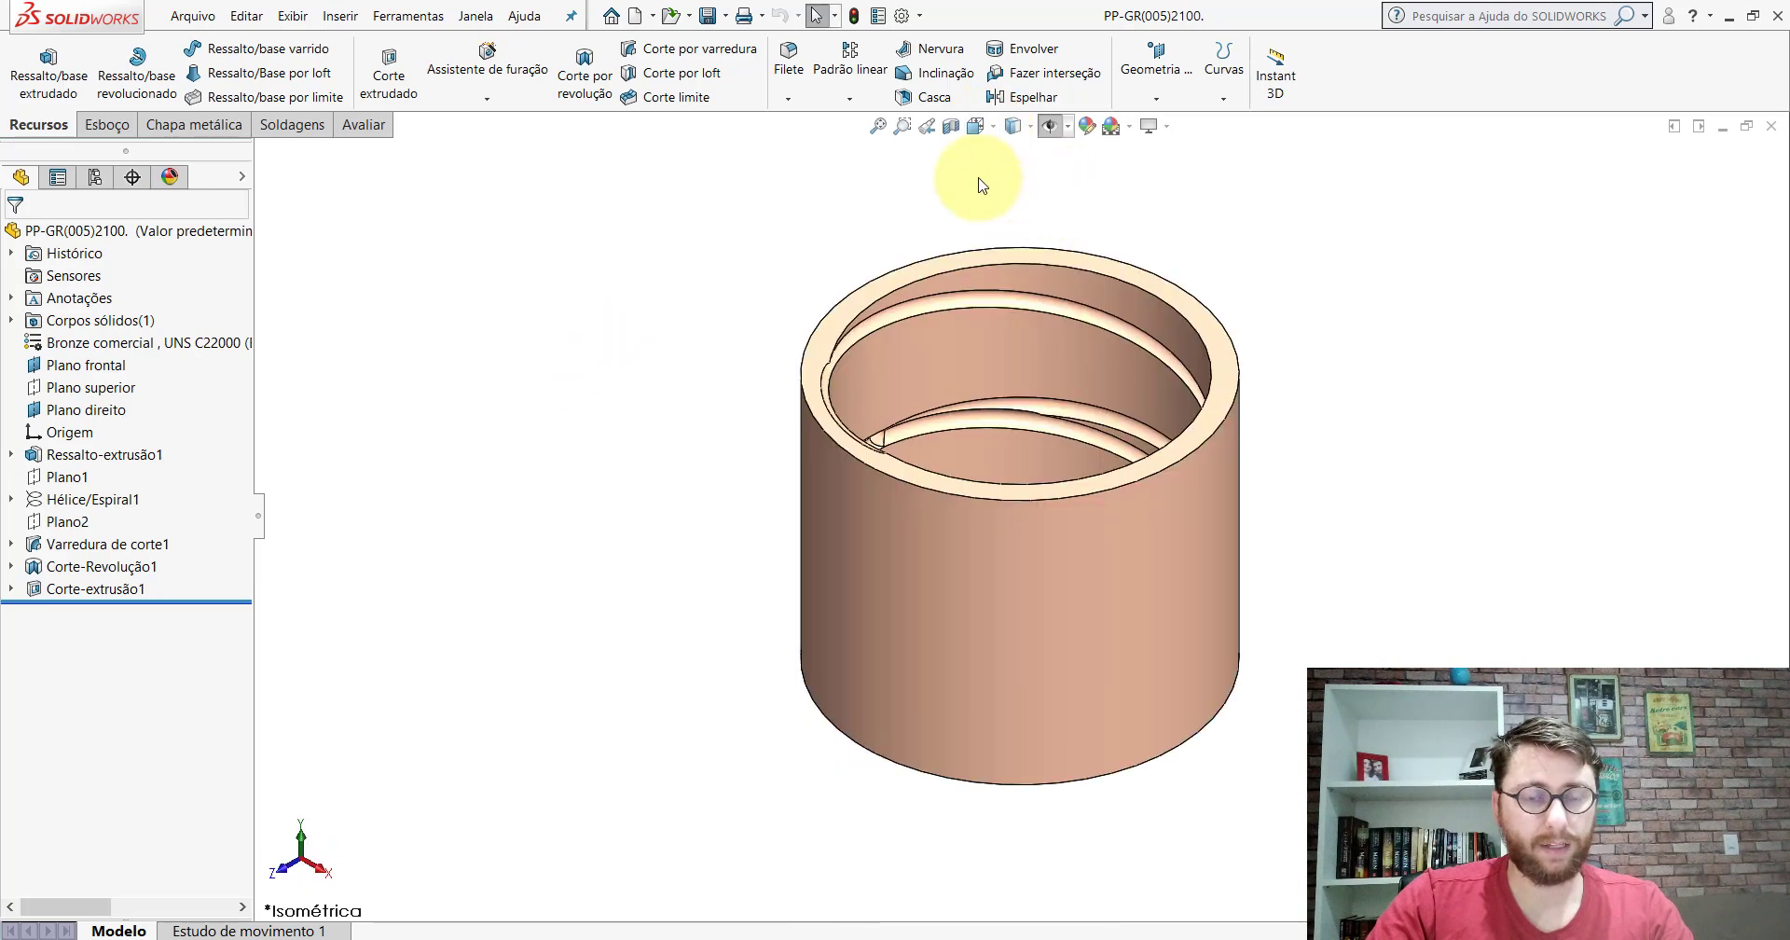
# Step: Bring the PM-GR(001)2100 trailer assembly back to the front and orbit it
pyautogui.click(825, 935)
pyautogui.click(746, 881)
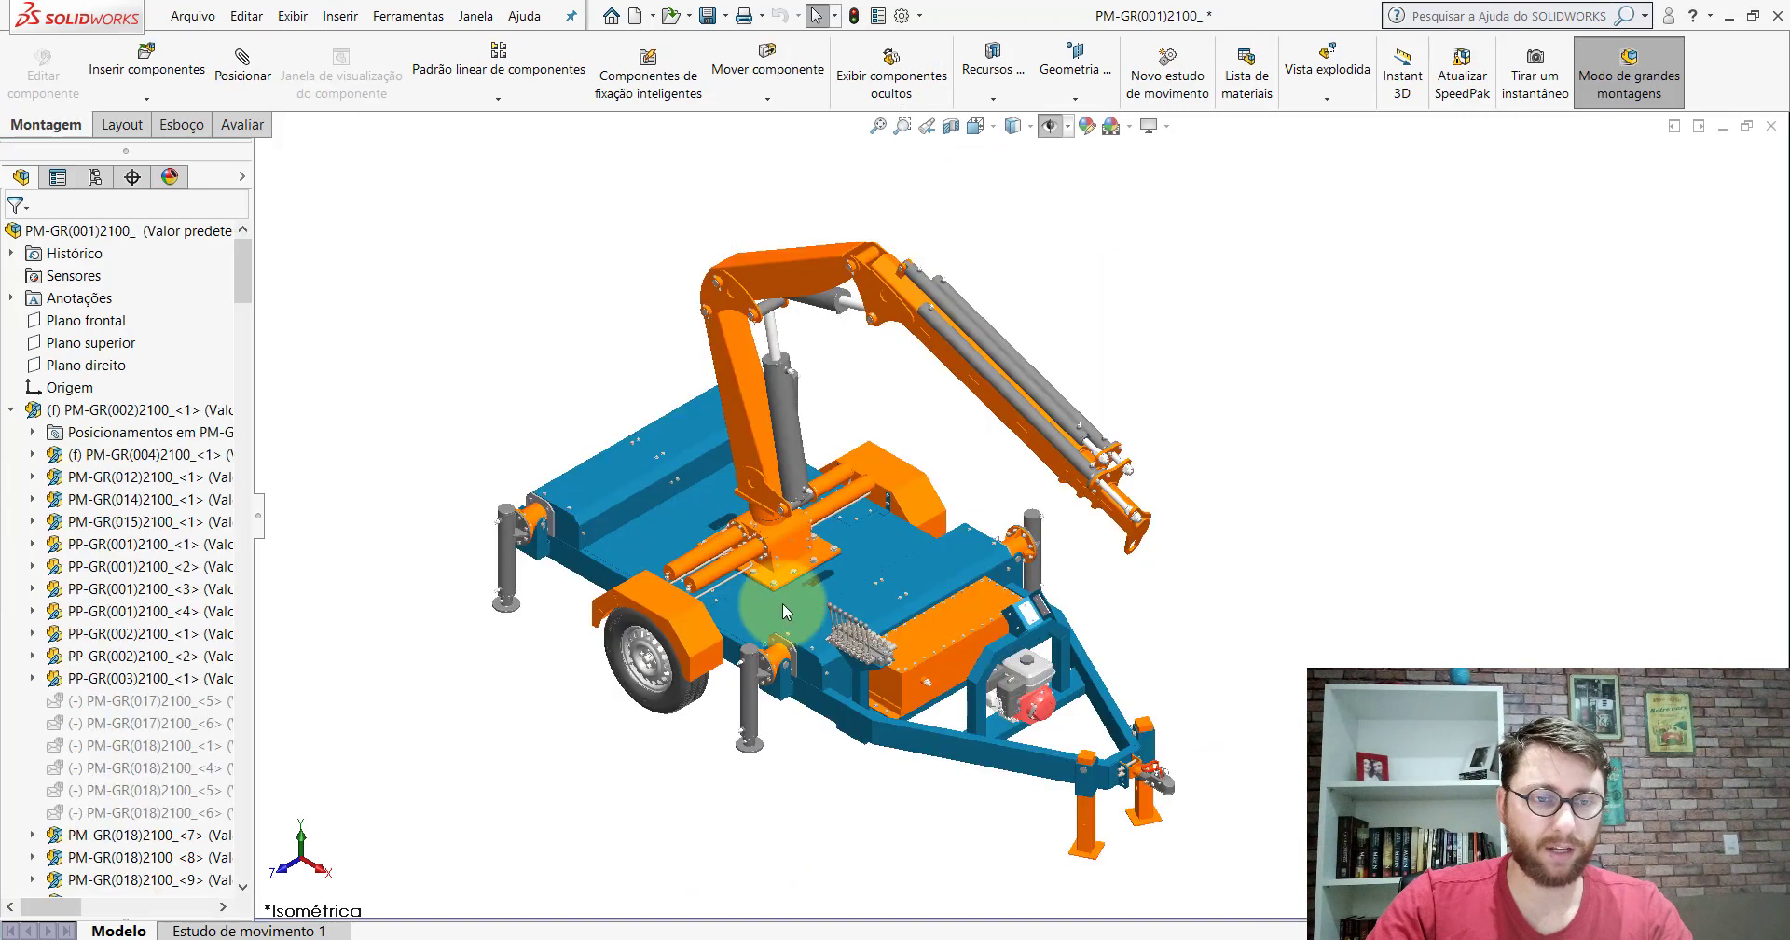
pyautogui.moveTo(794, 613)
pyautogui.mouseDown(button='middle')
pyautogui.moveTo(773, 272)
pyautogui.moveTo(799, 351)
pyautogui.moveTo(802, 564)
pyautogui.mouseUp(button='middle')
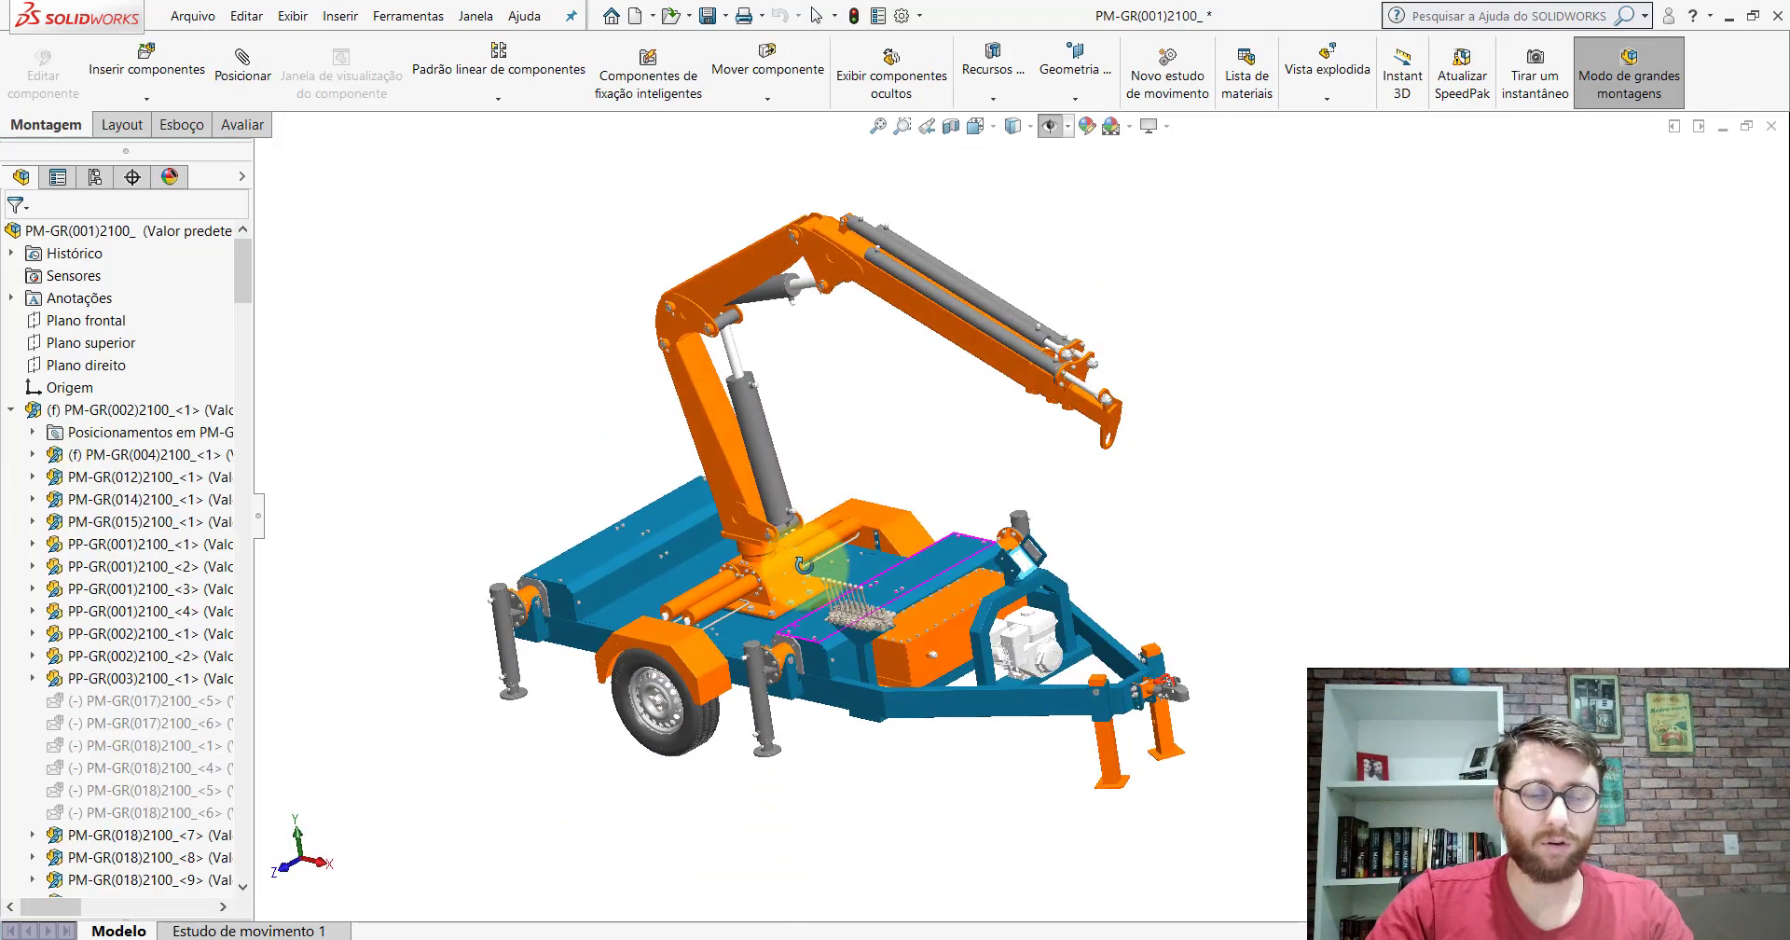
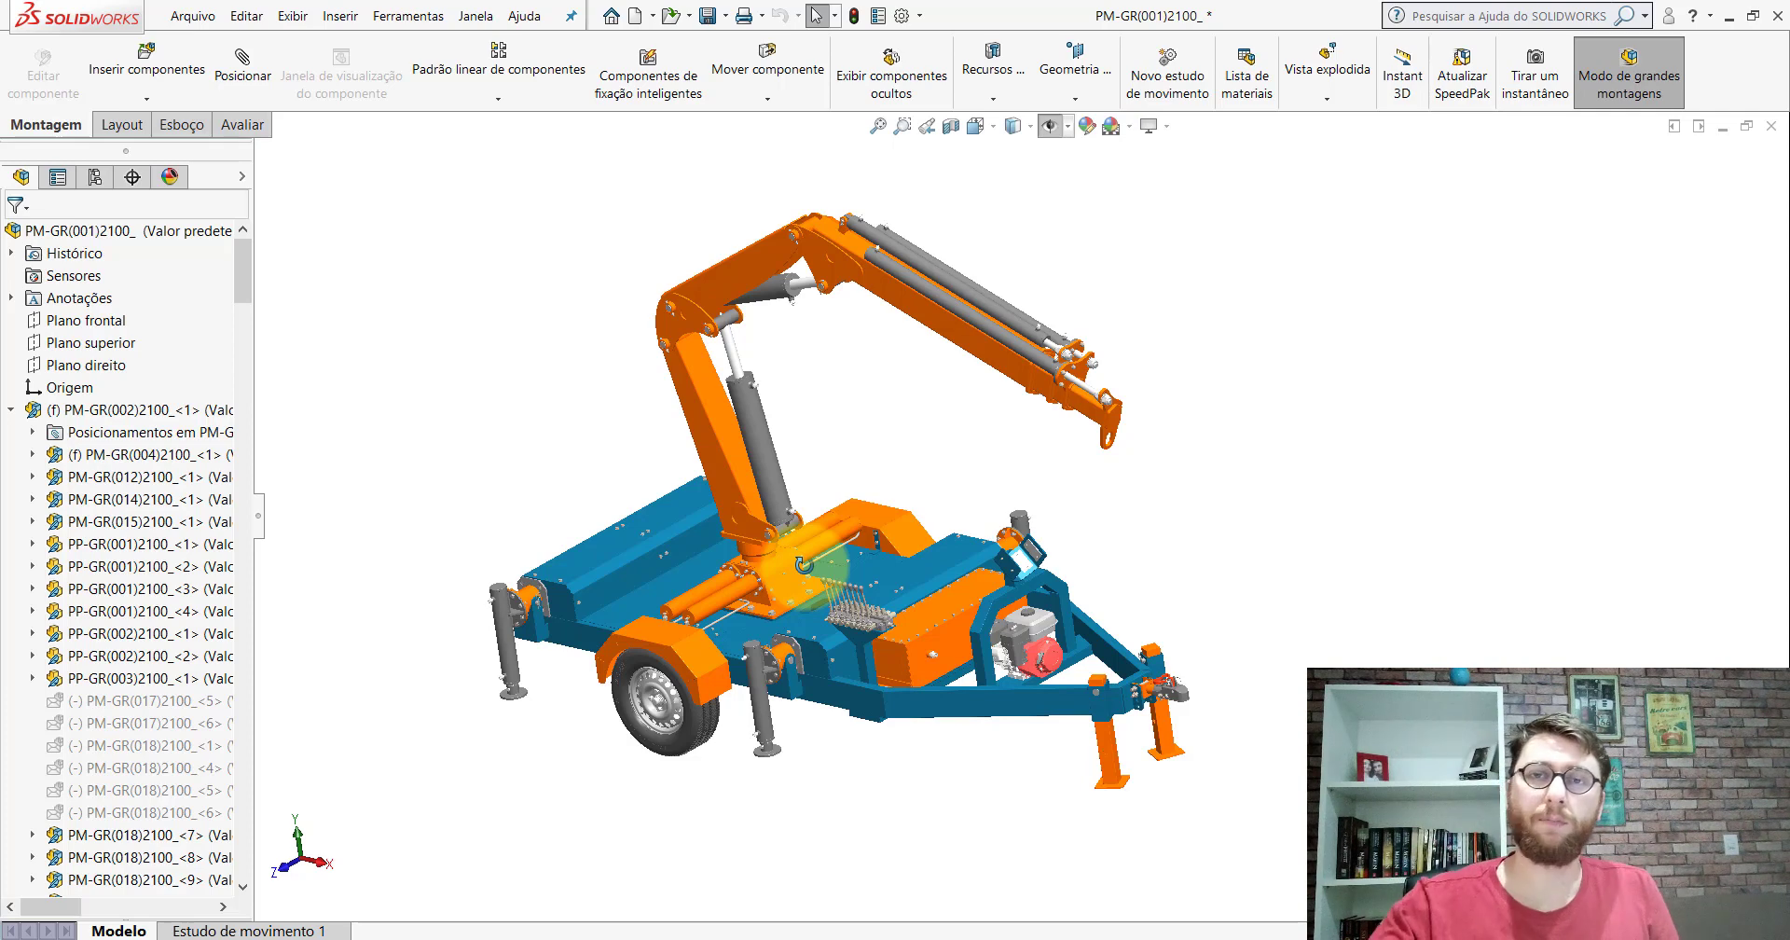
# Step: Zoom and orbit around the boom pin joint to view the pin and boom from the side
pyautogui.scroll(-5, 732, 280)
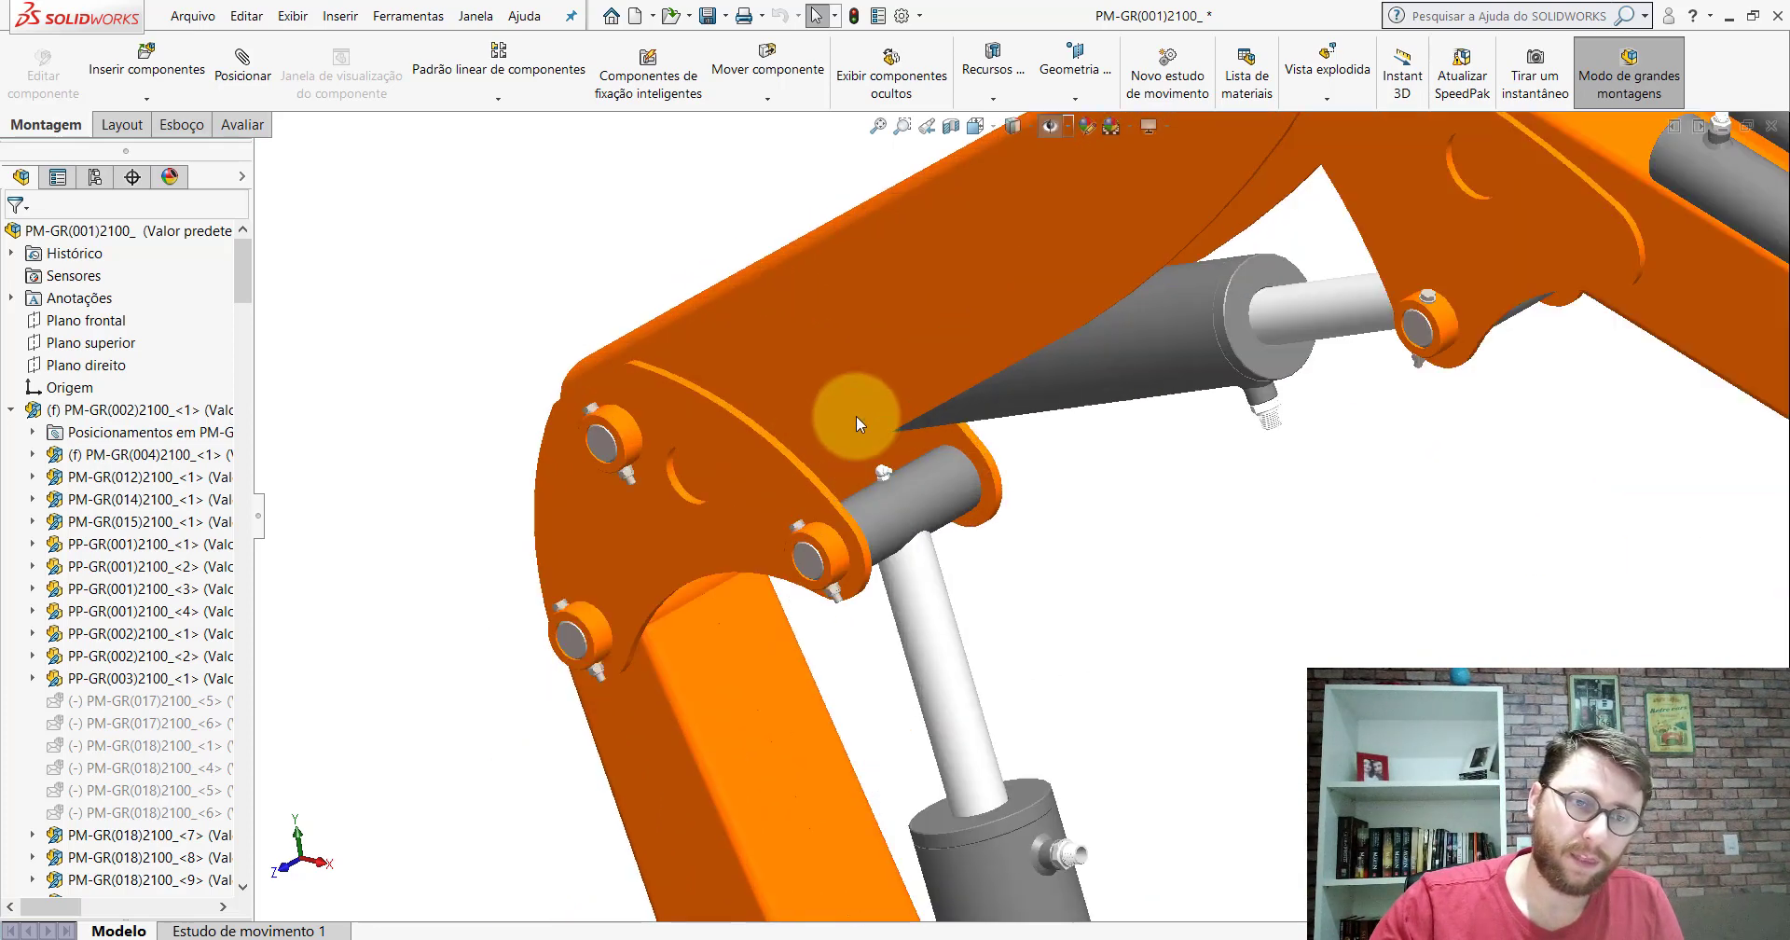
pyautogui.scroll(-3, 668, 362)
pyautogui.scroll(3, 667, 361)
pyautogui.scroll(2, 679, 420)
pyautogui.scroll(2, 687, 488)
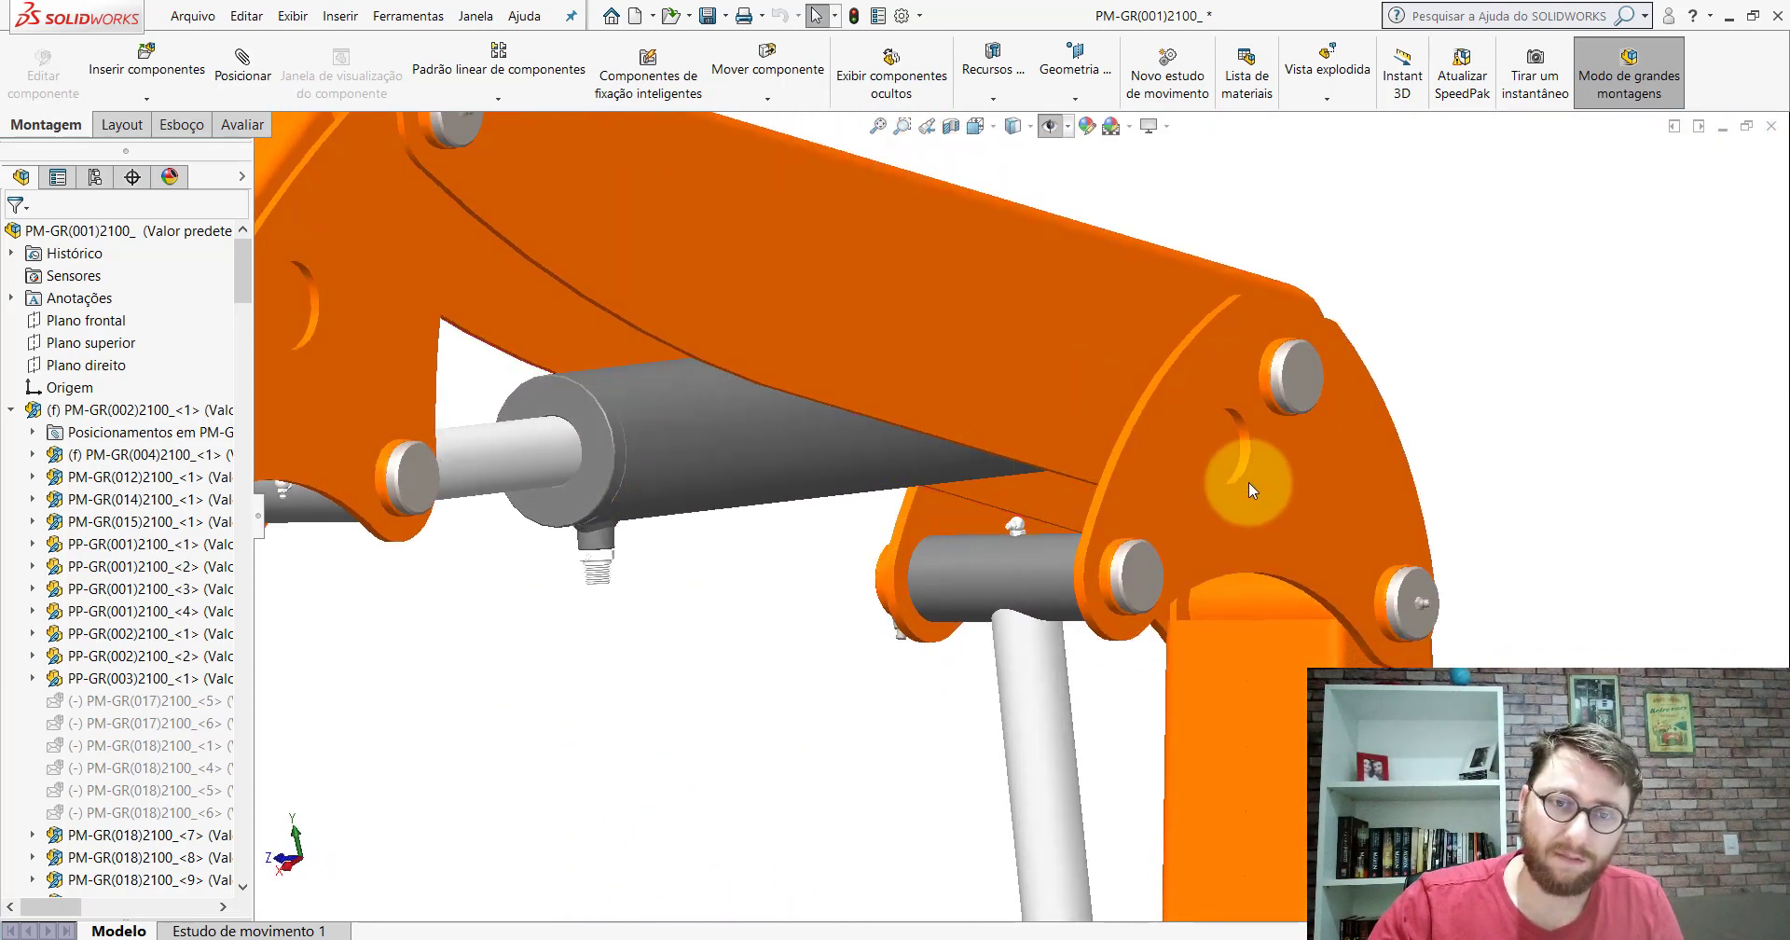
pyautogui.scroll(3, 1250, 480)
pyautogui.scroll(-3, 863, 406)
pyautogui.scroll(-2, 839, 396)
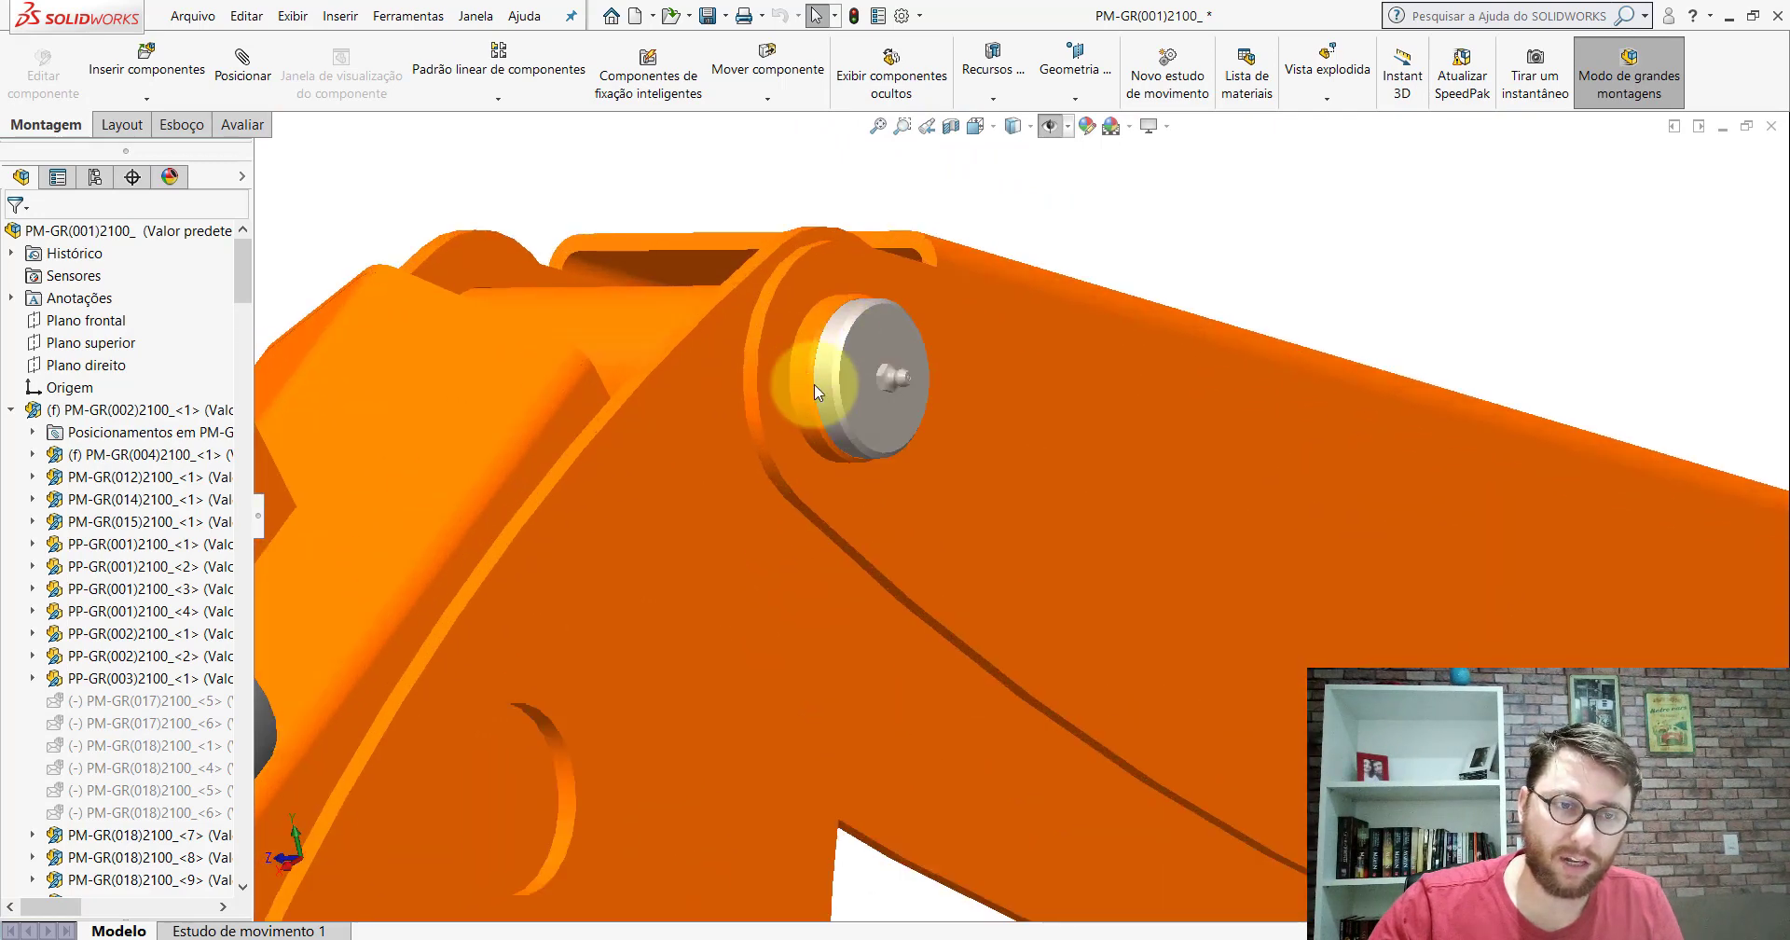
pyautogui.moveTo(798, 354)
pyautogui.mouseDown(button='middle')
pyautogui.moveTo(725, 388)
pyautogui.moveTo(790, 412)
pyautogui.moveTo(871, 480)
pyautogui.moveTo(747, 456)
pyautogui.mouseUp(button='middle')
pyautogui.scroll(-2, 747, 456)
pyautogui.moveTo(1071, 397)
pyautogui.mouseDown(button='middle')
pyautogui.moveTo(1098, 388)
pyautogui.moveTo(1018, 388)
pyautogui.mouseUp(button='middle')
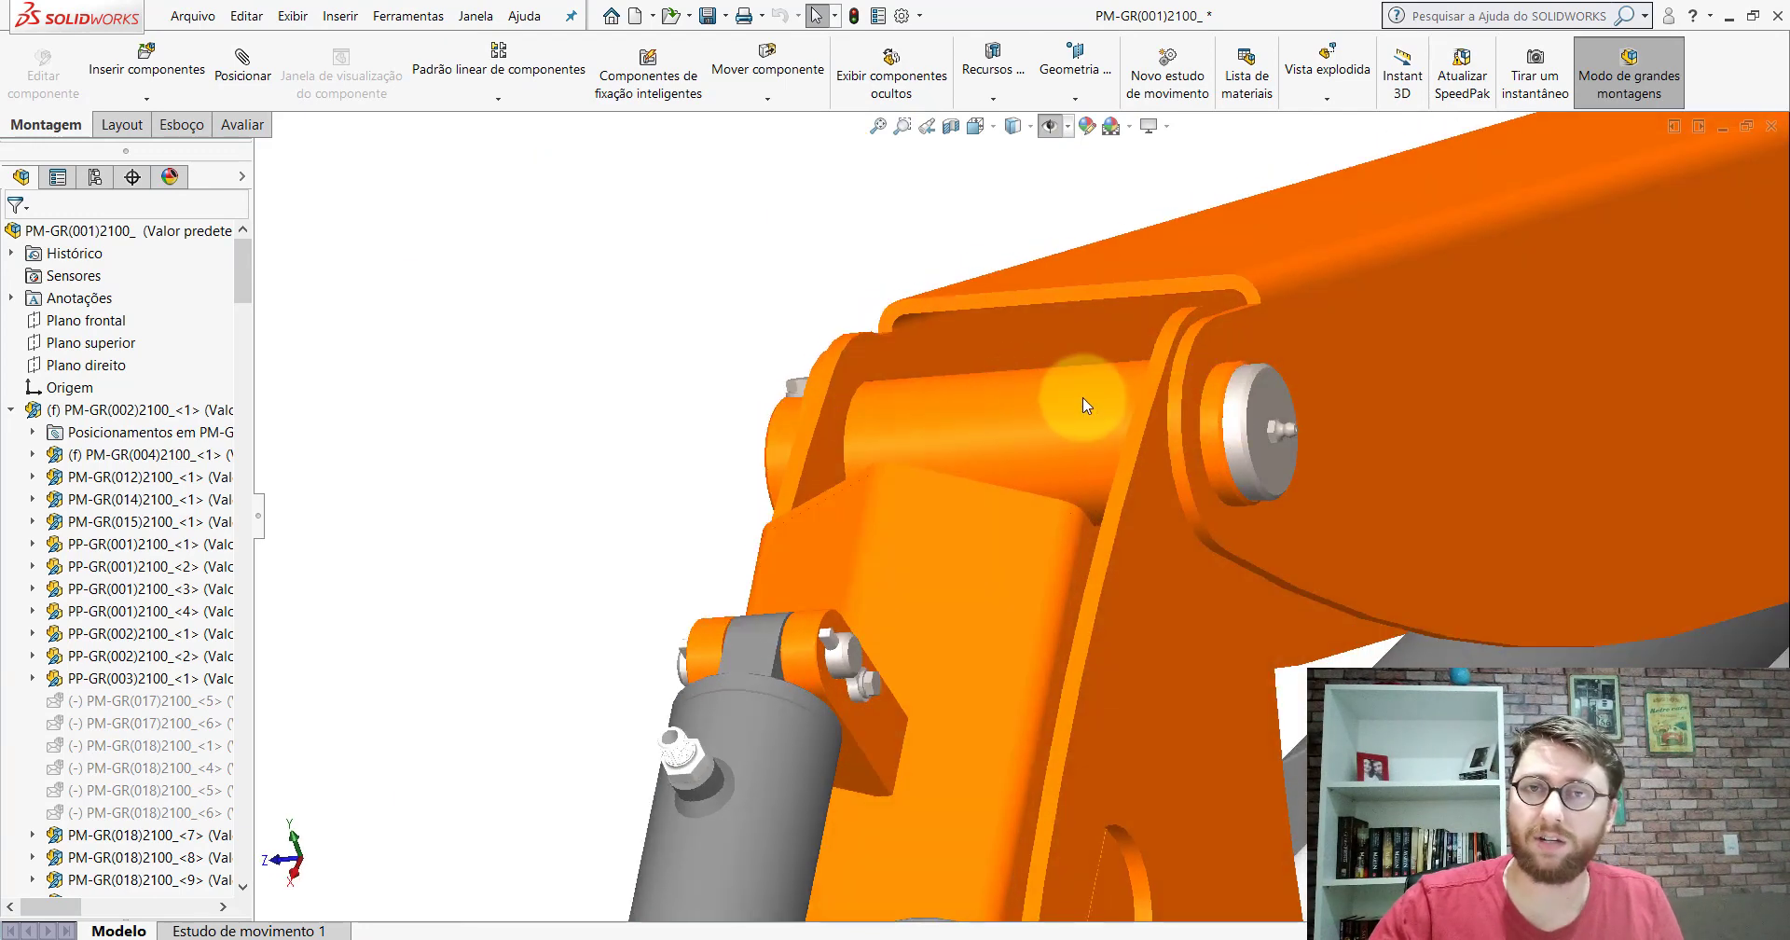
pyautogui.scroll(3, 1054, 466)
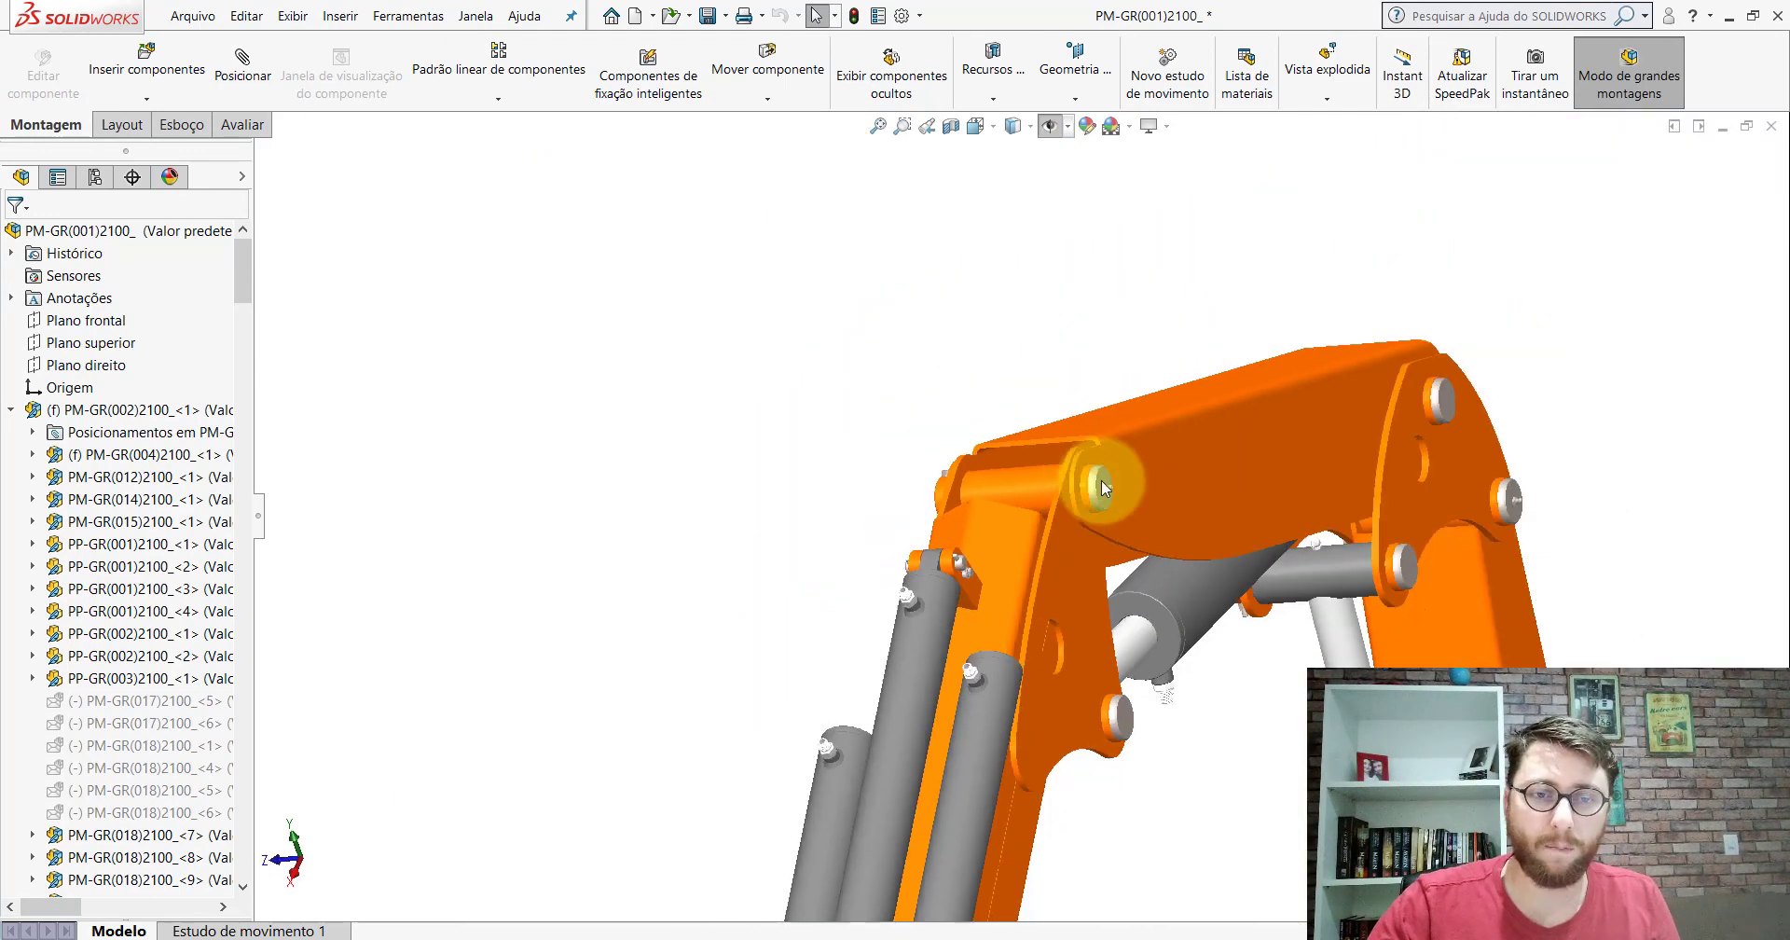
pyautogui.moveTo(1079, 480)
pyautogui.mouseDown(button='middle')
pyautogui.moveTo(1160, 448)
pyautogui.moveTo(1398, 420)
pyautogui.moveTo(1378, 488)
pyautogui.moveTo(1291, 404)
pyautogui.moveTo(1271, 472)
pyautogui.mouseUp(button='middle')
# Step: Return the trailer crane assembly to the standard isometric view
pyautogui.press('space')
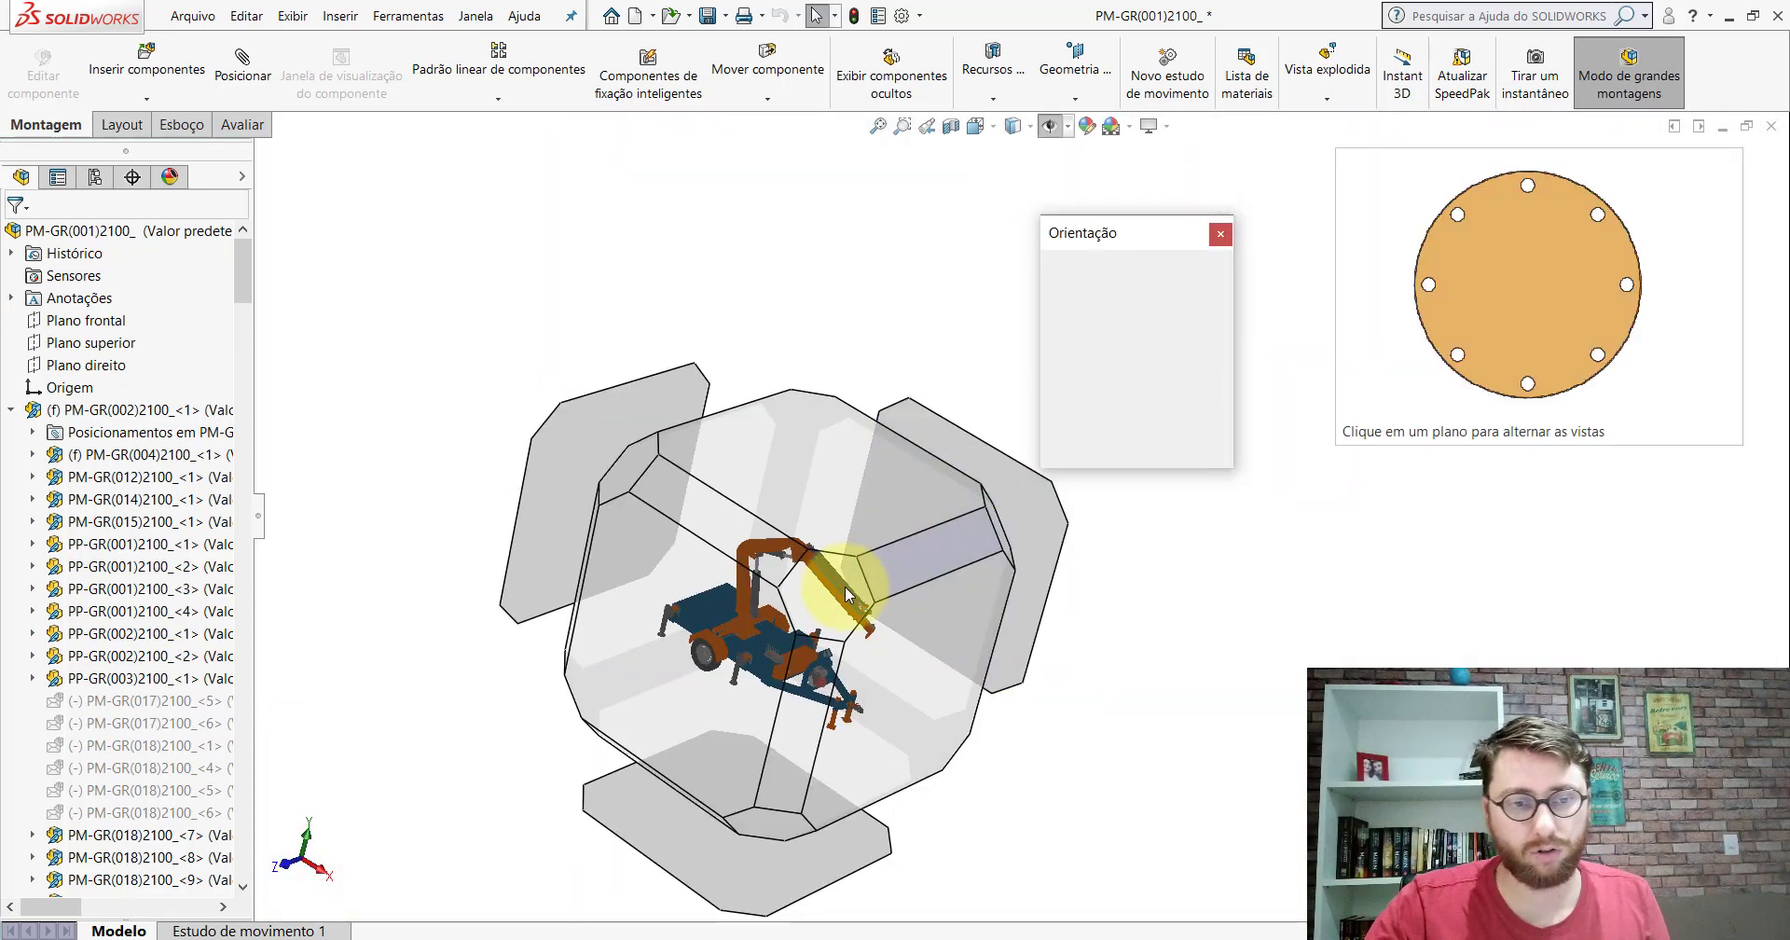
pyautogui.click(845, 585)
pyautogui.scroll(-2, 1076, 488)
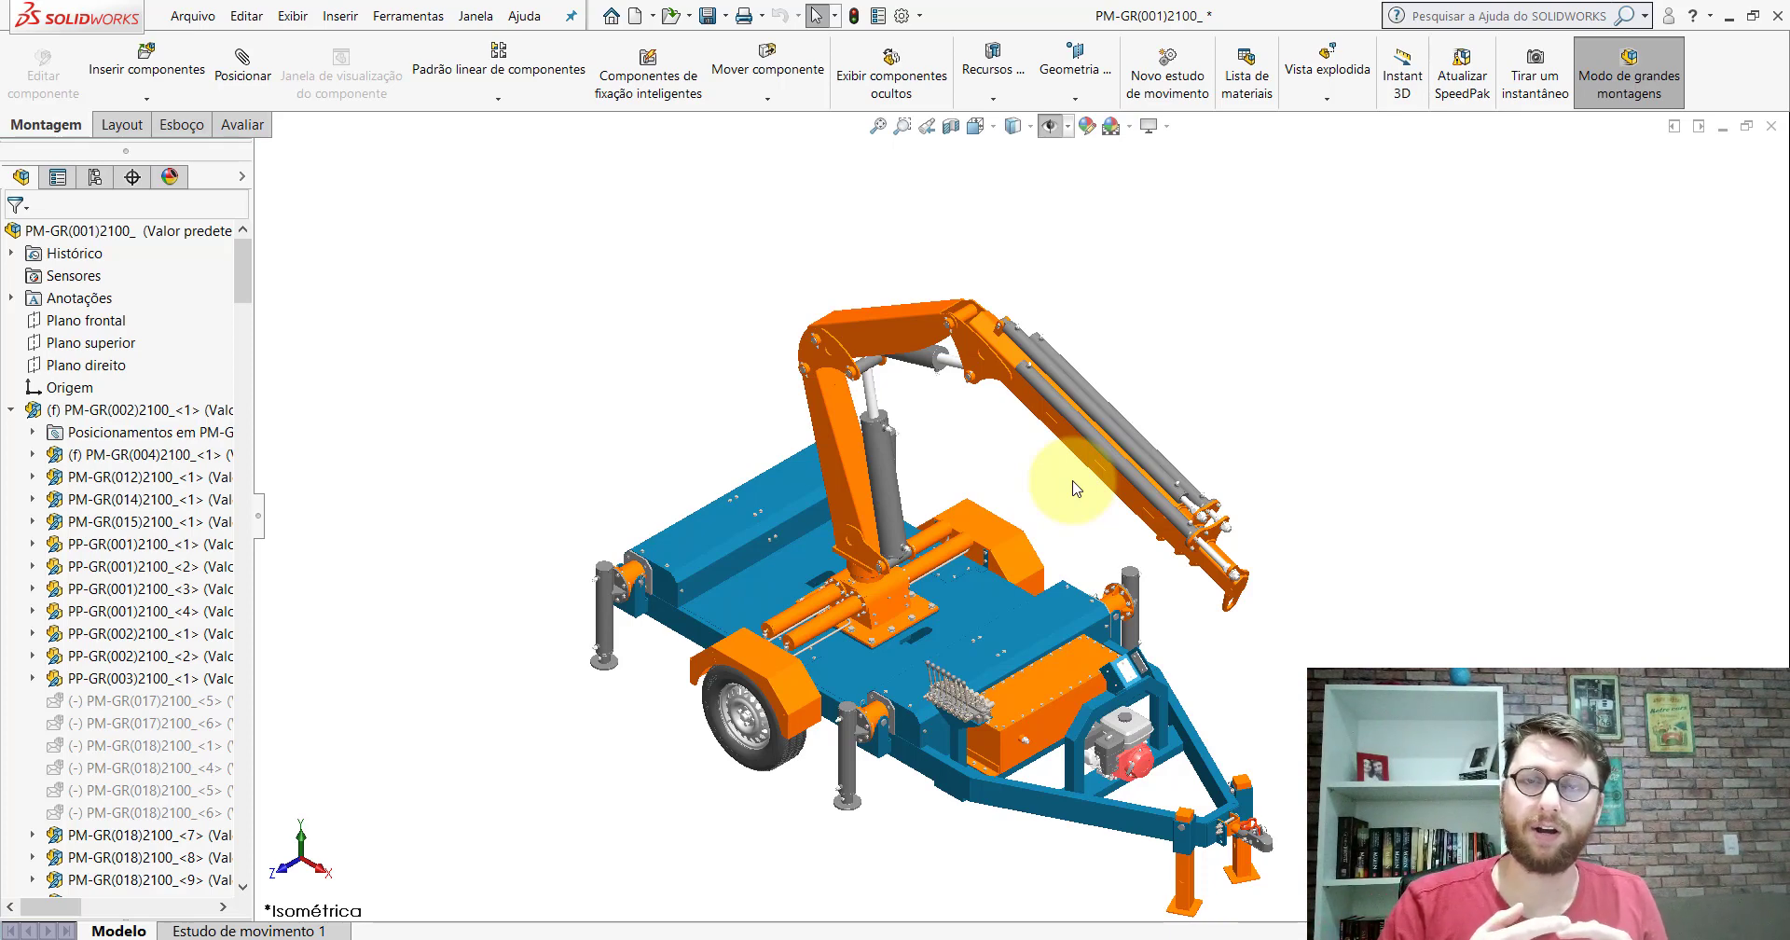
# Step: Orbit toward the crane base and turn on View Planes for the whole assembly
pyautogui.moveTo(876, 670); pyautogui.dragTo(906, 595, button='middle')
pyautogui.scroll(-4, 933, 522)
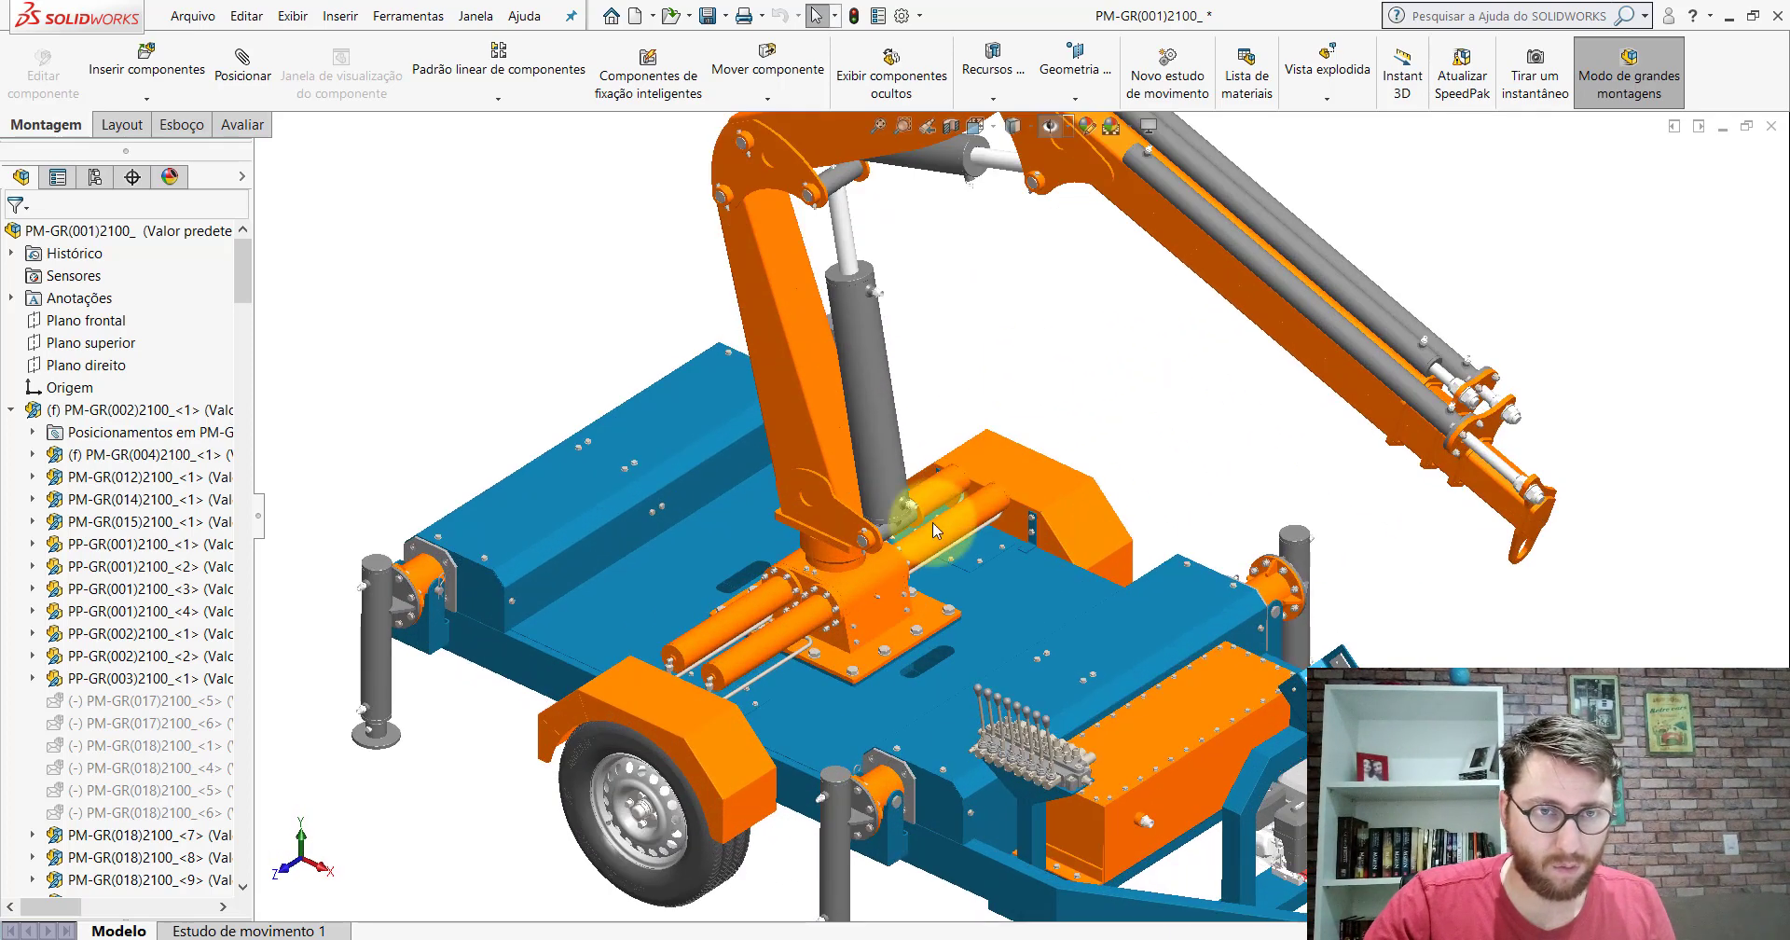
pyautogui.click(1057, 125)
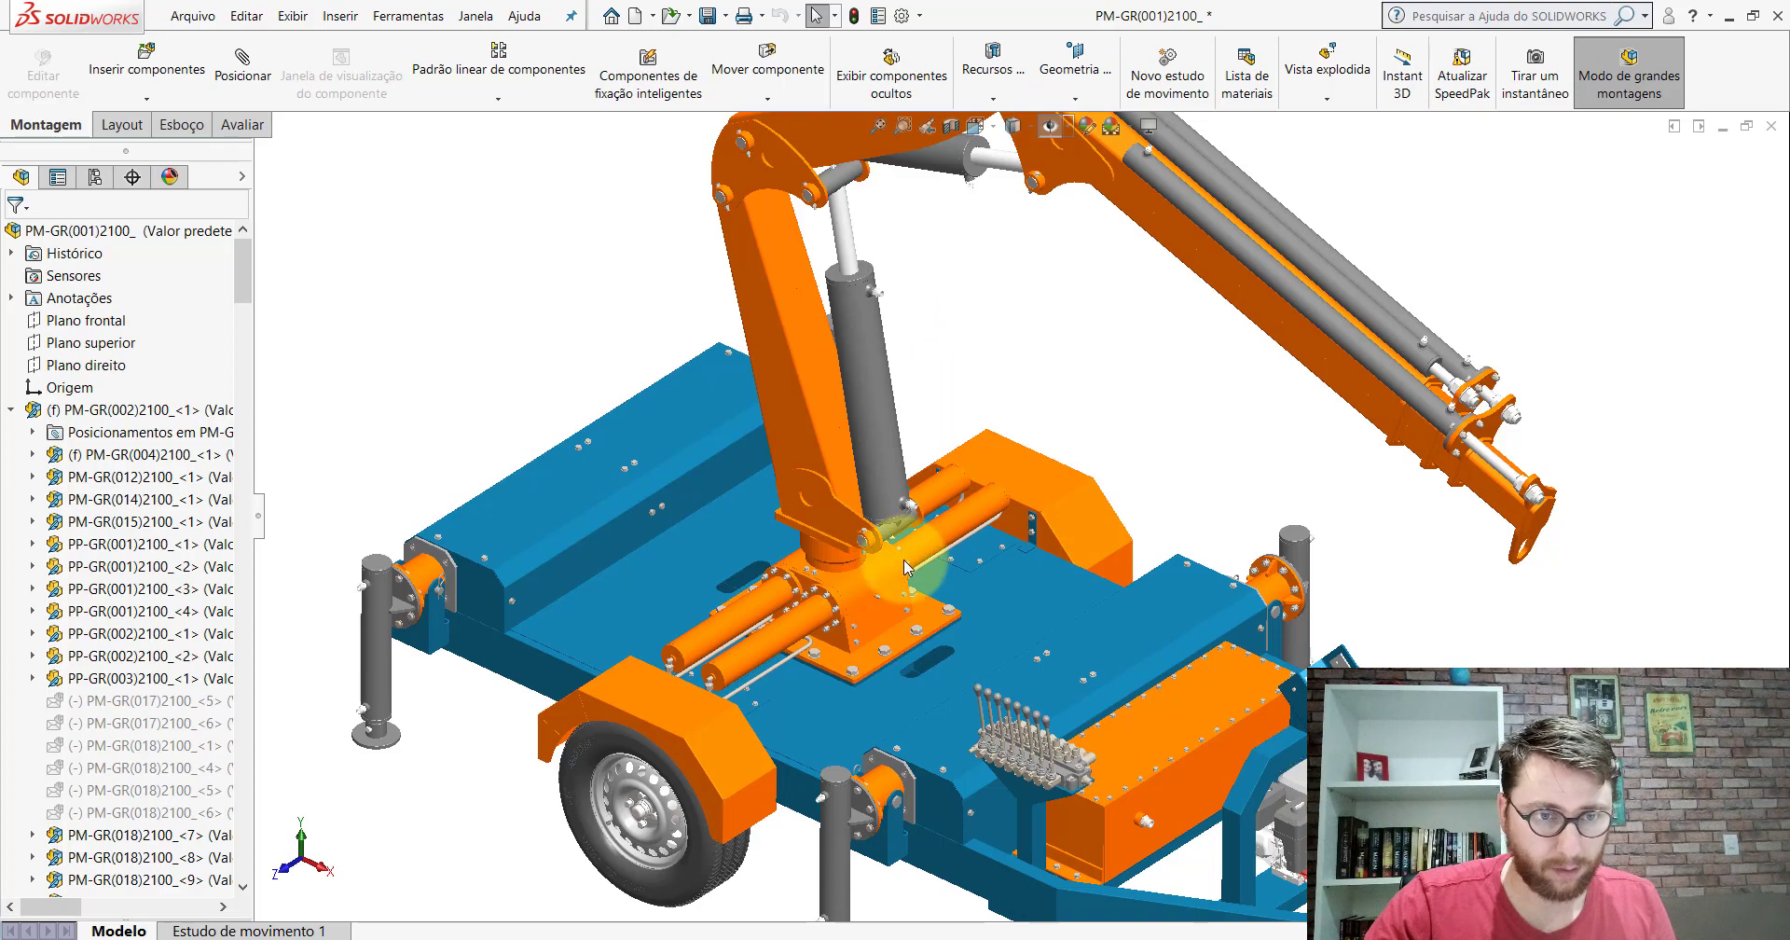
# Step: Zoom in and select the crane base plate and base bracket to inspect them
pyautogui.scroll(-3, 890, 580)
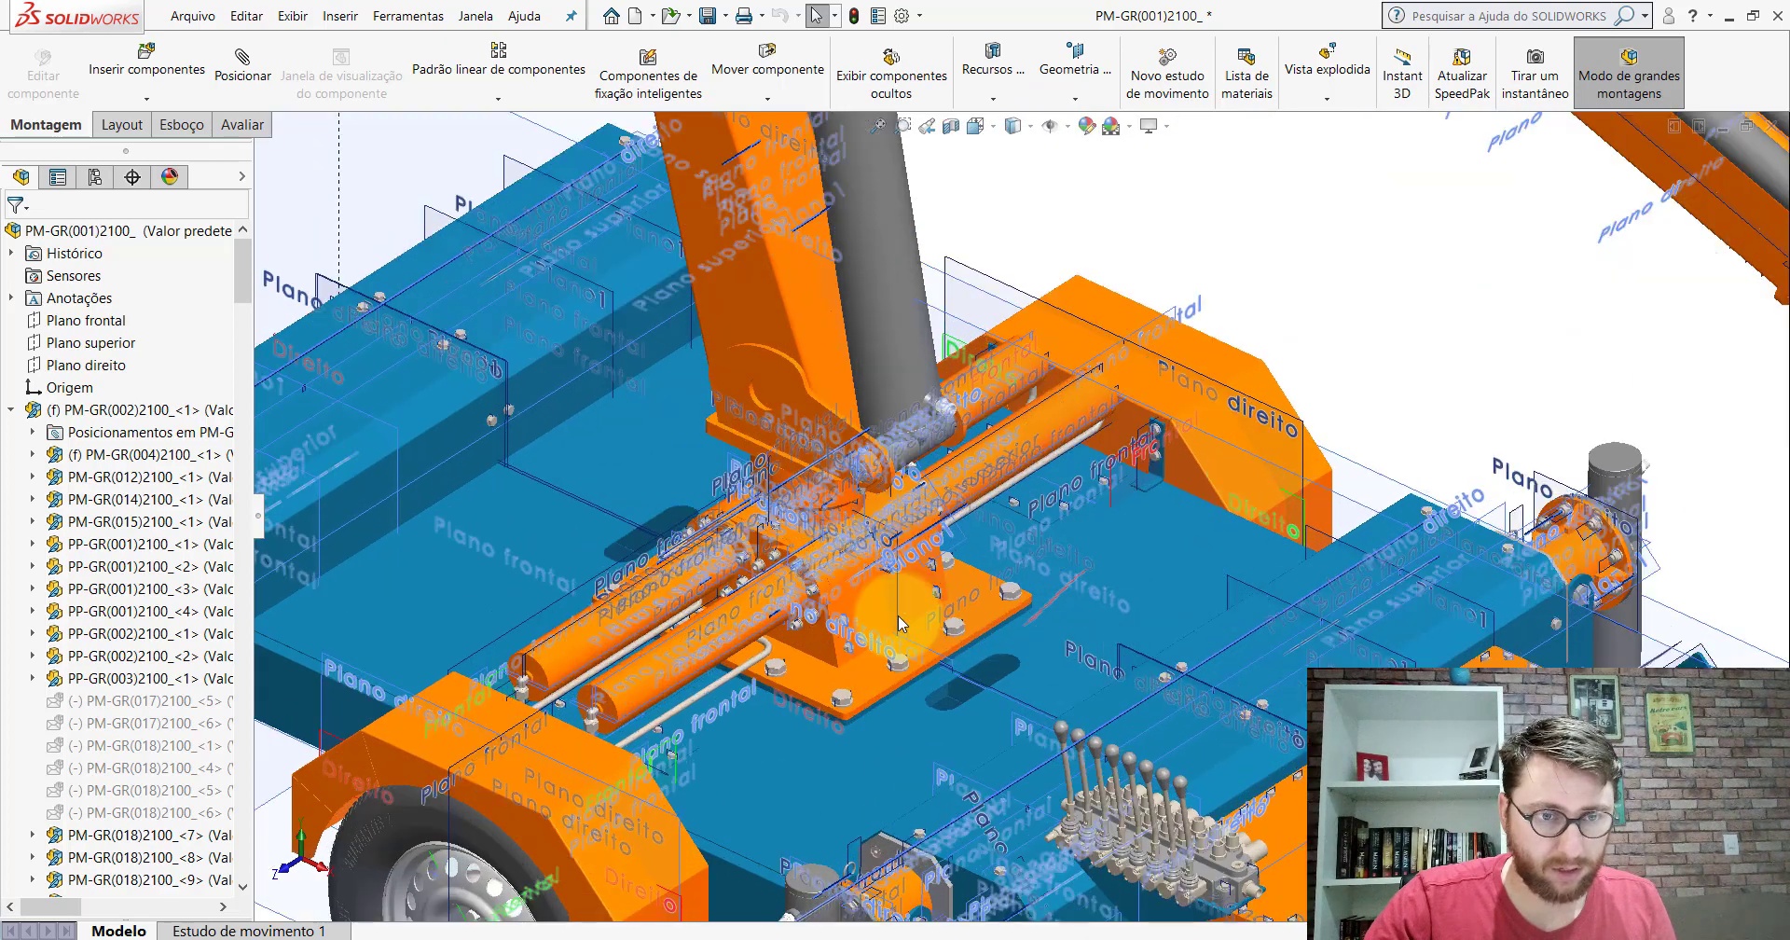
pyautogui.scroll(-2, 905, 585)
pyautogui.click(906, 583)
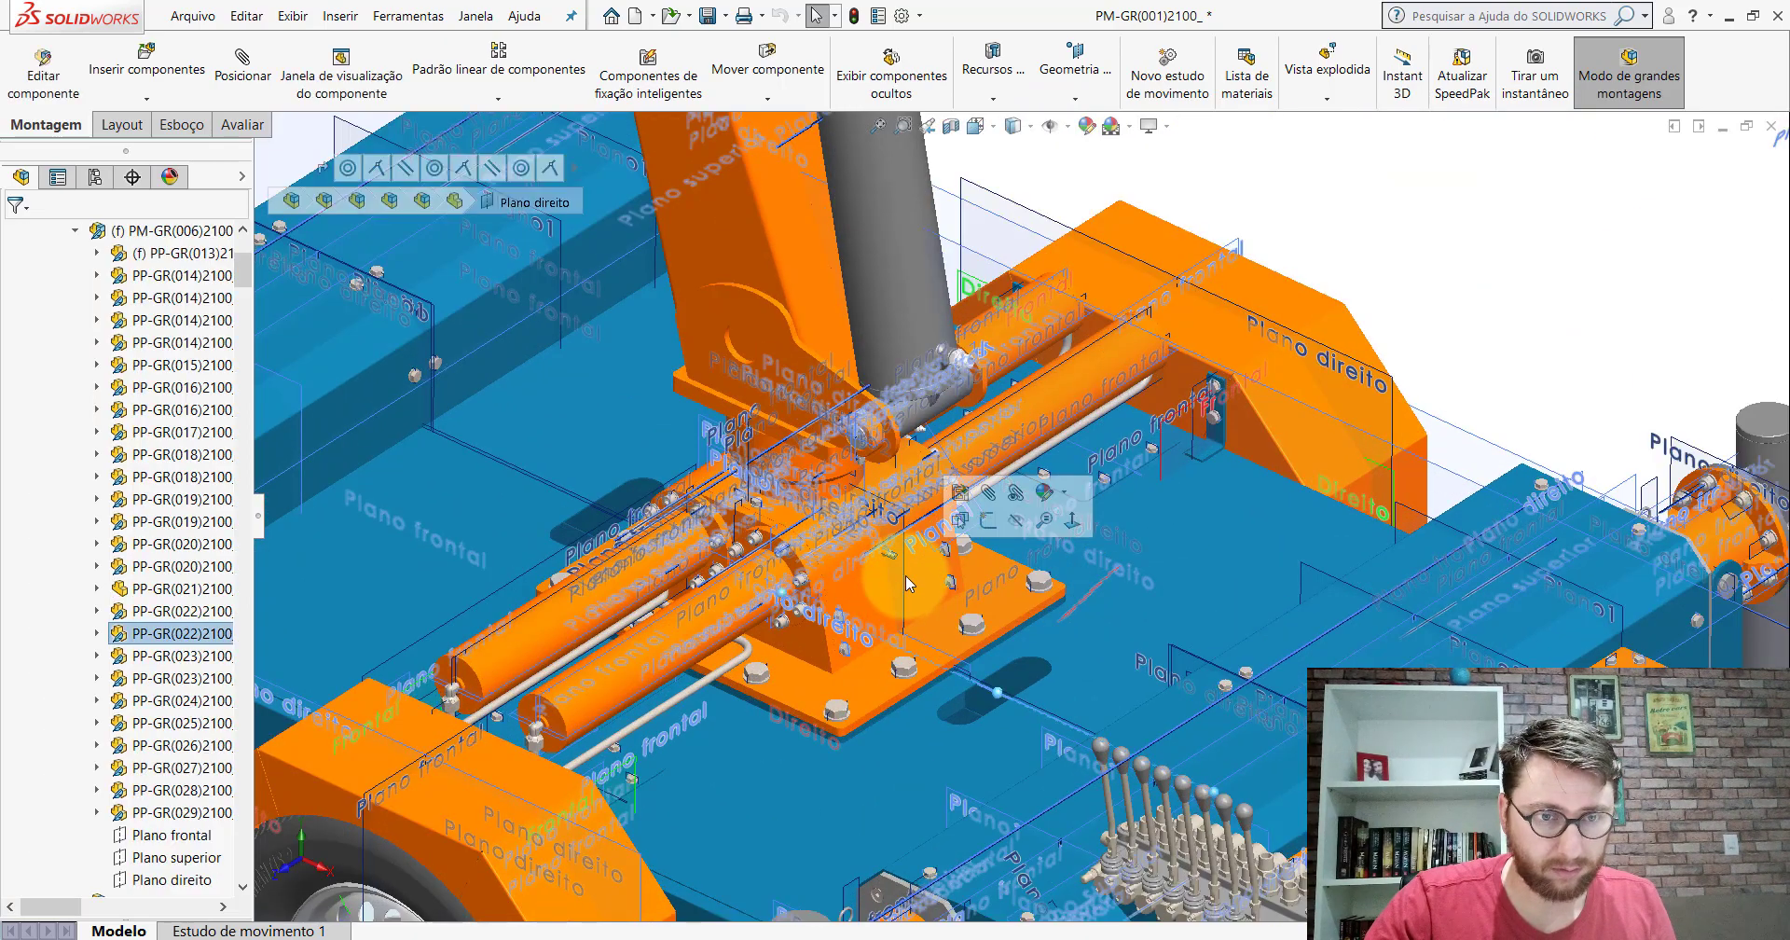
pyautogui.scroll(-2, 906, 584)
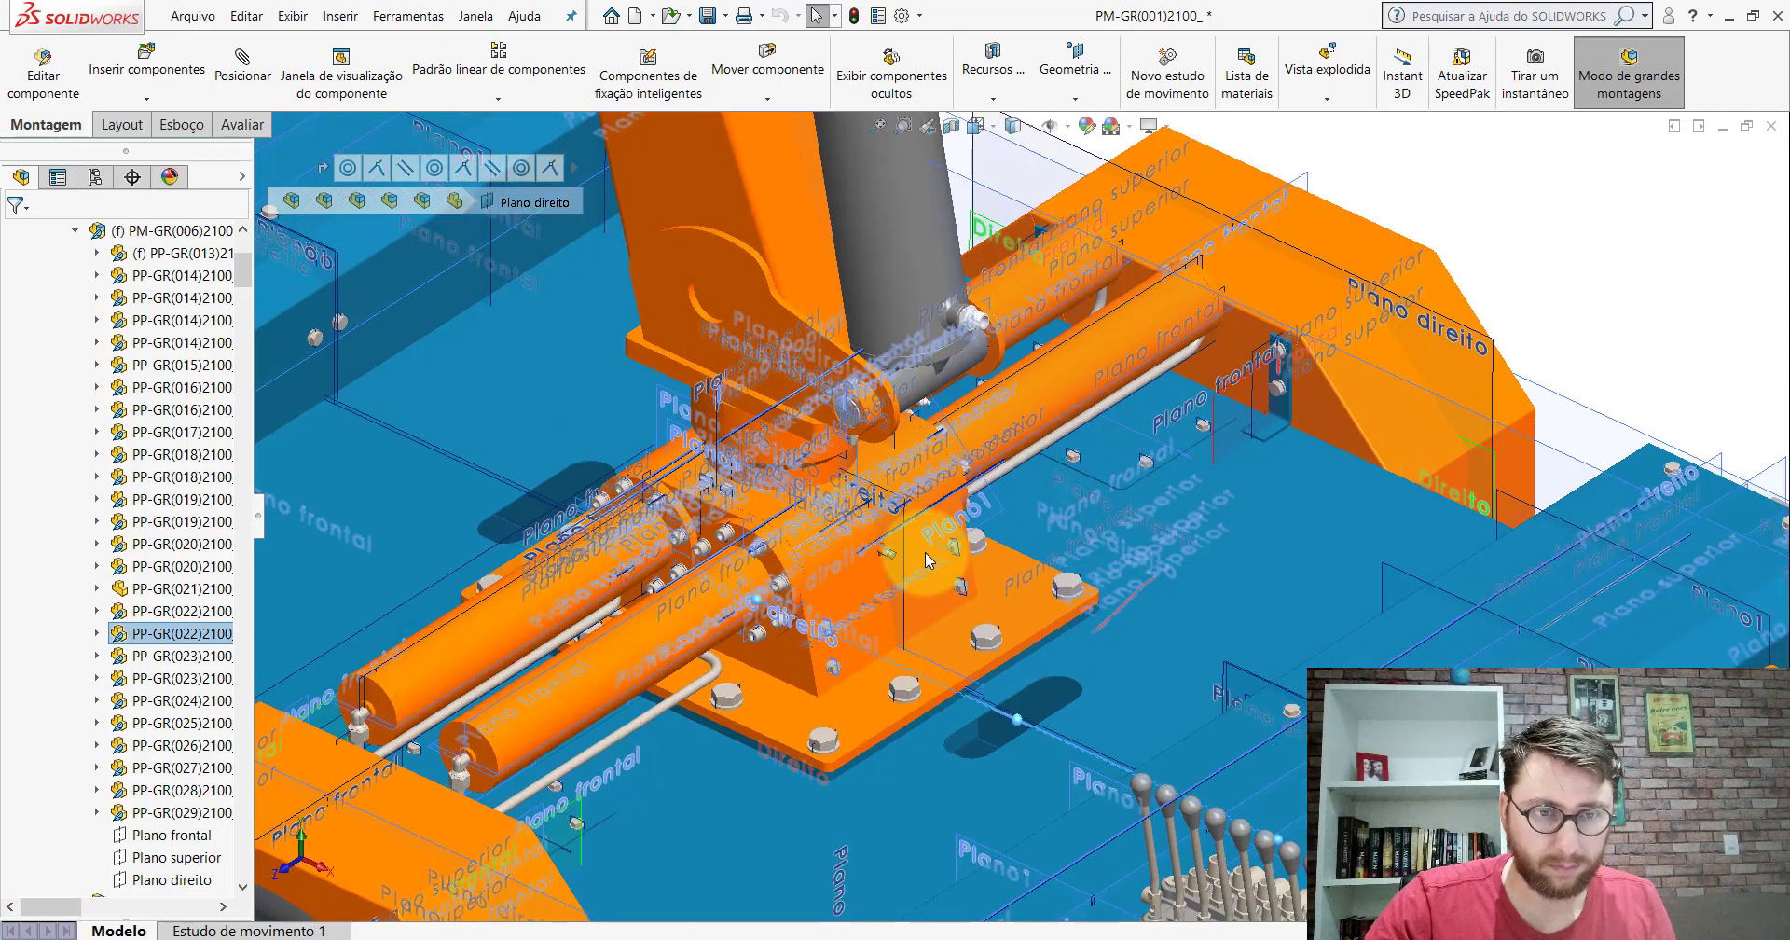
pyautogui.scroll(-2, 914, 519)
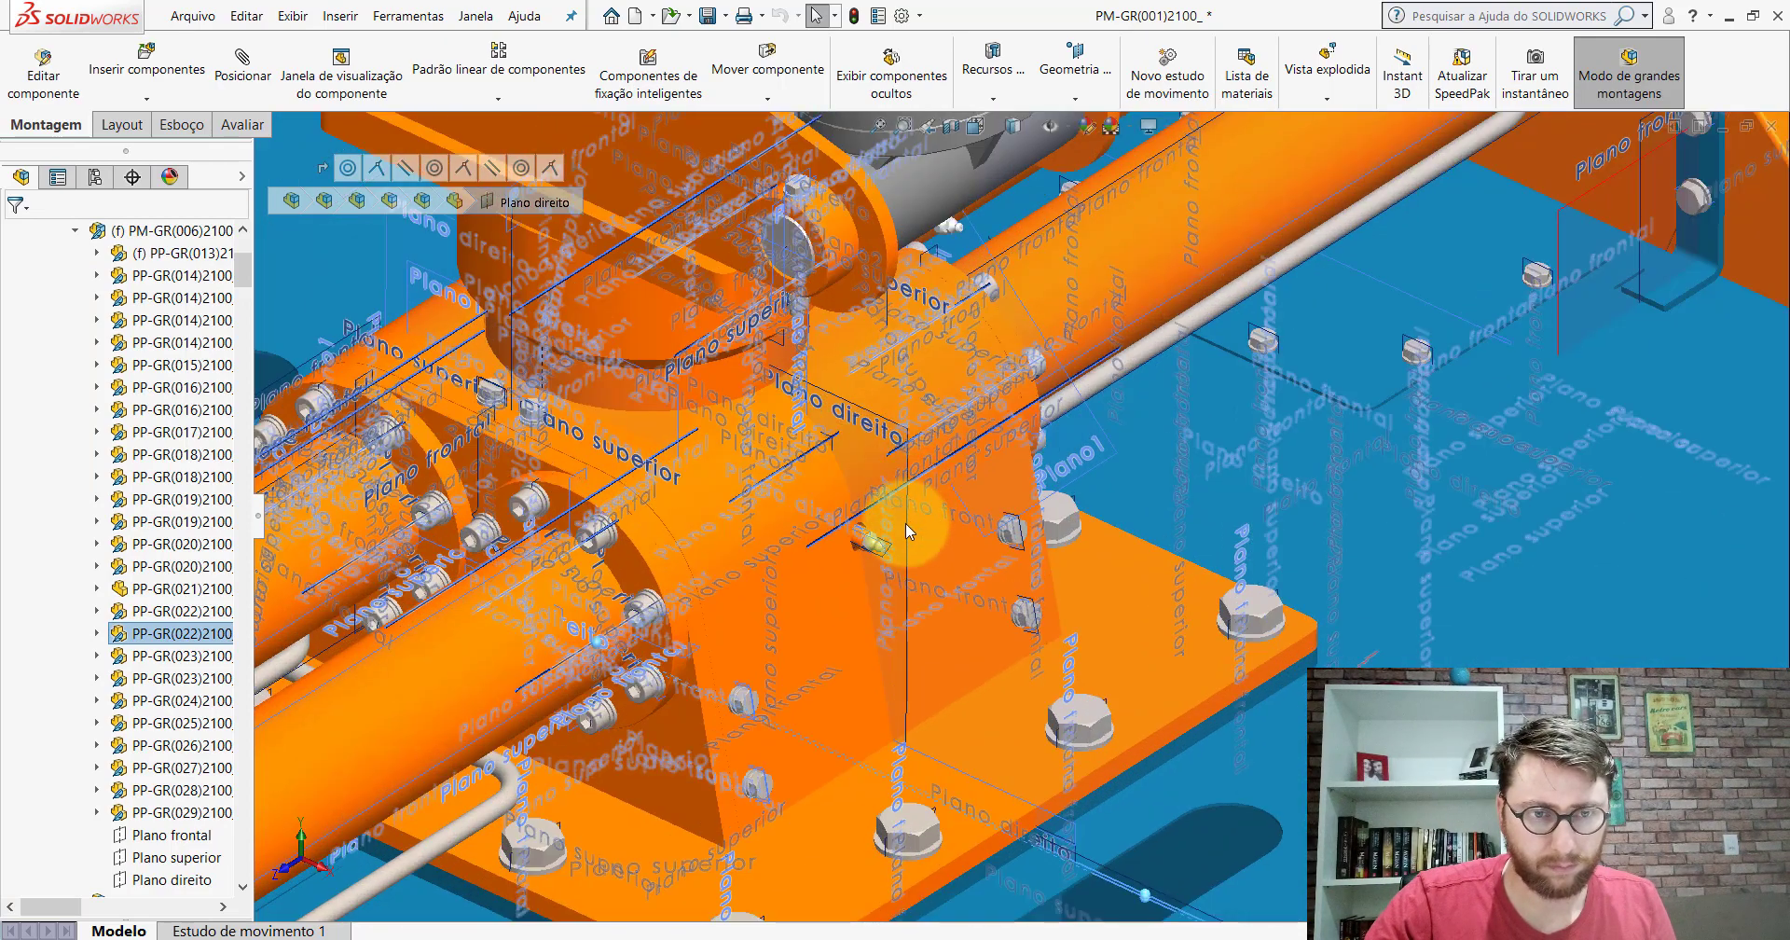
pyautogui.click(904, 525)
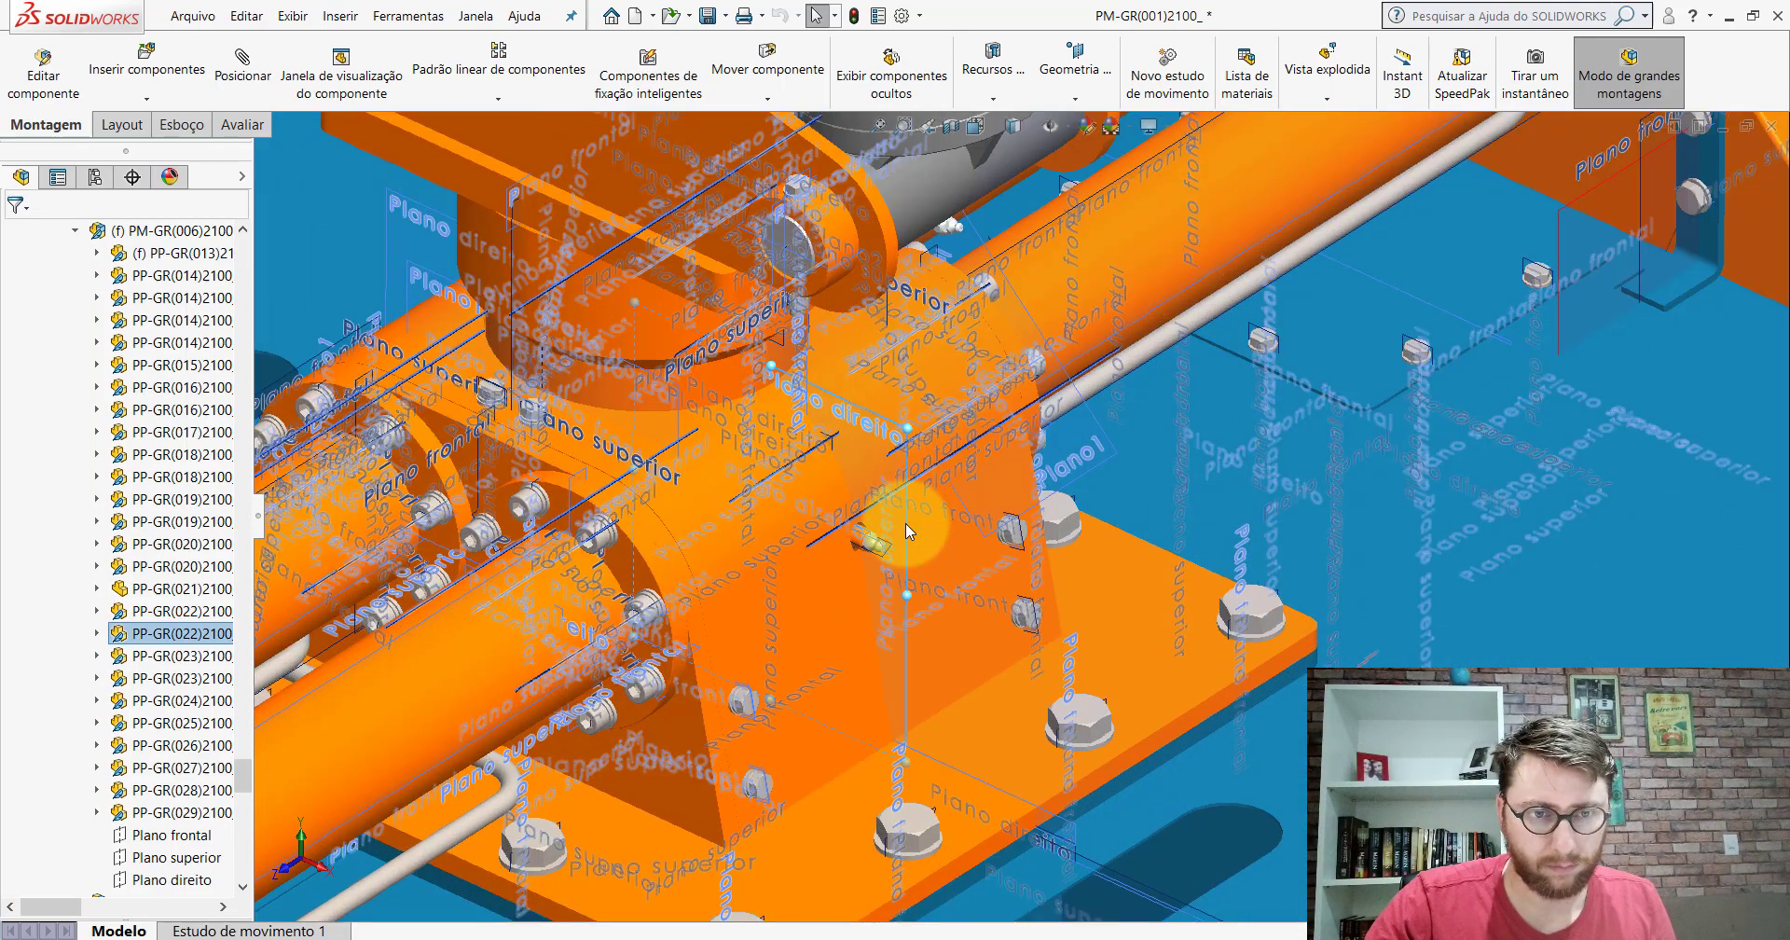
# Step: Try a default section view of the assembly and dismiss the warning it raises
pyautogui.click(950, 125)
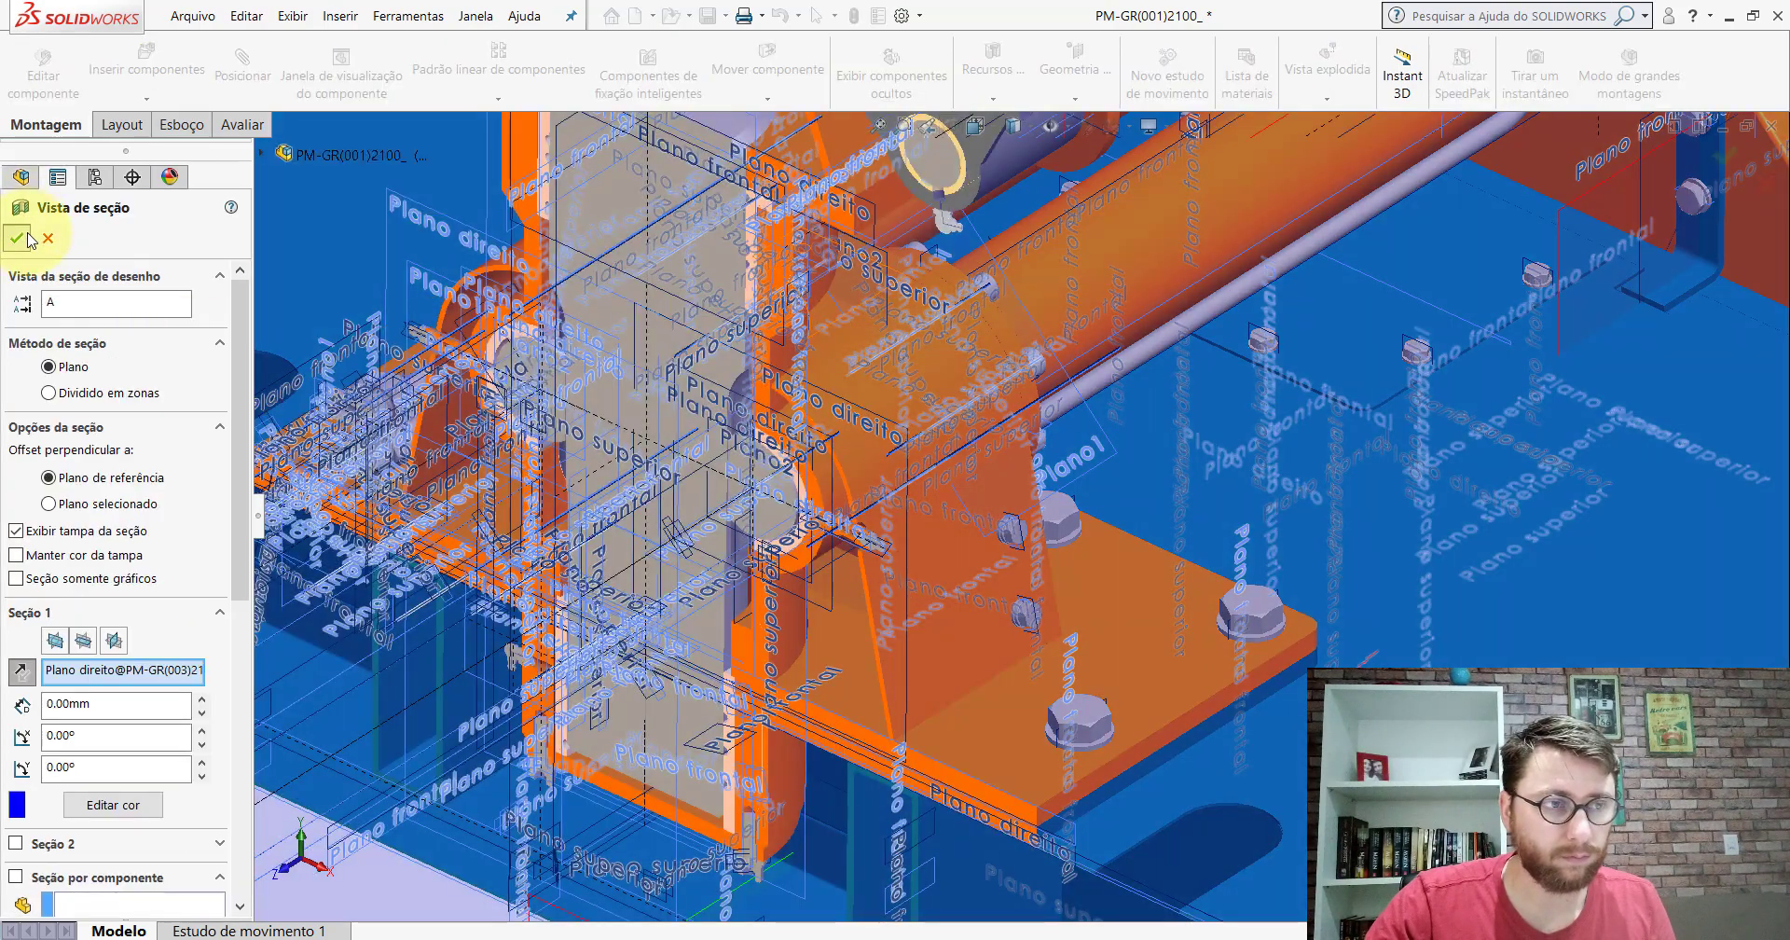
pyautogui.click(38, 231)
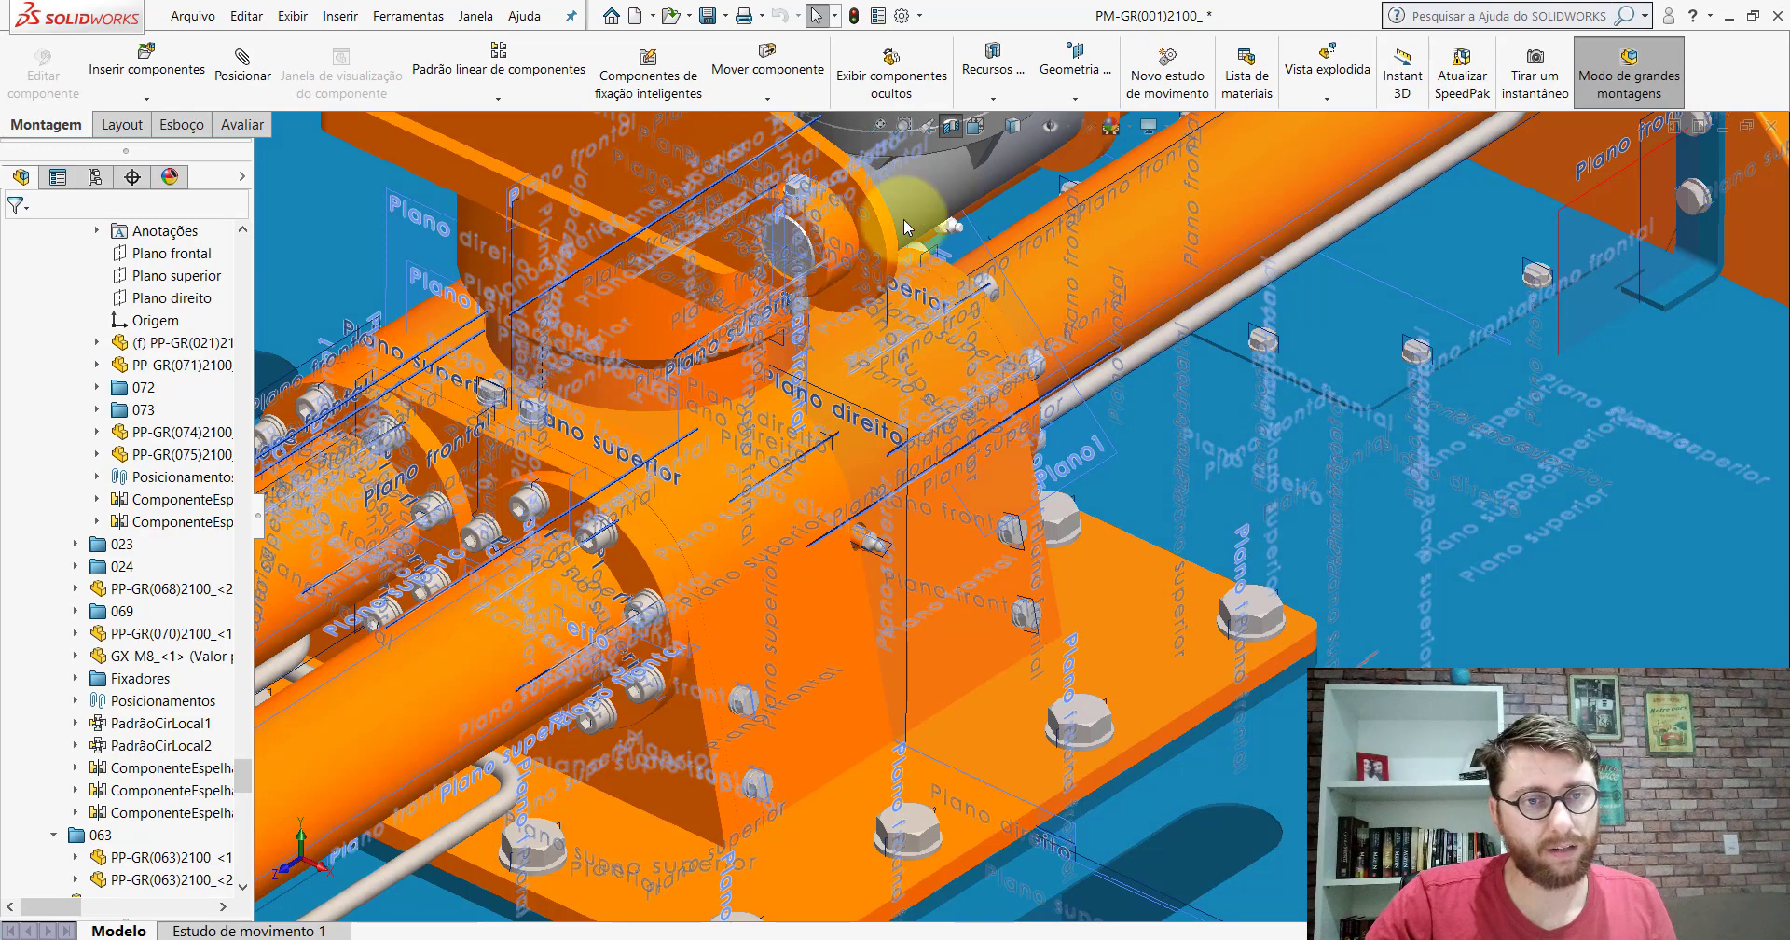
pyautogui.click(1023, 499)
pyautogui.scroll(3, 992, 546)
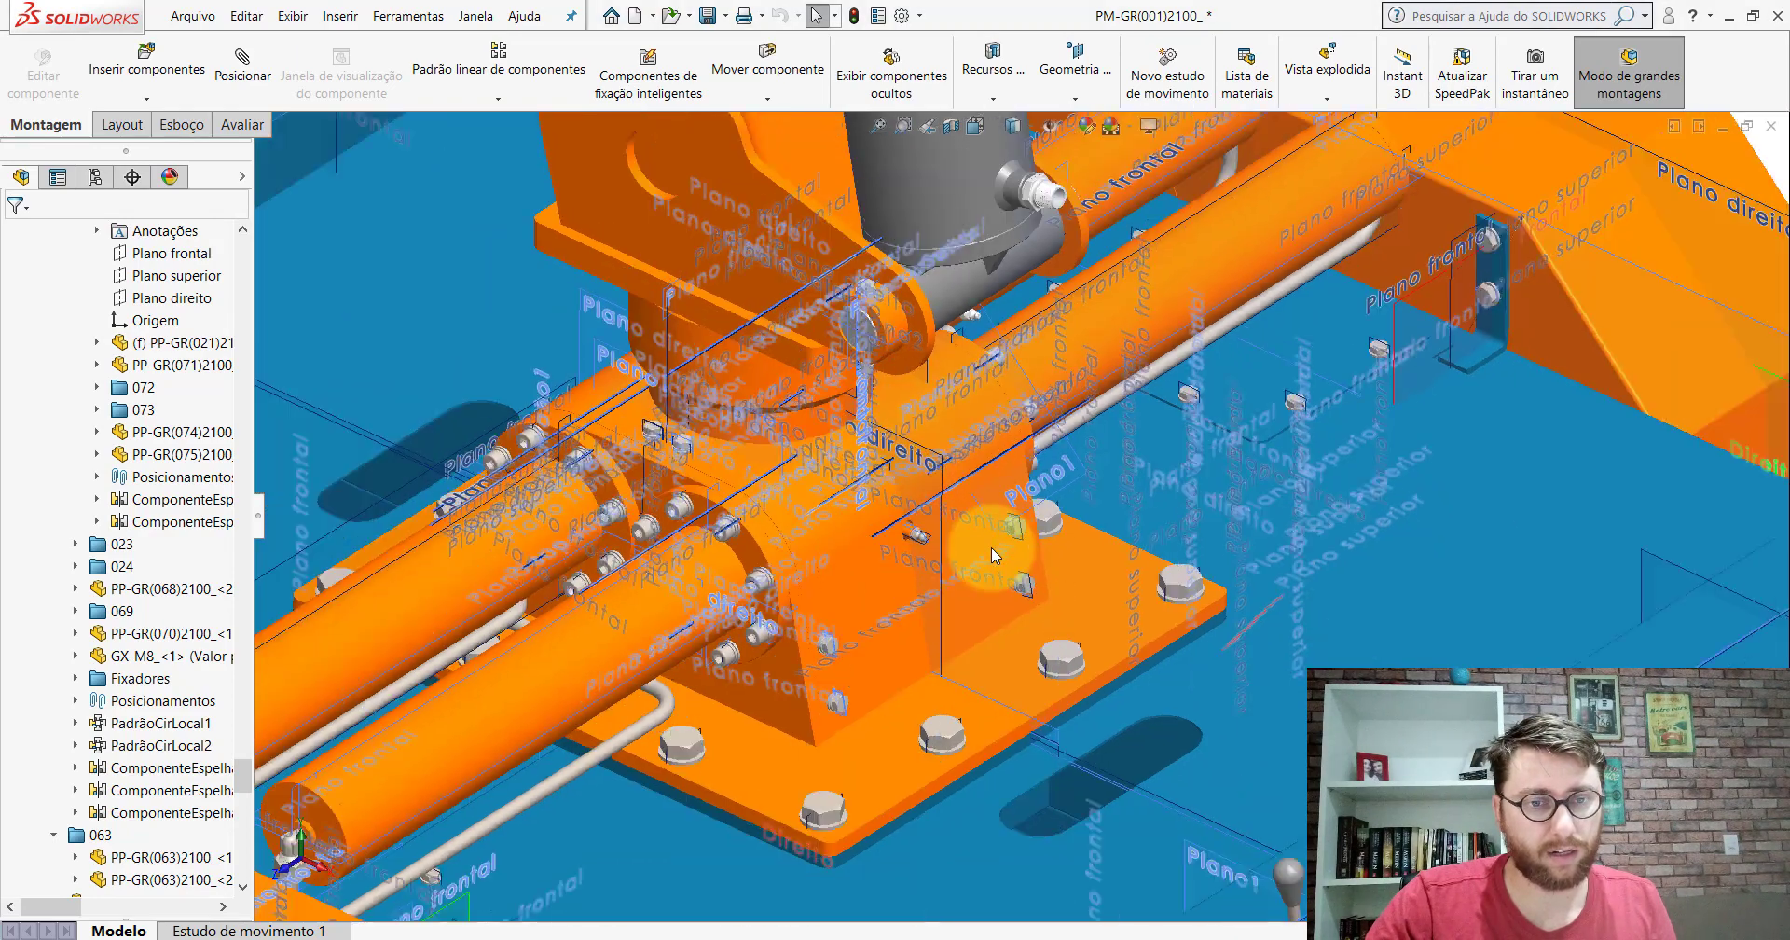
pyautogui.scroll(3, 992, 546)
# Step: Hide the reference planes and section the assembly from the fender face at -928 mm offset
pyautogui.click(1052, 140)
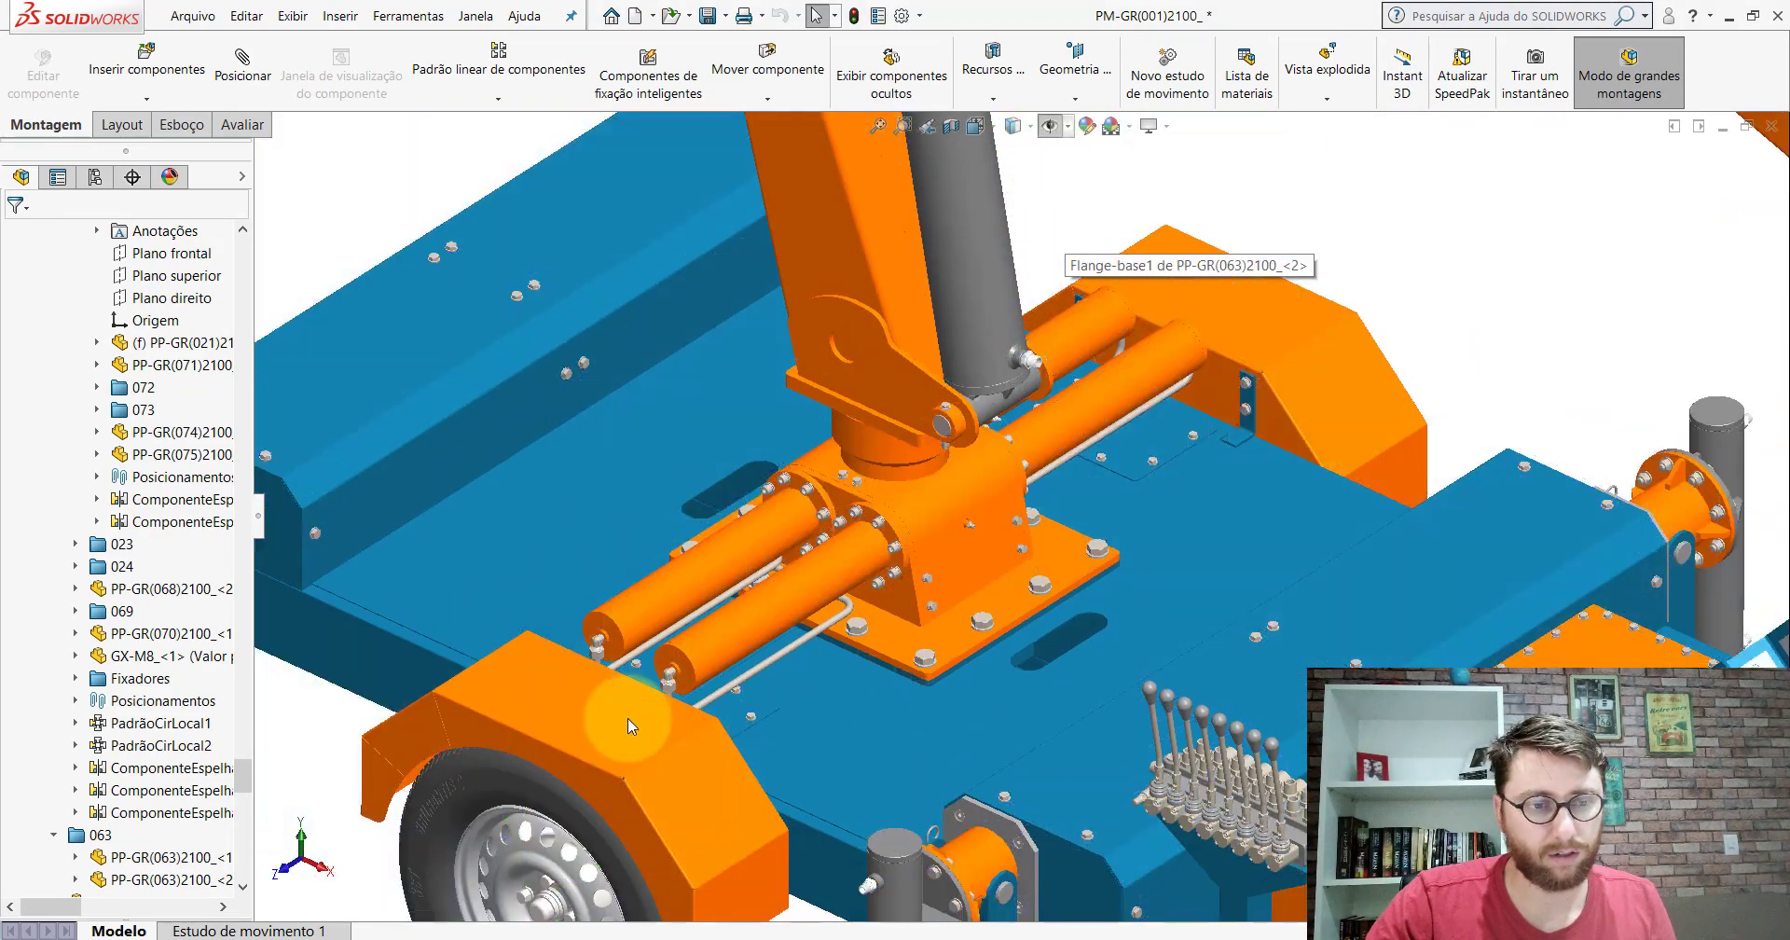
pyautogui.click(574, 780)
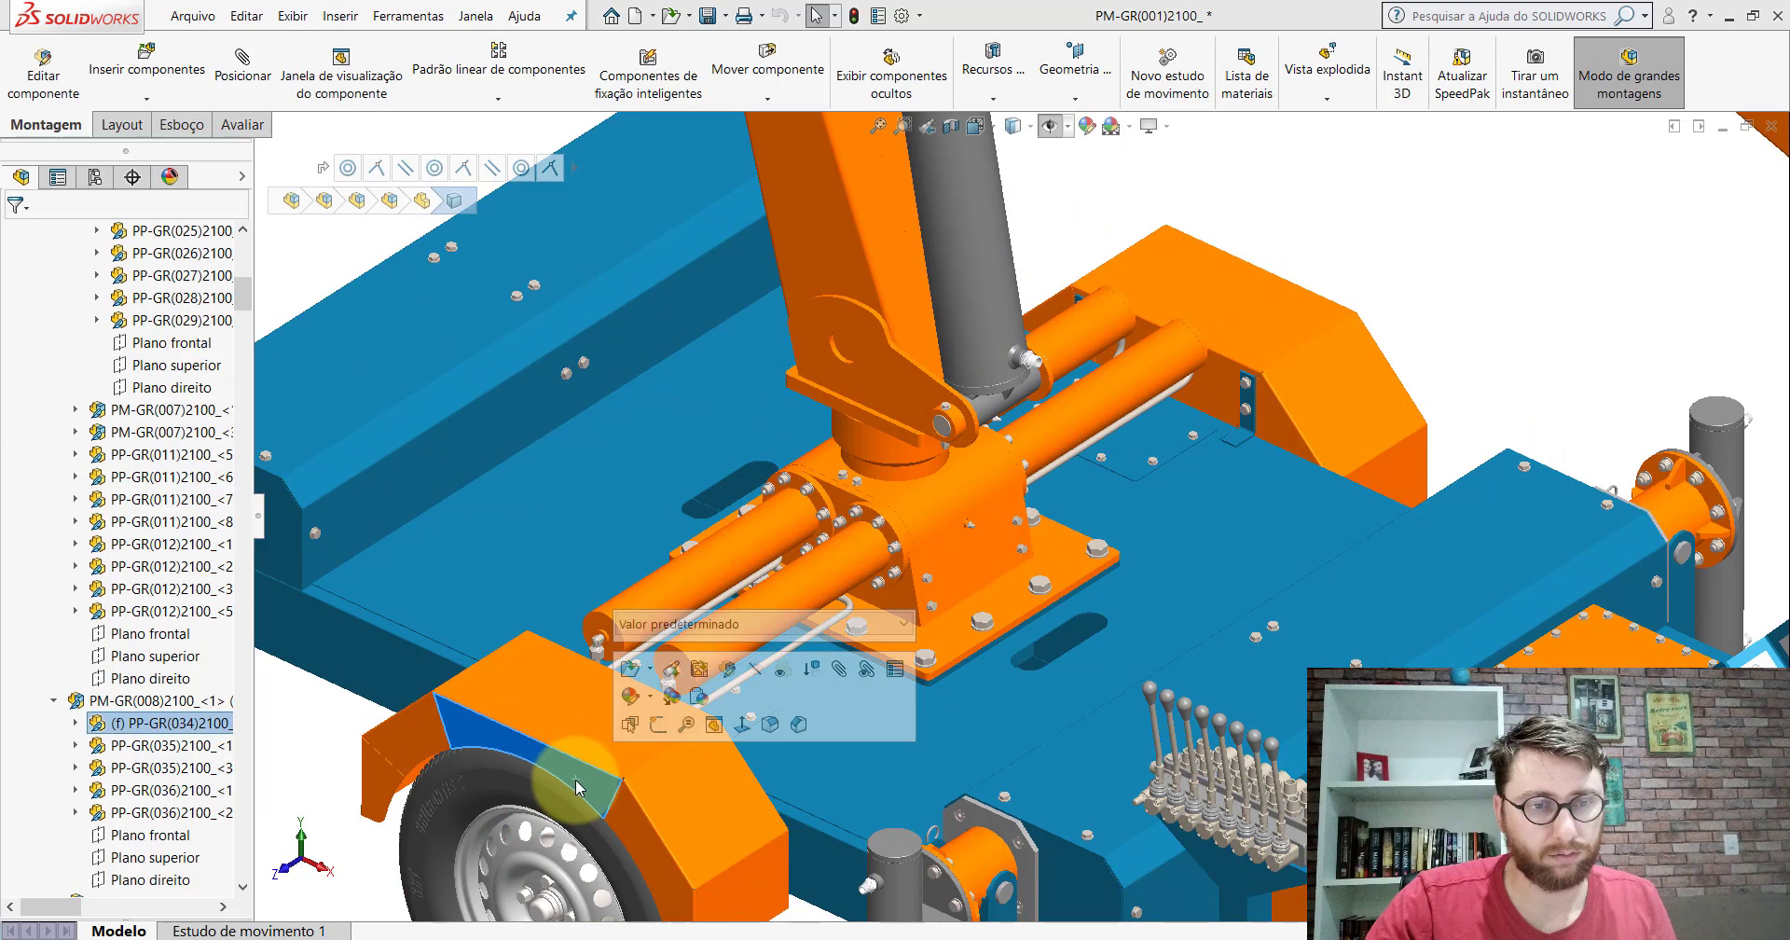
pyautogui.click(950, 129)
pyautogui.scroll(3, 867, 587)
pyautogui.scroll(2, 1019, 520)
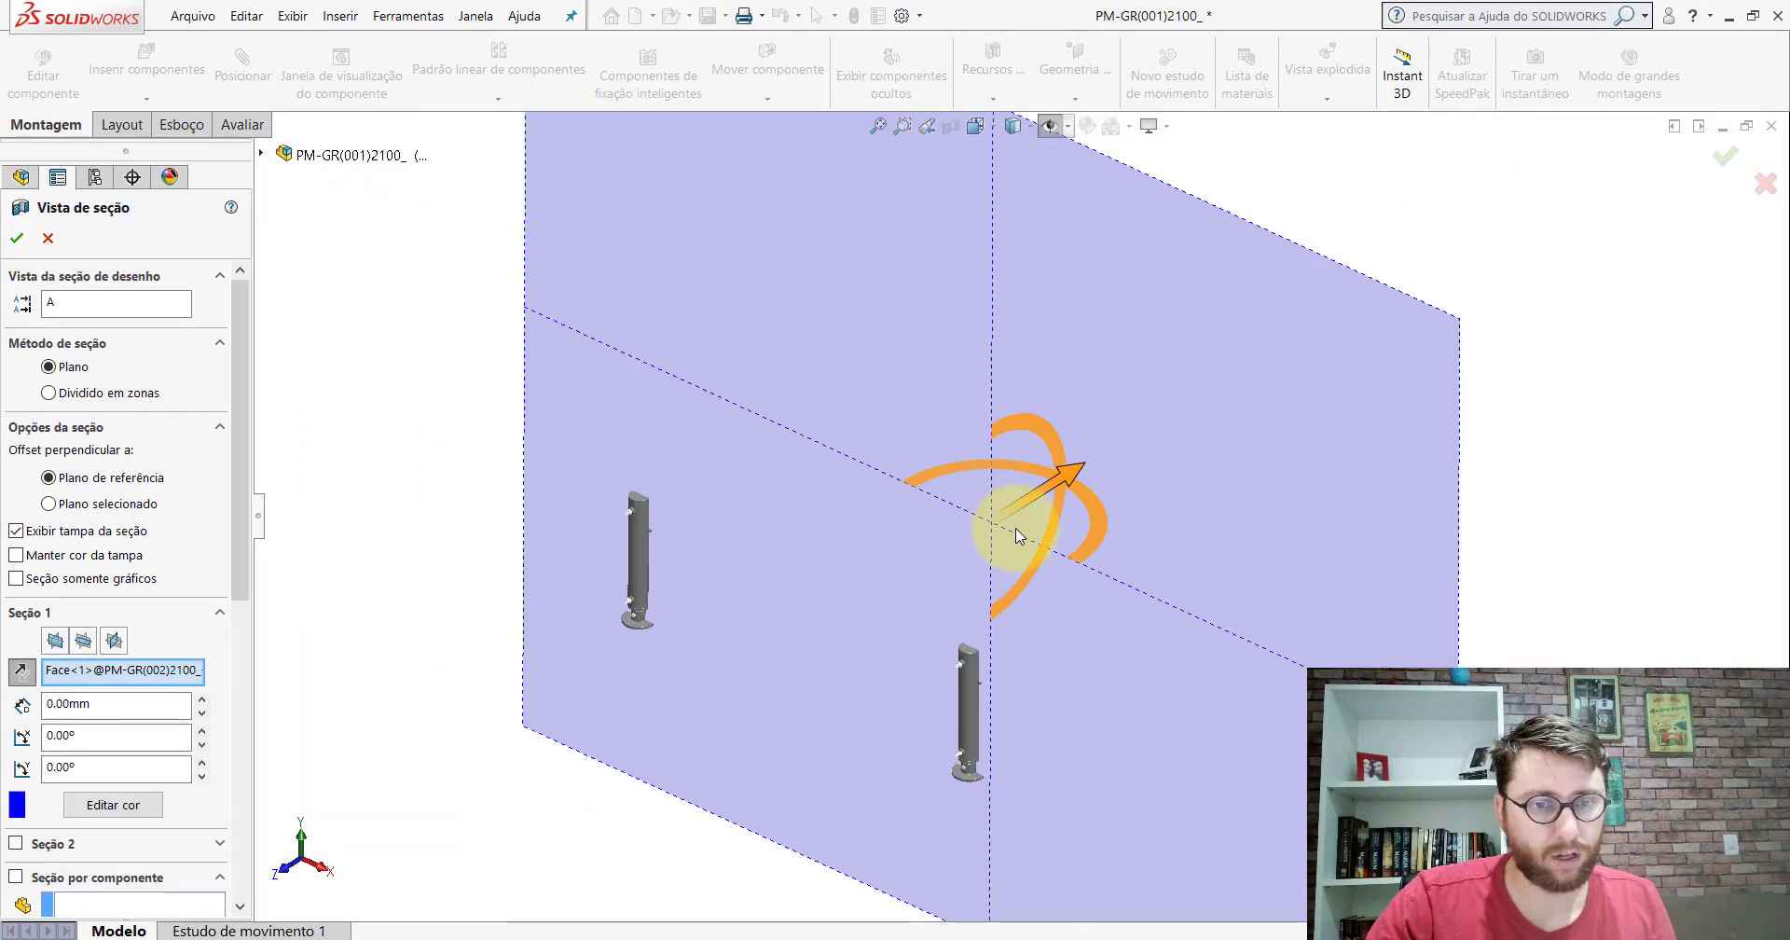
pyautogui.moveTo(1065, 479)
pyautogui.mouseDown()
pyautogui.moveTo(1070, 536)
pyautogui.moveTo(1210, 500)
pyautogui.mouseUp()
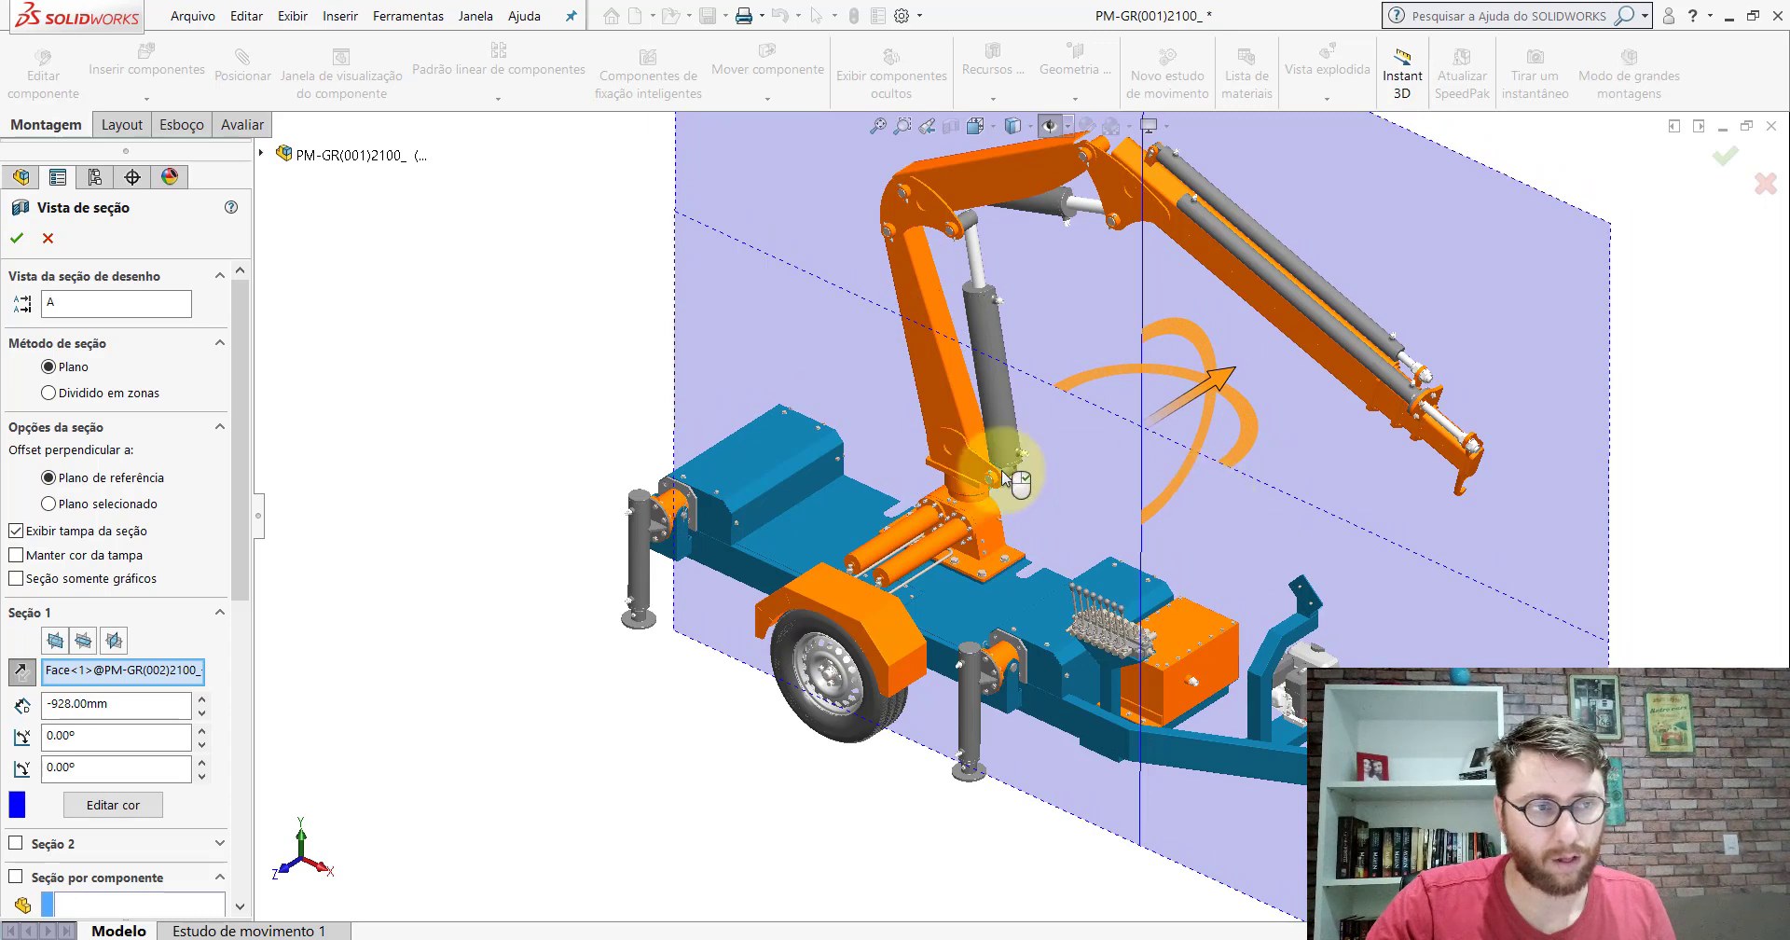
pyautogui.click(19, 241)
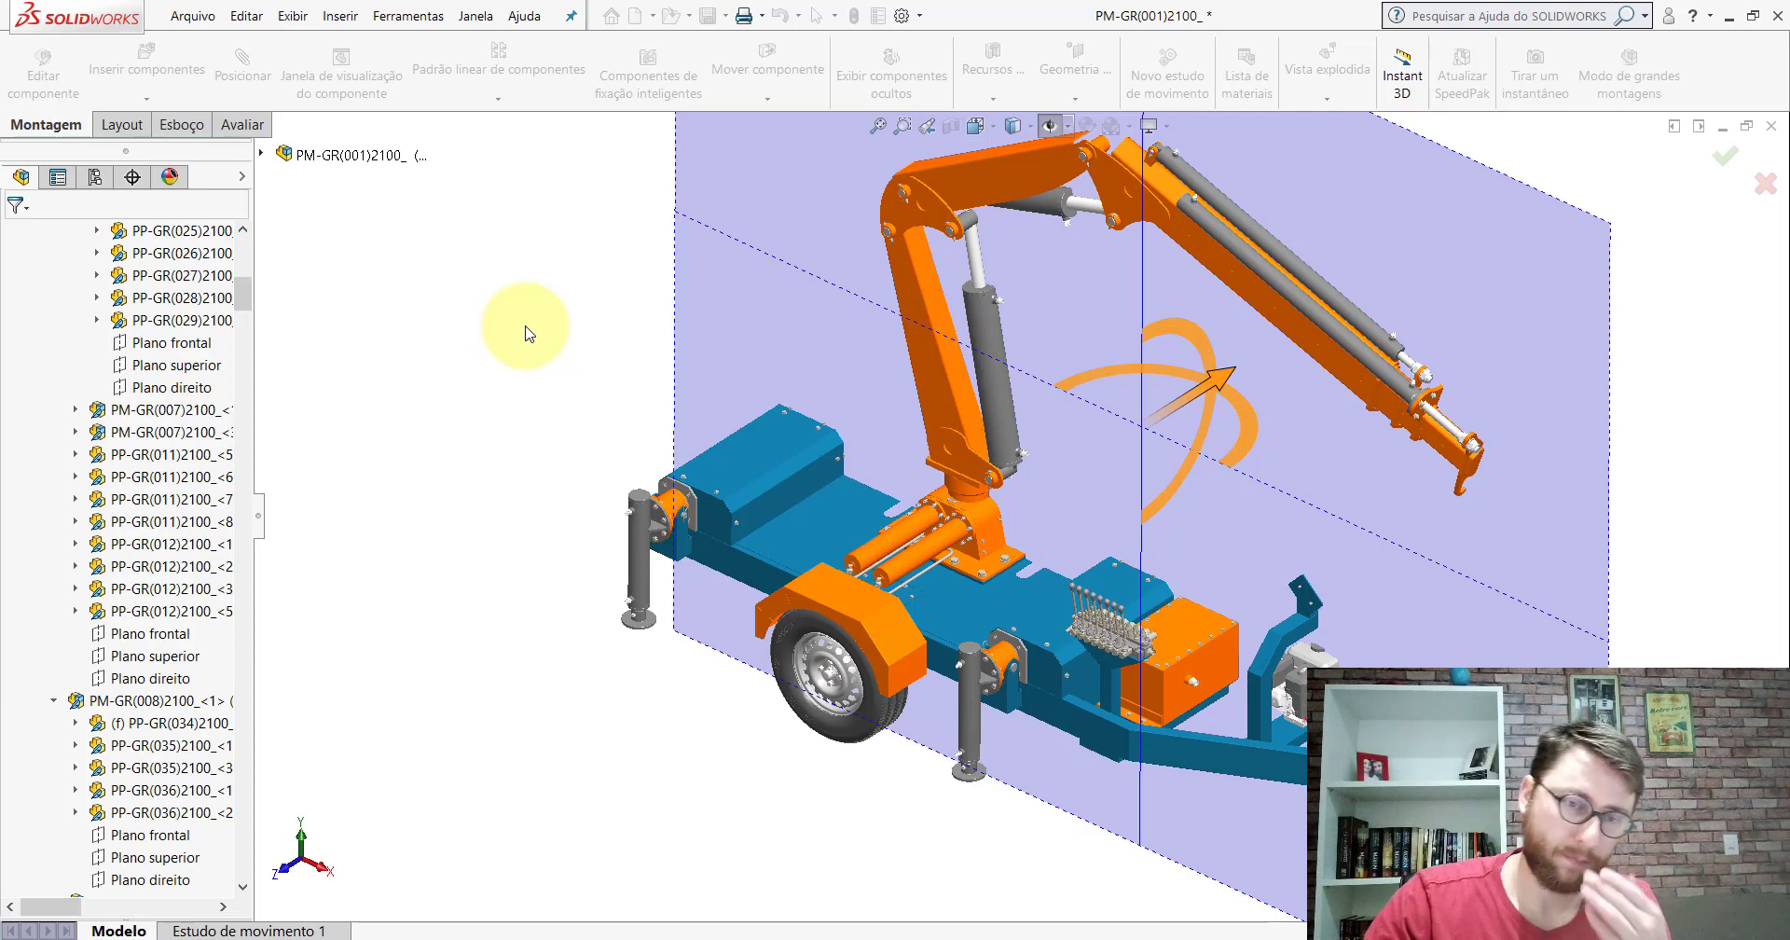
pyautogui.moveTo(814, 550); pyautogui.dragTo(705, 682, button='middle')
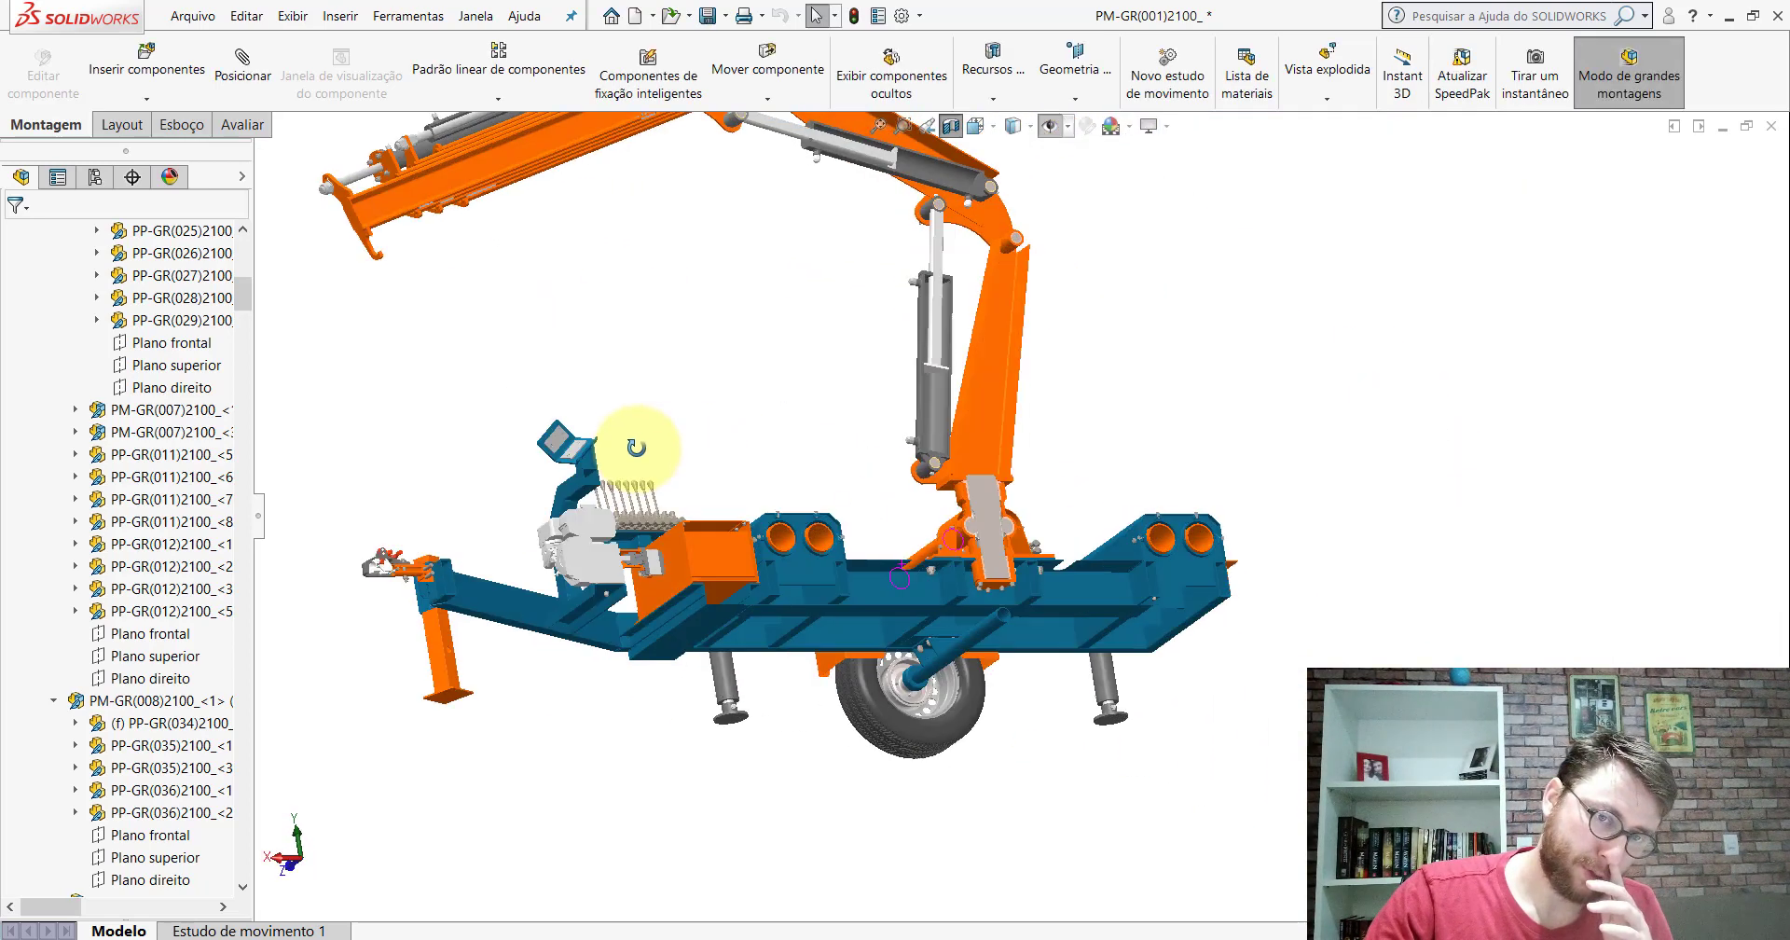
pyautogui.scroll(-3, 836, 612)
pyautogui.scroll(-3, 891, 570)
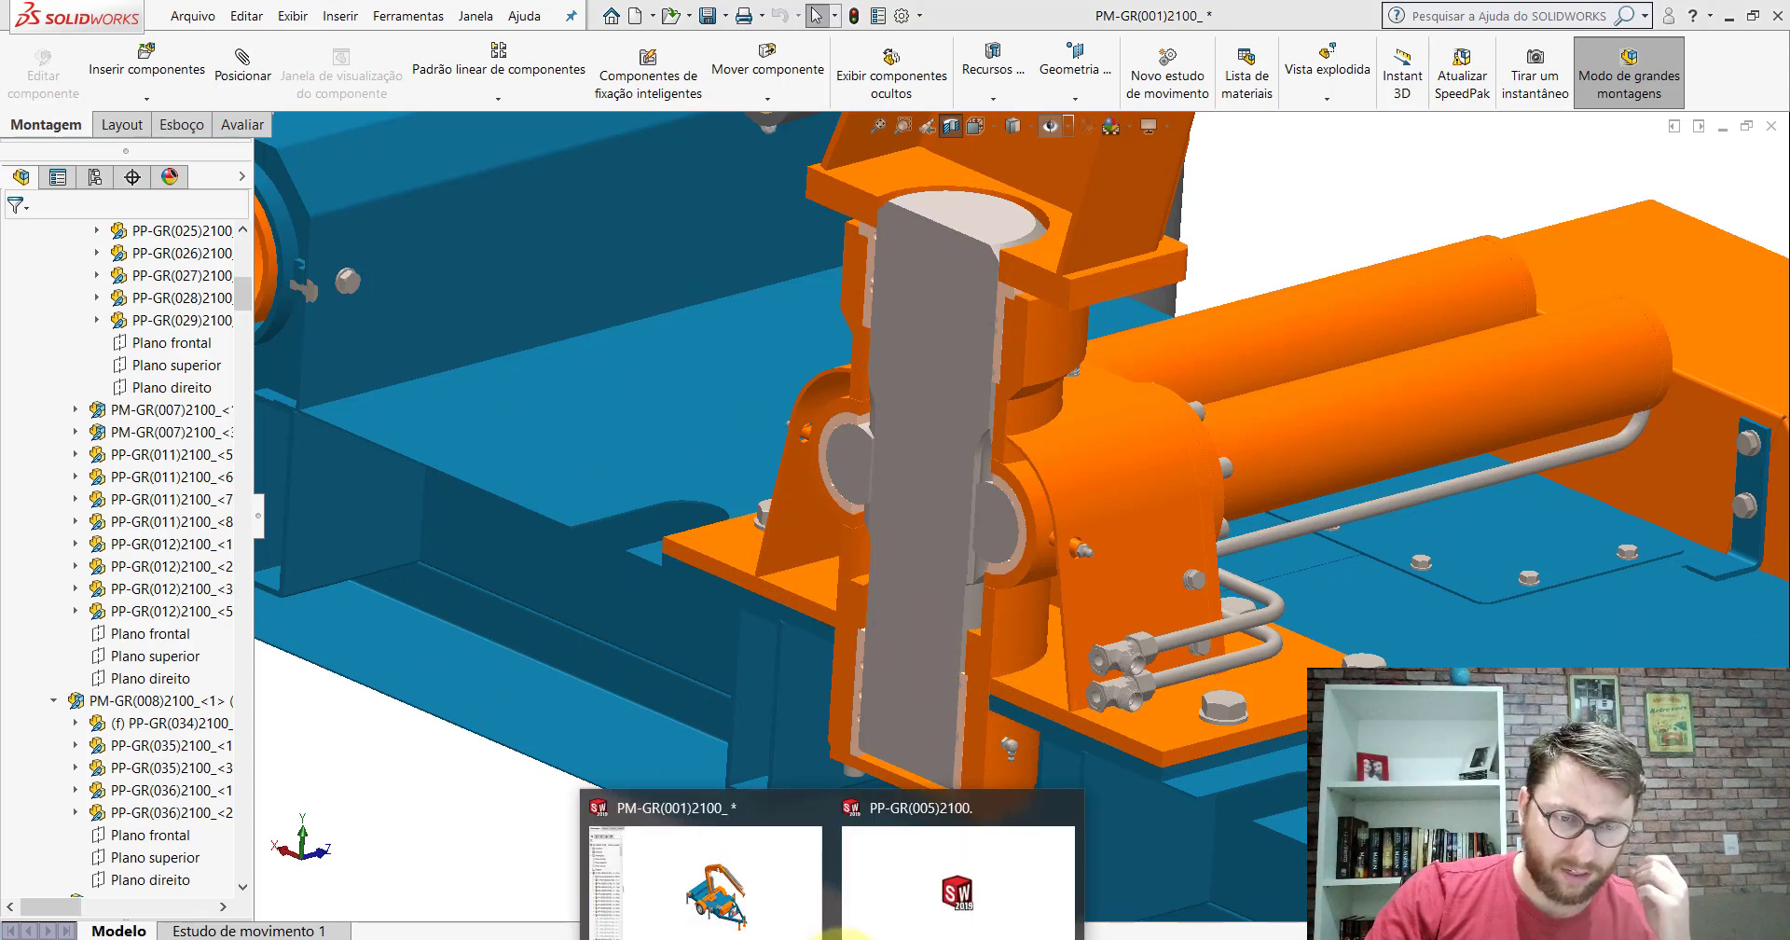
pyautogui.scroll(-3, 943, 673)
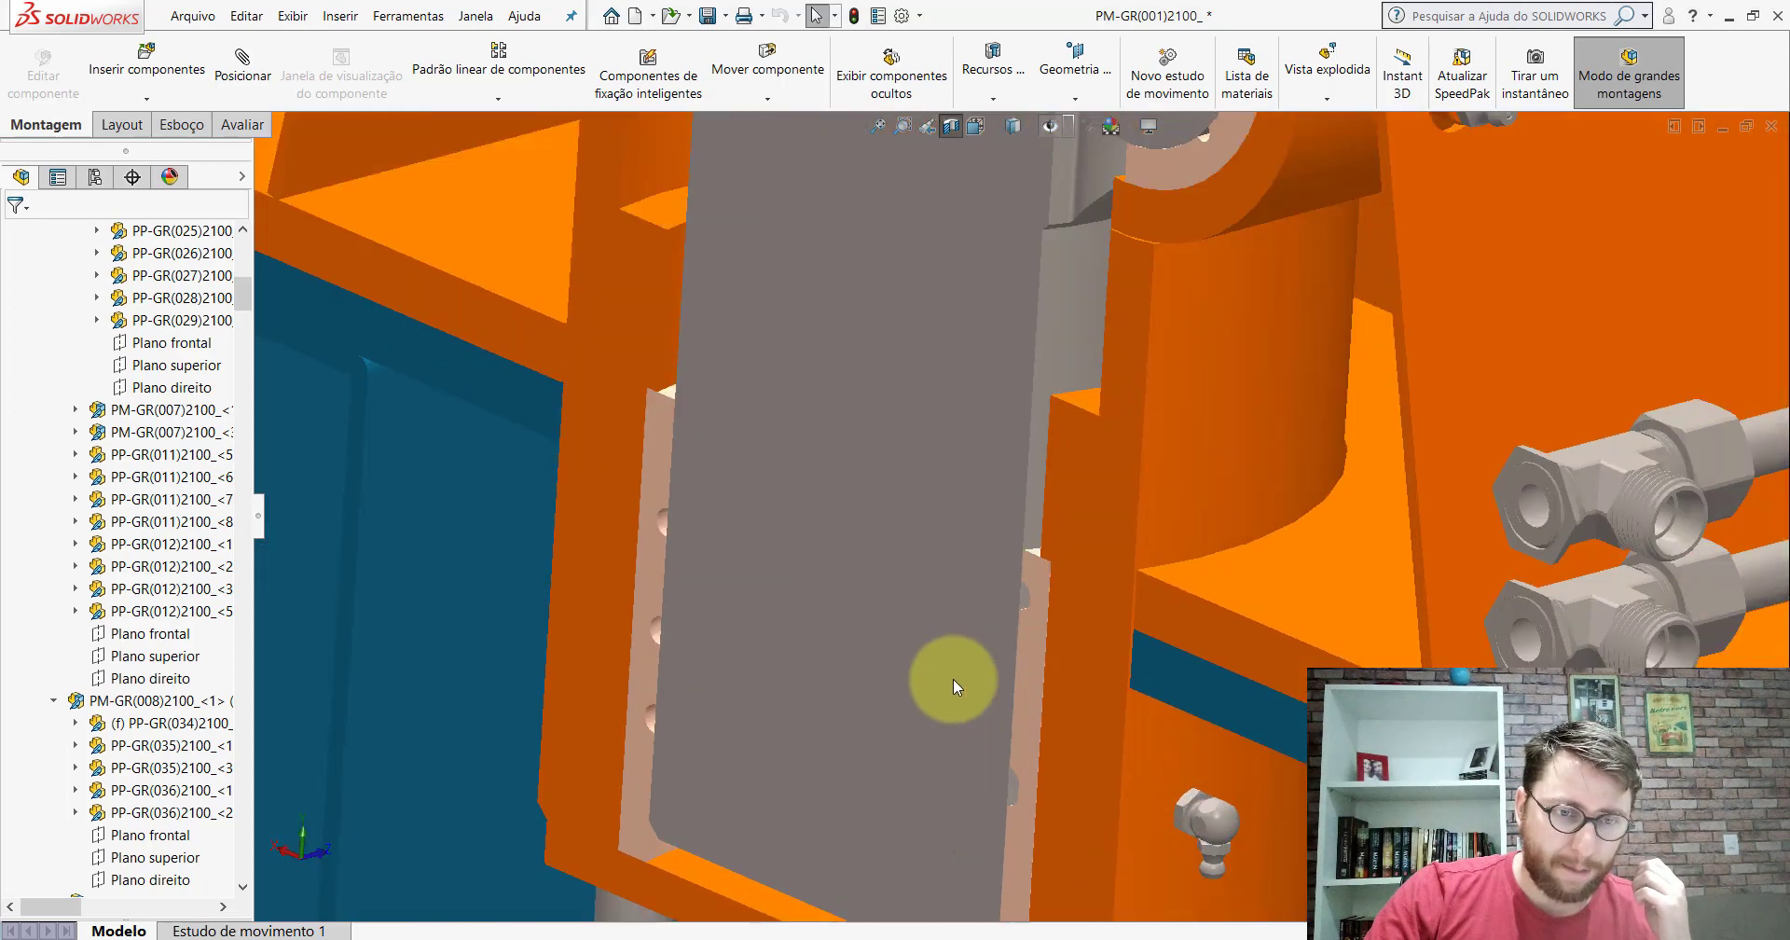
pyautogui.scroll(-3, 738, 578)
pyautogui.click(704, 575)
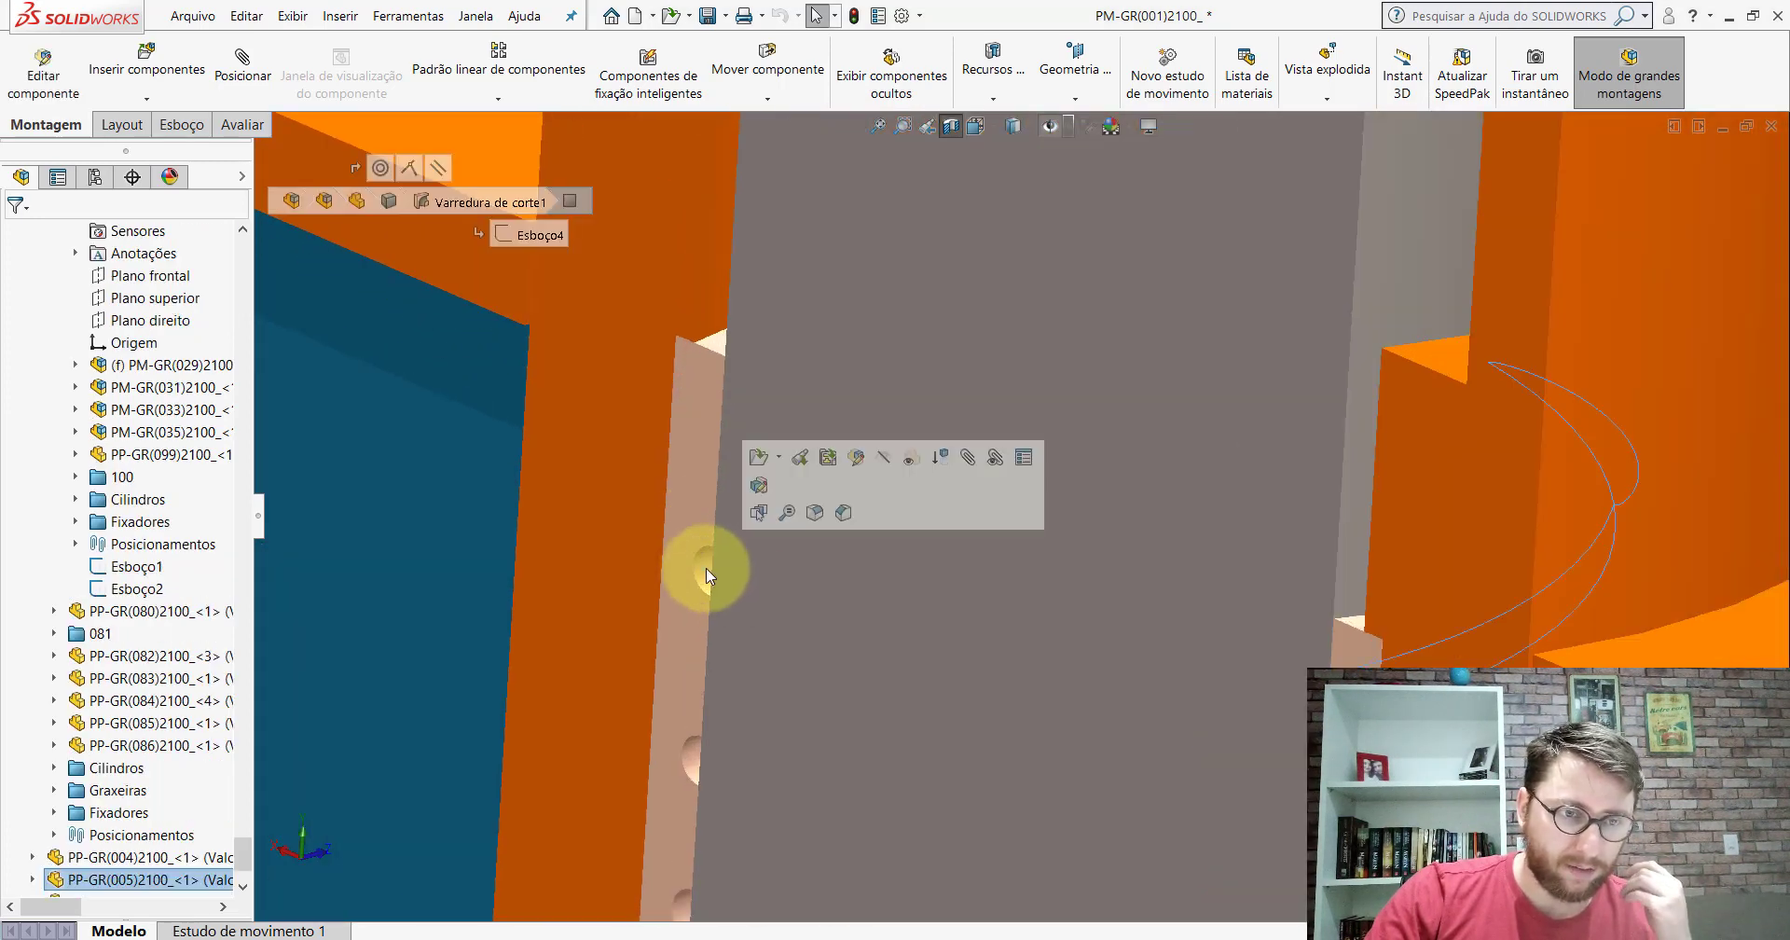
pyautogui.click(710, 341)
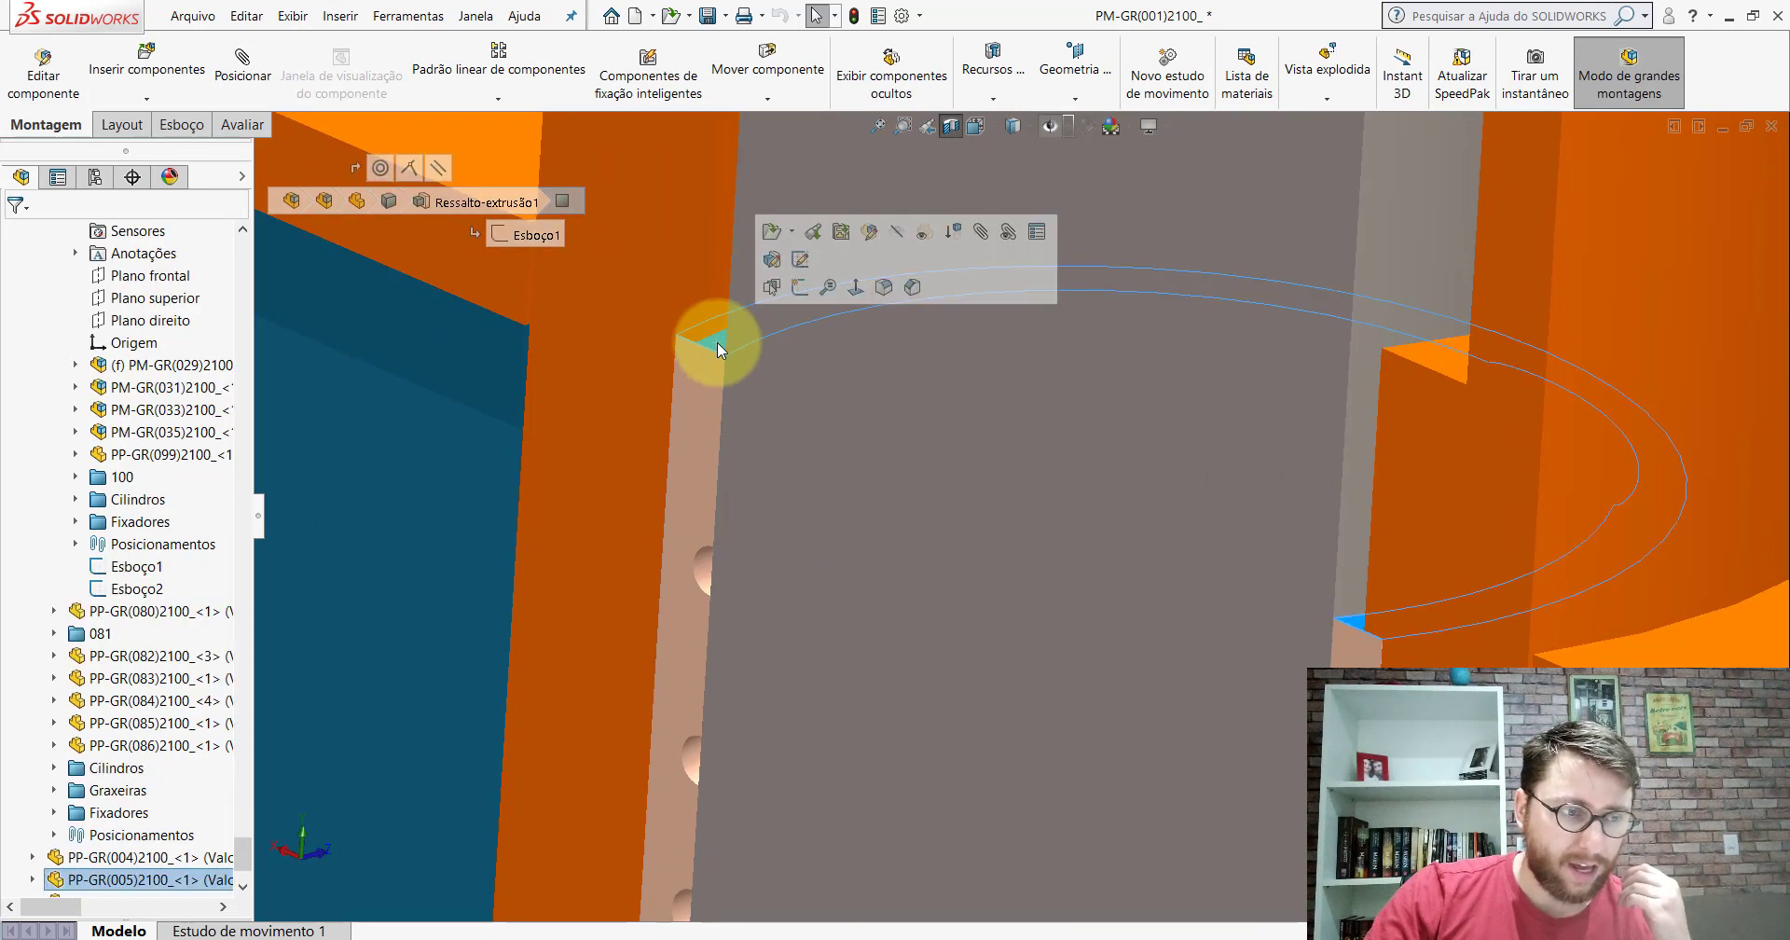
pyautogui.scroll(5, 1014, 517)
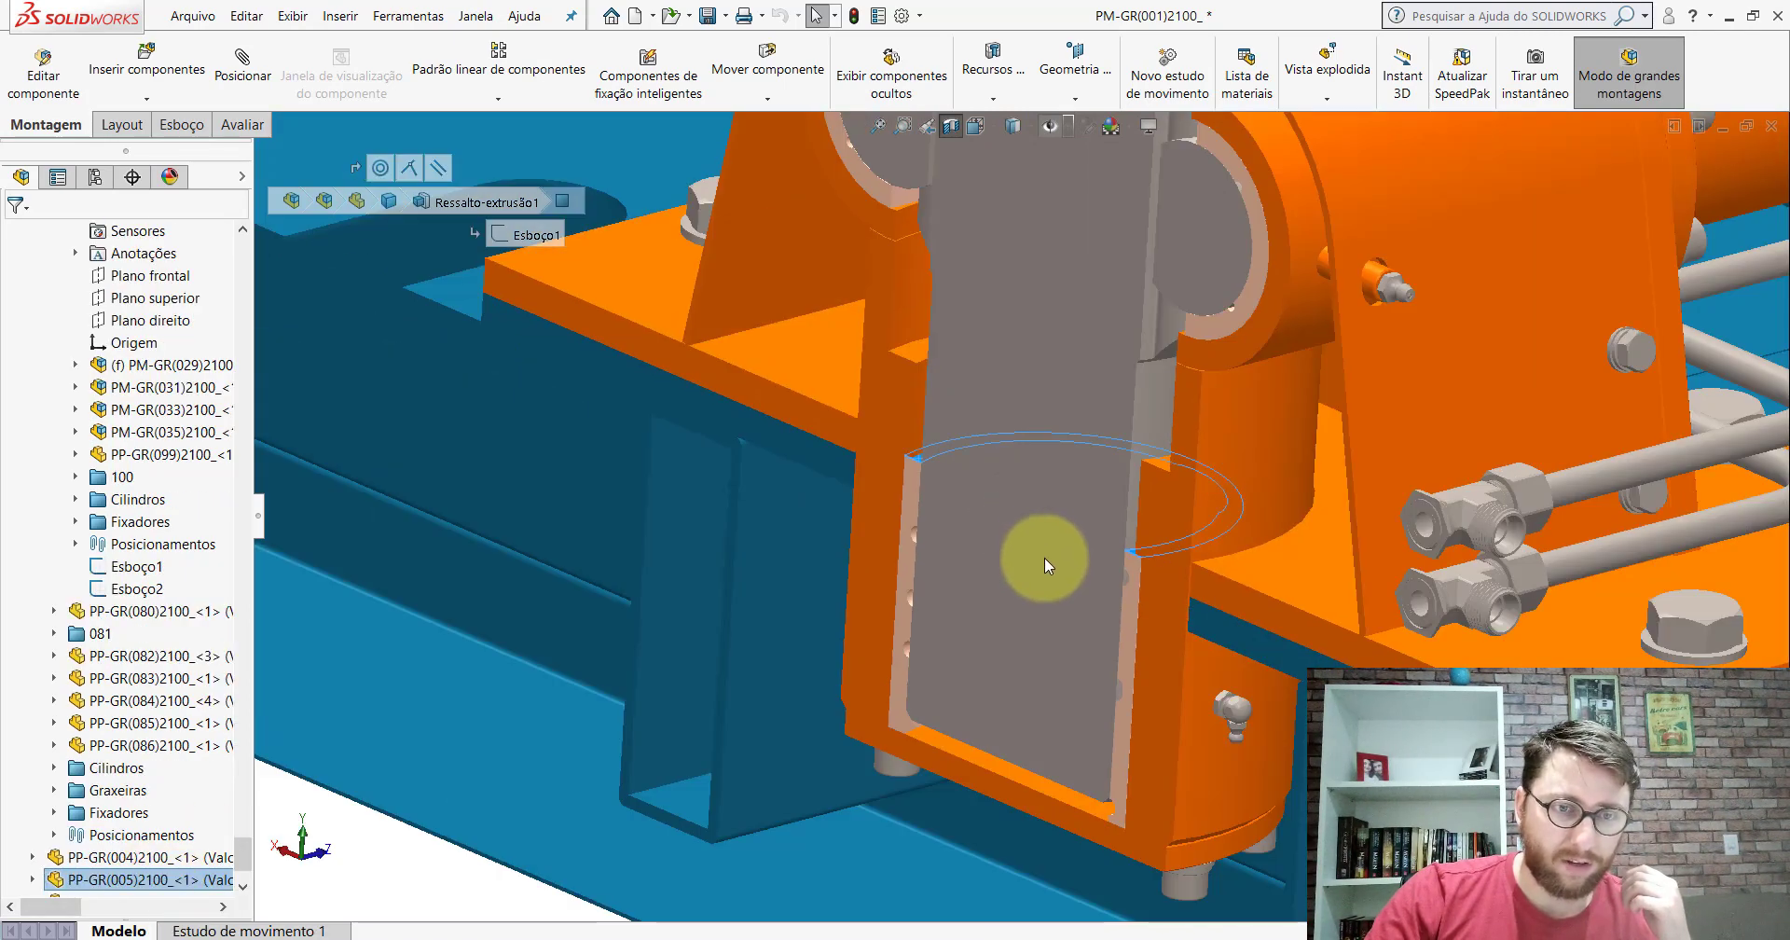
pyautogui.scroll(-3, 1044, 556)
pyautogui.click(139, 879)
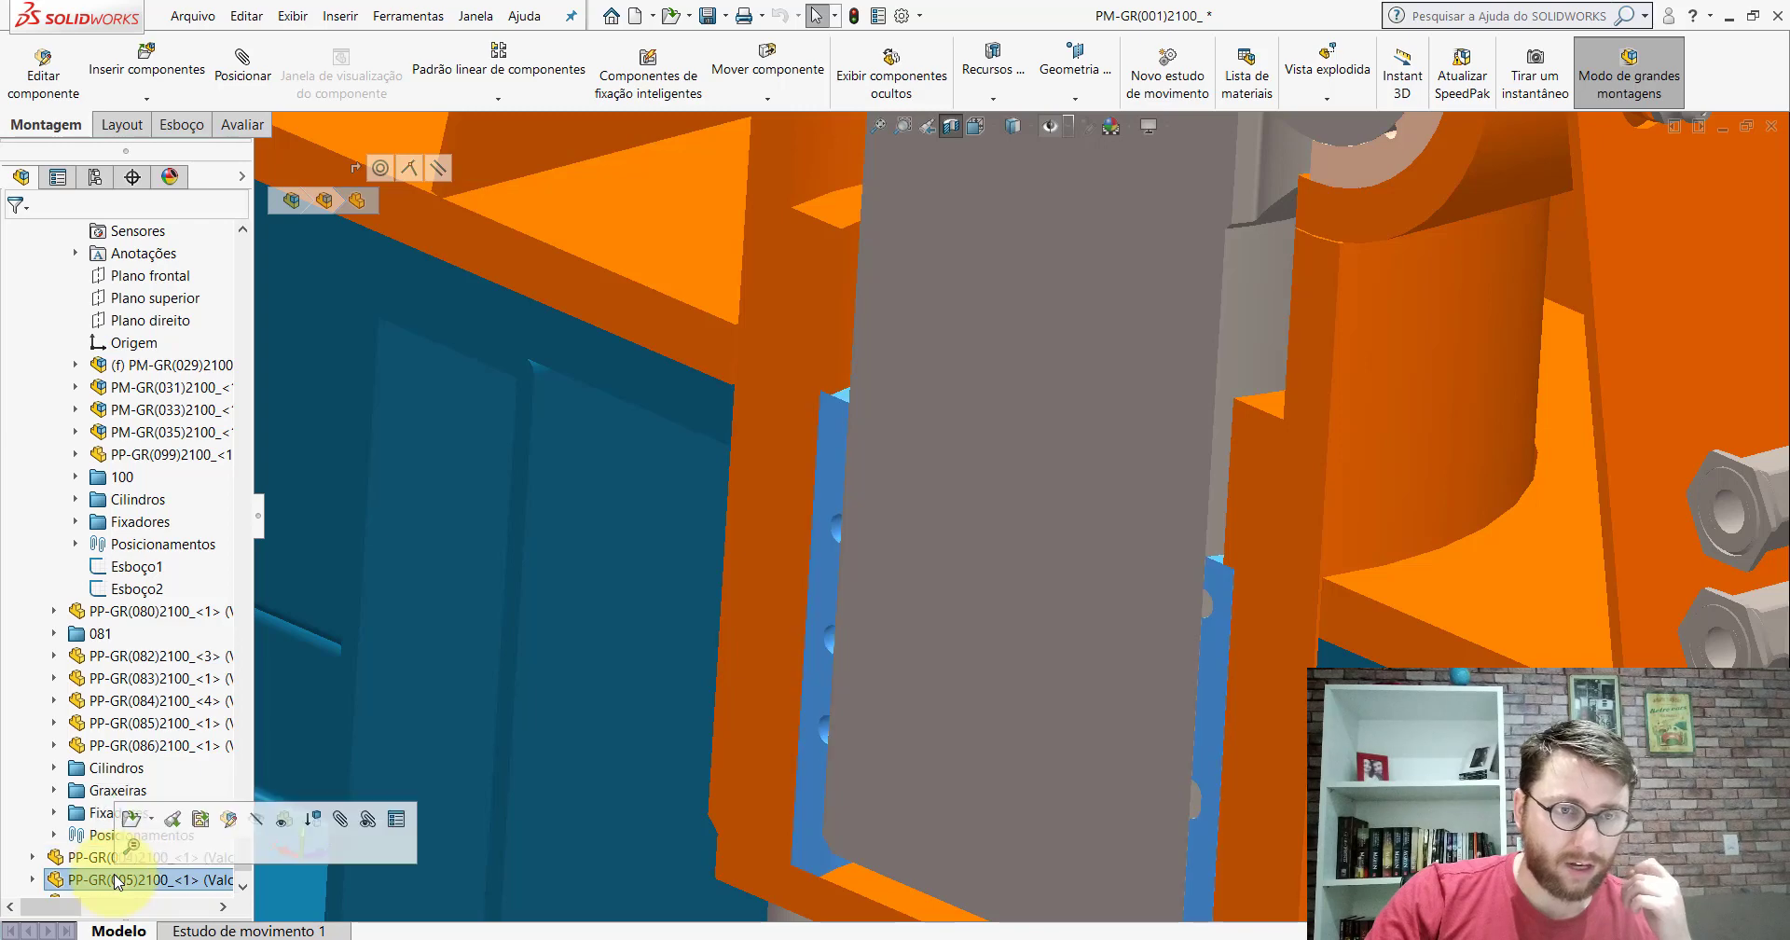
pyautogui.scroll(4, 1083, 606)
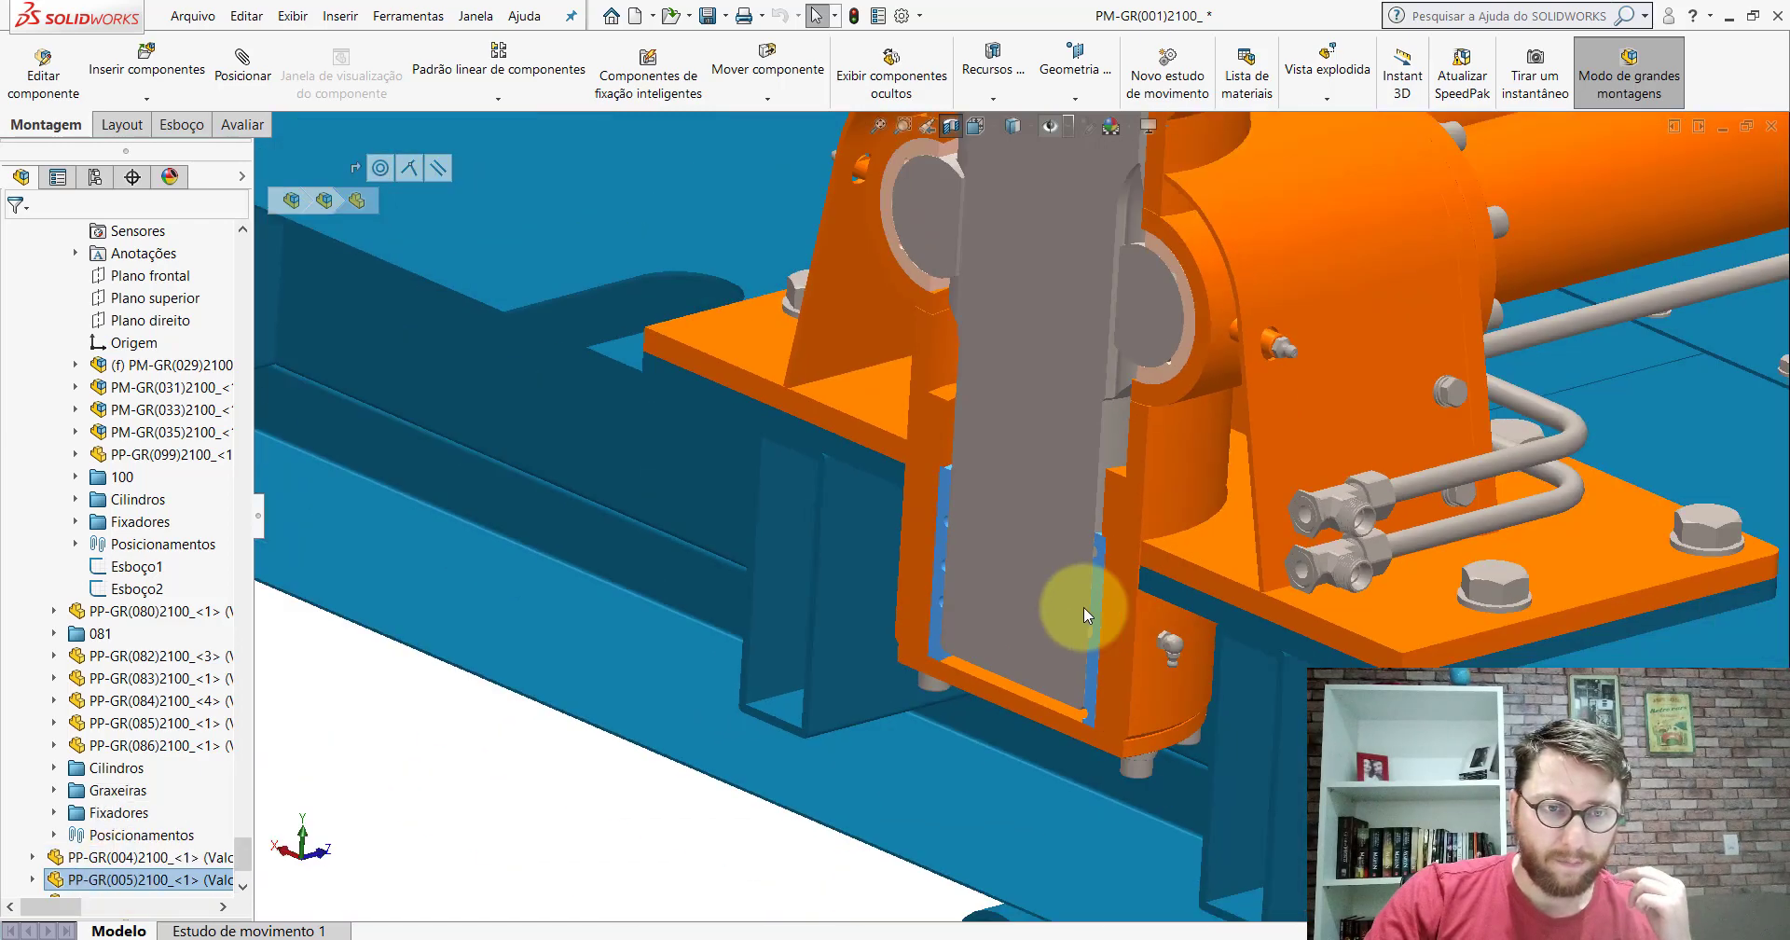
pyautogui.scroll(-4, 1078, 537)
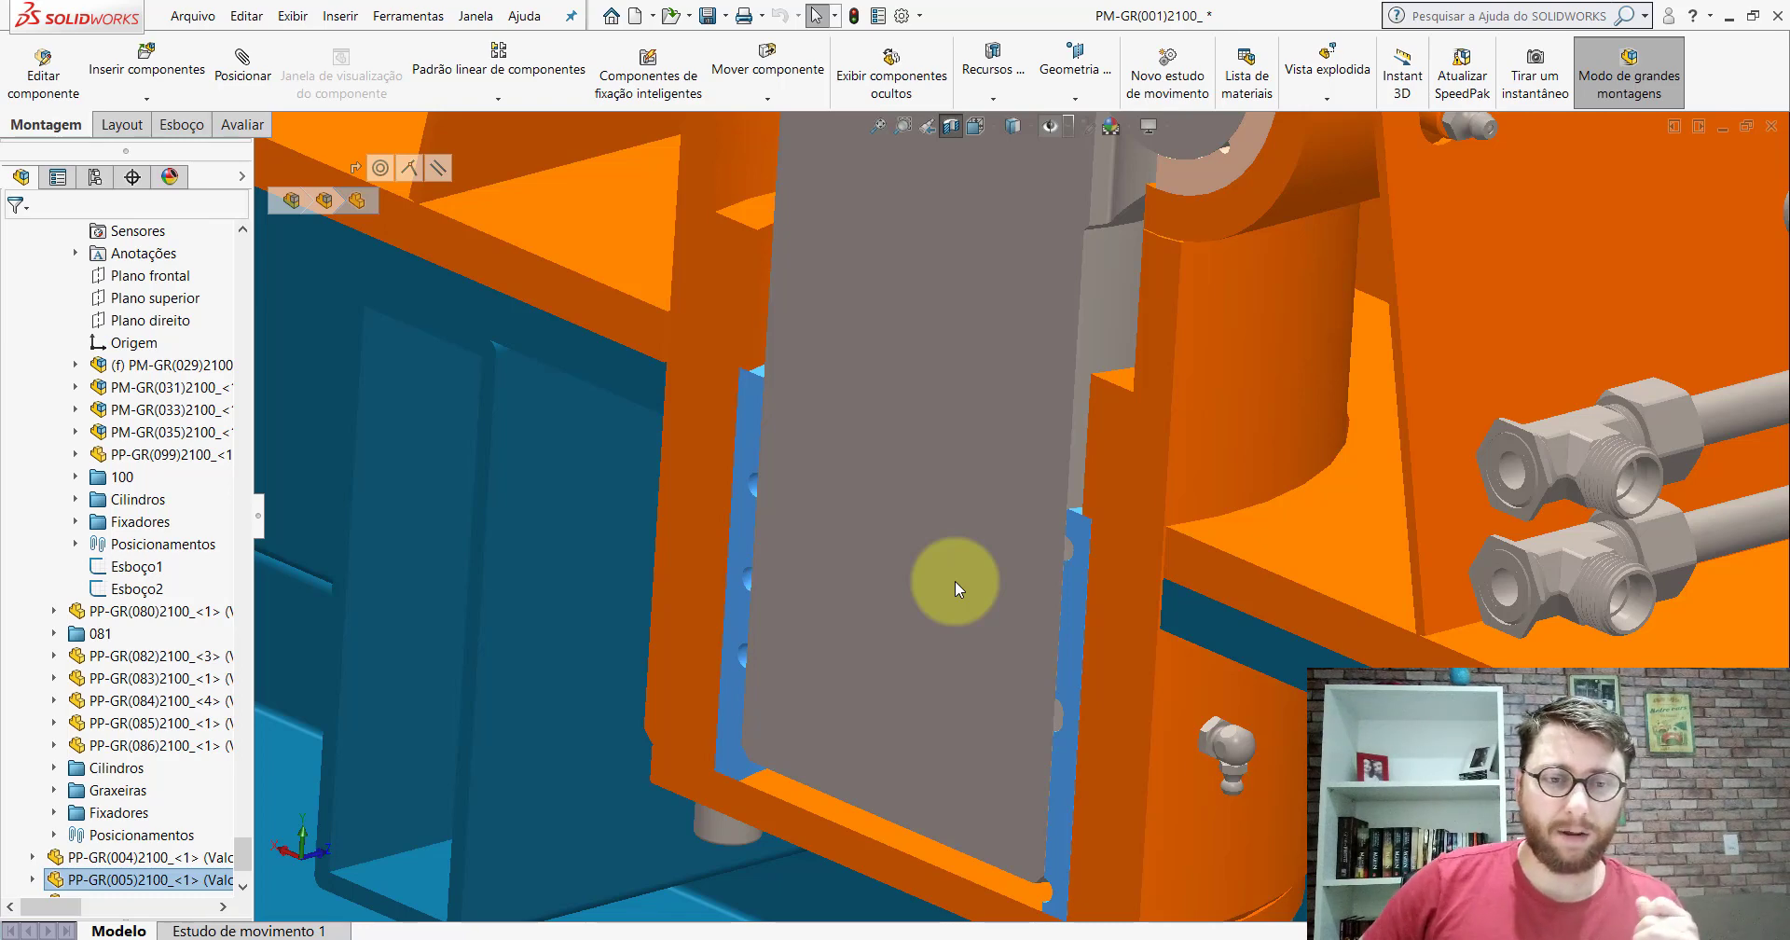
# Step: Zoom and orbit the section view to an overview of the shaft housing
pyautogui.scroll(3, 932, 559)
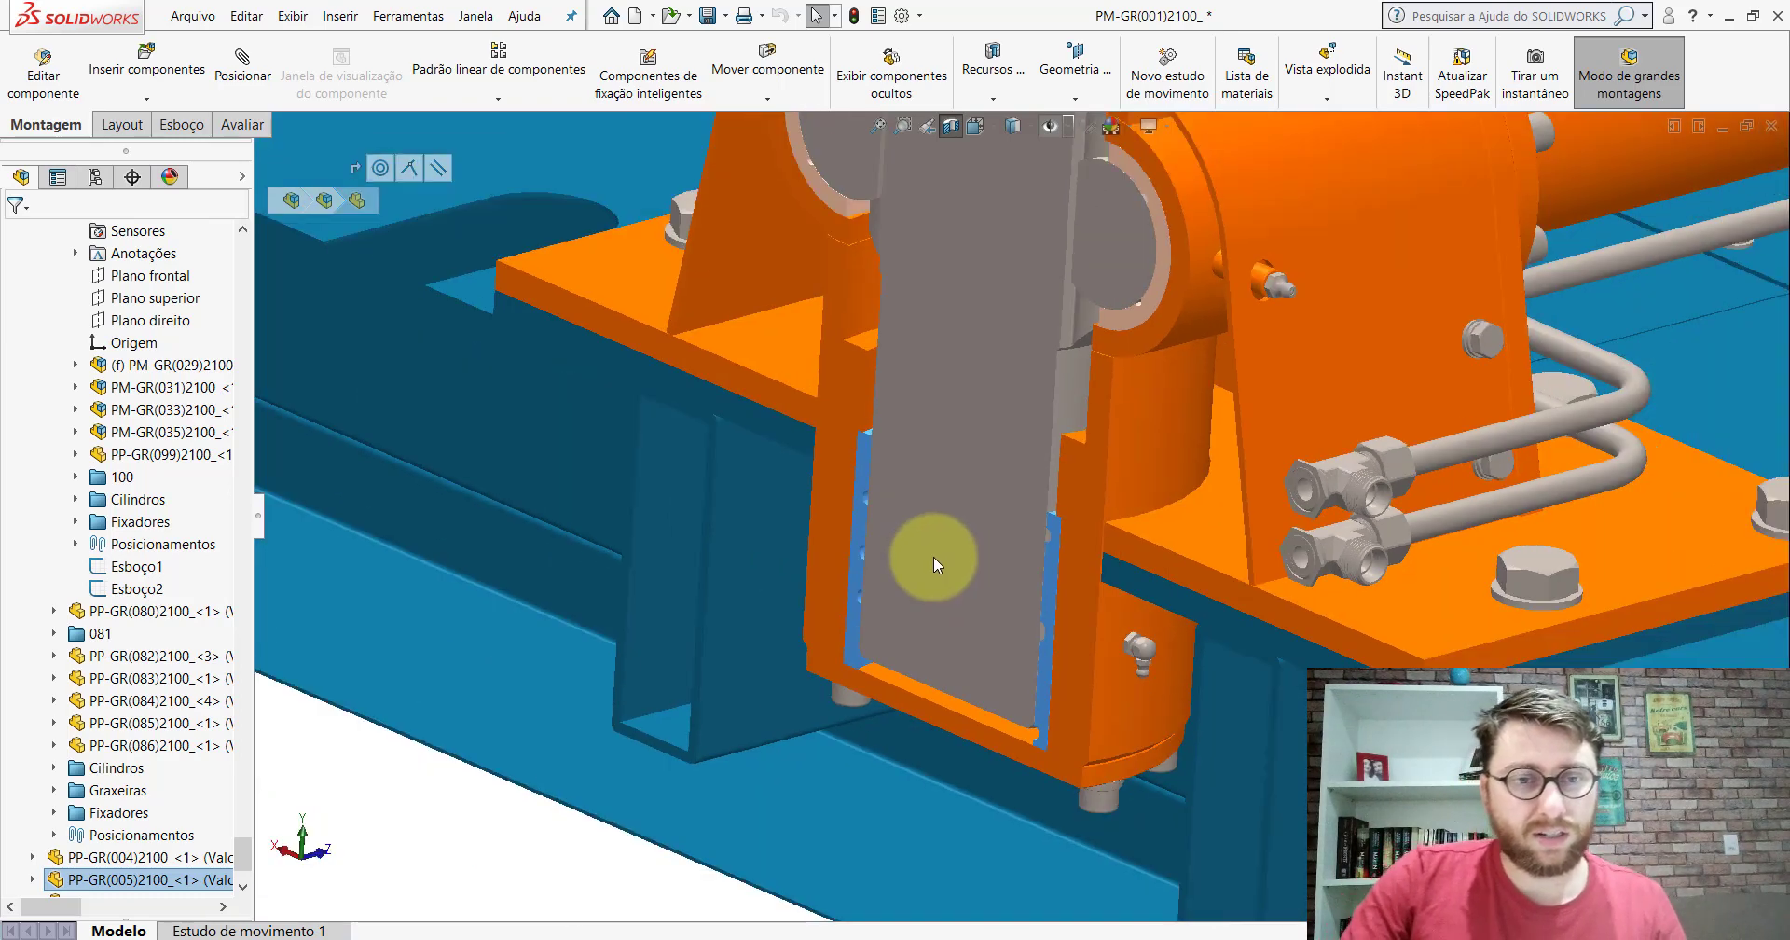
pyautogui.scroll(3, 932, 563)
pyautogui.scroll(-2, 1054, 233)
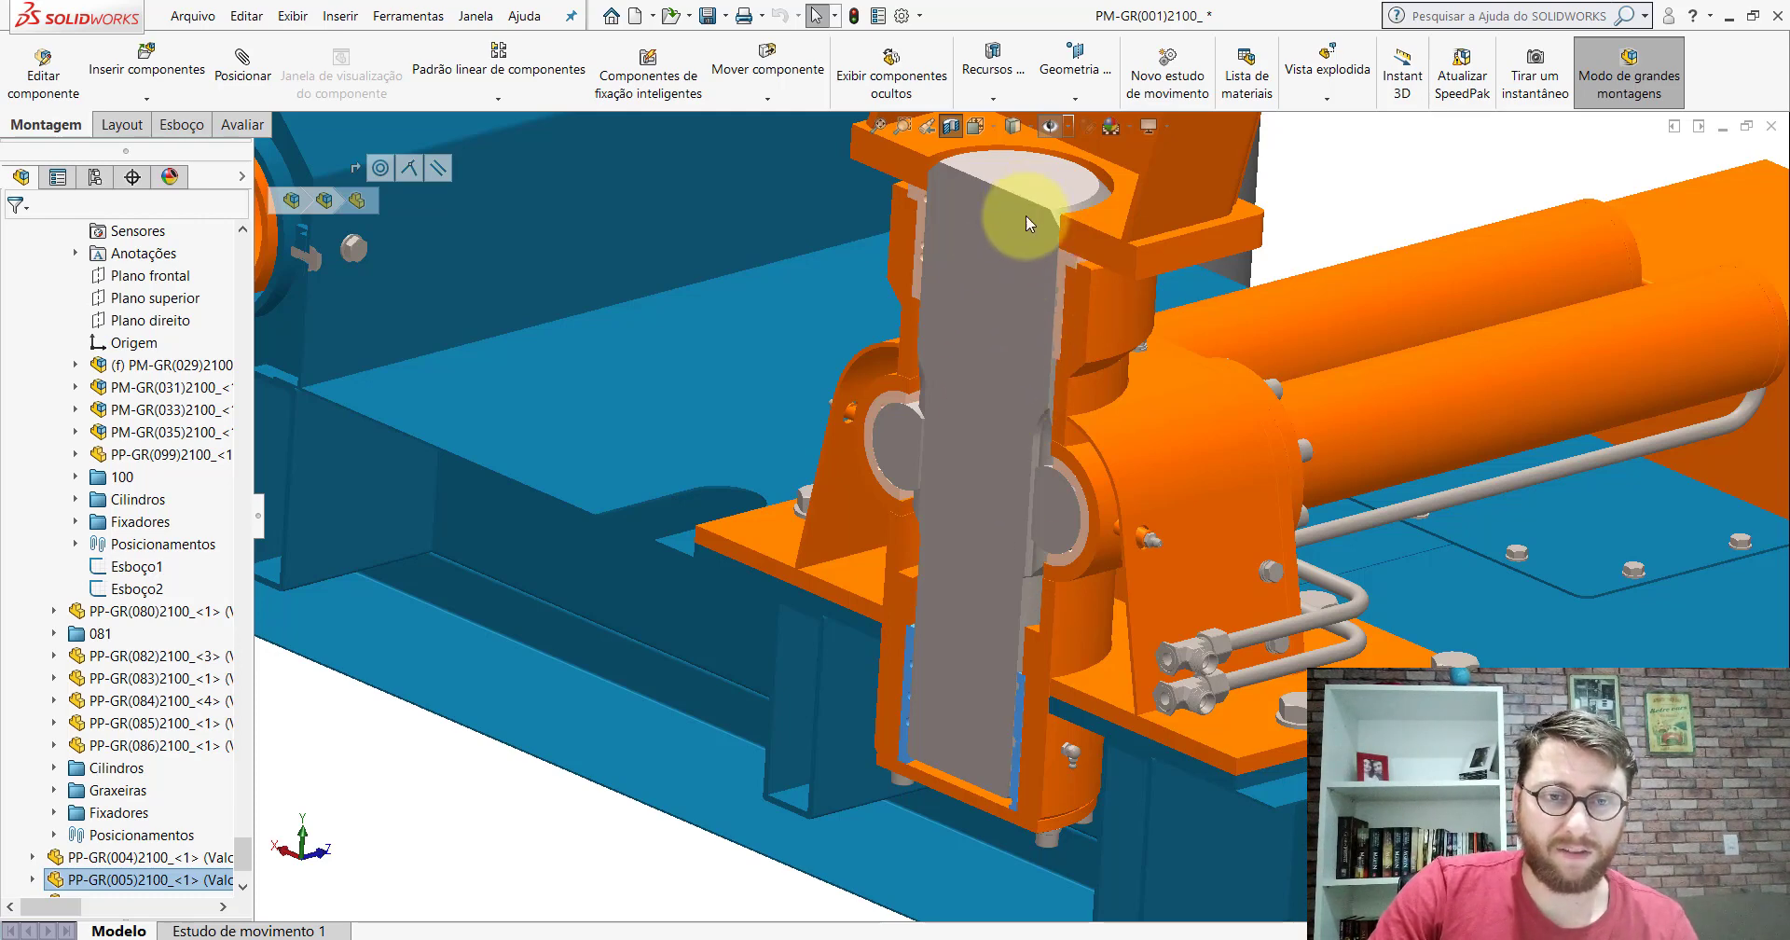
pyautogui.scroll(-2, 1063, 522)
pyautogui.scroll(-2, 1039, 488)
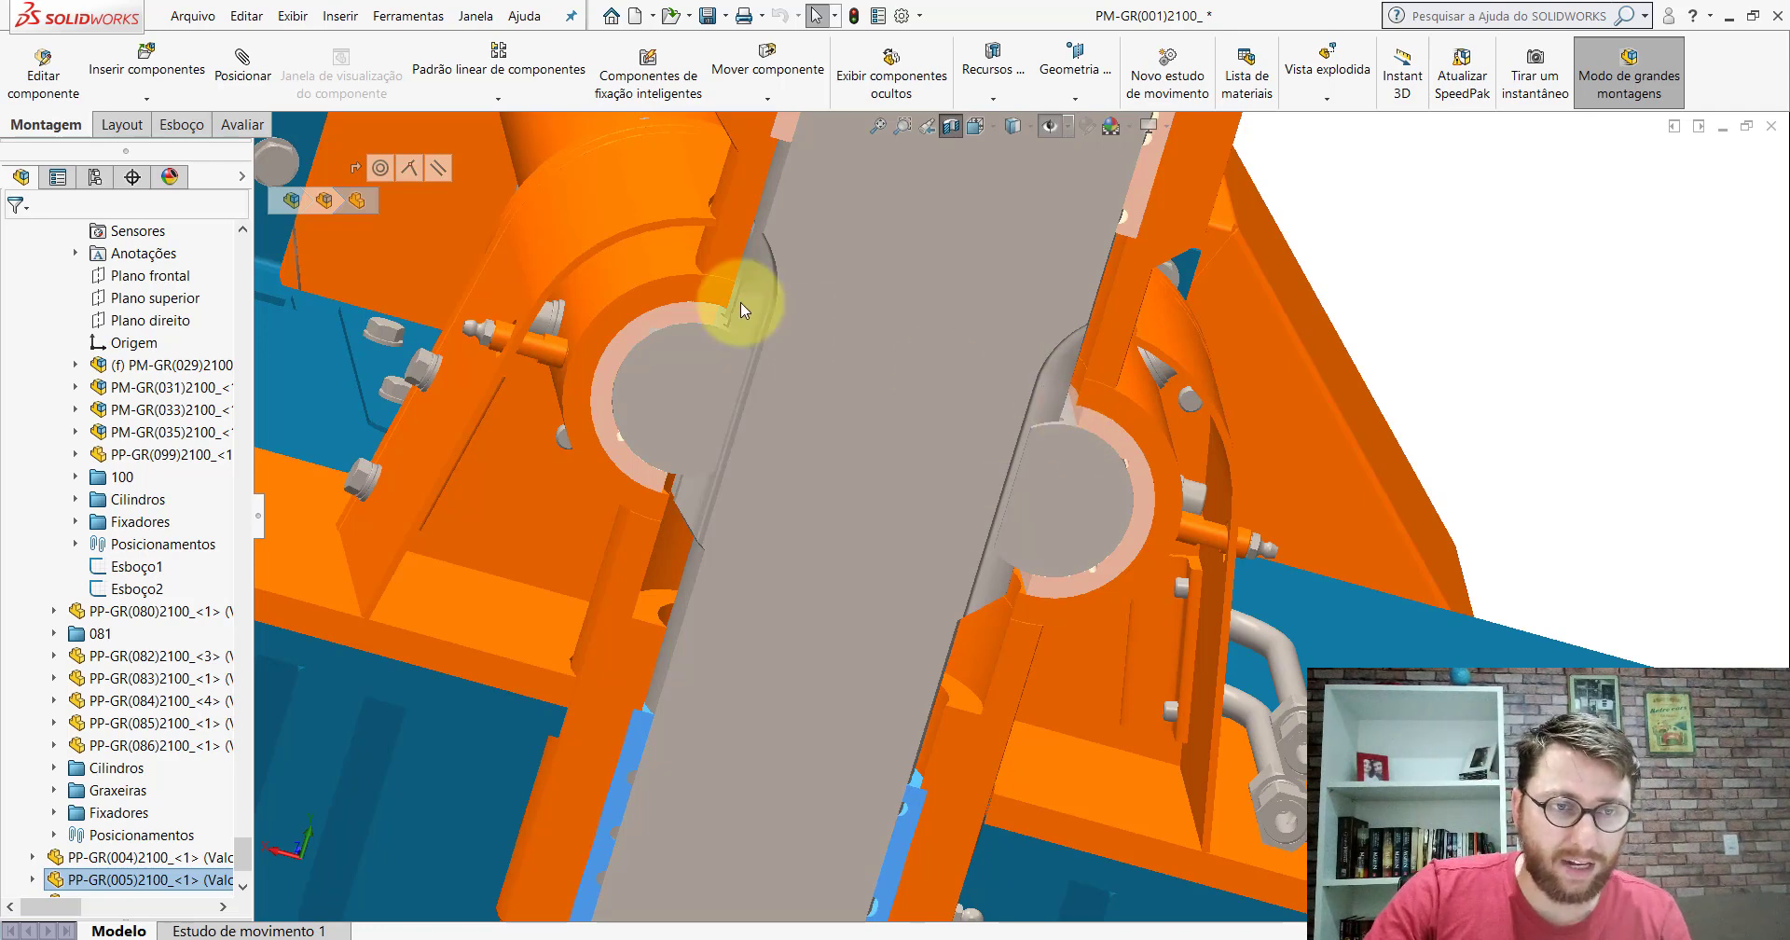
pyautogui.scroll(5, 1026, 457)
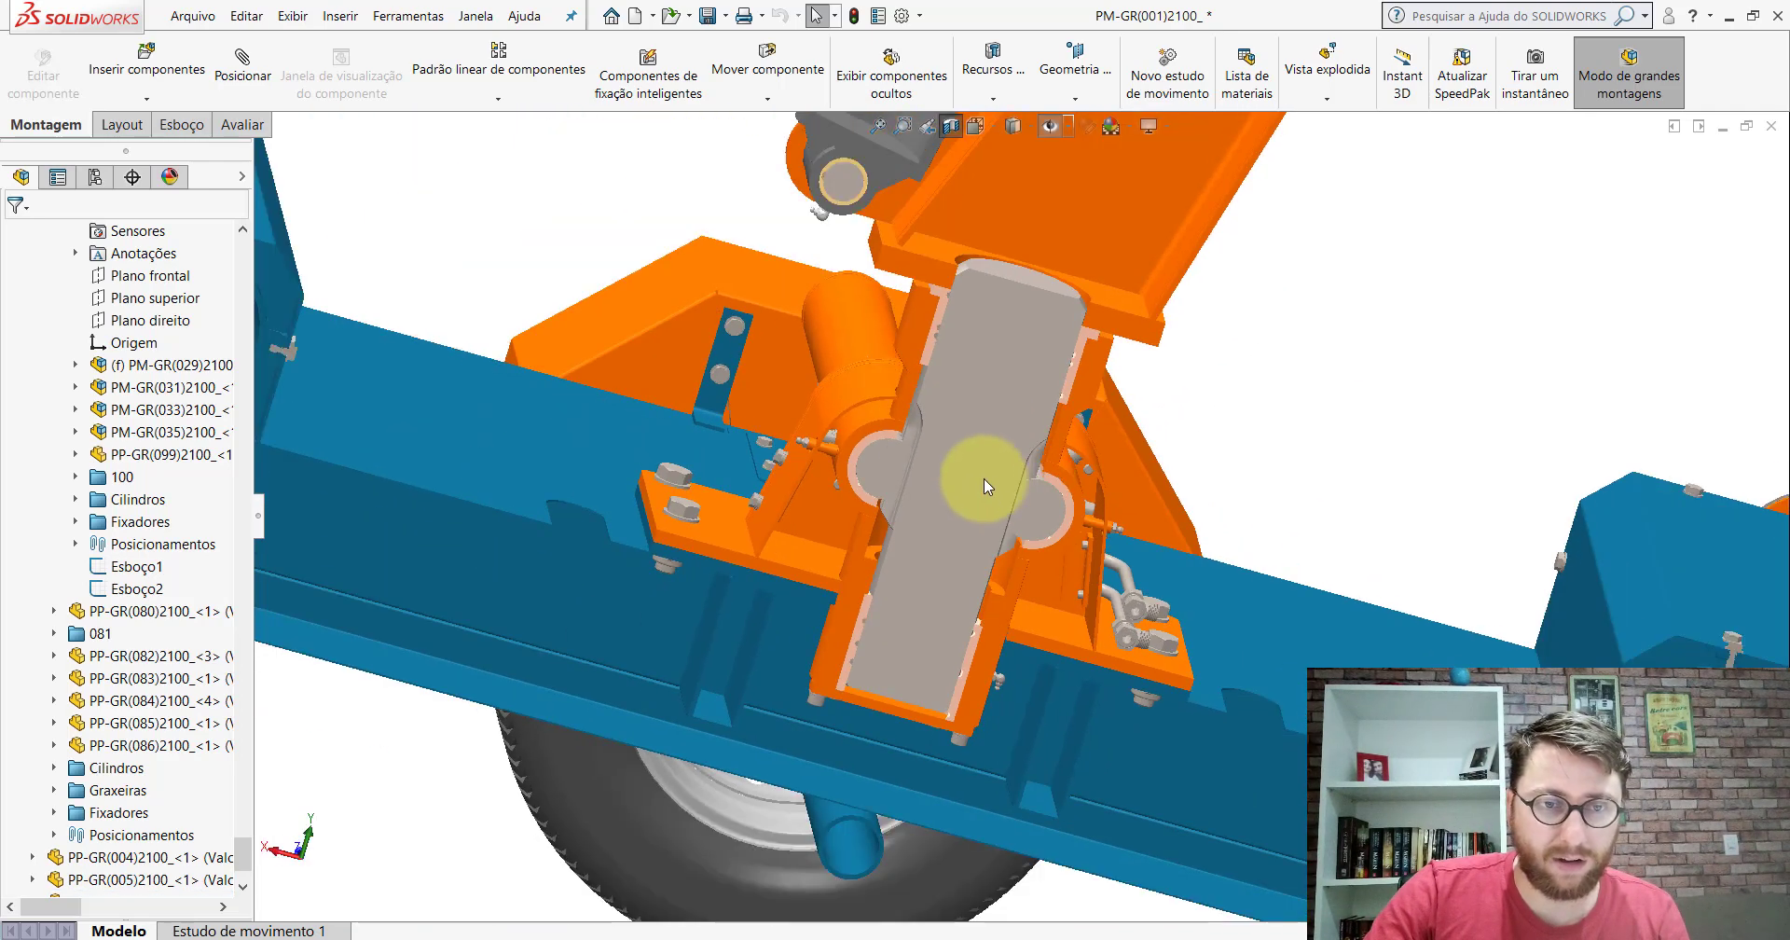
pyautogui.moveTo(982, 478)
pyautogui.mouseDown(button='middle')
pyautogui.moveTo(890, 454)
pyautogui.moveTo(940, 550)
pyautogui.mouseUp(button='middle')
pyautogui.scroll(-4, 954, 675)
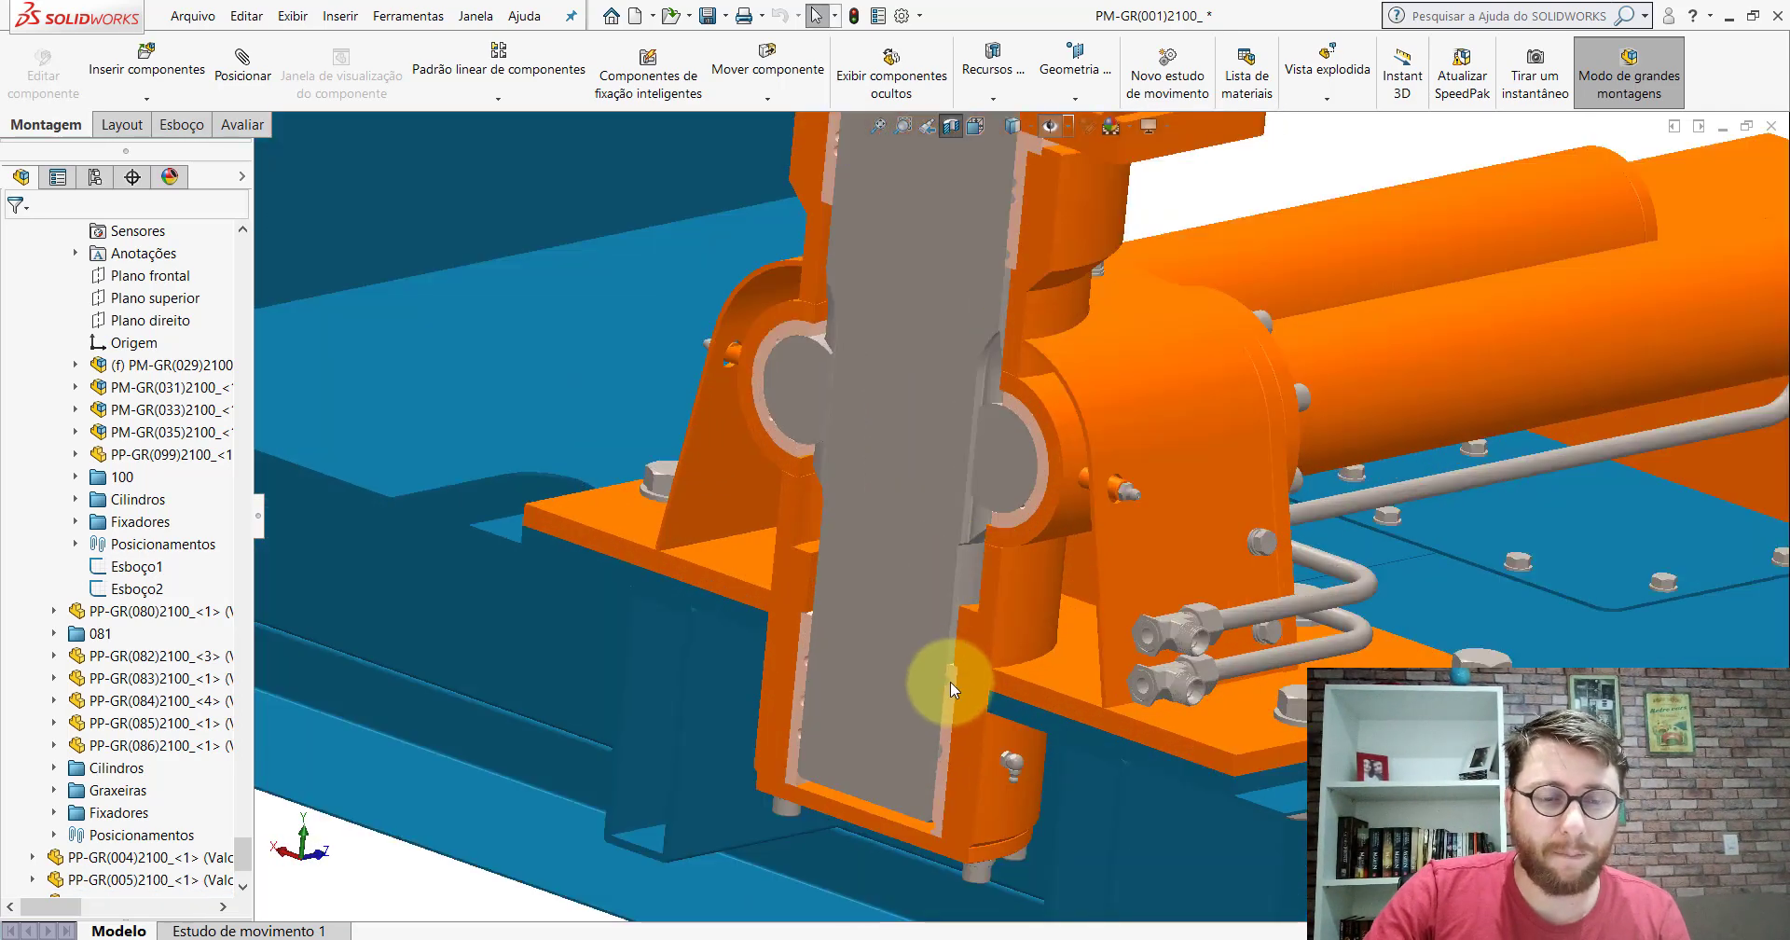
pyautogui.scroll(-1, 947, 675)
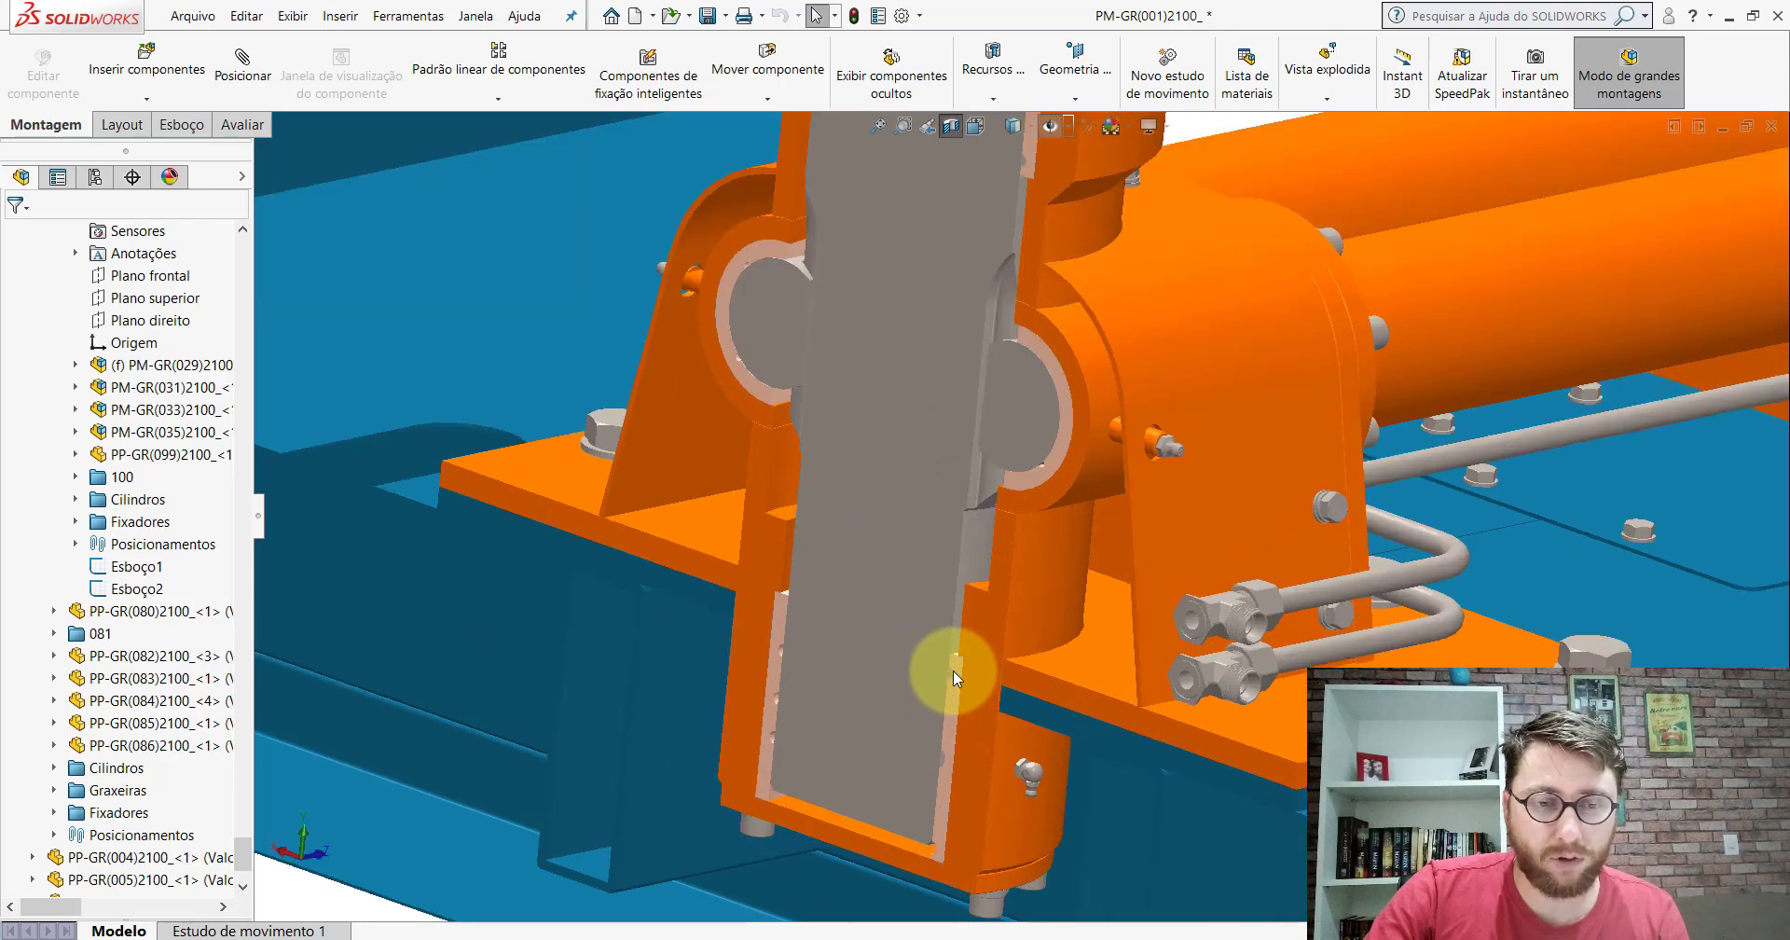
pyautogui.scroll(-2, 839, 616)
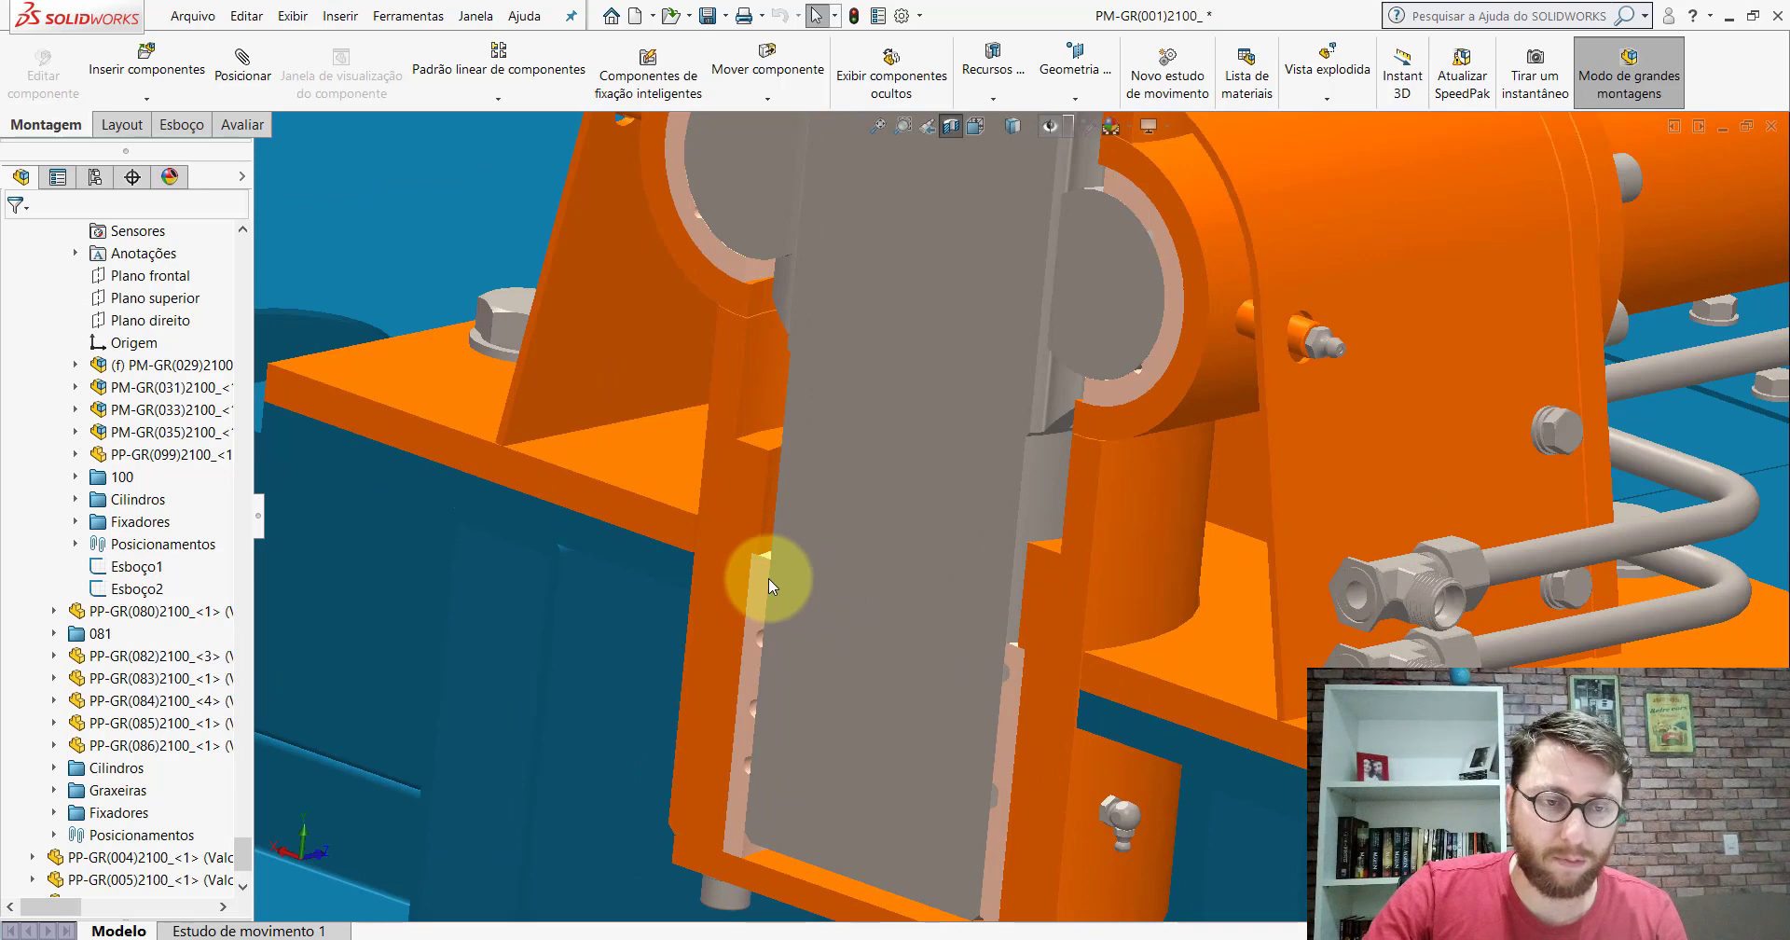
pyautogui.scroll(2, 839, 569)
pyautogui.scroll(3, 932, 466)
pyautogui.scroll(-4, 1003, 322)
pyautogui.scroll(1, 1003, 321)
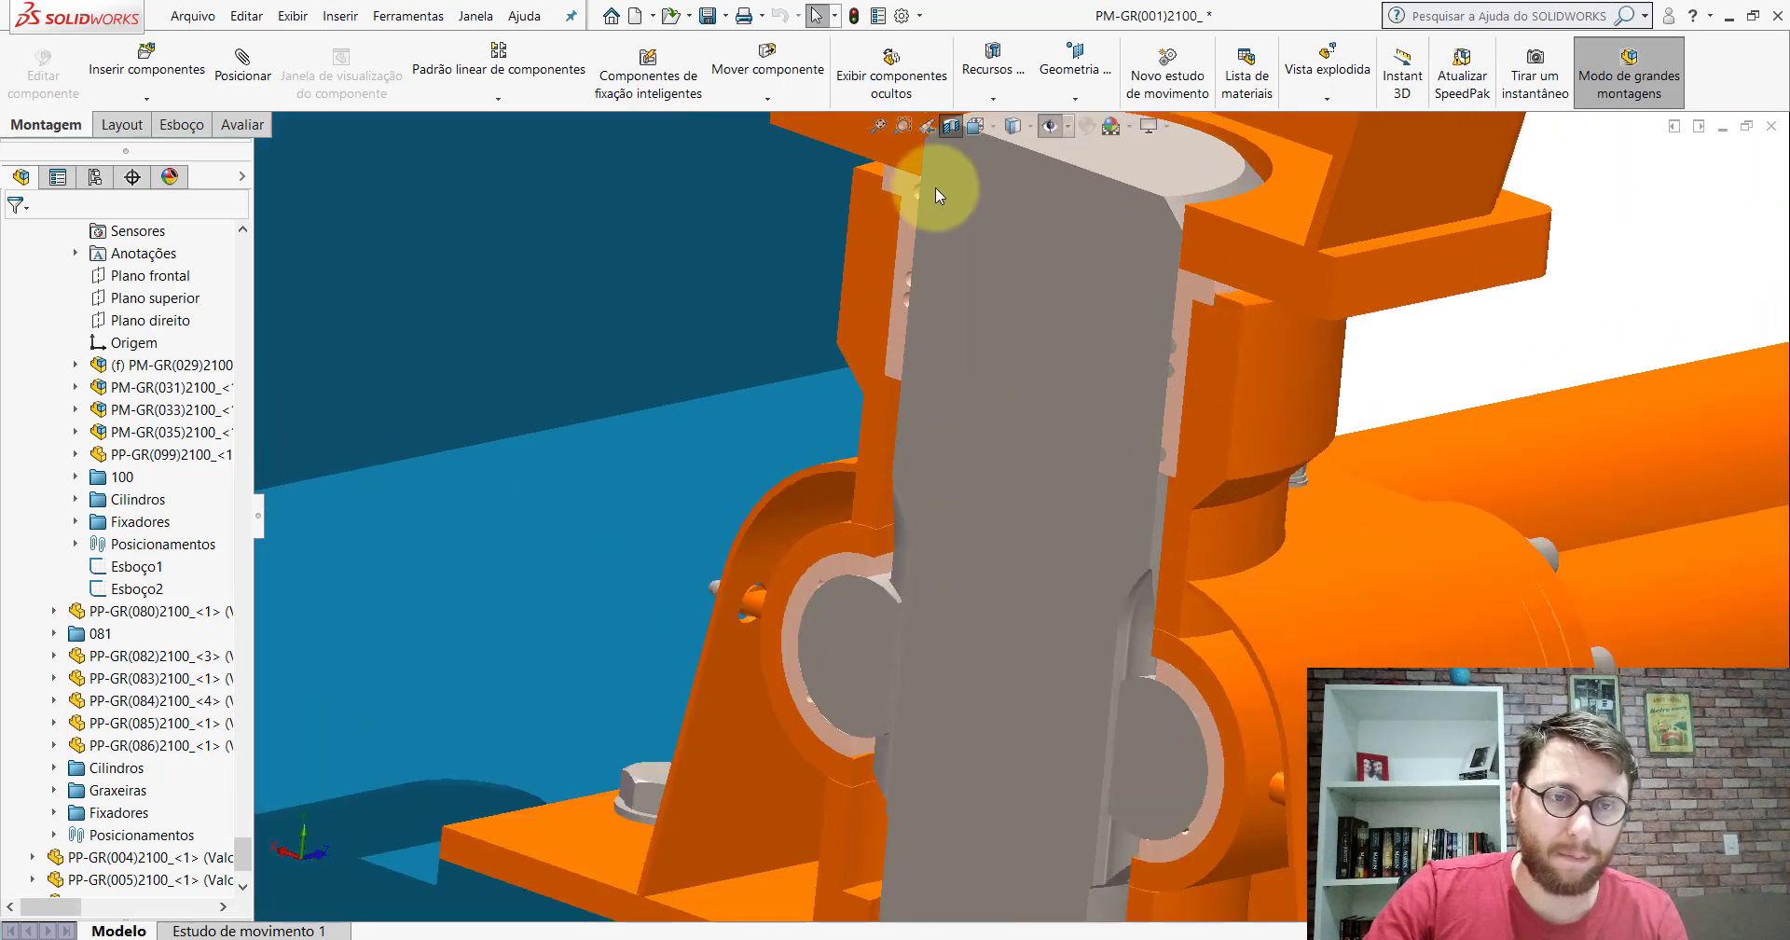
pyautogui.scroll(-4, 791, 187)
pyautogui.scroll(-2, 713, 224)
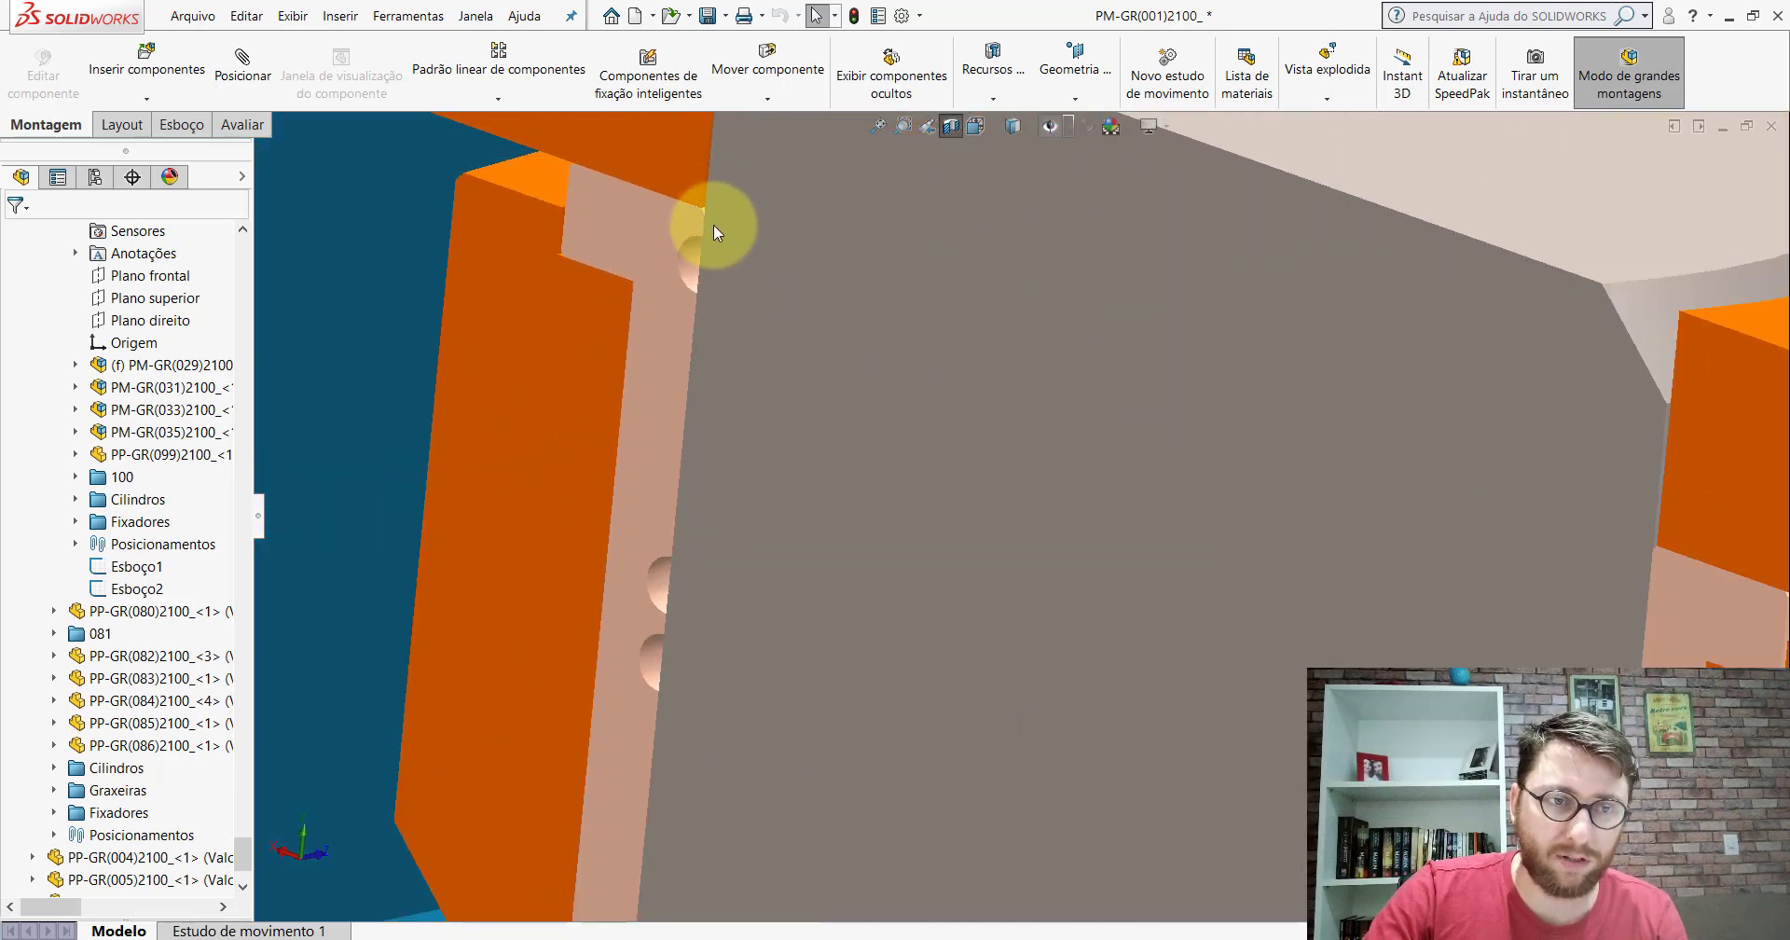
# Step: Identify the part lining the shaft bore as PP-GR(004)2100, then clear the selection
pyautogui.click(685, 254)
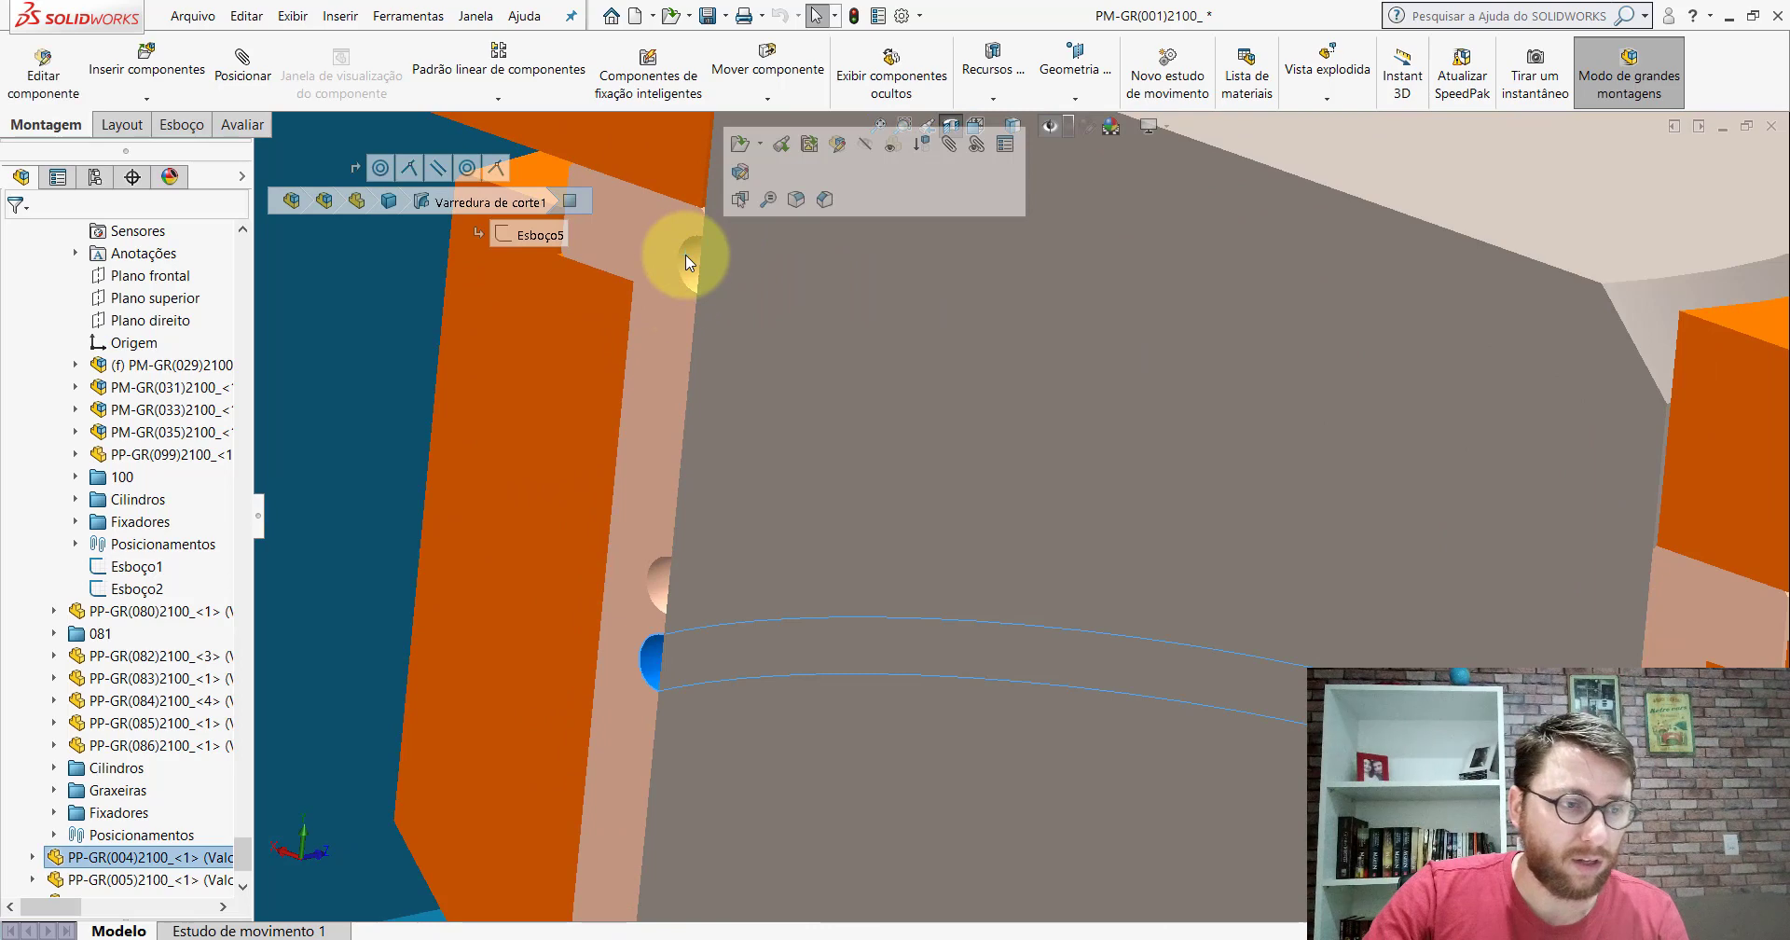
pyautogui.click(133, 862)
pyautogui.scroll(1, 736, 372)
pyautogui.scroll(2, 865, 405)
pyautogui.scroll(3, 869, 410)
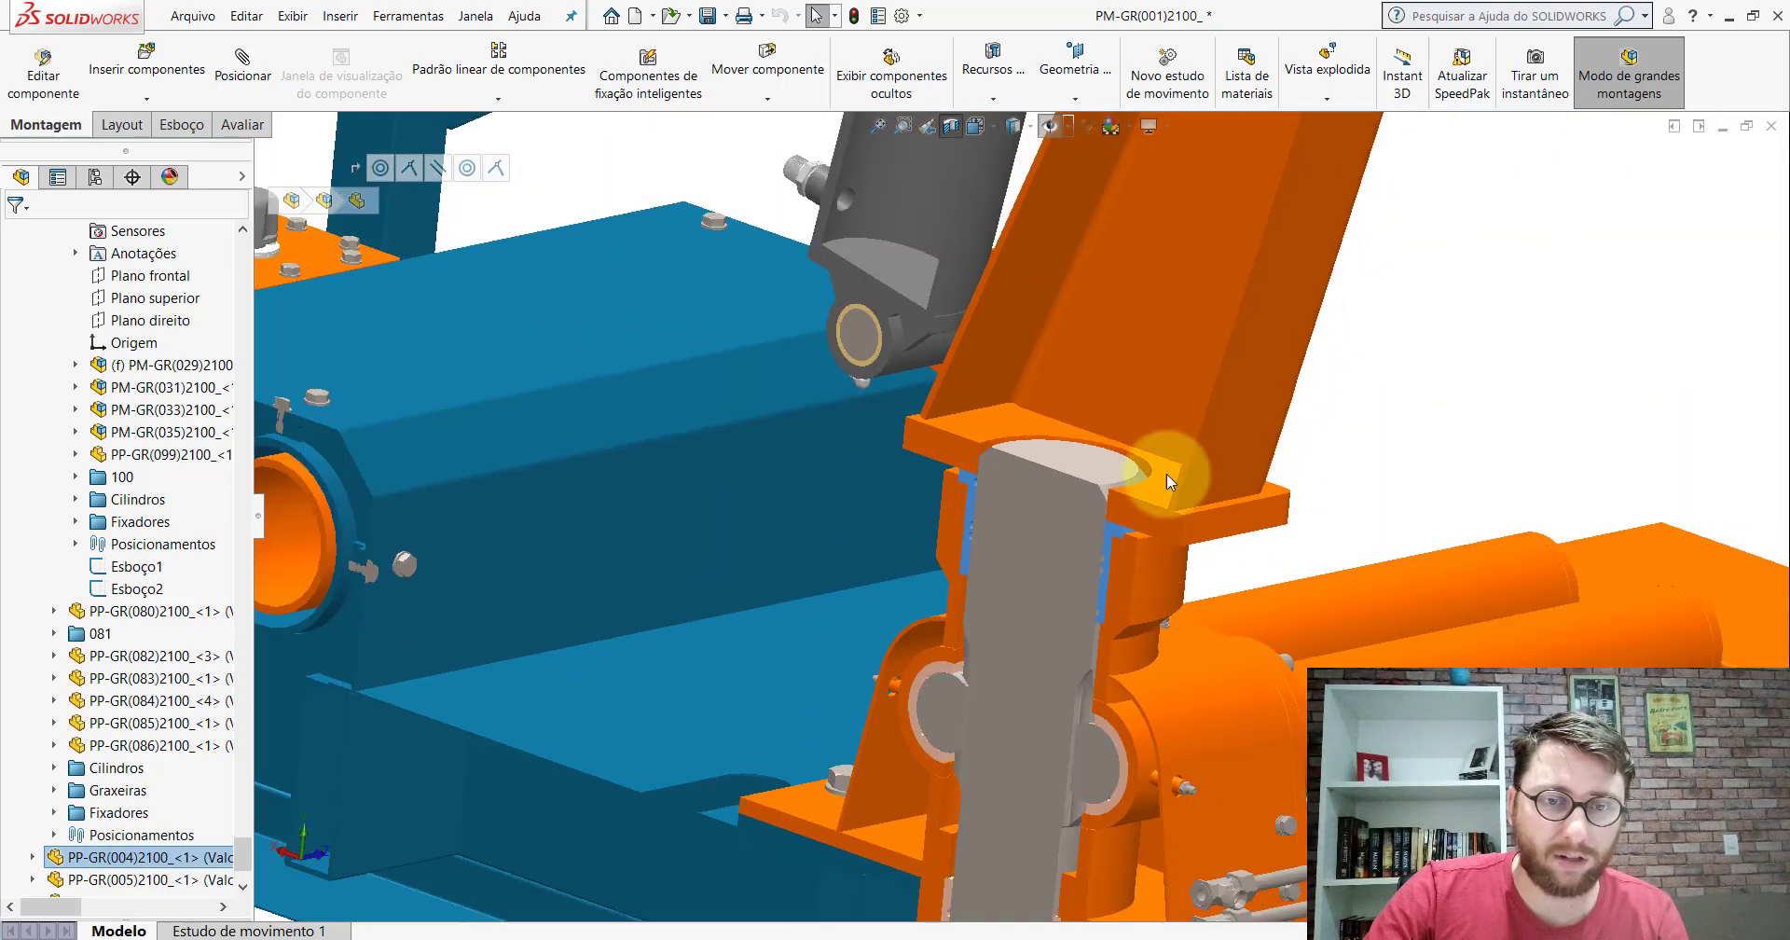
pyautogui.click(1444, 403)
pyautogui.scroll(3, 1212, 559)
pyautogui.scroll(2, 1049, 664)
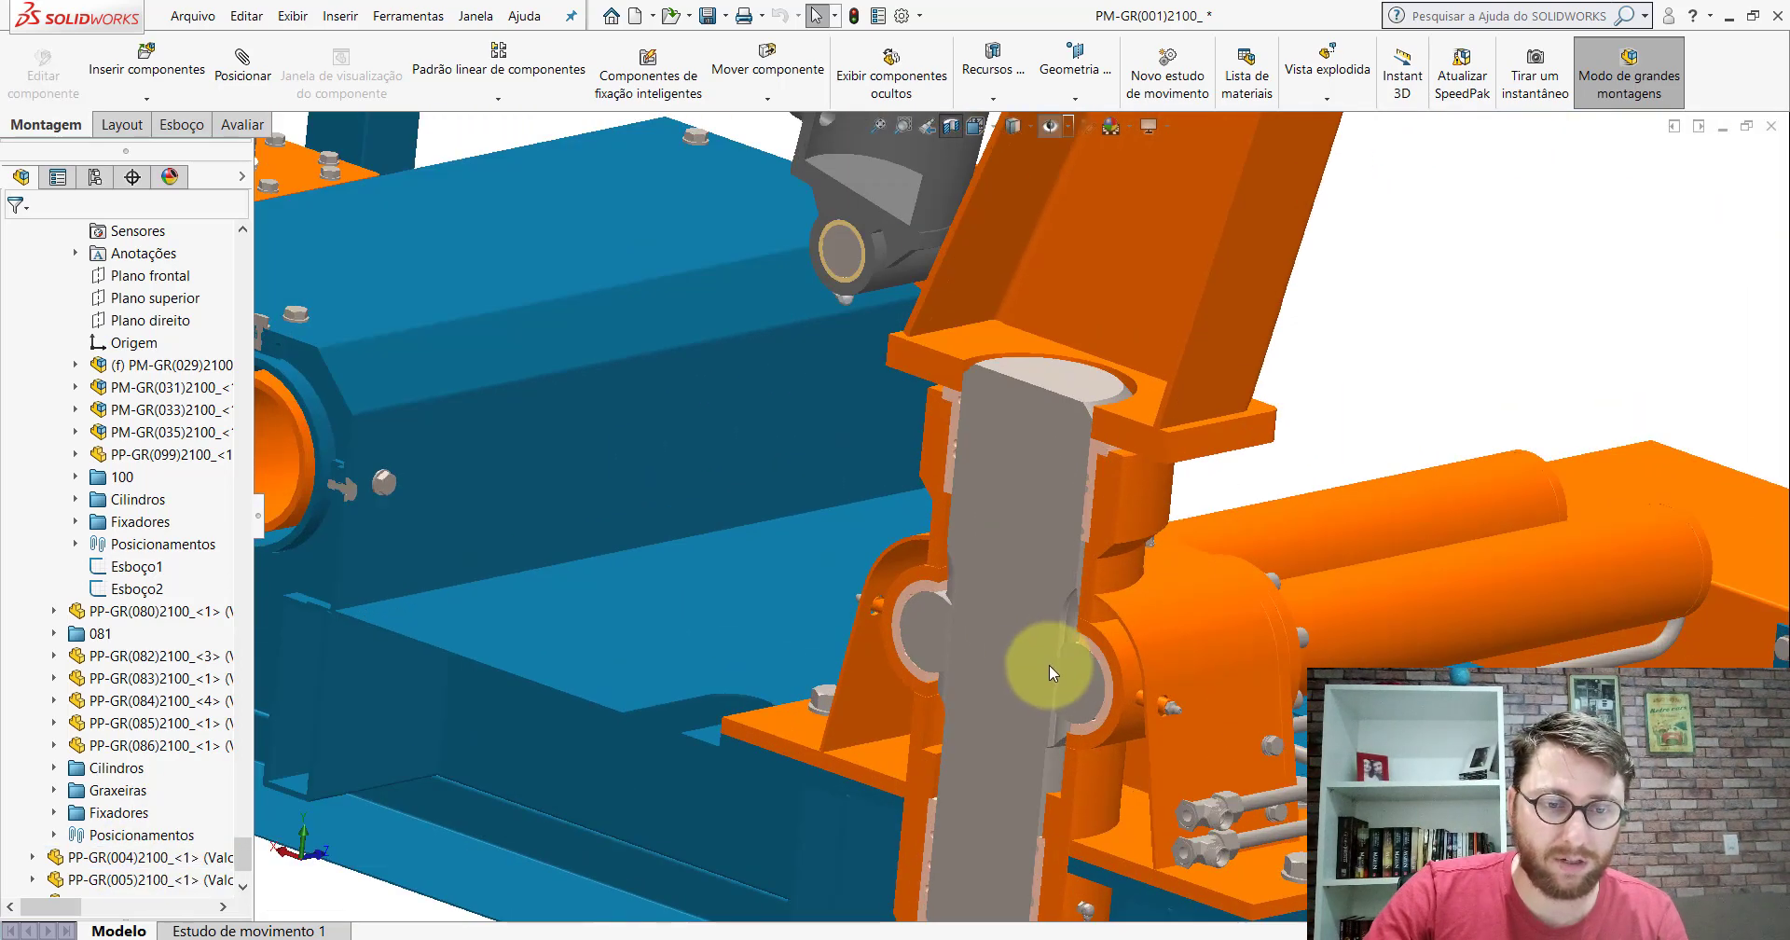
pyautogui.scroll(-2, 1048, 664)
pyautogui.scroll(-3, 992, 724)
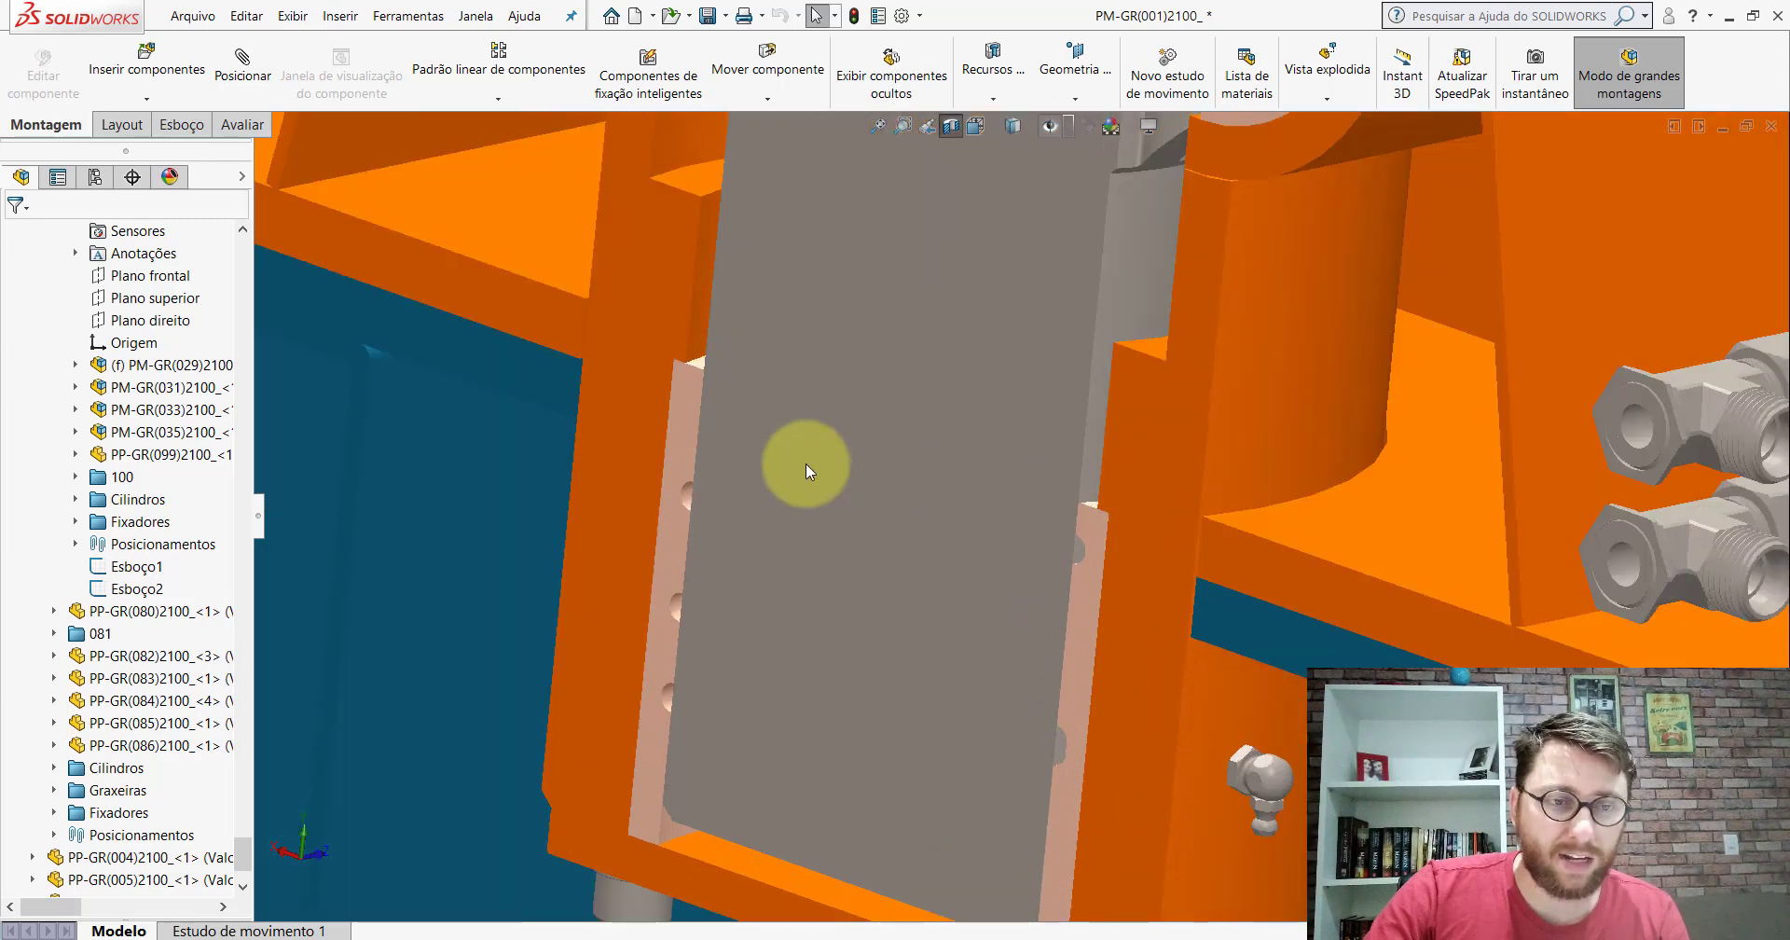
# Step: Identify the bushing as PP-GR(005)2100, then clear the selection
pyautogui.click(690, 494)
pyautogui.scroll(2, 1059, 479)
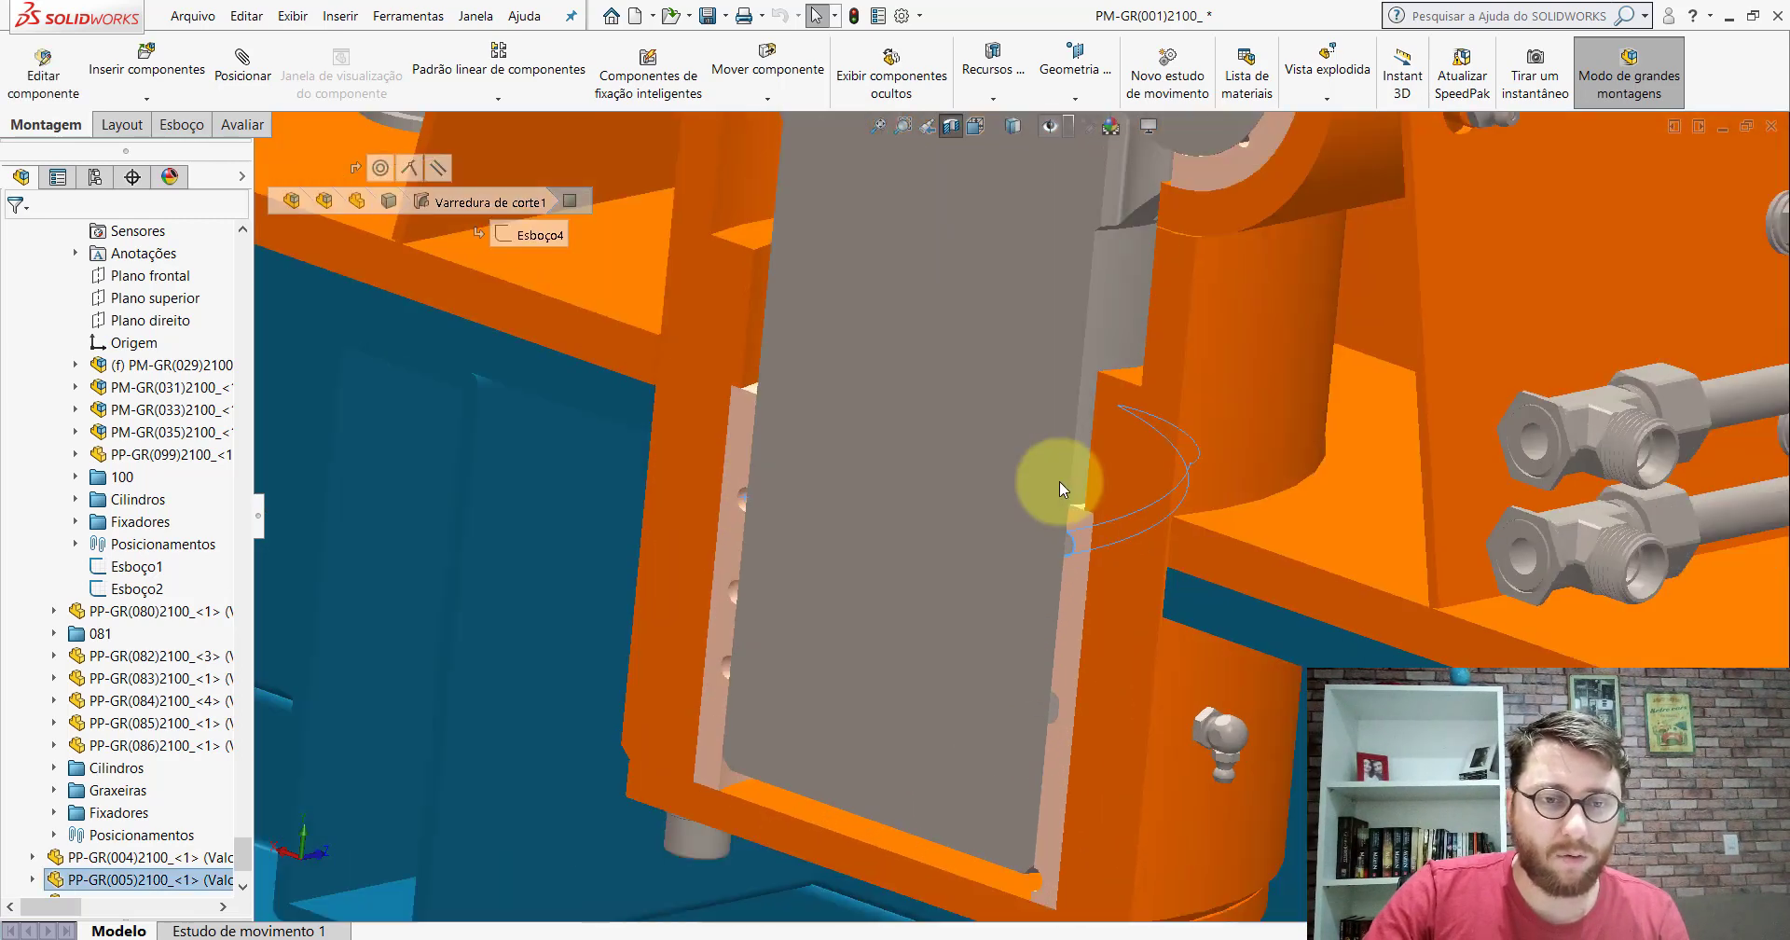
pyautogui.scroll(3, 1466, 348)
pyautogui.click(1346, 267)
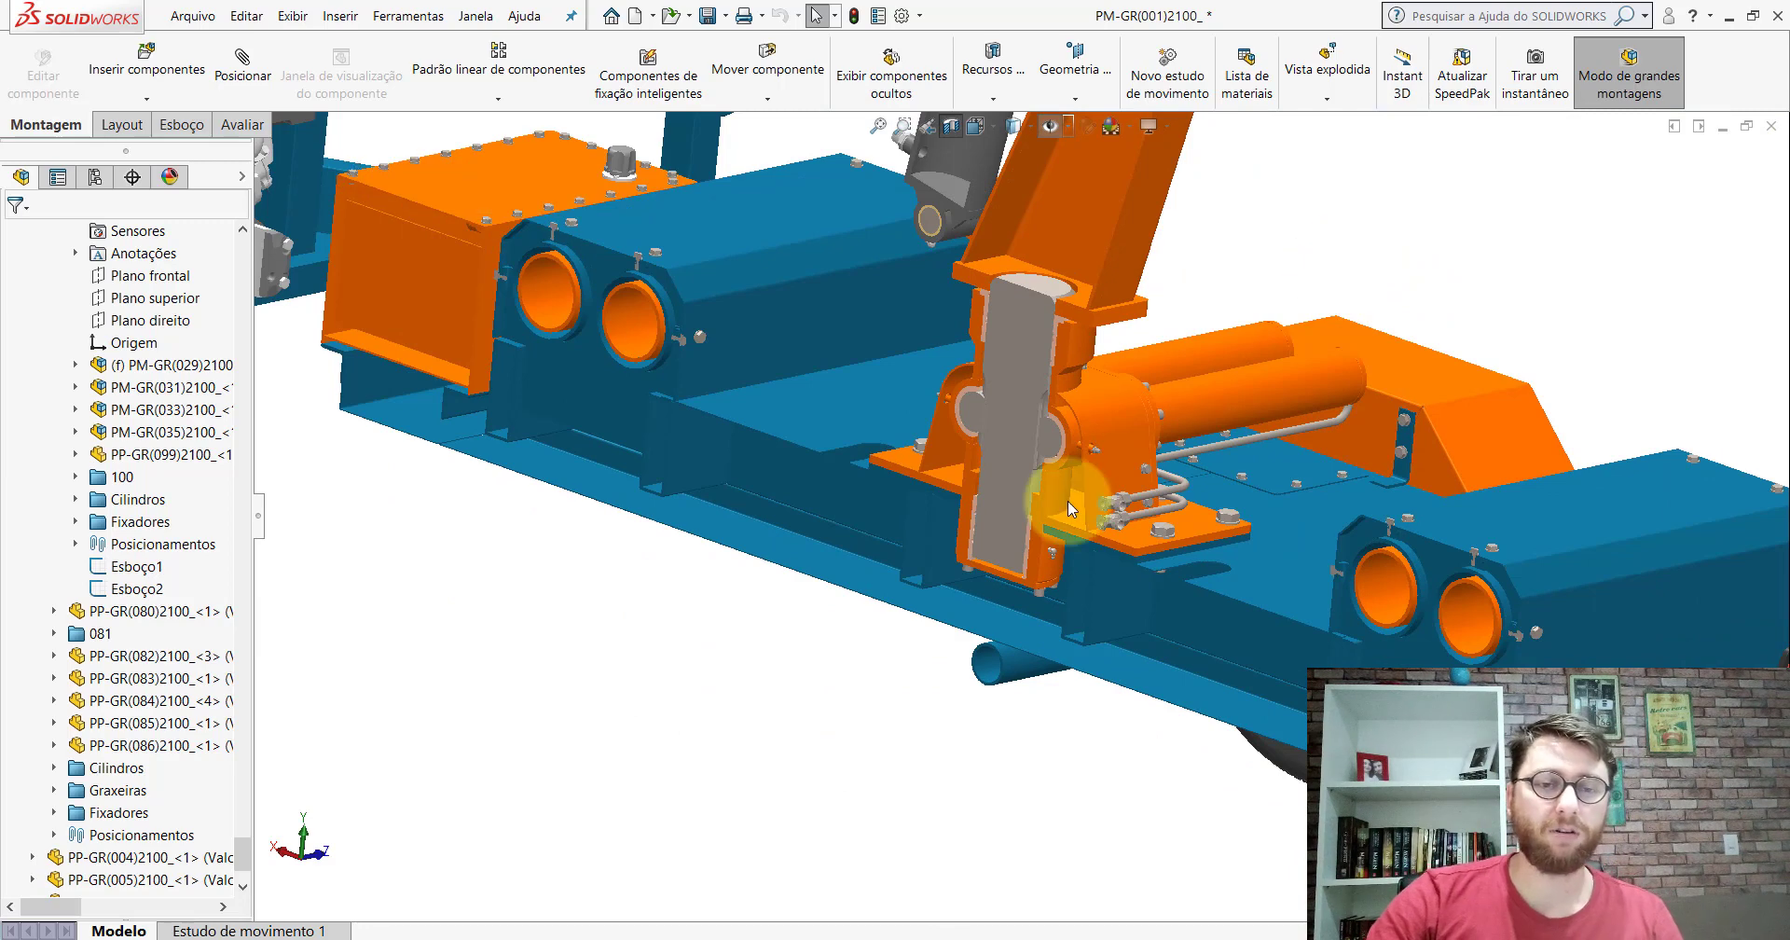
pyautogui.scroll(-5, 1066, 500)
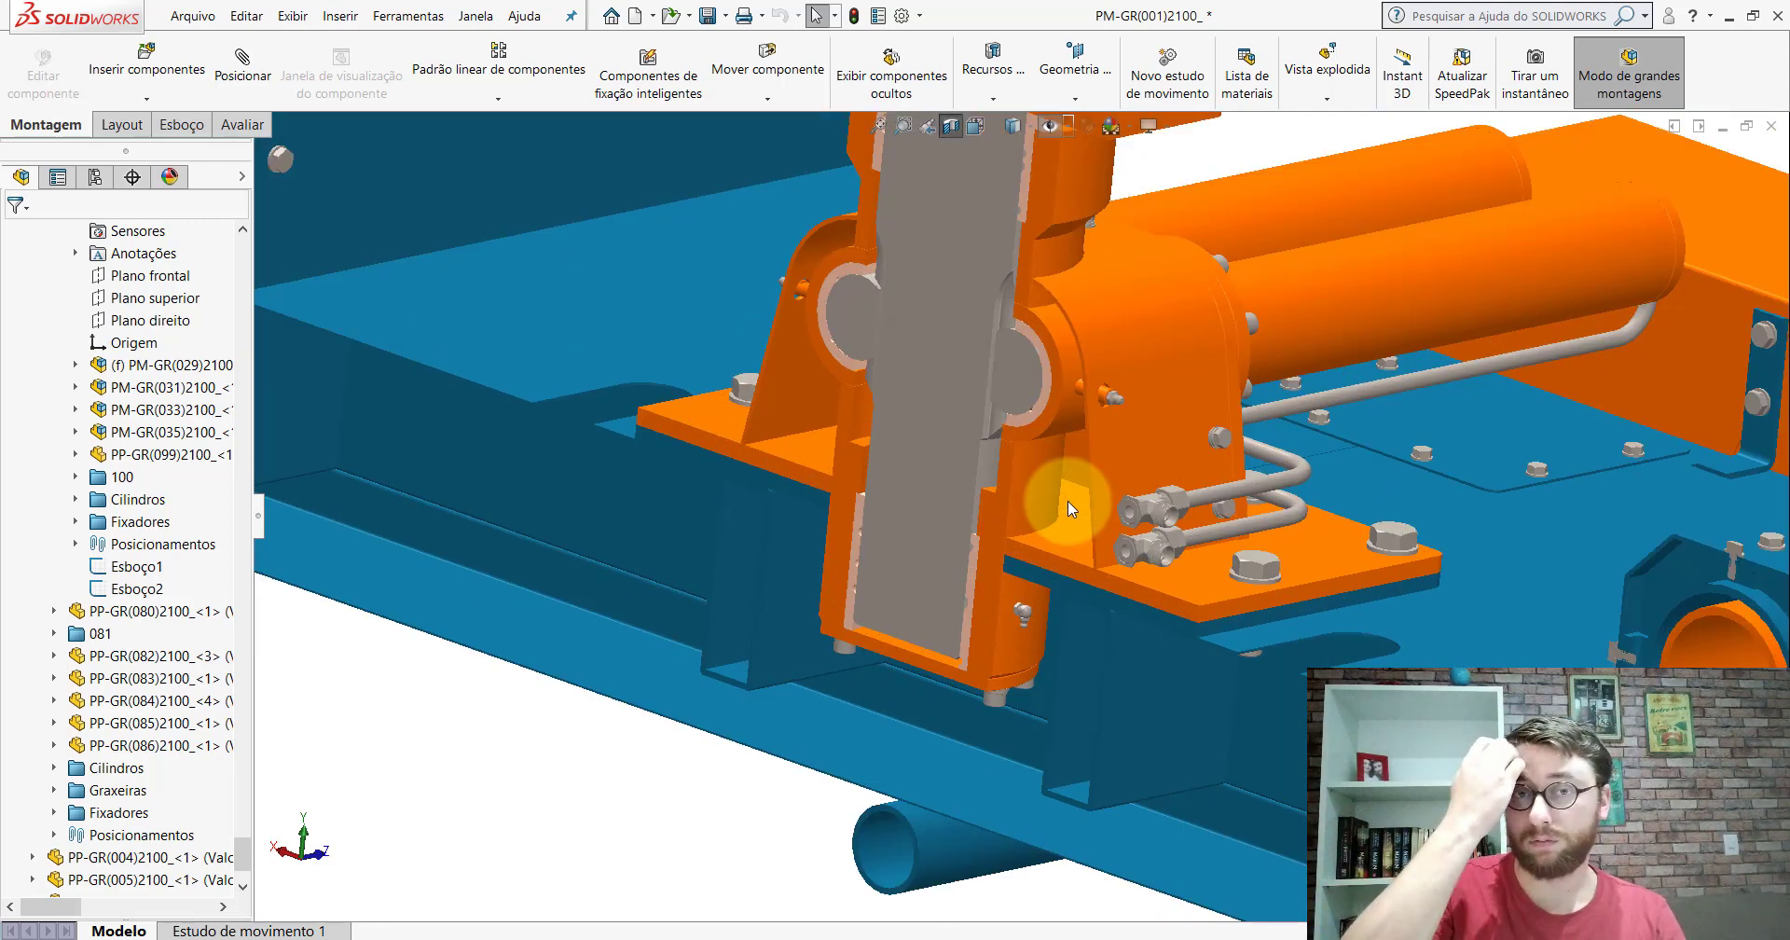
pyautogui.scroll(-3, 1031, 627)
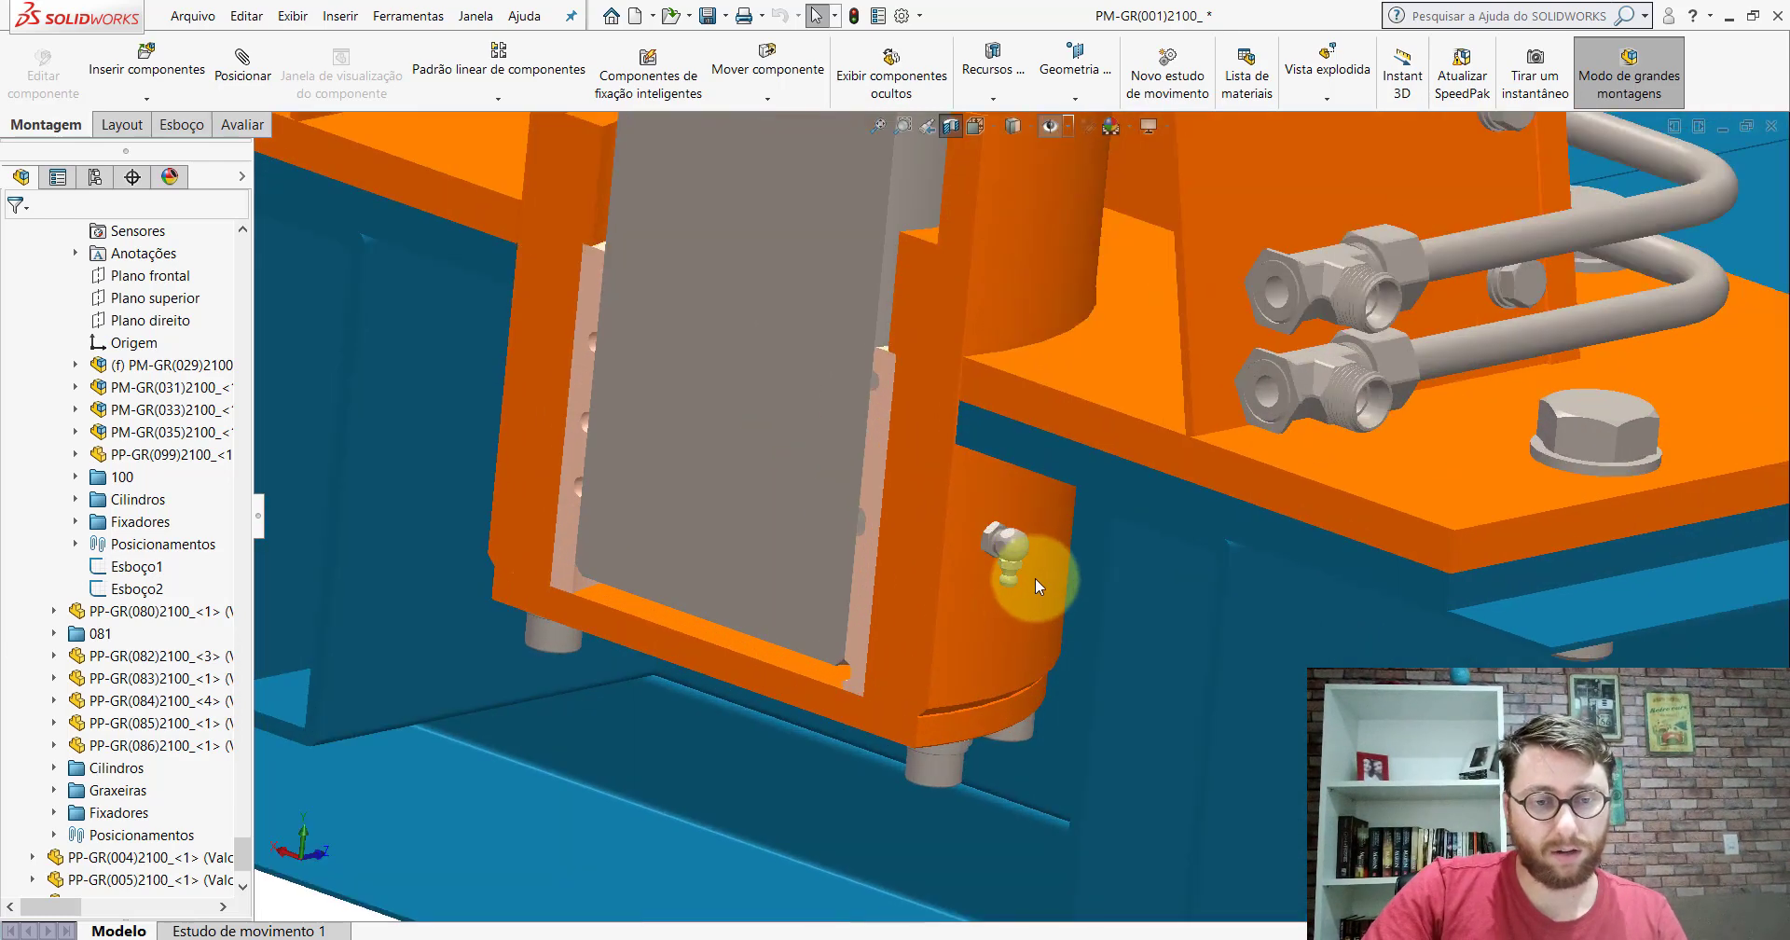
pyautogui.scroll(-3, 1035, 578)
pyautogui.scroll(5, 964, 522)
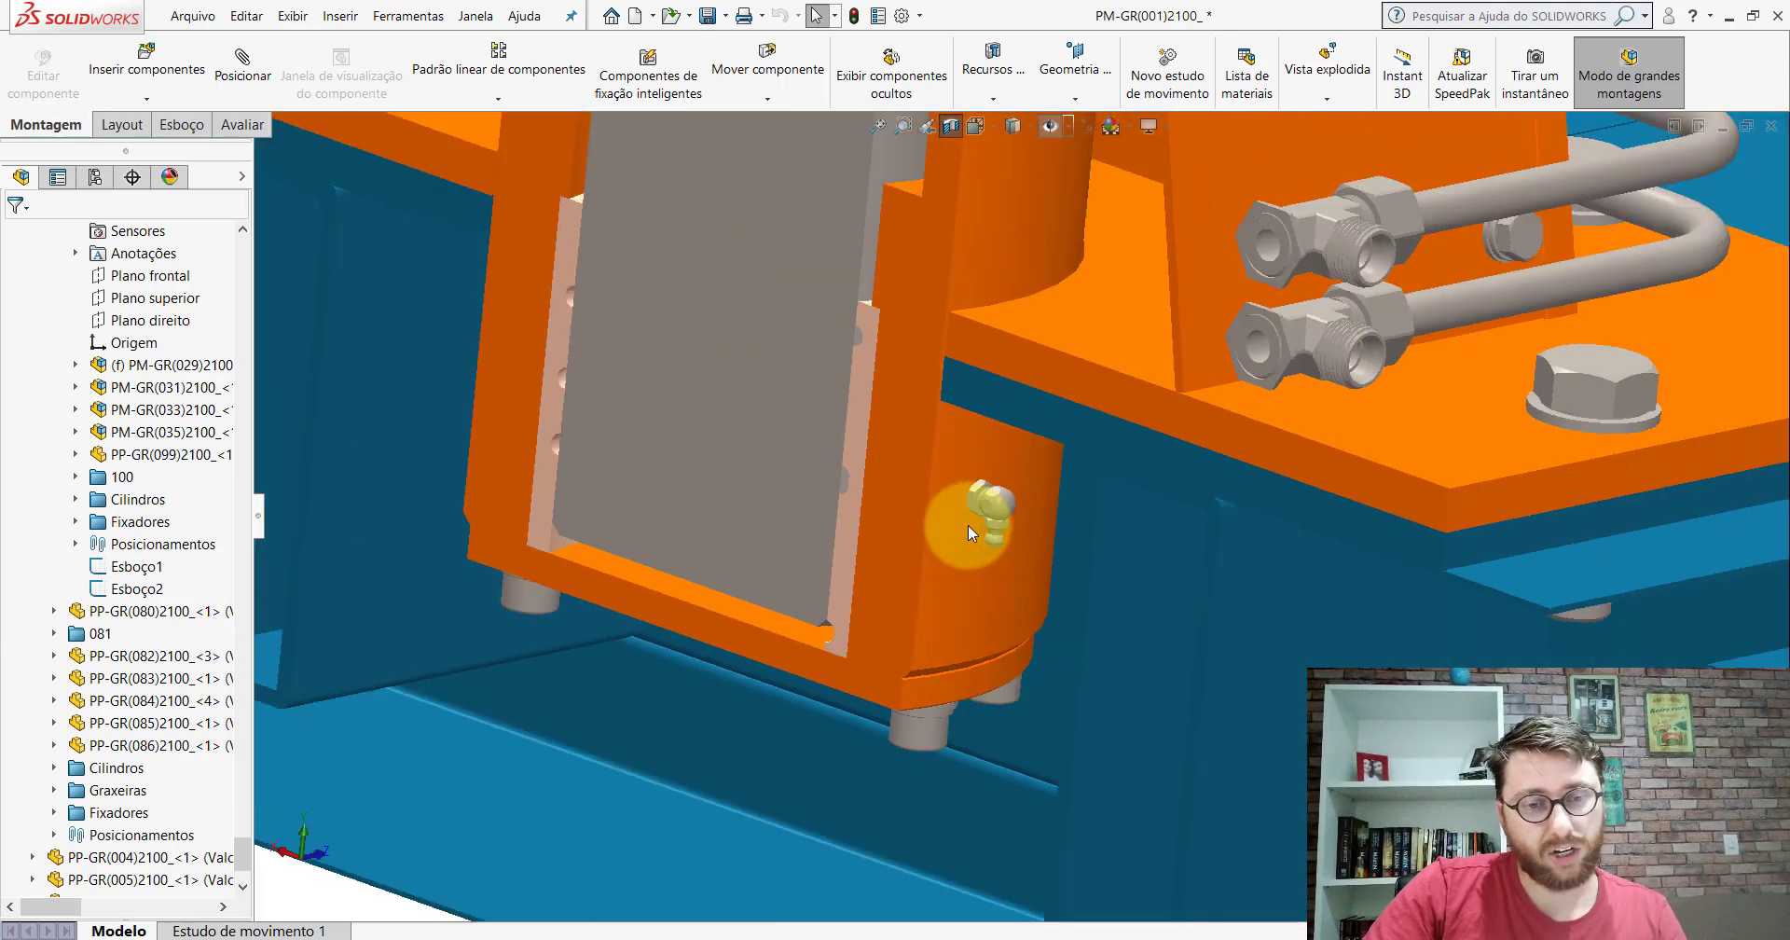
# Step: Inspect the housing block and bolts from below, then show the whole trailer in isometric
pyautogui.moveTo(968, 524); pyautogui.dragTo(1005, 664, button='middle')
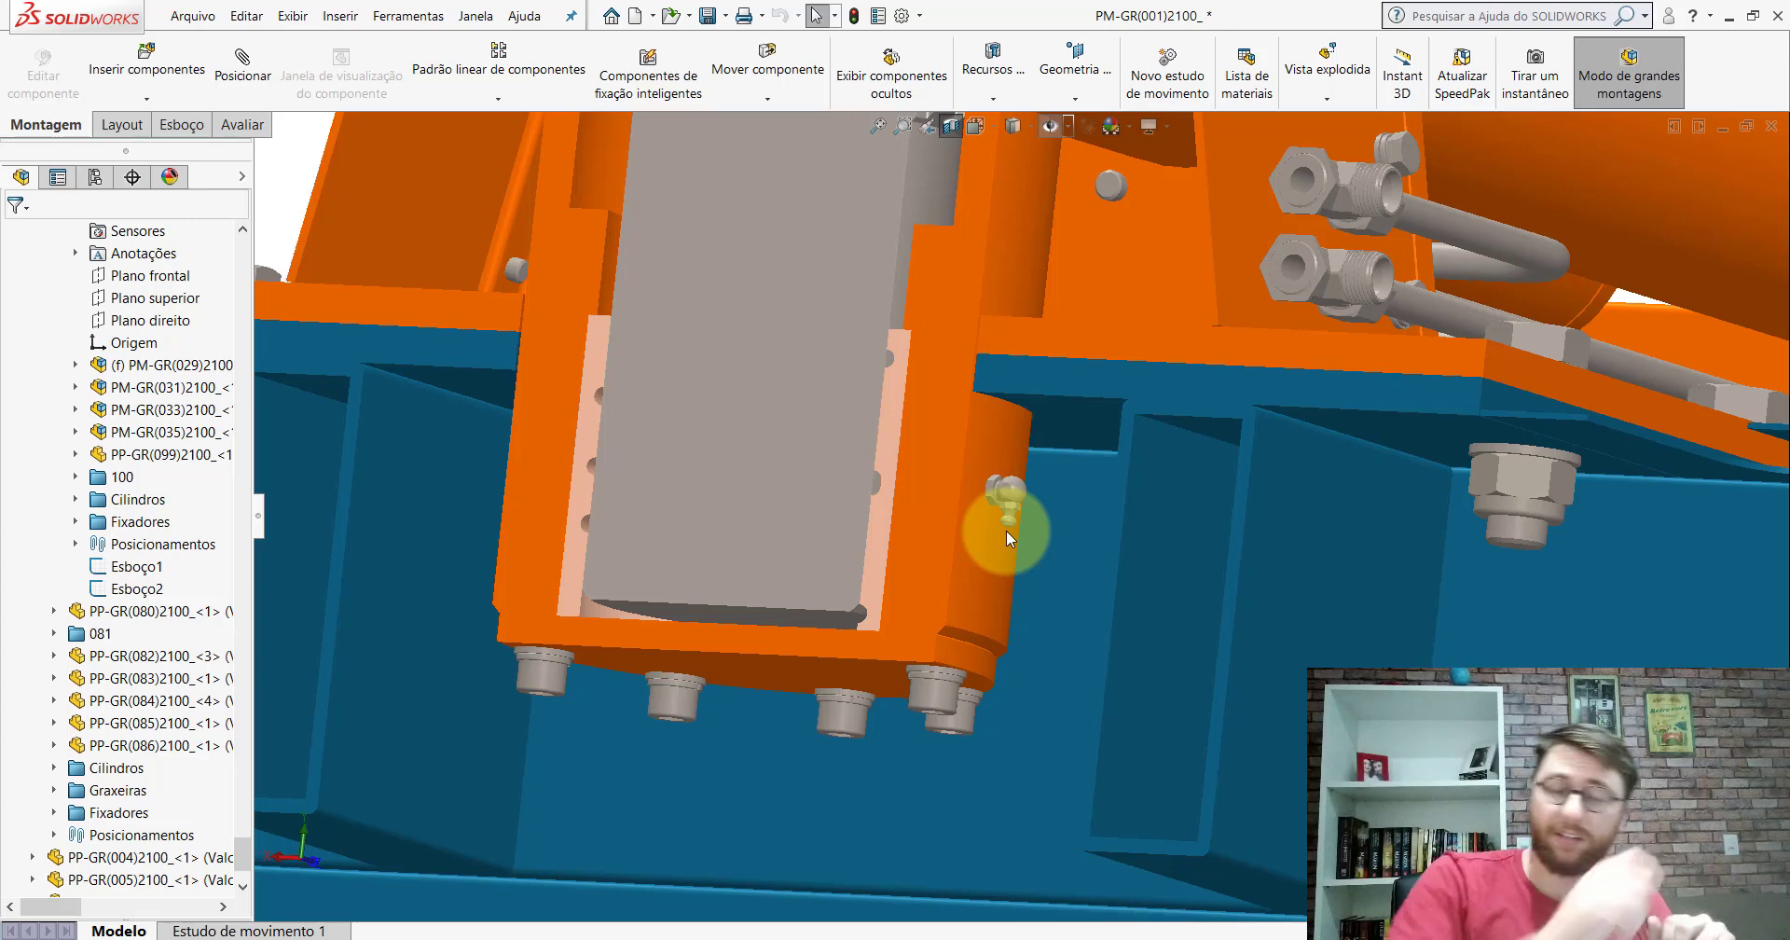
pyautogui.scroll(5, 1070, 447)
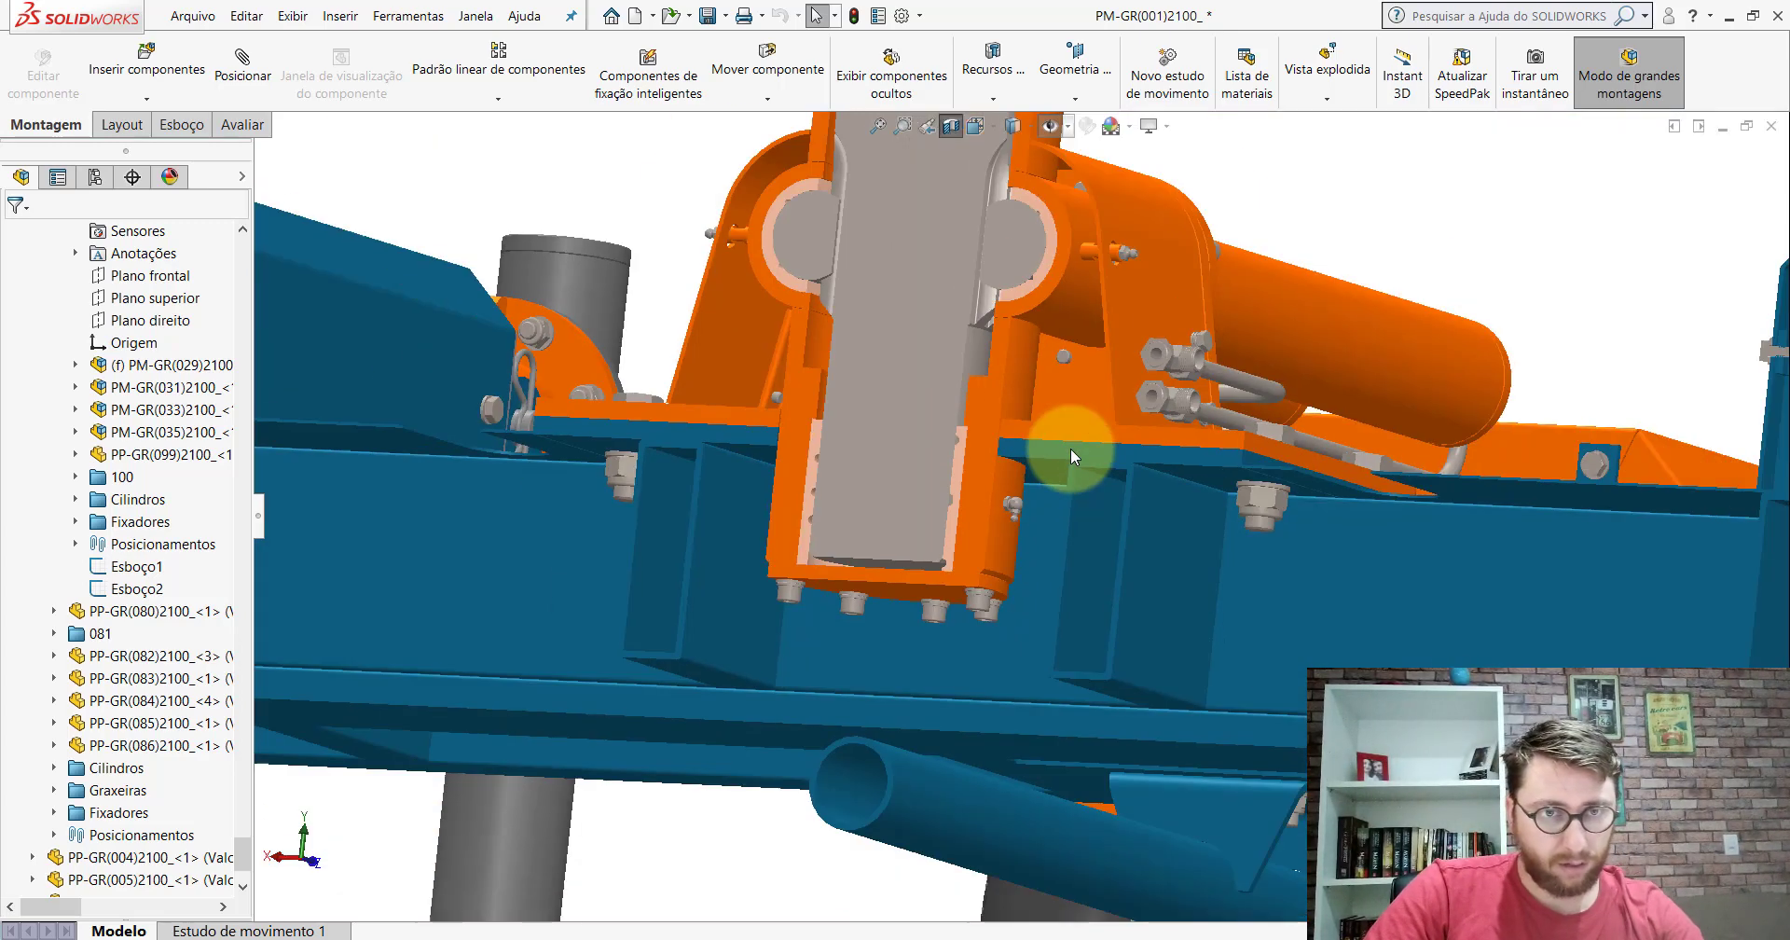
pyautogui.click(992, 124)
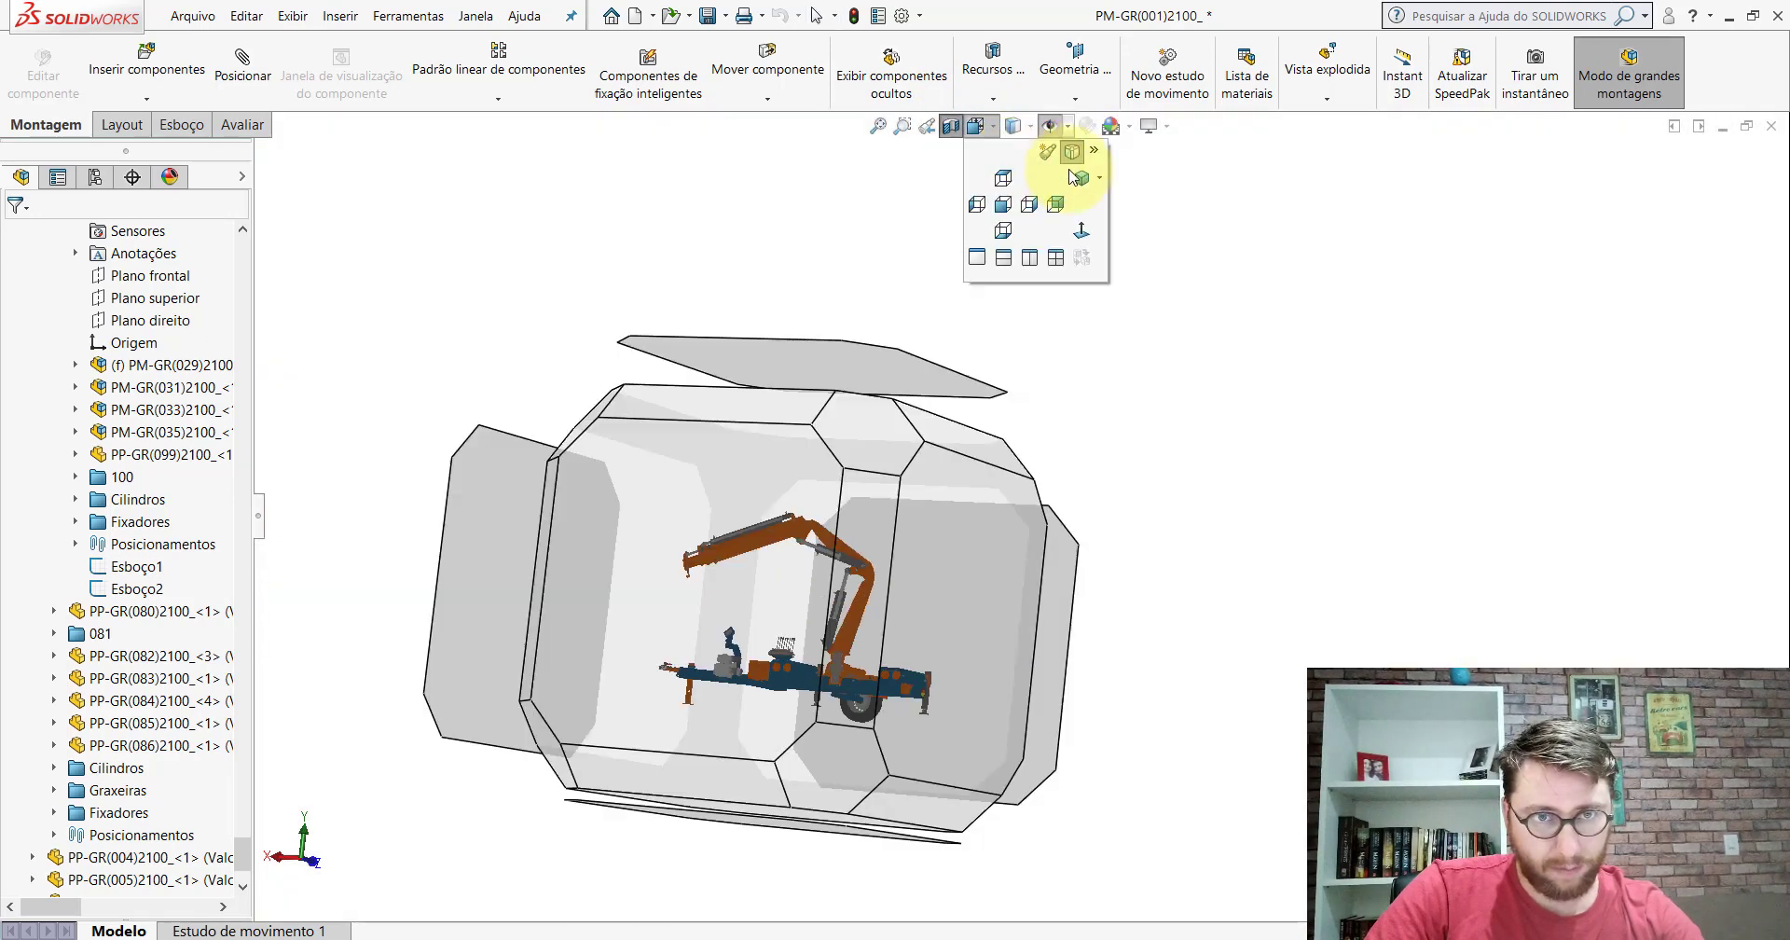
pyautogui.click(1046, 177)
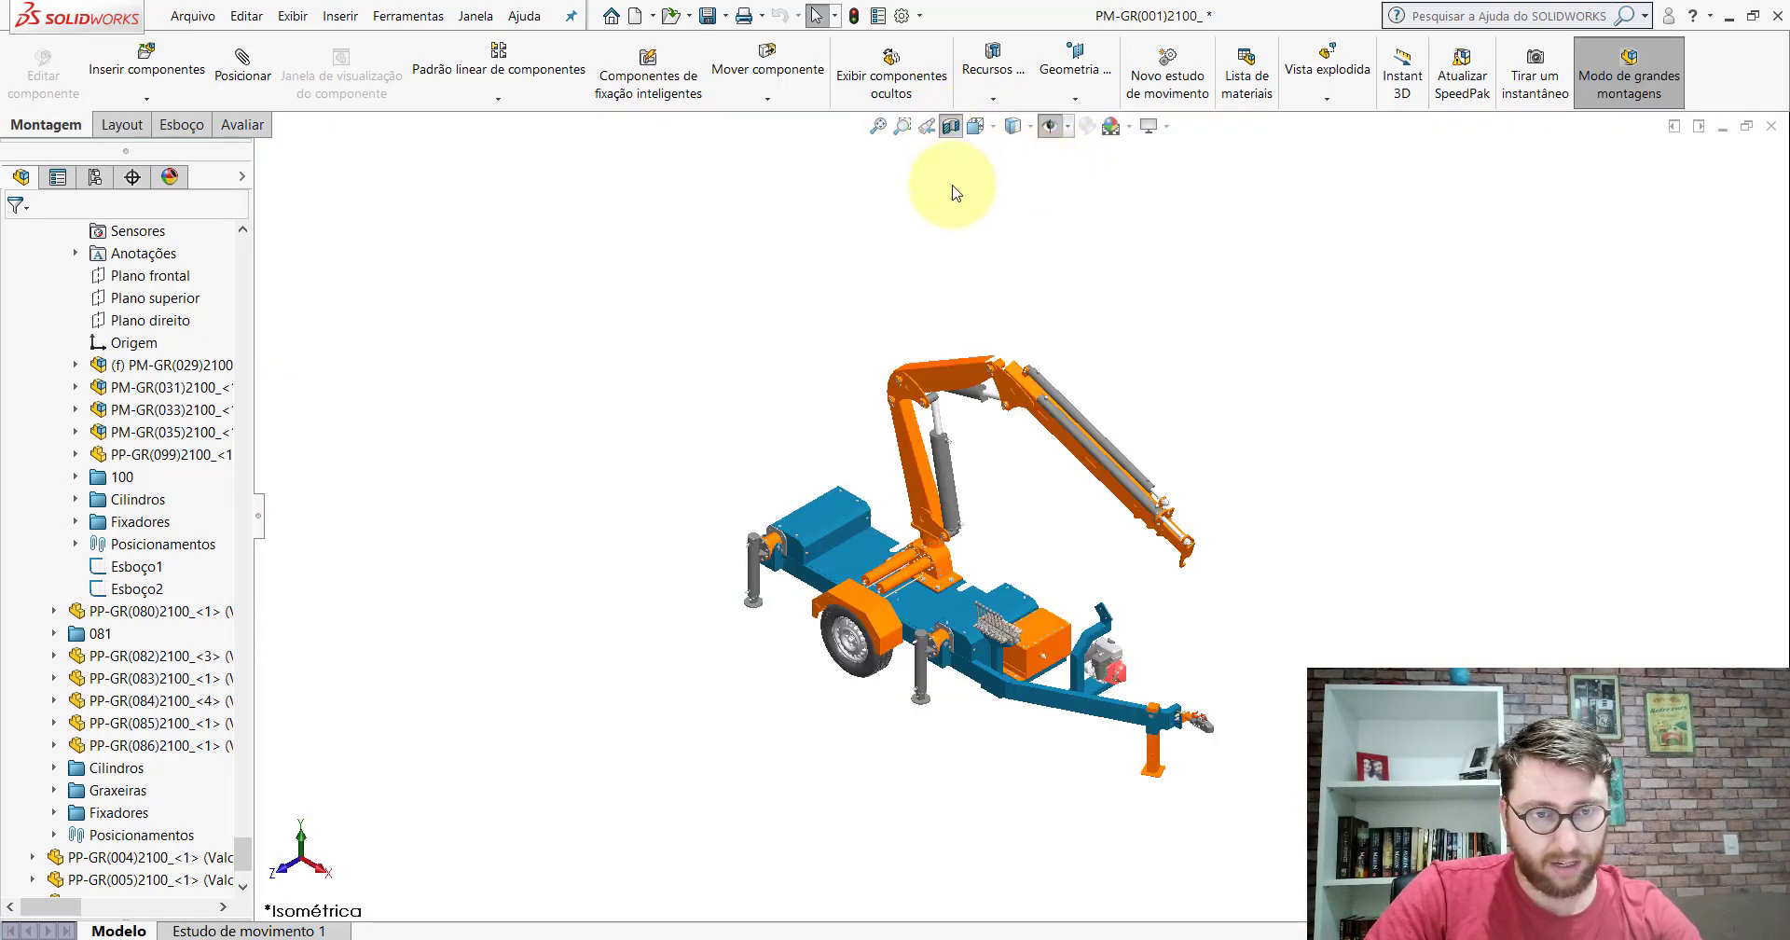
pyautogui.scroll(-3, 1331, 639)
pyautogui.scroll(1, 1212, 382)
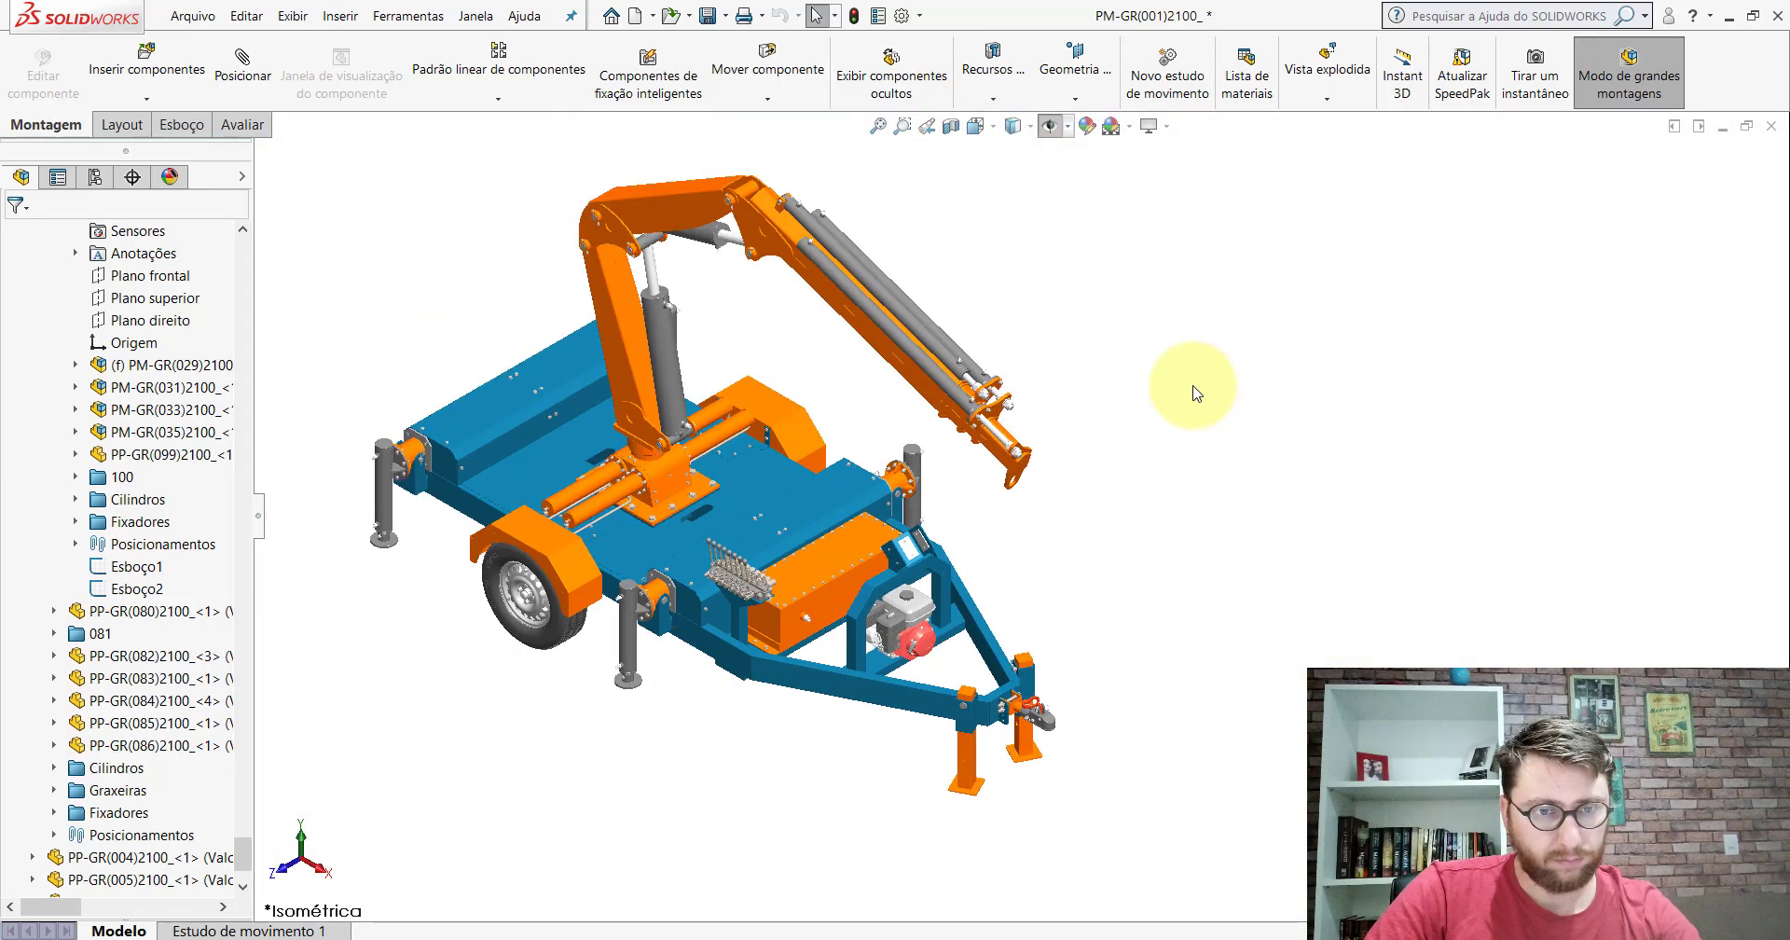
pyautogui.scroll(1, 1196, 392)
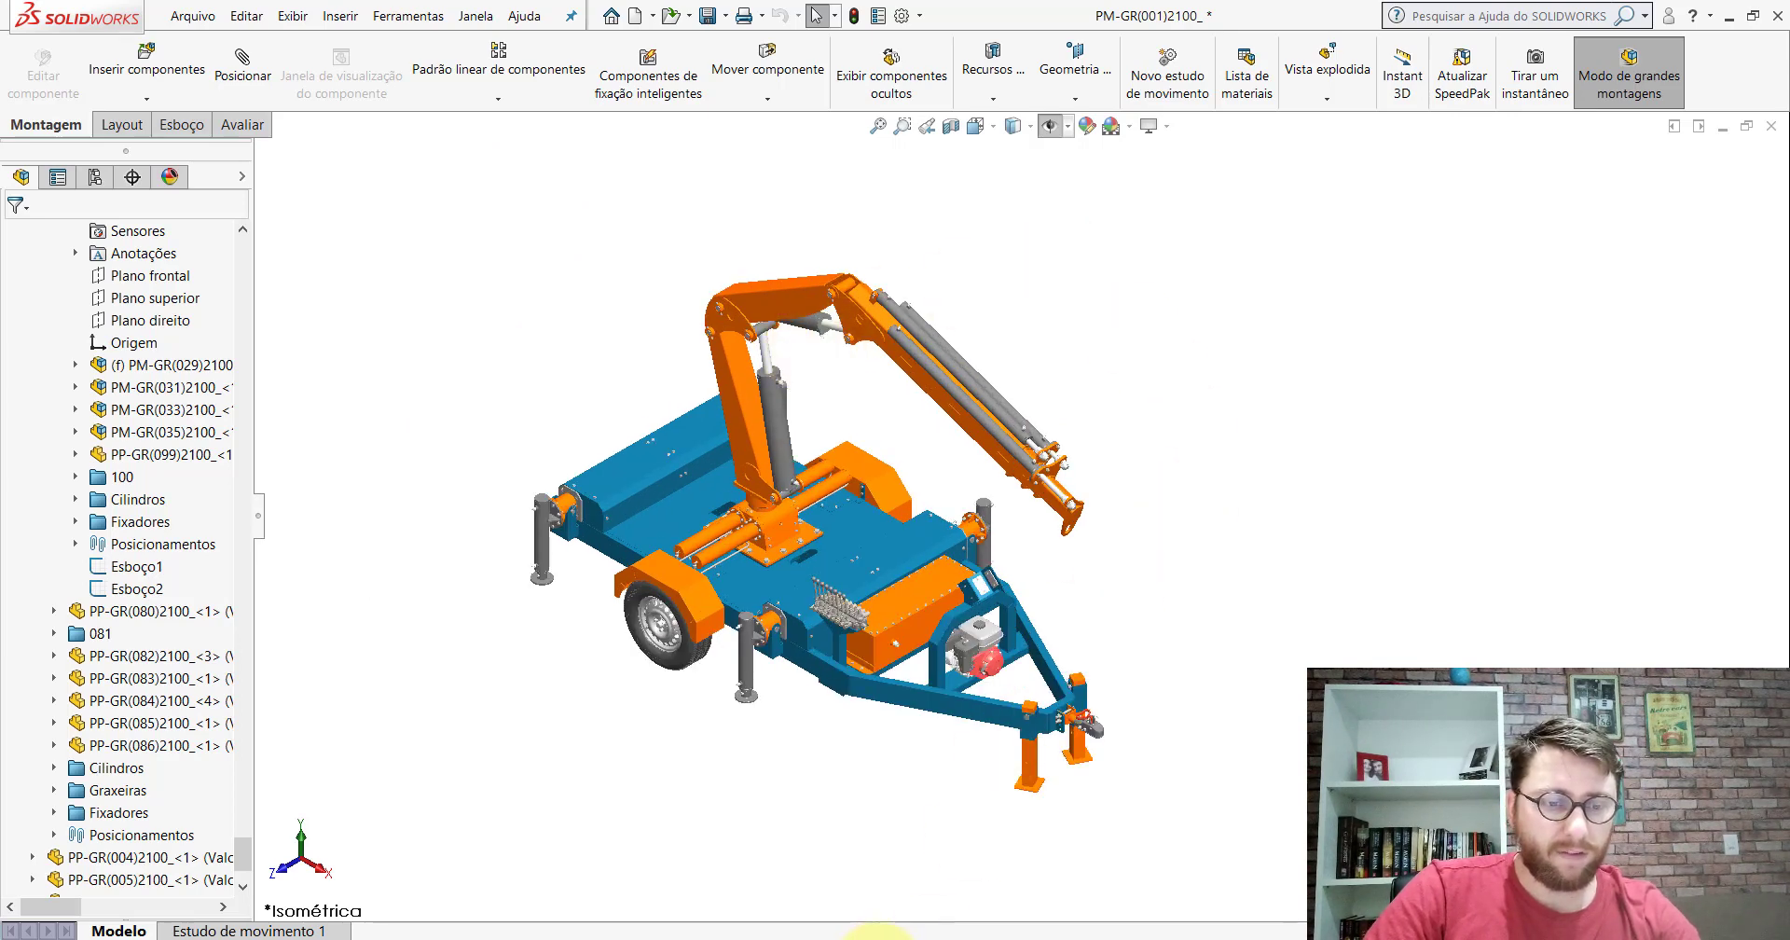
# Step: Switch to the PP-GR(005)2100 bushing part and orbit it to examine the grooved bore
pyautogui.moveTo(881, 928)
pyautogui.click(933, 876)
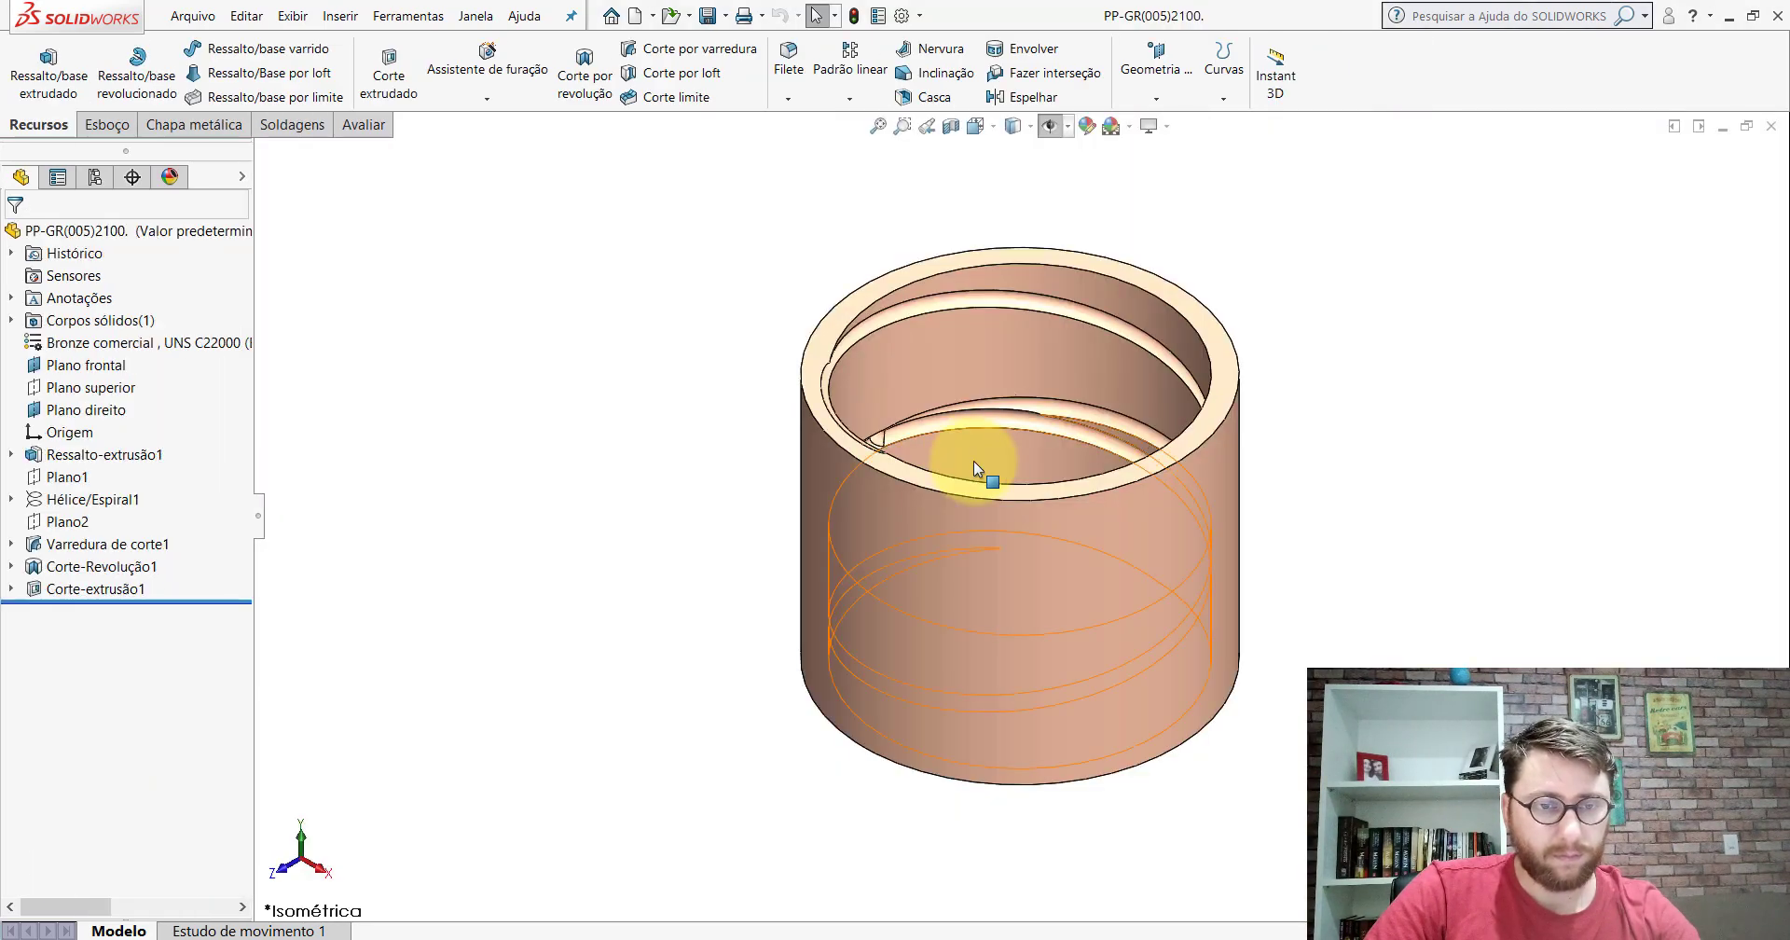
pyautogui.moveTo(1156, 457)
pyautogui.mouseDown(button='middle')
pyautogui.moveTo(1007, 334)
pyautogui.moveTo(1047, 460)
pyautogui.moveTo(899, 508)
pyautogui.mouseUp(button='middle')
pyautogui.scroll(-5, 915, 492)
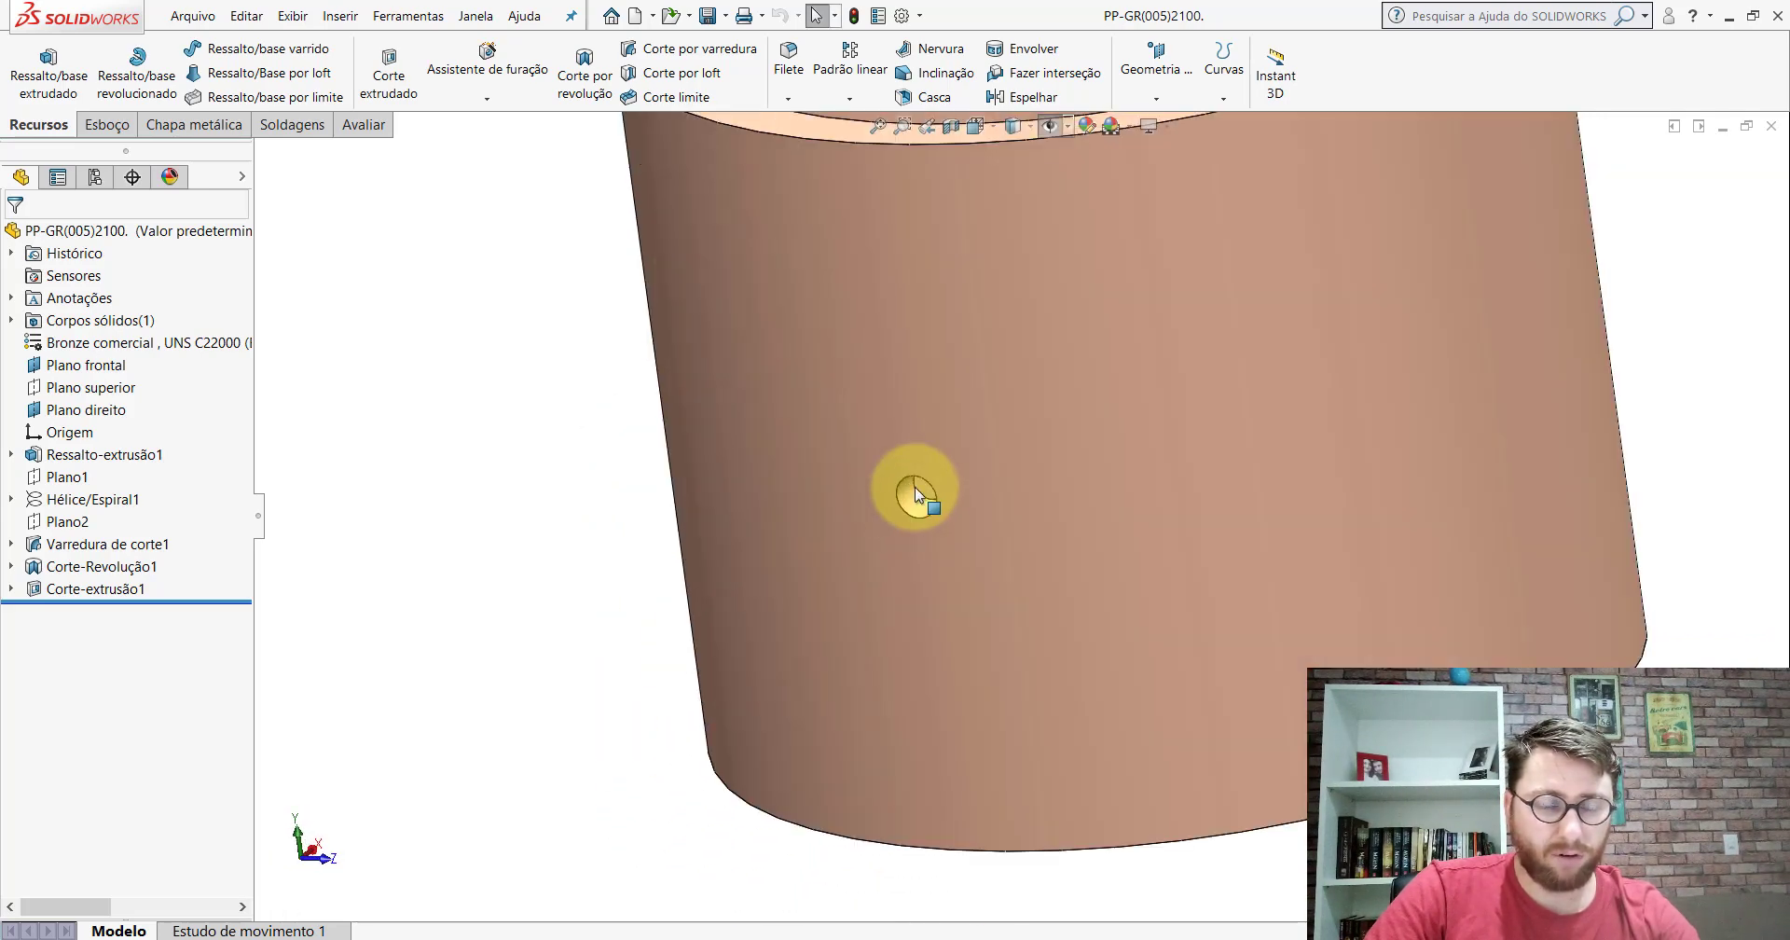
pyautogui.scroll(-2, 921, 506)
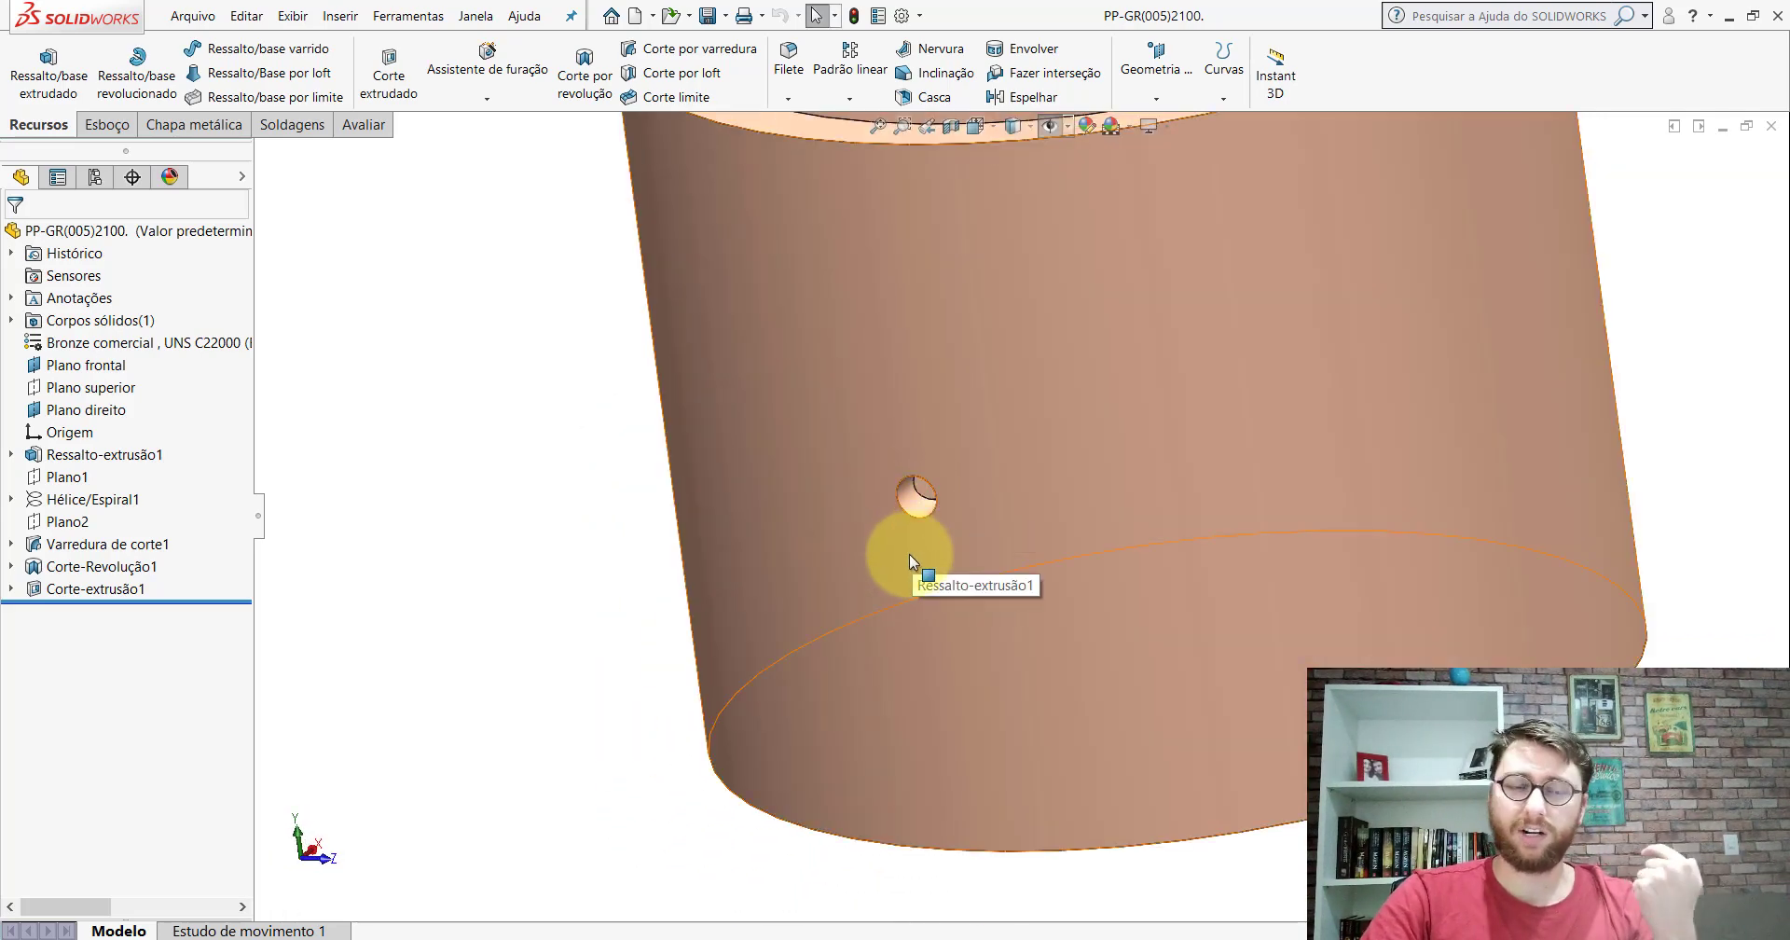
pyautogui.scroll(5, 954, 503)
pyautogui.moveTo(954, 513)
pyautogui.mouseDown(button='middle')
pyautogui.moveTo(839, 472)
pyautogui.moveTo(711, 859)
pyautogui.moveTo(994, 400)
pyautogui.mouseUp(button='middle')
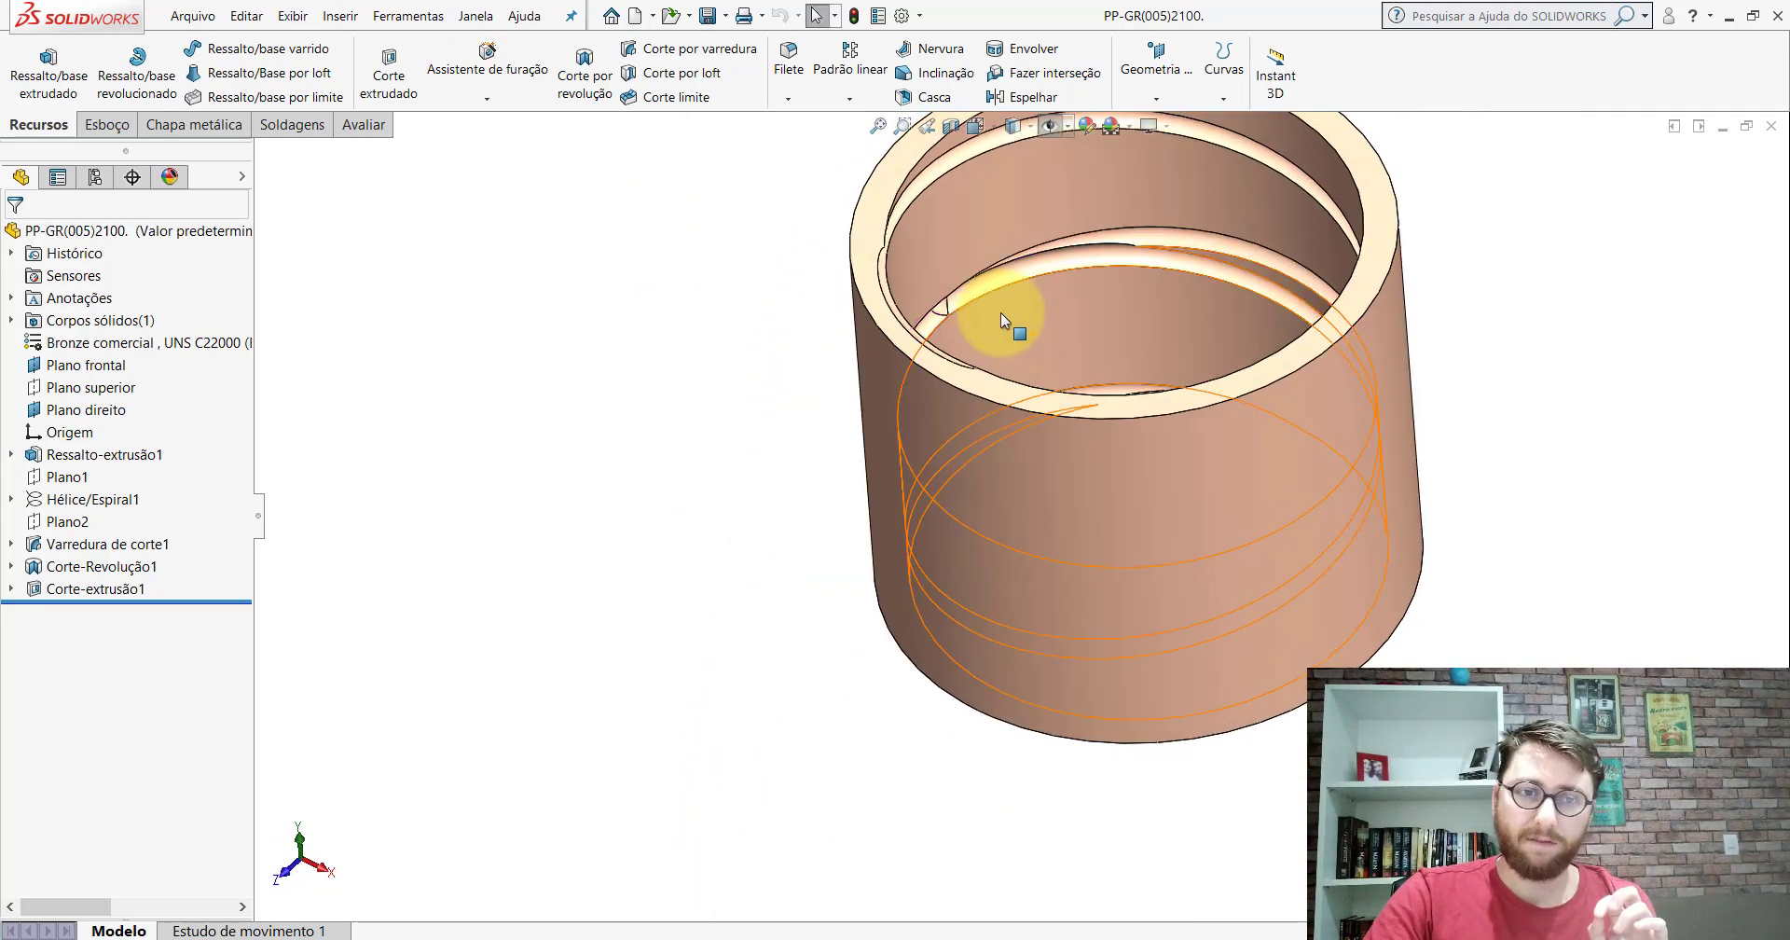
pyautogui.scroll(5, 1350, 384)
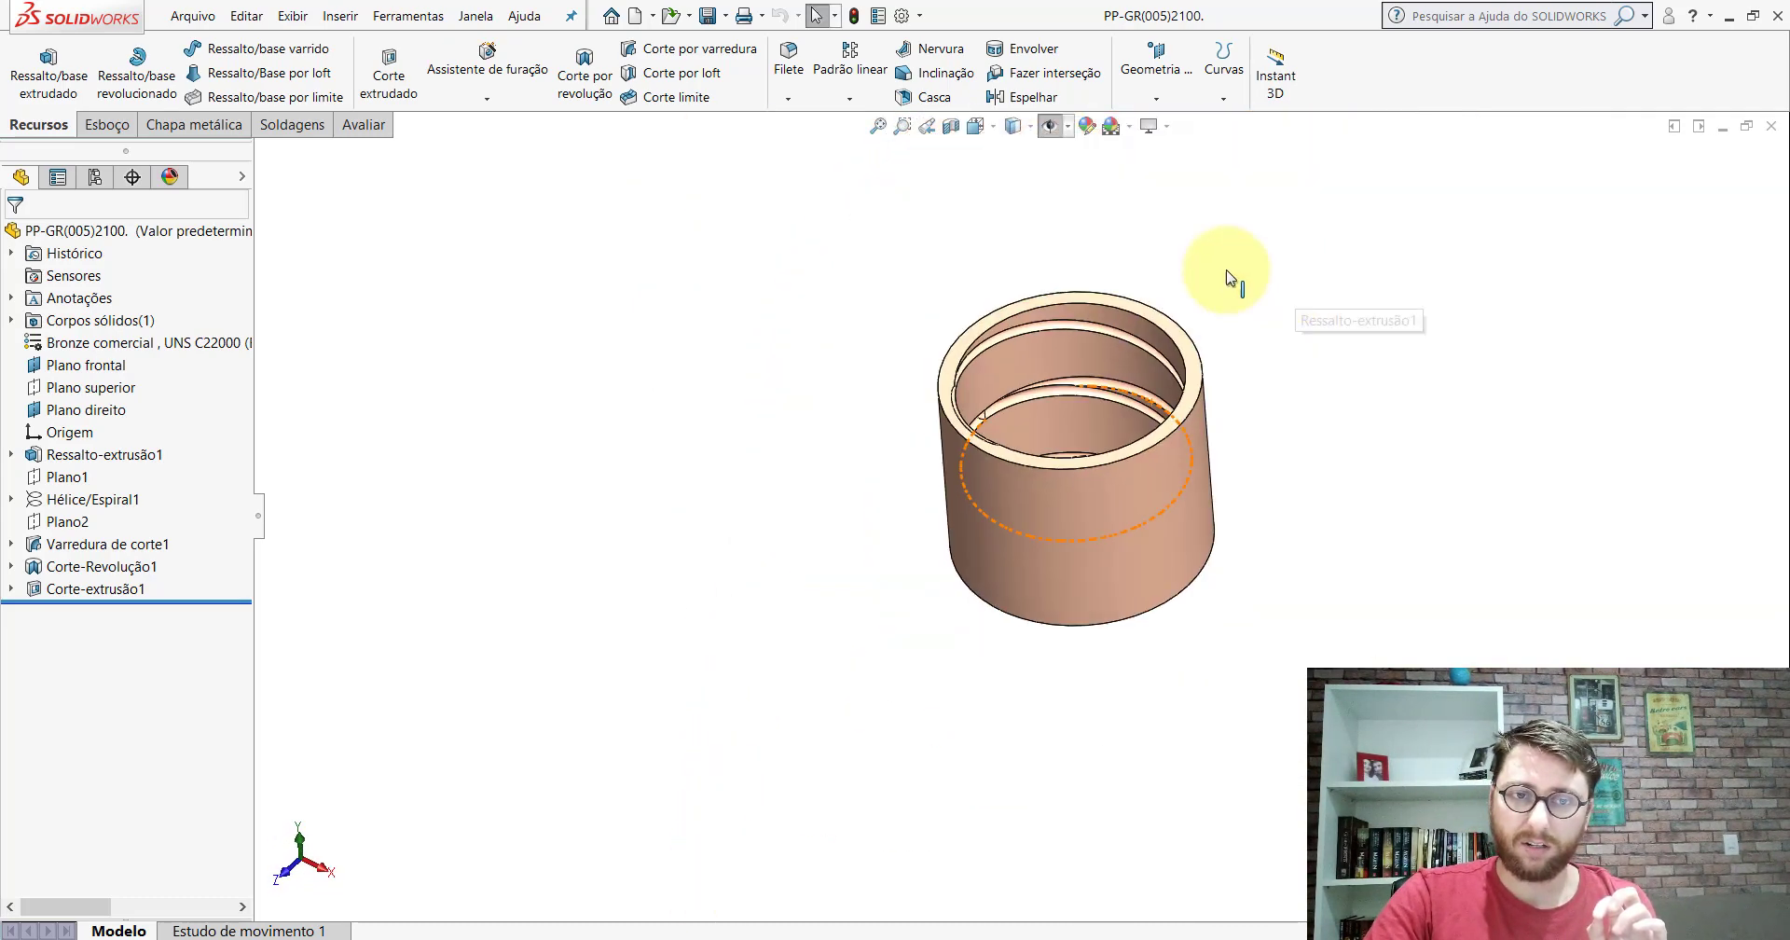
pyautogui.scroll(-5, 1053, 388)
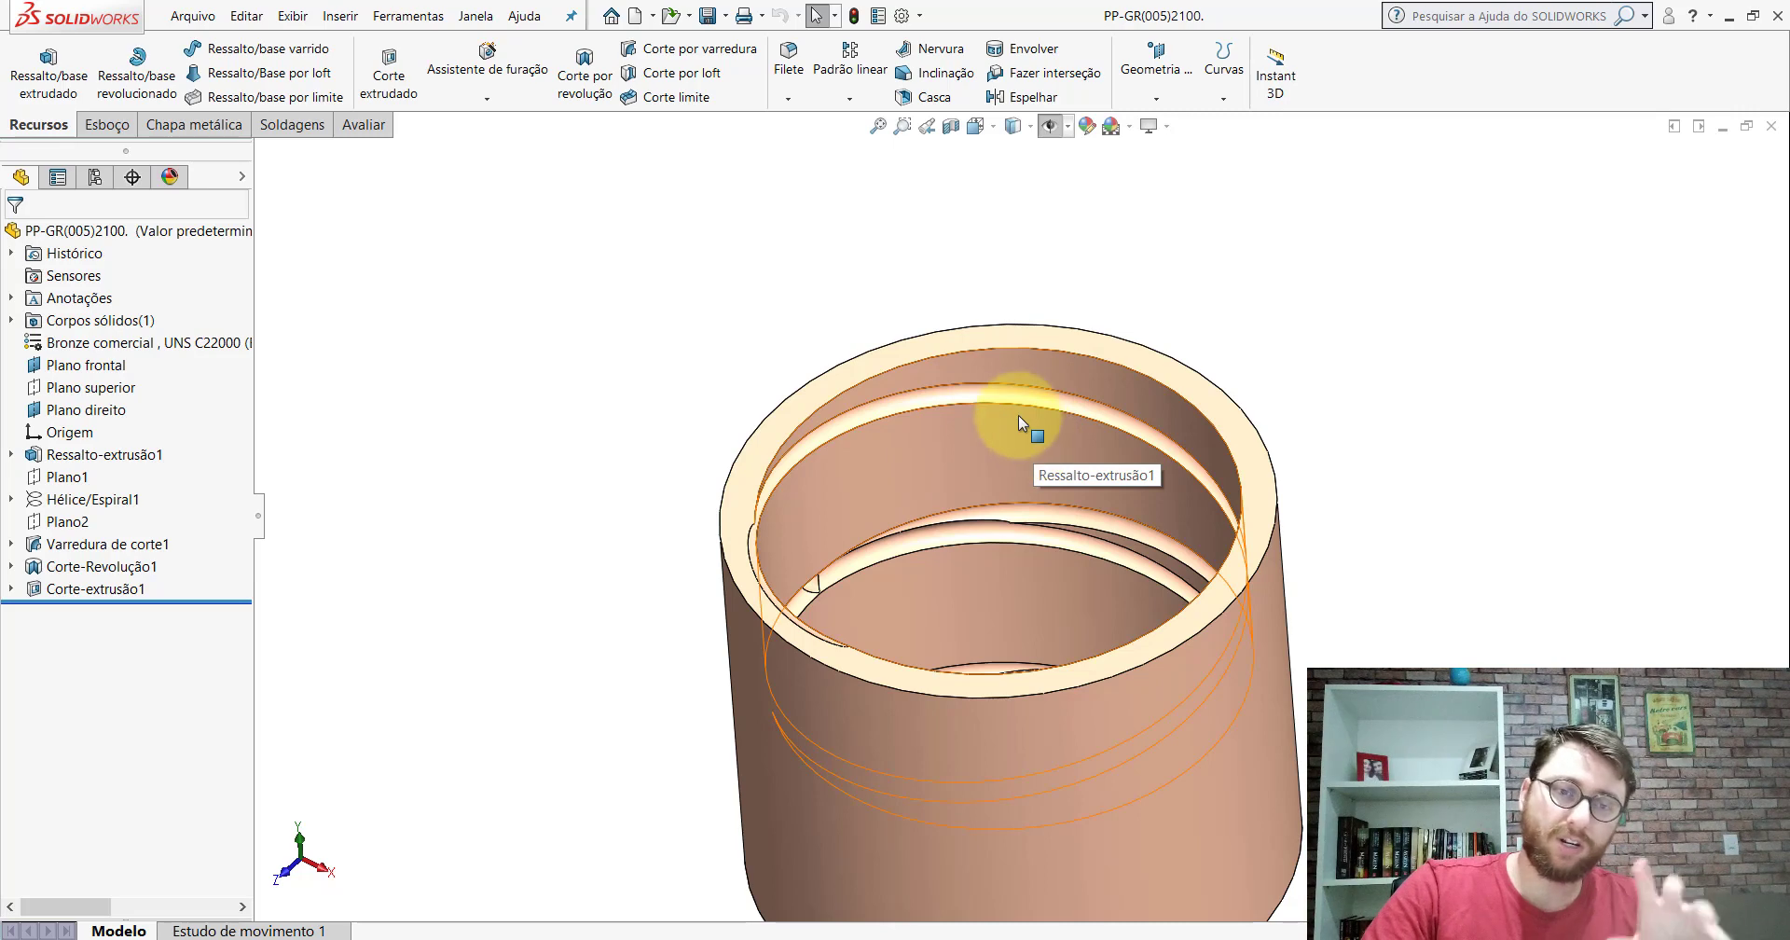
pyautogui.moveTo(1018, 416); pyautogui.dragTo(906, 548, button='middle')
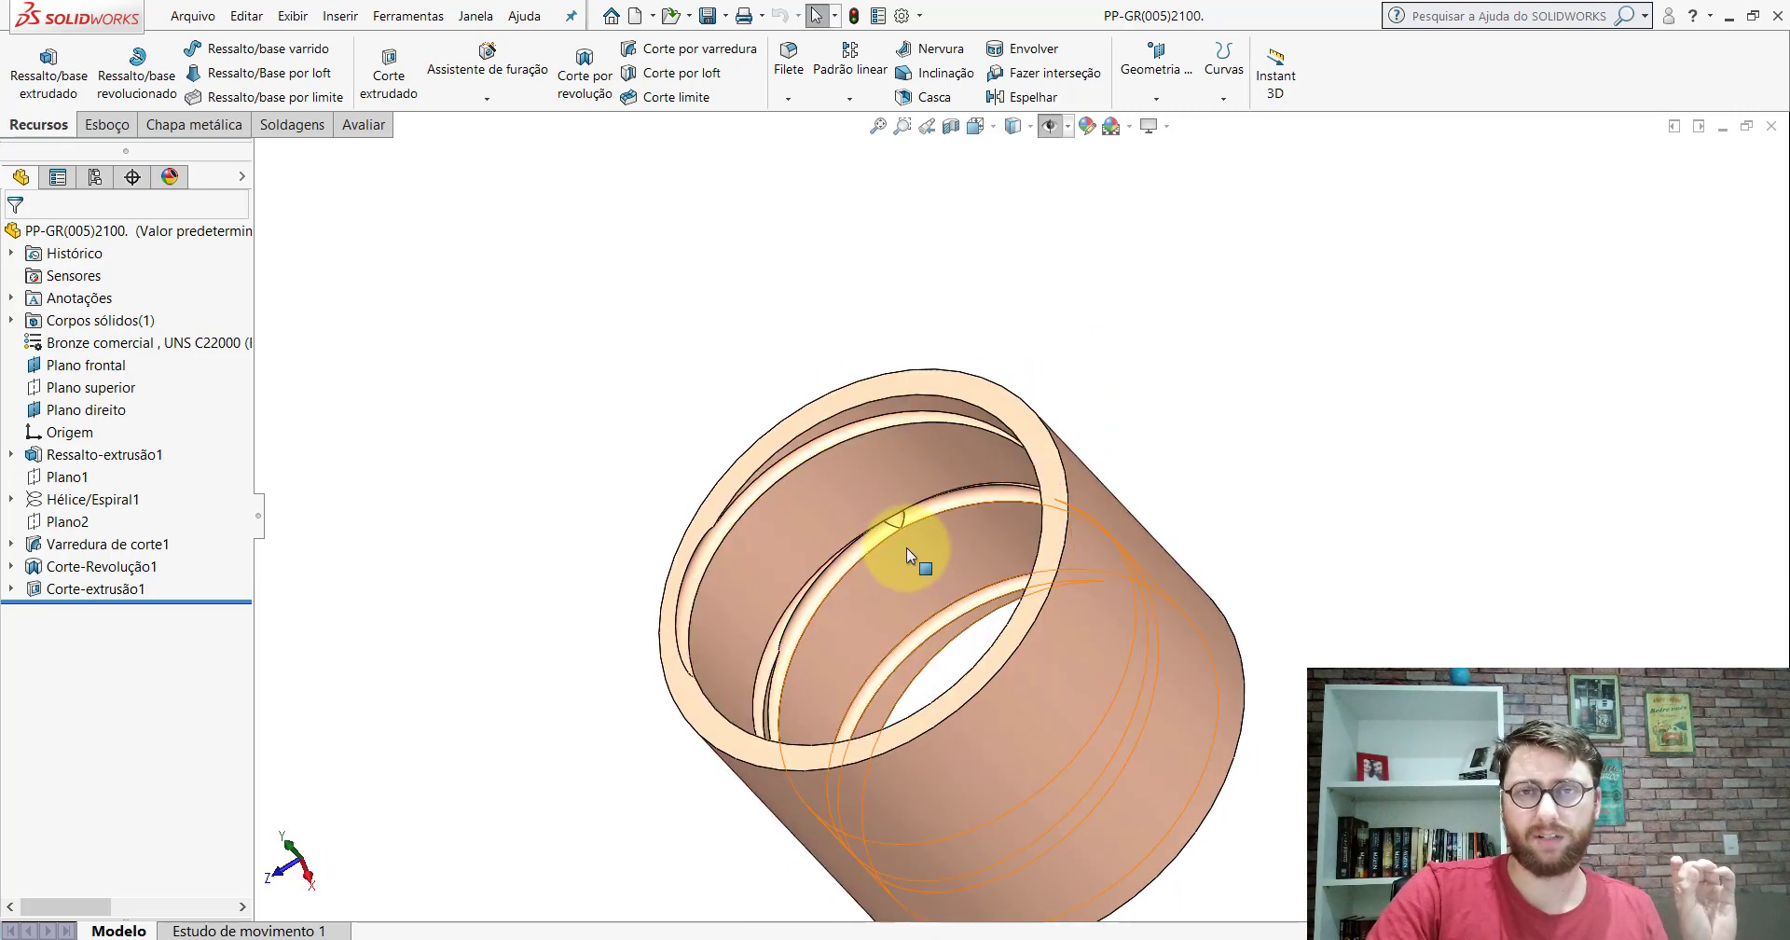
pyautogui.moveTo(905, 548)
pyautogui.mouseDown(button='middle')
pyautogui.moveTo(939, 439)
pyautogui.moveTo(1151, 271)
pyautogui.moveTo(1199, 360)
pyautogui.mouseUp(button='middle')
# Step: Check the radial hole, return the bushing to isometric, and start a new document
pyautogui.click(991, 132)
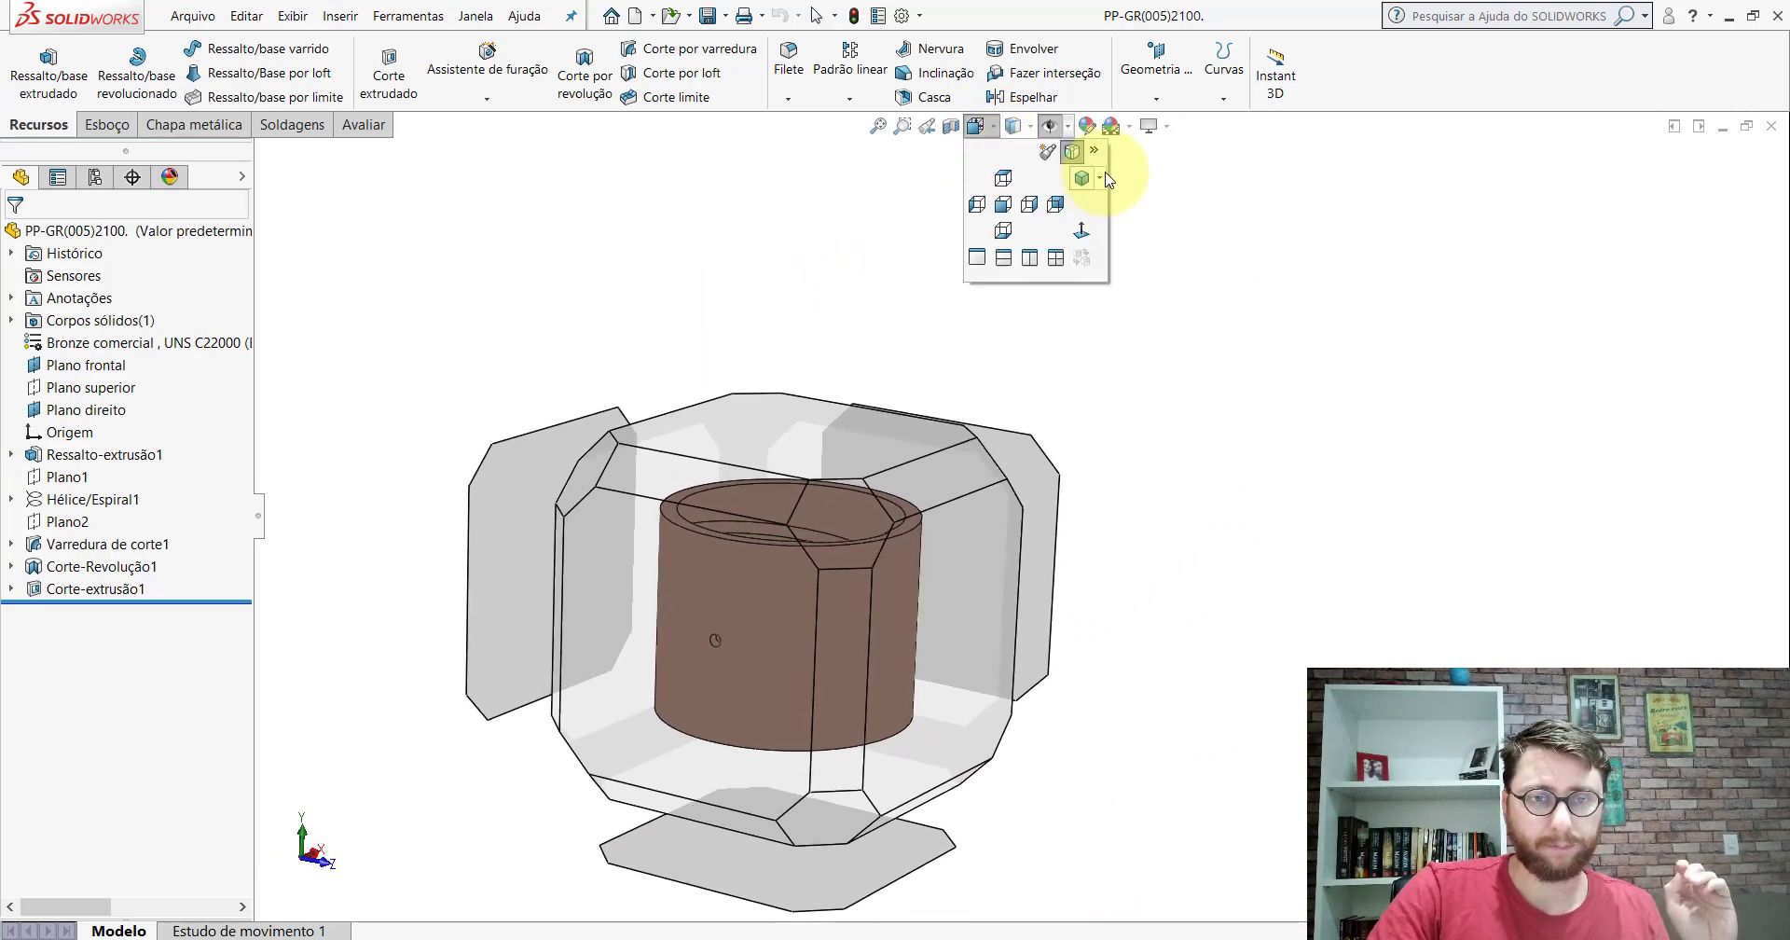
pyautogui.click(1086, 157)
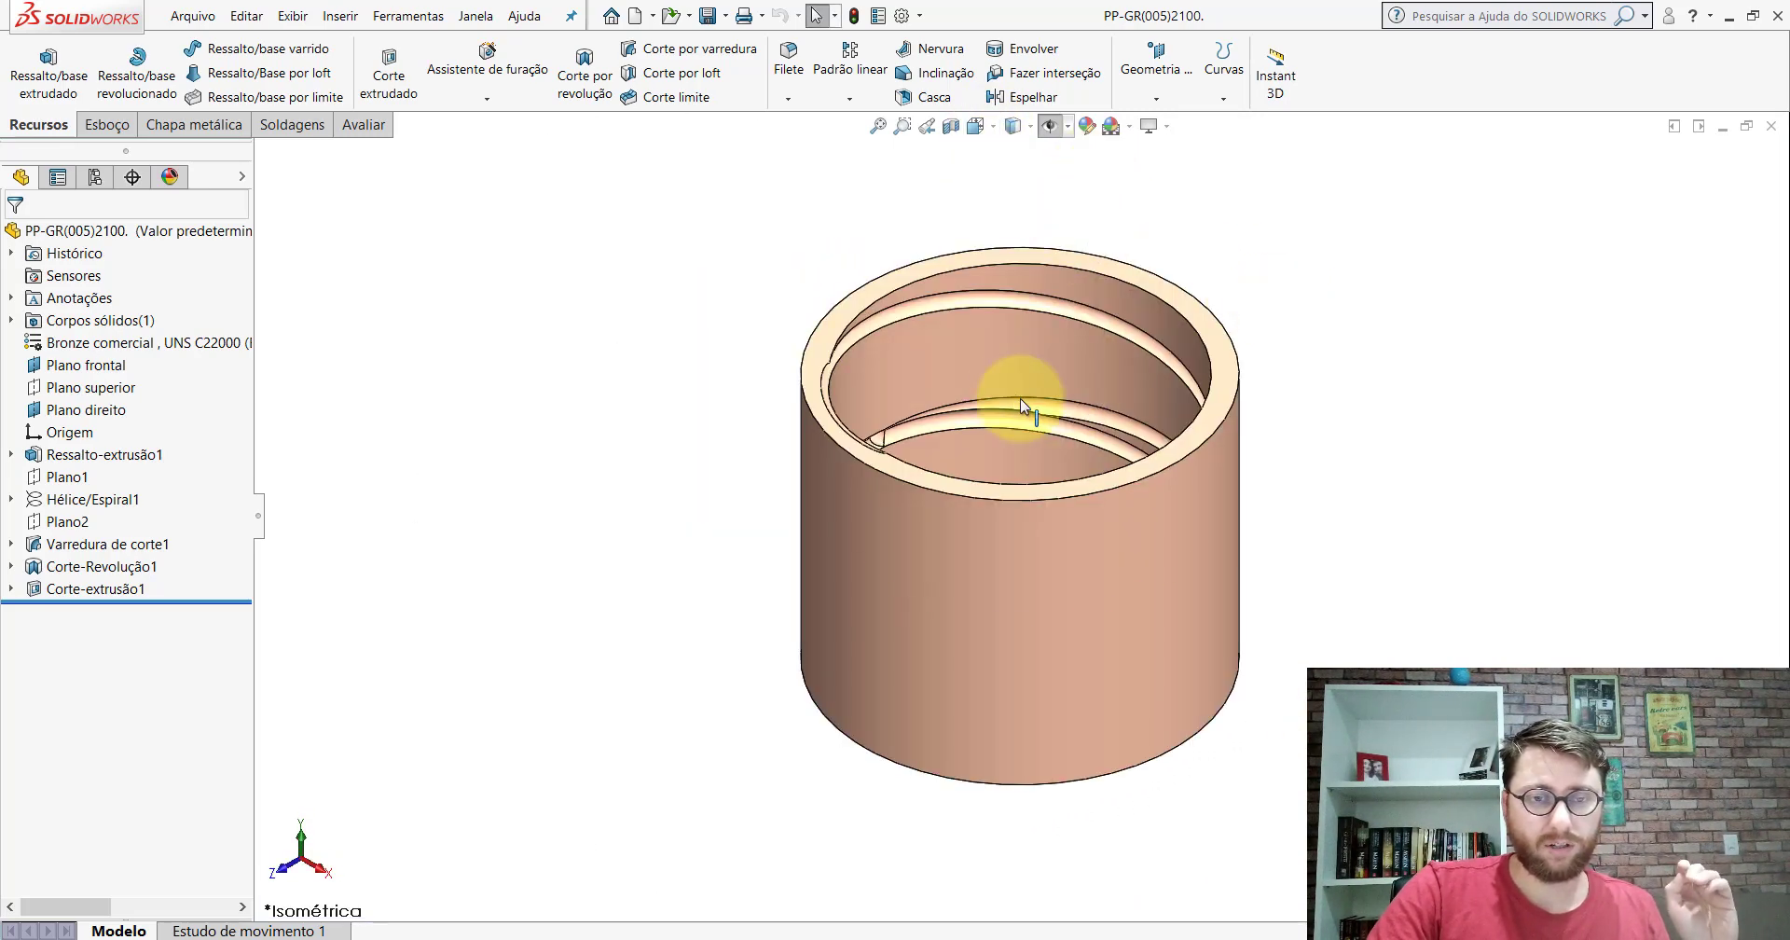
pyautogui.moveTo(1020, 399)
pyautogui.mouseDown(button='middle')
pyautogui.moveTo(1079, 171)
pyautogui.moveTo(1399, 328)
pyautogui.moveTo(1292, 248)
pyautogui.moveTo(1380, 329)
pyautogui.mouseUp(button='middle')
pyautogui.press('space')
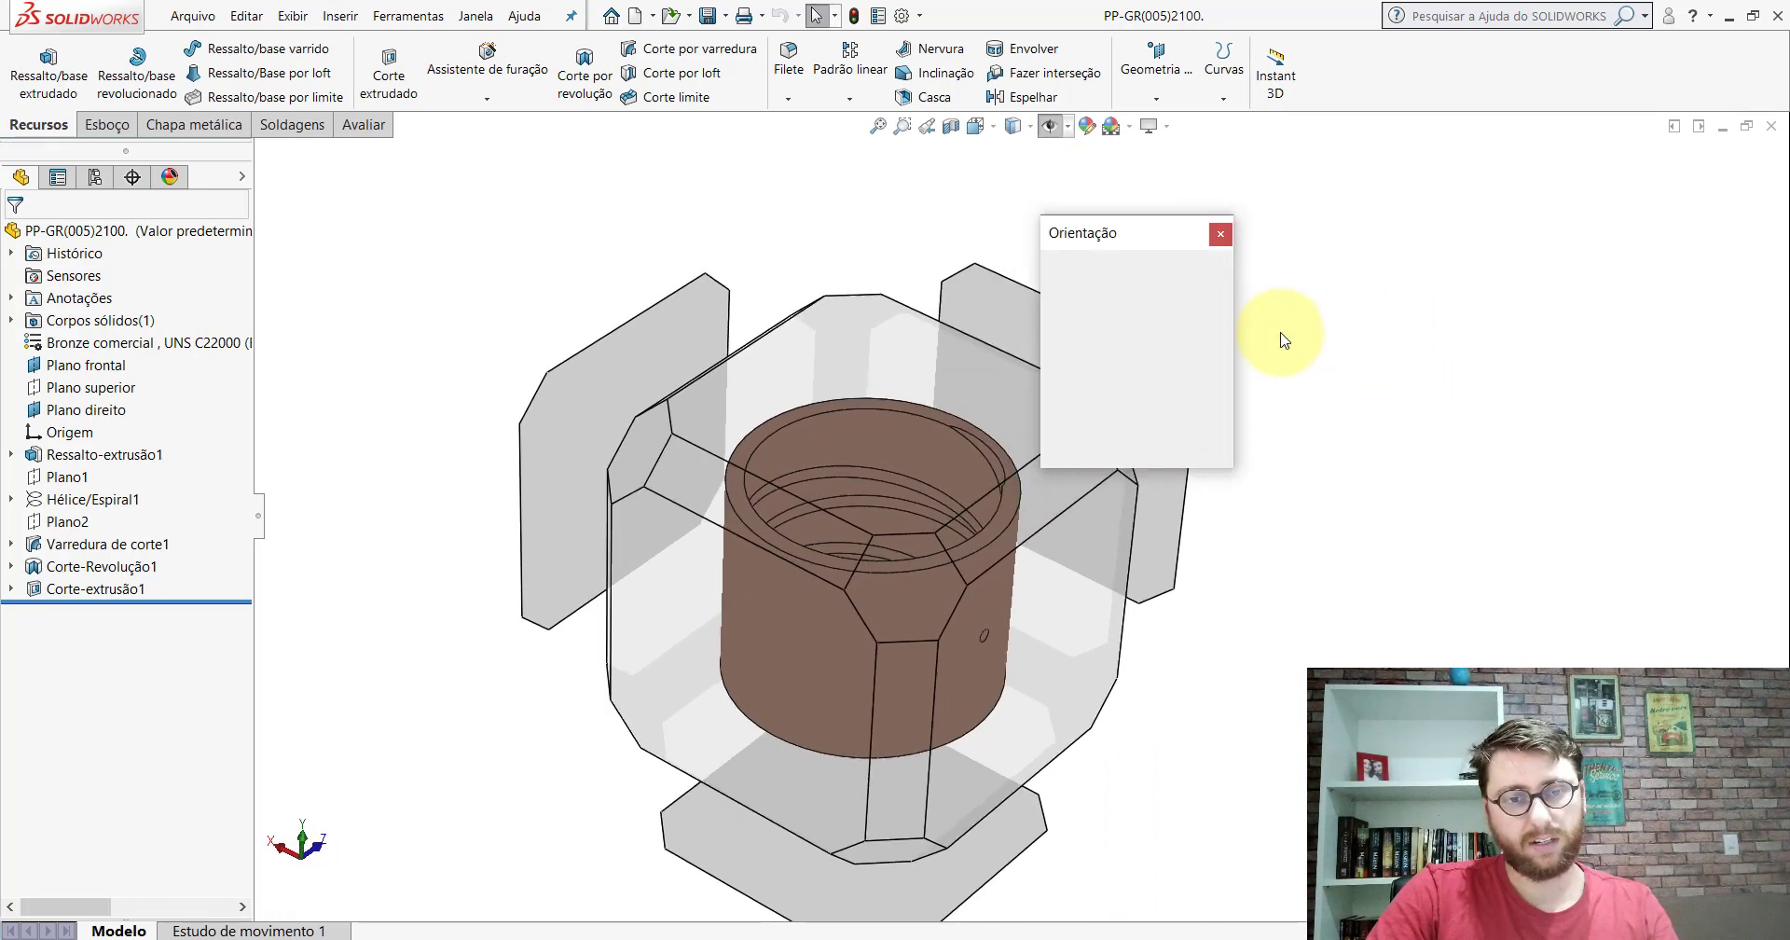
pyautogui.click(1209, 295)
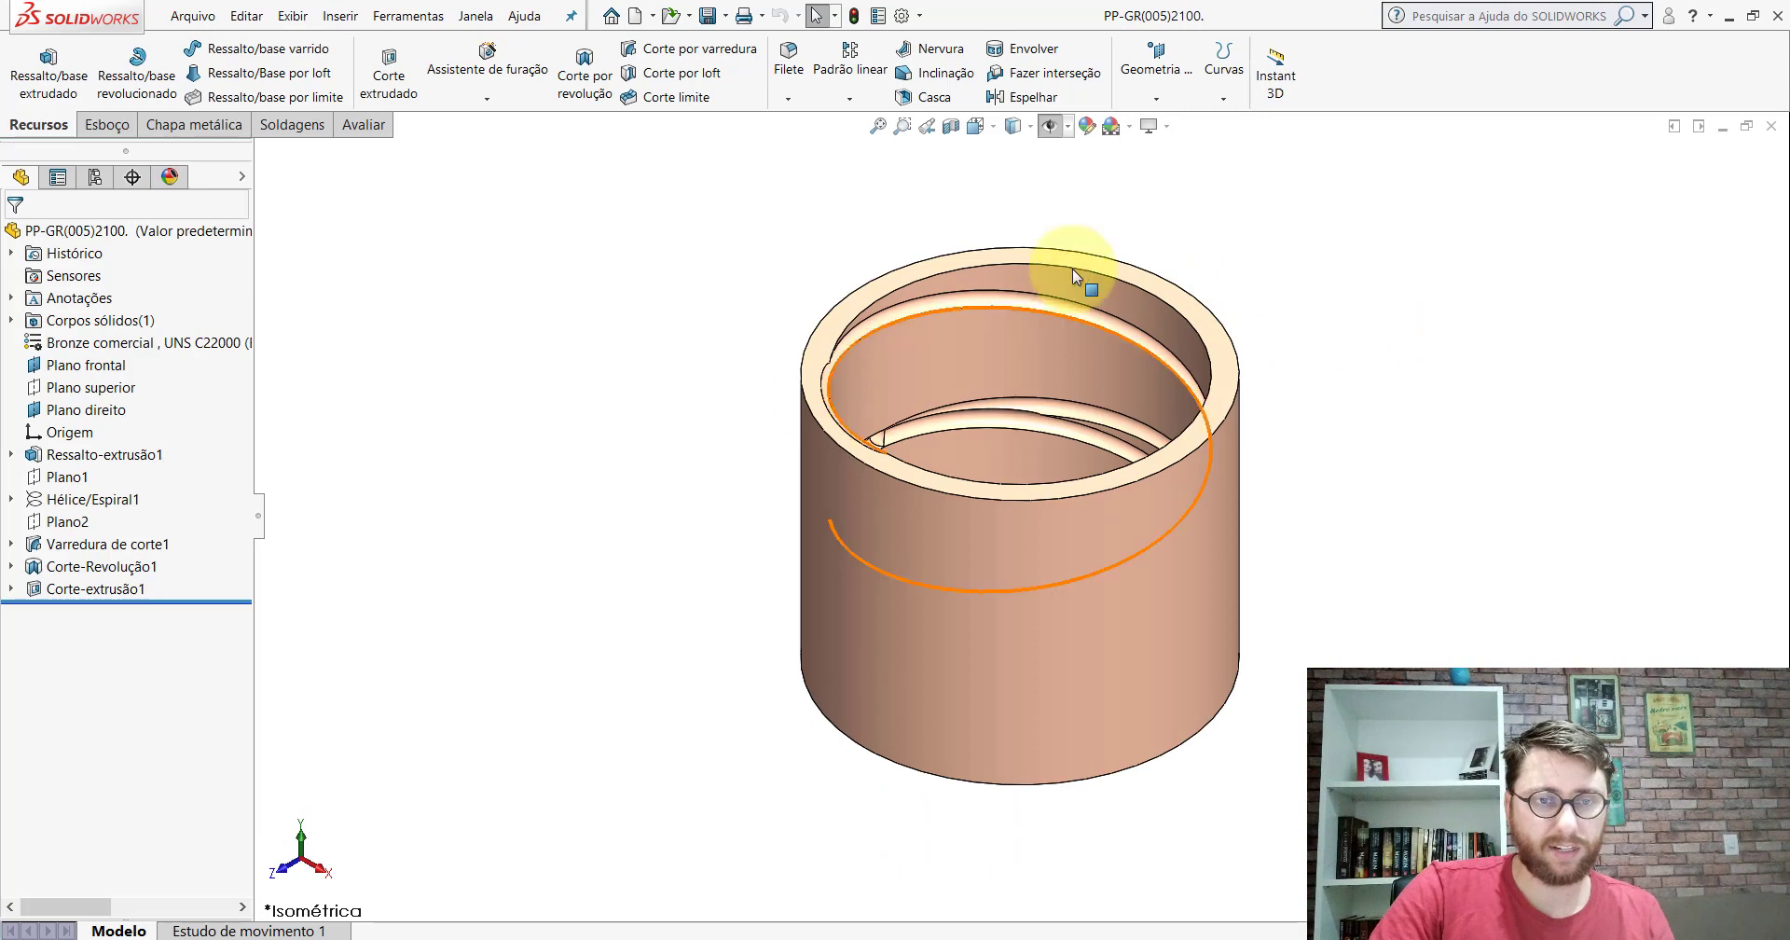
pyautogui.click(637, 16)
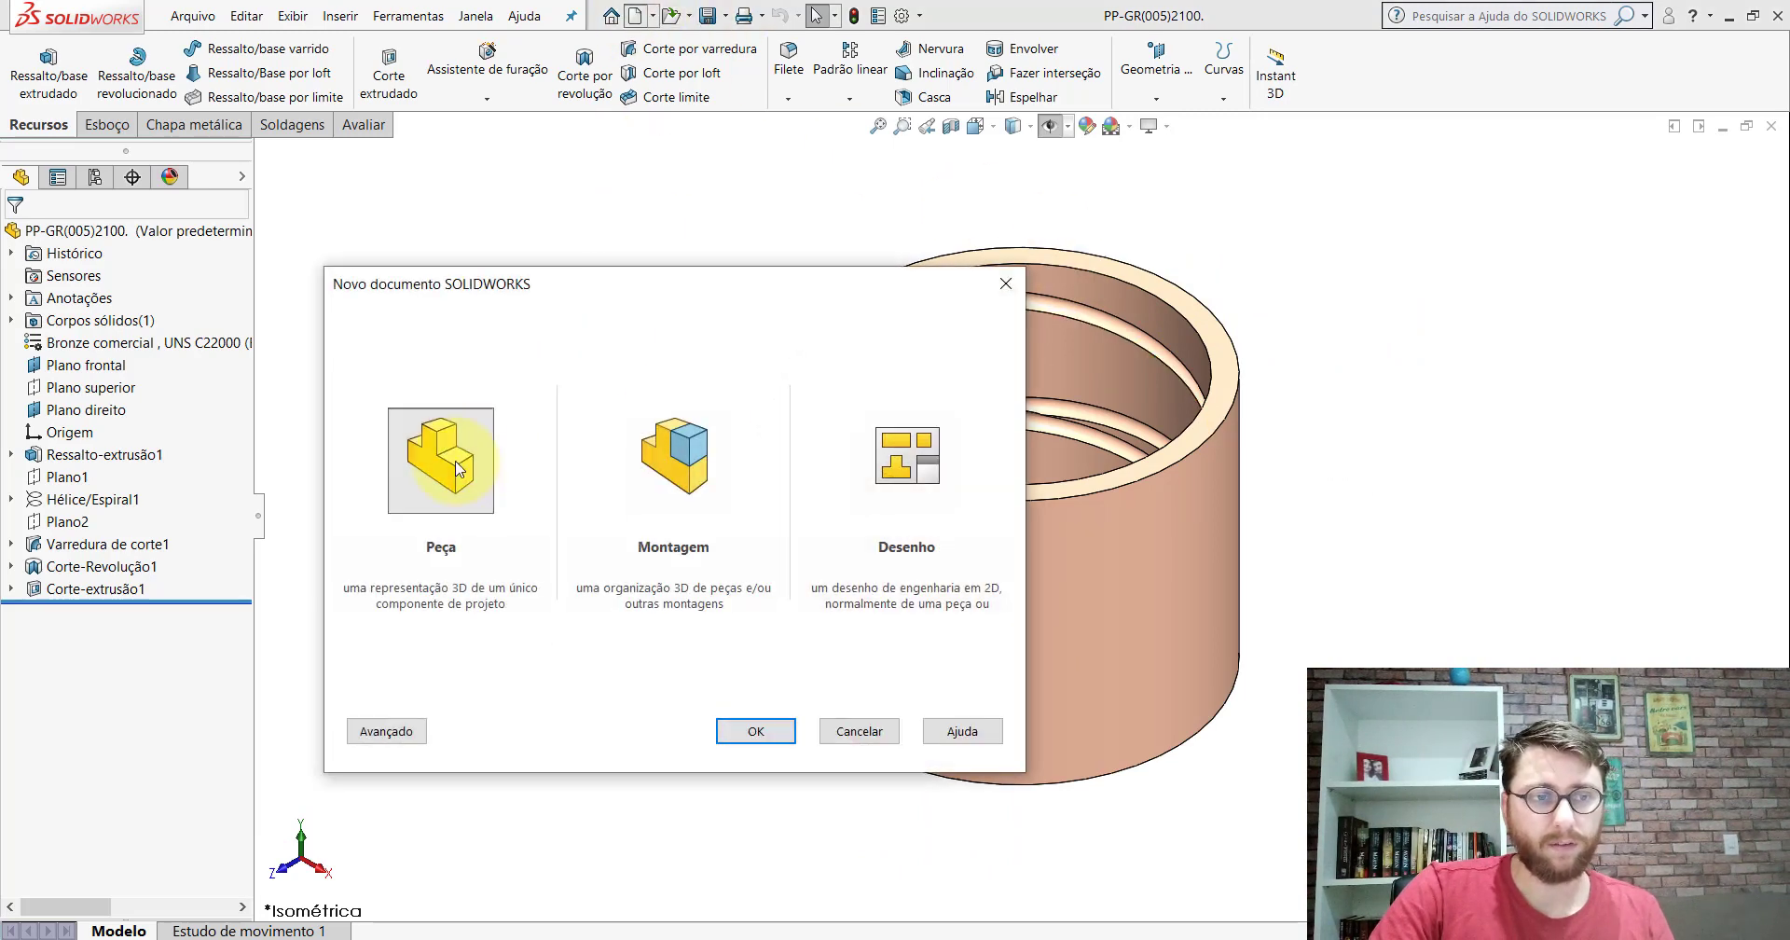
# Step: Create a new part in isometric view and start a sketch on Plano superior
pyautogui.press('Return')
pyautogui.click(976, 126)
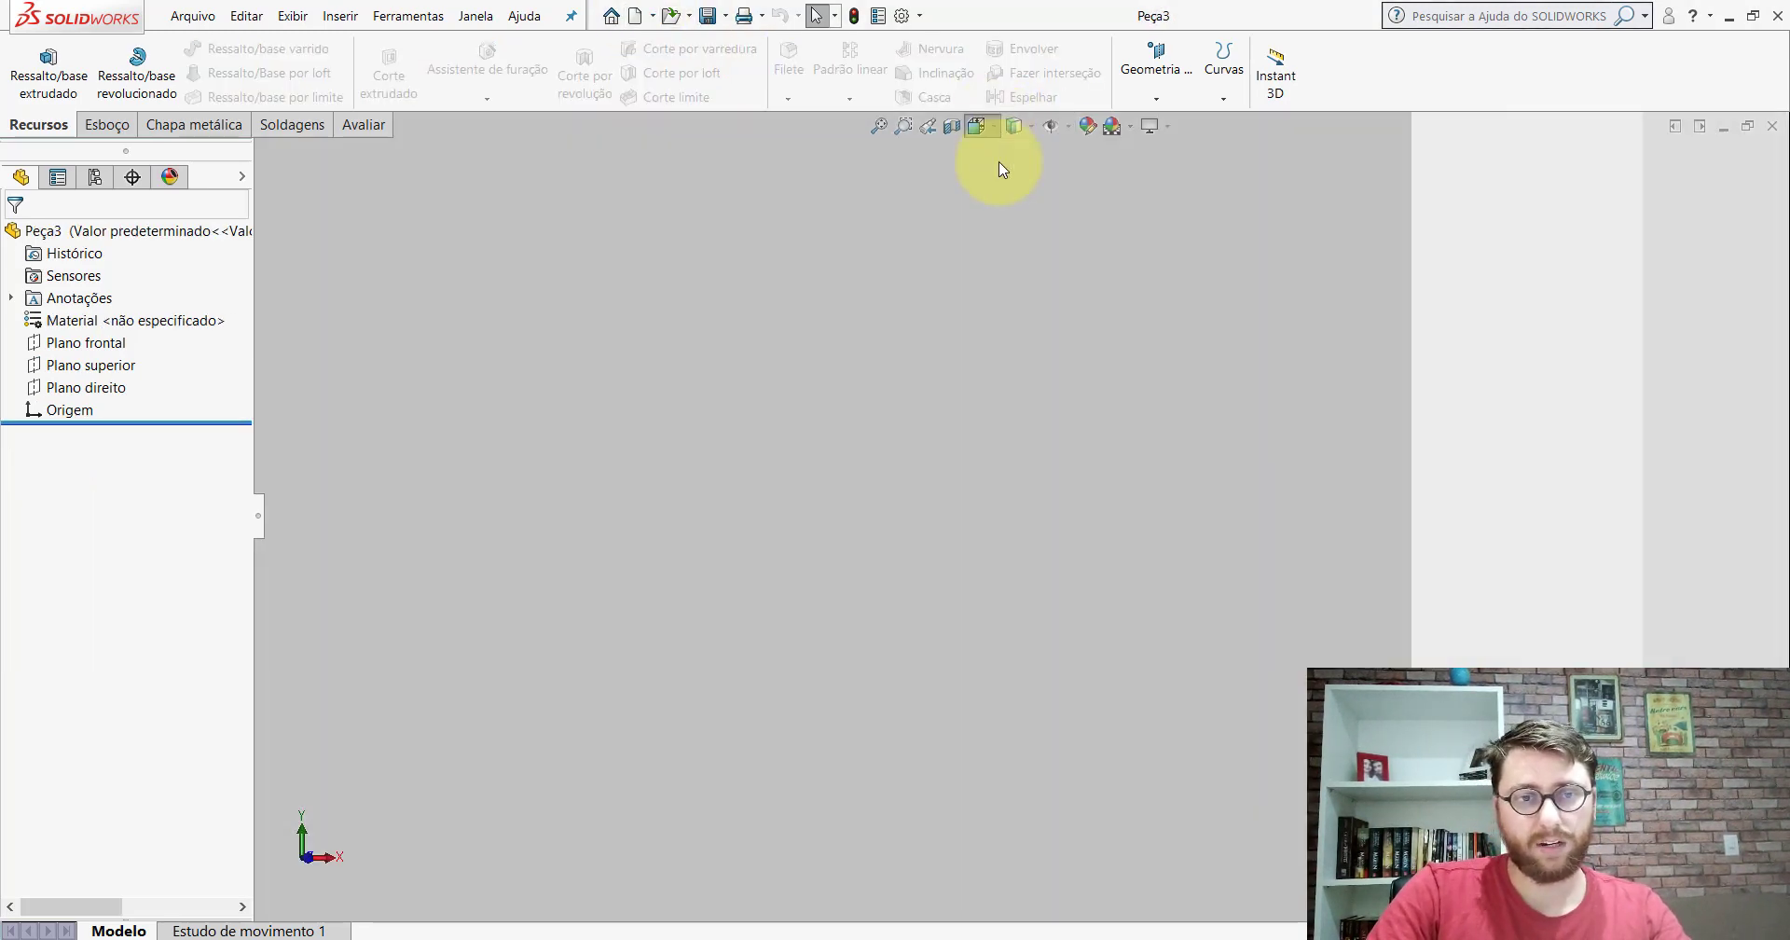
pyautogui.click(1093, 182)
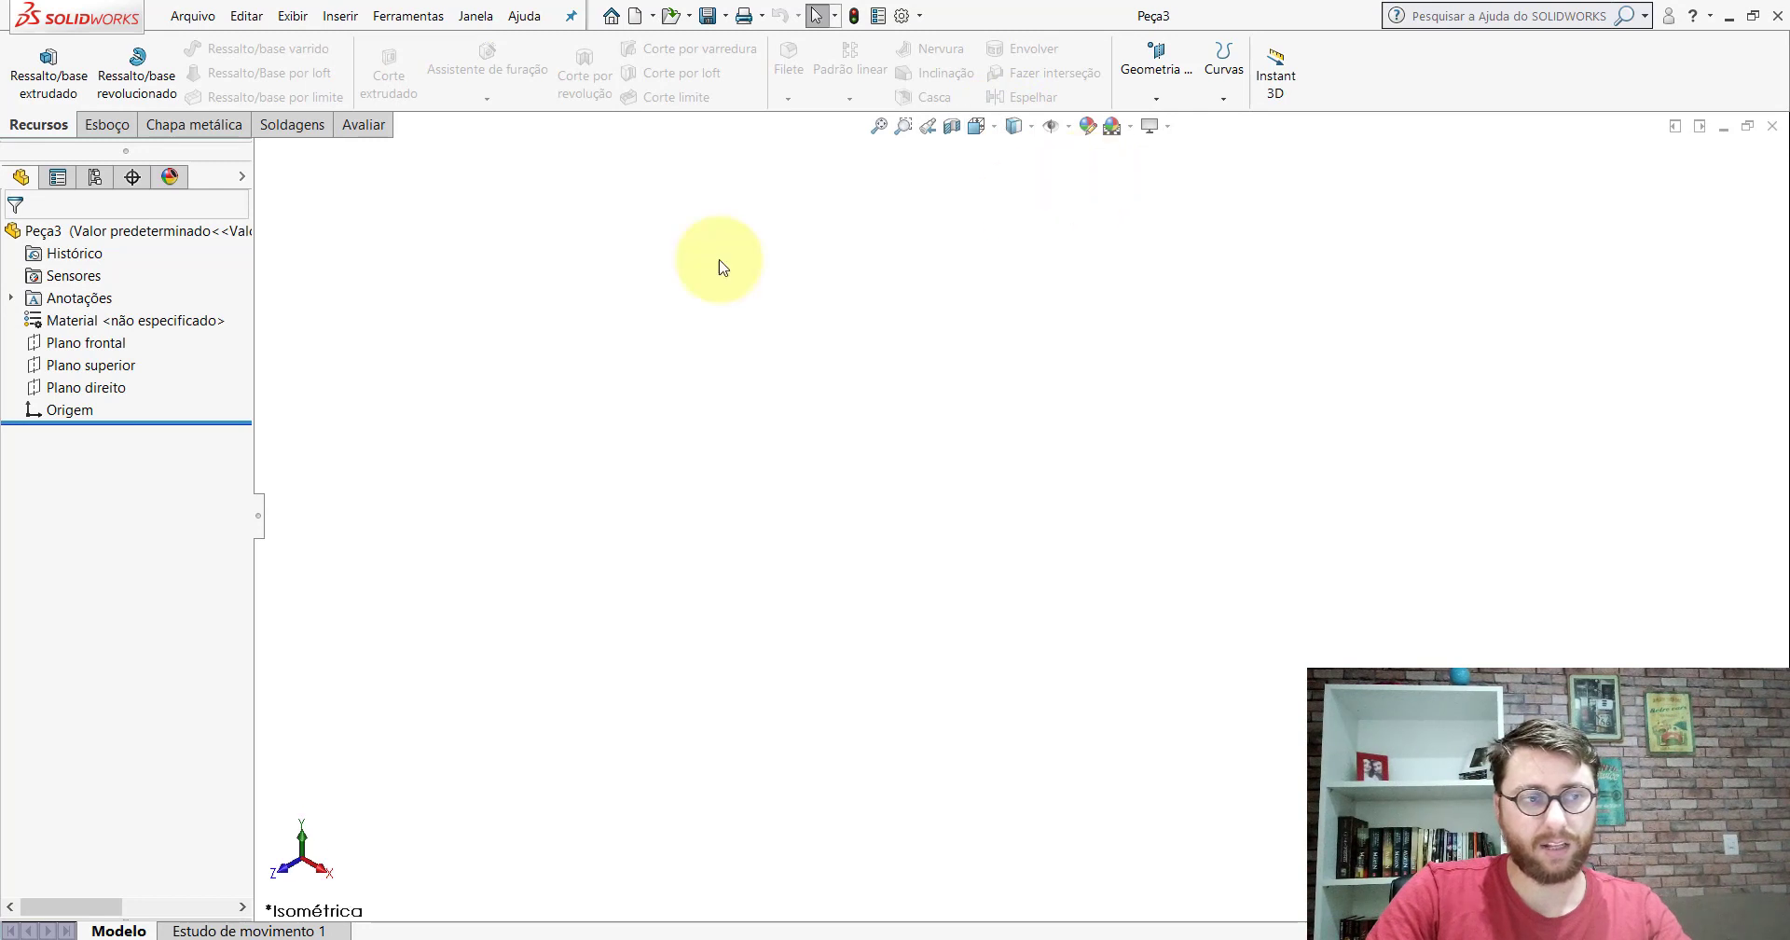
pyautogui.click(94, 366)
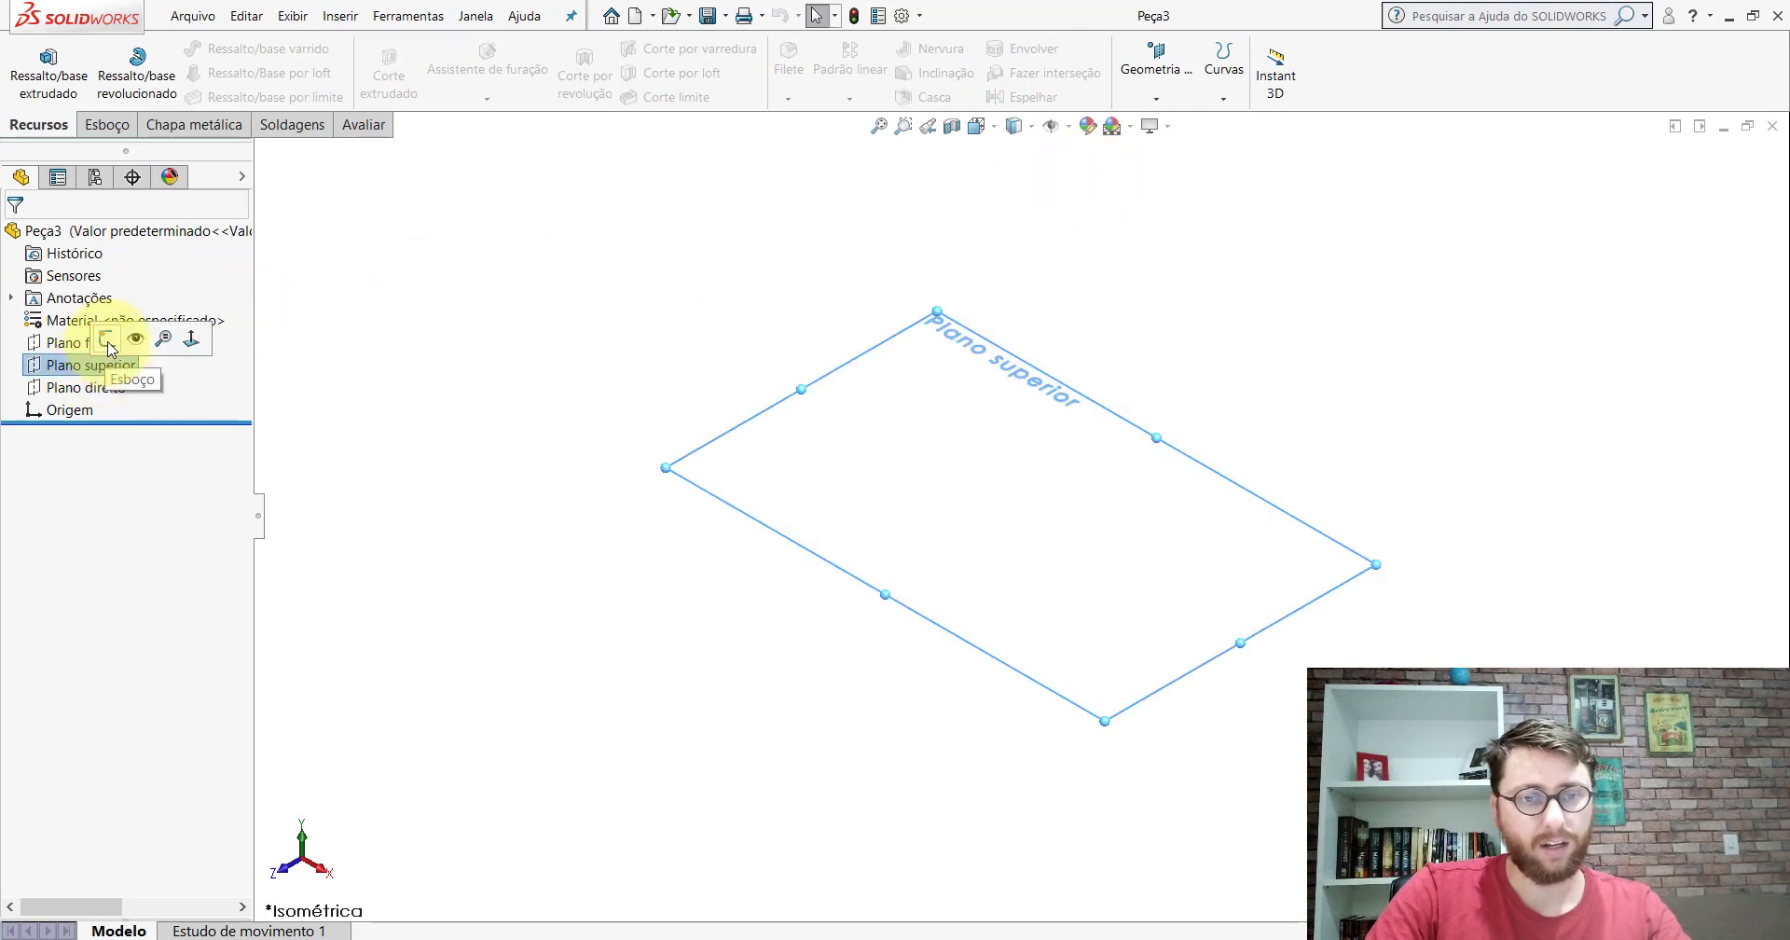
pyautogui.click(107, 340)
# Step: Draw two concentric circles centred on the origin, then go back to the PP-GR(005)2100 window
pyautogui.click(238, 50)
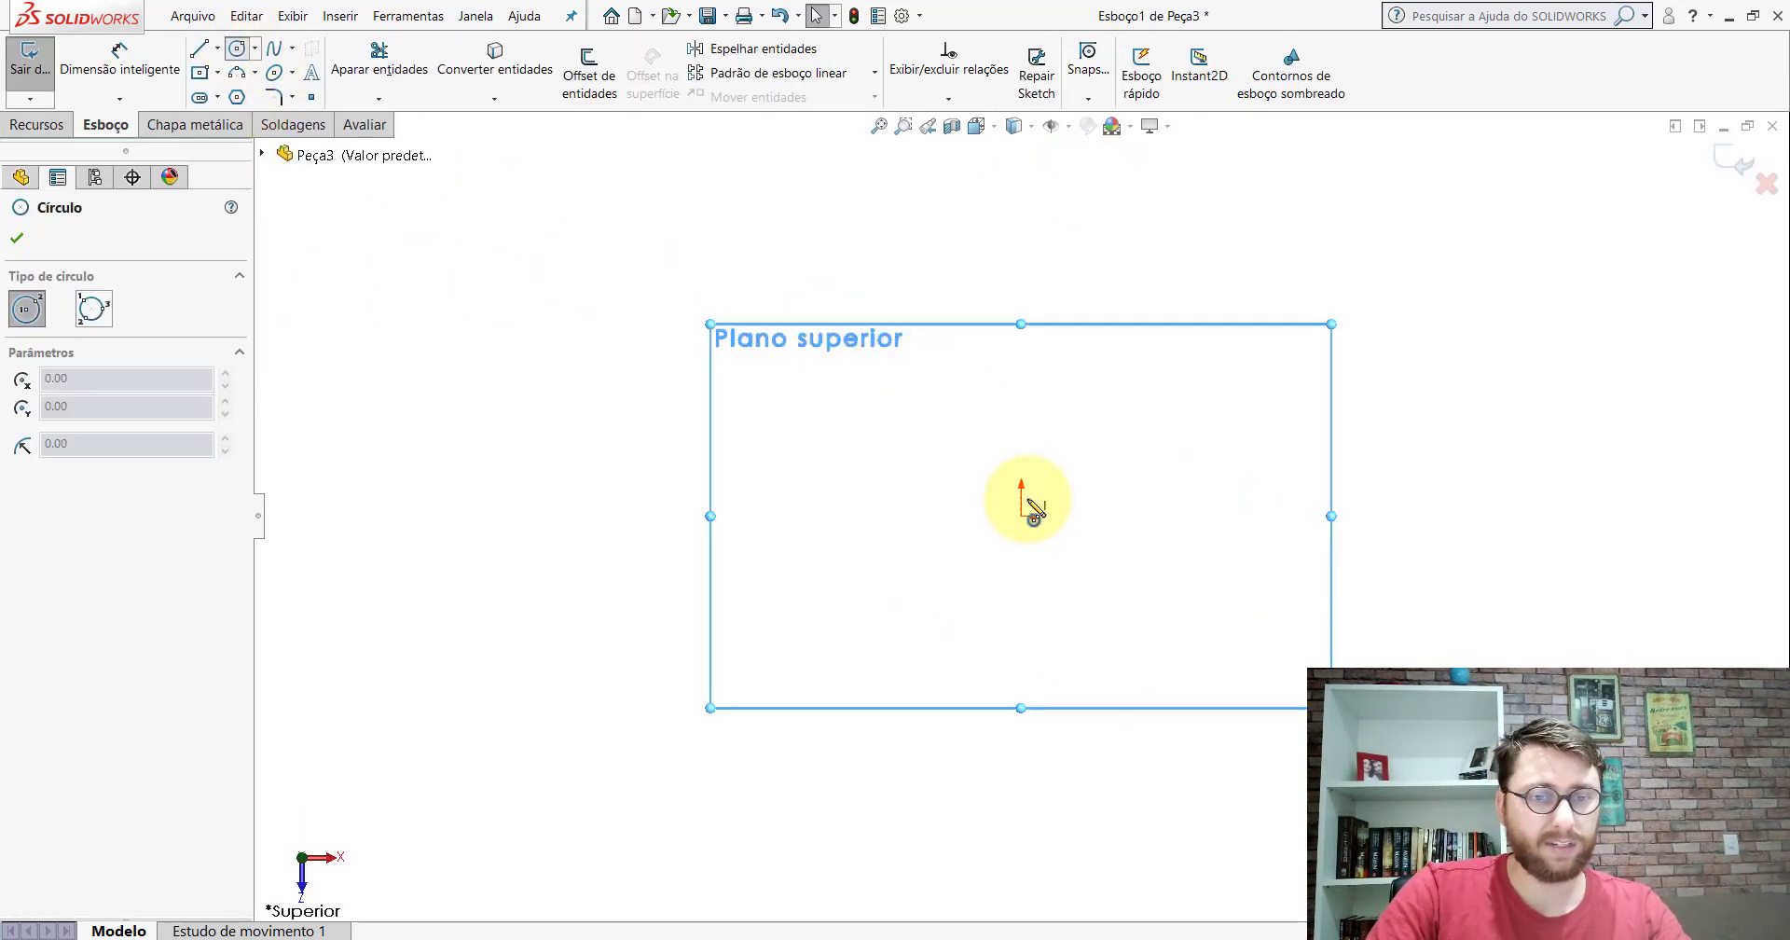
pyautogui.click(1022, 516)
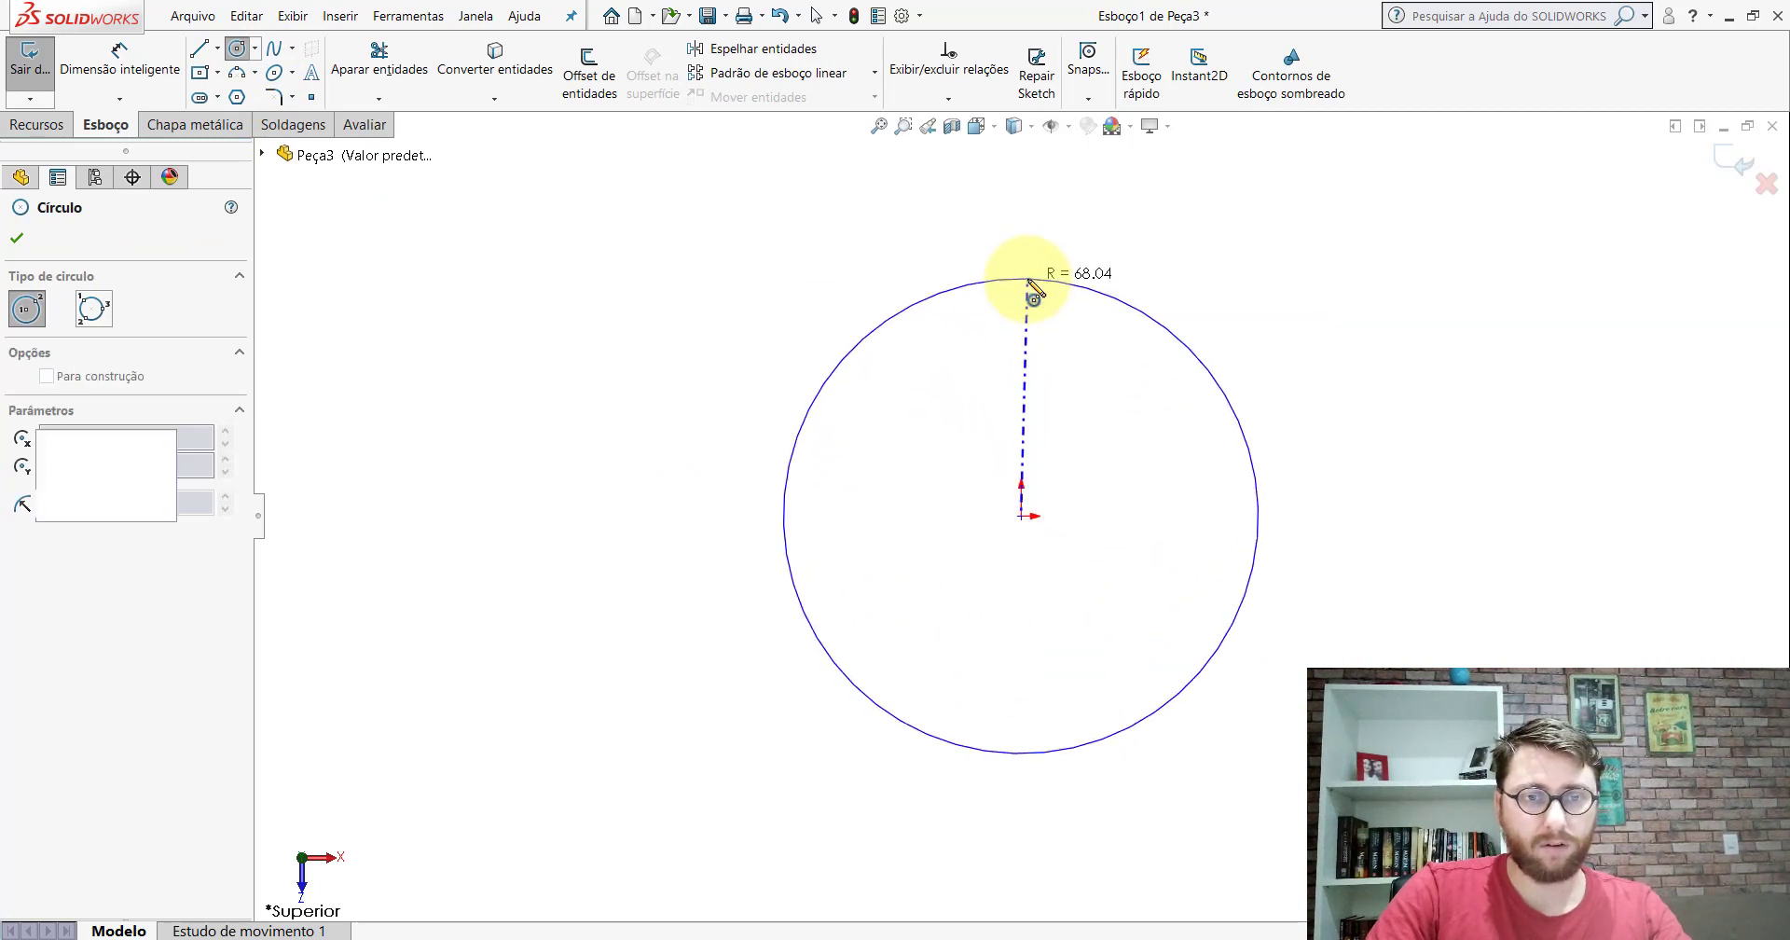
pyautogui.click(1026, 277)
pyautogui.click(1021, 516)
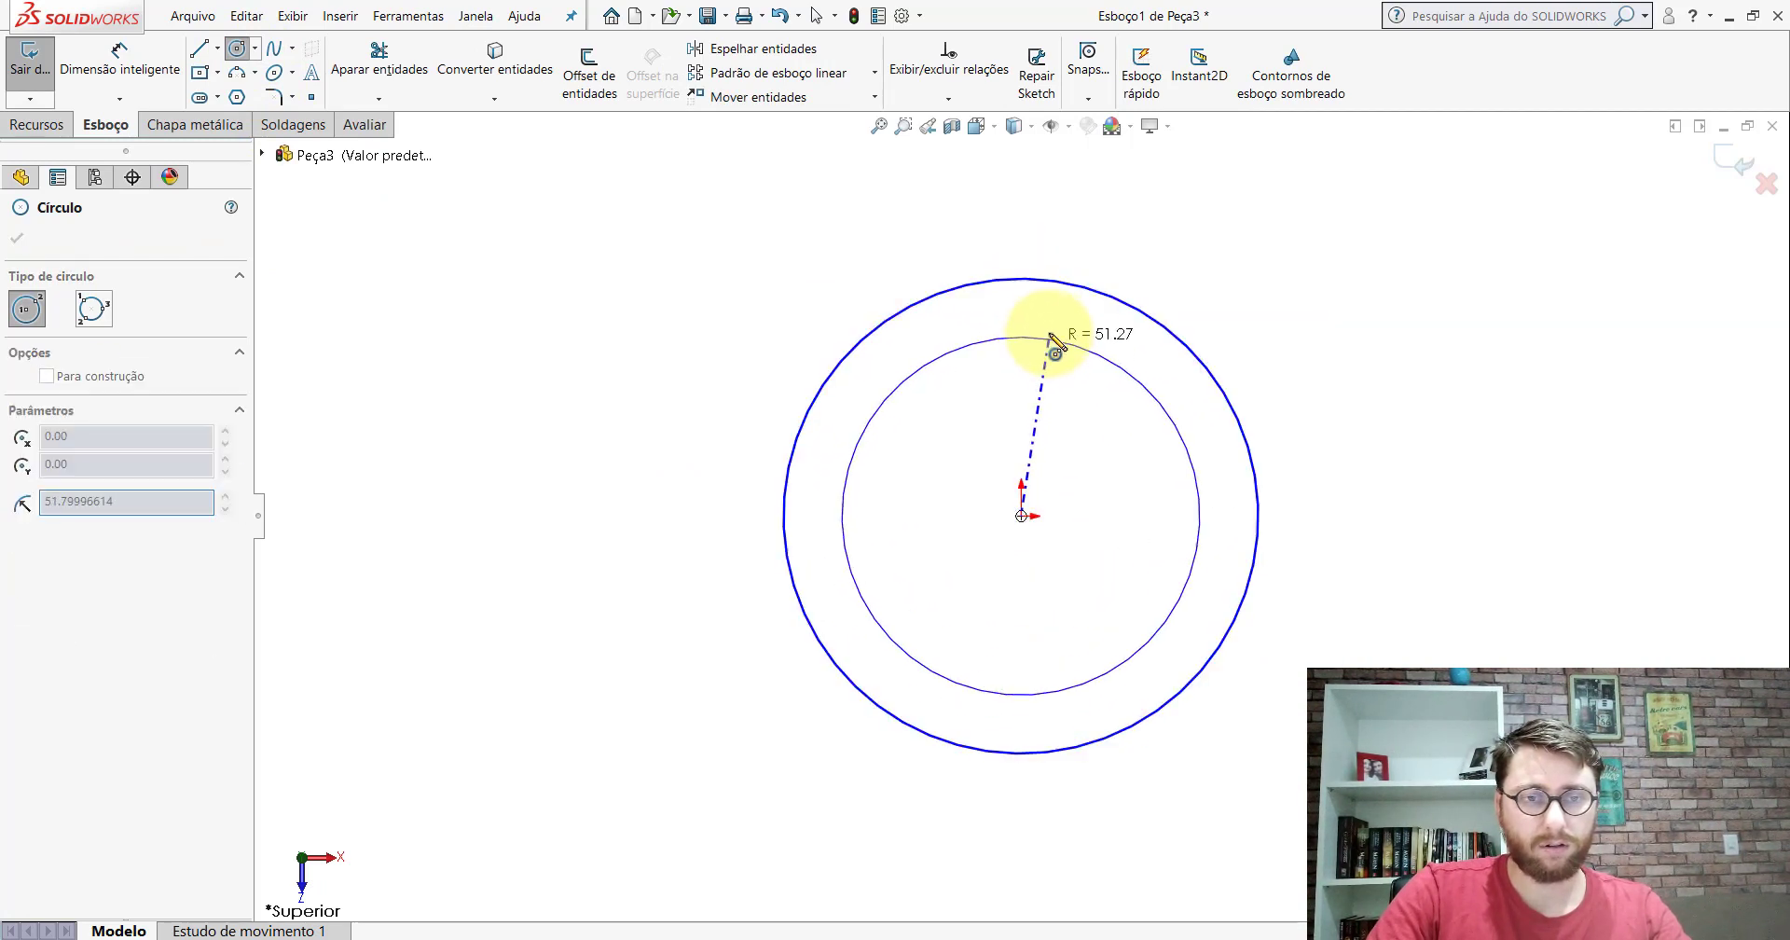
pyautogui.click(1048, 329)
pyautogui.press('Escape')
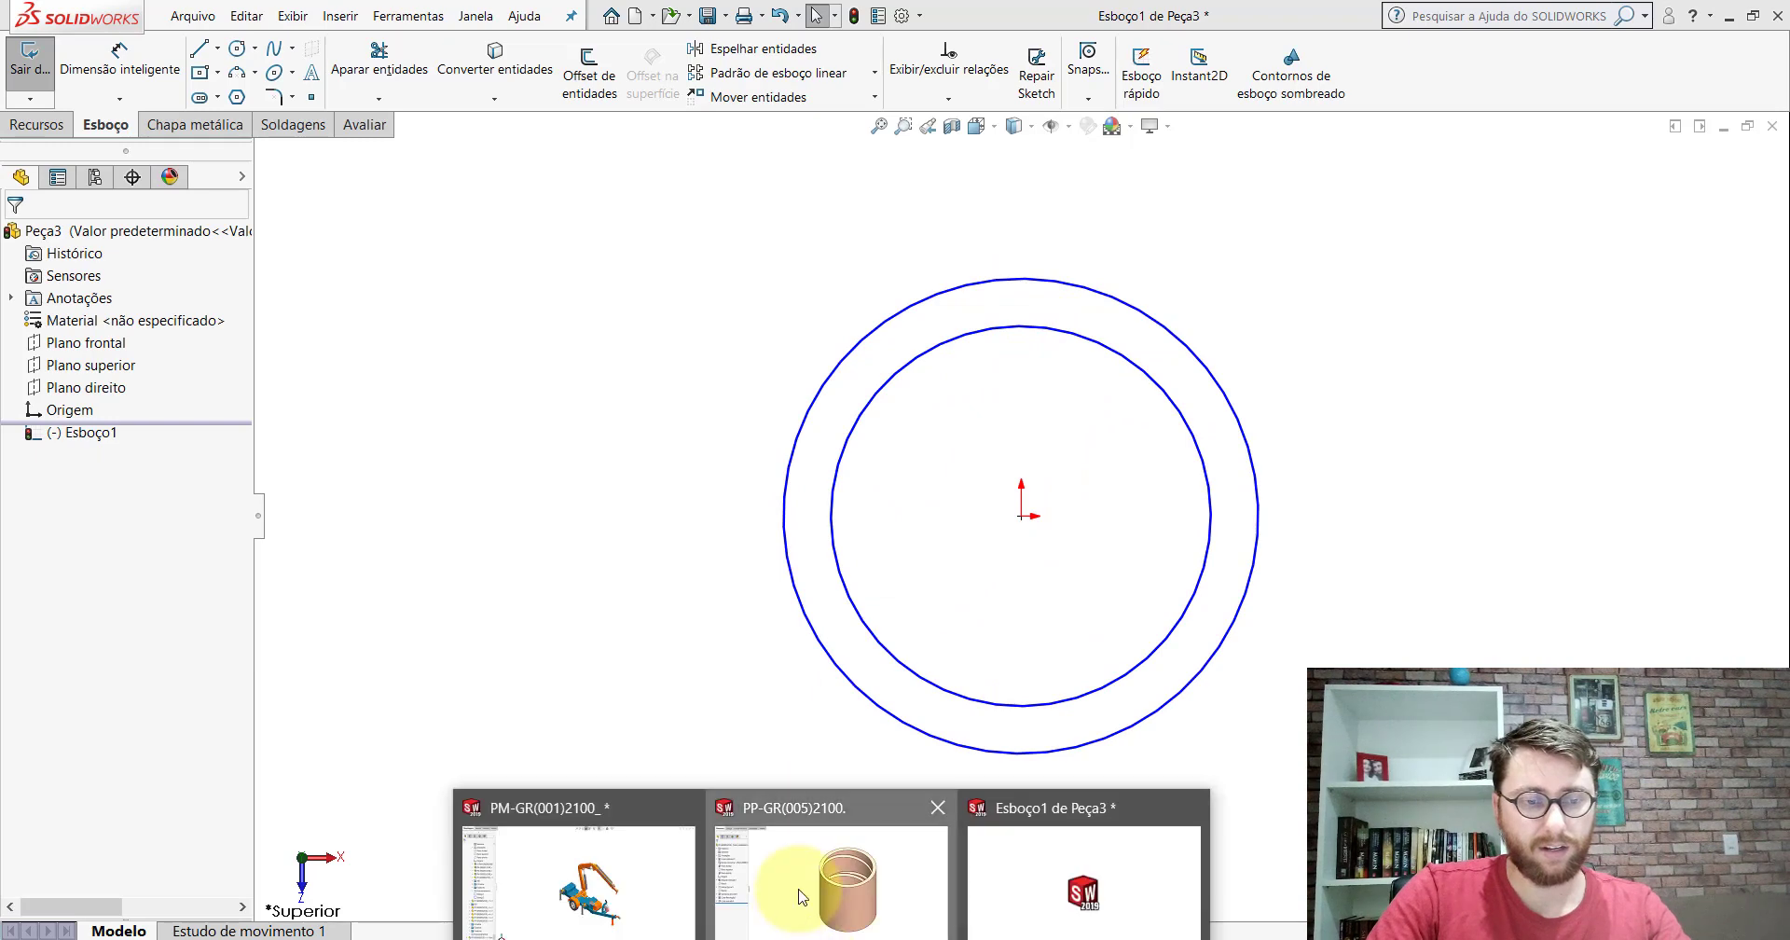
pyautogui.click(791, 886)
# Step: Measure the PP-GR(005)2100 bushing's outer cylindrical face and inner bore
pyautogui.click(366, 124)
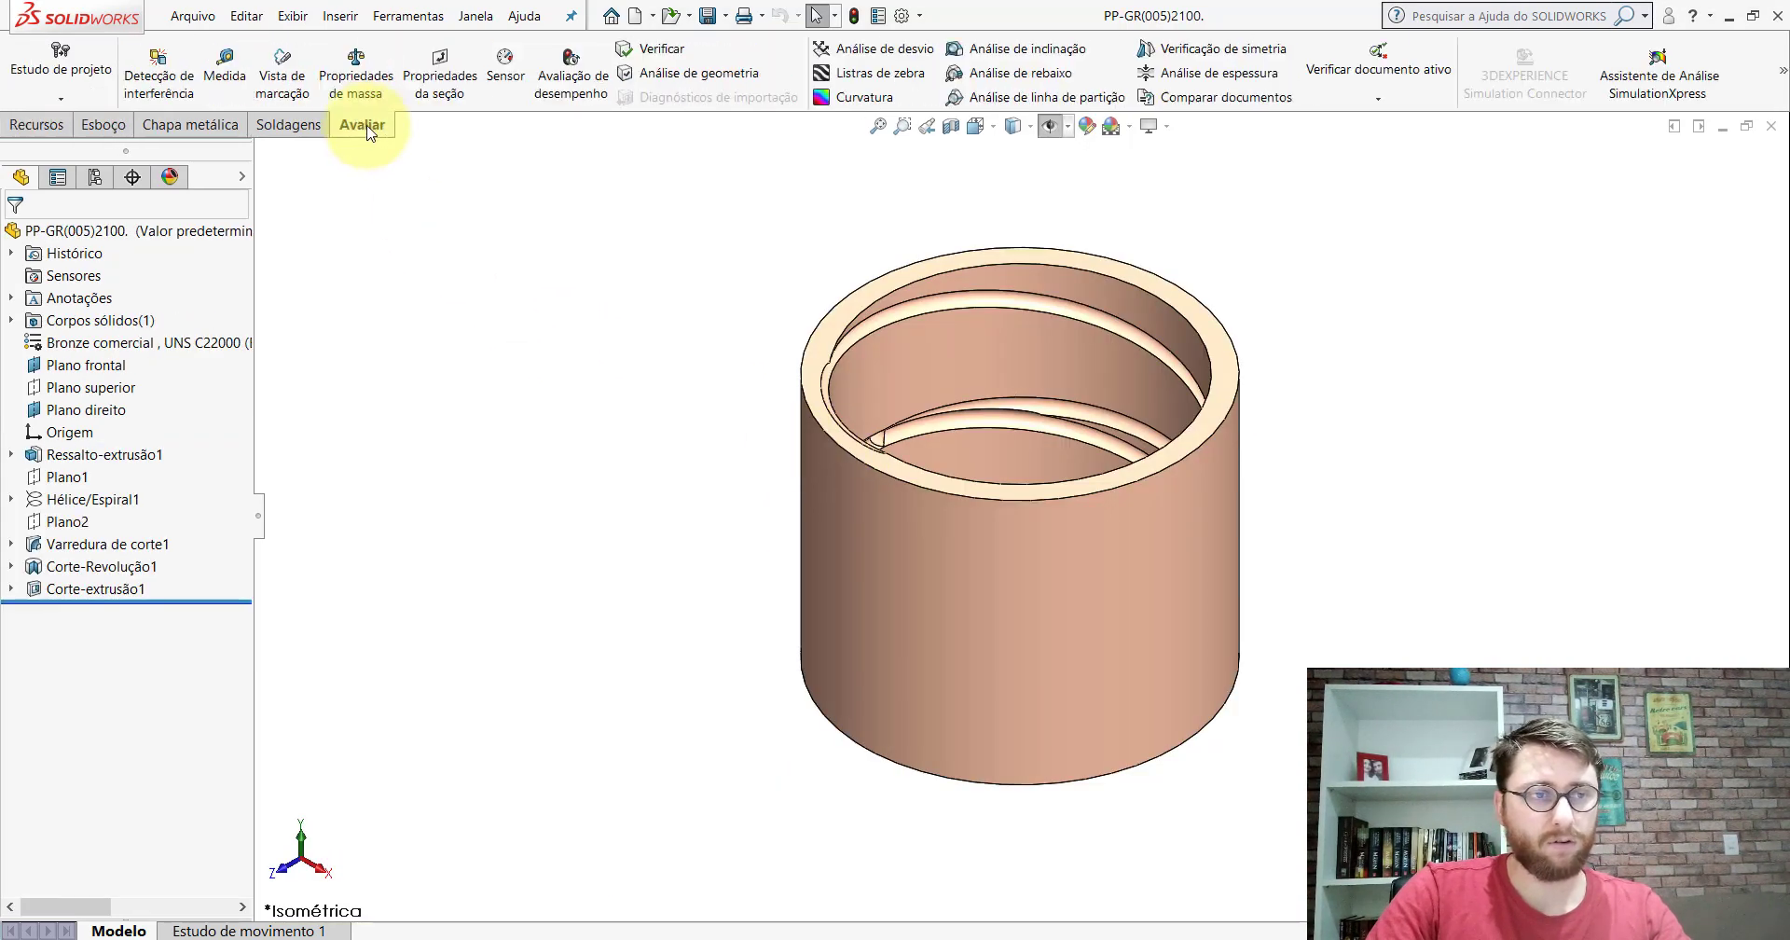
pyautogui.click(241, 71)
pyautogui.click(1003, 610)
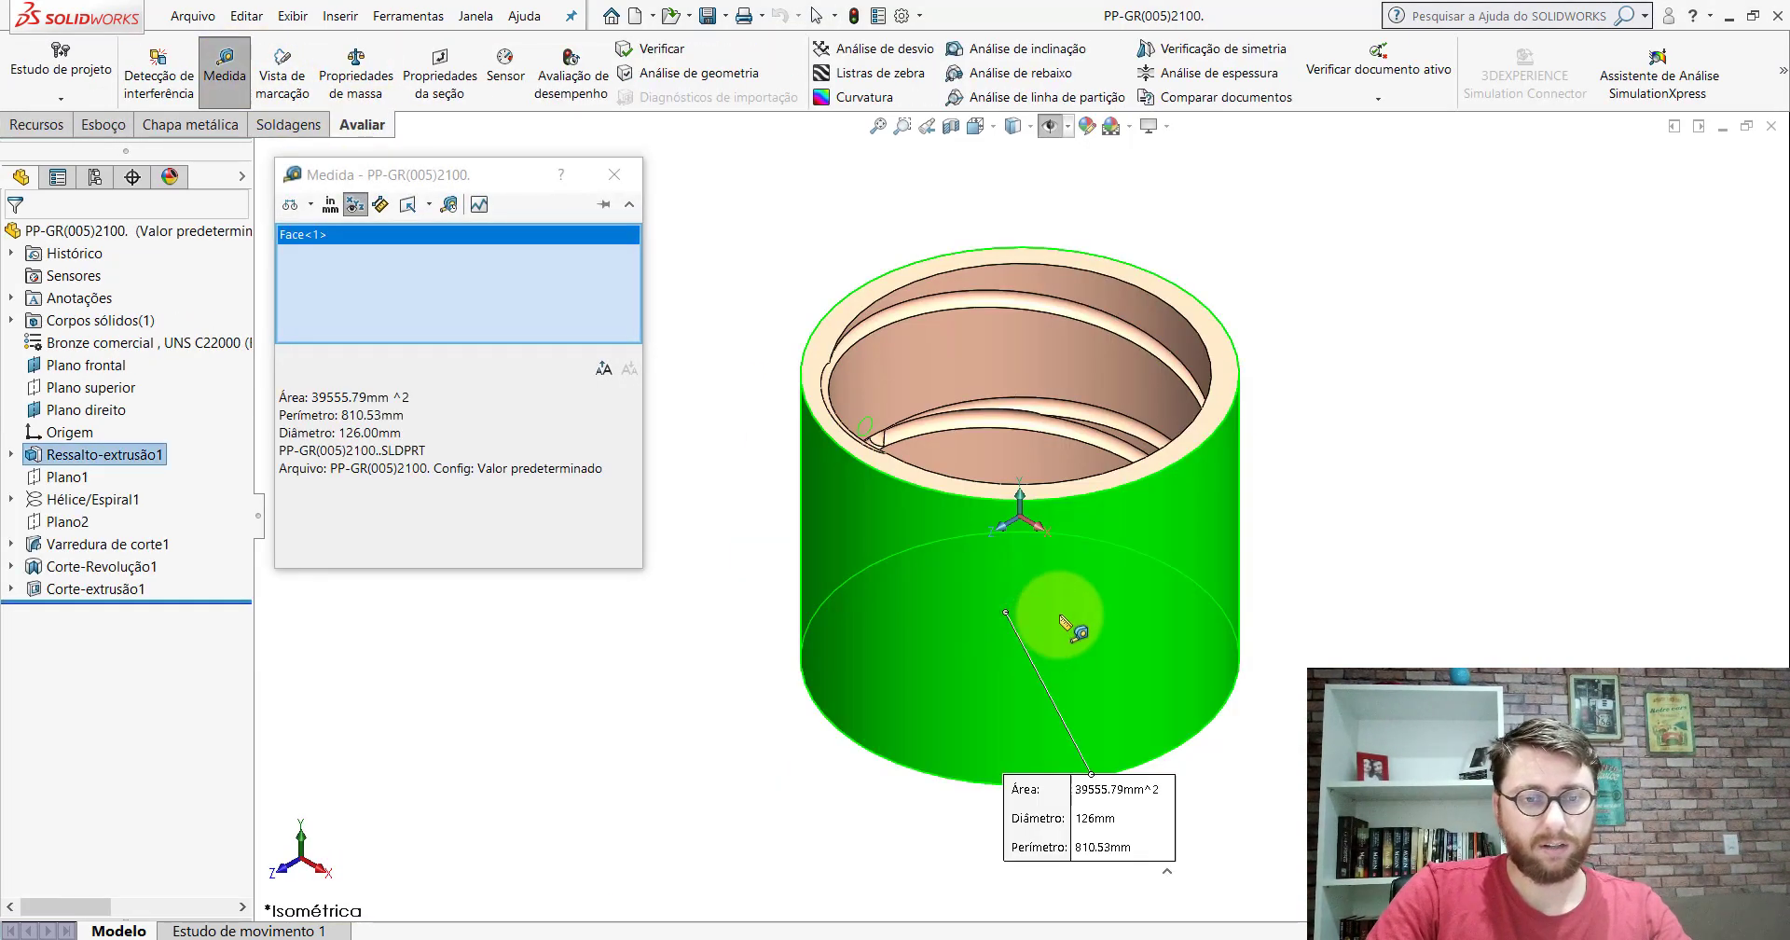
pyautogui.click(1277, 480)
pyautogui.click(1066, 355)
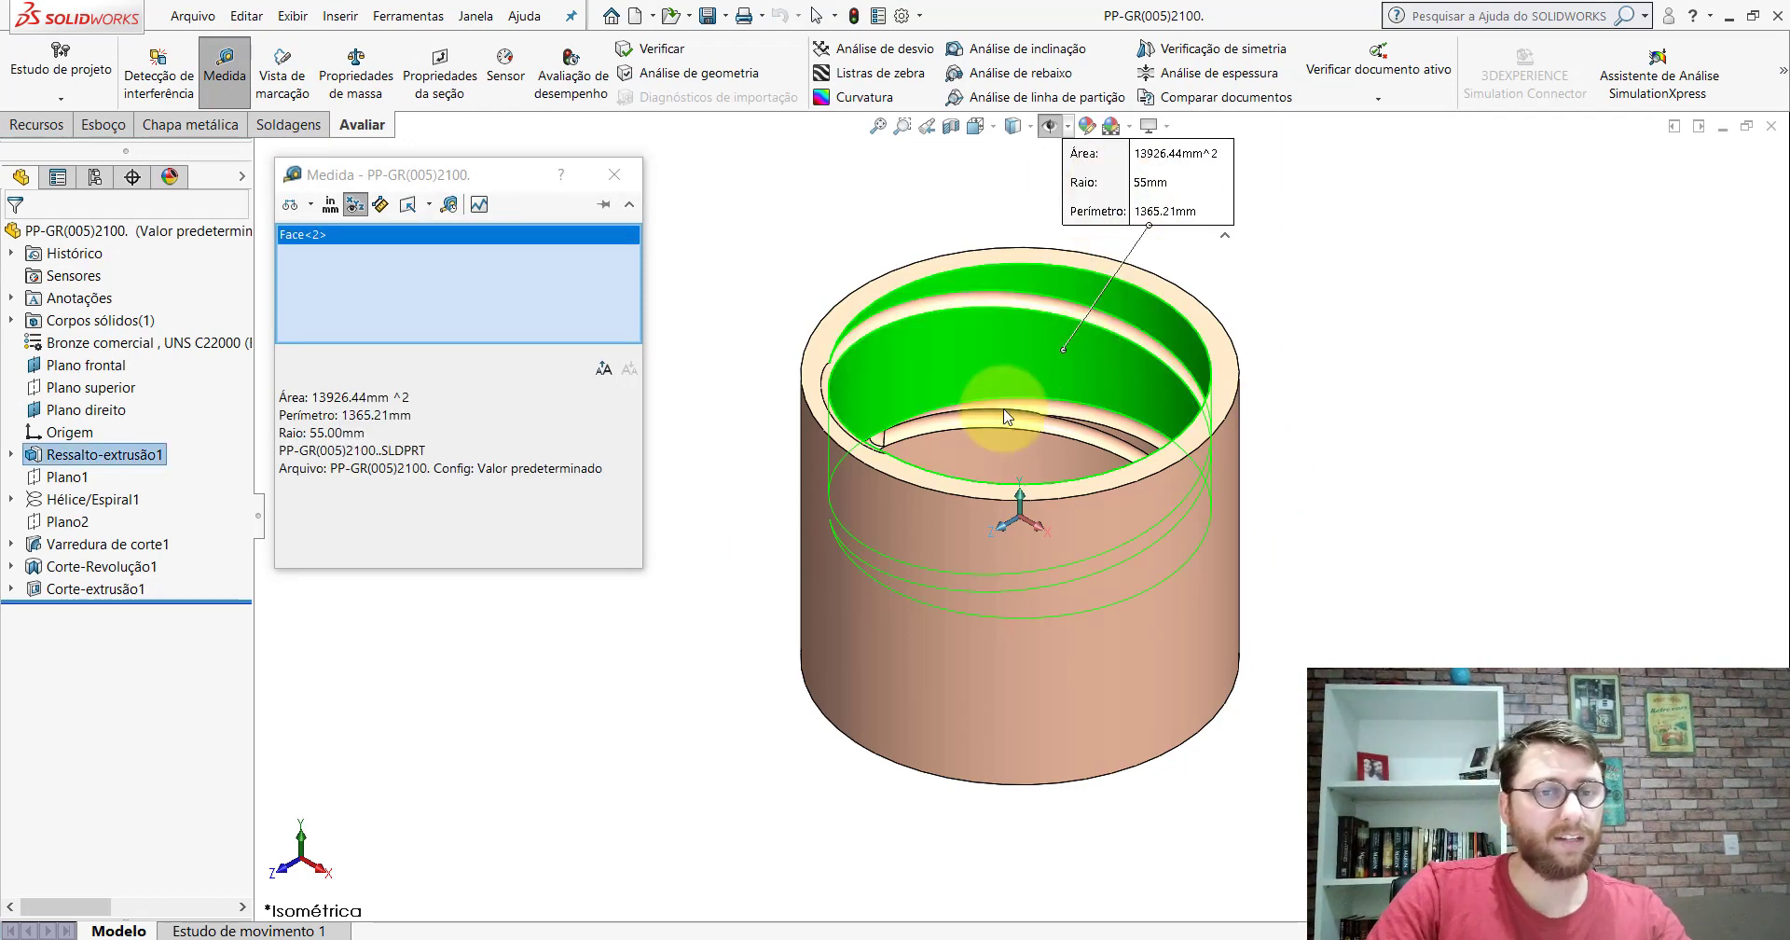
pyautogui.press('Escape')
# Step: In Peça3, dimension the outer circle Ø126 and the inner circle Ø110 (55*2)
pyautogui.click(1081, 885)
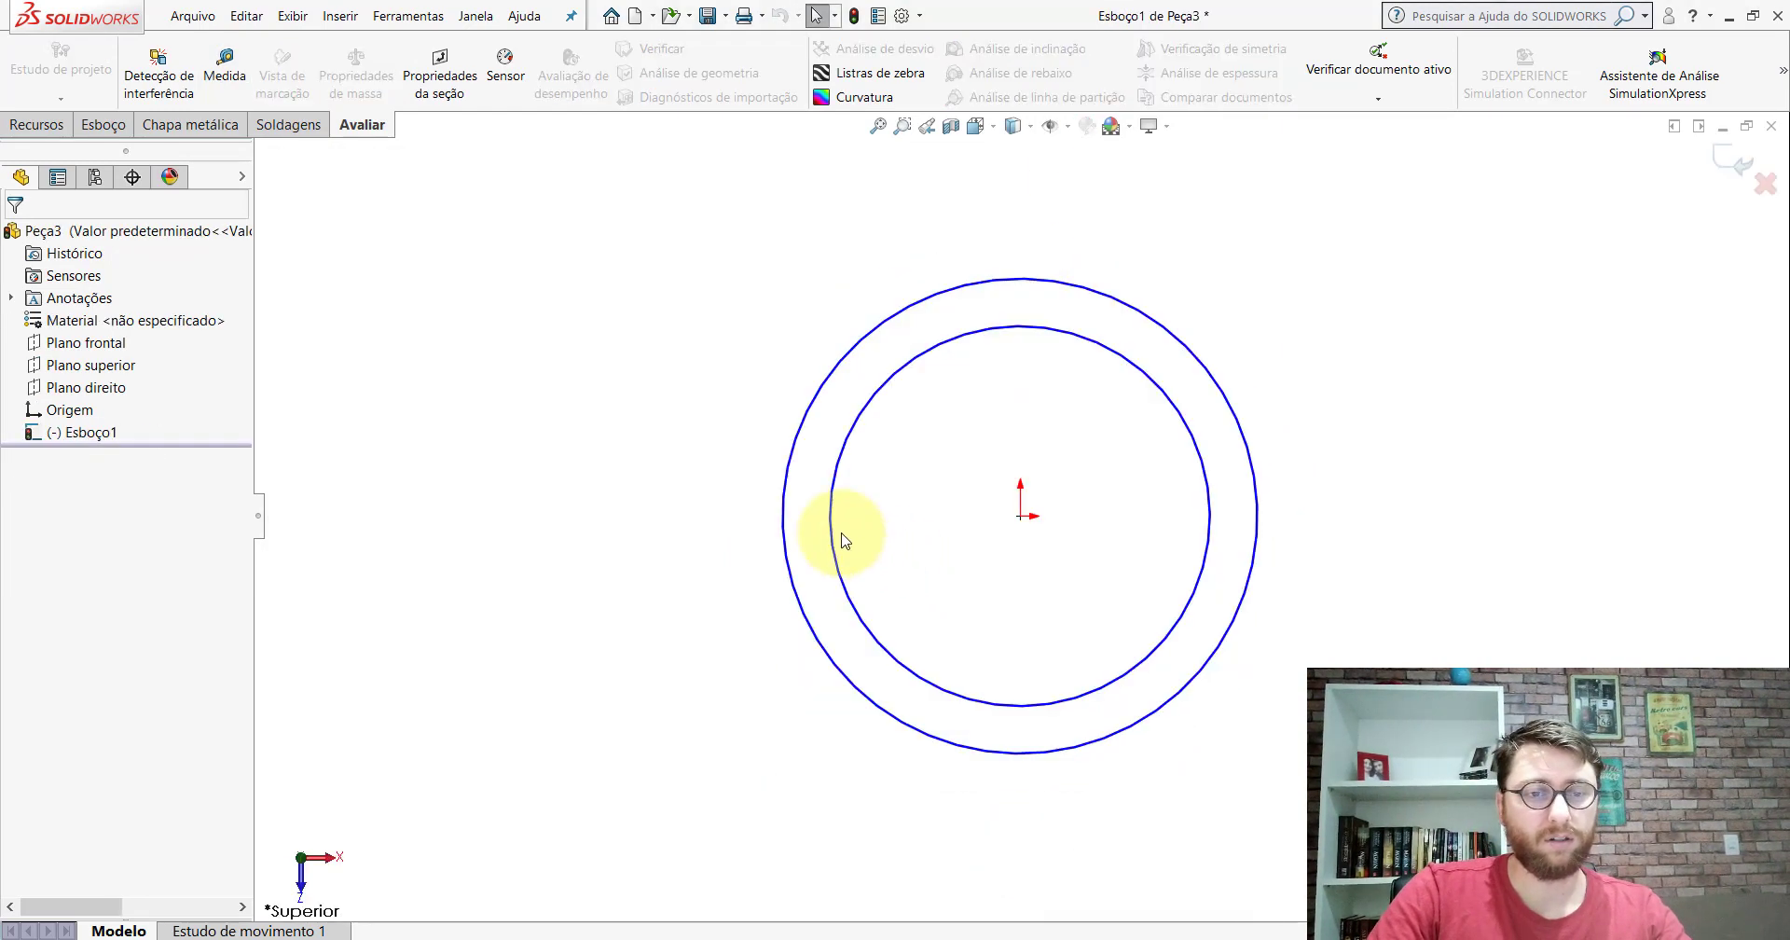
pyautogui.click(102, 124)
pyautogui.click(119, 66)
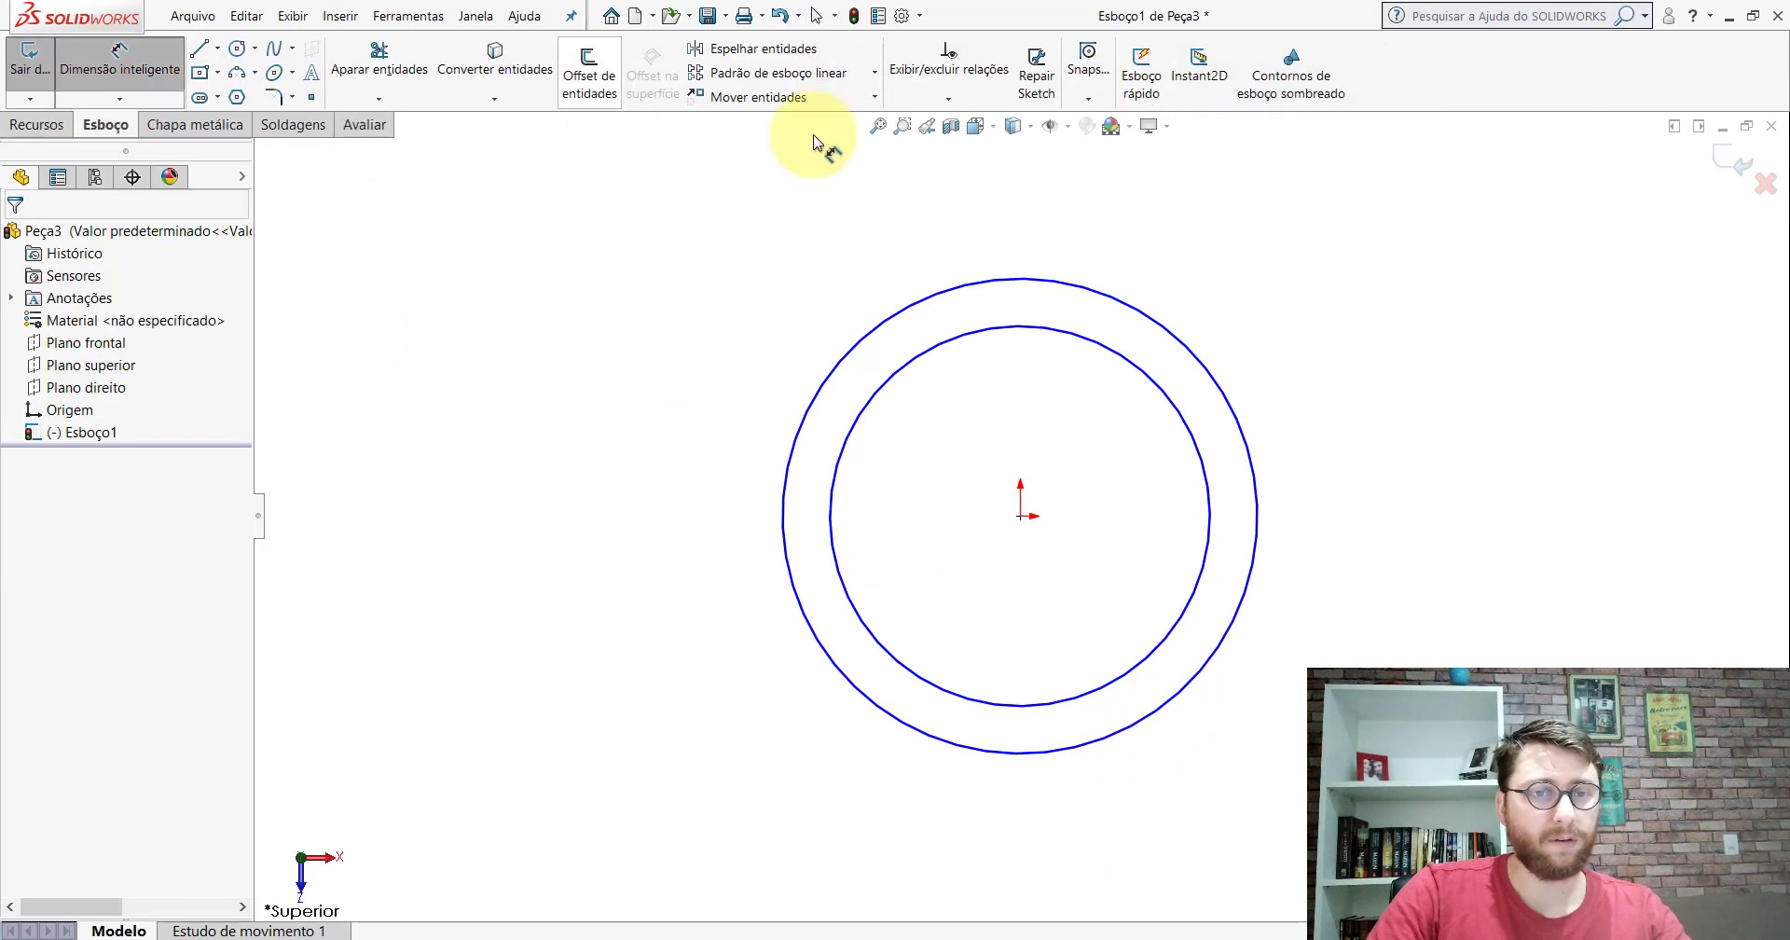
pyautogui.click(1054, 289)
pyautogui.click(1030, 233)
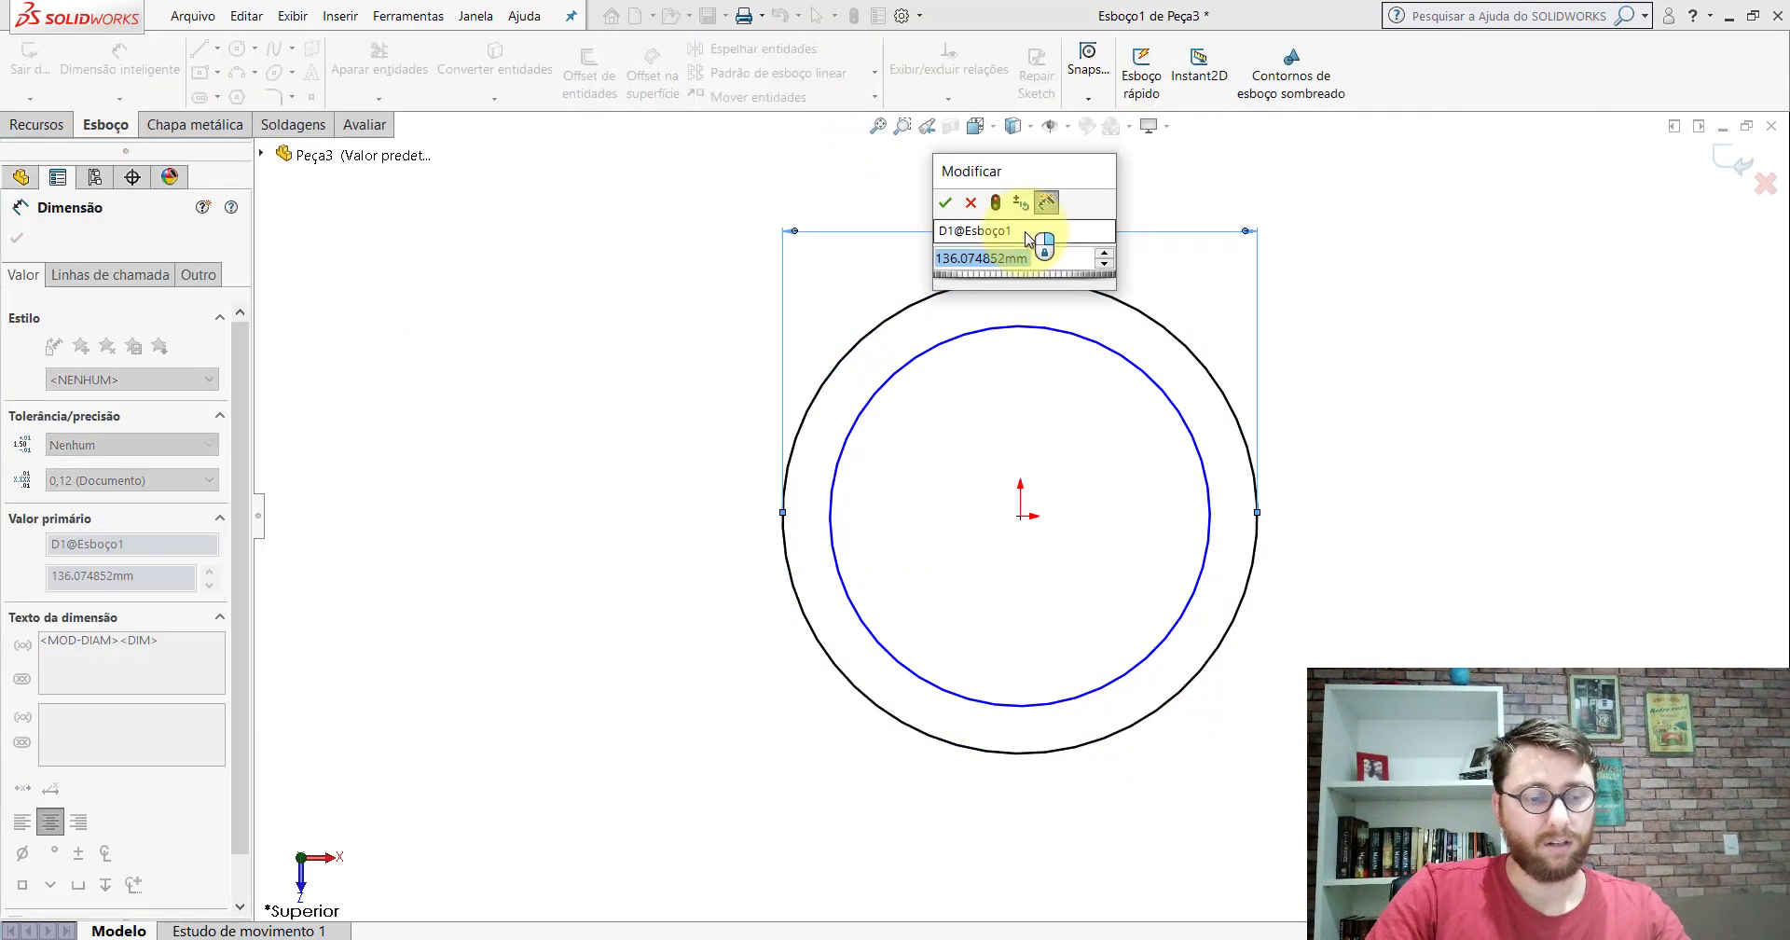
pyautogui.write('126')
pyautogui.press('Return')
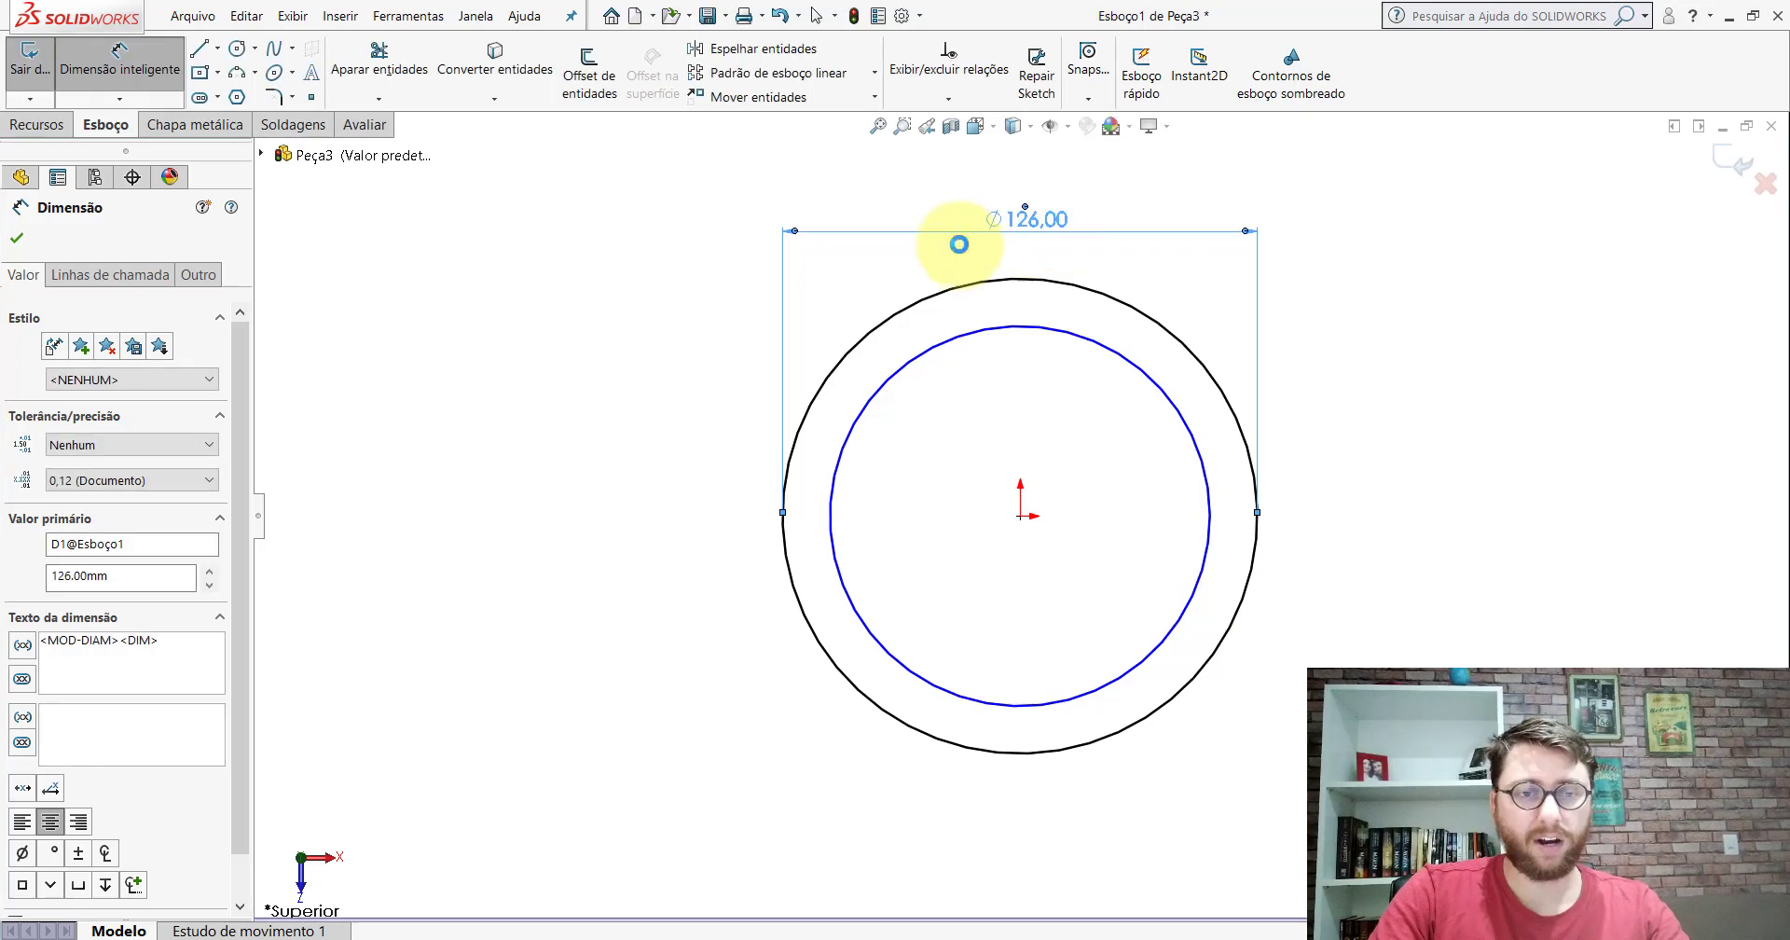
pyautogui.click(991, 337)
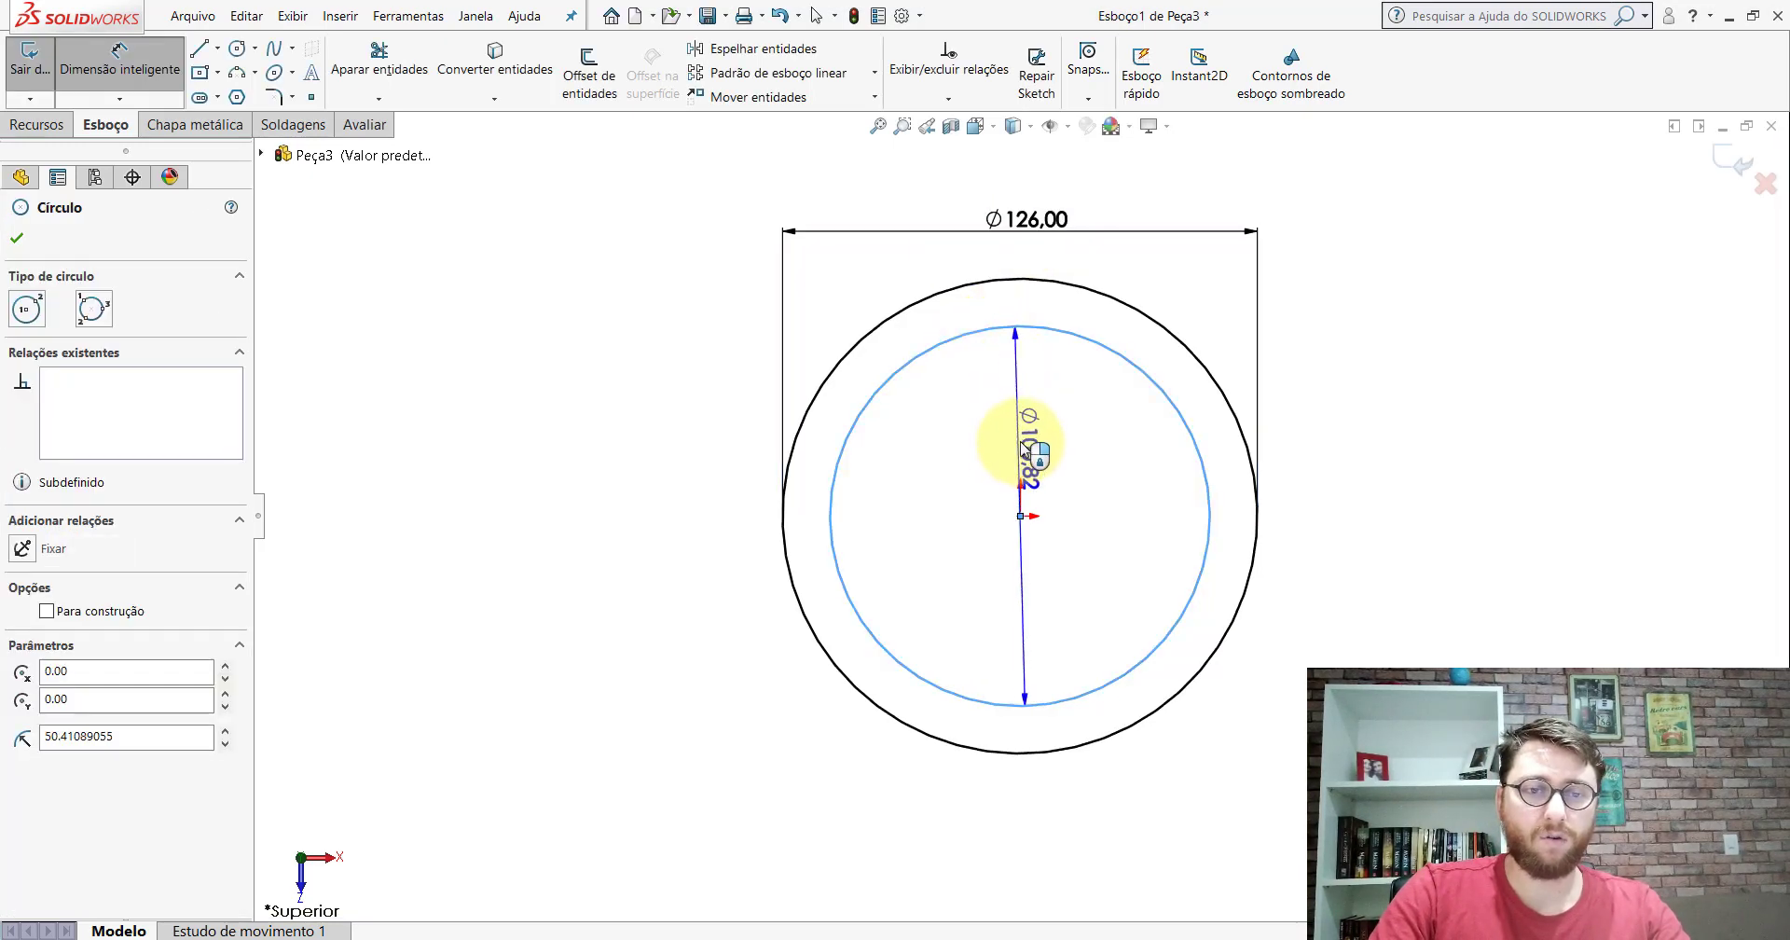
pyautogui.click(1029, 432)
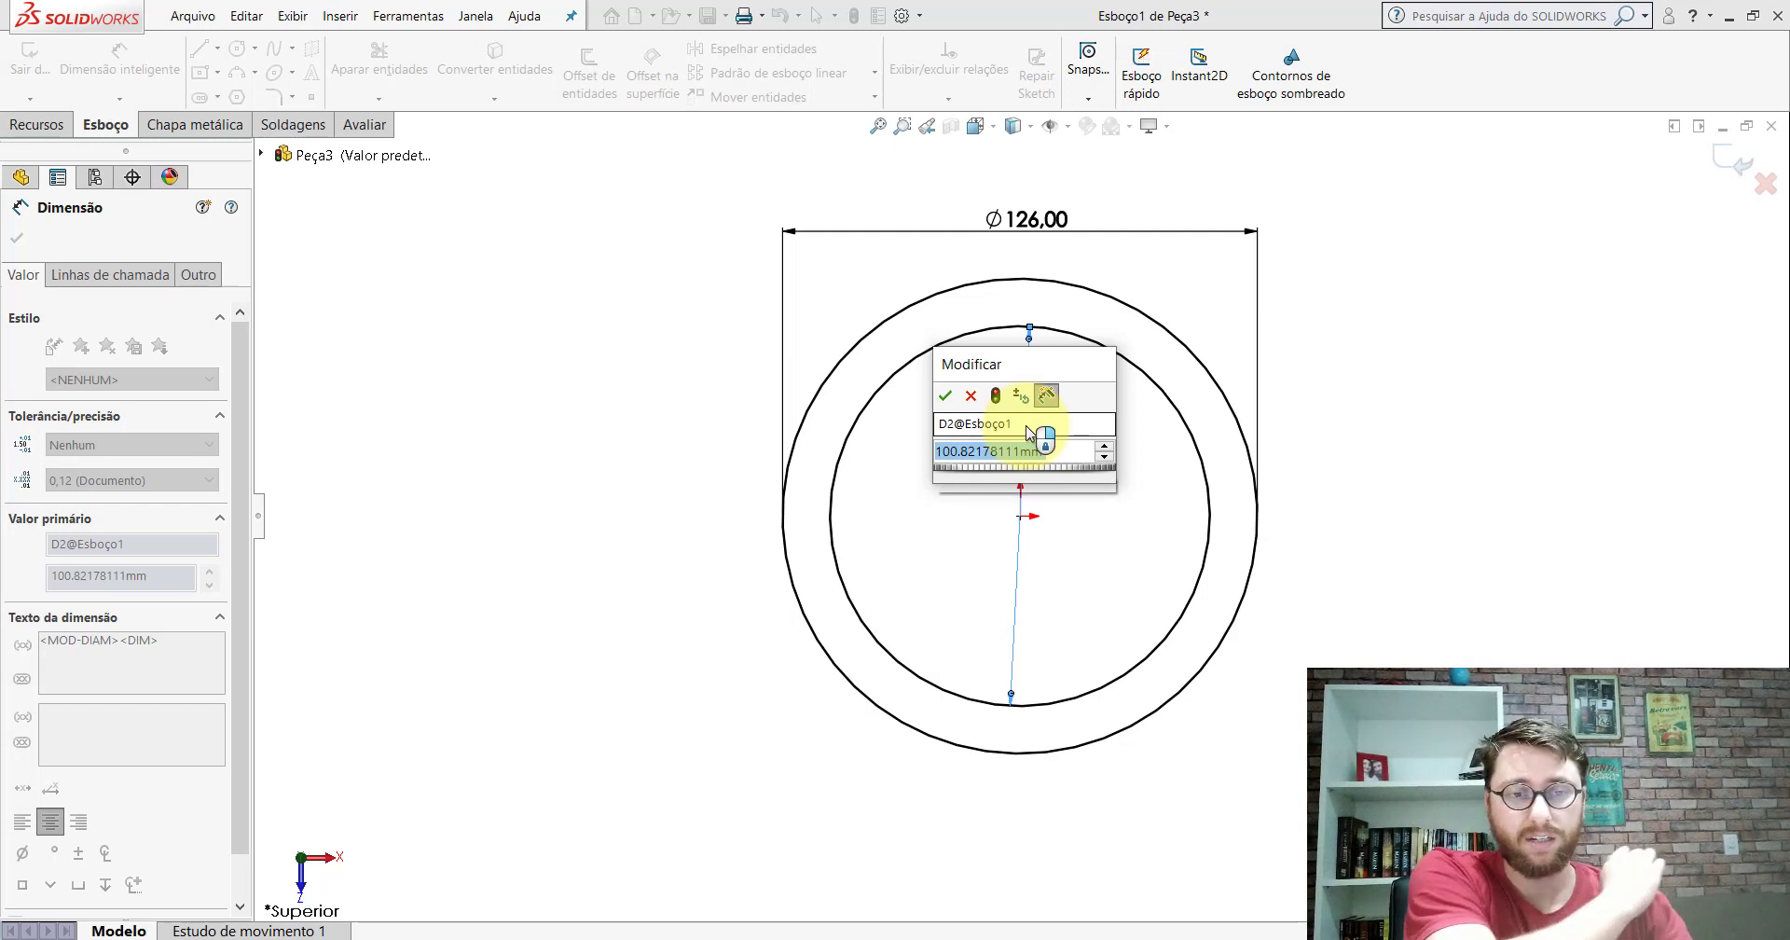
pyautogui.write('55')
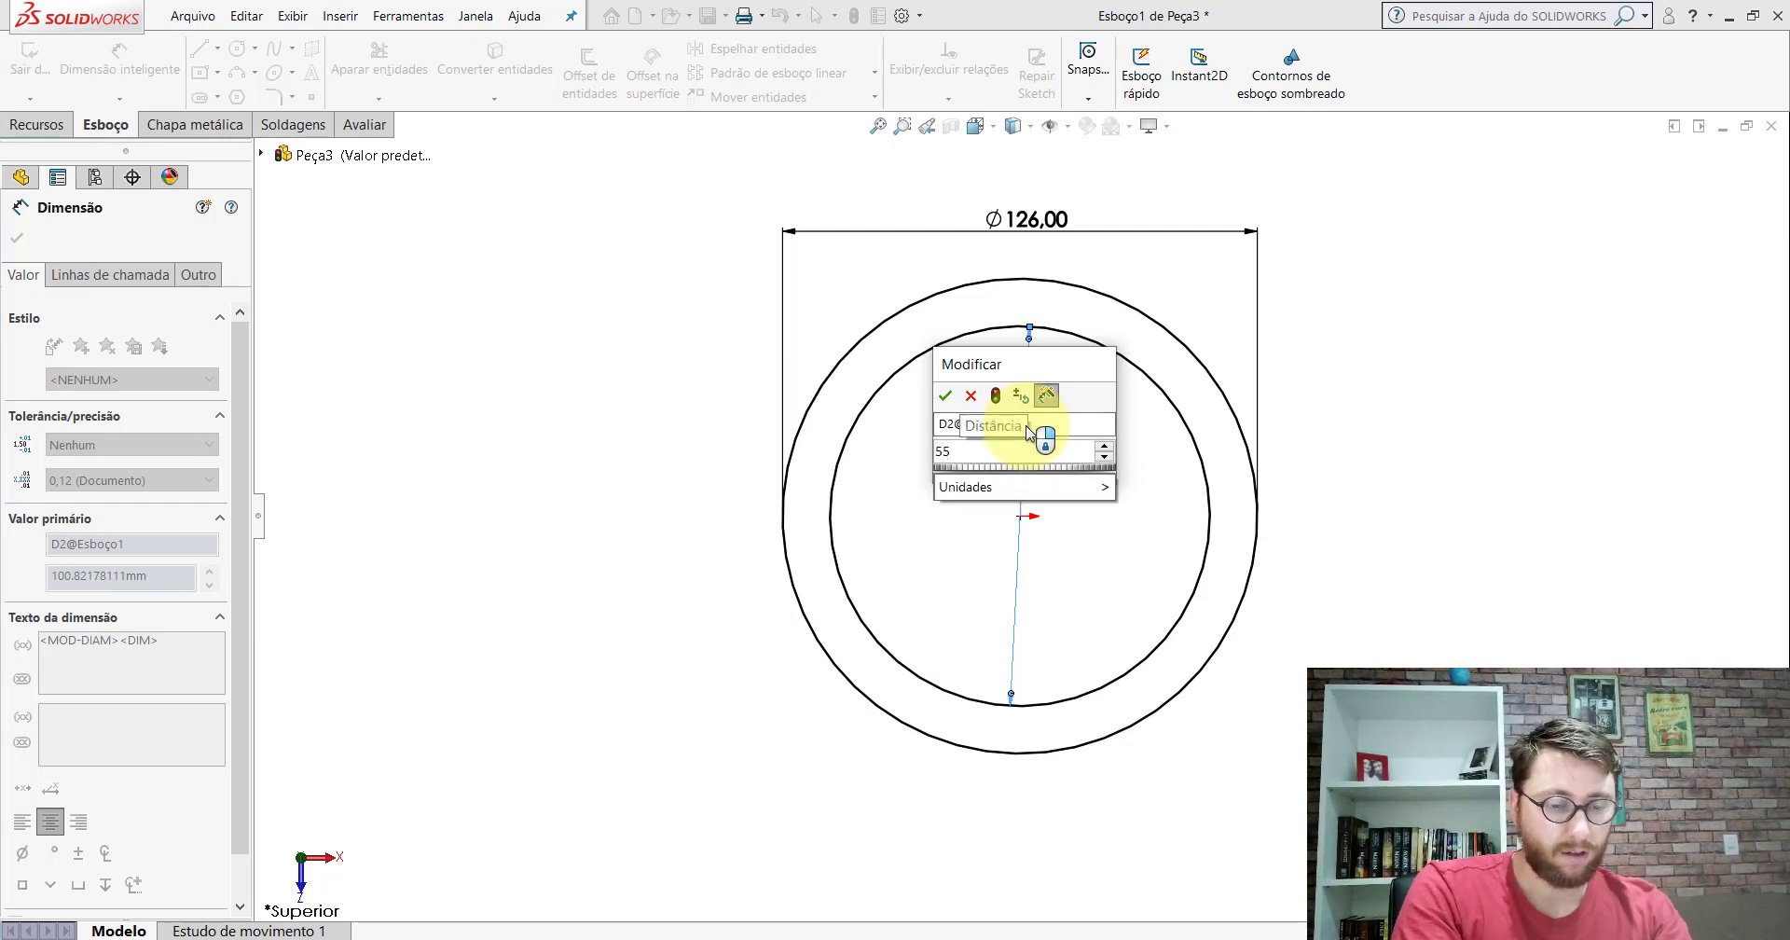
pyautogui.write('*2')
pyautogui.press('Return')
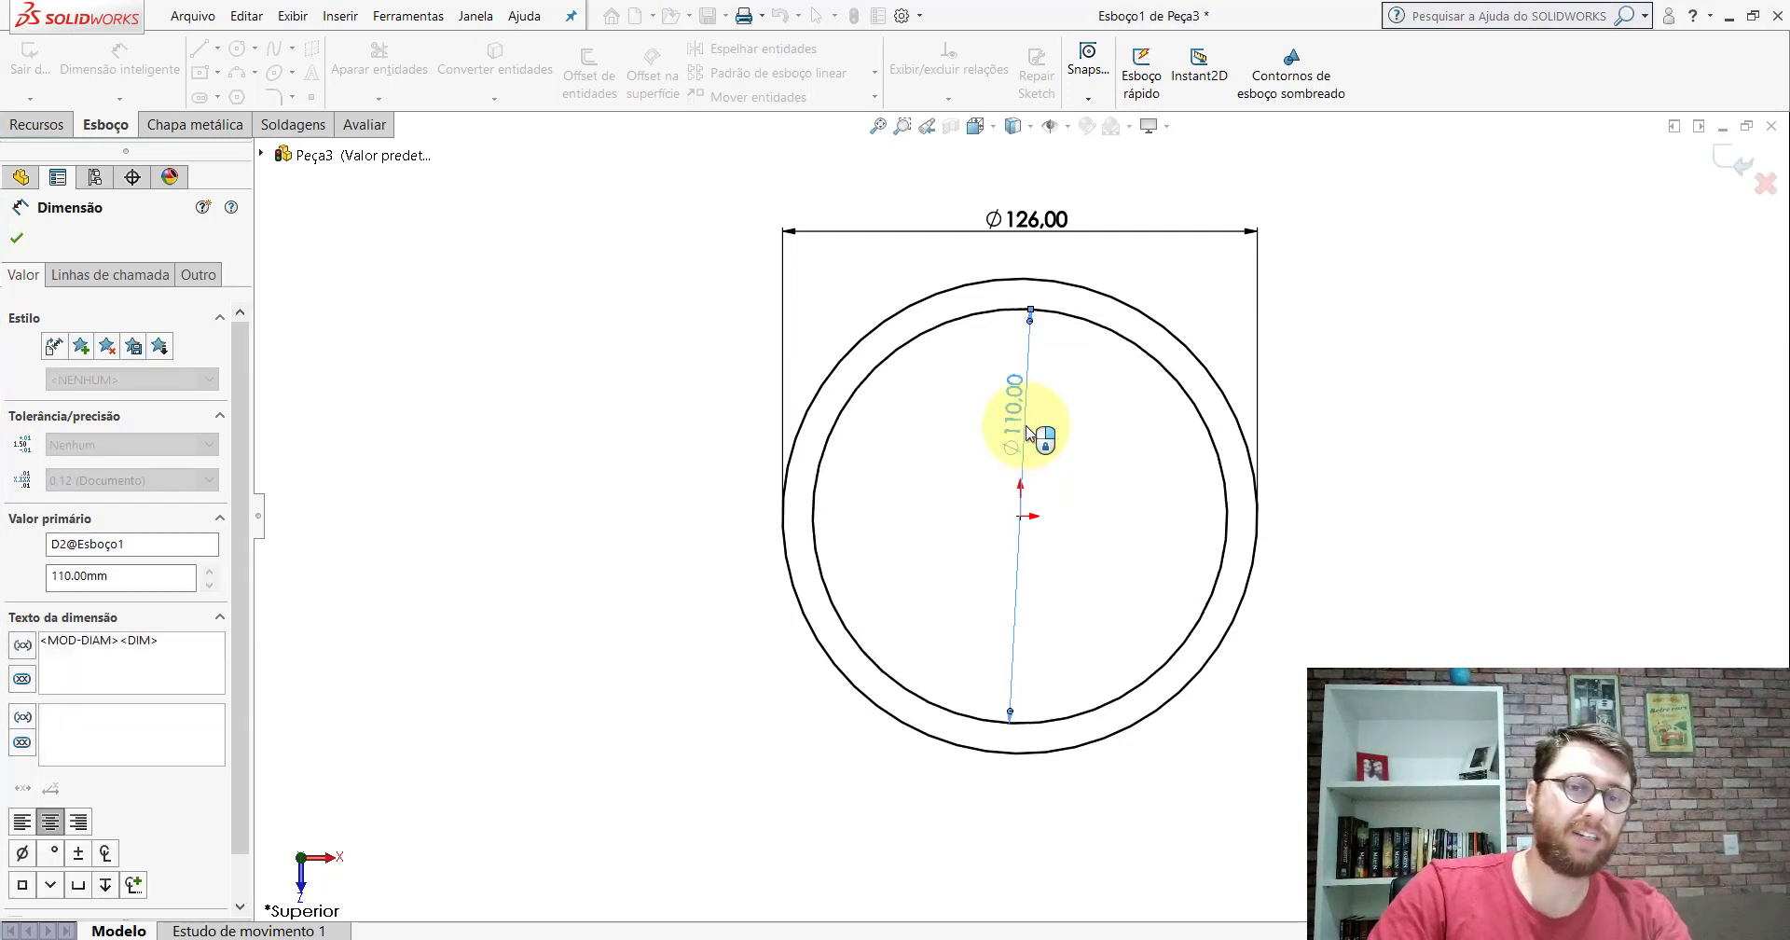
pyautogui.click(1227, 431)
pyautogui.click(1232, 412)
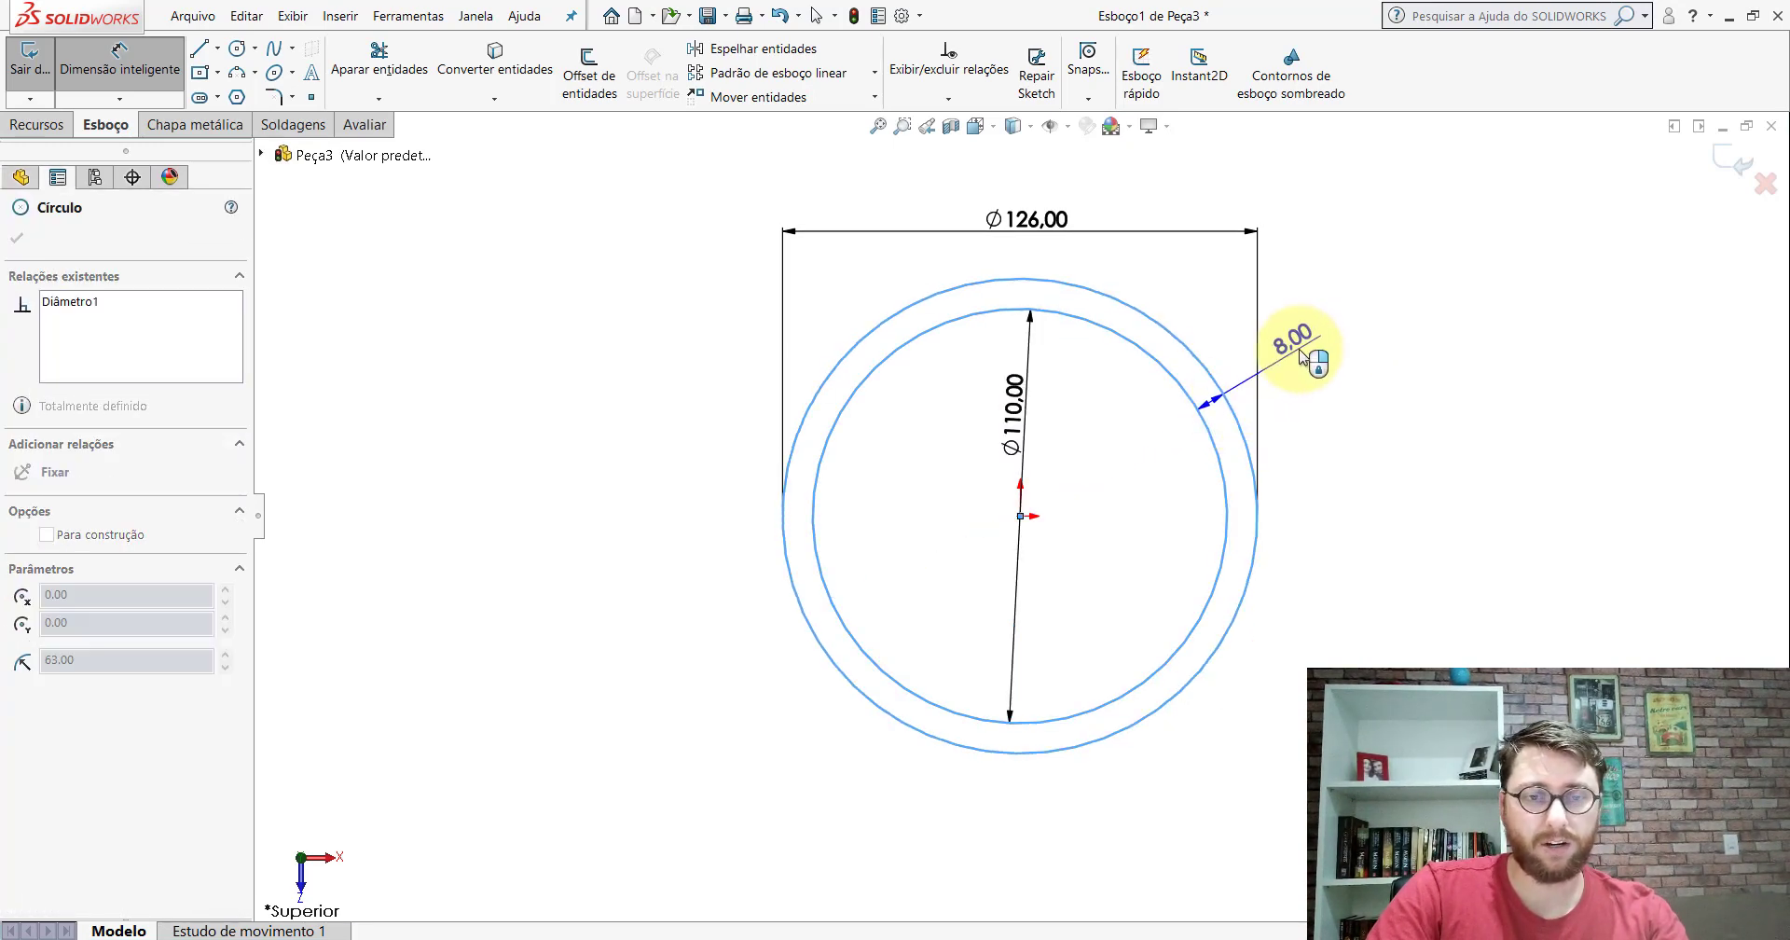
pyautogui.press('Escape')
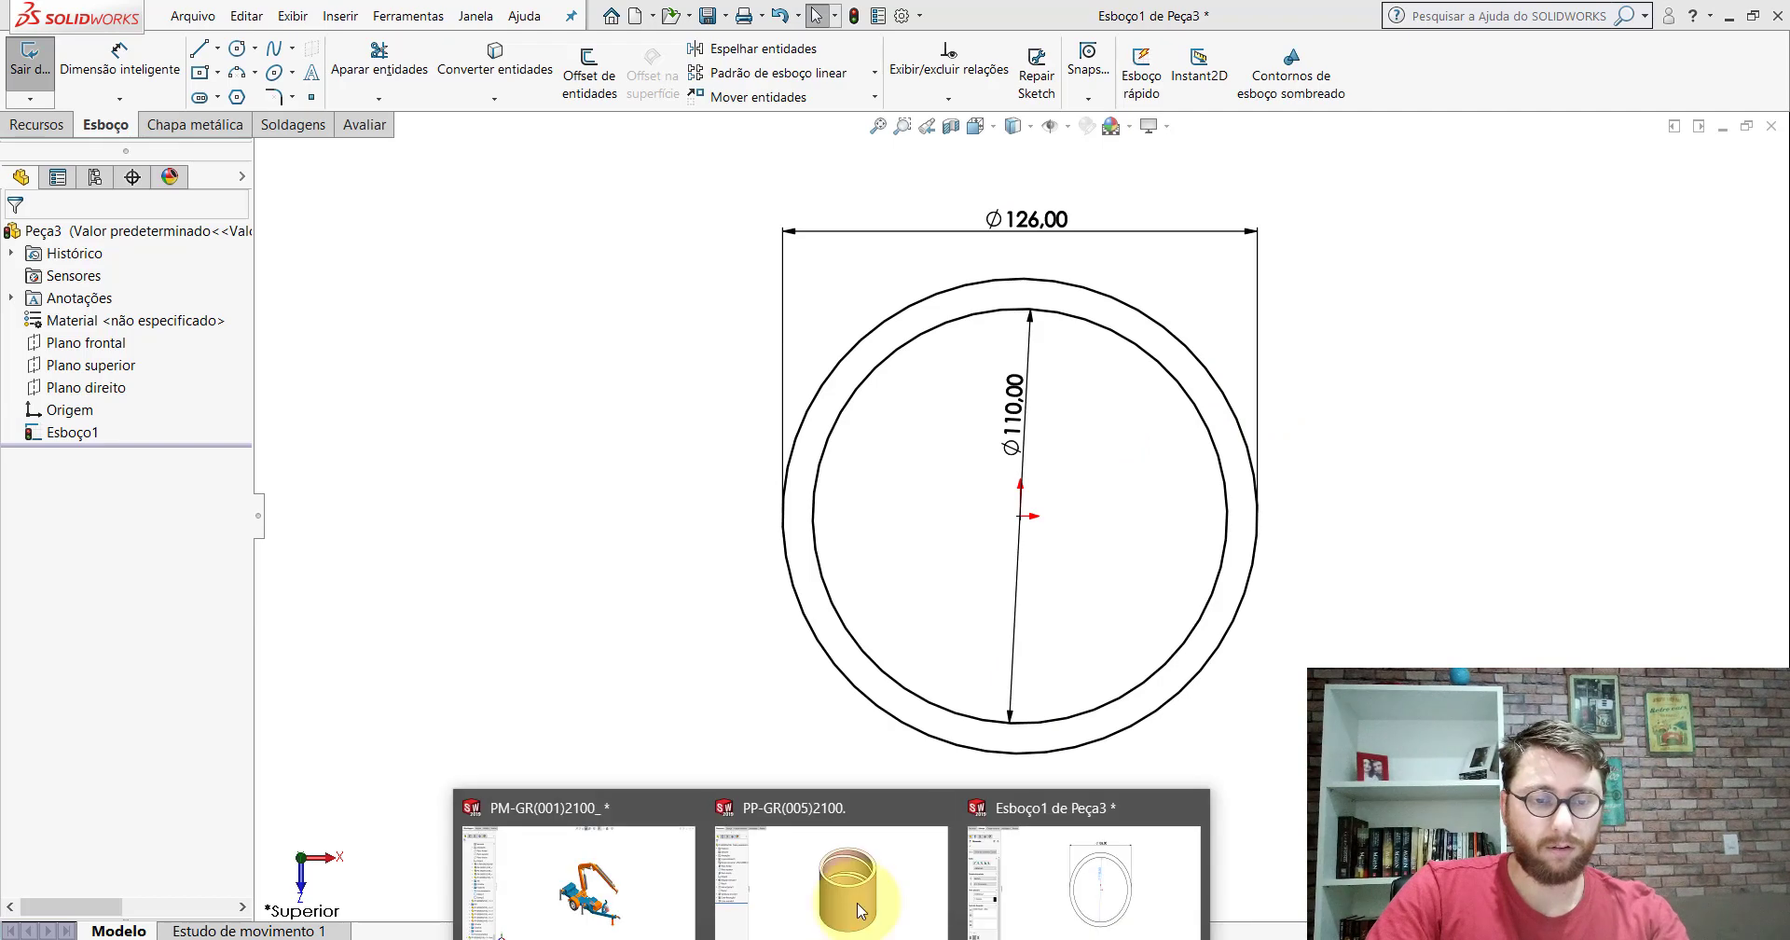
# Step: Measure the bushing's height between its top and bottom ring faces, then return to Peça3
pyautogui.click(860, 910)
pyautogui.click(359, 124)
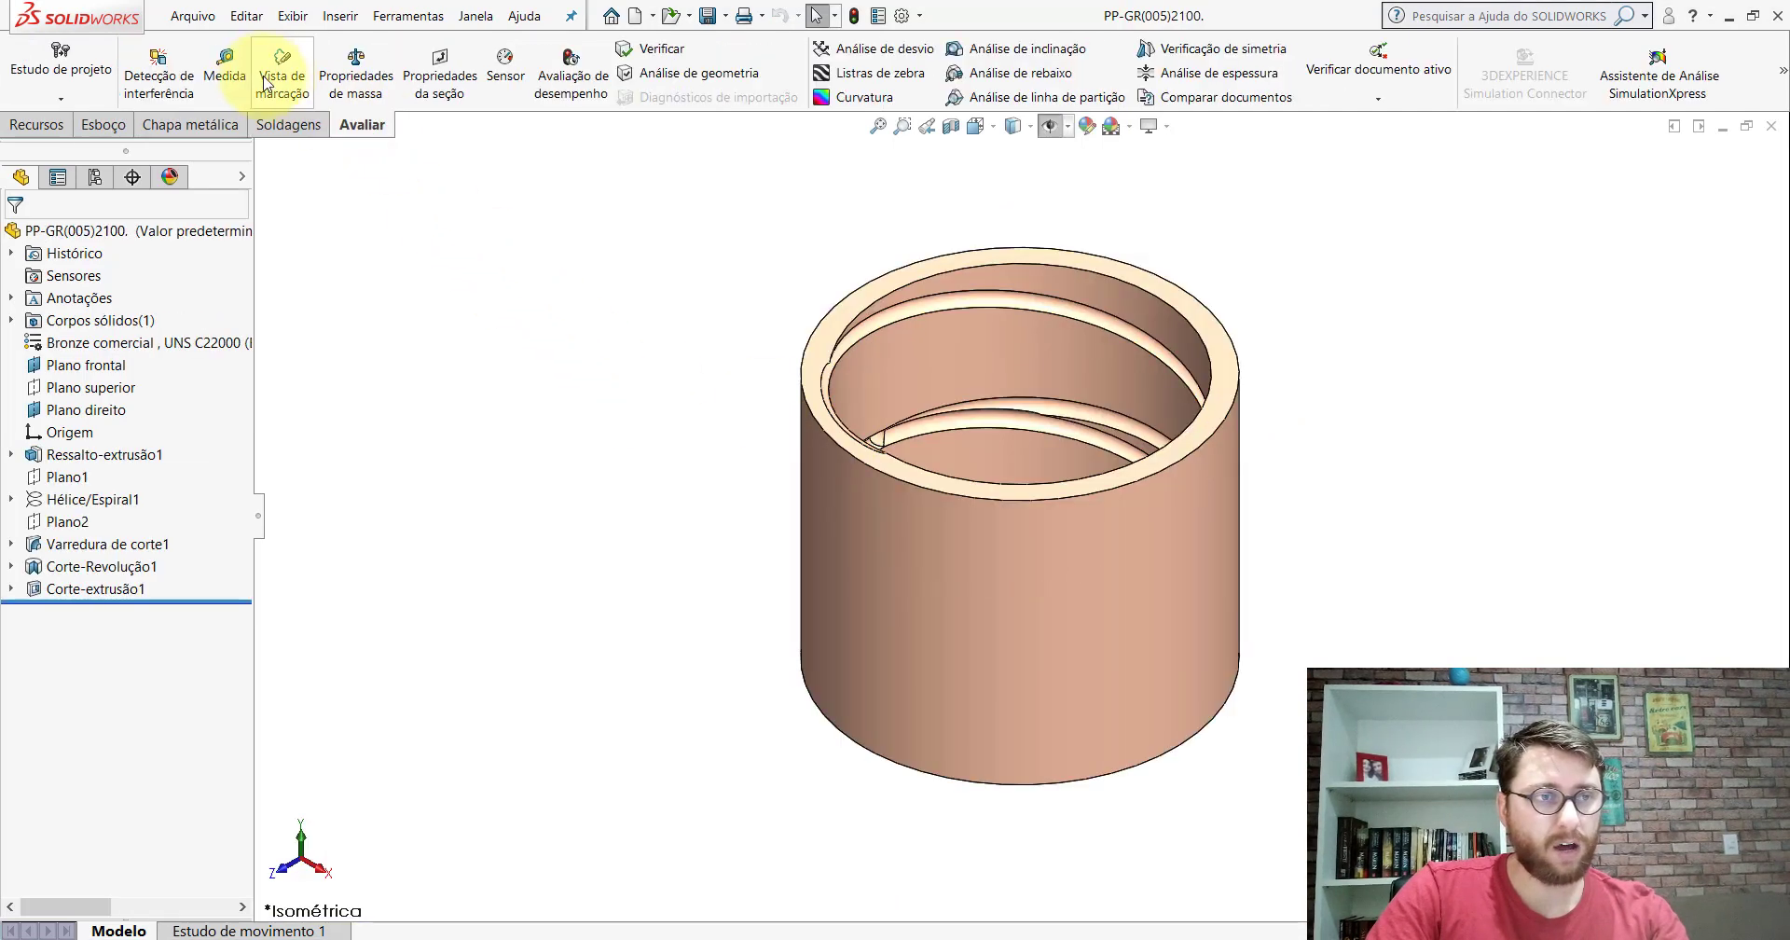
pyautogui.click(225, 70)
pyautogui.click(1226, 378)
pyautogui.moveTo(1227, 600)
pyautogui.mouseDown(button='middle')
pyautogui.moveTo(1223, 345)
pyautogui.moveTo(1247, 639)
pyautogui.moveTo(1254, 622)
pyautogui.mouseUp(button='middle')
pyautogui.click(1257, 650)
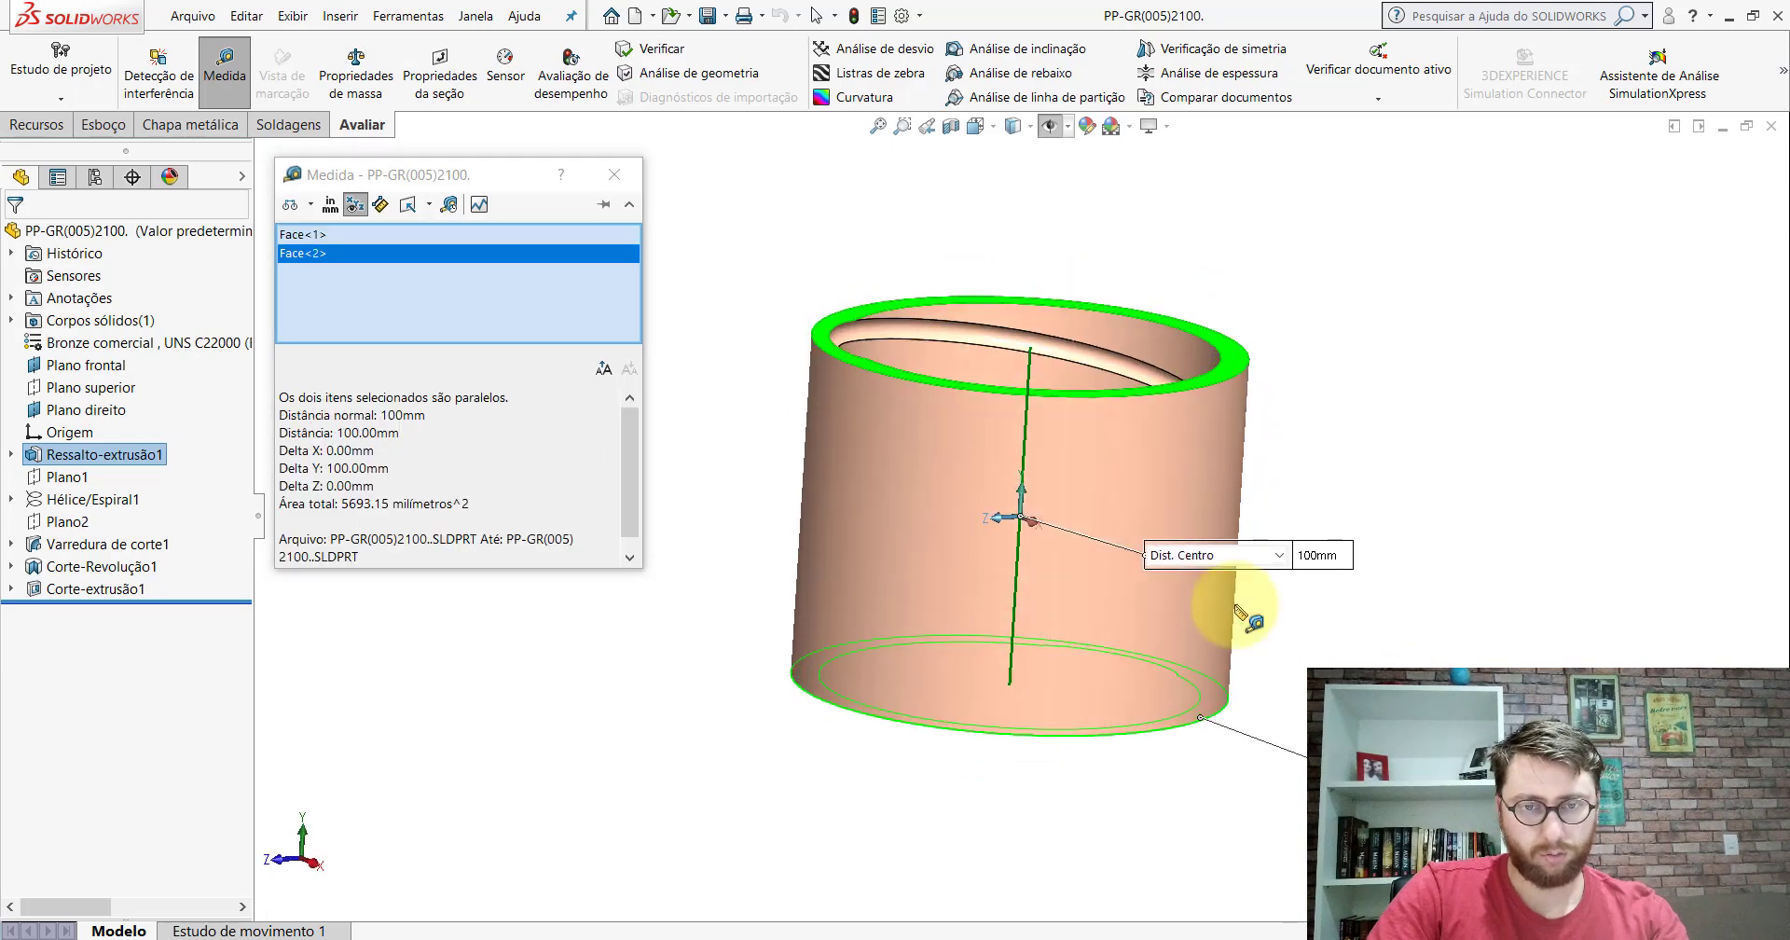
pyautogui.press('Escape')
pyautogui.press('Escape')
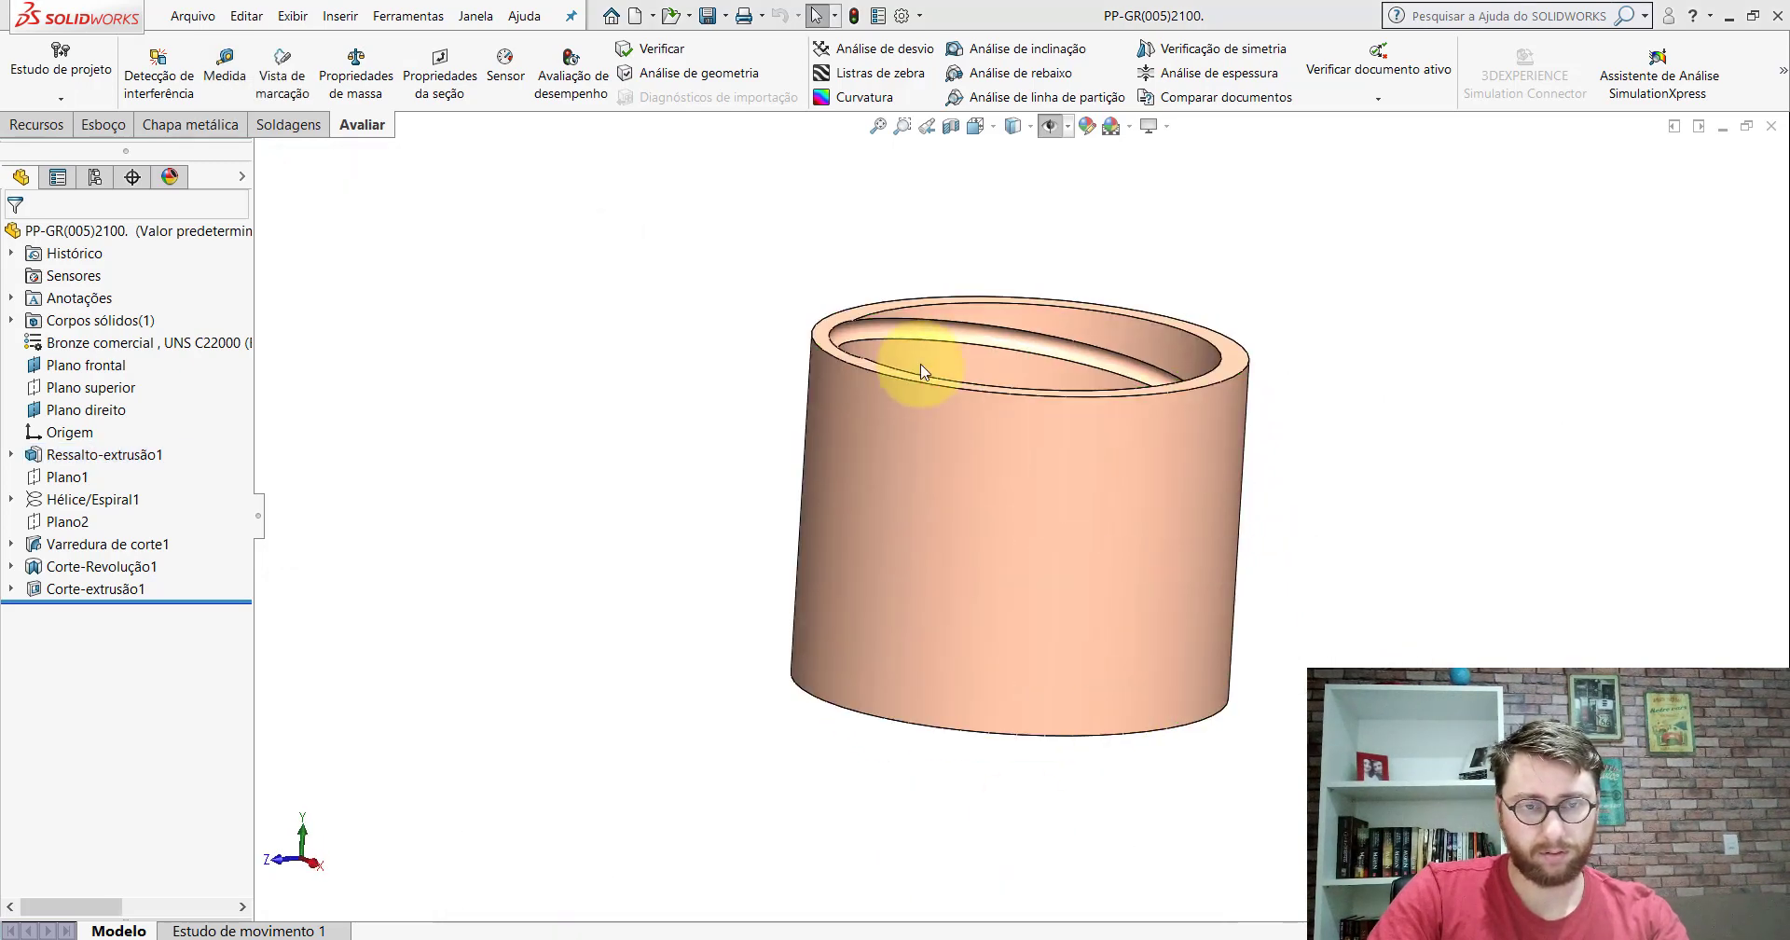
pyautogui.click(38, 124)
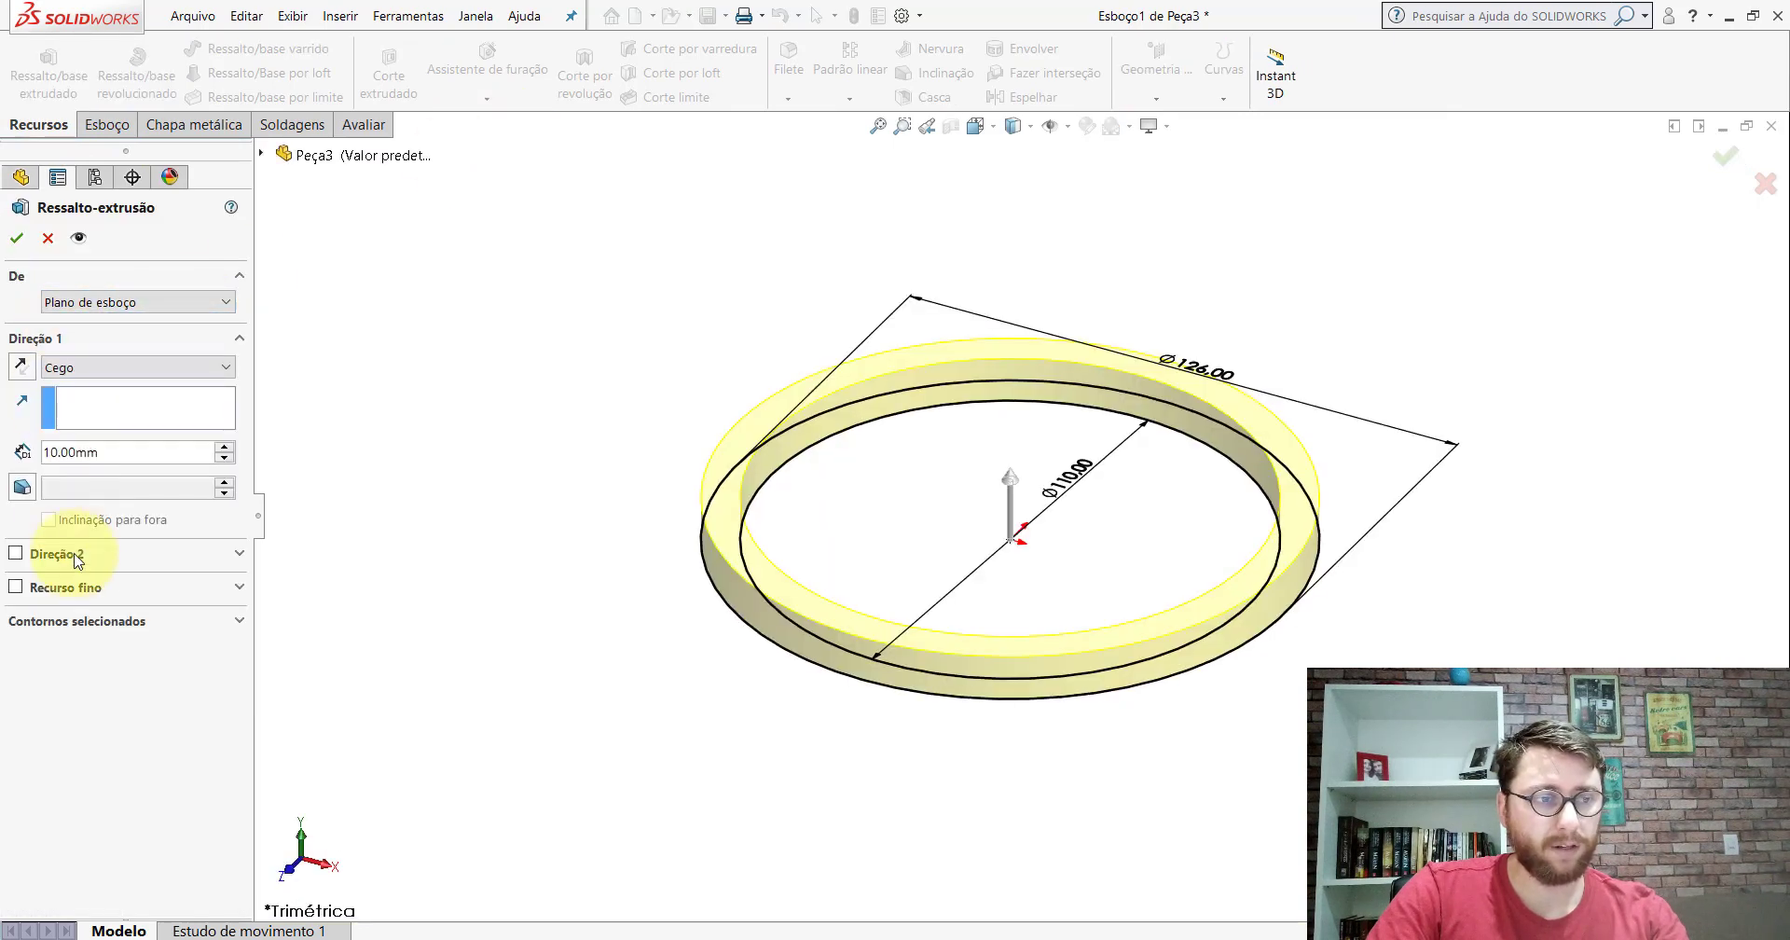
# Step: Extrude the tube with a Mid Plane end condition to a 100 mm depth
pyautogui.click(75, 367)
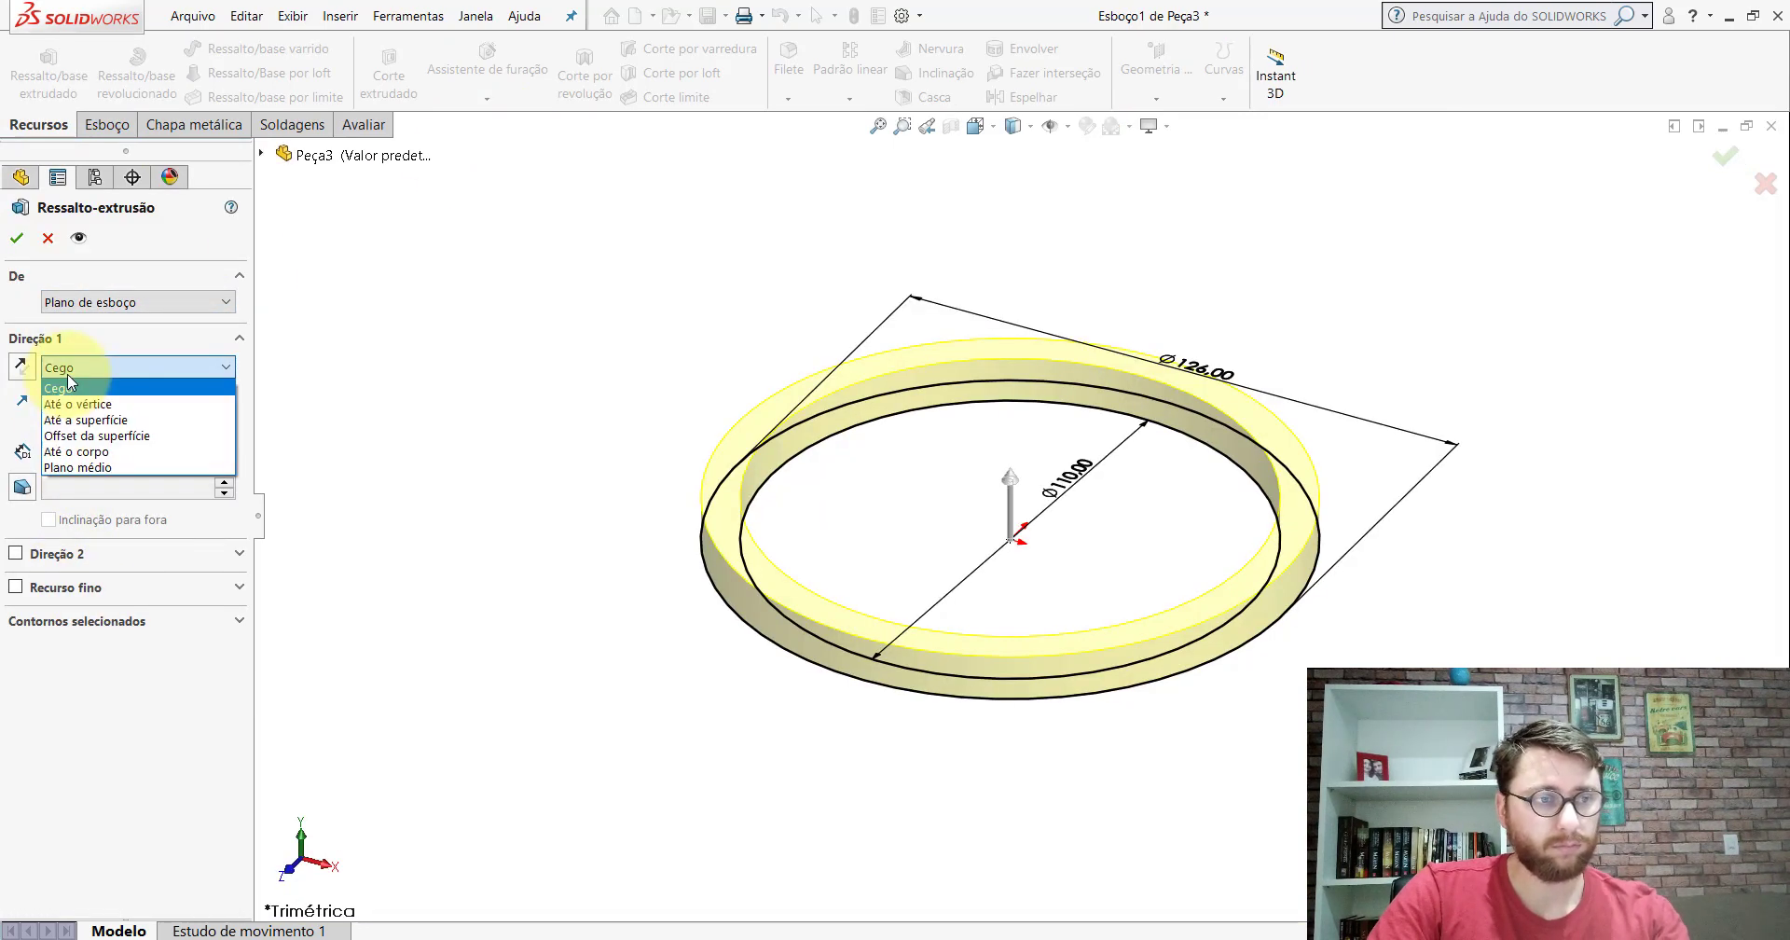
pyautogui.click(96, 468)
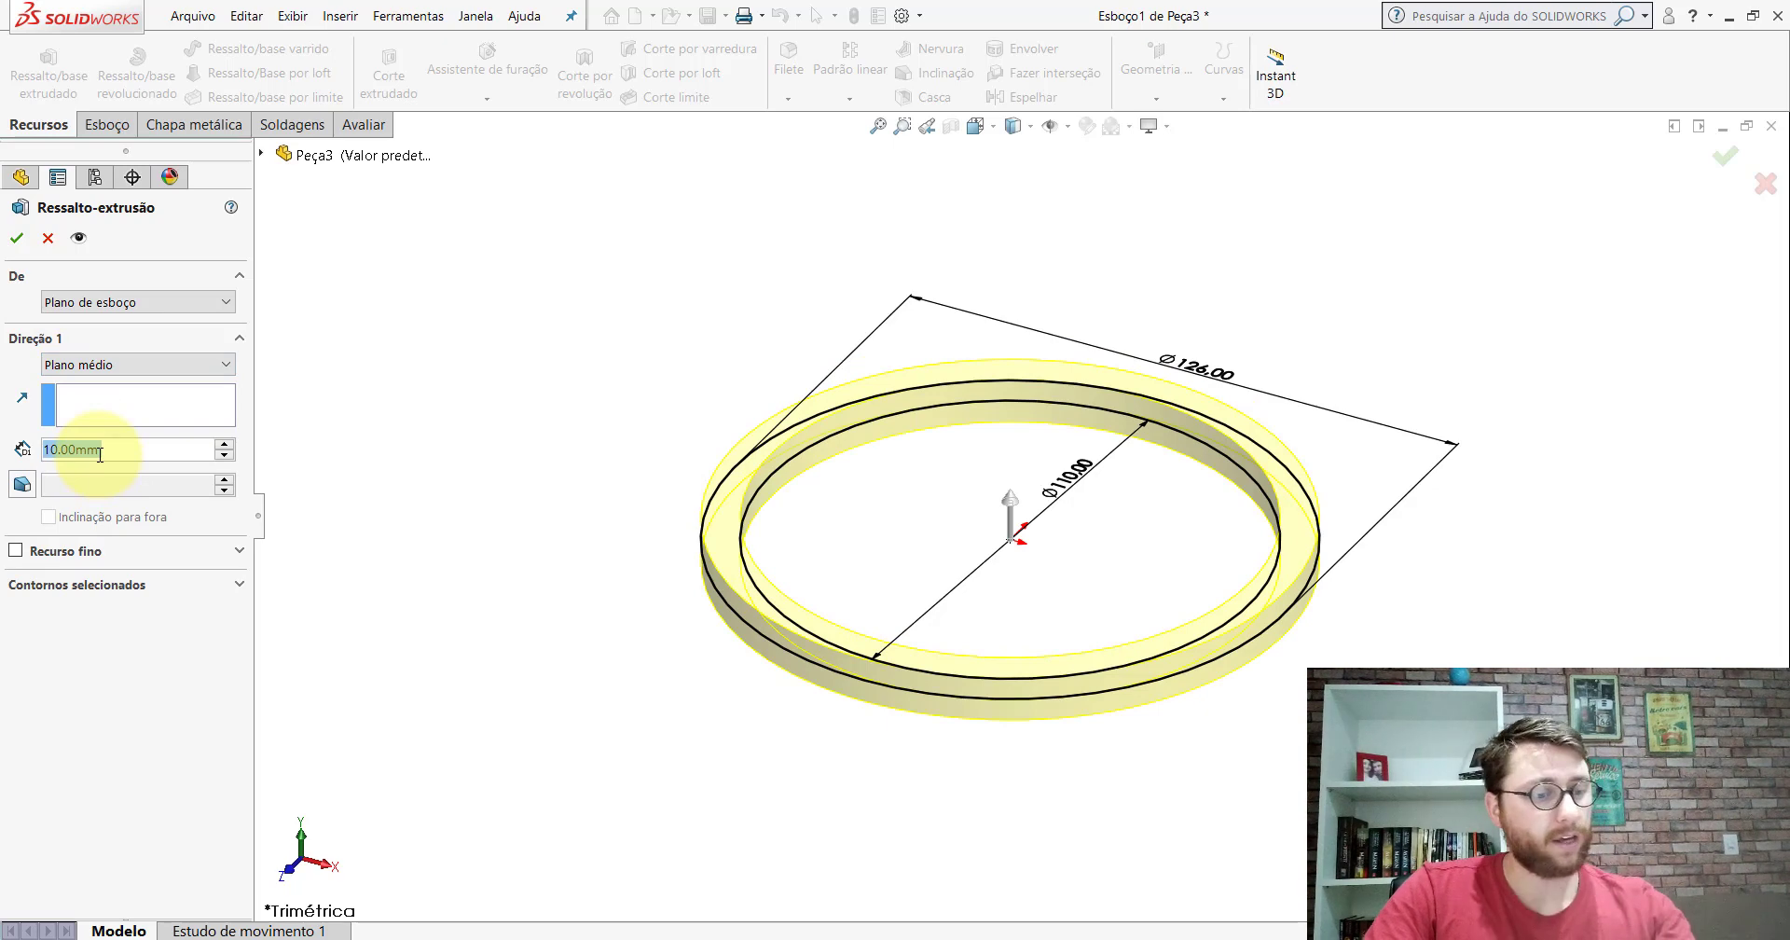
pyautogui.write('100')
pyautogui.press('Return')
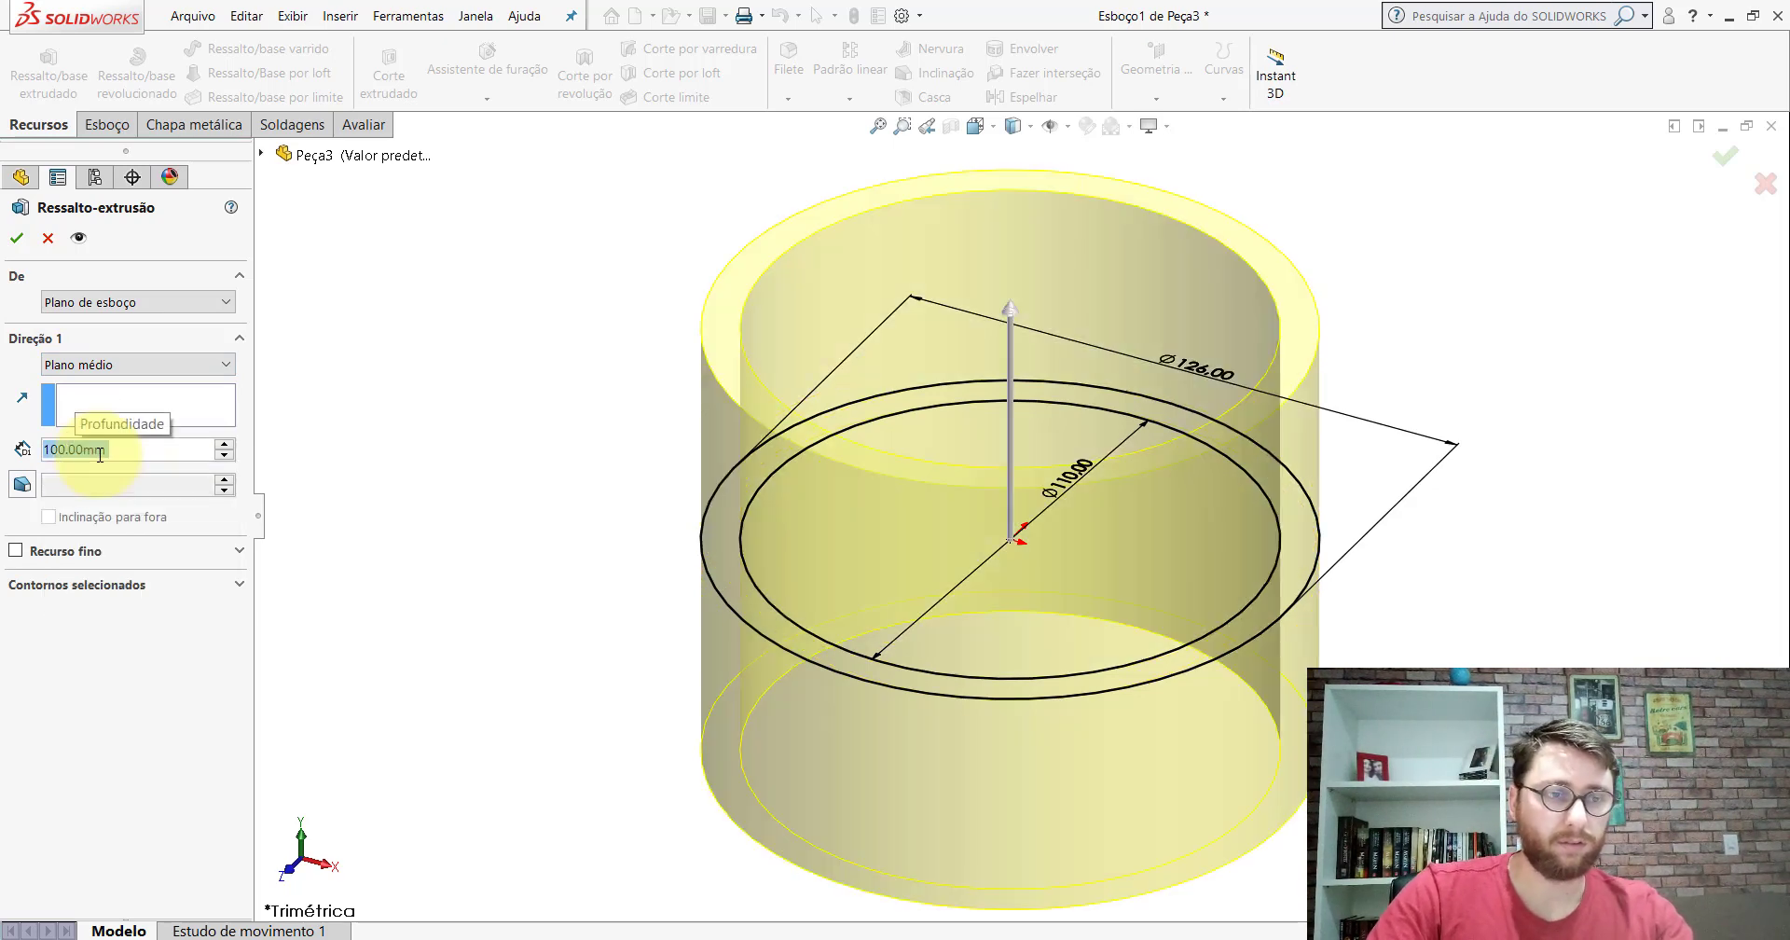
pyautogui.press('Return')
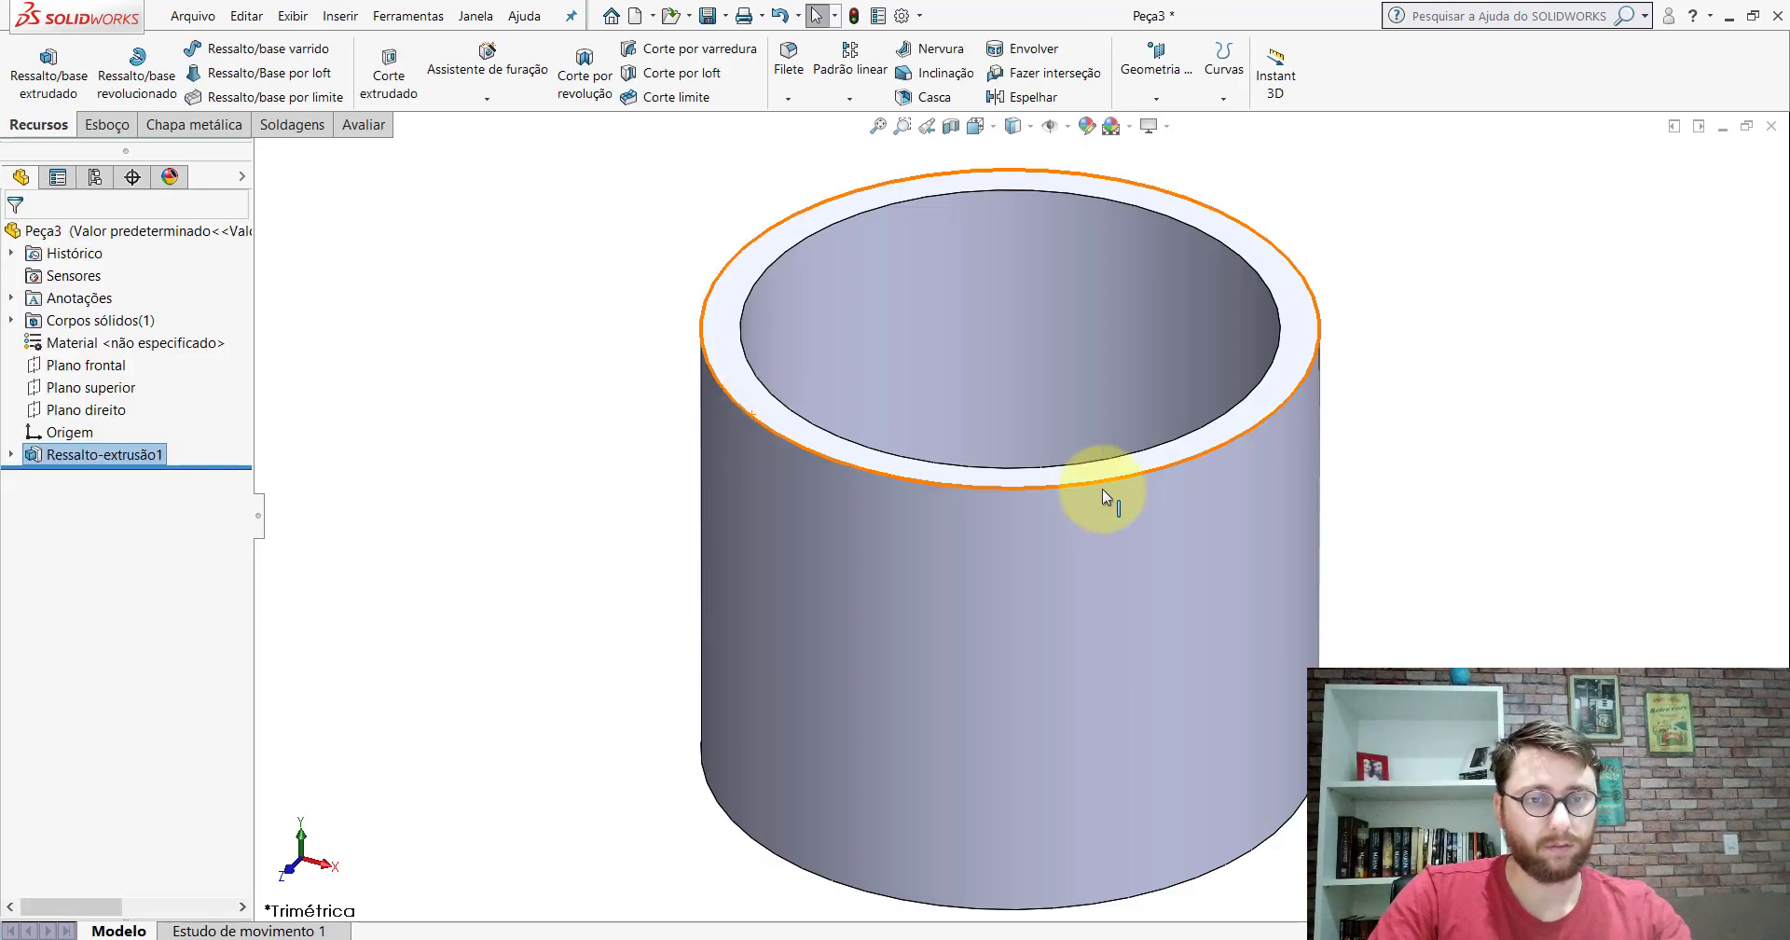
pyautogui.press('f')
# Step: Set the isometric view and bring the PP-GR(005)2100 bushing window forward
pyautogui.click(995, 135)
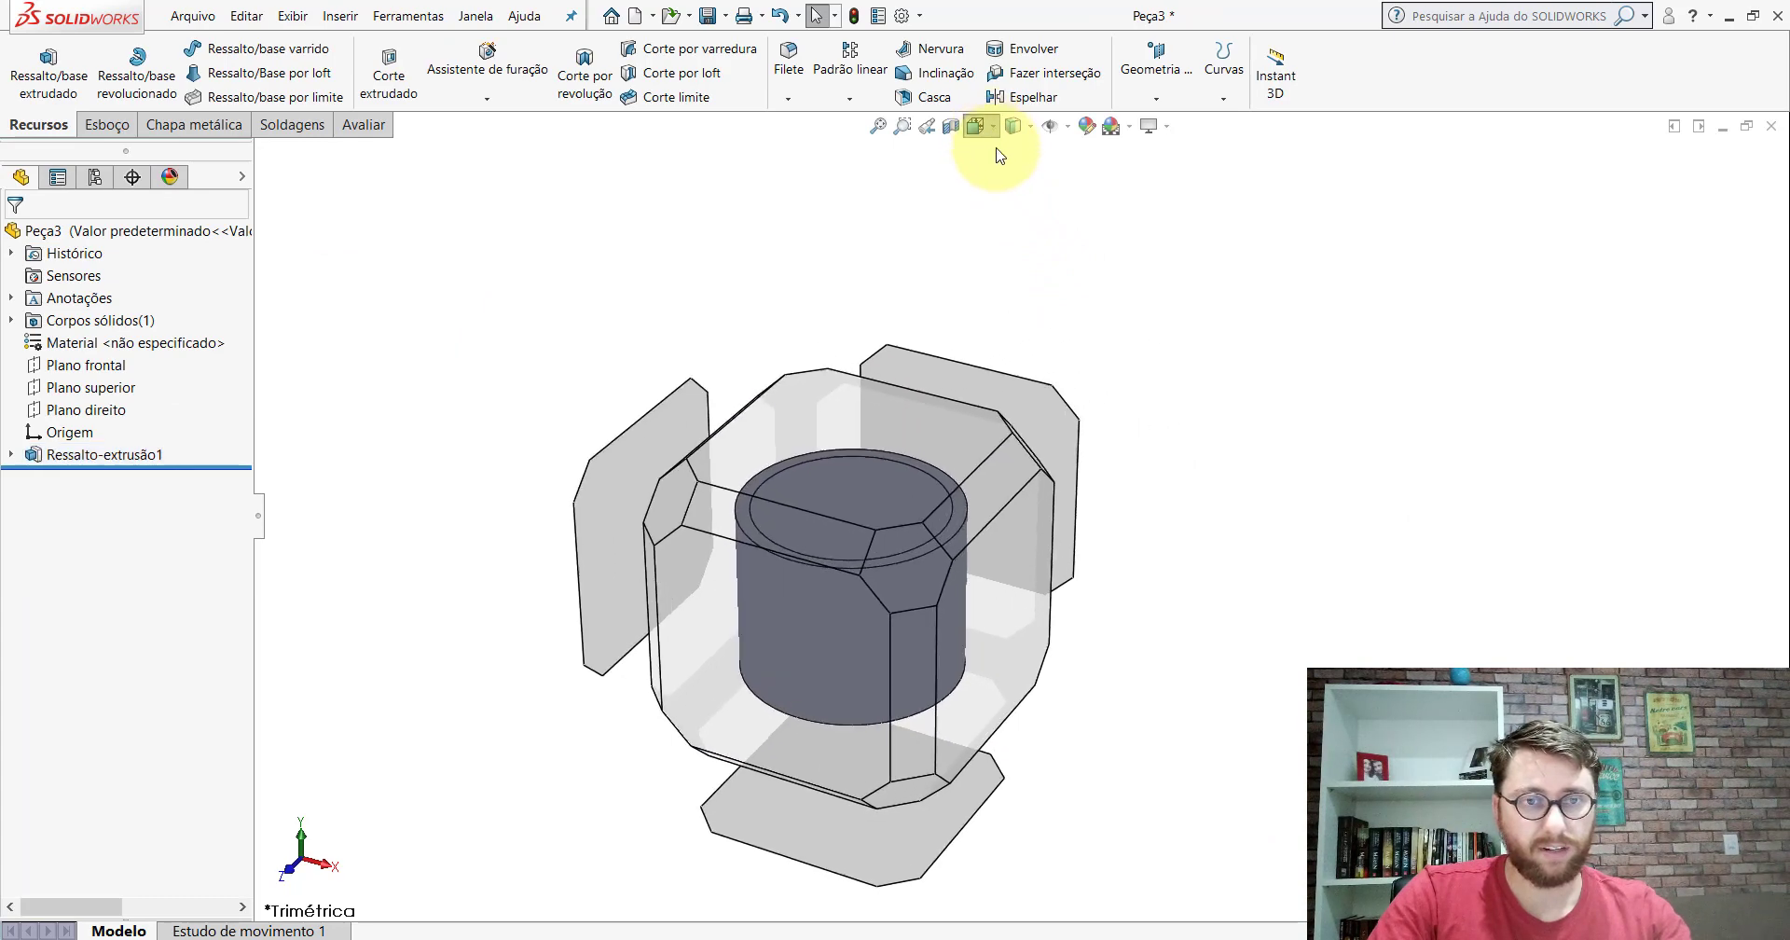
pyautogui.click(1072, 152)
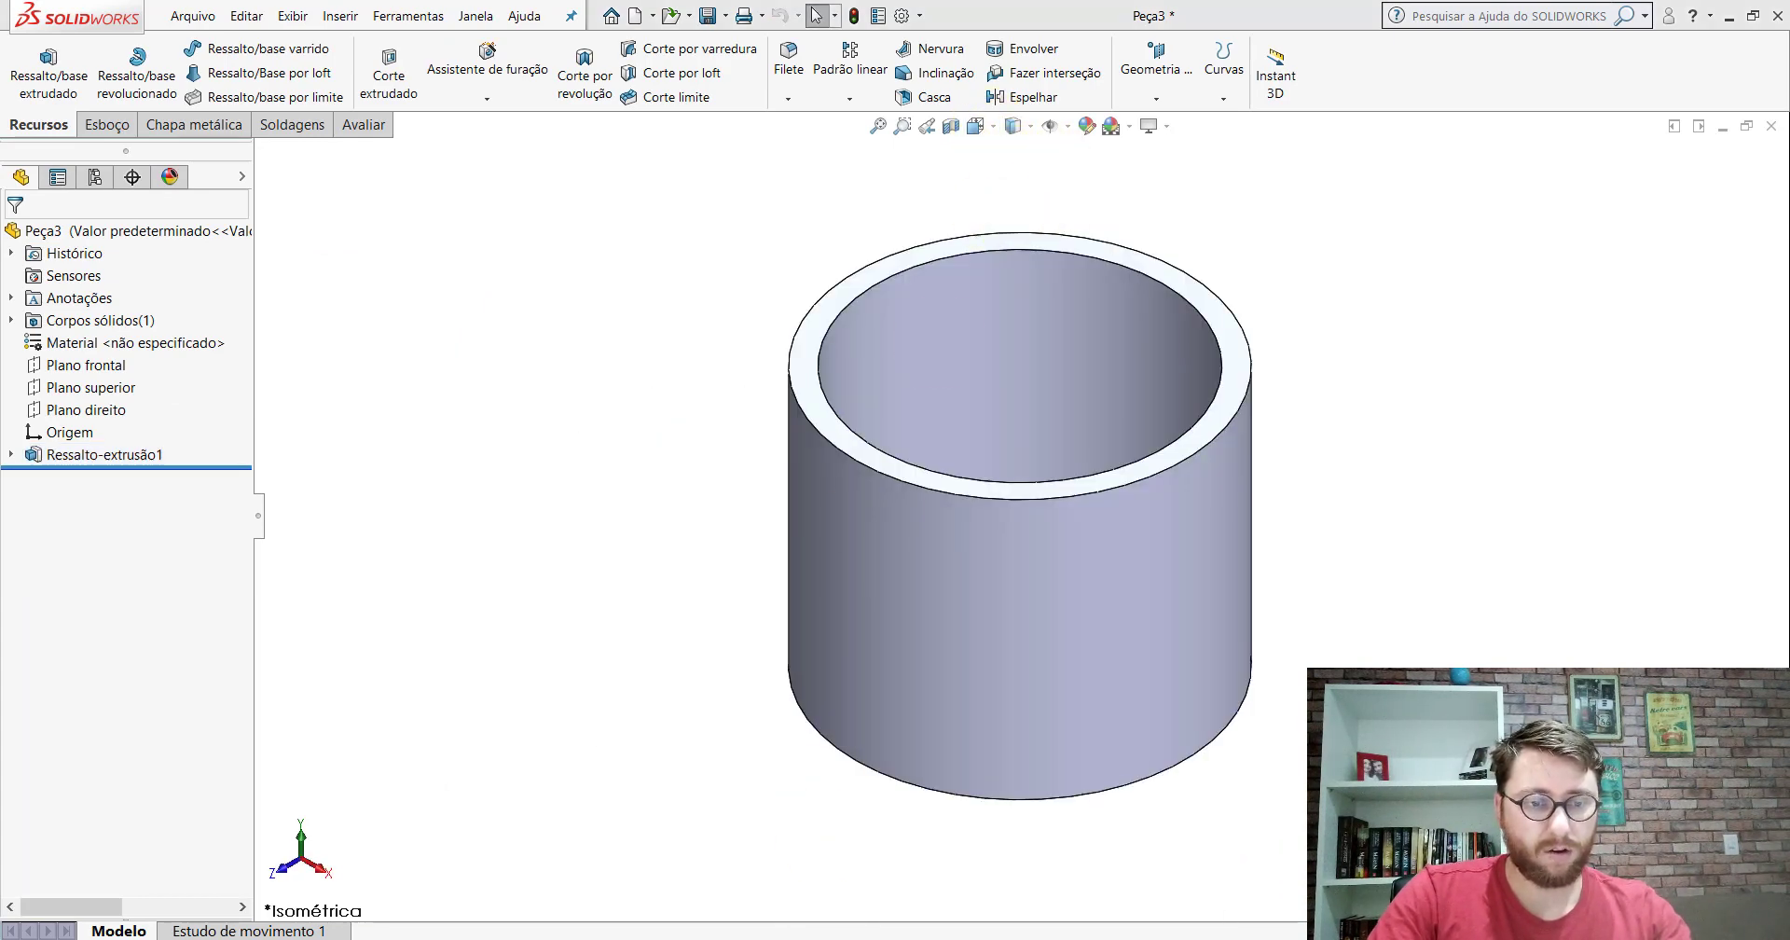
pyautogui.click(833, 867)
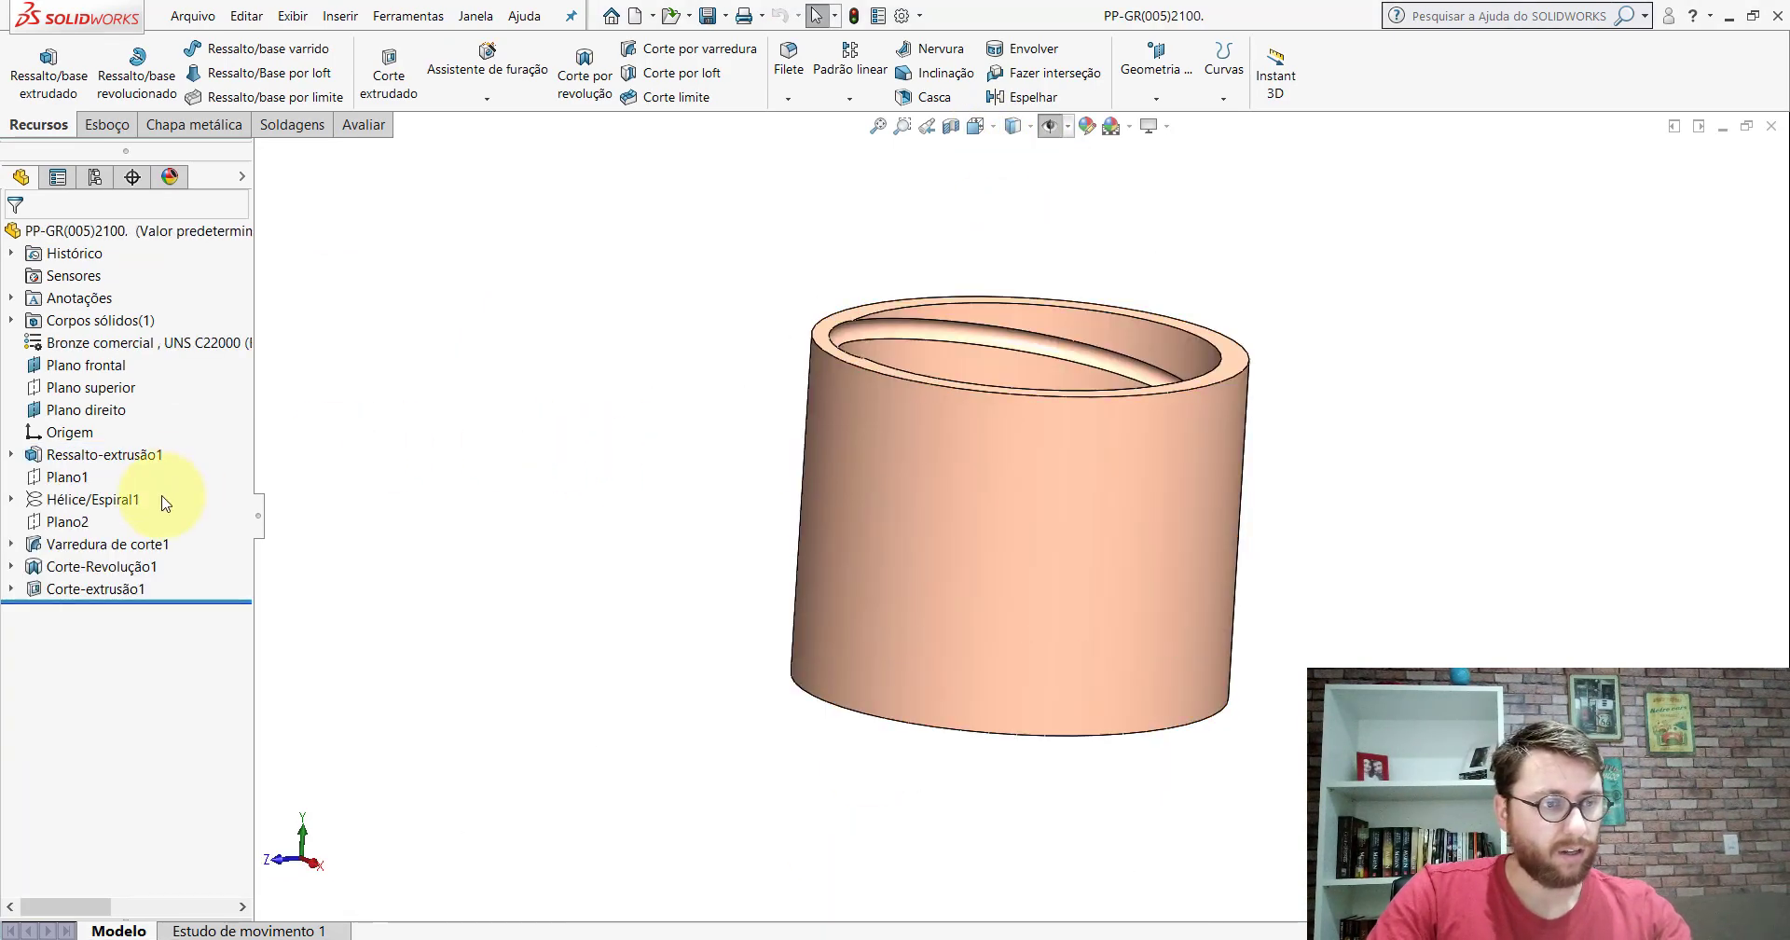
pyautogui.click(60, 507)
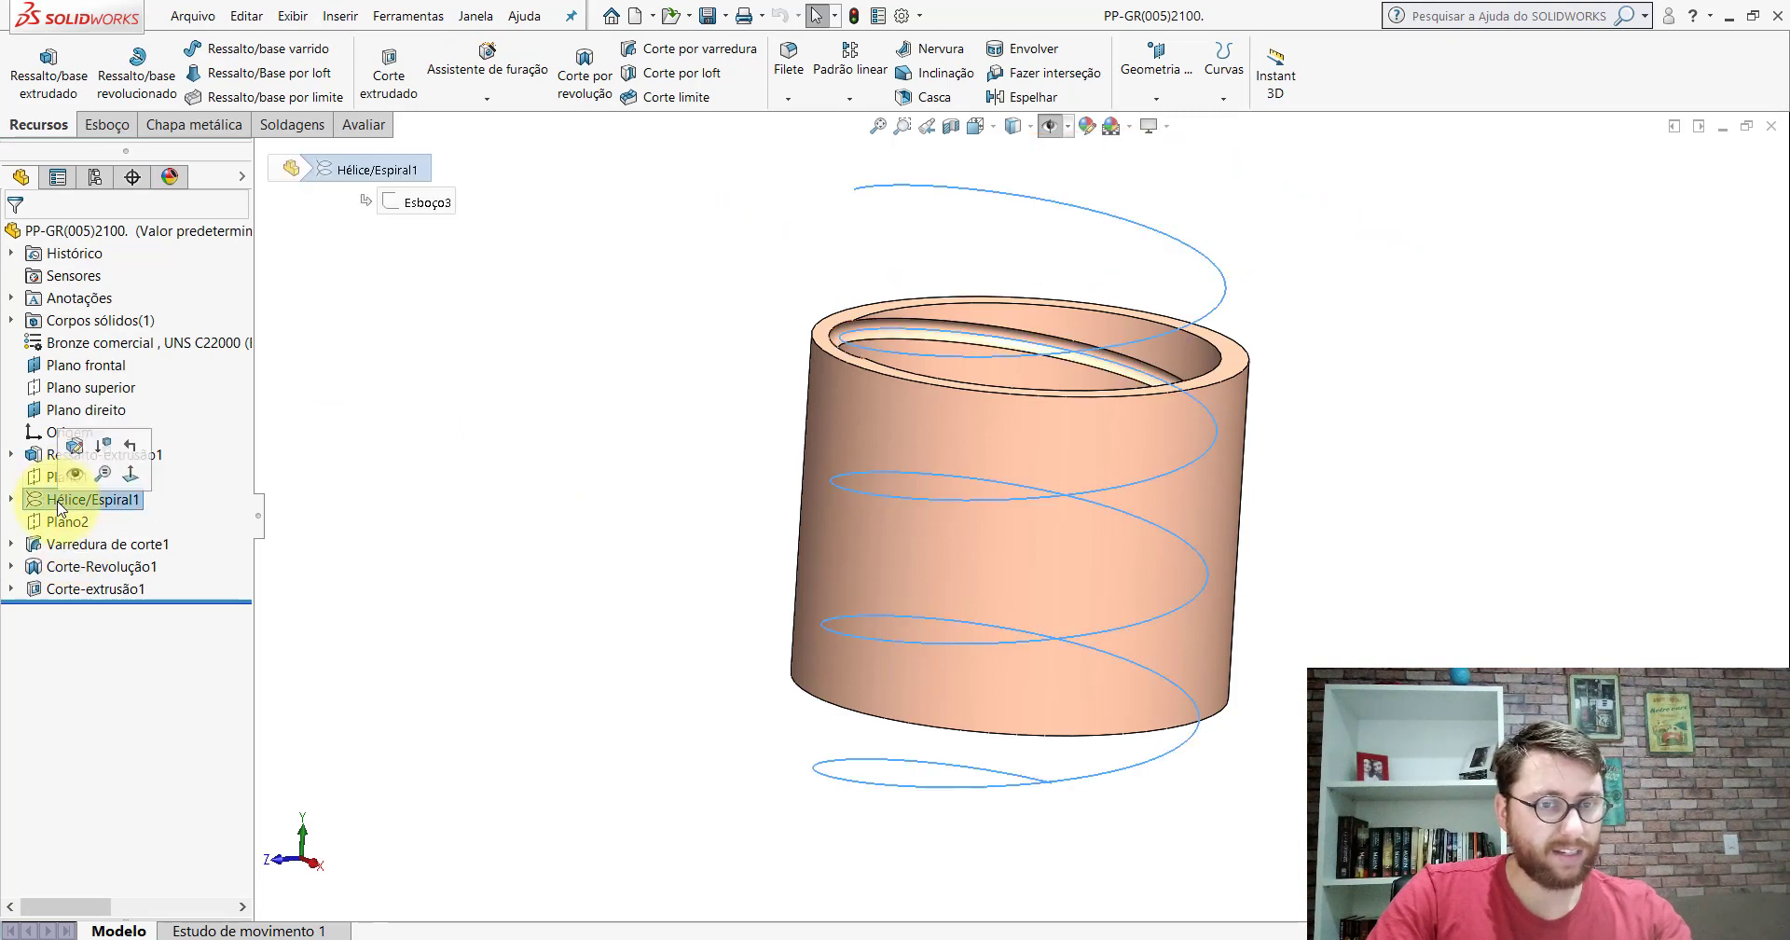
pyautogui.click(74, 451)
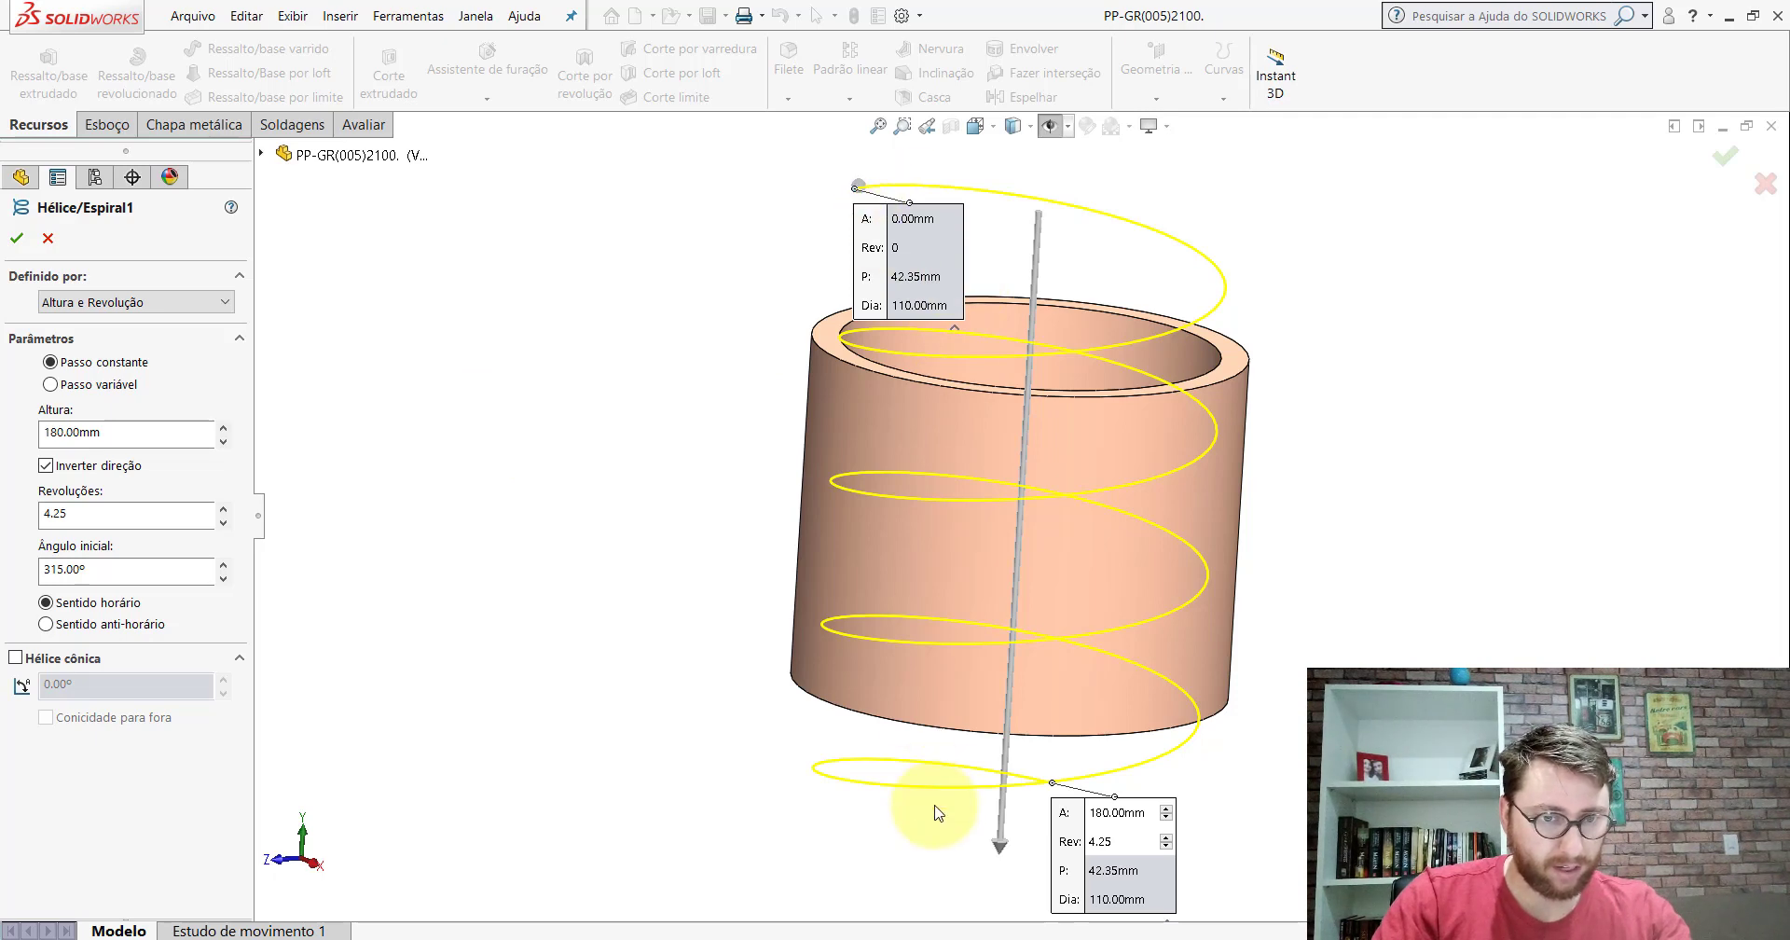
pyautogui.moveTo(989, 482)
pyautogui.mouseDown(button='middle')
pyautogui.moveTo(1135, 508)
pyautogui.moveTo(1091, 612)
pyautogui.moveTo(1066, 764)
pyautogui.moveTo(1077, 830)
pyautogui.moveTo(1107, 460)
pyautogui.mouseUp(button='middle')
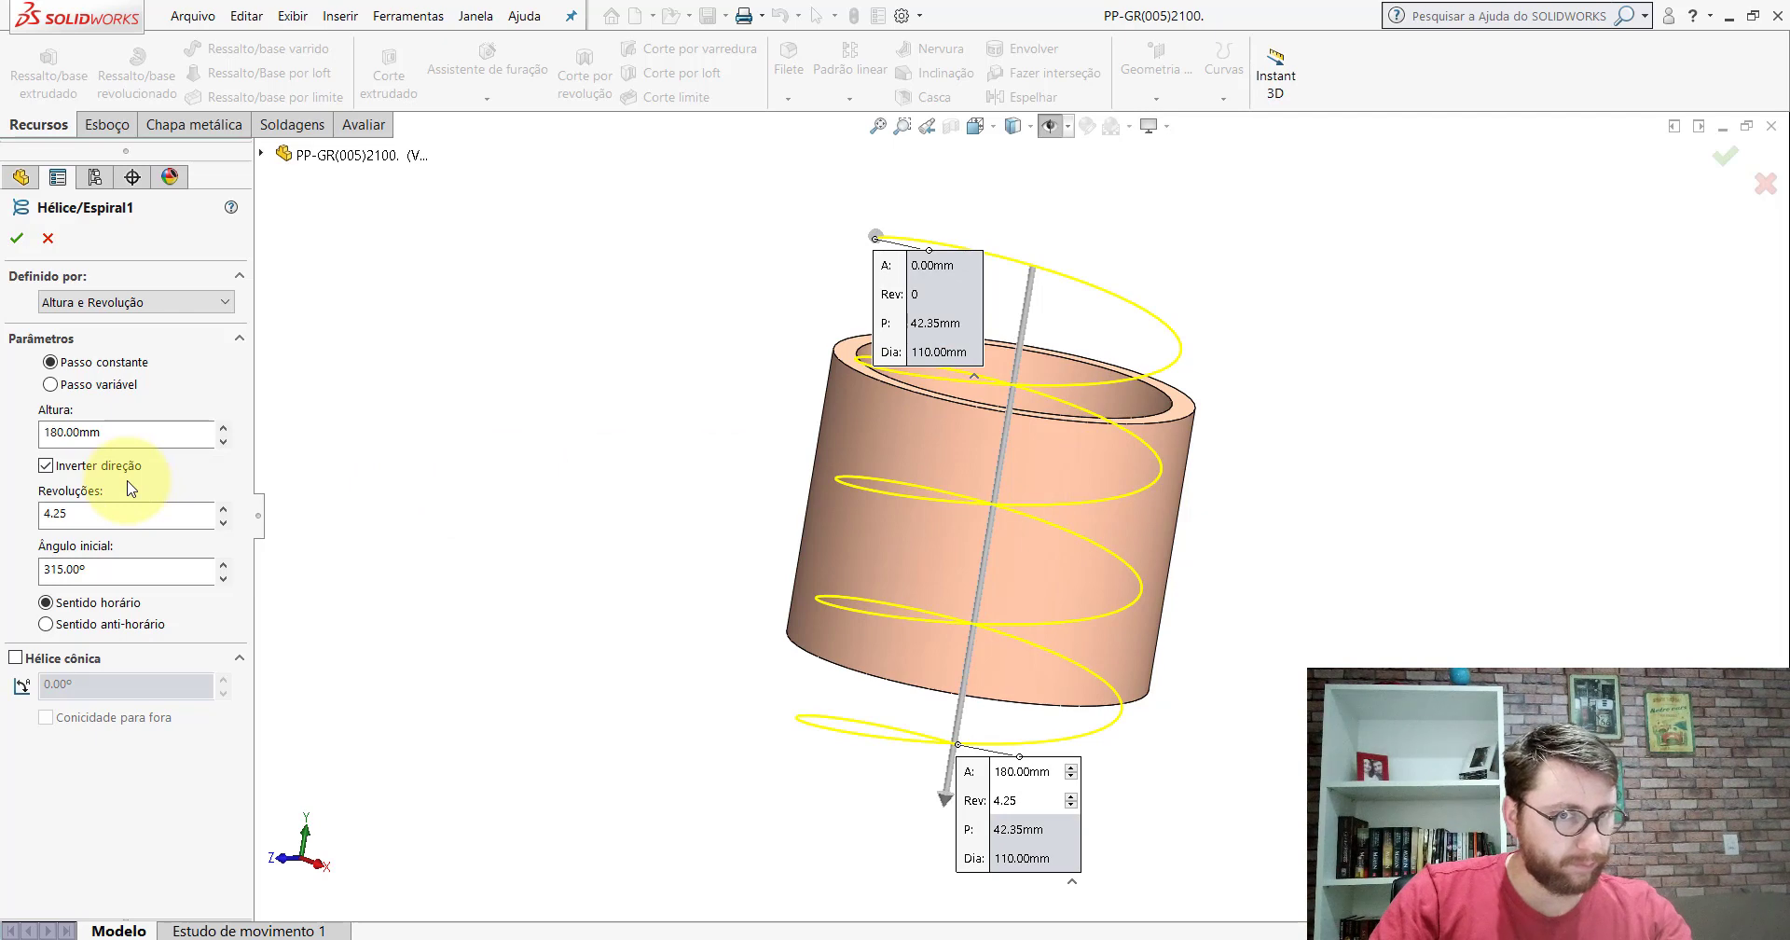
pyautogui.click(48, 235)
pyautogui.click(63, 478)
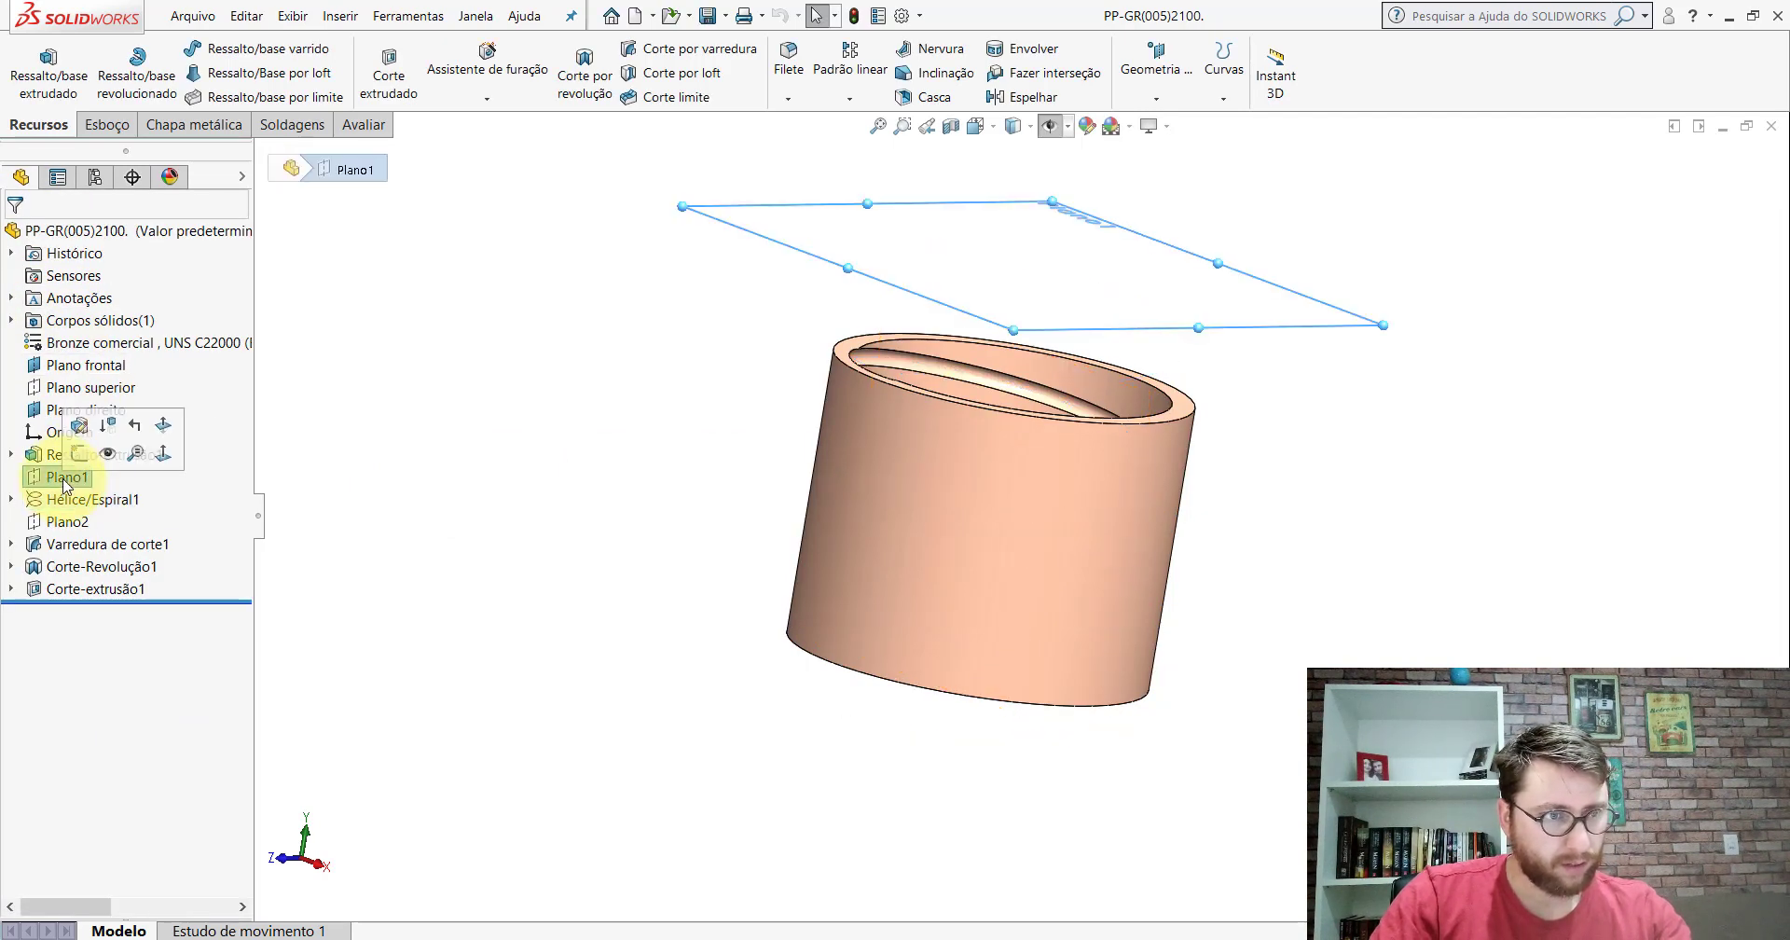
pyautogui.click(78, 431)
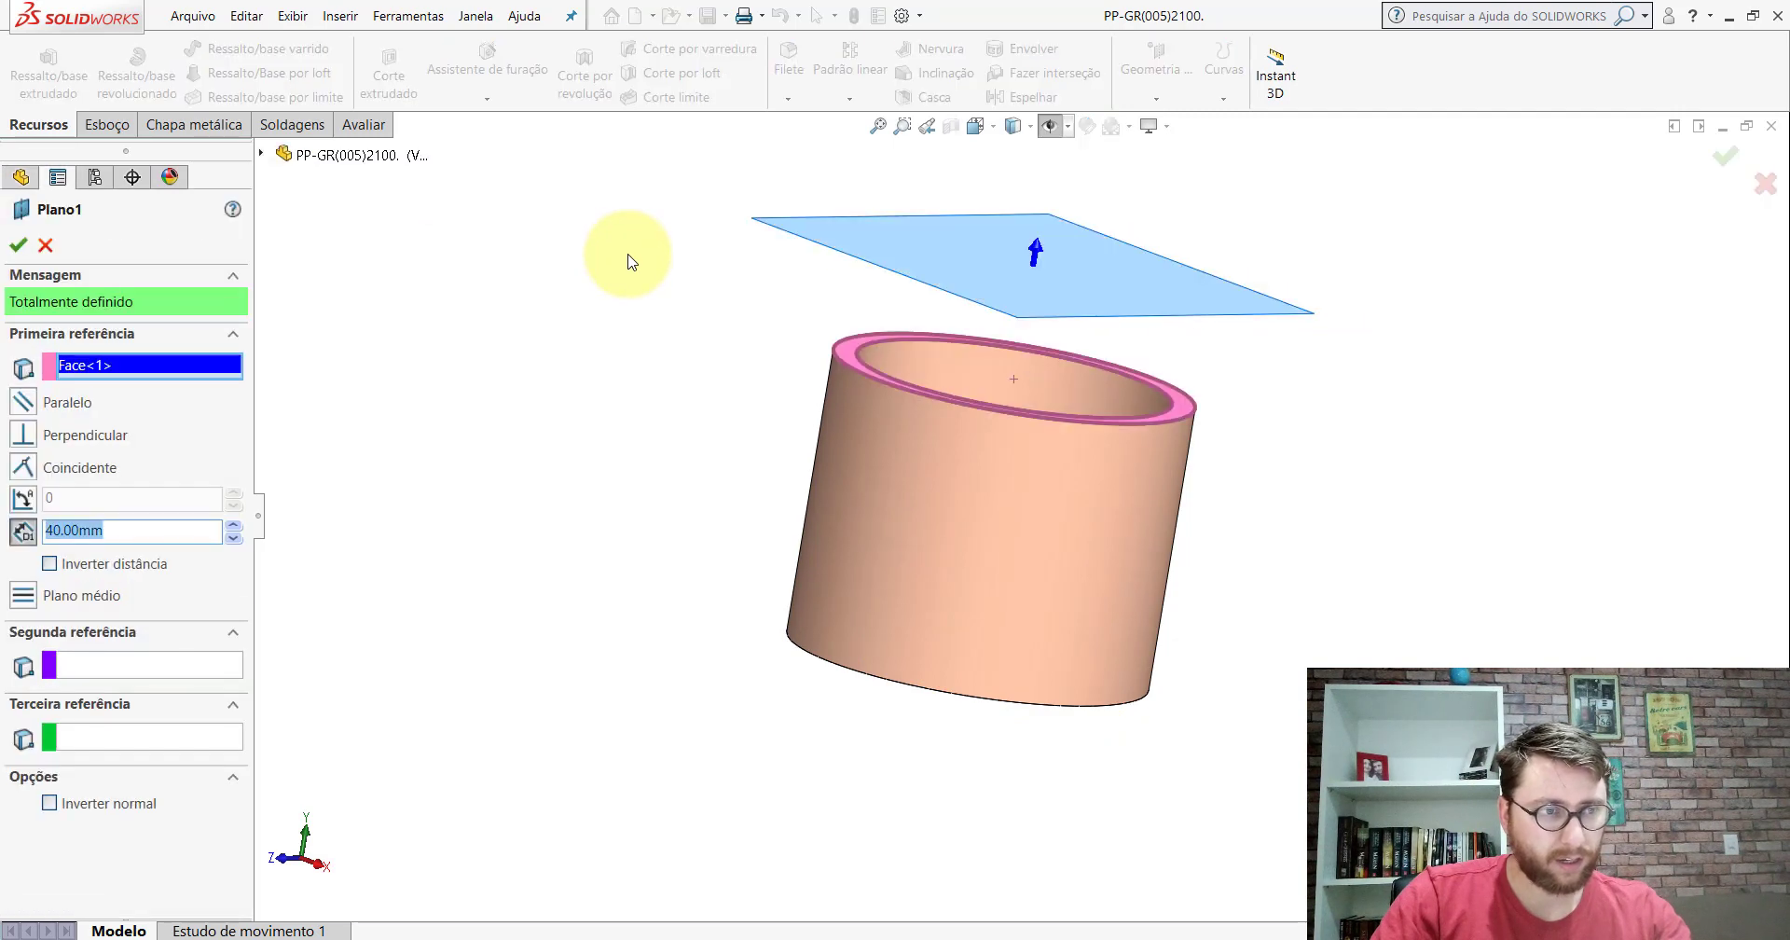
pyautogui.click(48, 245)
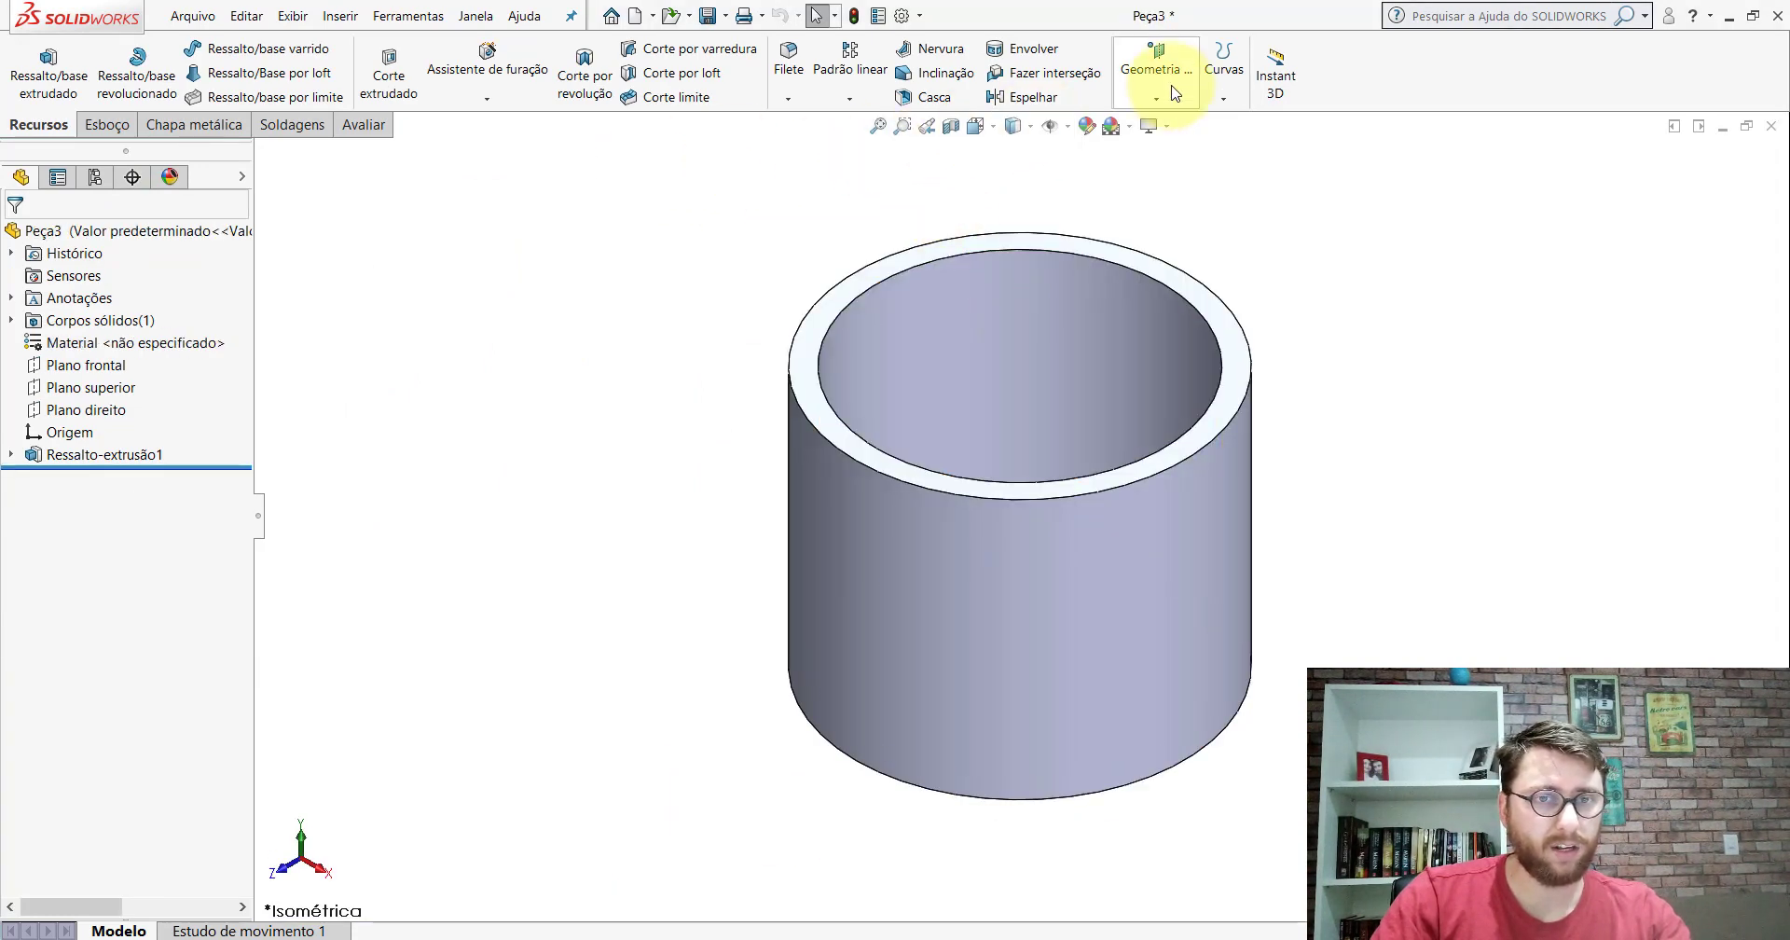
# Step: Create reference plane Plano1, offset 40 mm from the tube's top face
pyautogui.click(1173, 93)
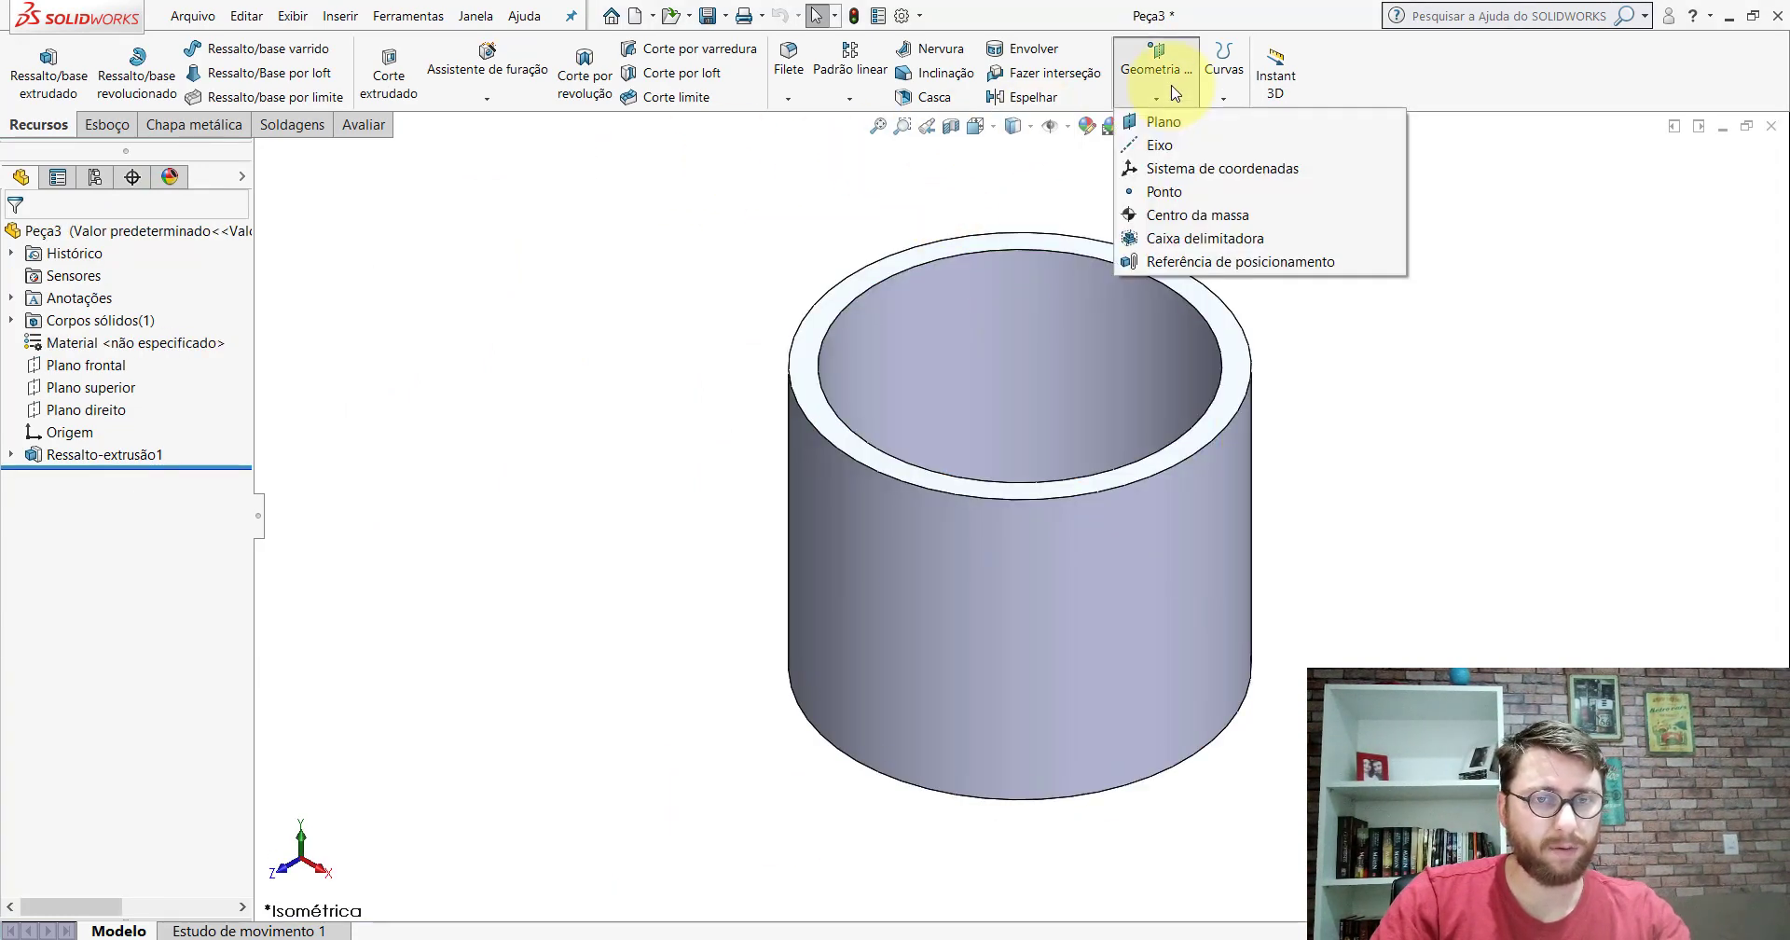
pyautogui.click(1173, 135)
pyautogui.scroll(-3, 1212, 392)
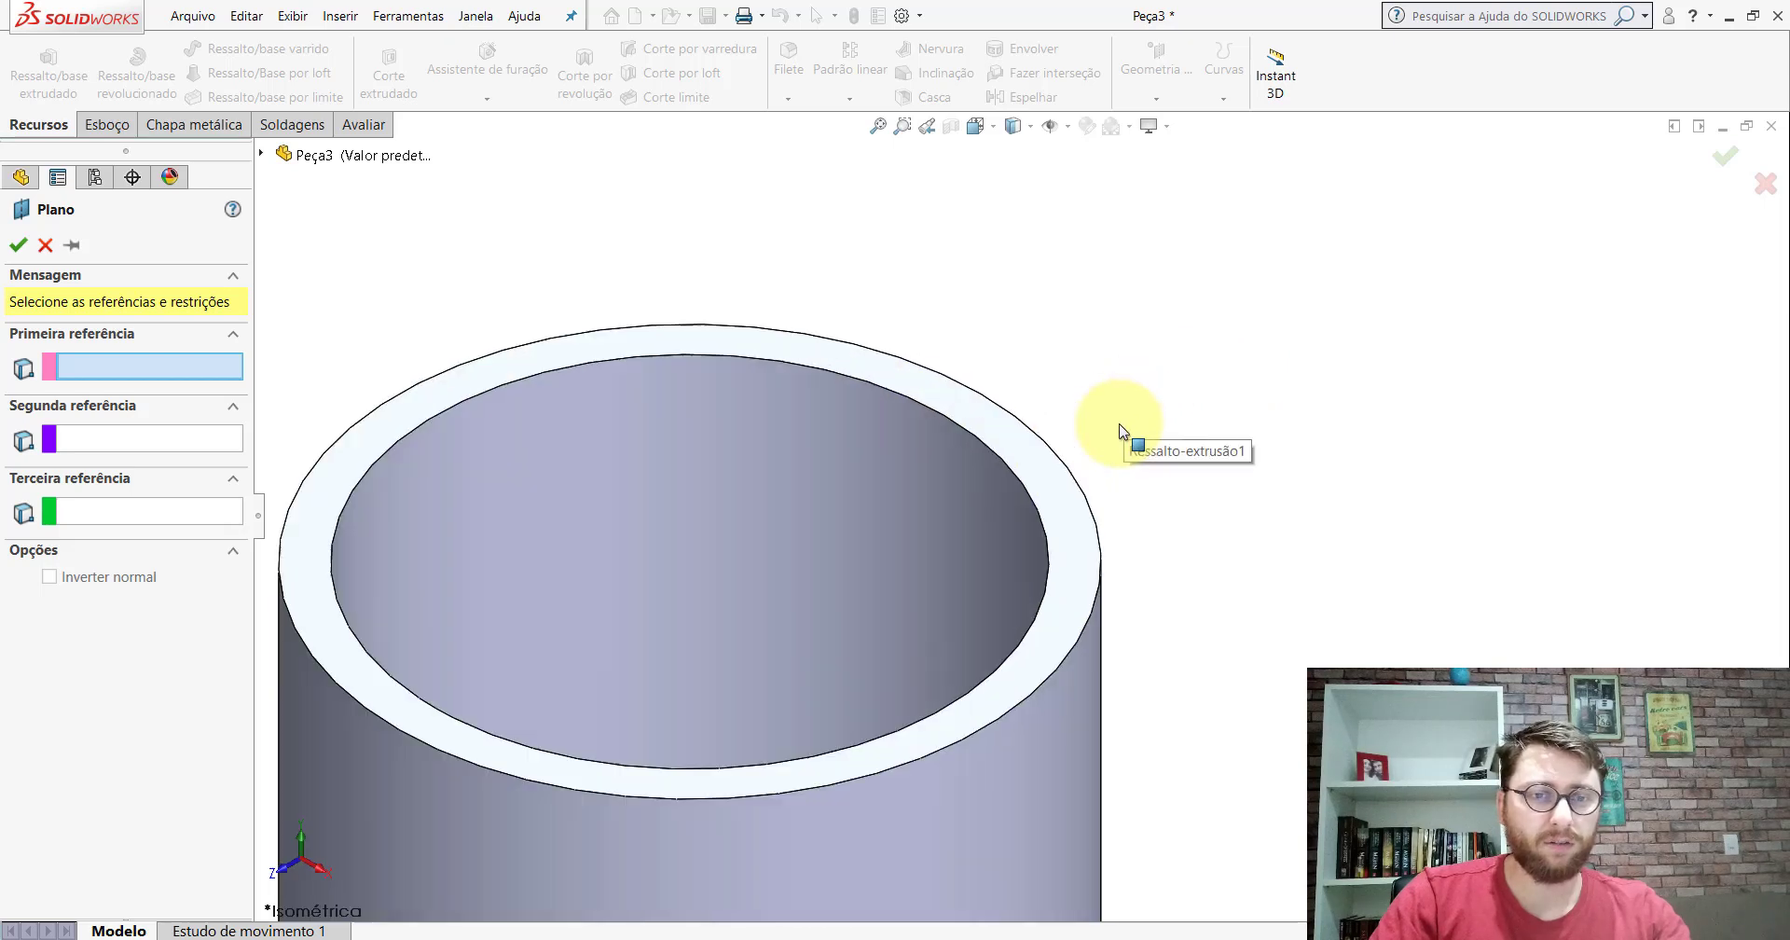
pyautogui.click(985, 413)
pyautogui.scroll(2, 992, 412)
pyautogui.scroll(2, 974, 382)
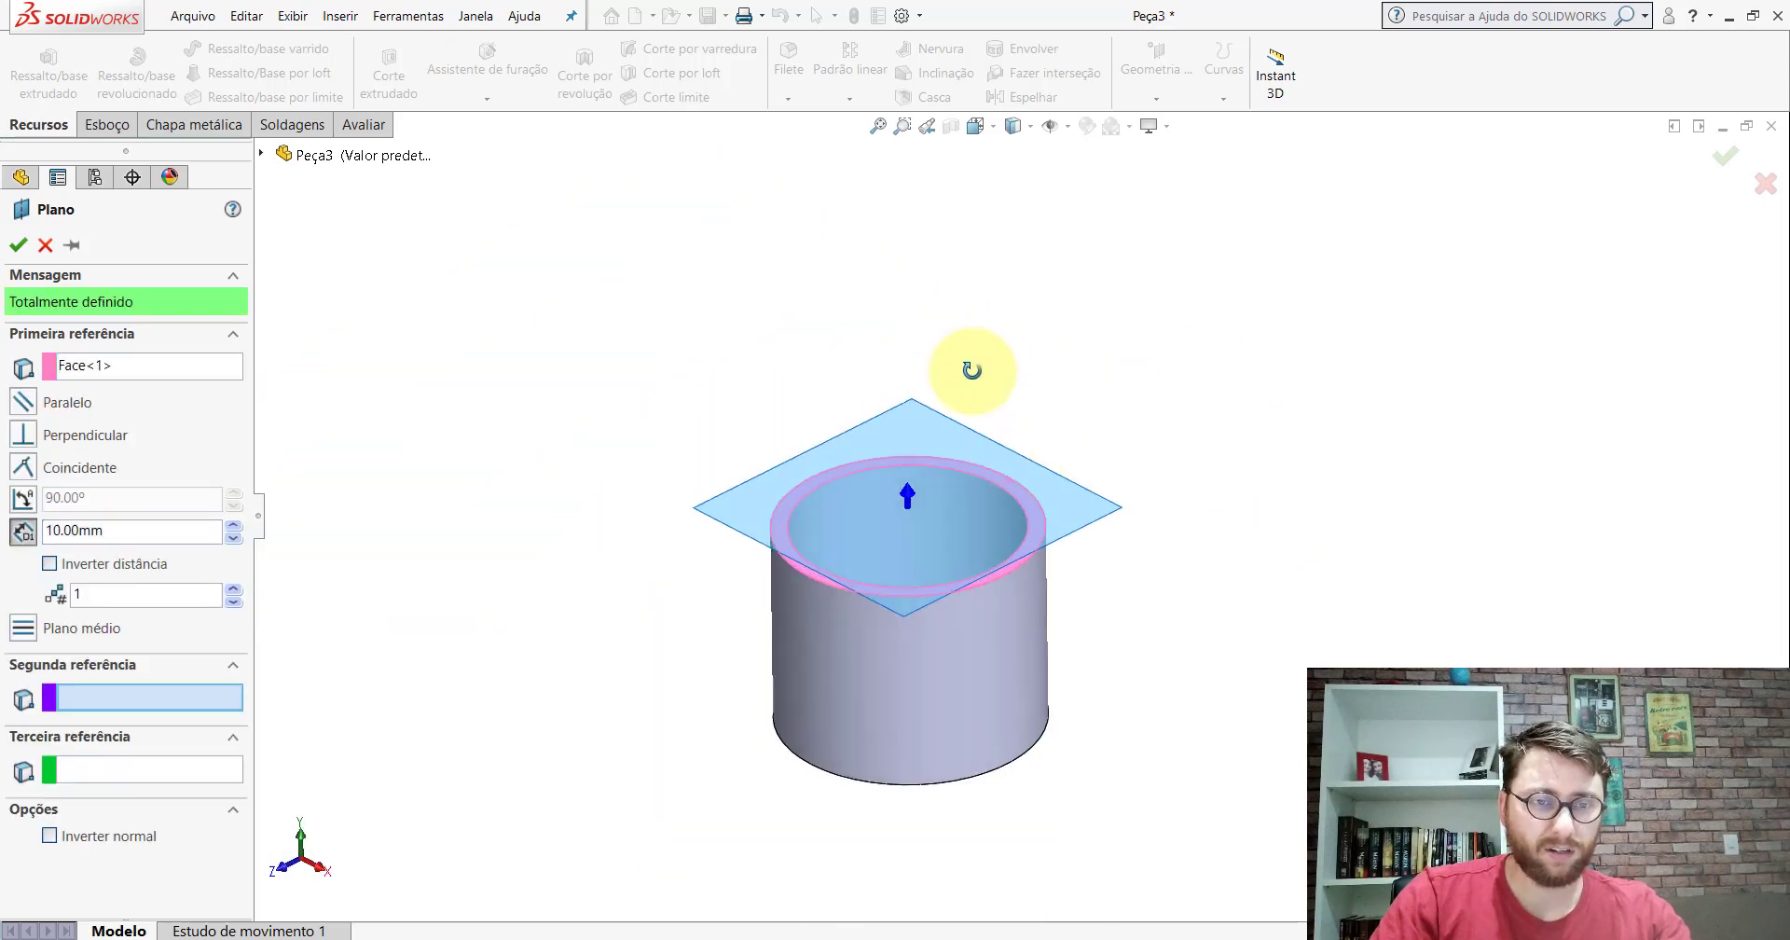
pyautogui.moveTo(971, 368); pyautogui.dragTo(980, 288, button='middle')
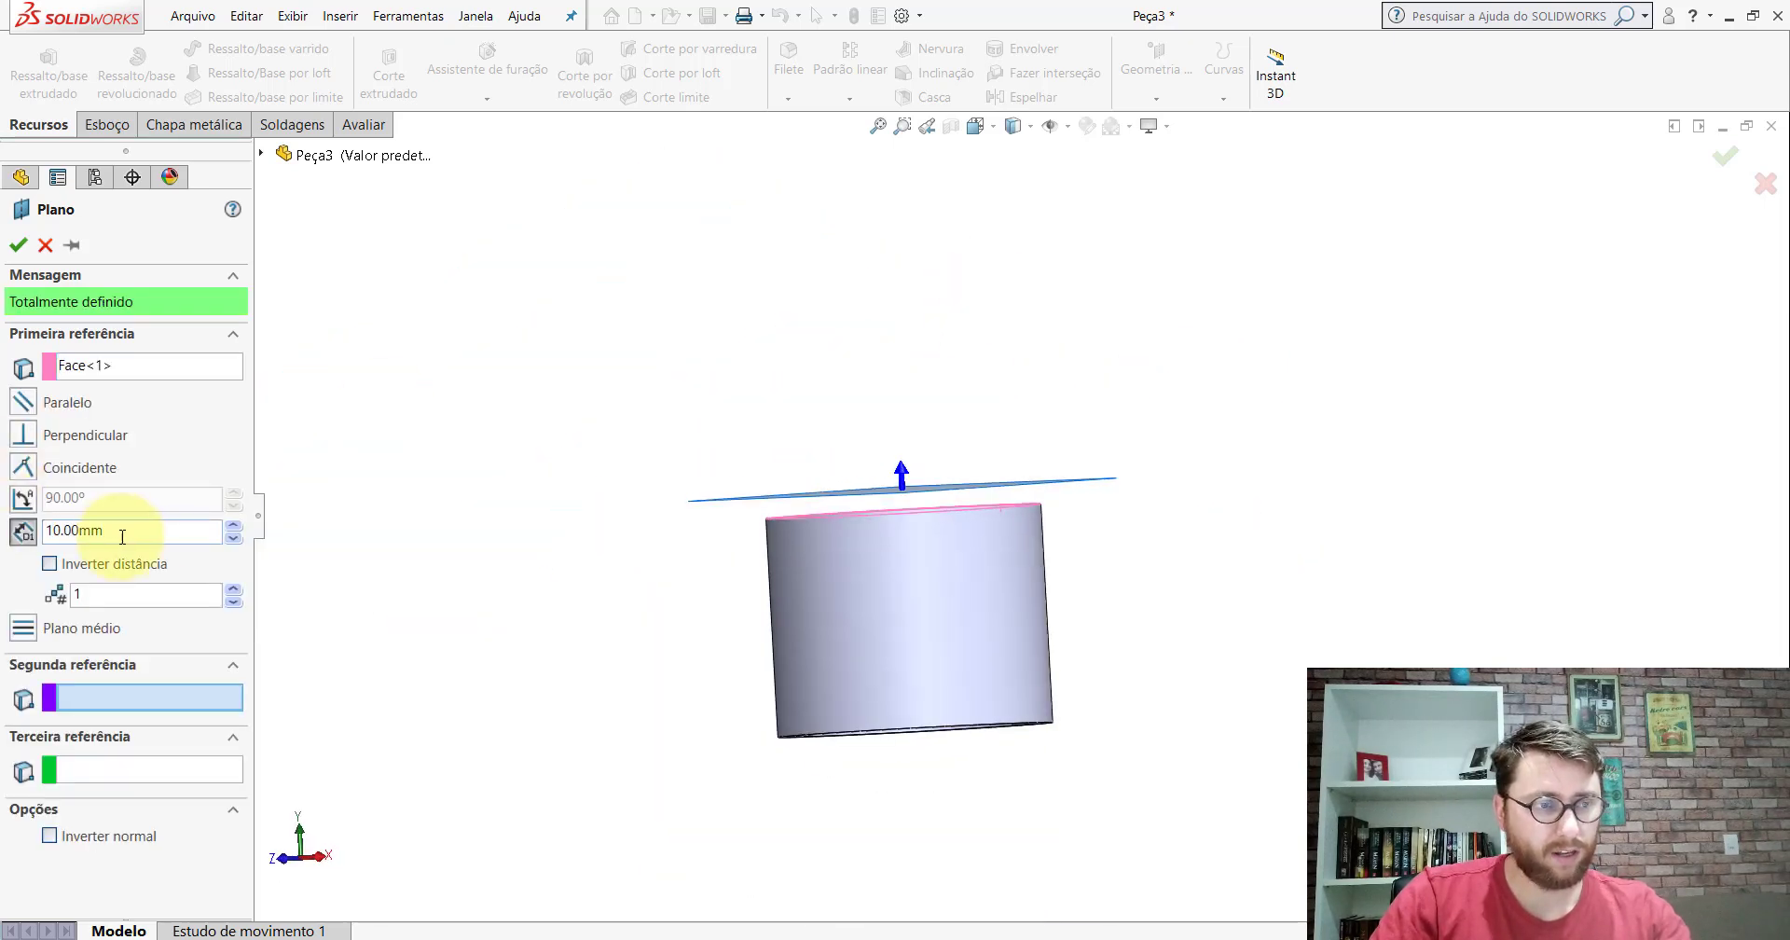
pyautogui.write('0')
pyautogui.press('Return')
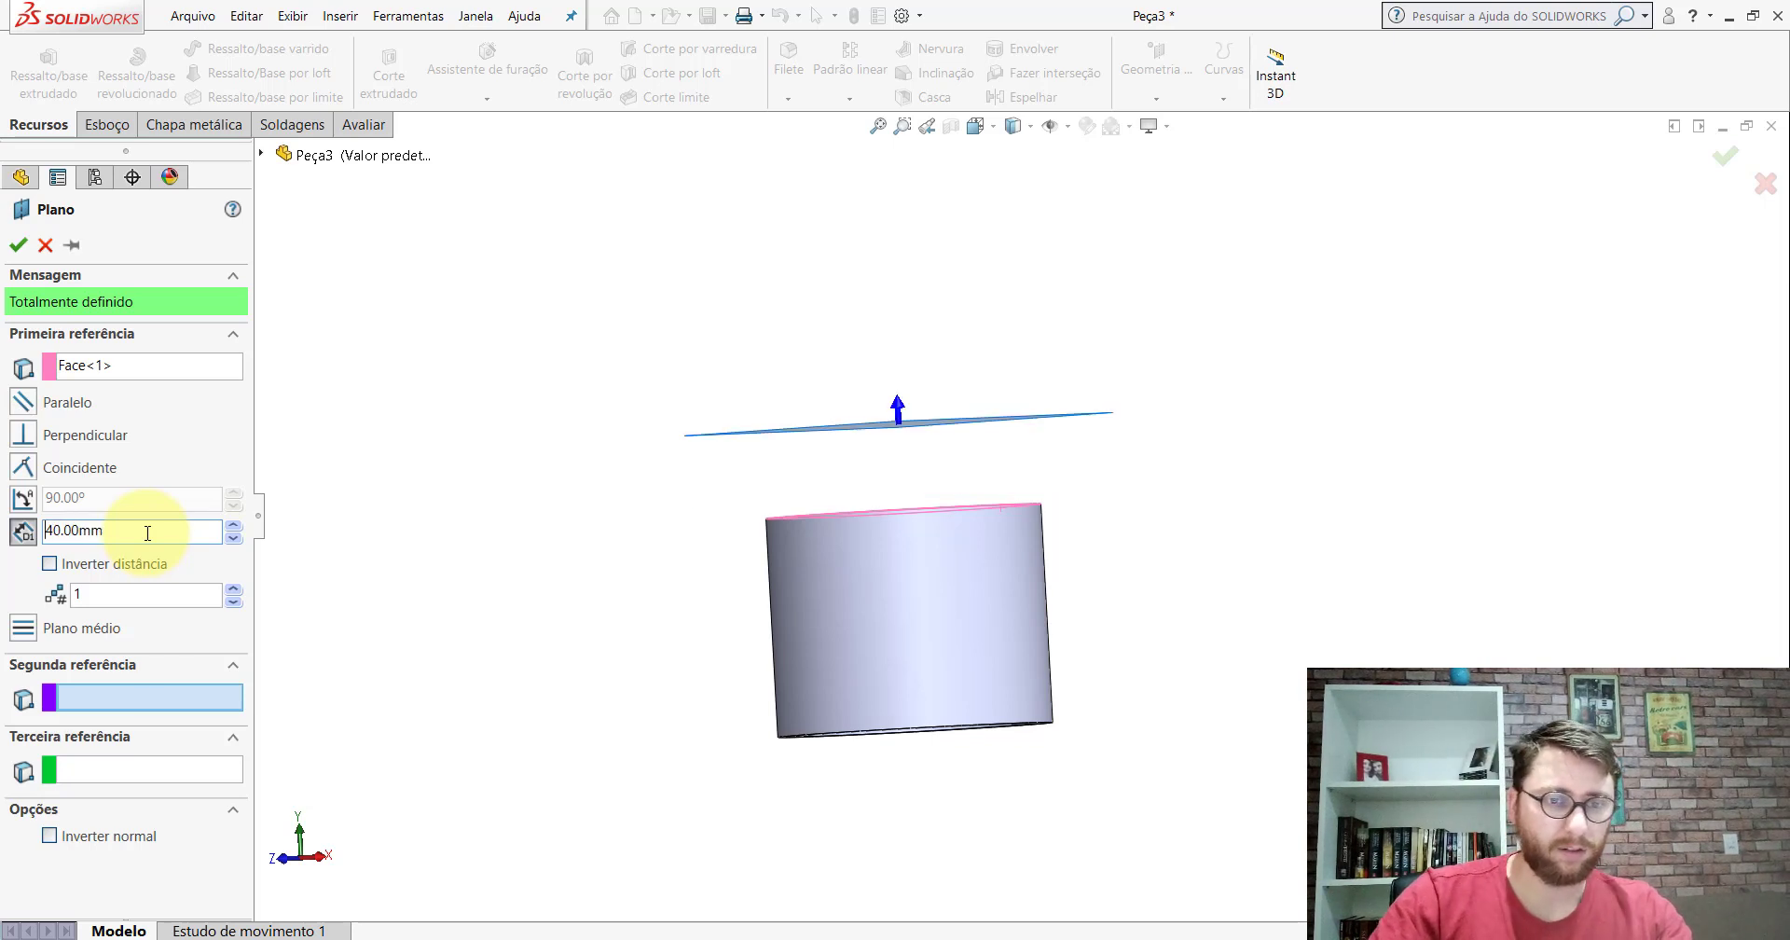
pyautogui.moveTo(1030, 494); pyautogui.dragTo(1031, 550, button='middle')
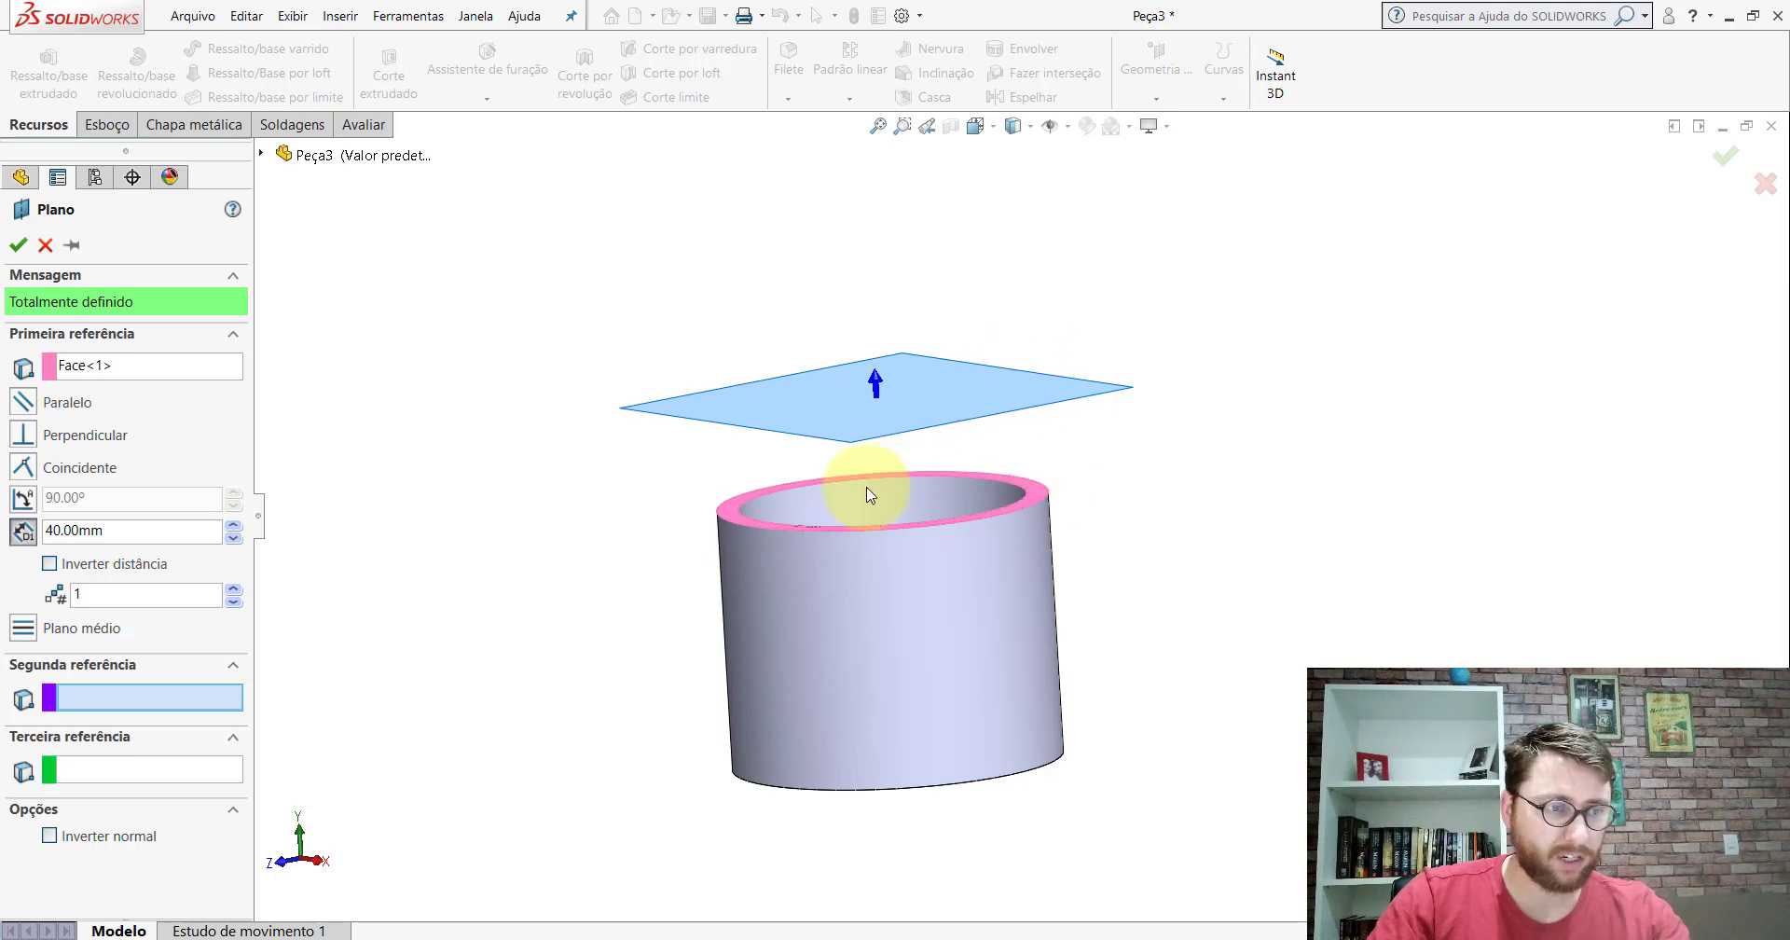
pyautogui.click(19, 244)
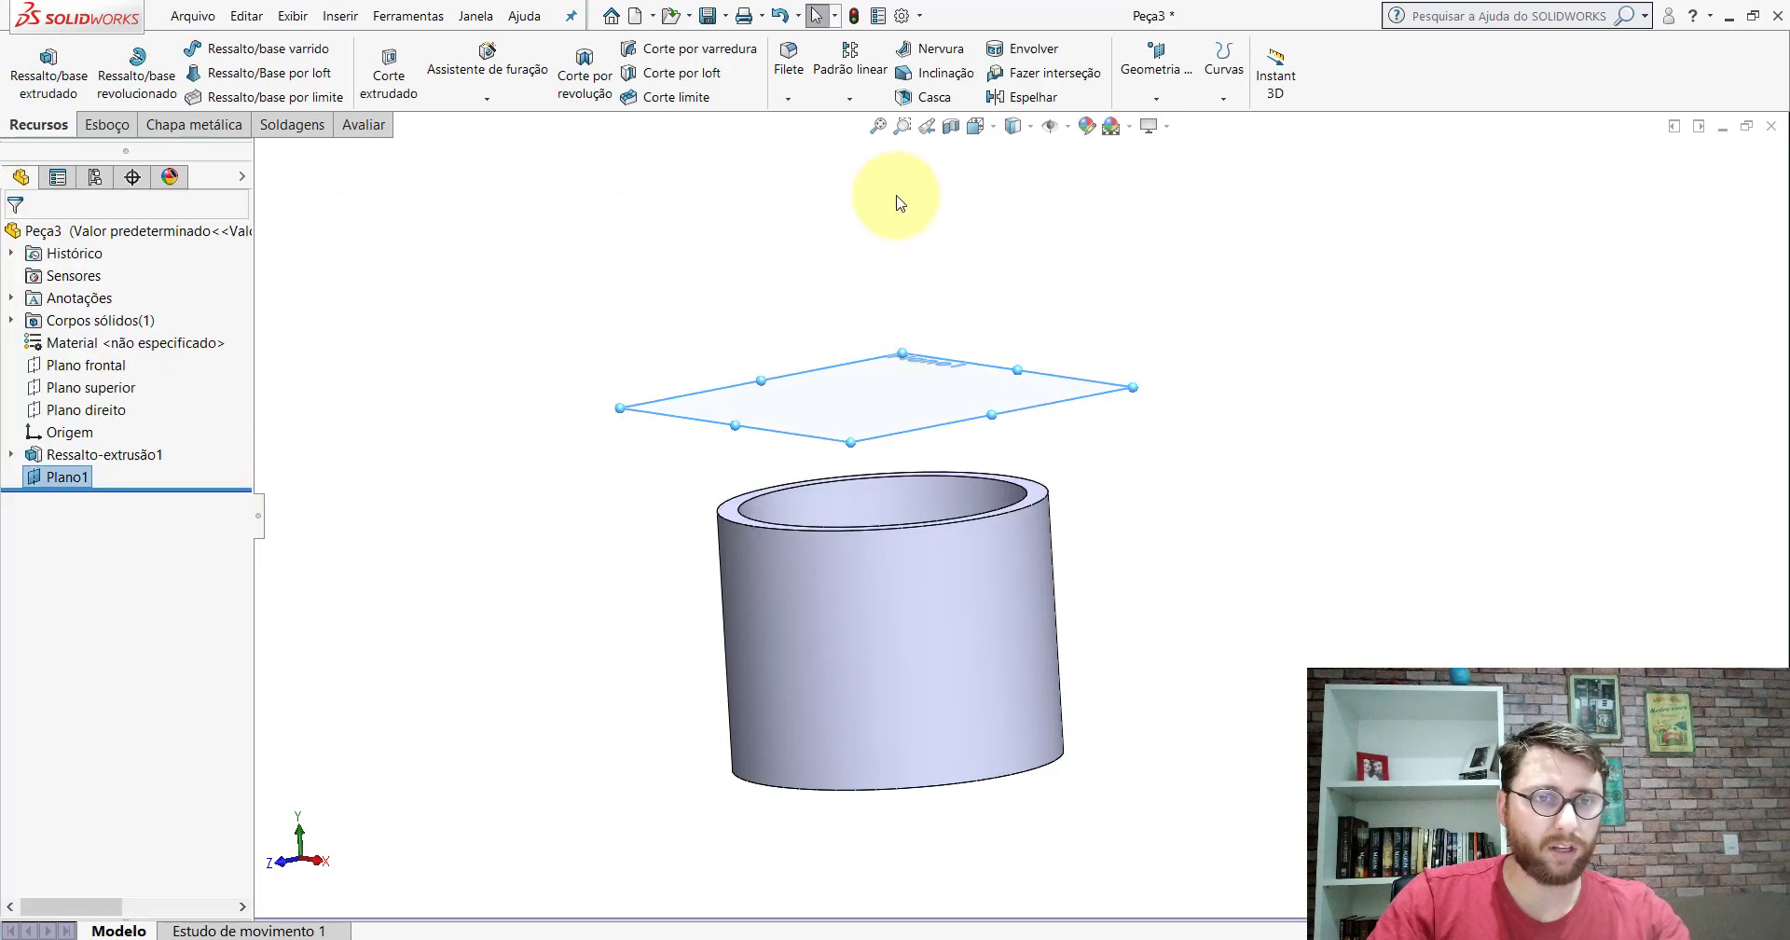
pyautogui.click(895, 382)
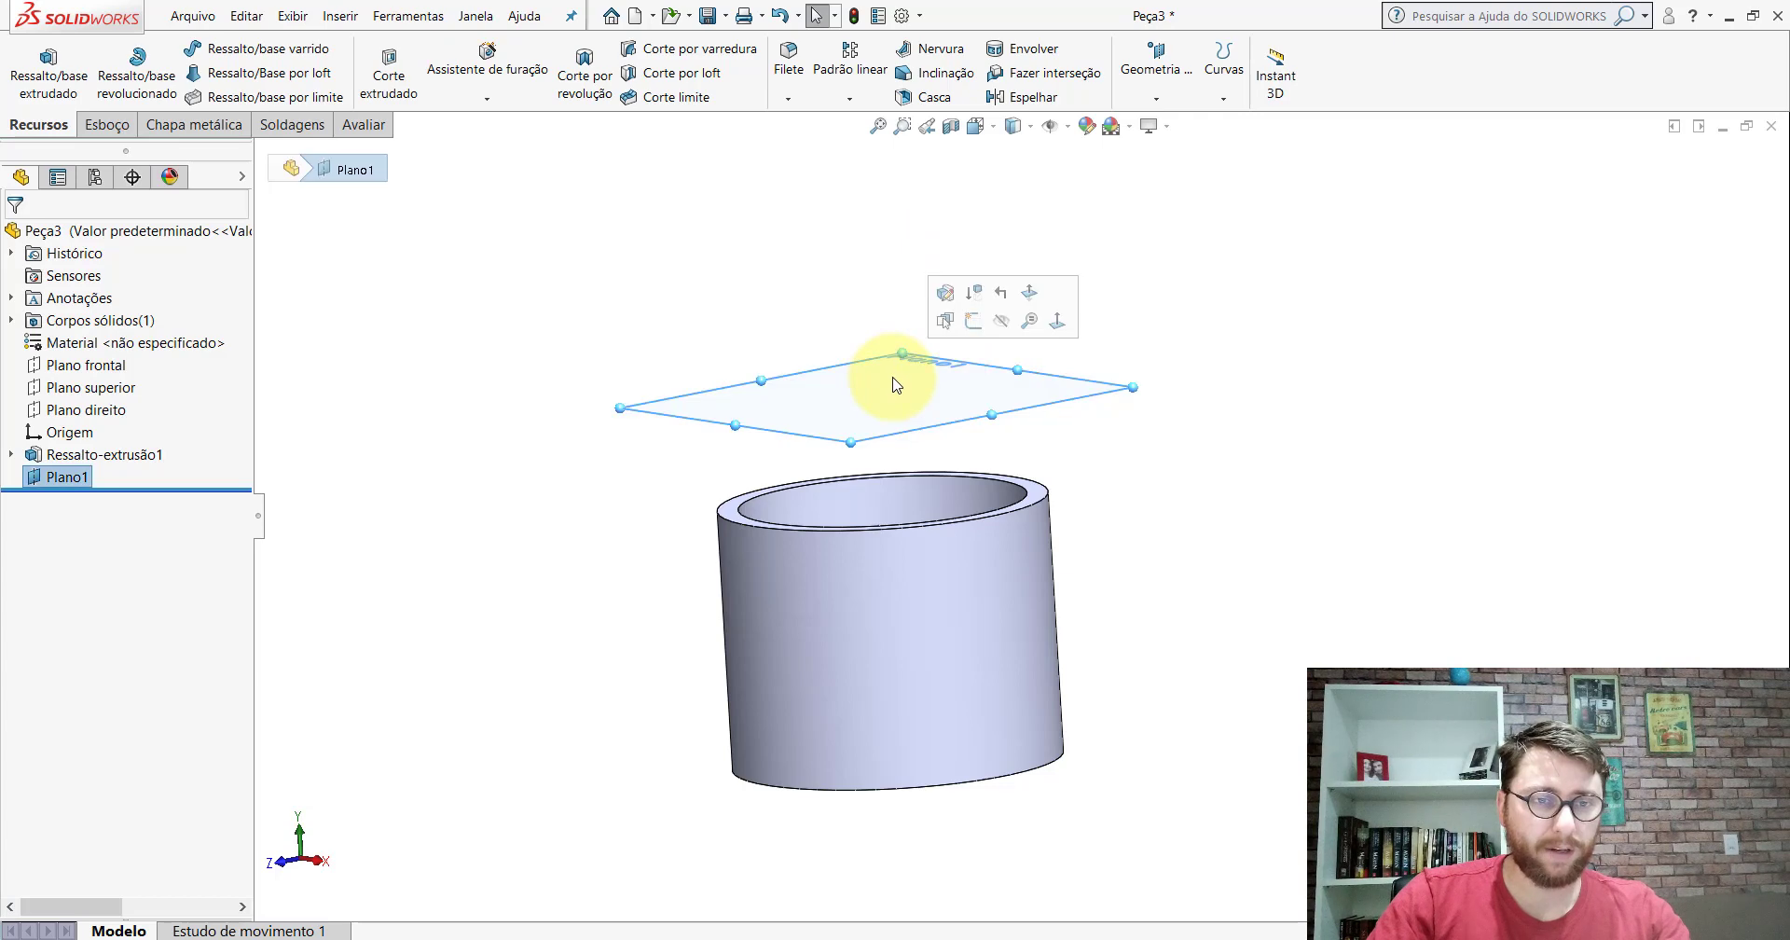
# Step: Sketch on Plano1 a circle converted from the tube's inner top edge
pyautogui.click(969, 323)
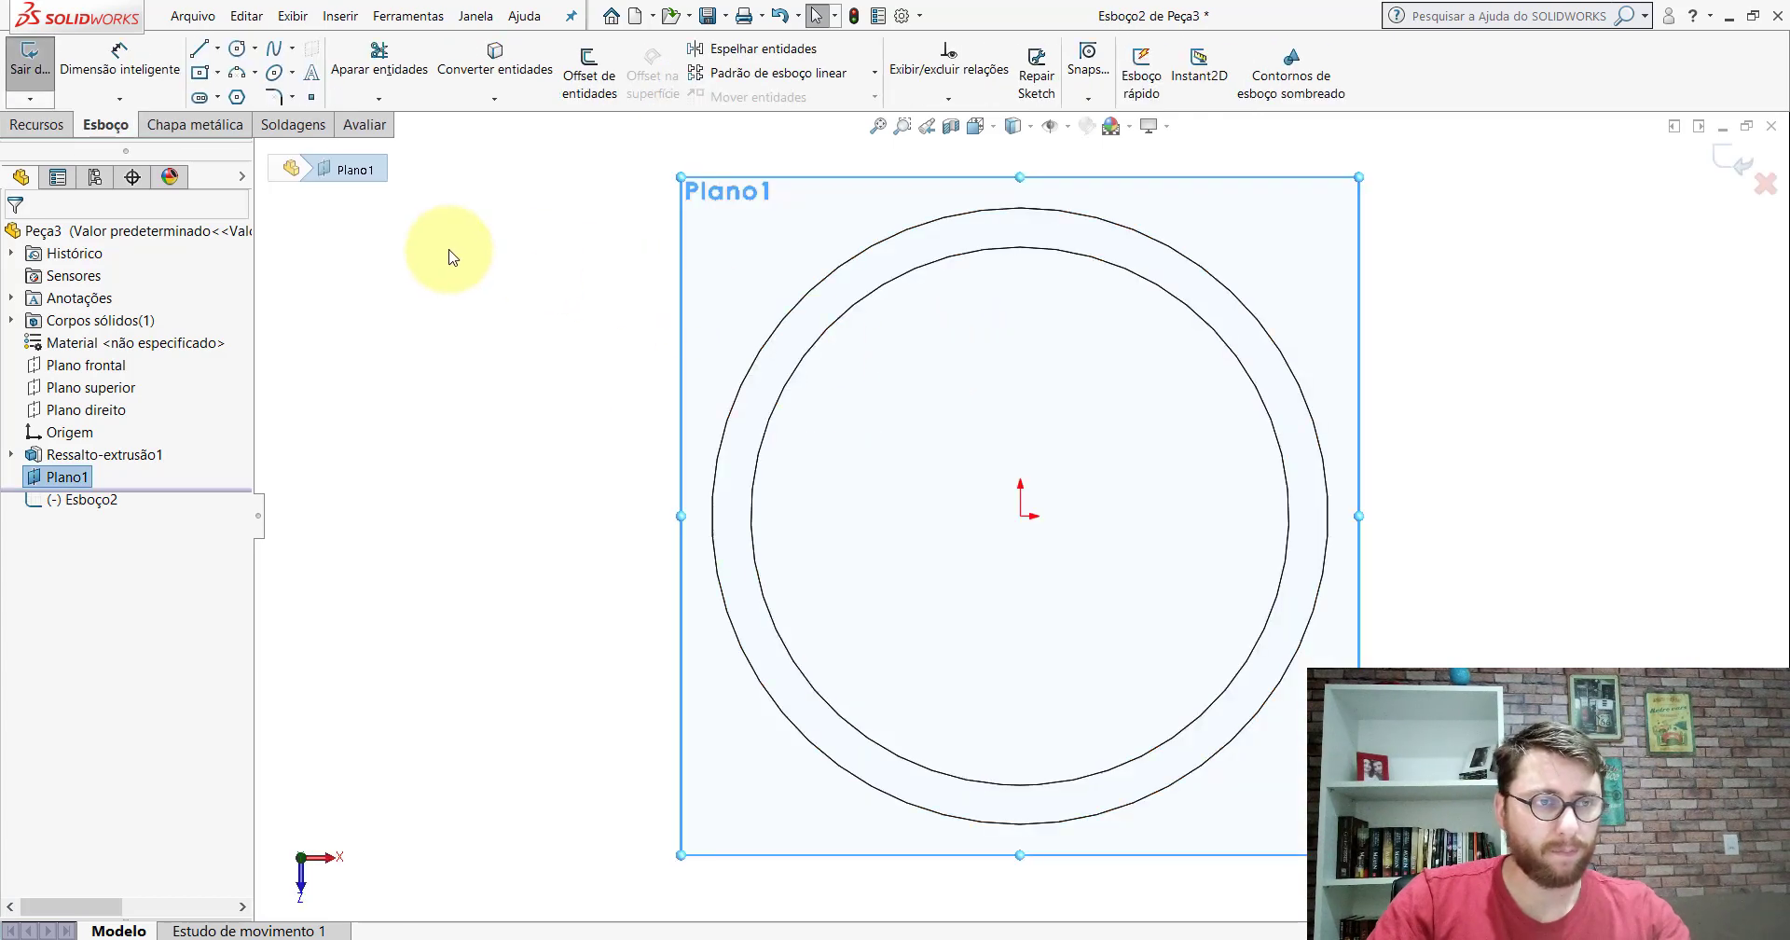
pyautogui.click(481, 74)
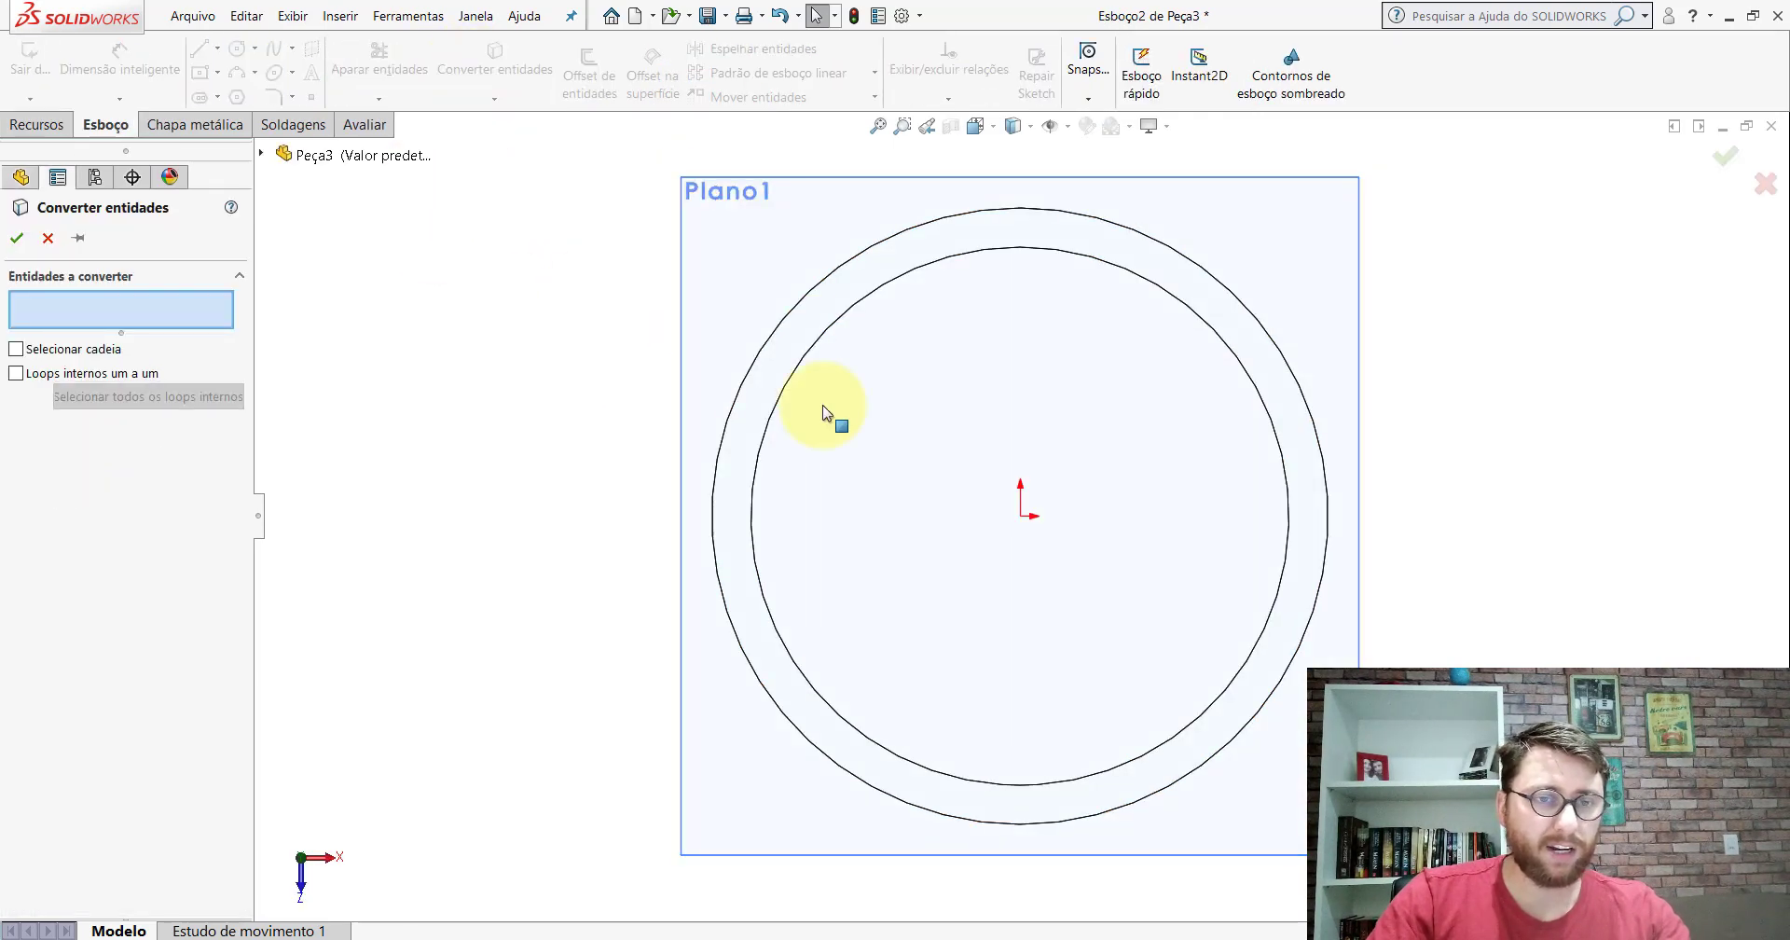
pyautogui.click(1080, 262)
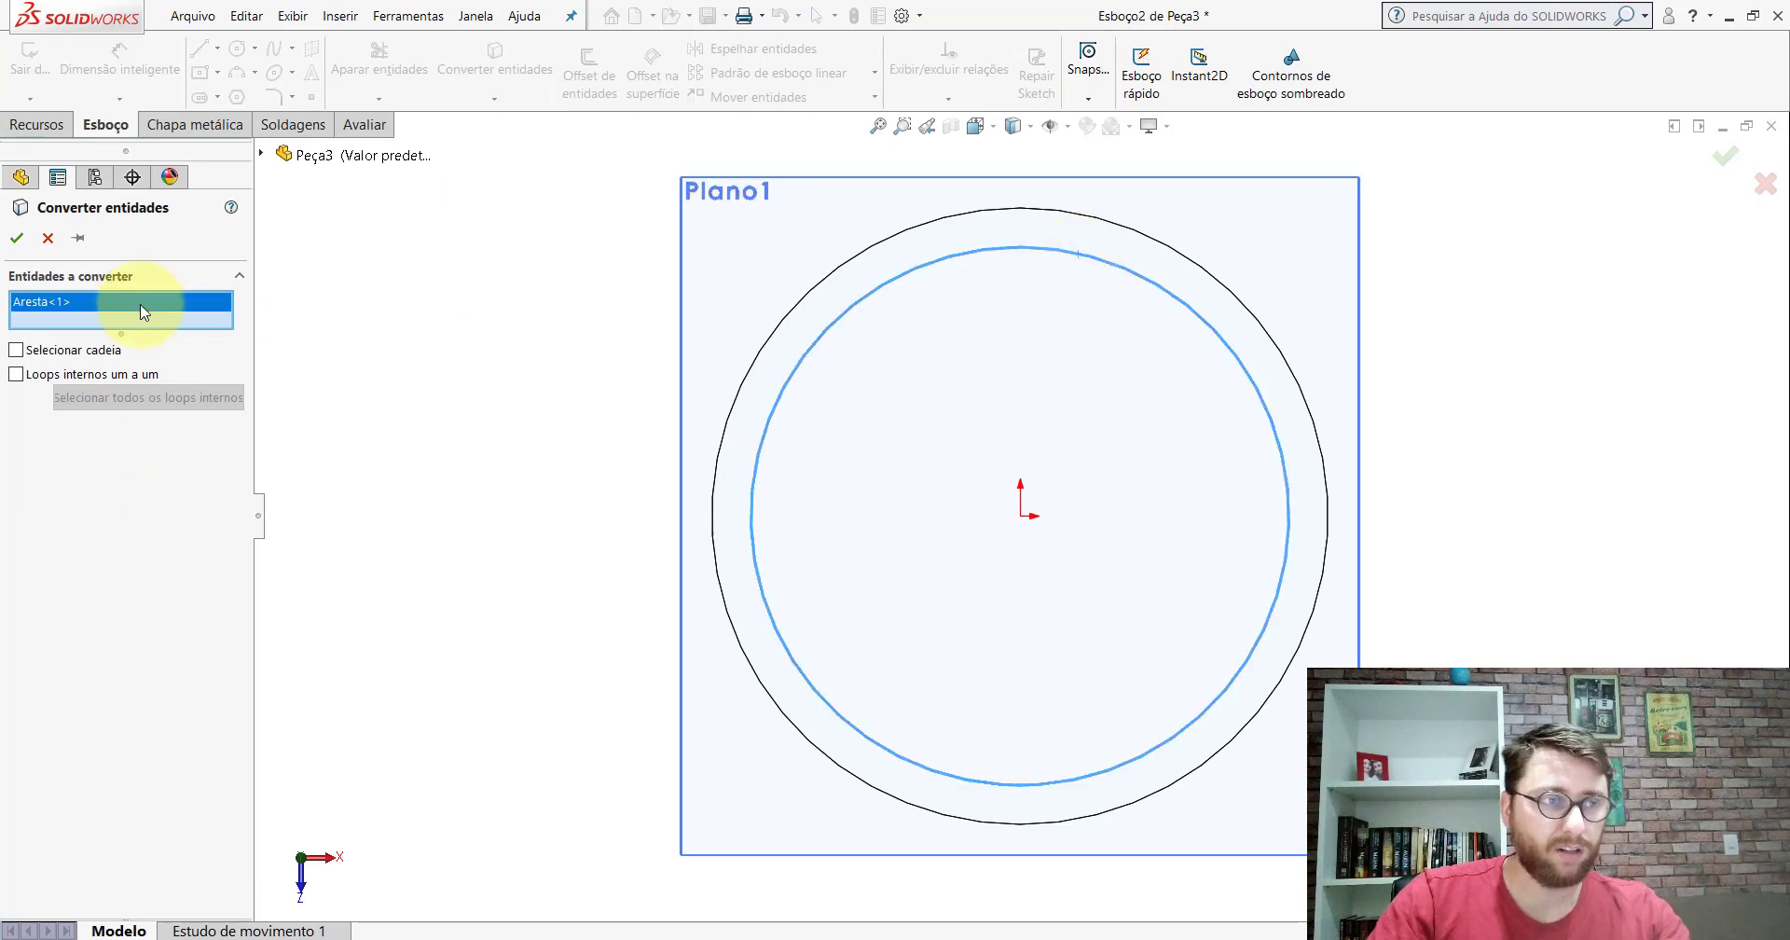
pyautogui.click(19, 238)
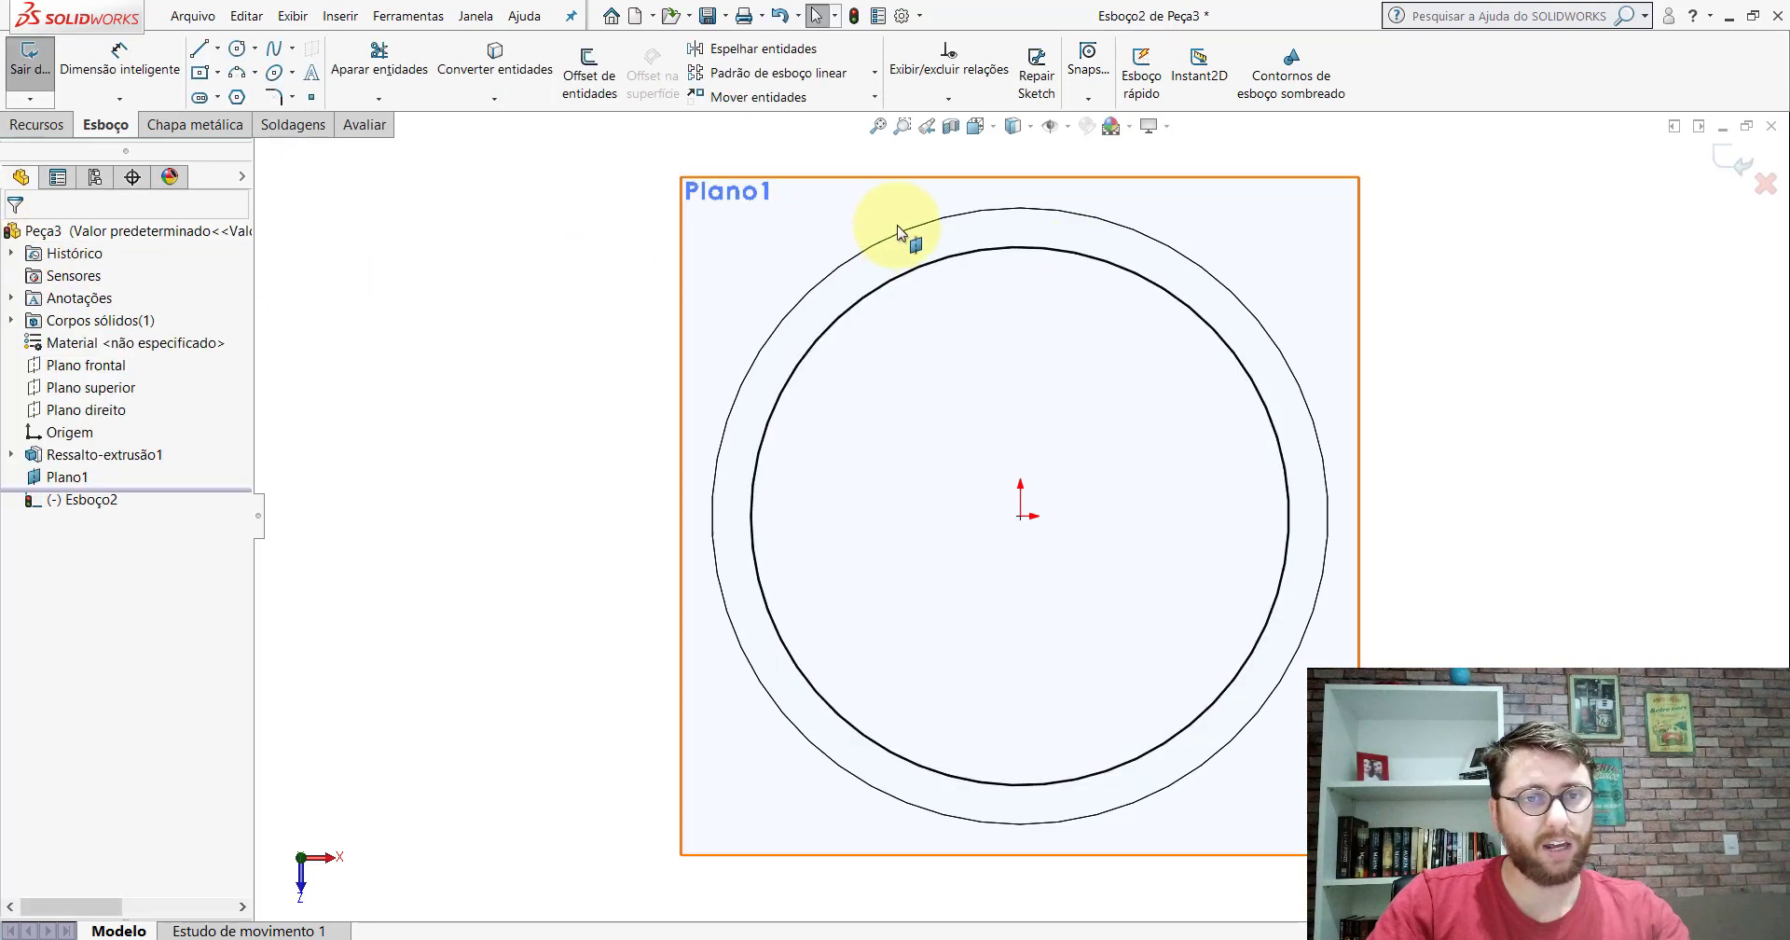
pyautogui.click(1722, 166)
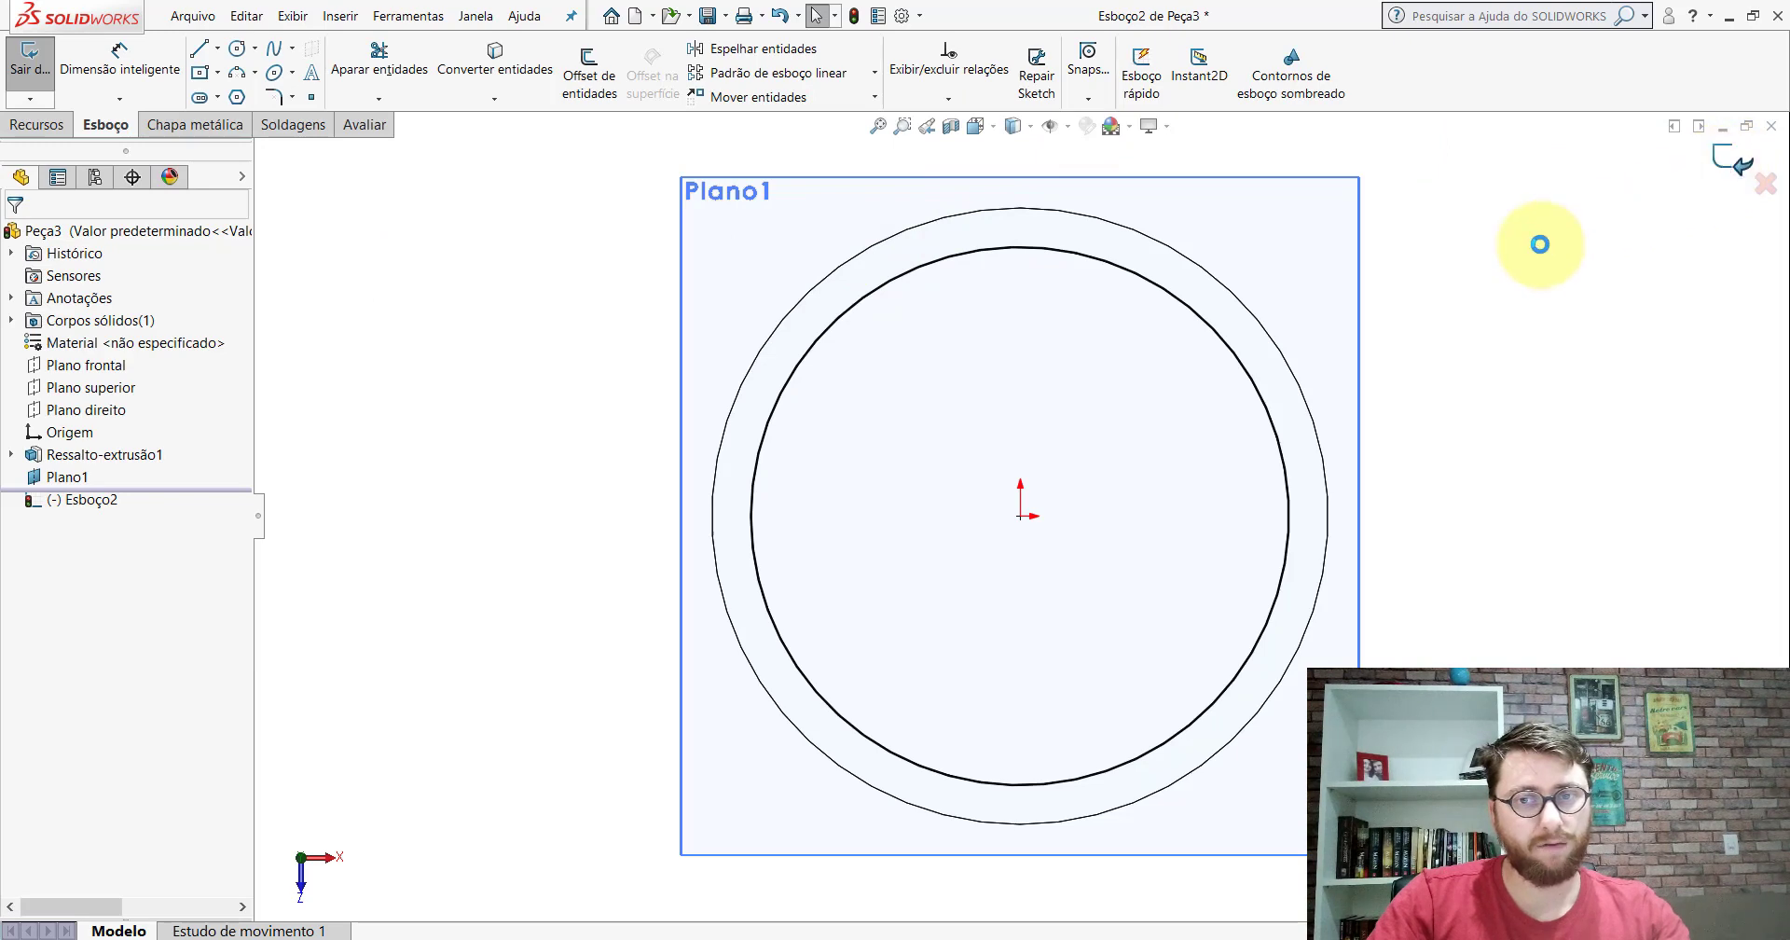
# Step: Switch to the isometric view and hide Plano1
pyautogui.click(975, 127)
pyautogui.click(1082, 172)
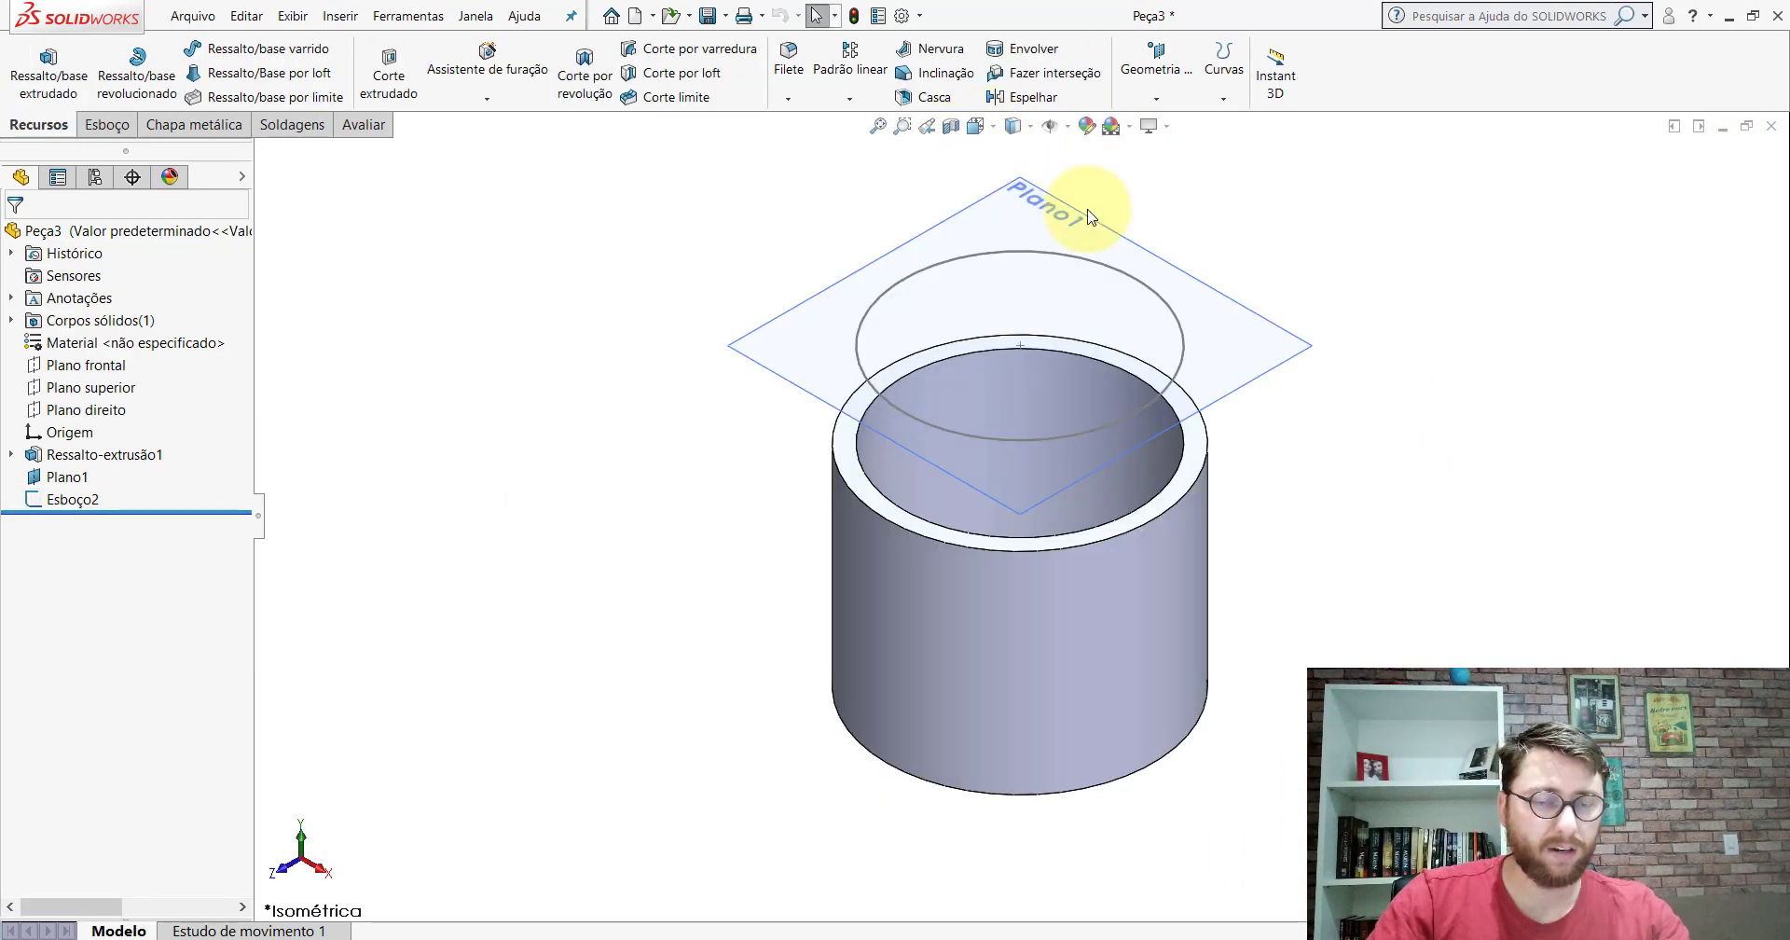
pyautogui.rightClick(1063, 205)
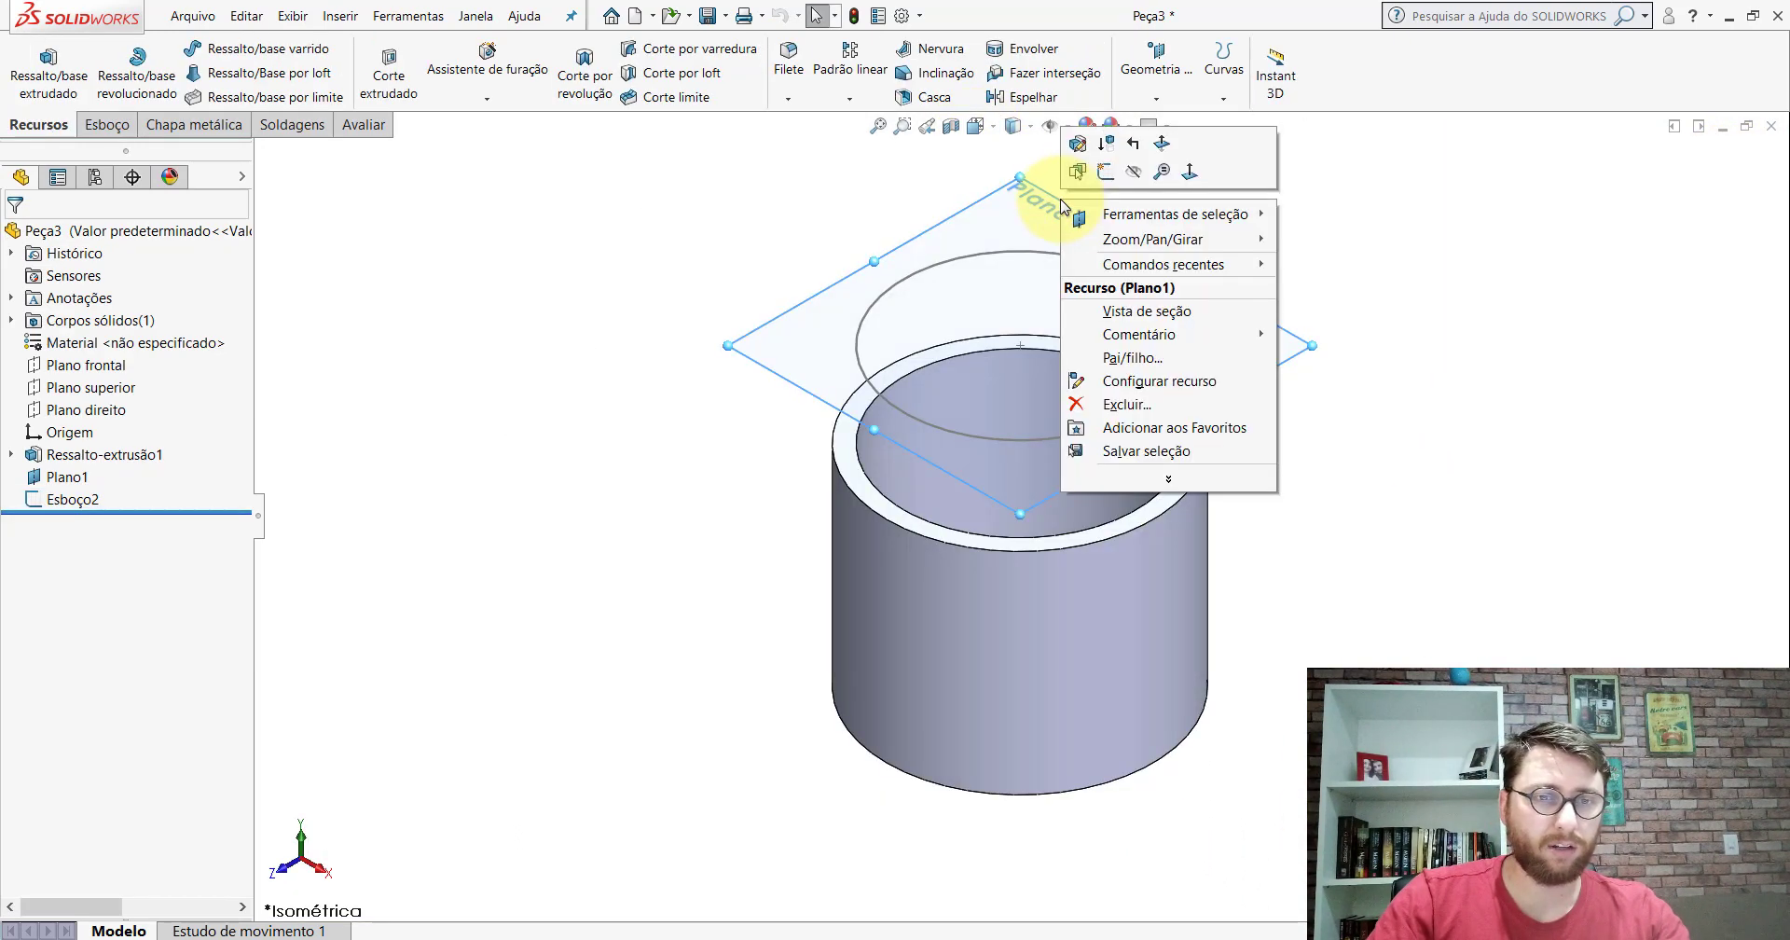
pyautogui.click(1135, 173)
pyautogui.scroll(3, 1165, 373)
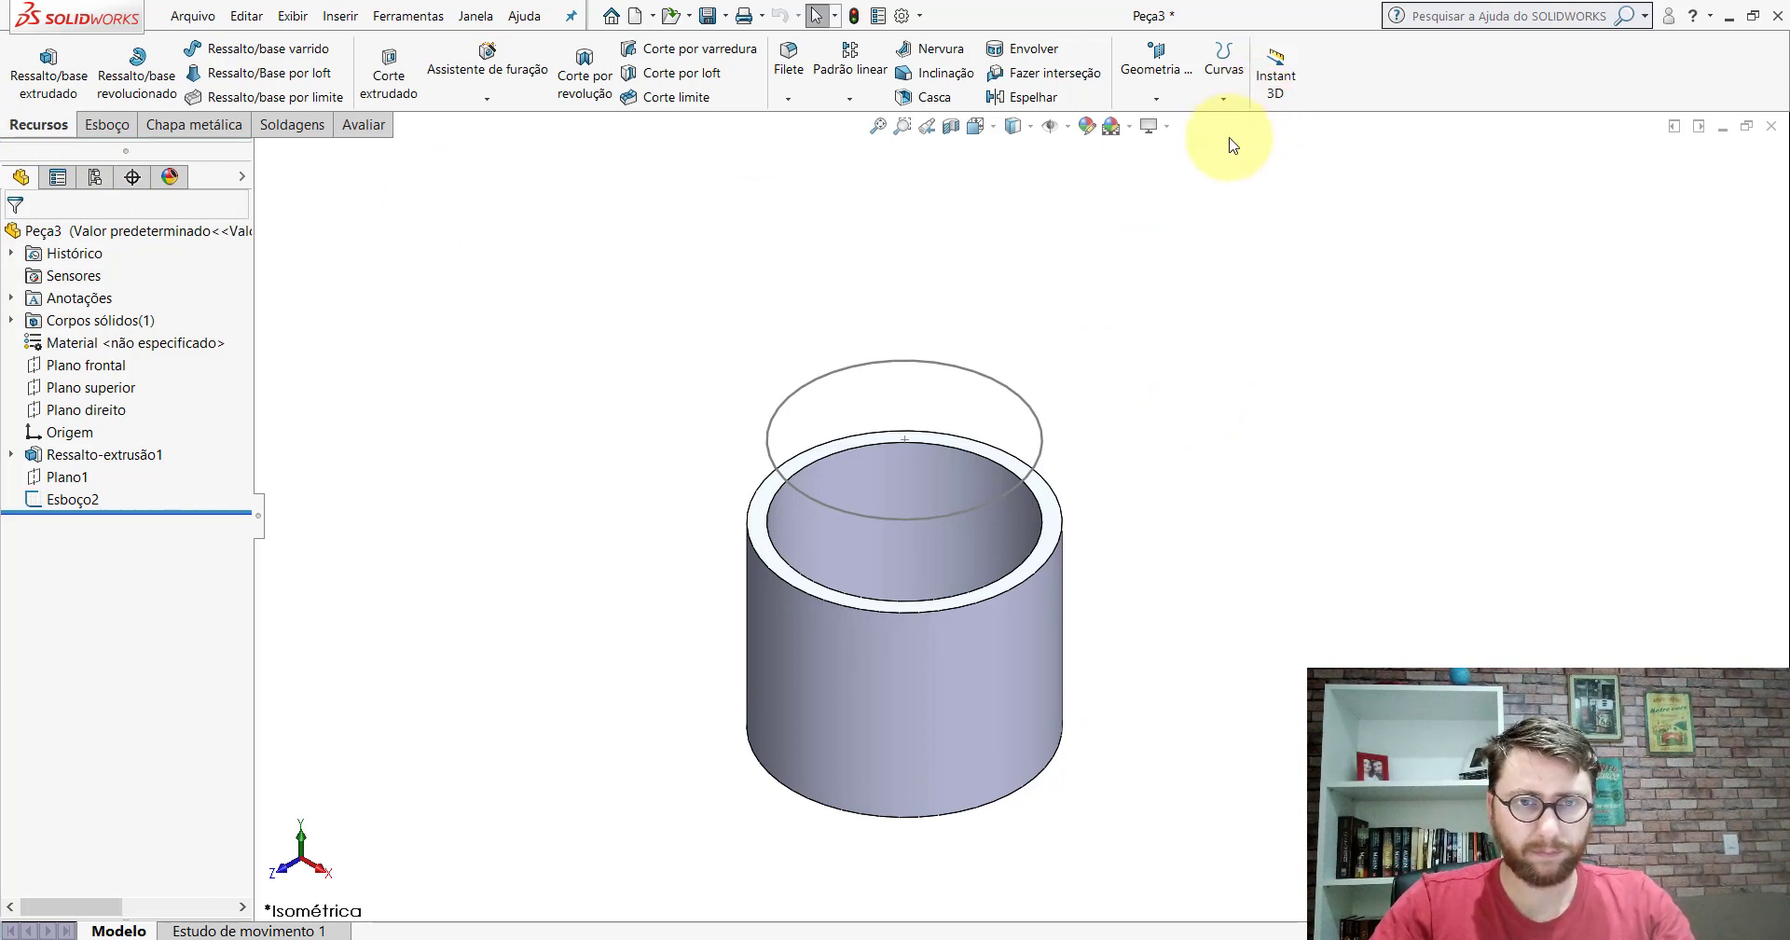
# Step: Try a helix on the circle sketch, then cancel it
pyautogui.click(1227, 103)
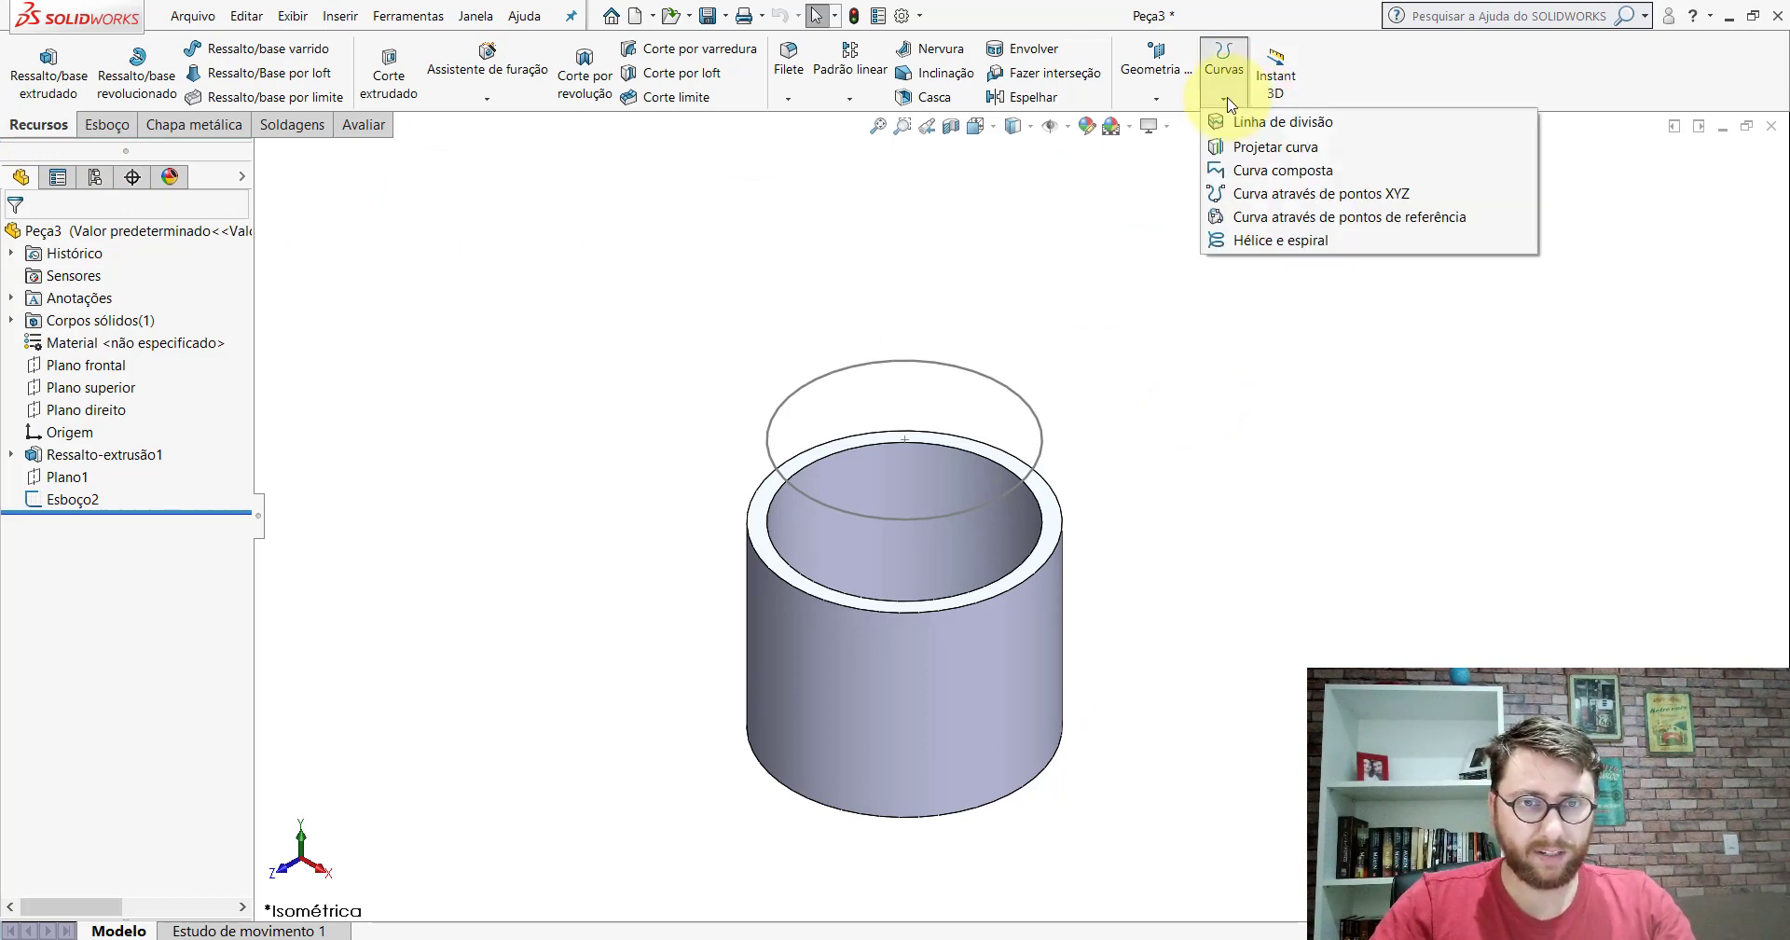
pyautogui.click(1259, 240)
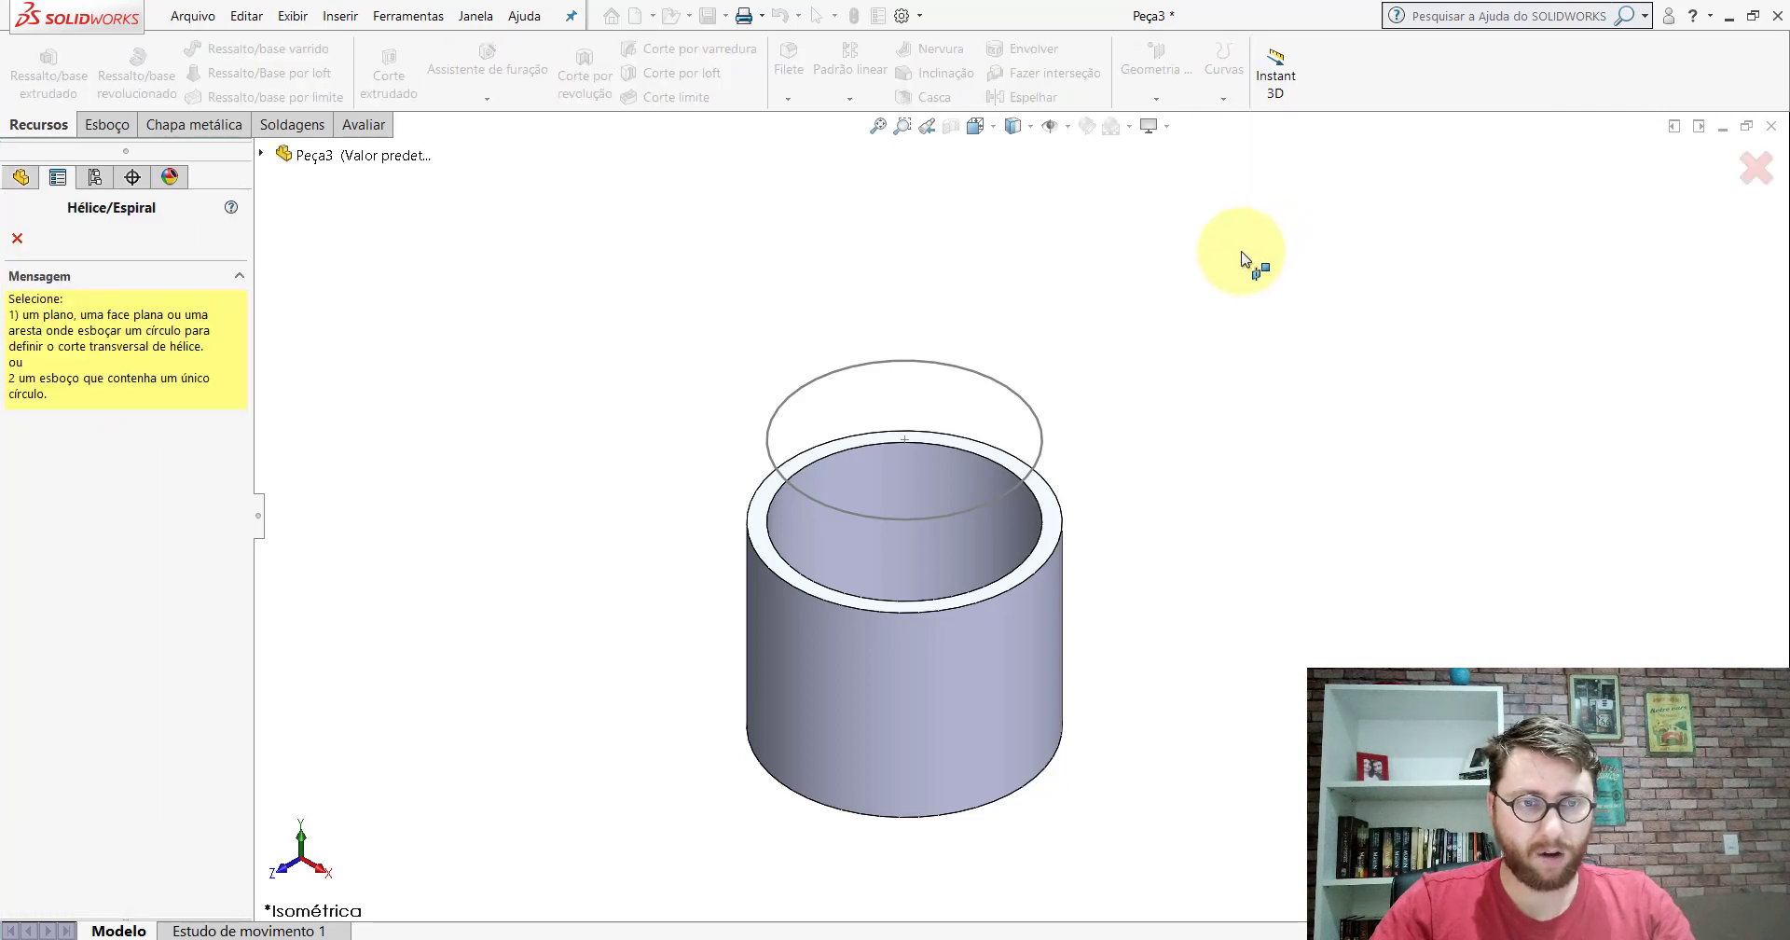
pyautogui.click(970, 377)
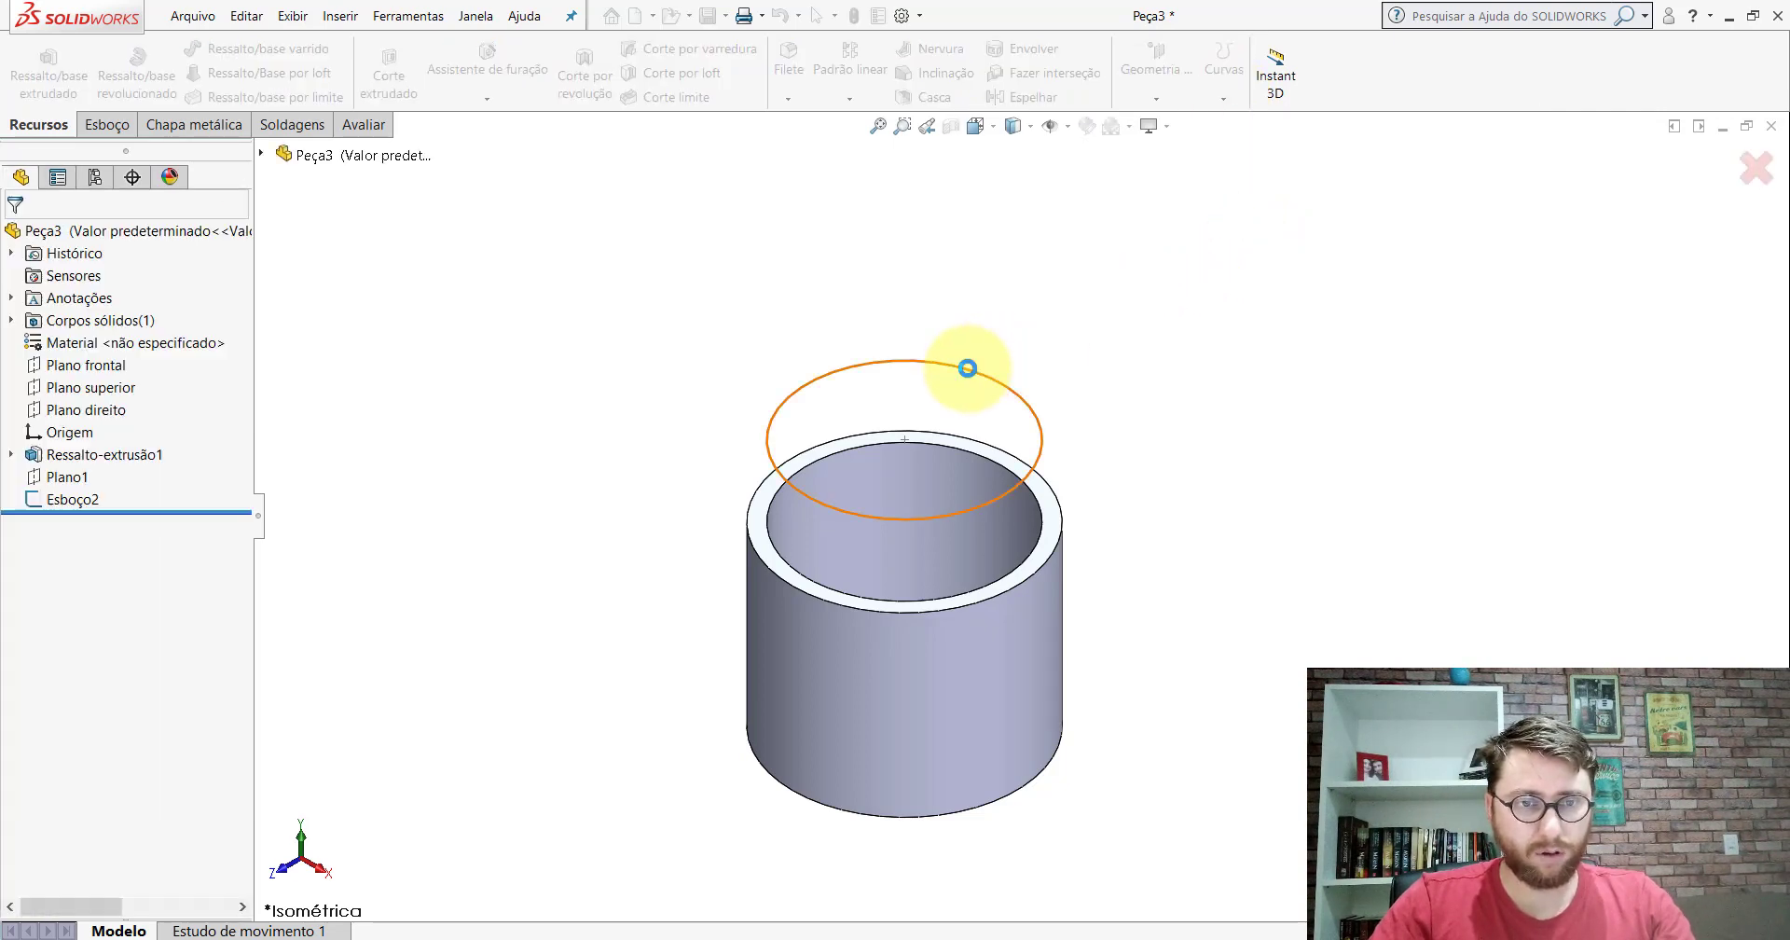
pyautogui.scroll(3, 1146, 496)
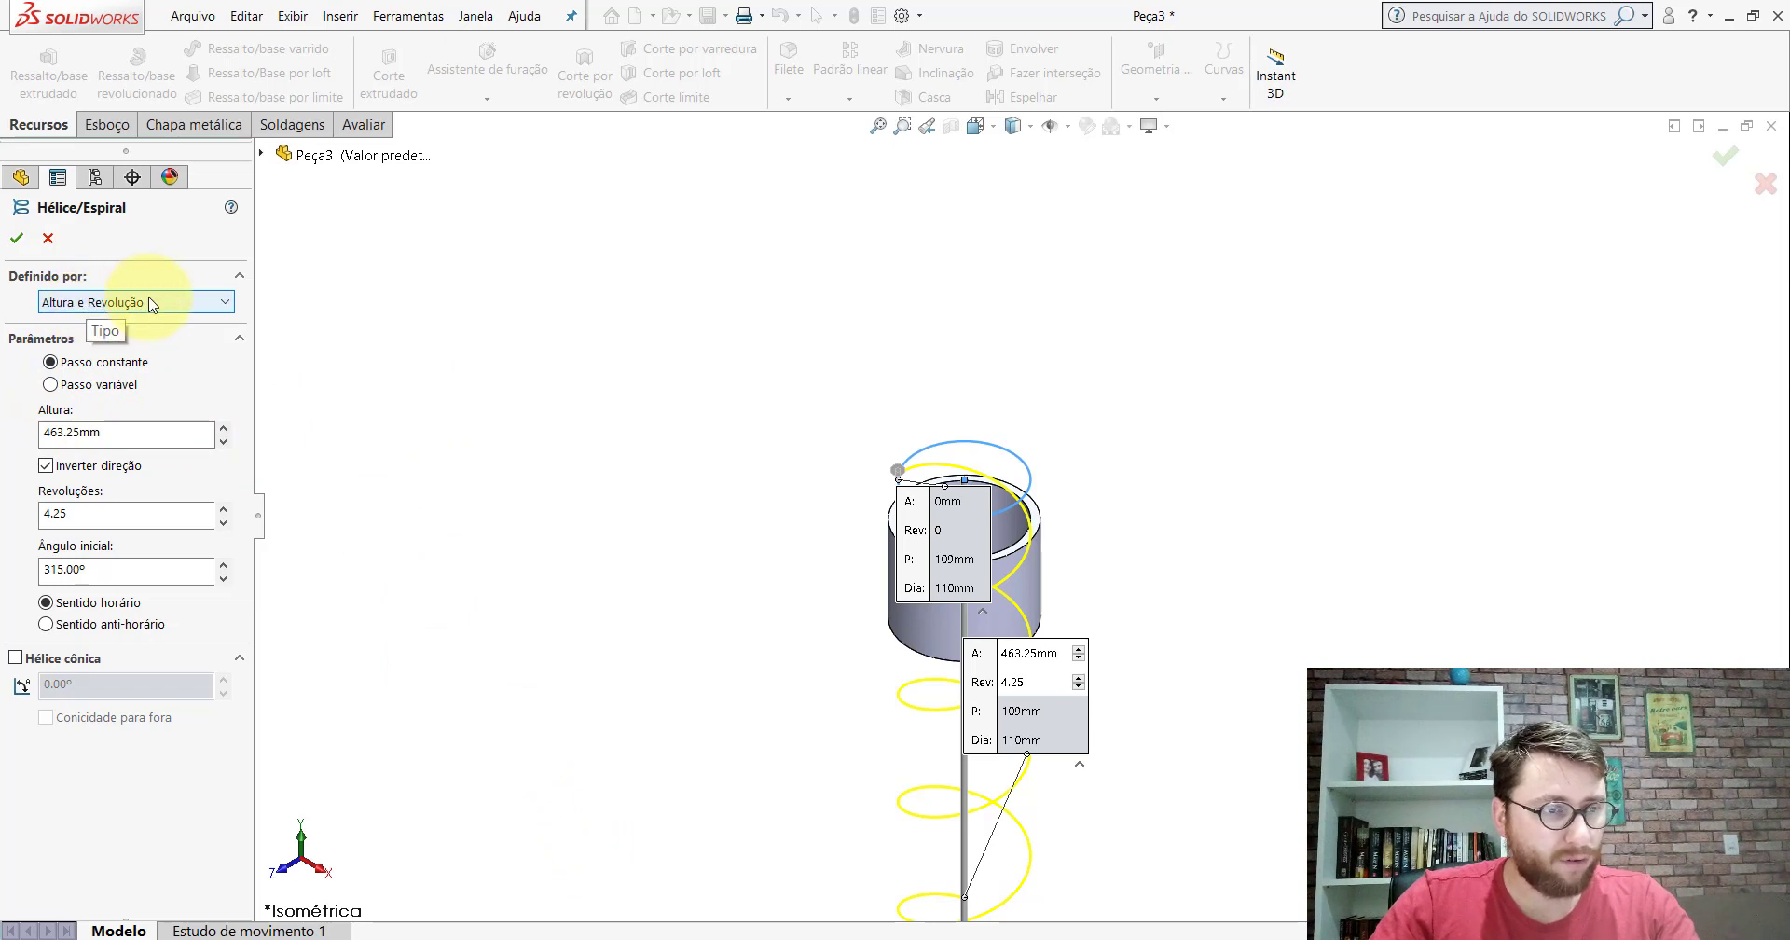
pyautogui.click(47, 238)
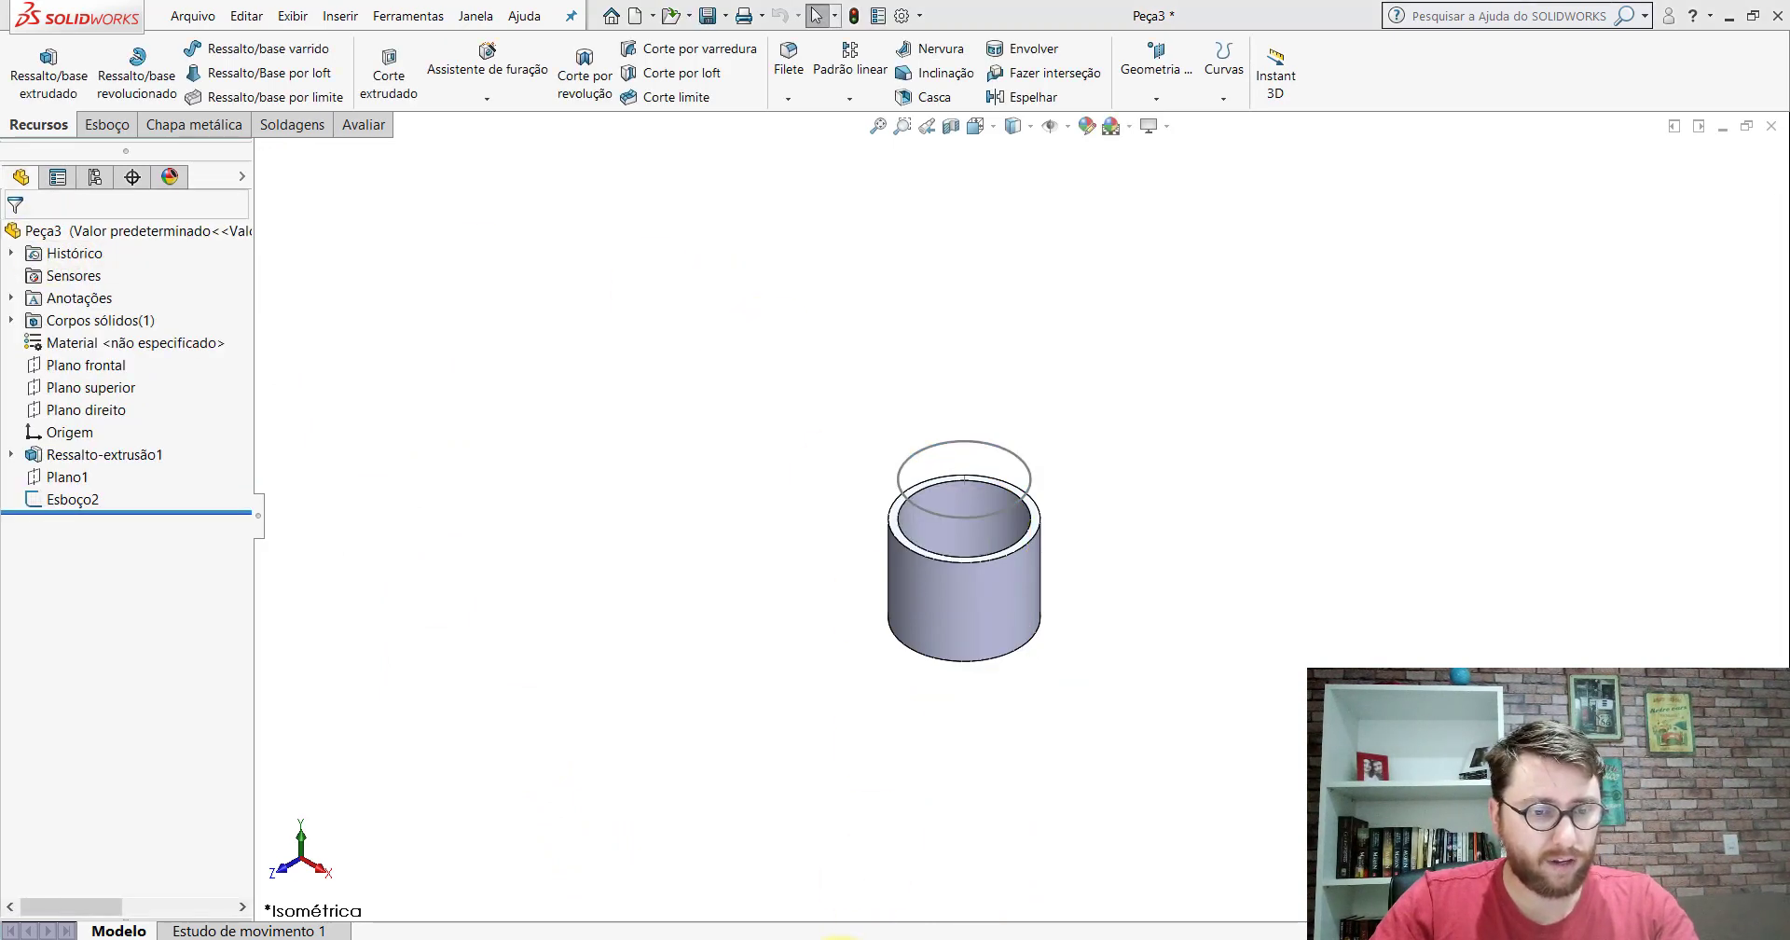
# Step: In PP-GR(005)2100, review the Hélice/Espiral1 parameters without changing them
pyautogui.click(809, 872)
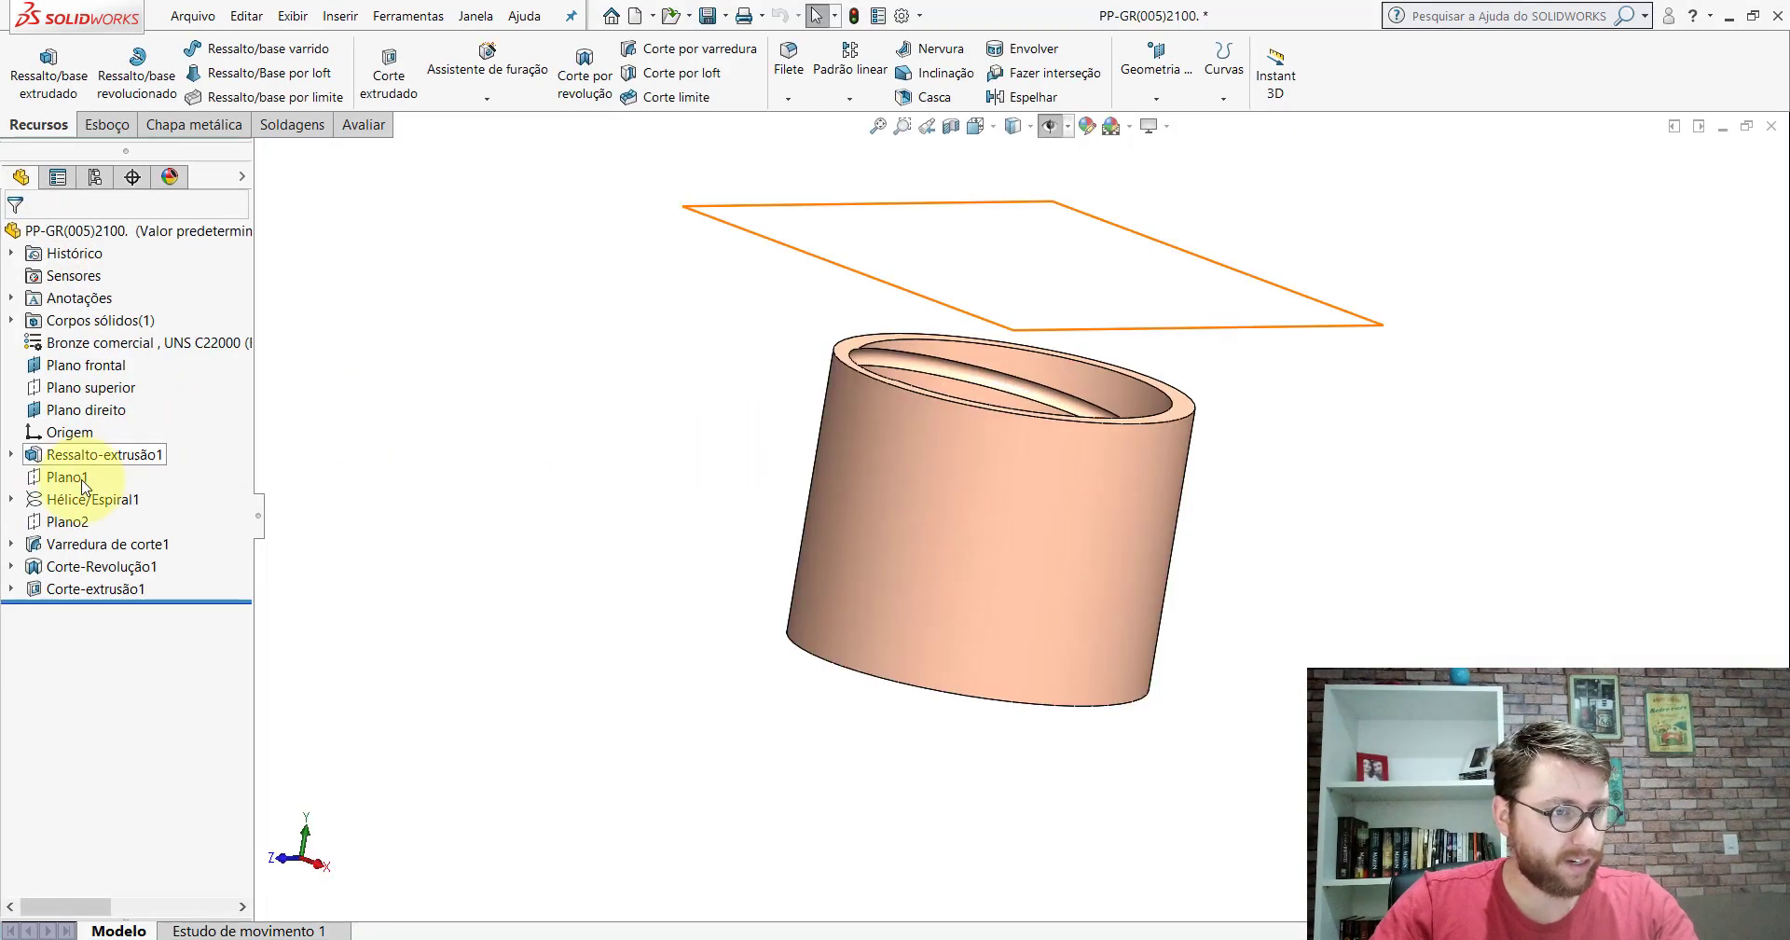
pyautogui.rightClick(85, 500)
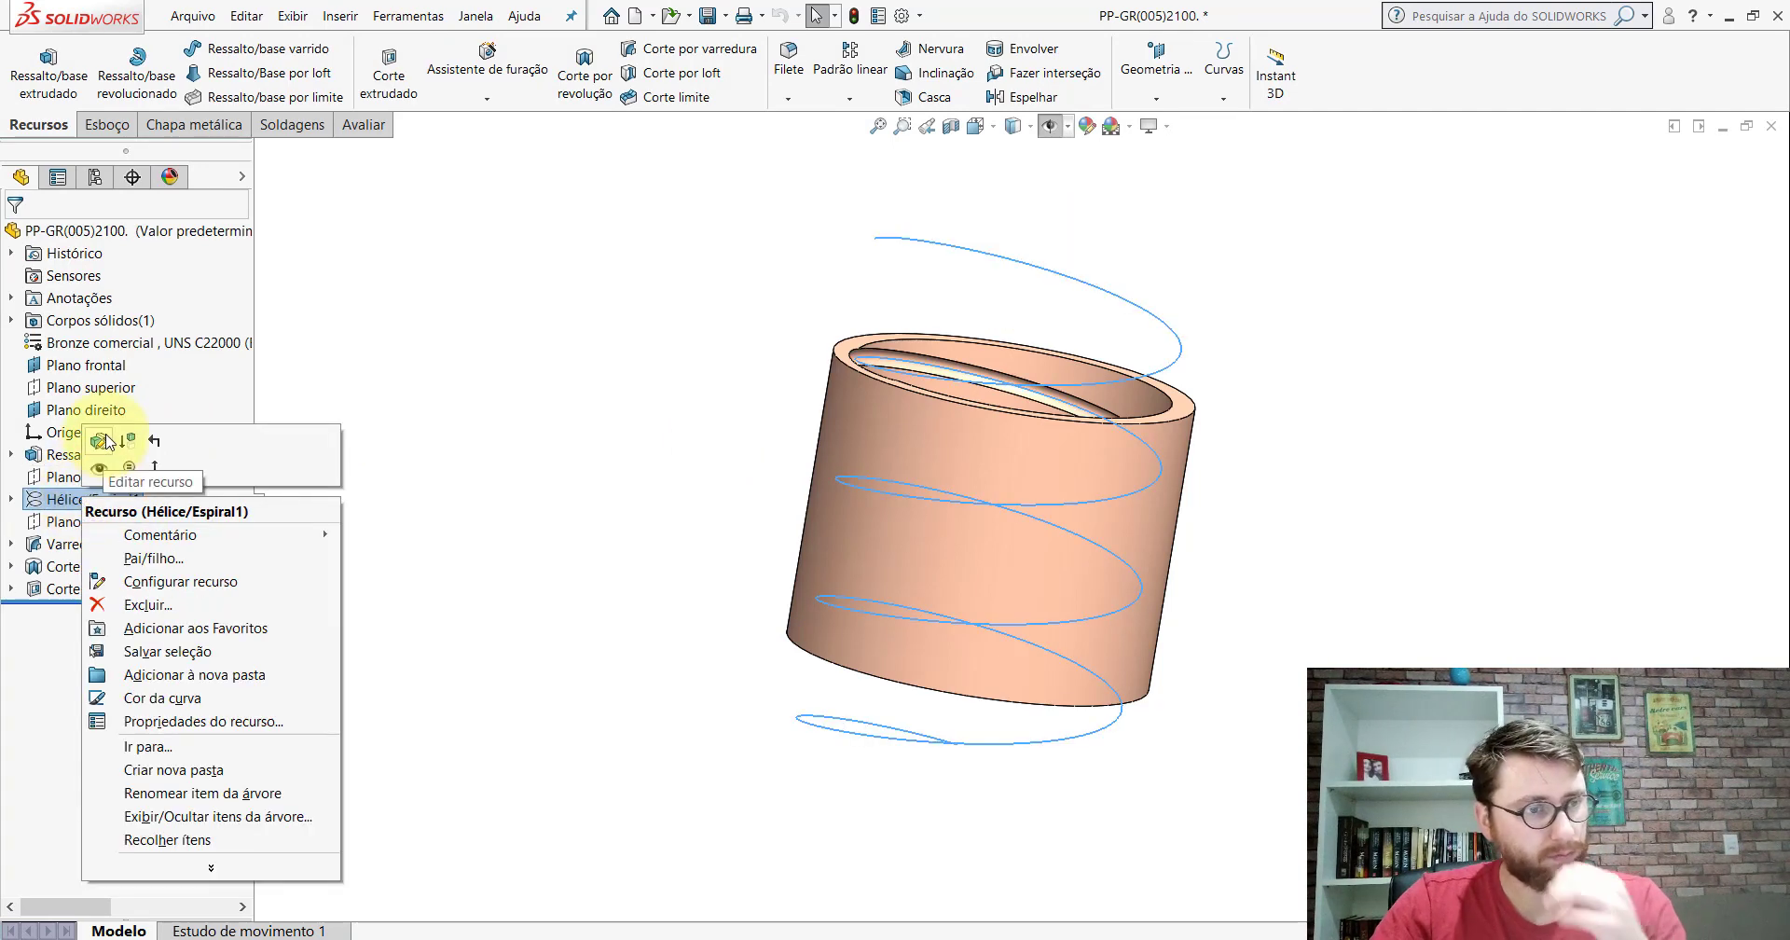
pyautogui.click(110, 444)
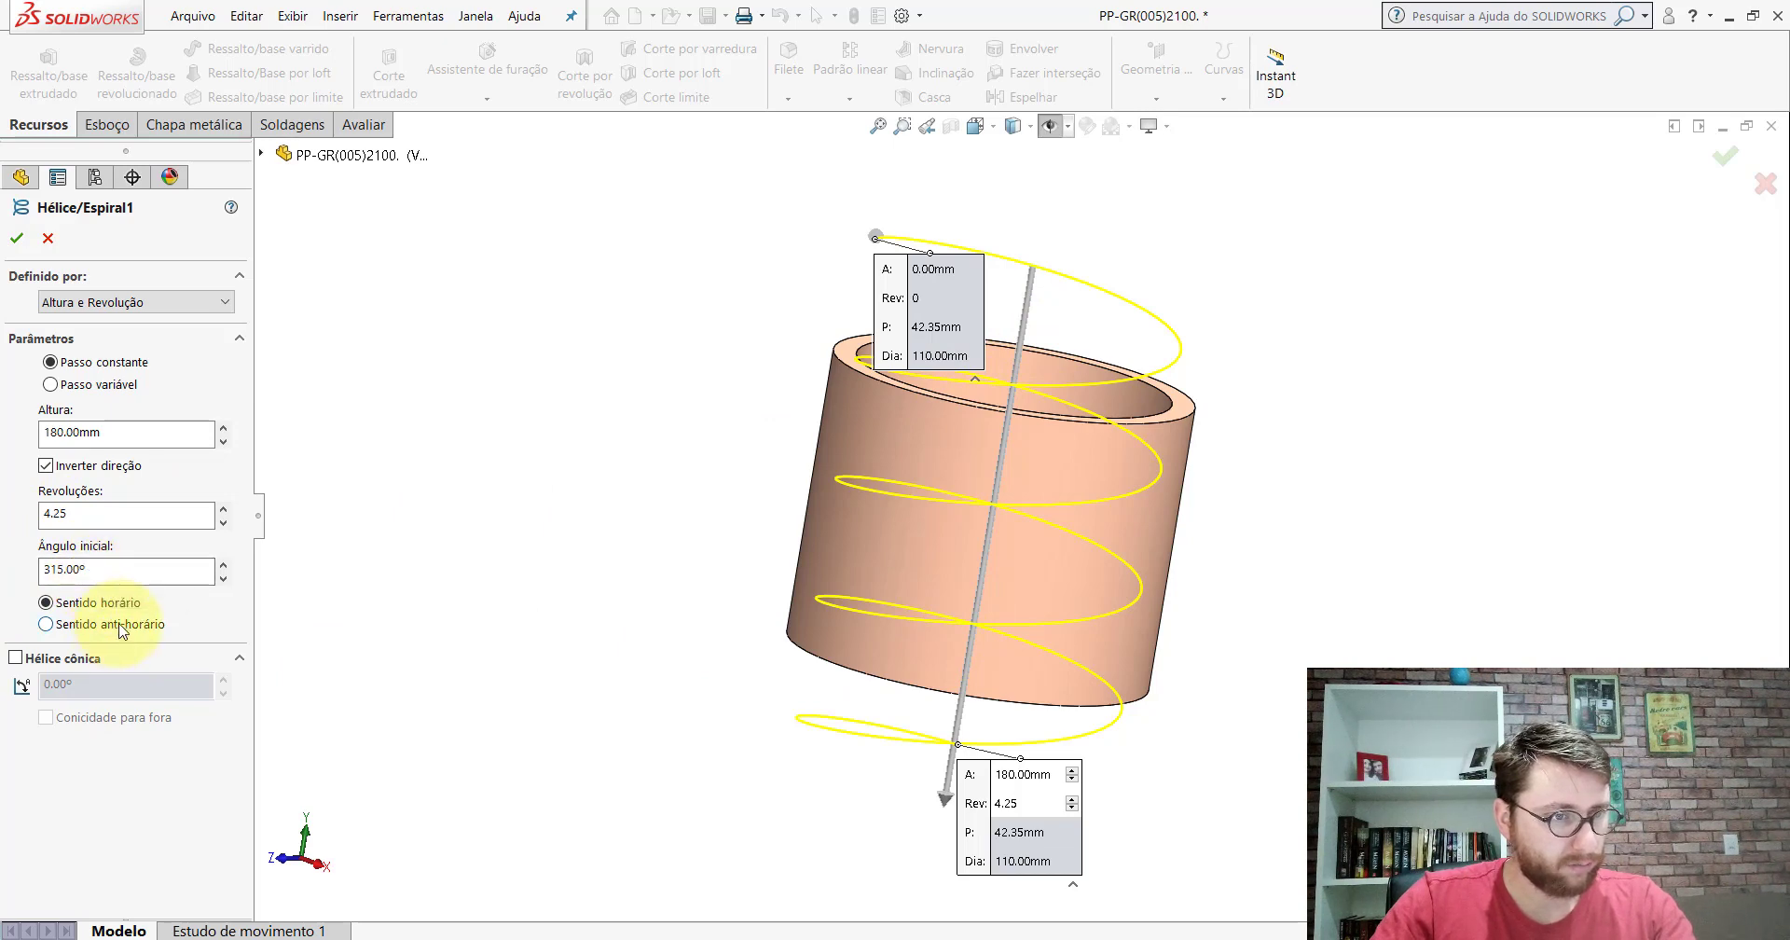
pyautogui.click(16, 238)
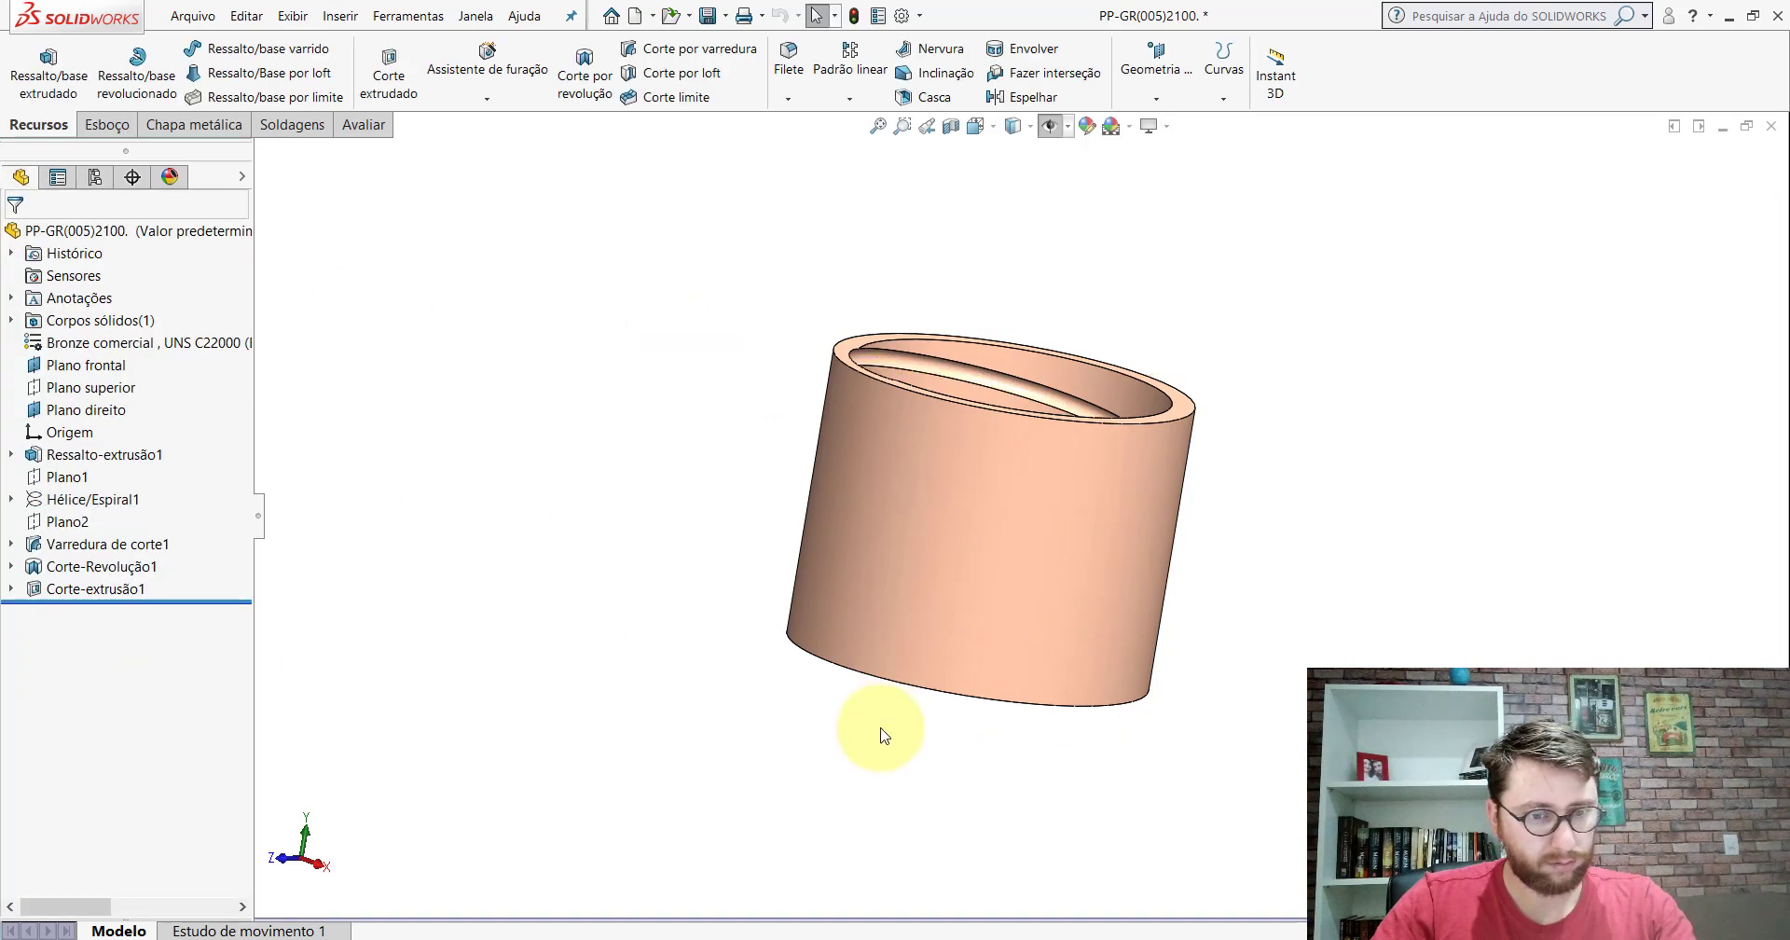
# Step: Back in Peça3, start the Hélice e espiral feature again
pyautogui.click(1019, 871)
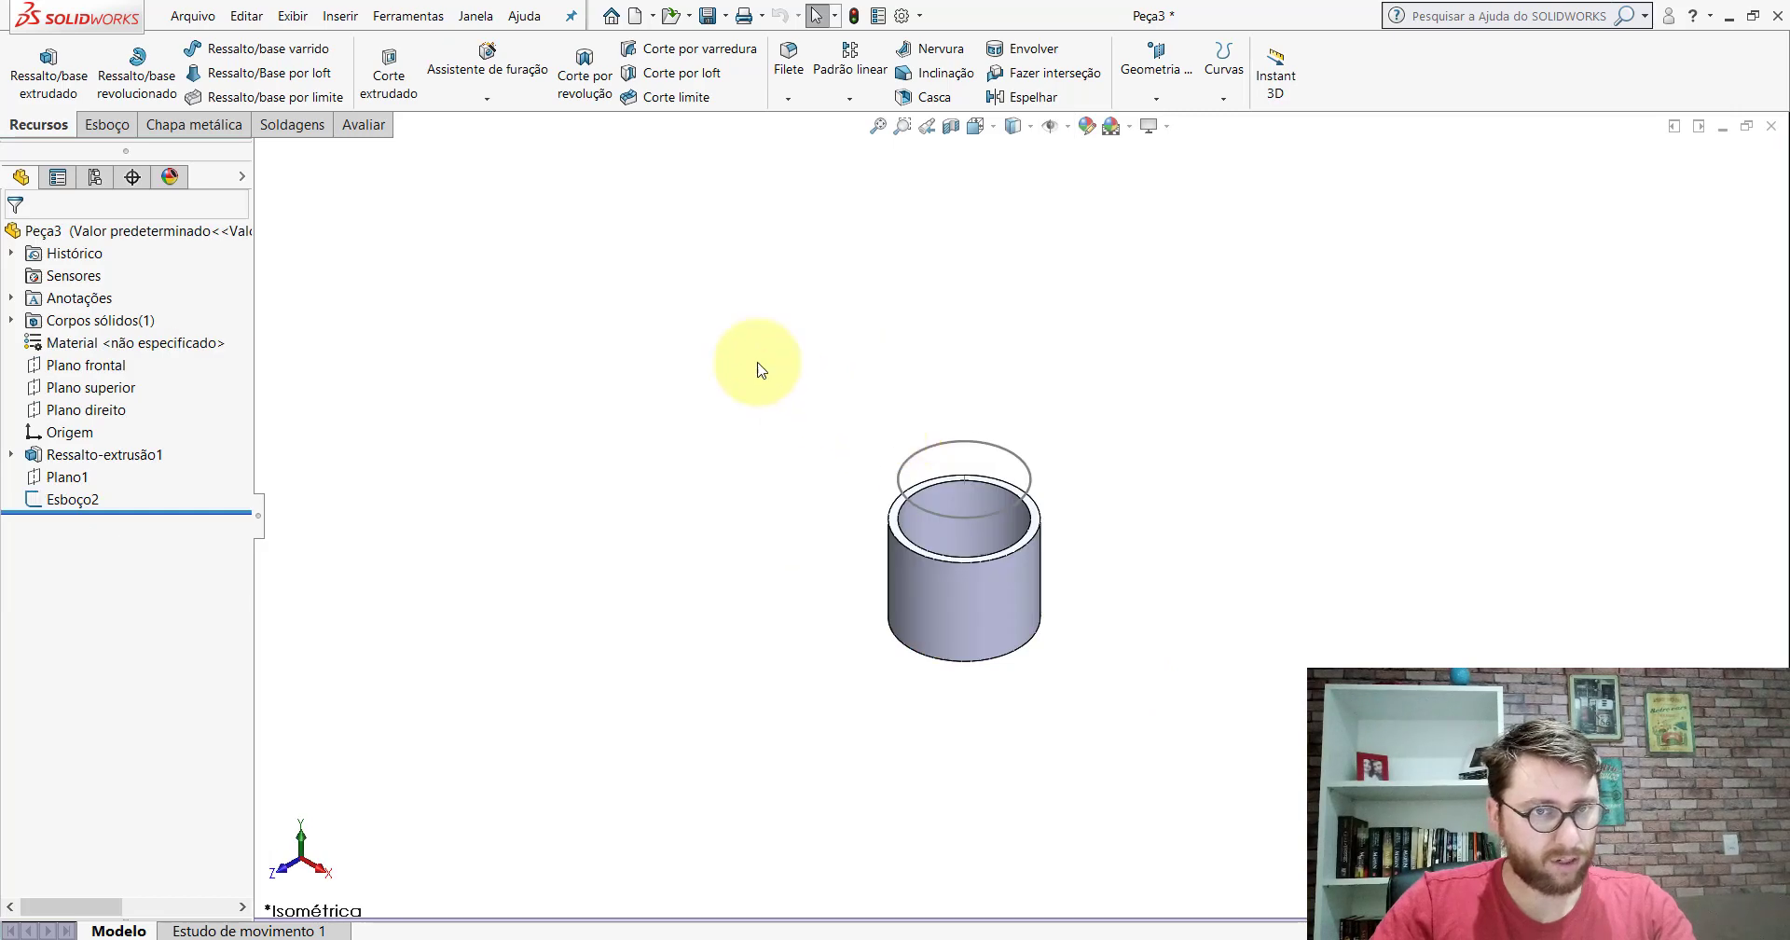
pyautogui.click(1224, 89)
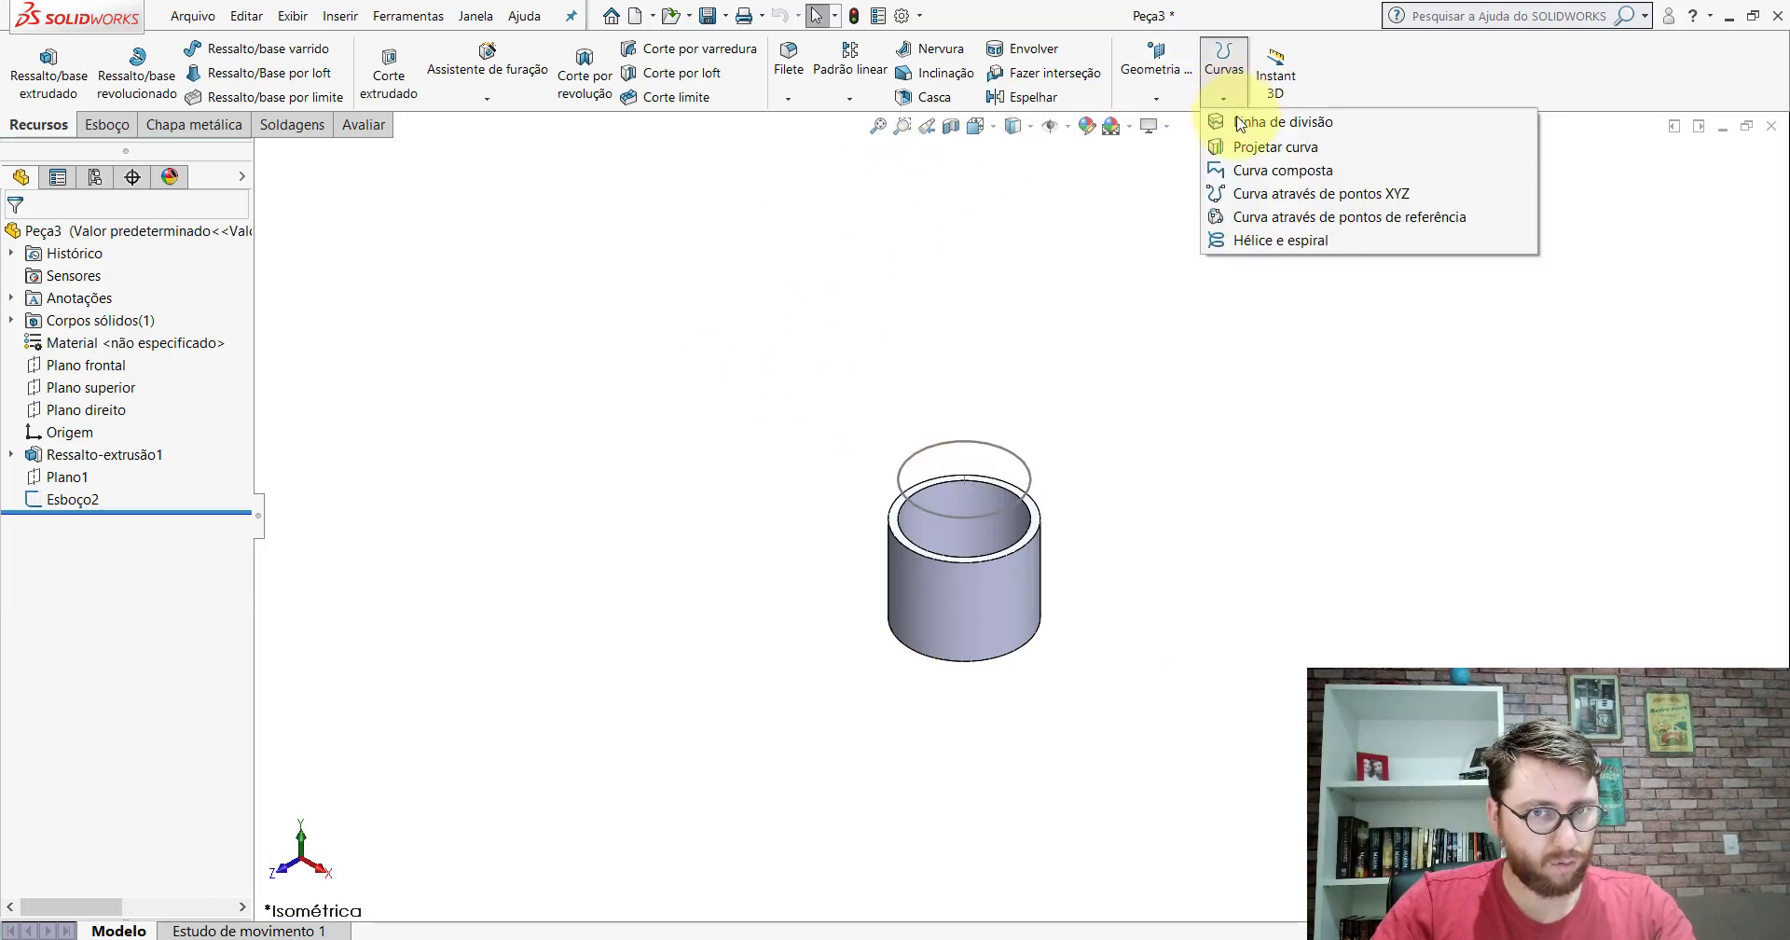
pyautogui.click(1261, 242)
pyautogui.scroll(-2, 1090, 500)
pyautogui.scroll(-1, 1072, 489)
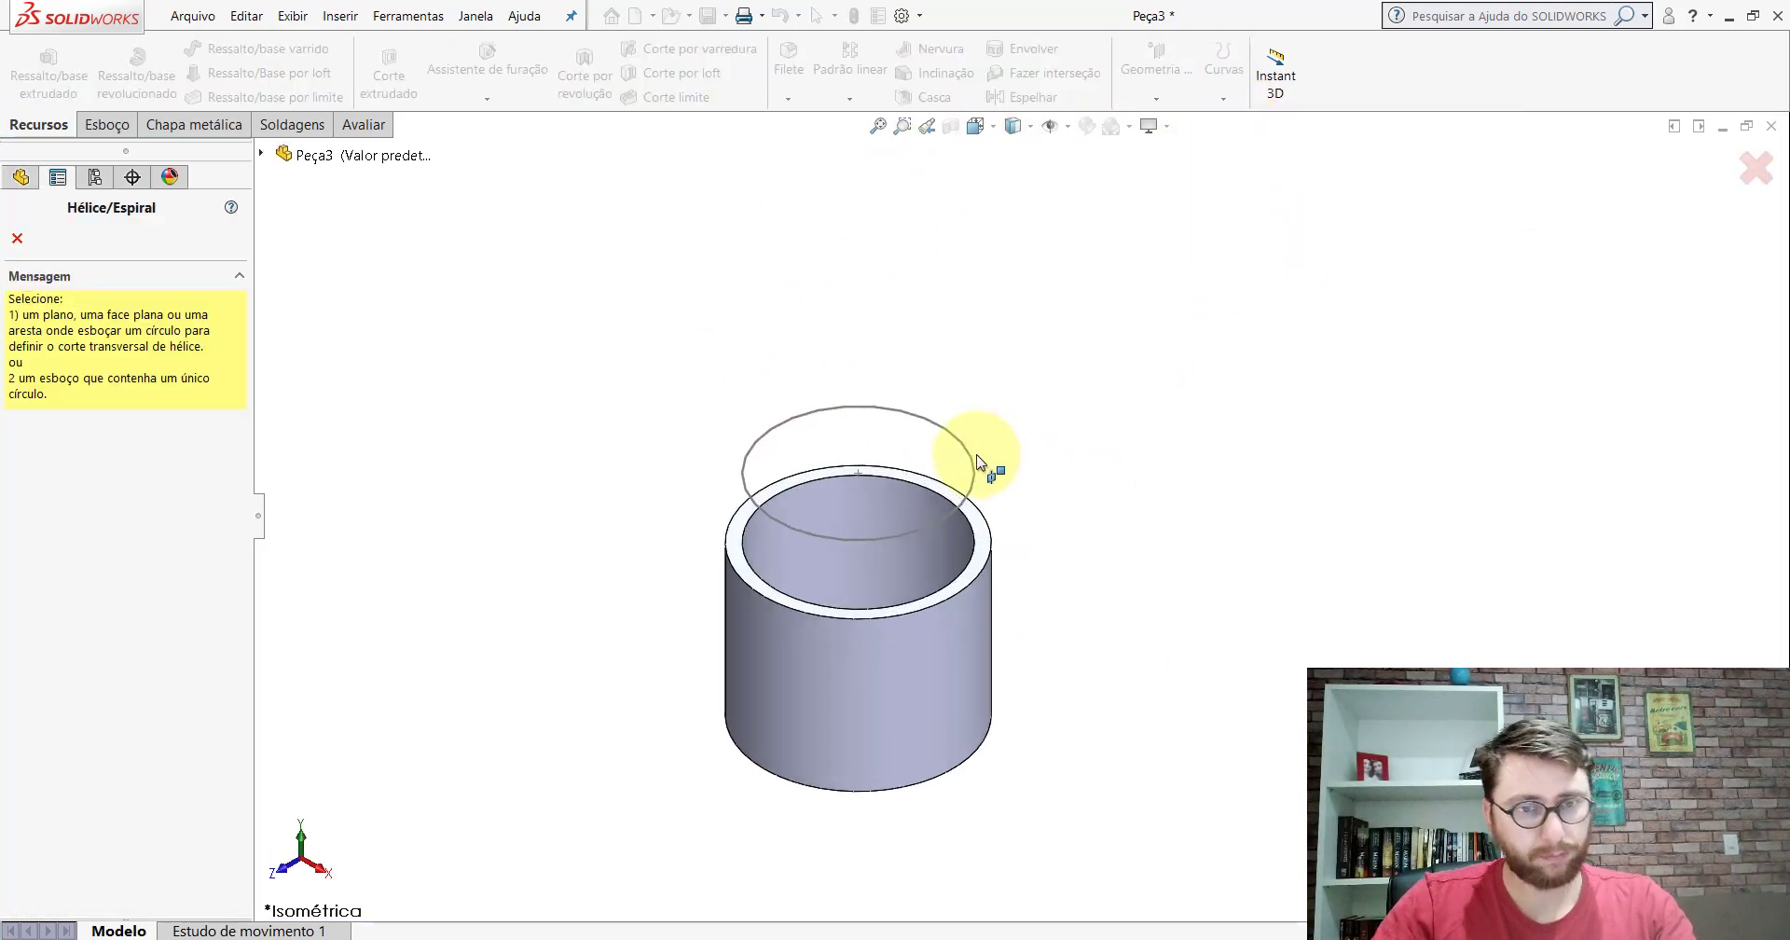
# Step: Create a clockwise helix on the top circle: 180 mm tall, 4.25 revolutions, starting at 315°
pyautogui.click(970, 459)
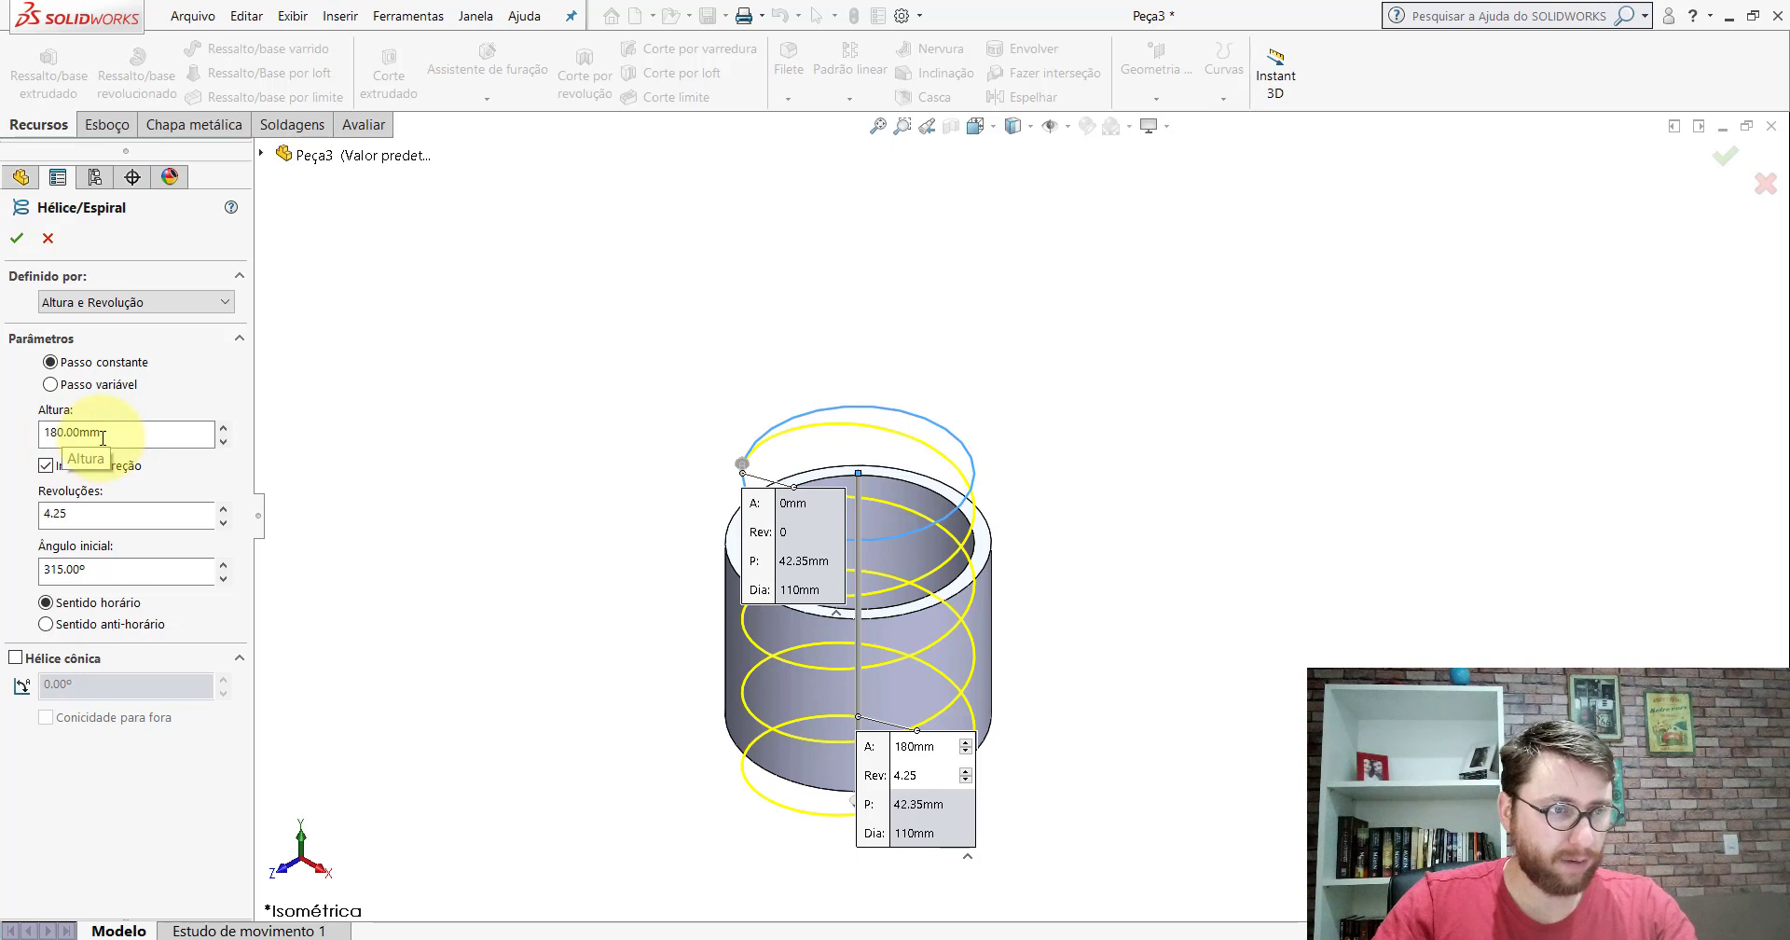
pyautogui.click(48, 467)
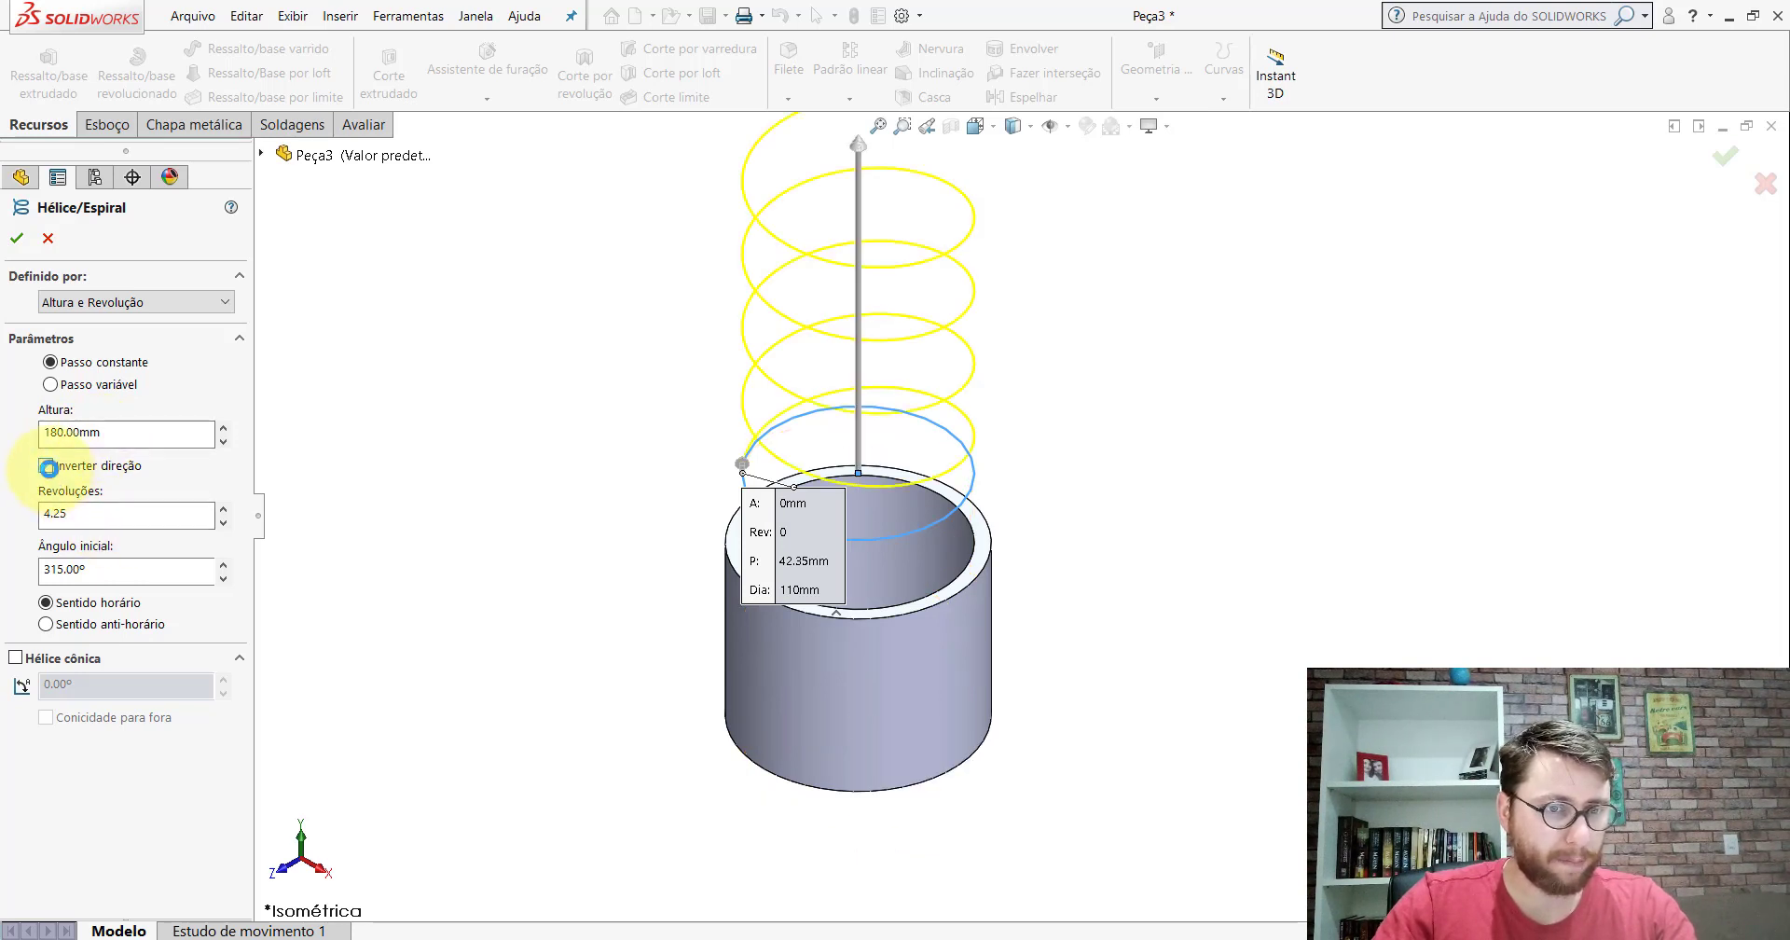
pyautogui.click(48, 467)
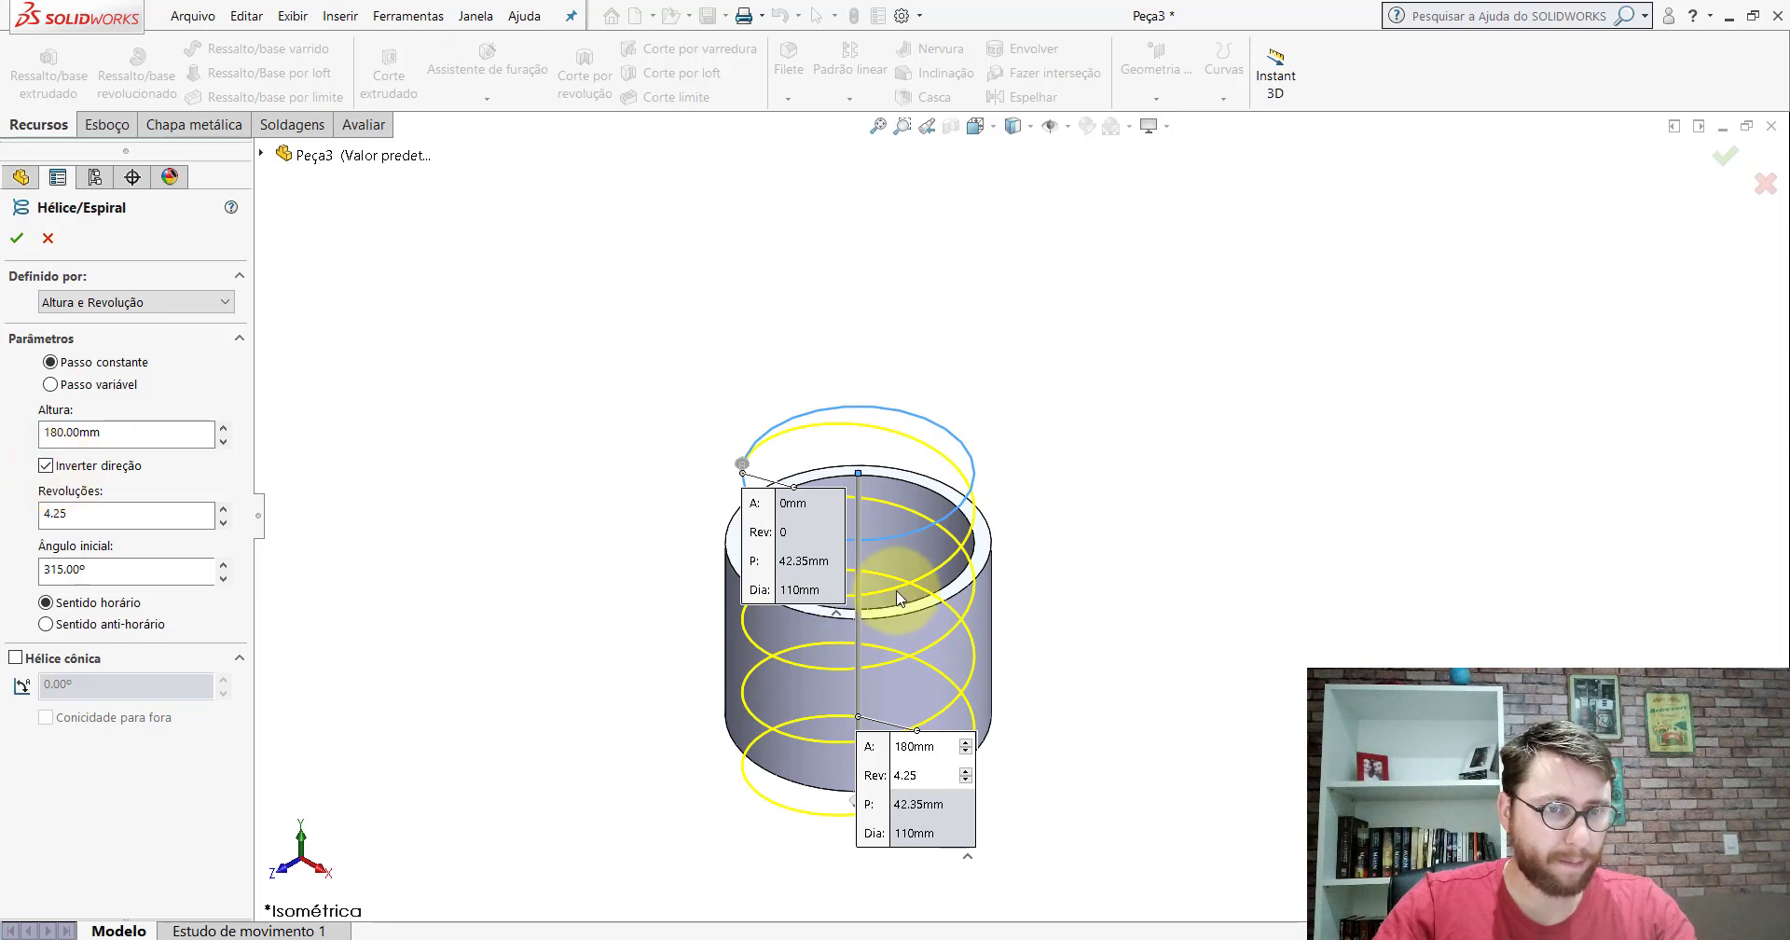
pyautogui.moveTo(898, 578)
pyautogui.mouseDown(button='middle')
pyautogui.moveTo(909, 424)
pyautogui.moveTo(895, 494)
pyautogui.mouseUp(button='middle')
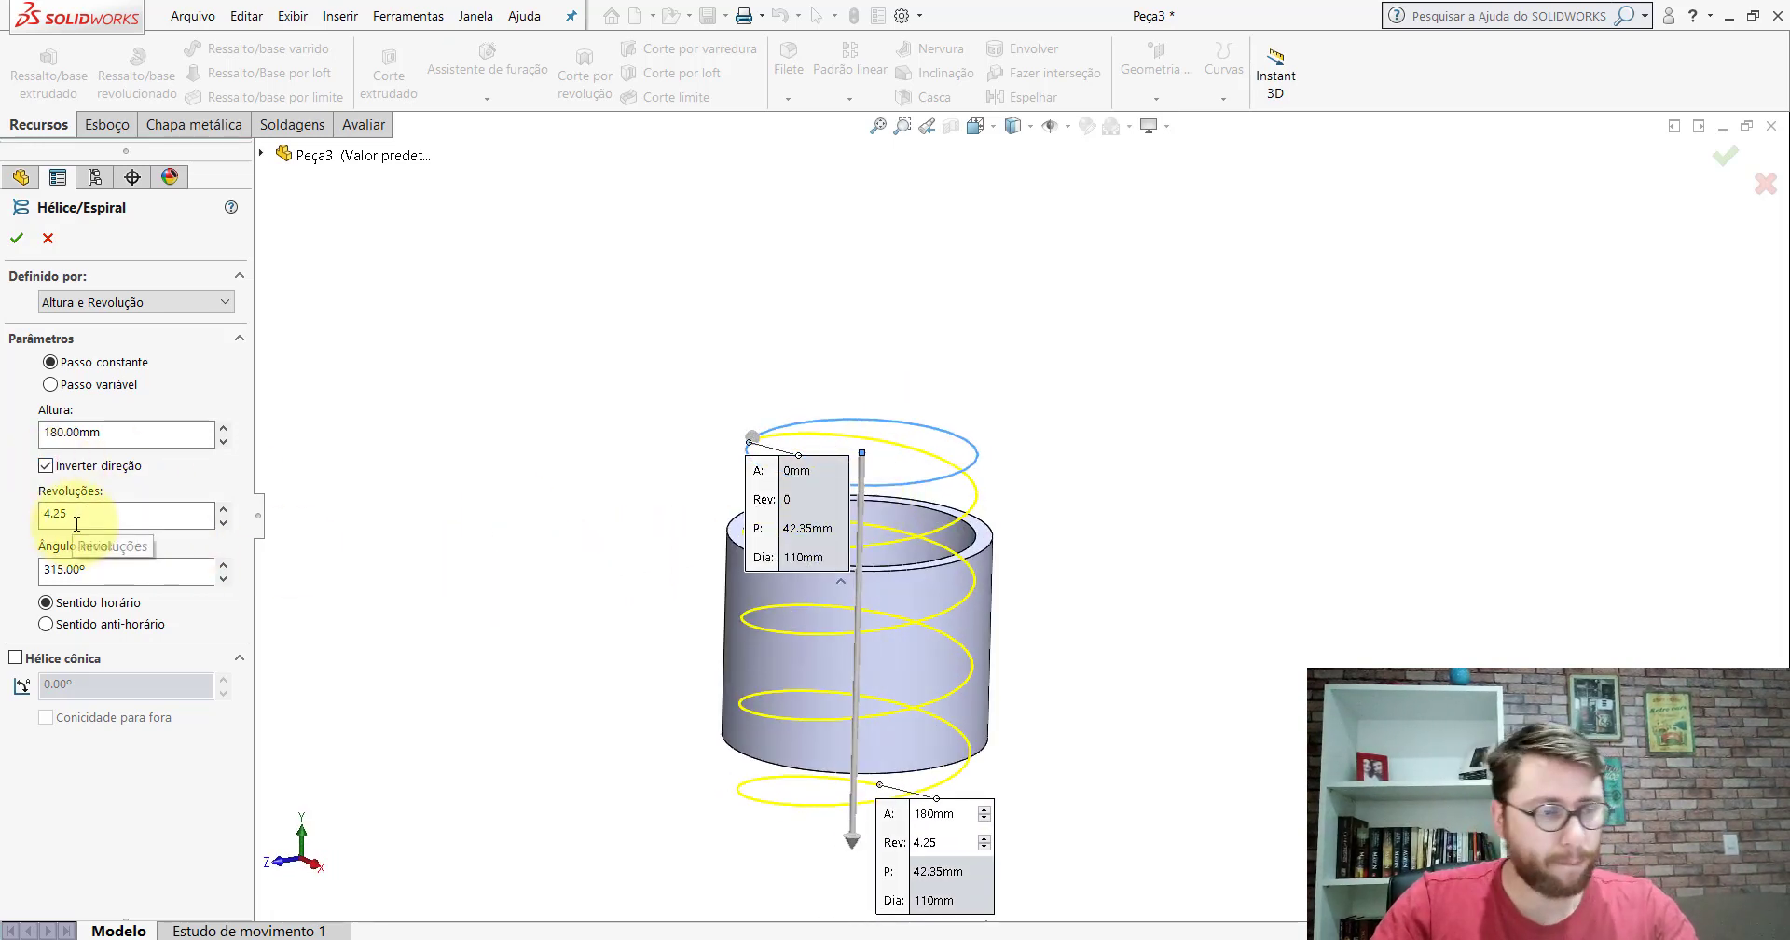
pyautogui.click(78, 569)
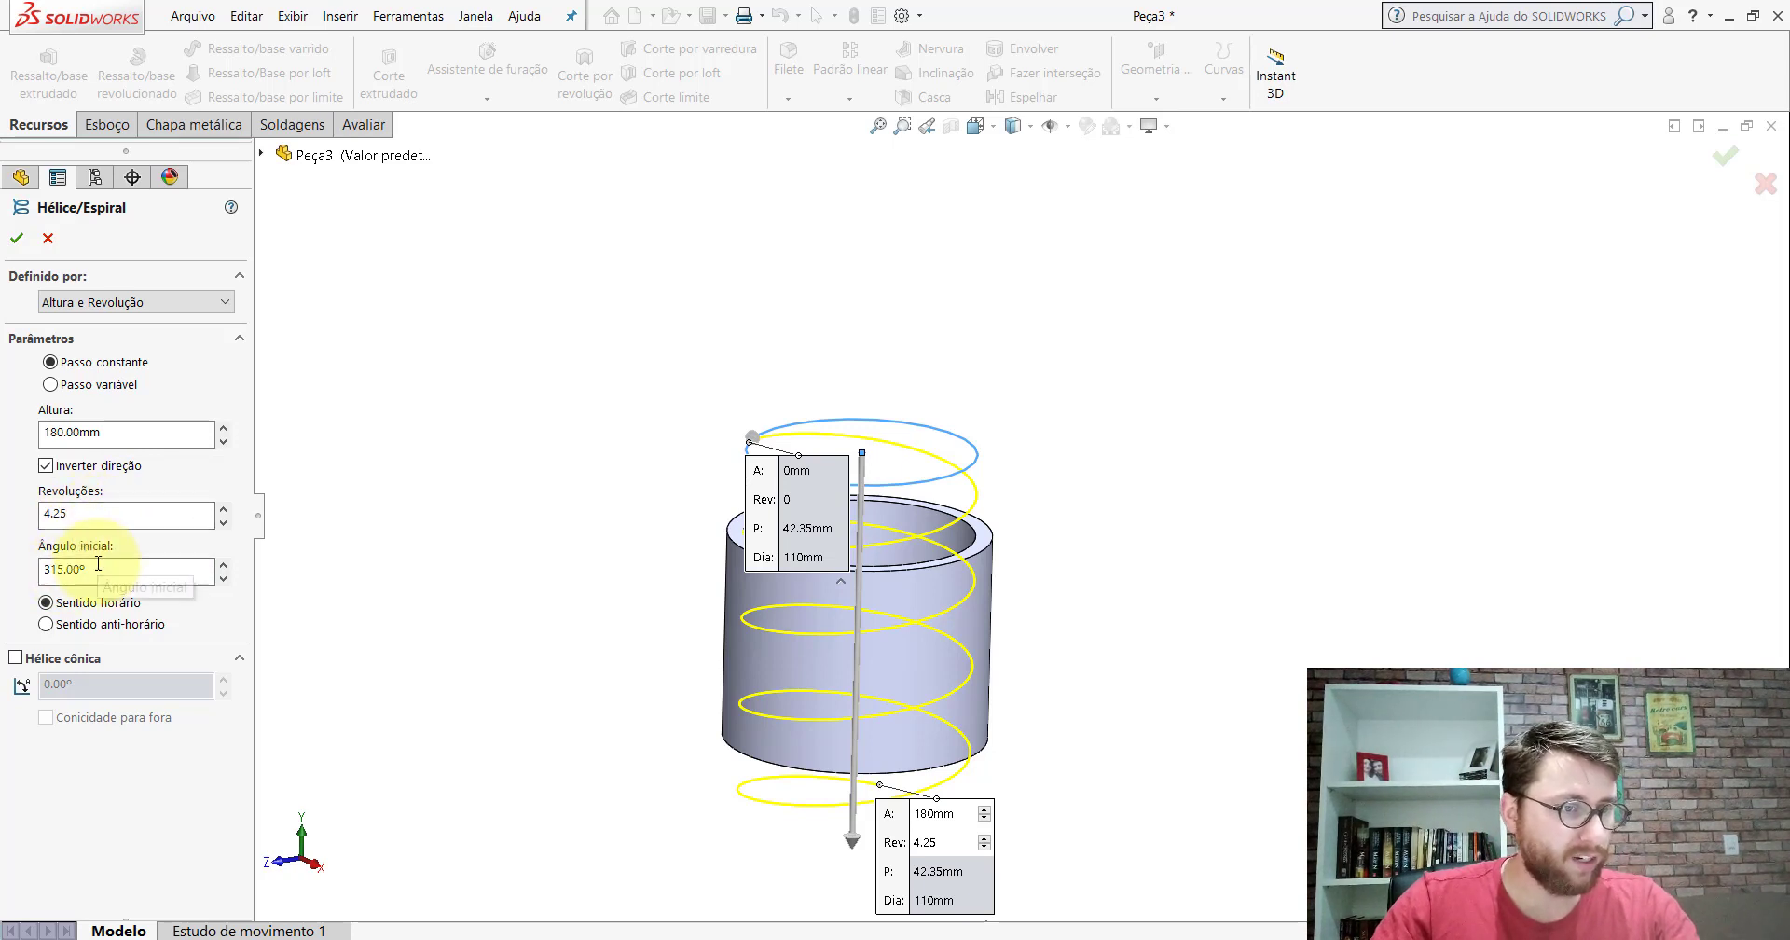
pyautogui.click(223, 564)
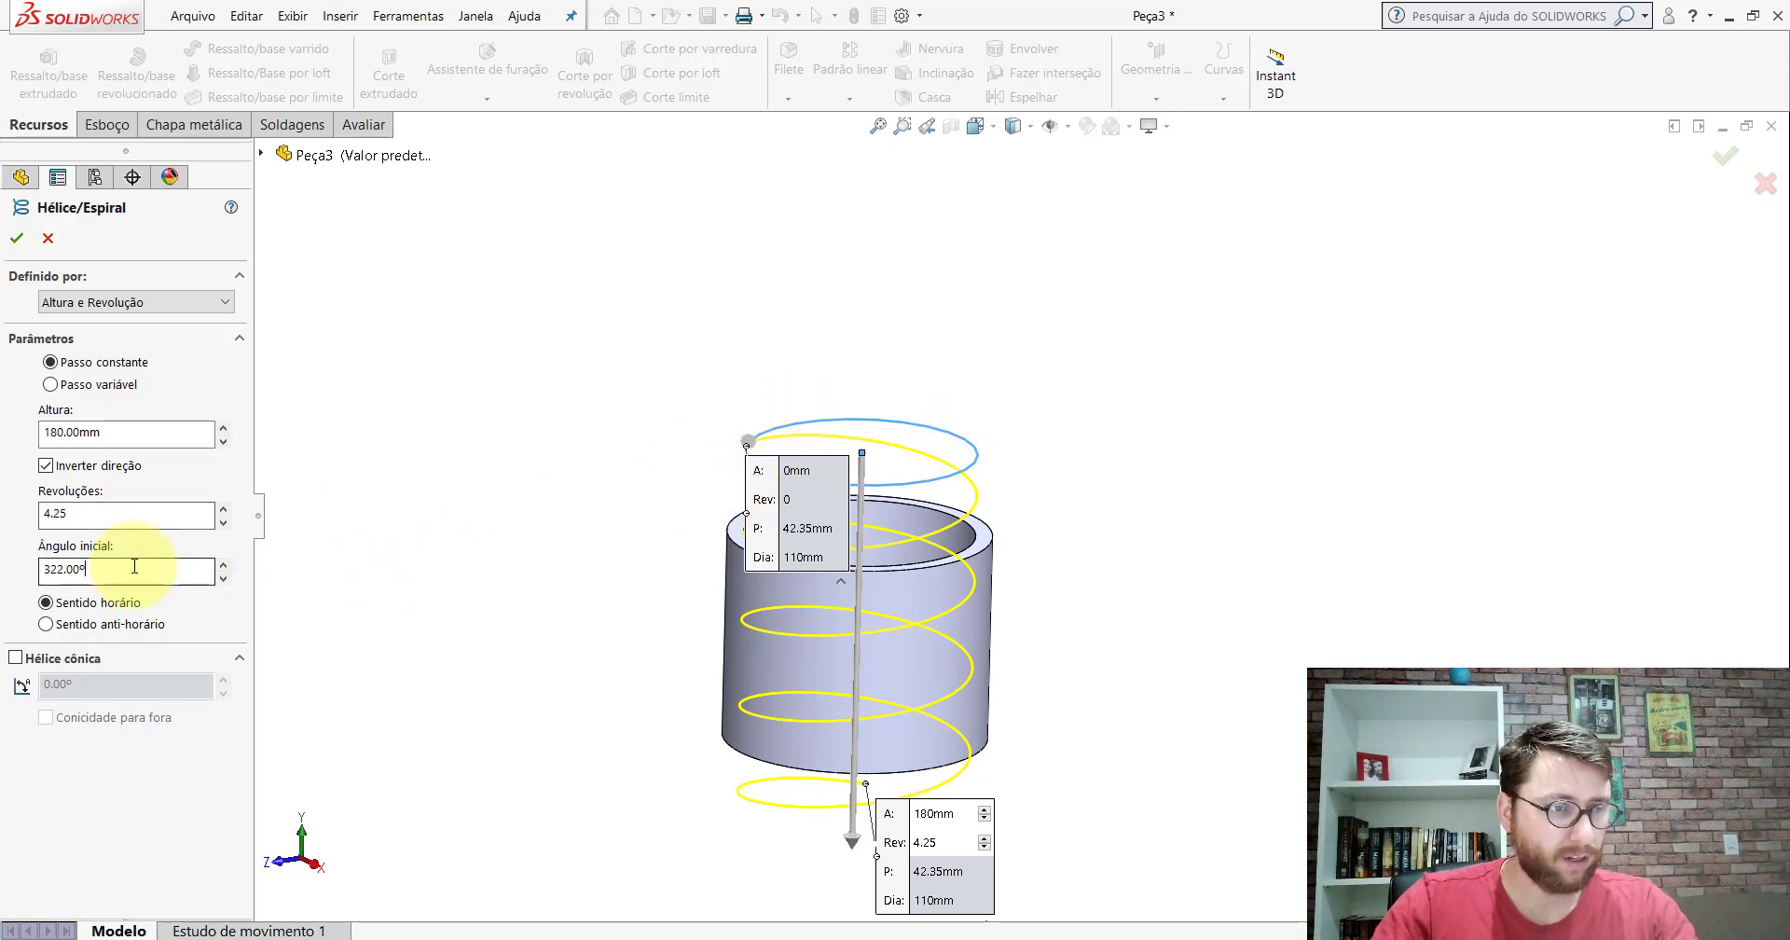
pyautogui.write('15')
pyautogui.press('Return')
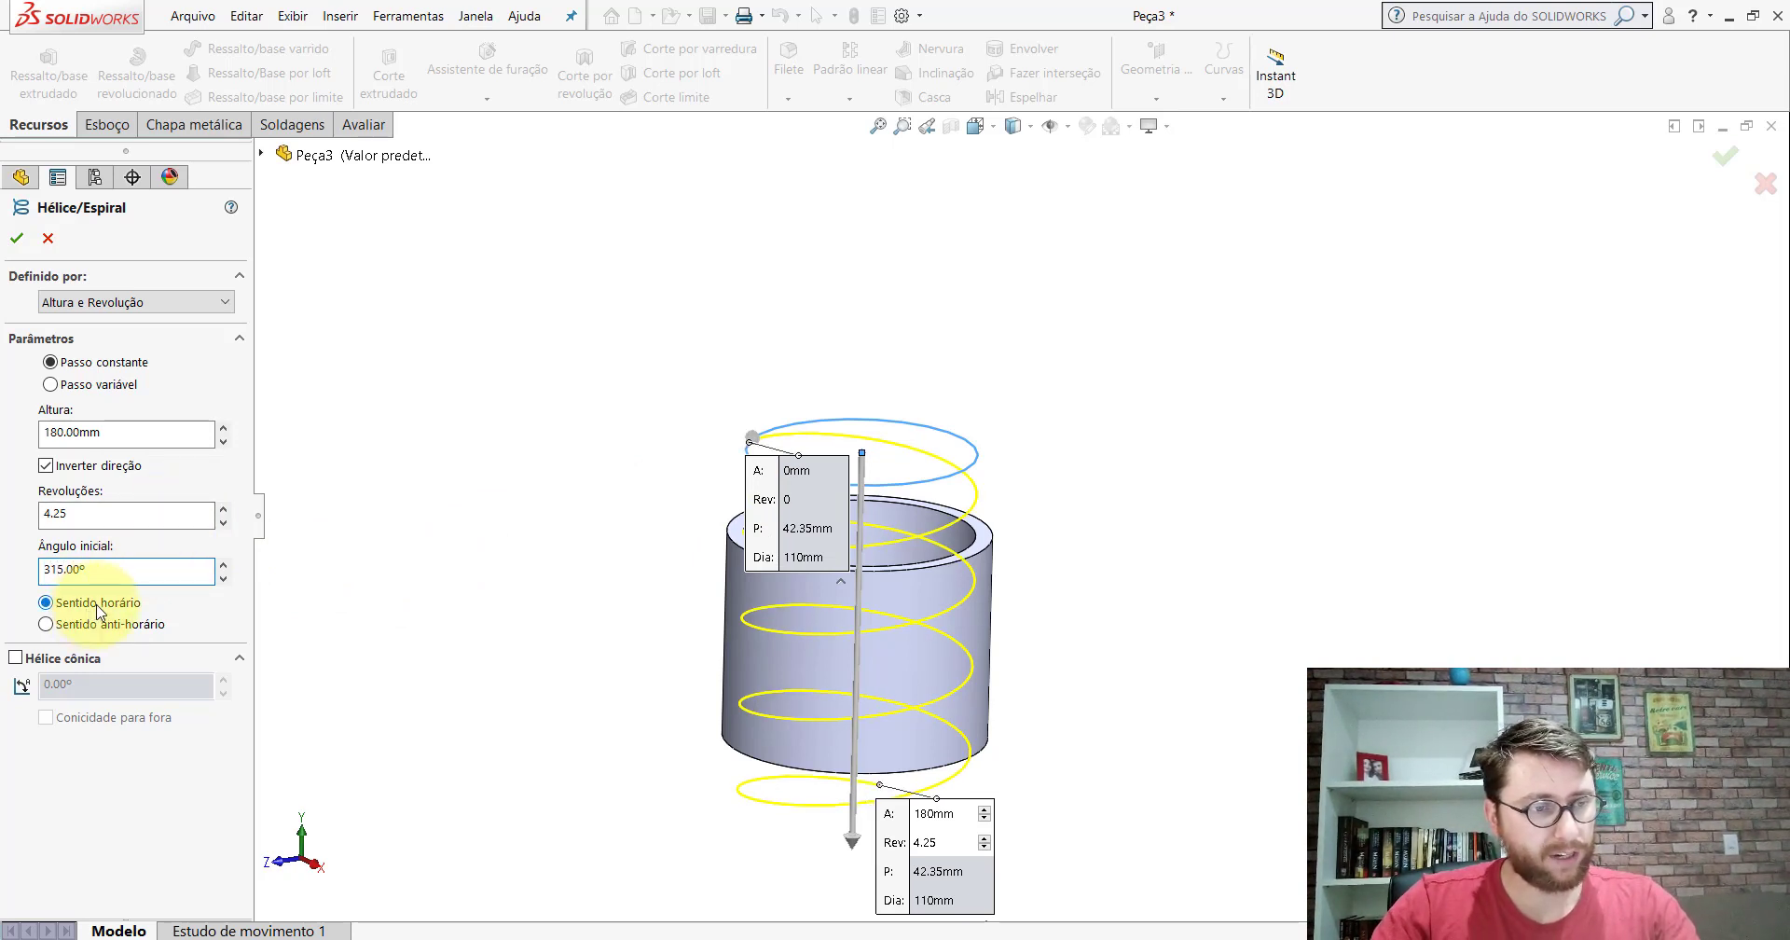
pyautogui.click(16, 240)
pyautogui.moveTo(911, 619)
pyautogui.mouseDown(button='middle')
pyautogui.moveTo(946, 508)
pyautogui.moveTo(1150, 532)
pyautogui.moveTo(1246, 503)
pyautogui.moveTo(1053, 485)
pyautogui.moveTo(847, 571)
pyautogui.moveTo(887, 584)
pyautogui.moveTo(827, 404)
pyautogui.mouseUp(button='middle')
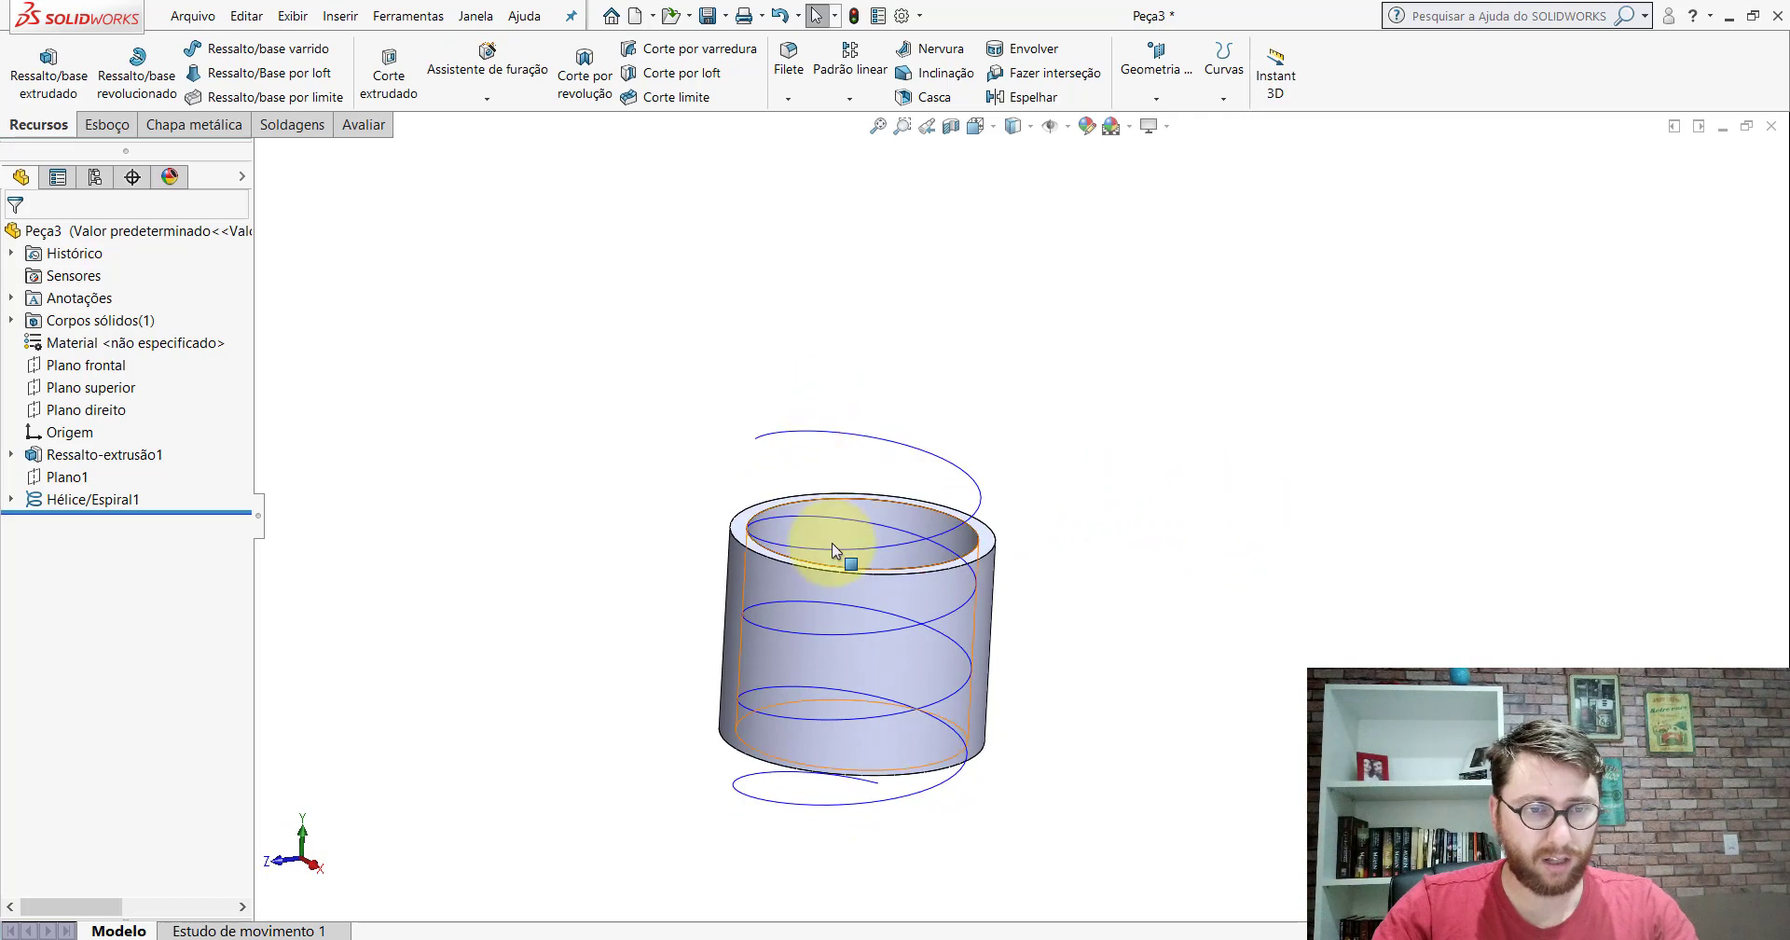
pyautogui.scroll(-2, 943, 560)
pyautogui.scroll(-2, 943, 559)
pyautogui.moveTo(910, 703)
pyautogui.mouseDown(button='middle')
pyautogui.moveTo(935, 914)
pyautogui.moveTo(948, 650)
pyautogui.moveTo(1007, 352)
pyautogui.moveTo(979, 519)
pyautogui.moveTo(1105, 466)
pyautogui.moveTo(1070, 591)
pyautogui.mouseUp(button='middle')
pyautogui.scroll(3, 1071, 591)
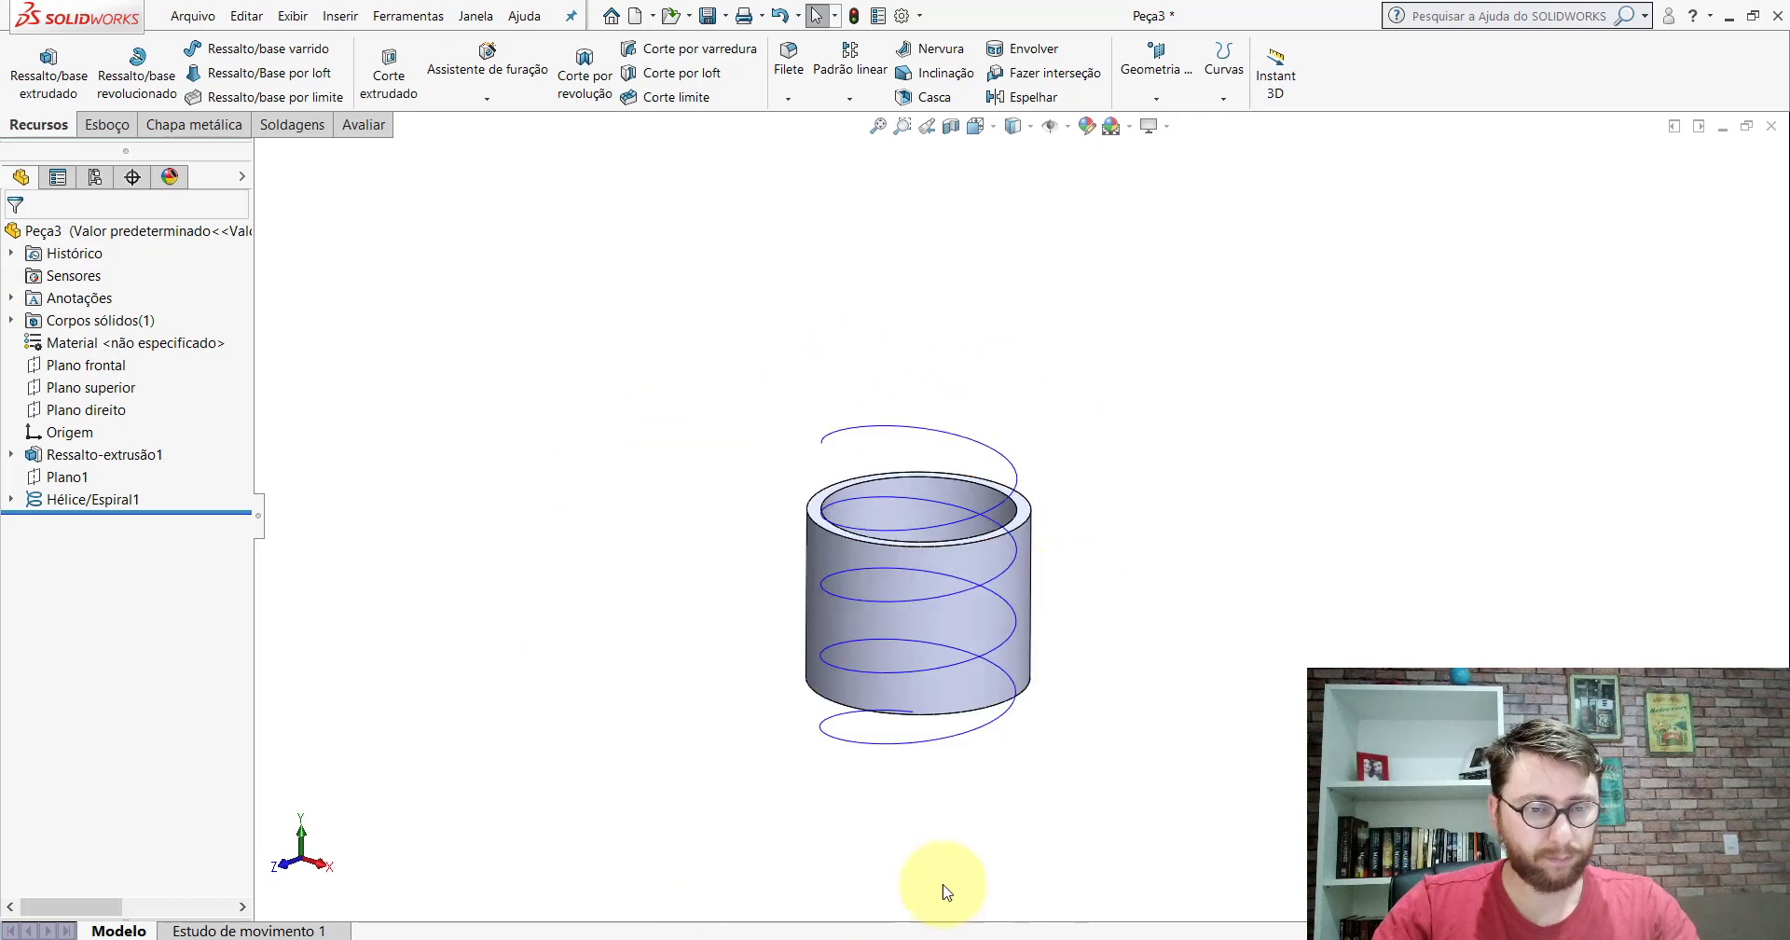
pyautogui.click(820, 938)
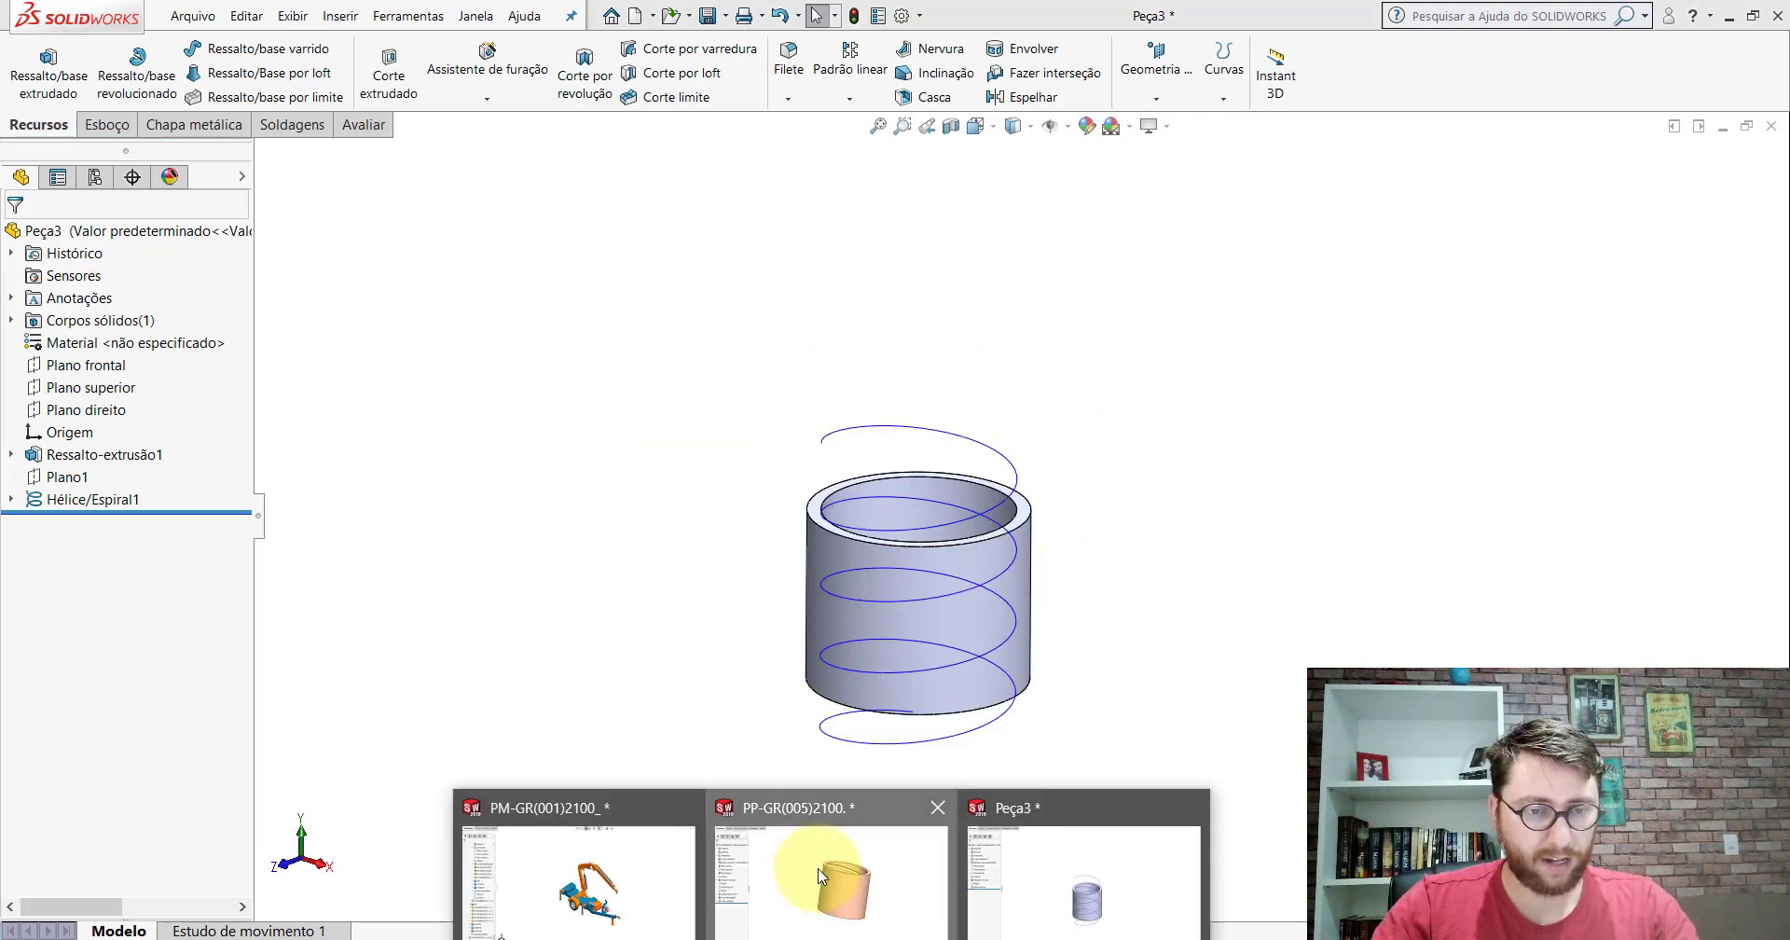
pyautogui.click(820, 875)
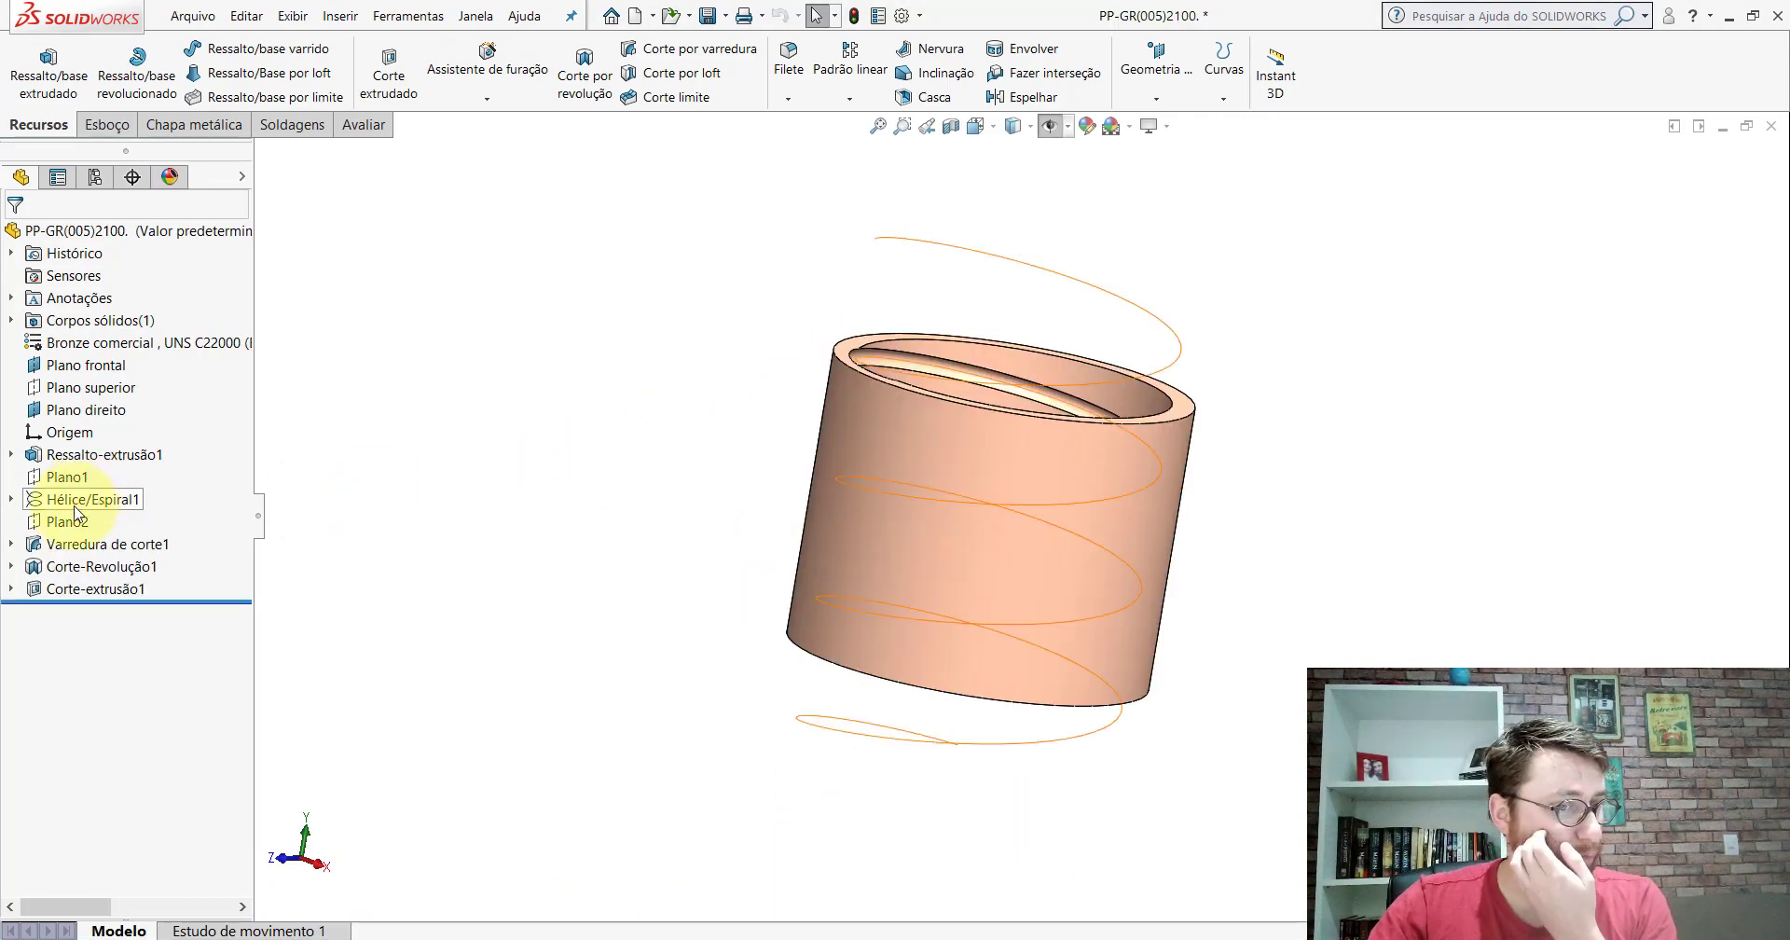
pyautogui.click(75, 518)
pyautogui.moveTo(1046, 500); pyautogui.dragTo(781, 455, button='middle')
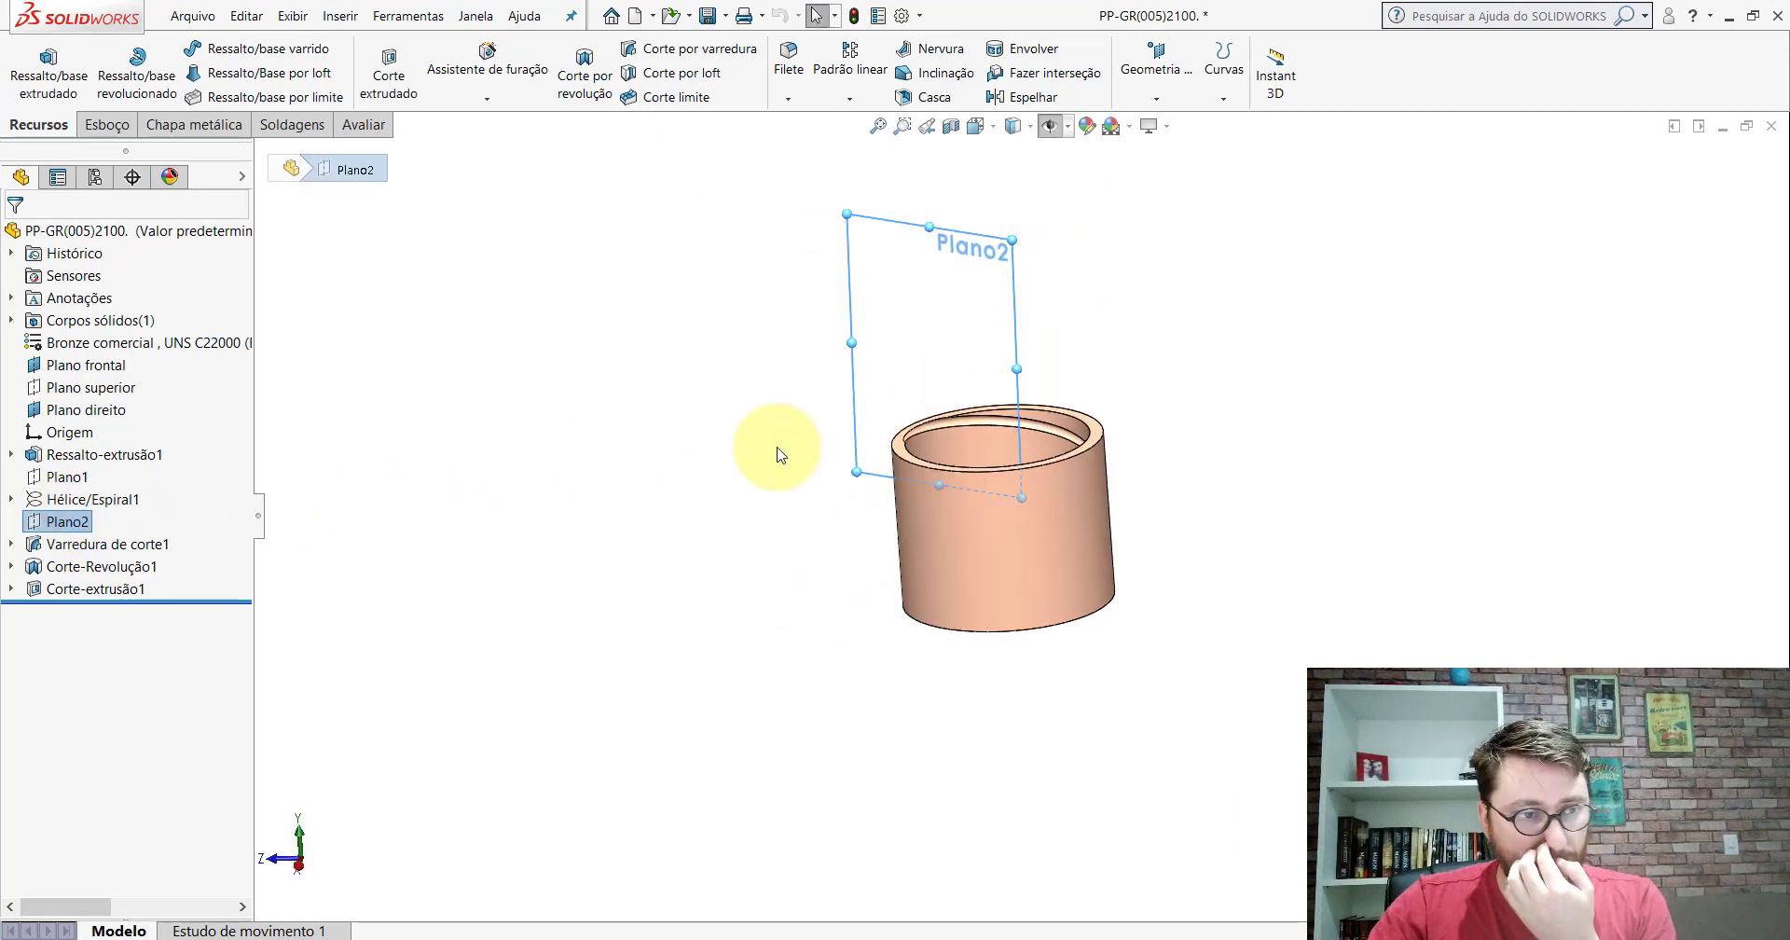
pyautogui.click(543, 460)
pyautogui.click(11, 543)
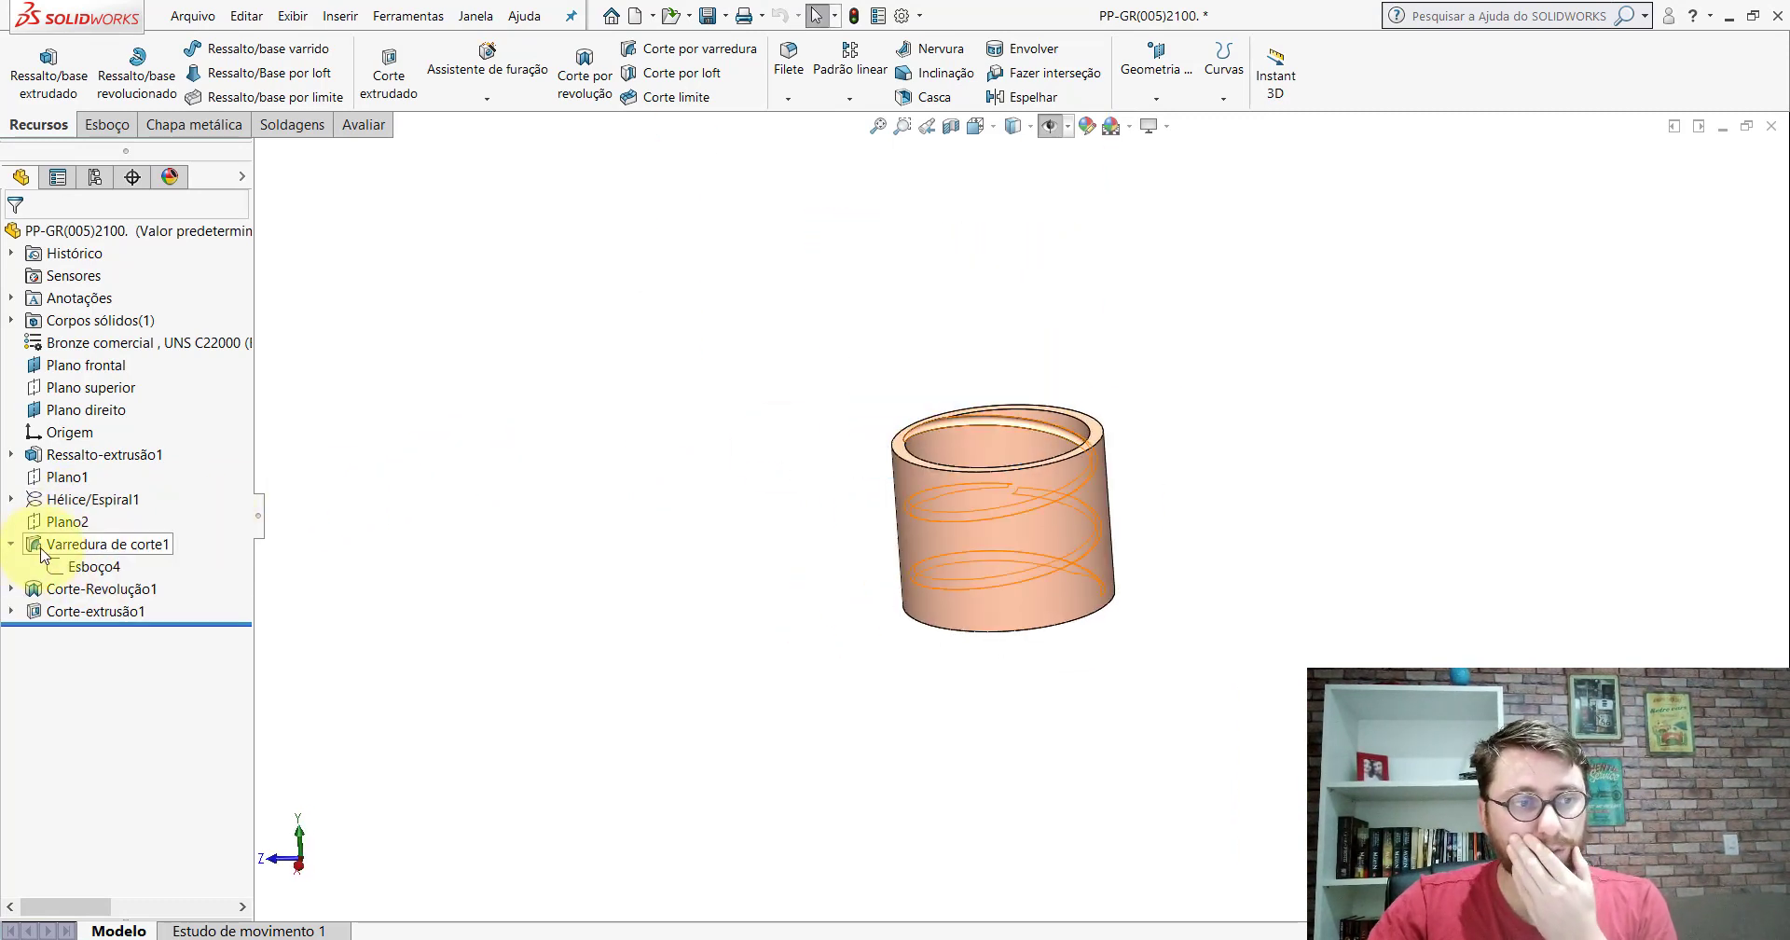
pyautogui.click(93, 566)
pyautogui.click(49, 503)
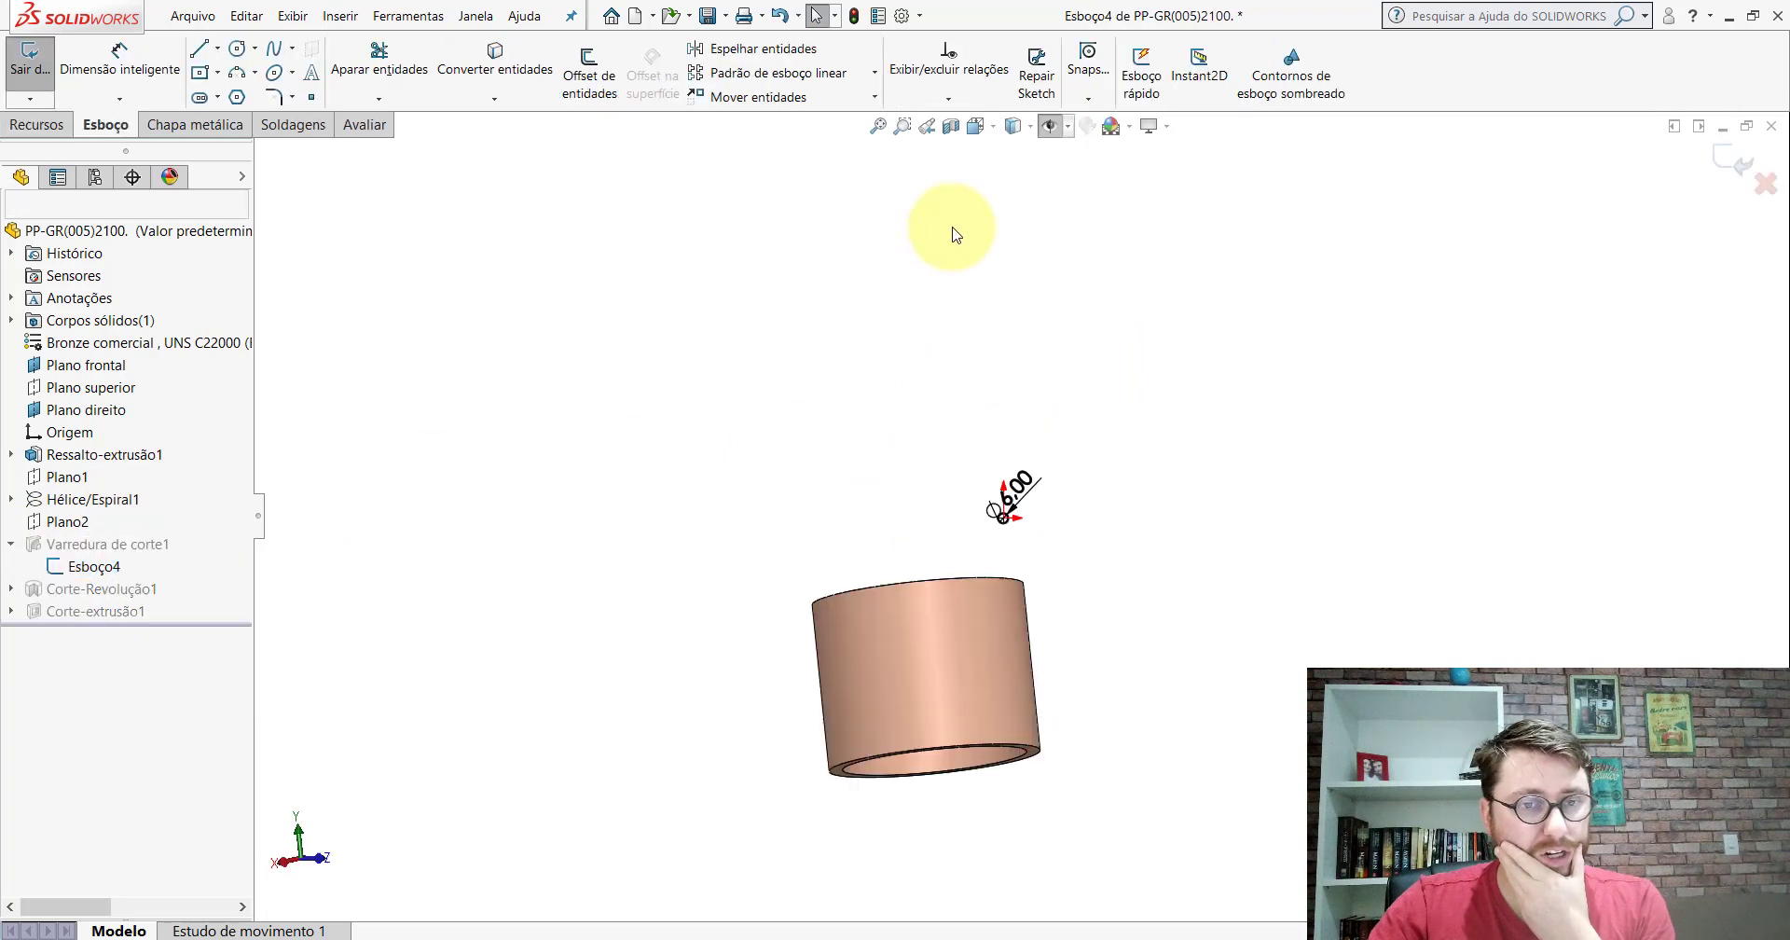
pyautogui.scroll(-3, 1050, 491)
pyautogui.click(1732, 160)
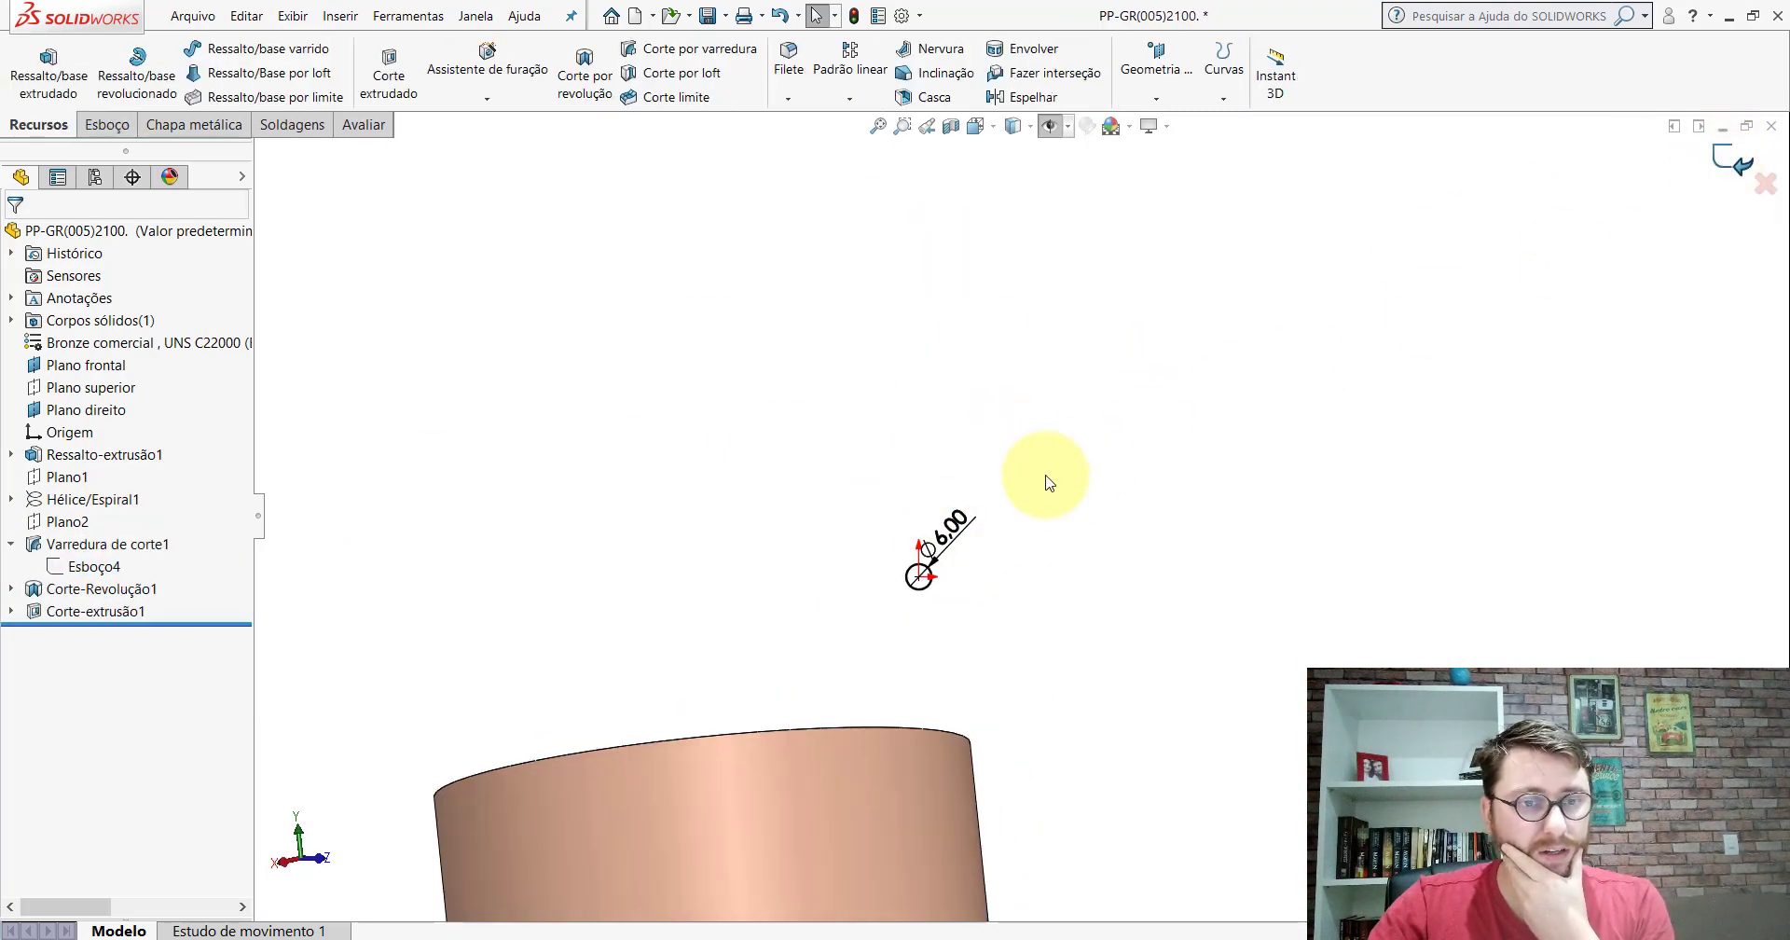
pyautogui.scroll(3, 932, 522)
pyautogui.scroll(3, 793, 559)
pyautogui.moveTo(1019, 587)
pyautogui.mouseDown(button='middle')
pyautogui.moveTo(969, 762)
pyautogui.moveTo(1099, 647)
pyautogui.mouseUp(button='middle')
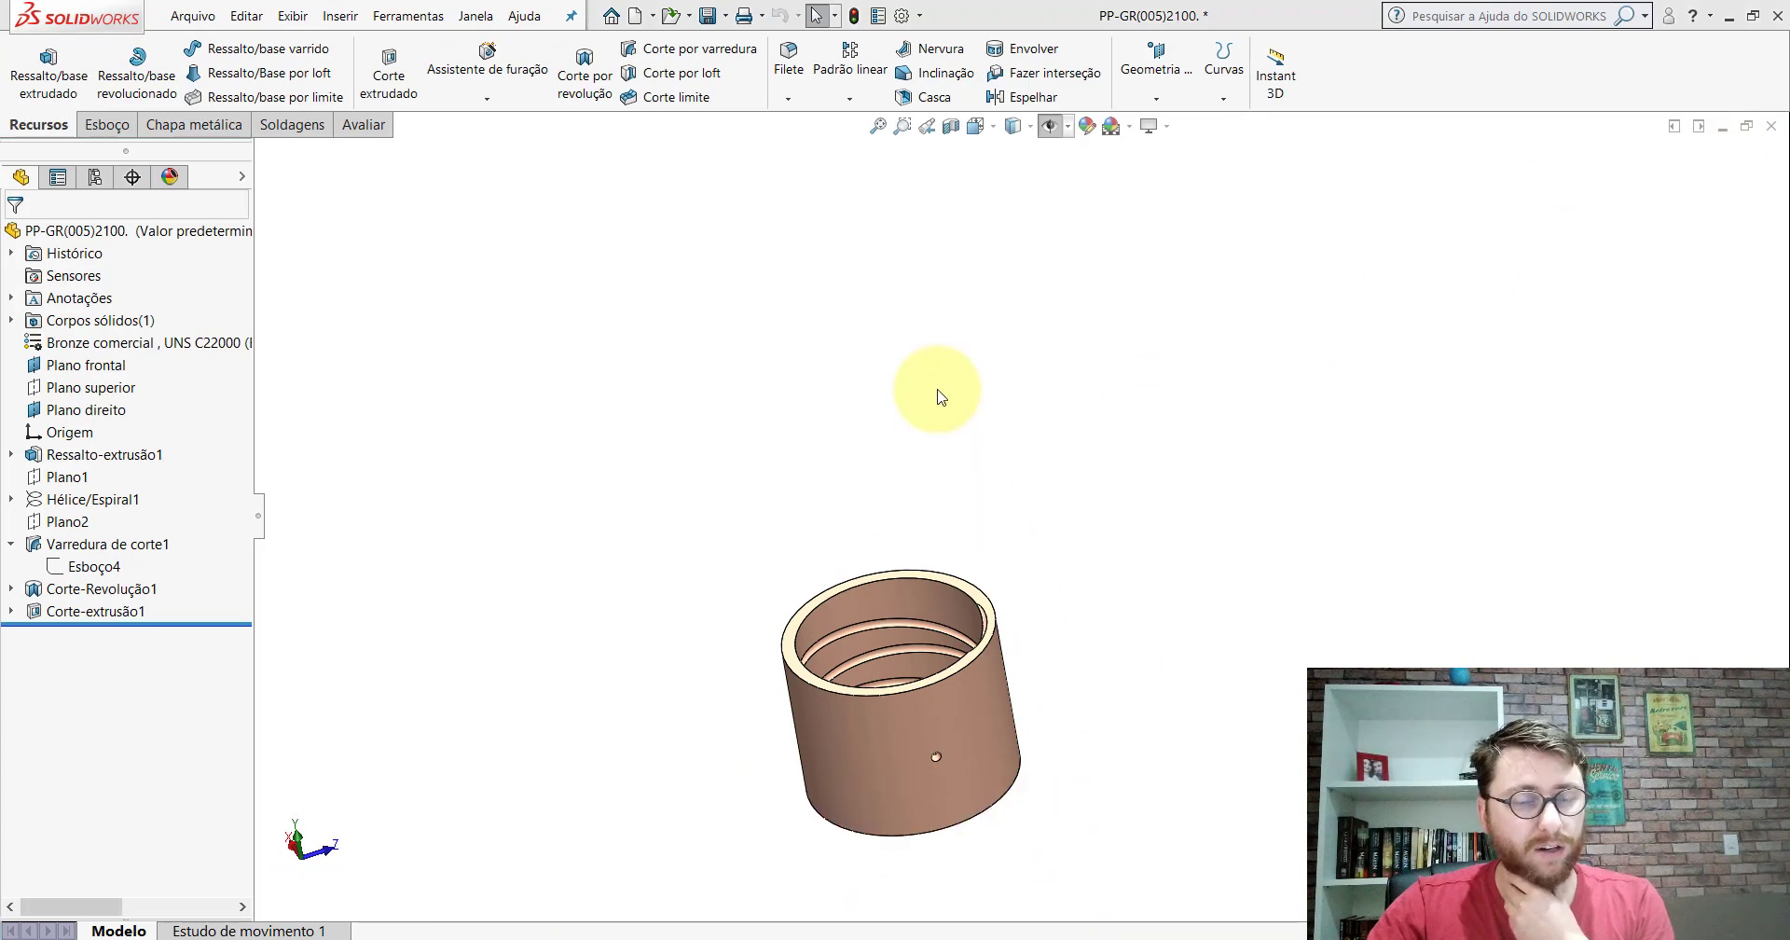
pyautogui.hotkey('ctrl', 'Tab')
pyautogui.press('f')
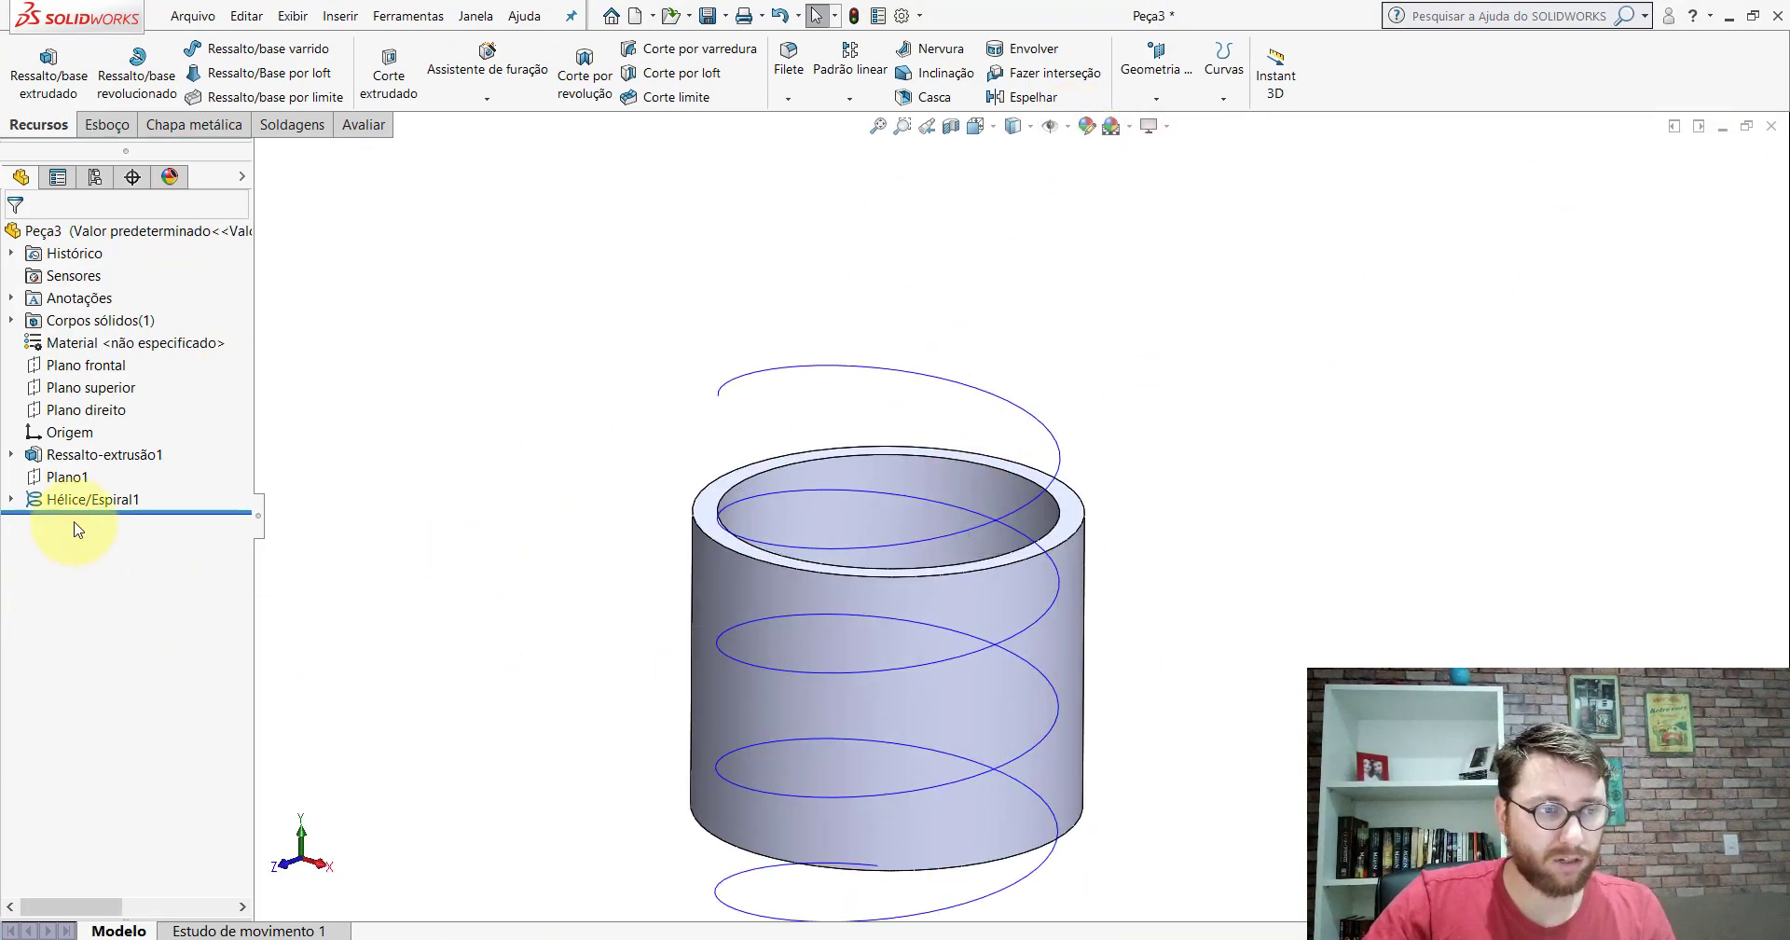
# Step: Create Plano2 perpendicular to the helix and coincident with its upper end point
pyautogui.rightClick(102, 495)
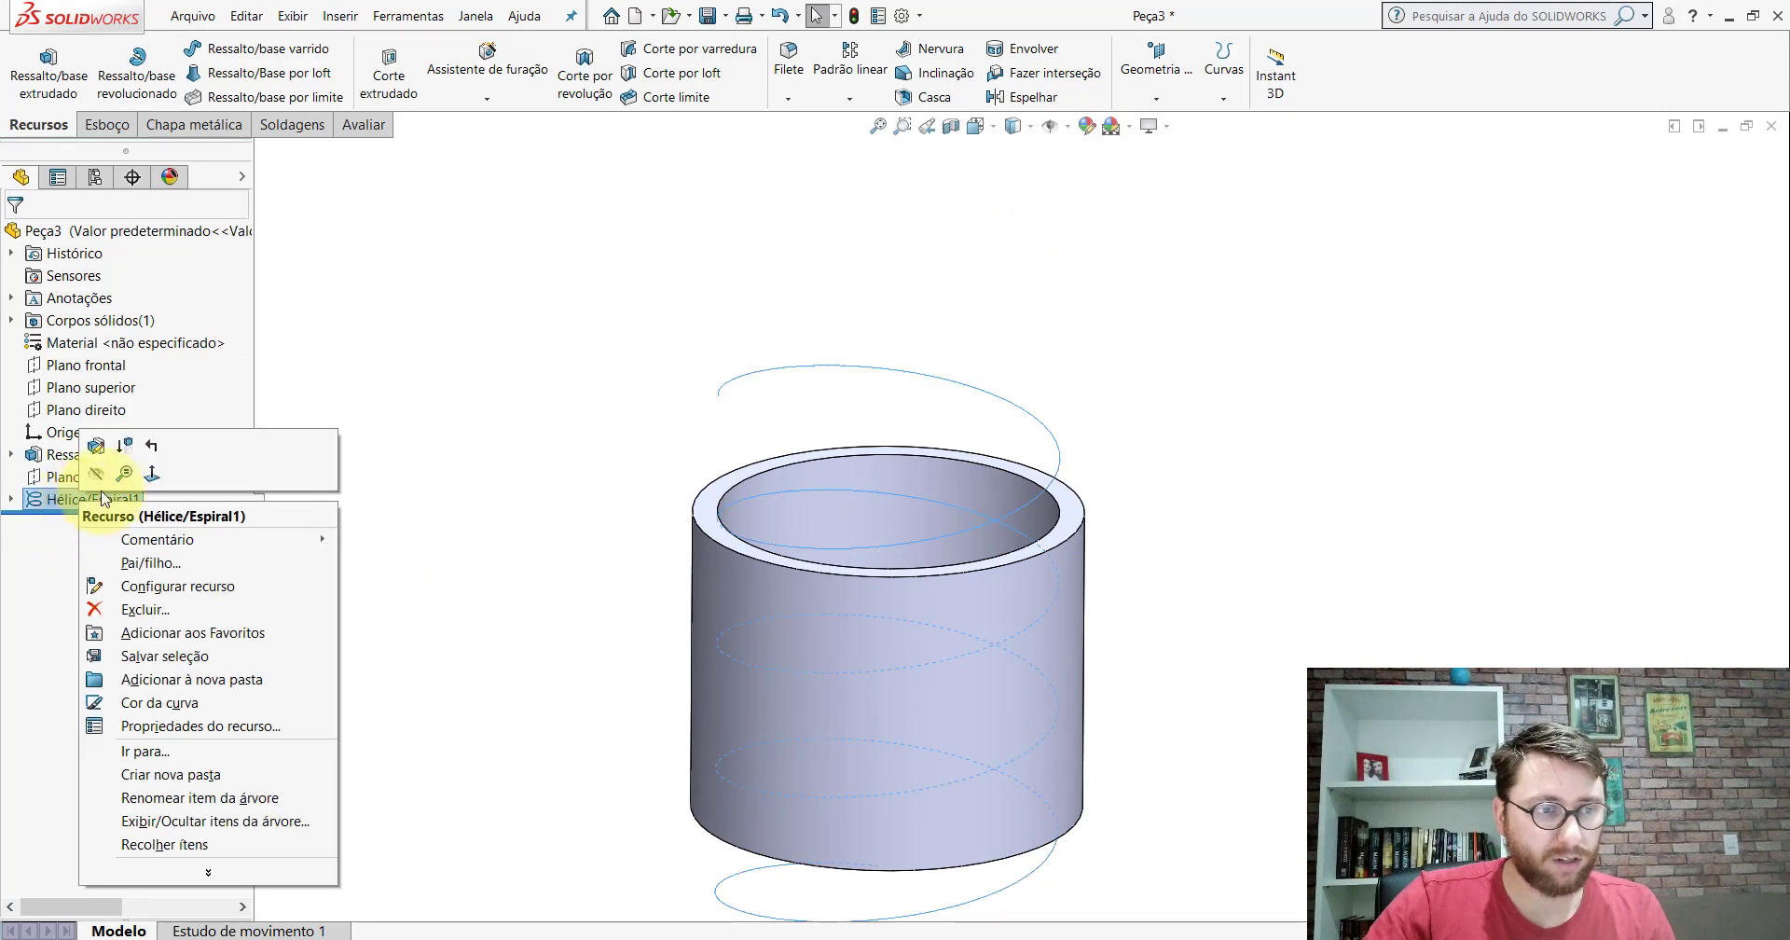
pyautogui.click(388, 378)
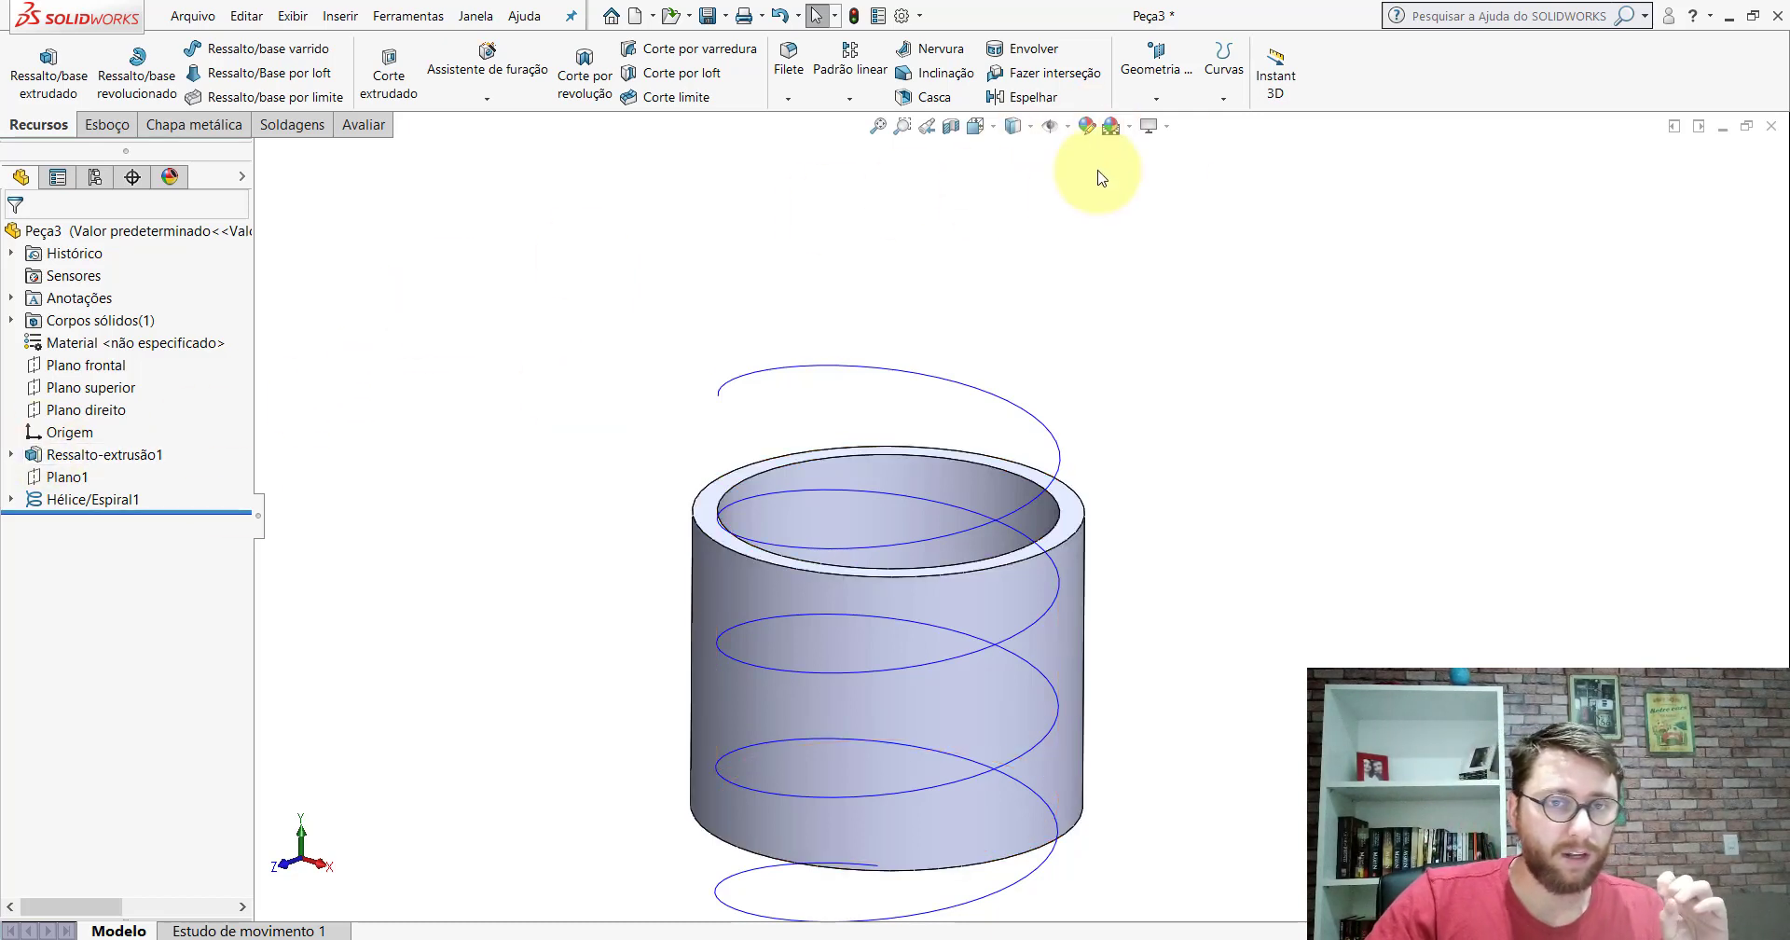
pyautogui.click(1156, 98)
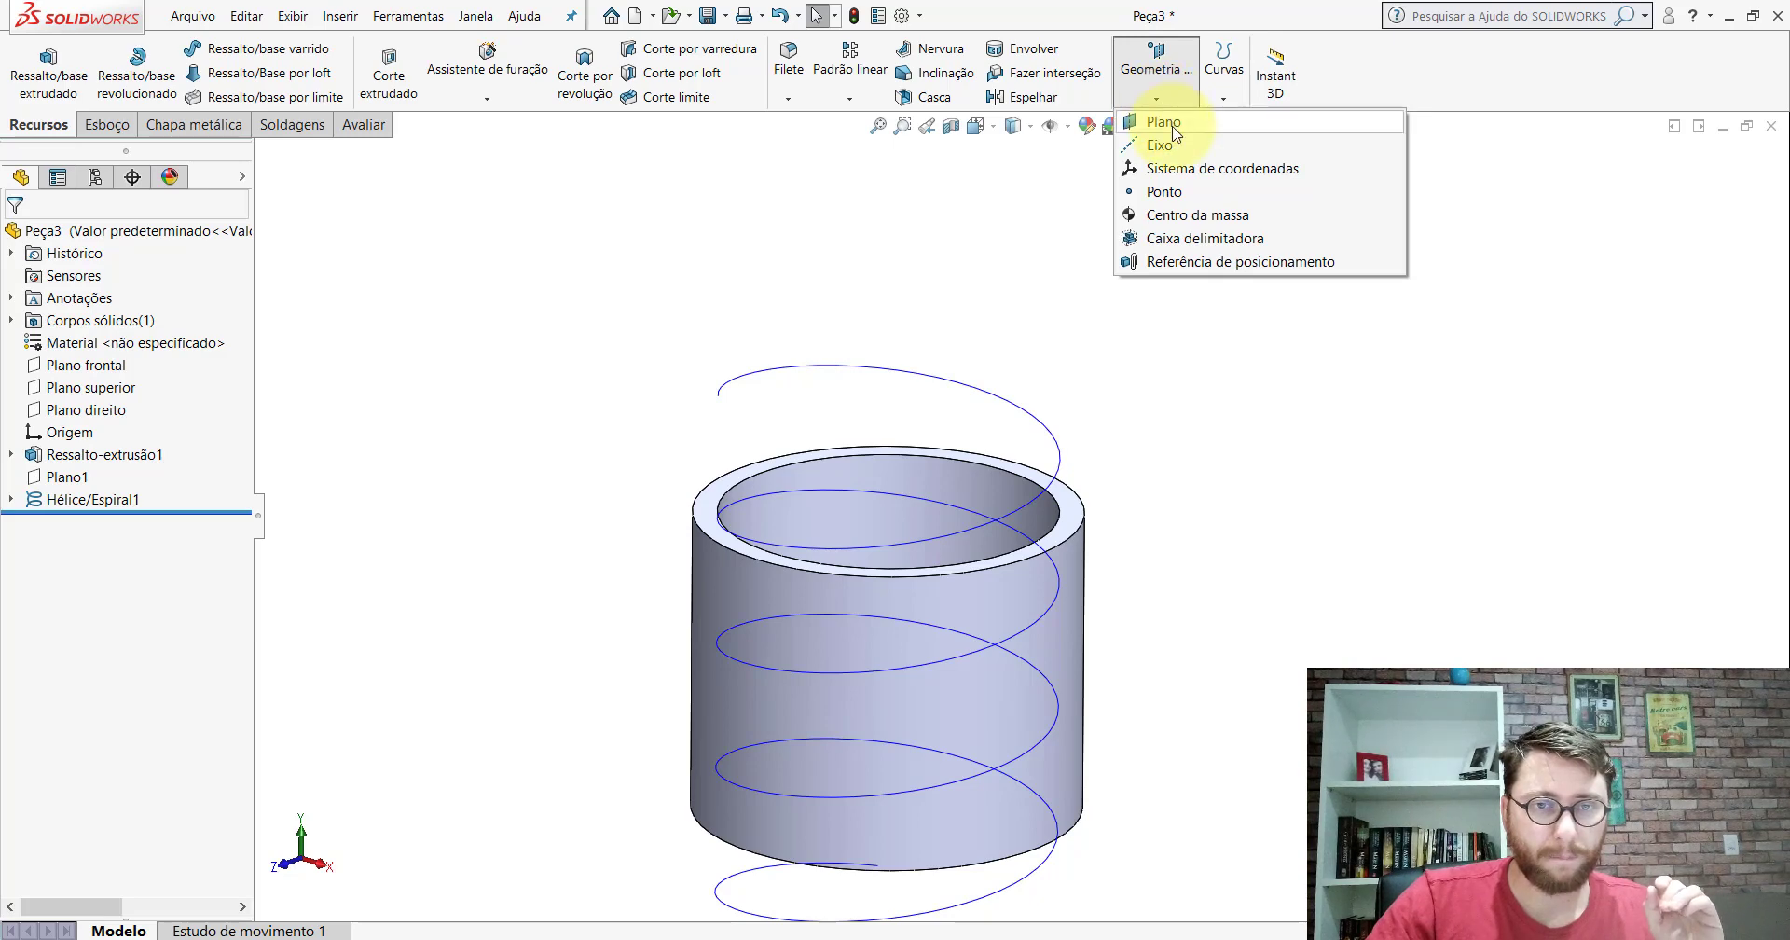
pyautogui.click(1164, 122)
pyautogui.scroll(-2, 799, 377)
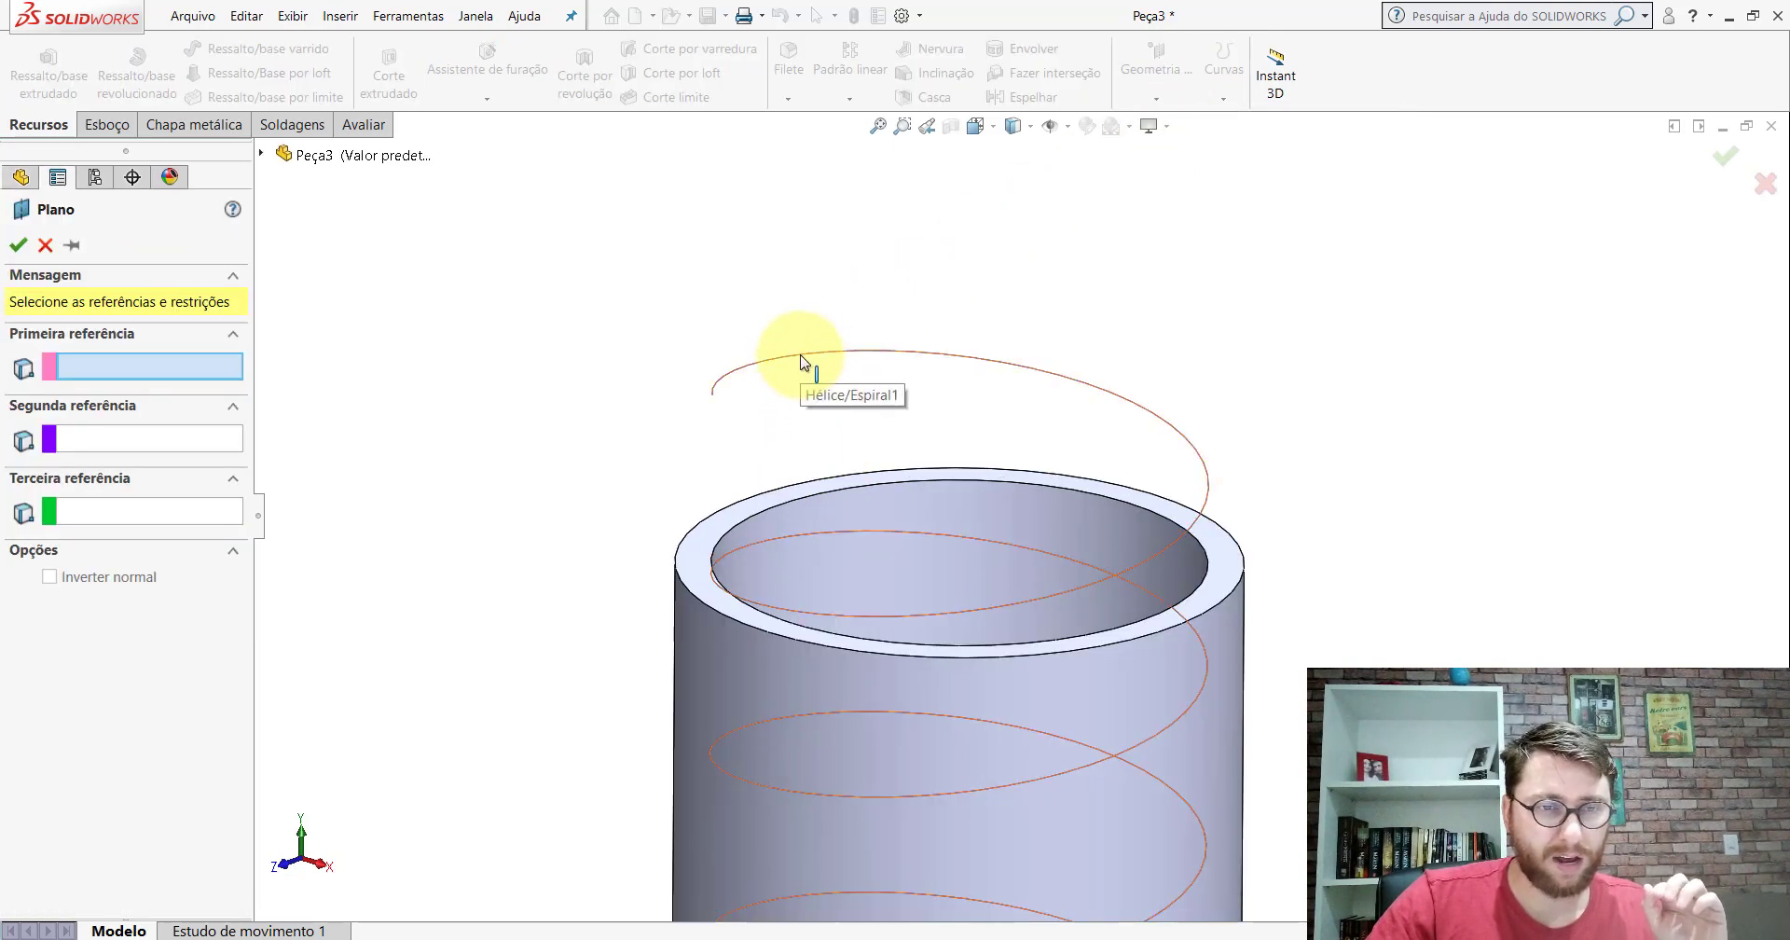
pyautogui.click(800, 361)
pyautogui.scroll(-1, 799, 380)
pyautogui.scroll(-2, 767, 395)
pyautogui.scroll(-2, 931, 363)
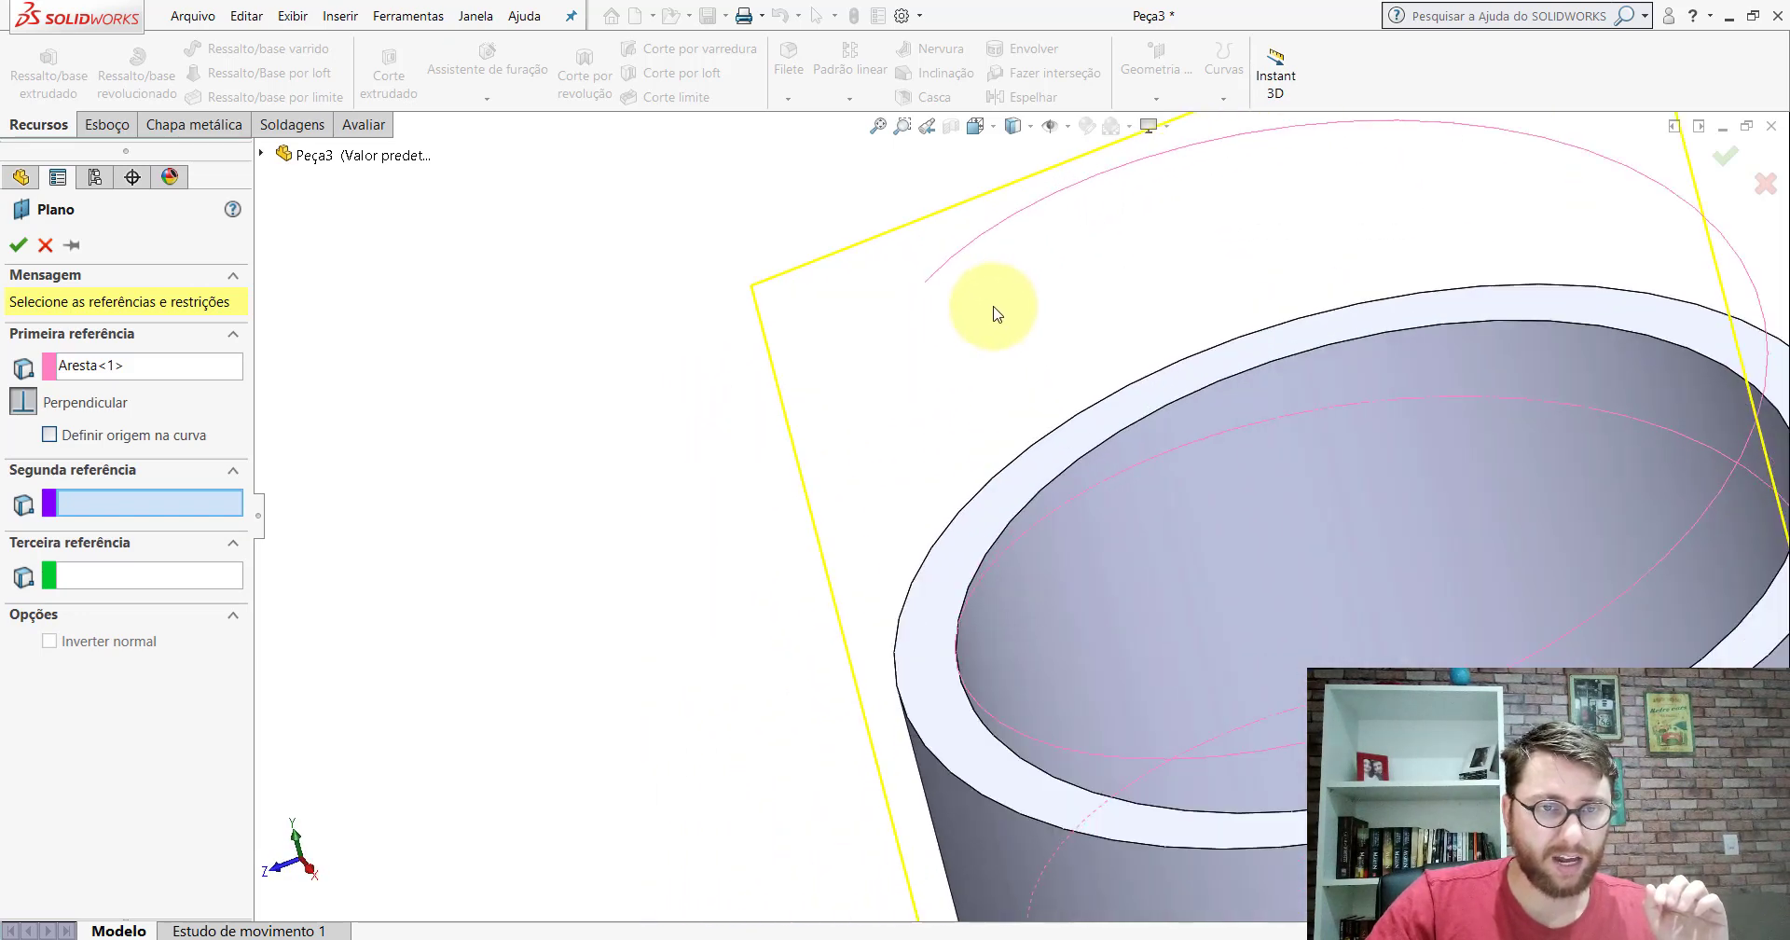
pyautogui.click(926, 282)
pyautogui.click(24, 248)
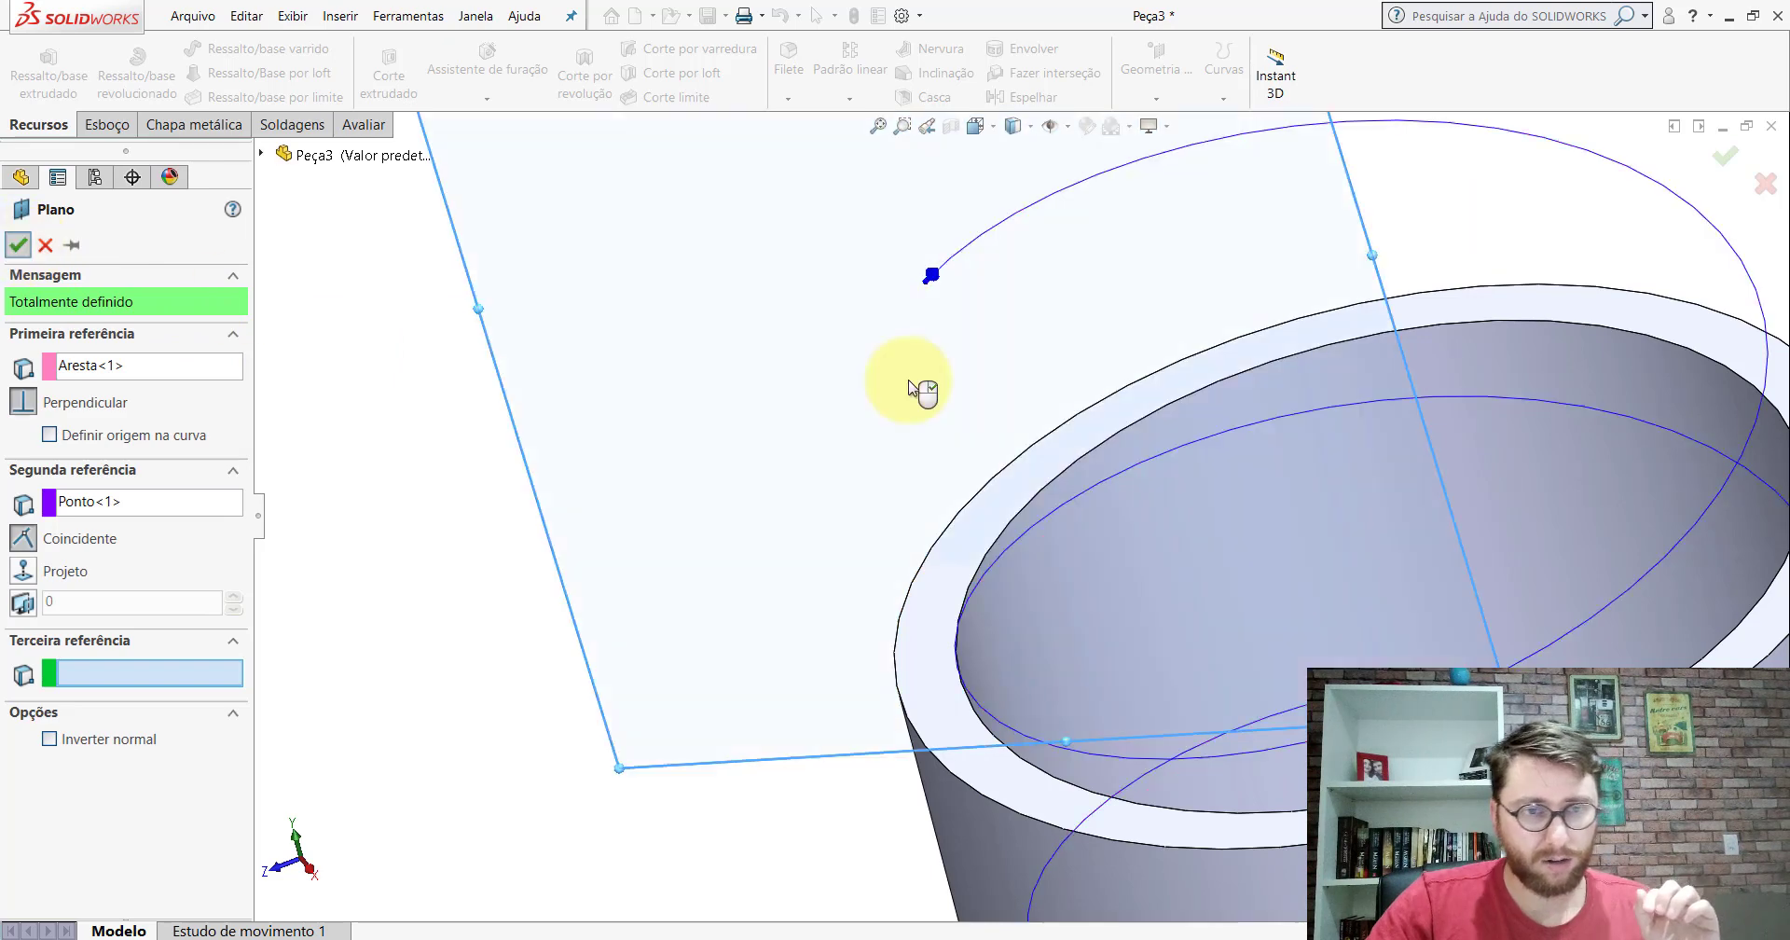
pyautogui.scroll(3, 919, 388)
pyautogui.scroll(2, 1047, 432)
pyautogui.scroll(1, 1212, 431)
pyautogui.scroll(-3, 1212, 431)
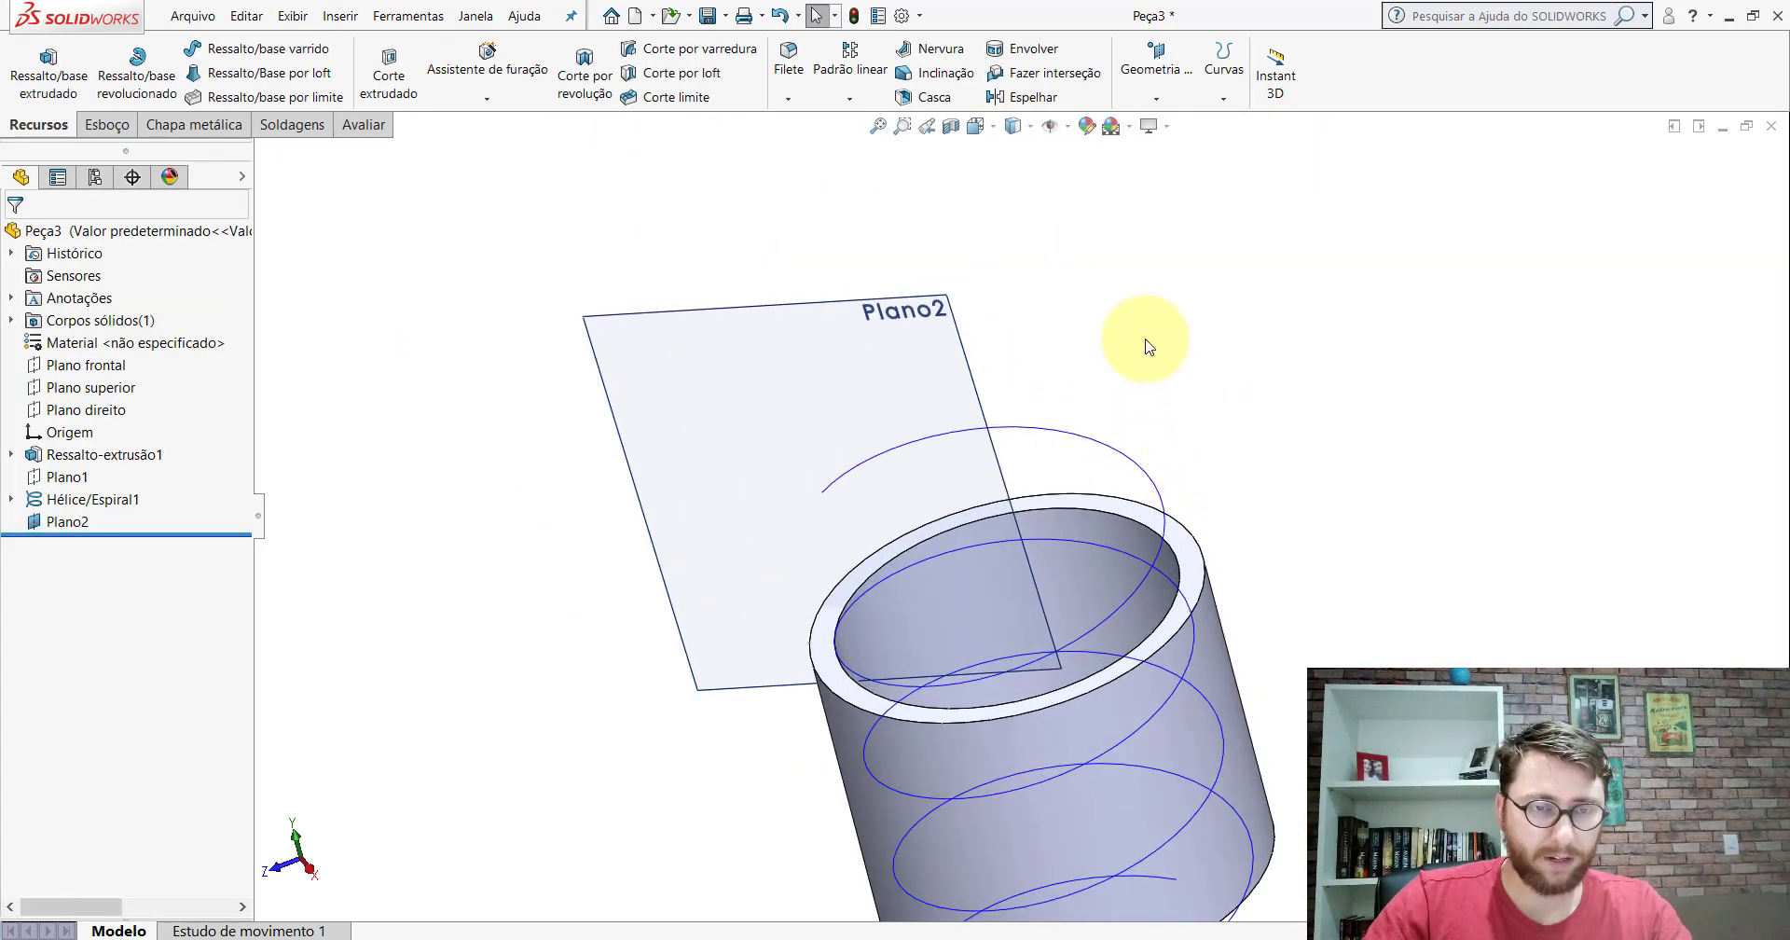
pyautogui.rightClick(774, 343)
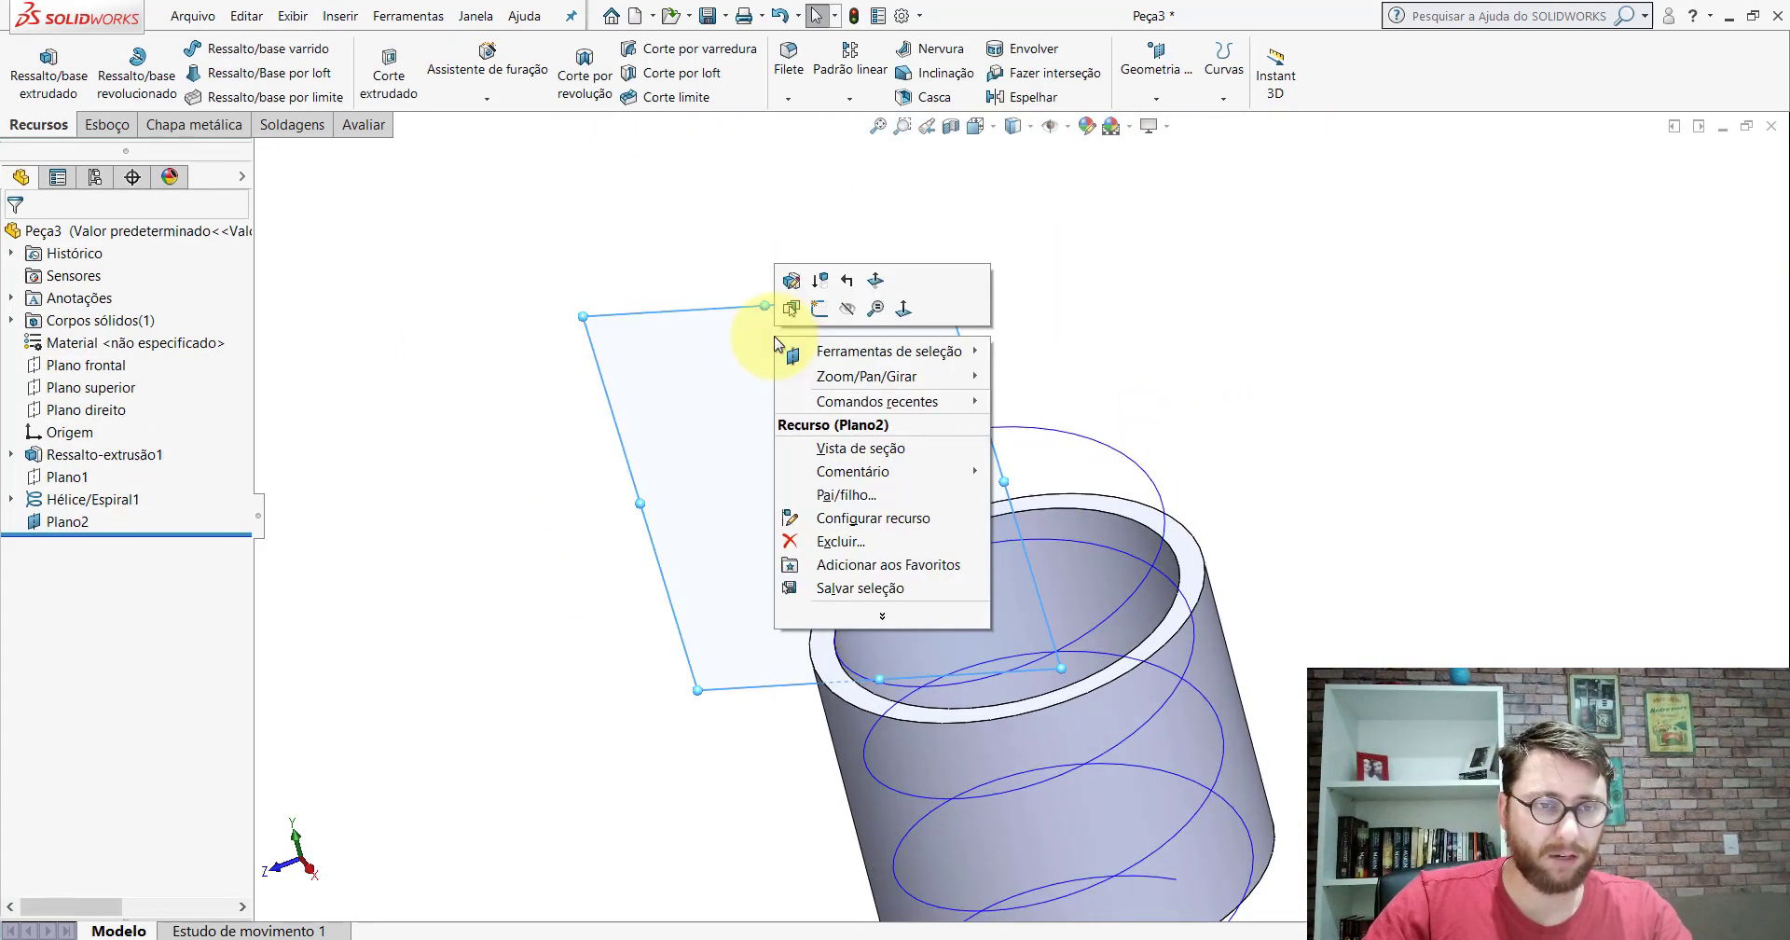
# Step: Sketch a circle on Plano2 near the helix end and dimension it Ø6 mm
pyautogui.click(819, 310)
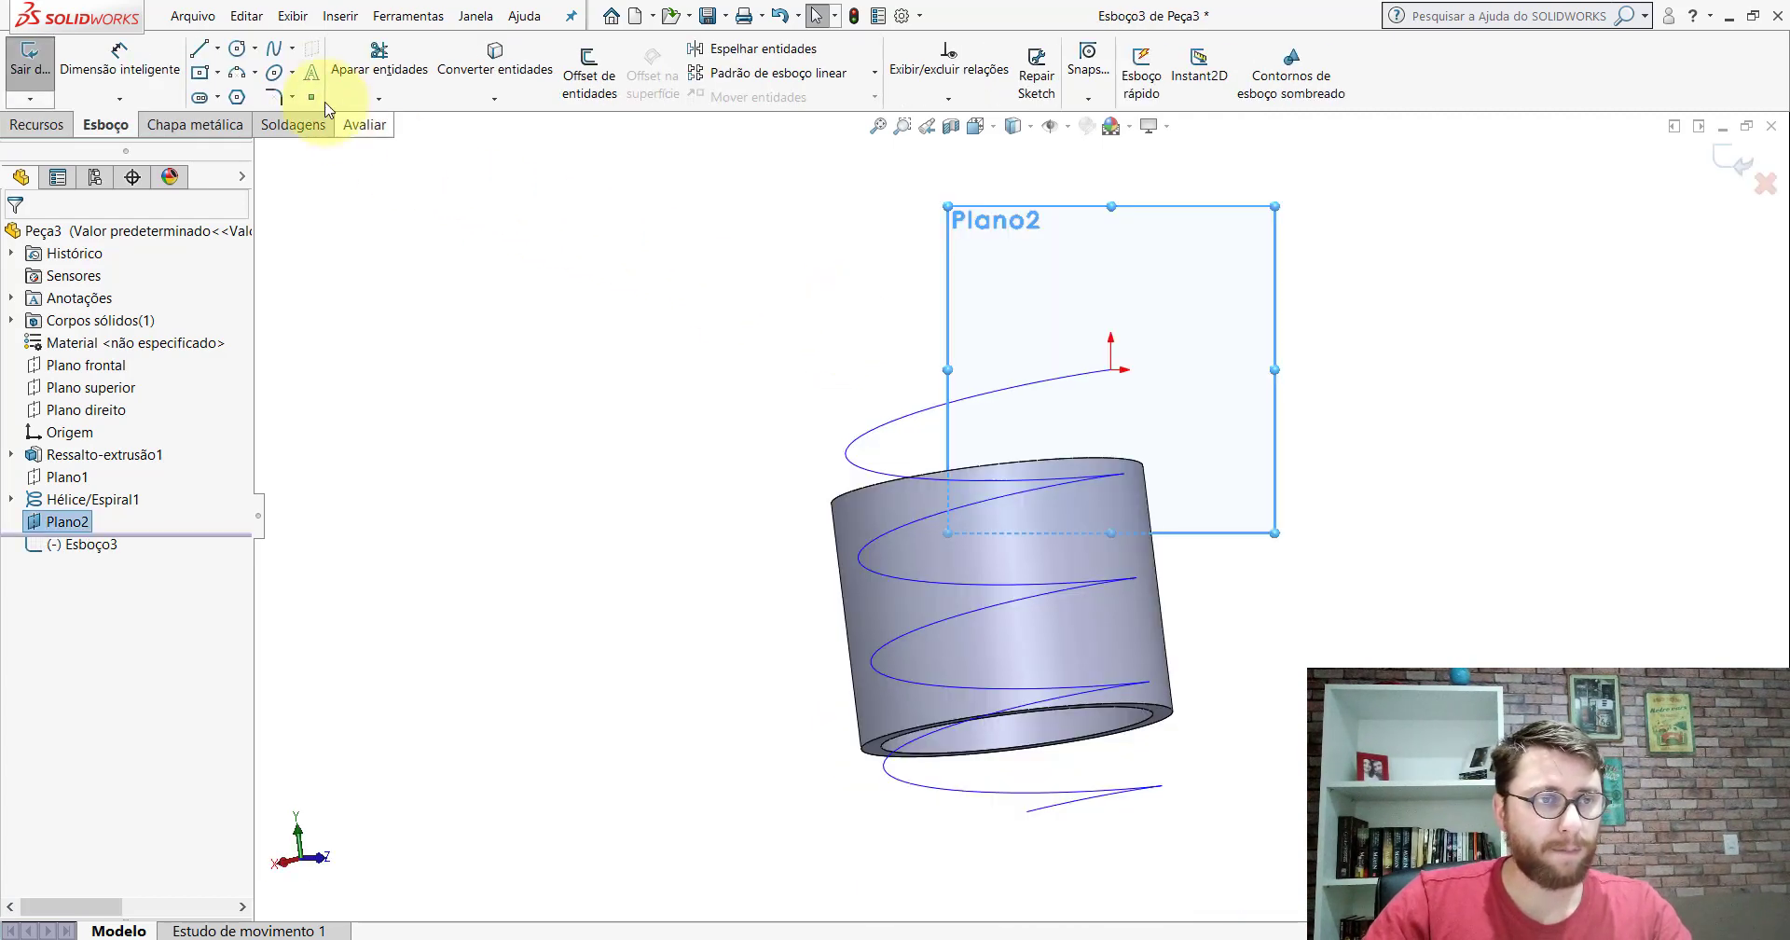
pyautogui.click(239, 48)
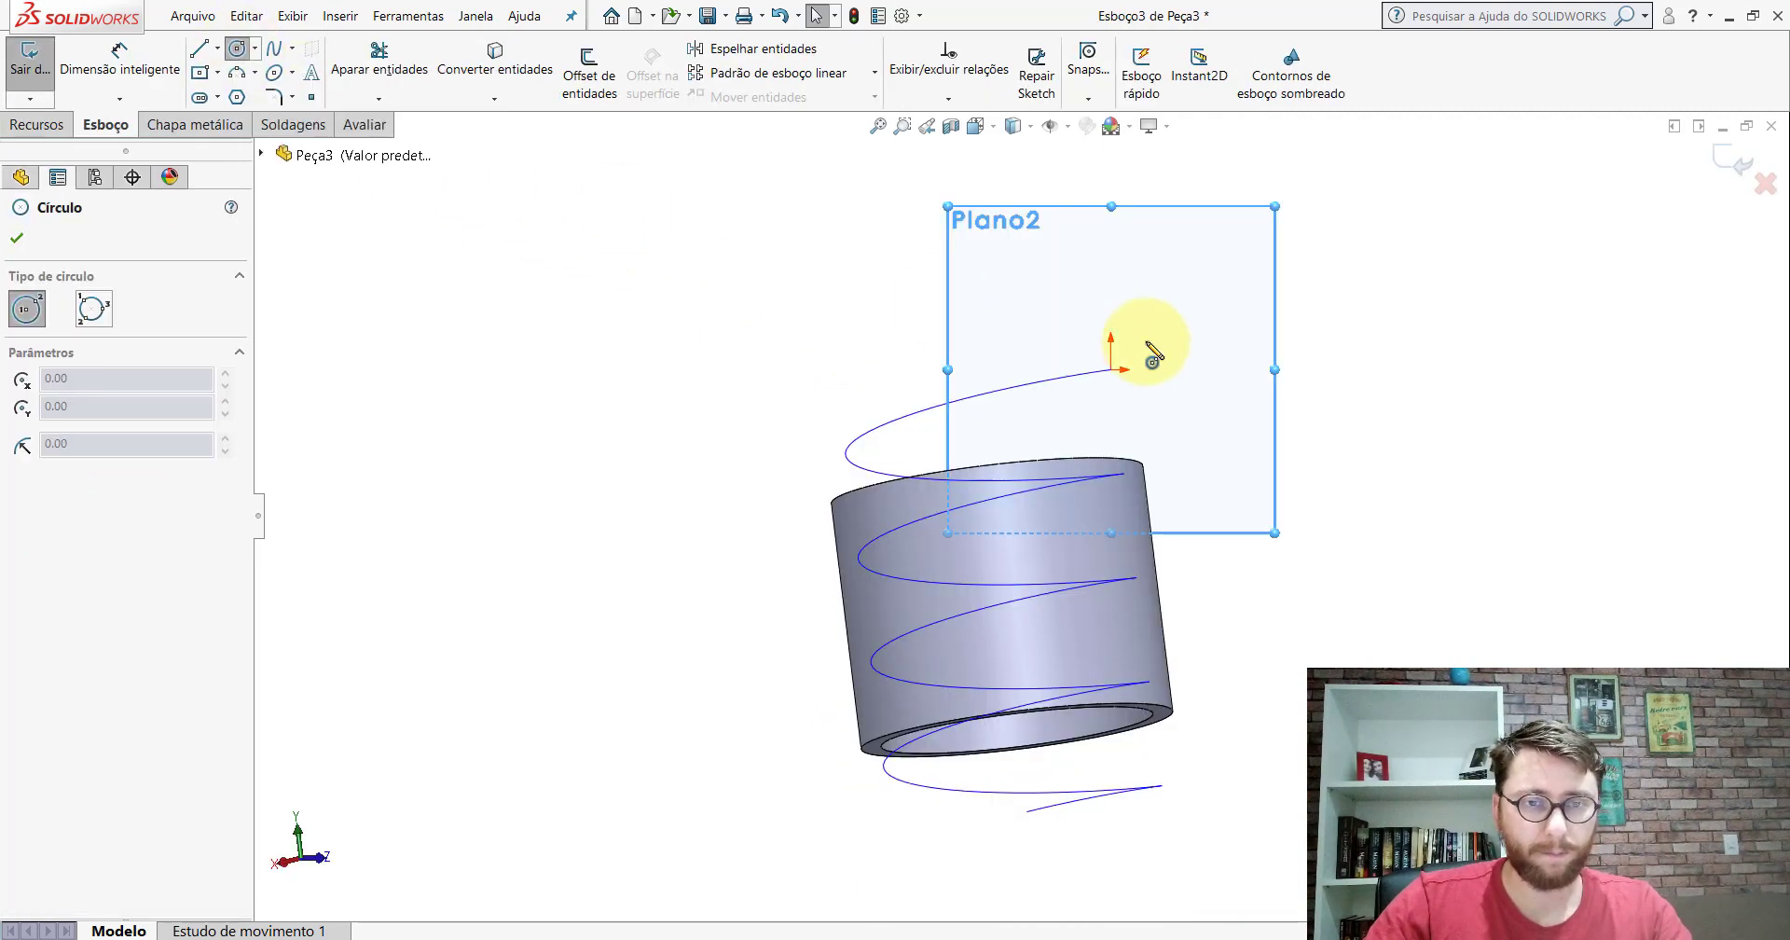
pyautogui.scroll(-3, 1147, 352)
pyautogui.click(1098, 382)
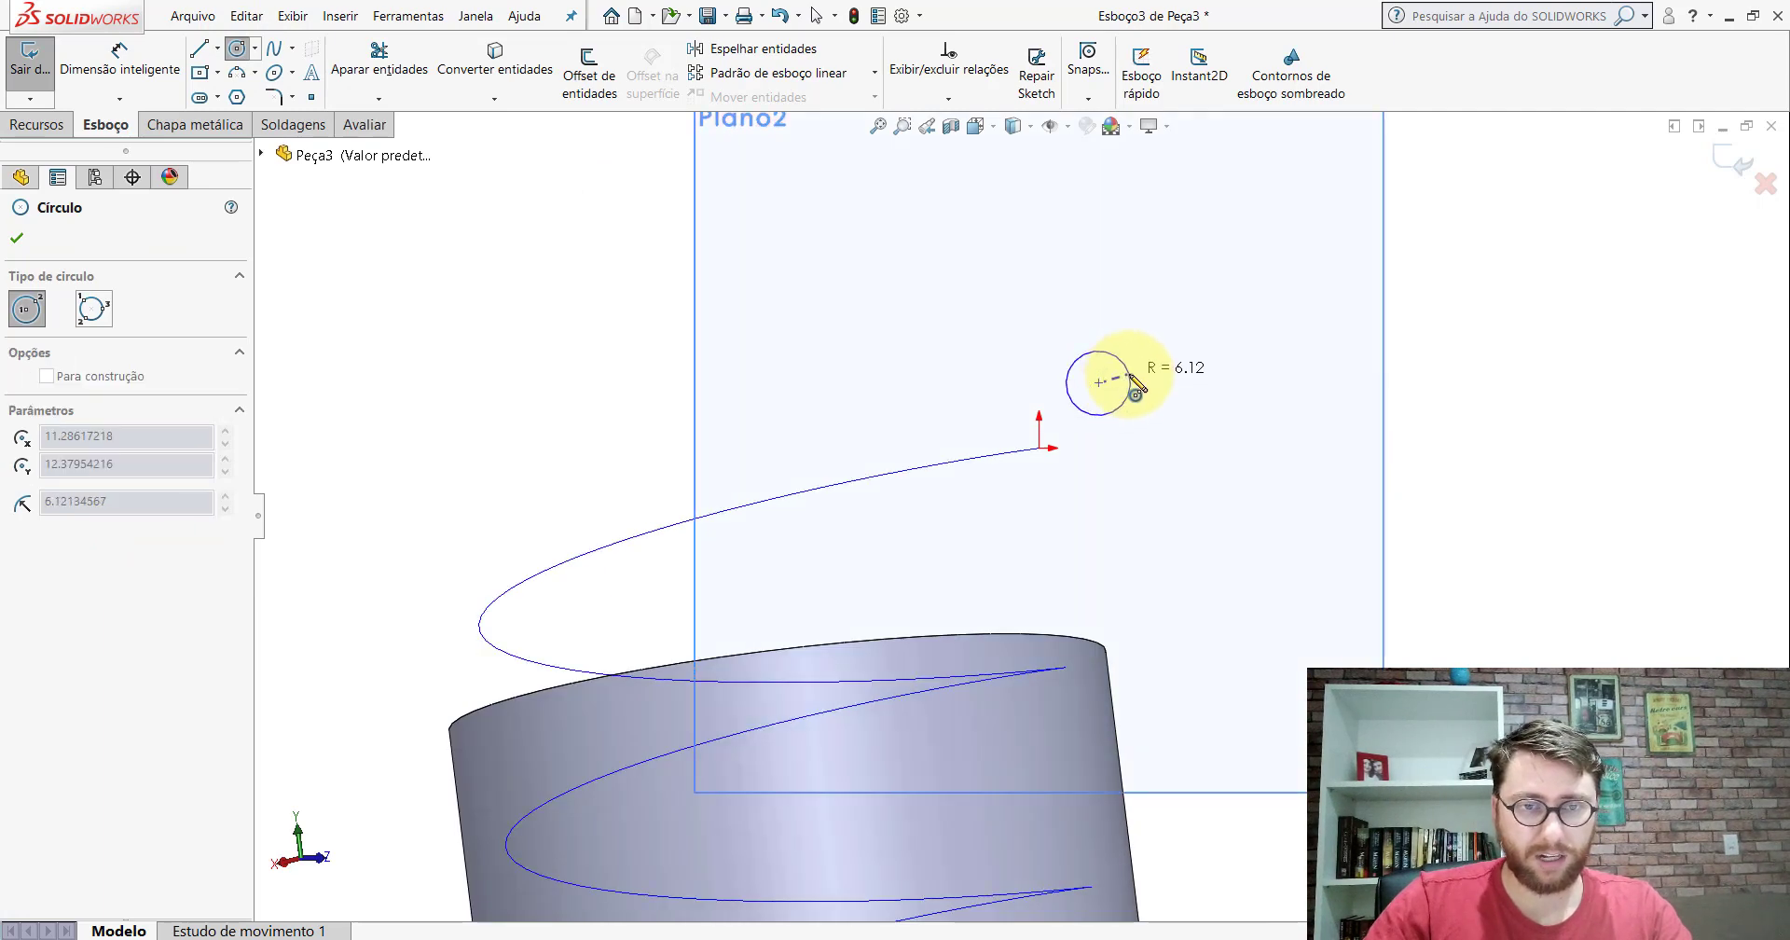
pyautogui.click(1130, 375)
pyautogui.press('Escape')
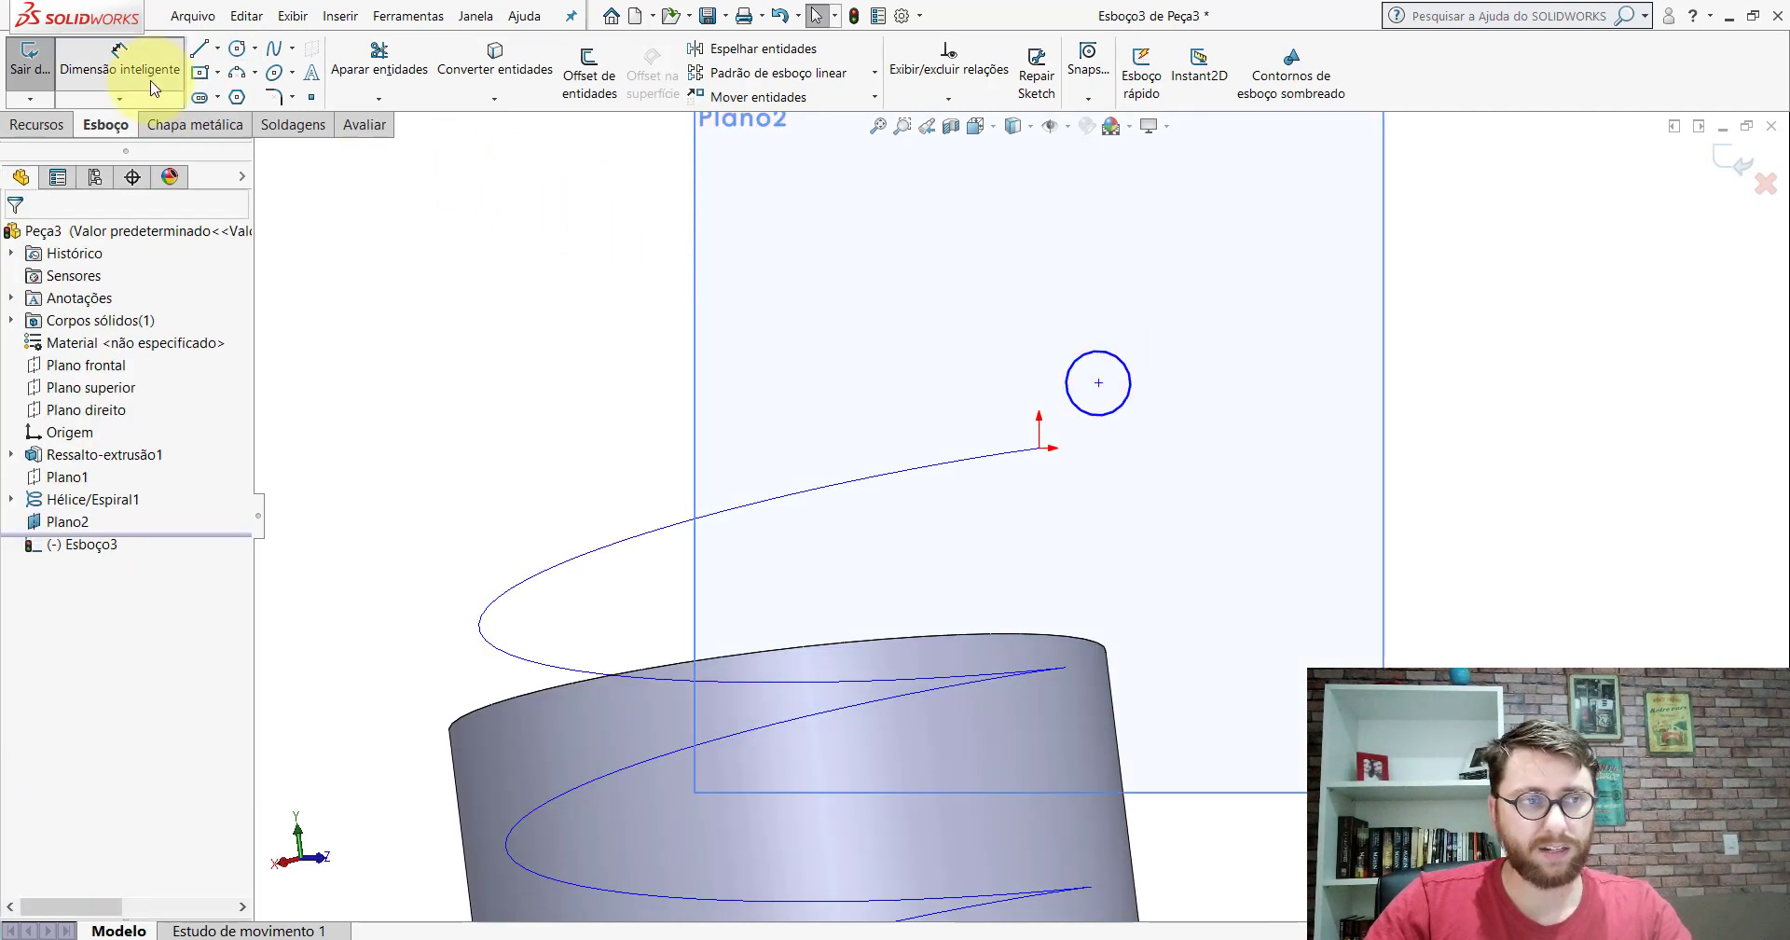
pyautogui.click(151, 84)
pyautogui.click(1130, 371)
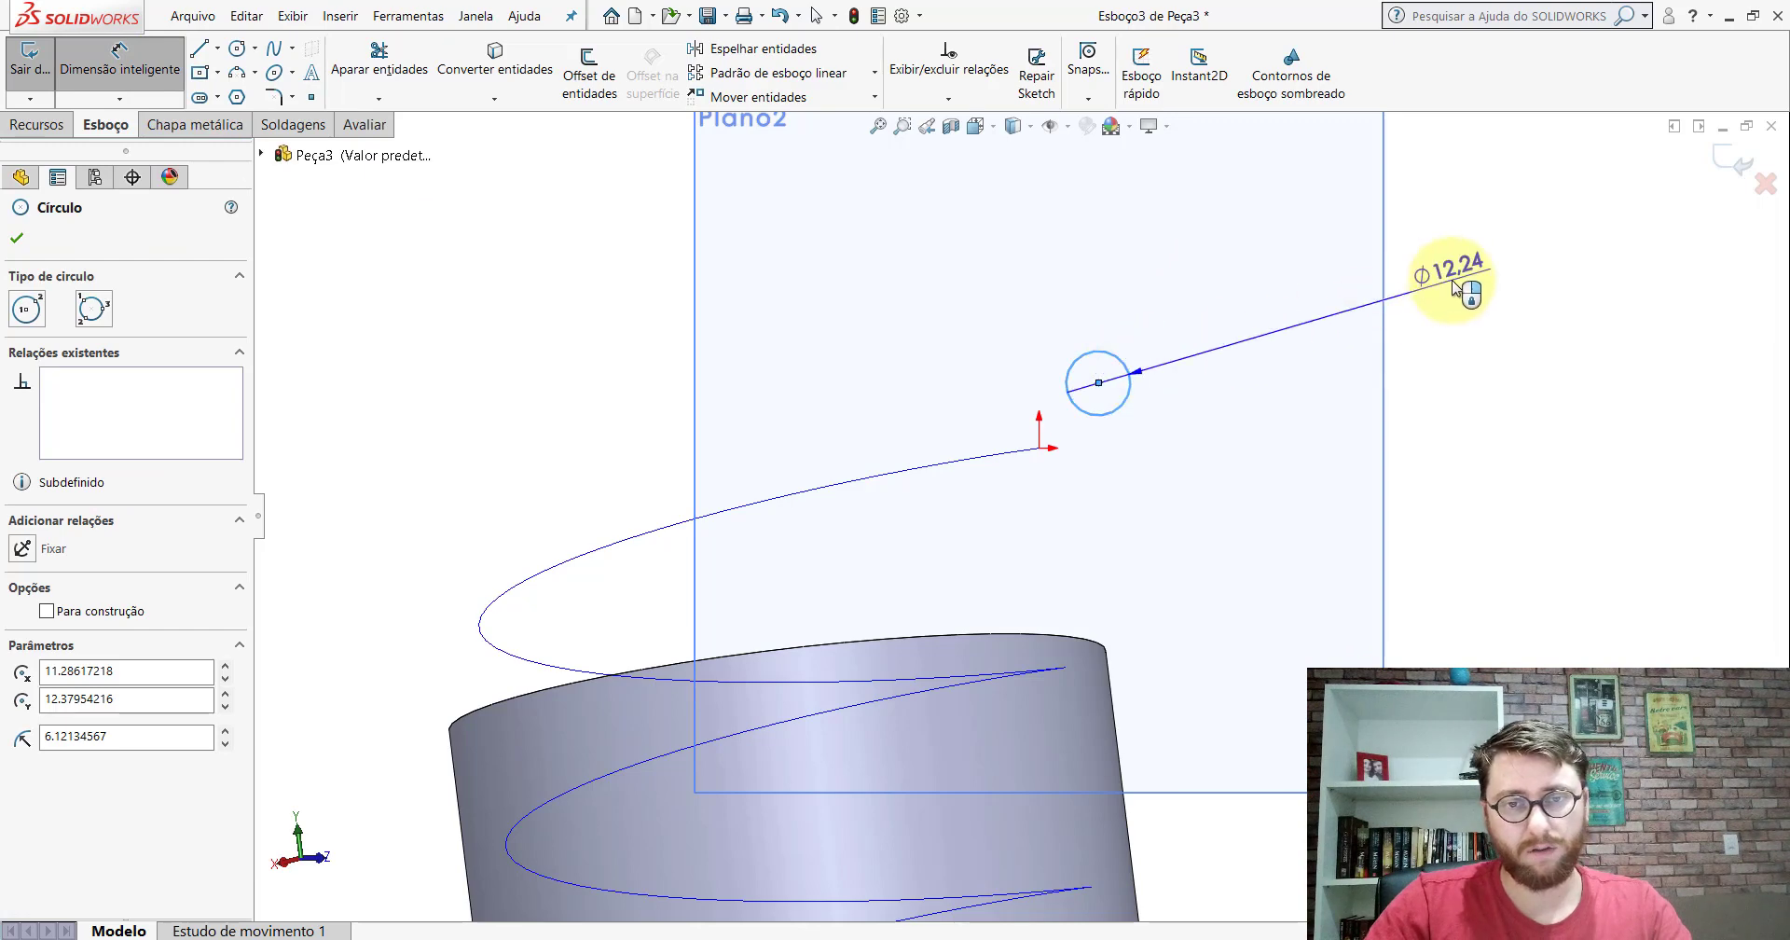
pyautogui.click(1454, 284)
pyautogui.write('6')
pyautogui.press('Return')
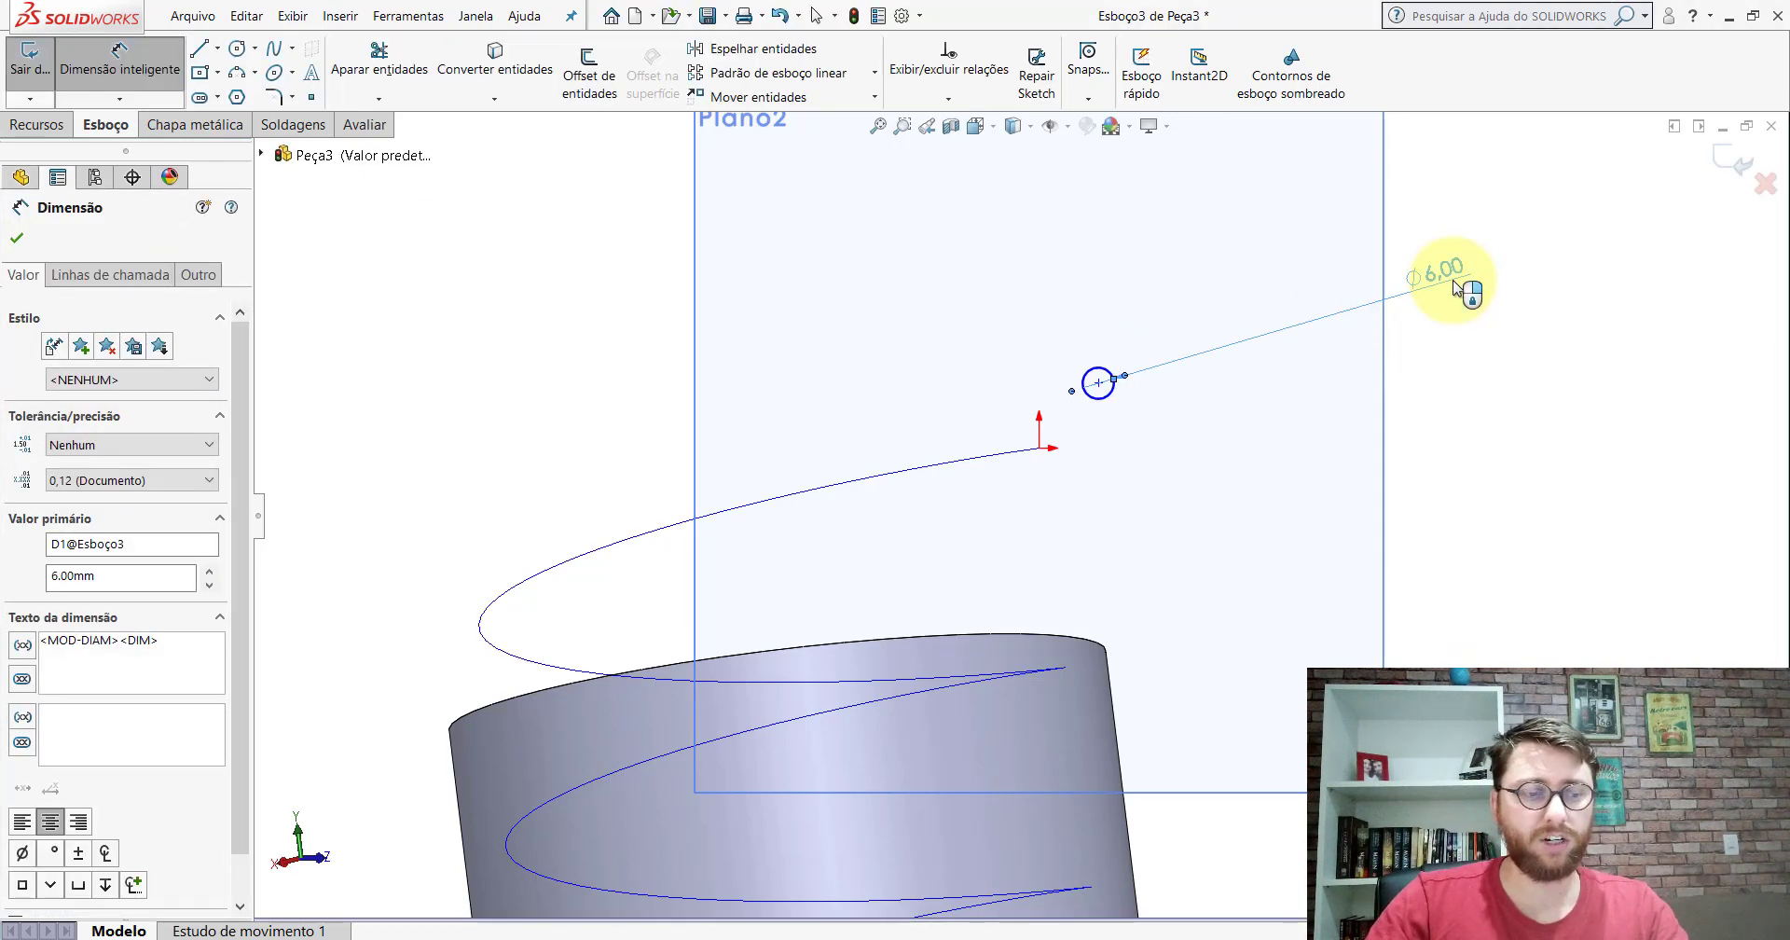
pyautogui.press('Escape')
# Step: Add a Pierce relation between the circle centre and the helix, then exit the sketch
pyautogui.scroll(3, 1169, 457)
pyautogui.moveTo(1088, 400)
pyautogui.mouseDown(button='middle')
pyautogui.moveTo(999, 560)
pyautogui.moveTo(1007, 512)
pyautogui.moveTo(1470, 540)
pyautogui.moveTo(1258, 503)
pyautogui.mouseUp(button='middle')
pyautogui.scroll(-3, 1005, 546)
pyautogui.scroll(-3, 988, 527)
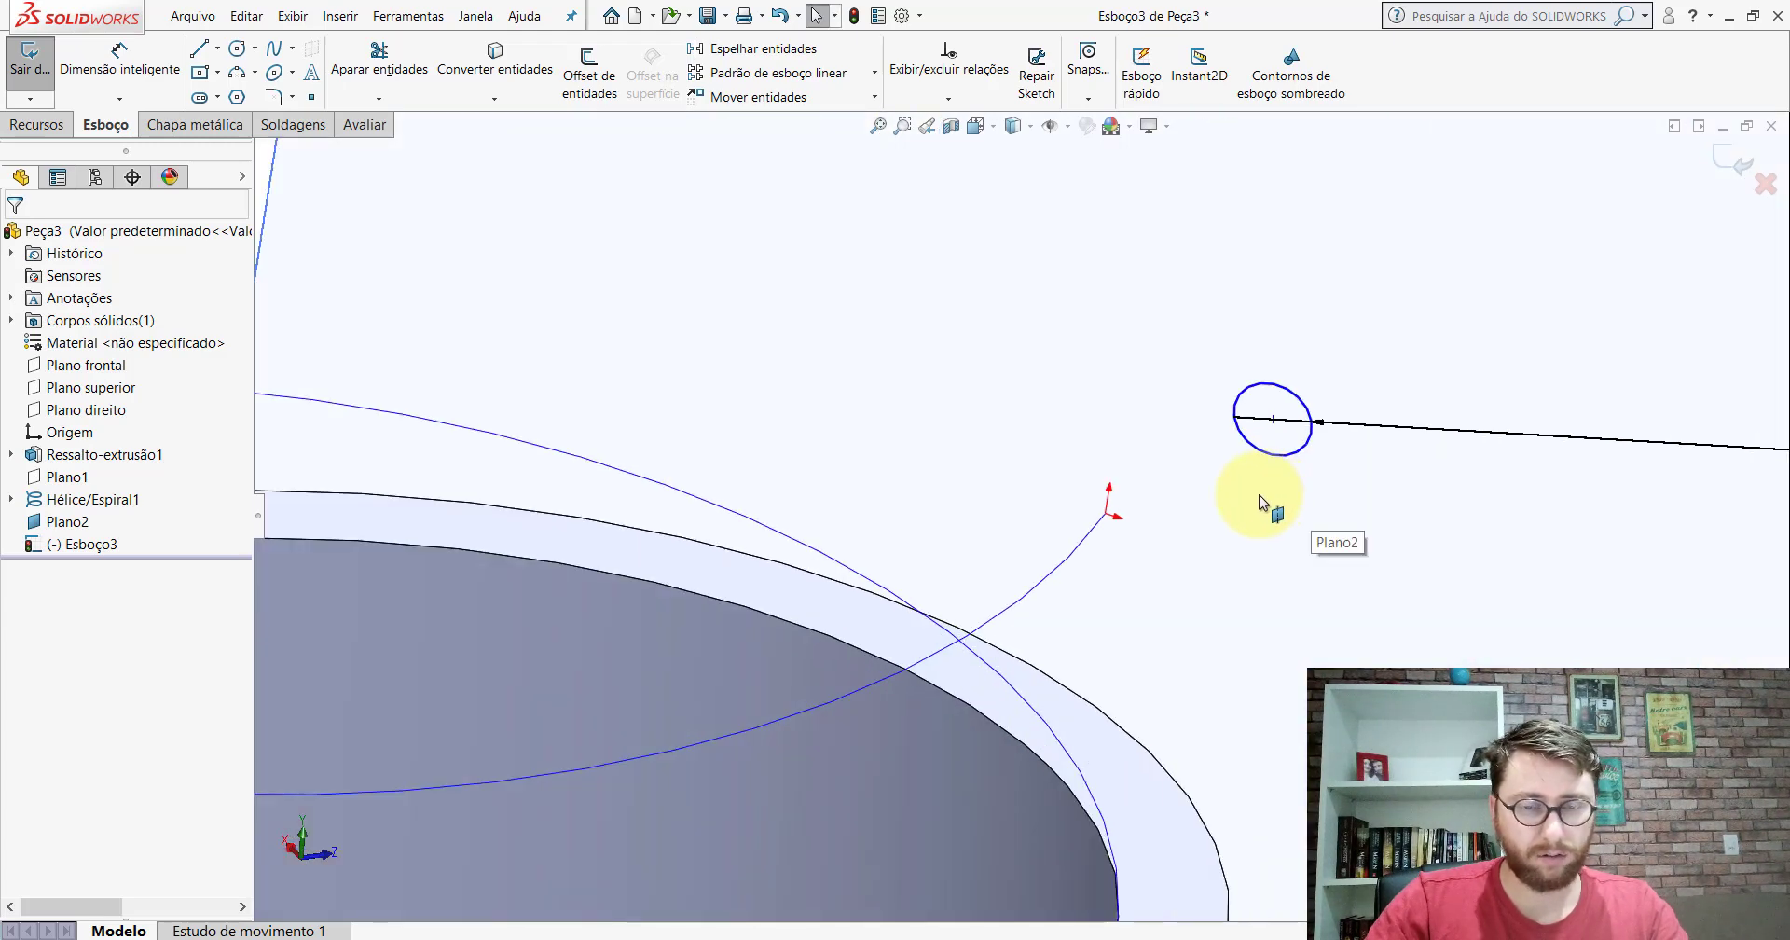
pyautogui.click(1273, 420)
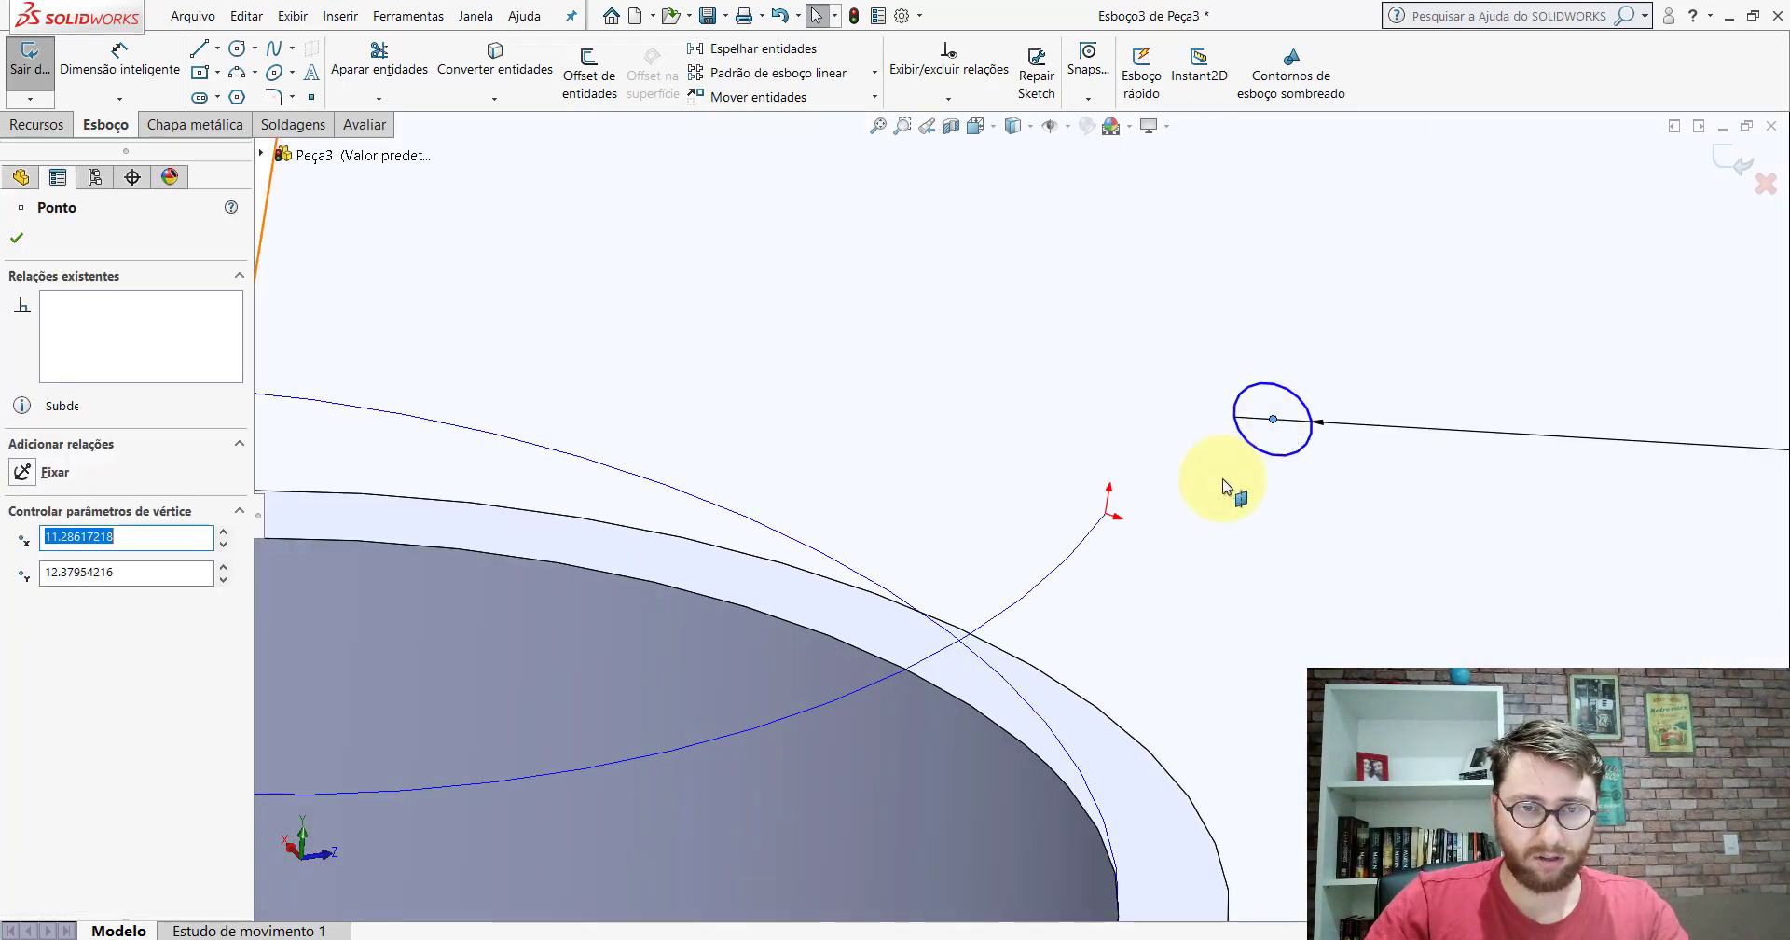
pyautogui.keyDown('ctrl'); pyautogui.click(1084, 548); pyautogui.keyUp('ctrl')
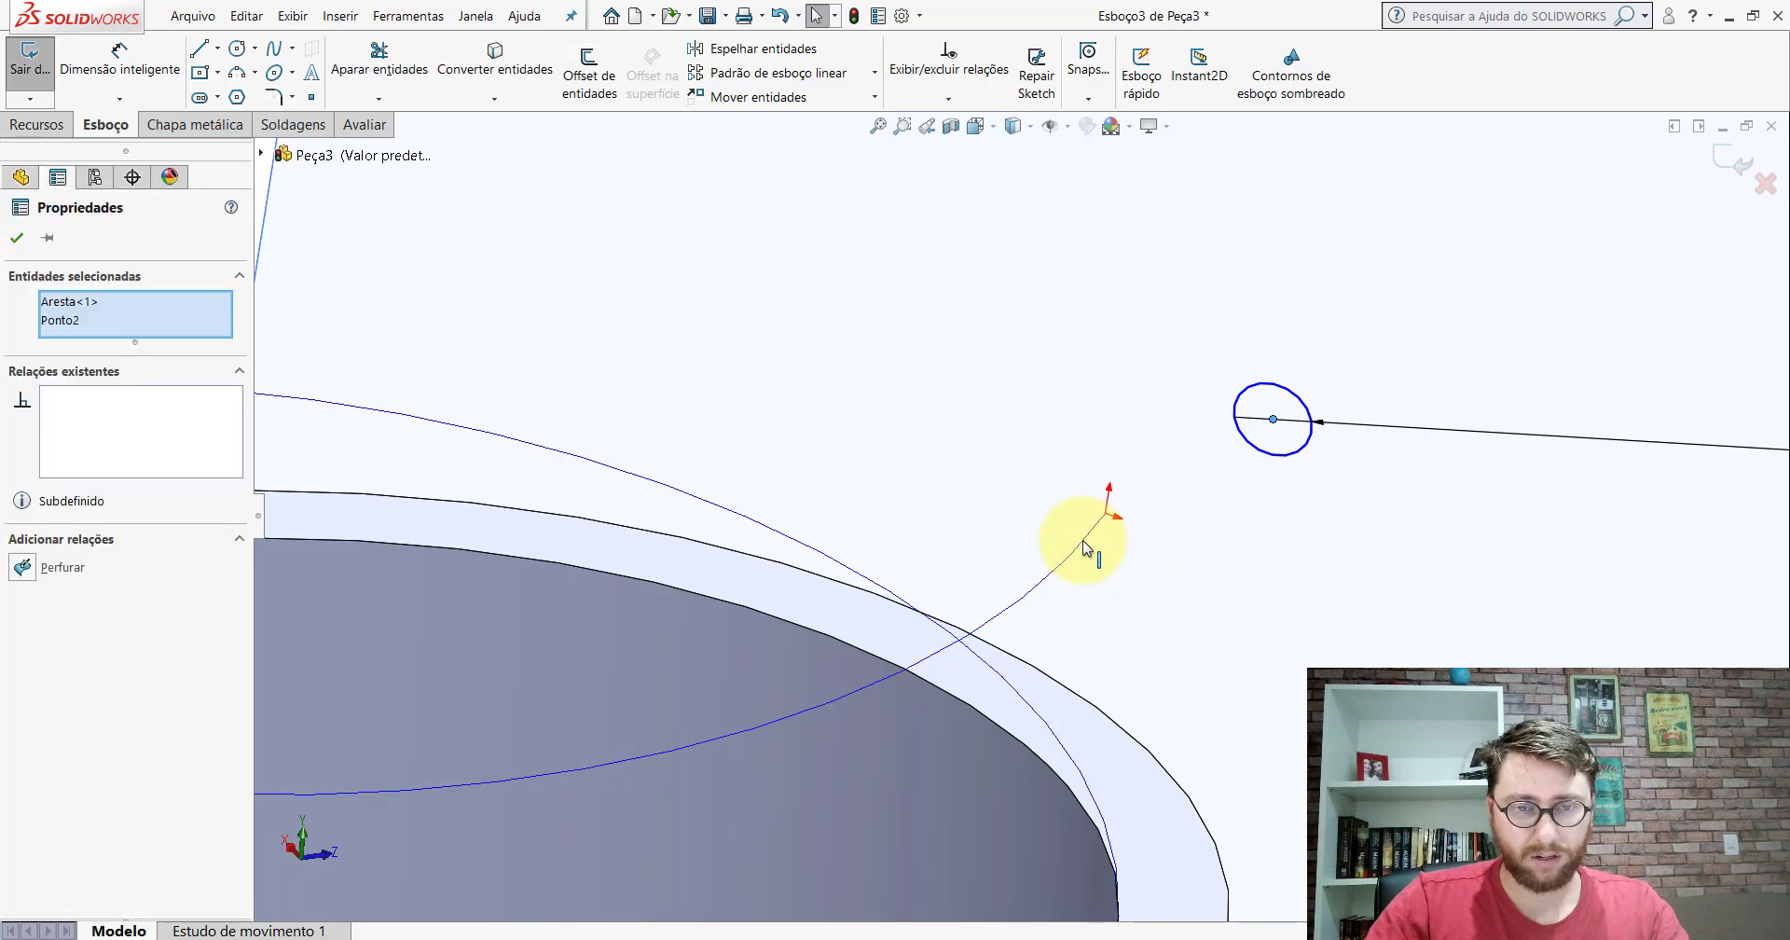
pyautogui.click(22, 567)
pyautogui.click(1191, 440)
pyautogui.hotkey('ctrl', 'shift', 'z')
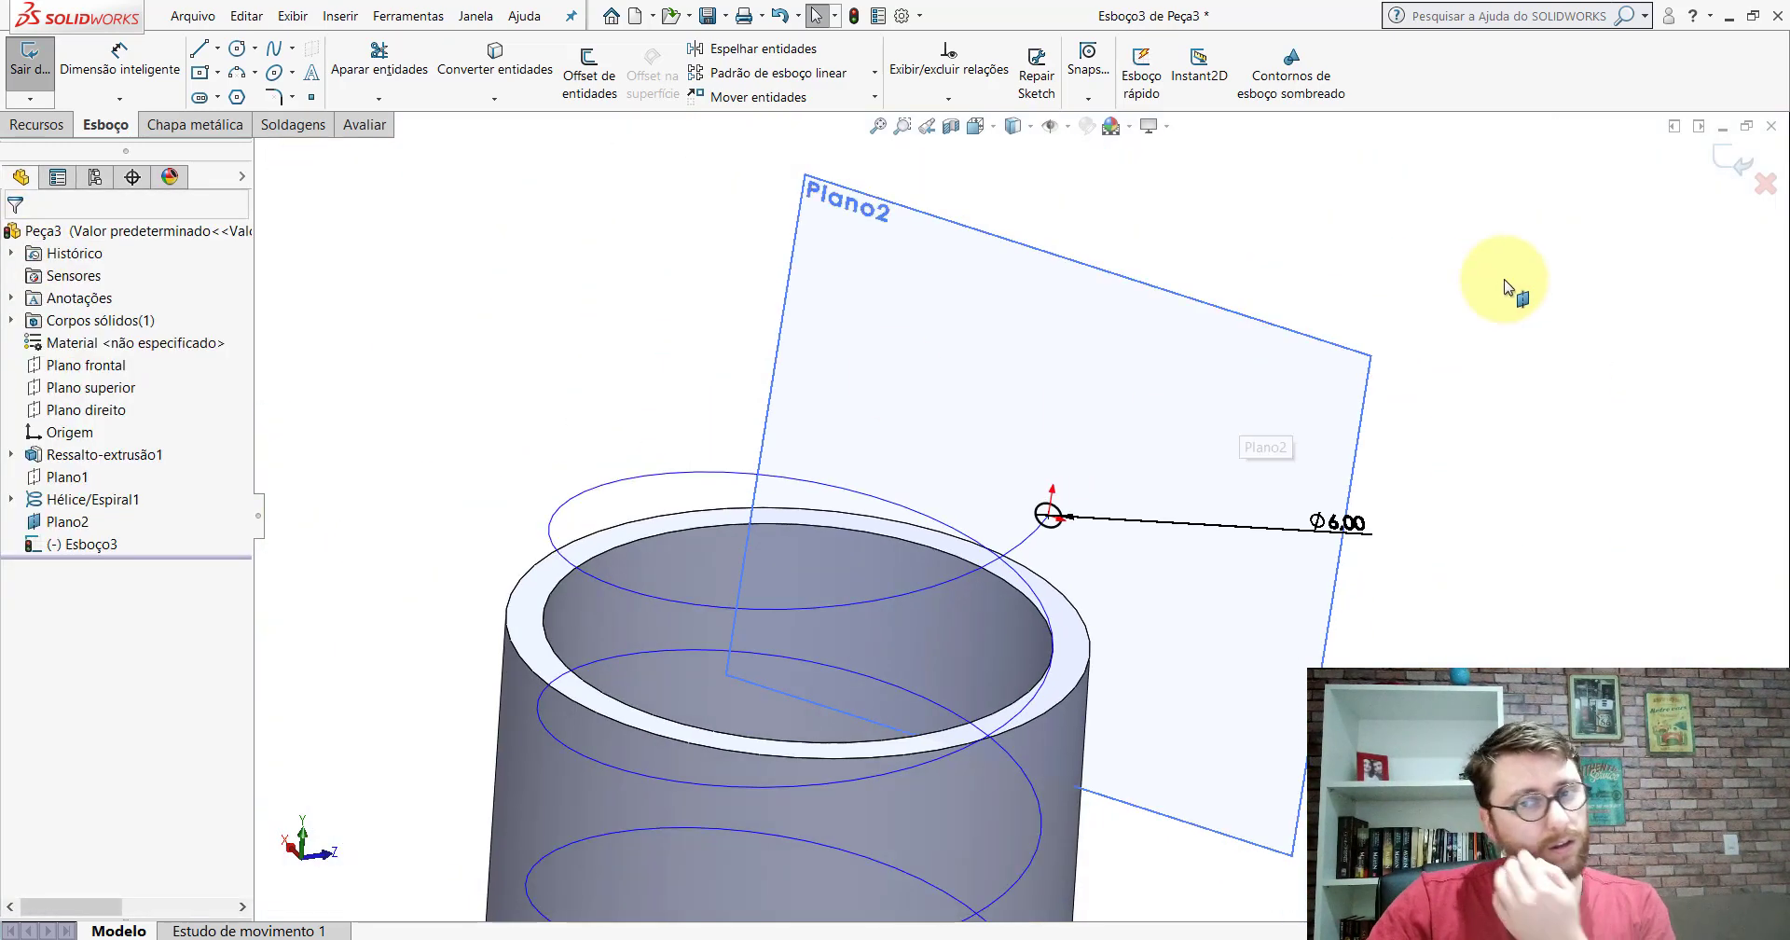
pyautogui.click(1732, 156)
pyautogui.scroll(3, 1151, 571)
# Step: Sweep-cut the Ø6 circle sketch along the helix to form the helical groove
pyautogui.scroll(2, 1008, 508)
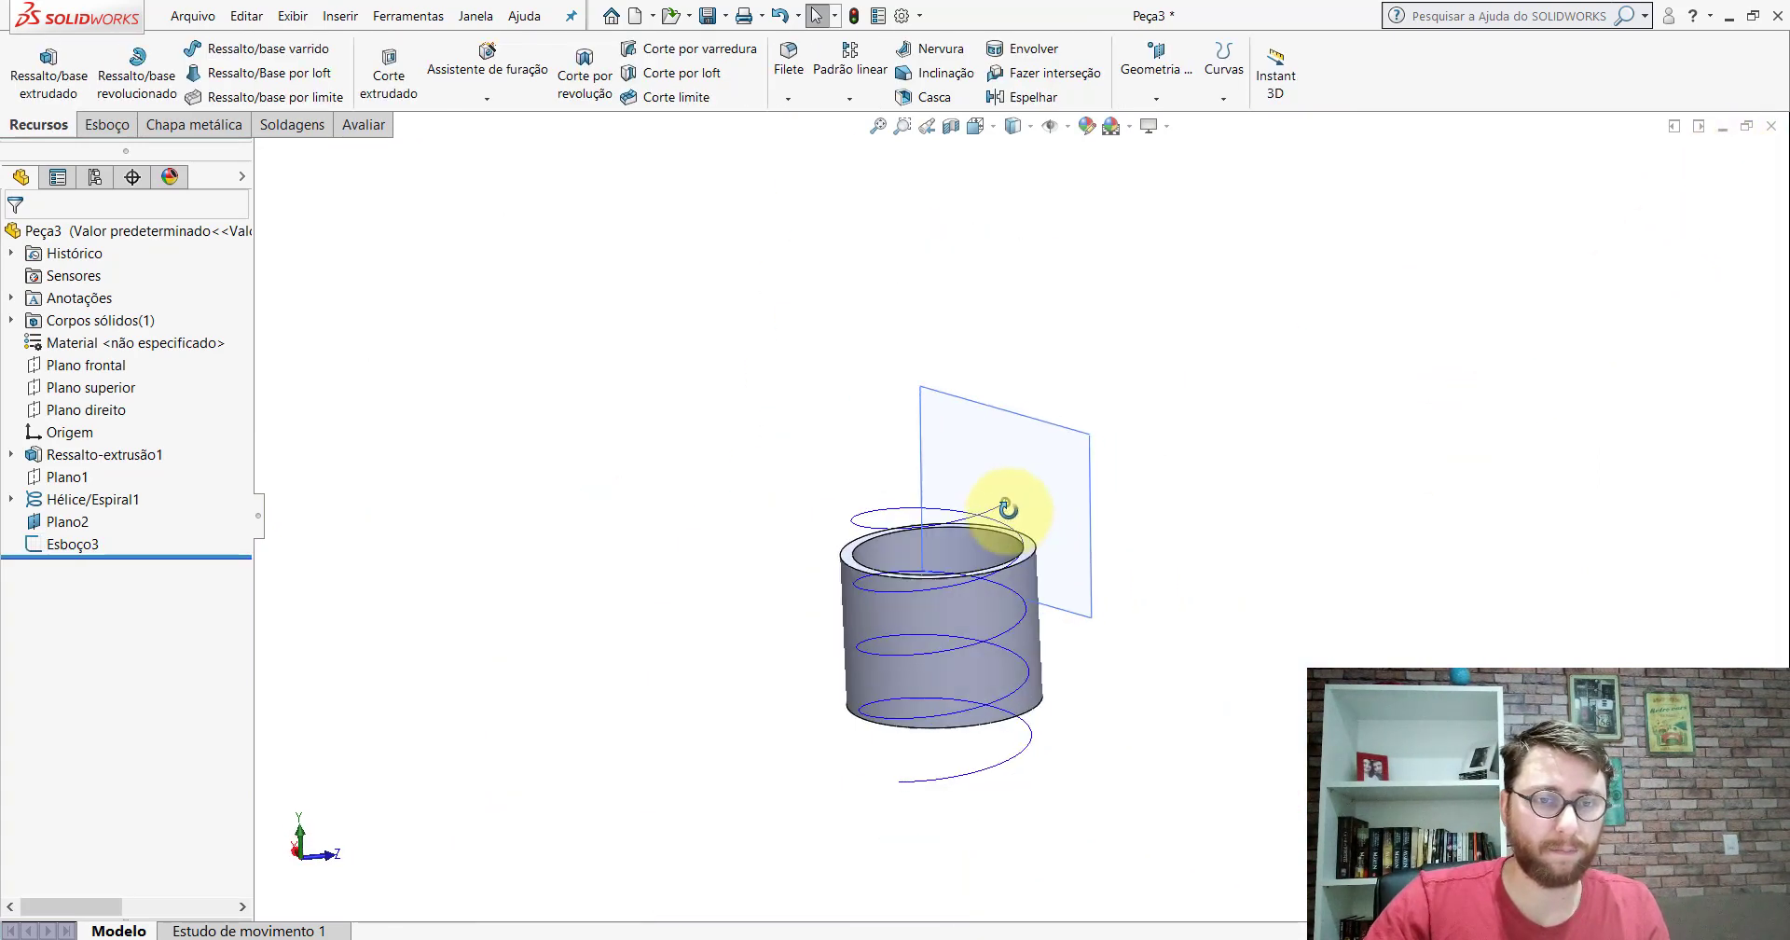
pyautogui.moveTo(1008, 508); pyautogui.dragTo(547, 587, button='middle')
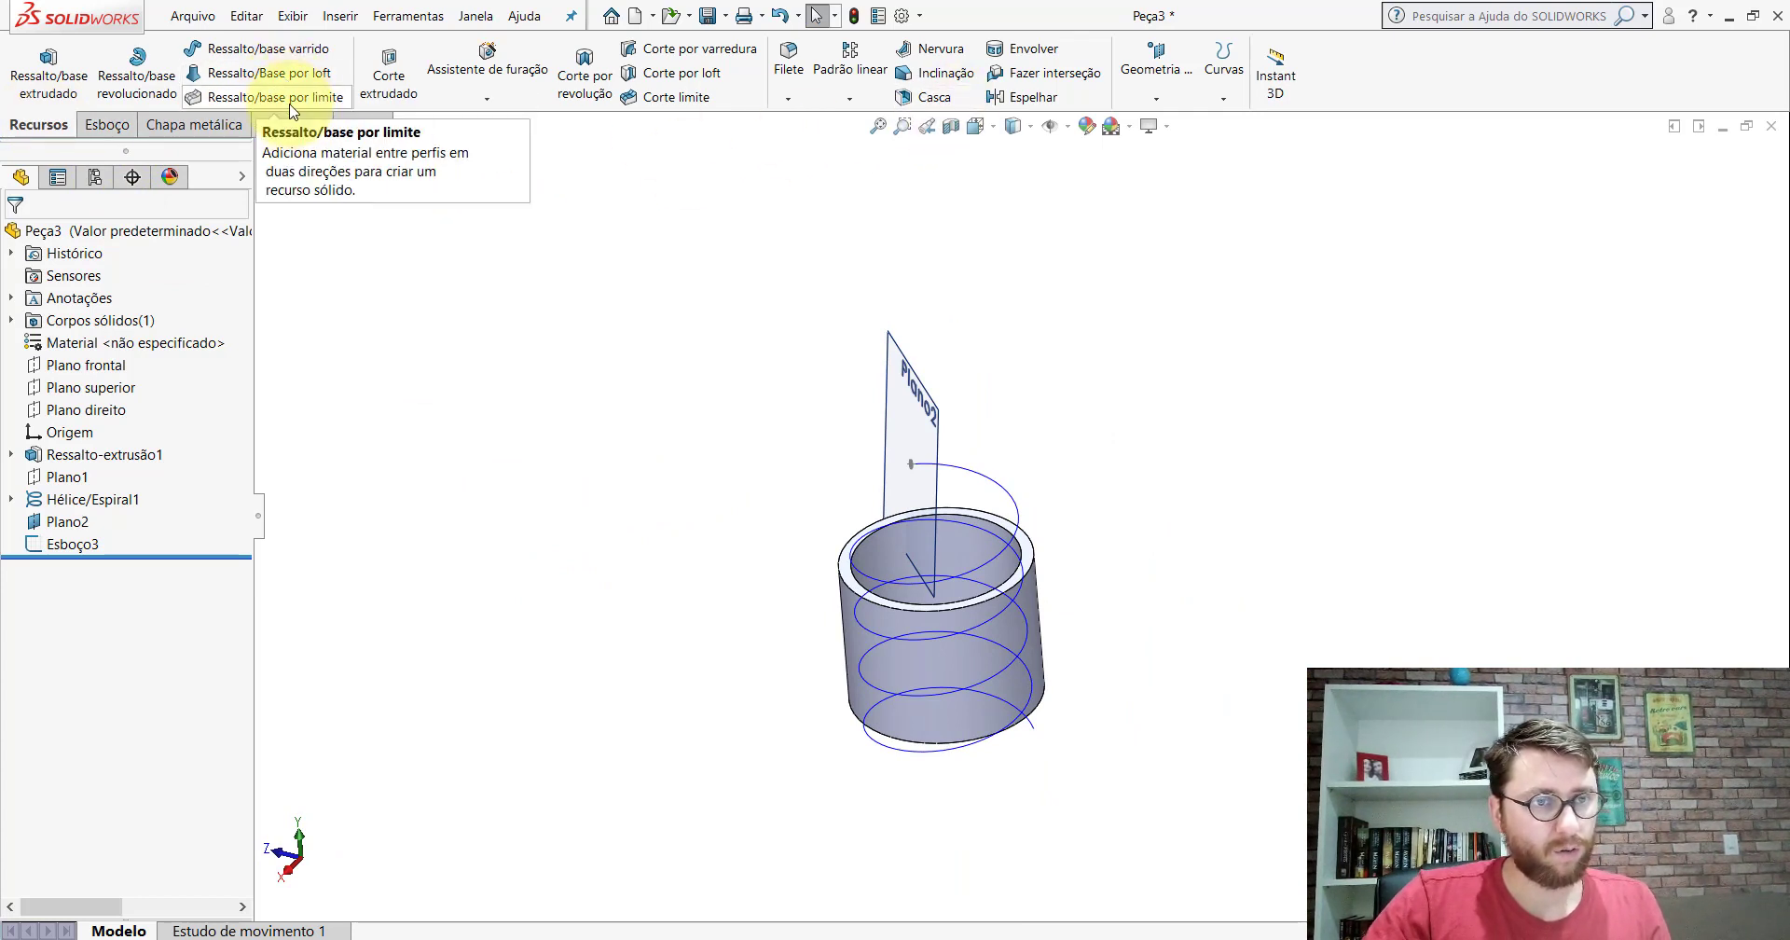
pyautogui.click(685, 58)
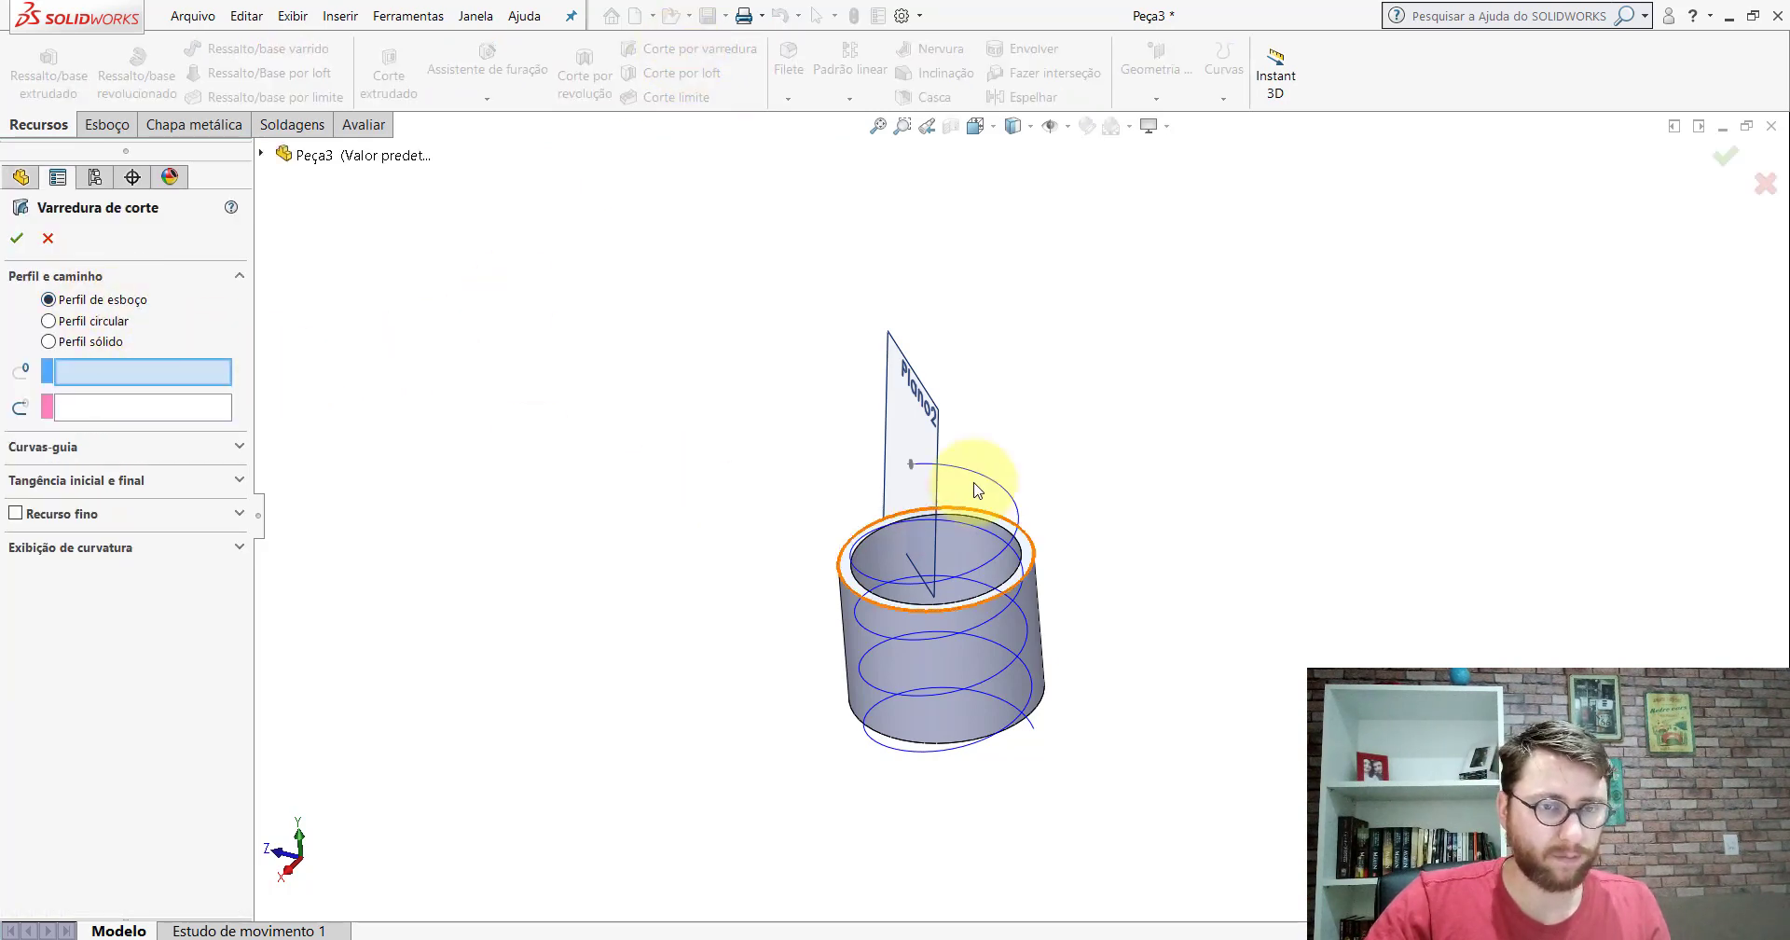
pyautogui.scroll(-5, 971, 480)
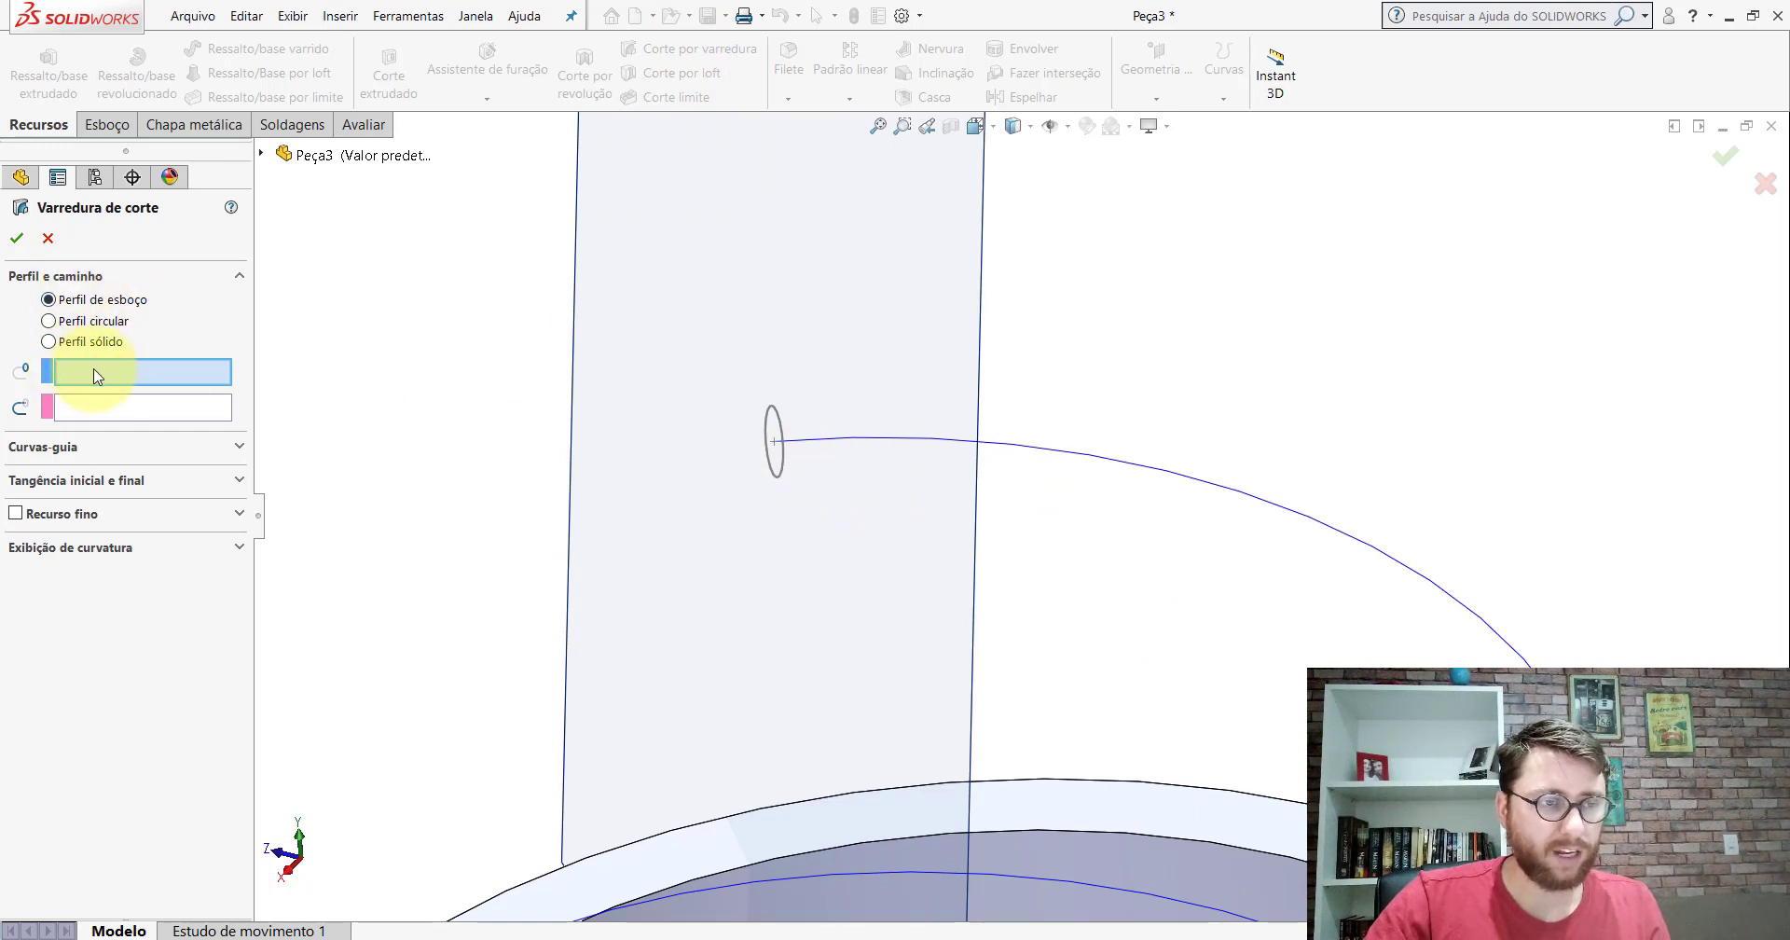
pyautogui.click(784, 464)
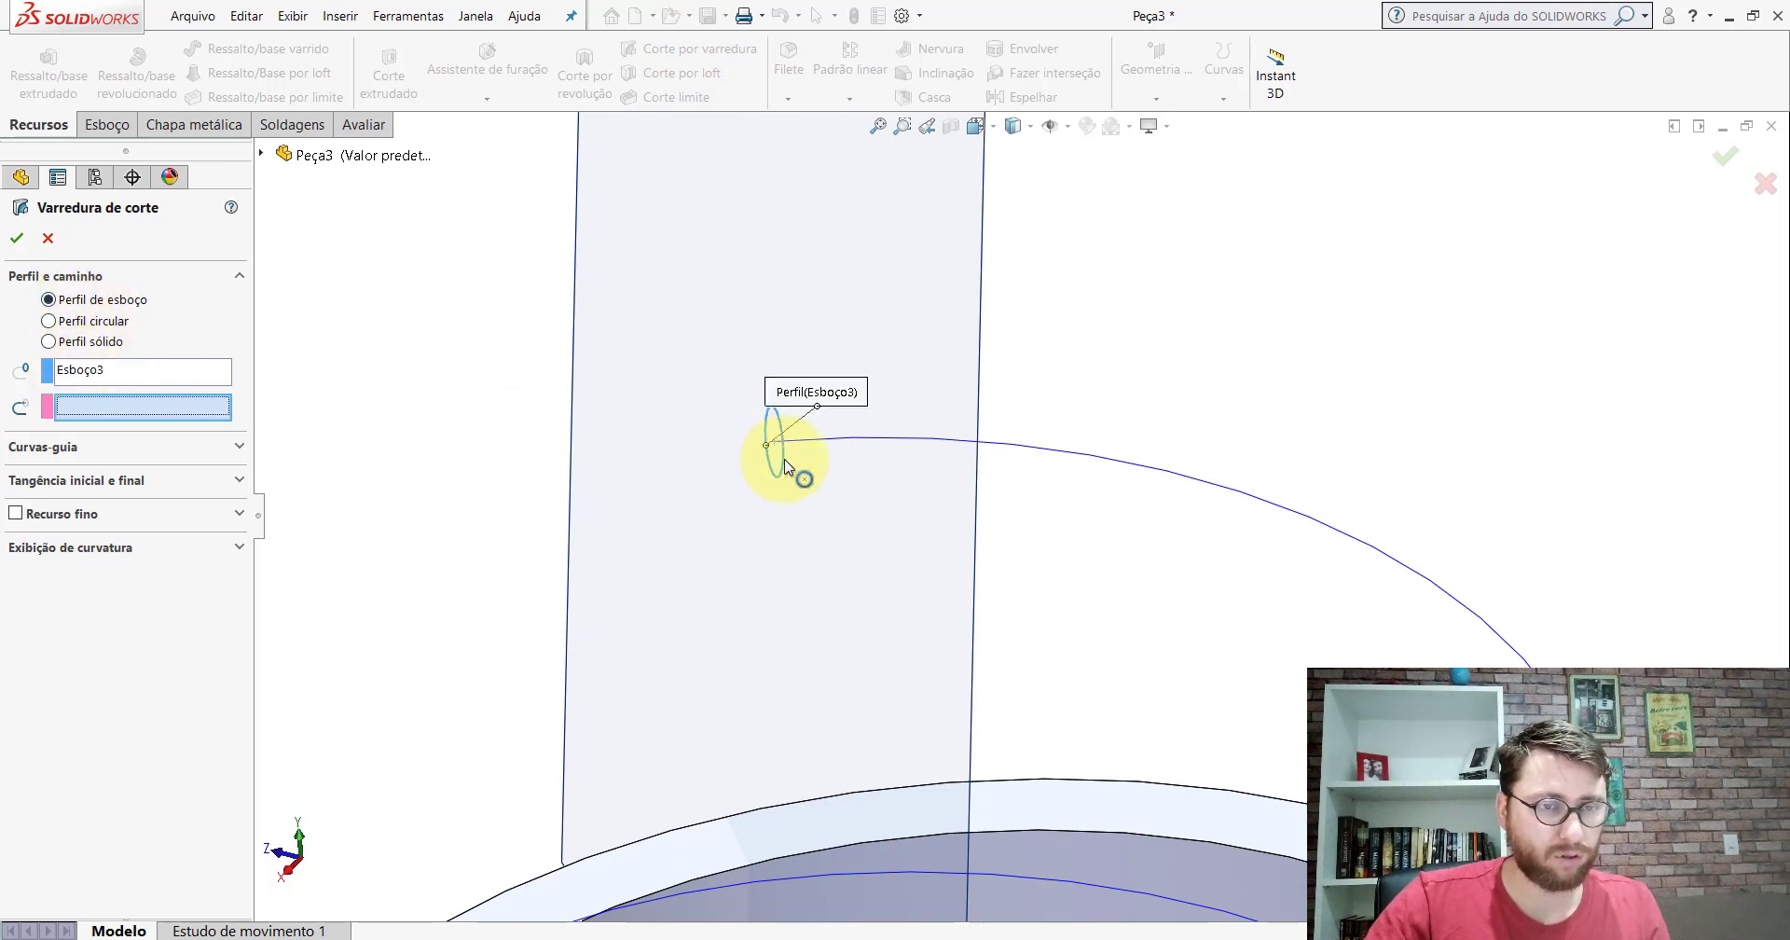
pyautogui.scroll(3, 1166, 588)
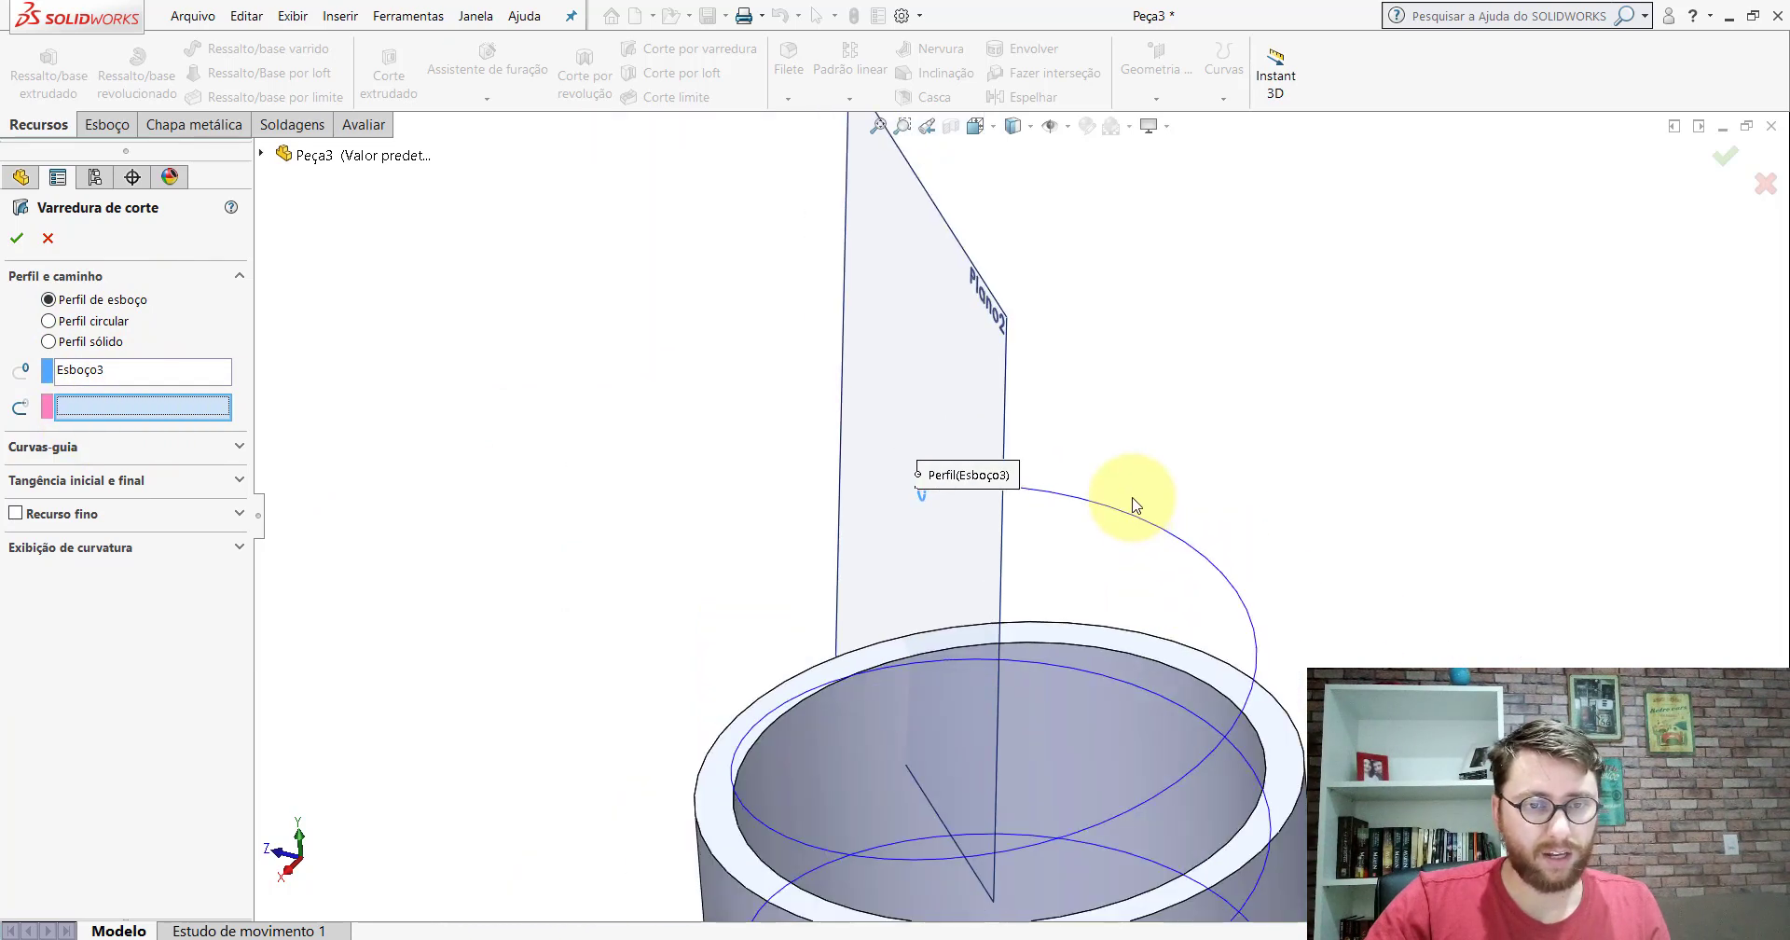
pyautogui.click(1129, 513)
pyautogui.scroll(3, 1119, 541)
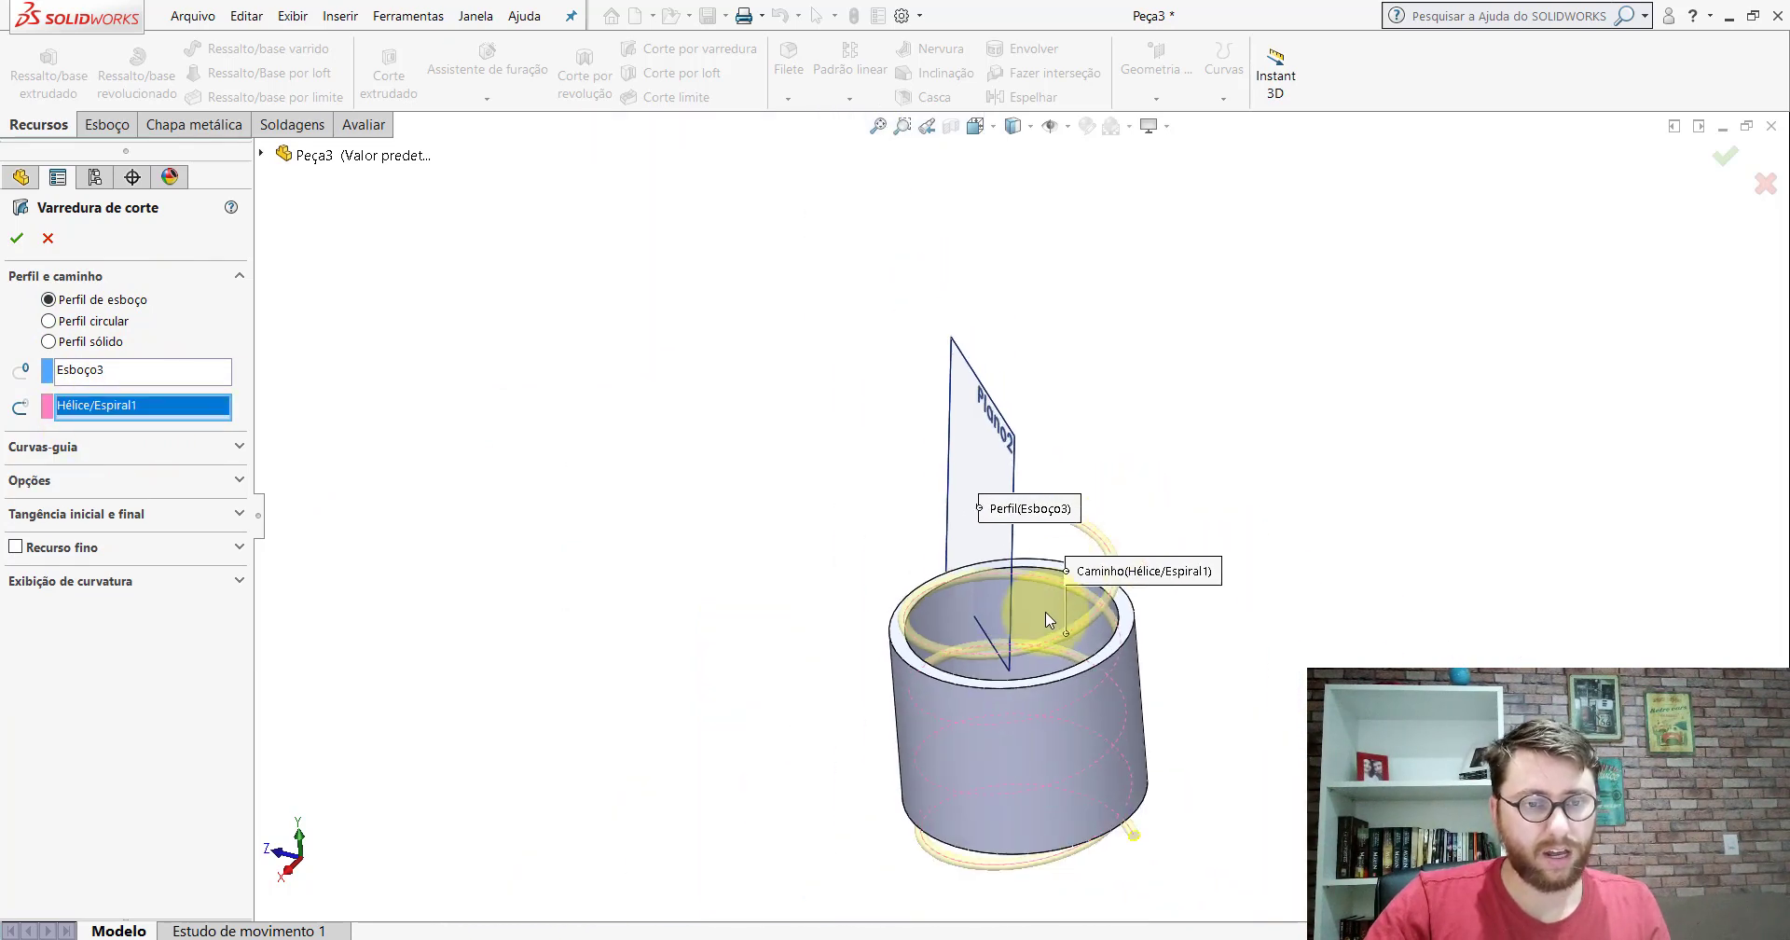
pyautogui.moveTo(1085, 699)
pyautogui.mouseDown(button='middle')
pyautogui.moveTo(1047, 364)
pyautogui.moveTo(1078, 591)
pyautogui.moveTo(1026, 578)
pyautogui.moveTo(1079, 699)
pyautogui.mouseUp(button='middle')
pyautogui.click(19, 241)
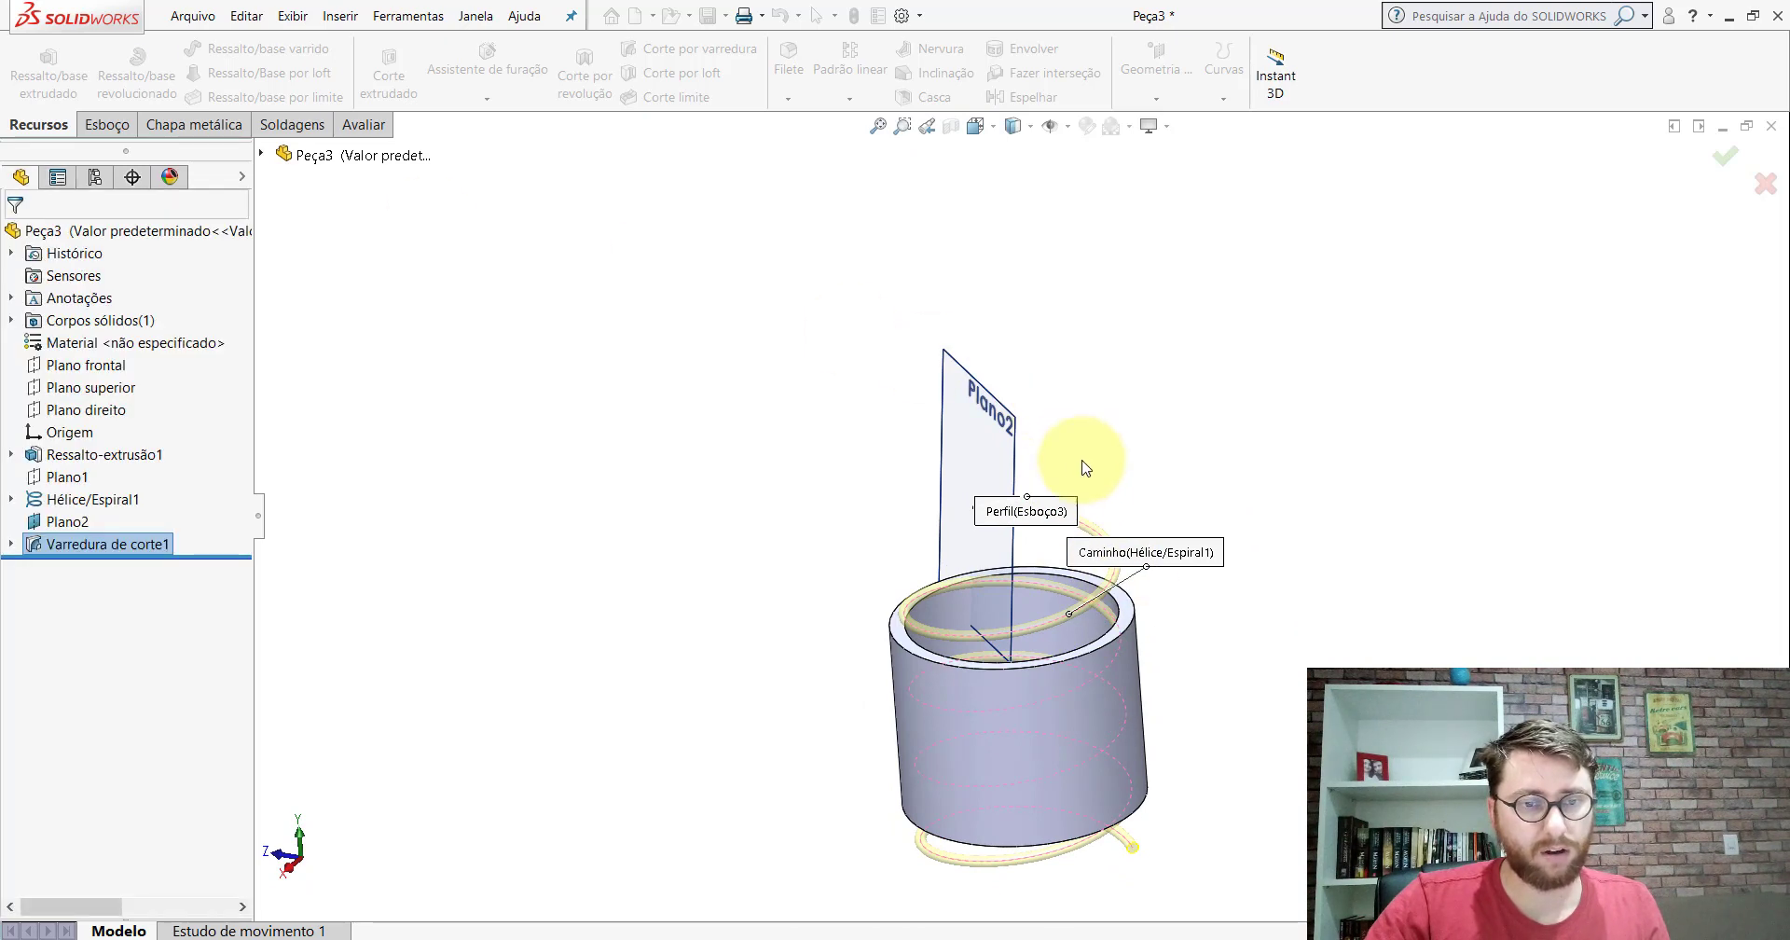
# Step: Hide the planes and helix, then bring up the PP-GR(005)2100 window
pyautogui.scroll(-4, 1077, 595)
pyautogui.moveTo(1009, 536)
pyautogui.mouseDown(button='middle')
pyautogui.moveTo(1038, 607)
pyautogui.moveTo(1047, 579)
pyautogui.mouseUp(button='middle')
pyautogui.scroll(3, 1053, 560)
pyautogui.press('Escape')
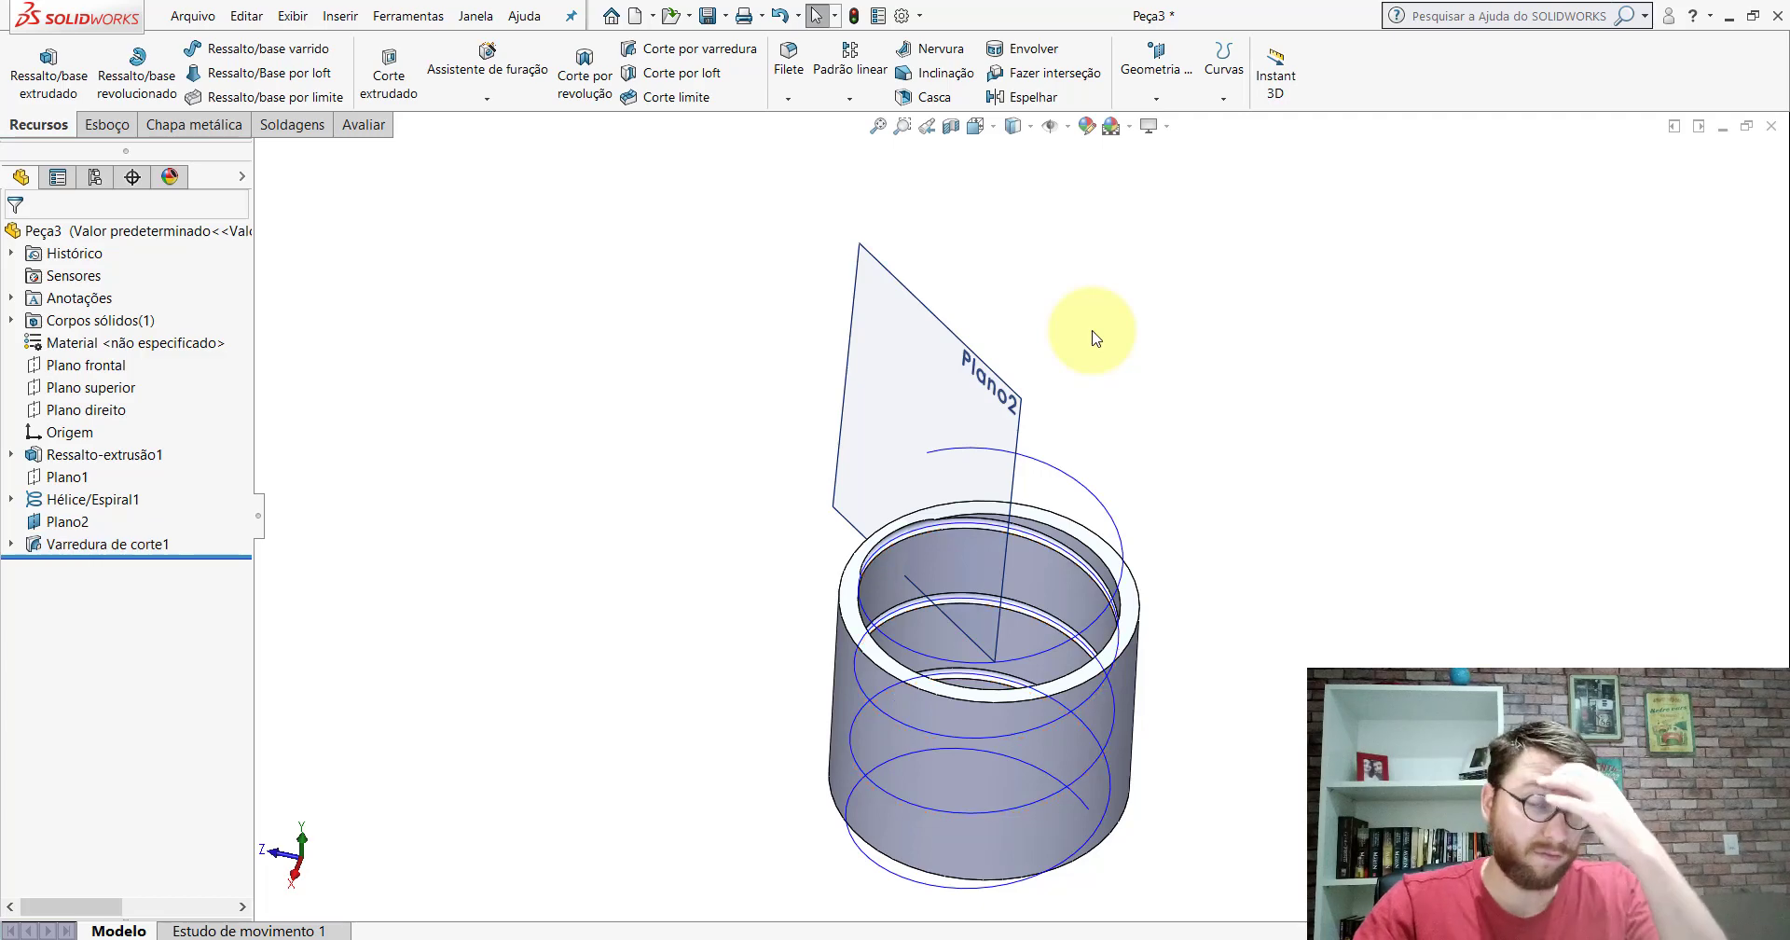
pyautogui.click(1053, 126)
pyautogui.scroll(1, 1032, 595)
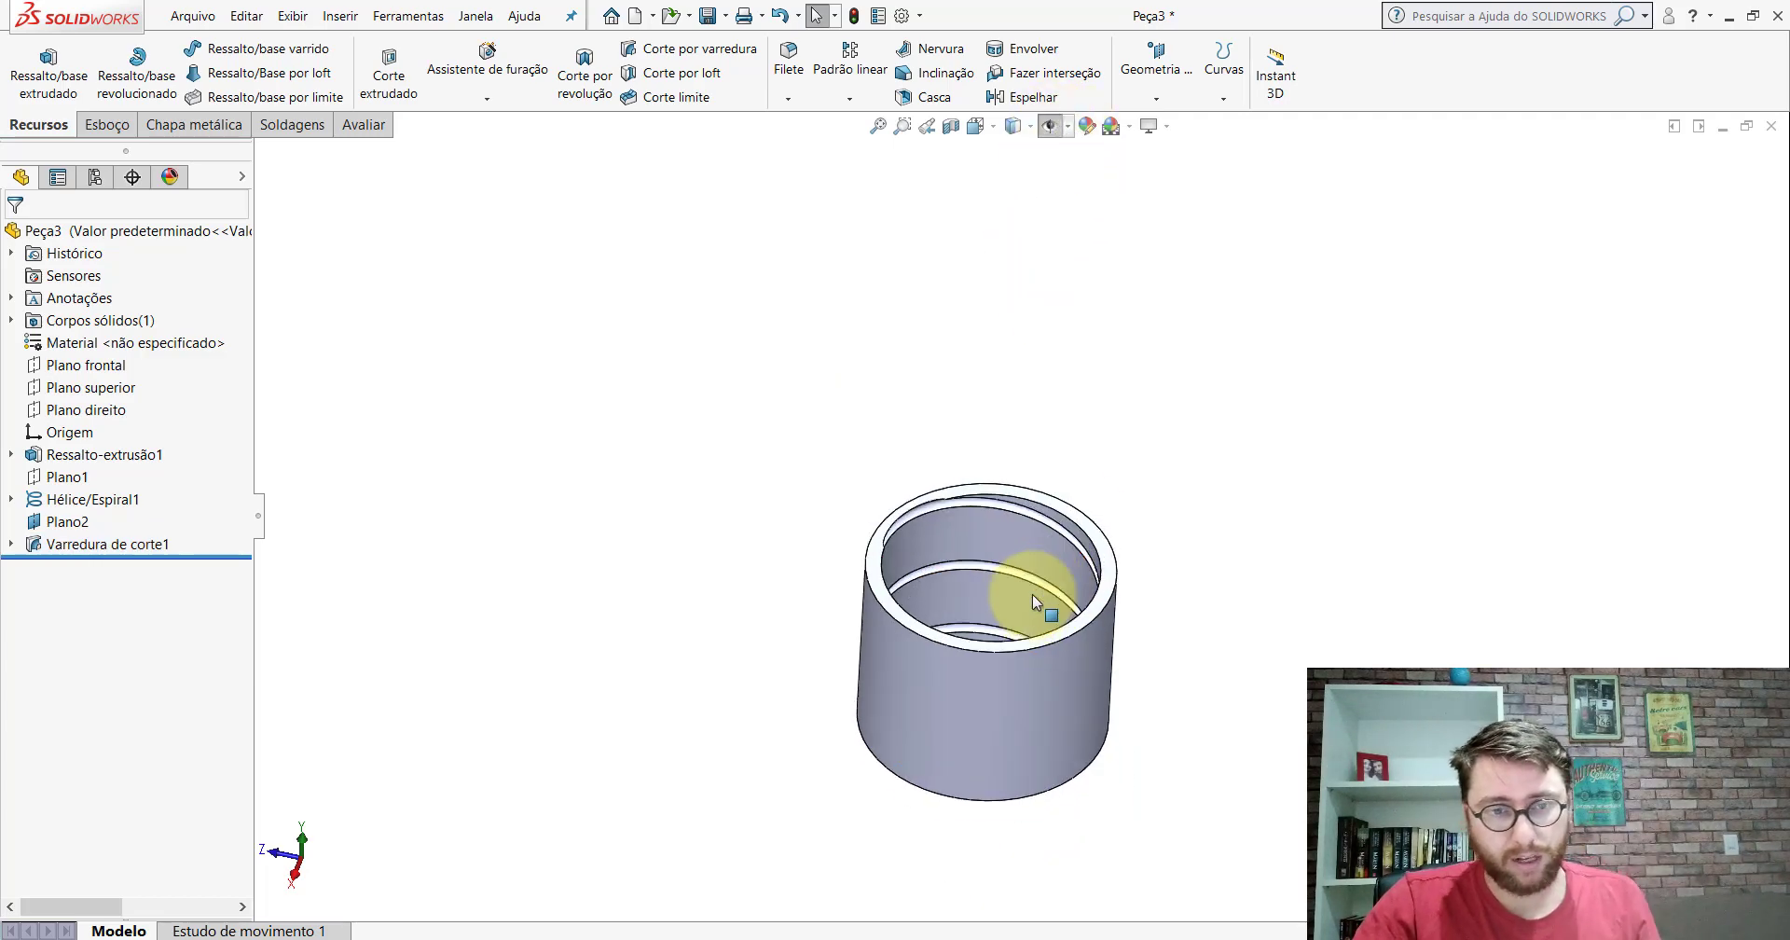
pyautogui.moveTo(1032, 595)
pyautogui.mouseDown(button='middle')
pyautogui.moveTo(995, 468)
pyautogui.moveTo(1080, 224)
pyautogui.moveTo(1036, 264)
pyautogui.moveTo(926, 679)
pyautogui.mouseUp(button='middle')
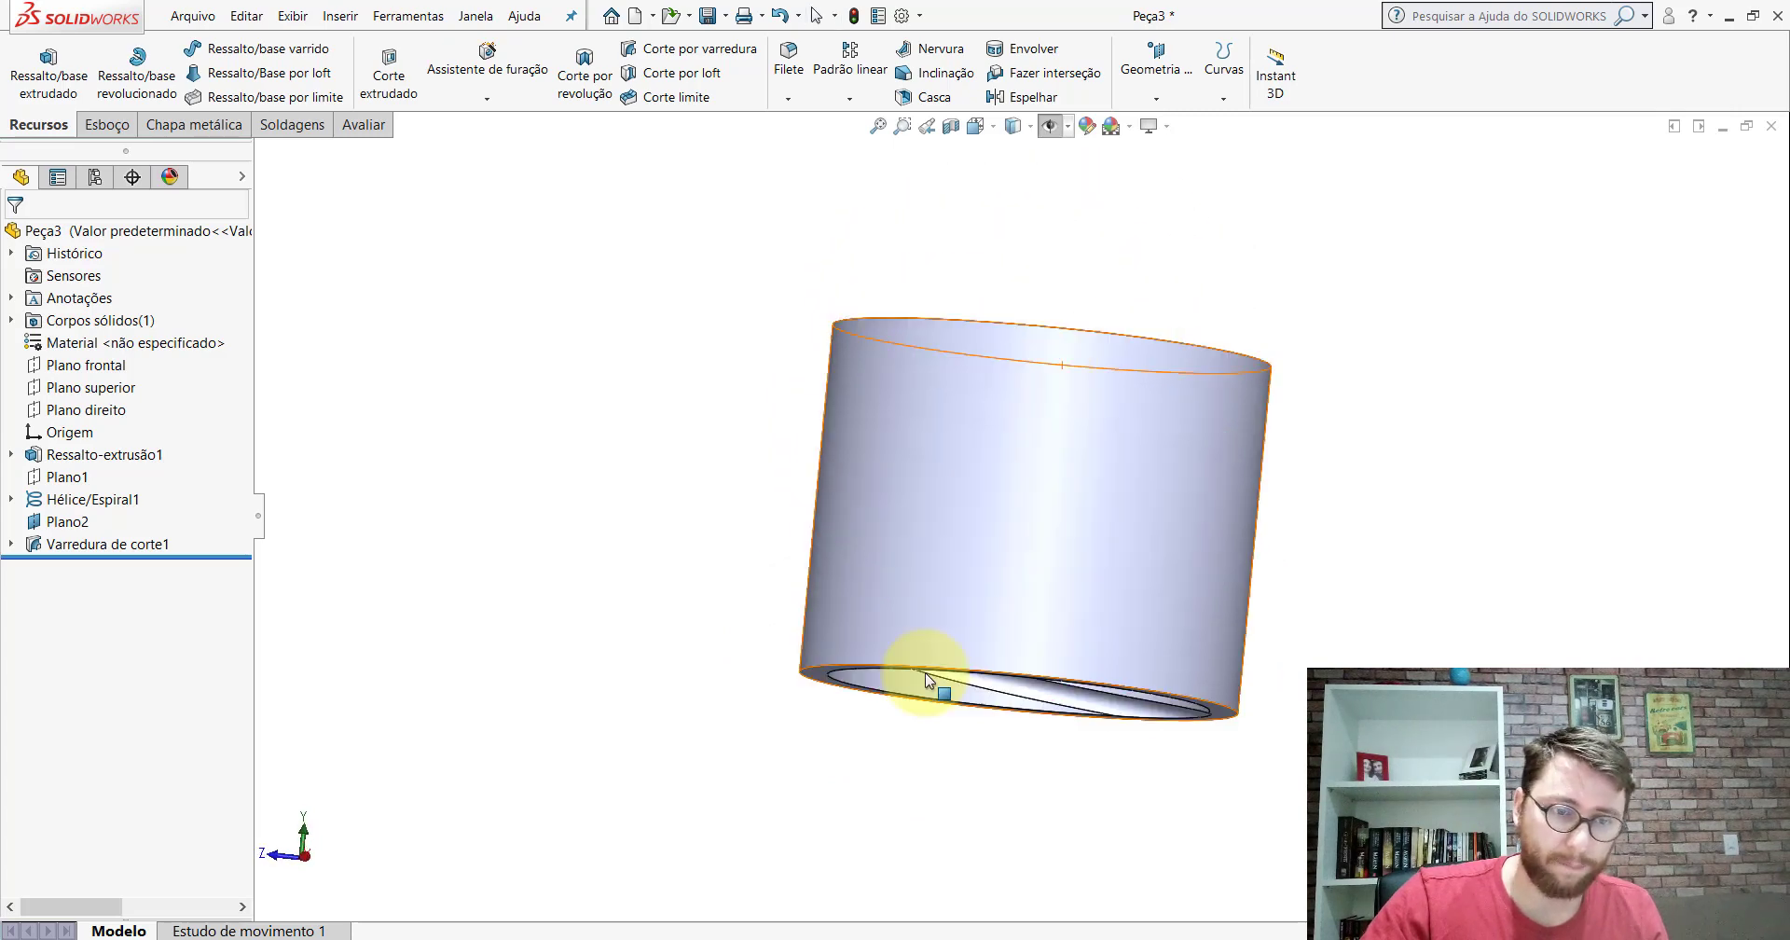
pyautogui.click(788, 886)
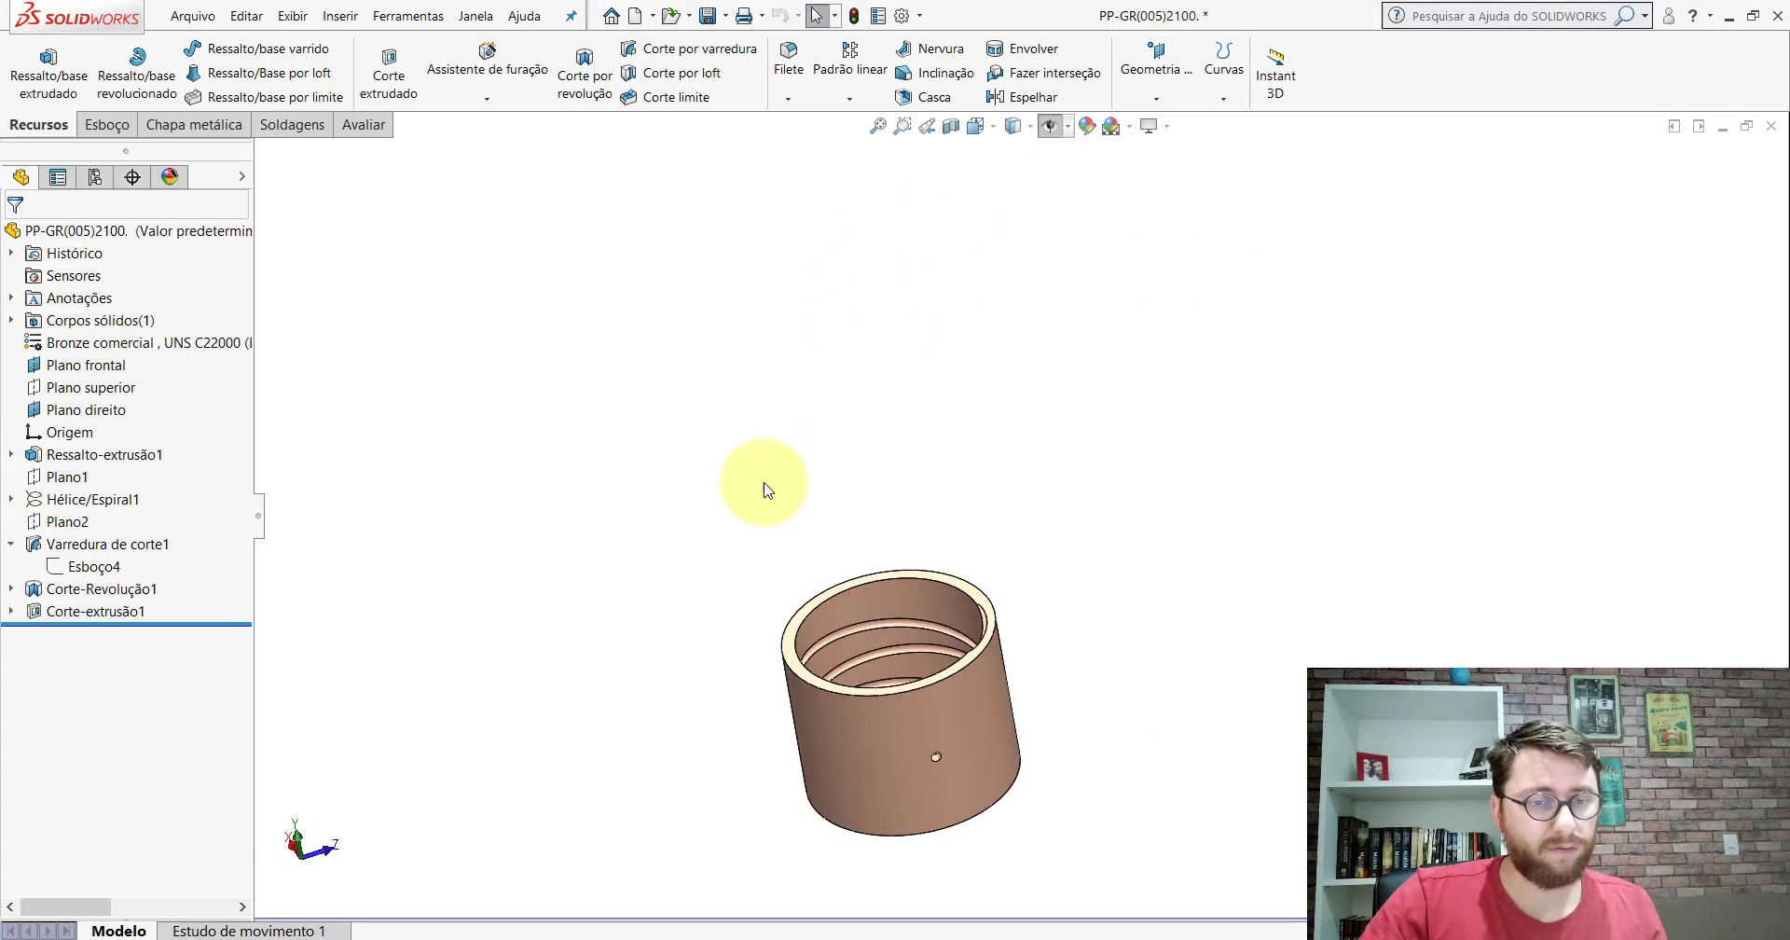
# Step: Inspect the bushing's Esboço7 groove sketch under Corte-Revolução1, then return to Peça3
pyautogui.hotkey('ctrl', '7')
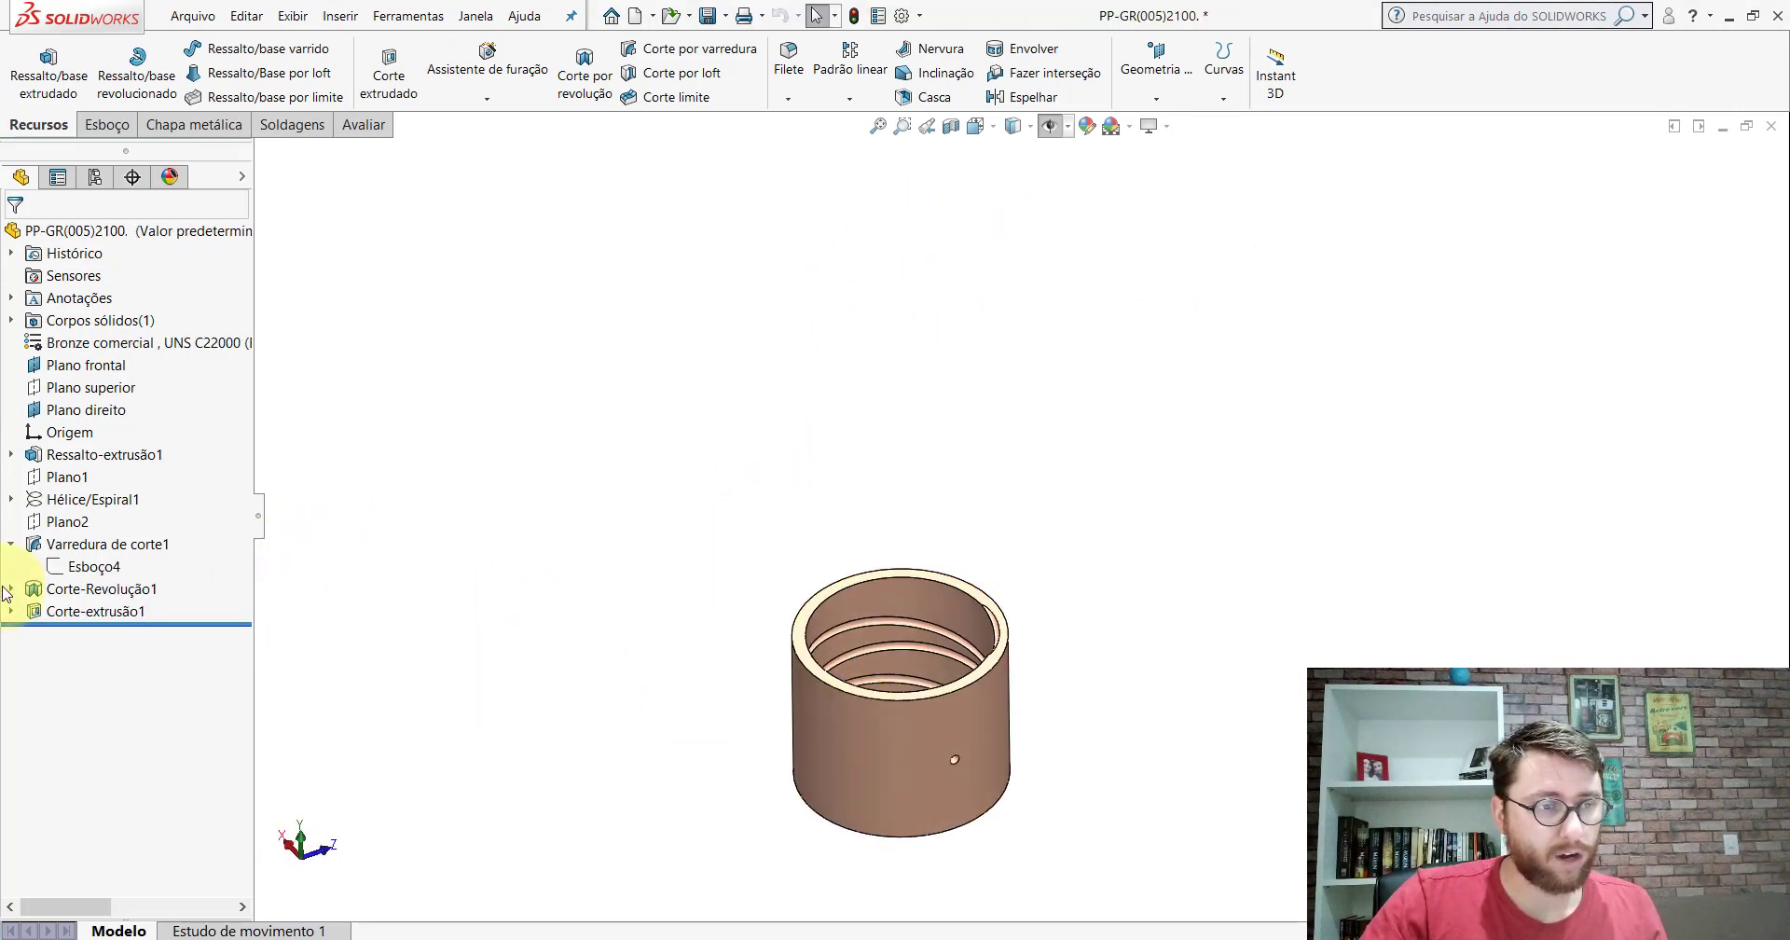
pyautogui.click(8, 590)
pyautogui.click(65, 613)
pyautogui.scroll(-5, 879, 640)
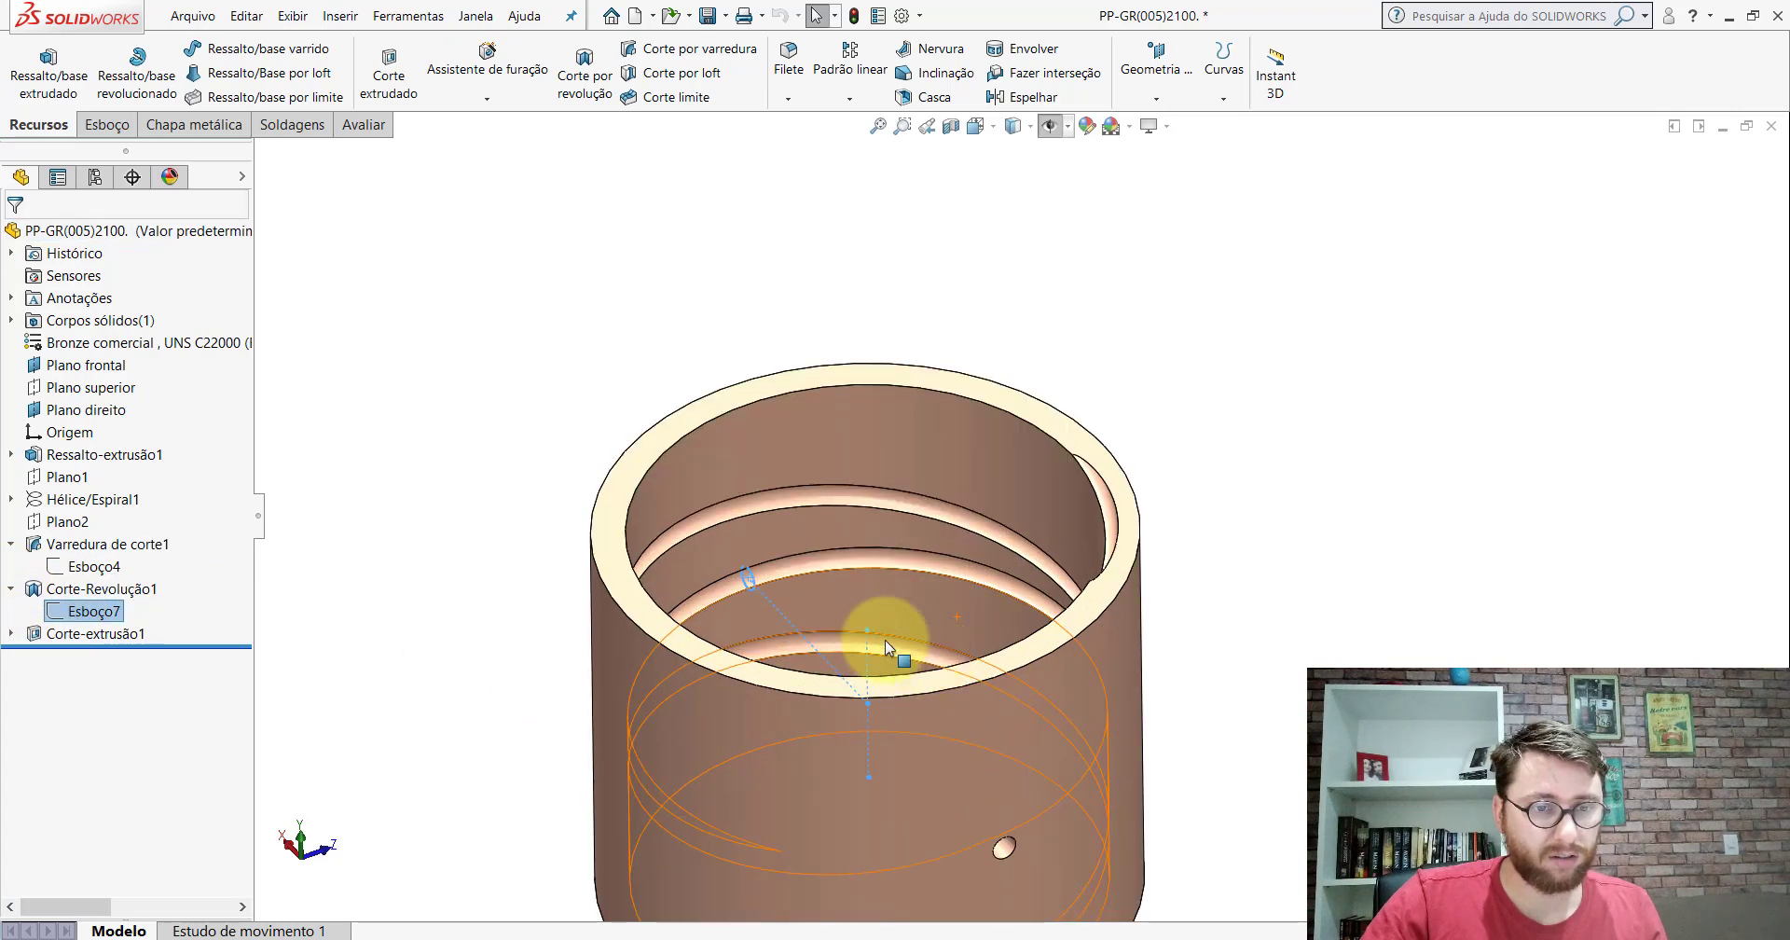
pyautogui.scroll(-2, 799, 539)
pyautogui.moveTo(799, 539)
pyautogui.mouseDown(button='middle')
pyautogui.moveTo(903, 468)
pyautogui.moveTo(879, 567)
pyautogui.moveTo(824, 619)
pyautogui.moveTo(762, 590)
pyautogui.mouseUp(button='middle')
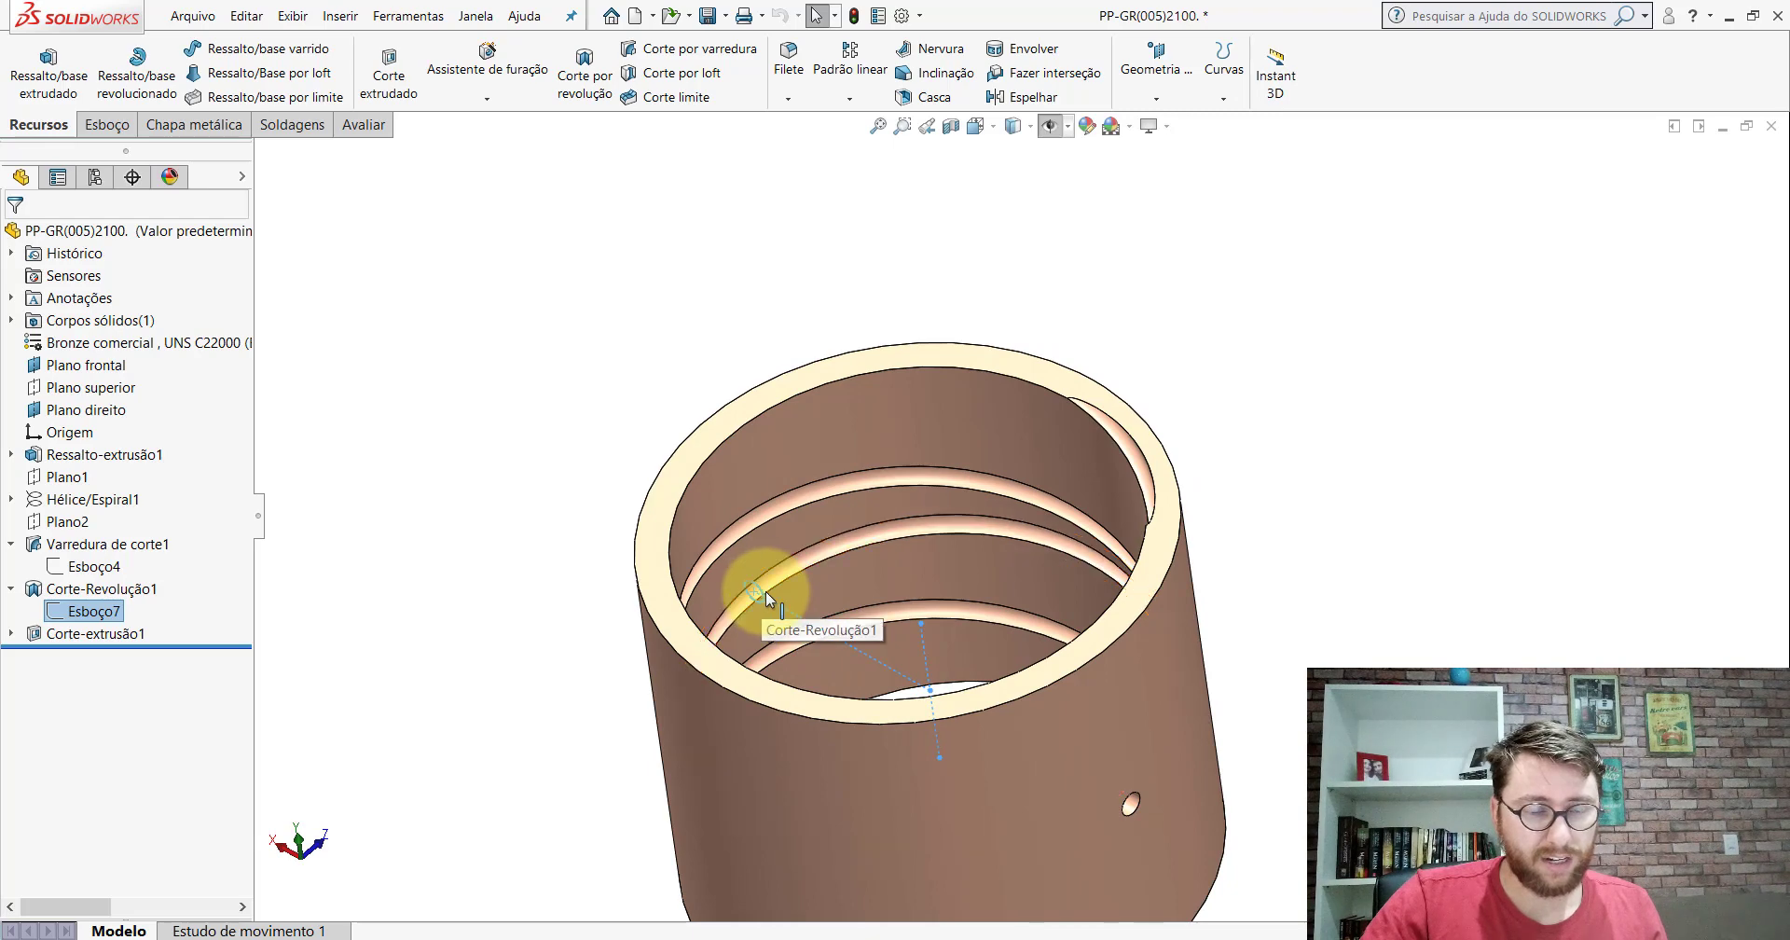
pyautogui.click(511, 351)
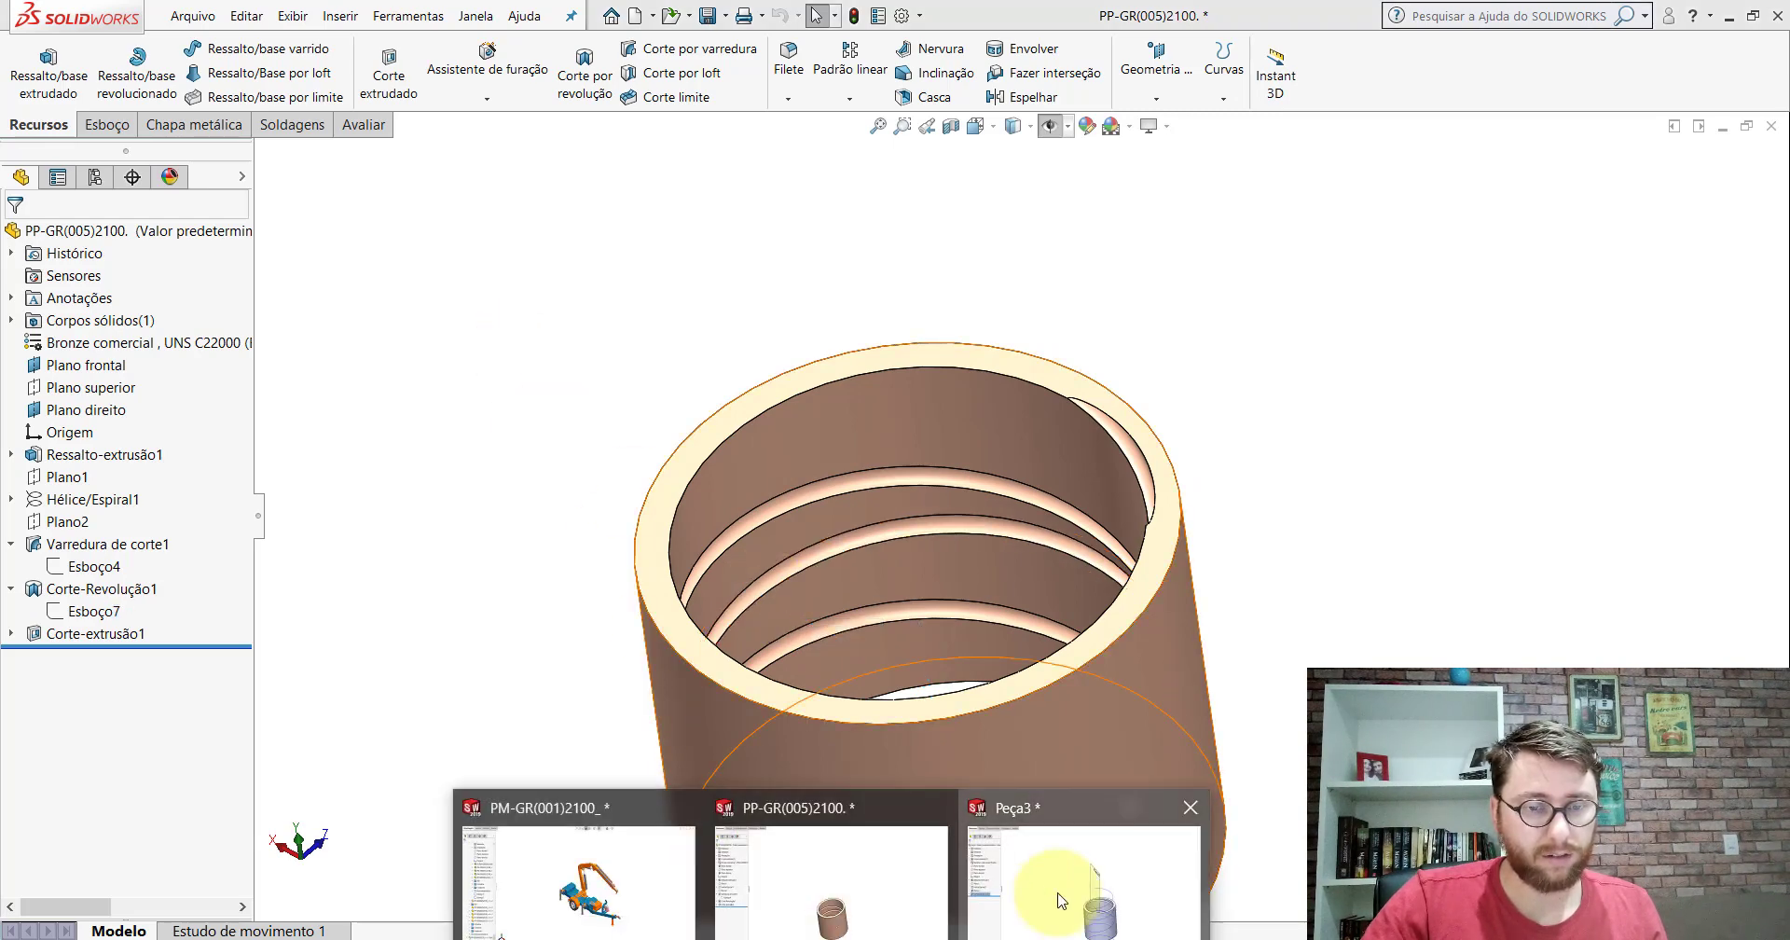
pyautogui.click(1049, 881)
# Step: In isometric view, open a new sketch on Plano frontal
pyautogui.click(975, 125)
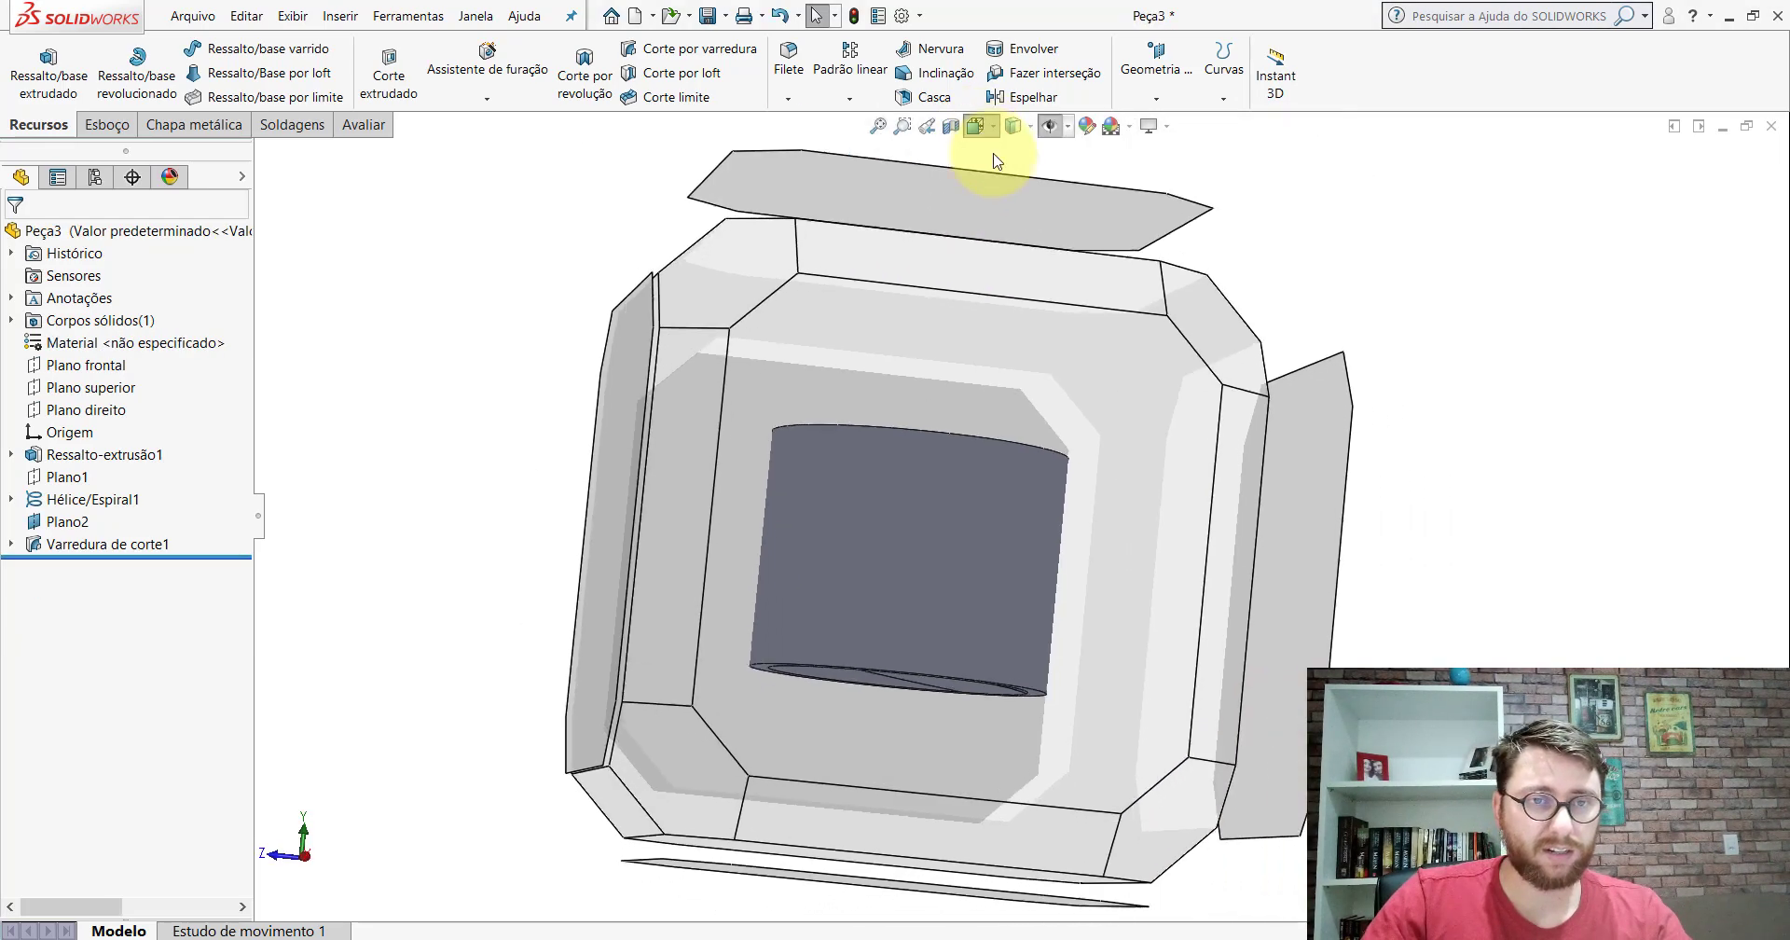
pyautogui.click(1041, 230)
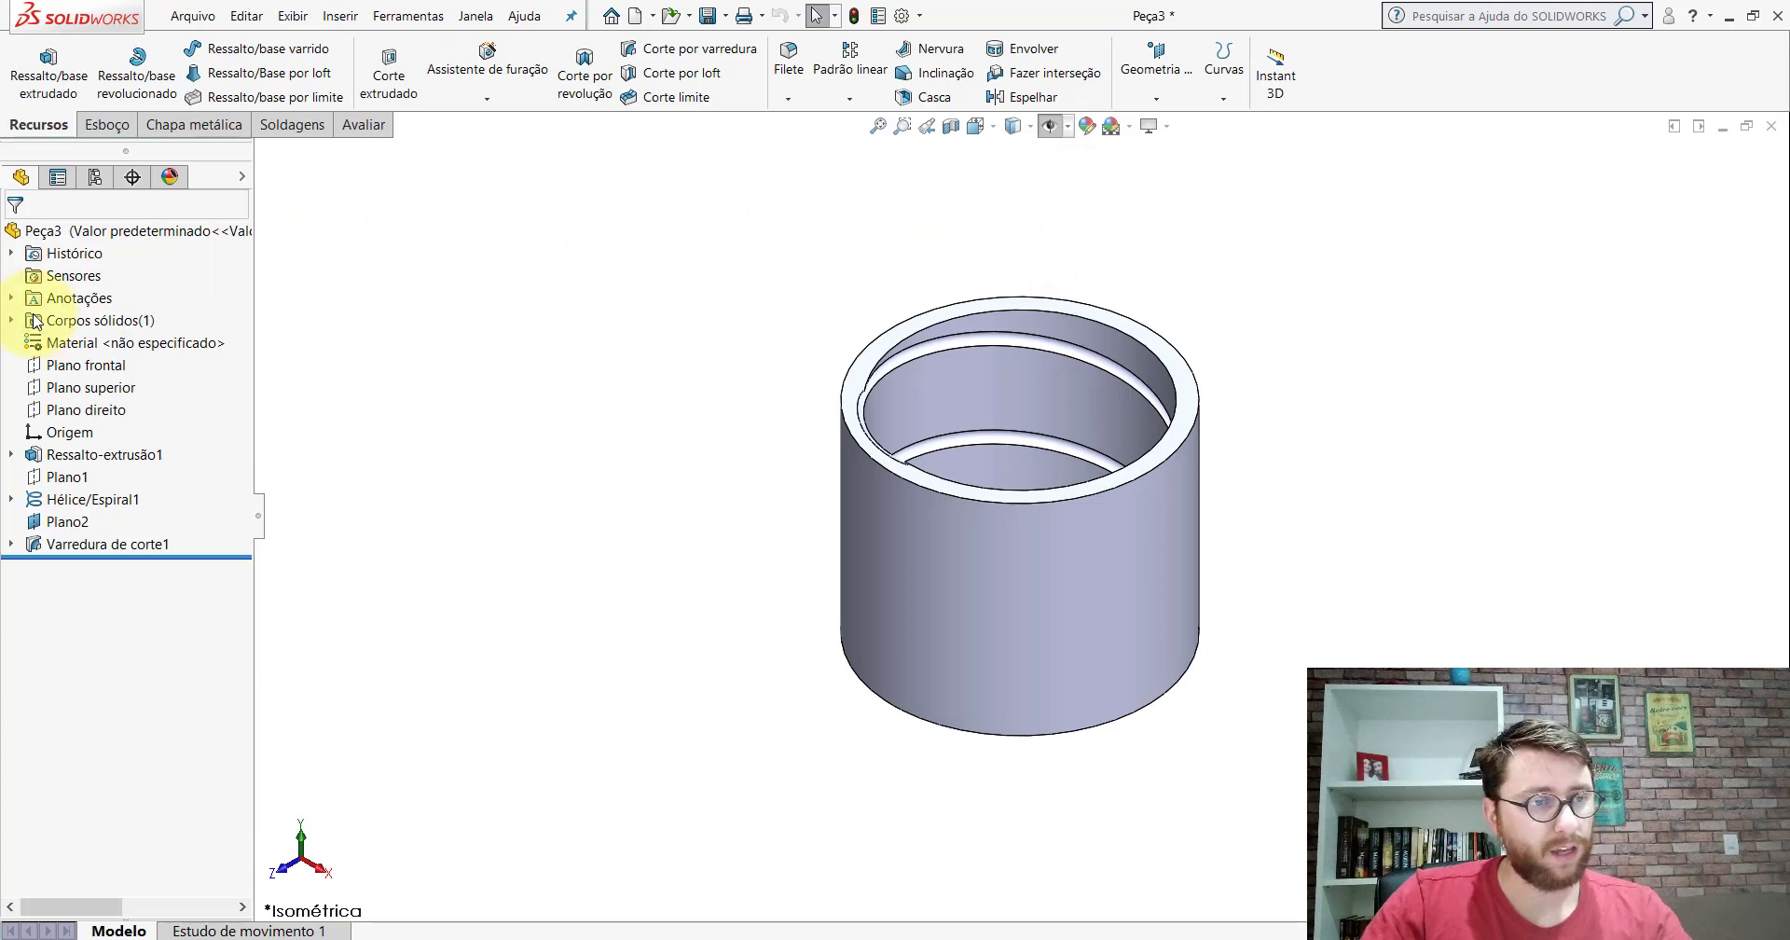
pyautogui.click(63, 374)
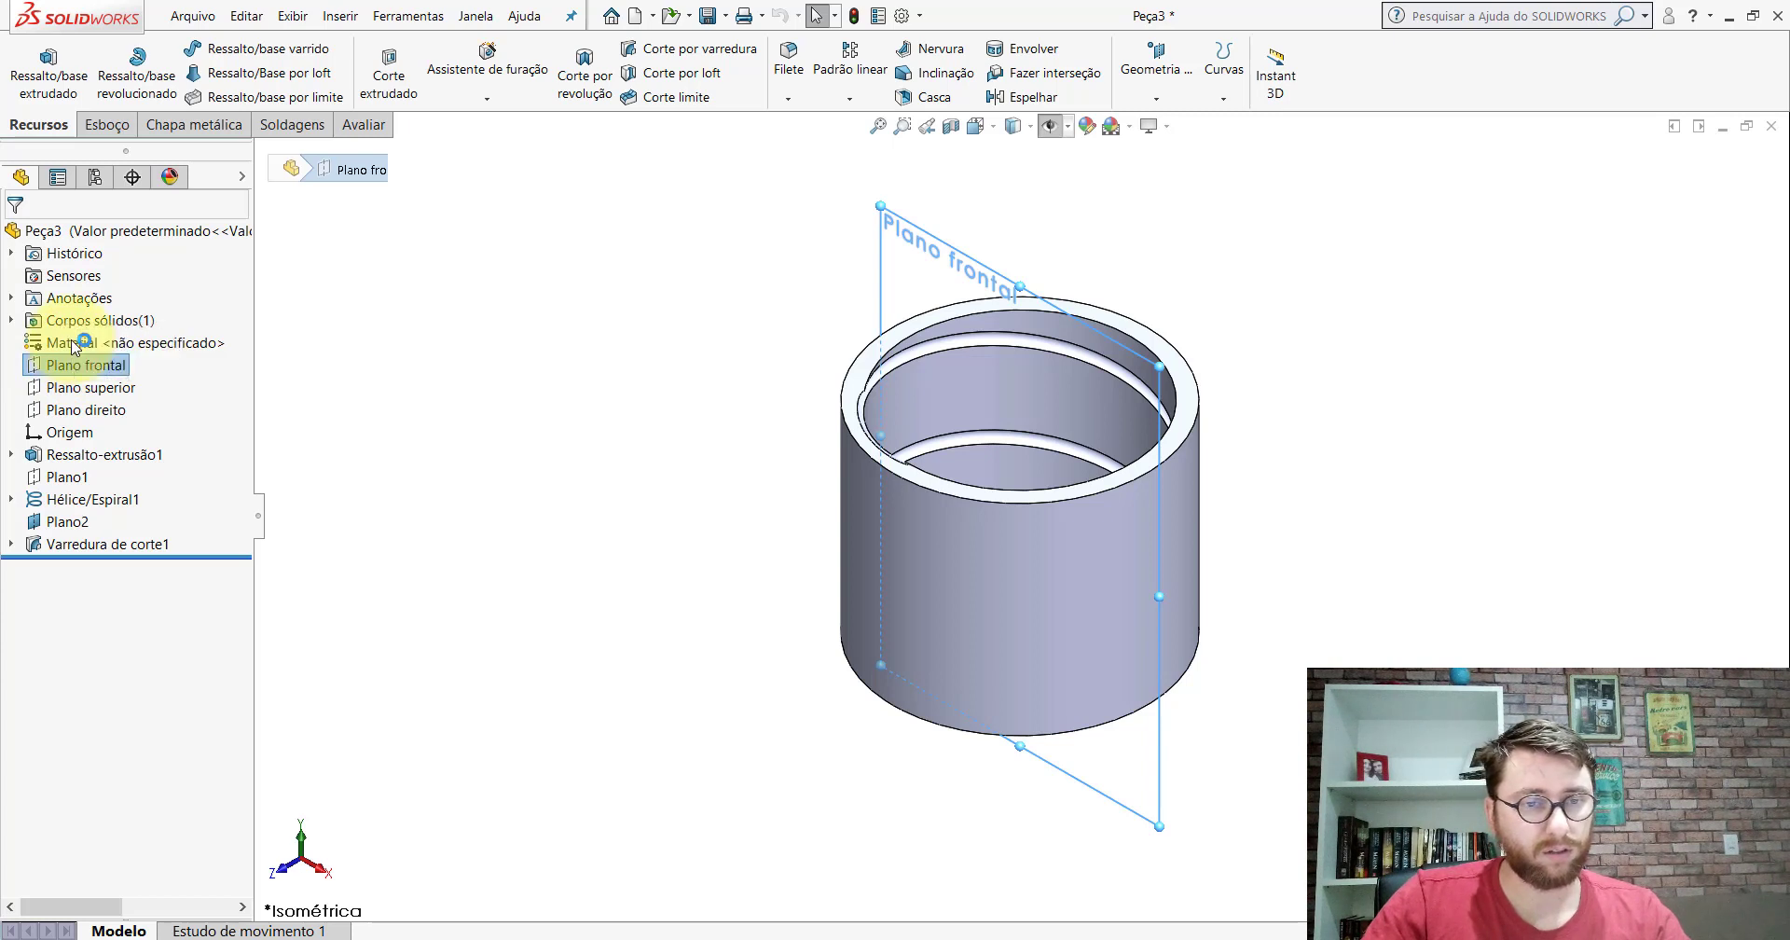
pyautogui.click(80, 342)
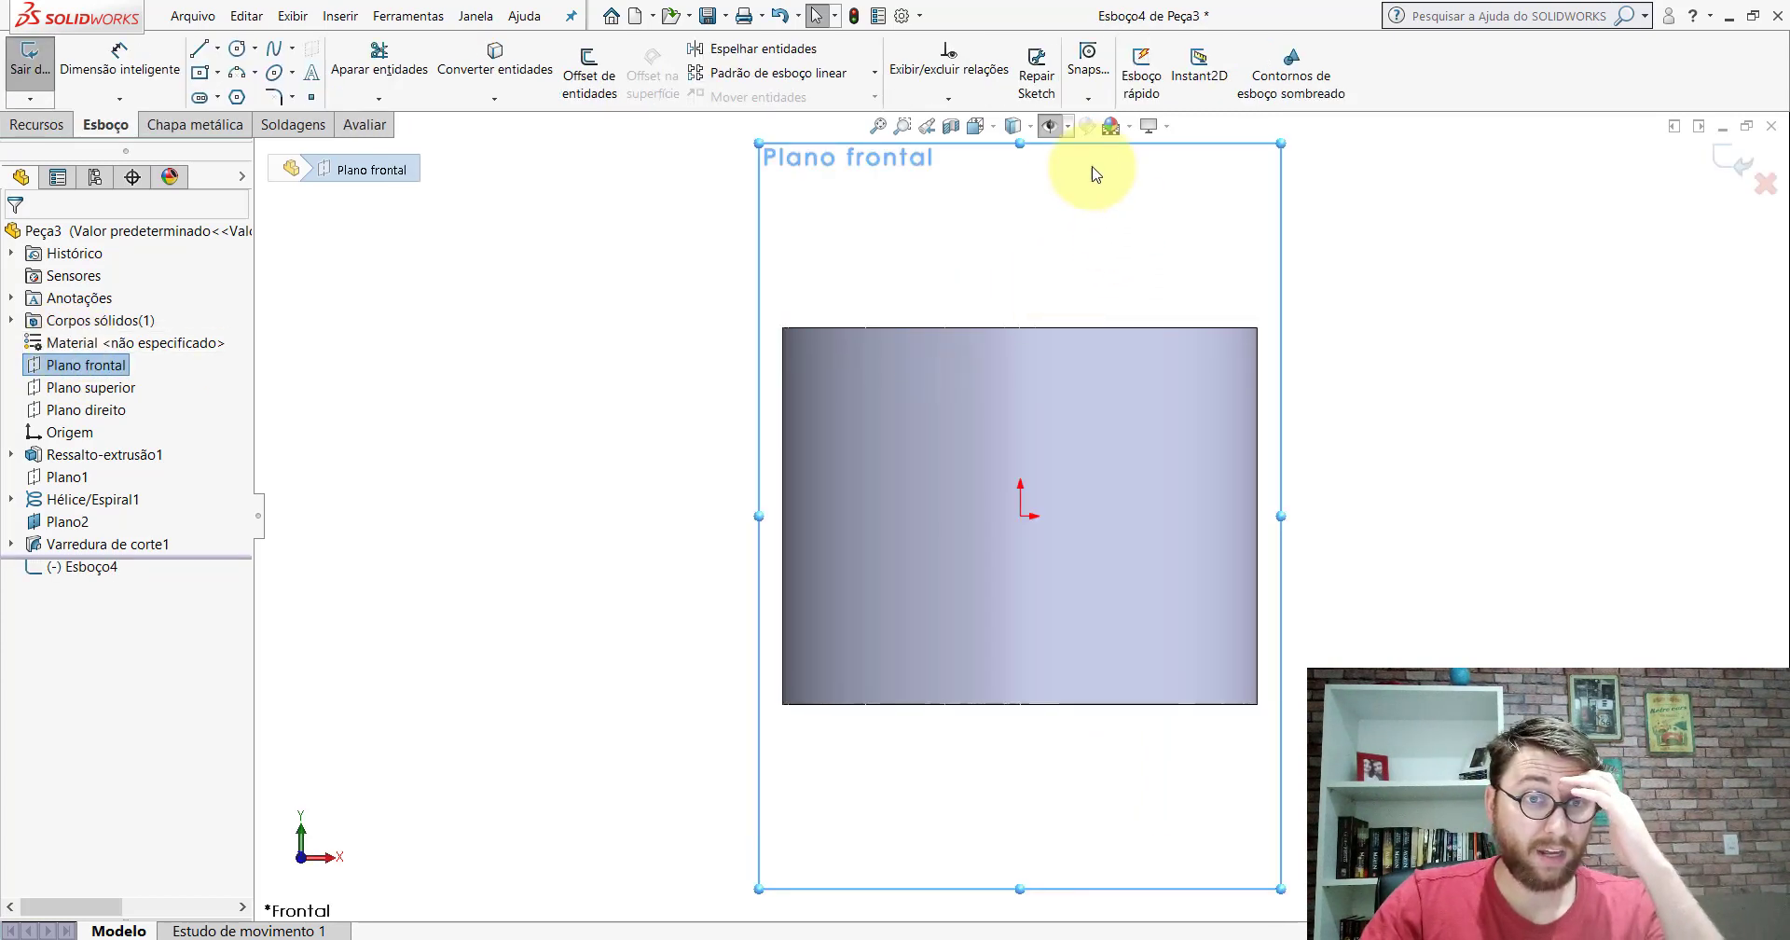
# Step: Switch the display style to Hidden Lines Visible
pyautogui.click(1017, 128)
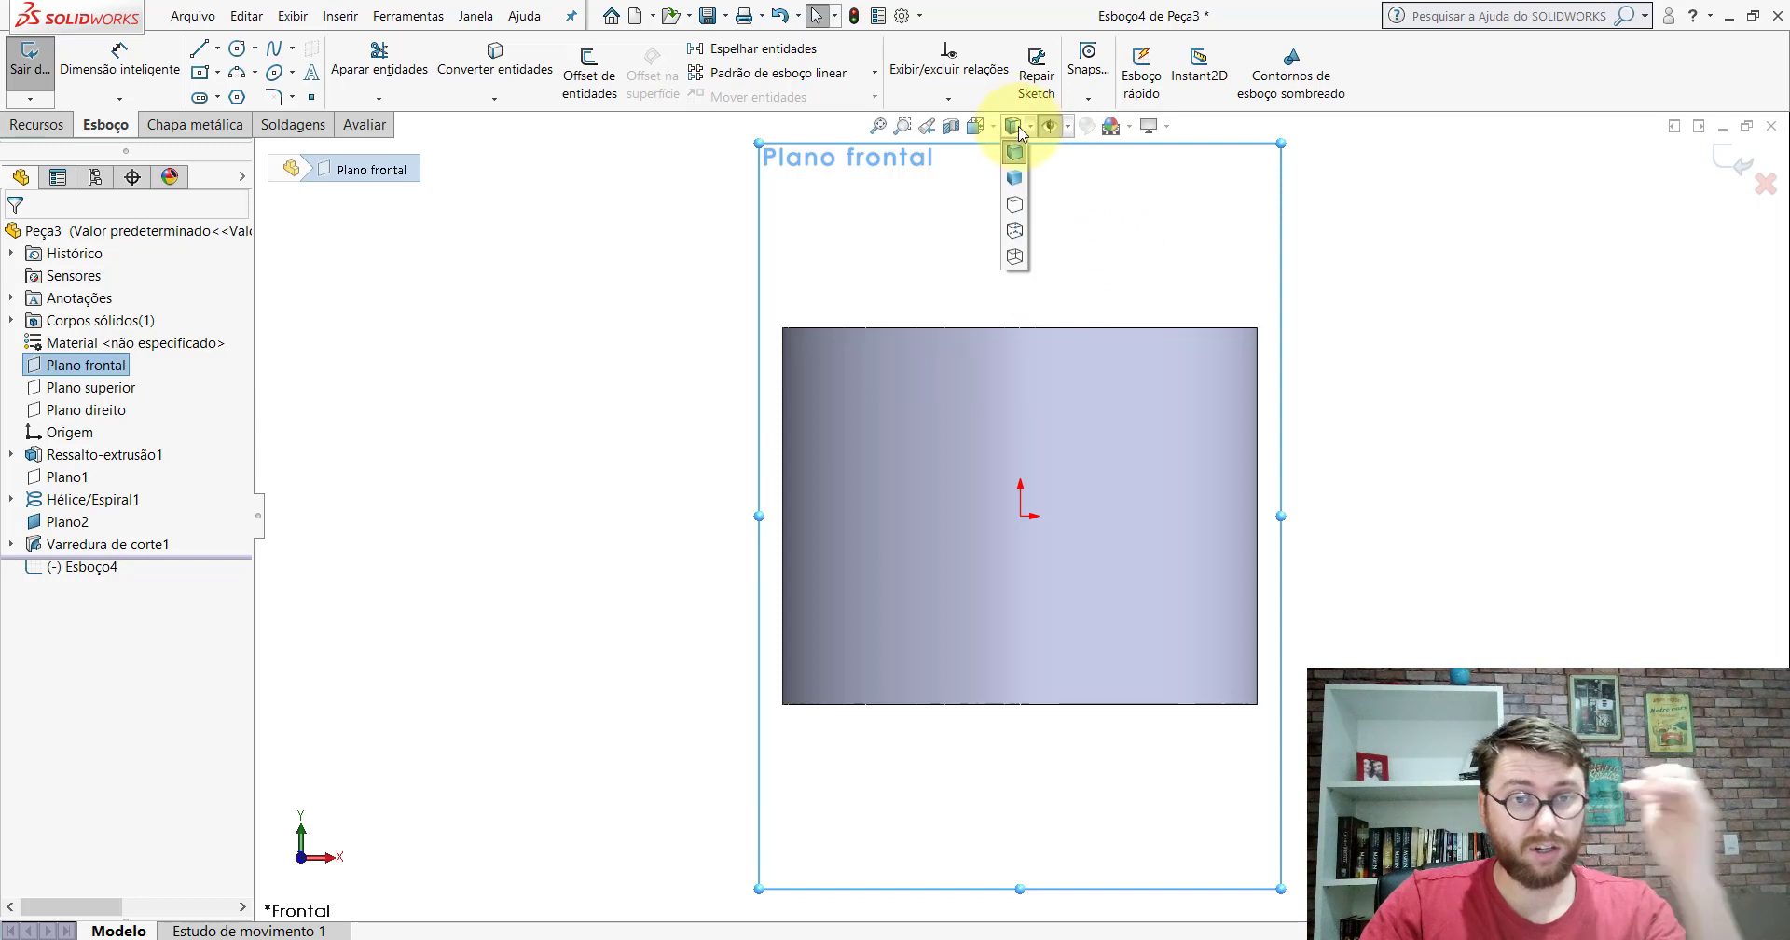
pyautogui.click(1013, 232)
pyautogui.press('Escape')
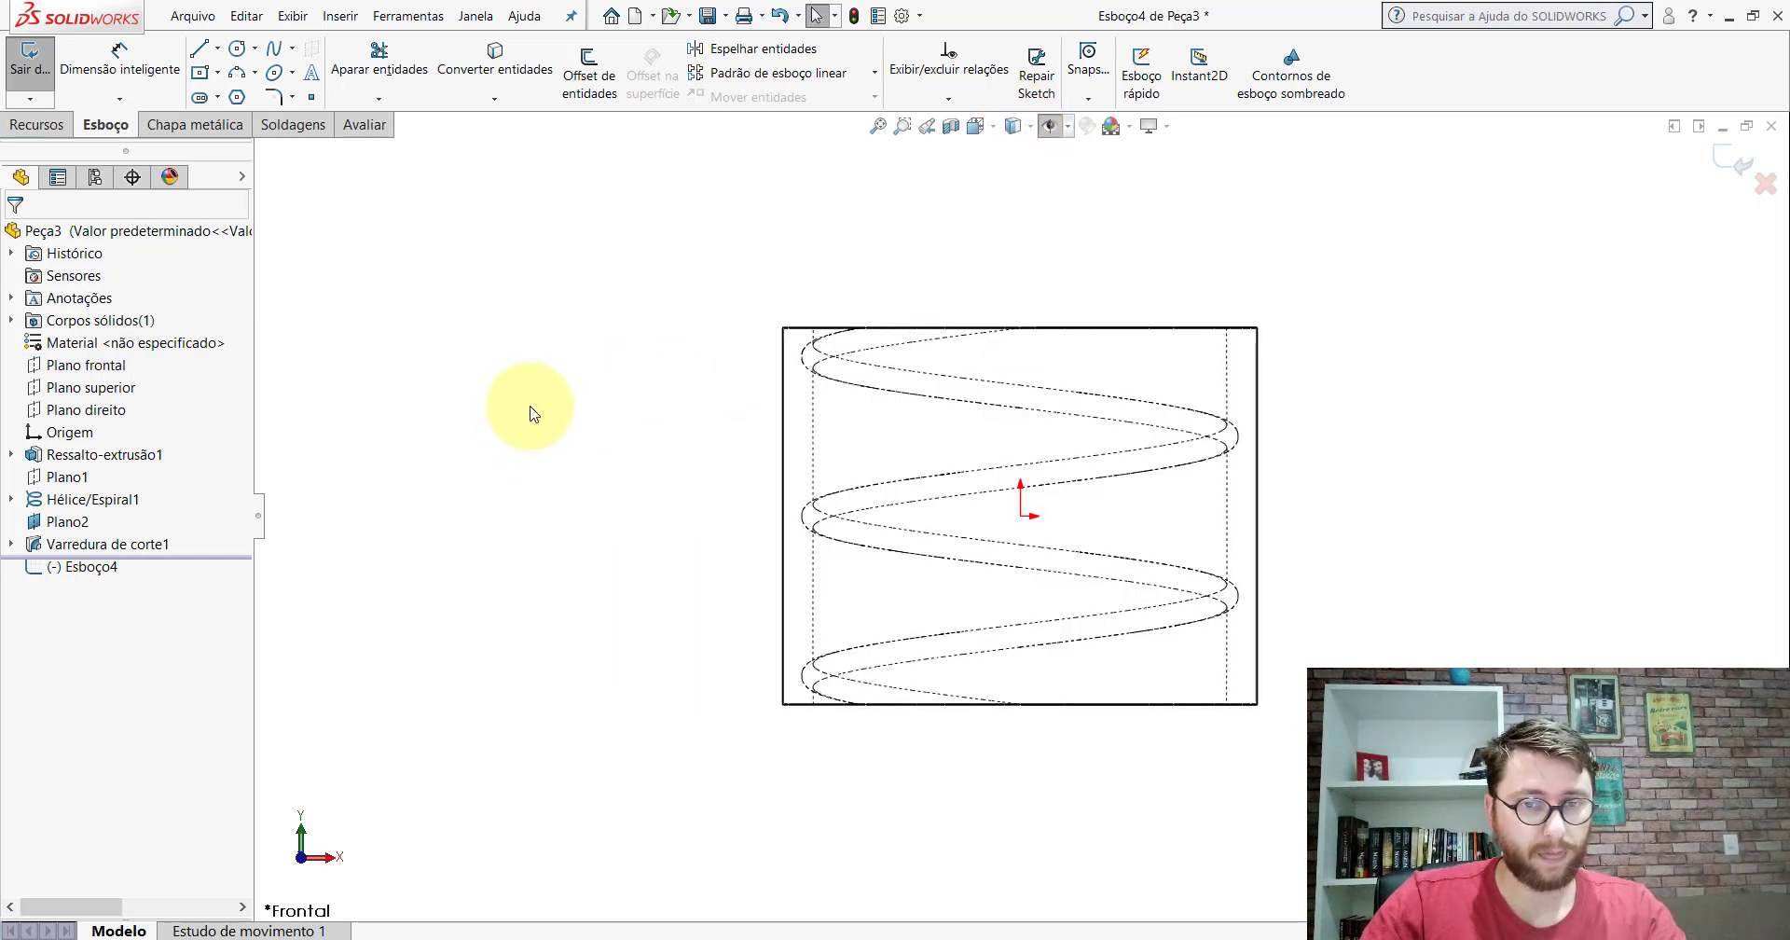
# Step: Draw a circle centred on the cylinder's right edge line, level with the origin
pyautogui.click(238, 56)
pyautogui.scroll(-2, 1286, 524)
pyautogui.keyDown('ctrl'); pyautogui.moveTo(1286, 523); pyautogui.dragTo(1137, 511, button='middle'); pyautogui.keyUp('ctrl')
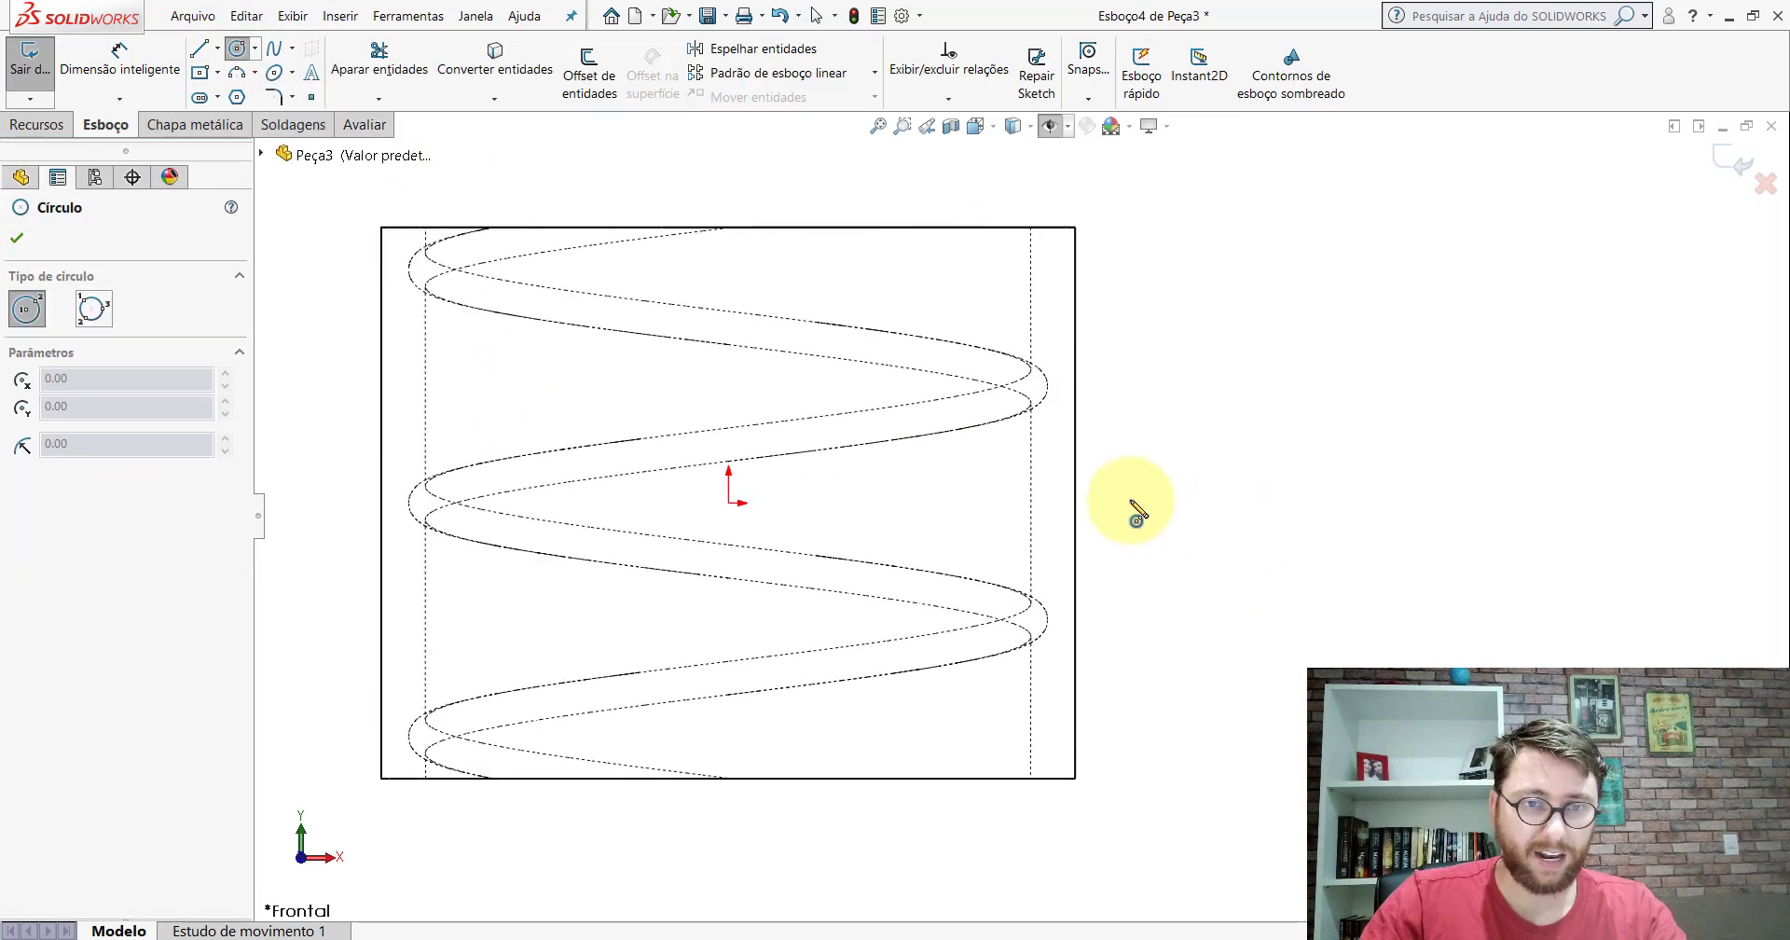
pyautogui.scroll(-2, 1029, 501)
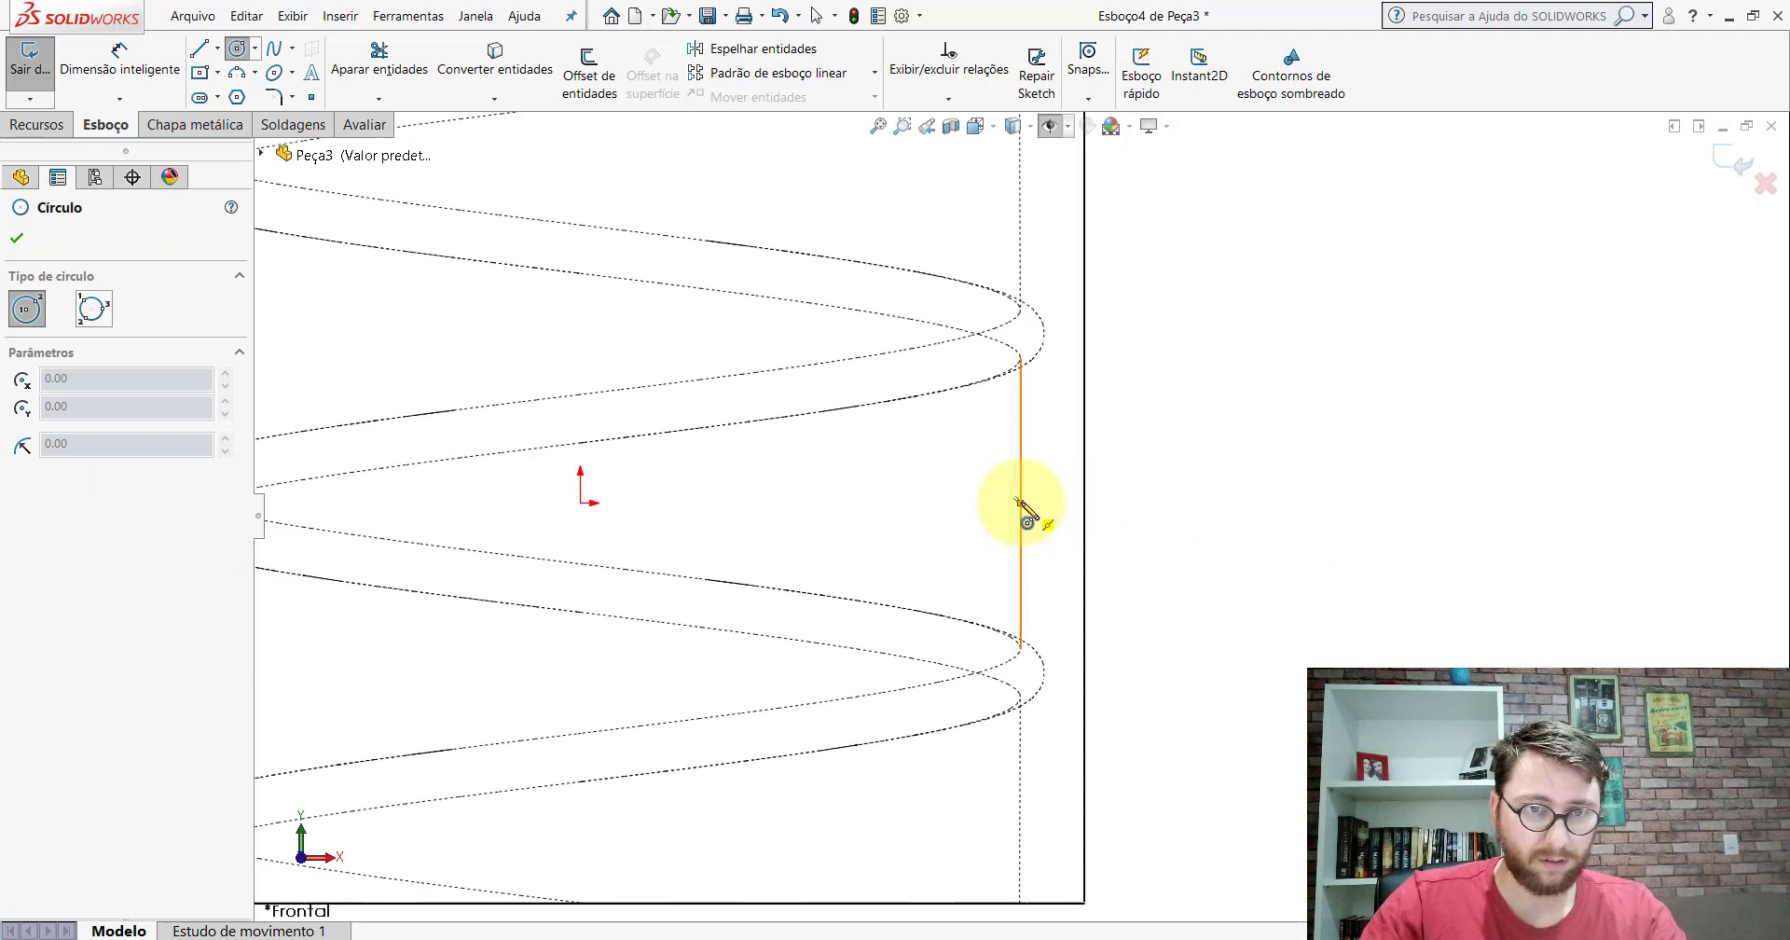
pyautogui.click(1020, 502)
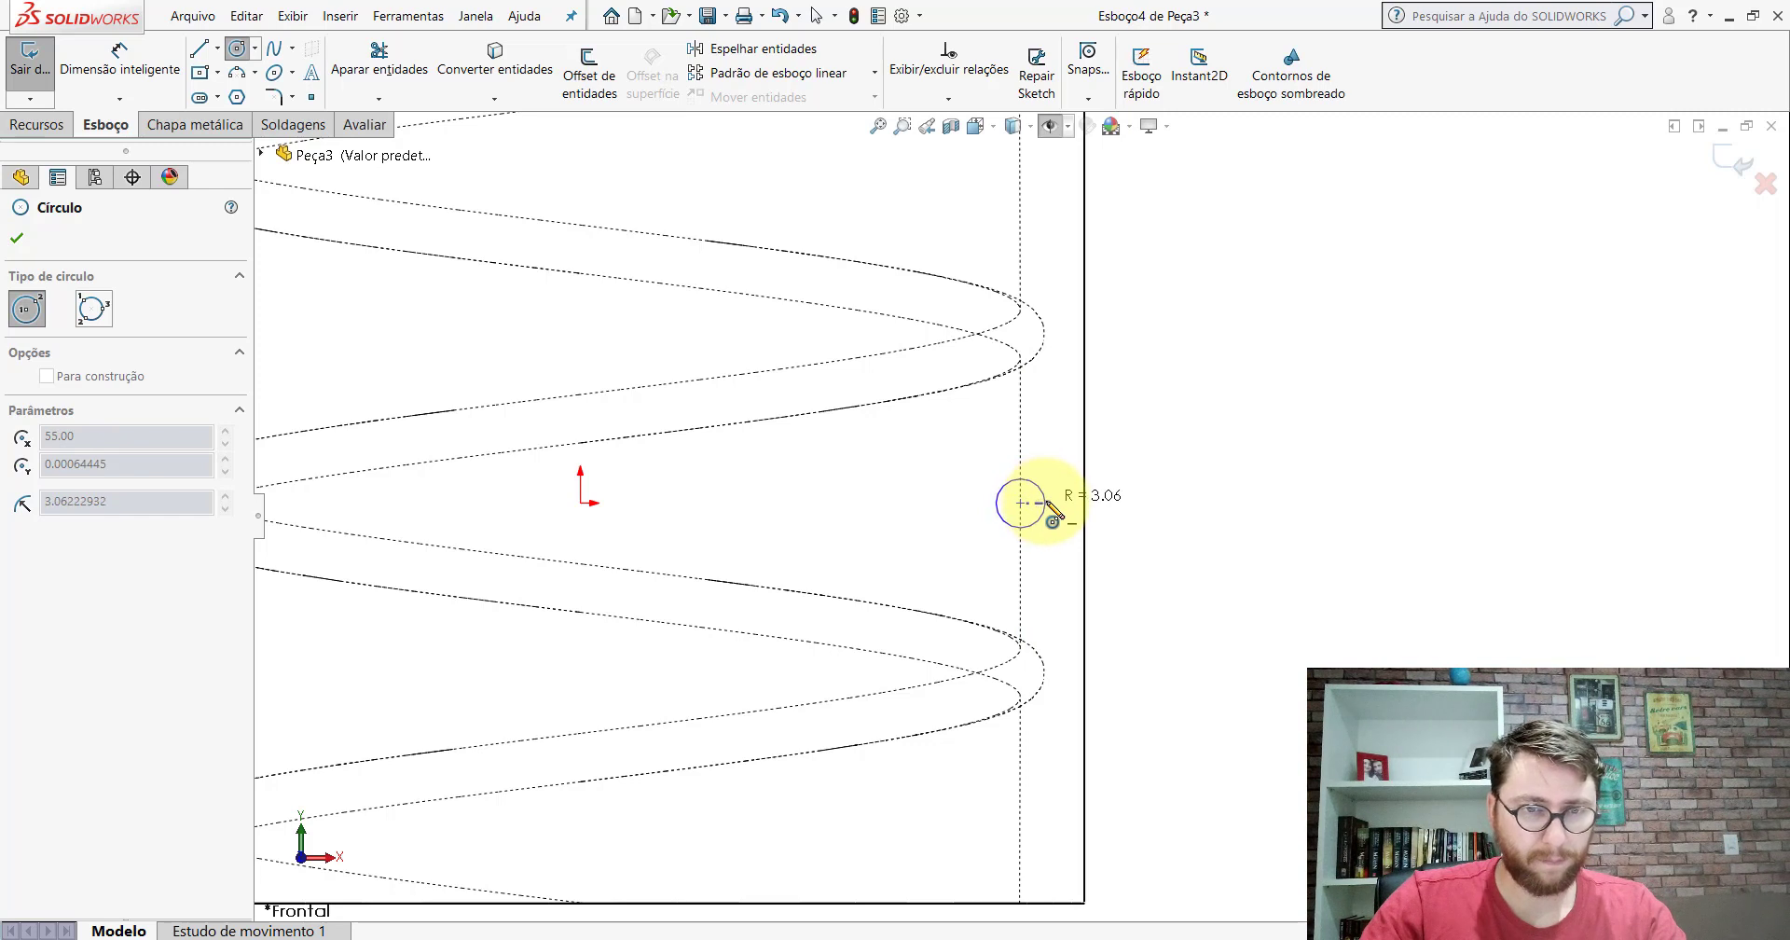
pyautogui.click(1046, 504)
pyautogui.press('Escape')
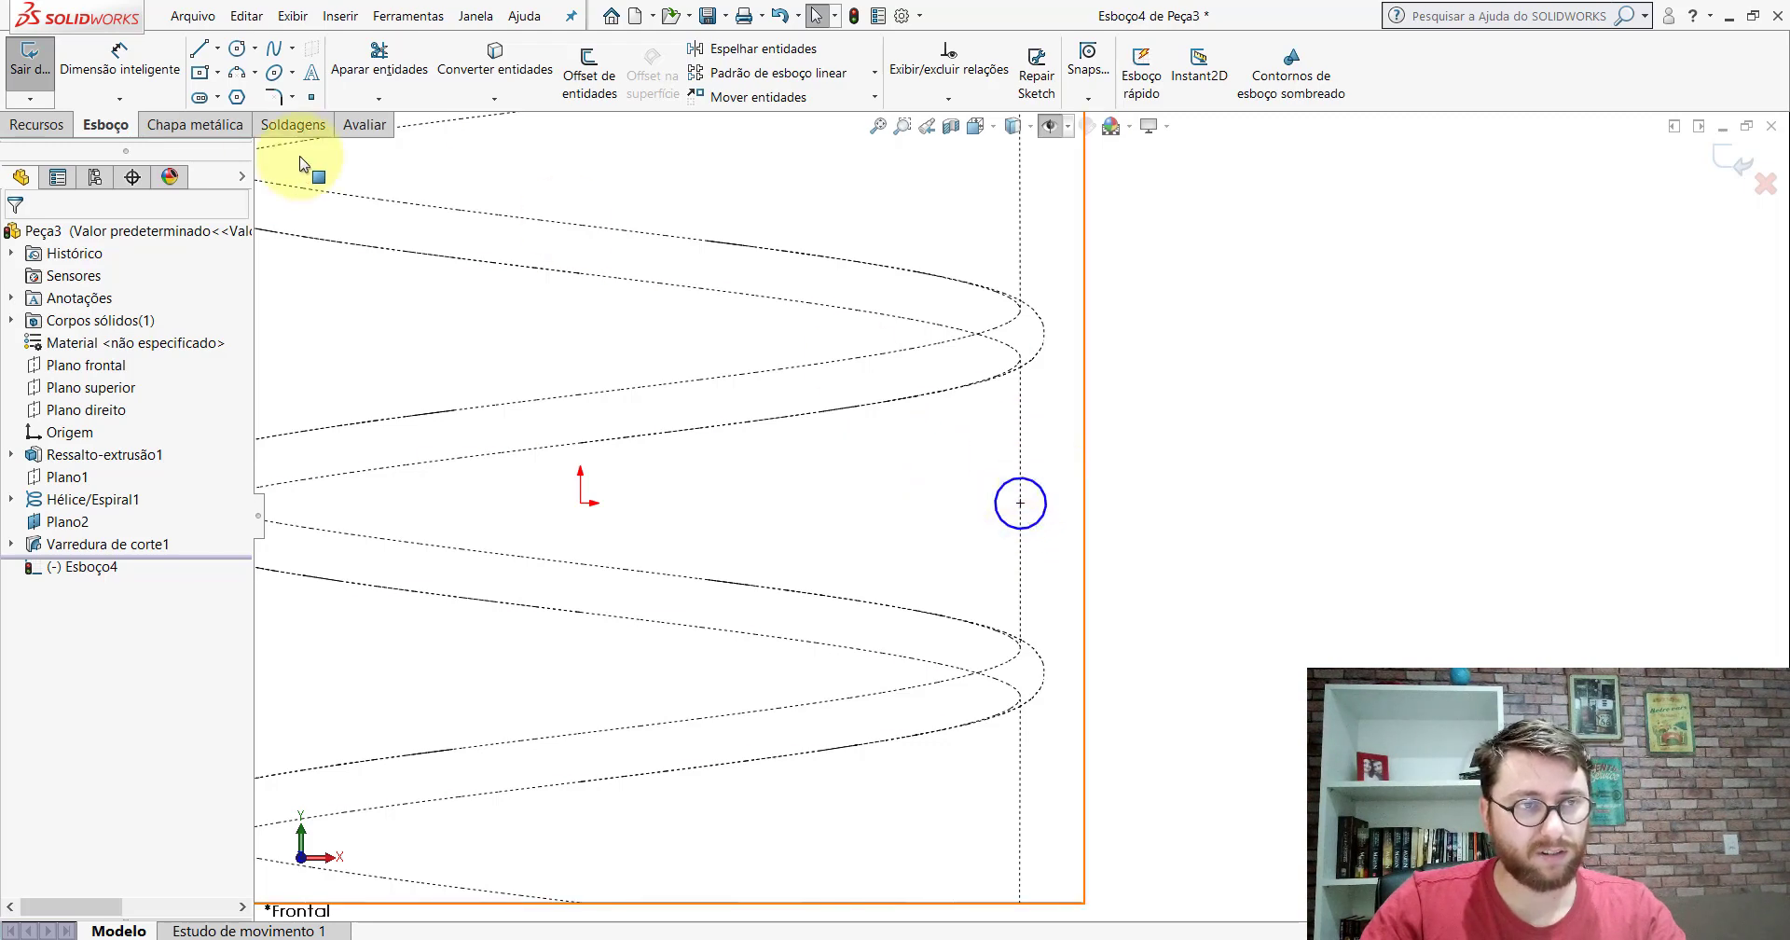
# Step: Dimension the circle's diameter to 6 mm
pyautogui.click(164, 74)
pyautogui.click(1043, 492)
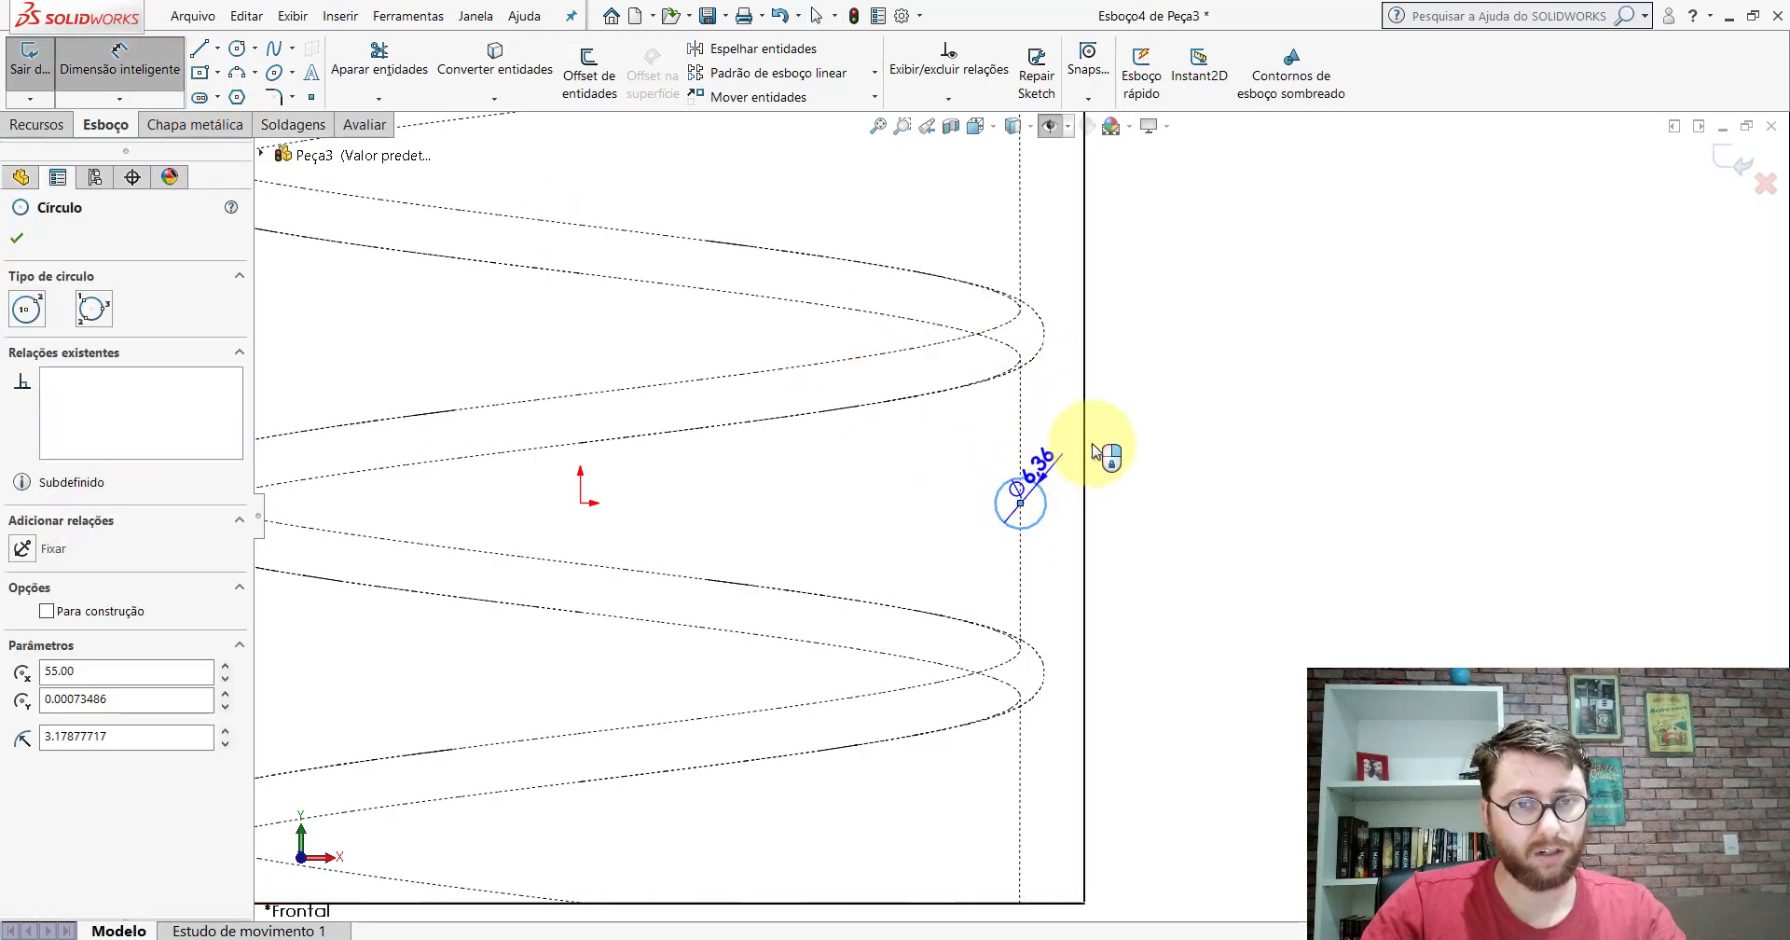
pyautogui.click(1208, 384)
pyautogui.write('6.00mm')
pyautogui.press('Return')
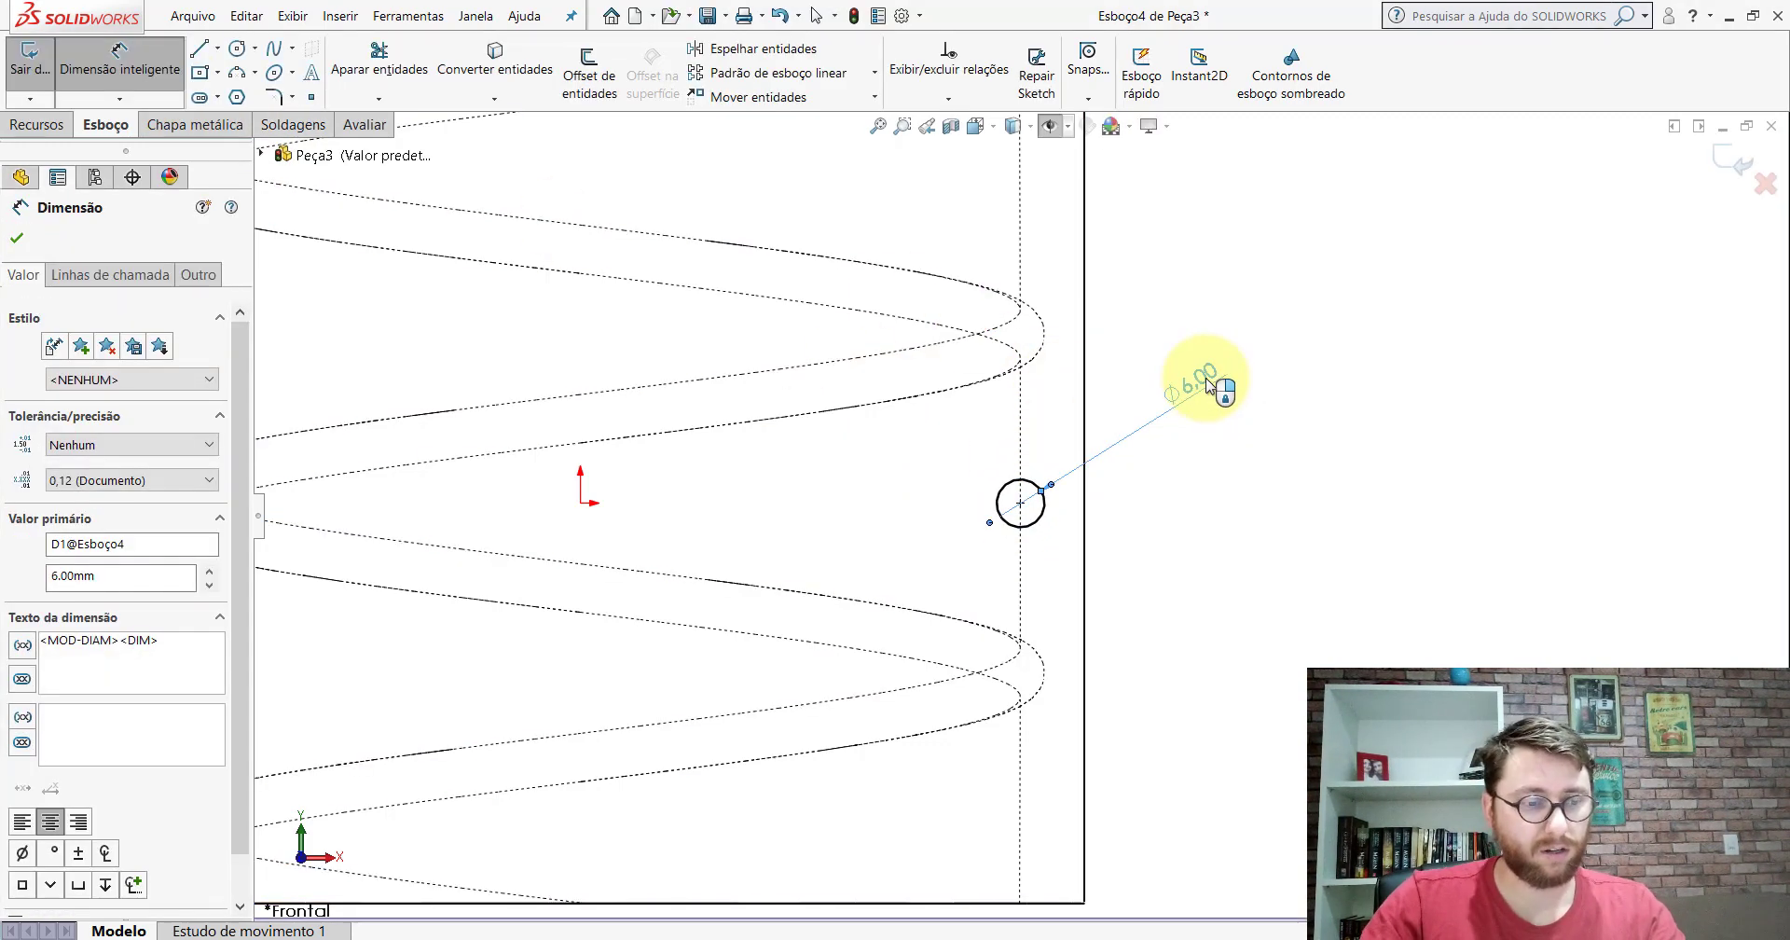
pyautogui.press('Escape')
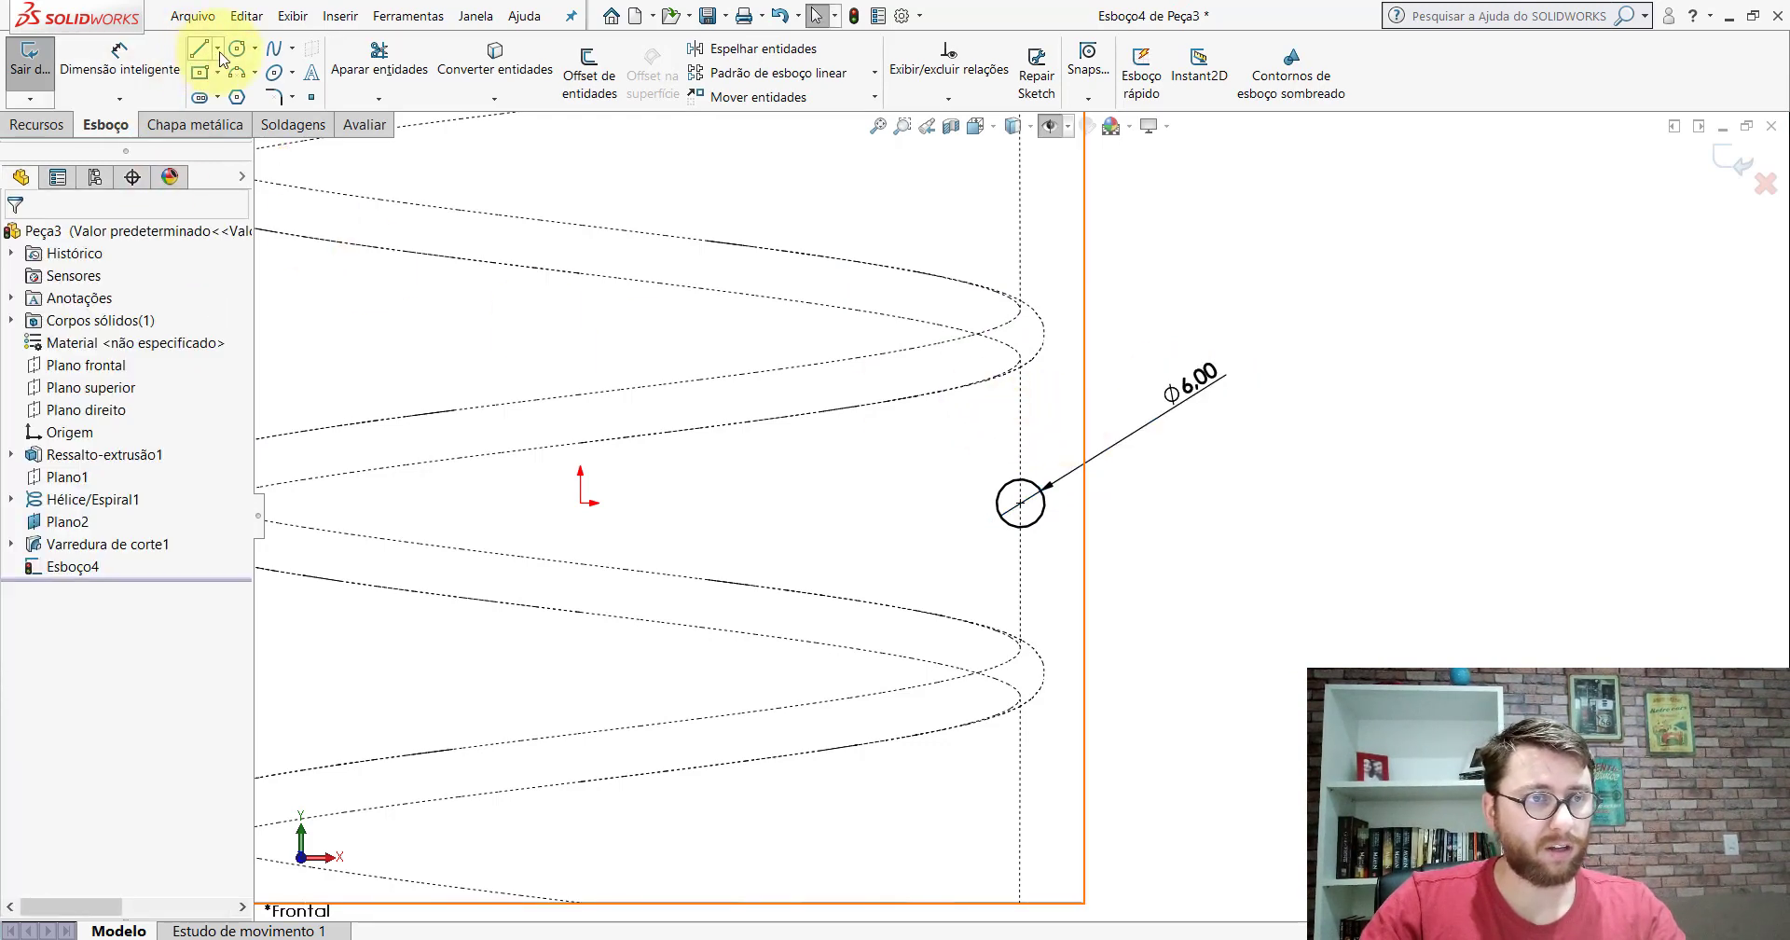
pyautogui.click(219, 51)
# Step: Draw a centerline from the origin to the bottom edge, then delete it
pyautogui.click(240, 97)
pyautogui.press('f')
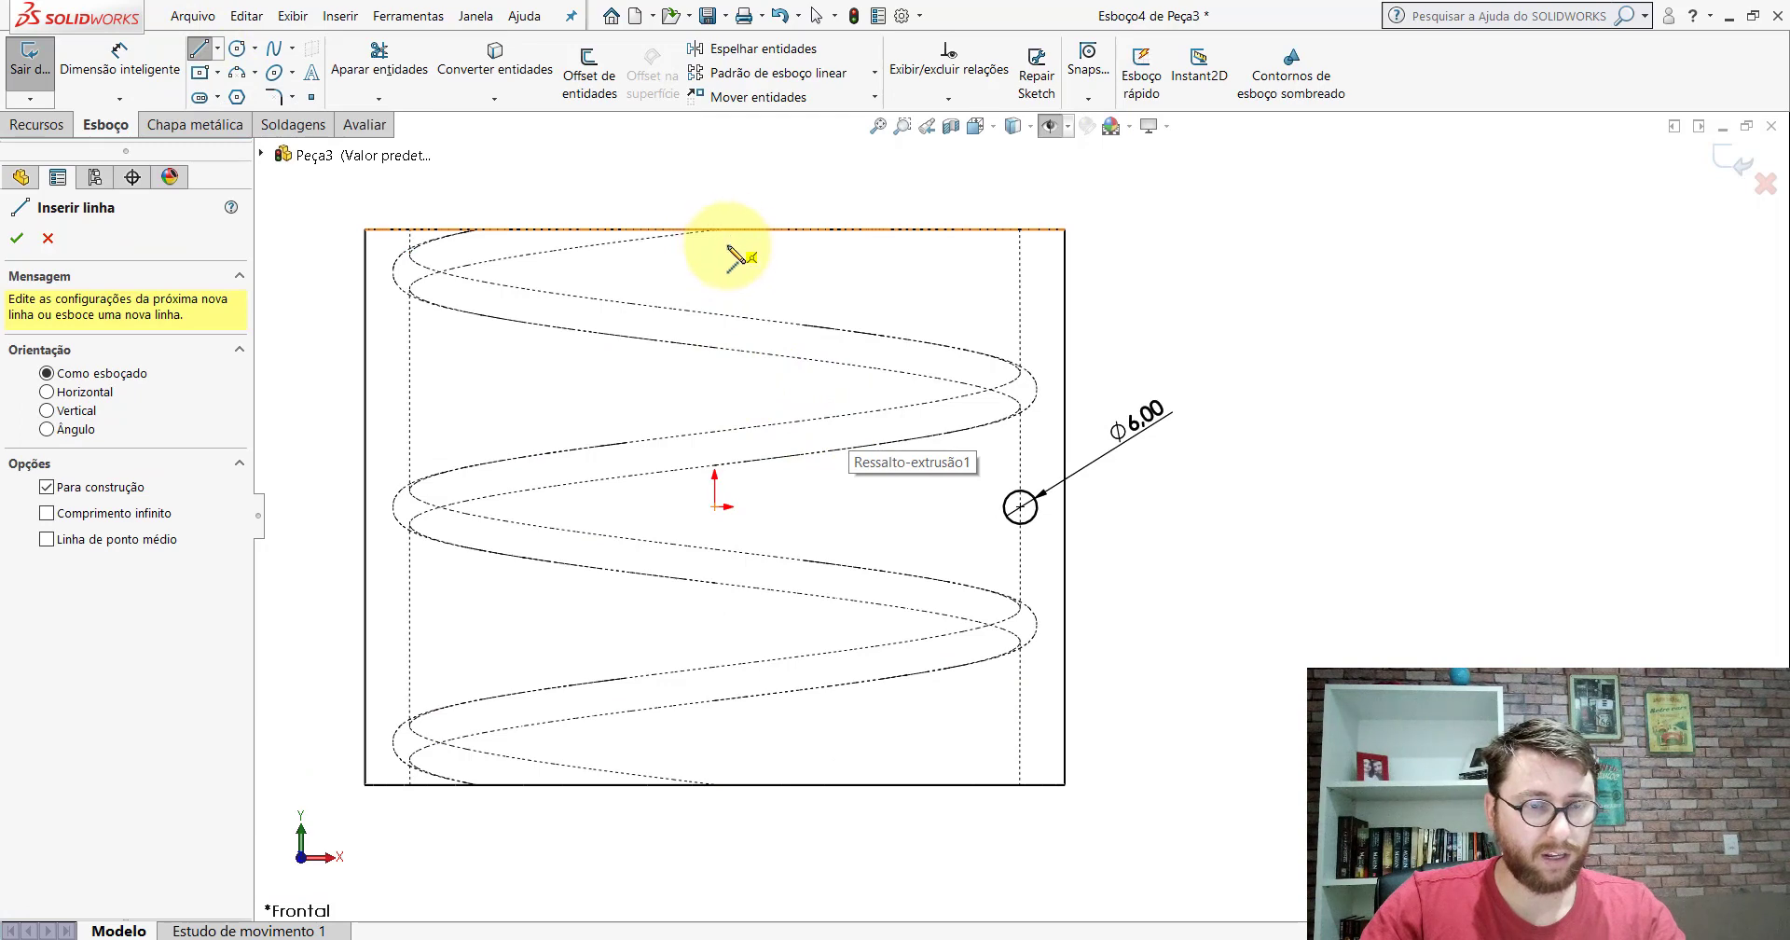
pyautogui.scroll(-3, 733, 505)
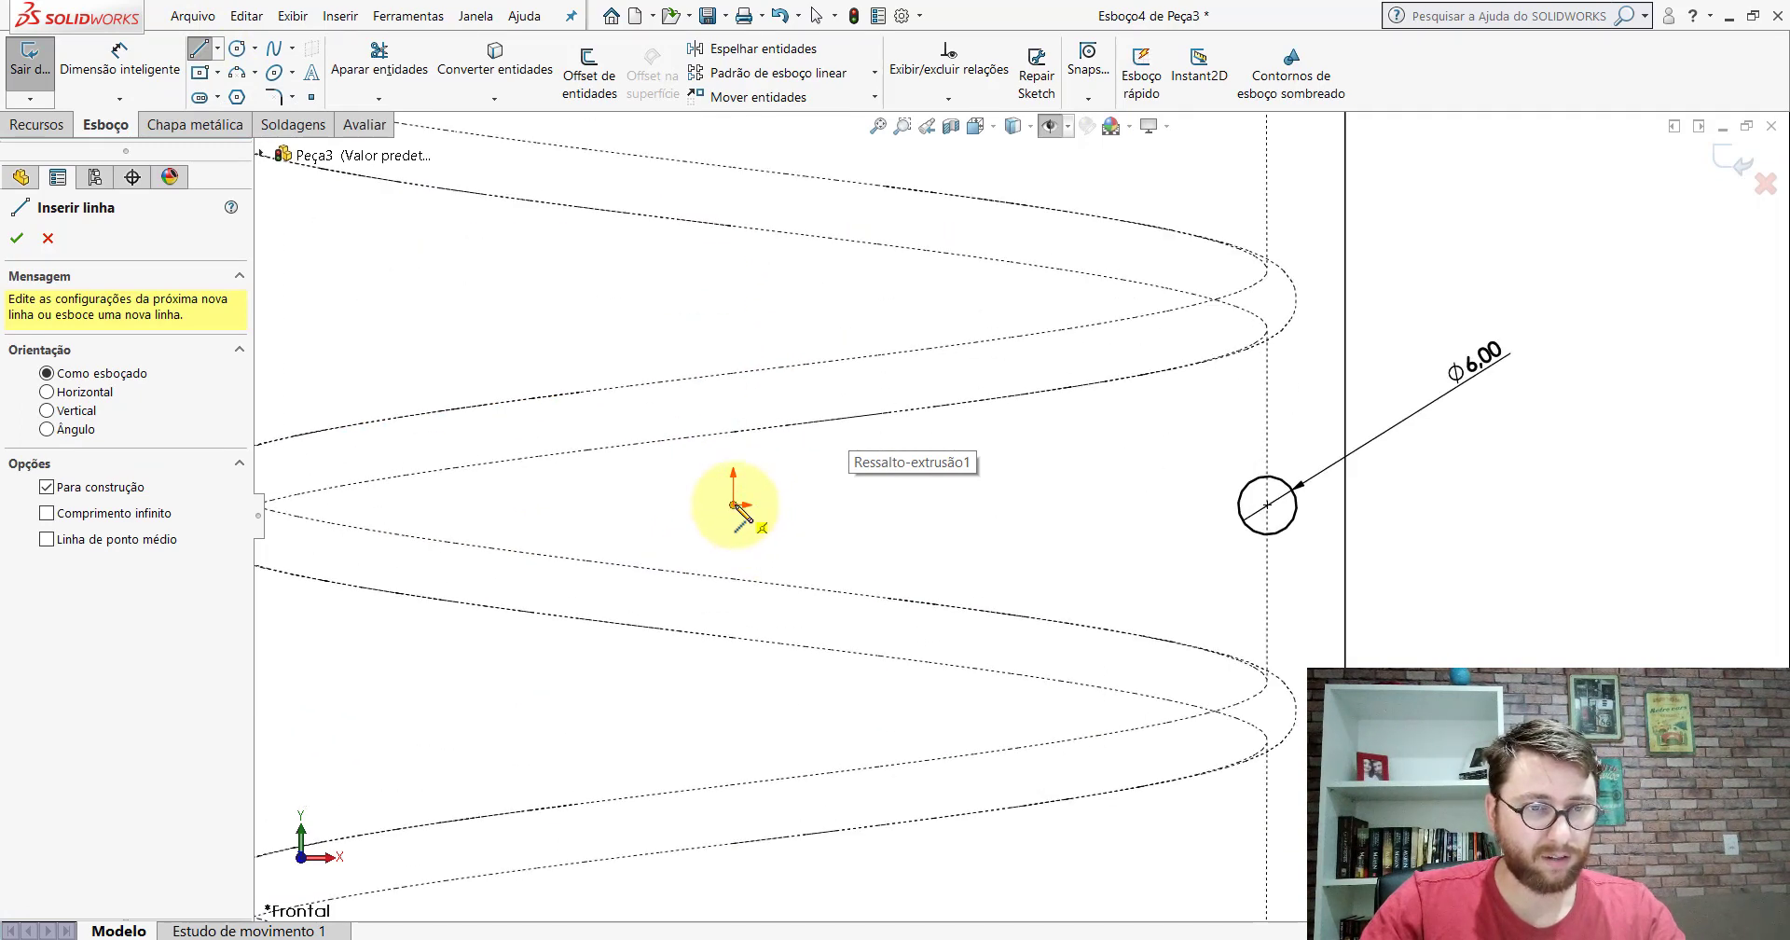
pyautogui.click(734, 505)
pyautogui.scroll(3, 903, 548)
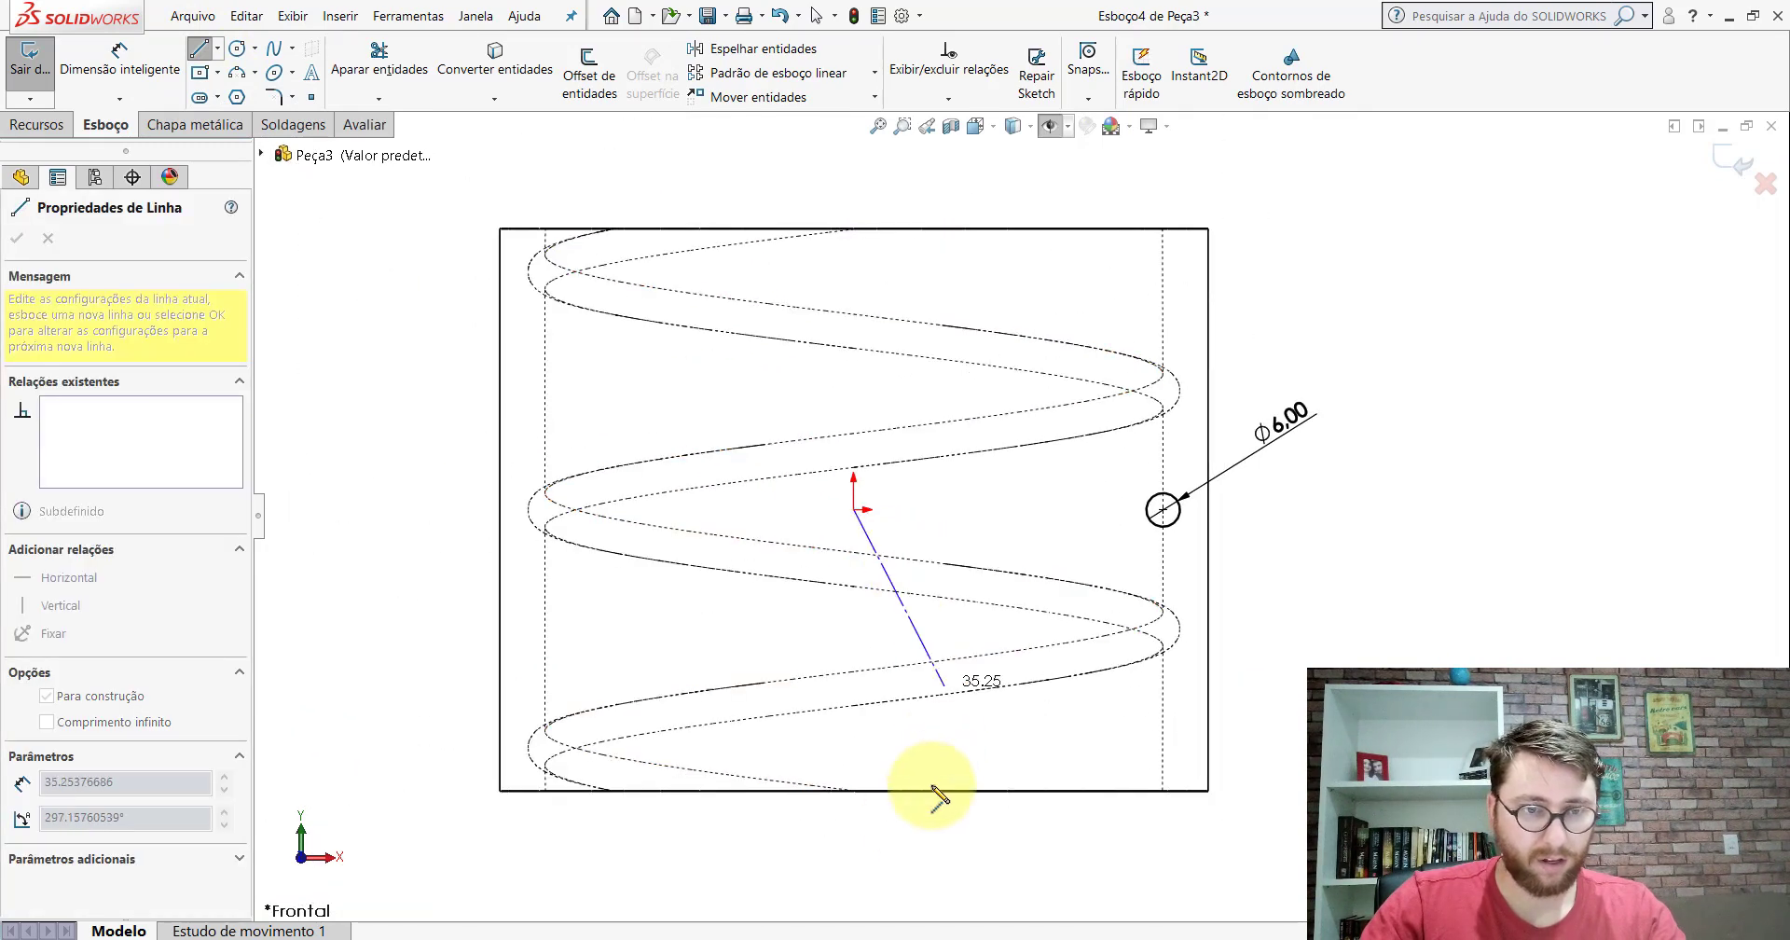
pyautogui.scroll(-1, 932, 793)
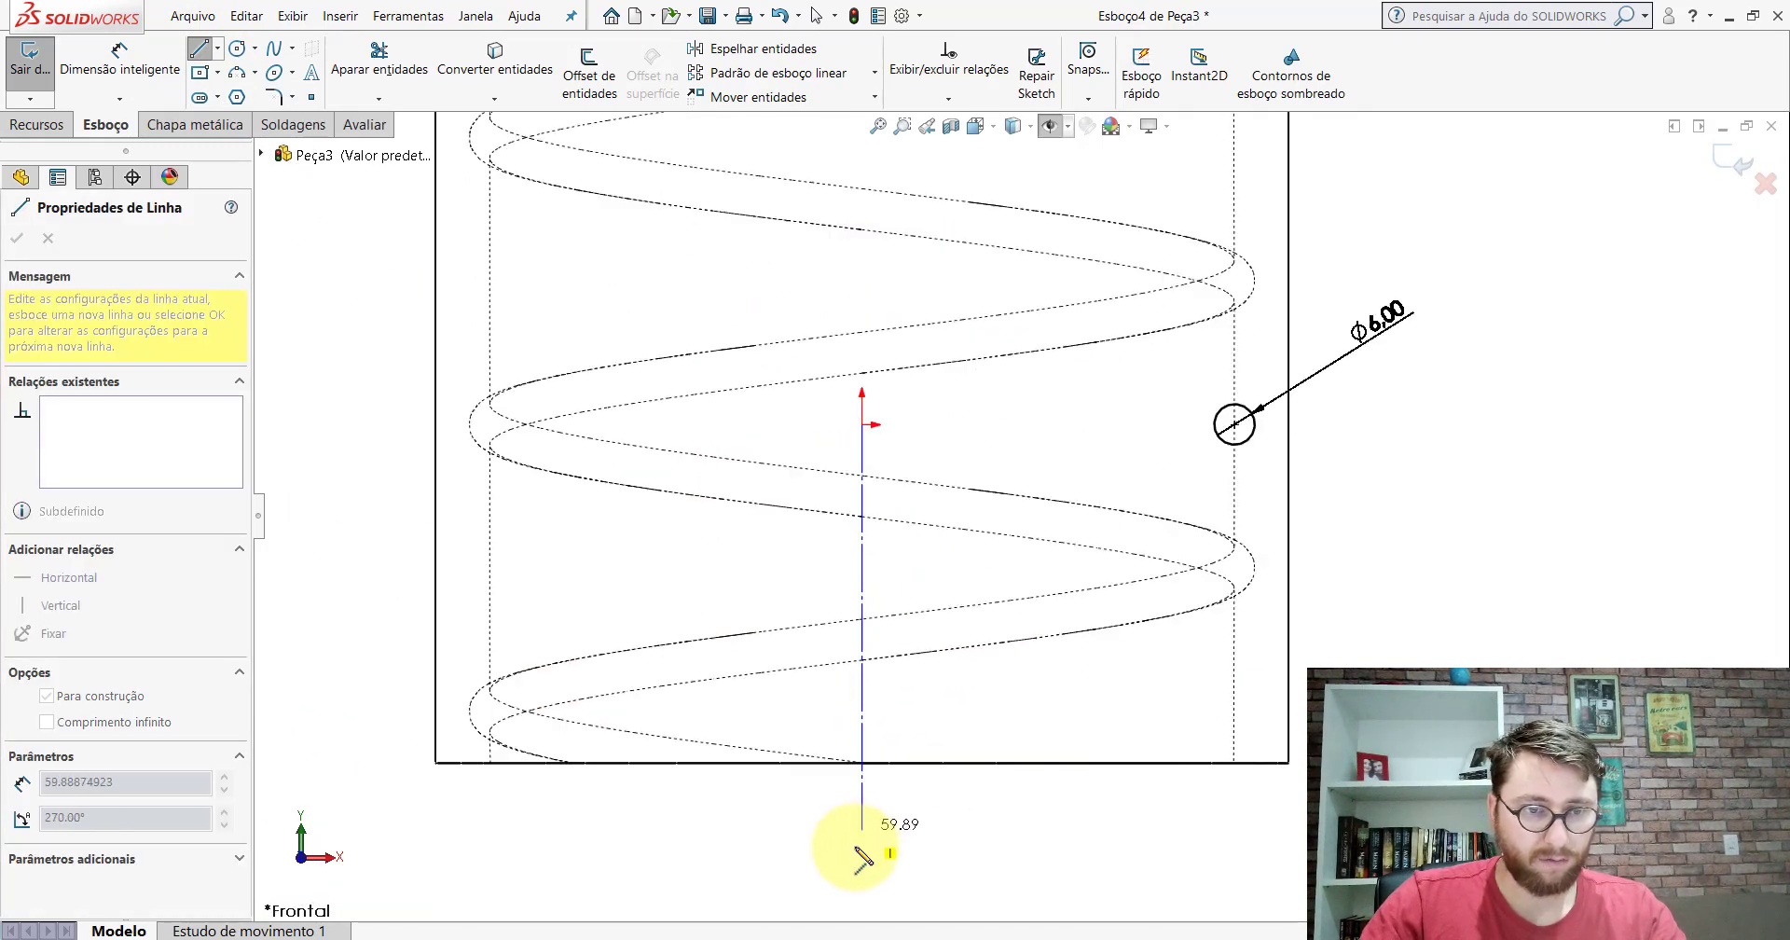
pyautogui.click(862, 763)
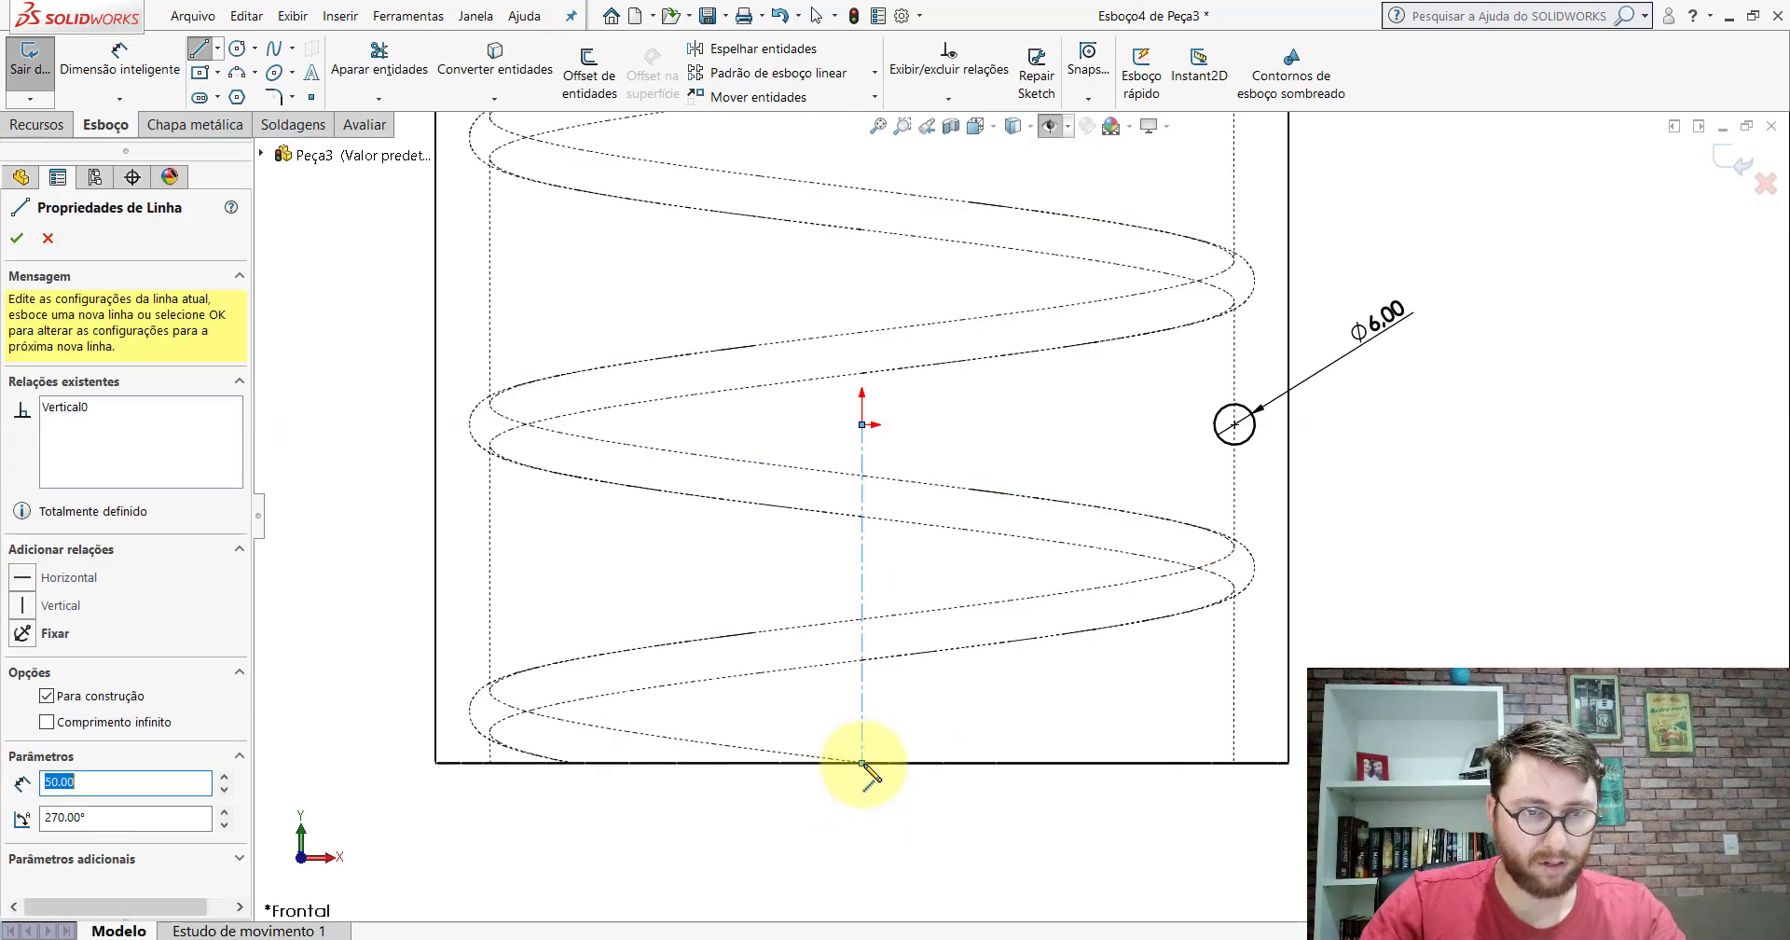
pyautogui.press('Escape')
pyautogui.click(863, 573)
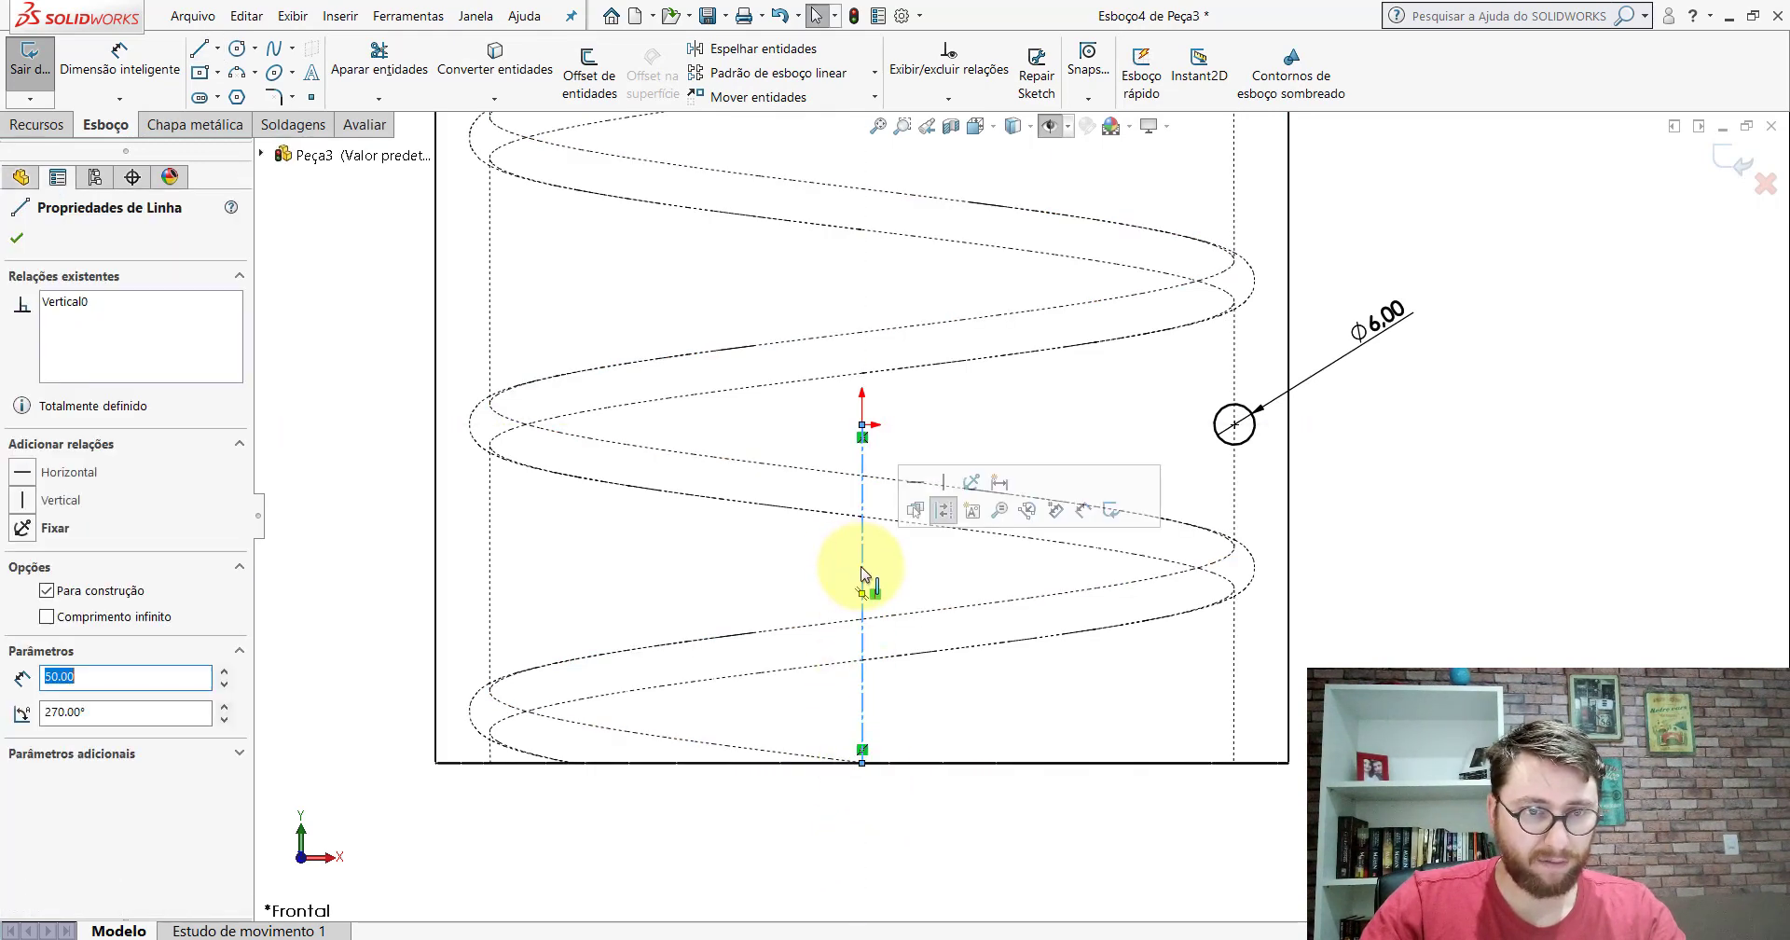
pyautogui.press('Escape')
pyautogui.scroll(-3, 923, 744)
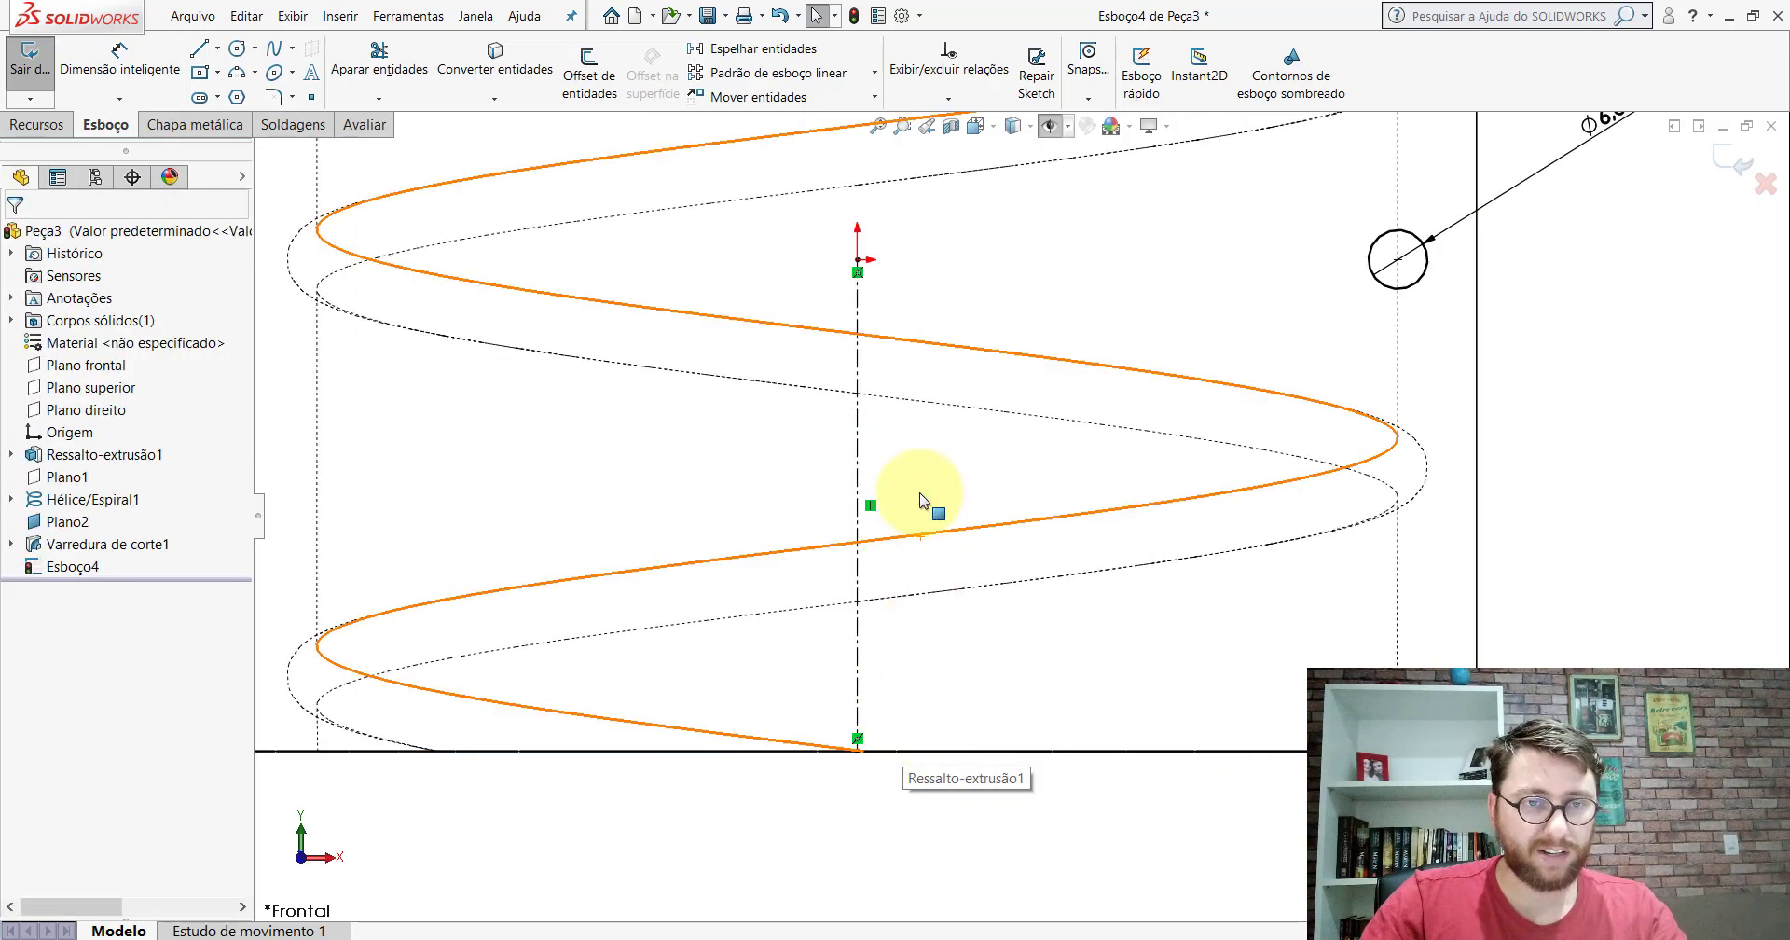
pyautogui.click(859, 432)
pyautogui.press('Delete')
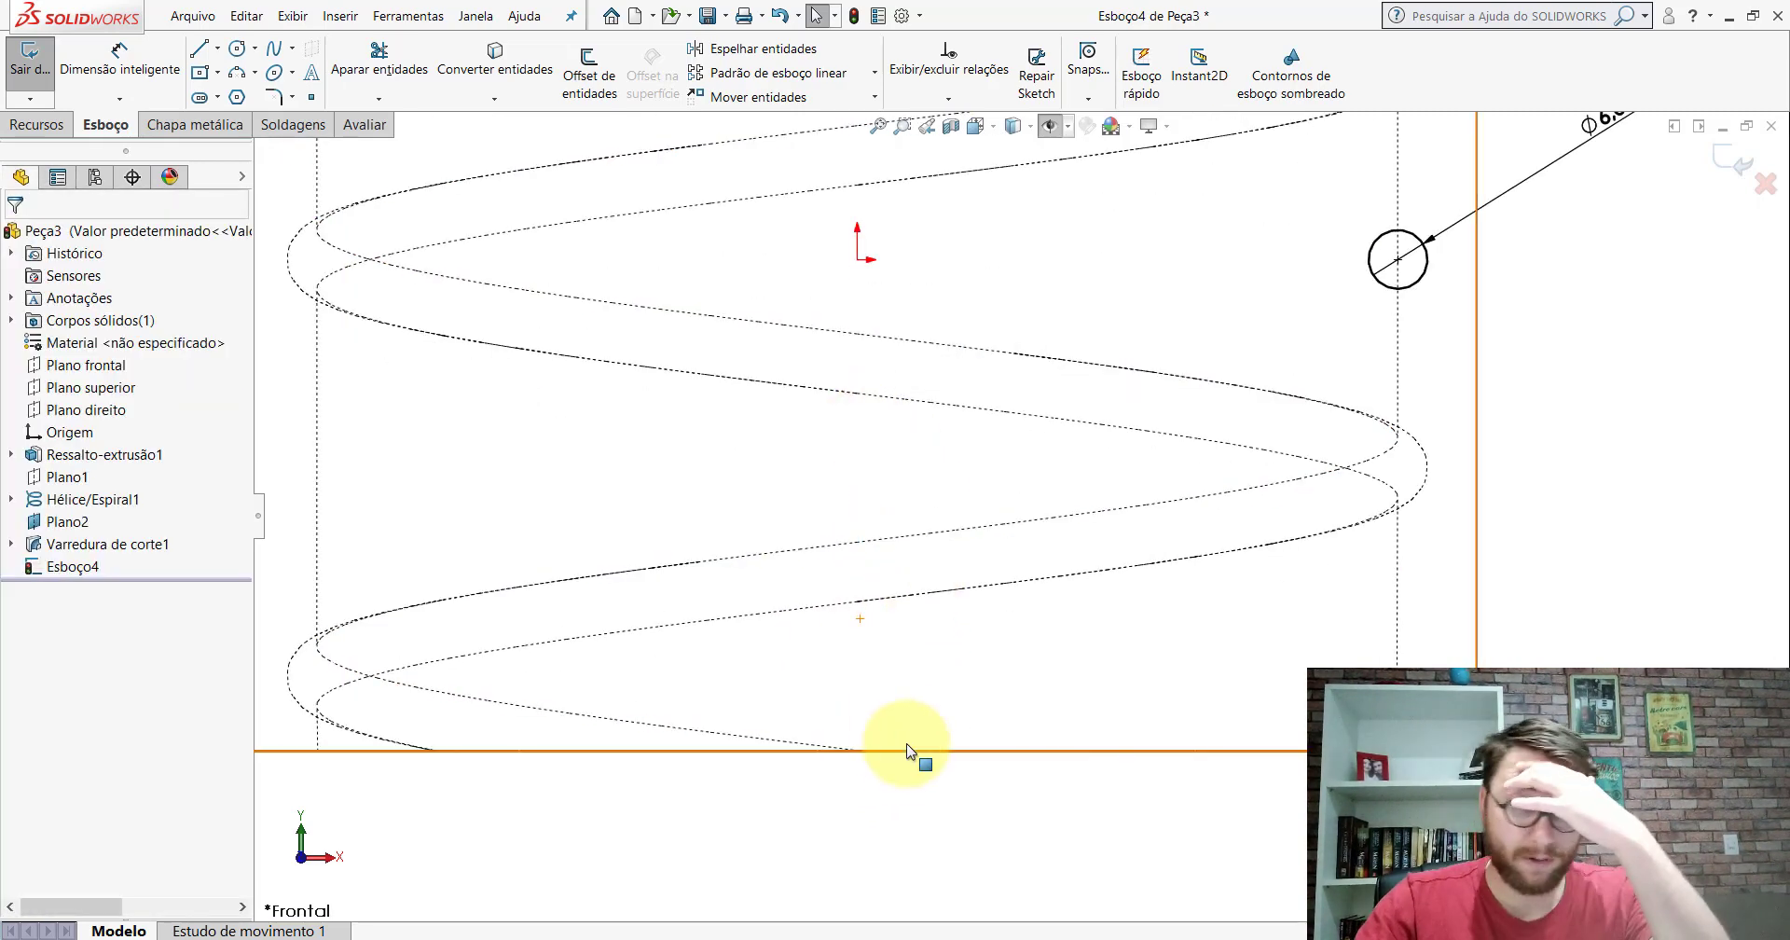
# Step: Redraw a construction centerline from the origin to the part's bottom edge
pyautogui.click(219, 51)
pyautogui.click(233, 92)
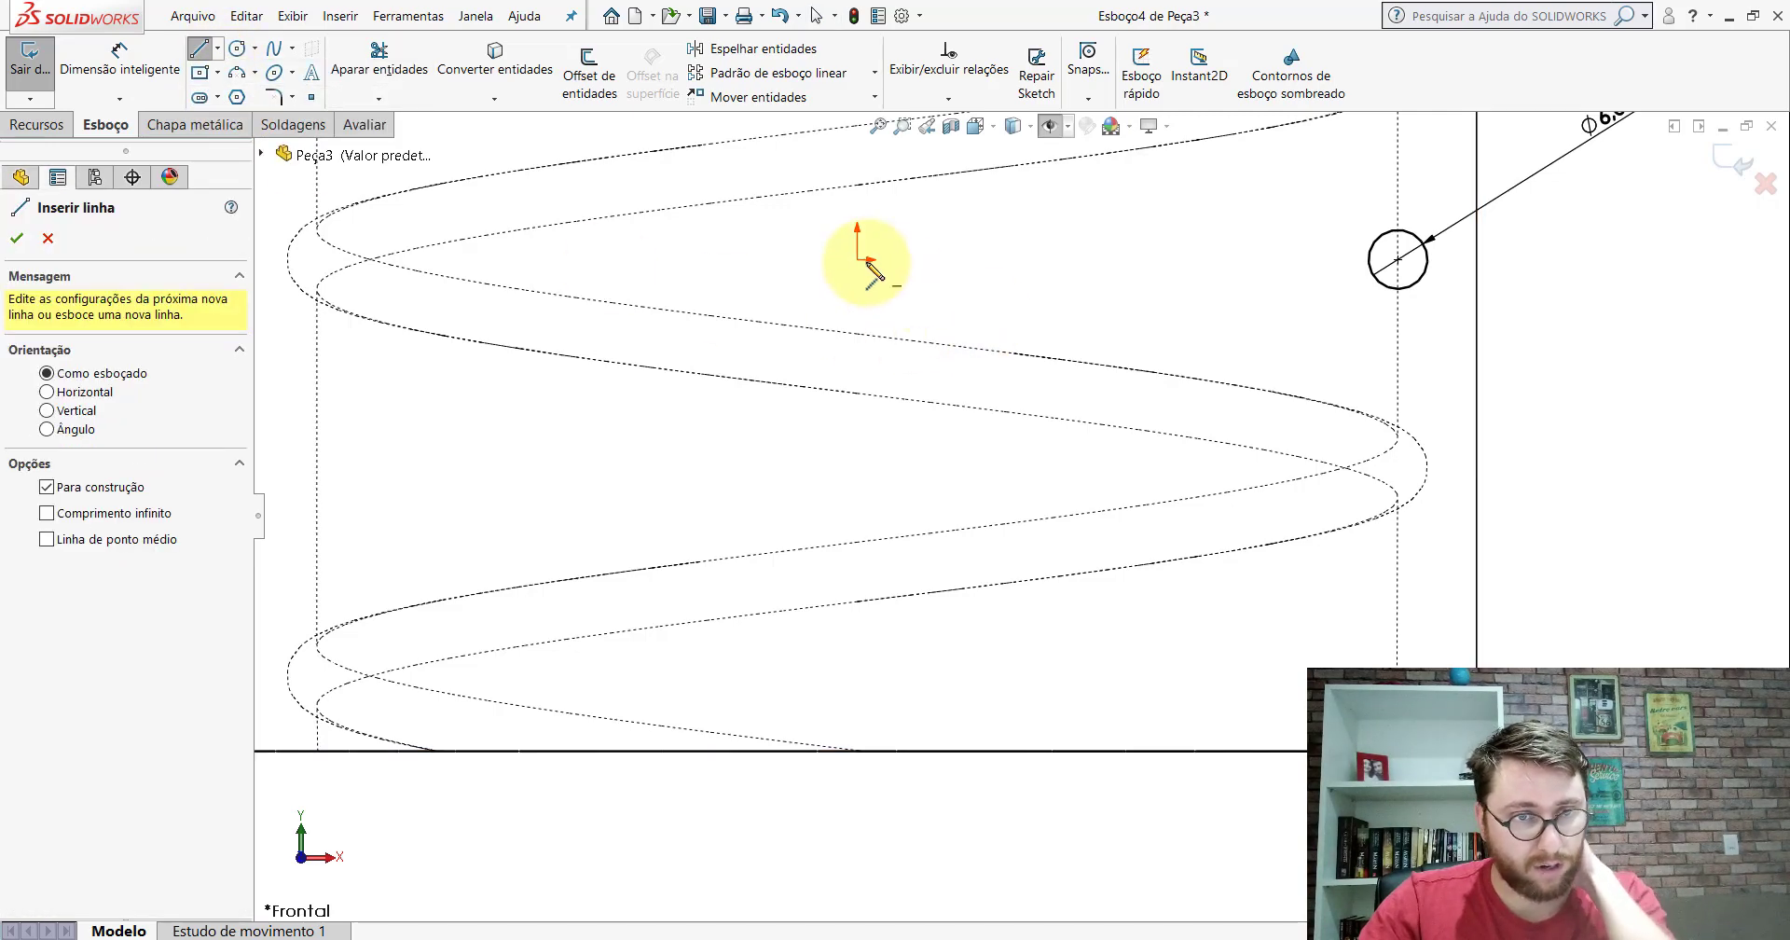
pyautogui.click(857, 260)
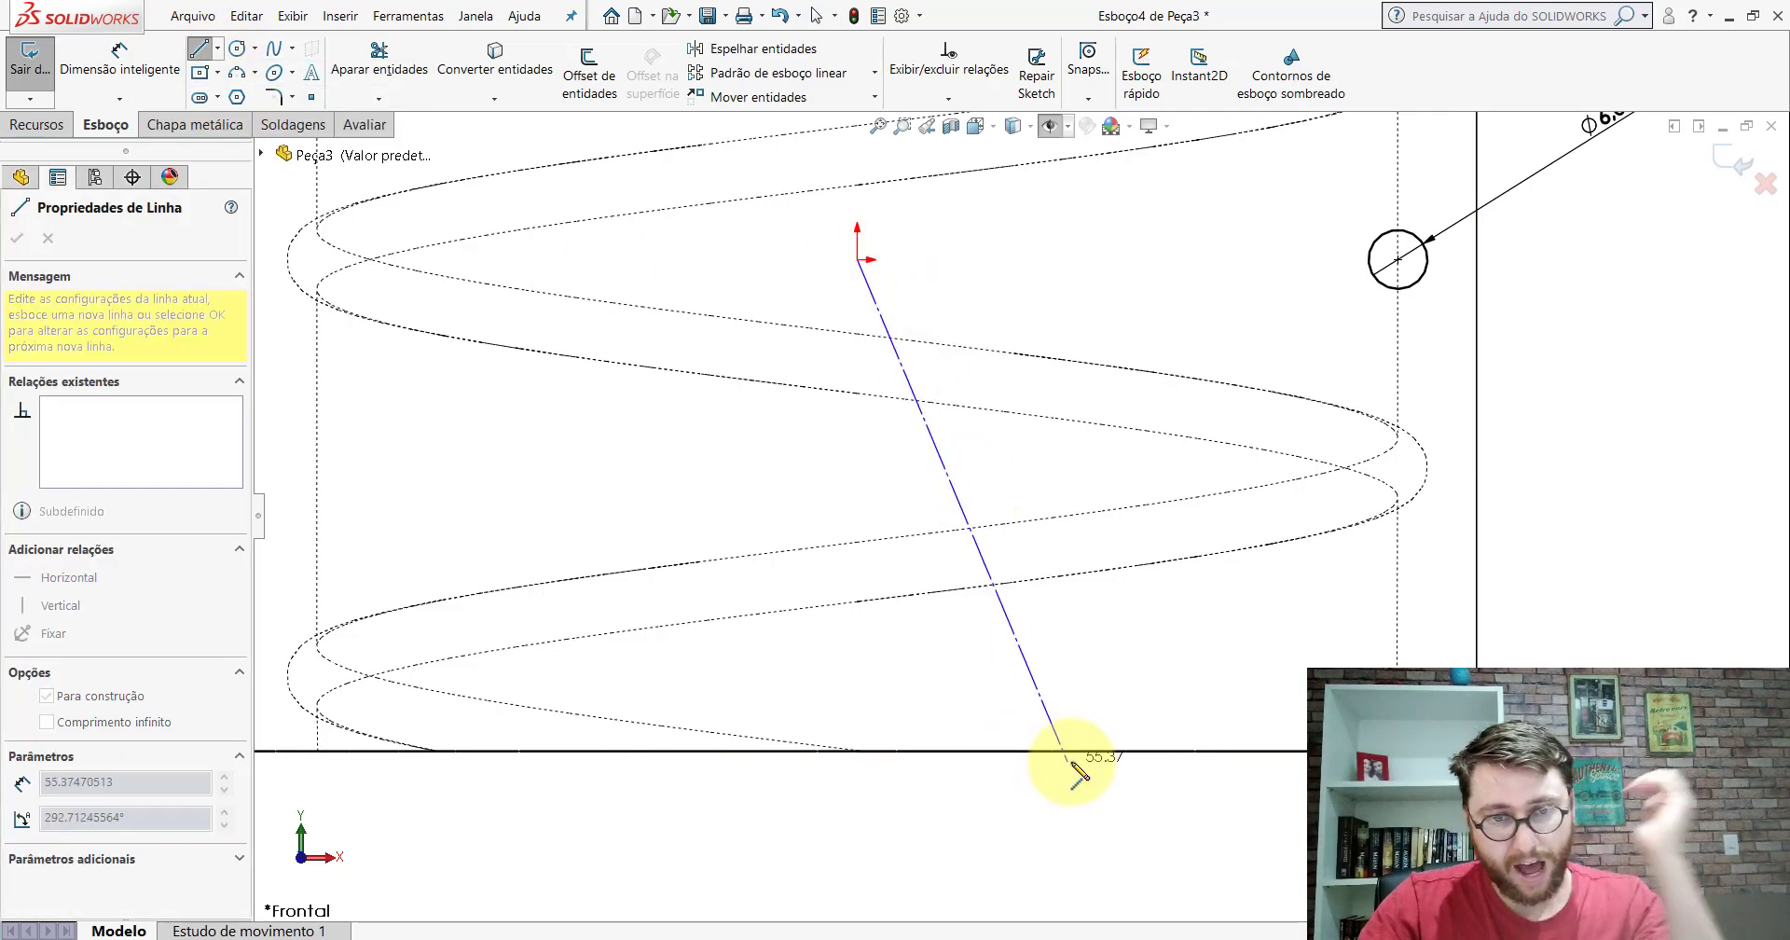
pyautogui.scroll(-2, 1109, 760)
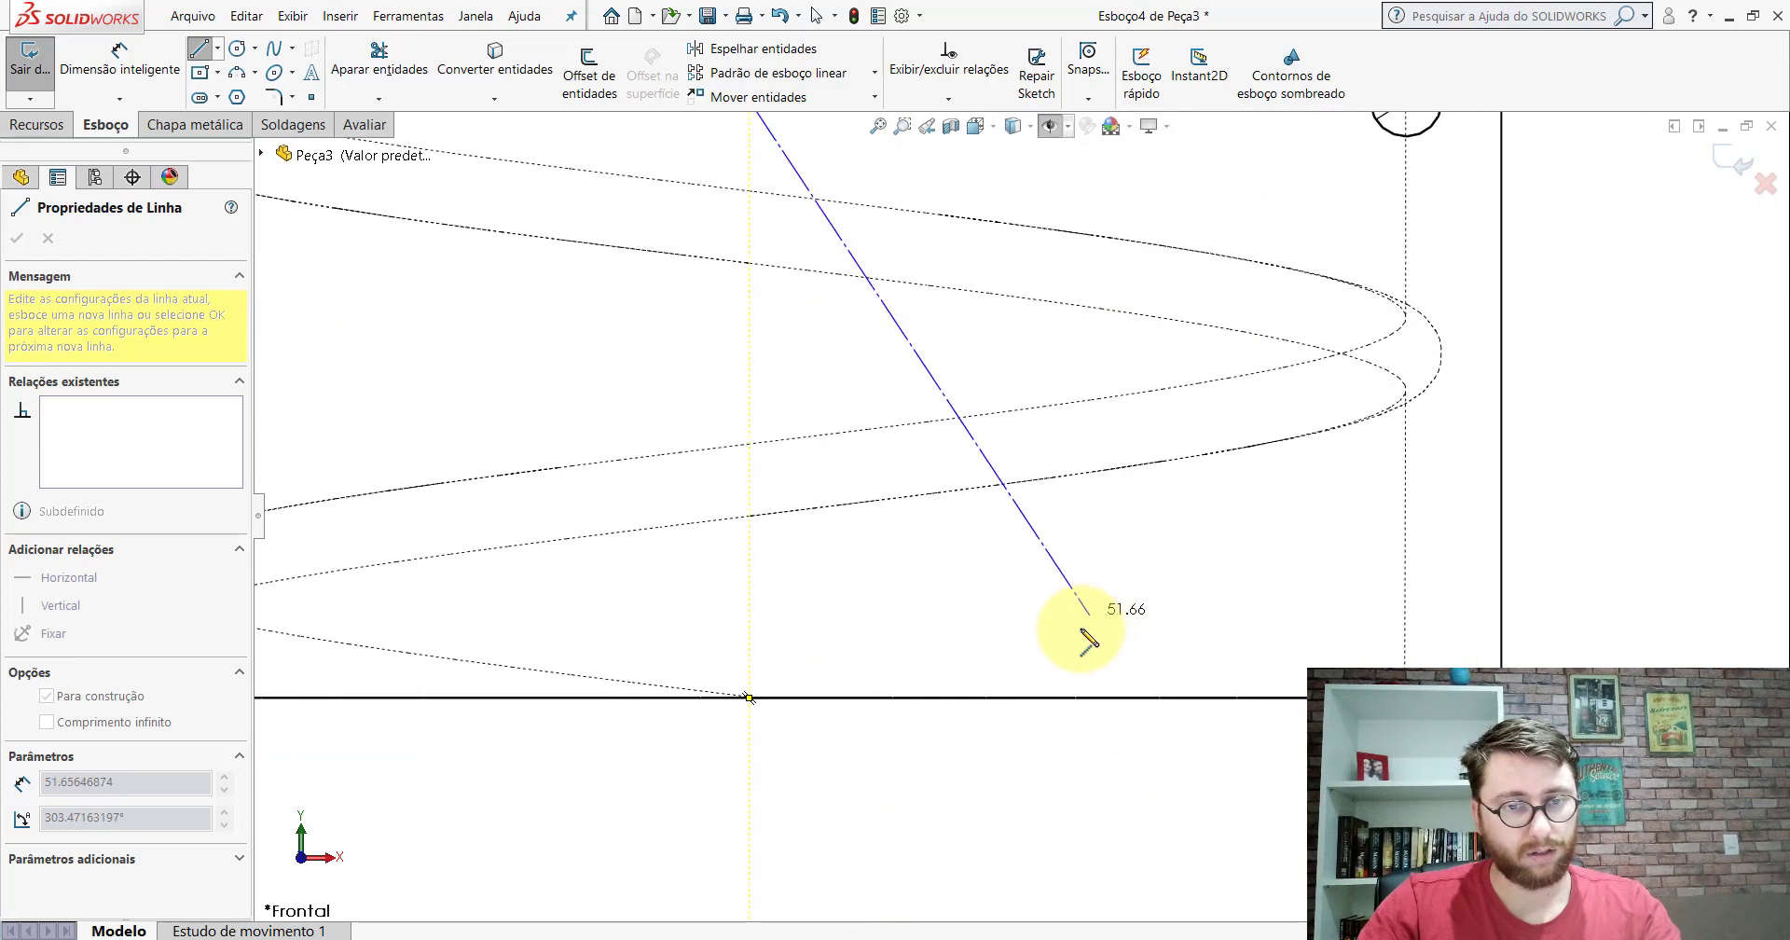
pyautogui.click(1041, 698)
pyautogui.press('Escape')
# Step: Constrain the slanted centerline to be vertical
pyautogui.scroll(3, 1058, 690)
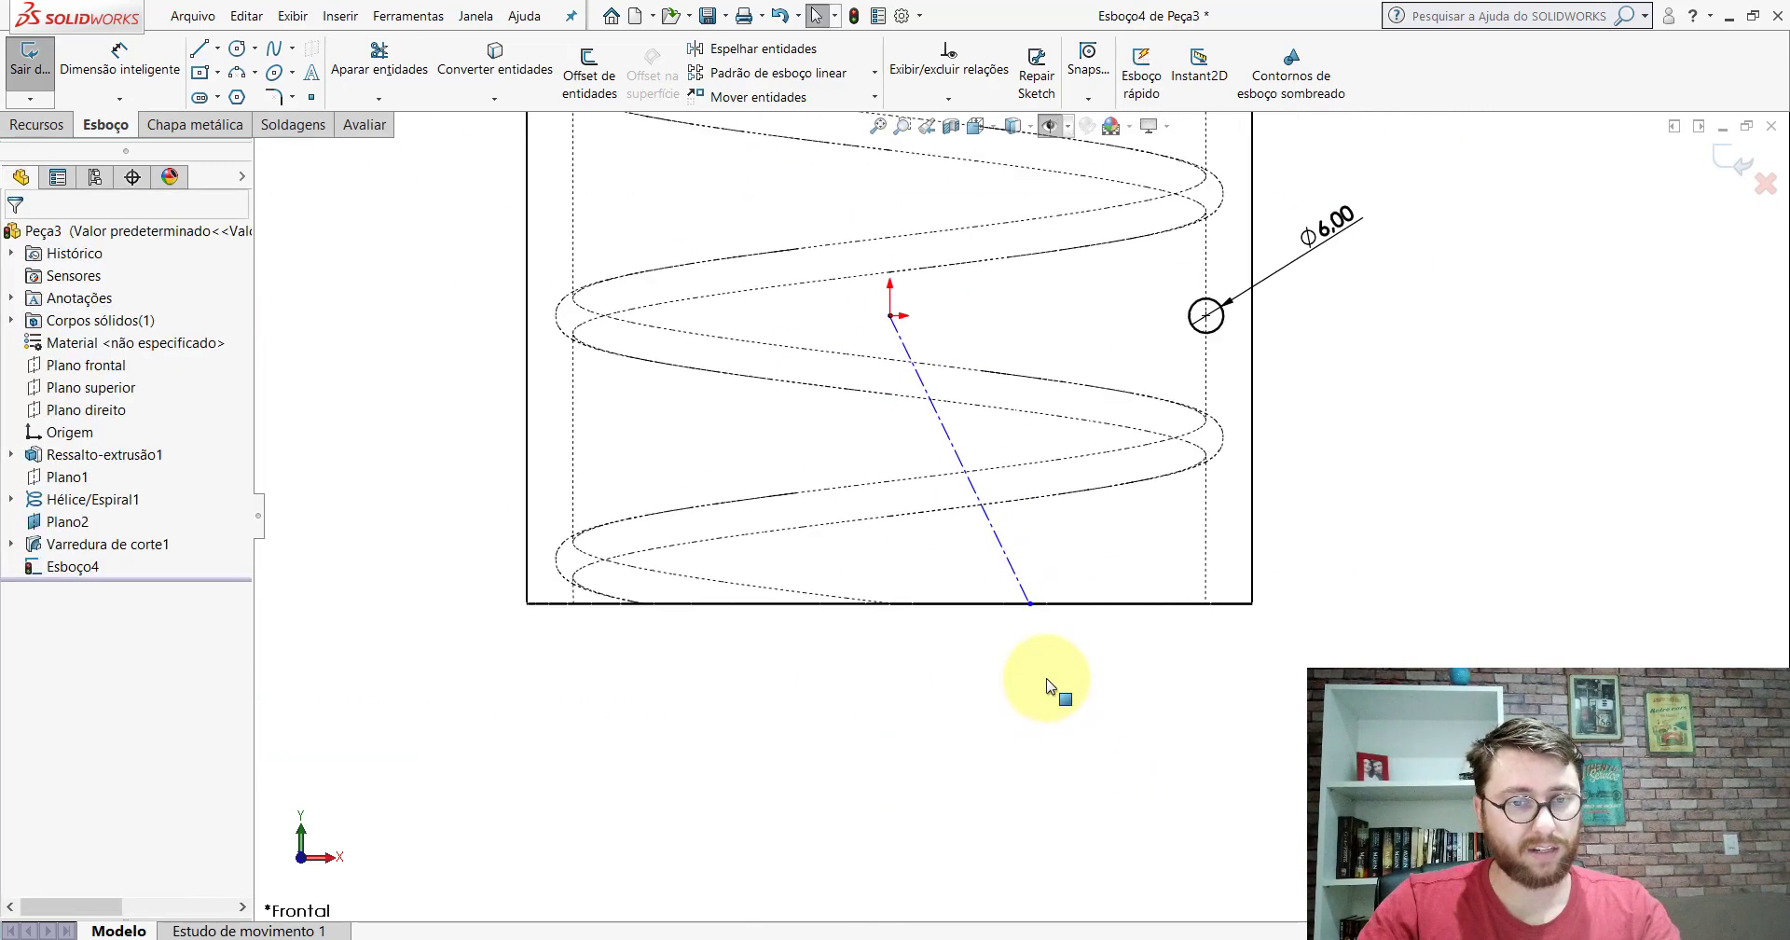
pyautogui.scroll(-3, 1031, 643)
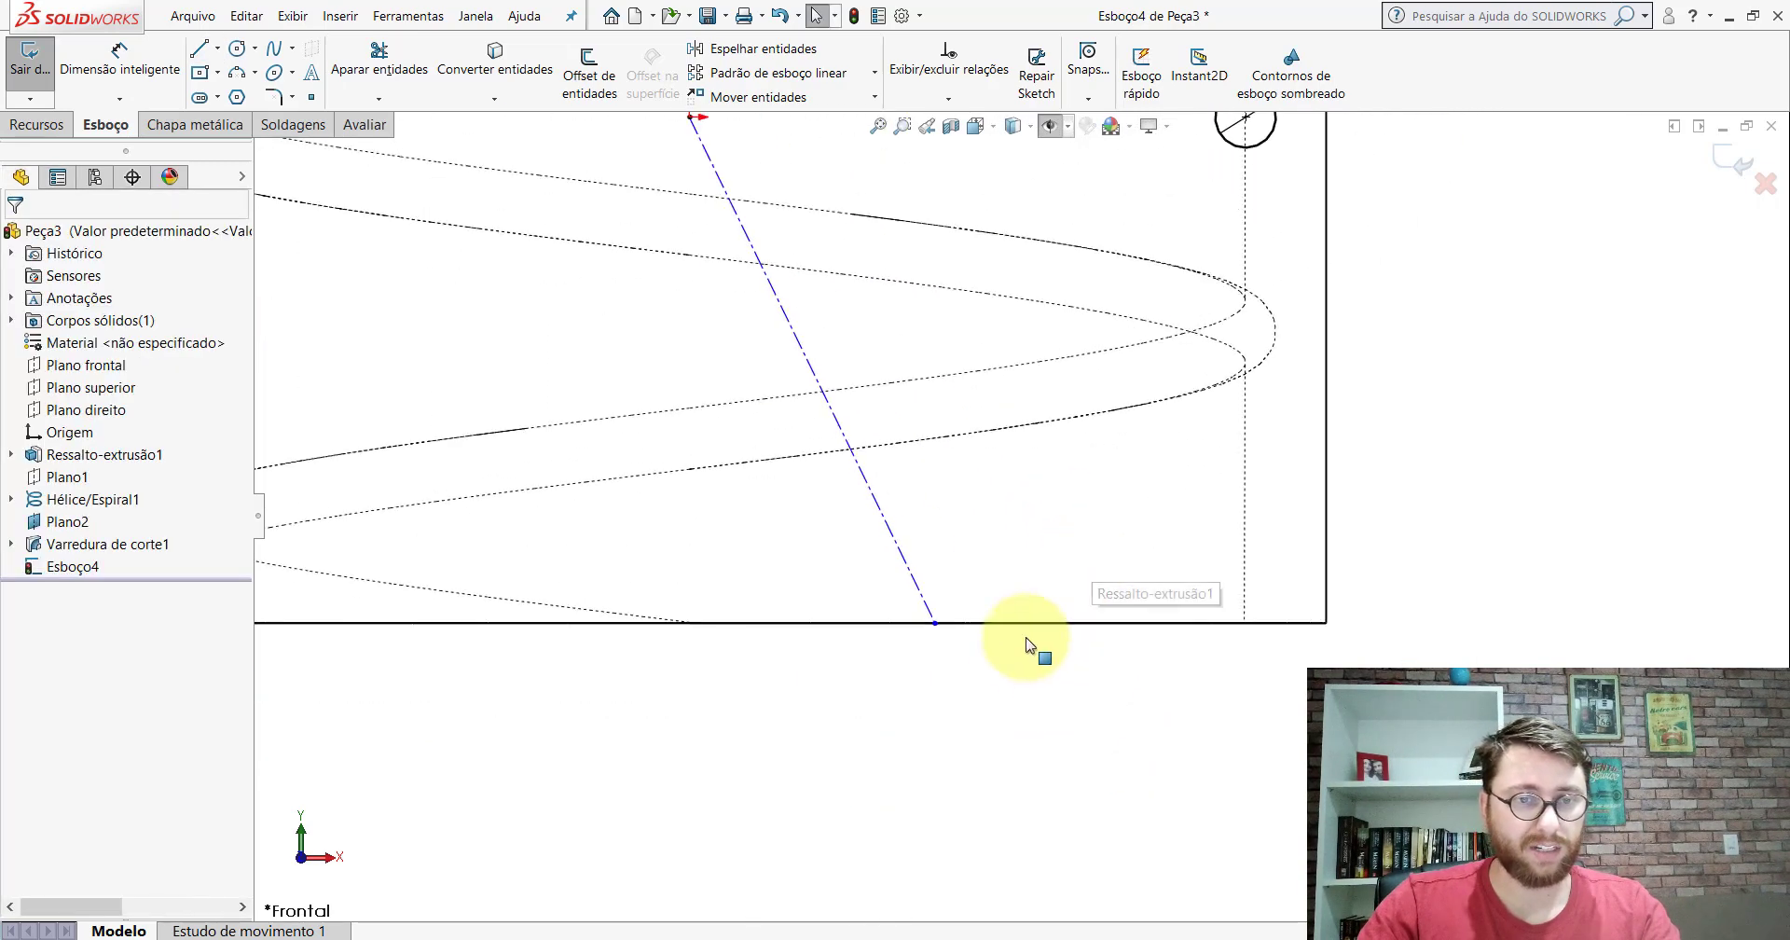
pyautogui.click(795, 338)
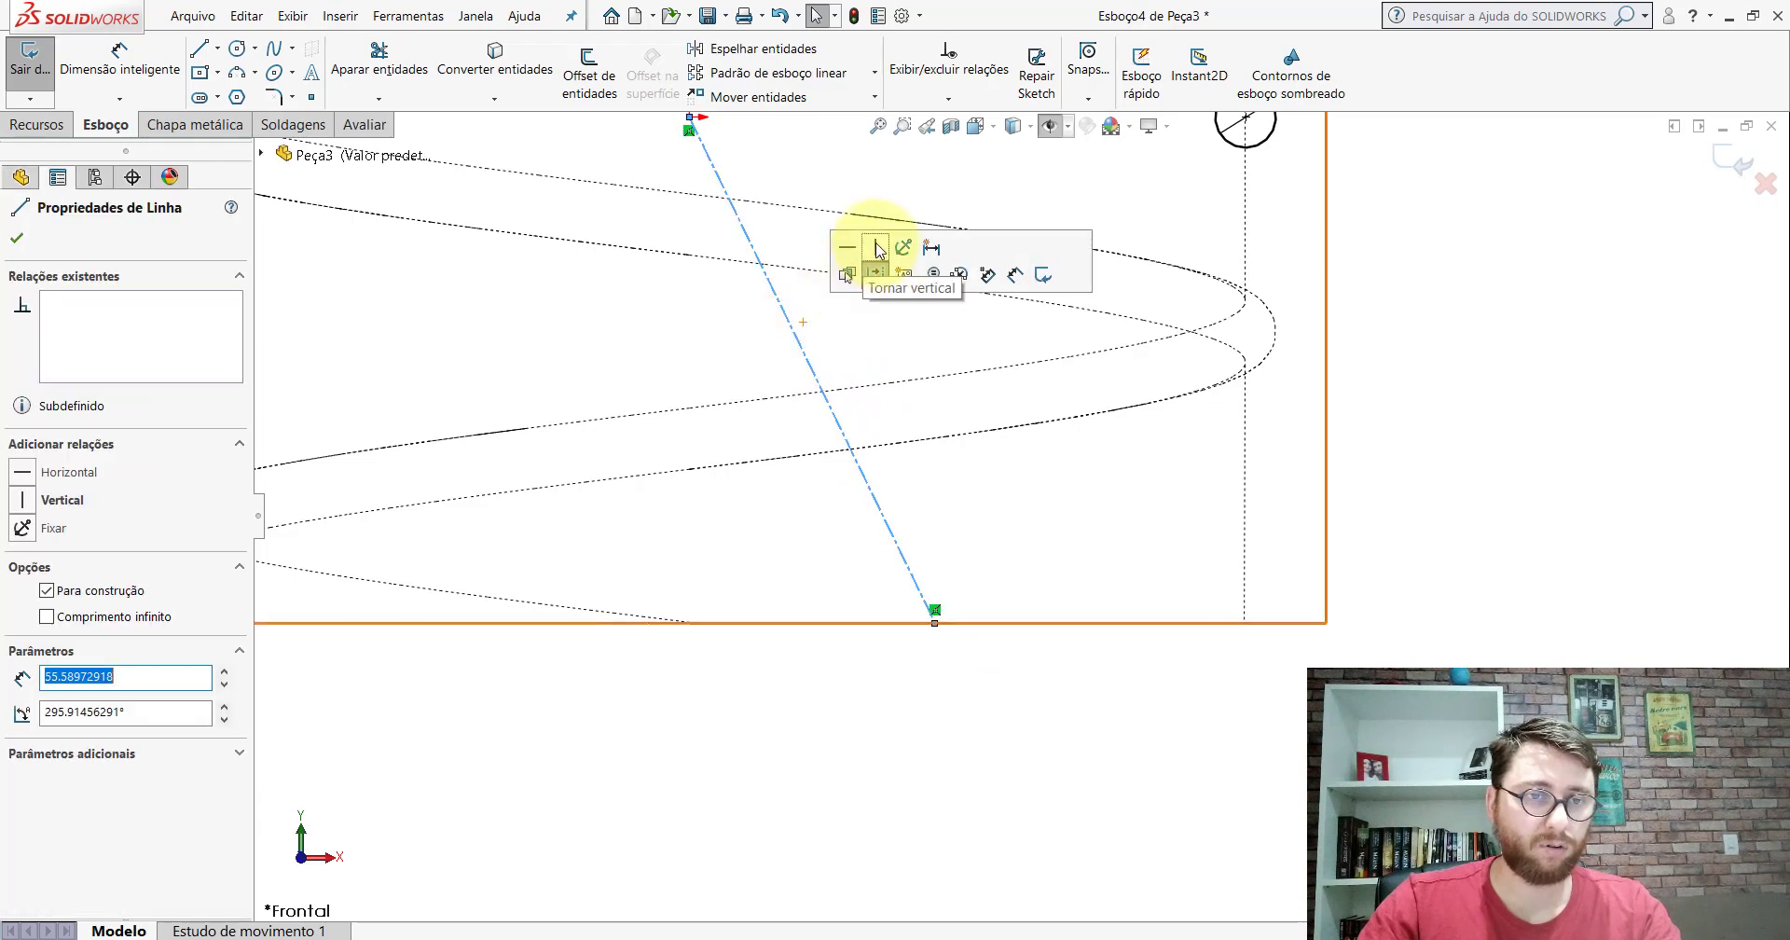
pyautogui.click(788, 671)
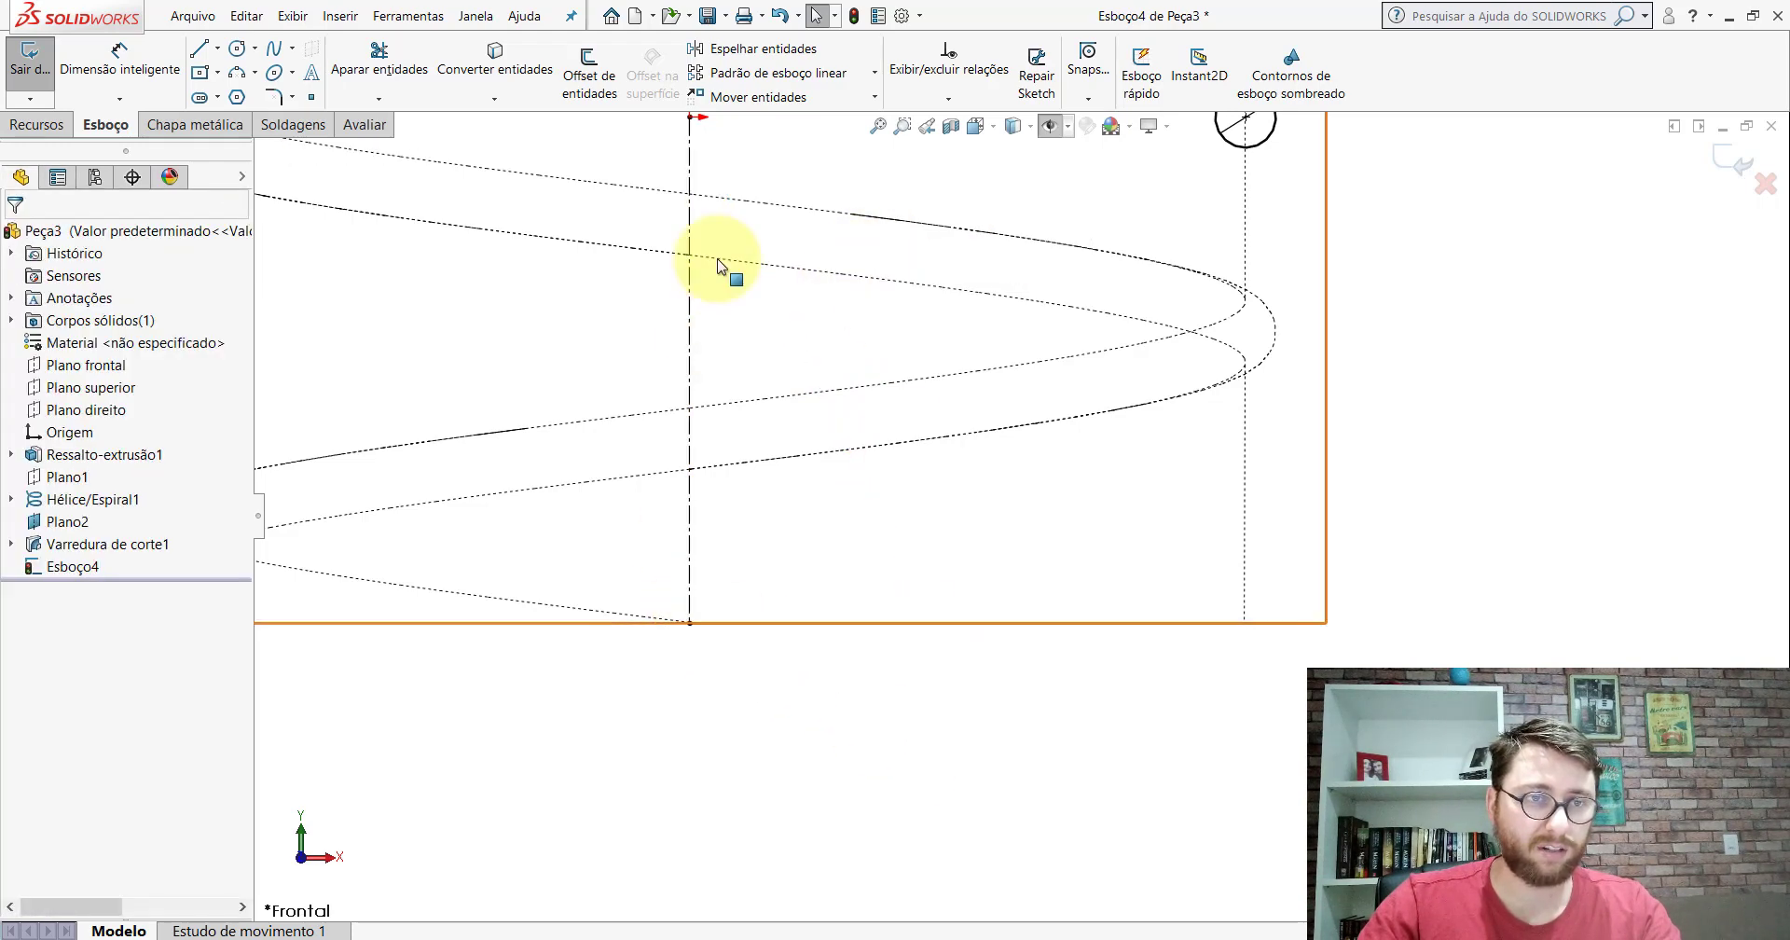
pyautogui.scroll(5, 983, 527)
pyautogui.scroll(-1, 1035, 438)
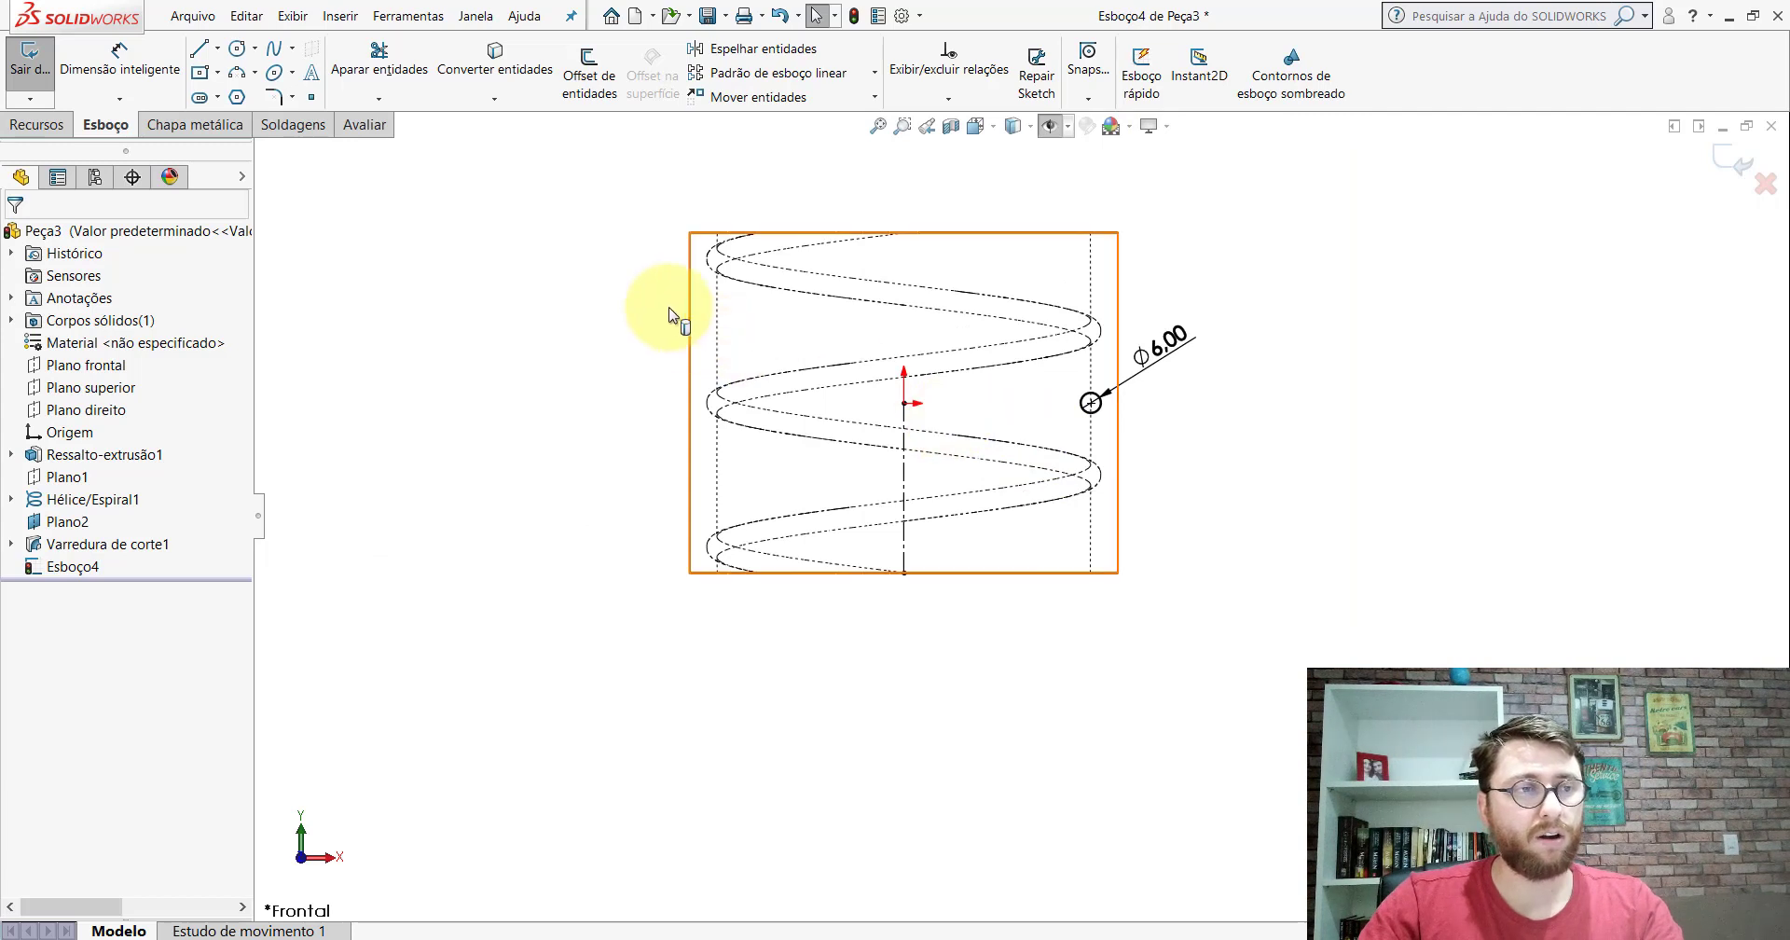
pyautogui.click(39, 130)
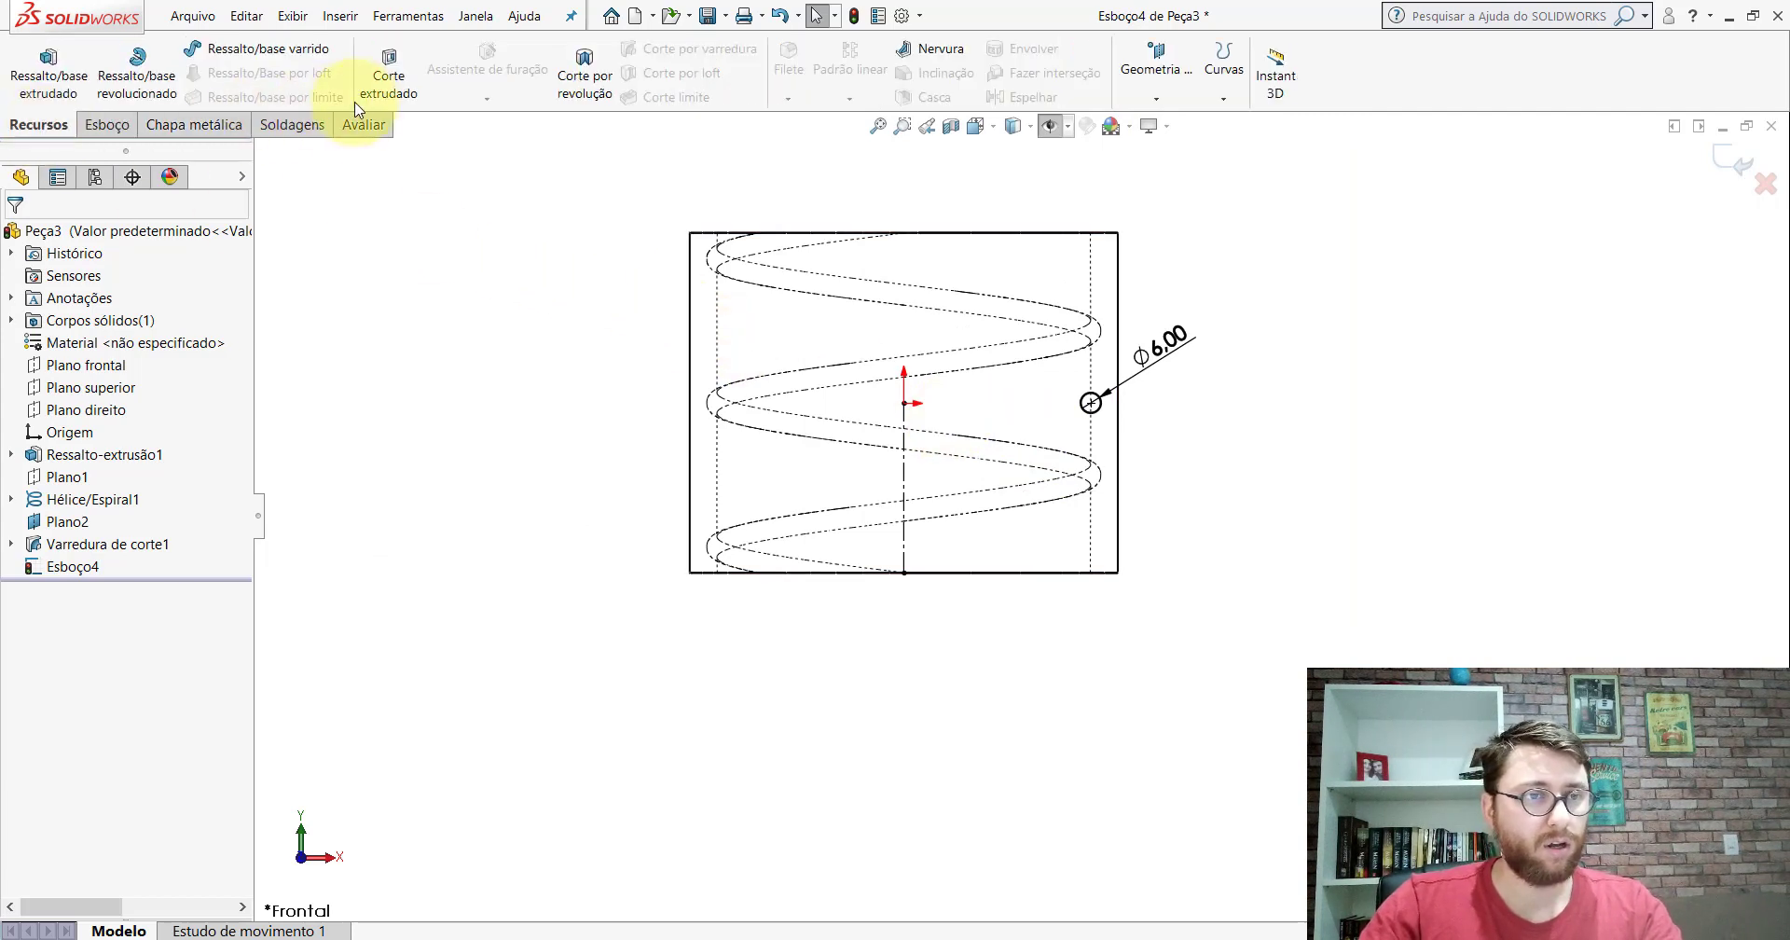
# Step: Revolve-cut the Ø6 circle 360° around centerline Linha4, with the part shown shaded
pyautogui.click(586, 78)
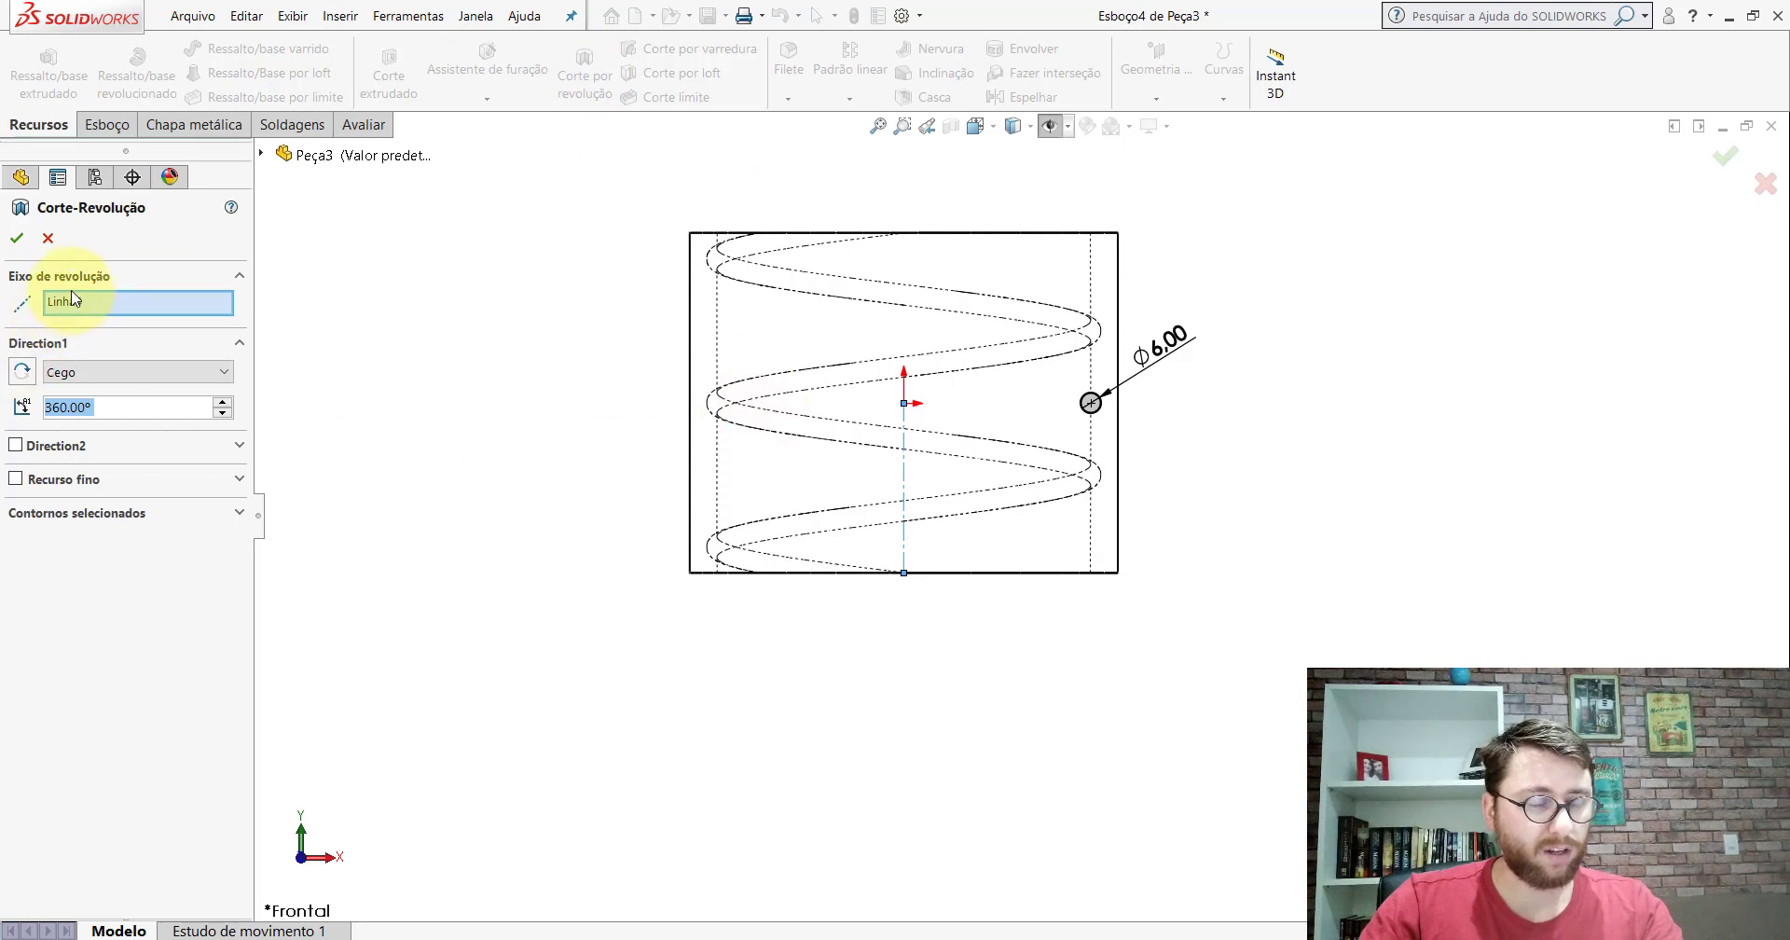
pyautogui.scroll(-3, 943, 483)
pyautogui.moveTo(942, 488)
pyautogui.mouseDown(button='middle')
pyautogui.moveTo(911, 583)
pyautogui.moveTo(1030, 357)
pyautogui.mouseUp(button='middle')
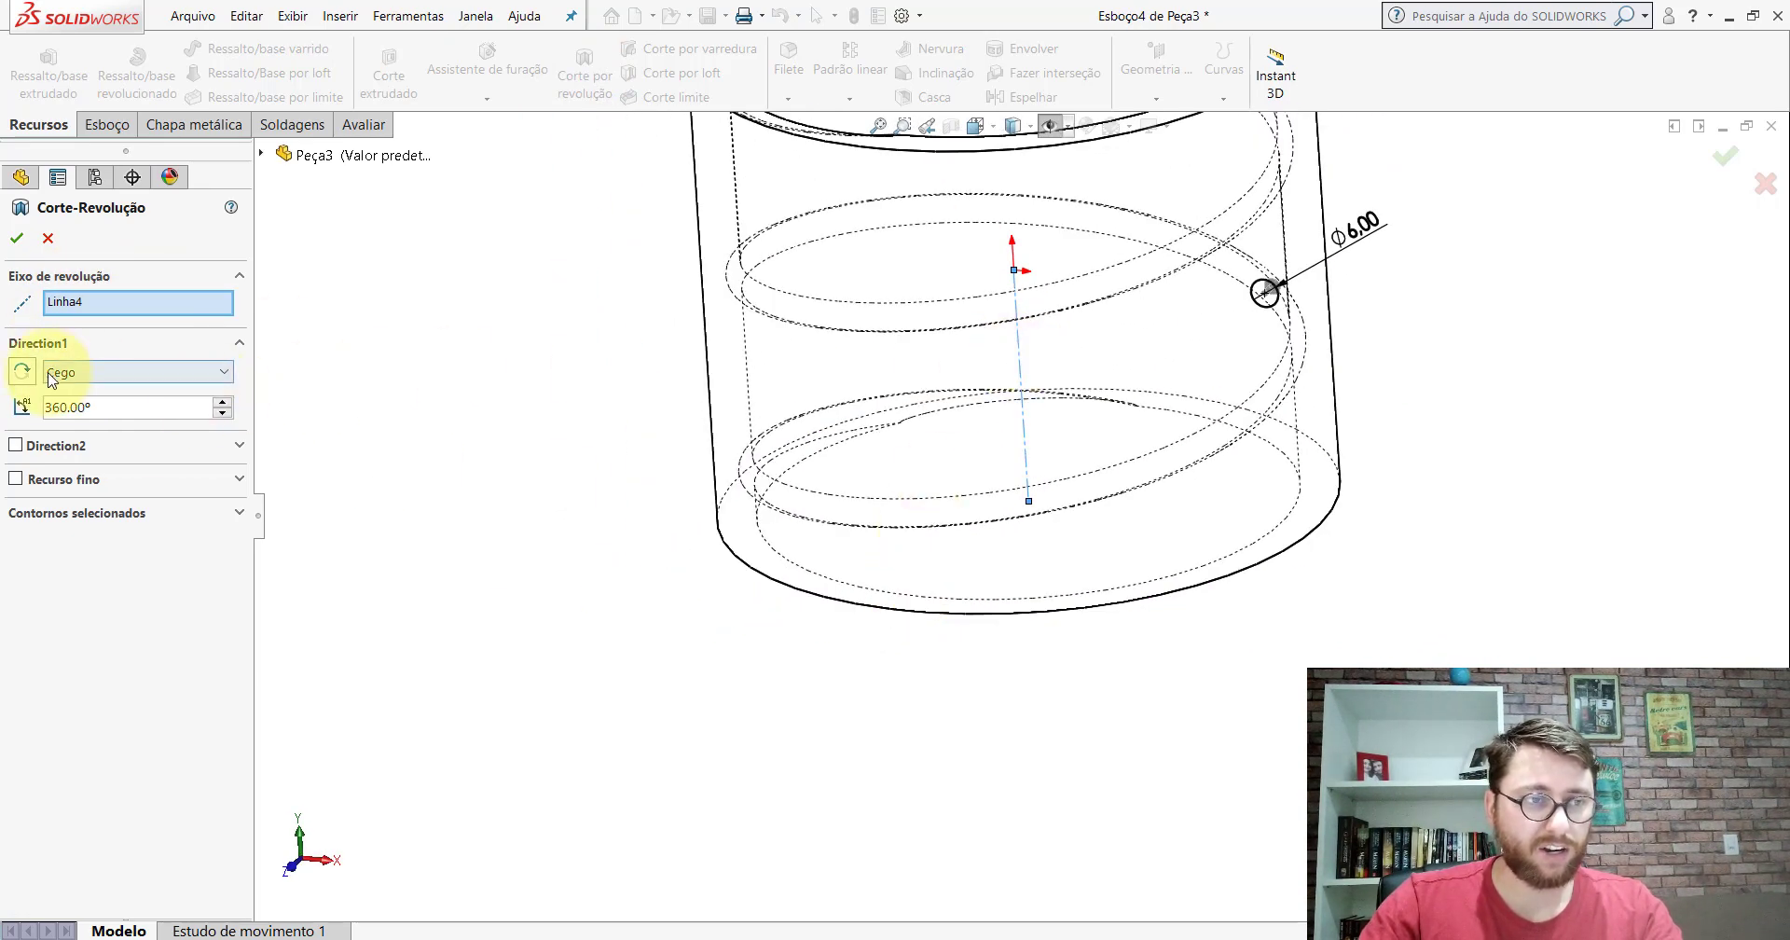
pyautogui.scroll(3, 1370, 420)
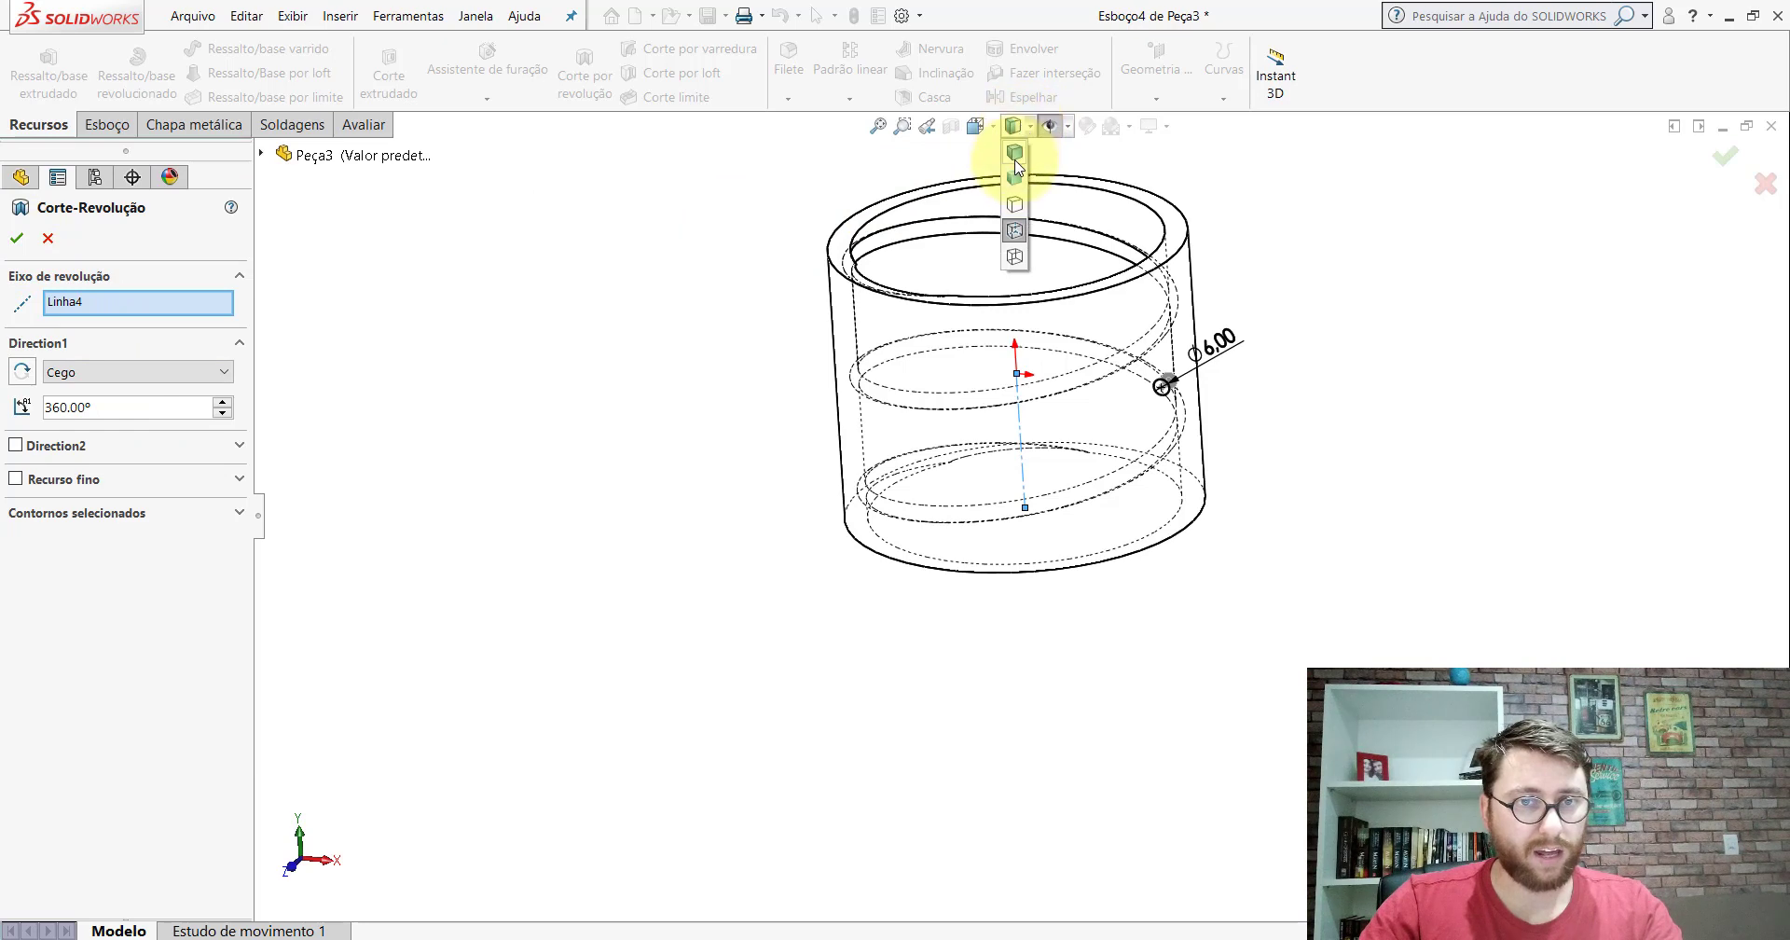
pyautogui.click(1014, 166)
pyautogui.scroll(-2, 1119, 297)
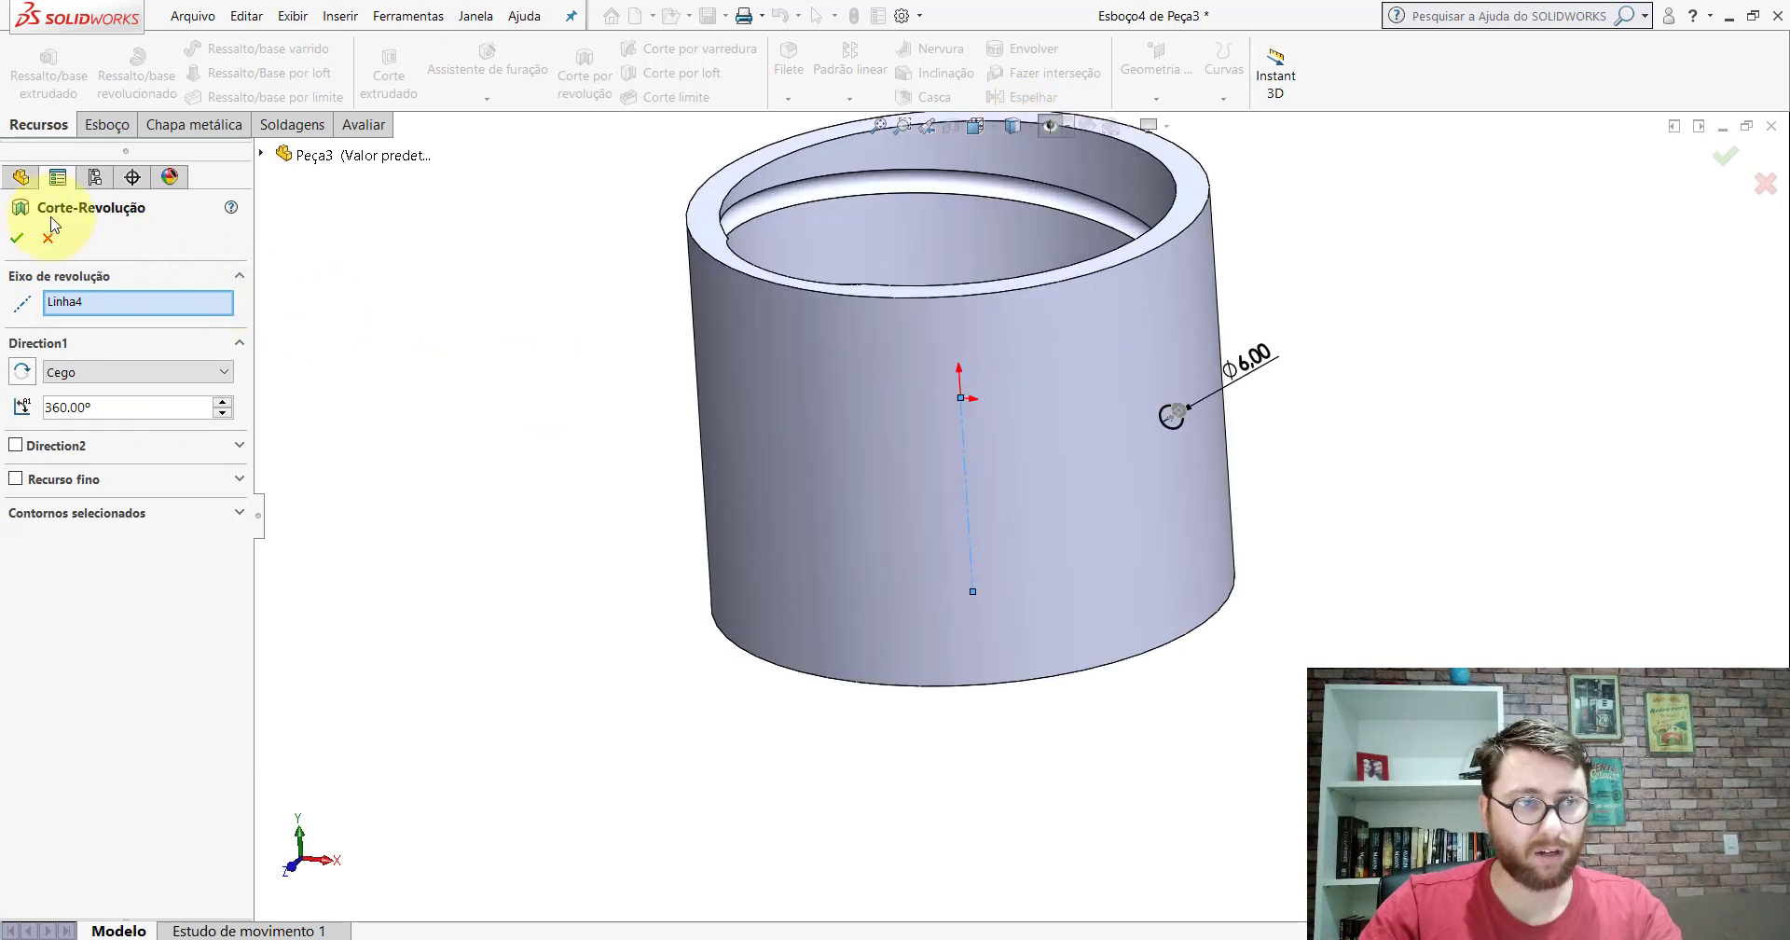
pyautogui.click(18, 241)
pyautogui.moveTo(1019, 388)
pyautogui.mouseDown(button='middle')
pyautogui.moveTo(1023, 539)
pyautogui.moveTo(1042, 431)
pyautogui.moveTo(1011, 360)
pyautogui.mouseUp(button='middle')
pyautogui.scroll(-3, 977, 421)
pyautogui.scroll(-1, 981, 405)
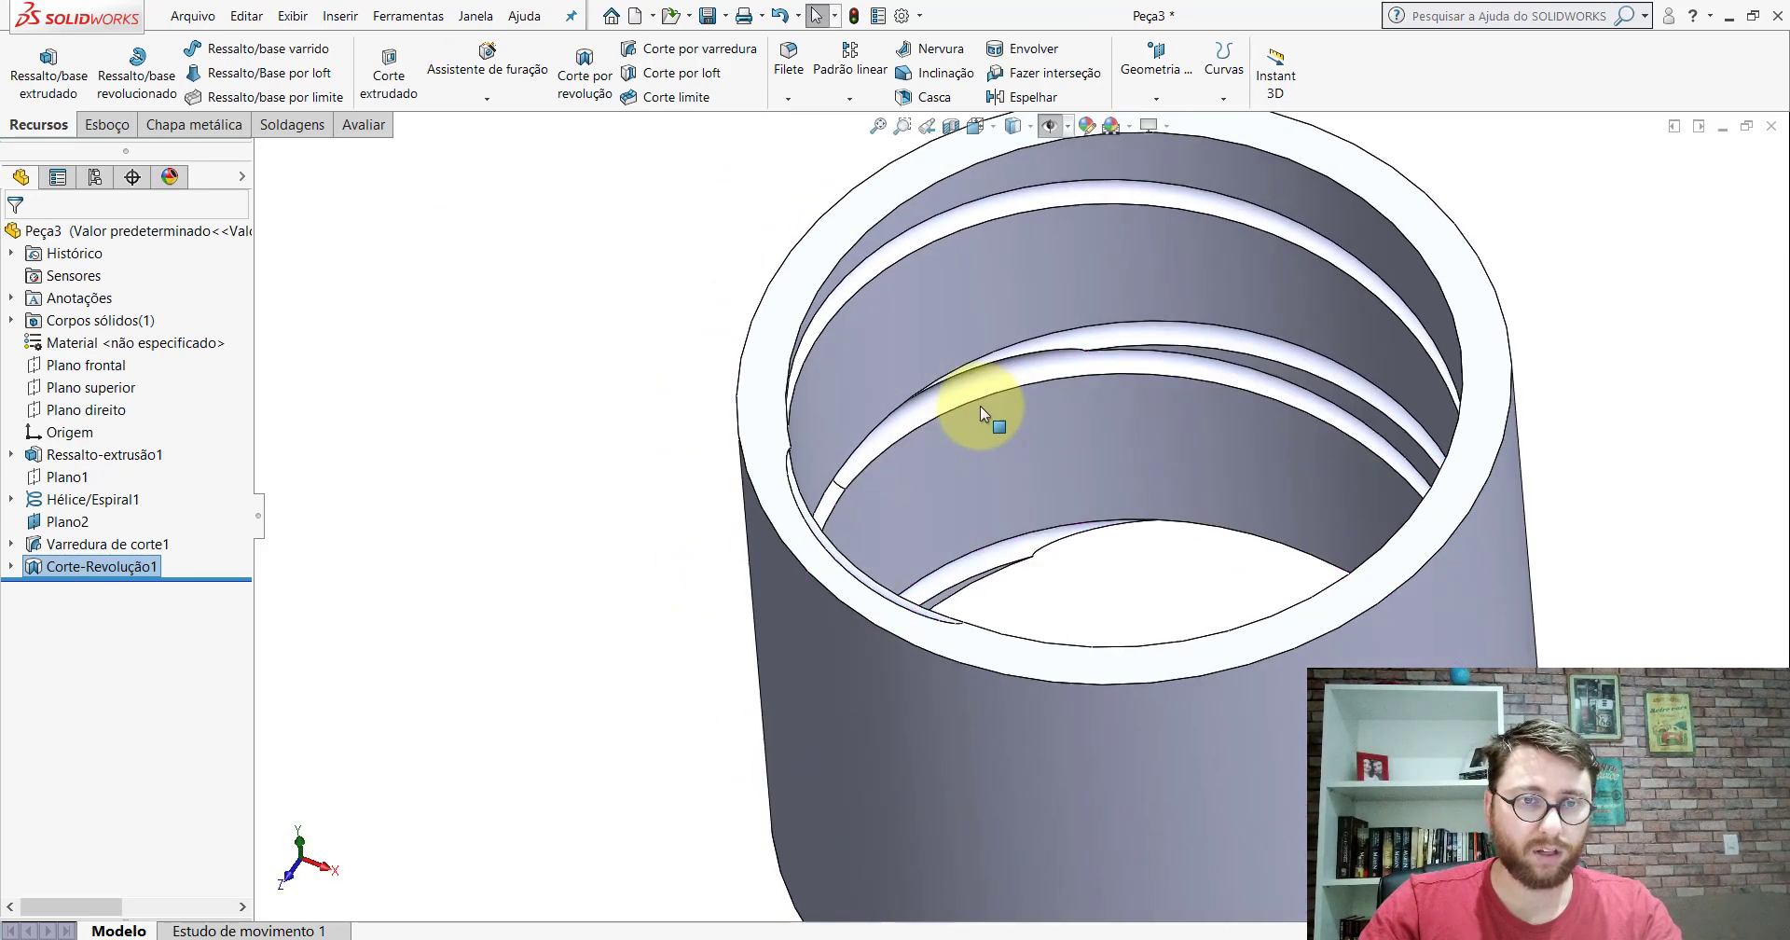
pyautogui.scroll(2, 1210, 571)
pyautogui.scroll(3, 1086, 479)
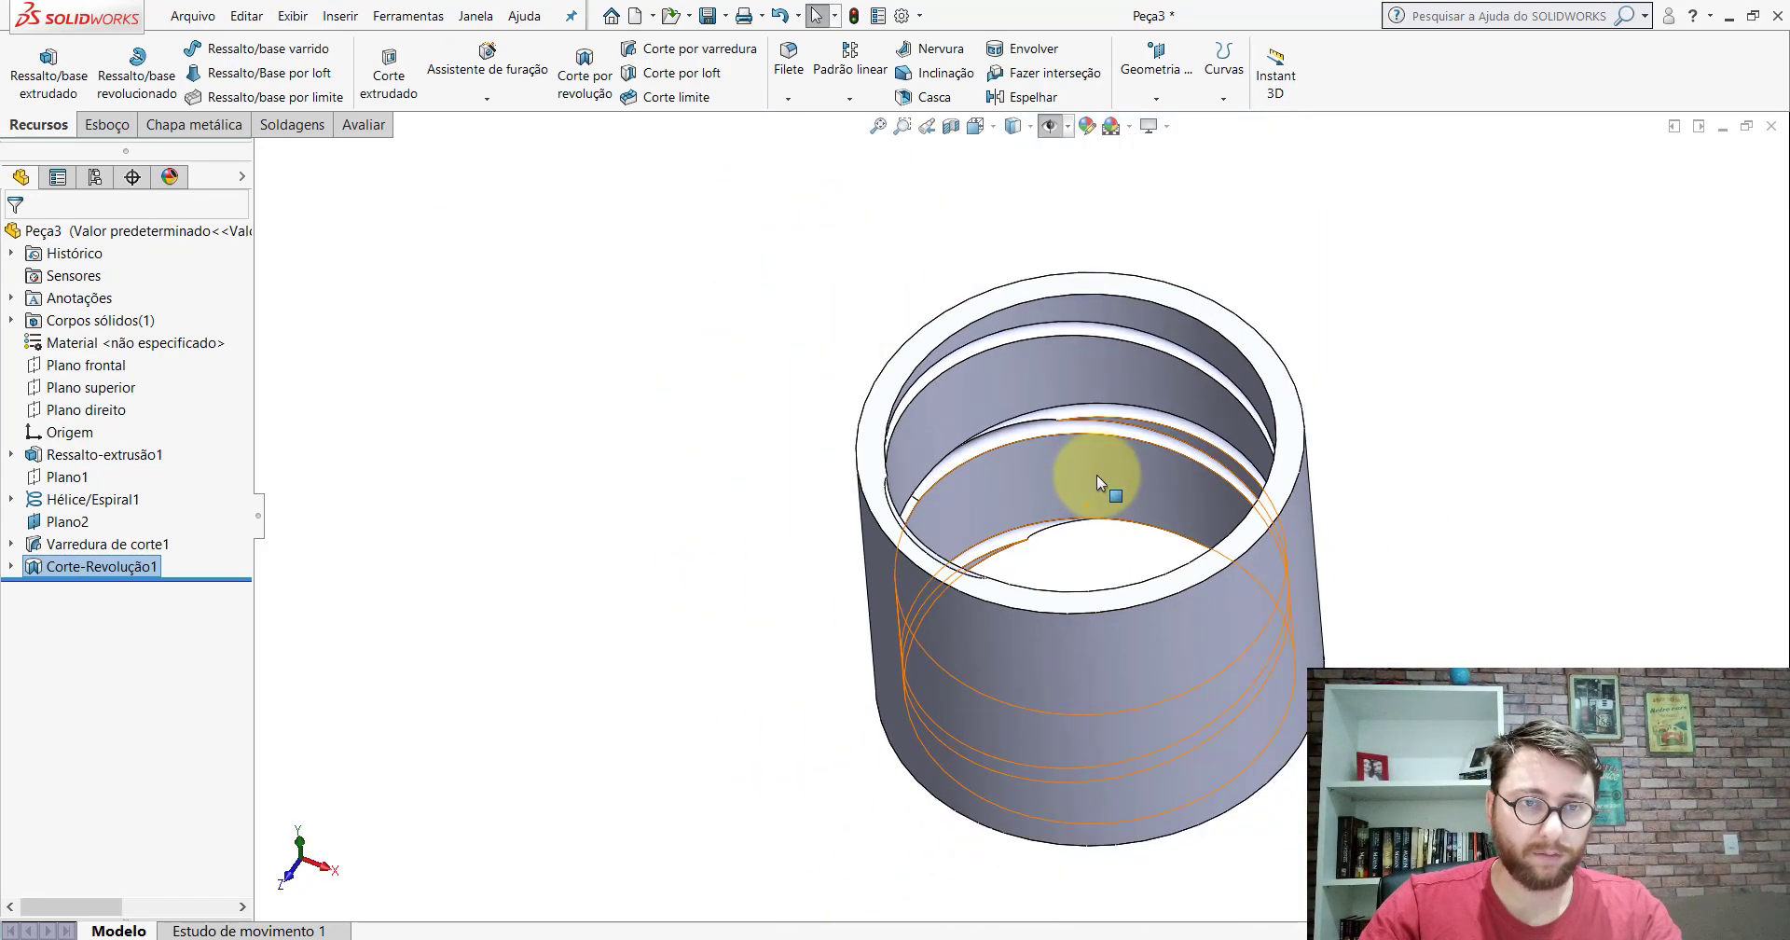
pyautogui.moveTo(1086, 479)
pyautogui.mouseDown(button='middle')
pyautogui.moveTo(957, 626)
pyautogui.moveTo(979, 701)
pyautogui.mouseUp(button='middle')
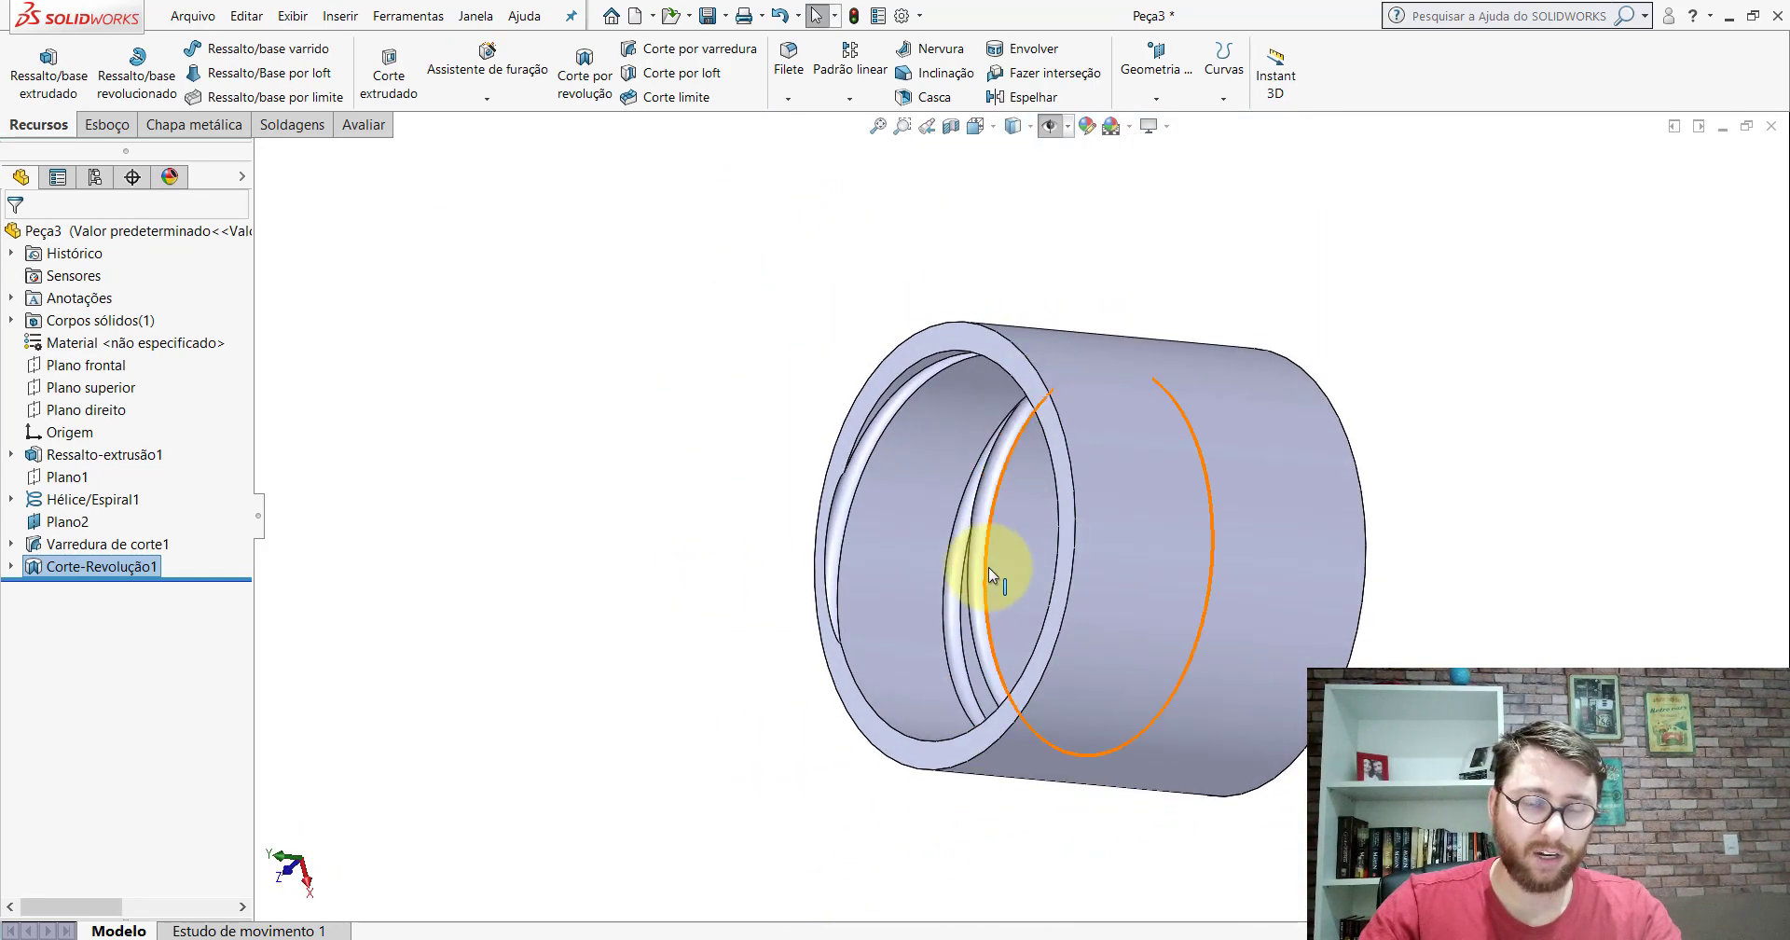
pyautogui.moveTo(988, 568); pyautogui.dragTo(1139, 232, button='middle')
pyautogui.click(976, 127)
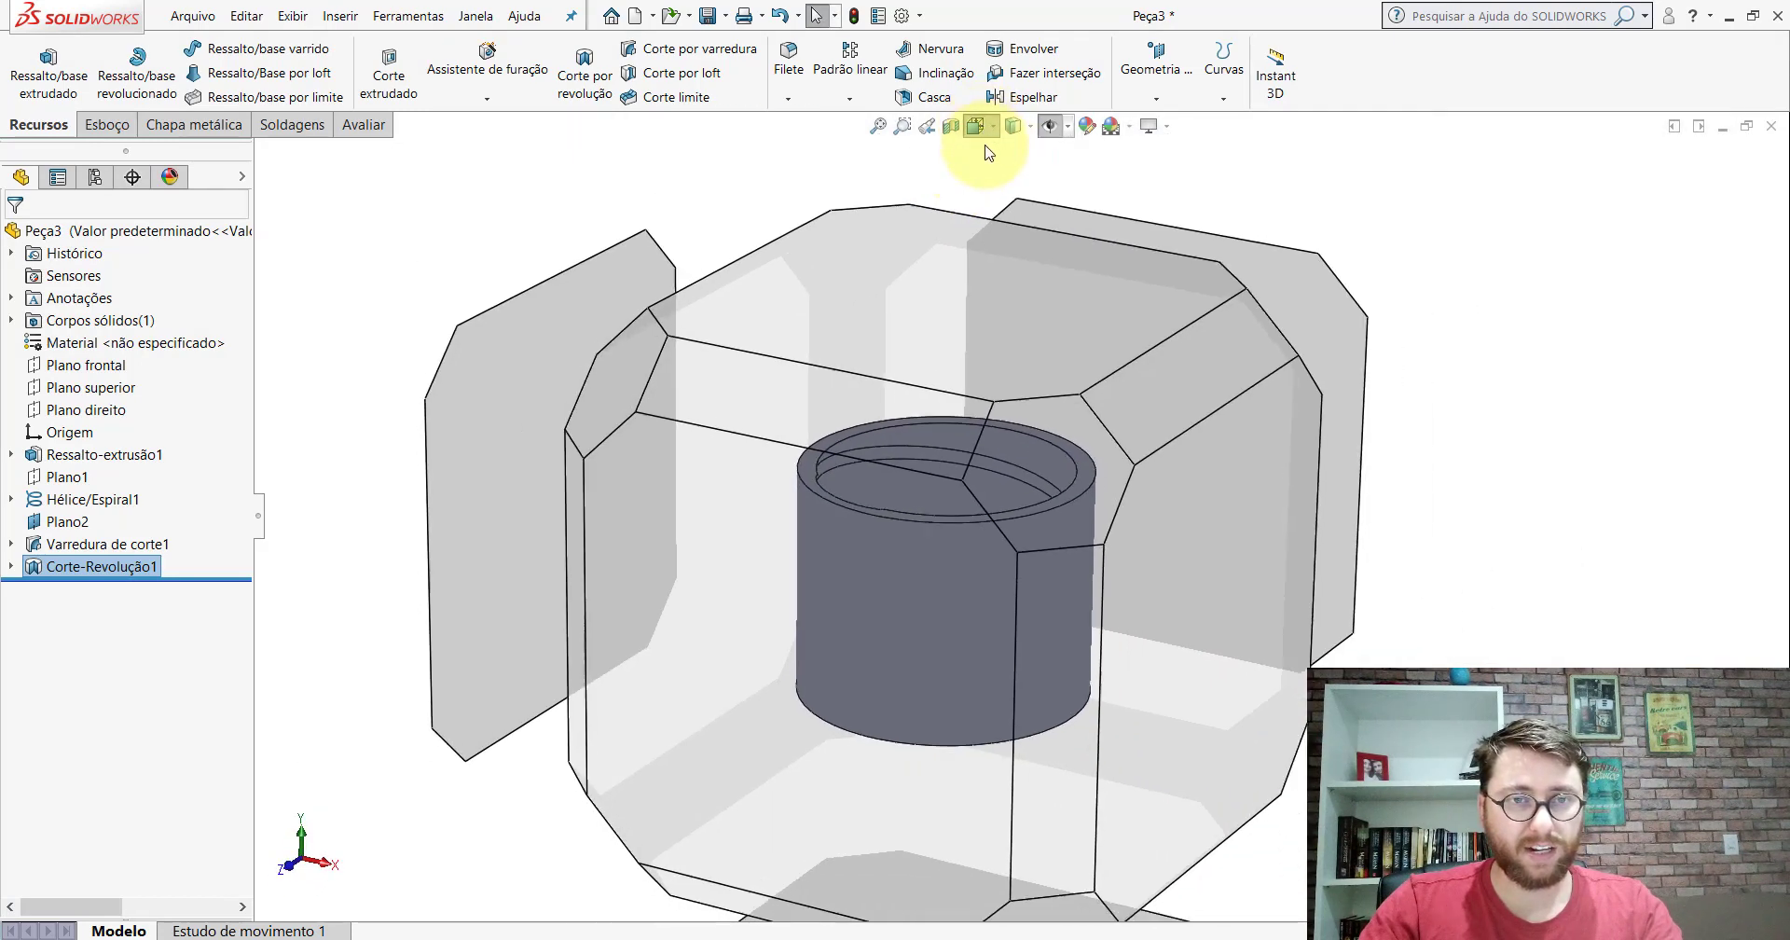
pyautogui.click(1071, 179)
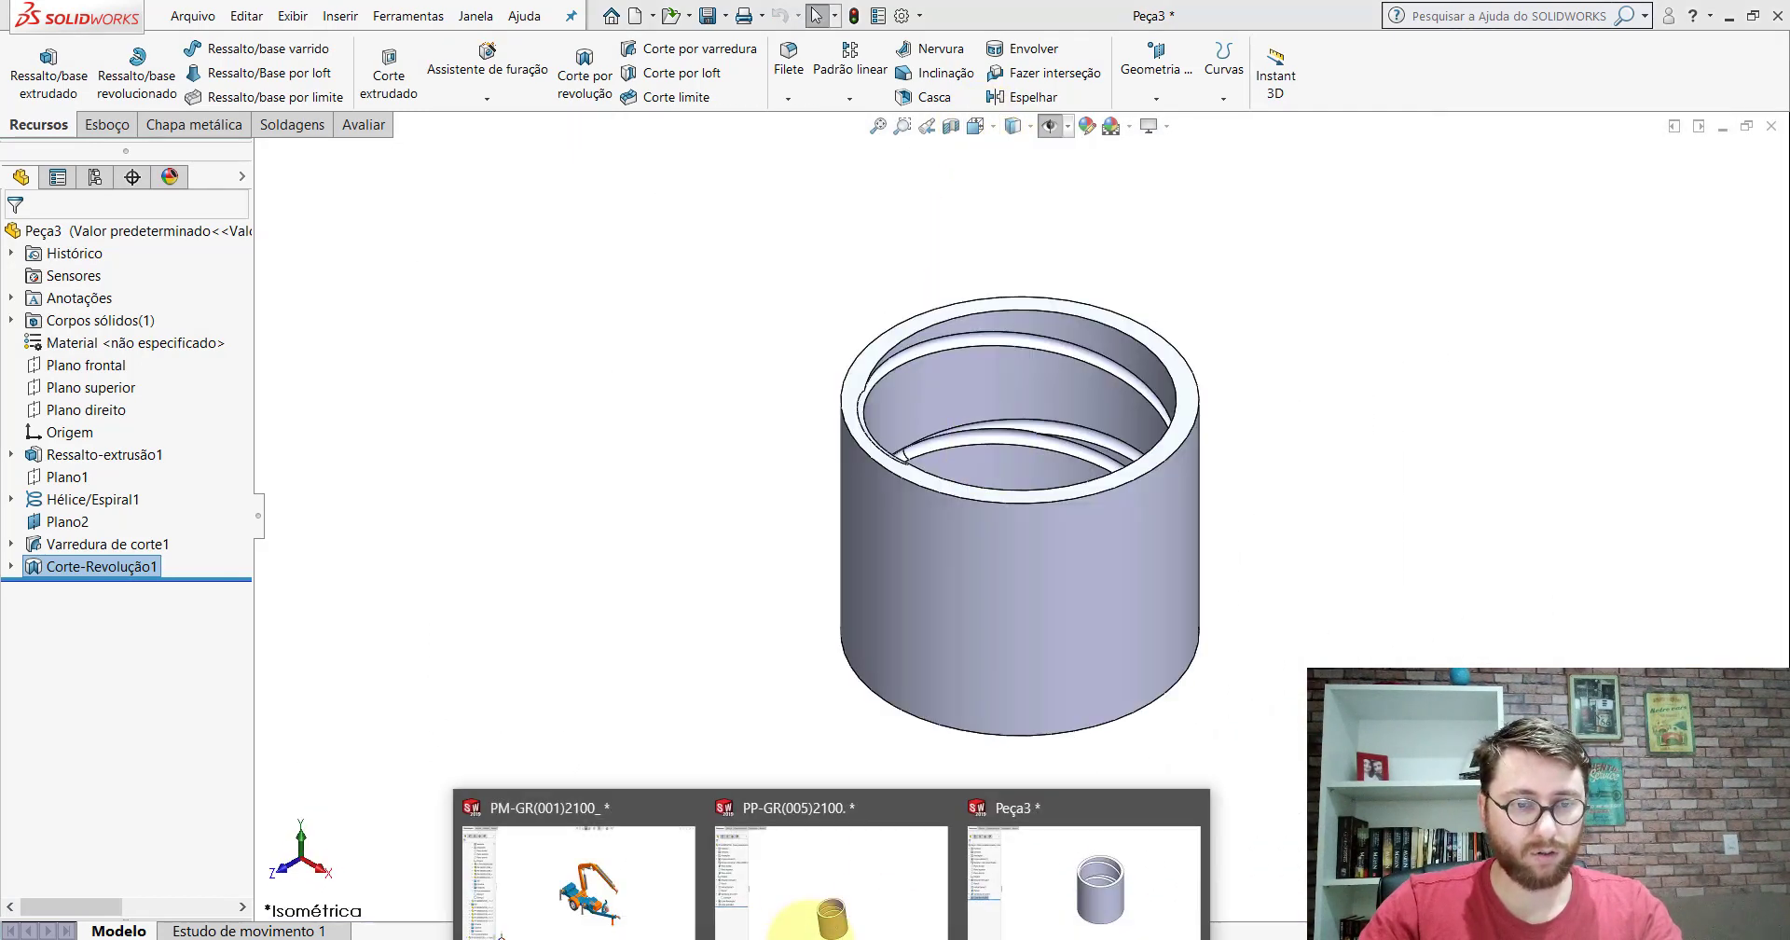
pyautogui.click(830, 876)
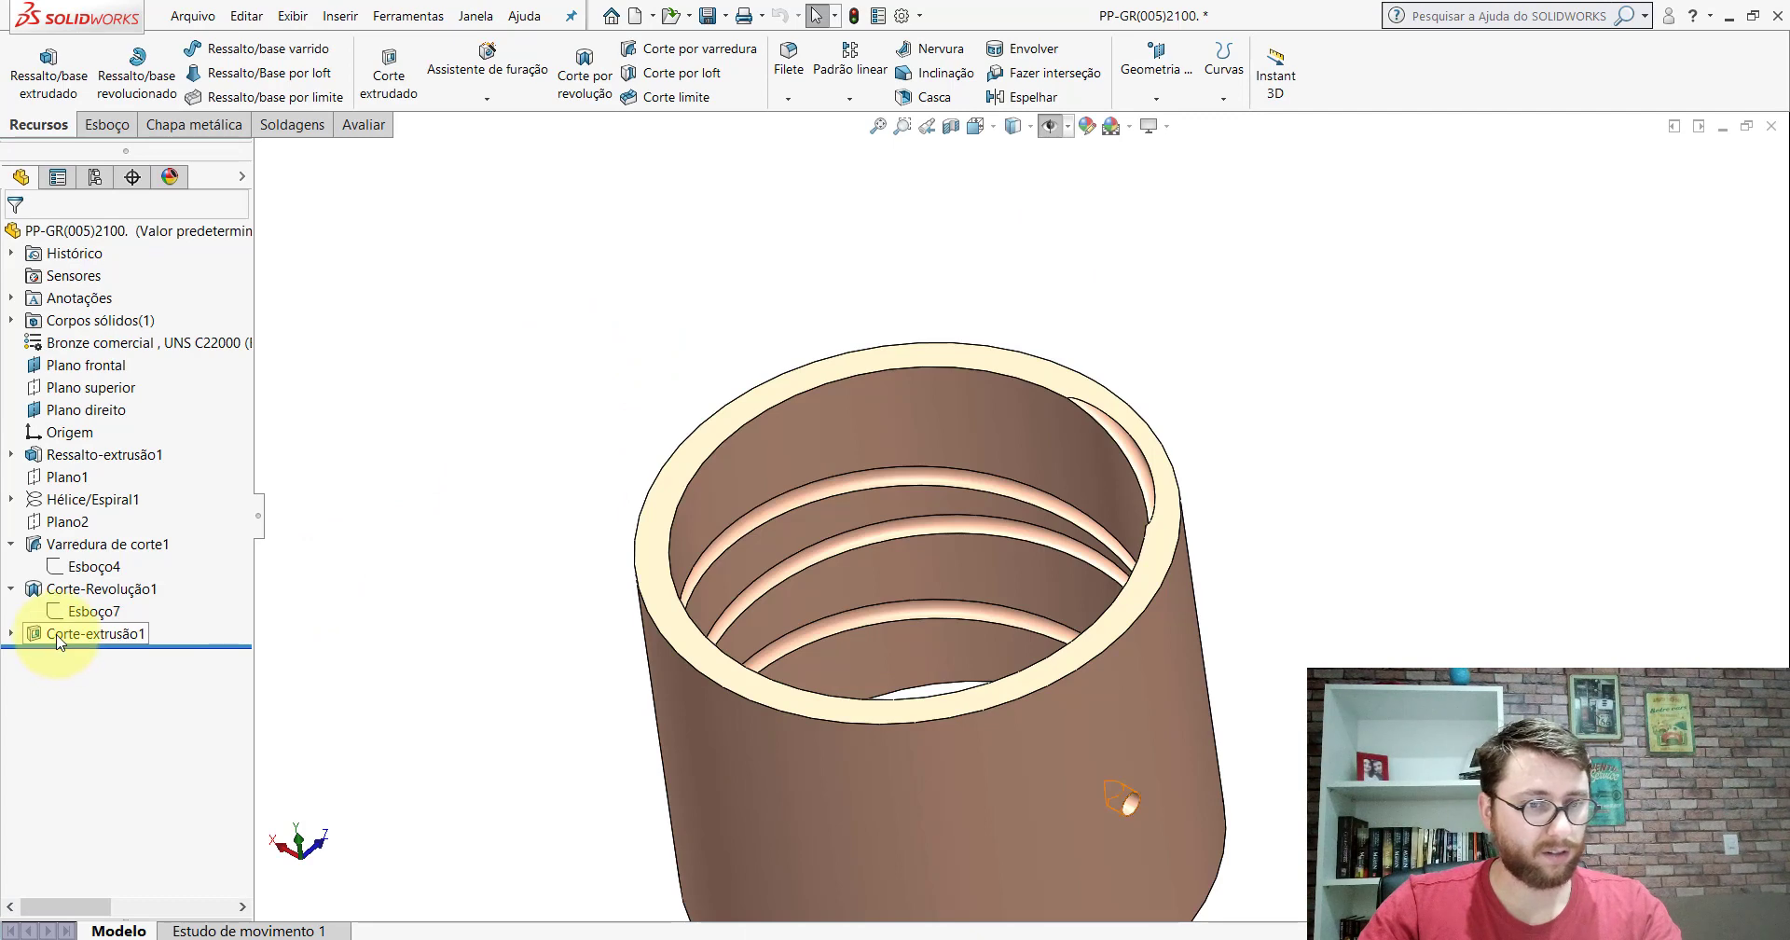
pyautogui.click(58, 641)
pyautogui.moveTo(1051, 440); pyautogui.dragTo(626, 644, button='middle')
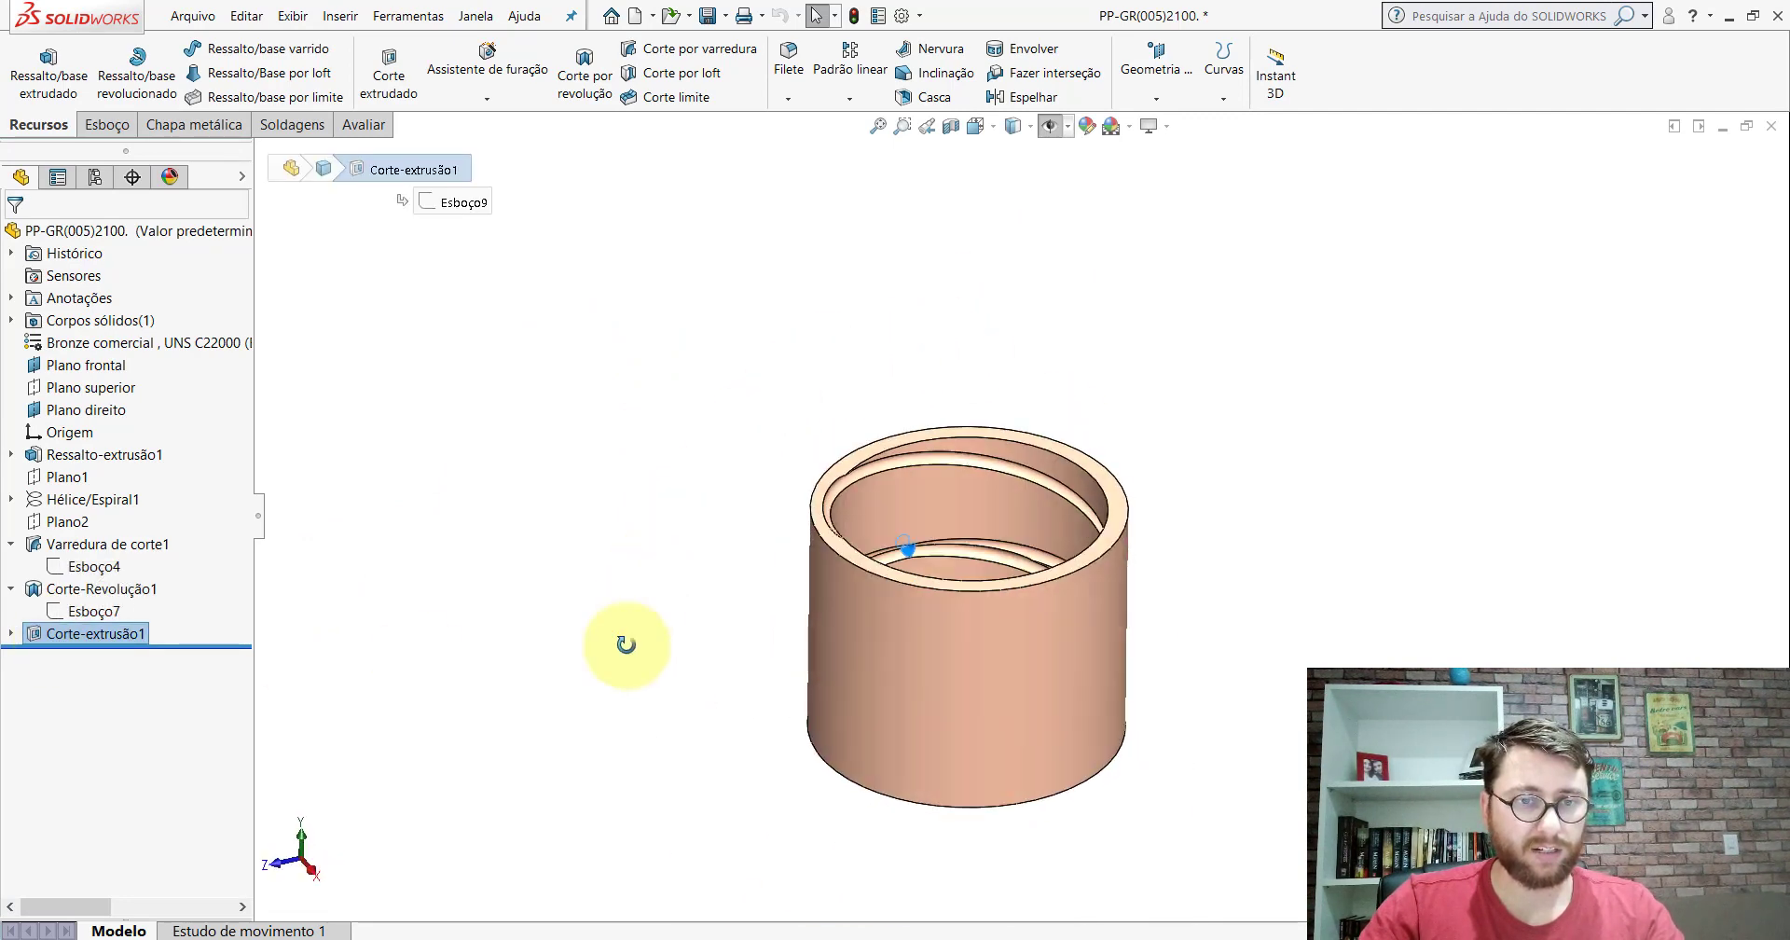
pyautogui.press('space')
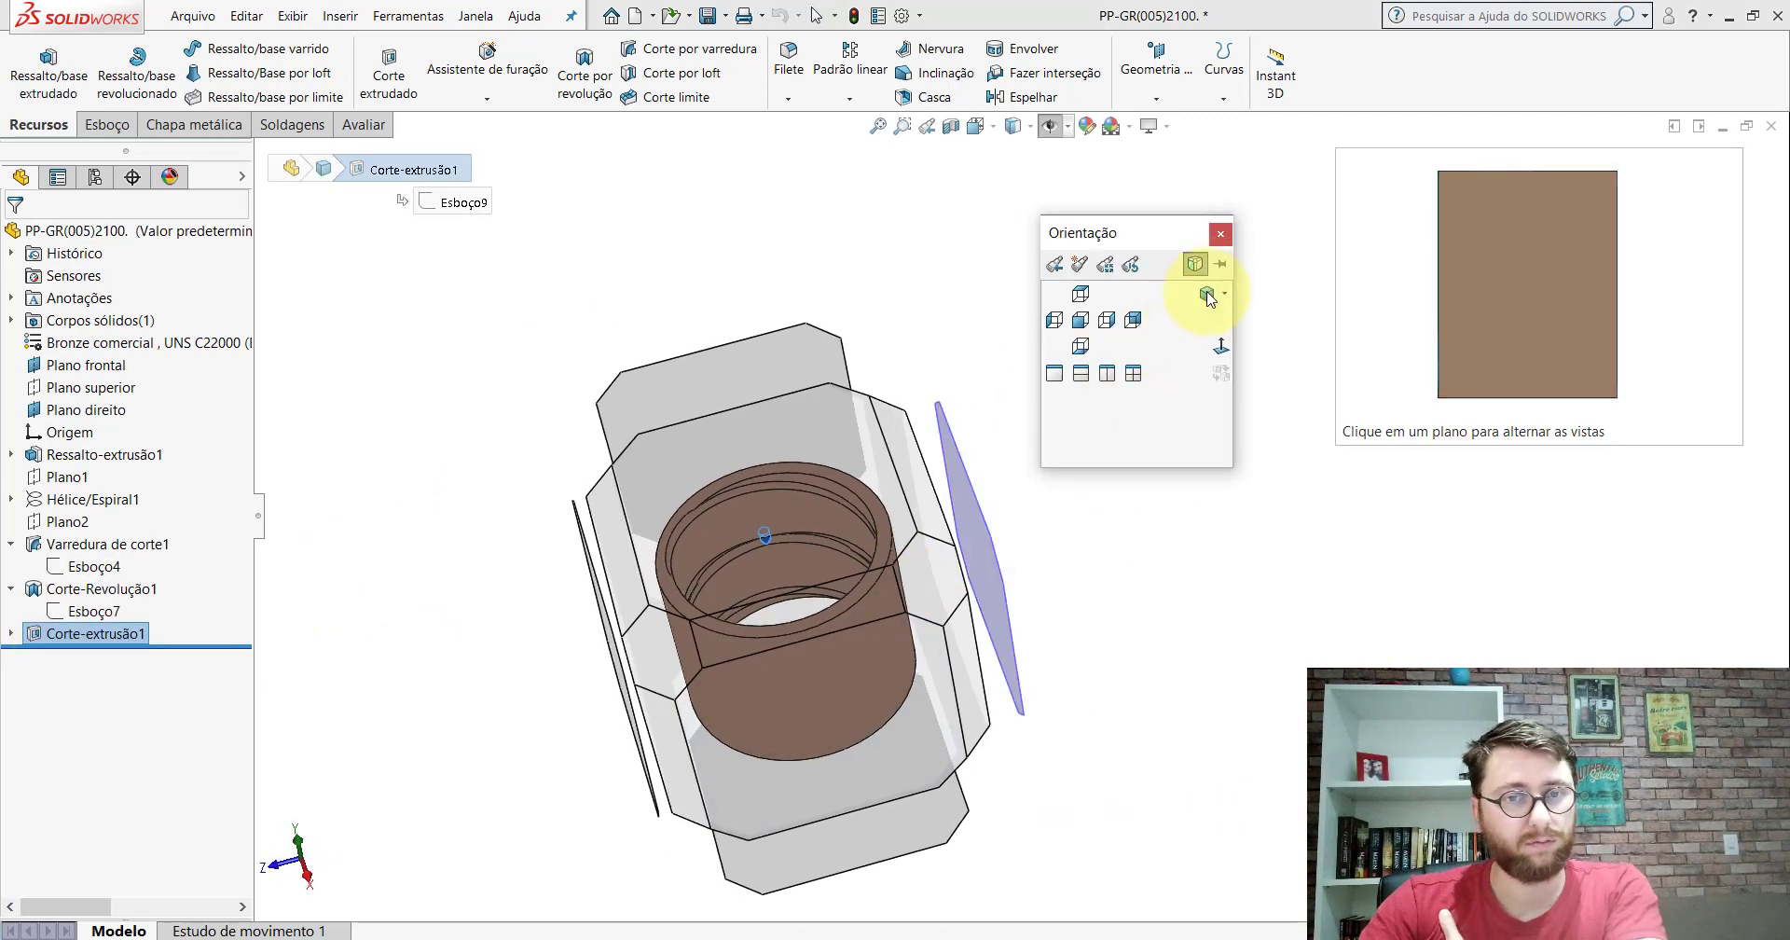
pyautogui.click(1207, 295)
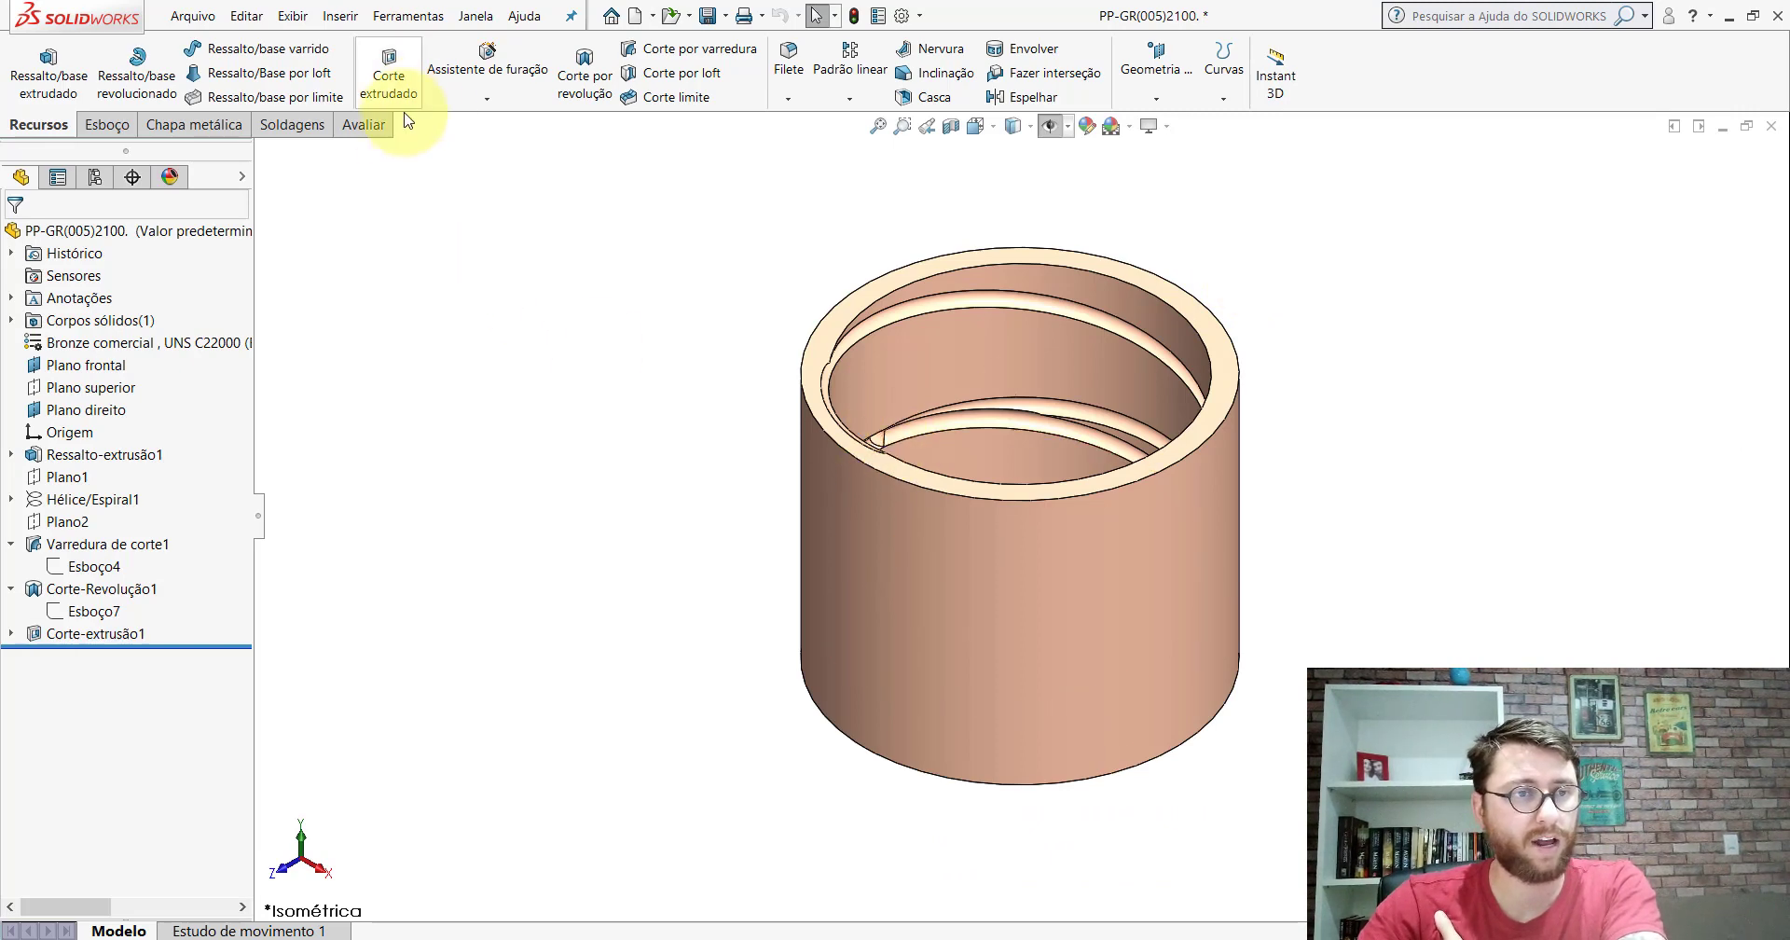
pyautogui.click(364, 124)
pyautogui.click(224, 70)
pyautogui.moveTo(1039, 479); pyautogui.dragTo(1056, 463, button='middle')
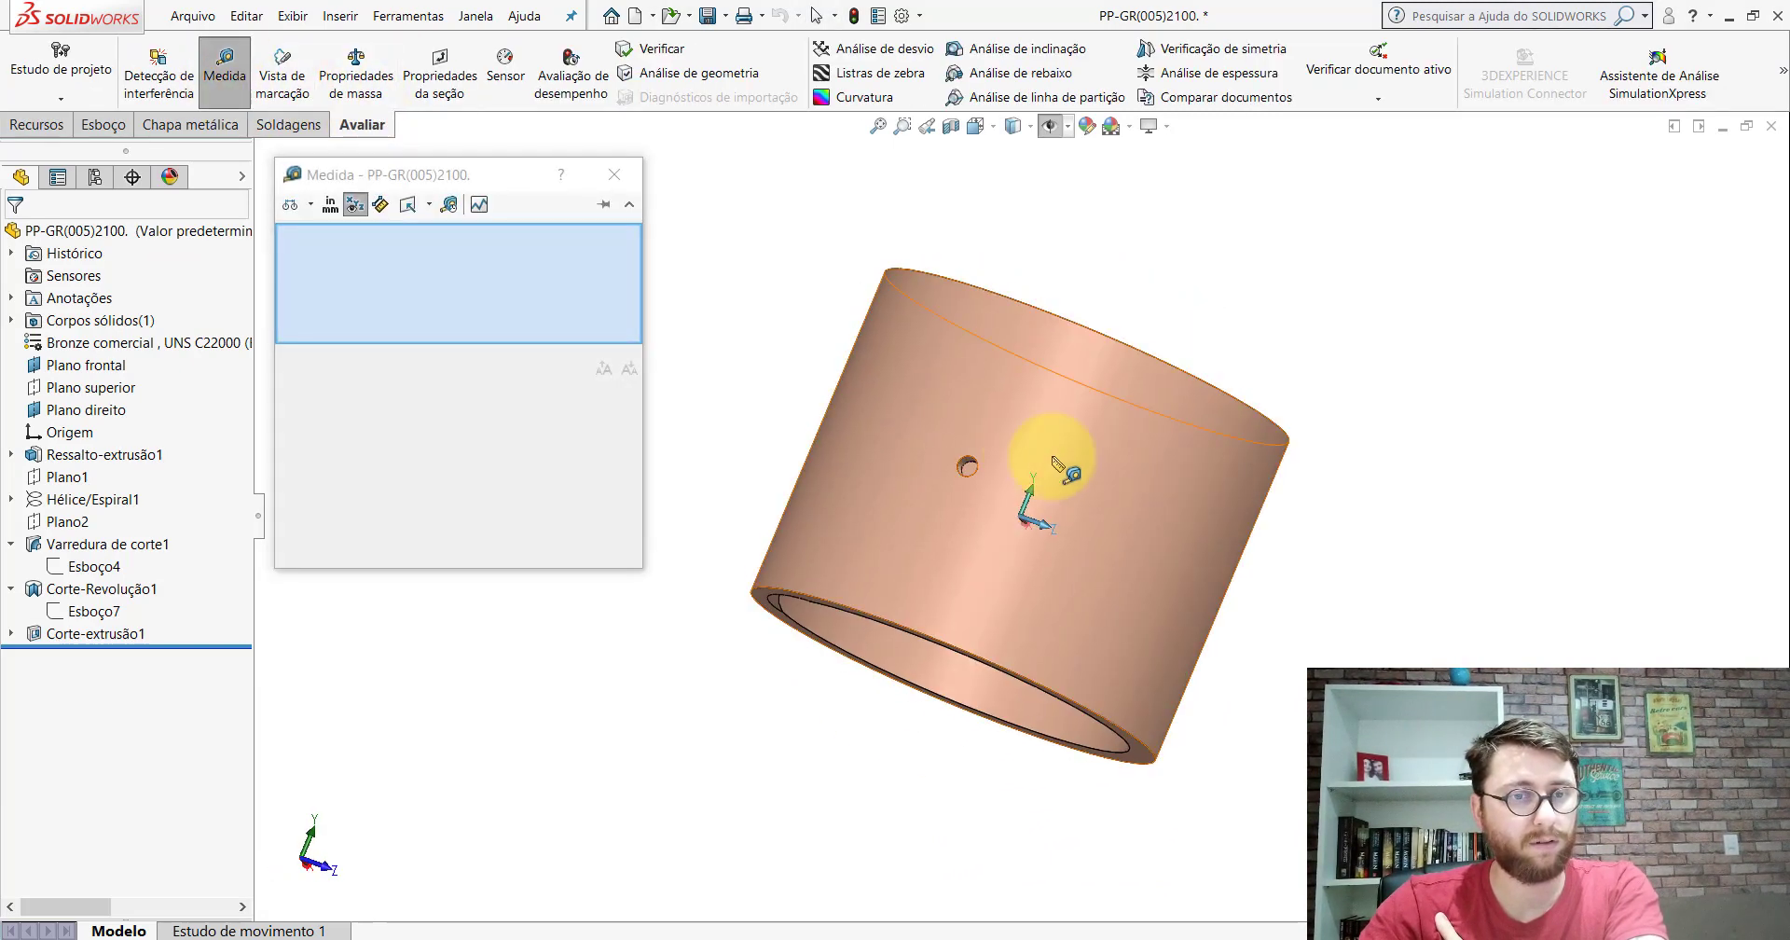
pyautogui.scroll(-4, 1012, 469)
pyautogui.click(906, 477)
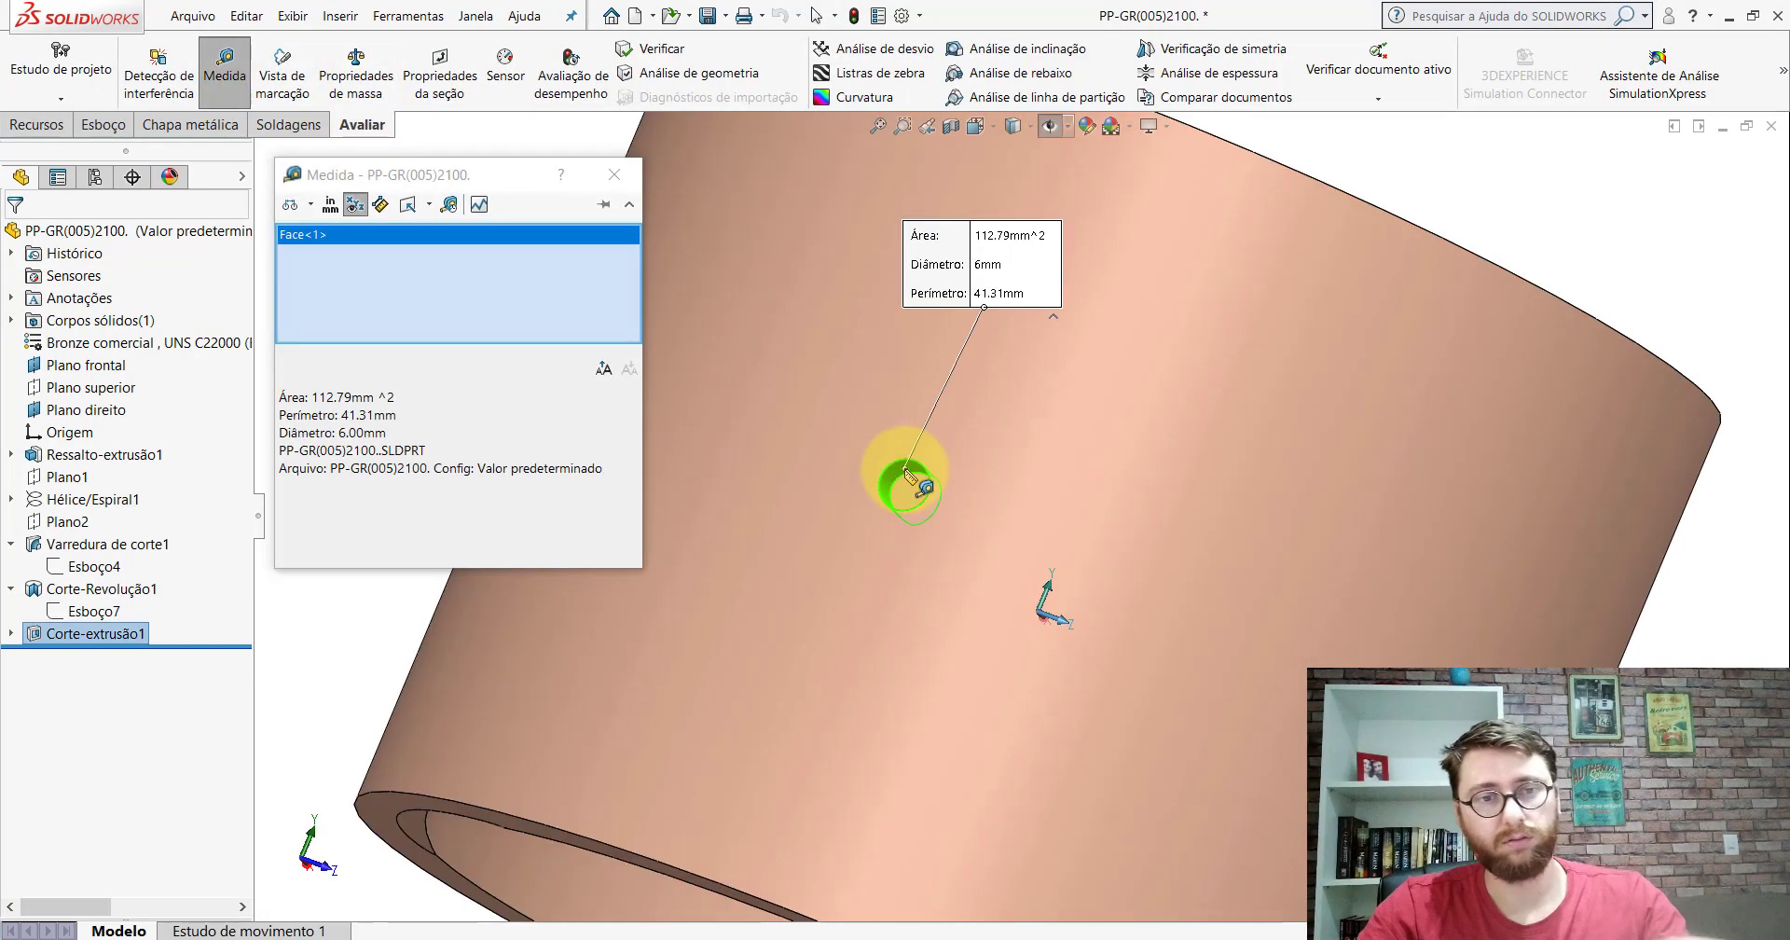
pyautogui.scroll(5, 988, 480)
pyautogui.press('Escape')
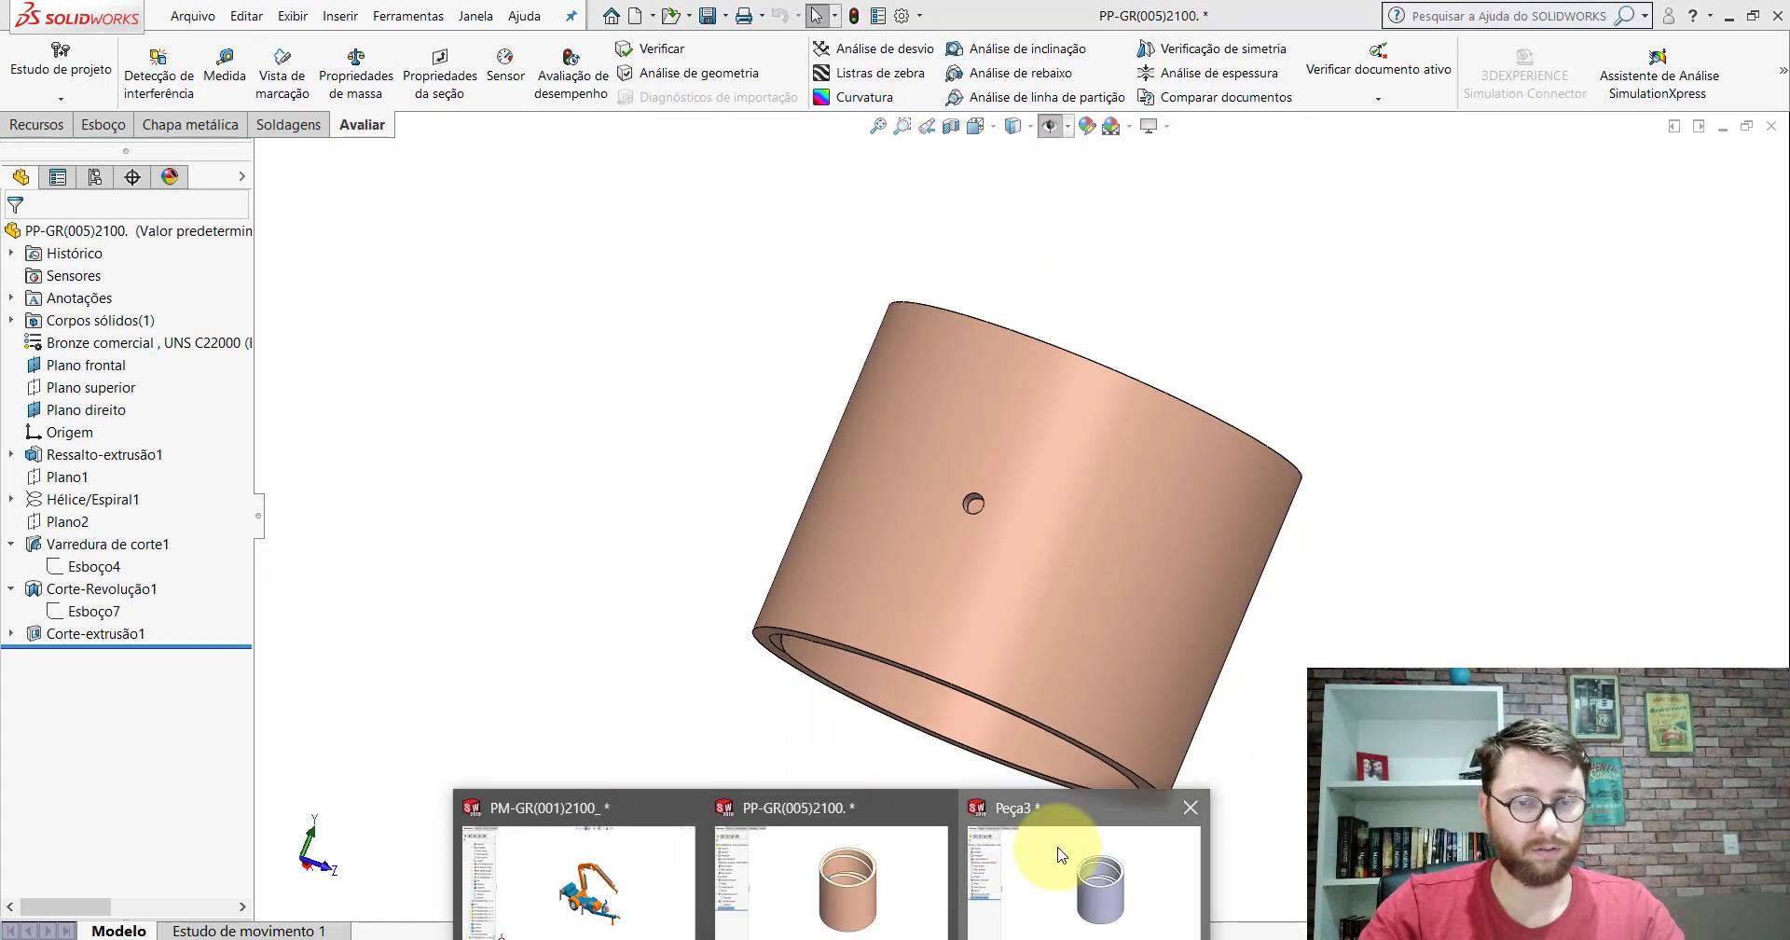
pyautogui.click(1053, 853)
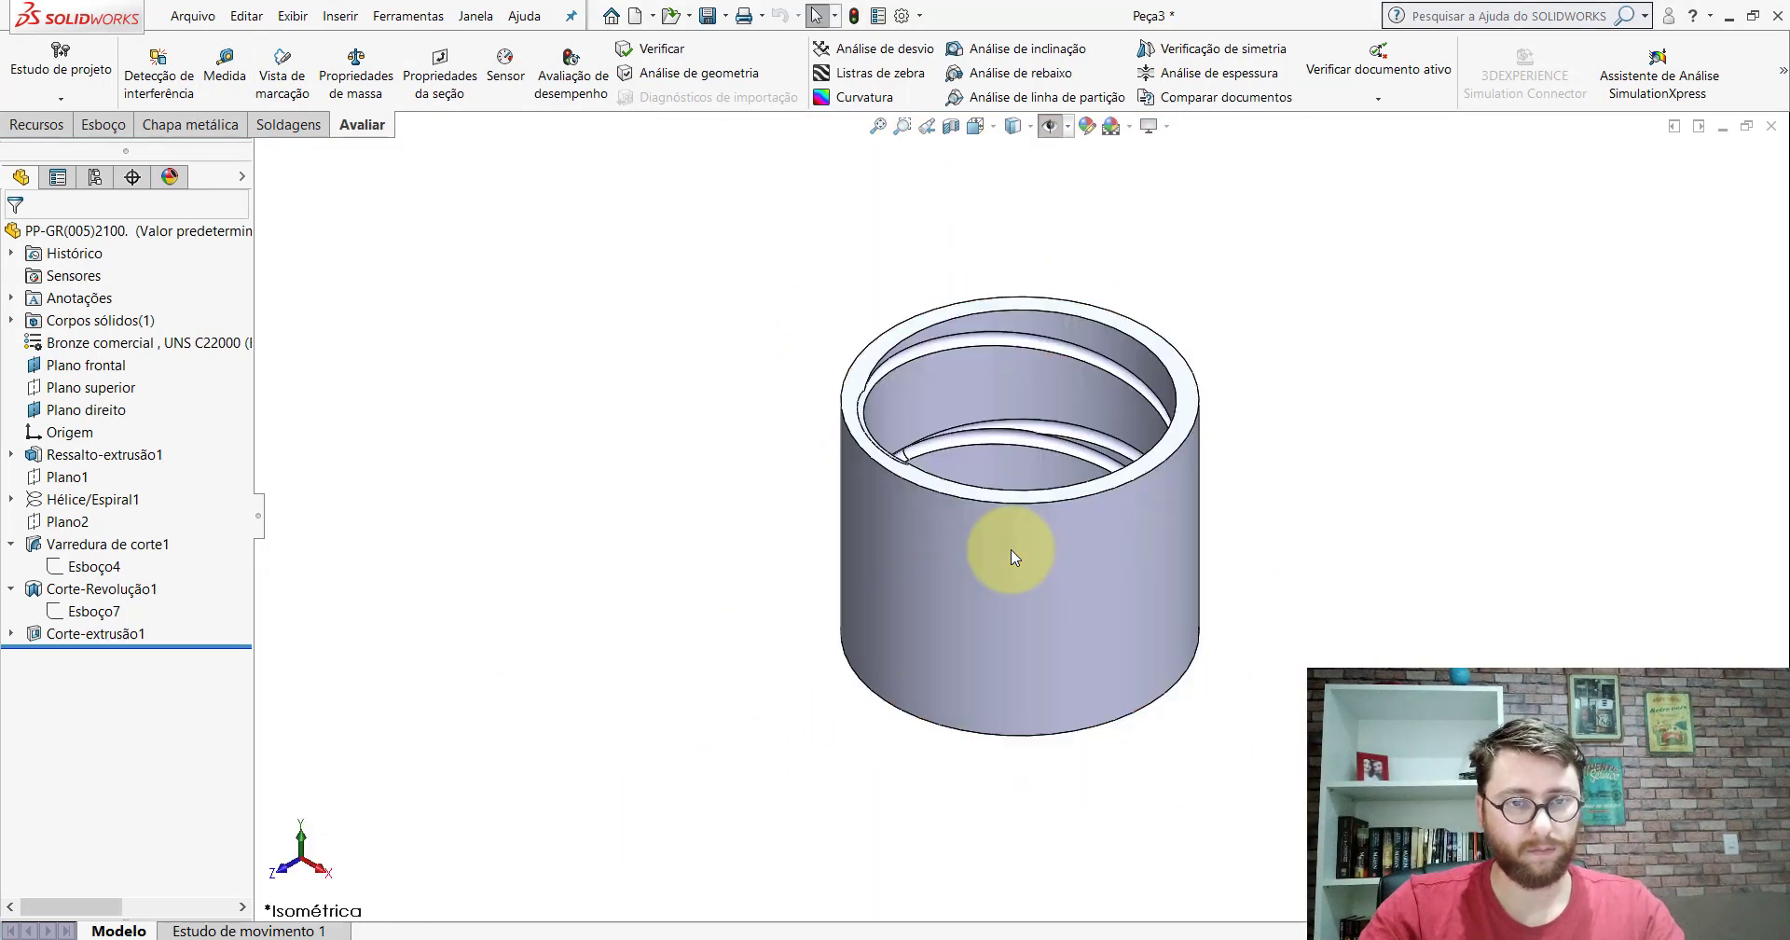
# Step: On Plano direito, draw a circle centred on the origin
pyautogui.click(100, 414)
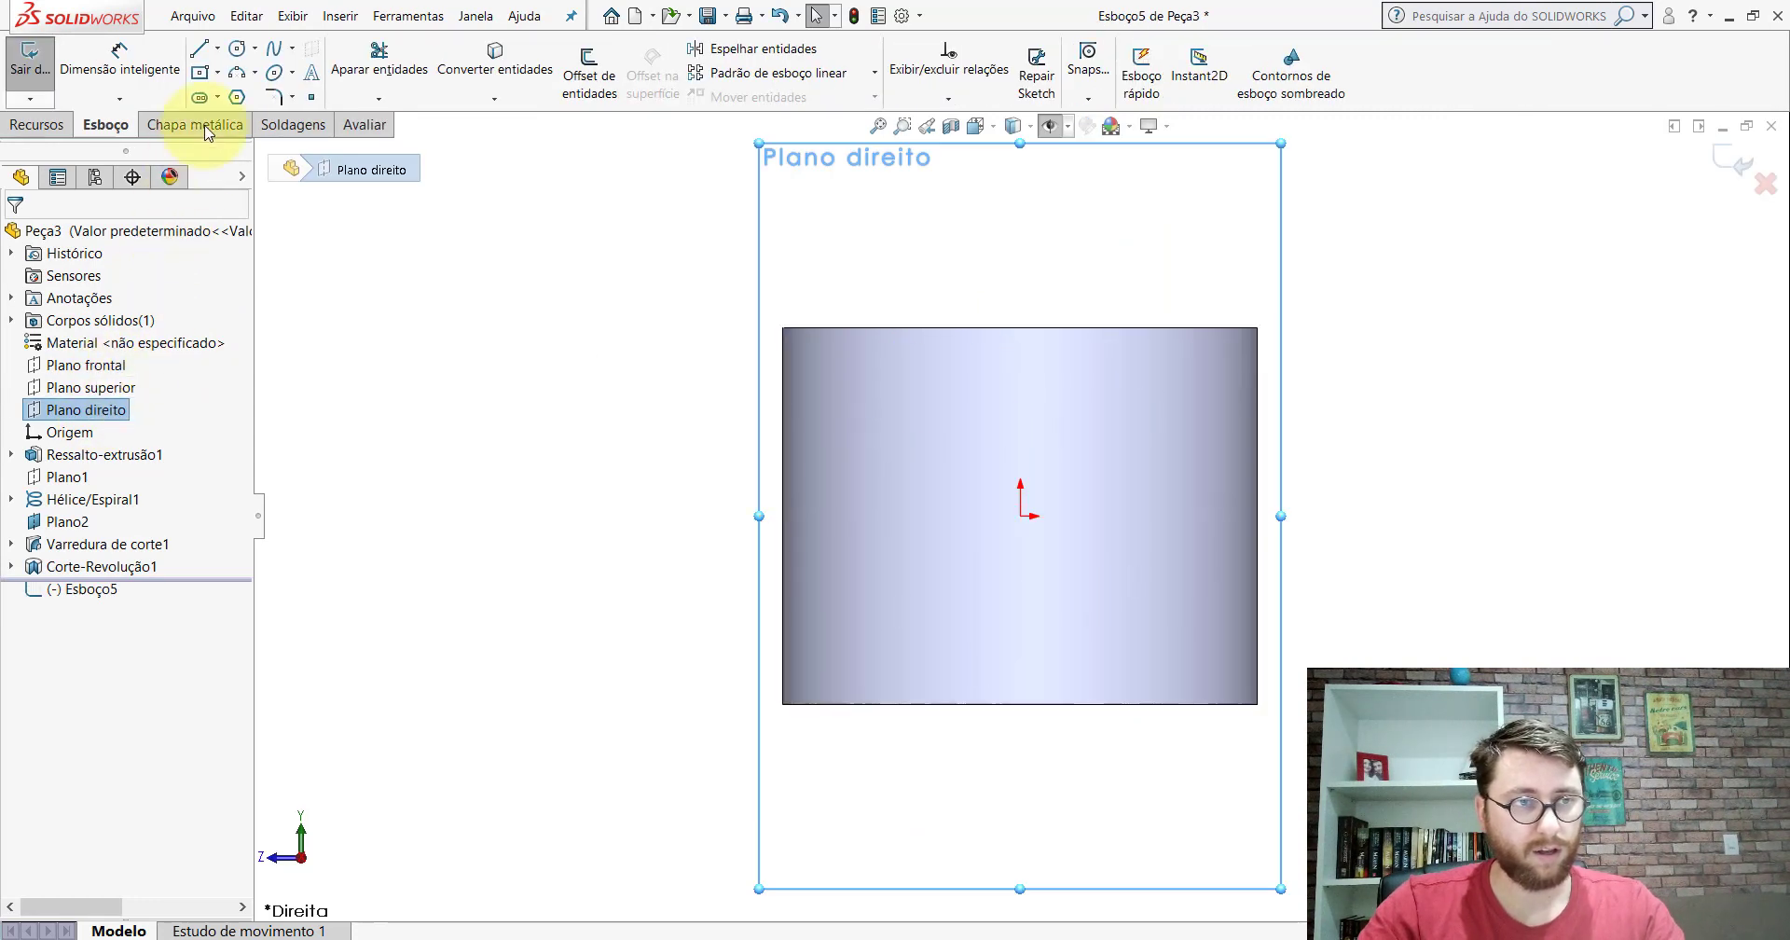
pyautogui.click(239, 58)
pyautogui.scroll(-3, 1111, 557)
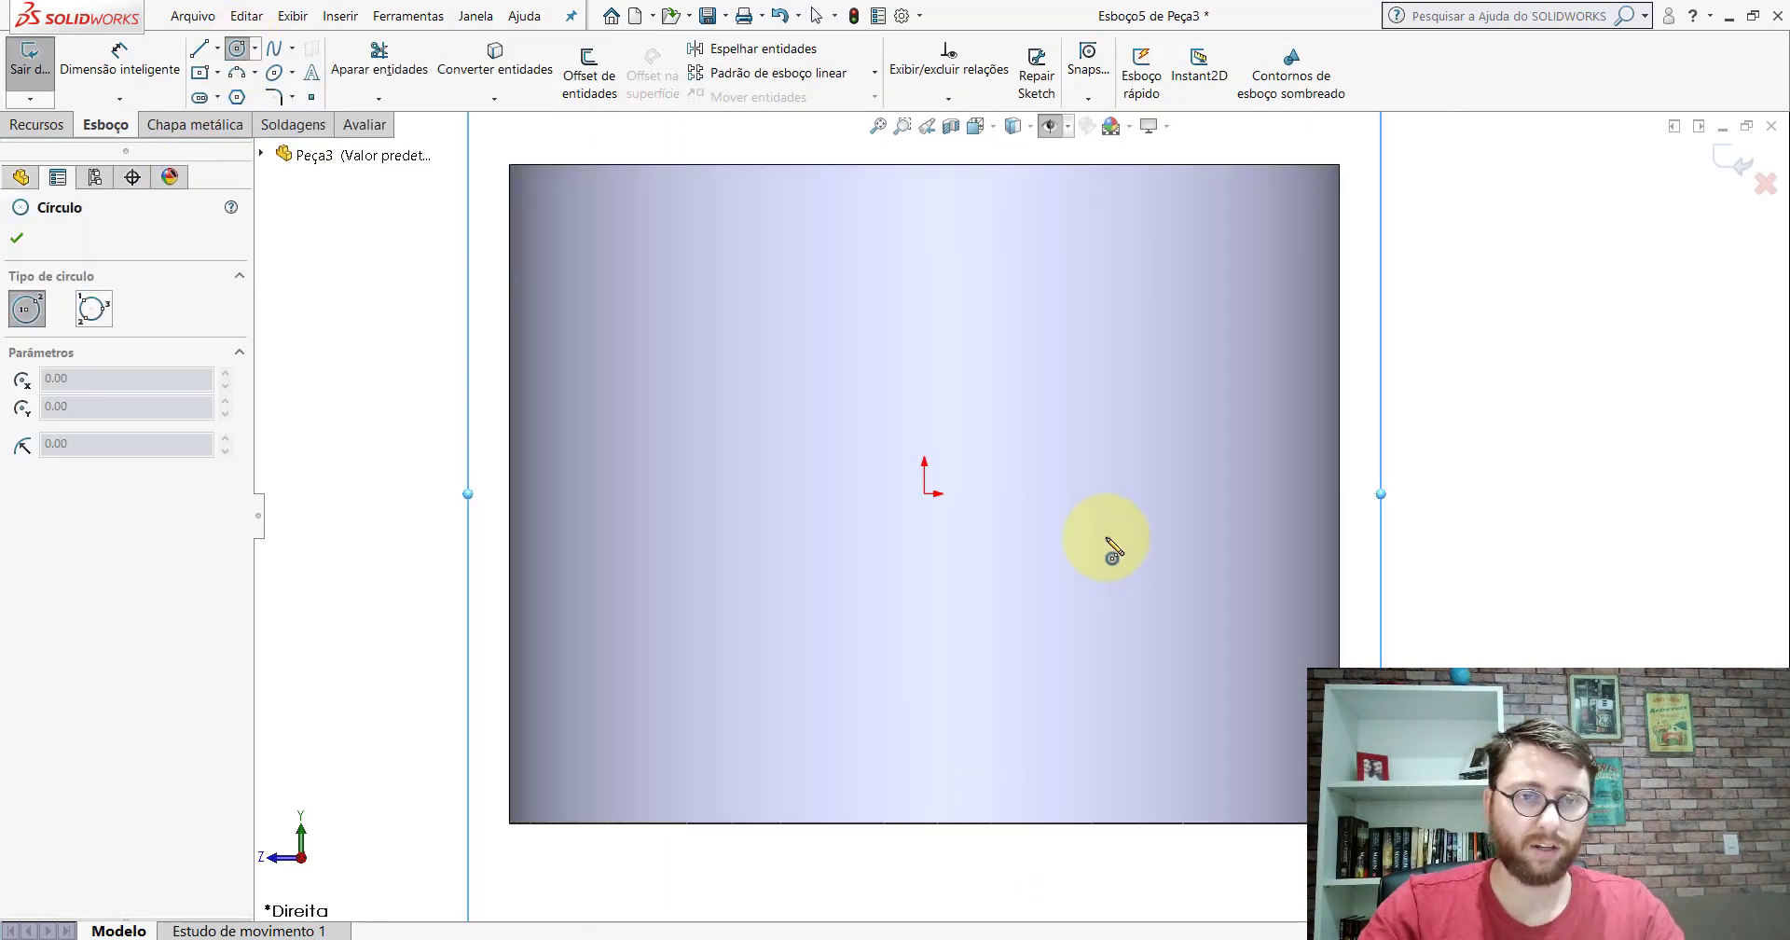
pyautogui.click(926, 494)
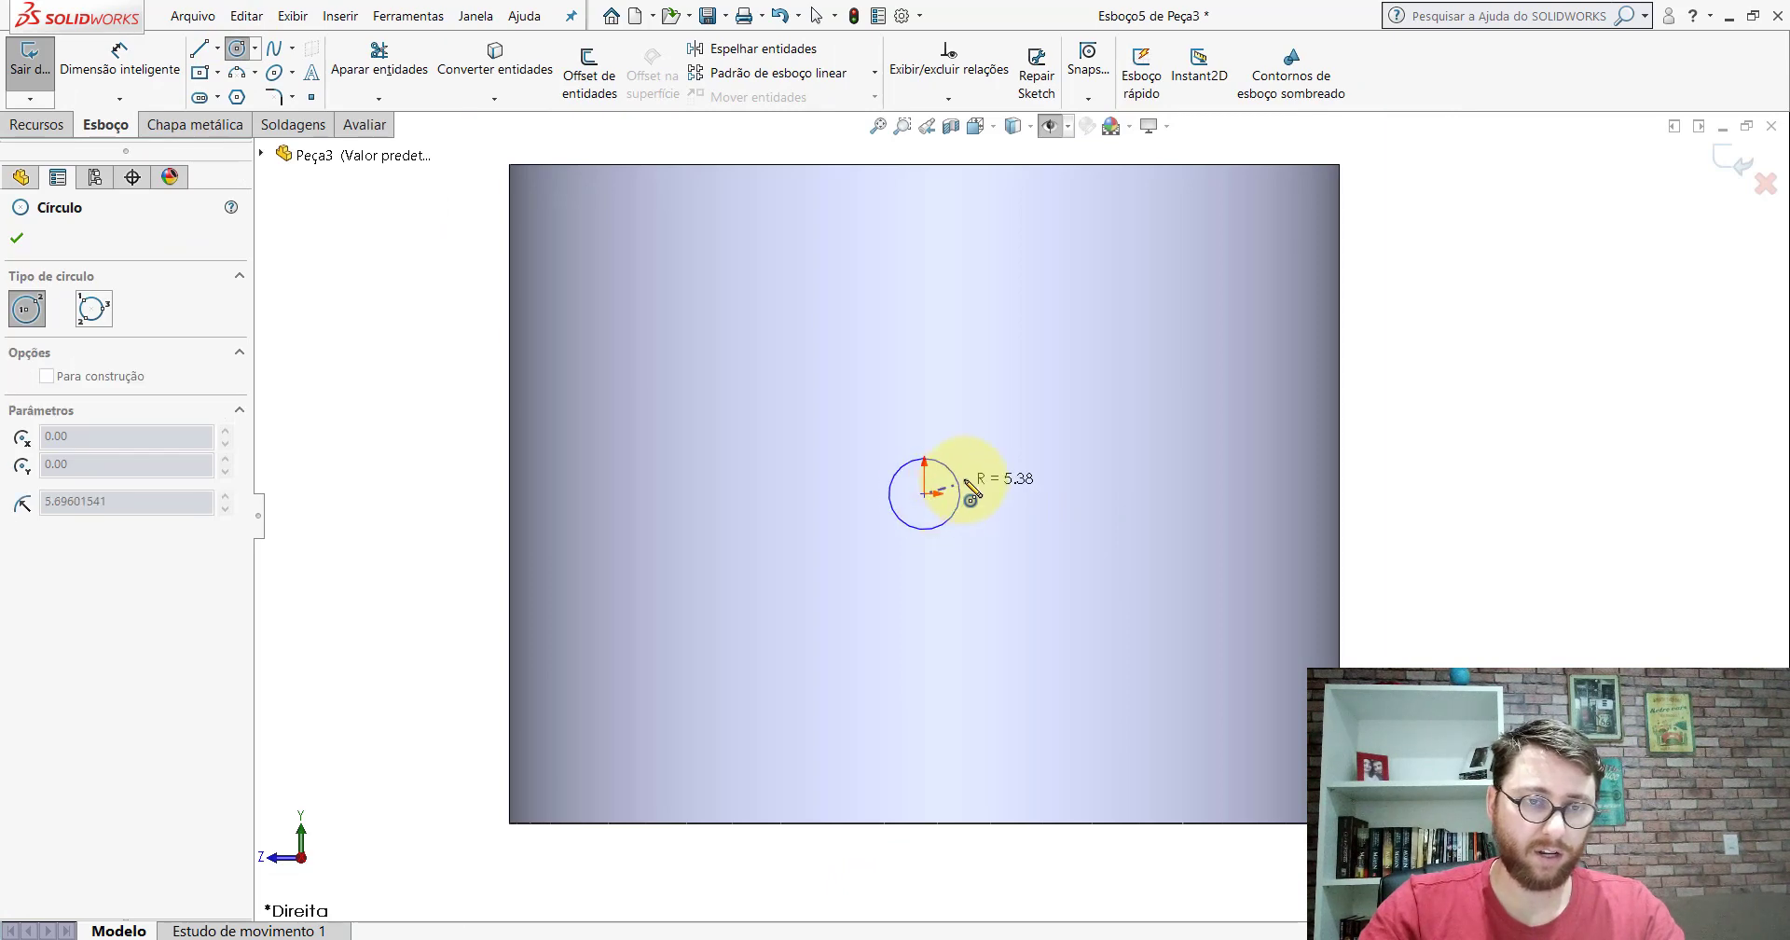
pyautogui.click(970, 493)
pyautogui.press('Escape')
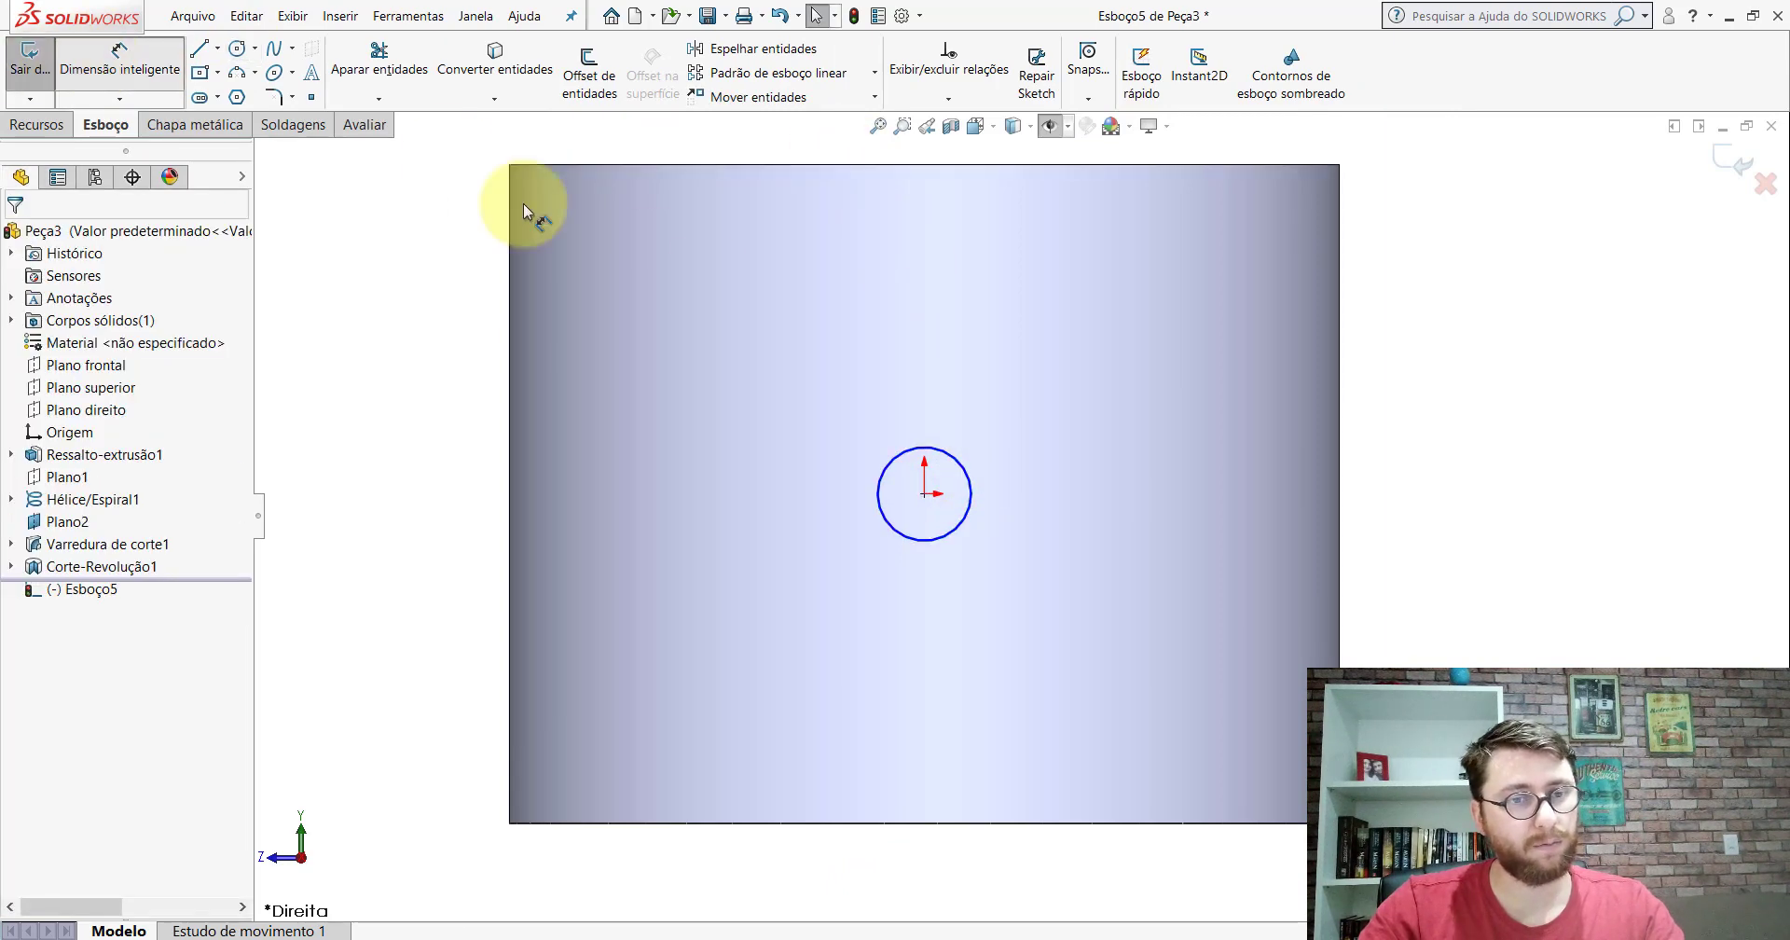
# Step: Dimension the circle to 6 mm diameter and switch to the isometric view
pyautogui.click(951, 453)
pyautogui.click(1073, 485)
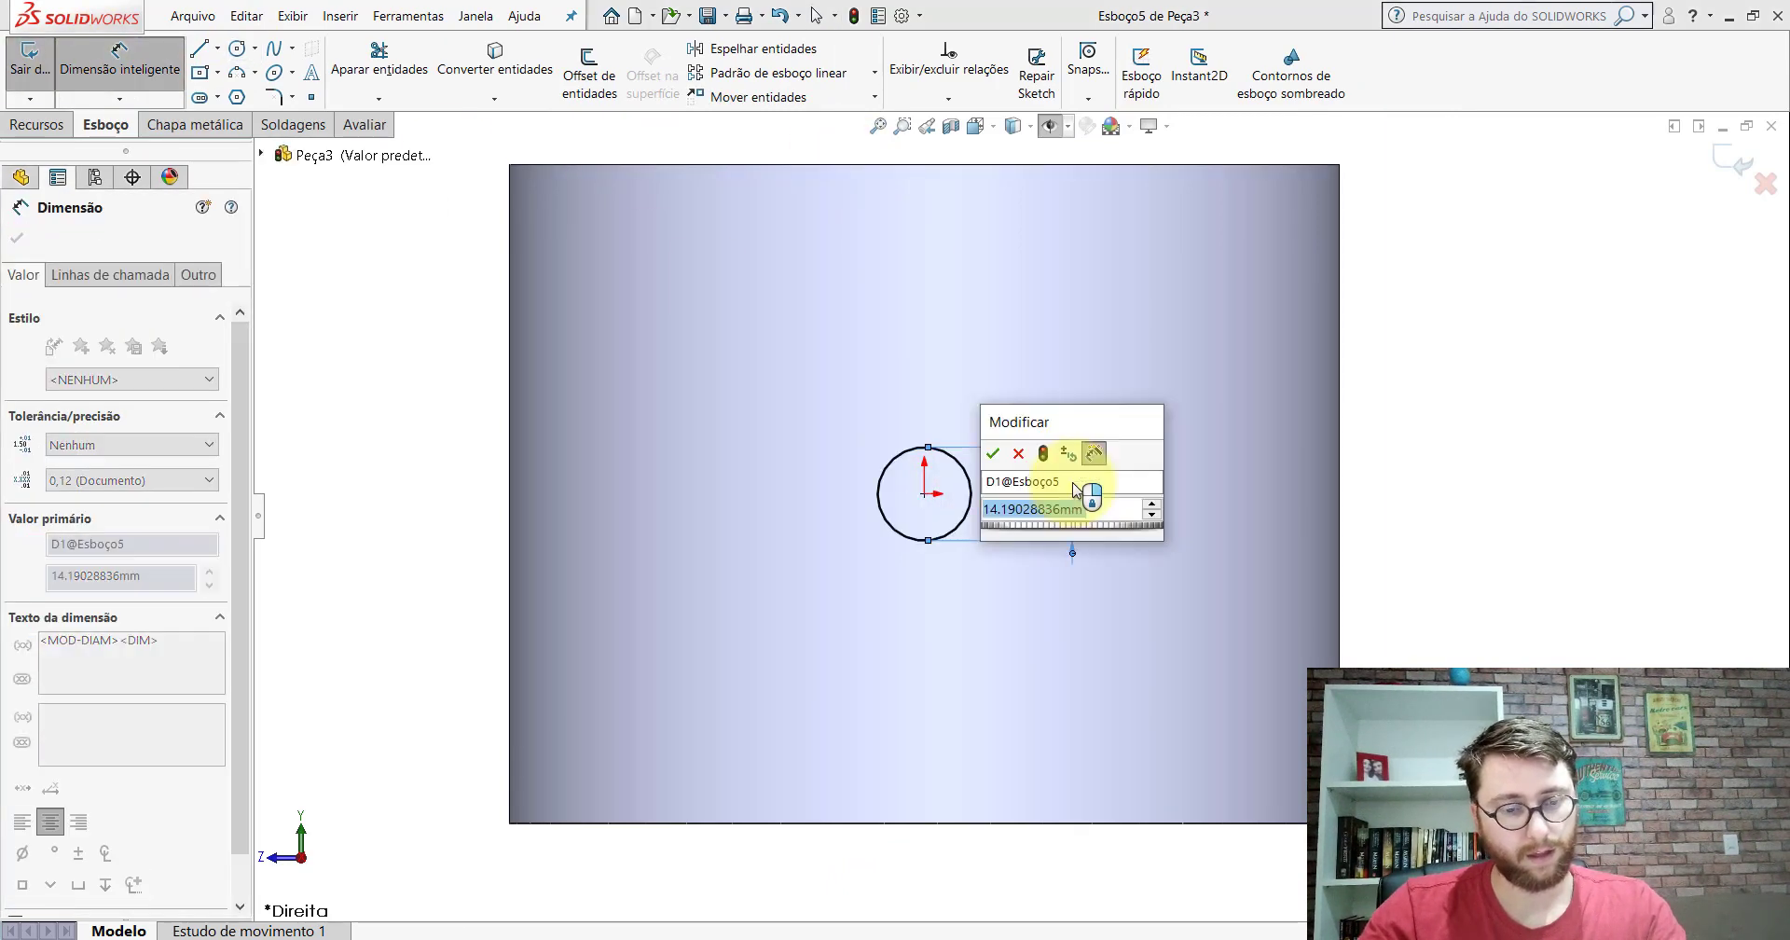
pyautogui.write('6')
pyautogui.press('Return')
pyautogui.press('Escape')
pyautogui.scroll(1, 1025, 503)
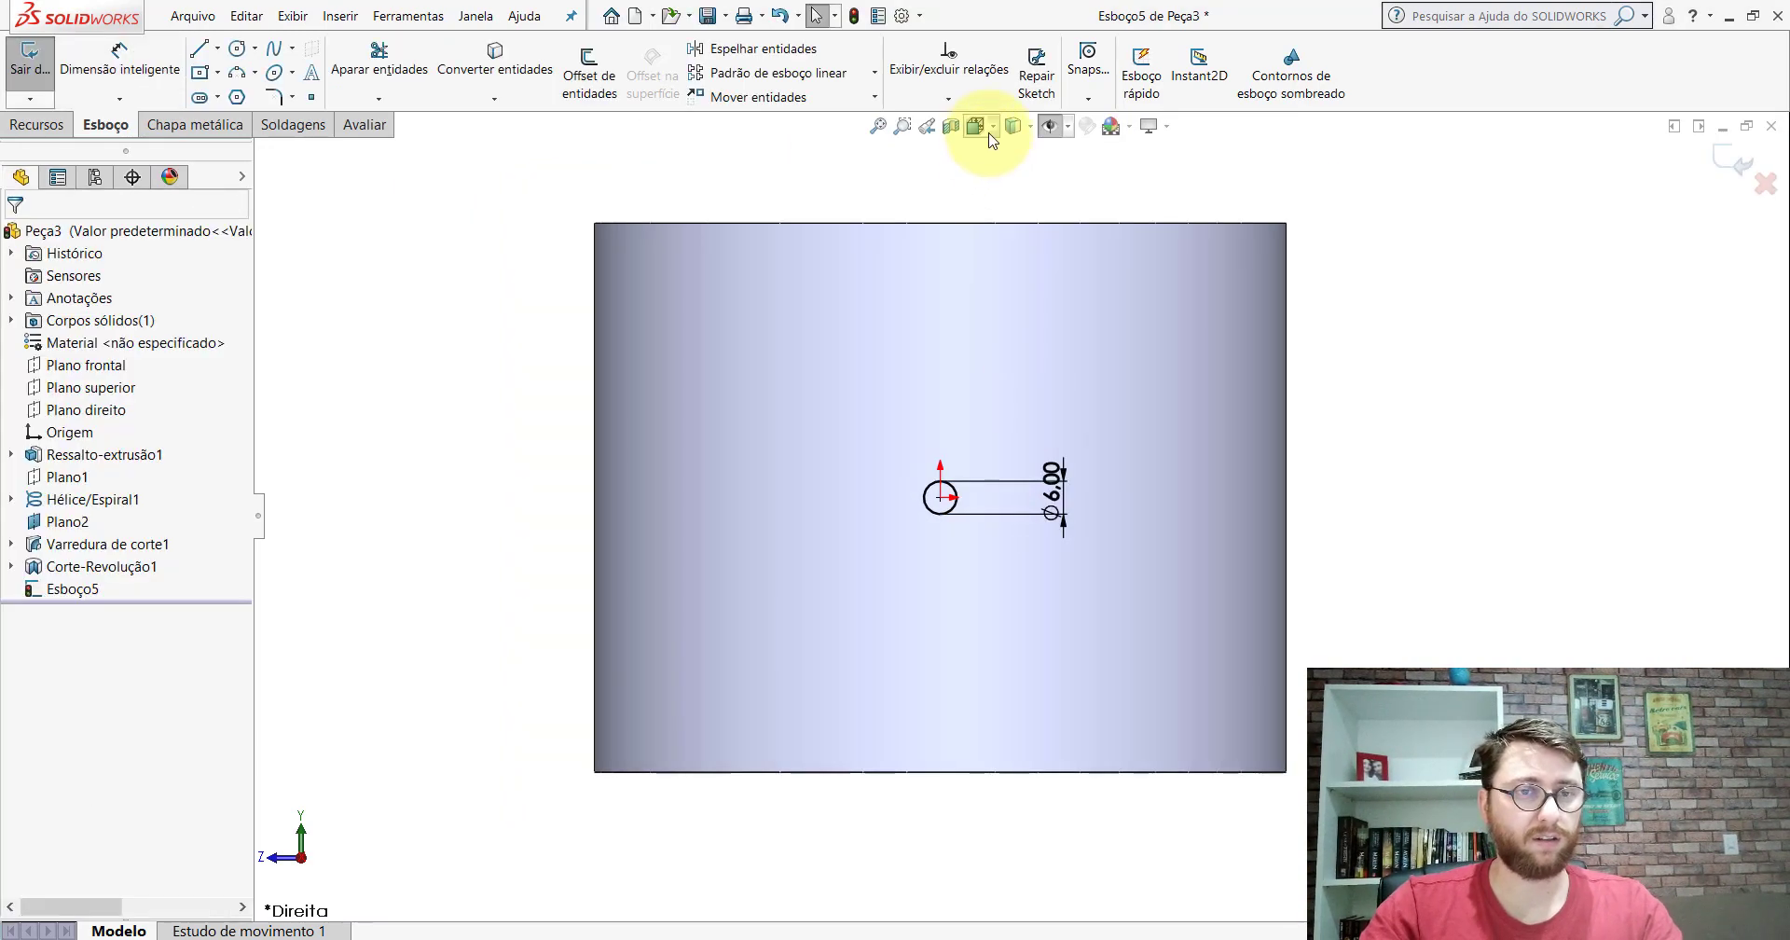
pyautogui.click(990, 132)
pyautogui.click(1086, 182)
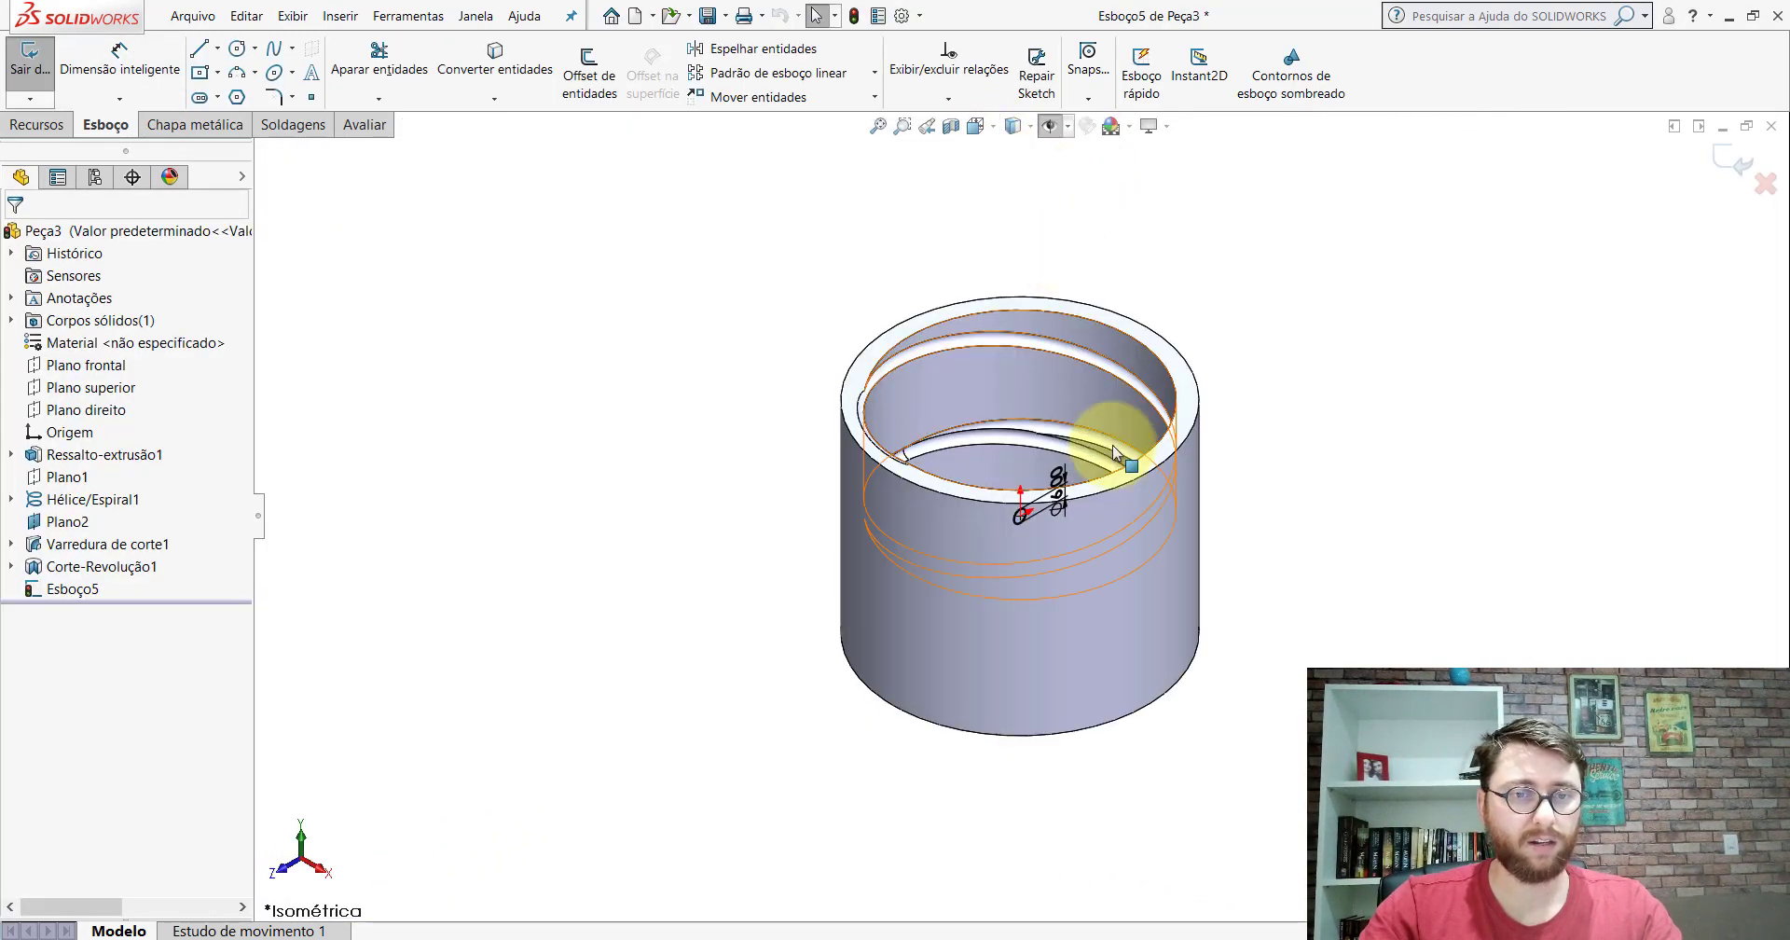
pyautogui.scroll(-2, 1109, 466)
# Step: Cut-extrude the Ø6 circle Through All (Passante) to make the radial hole
pyautogui.click(37, 120)
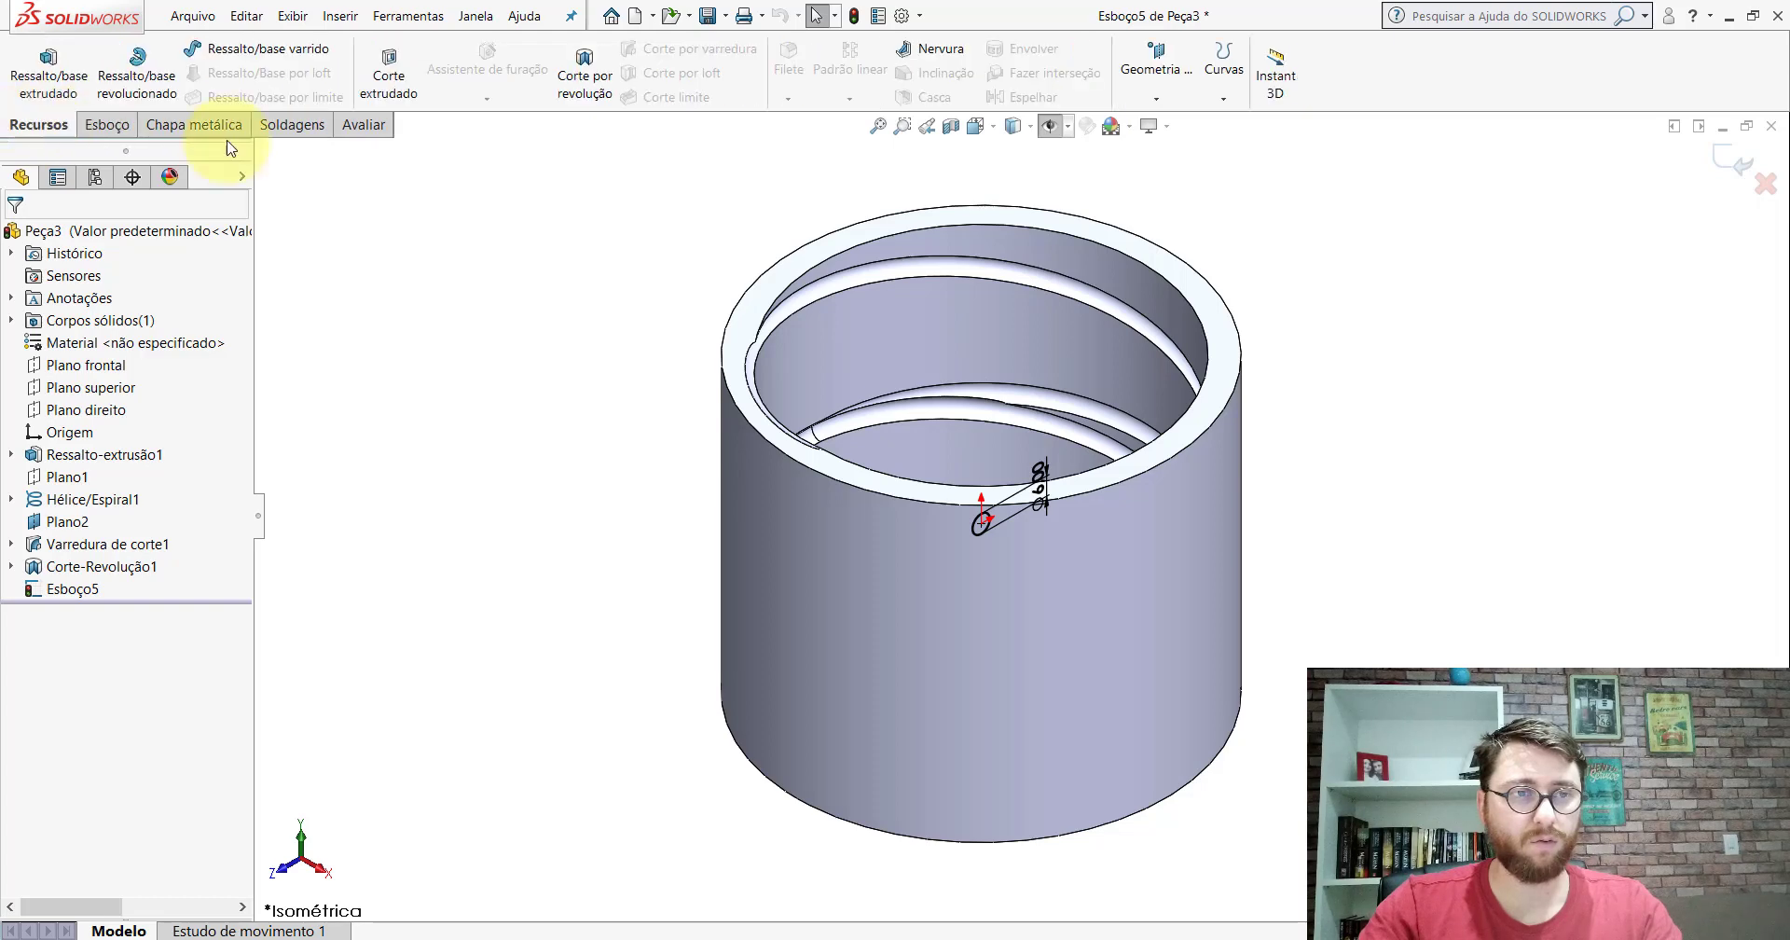
pyautogui.click(379, 63)
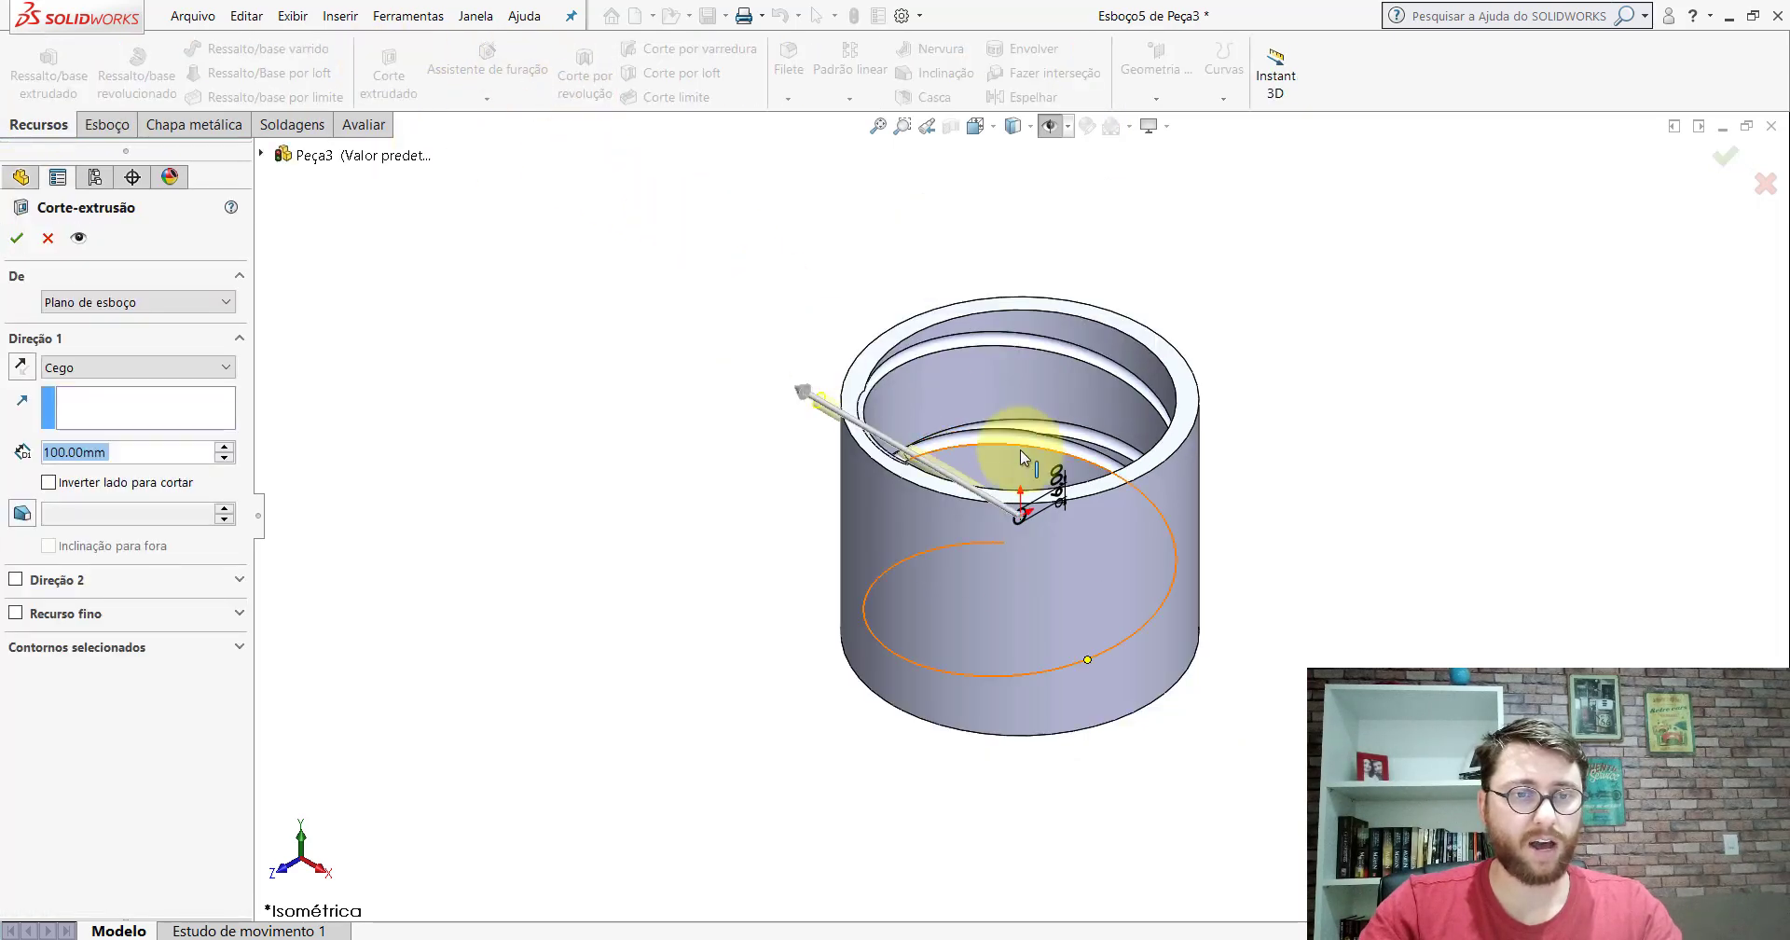
pyautogui.scroll(-2, 1026, 466)
pyautogui.click(86, 371)
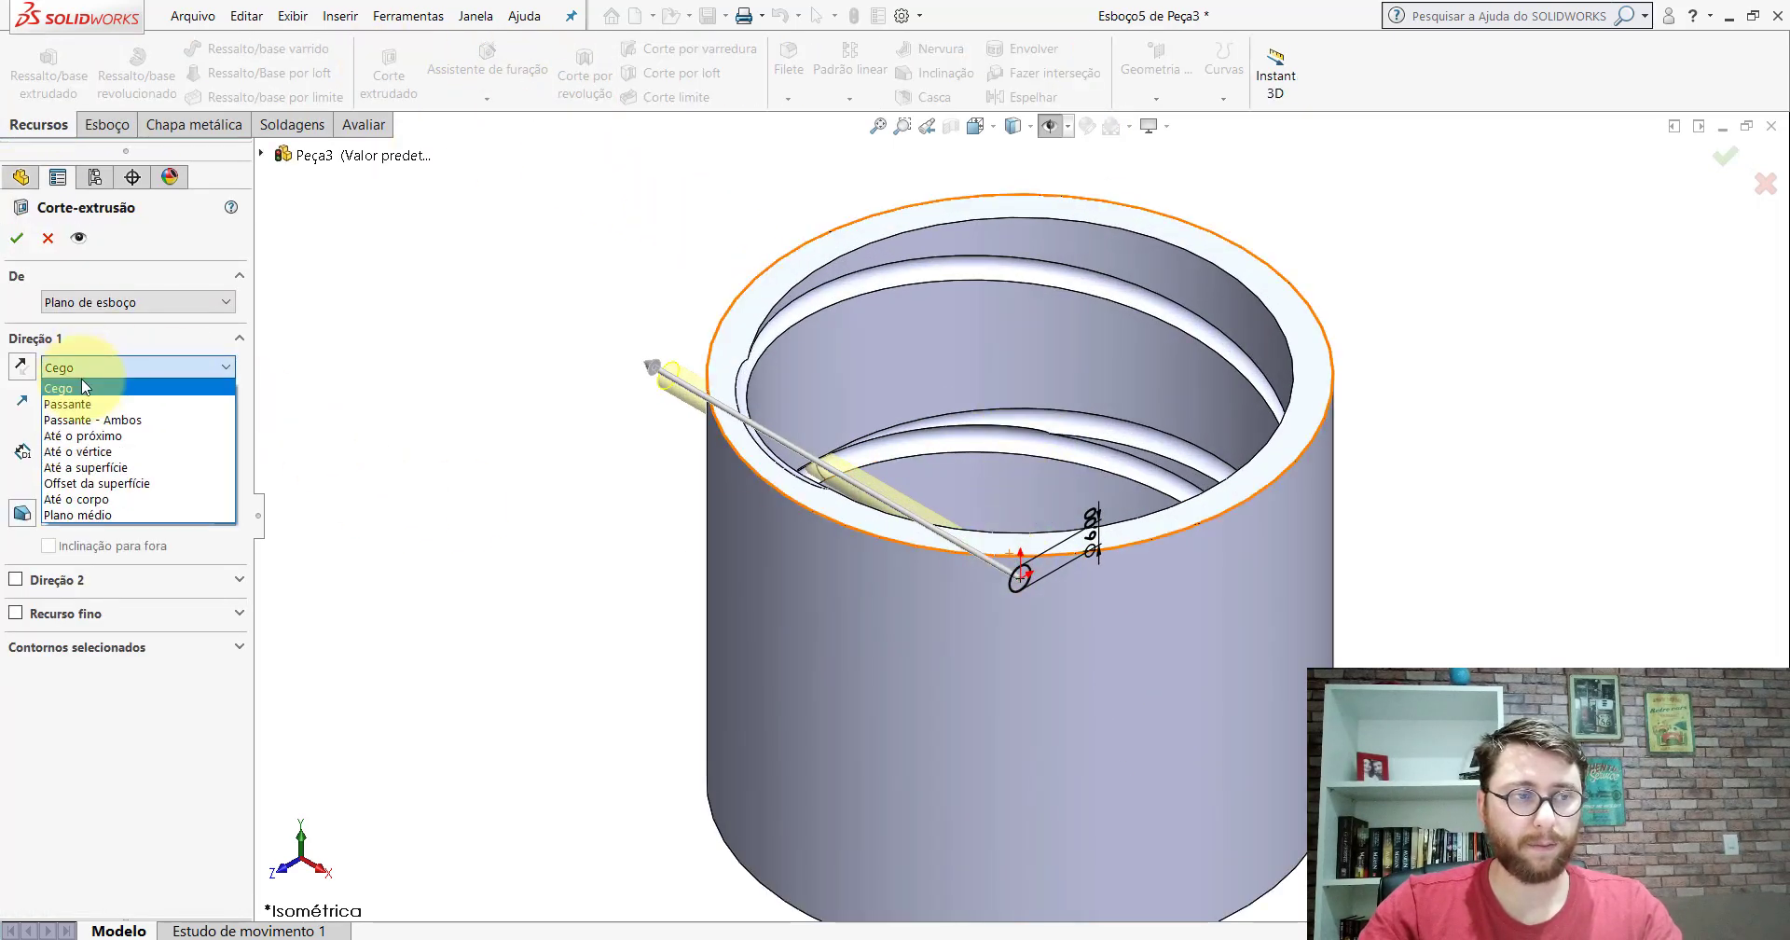
pyautogui.click(82, 405)
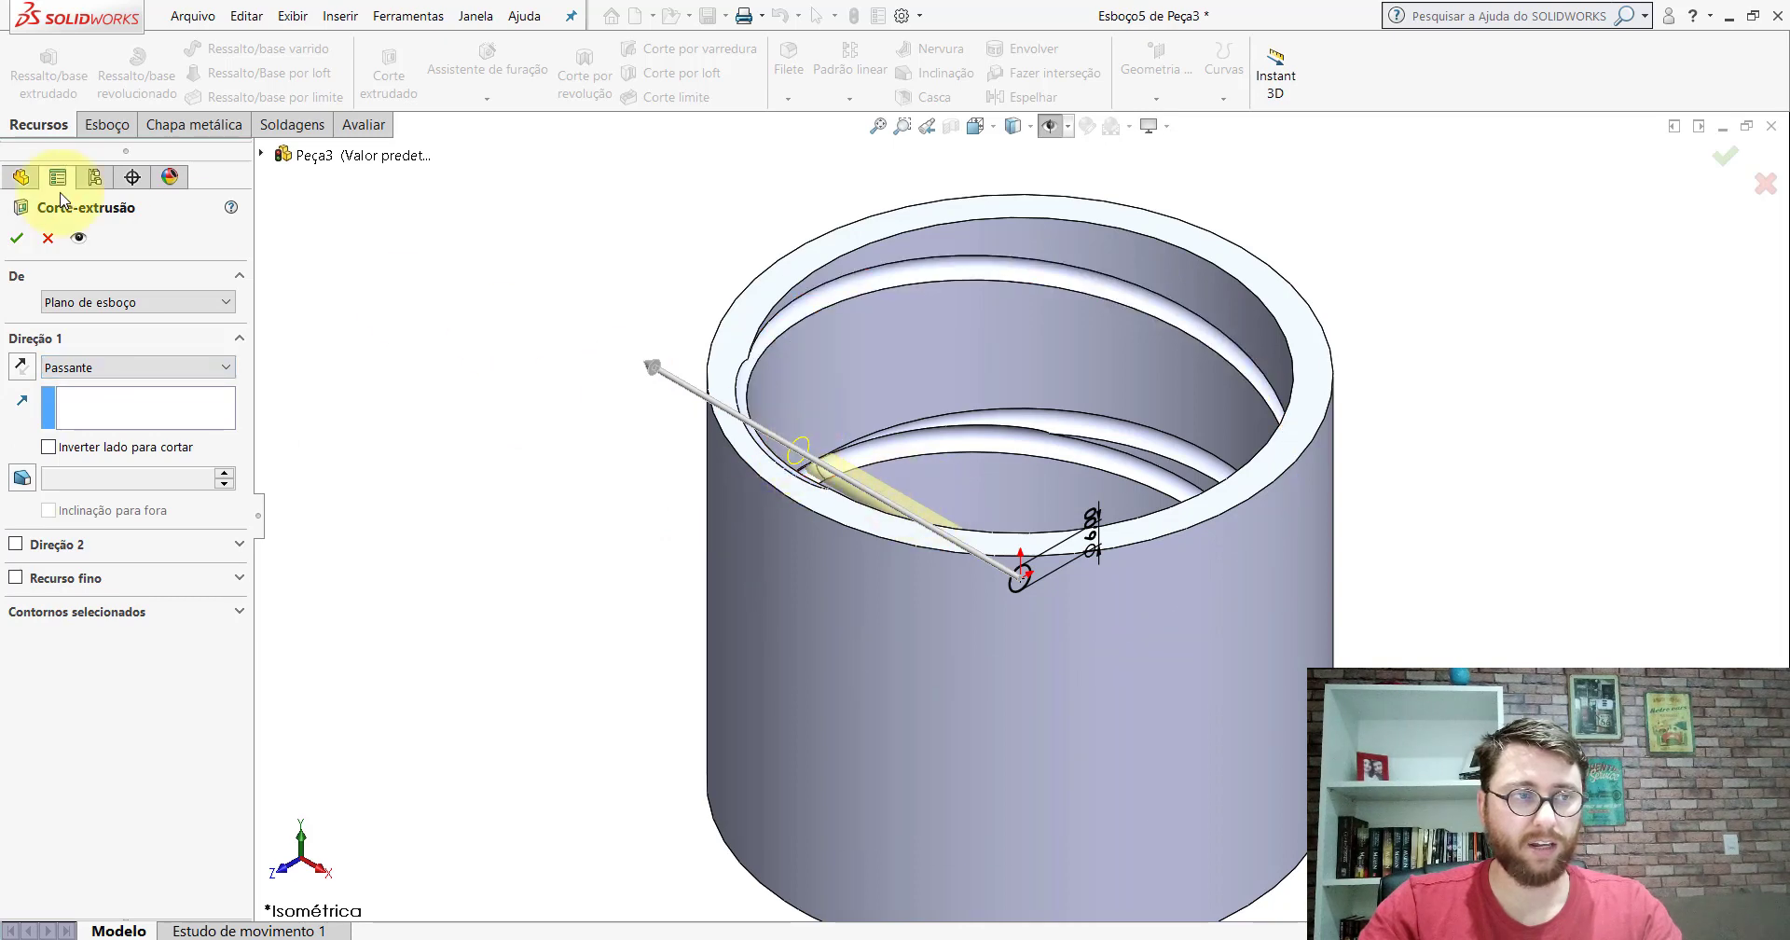
pyautogui.press('Return')
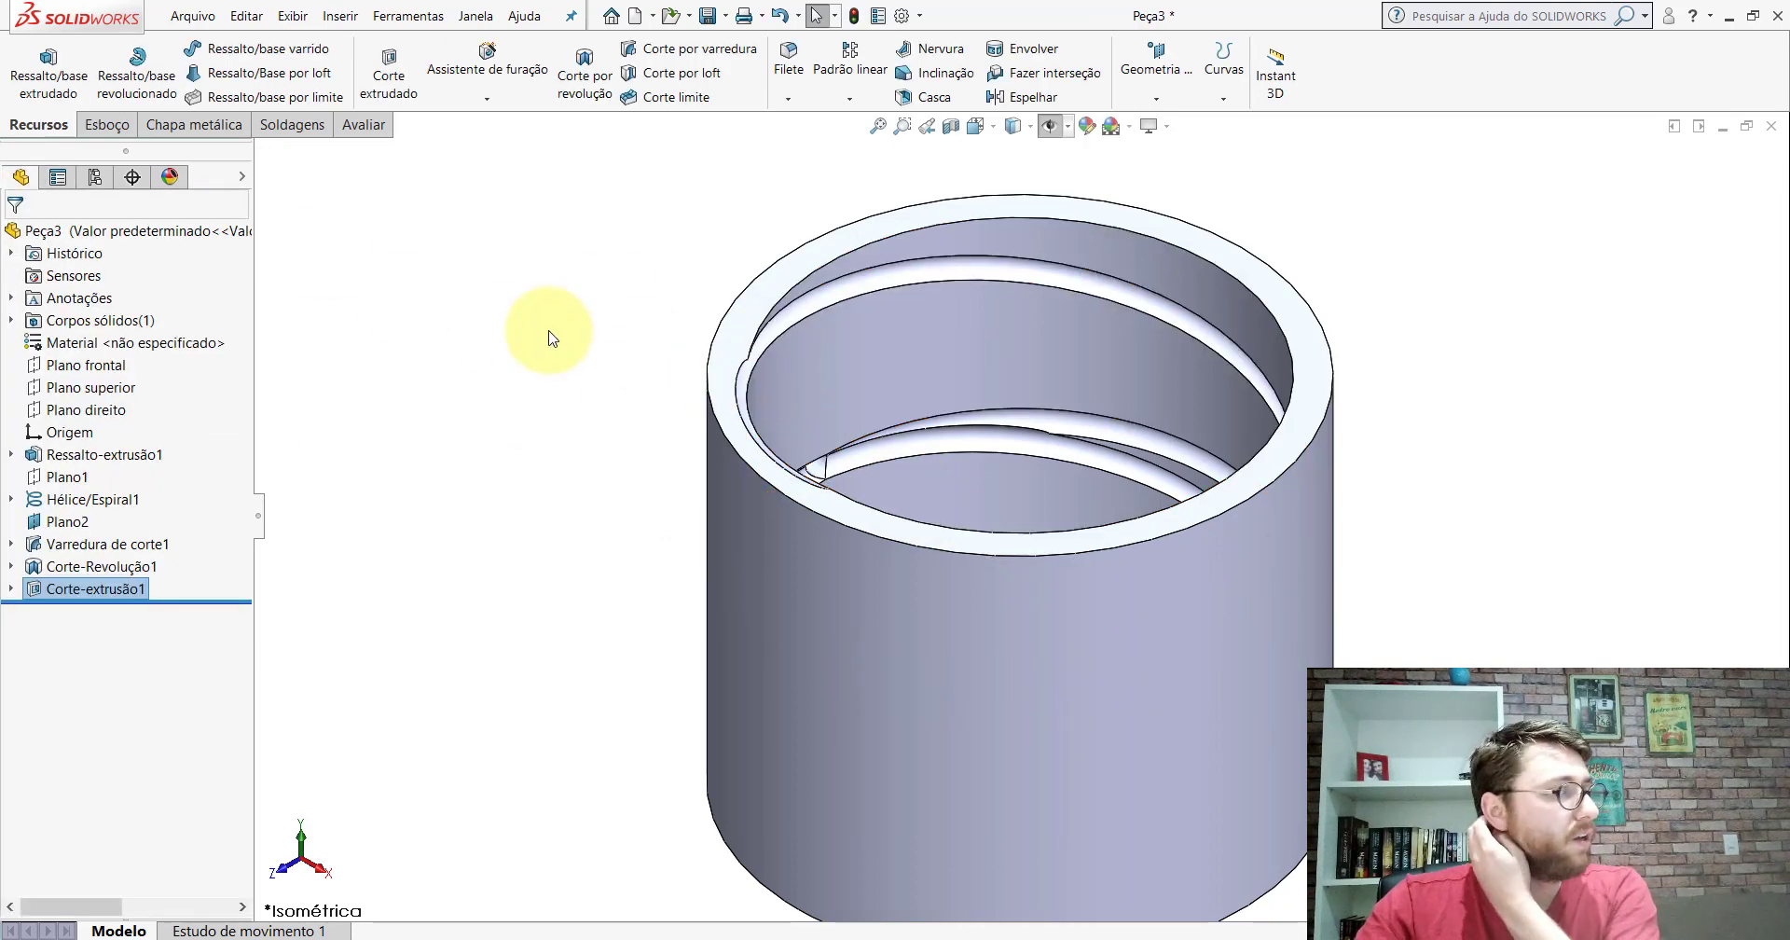
# Step: Assign the material Bronze comercial UNS C22000 from Ligas de cobre
pyautogui.rightClick(78, 350)
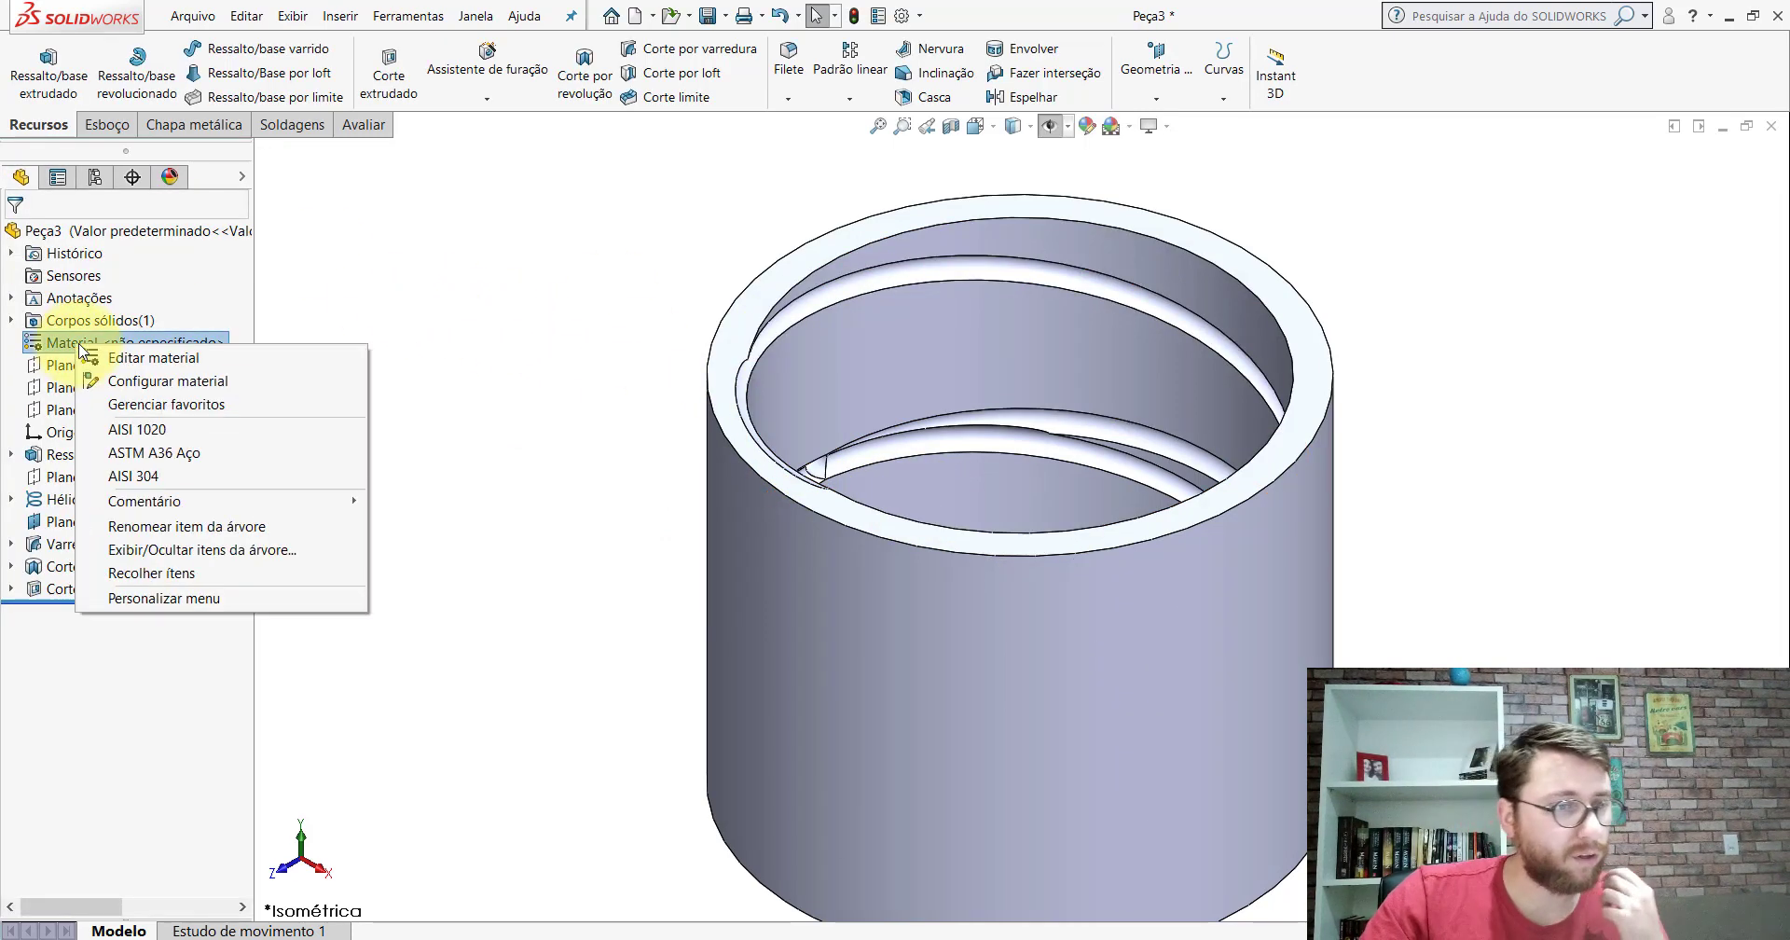
pyautogui.click(157, 357)
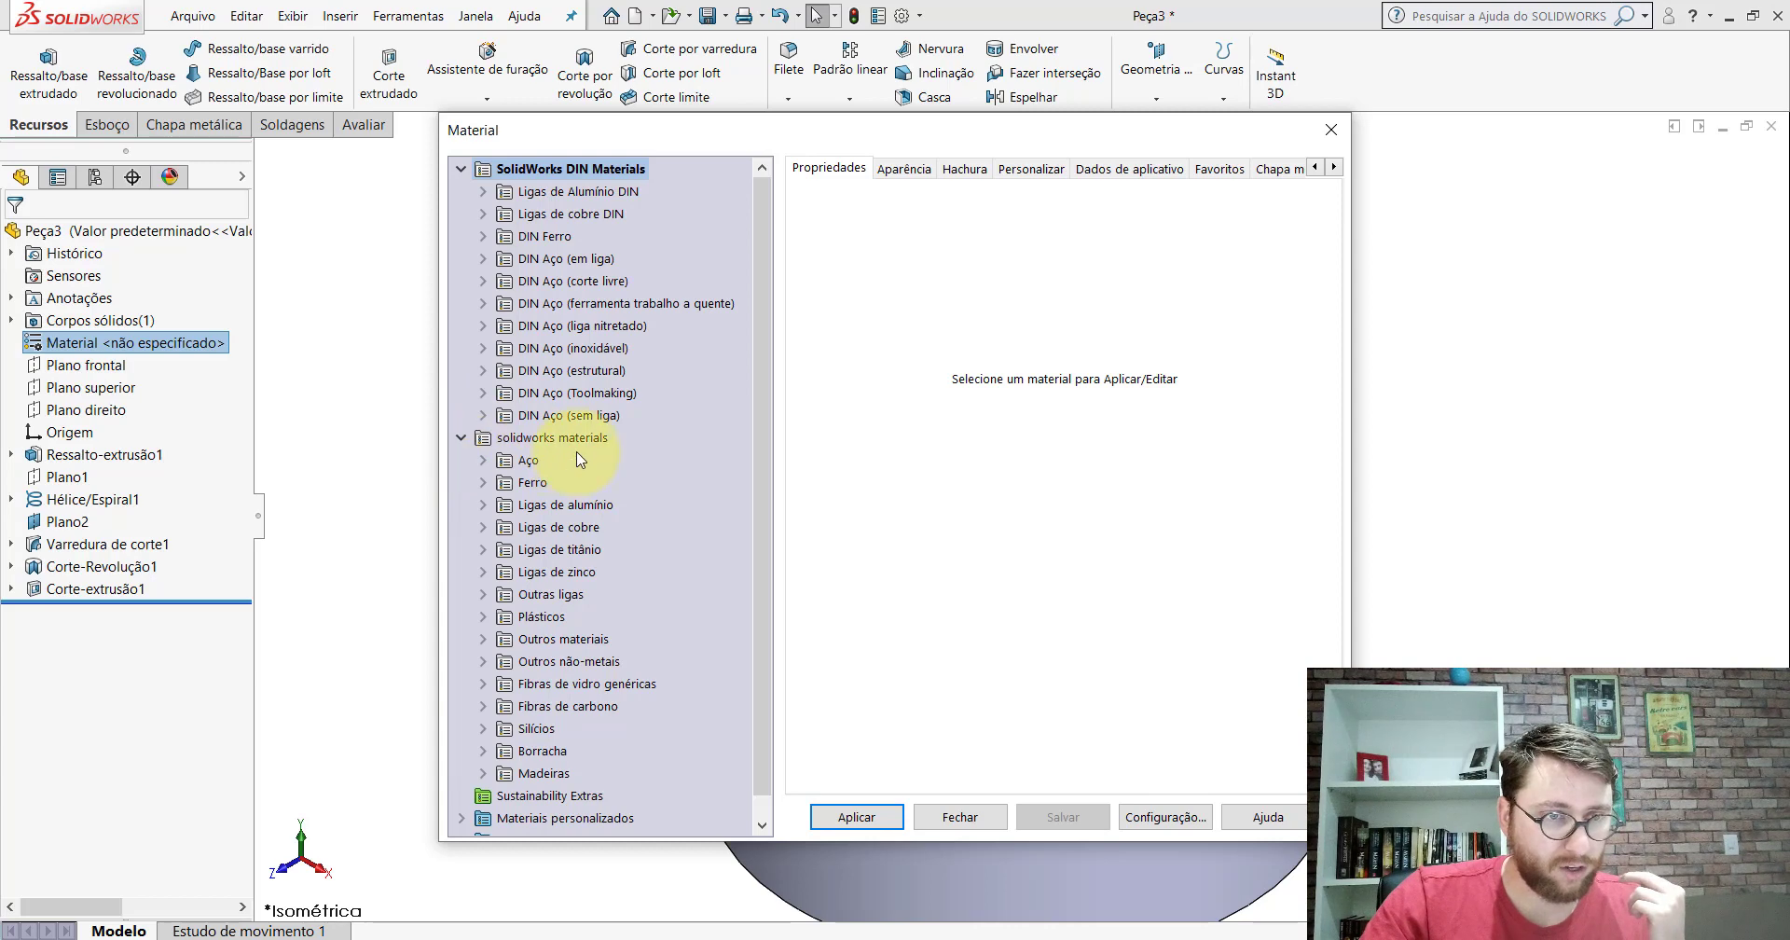
pyautogui.doubleClick(508, 528)
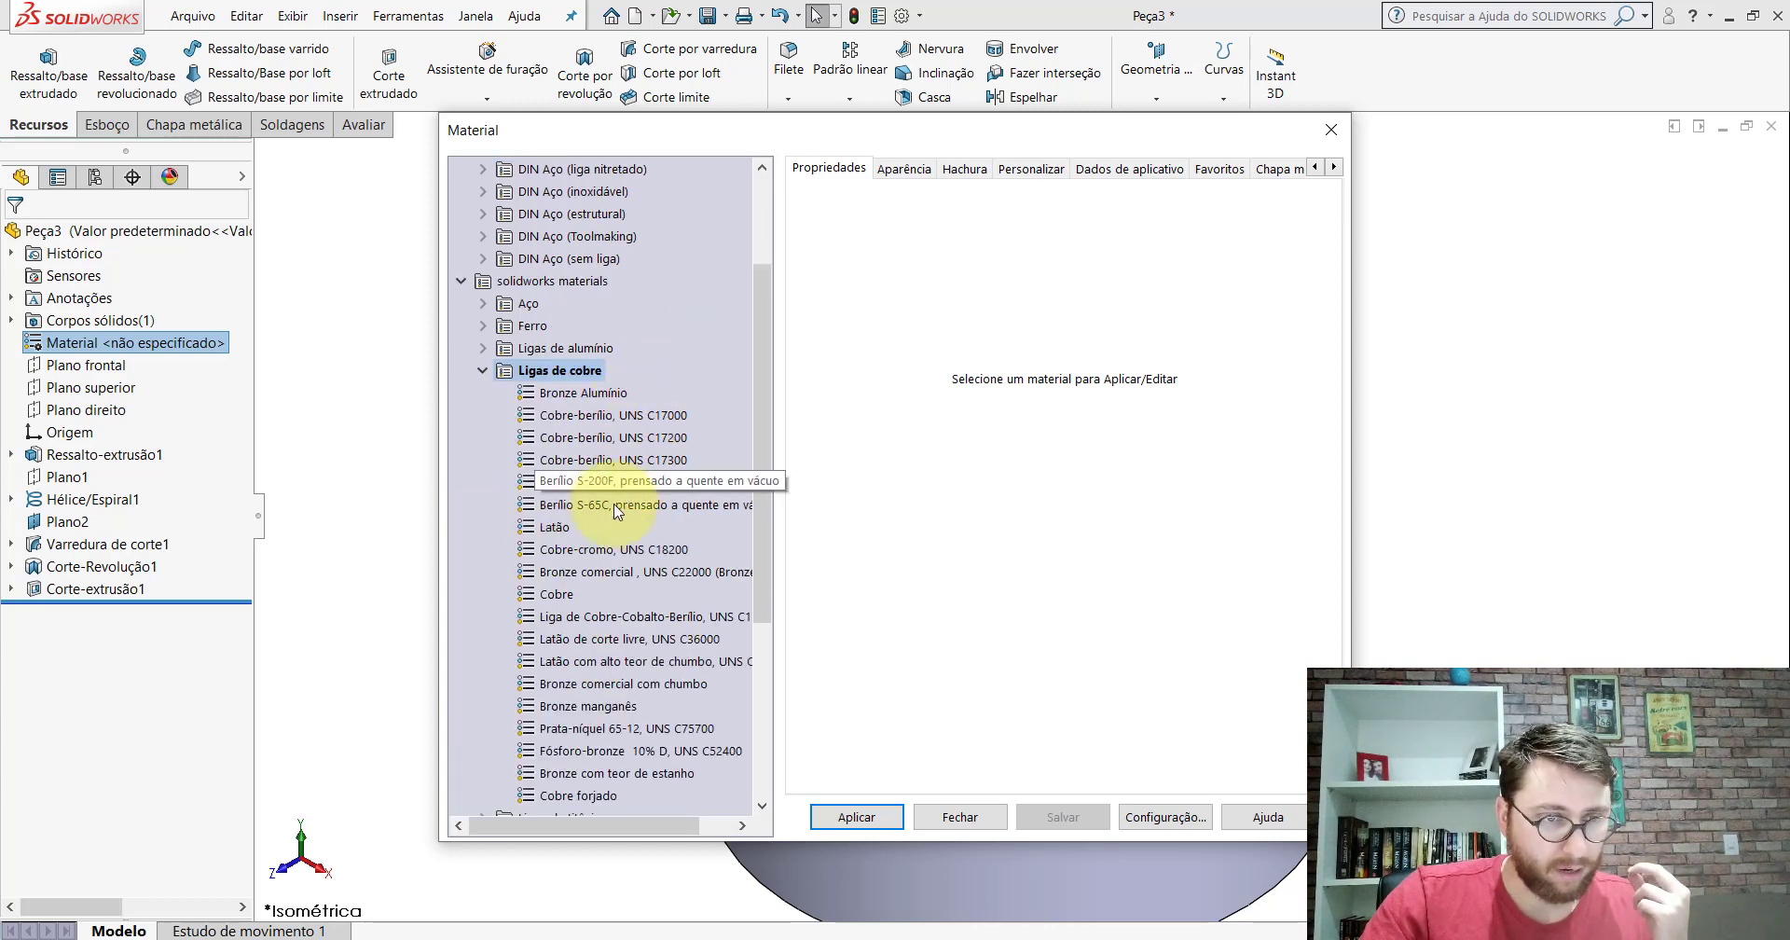
pyautogui.moveTo(645, 570)
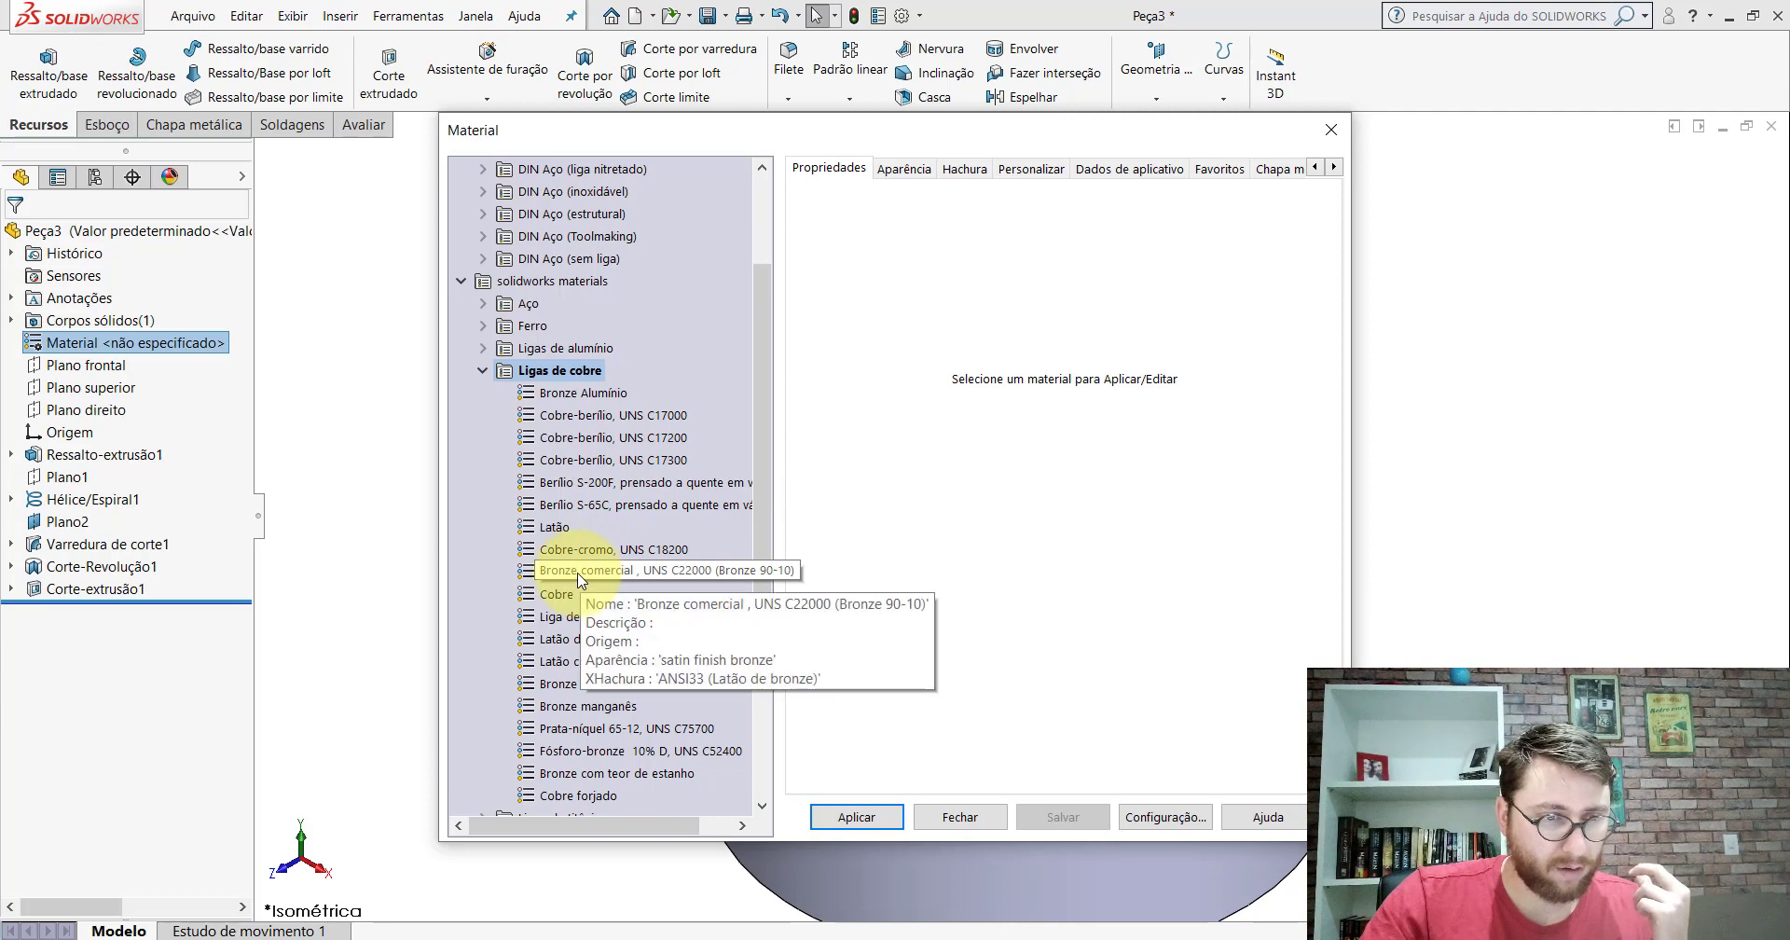
pyautogui.click(596, 571)
pyautogui.click(850, 817)
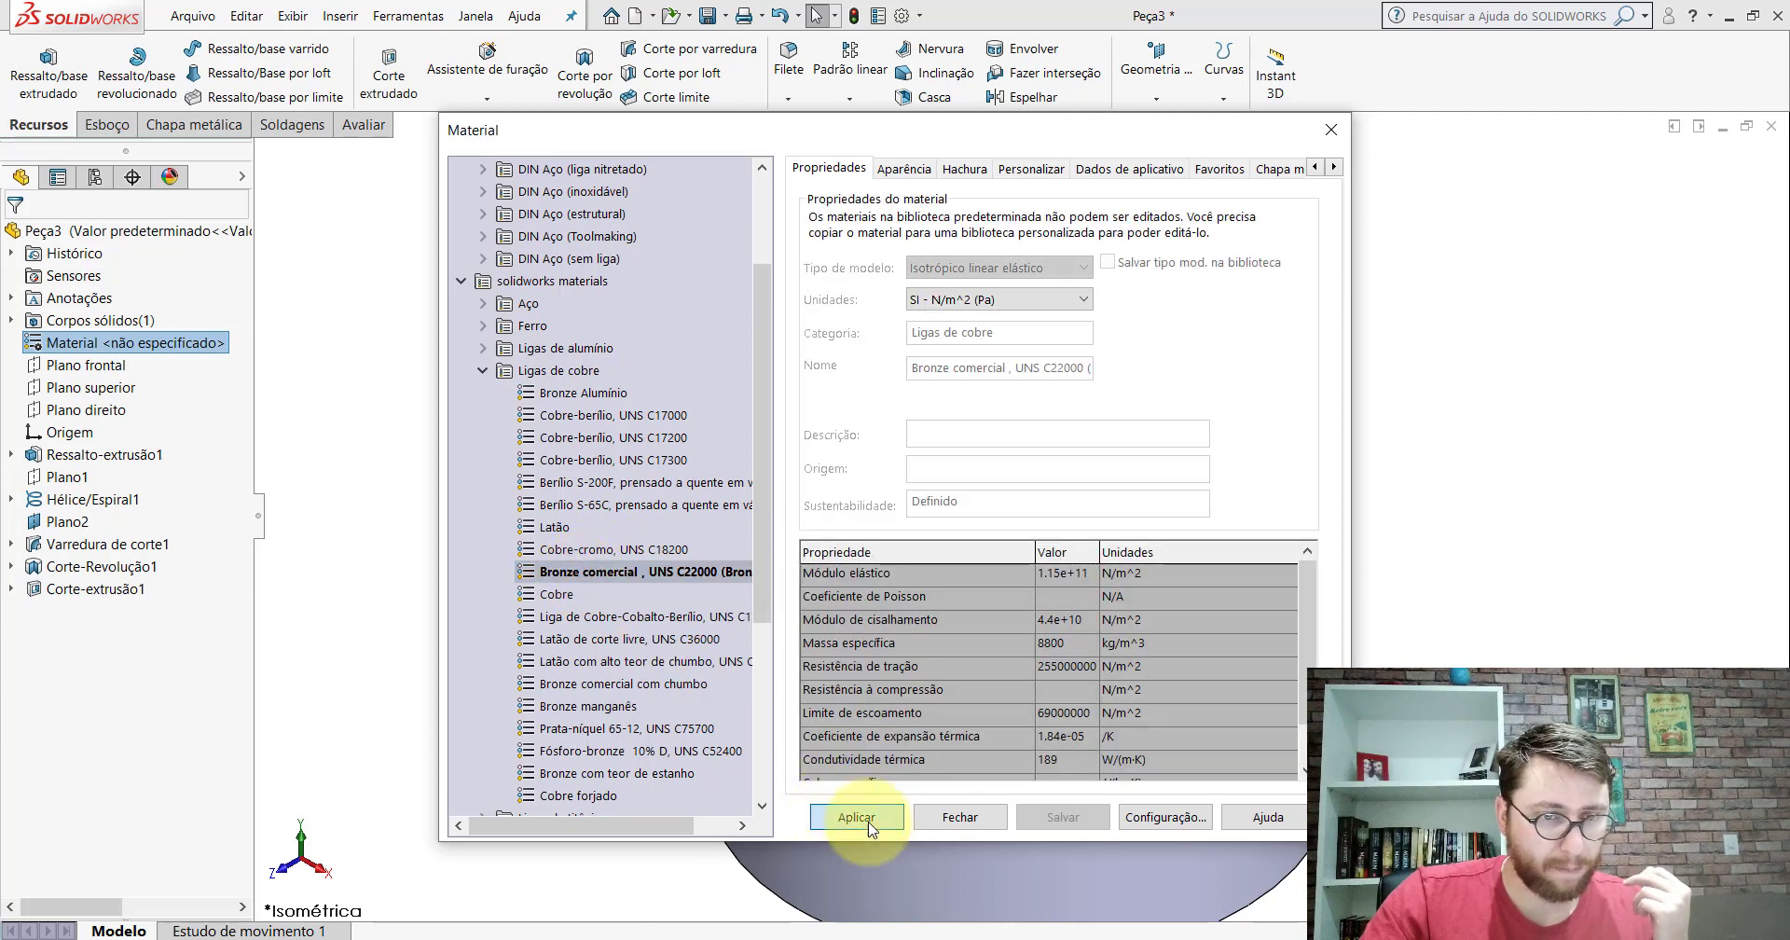
pyautogui.click(960, 817)
# Step: Orbit to inspect the grooved bushing, then switch to the PM-GR(001)2100 assembly window
pyautogui.scroll(3, 1389, 456)
pyautogui.scroll(-1, 1250, 432)
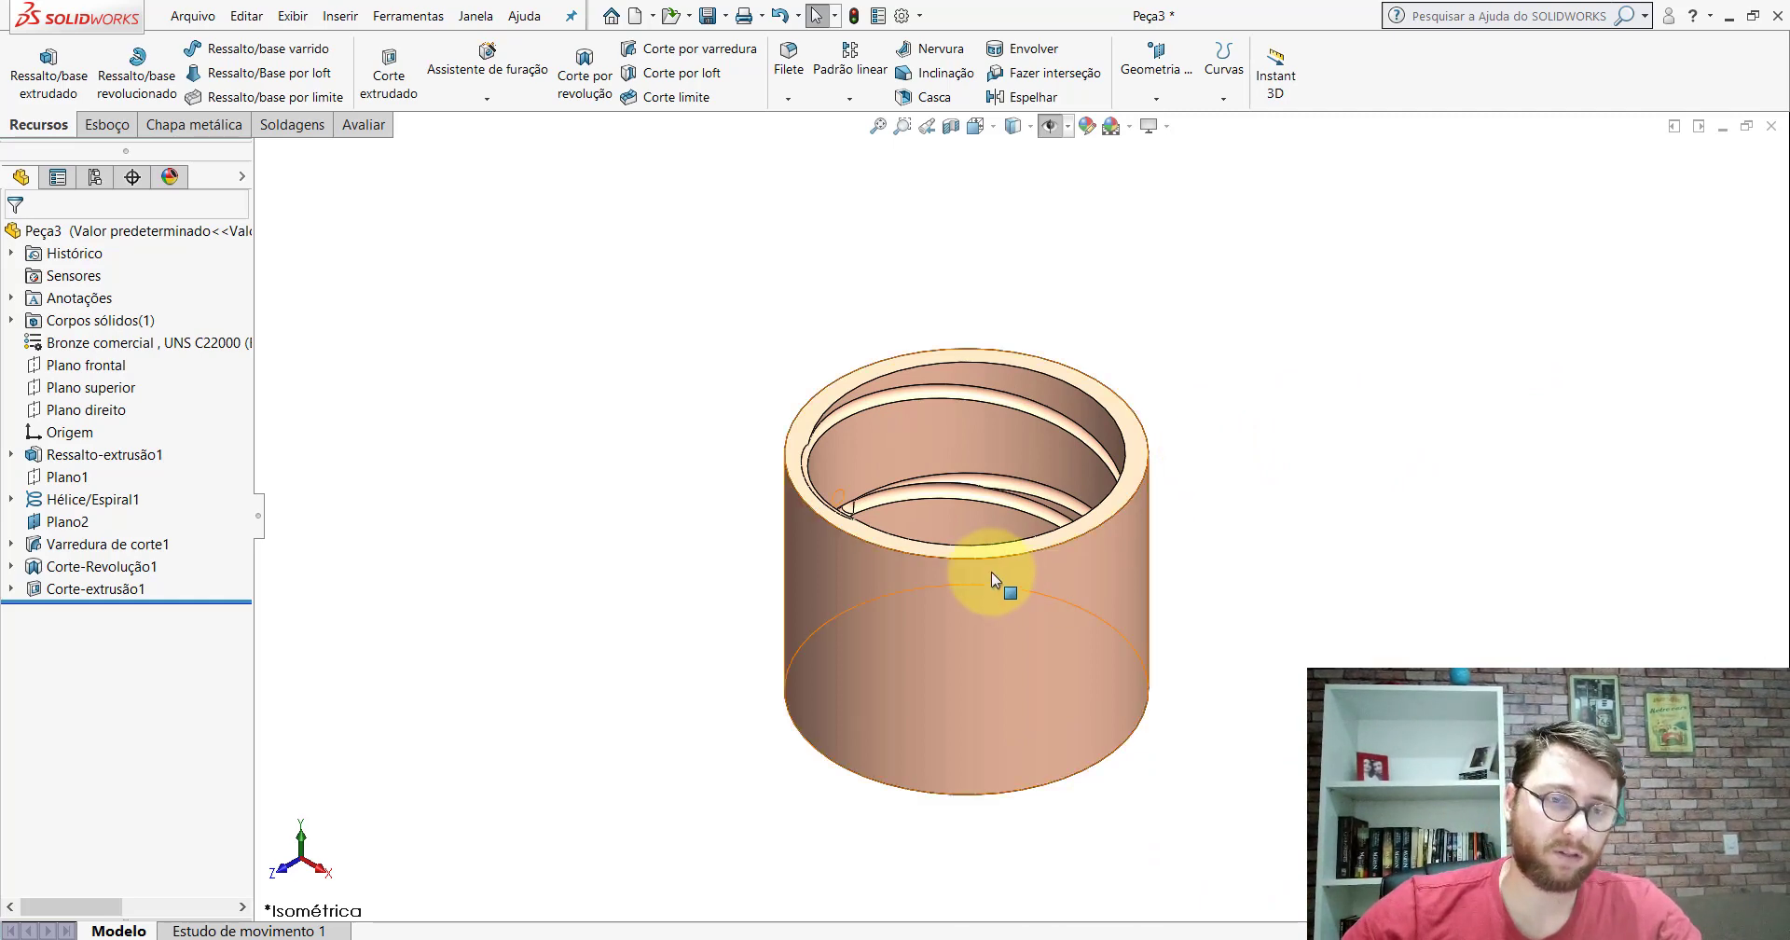
pyautogui.moveTo(992, 573)
pyautogui.mouseDown(button='middle')
pyautogui.moveTo(939, 576)
pyautogui.moveTo(1071, 491)
pyautogui.moveTo(1015, 652)
pyautogui.moveTo(995, 558)
pyautogui.mouseUp(button='middle')
pyautogui.scroll(-4, 995, 557)
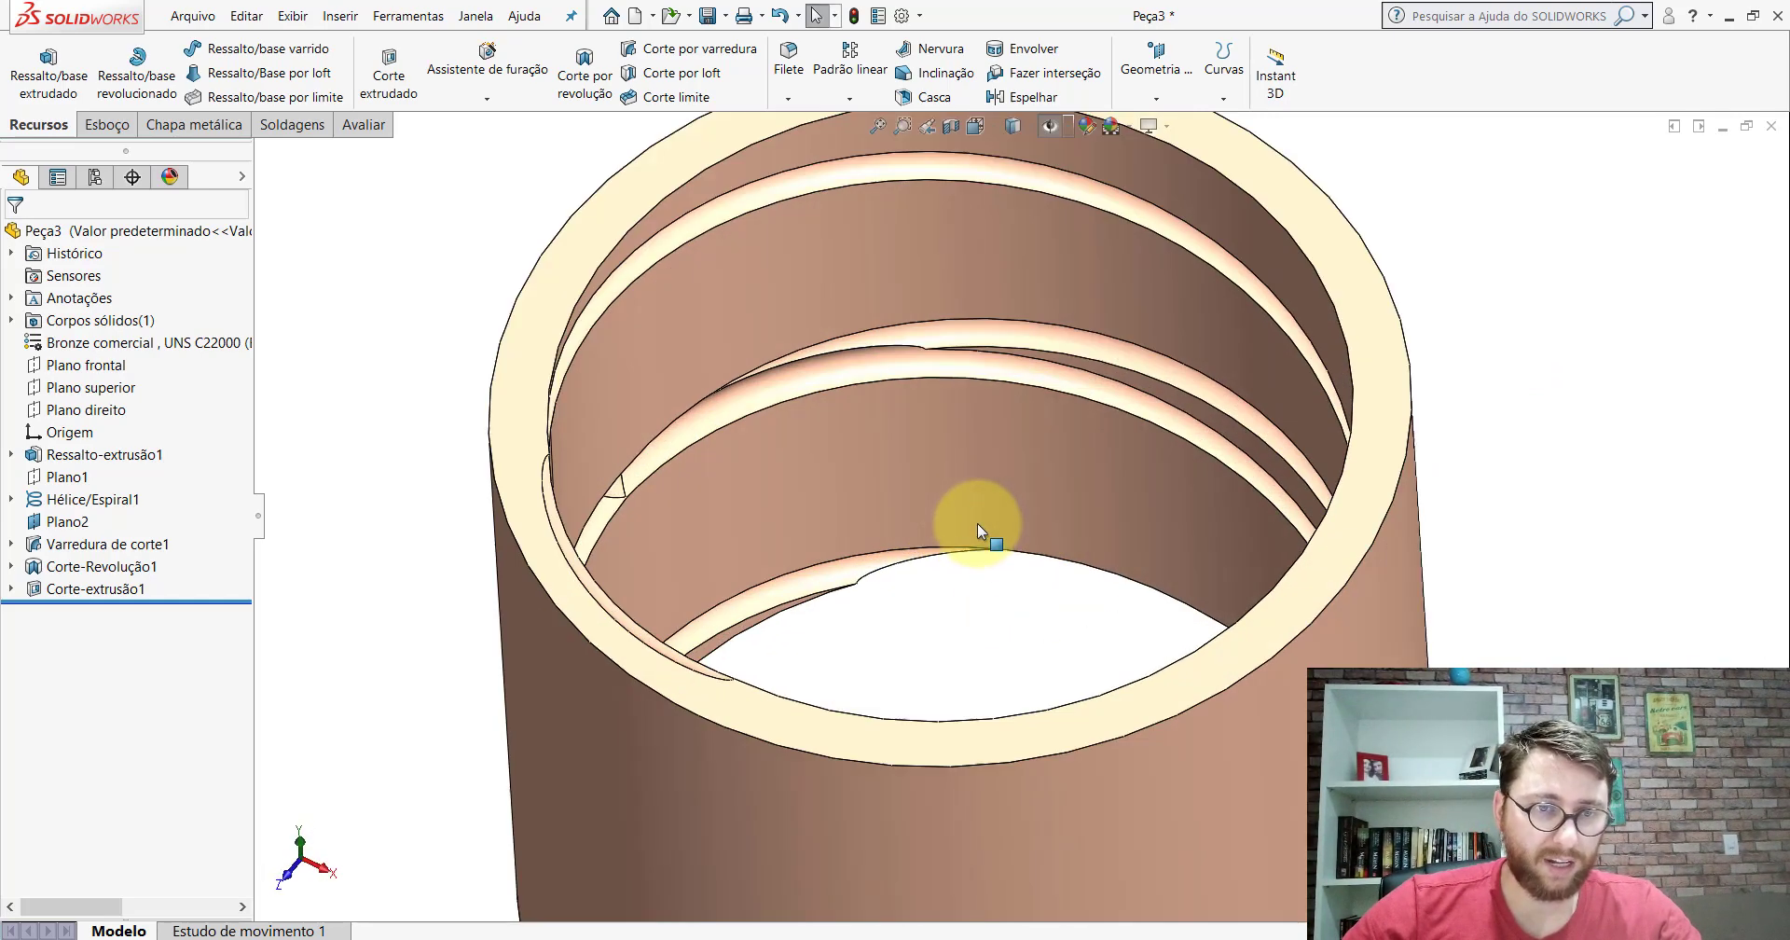
pyautogui.click(948, 365)
pyautogui.scroll(5, 938, 394)
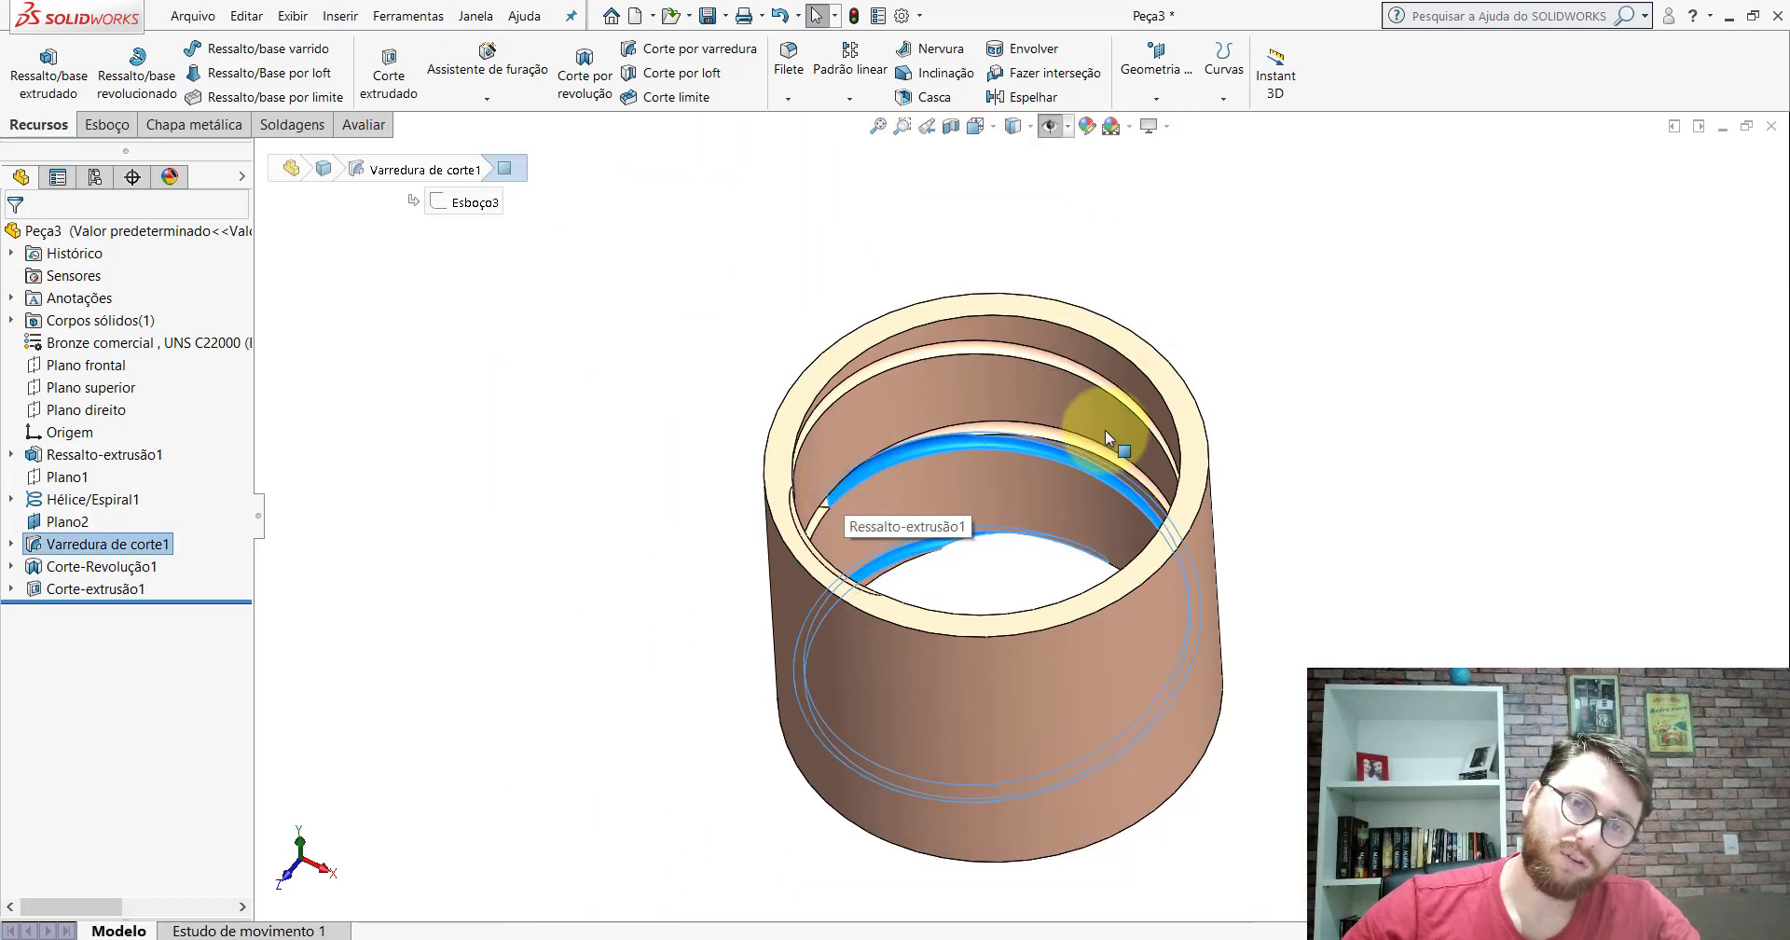
pyautogui.click(1048, 529)
pyautogui.moveTo(1048, 530)
pyautogui.mouseDown(button='middle')
pyautogui.moveTo(991, 364)
pyautogui.moveTo(1156, 440)
pyautogui.moveTo(975, 587)
pyautogui.mouseUp(button='middle')
pyautogui.scroll(-2, 969, 597)
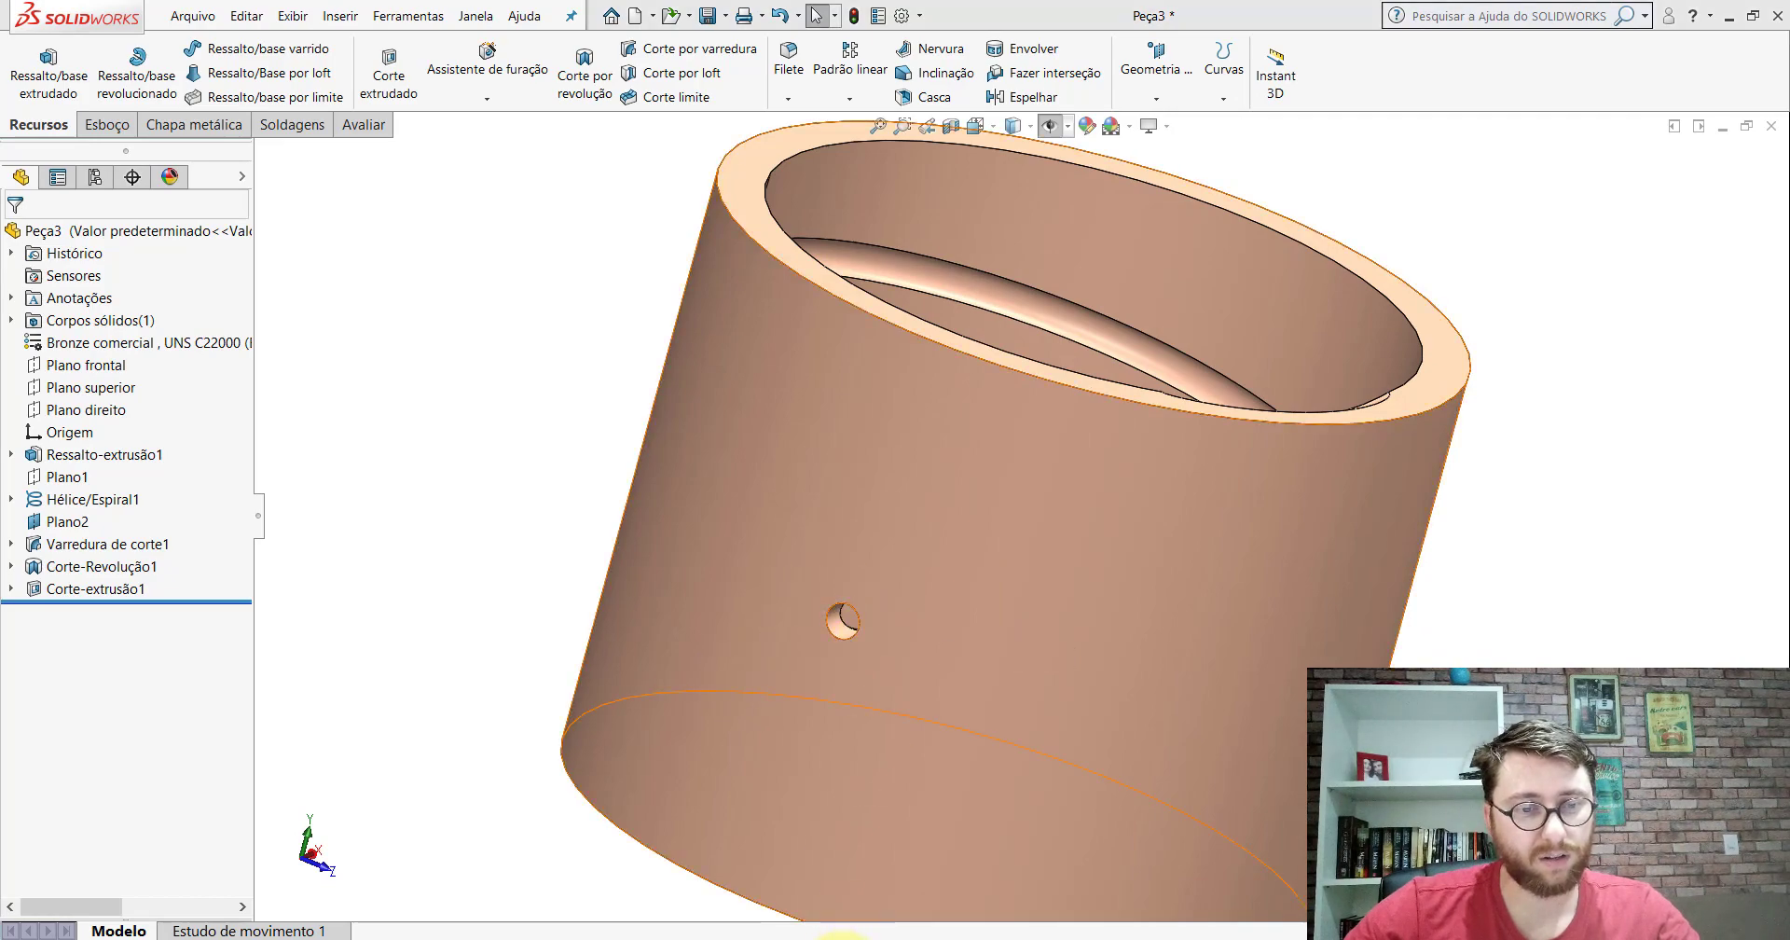
pyautogui.click(685, 867)
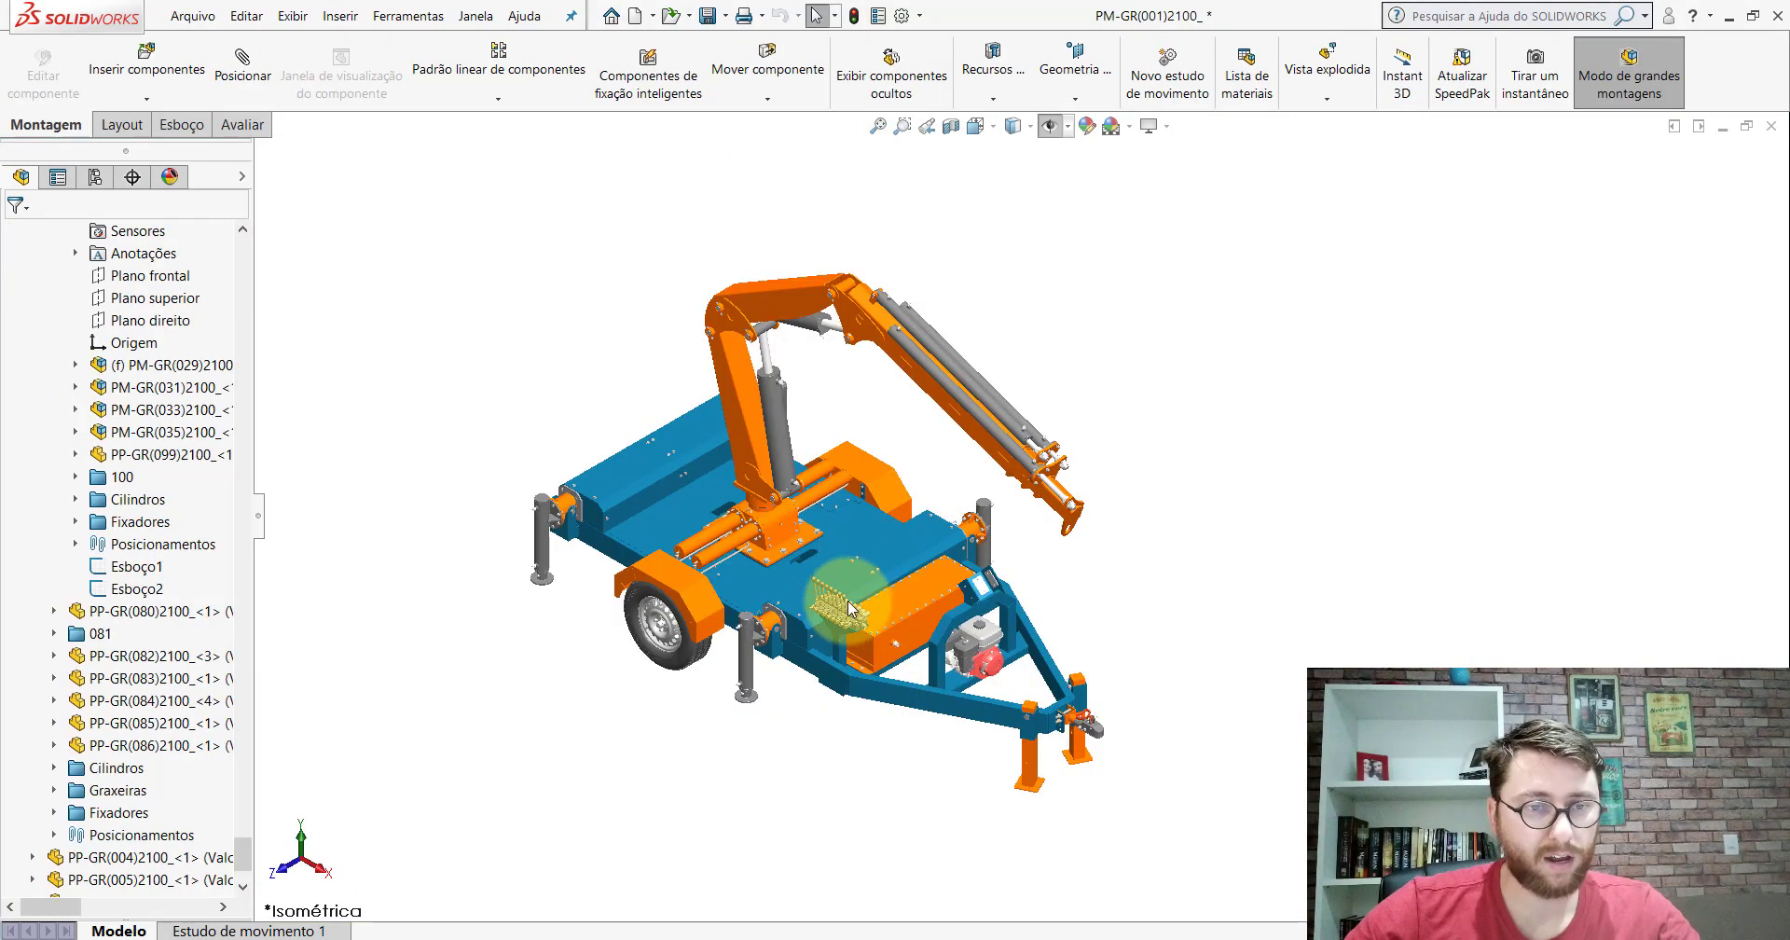
# Step: Orbit to the trailer's underside and hide the covering plate
pyautogui.scroll(-4, 863, 556)
pyautogui.moveTo(862, 555); pyautogui.dragTo(721, 513, button='middle')
pyautogui.scroll(-3, 721, 514)
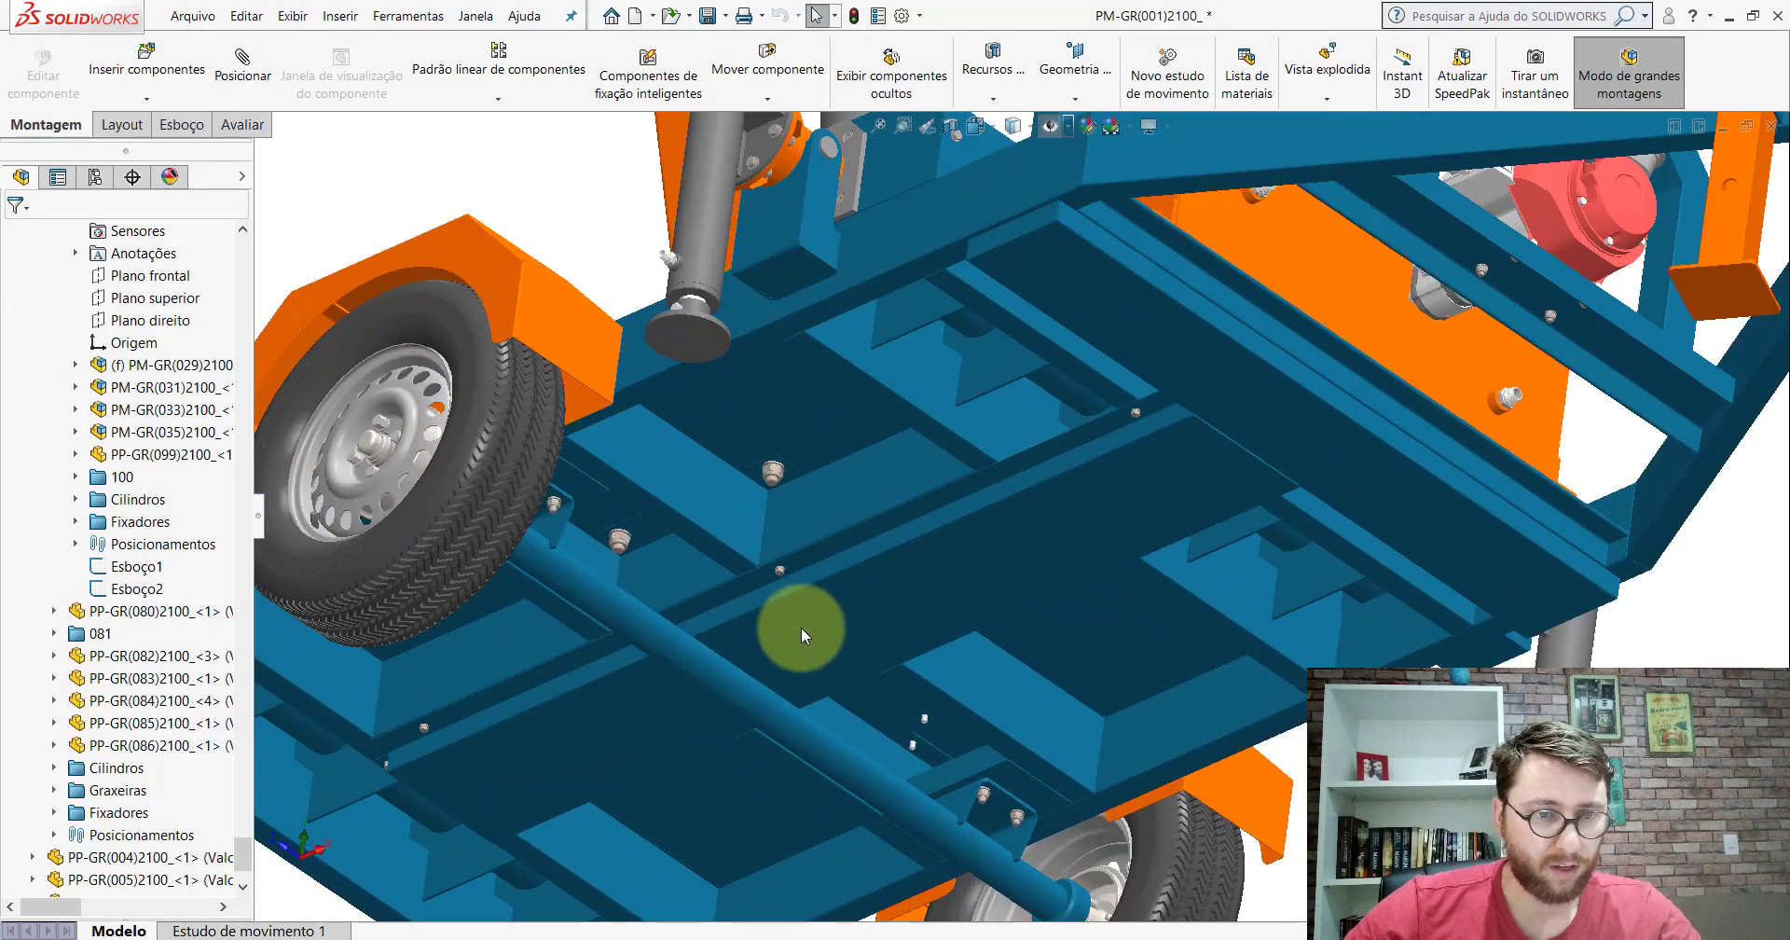
pyautogui.click(801, 627)
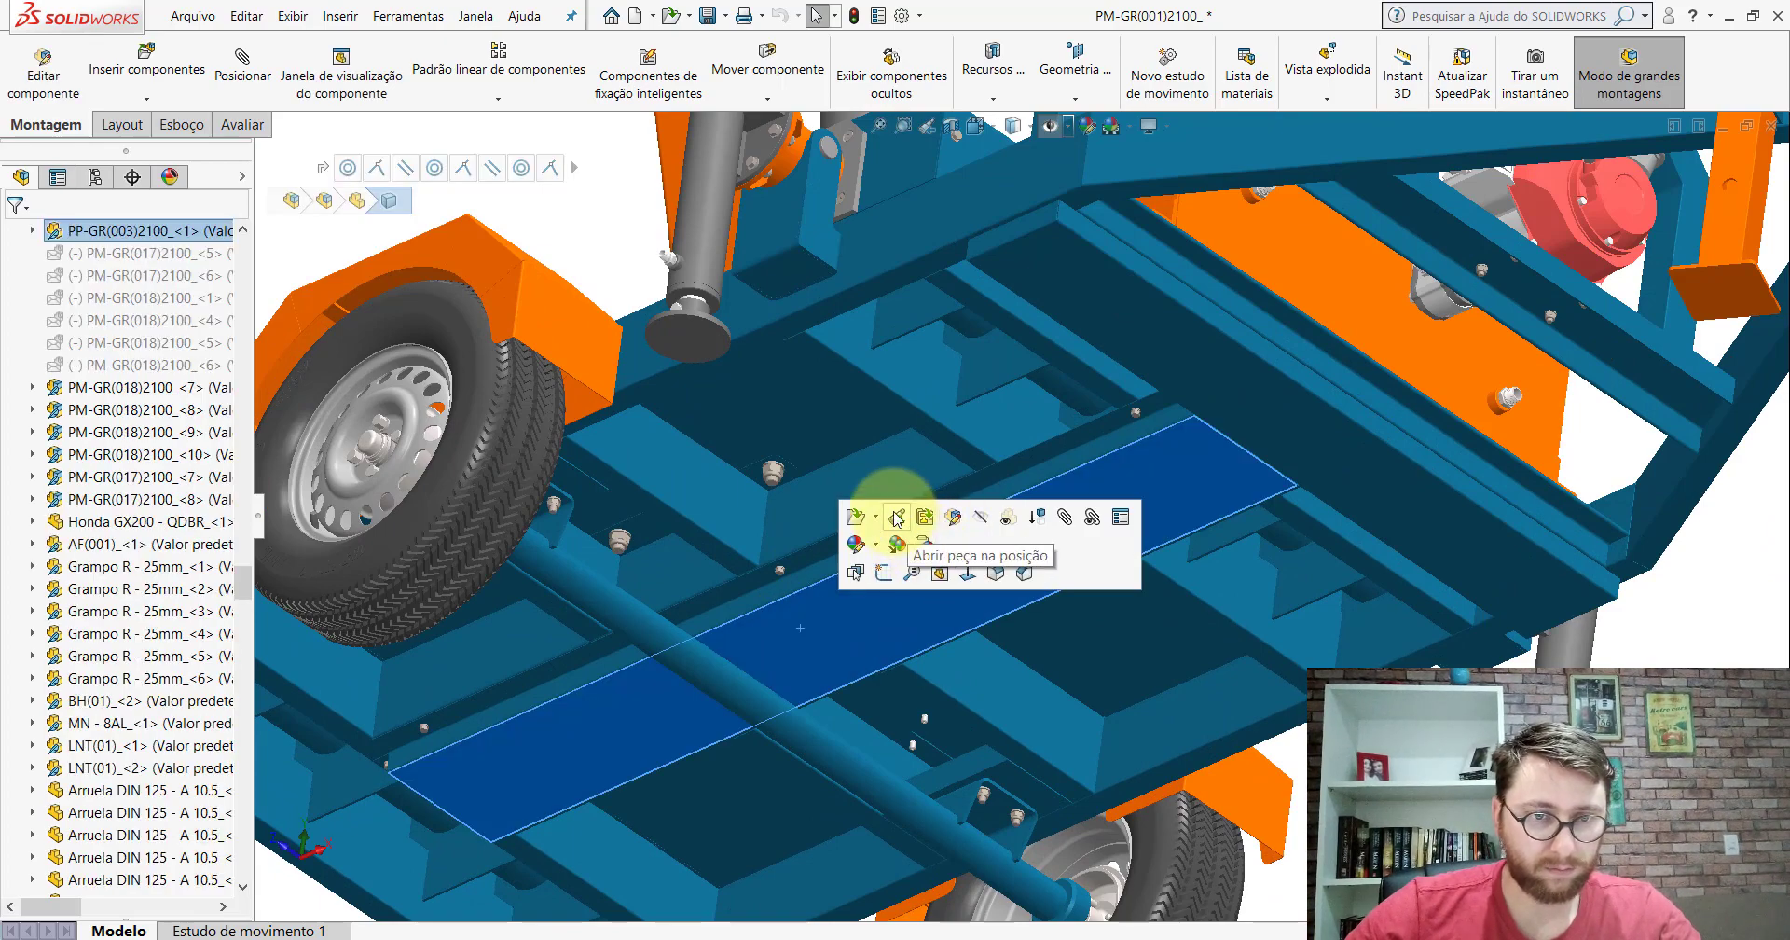
pyautogui.click(968, 517)
# Step: Hide the flange cover, select bushing PP-GR(005), and return to the Peça3 window
pyautogui.scroll(-3, 804, 628)
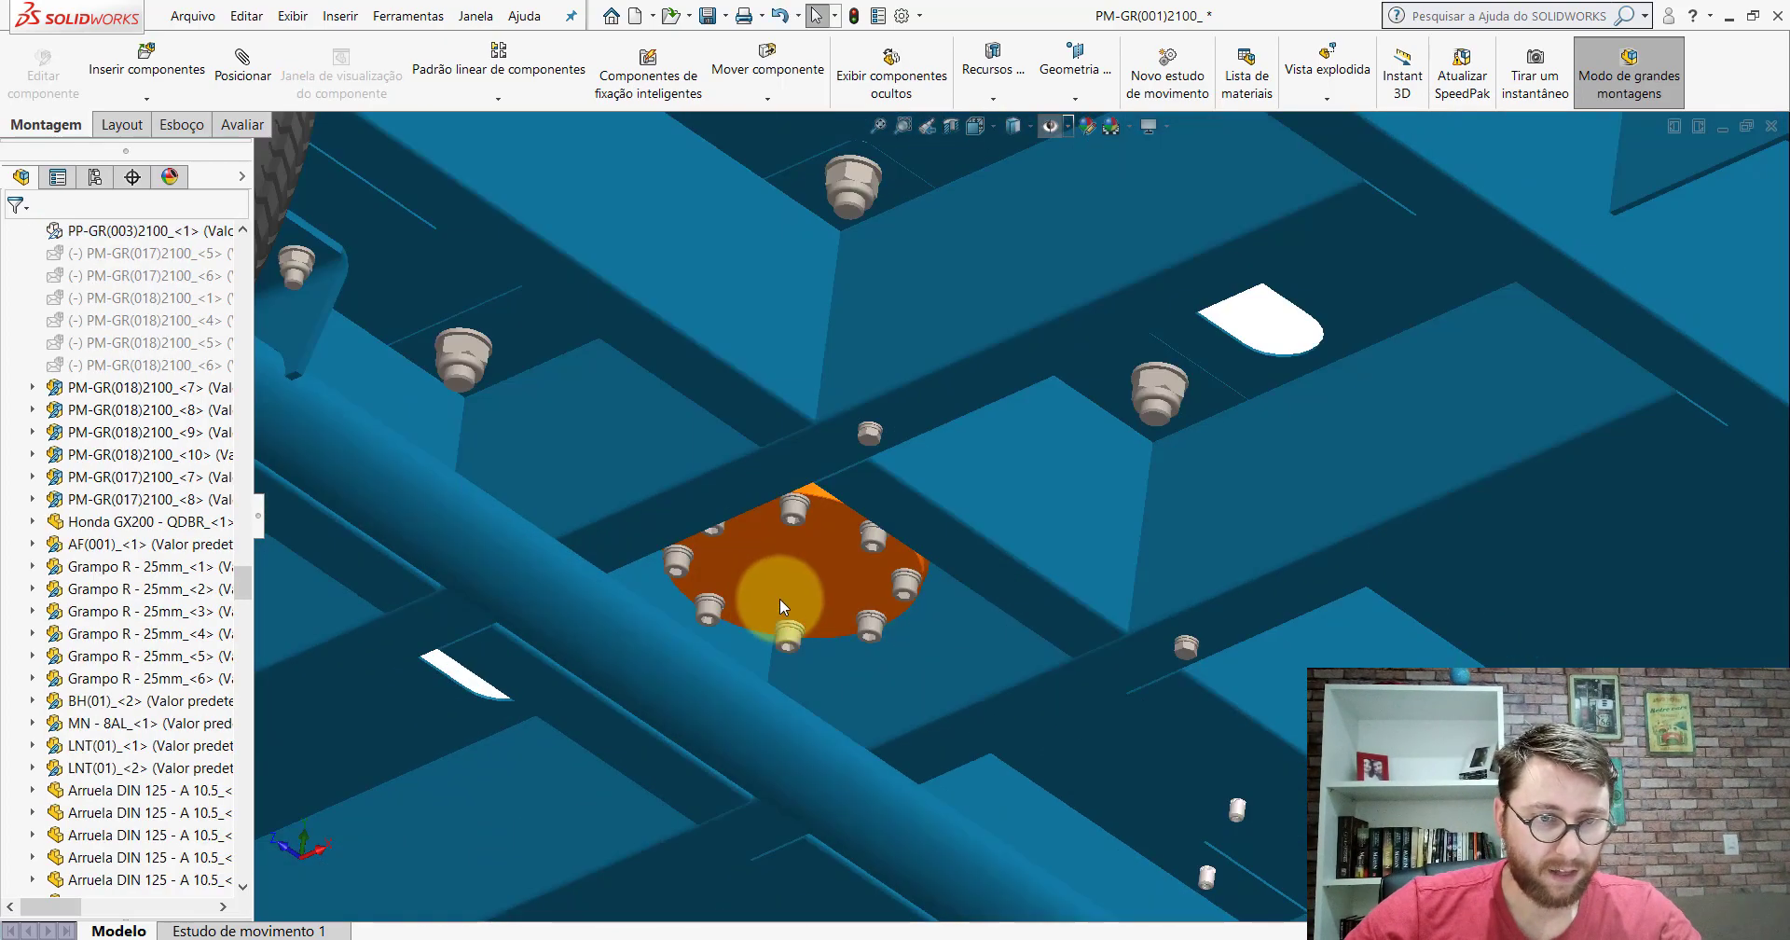
pyautogui.scroll(-2, 779, 597)
pyautogui.moveTo(779, 597); pyautogui.dragTo(769, 520, button='middle')
pyautogui.scroll(-3, 711, 615)
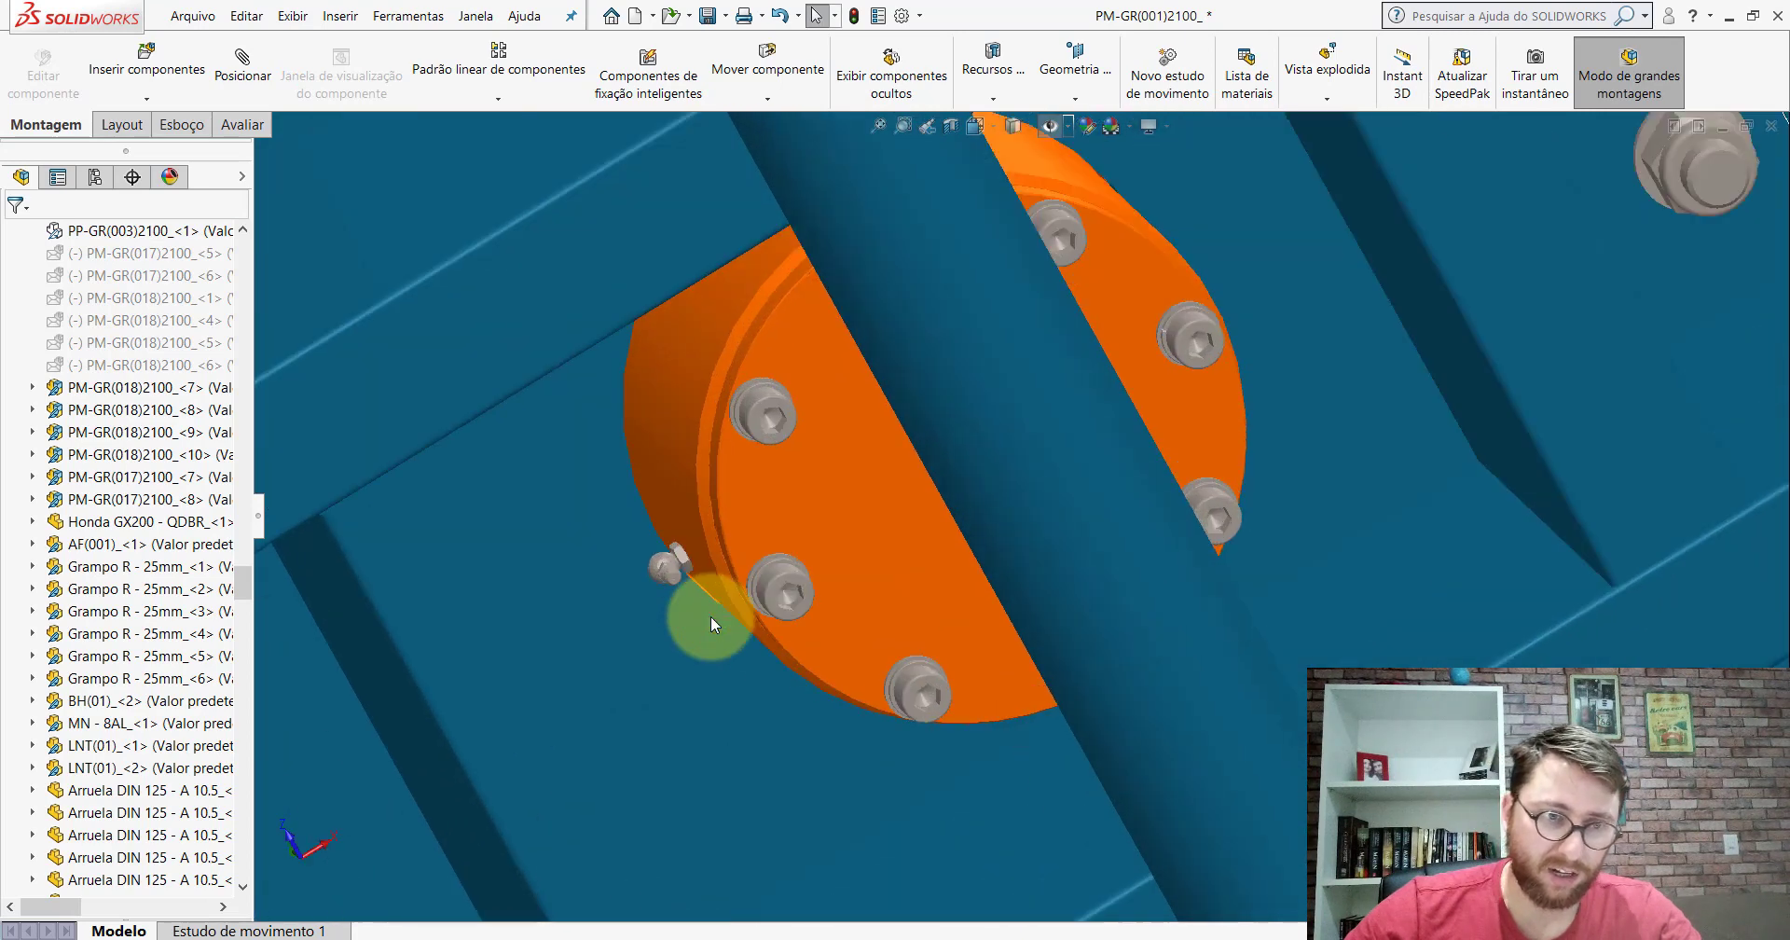
pyautogui.scroll(-1, 669, 546)
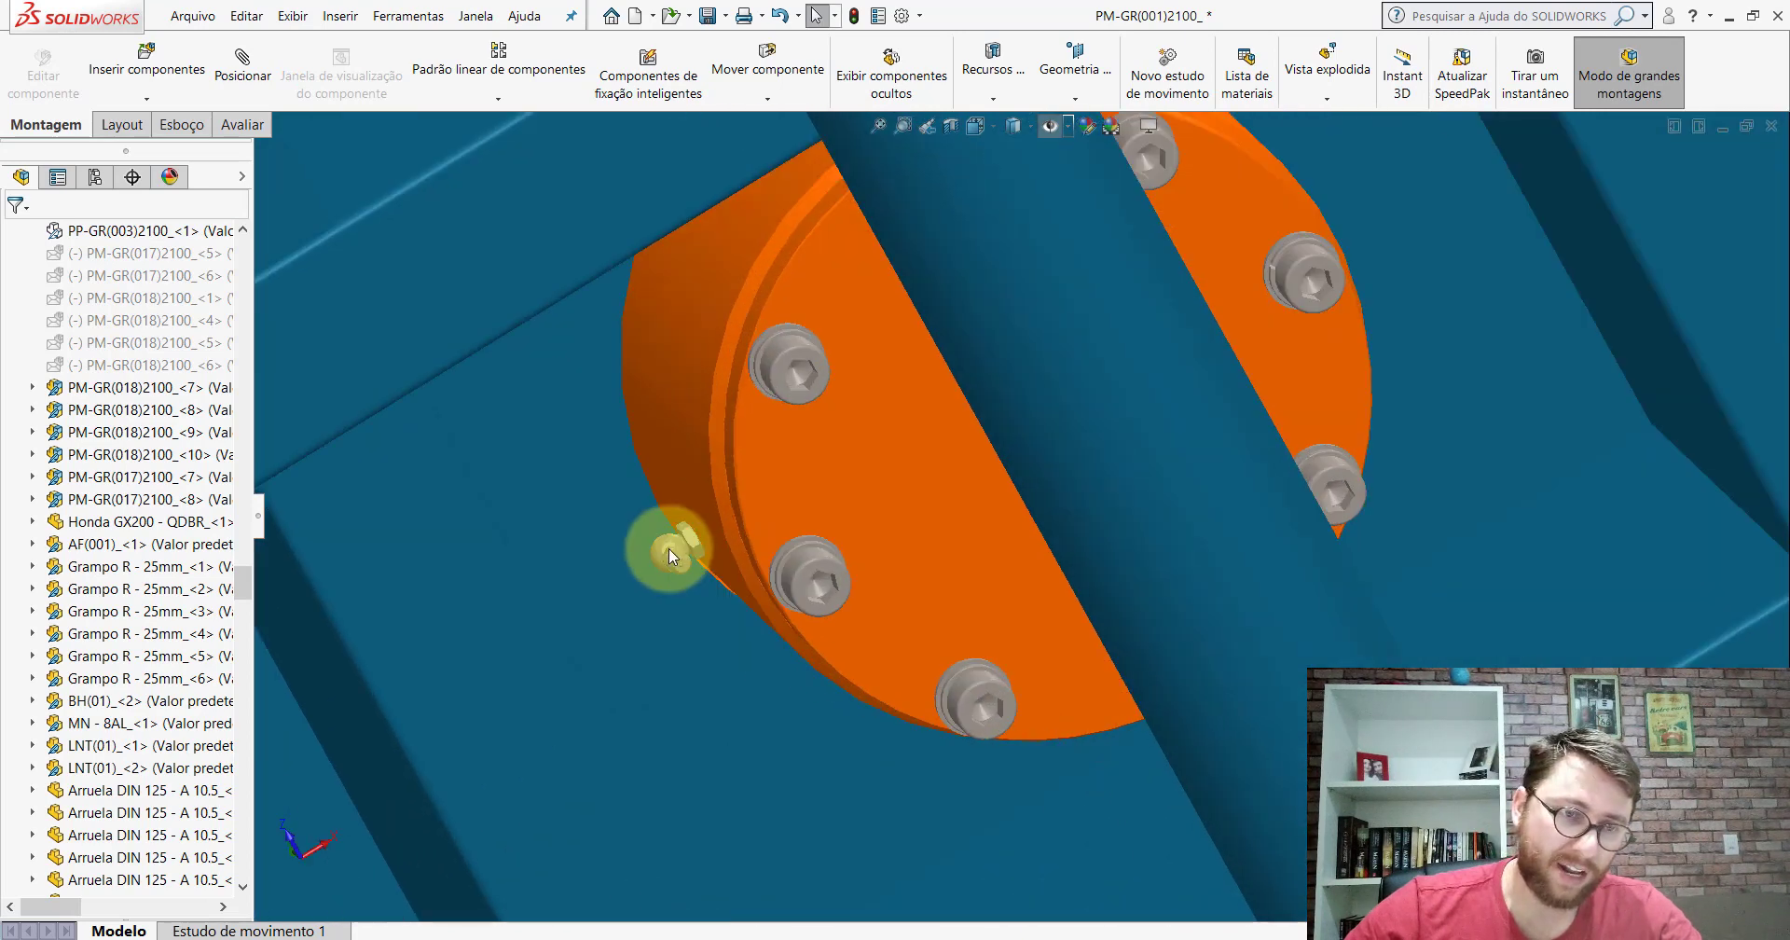
pyautogui.click(781, 465)
pyautogui.press('Tab')
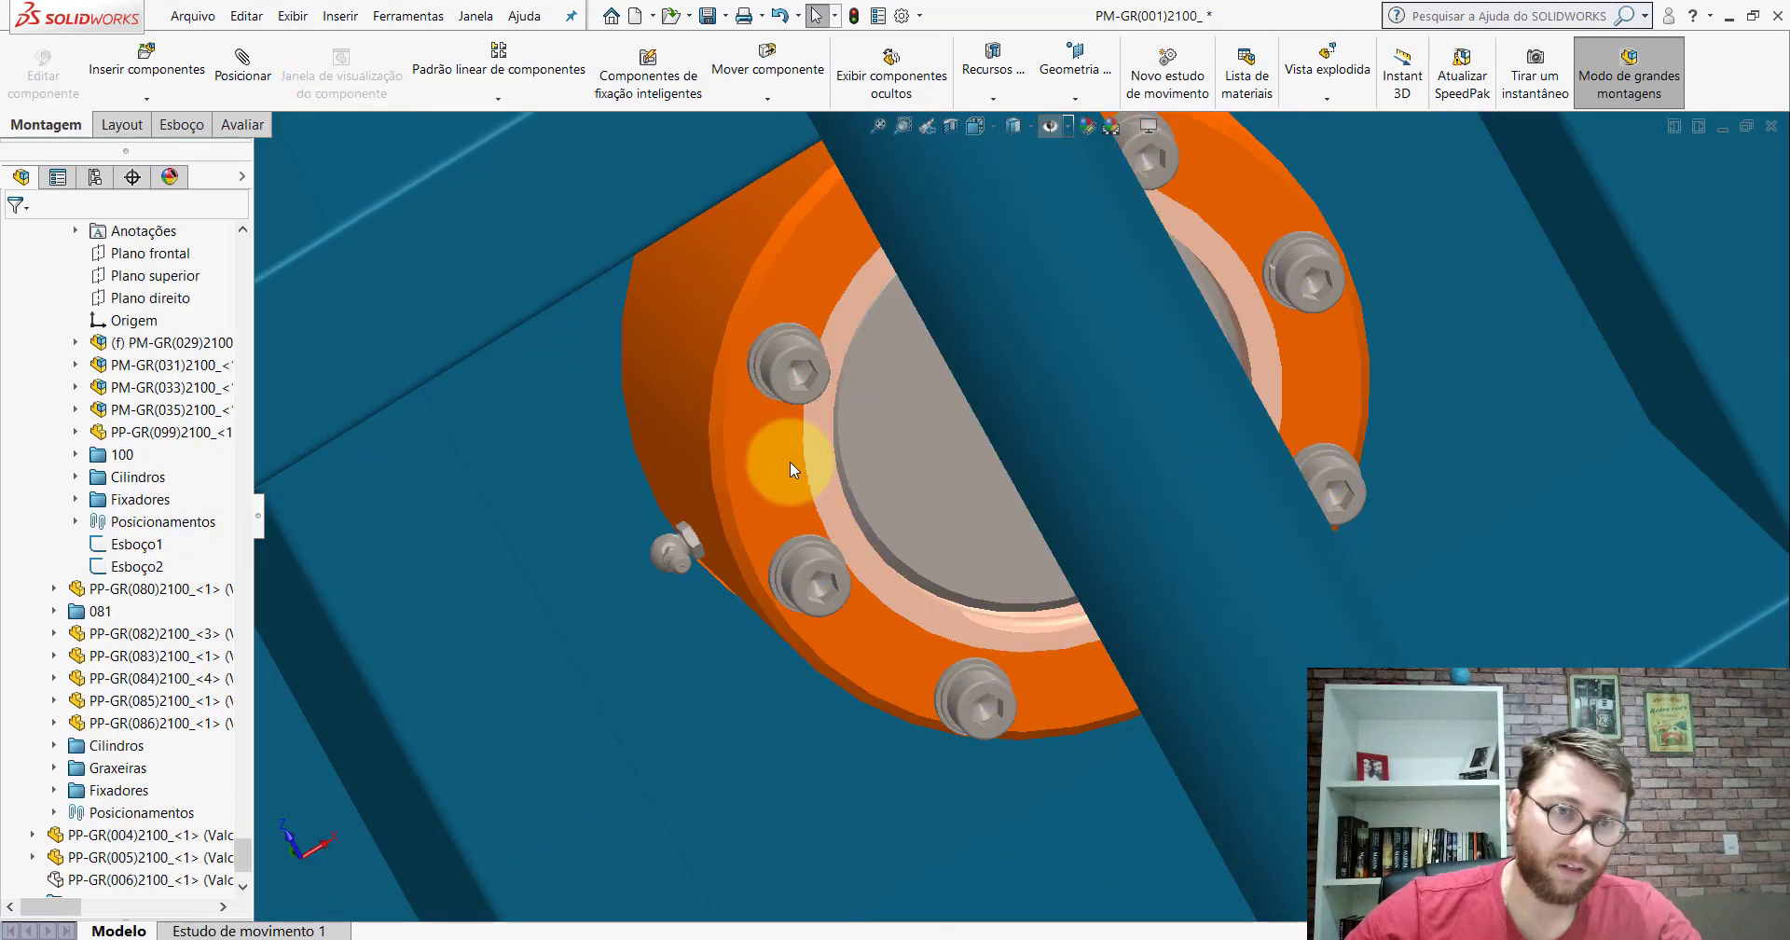
pyautogui.moveTo(759, 460)
pyautogui.mouseDown(button='middle')
pyautogui.moveTo(783, 351)
pyautogui.moveTo(902, 300)
pyautogui.mouseUp(button='middle')
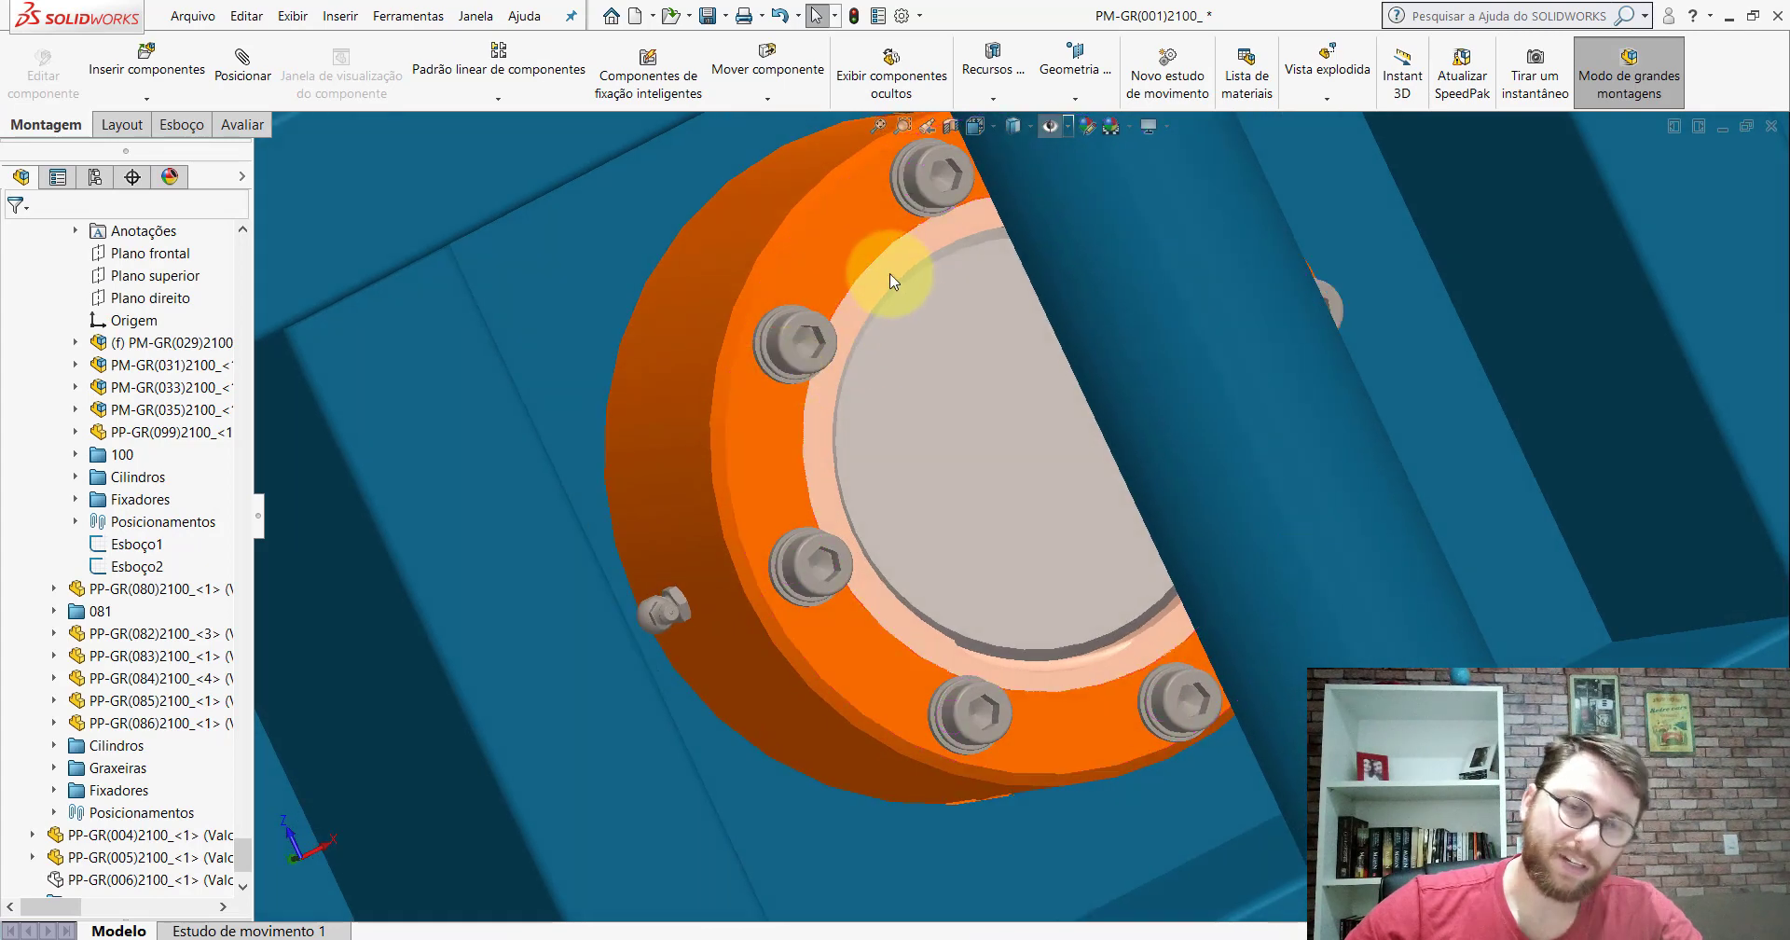
pyautogui.click(889, 273)
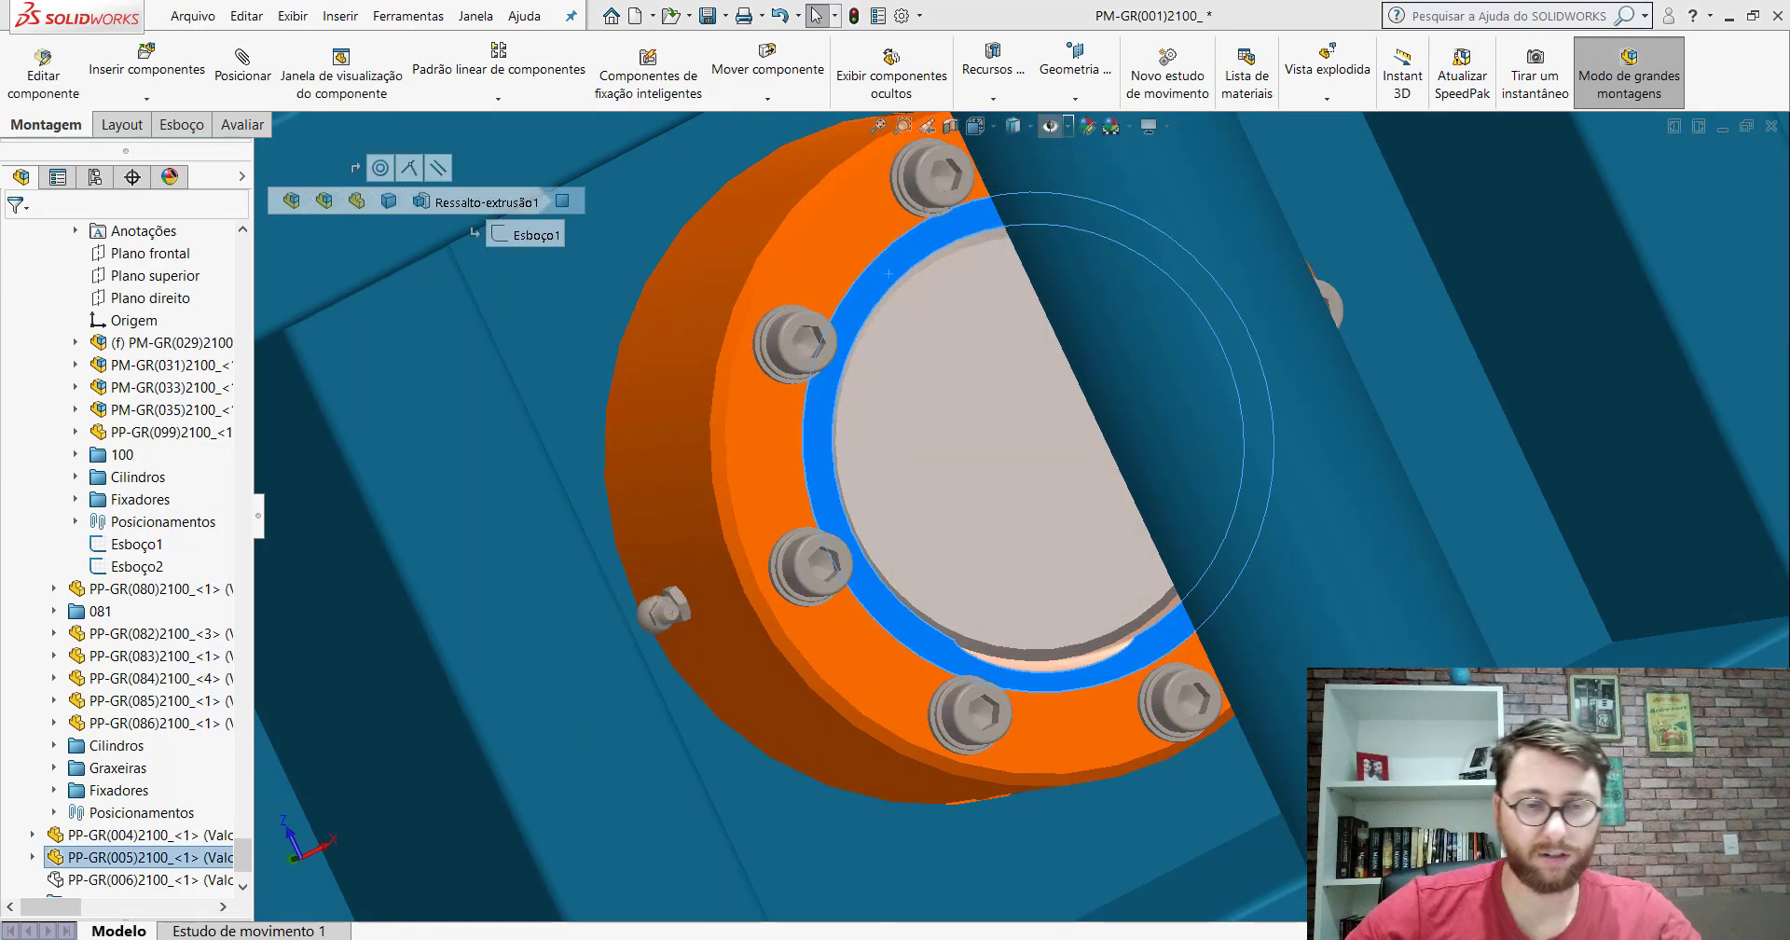
pyautogui.click(1067, 792)
pyautogui.moveTo(970, 507); pyautogui.dragTo(891, 600, button='middle')
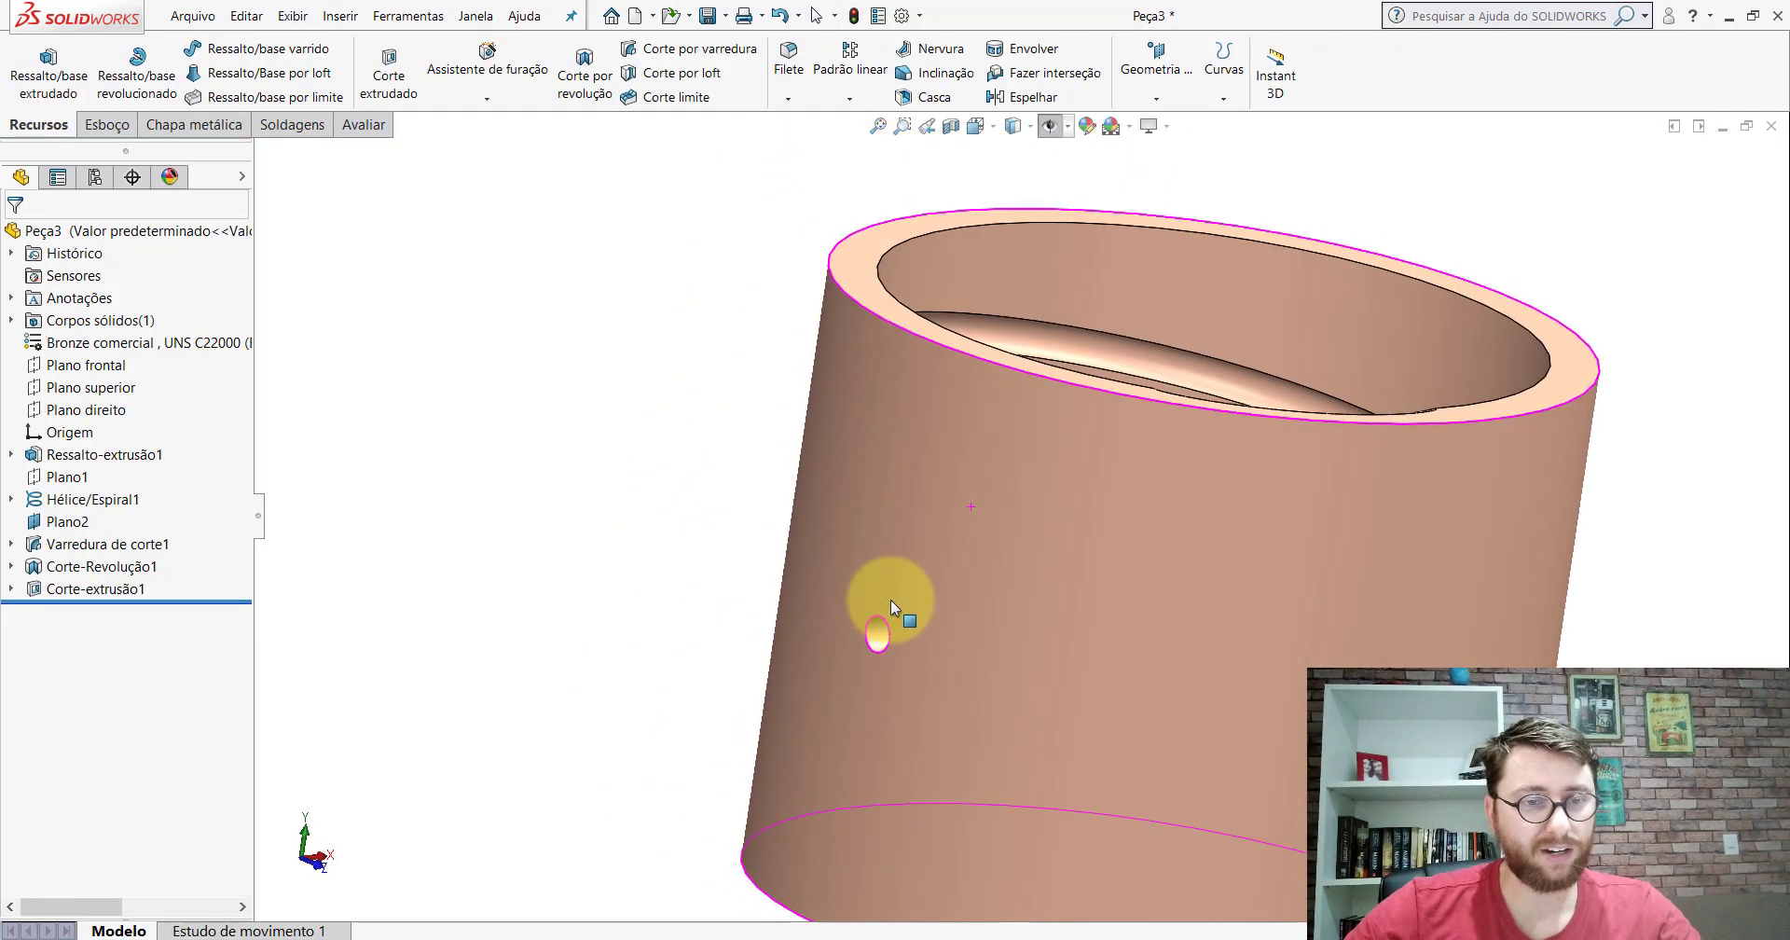
pyautogui.scroll(2, 889, 634)
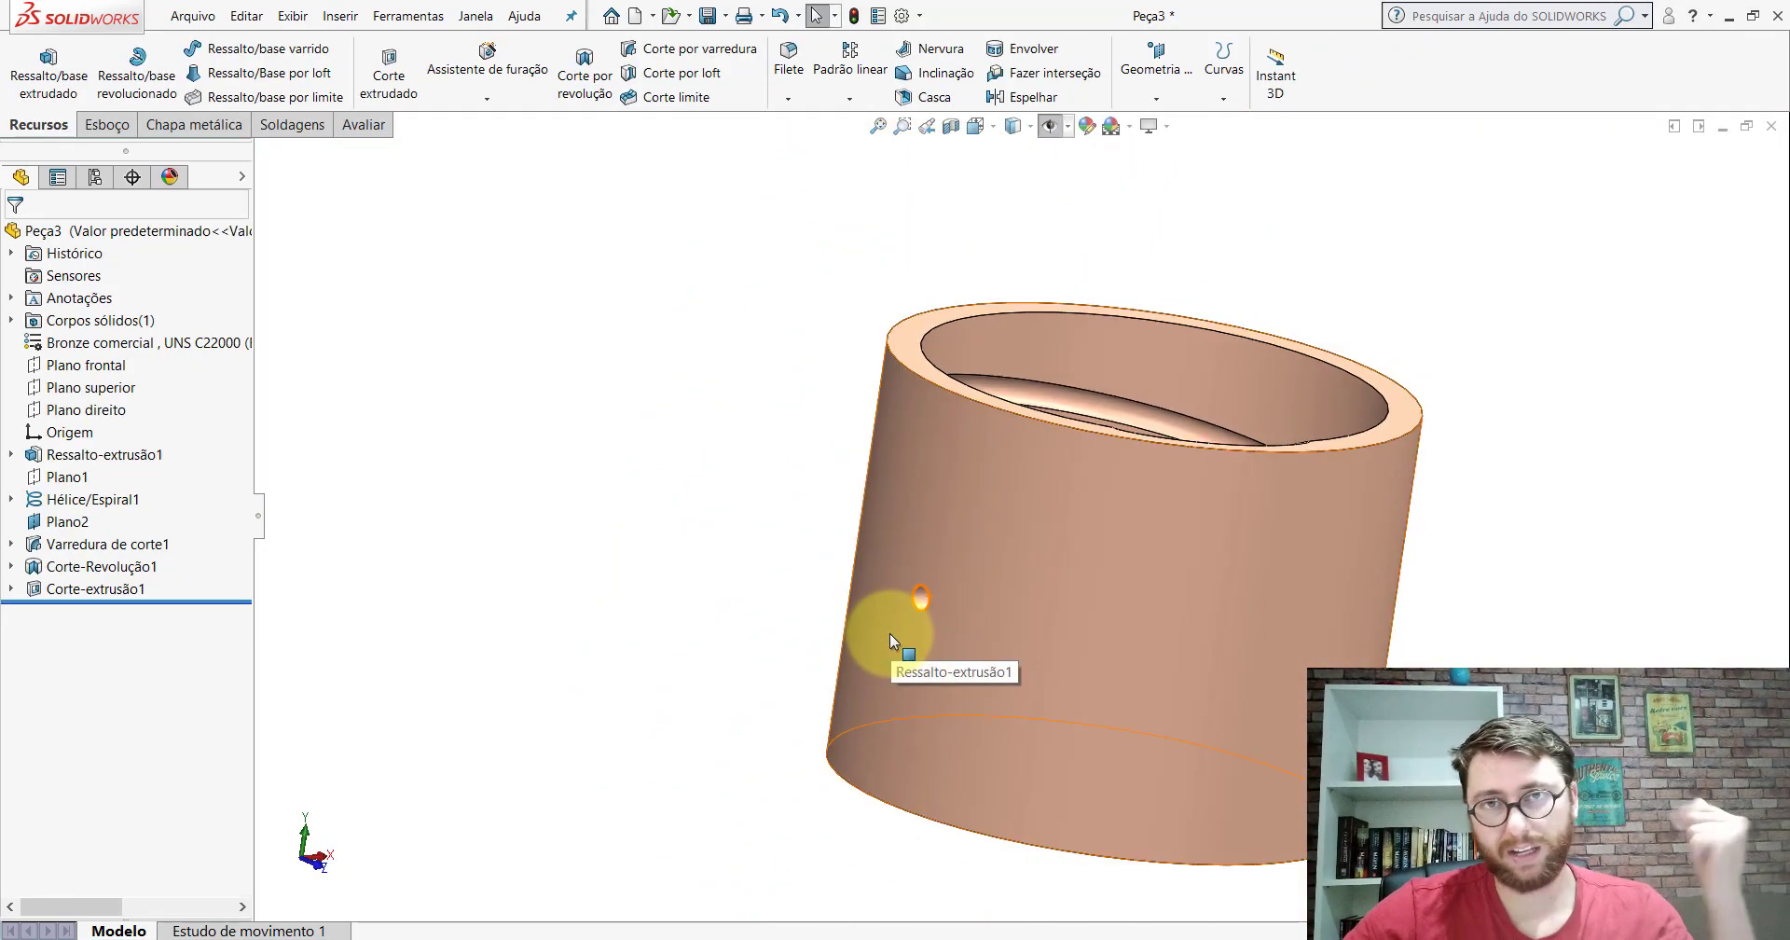
pyautogui.moveTo(955, 581)
pyautogui.mouseDown(button='middle')
pyautogui.moveTo(799, 660)
pyautogui.moveTo(768, 768)
pyautogui.mouseUp(button='middle')
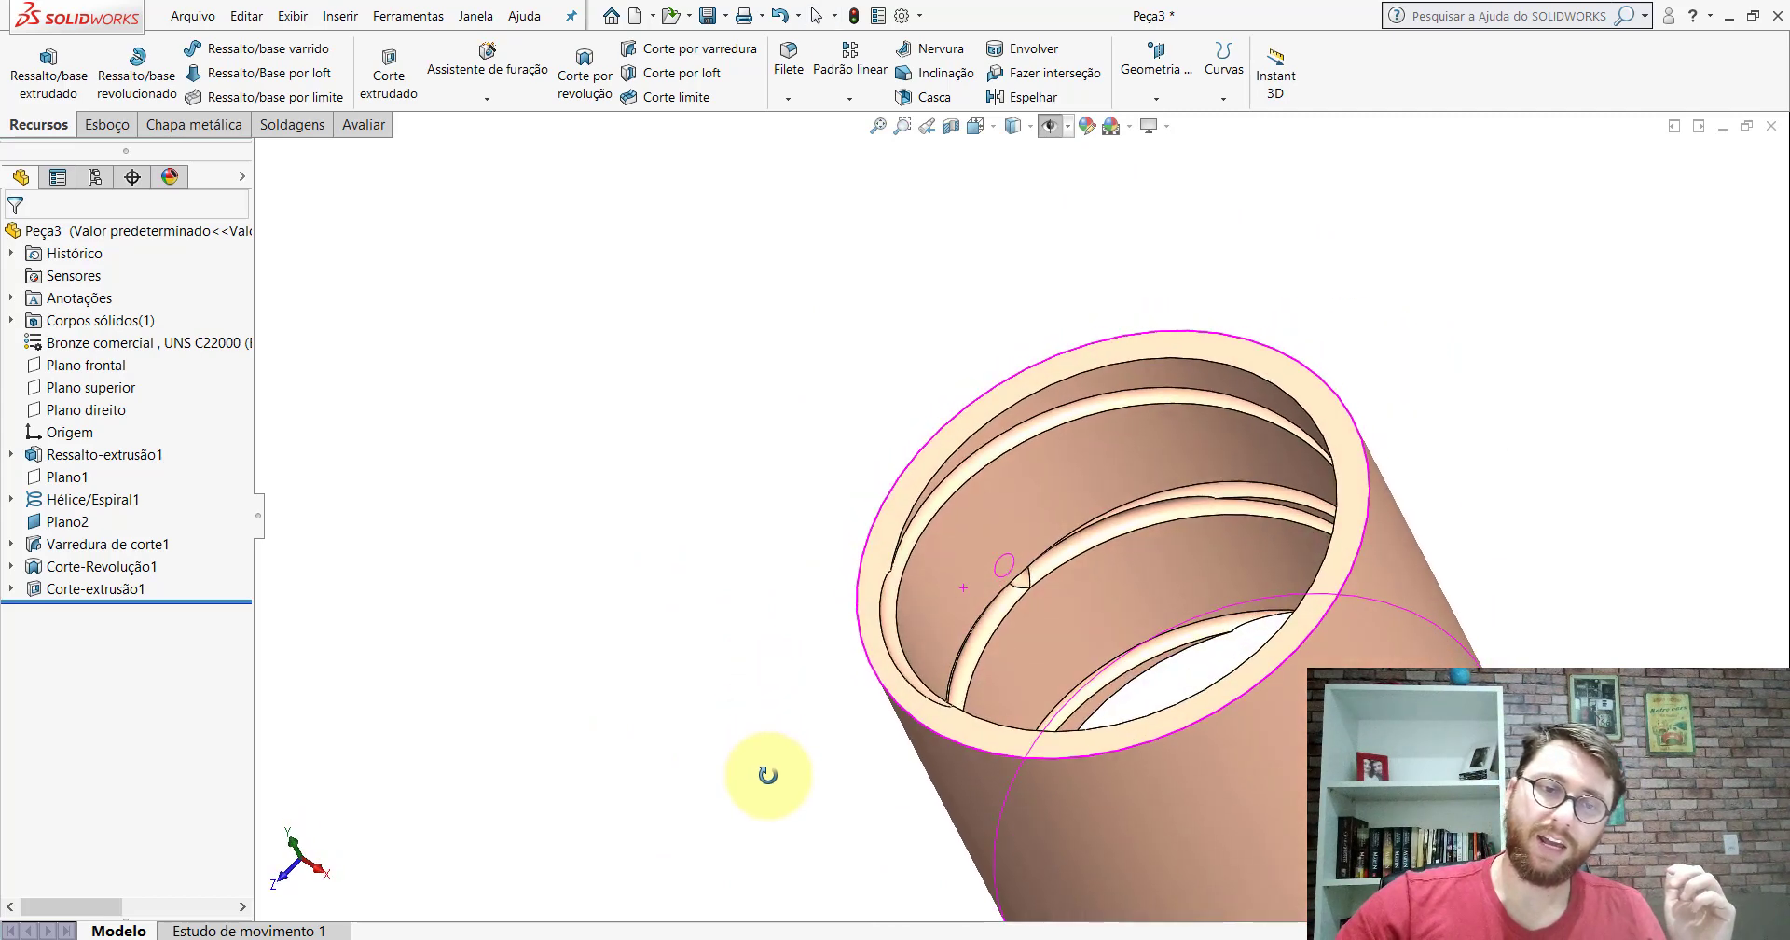
pyautogui.scroll(-3, 1039, 591)
pyautogui.scroll(-2, 1137, 470)
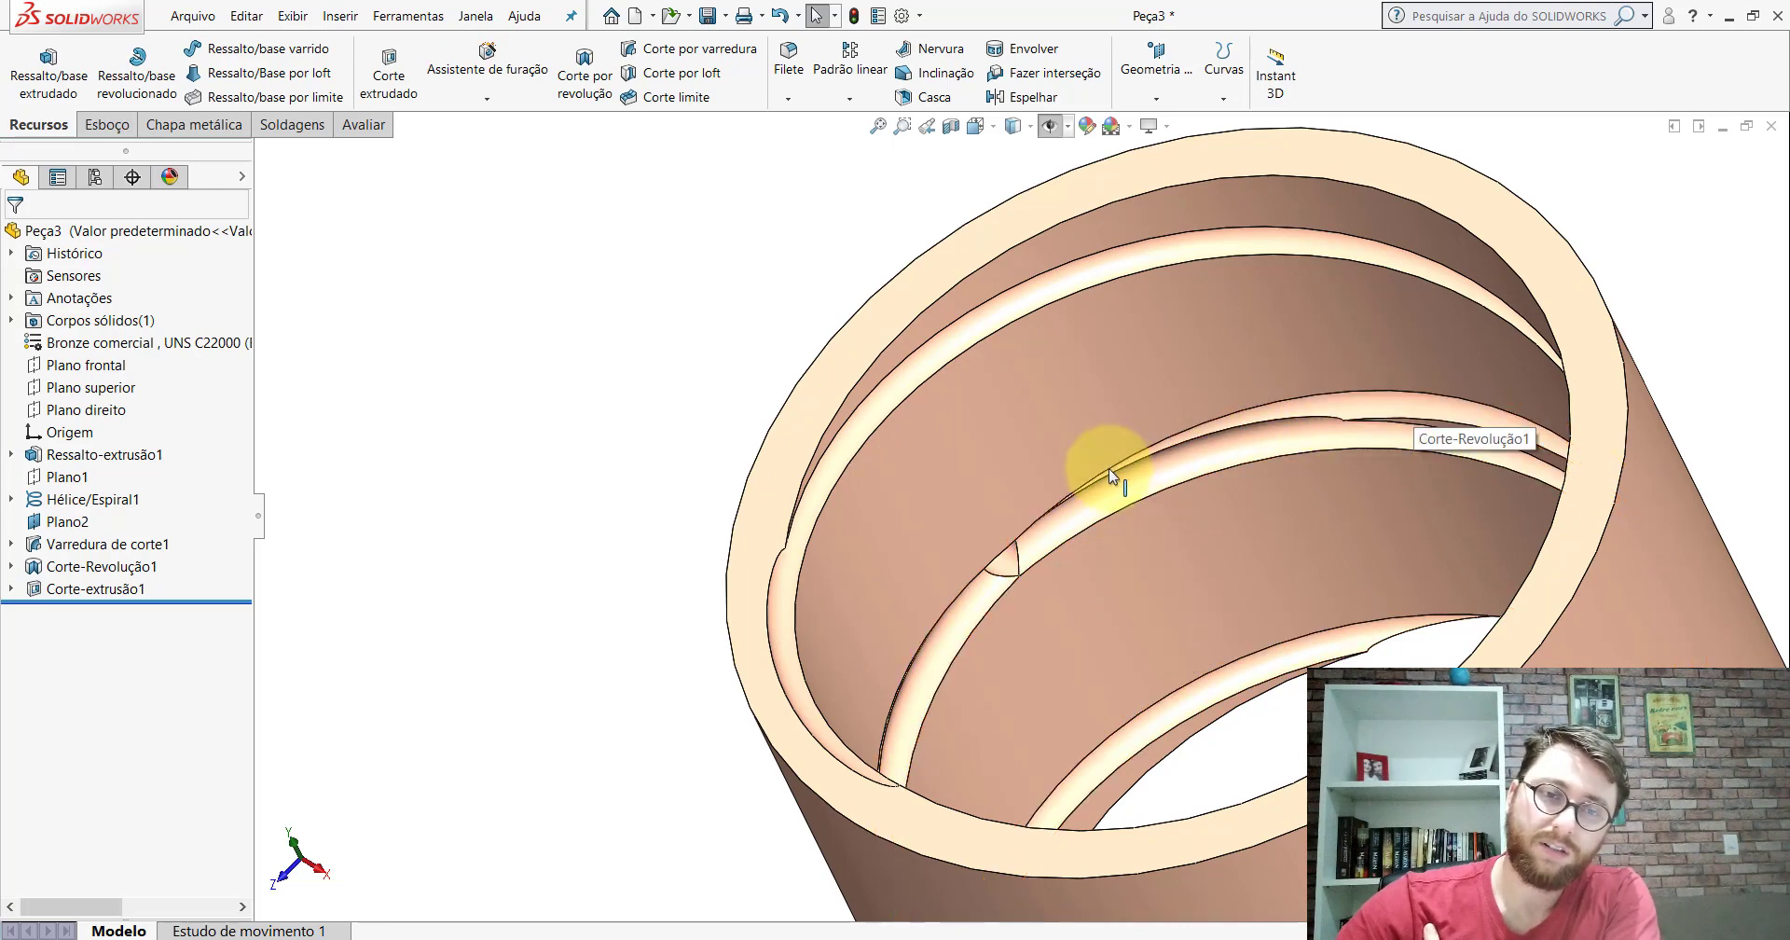
pyautogui.scroll(5, 1111, 483)
pyautogui.moveTo(1114, 484)
pyautogui.mouseDown(button='middle')
pyautogui.moveTo(1022, 690)
pyautogui.moveTo(1039, 511)
pyautogui.mouseUp(button='middle')
pyautogui.scroll(-2, 1057, 518)
pyautogui.scroll(-1, 1057, 517)
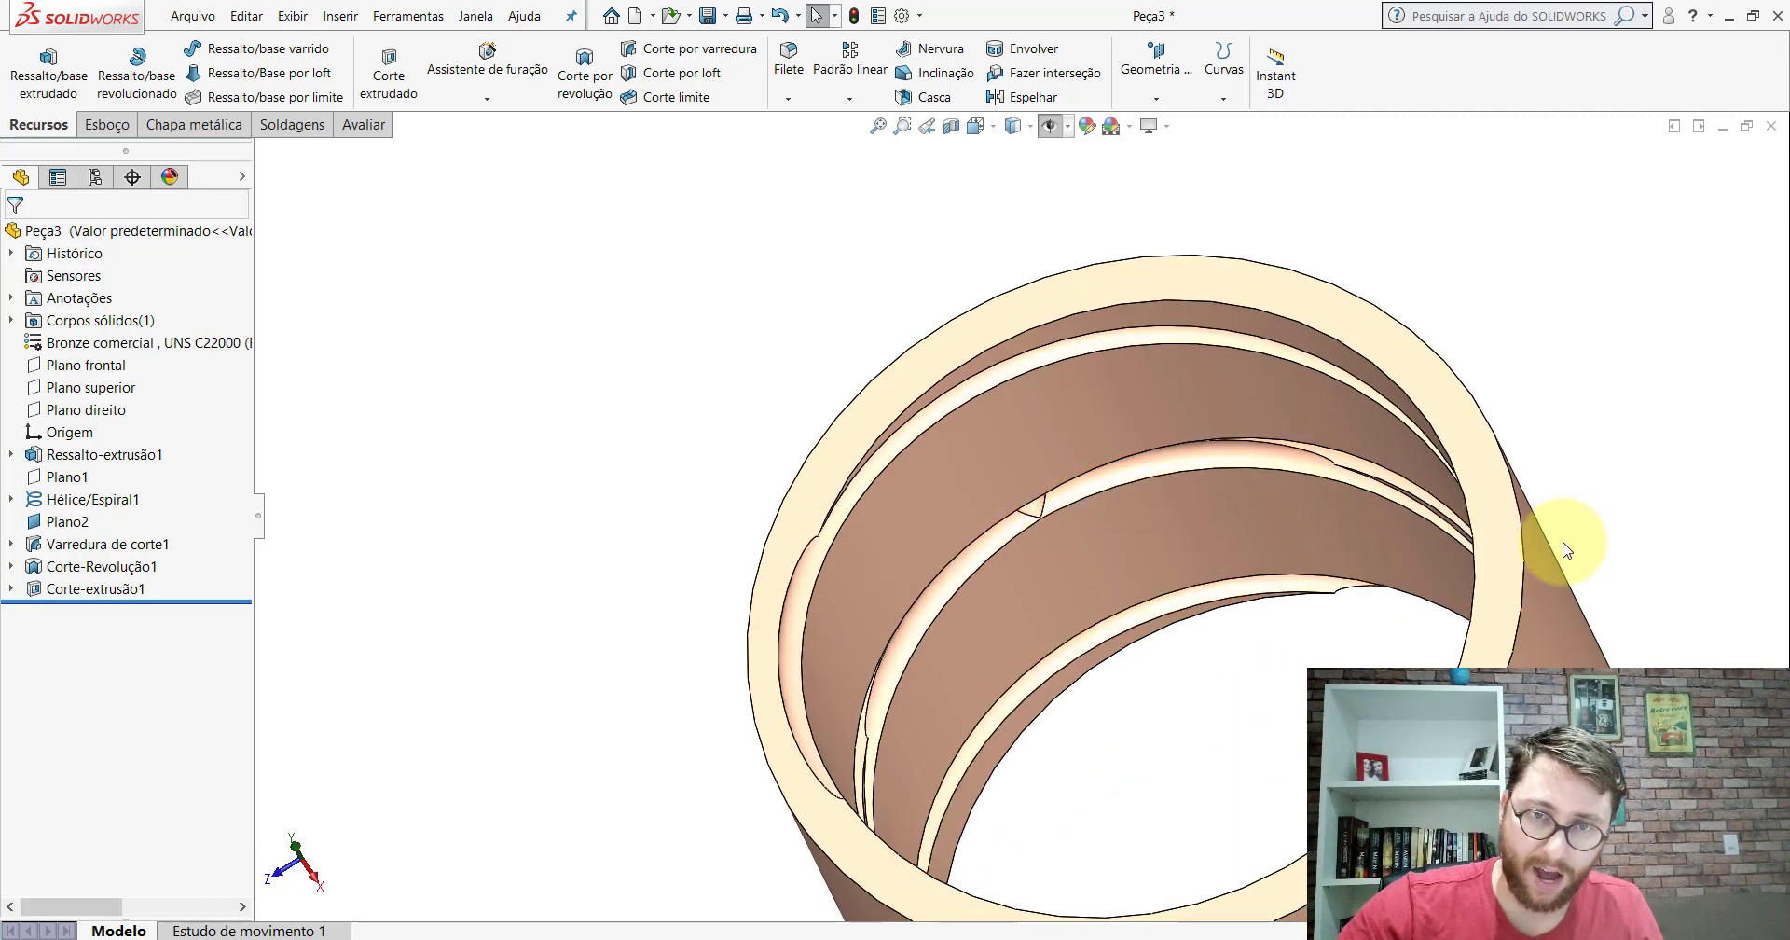
pyautogui.moveTo(1033, 584); pyautogui.dragTo(1423, 453, button='middle')
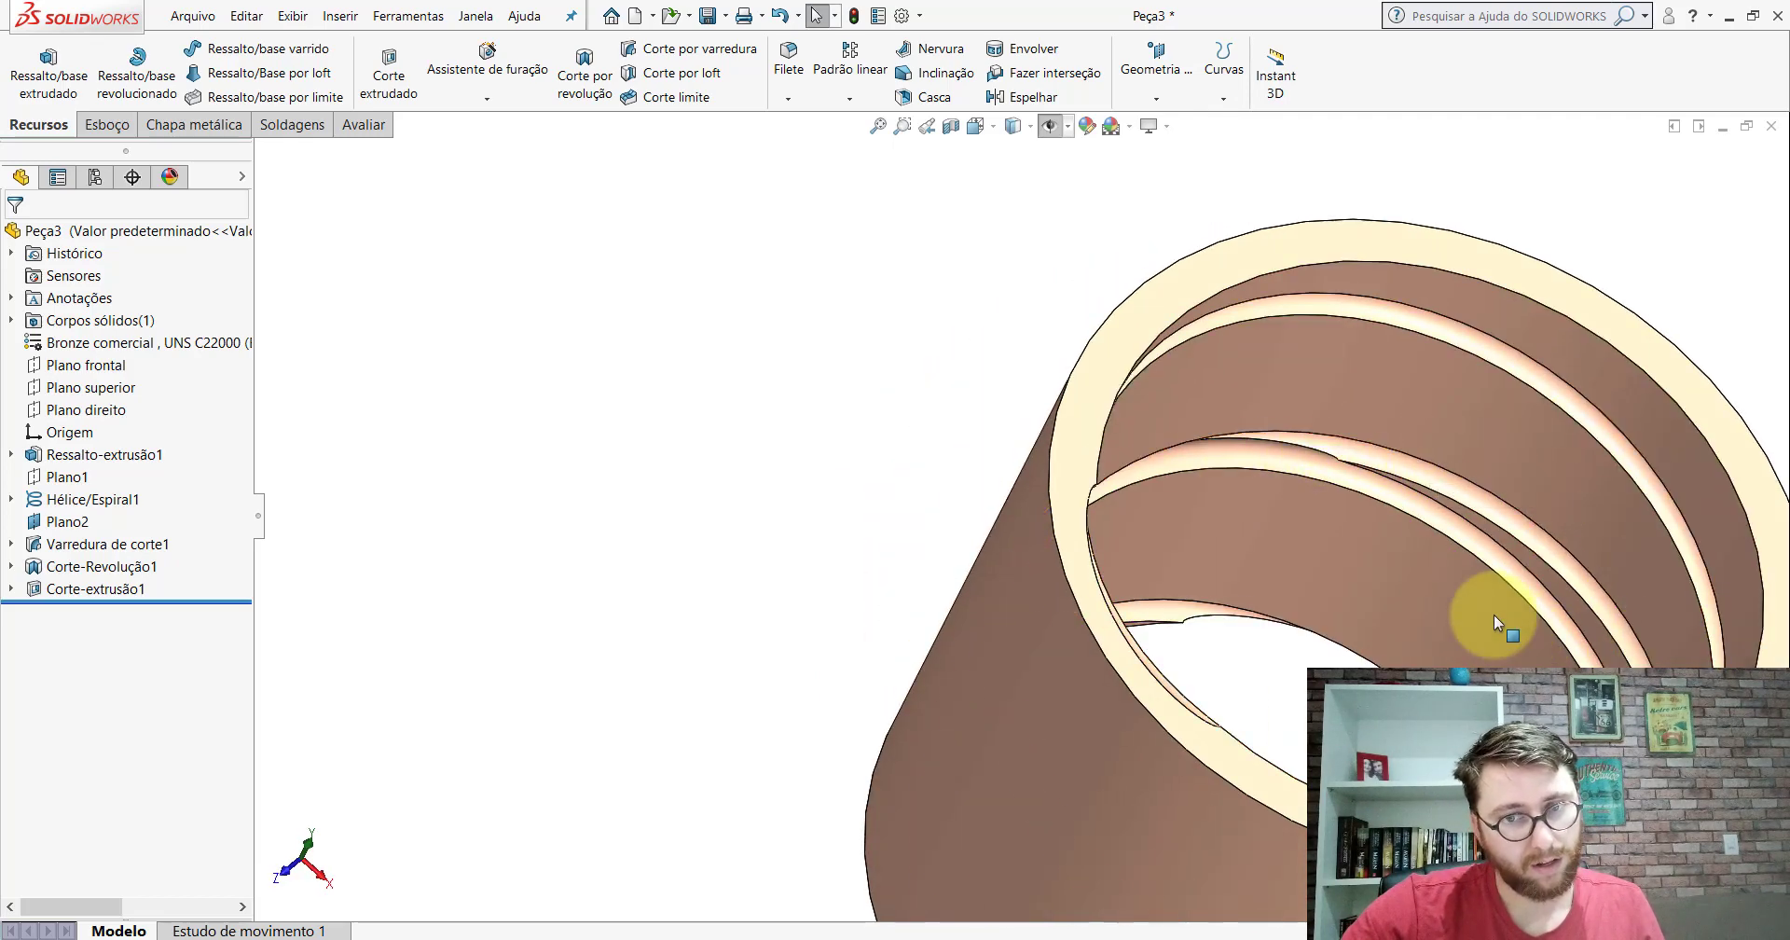
pyautogui.scroll(5, 1464, 563)
pyautogui.scroll(-5, 1189, 461)
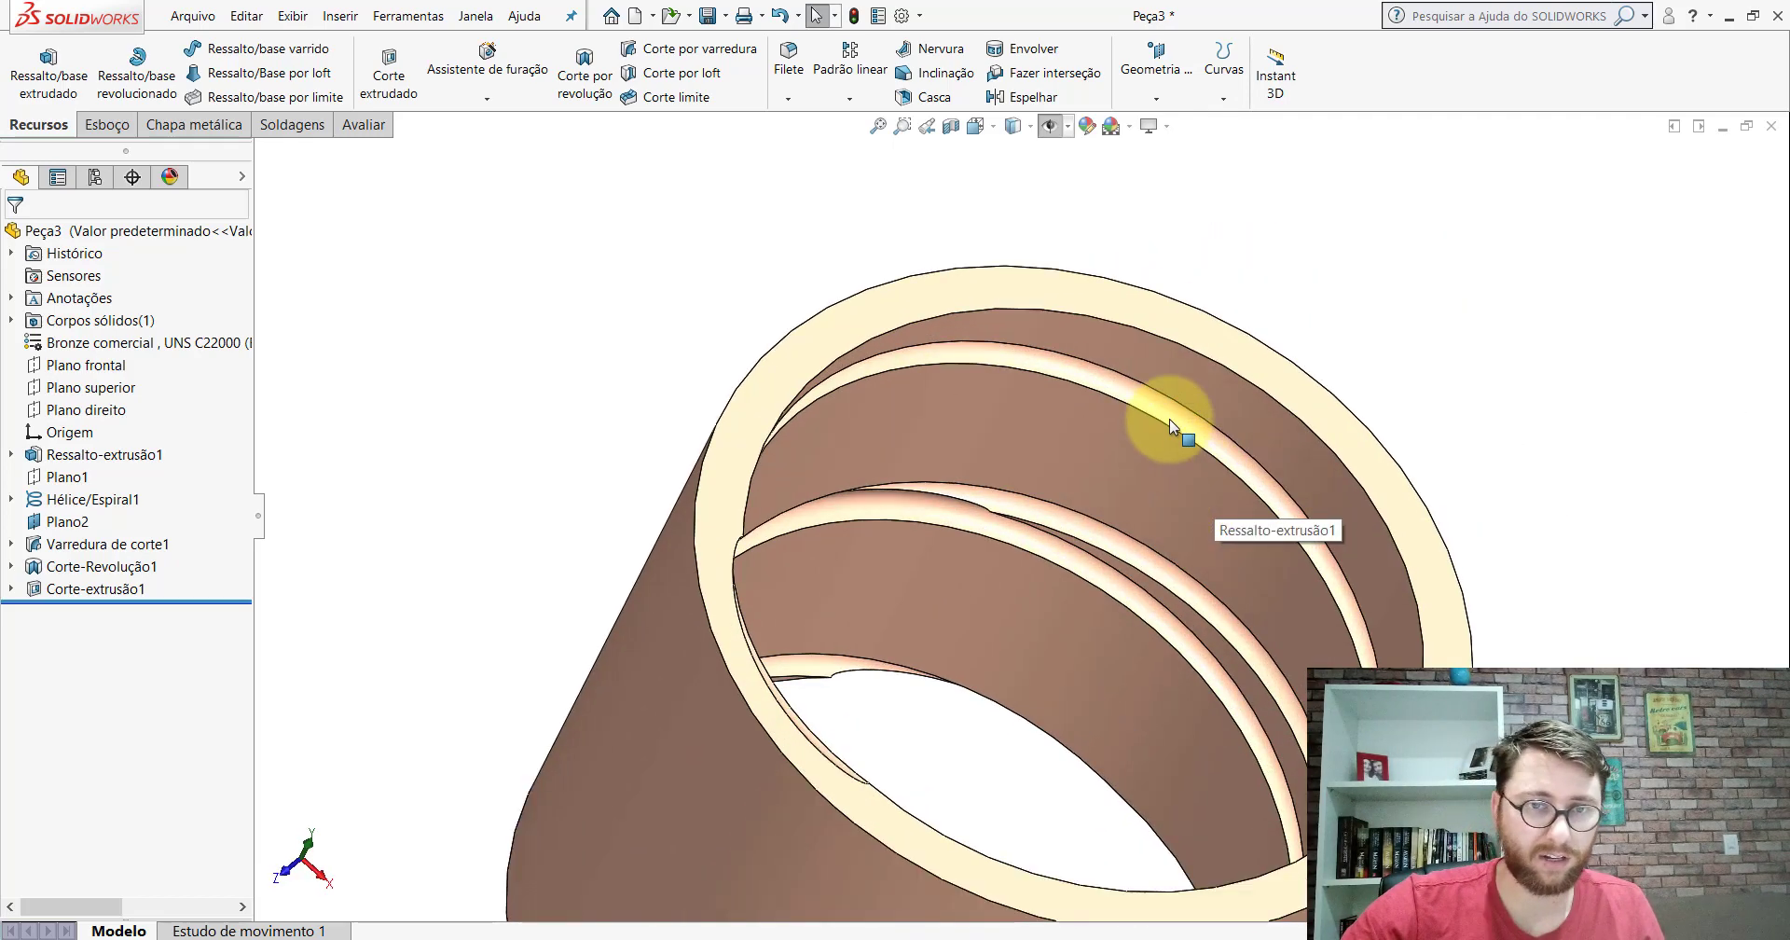
pyautogui.scroll(2, 1257, 477)
pyautogui.scroll(3, 1166, 504)
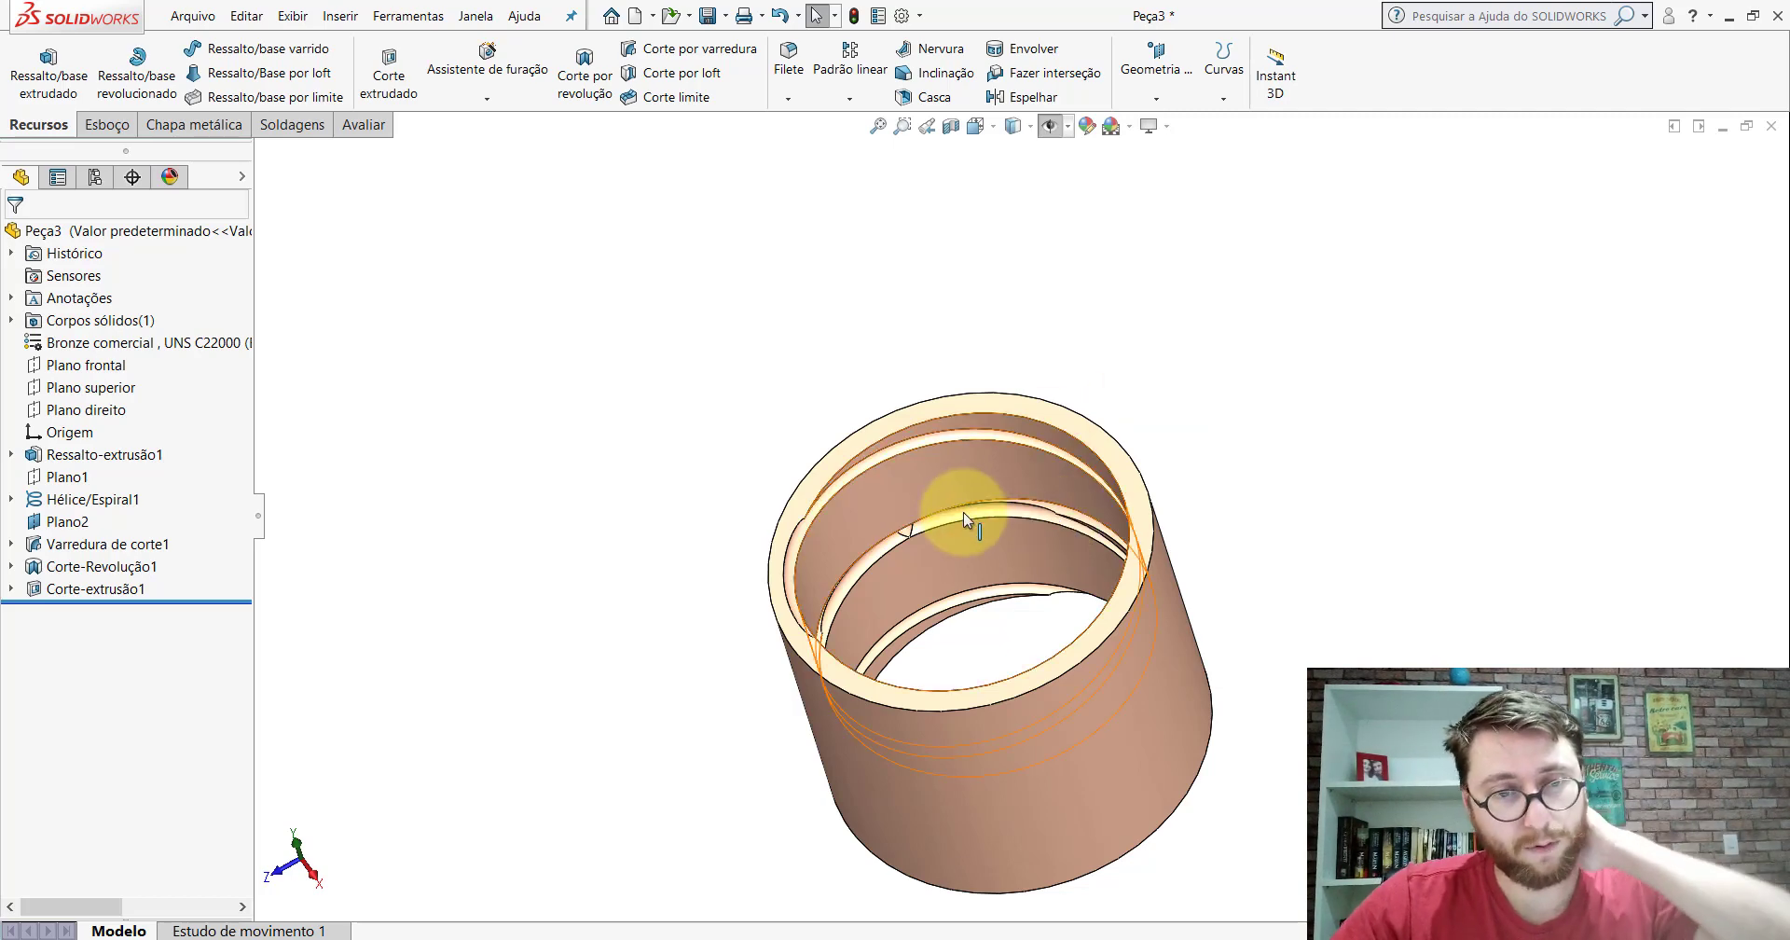
pyautogui.scroll(-2, 1070, 507)
pyautogui.scroll(-2, 991, 567)
pyautogui.scroll(4, 1177, 449)
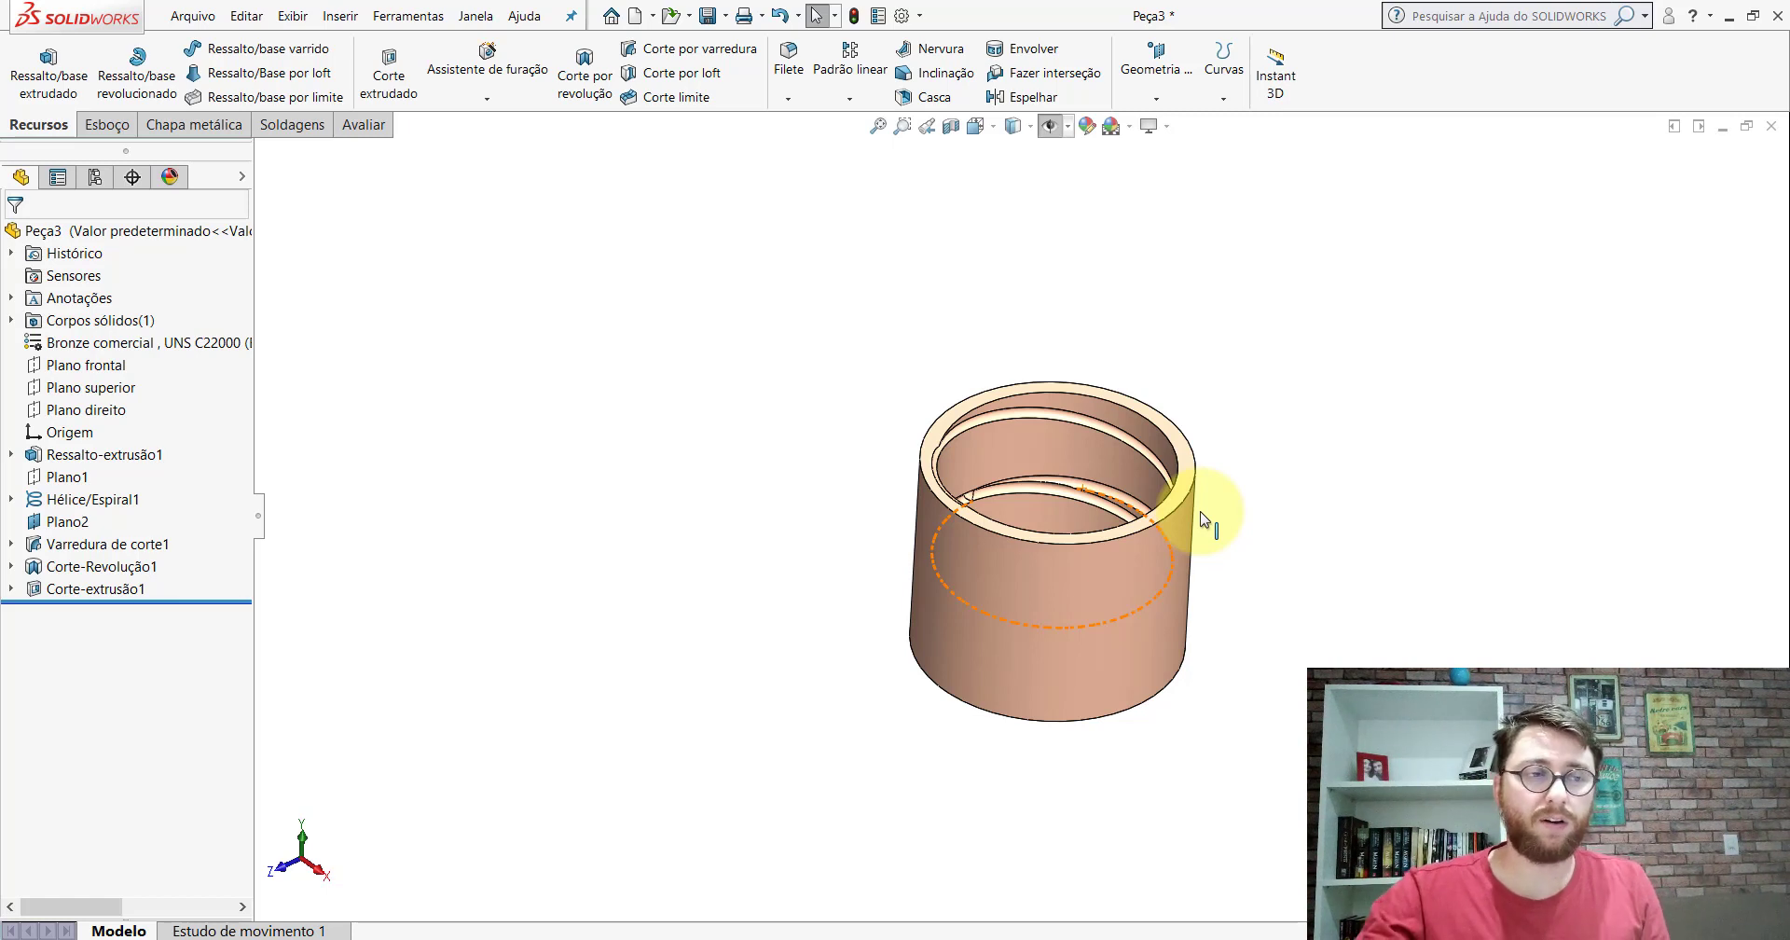
# Step: Hide Plano2 and the Hélice/Espiral1 helix
pyautogui.click(1062, 128)
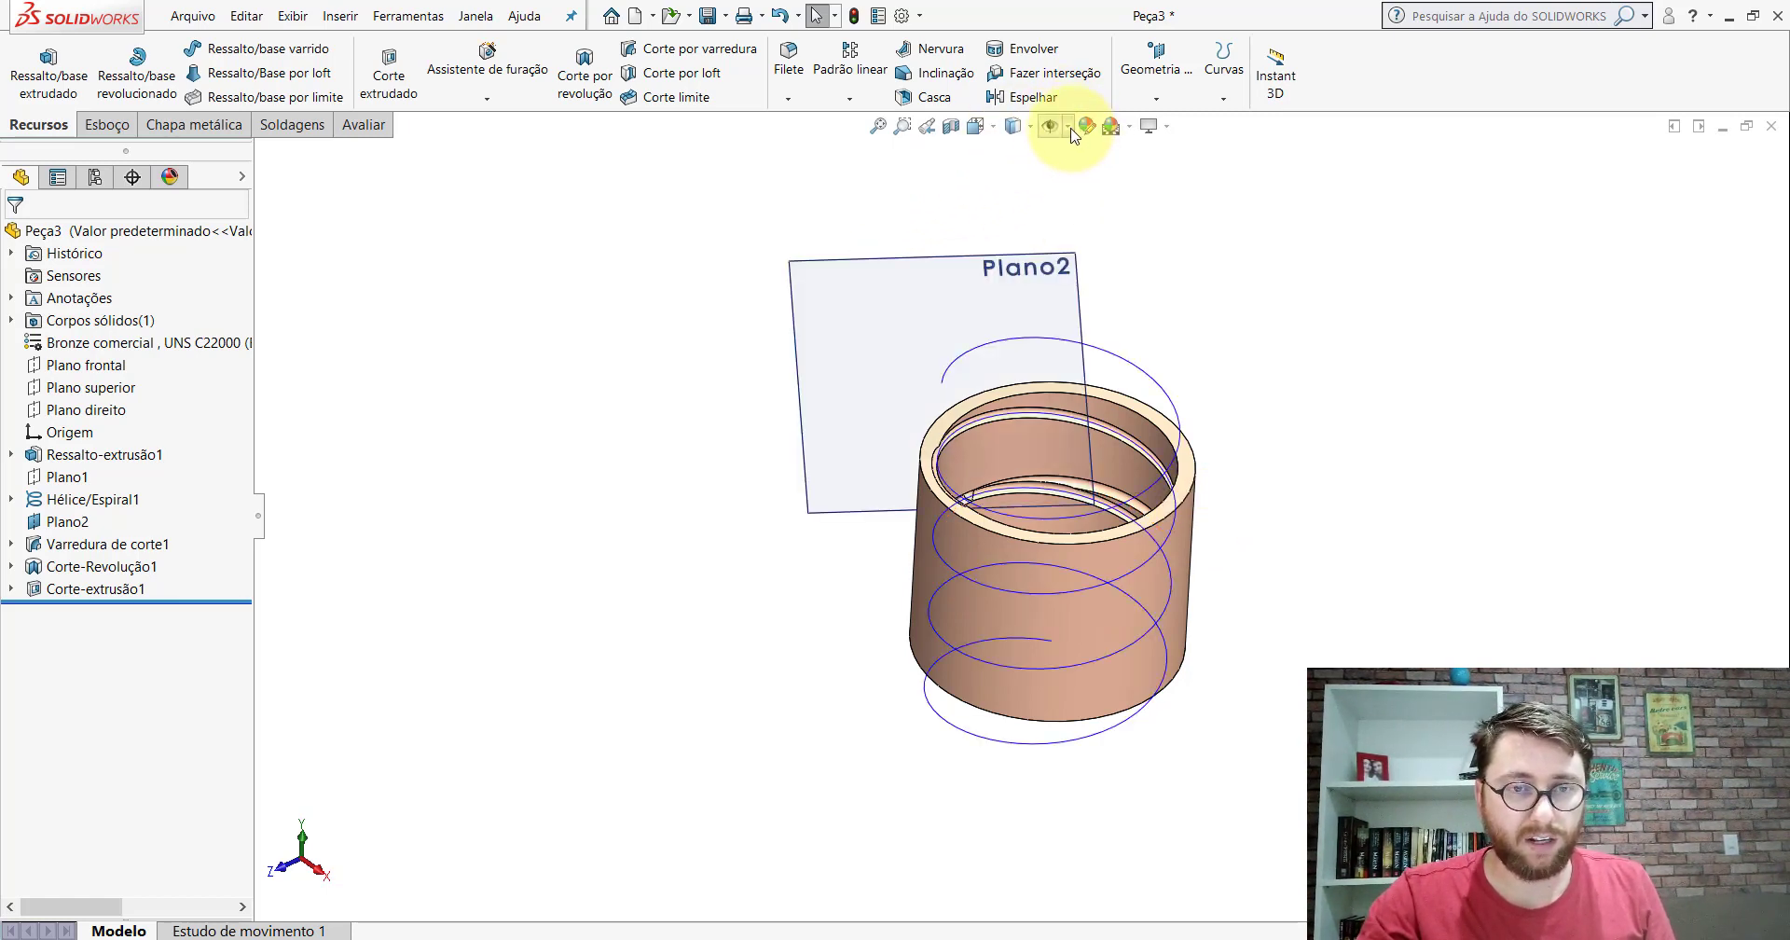
pyautogui.rightClick(1025, 263)
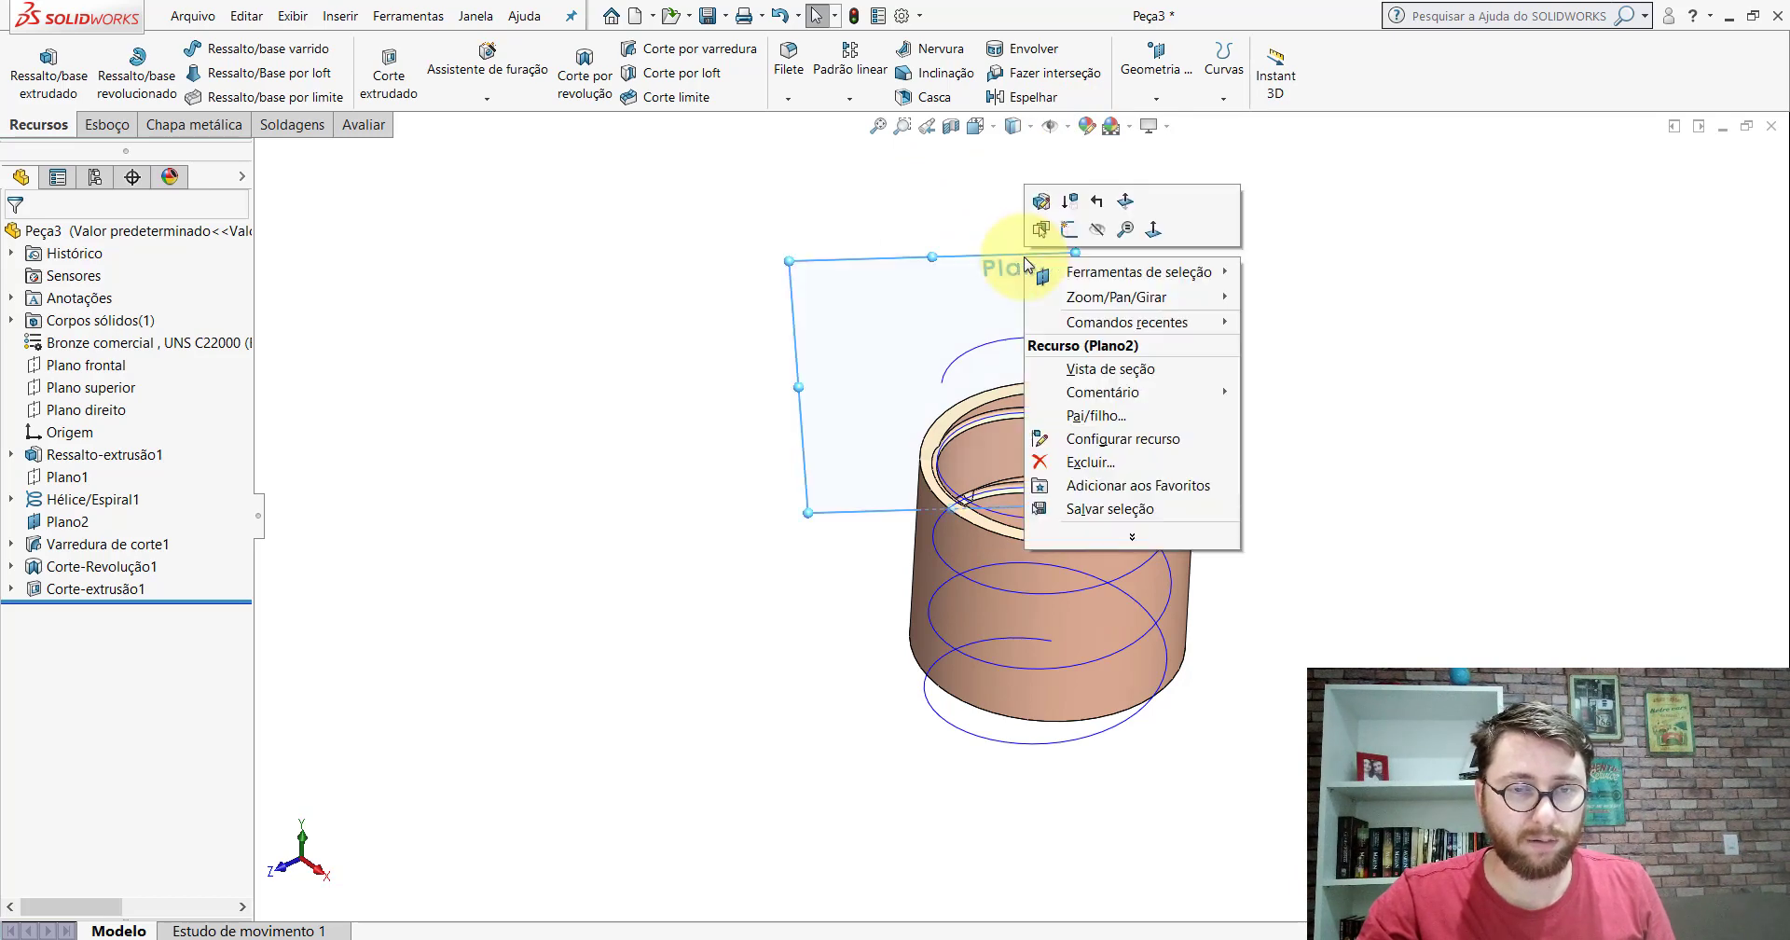
pyautogui.click(1063, 229)
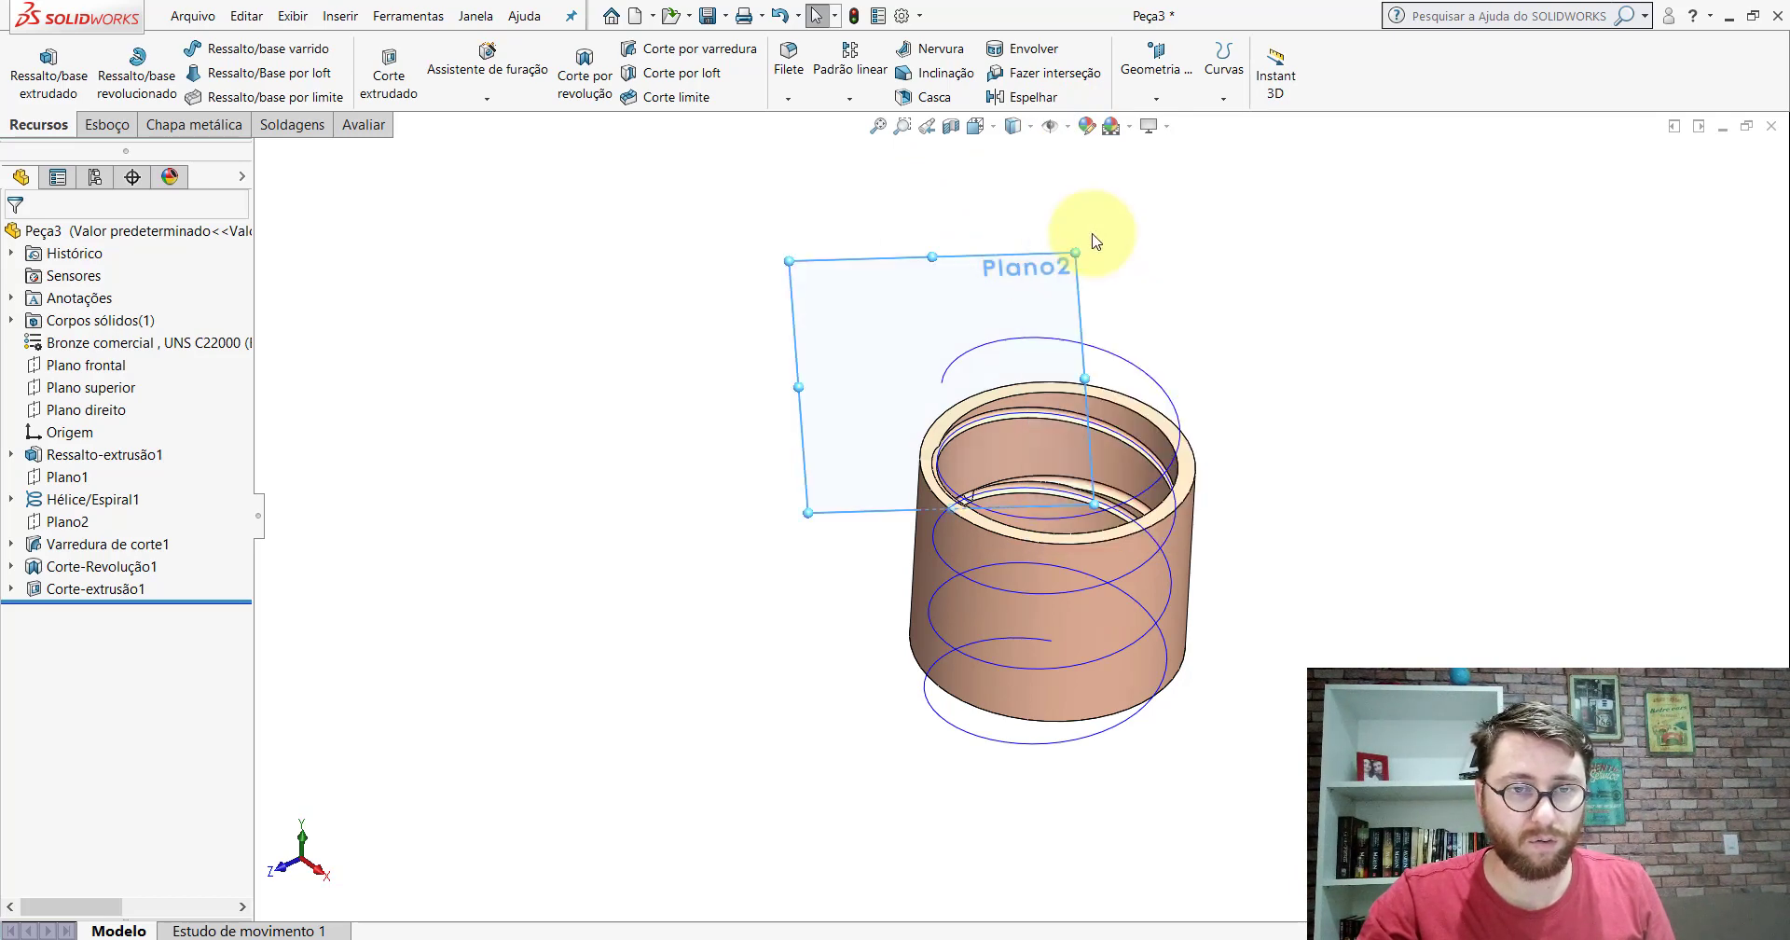
pyautogui.rightClick(1044, 341)
pyautogui.click(1086, 310)
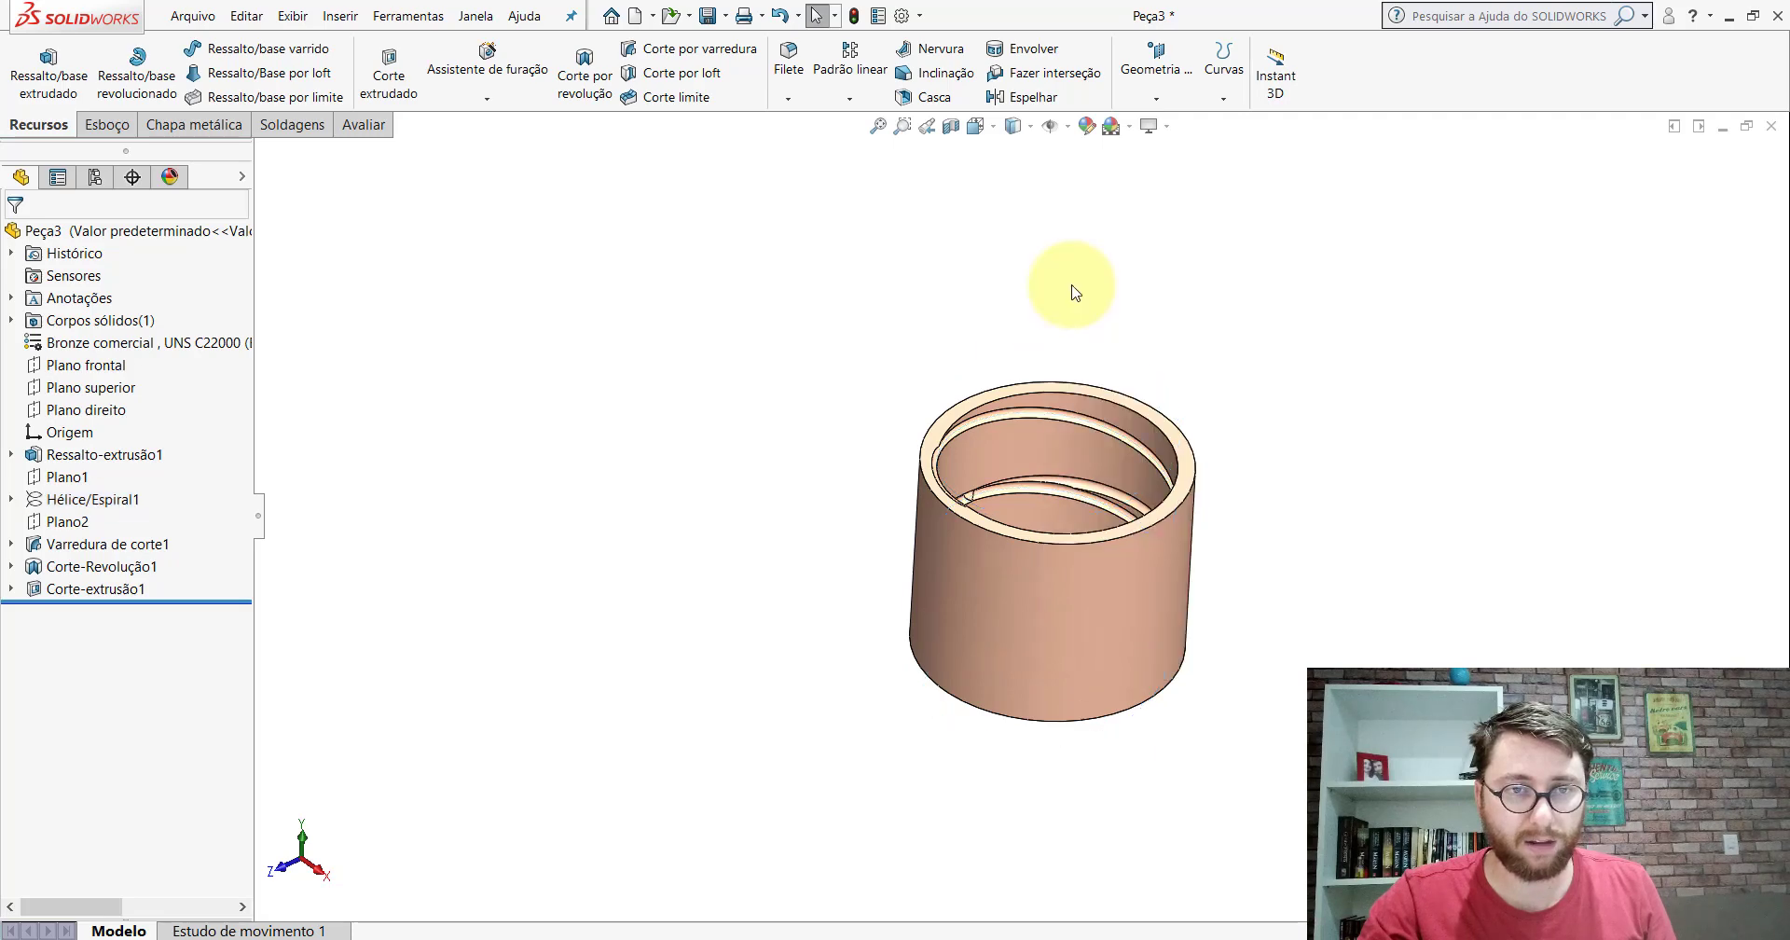
# Step: Switch to isometric view and show Plano frontal and Plano direito
pyautogui.click(977, 125)
pyautogui.click(1076, 178)
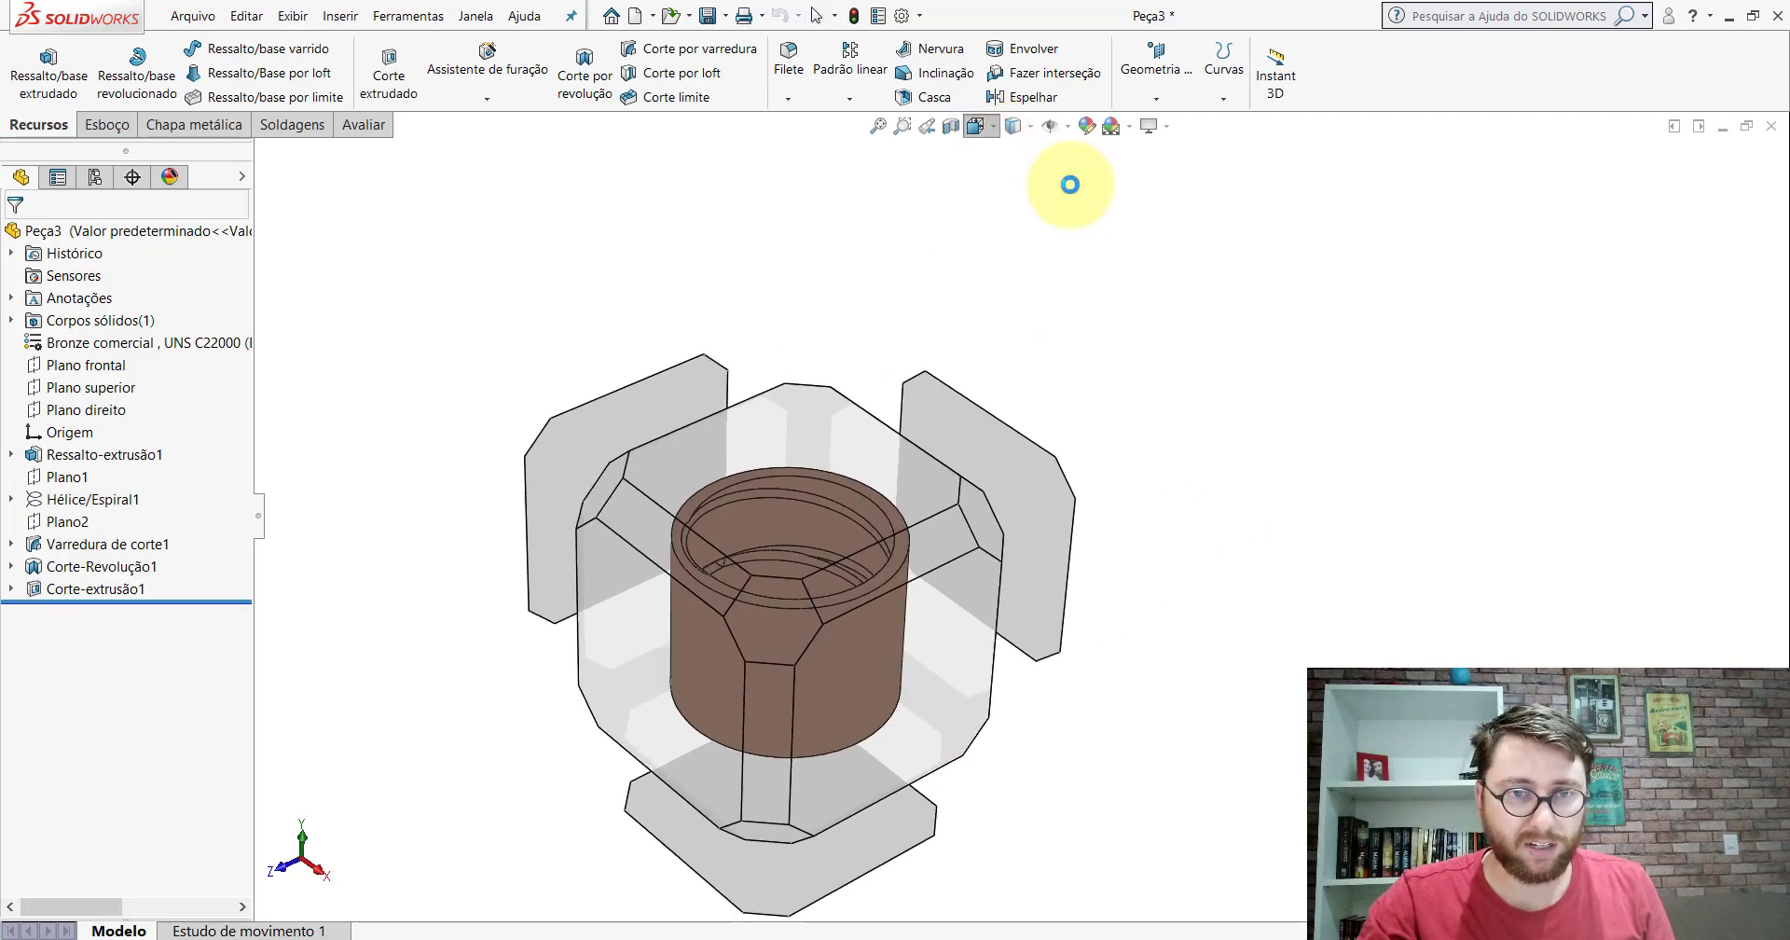
pyautogui.click(112, 364)
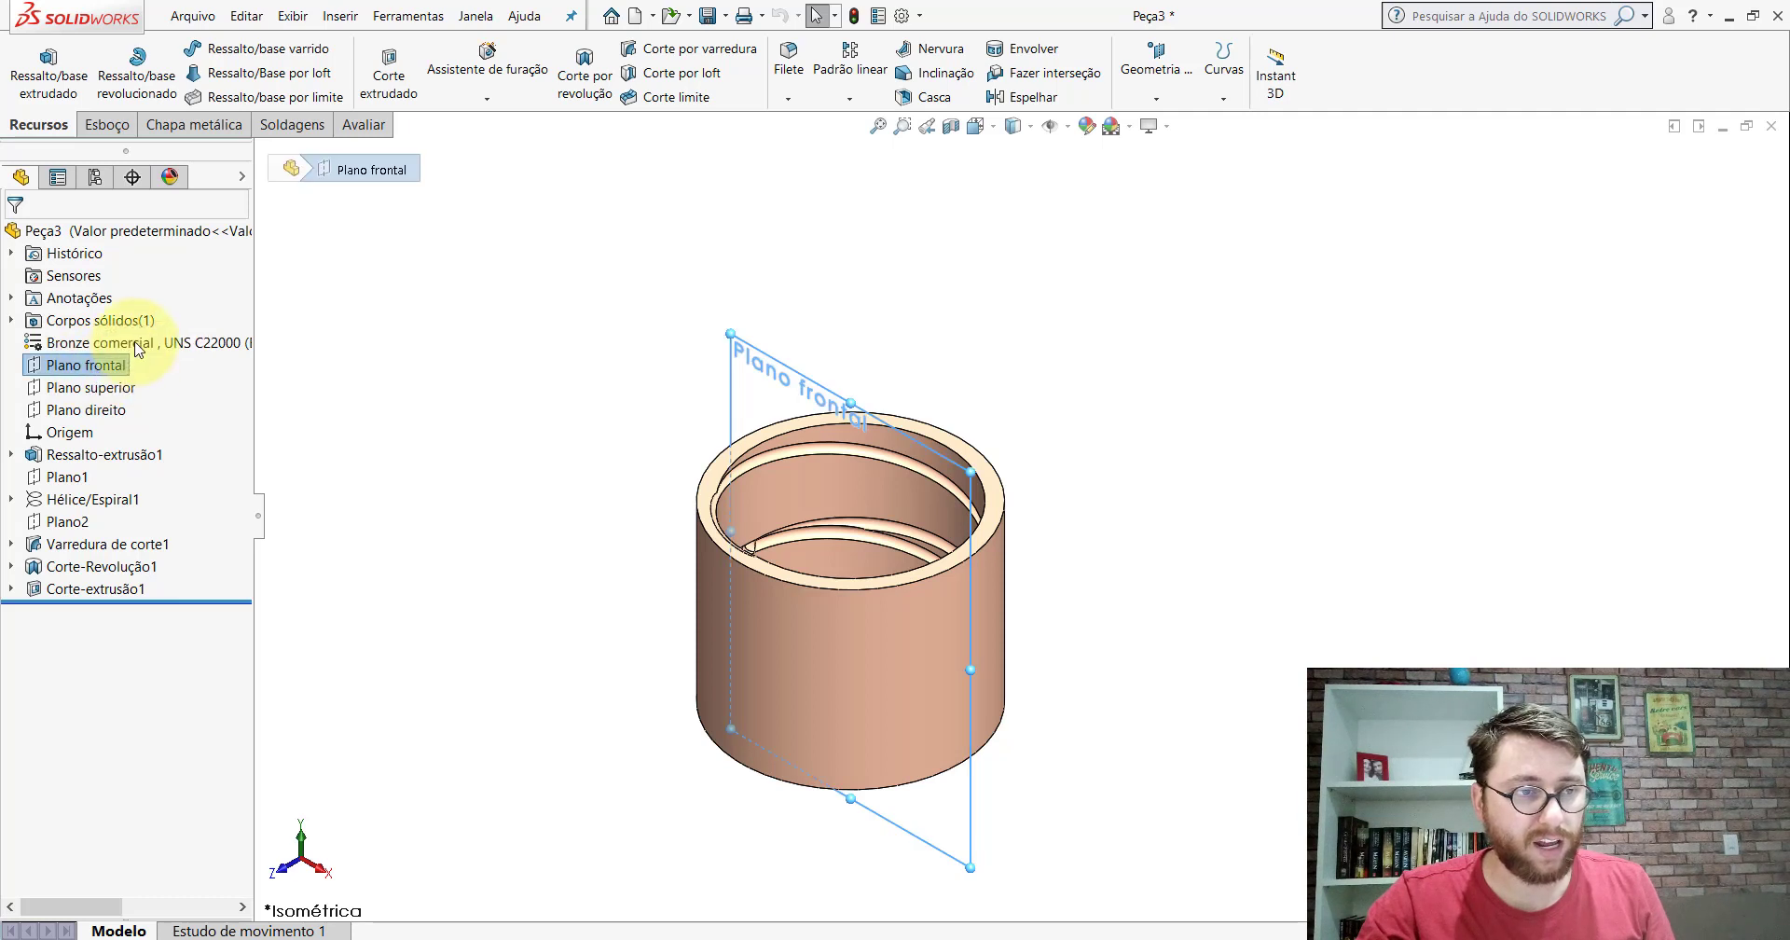
pyautogui.click(102, 413)
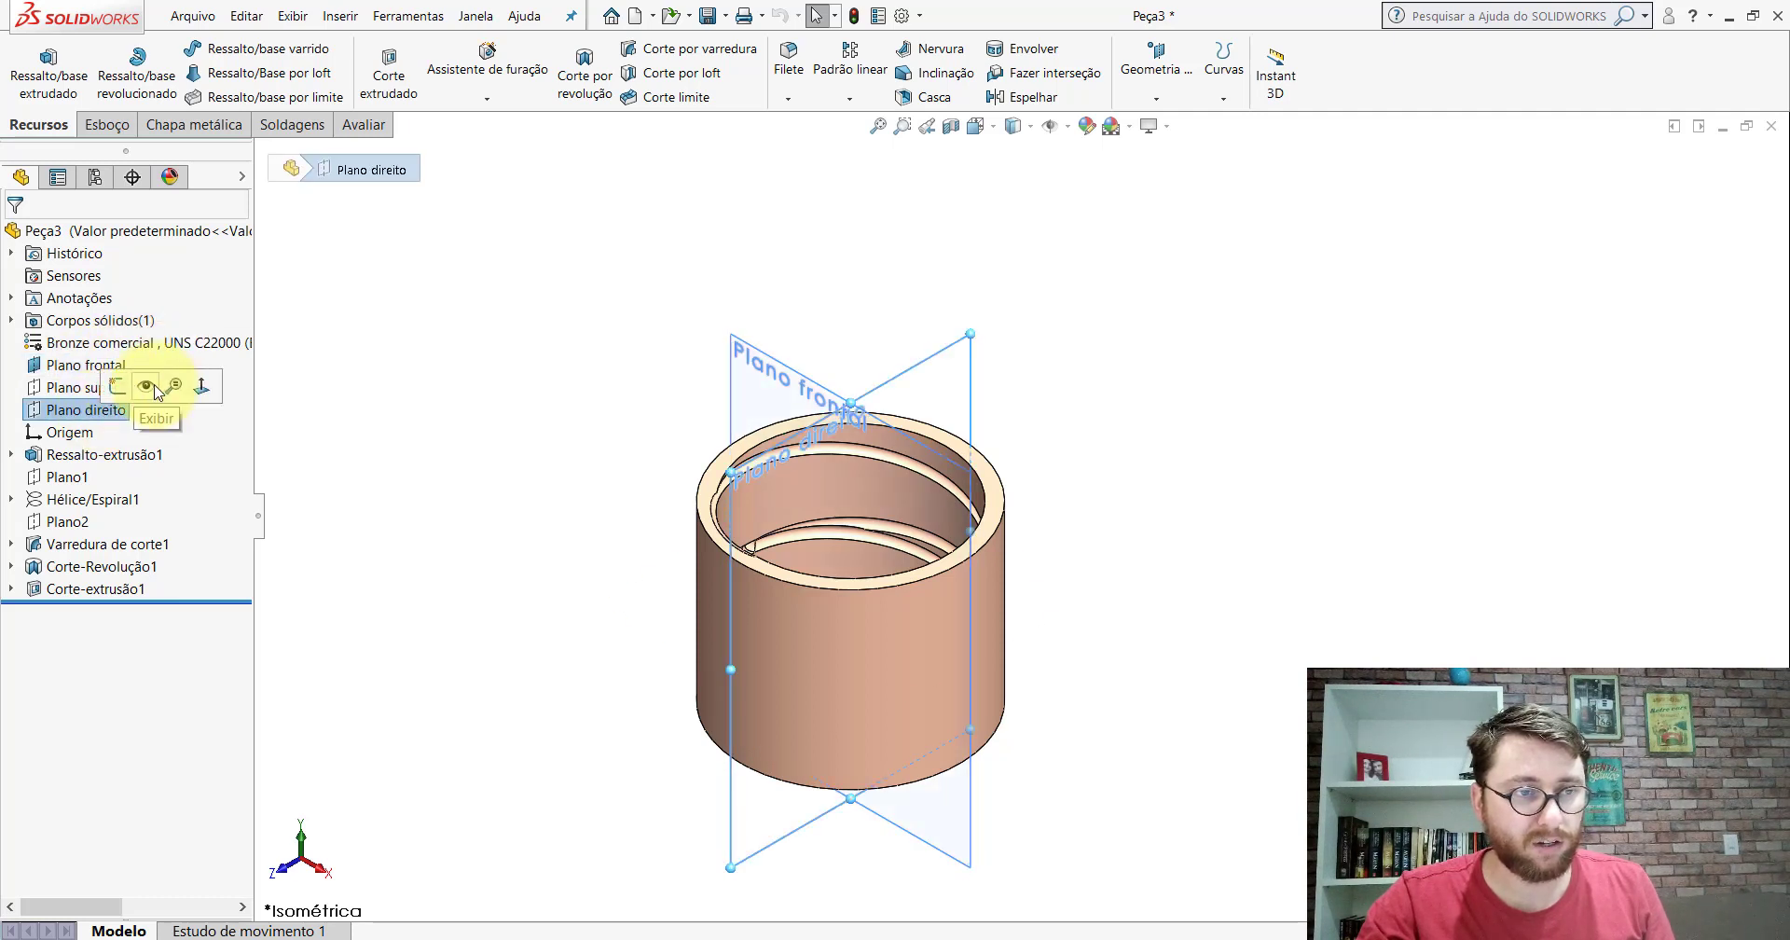
pyautogui.click(156, 392)
pyautogui.scroll(2, 986, 513)
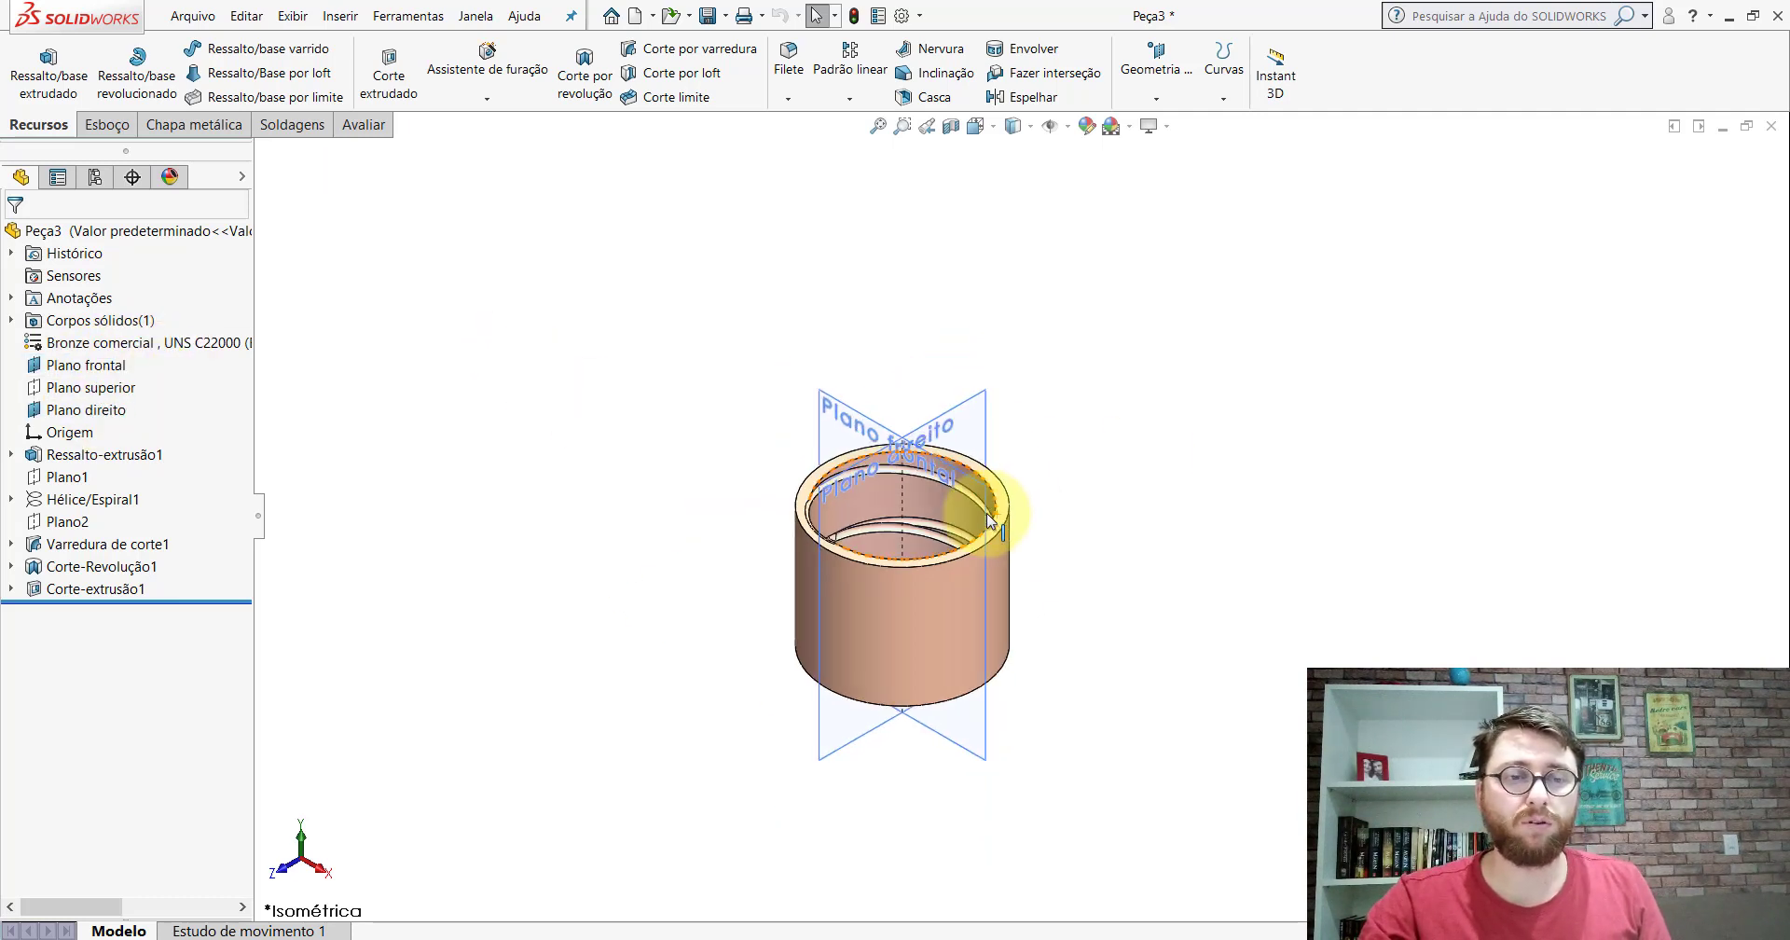
pyautogui.scroll(-1, 987, 513)
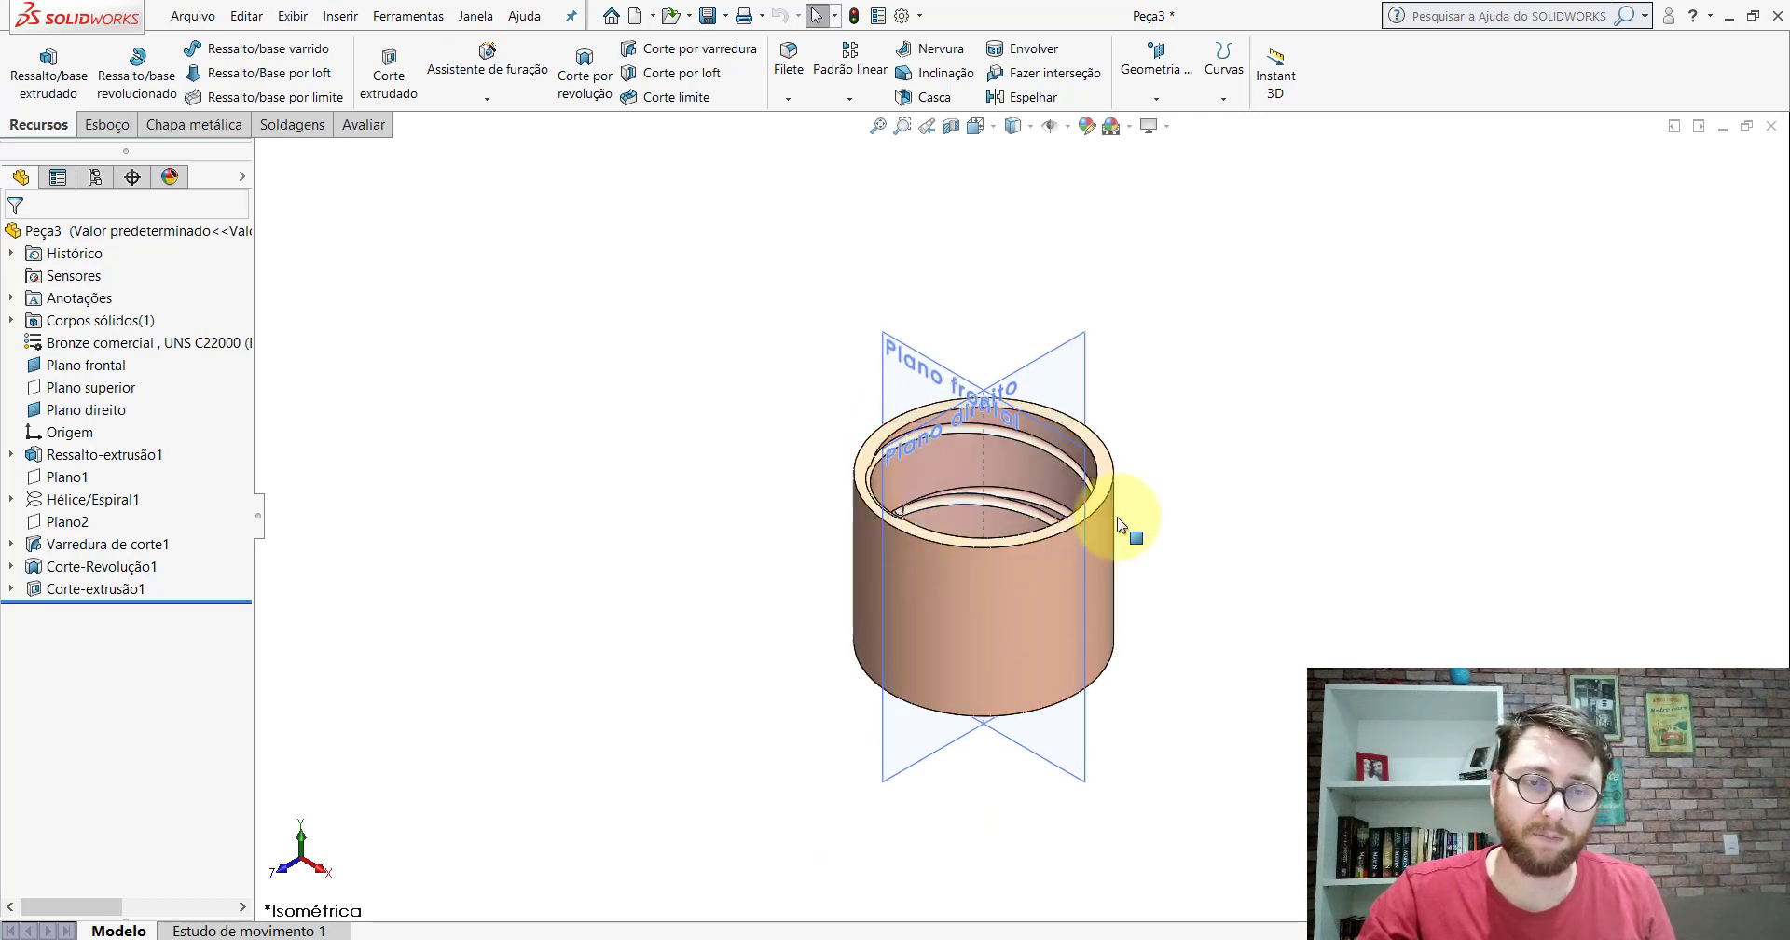
pyautogui.scroll(-1, 1120, 525)
pyautogui.click(710, 16)
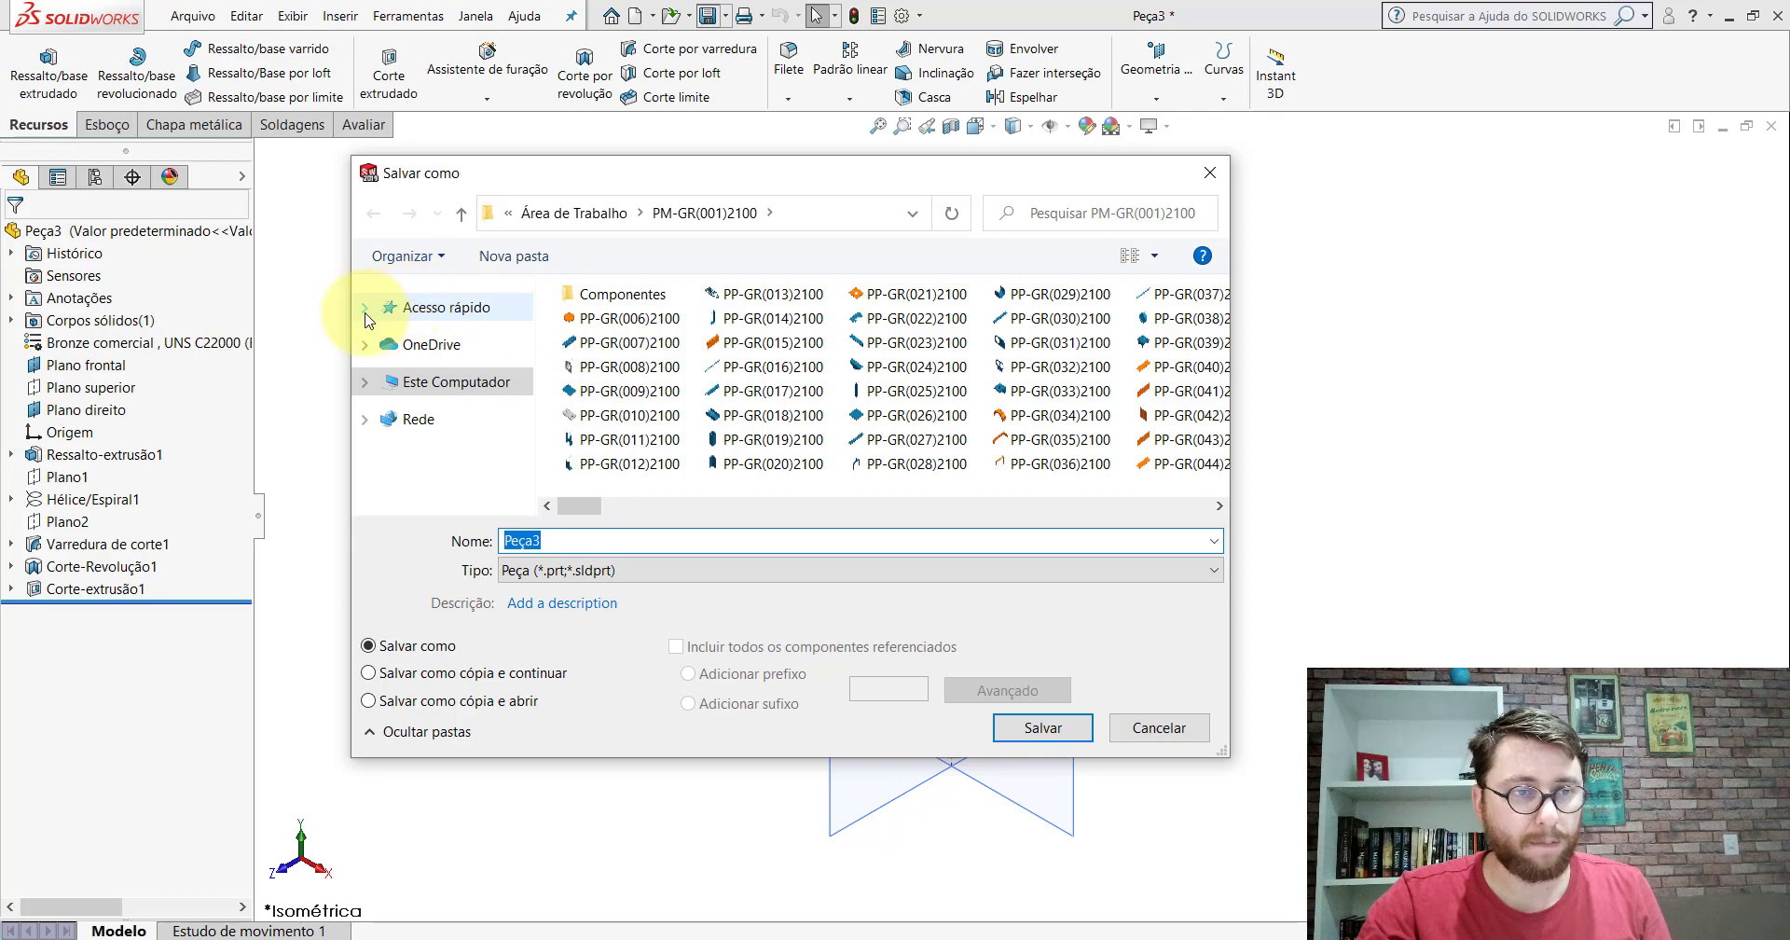
# Step: Save the part as PP-GR(005)2100 in Desktop > PM-GR(001)2100, adapted from PP-GR(006)2100
pyautogui.click(365, 306)
pyautogui.click(377, 335)
pyautogui.click(365, 307)
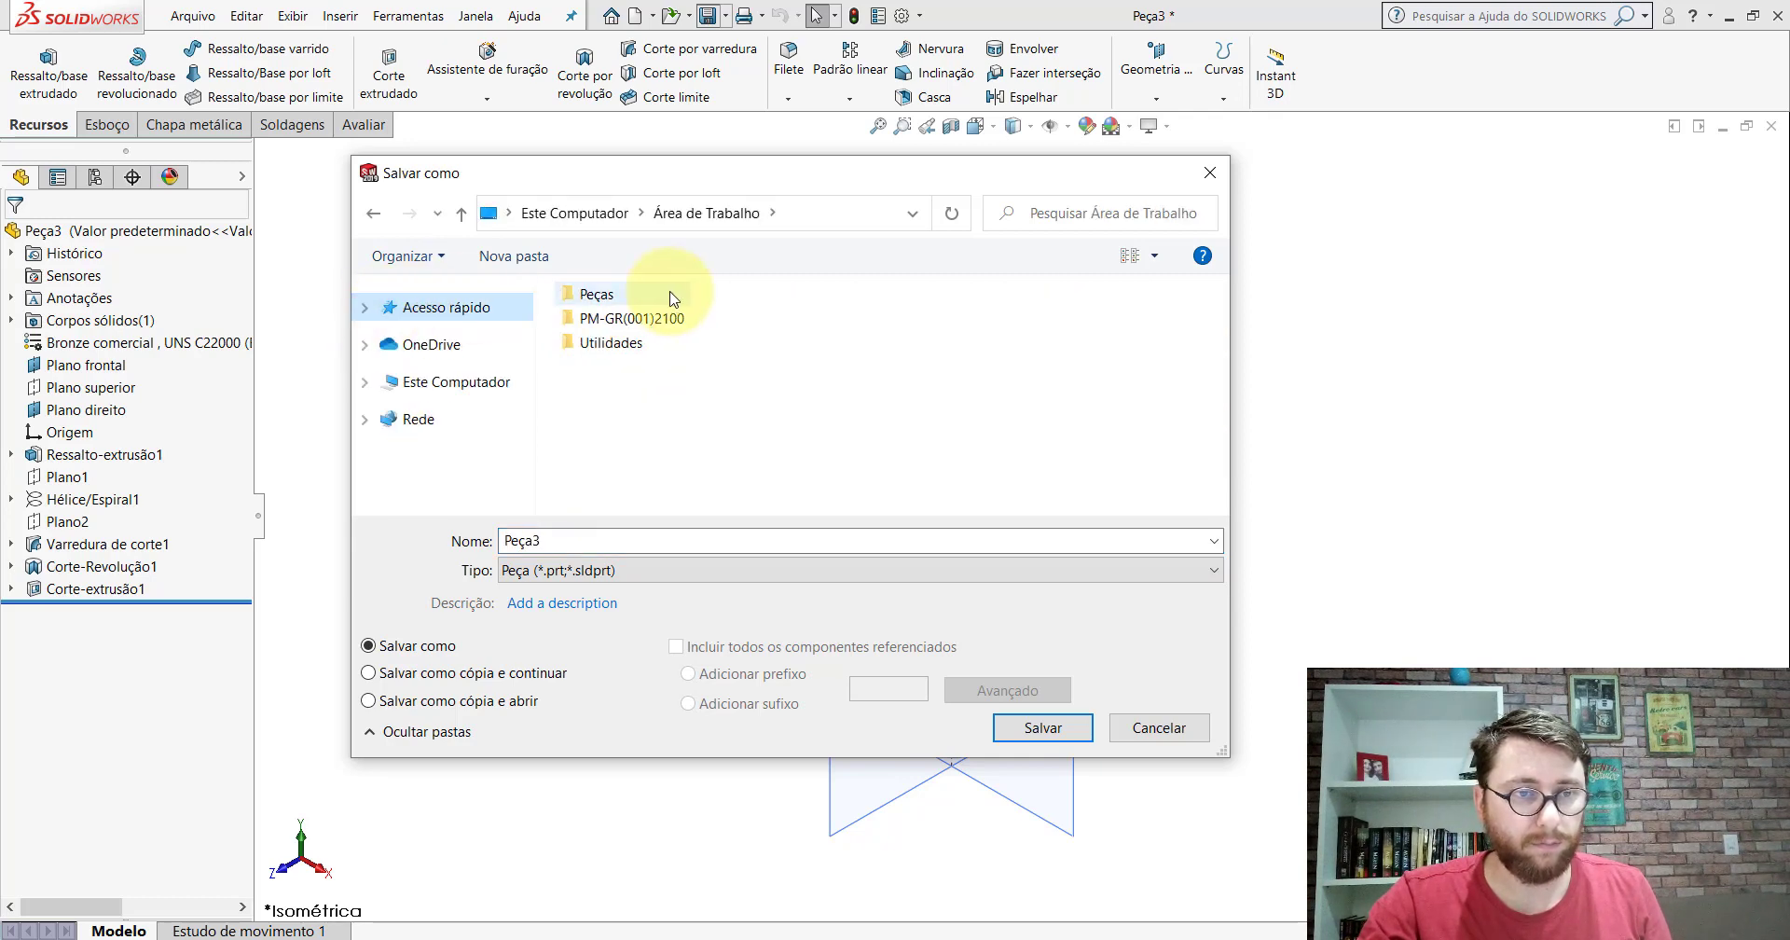
pyautogui.doubleClick(632, 318)
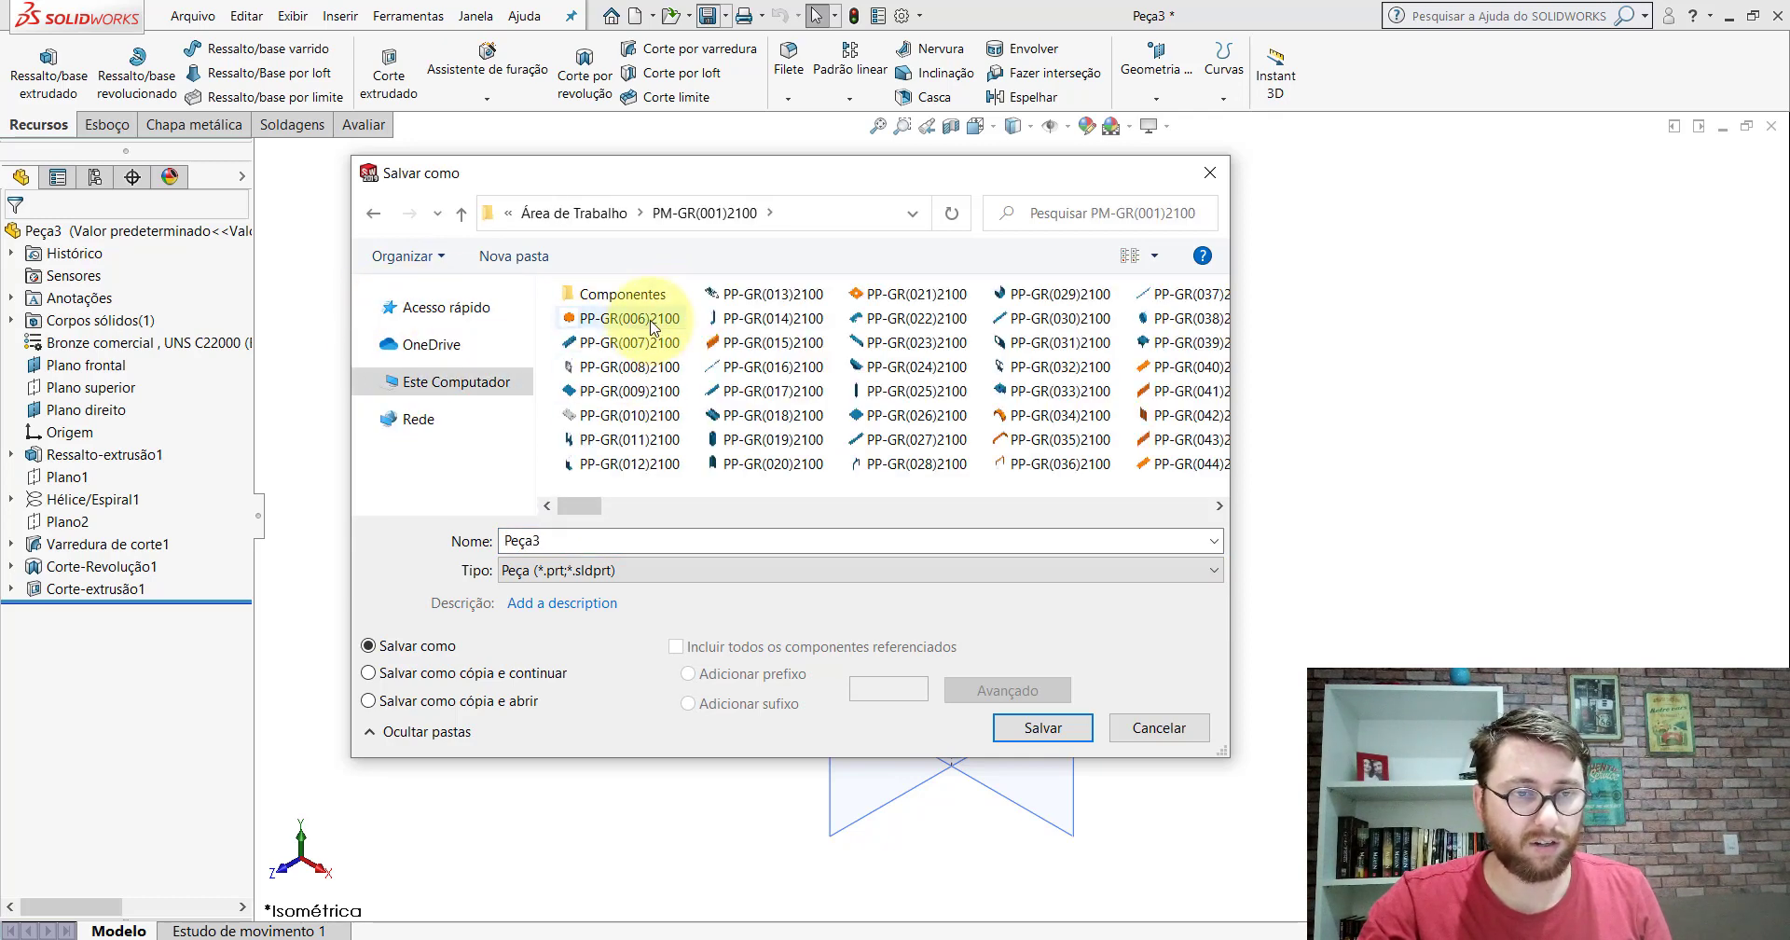
pyautogui.click(651, 318)
pyautogui.click(620, 538)
pyautogui.click(634, 539)
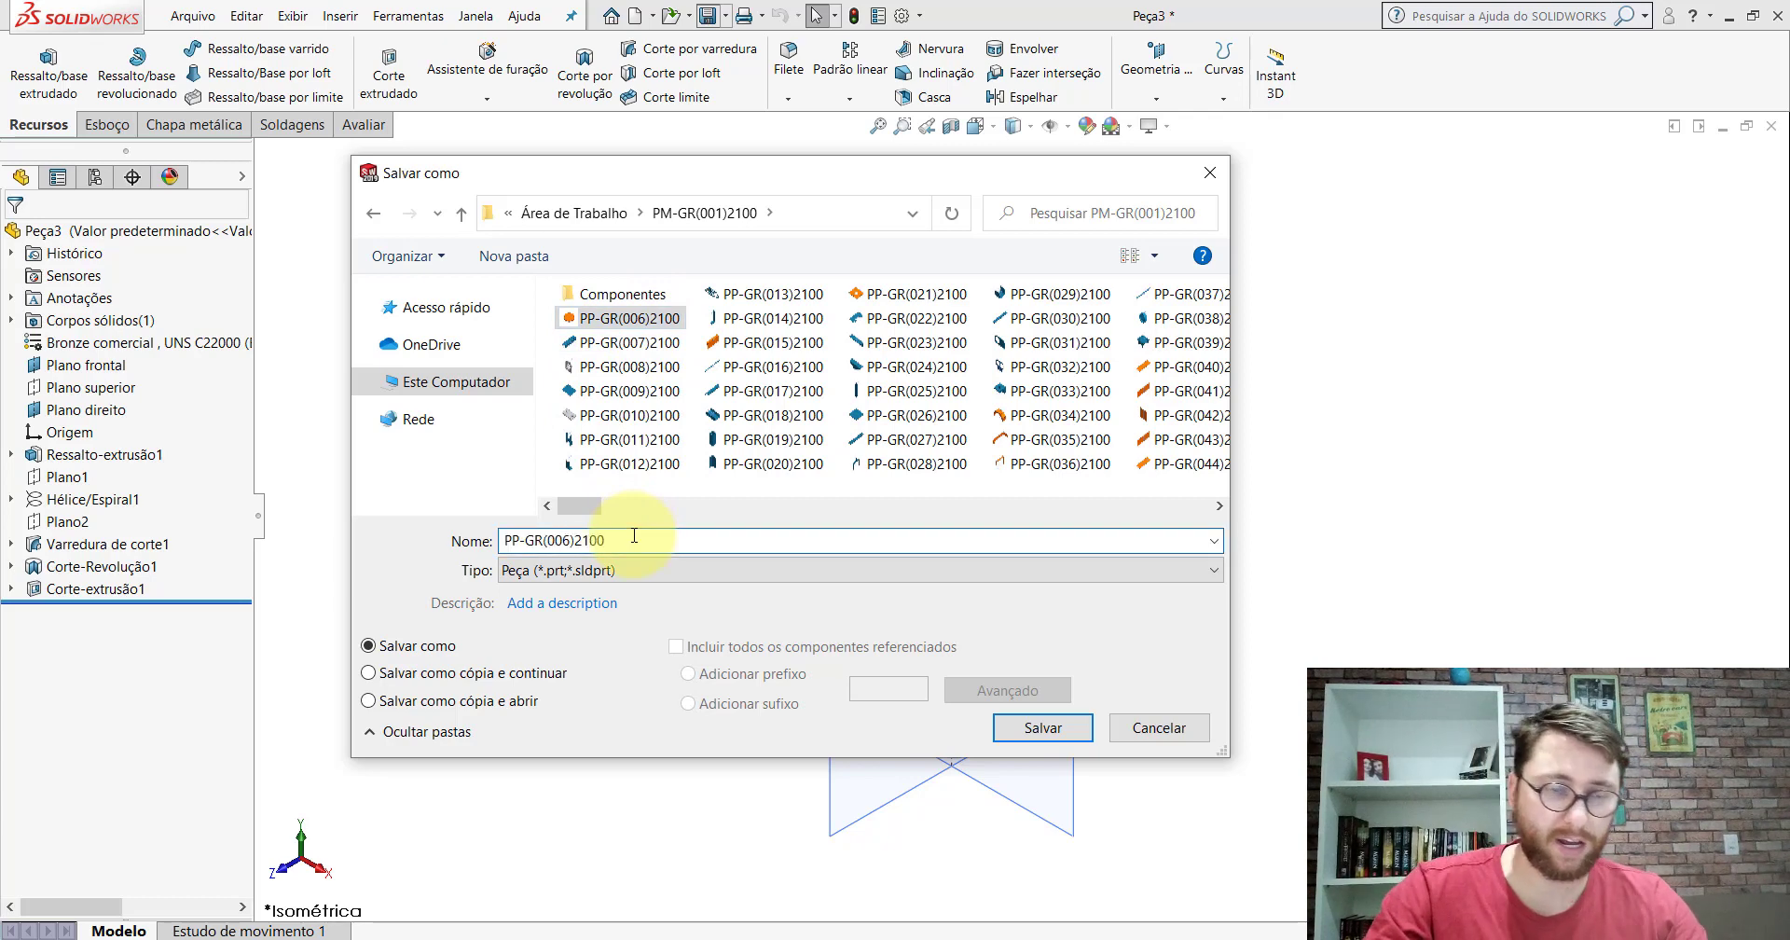
pyautogui.press('BackSpace')
pyautogui.write('5')
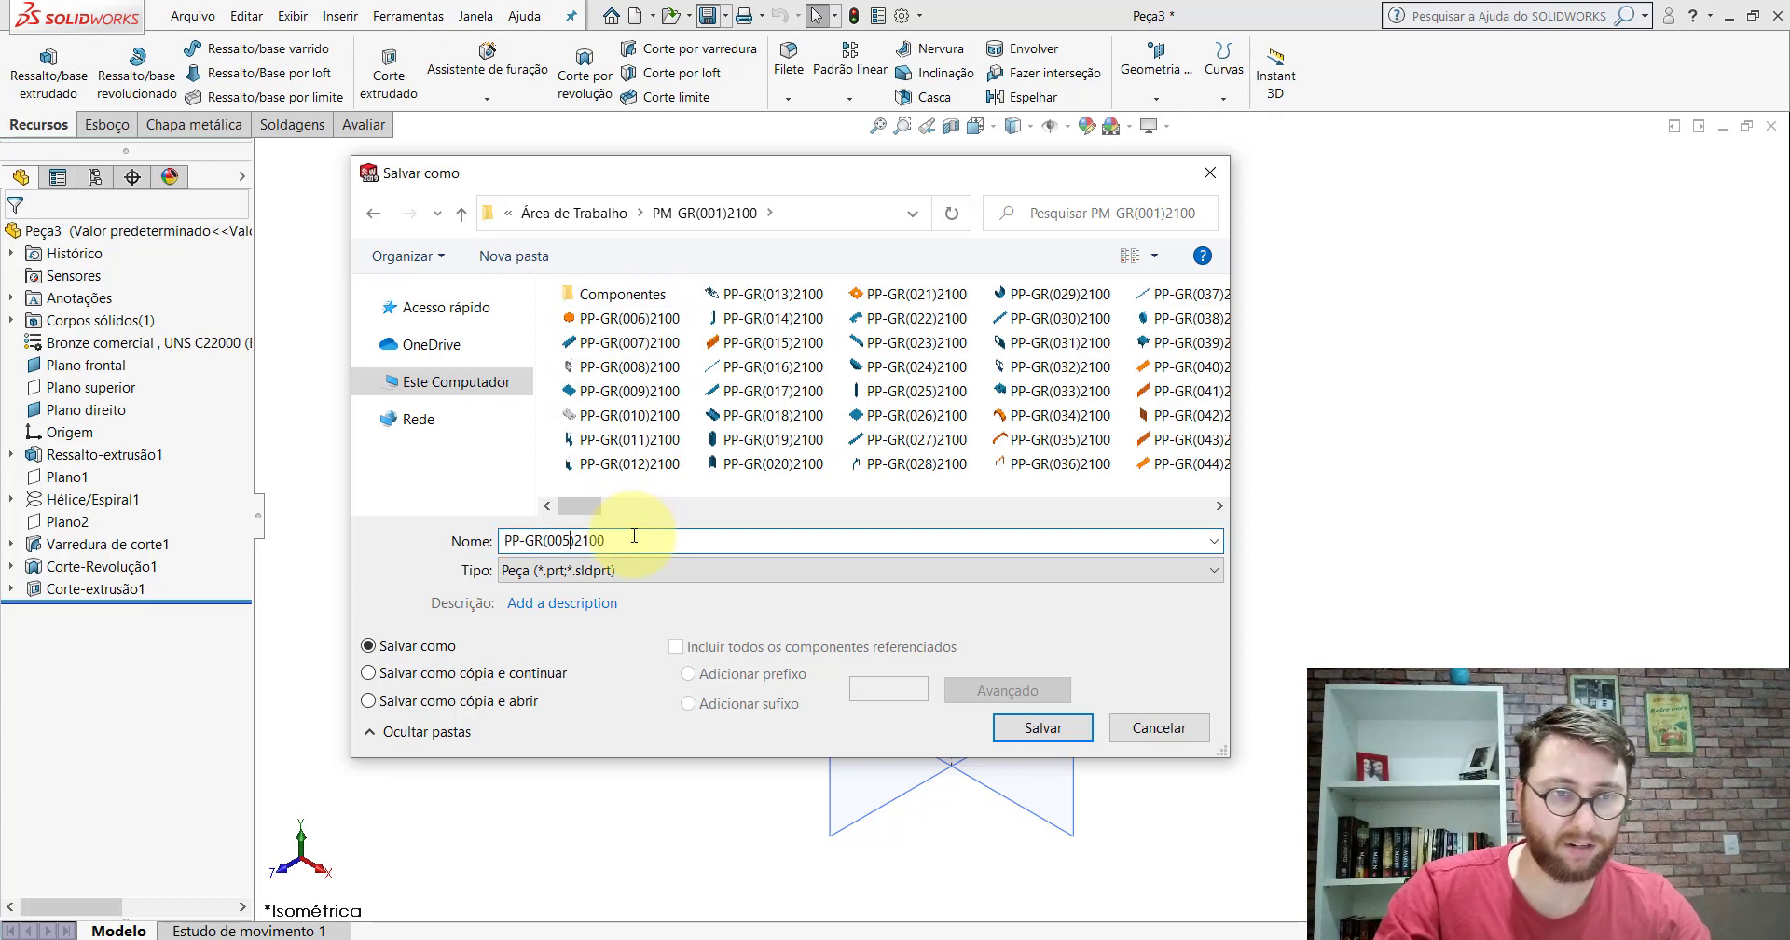
pyautogui.press('Return')
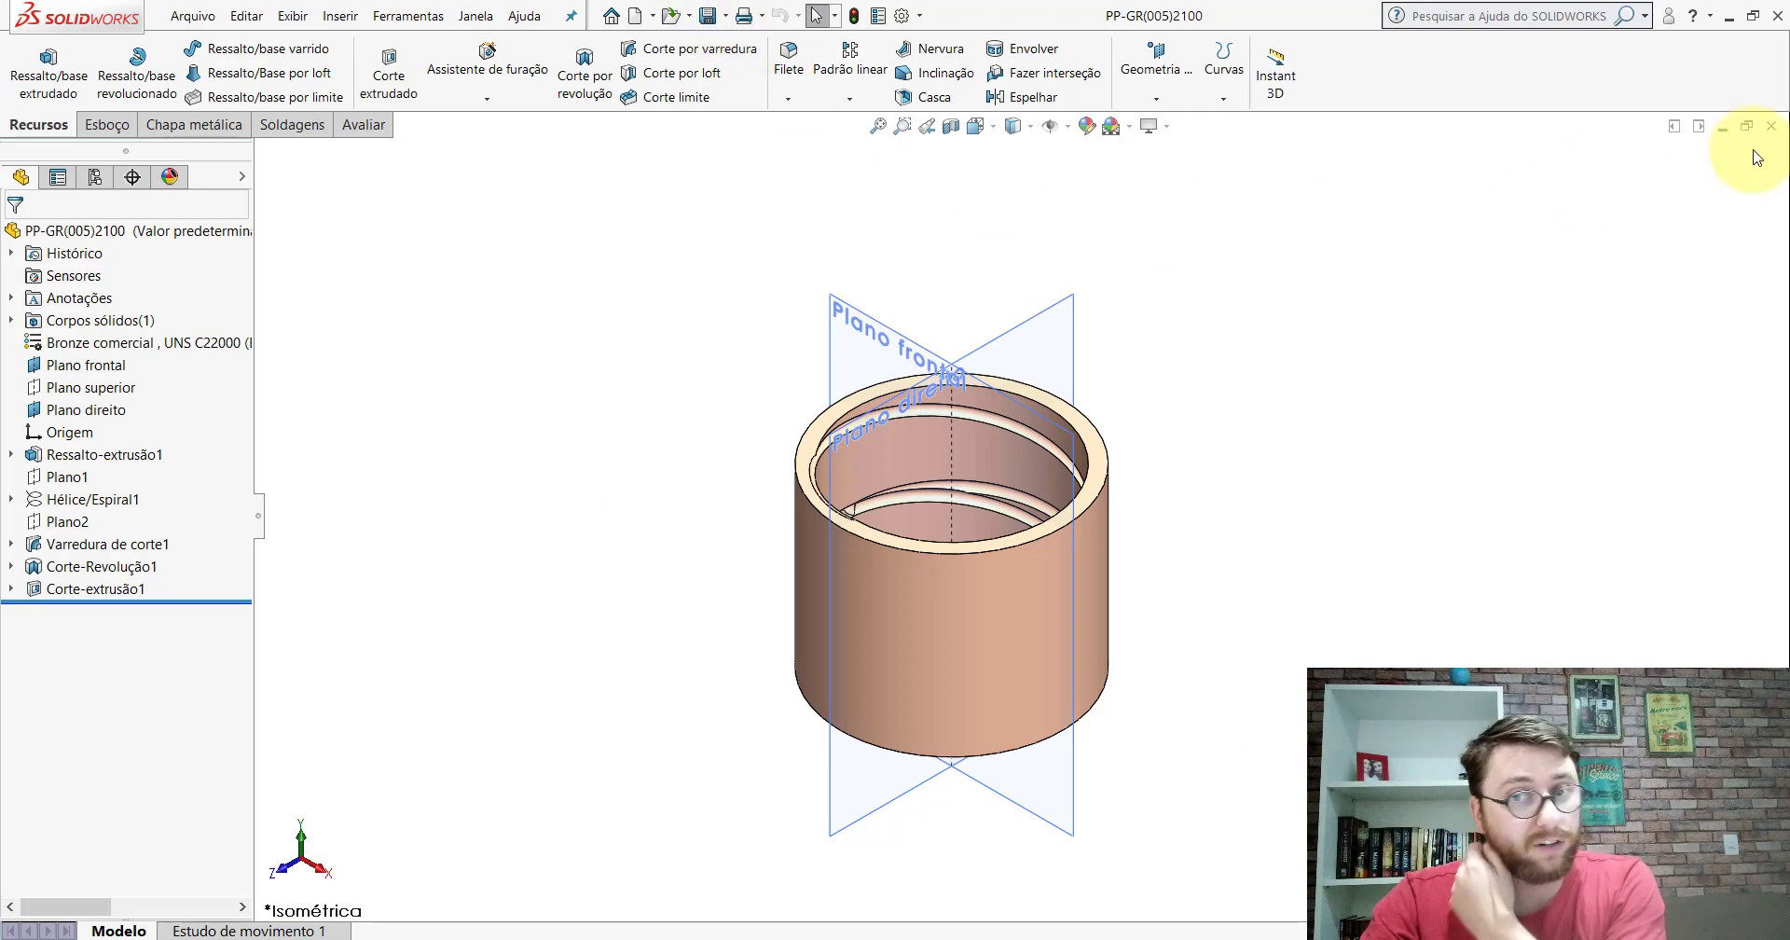
# Step: Close the Peça3 part window and show the full trailer assembly in isometric view
pyautogui.click(1769, 126)
pyautogui.scroll(3, 1046, 457)
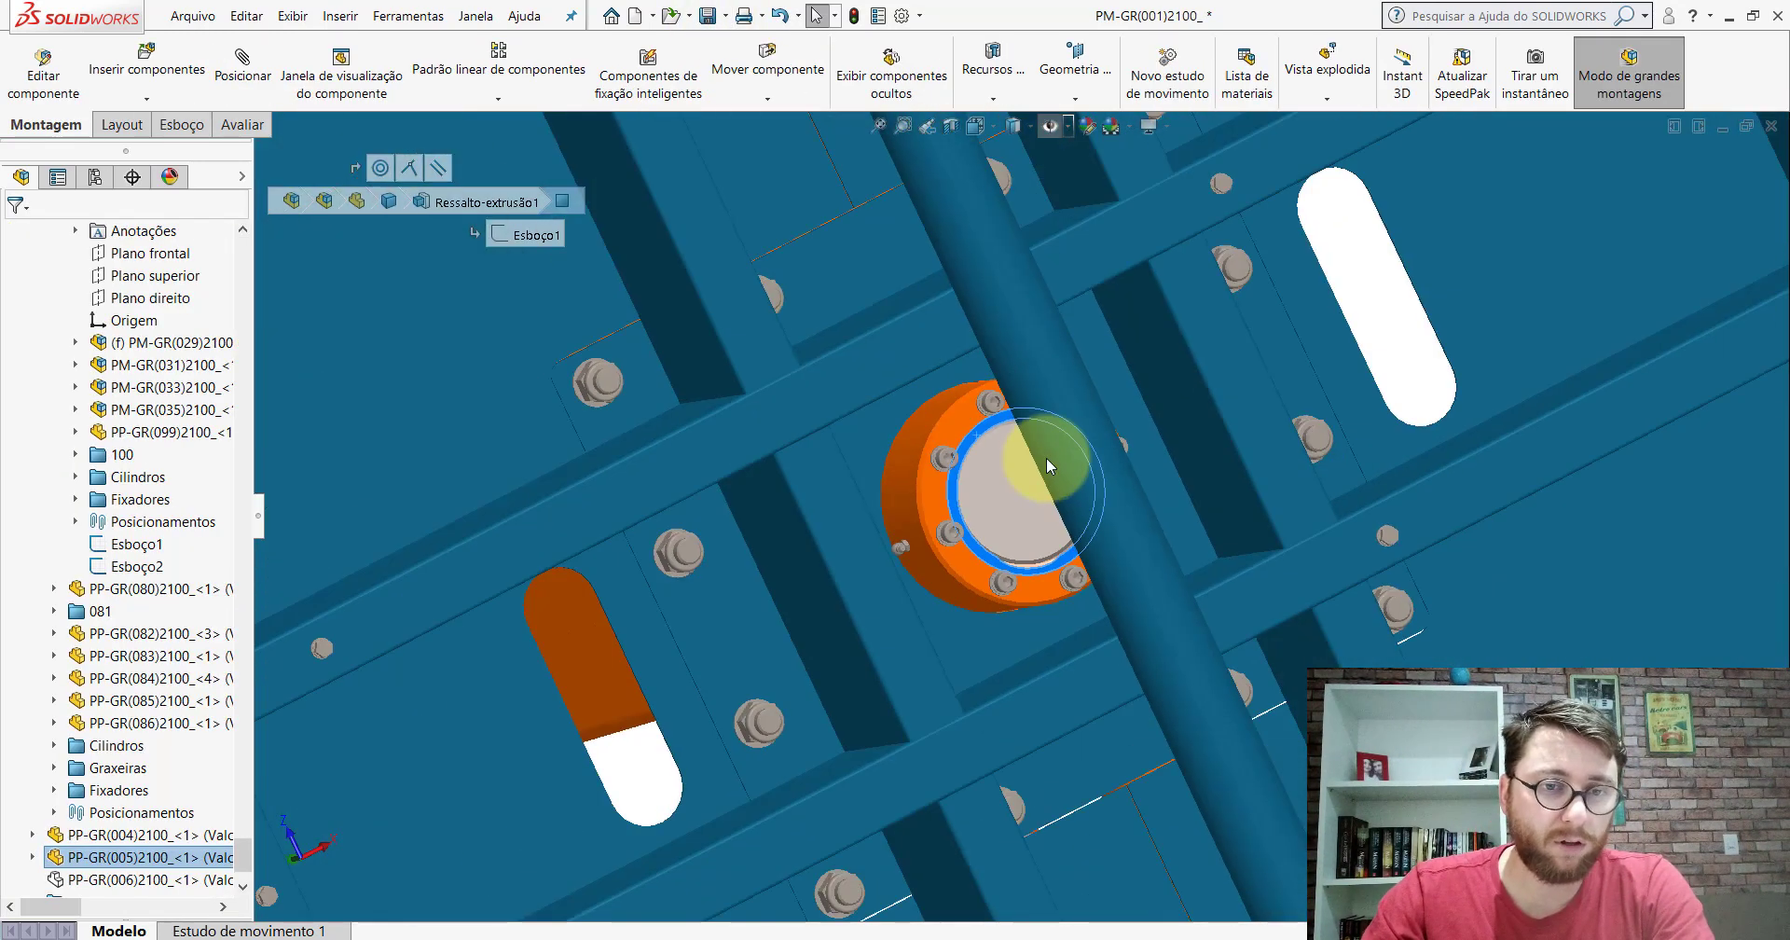
pyautogui.scroll(5, 1117, 436)
pyautogui.scroll(-5, 967, 539)
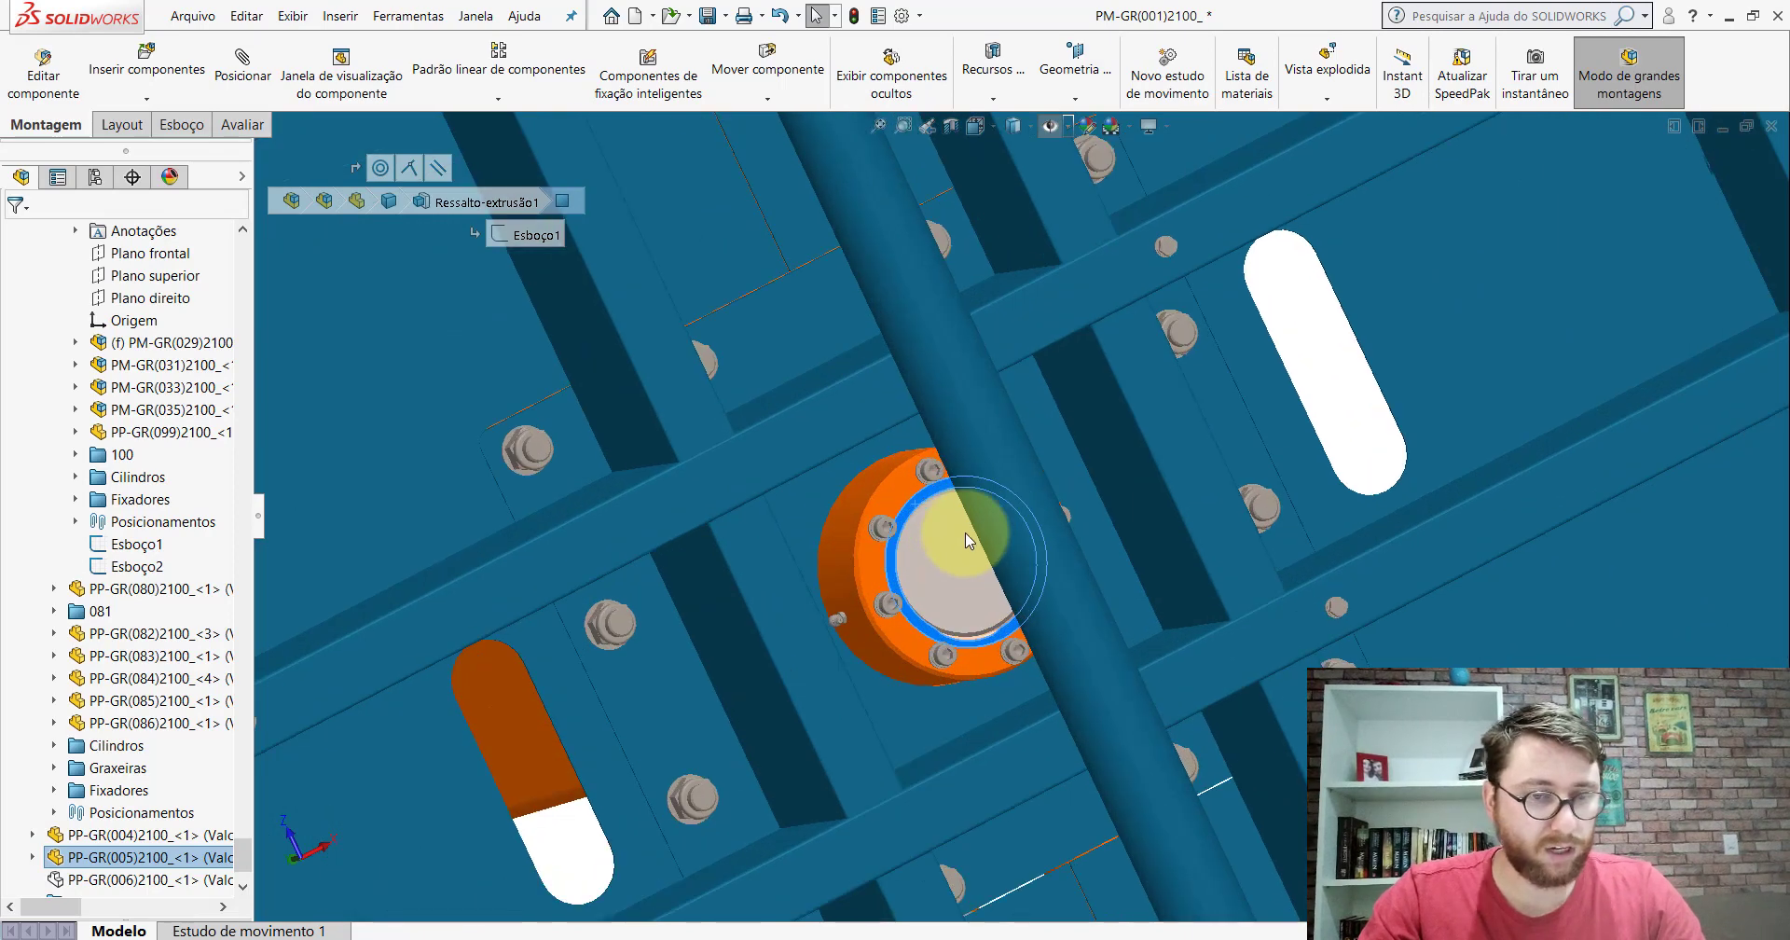
pyautogui.press('Escape')
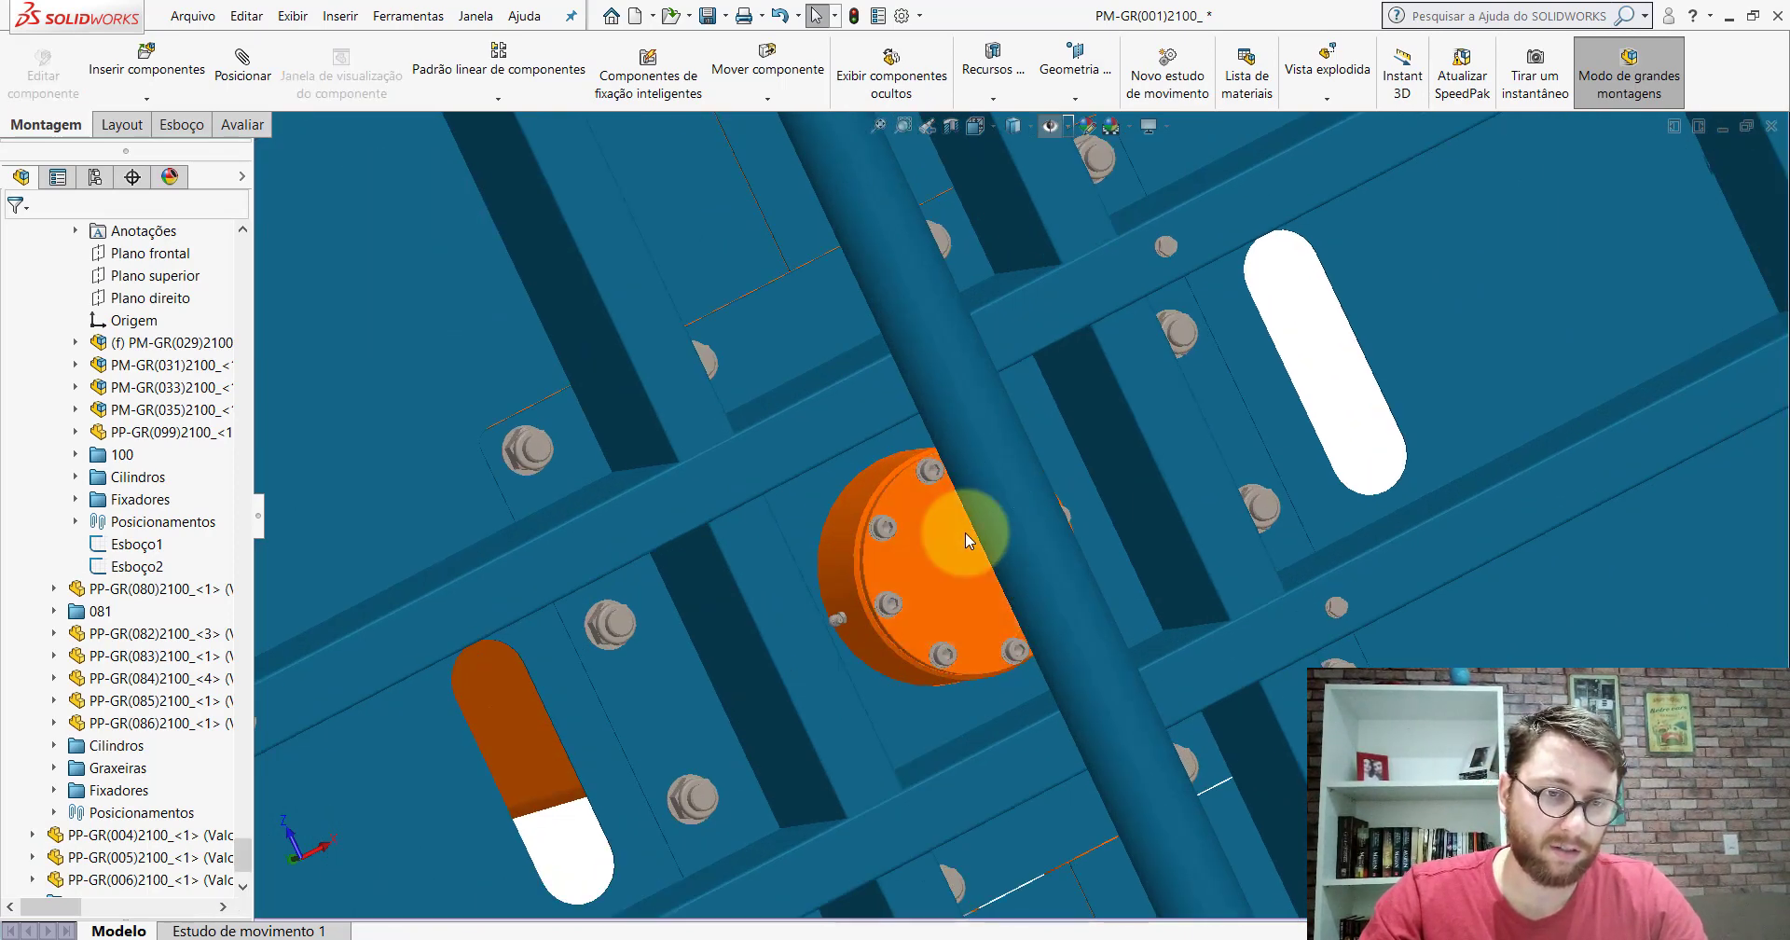
pyautogui.hotkey('ctrl', 'z')
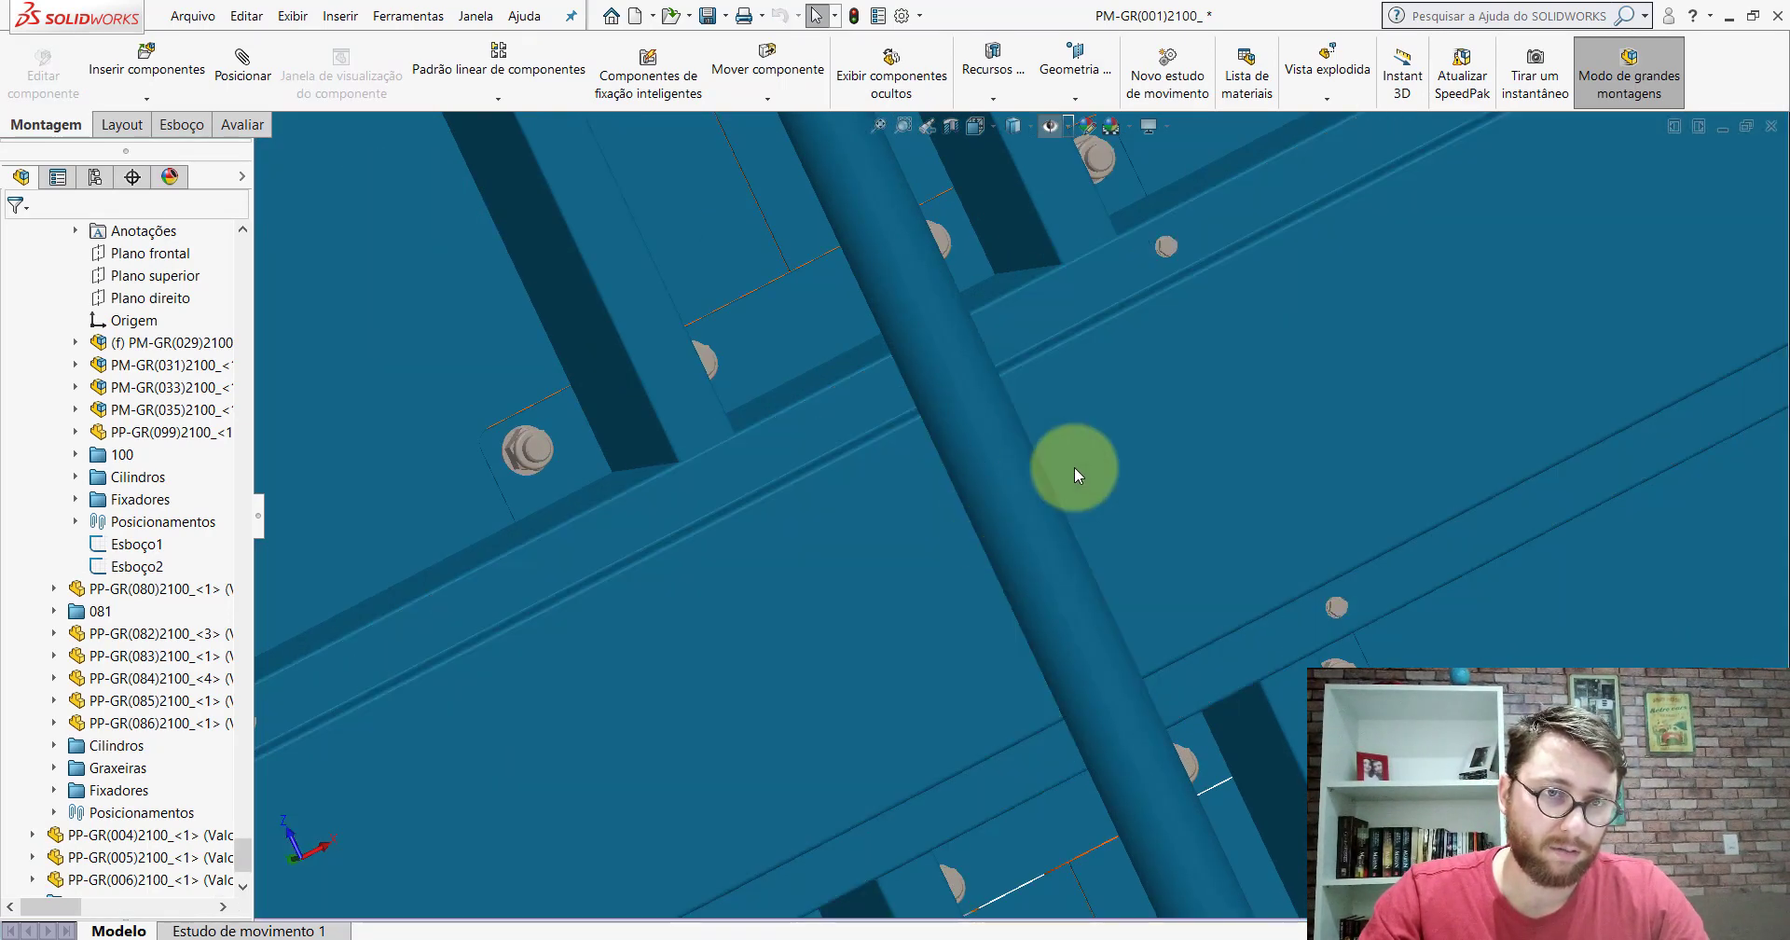
pyautogui.scroll(3, 1033, 182)
pyautogui.click(988, 127)
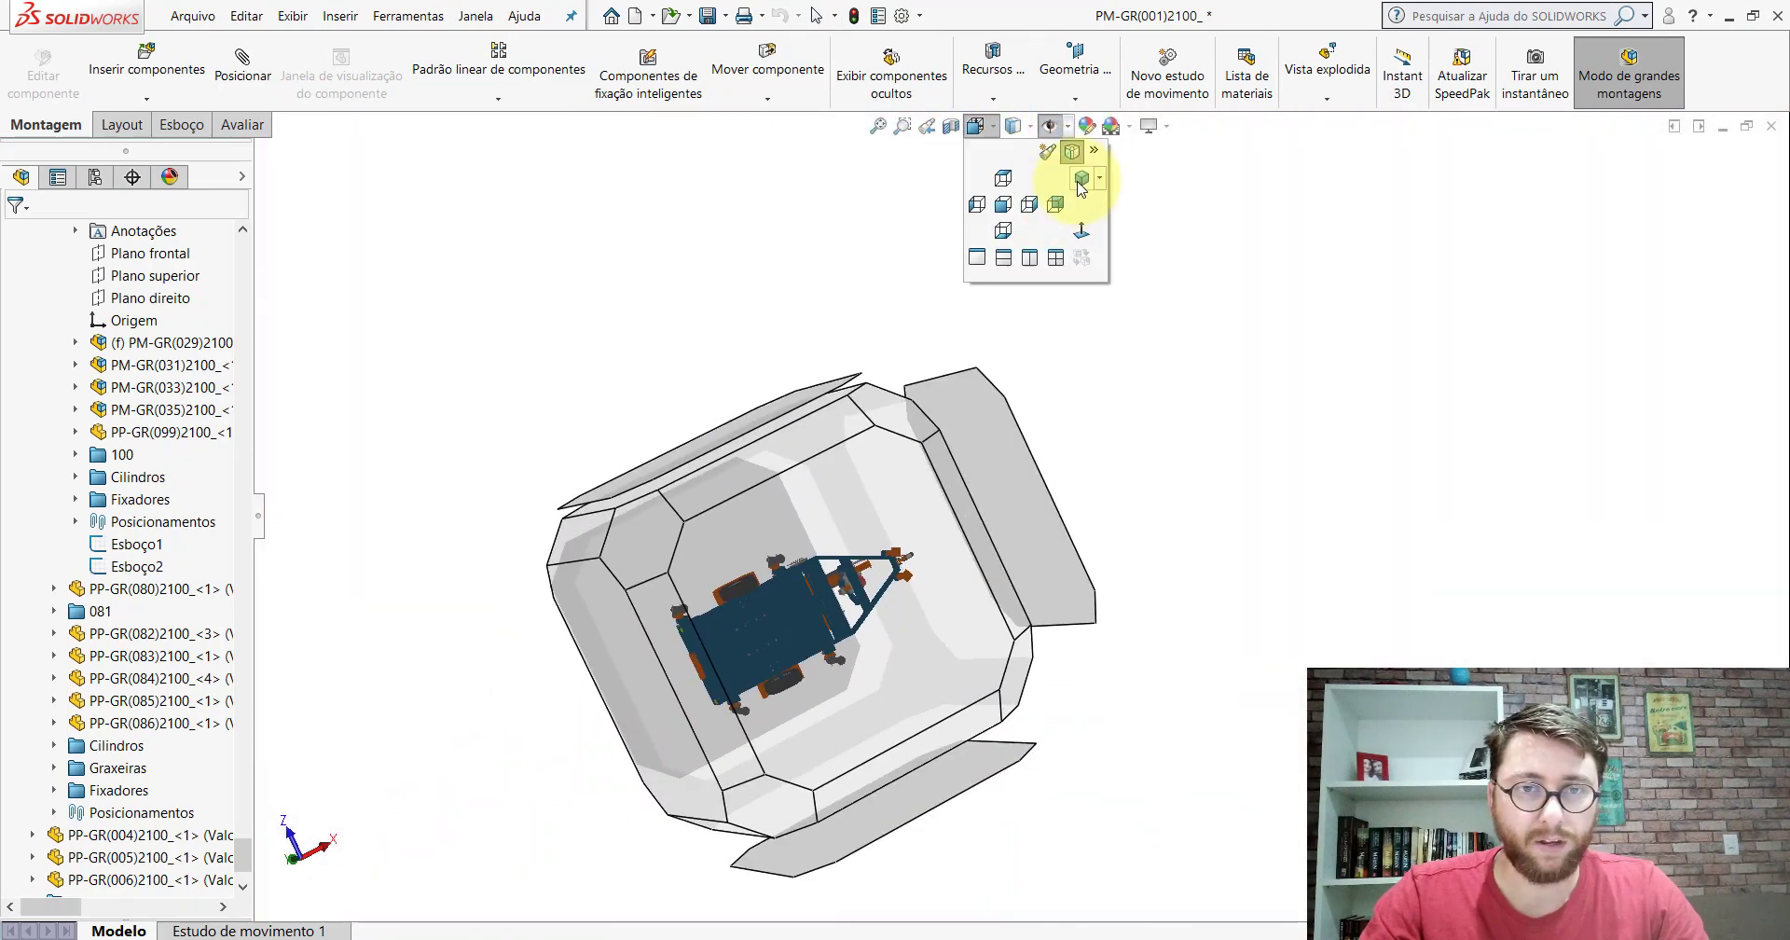
pyautogui.click(1082, 182)
pyautogui.scroll(-3, 1138, 525)
pyautogui.scroll(-1, 1221, 373)
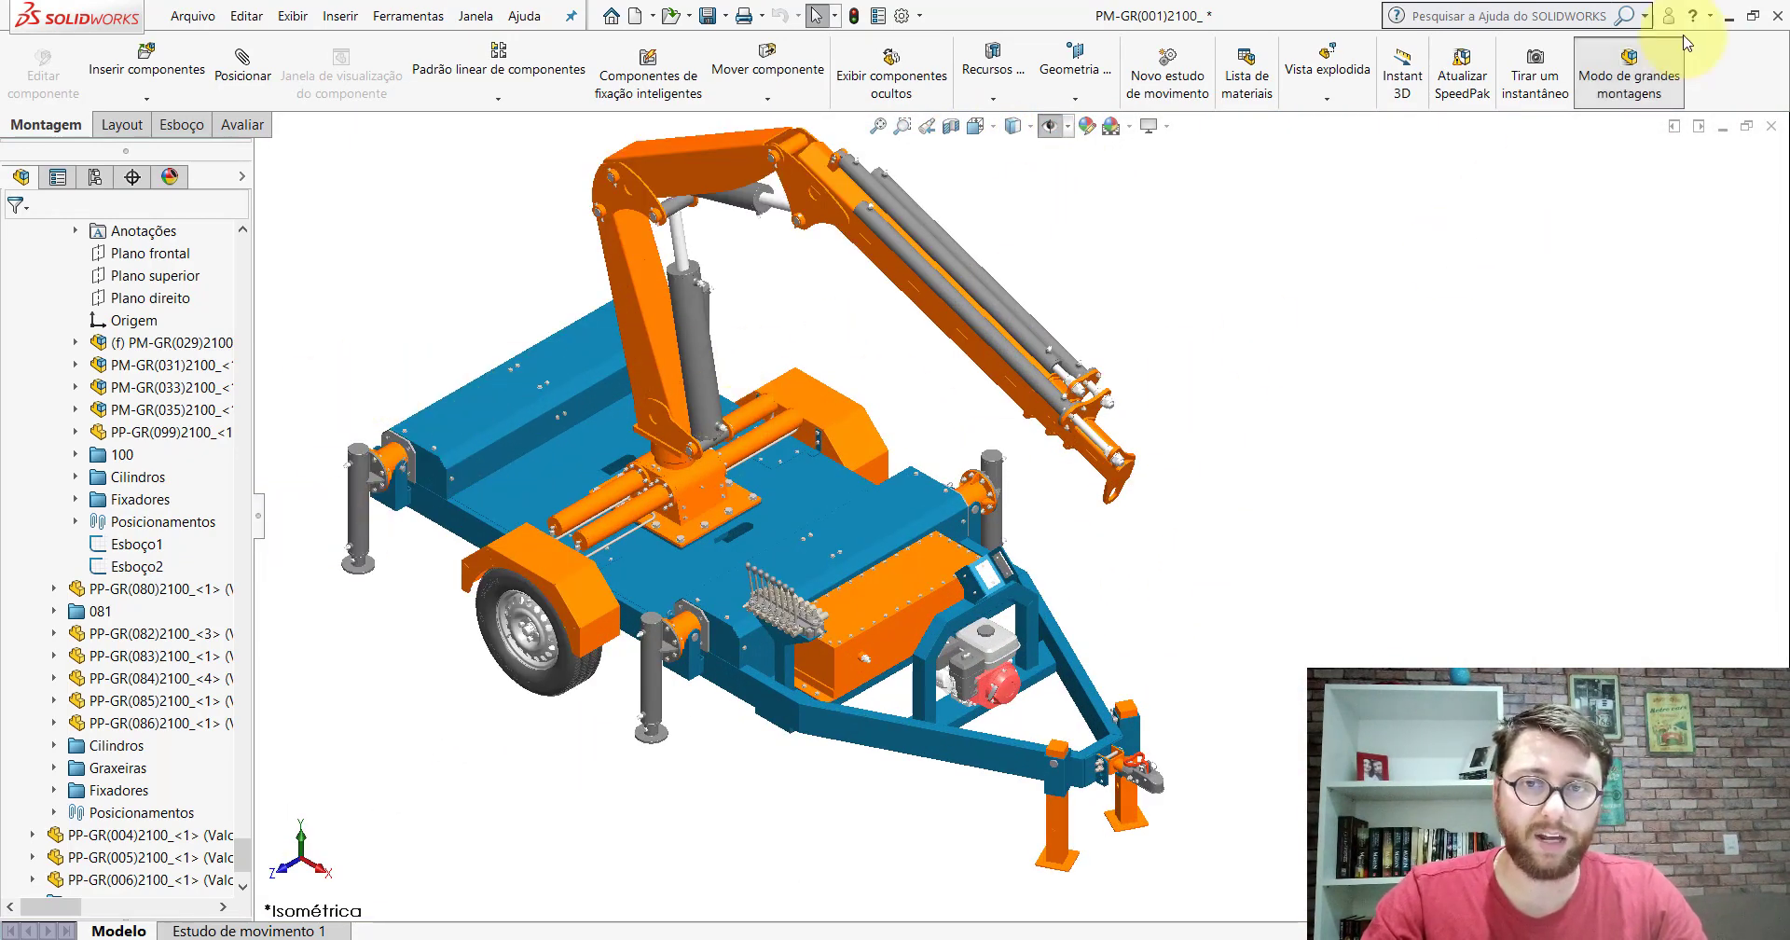
# Step: Close the open PP-GR(005)2100 part in SOLIDWORKS without saving changes
pyautogui.click(1727, 15)
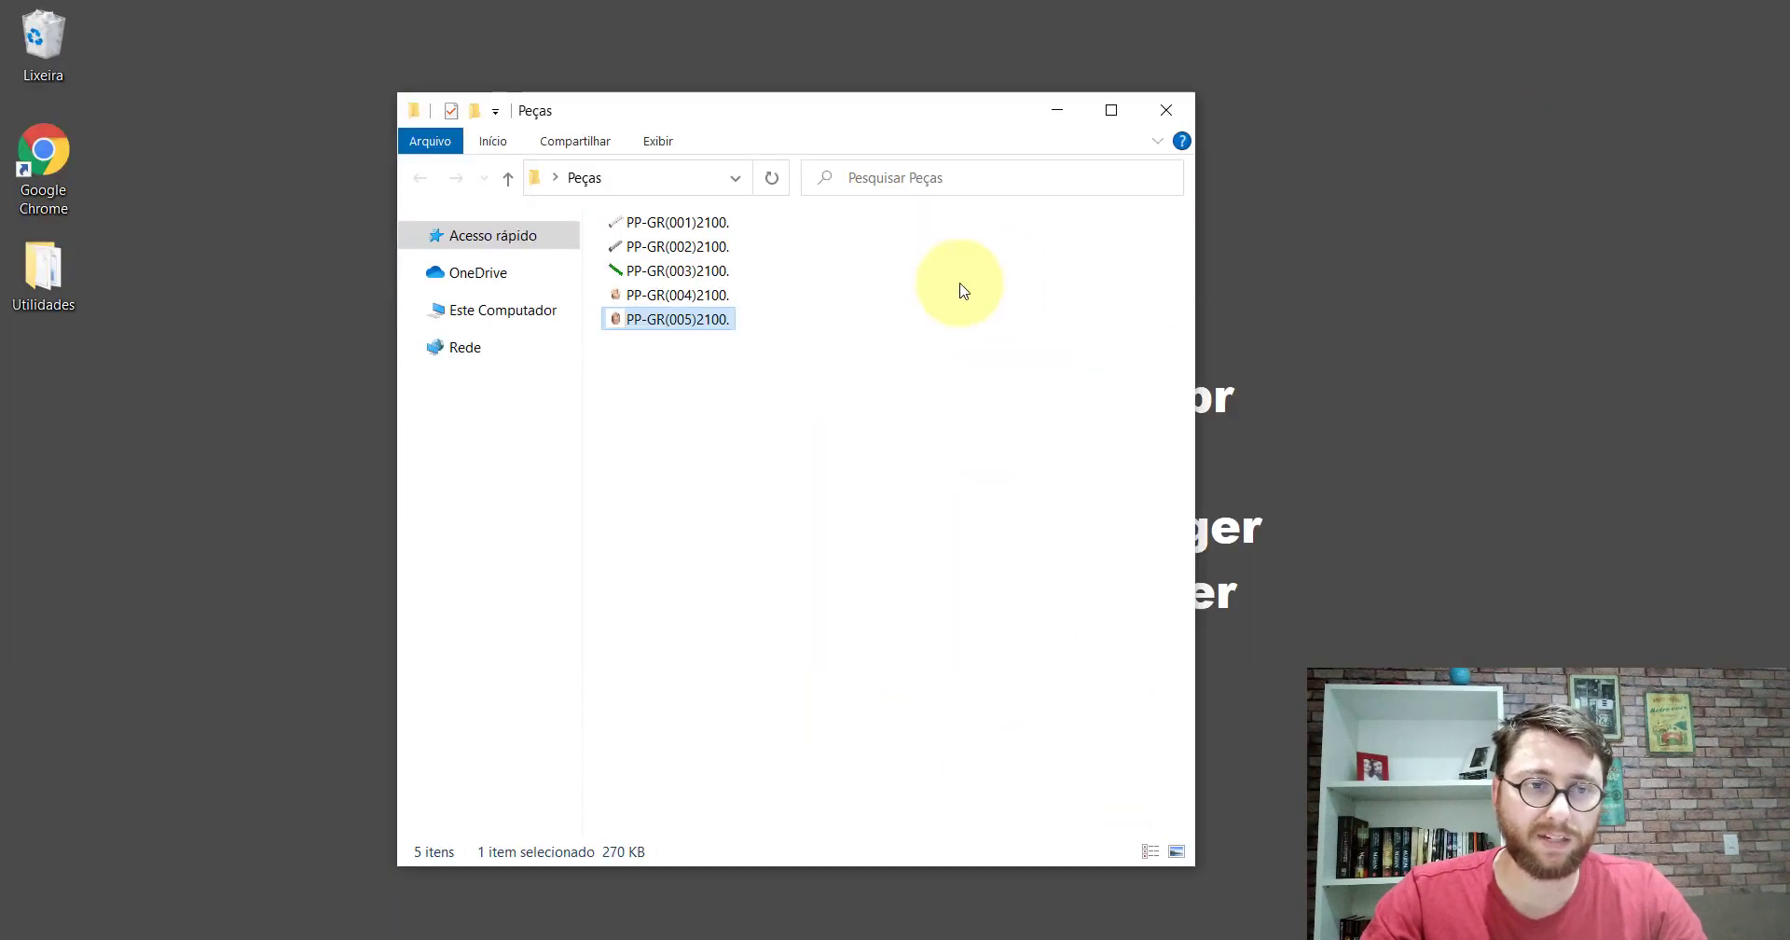
pyautogui.rightClick(671, 319)
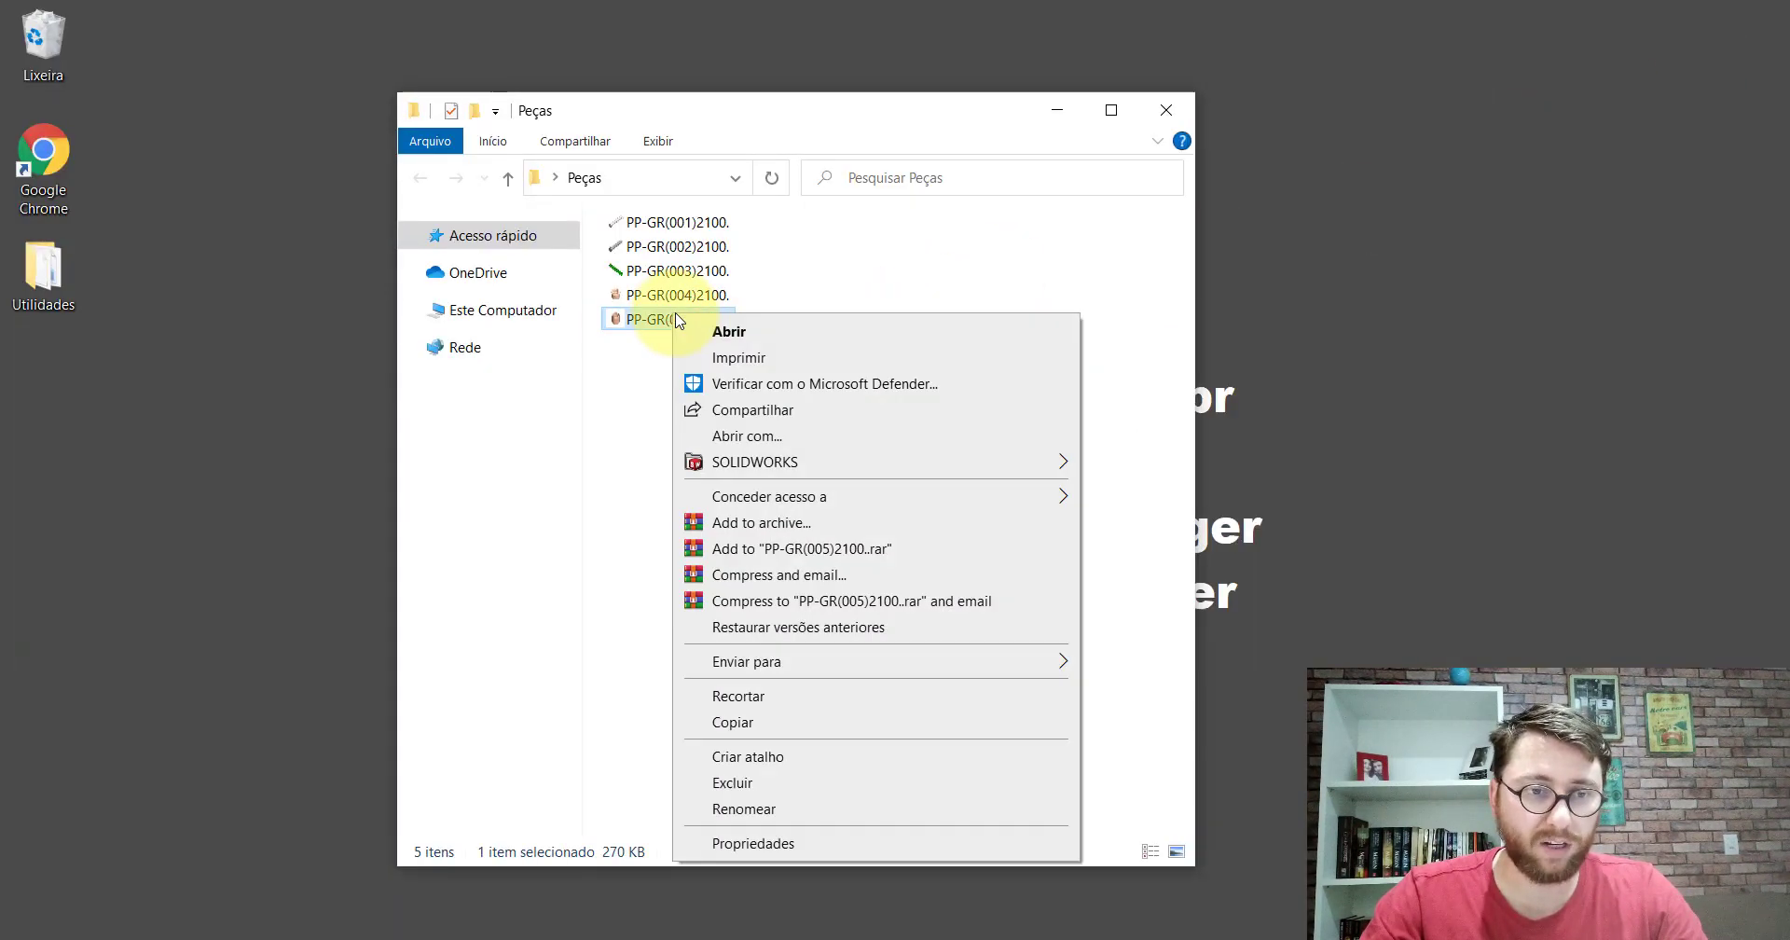
pyautogui.click(599, 599)
pyautogui.click(941, 890)
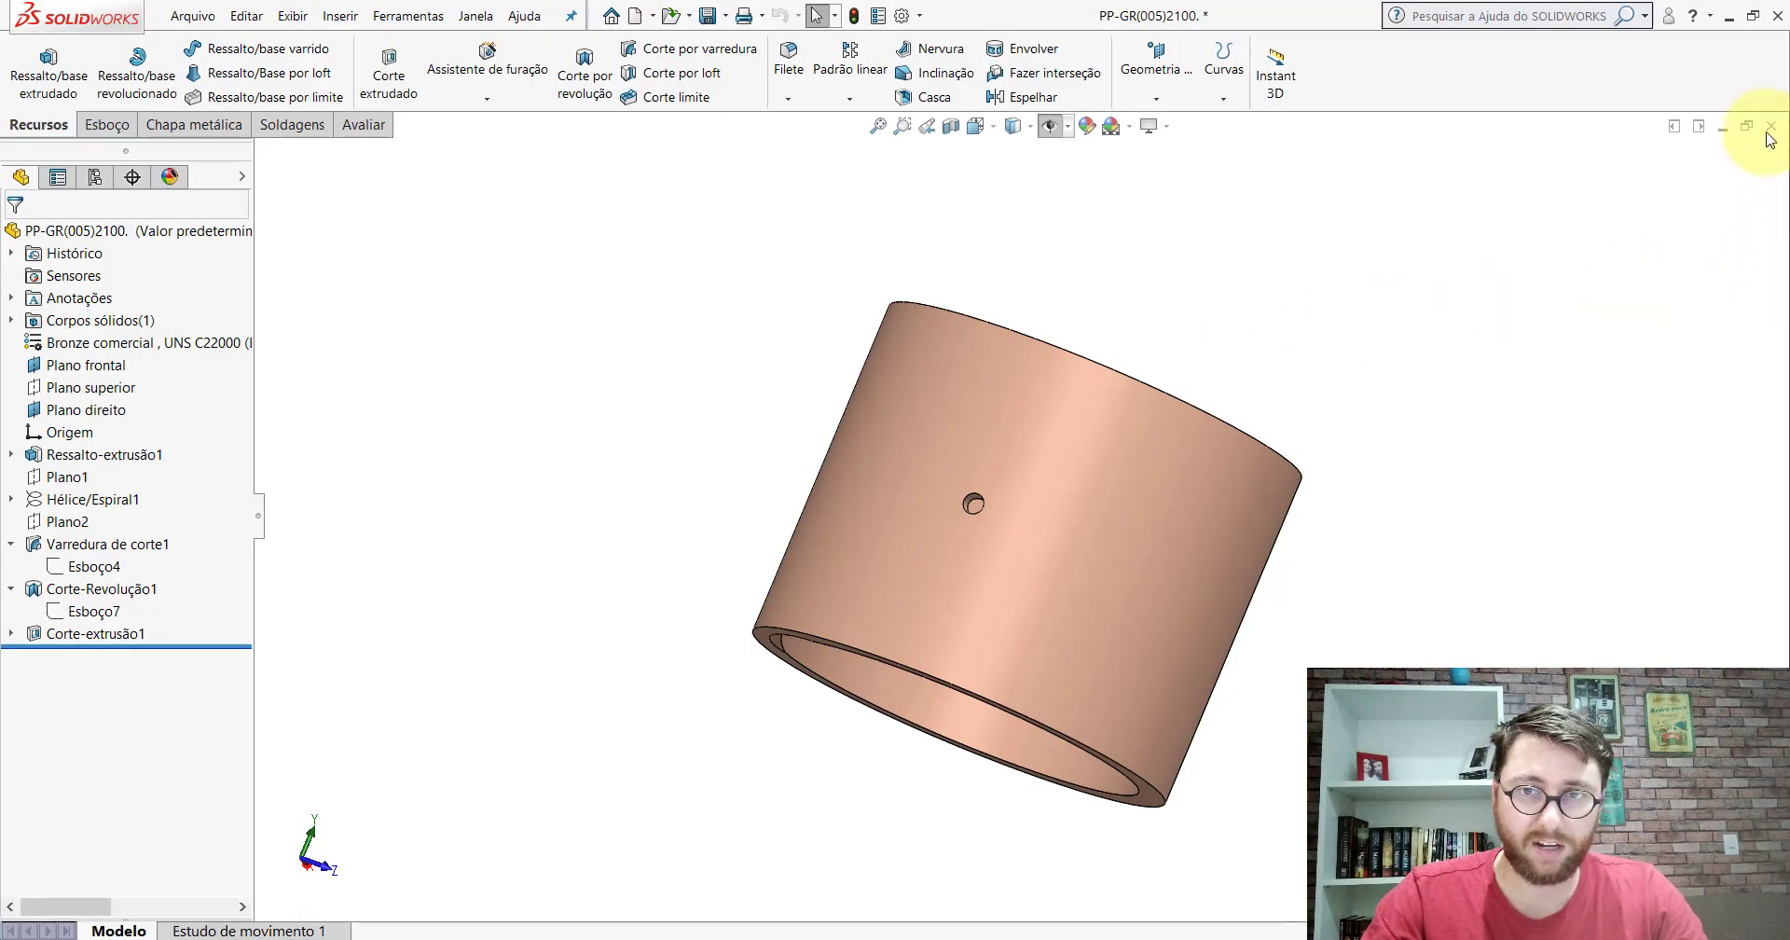
pyautogui.click(1770, 125)
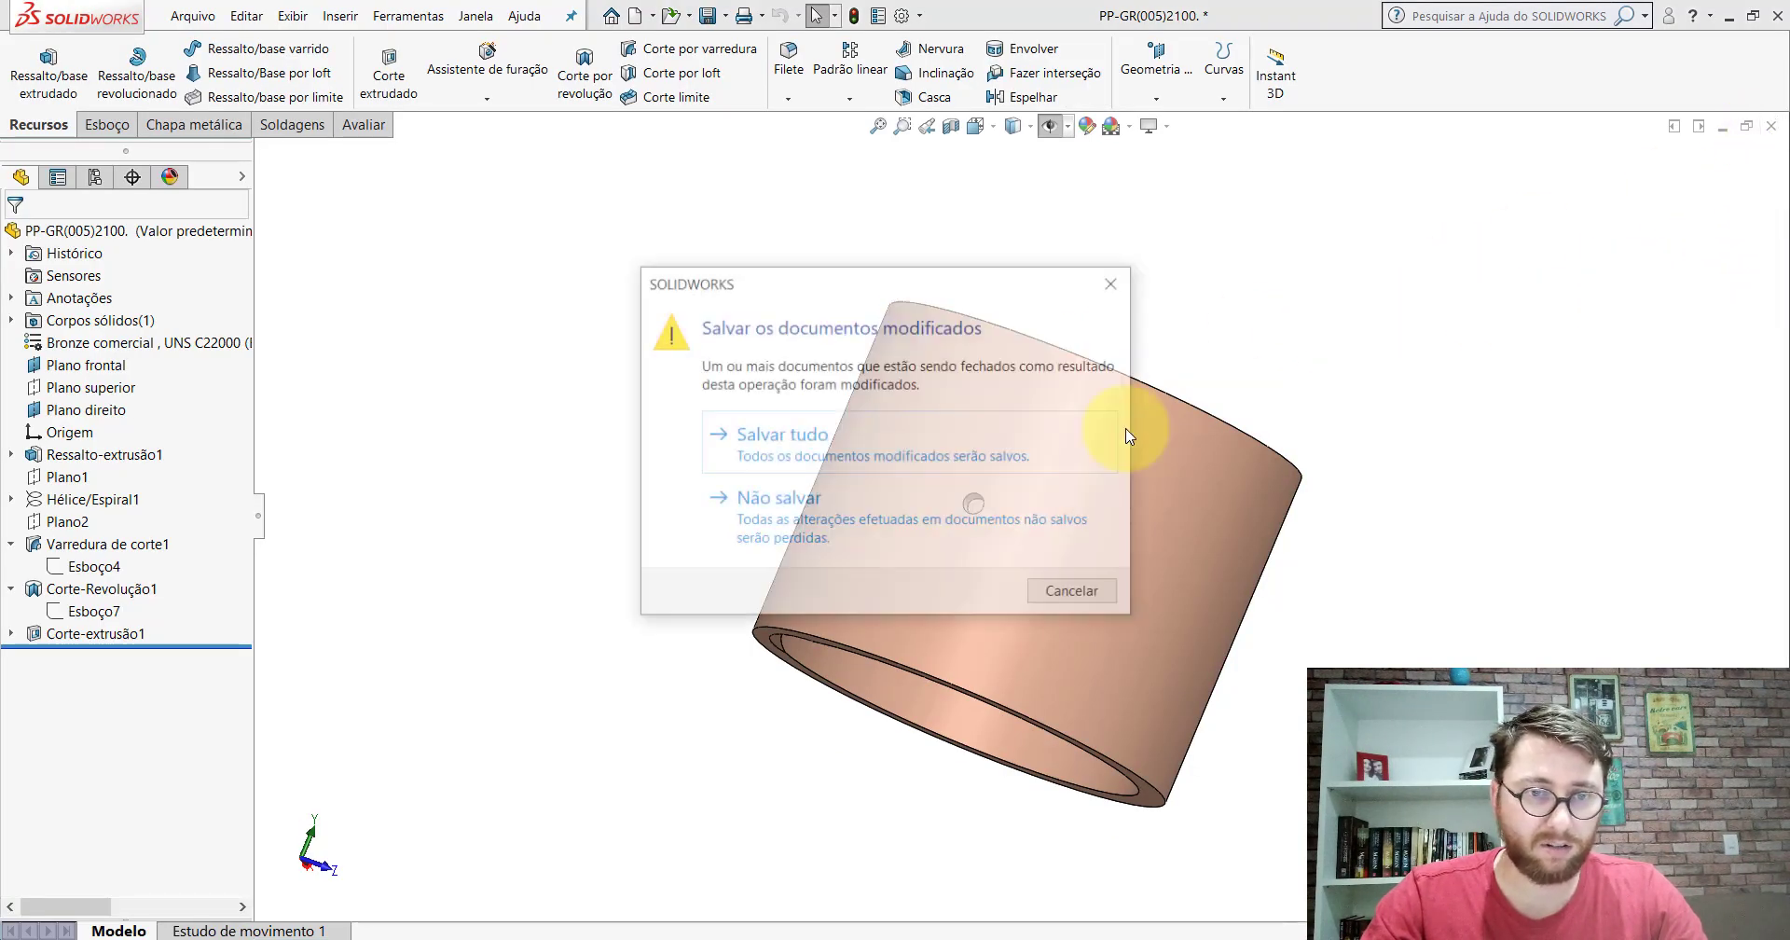
pyautogui.click(1142, 532)
# Step: Delete the PP-GR(005)2100 file from Peças, leaving PP-GR(001)2100 through PP-GR(004)2100
pyautogui.click(1729, 16)
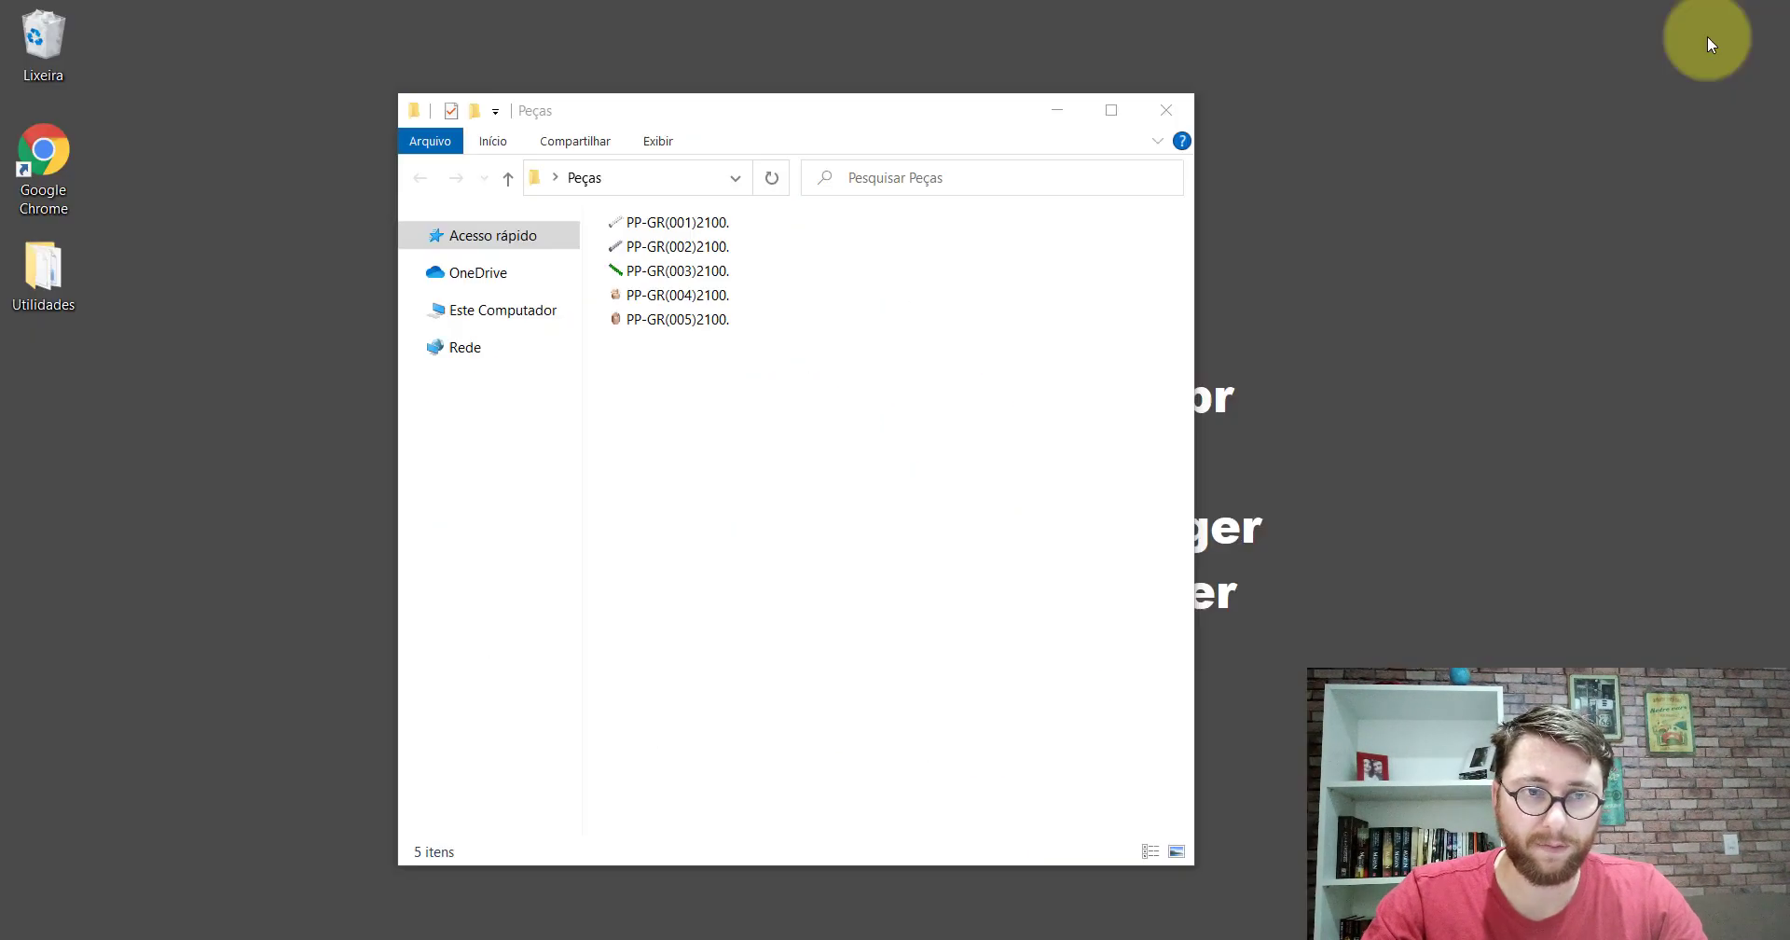
pyautogui.click(676, 319)
pyautogui.rightClick(682, 320)
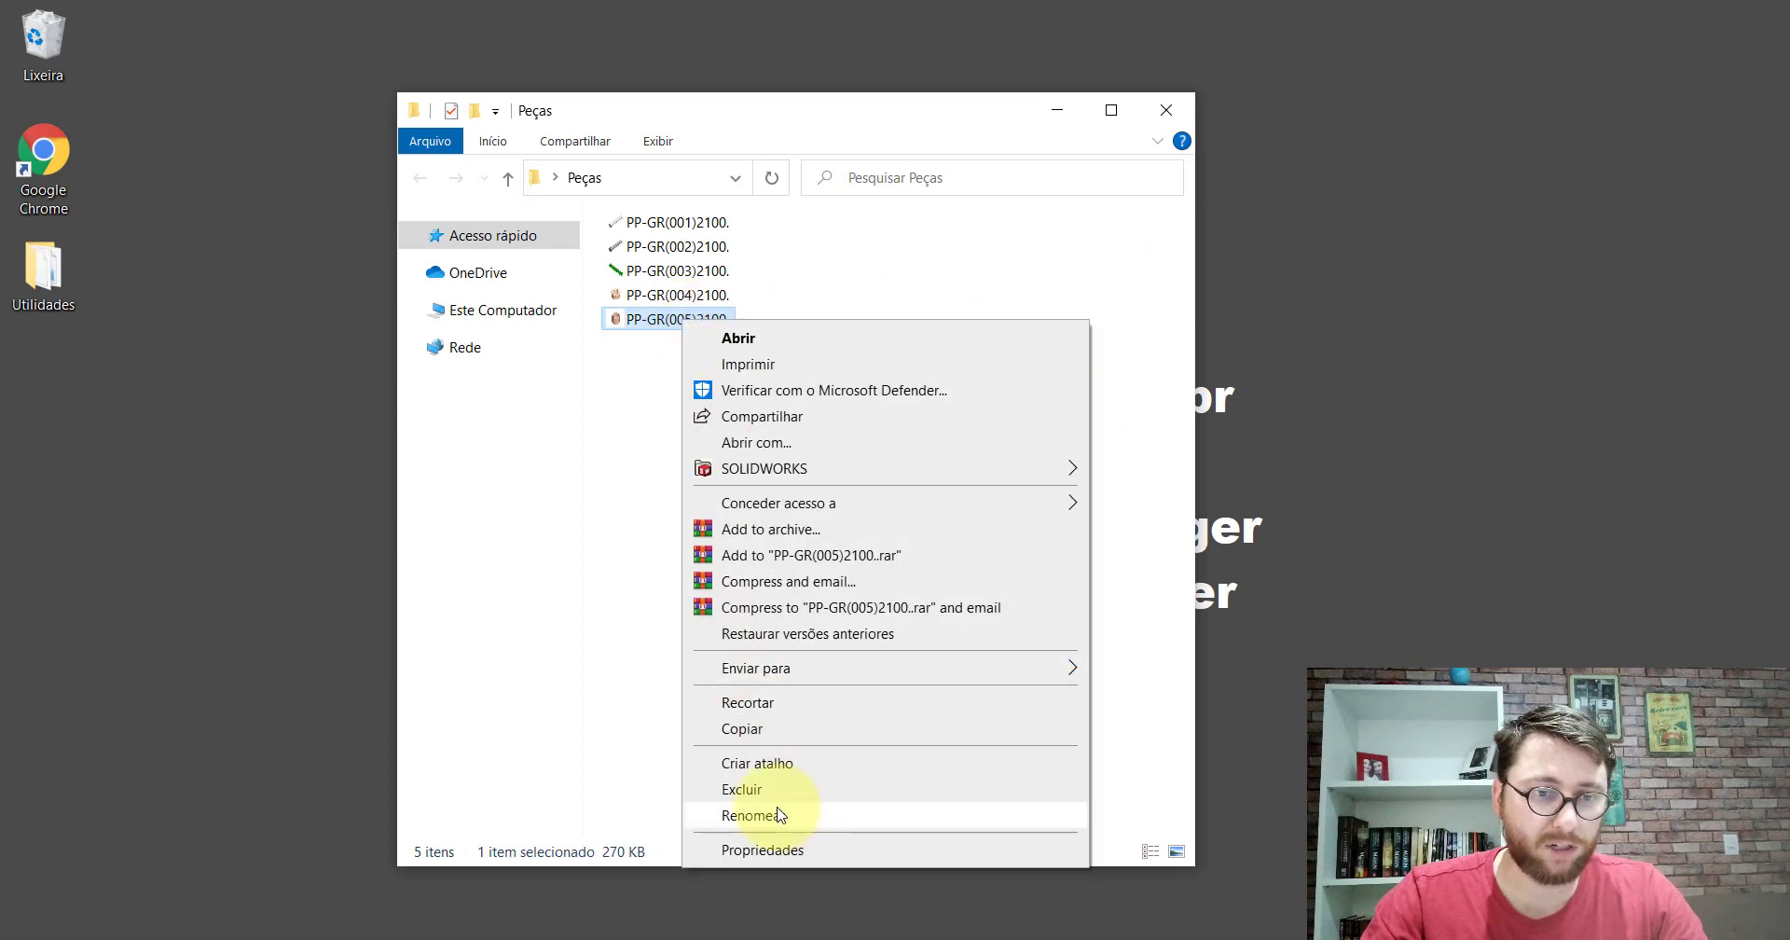
pyautogui.click(750, 790)
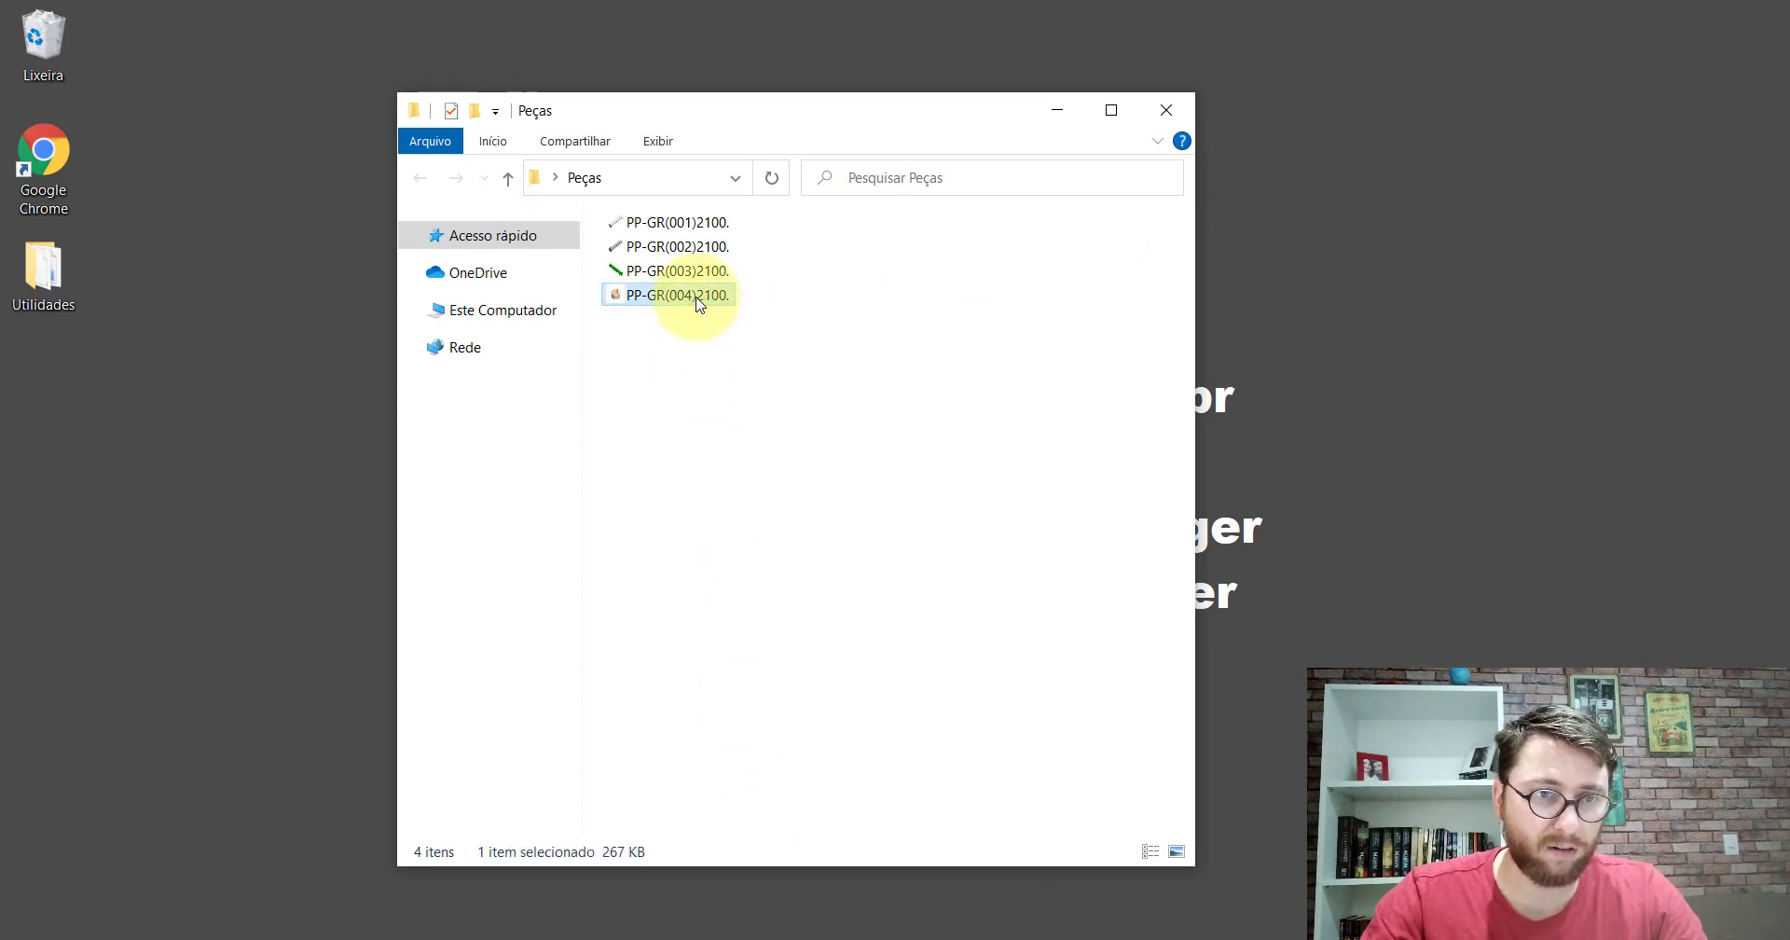
pyautogui.press('Up')
pyautogui.press('Up')
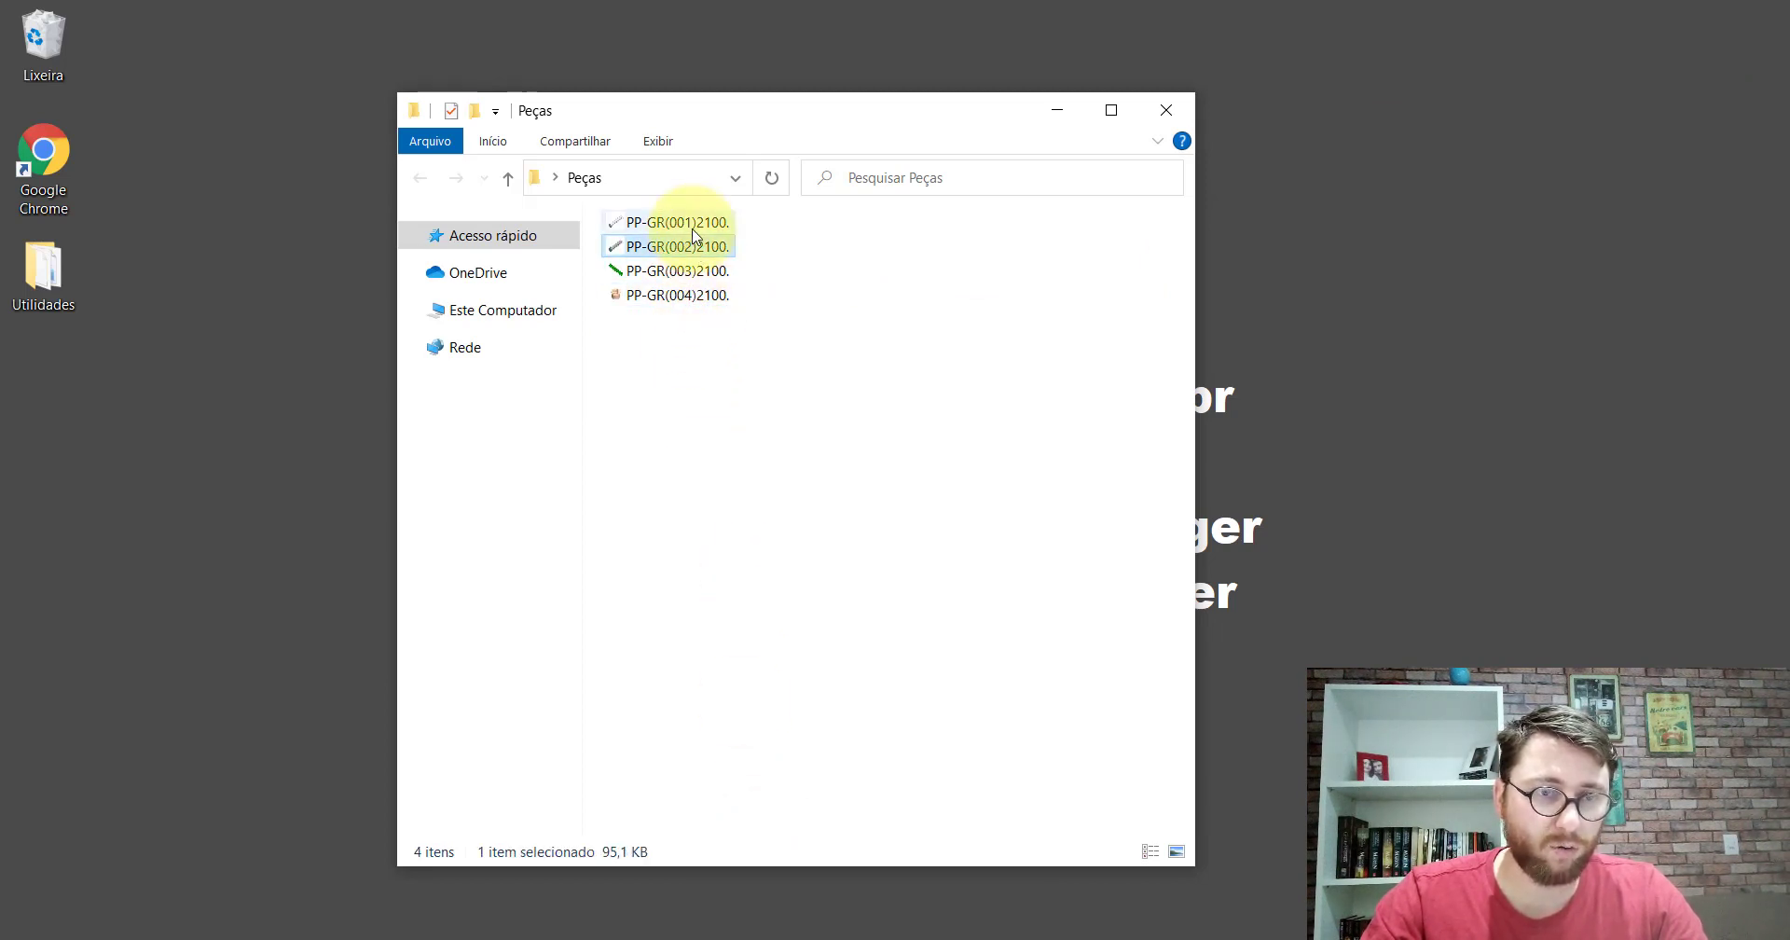
pyautogui.press('Up')
# Step: Clear the file selection and close the Peças window to reveal the PM-GR(001)2100 and Peças folders
pyautogui.click(746, 360)
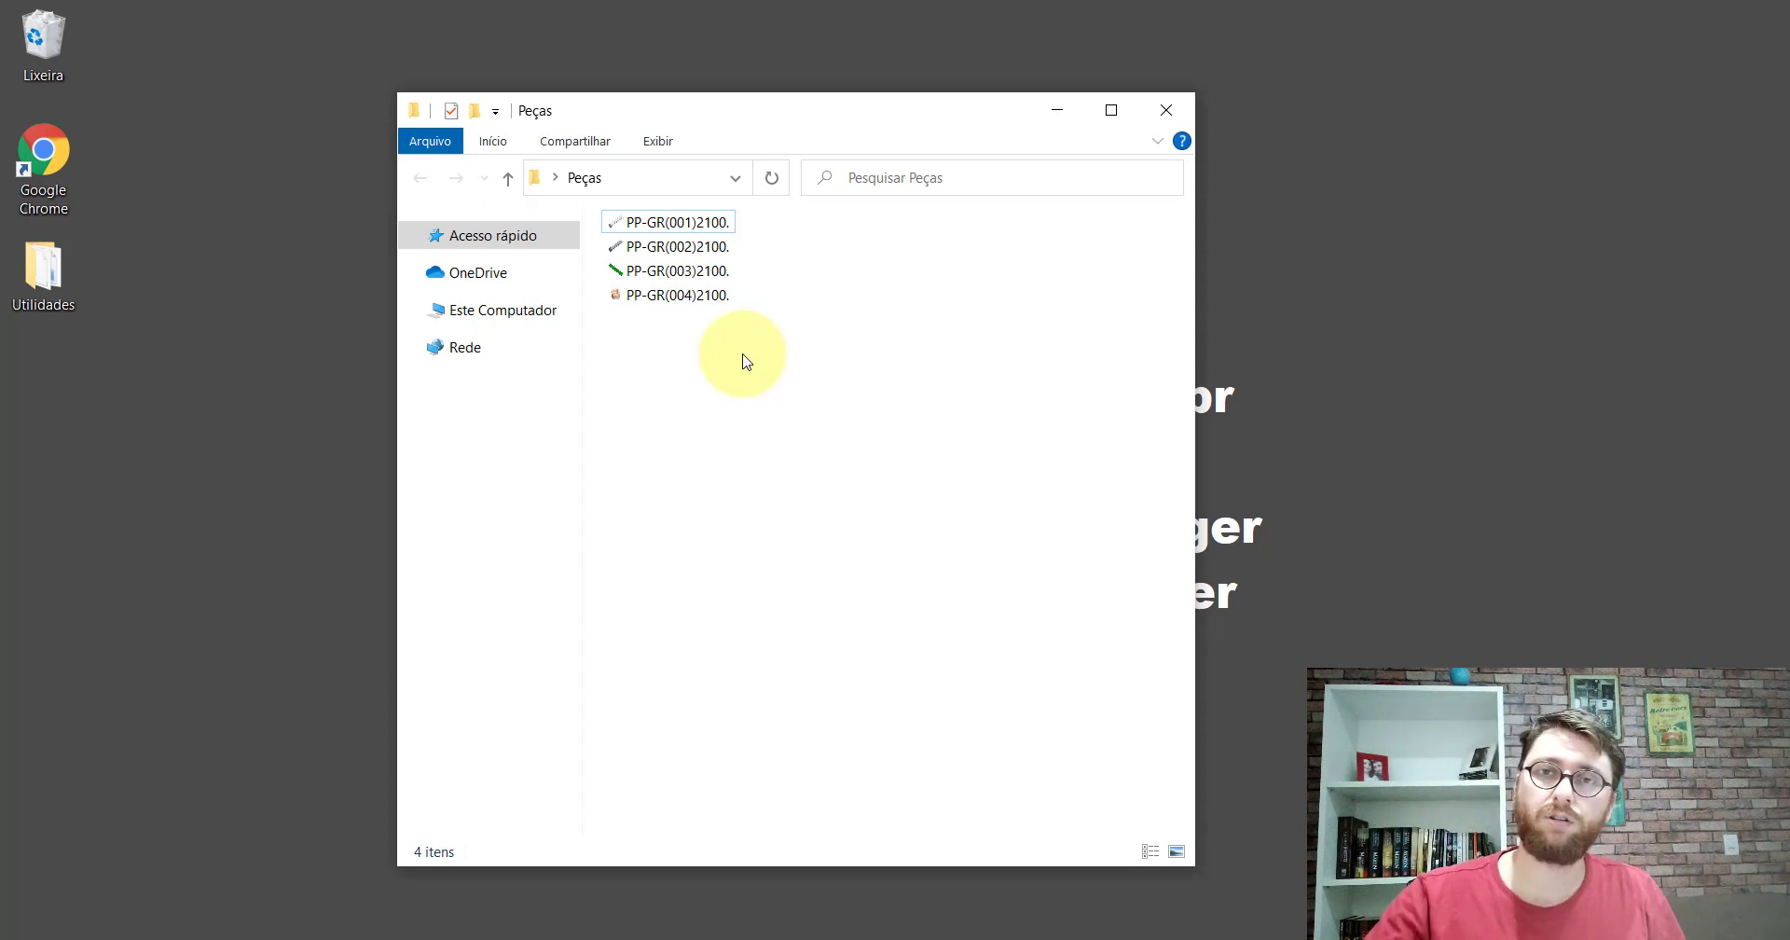
pyautogui.click(1166, 110)
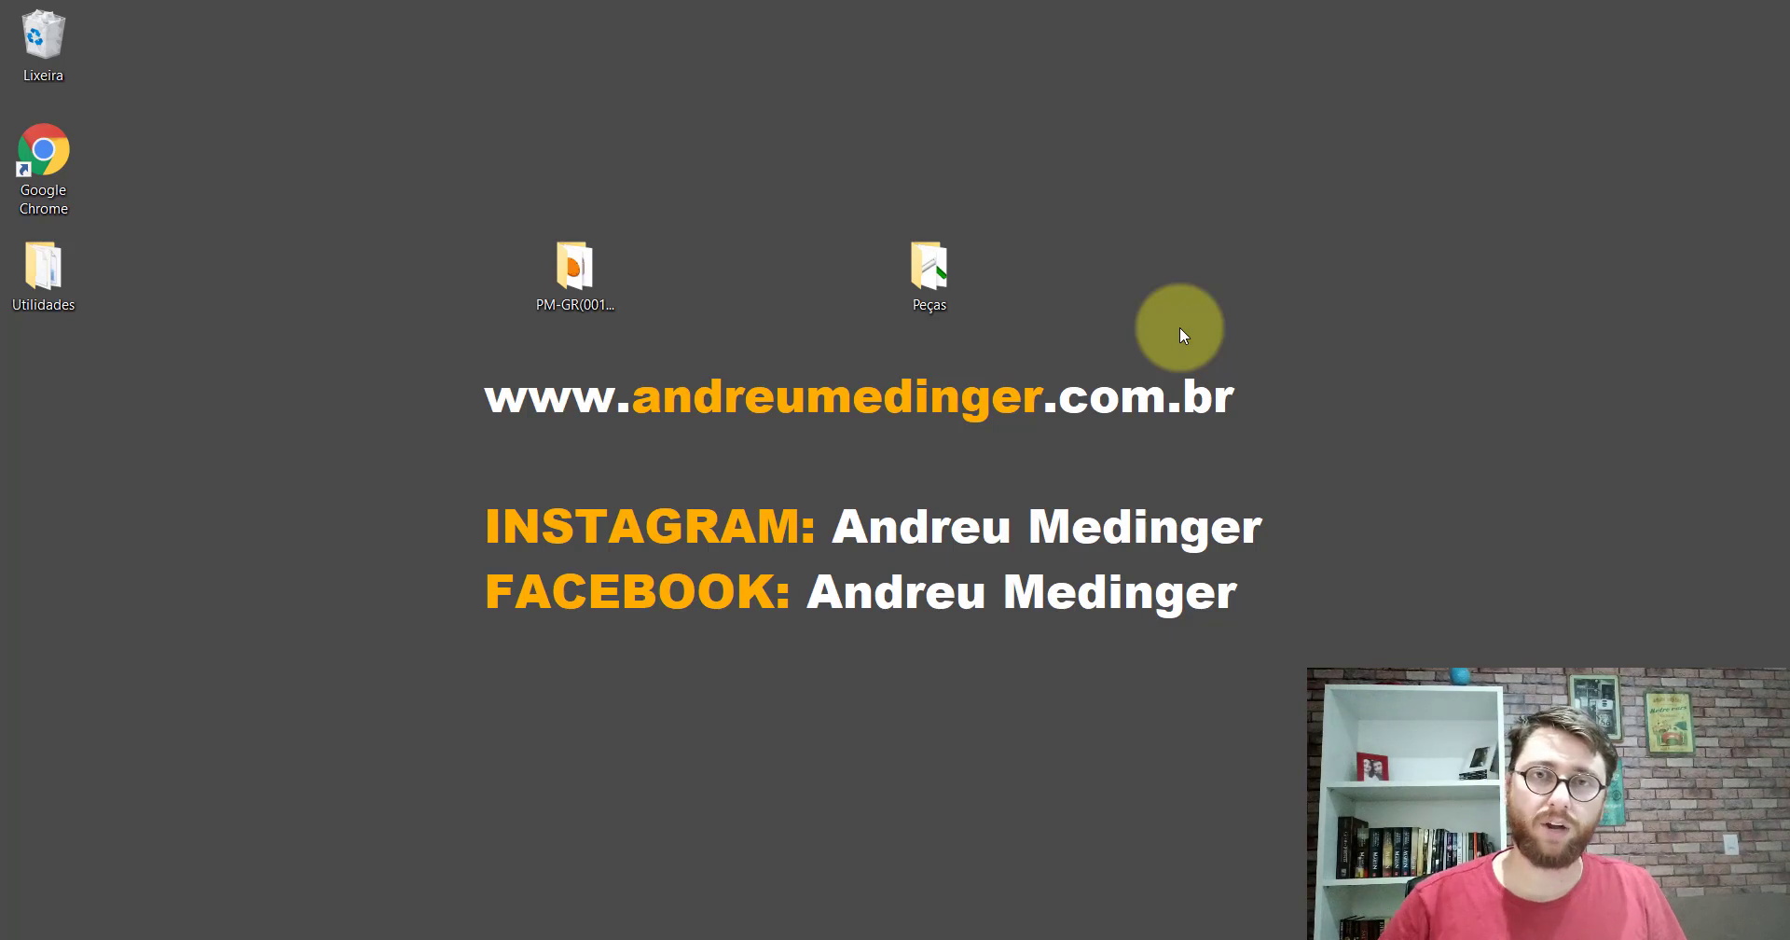